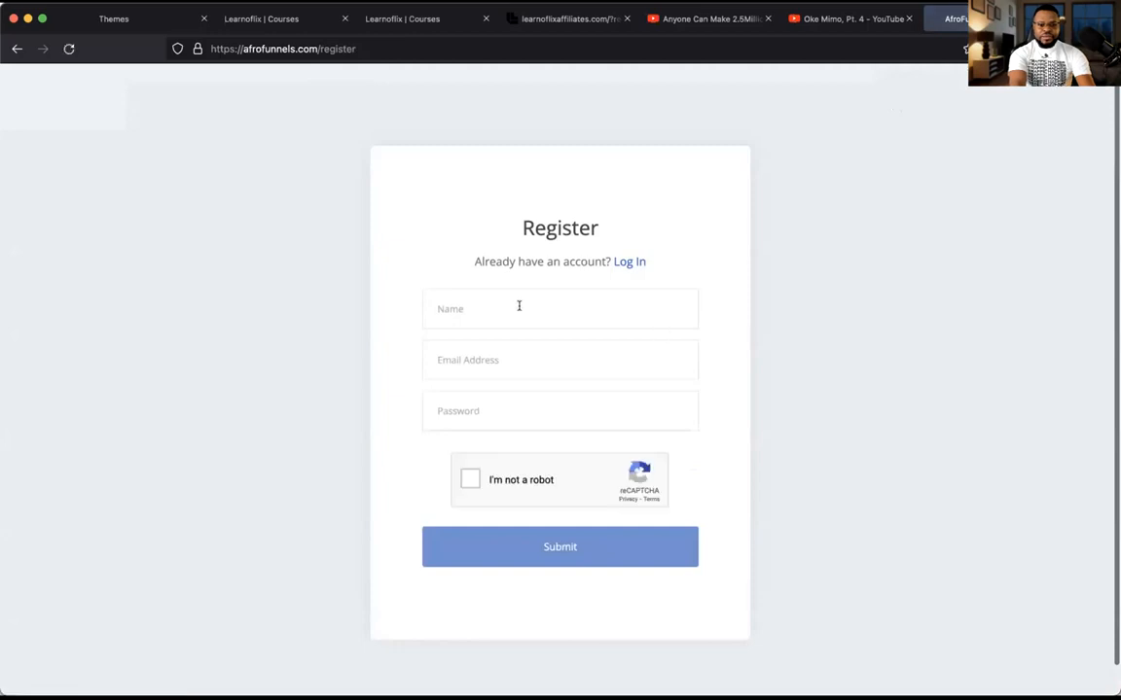
- Enter the account holder's full name, e-mail address and password, and pass the reCAPTCHA check
left_click(588, 311)
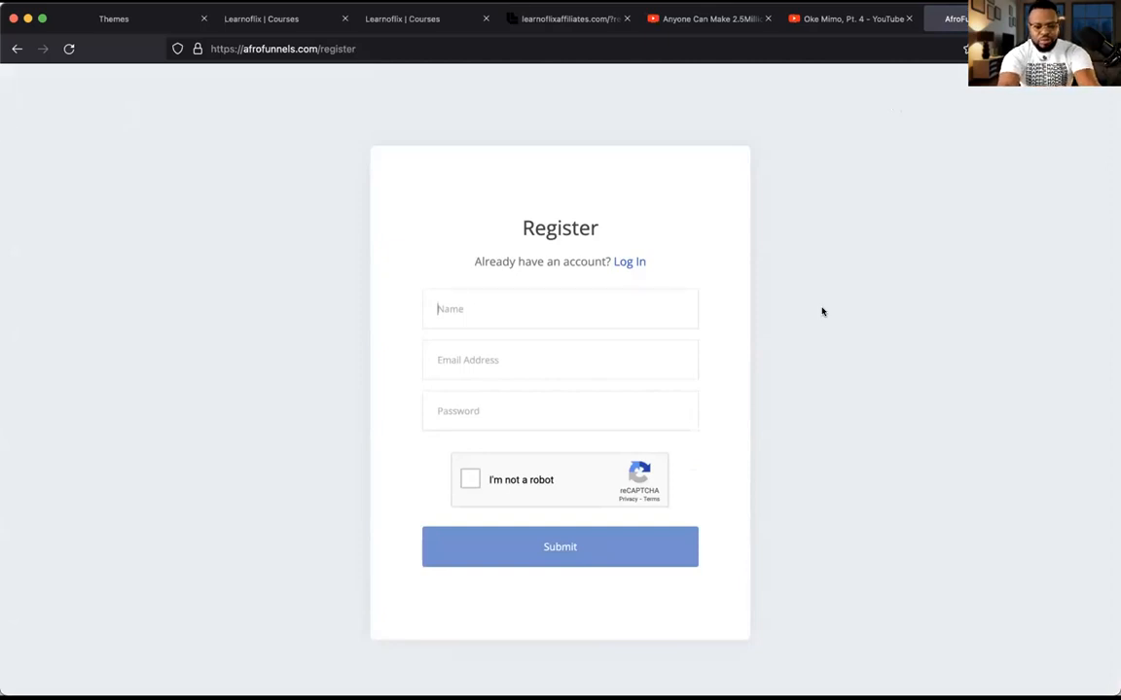
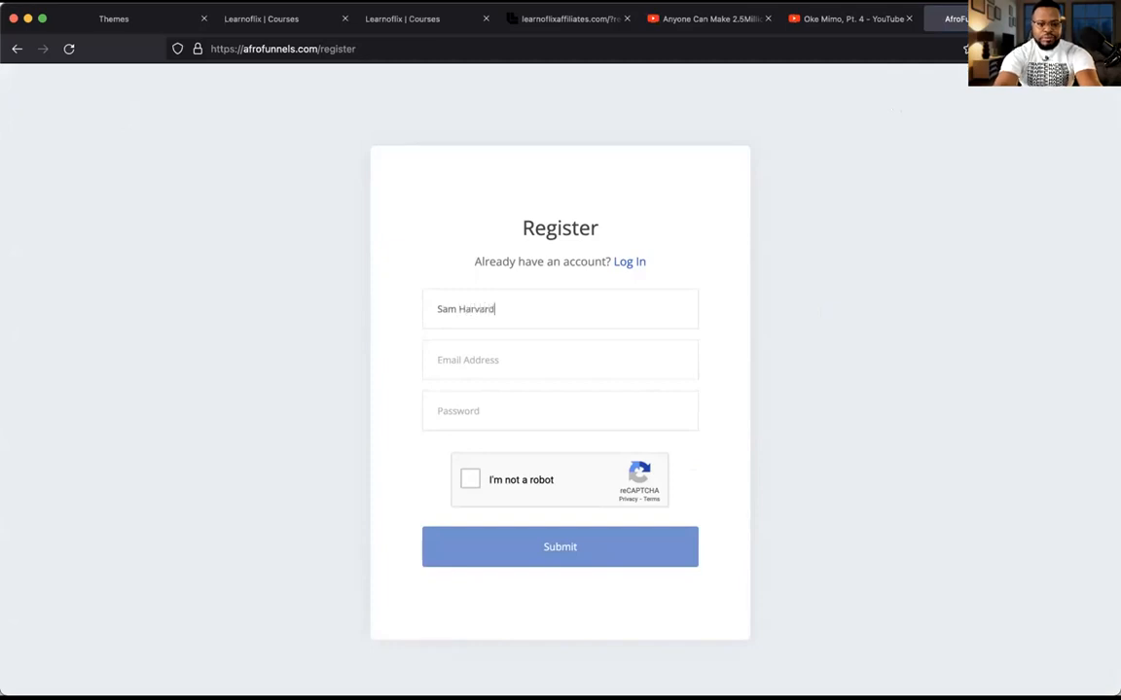
left_click(533, 366)
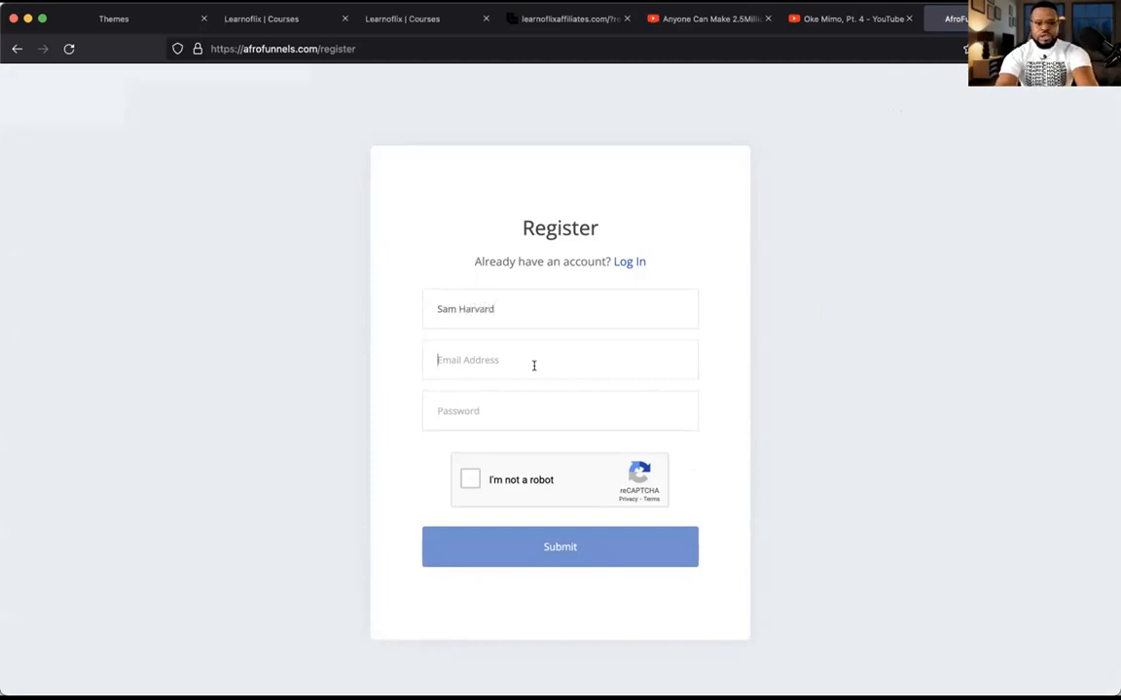
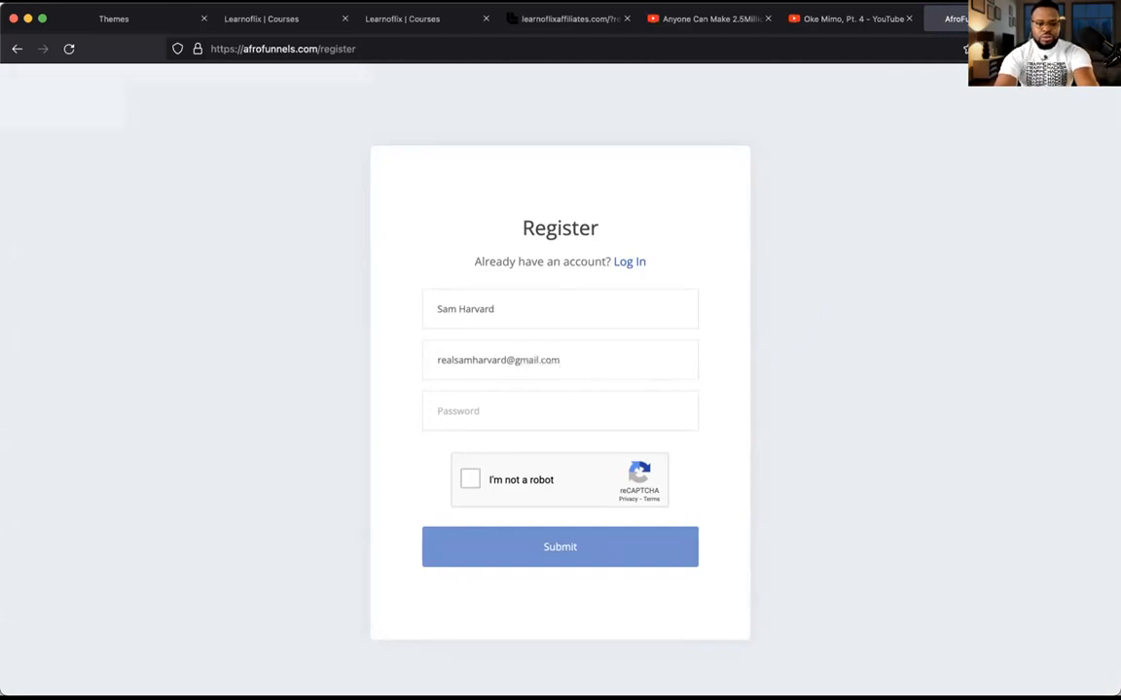
left_click(516, 411)
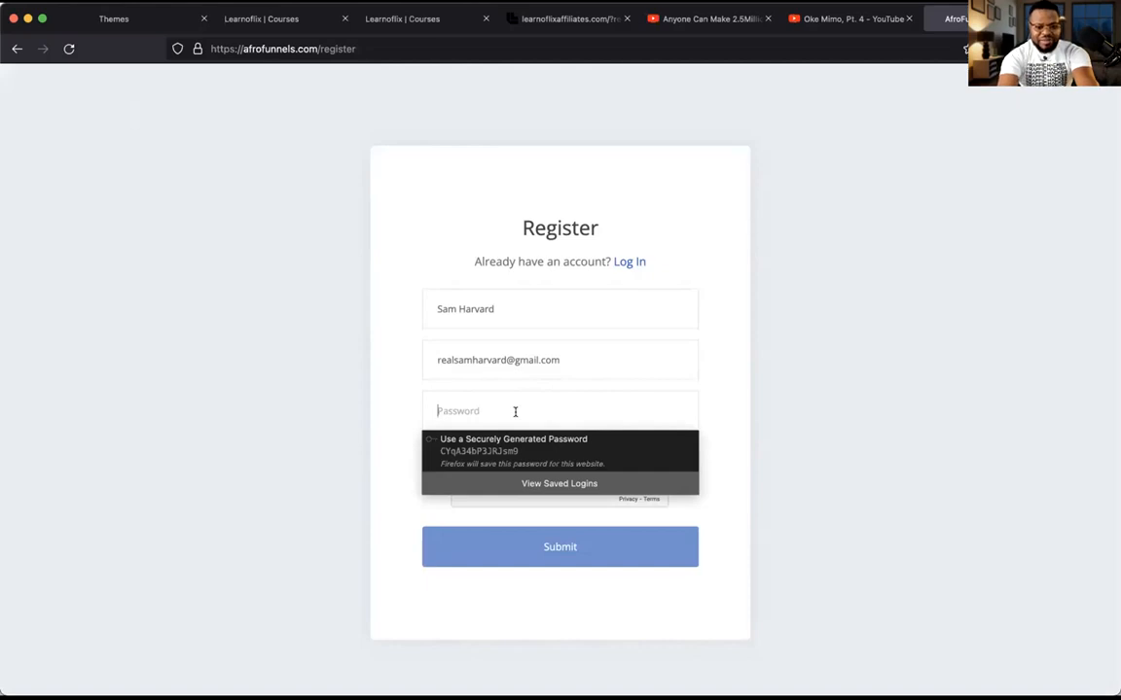
type("a••••")
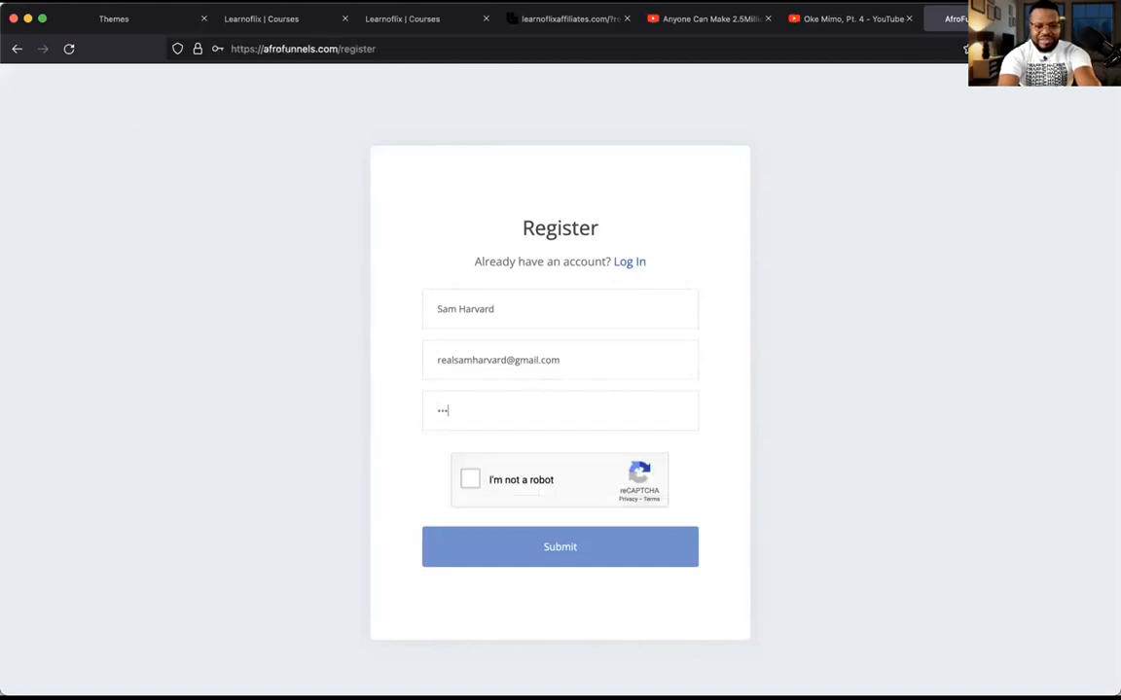
type("••••")
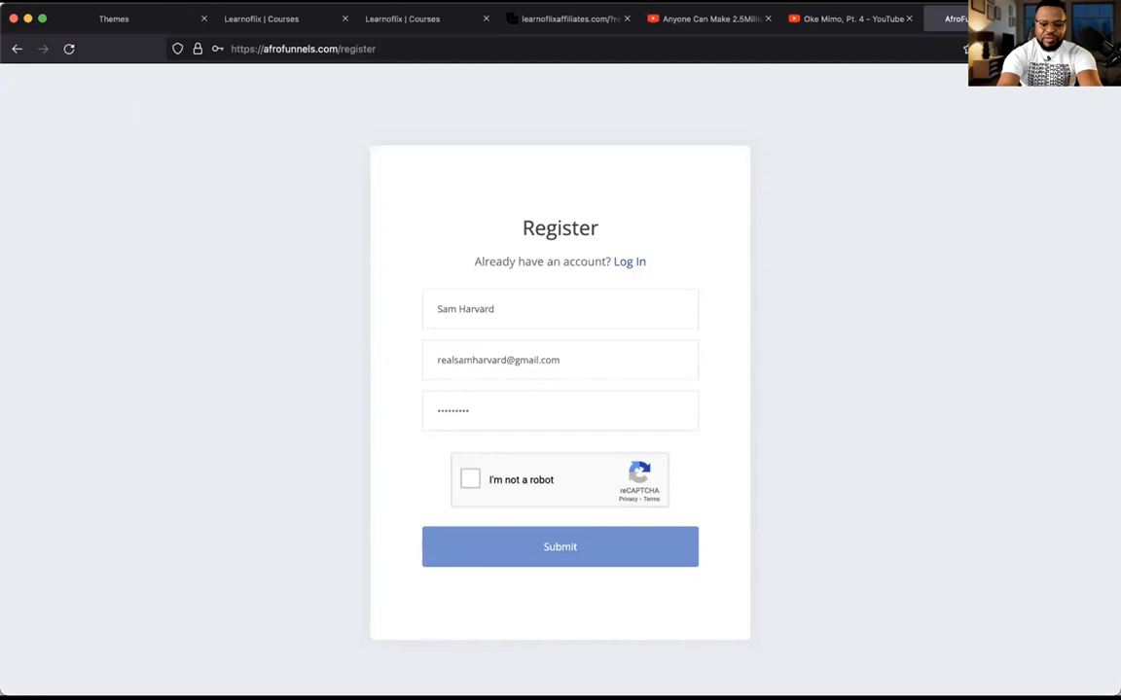
left_click(471, 480)
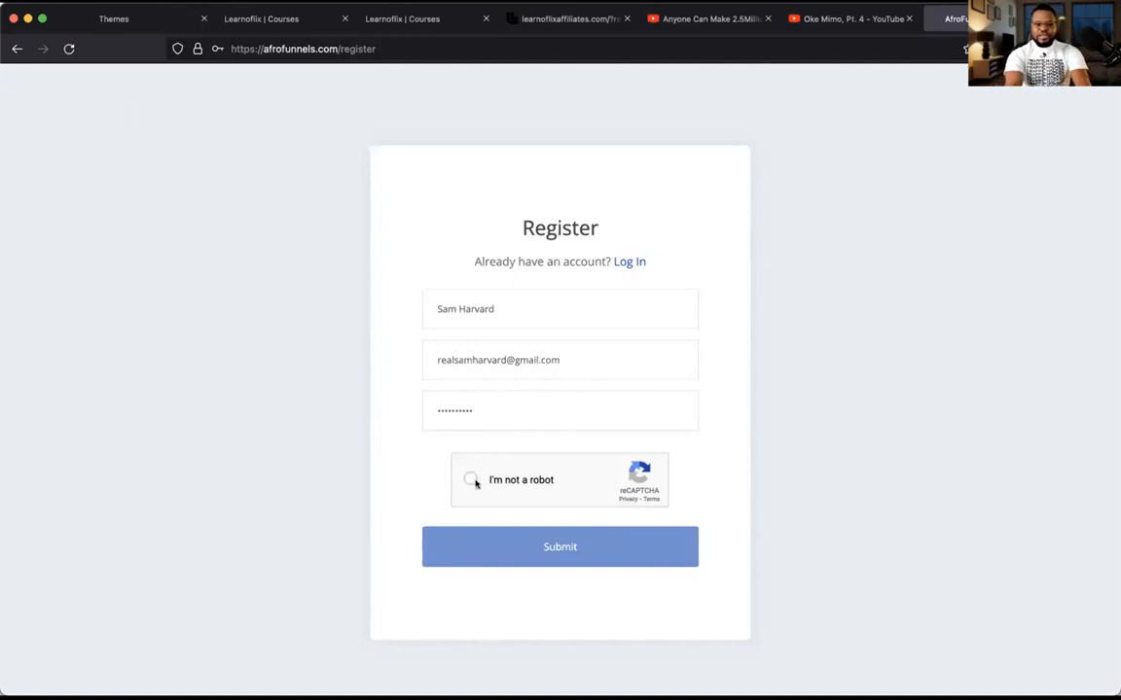
- Submit the registration, let Firefox save the password, and scroll through the template gallery
left_click(554, 551)
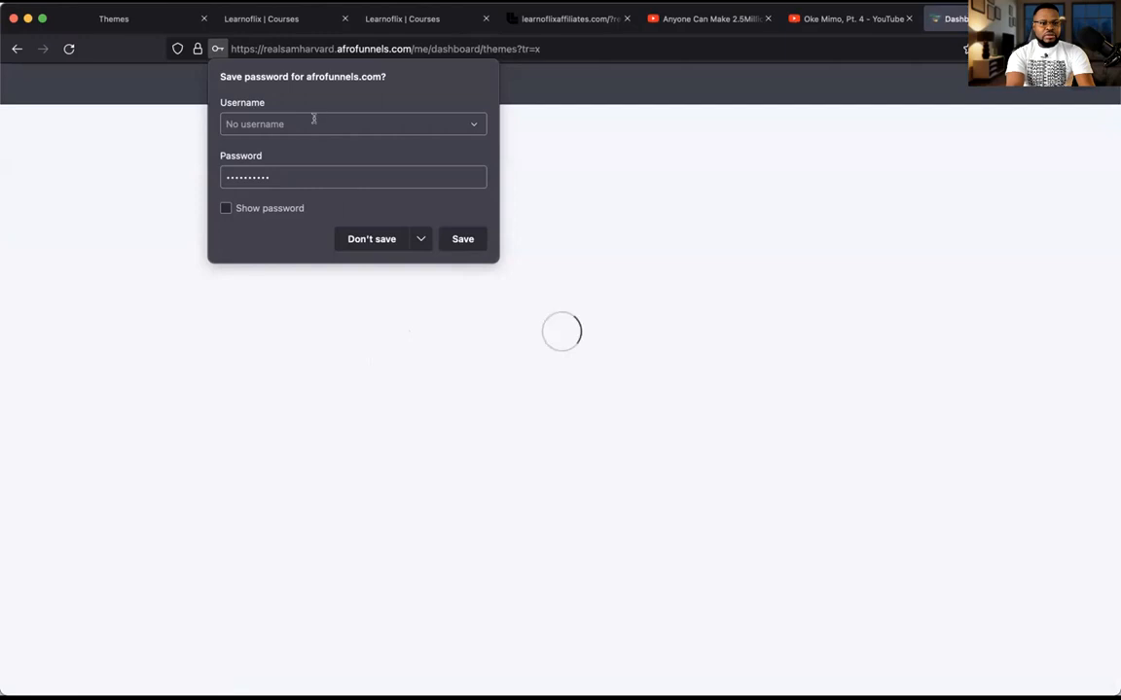
left_click(462, 239)
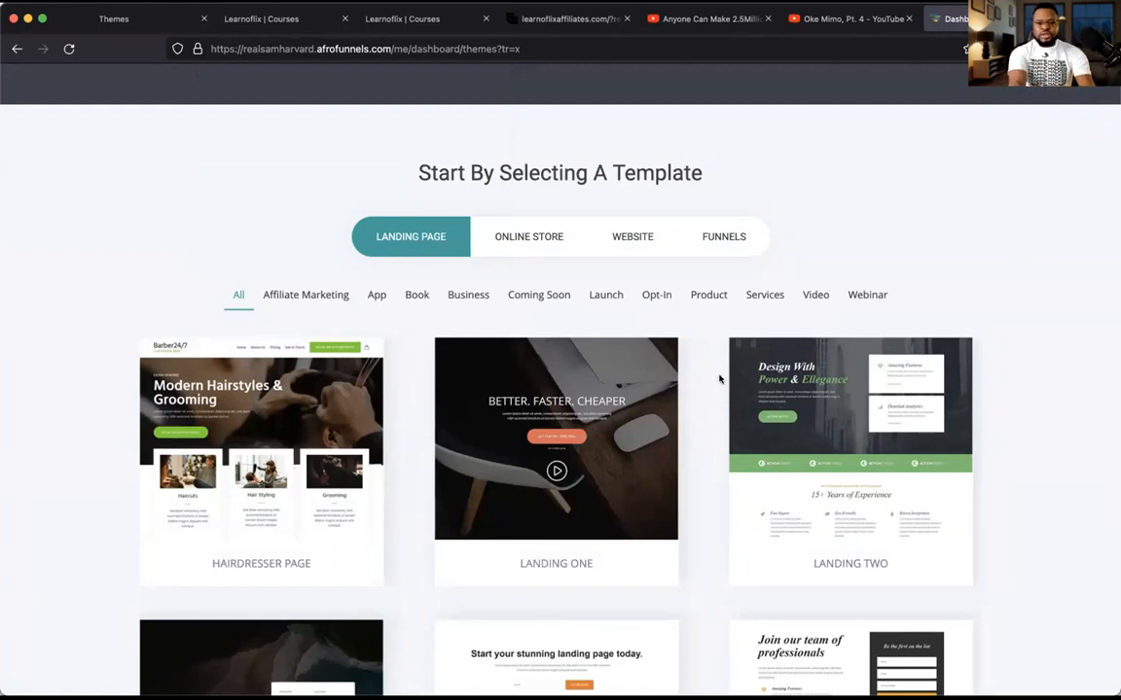
scroll(719, 379, "down", 5)
scroll(720, 379, "down", 10)
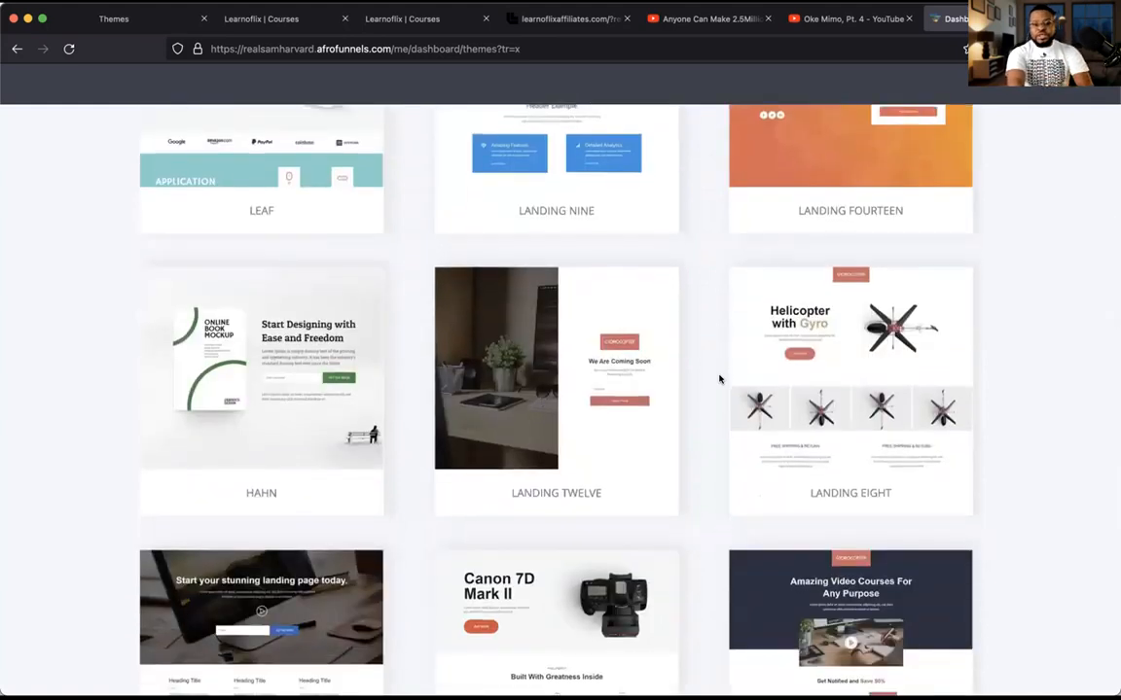
scroll(720, 380, "up", 15)
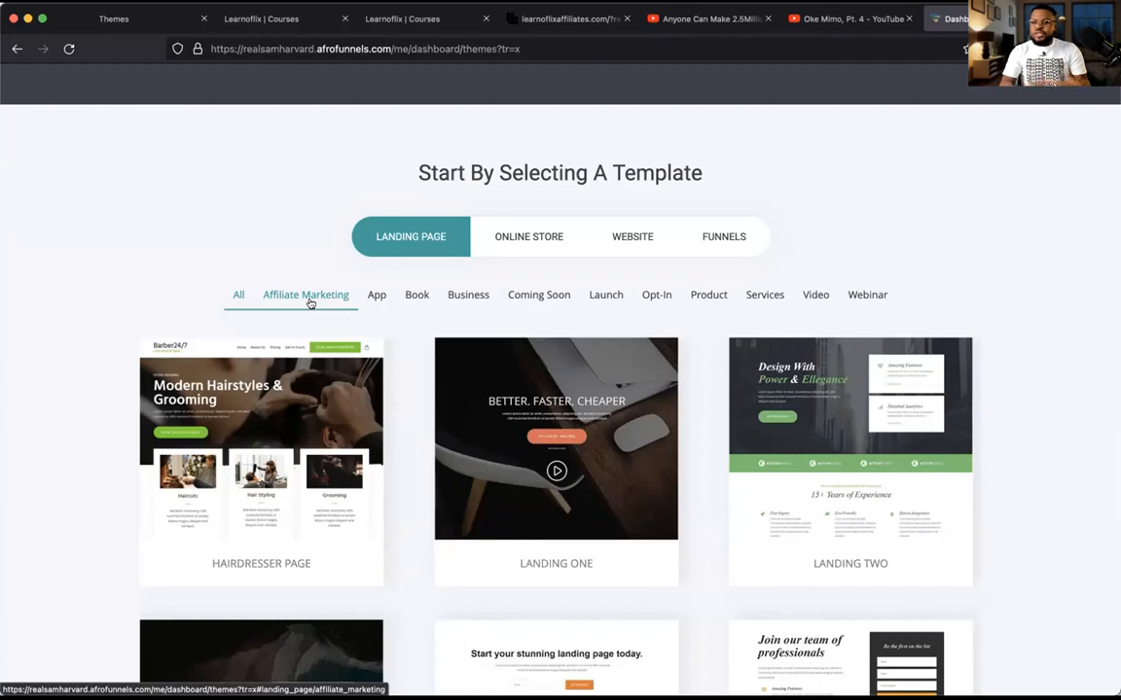
- Filter landing page templates to Affiliate Marketing, leaving only the Hairdresser Page template
left_click(310, 301)
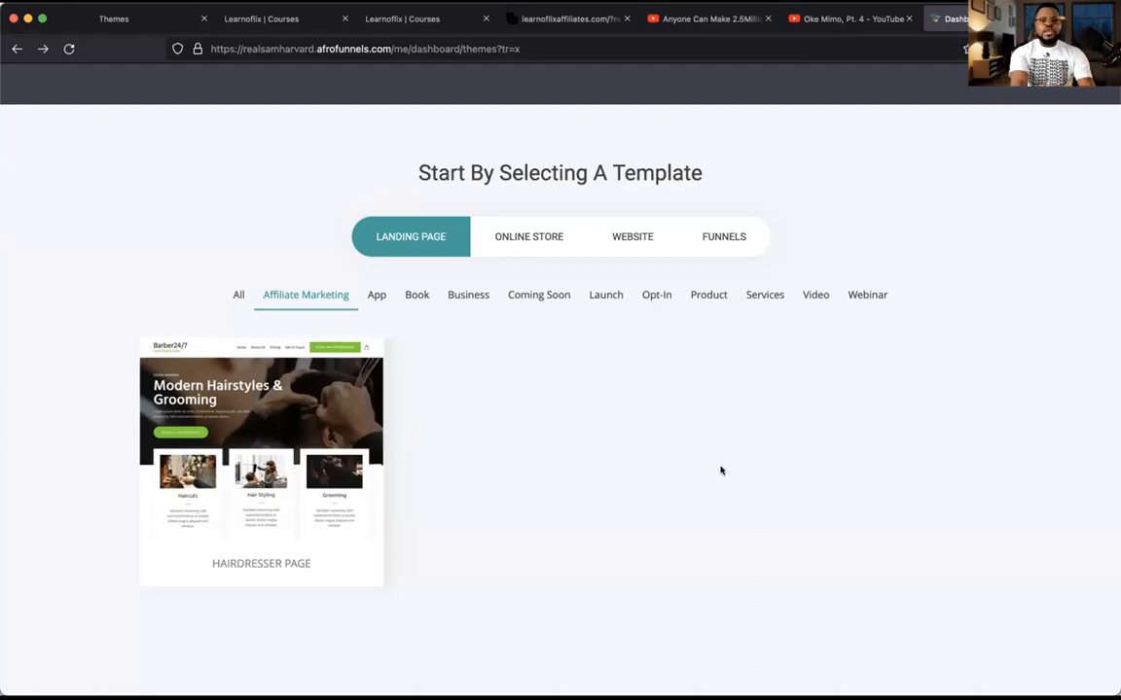
- Step through the All, App and Book categories and preview the HAHN template
left_click(231, 293)
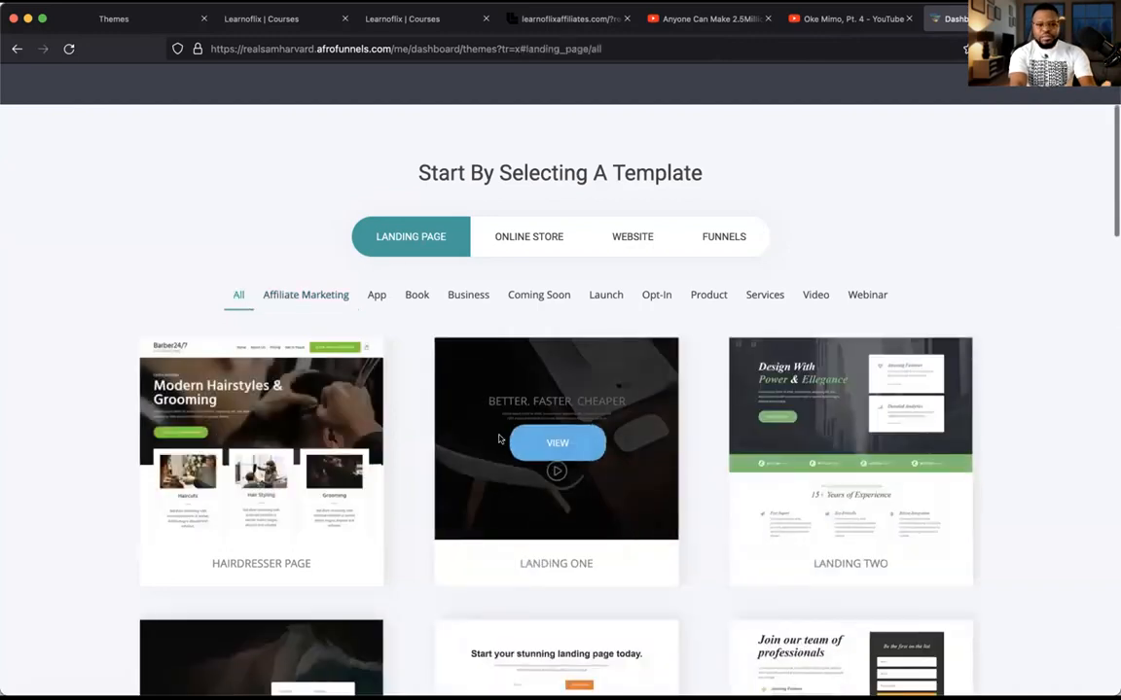
left_click(377, 298)
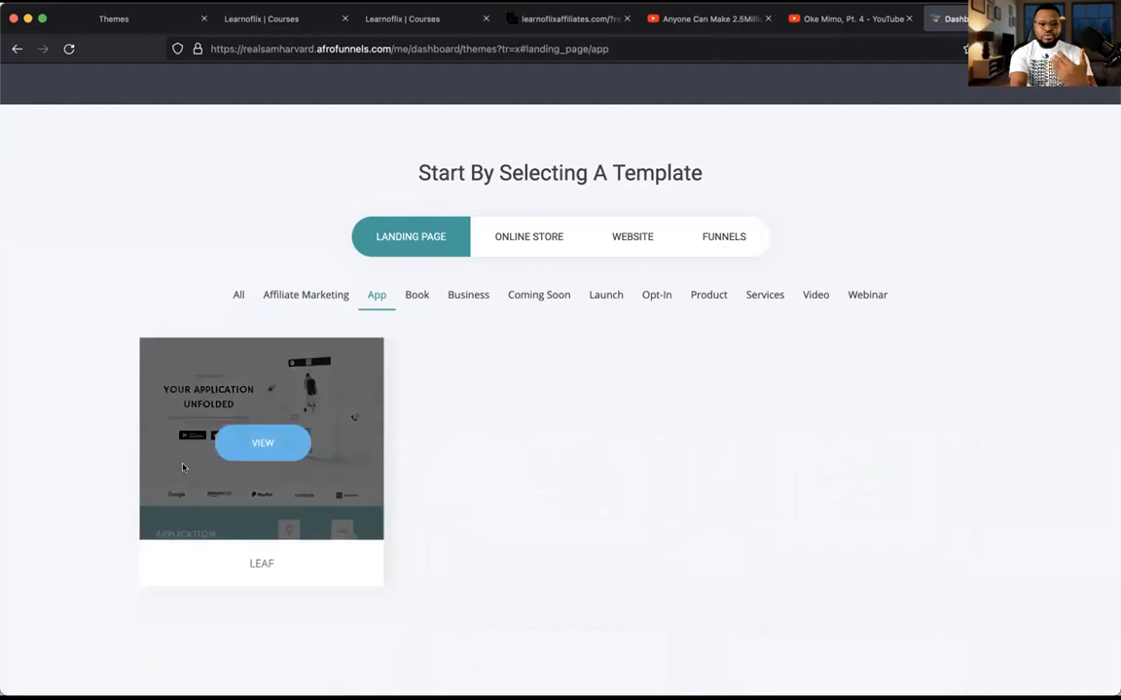
left_click(417, 295)
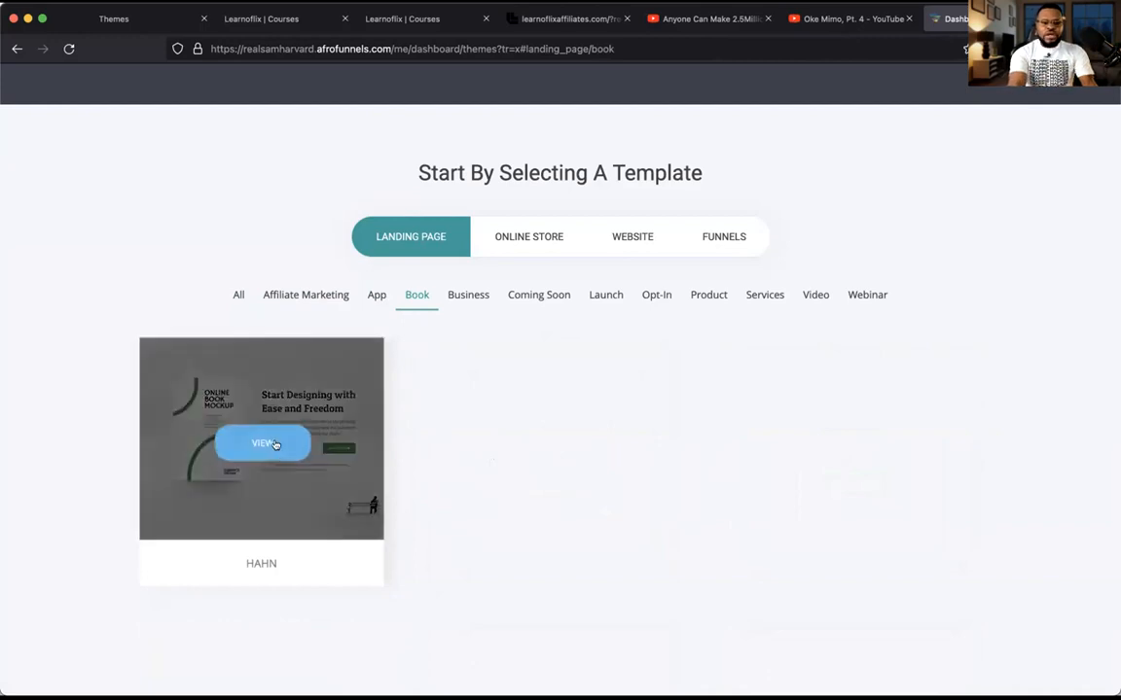
left_click(268, 440)
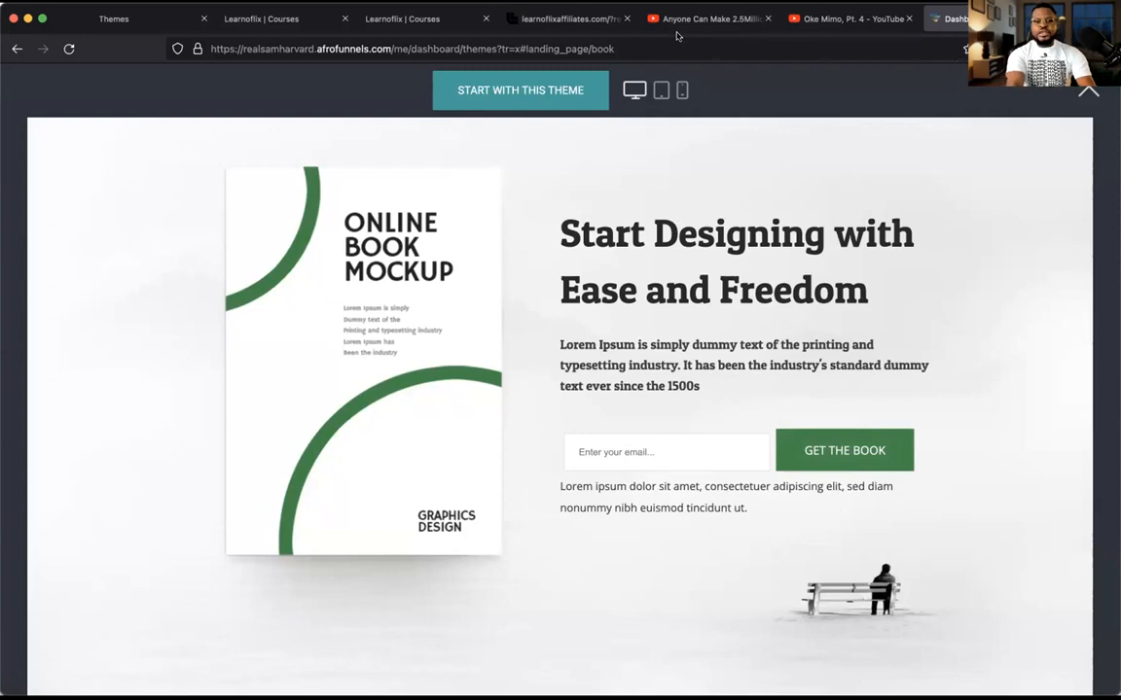
- Reopen the HAHN preview and scroll through it at tablet size
left_click(1088, 89)
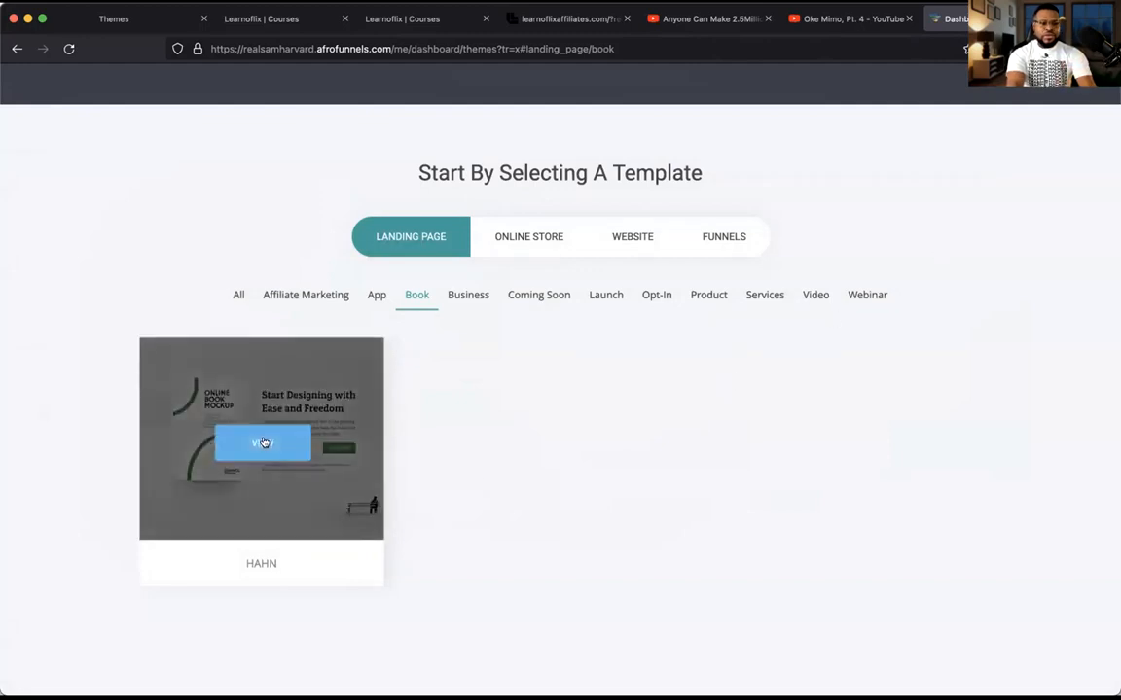
left_click(265, 445)
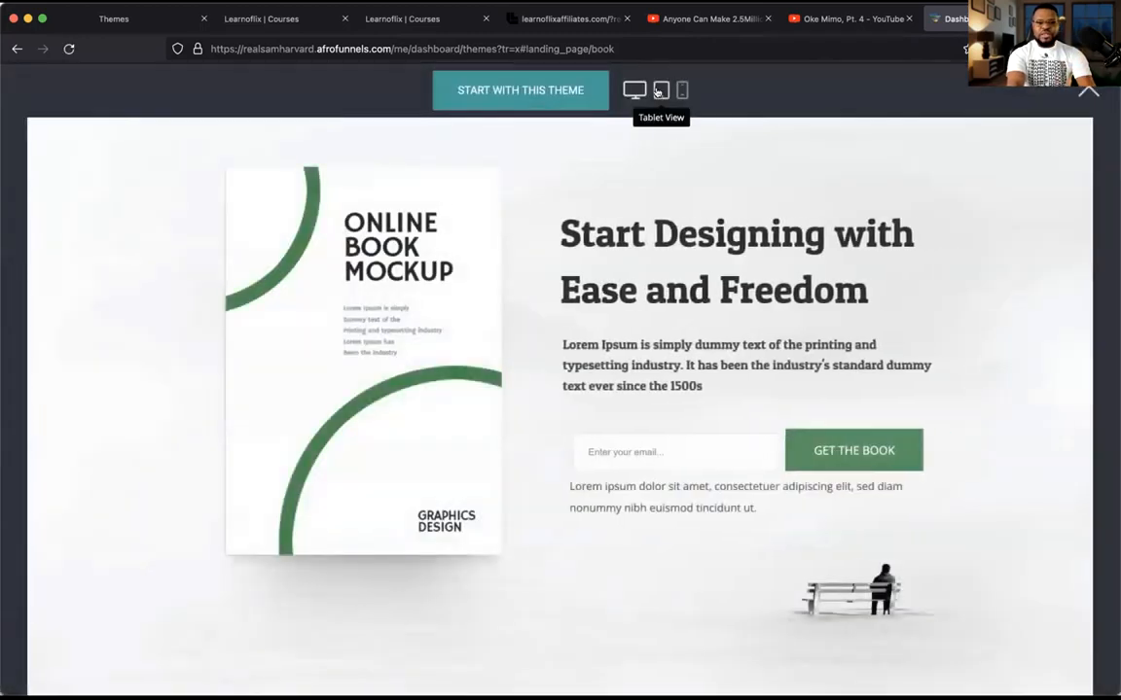
left_click(661, 90)
scroll(685, 412, "down", 3)
scroll(685, 412, "down", 3)
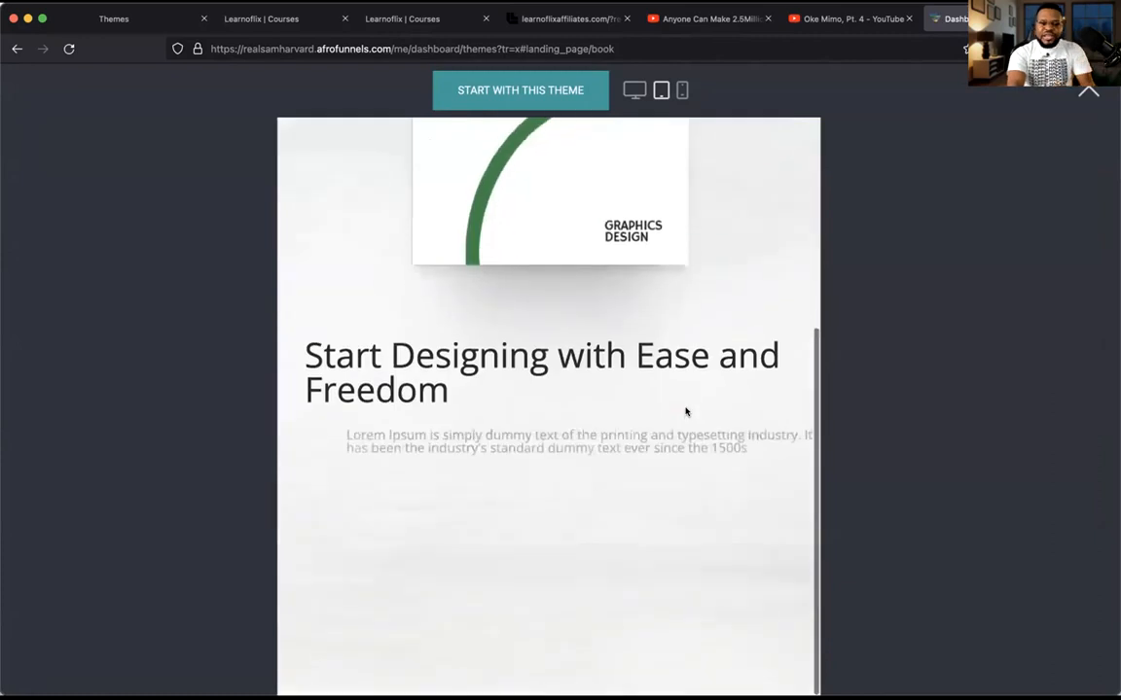
scroll(684, 411, "up", 5)
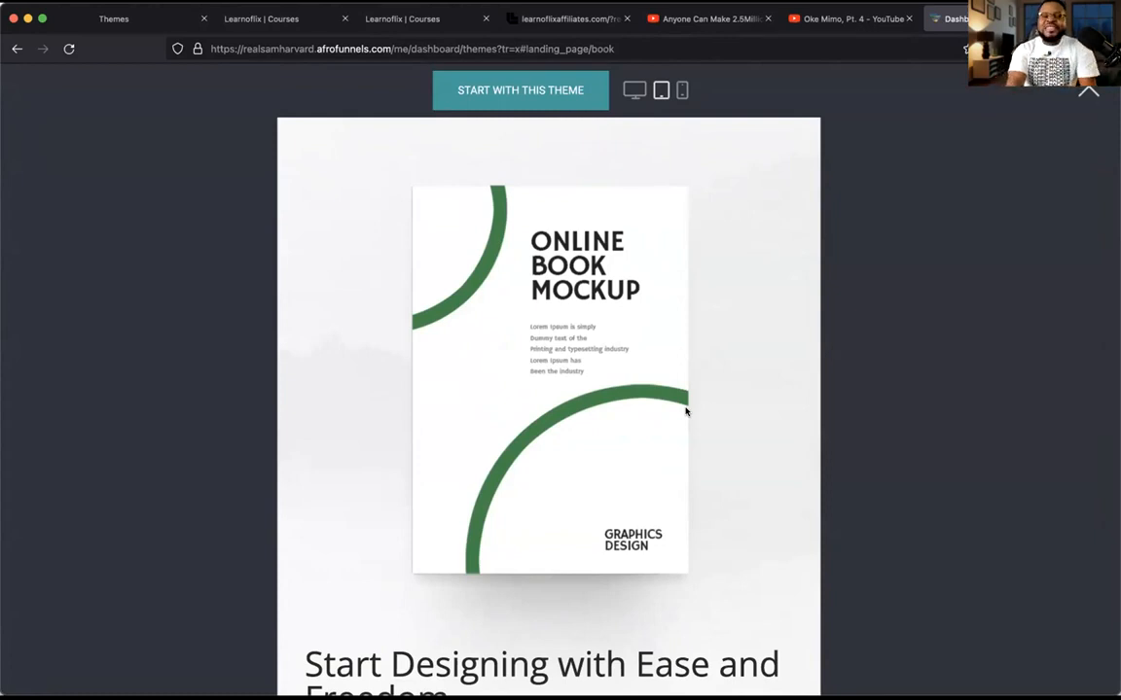
scroll(685, 411, "down", 4)
scroll(685, 412, "up", 4)
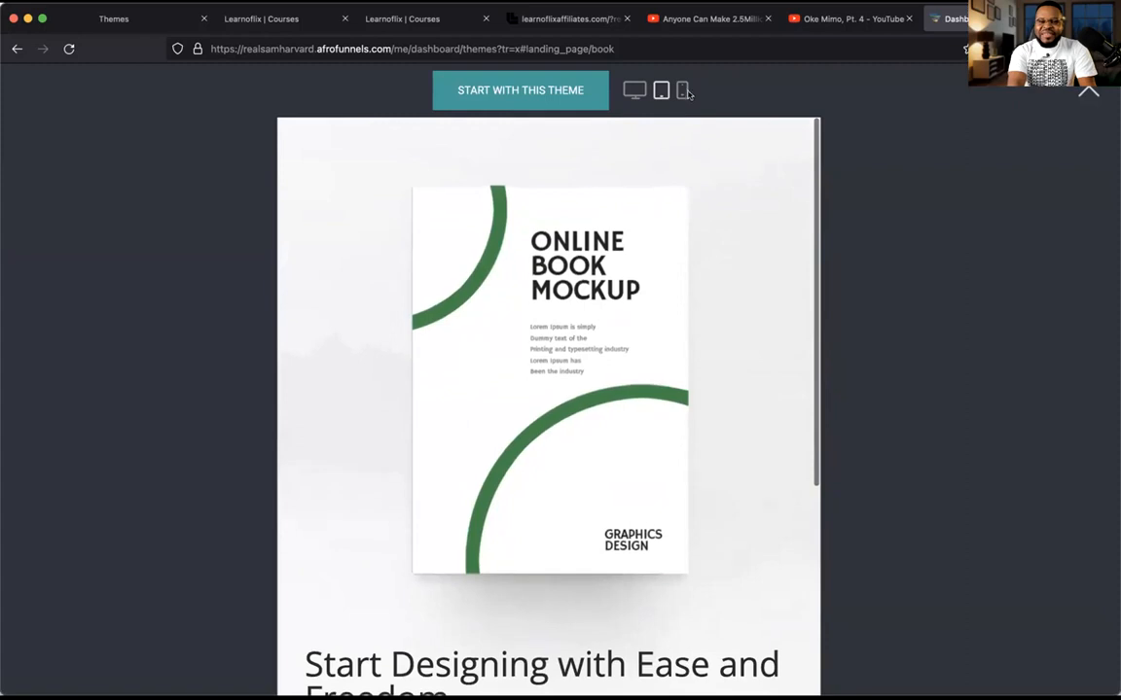
- Switch the preview to phone size and scroll the stacked mobile layout
left_click(683, 90)
scroll(588, 470, "down", 1)
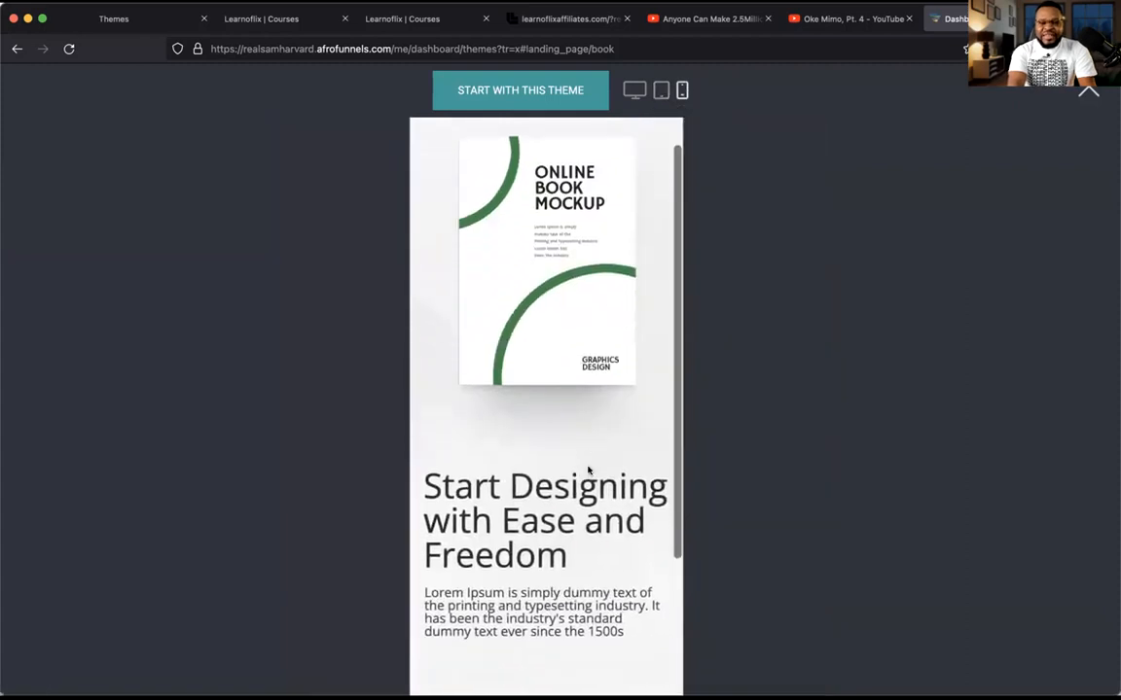
scroll(589, 468, "down", 3)
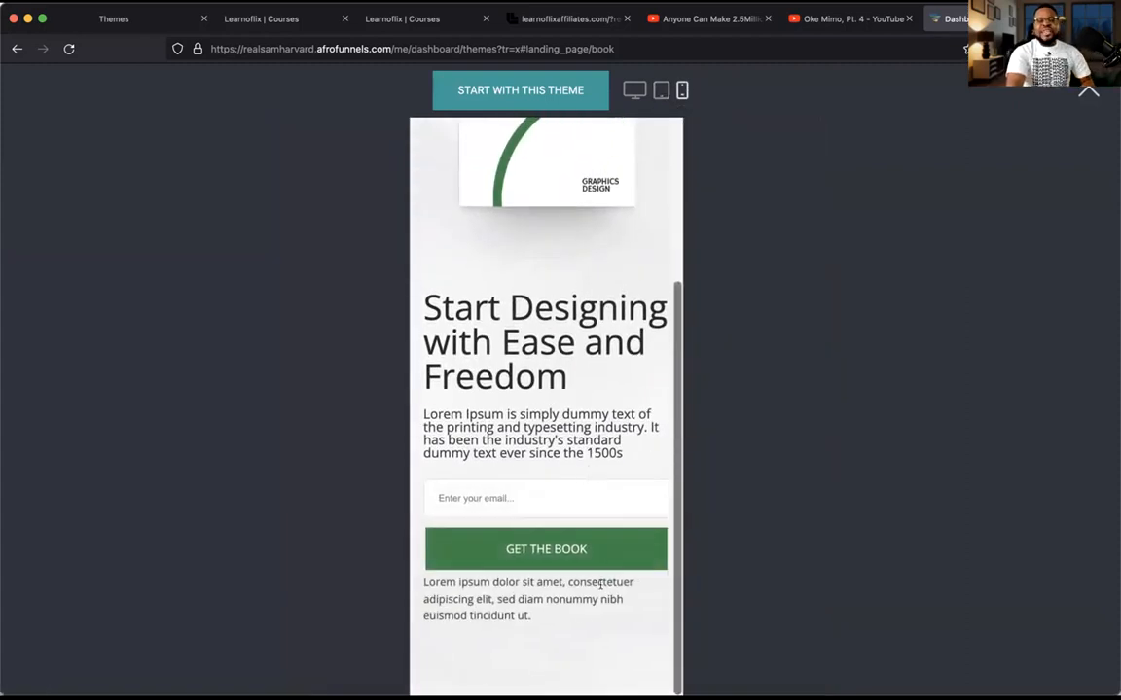
scroll(562, 320, "up", 3)
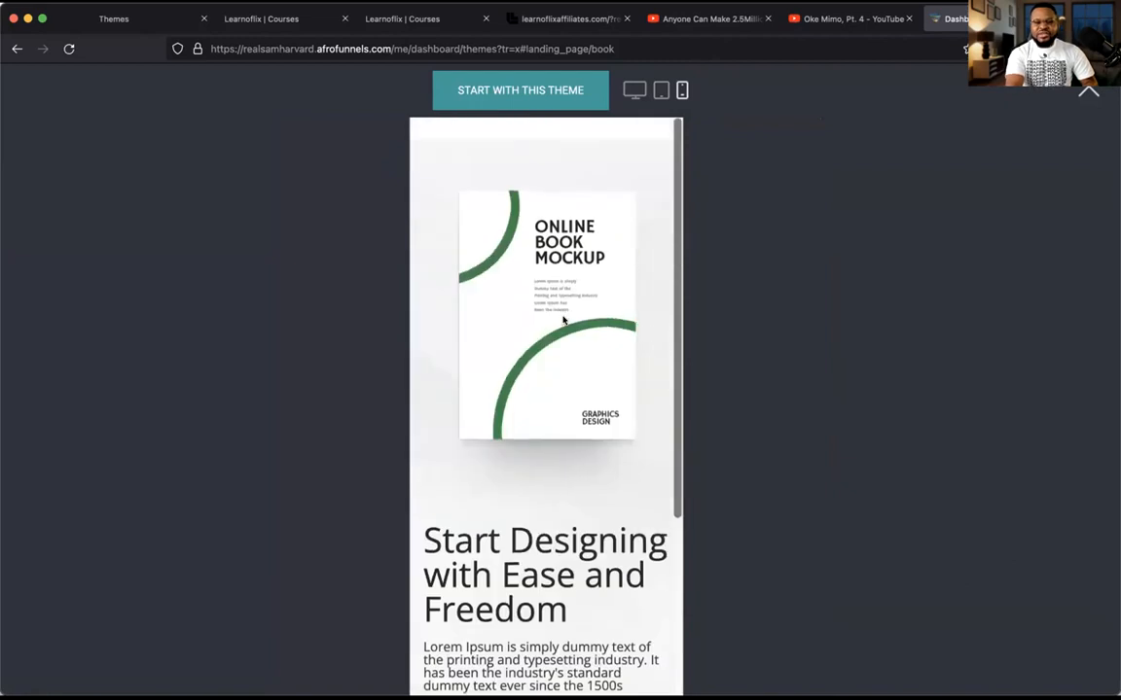
scroll(563, 320, "down", 1)
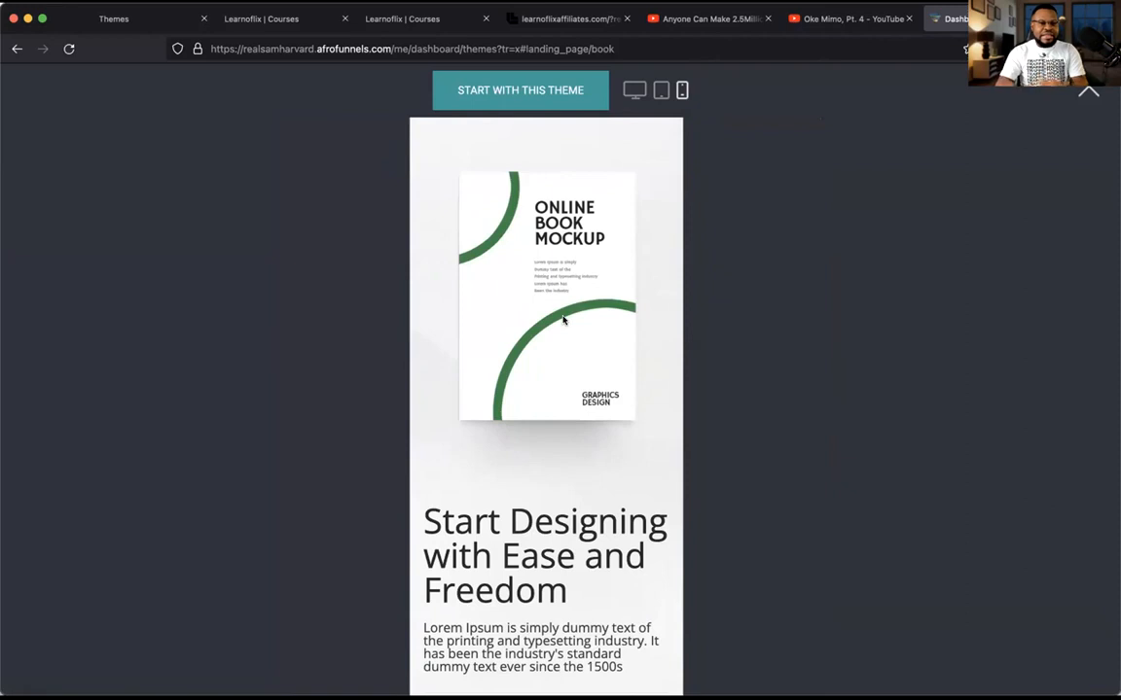
scroll(562, 320, "down", 3)
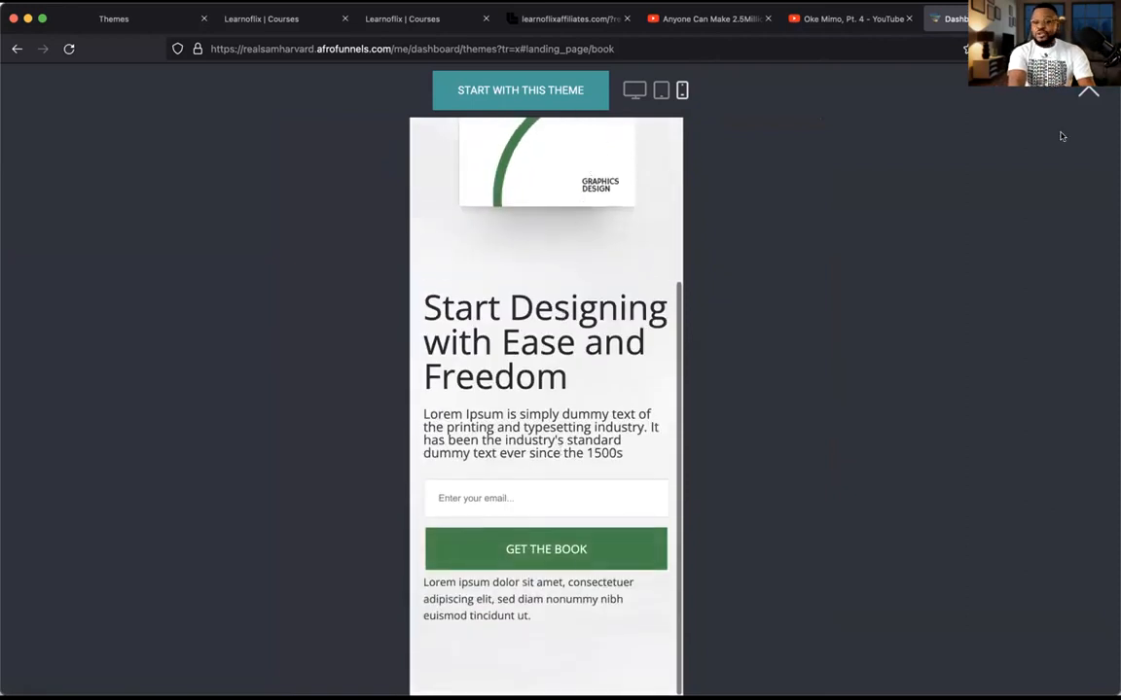
- Close the preview and browse the Business and Coming Soon landing page templates
left_click(1082, 89)
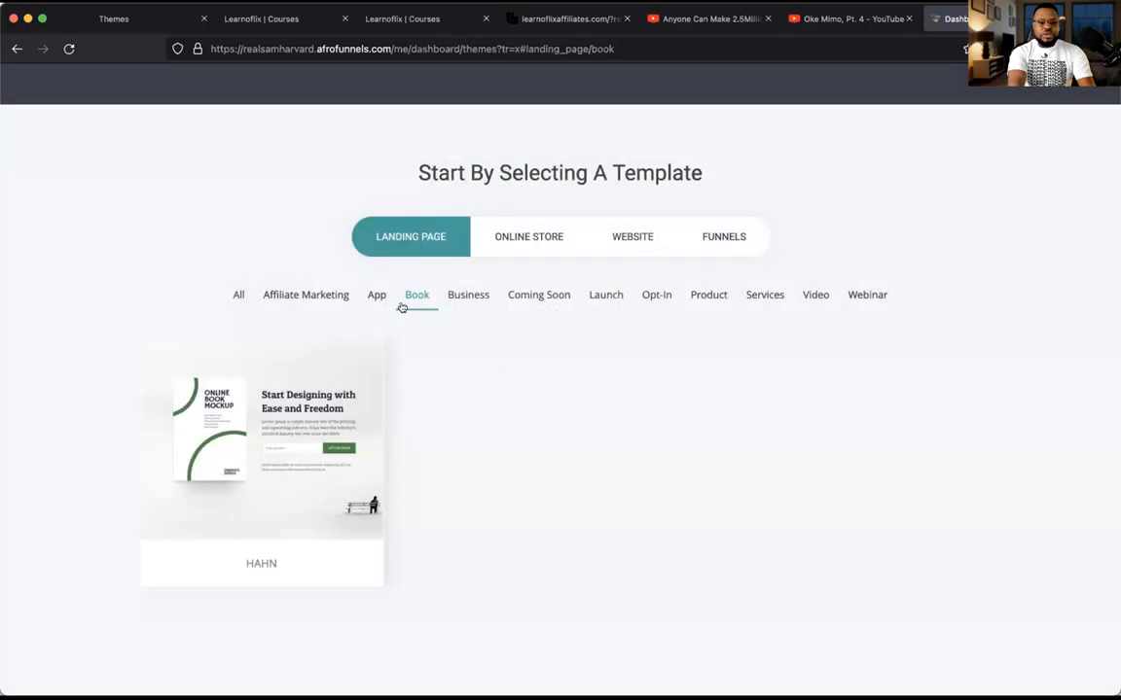
left_click(470, 297)
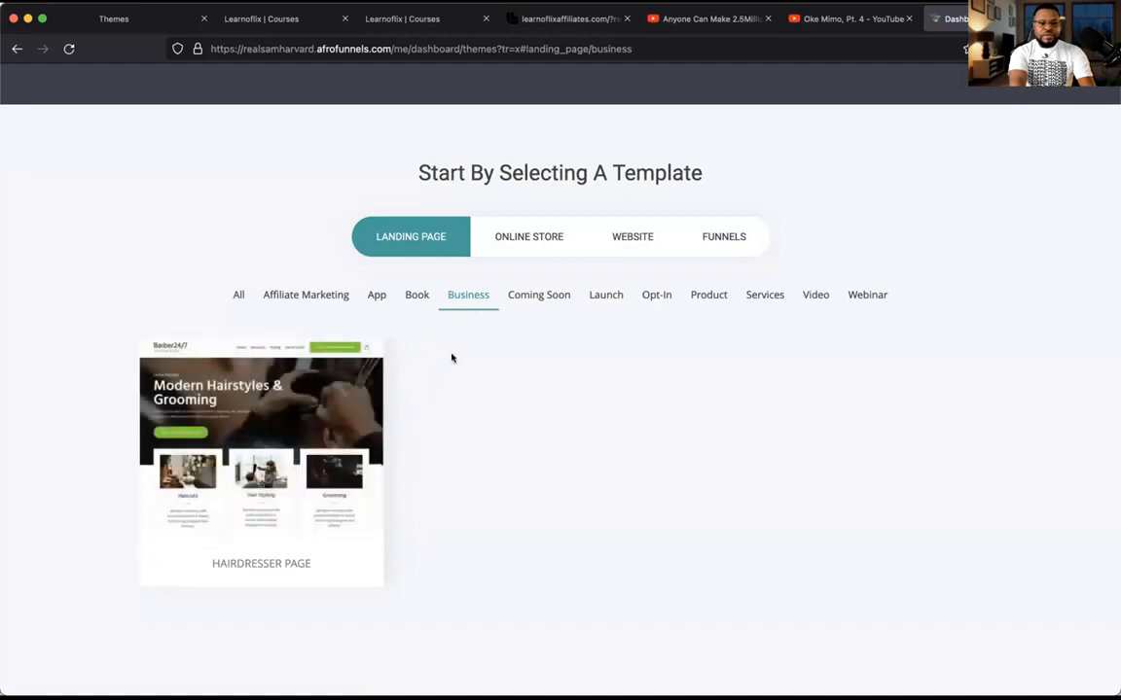
left_click(560, 295)
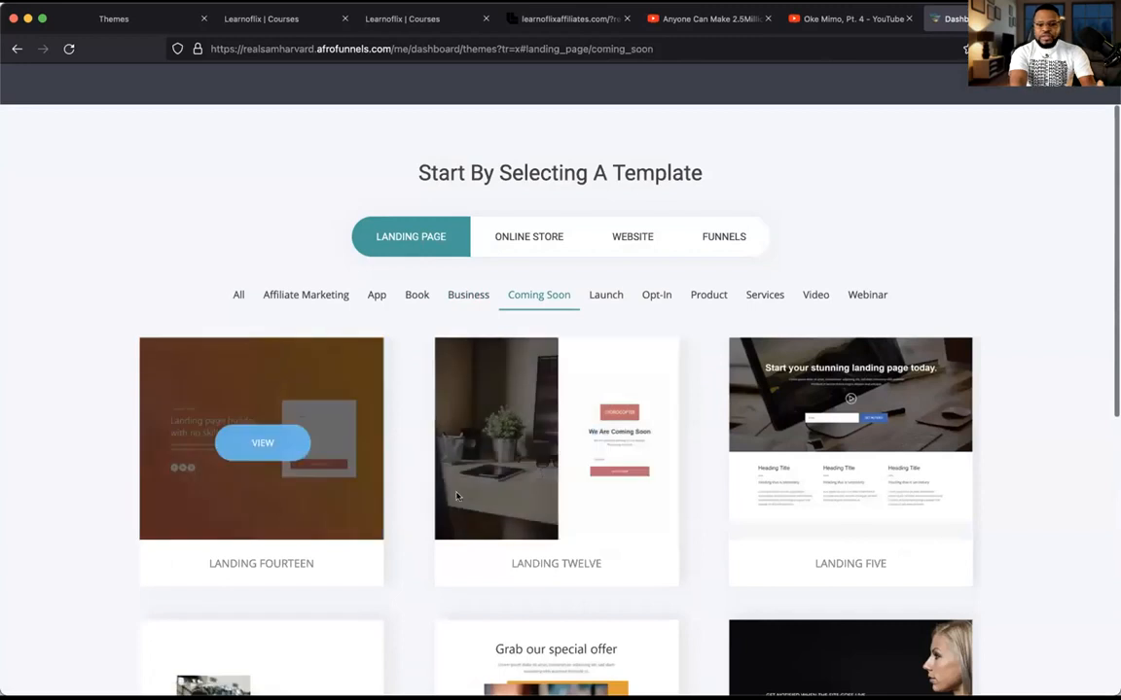
scroll(761, 486, "down", 5)
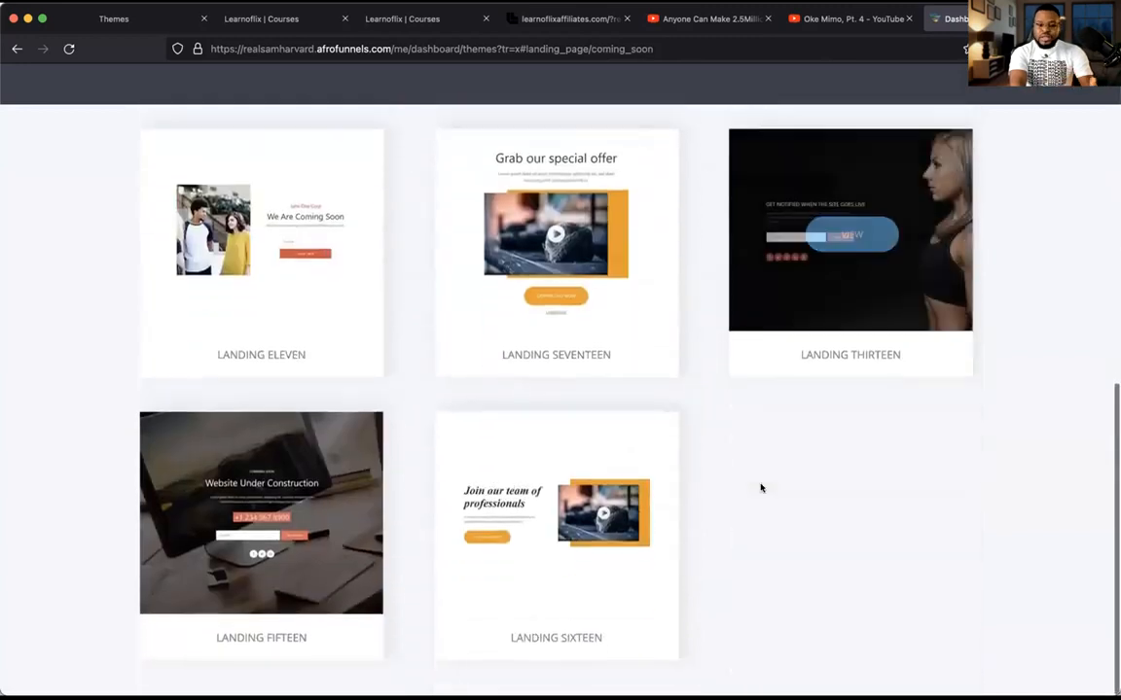
scroll(761, 486, "up", 5)
scroll(761, 487, "down", 1)
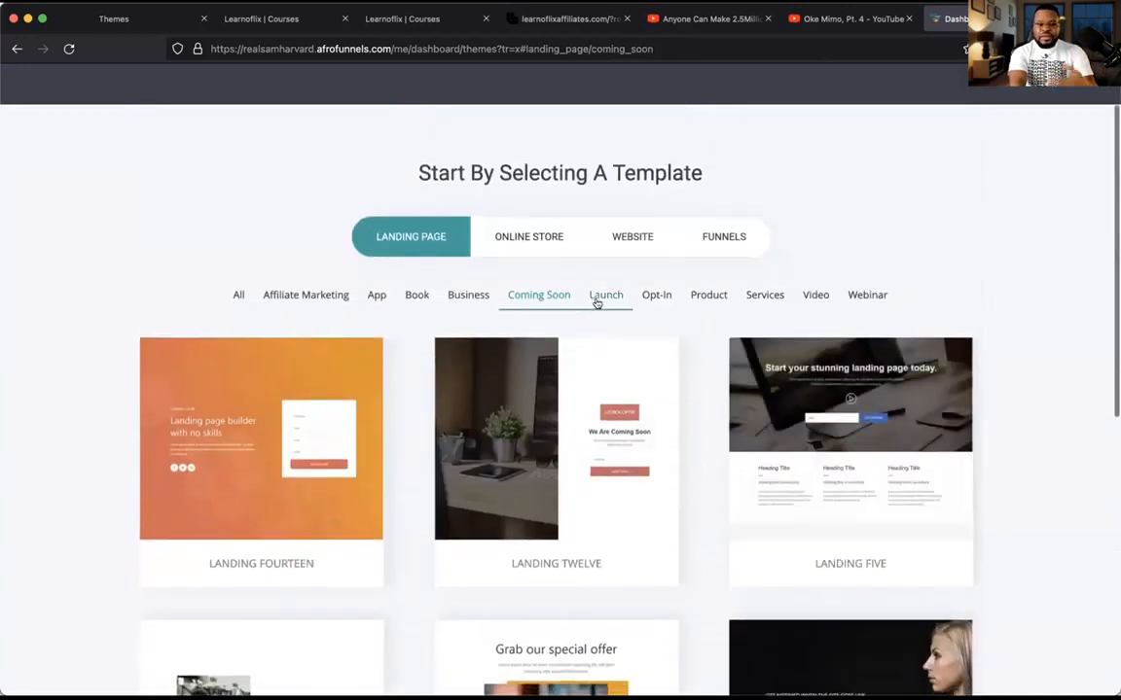
- Browse the Launch landing page templates
left_click(596, 299)
mouse_move(584, 440)
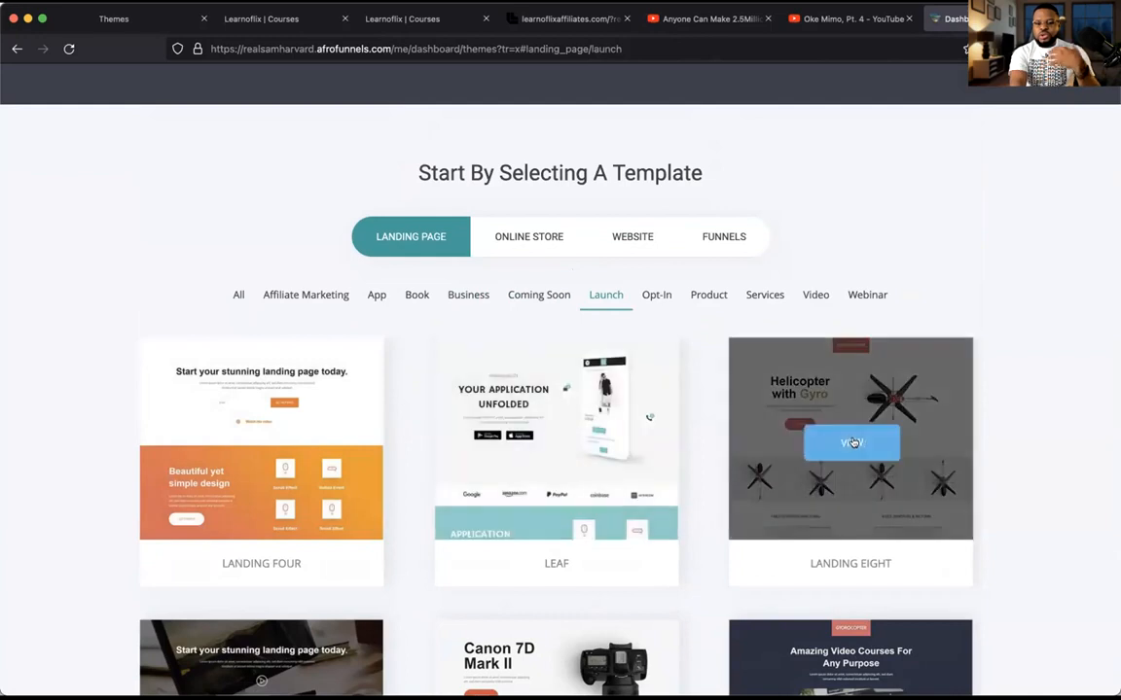
scroll(796, 529, "down", 2)
scroll(796, 529, "down", 2)
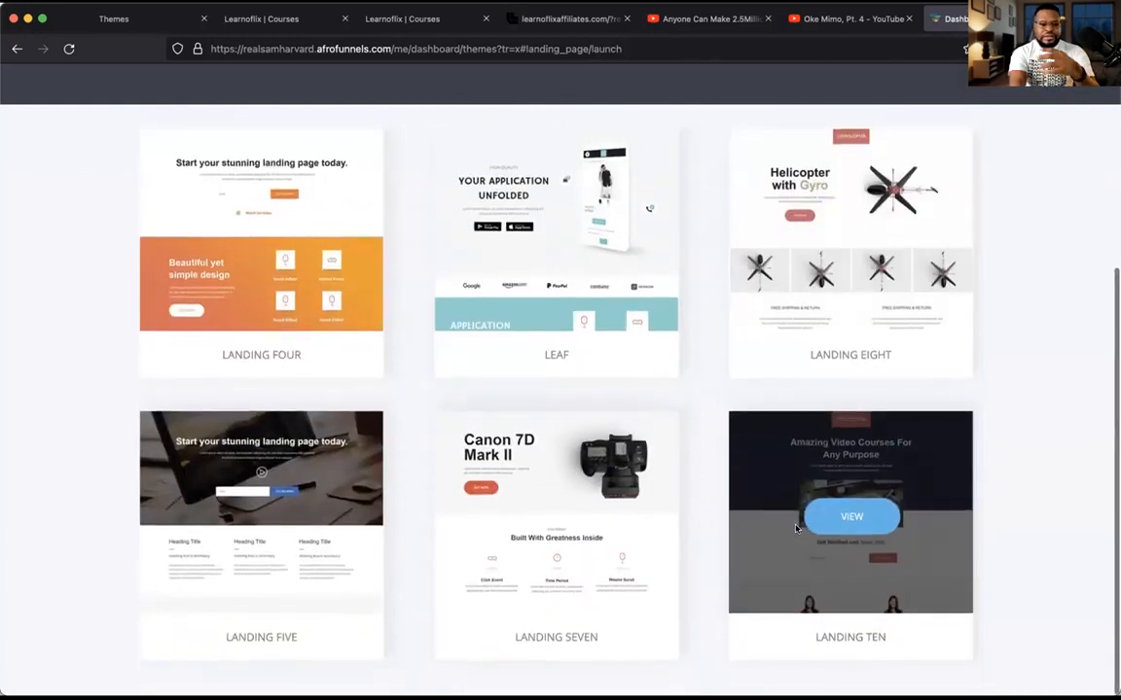
scroll(649, 321, "up", 4)
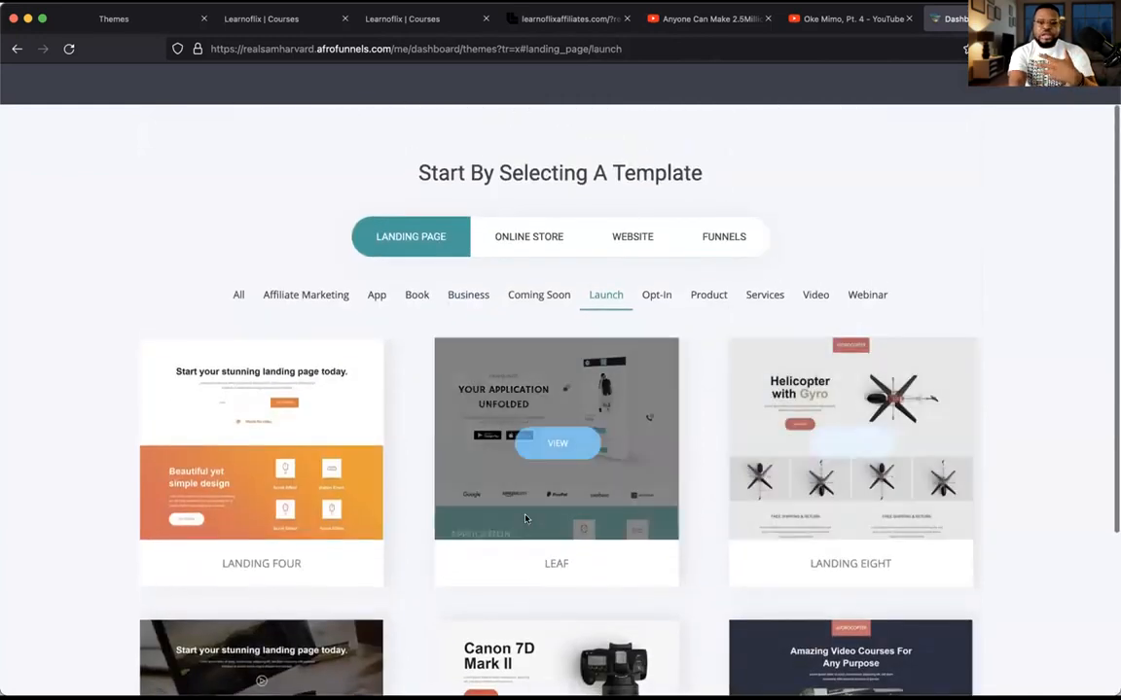
- Browse Opt-In, Product, Services, Video and Webinar templates, then switch to Online Store templates
left_click(661, 293)
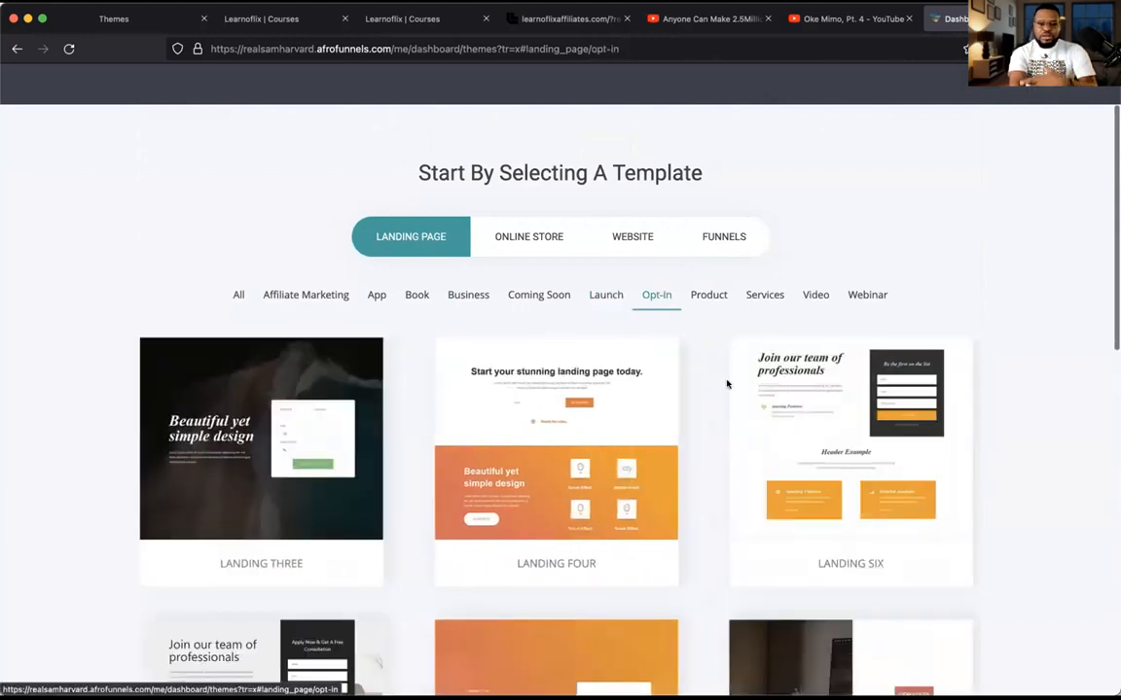
left_click(704, 296)
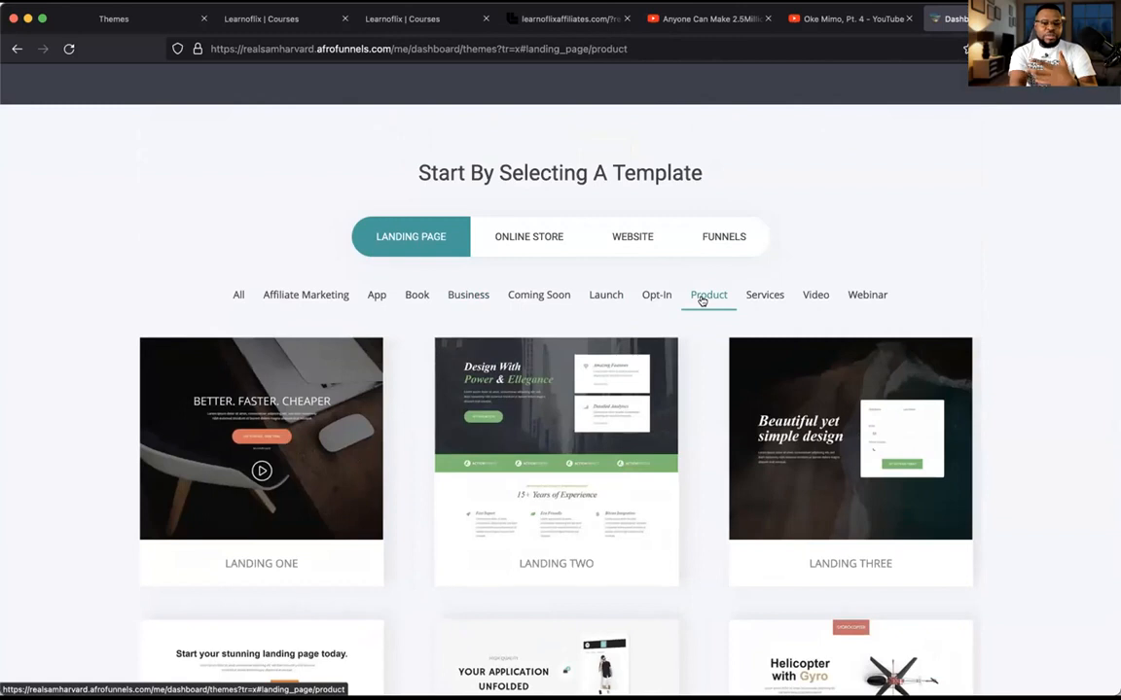
left_click(749, 300)
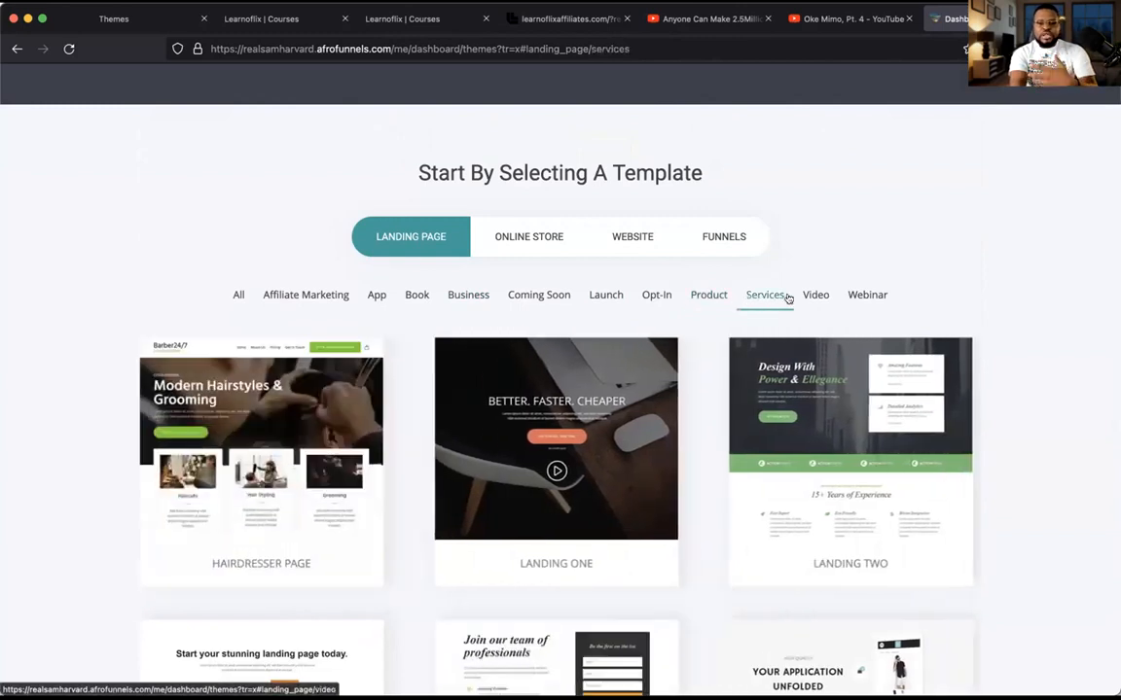
left_click(809, 298)
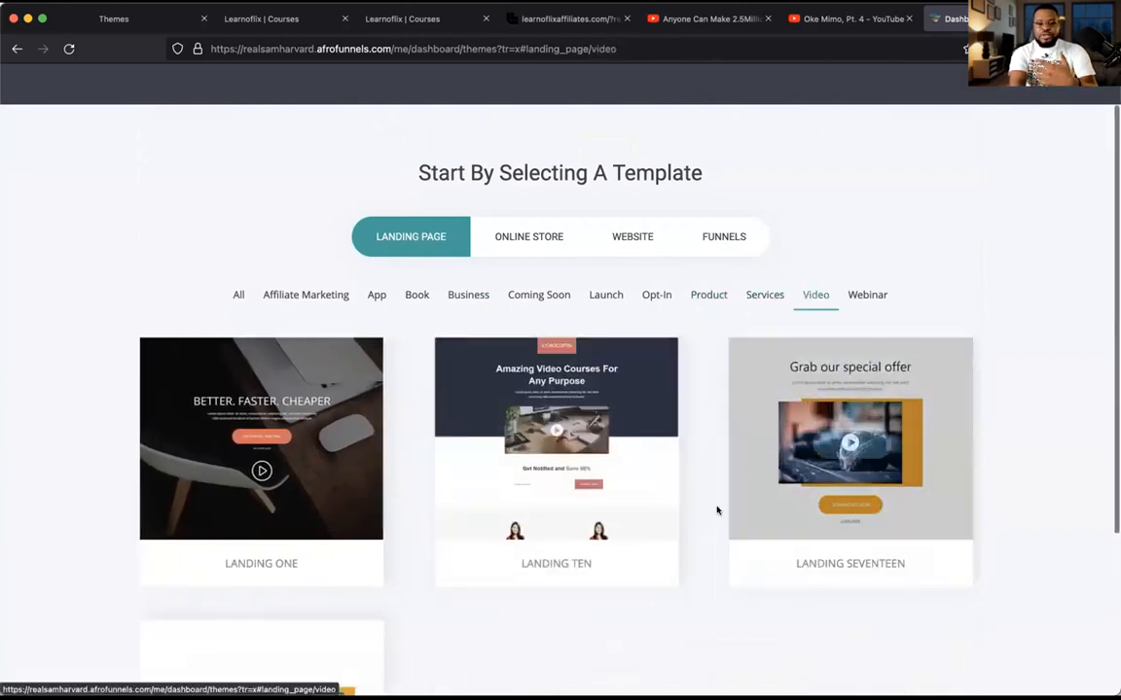
left_click(873, 295)
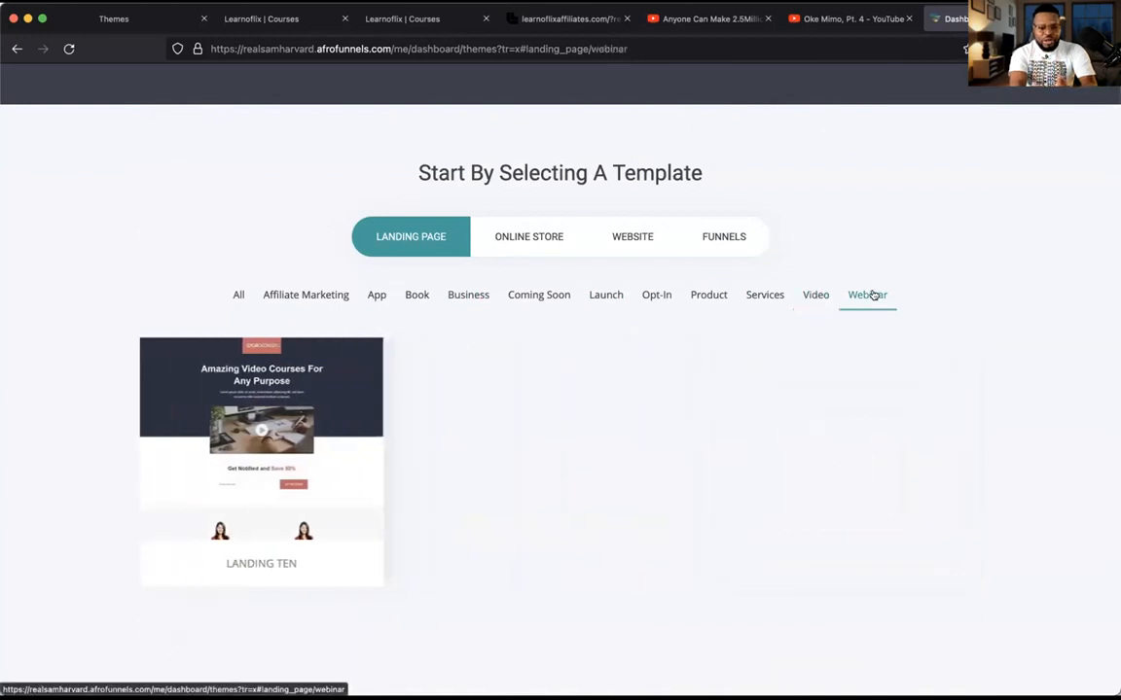
mouse_move(390, 450)
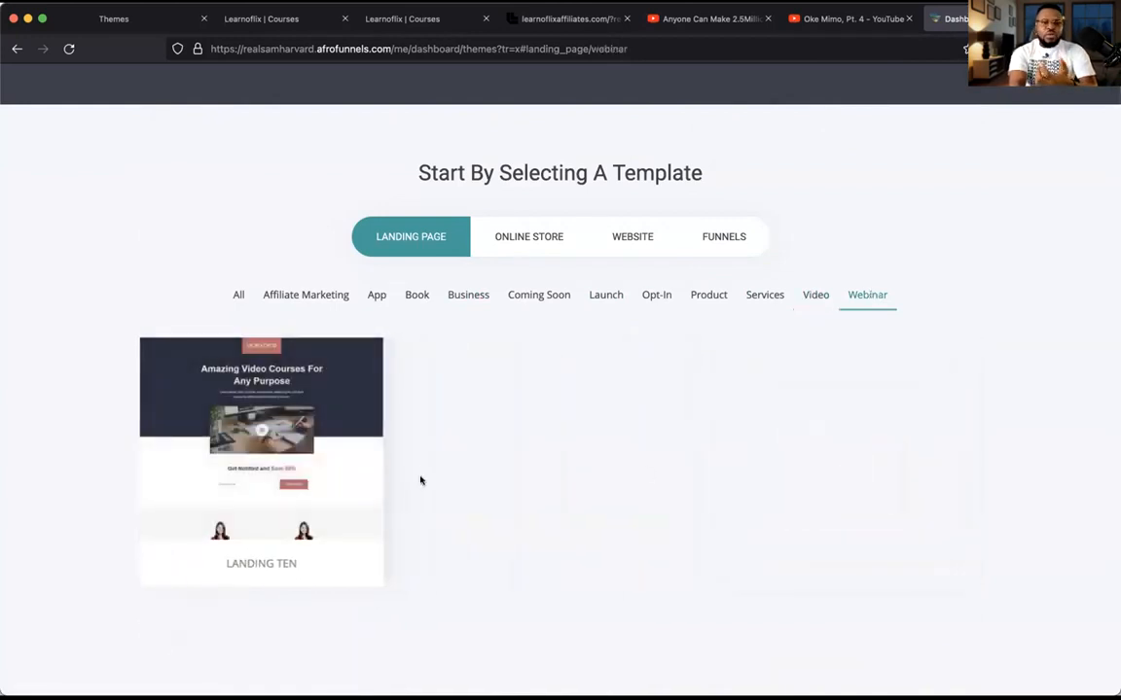
left_click(506, 241)
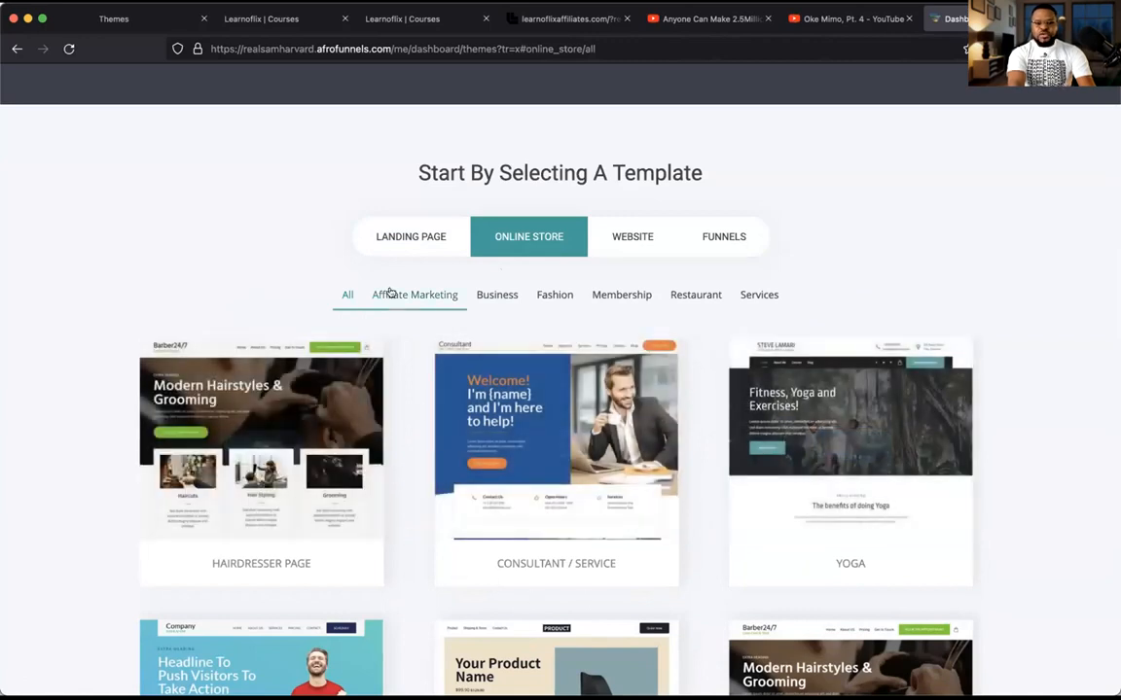
left_click(425, 298)
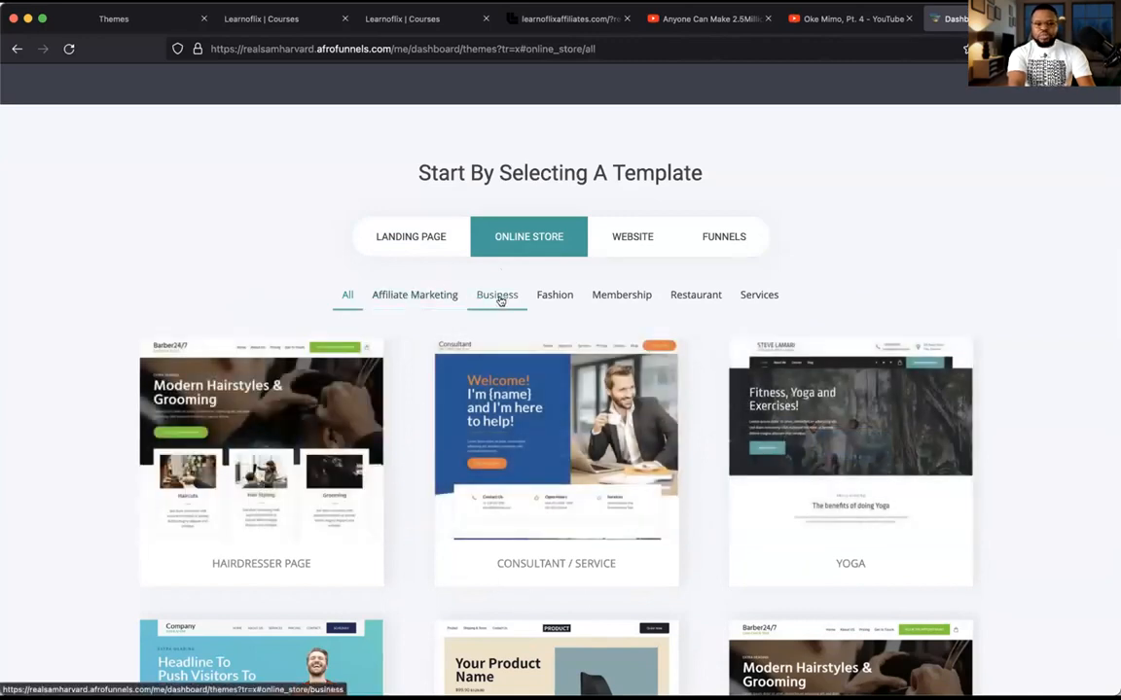
- Switch to Website templates, filter to Membership, and scroll through Membership 1 to 5
left_click(621, 234)
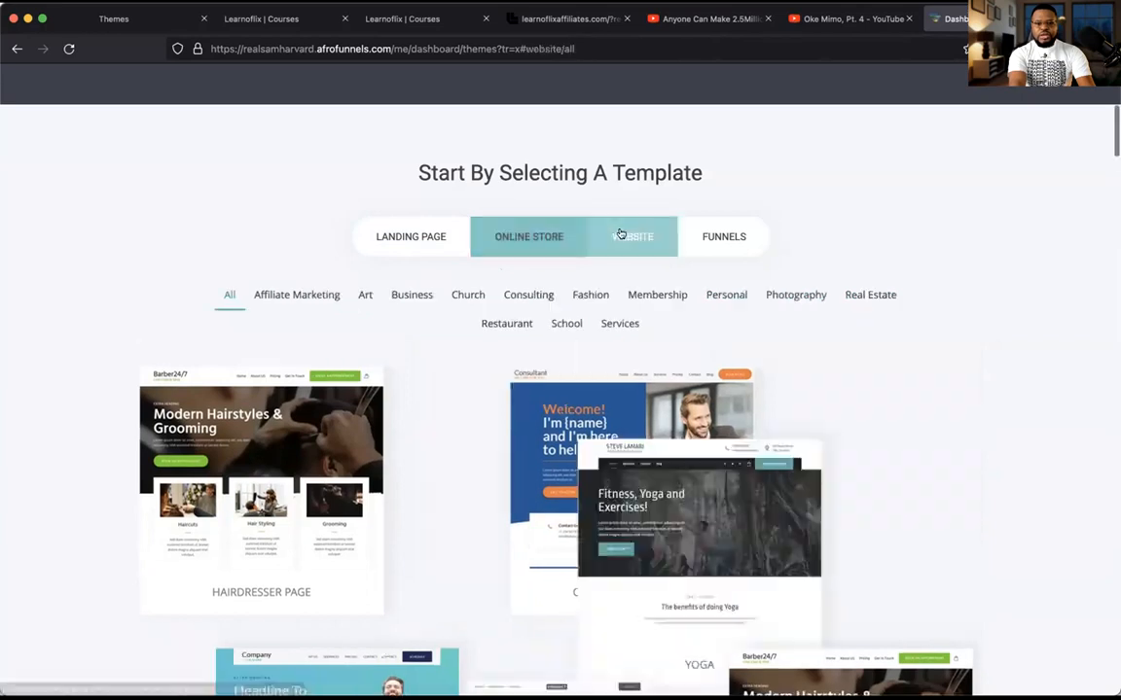
mouse_move(591, 465)
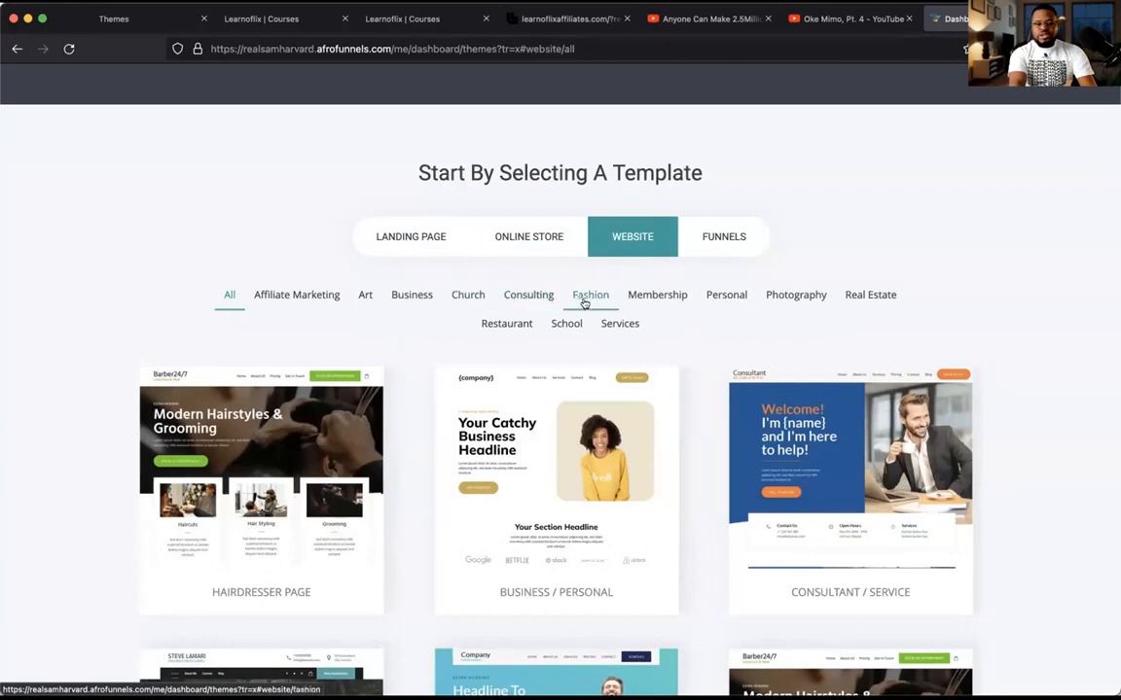
left_click(667, 301)
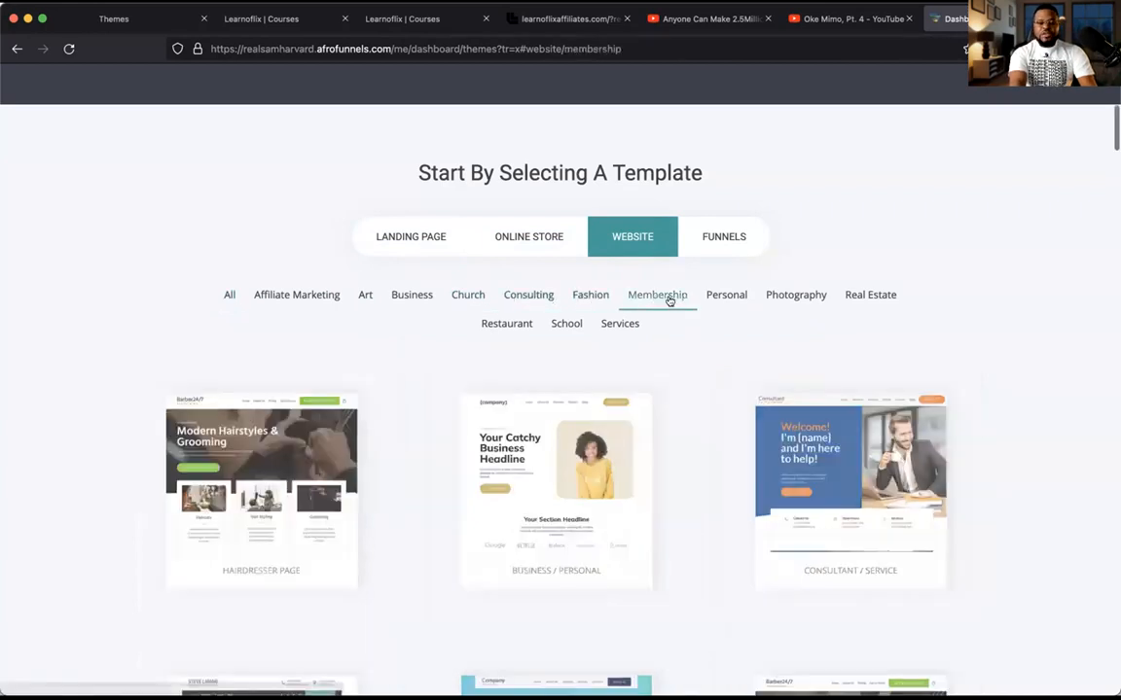
scroll(620, 562, "down", 3)
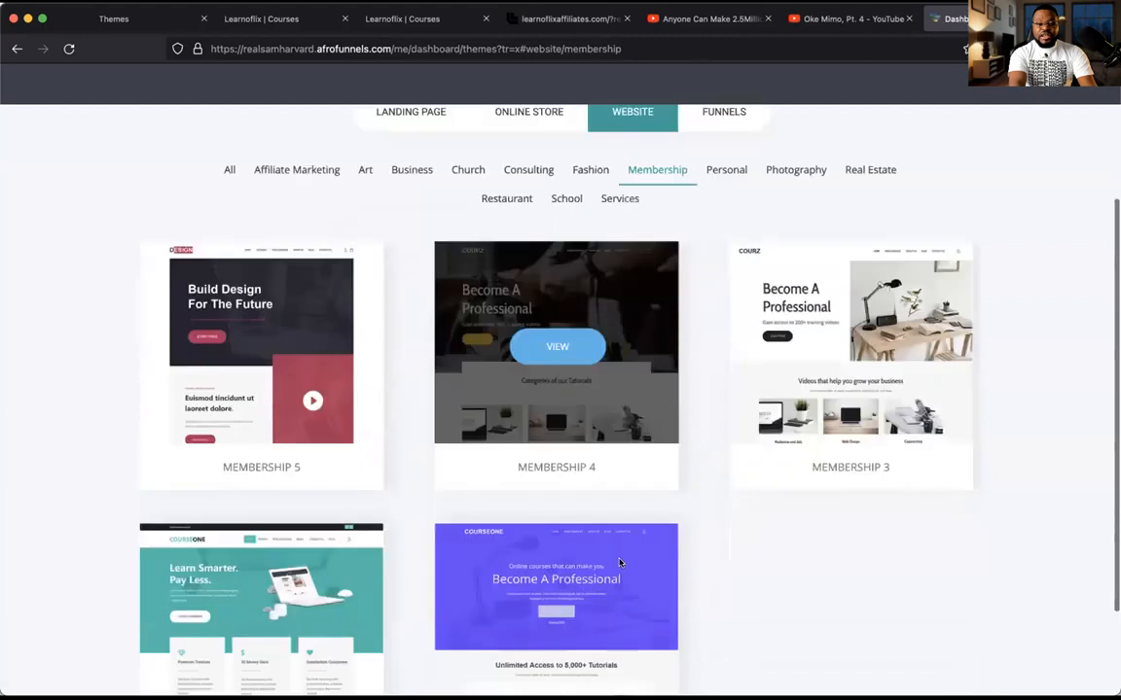
scroll(619, 563, "down", 3)
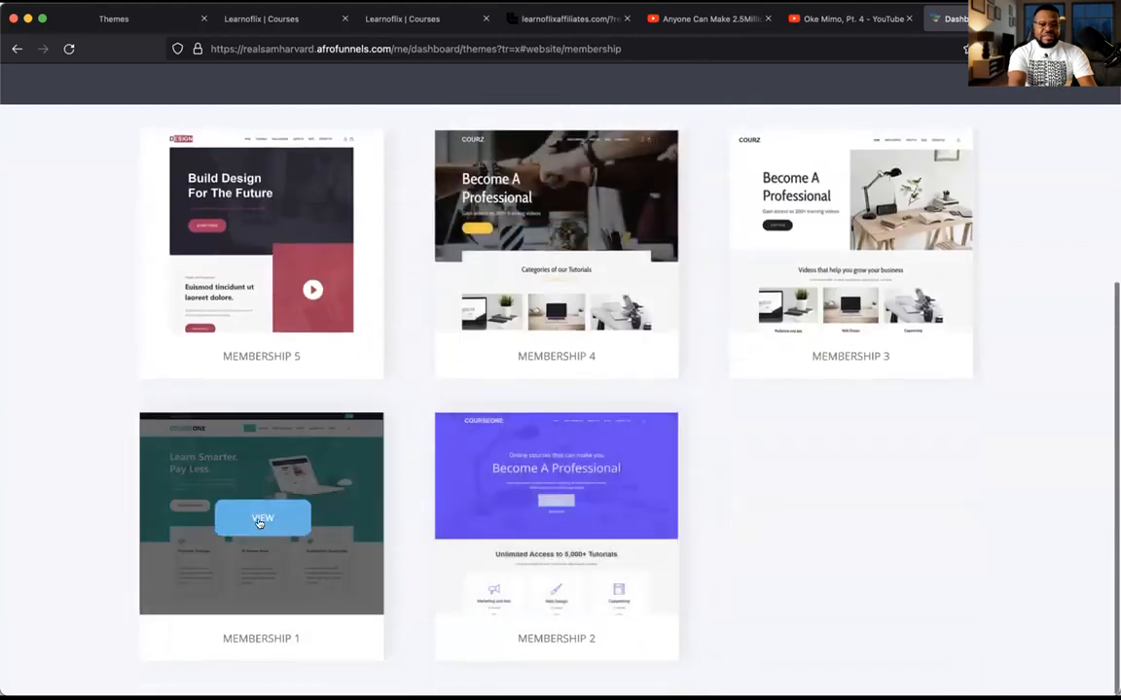
- Preview the Membership 1 template and scroll through its home page
left_click(233, 470)
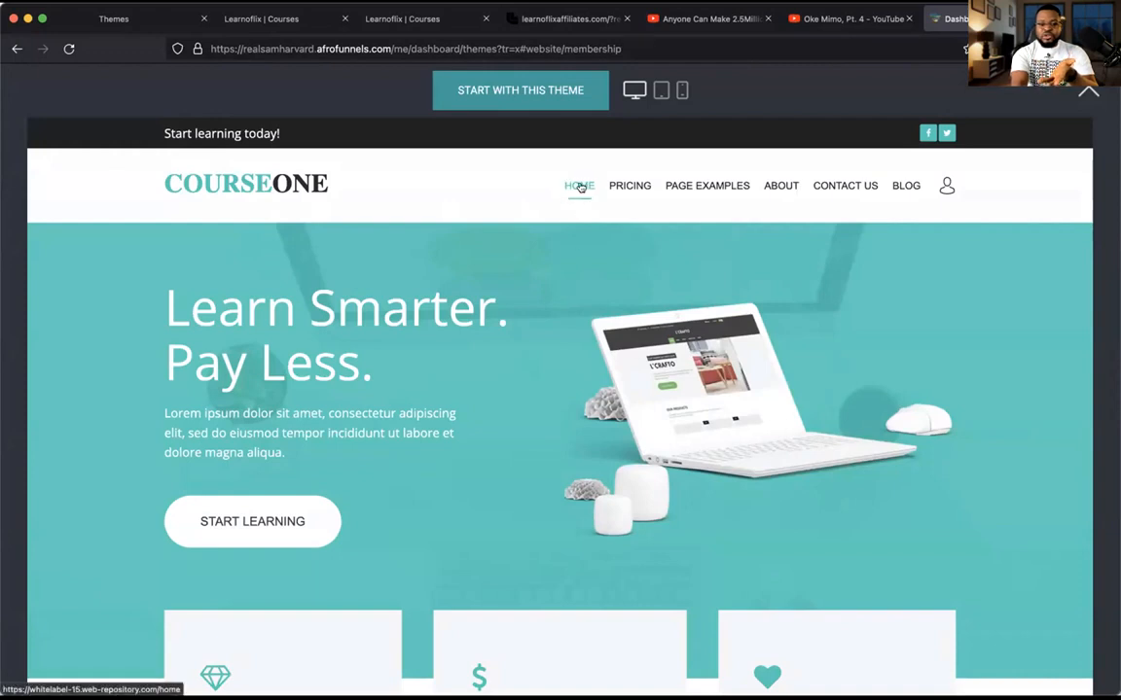
mouse_move(695, 186)
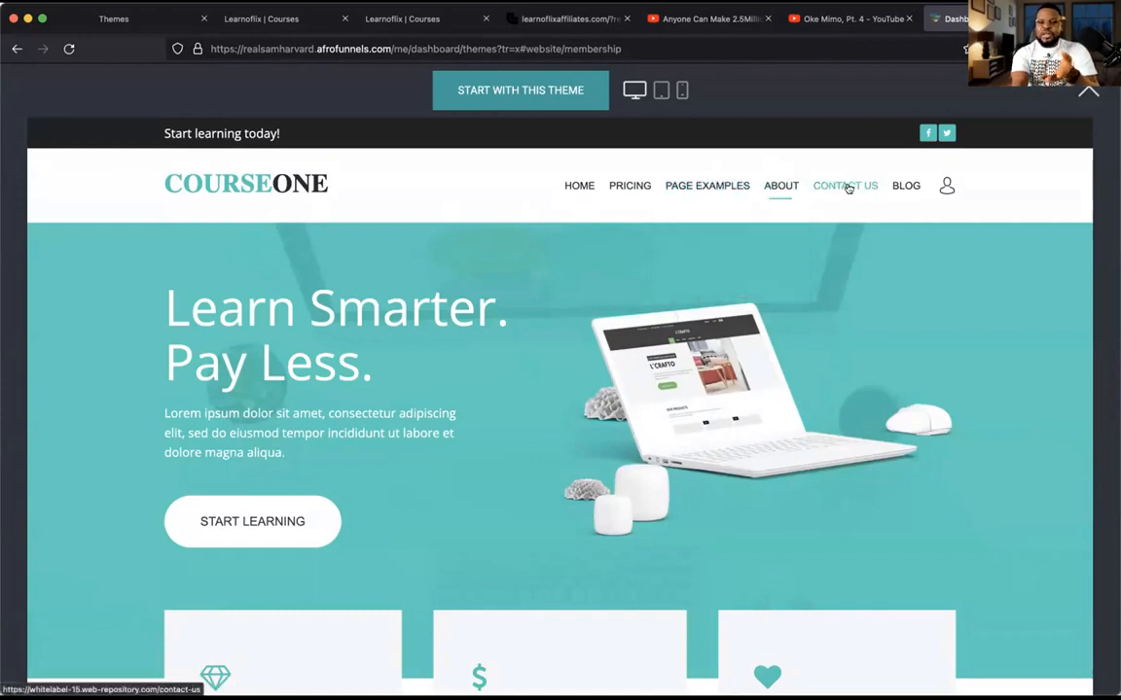
scroll(718, 440, "down", 5)
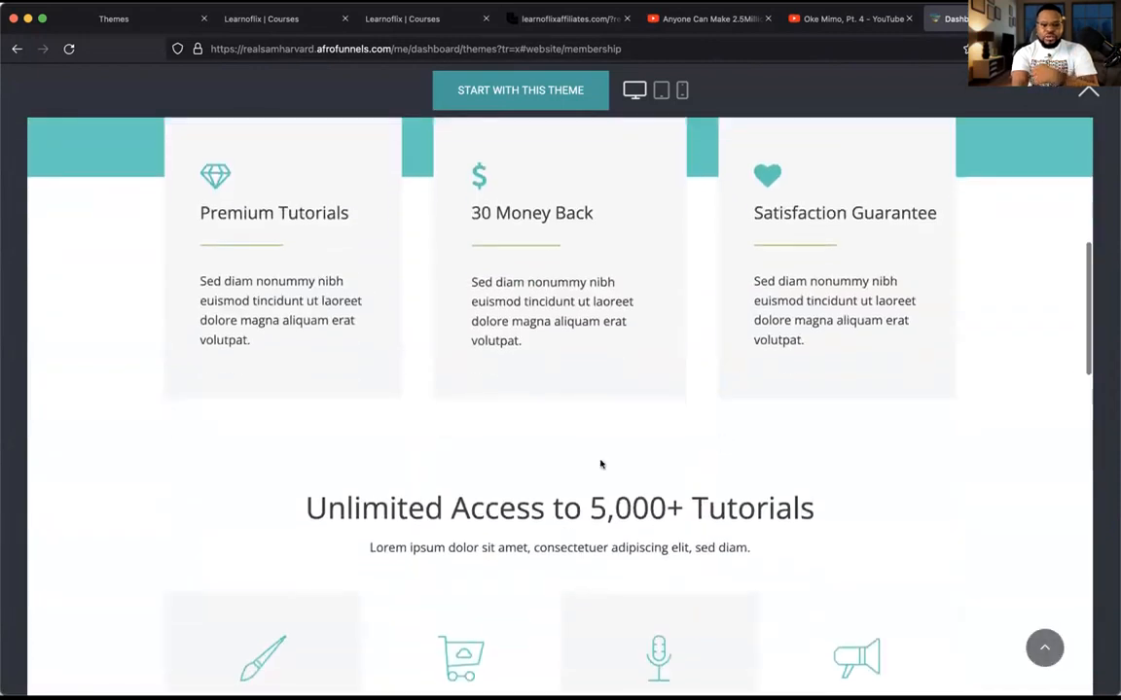
scroll(600, 463, "down", 10)
scroll(600, 463, "down", 2)
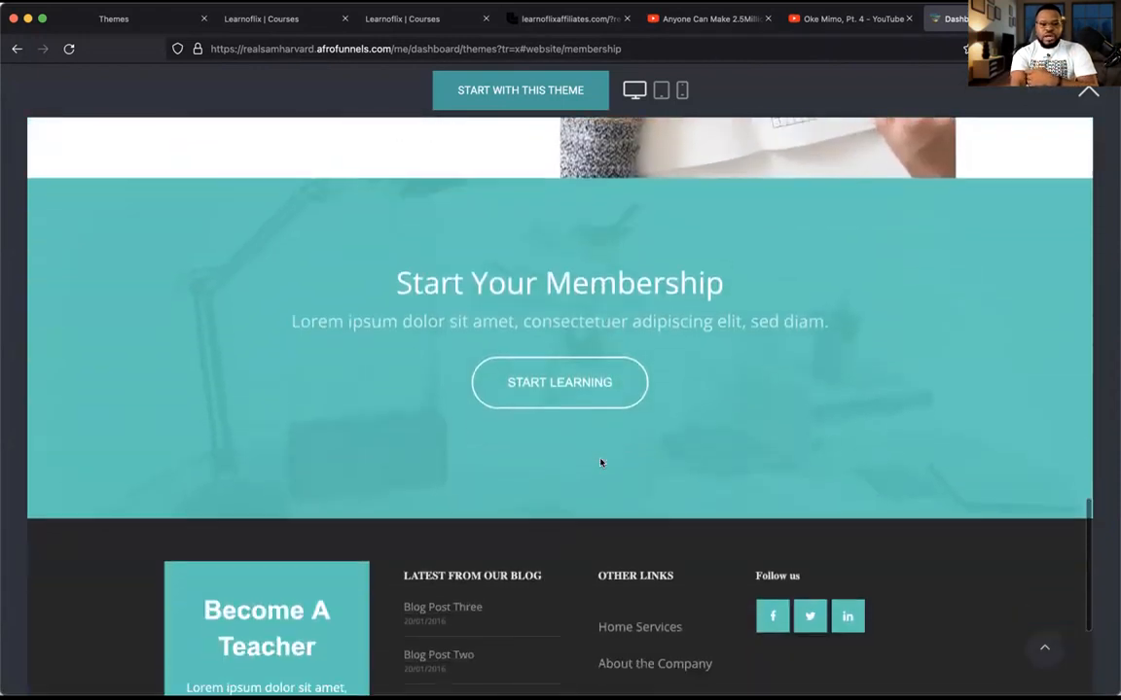
scroll(562, 374, "down", 3)
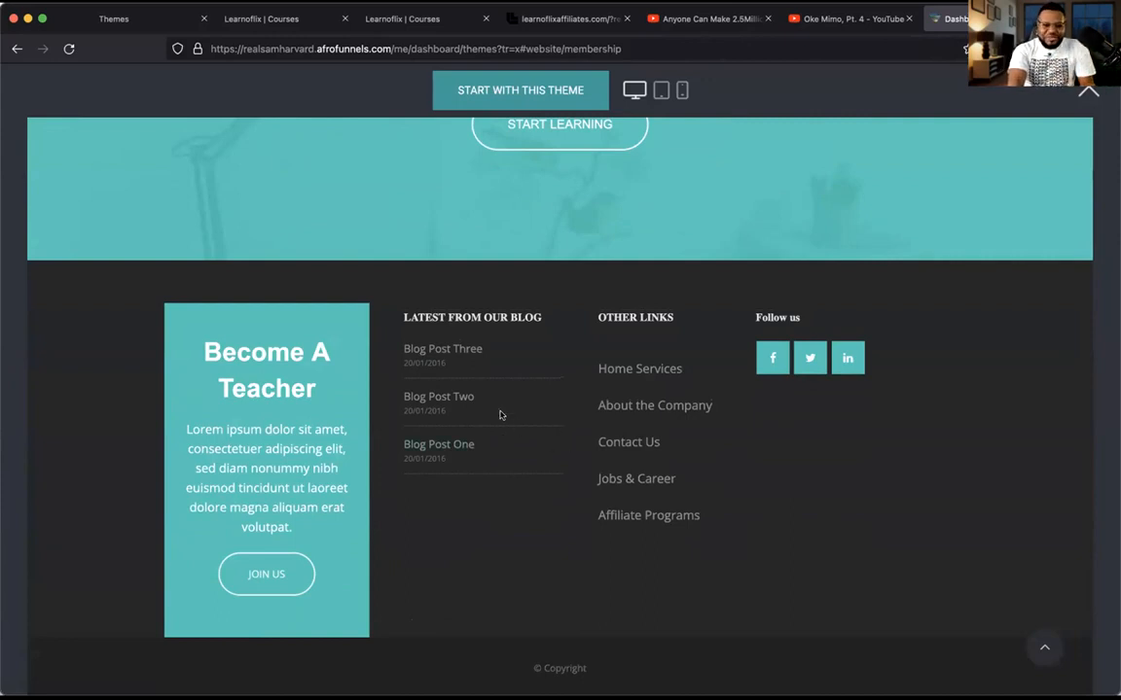
scroll(500, 415, "up", 5)
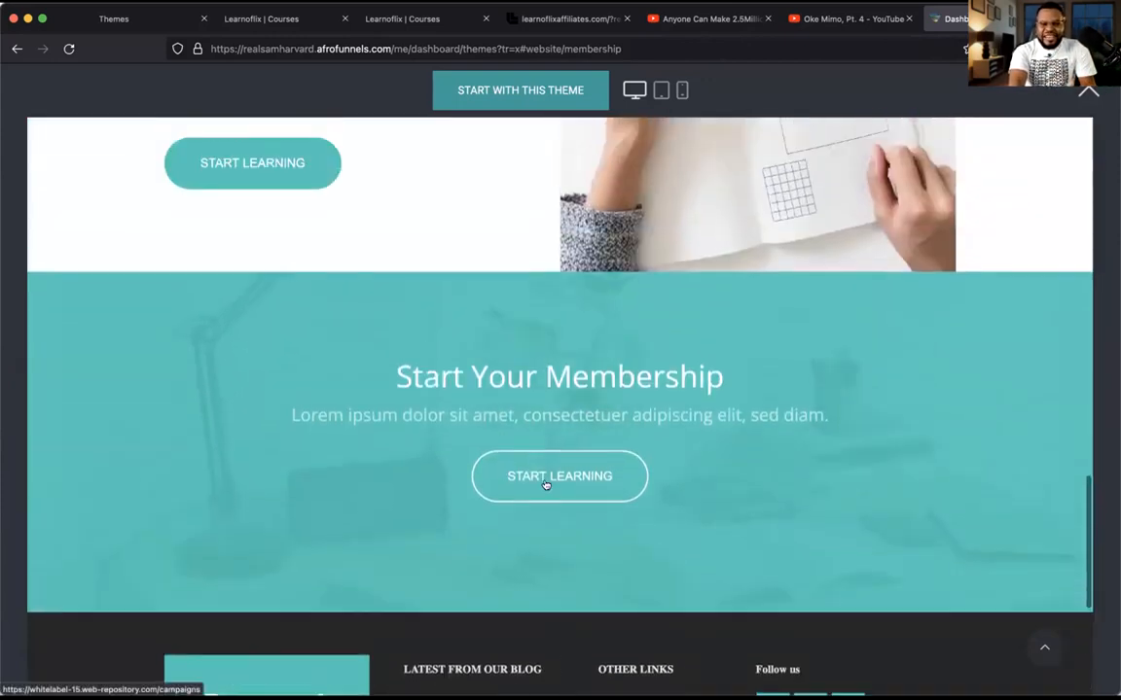
scroll(545, 475, "up", 10)
scroll(547, 483, "up", 2)
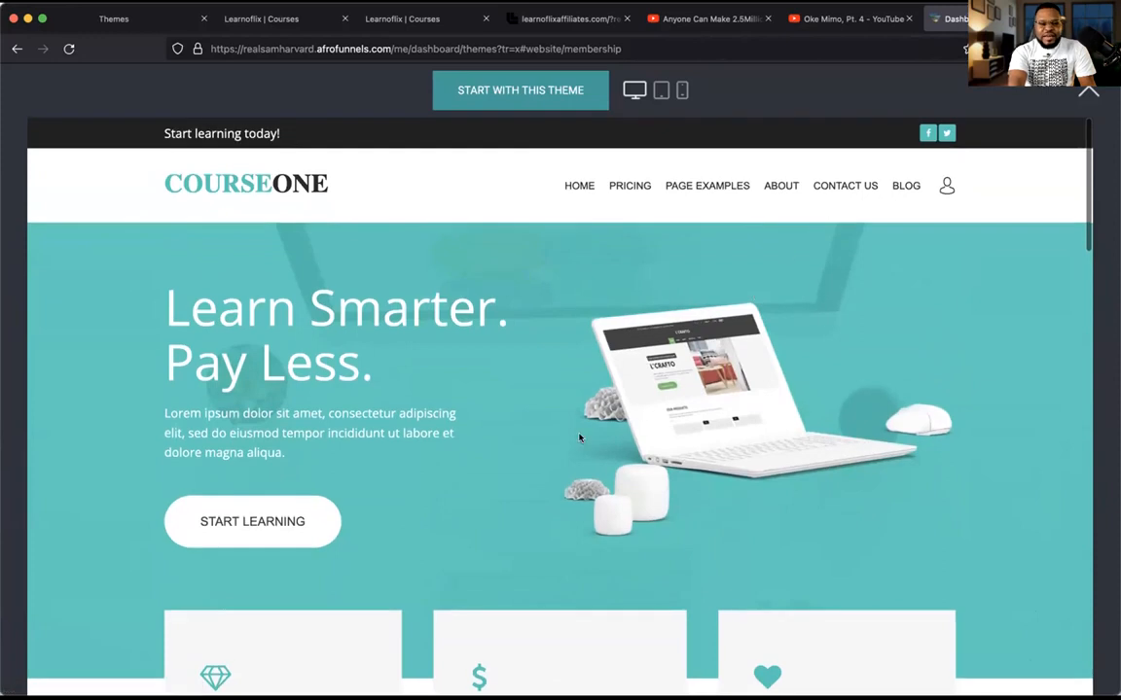
- Open the template's Memberships pricing page and scroll through it
left_click(260, 526)
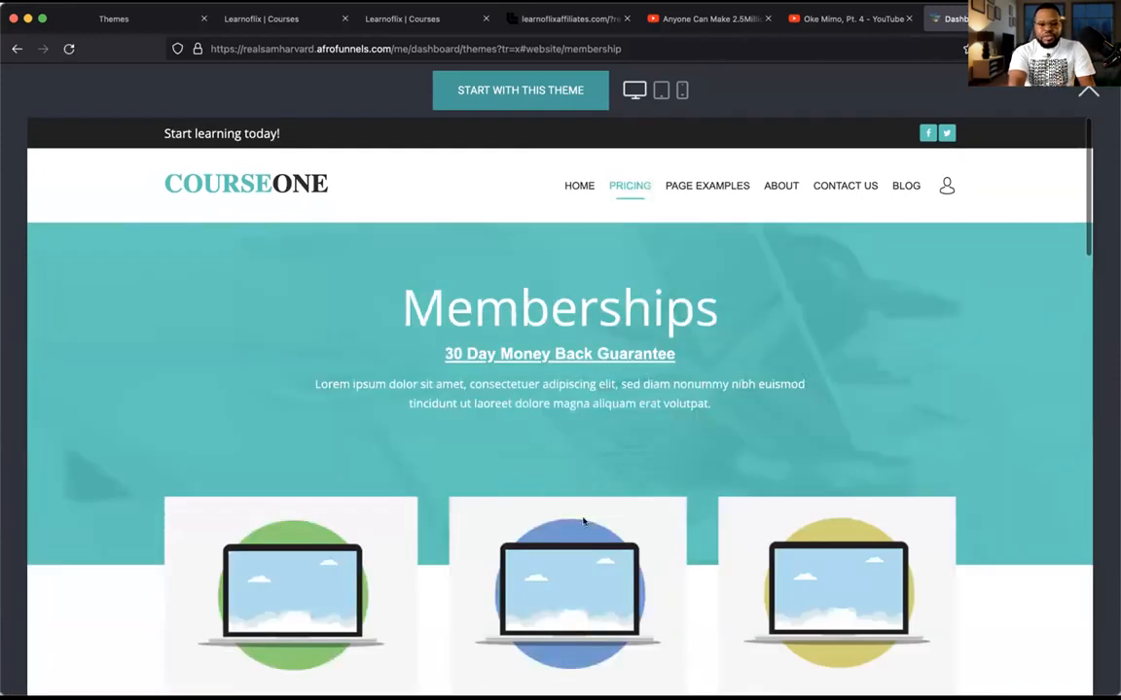
scroll(584, 523, "down", 5)
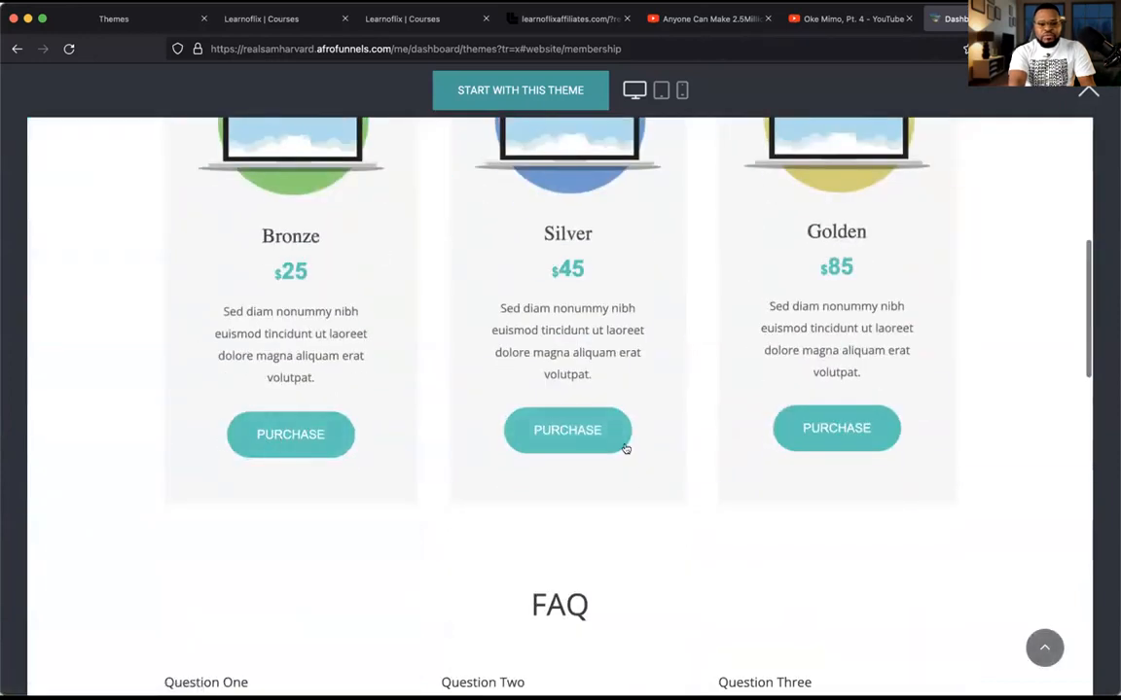
scroll(679, 503, "down", 3)
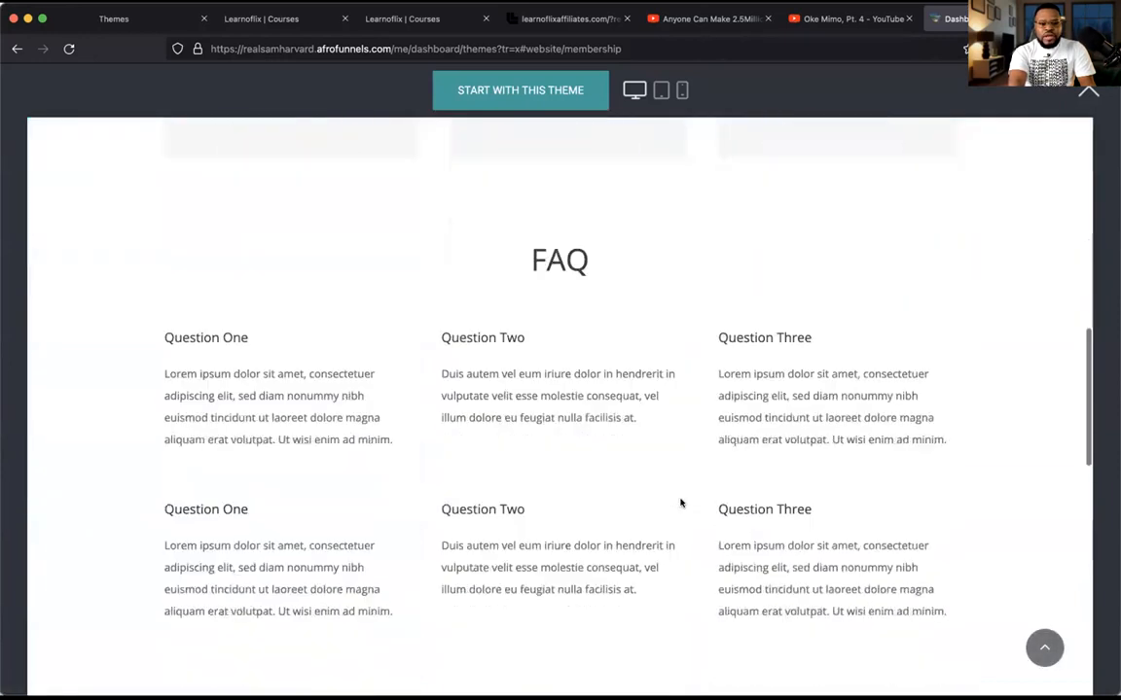
scroll(680, 503, "down", 7)
scroll(680, 503, "up", 12)
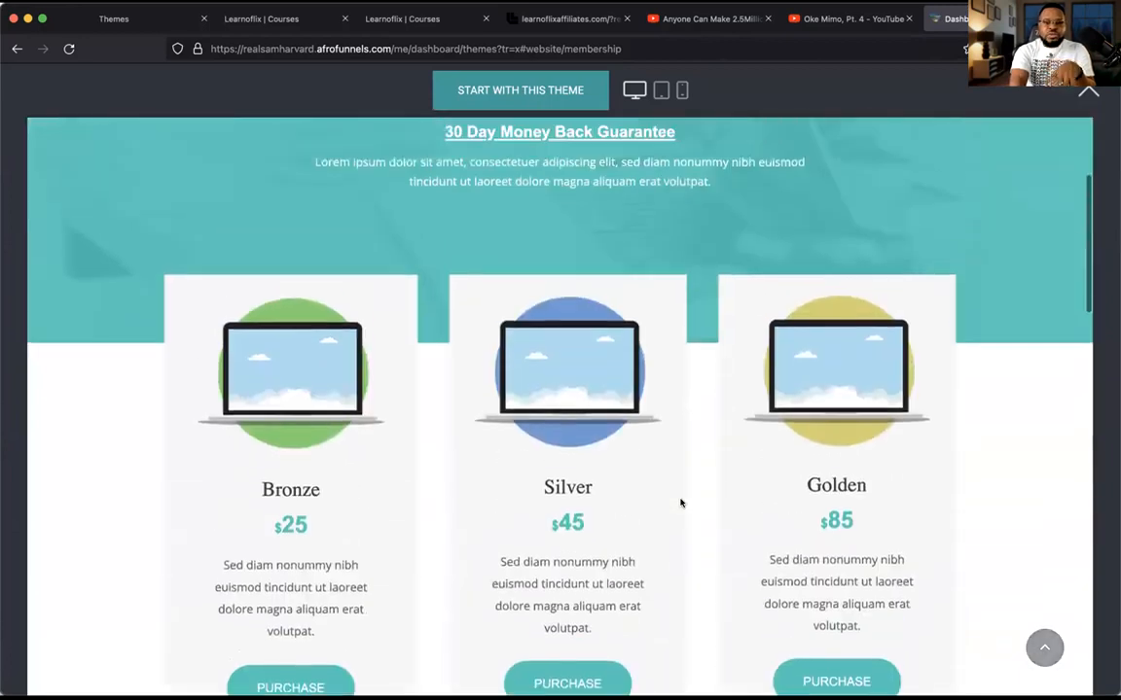
scroll(680, 503, "up", 3)
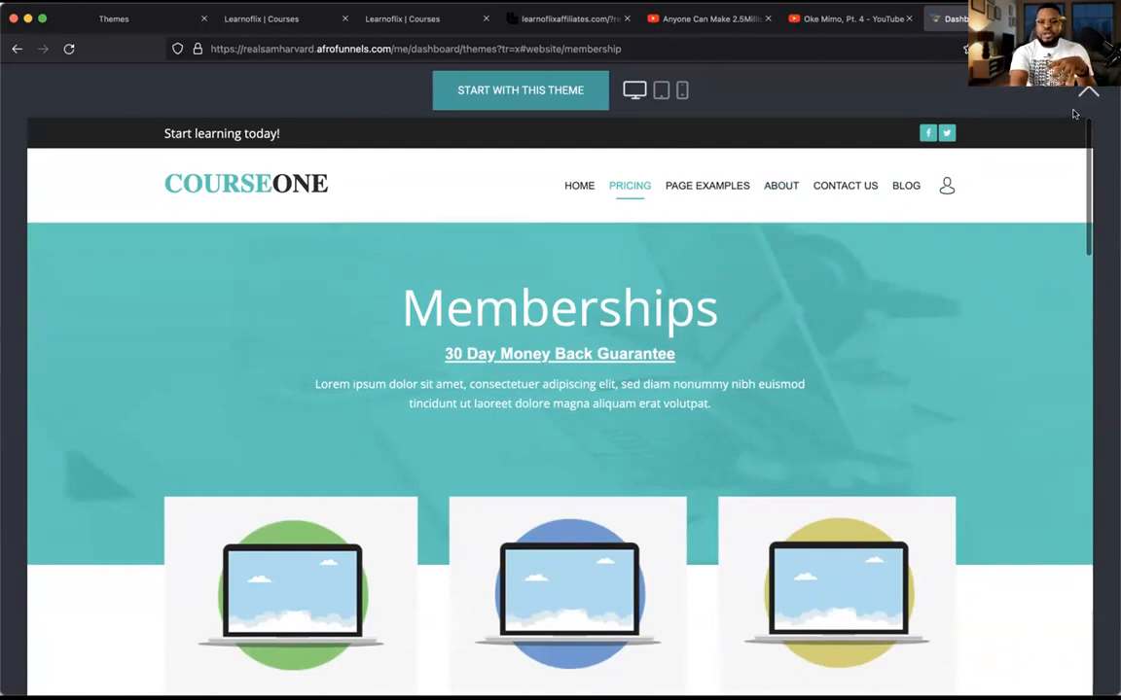
- View the CourseOne theme at phone size, then close the preview back to the Membership templates
left_click(681, 92)
scroll(604, 326, "down", 1)
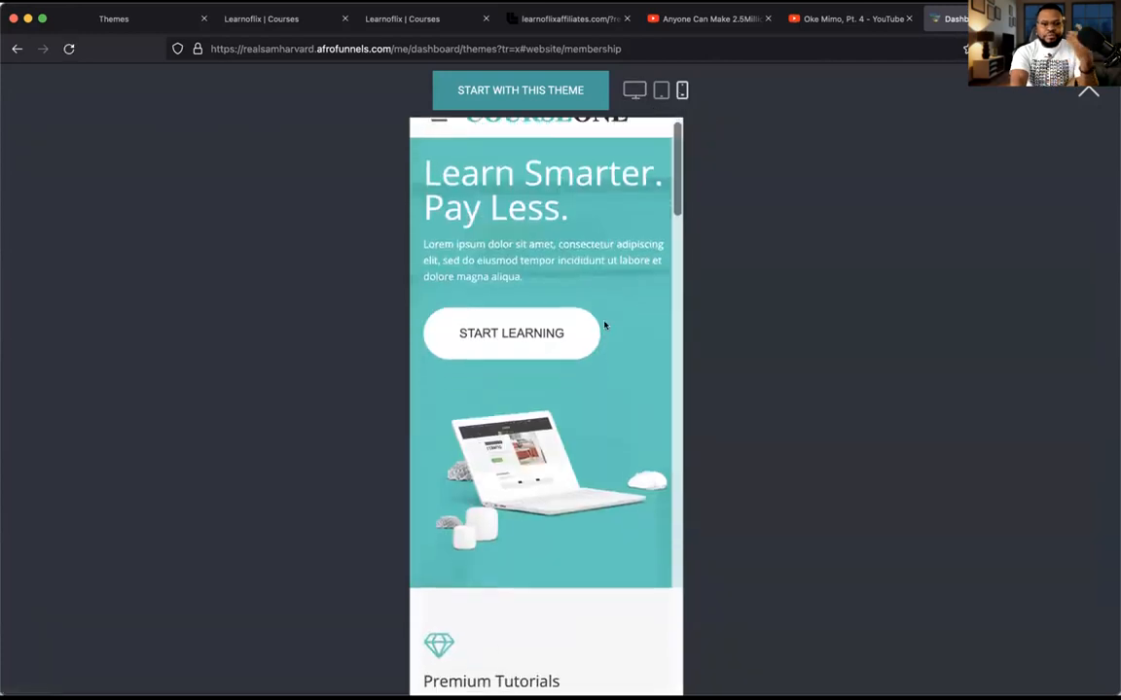
scroll(604, 326, "down", 6)
scroll(604, 326, "up", 2)
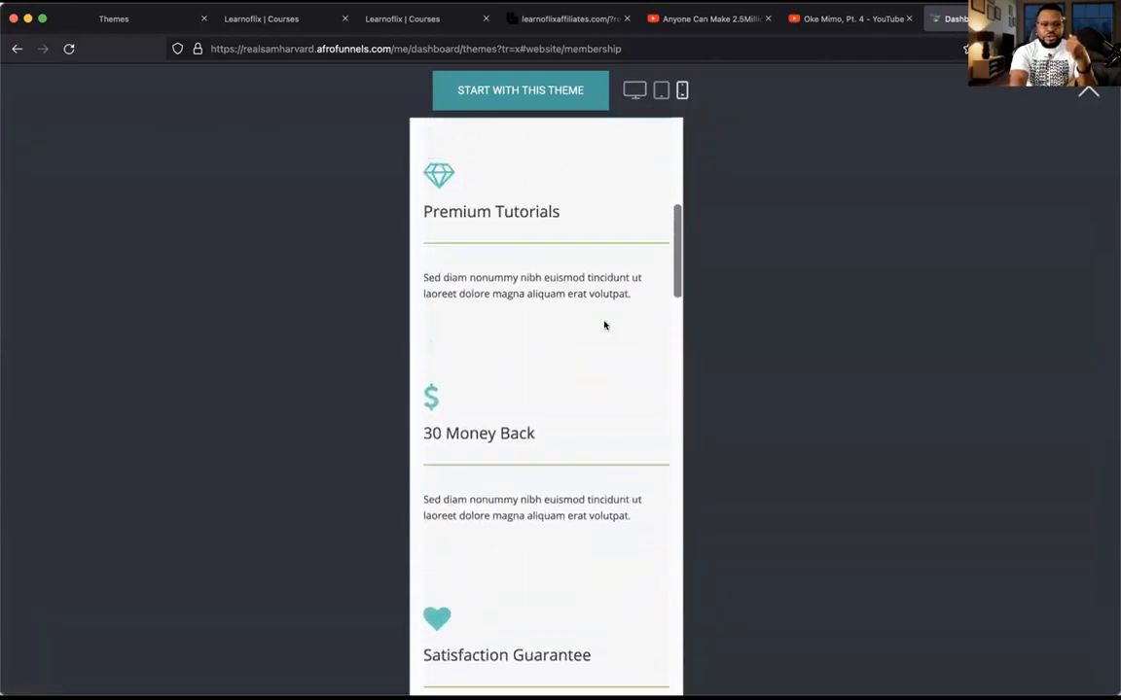
scroll(604, 326, "down", 10)
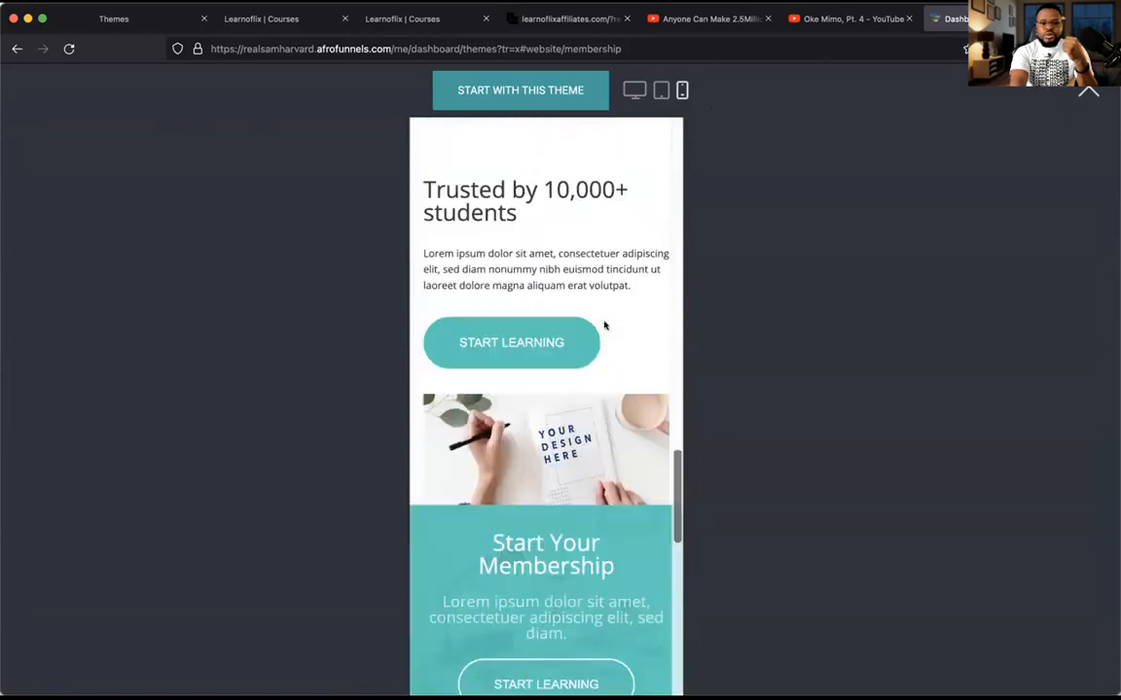
scroll(604, 326, "down", 6)
scroll(605, 325, "up", 12)
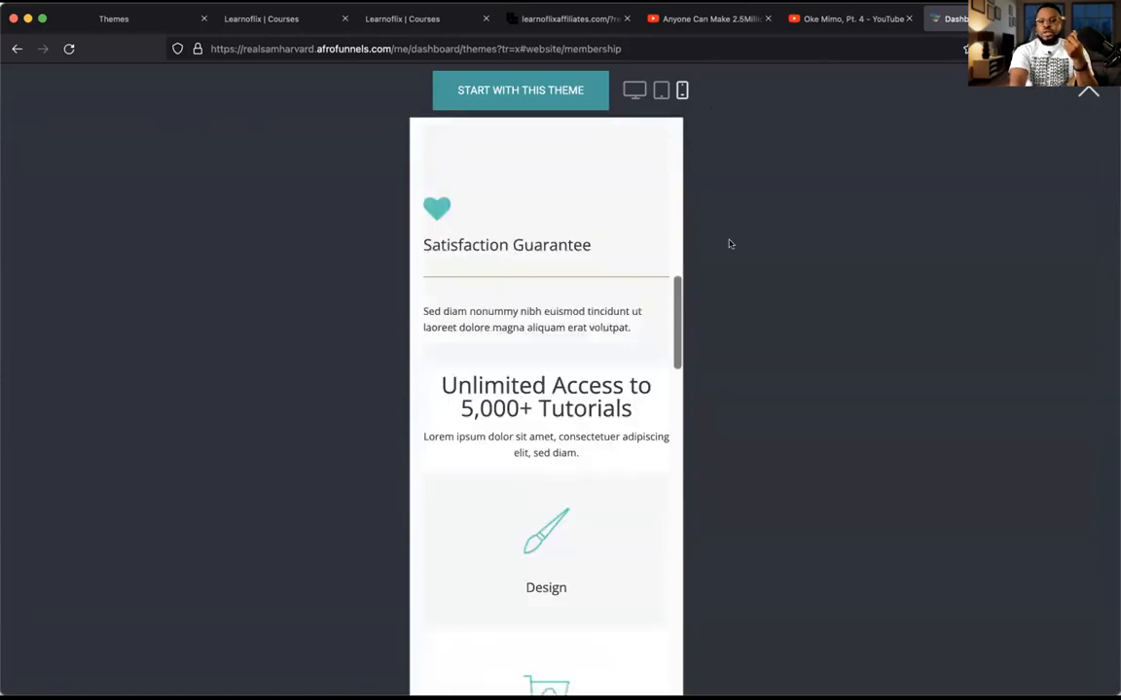
left_click(1080, 91)
scroll(681, 255, "up", 3)
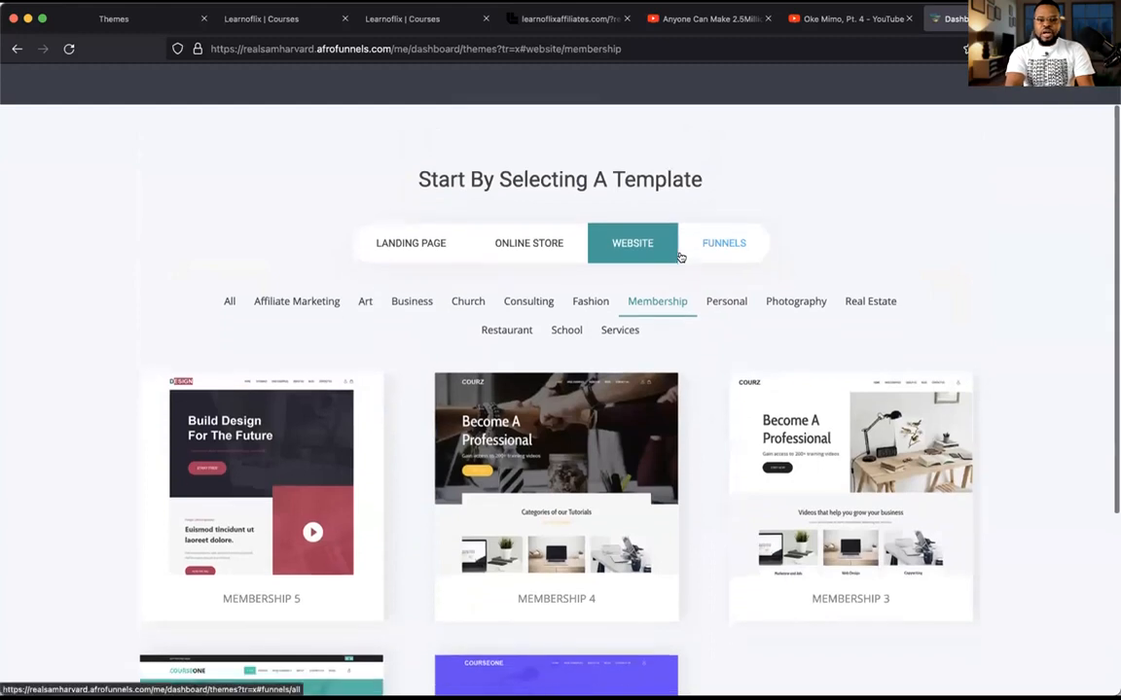
- Switch to Funnels templates and scroll through cards like Furniture, Booking 1 and Multi-Product Funnel
left_click(728, 239)
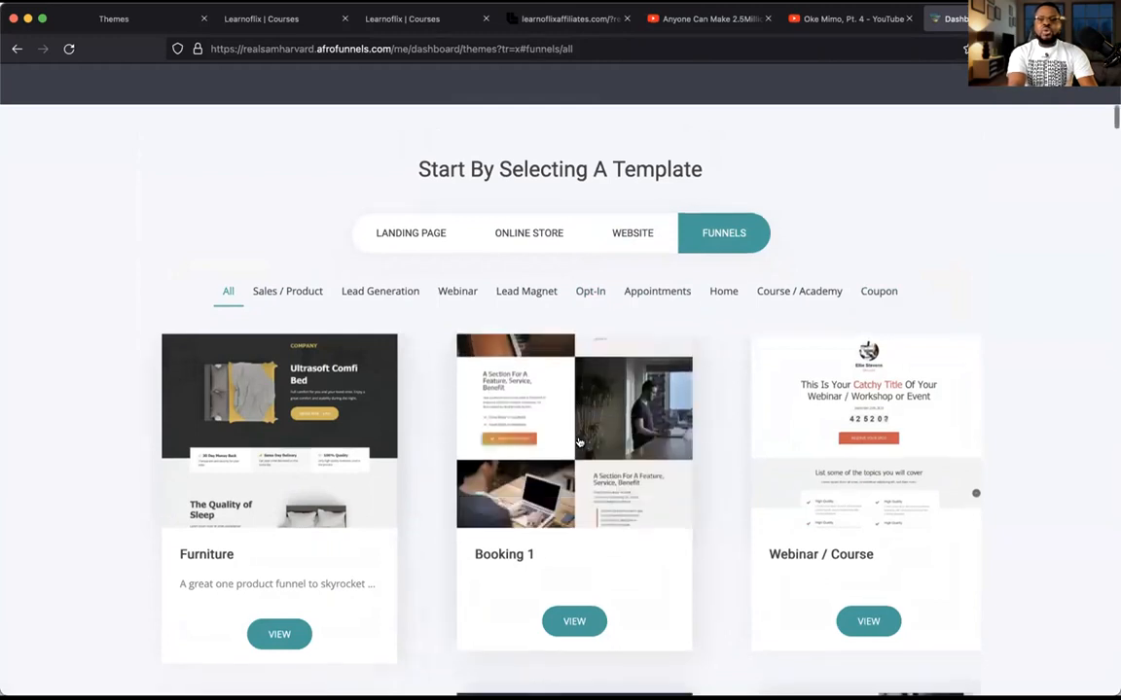
scroll(576, 449, "down", 2)
scroll(579, 443, "up", 2)
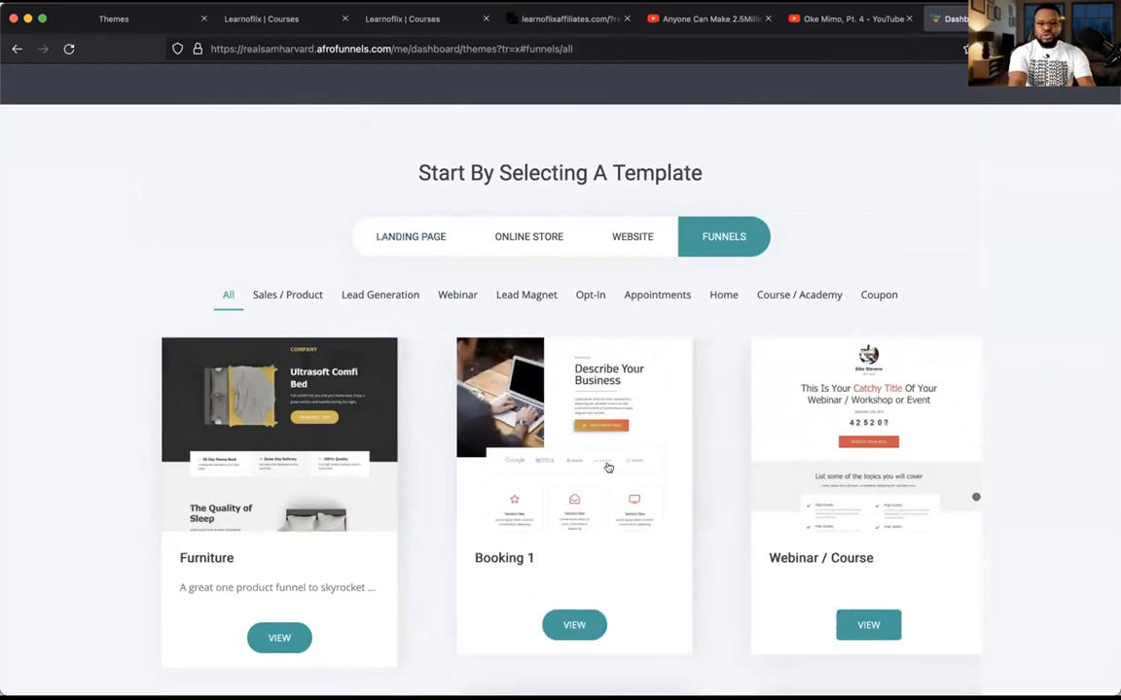
scroll(606, 466, "down", 3)
scroll(734, 397, "up", 3)
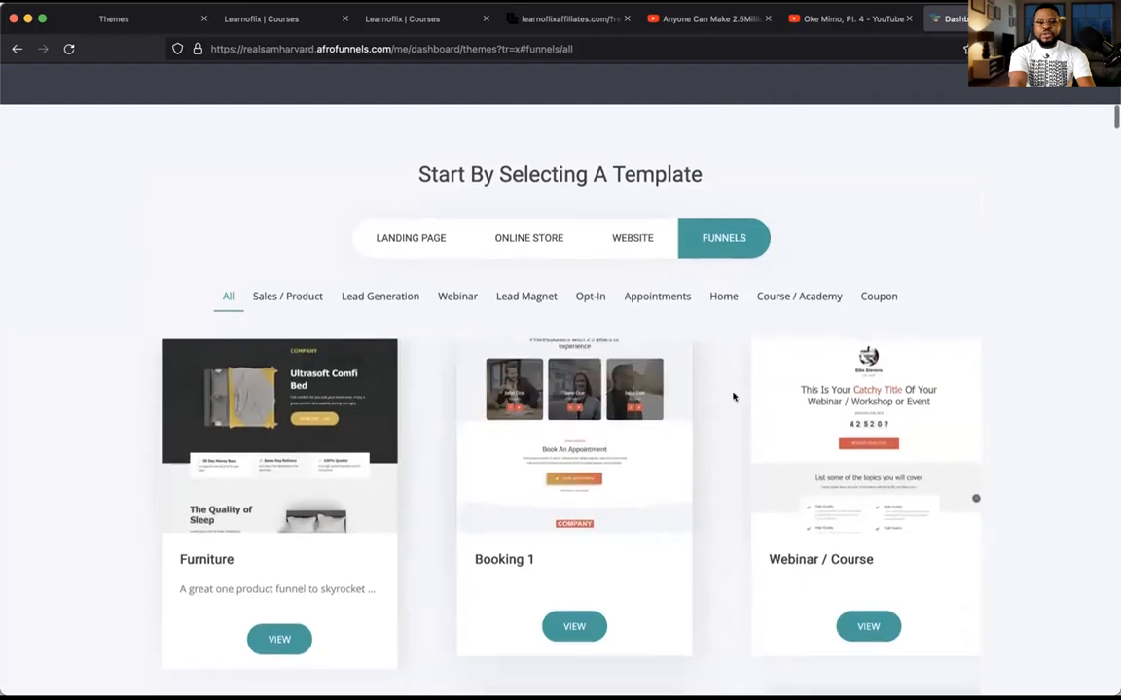
scroll(516, 463, "down", 8)
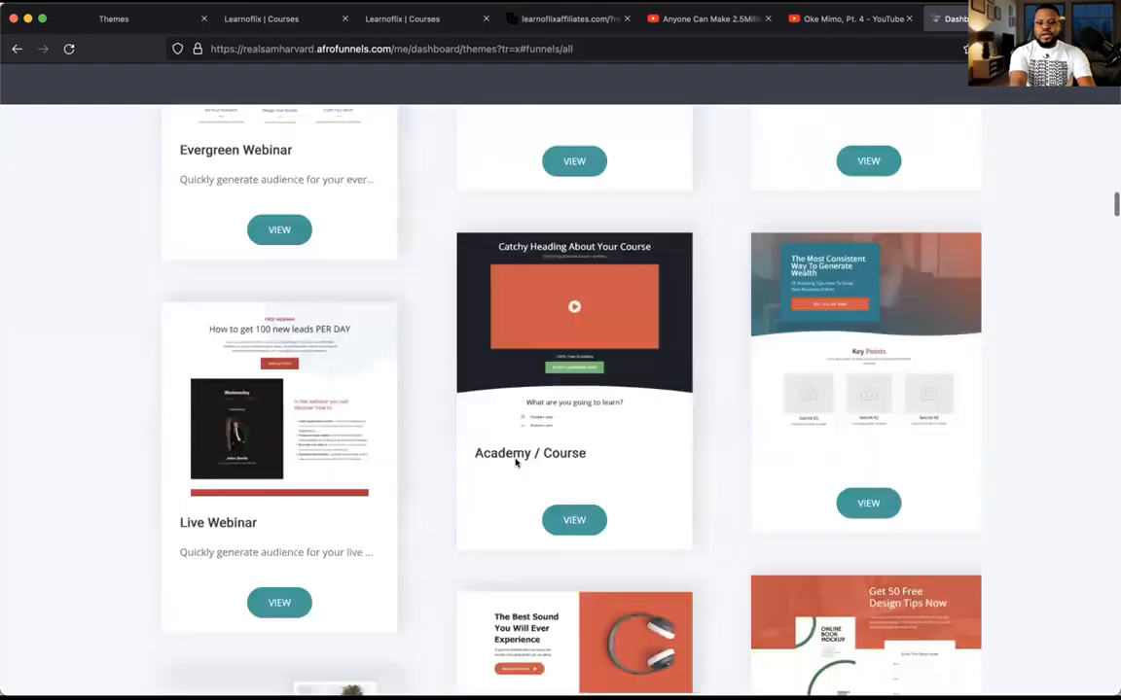
scroll(516, 463, "down", 10)
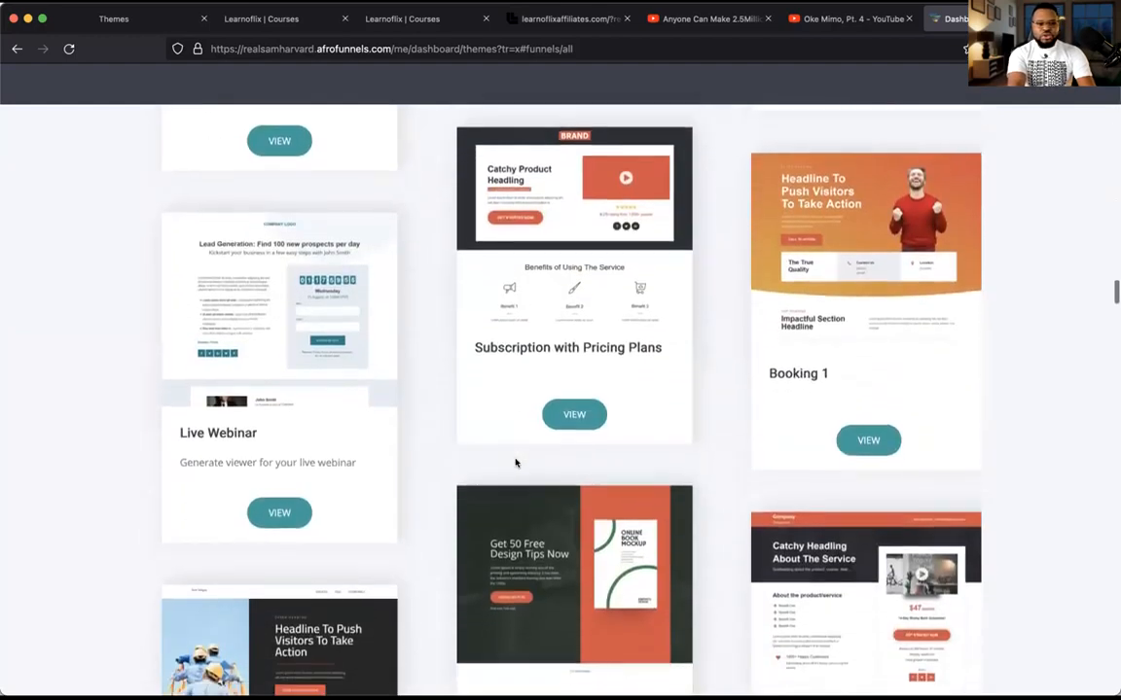
scroll(515, 463, "down", 15)
scroll(515, 463, "up", 20)
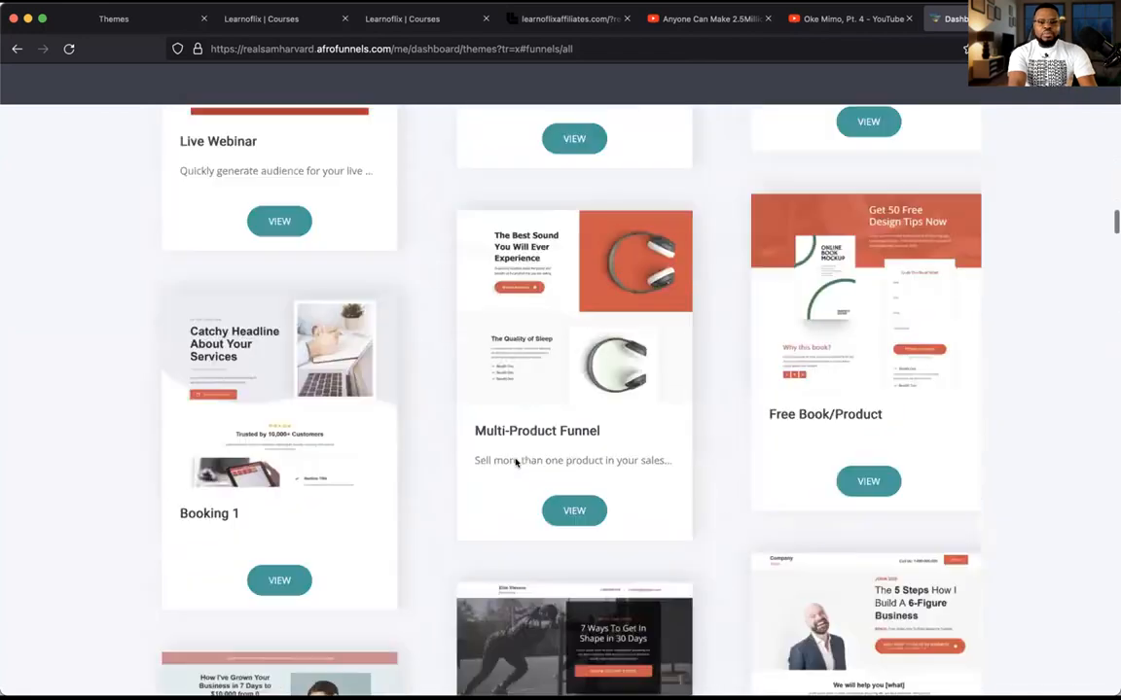
scroll(516, 463, "up", 15)
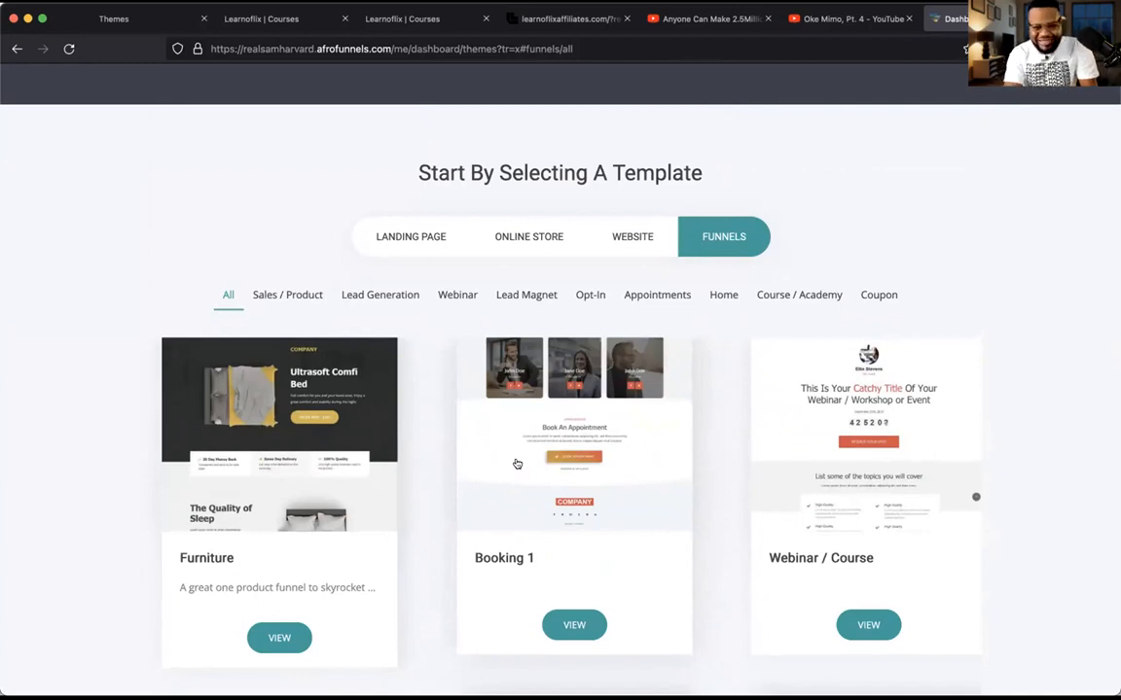
- Filter funnel templates to Appointments, showing three Booking 1 templates
left_click(647, 298)
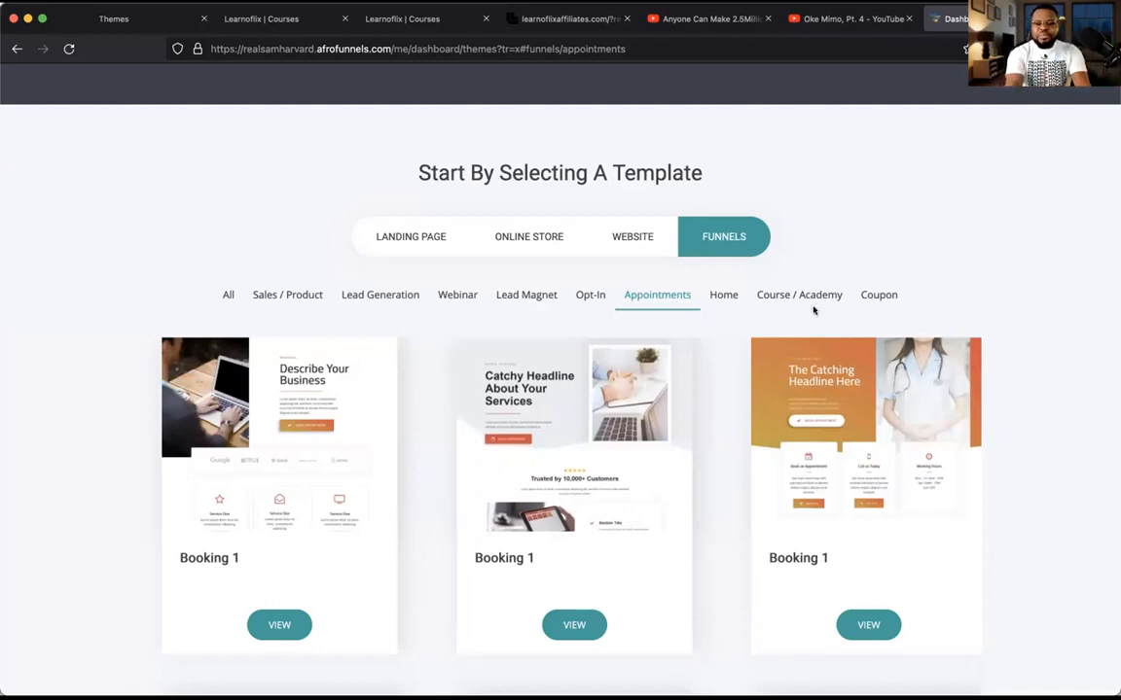
left_click(623, 250)
left_click(647, 296)
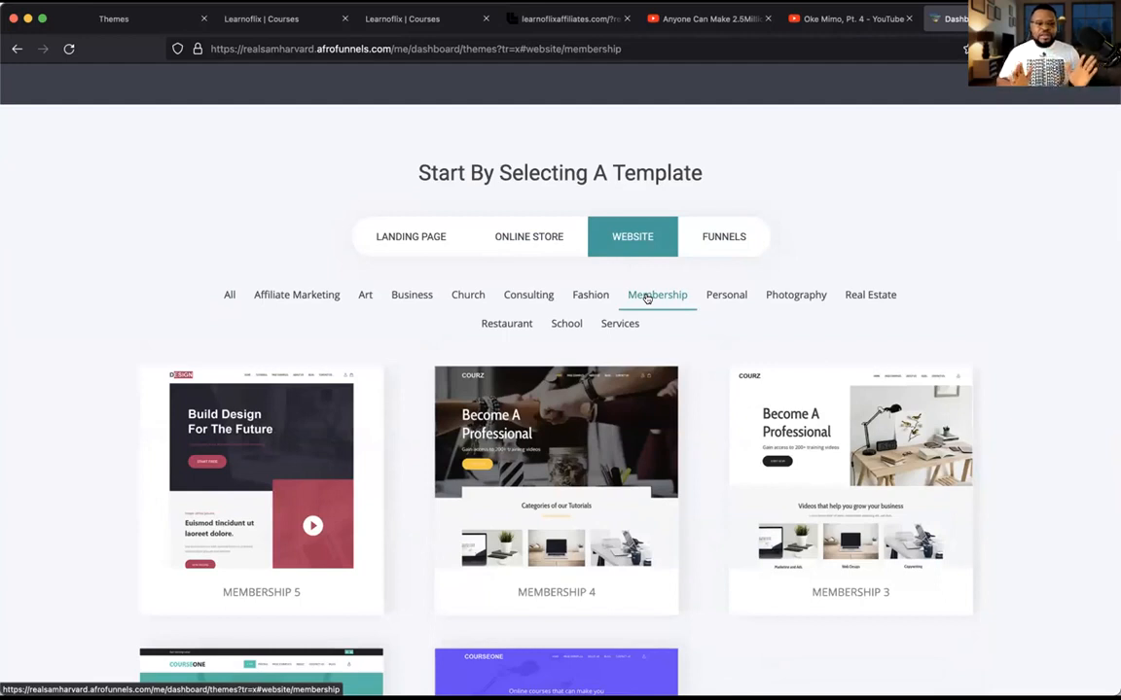
left_click(728, 237)
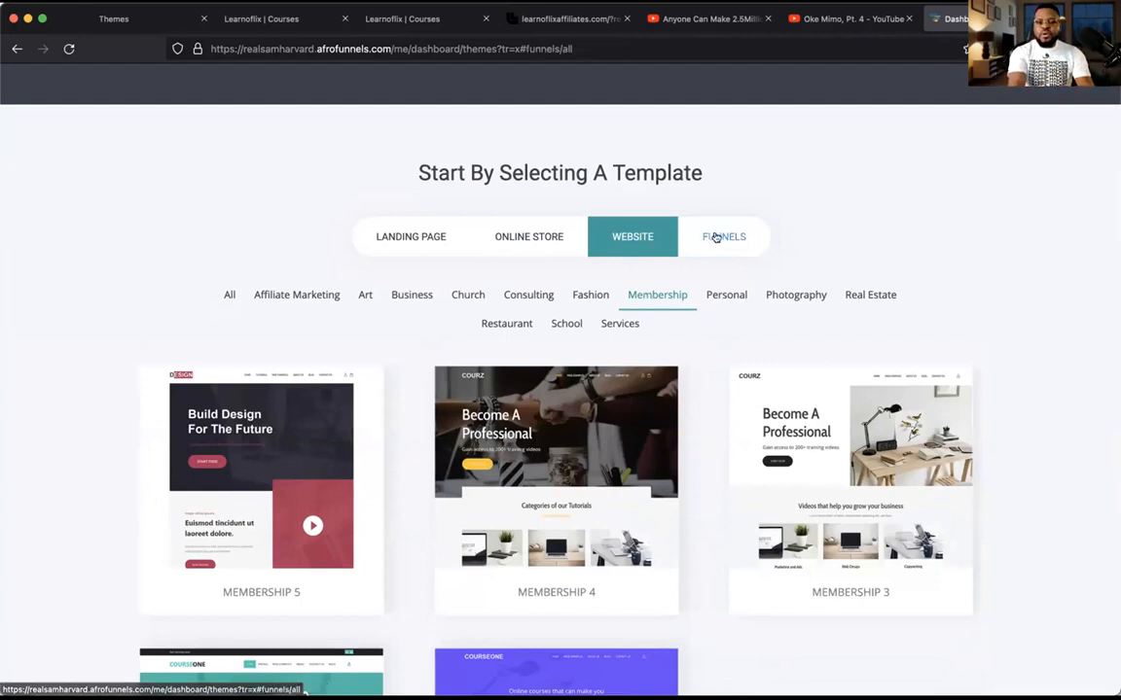
left_click(798, 296)
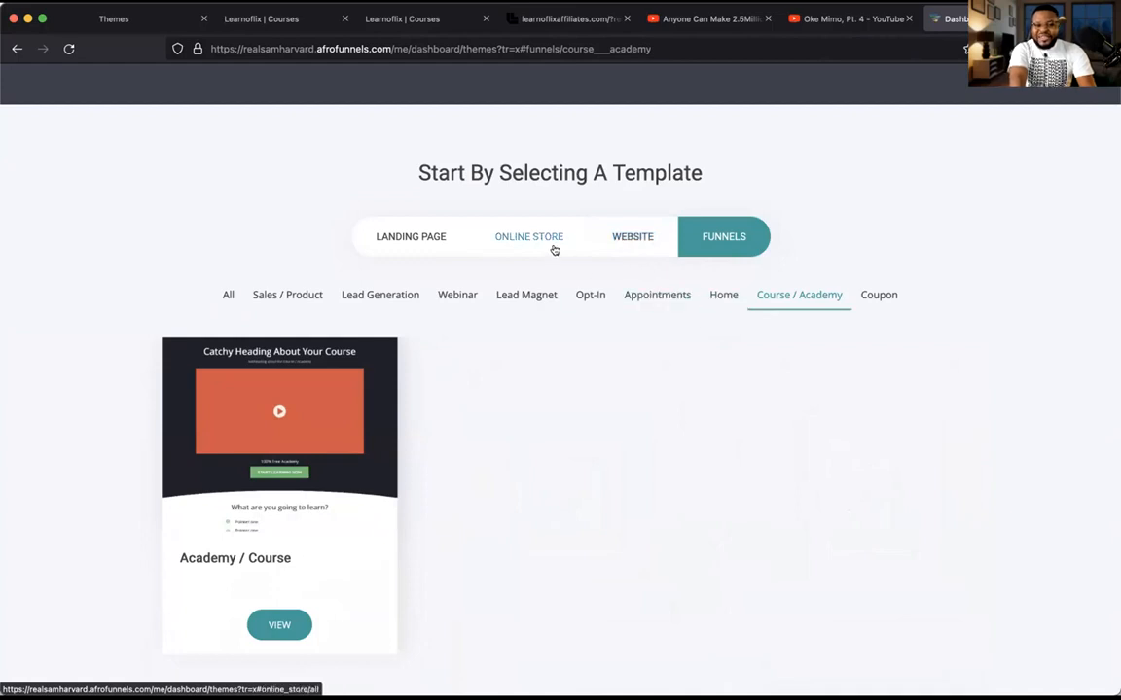
left_click(645, 295)
left_click(784, 294)
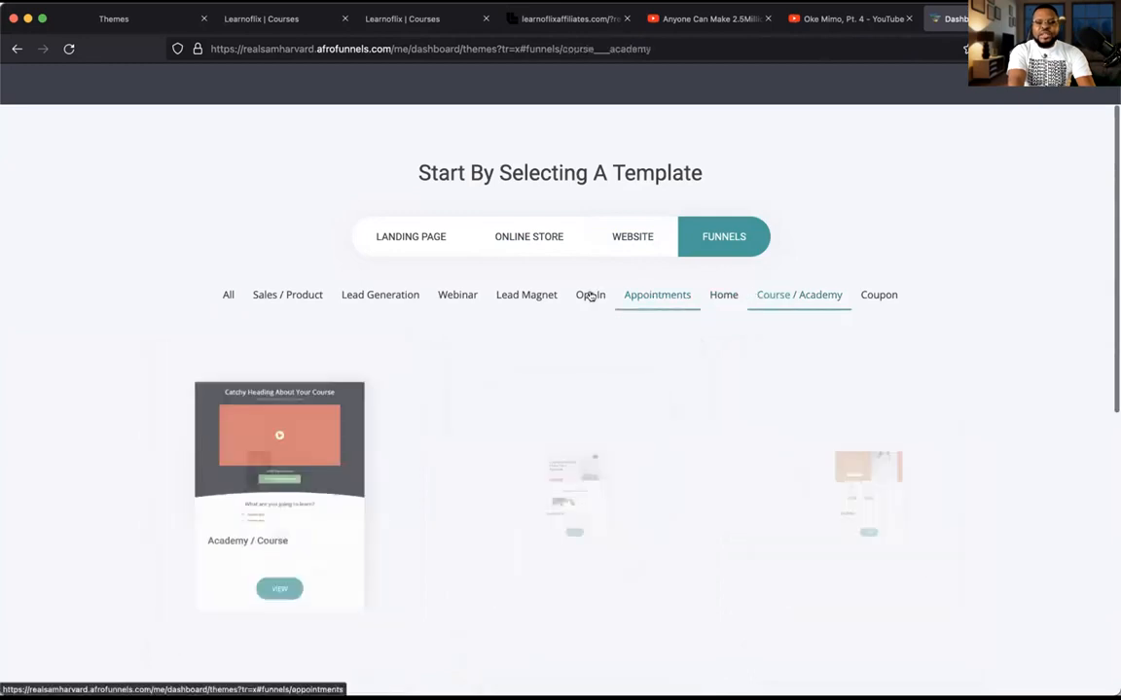
left_click(650, 299)
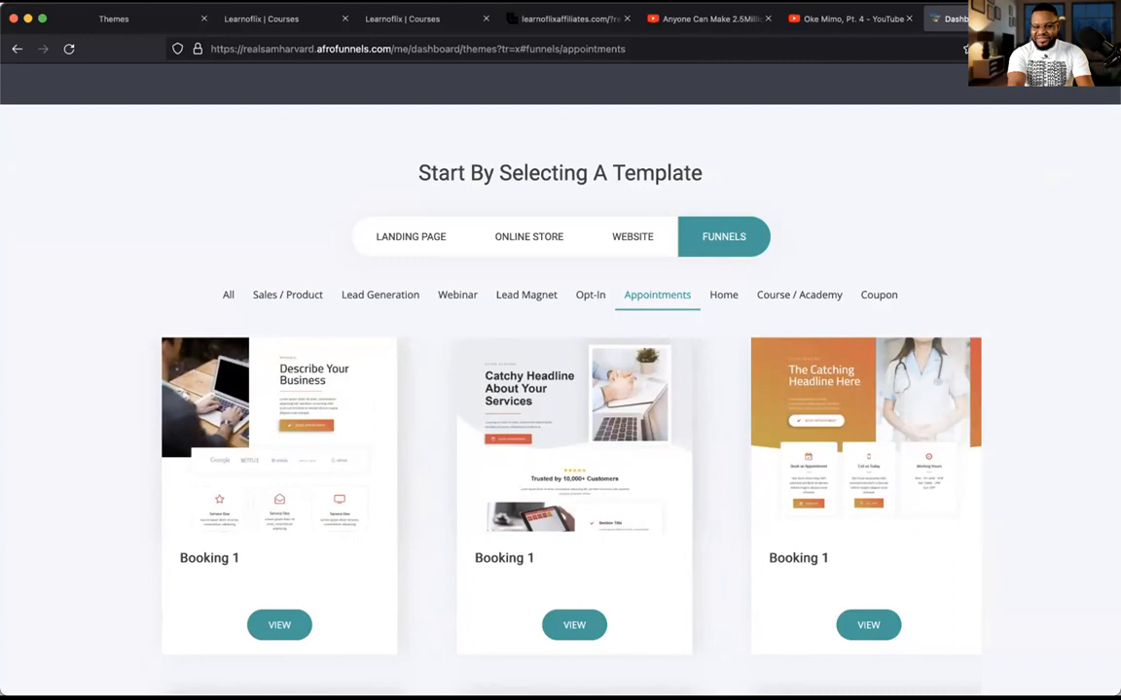
- Preview the middle Booking 1 template and scroll through its landing page
left_click(570, 624)
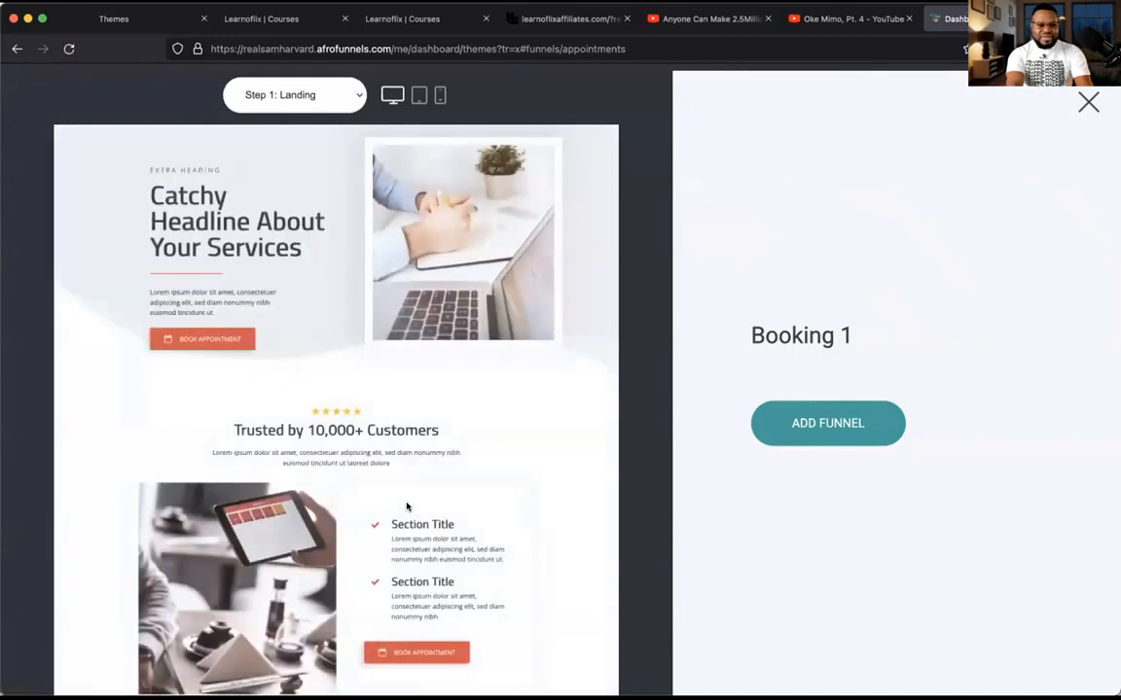
scroll(407, 506, "down", 10)
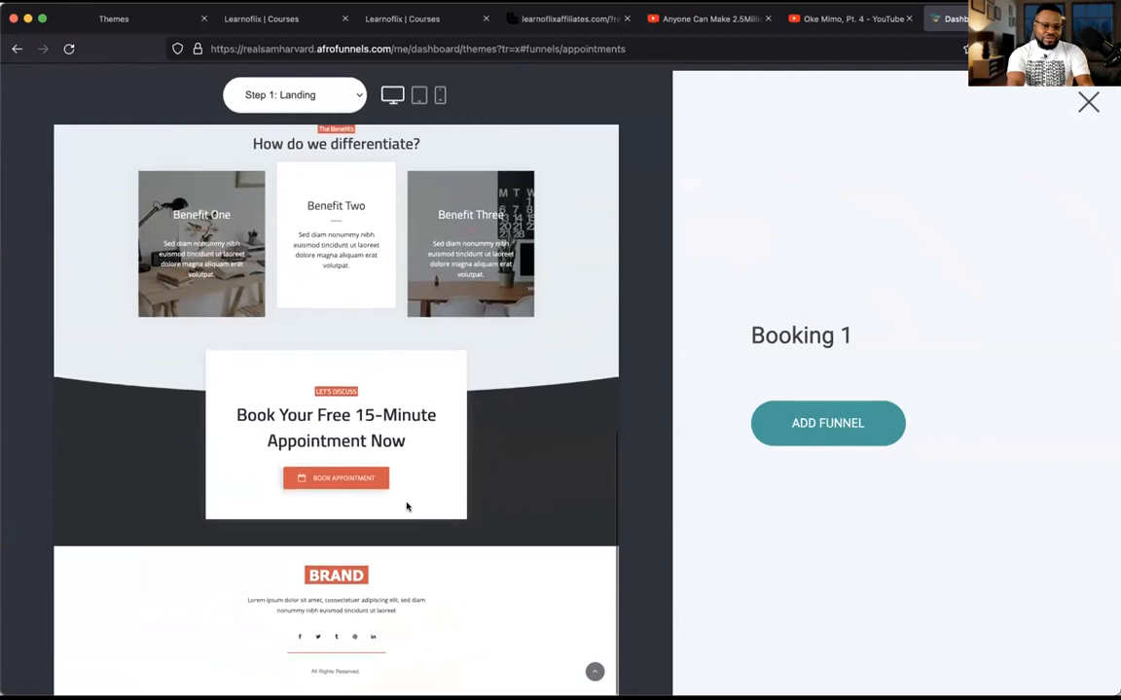
scroll(406, 506, "up", 10)
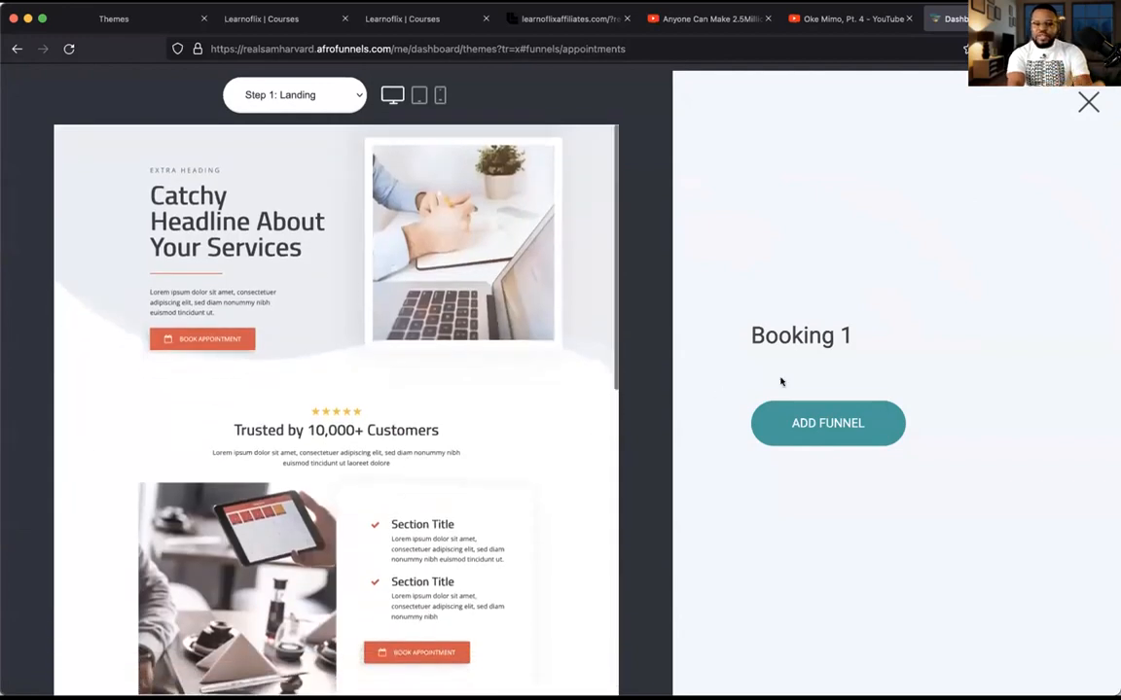
- Create a new website titled 'Business Coaching With SH' from the Booking 1 template
left_click(815, 429)
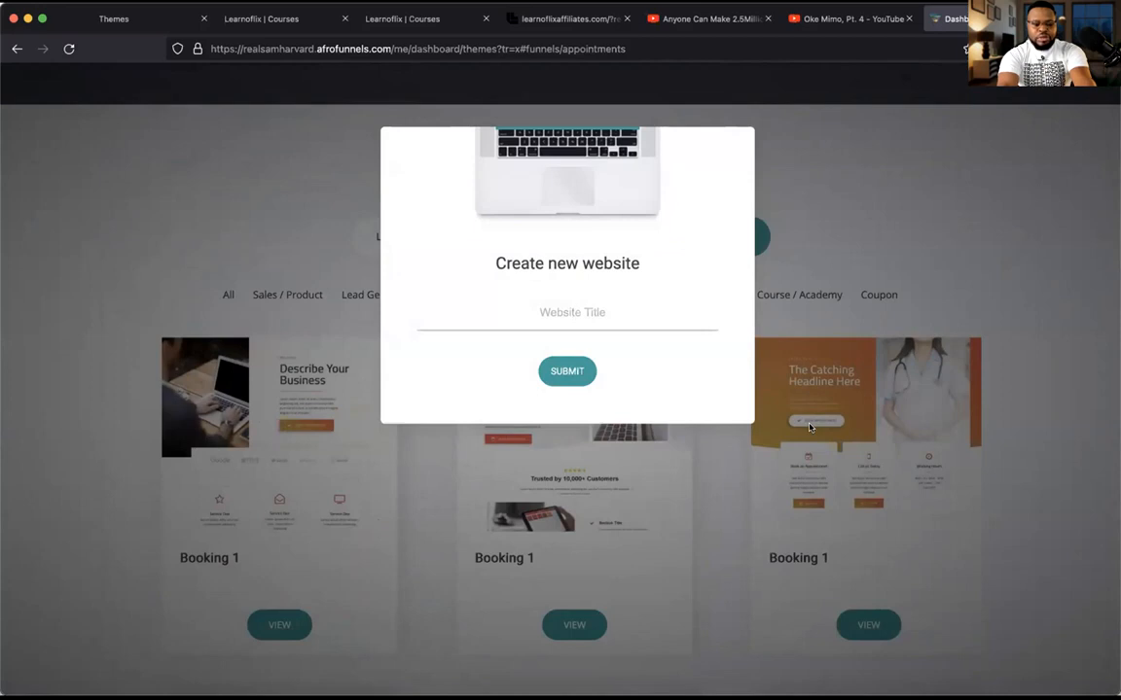
type("Business M")
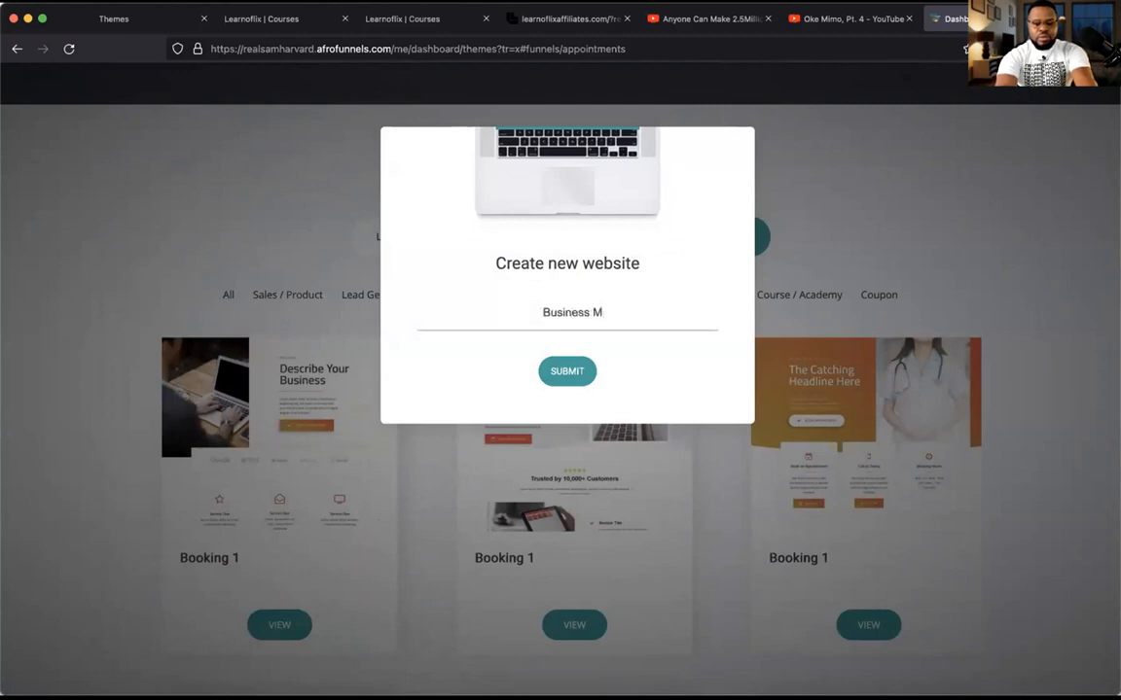
key("BackSpace")
type("Coac")
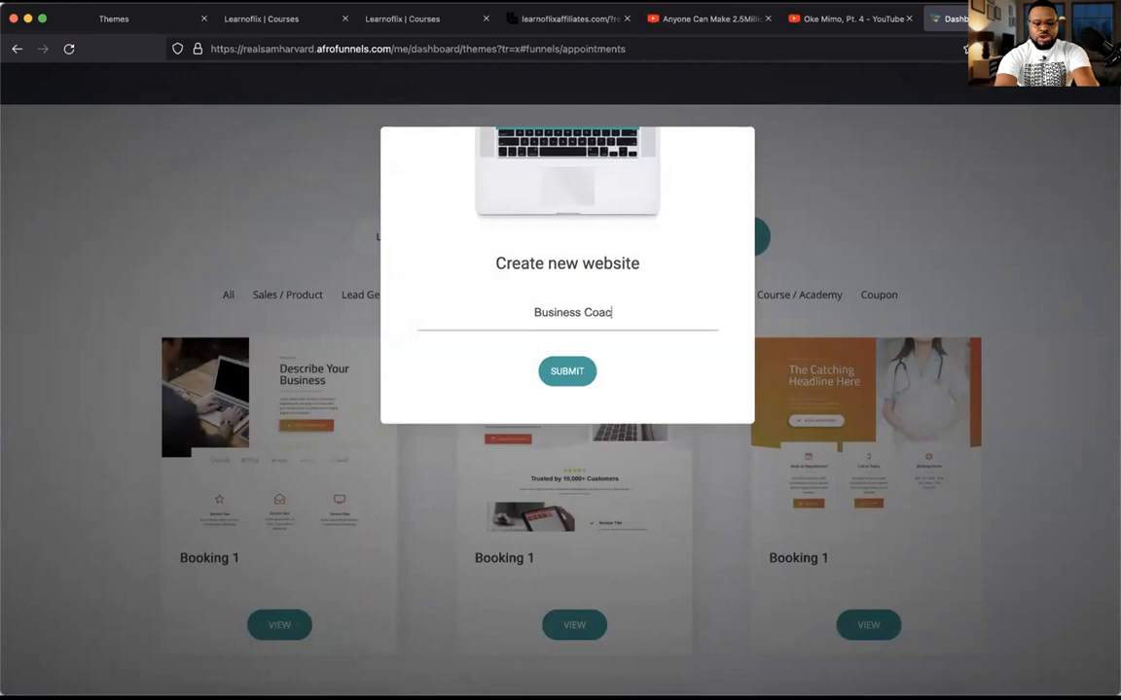
type("hing W")
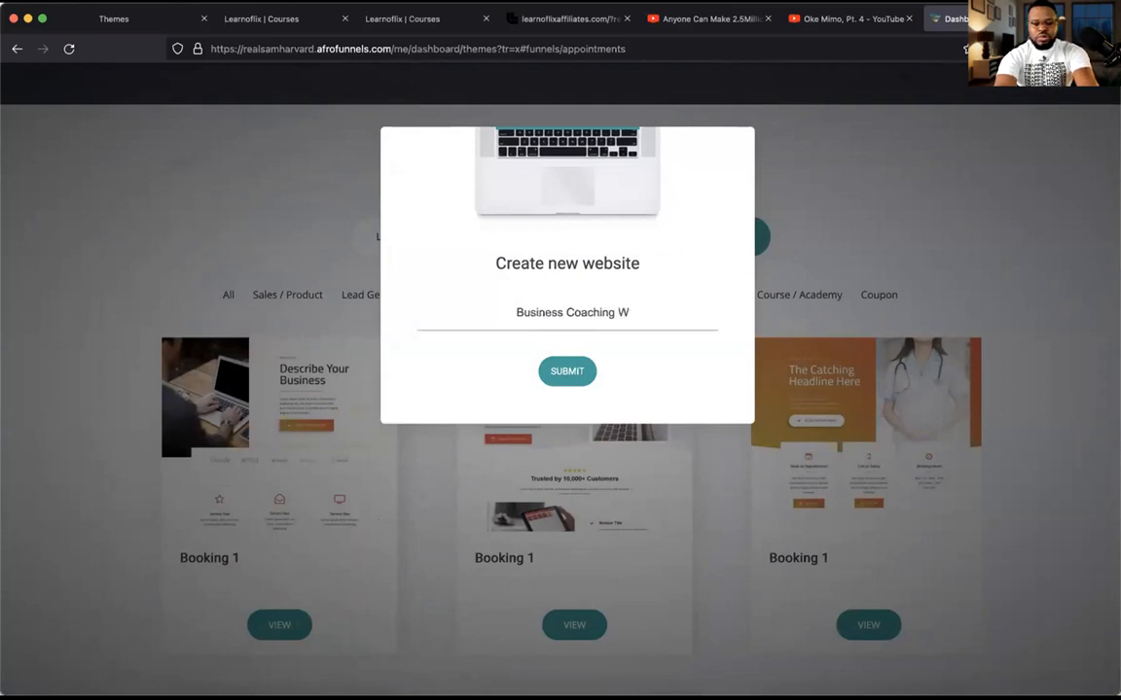
type("ith SH")
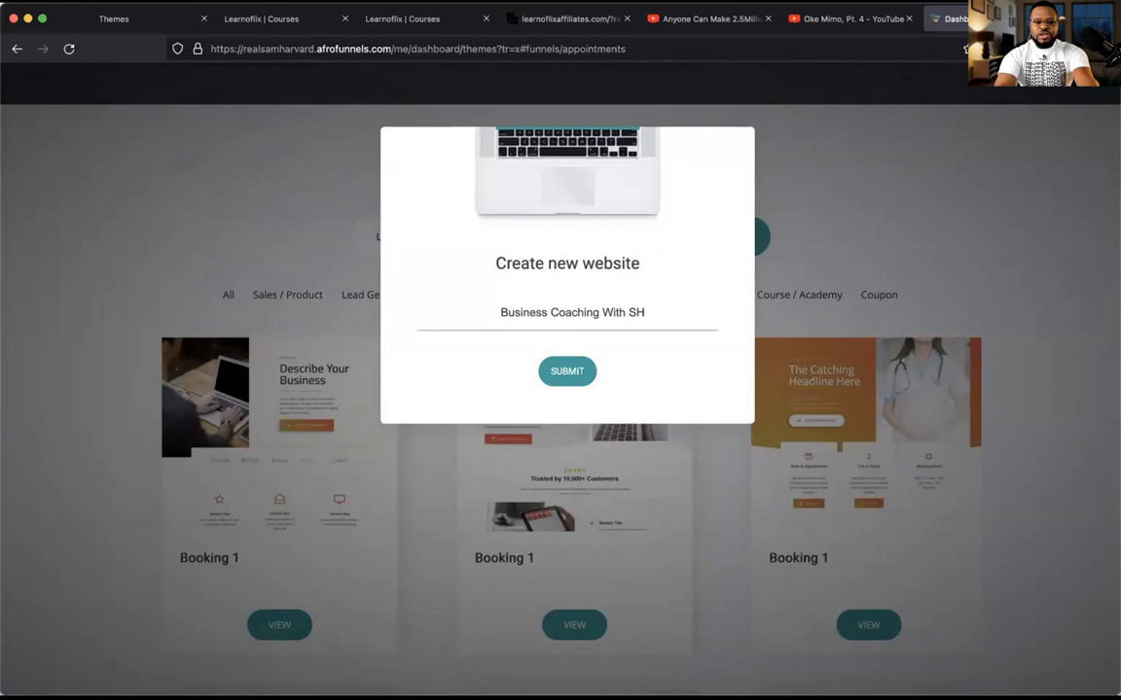
left_click(579, 374)
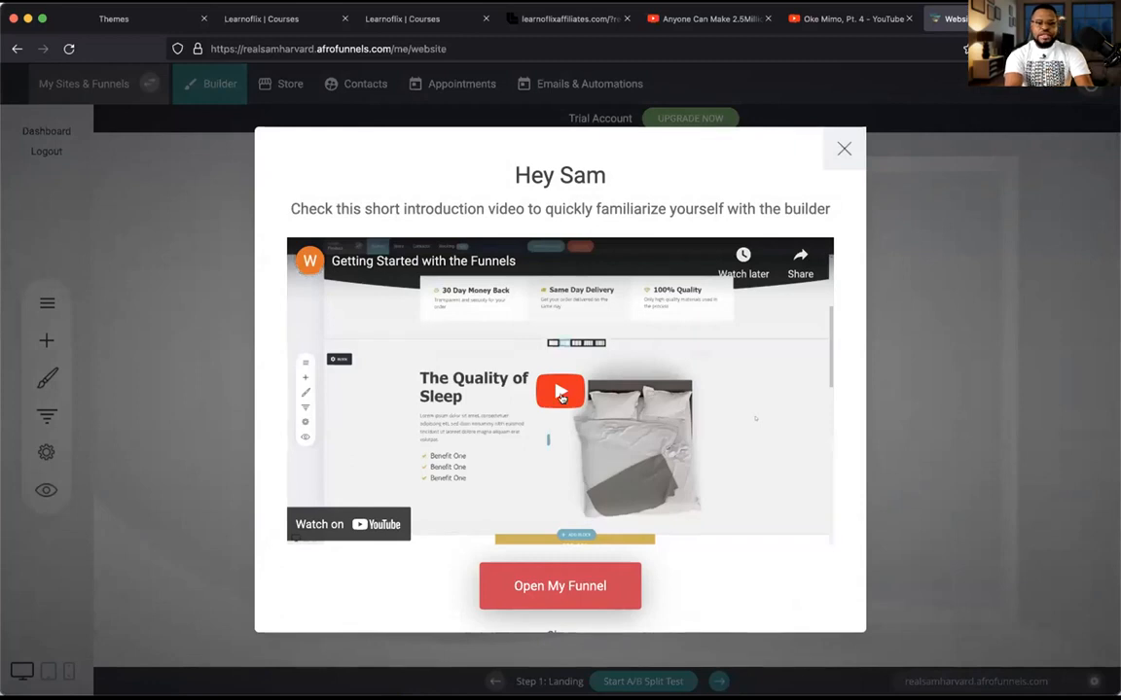
- Play, pause and close the builder's introduction video to reach the Landing page
left_click(561, 395)
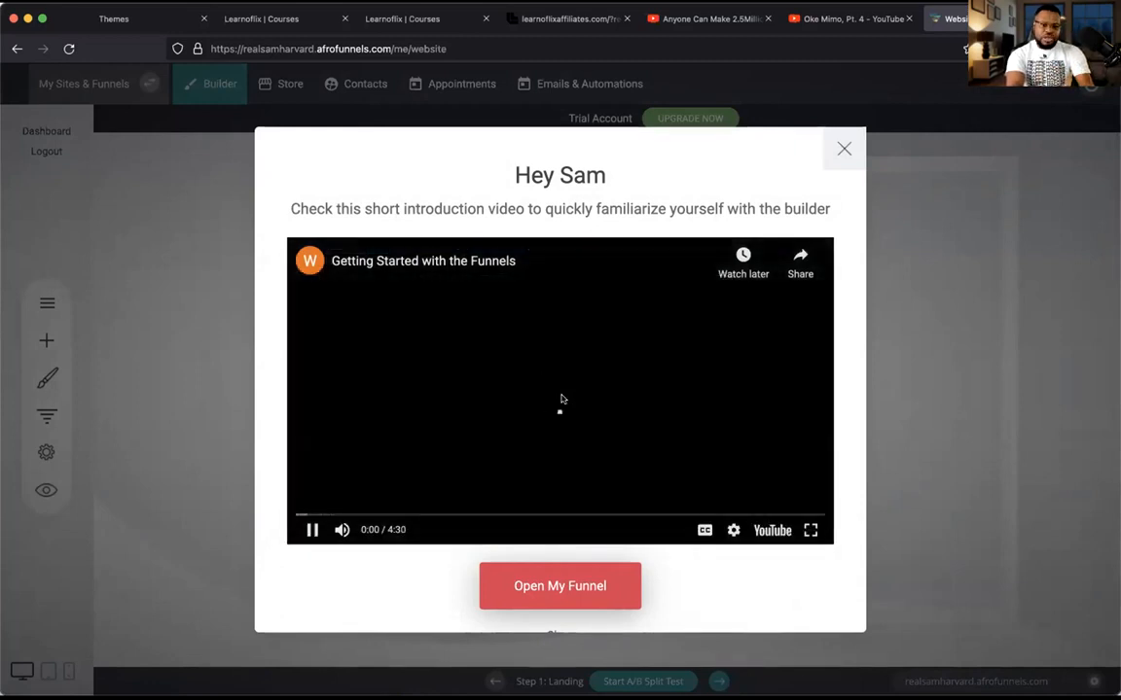
left_click(312, 529)
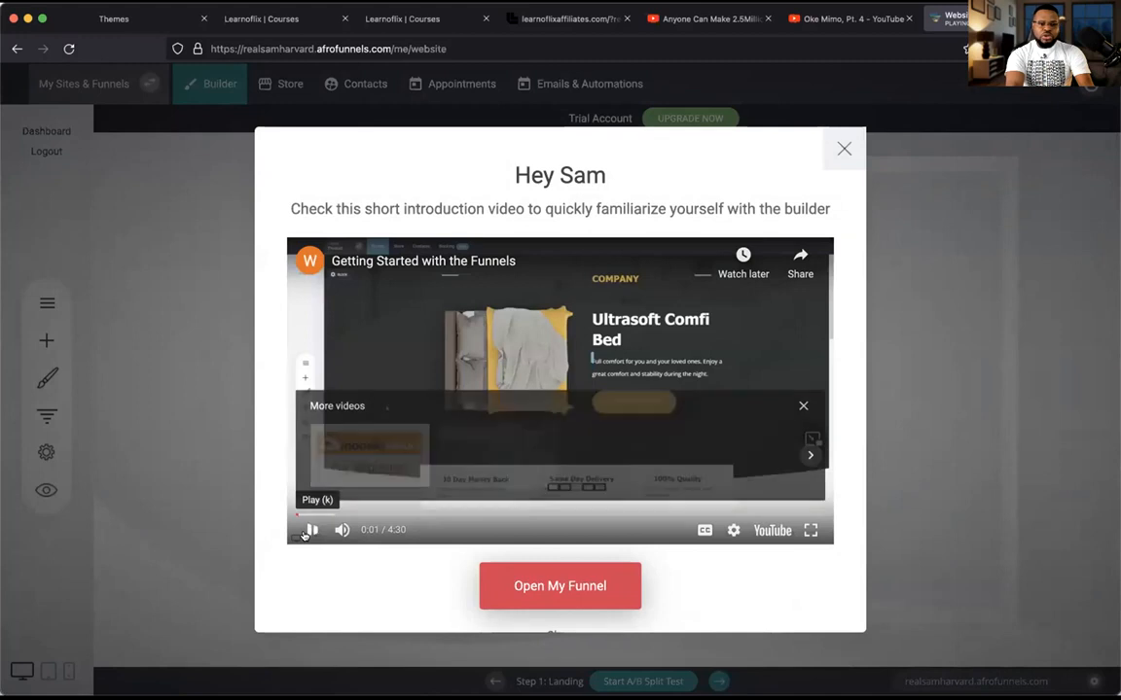
left_click(843, 151)
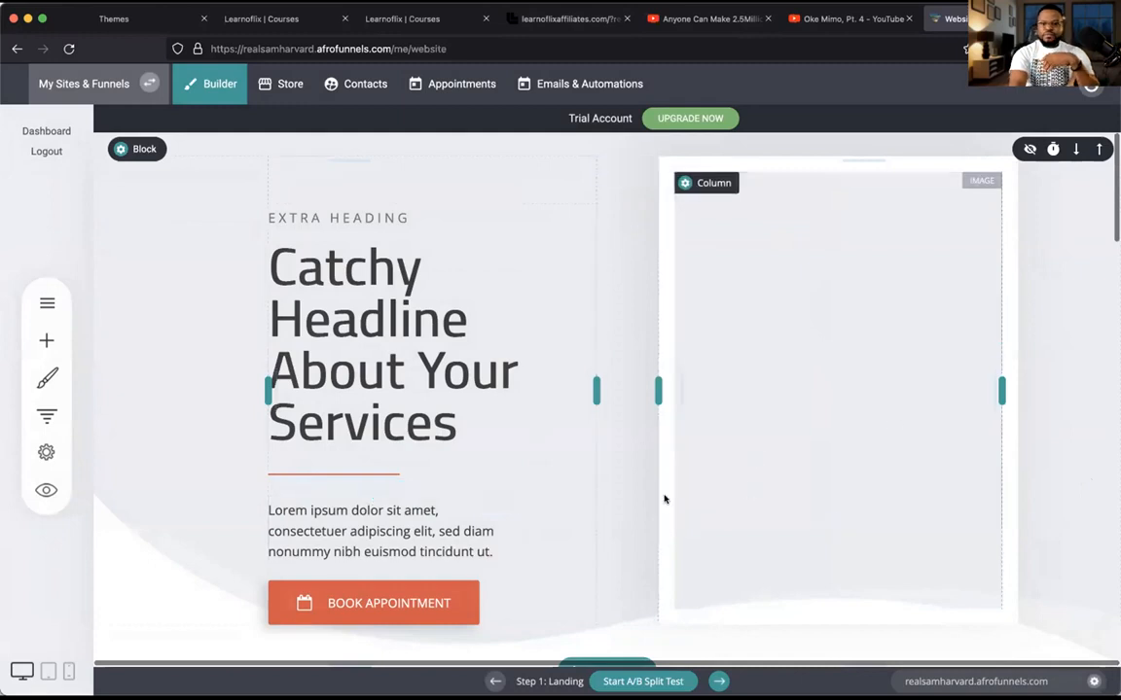
scroll(535, 502, "down", 15)
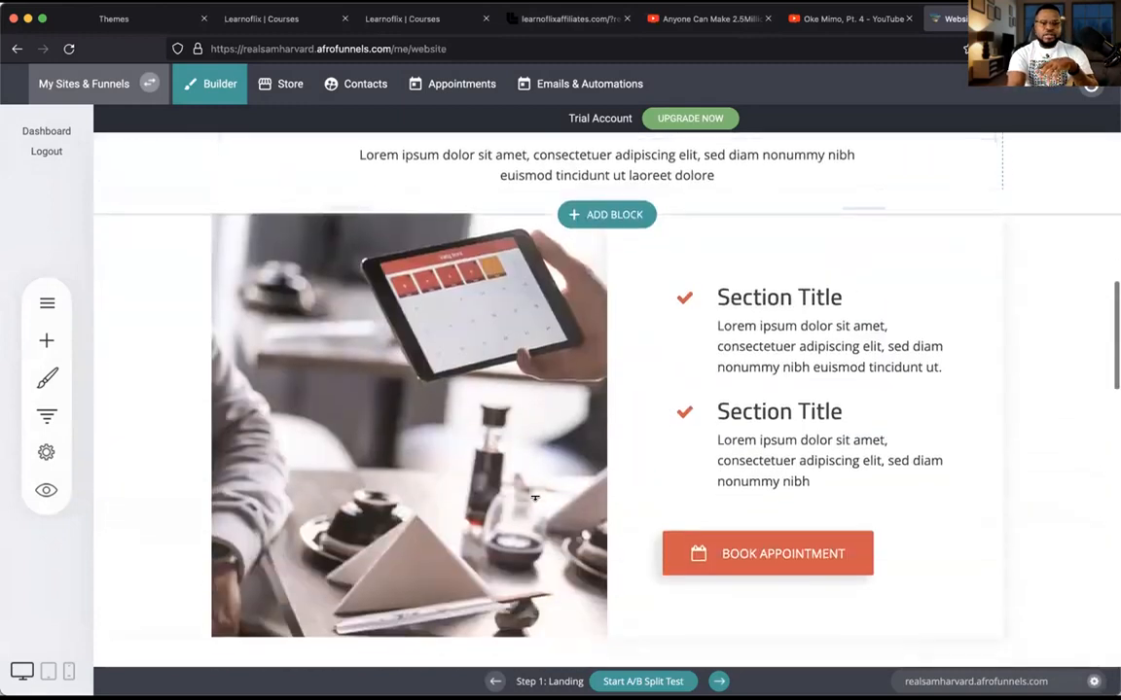
scroll(535, 499, "down", 4)
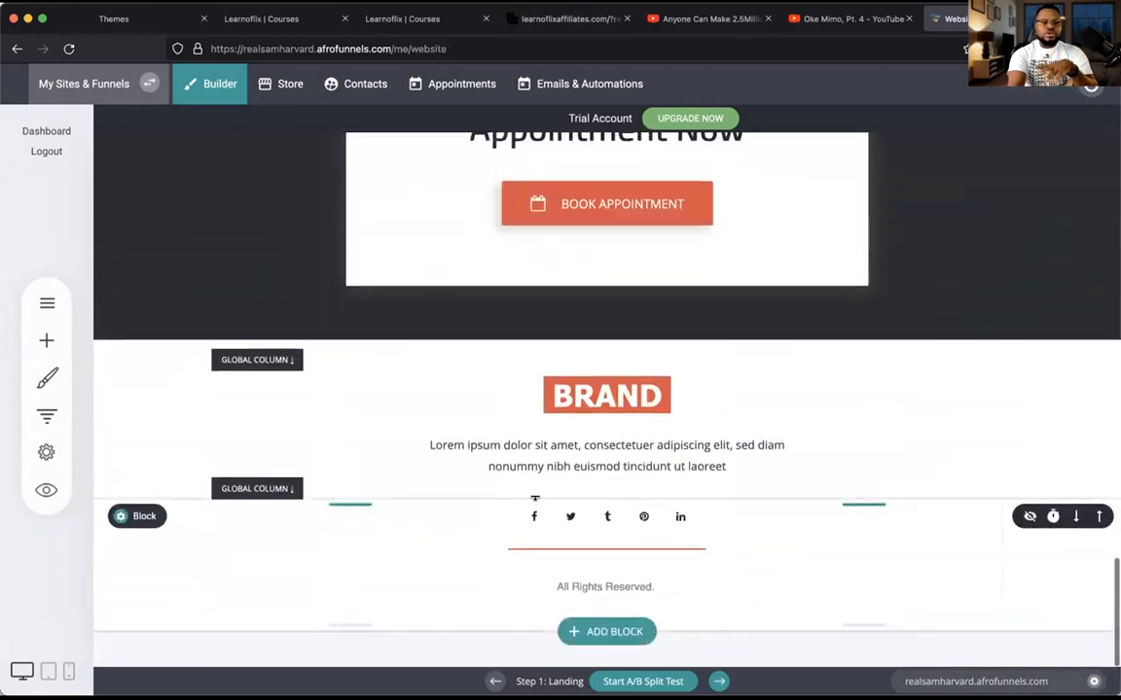
scroll(535, 499, "up", 9)
scroll(535, 498, "up", 8)
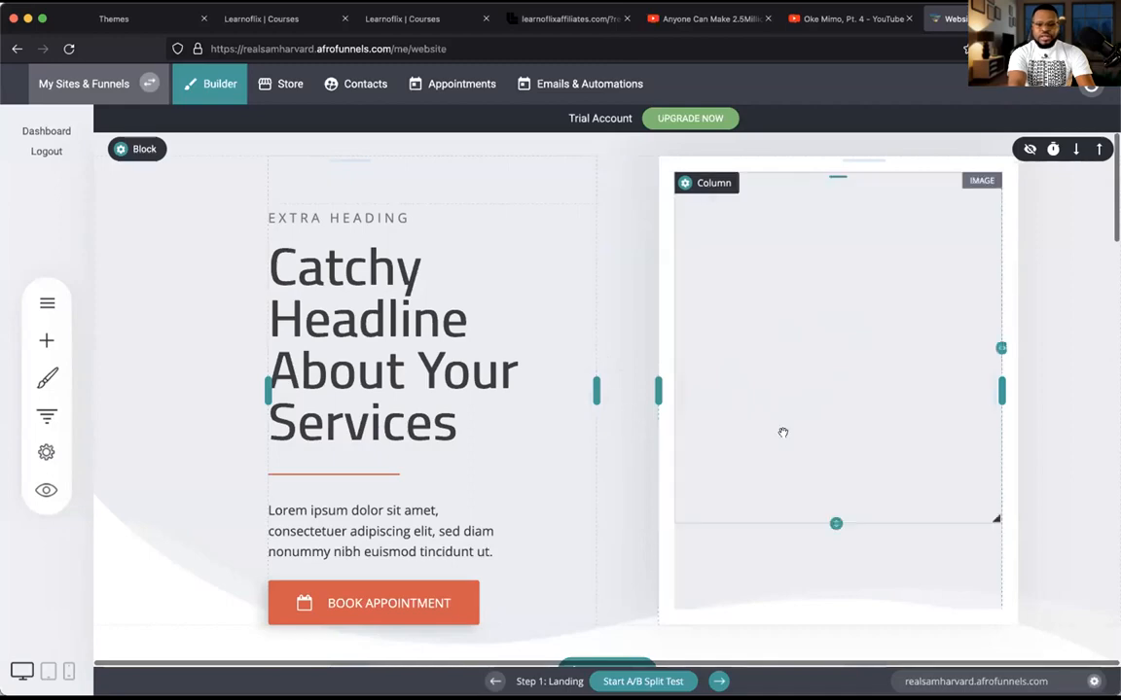
scroll(782, 419, "down", 15)
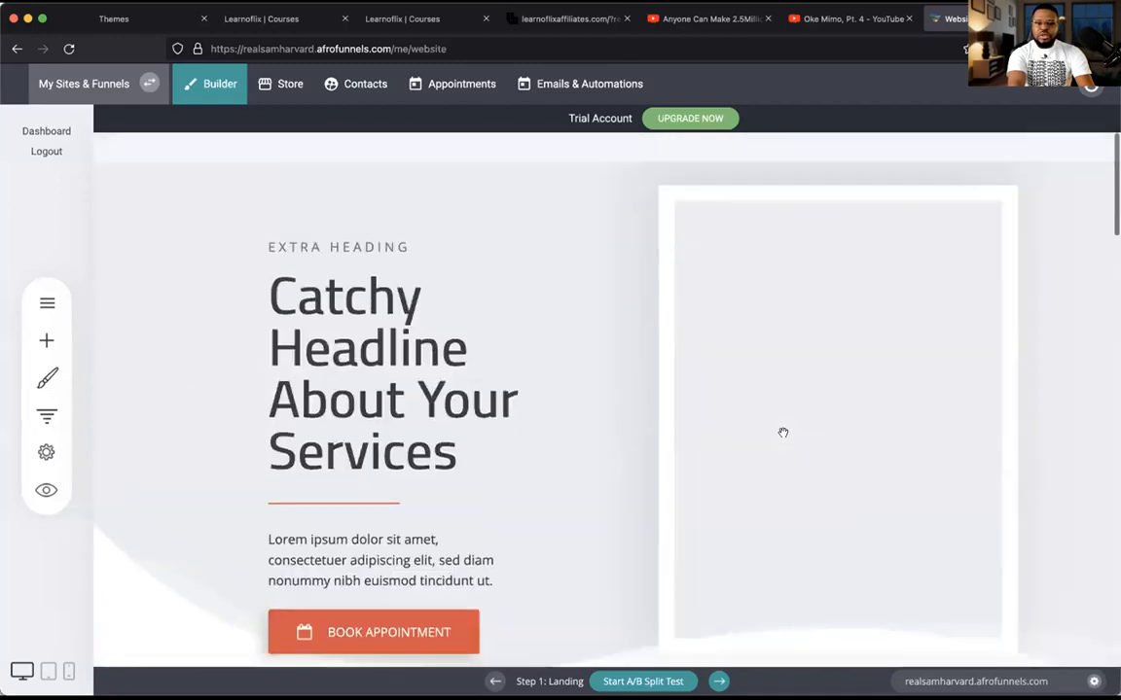
scroll(782, 433, "down", 20)
scroll(782, 433, "down", 5)
scroll(778, 430, "up", 20)
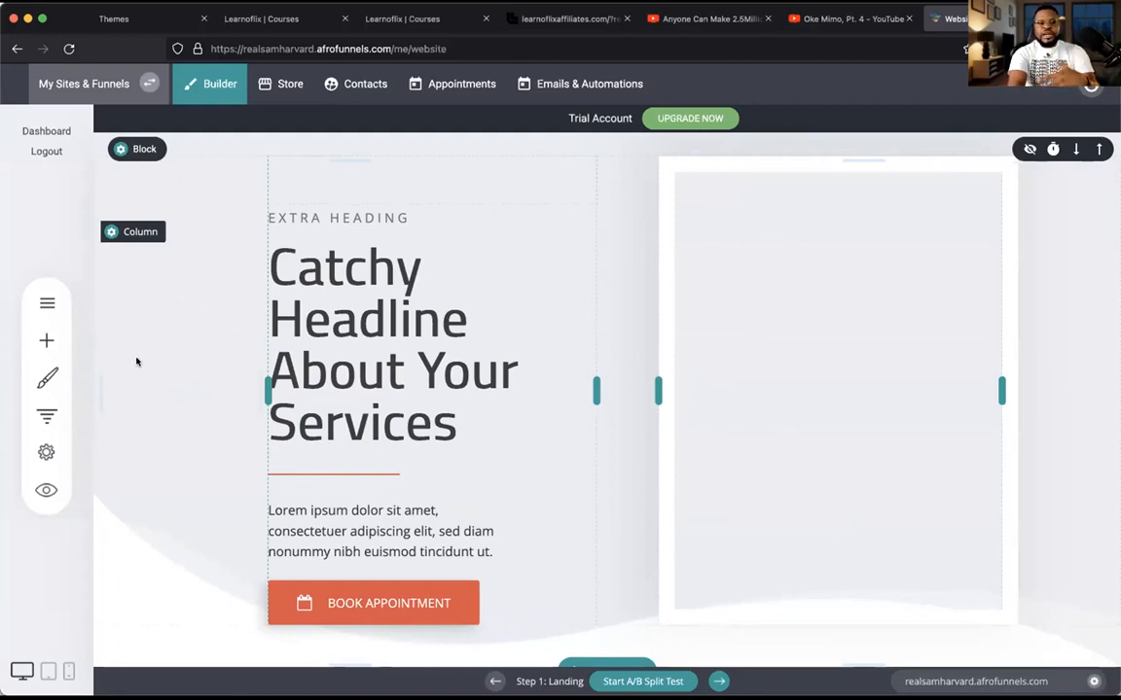
left_click(41, 303)
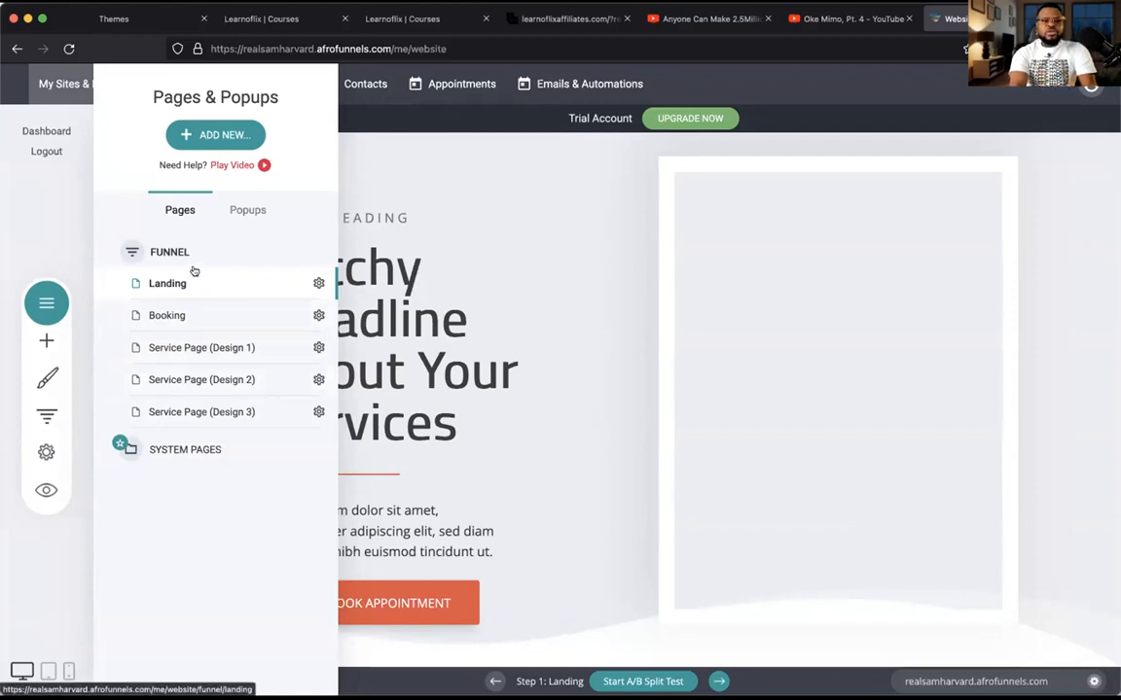
left_click(49, 304)
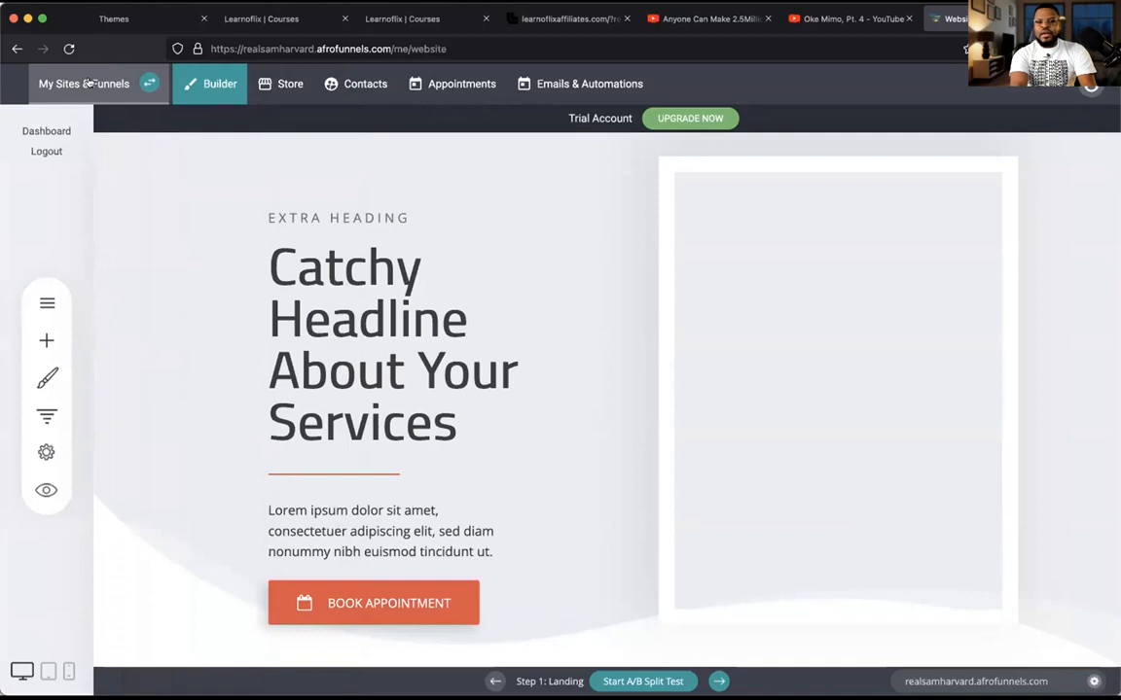
- Open the business coaching funnel, glance at popup step templates, then edit its Landing step
left_click(88, 84)
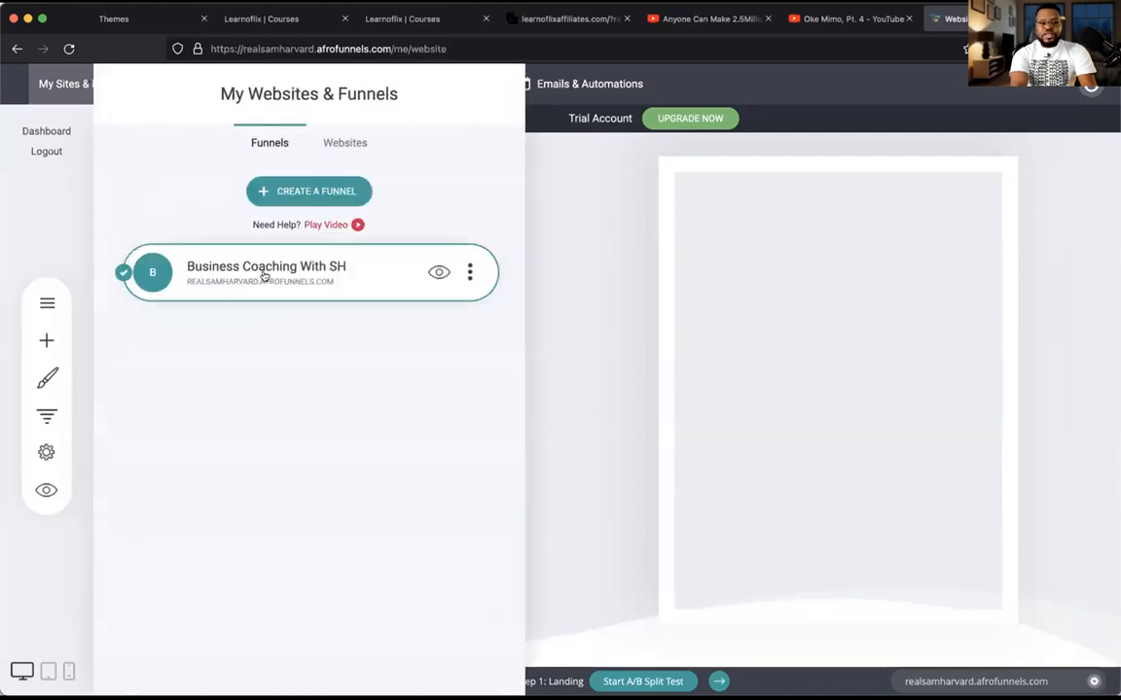
left_click(264, 276)
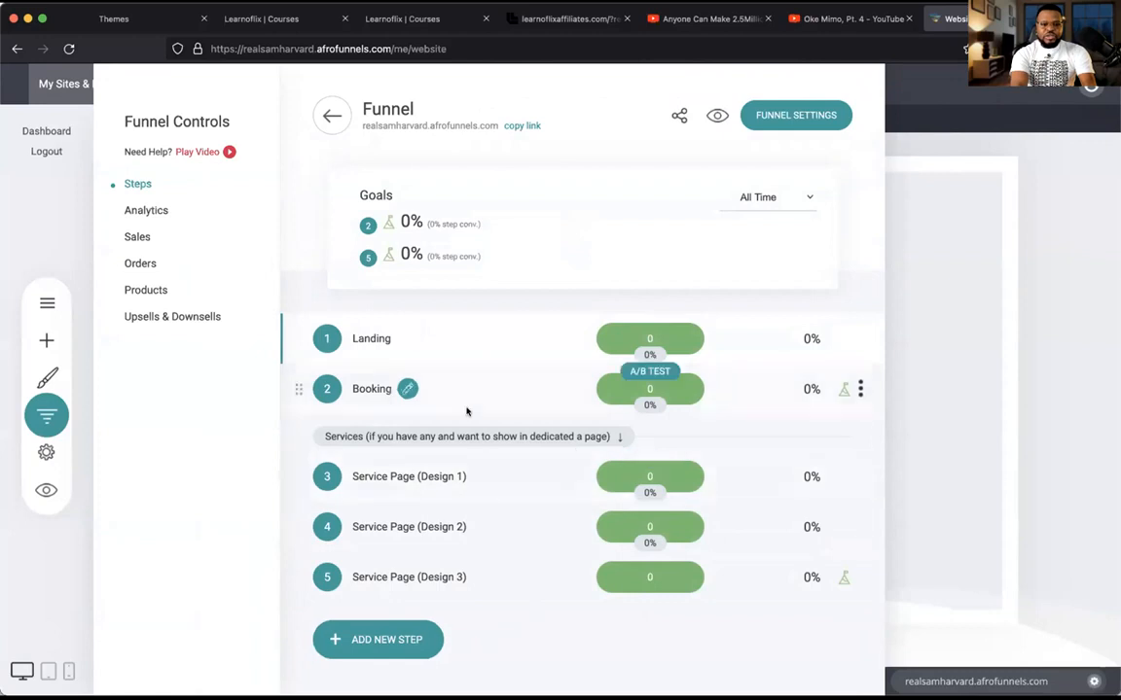
left_click(372, 639)
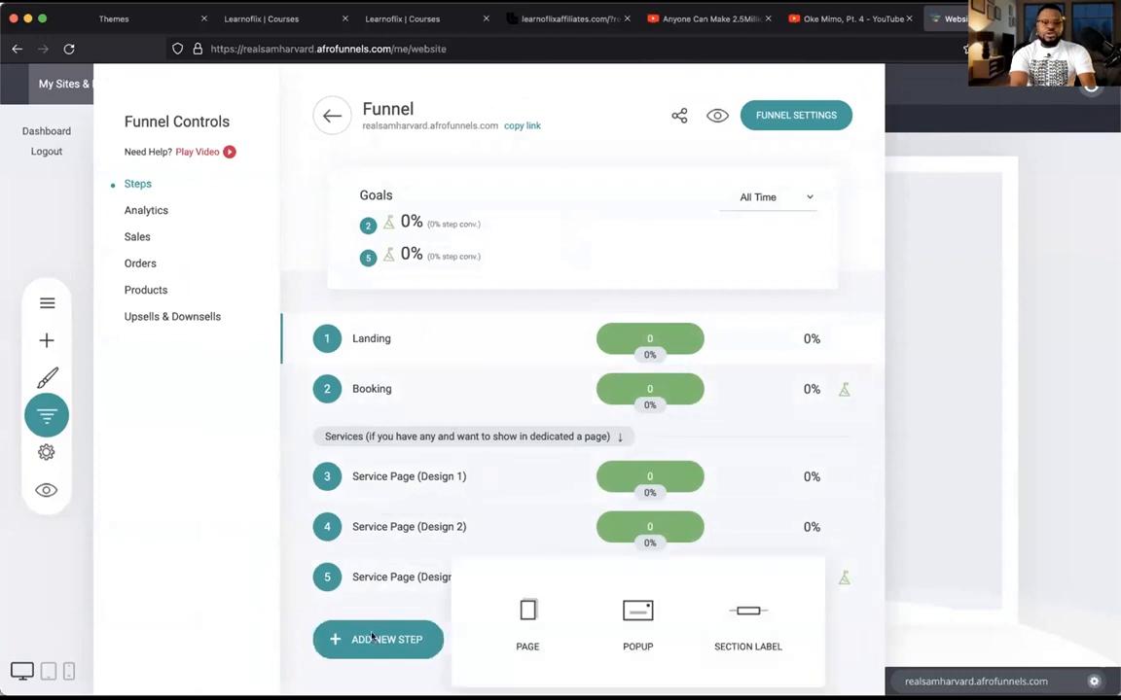
left_click(637, 621)
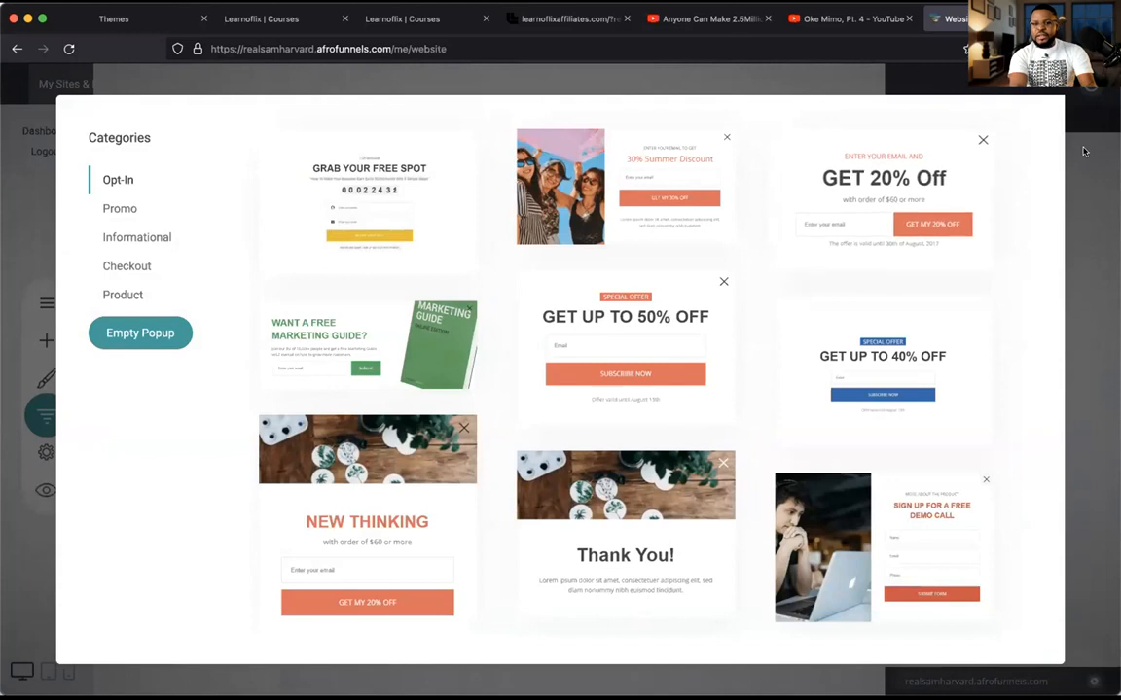
left_click(1094, 227)
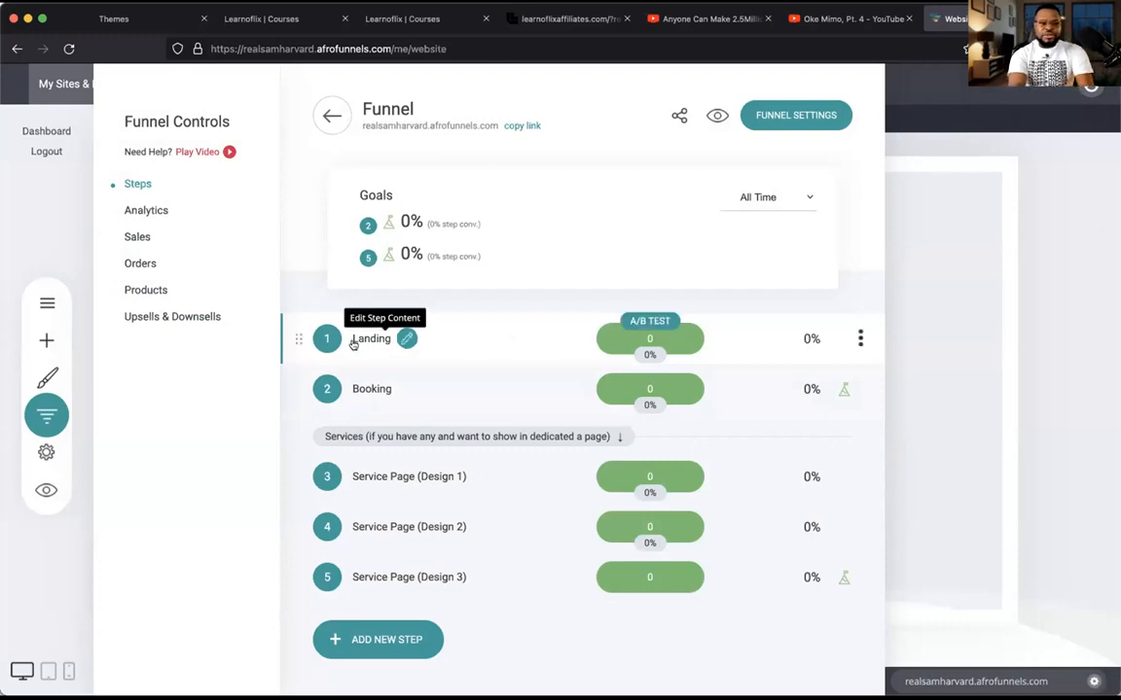
left_click(407, 338)
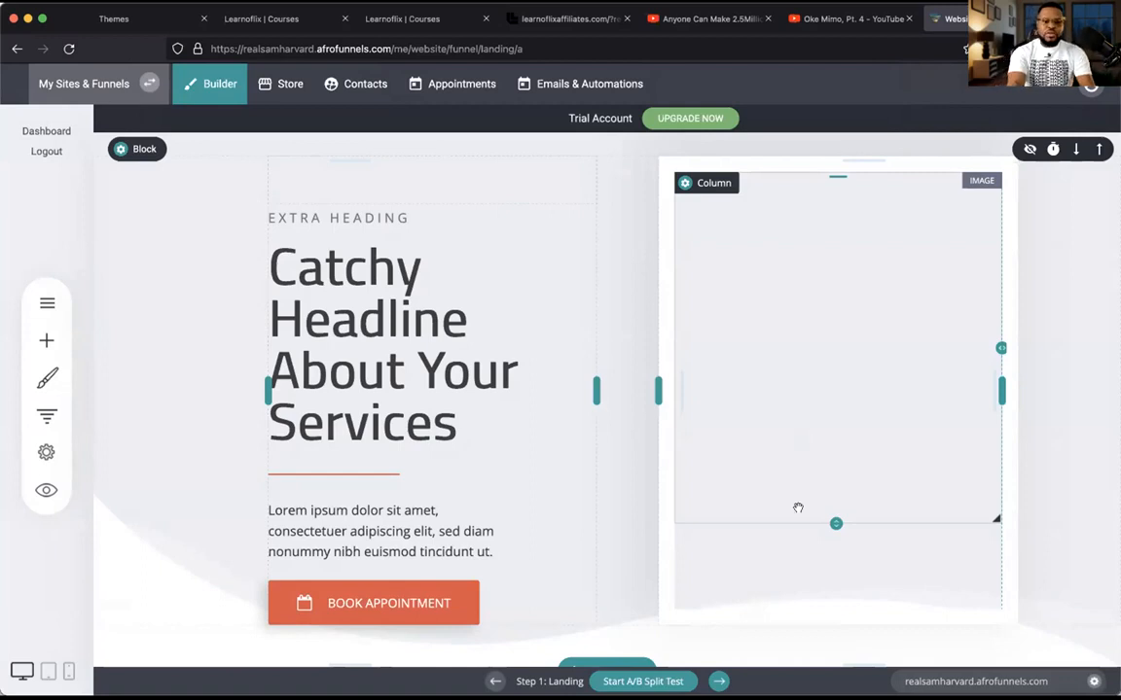
scroll(798, 507, "down", 5)
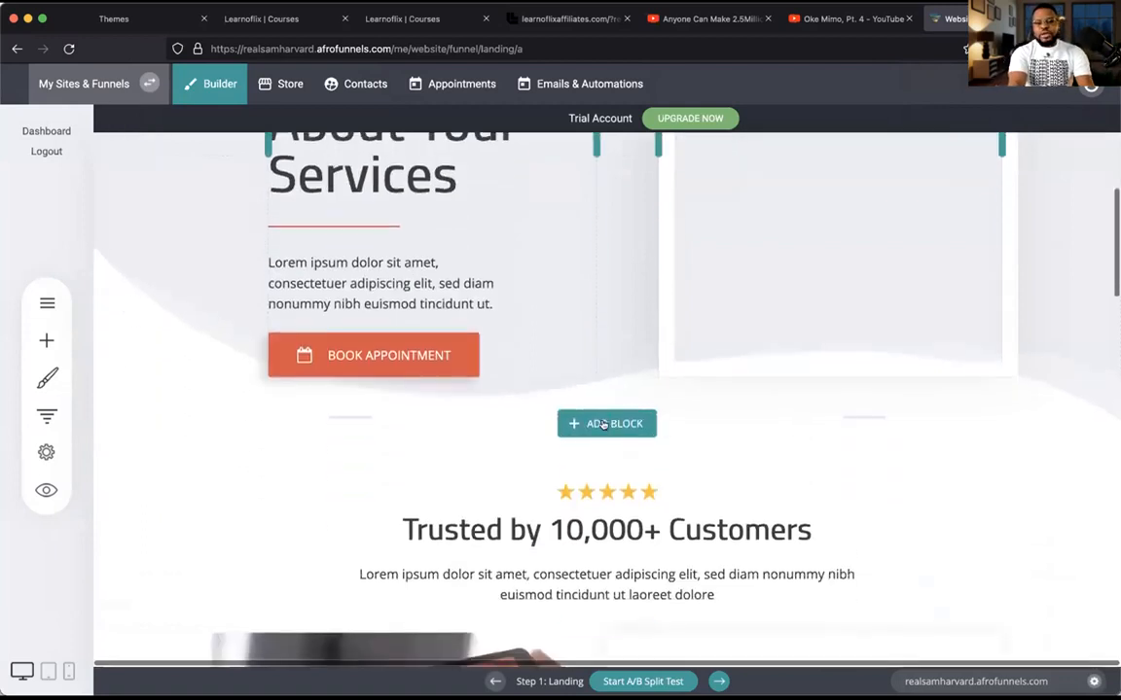
scroll(583, 296, "up", 5)
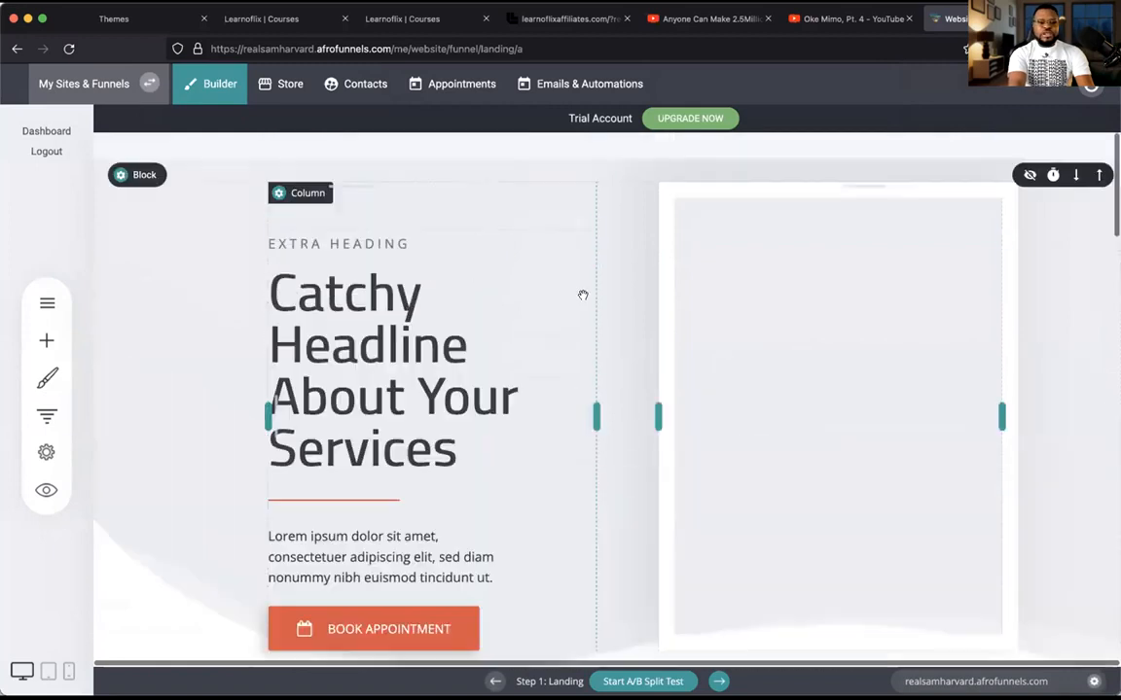
scroll(583, 295, "down", 1)
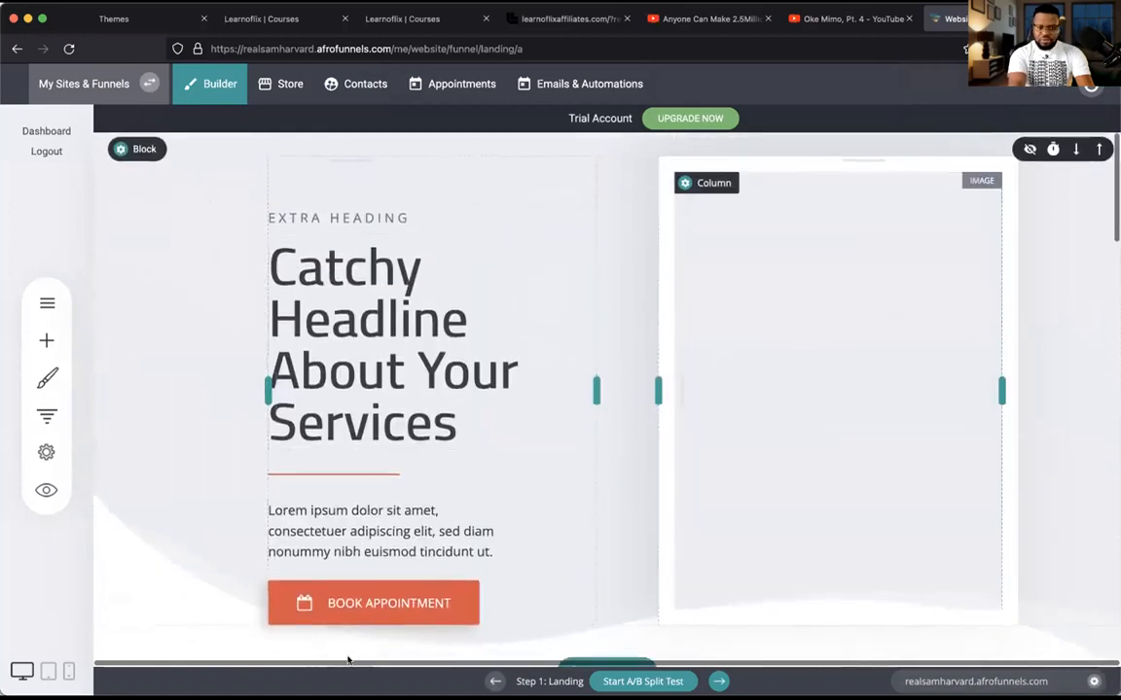
scroll(380, 491, "down", 6)
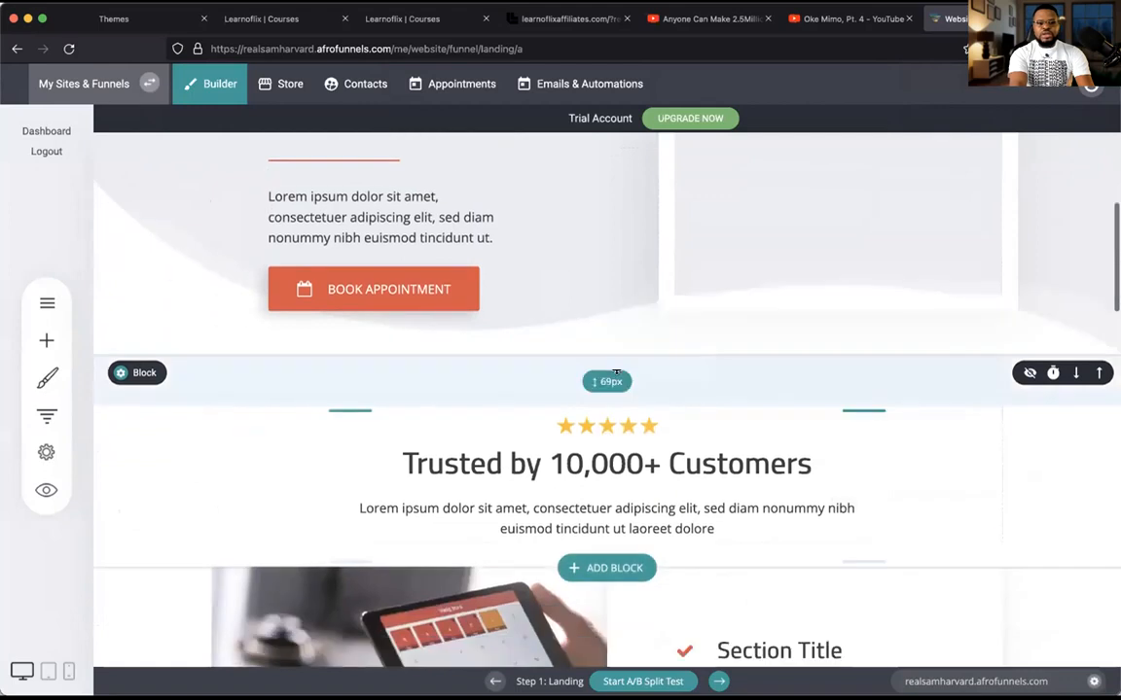
left_click(608, 360)
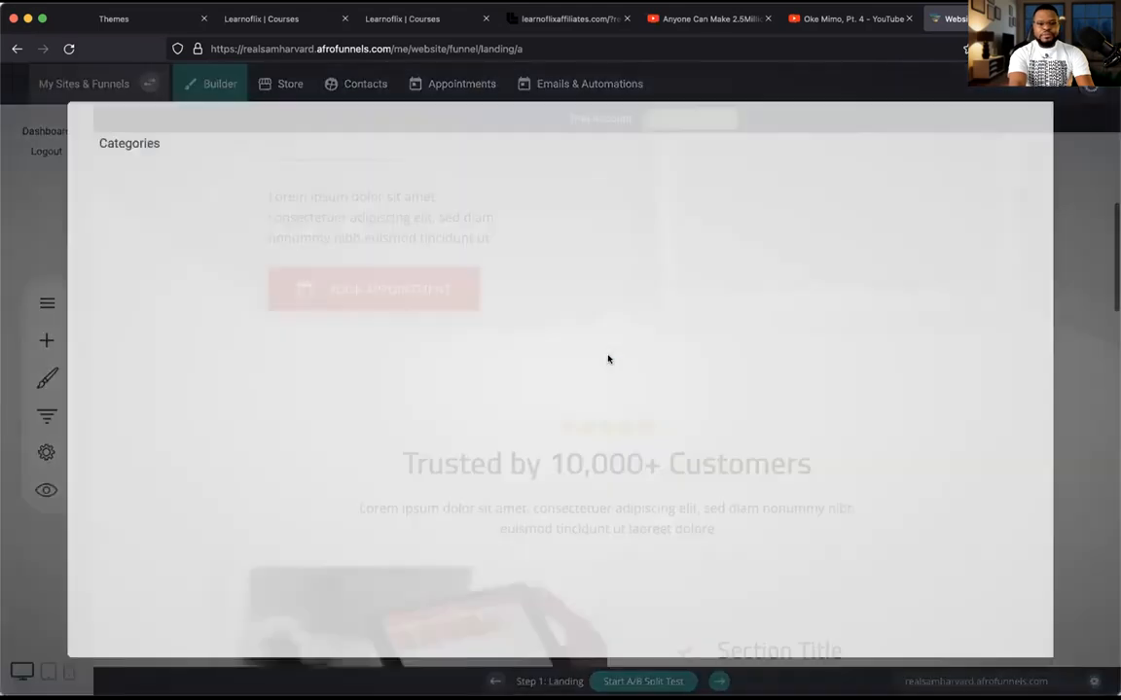
left_click(1103, 301)
scroll(674, 396, "up", 6)
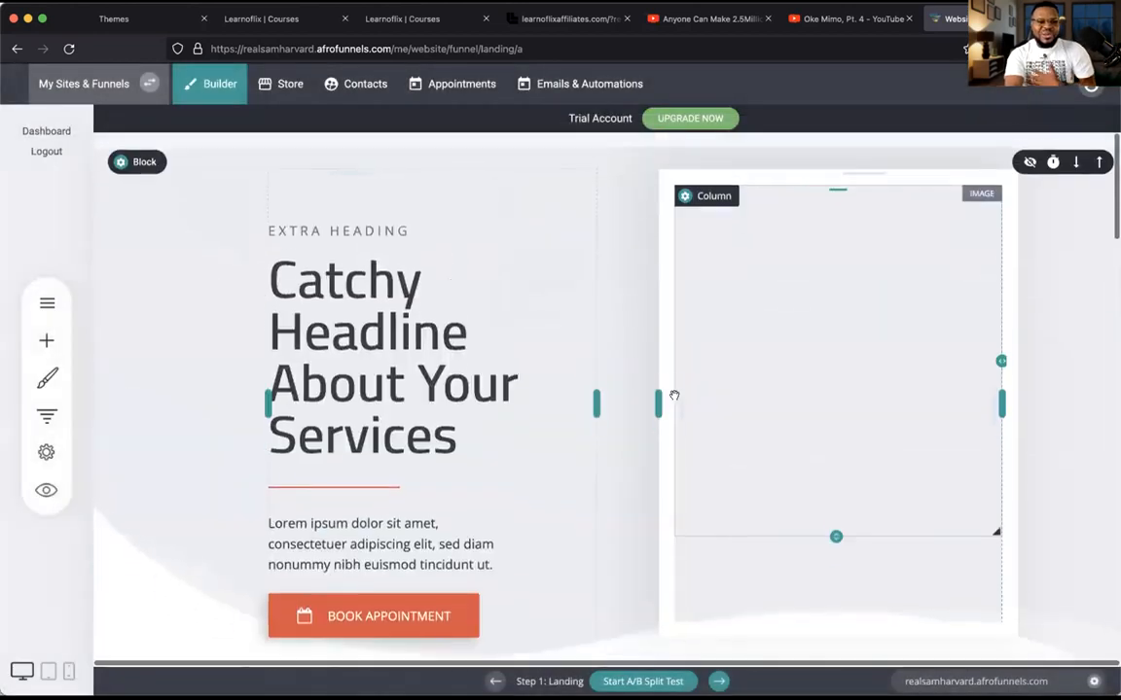
scroll(674, 395, "down", 1)
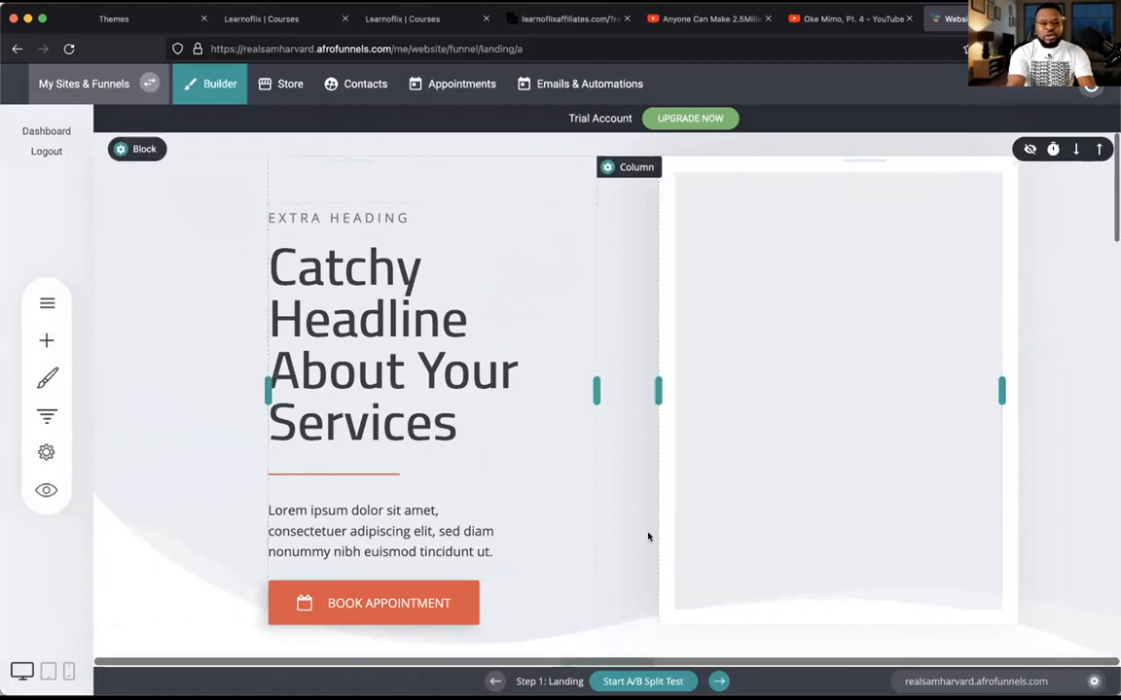
scroll(648, 536, "down", 10)
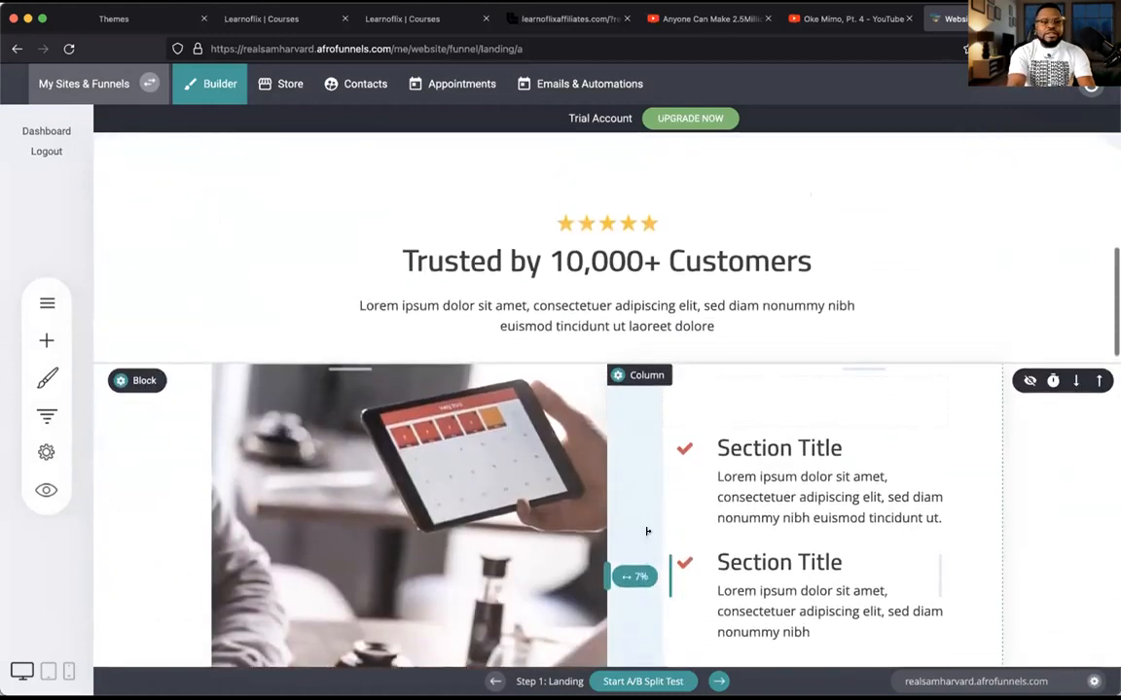
scroll(648, 531, "up", 2)
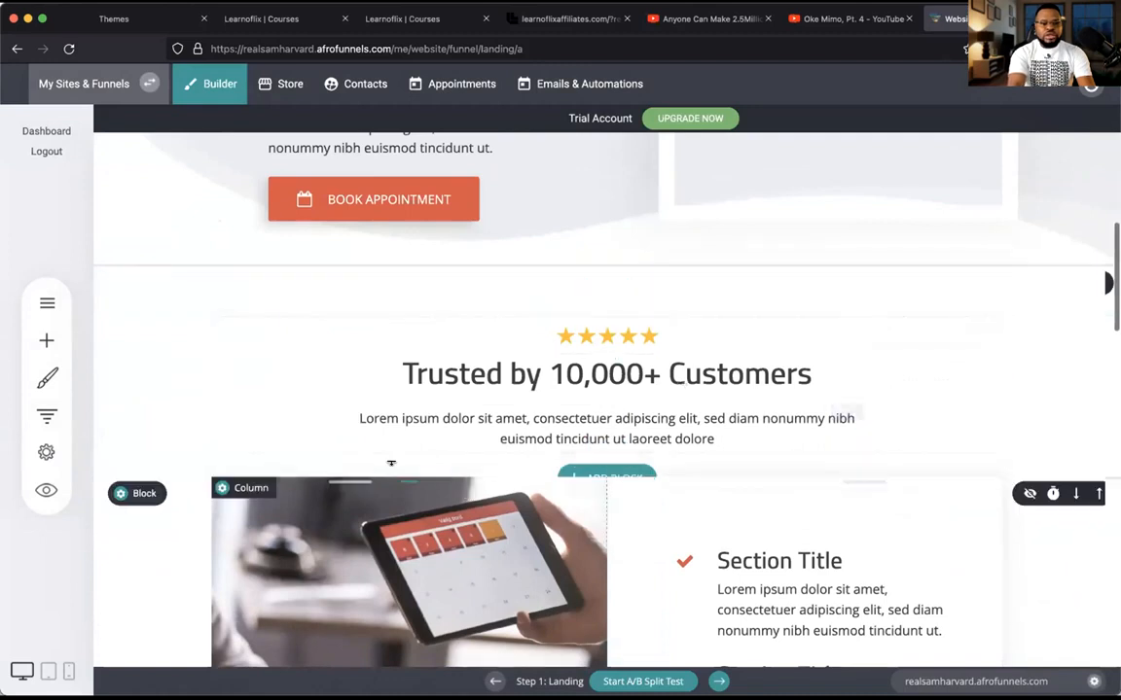
scroll(731, 379, "down", 4)
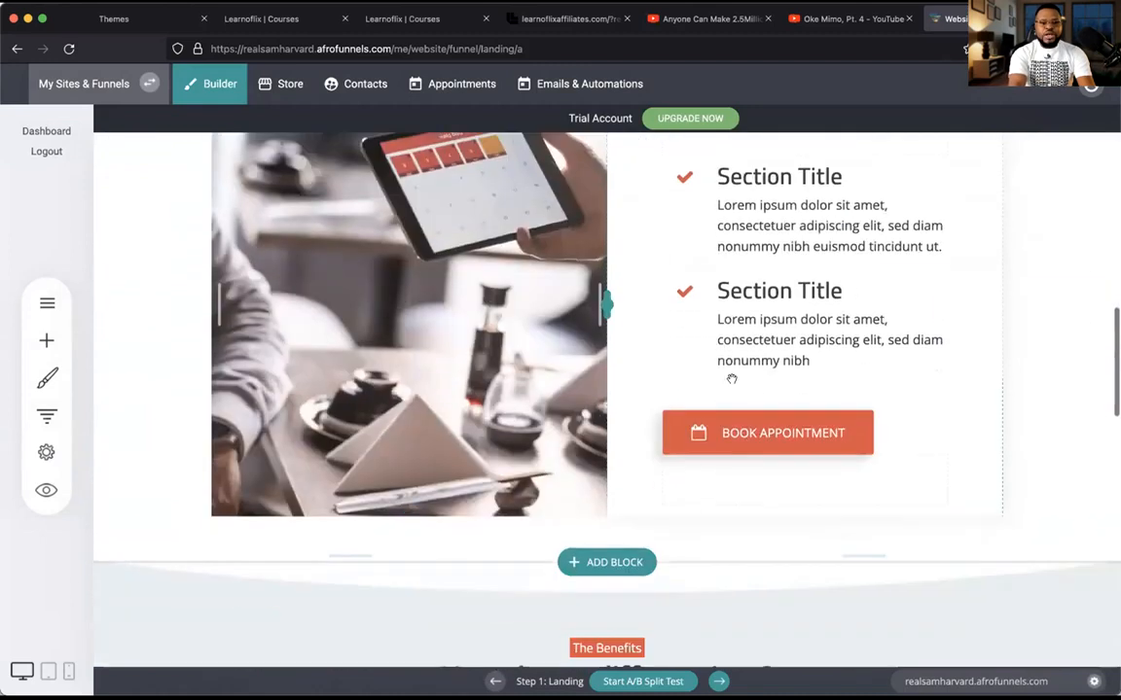
scroll(732, 379, "up", 10)
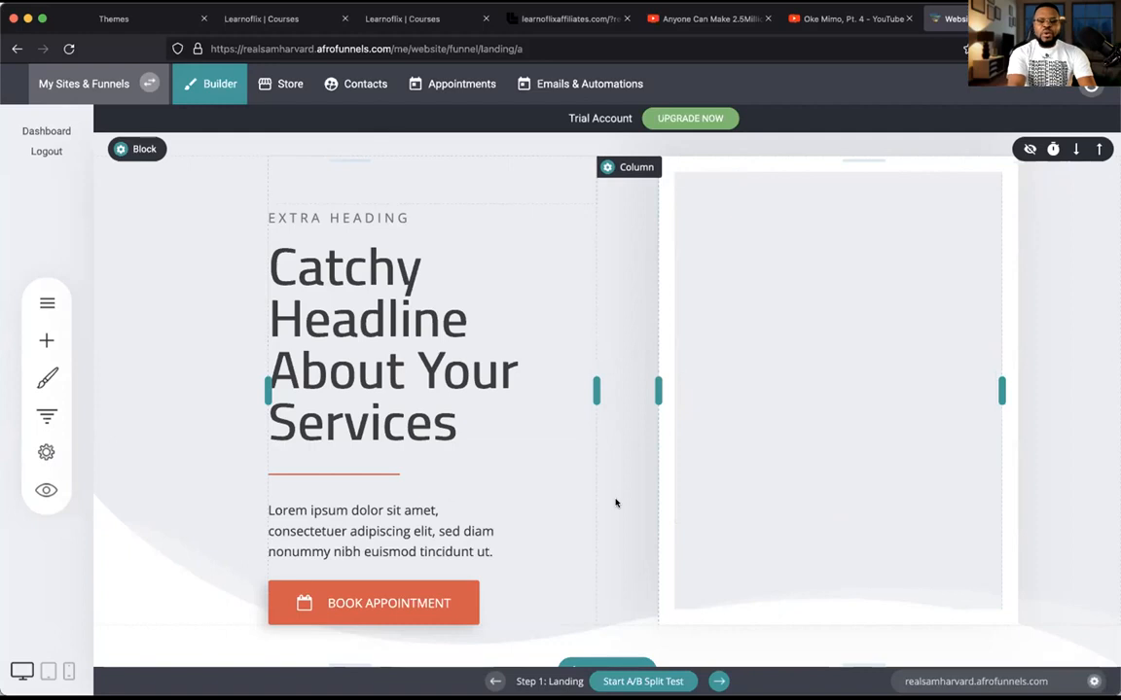
scroll(614, 499, "down", 3)
scroll(565, 452, "up", 3)
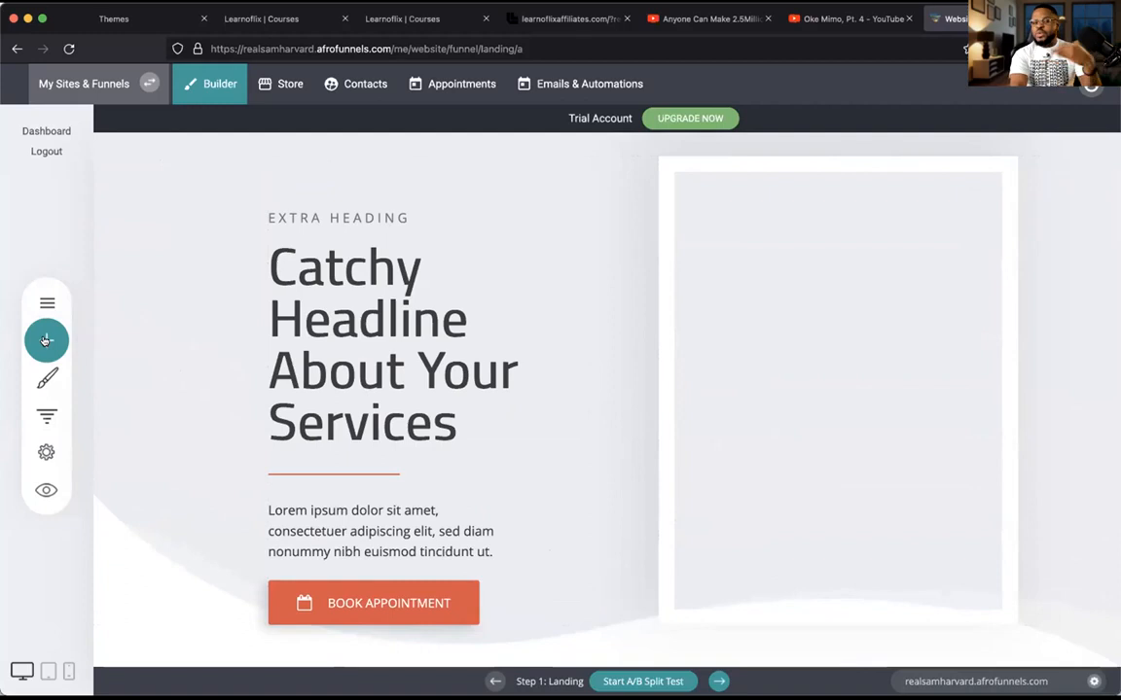
- Glance at the widget list, then open Global Styling's Color Palette settings
left_click(46, 339)
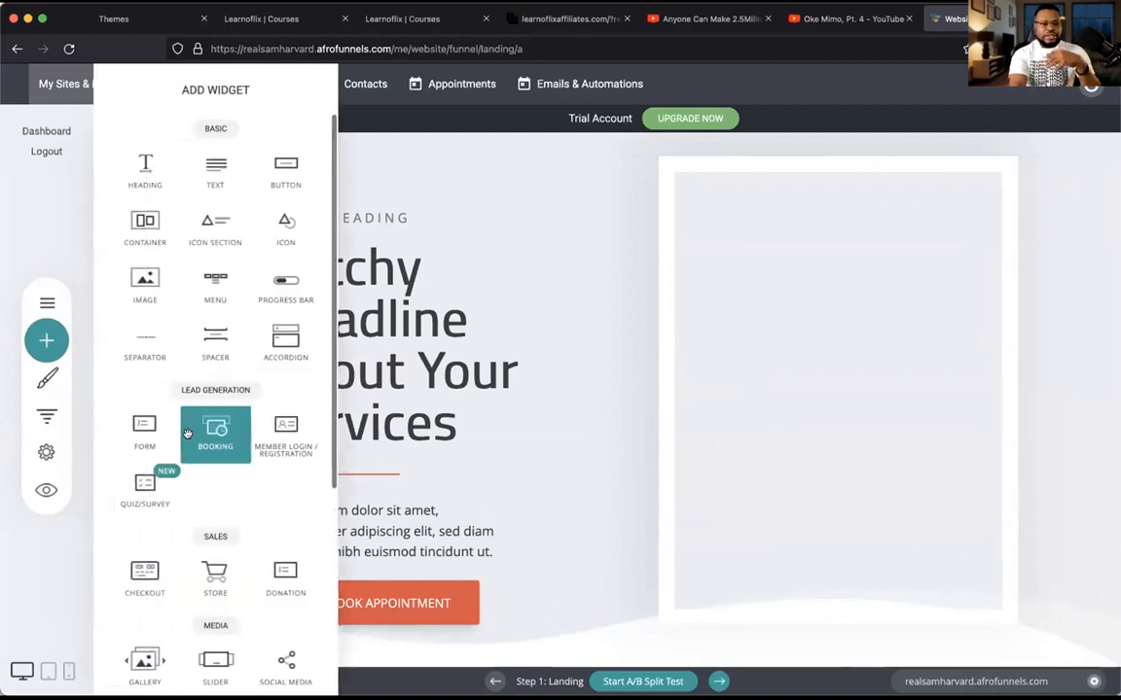
scroll(209, 432, "down", 4)
scroll(188, 434, "up", 4)
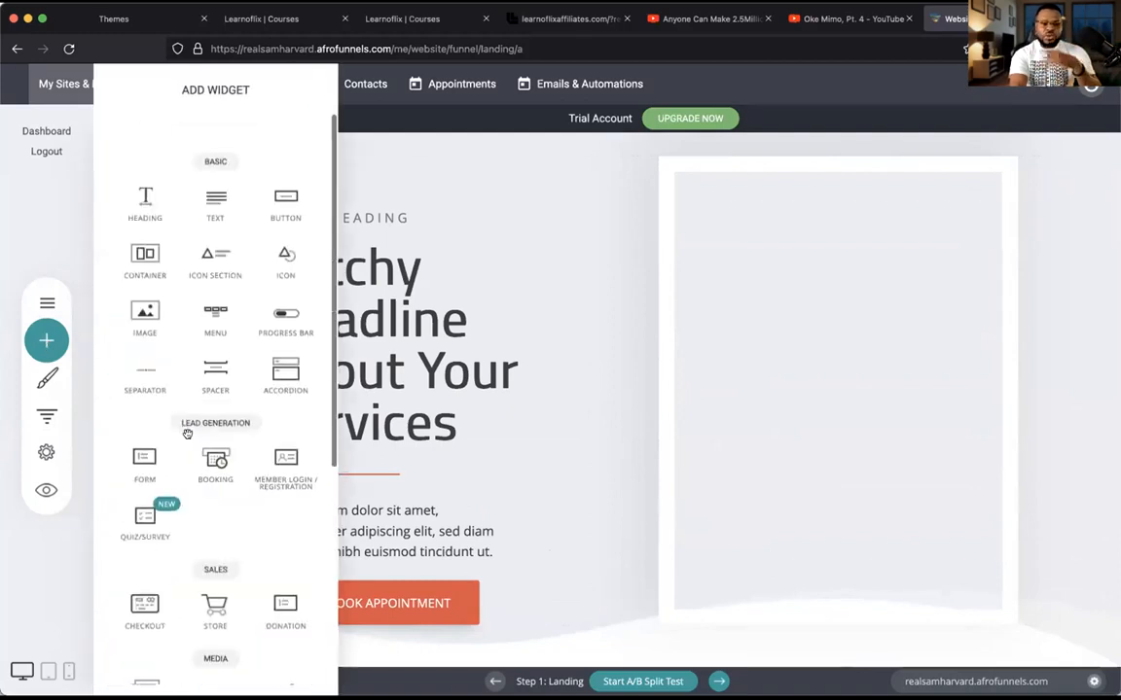
left_click(73, 389)
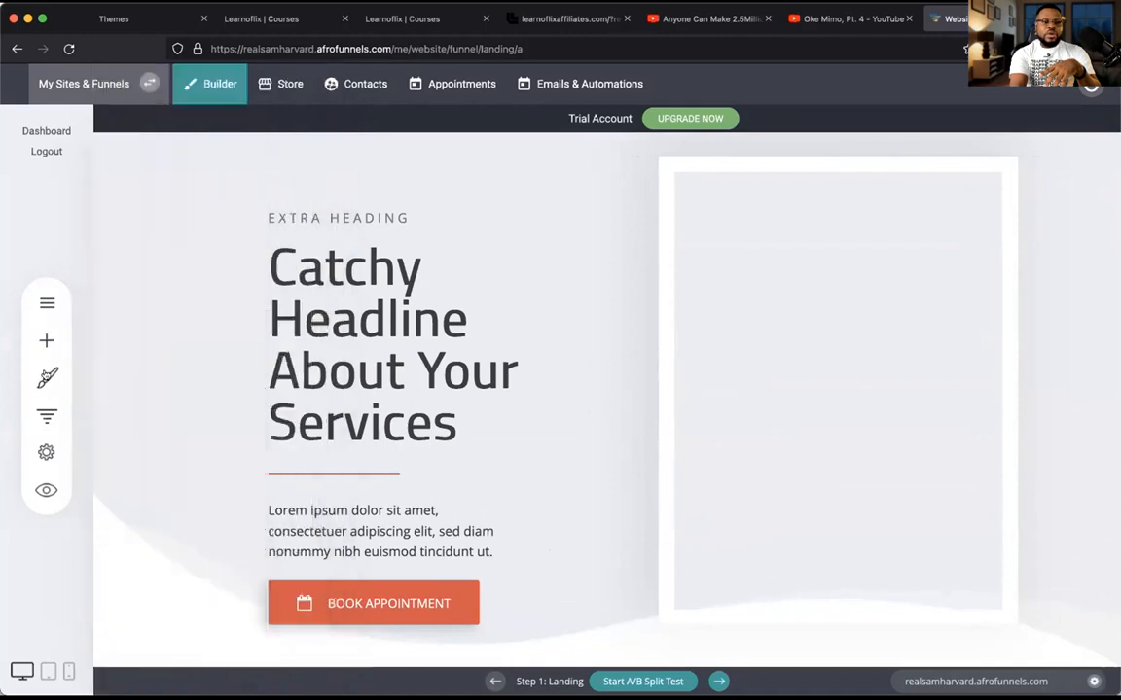
left_click(46, 379)
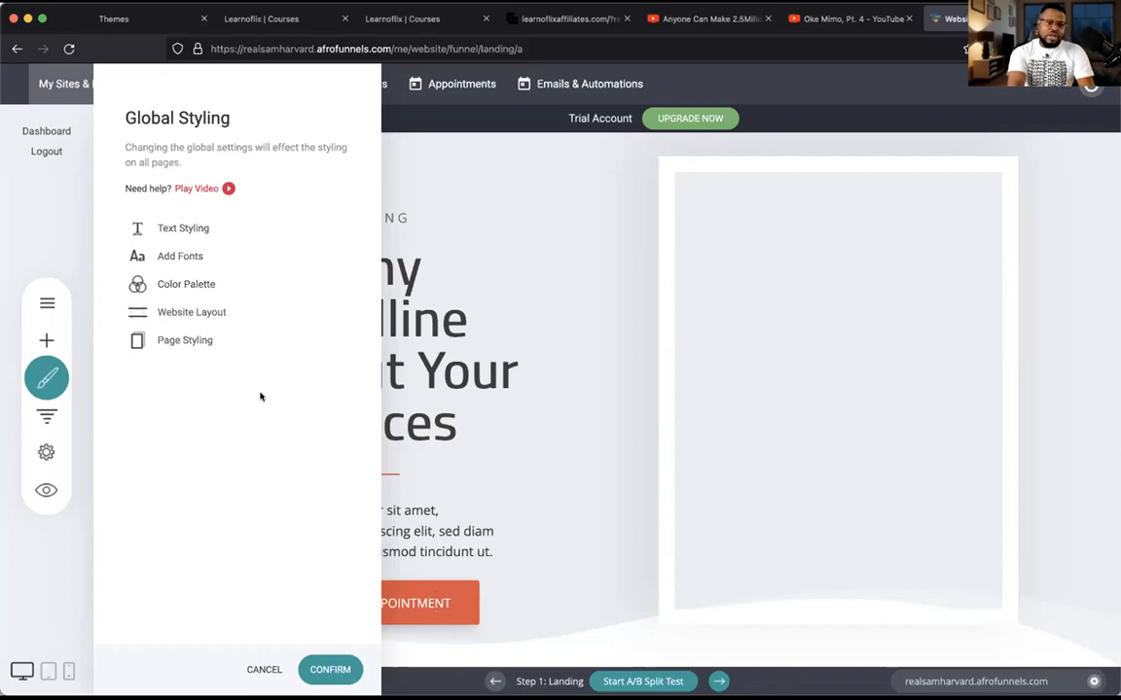
left_click(187, 284)
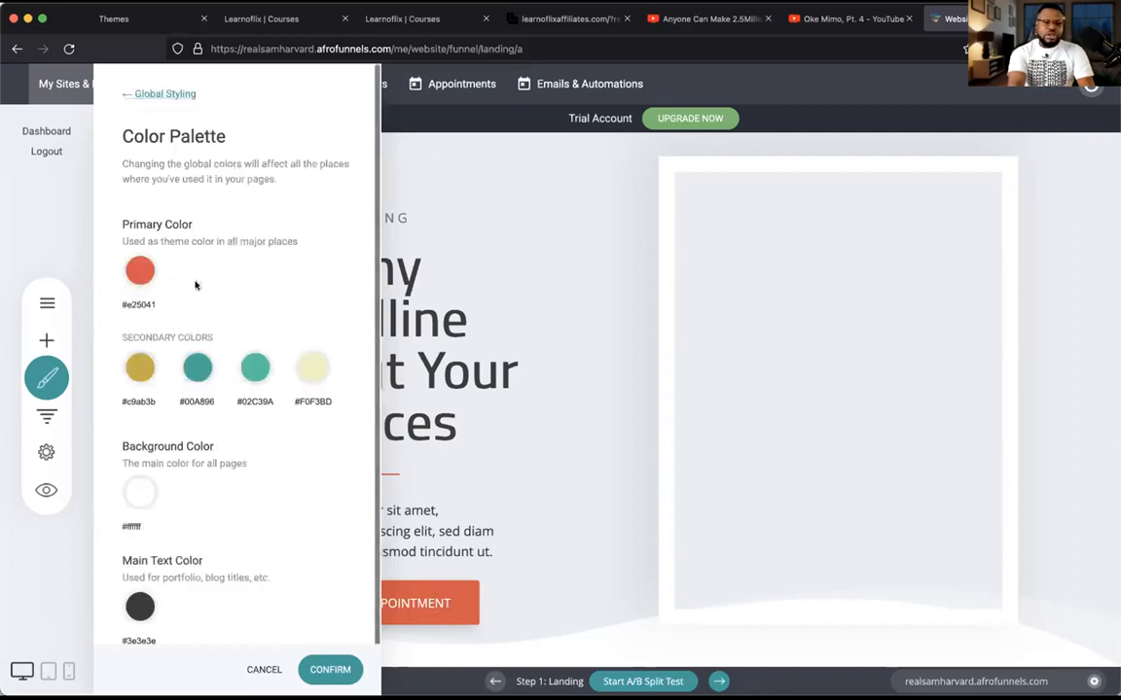
- Set the primary colour to dark blue #075580 and confirm it
left_click(141, 270)
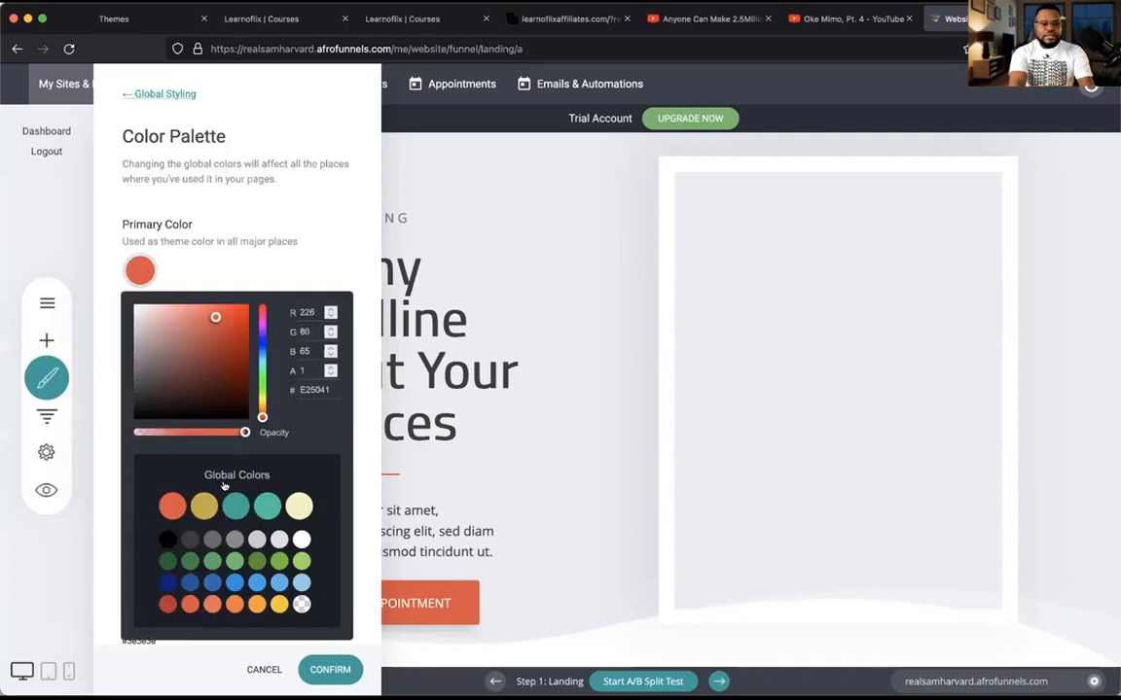
left_click(169, 583)
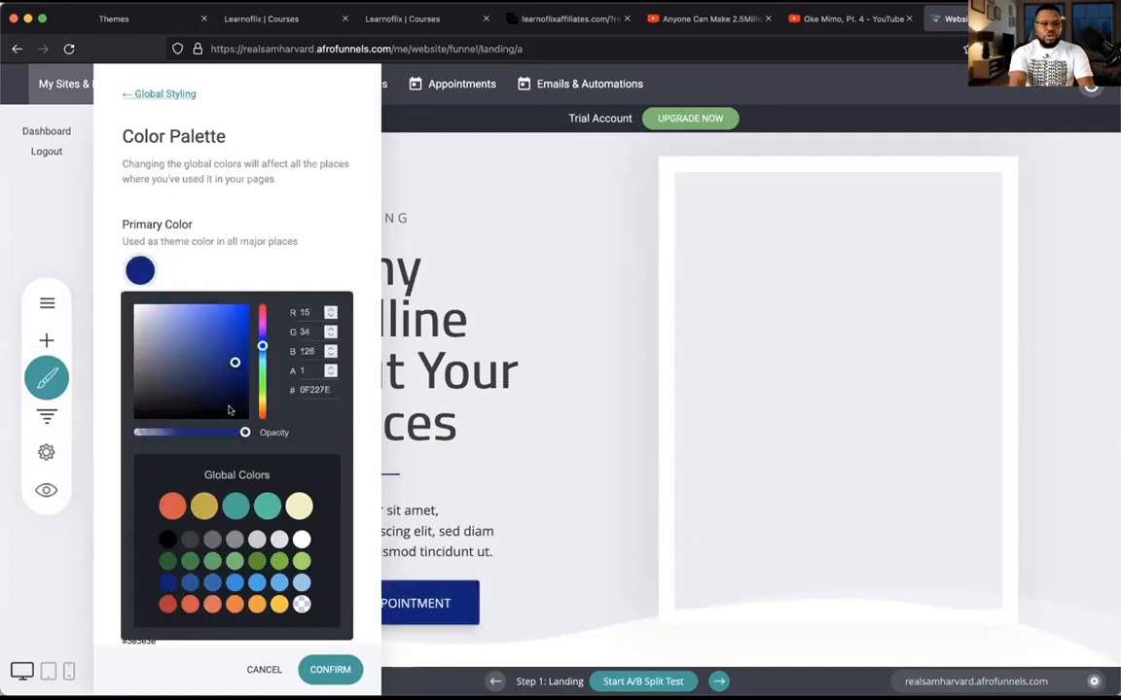
left_click_drag(233, 363, 220, 330)
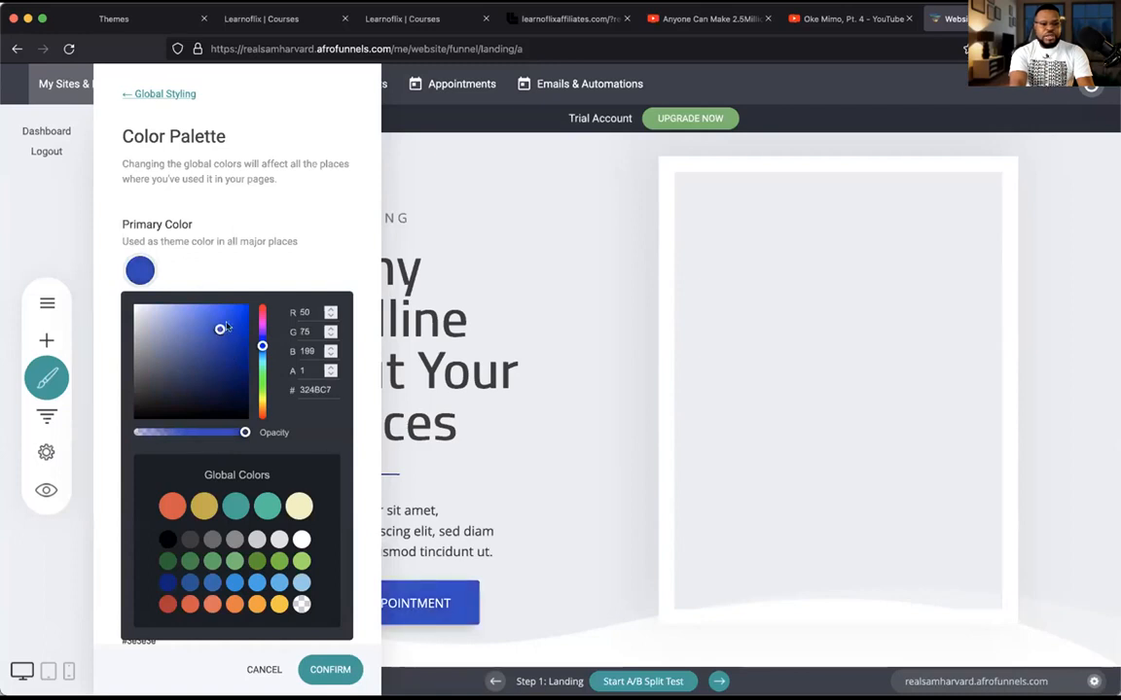
left_click(235, 583)
left_click_drag(245, 319, 241, 362)
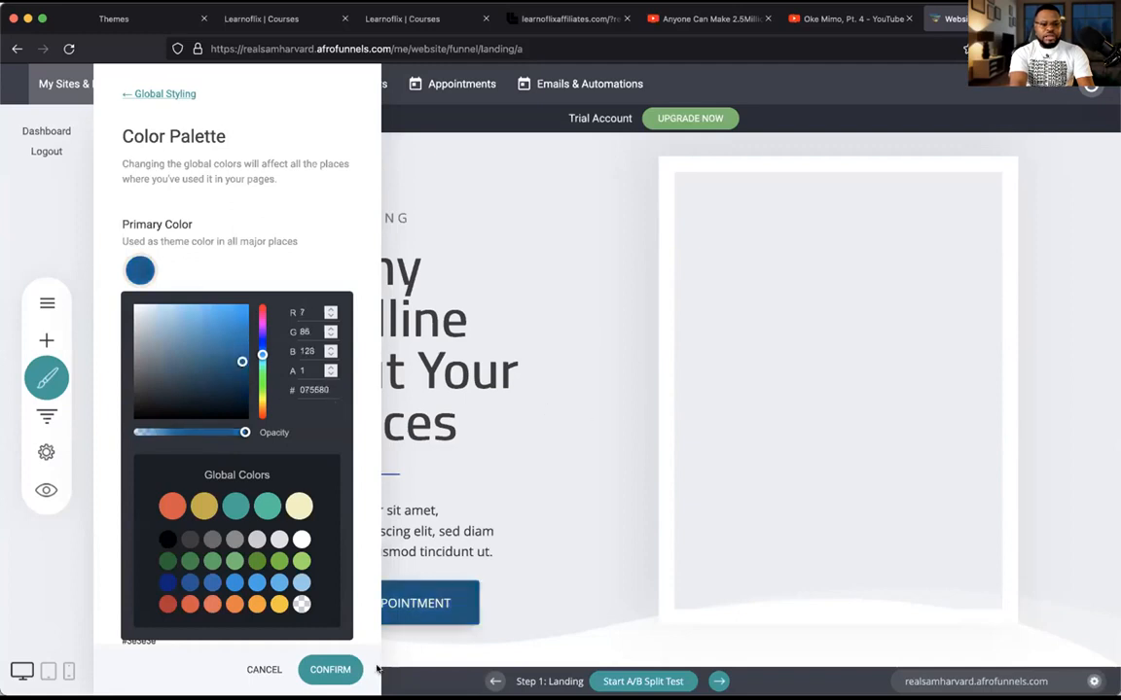
left_click(329, 669)
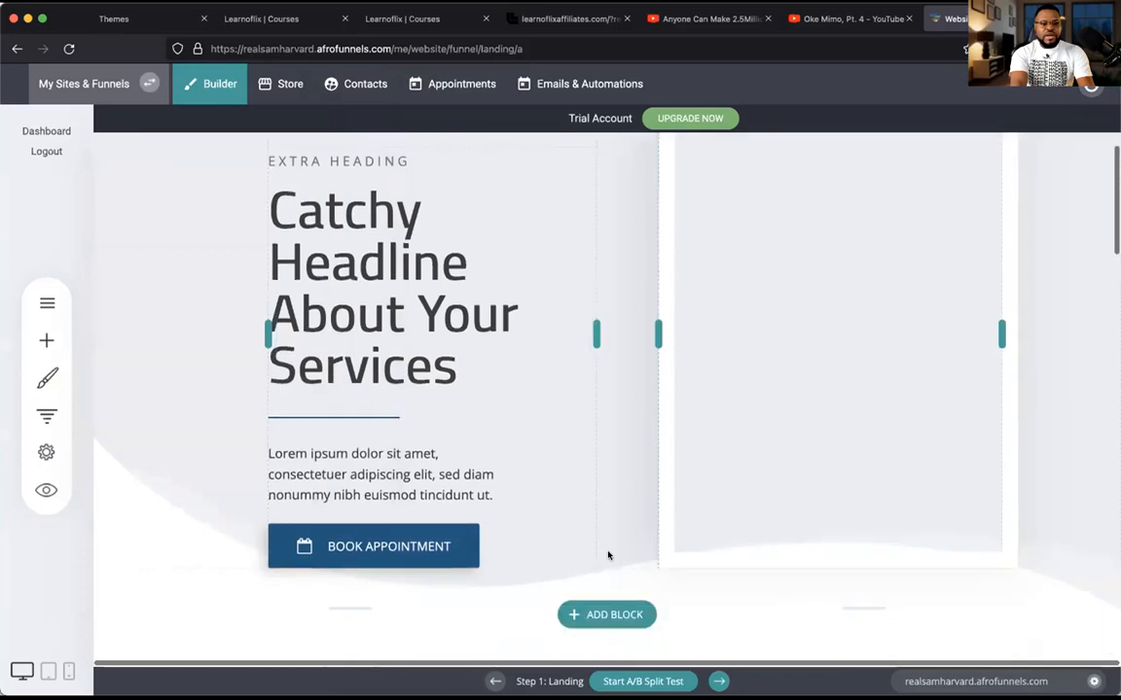
scroll(587, 555, "down", 10)
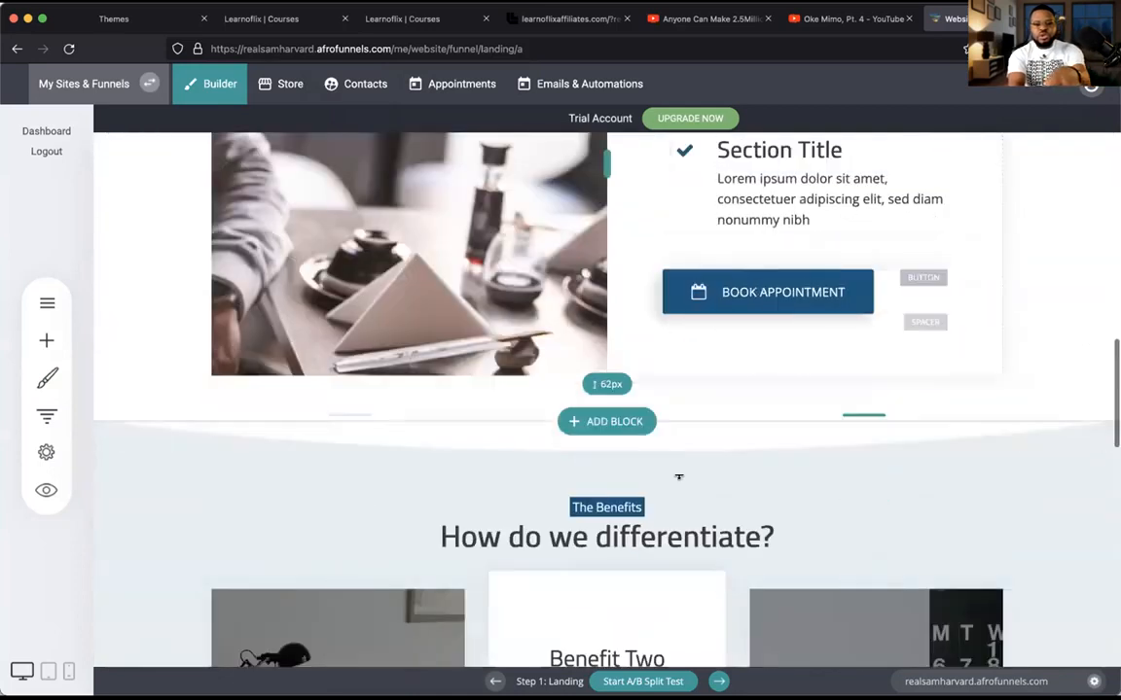
scroll(605, 528, "down", 9)
scroll(605, 528, "down", 3)
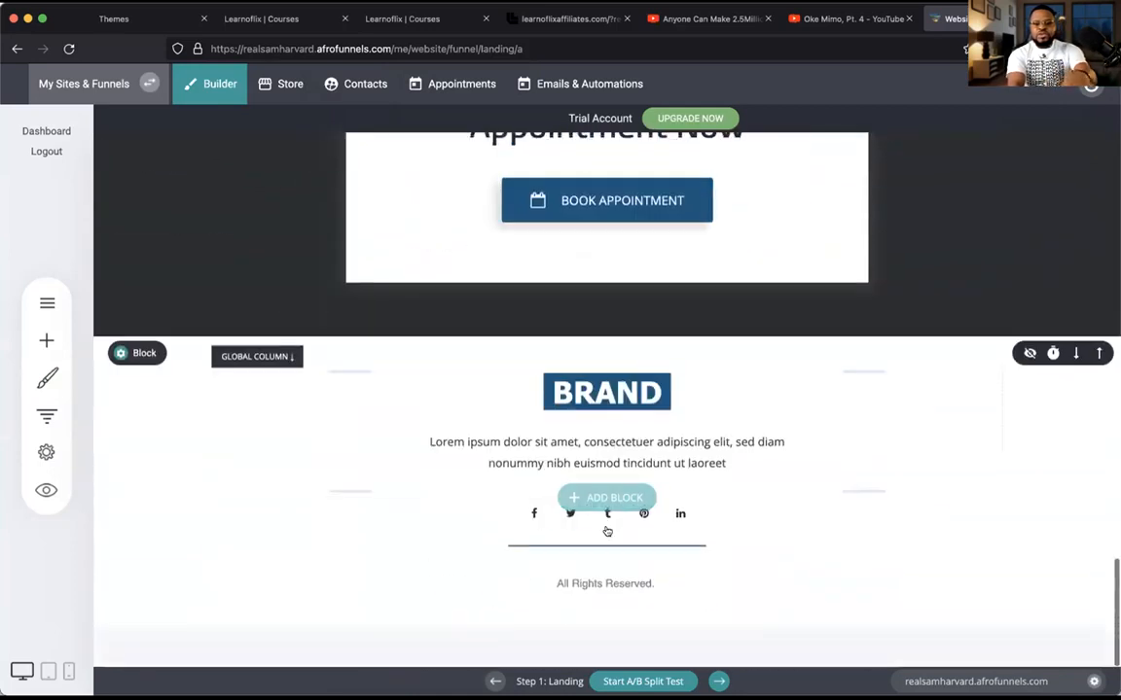
scroll(605, 528, "up", 20)
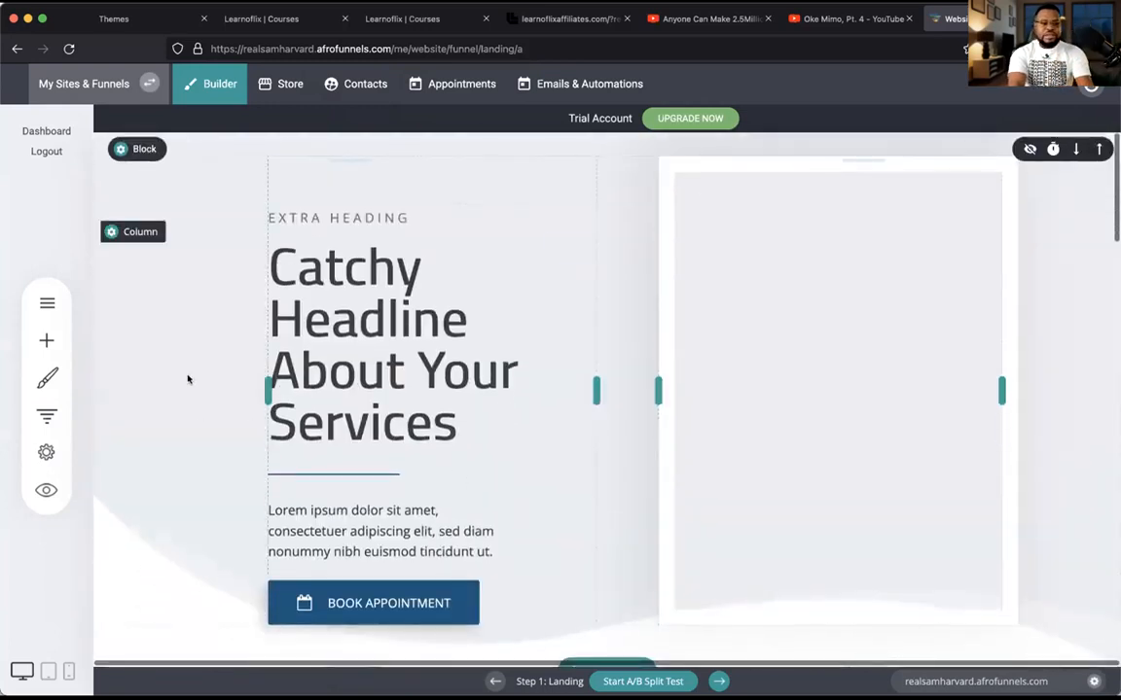
left_click(45, 374)
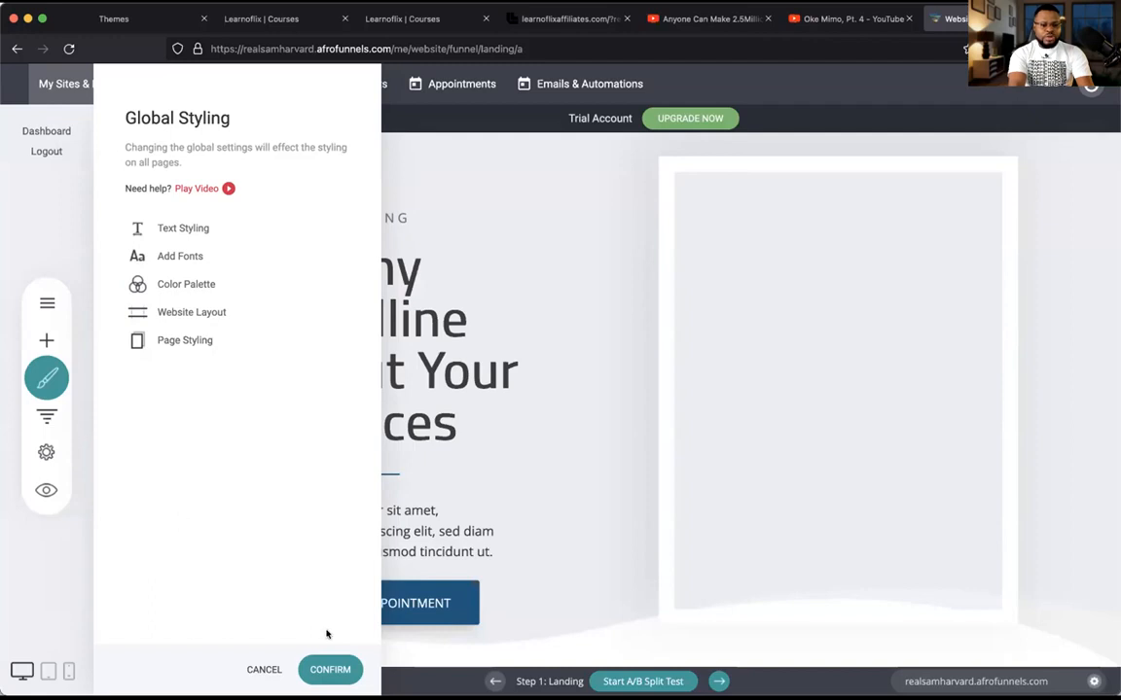
left_click(330, 670)
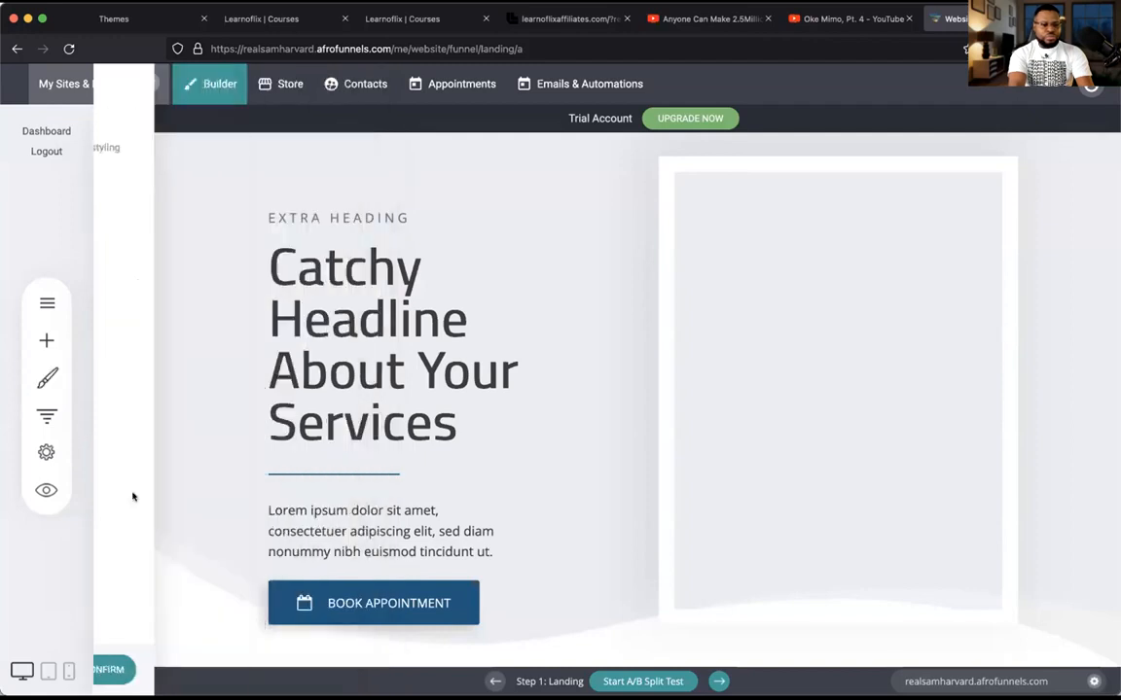
left_click(47, 416)
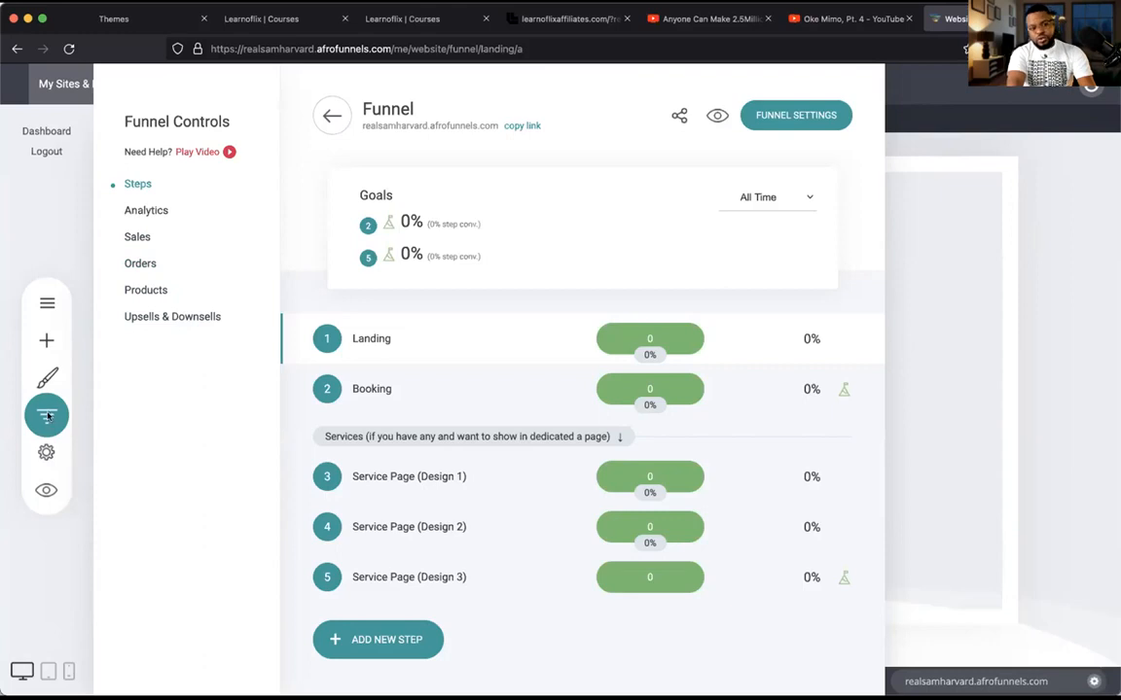
left_click(77, 437)
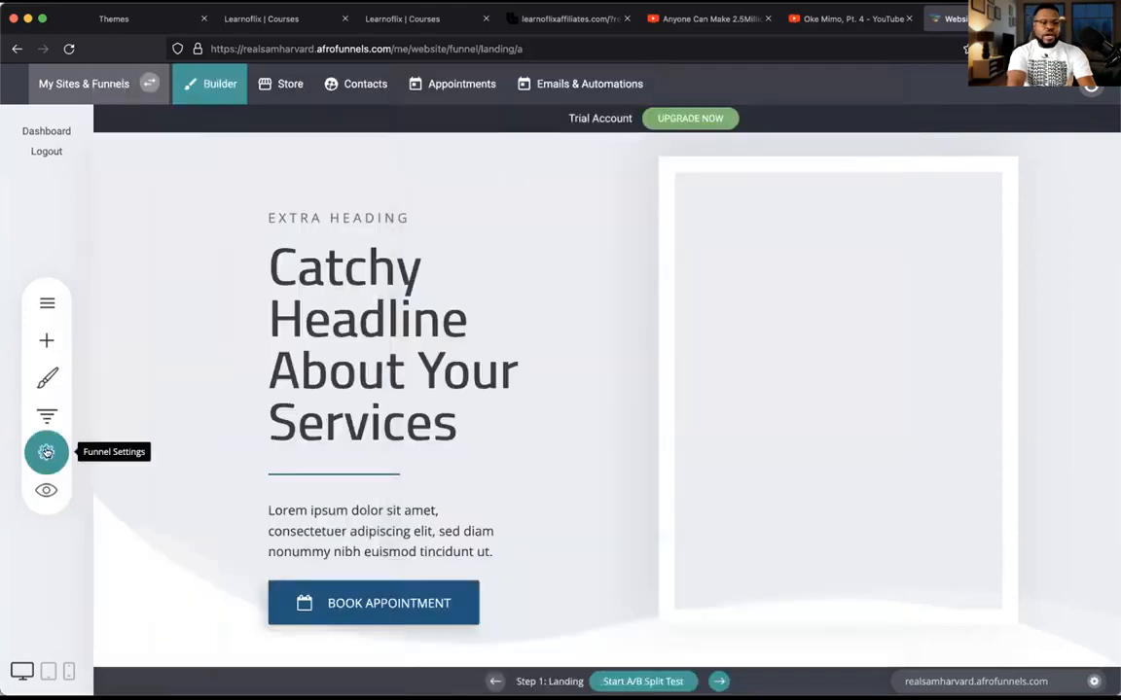
- Check Page SEO without changes, then return to Funnel Settings' General Settings
left_click(46, 453)
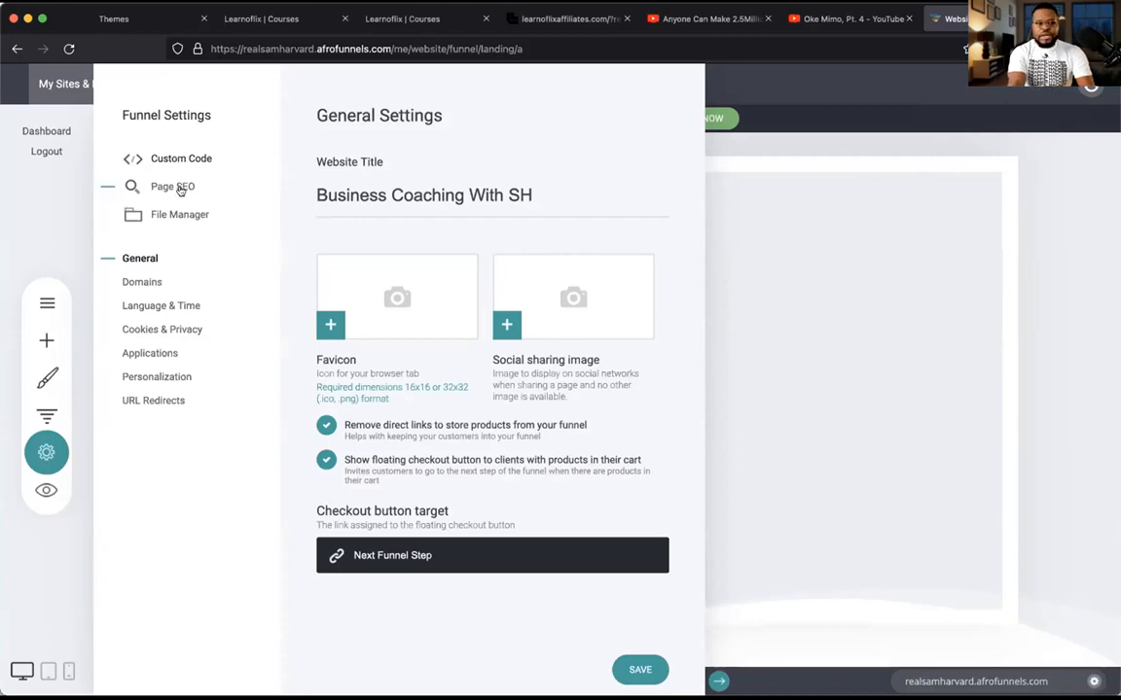
left_click(167, 186)
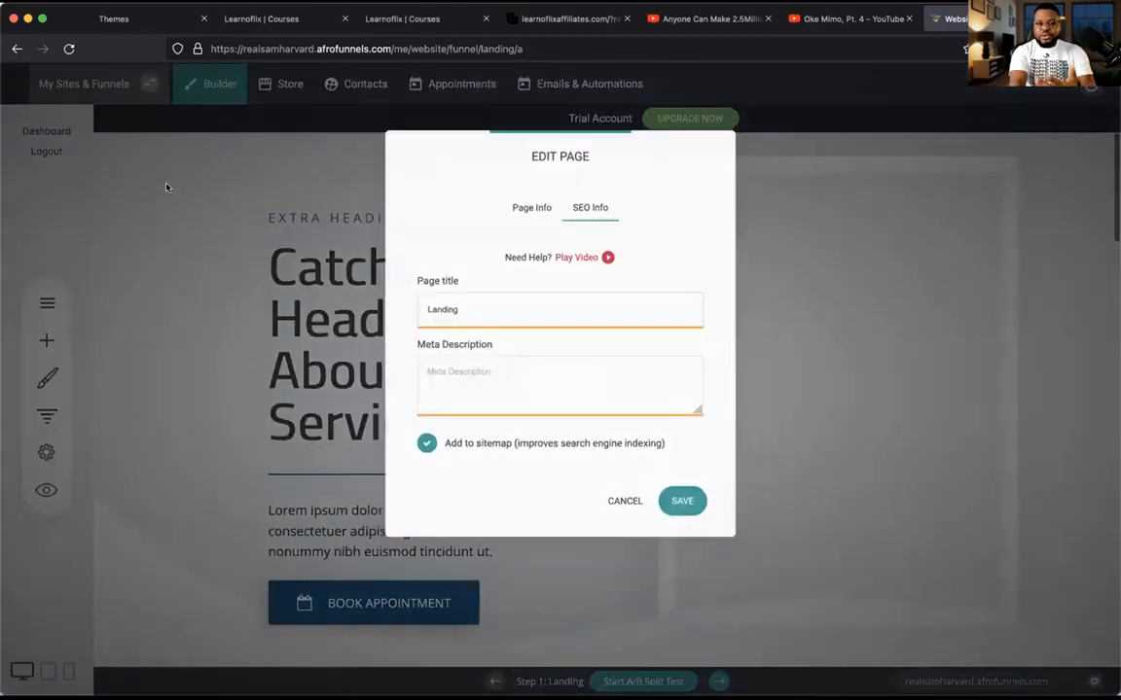
left_click(614, 504)
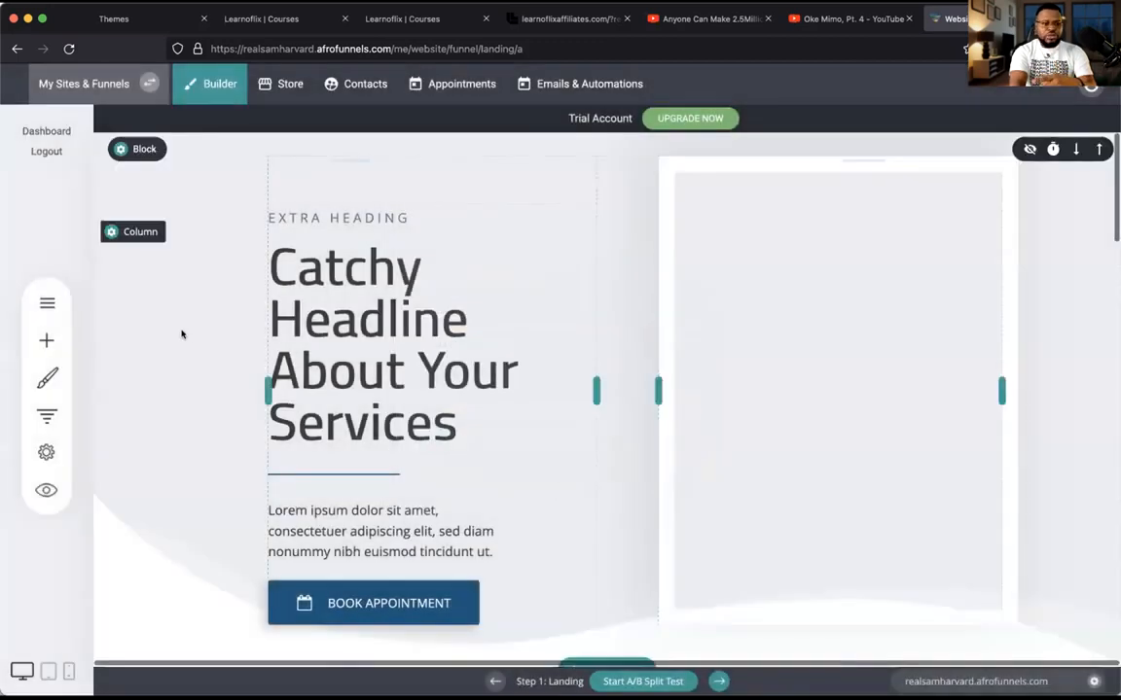
left_click(46, 452)
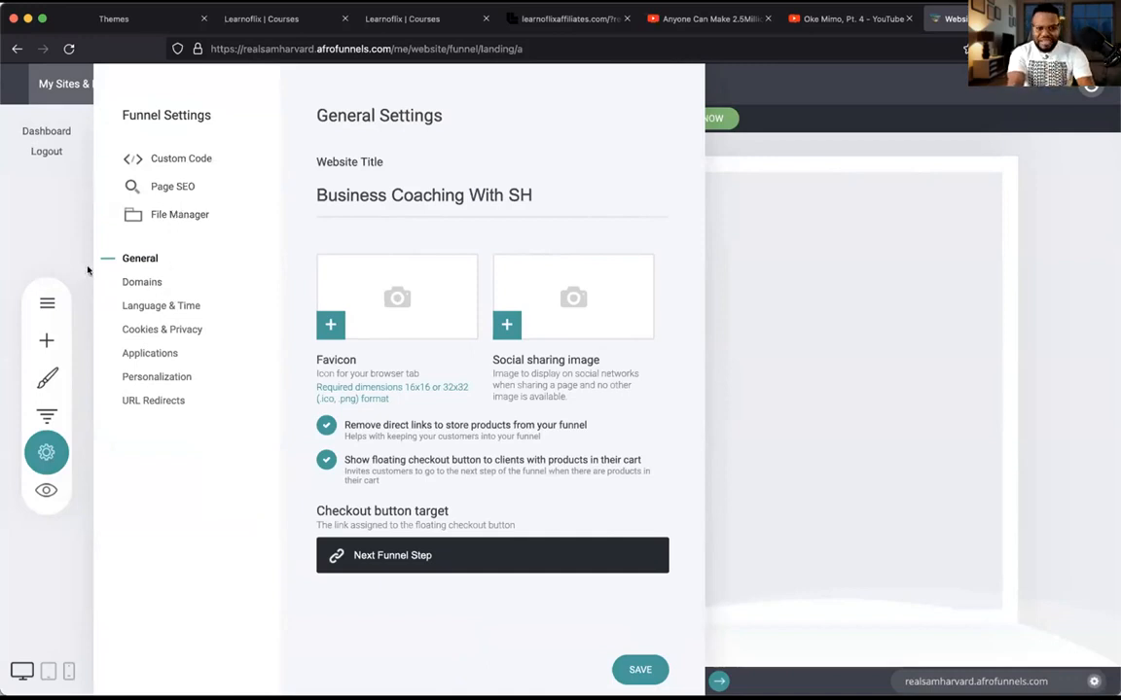
- Change the funnel's system subdomain to 'sa' in Domains and confirm the change
left_click(144, 282)
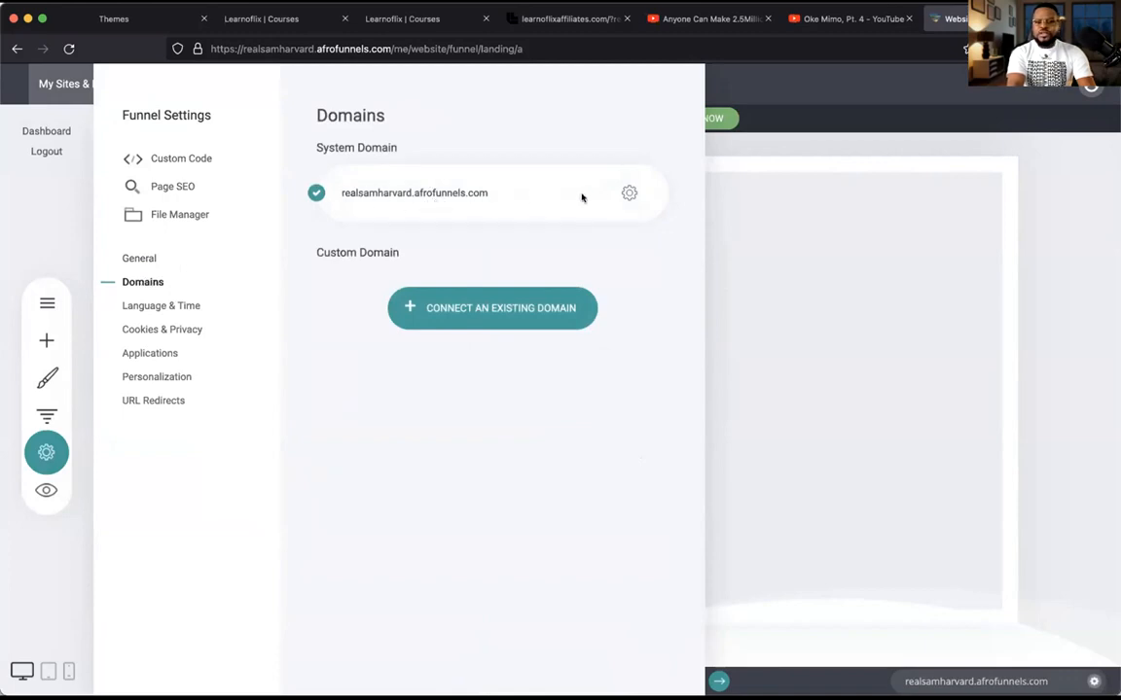
left_click(628, 195)
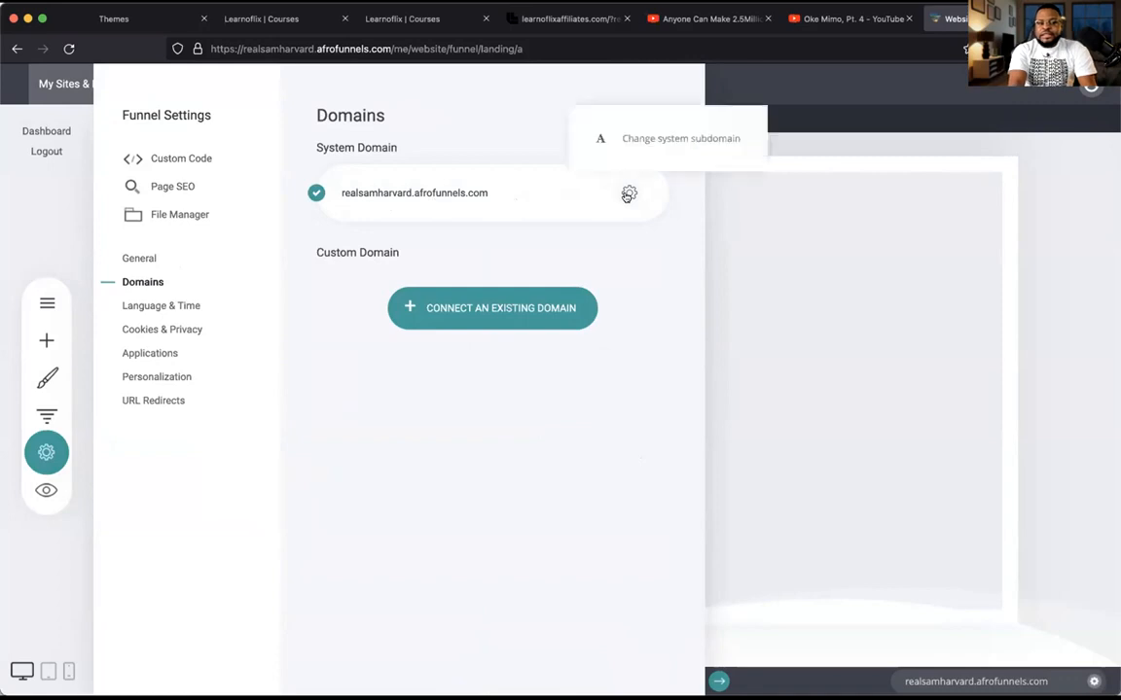
left_click(656, 141)
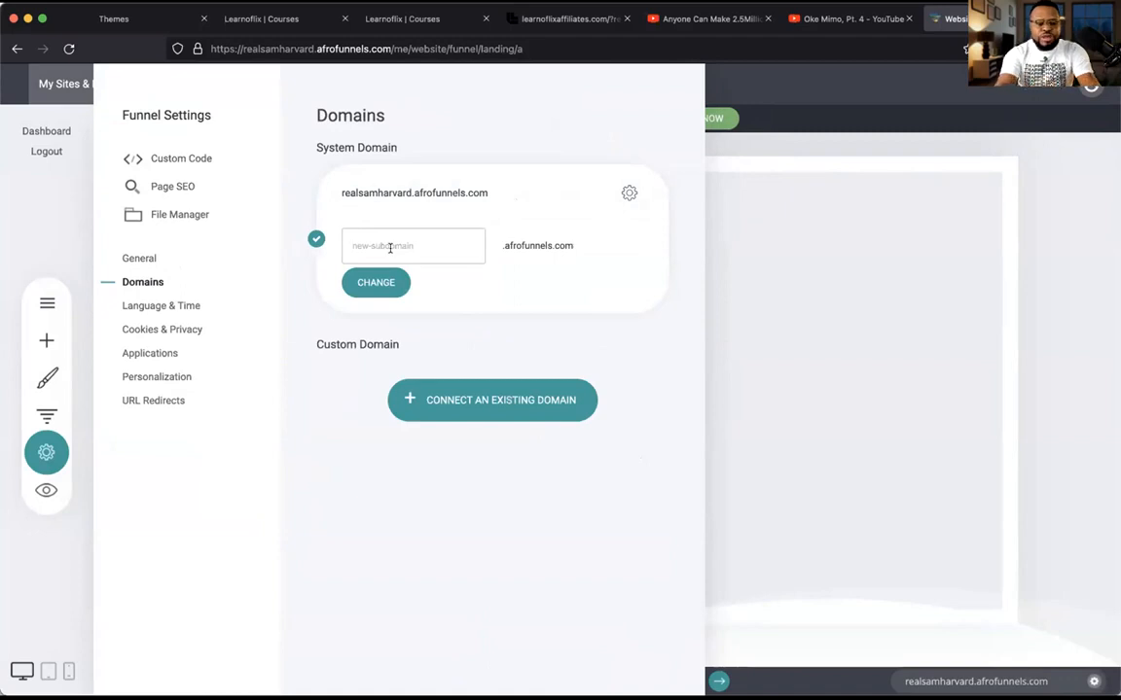
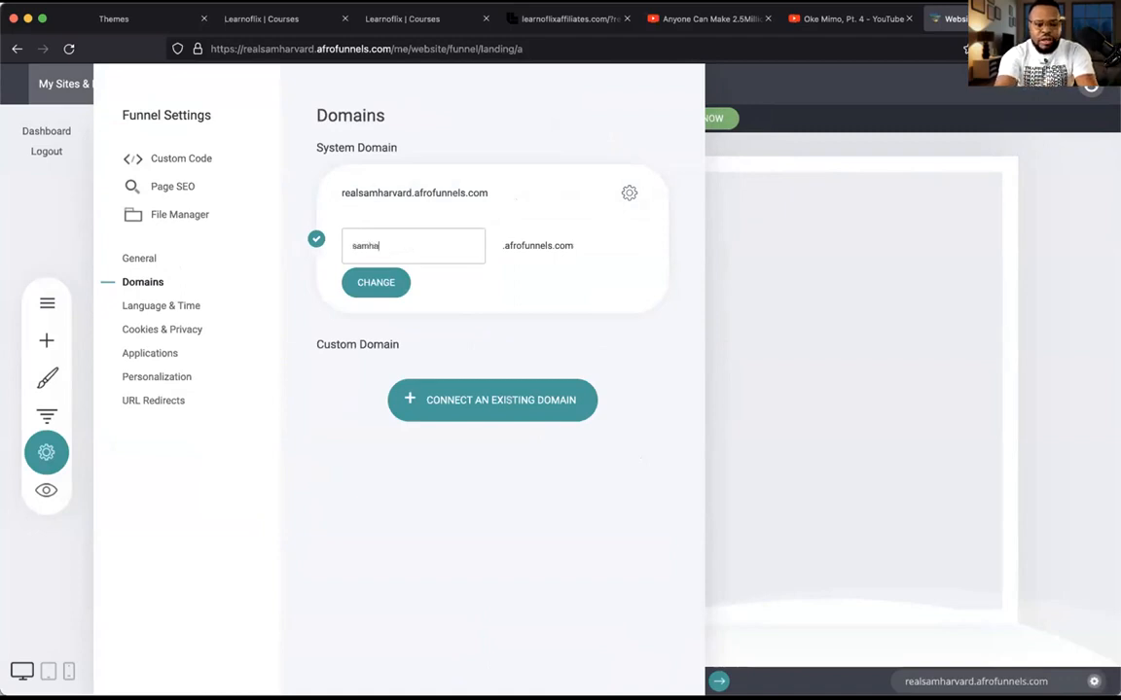
left_click(395, 284)
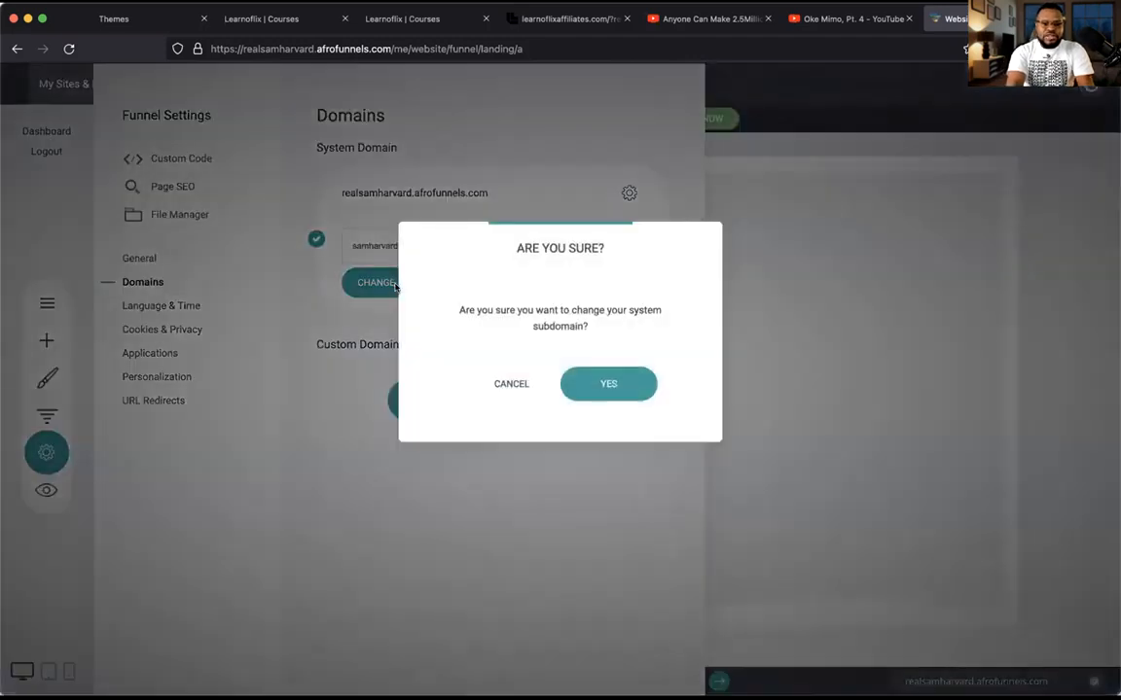
left_click(612, 382)
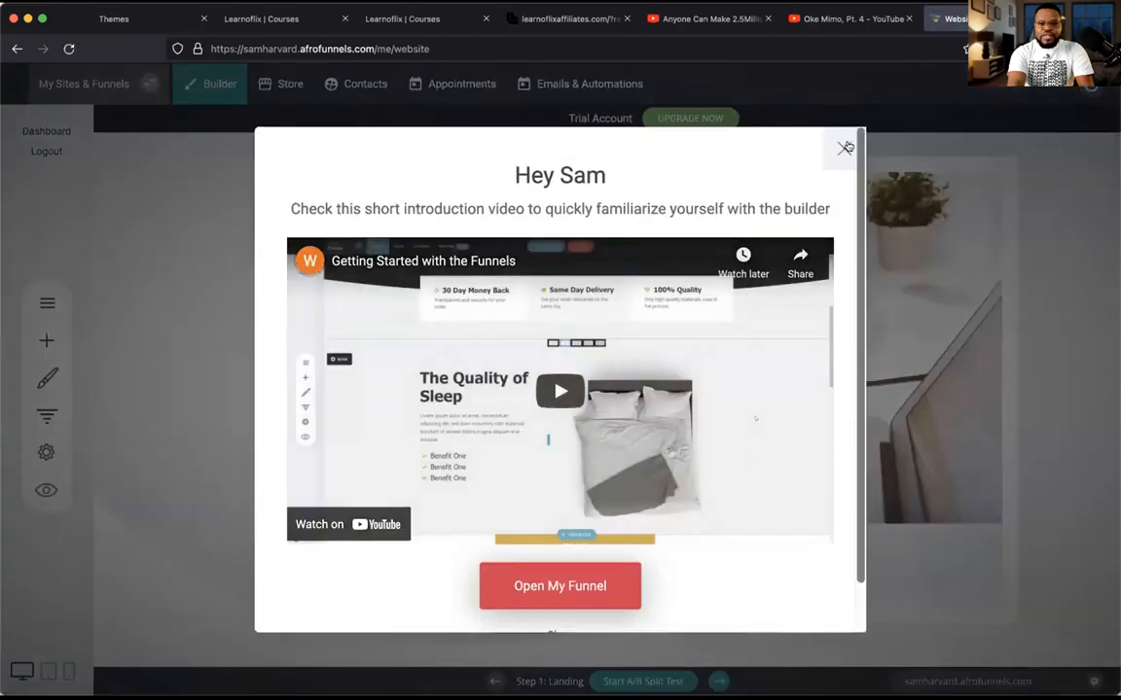
- Dismiss the intro video and reopen Domains to see the new afrofunnels.com address
left_click(843, 149)
left_click(45, 451)
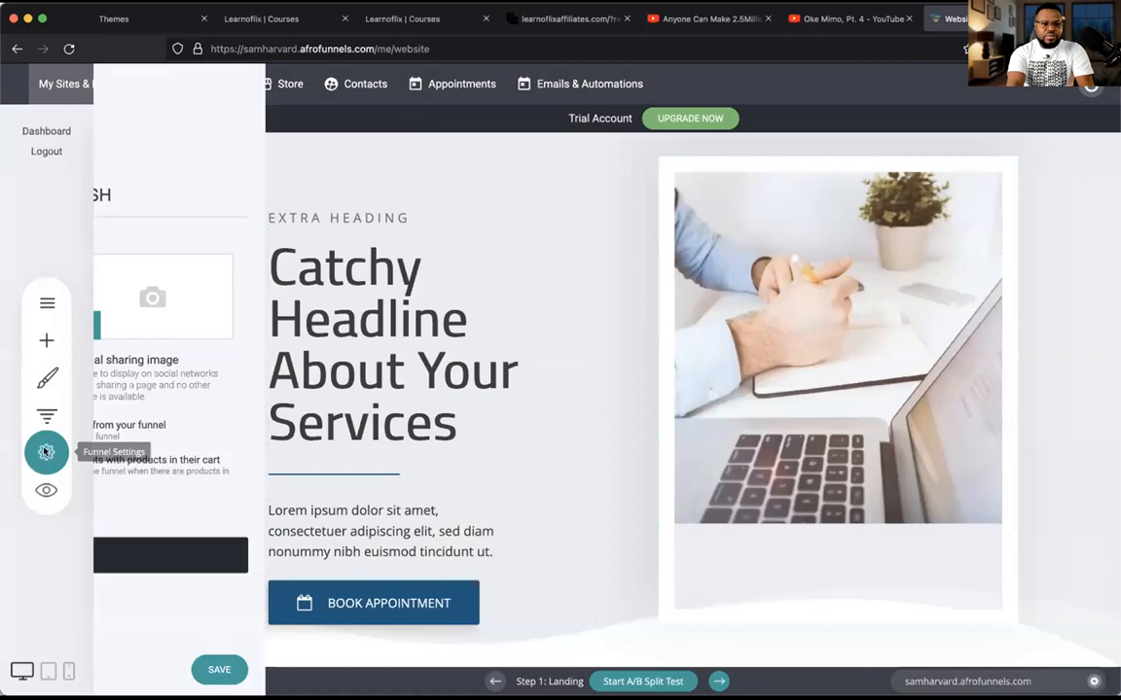
left_click(136, 284)
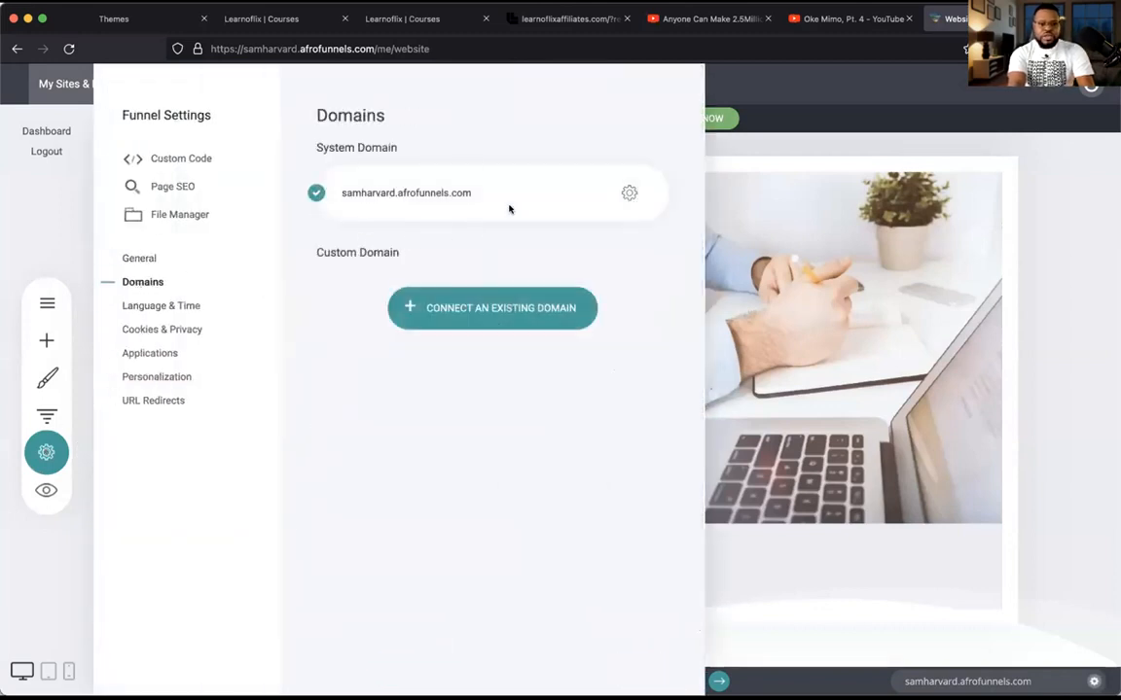
- Look through the Language & Time and Cookies & Privacy settings, ending at Applications
left_click(153, 307)
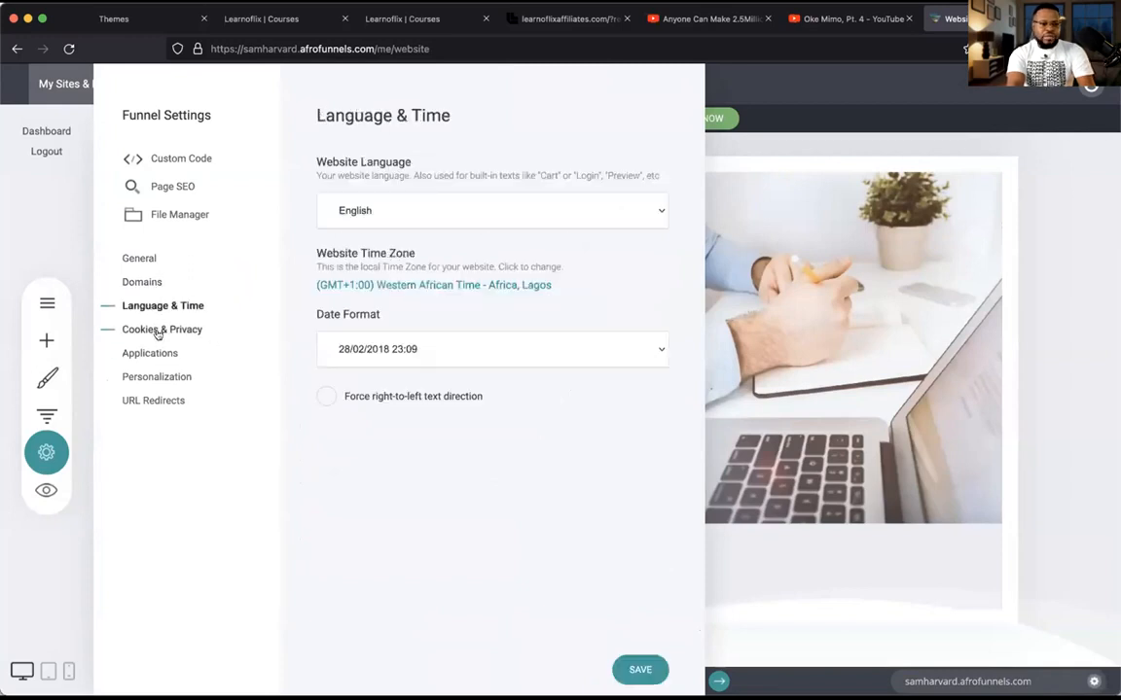
left_click(158, 332)
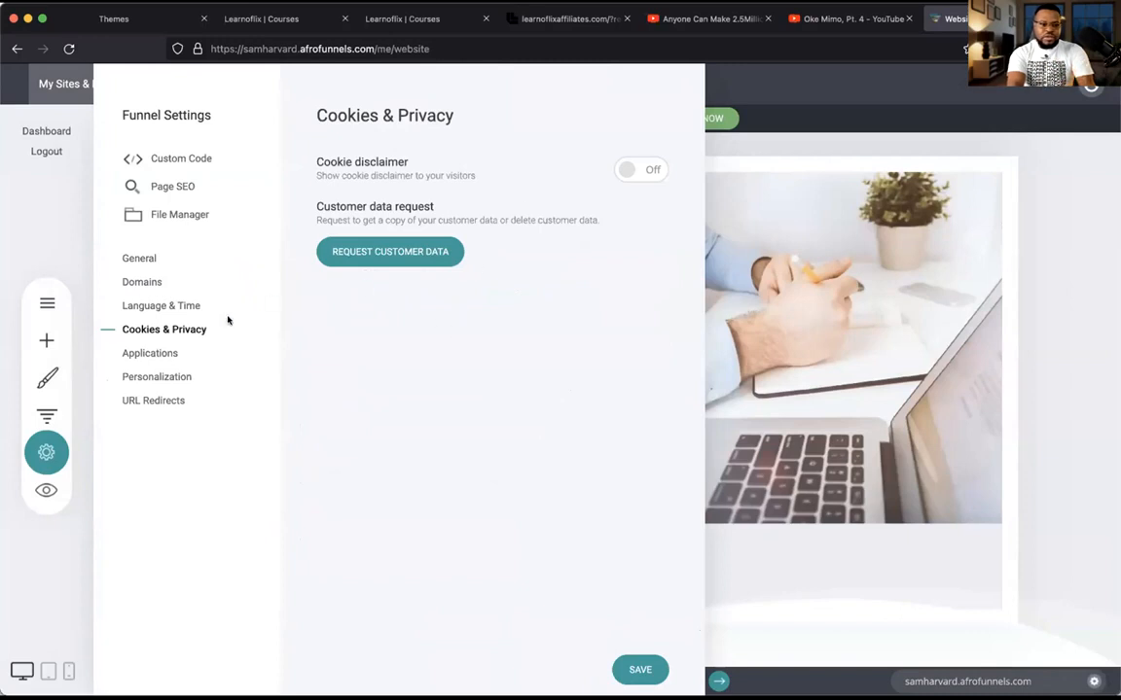
left_click(151, 354)
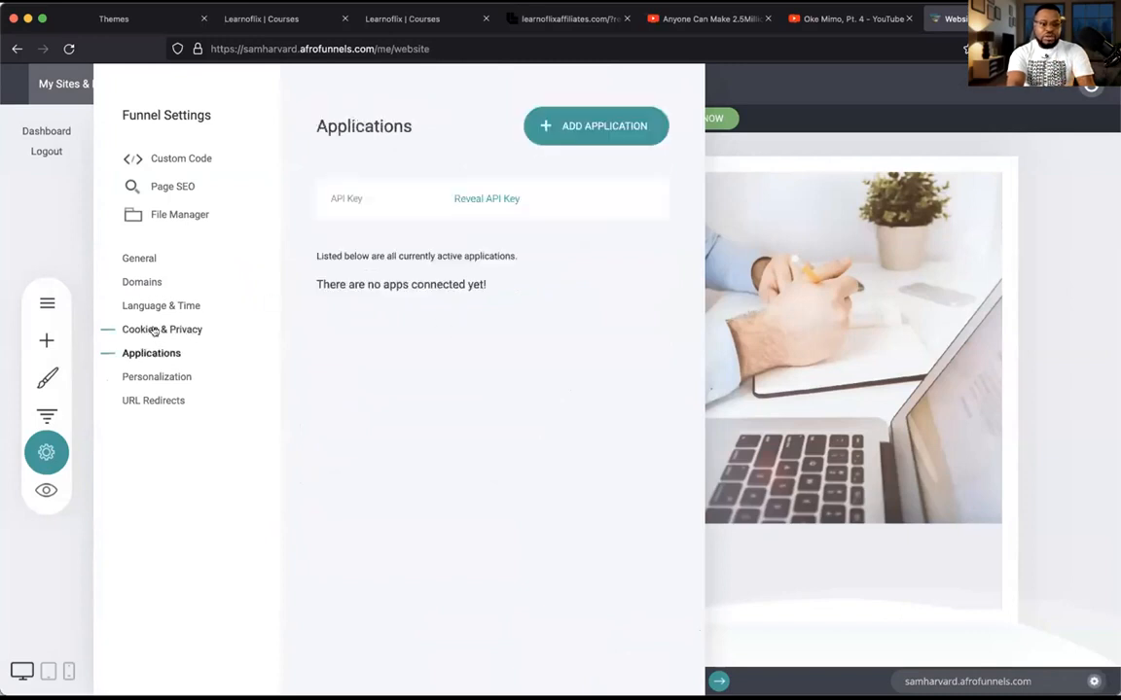
left_click(155, 330)
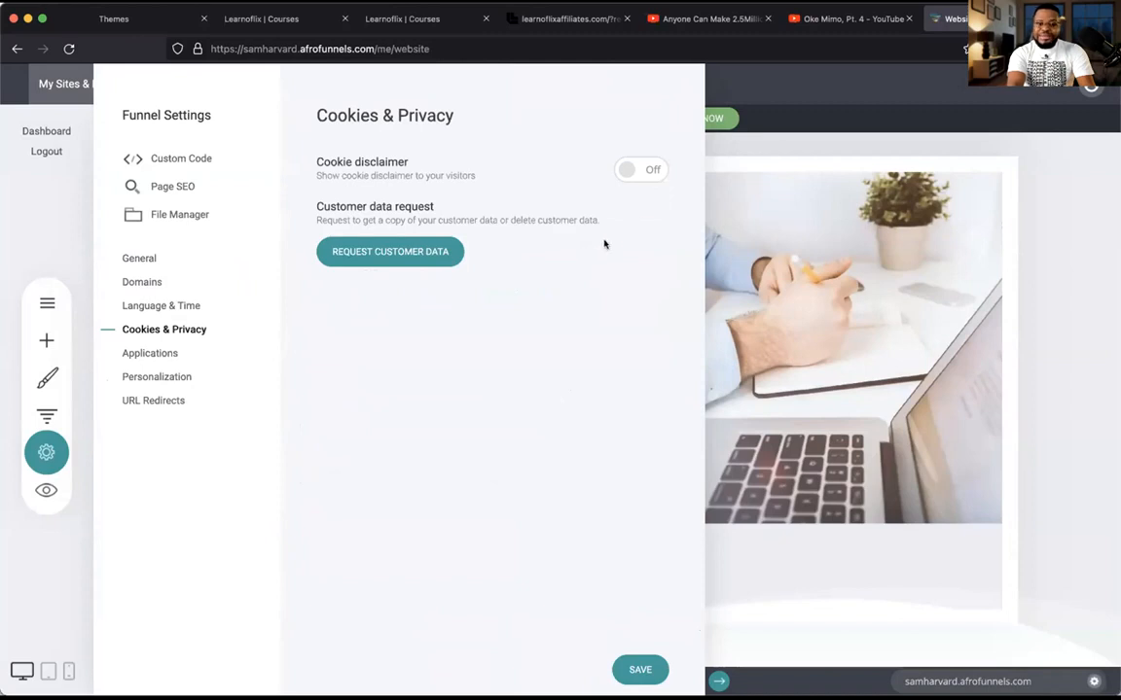
right_click(165, 355)
left_click(154, 357)
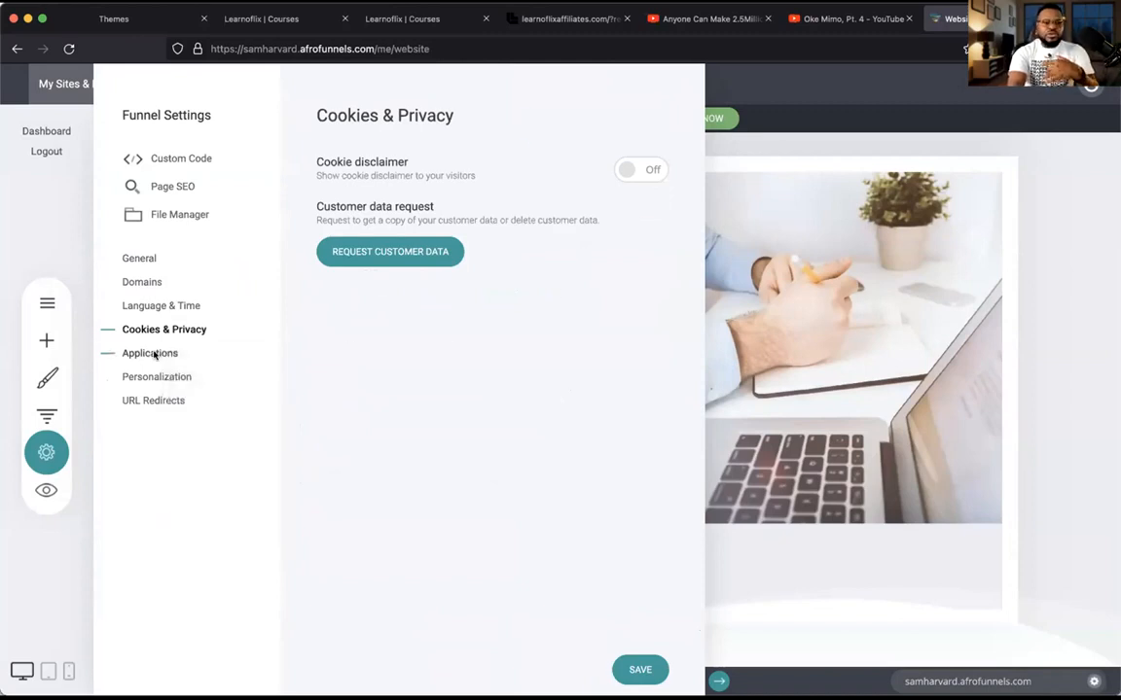
left_click(154, 355)
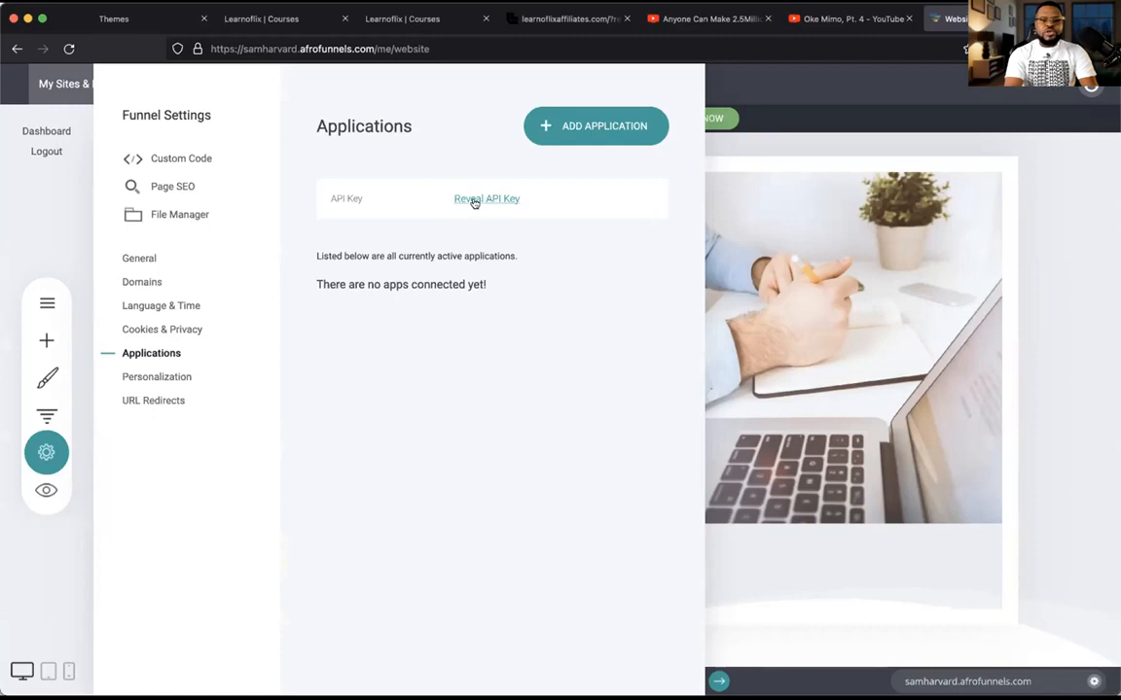
- Browse the Add New App list of integrations like MailChimp, GetResponse and AWeber
left_click(569, 131)
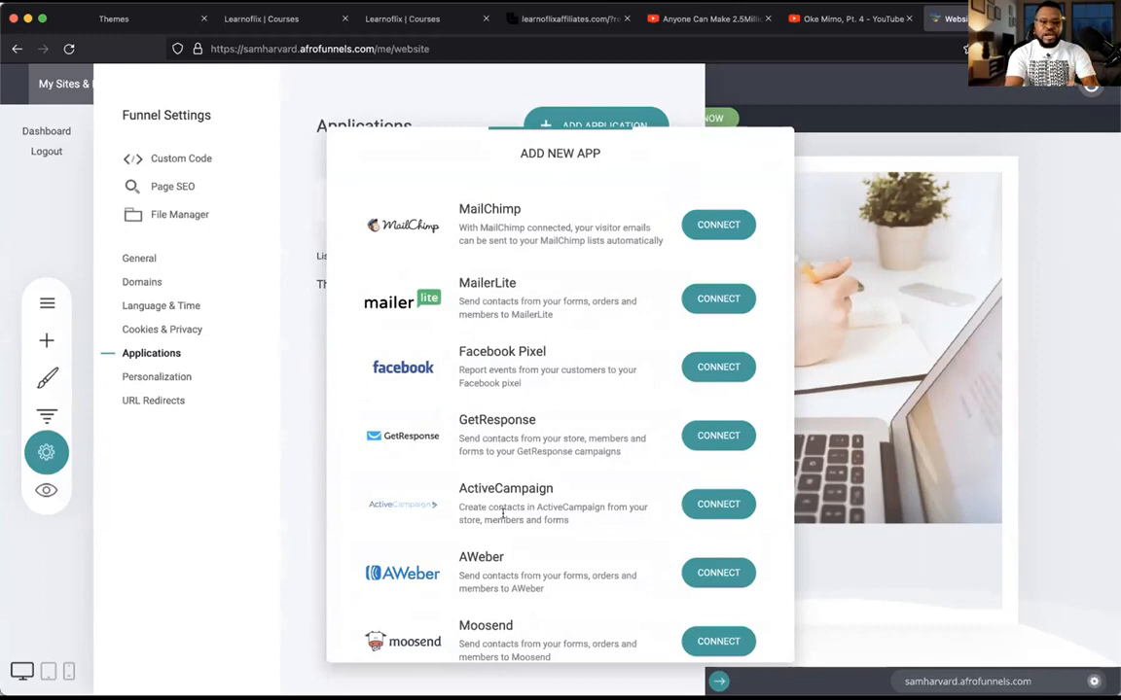
scroll(502, 514, "down", 3)
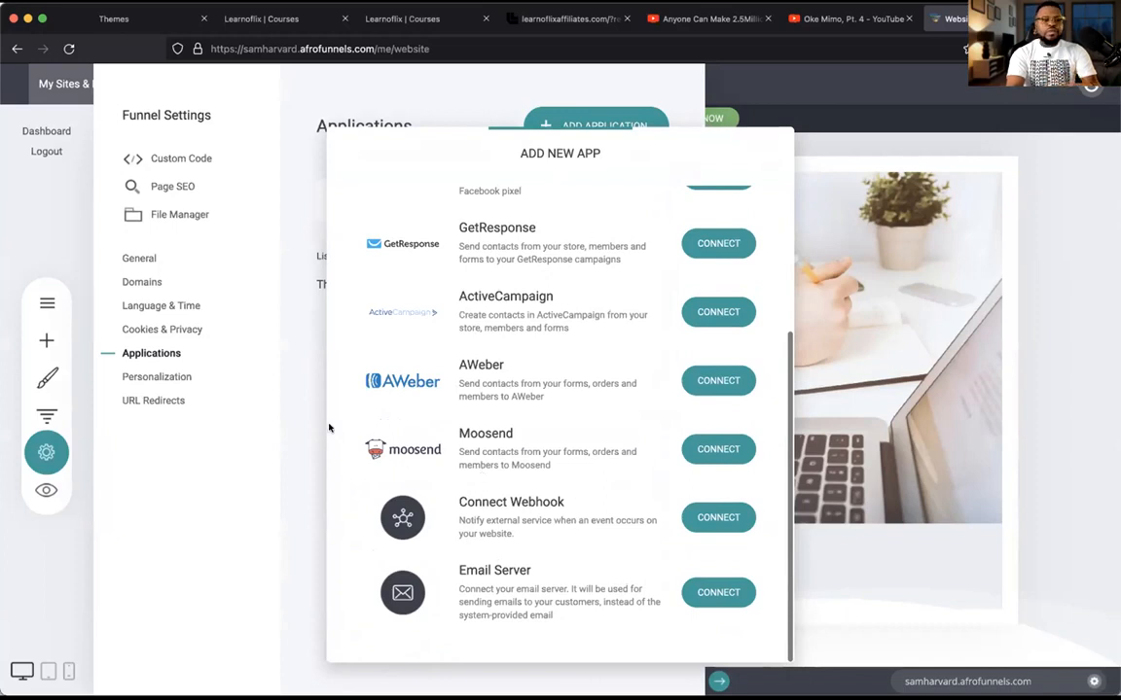
scroll(309, 407, "up", 5)
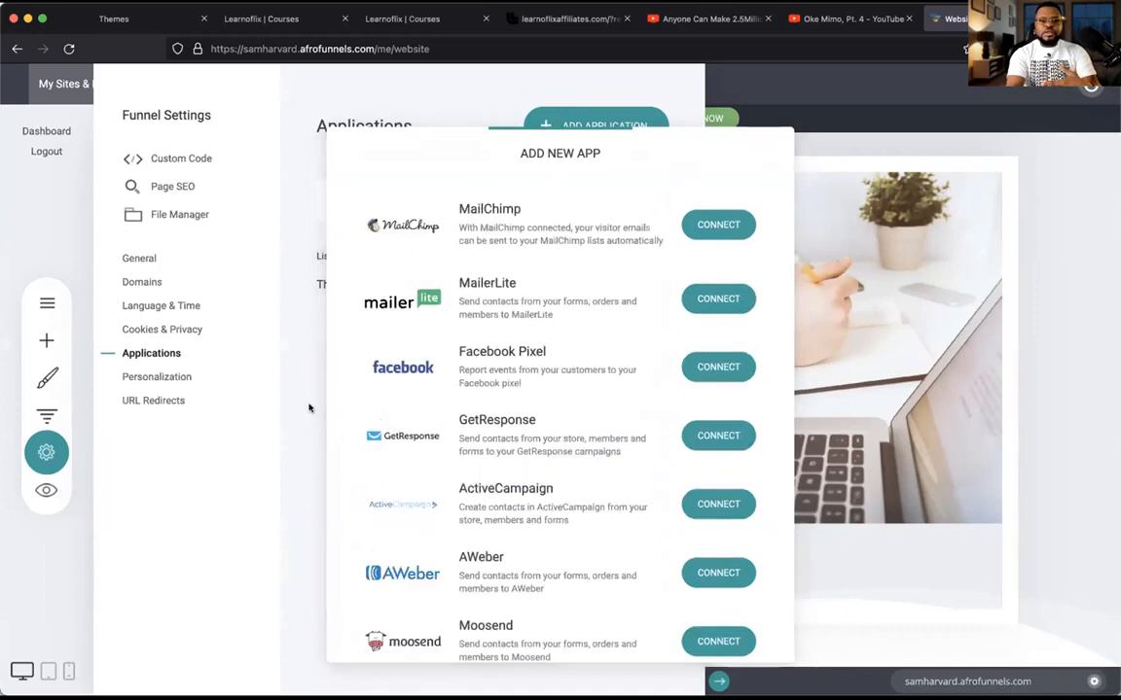
- Close the app list, view Personalization and URL Redirects, then close Funnel Settings
left_click(310, 408)
left_click(154, 376)
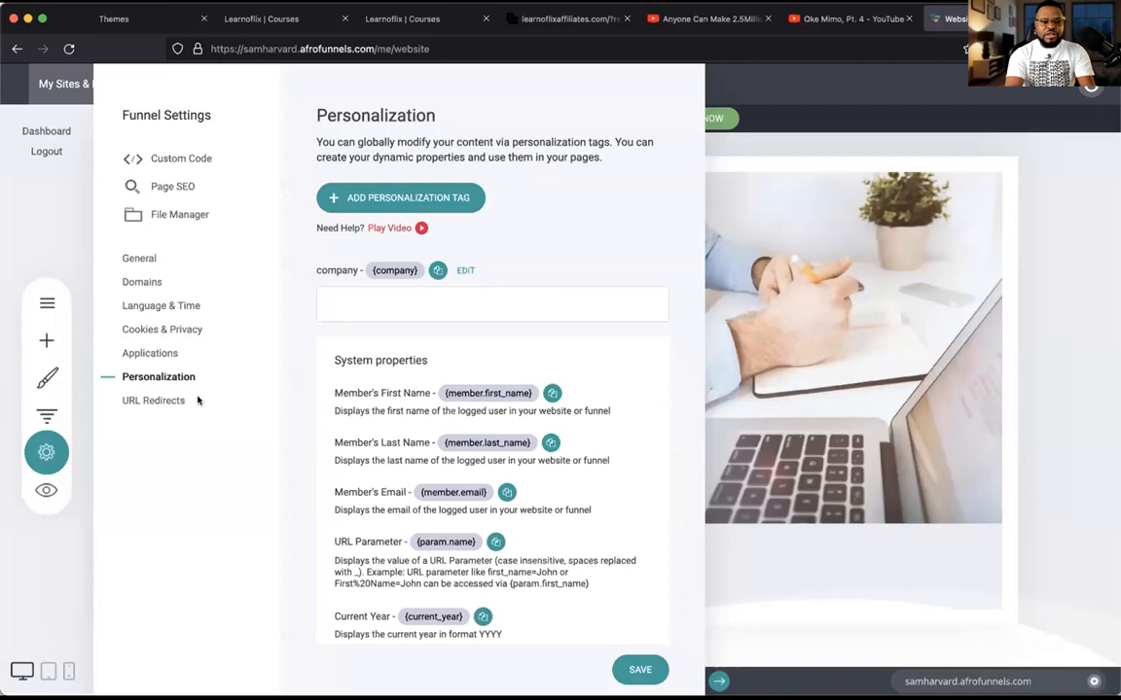
left_click(146, 400)
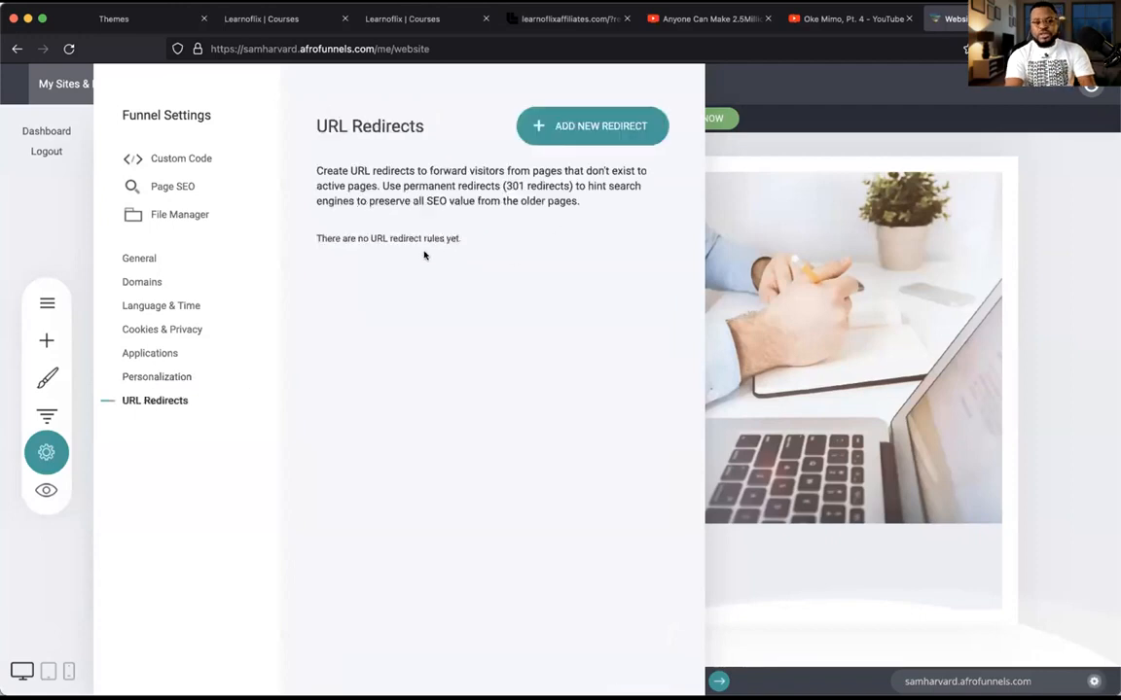
left_click(48, 192)
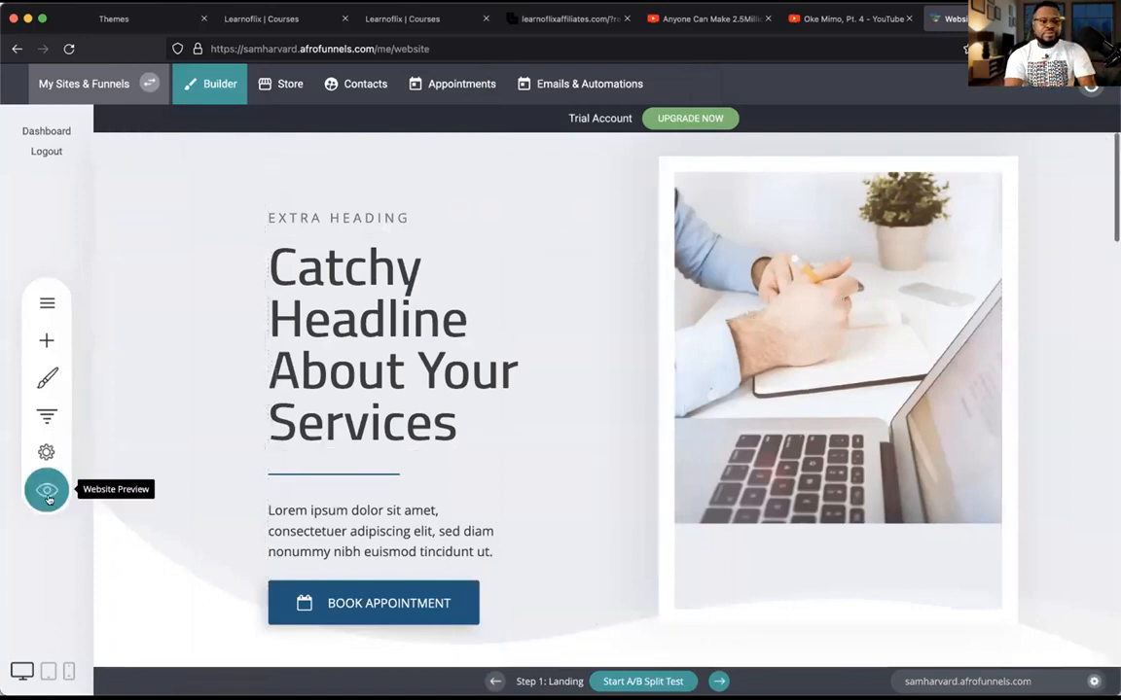
- Preview the landing page in tablet and phone layouts, then switch back to desktop
left_click(40, 669)
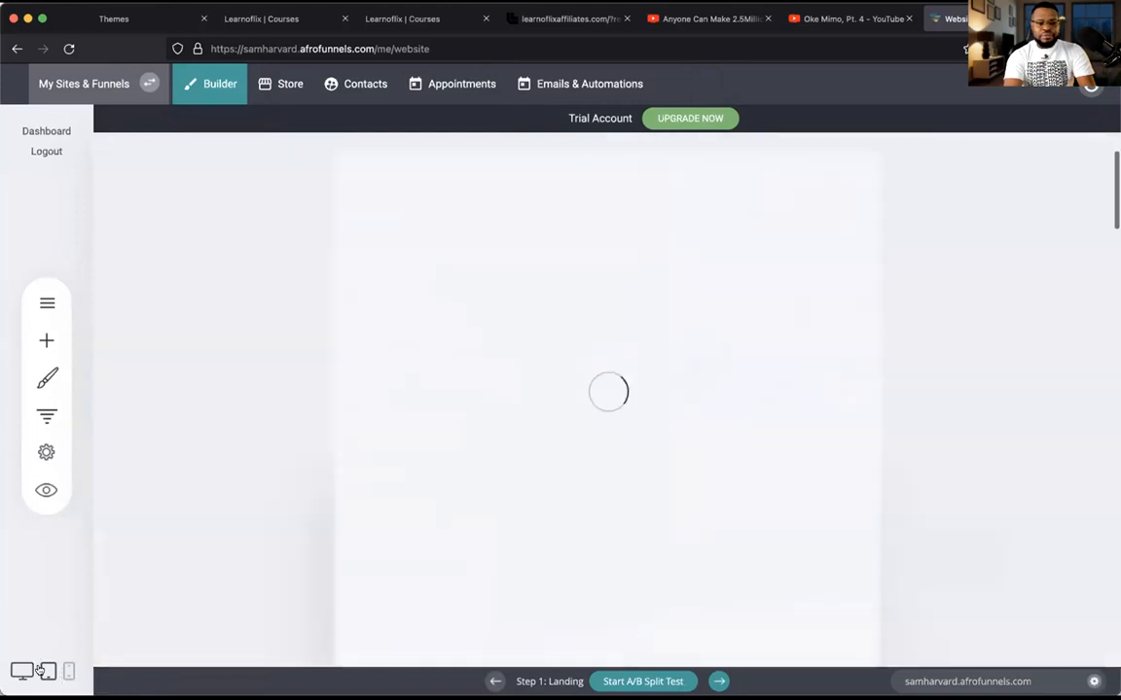
left_click(68, 671)
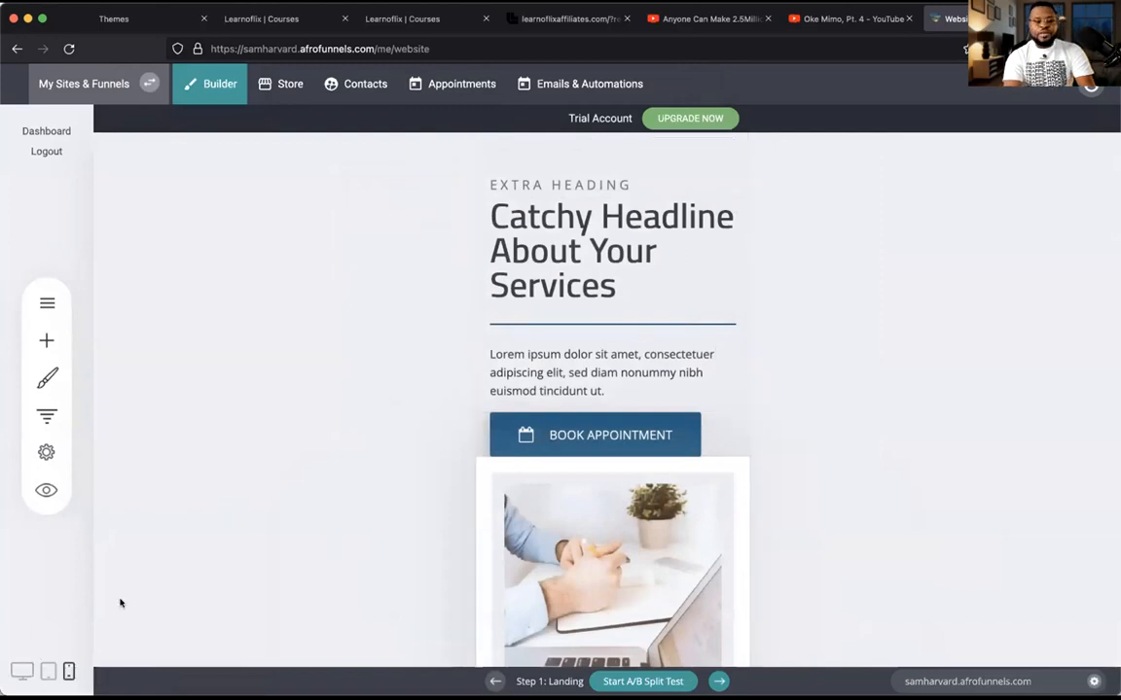
left_click(21, 672)
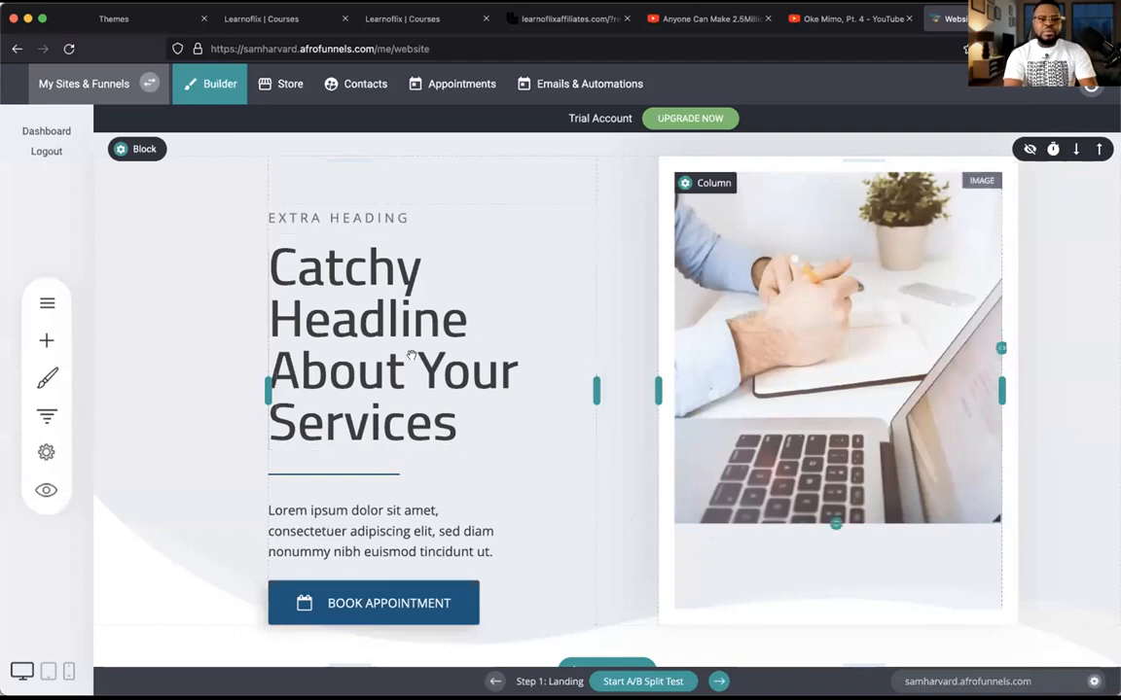
scroll(470, 531, "down", 15)
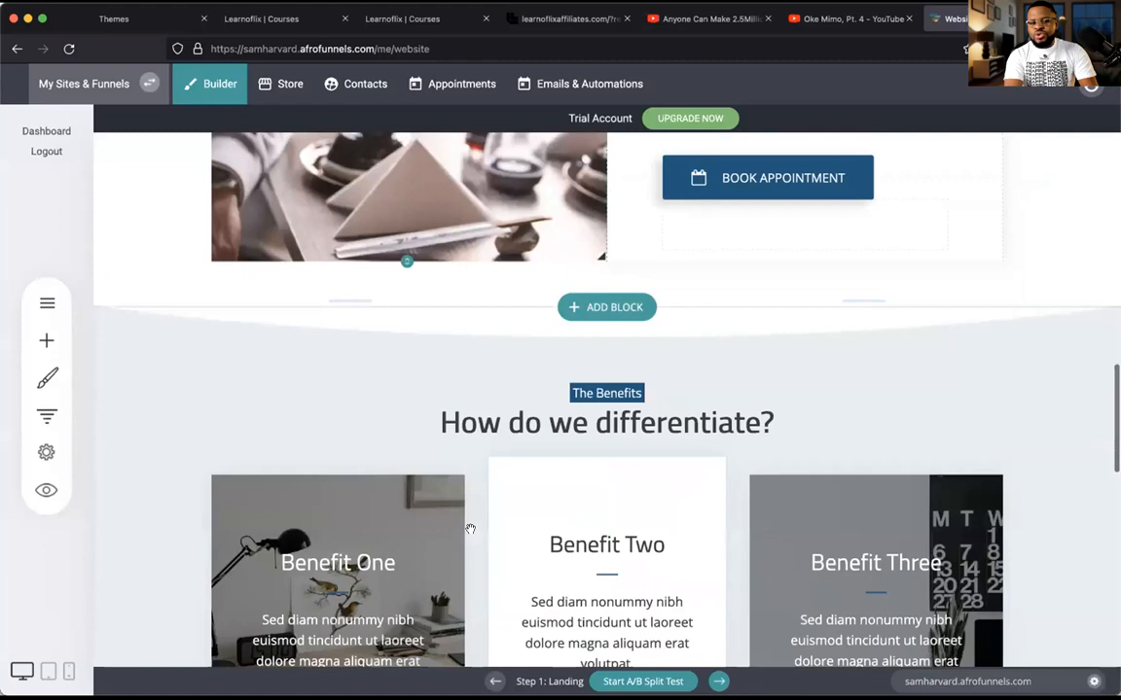
scroll(470, 531, "up", 15)
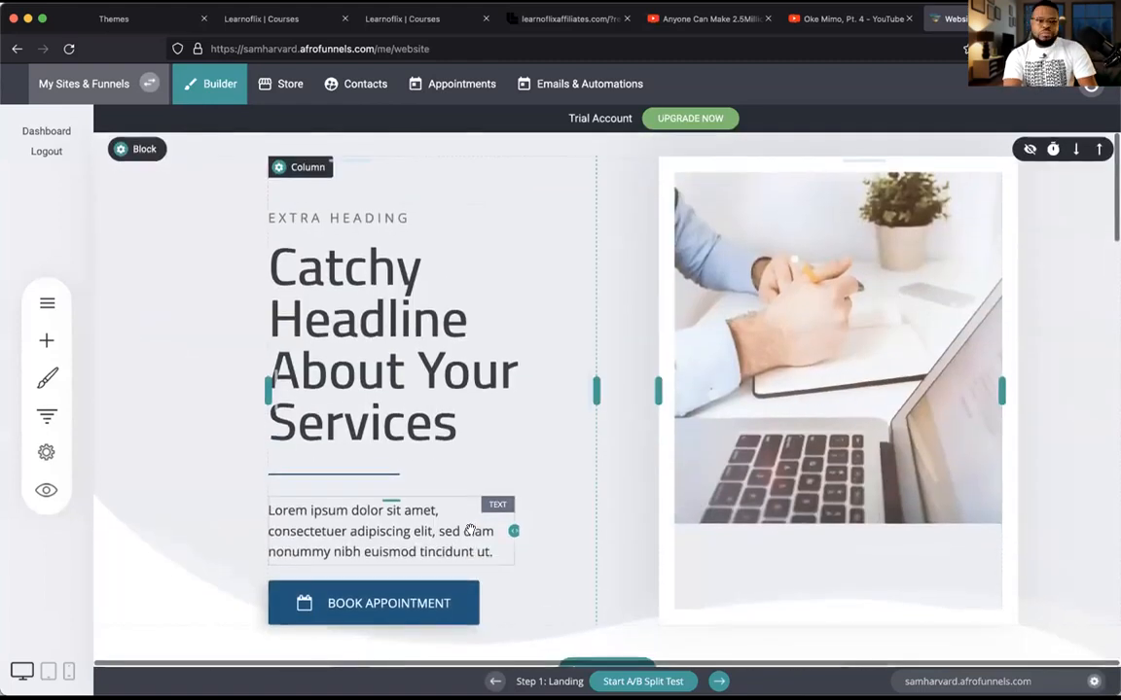
- Add the dark centred Hero template block to the Landing page
scroll(517, 435, "down", 5)
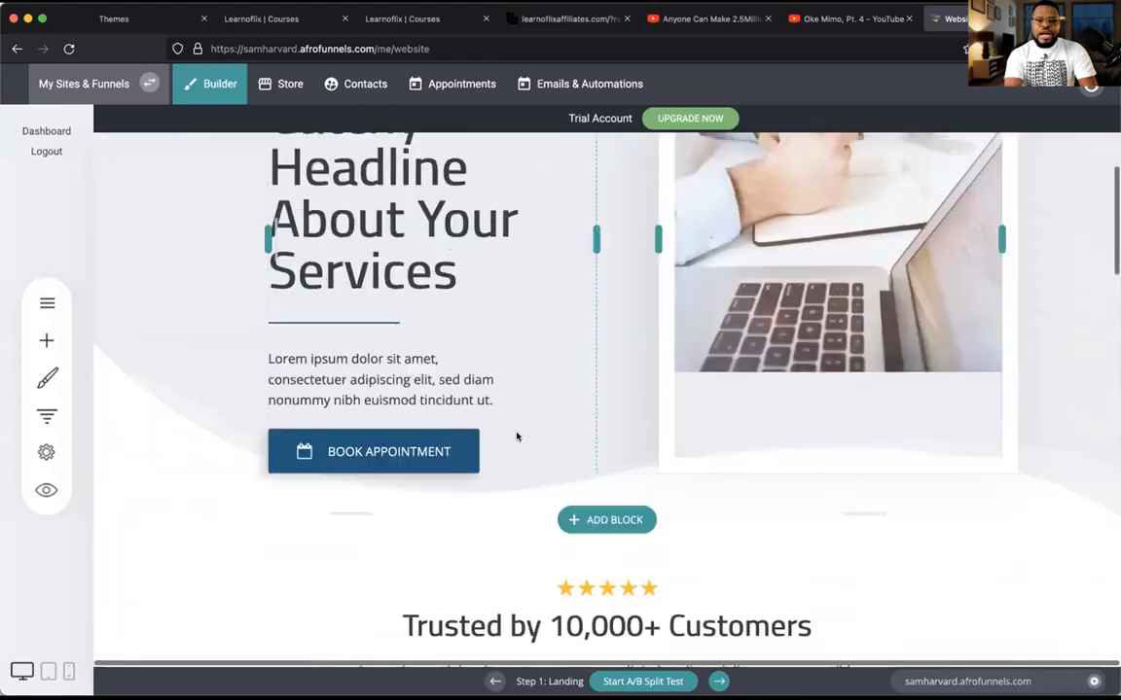
left_click(595, 339)
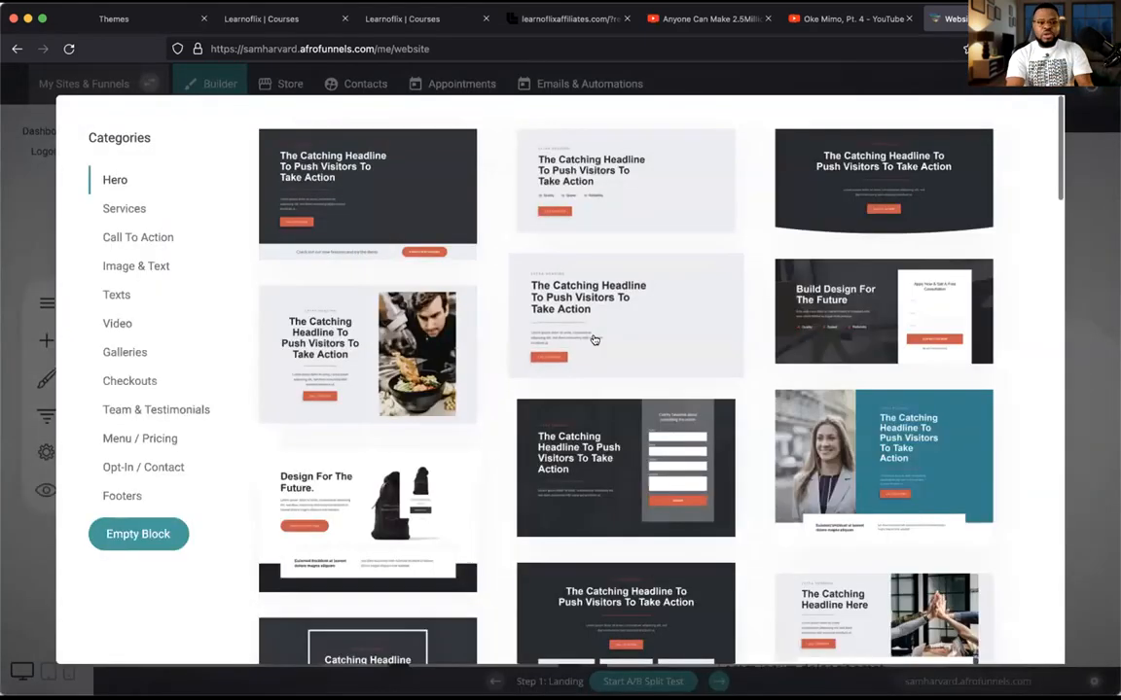
left_click(902, 171)
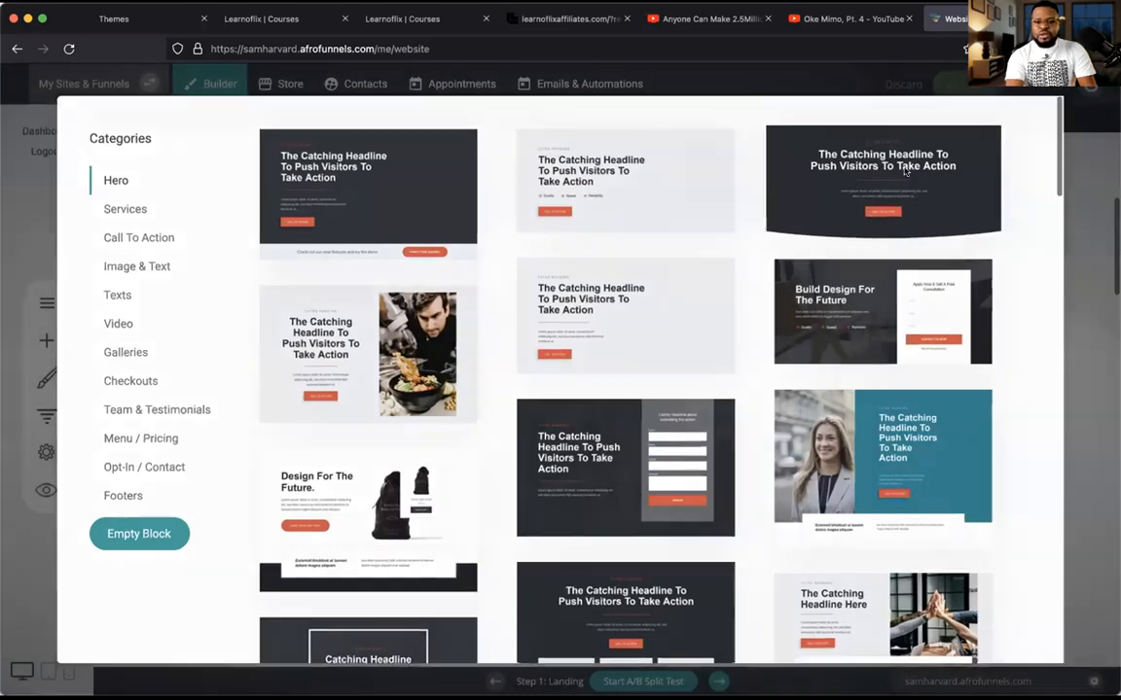
scroll(848, 394, "down", 5)
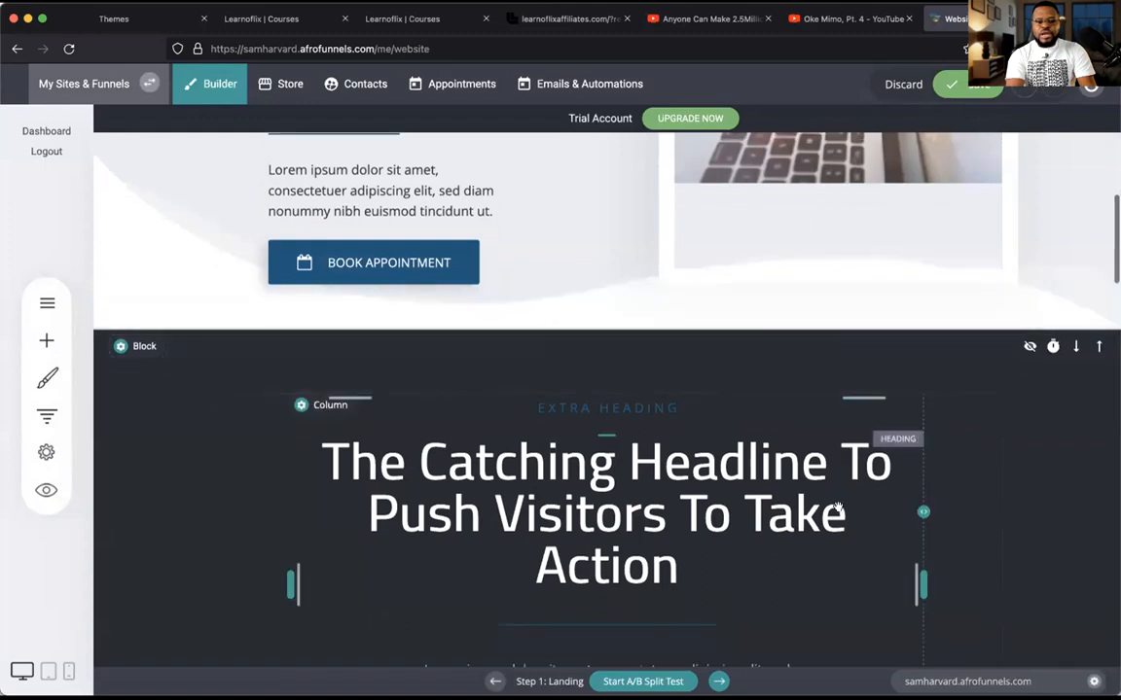
scroll(838, 506, "up", 3)
scroll(837, 506, "up", 5)
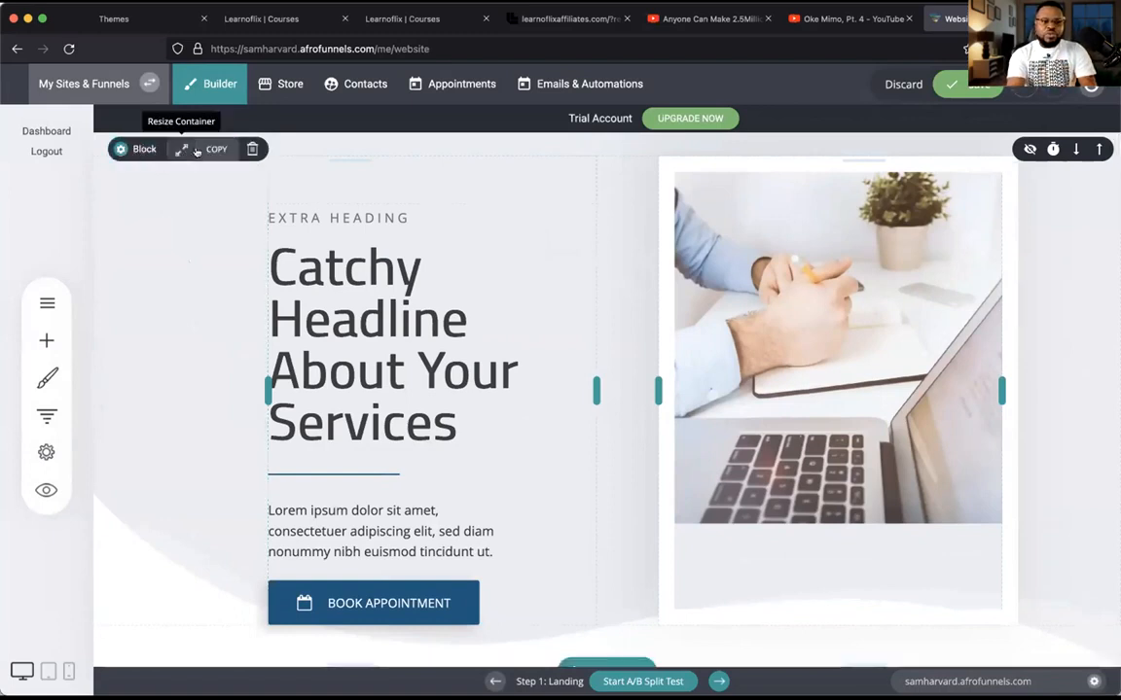
- Delete the old light 'Catchy Headline About Your Services' hero section
left_click(252, 149)
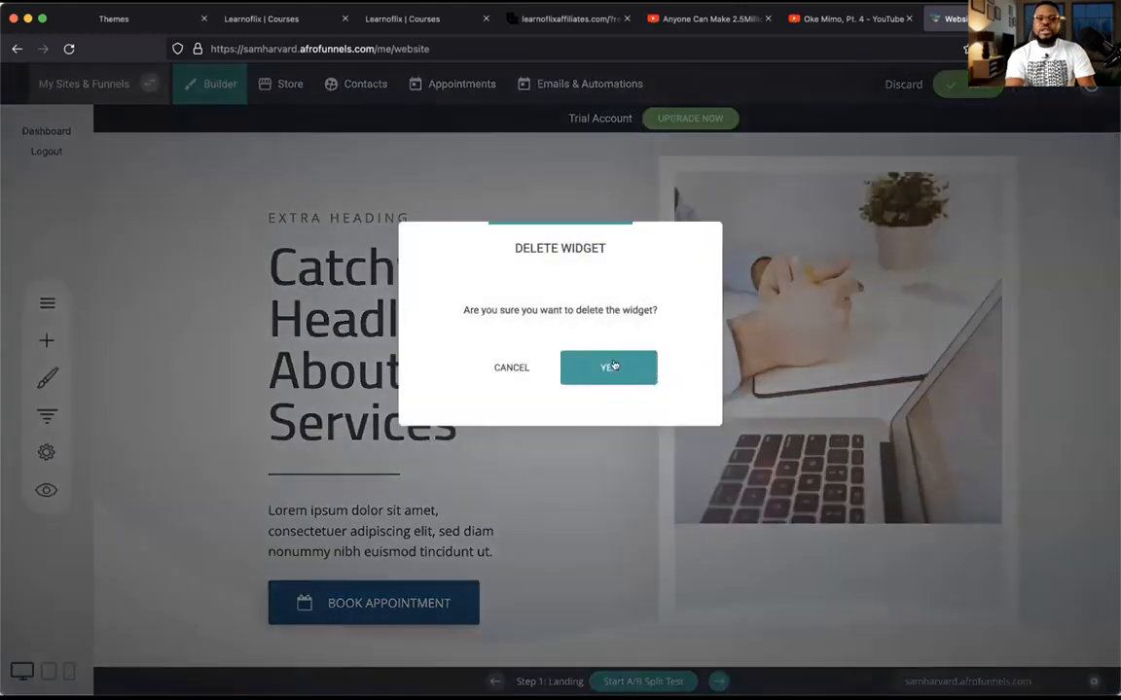
left_click(613, 366)
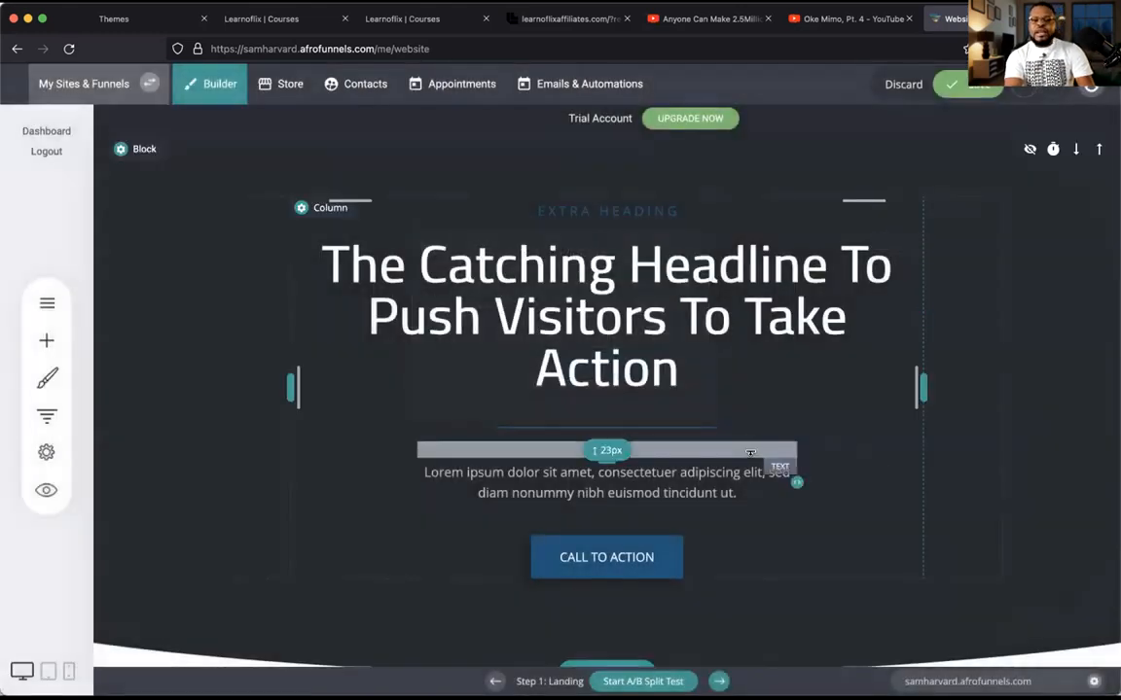
scroll(750, 453, "down", 2)
scroll(750, 454, "up", 2)
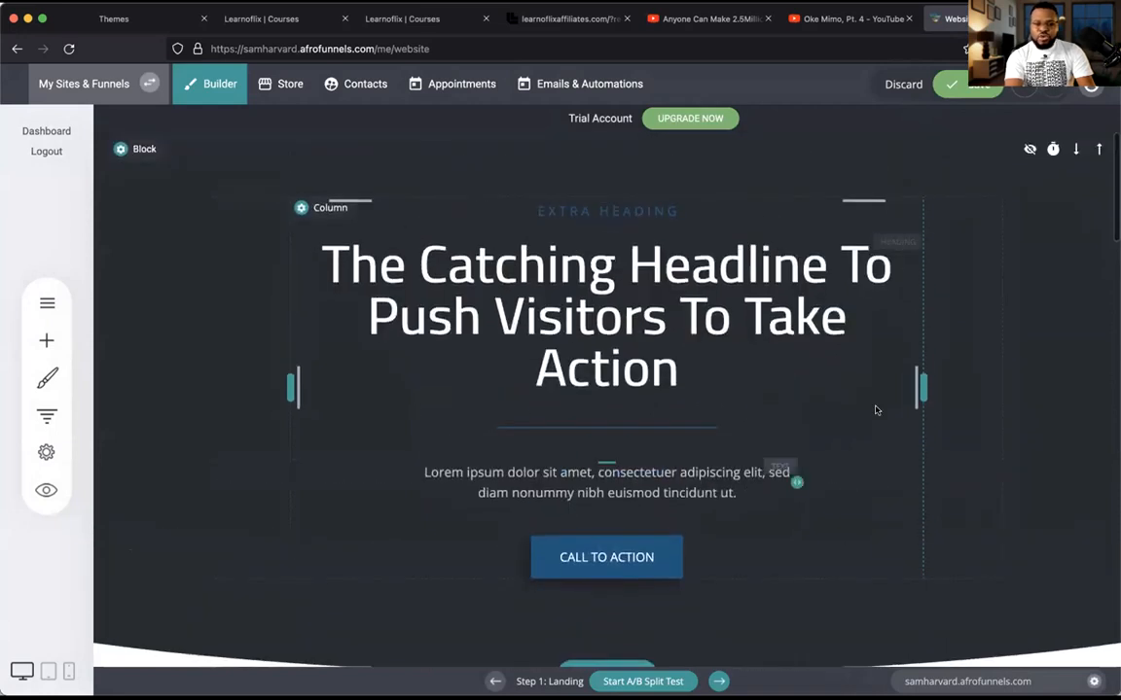
scroll(701, 467, "down", 4)
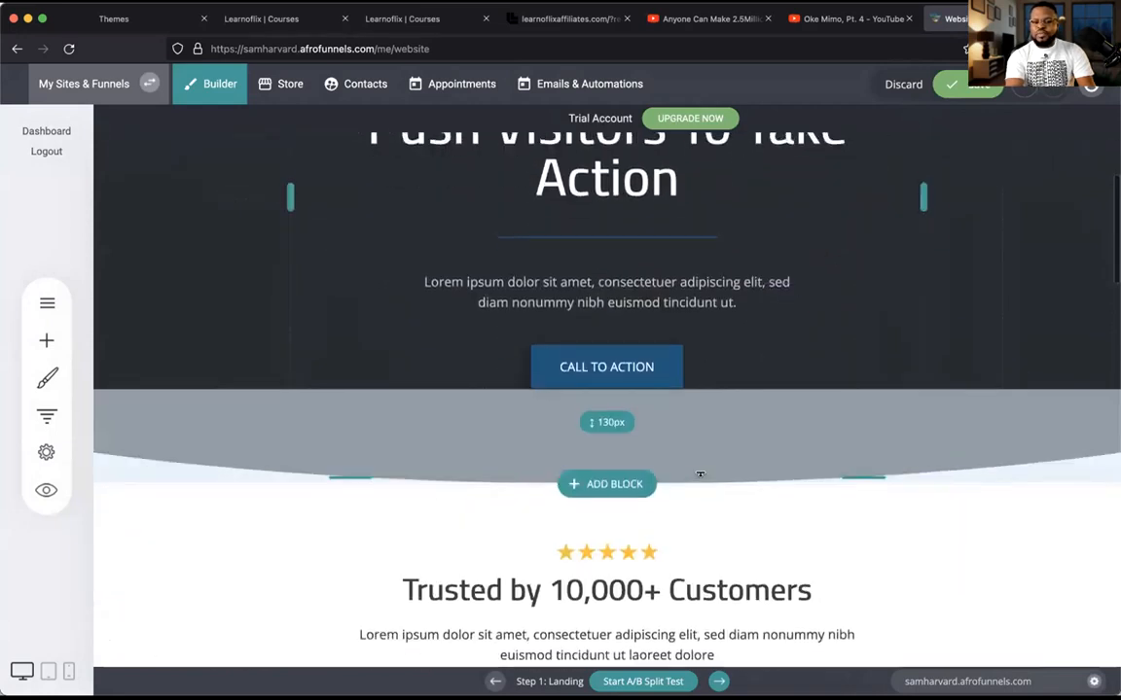
scroll(700, 474, "up", 4)
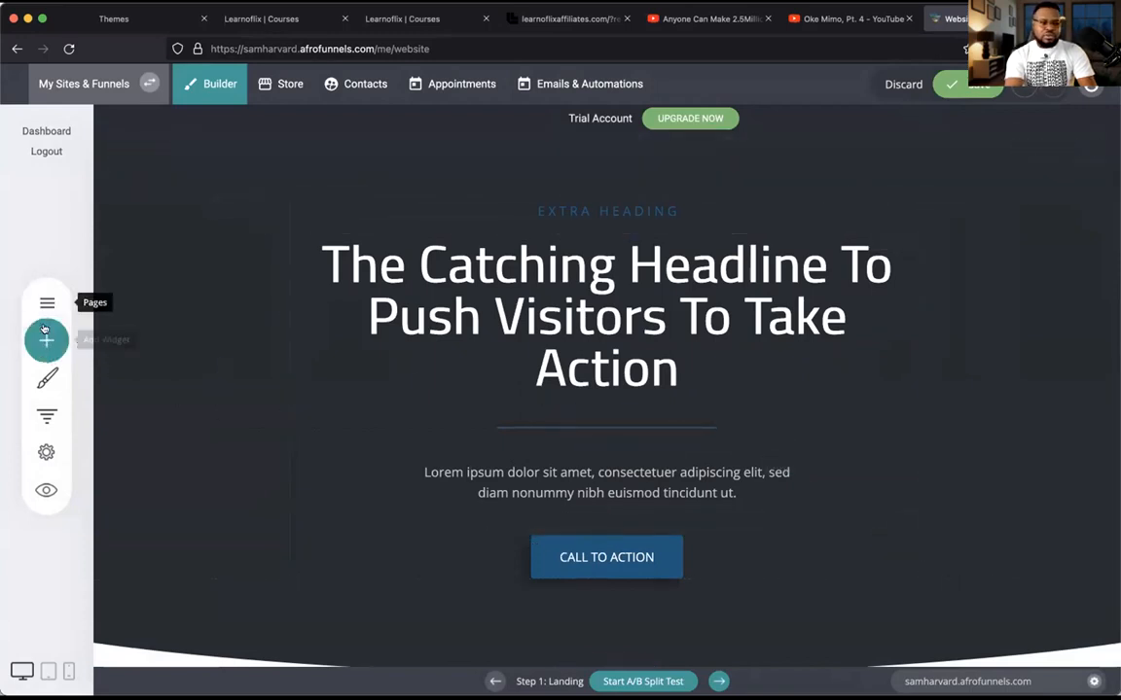
- Change the global palette's primary colour to the red #C82C2A
left_click(43, 384)
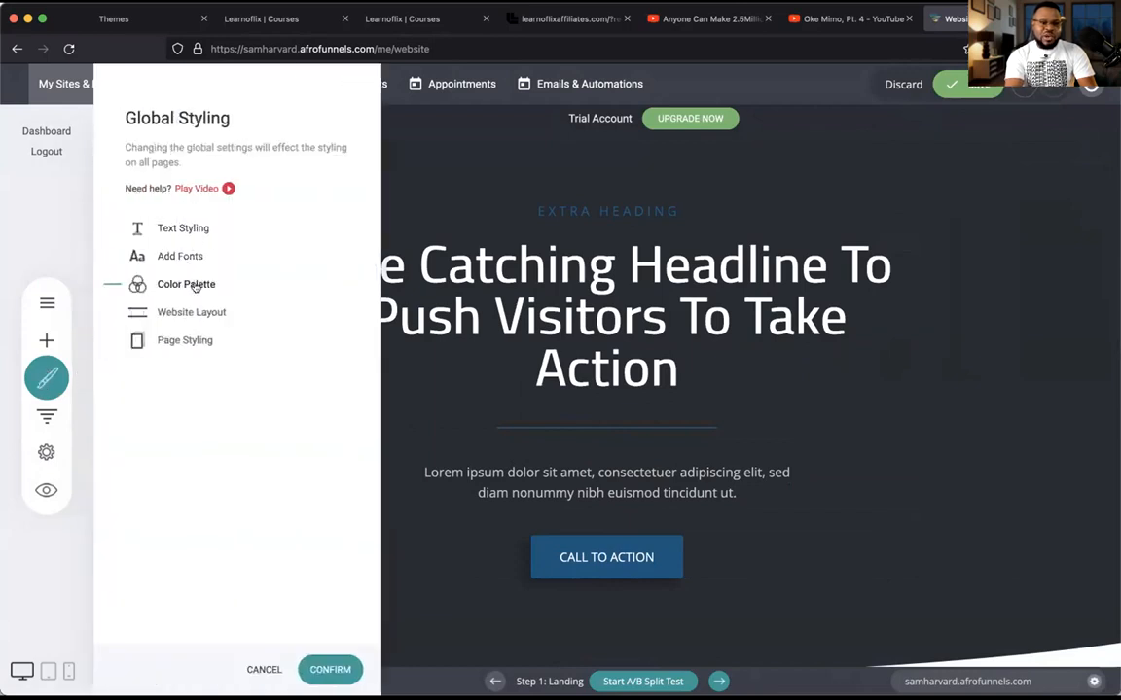
left_click(181, 284)
left_click(139, 272)
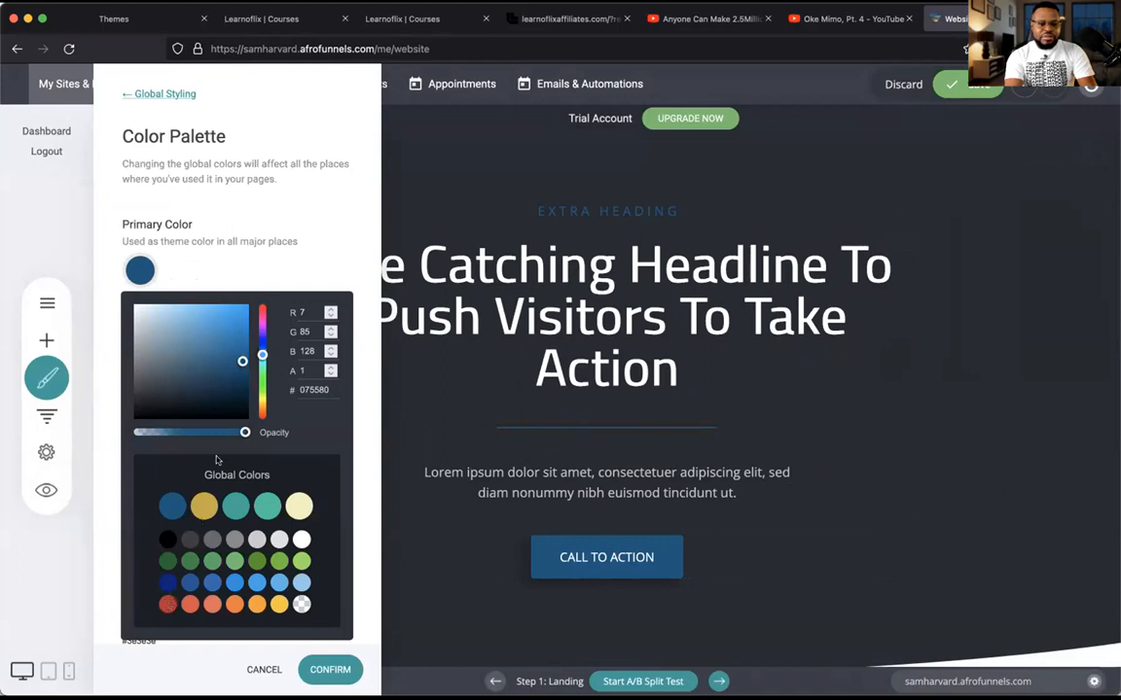
left_click(167, 605)
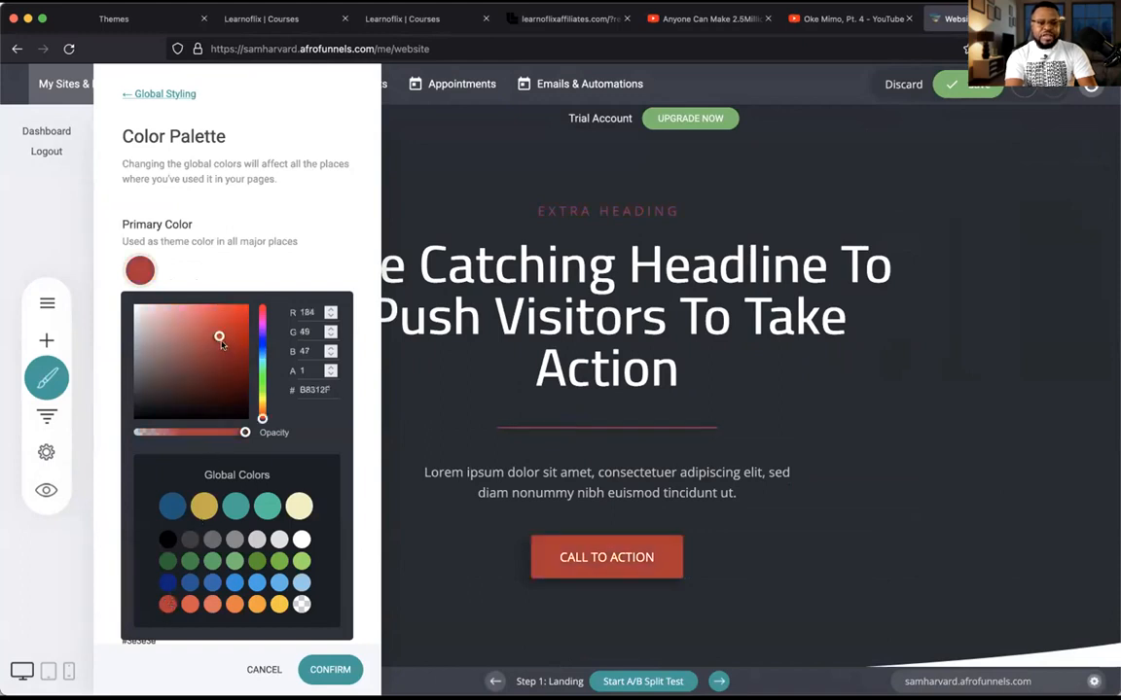
left_click_drag(219, 338, 223, 331)
left_click(329, 669)
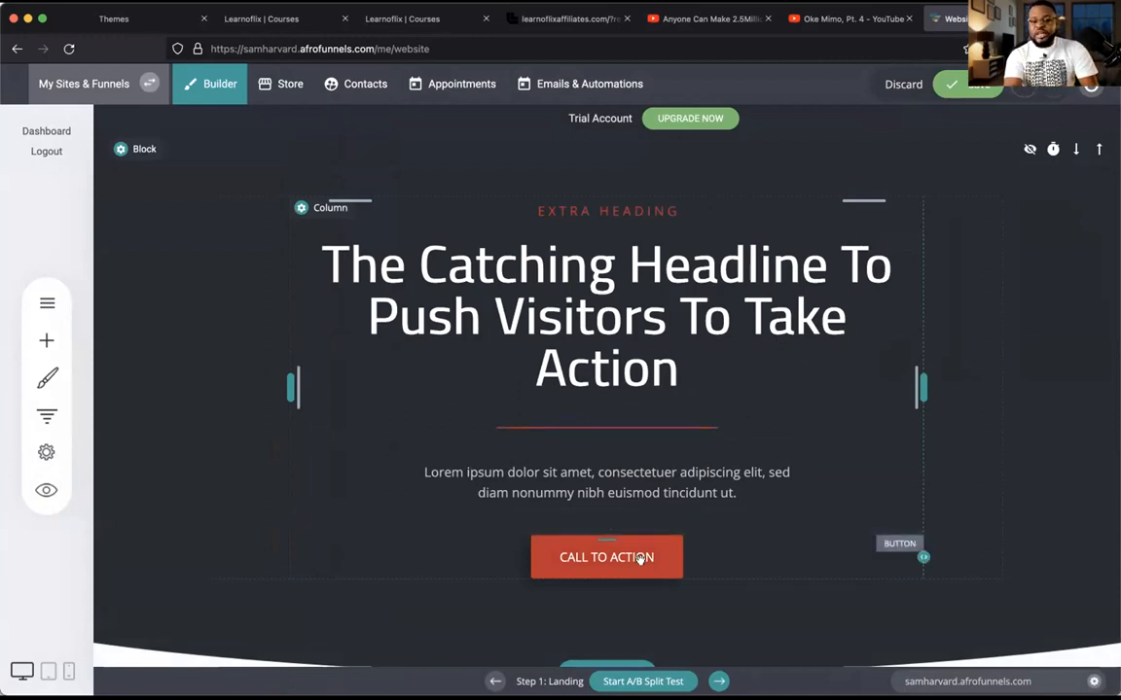
- Delete the tablet photo section and the 'How do we differentiate?' header
scroll(700, 474, "down", 5)
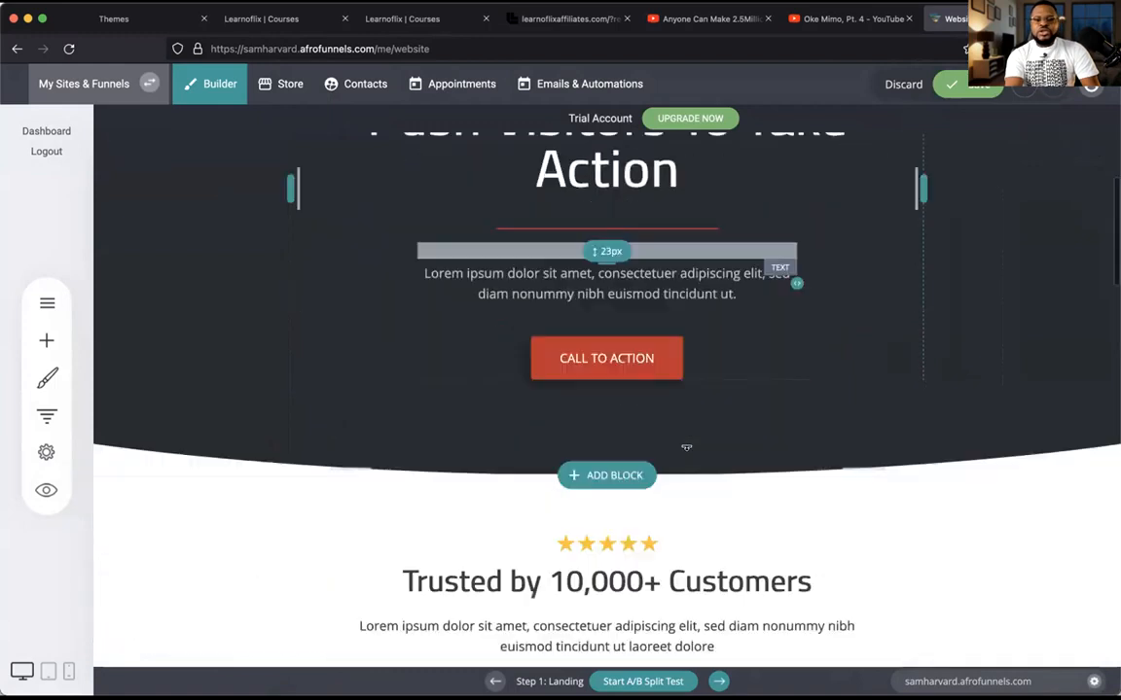
scroll(687, 447, "up", 5)
scroll(687, 447, "down", 7)
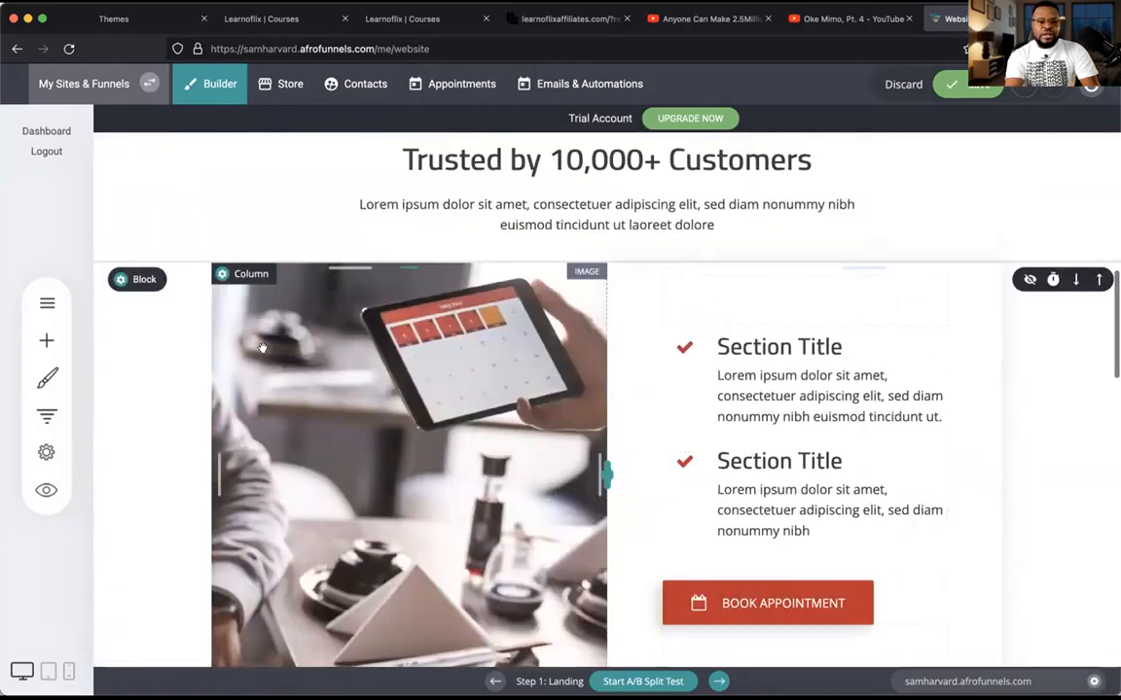
mouse_move(127, 282)
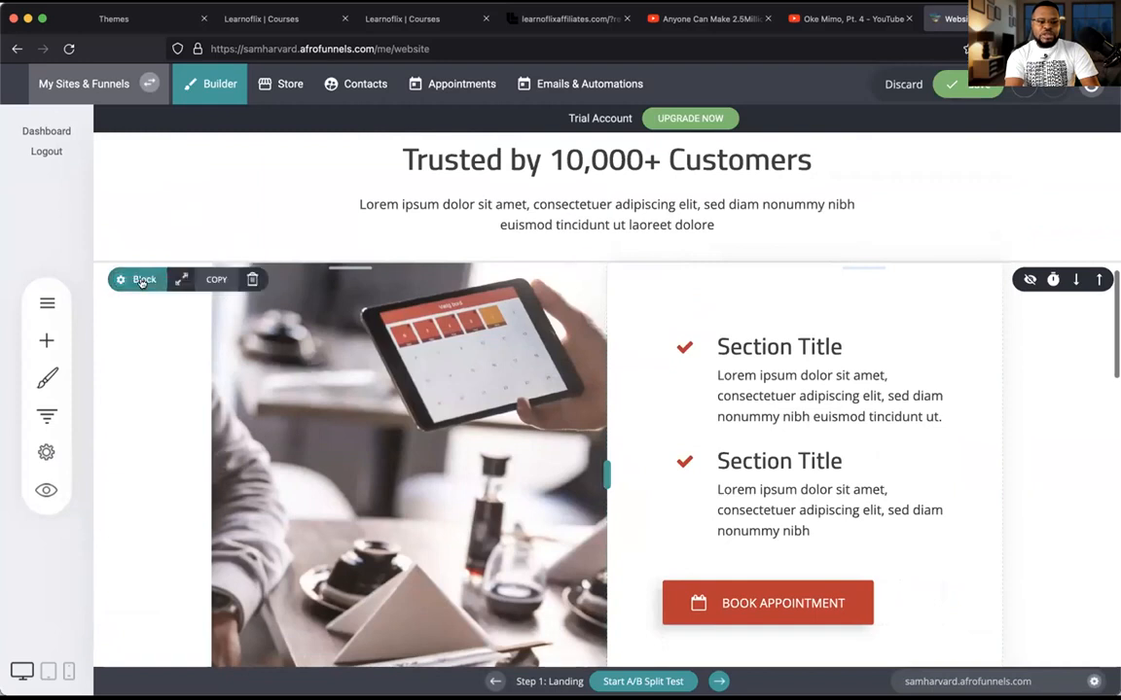
left_click(252, 280)
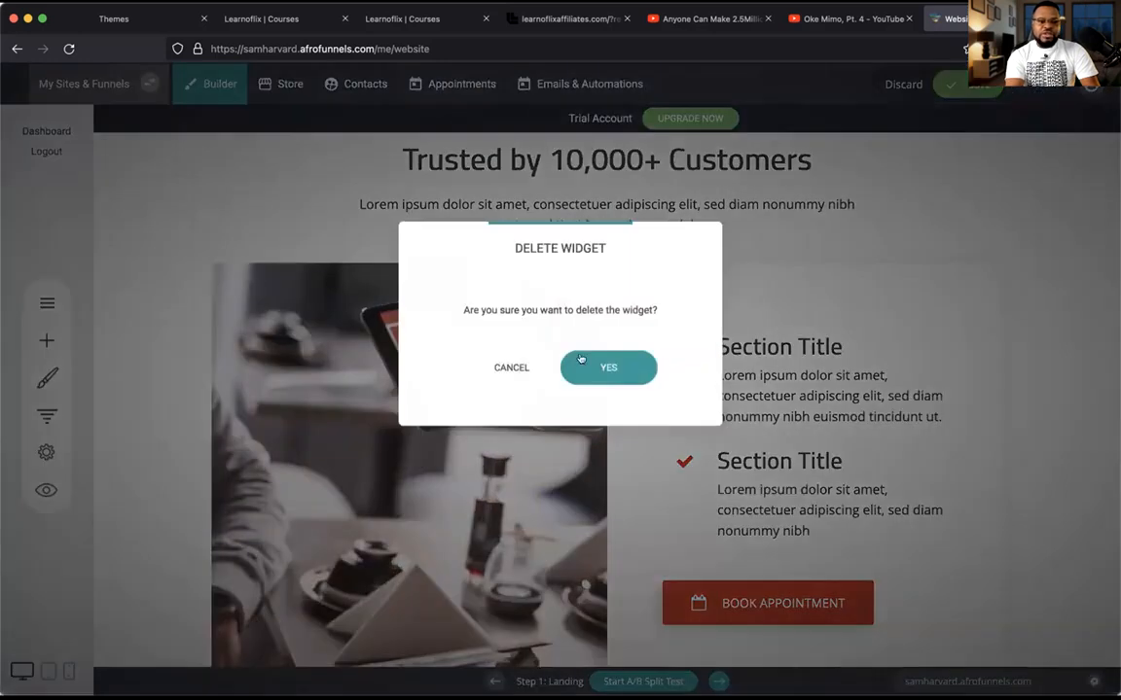
left_click(605, 368)
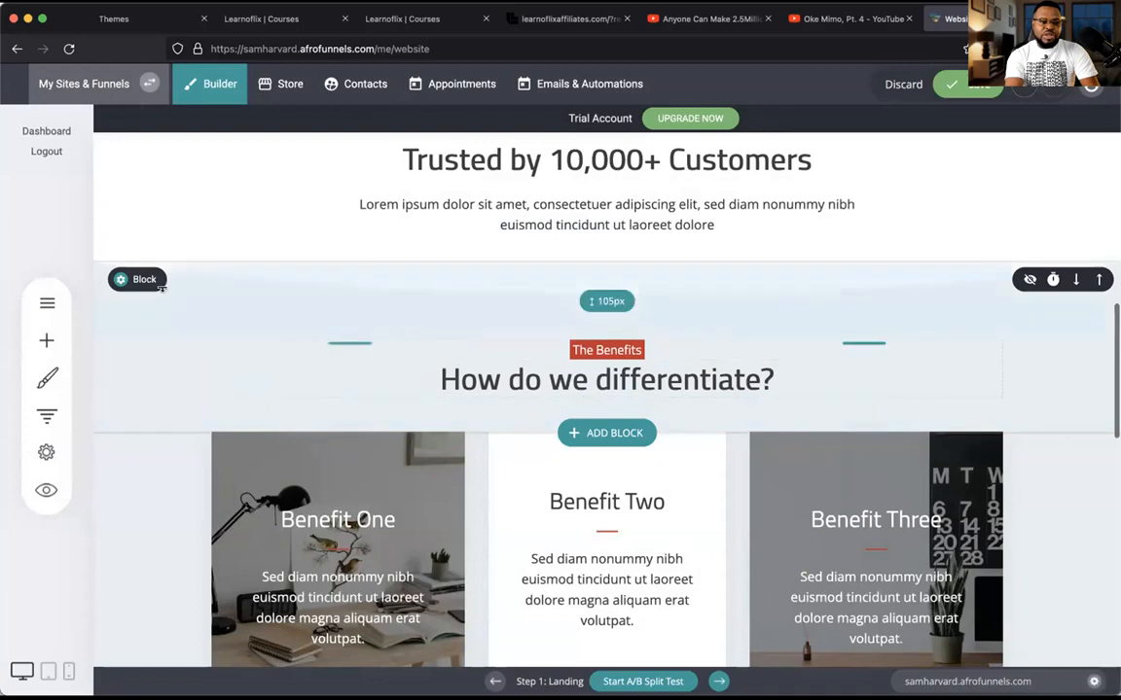
mouse_move(137, 282)
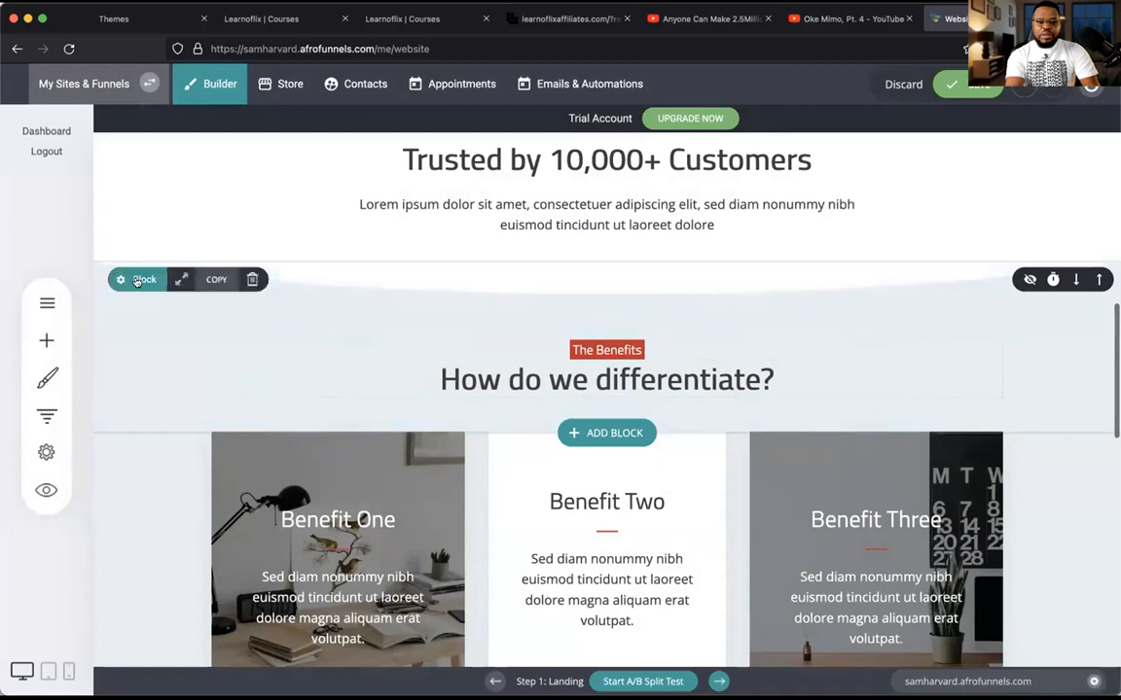
left_click(252, 280)
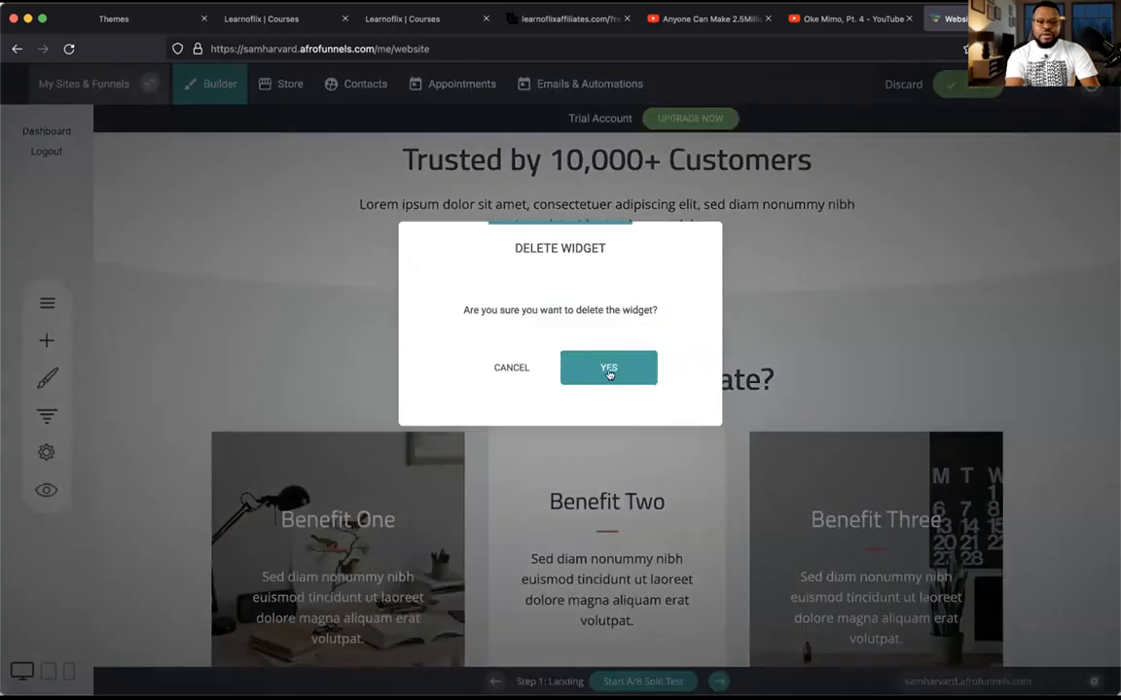
left_click(605, 366)
- Delete the benefits, appointment booking, brand and 'Trusted by 10,000+ Customers' sections
mouse_move(144, 282)
left_click(252, 280)
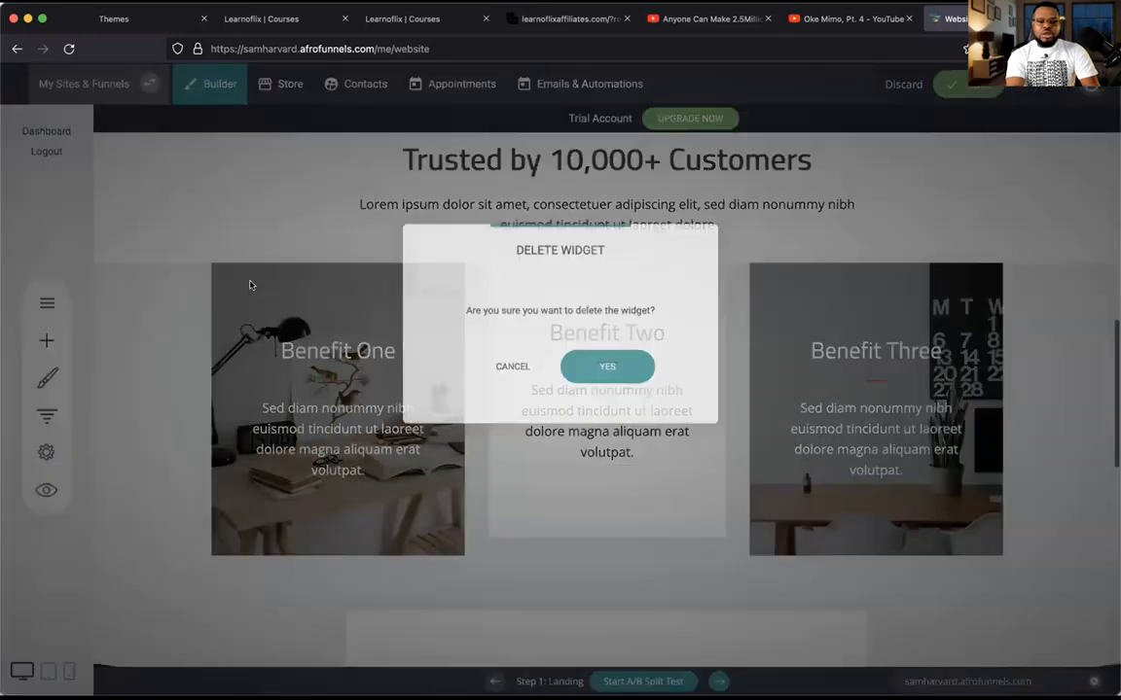
left_click(602, 368)
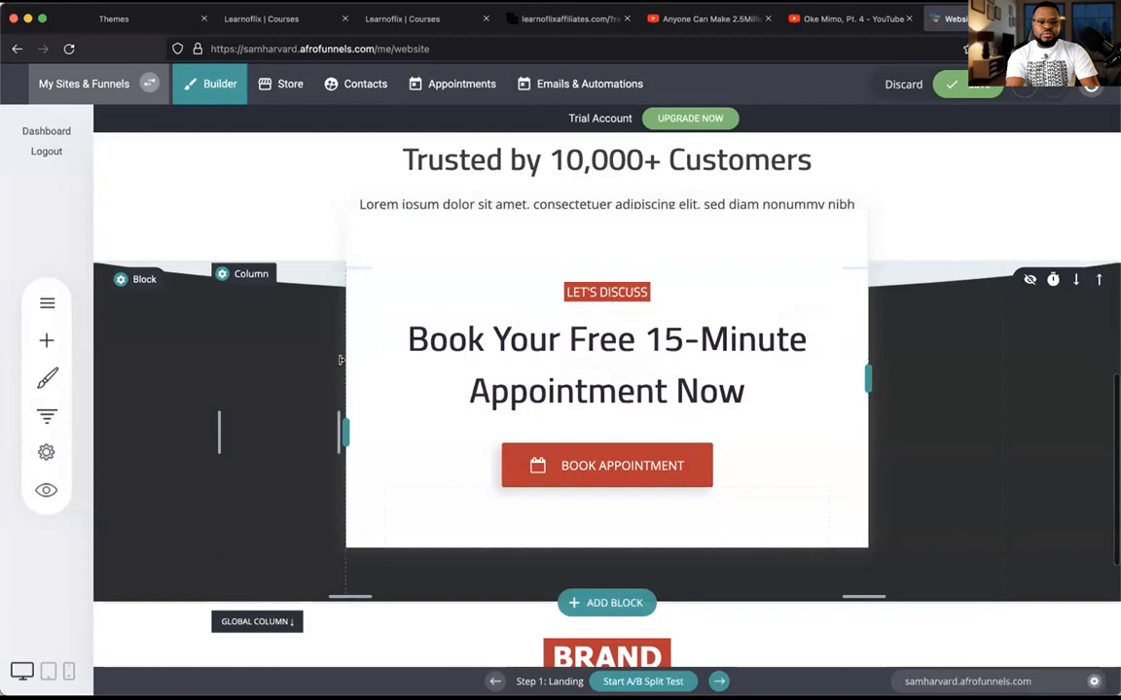
mouse_move(144, 279)
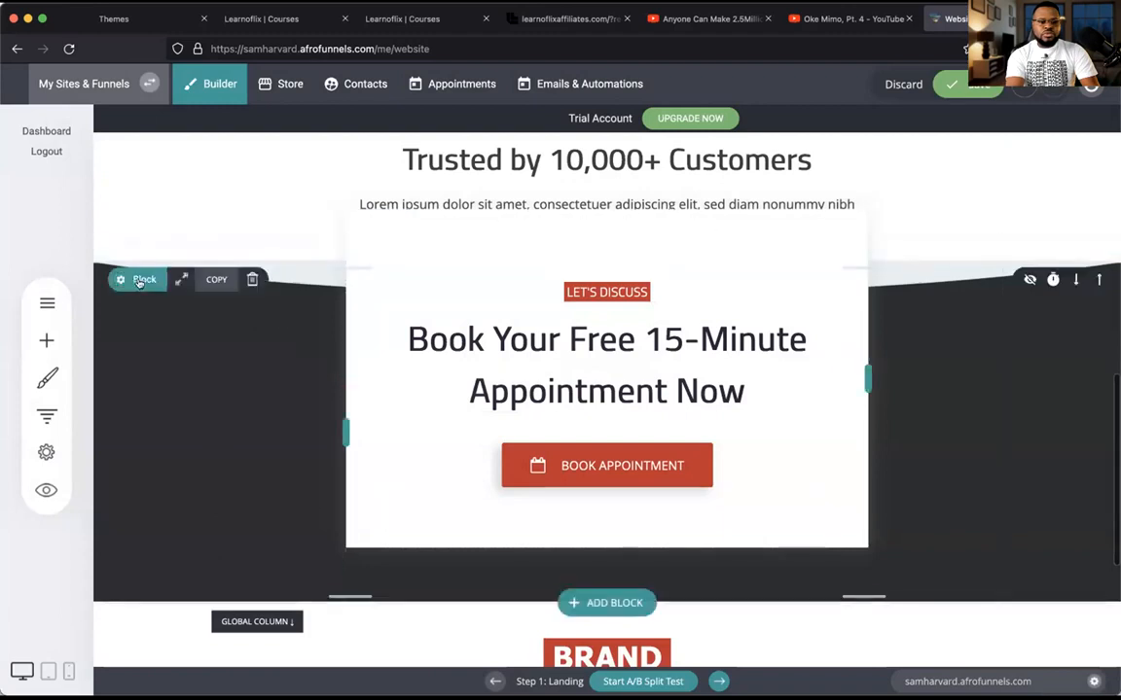
left_click(251, 280)
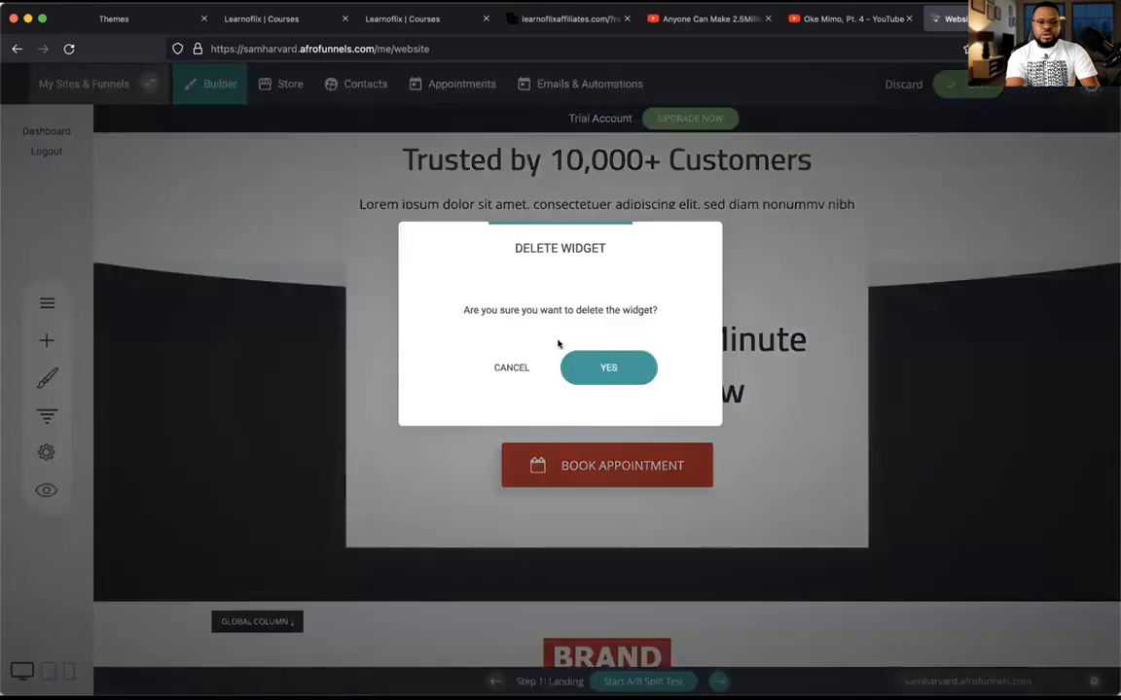
left_click(602, 368)
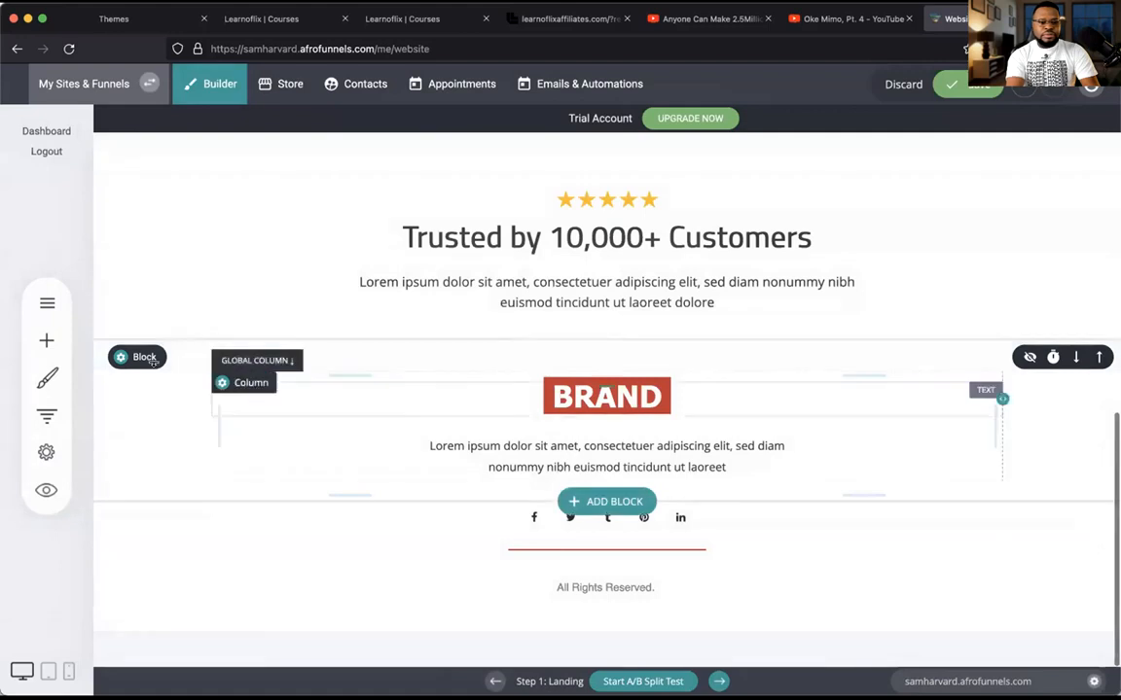
mouse_move(146, 358)
left_click(253, 359)
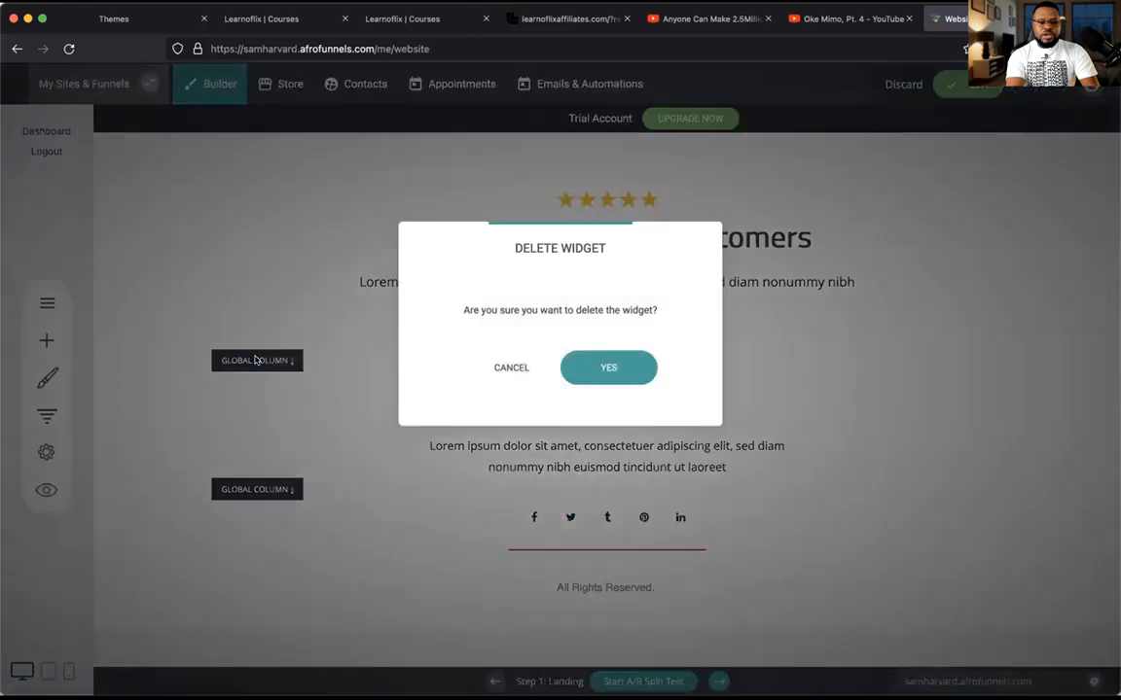
left_click(608, 367)
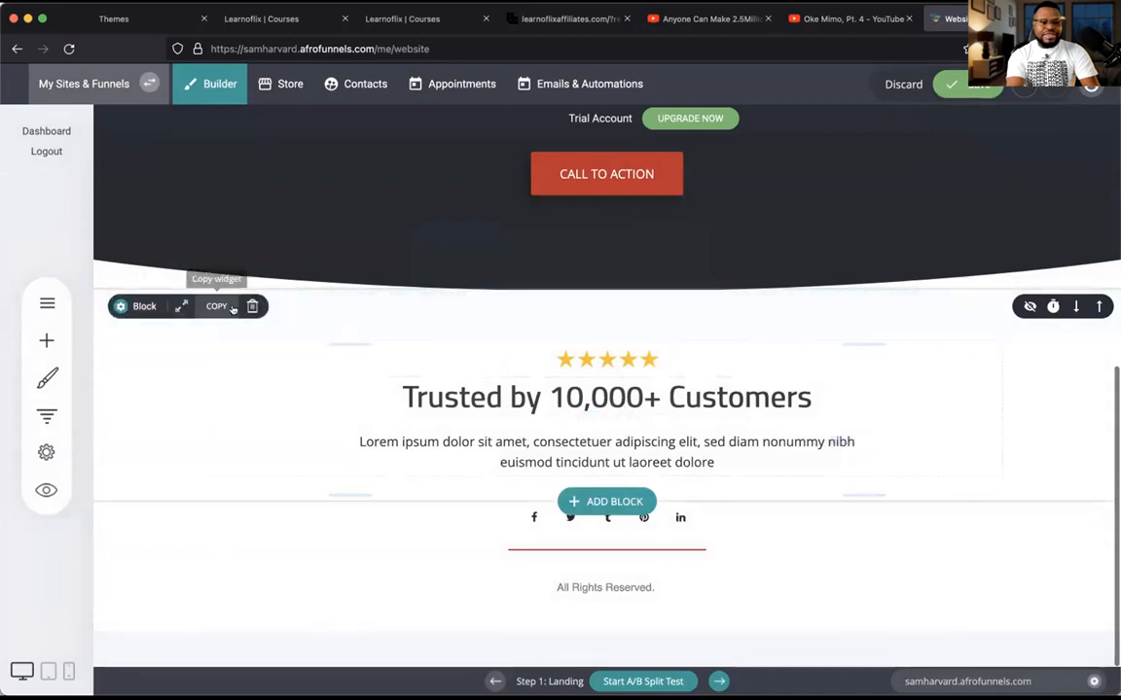
left_click(251, 308)
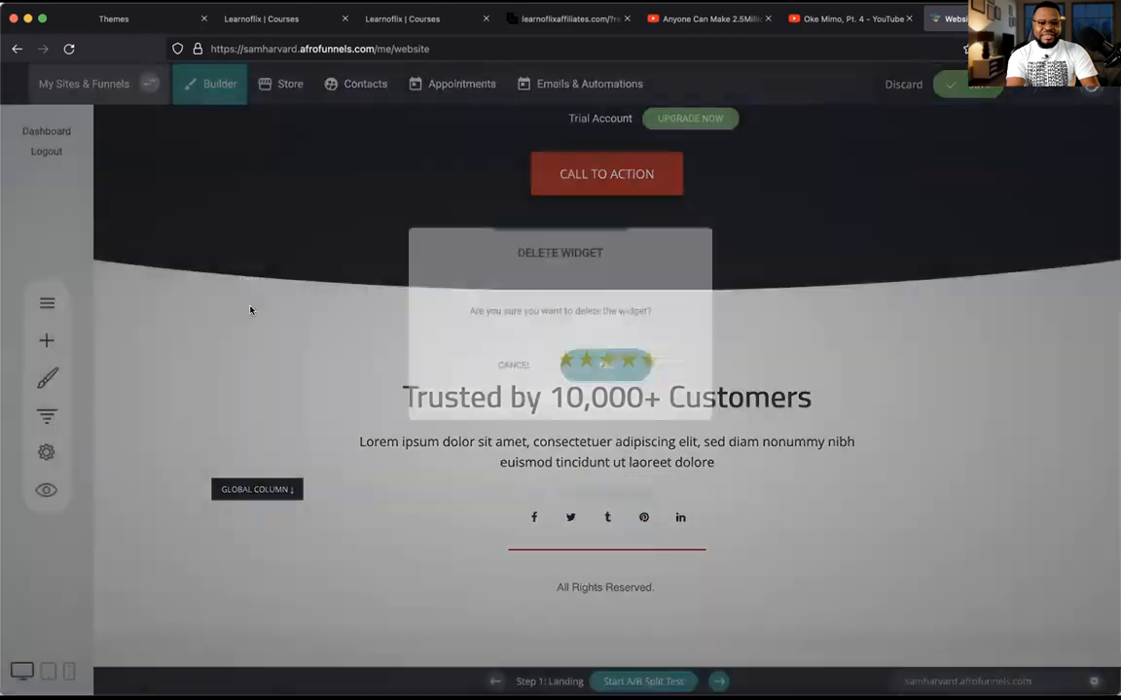
left_click(625, 364)
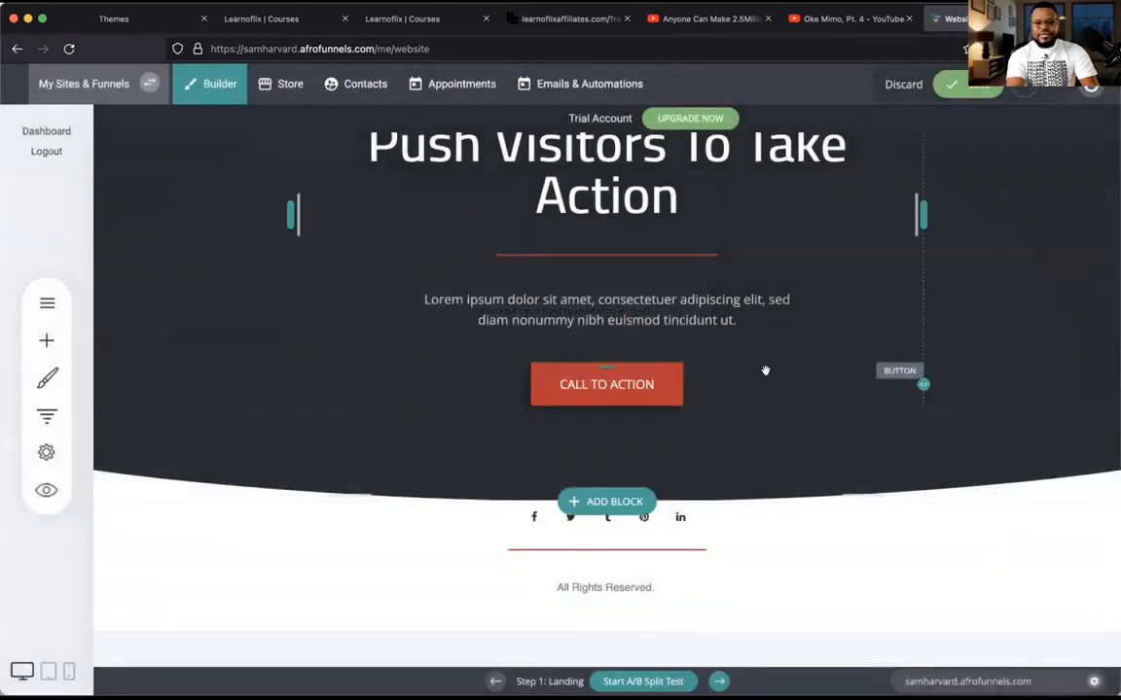
- Change the hero's Extra Heading text to 'SPECIAL MASTERCLASS'
scroll(763, 370, "up", 2)
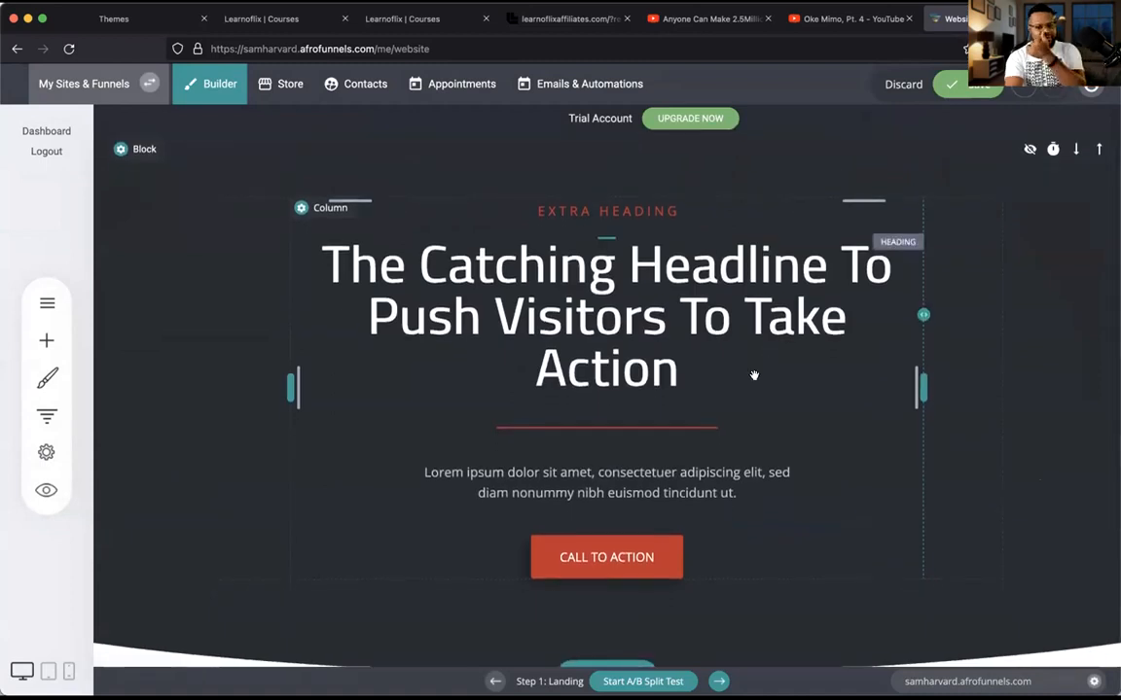
scroll(736, 515, "down", 2)
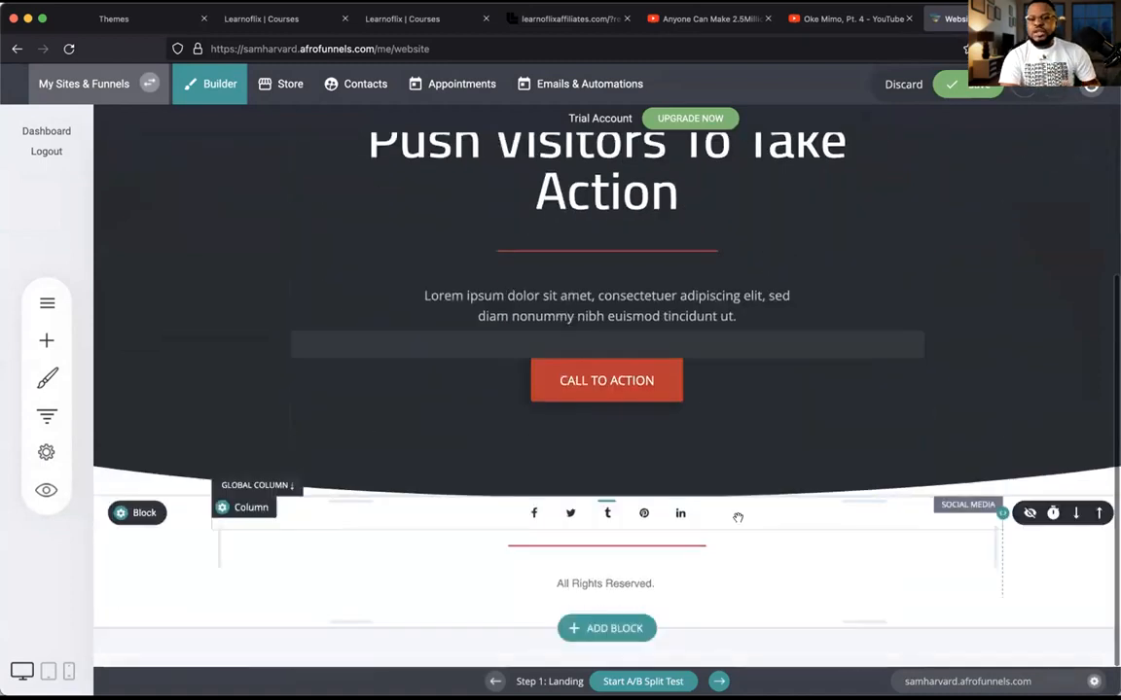
scroll(736, 517, "up", 2)
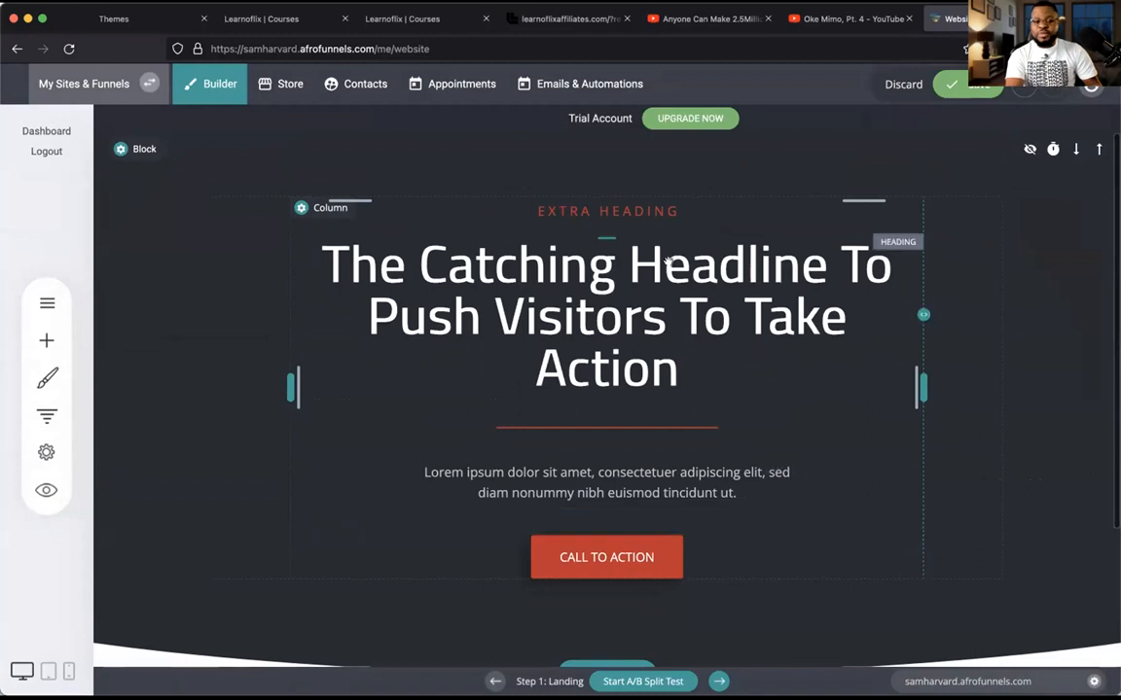
left_click(623, 210)
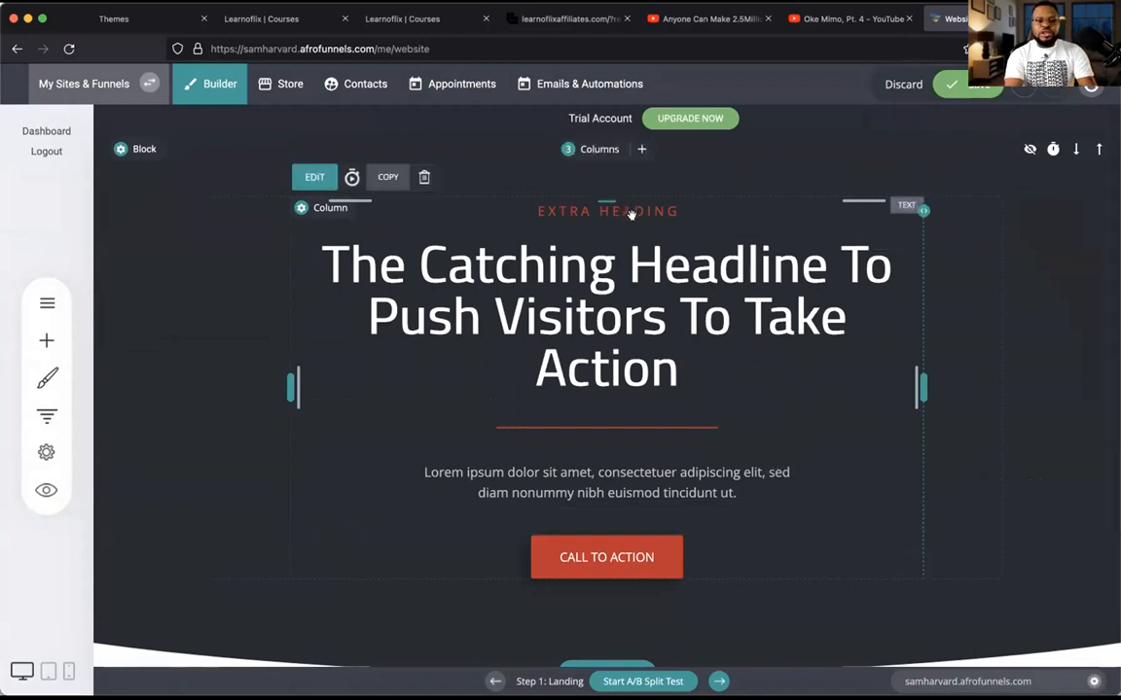
left_click(631, 213)
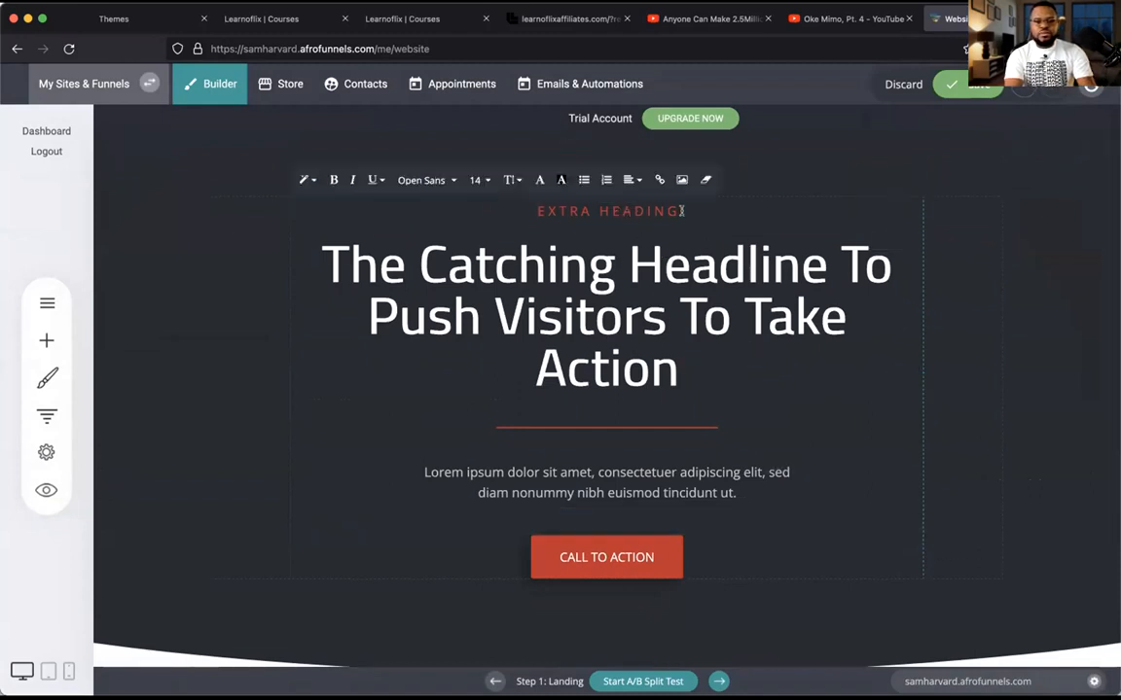
left_click_drag(678, 211, 562, 208)
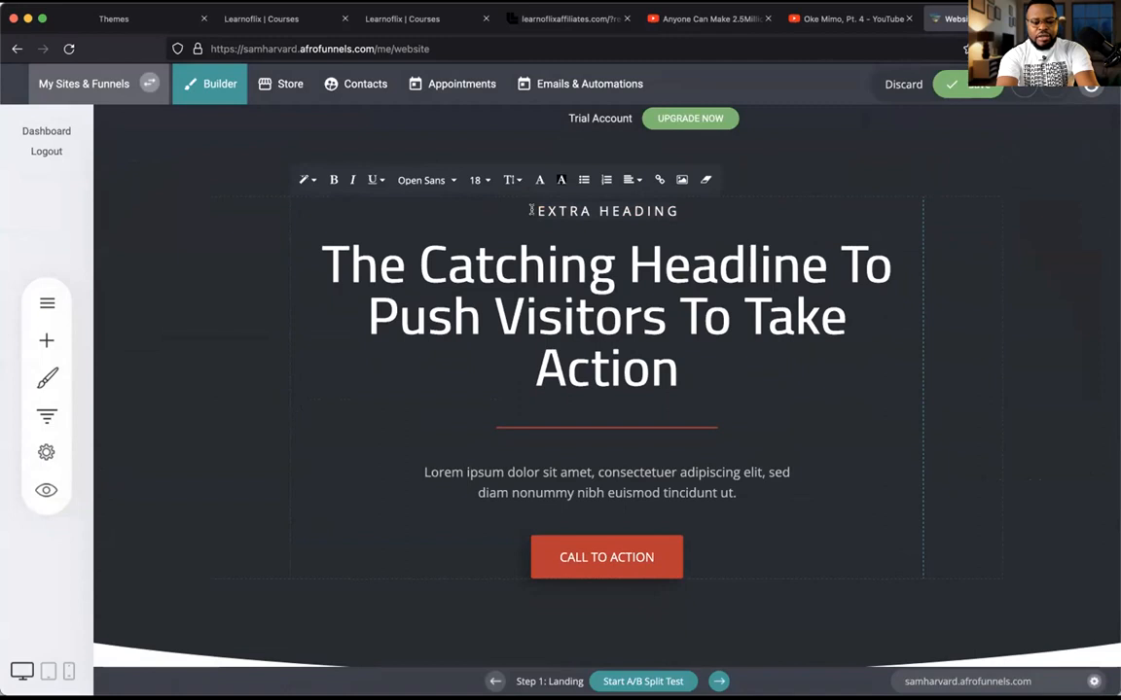
type("S")
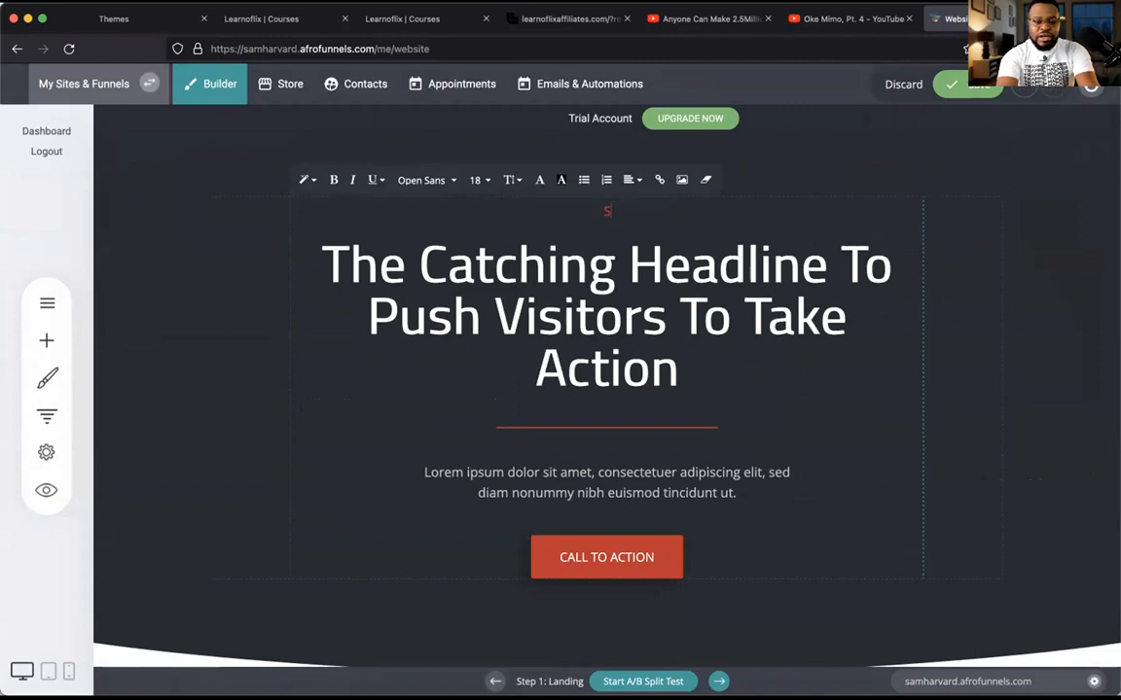
type("PECIAL MASTERCLASS")
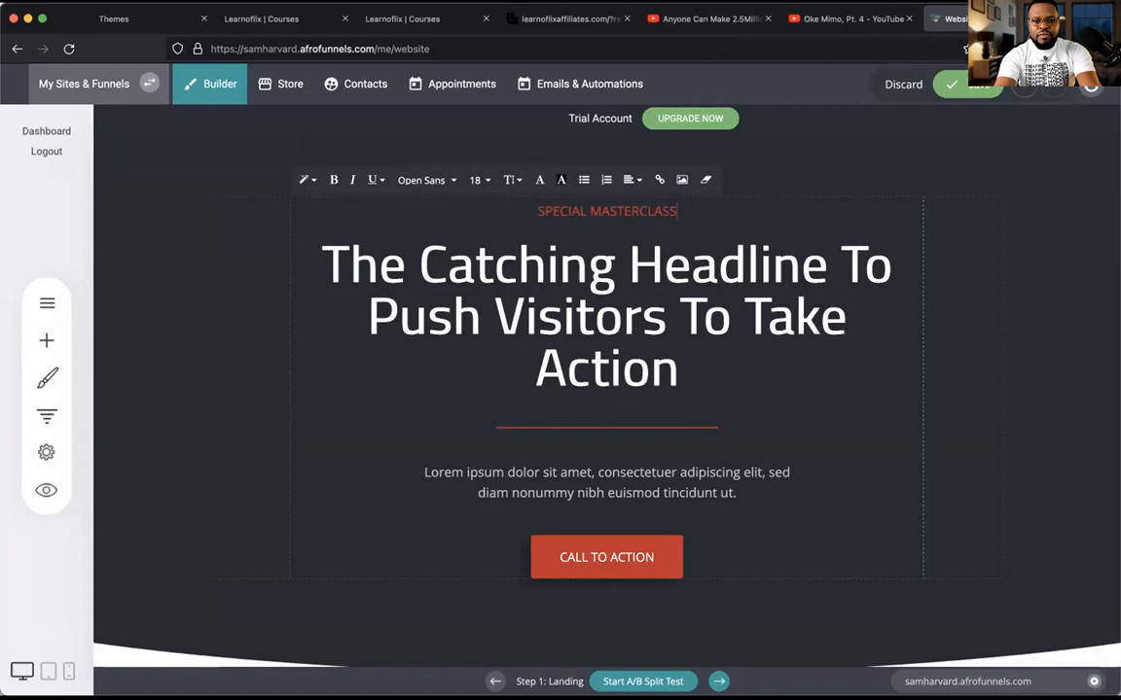
- Replace the headline with 'HOW TO BUILD A MILLION DOLLAR BUSINESS IN 12MONTH'
left_click(597, 307)
left_click_drag(680, 370, 324, 261)
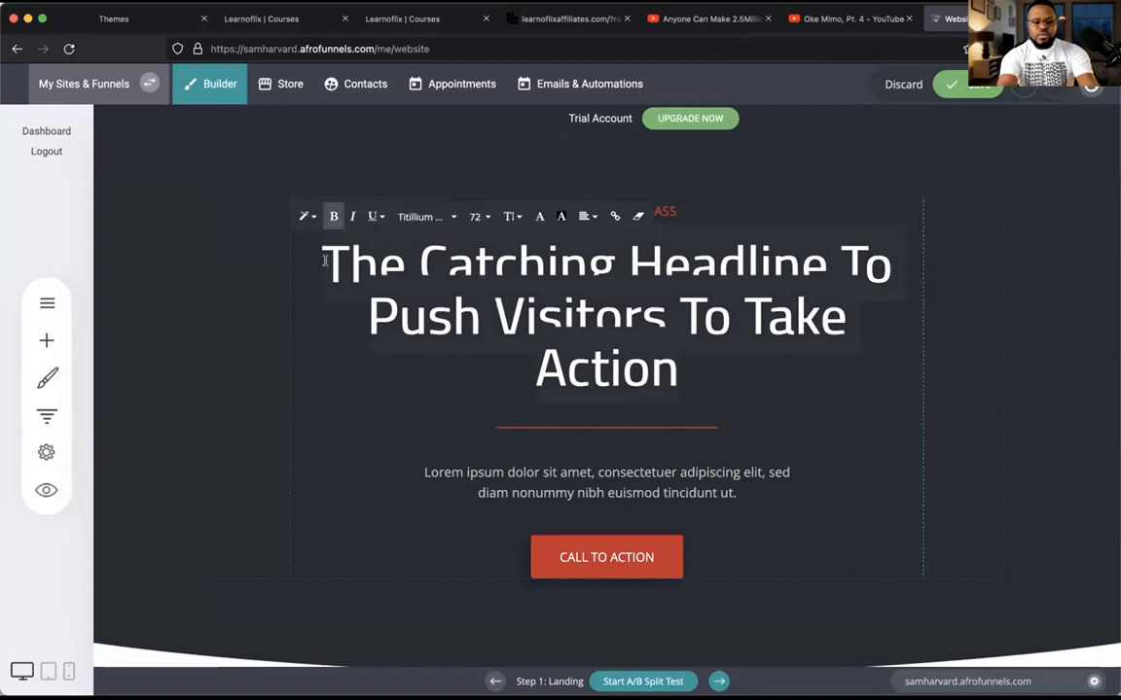
type("HOW TO BUILD A ")
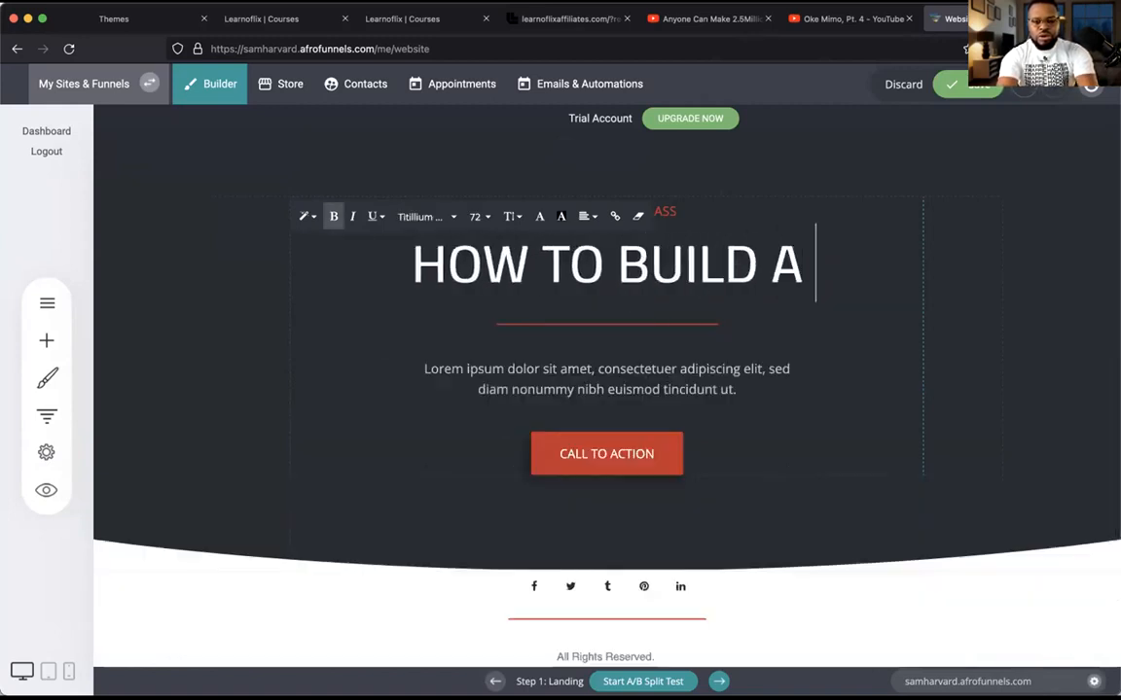
type("MILLIO")
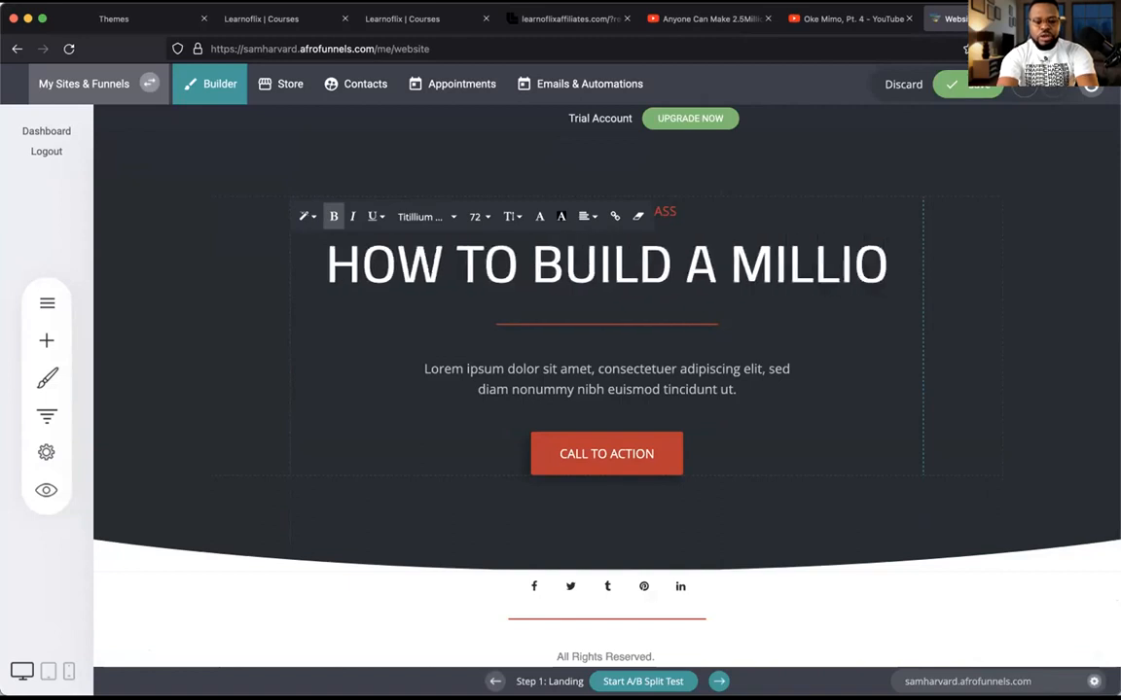
type("N DOALL")
key("BackSpace")
key("BackSpace")
key("BackSpace")
key("BackSpace")
type("OLLAR")
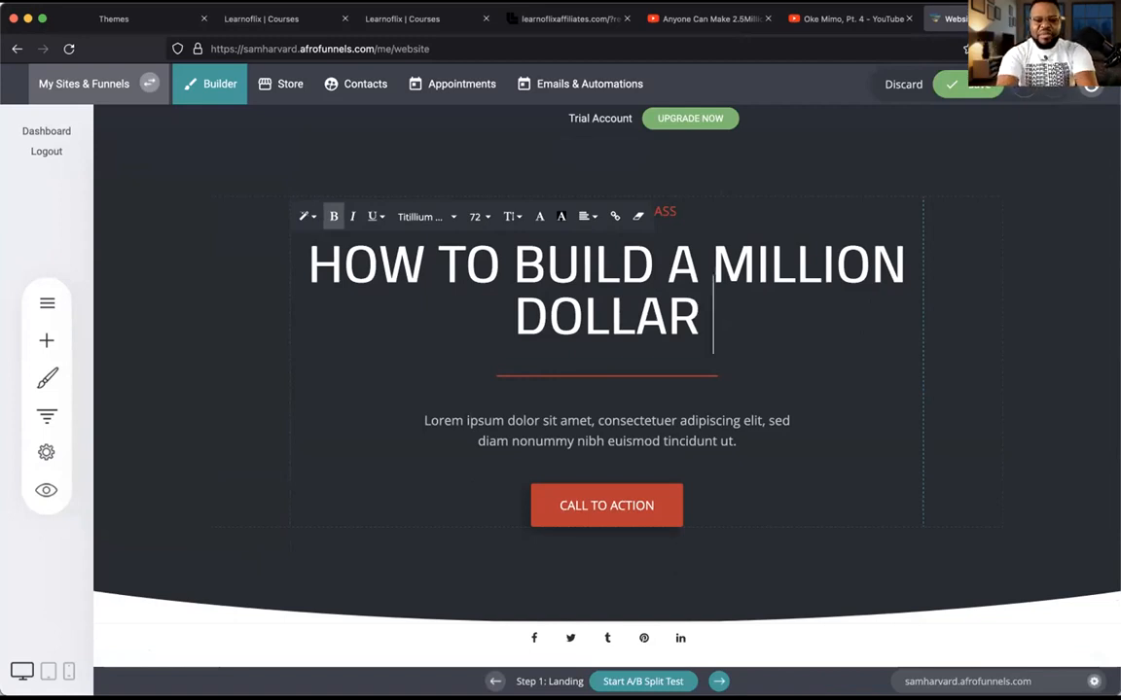
type("B")
type("U")
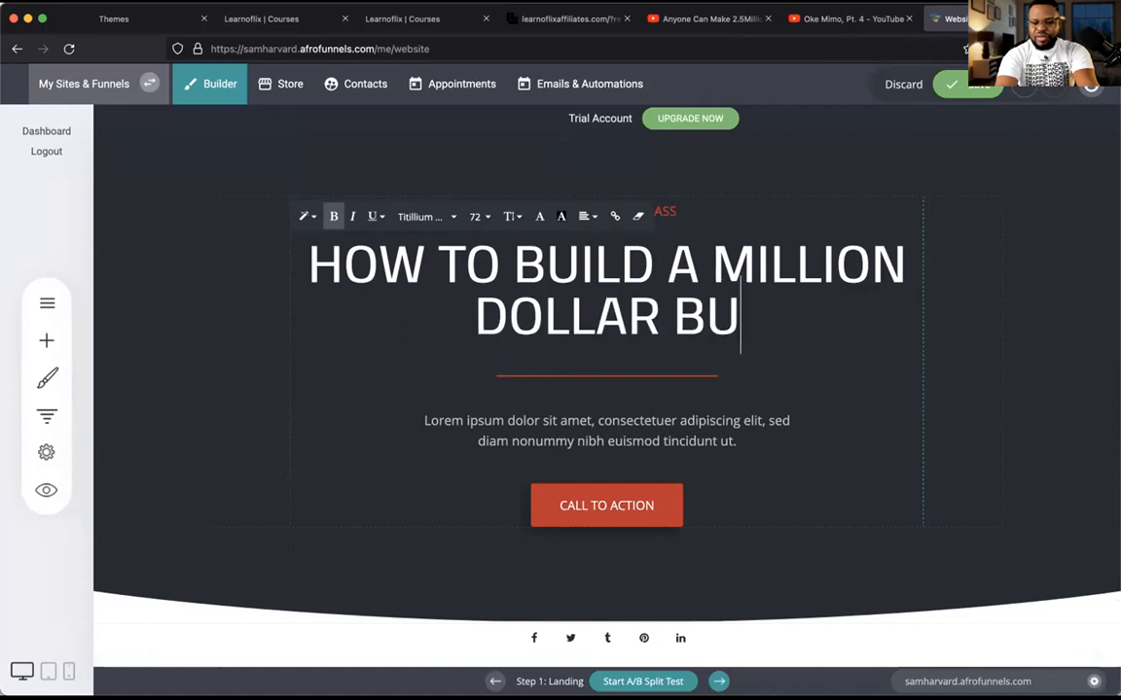
type("SINESS")
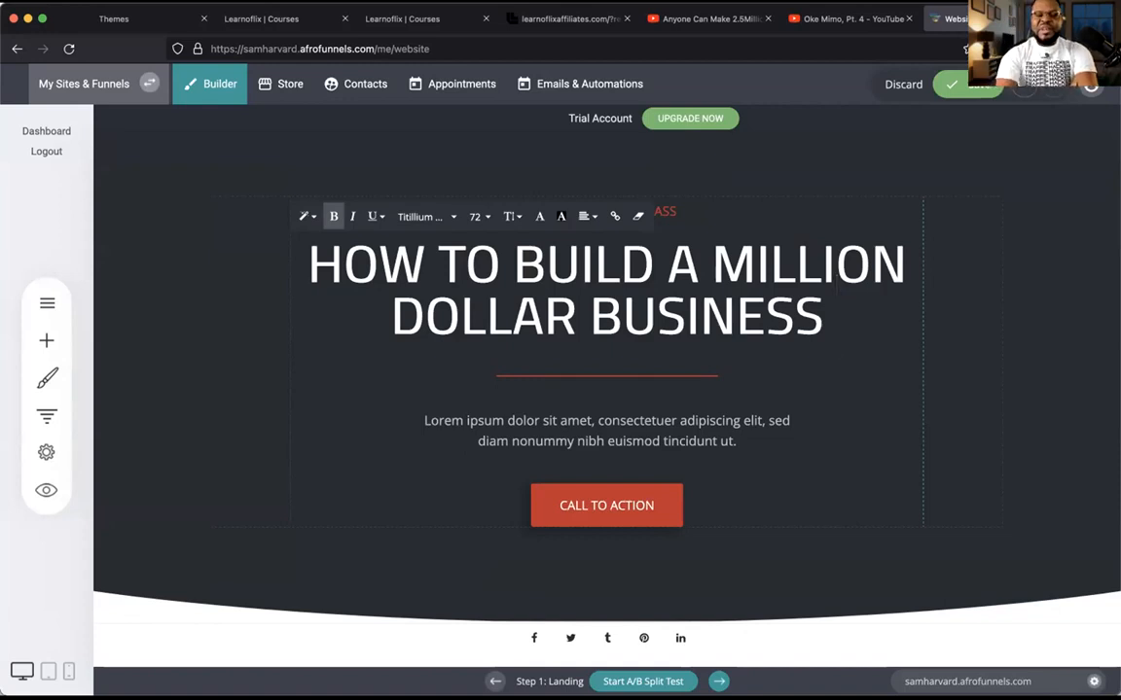
type("IN")
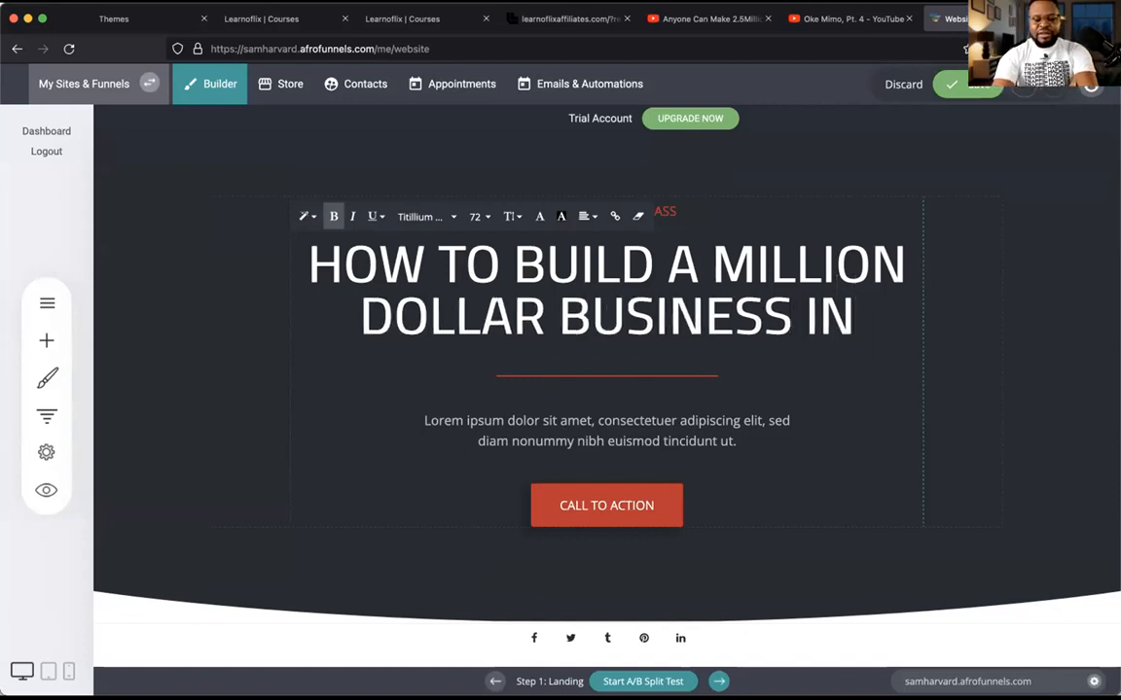
type(" 12MONTH")
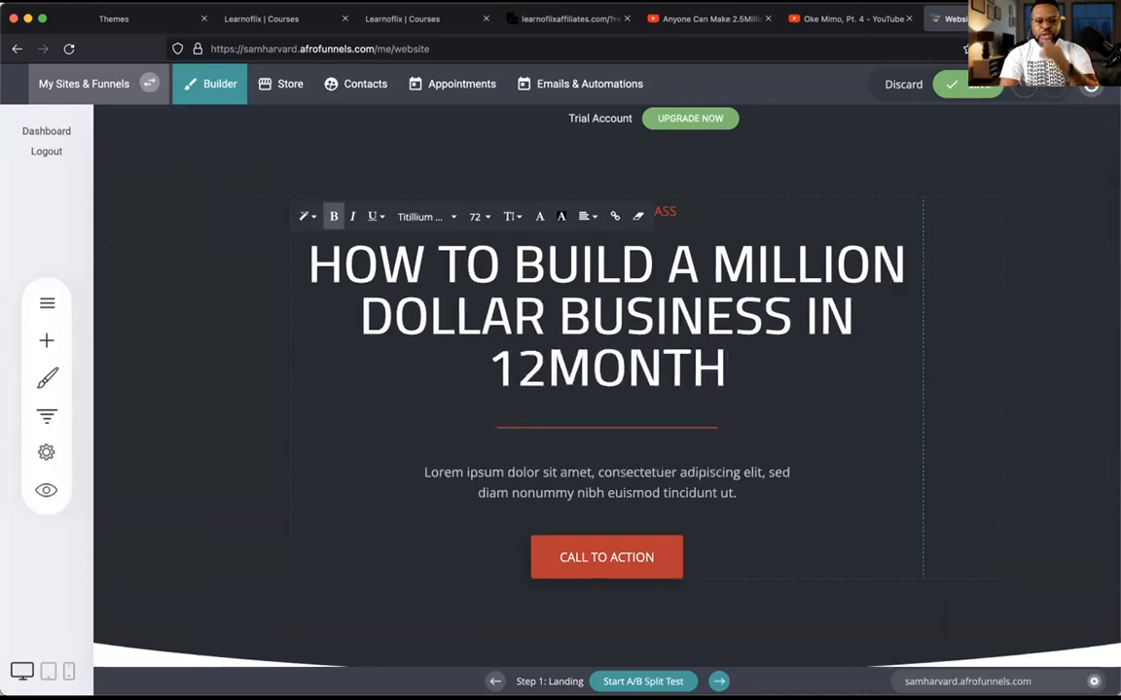
- Clear the lorem ipsum placeholder text from the paragraph under the headline
left_click(683, 473)
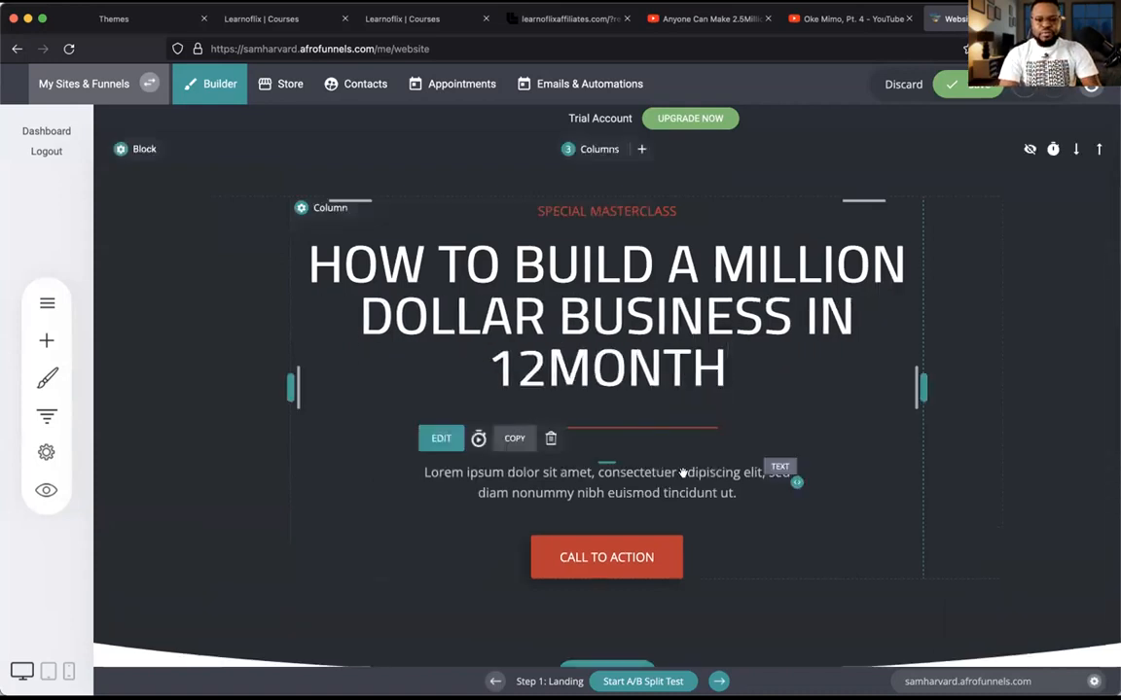
left_click(685, 472)
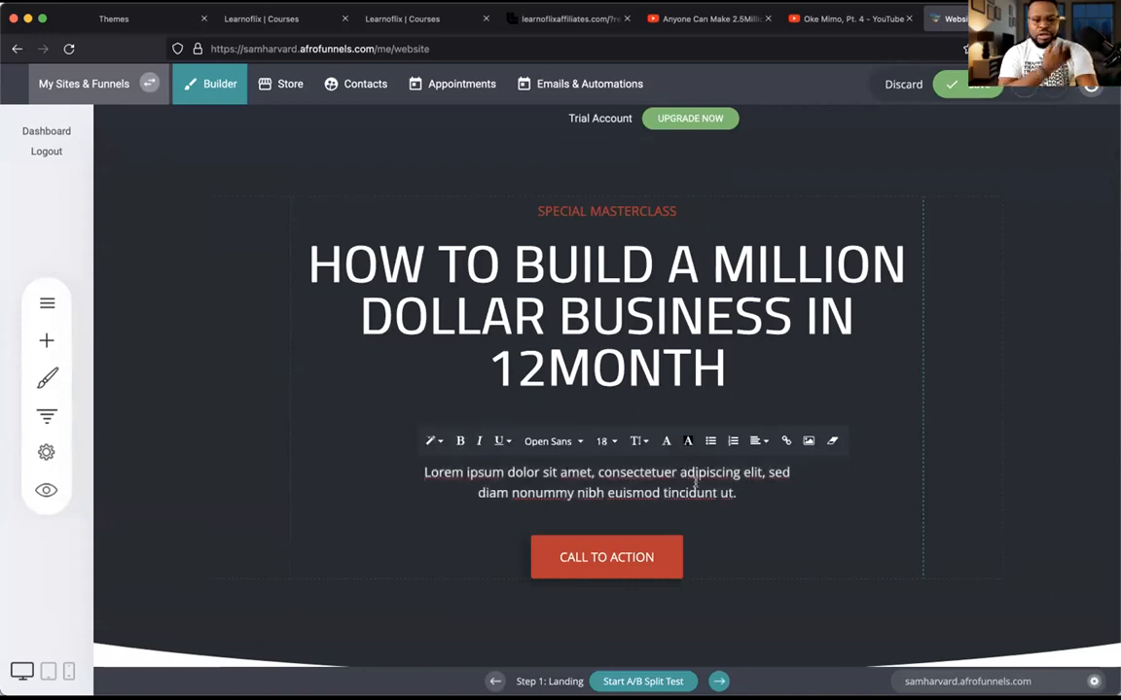
key("ctrl+a")
key("BackSpace")
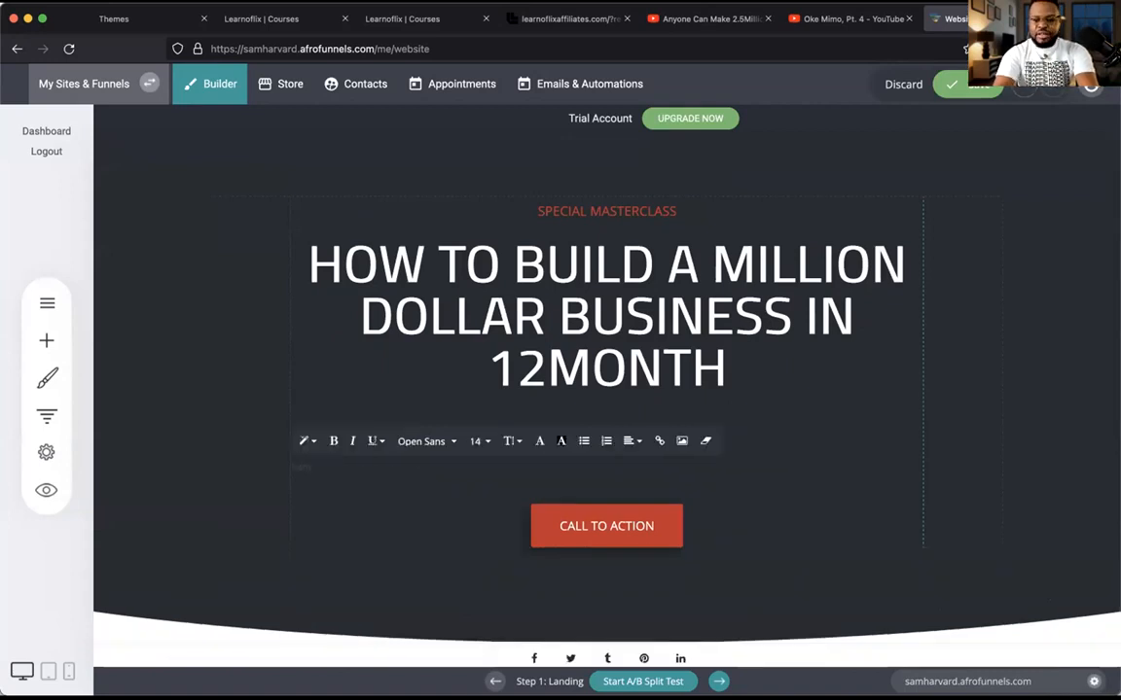
- Append 's' to the headline so it ends '12MONTHs'
left_click(726, 370)
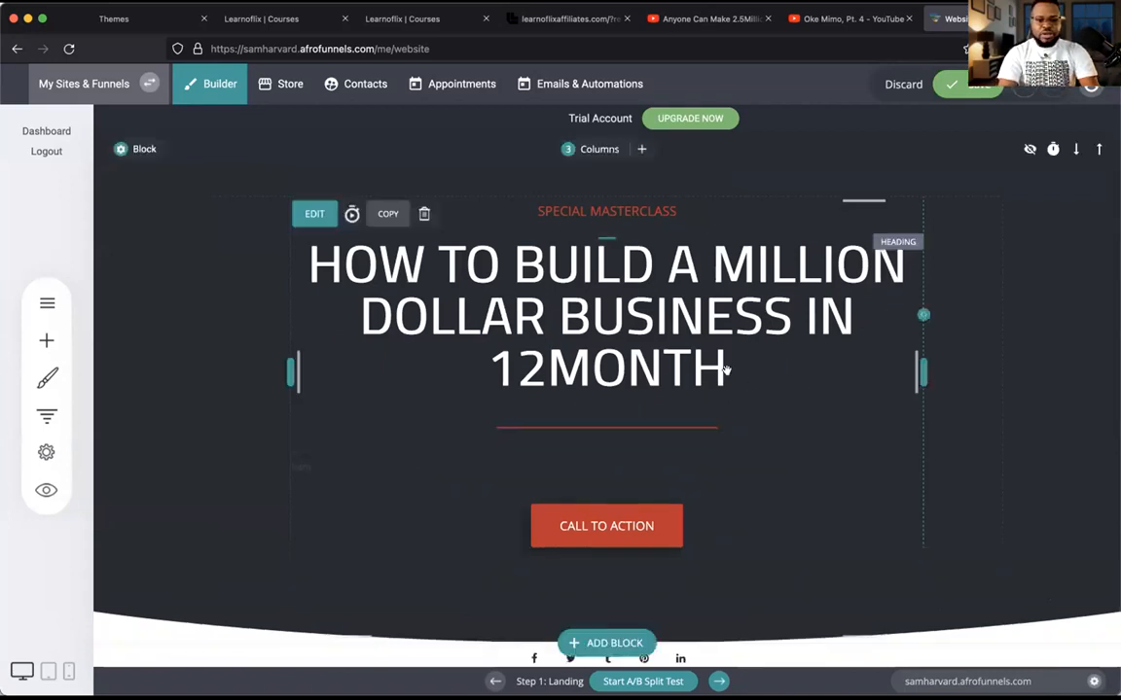
left_click(725, 371)
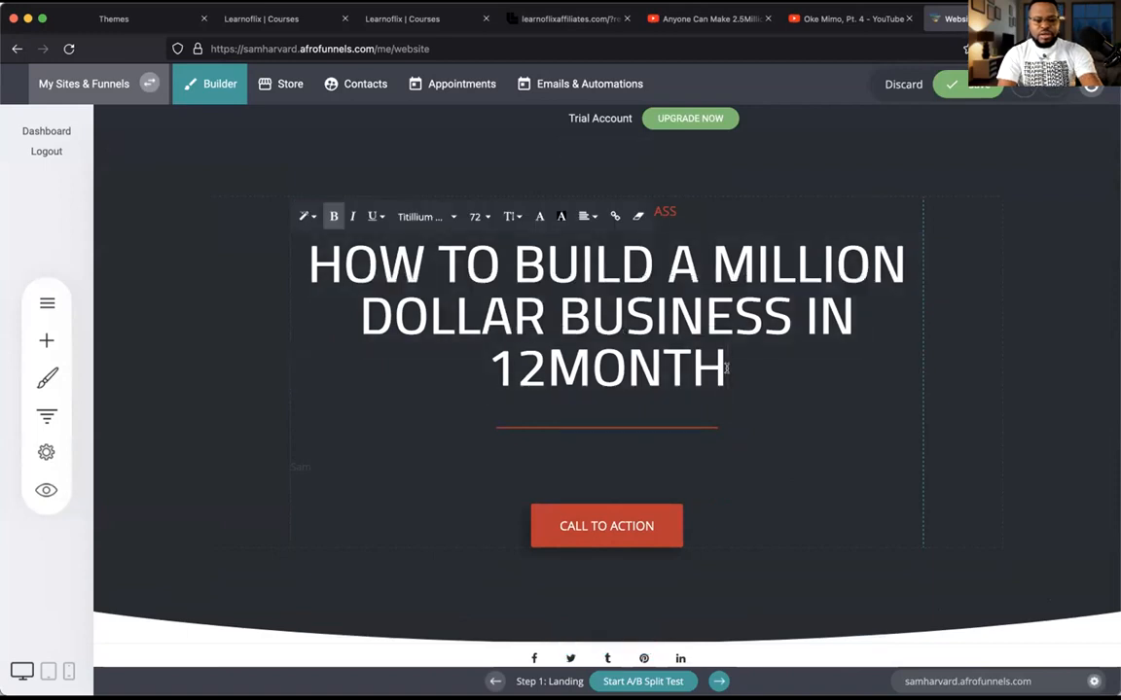
type("s")
- Set the paragraph's text colour to near-white #FCF9F9
left_click(437, 465)
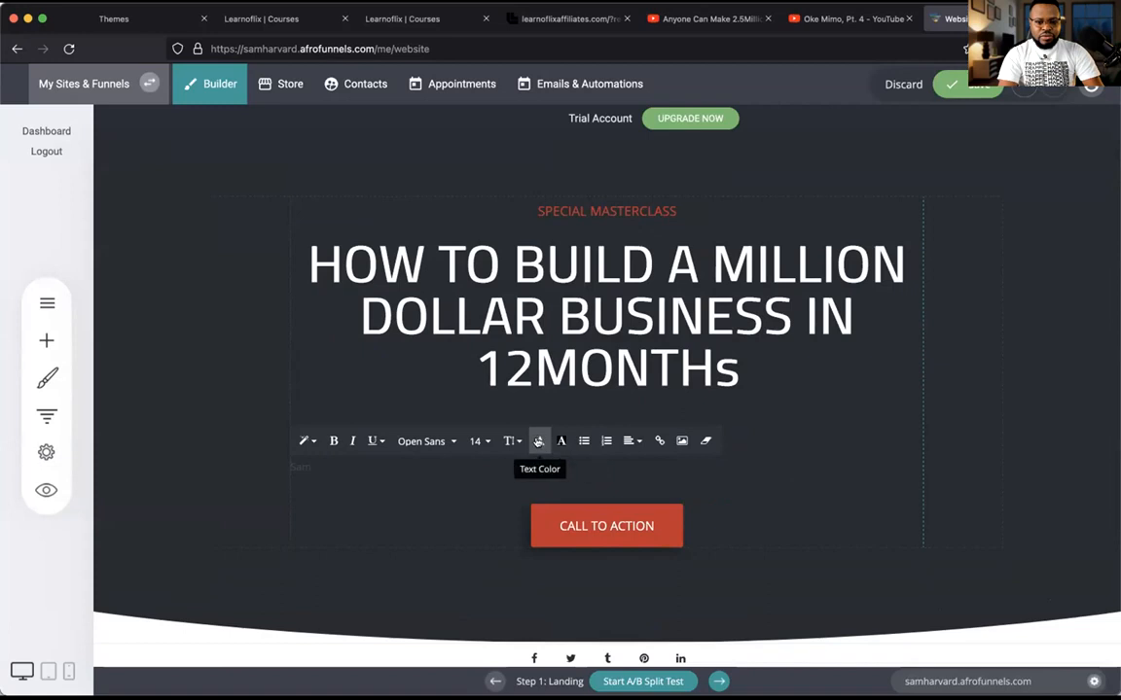
left_click(538, 441)
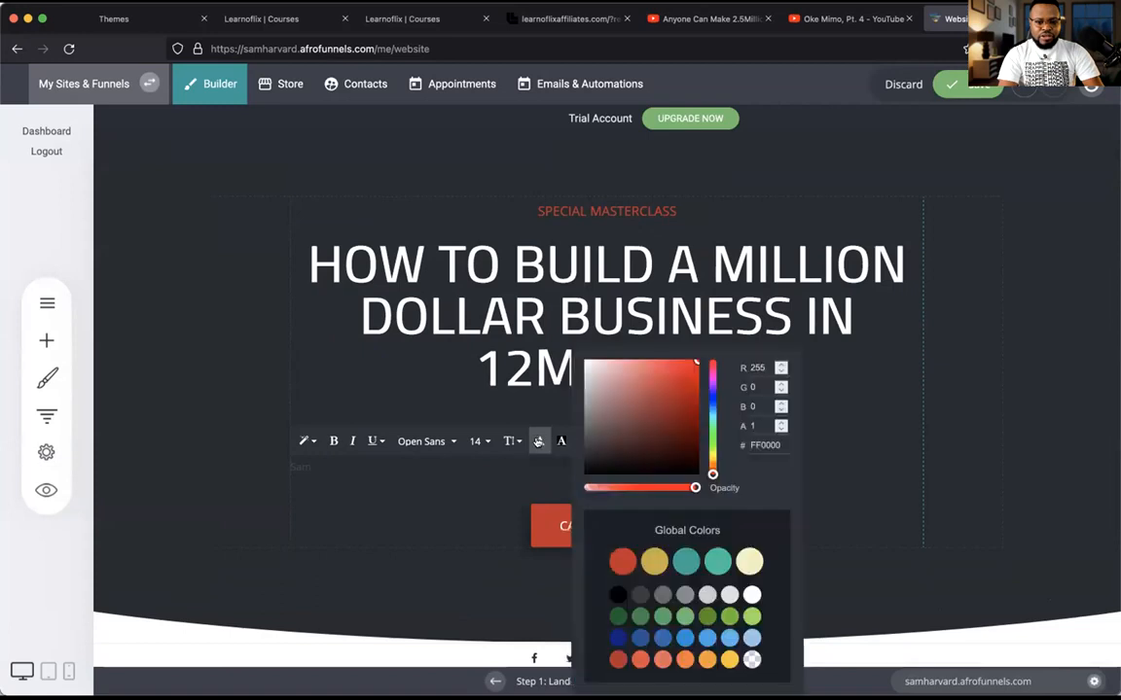
left_click(584, 366)
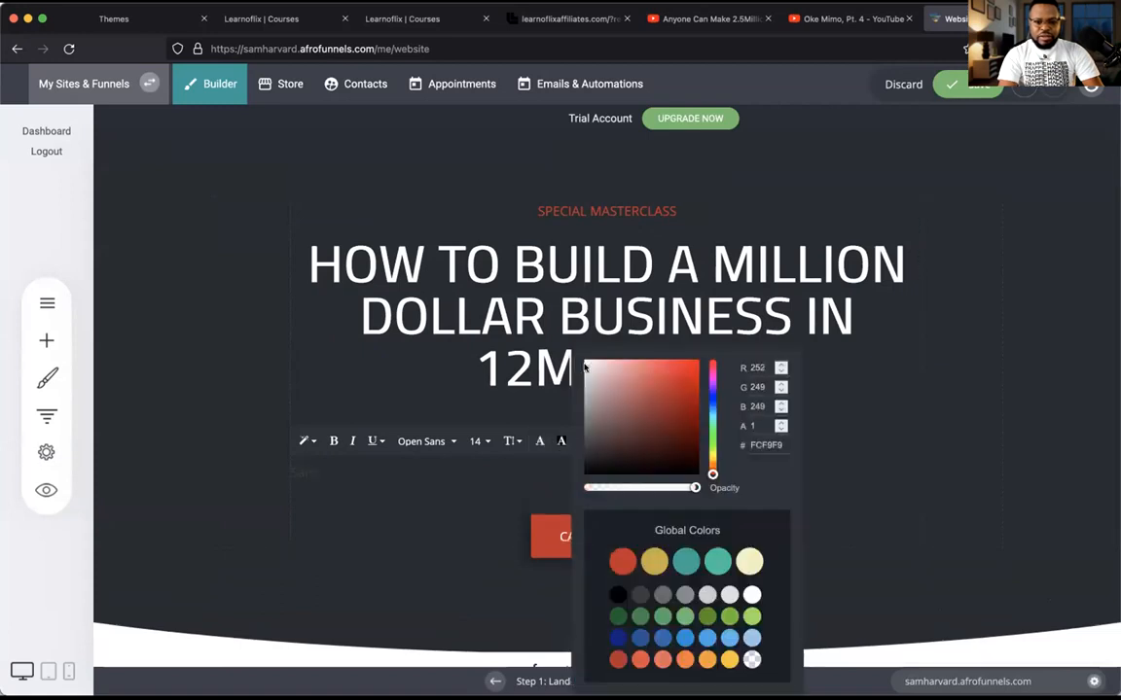
left_click(348, 482)
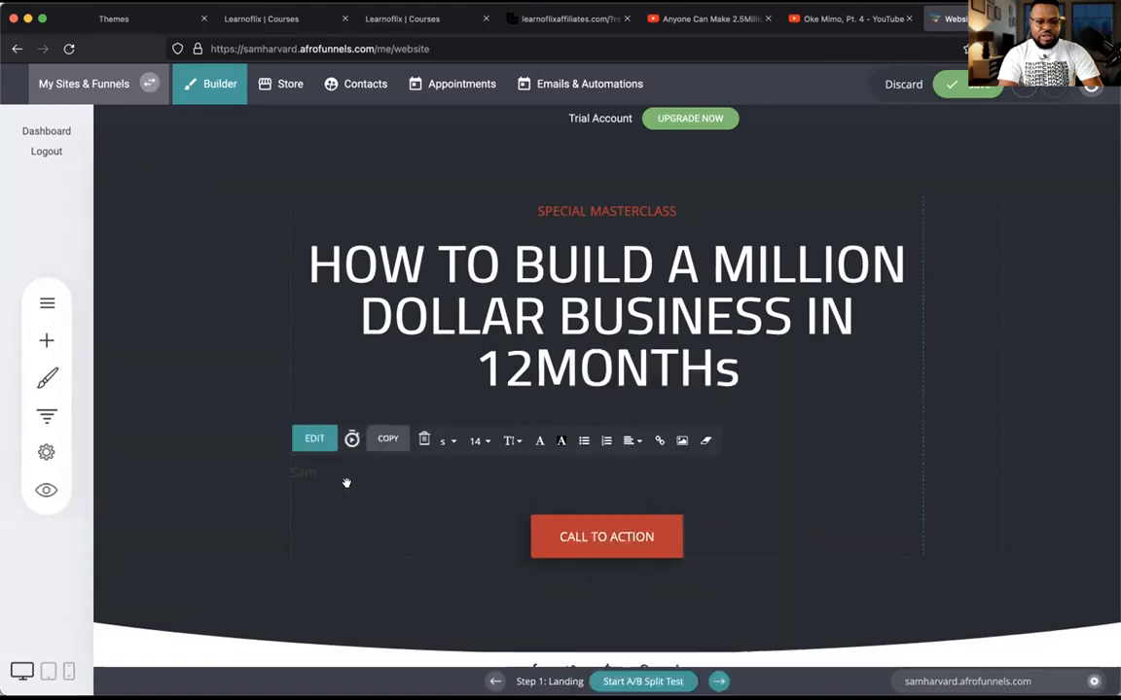
- Delete the leftover faint placeholder words so the text block is empty
left_click(335, 477)
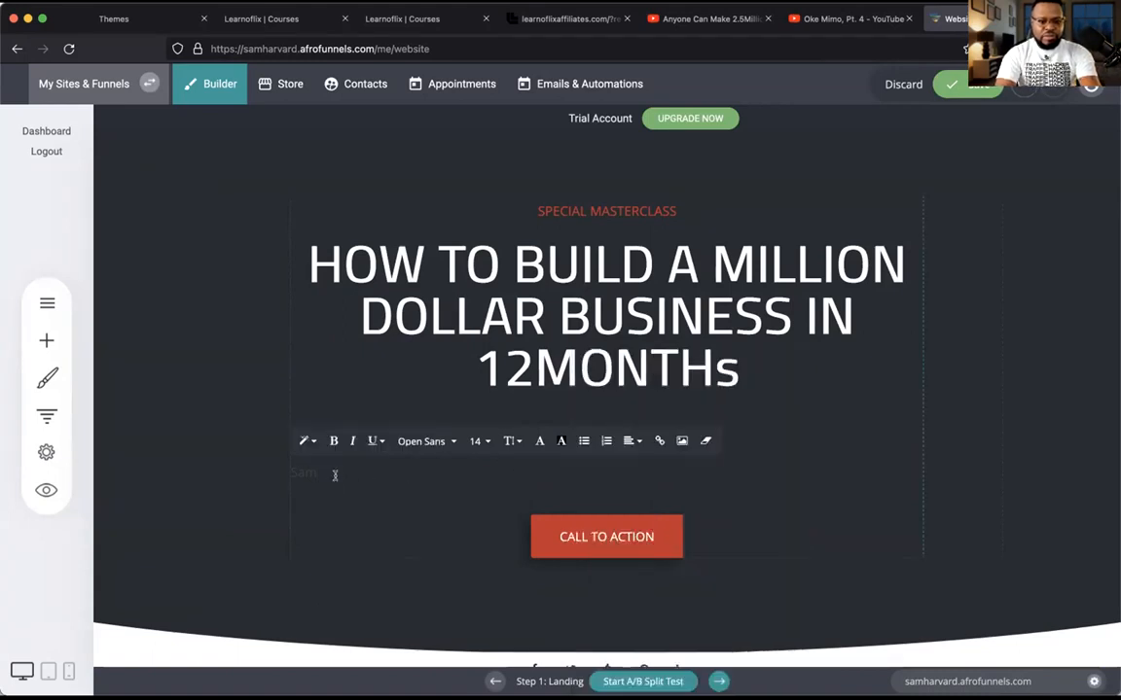
key("Return")
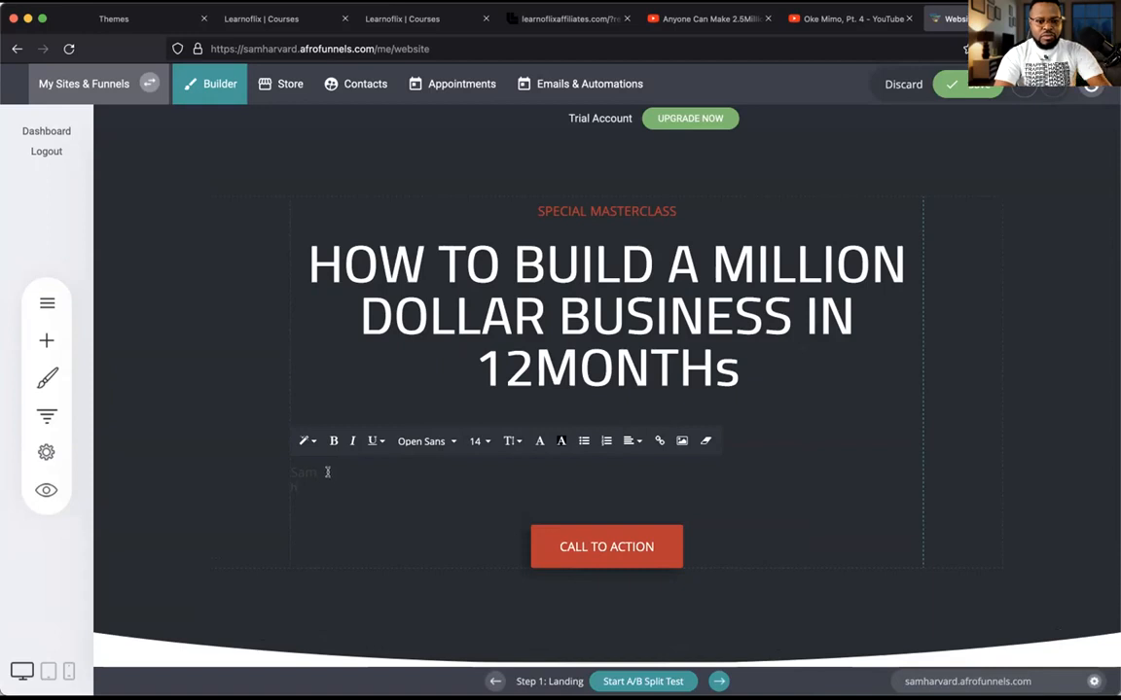
left_click_drag(301, 487, 288, 472)
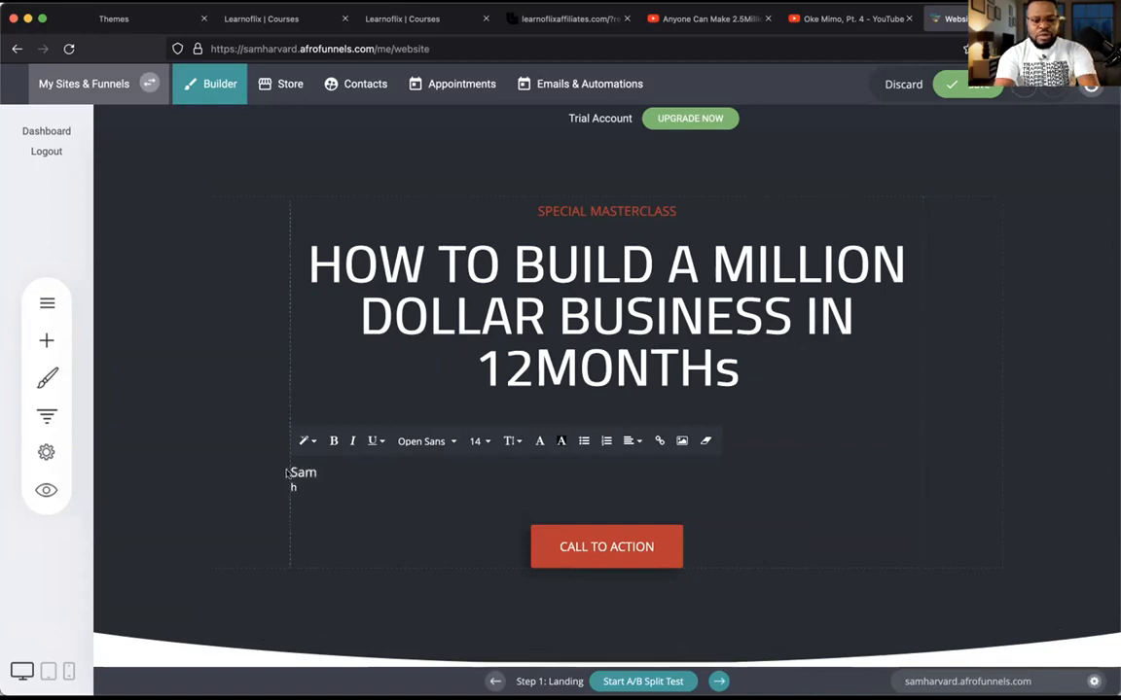
key("BackSpace")
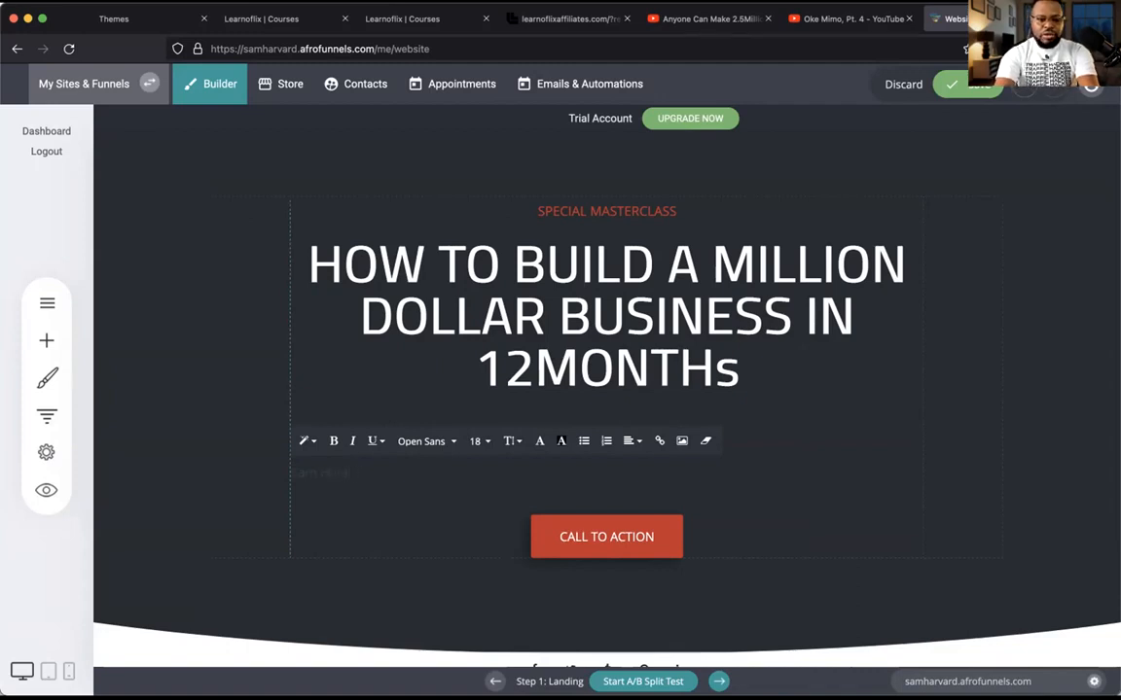
key("BackSpace")
key("BackSpace")
key("BackSpace")
key("BackSpace")
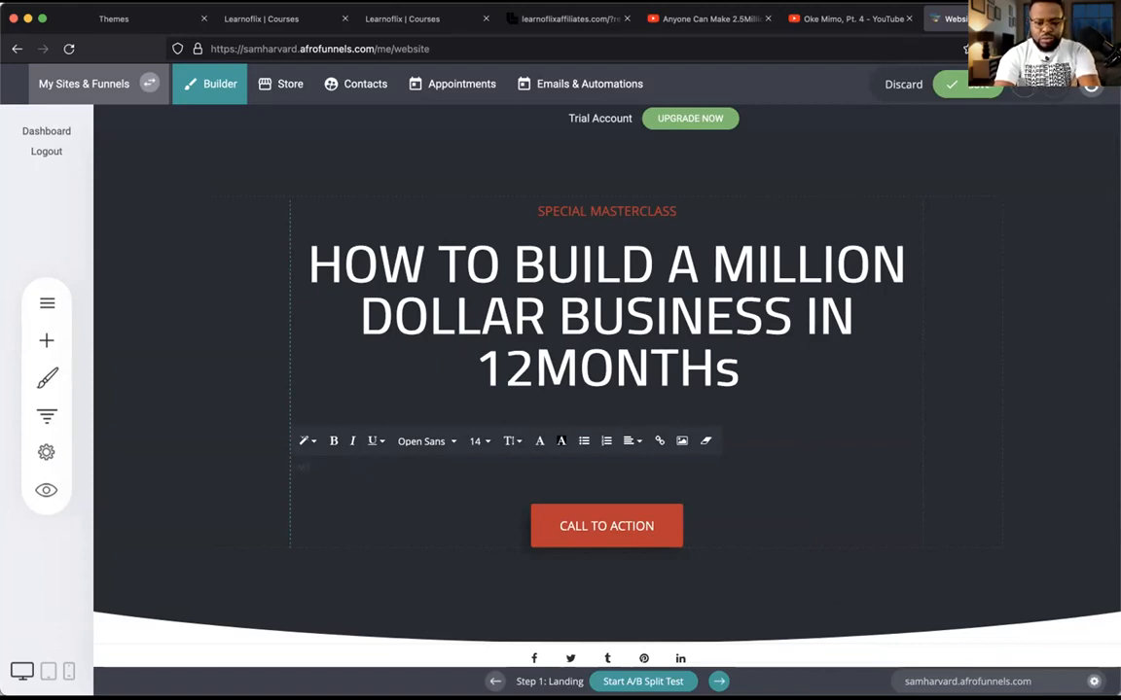
- Type the subheading about the 7 steps framework that made $1million in sales in 12 Months
type("you exactly my 7 steps")
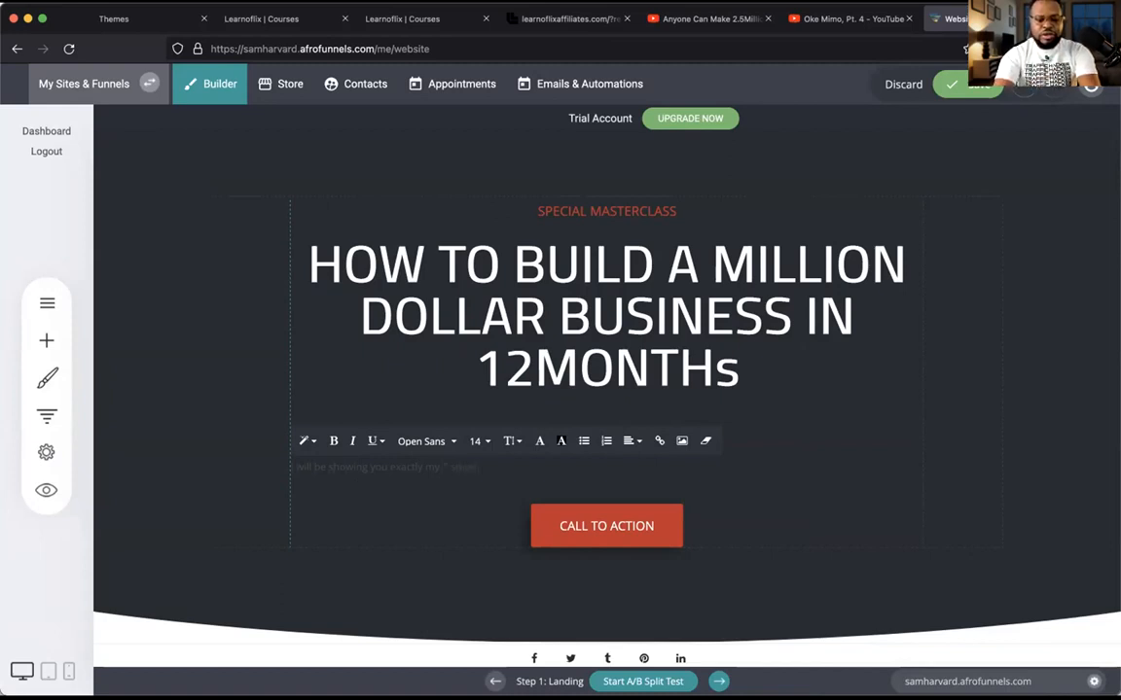
type("ew")
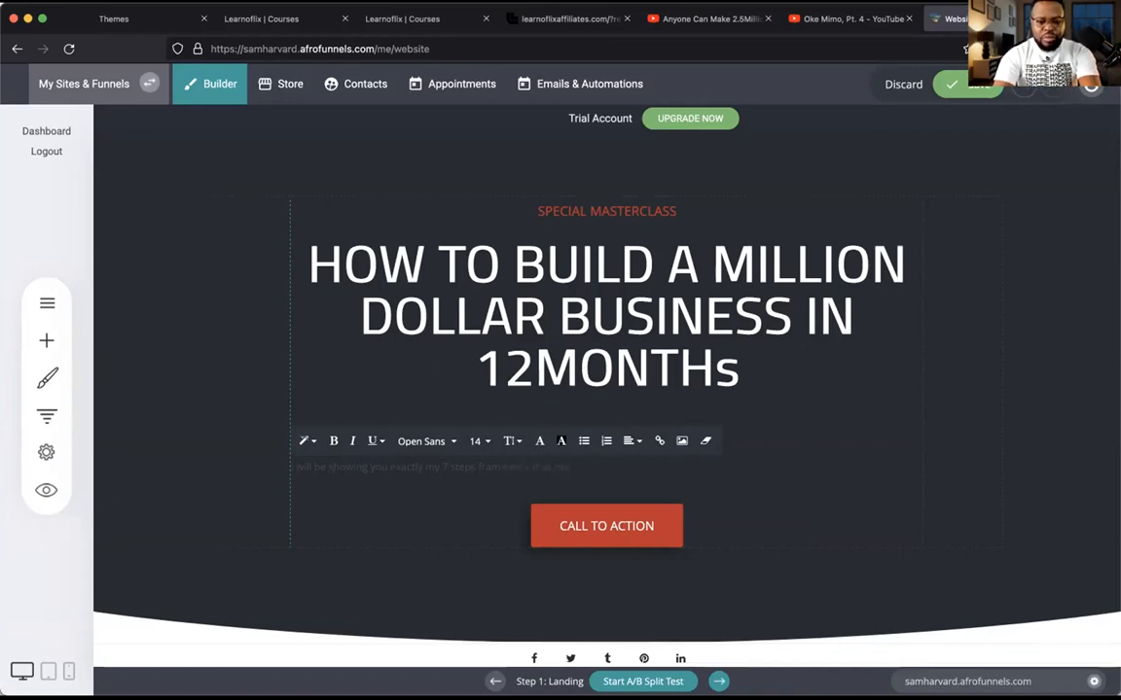
type("ork that make me")
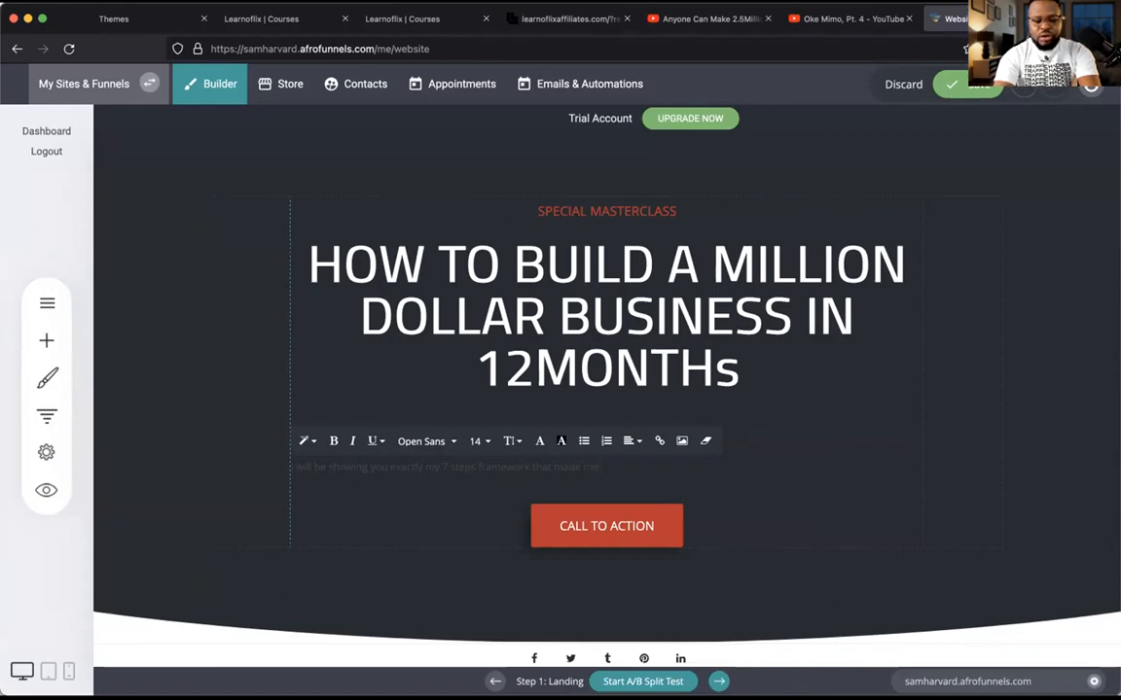
type(" $1million")
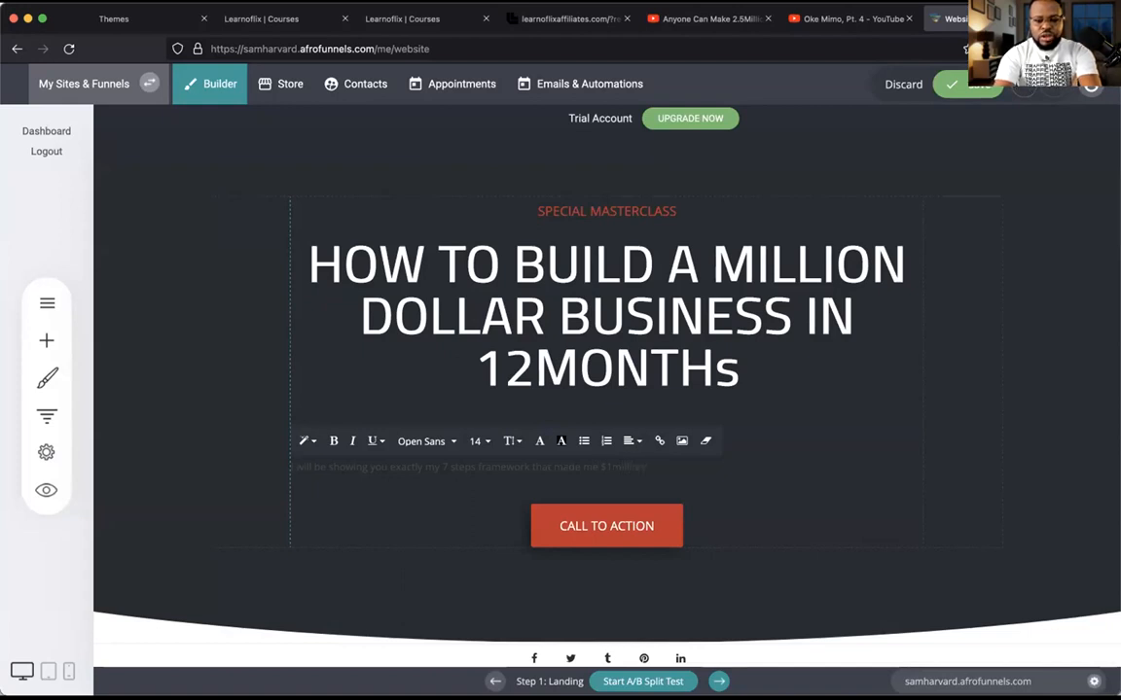
type(" sales")
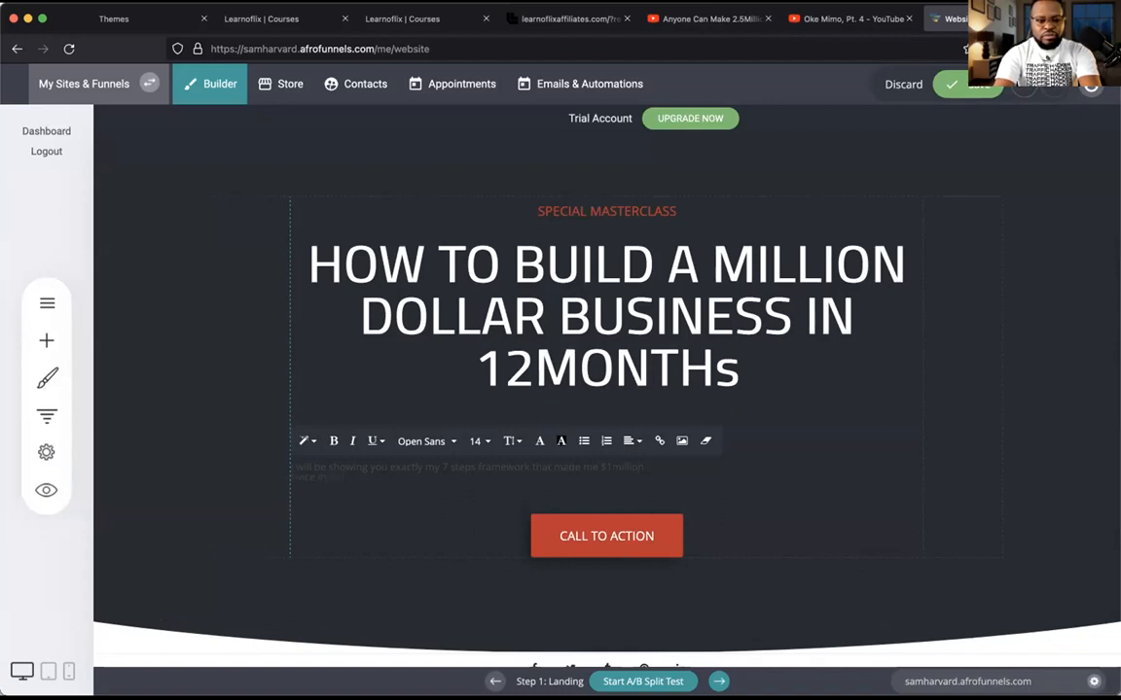
type("n")
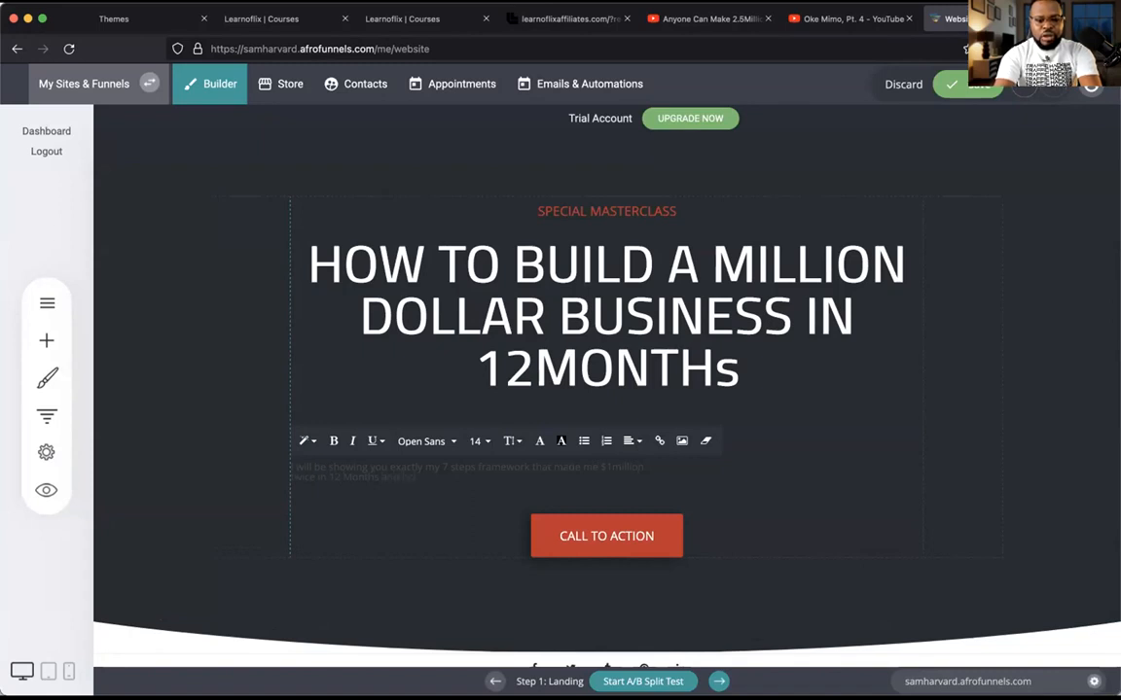
type("d how you can copy my strategies for your own business")
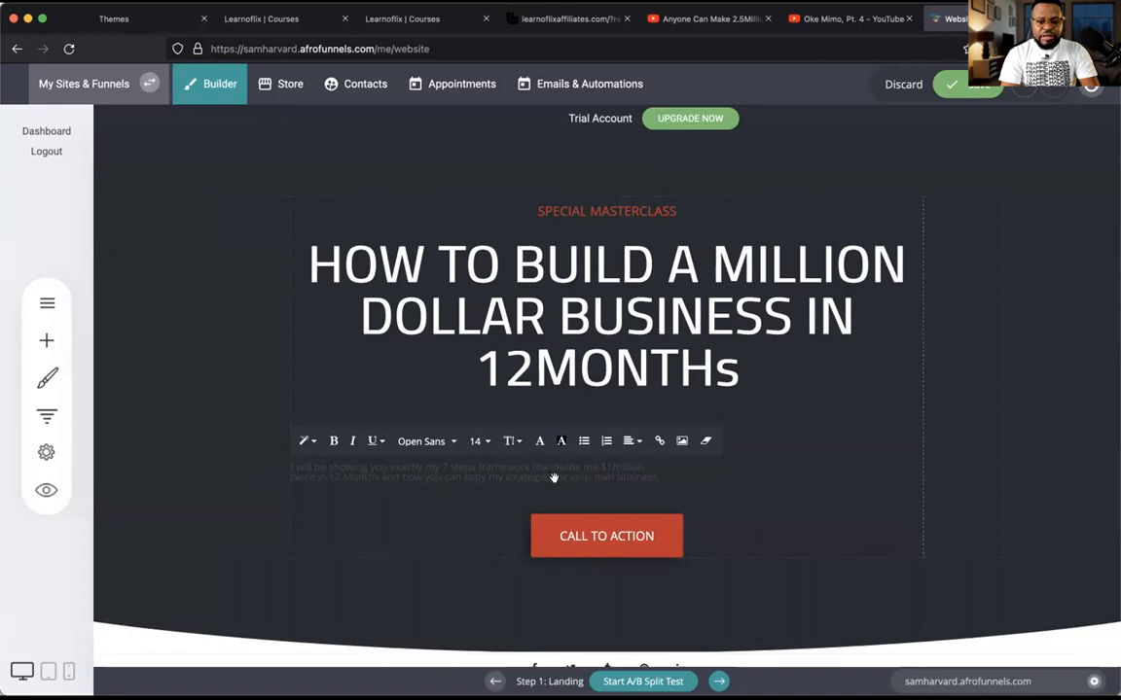
- Center the subheading paragraph and make its text pure white #FFFFFF
left_click(554, 478)
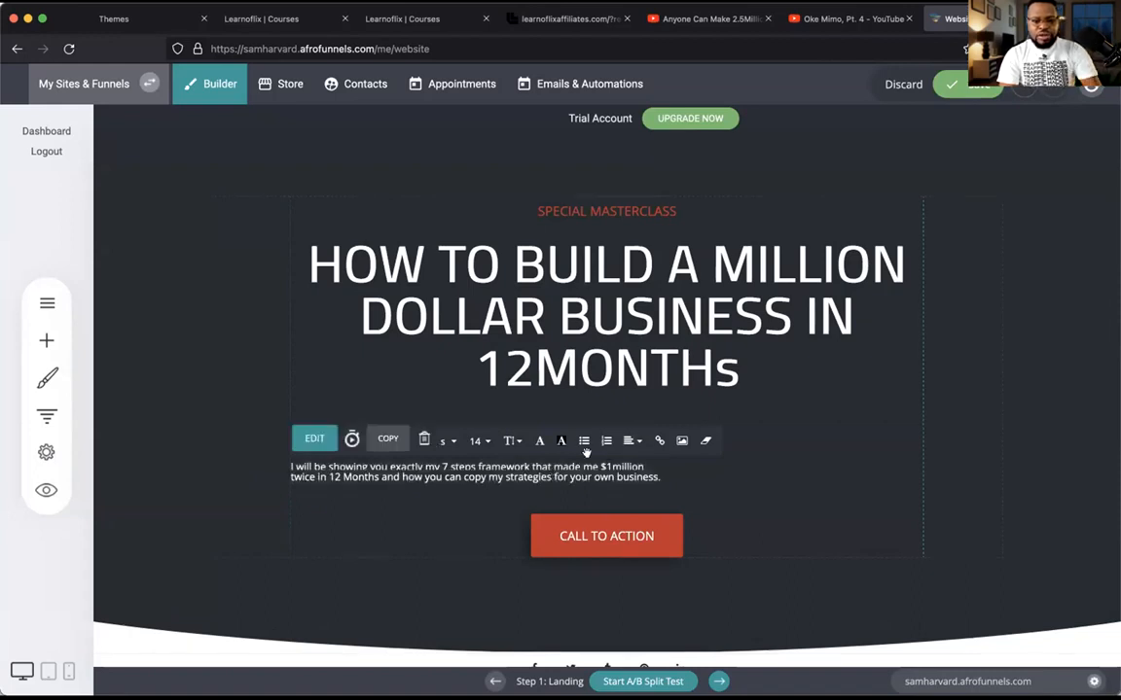
left_click(627, 440)
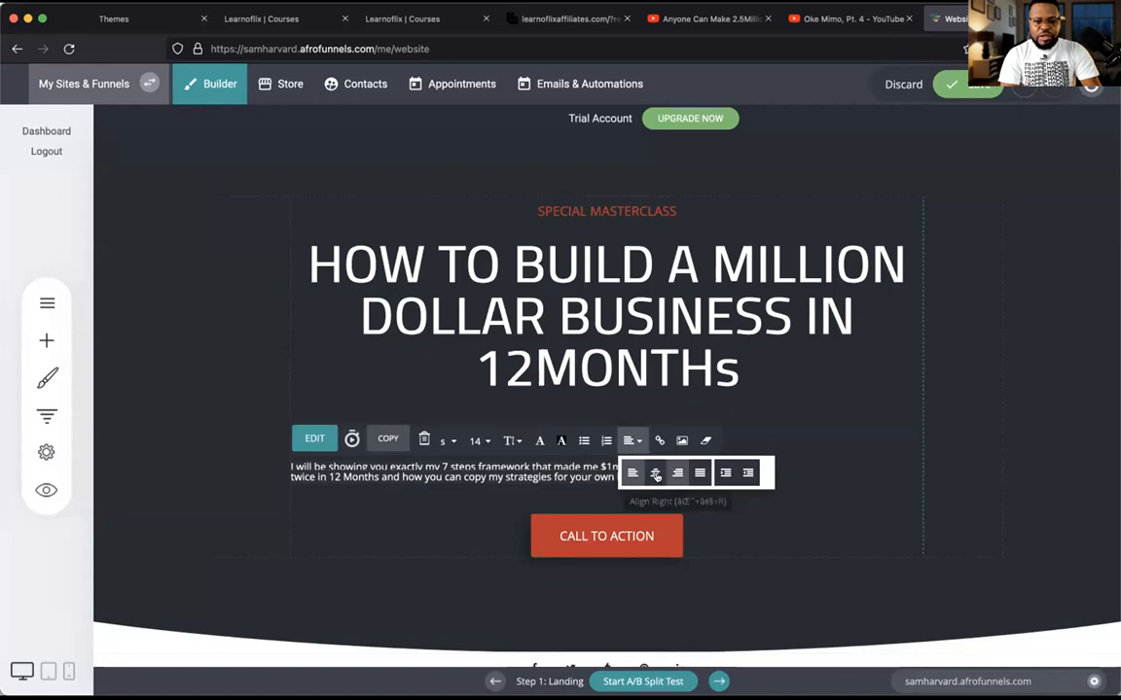
left_click(655, 471)
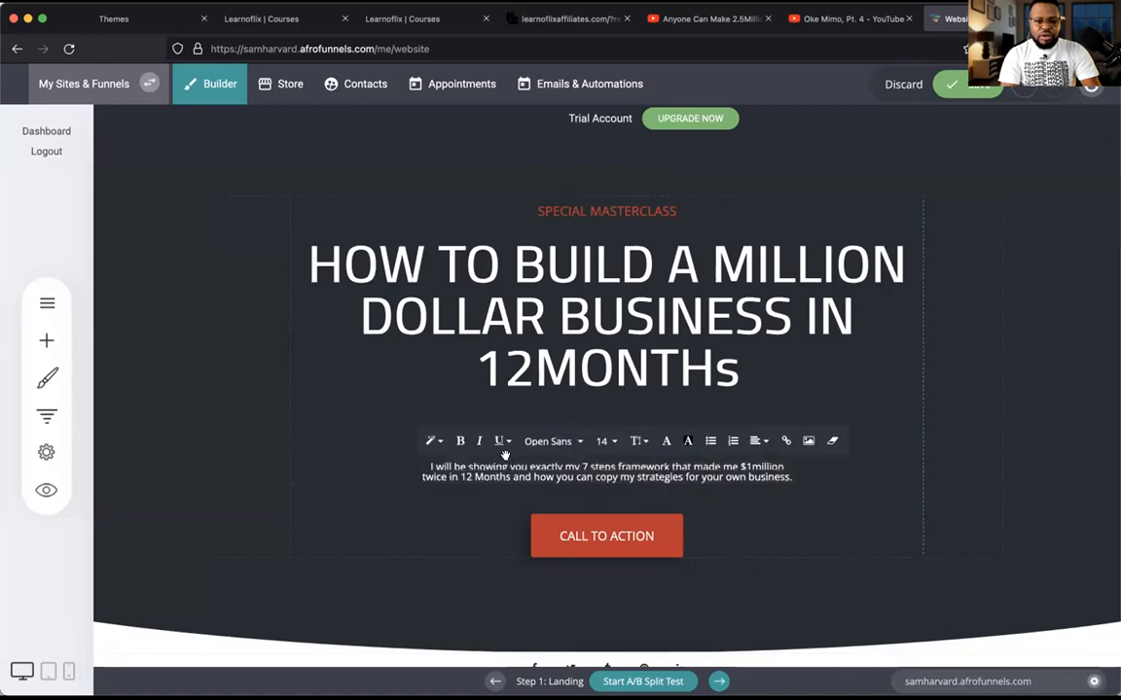
left_click(665, 442)
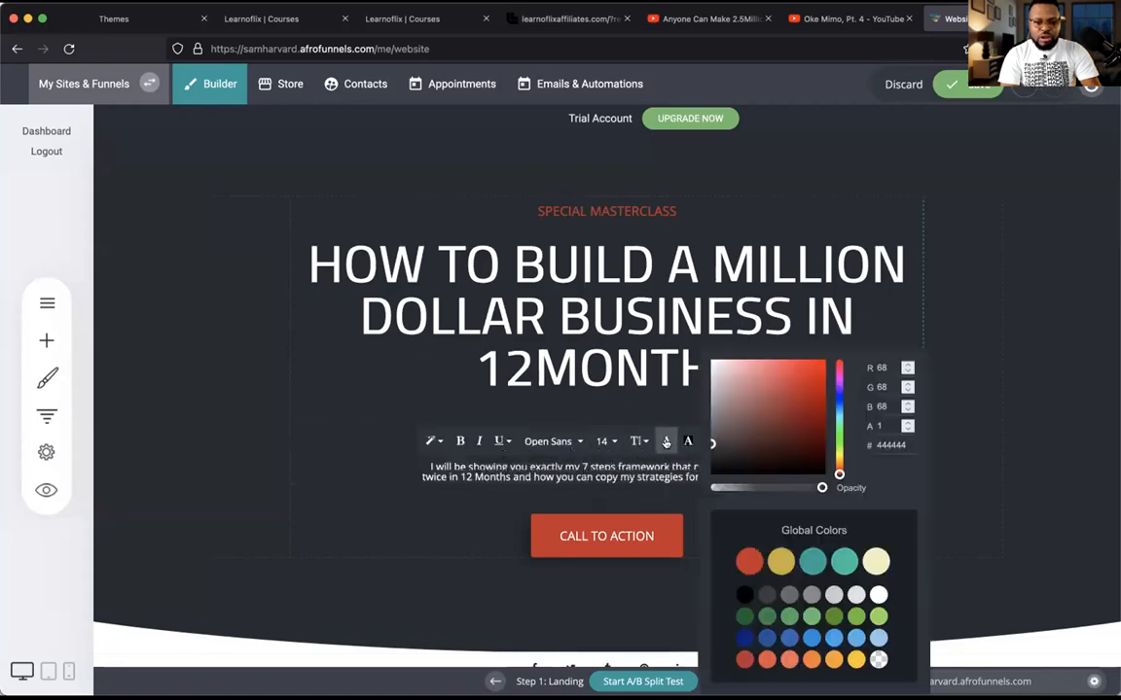
left_click_drag(710, 446, 708, 358)
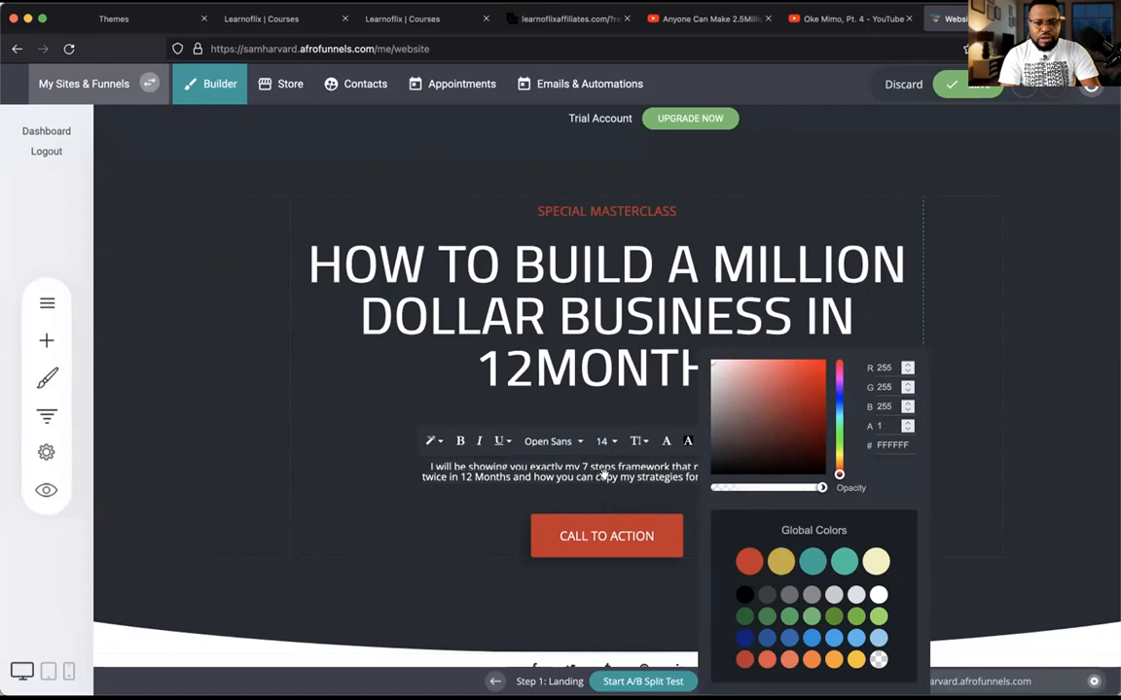
- Give the paragraph 1.4 line height, bold text and font size 18, then exit editing
left_click(642, 447)
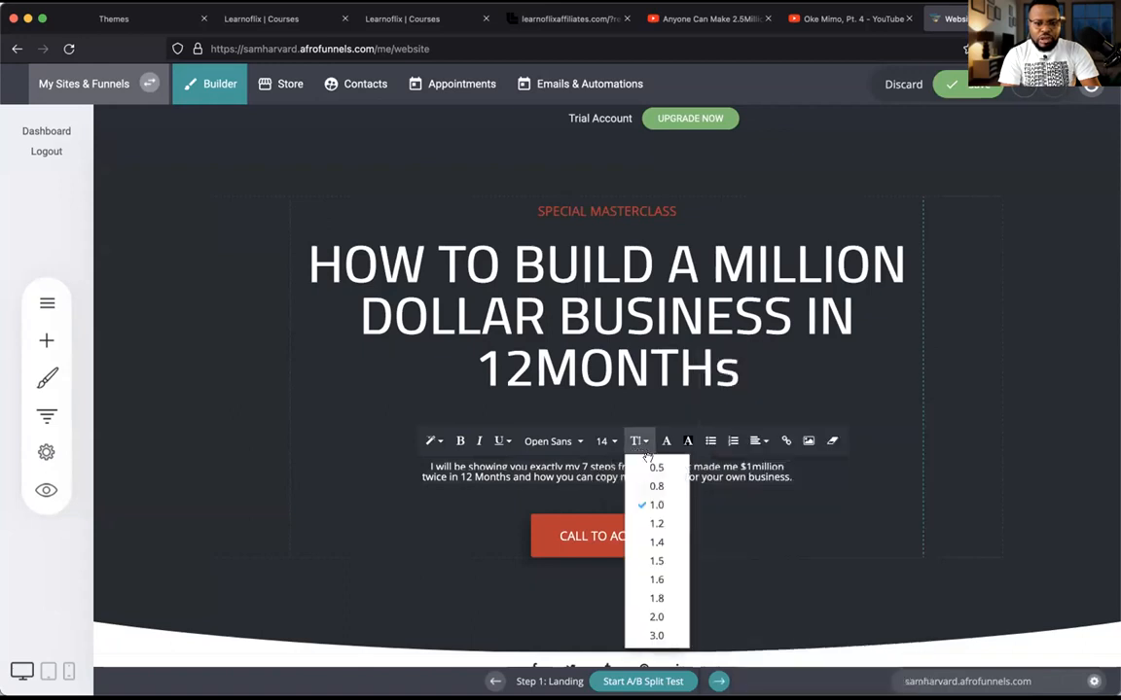
left_click(654, 520)
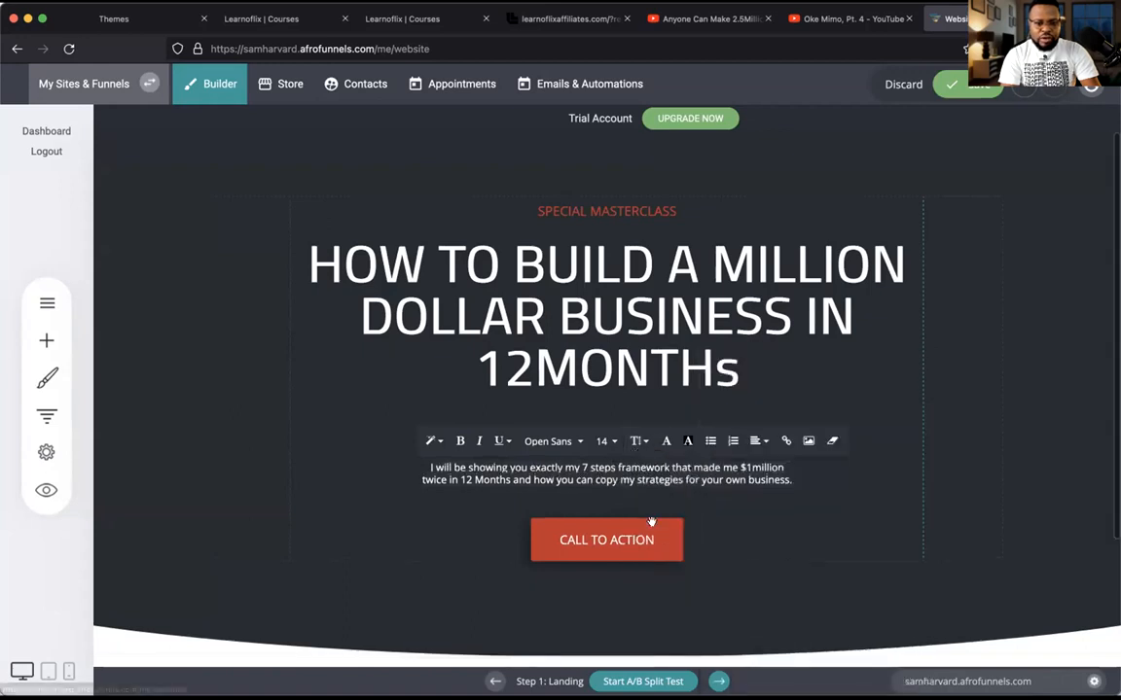
left_click(639, 442)
left_click(656, 542)
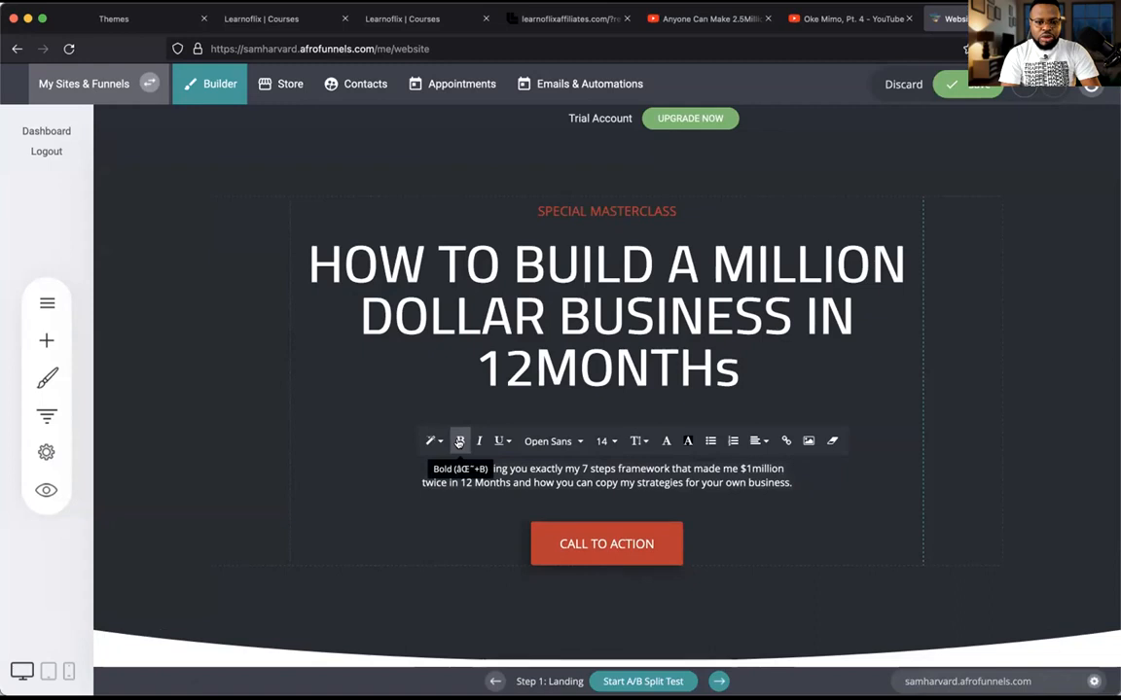
left_click(461, 444)
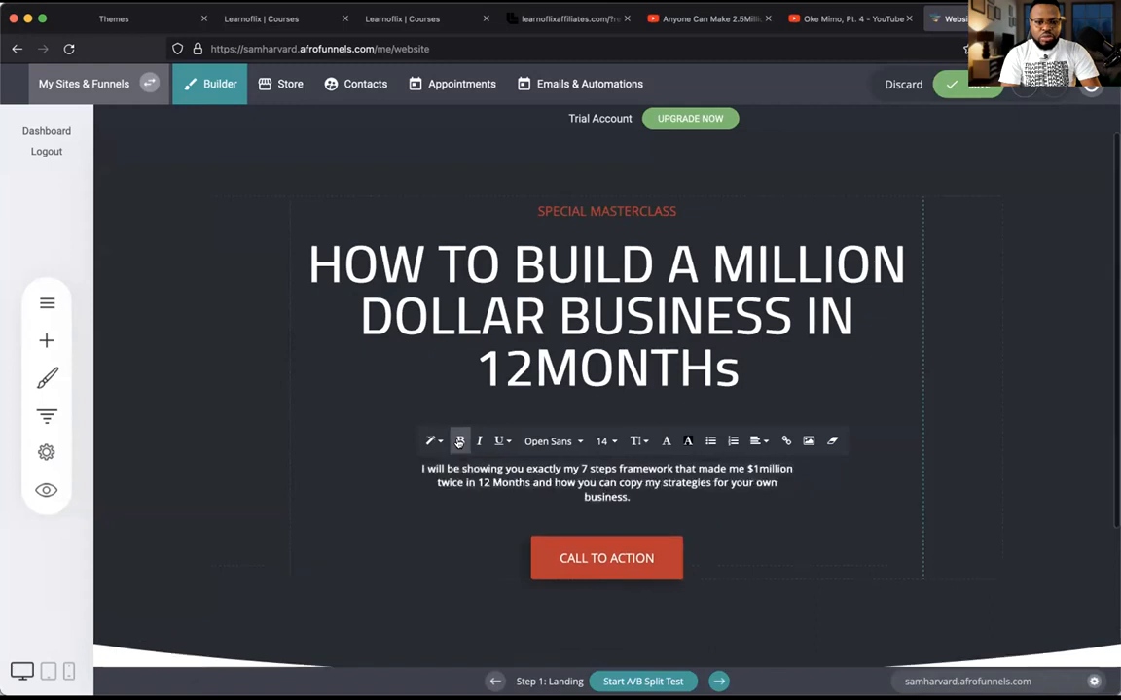
left_click(604, 440)
left_click(620, 523)
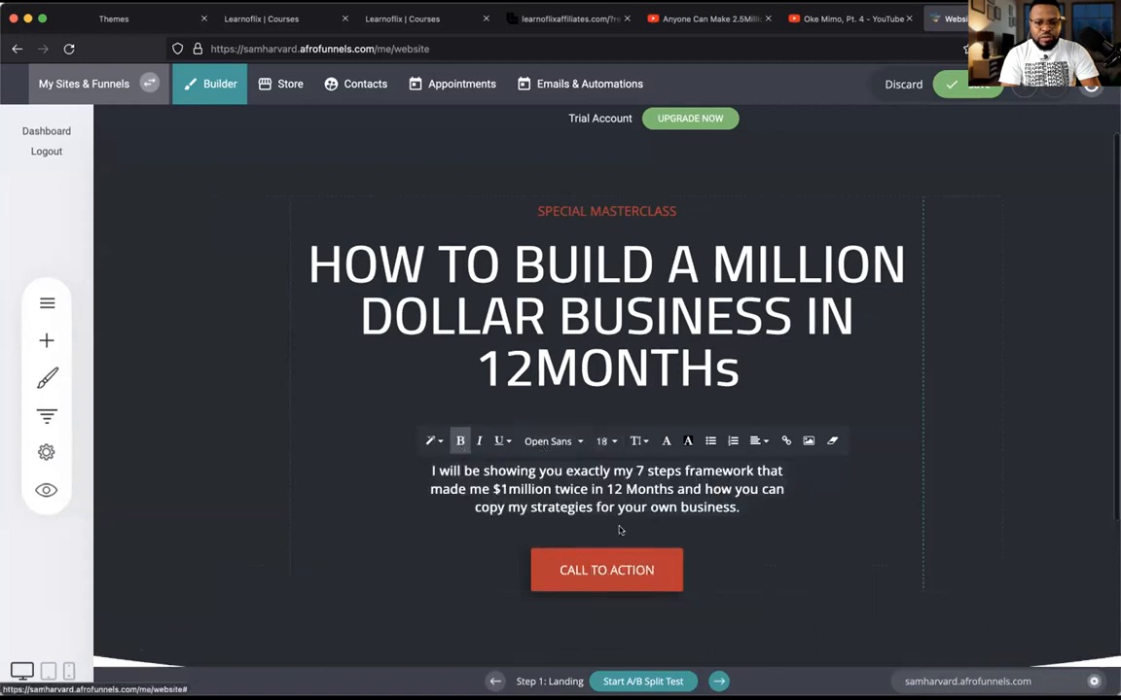
left_click(790, 521)
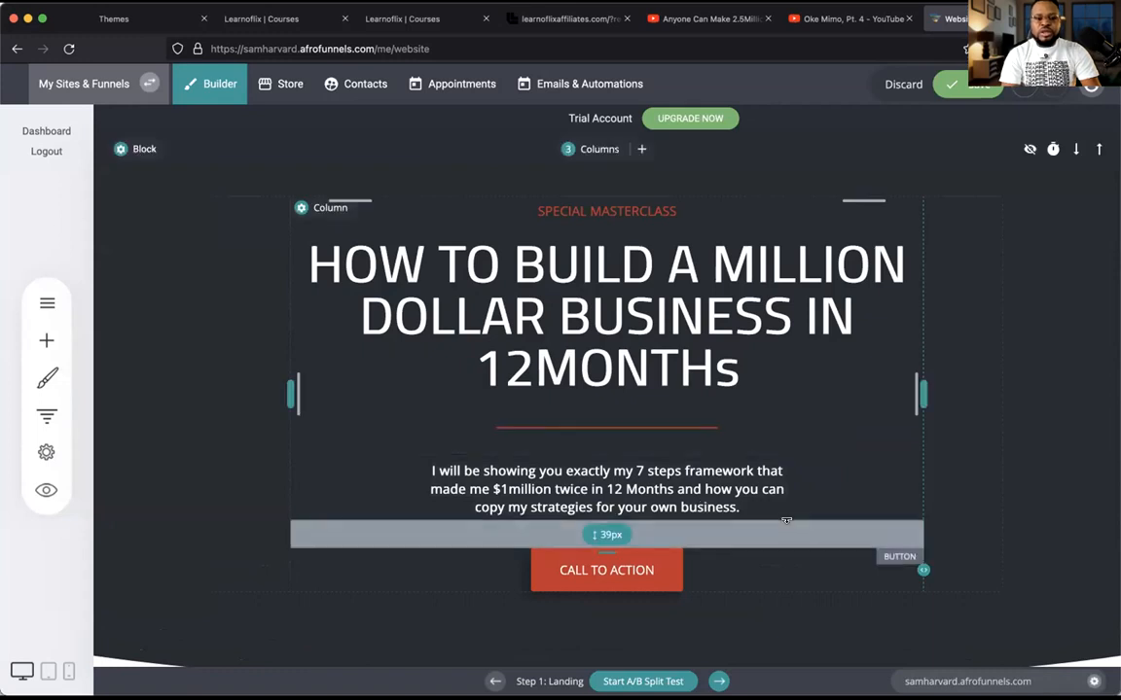
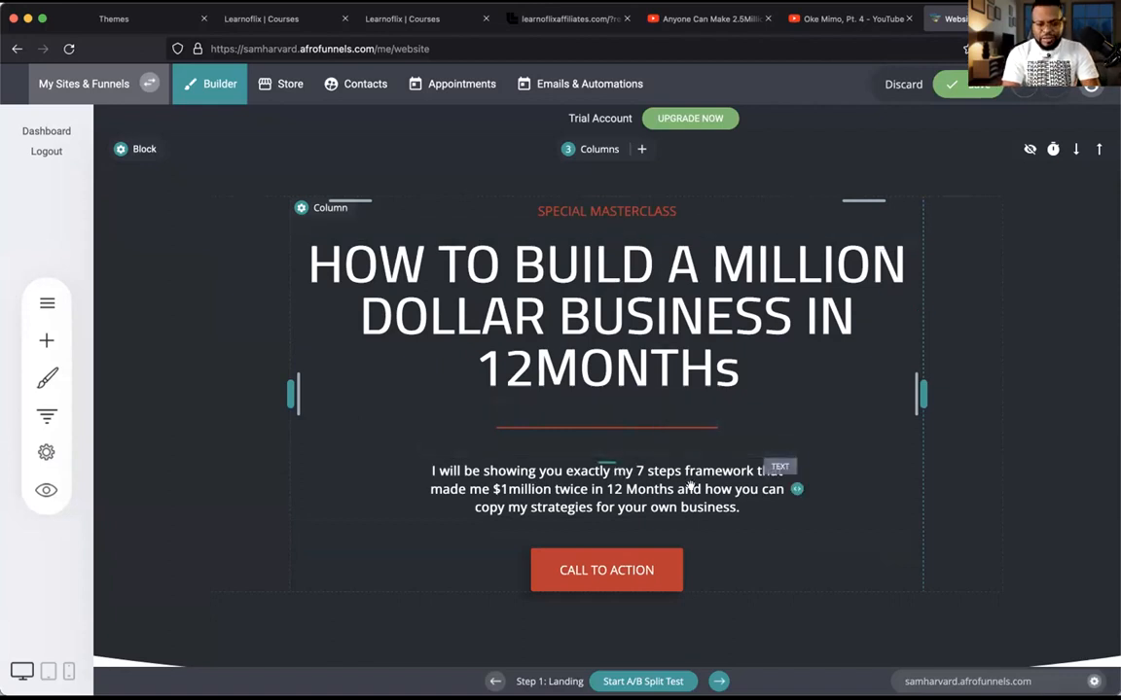
- Select the CALL TO ACTION button on the landing page to show its element toolbar
left_click(628, 574)
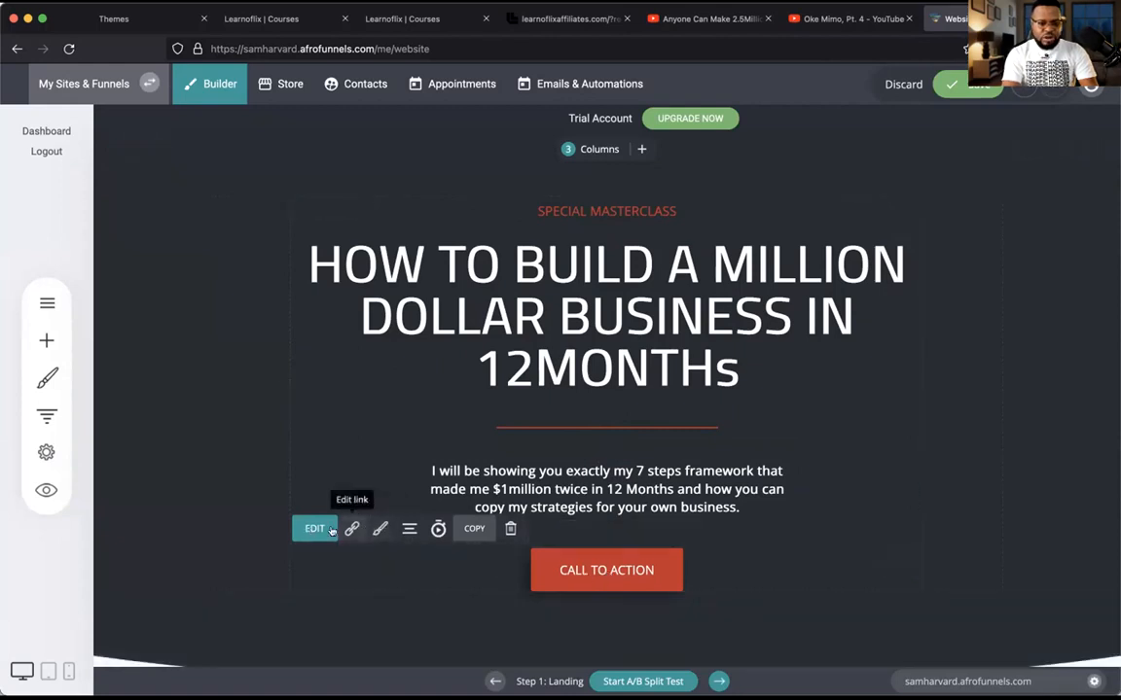
- Replace the button label with WATCH THE MASTERCLASS NOW
left_click(297, 527)
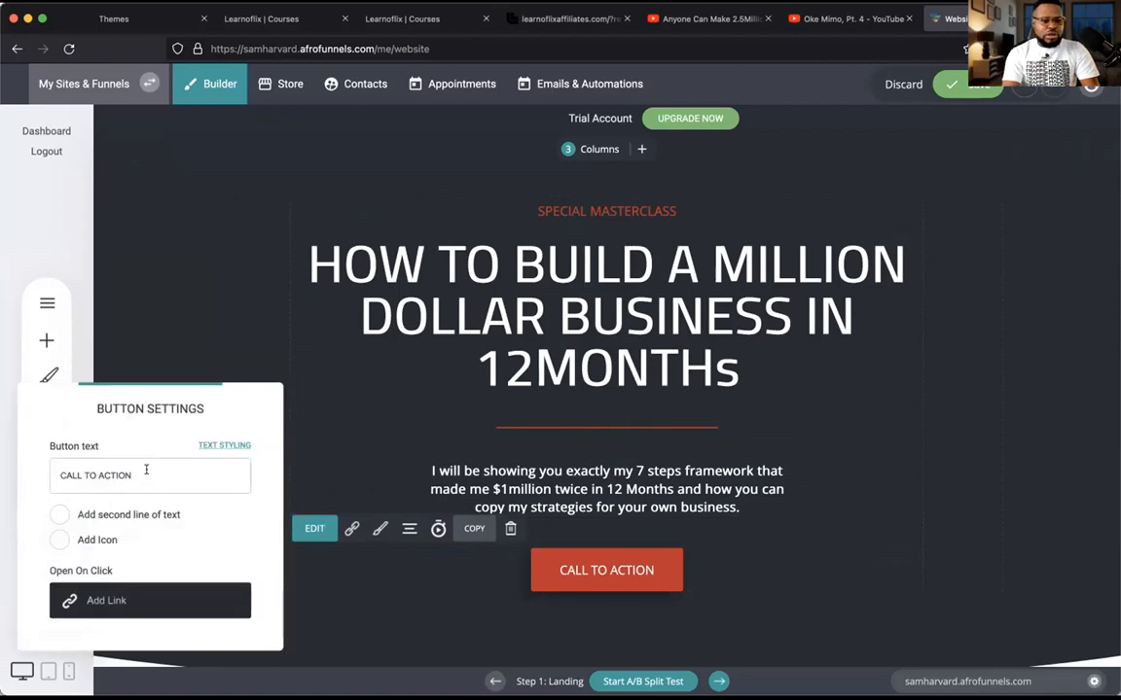
left_click_drag(136, 474, 52, 473)
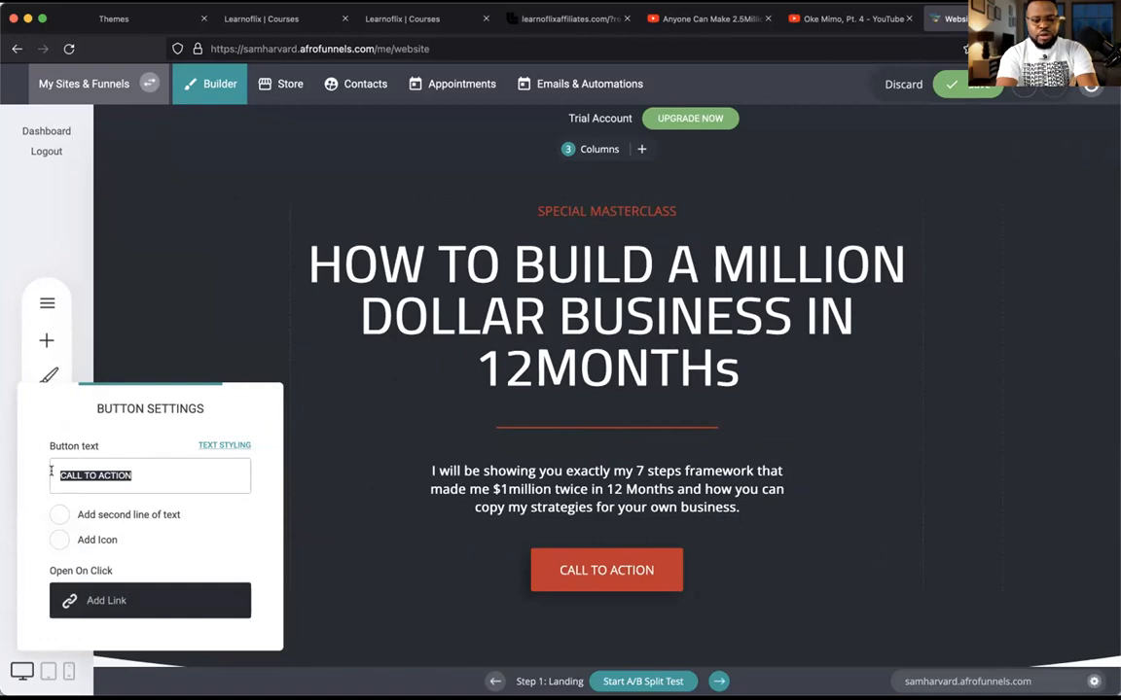
type("Watch")
key("BackSpace")
key("BackSpace")
key("BackSpace")
key("BackSpace")
key("BackSpace")
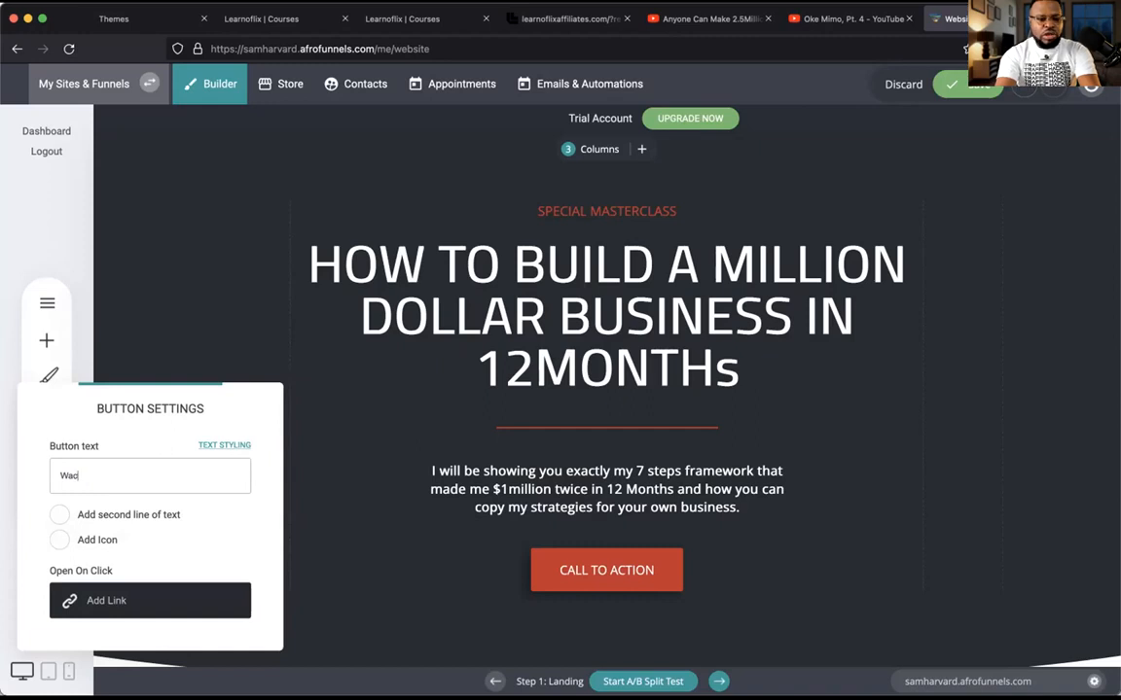
type("WA")
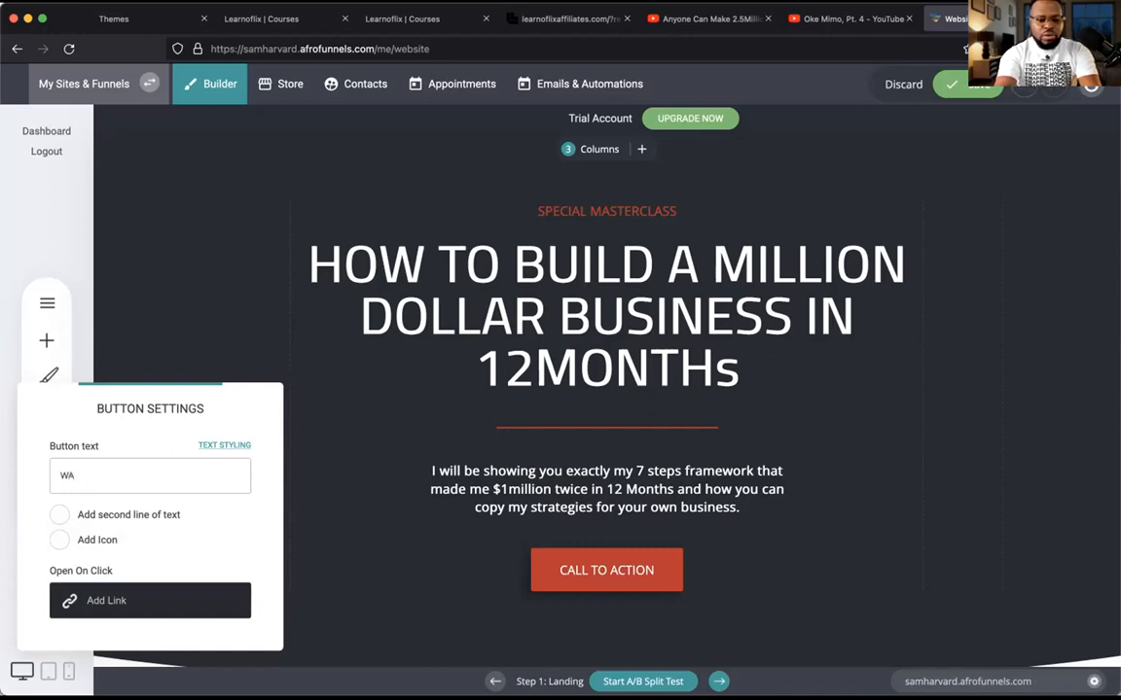
type("TCH THE MASTERC")
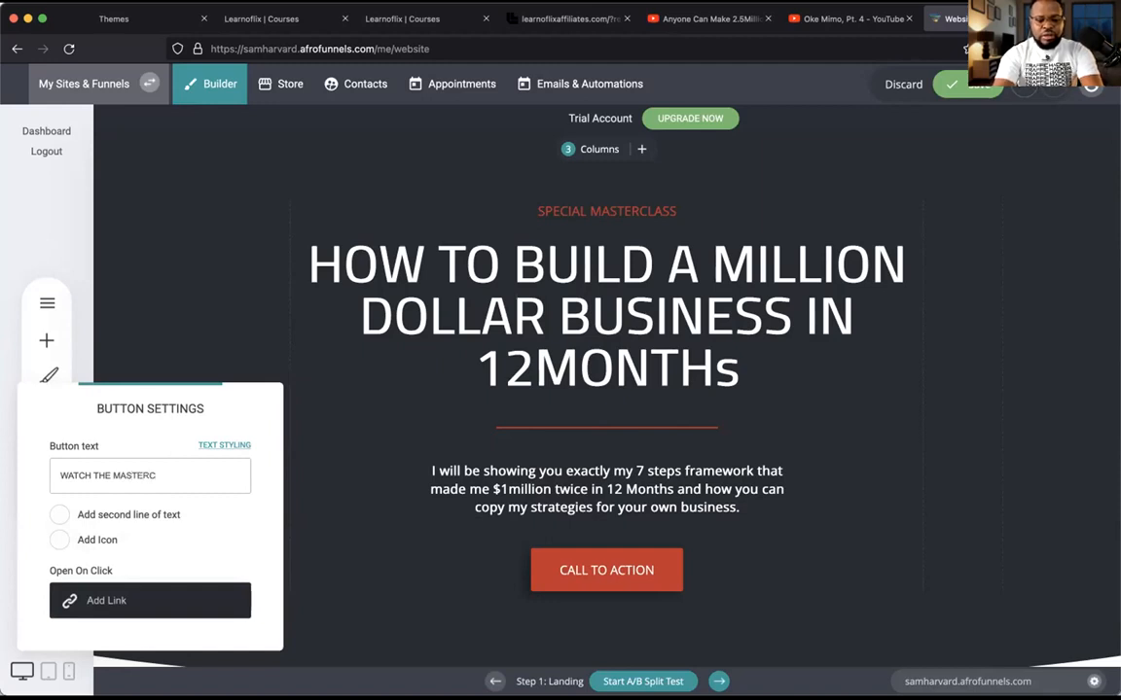
type("LASS NOW")
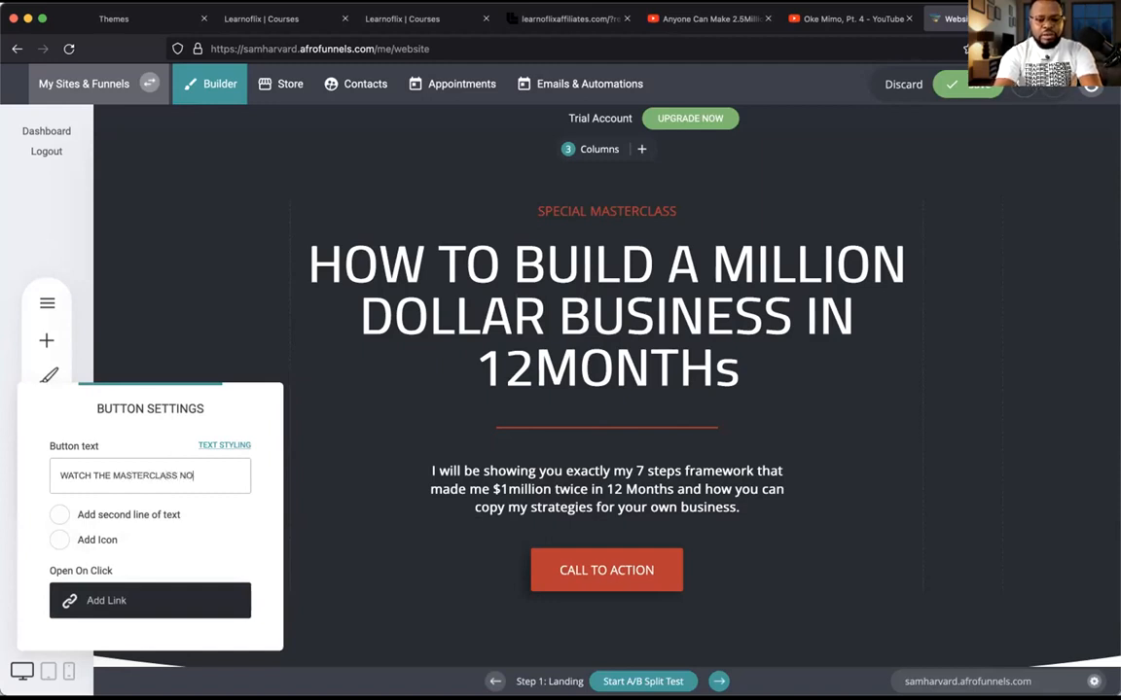
- Add a centred second button line reading 'This Presentation Will Not Always Be Here'
left_click(60, 517)
left_click_drag(109, 562, 54, 561)
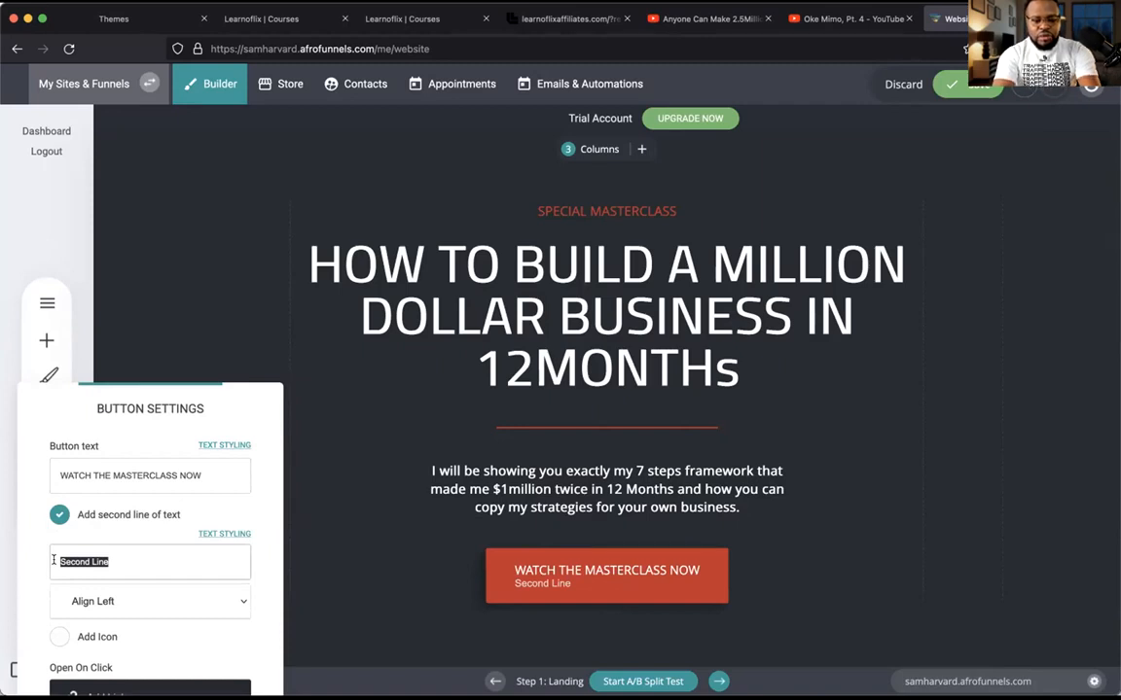
type("TH")
key("BackSpace")
type("h")
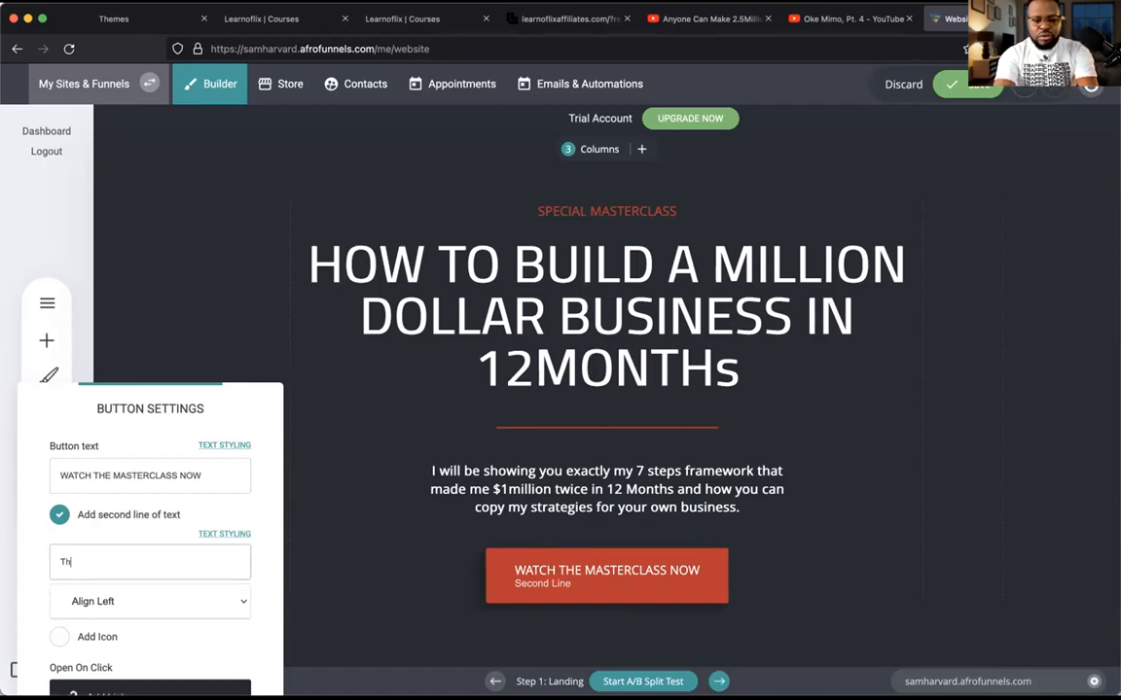
type("is Pres")
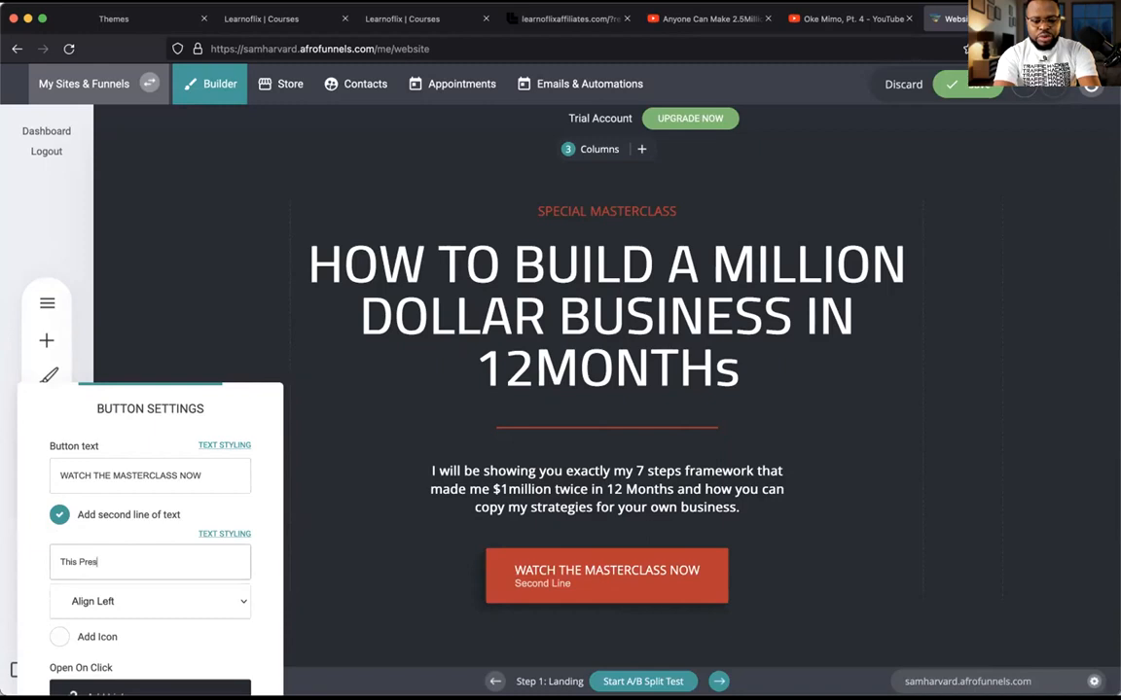
type("entatio")
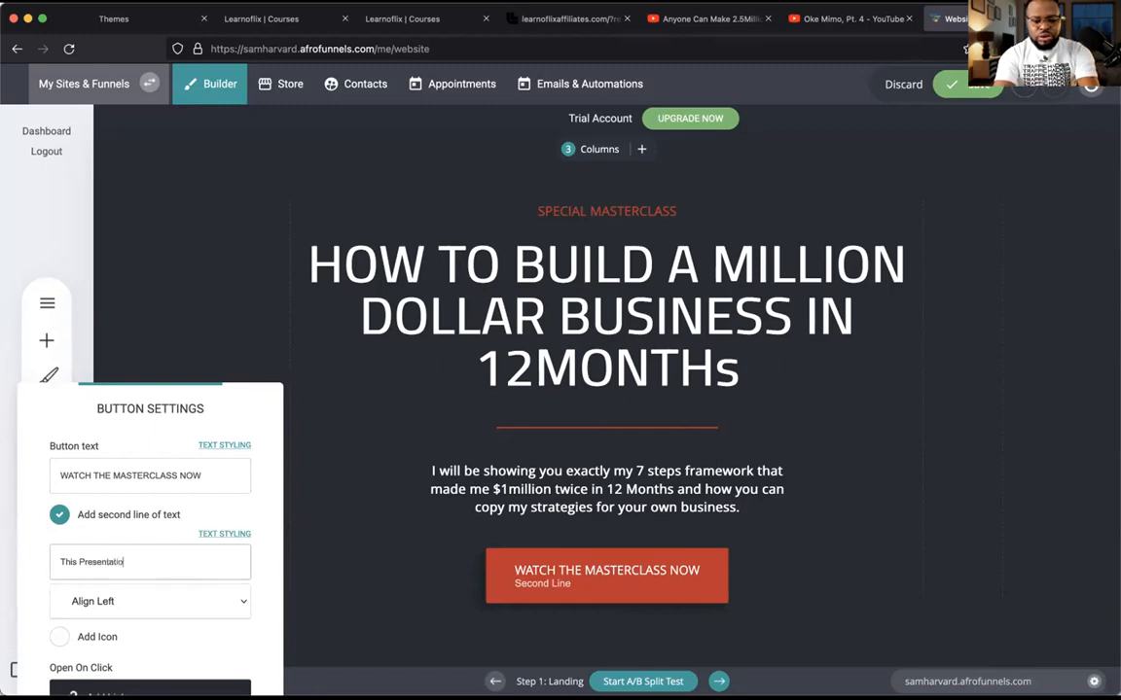
type("n Will Now")
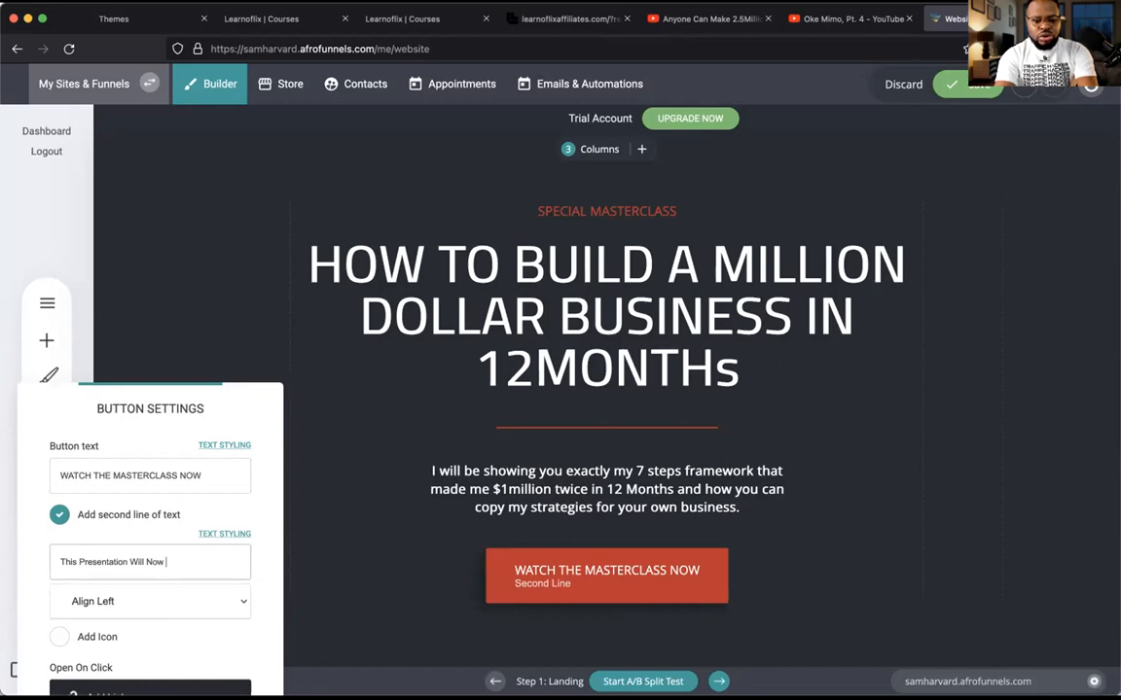
key("BackSpace")
type("t Always Be Here.")
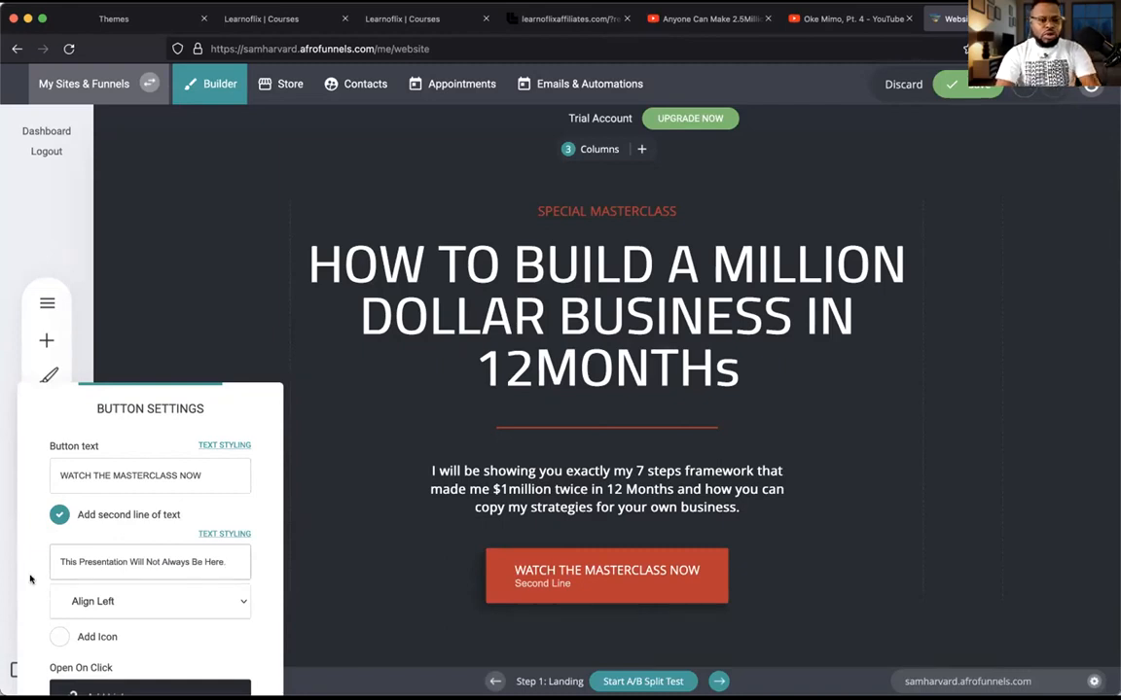
left_click(186, 610)
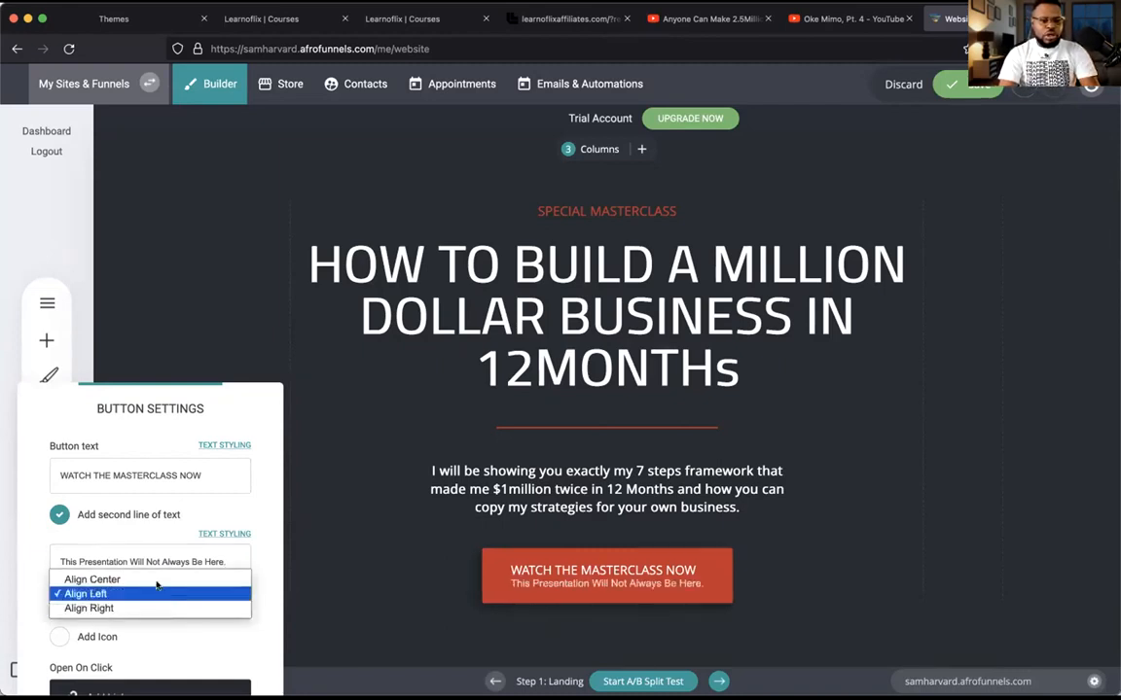
left_click(156, 580)
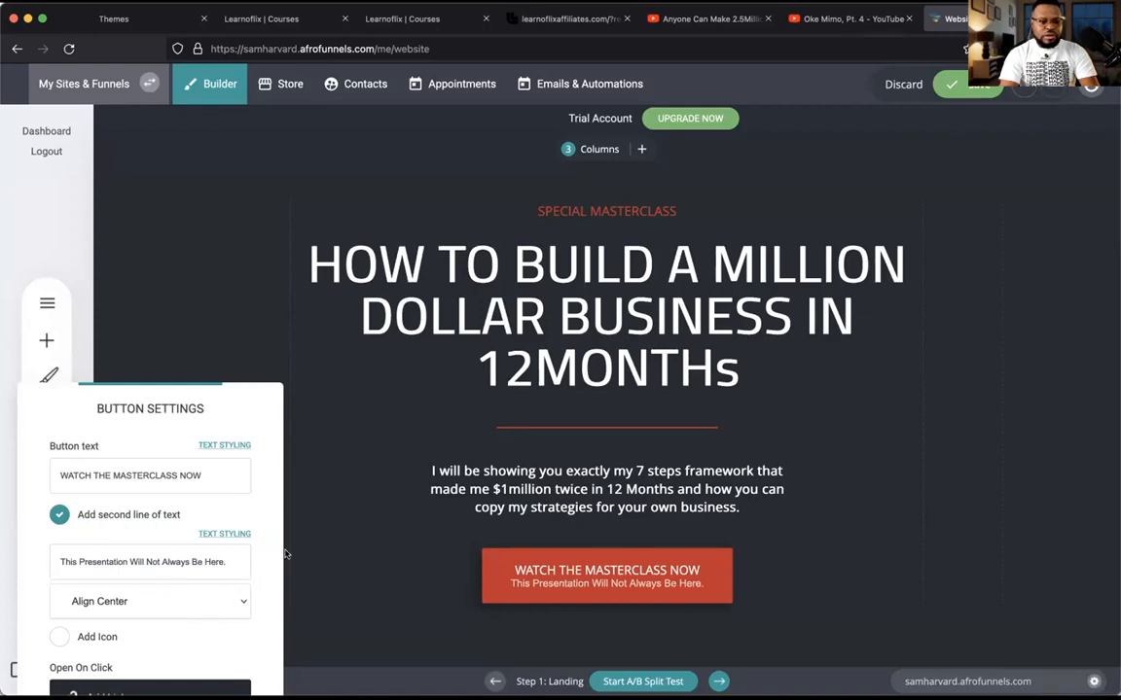
left_click_drag(241, 399, 241, 383)
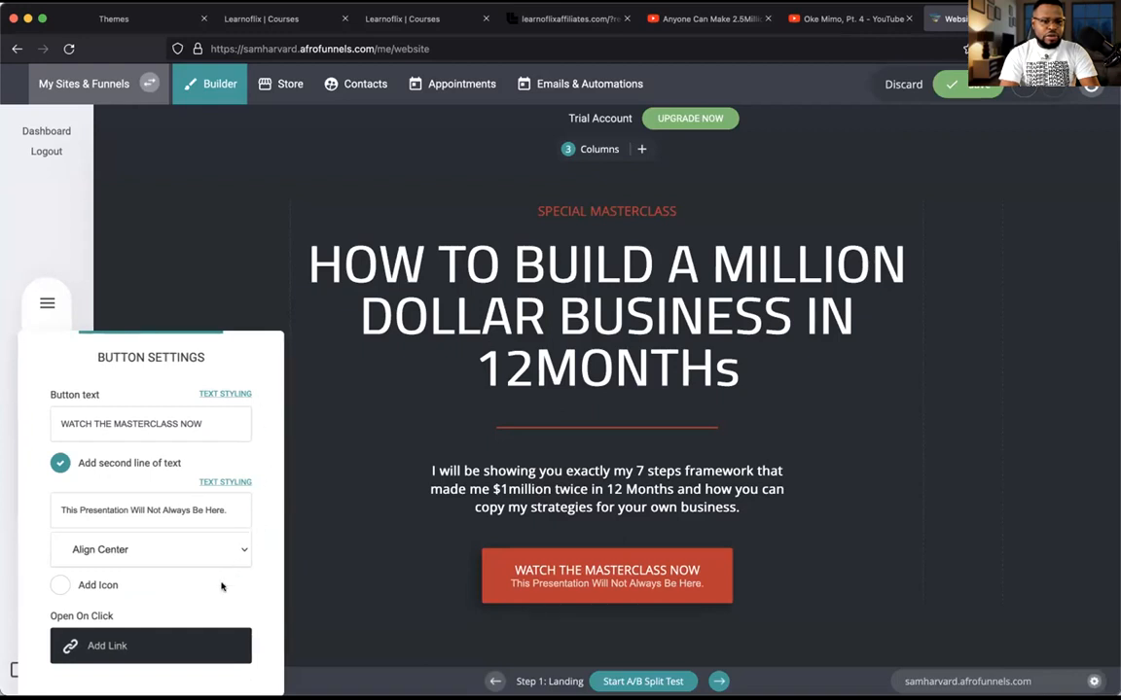
left_click_drag(226, 336, 232, 234)
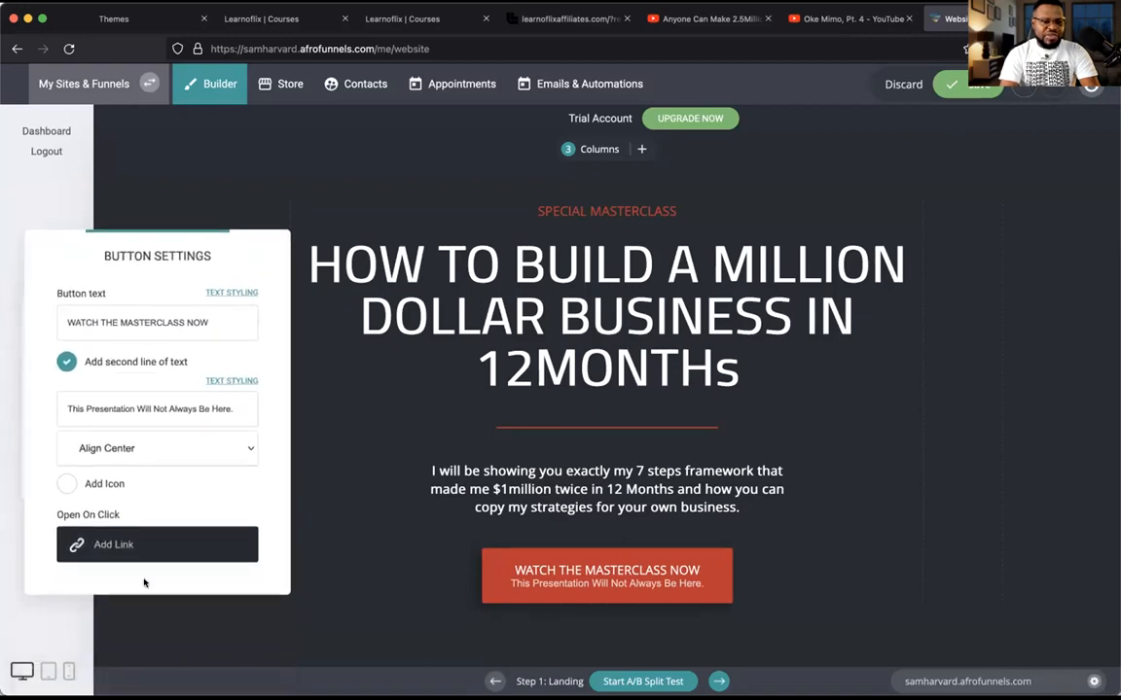
- Link the masterclass button to the Next Funnel Step
left_click(97, 546)
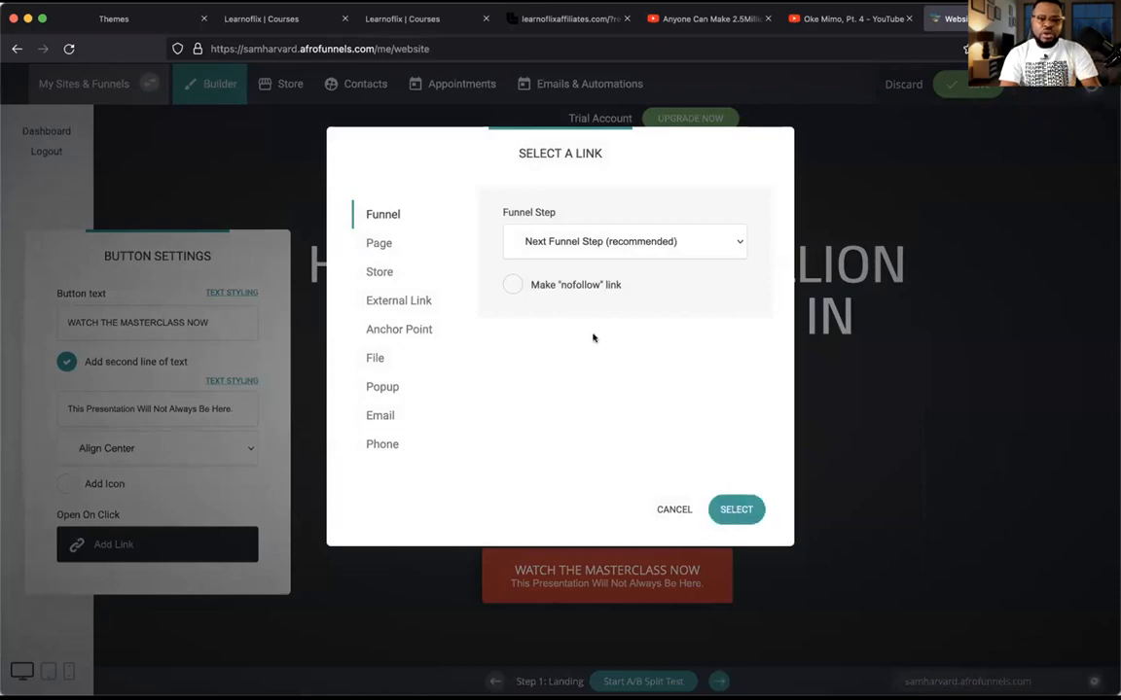
left_click(382, 244)
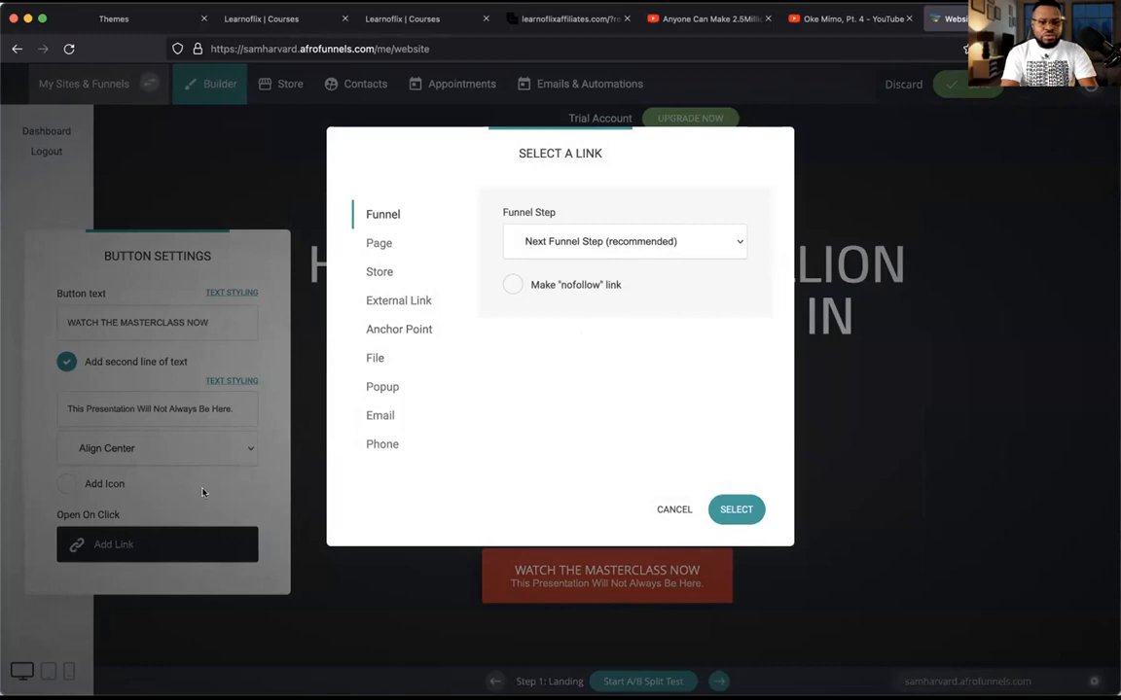
left_click(735, 510)
- Add a video-camera icon in front of the button text
left_click(67, 483)
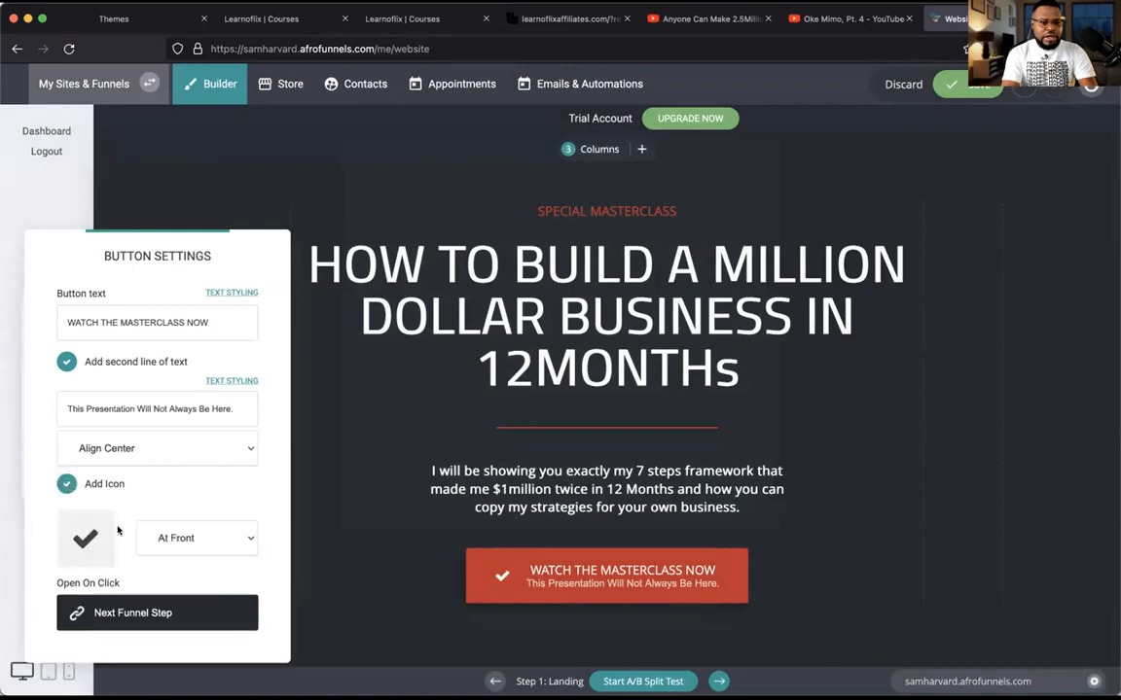
left_click(88, 537)
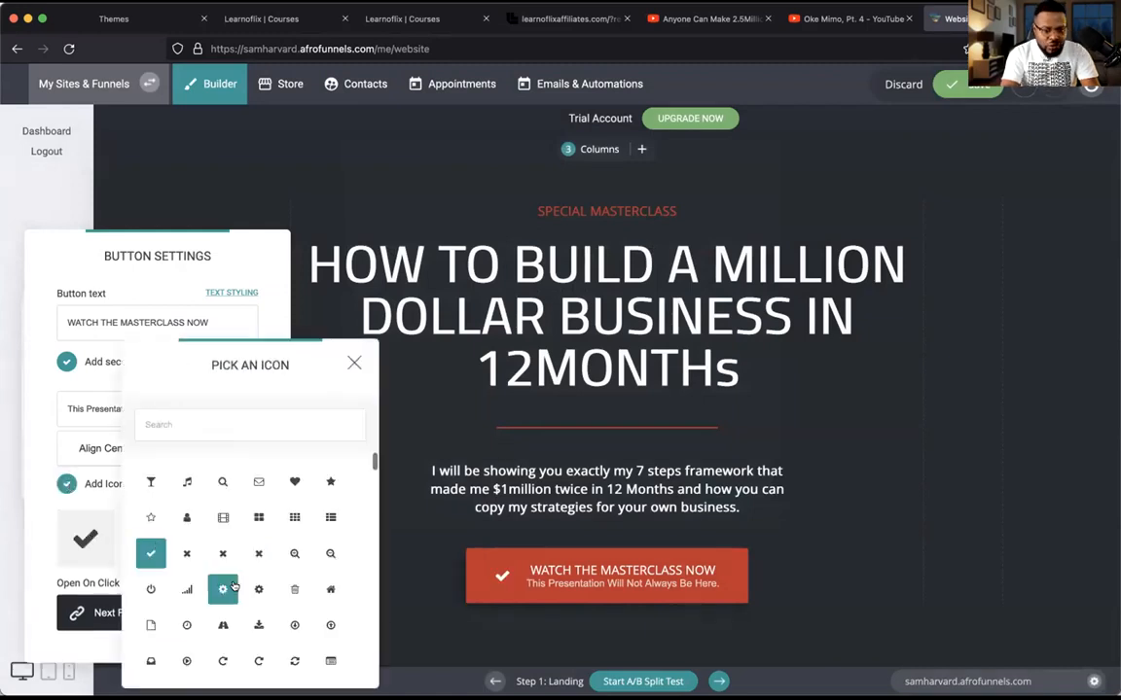
scroll(233, 586, "down", 5)
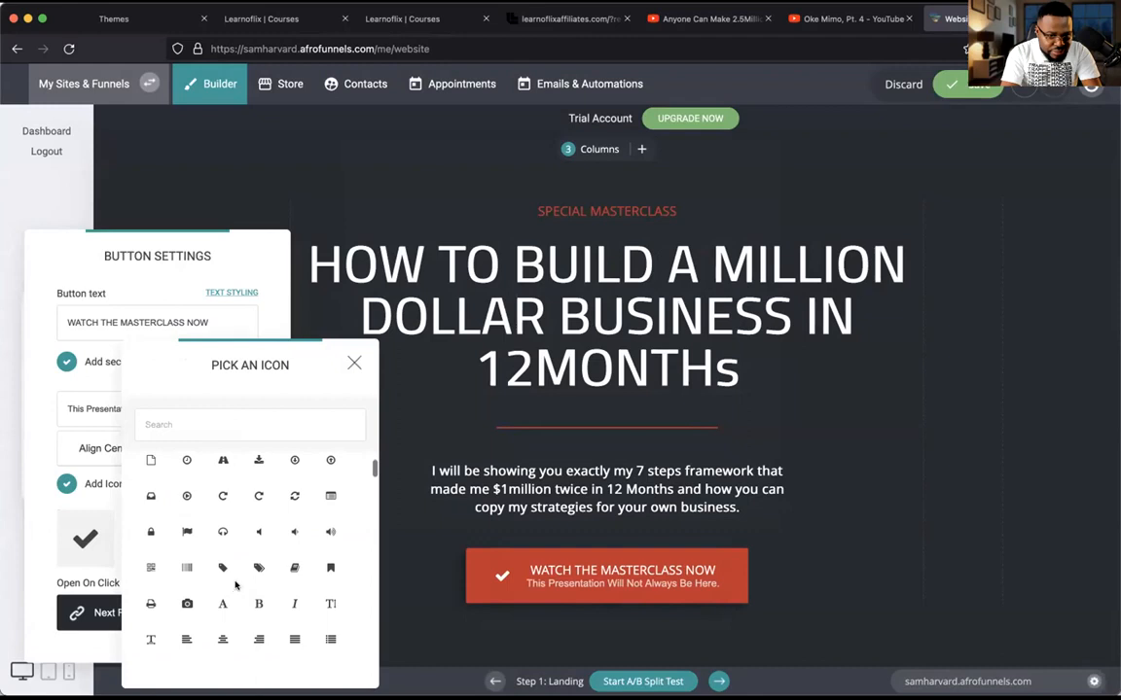
scroll(235, 584, "down", 3)
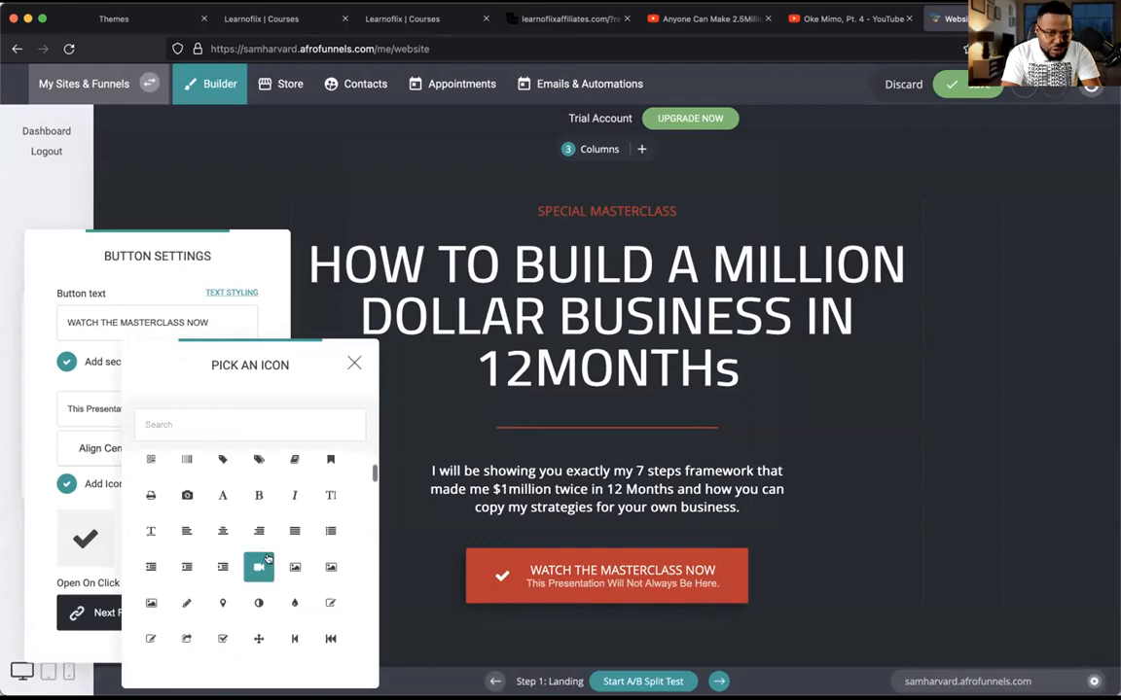
left_click(258, 566)
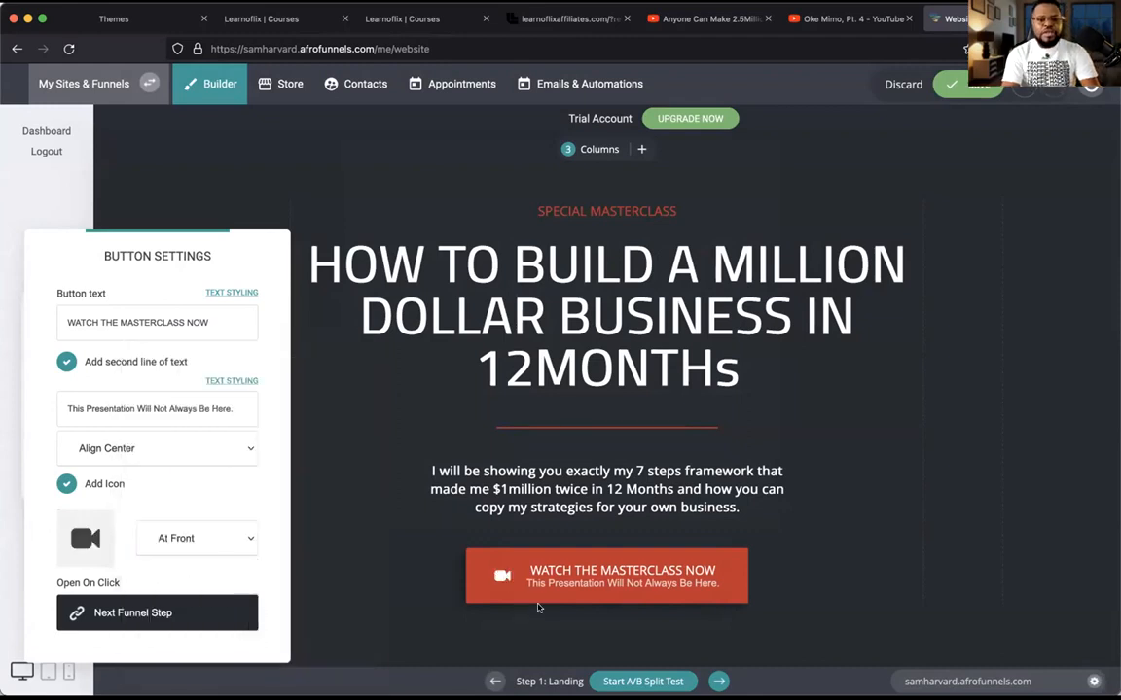
left_click(368, 538)
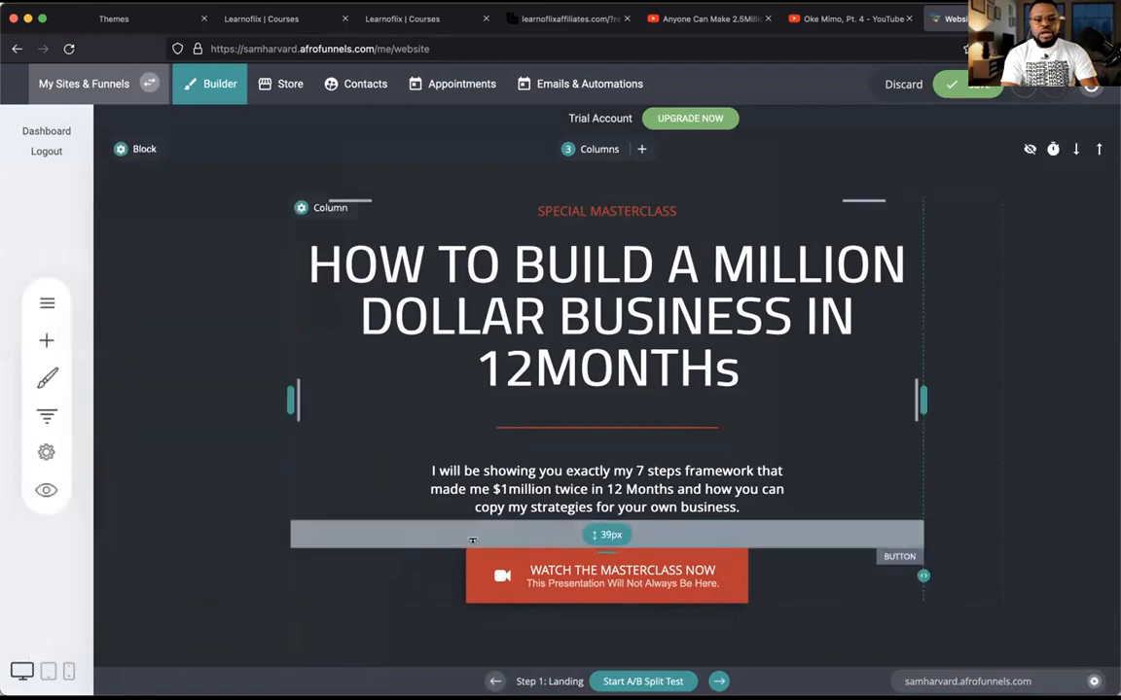
- Put 2022 and the site owner's name before All Rights Reserved in the footer
scroll(805, 501, "down", 3)
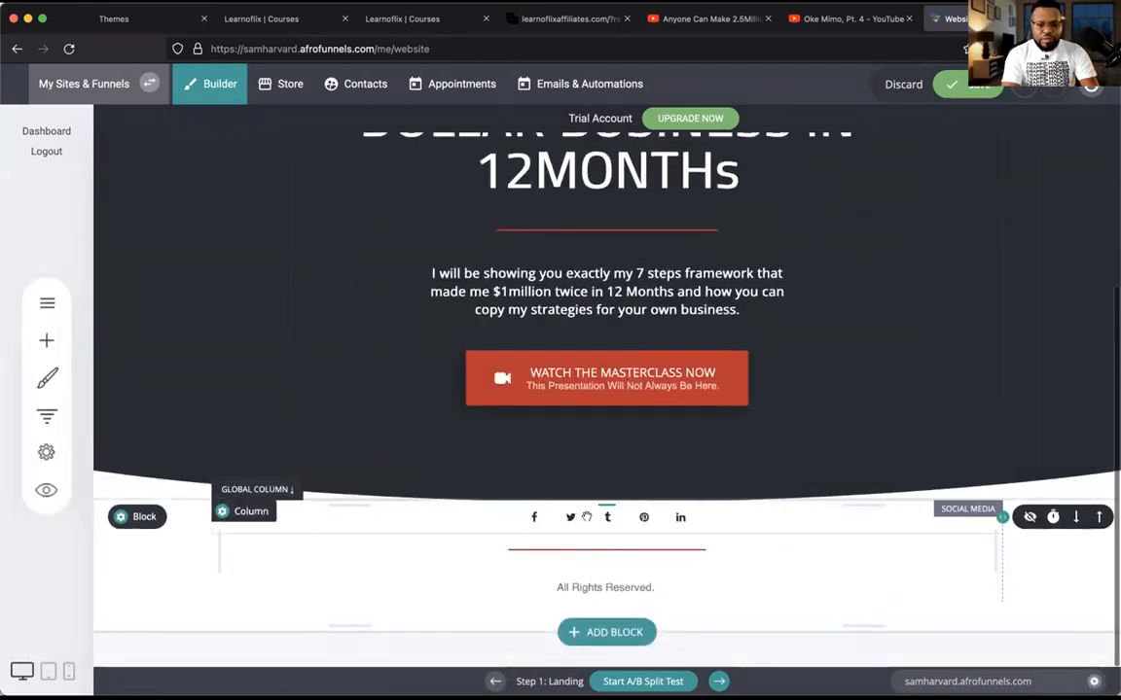
left_click(546, 586)
left_click(547, 585)
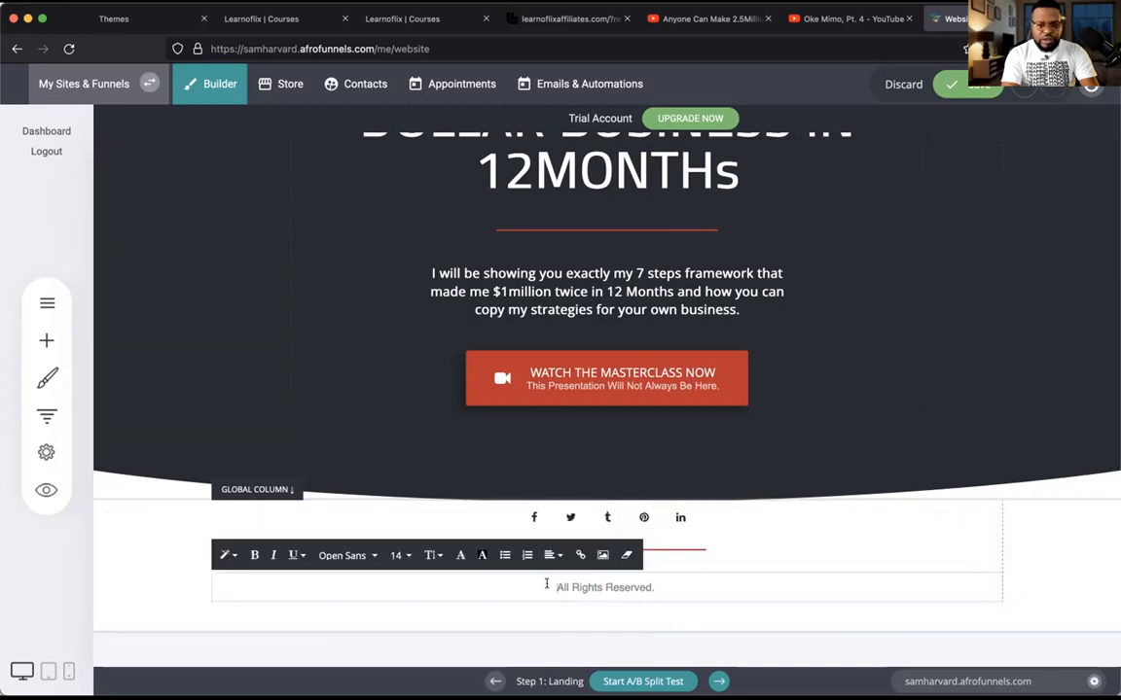
left_click(547, 586)
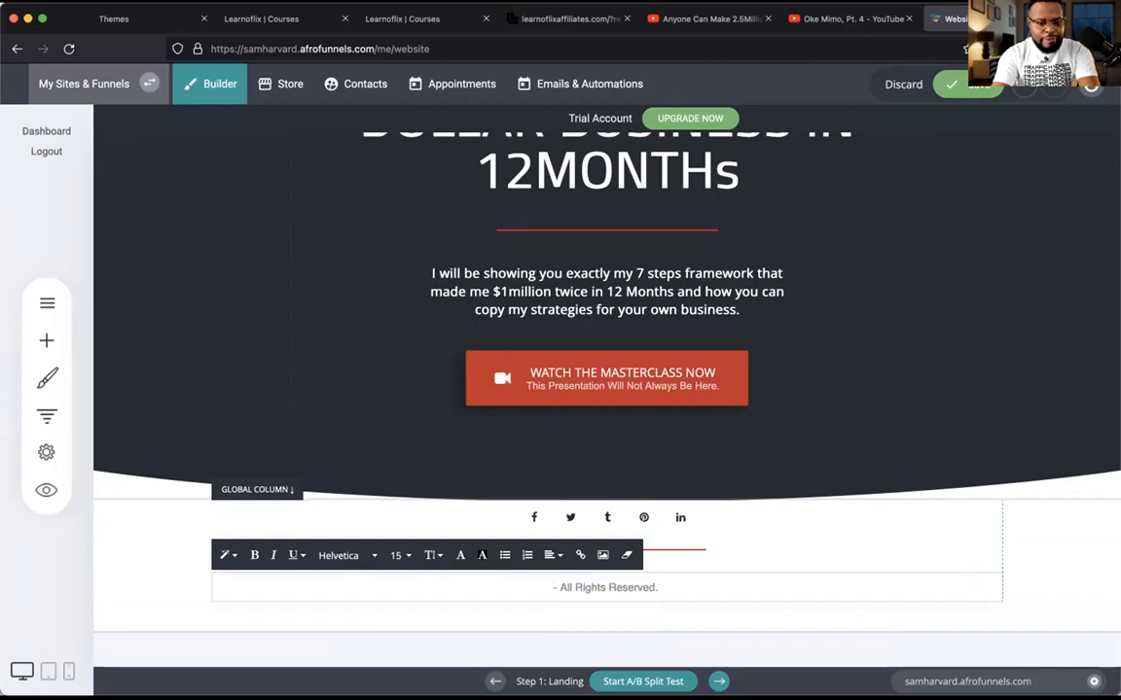
type("20")
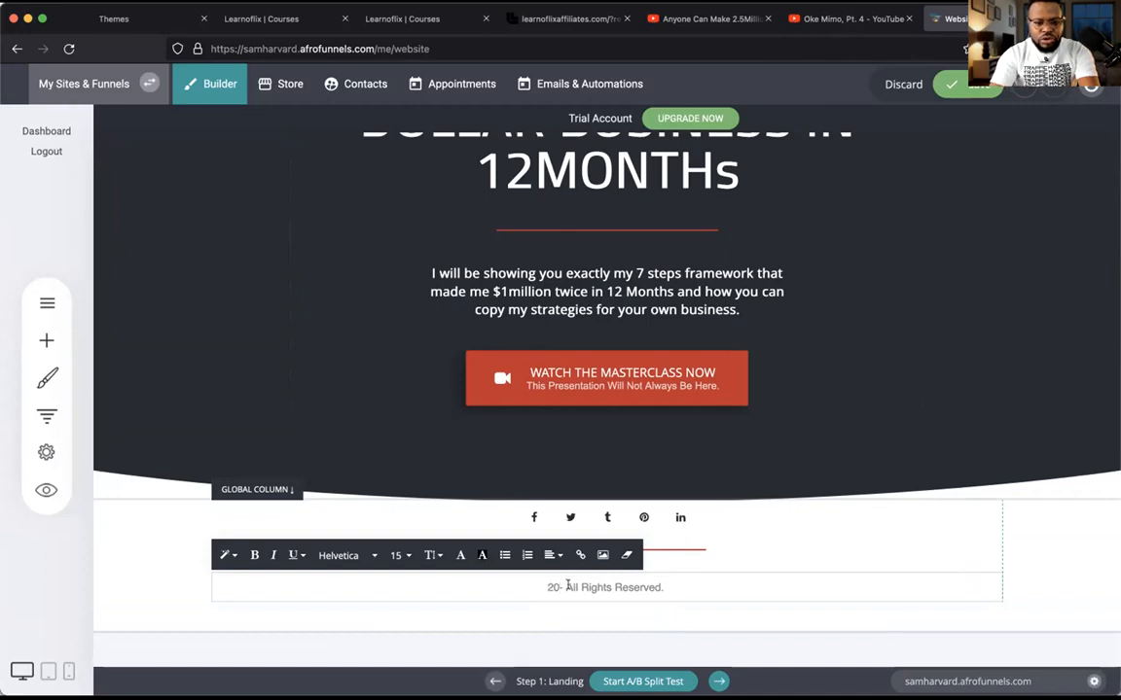
type("22")
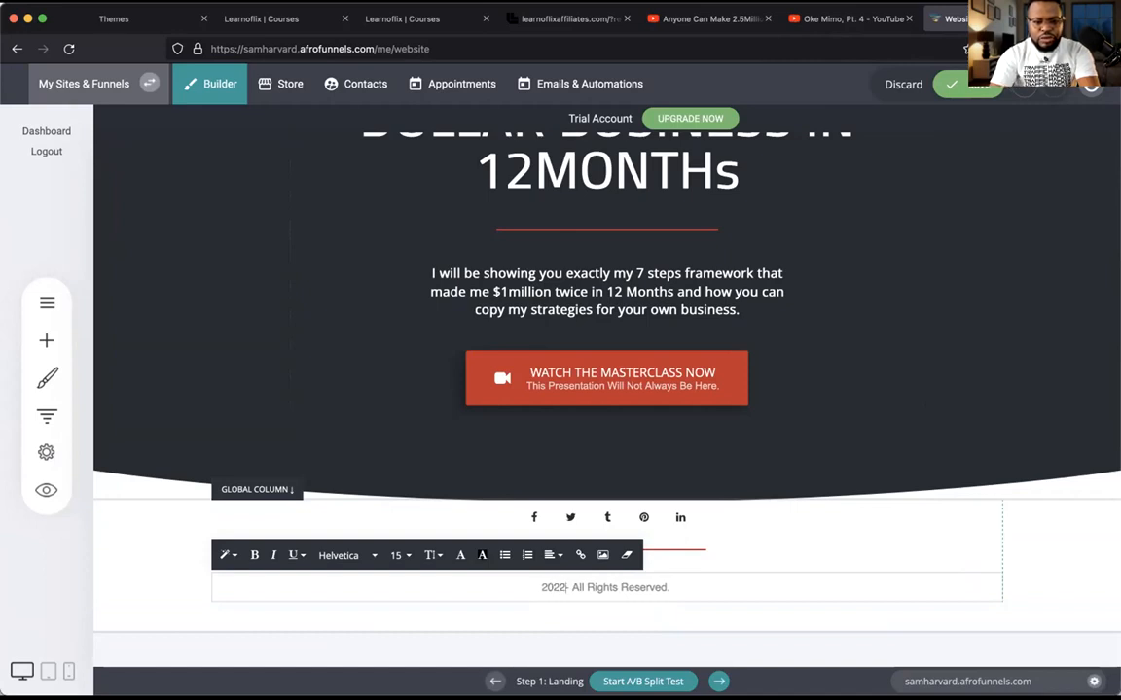
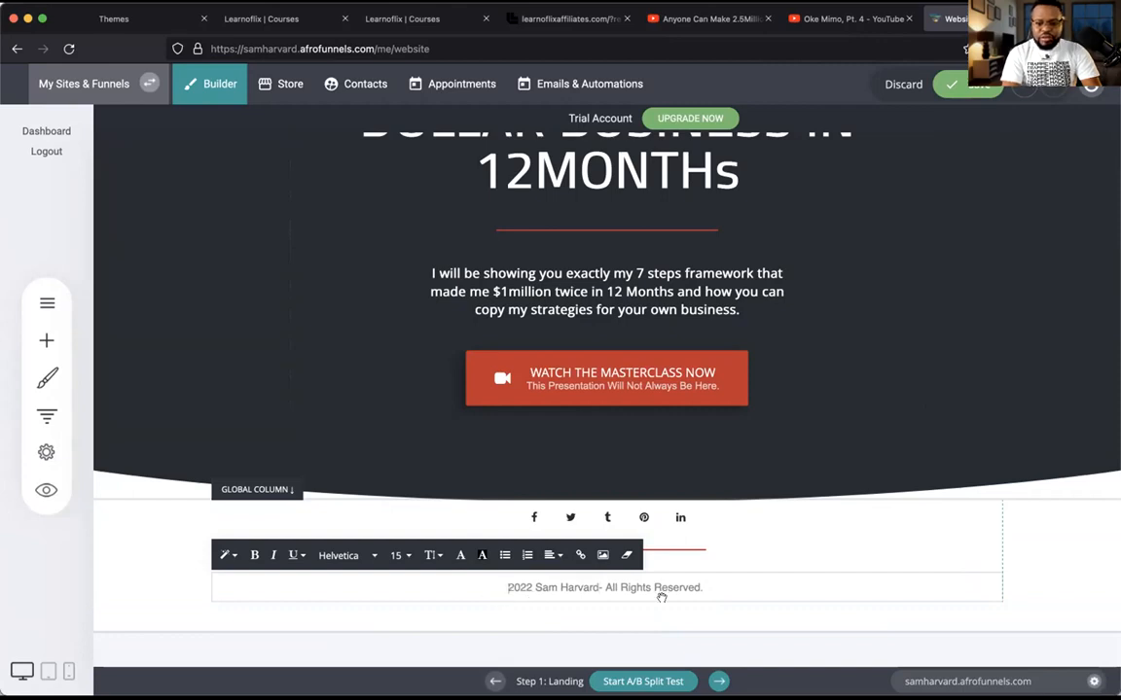
left_click(740, 539)
- Insert the word Copyright at the start of the footer line
left_click(502, 587)
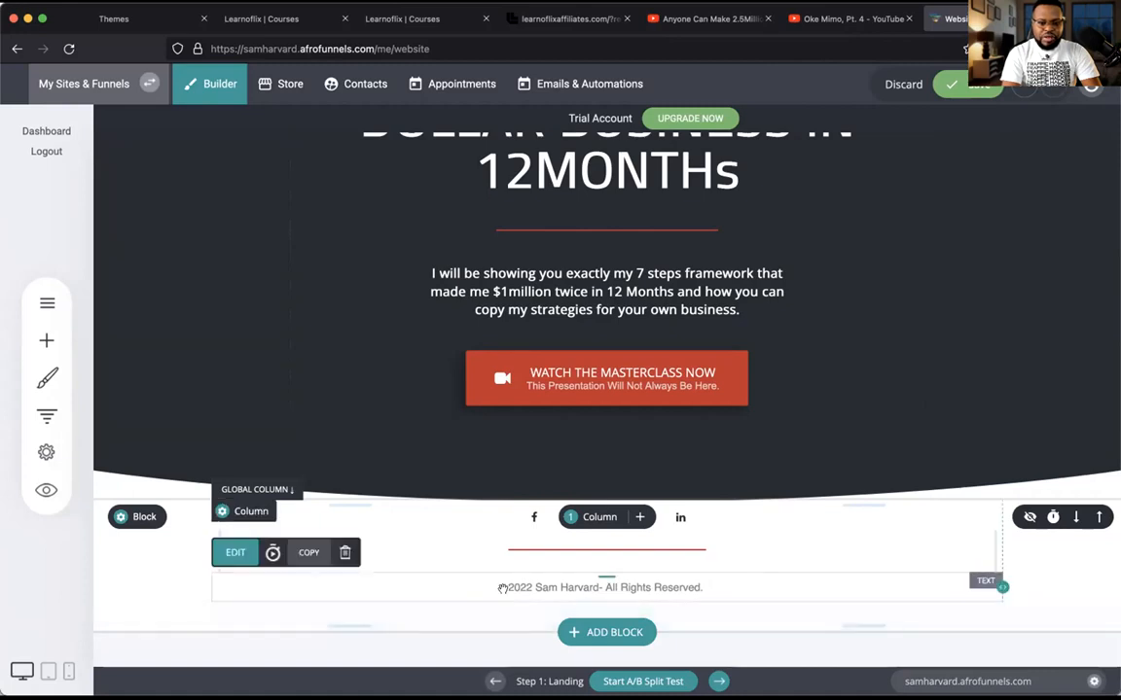
left_click(502, 587)
type("Copy")
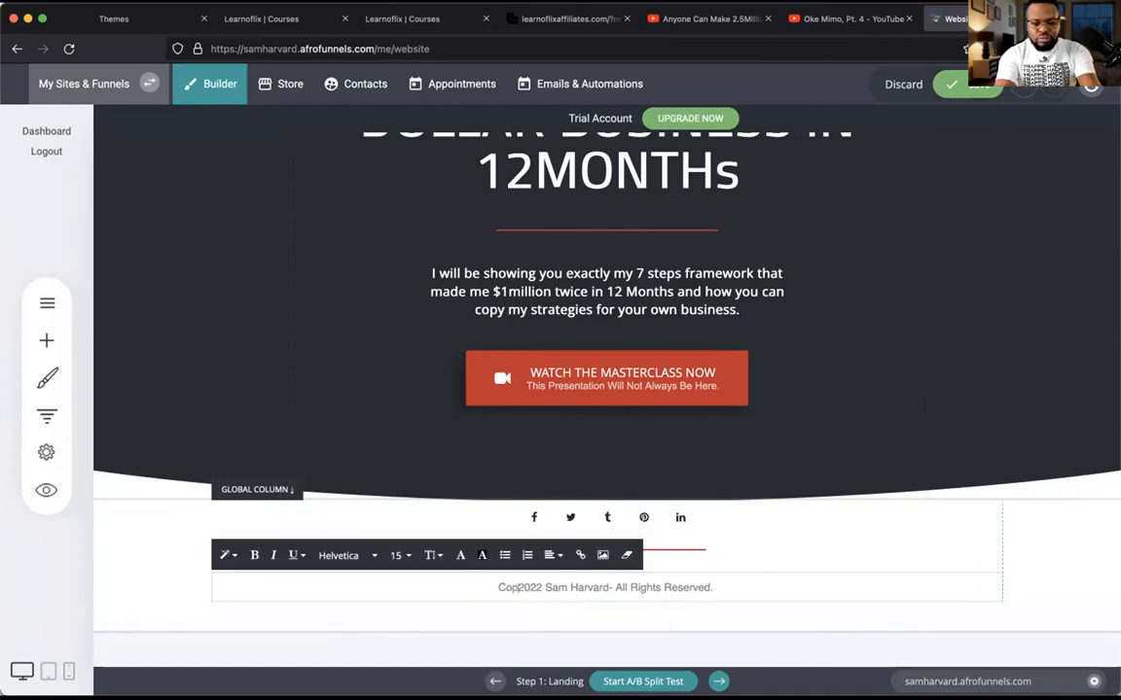
type("right")
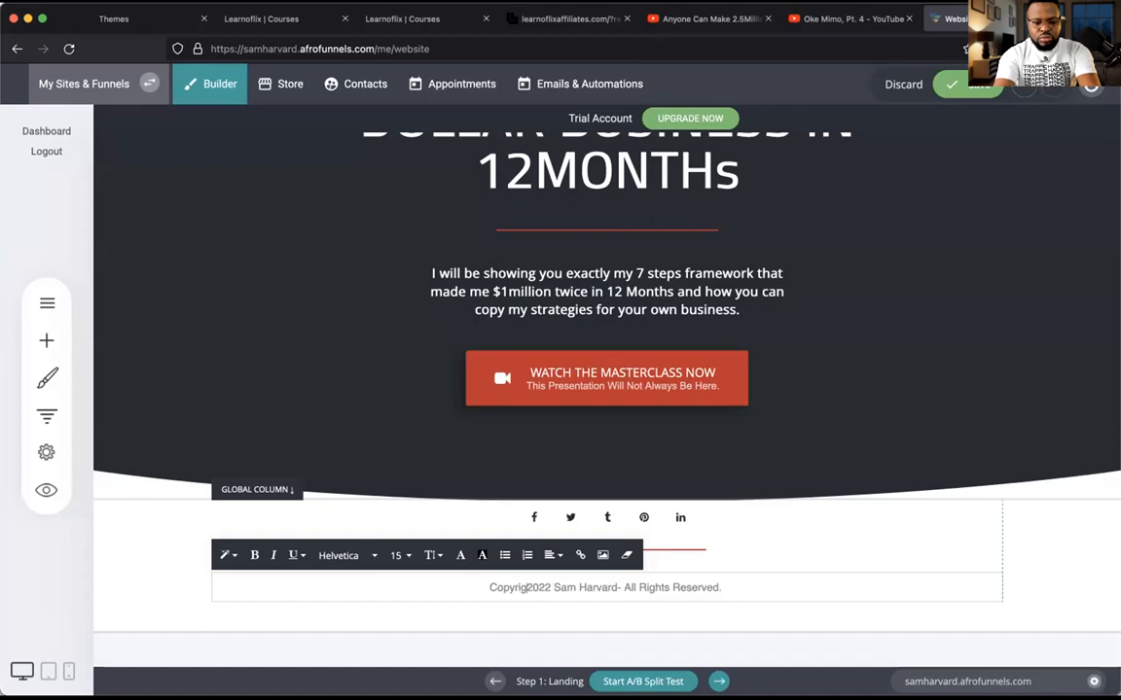
left_click(783, 538)
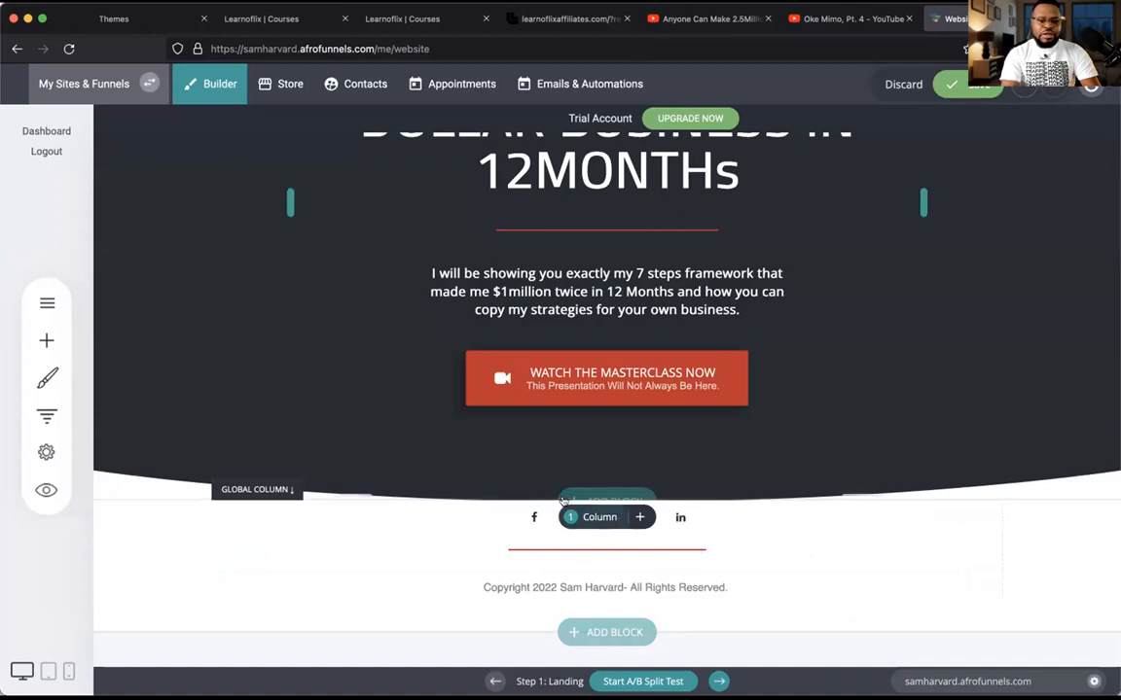
- Add an unlisted network to the footer Social Media element with the owner's Instagram profile URL
left_click(498, 520)
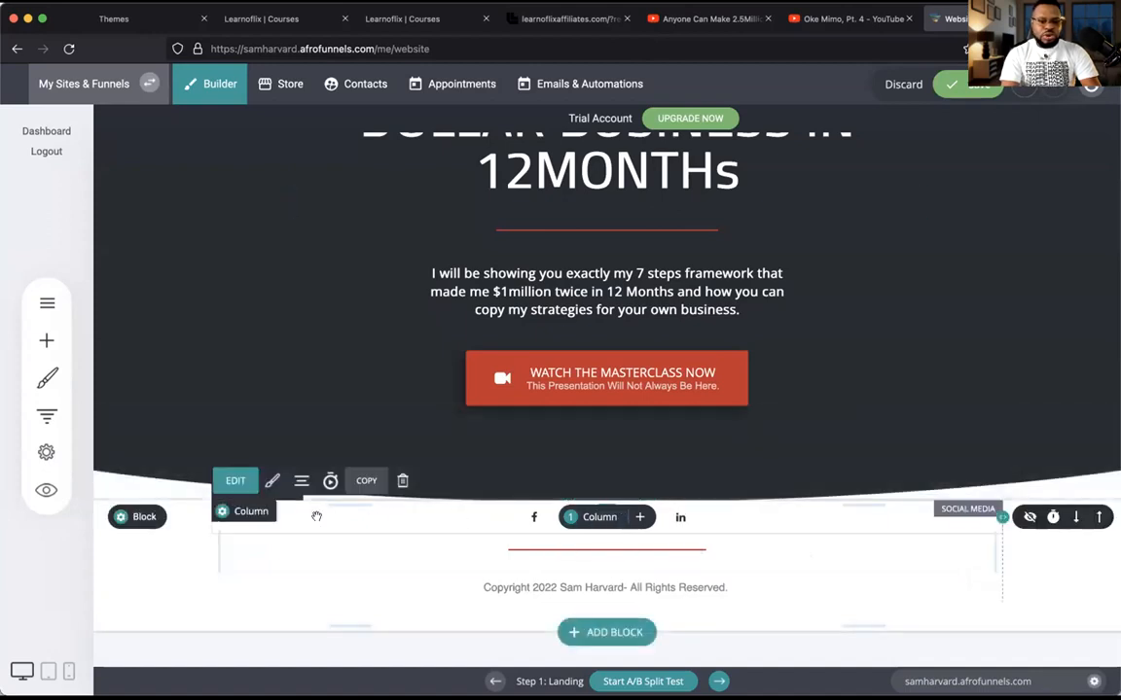
left_click(235, 481)
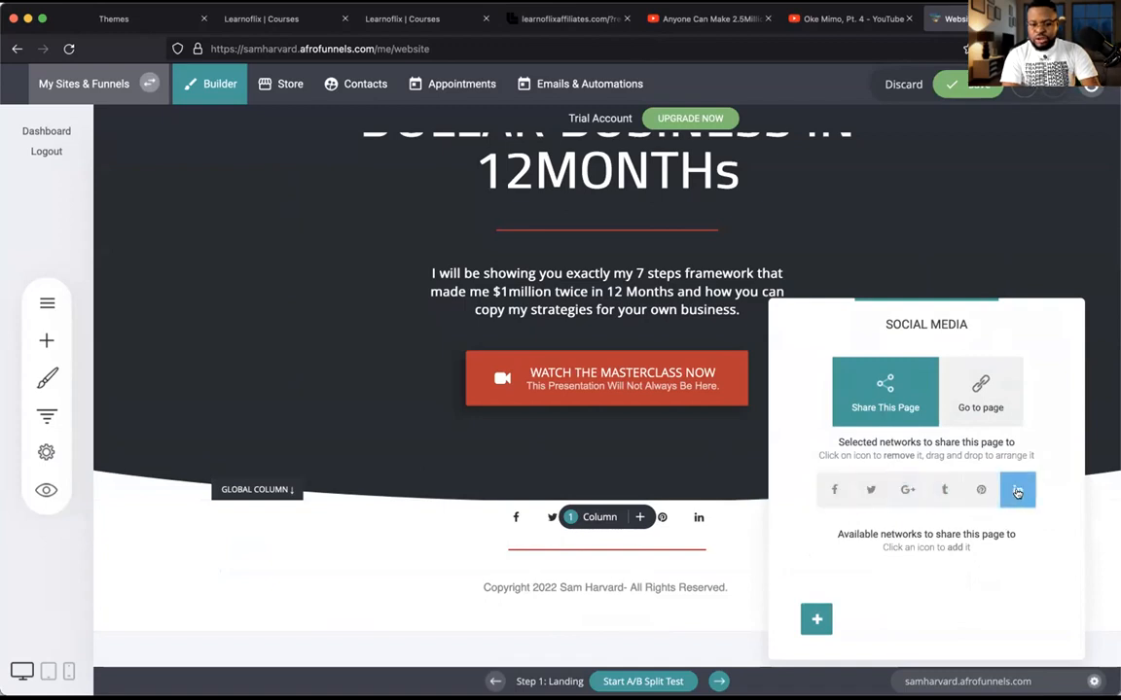
left_click(815, 618)
left_click(440, 325)
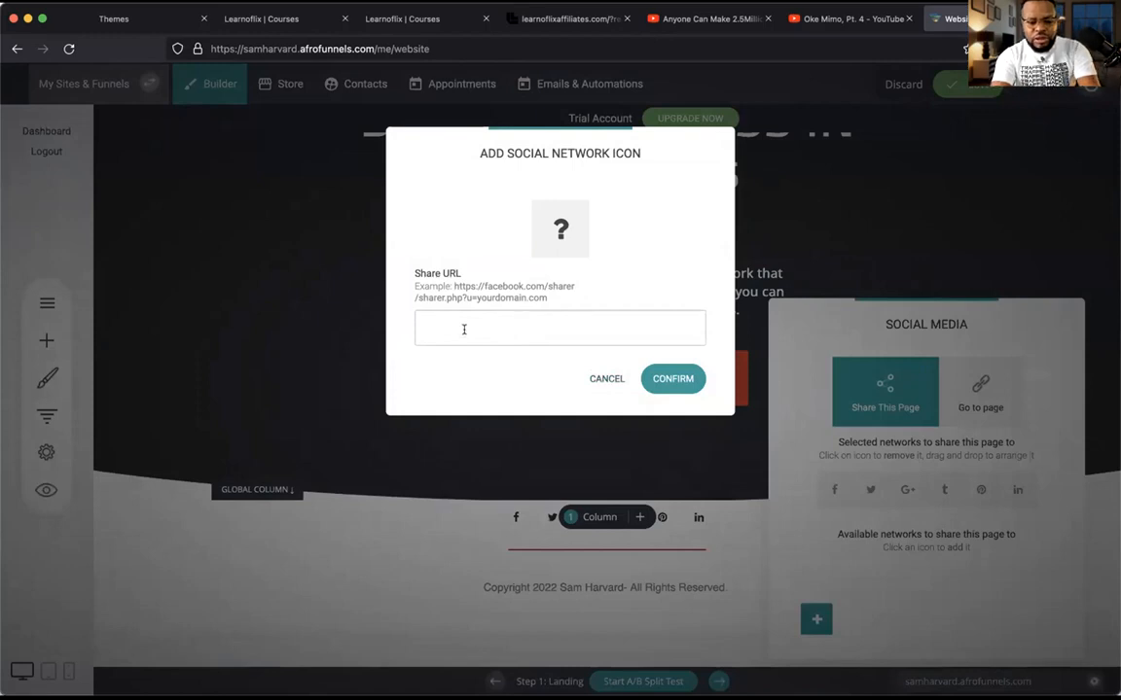
type("https")
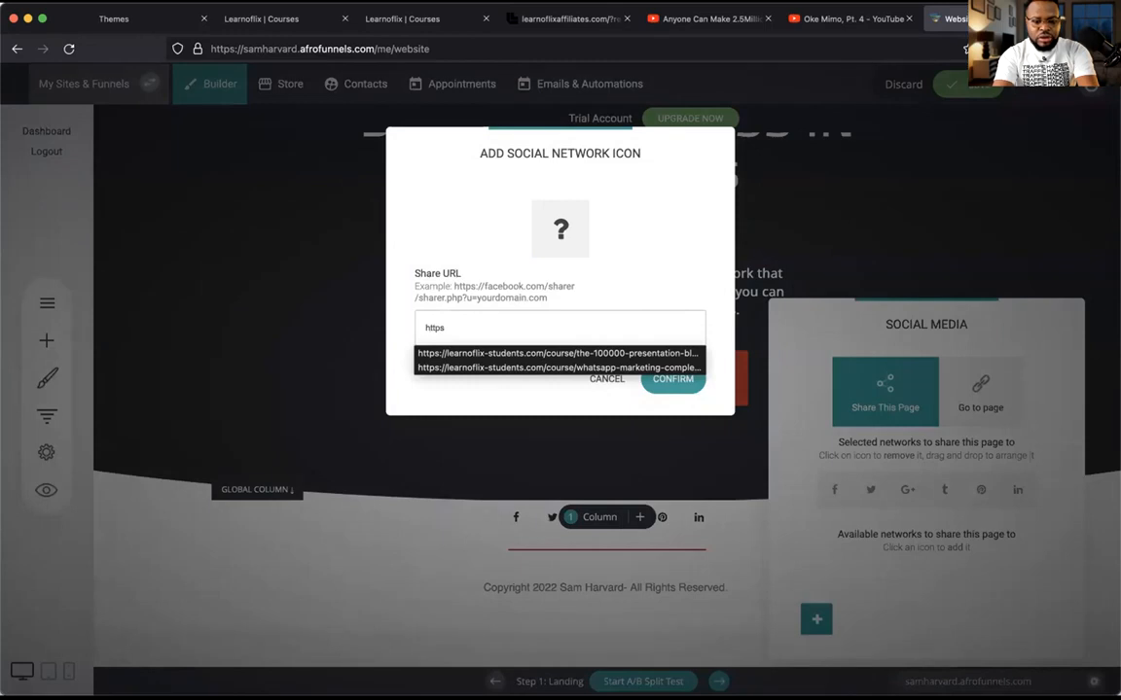
type(":")
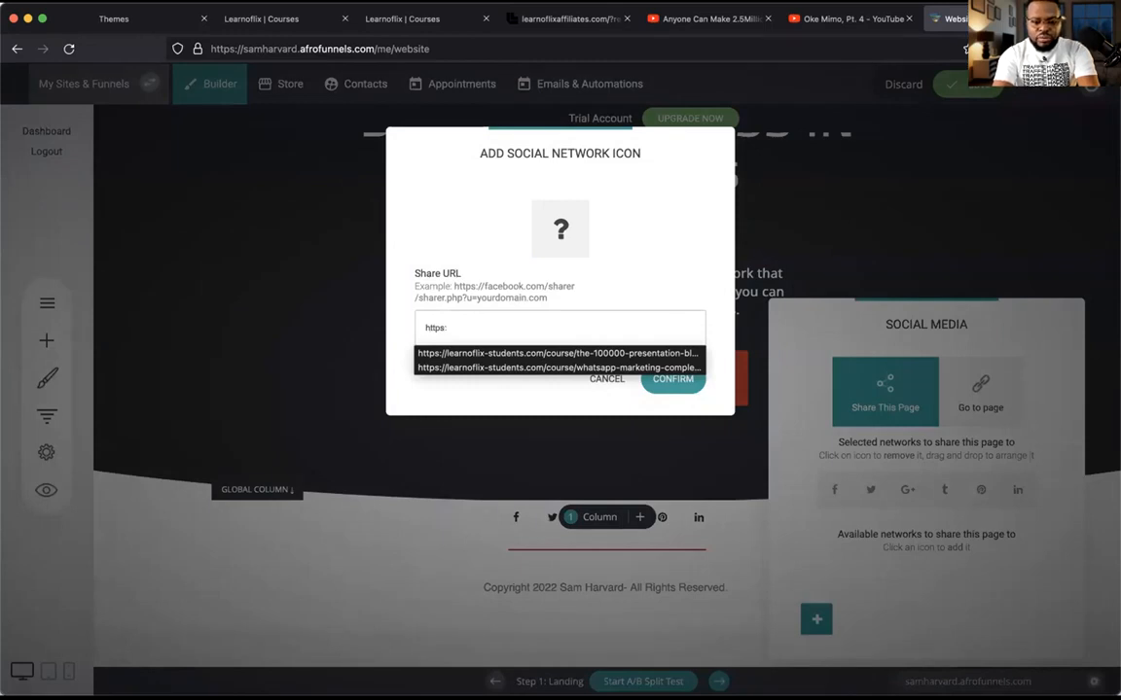
type("//in")
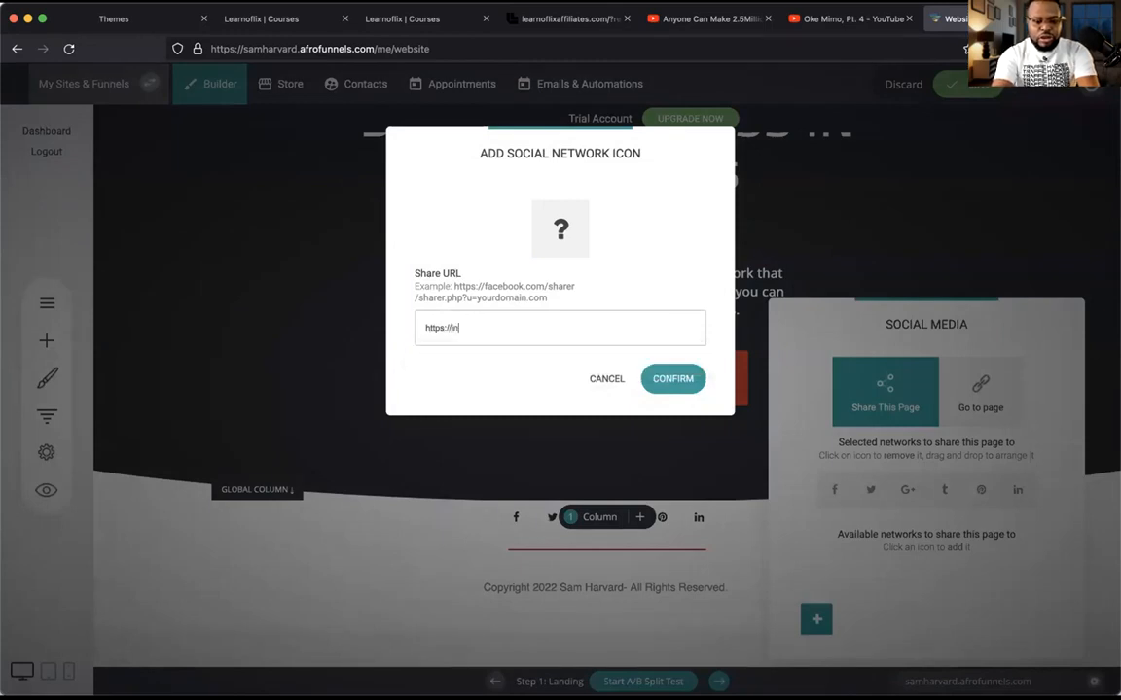
type("stagram.com")
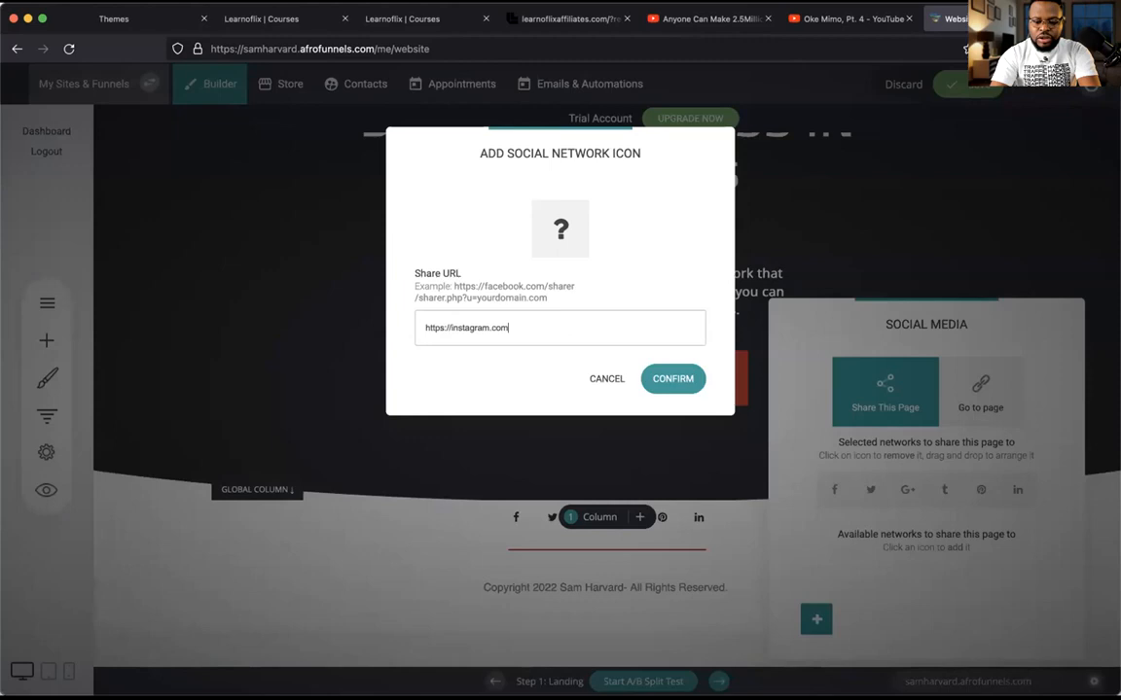
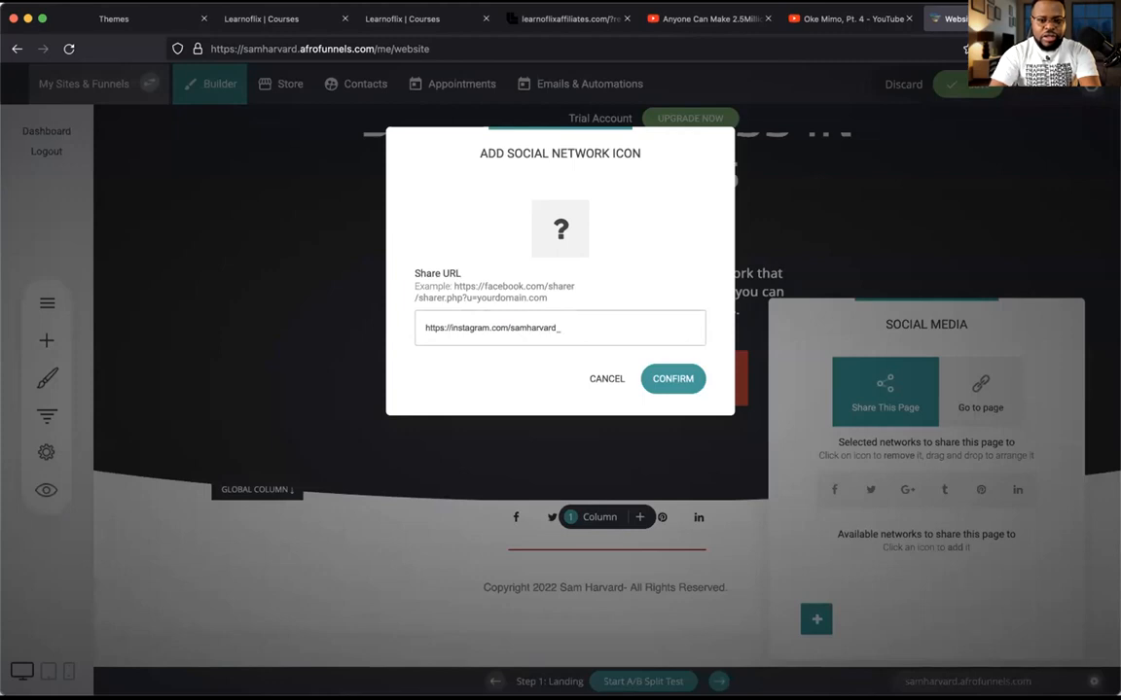
- Choose the Instagram logo as the new network's icon and confirm it
left_click(561, 229)
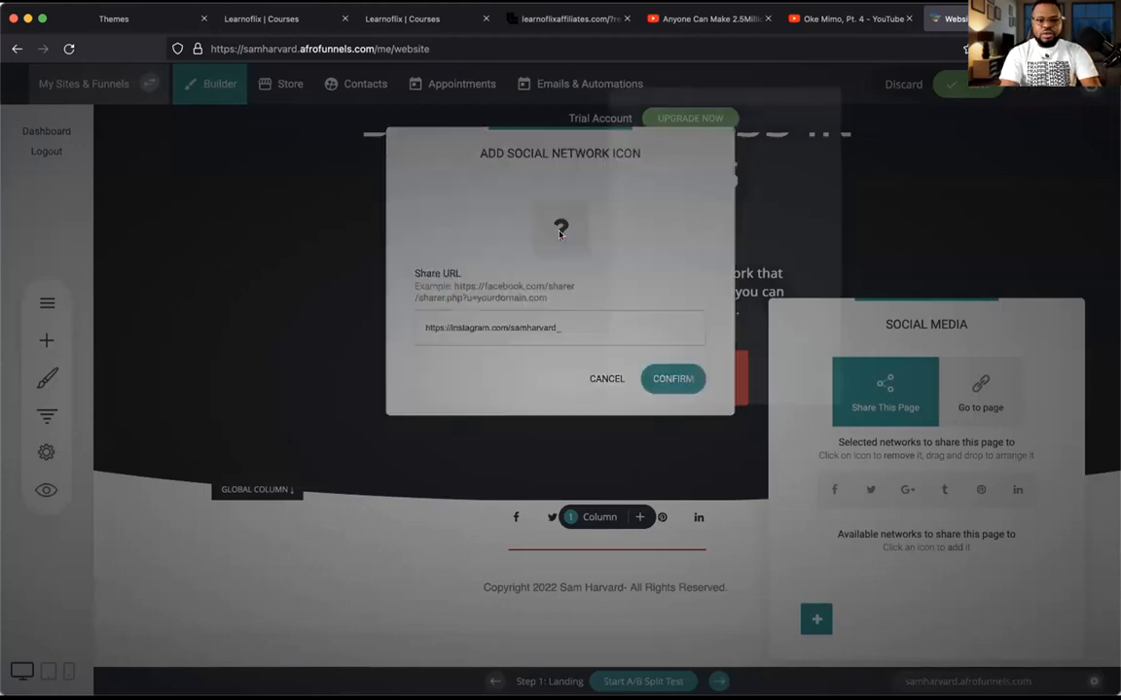
scroll(731, 321, "down", 1)
scroll(725, 316, "down", 4)
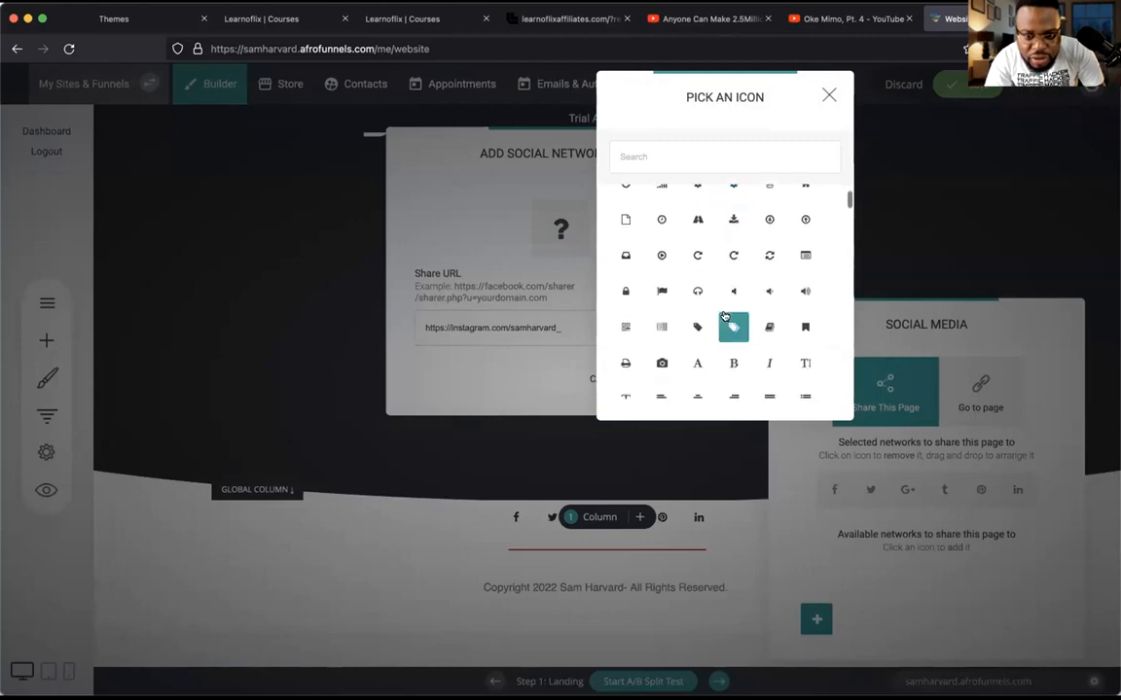
scroll(725, 316, "down", 10)
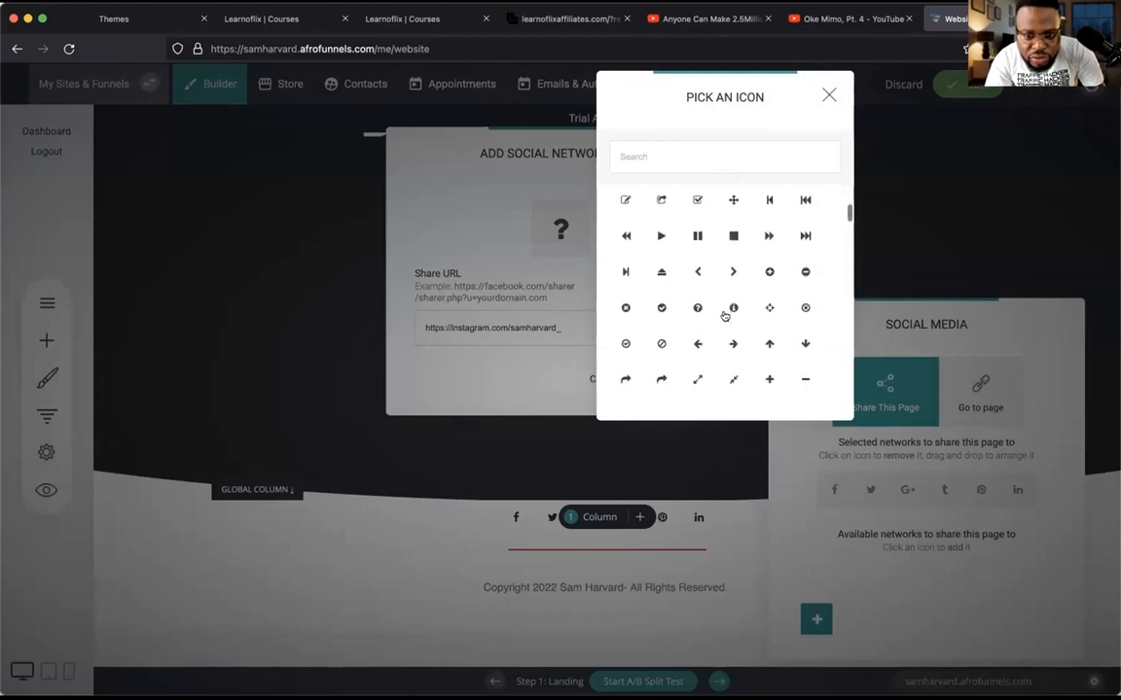
scroll(725, 317, "down", 10)
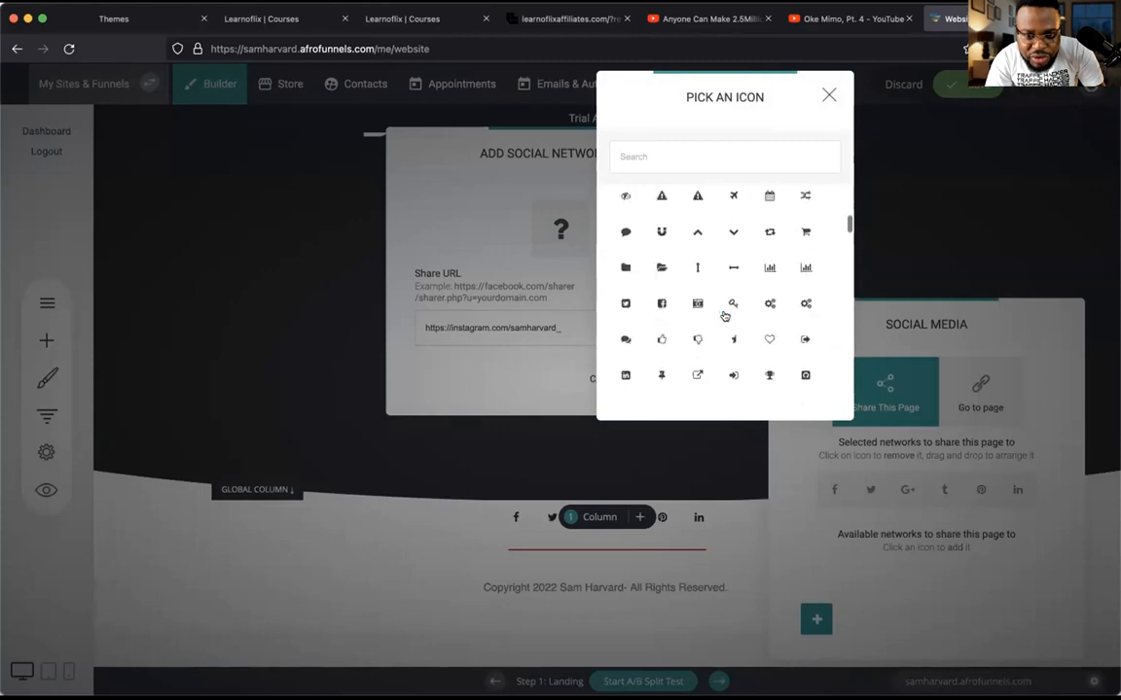
scroll(724, 316, "down", 1)
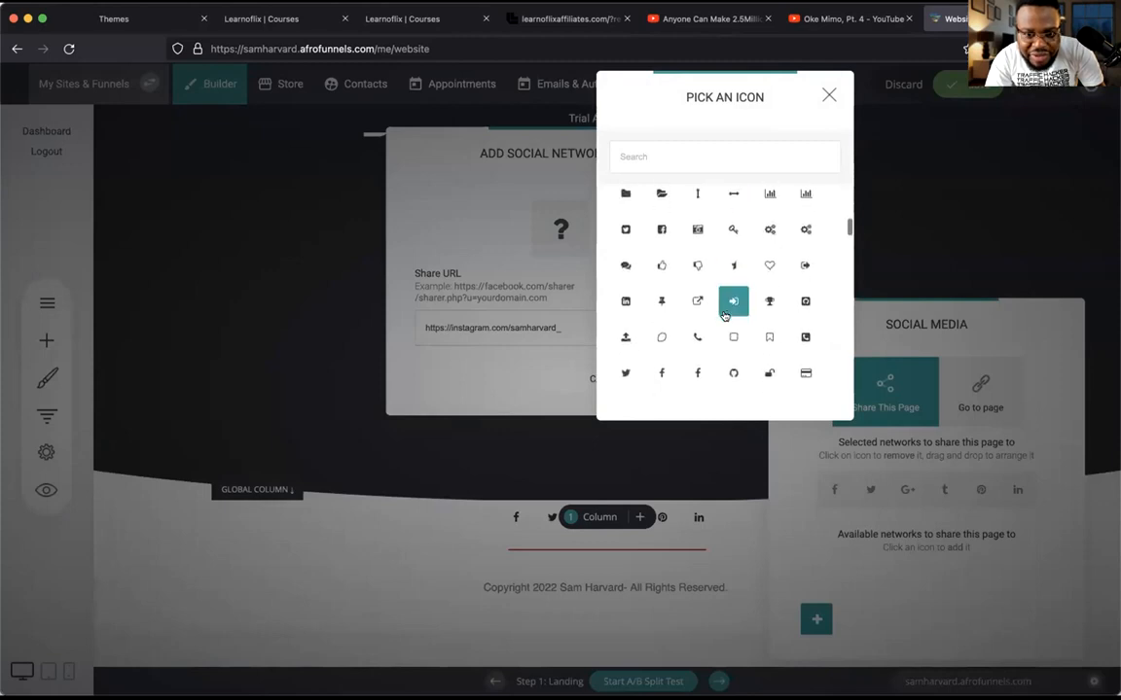
scroll(725, 316, "down", 3)
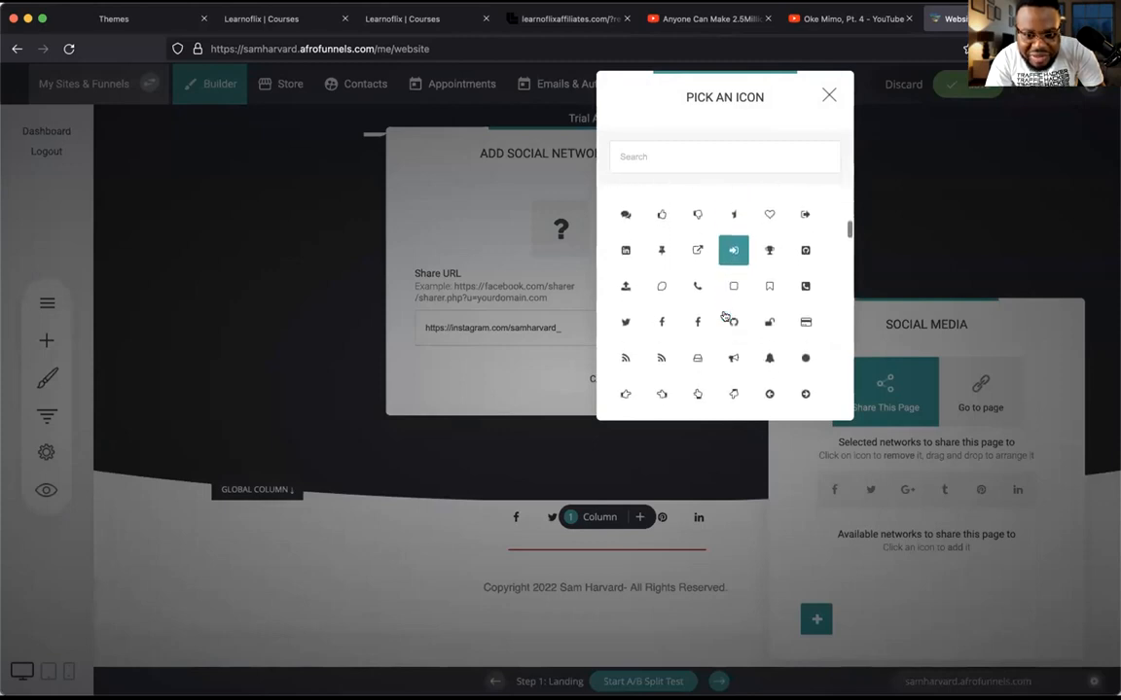
scroll(724, 316, "down", 10)
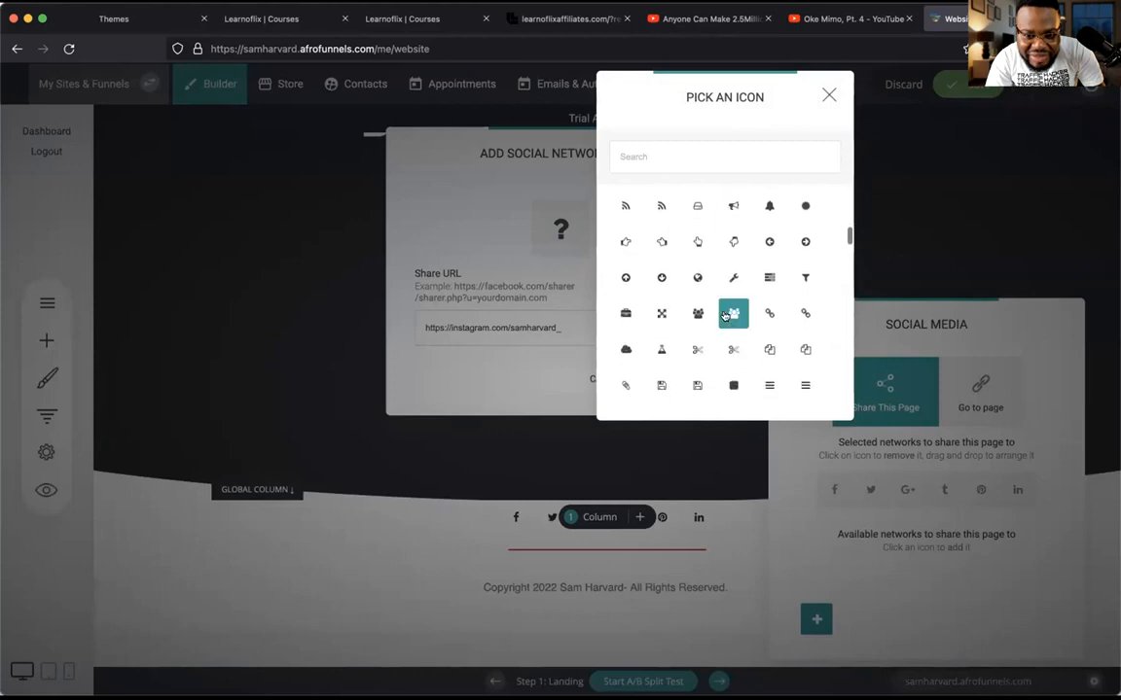
scroll(725, 316, "down", 3)
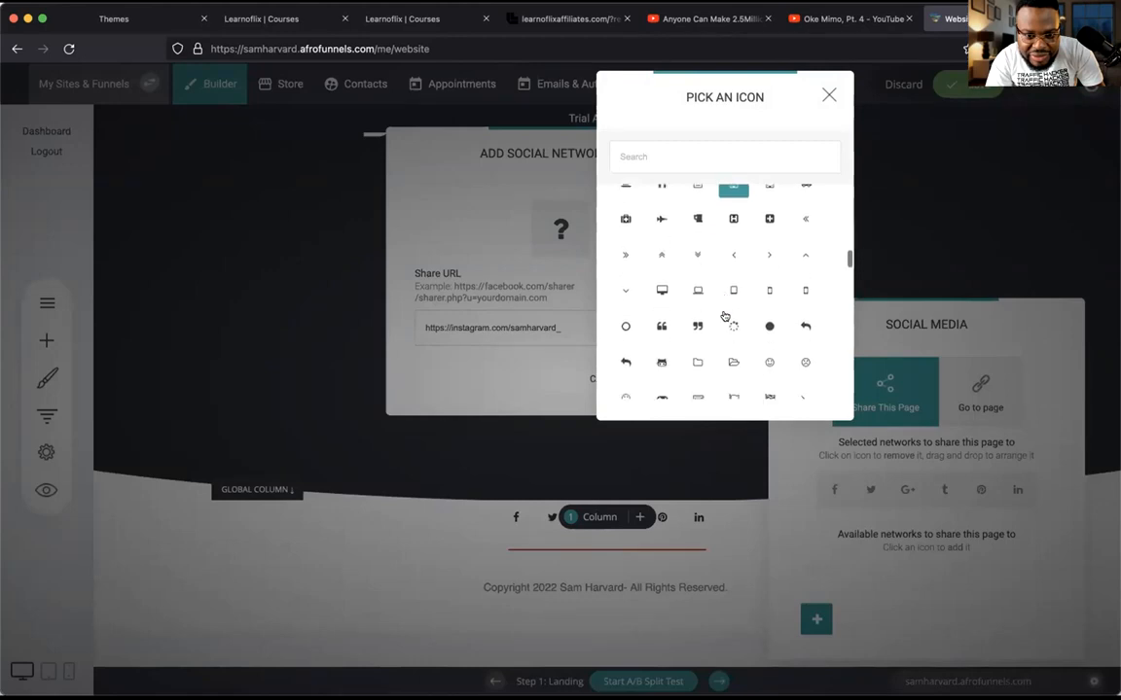
scroll(724, 316, "down", 10)
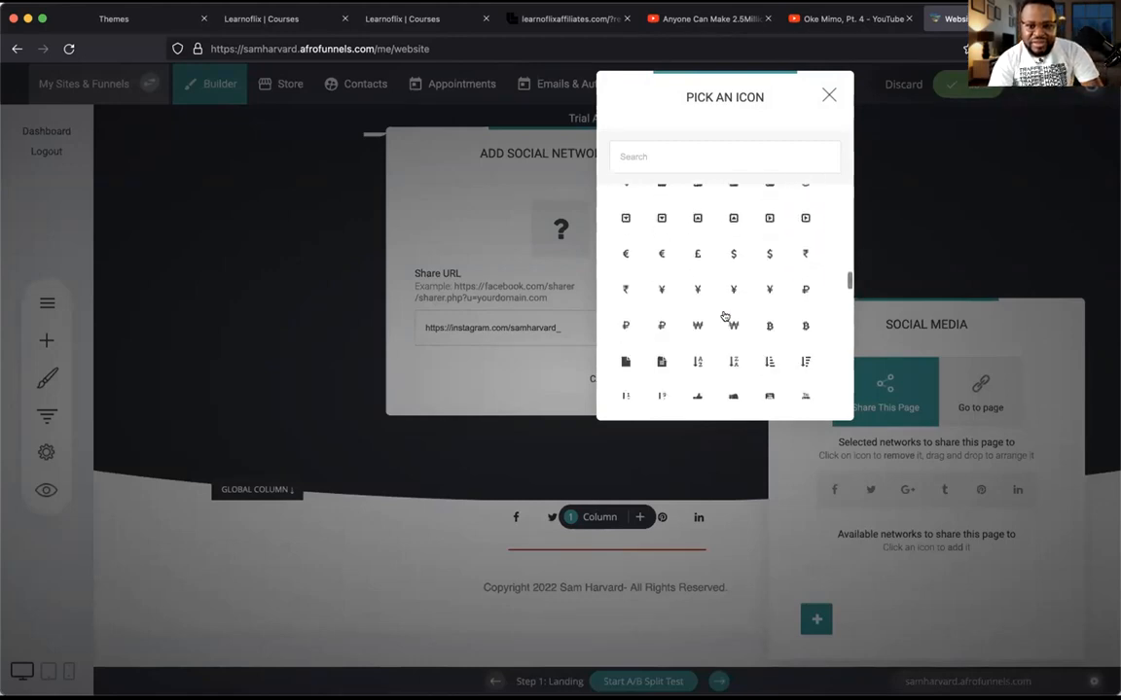
scroll(725, 316, "down", 5)
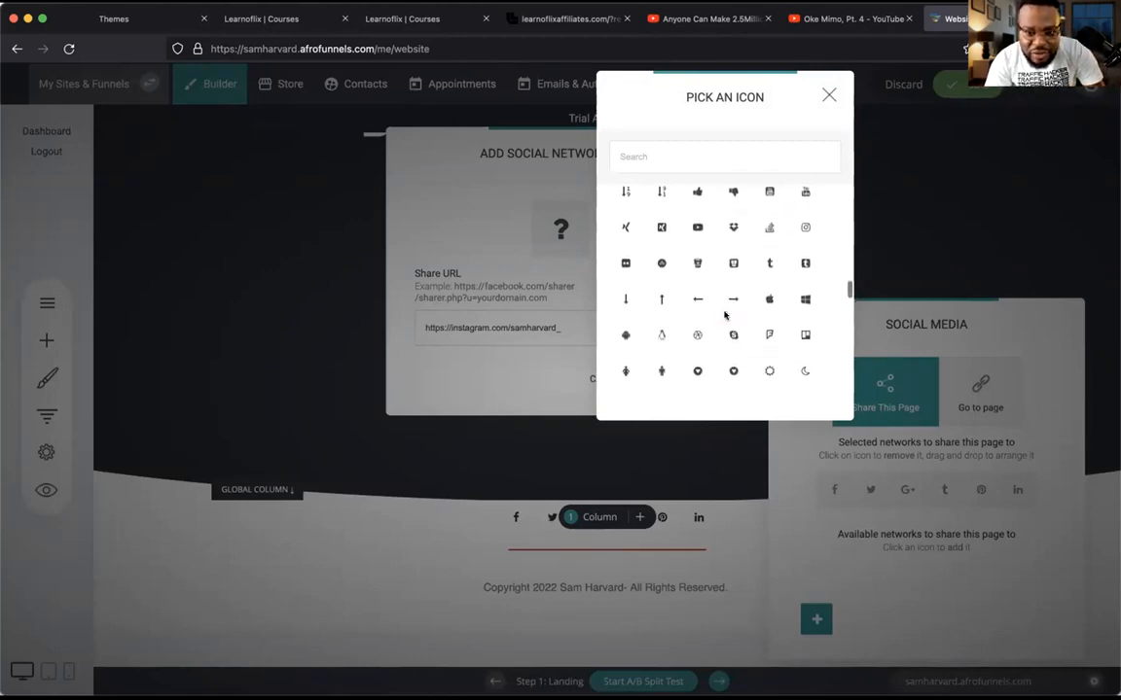
left_click(804, 226)
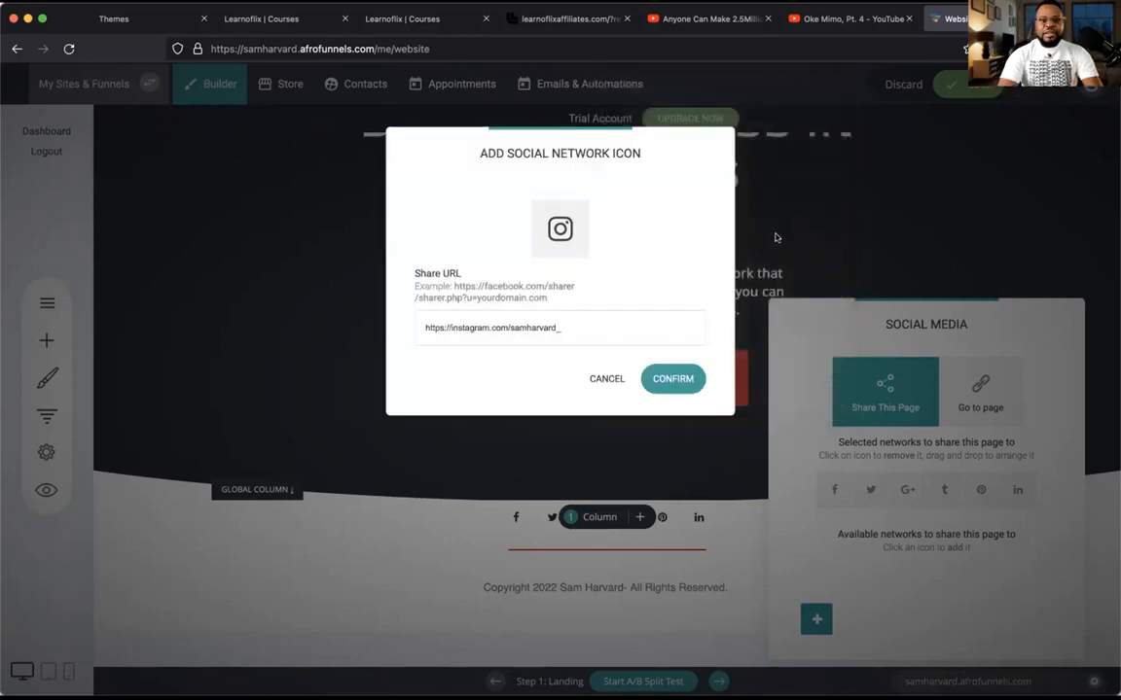
left_click(672, 378)
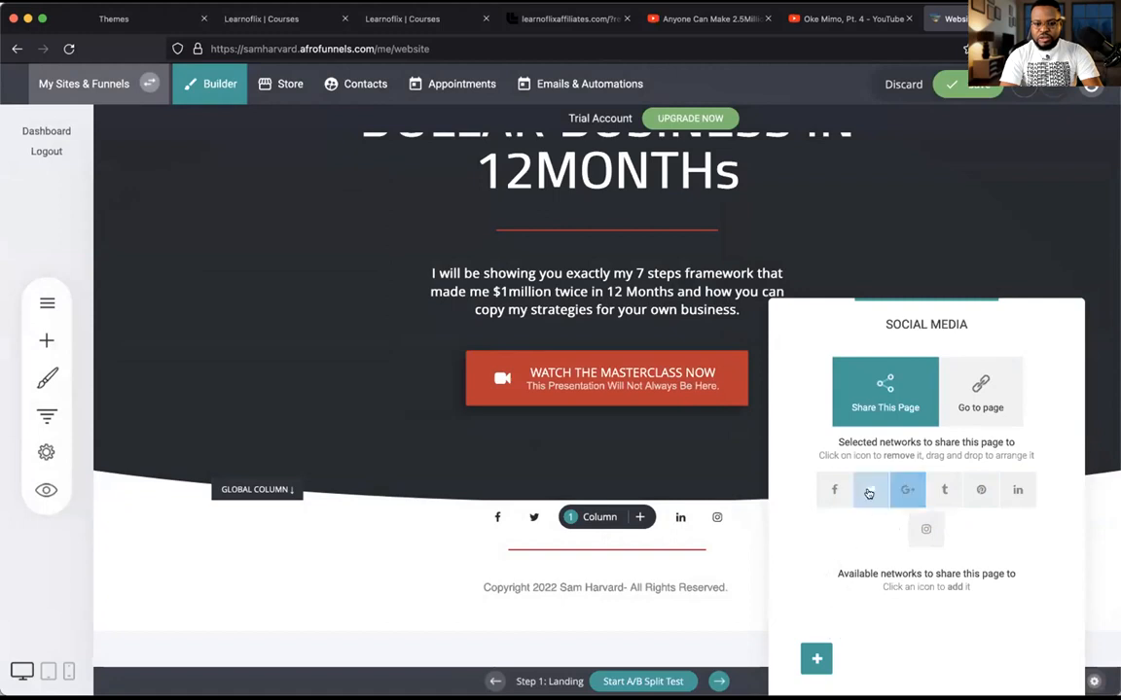
- Remove Facebook and re-add it so it follows Instagram at the end of the icon row
left_click(828, 491)
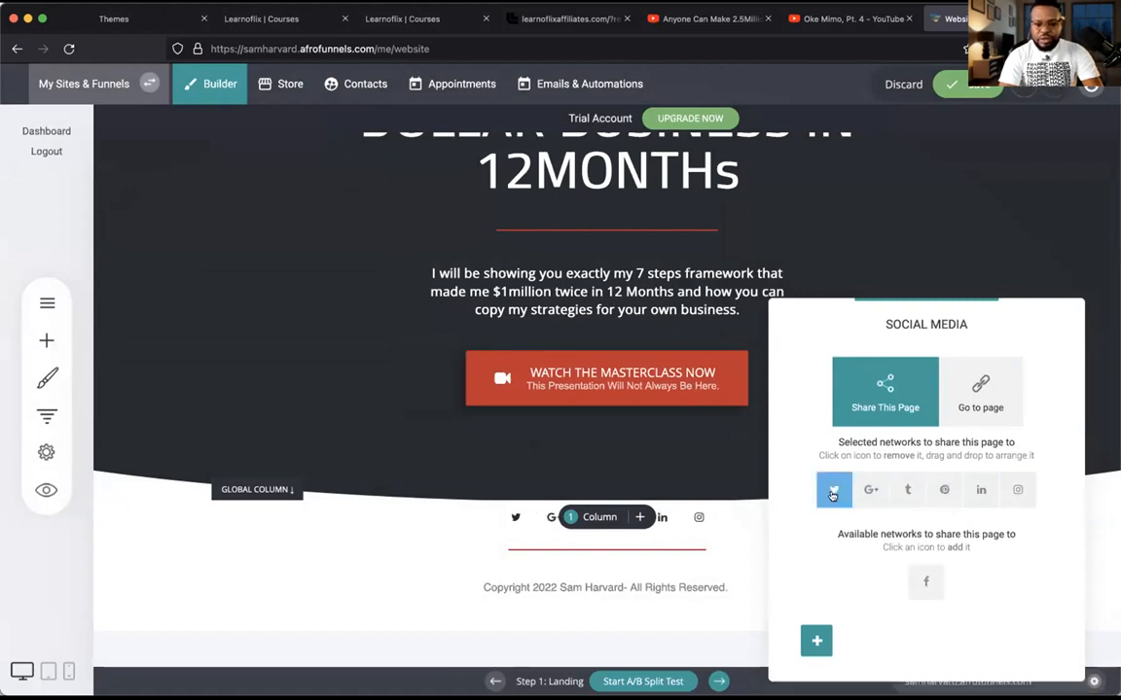
left_click(923, 576)
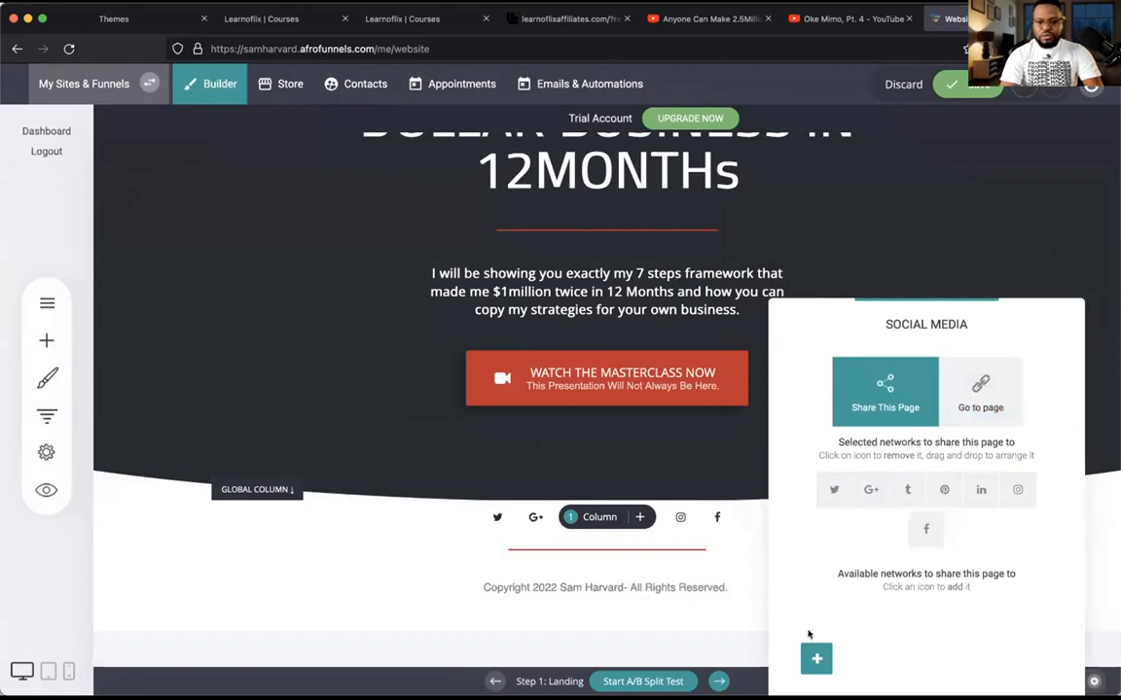
left_click(719, 469)
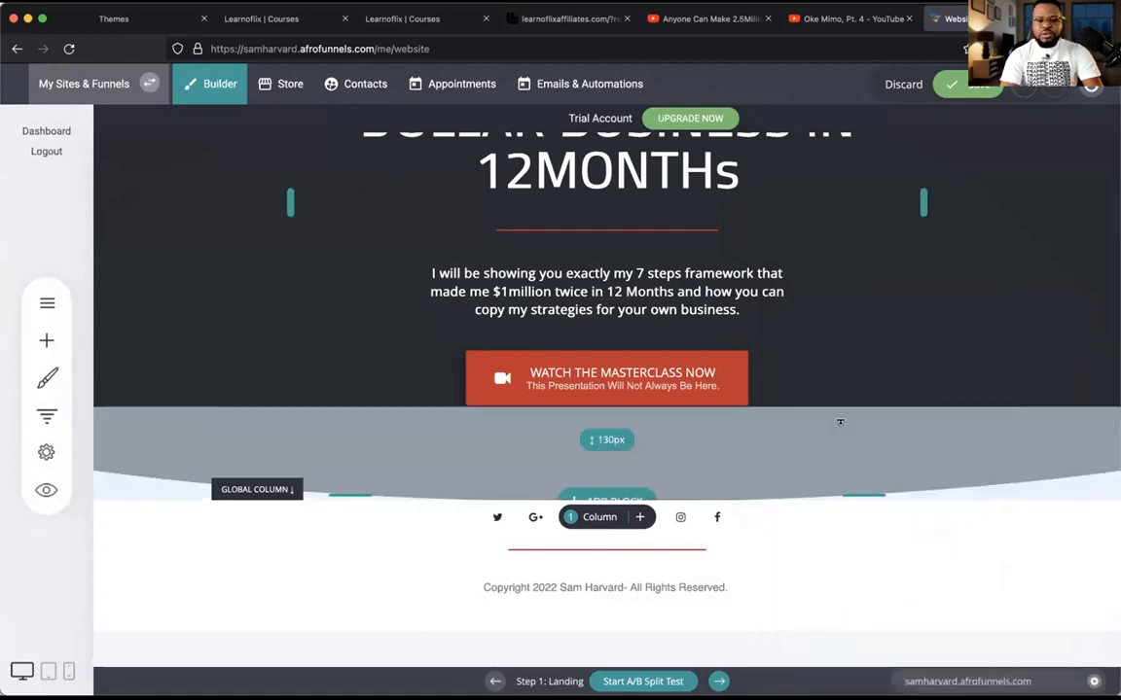
scroll(840, 425, "up", 3)
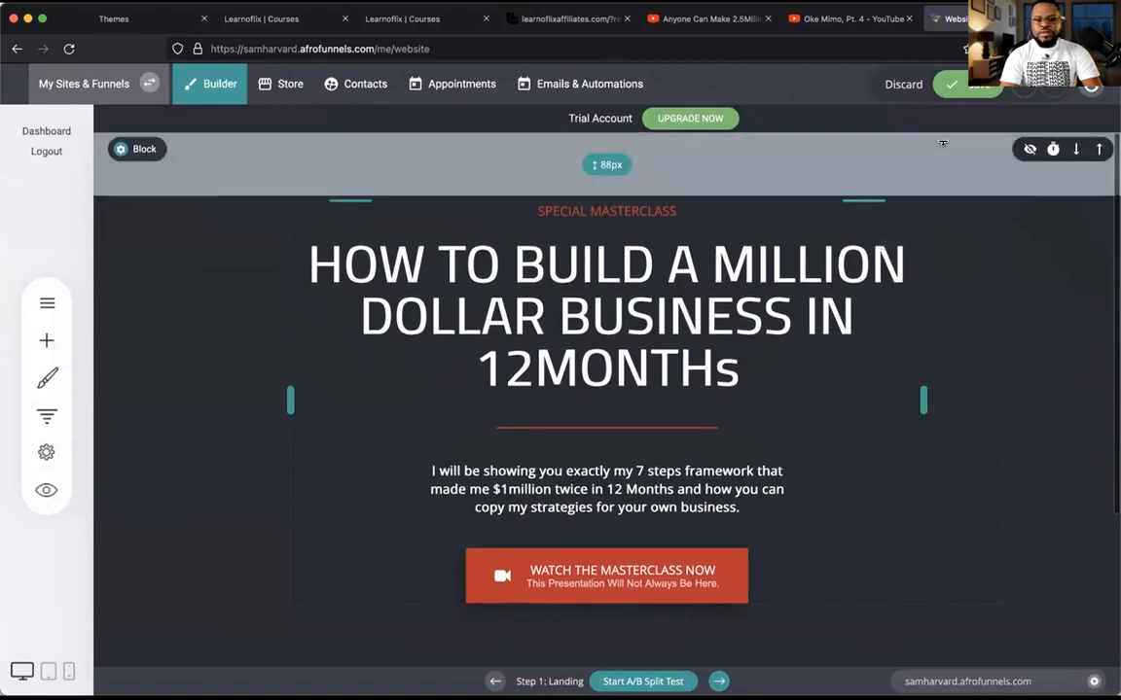
left_click(977, 86)
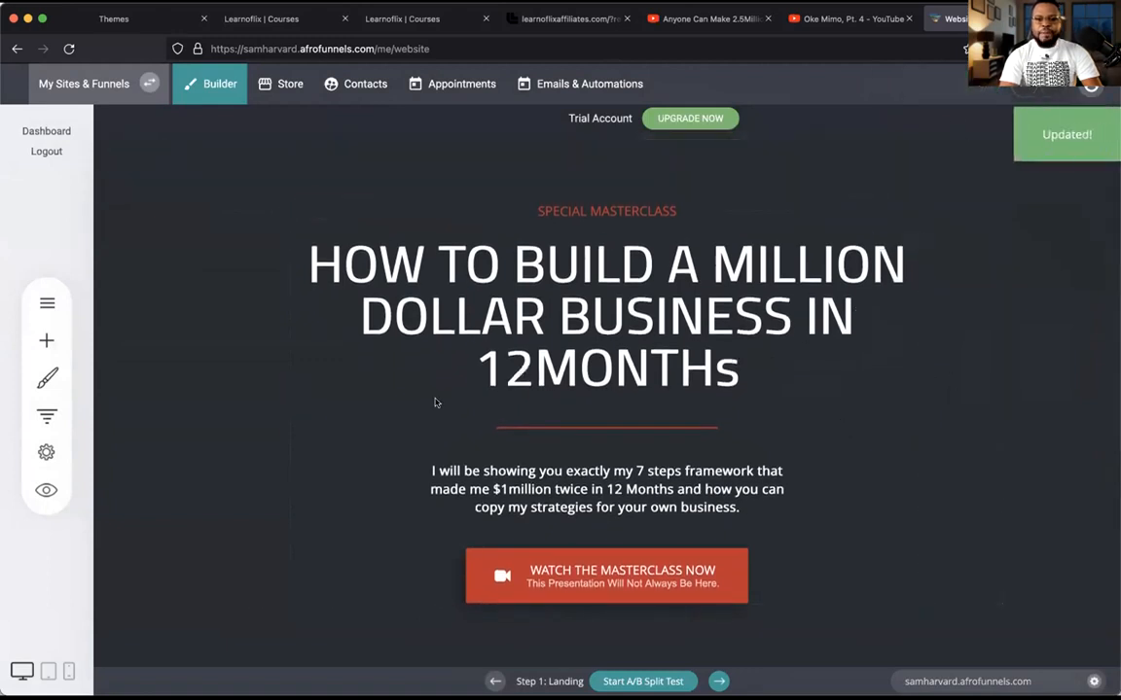
left_click(46, 492)
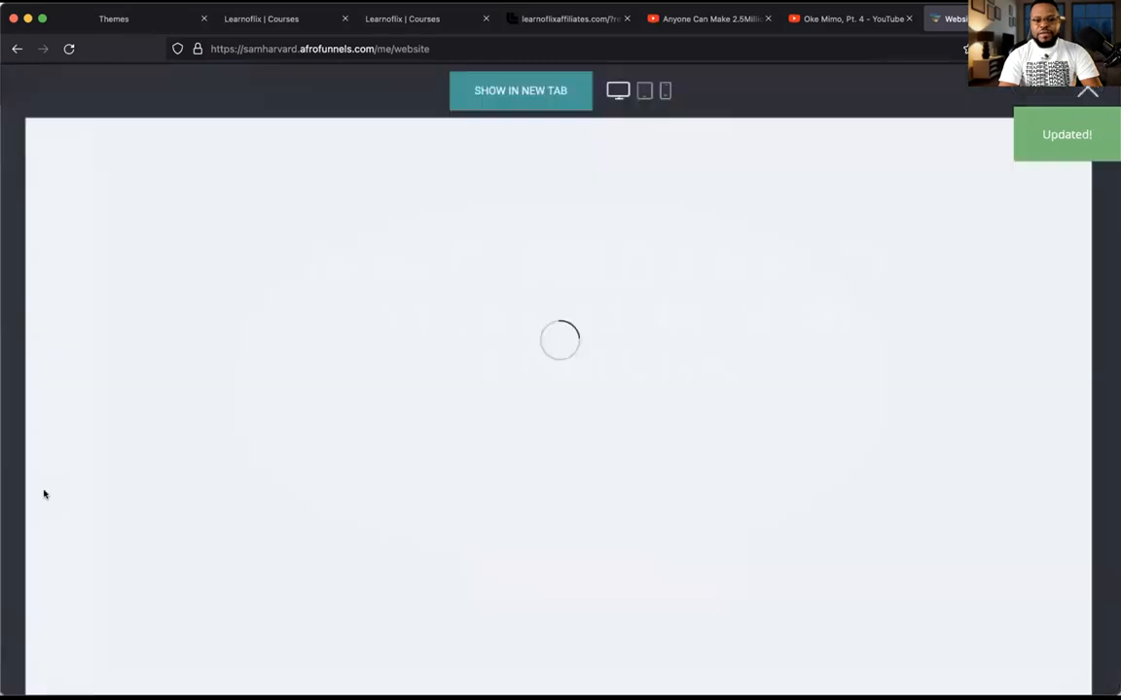
scroll(742, 492, "down", 3)
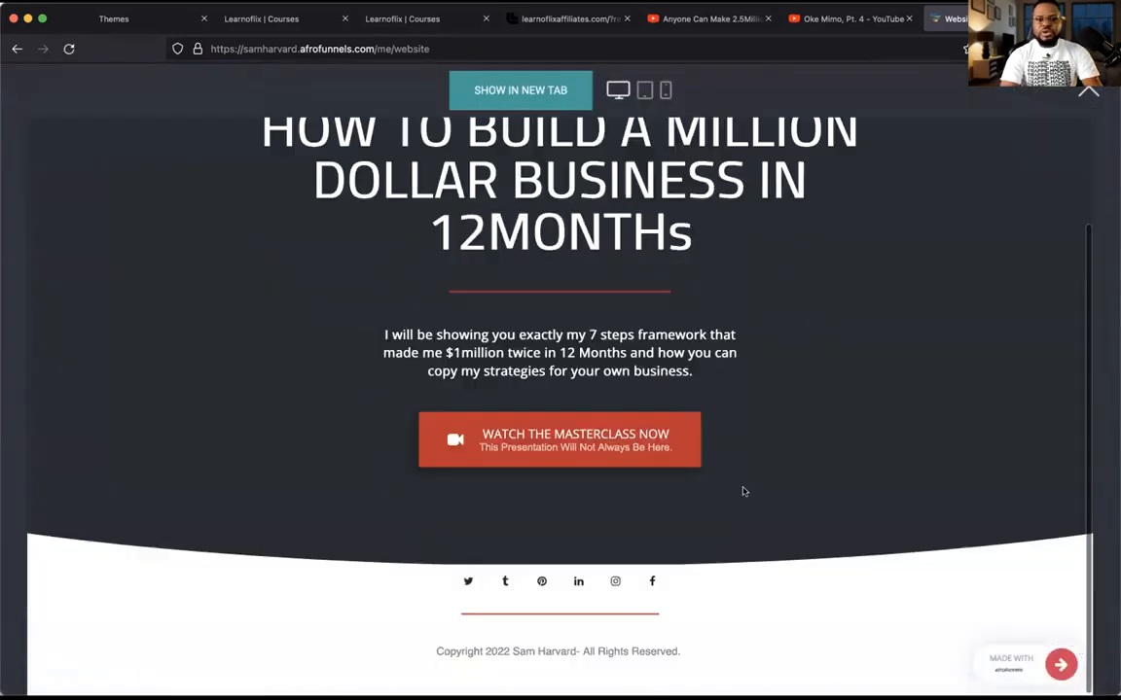
scroll(743, 491, "up", 3)
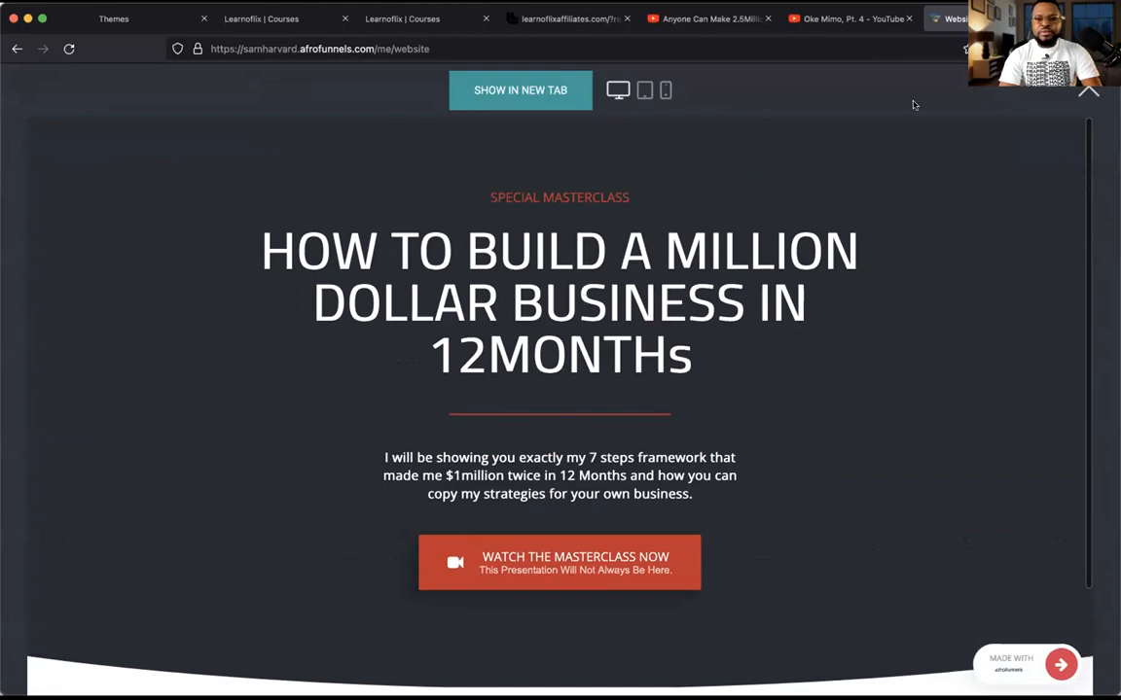
left_click(1087, 90)
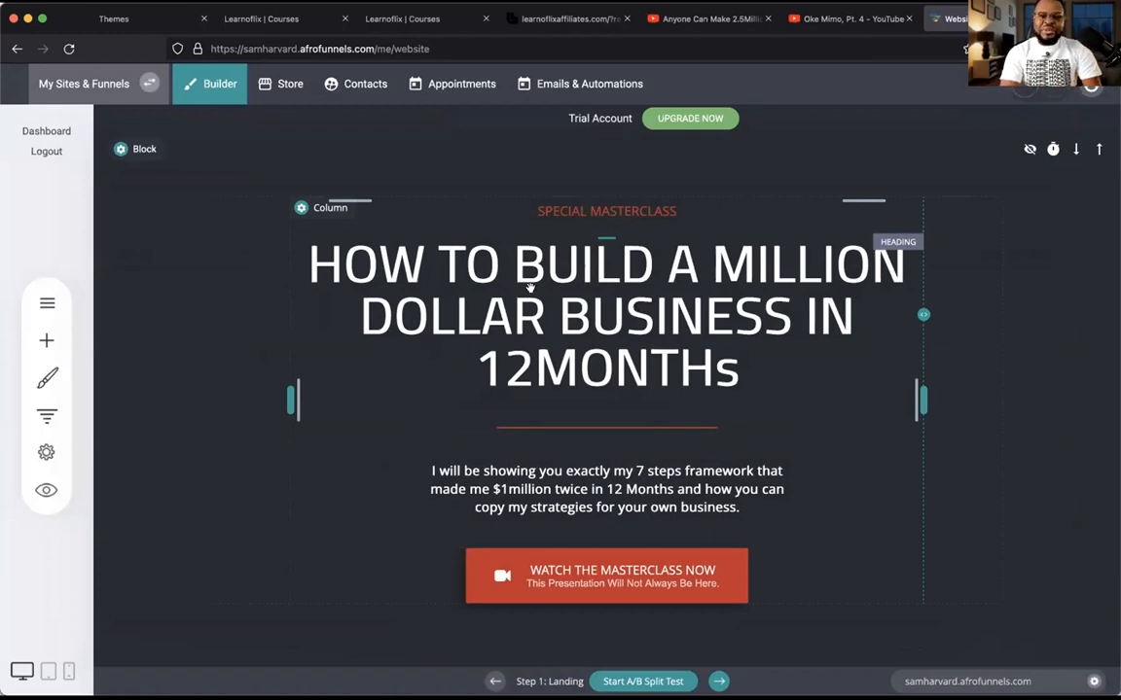
- Give the headline column a Fade In From The Left animation
left_click(435, 282)
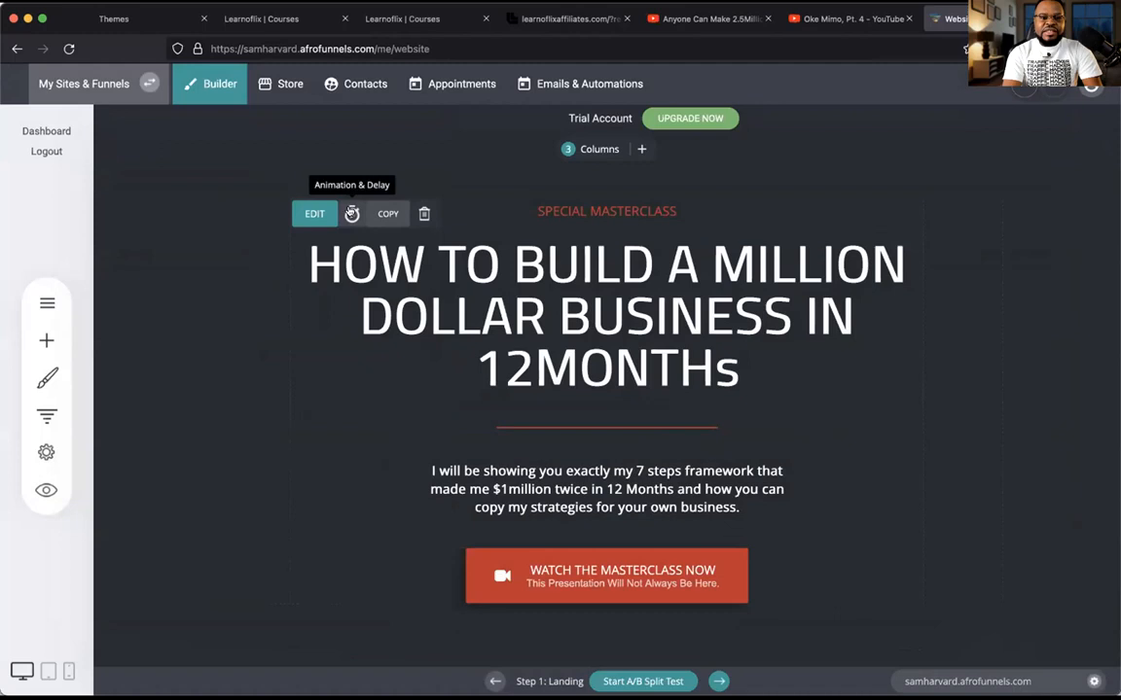
left_click(352, 214)
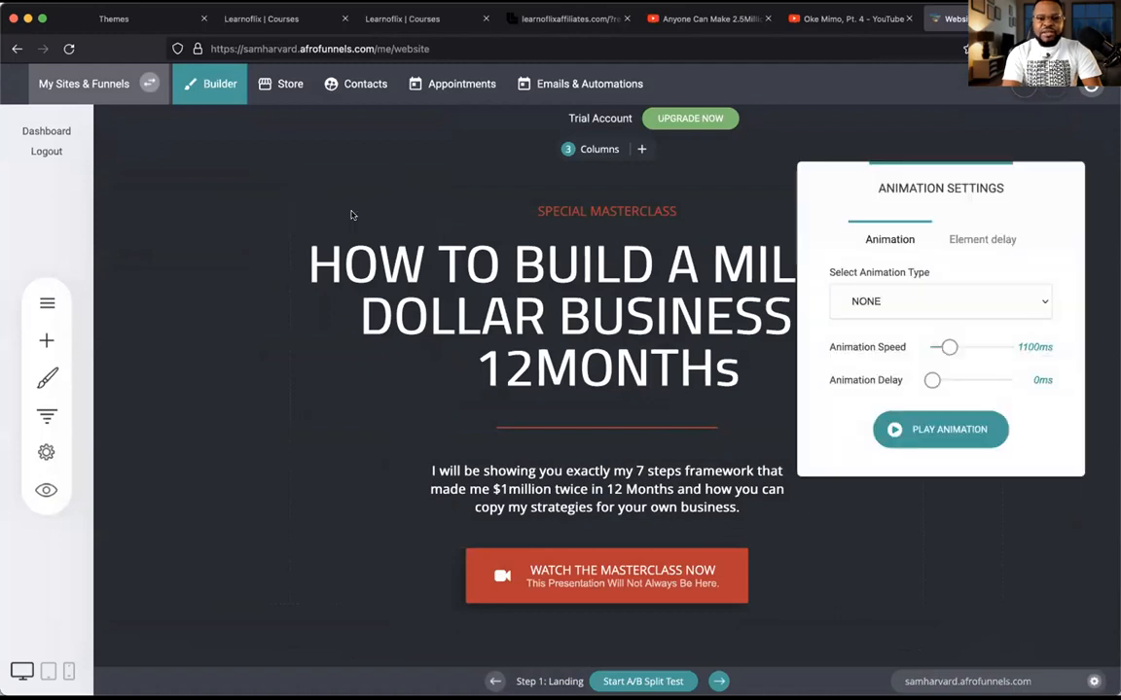
left_click(954, 299)
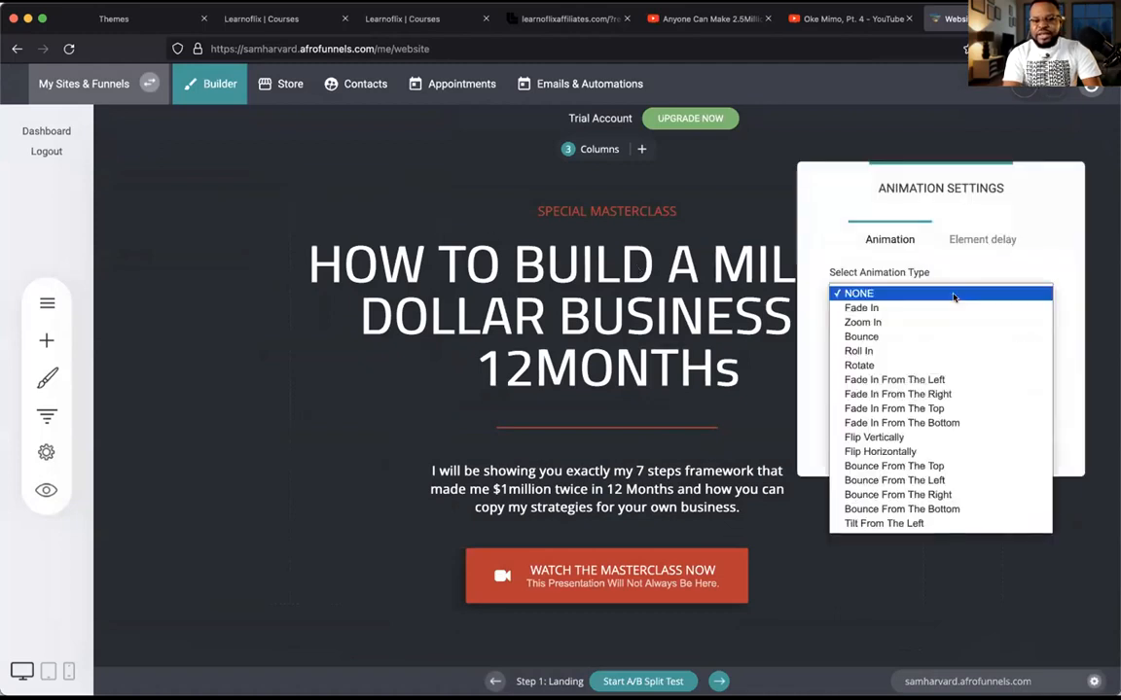
left_click(883, 381)
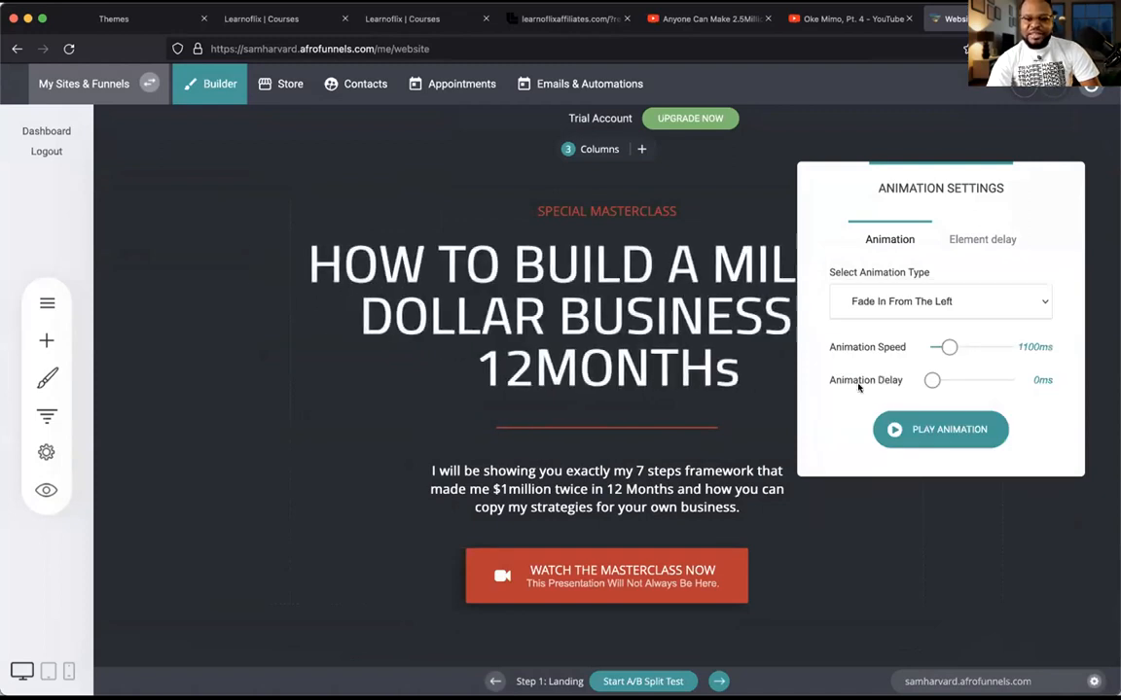
left_click(657, 359)
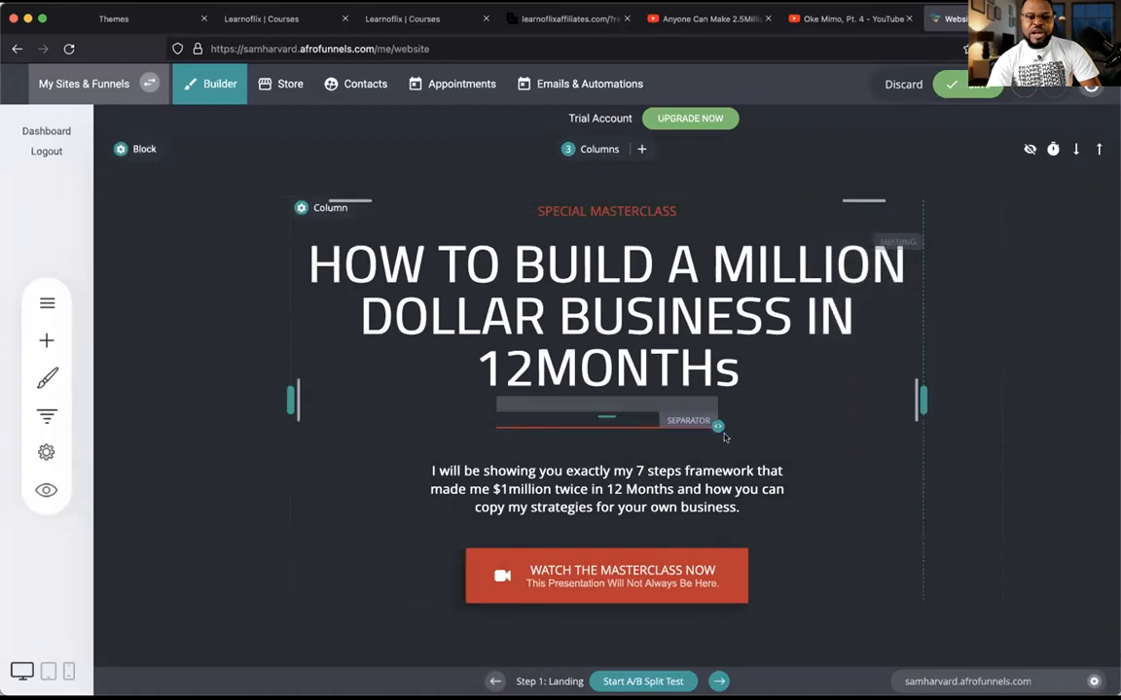
- Give the description text a Fade In From The Right animation with a 100ms delay
left_click(662, 490)
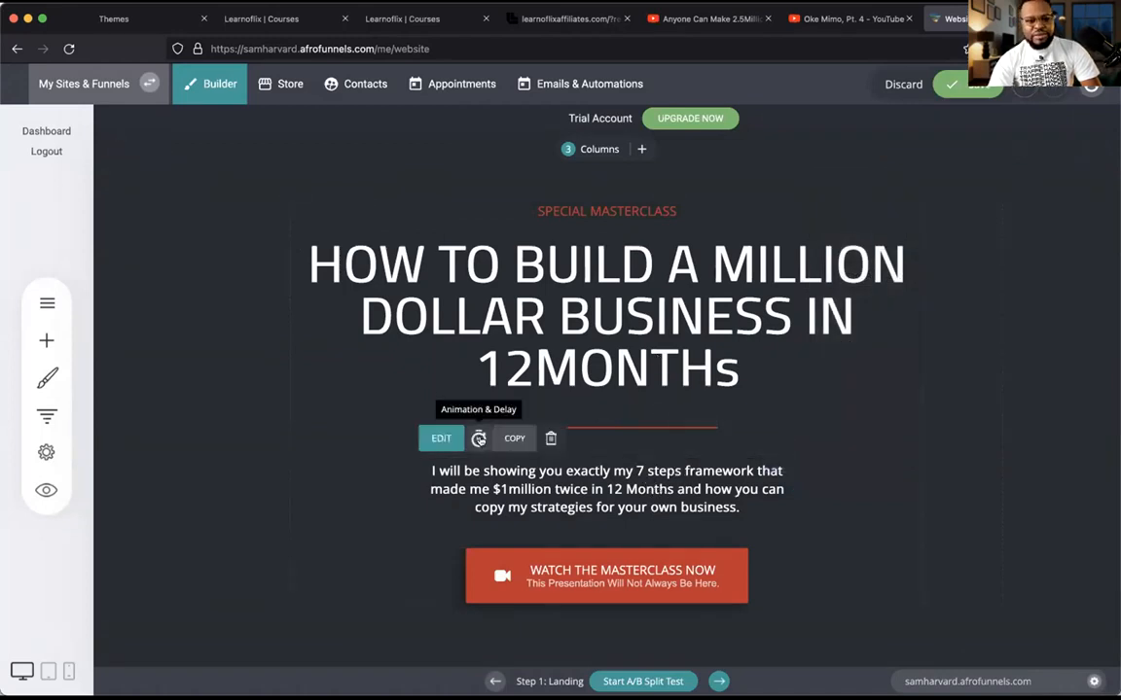
left_click(477, 438)
left_click(245, 526)
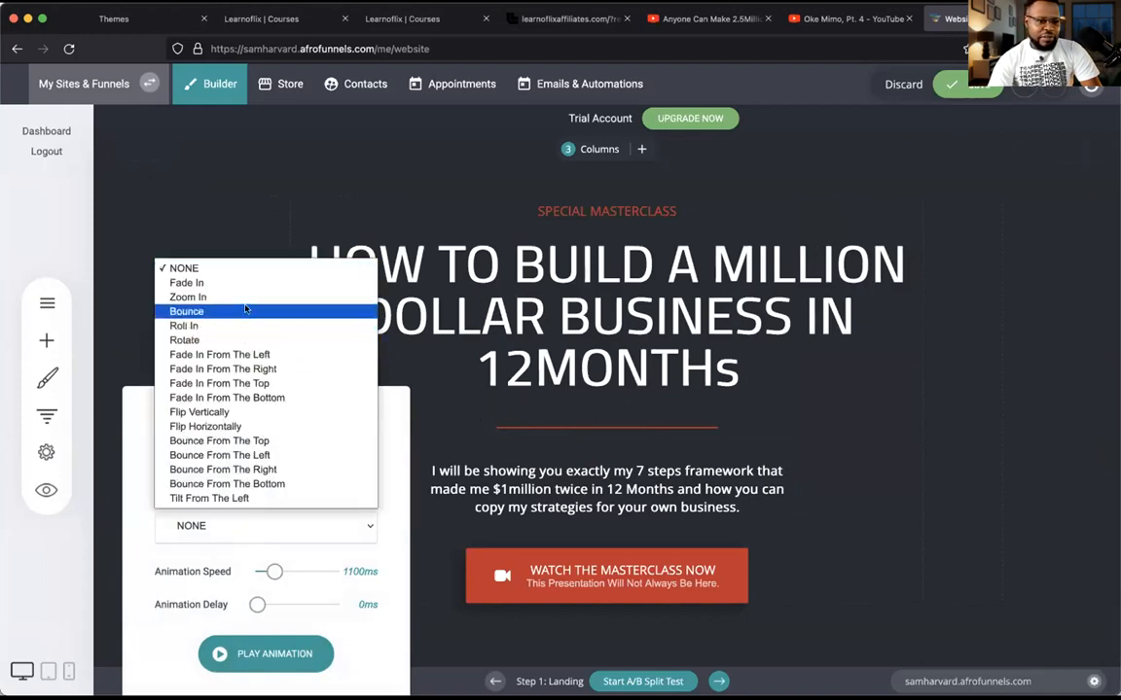
left_click(251, 372)
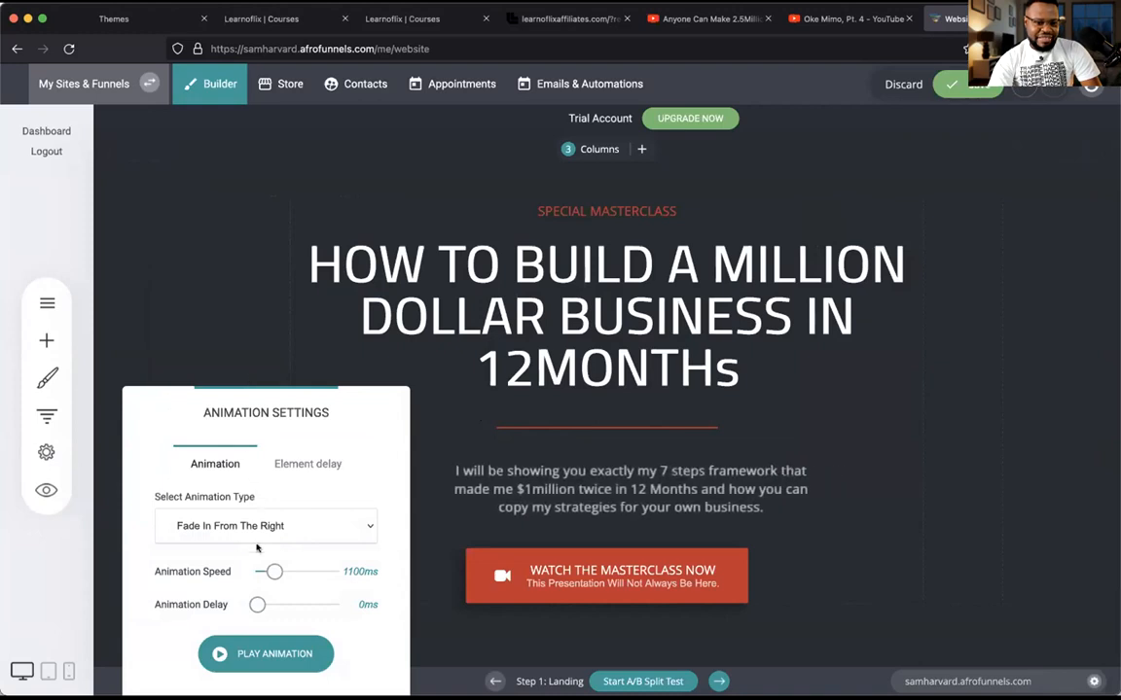
left_click_drag(256, 604, 258, 604)
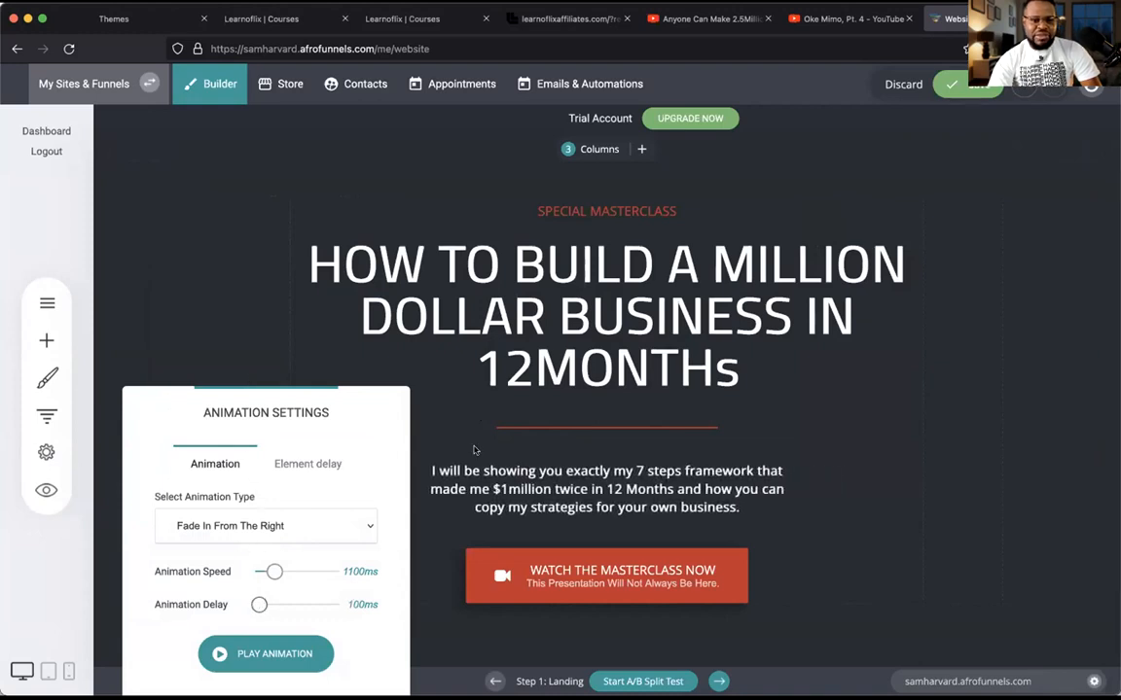
left_click(272, 654)
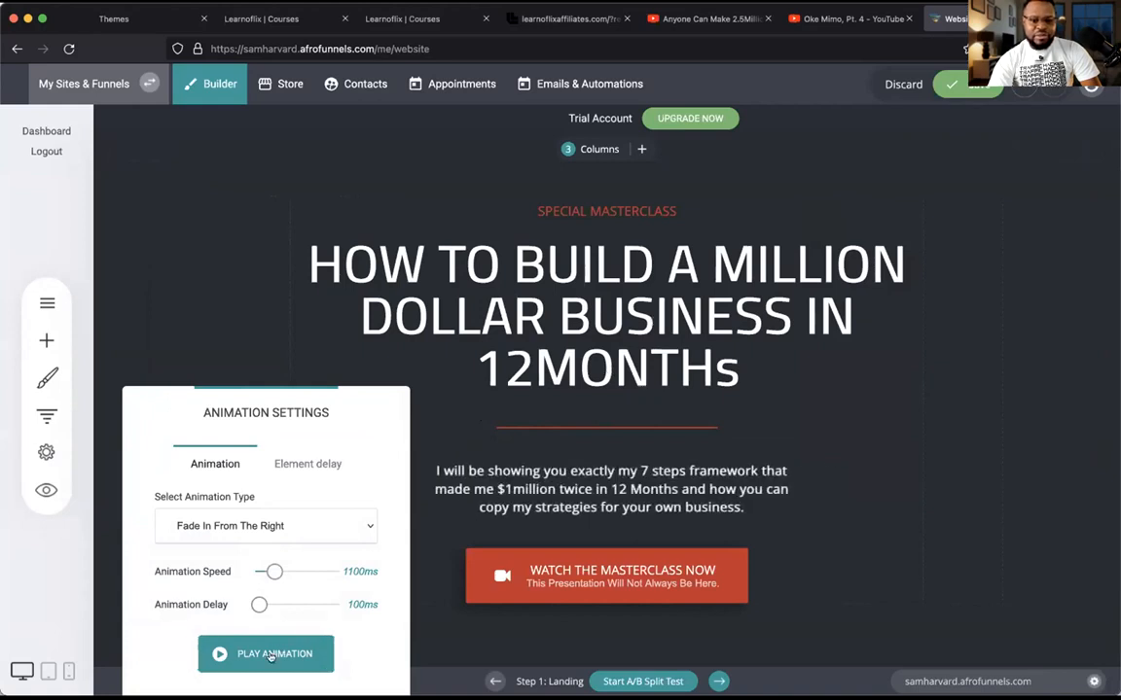
left_click(918, 507)
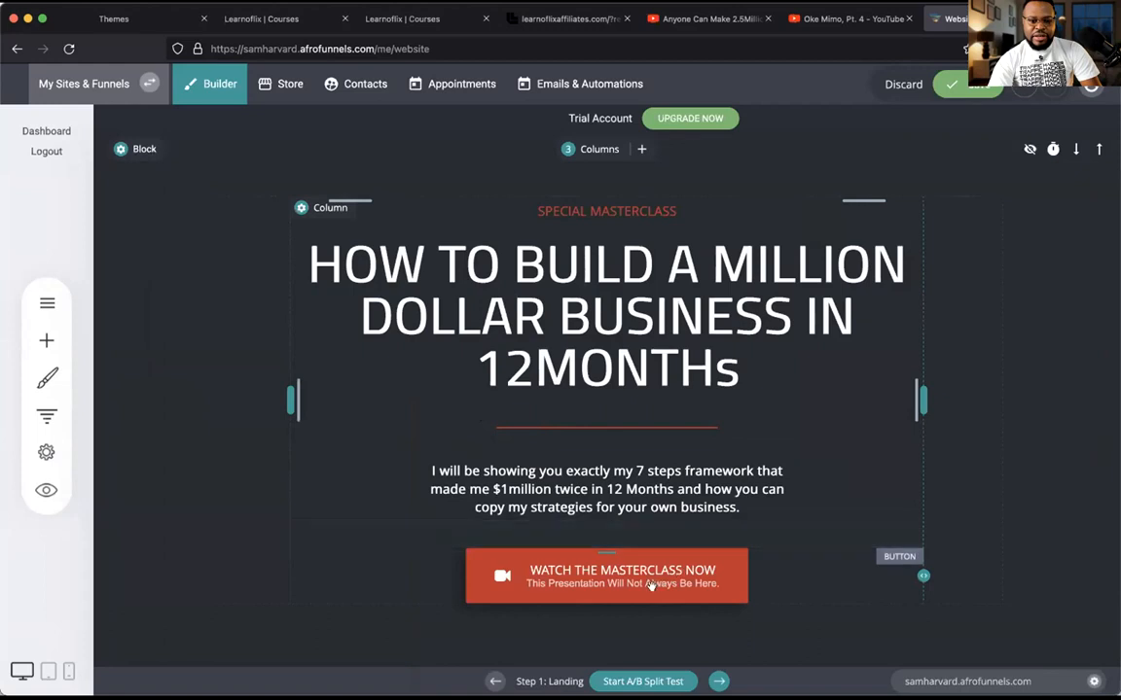
- Set the WATCH THE MASTERCLASS NOW button to Bounce From The Top with 100ms delay
left_click(651, 584)
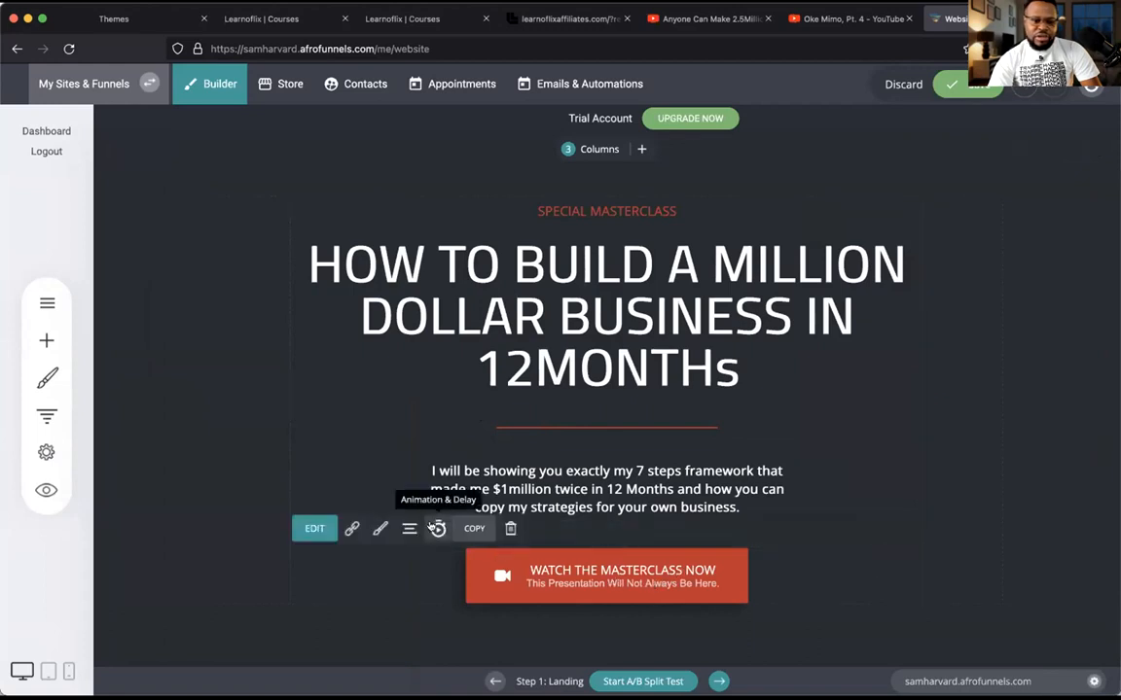
left_click(435, 529)
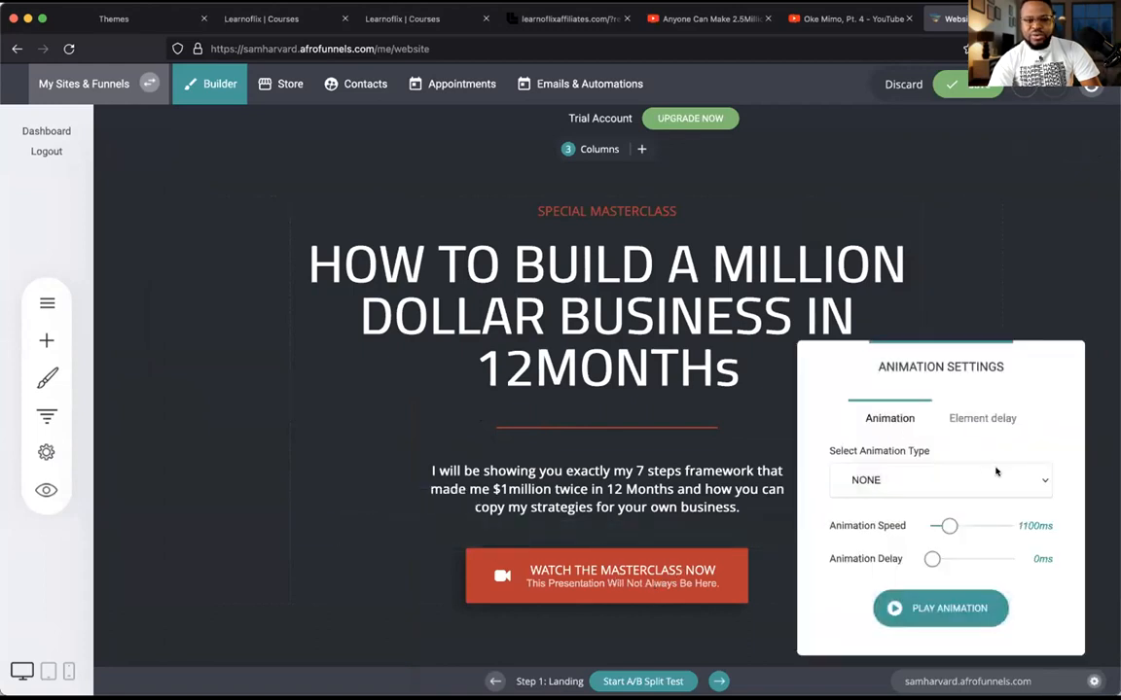
left_click(995, 471)
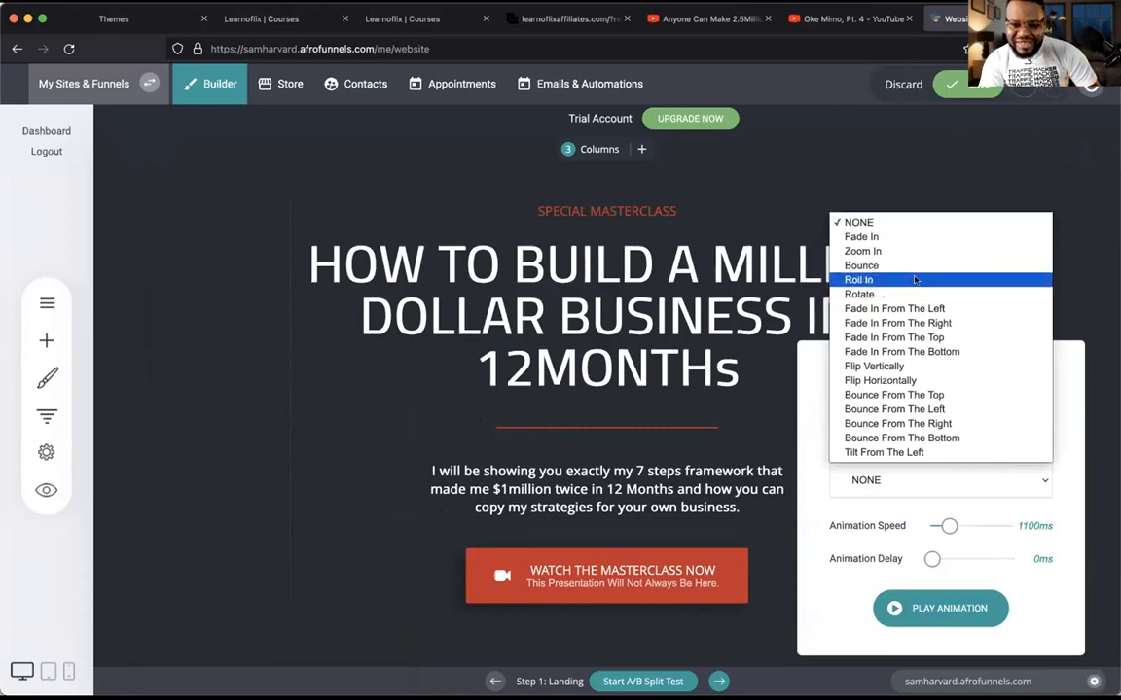
left_click(923, 395)
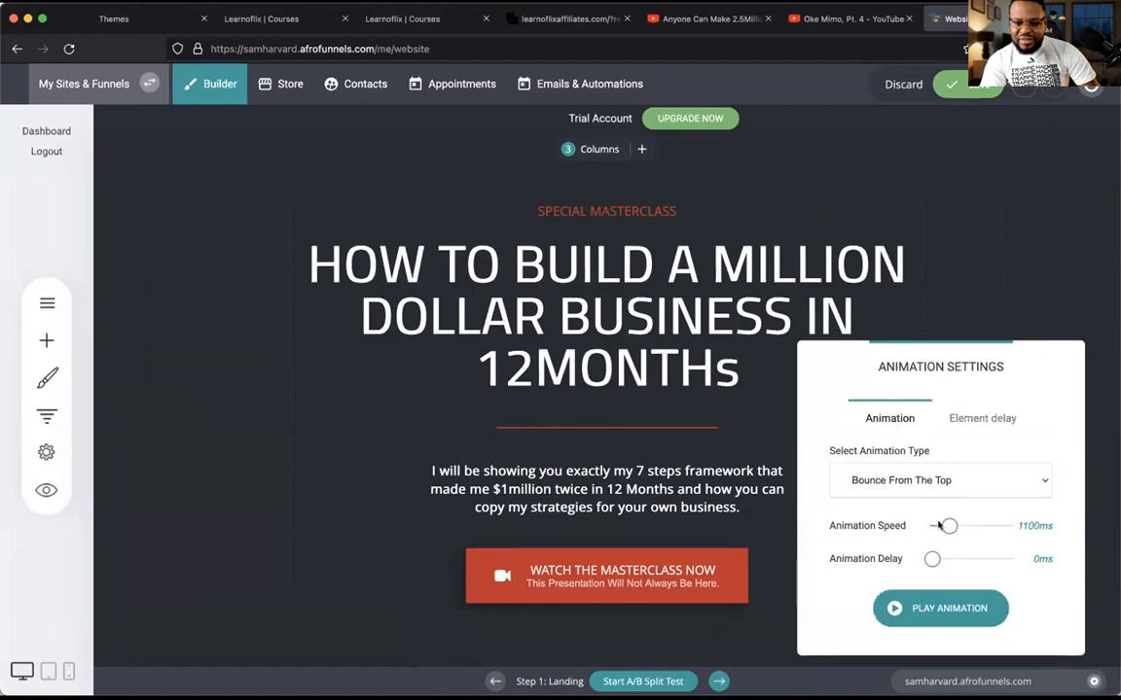
left_click_drag(930, 562, 933, 561)
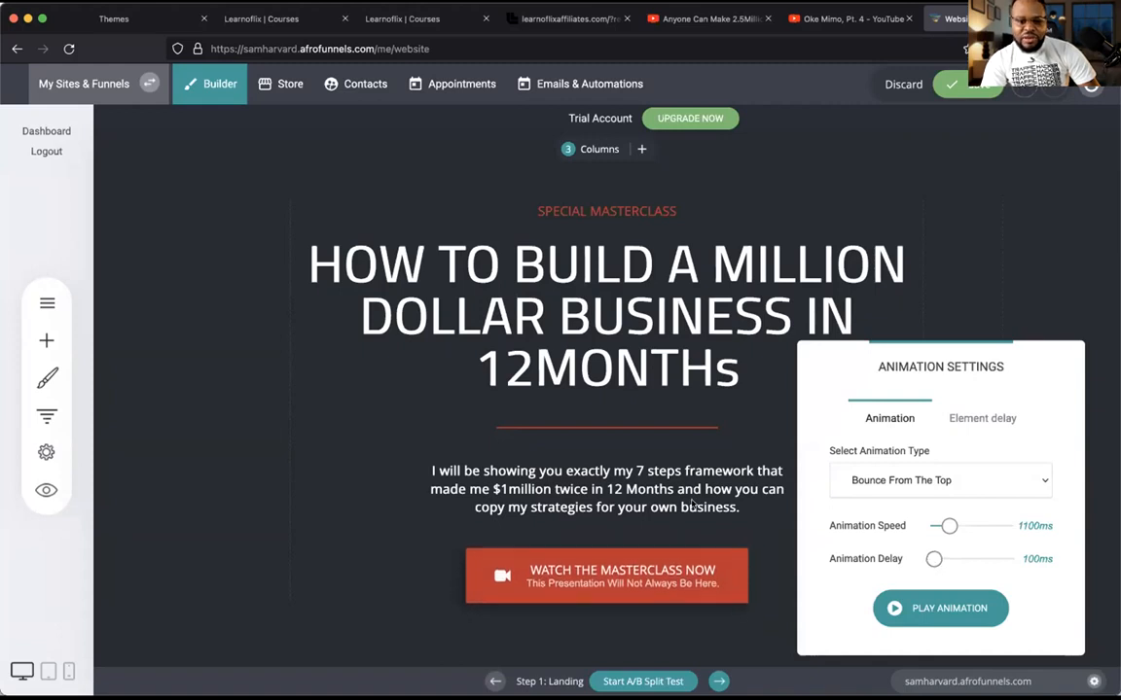
left_click(1039, 299)
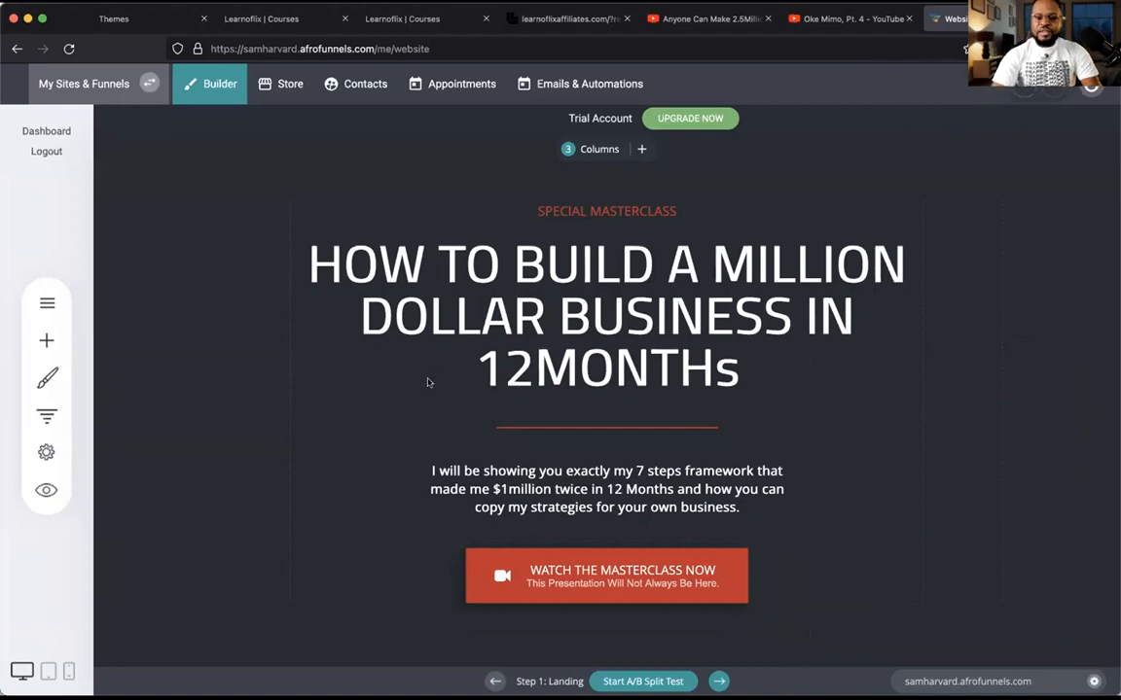
left_click(46, 491)
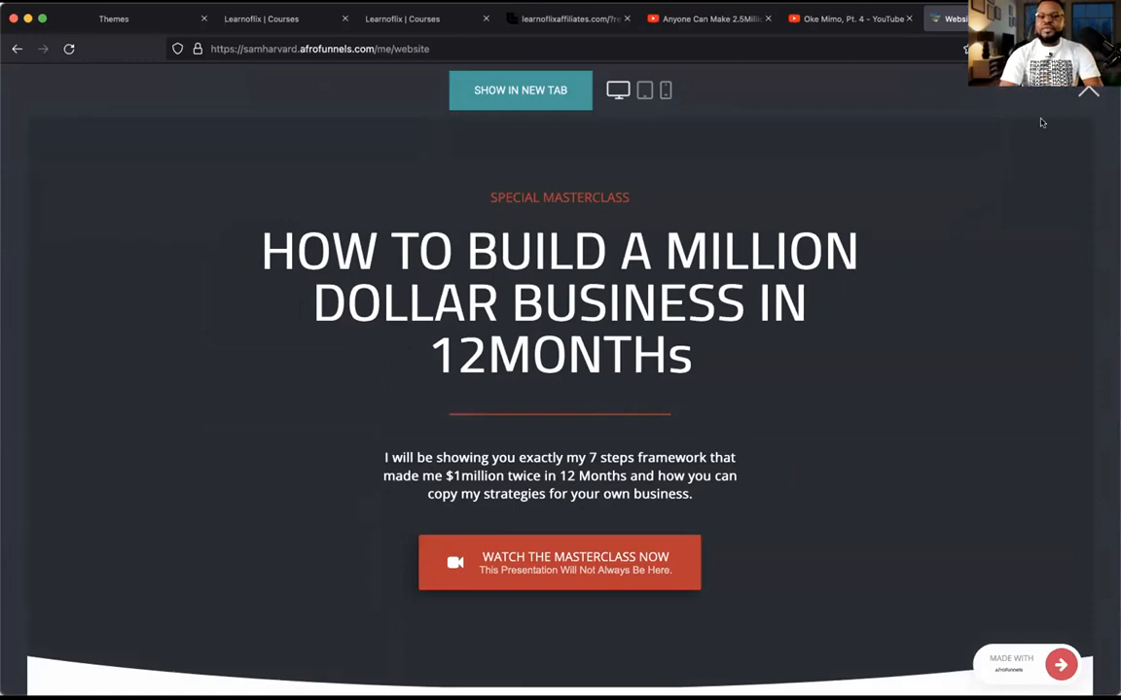
left_click(1086, 89)
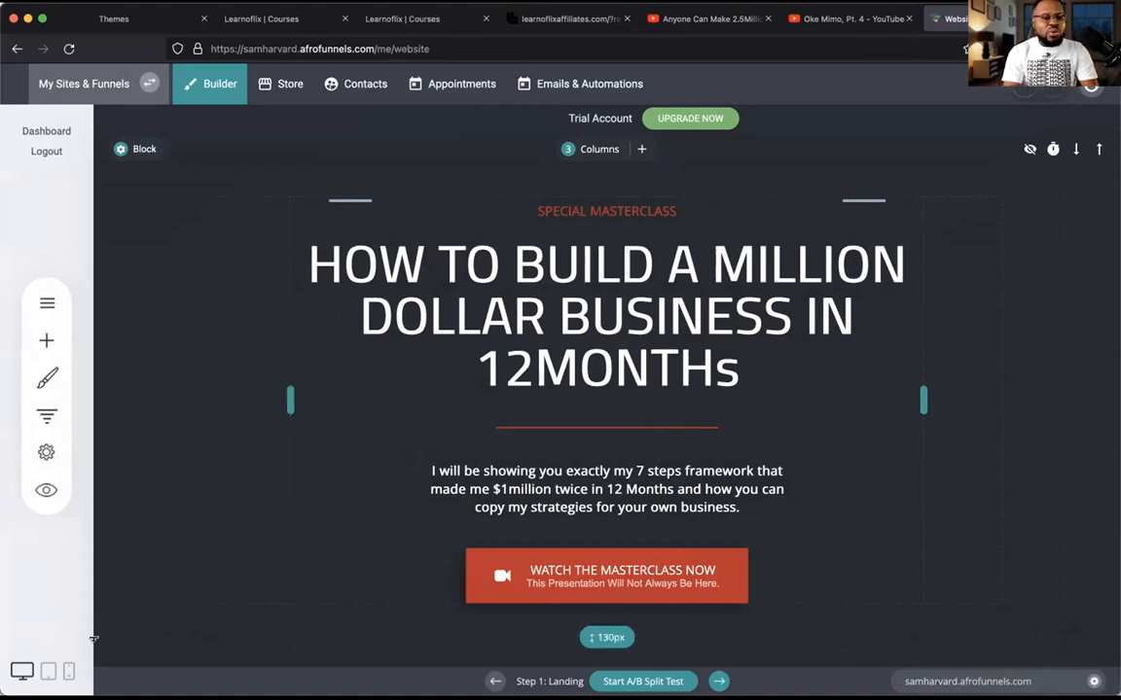
- Preview the page in Phone View and toggle the block's Stretched option off and on
left_click(66, 674)
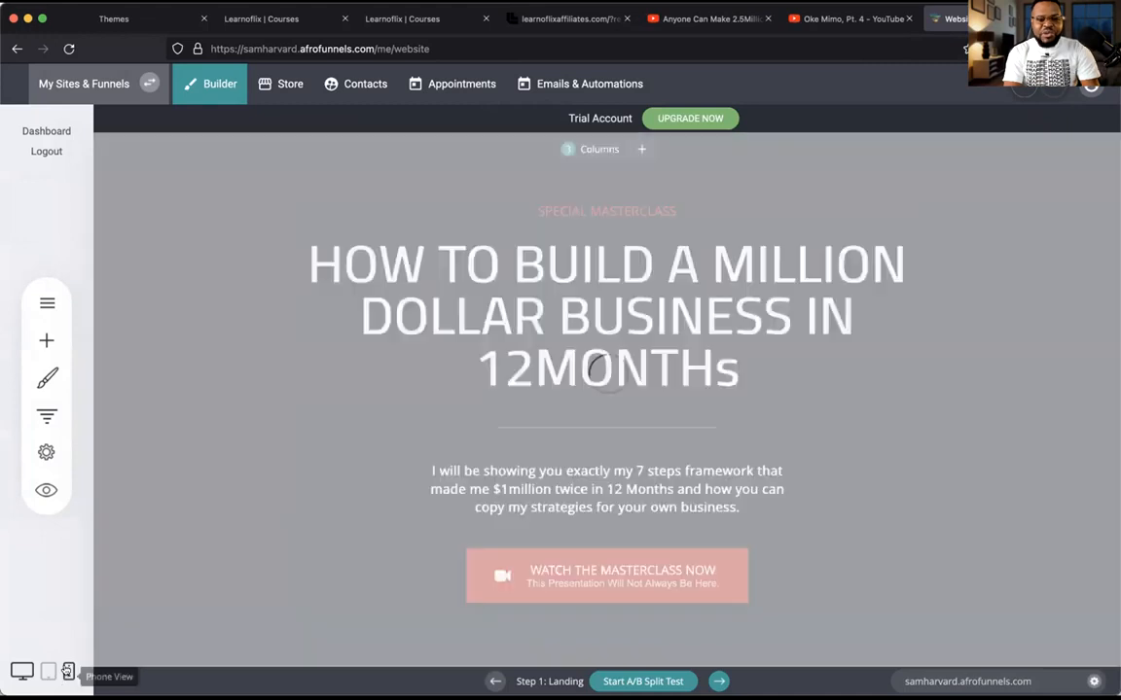
scroll(593, 472, "down", 5)
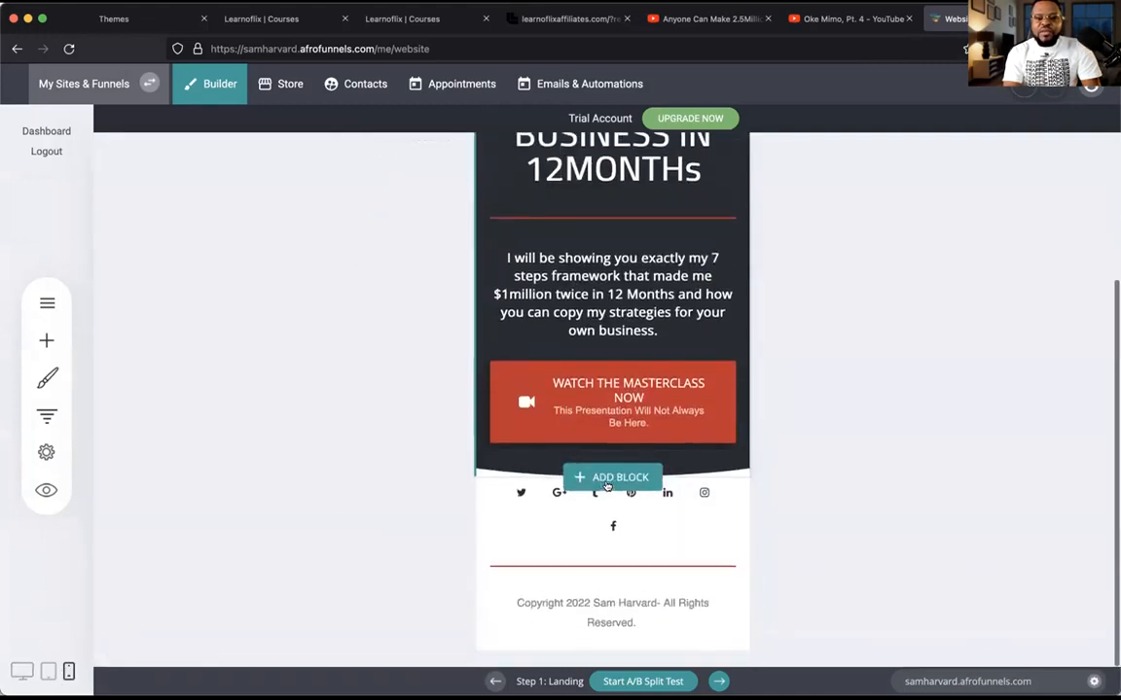
scroll(603, 479, "up", 5)
scroll(606, 482, "down", 3)
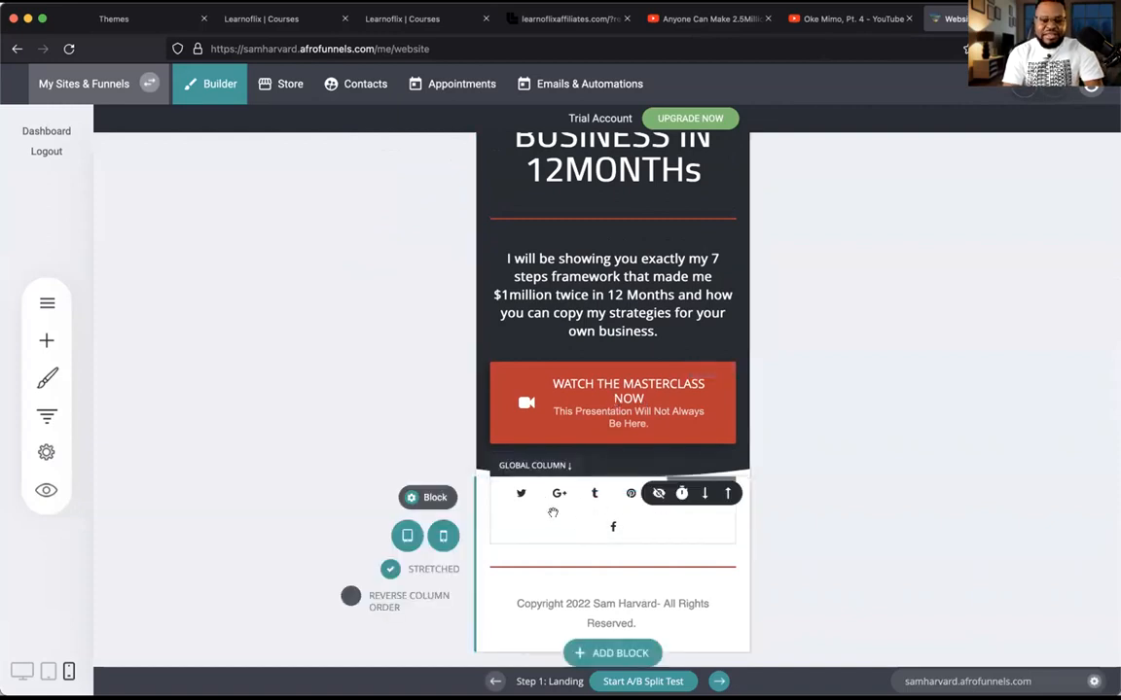
scroll(613, 348, "up", 3)
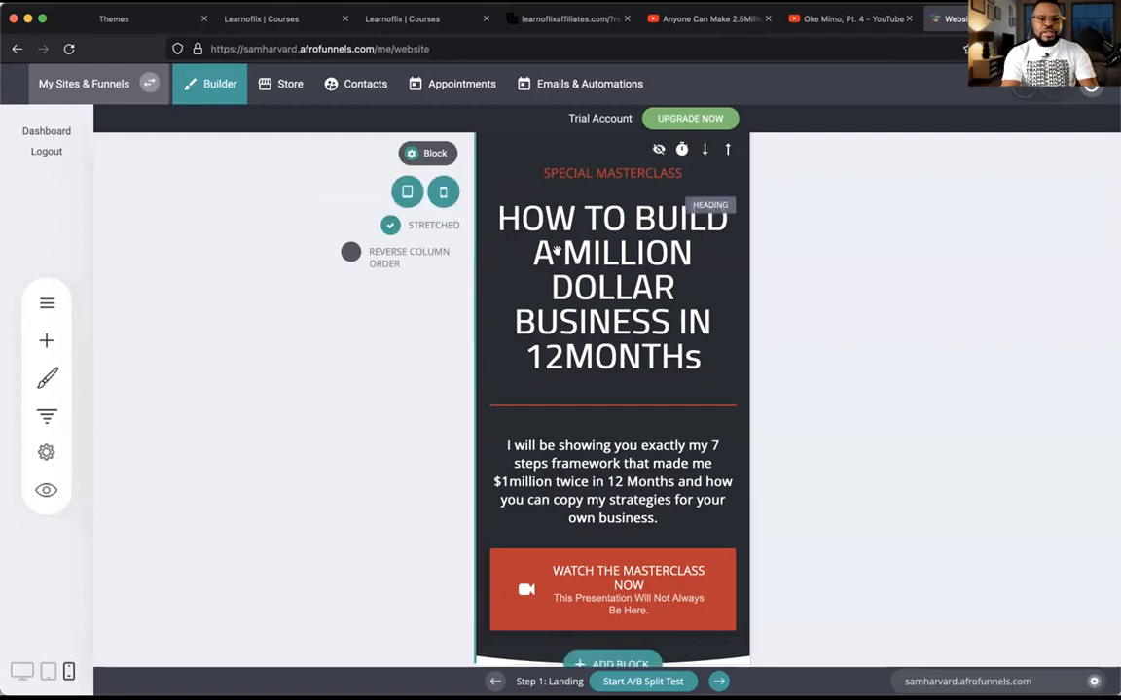
left_click(389, 225)
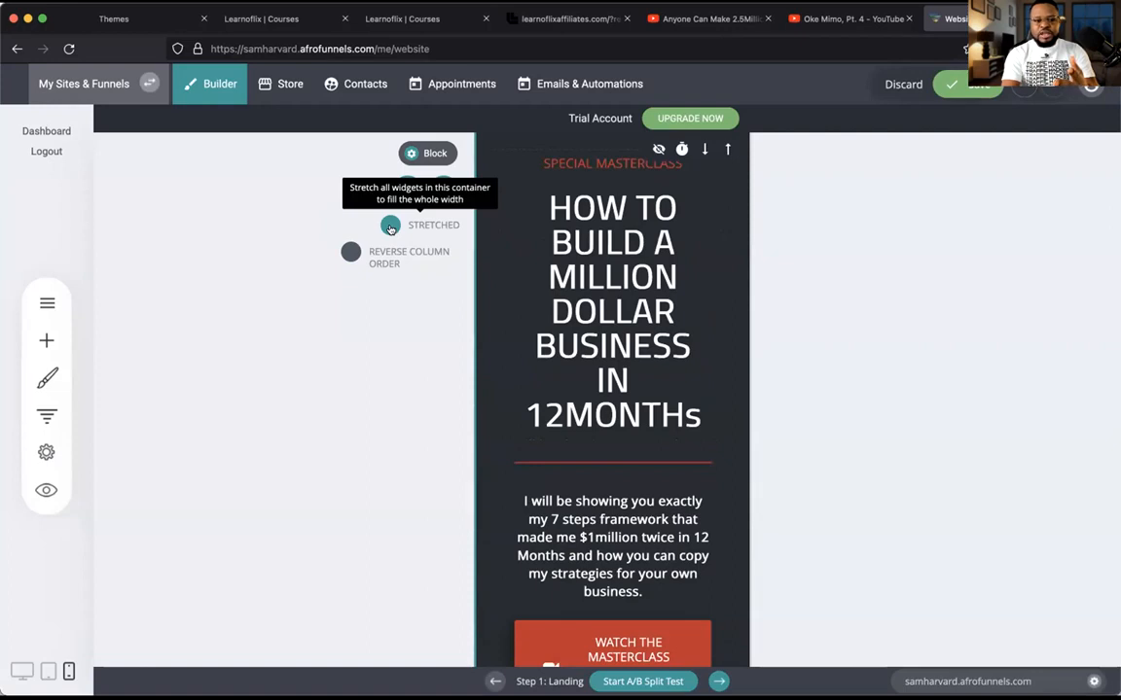
left_click(389, 226)
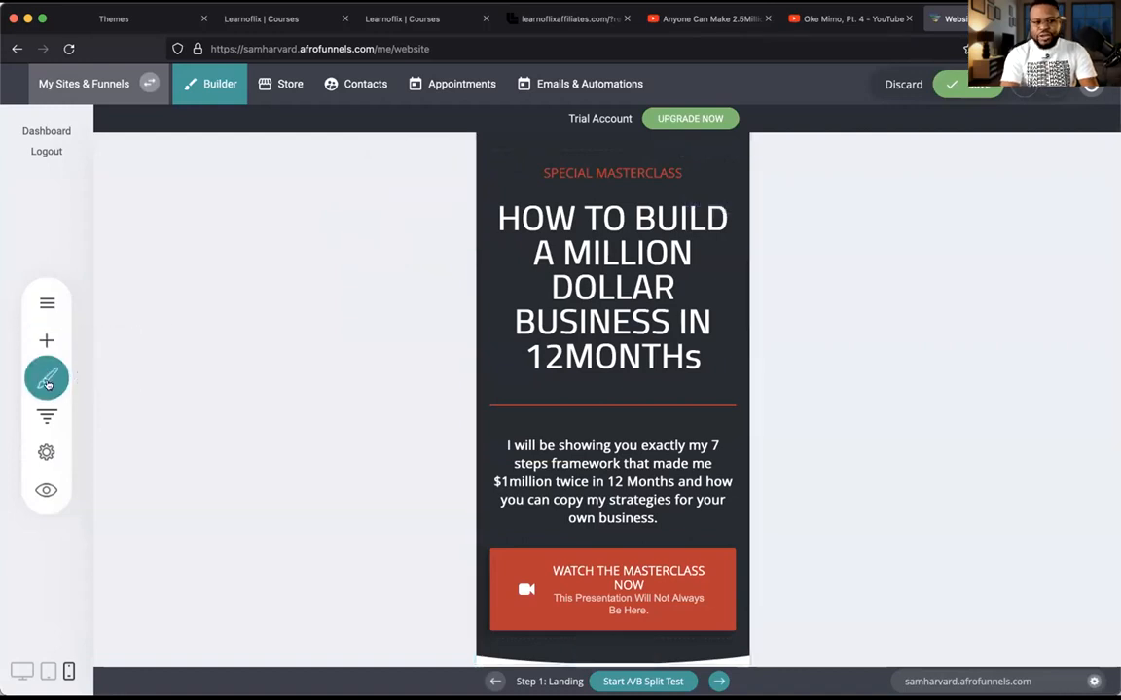
- In Global Styling text settings, shrink Heading 1 from 48px to 43px
left_click(47, 382)
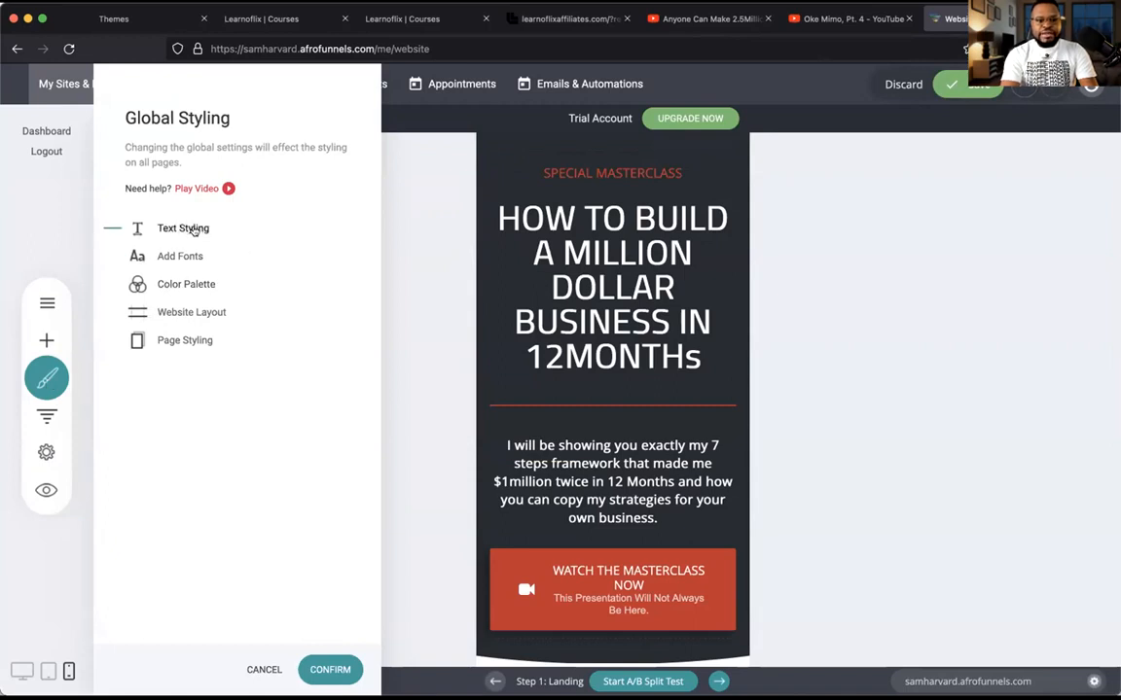
left_click(193, 230)
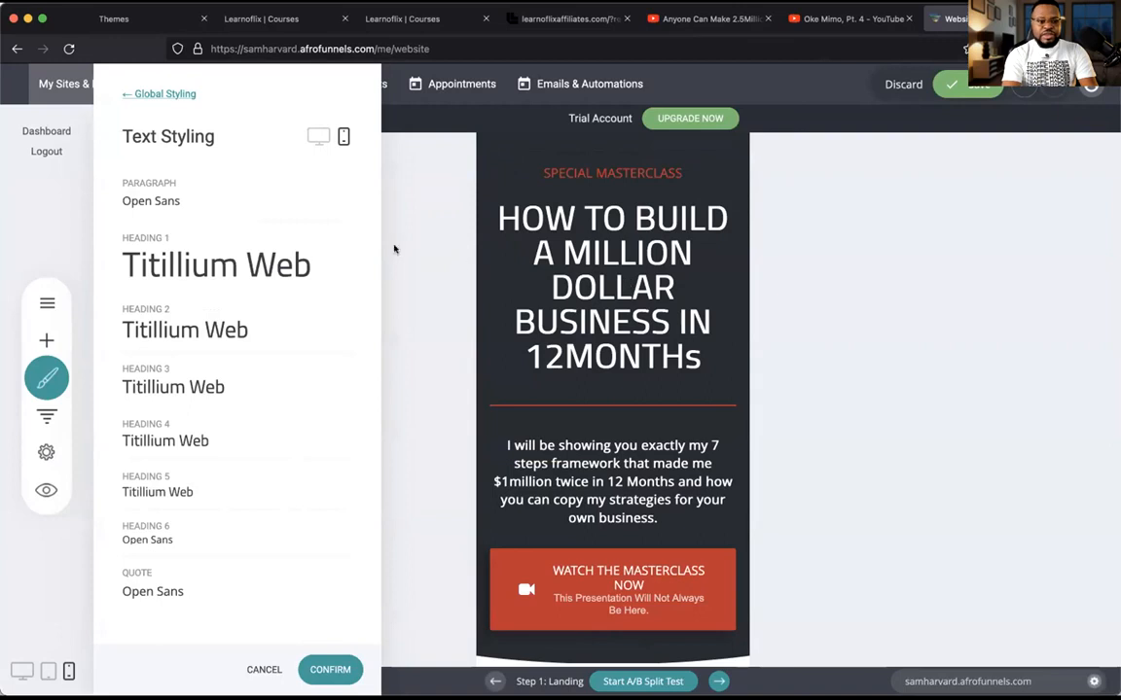
left_click(316, 278)
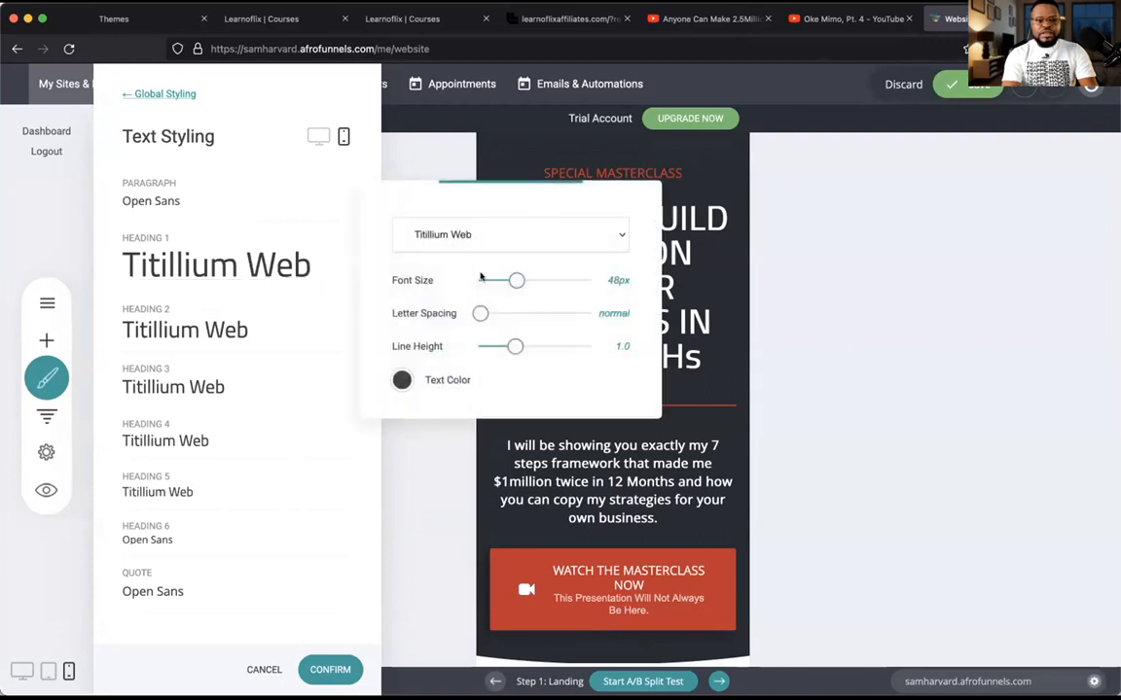
left_click_drag(512, 282, 506, 284)
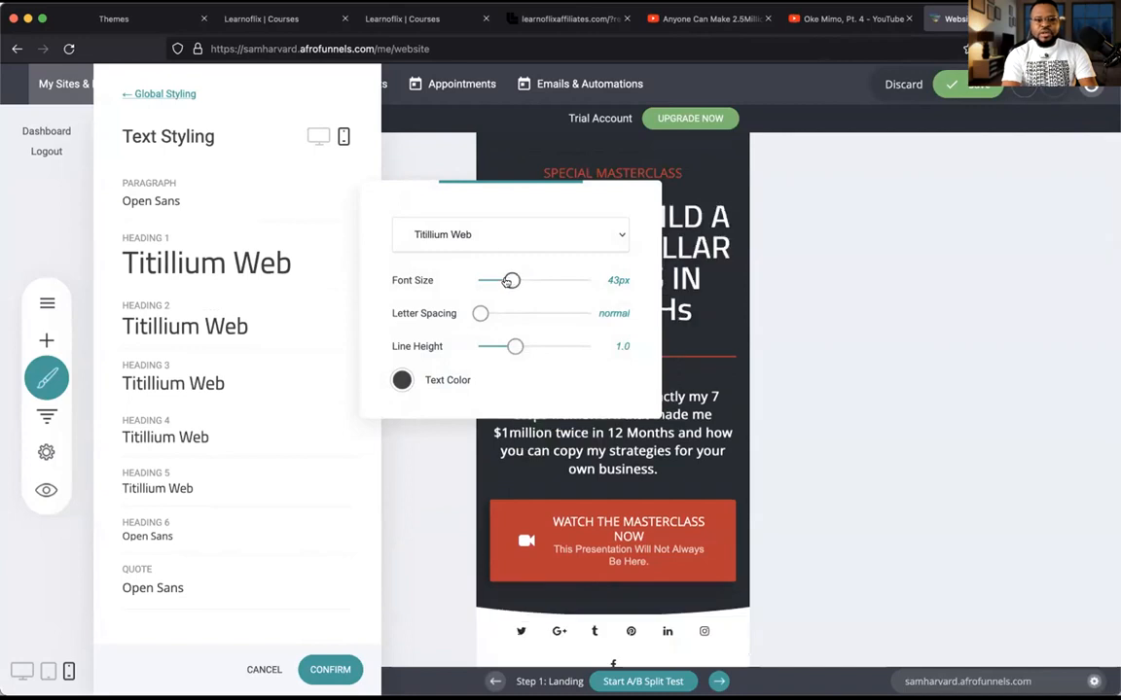
left_click(336, 206)
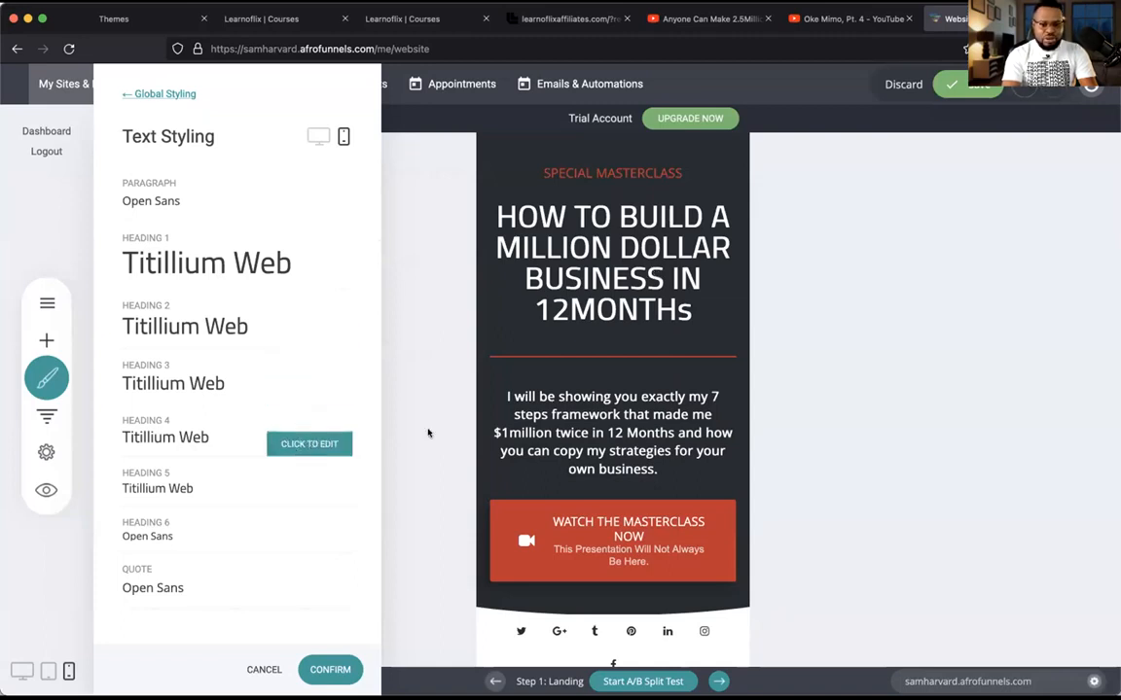
- Reduce Heading 4 from 22px to about 21px and Heading 3 from 26px to 21px
left_click(327, 444)
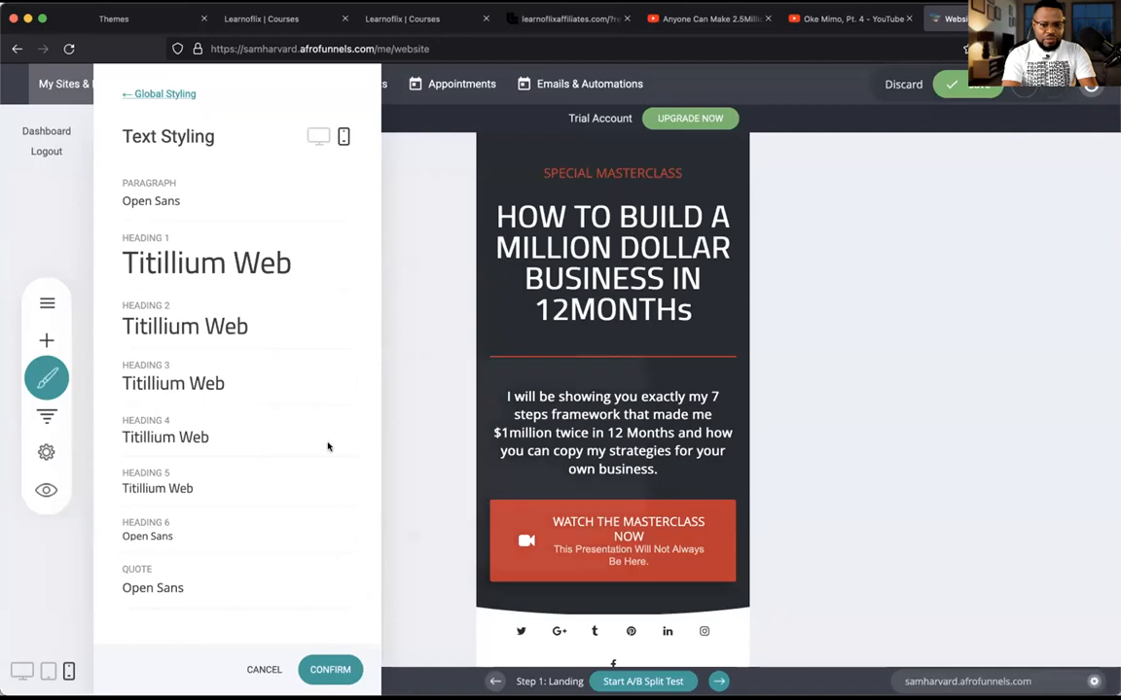
left_click_drag(562, 356, 381, 275)
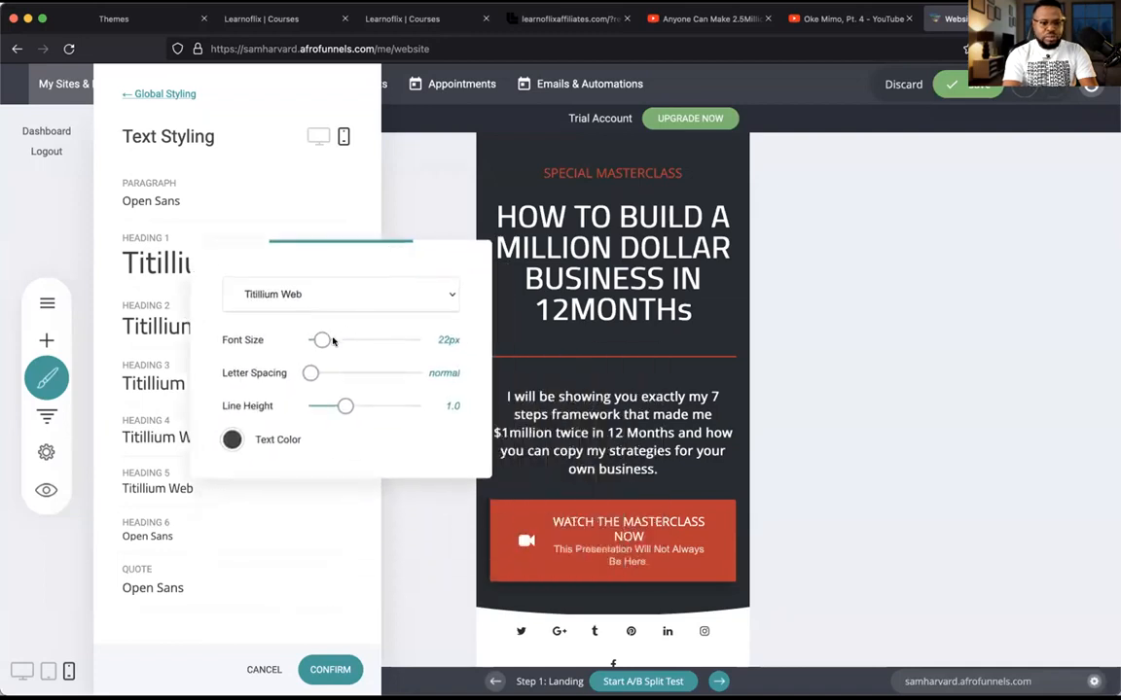
left_click_drag(323, 342, 321, 341)
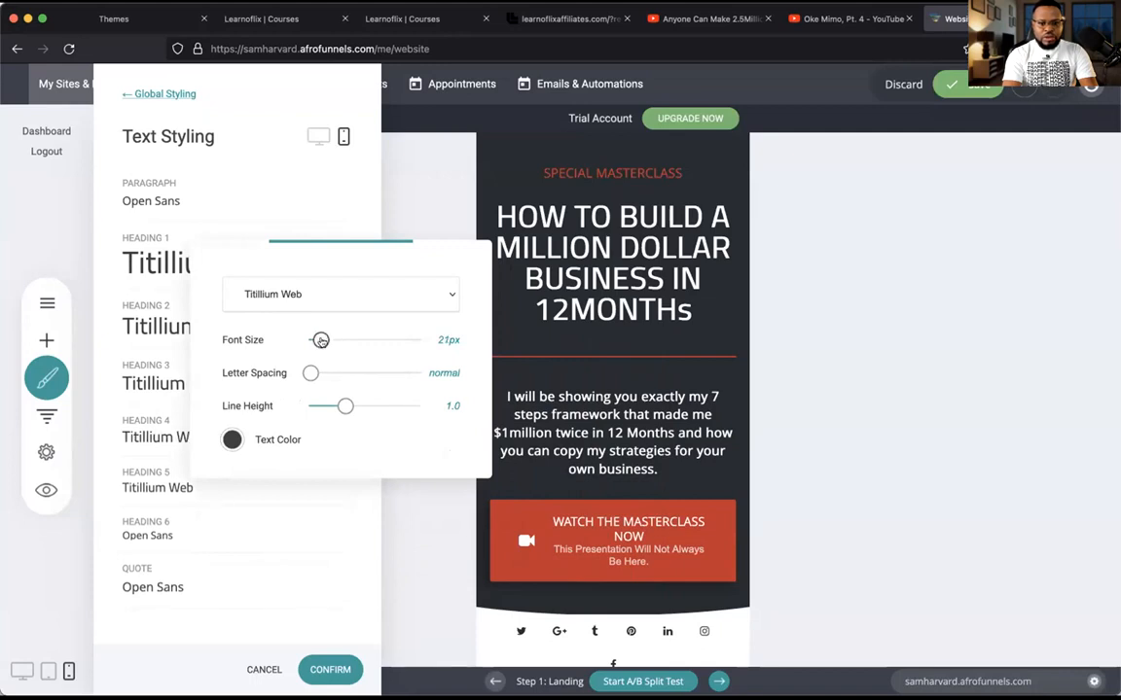
left_click_drag(321, 342, 322, 342)
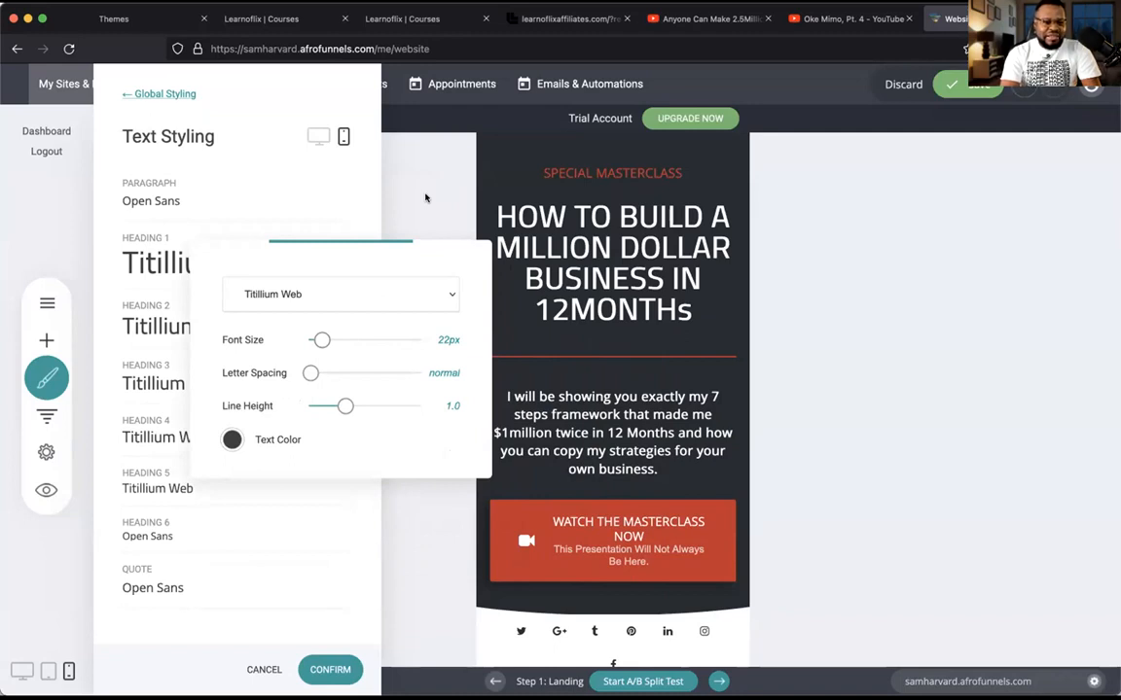
left_click(425, 197)
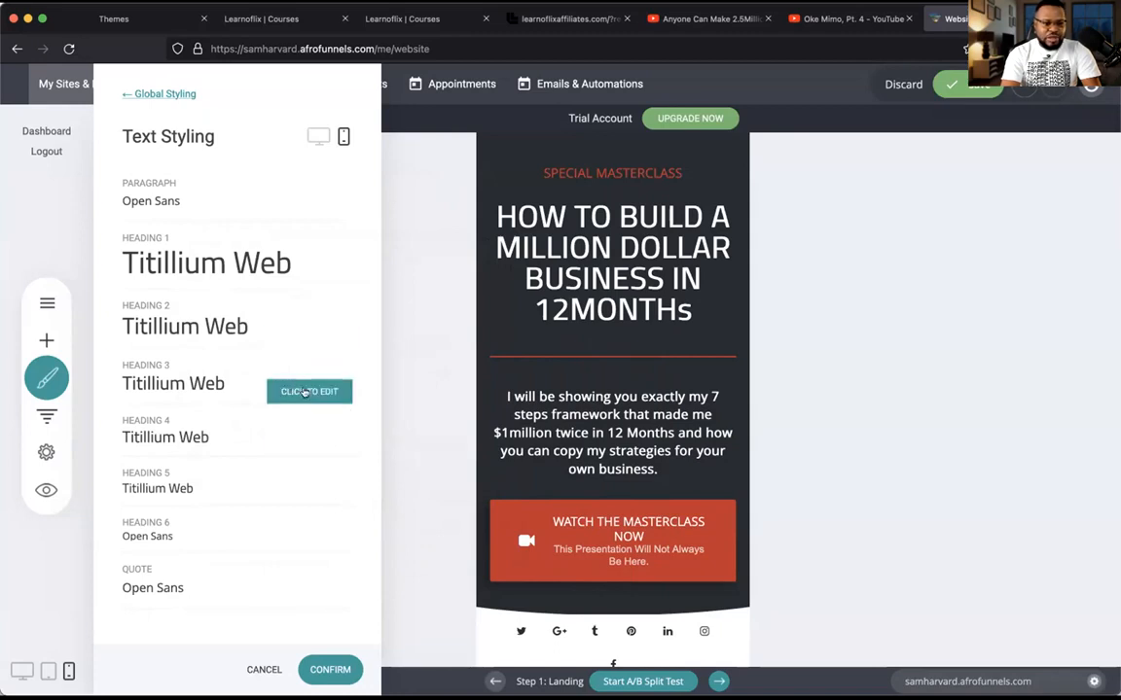
left_click(292, 390)
left_click_drag(467, 282, 258, 246)
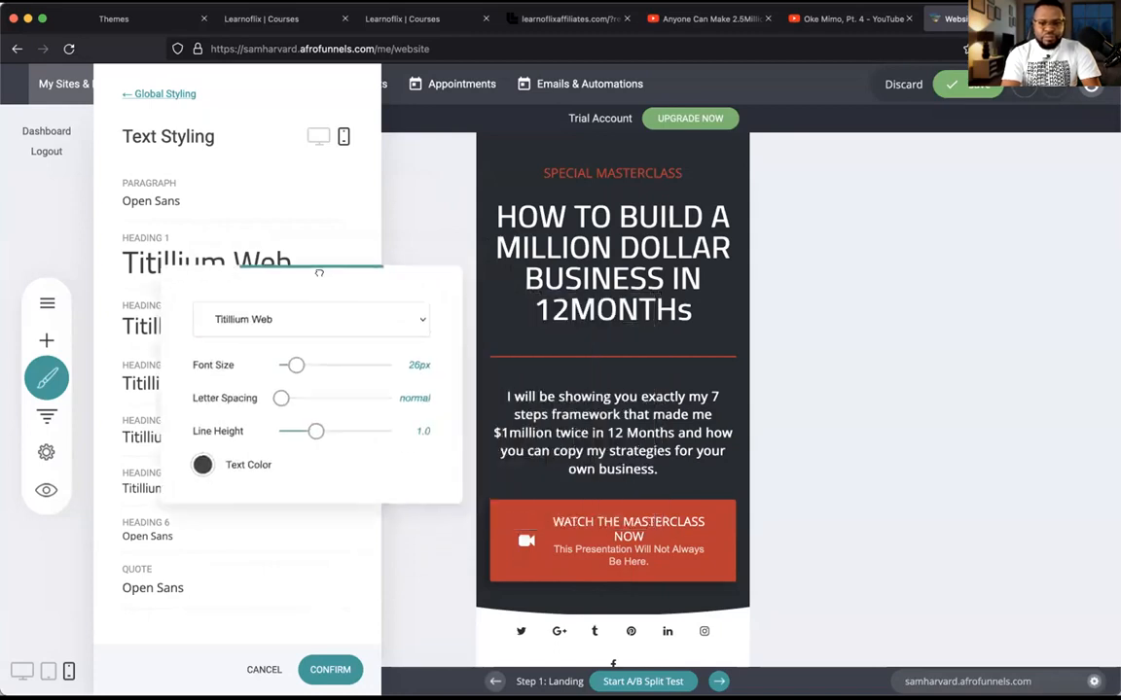
left_click_drag(291, 365, 278, 358)
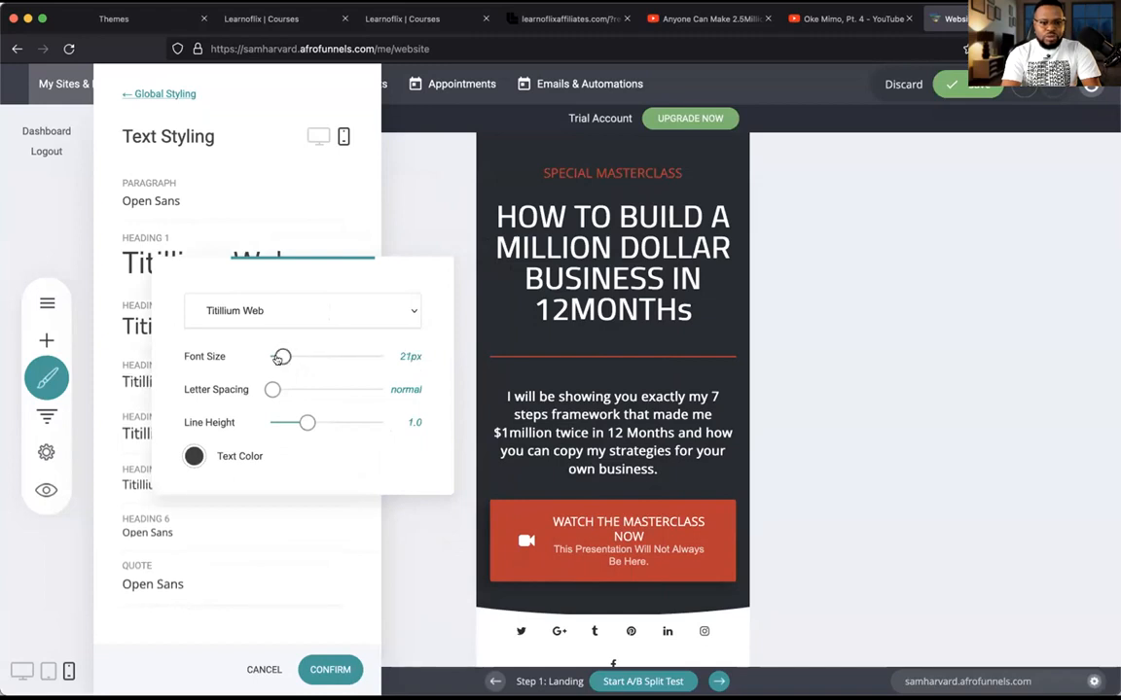
left_click(435, 225)
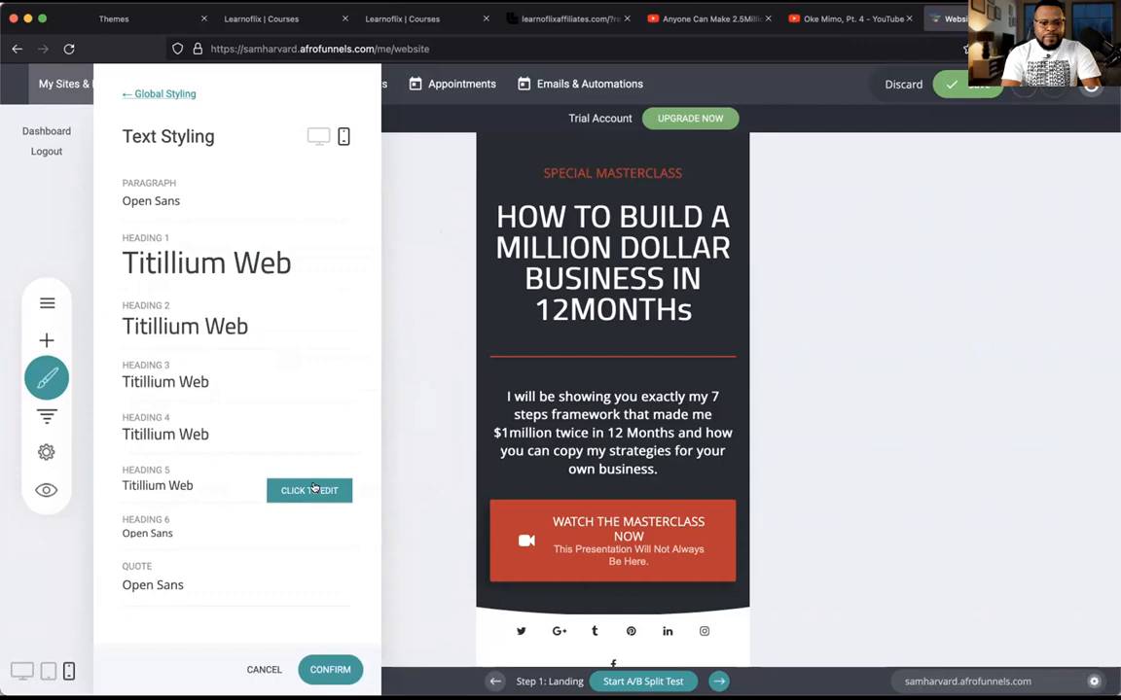
- Reduce Heading 5 to 17px and confirm the text styling changes
left_click(313, 489)
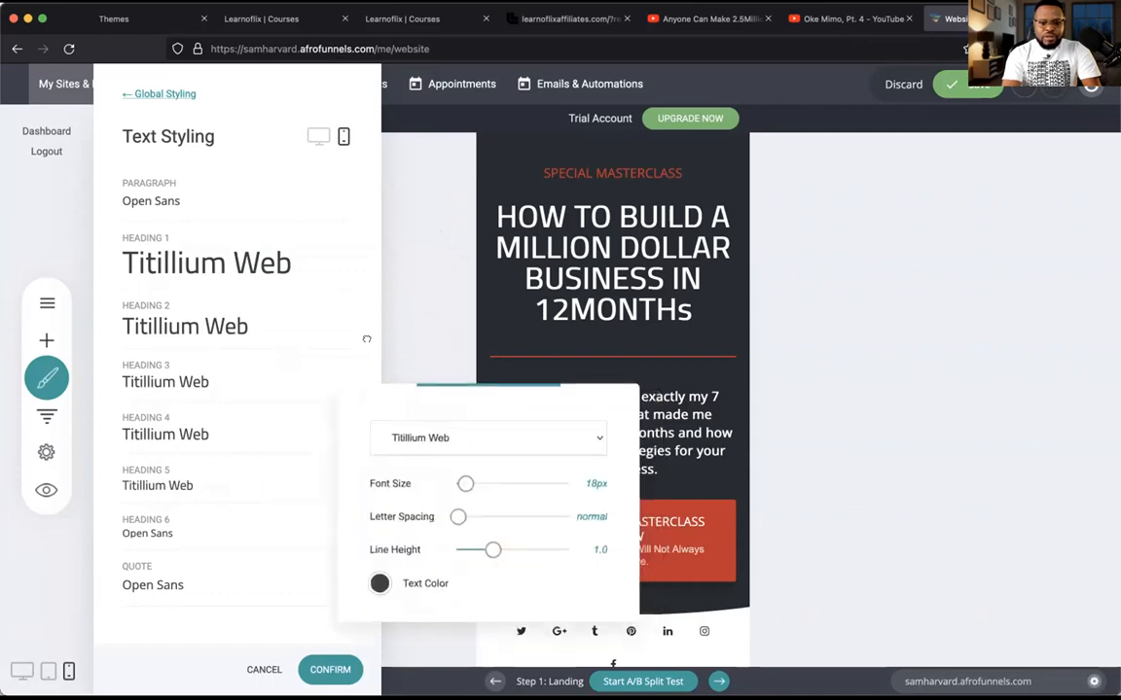
mouse_move(297, 386)
left_mouse_down()
mouse_move(337, 388)
mouse_move(297, 387)
left_mouse_up()
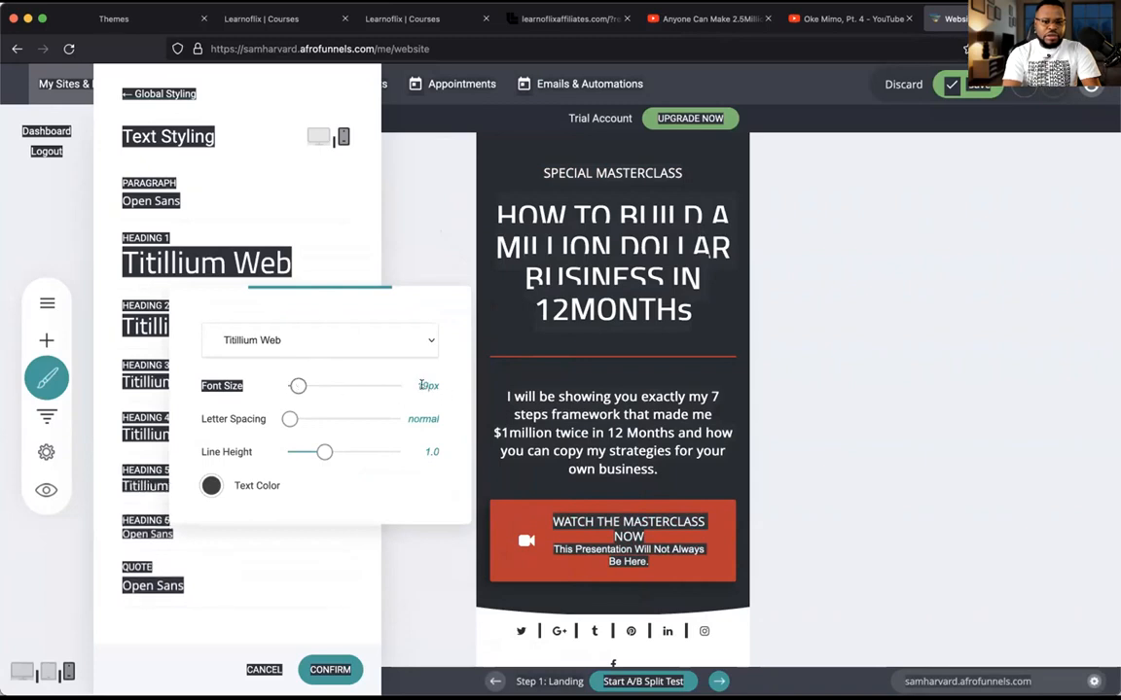
left_click(421, 385)
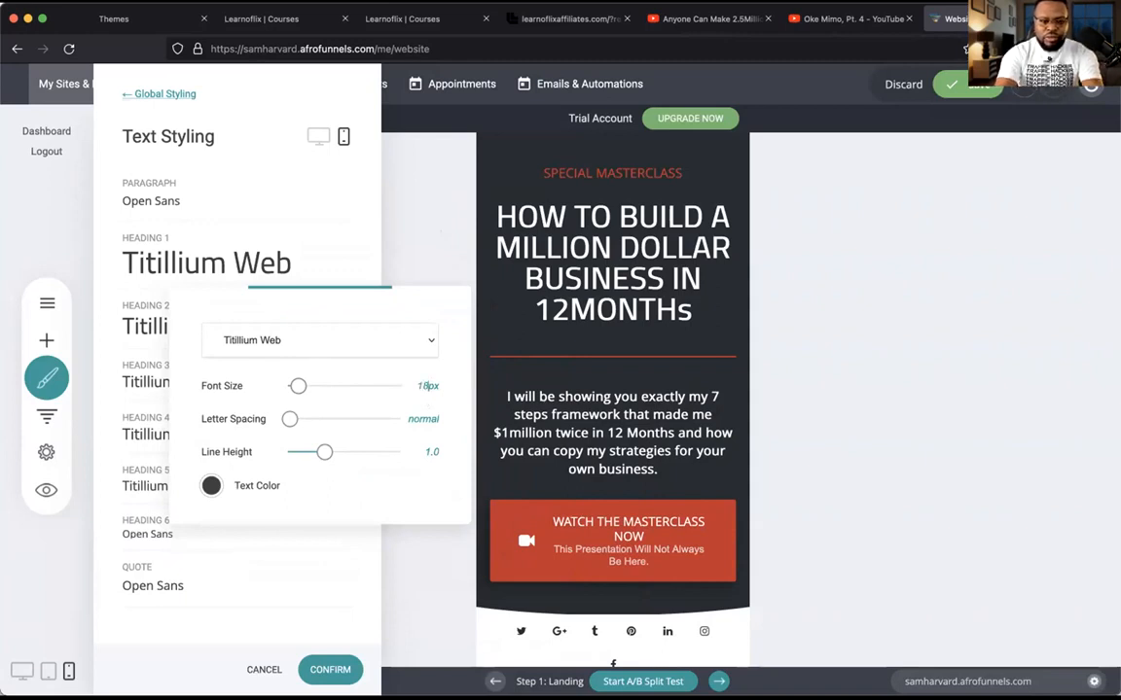
left_click(451, 241)
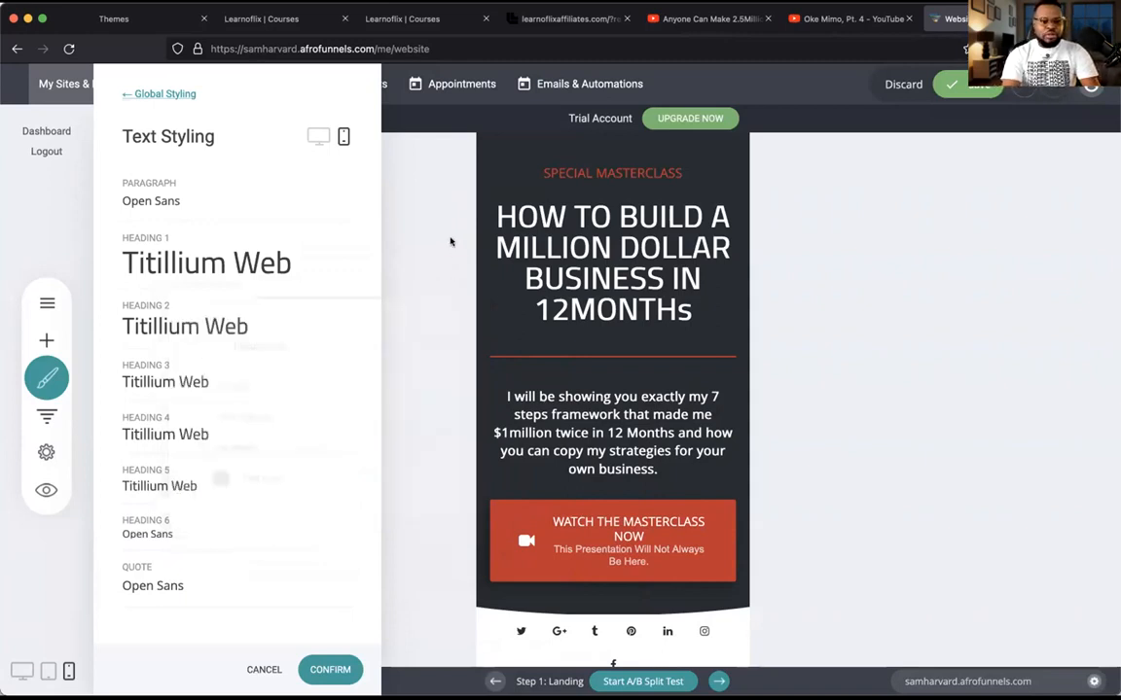
left_click(330, 670)
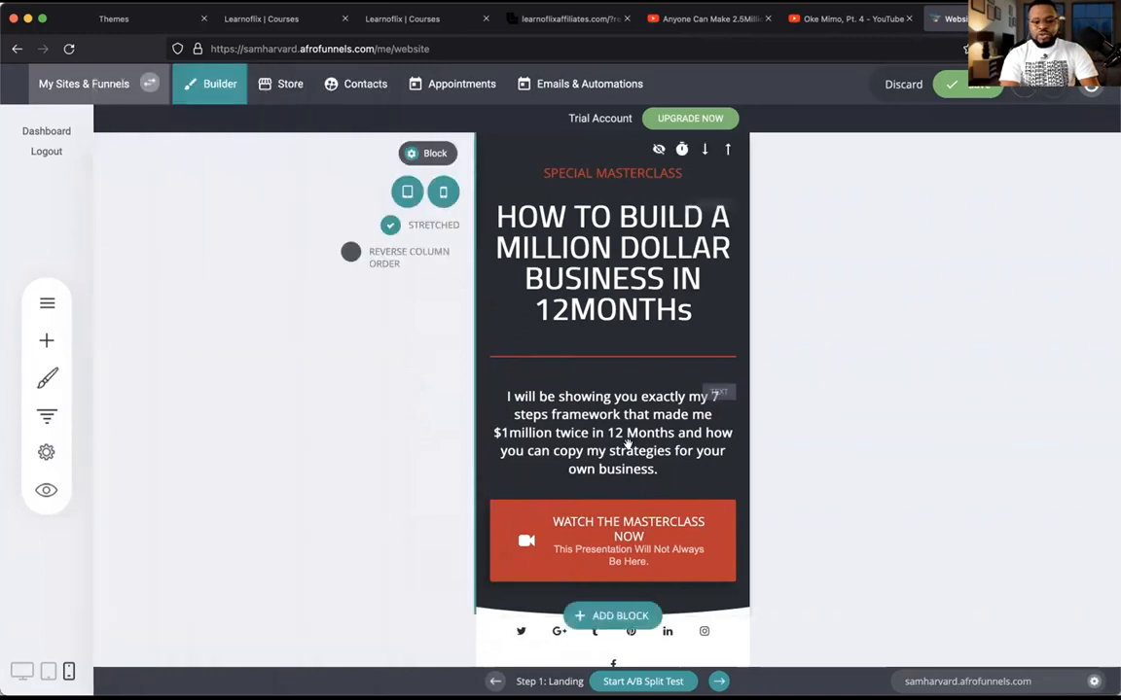
- Reduce the masterclass button's padding and make its main line text bold at a smaller size
left_click(580, 536)
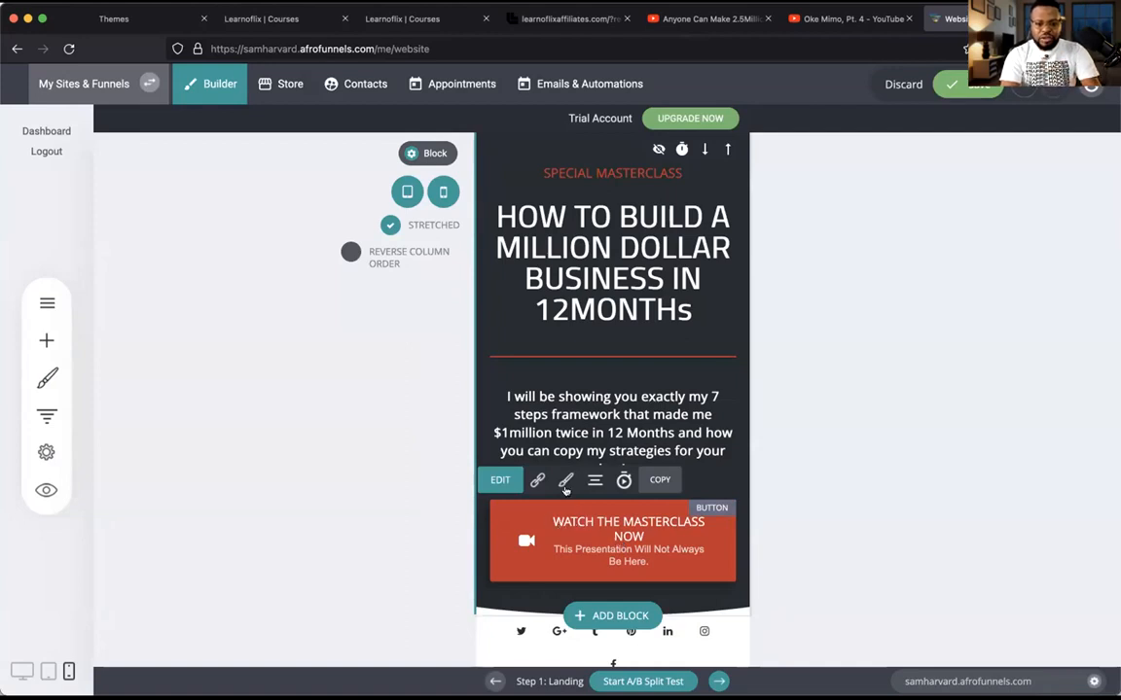
left_click(564, 481)
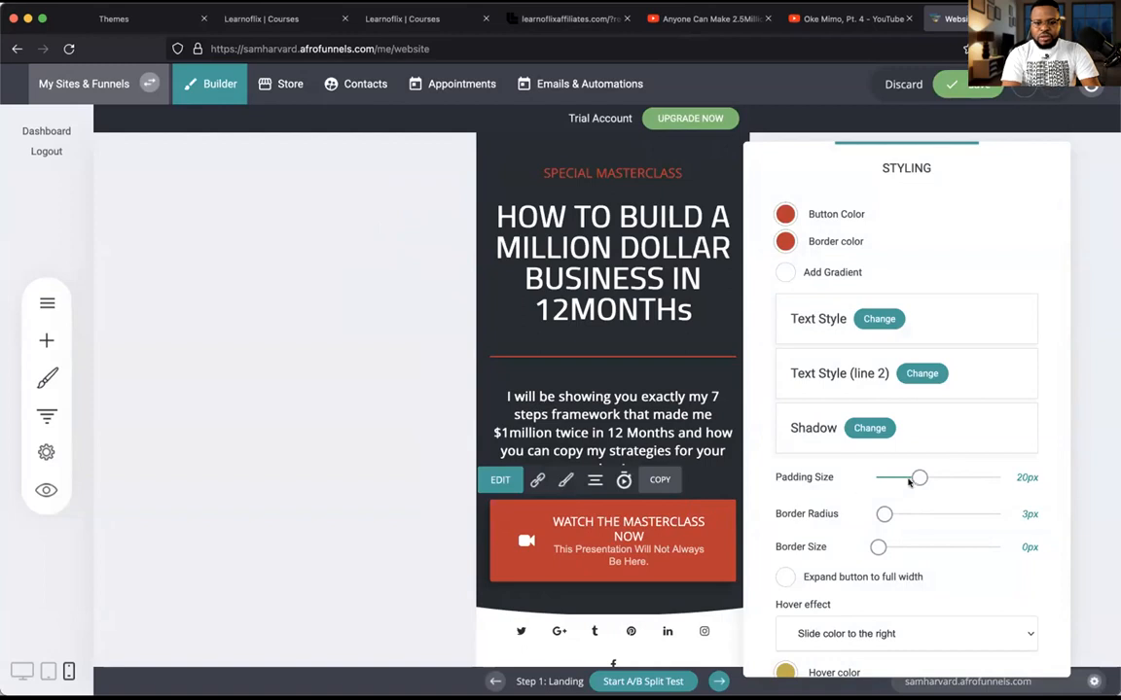
left_click_drag(919, 478, 896, 477)
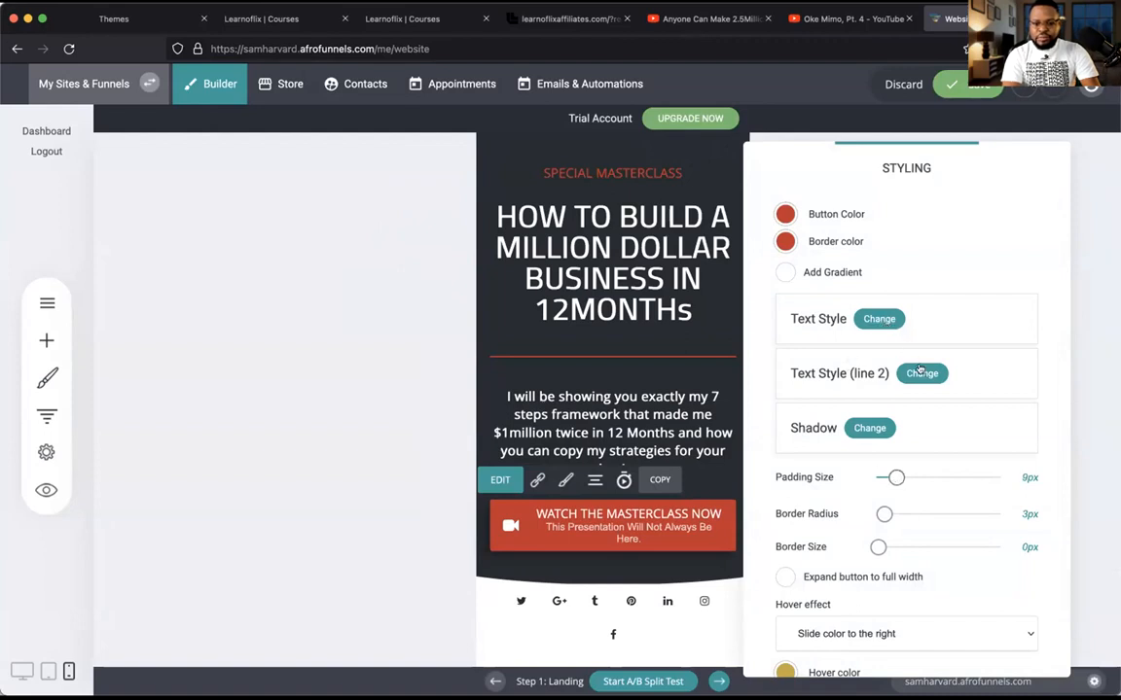
left_click(878, 319)
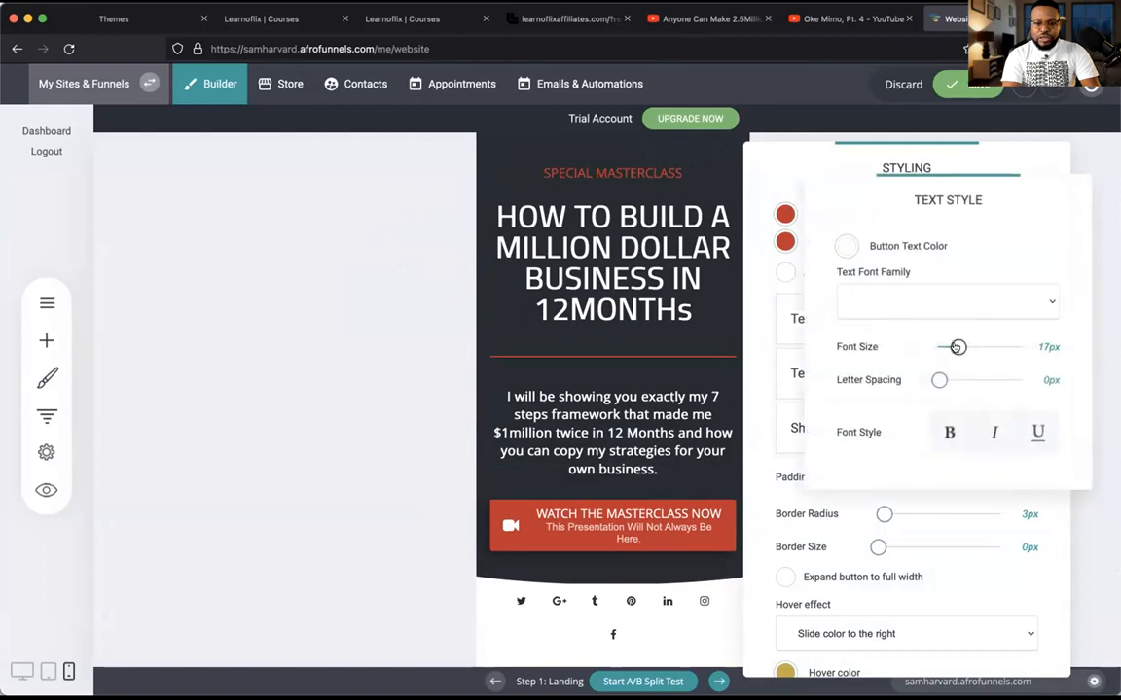
left_click_drag(958, 347, 958, 347)
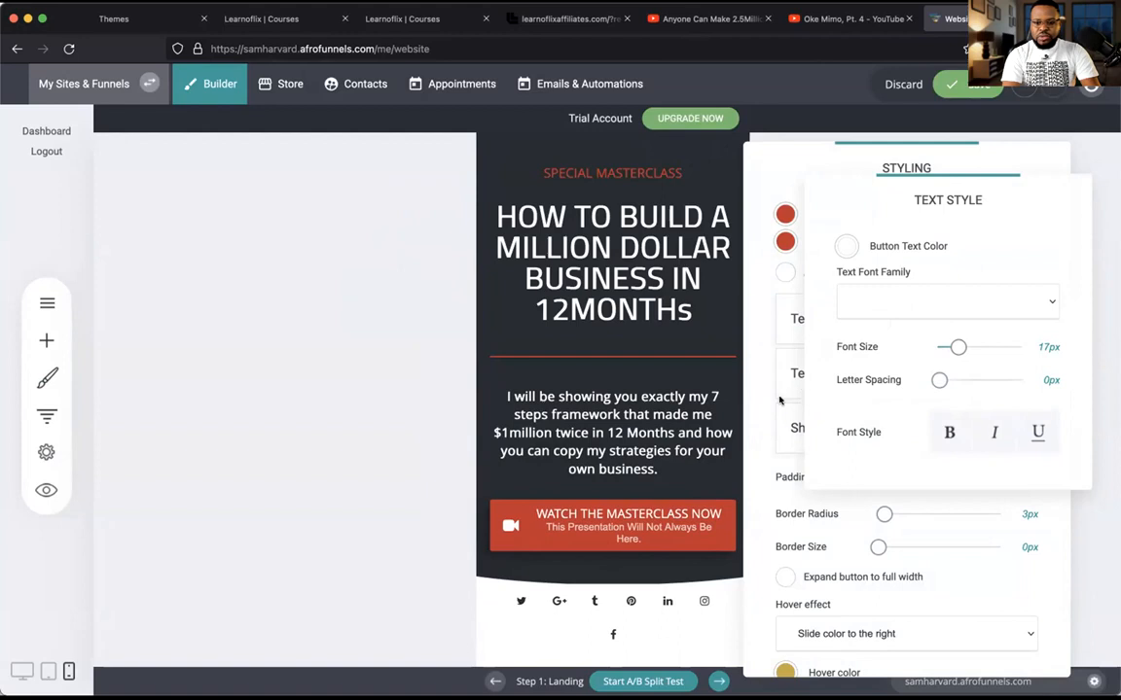
left_click(943, 435)
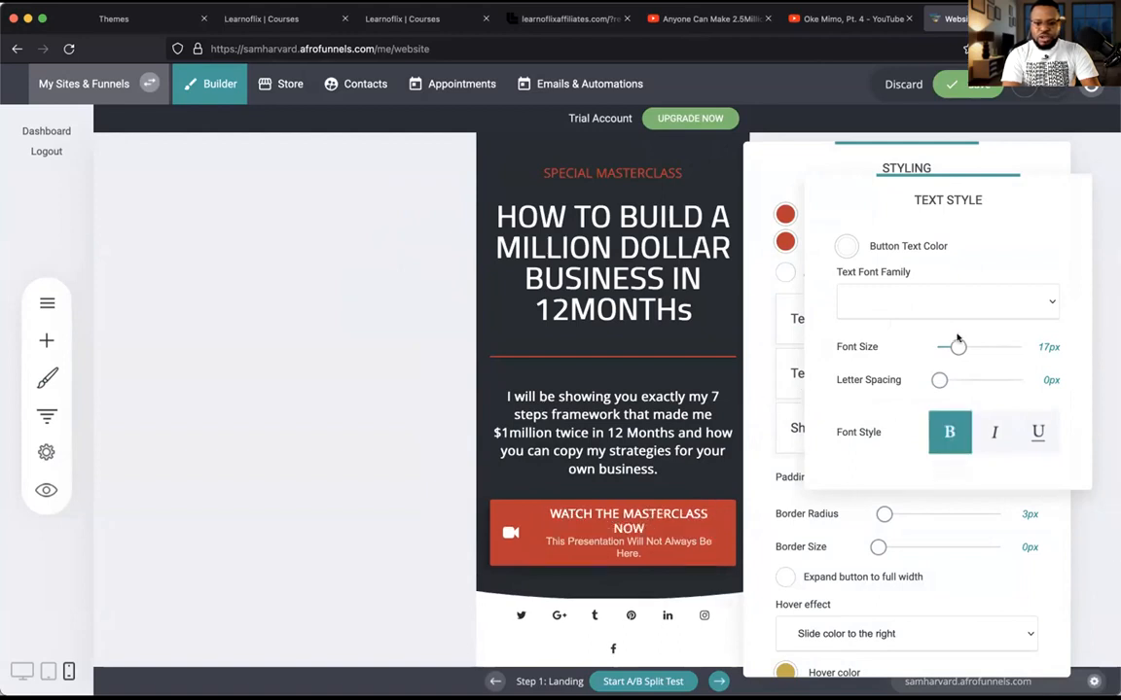
left_click_drag(957, 347, 955, 347)
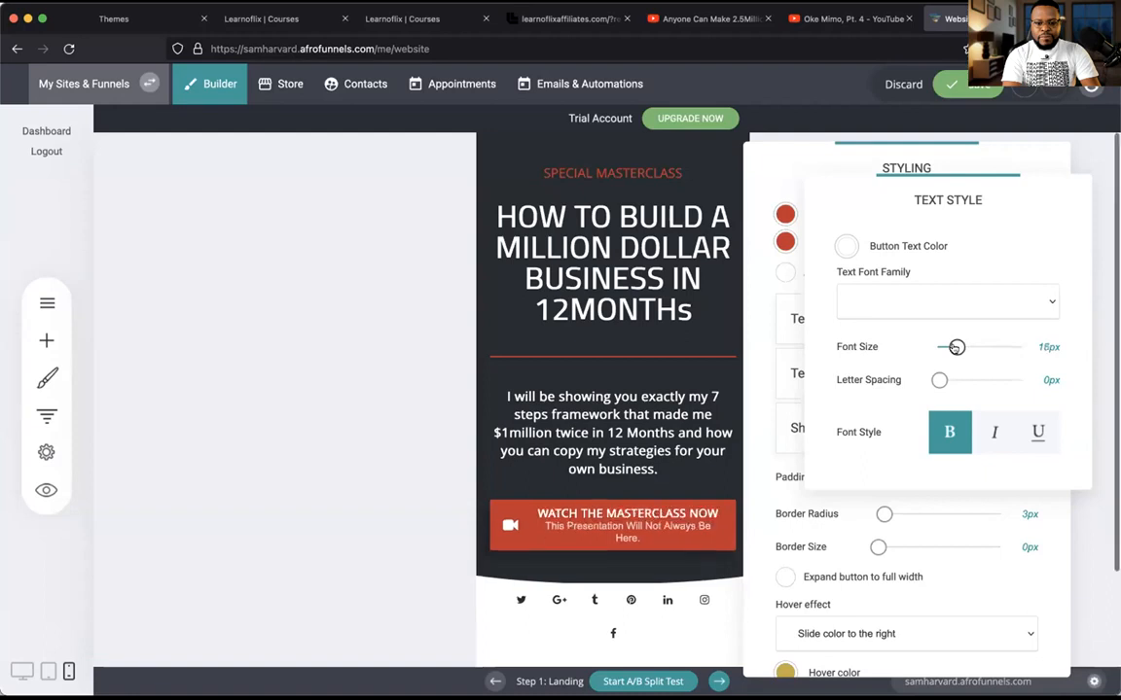
left_click(765, 354)
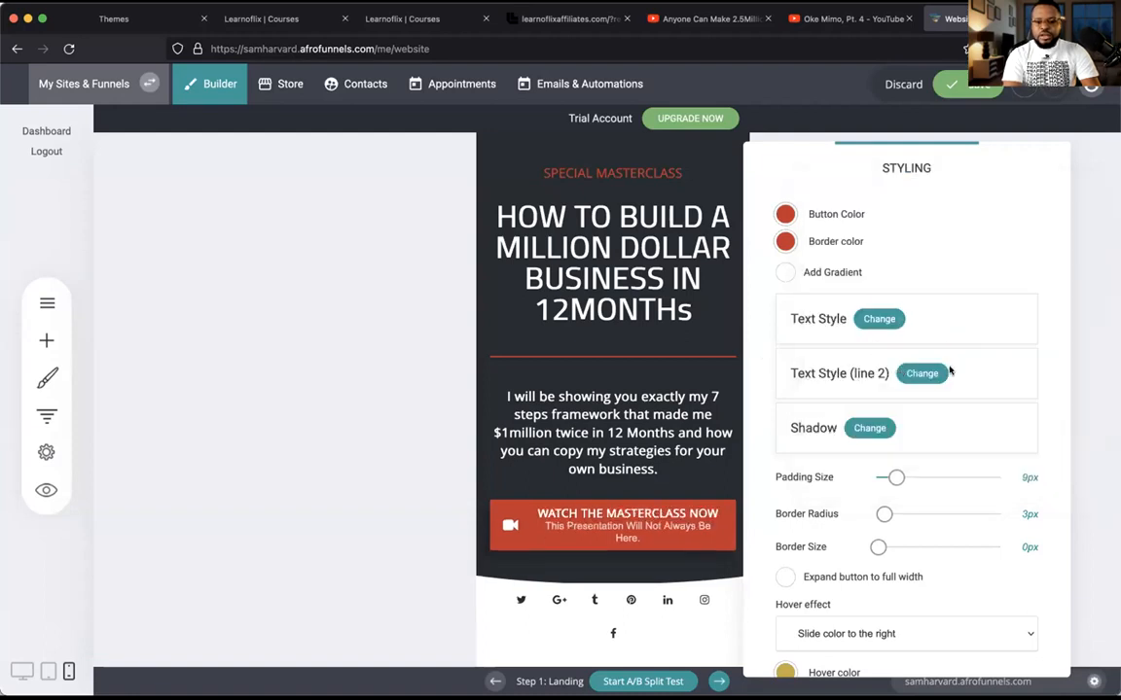
- Shrink the button subtitle from 14px to 12px, then fine-tune padding and main text to fit one line
left_click(921, 373)
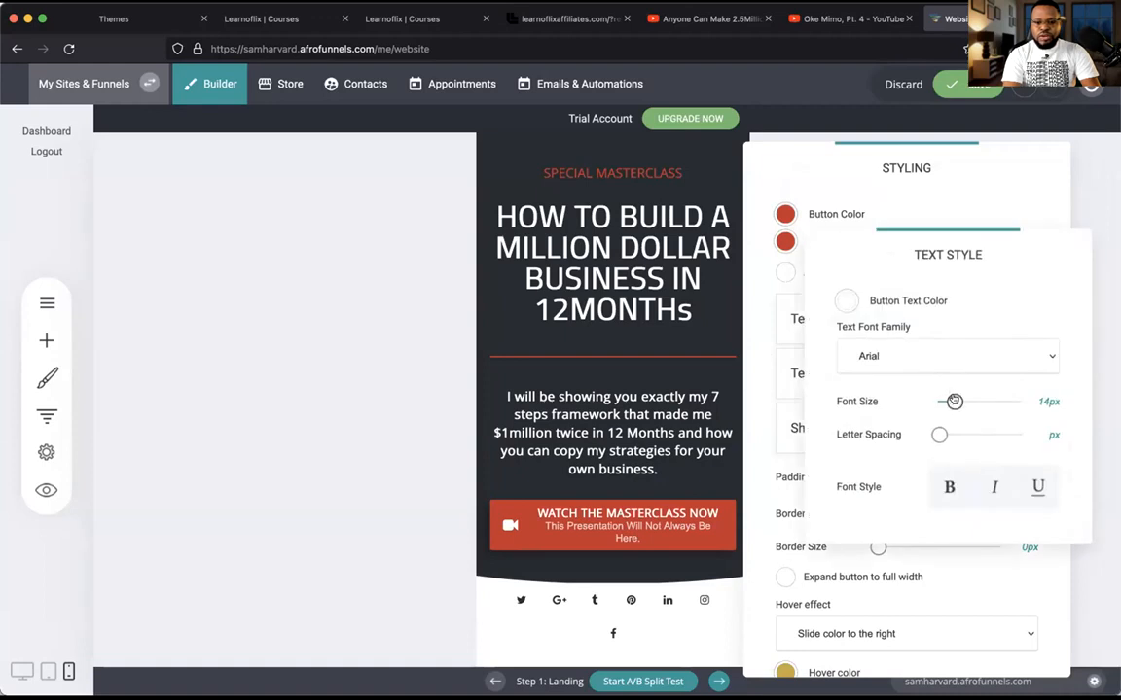
left_click_drag(954, 401, 949, 401)
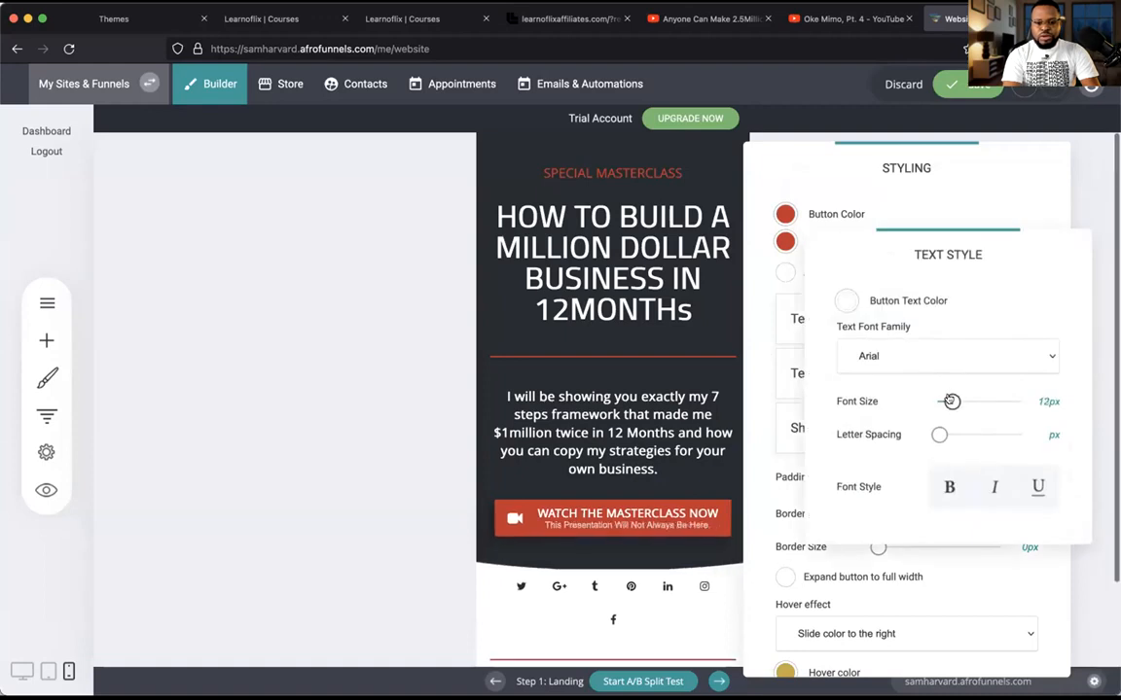
left_click(758, 322)
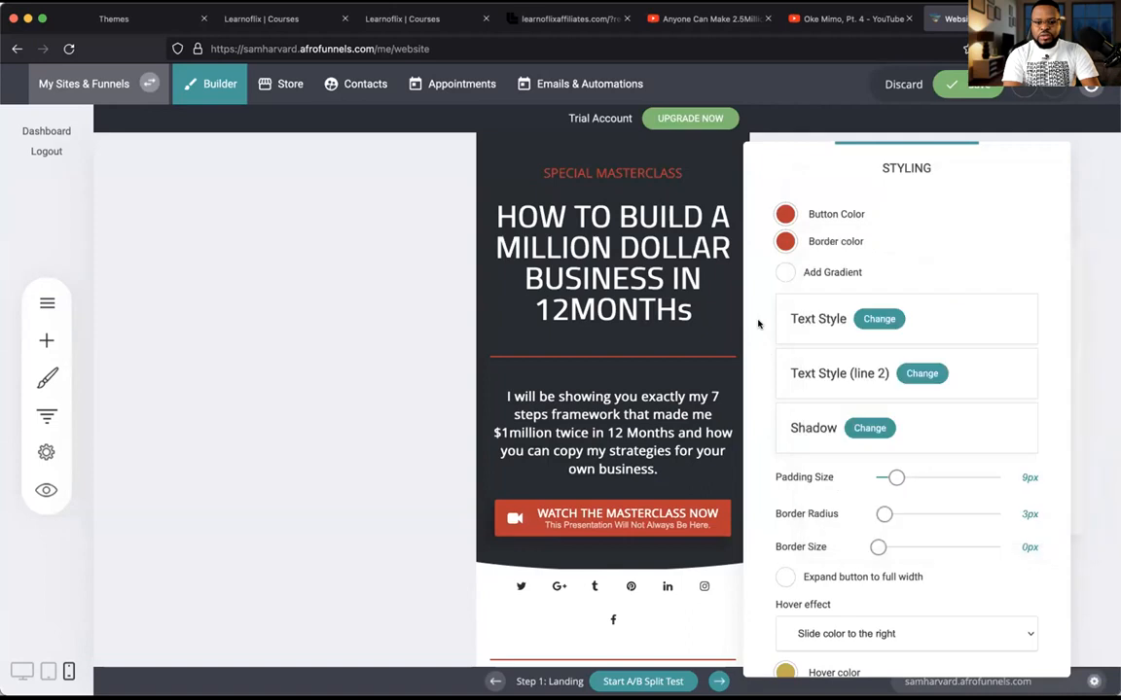
left_click_drag(896, 477, 902, 476)
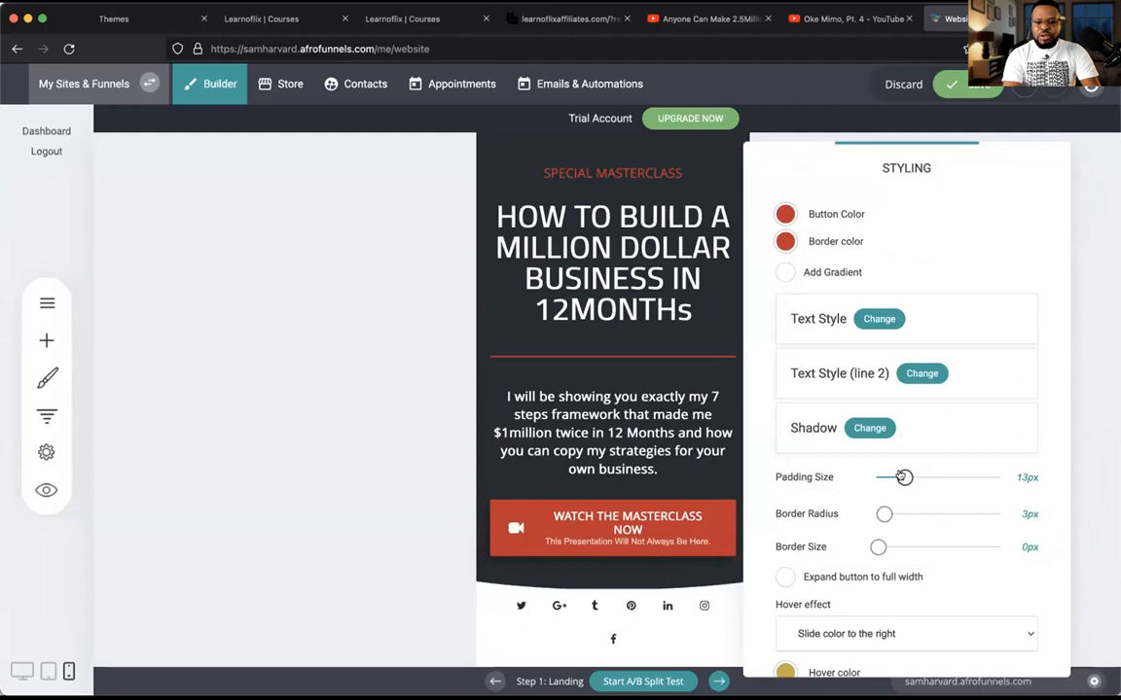
left_click(877, 320)
left_click_drag(956, 347, 956, 348)
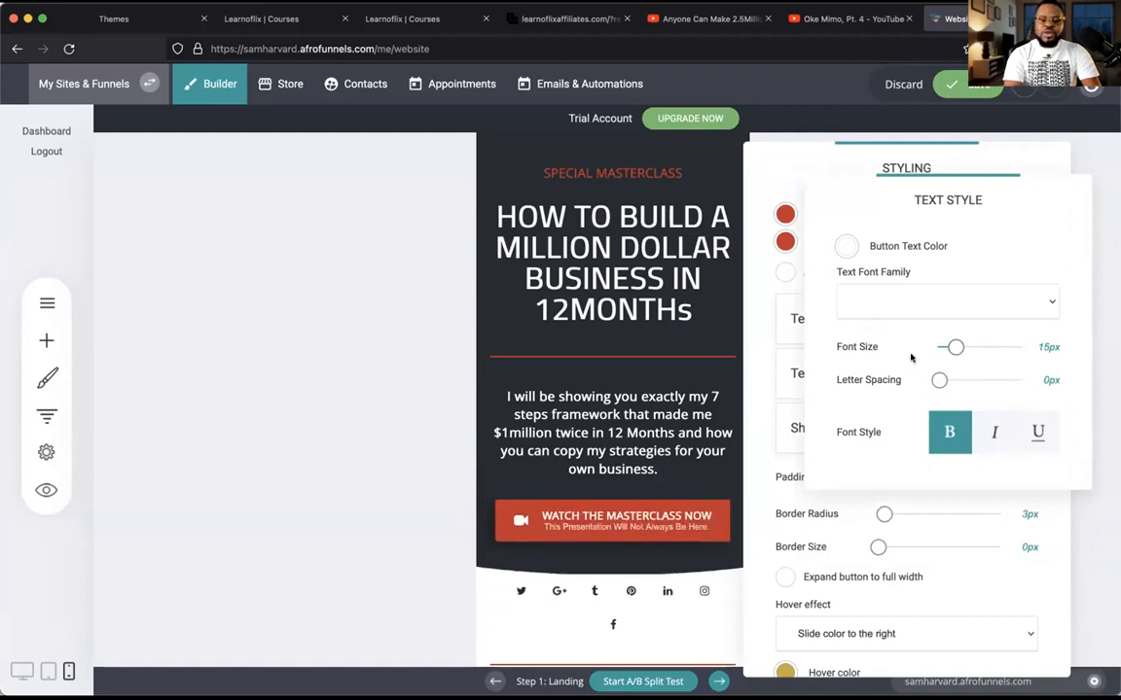
left_click(754, 371)
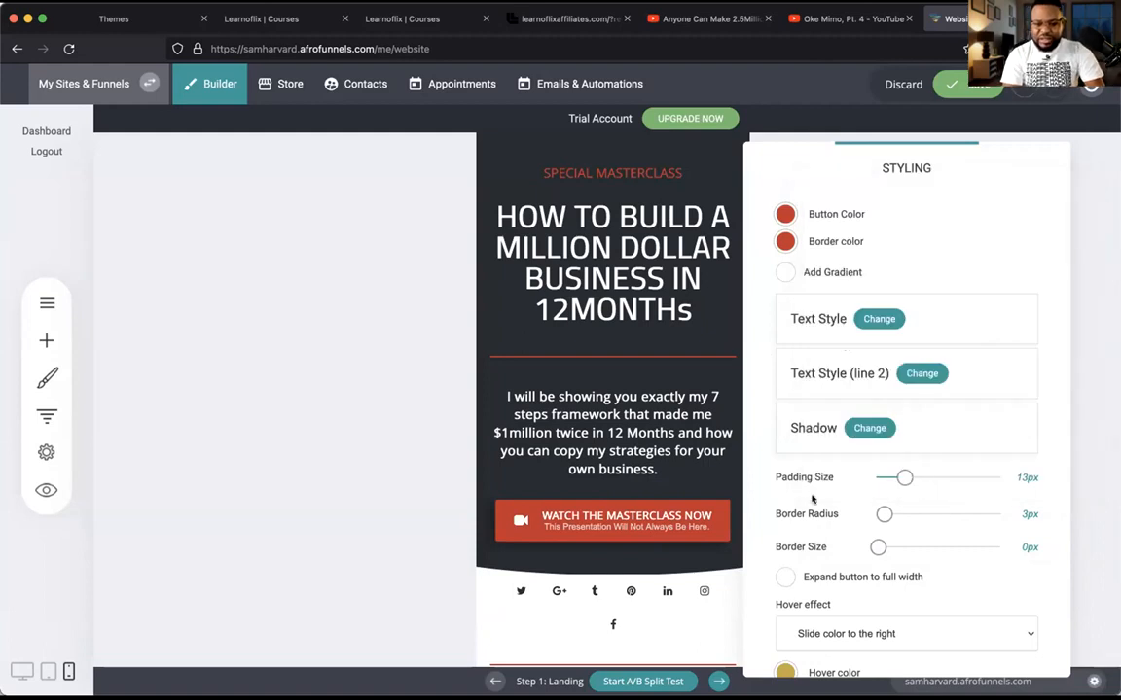
scroll(888, 582, "down", 1)
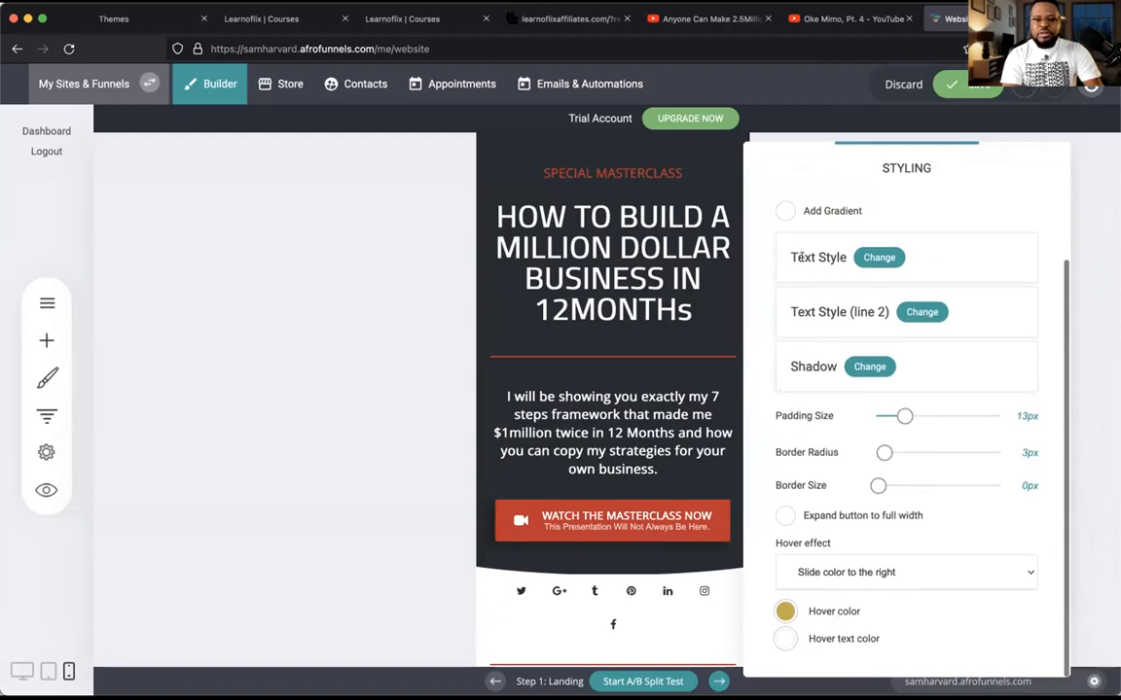
scroll(797, 244, "up", 1)
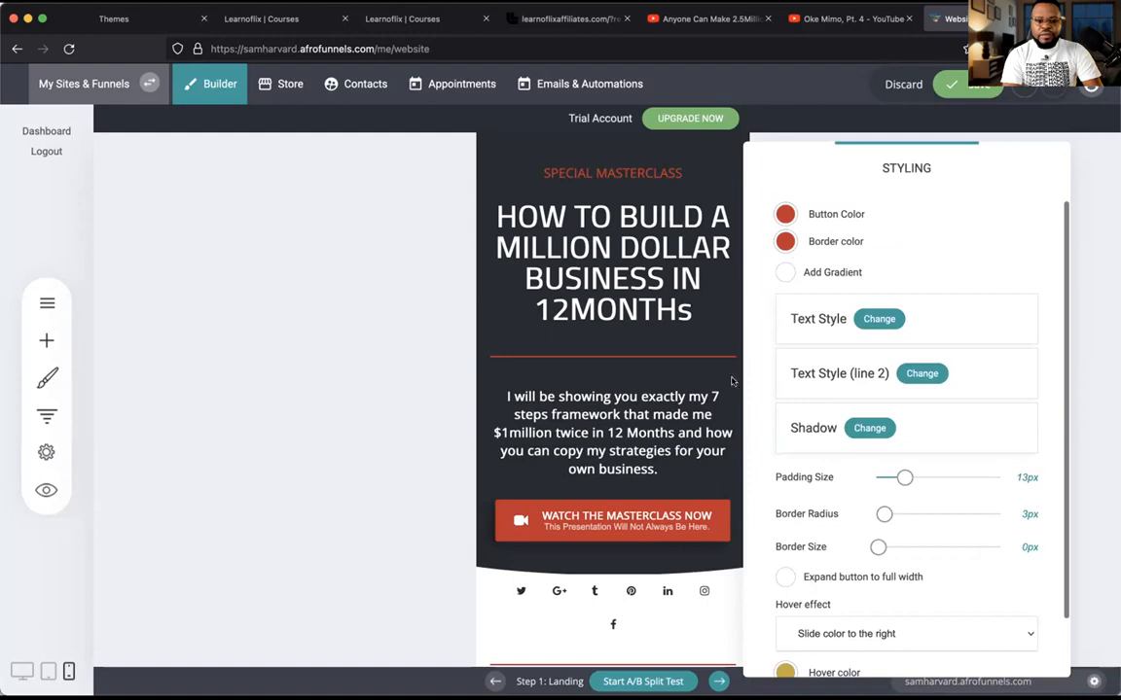
left_click(697, 477)
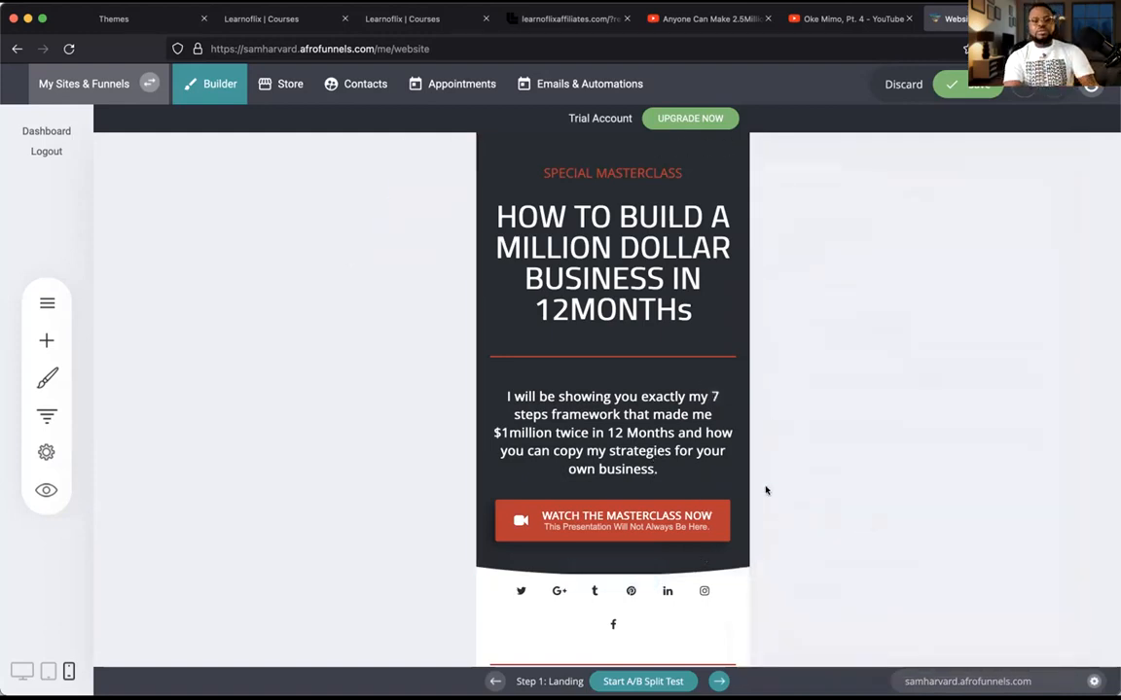
- Try setting the intro paragraph to font size 14, then undo that change
mouse_move(603, 432)
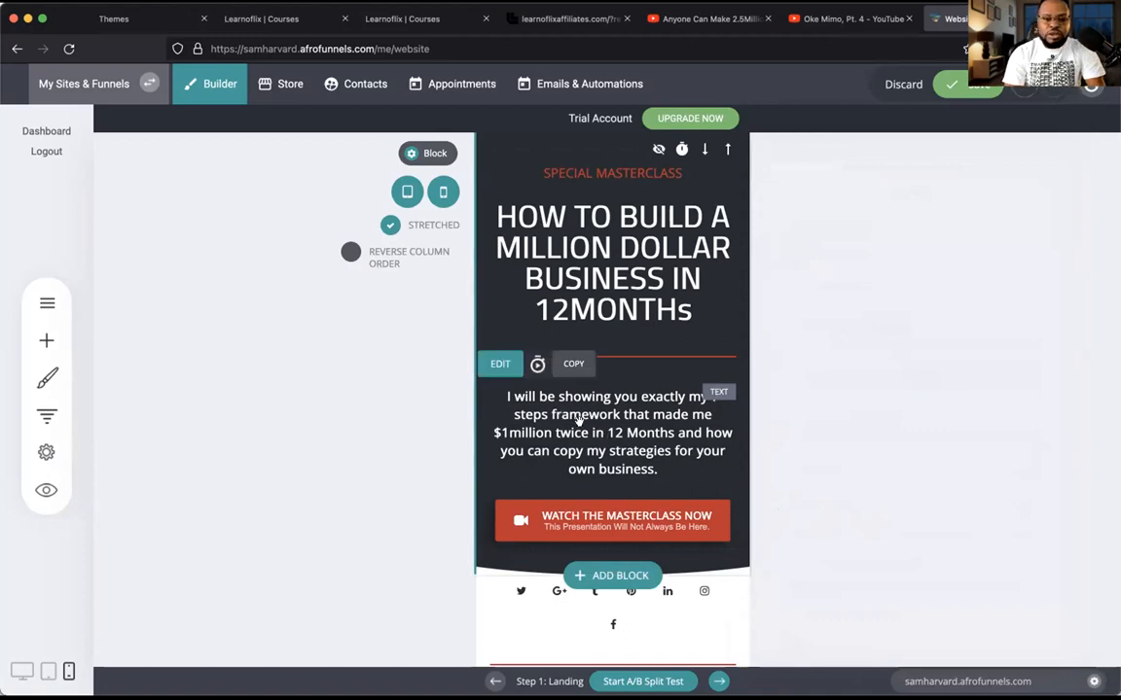
left_click(506, 397)
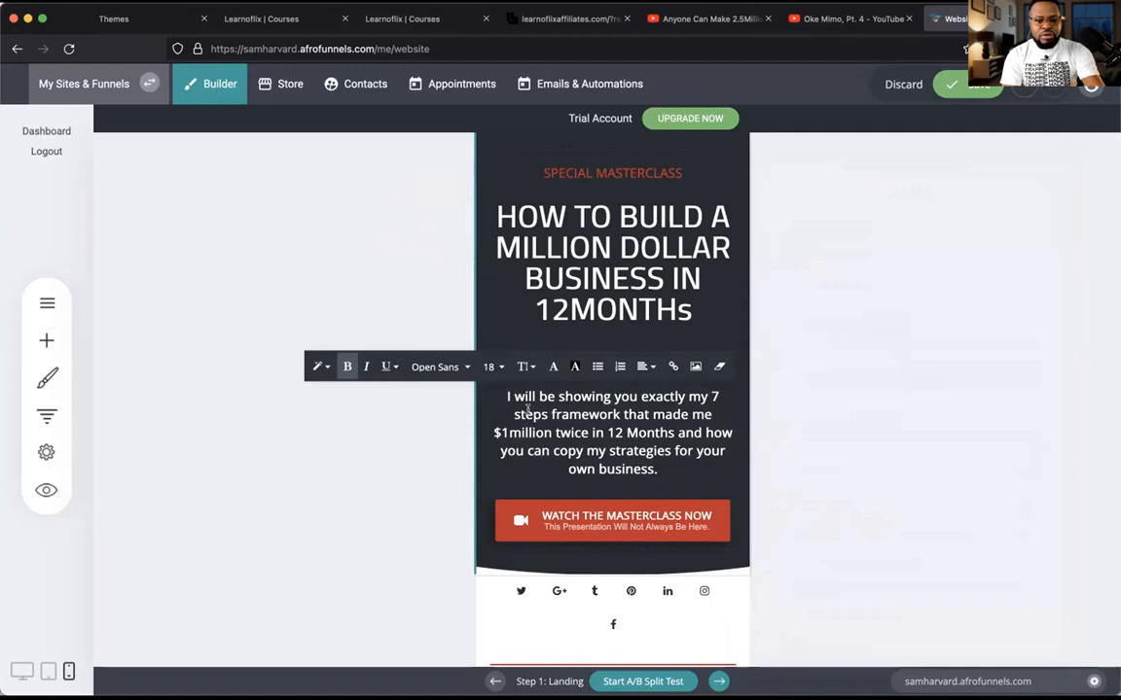
left_click(489, 367)
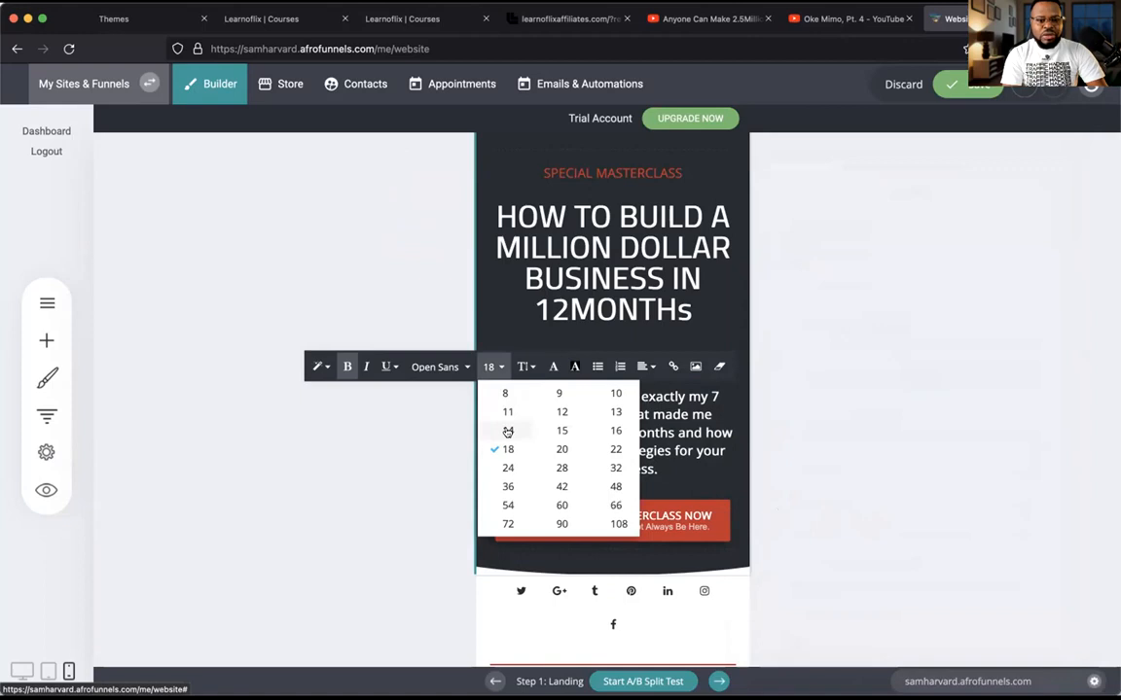
left_click(507, 431)
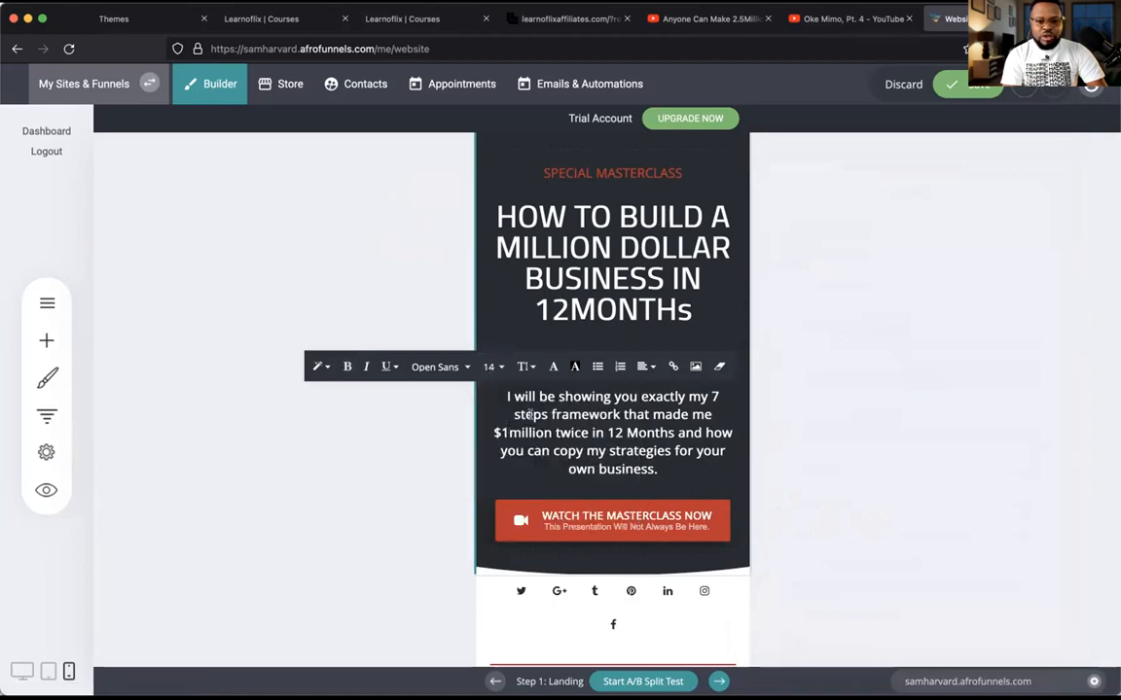
right_click(530, 415)
left_click(563, 528)
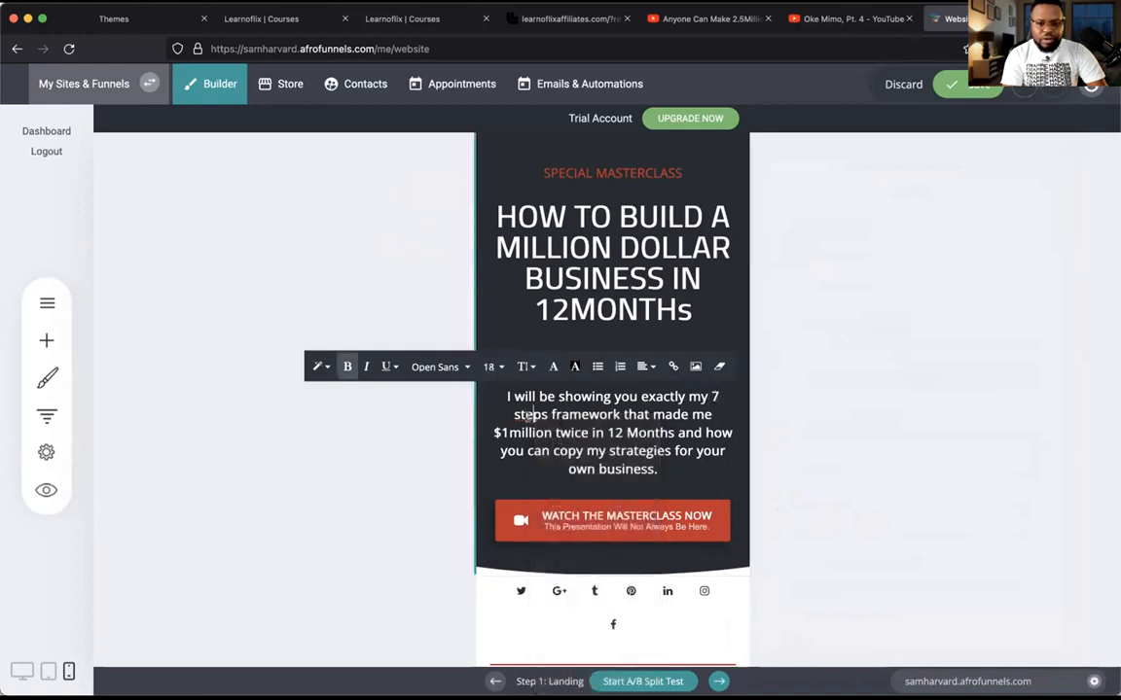
- Change '7 steps' to '7-steps' and set the paragraph font size to 14
left_click(510, 413)
key("BackSpace")
type("-")
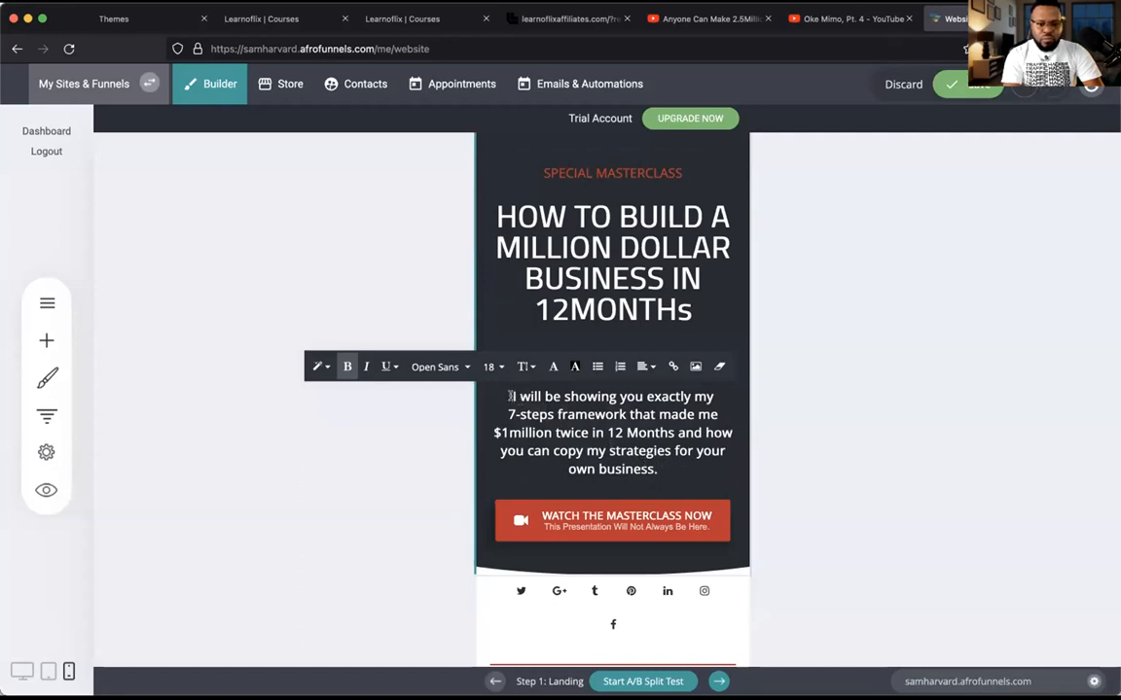
left_click(492, 367)
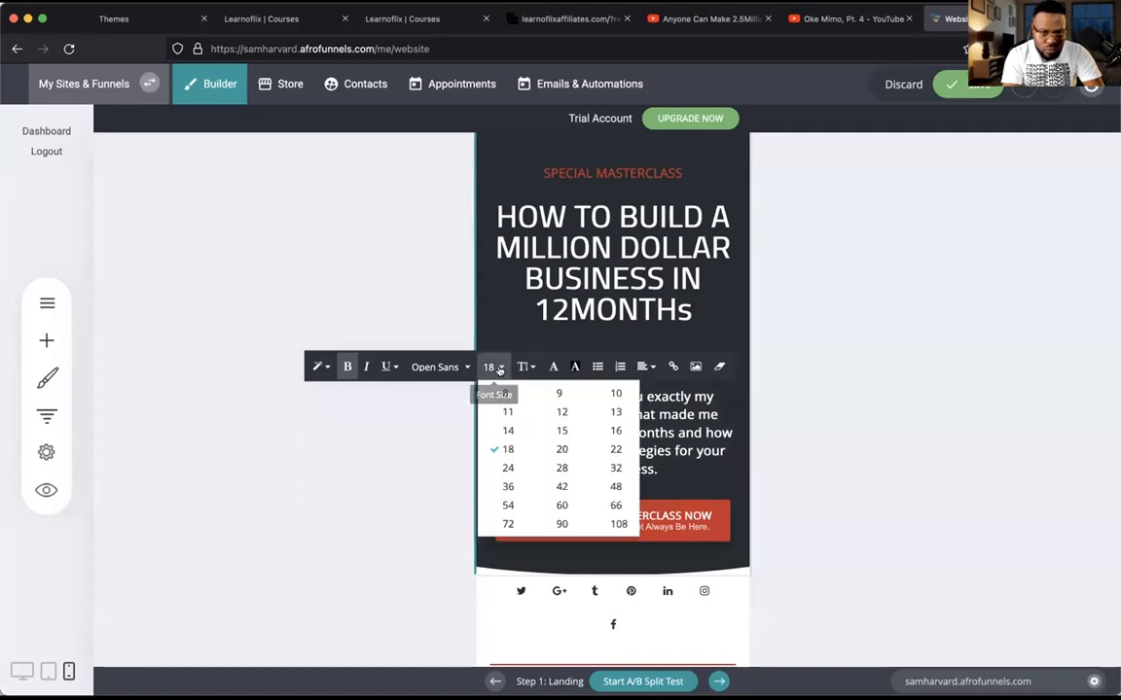
left_click(507, 430)
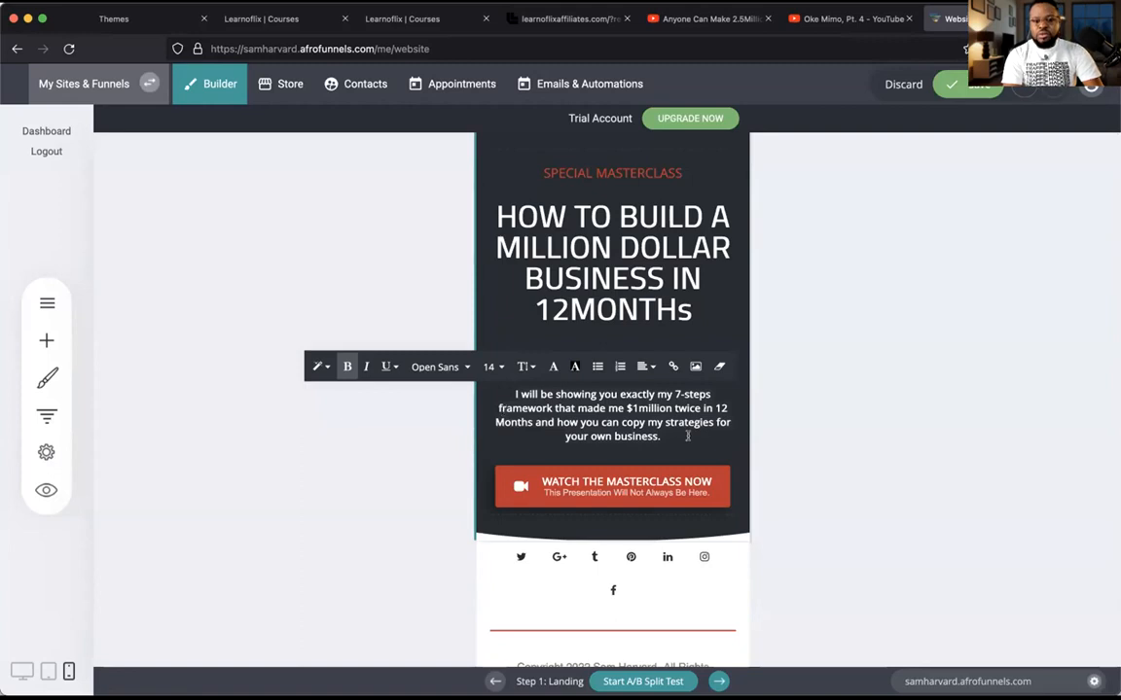
left_click(717, 456)
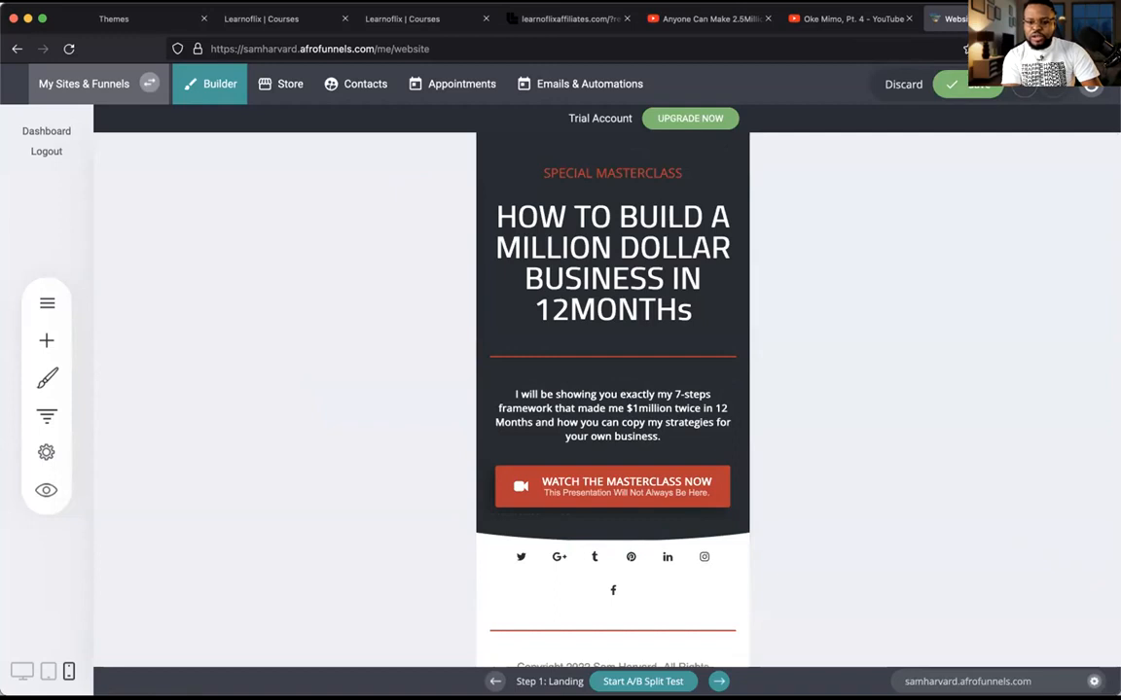
left_click(571, 421)
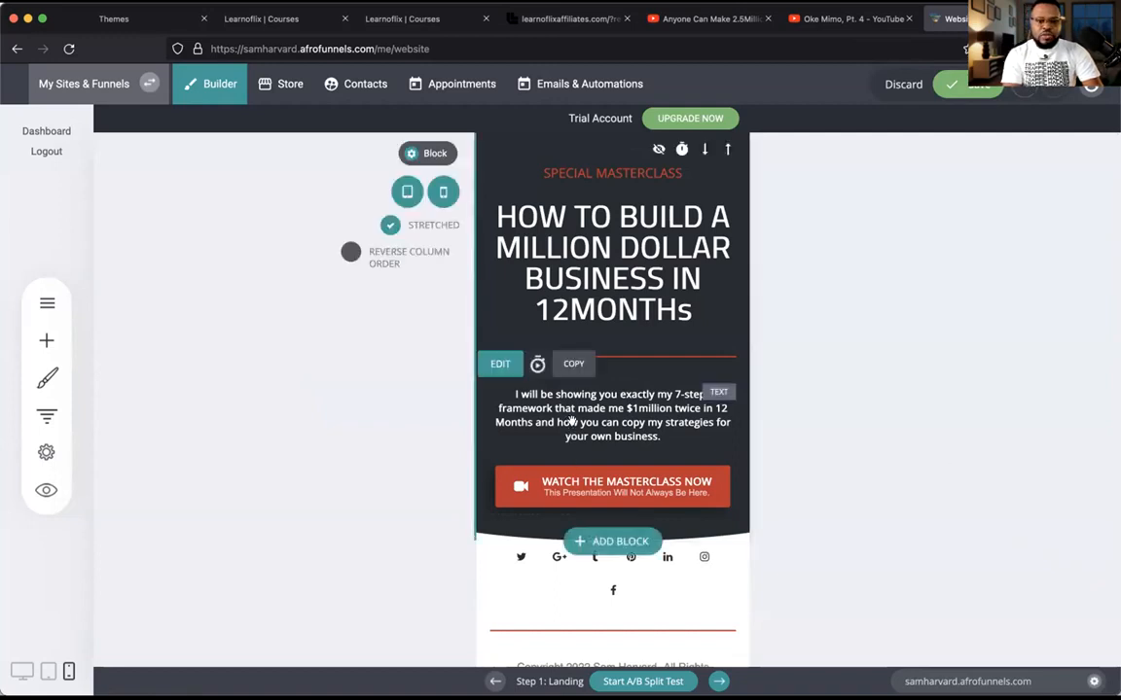
left_click(593, 426)
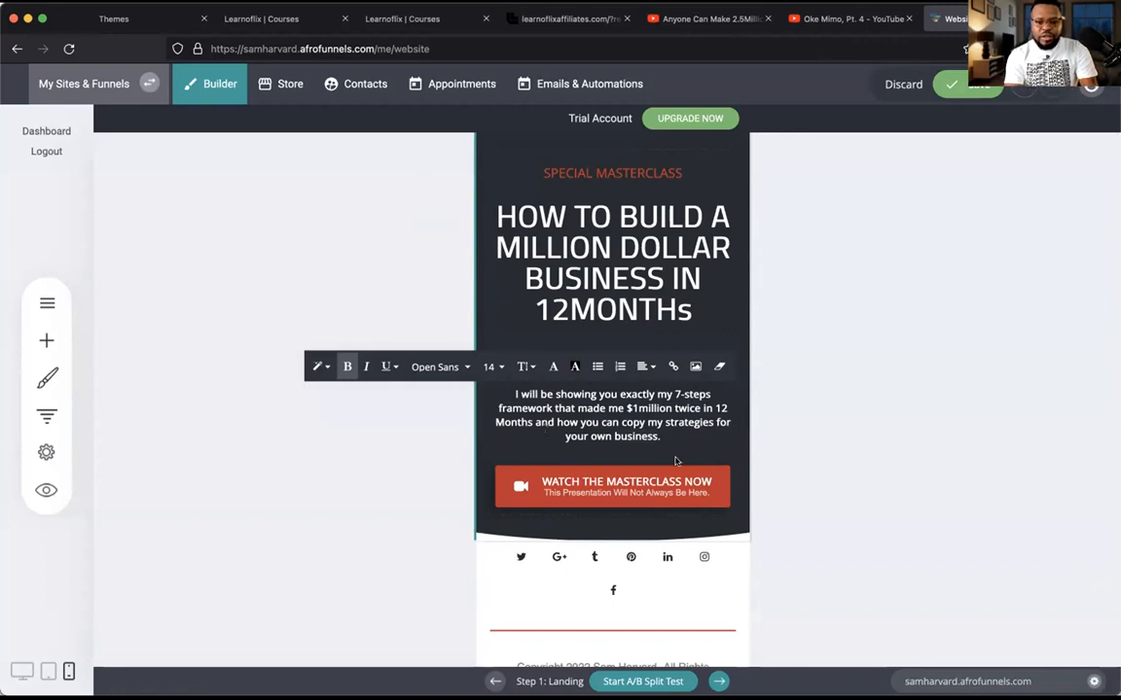
left_click(805, 423)
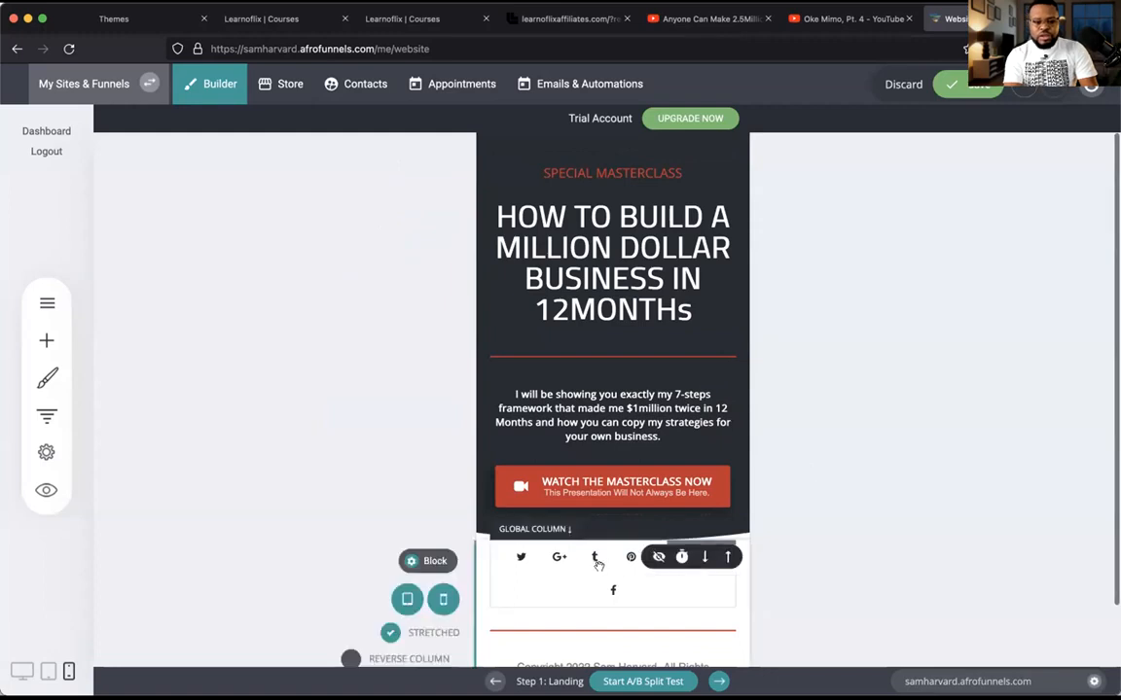
- Shrink the footer social icons to 12px so they fit on one row, and save the page
left_click(537, 555)
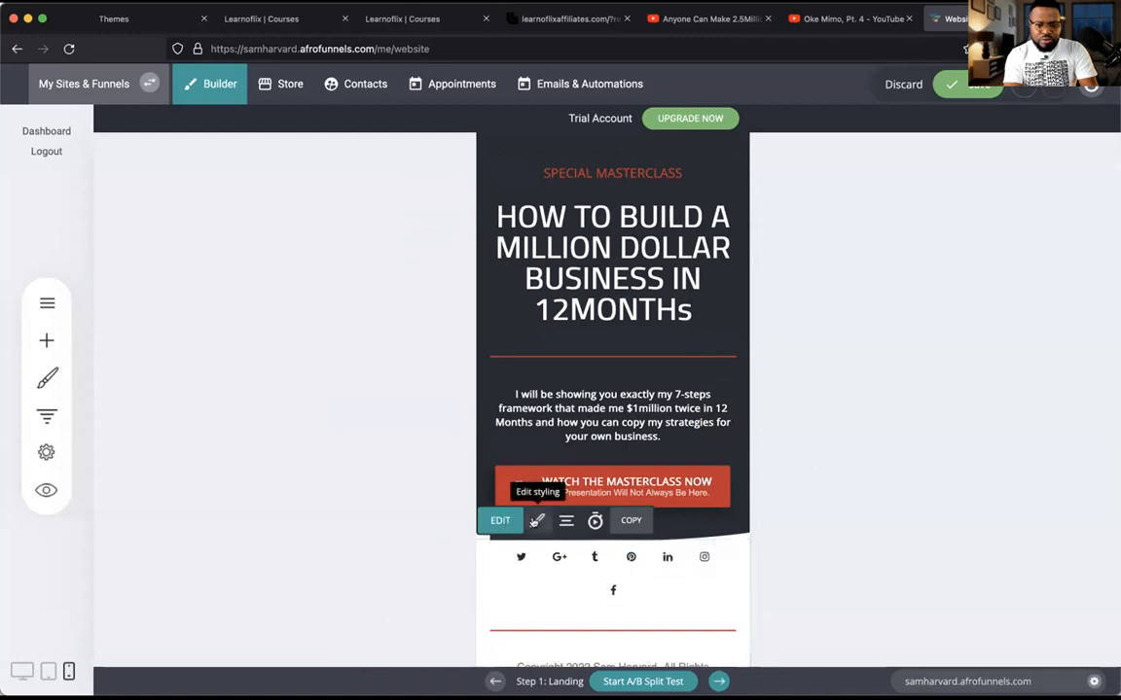
left_click(536, 521)
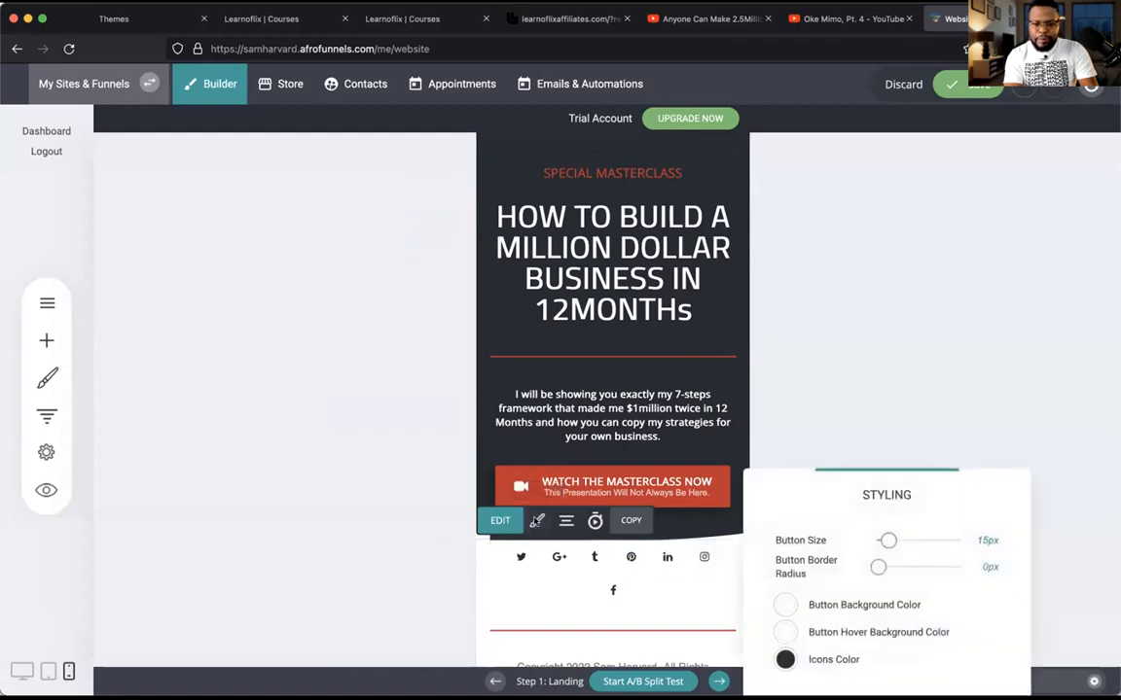
left_click_drag(877, 540, 874, 539)
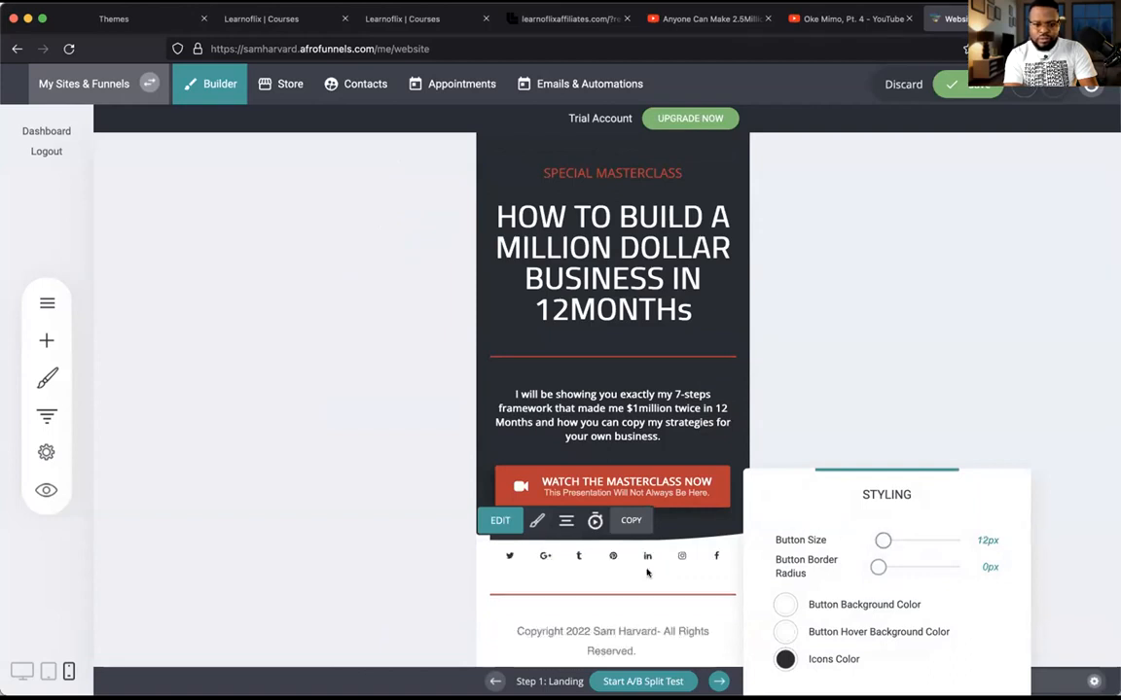
left_click(587, 581)
left_click(602, 541)
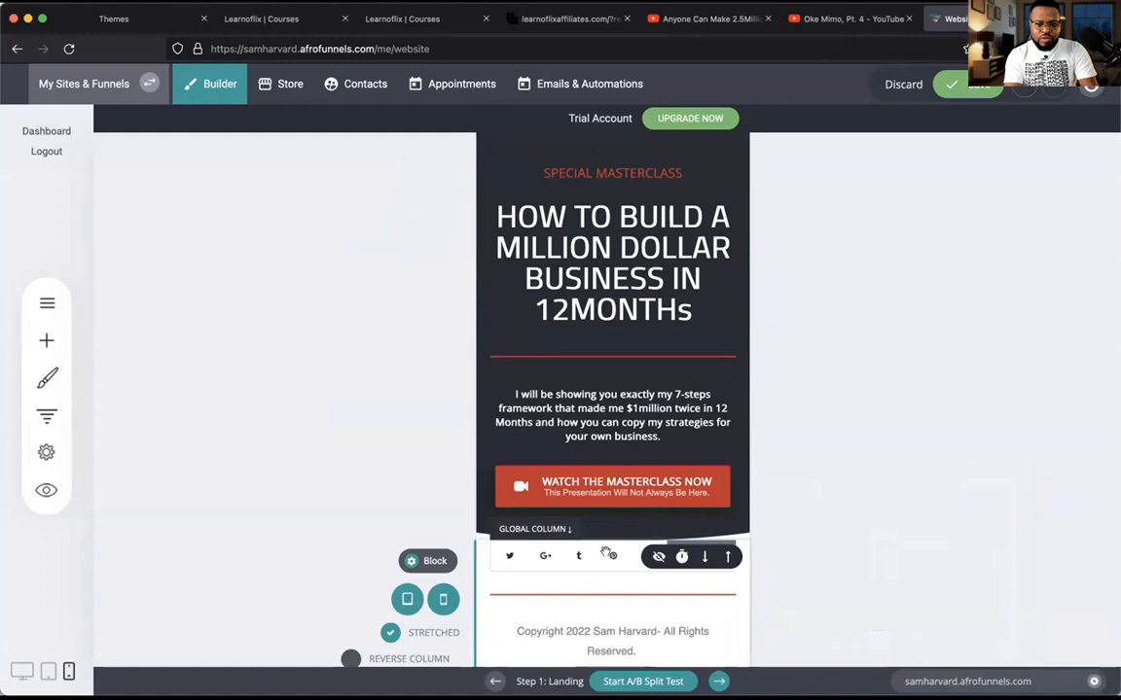
left_click(604, 559)
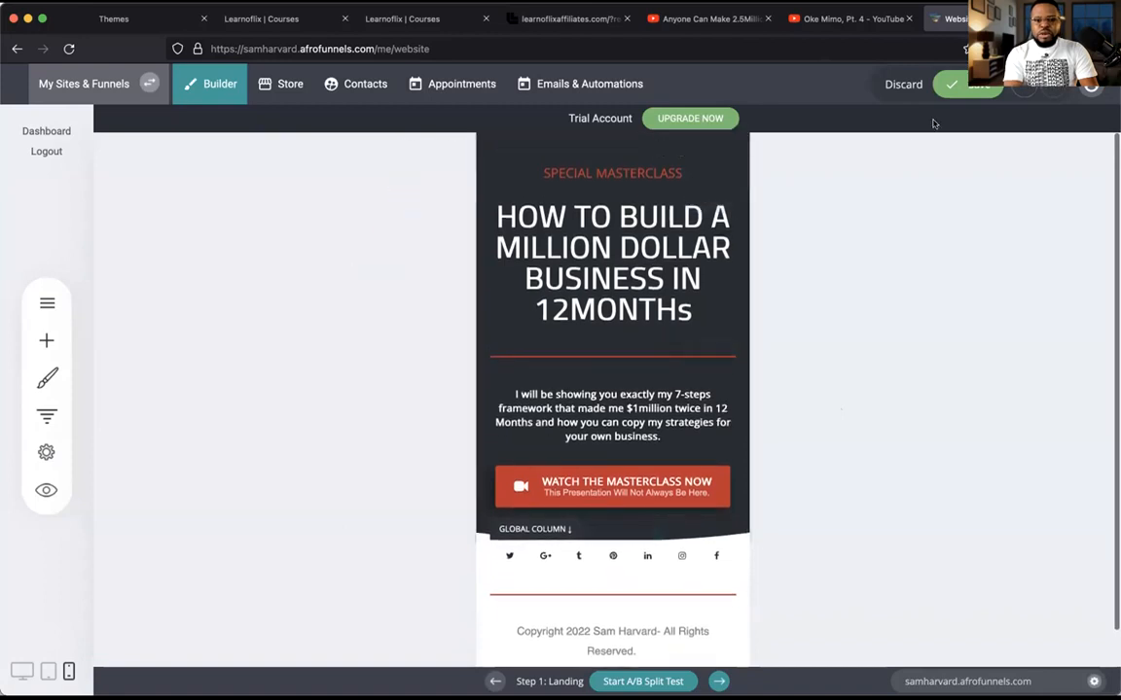
left_click(959, 84)
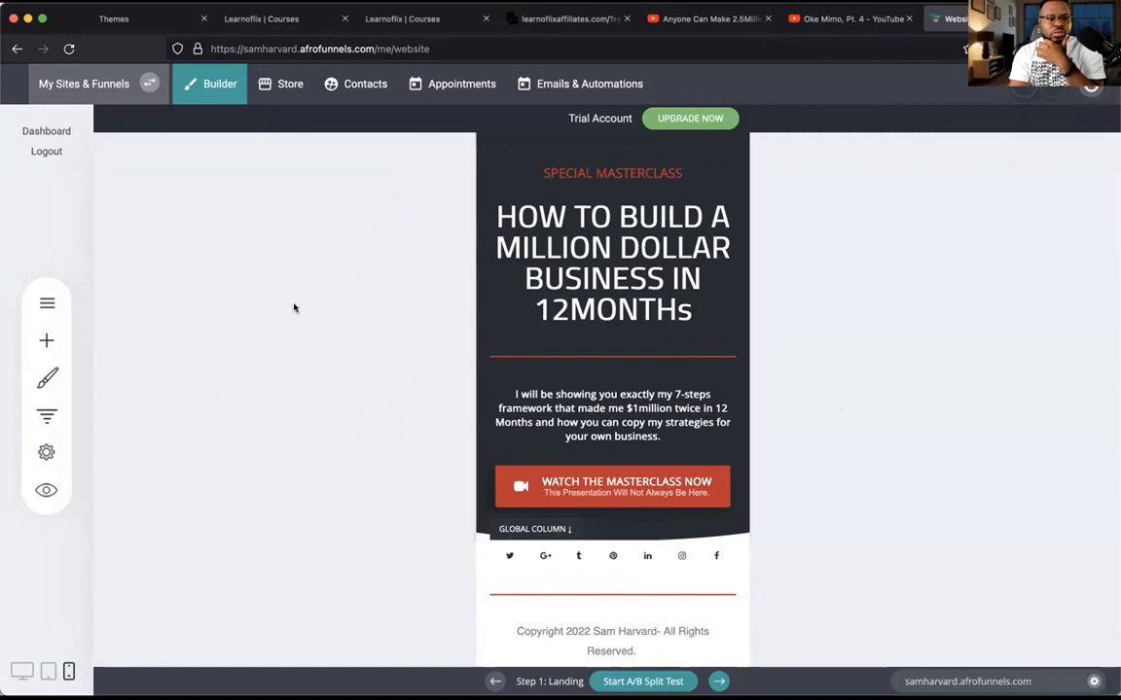
left_click(46, 489)
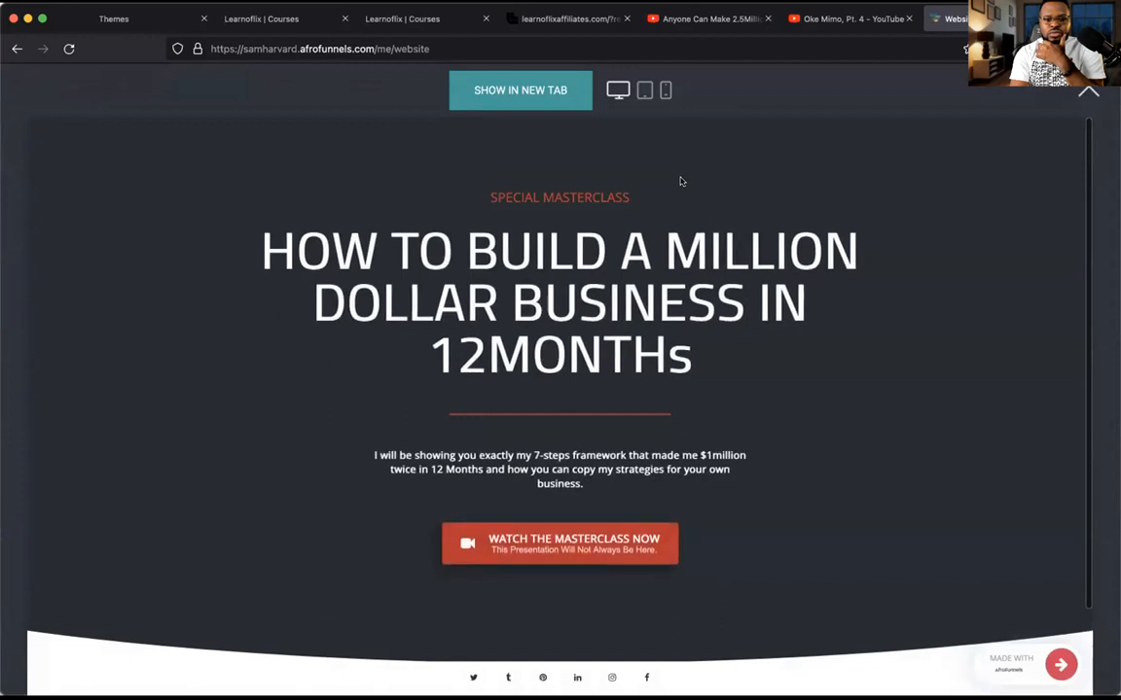
left_click(666, 93)
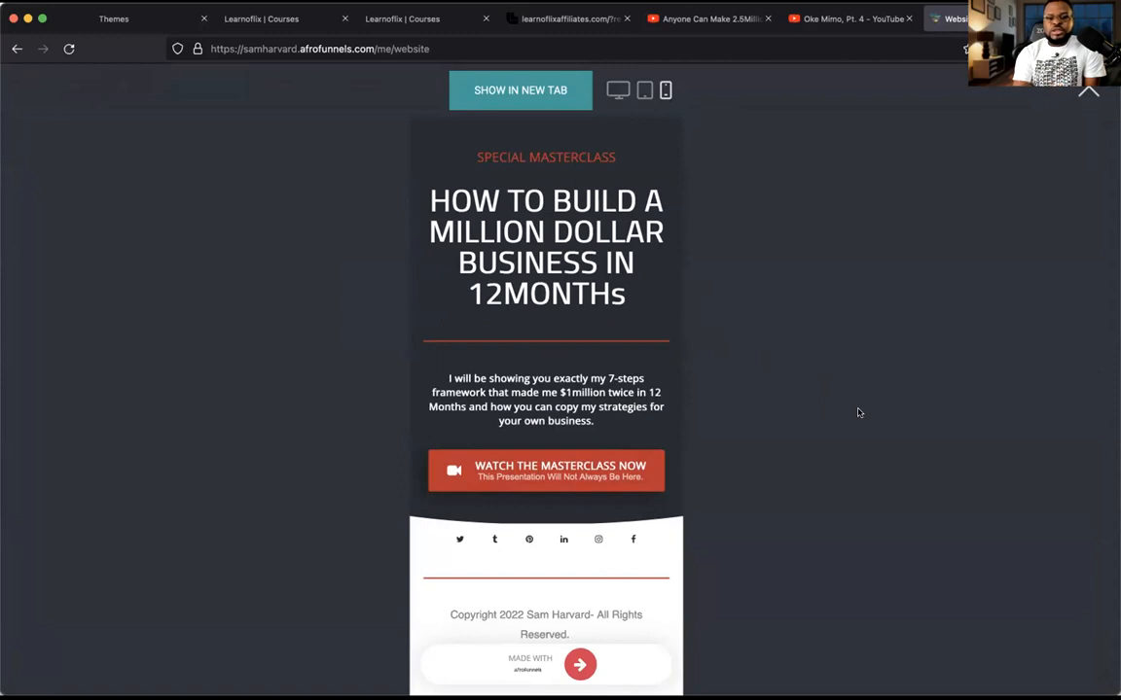
left_click(618, 90)
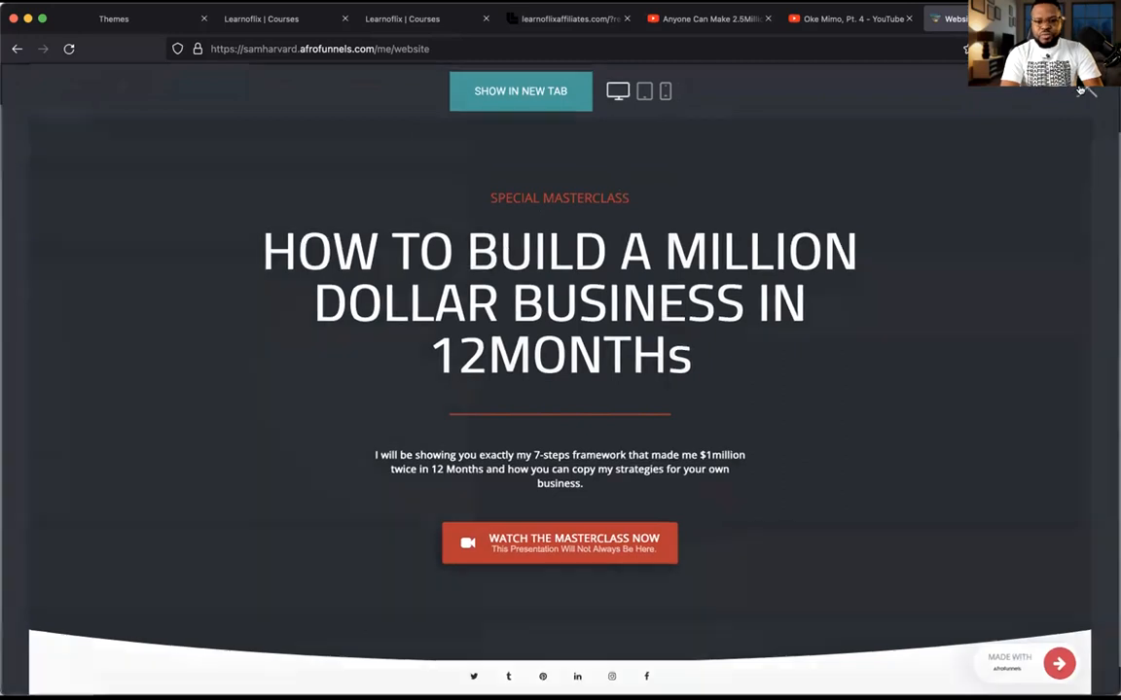
left_click(1082, 90)
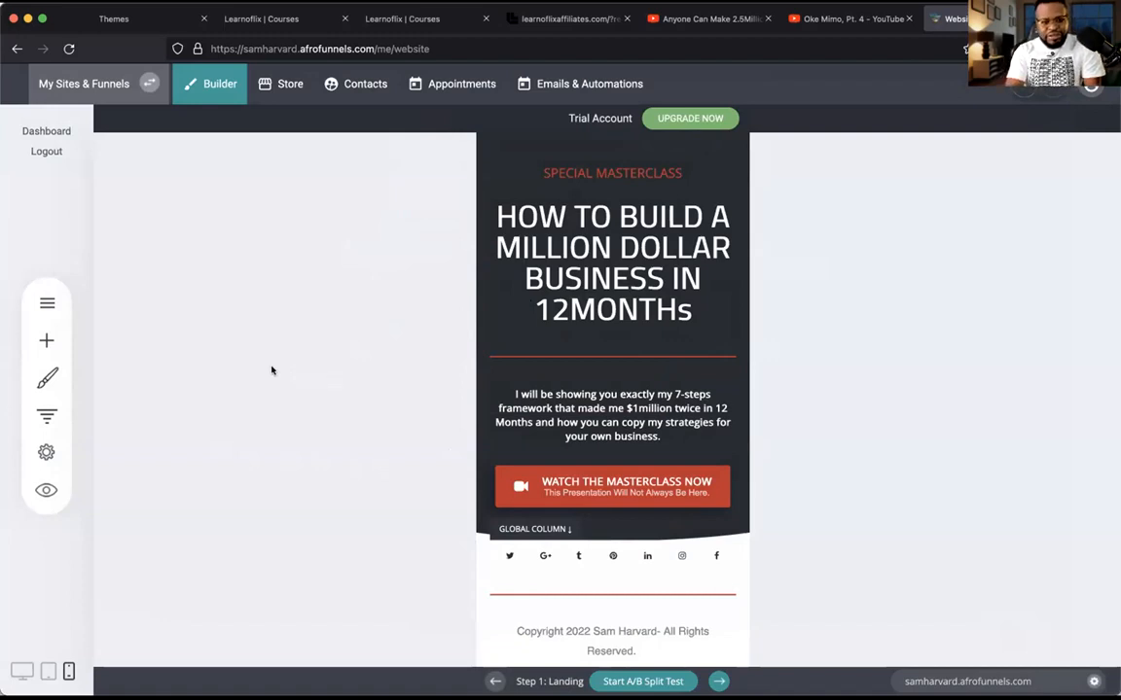
- Open the funnel's steps list and start adding a new step
left_click(47, 416)
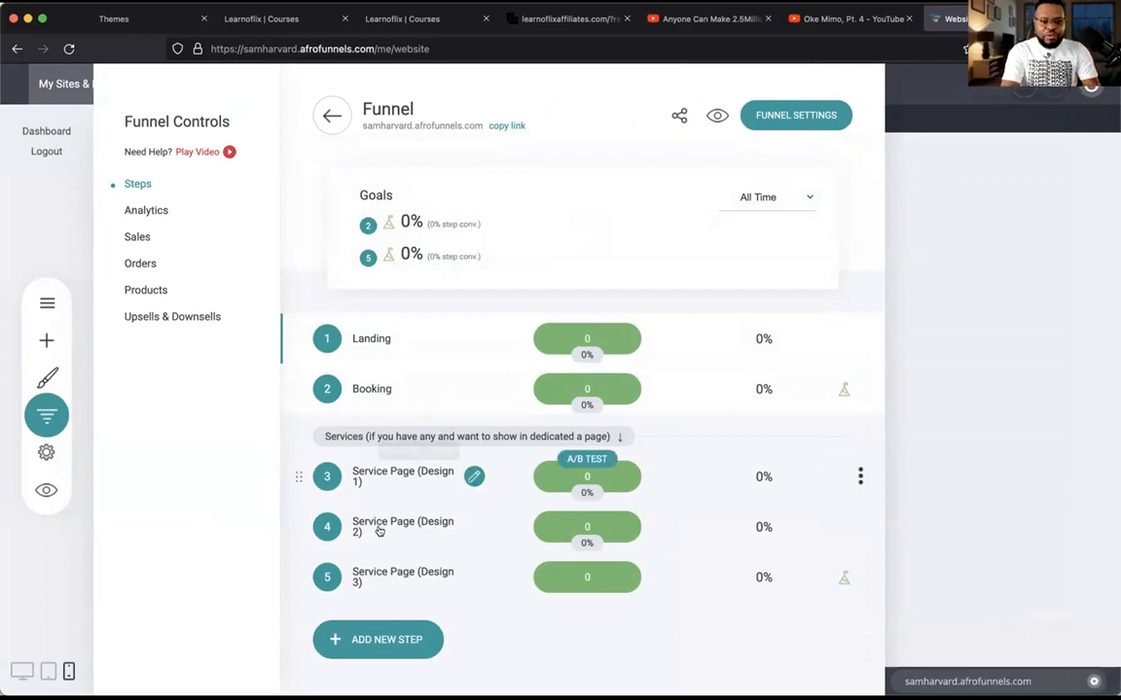
left_click(341, 641)
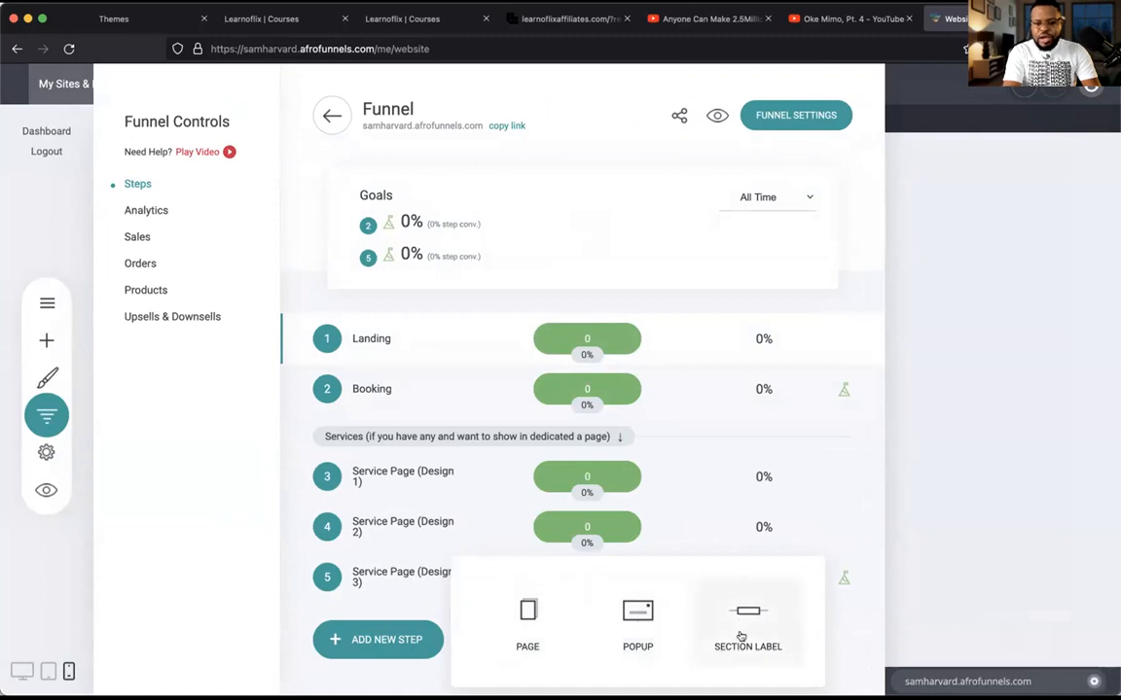
- Choose a popup as the new step and pick the Grab Your Free Spot opt-in template
left_click(637, 617)
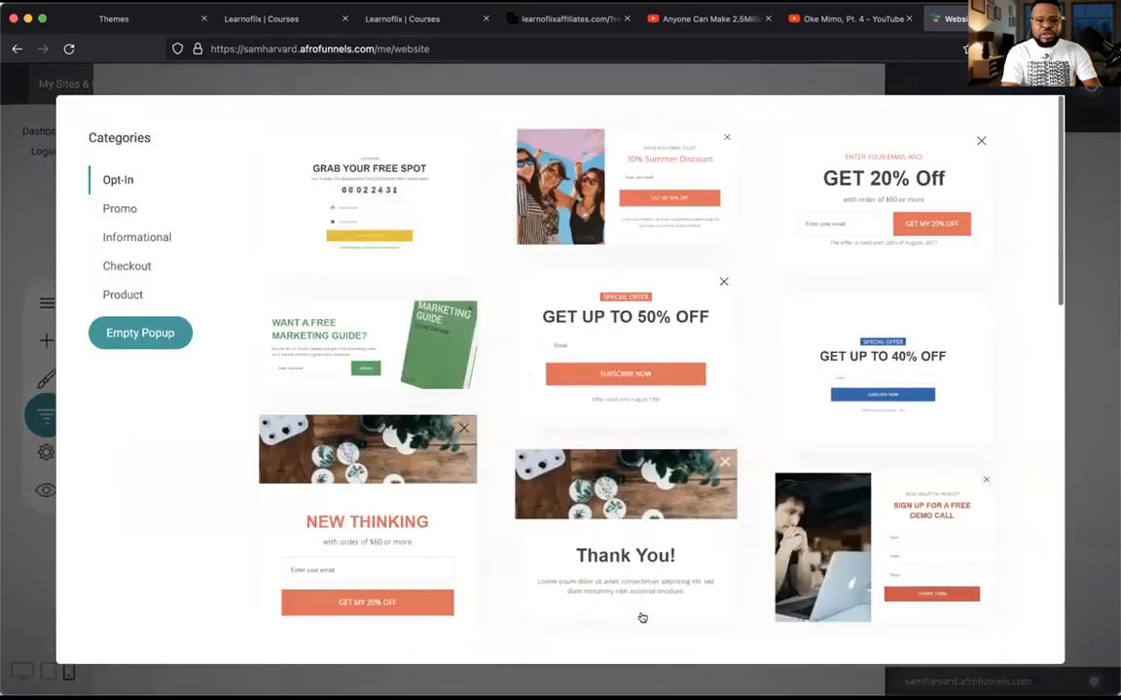
scroll(596, 465, "down", 10)
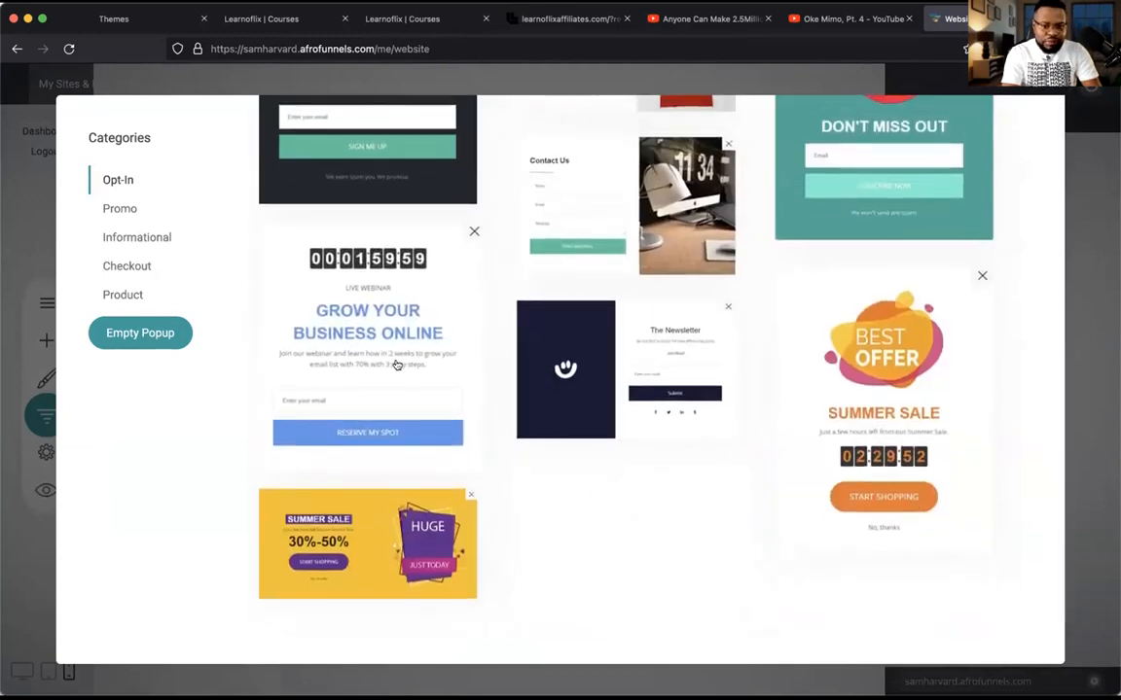
scroll(396, 365, "up", 5)
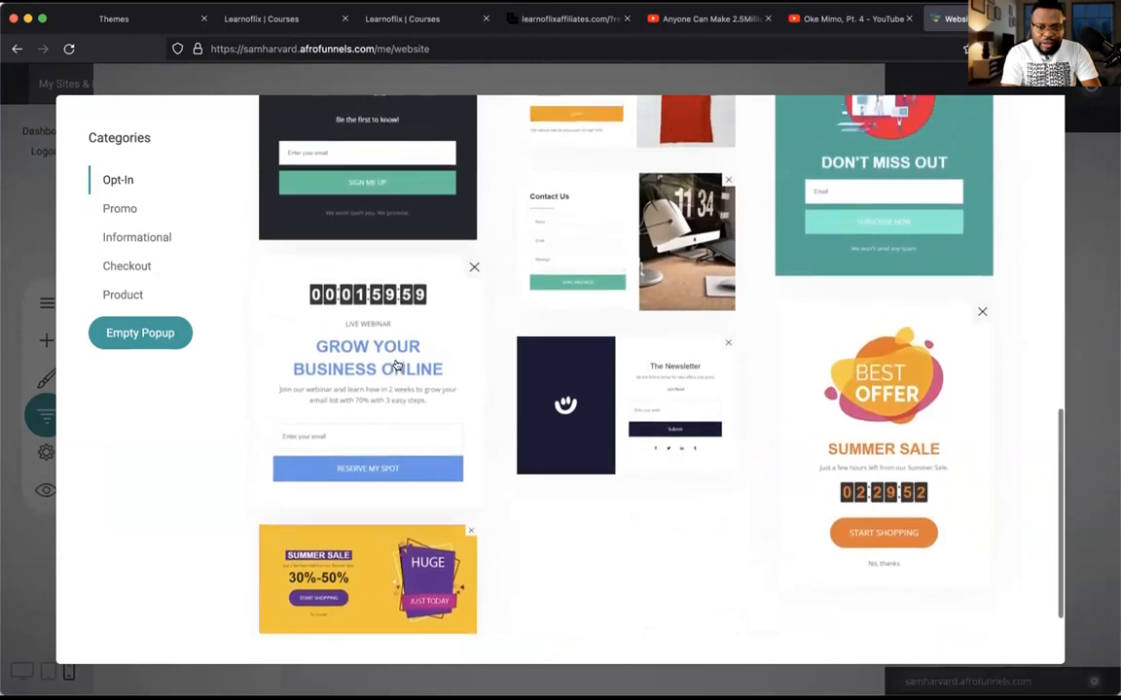
scroll(396, 365, "up", 1)
scroll(389, 360, "down", 3)
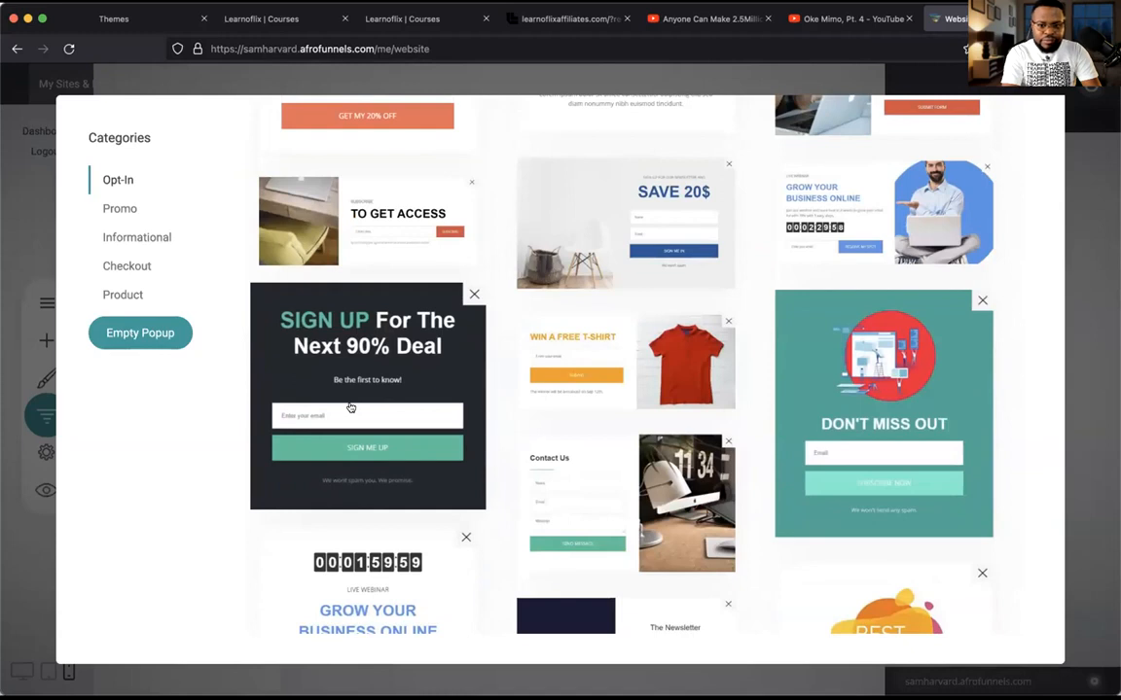
scroll(352, 406, "up", 2)
scroll(353, 407, "up", 10)
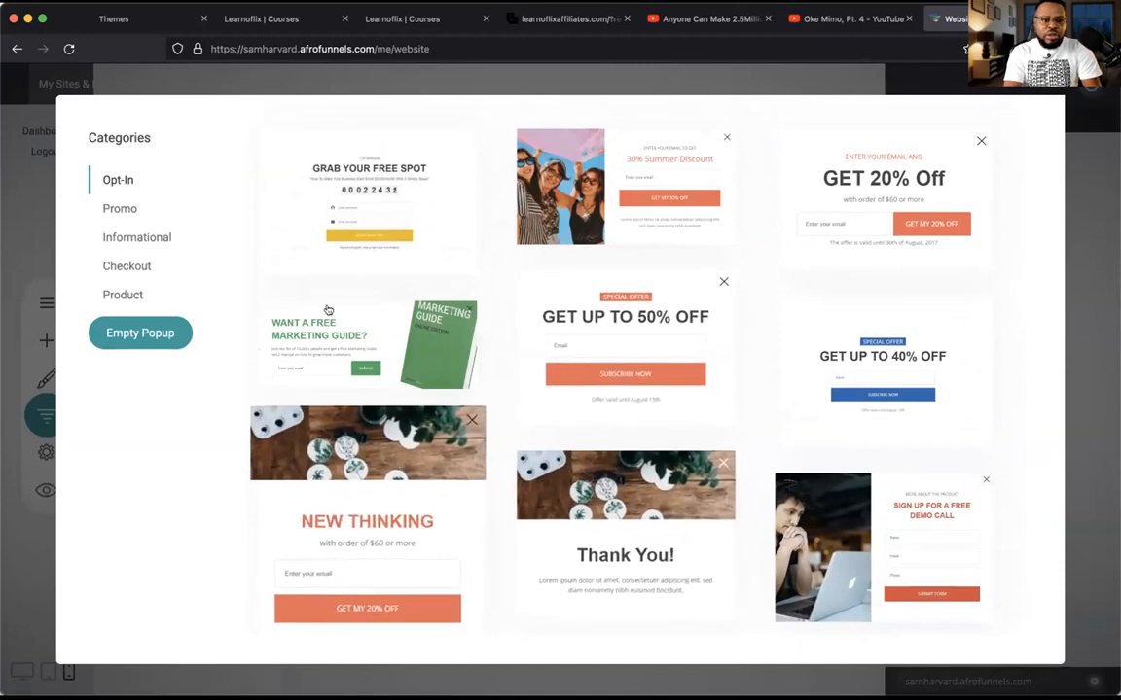
left_click(355, 176)
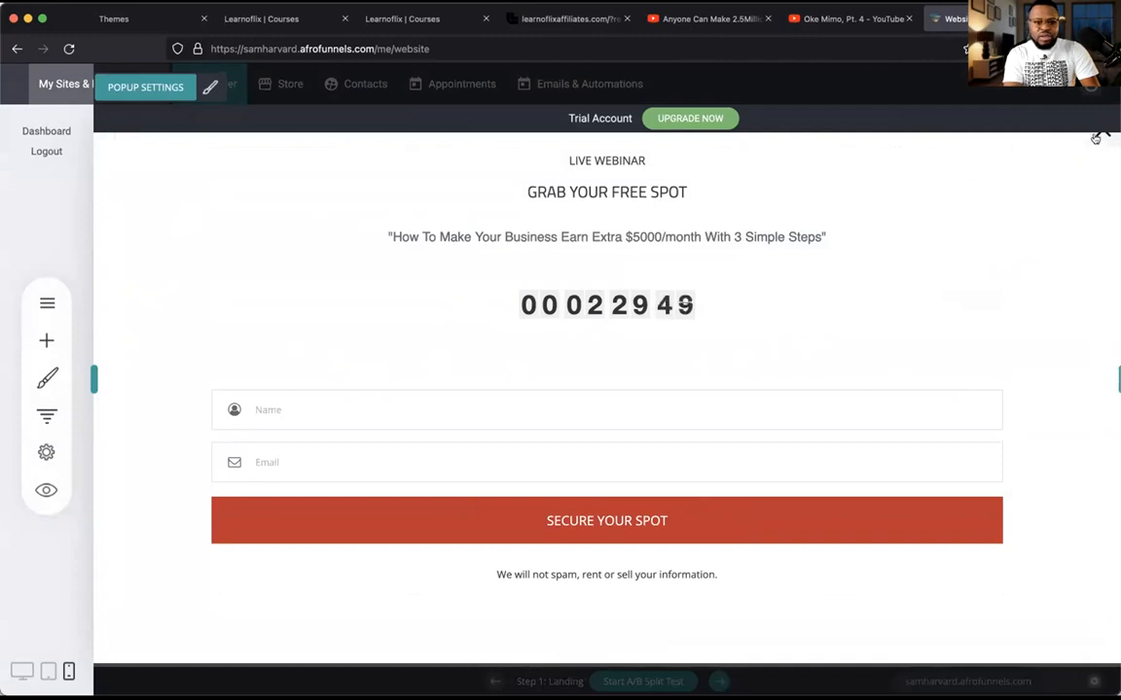
- Set the popup to show on page exit, allow it on mobile, and reappear on next page visit
left_click(138, 85)
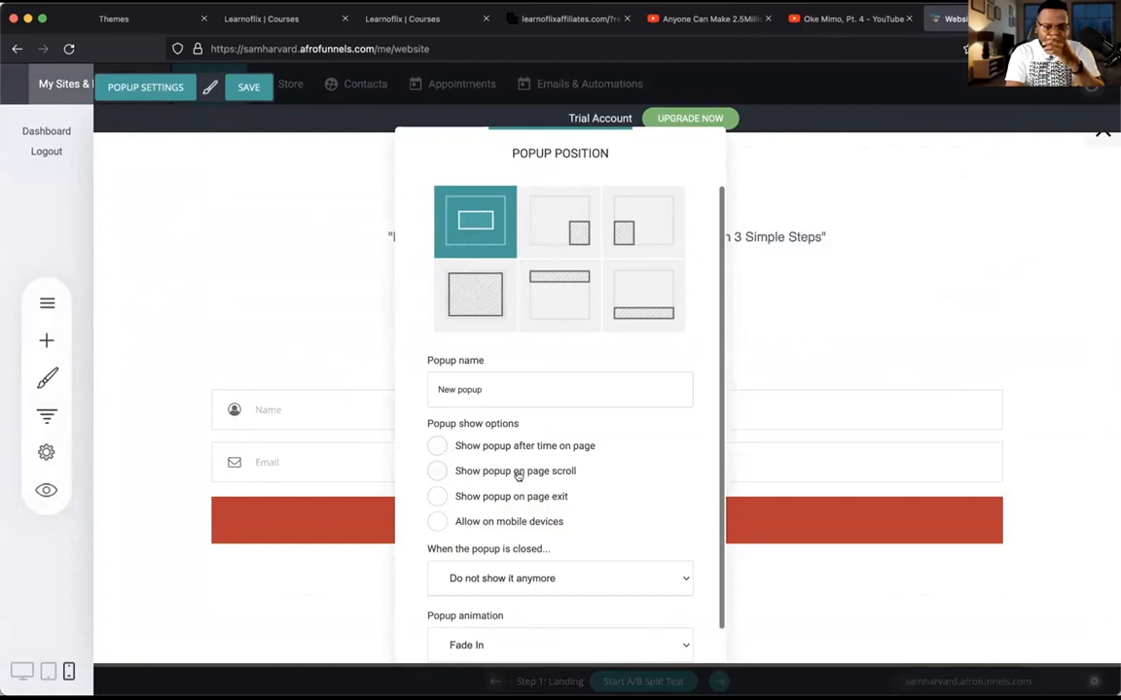
left_click(435, 497)
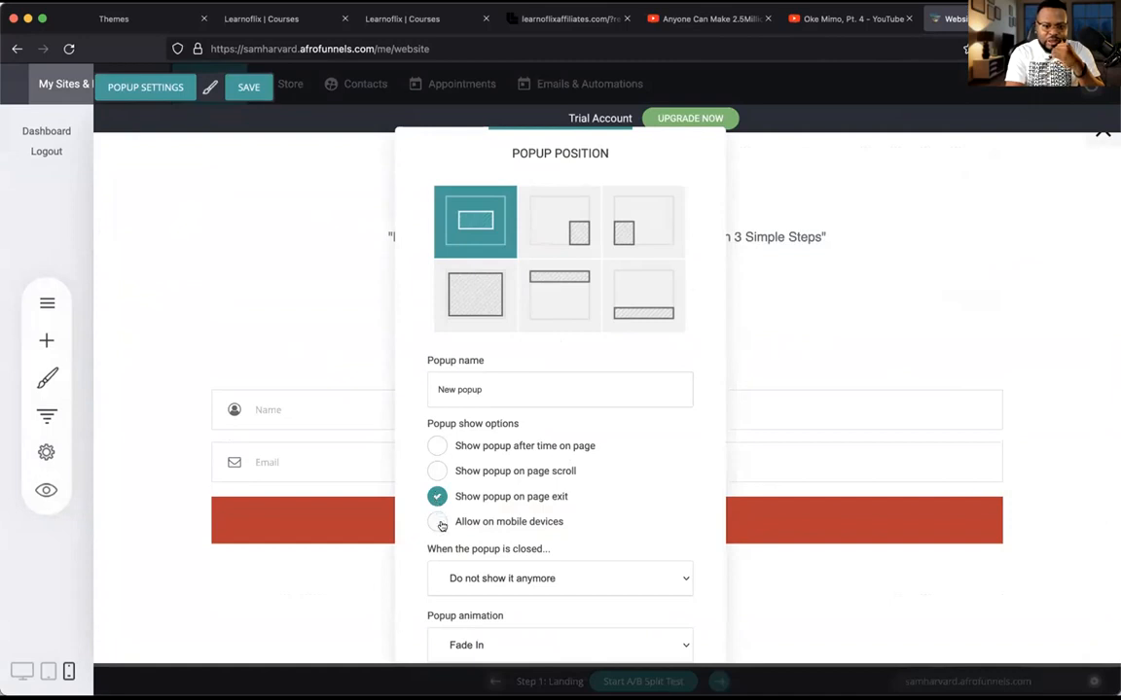
left_click(440, 523)
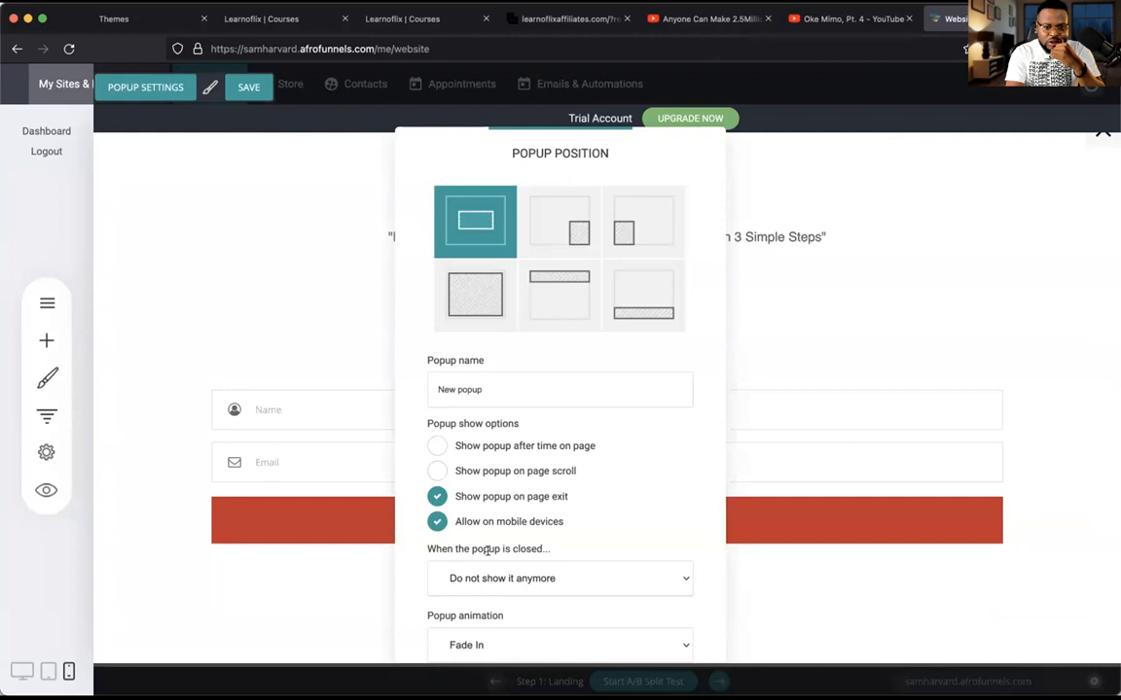
scroll(583, 553, "down", 2)
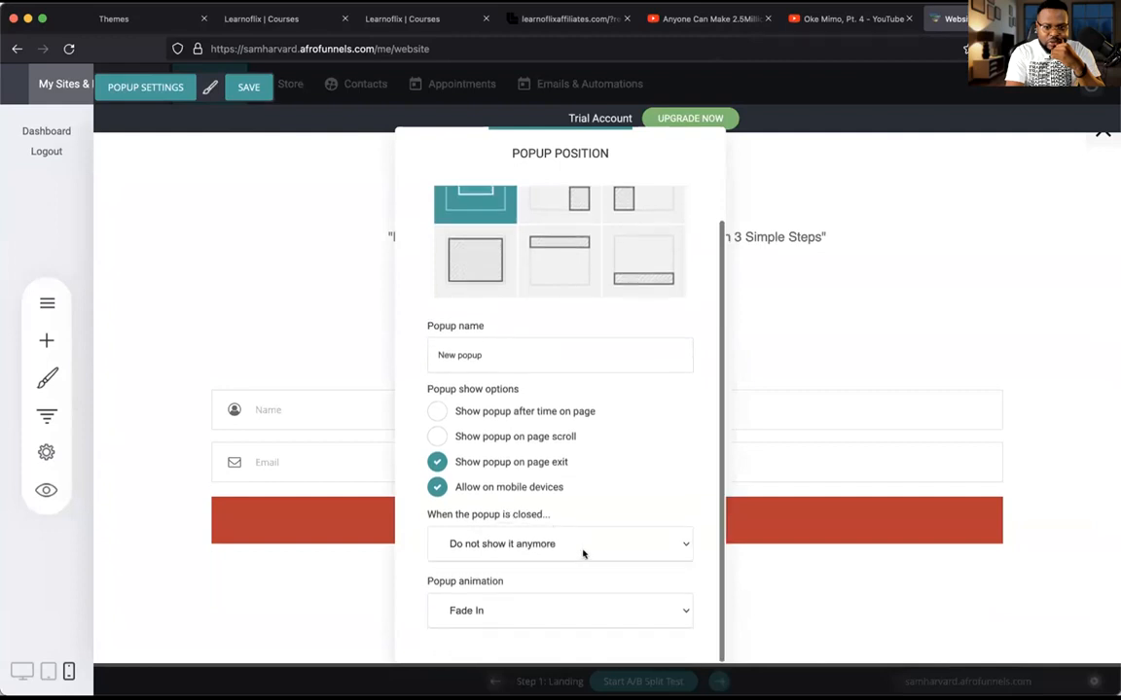
left_click(620, 548)
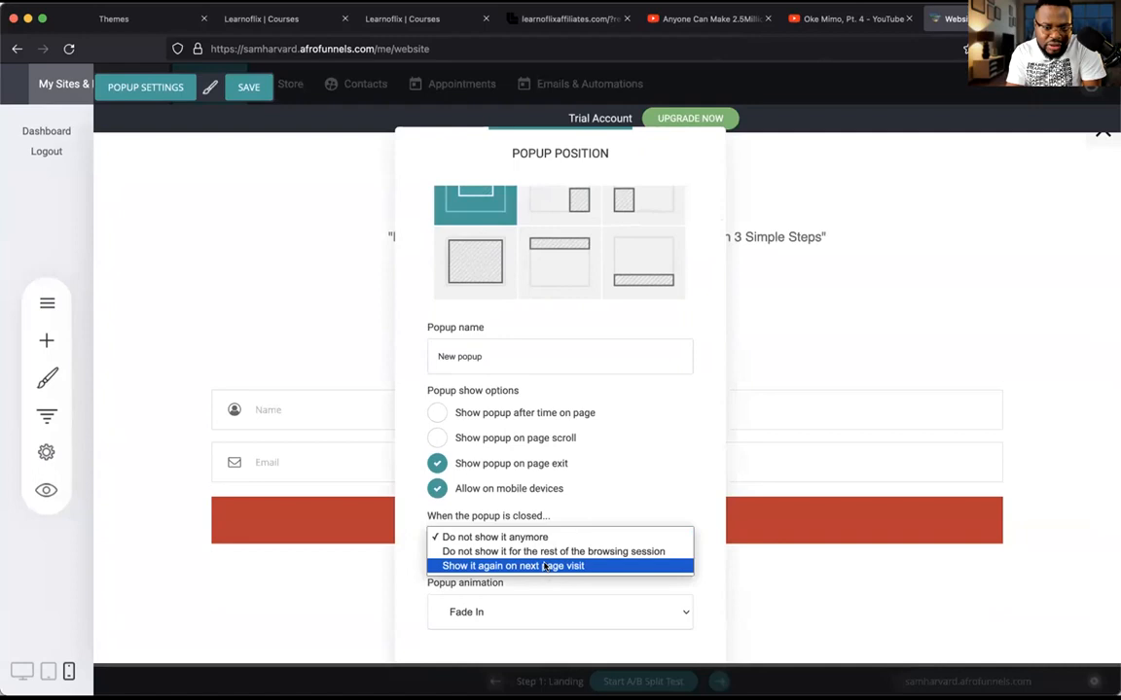
left_click(540, 566)
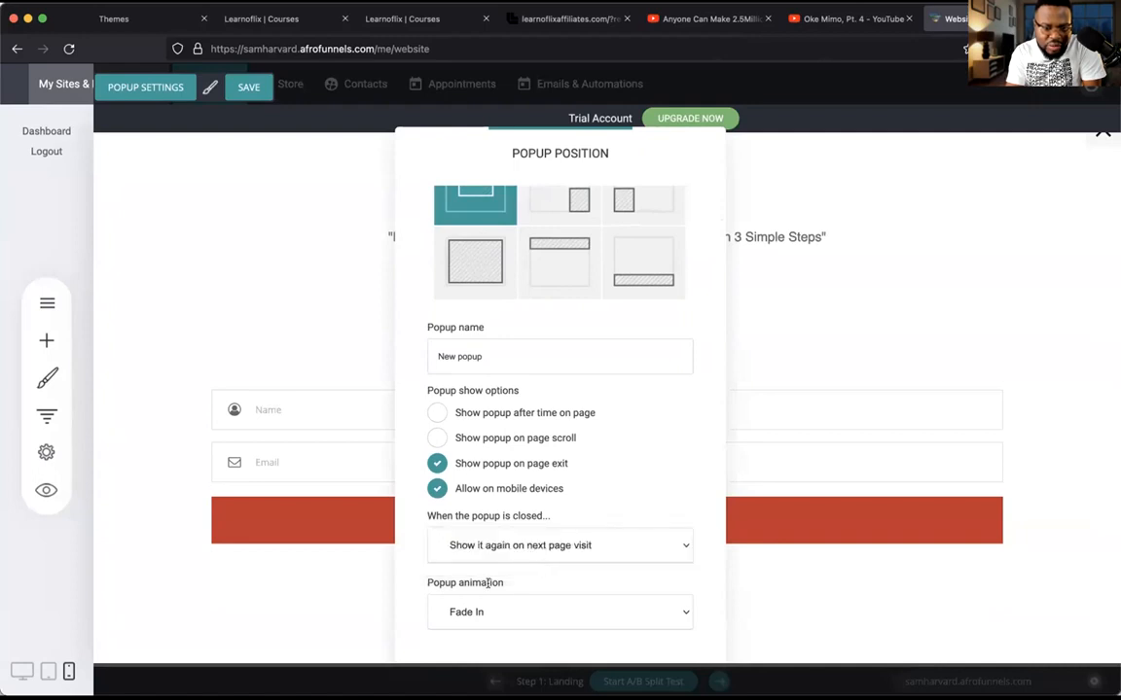
scroll(585, 613, "down", 2)
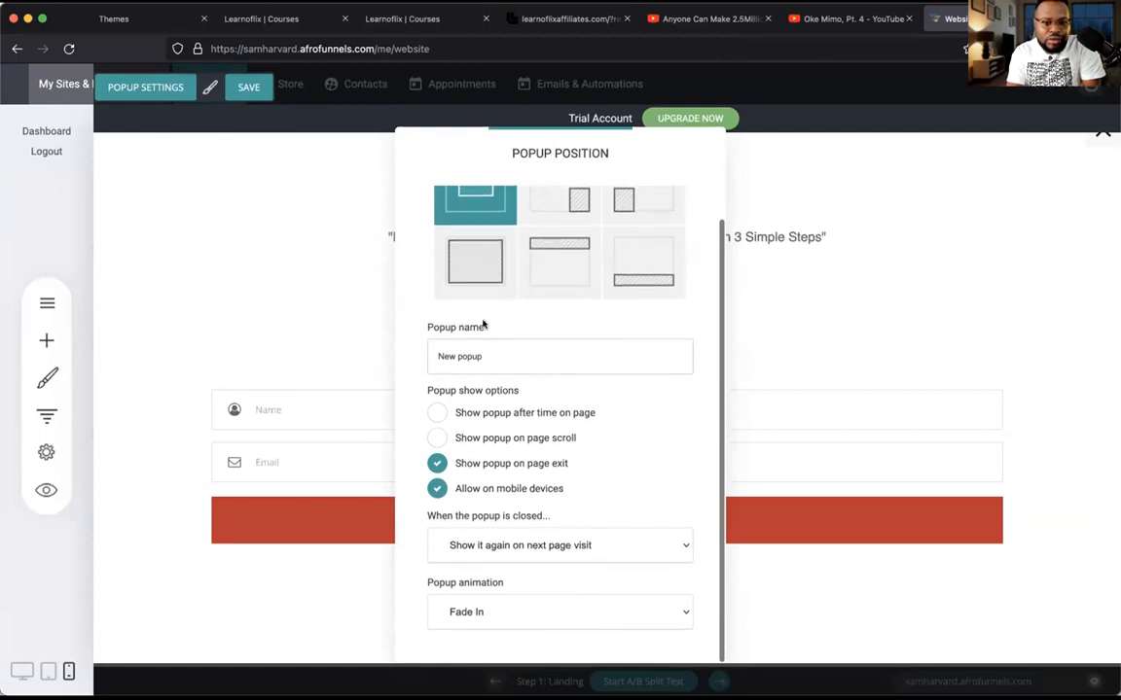
scroll(484, 321, "up", 2)
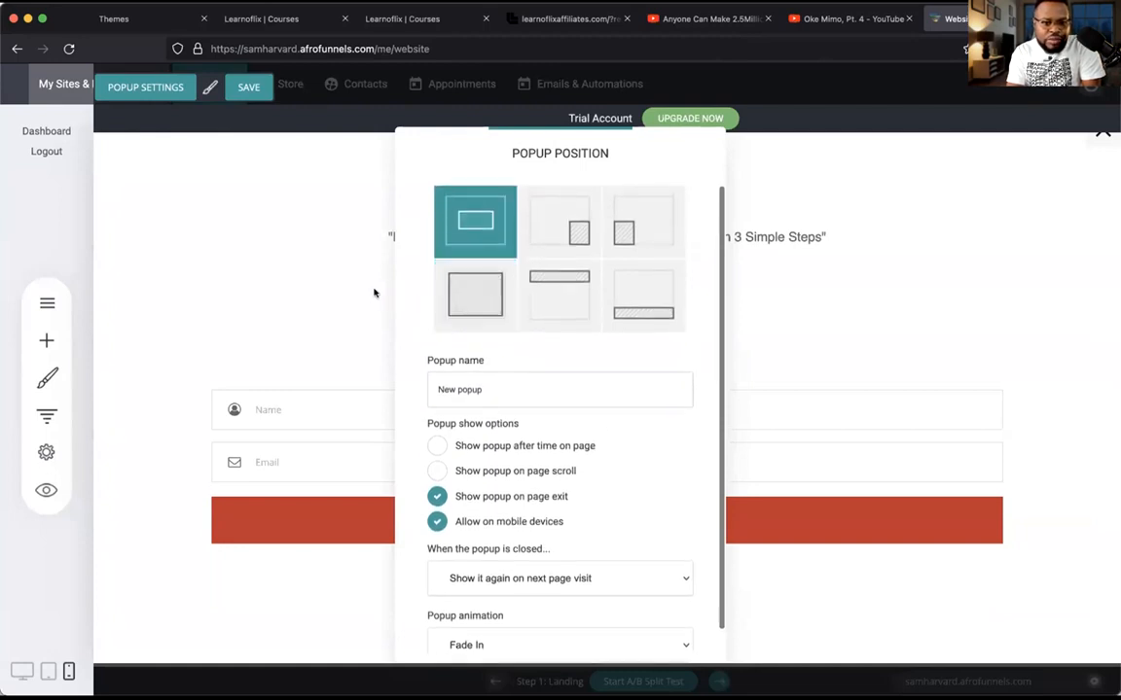
left_click(374, 291)
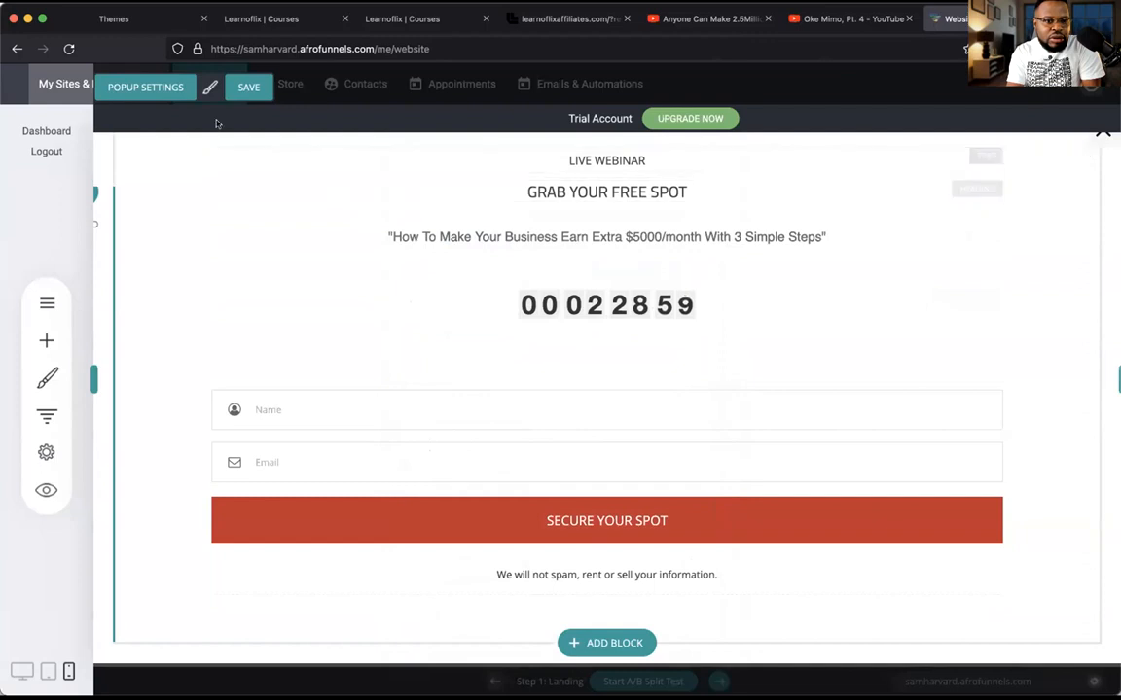
- Lower the popup content layout padding from 30px to about 20px
left_click(181, 80)
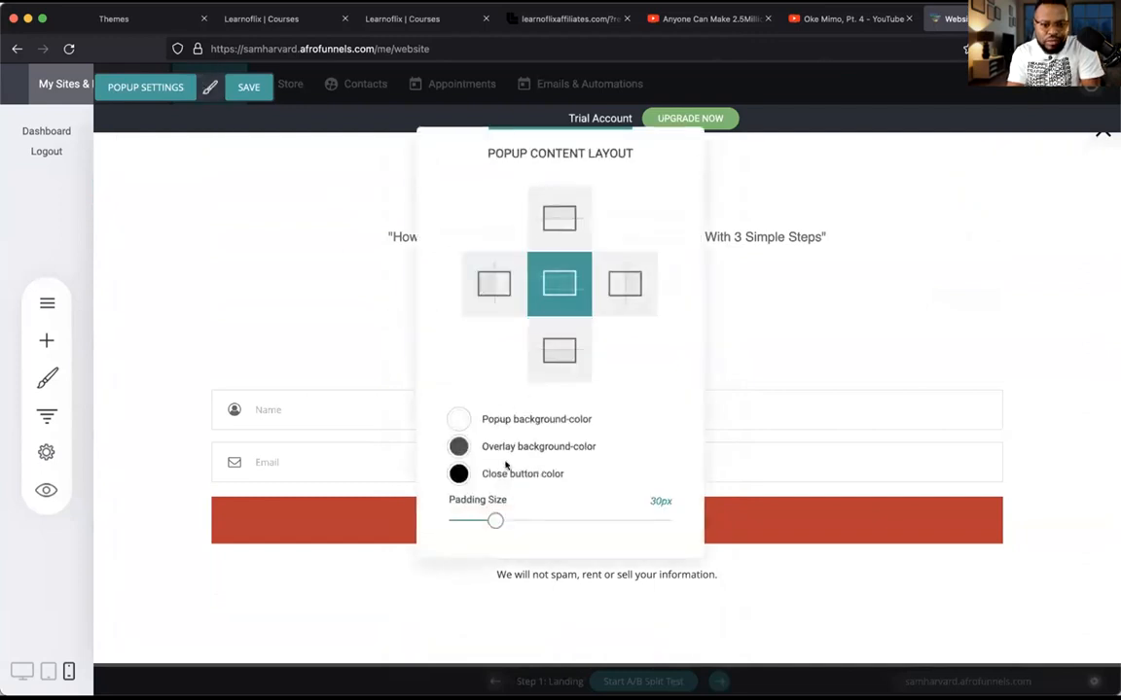
mouse_move(495, 521)
left_mouse_down()
mouse_move(463, 520)
mouse_move(525, 521)
mouse_move(480, 521)
left_mouse_up()
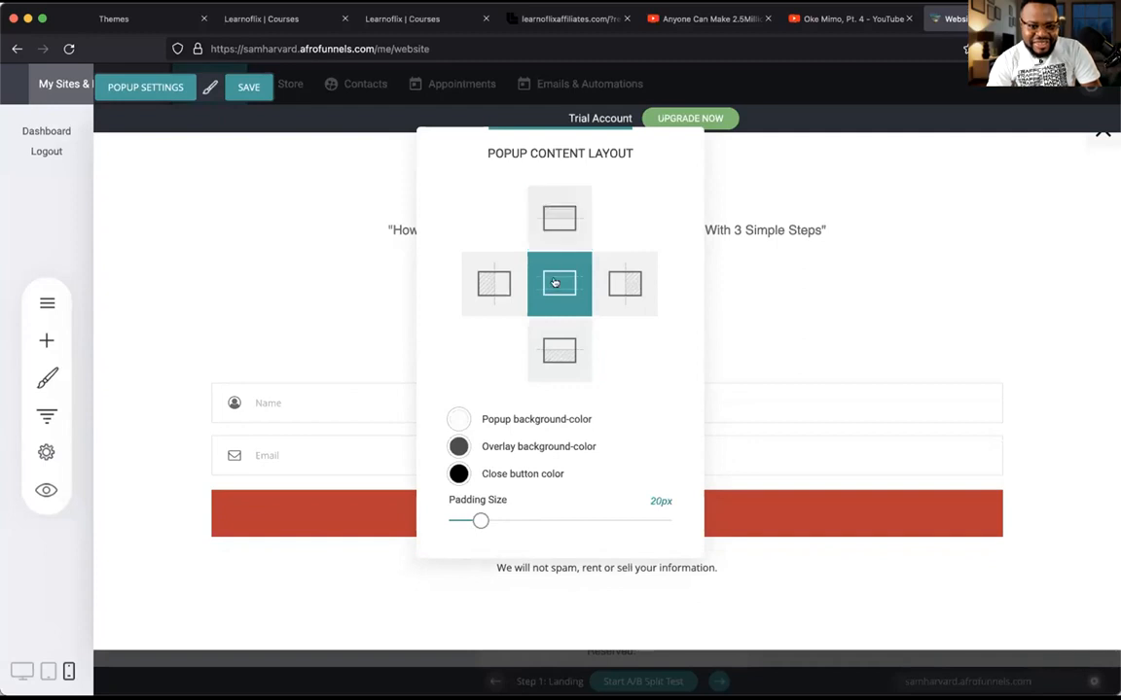
left_click(312, 266)
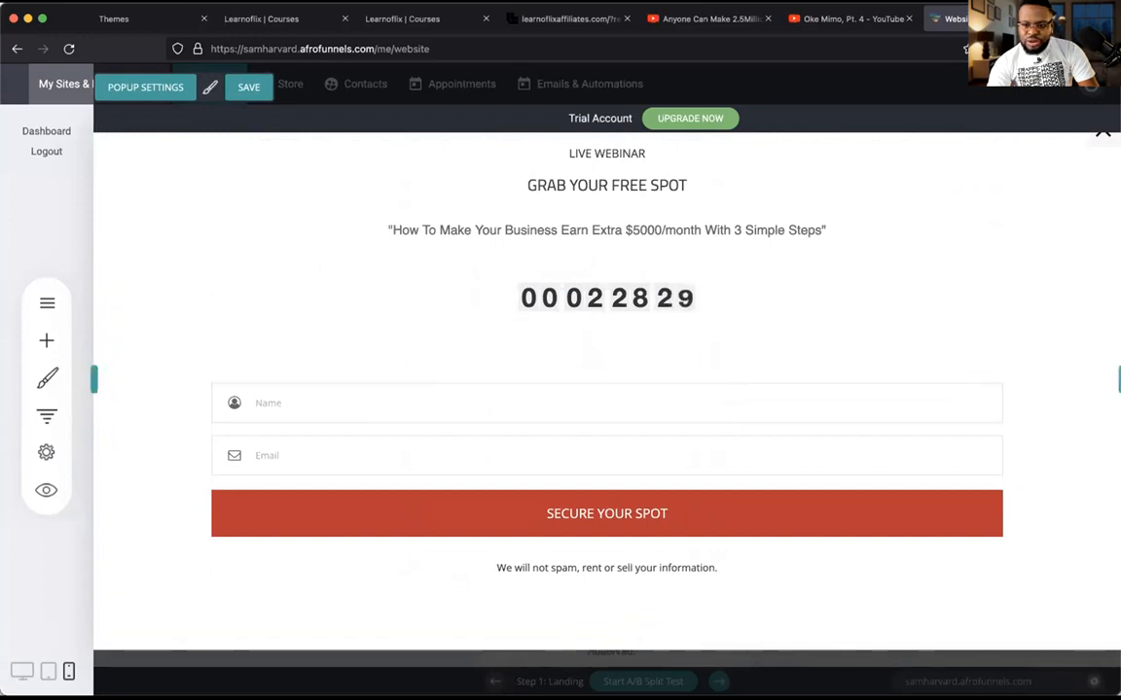
- Select the countdown timer, then exit the popup editor, discarding the unsaved changes
scroll(730, 362, "down", 1)
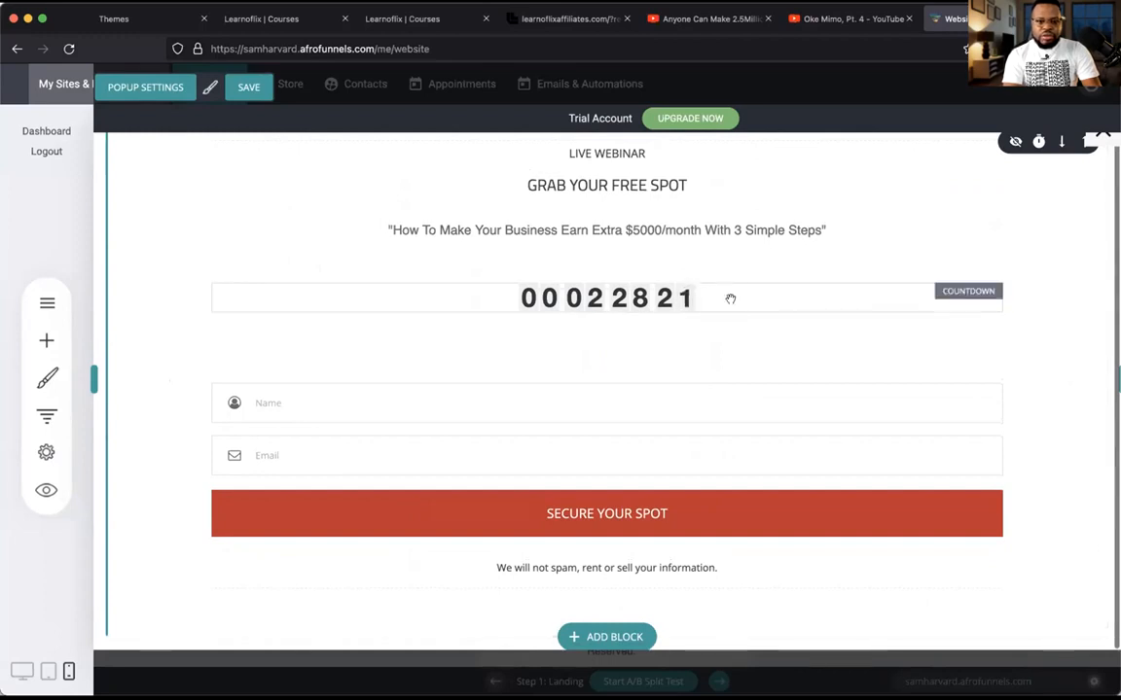
left_click(296, 289)
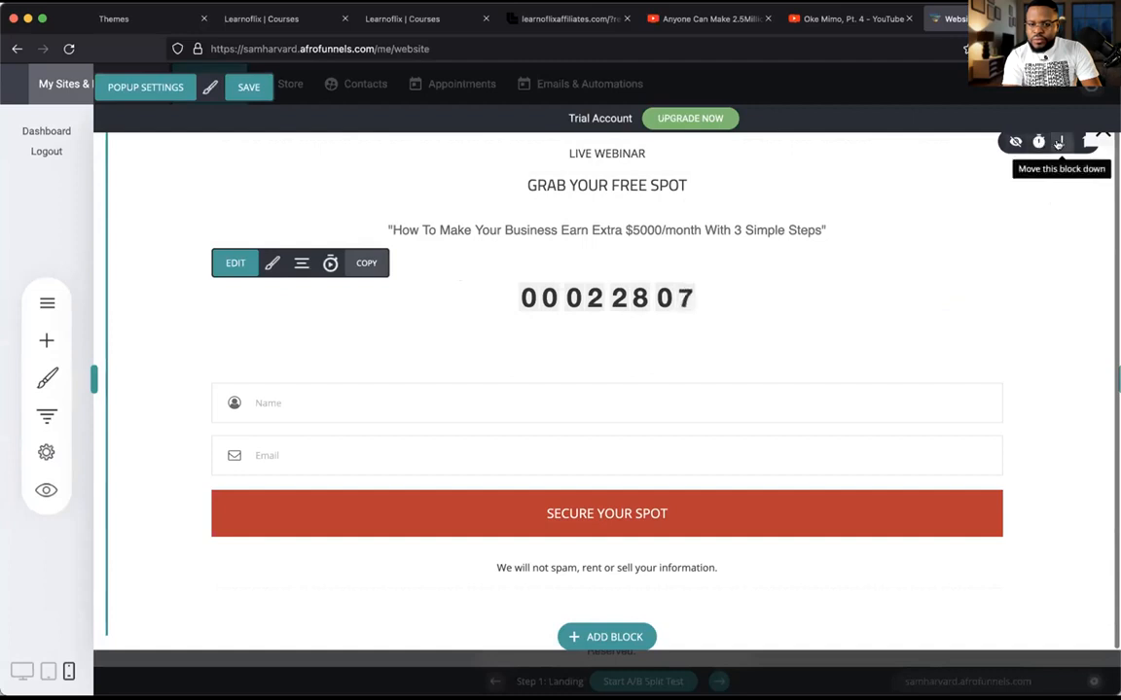
scroll(770, 428, "down", 1)
scroll(769, 428, "up", 1)
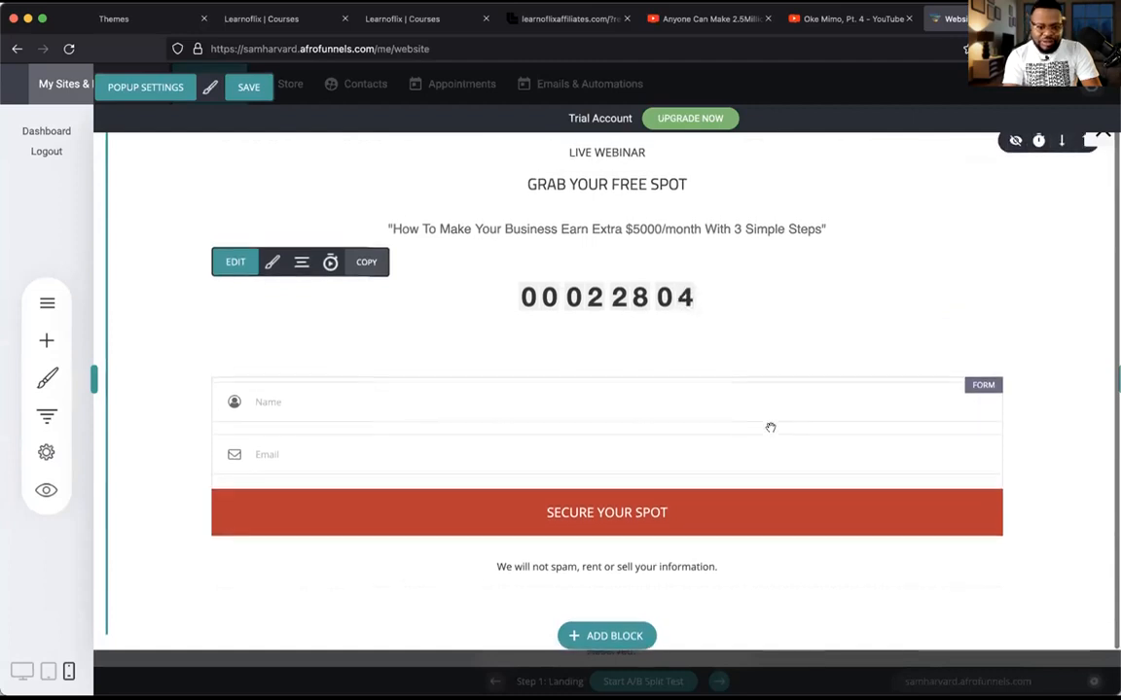
left_click(1101, 136)
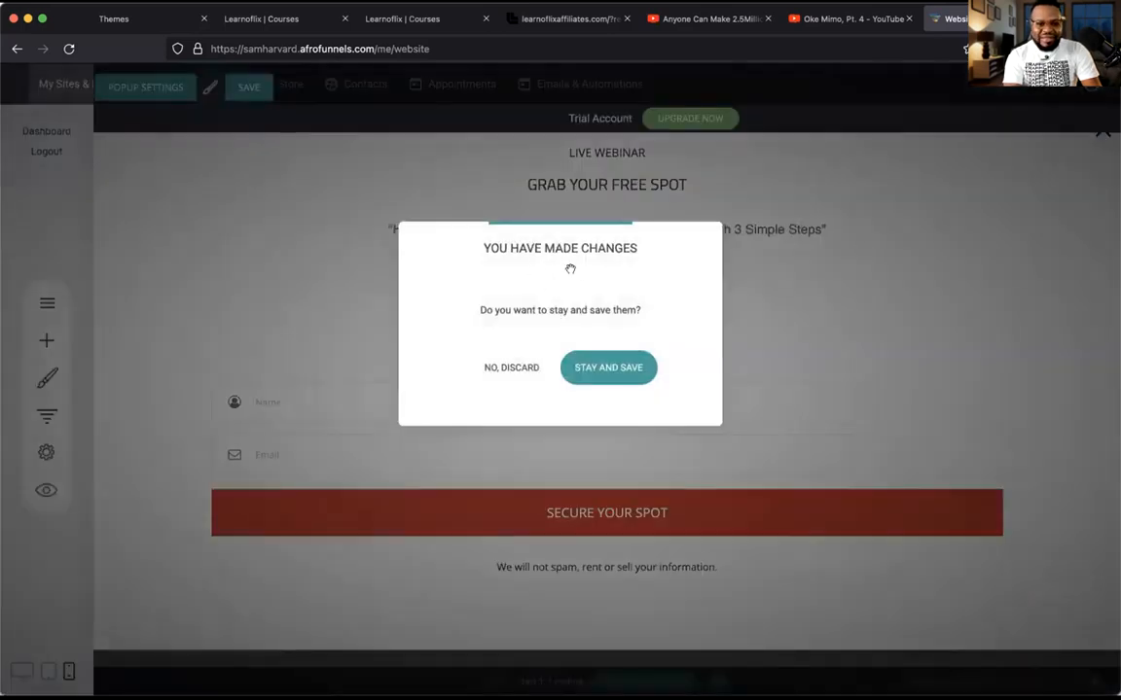
left_click(515, 368)
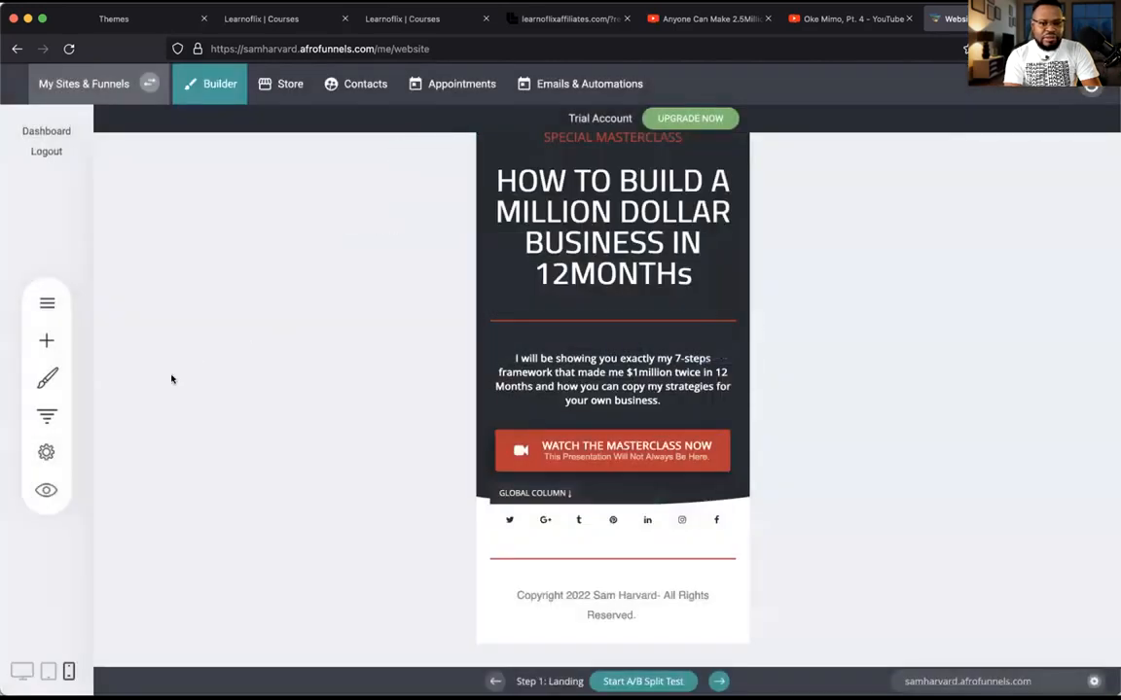
- Delete step 6 'New popup' from the funnel and start adding a fresh popup step
left_click(46, 302)
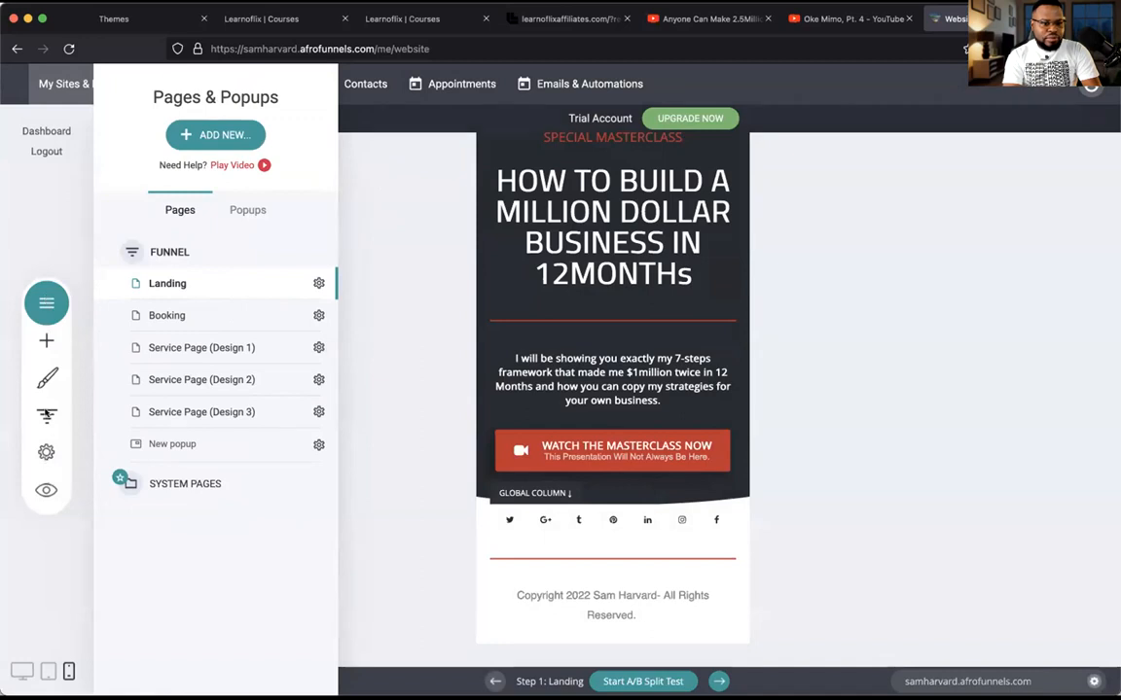
left_click(45, 416)
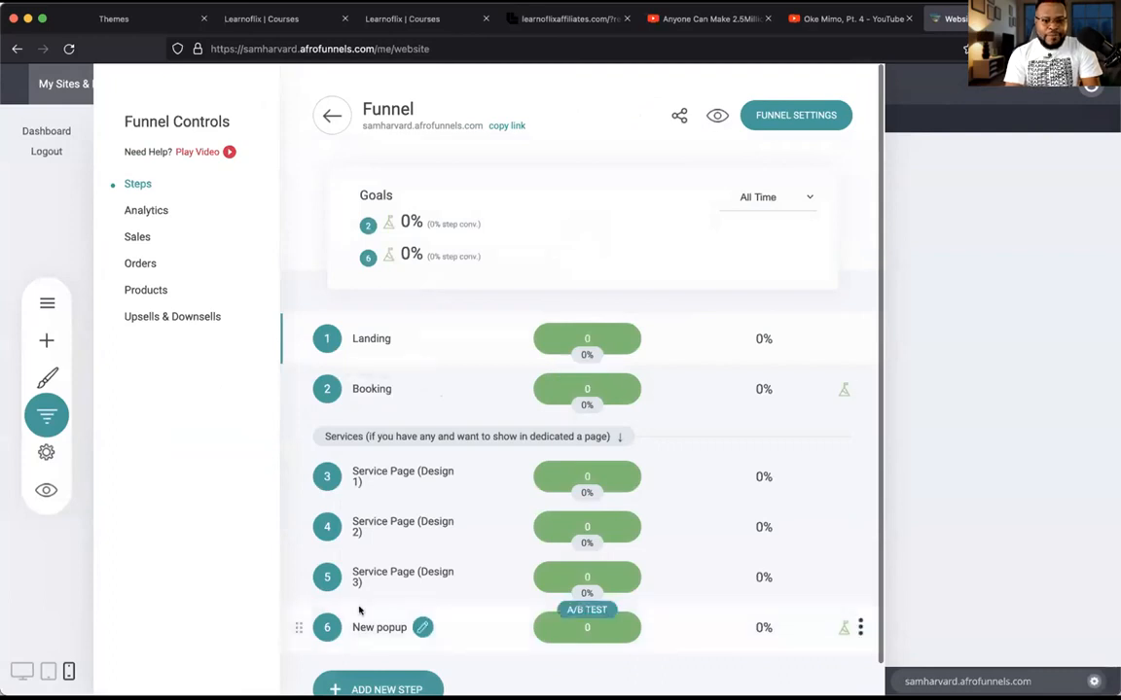
scroll(359, 610, "down", 1)
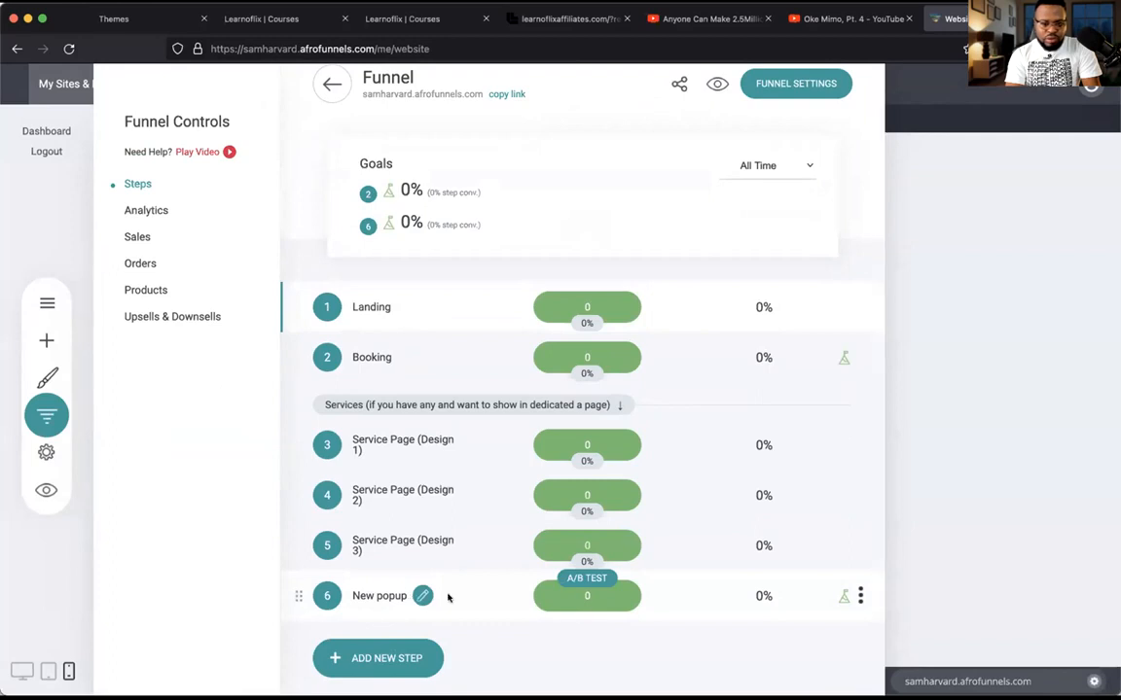
left_click(860, 596)
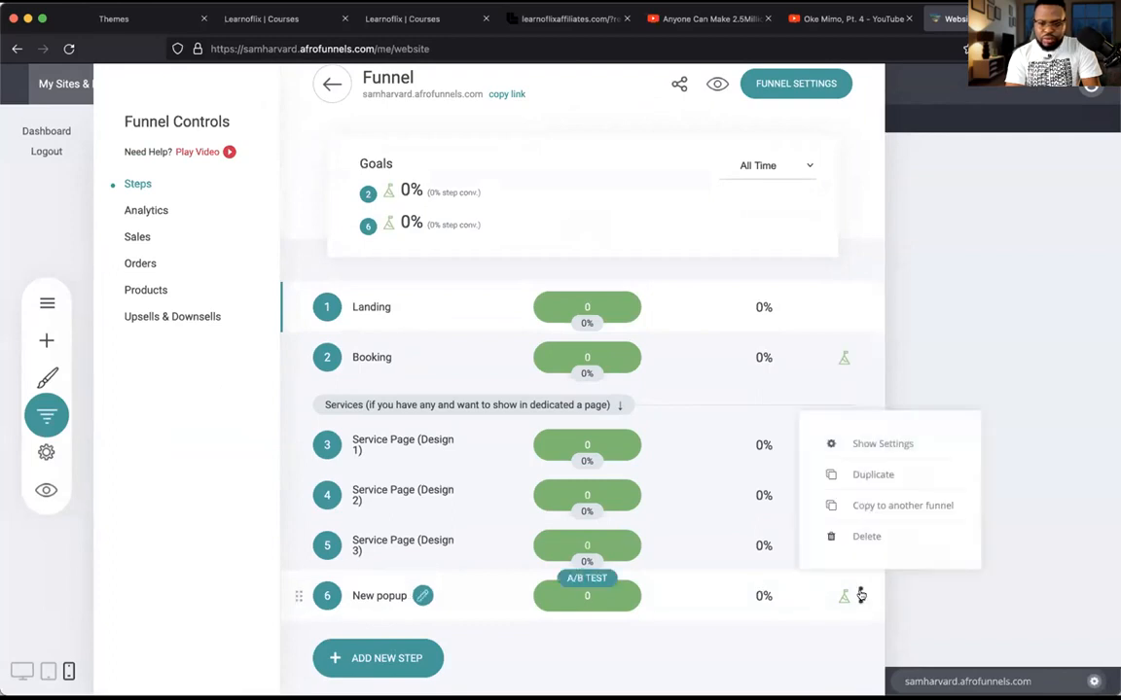
left_click(868, 538)
left_click(632, 407)
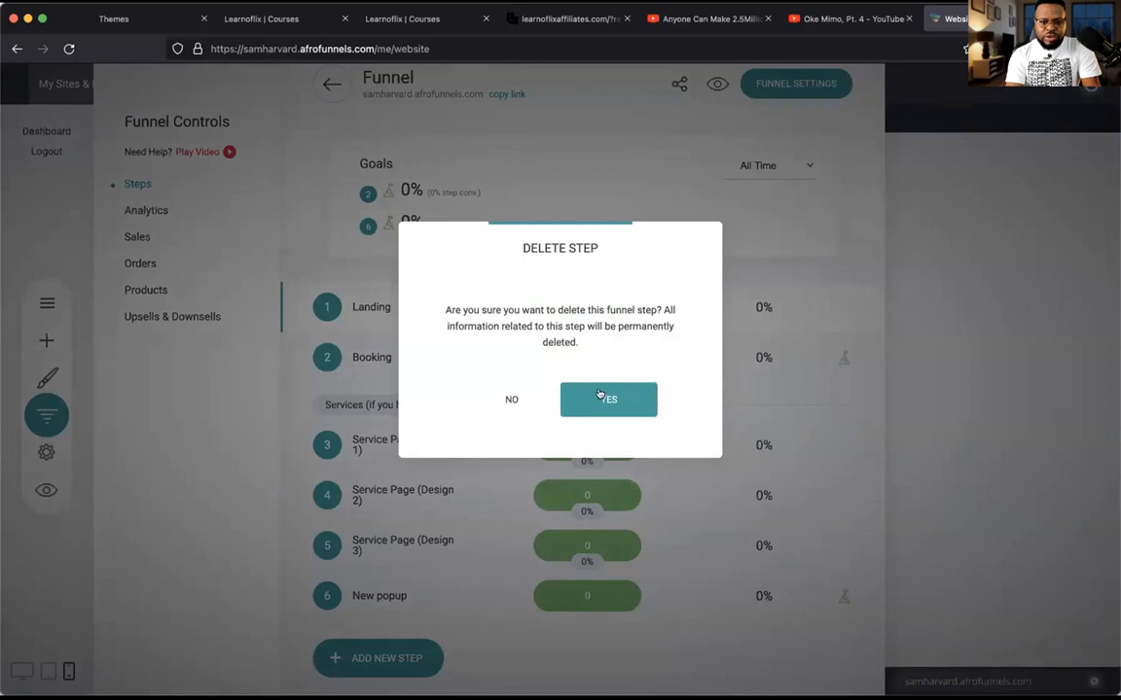
mouse_move(350, 639)
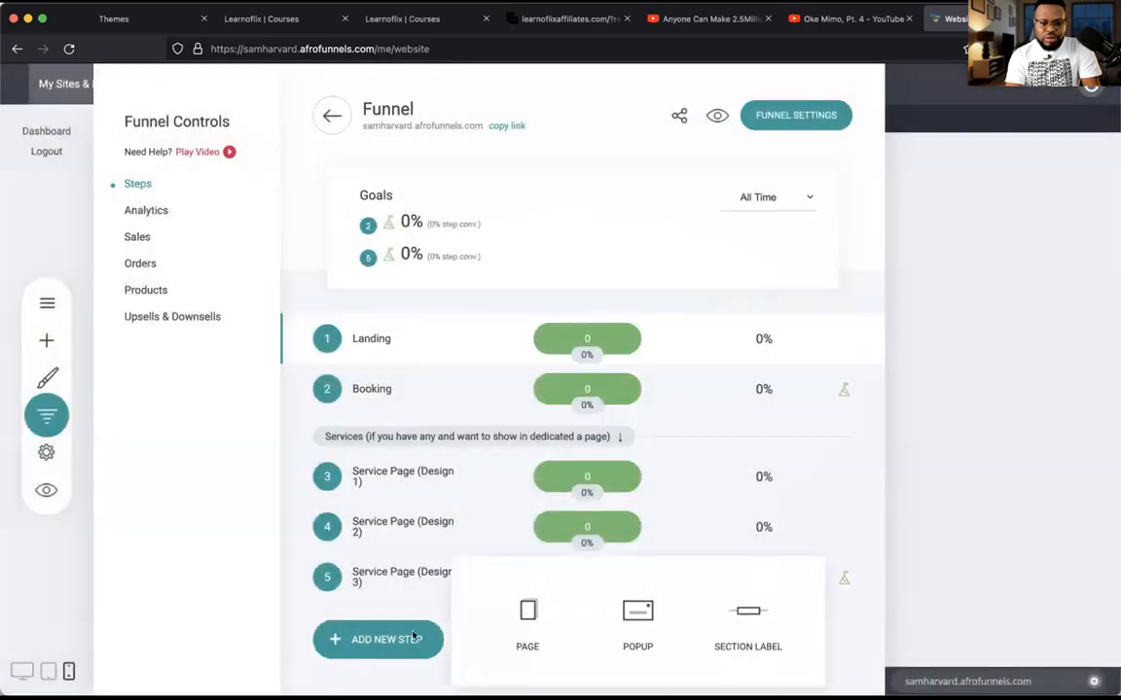
left_click(638, 620)
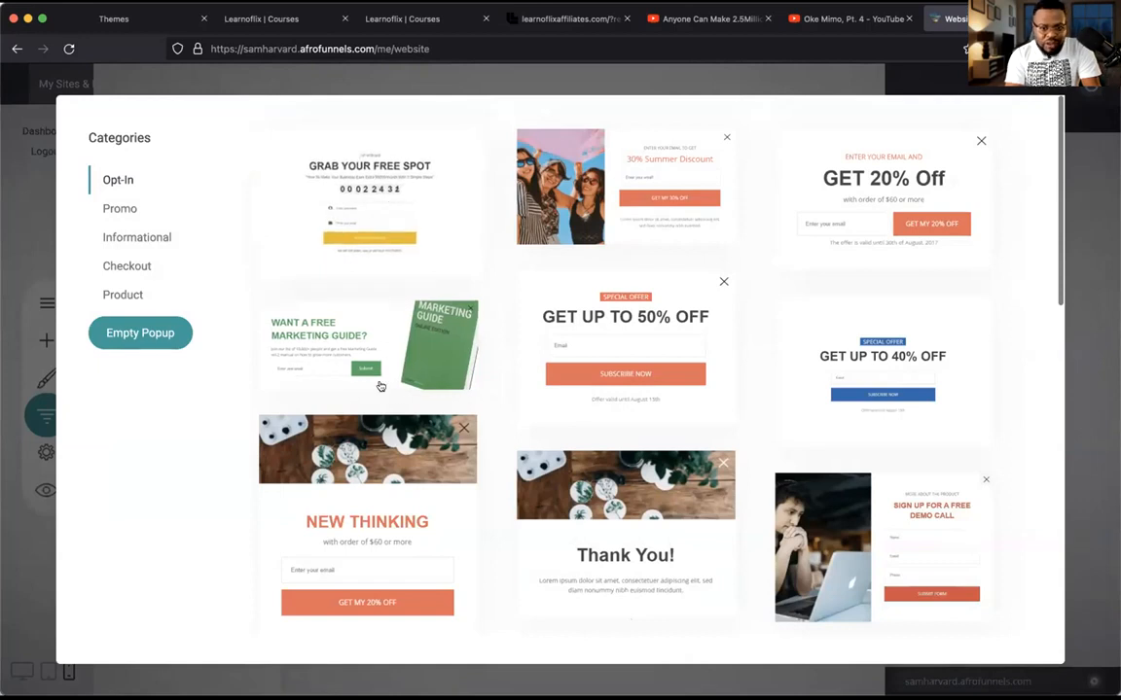
- Pick the Sign Up For The Next 90% Deal template from the Opt-In popup gallery
scroll(393, 485, "down", 5)
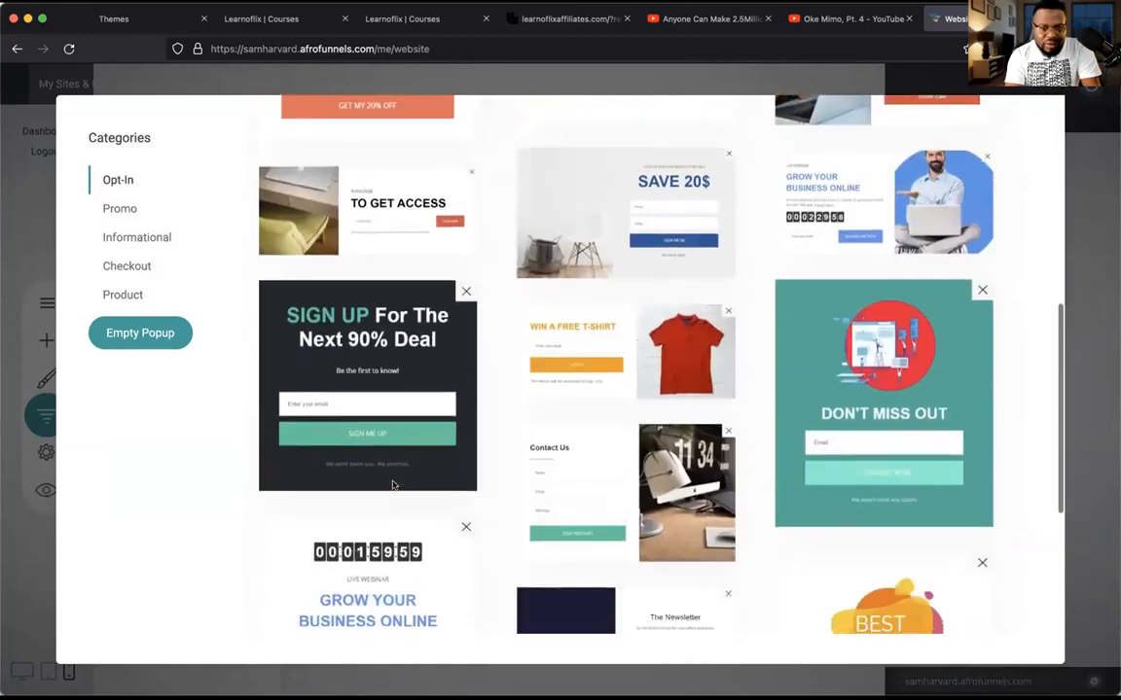
scroll(488, 508, "down", 3)
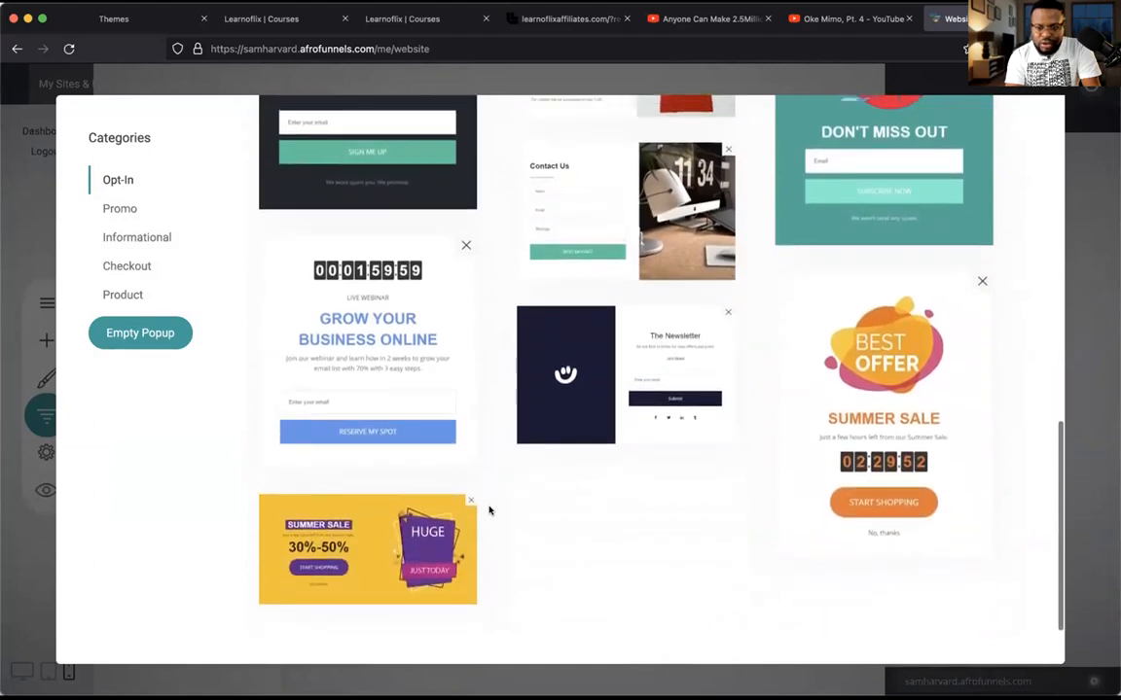
scroll(489, 509, "up", 4)
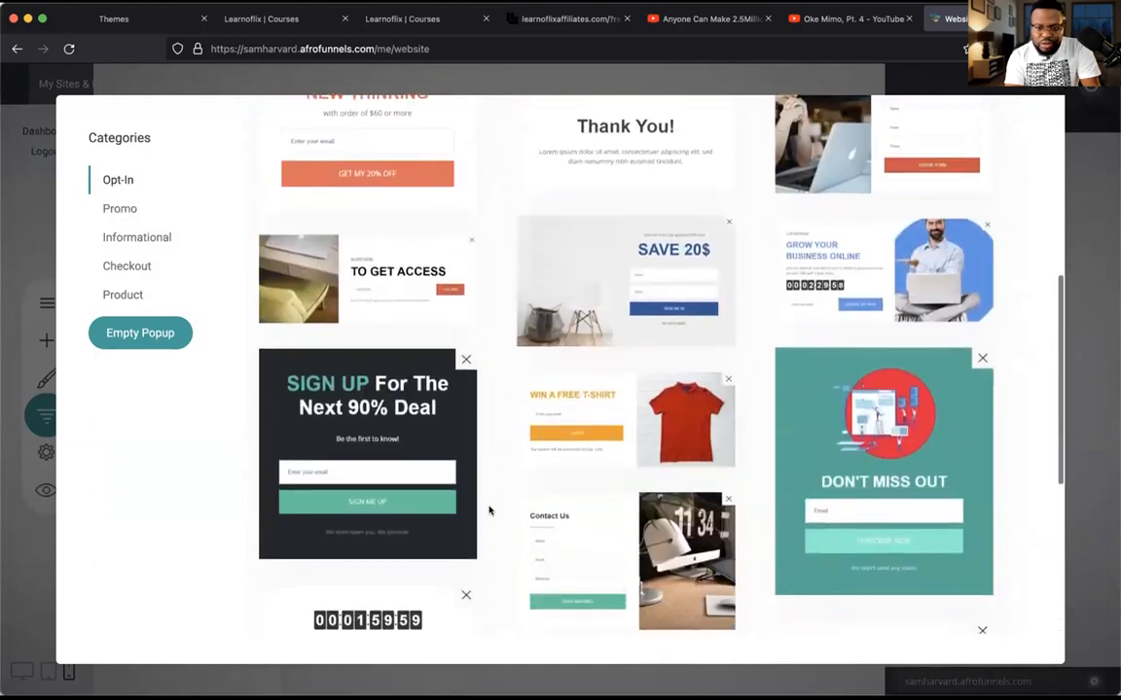
left_click(365, 439)
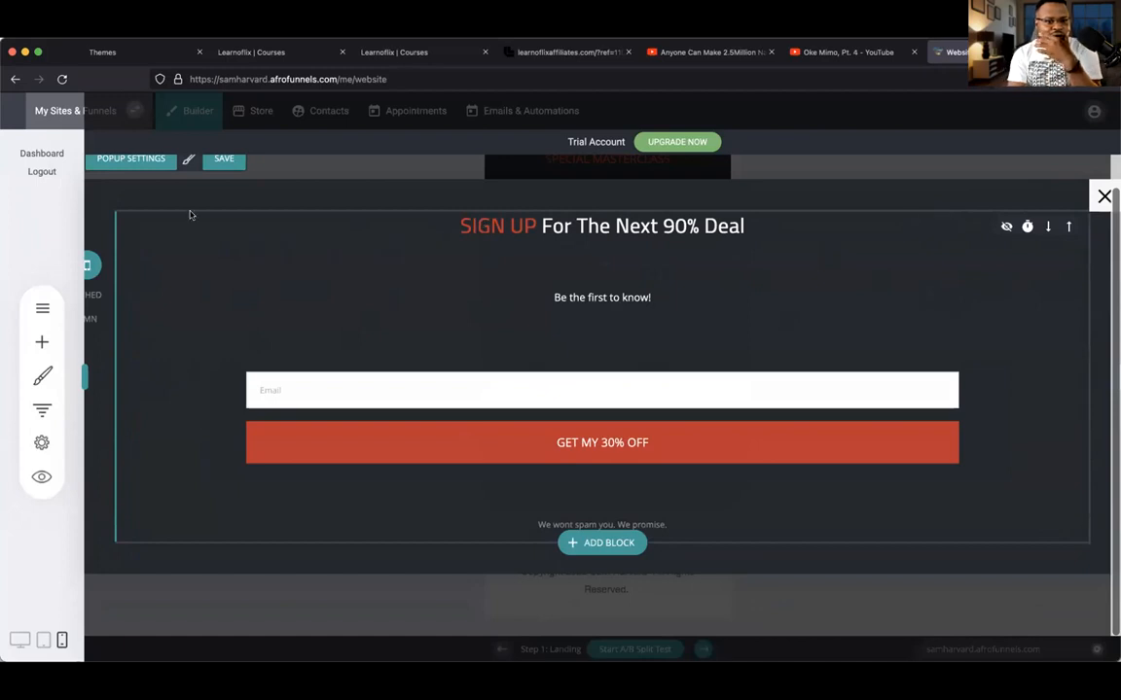
- Keep the popup at its original top-left position and rename it 'Optin Form'
left_click(133, 163)
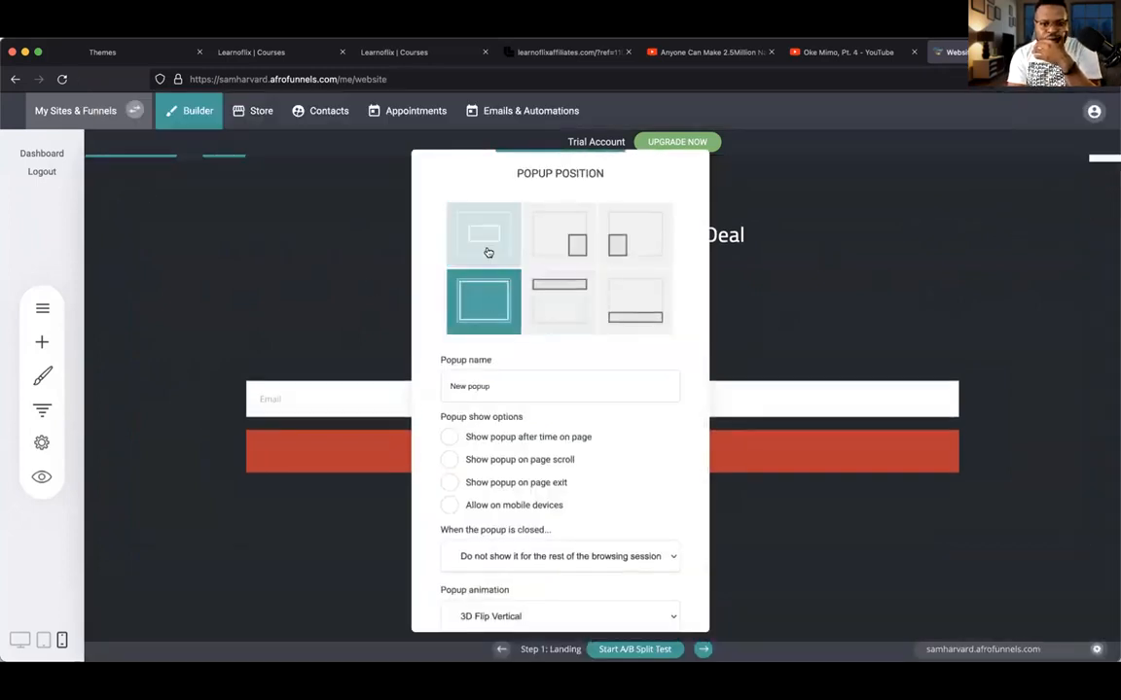
left_click(566, 248)
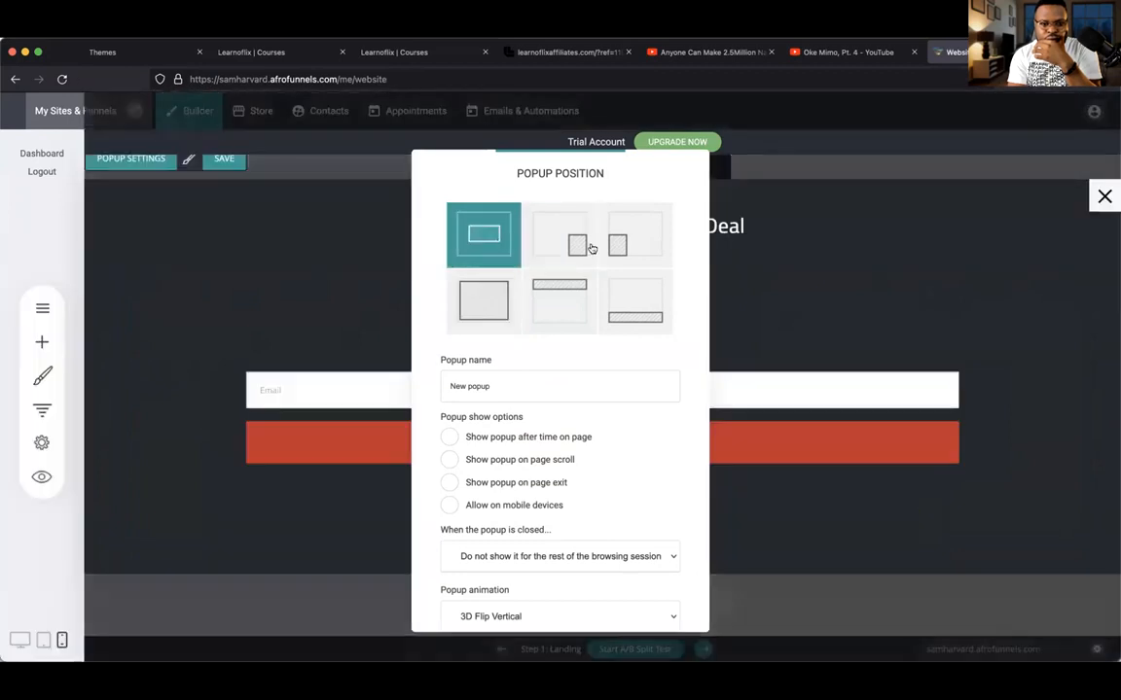
left_click(570, 311)
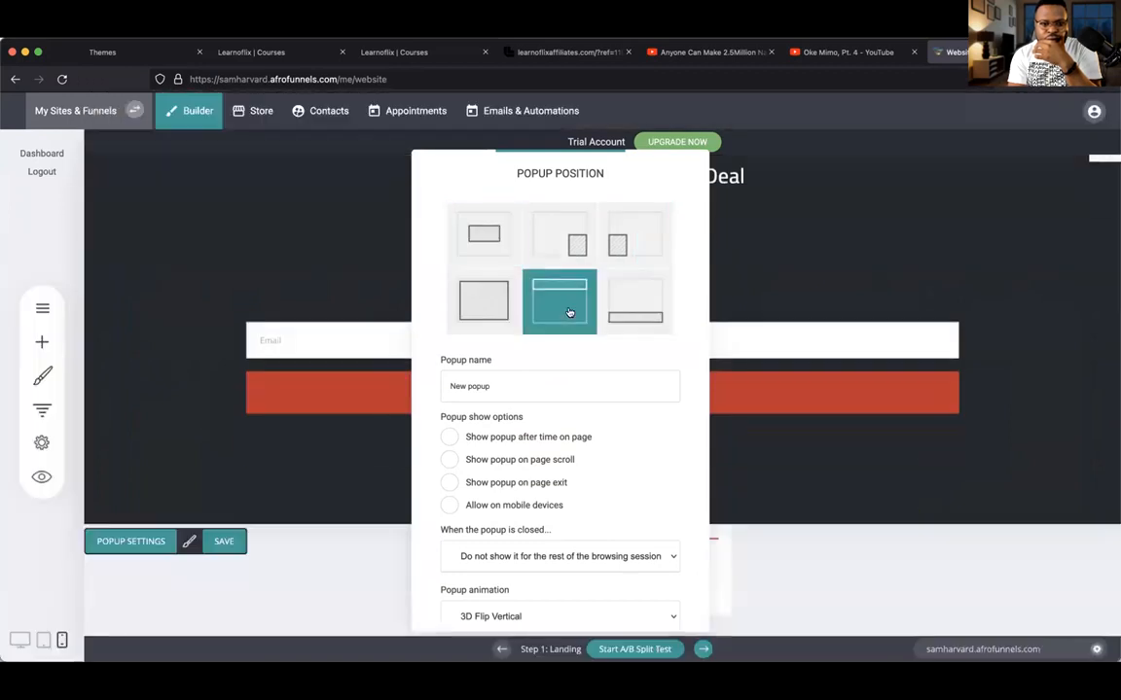
left_click(454, 220)
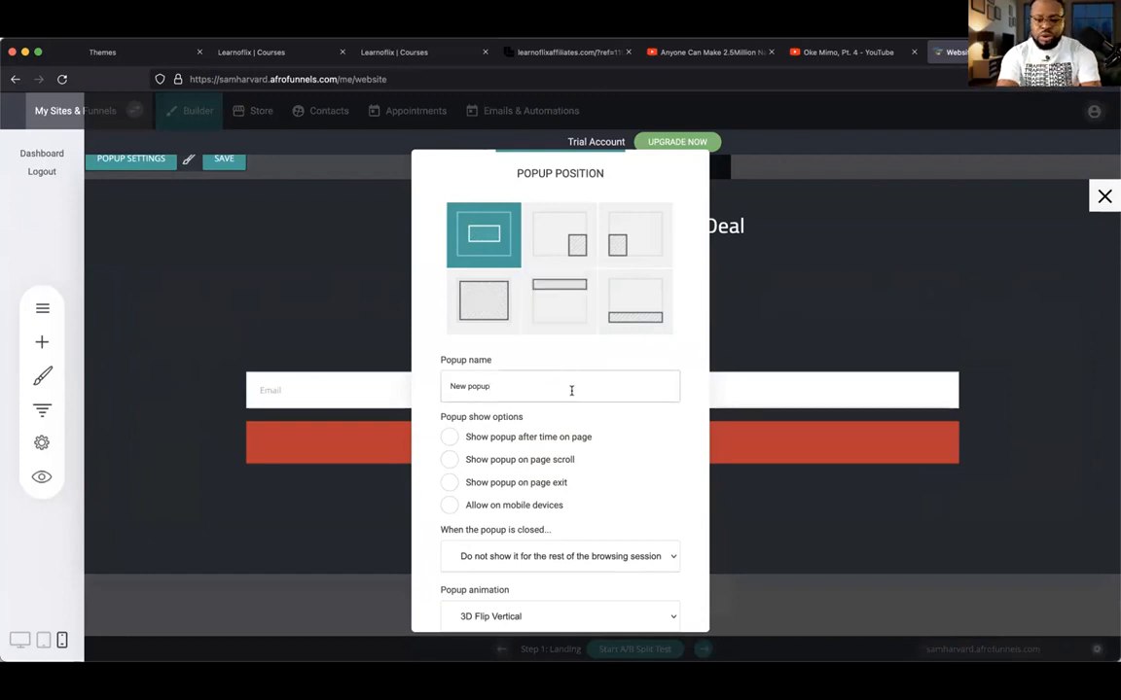
key("BackSpace")
key("BackSpace")
key("BackSpace")
key("BackSpace")
key("BackSpace")
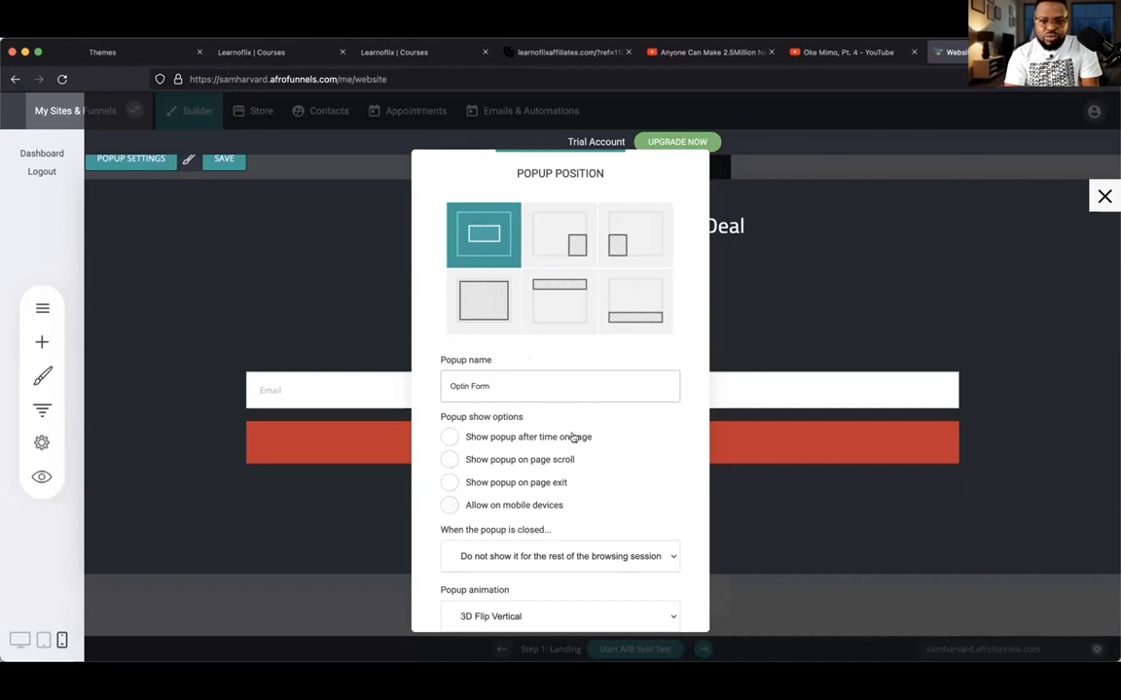
left_click(772, 328)
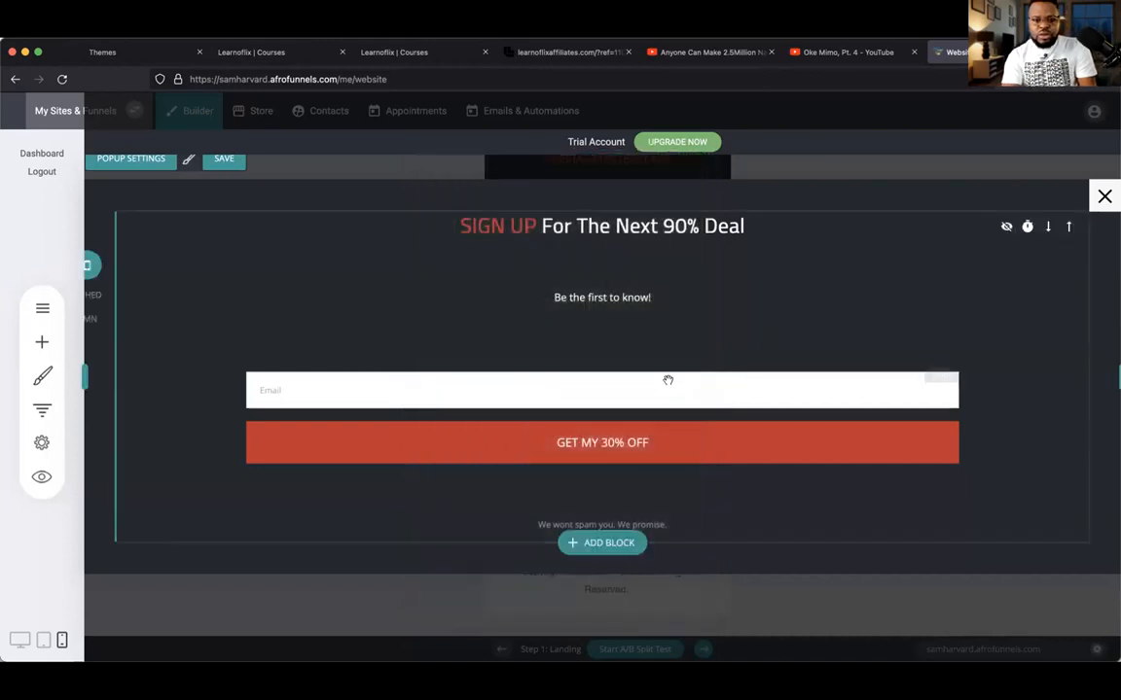
- Add a Name CRM field to the signup form and drag it above the Email field
left_click(599, 229)
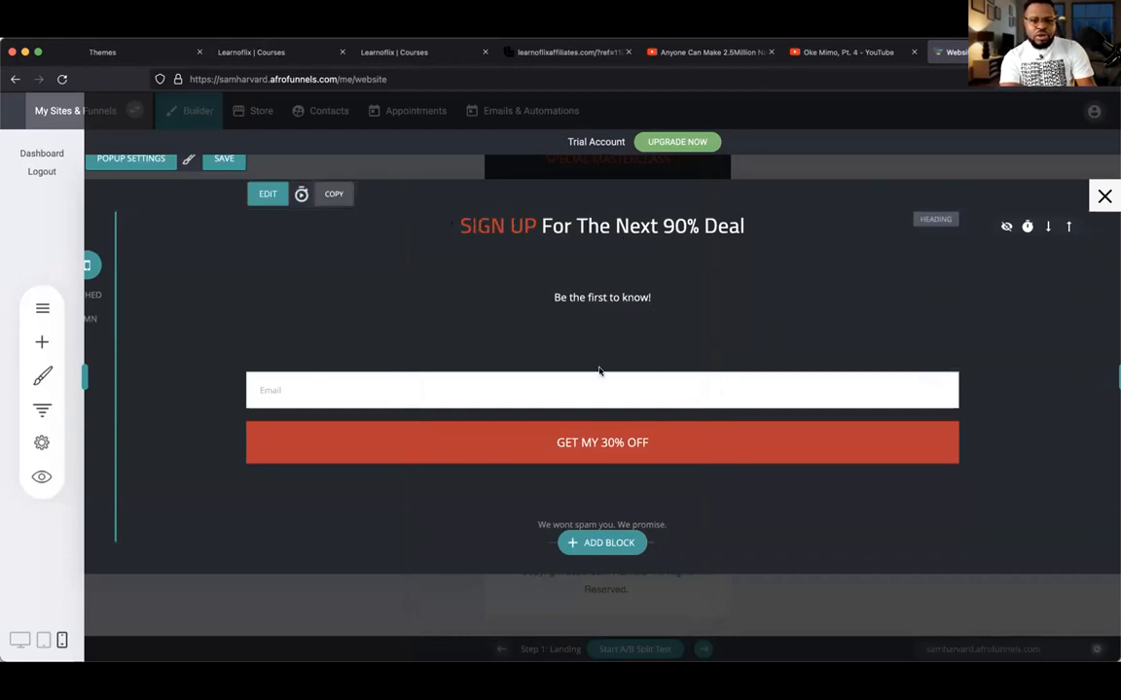
left_click(601, 401)
left_click(290, 349)
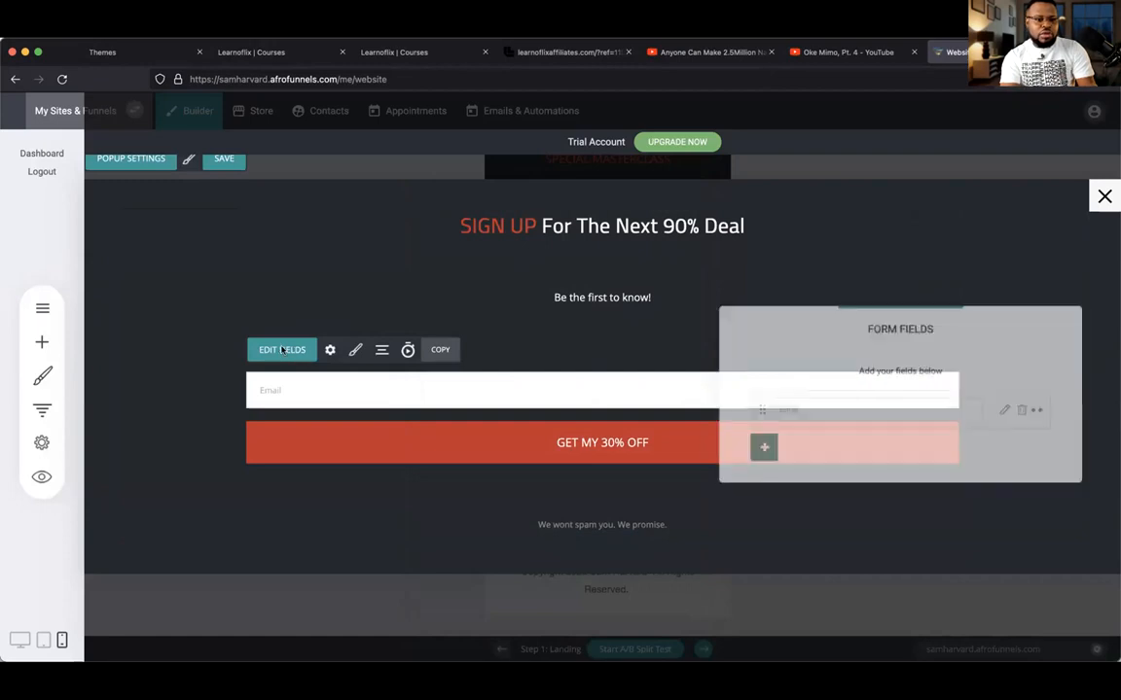
left_click_drag(1020, 309, 842, 281)
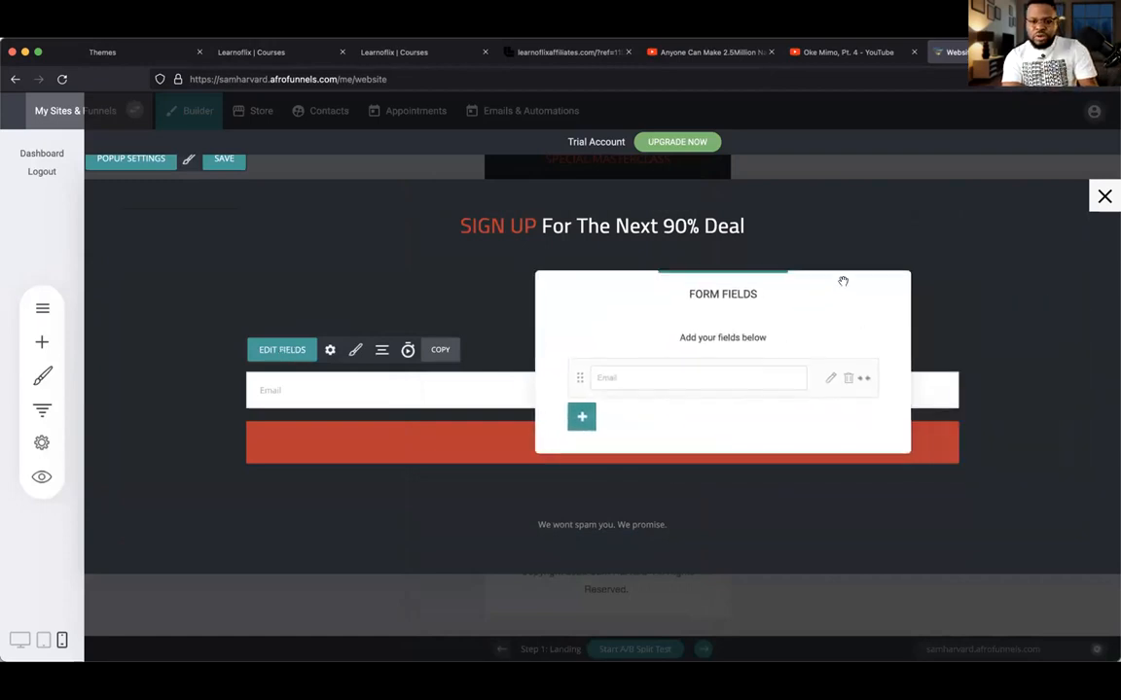
left_click(584, 416)
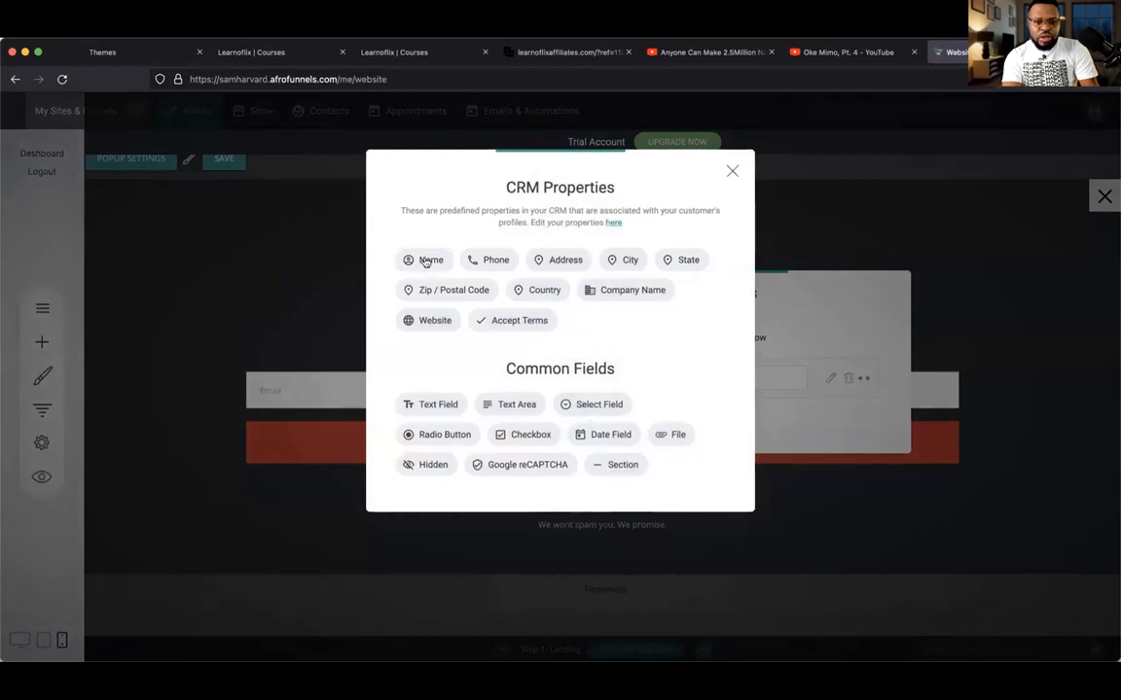
left_click(425, 262)
left_click_drag(580, 420, 568, 365)
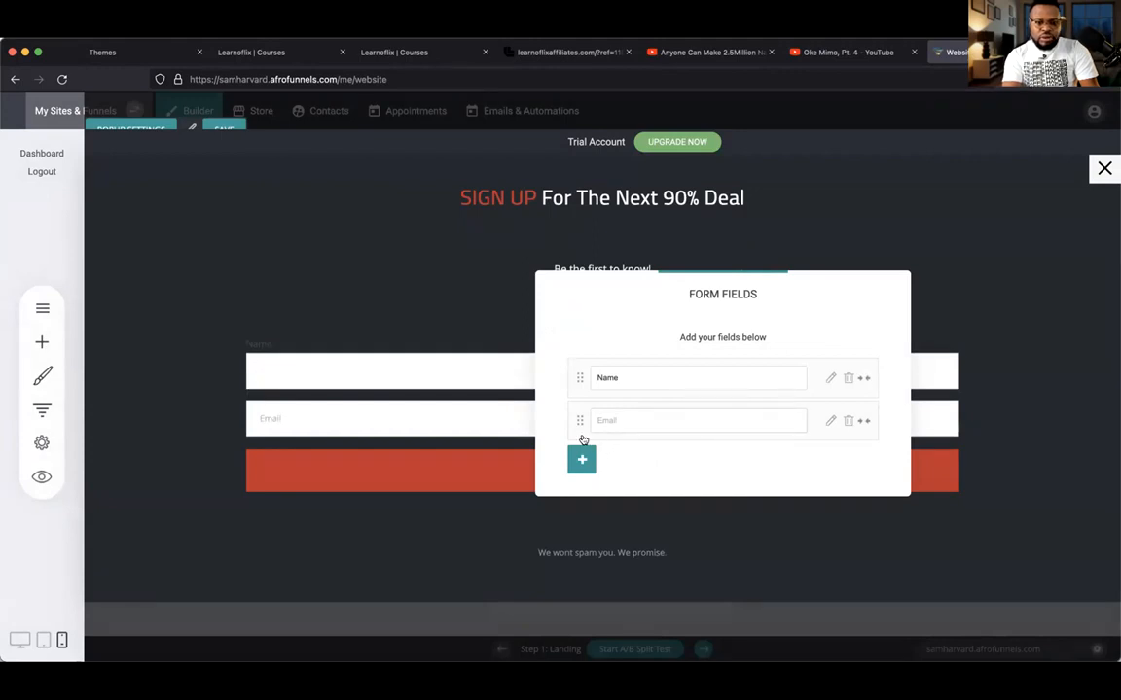
left_click(452, 318)
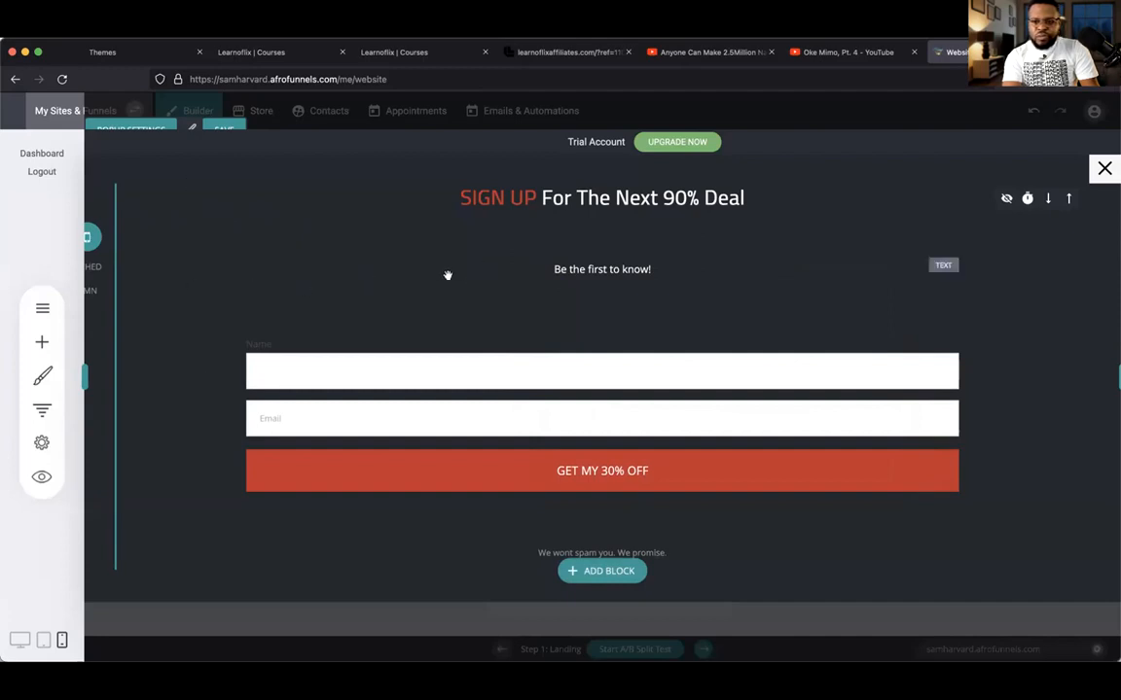
mouse_move(447, 275)
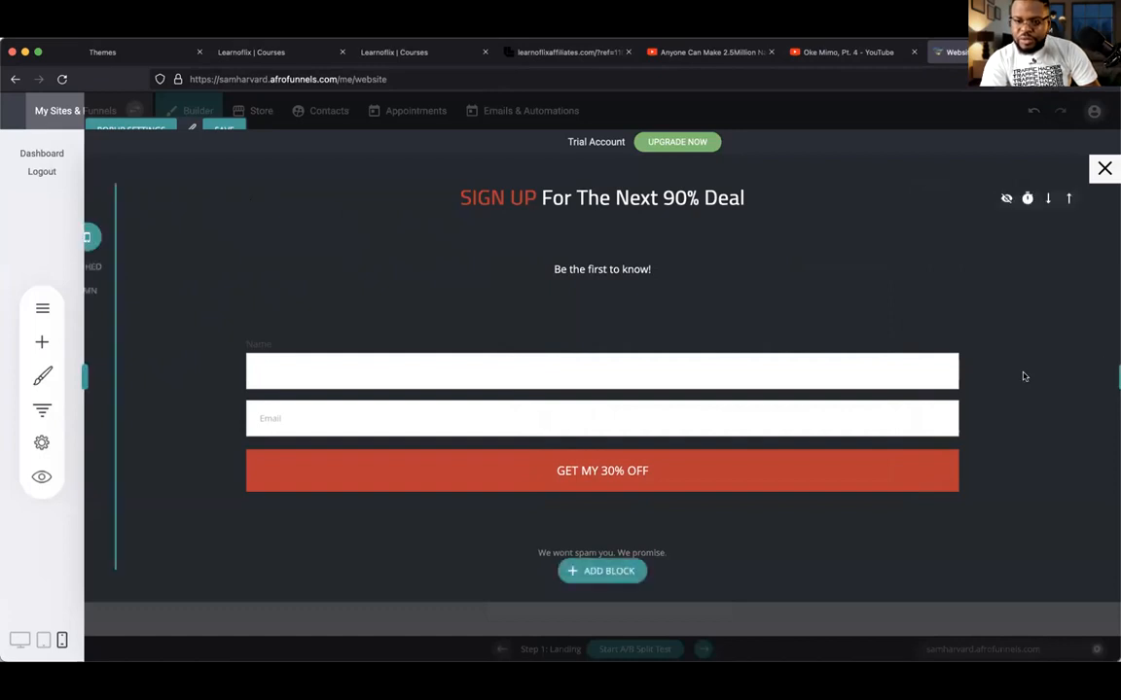
- Change the popup heading to 'Register For The Masterclass'
left_click(688, 200)
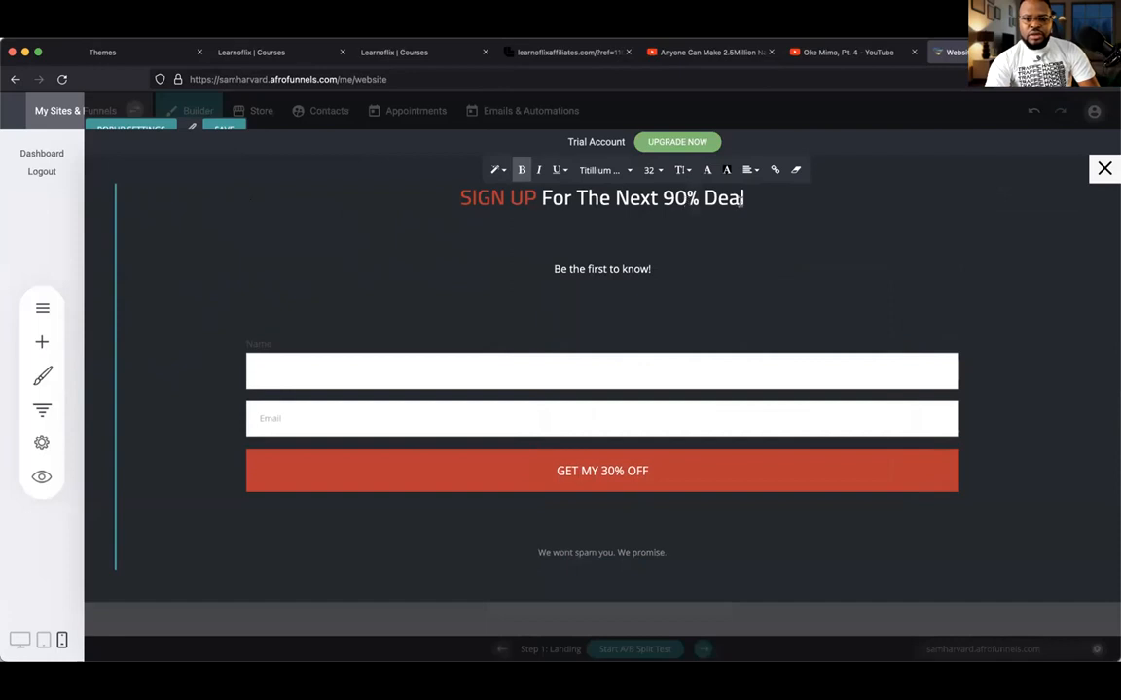
left_click_drag(742, 199, 453, 199)
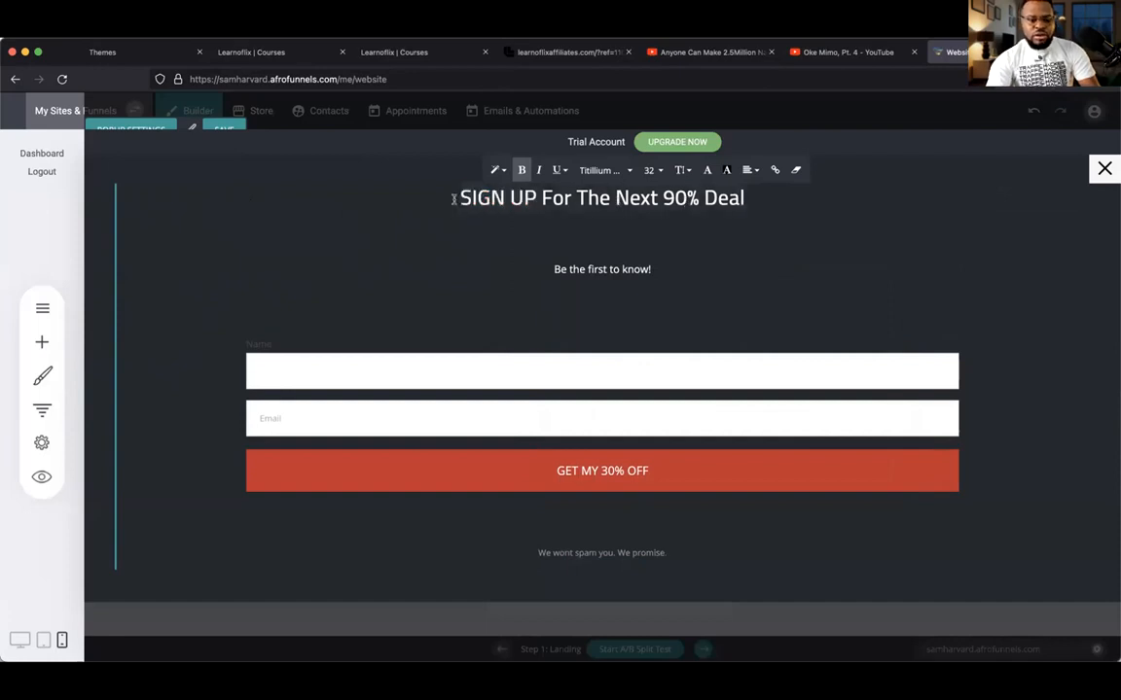
type("Register For the")
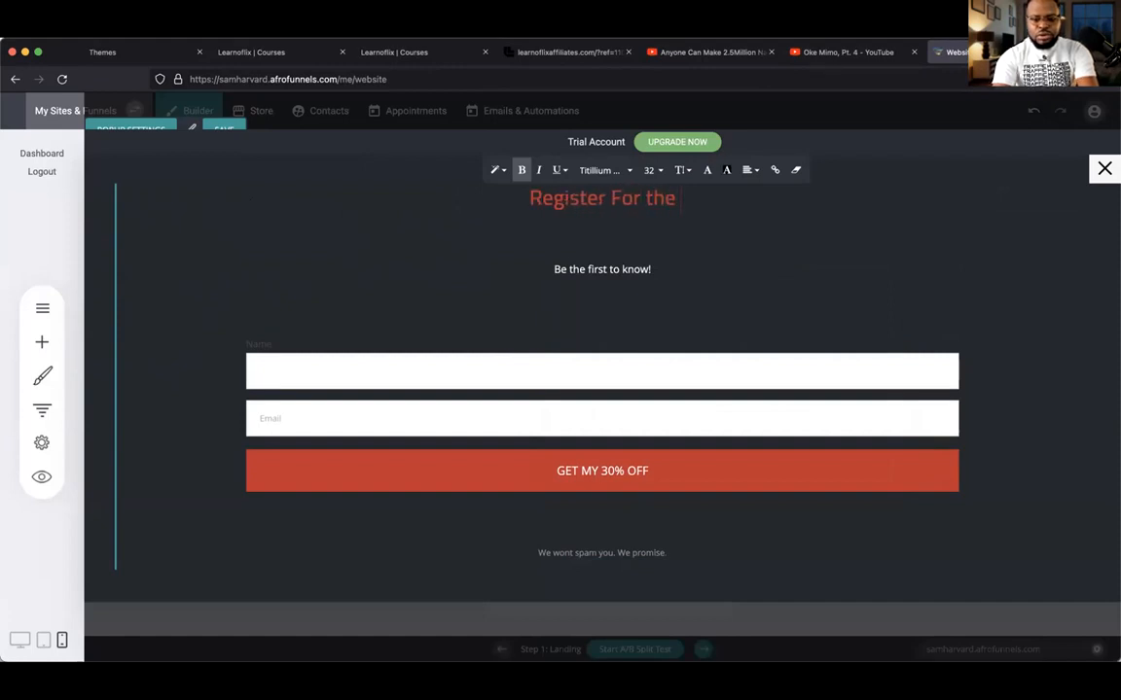
key("Left")
key("Left")
key("BackSpace")
type("The Ma")
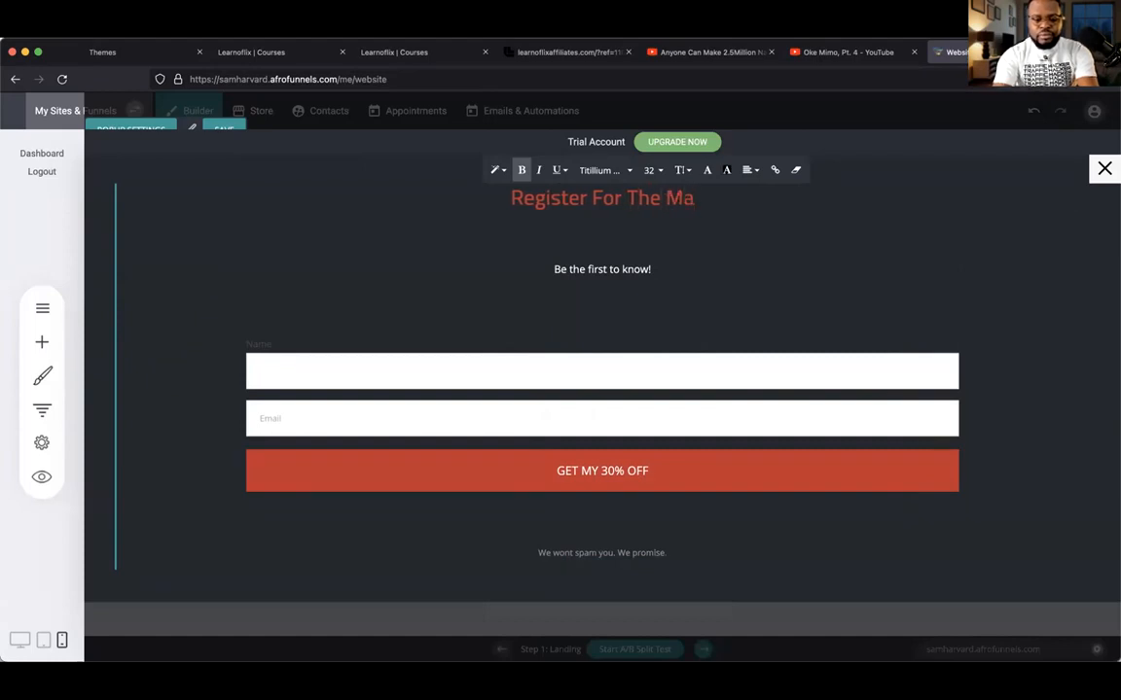
type("sterclass")
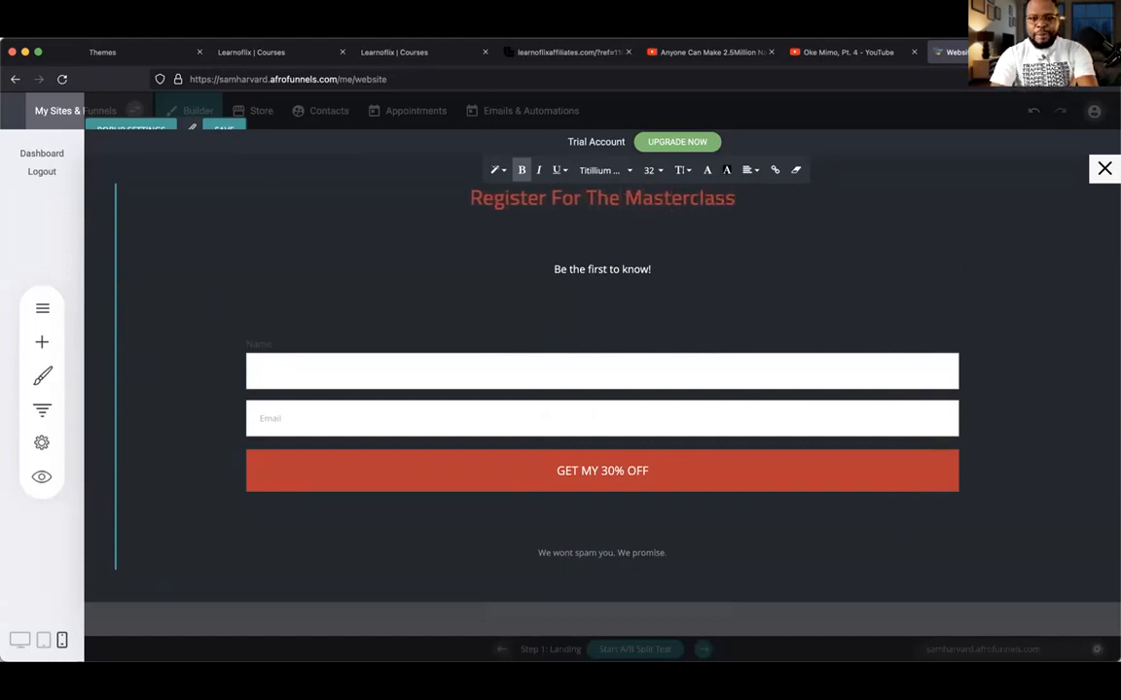
left_click(625, 270)
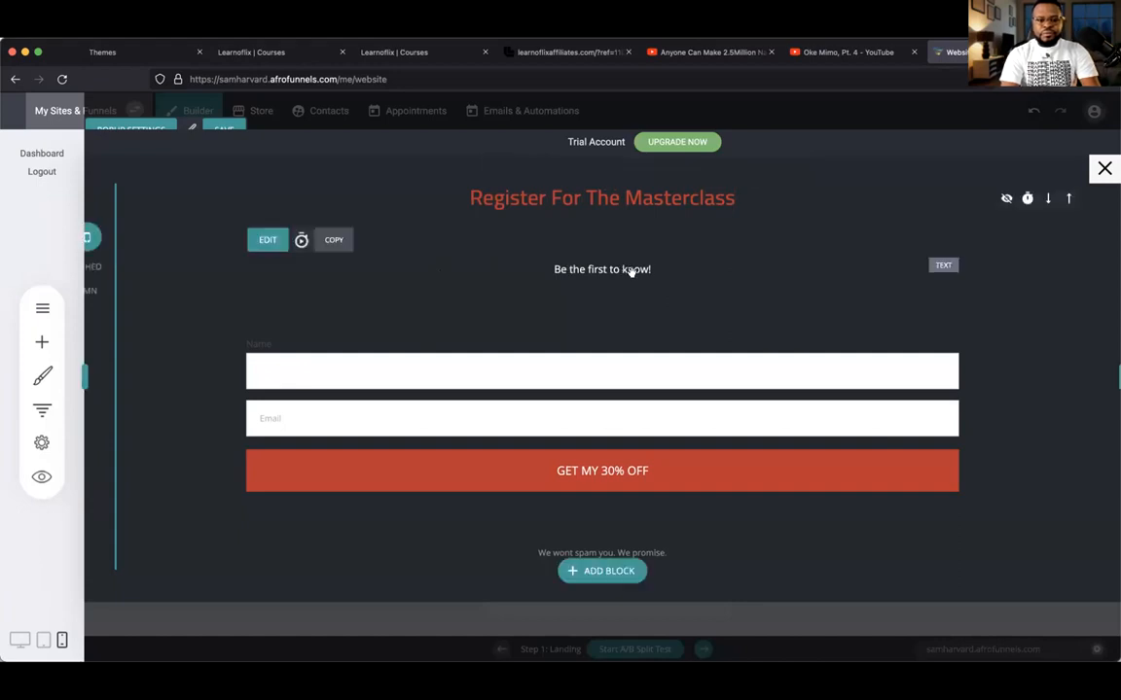
- Erase the 'Be the first to know!' subtitle text
left_click(630, 271)
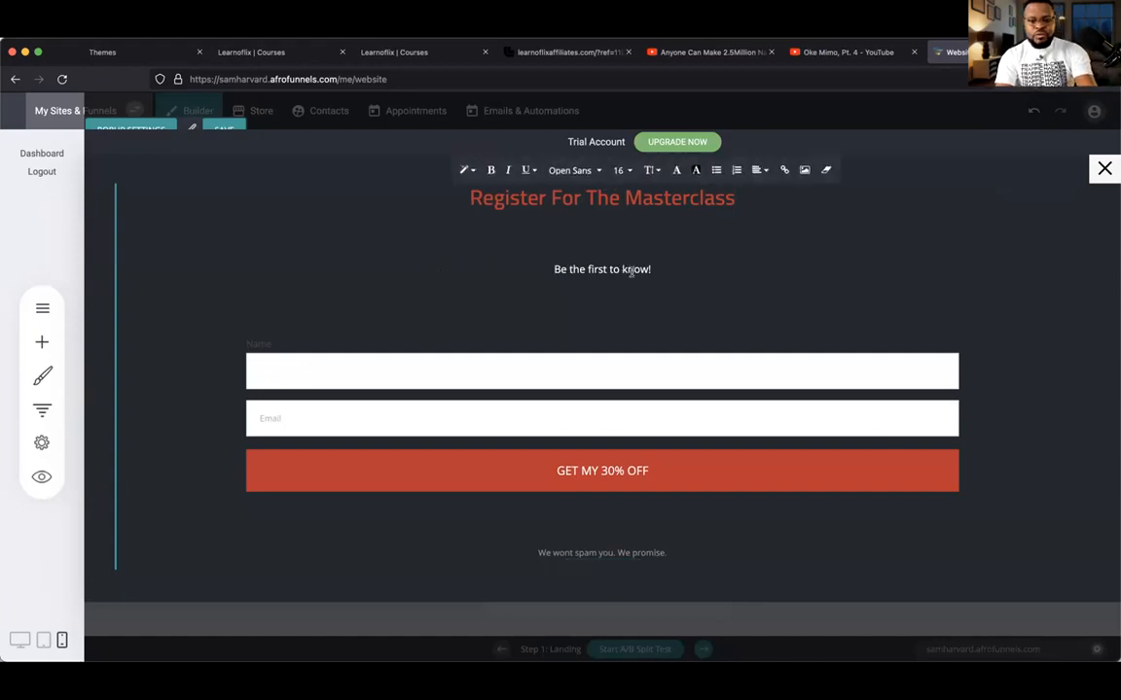
key("ctrl+a")
key("BackSpace")
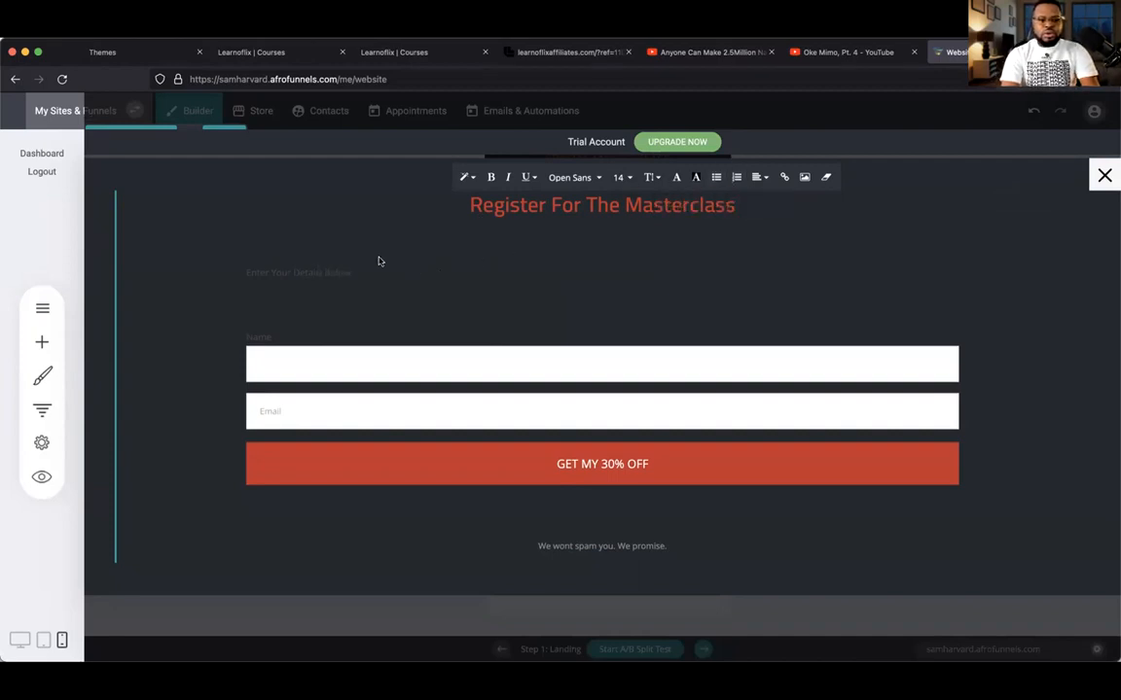
- Centre the 'Enter Your Details Below' subtitle and set its font size to 24
left_click_drag(353, 271, 242, 276)
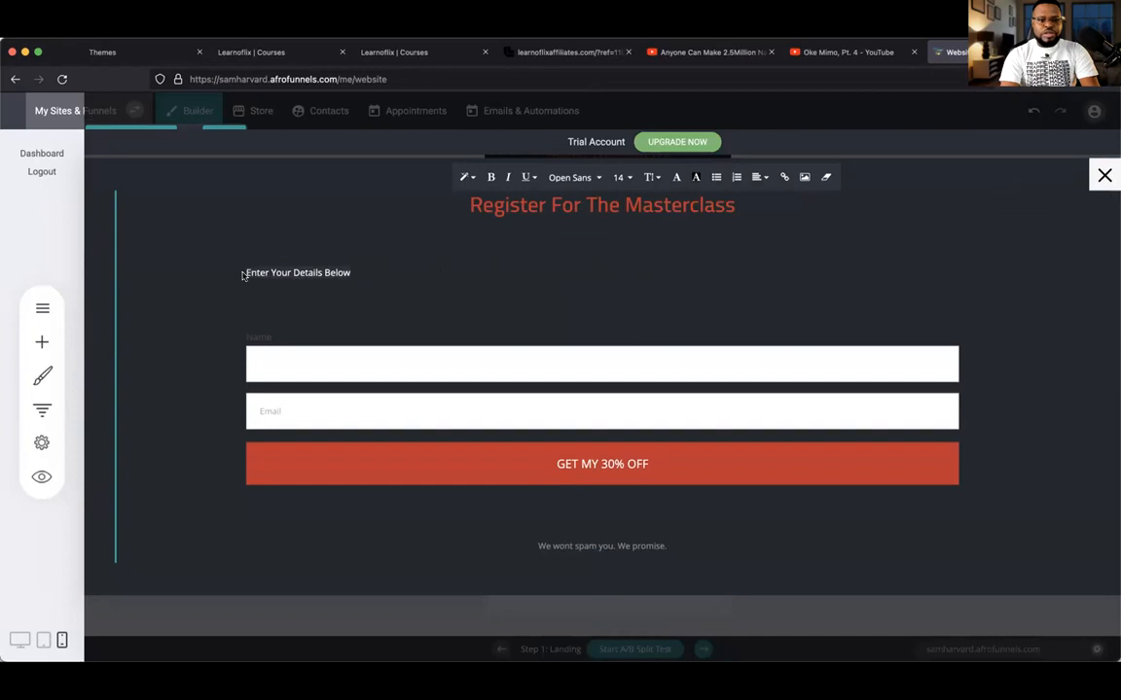
left_click(757, 180)
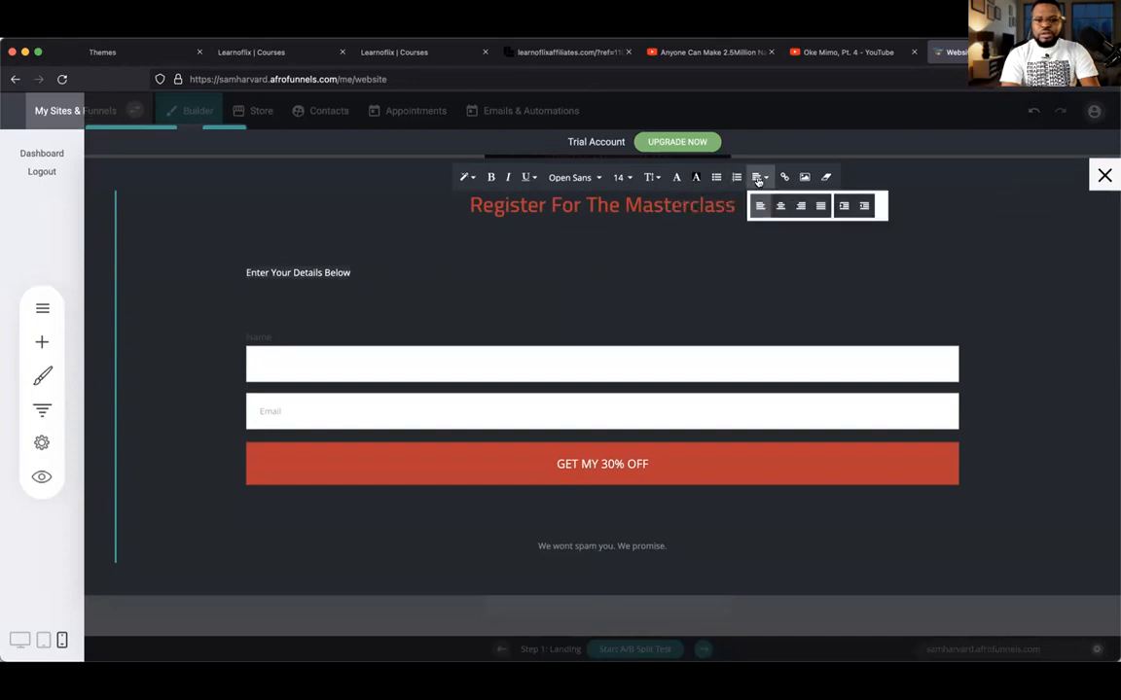
left_click(778, 205)
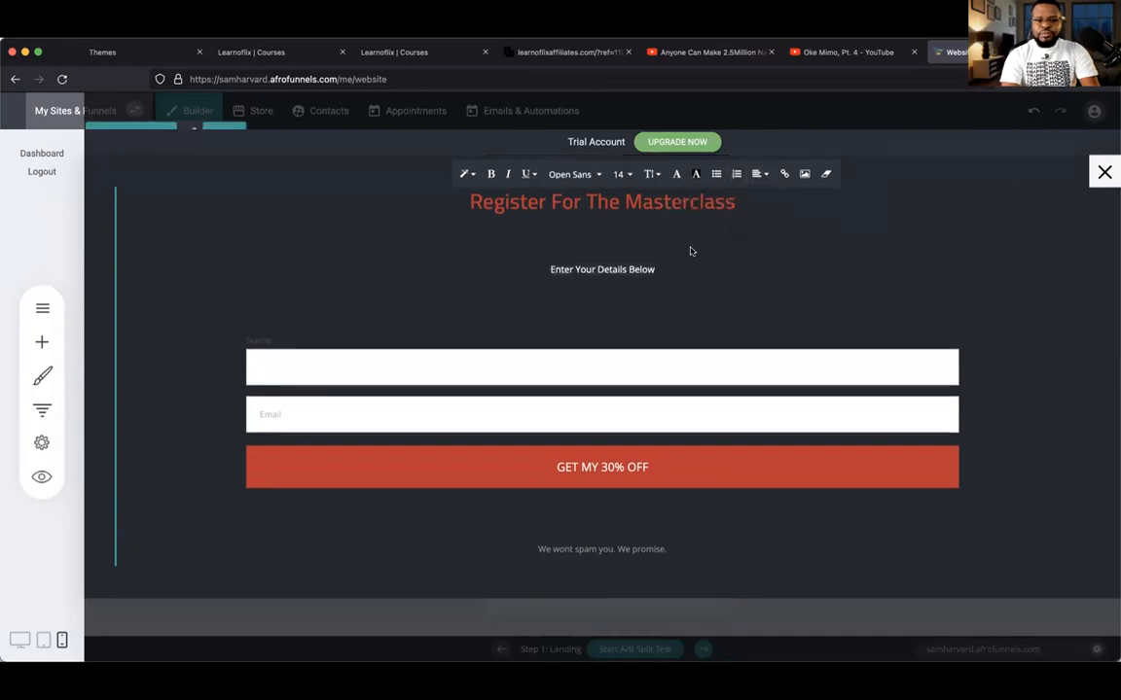
left_click(628, 175)
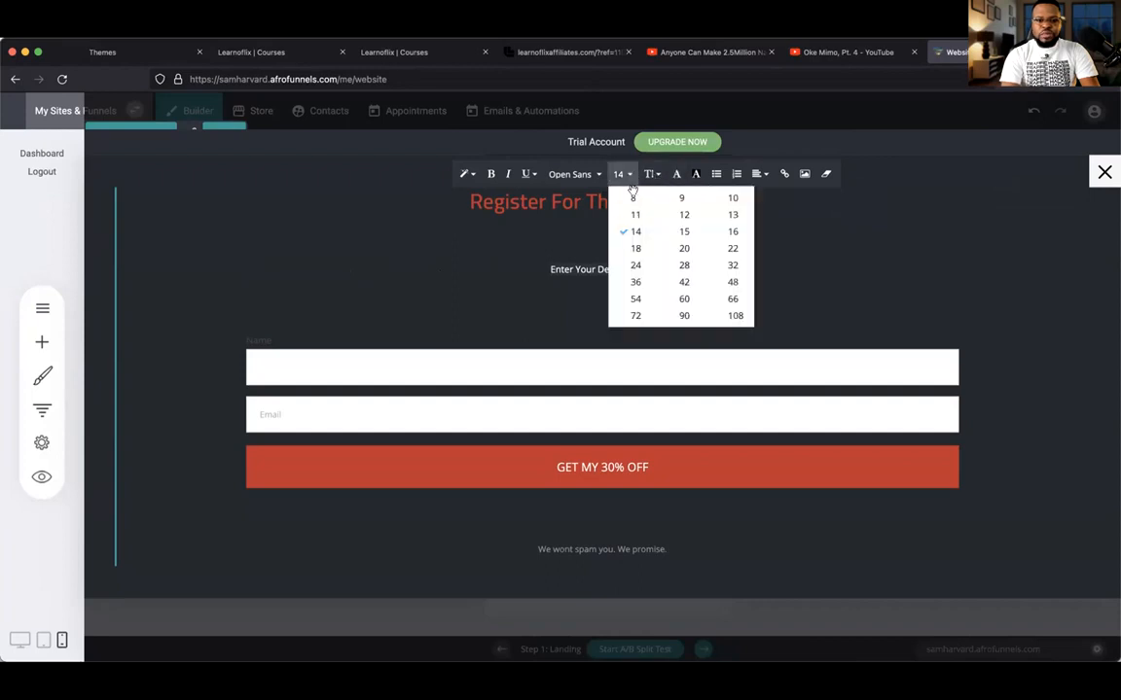
left_click(639, 266)
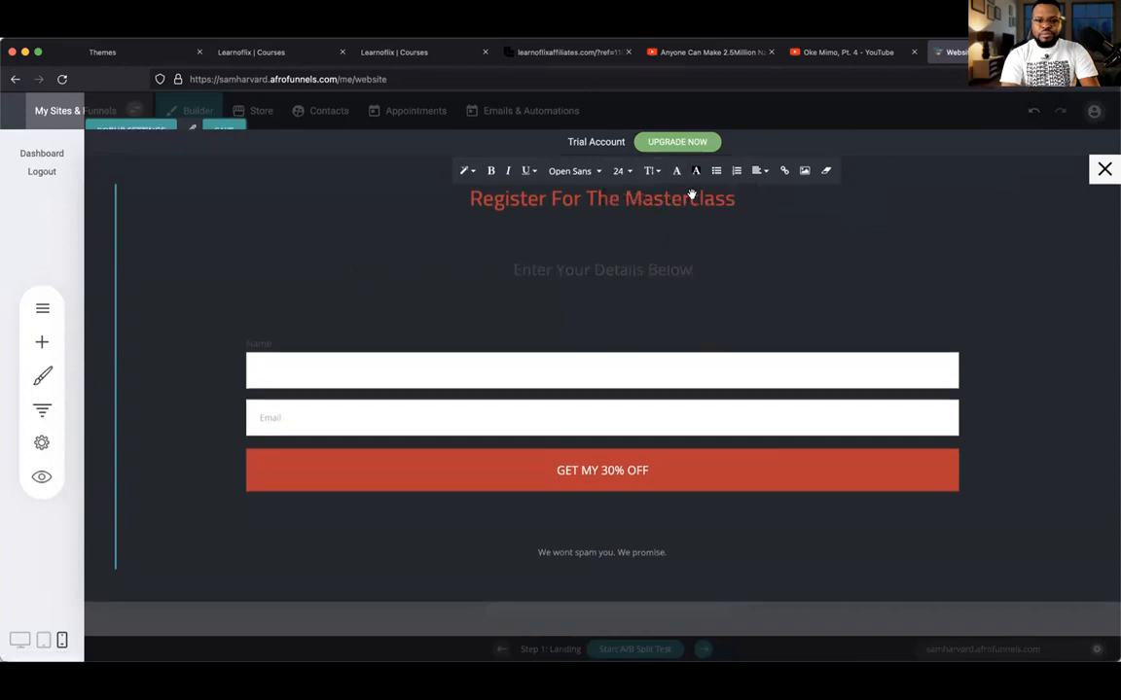
- Make the subtitle text white
left_click(676, 170)
left_click_drag(719, 248, 718, 173)
left_click(667, 263)
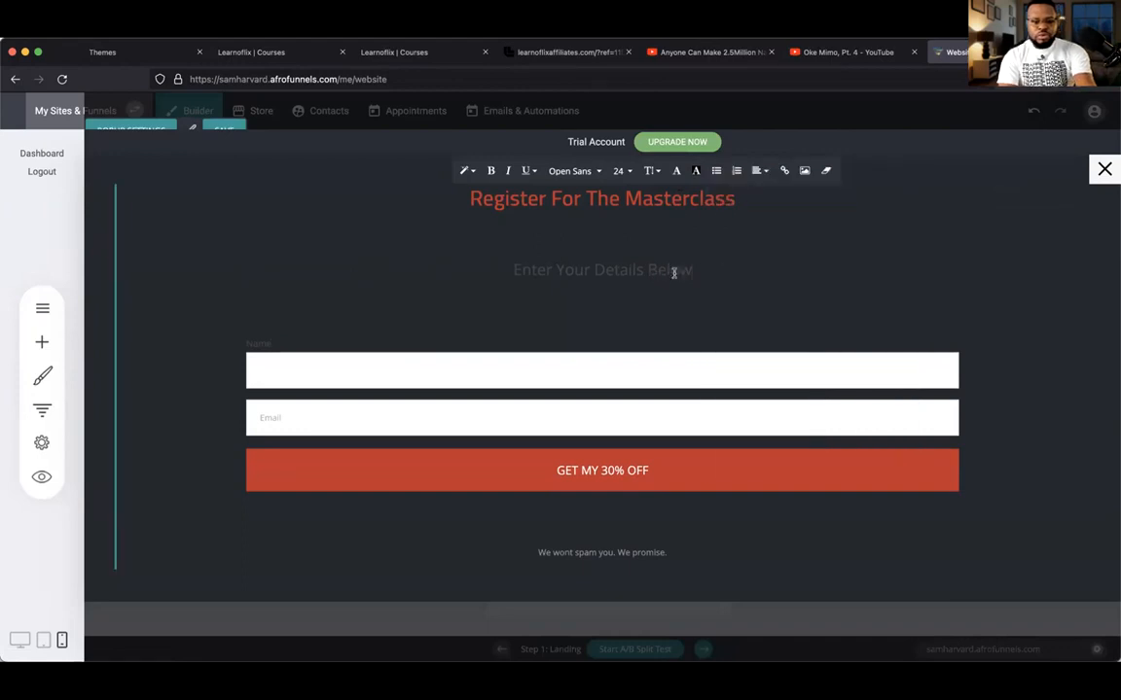
left_click_drag(692, 272, 515, 267)
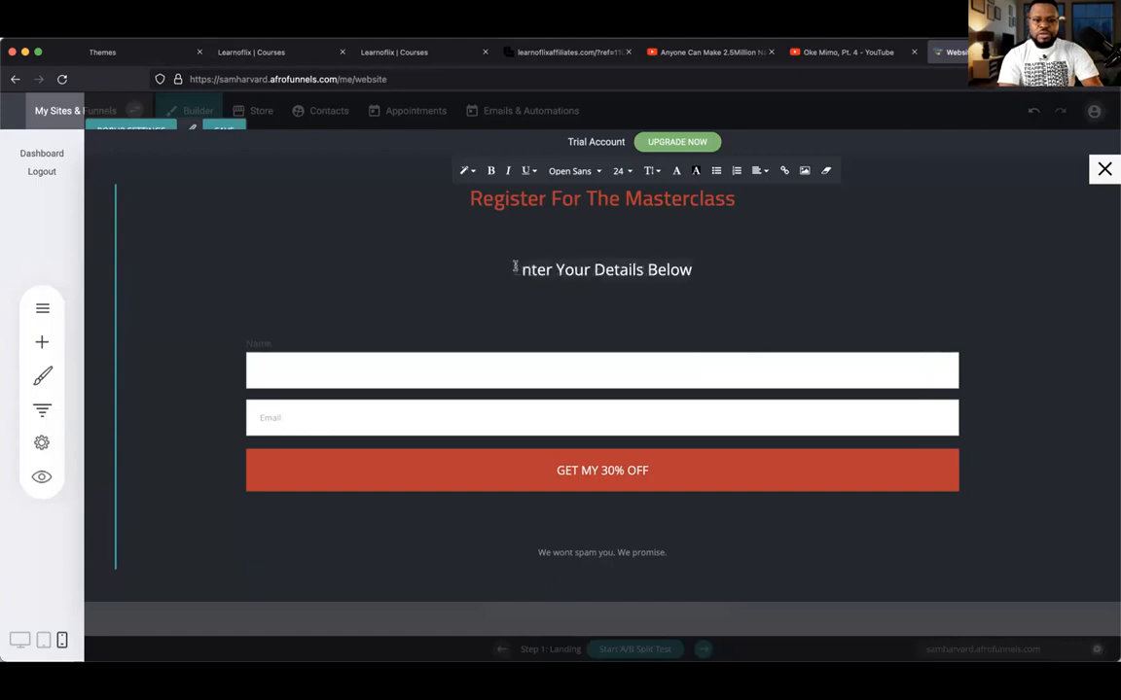
left_click(676, 170)
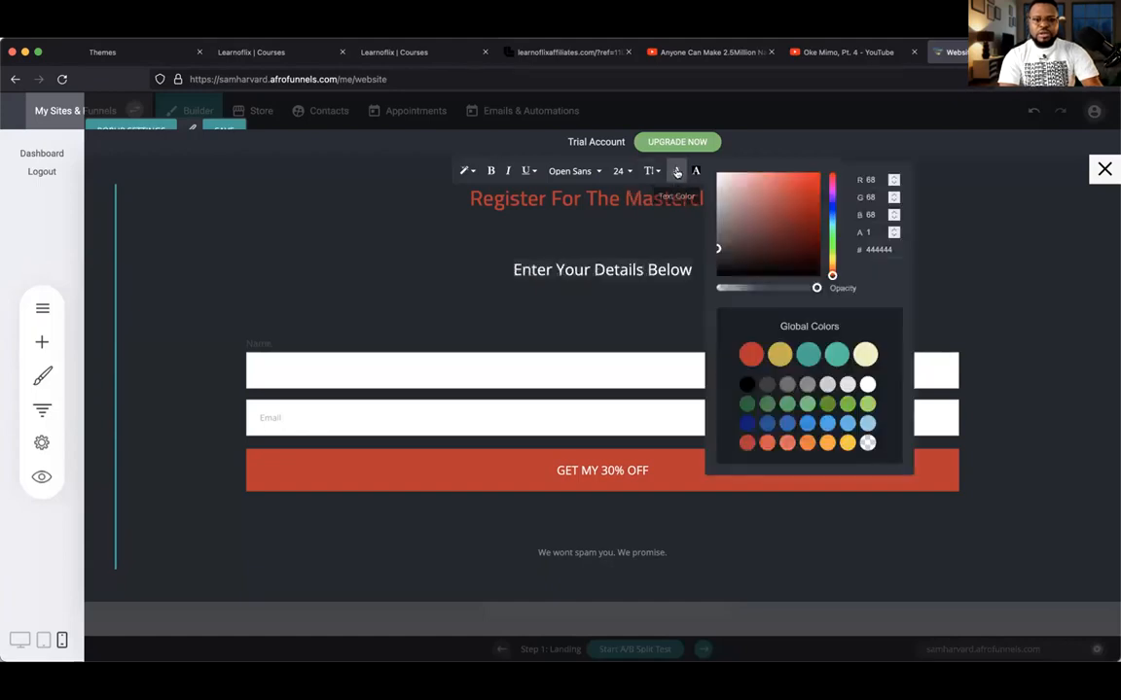
left_click_drag(718, 247, 719, 167)
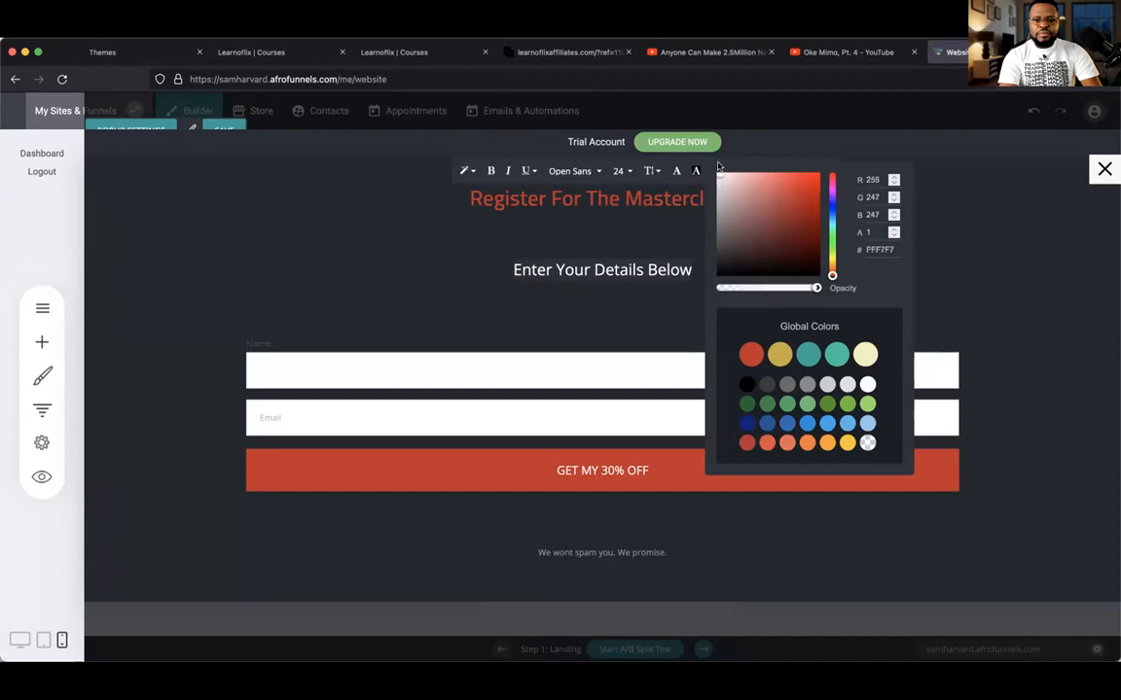
left_click(593, 309)
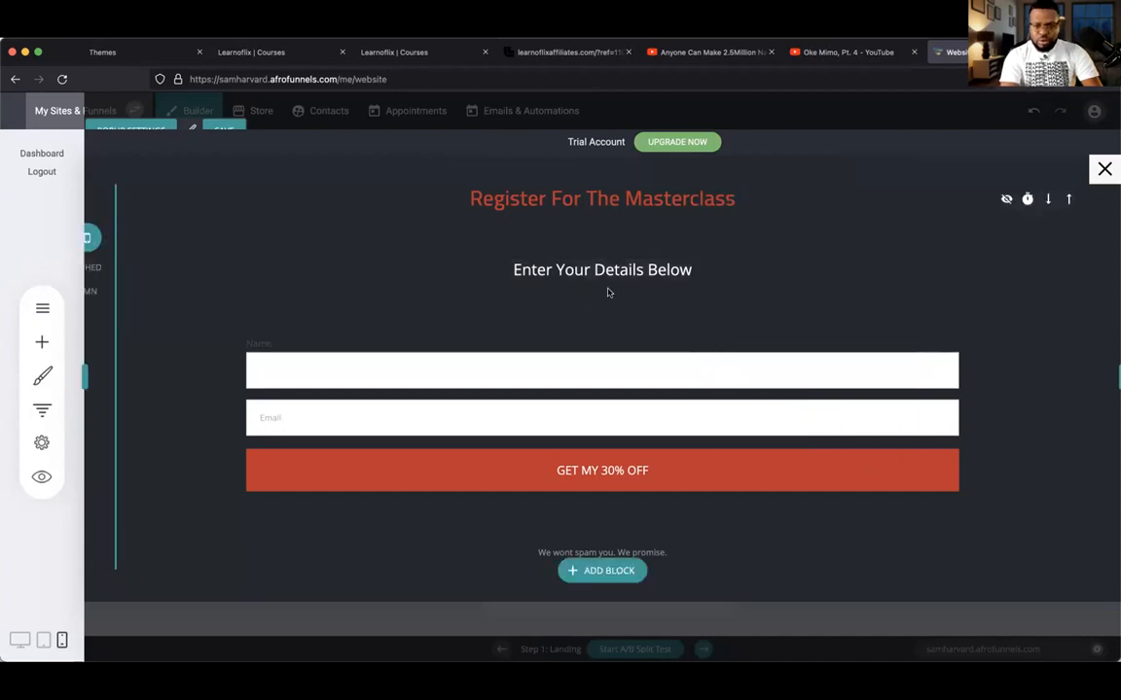
left_click(620, 356)
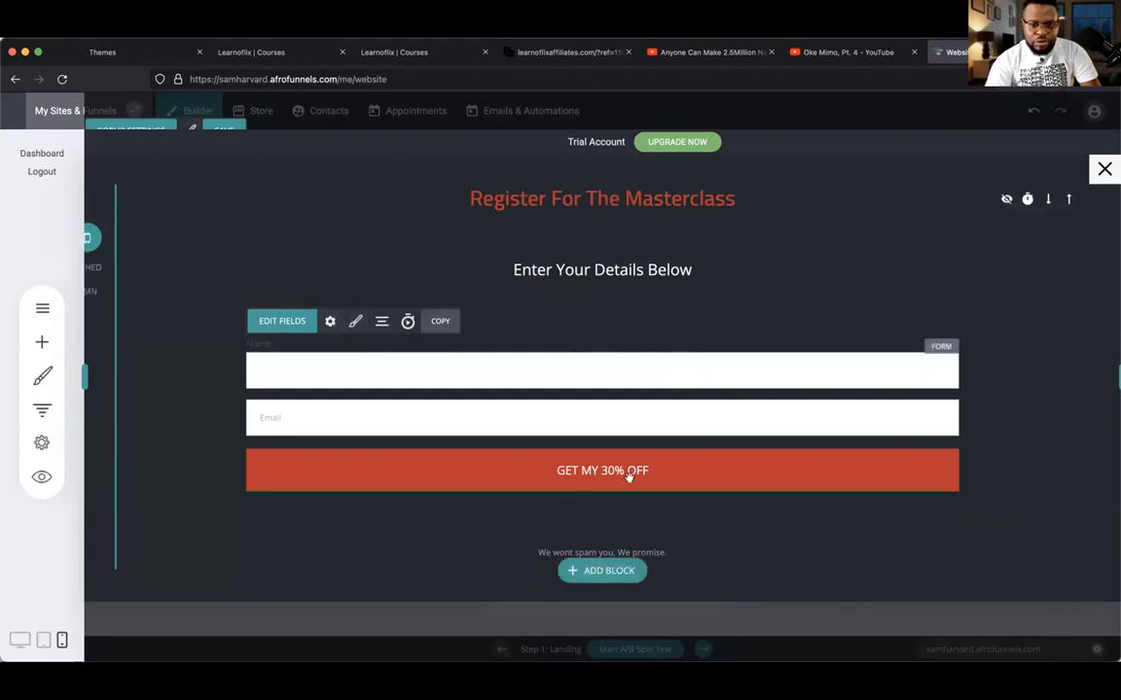
- Give the form button 21px padding and 7px border radius, and turn off full-width expansion
left_click(355, 323)
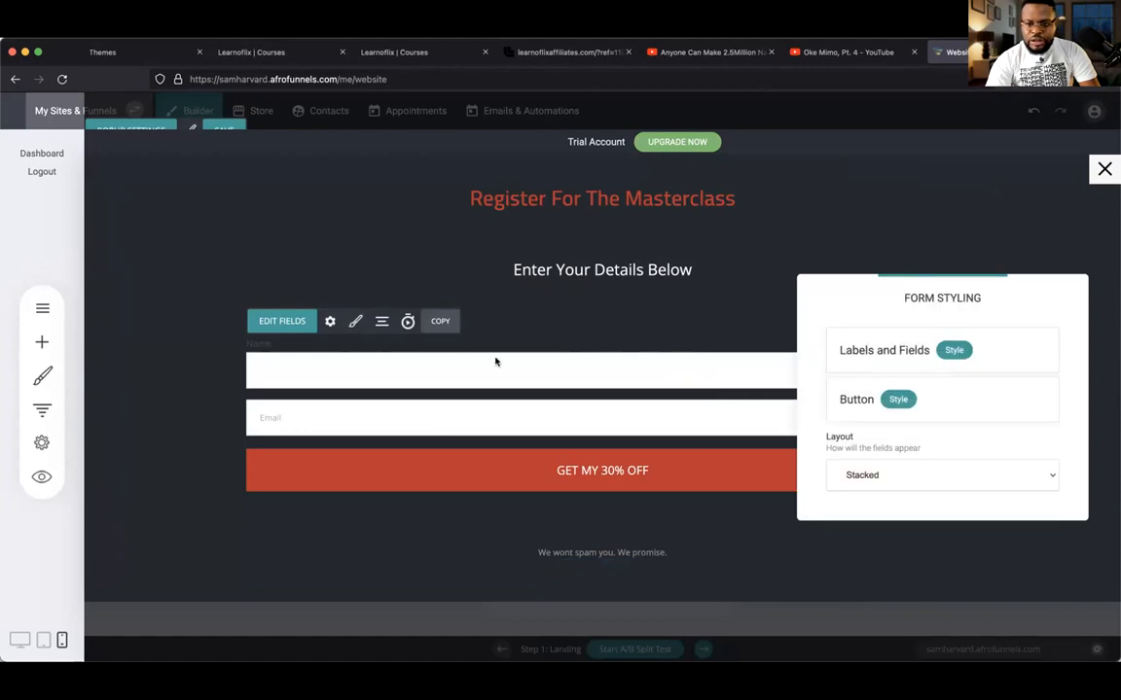
left_click(900, 399)
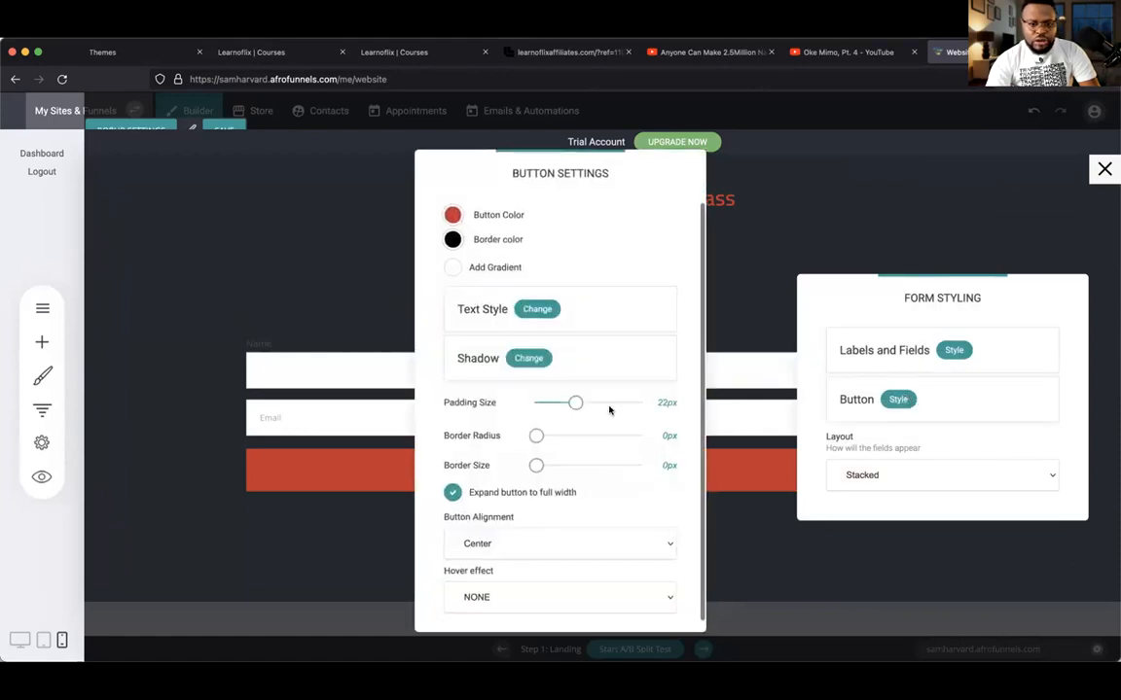
left_click_drag(569, 409, 547, 436)
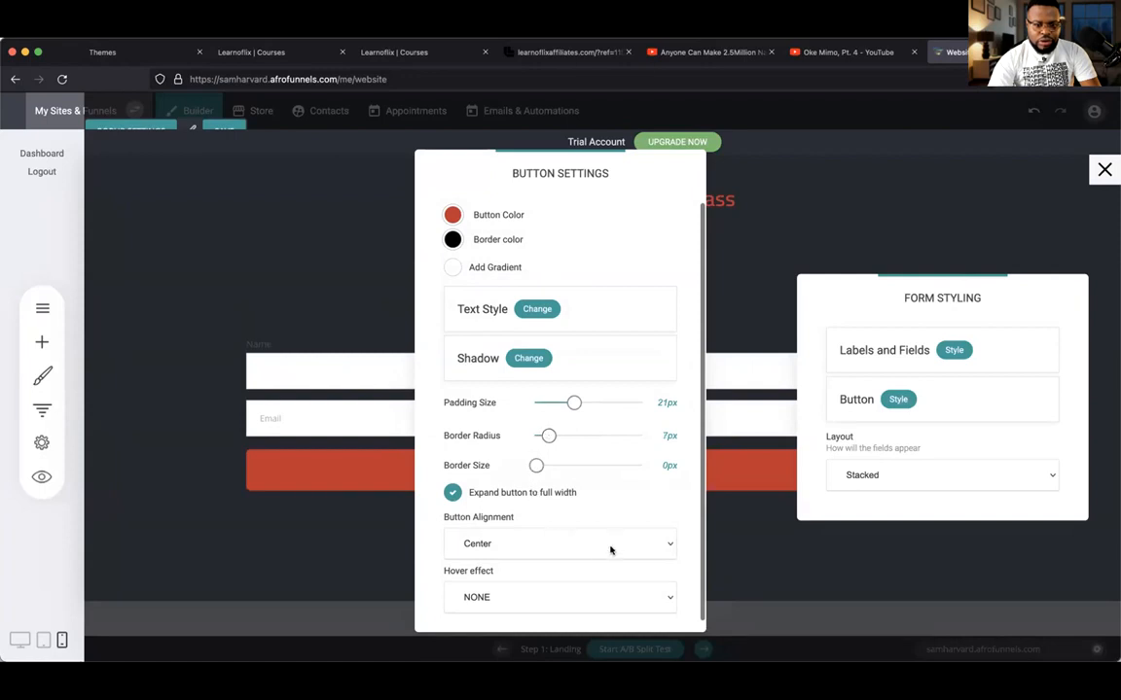
left_click(540, 309)
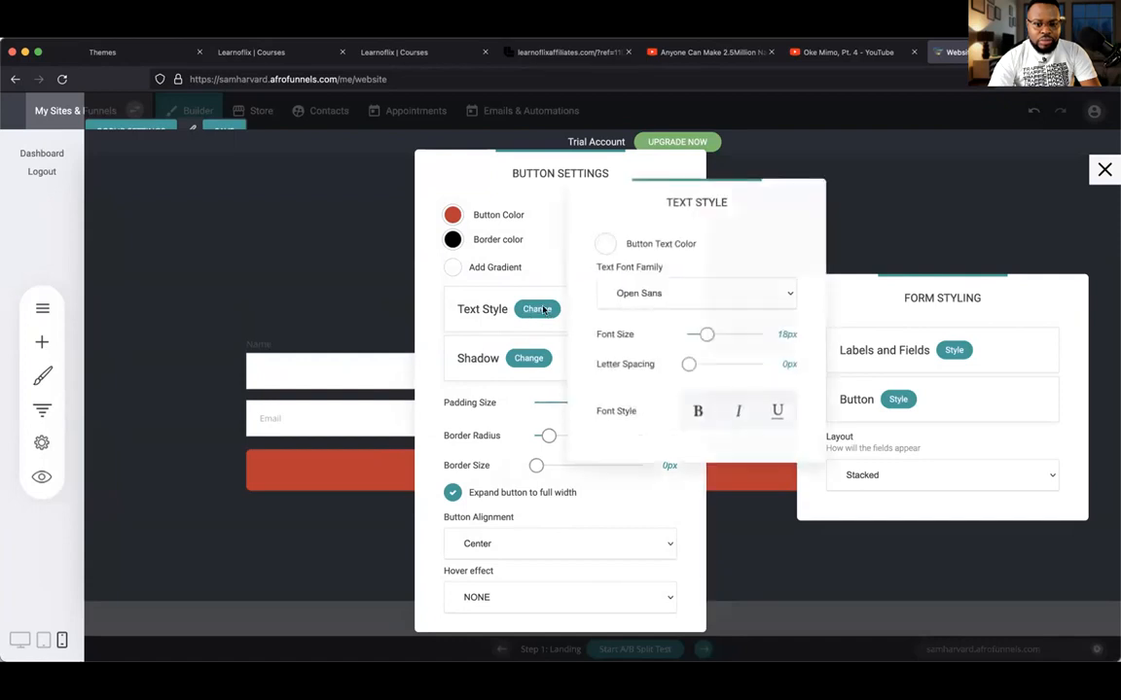
left_click(543, 238)
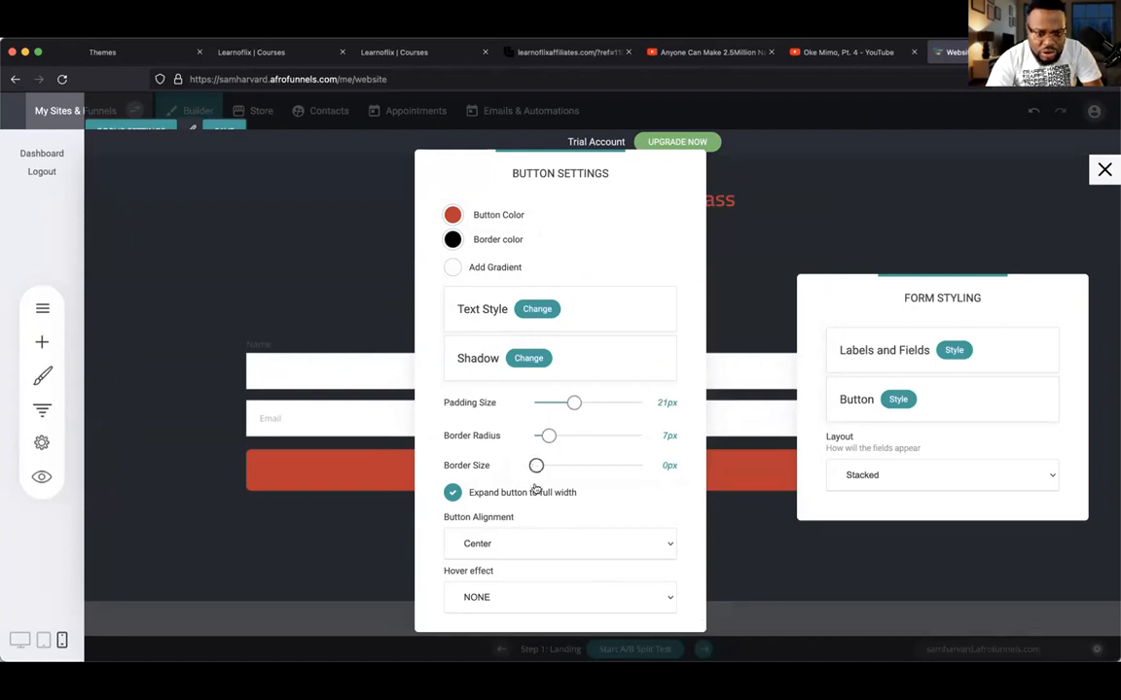
left_click(454, 493)
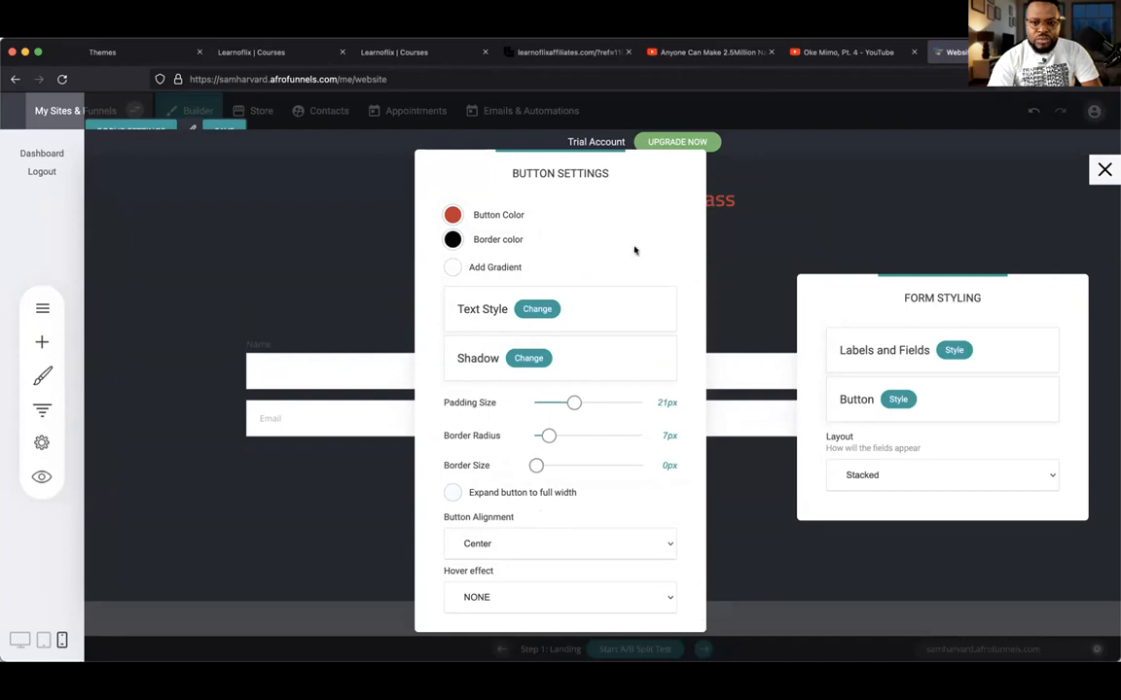
left_click_drag(661, 155, 702, 180)
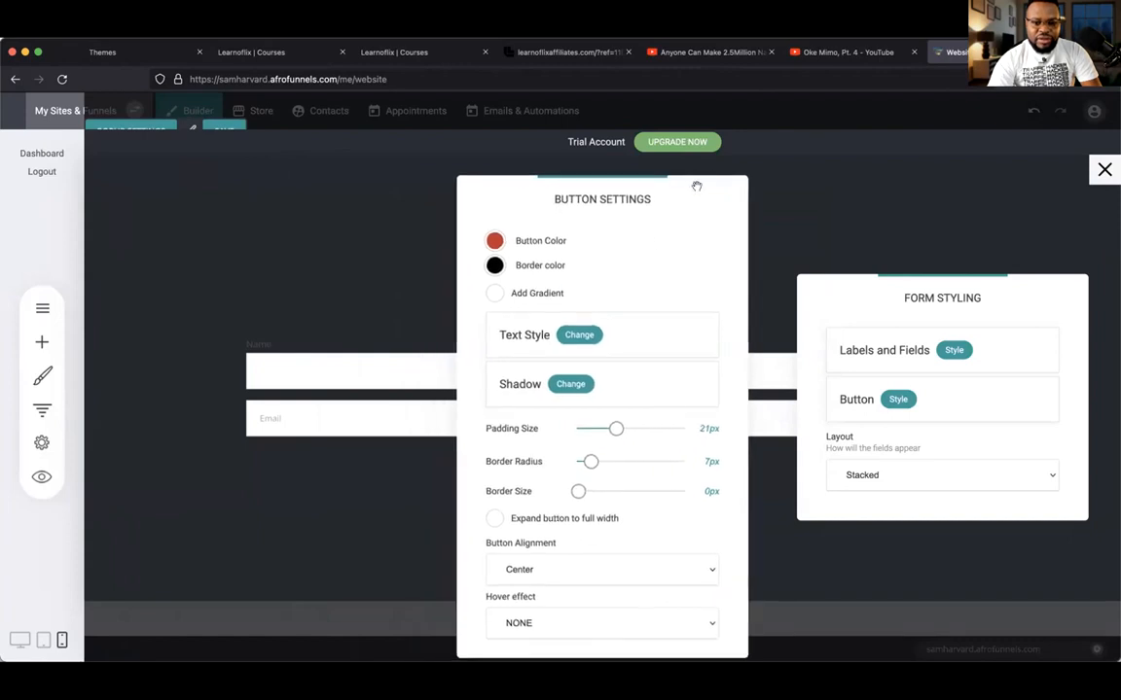
left_click(803, 190)
left_click(601, 480)
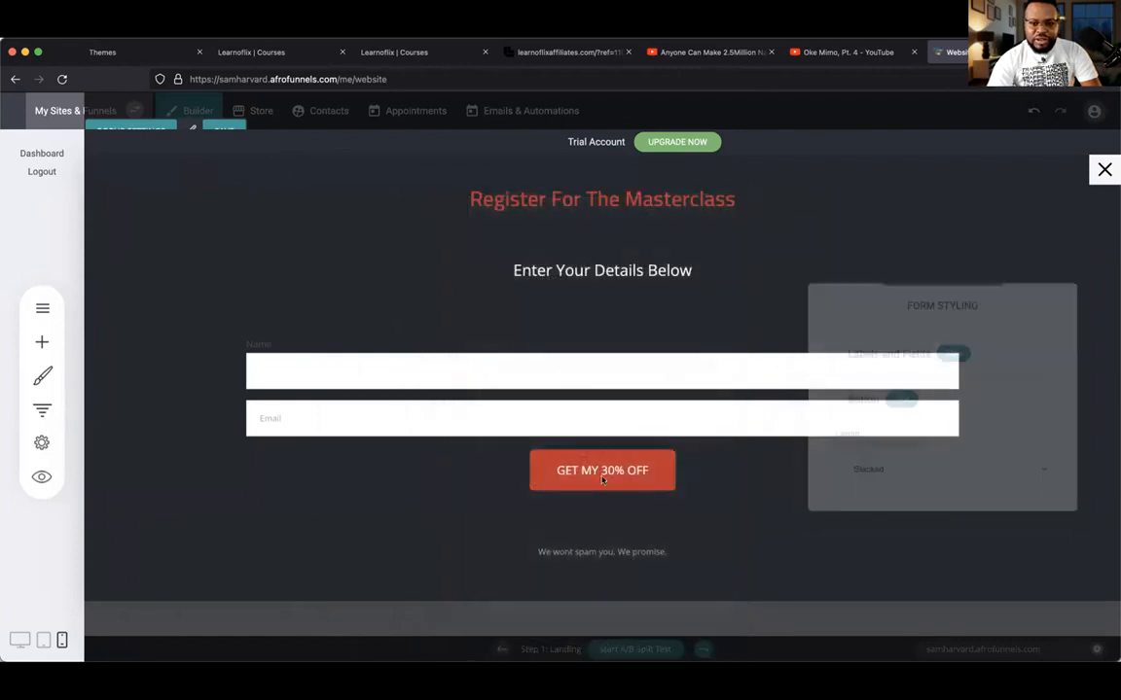
left_click(576, 471)
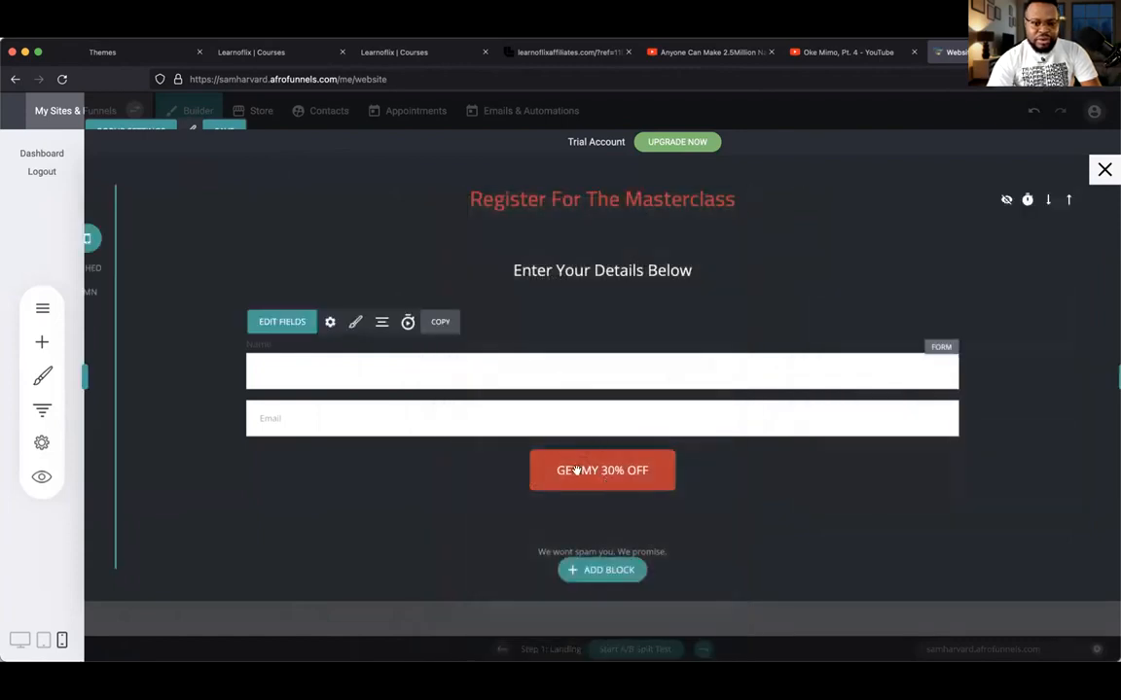
- Change the form button text to 'GO TO THE MASTERCLASS NOW!'
left_click(281, 321)
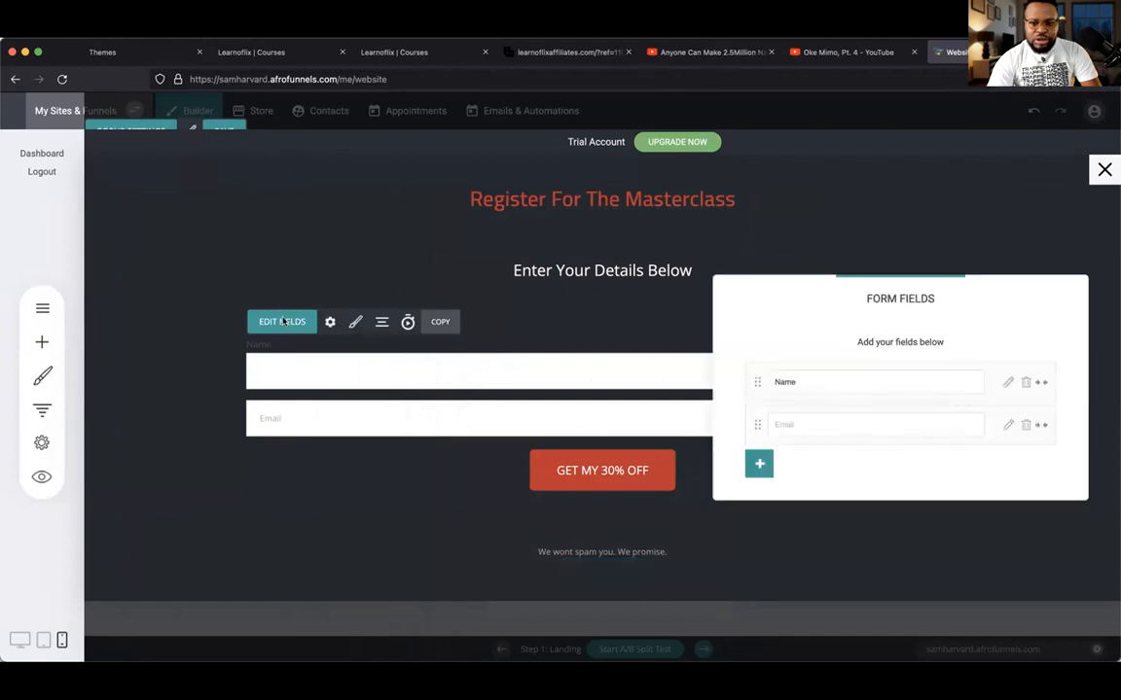
left_click(394, 350)
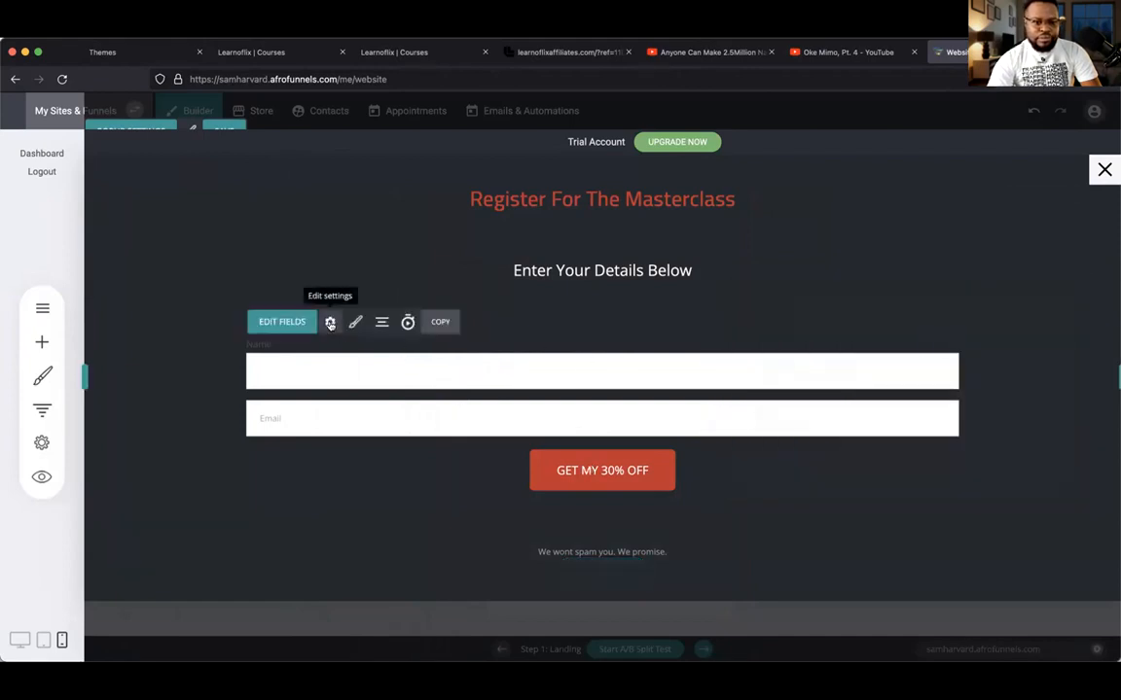
left_click(330, 323)
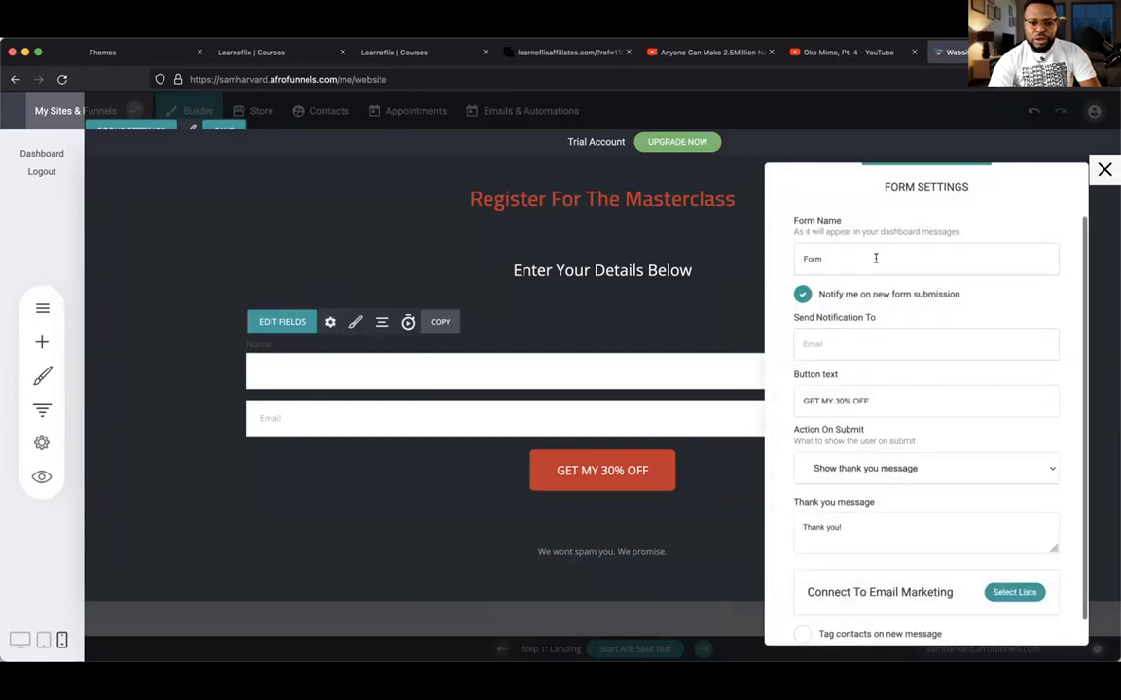
left_click_drag(875, 400, 800, 400)
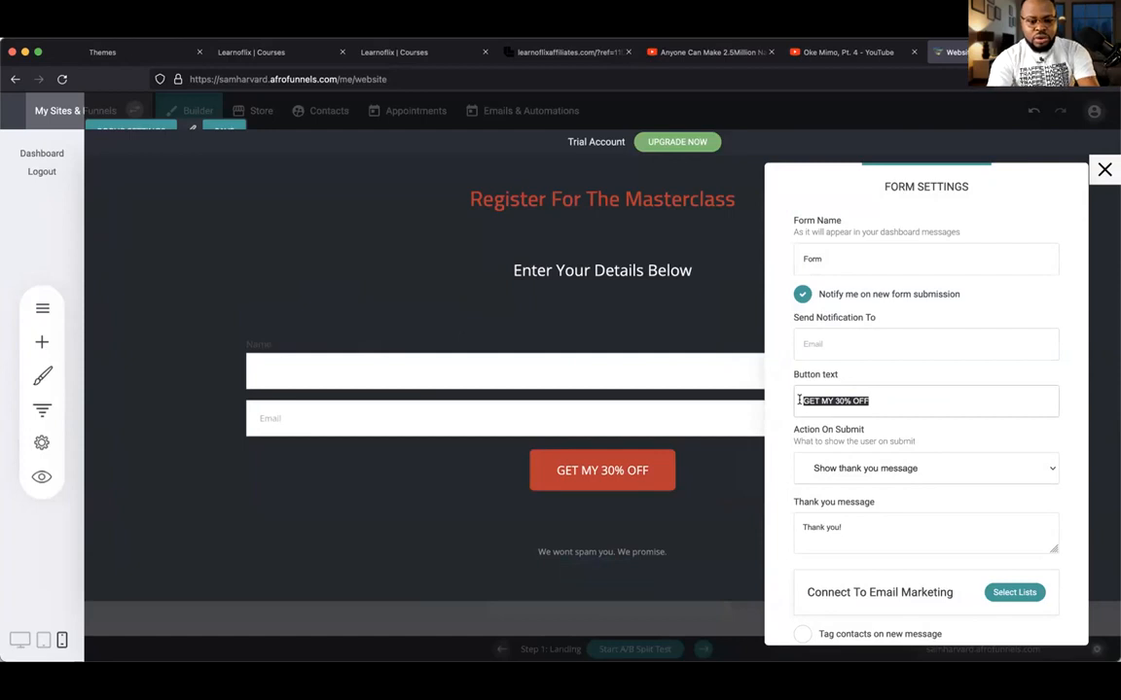
type("GO TO THE MASTERCLASS NOW!")
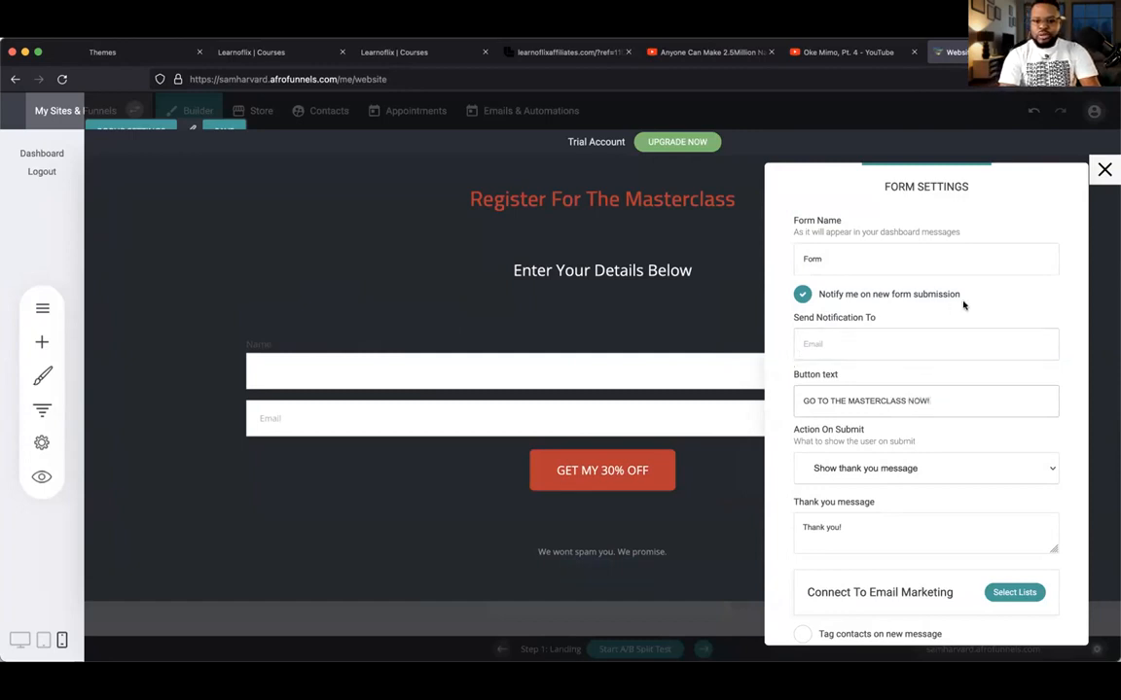
left_click_drag(1009, 180, 593, 131)
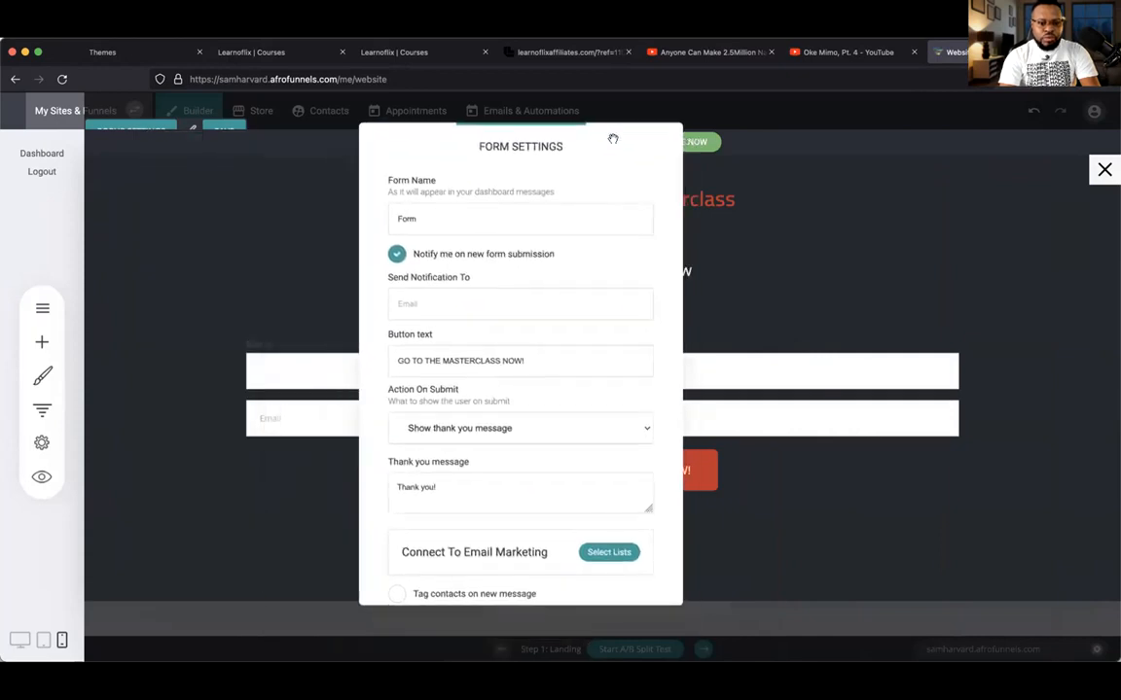
- Turn off submission notifications and send submitters to the Next Funnel Step
left_click(397, 254)
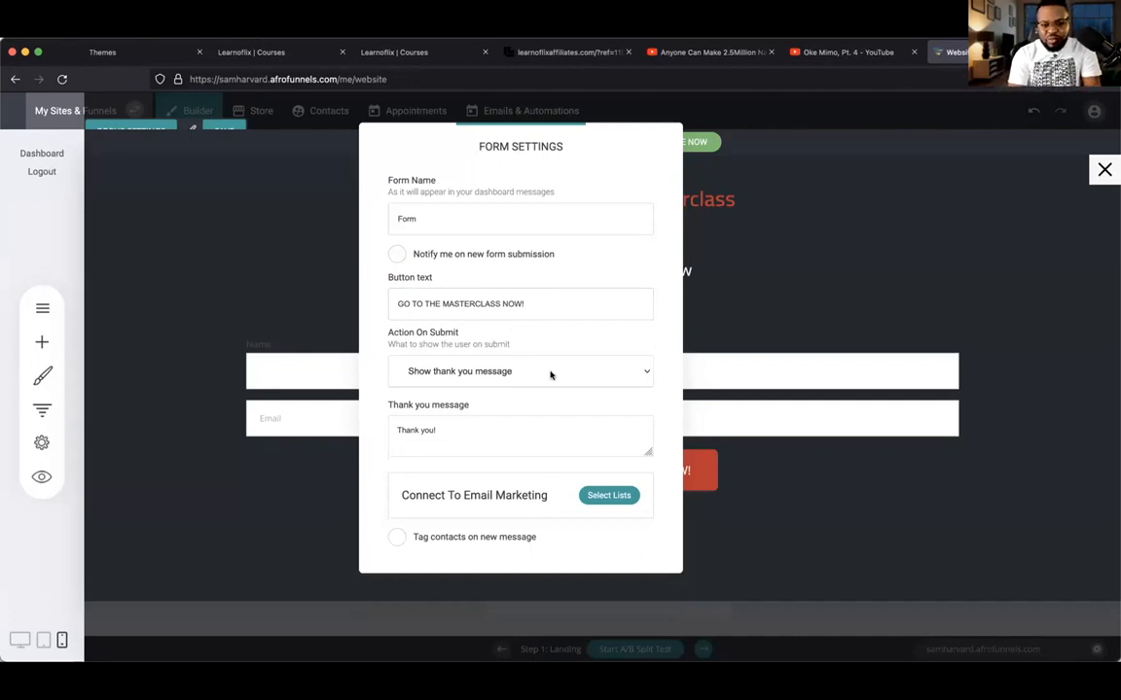
left_click(603, 372)
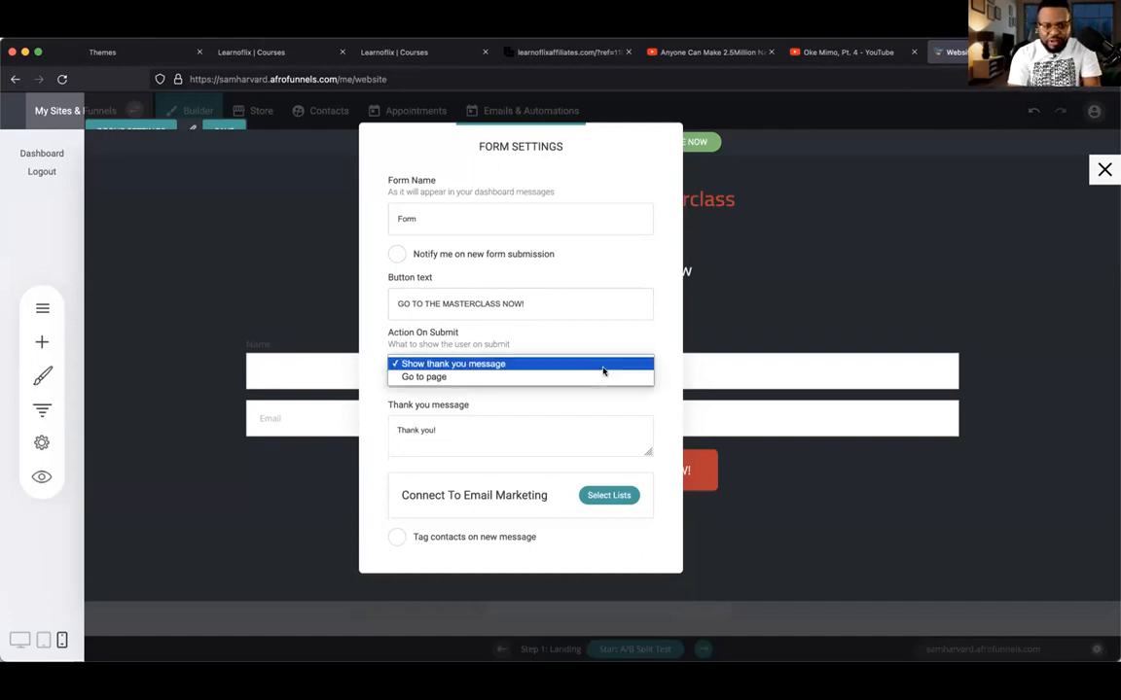
left_click(578, 377)
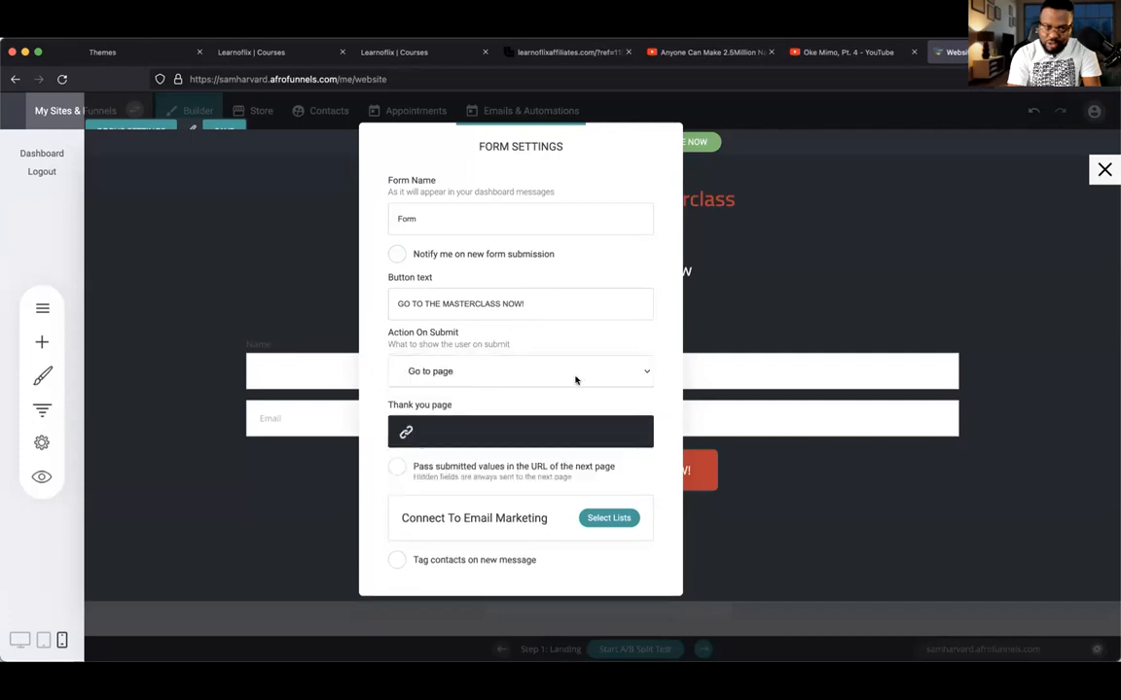
left_click(407, 432)
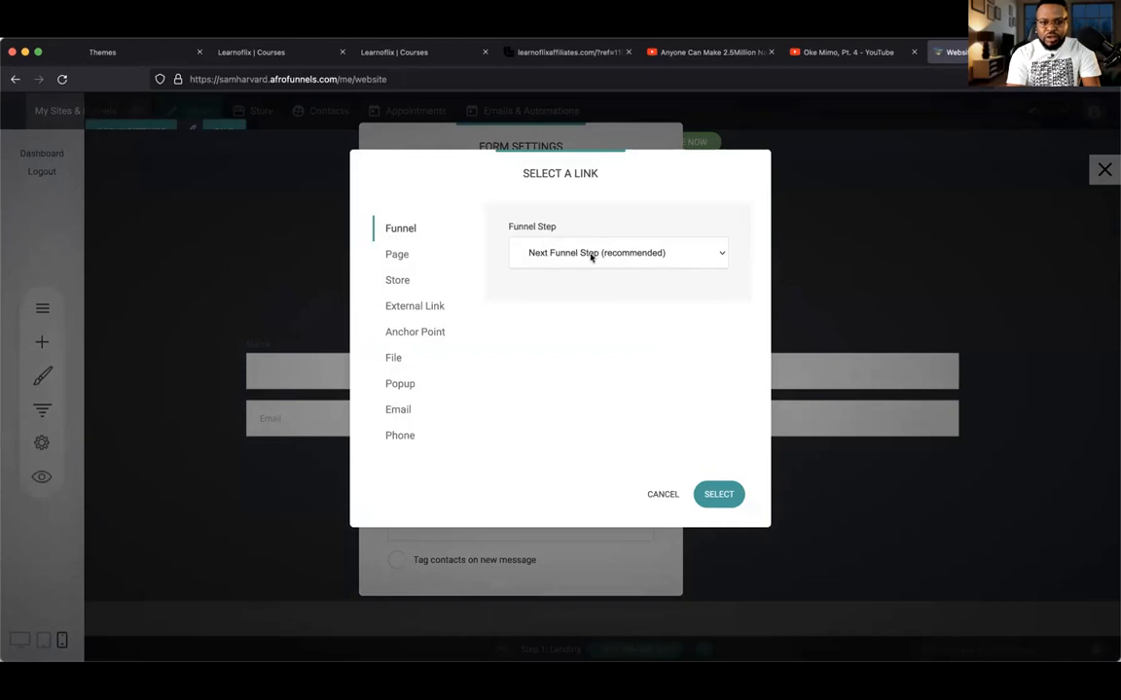
left_click(718, 494)
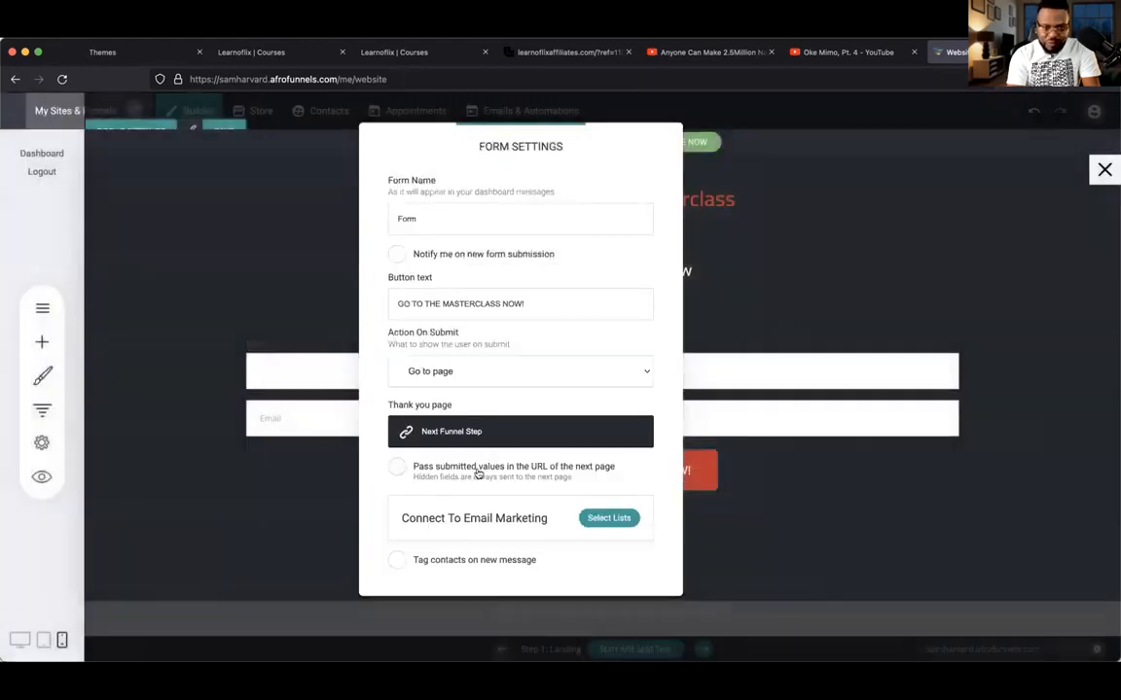
- Create a 'MASTERCLASS LIST' subscriber list and assign it to the form's signups
left_click(610, 518)
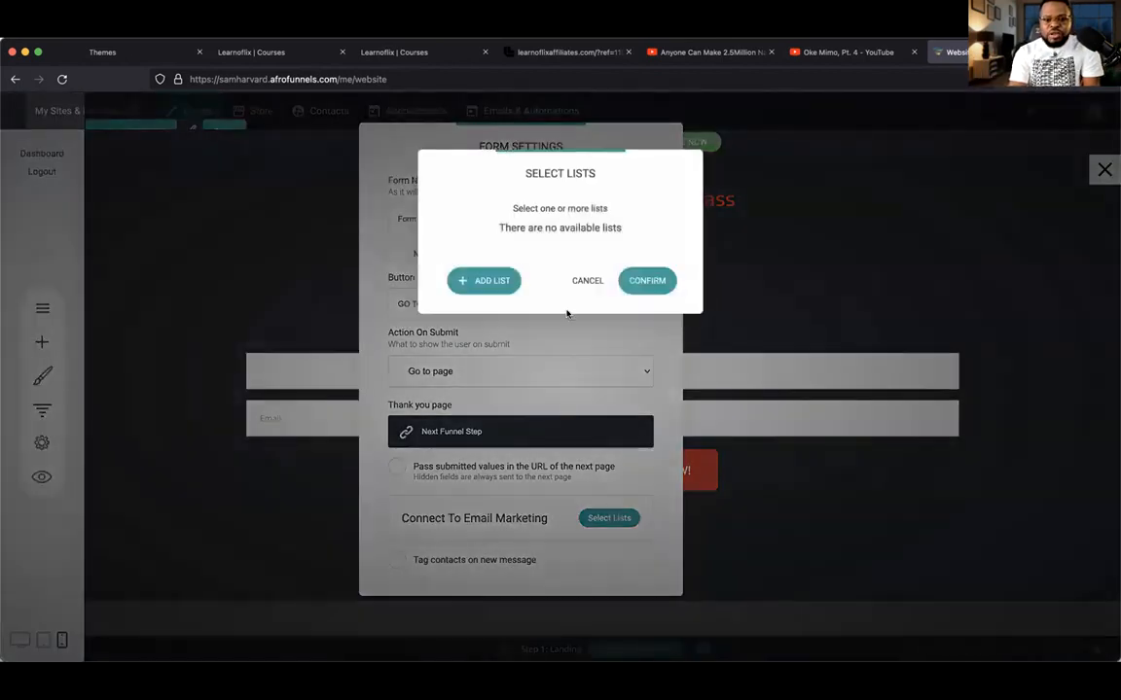
left_click(472, 281)
left_click(523, 261)
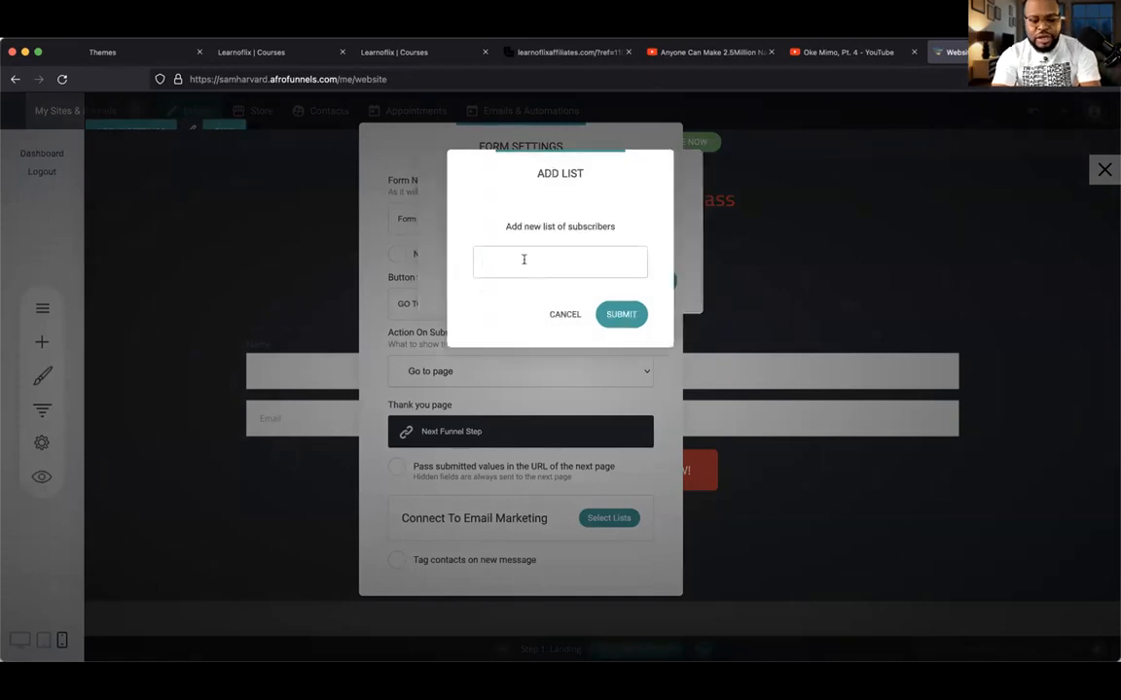
type("MASTER")
type("C")
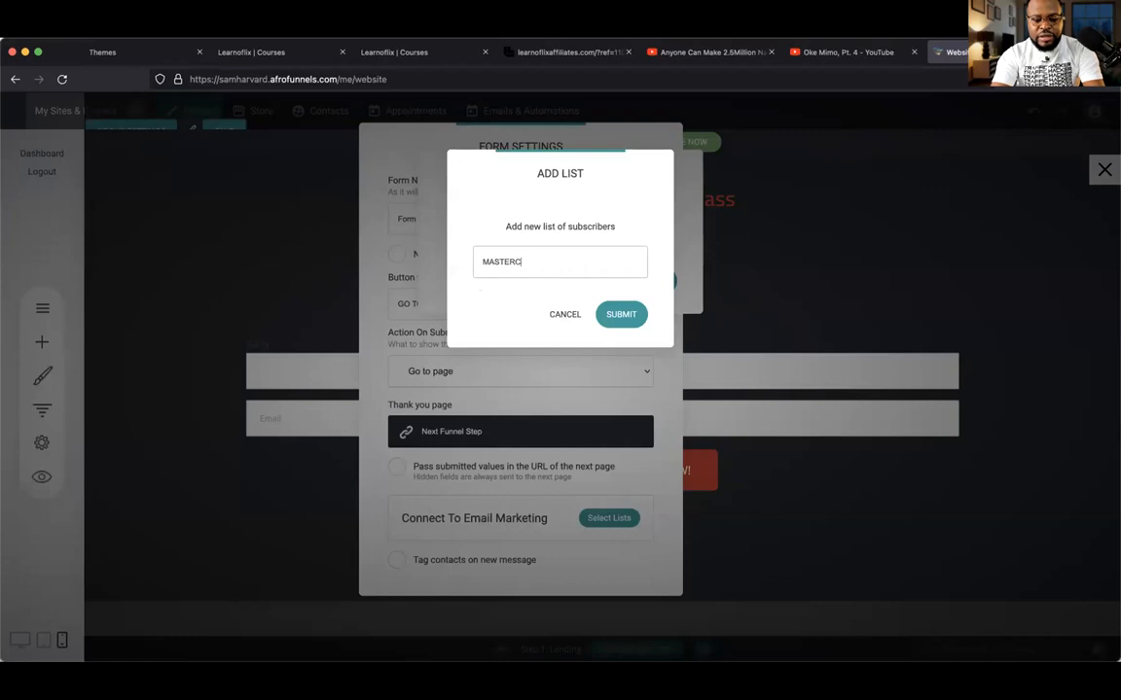
type("LASS LIST")
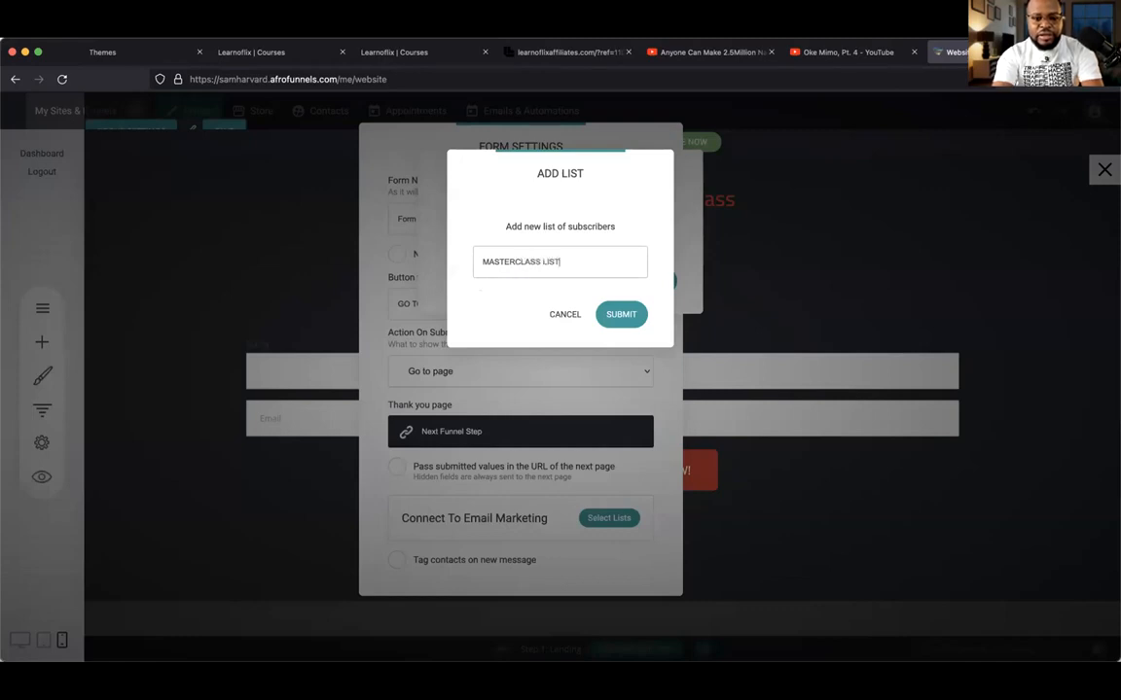
left_click(619, 314)
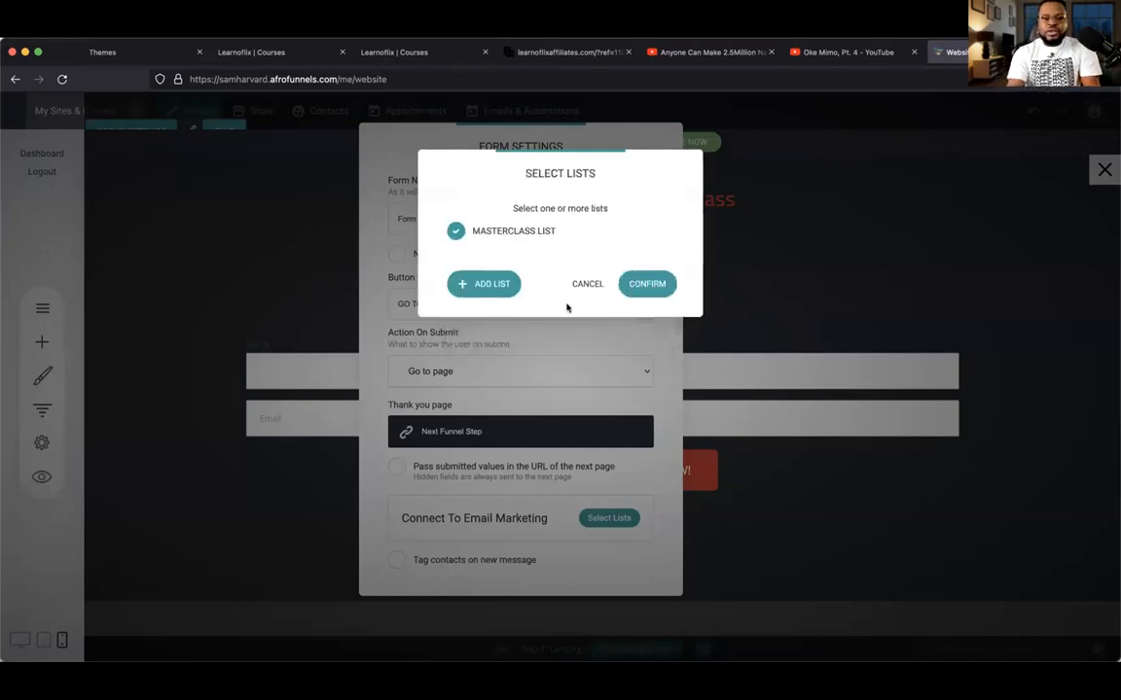
left_click(644, 284)
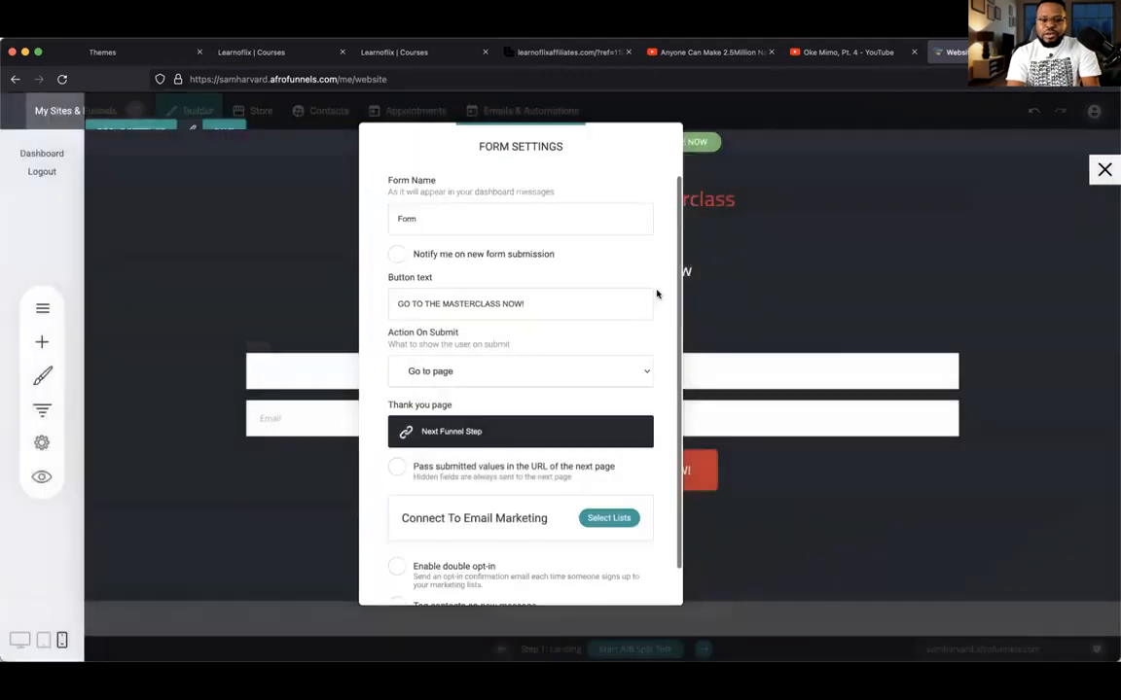
scroll(563, 541, "down", 2)
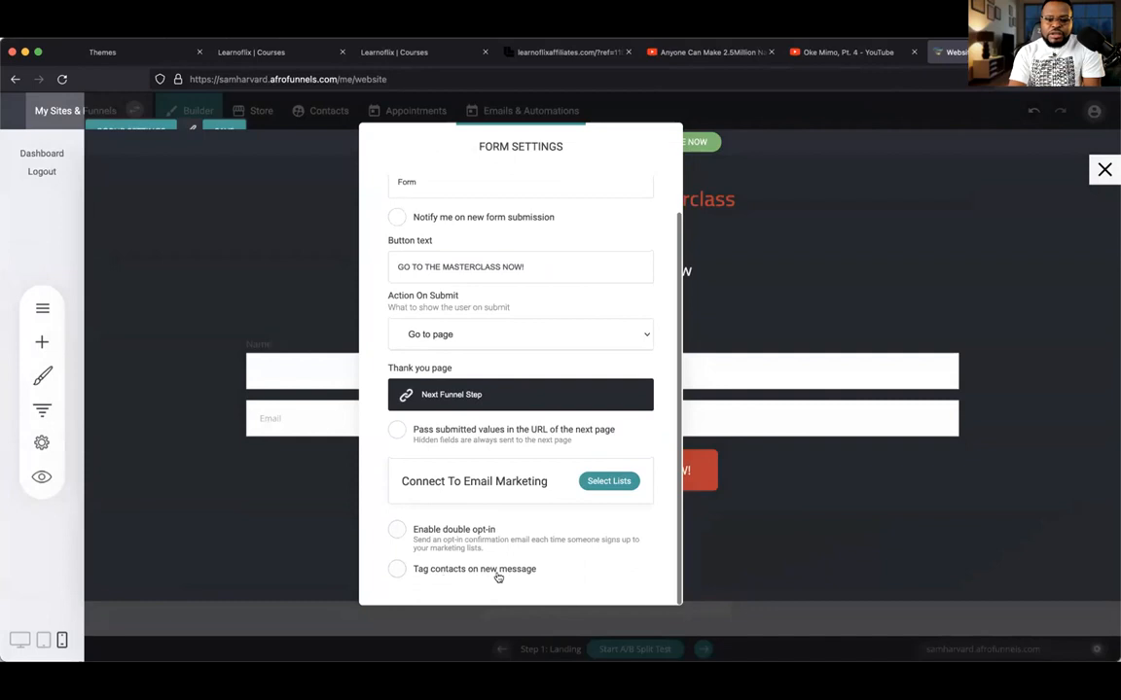
scroll(553, 337, "up", 2)
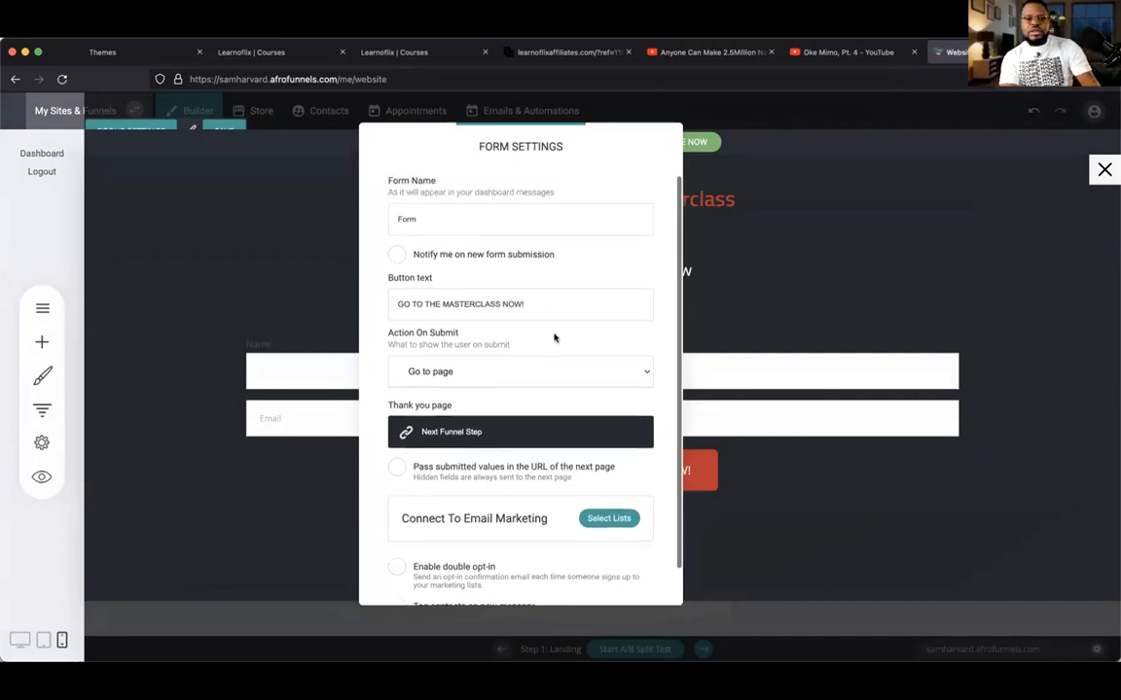
left_click(829, 250)
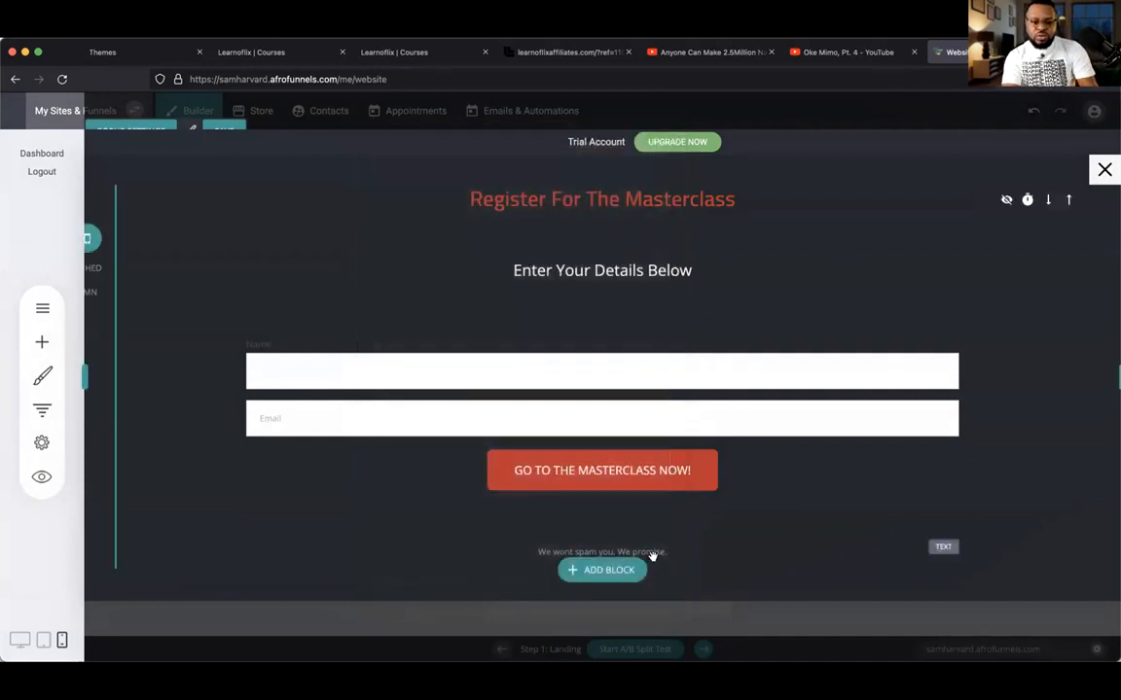
- Save the Optin Form popup with its Register For The Masterclass heading and form
mouse_move(650, 555)
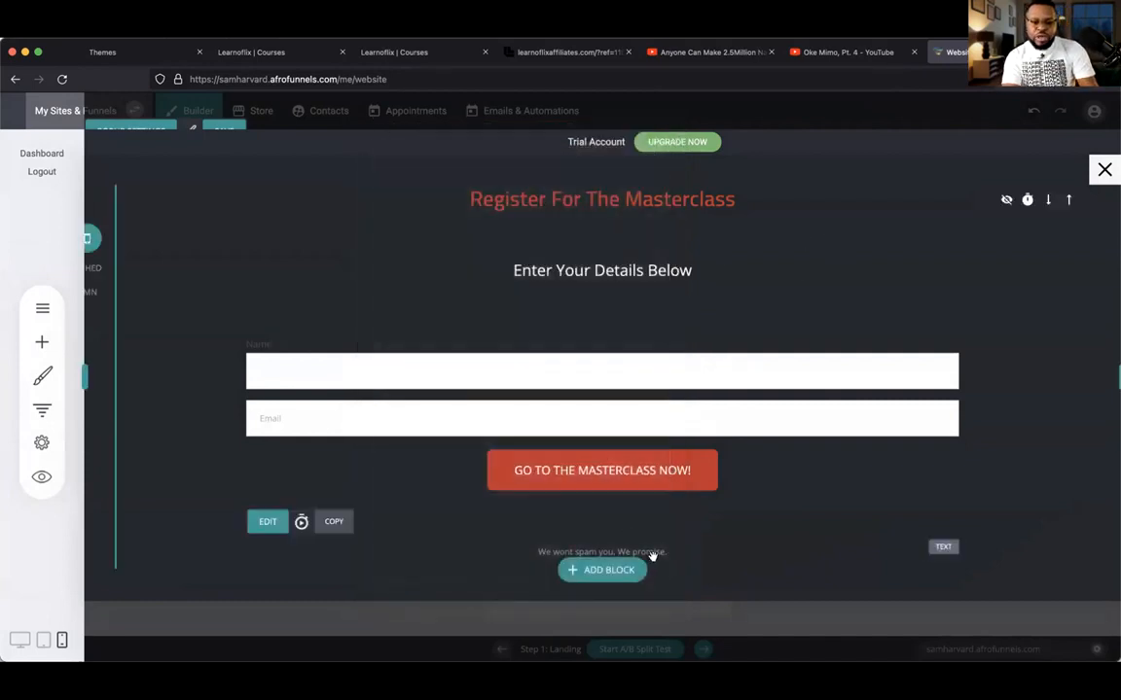
left_click(564, 546)
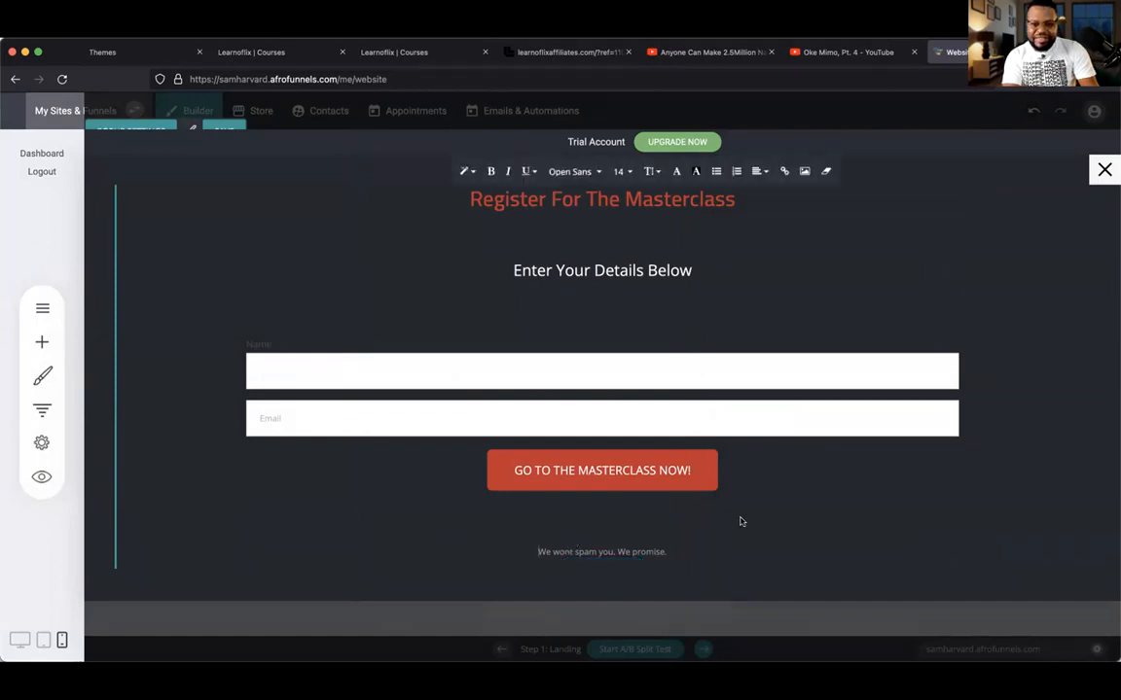
left_click(783, 288)
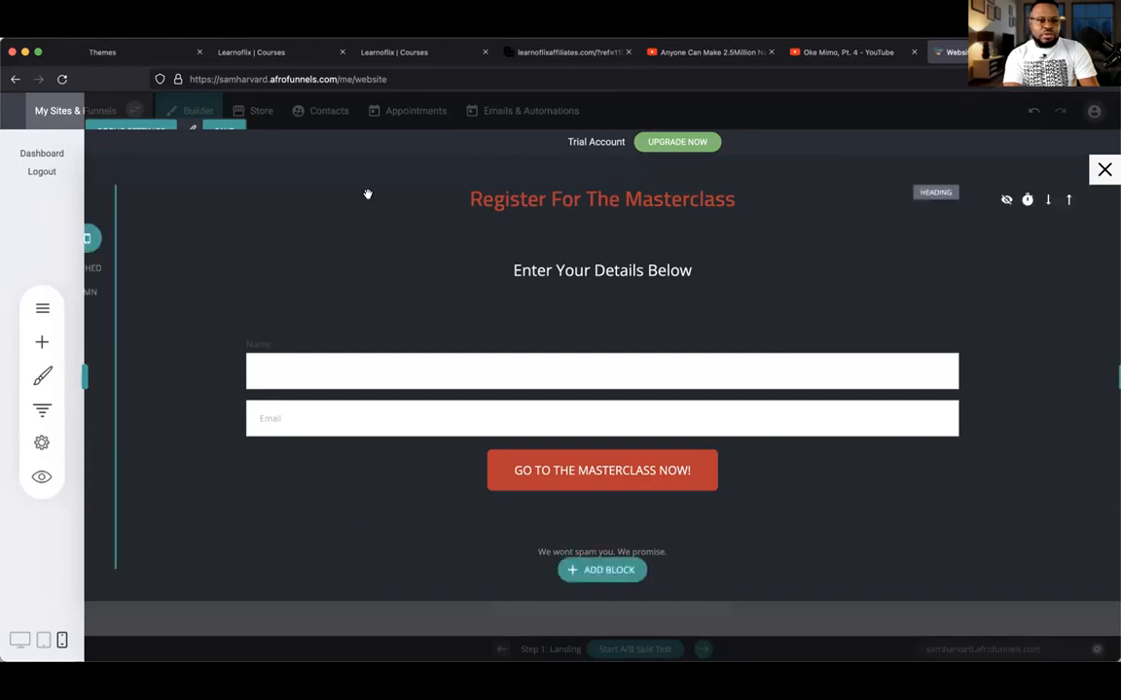
left_click(222, 126)
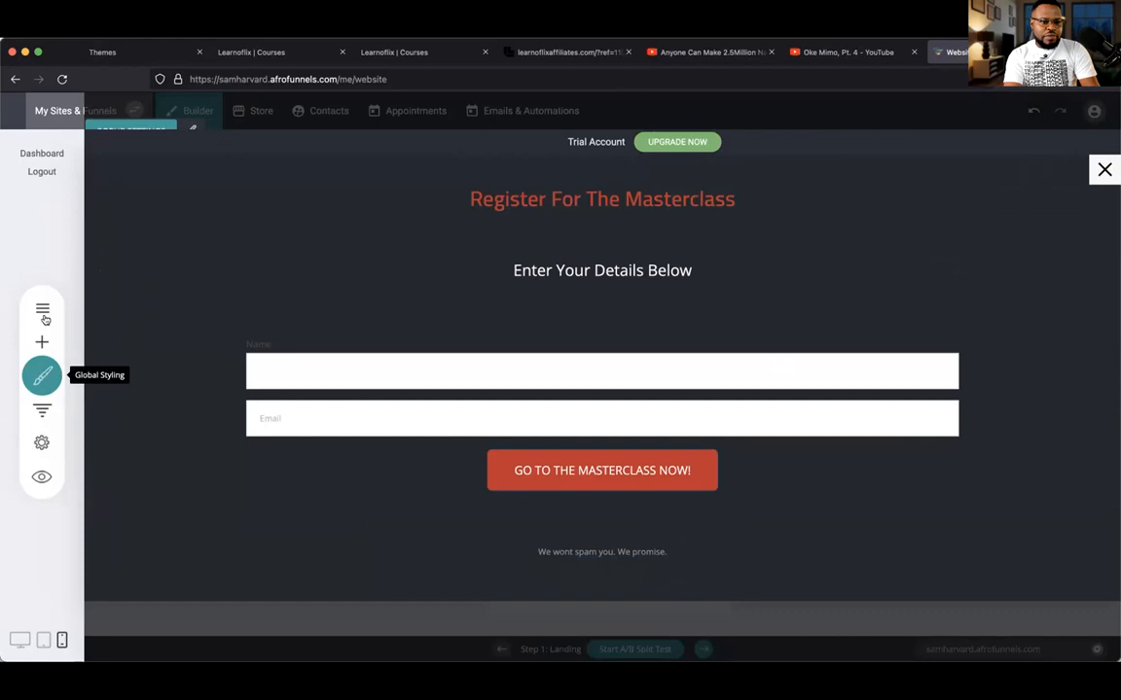
- Move the Optin Form step to right after Landing, then edit the Landing page
left_click(42, 408)
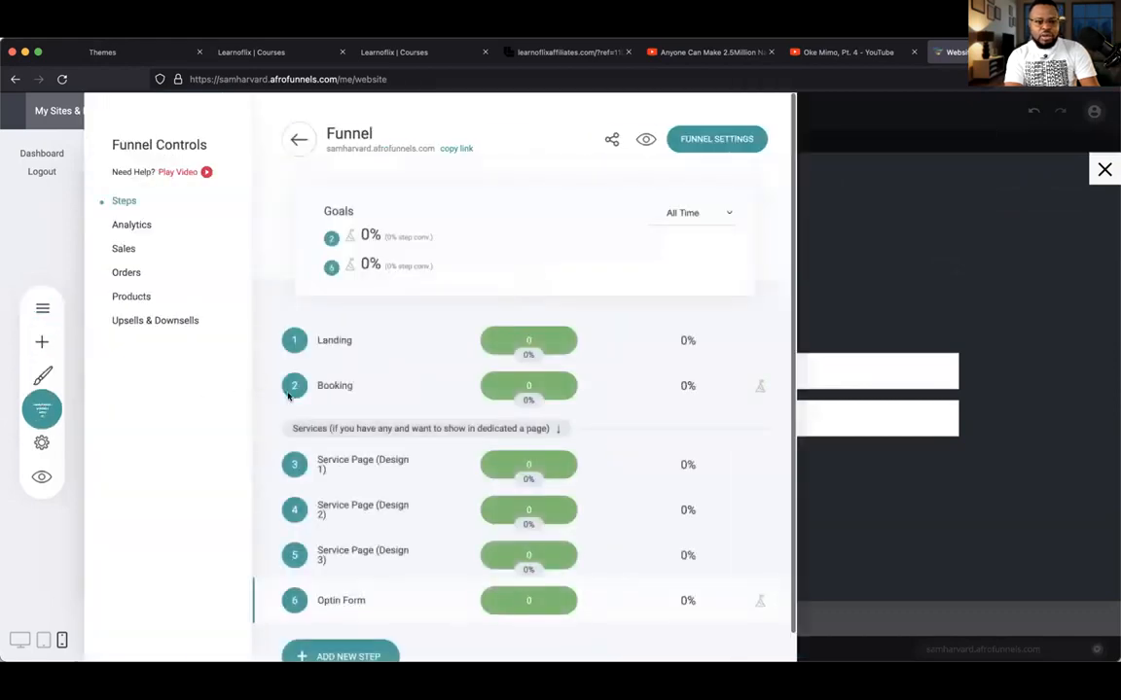
left_click_drag(268, 600, 270, 380)
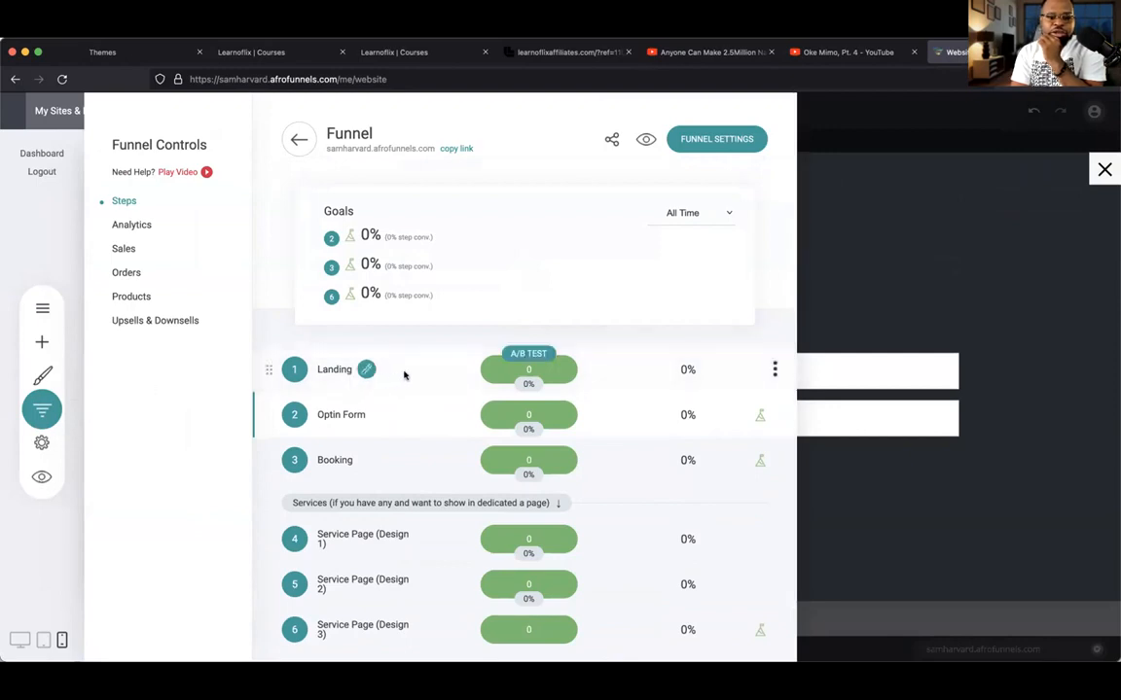
left_click(336, 374)
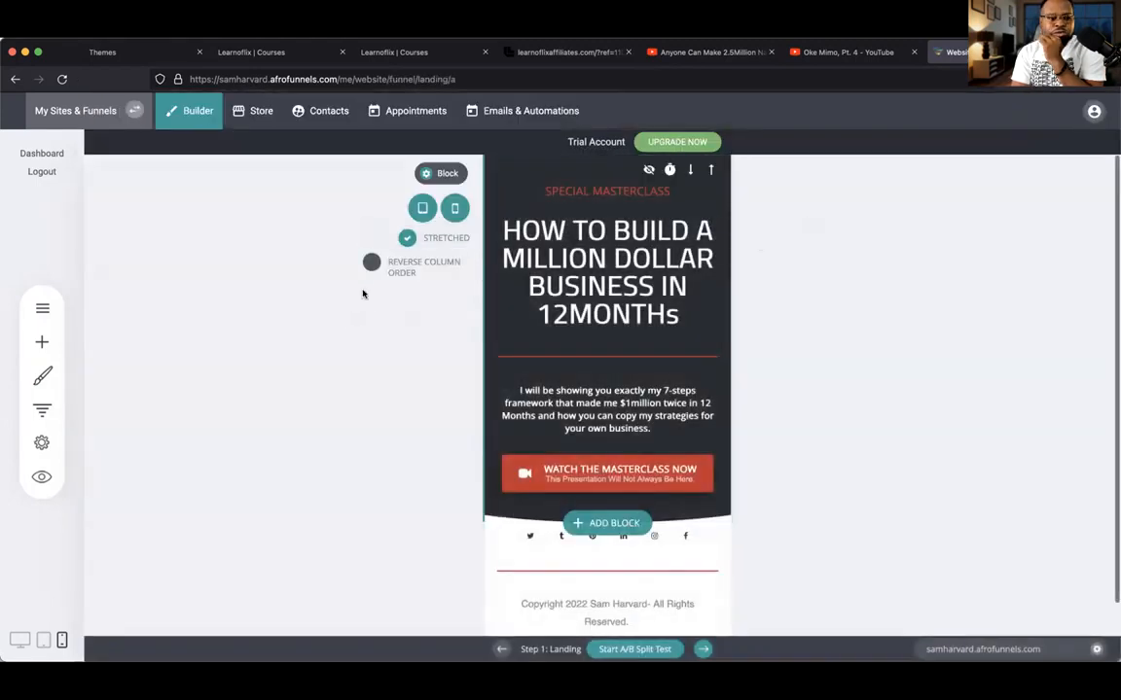
- Preview the landing page at desktop width and open the masterclass registration popup
left_click(18, 644)
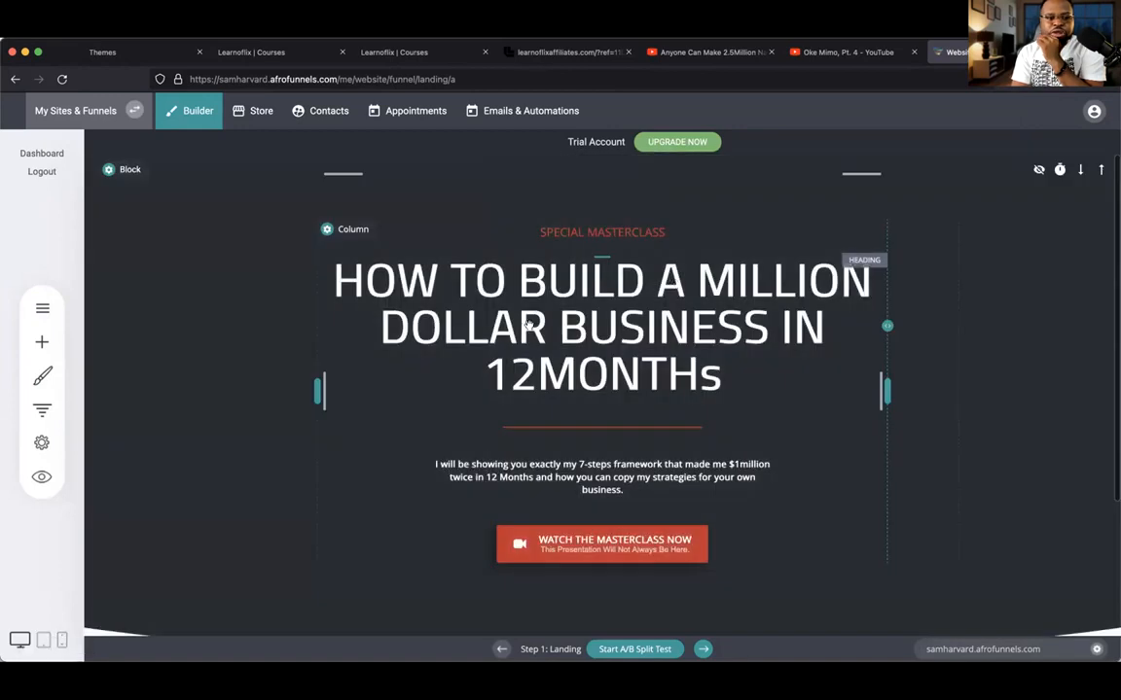
left_click(41, 475)
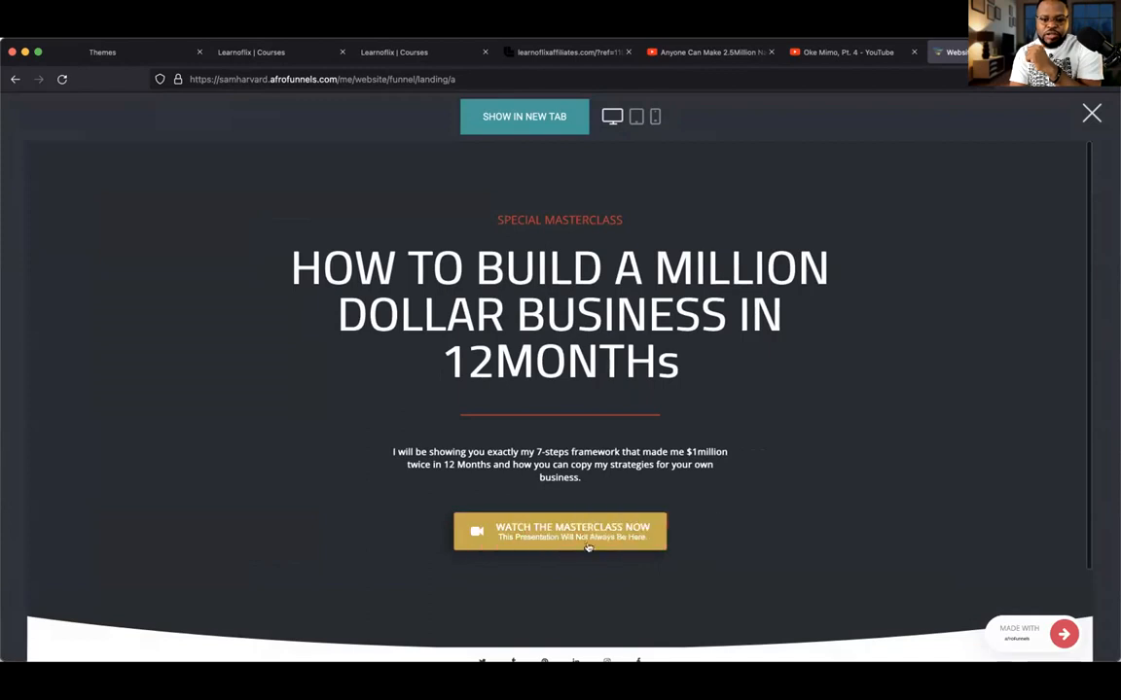
left_click(574, 535)
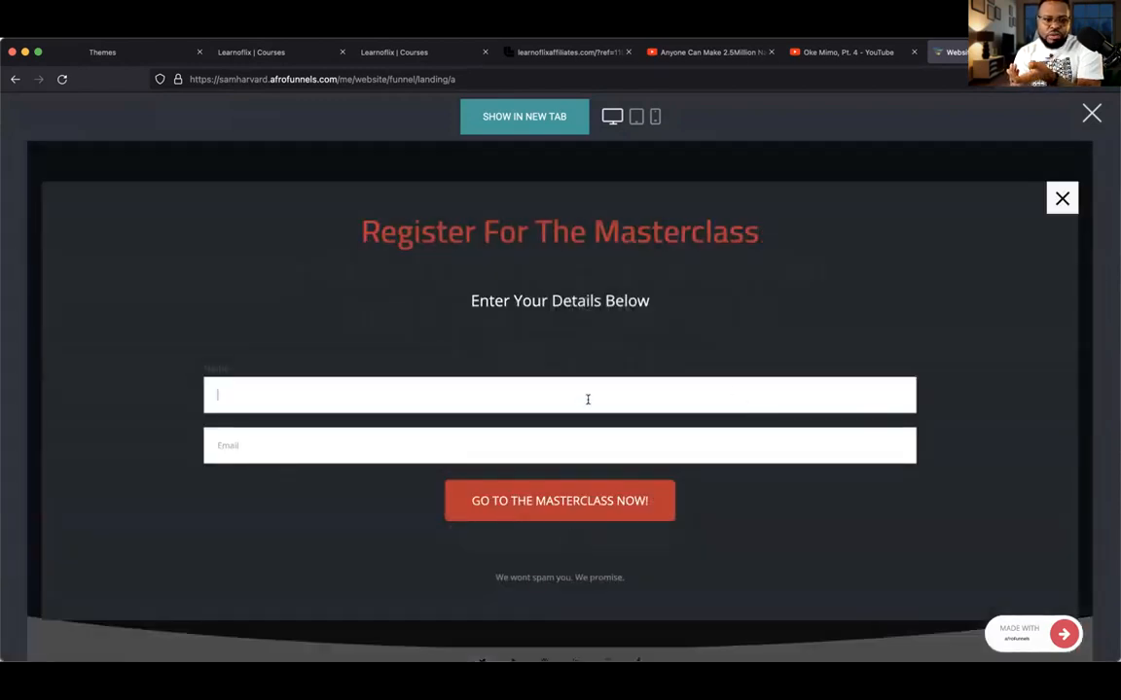
- Fill the popup form with a test name and email address, then submit it
type("NAME")
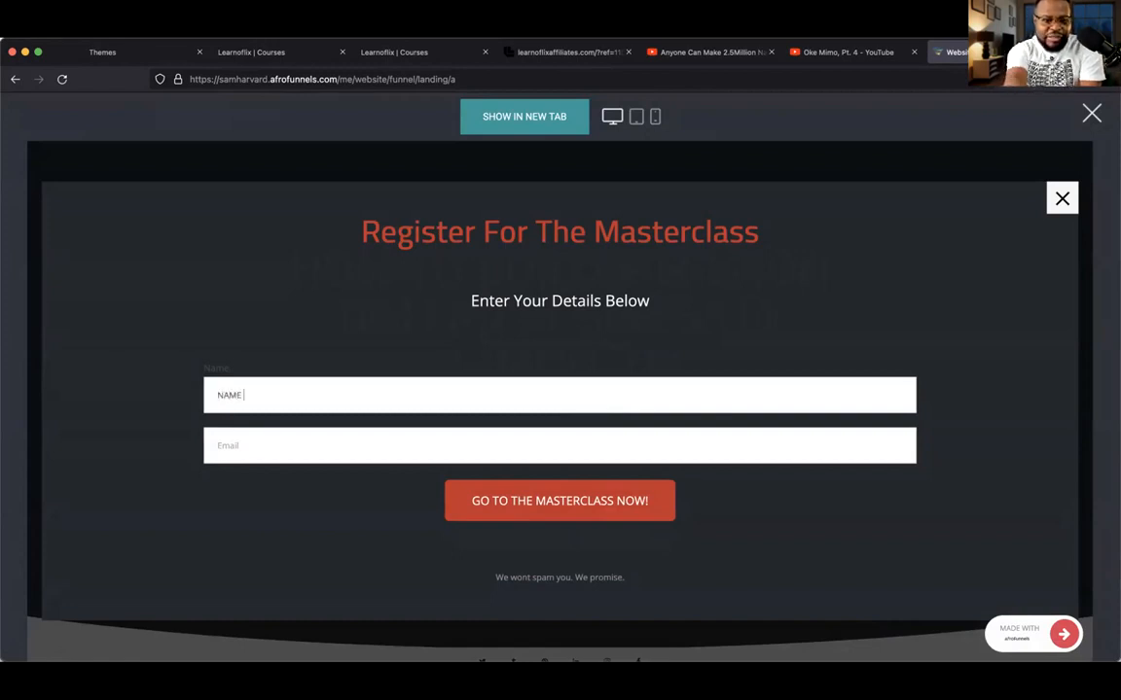
key("BackSpace")
key("BackSpace")
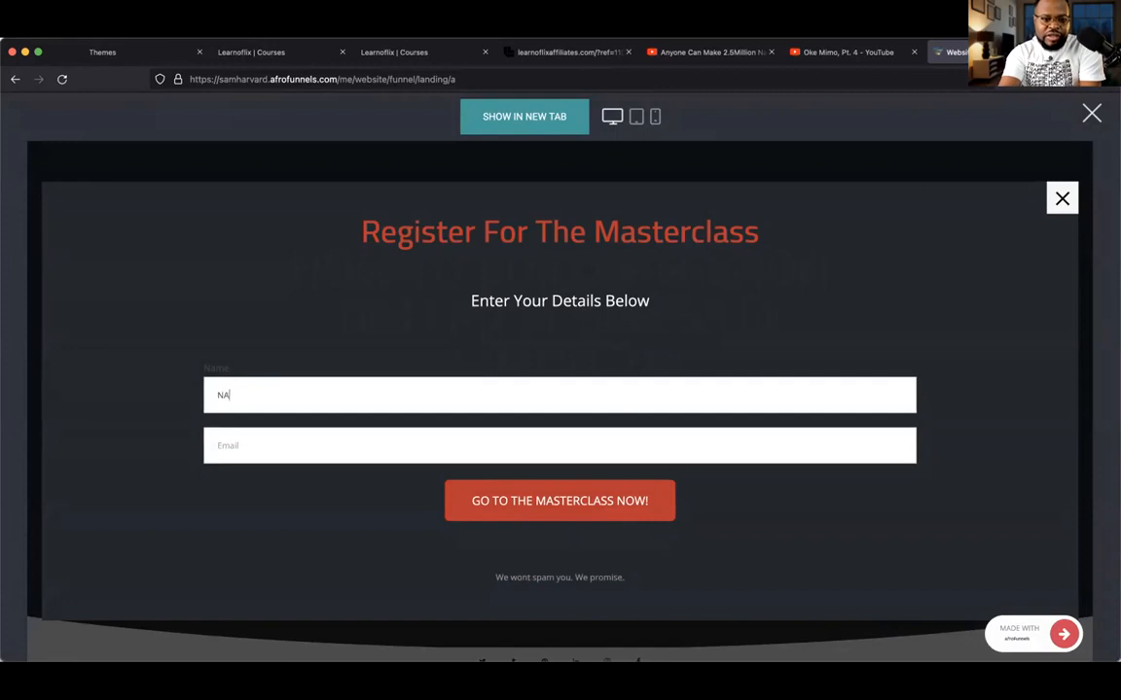
type("DAVID")
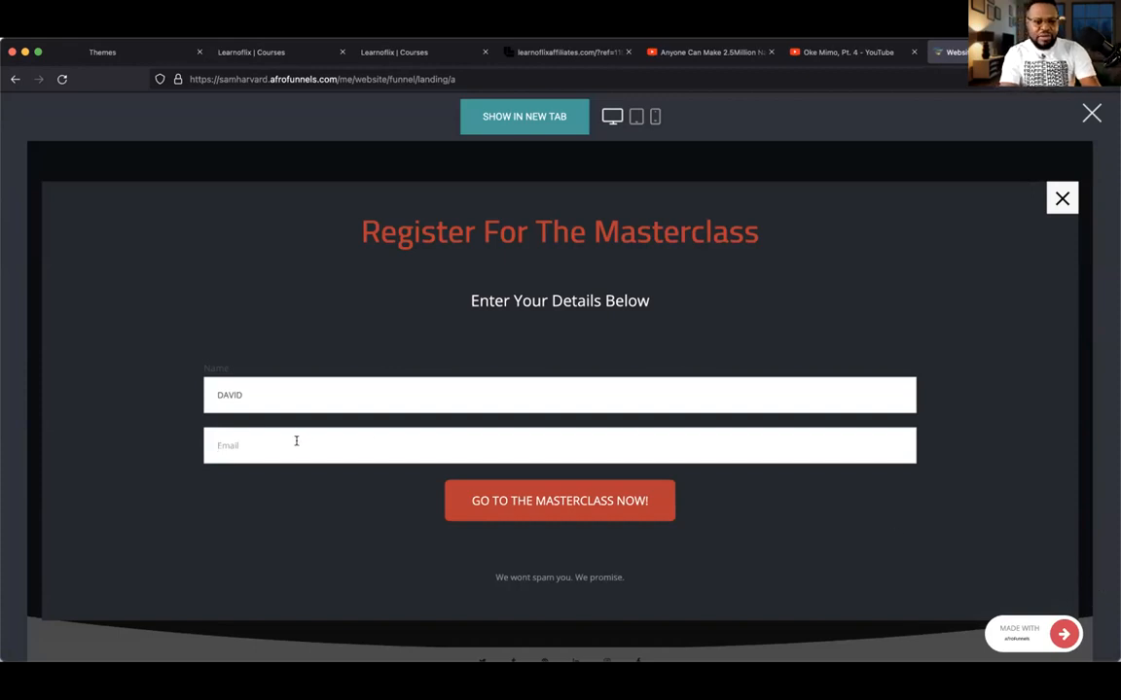
type("https://afrofunnels.com/a/amzkvv")
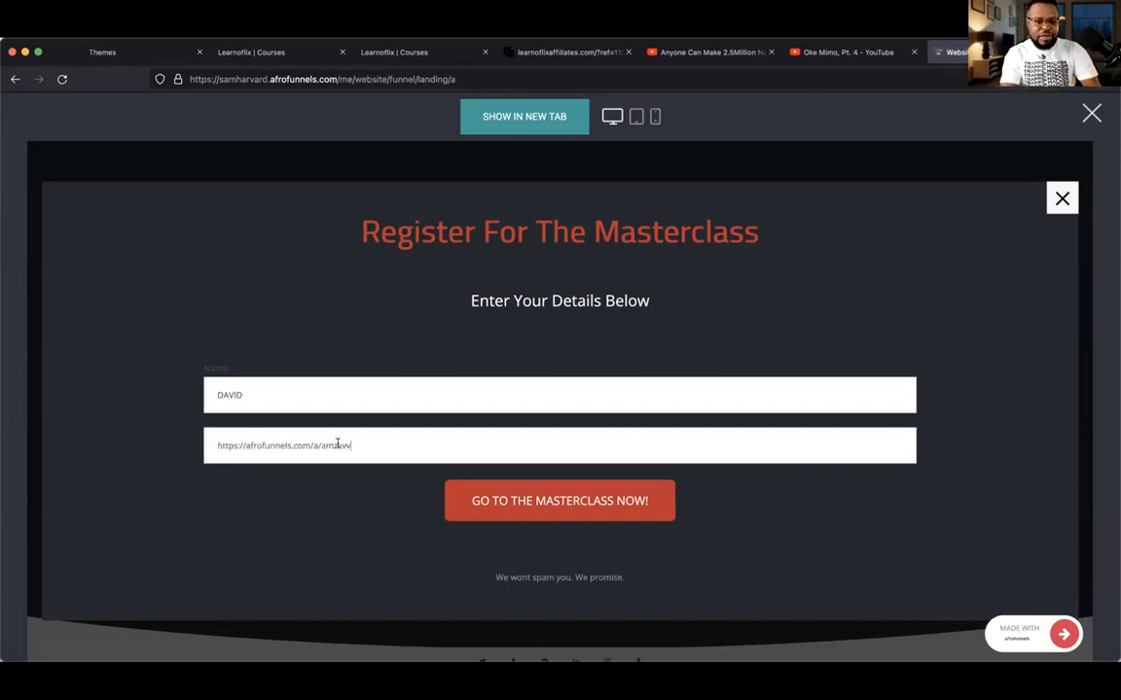
left_click_drag(355, 448, 203, 451)
type("https://afrofunnels.com/a/amzkvv")
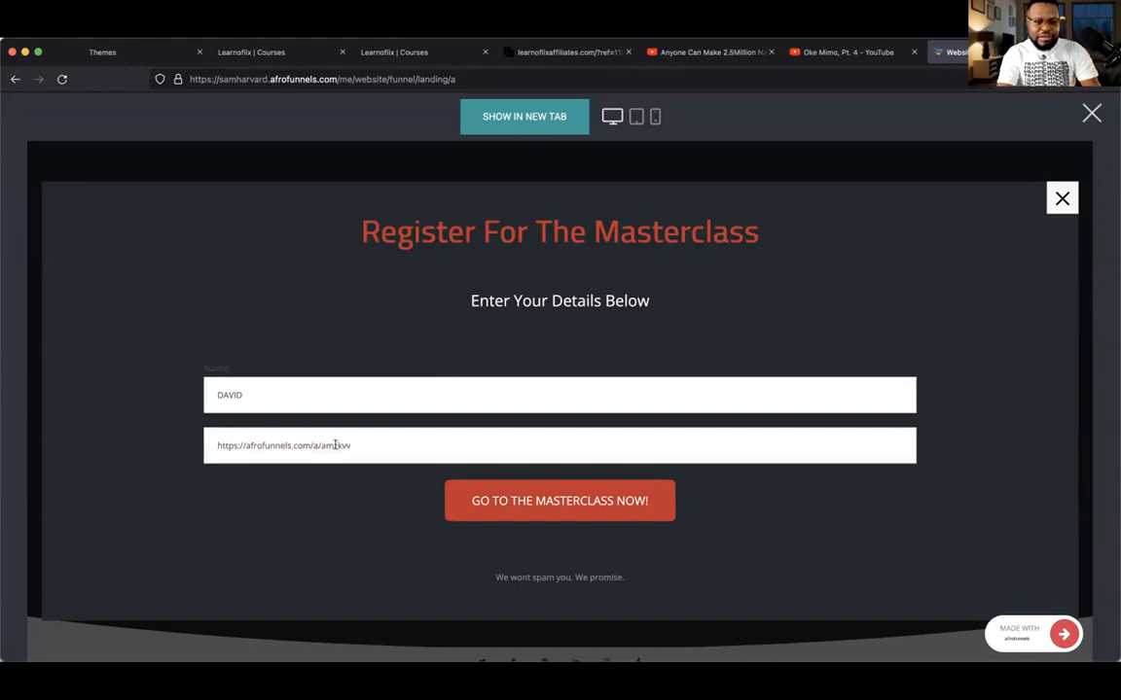
left_click_drag(351, 445, 218, 445)
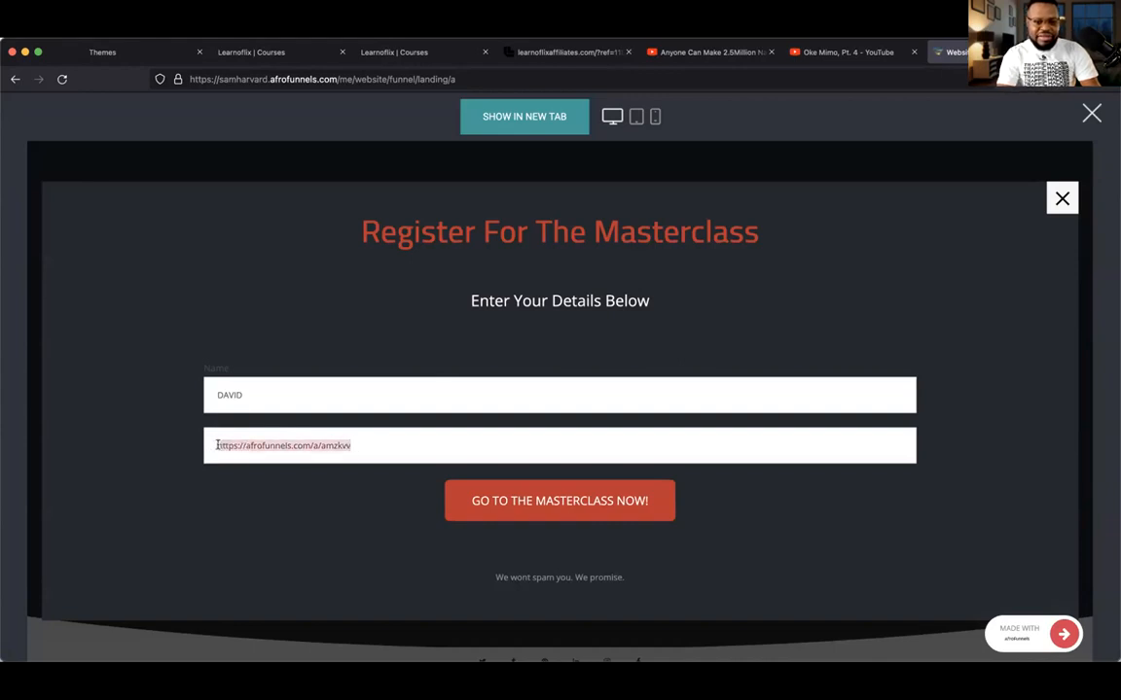
key("BackSpace")
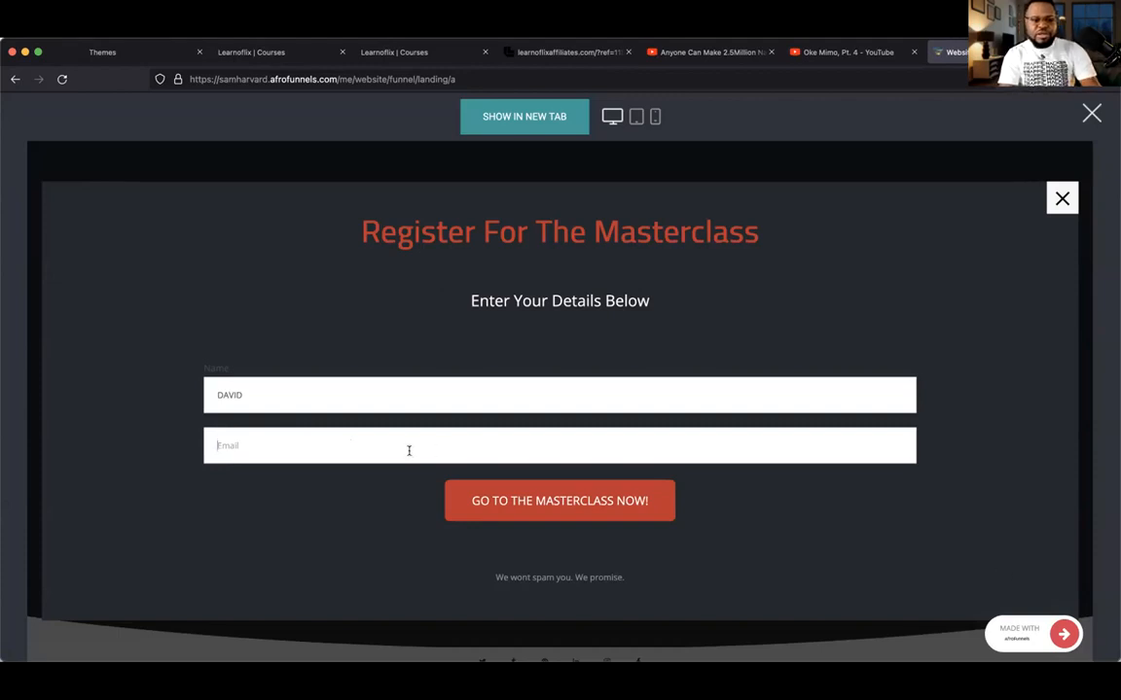
key("super+v")
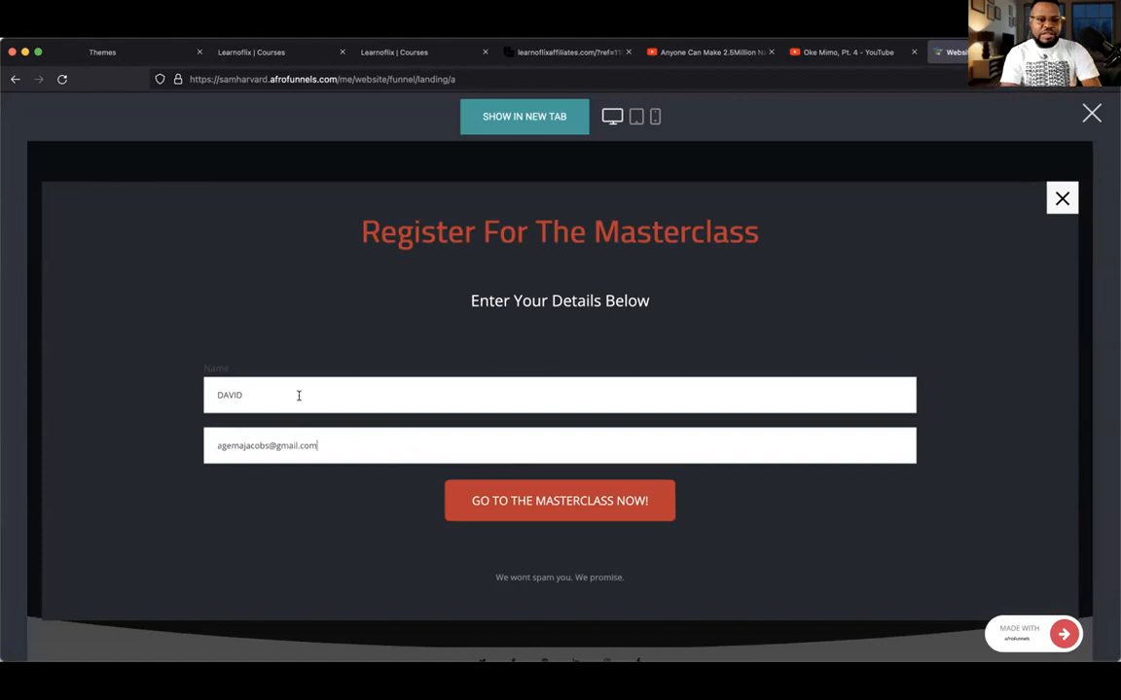
key("BackSpace")
key("BackSpace")
key("BackSpace")
key("BackSpace")
key("BackSpace")
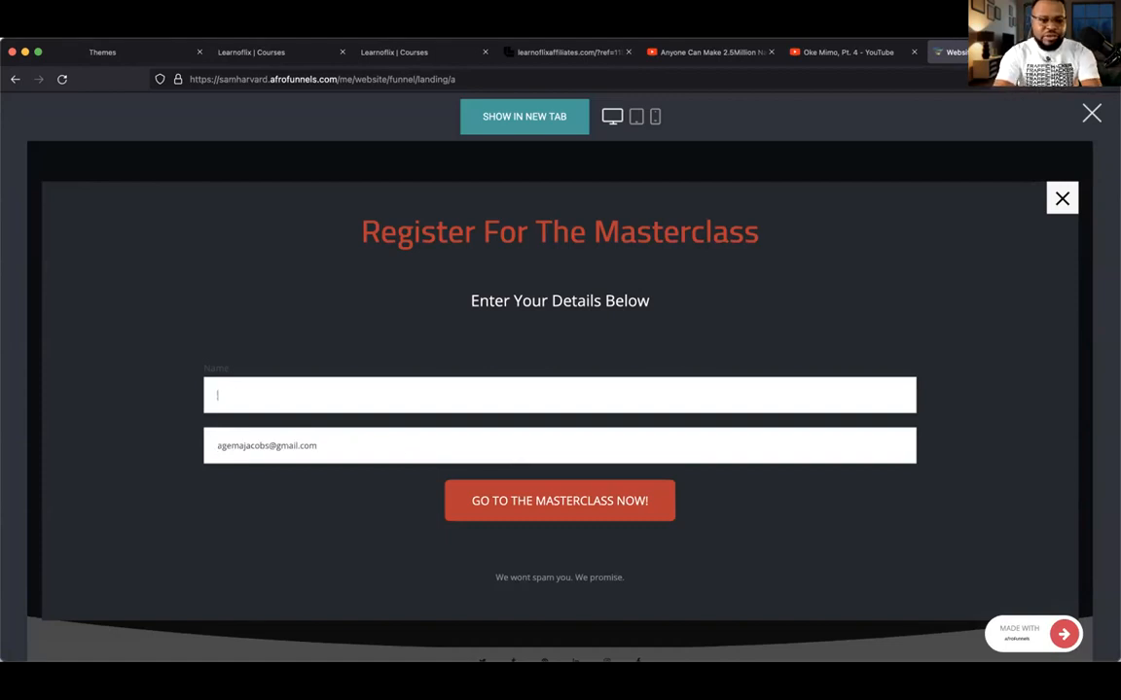
type("JACOB")
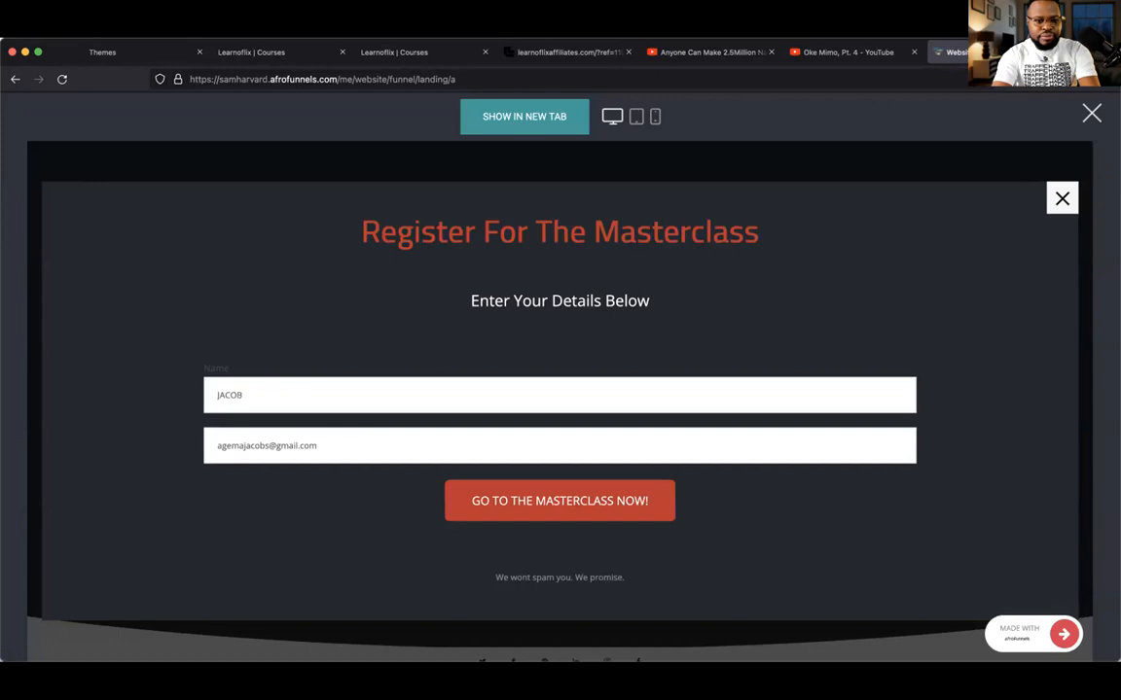
left_click(546, 516)
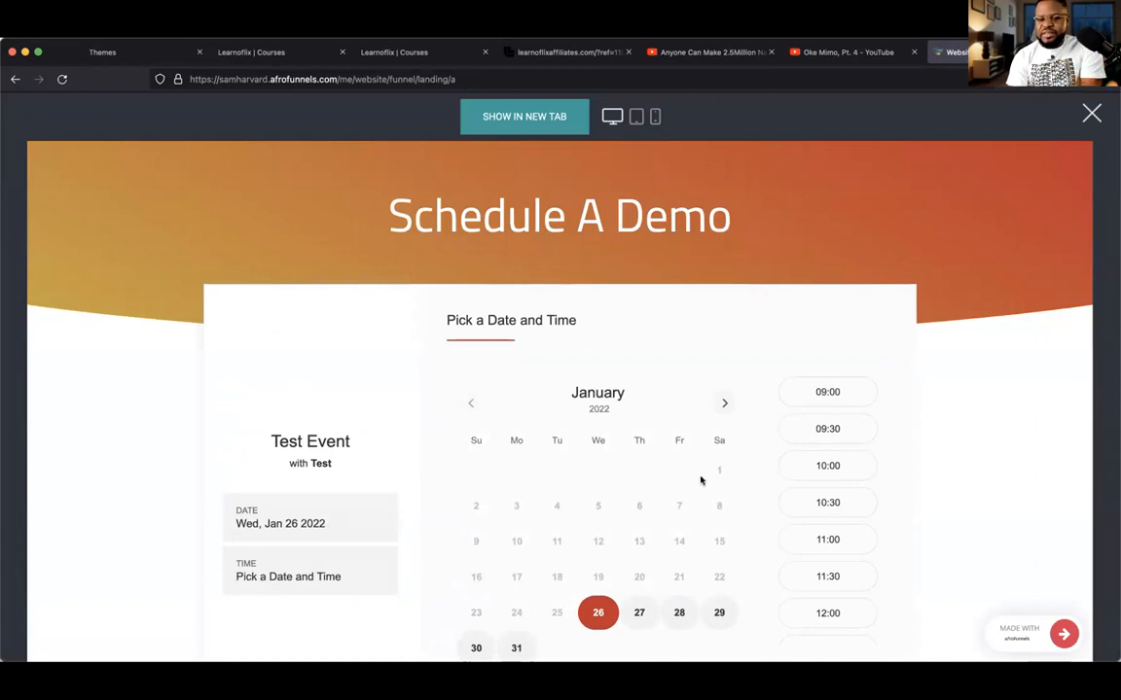
- Scroll through the Schedule A Demo booking page, then close the preview
scroll(577, 495, "down", 2)
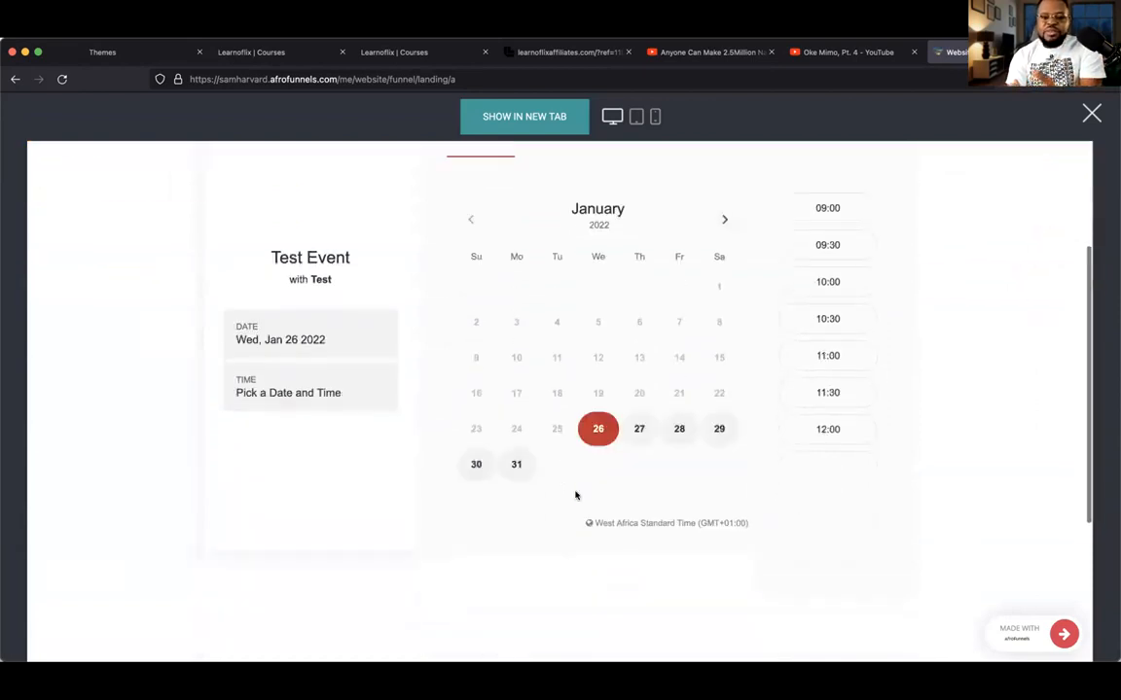
scroll(638, 500, "down", 1)
scroll(663, 505, "up", 3)
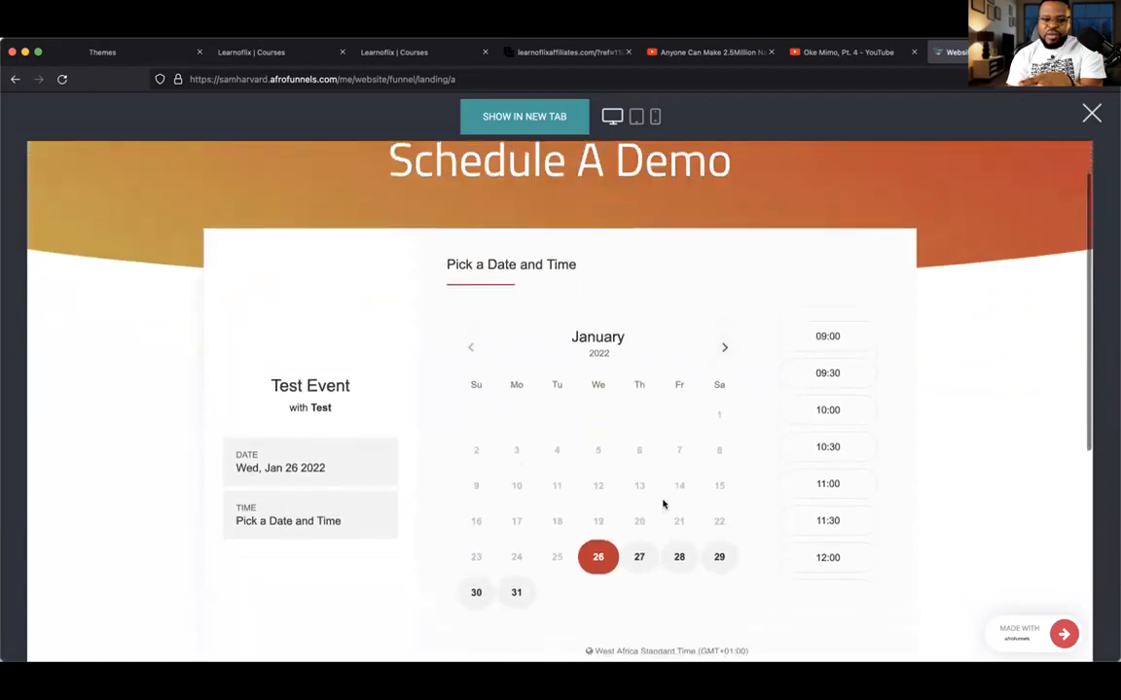
scroll(663, 504, "up", 1)
scroll(994, 246, "up", 2)
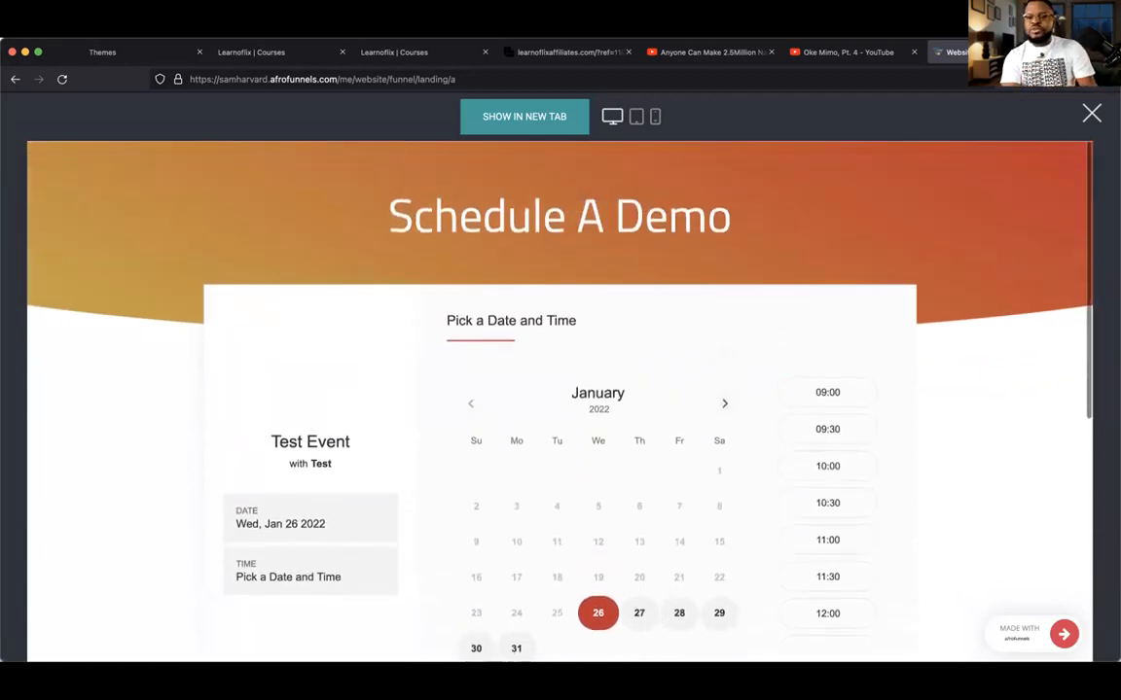
left_click(1091, 114)
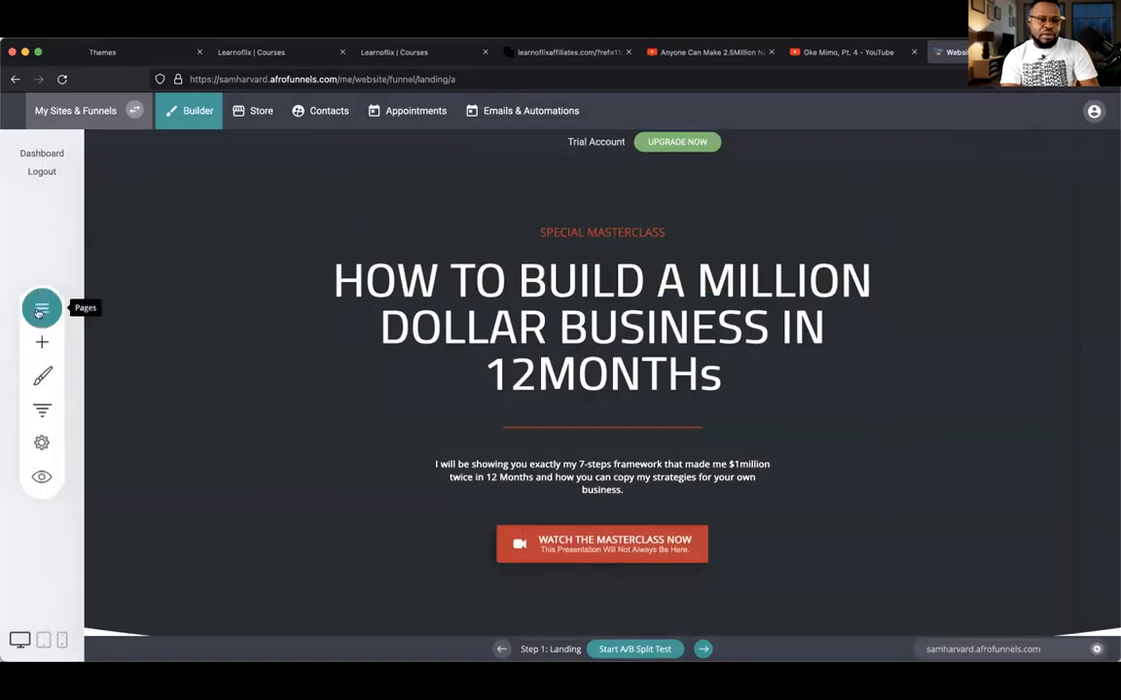
- Move Service Page (Design 1) above Booking, then delete Service Page (Design 2) and (Design 3)
left_click(41, 408)
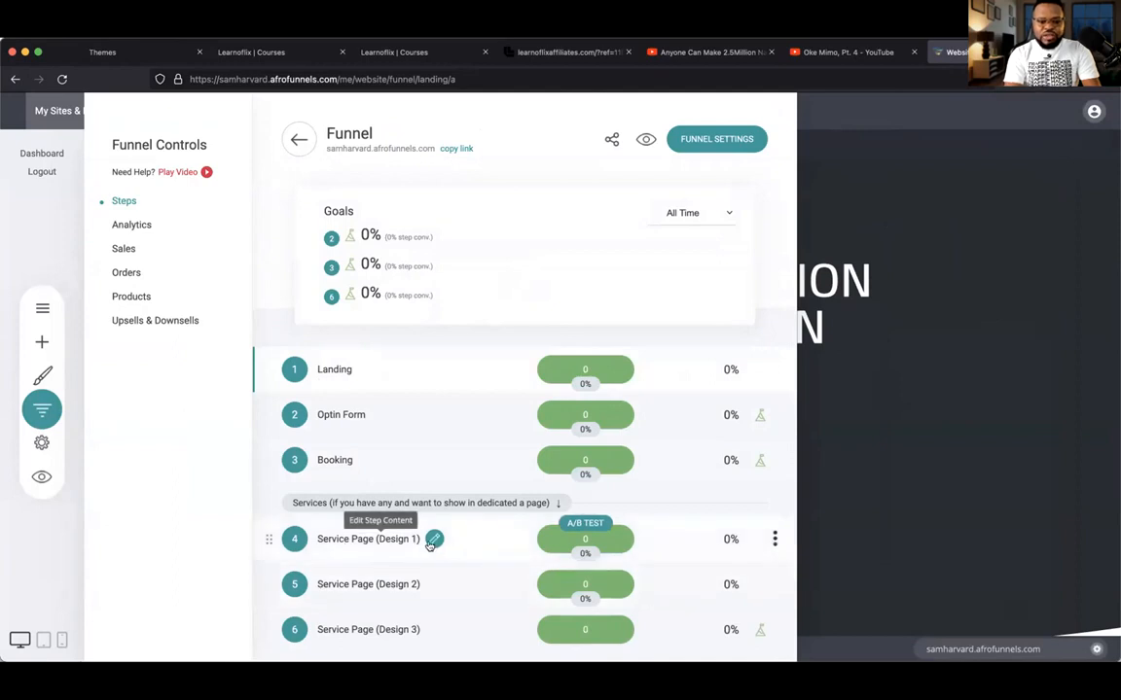
left_click_drag(268, 538, 272, 464)
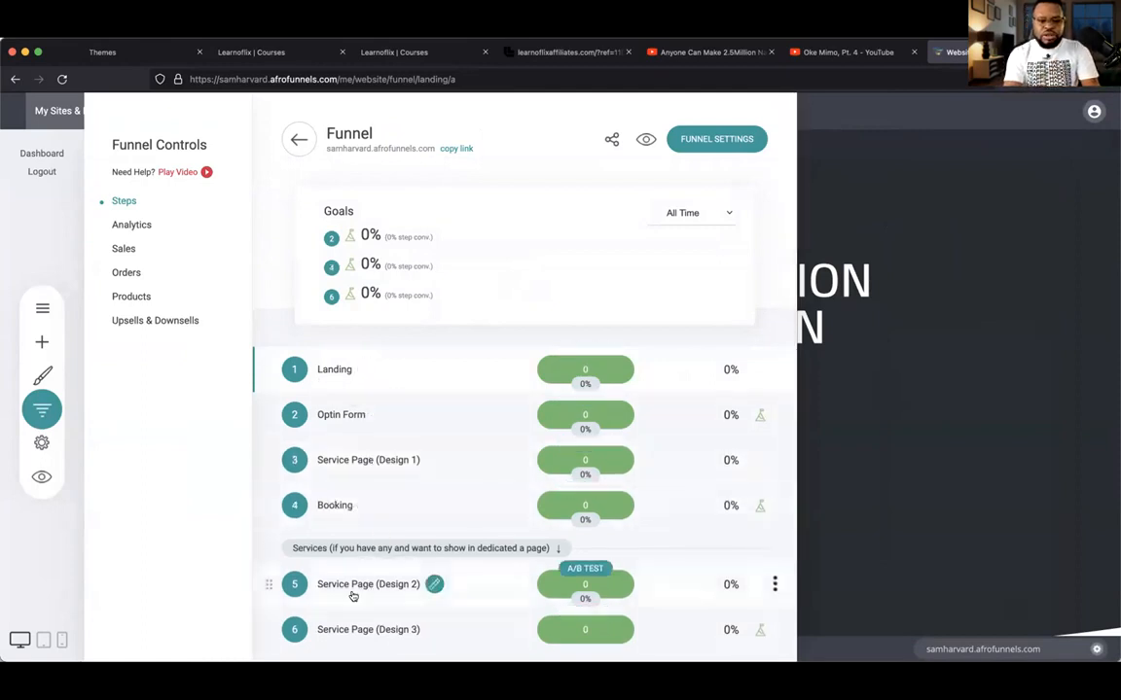
left_click(774, 584)
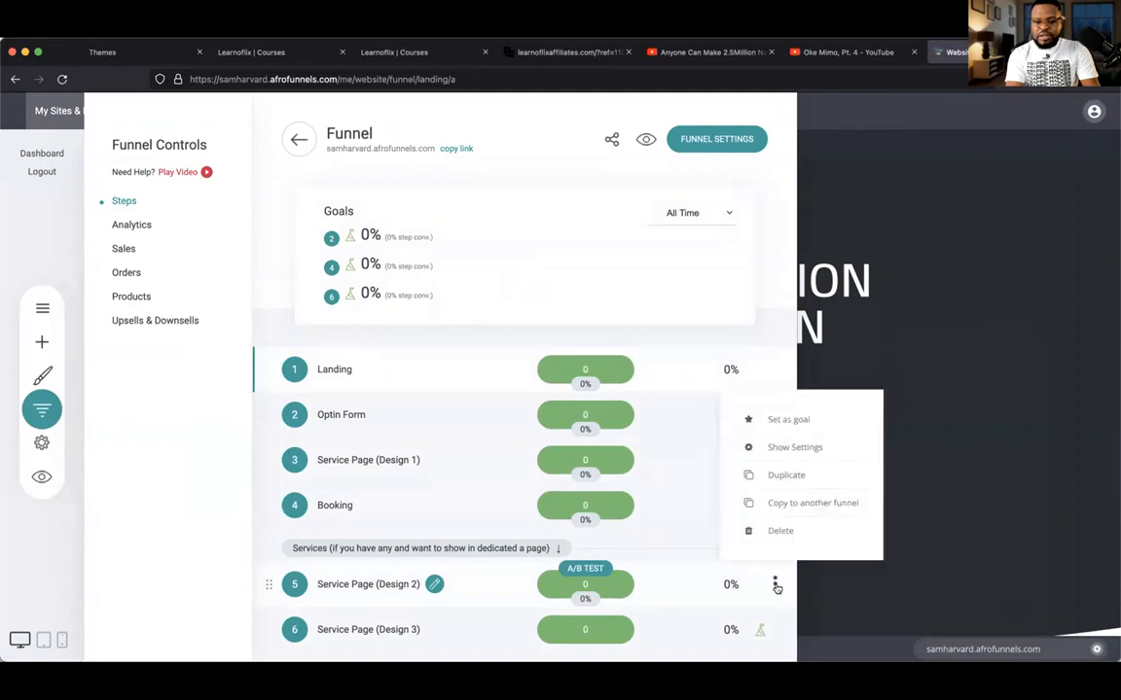
left_click(776, 531)
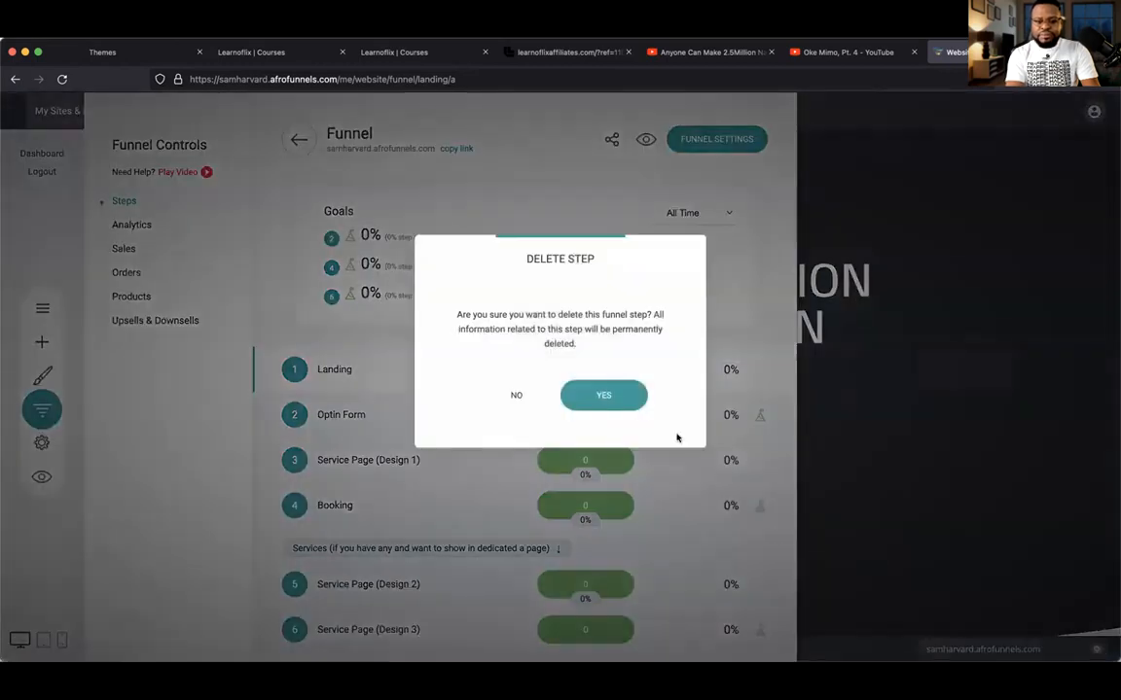
left_click(620, 398)
left_click(774, 583)
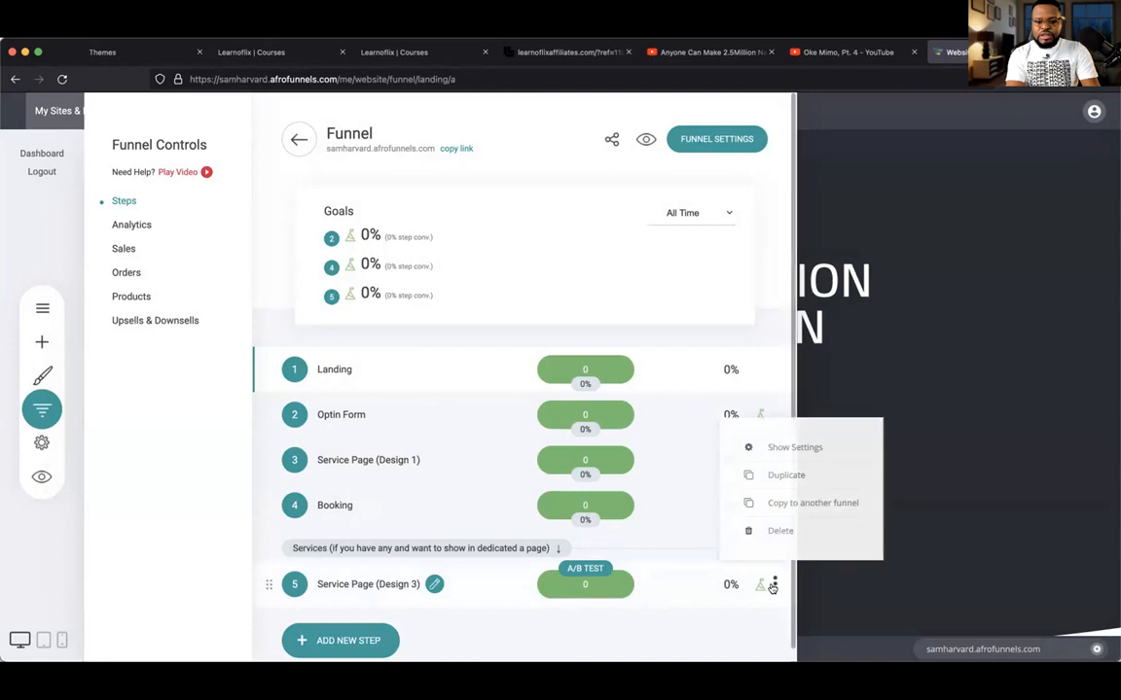
left_click(766, 537)
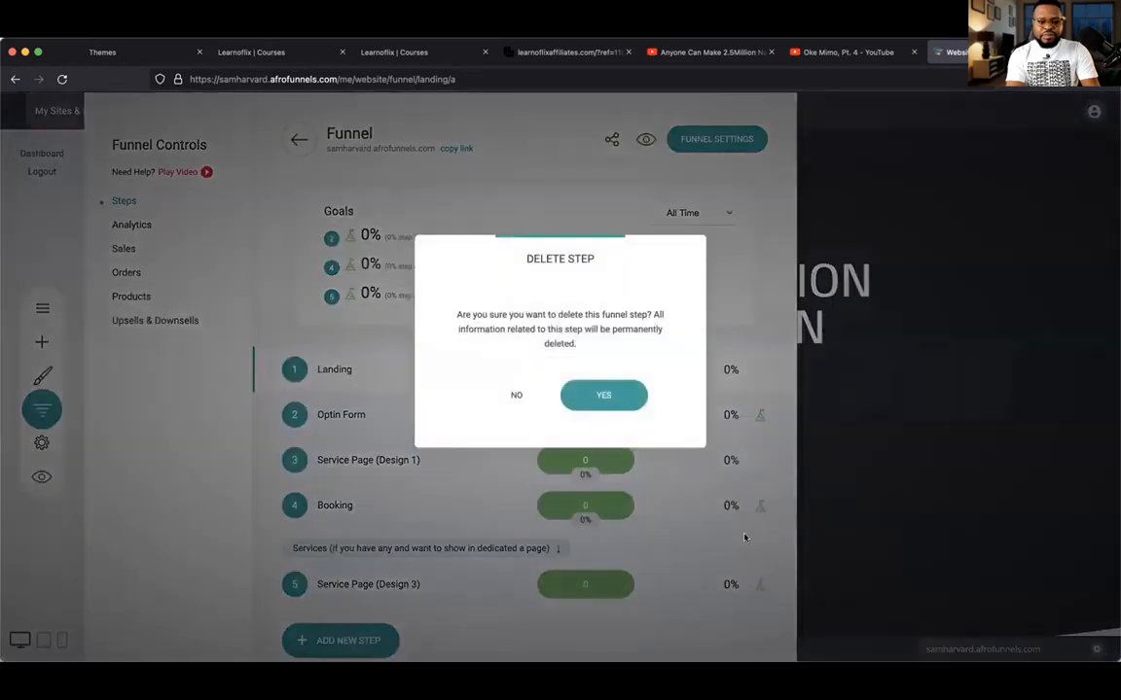
left_click(617, 396)
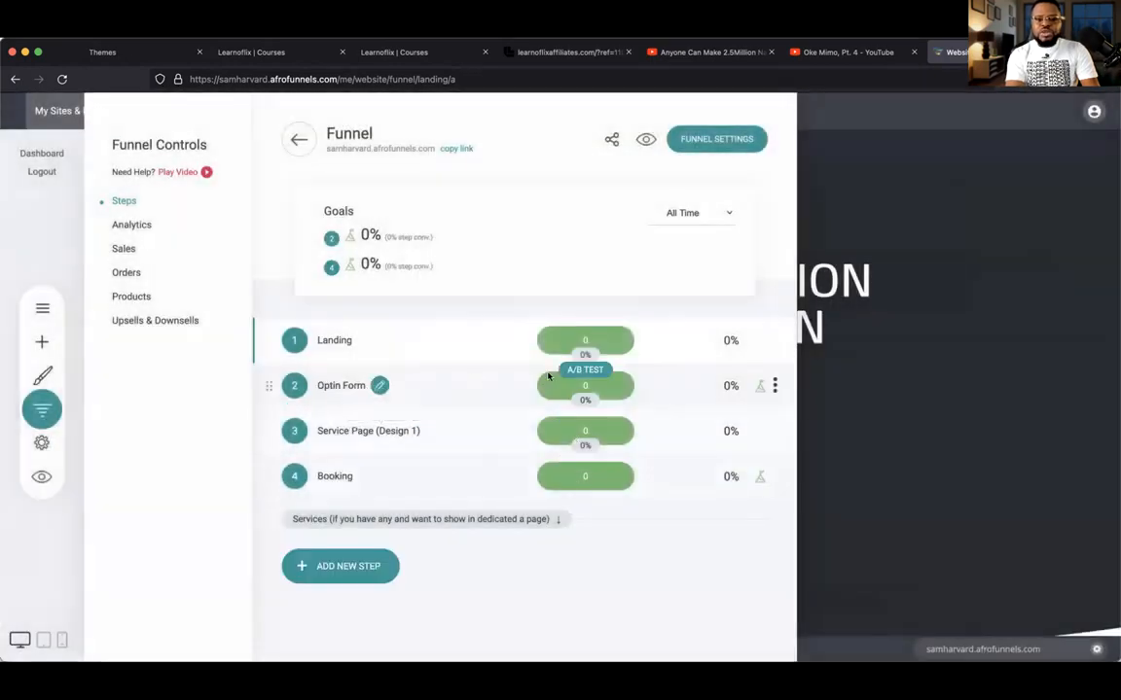
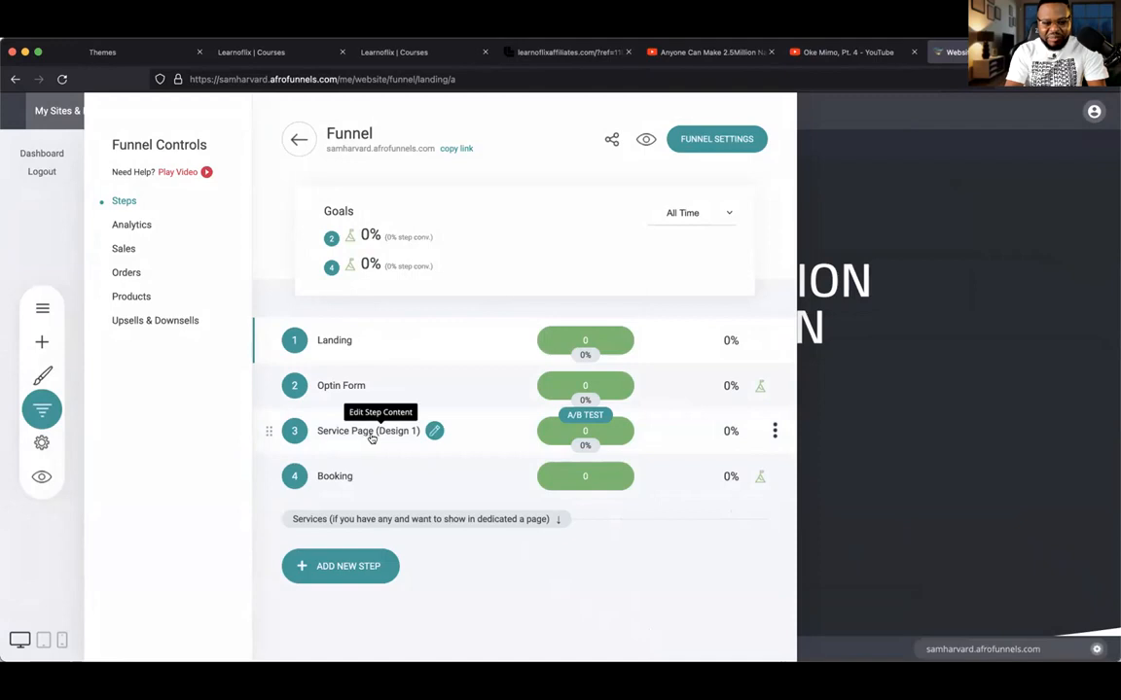
- Edit the Service Page (Design 1) step from the funnel's Steps list
left_click(434, 431)
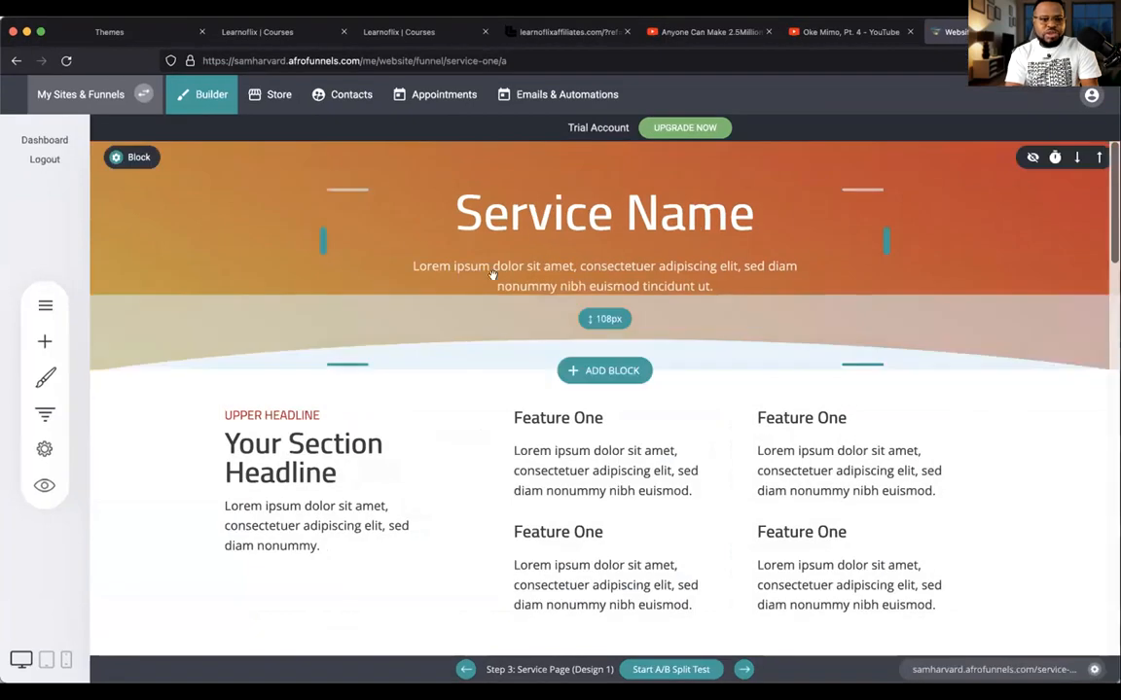
- Look over the service page, then start adding a new block below the Service Name hero
scroll(505, 493, "down", 10)
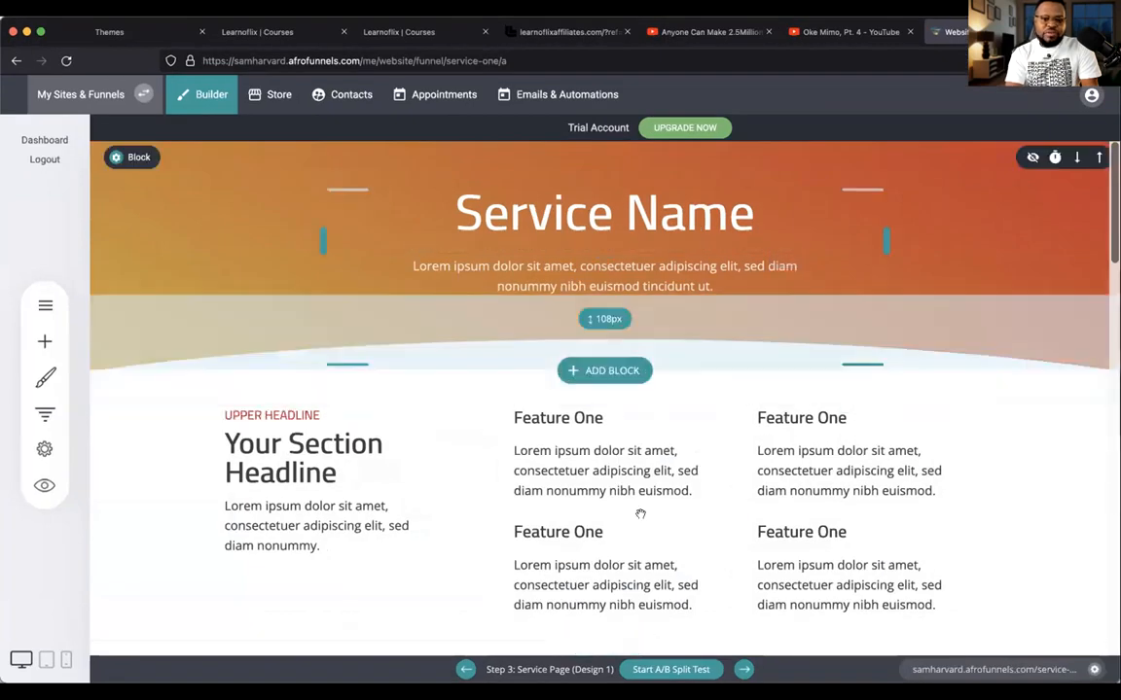
scroll(505, 493, "down", 10)
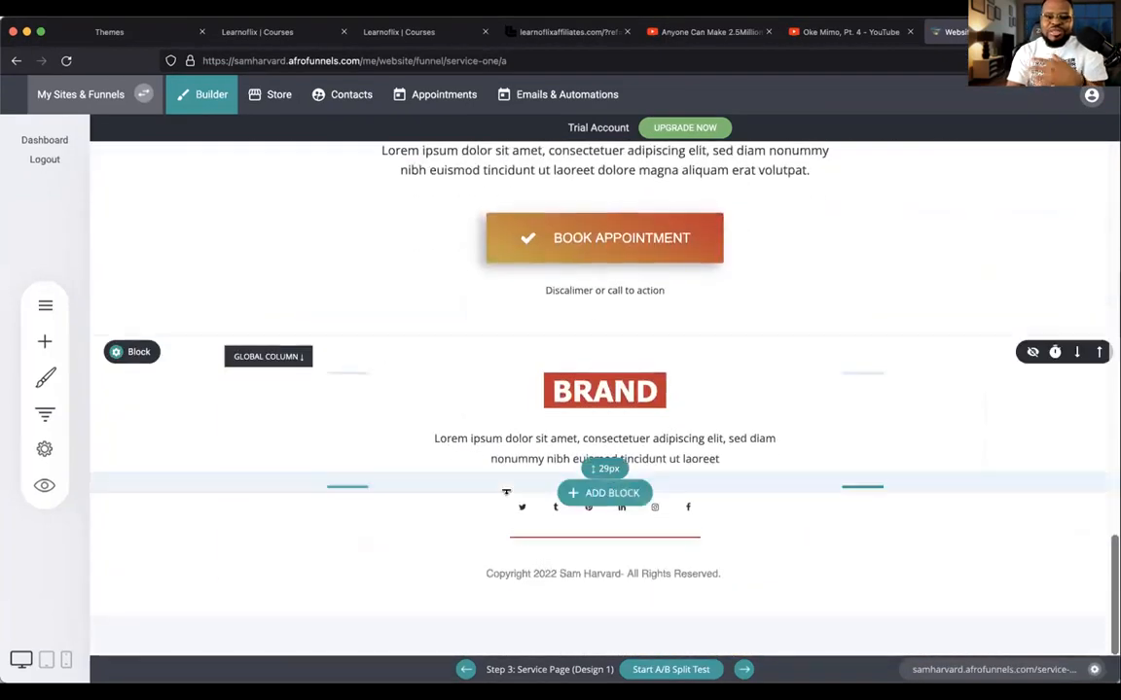
scroll(506, 493, "up", 7)
scroll(506, 493, "up", 15)
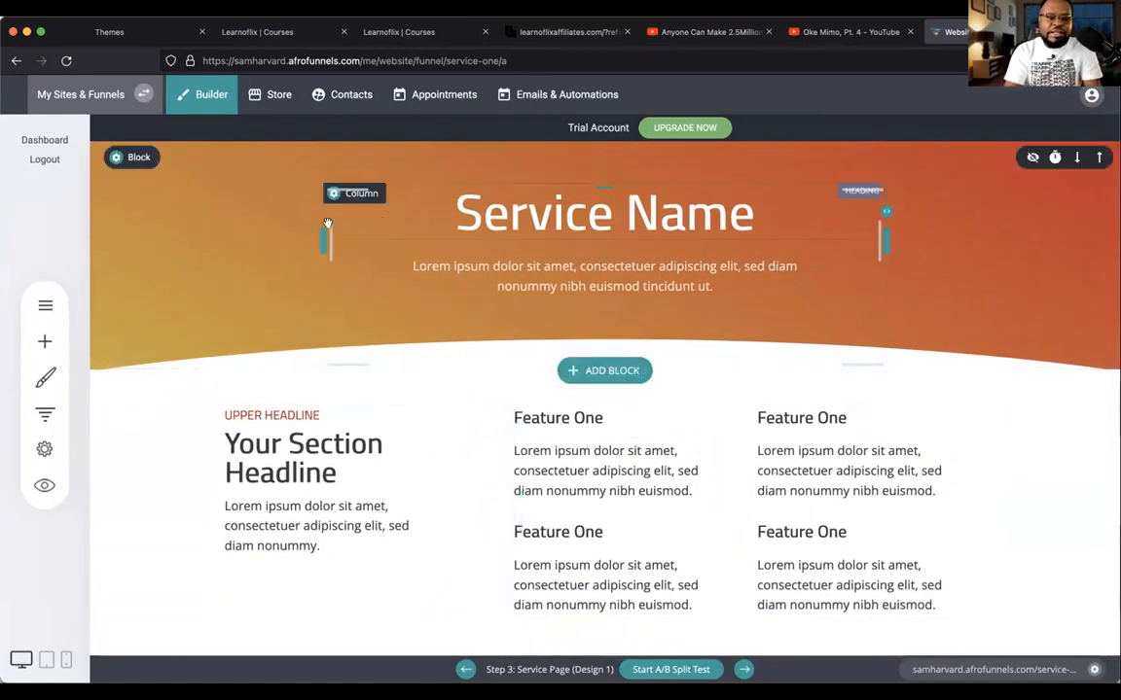
left_click(604, 370)
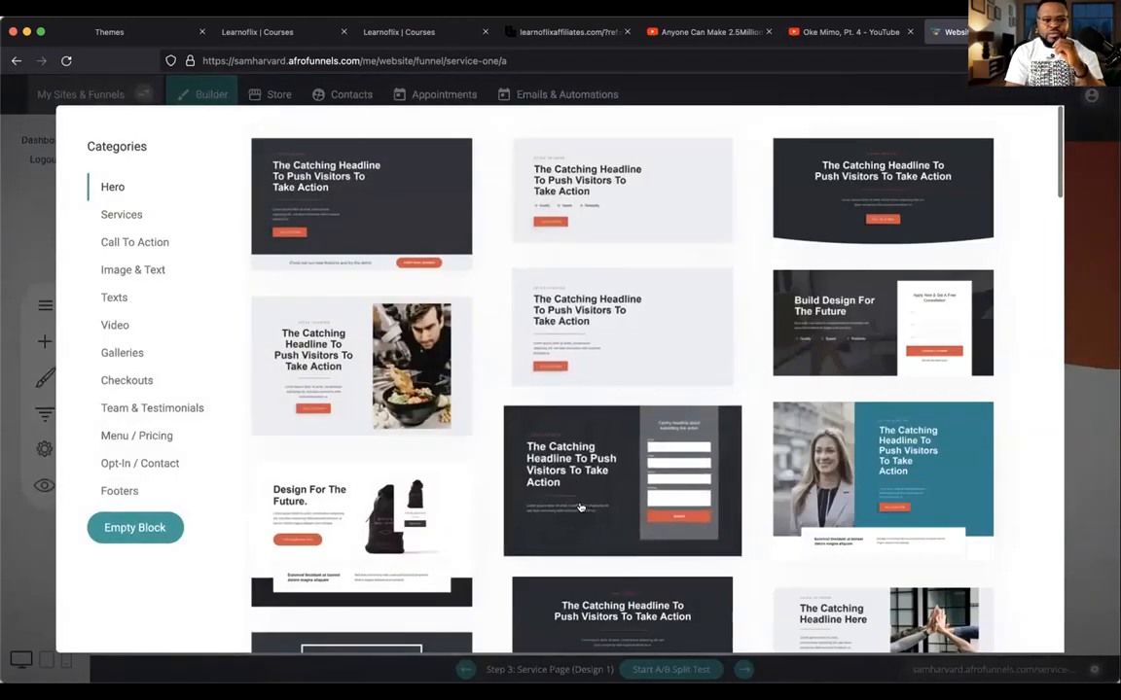
- From the Video category, insert the 'Growing Your Business in 7 Days to $10,000 from 0' template
left_click(117, 325)
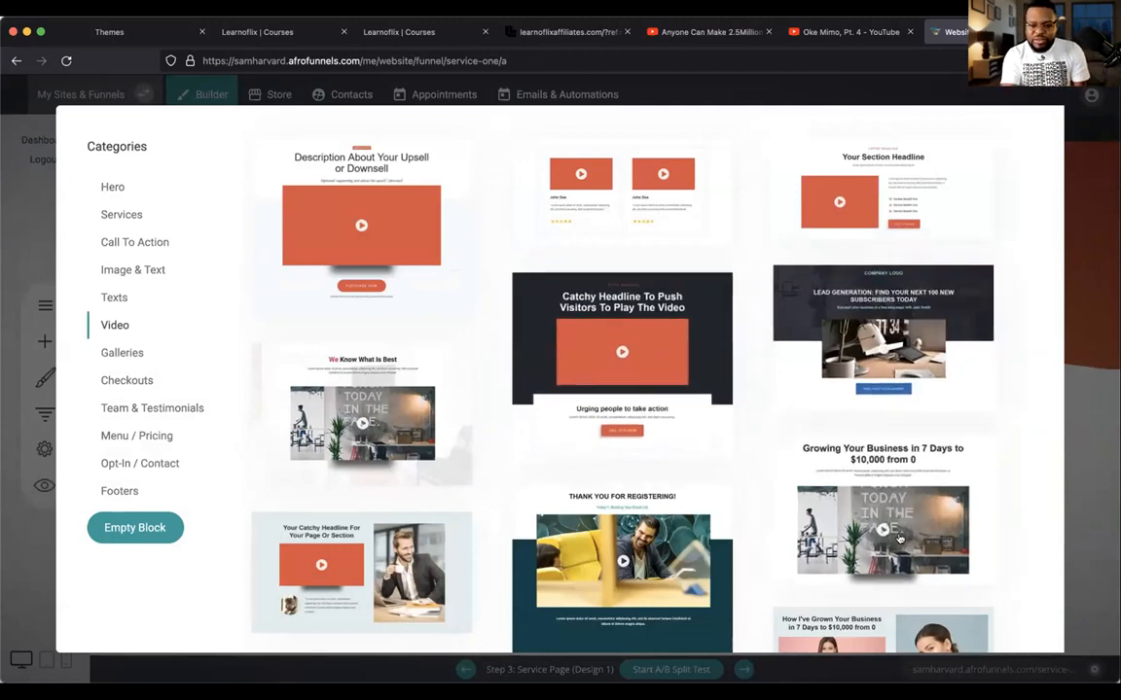
scroll(899, 538, "down", 3)
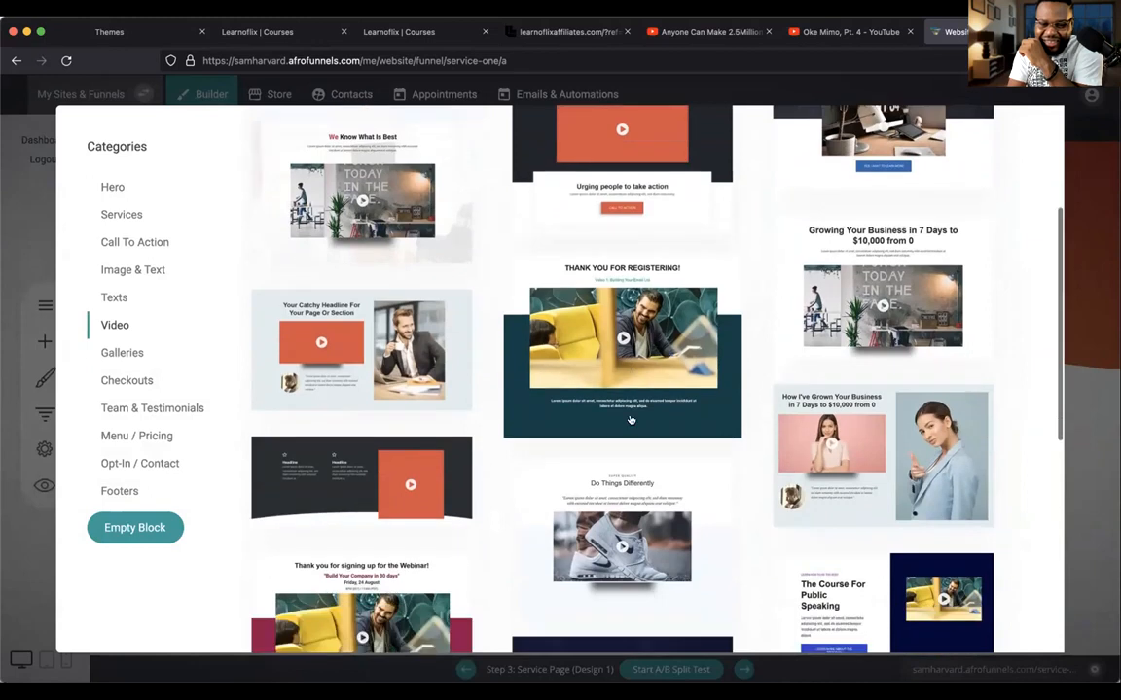
scroll(630, 420, "down", 3)
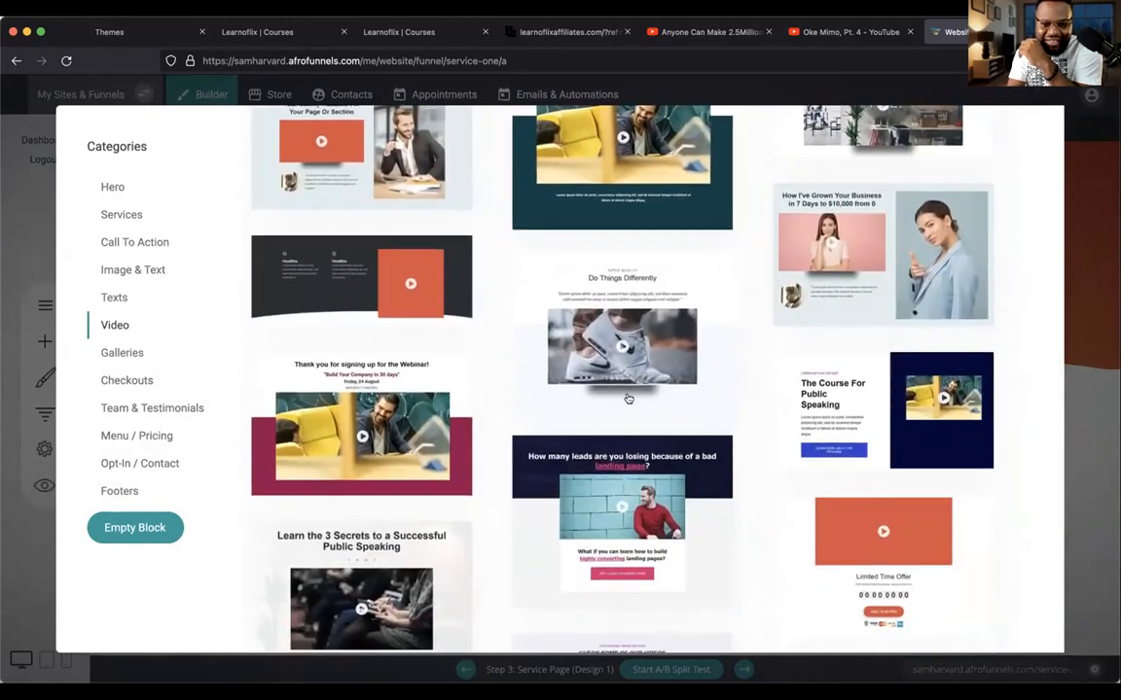
scroll(628, 398, "up", 3)
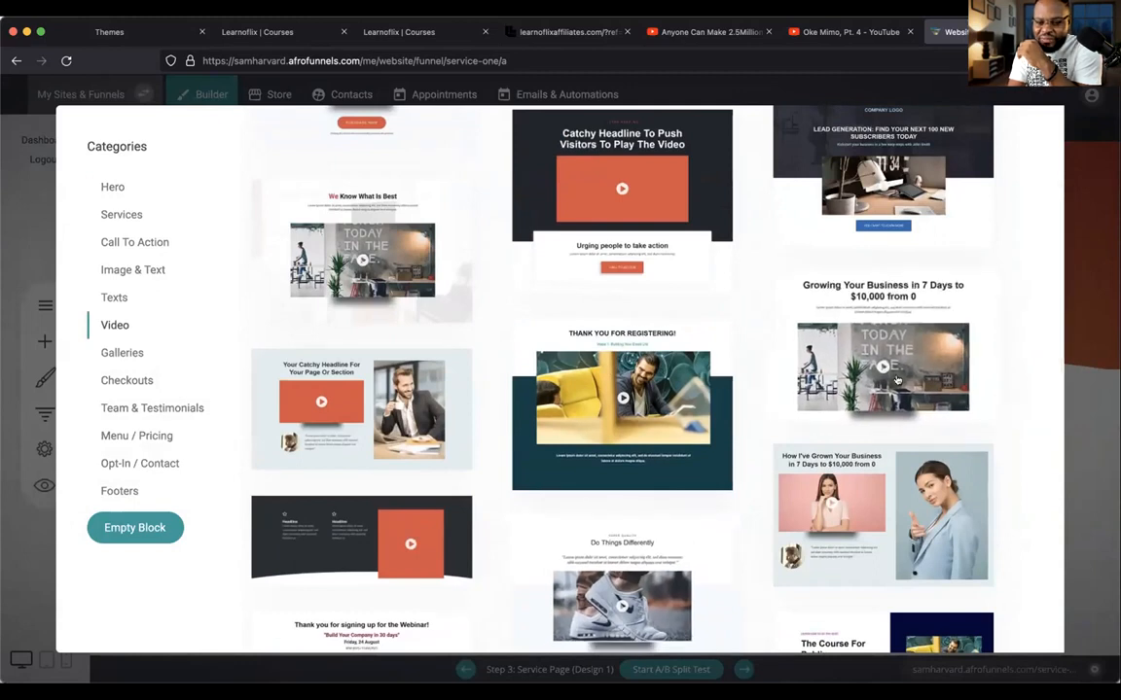
left_click(897, 378)
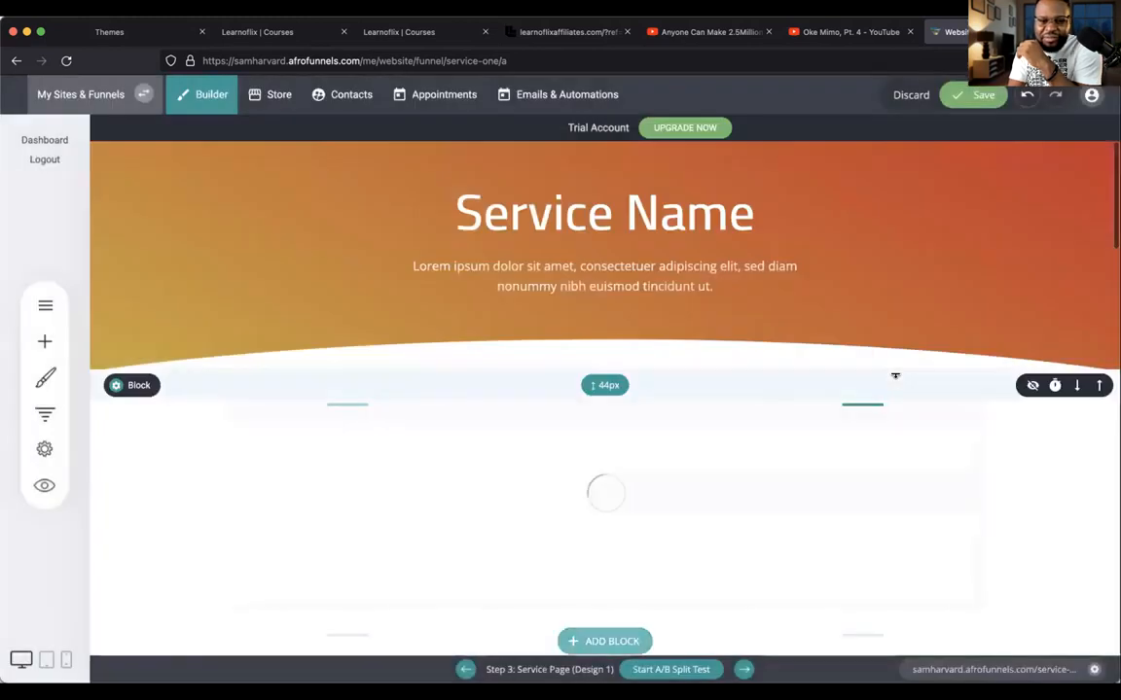
- Delete the Service Name hero section
scroll(725, 496, "down", 5)
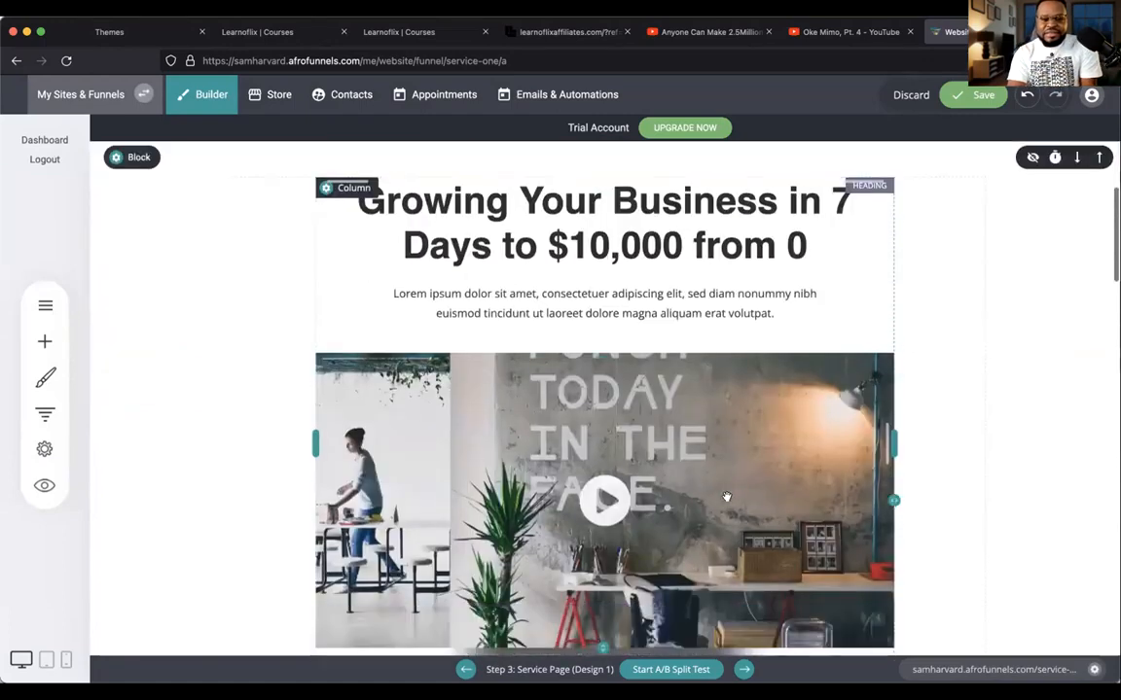
scroll(726, 494, "up", 5)
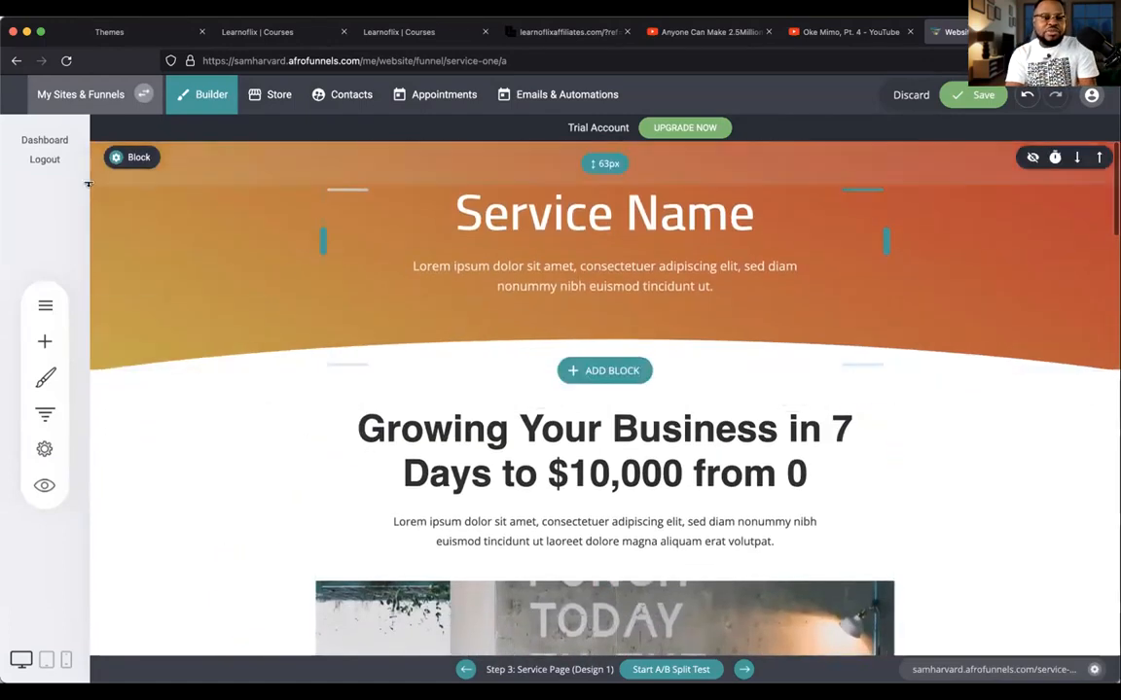
left_click(238, 159)
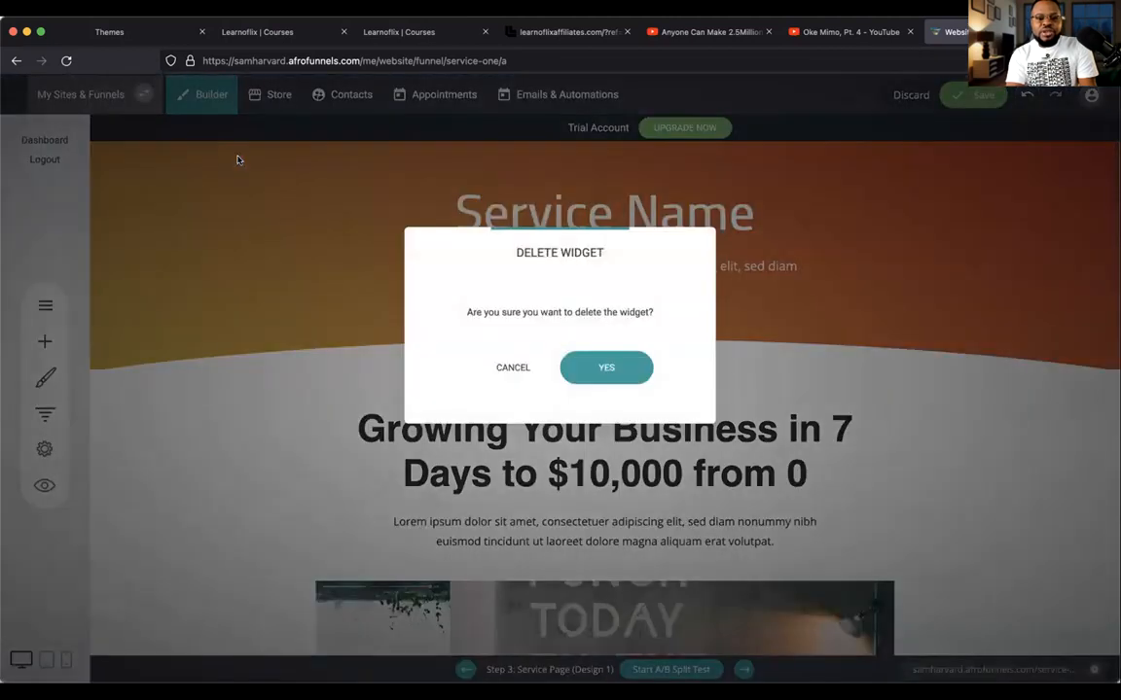
left_click(627, 370)
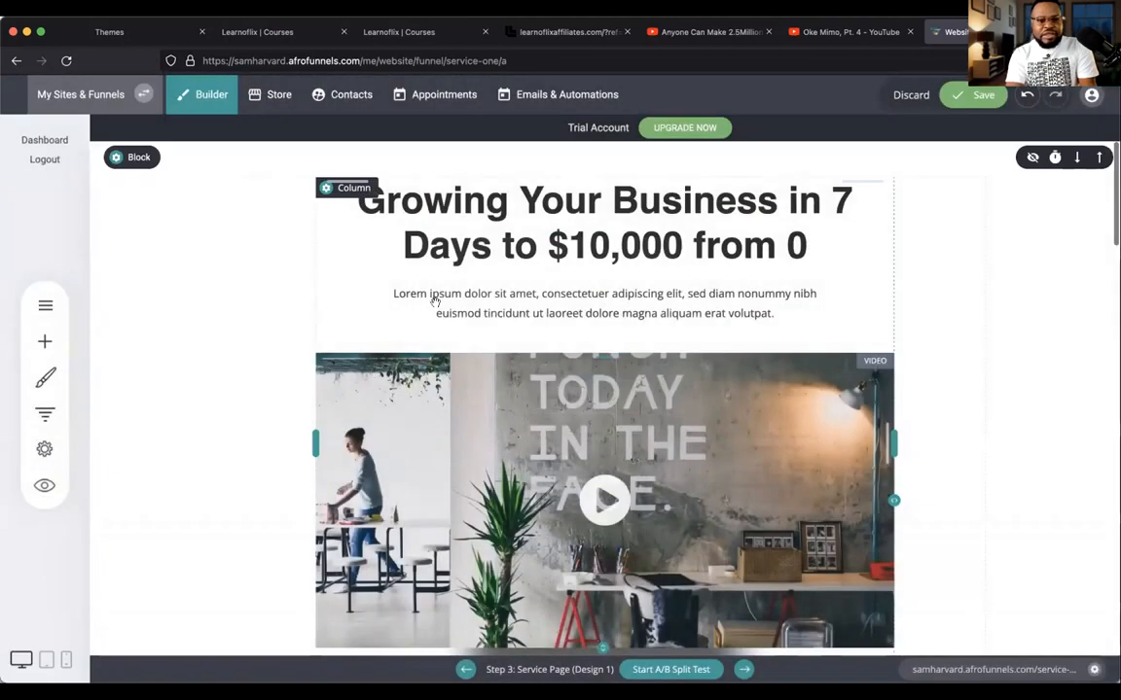
- Move the Book Appointment button up to sit directly beneath the video
scroll(435, 300, "down", 5)
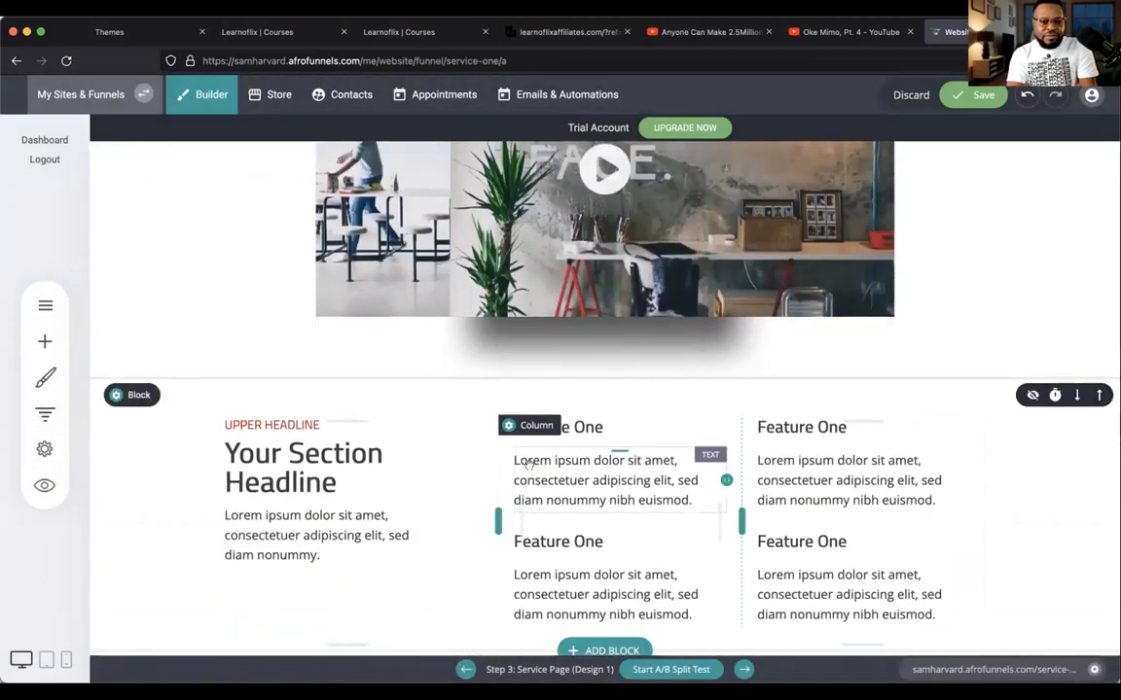
scroll(447, 515, "down", 1)
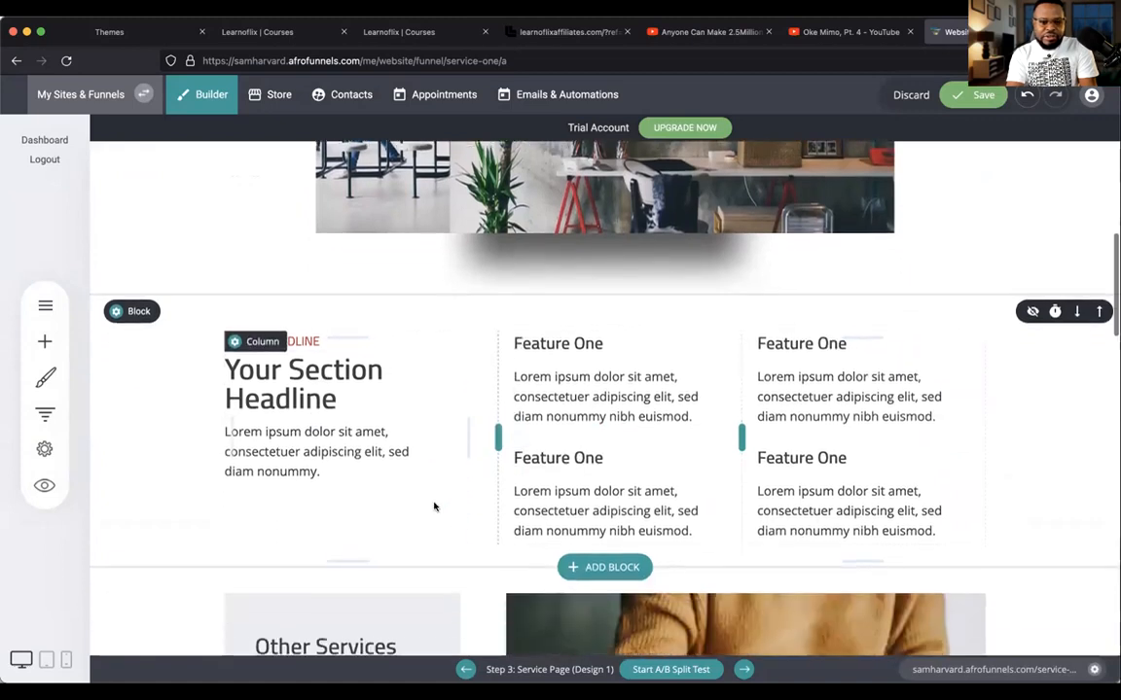
scroll(376, 455, "down", 8)
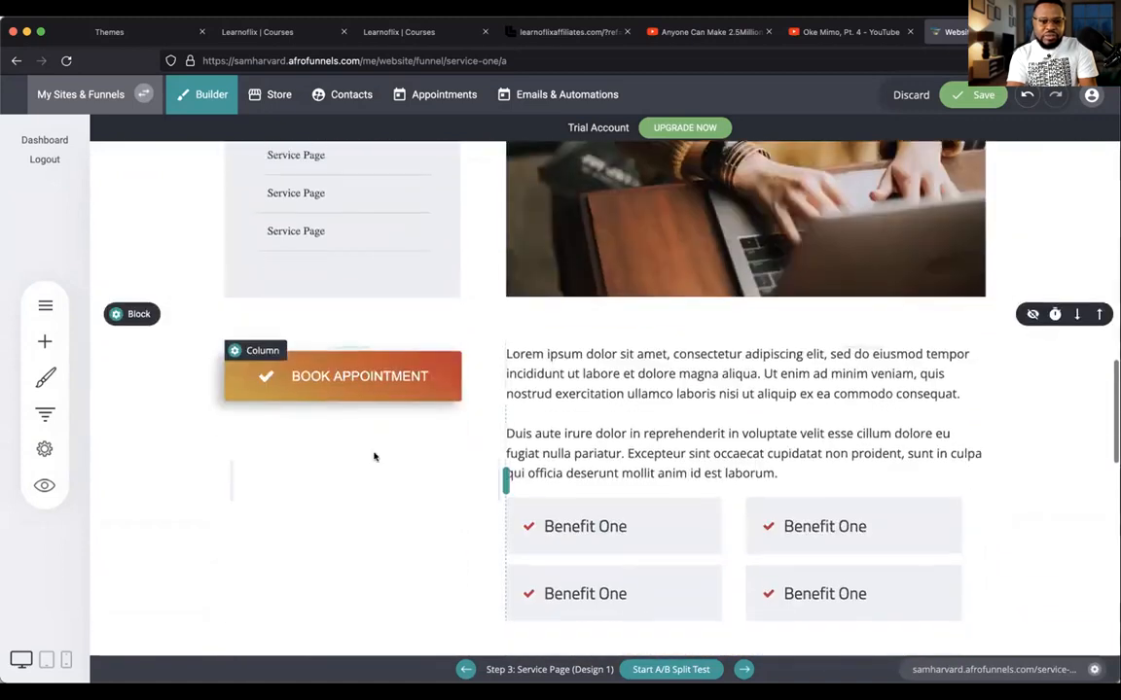
scroll(375, 455, "up", 5)
scroll(381, 560, "down", 3)
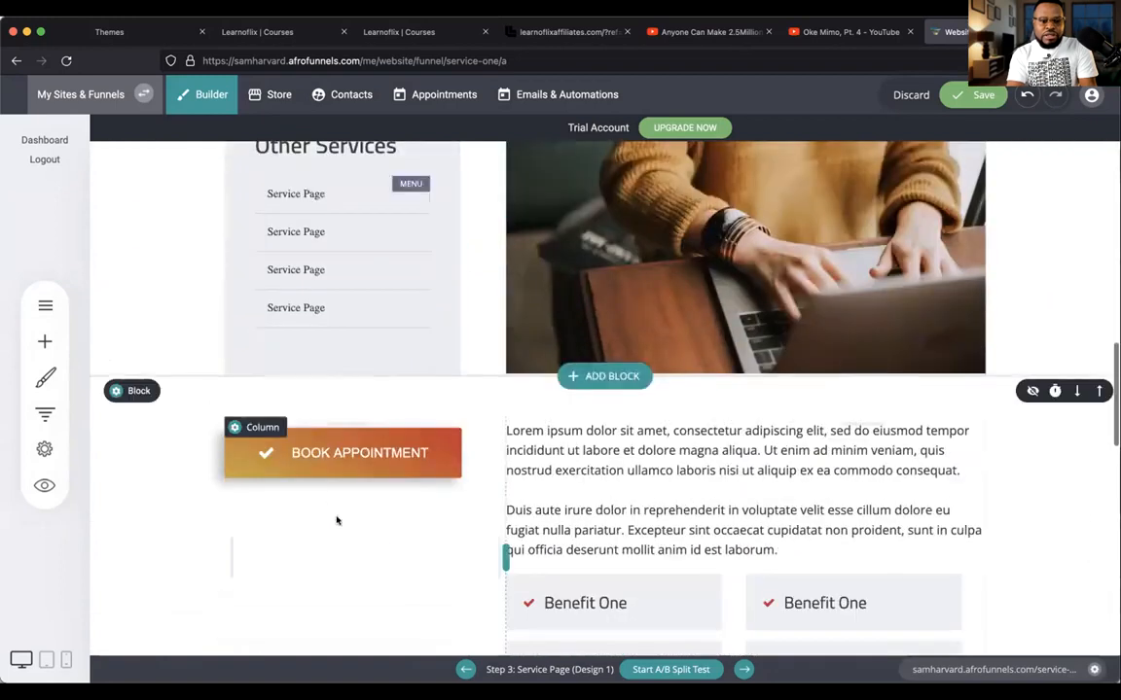
left_click_drag(342, 449, 431, 180)
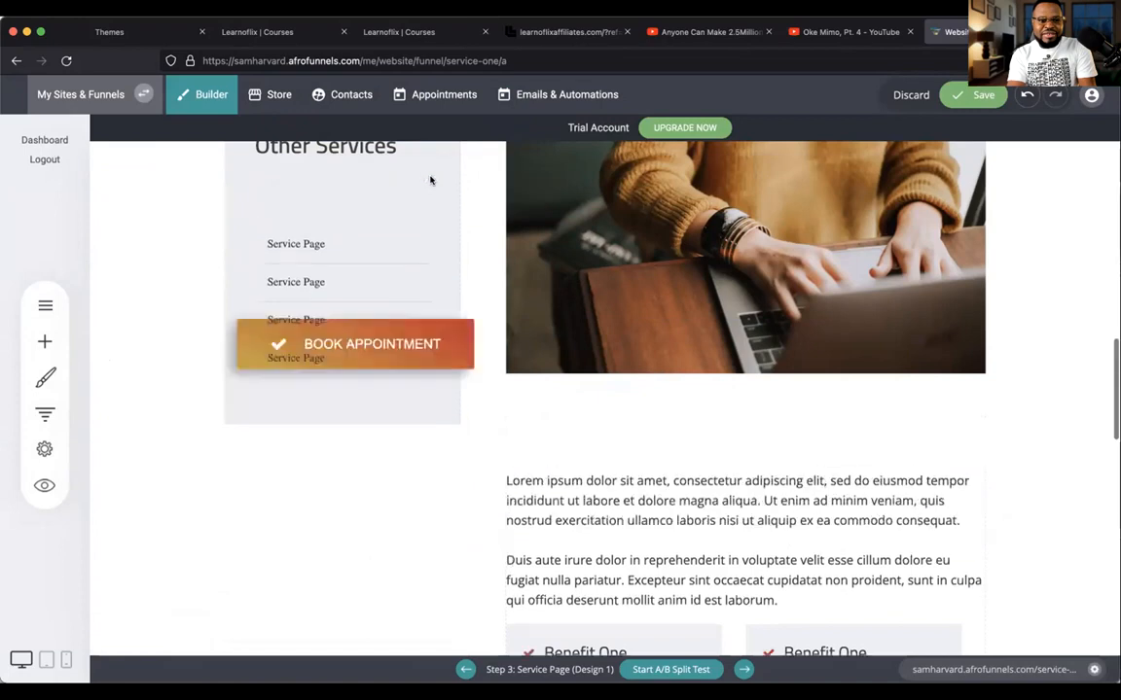
scroll(431, 178, "up", 5)
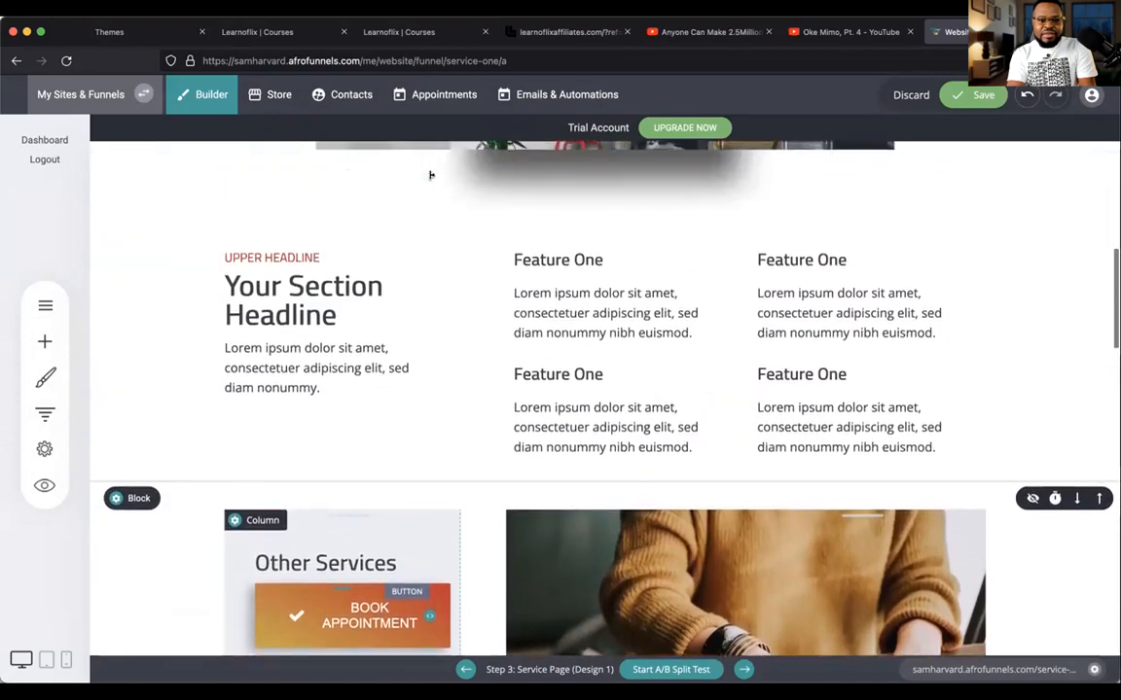
scroll(431, 176, "up", 1)
scroll(429, 183, "down", 1)
left_click_drag(356, 625, 585, 231)
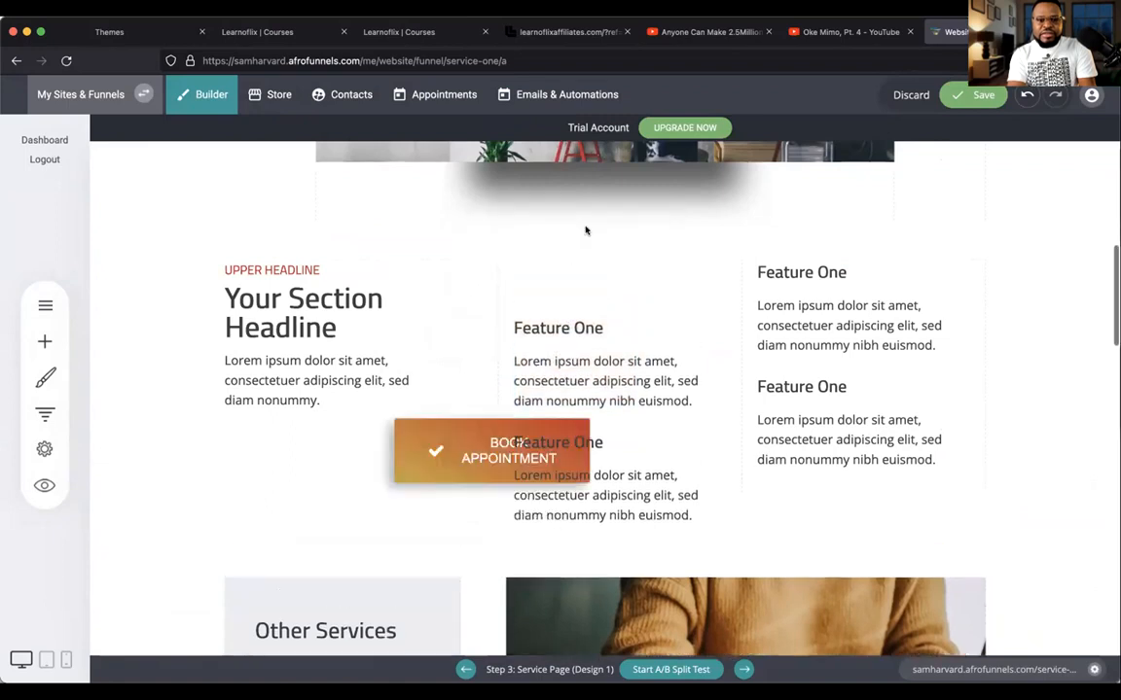
left_click_drag(598, 296, 600, 193)
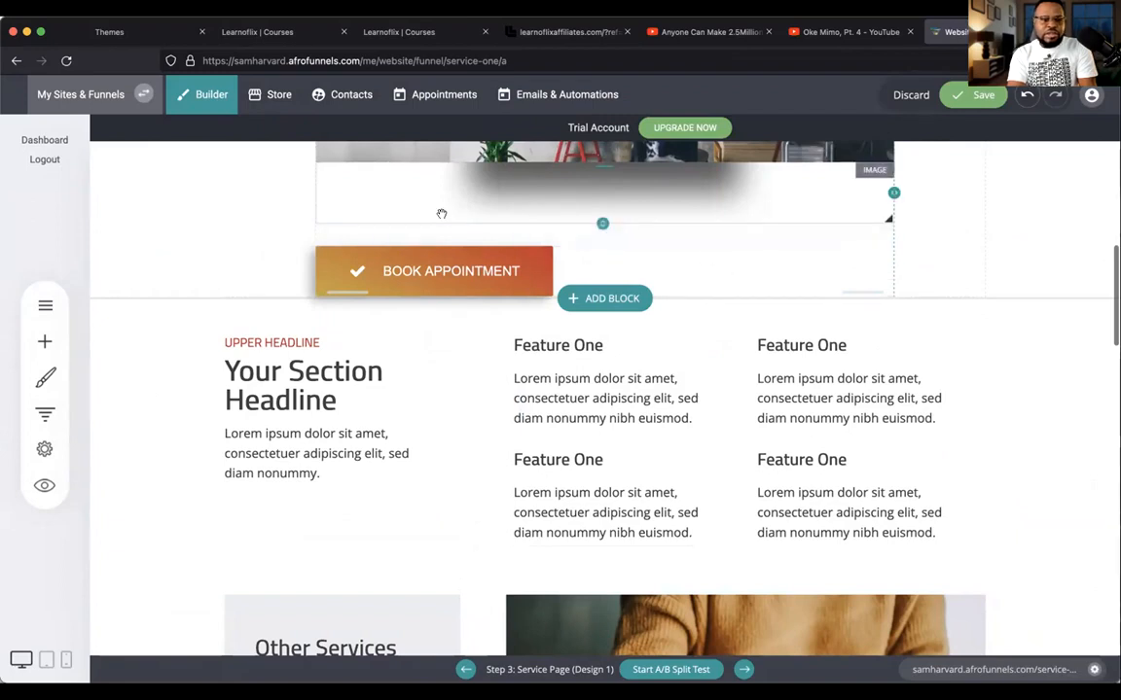
scroll(441, 213, "up", 5)
scroll(441, 213, "down", 3)
scroll(440, 213, "up", 4)
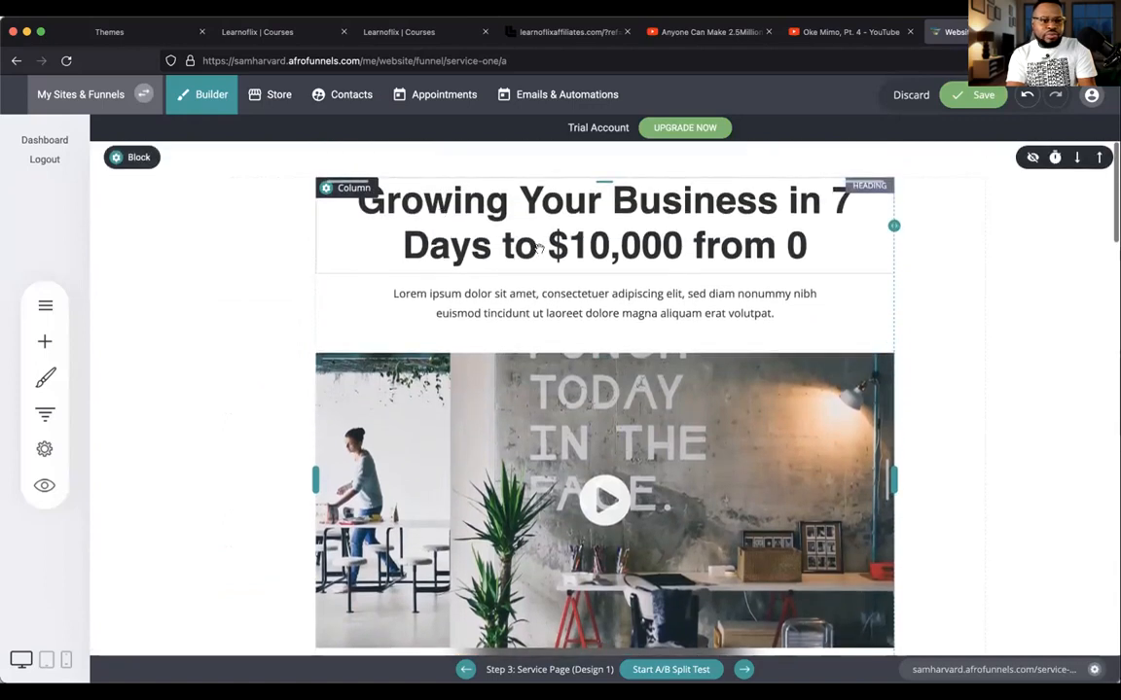
scroll(571, 357, "down", 8)
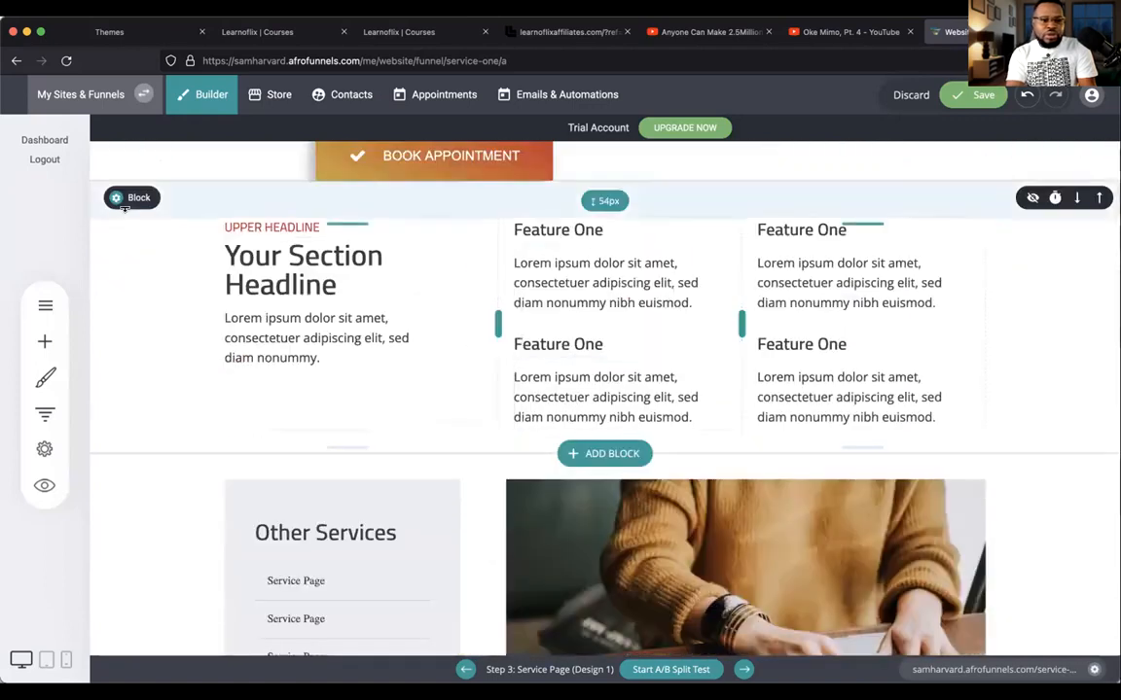
- Delete the features section and the Other Services section
left_click(241, 196)
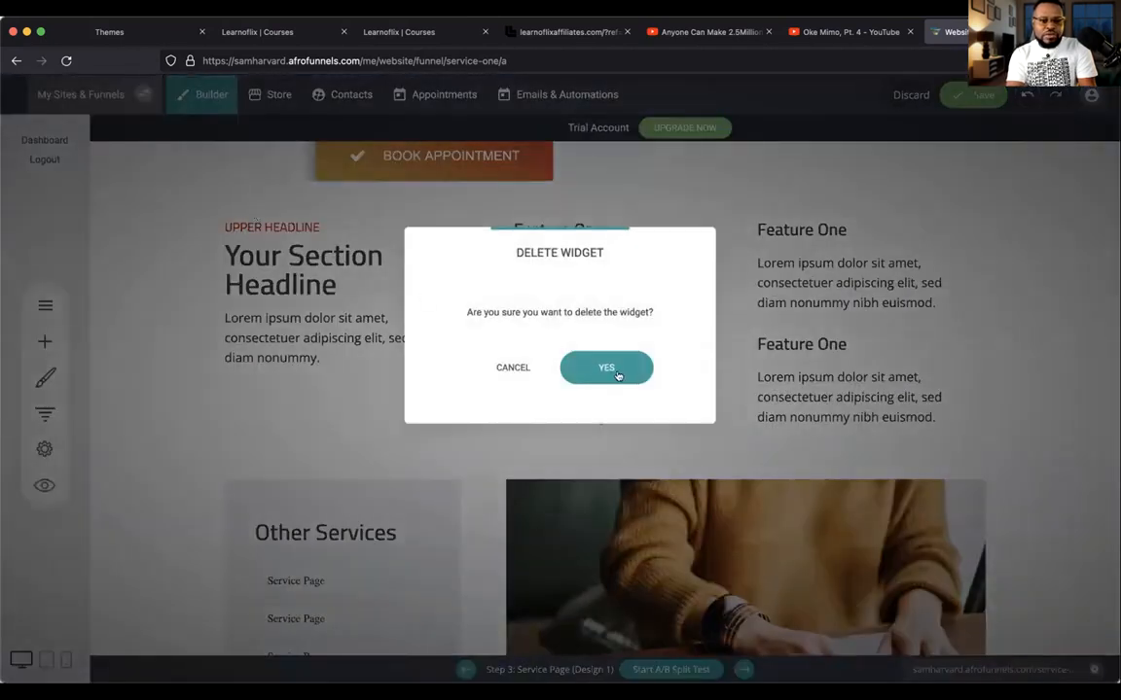
left_click(606, 367)
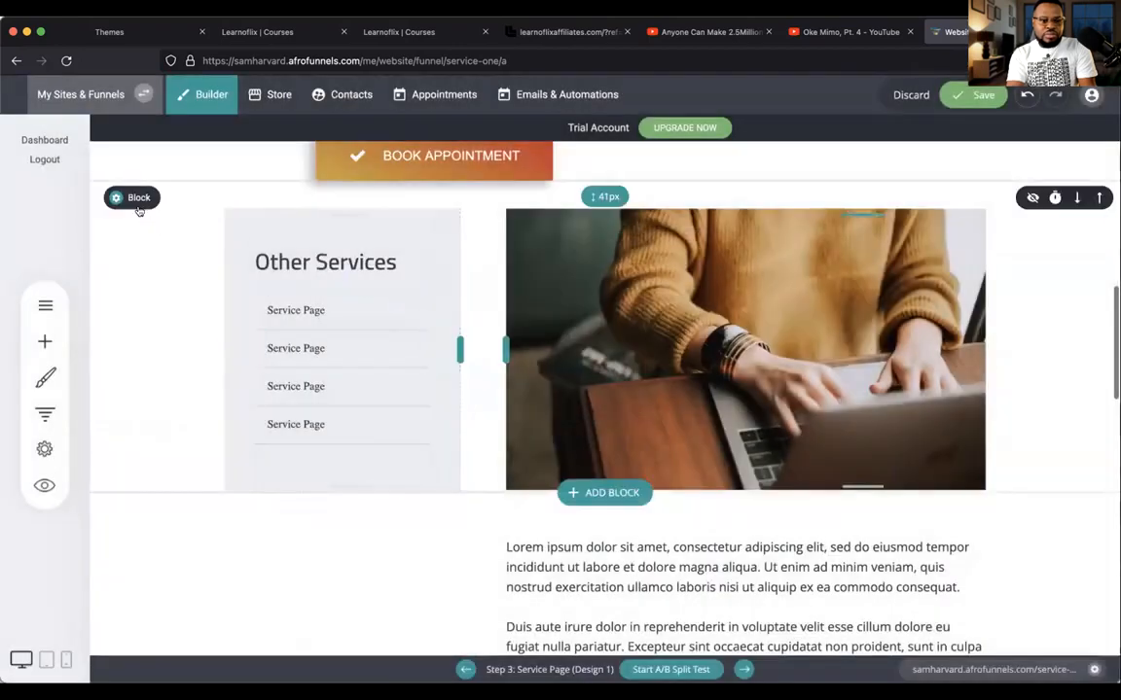
left_click(242, 197)
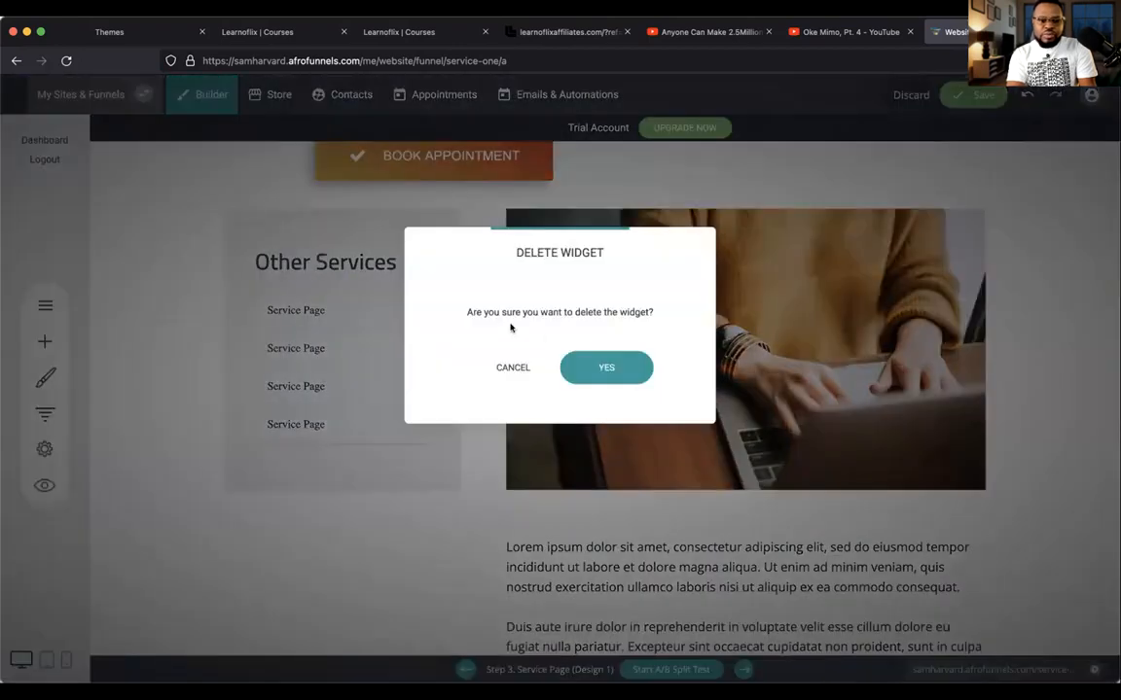
left_click(609, 367)
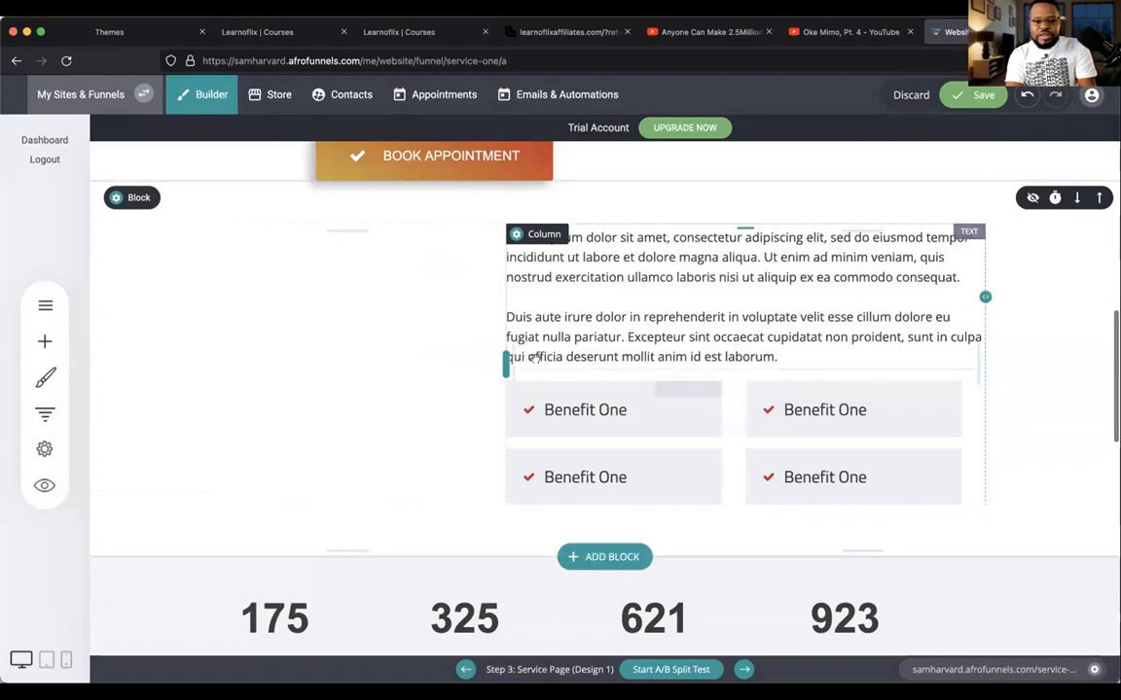
- Delete the Benefit One cards section and start adding a new block beneath the button
scroll(534, 360, "up", 3)
scroll(534, 360, "down", 8)
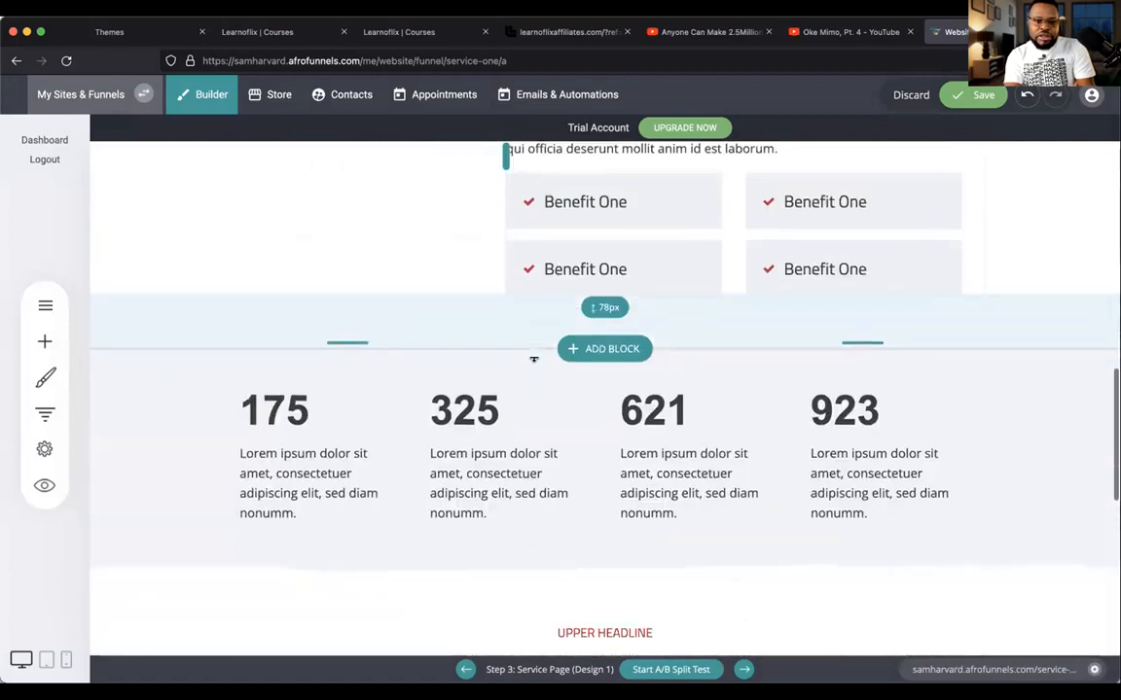
scroll(534, 360, "down", 3)
scroll(534, 360, "up", 7)
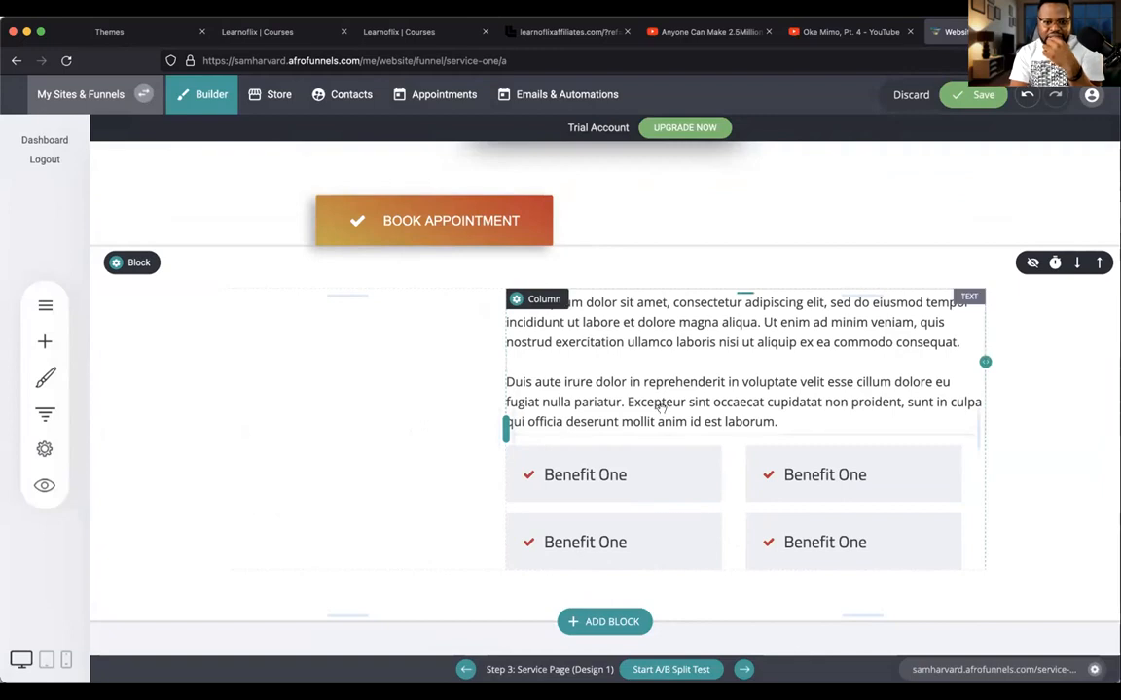
scroll(402, 415, "down", 4)
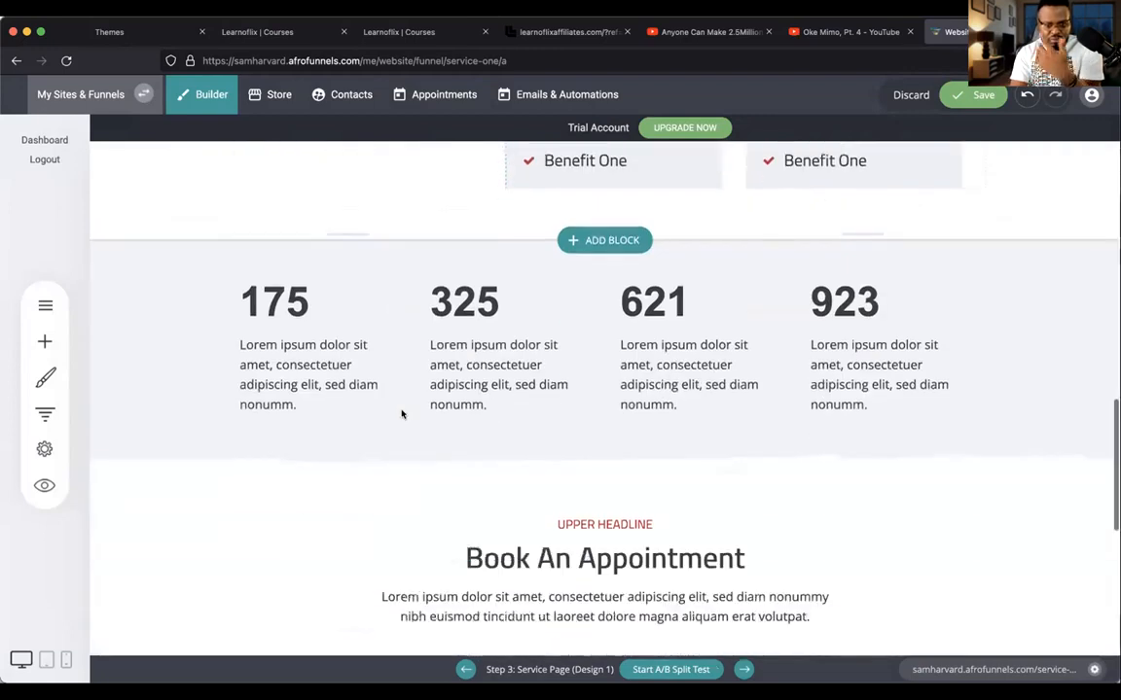
scroll(402, 414, "up", 4)
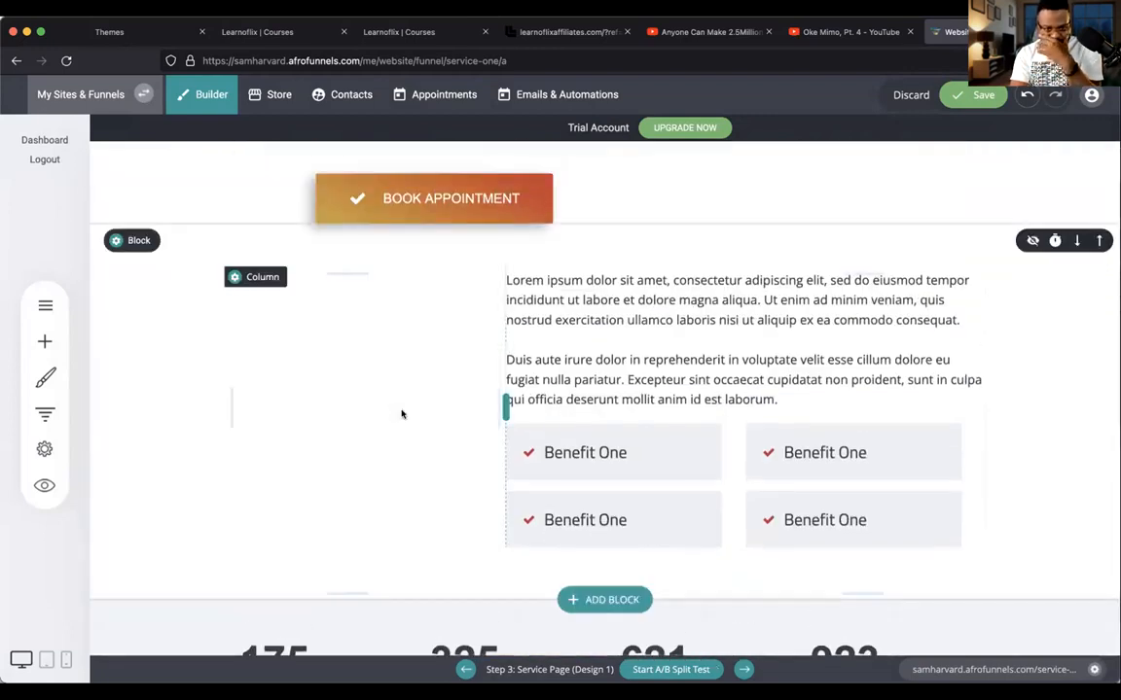
scroll(402, 414, "up", 1)
mouse_move(139, 251)
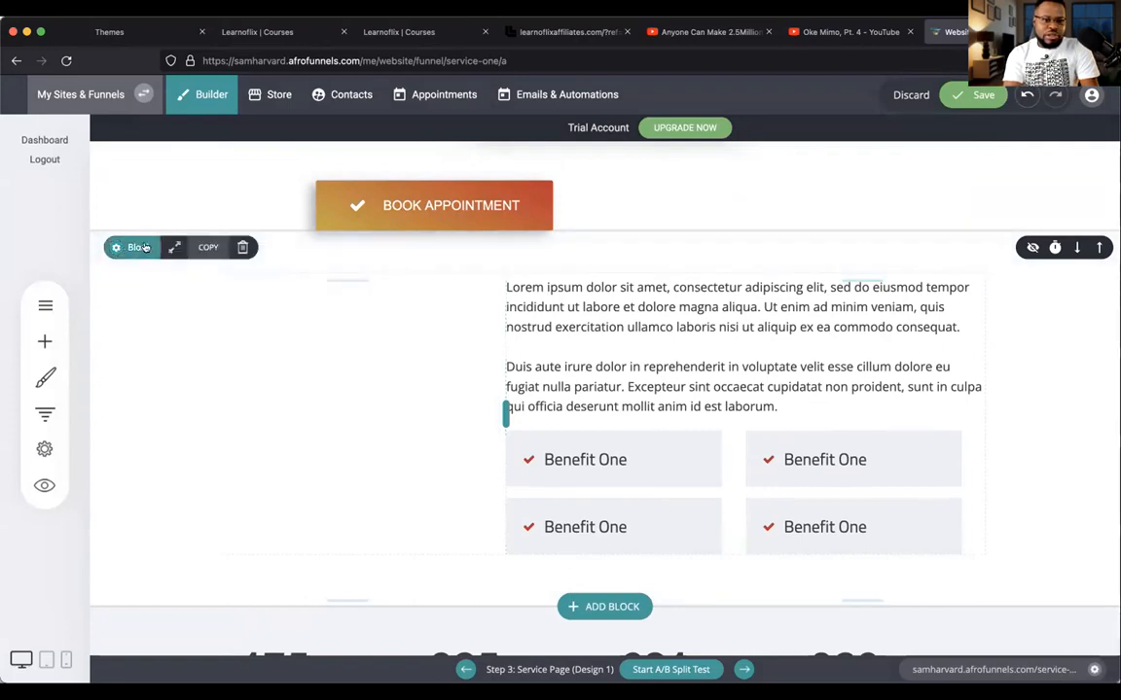
left_click(242, 247)
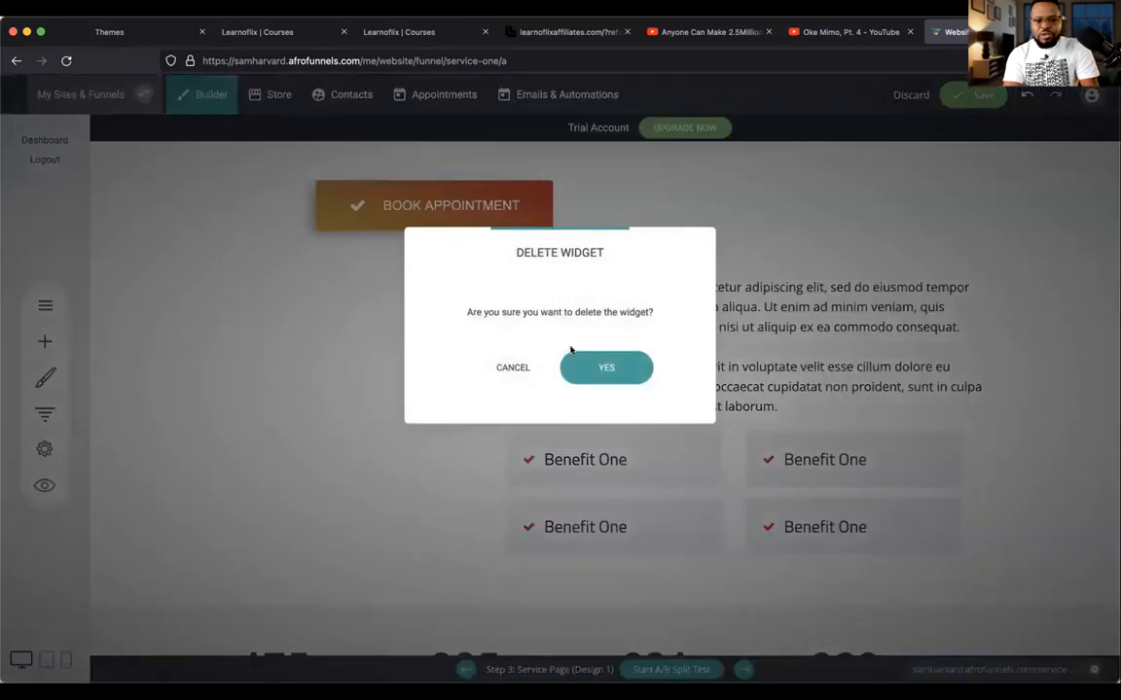
left_click(606, 368)
scroll(472, 297, "up", 3)
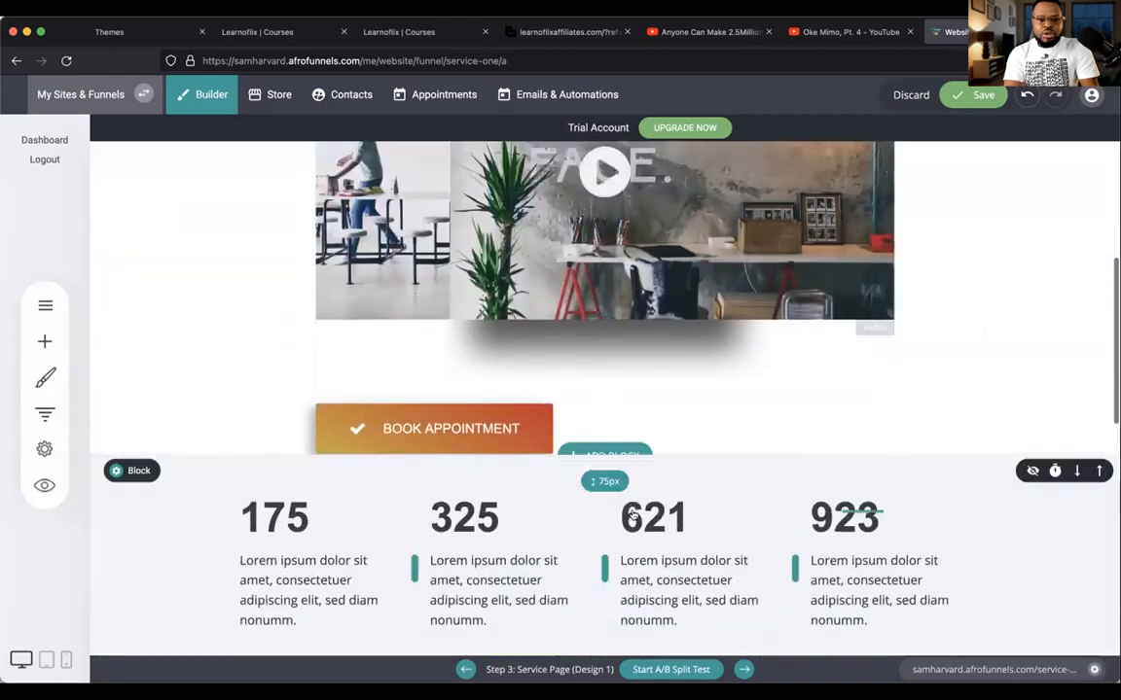
left_click(595, 453)
- Browse the Hero, Call To Action, Texts, Video, Galleries, Checkouts and Team & Testimonials templates
scroll(393, 457, "down", 8)
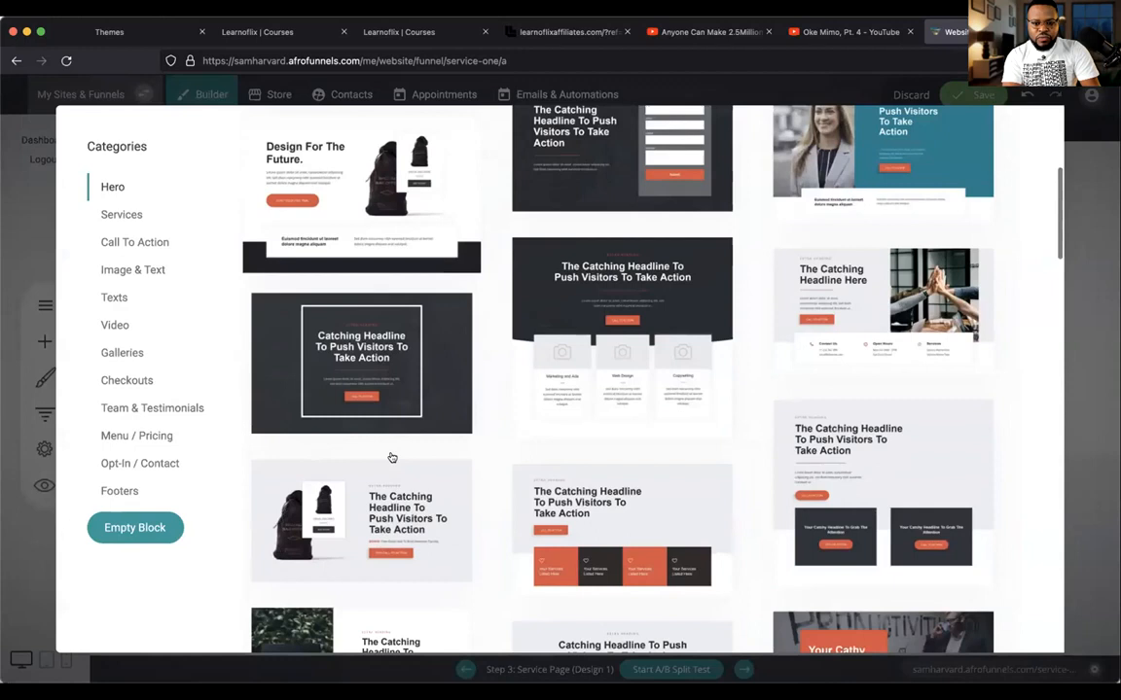
scroll(392, 457, "down", 5)
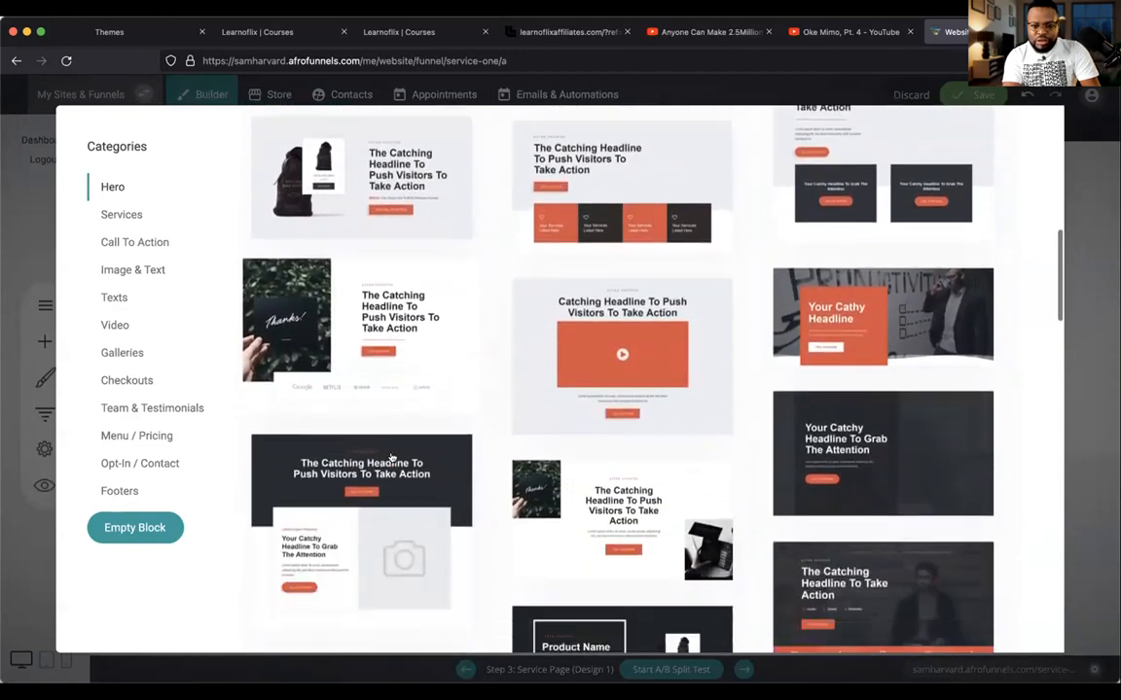
scroll(392, 458, "down", 6)
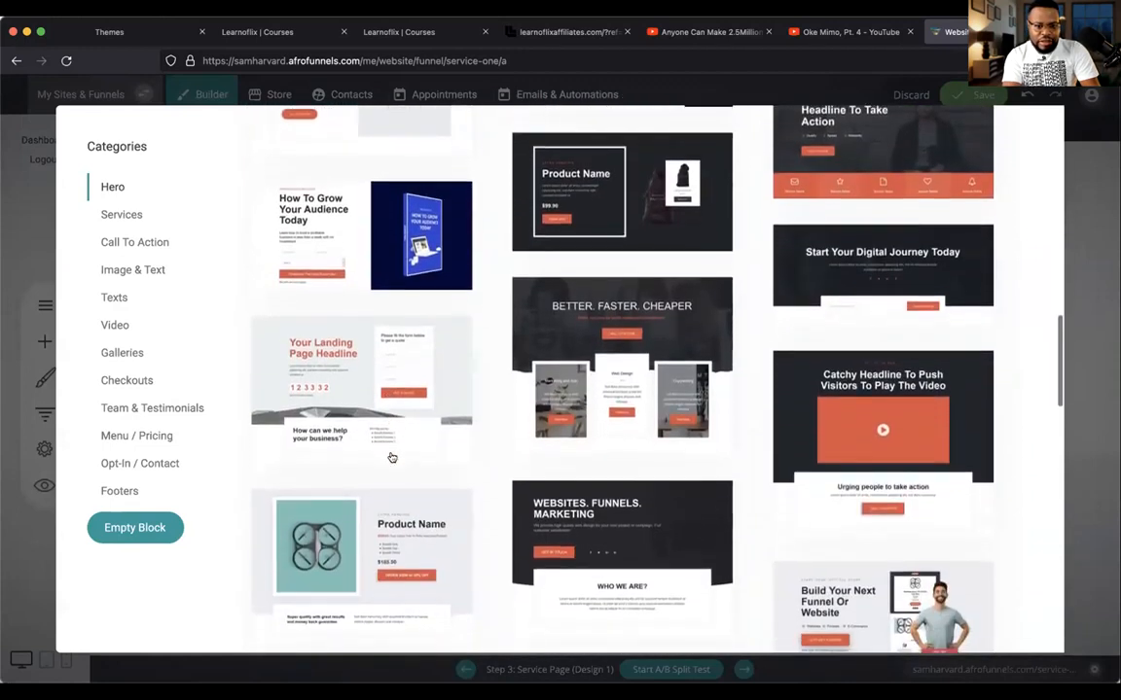
scroll(392, 457, "down", 5)
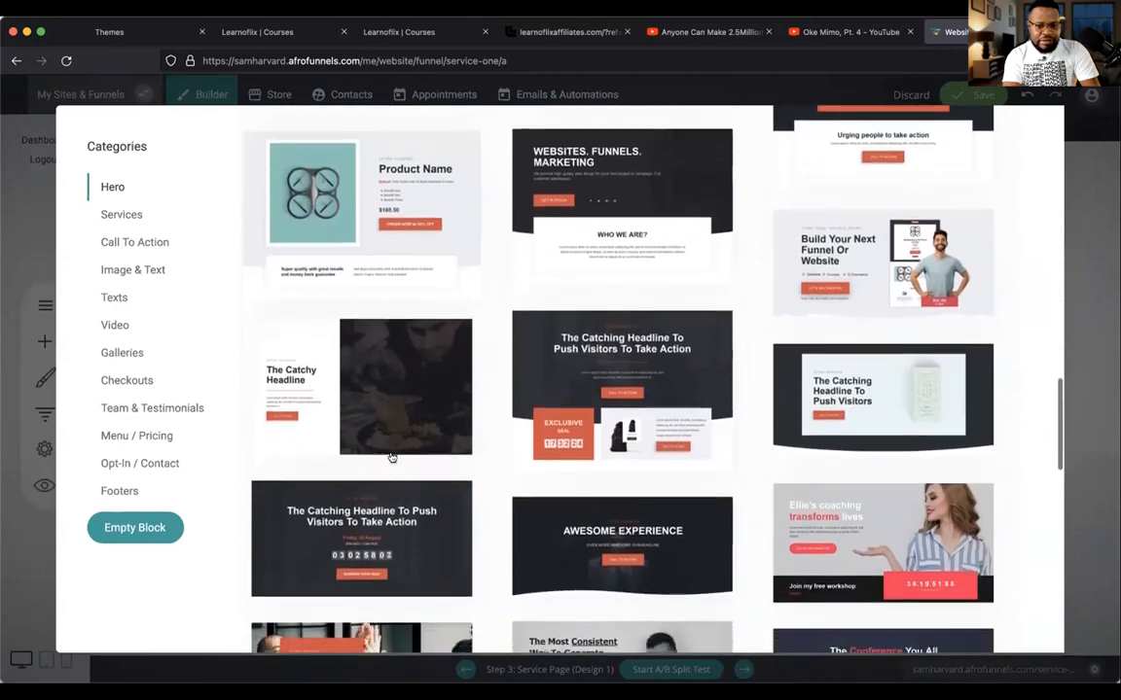
scroll(392, 457, "down", 5)
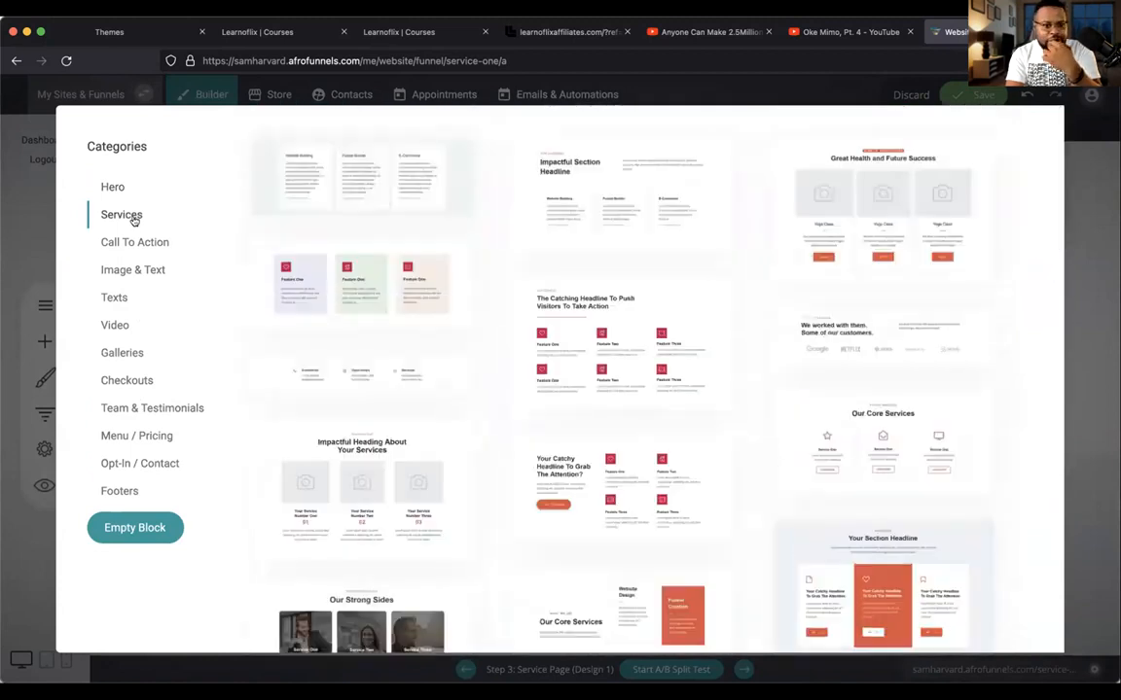
left_click(129, 243)
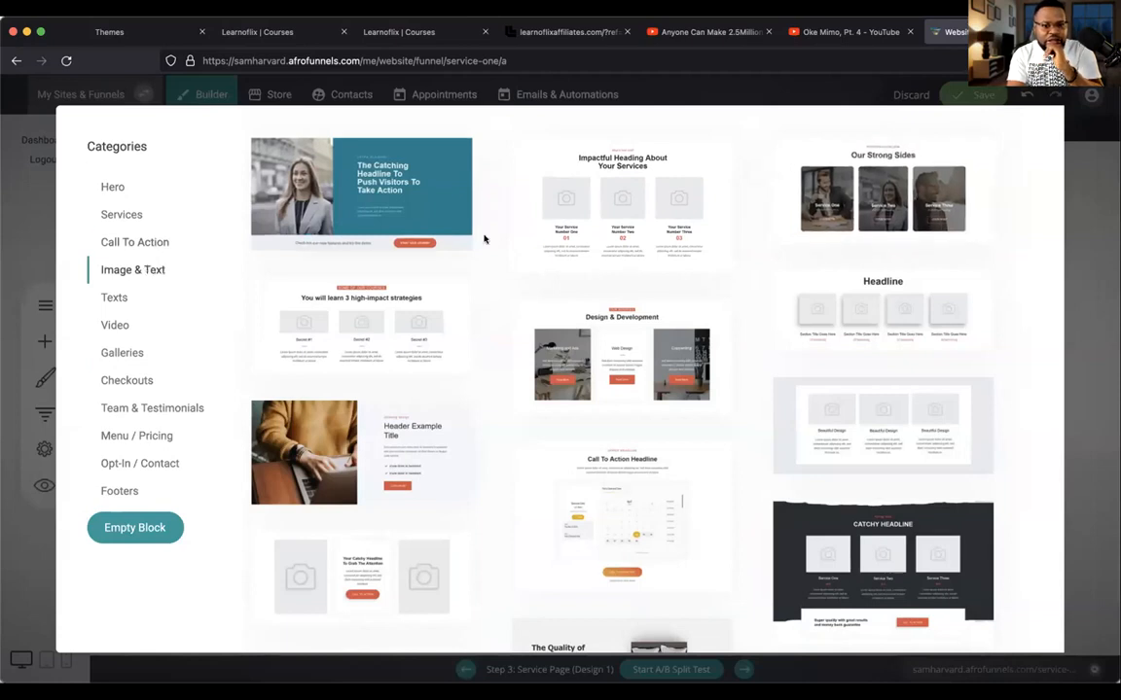
left_click(123, 298)
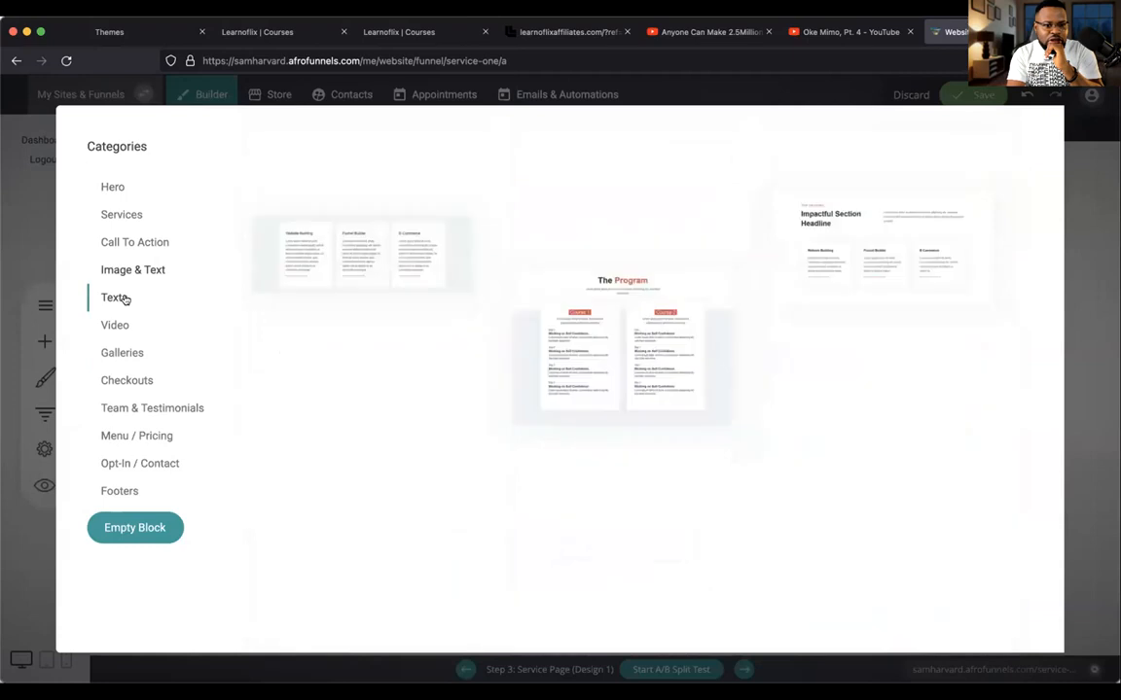
left_click(123, 327)
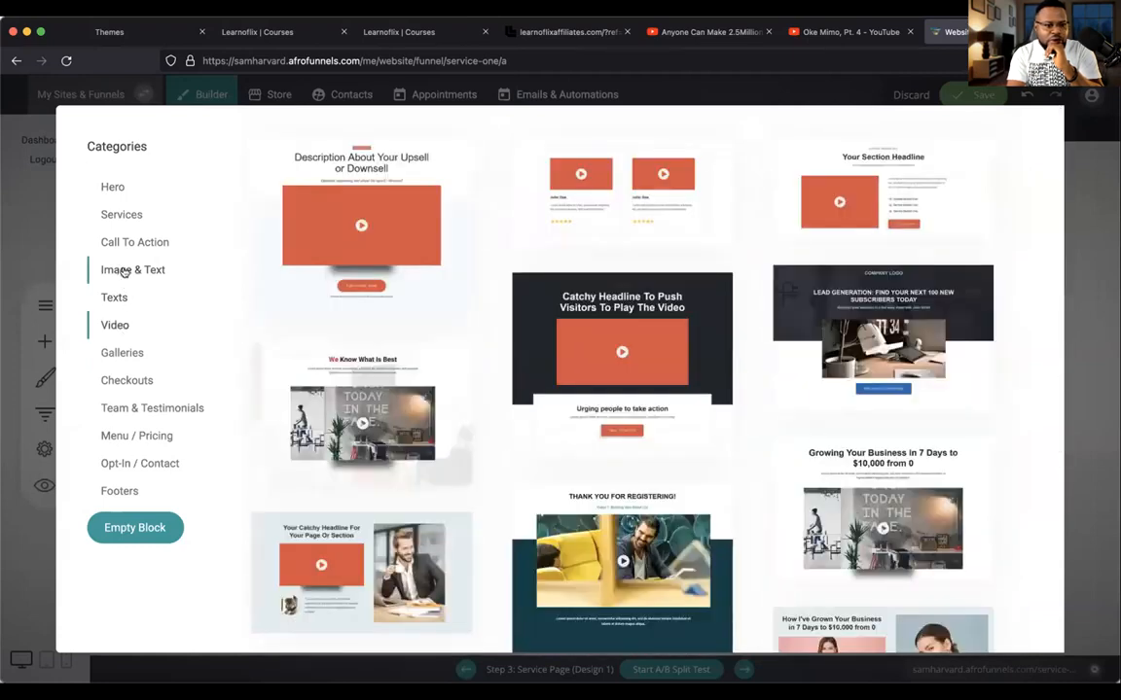
left_click(120, 353)
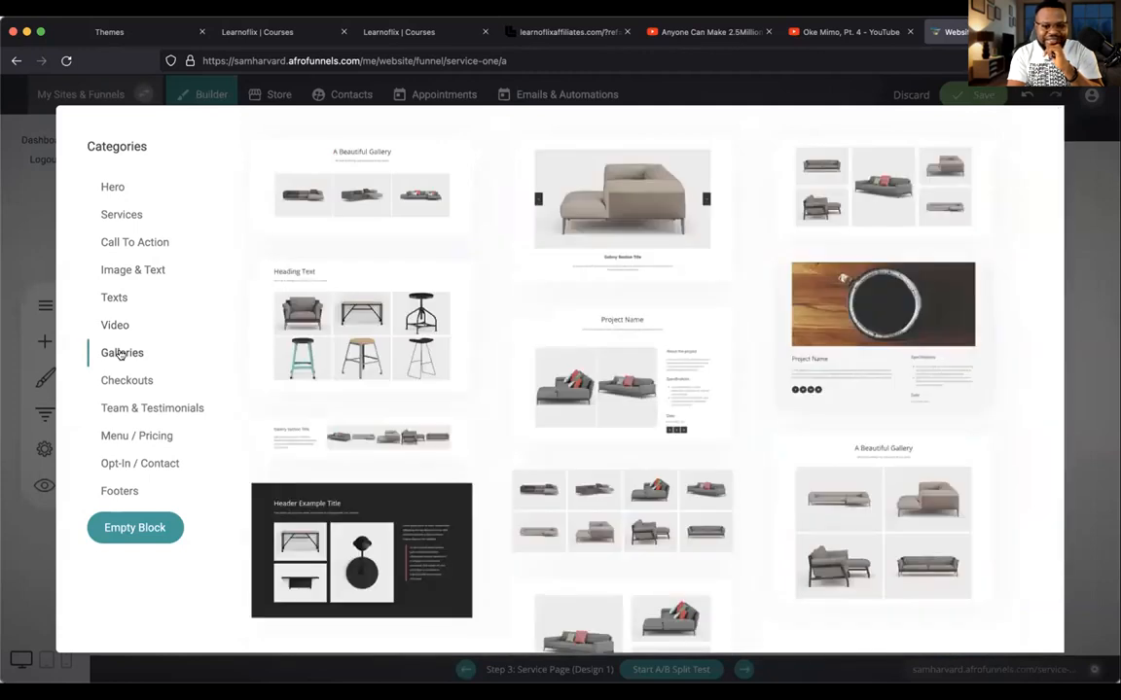
left_click(123, 383)
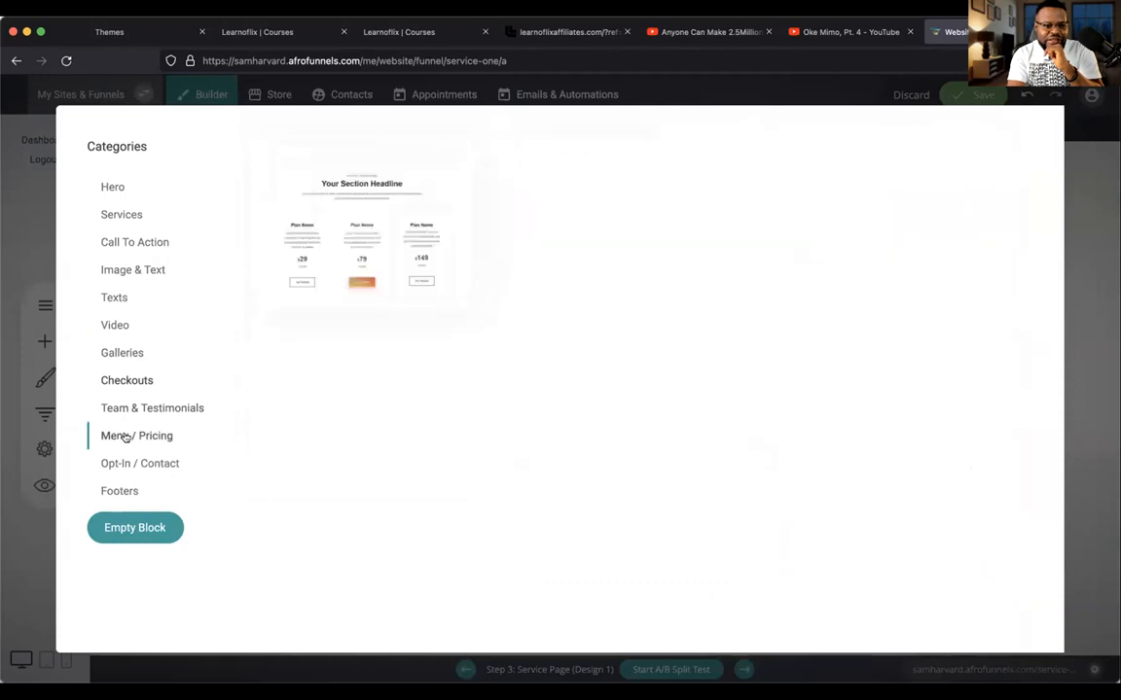
left_click(130, 408)
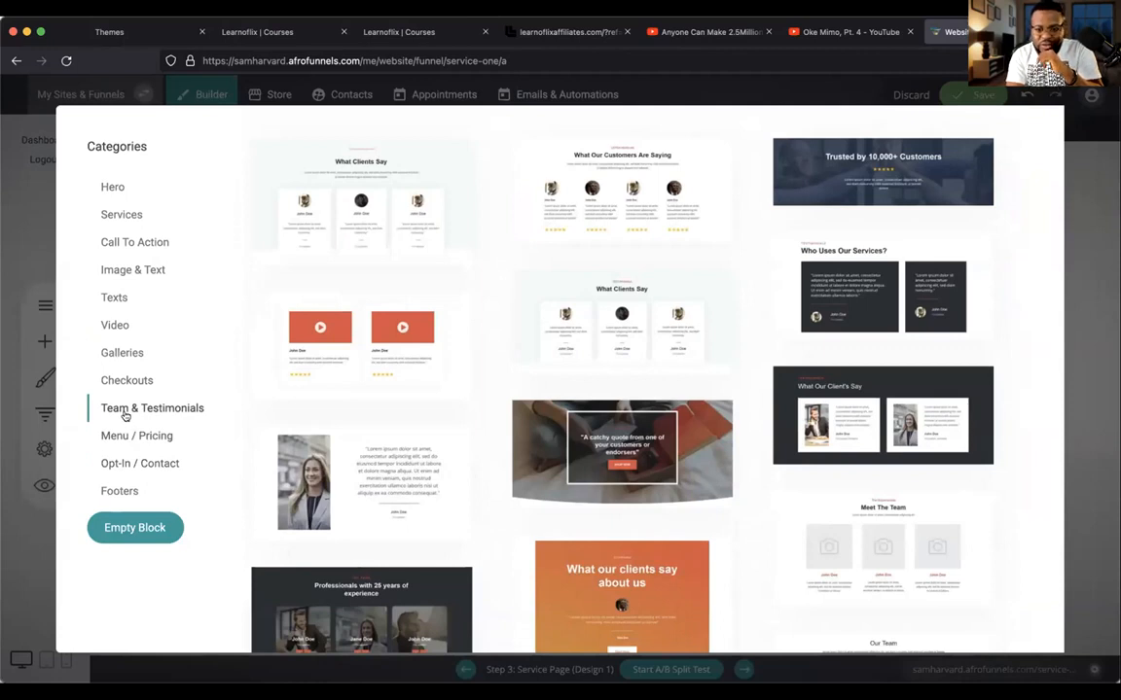
- Switch to the Image & Text category and scroll through its templates
left_click(119, 270)
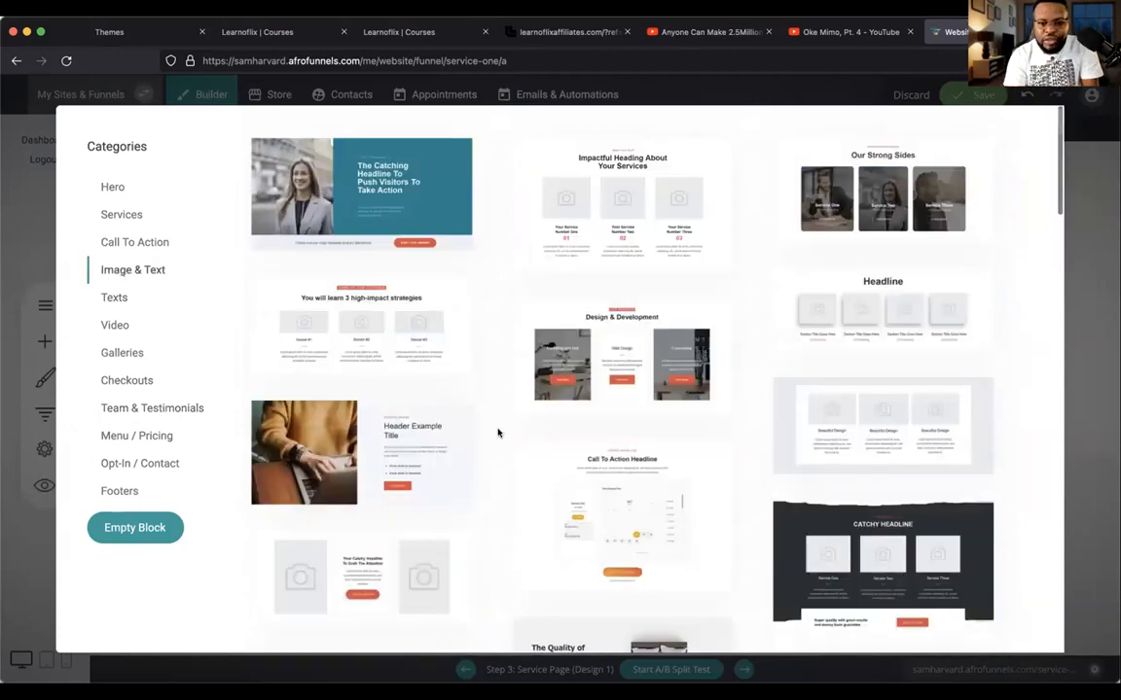
scroll(497, 432, "down", 5)
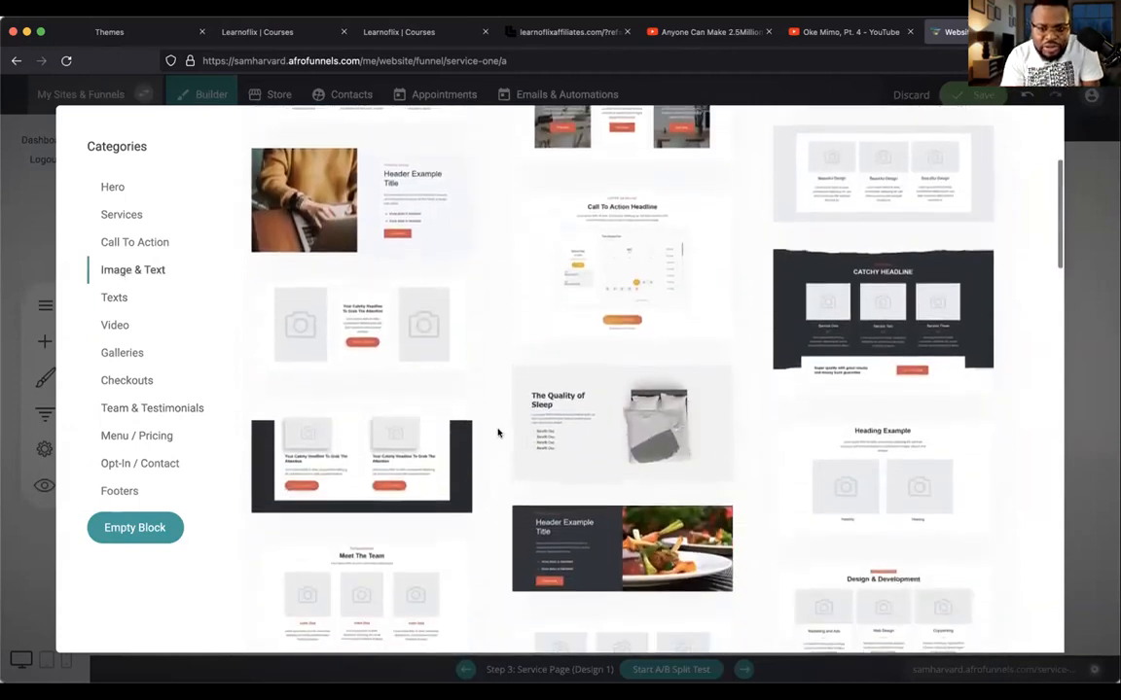
scroll(497, 432, "down", 4)
scroll(498, 431, "down", 6)
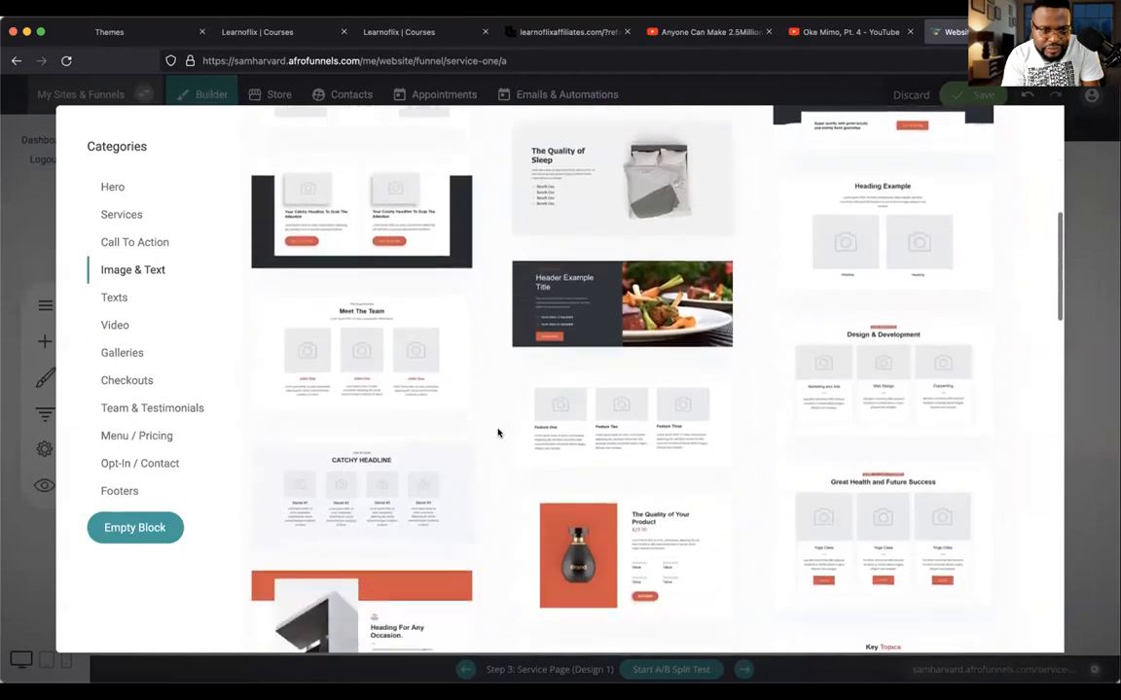
scroll(497, 431, "down", 7)
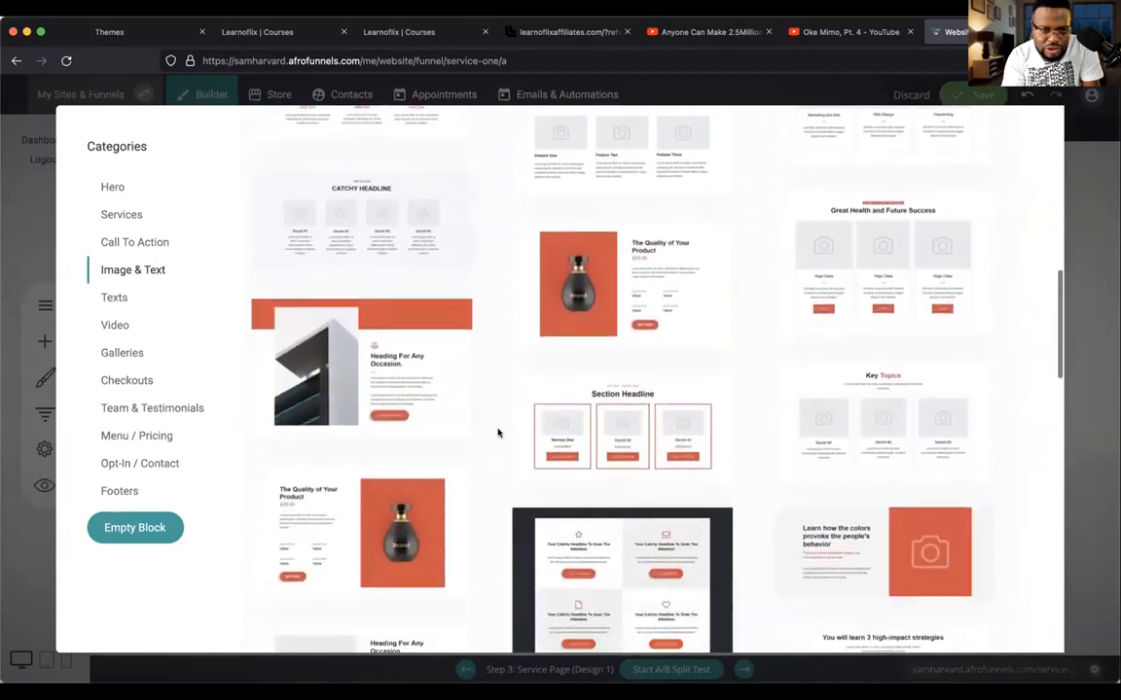
scroll(497, 431, "down", 1)
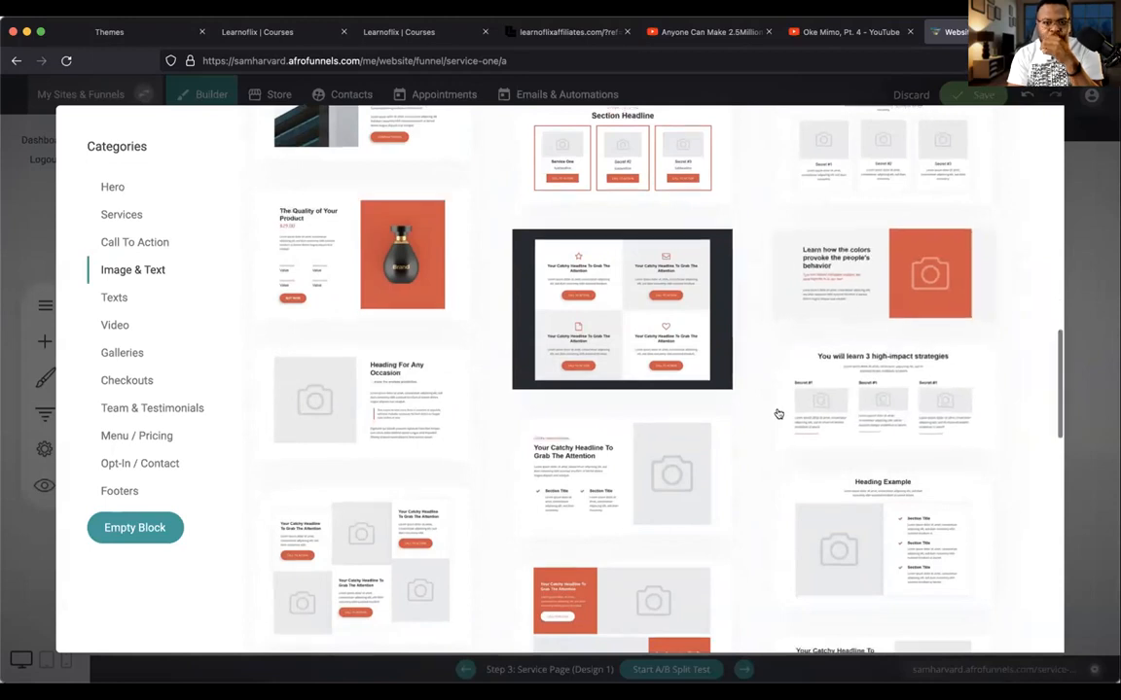
scroll(778, 413, "down", 8)
scroll(775, 412, "down", 2)
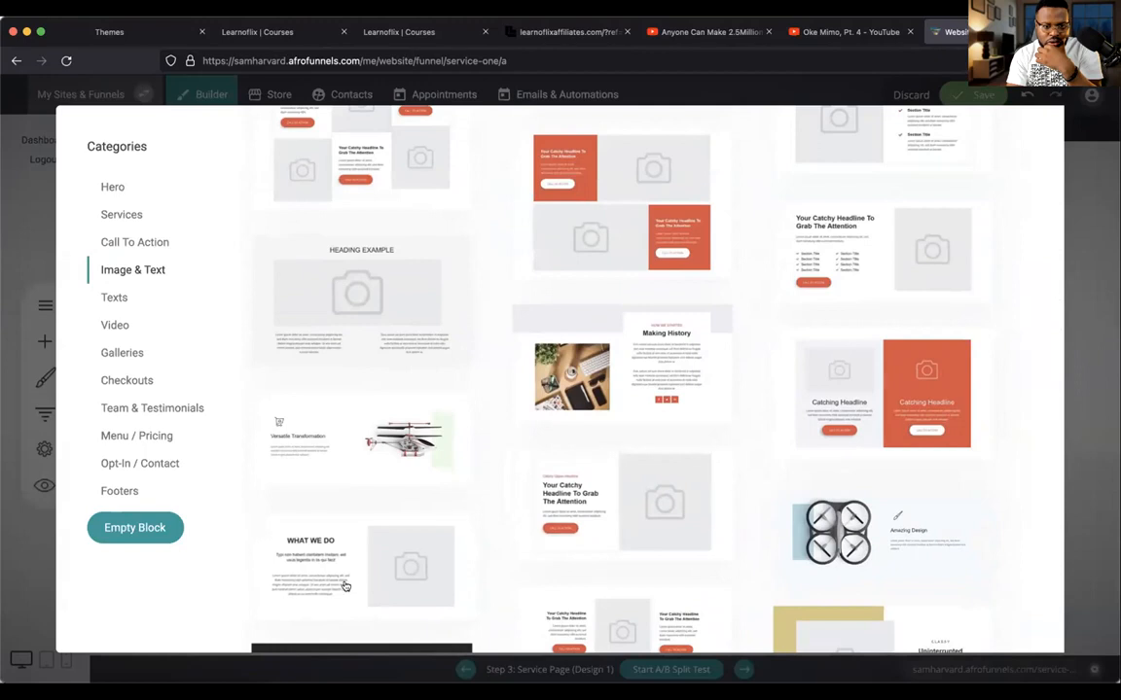
- Insert the 'Your Catchy Headline' Image & Text section below the Book Appointment button
left_click(603, 521)
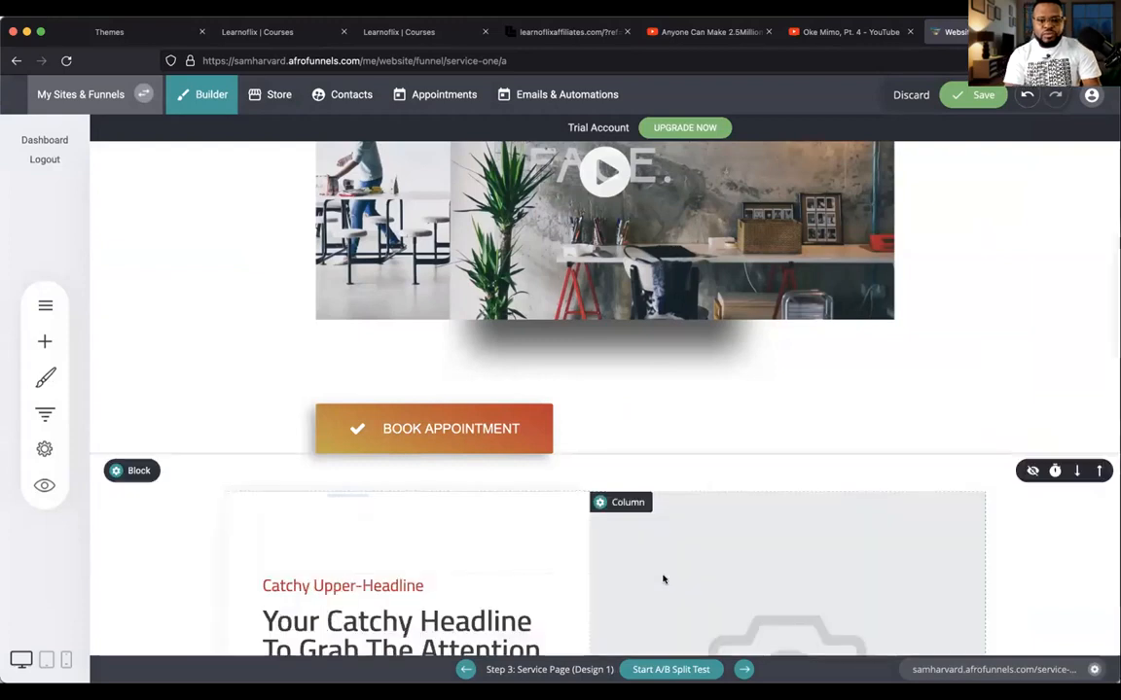
scroll(662, 579, "down", 5)
mouse_move(788, 318)
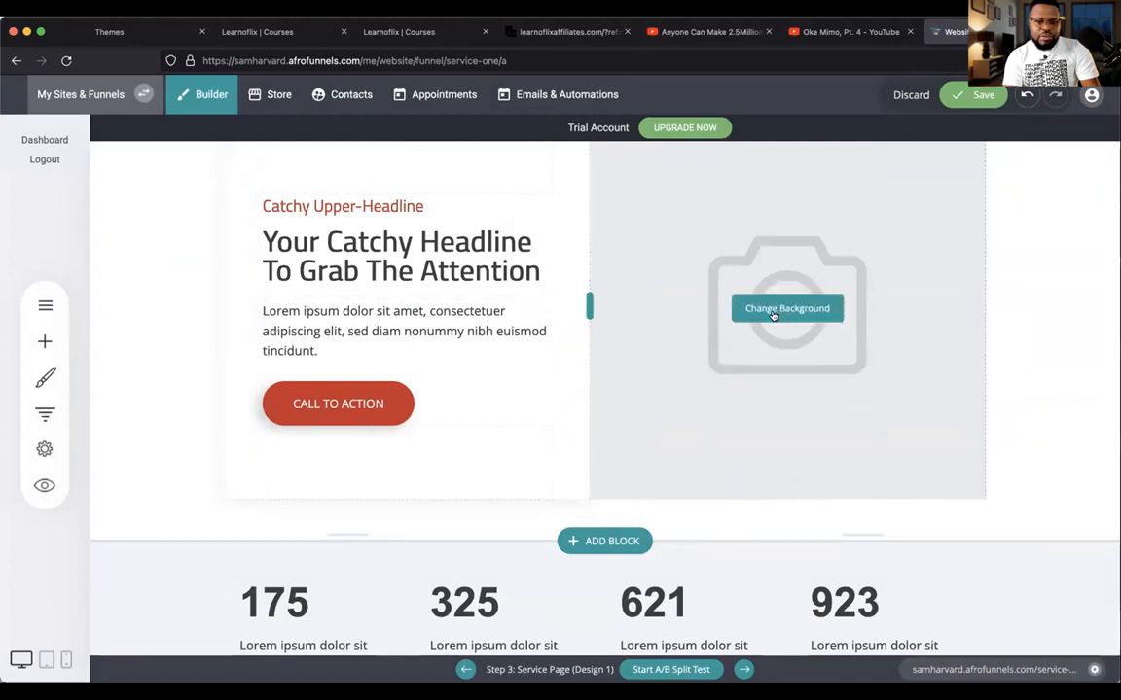
scroll(775, 311, "up", 1)
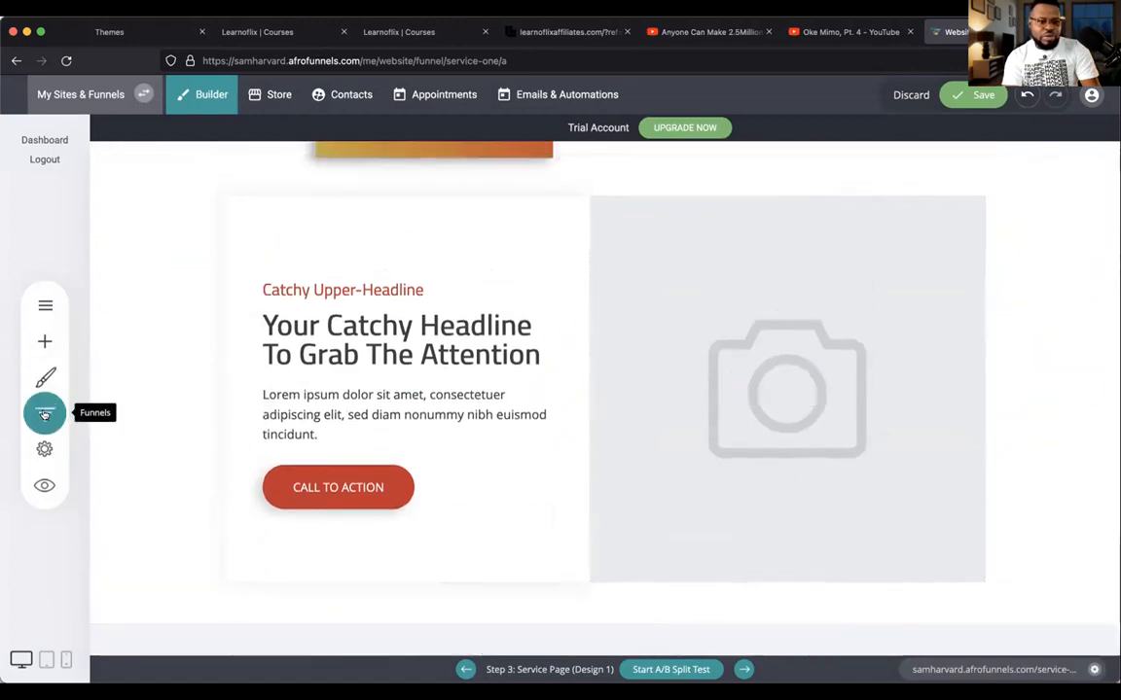
- Place an empty Video element in the section's image column, leaving its settings unset
left_click(45, 340)
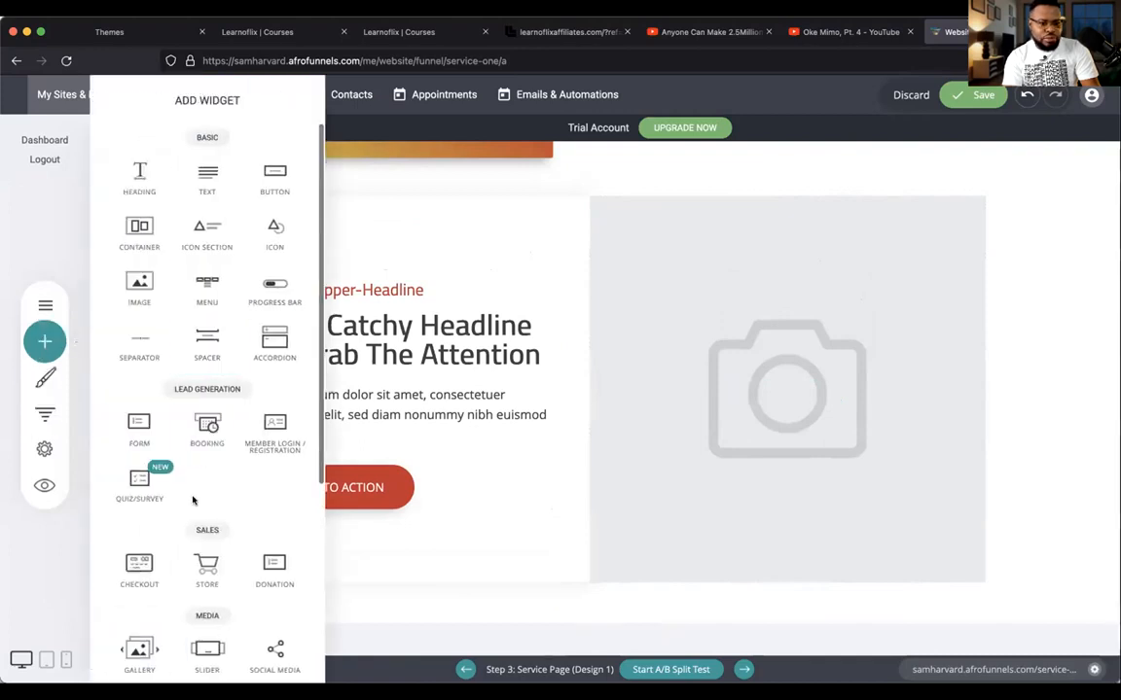
scroll(192, 500, "down", 5)
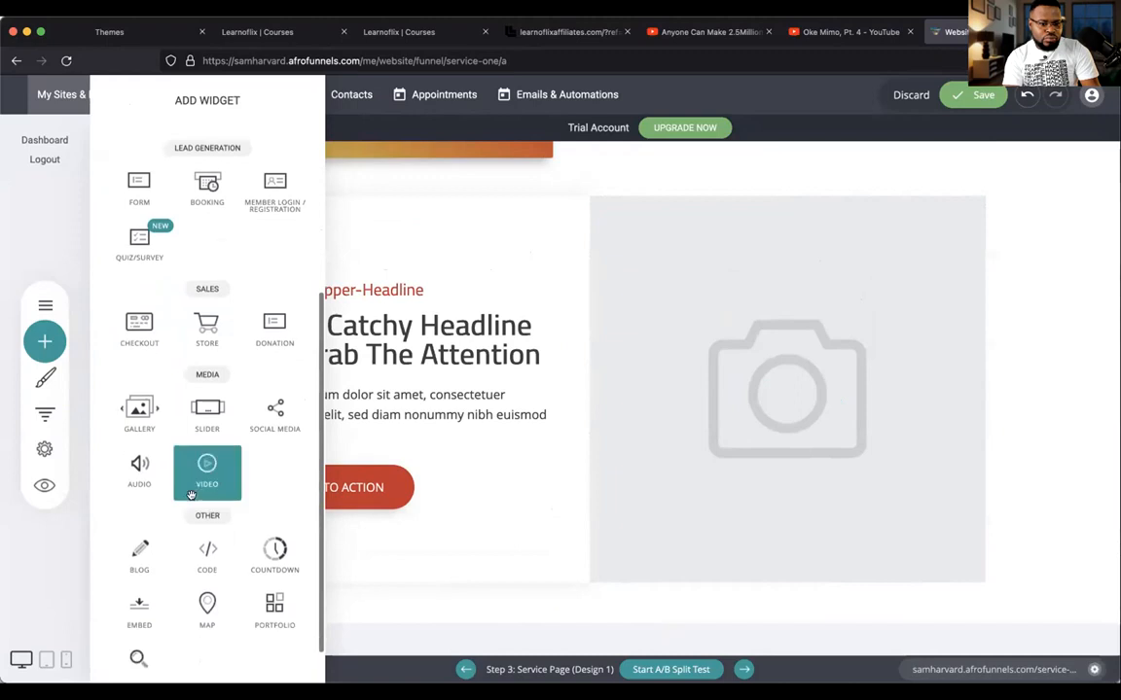
left_click_drag(203, 465, 771, 400)
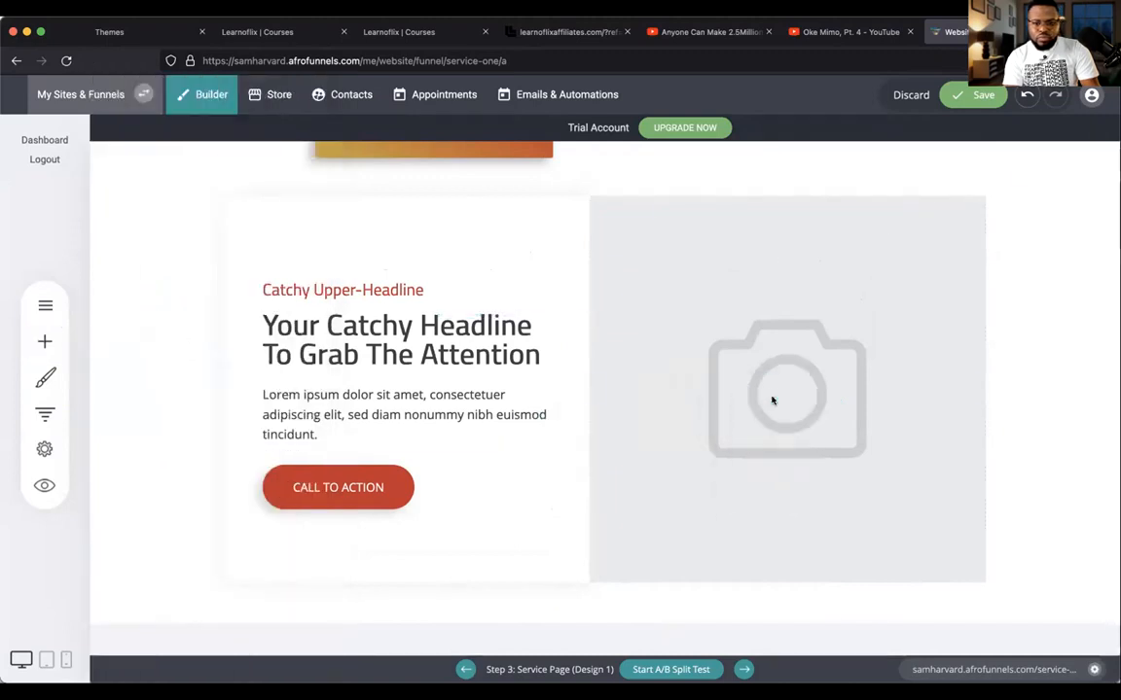
left_click(455, 218)
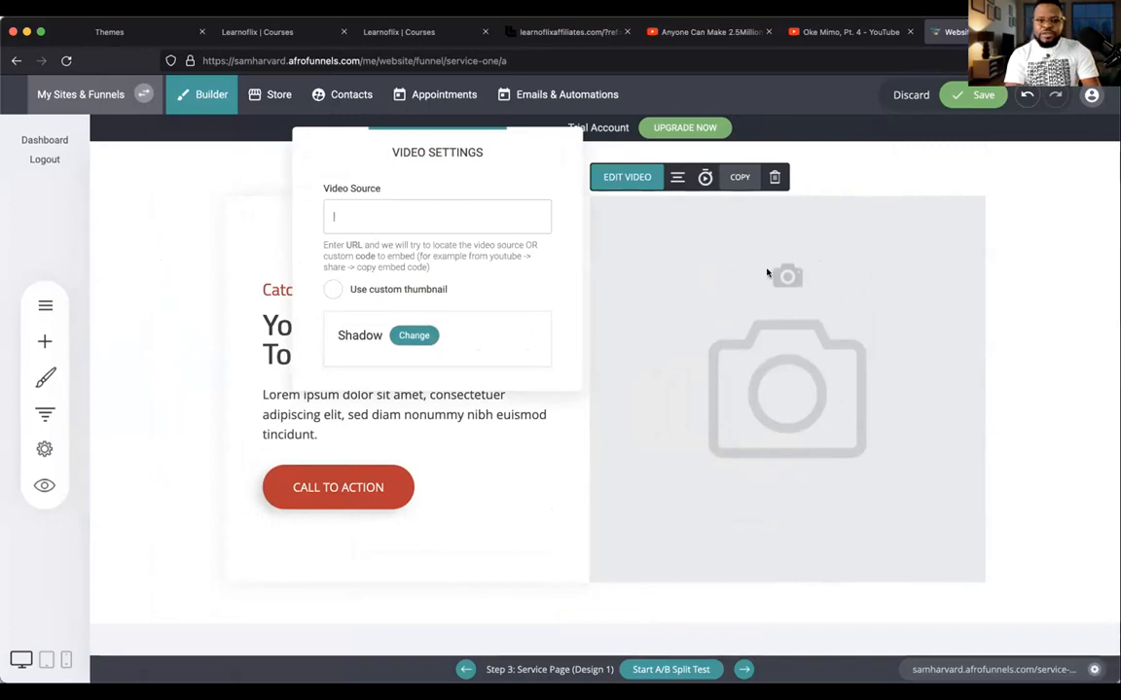
left_click(642, 351)
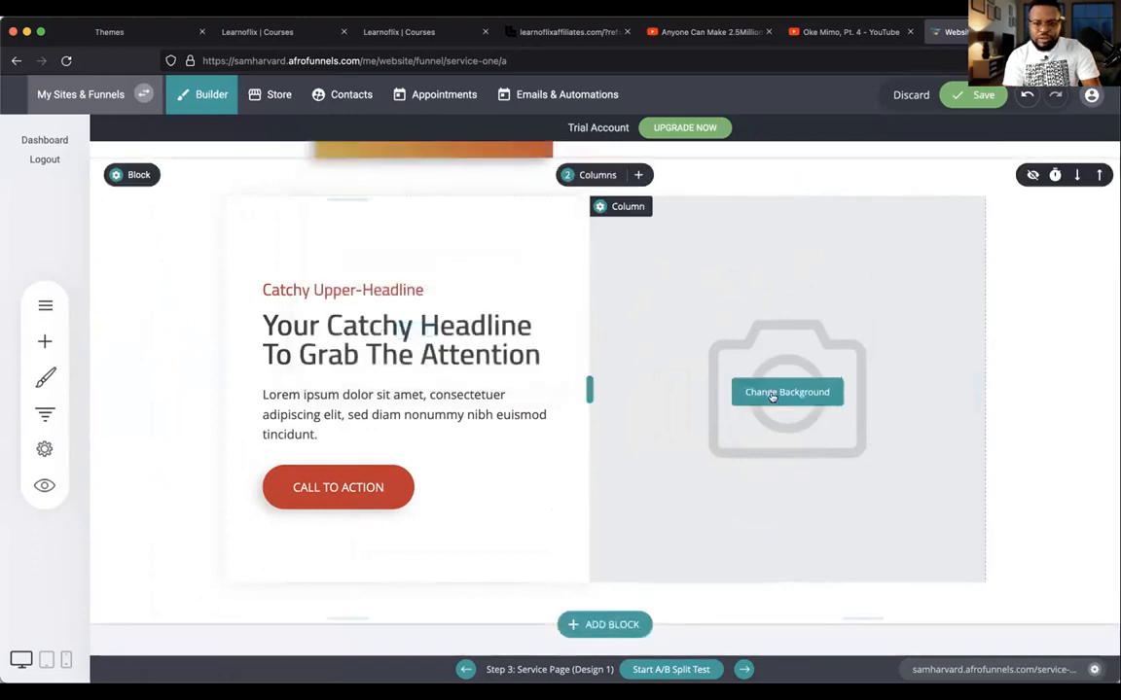
- Replace the placeholder headline with 'HOW TO GROW A $1 MILLION BUSINESS IN 12 MONTHS'
scroll(681, 341, "up", 10)
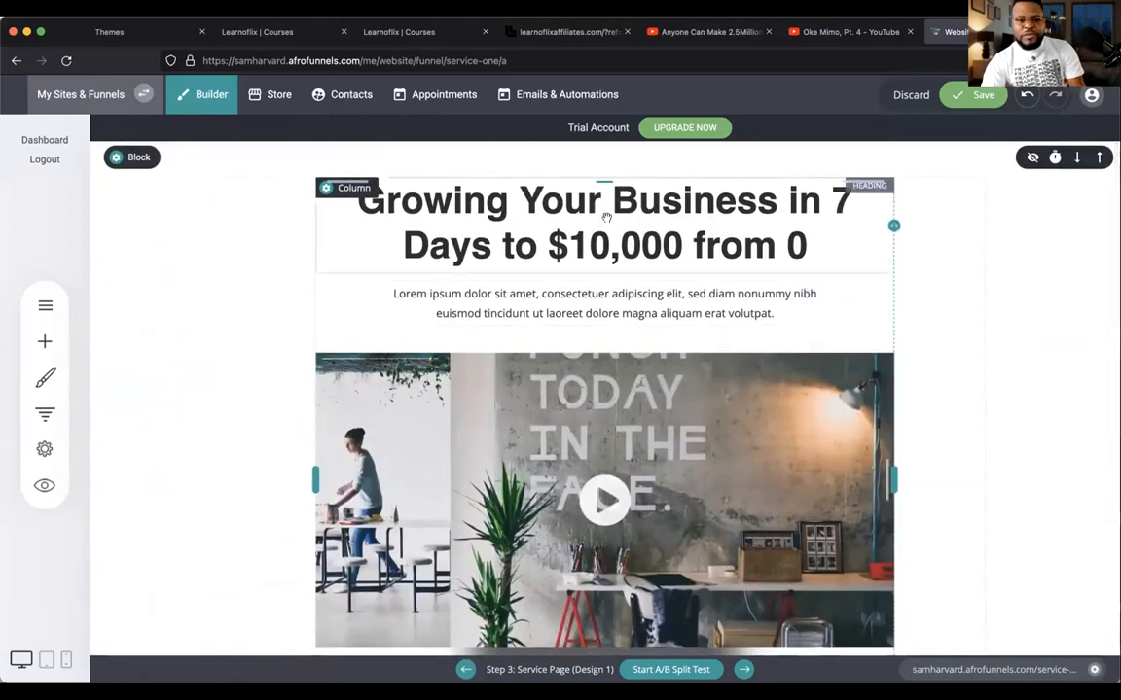
left_click(805, 246)
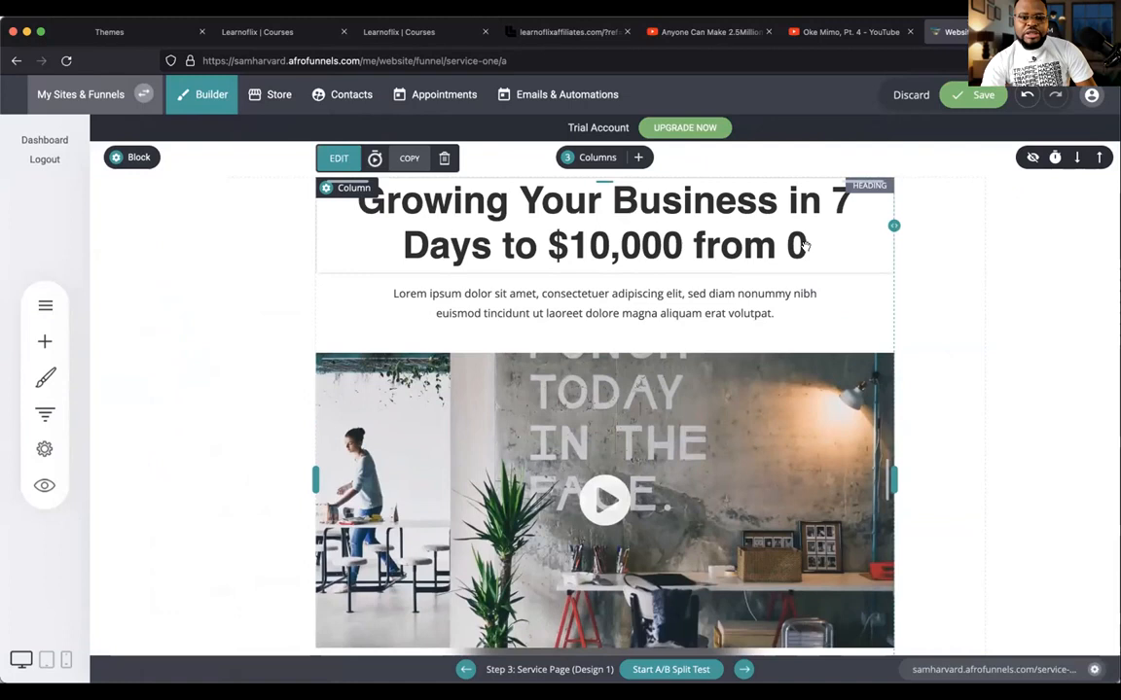
left_click(806, 245)
left_click_drag(807, 245, 327, 183)
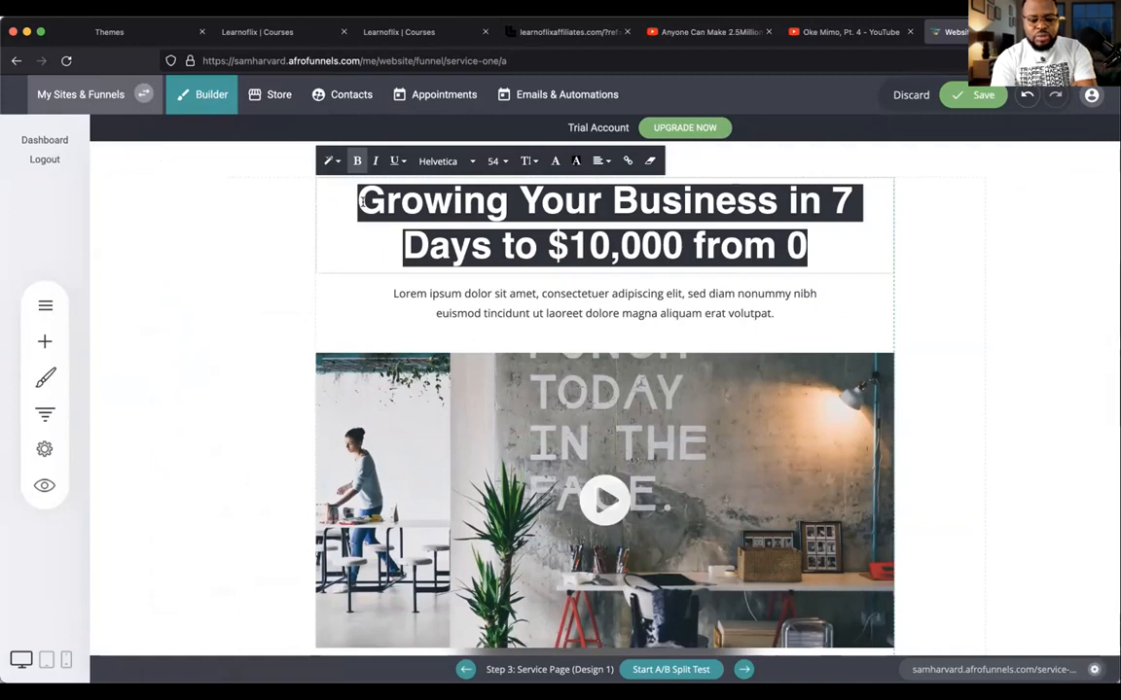
type("HOW ")
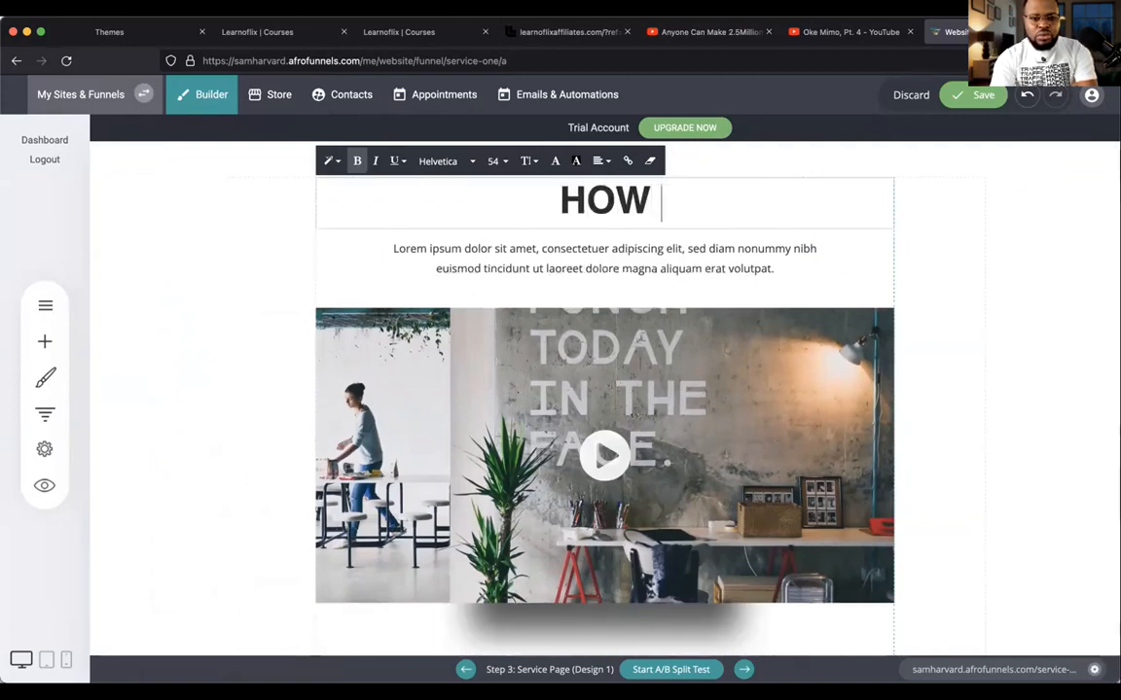
type("TO G")
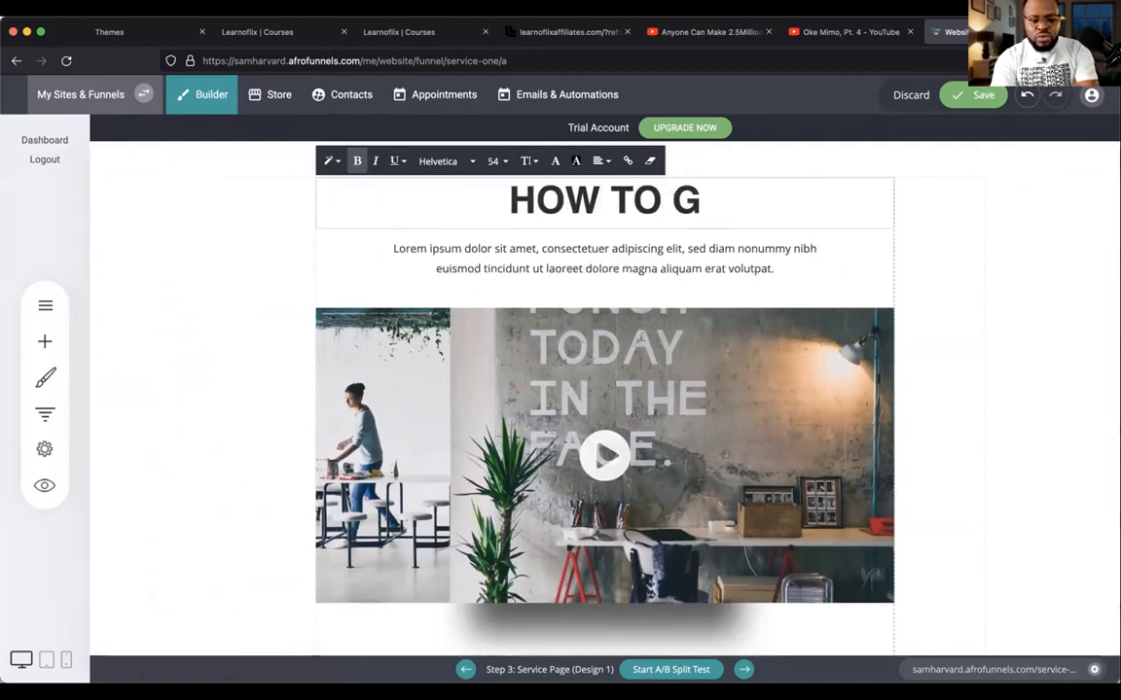
type("ROW A $")
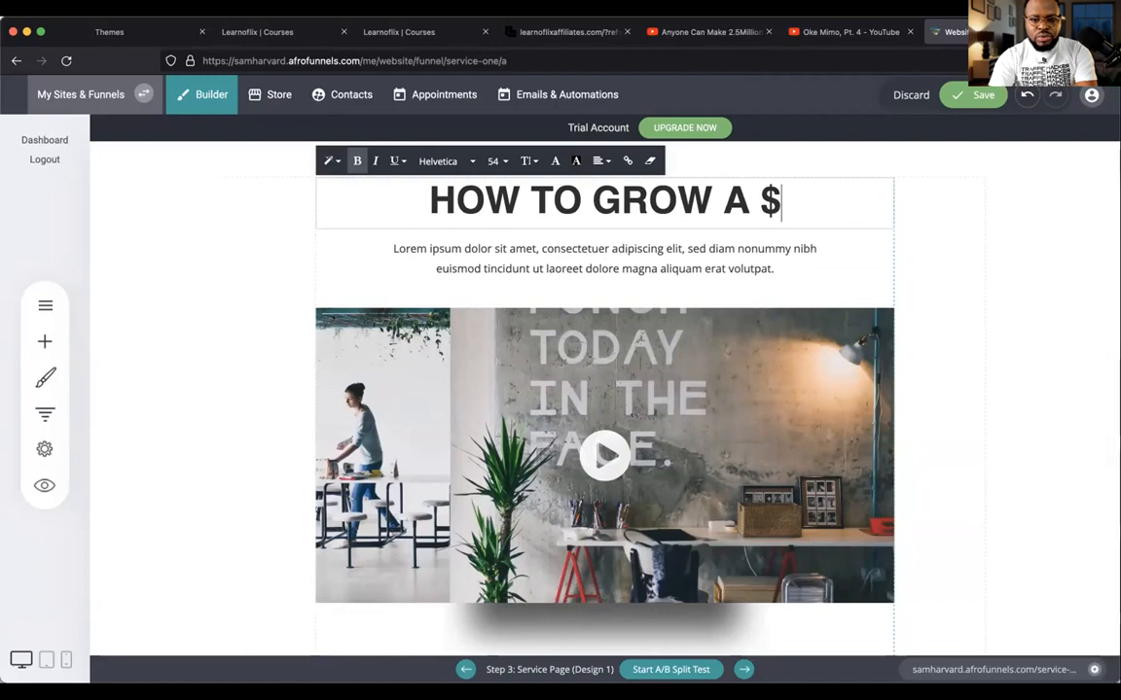
type("MILLION")
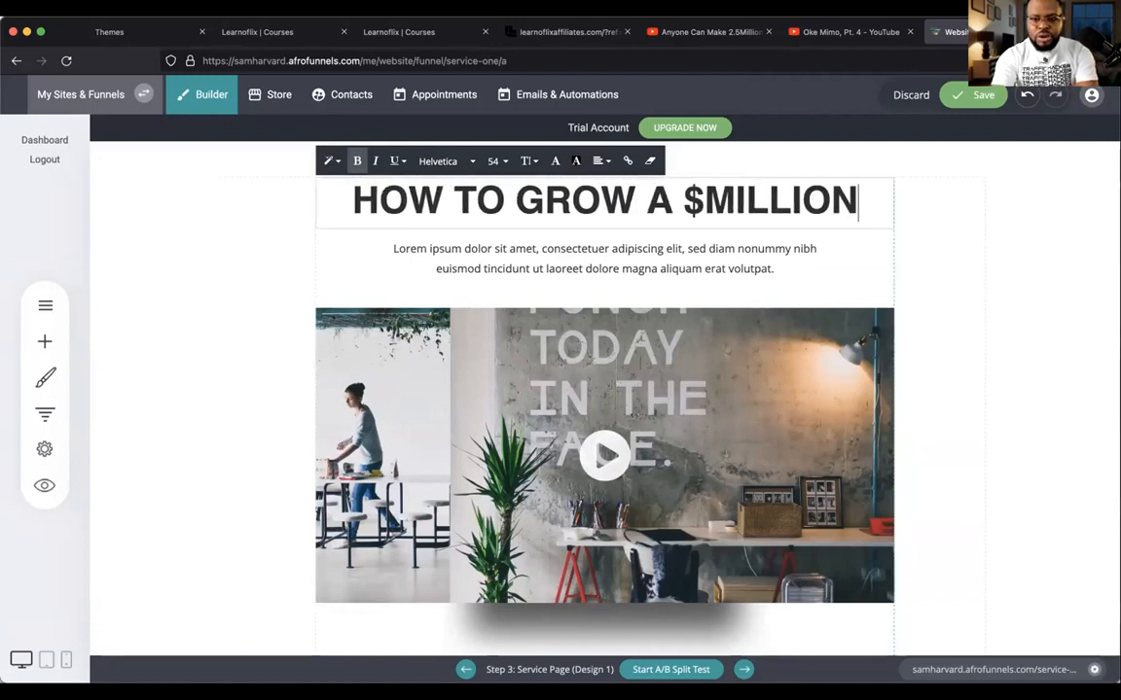
left_click(703, 198)
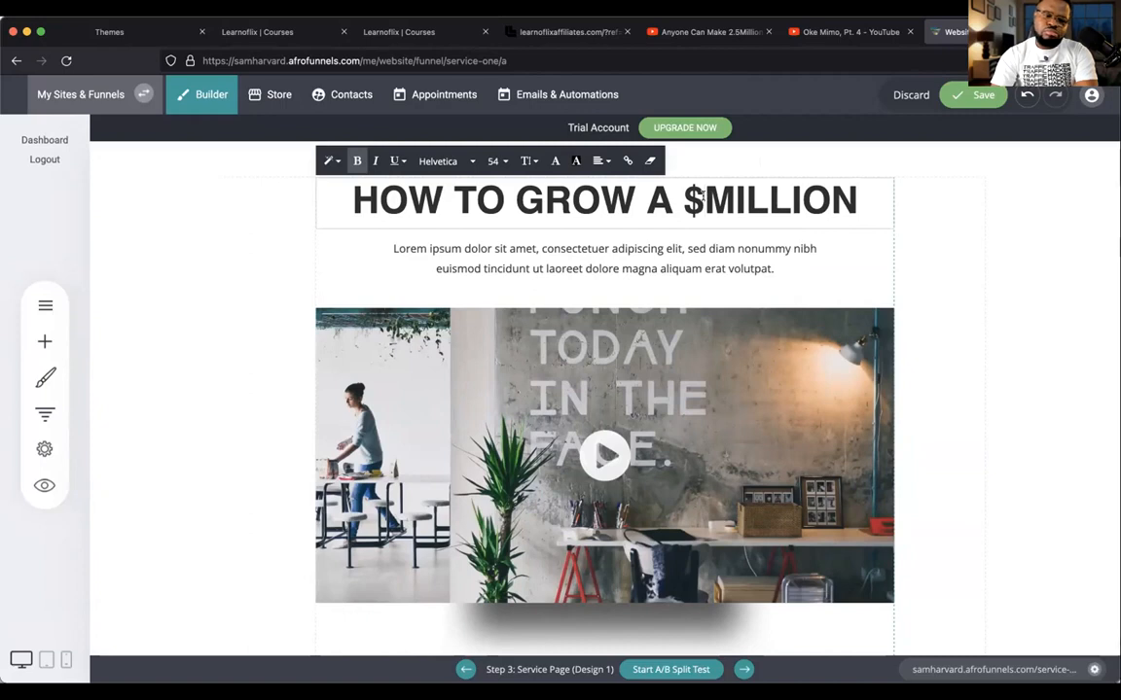
type("1")
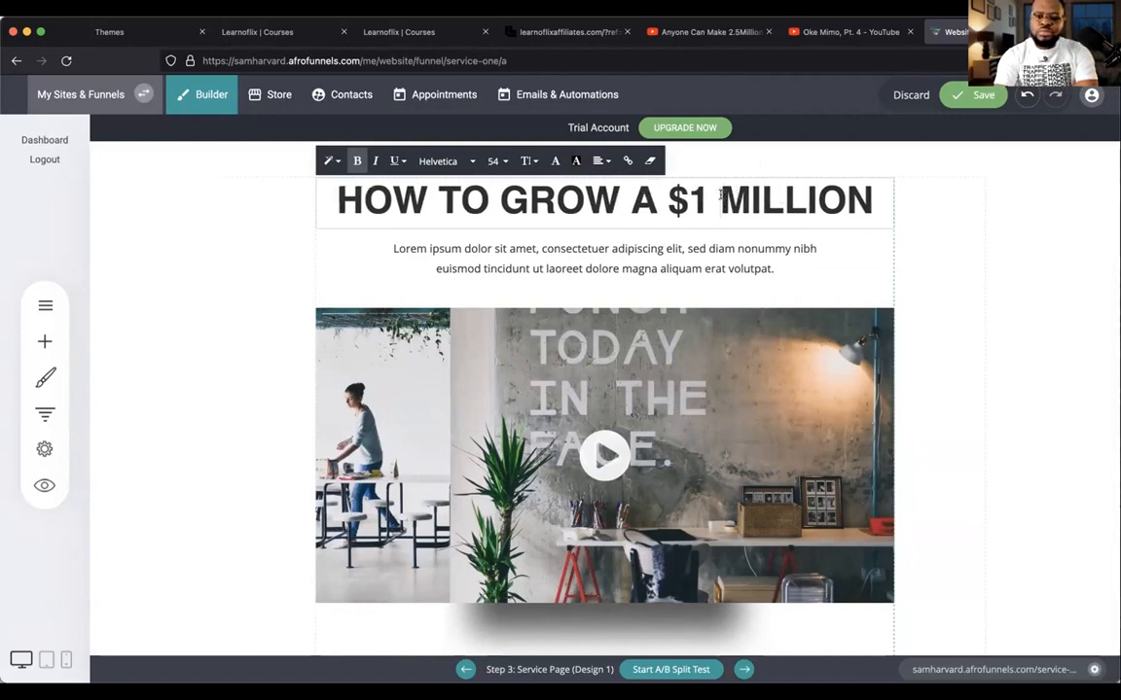
left_click(868, 189)
type("BUSINESS")
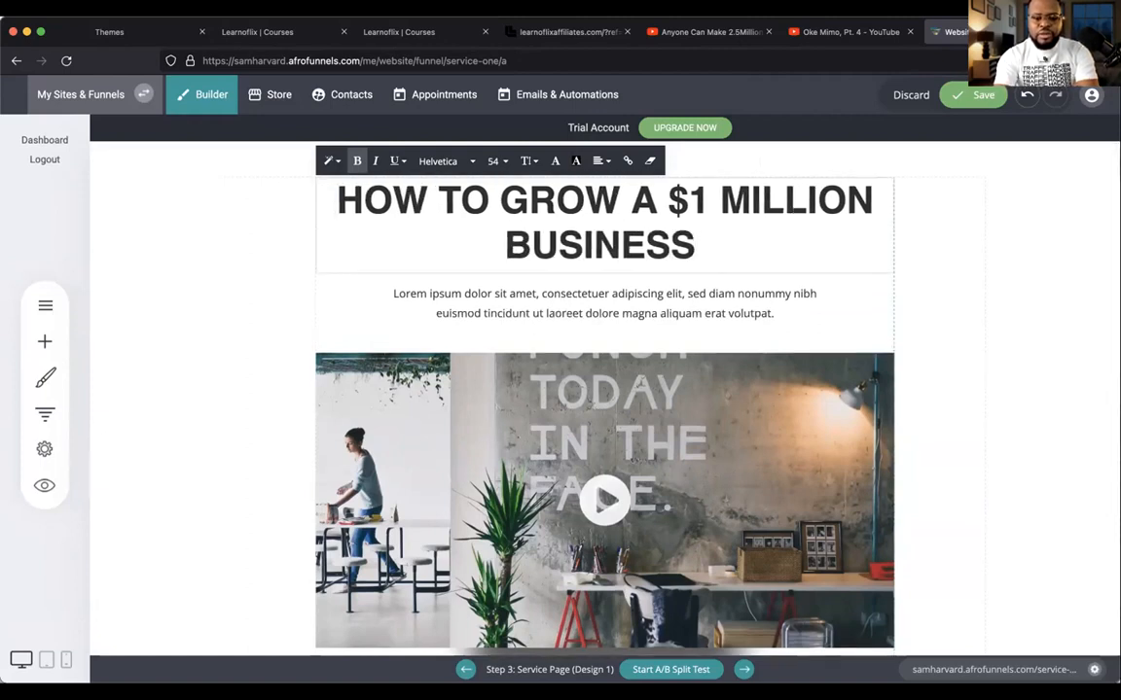
type(" IN ONE")
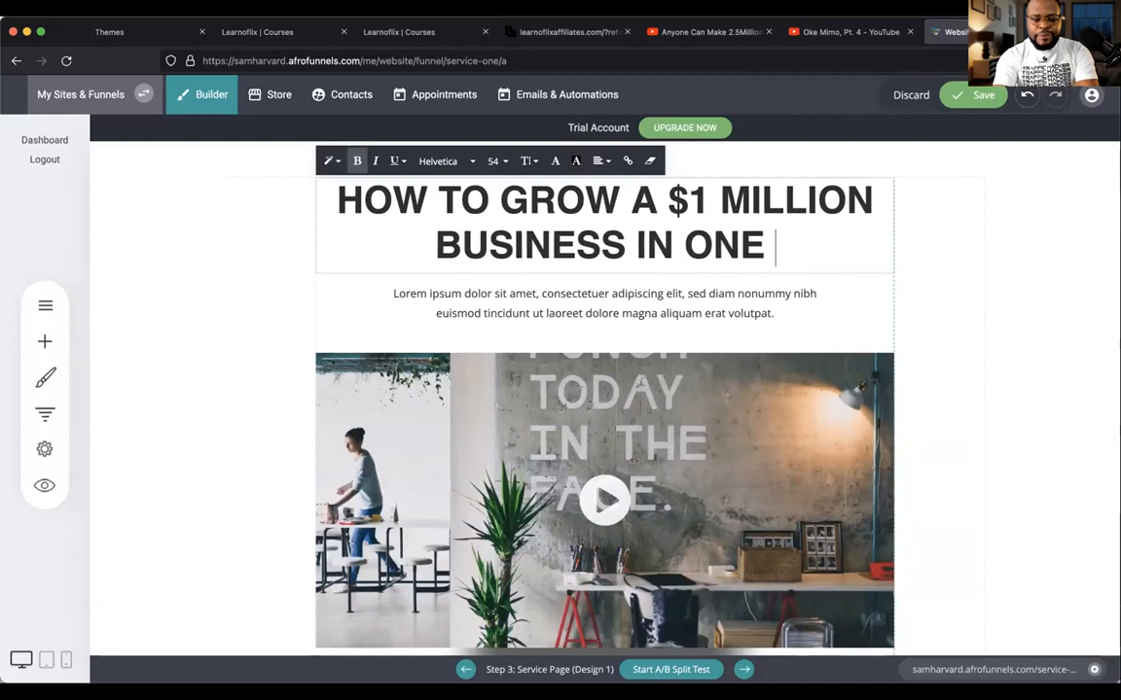
key("BackSpace")
key("BackSpace")
key("BackSpace")
key("BackSpace")
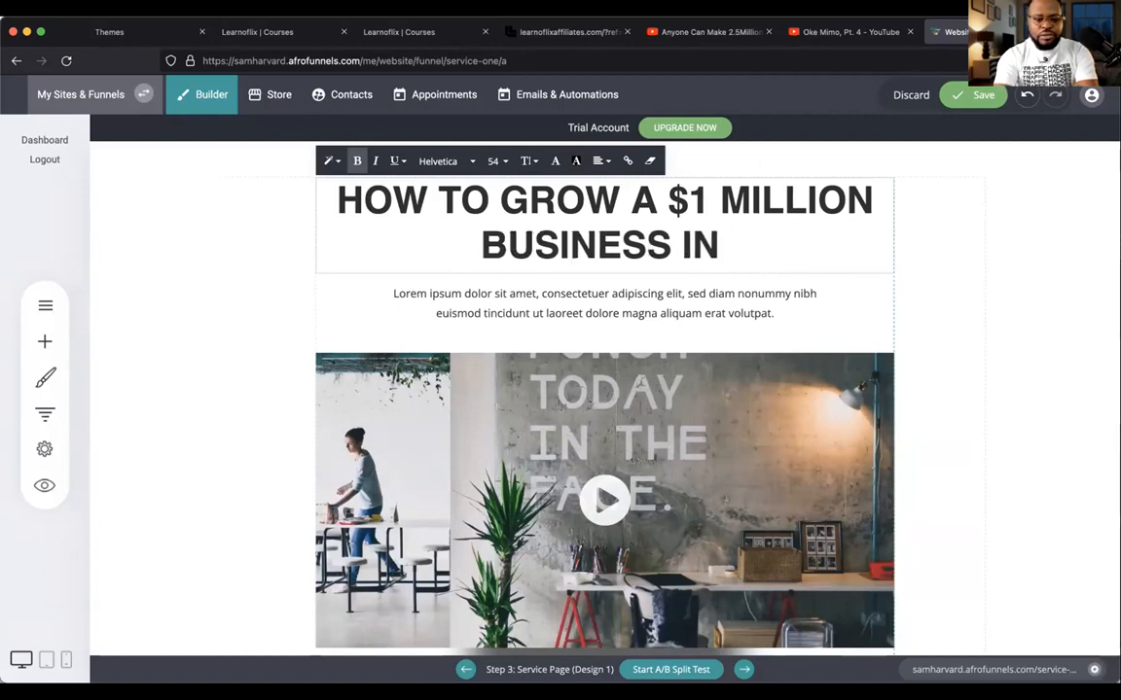
type("12 MONTHS")
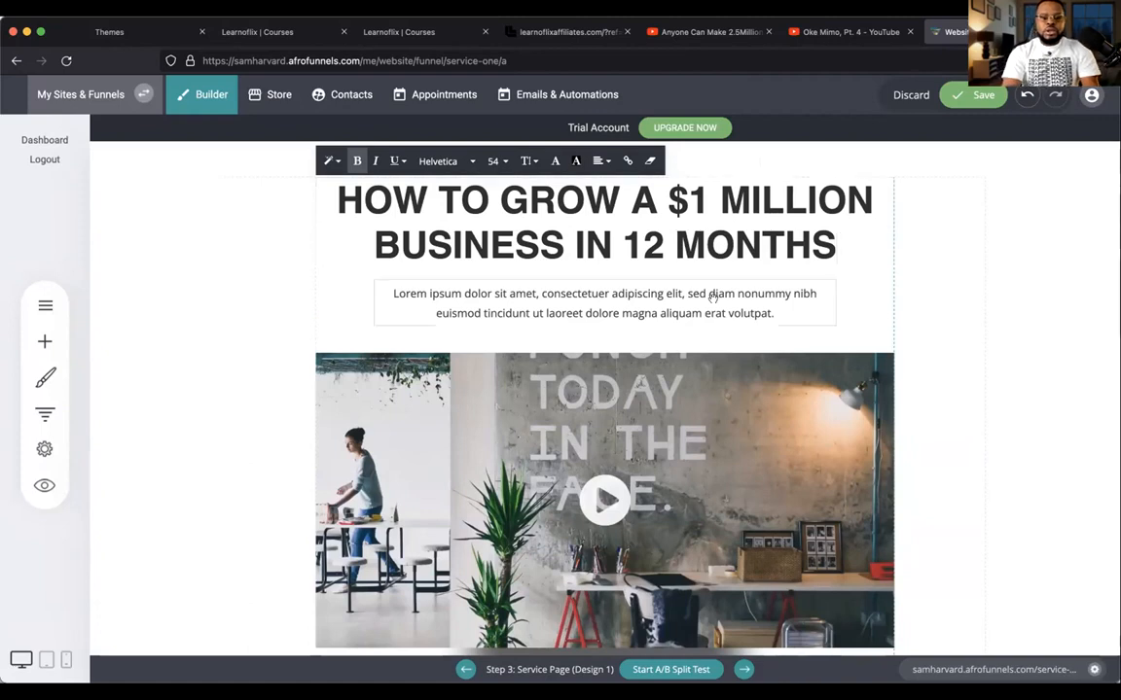
left_click(665, 307)
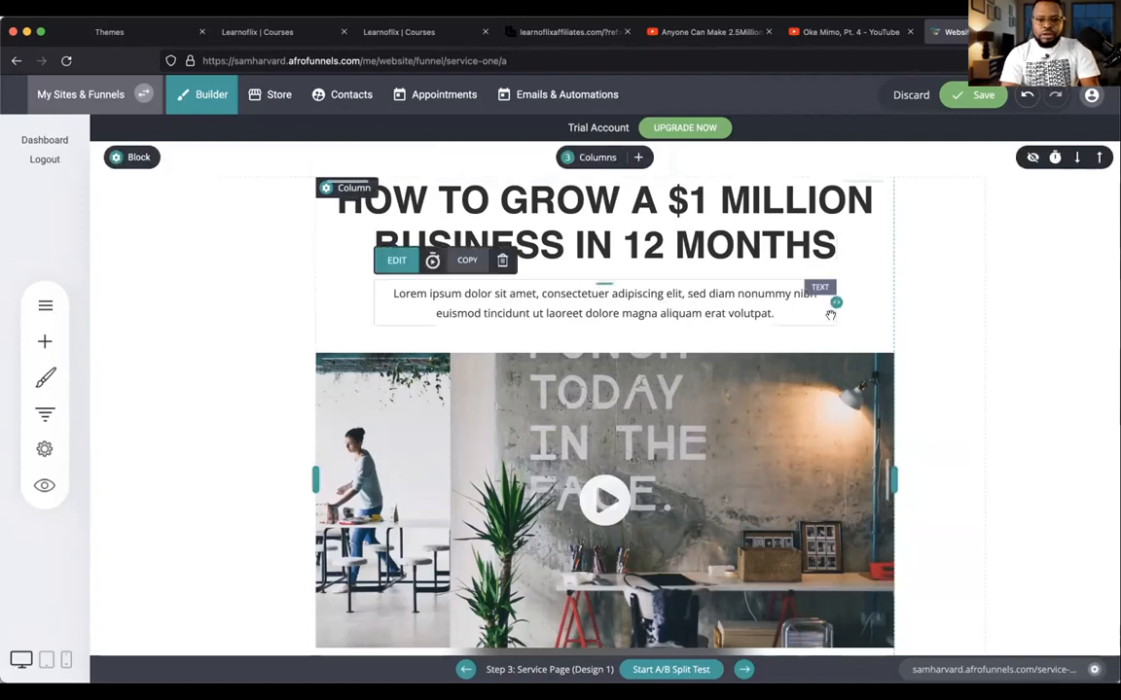
- Replace the Lorem ipsum text with 'CLICK THE PLAY BUTTON BELOW TO WATCH. DON'T LEAVE THIS PAGE…'
left_click(645, 303)
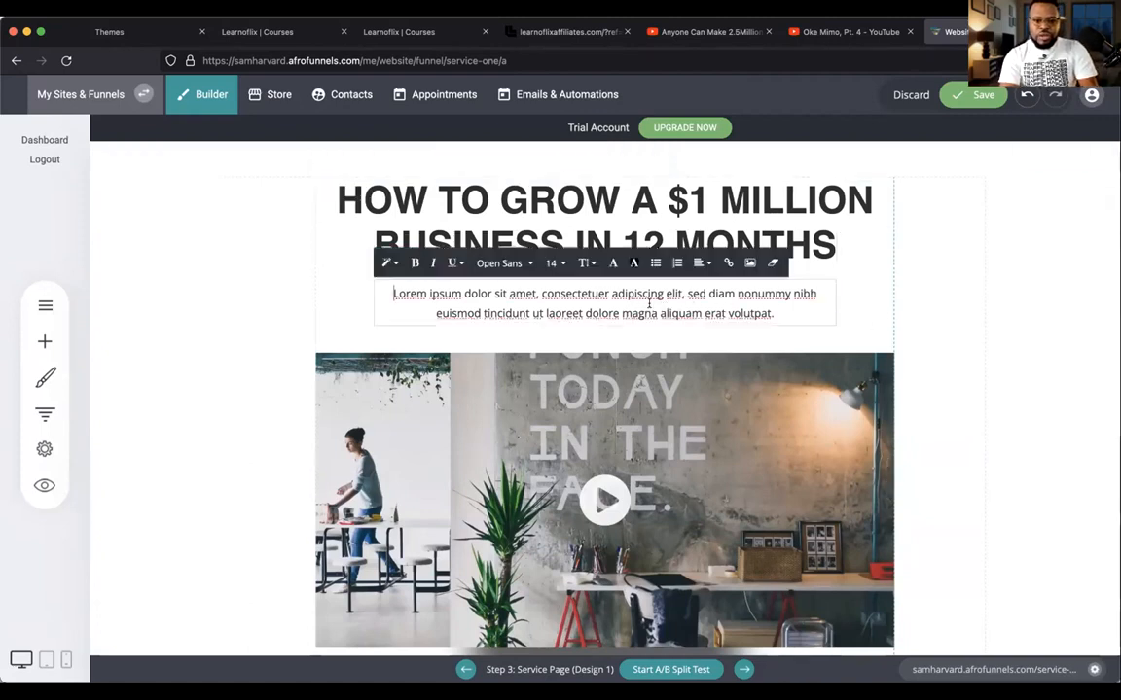
triple_click(714, 312)
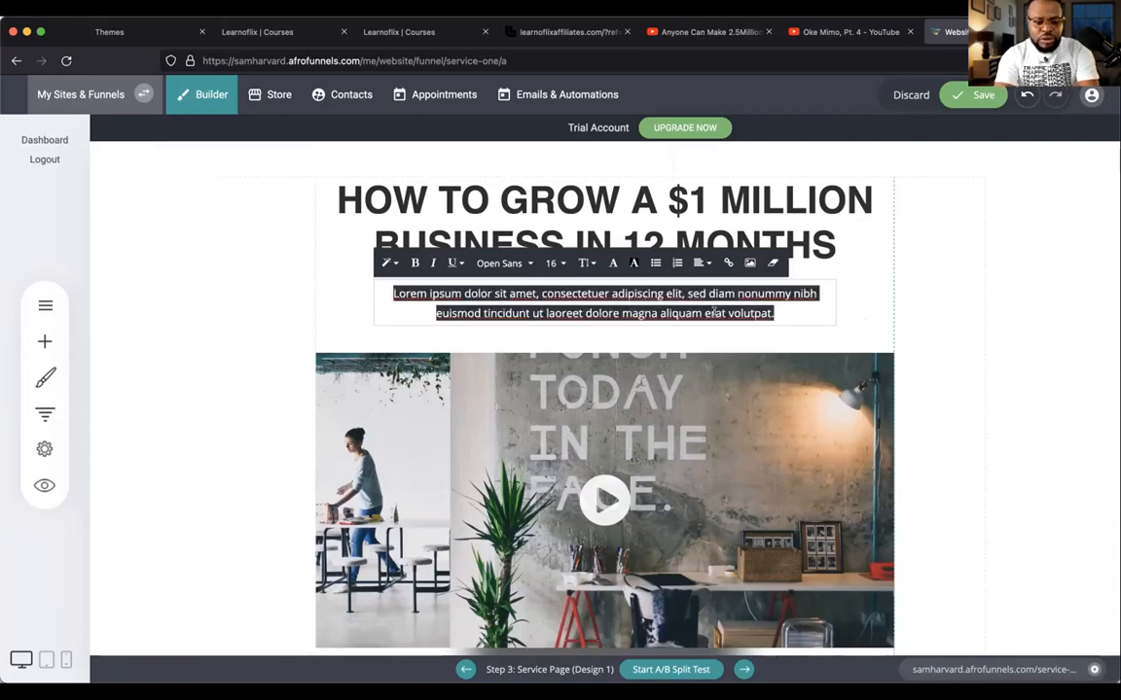
type("CLICK THE")
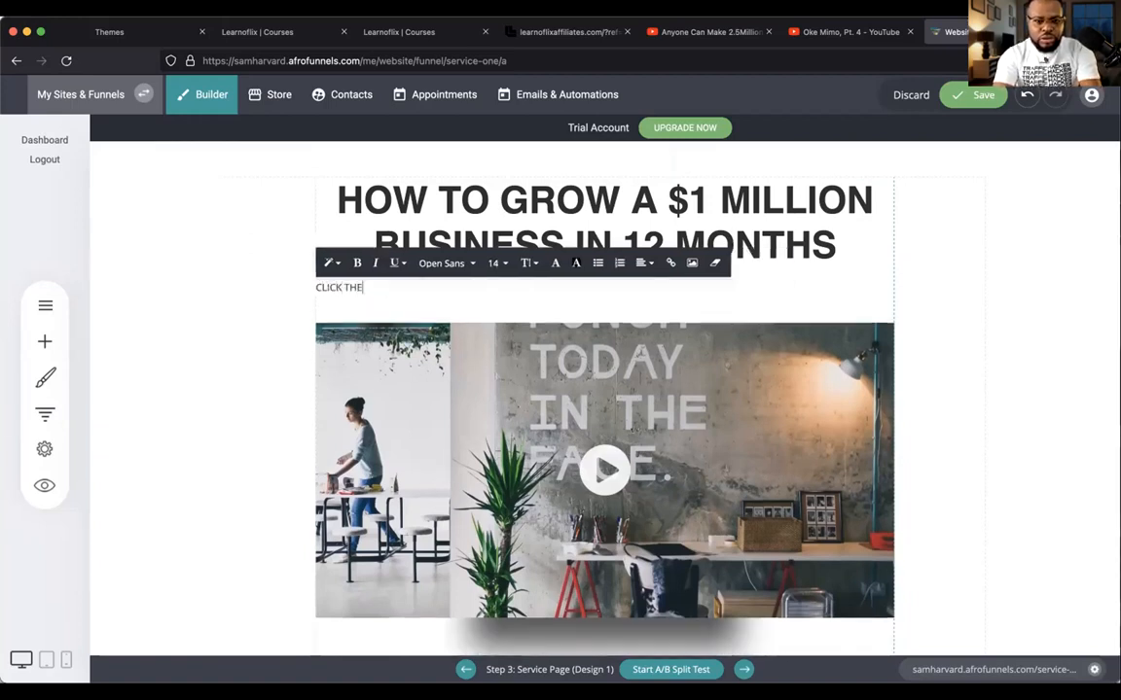
type(" PLAY BUTTON BELOW TO")
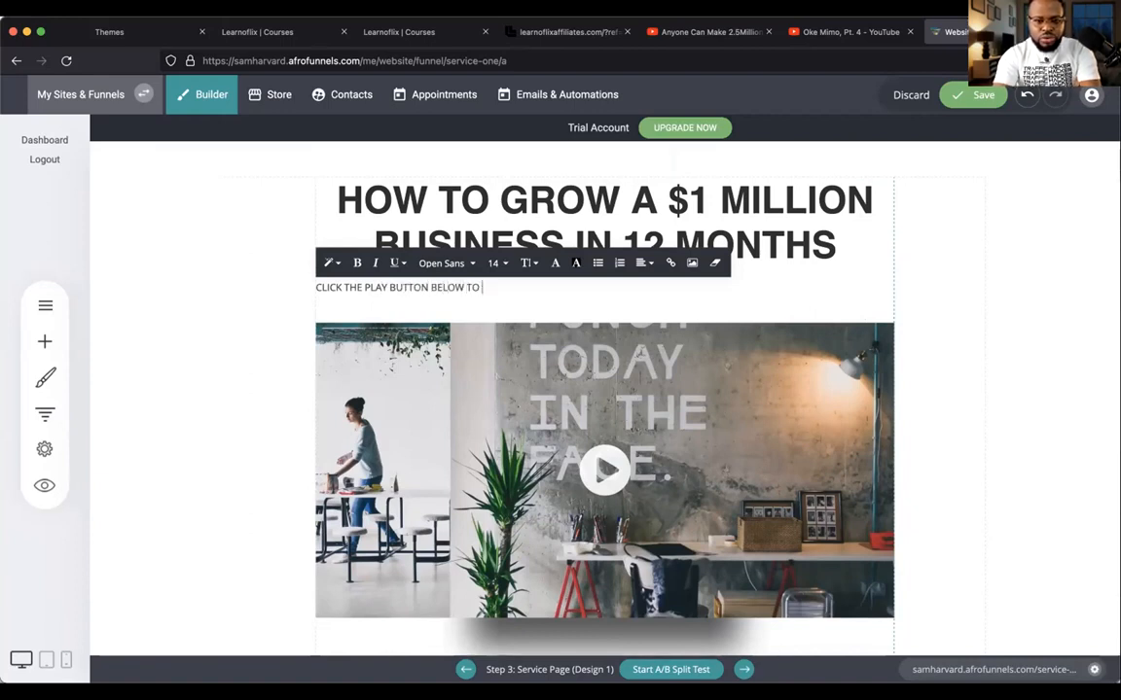
type(" WATCH")
type(".")
type(" DONT LEAVE")
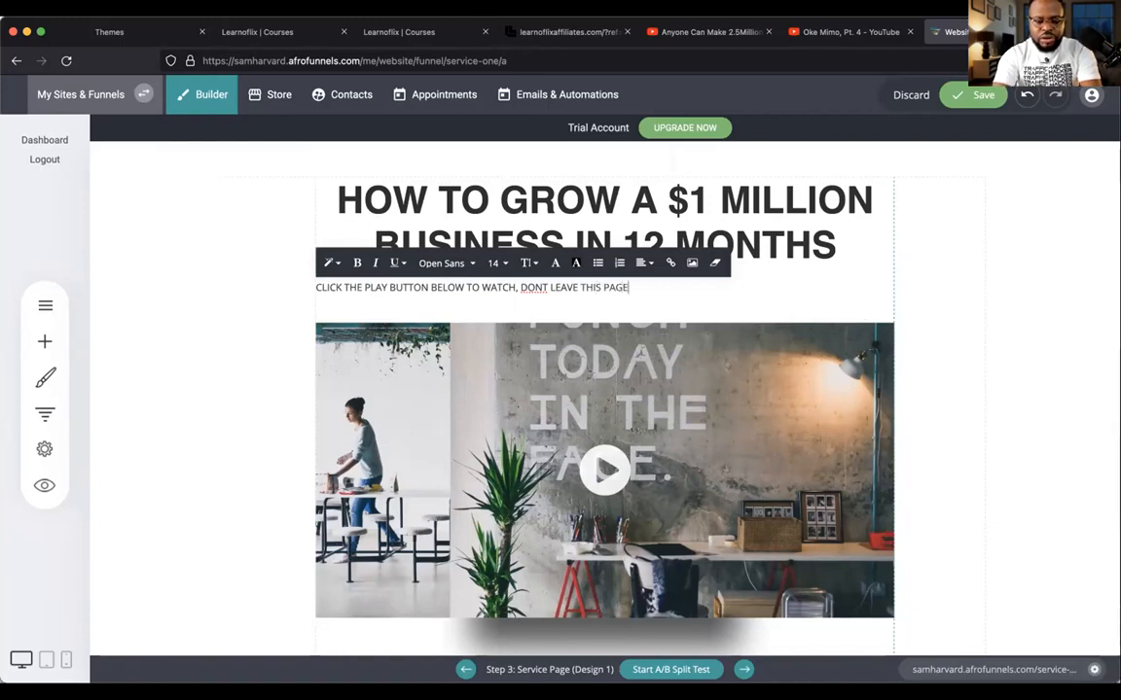
type("THIS PAGE AS YOU WONT FIND THIS VIDEO")
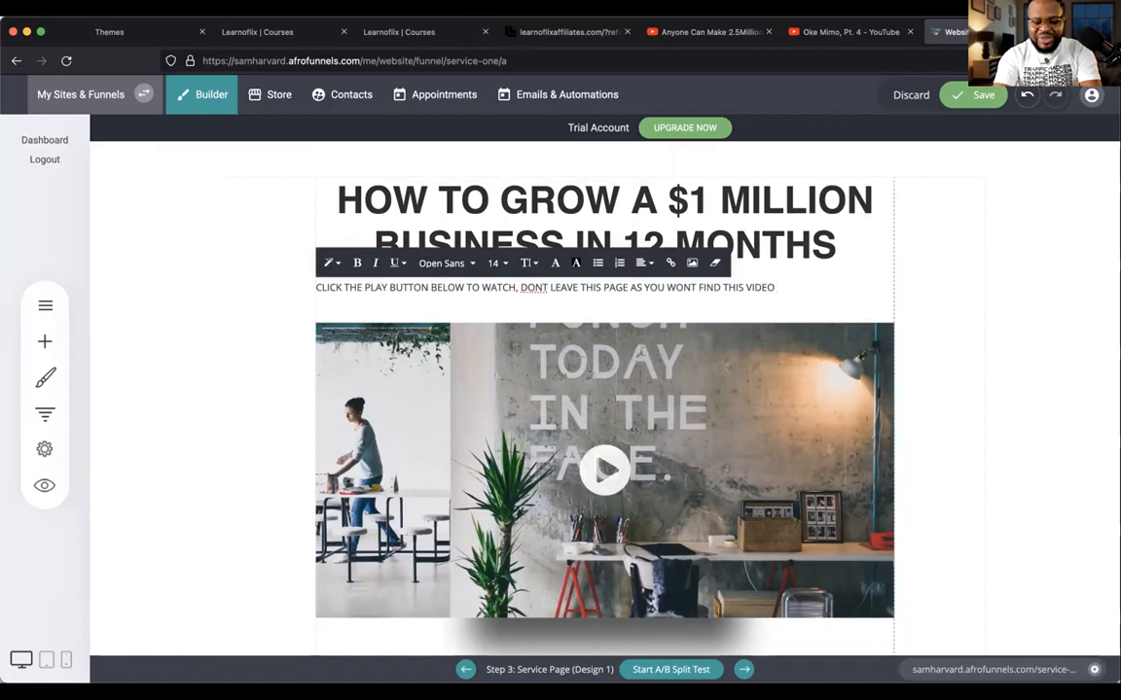
type(" AGAIN")
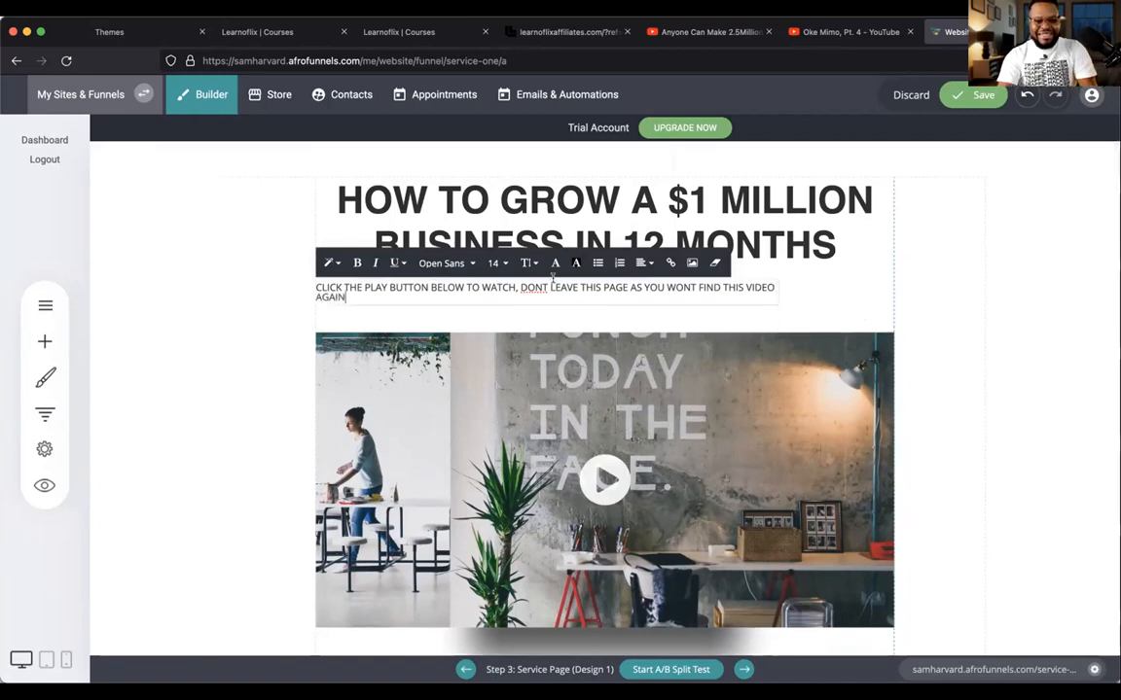
left_click(540, 289)
type("'")
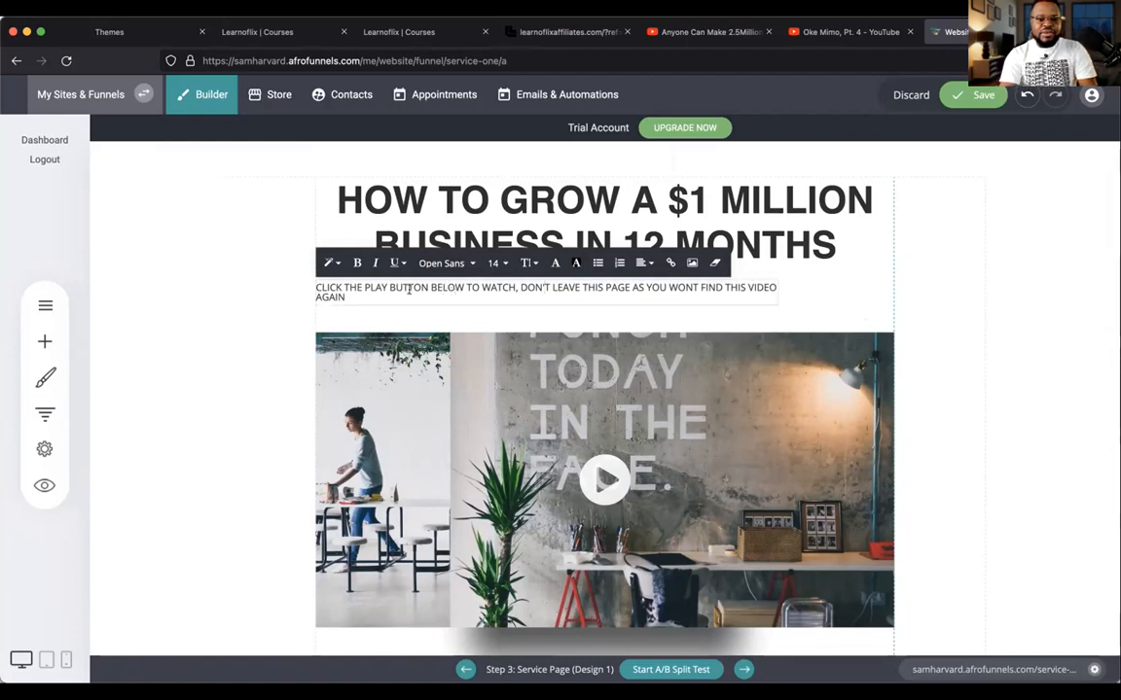
- Centre and bold the instruction paragraph, trying Helvetica then Verdana fonts
left_click_drag(347, 297, 308, 289)
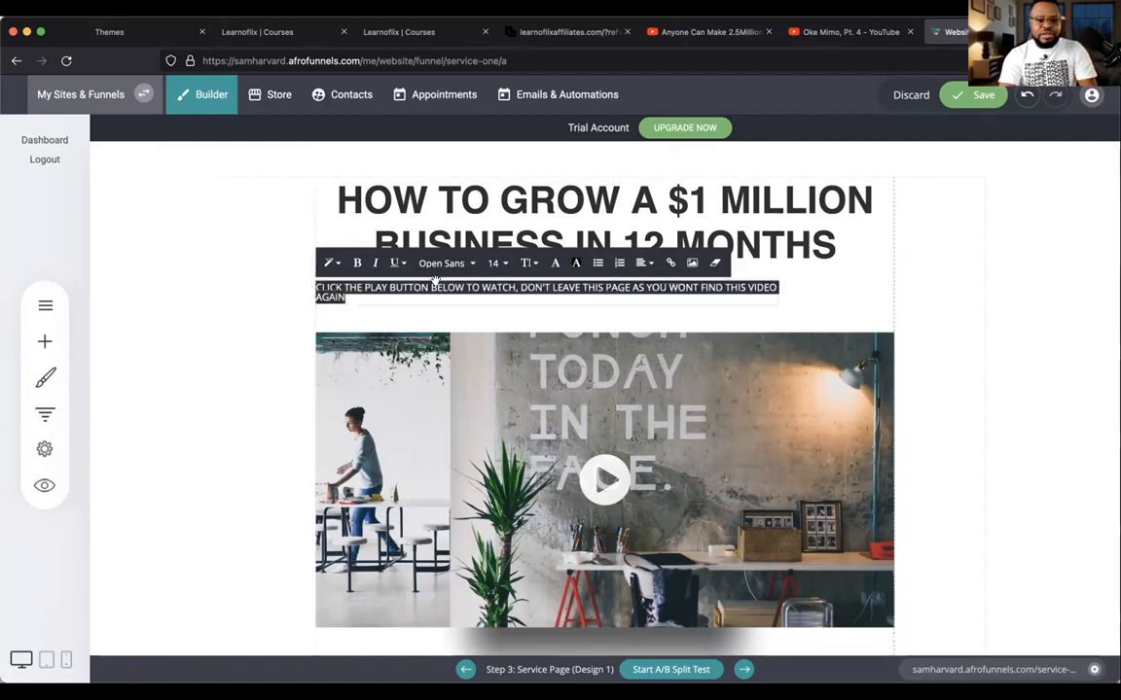
left_click(638, 263)
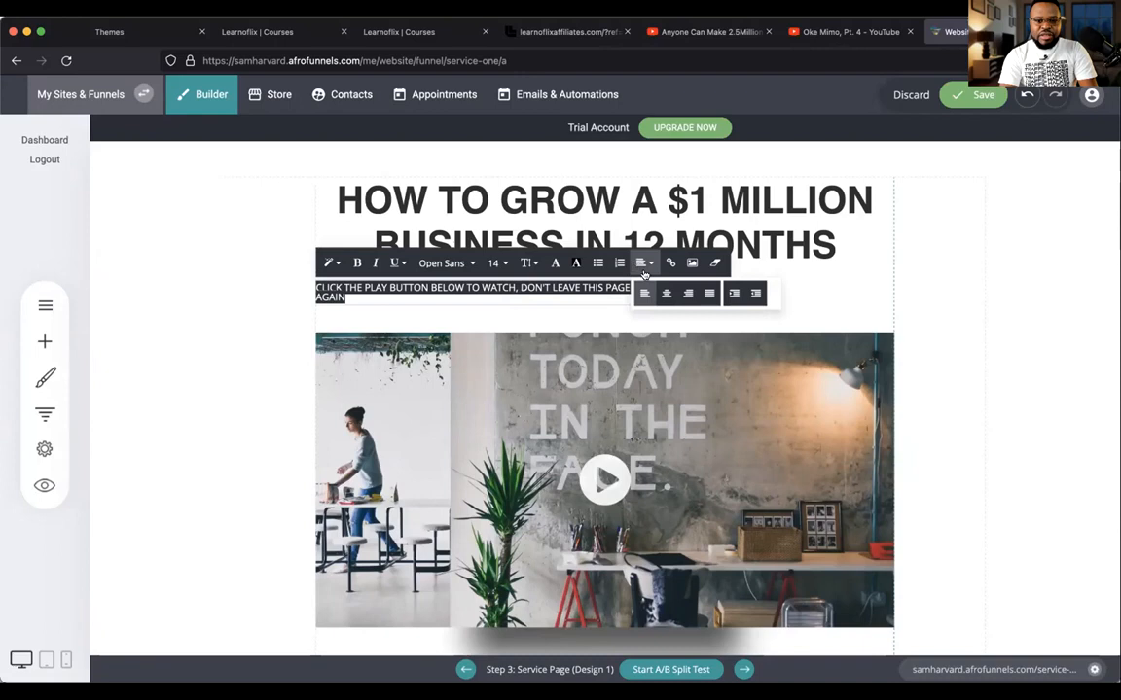
left_click(670, 293)
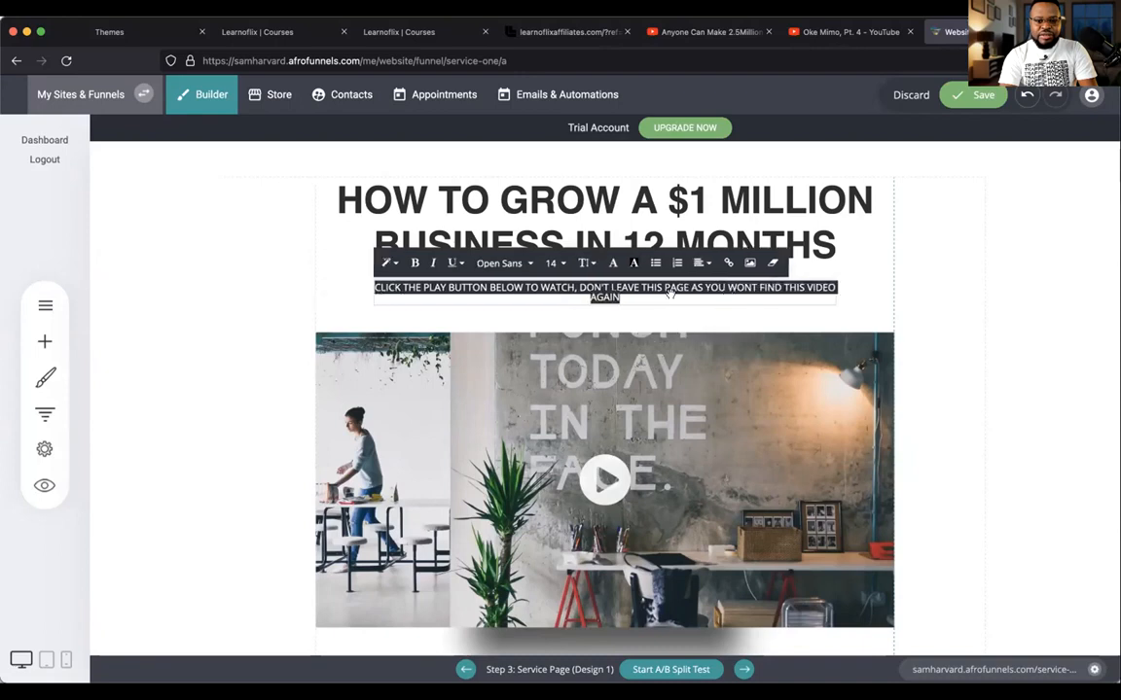
left_click(414, 263)
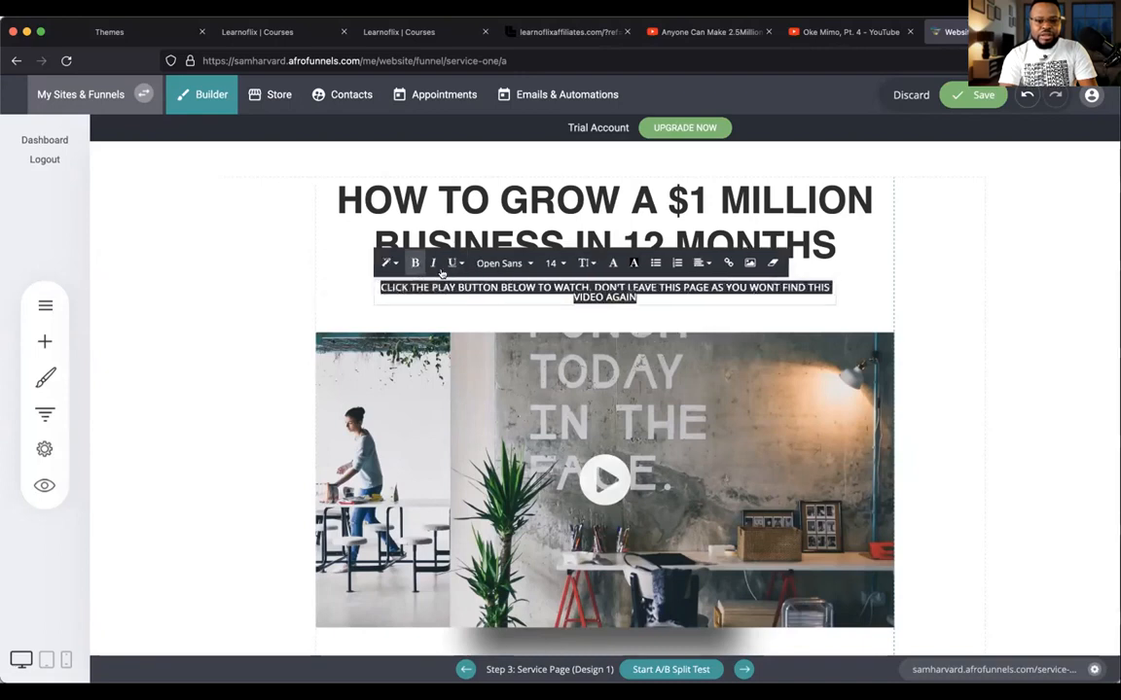
left_click(500, 264)
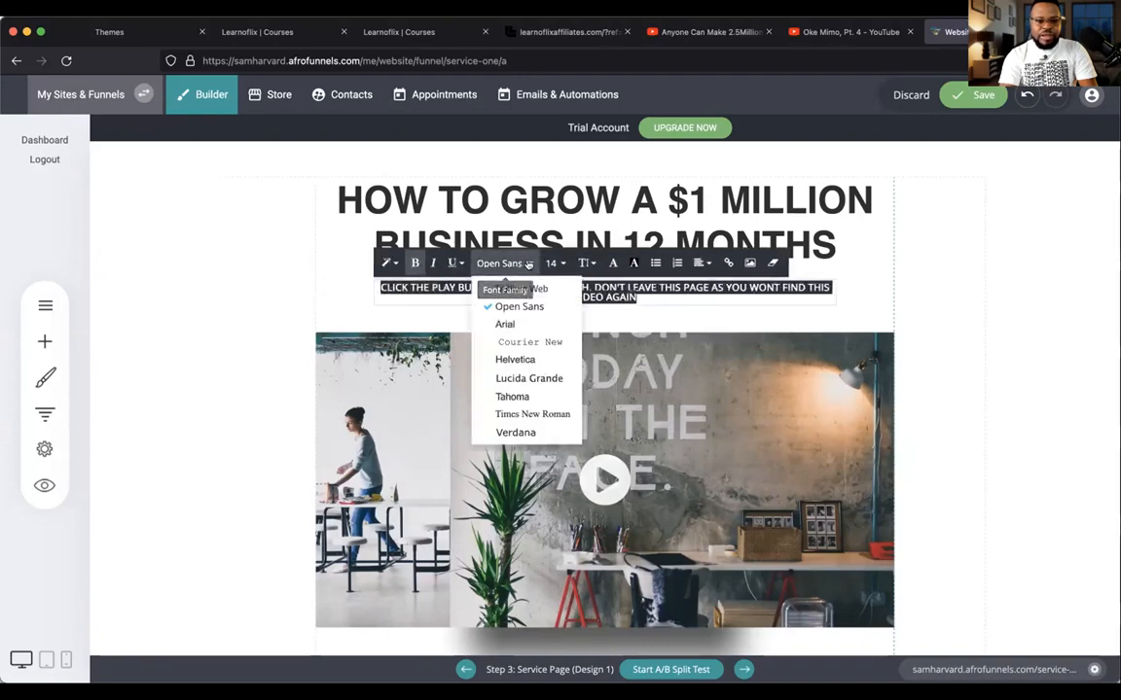
left_click(513, 359)
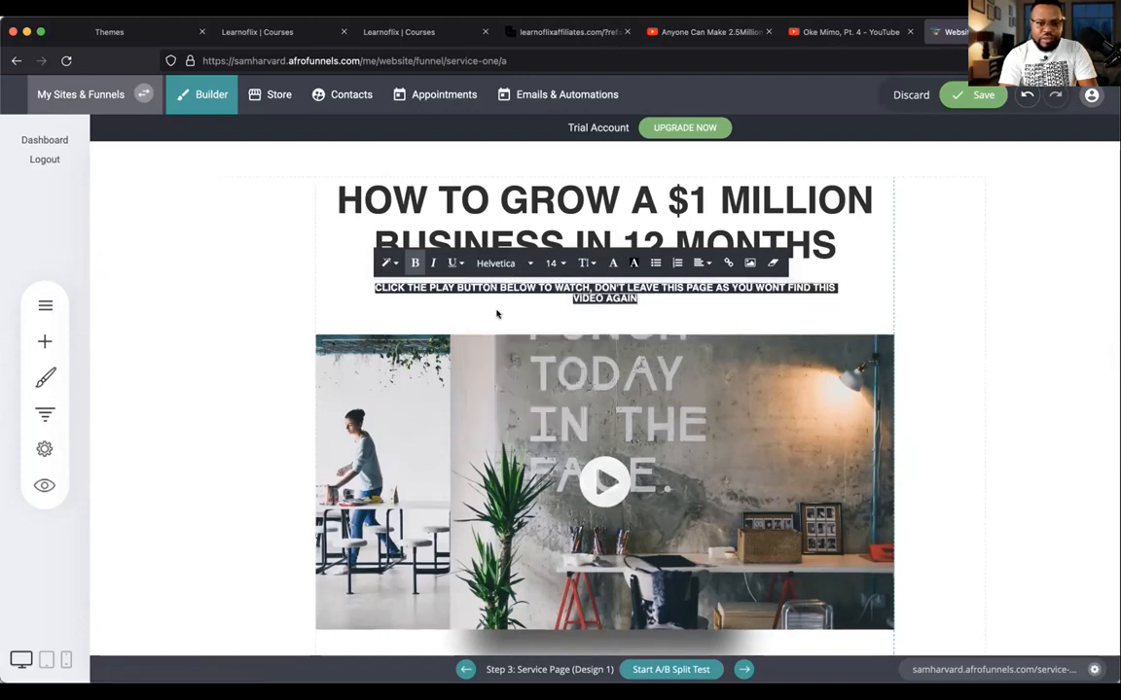
left_click(524, 262)
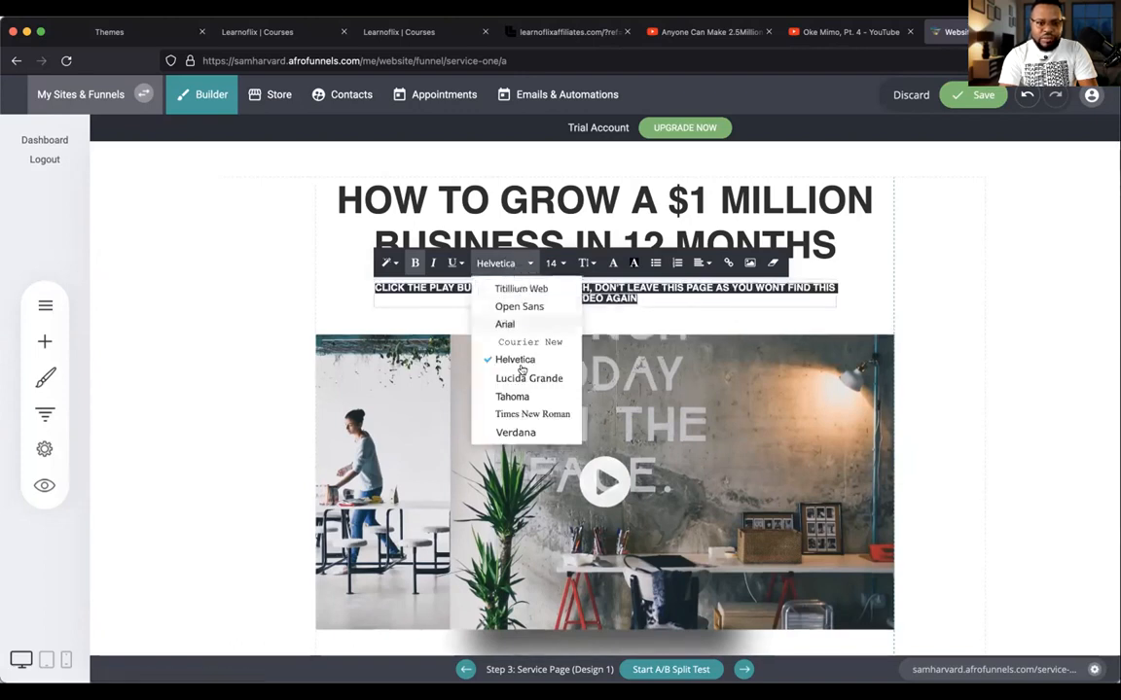
left_click(513, 431)
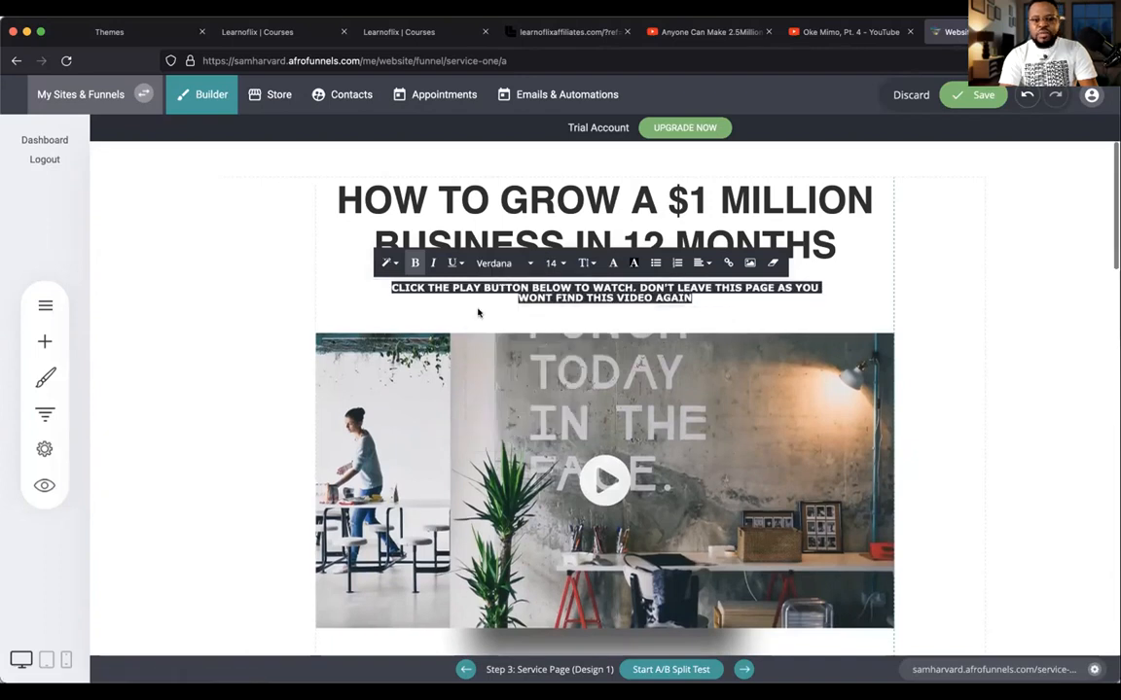
left_click(743, 312)
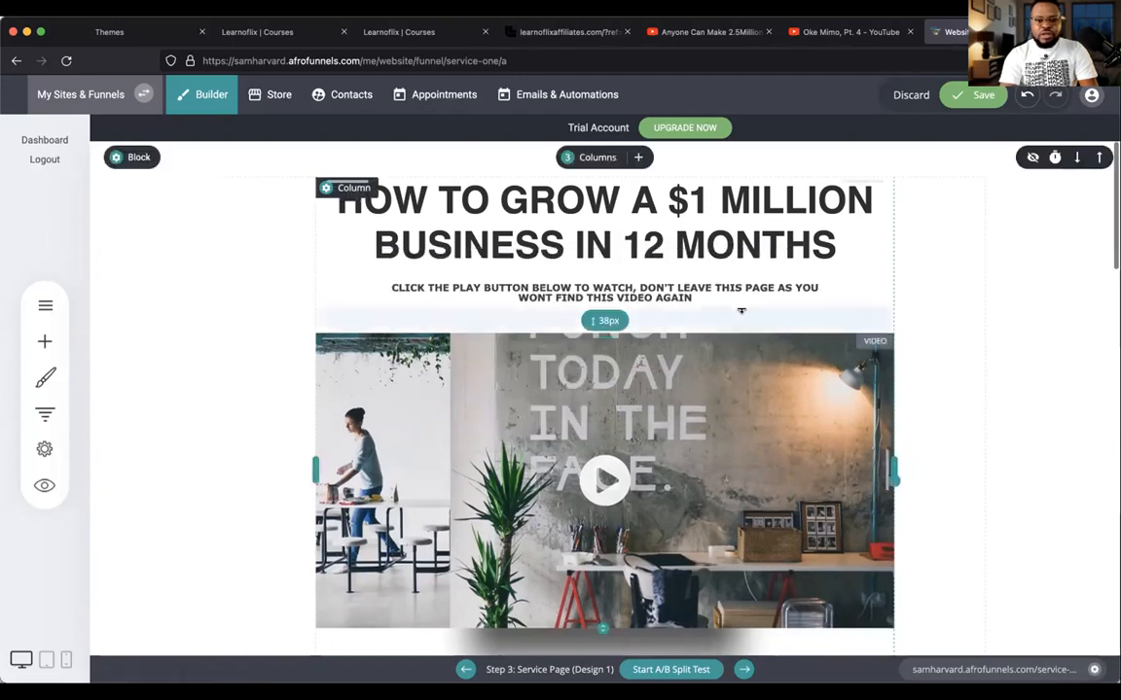
- Switch the instruction paragraph's font to Tahoma
left_click(610, 289)
left_click(632, 296)
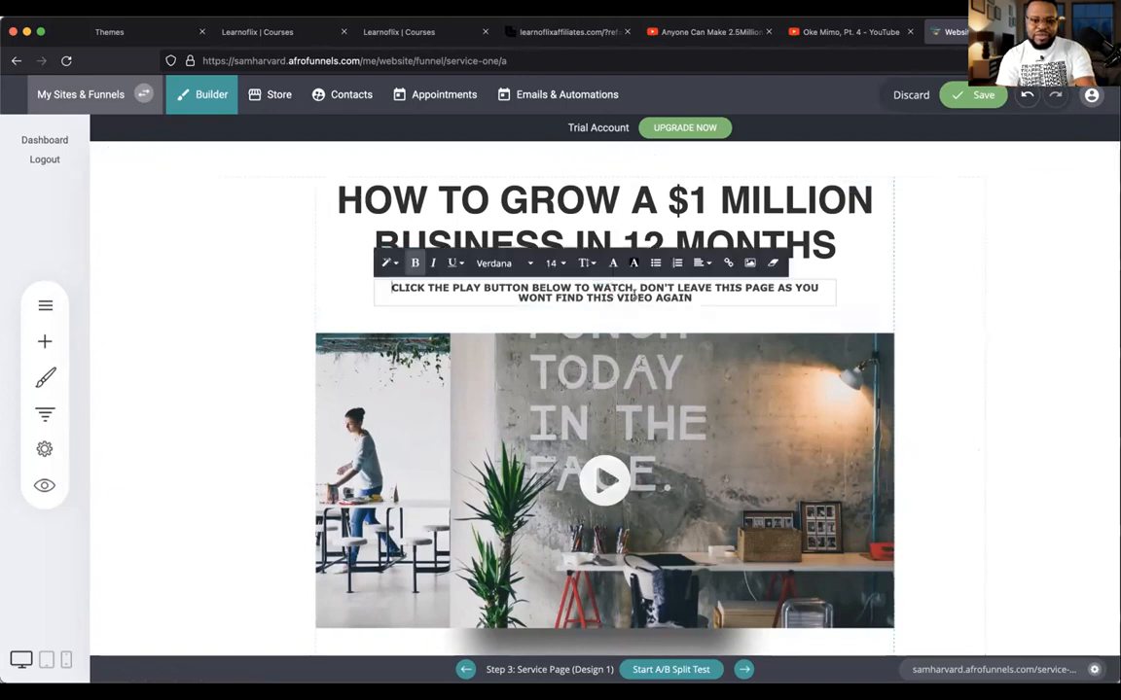
triple_click(633, 296)
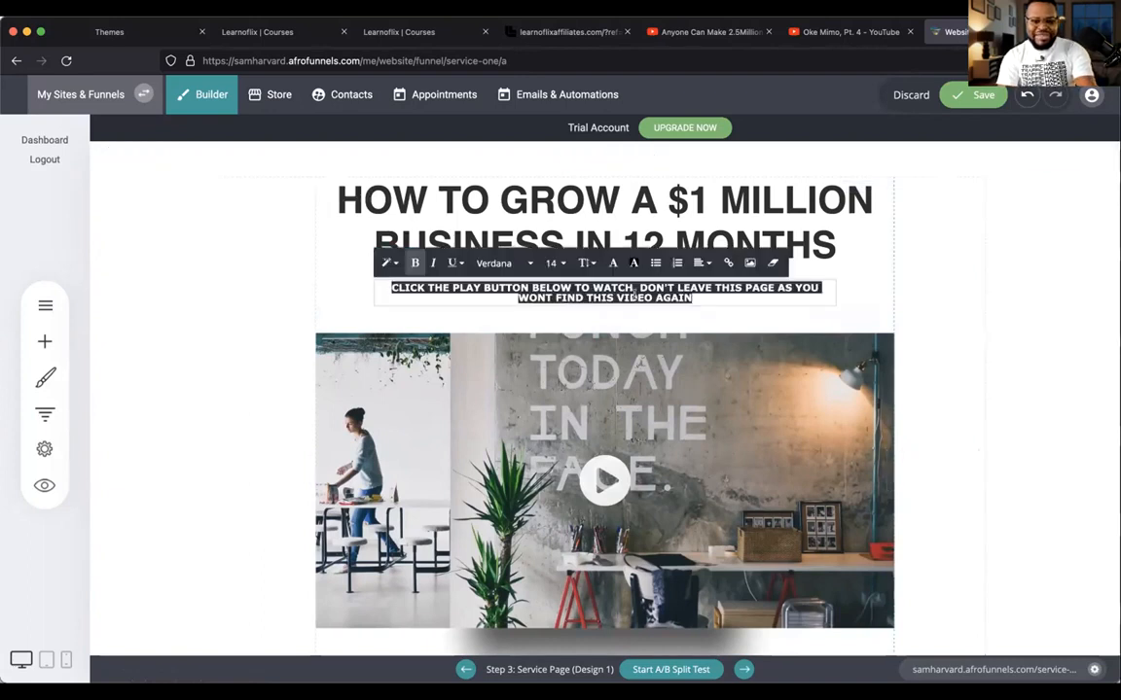
left_click(528, 262)
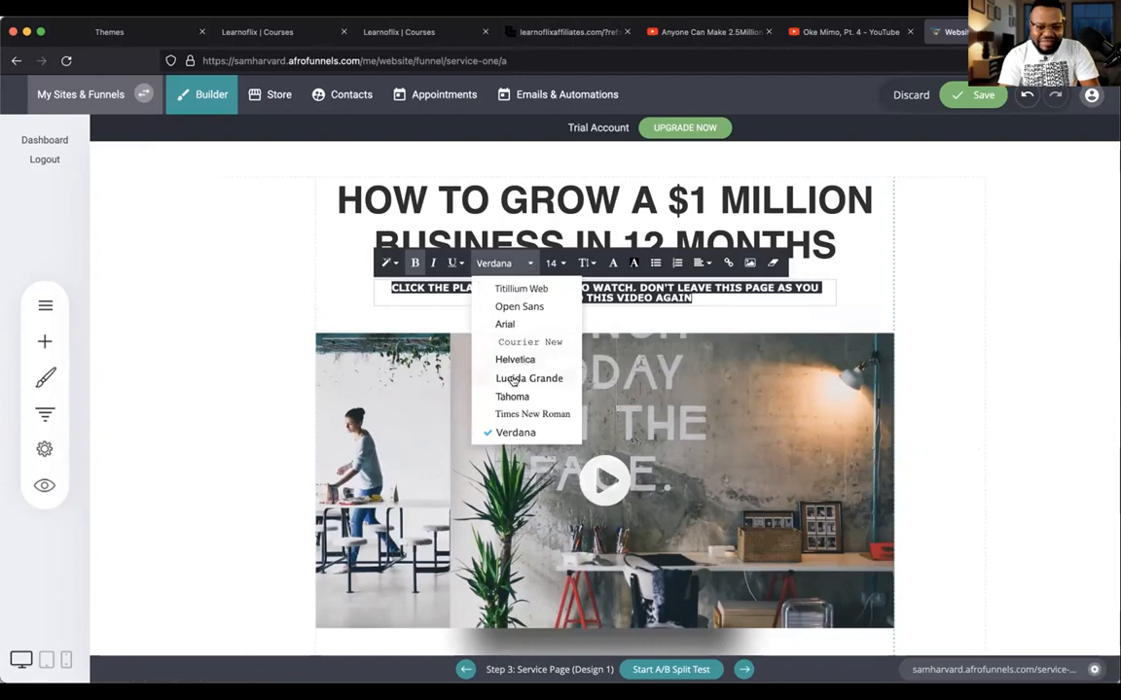
left_click(512, 398)
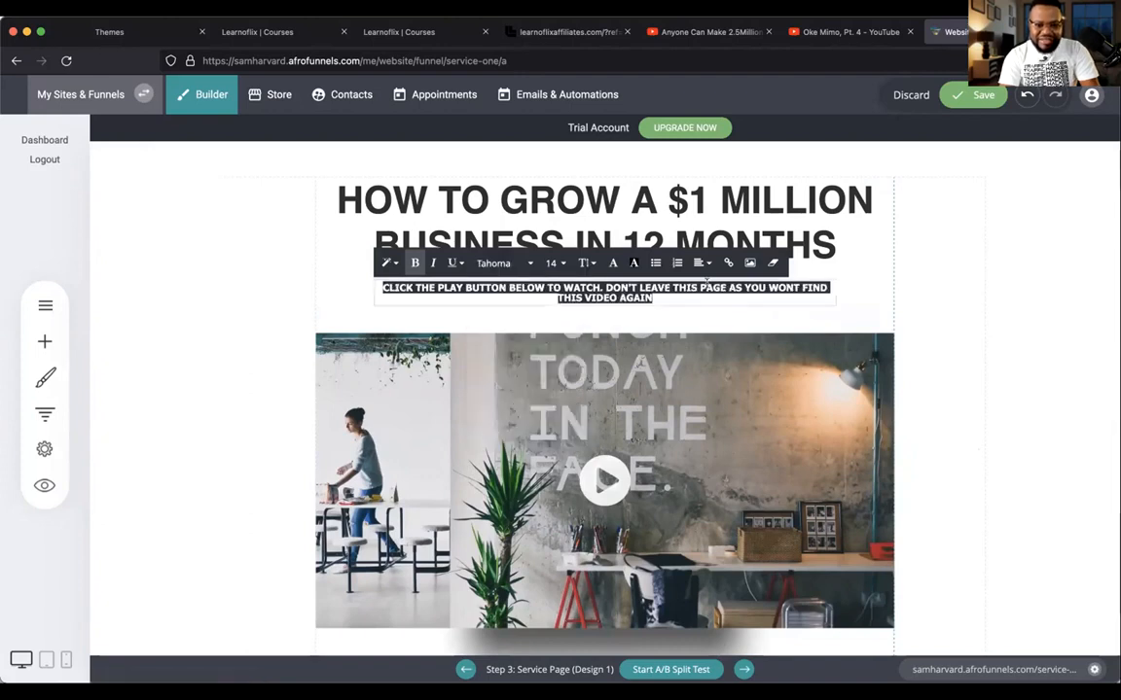
left_click(705, 313)
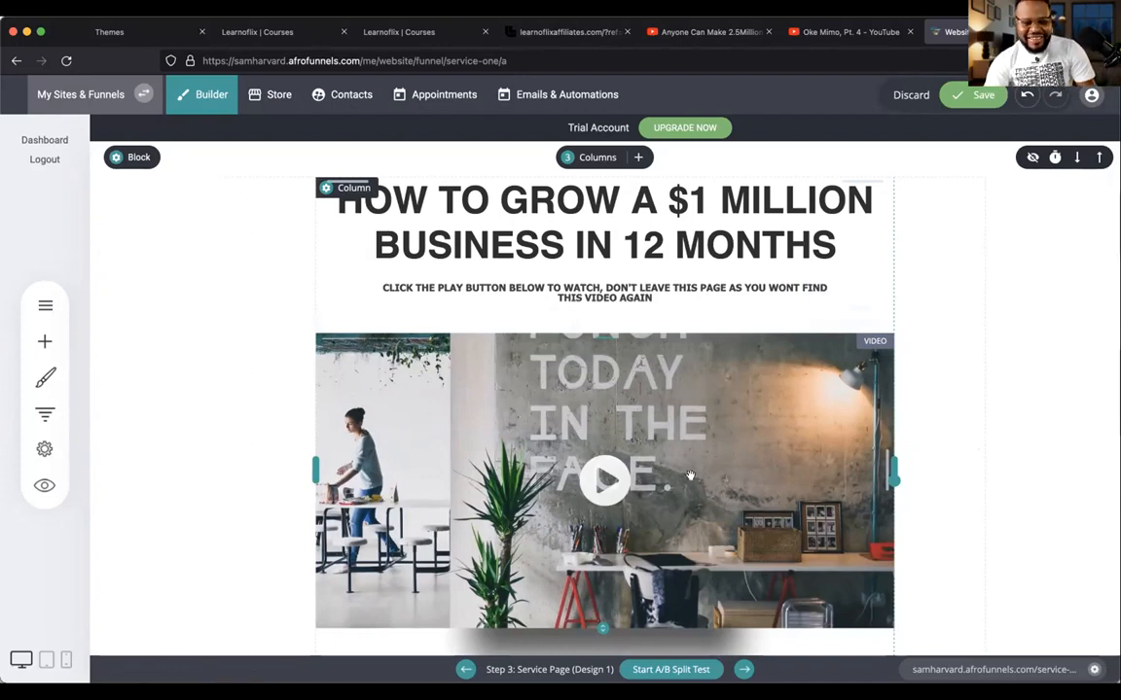
scroll(689, 476, "down", 3)
- Open the page video's Video Settings, then switch to the YouTube video's browser tab
left_click(613, 363)
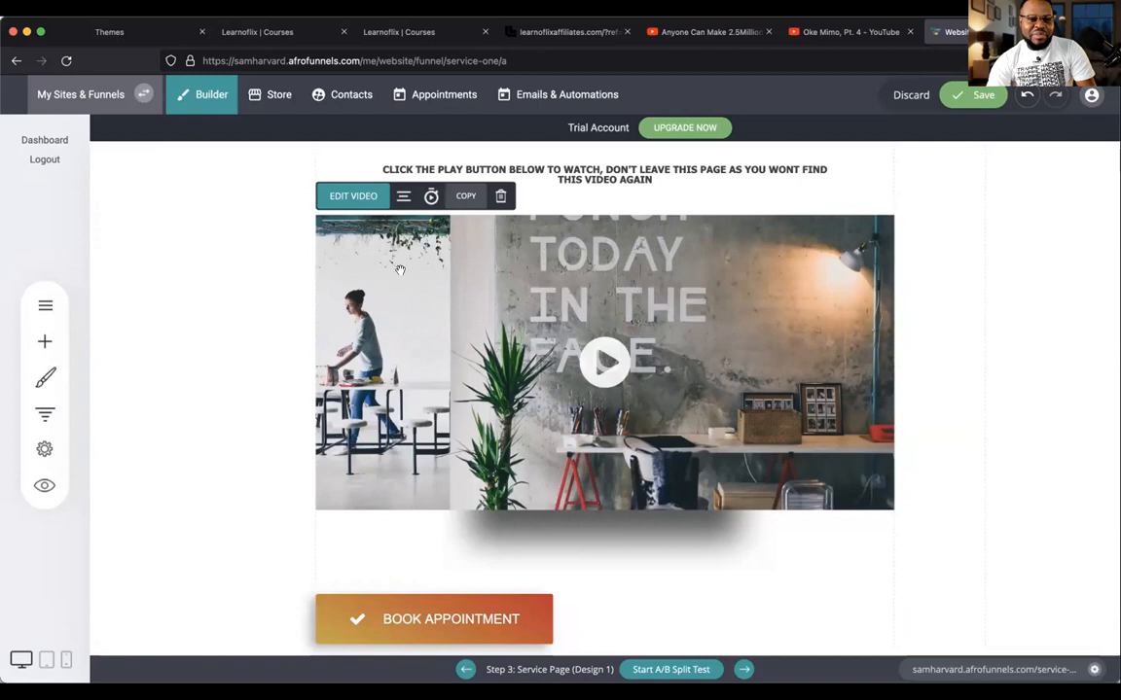
left_click(355, 195)
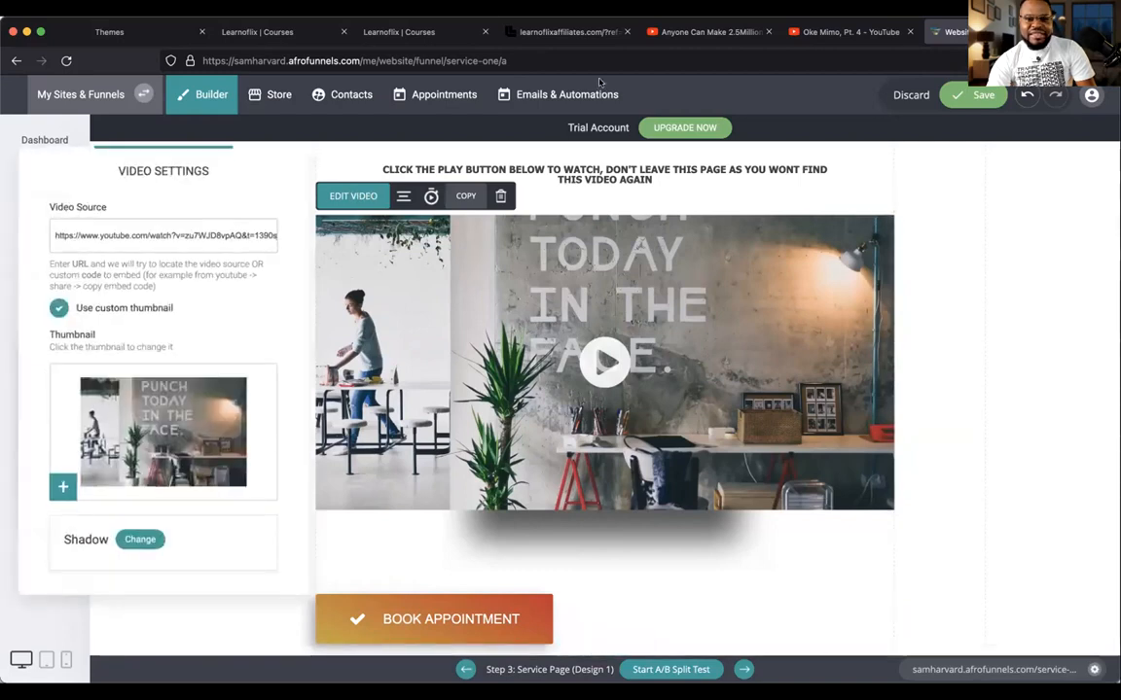
left_click(710, 32)
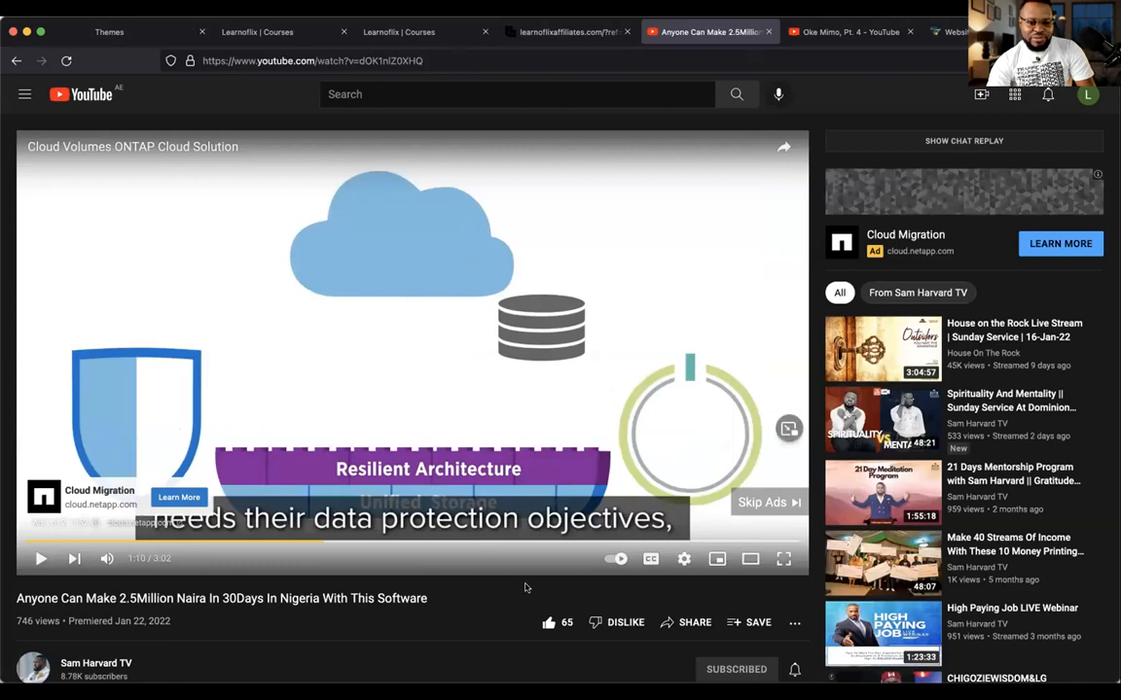
- Copy the 2.5Million Naira video's YouTube share link and return to AfroFunnels
left_click(689, 622)
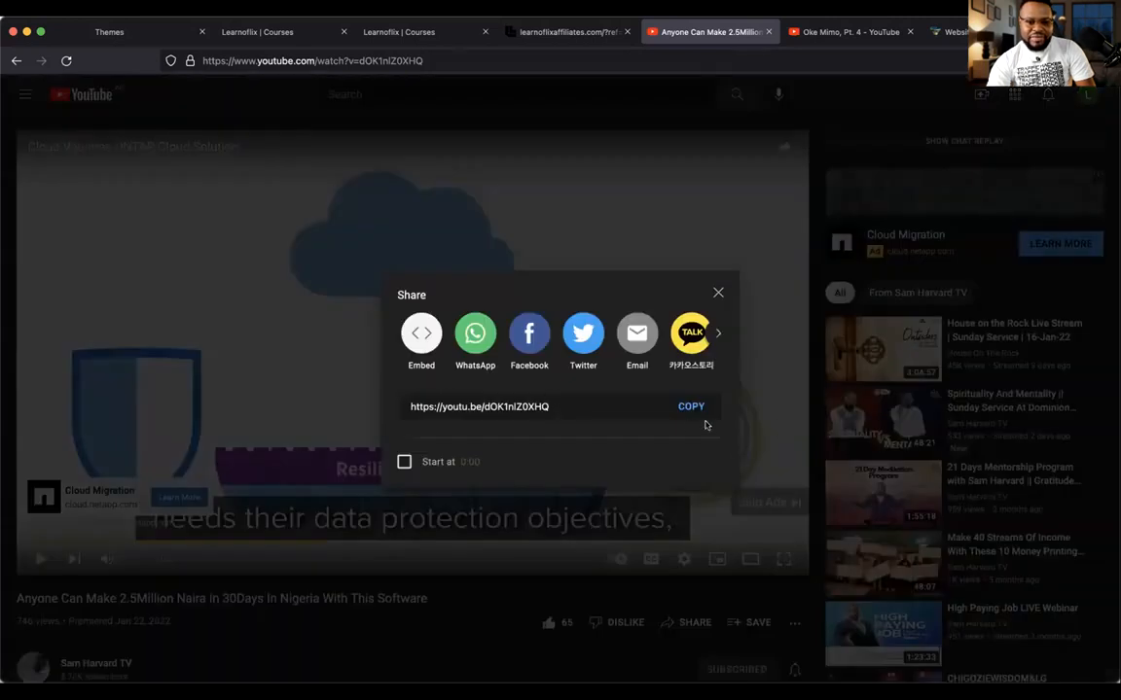
left_click(692, 406)
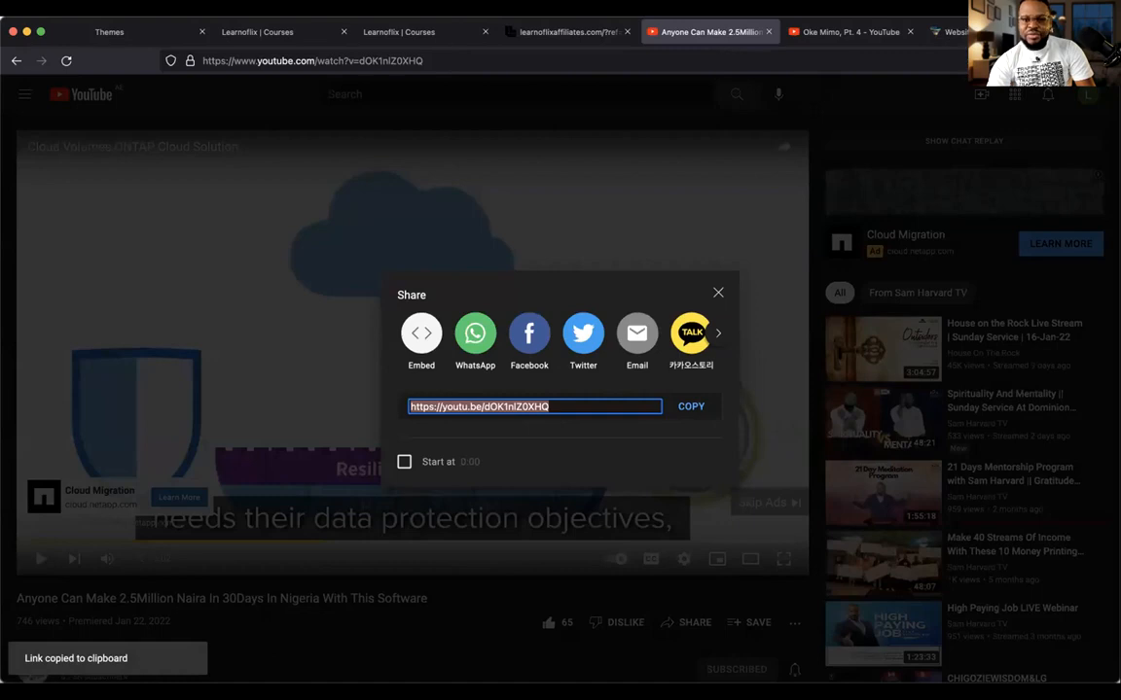
left_click(952, 32)
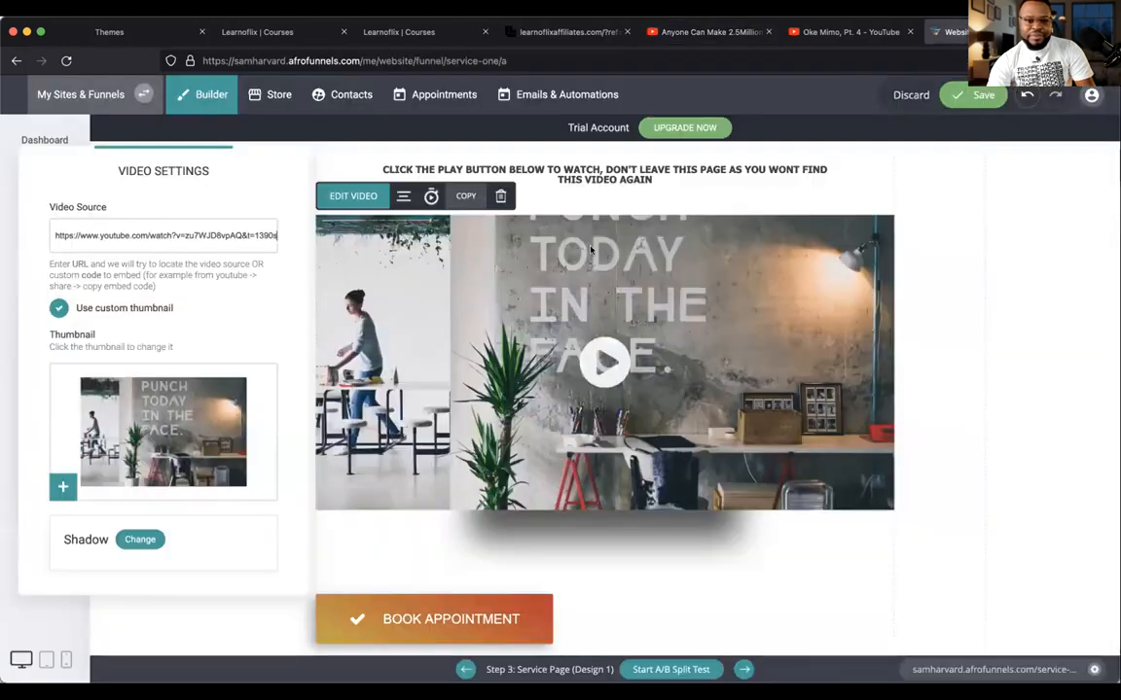
- Replace the video source with the pasted youtu.be link and turn off the custom thumbnail
triple_click(180, 235)
key("ctrl+v")
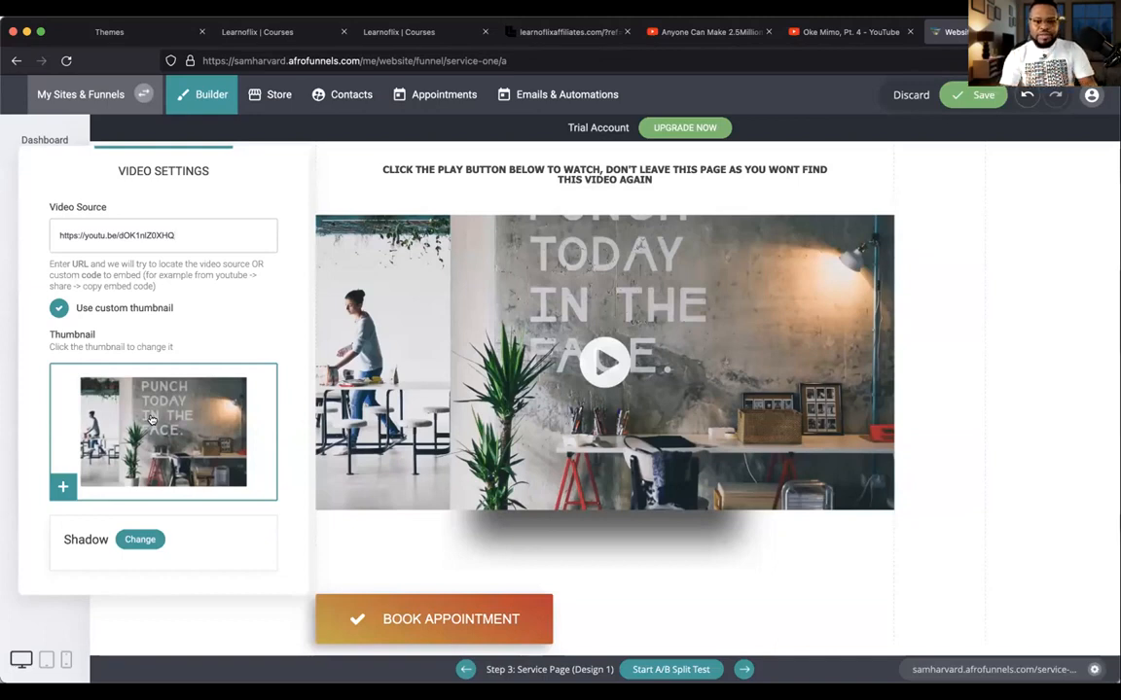
left_click(58, 309)
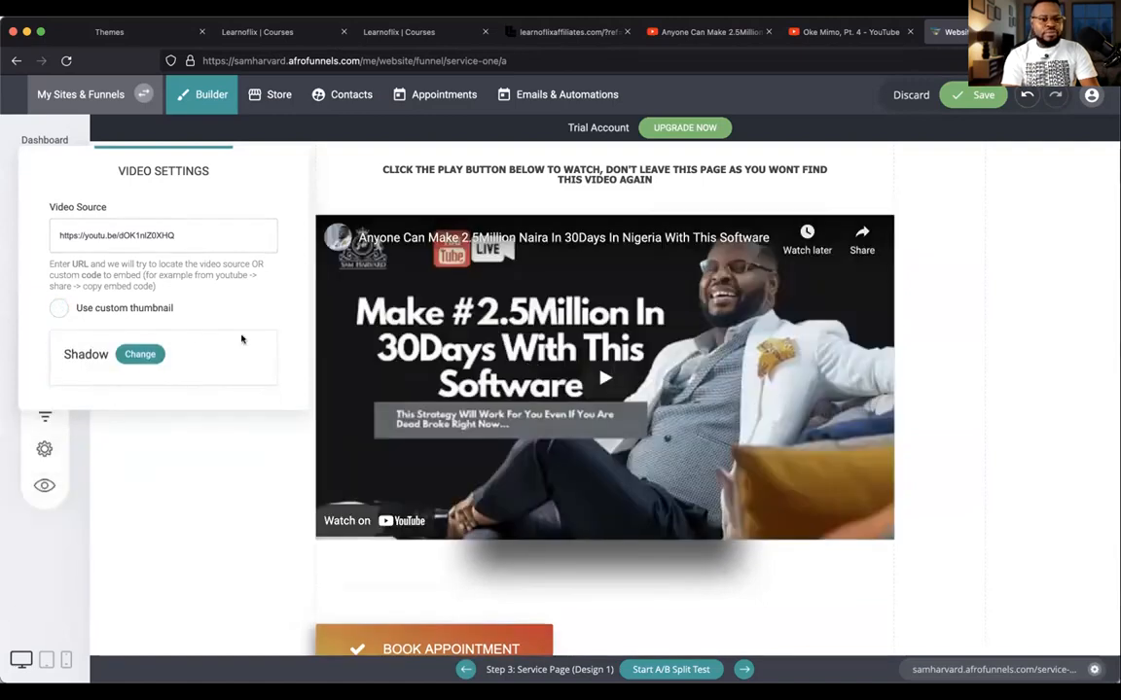
left_click(207, 457)
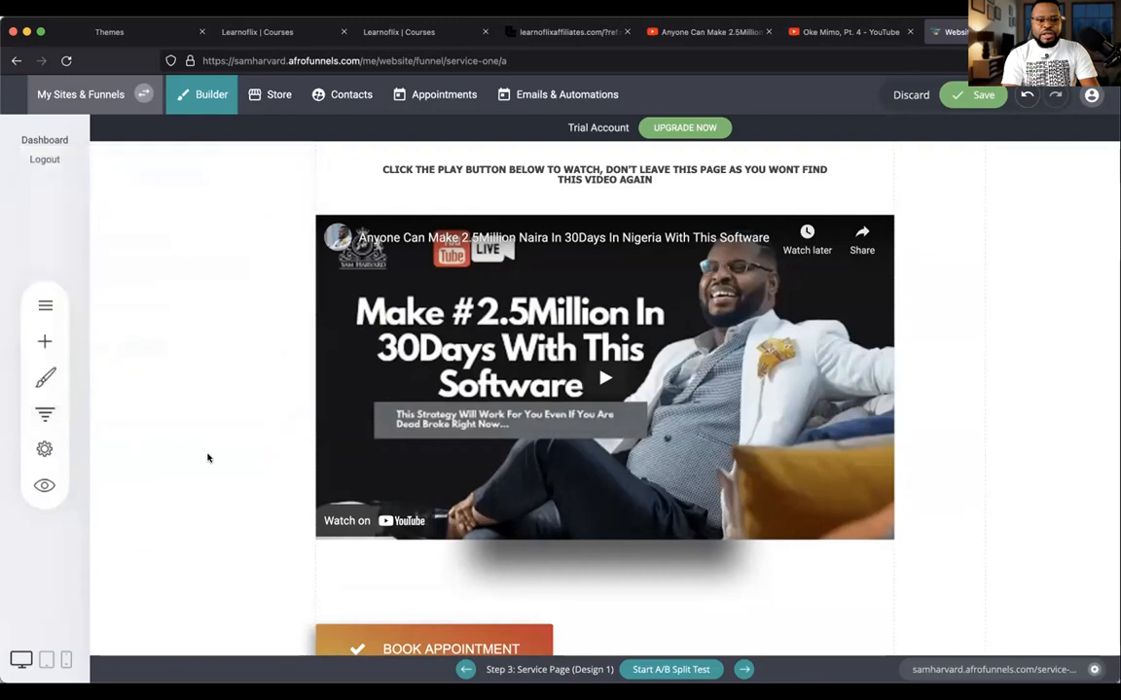
- Review the Book Appointment button's styling options, then bring up its text and link settings
scroll(887, 401, "up", 3)
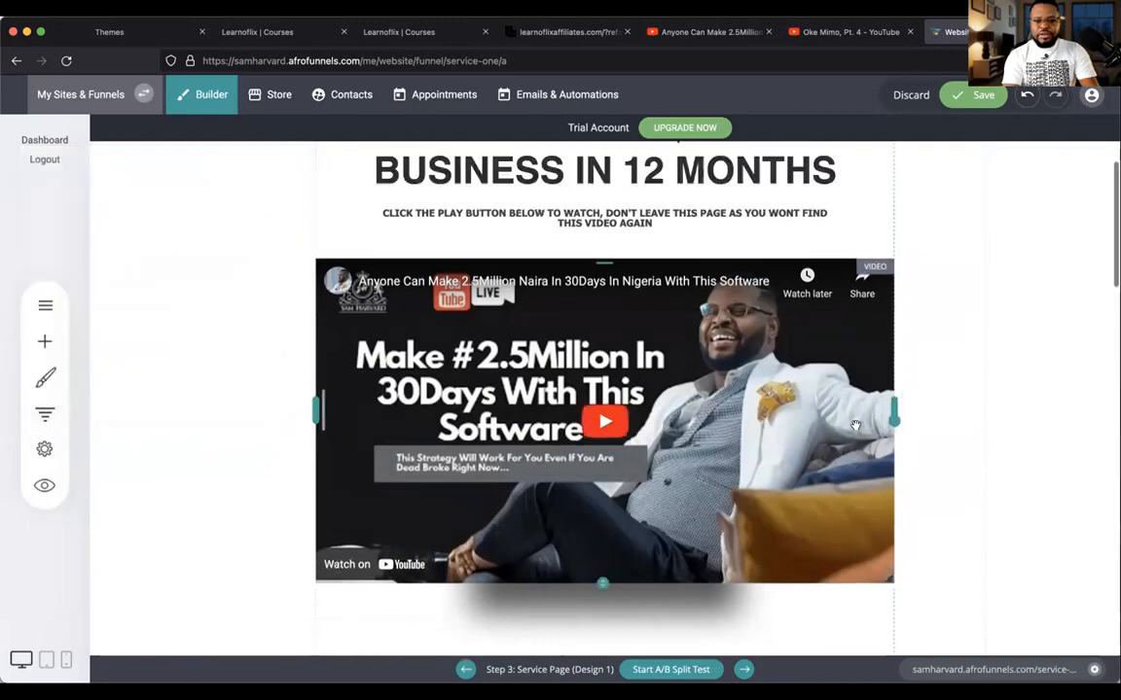
scroll(746, 417, "down", 5)
scroll(746, 417, "down", 4)
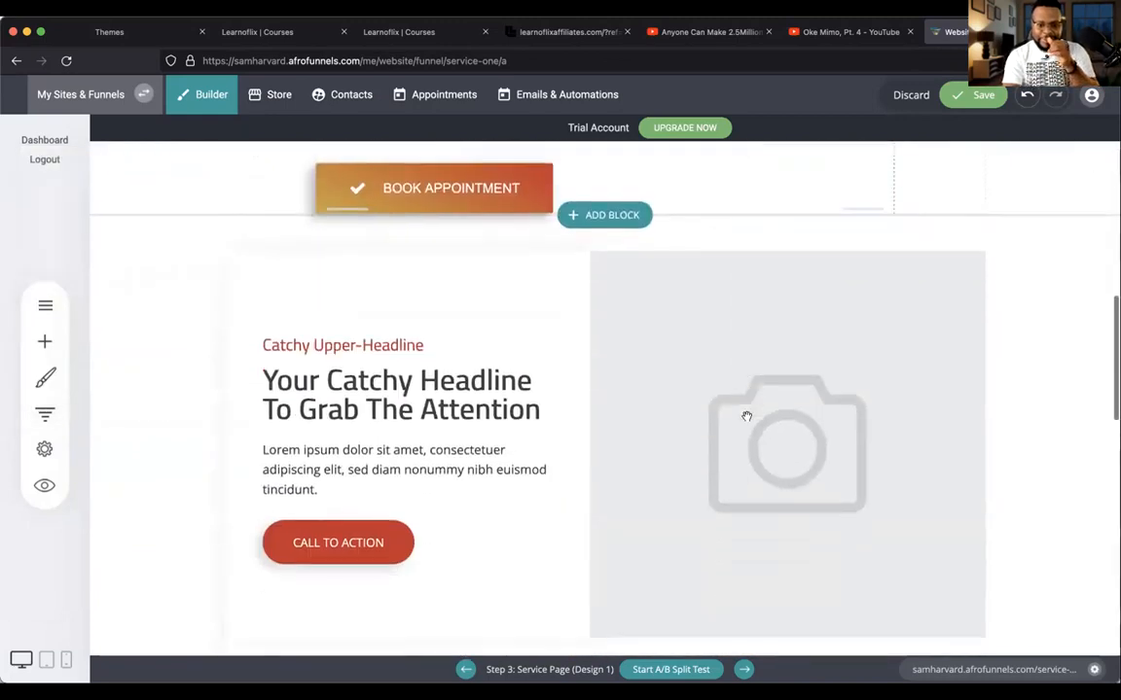
scroll(746, 417, "up", 4)
scroll(746, 418, "down", 1)
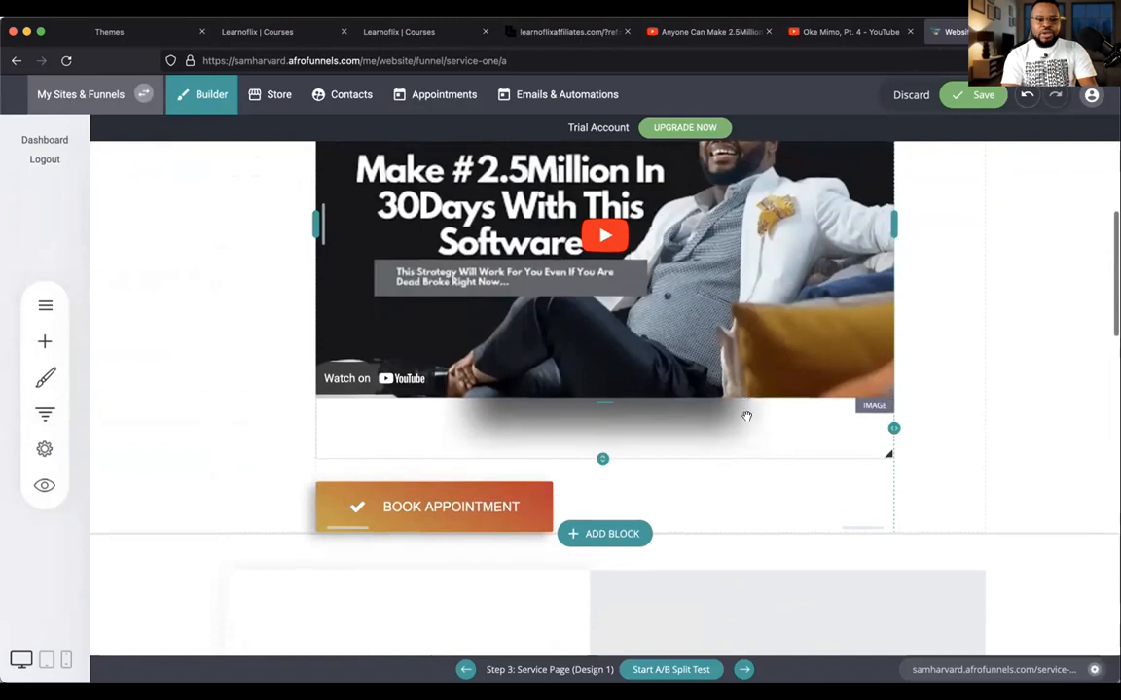
left_click(449, 504)
left_click(400, 464)
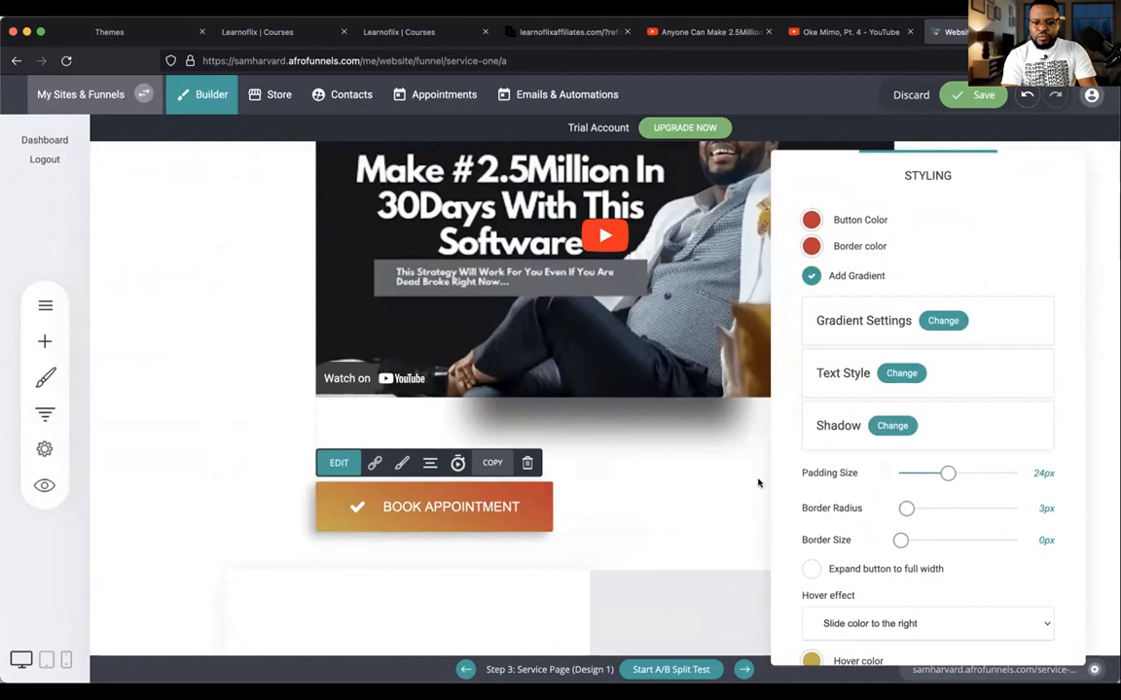
left_click_drag(875, 163, 684, 147)
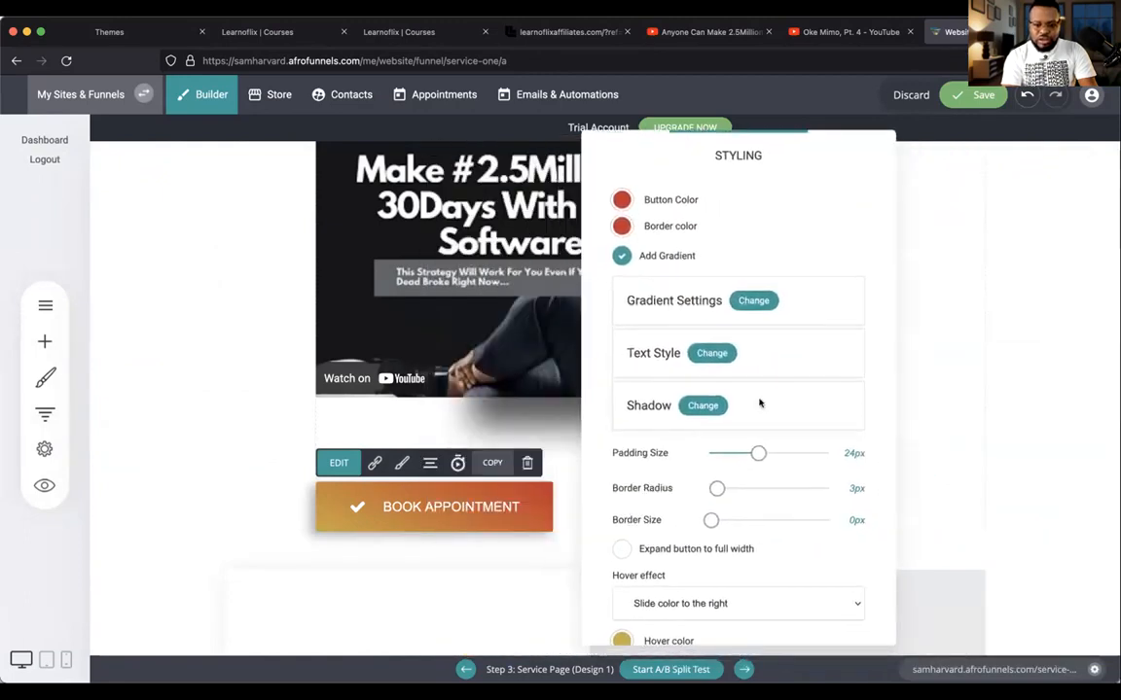
scroll(786, 595, "down", 1)
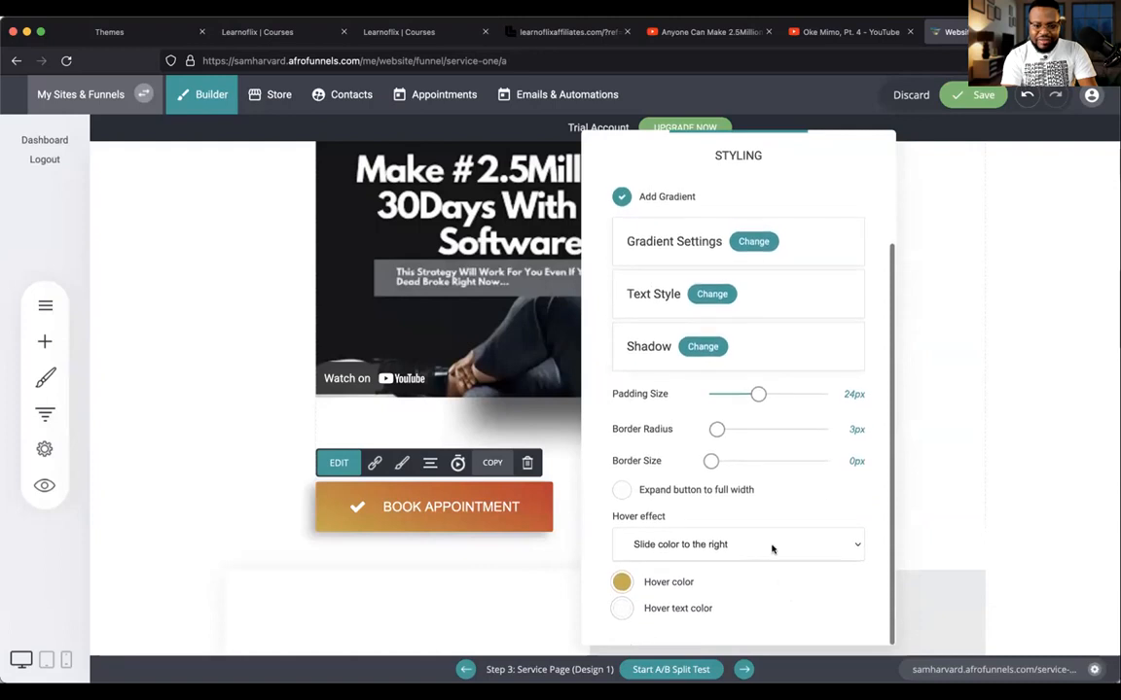
scroll(771, 502, "up", 1)
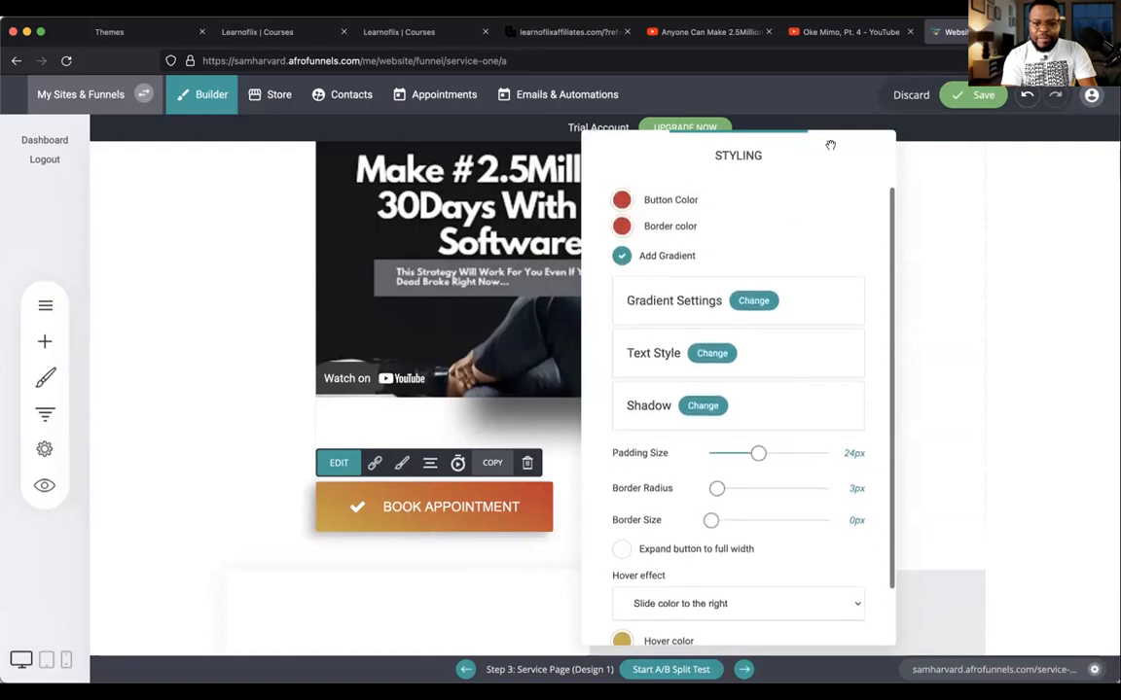
left_click(964, 280)
left_click(362, 496)
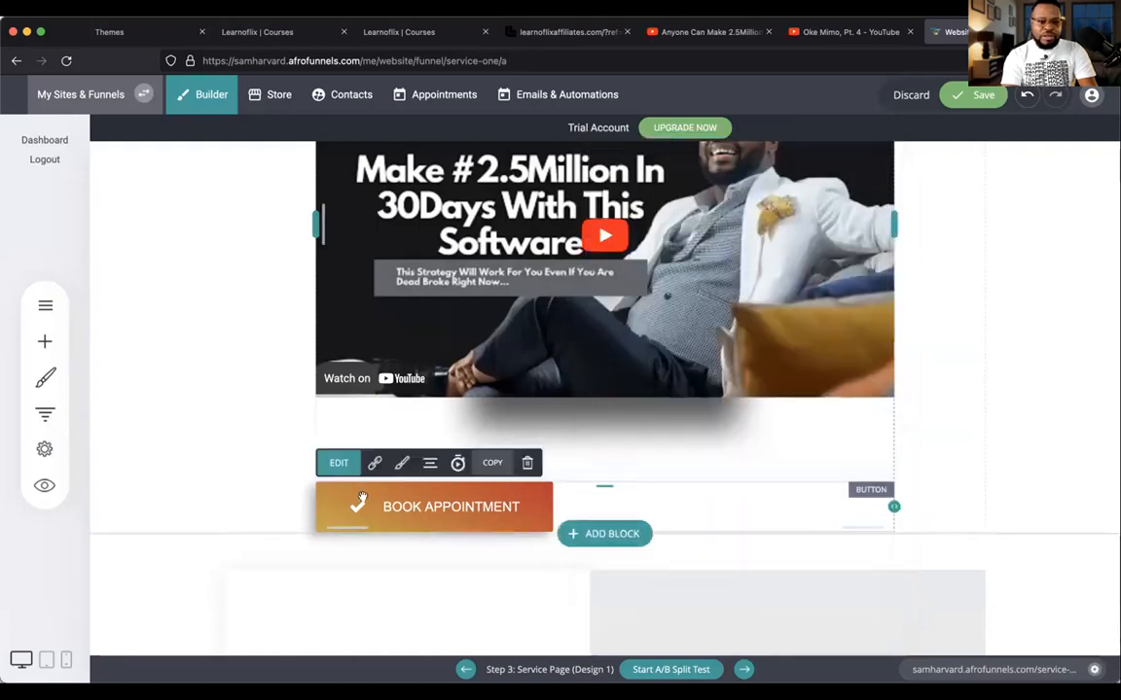
left_click(339, 464)
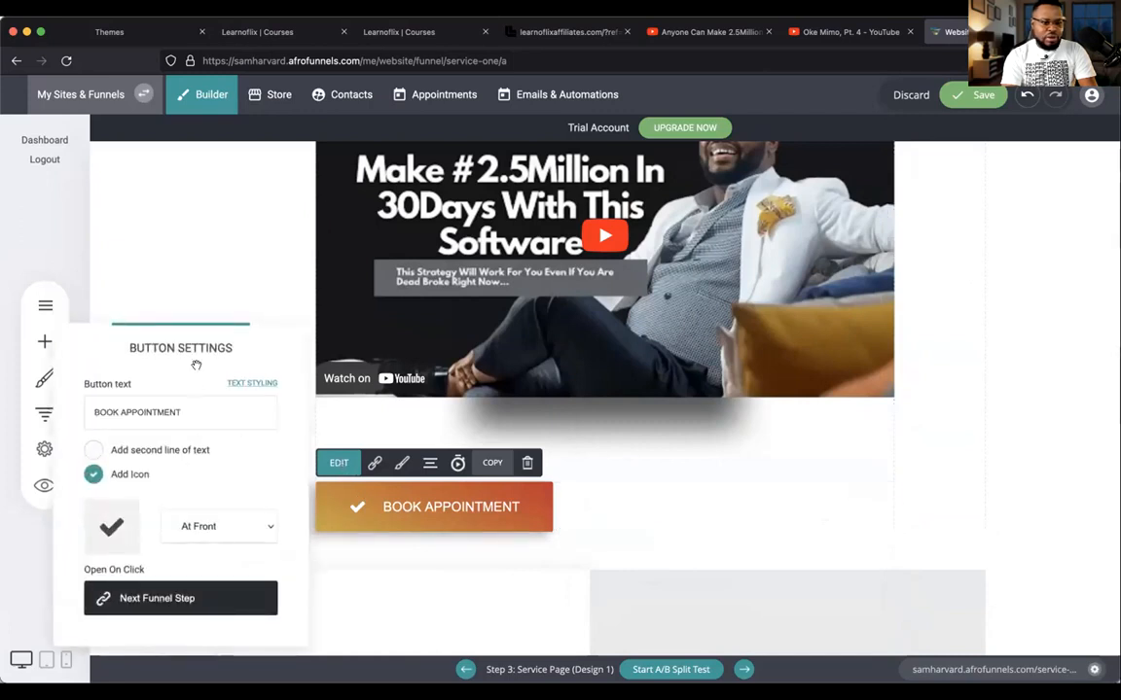
- Relabel the button 'BOOK A STRATEGY SESSION' and remove its check icon
left_click_drag(192, 325, 203, 199)
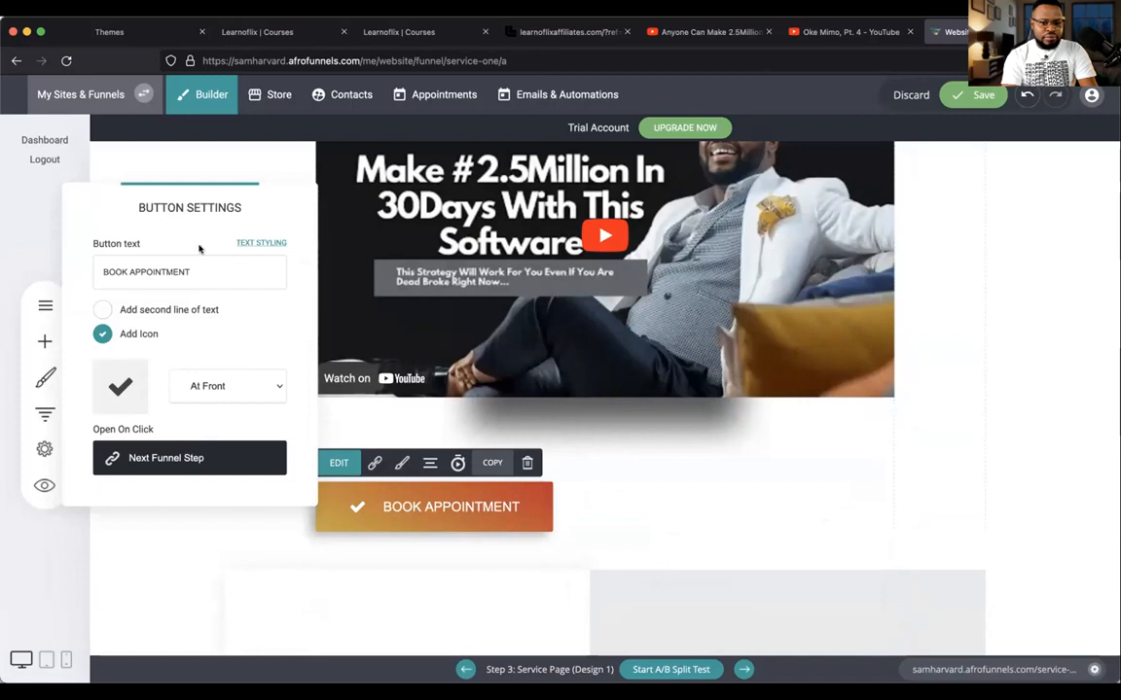
left_click_drag(203, 272, 124, 272)
left_click(127, 272)
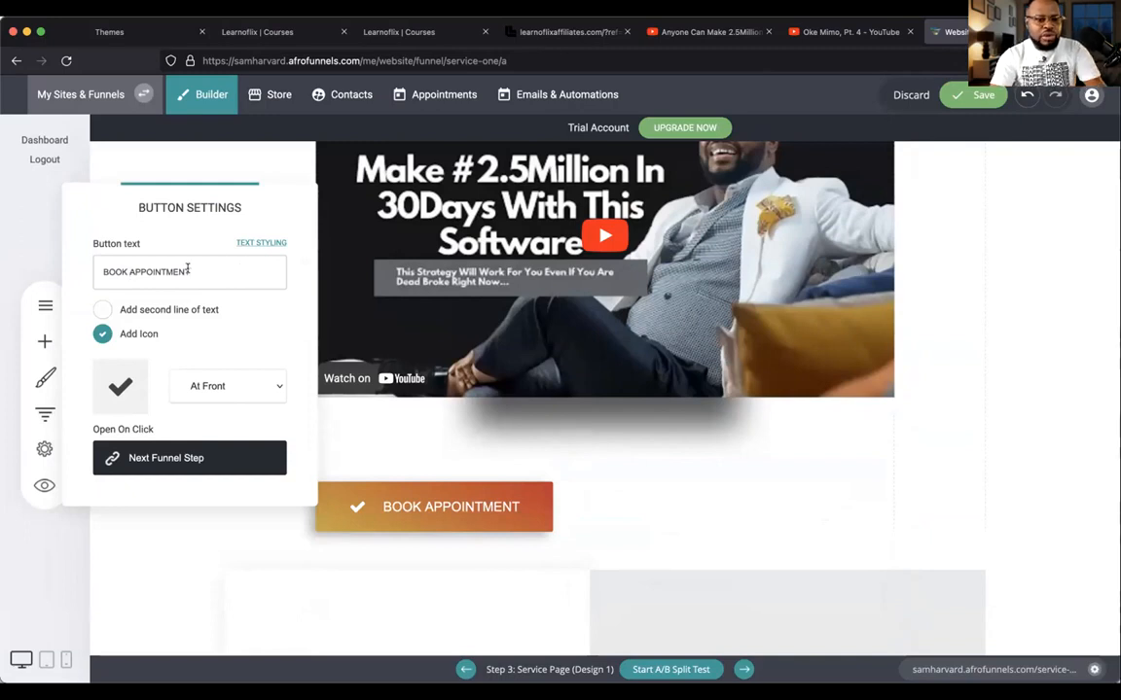
left_click_drag(175, 268, 133, 270)
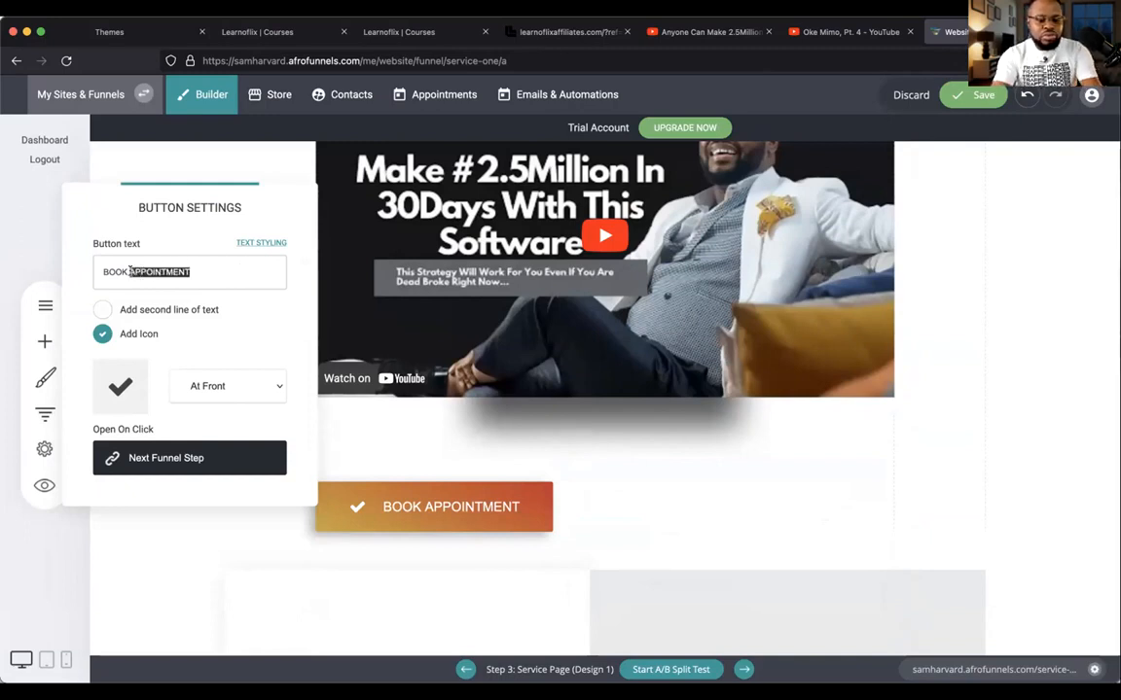
type("A S")
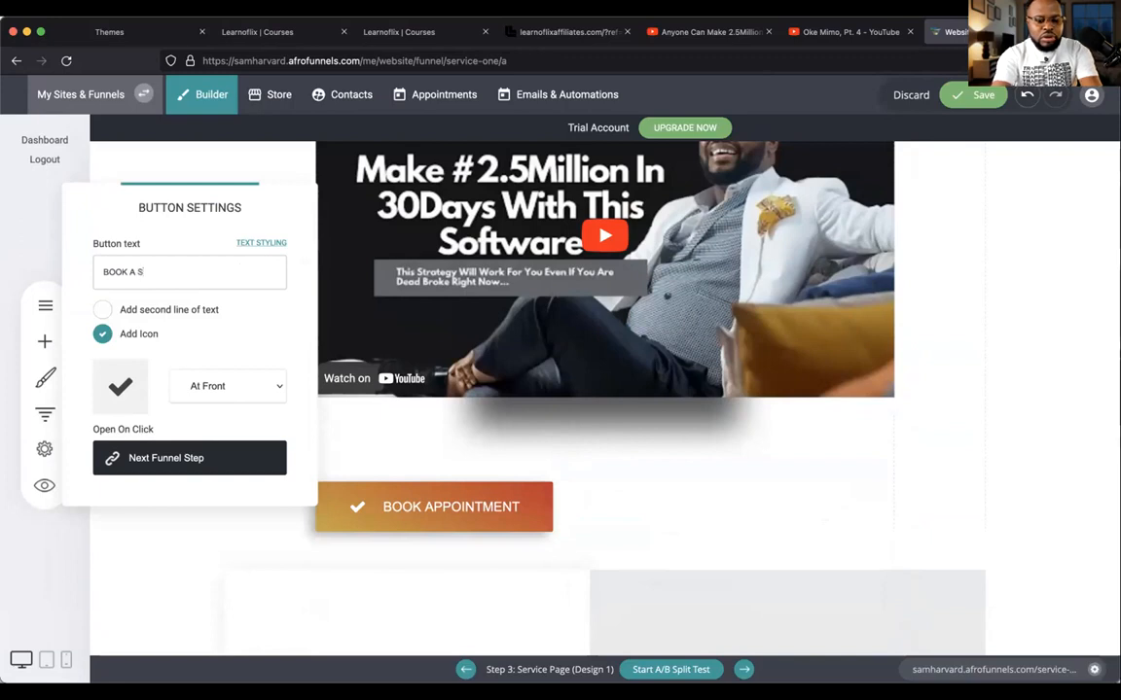
type("TRATEGY SESSION")
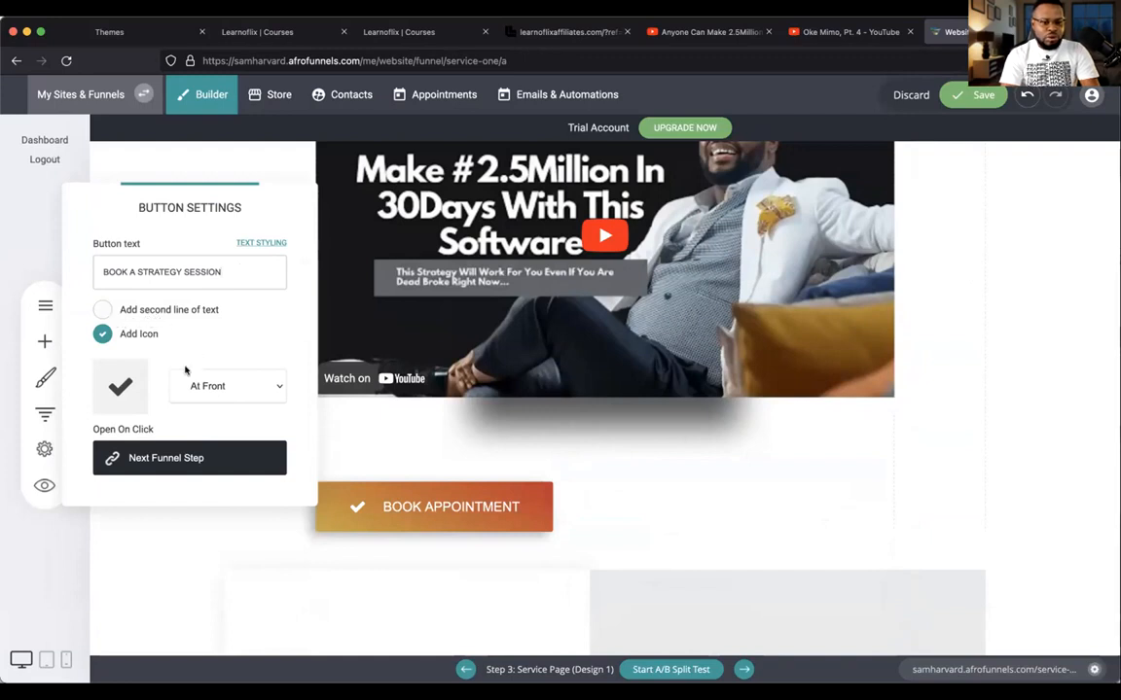
left_click(103, 334)
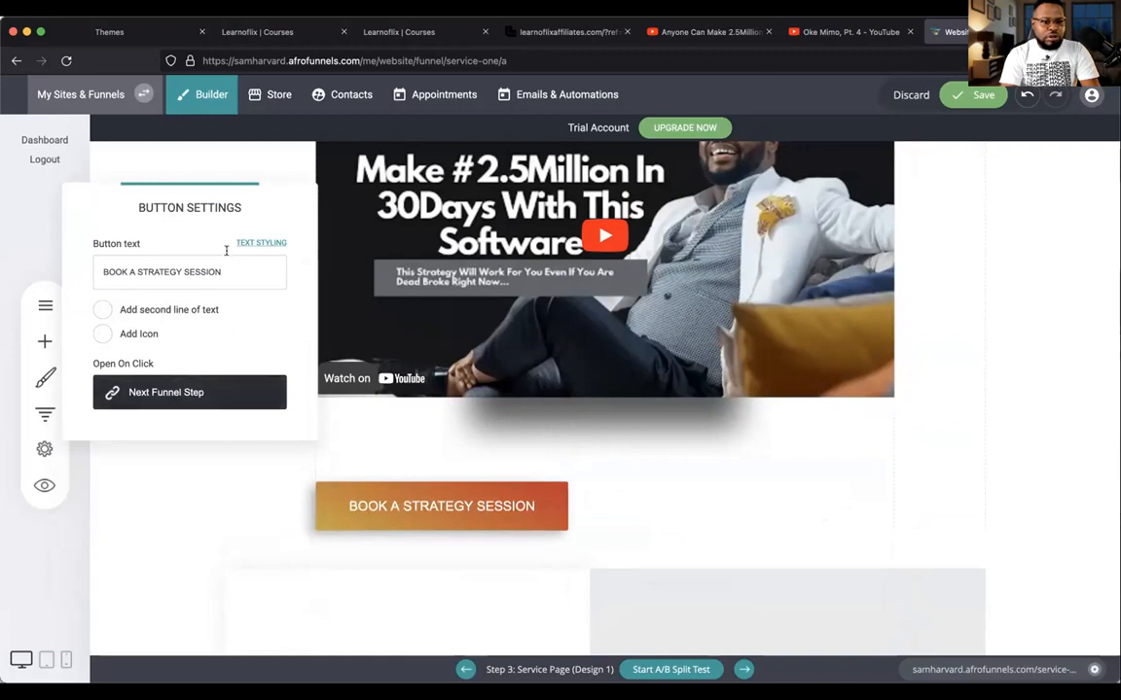
- Centre the BOOK A STRATEGY SESSION button beneath the video with Align Center
left_click(482, 439)
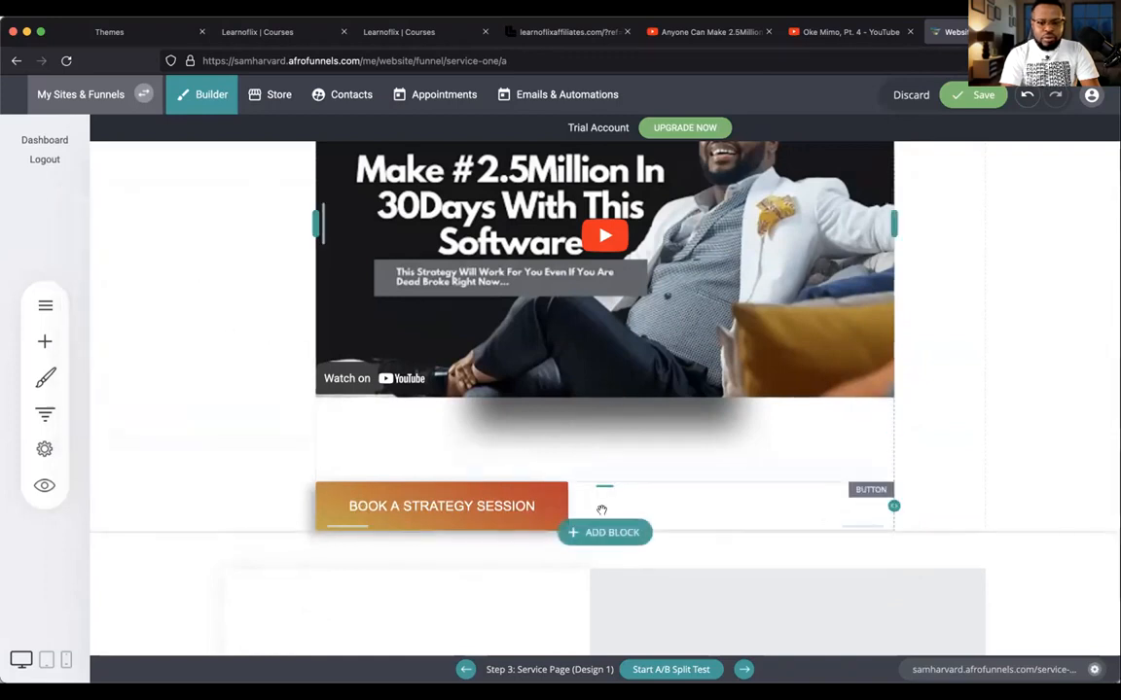
left_click(526, 506)
left_click(430, 464)
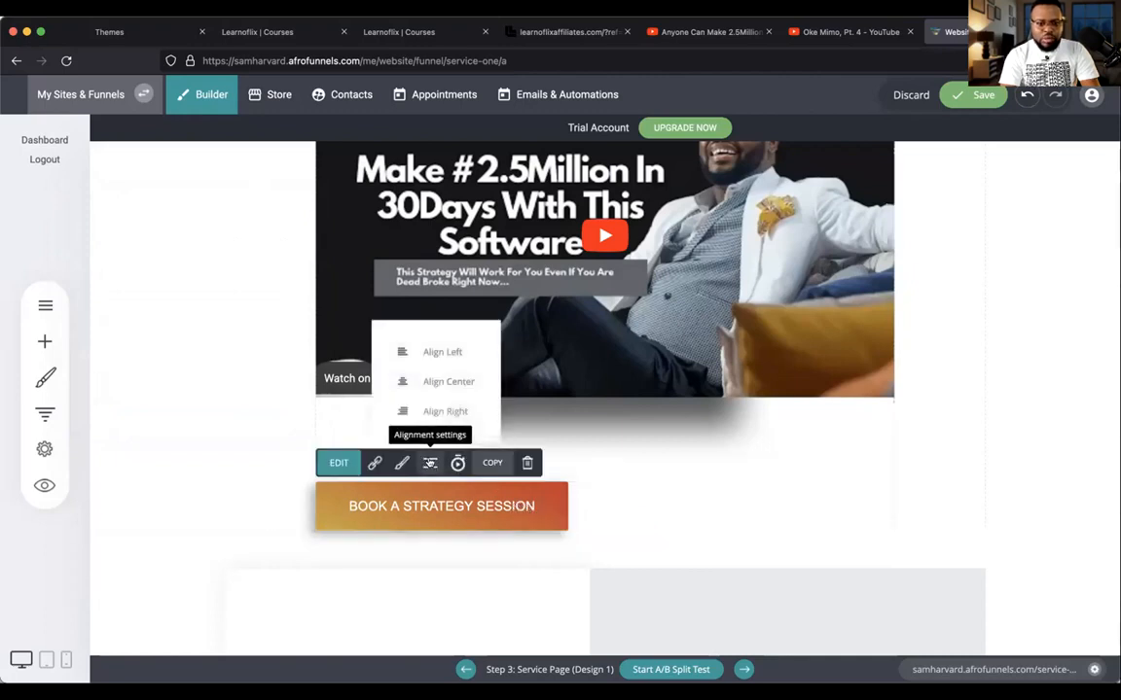
left_click(425, 387)
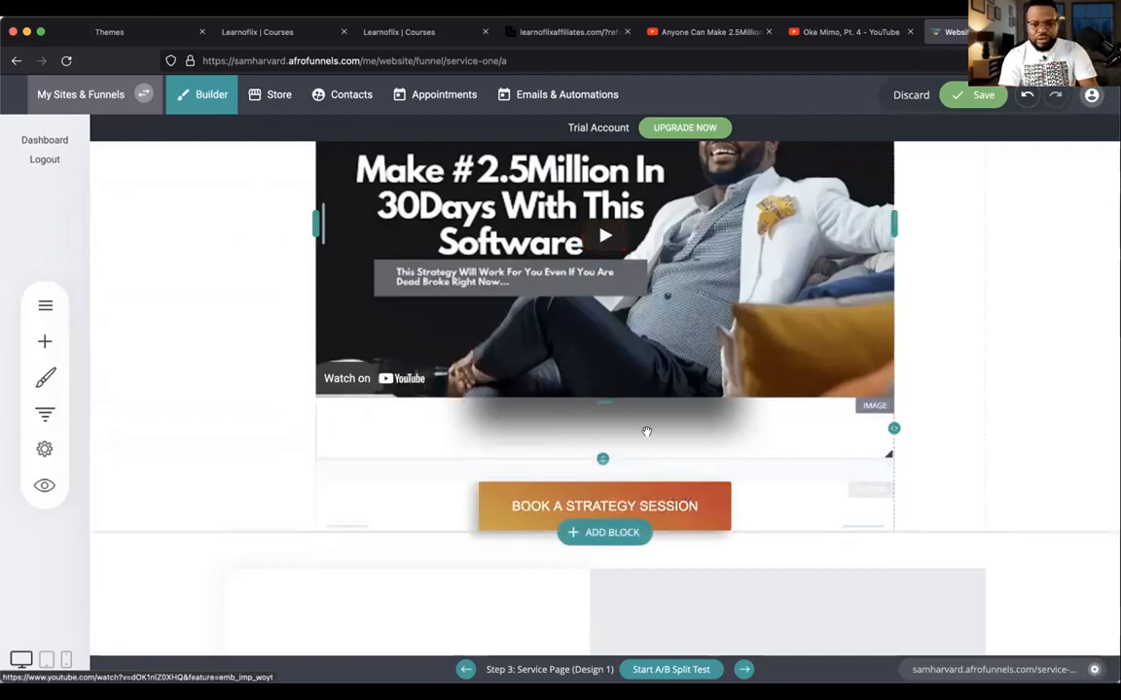
- Shrink the button block's top padding from 32px to about 12px
mouse_move(600, 456)
left_mouse_down()
mouse_move(601, 440)
mouse_move(601, 457)
left_mouse_up()
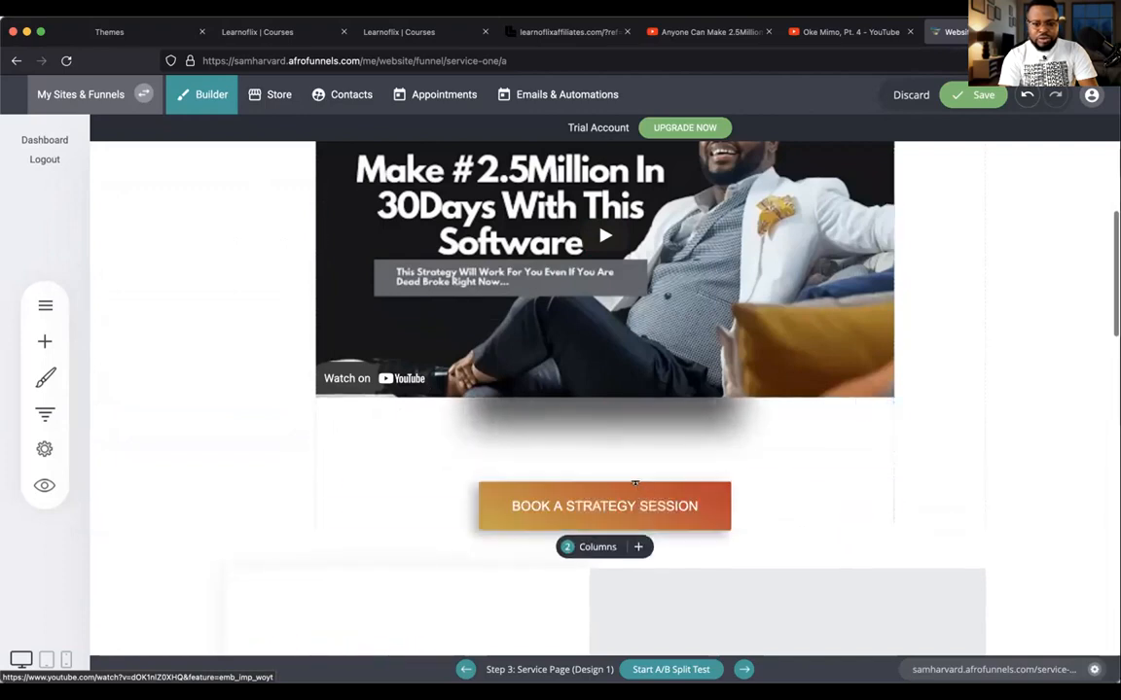
left_click_drag(604, 481, 605, 469)
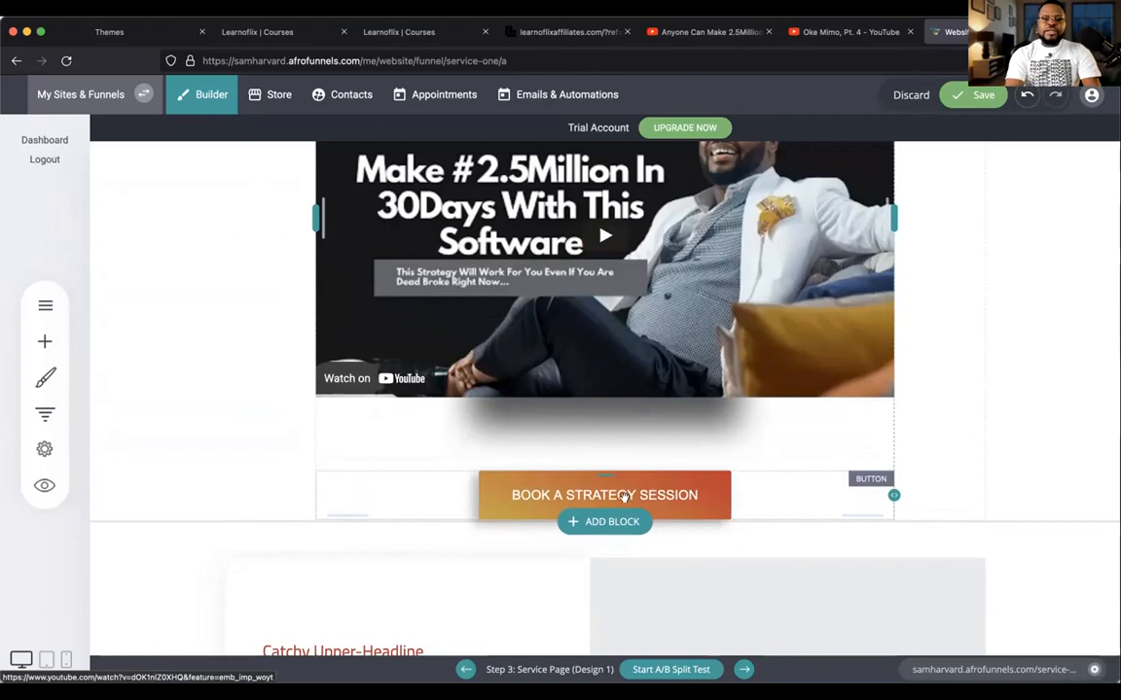
scroll(608, 447, "up", 3)
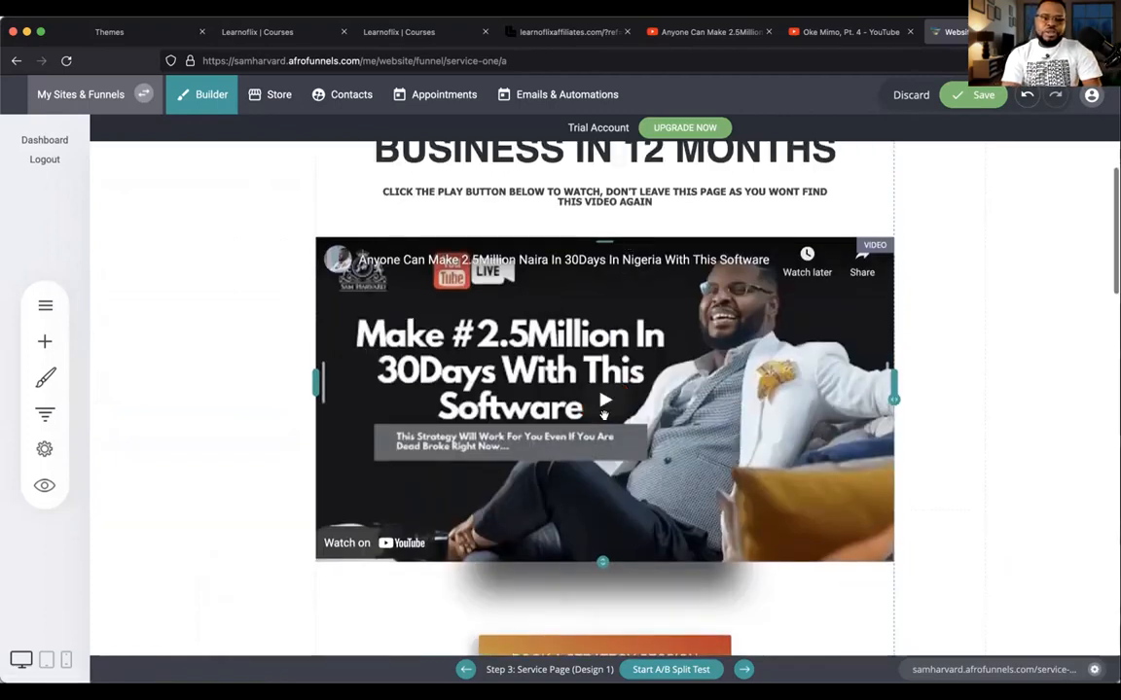
scroll(604, 412, "down", 3)
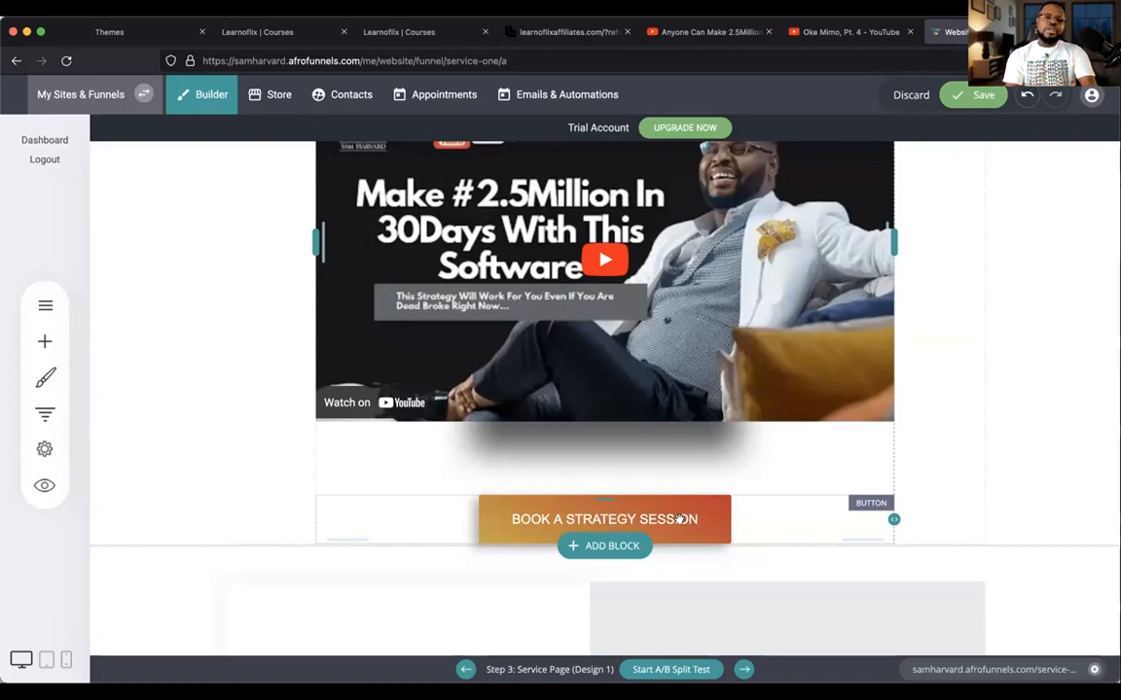
- Give the BOOK A STRATEGY SESSION button an element delay of 10 seconds
left_click(679, 519)
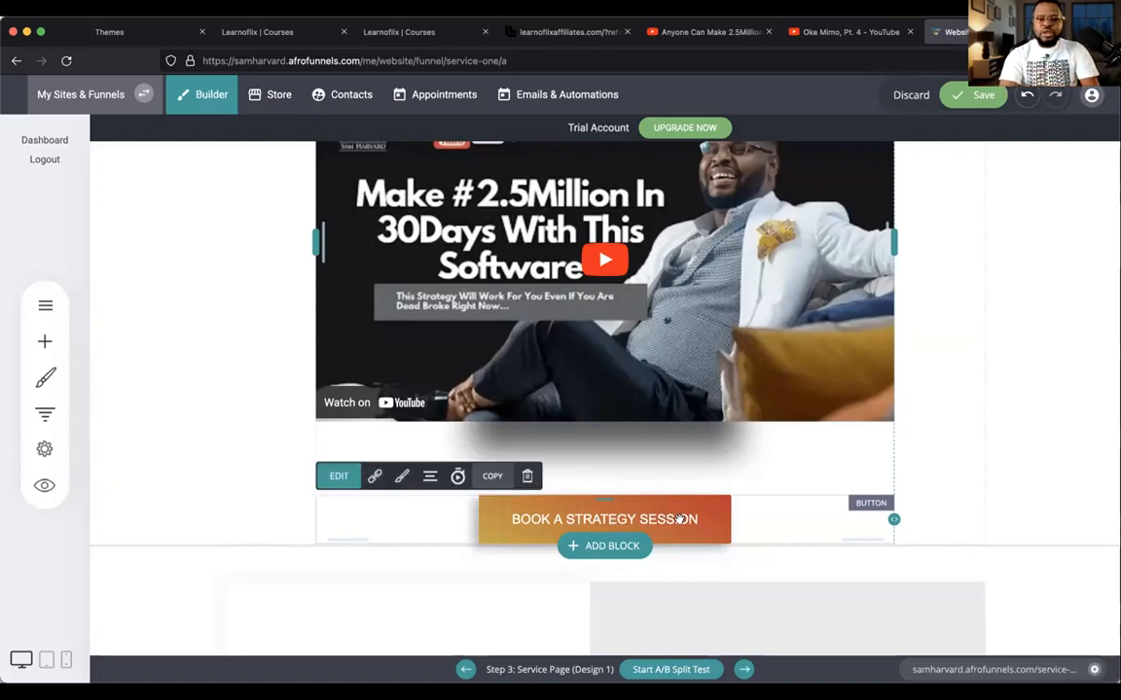
left_click(458, 476)
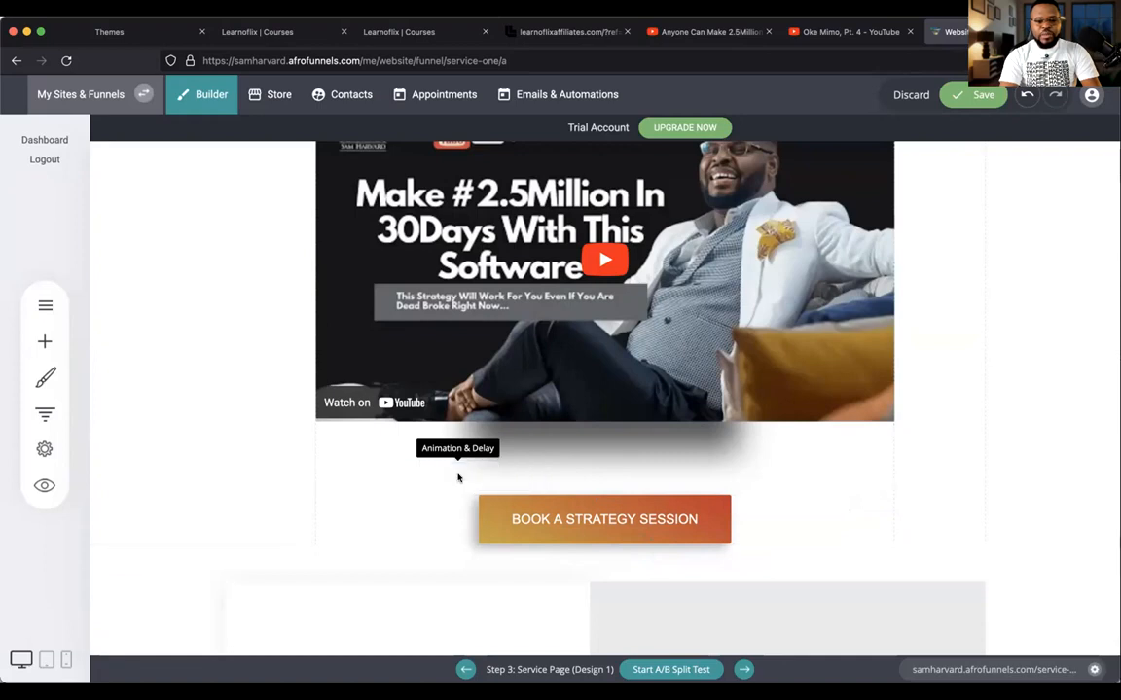
left_click(210, 417)
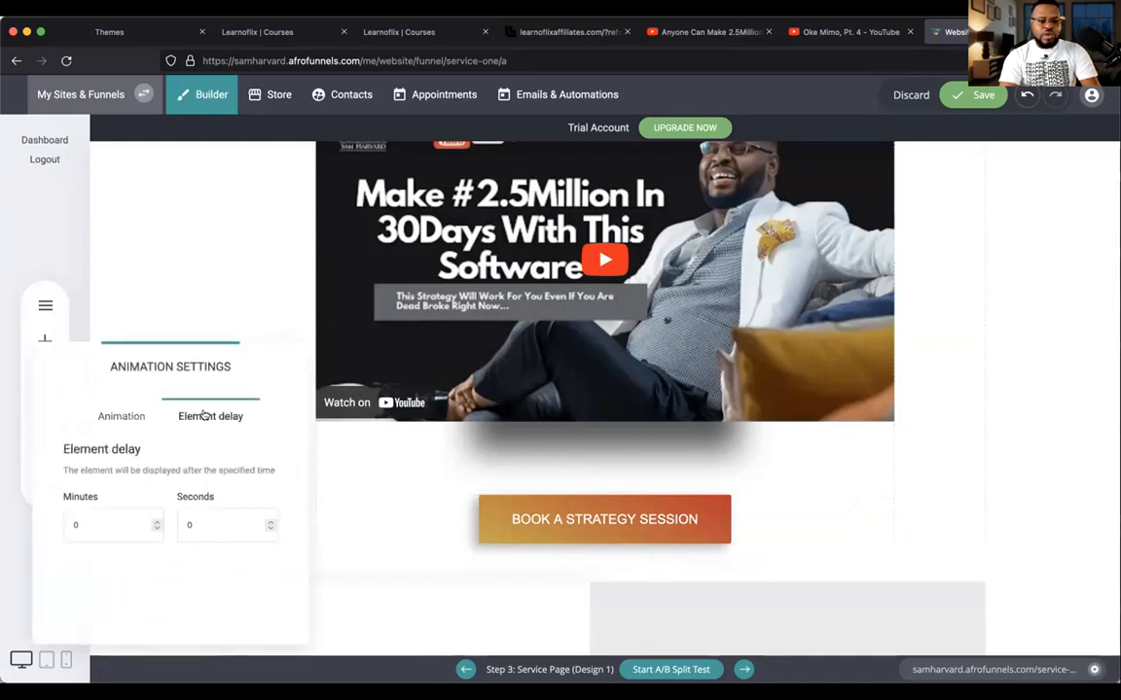
left_click(97, 524)
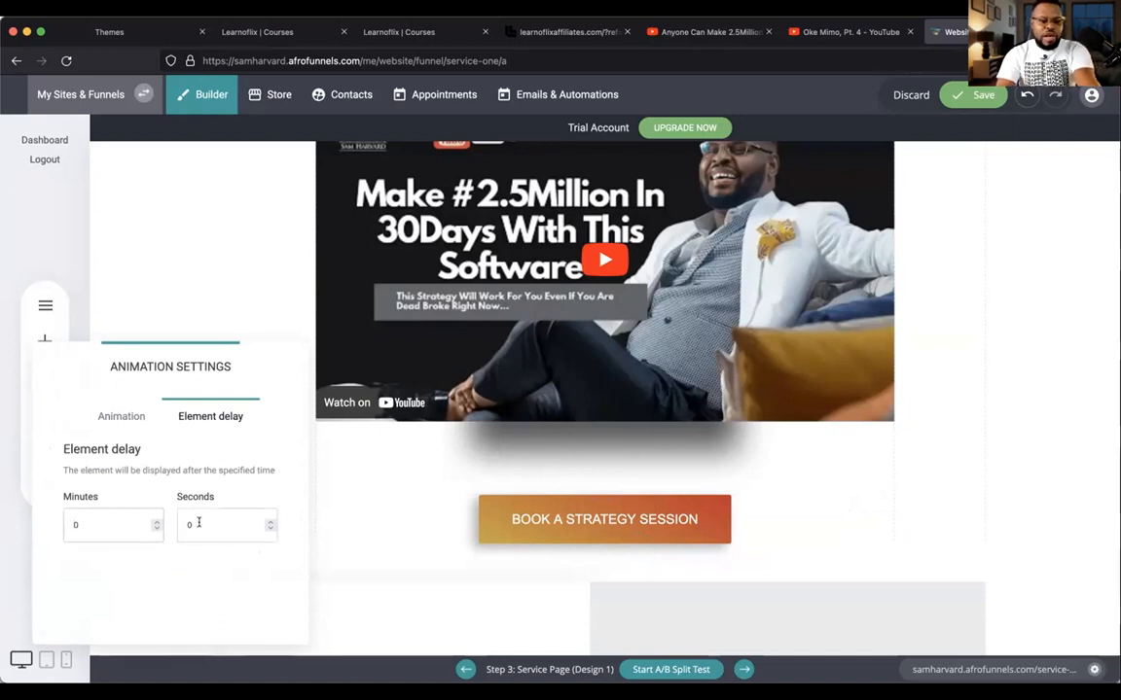
type("10")
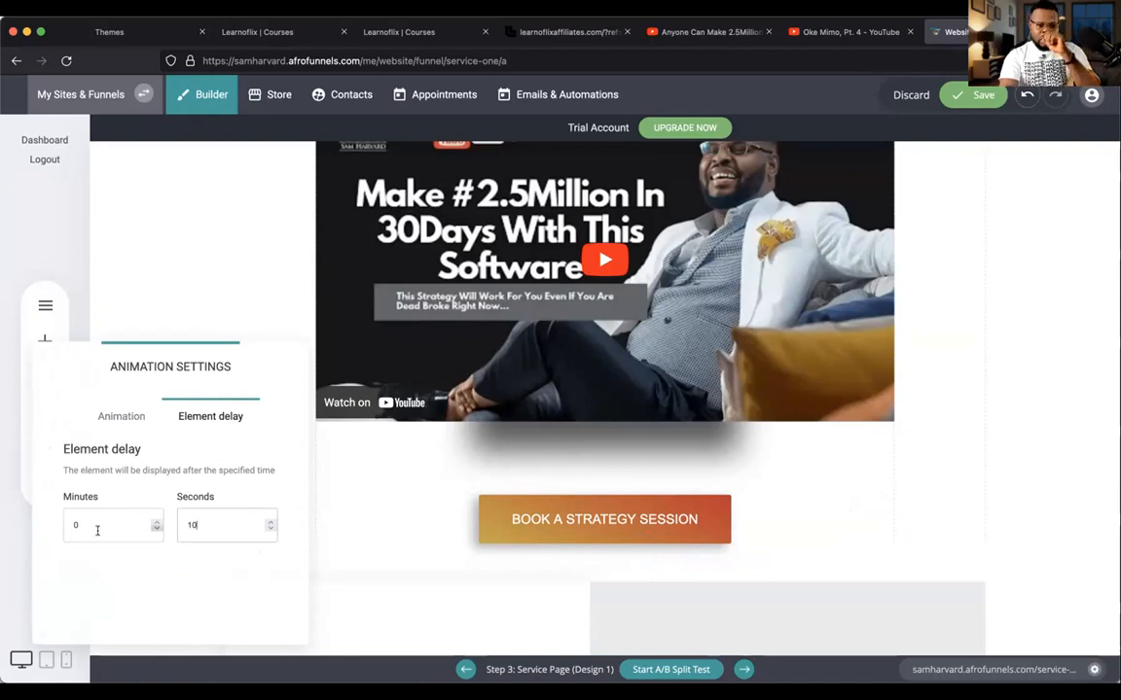
- Close the delay settings and save the service page
left_click(343, 516)
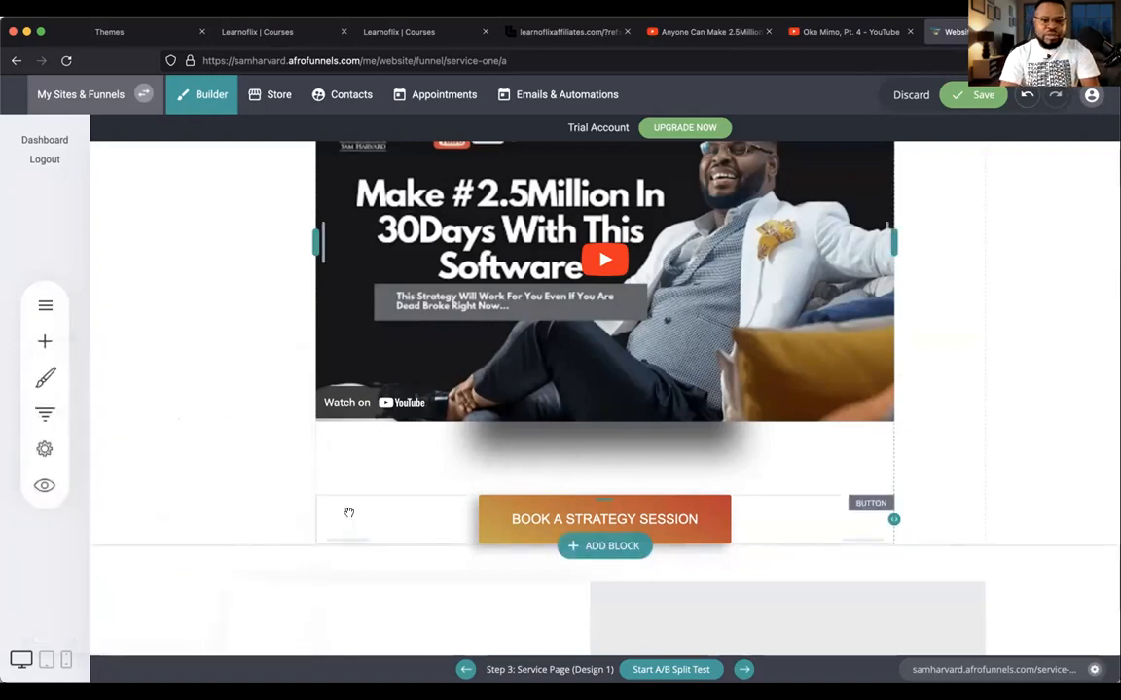
scroll(881, 283, "up", 2)
scroll(881, 283, "up", 2)
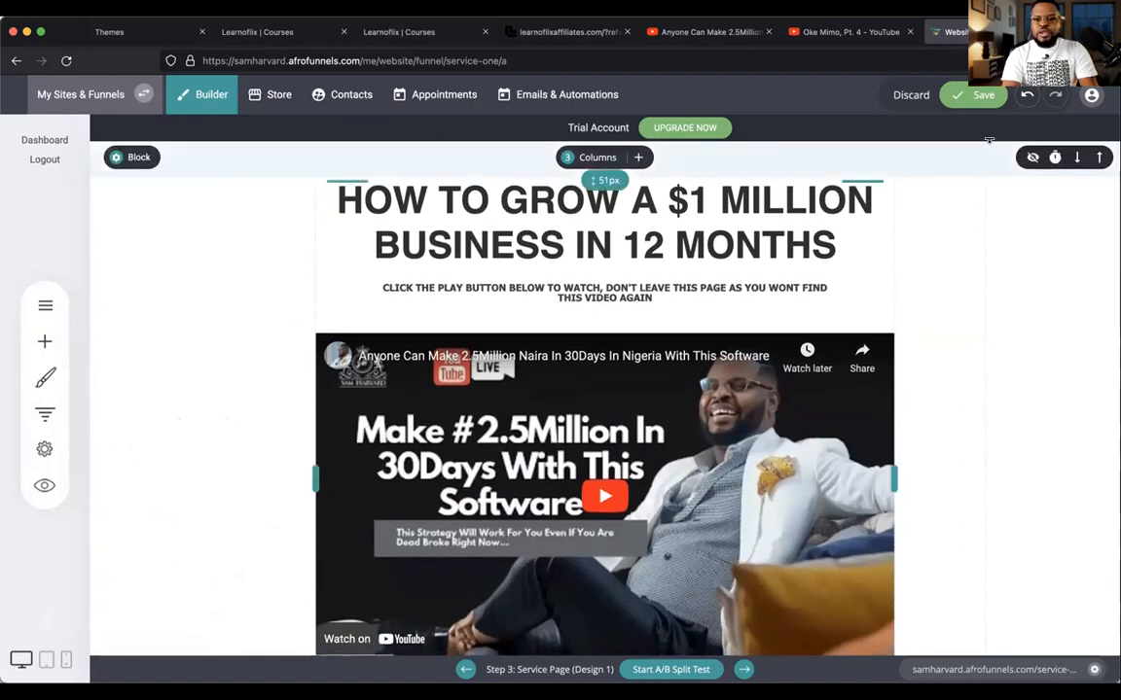
left_click(974, 95)
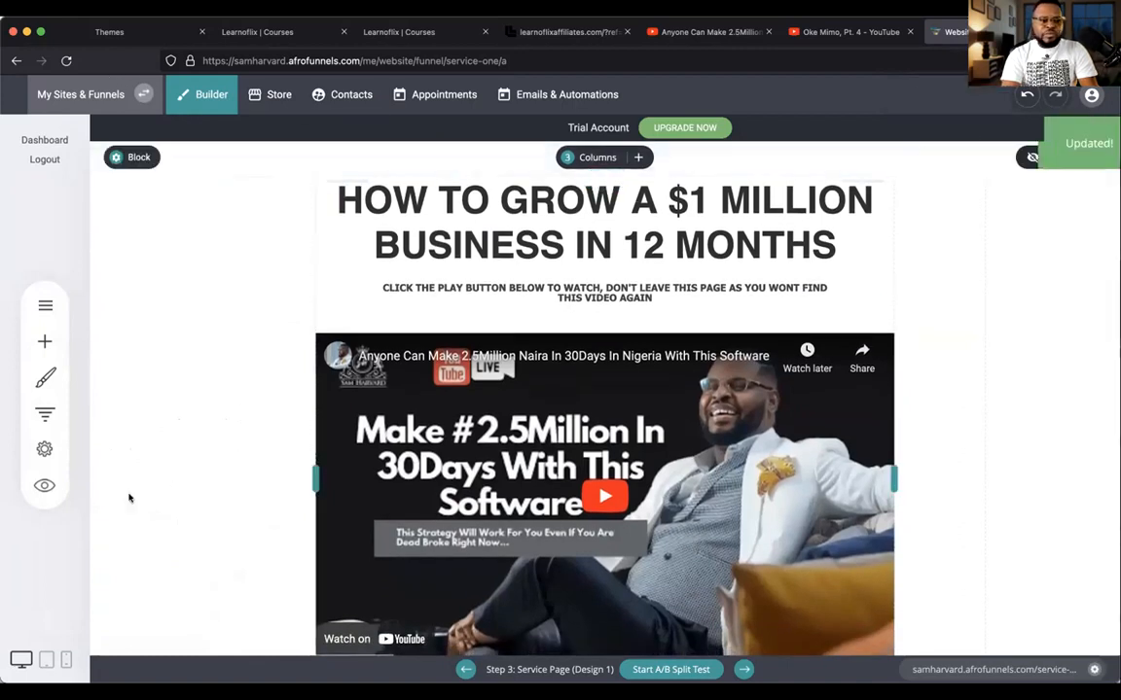
- Preview the website, play the embedded video, and return to the page builder
left_click(44, 488)
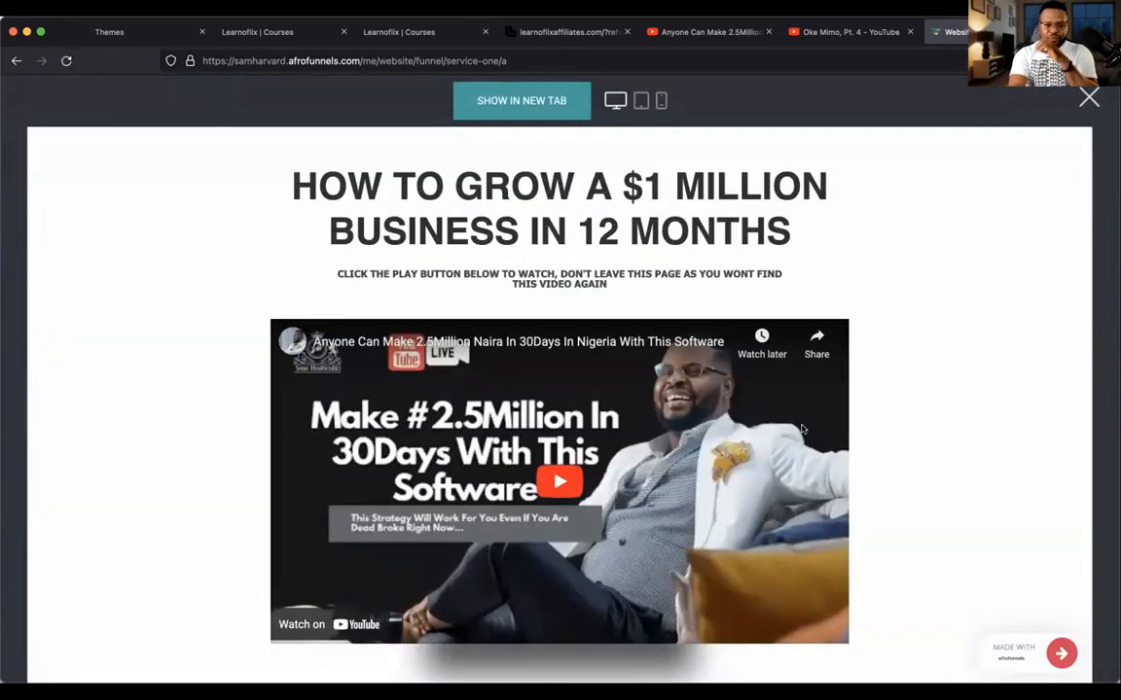
scroll(557, 484, "down", 3)
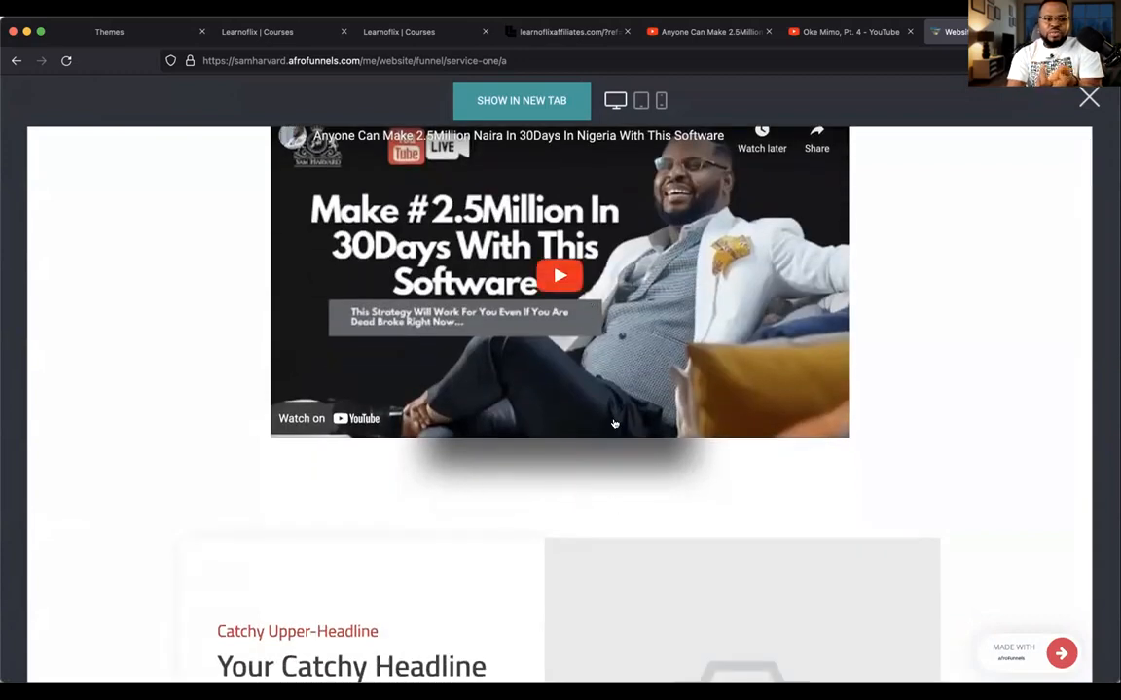
left_click(557, 275)
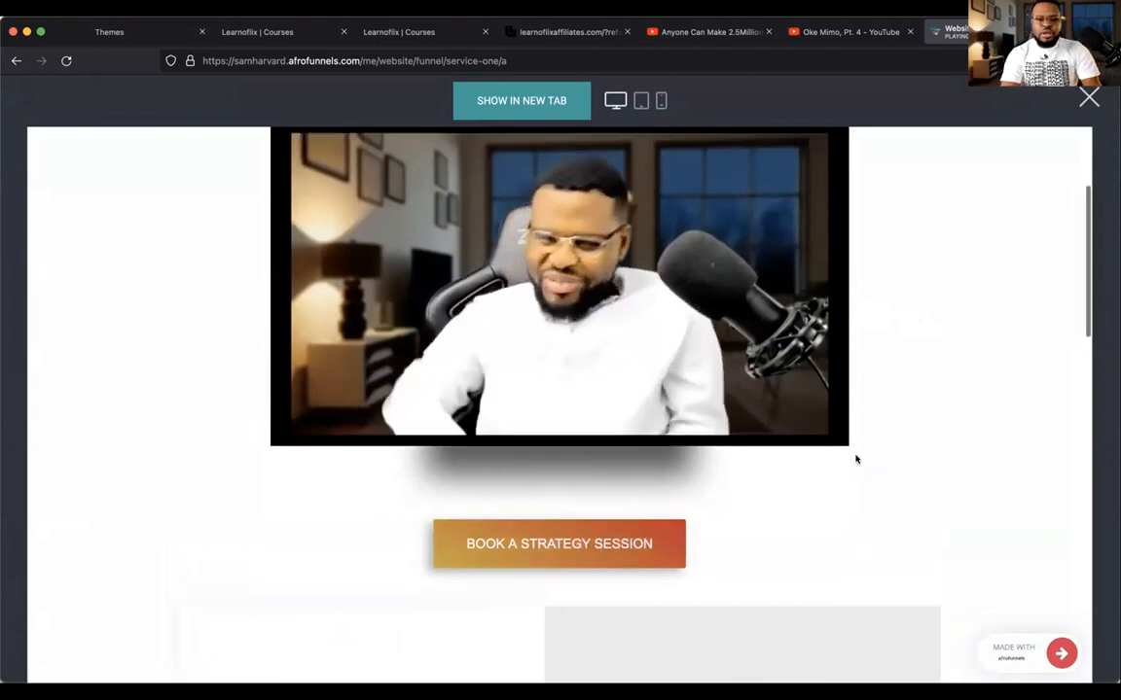
scroll(855, 458, "up", 3)
scroll(855, 459, "down", 6)
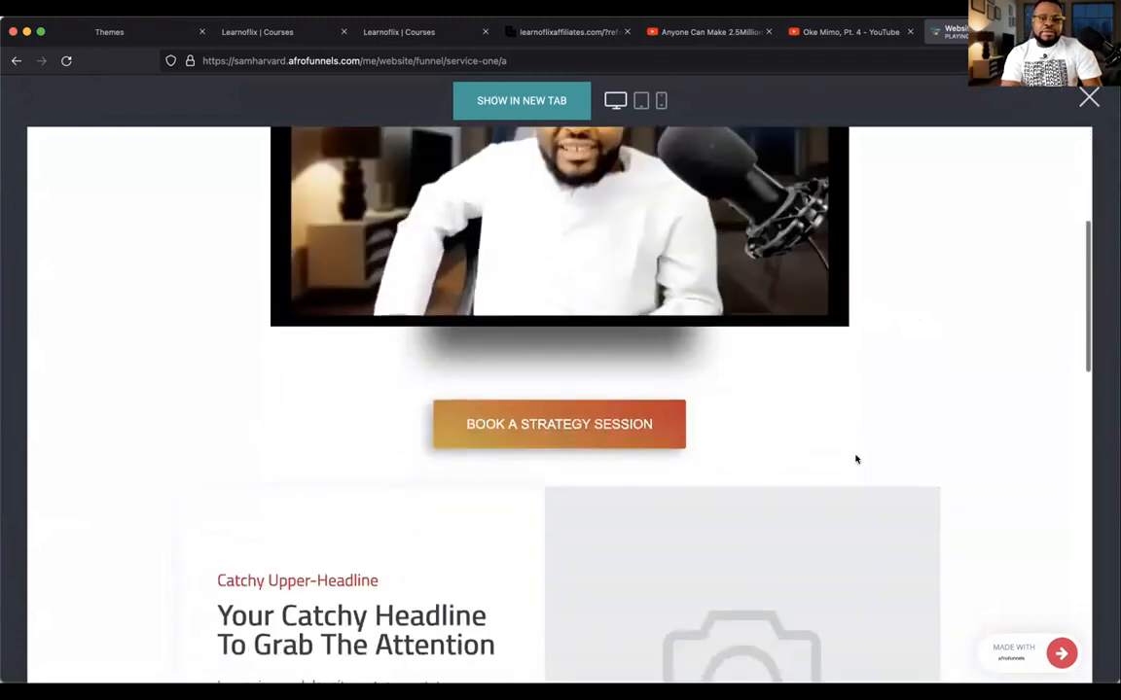
scroll(856, 459, "up", 8)
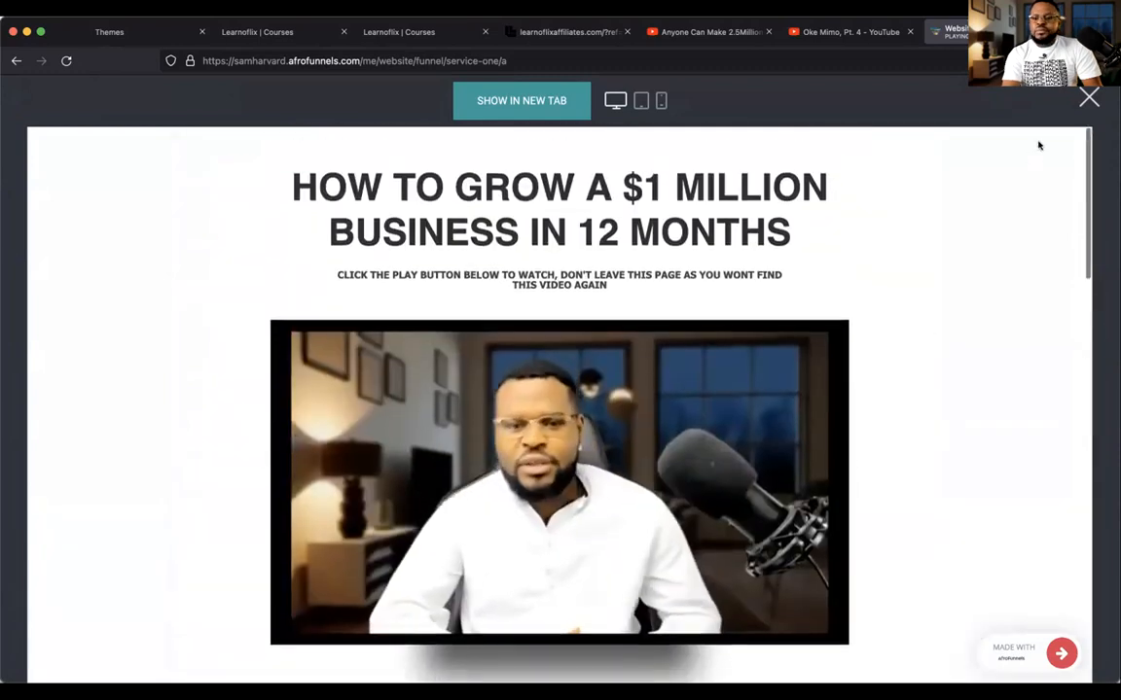
left_click(1084, 99)
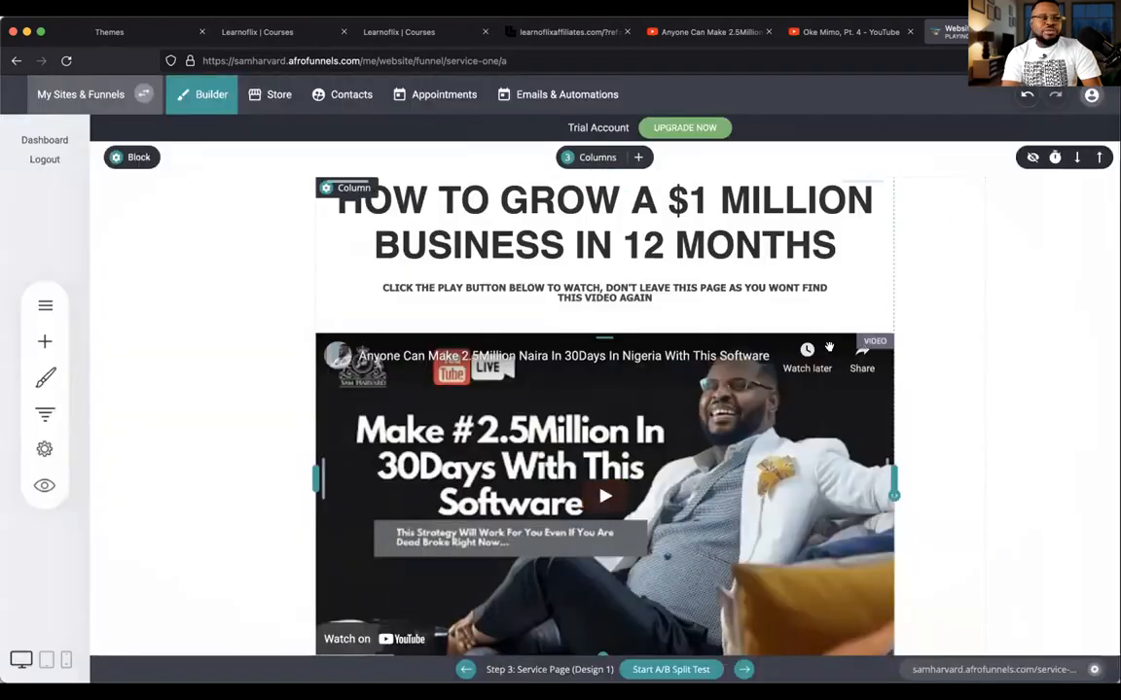
- Add a Video widget in the Catchy Headline's right column using the pasted YouTube link
scroll(754, 450, "down", 5)
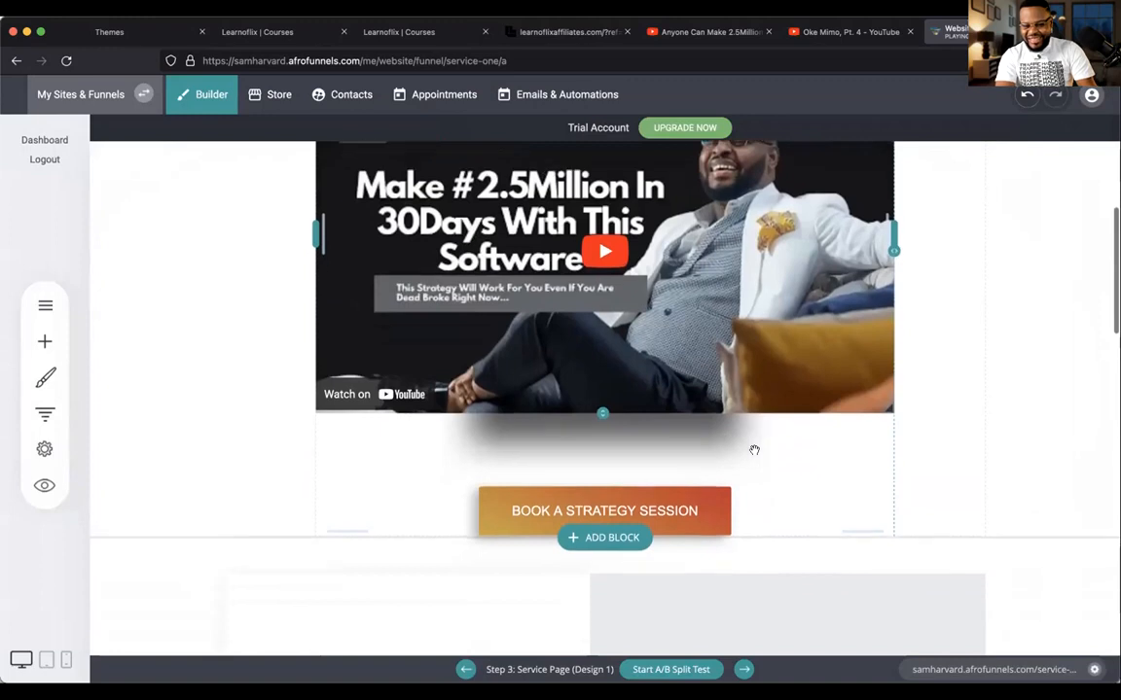
scroll(756, 452, "down", 3)
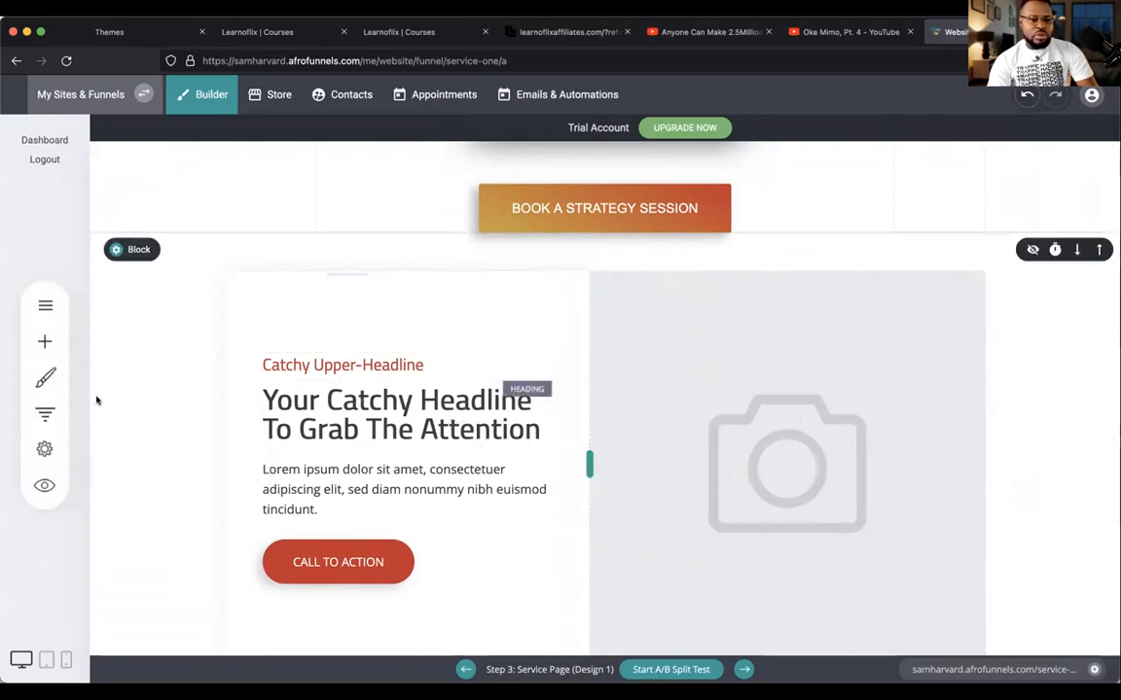
left_click(45, 341)
scroll(206, 496, "down", 5)
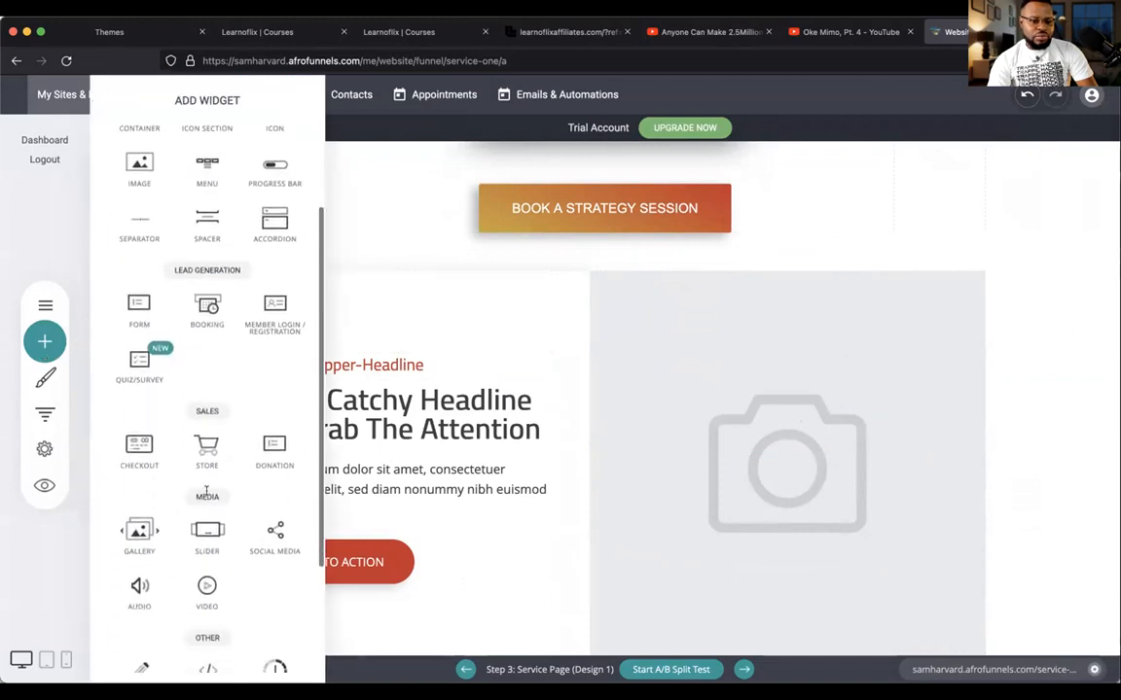
left_click_drag(208, 473, 754, 476)
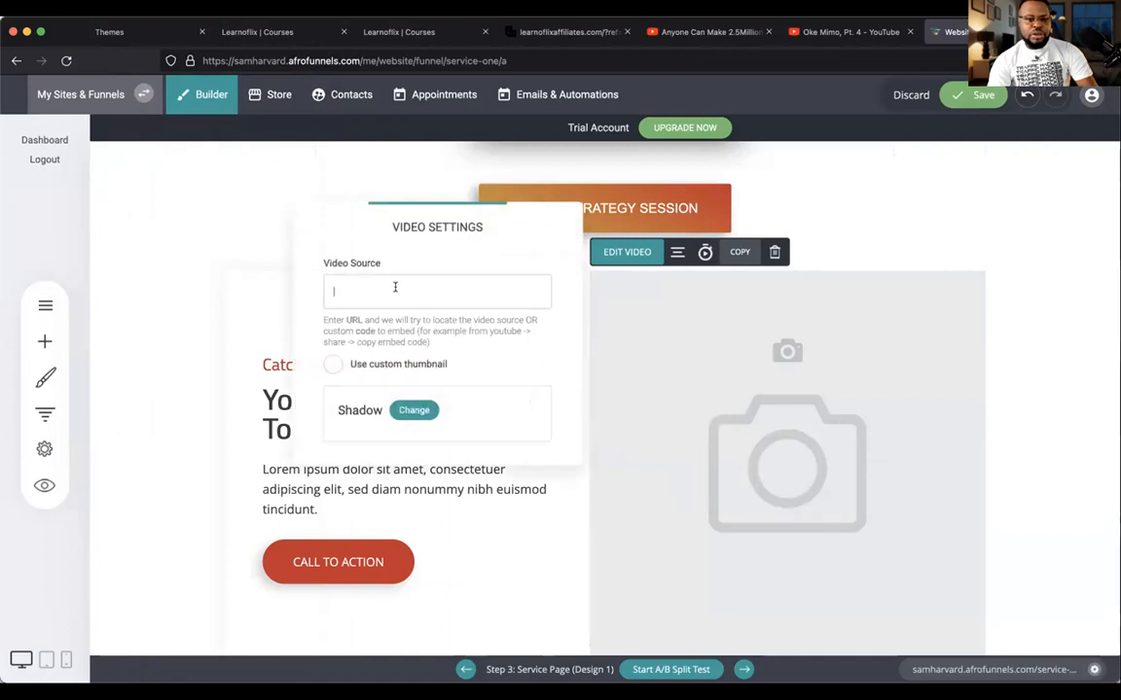
type("https://youtu.be/dOK1niZ0XHQ")
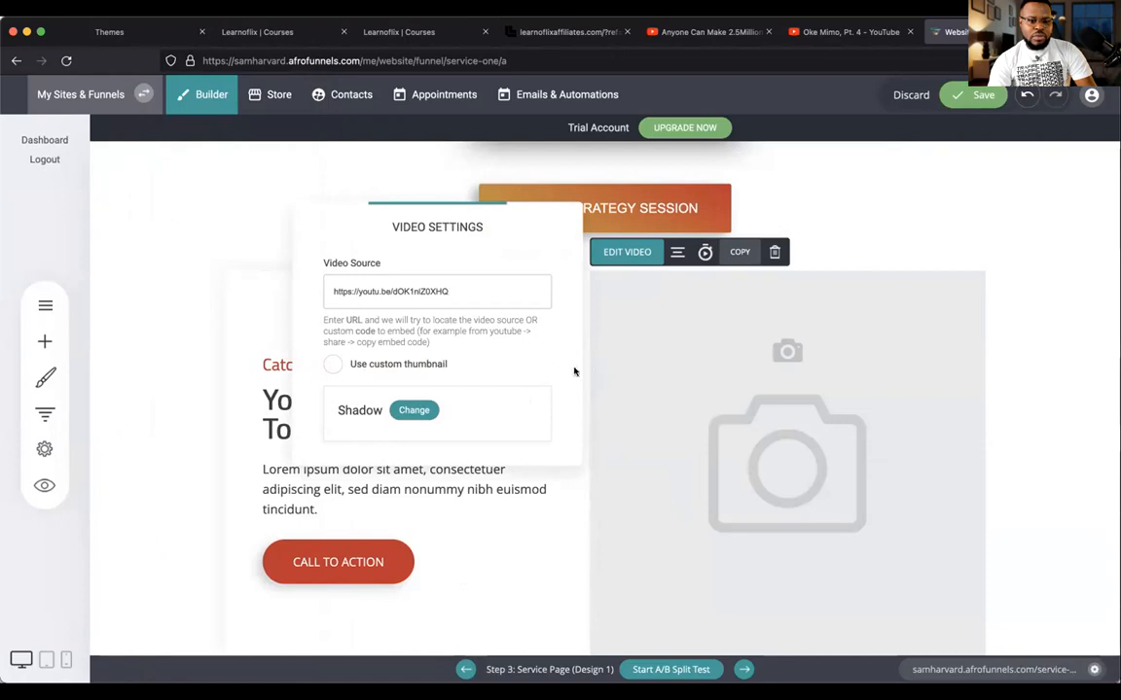
left_click(608, 382)
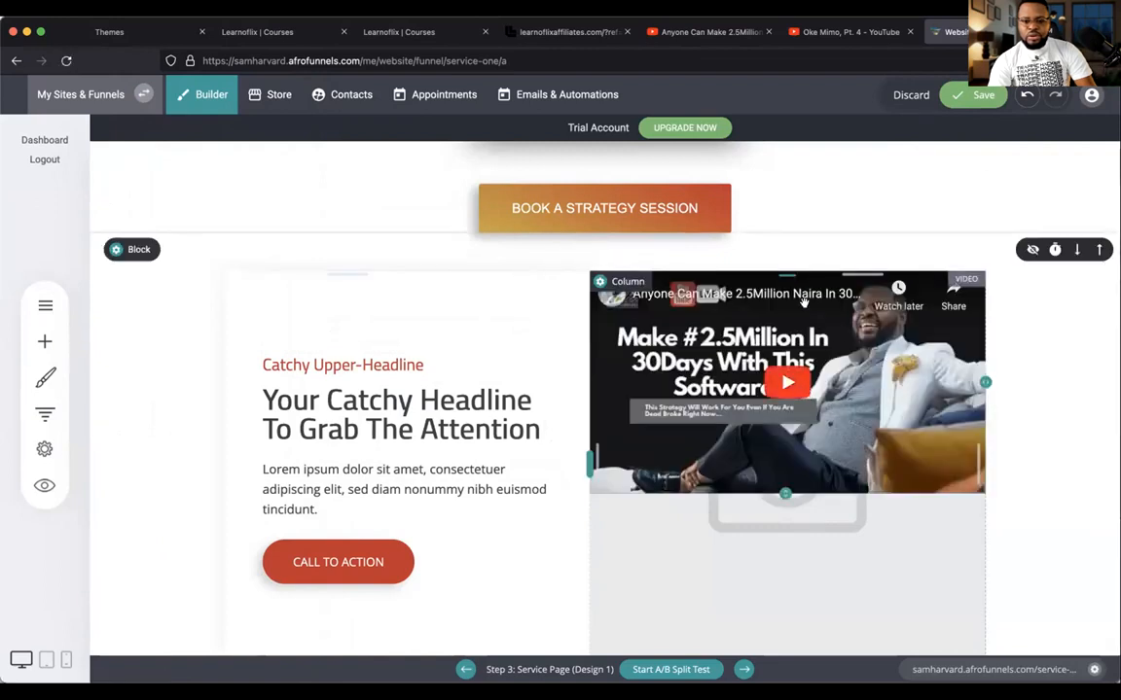
- Push the video down within its column to about 132px top padding
left_click_drag(786, 275, 786, 386)
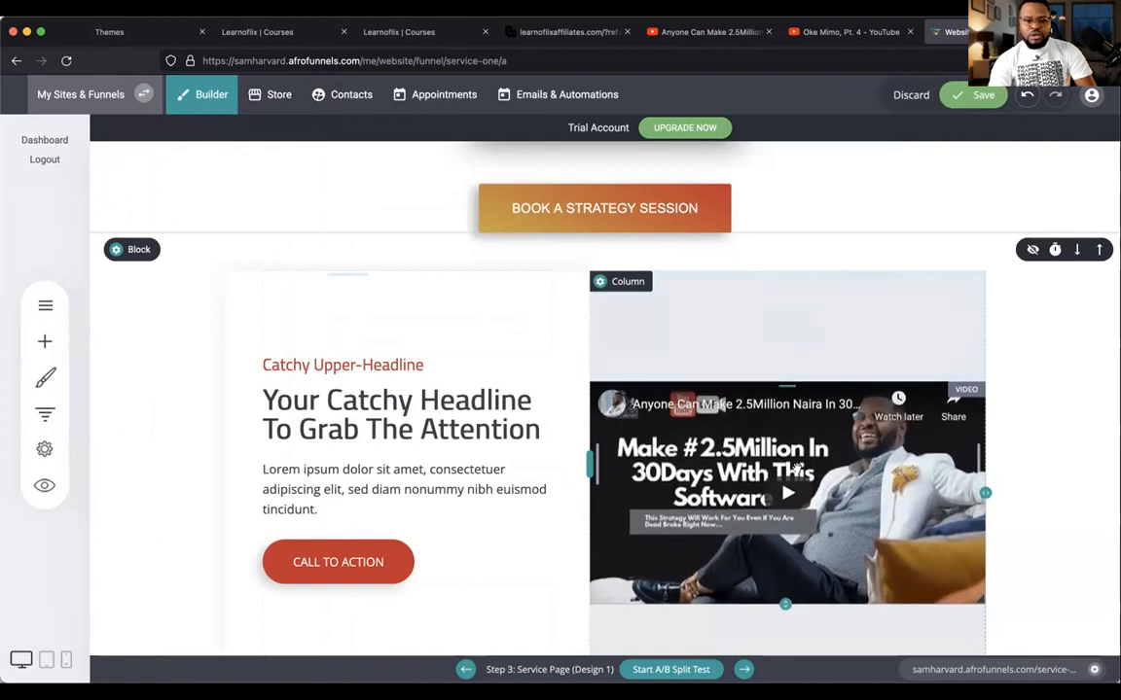
scroll(784, 386, "down", 2)
left_click_drag(788, 280, 786, 253)
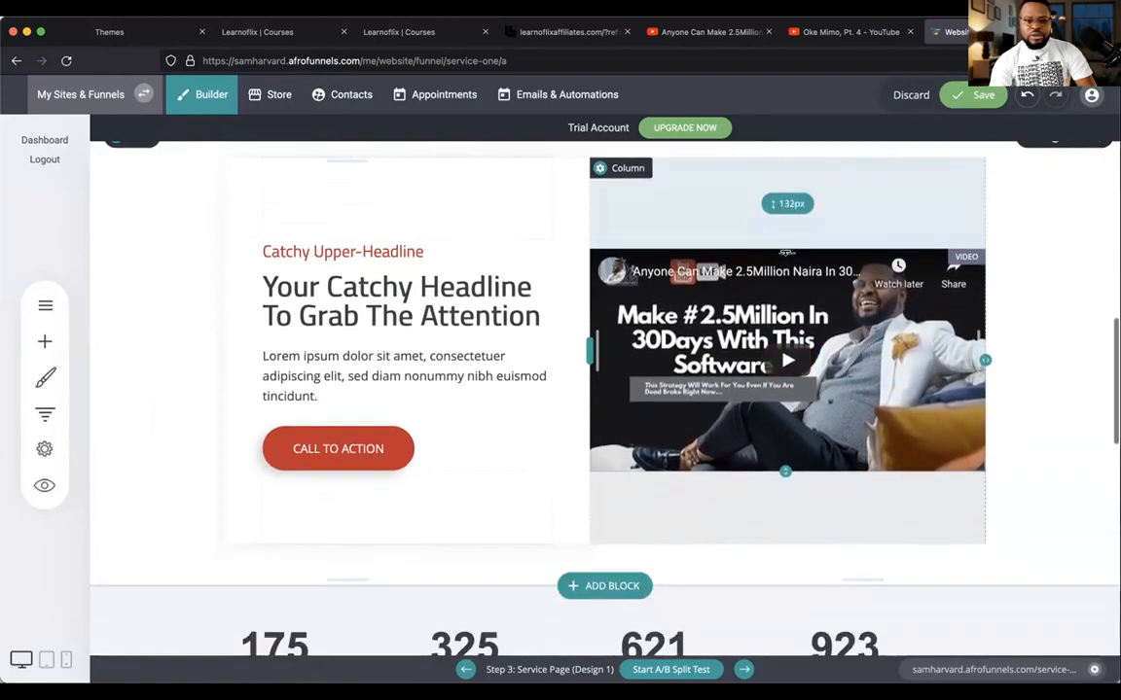
- Change the upper-headline text to 'Results Don't Lie...see Whats Kenny Has To Say'
left_click(360, 250)
scroll(548, 229, "up", 2)
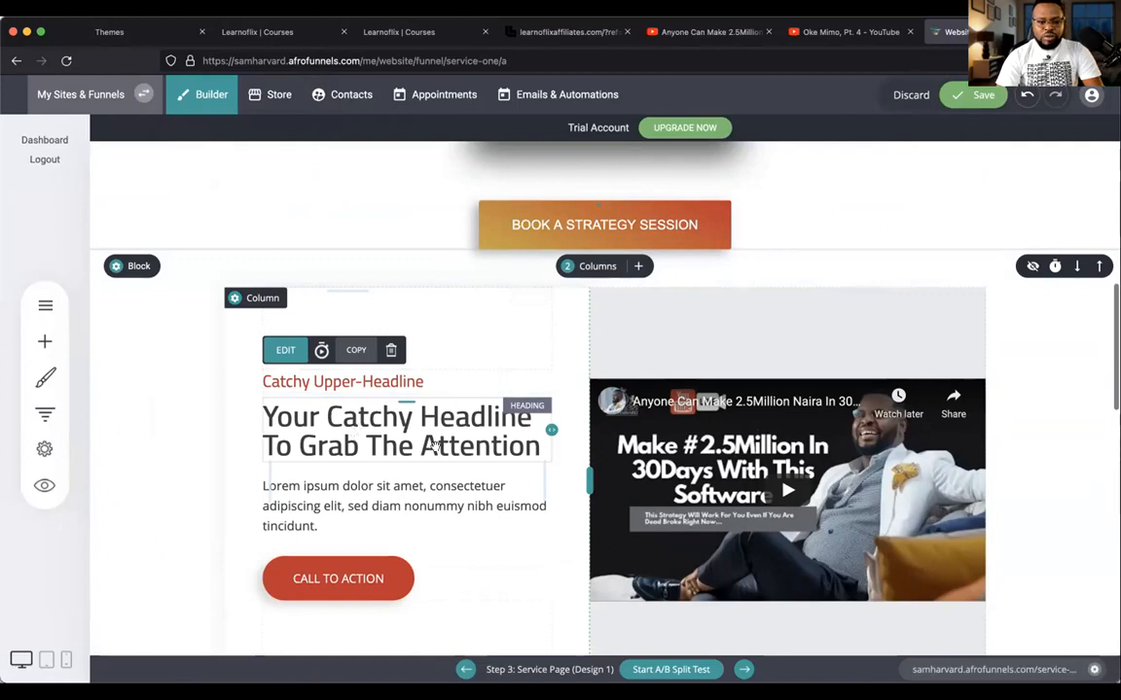
scroll(467, 428, "down", 2)
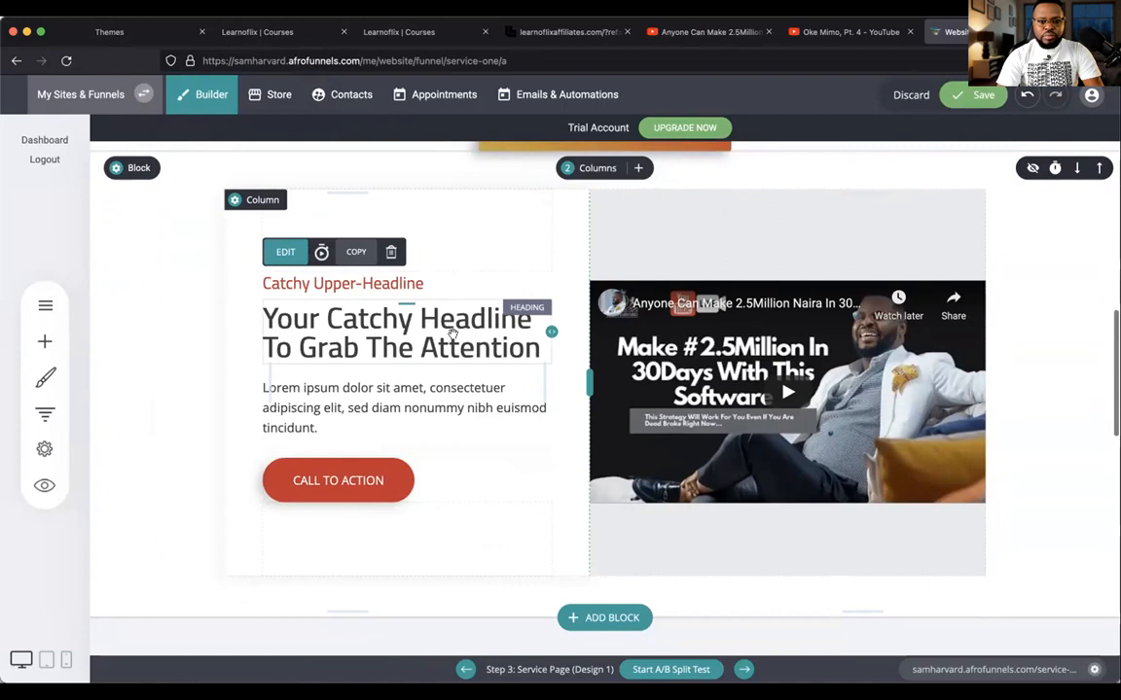
double_click(364, 283)
triple_click(364, 283)
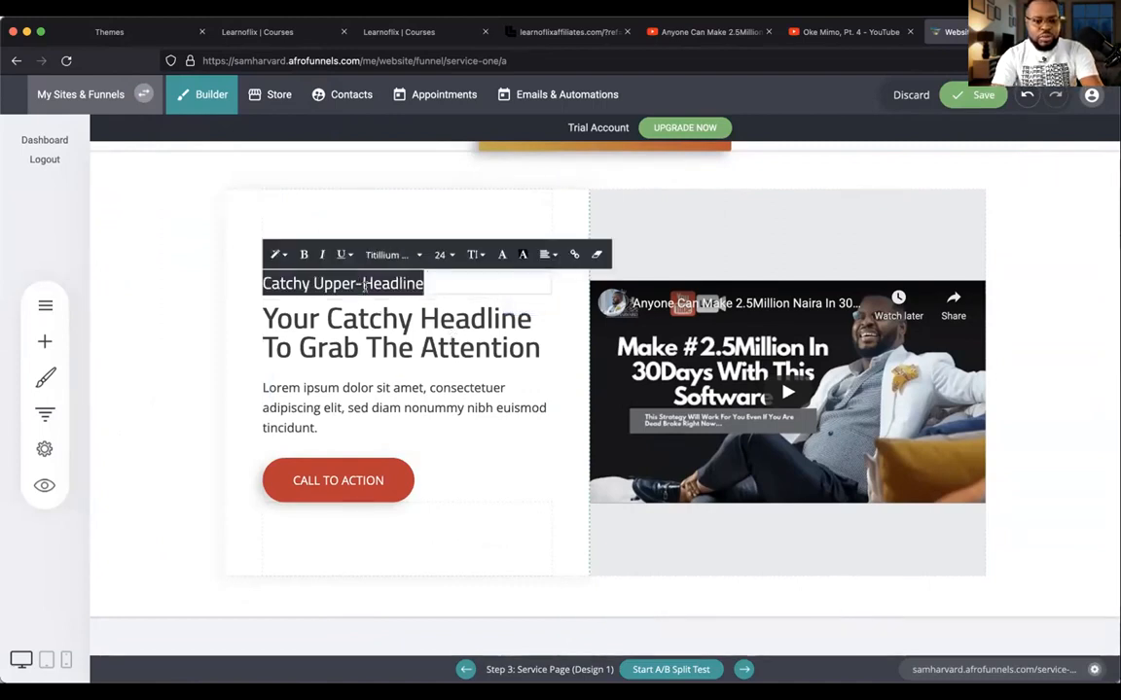
type("TE")
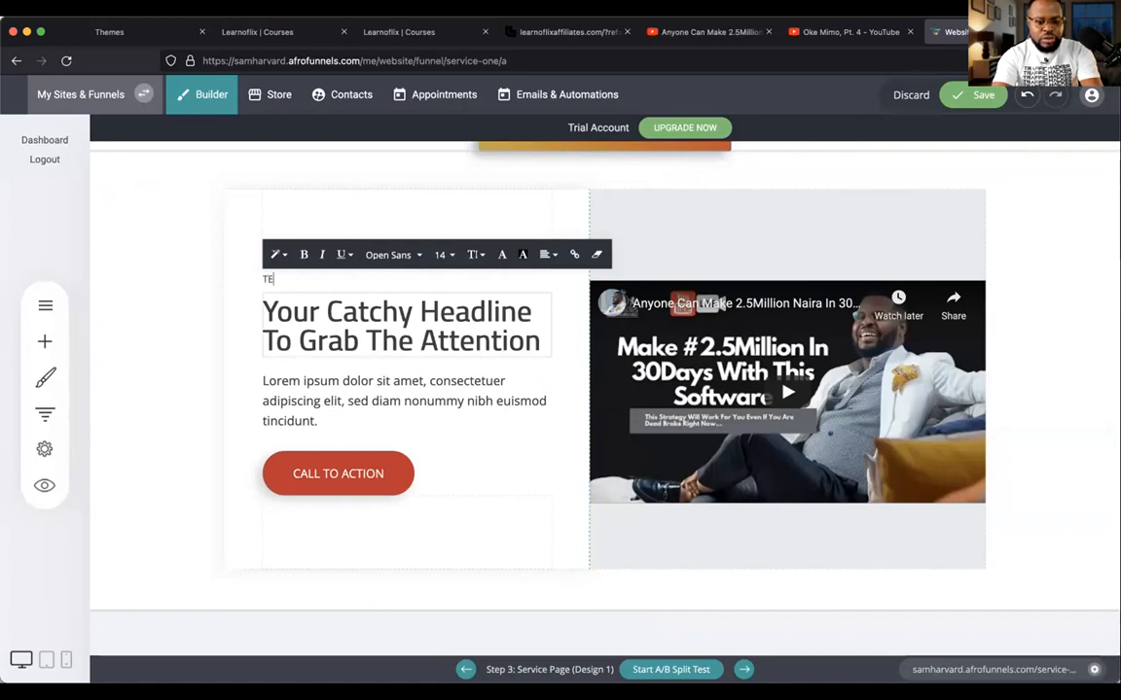
type("stimonial")
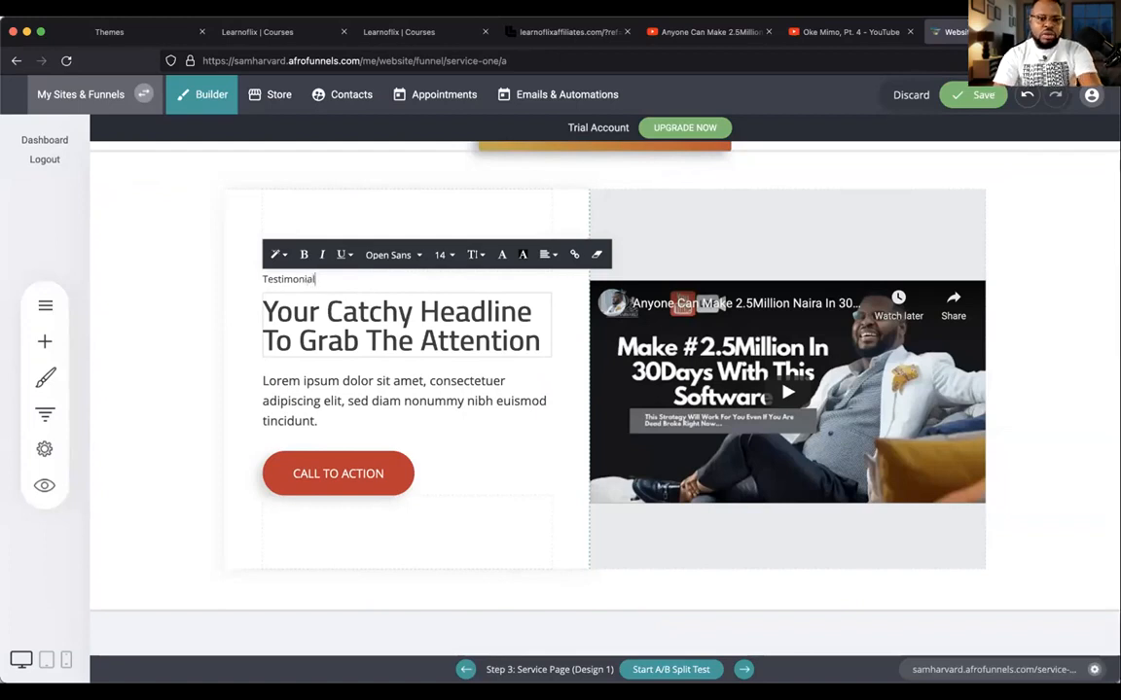
key("BackSpace")
key("BackSpace")
type("Results Do")
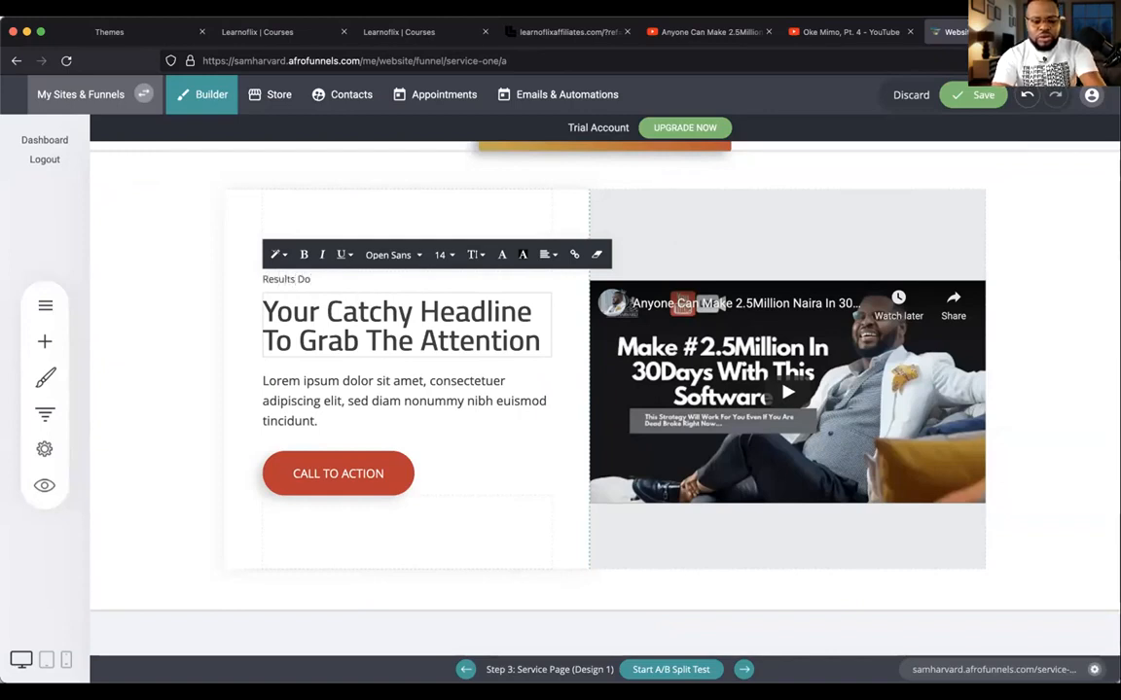
type("n't Lie")
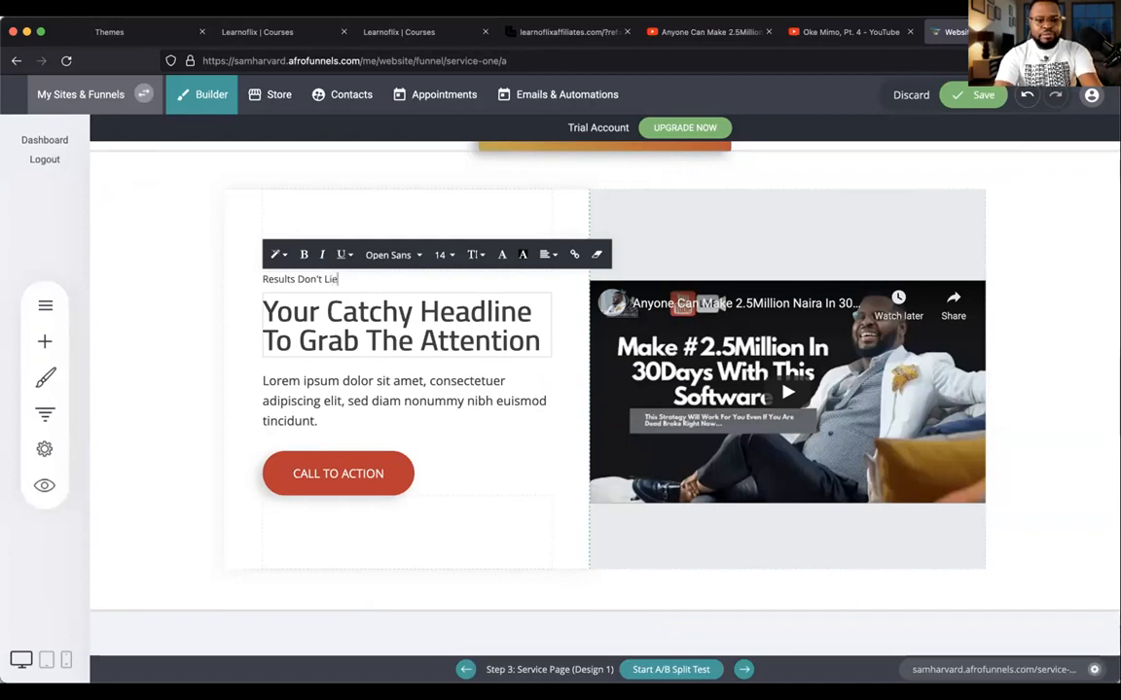
type(".")
key("BackSpace")
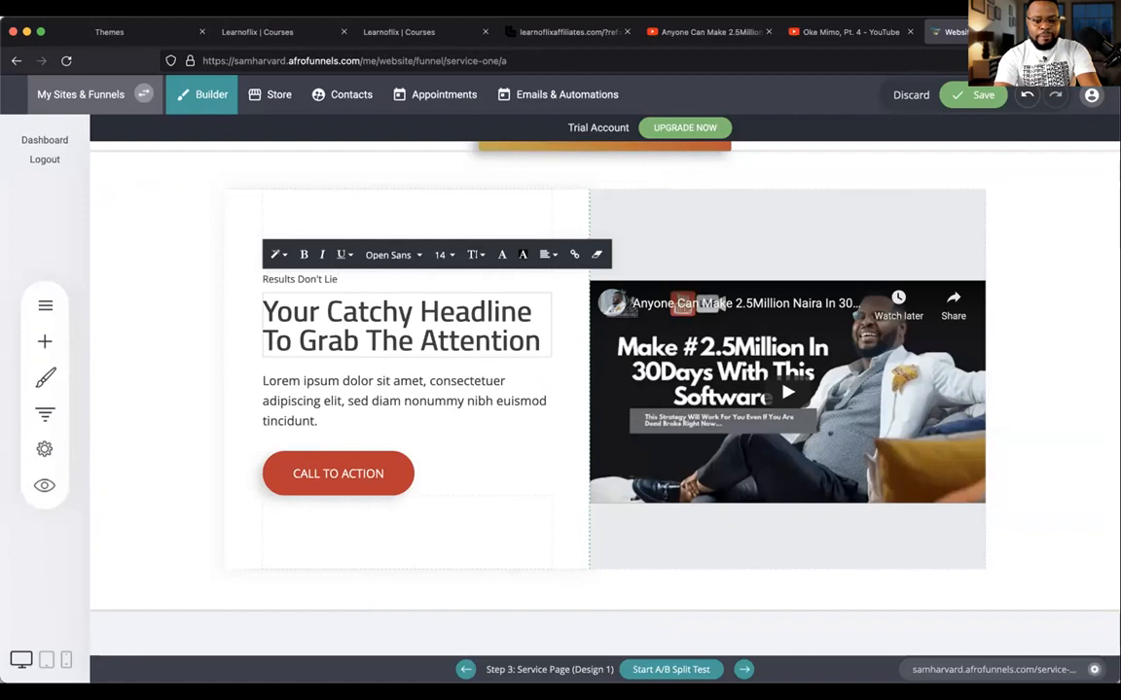
type("...")
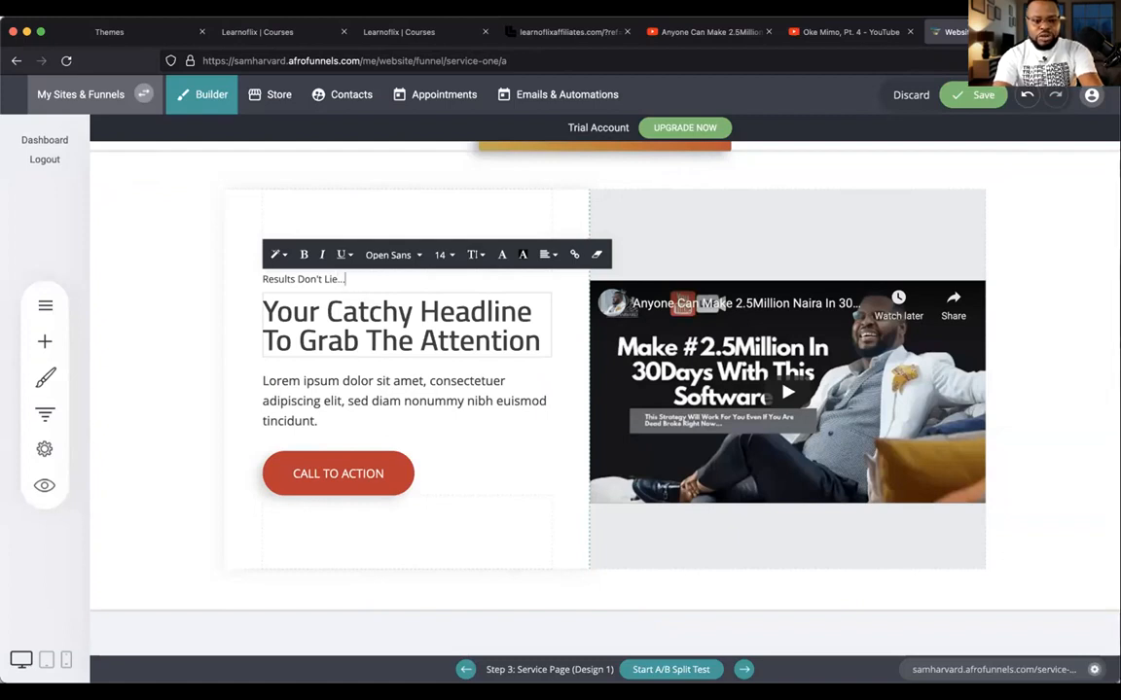
type("see Whats ")
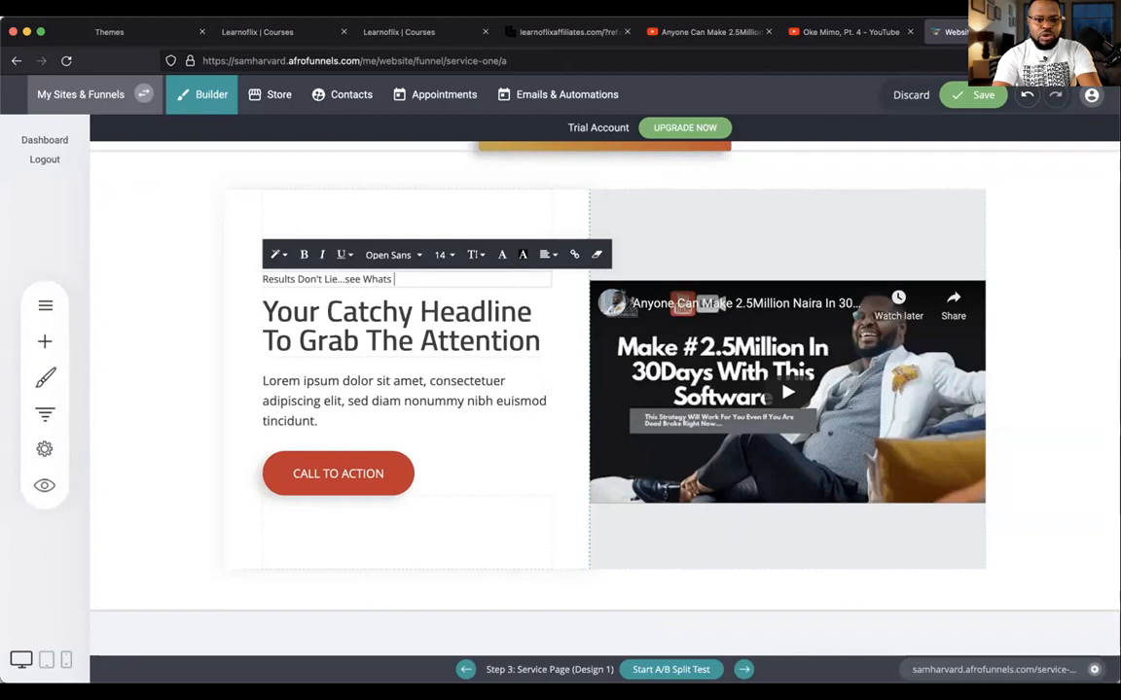
type("Kenny Has")
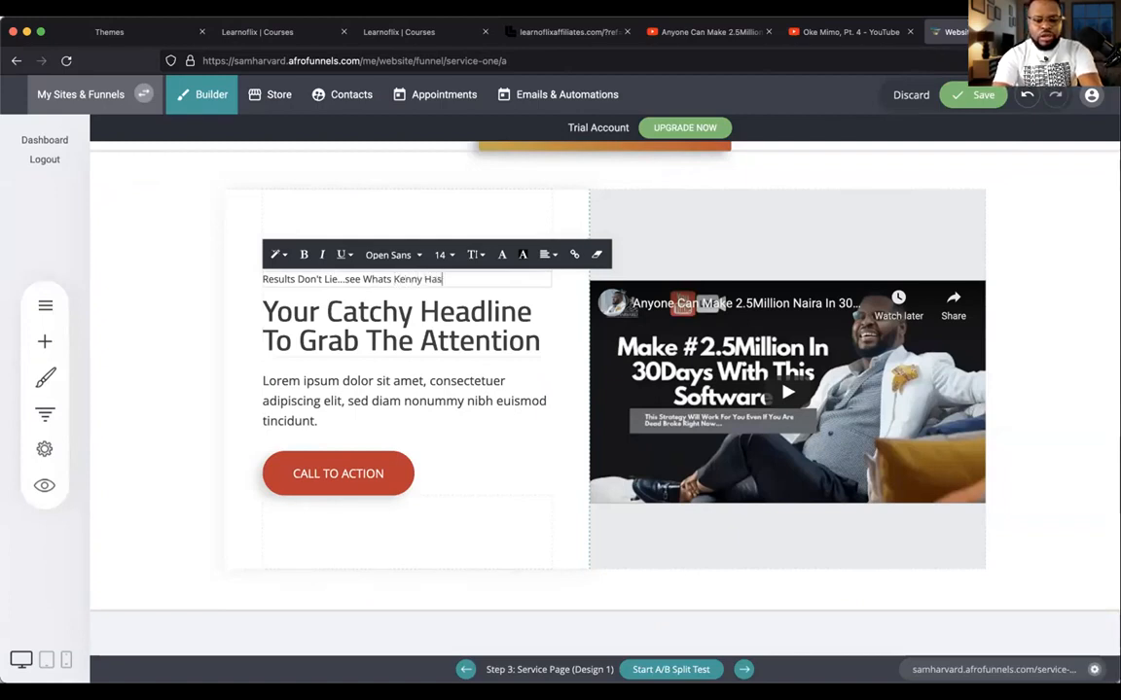
type(" To Say")
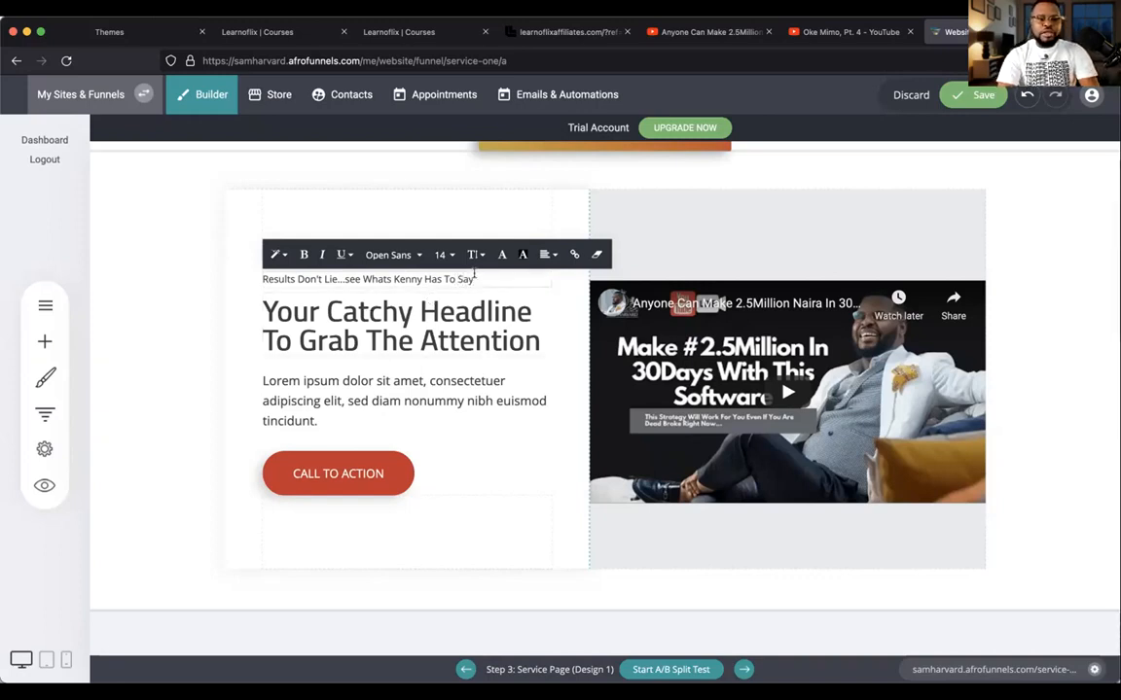
- Format the Results Don't Lie line at font size 24, bold, in the red global colour
left_click_drag(474, 279, 265, 280)
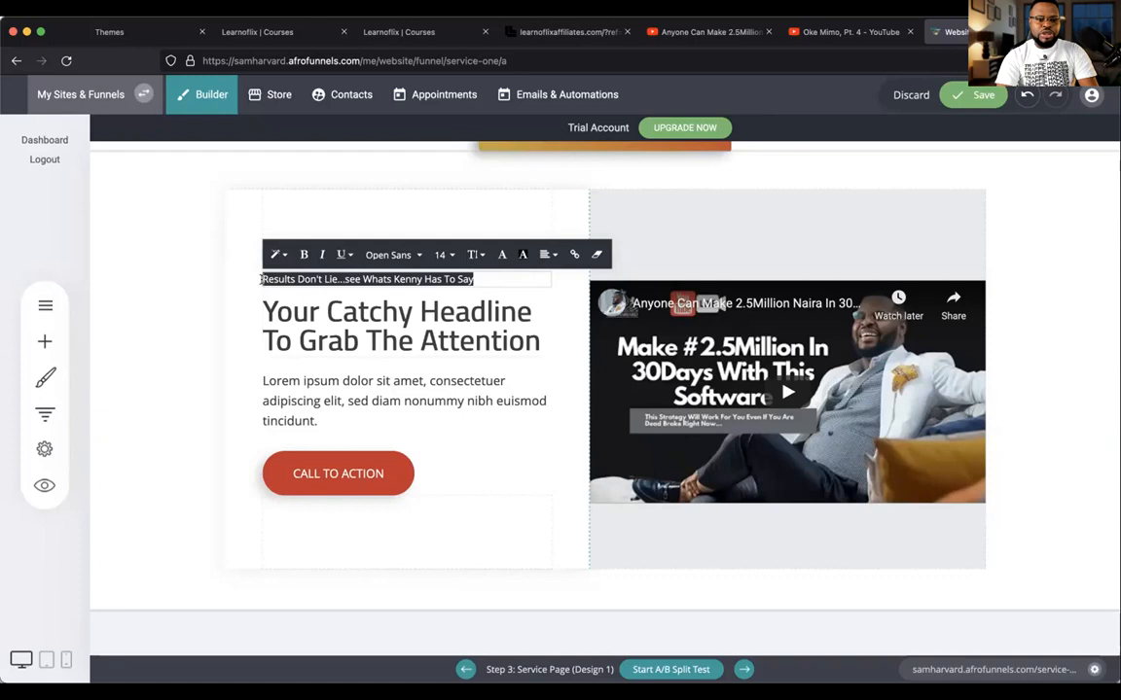
left_click(438, 254)
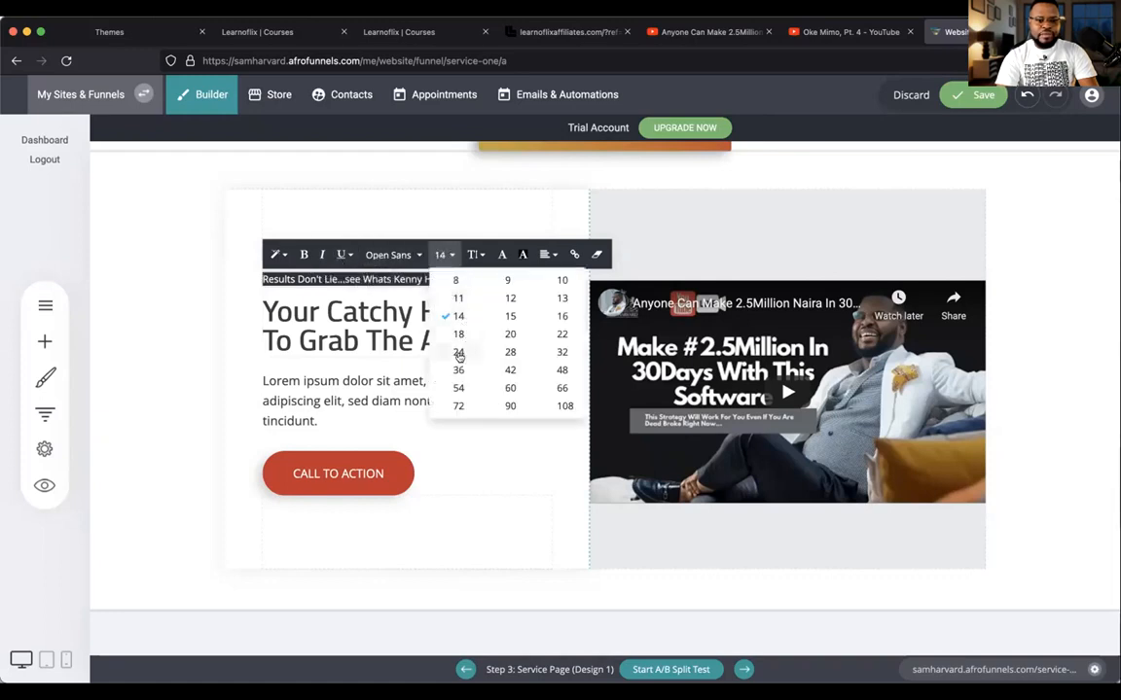
left_click(458, 352)
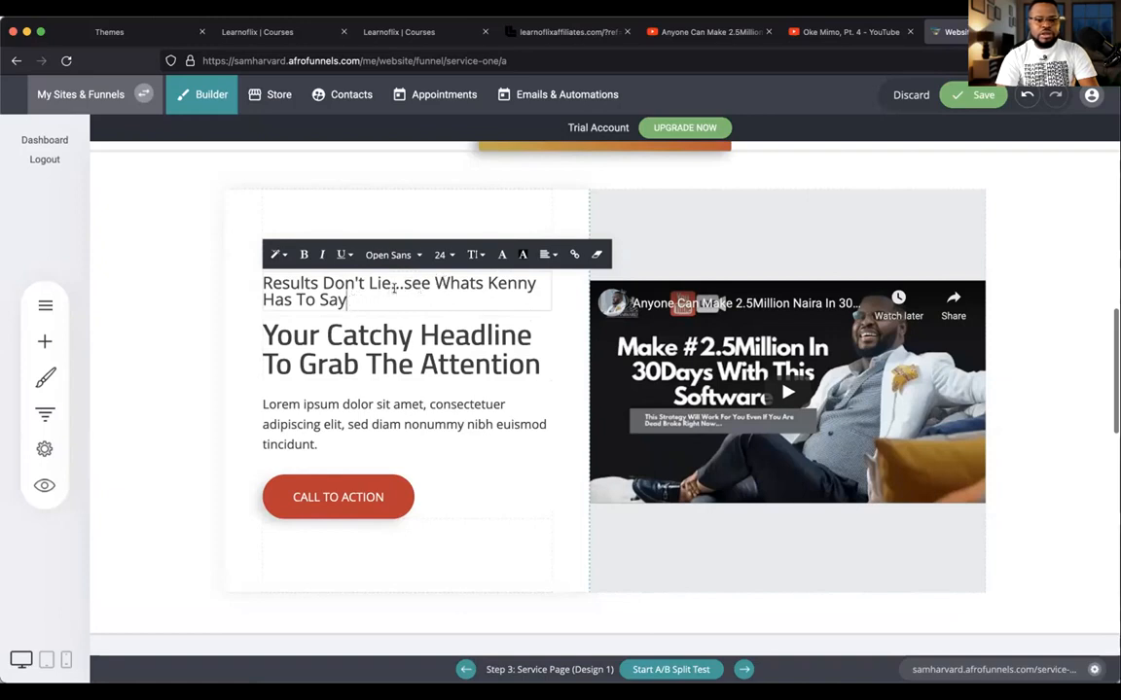
left_click_drag(345, 299, 258, 283)
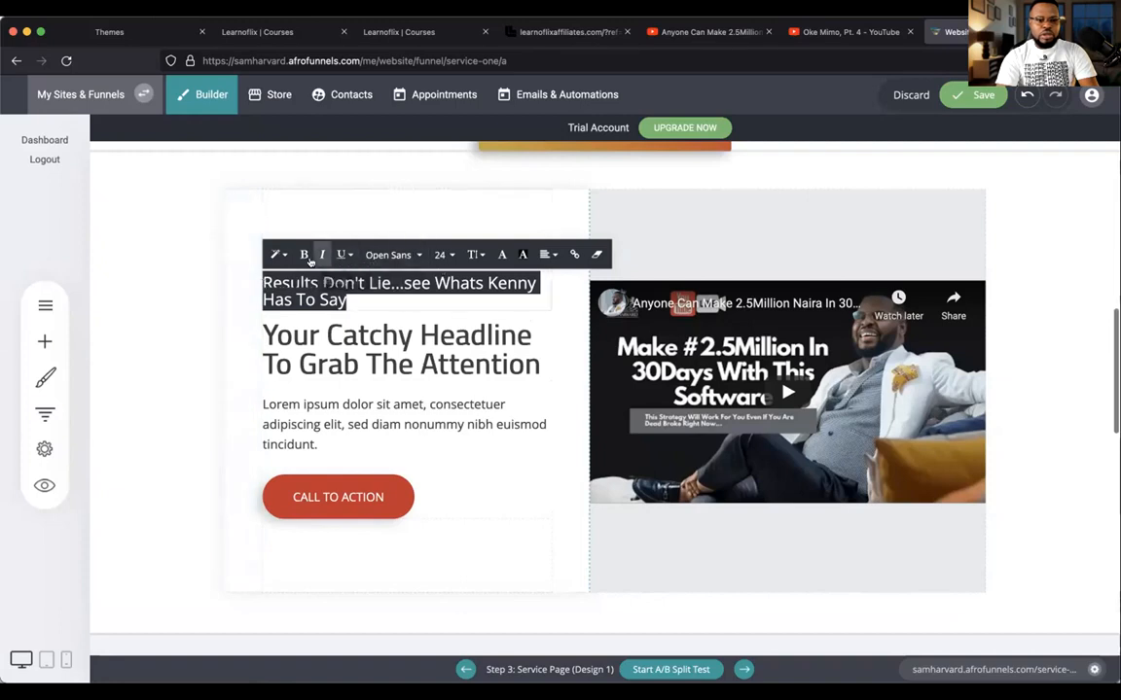
left_click(303, 255)
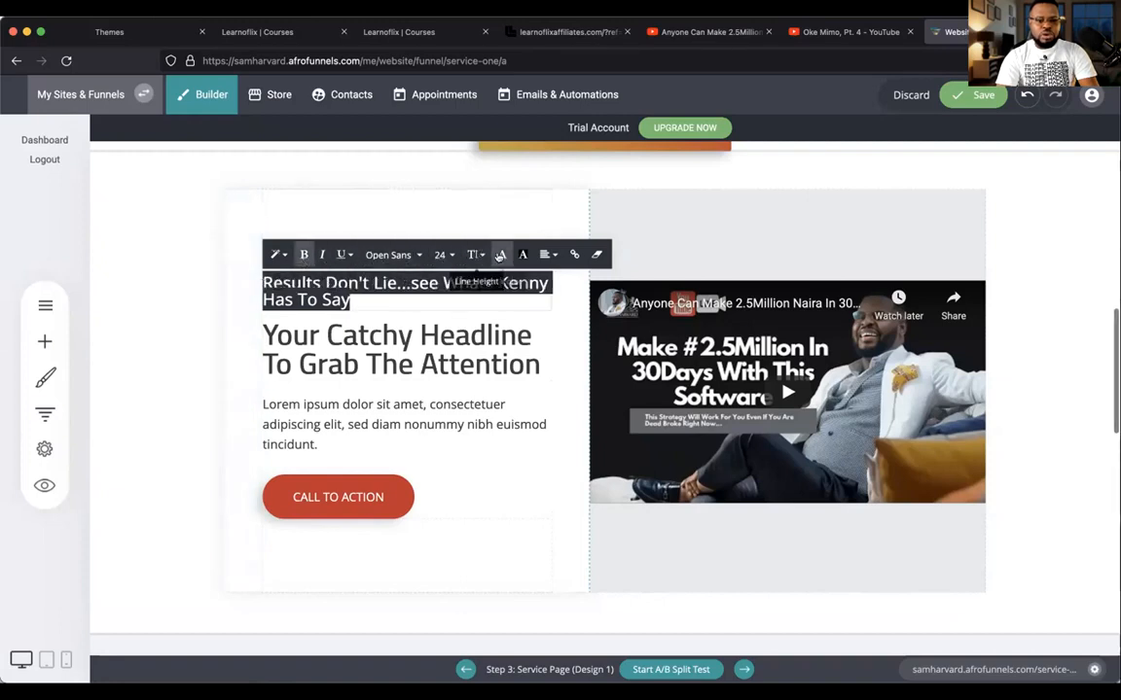
left_click(502, 255)
left_click(581, 450)
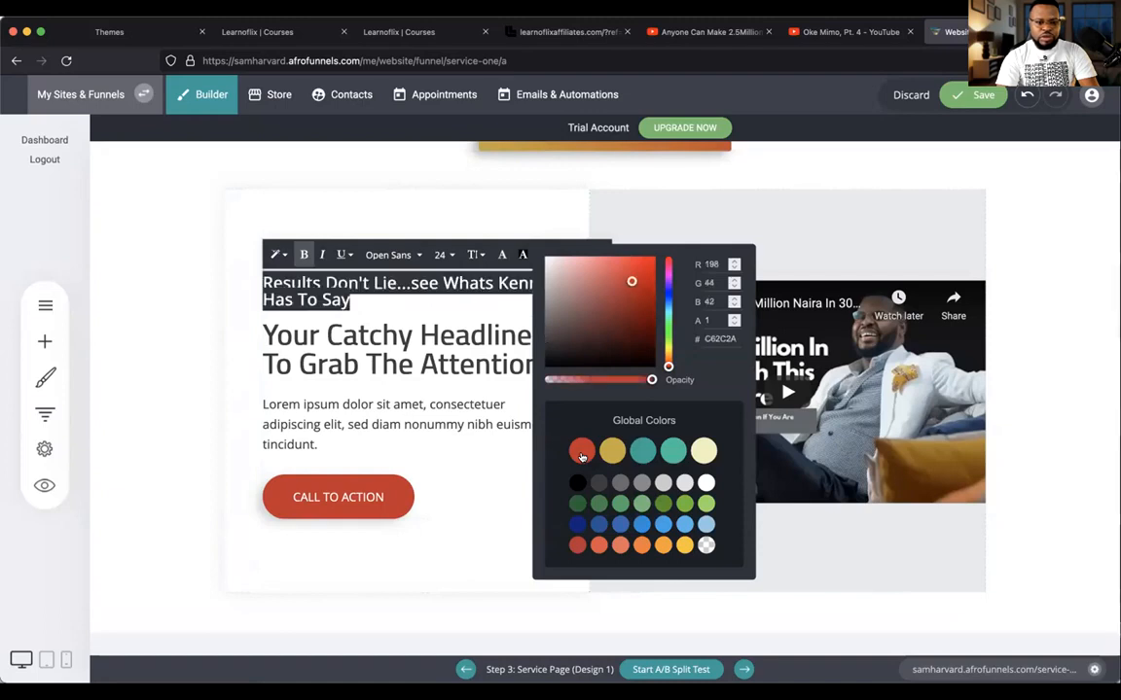
left_click(428, 360)
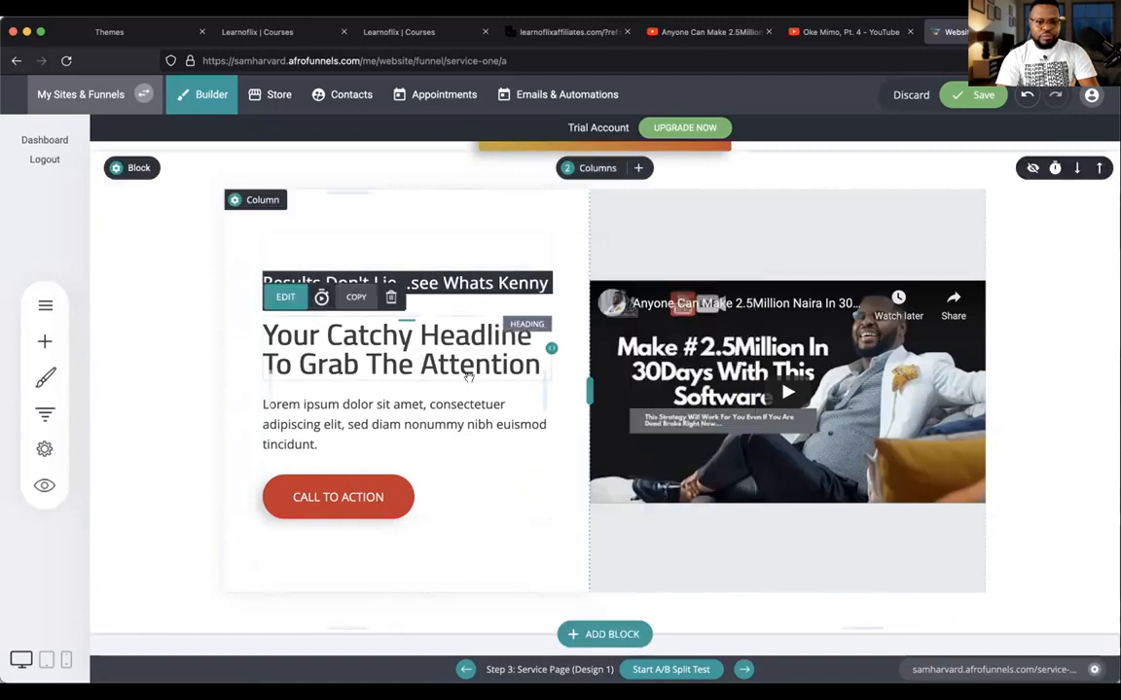
- Replace the catchy-headline placeholder with 'How Kenny Made $2million In 6Months', correcting typos
left_click(452, 355)
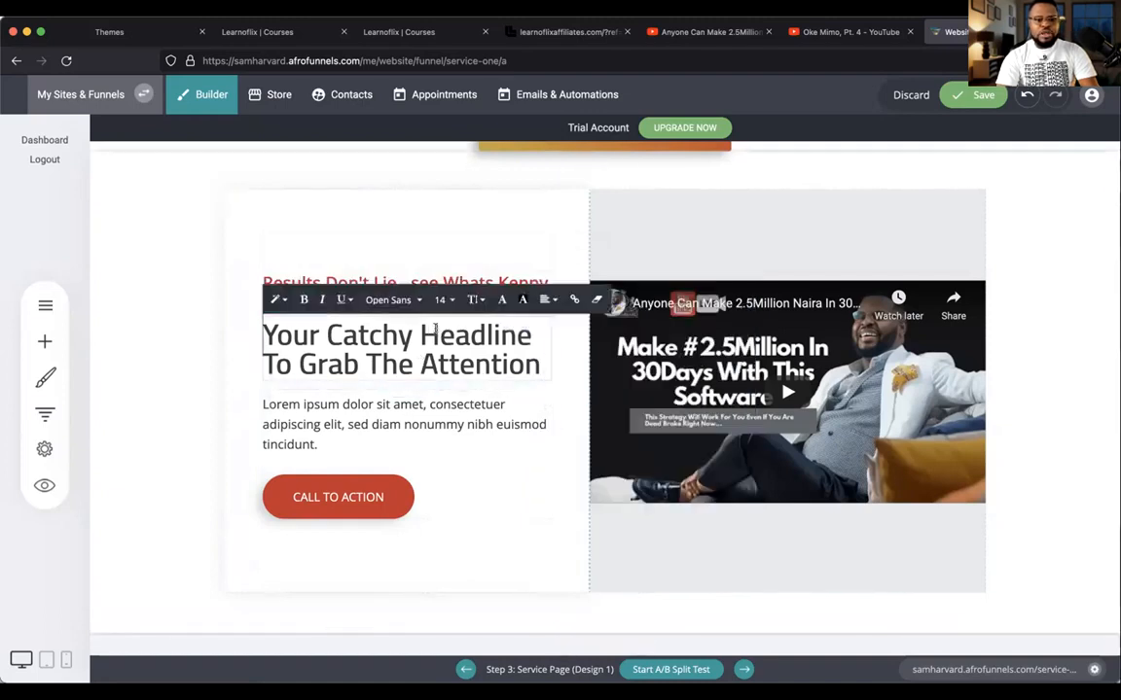
left_click_drag(540, 364, 260, 333)
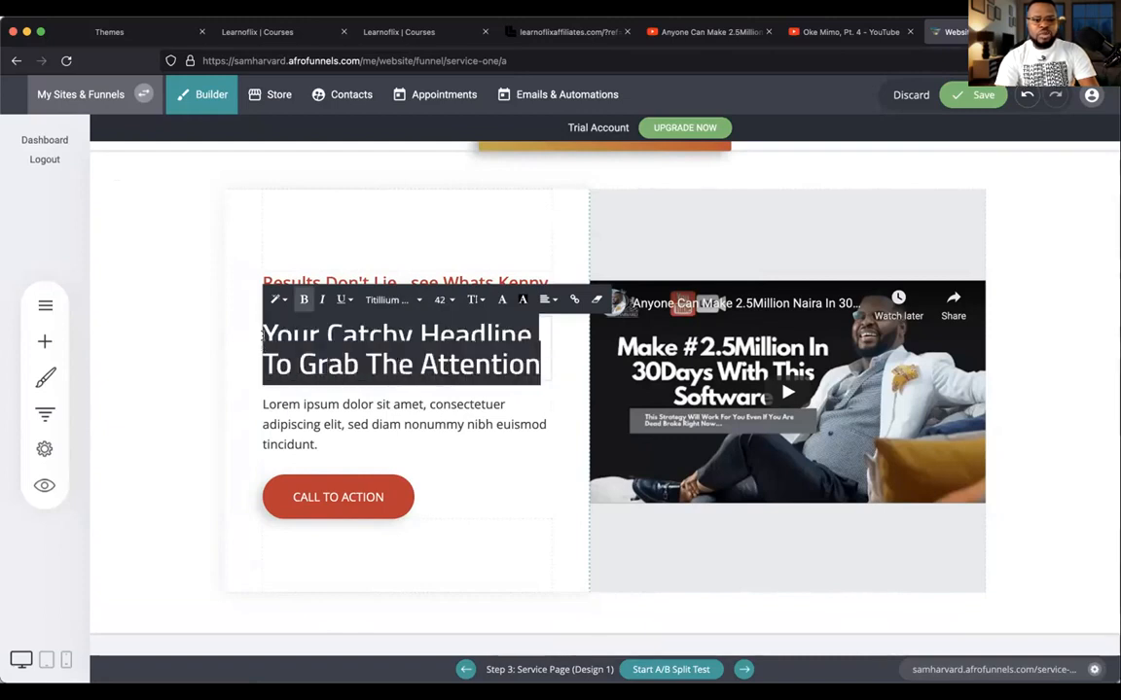
type("How")
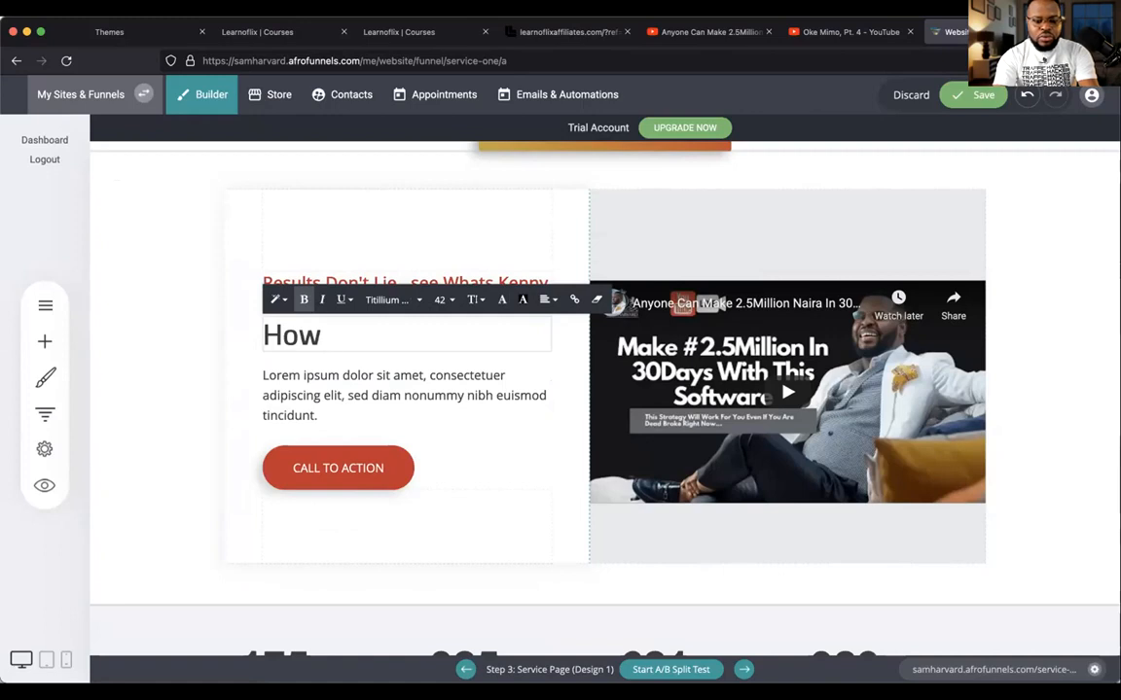
type(" Kenny Ma")
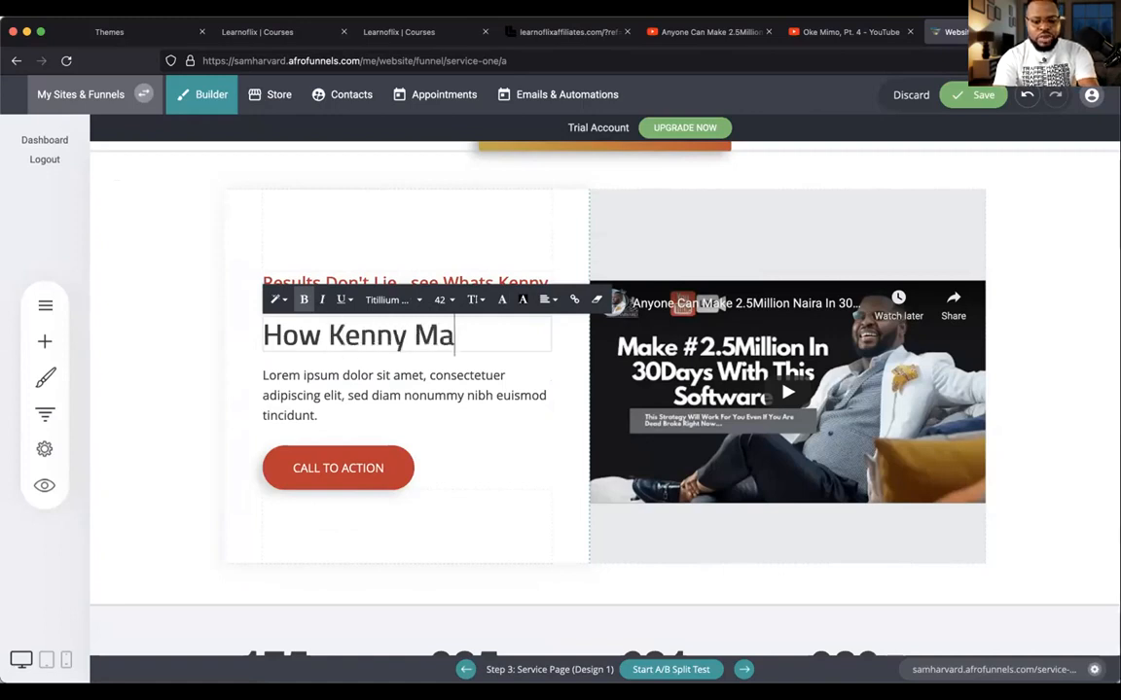
type("de")
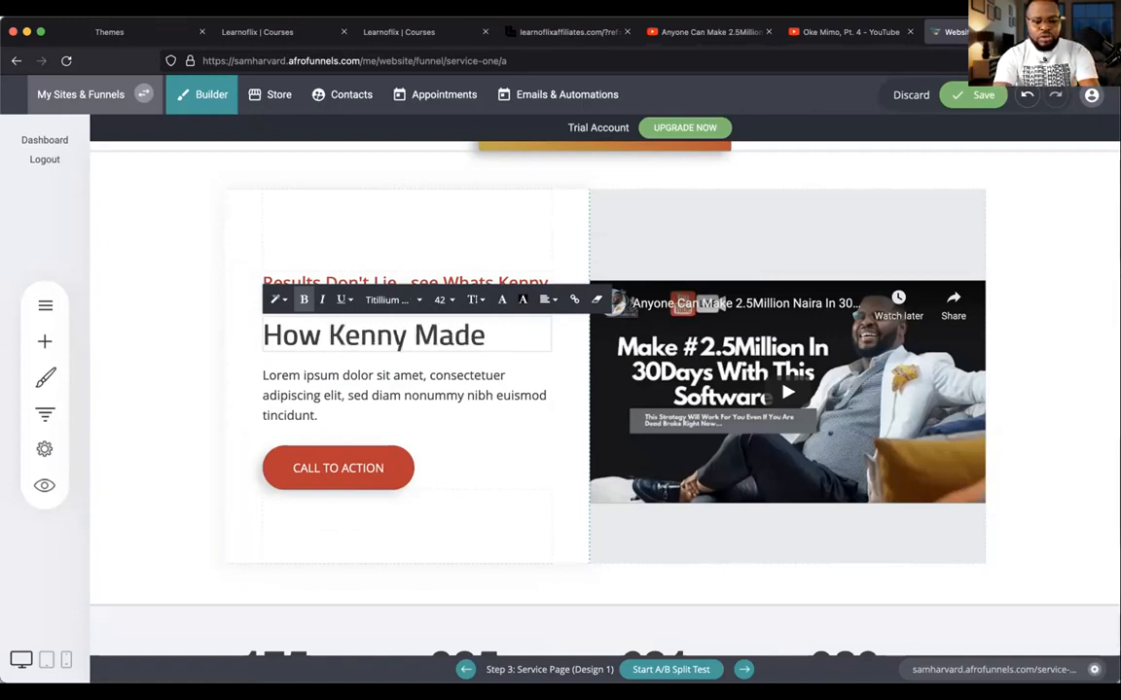
type(" $2miil")
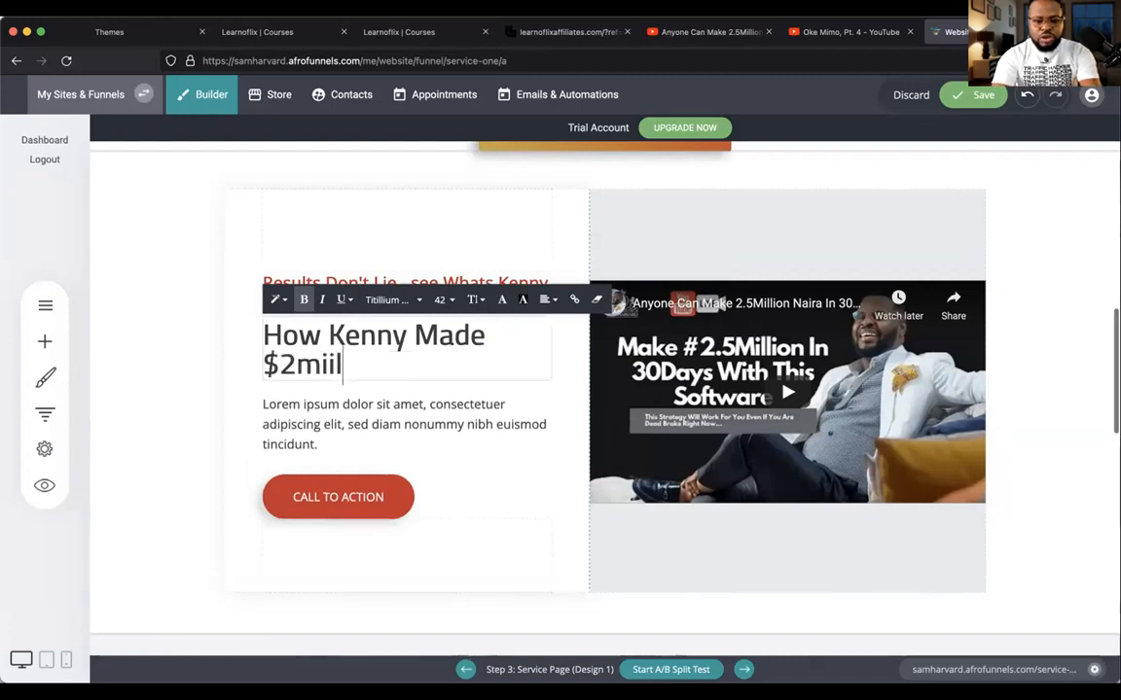
key("BackSpace")
key("BackSpace")
type("ll")
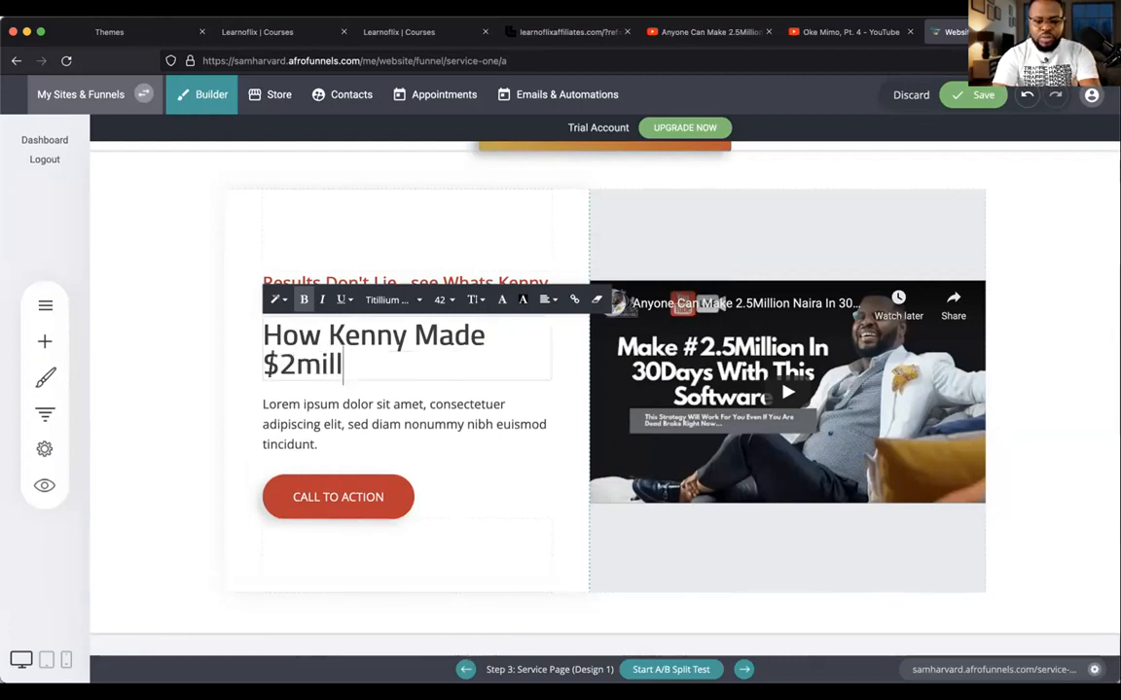
type("ion In")
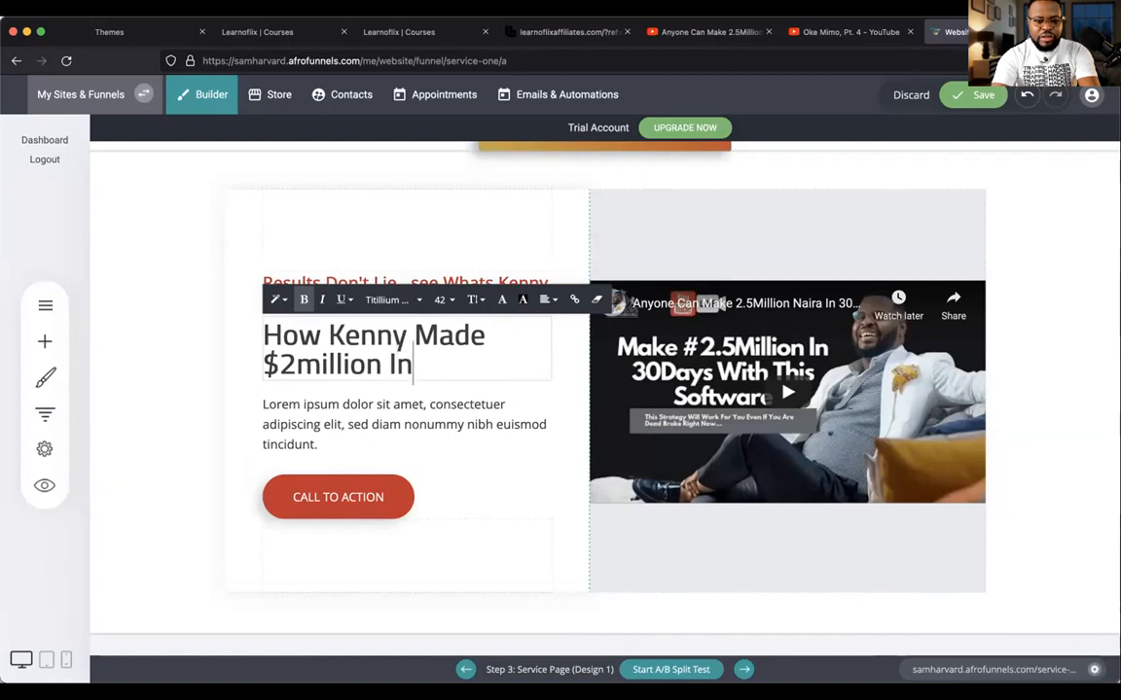
type(" ^")
key("BackSpace")
type("6")
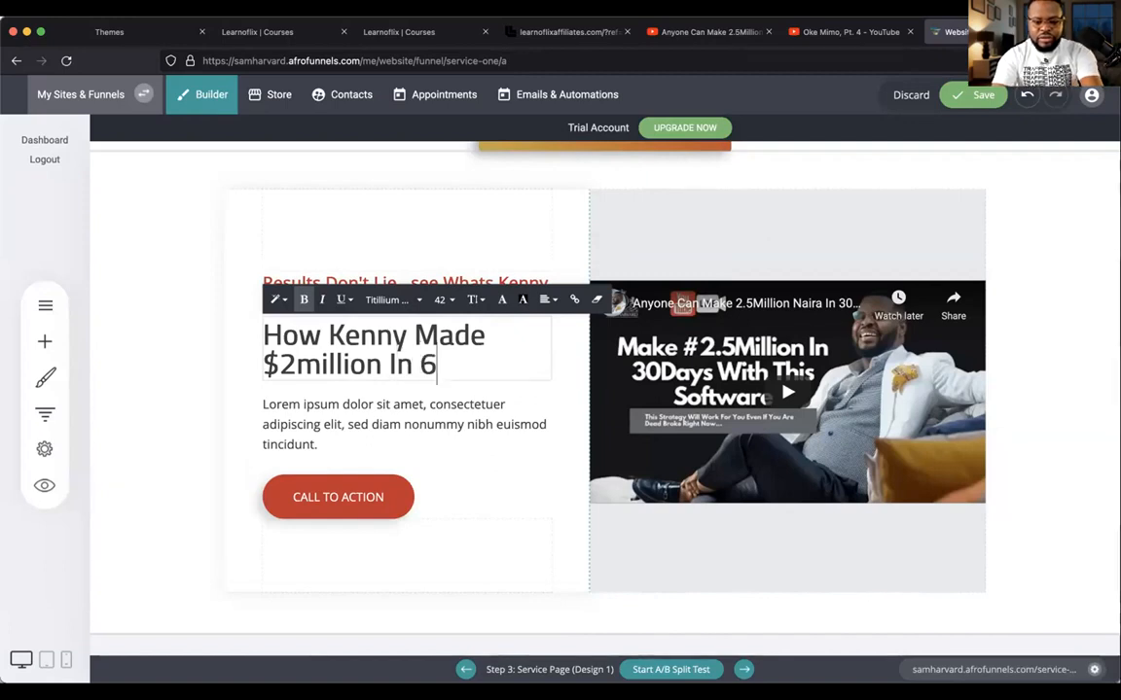
type("Months")
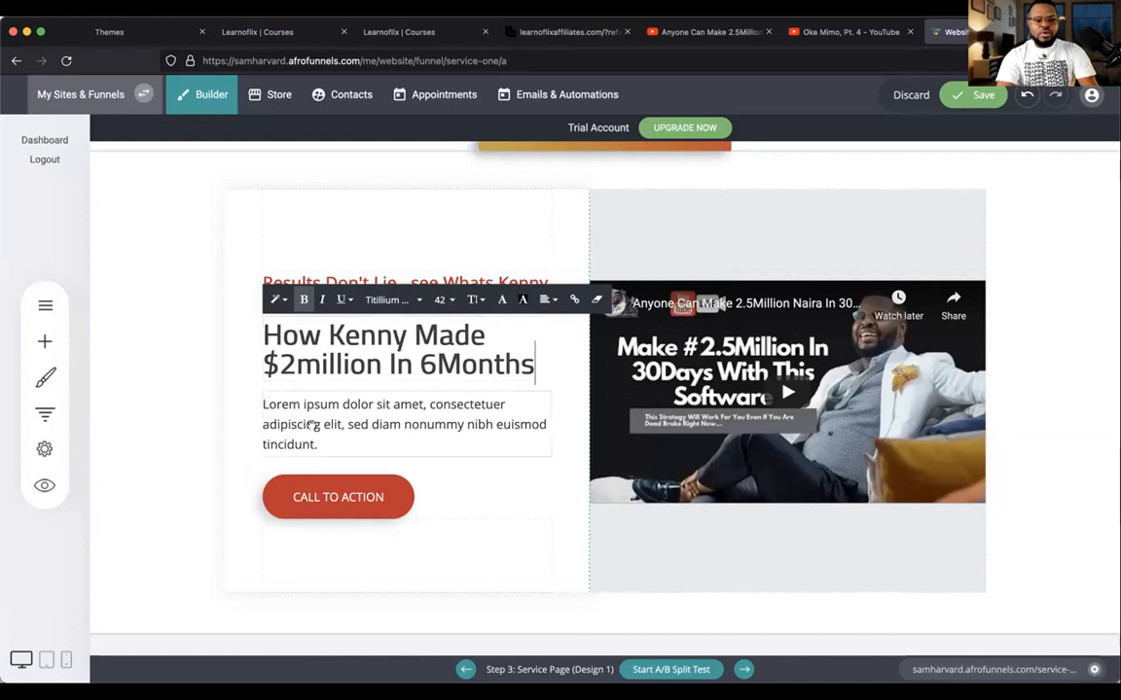
- Replace the Lorem ipsum paragraph with 'With the same framework, my student made $2million in just 6 months through ZTH'
left_click(311, 425)
left_click(313, 425)
triple_click(313, 424)
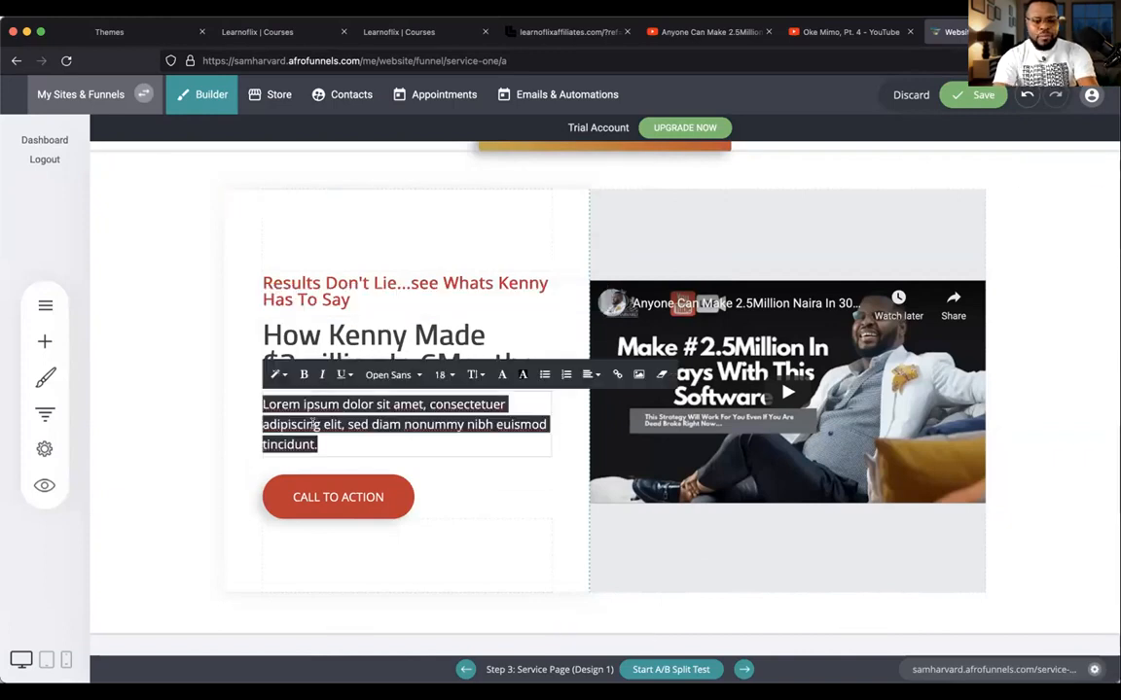
type("With th")
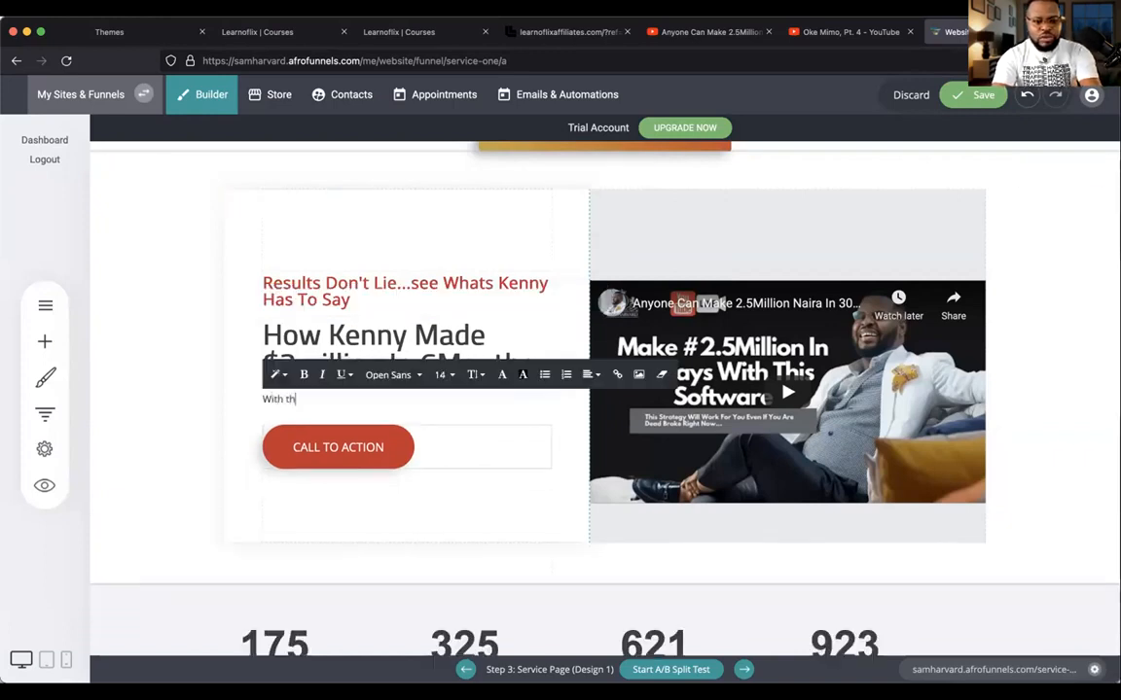
type("e same")
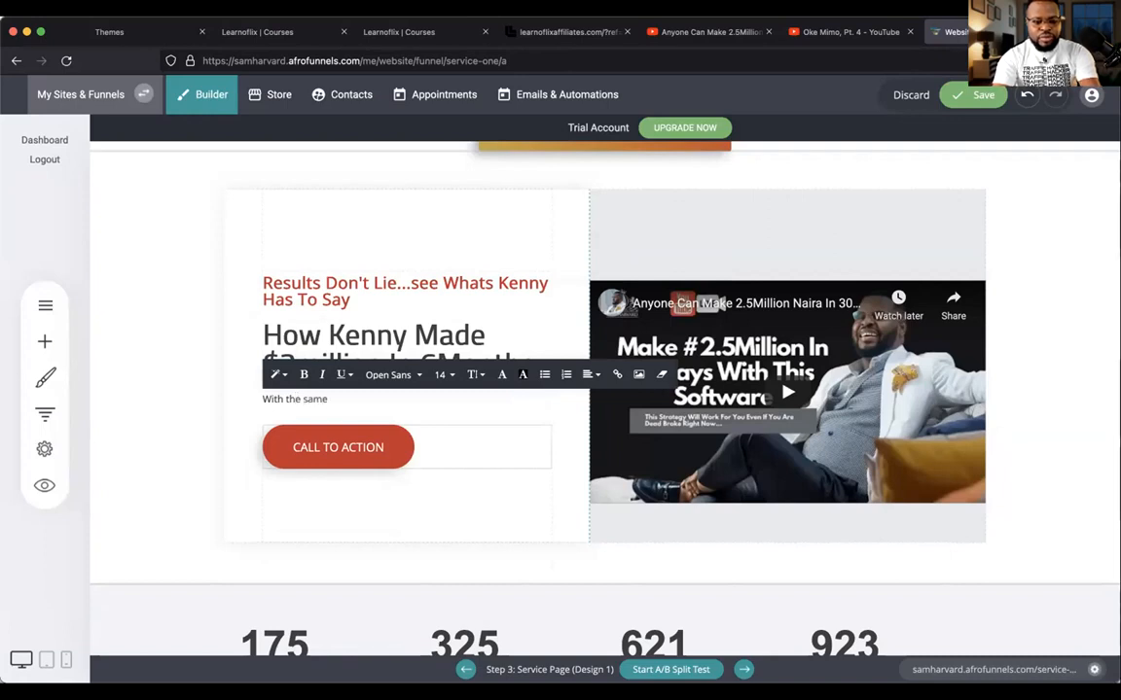
type(" framewor")
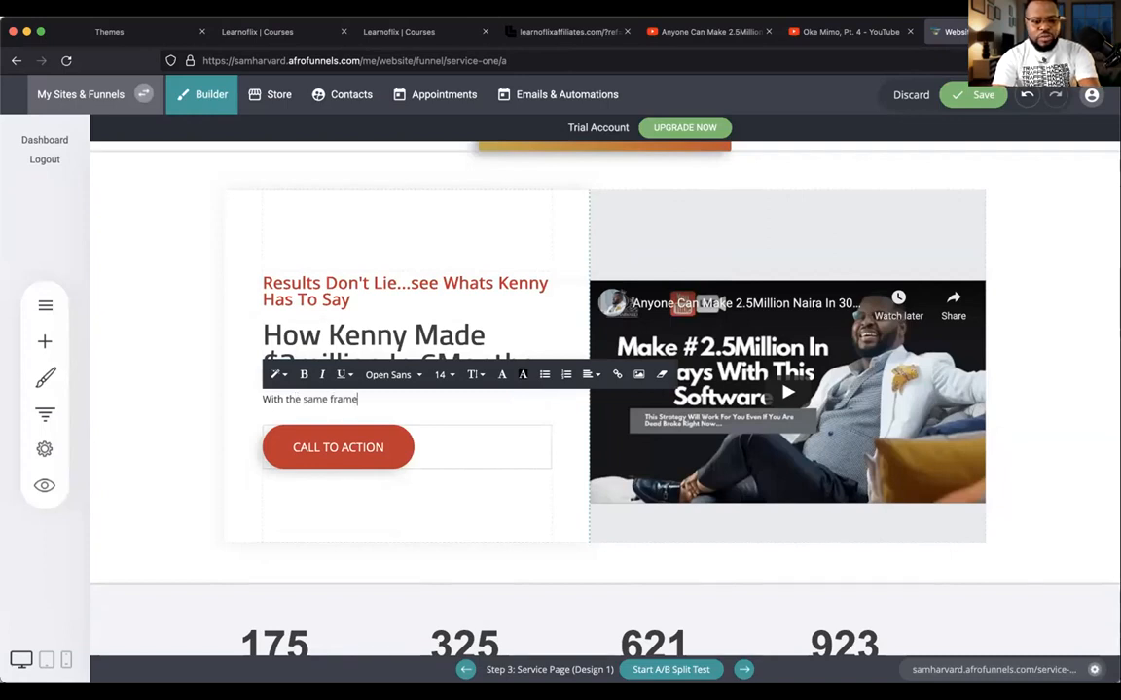
type("k, my")
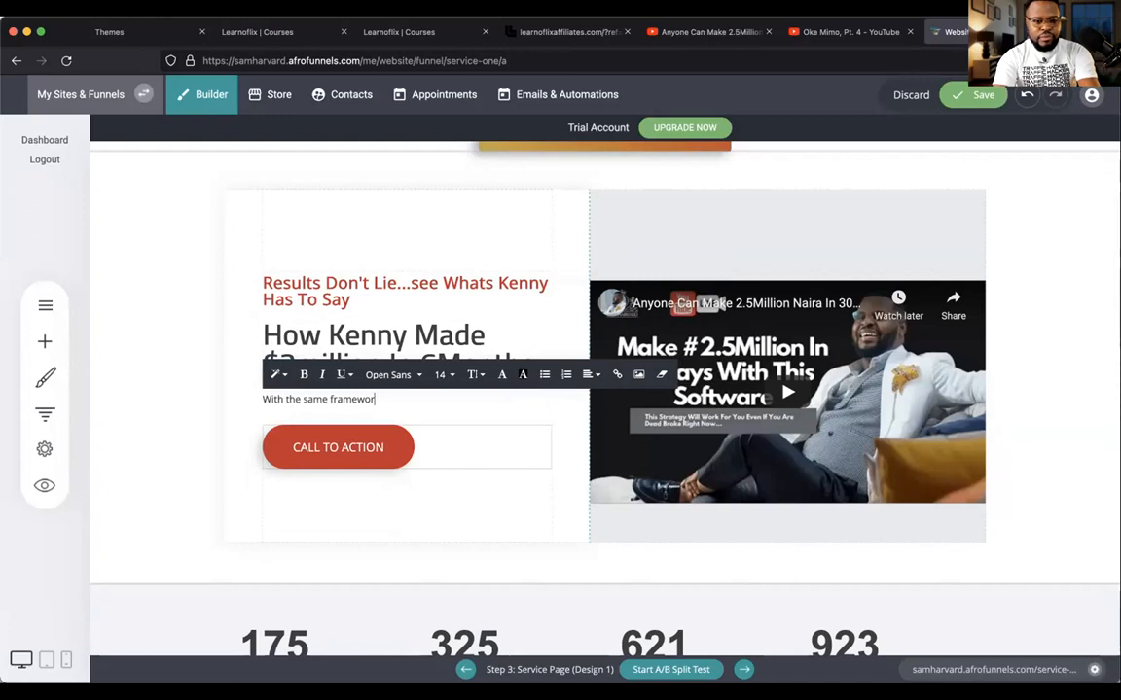
type(" student")
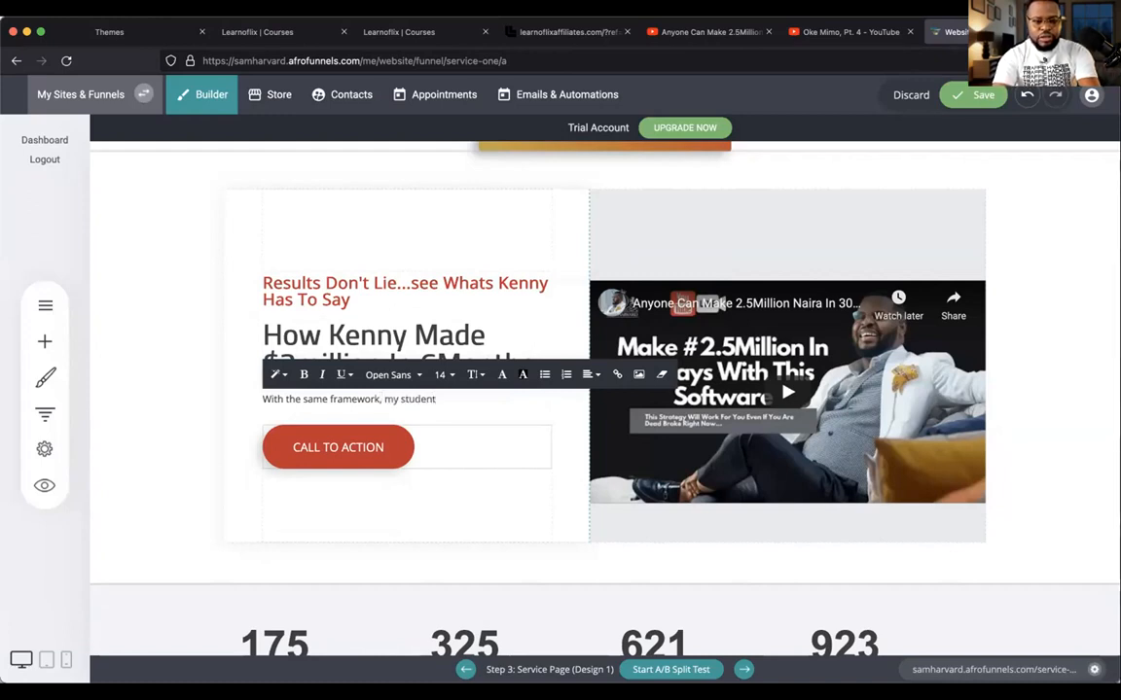
type(" Made")
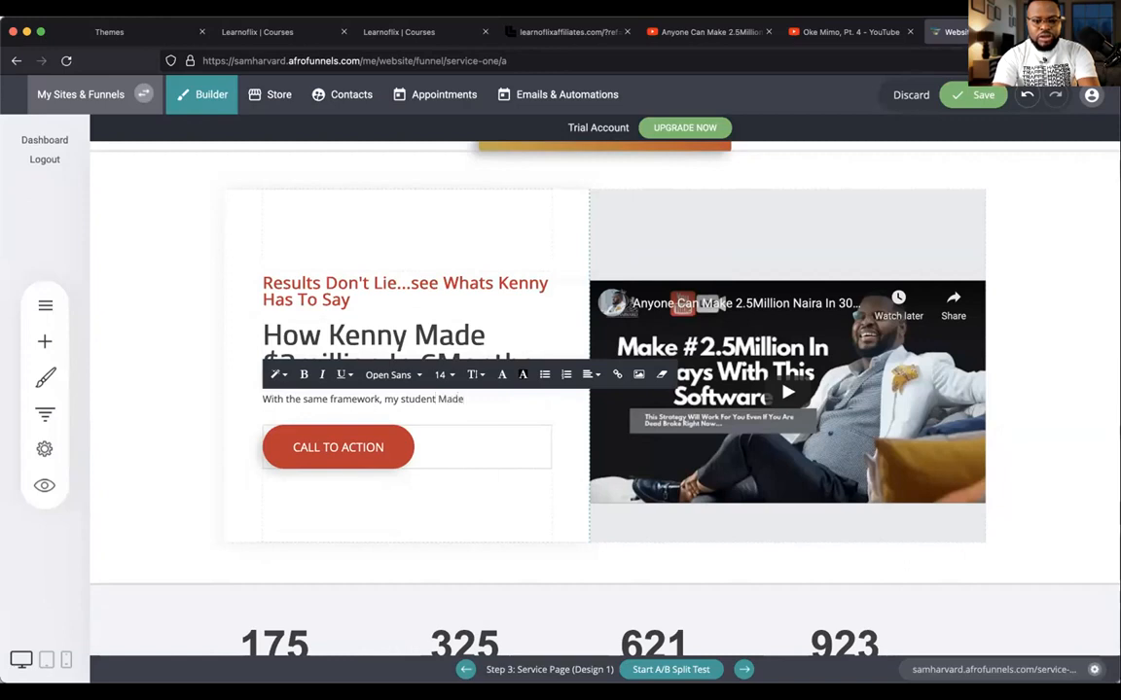
left_click(447, 399)
key("BackSpace")
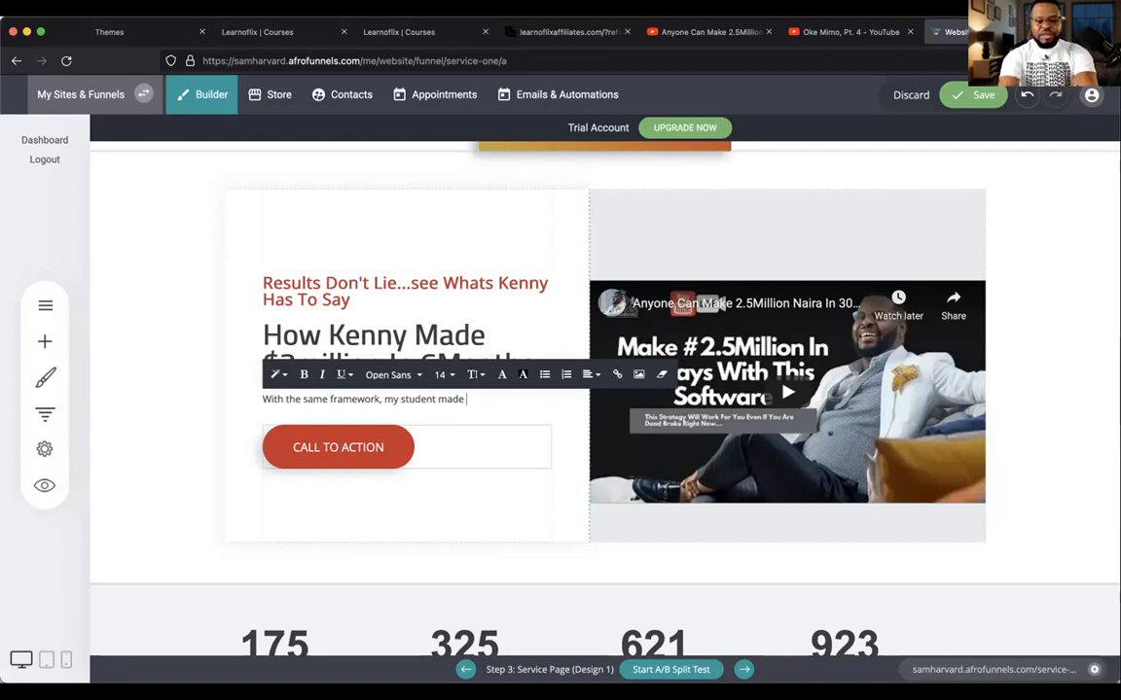
type("$2")
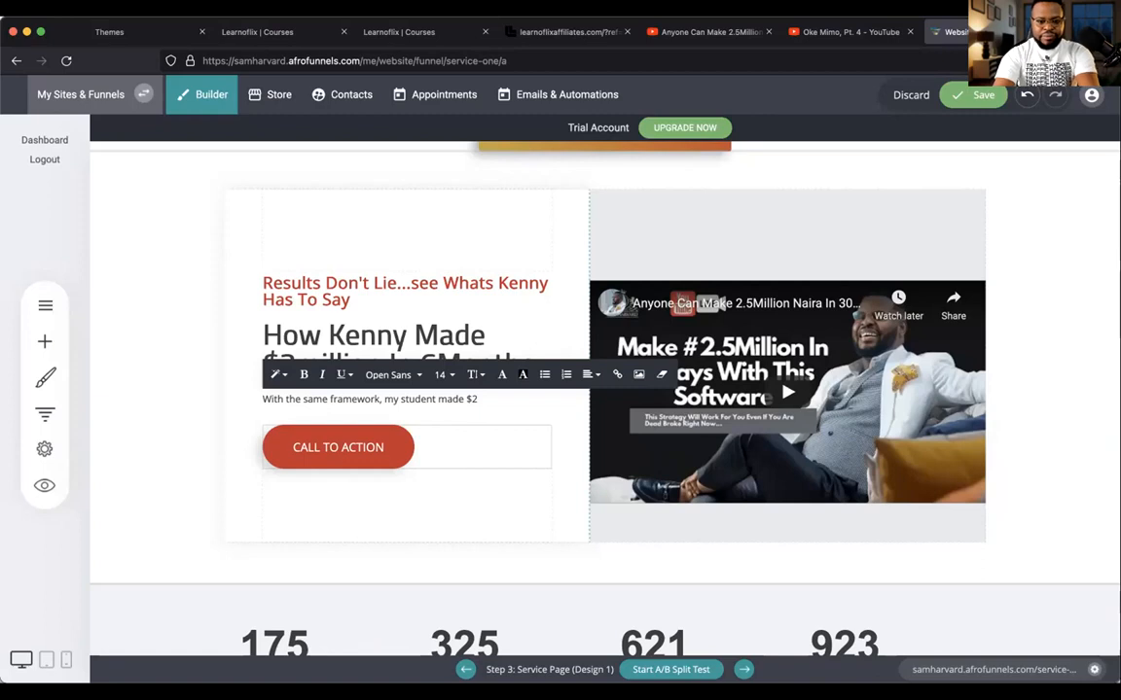
type("million in")
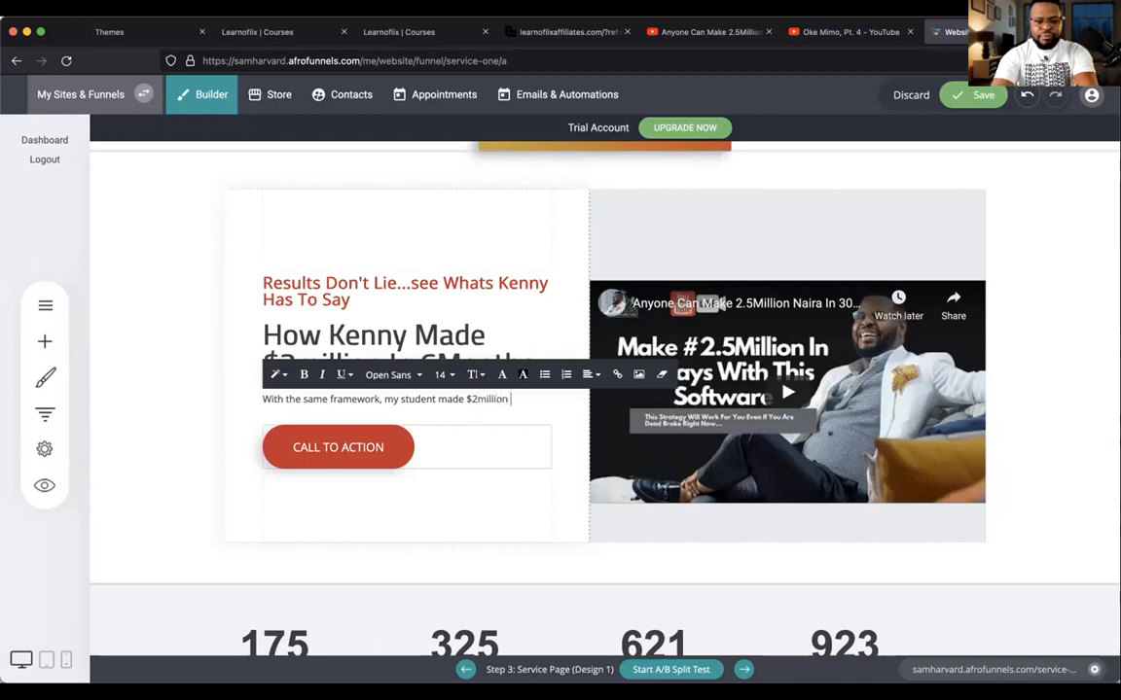
type(" just")
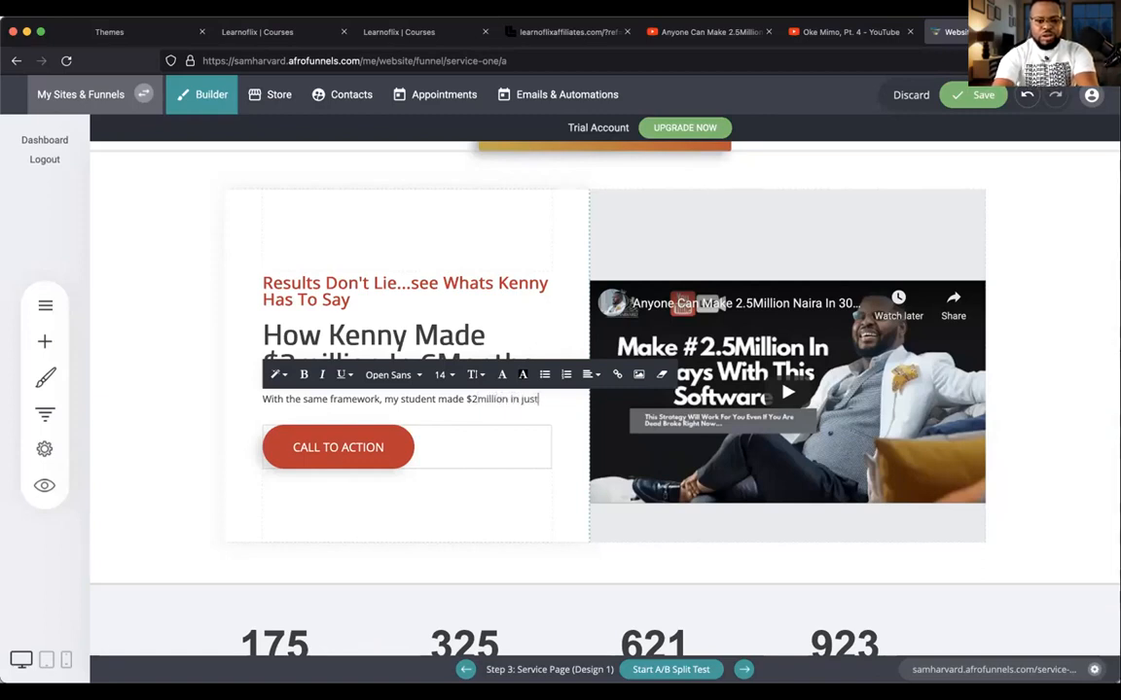
type(" 6 ")
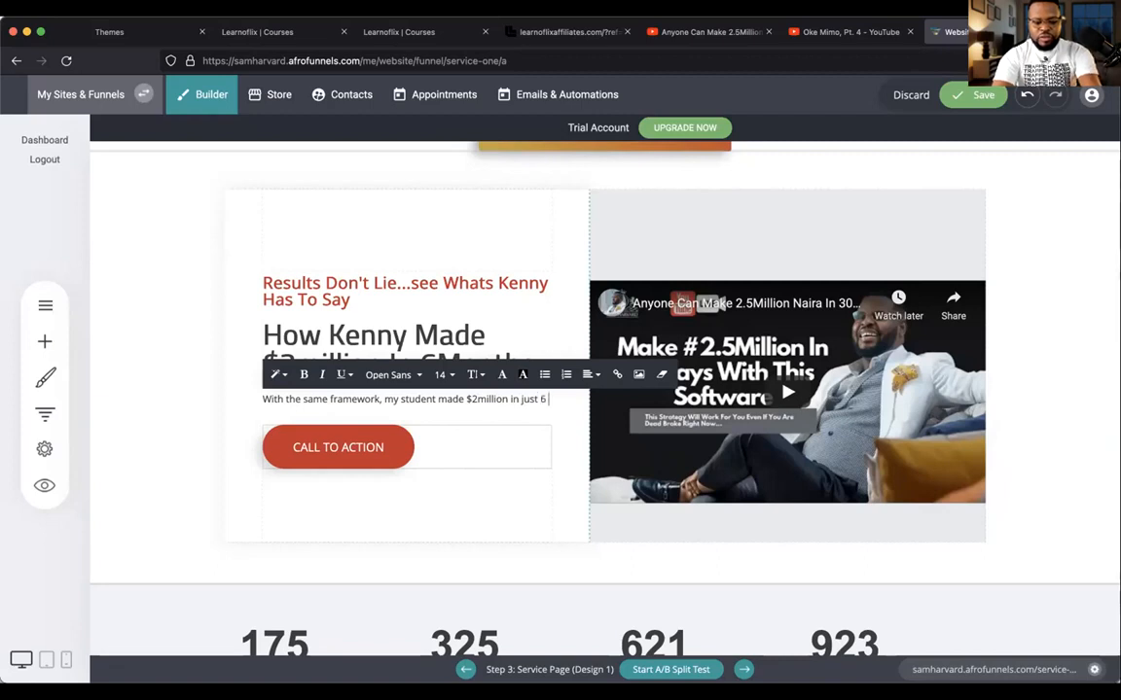
type("months through")
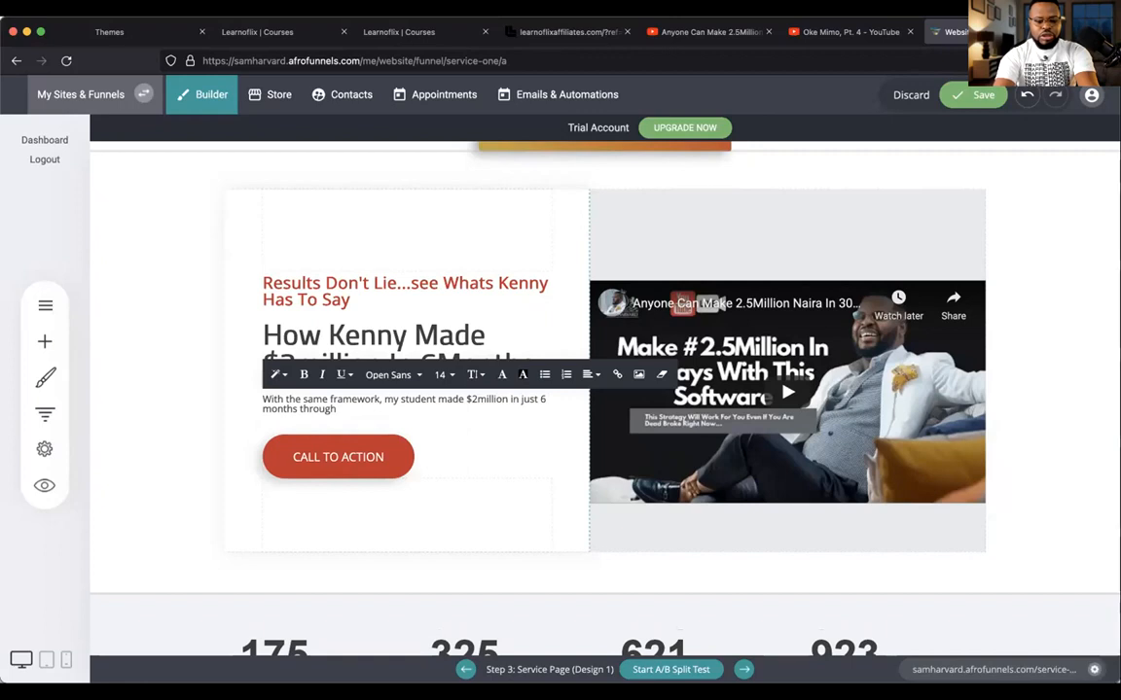
type(" ZTH Program.")
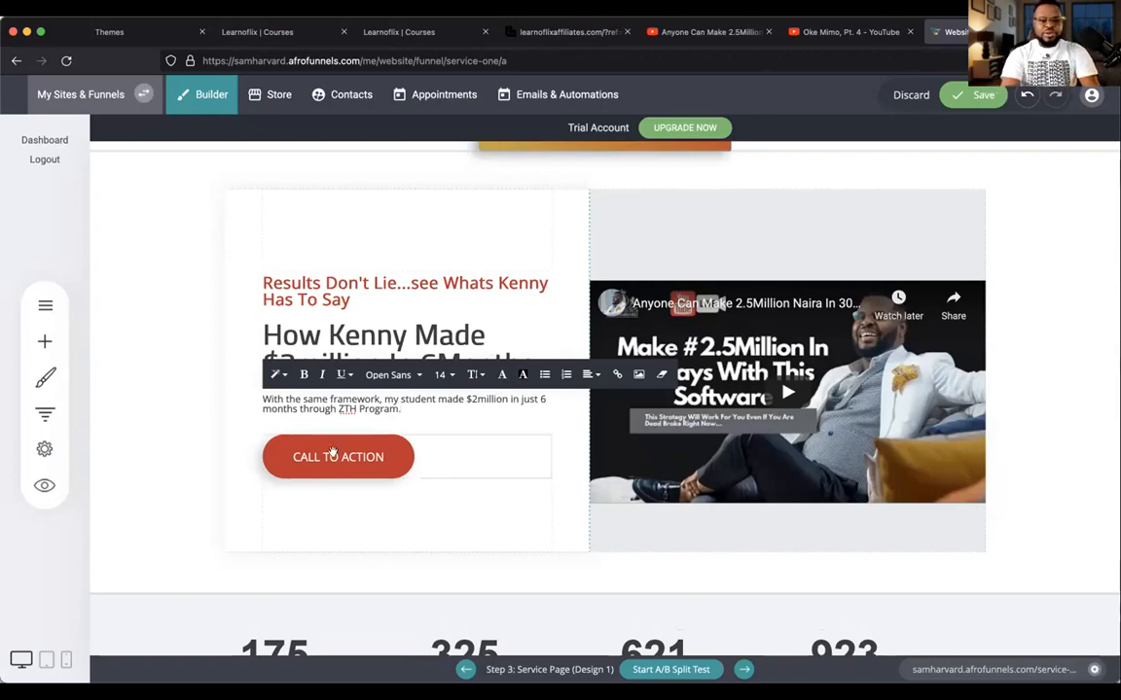
- Change the button label from CALL TO ACTION to 'Book Your Own Strategy Session Today'
left_click(332, 453)
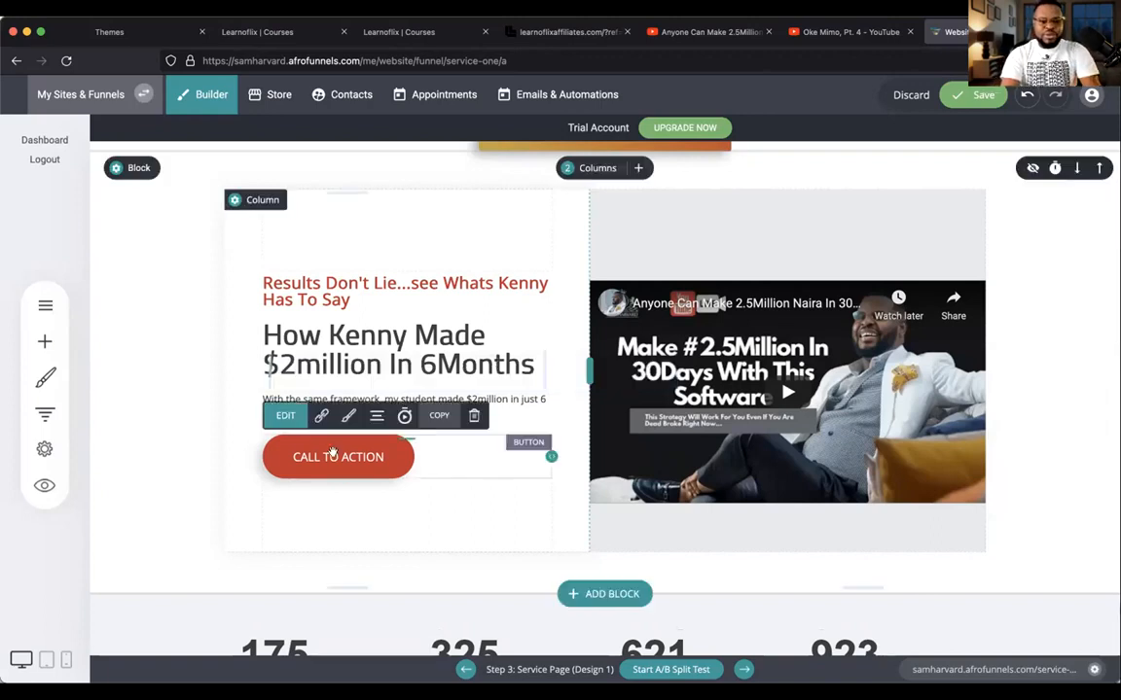
left_click(284, 415)
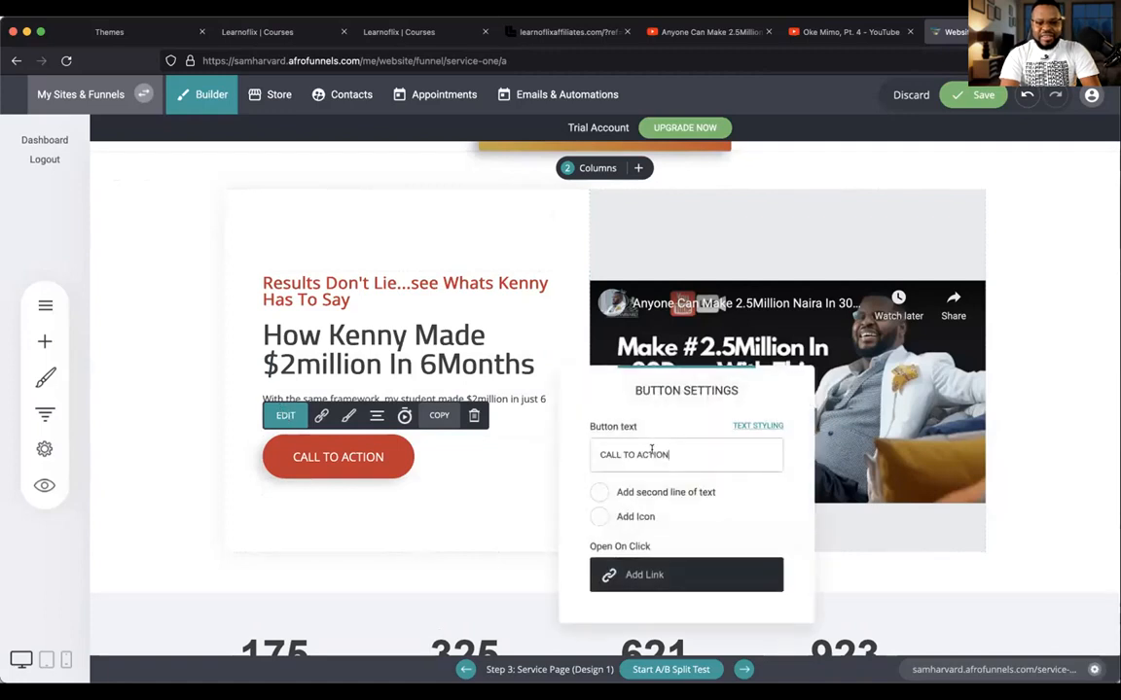
left_click_drag(669, 455, 589, 454)
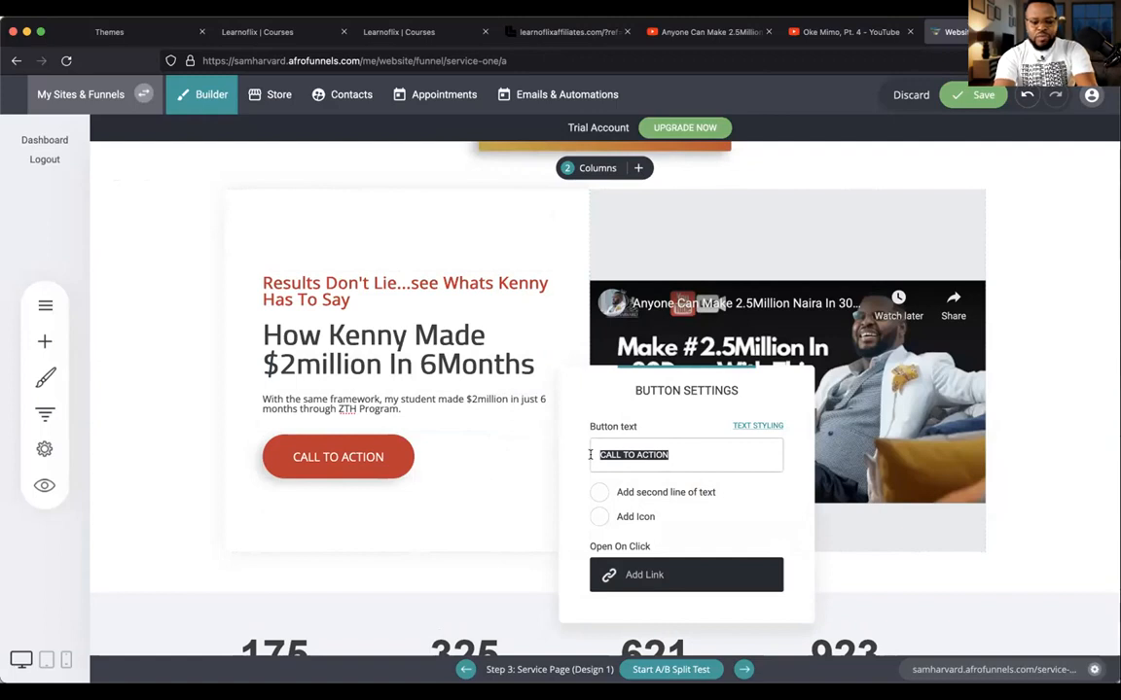
type("Book Your Own S")
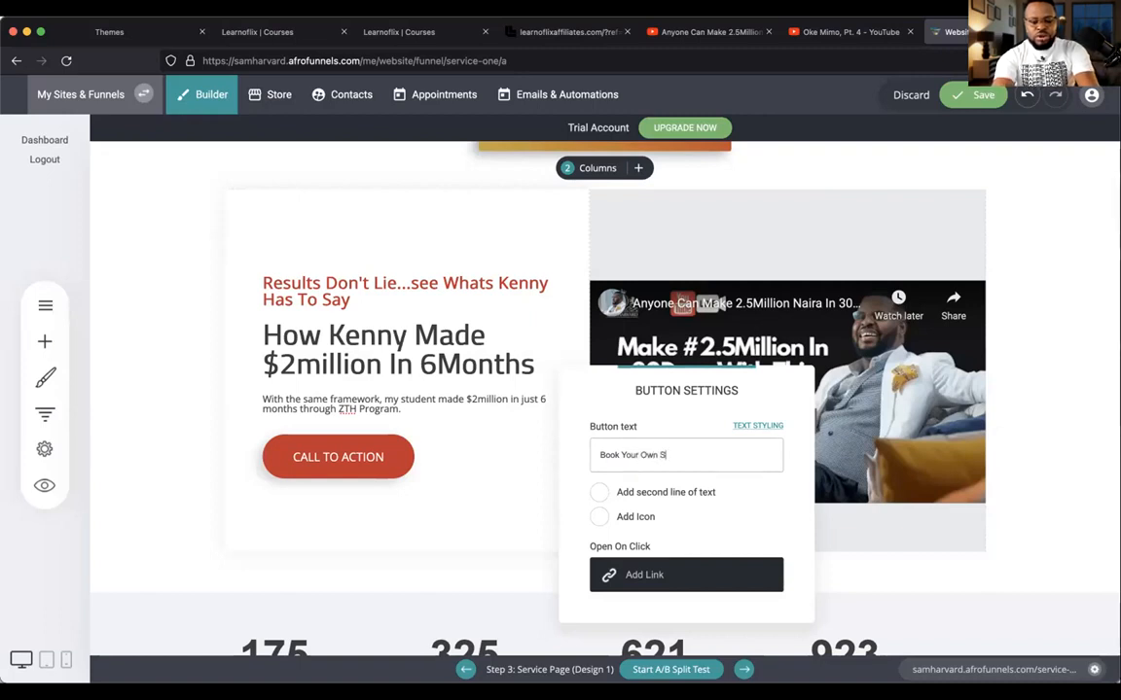
type("trategy S")
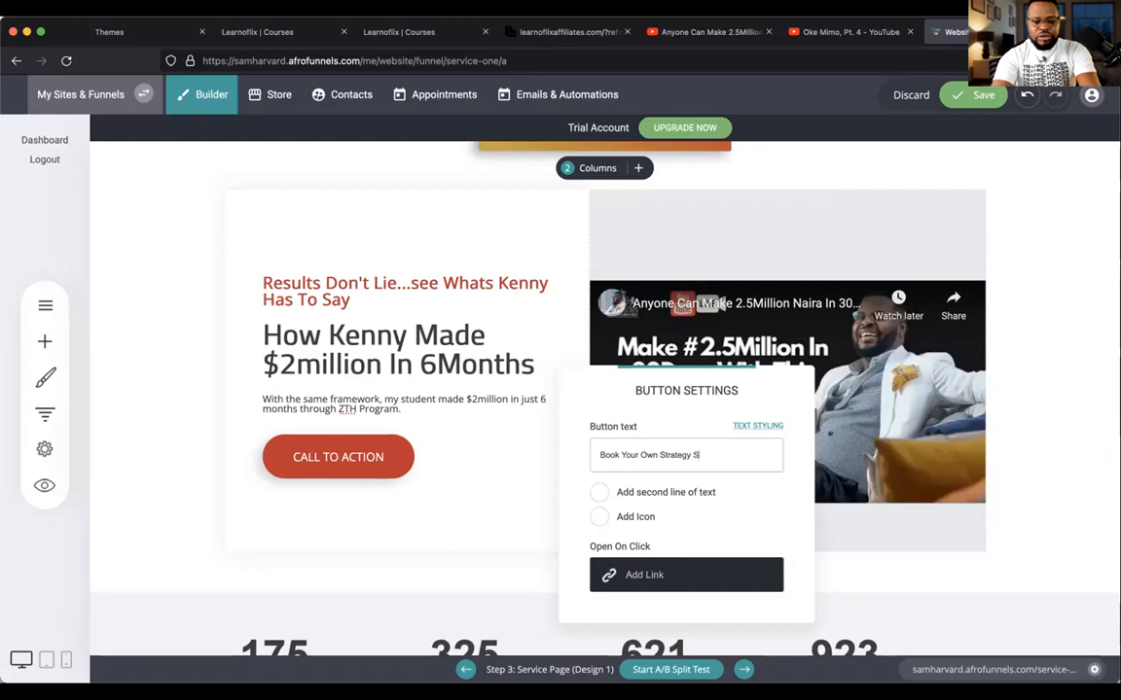
type("ession today")
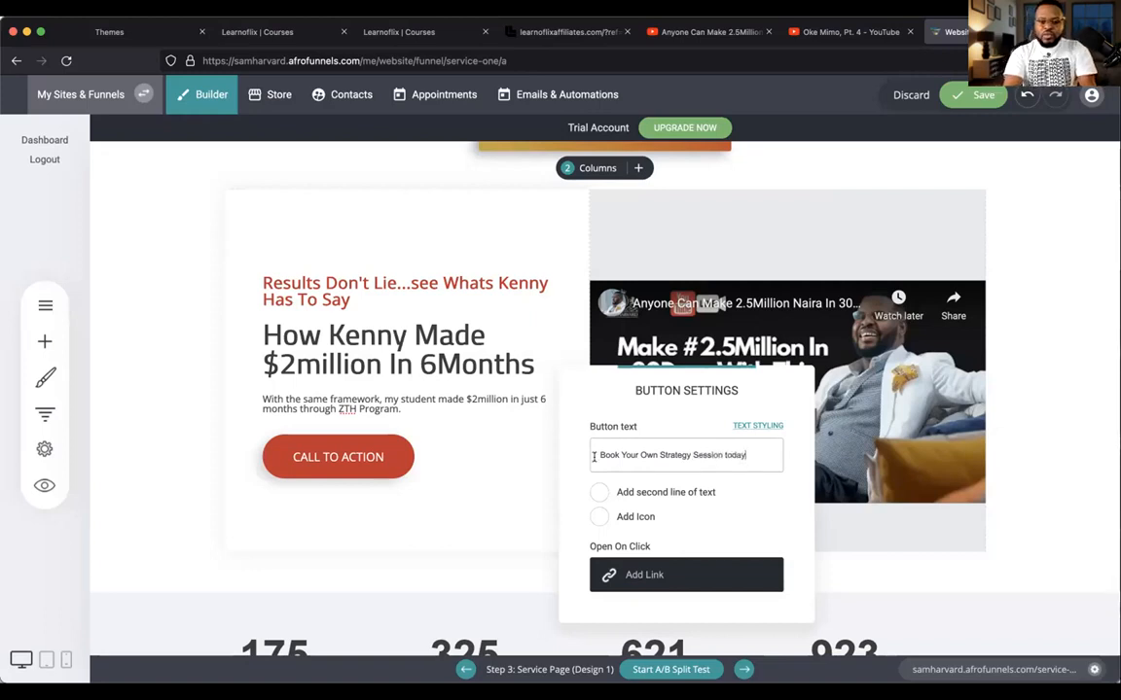
left_click(724, 455)
key("BackSpace")
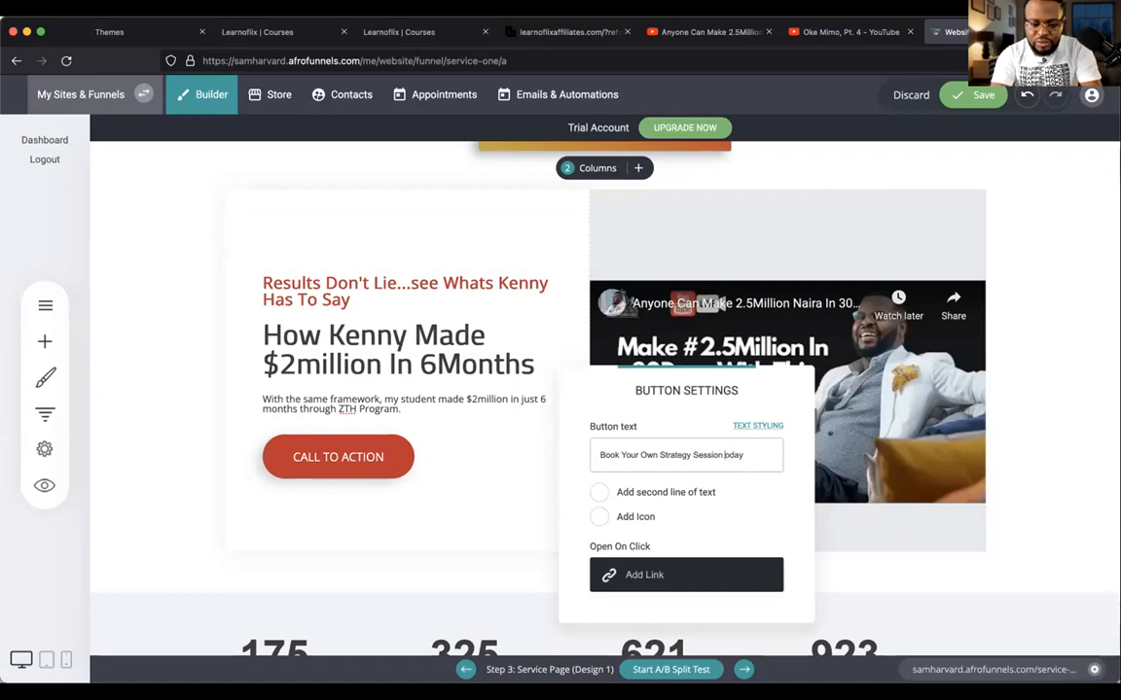
type("T")
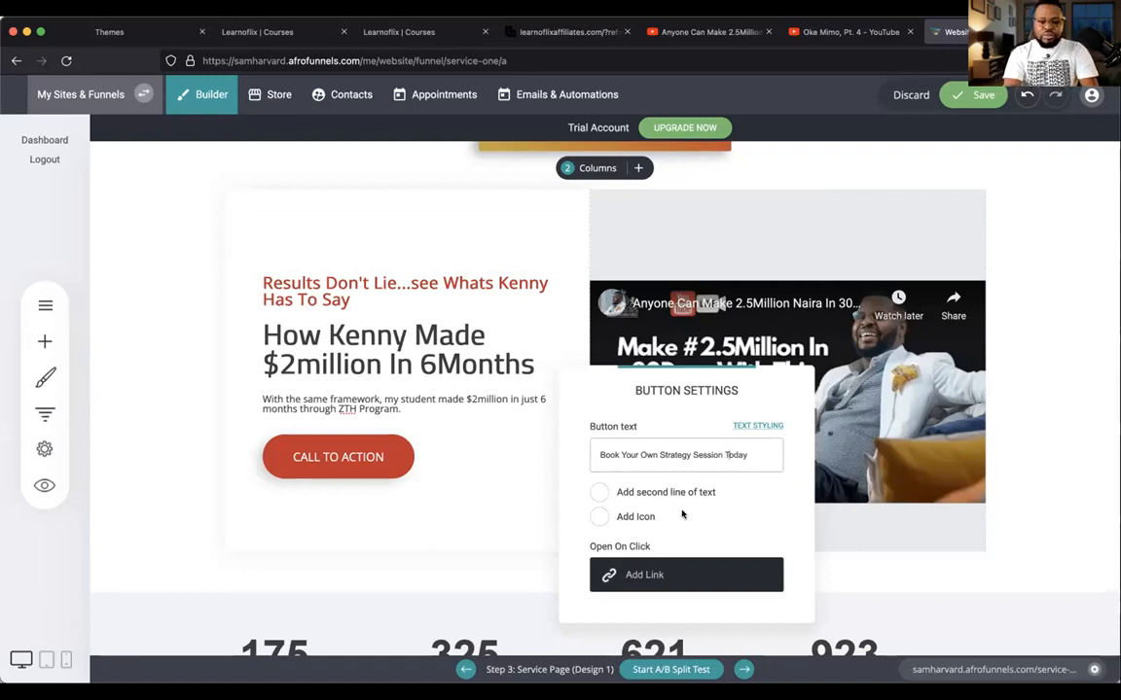
- Add a centre-aligned second button line reading 'Your Business Is The Next In Line'
left_click(598, 495)
left_click_drag(658, 535, 589, 533)
type("Your Business Is")
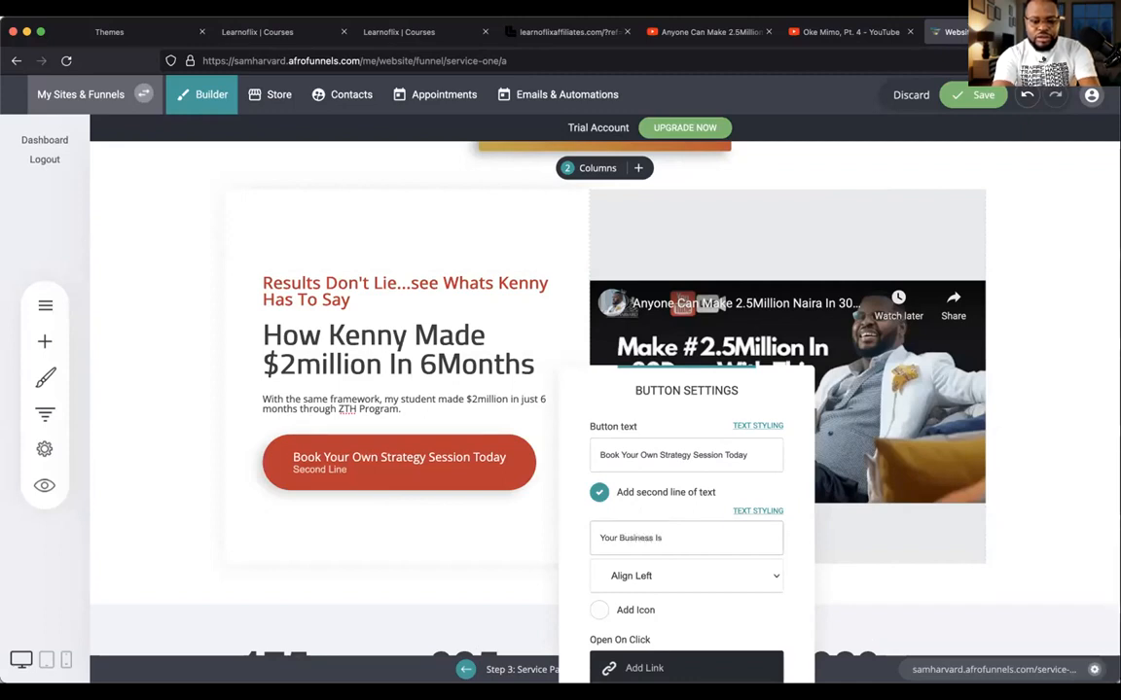
type(" The Nexy")
type(" In Line")
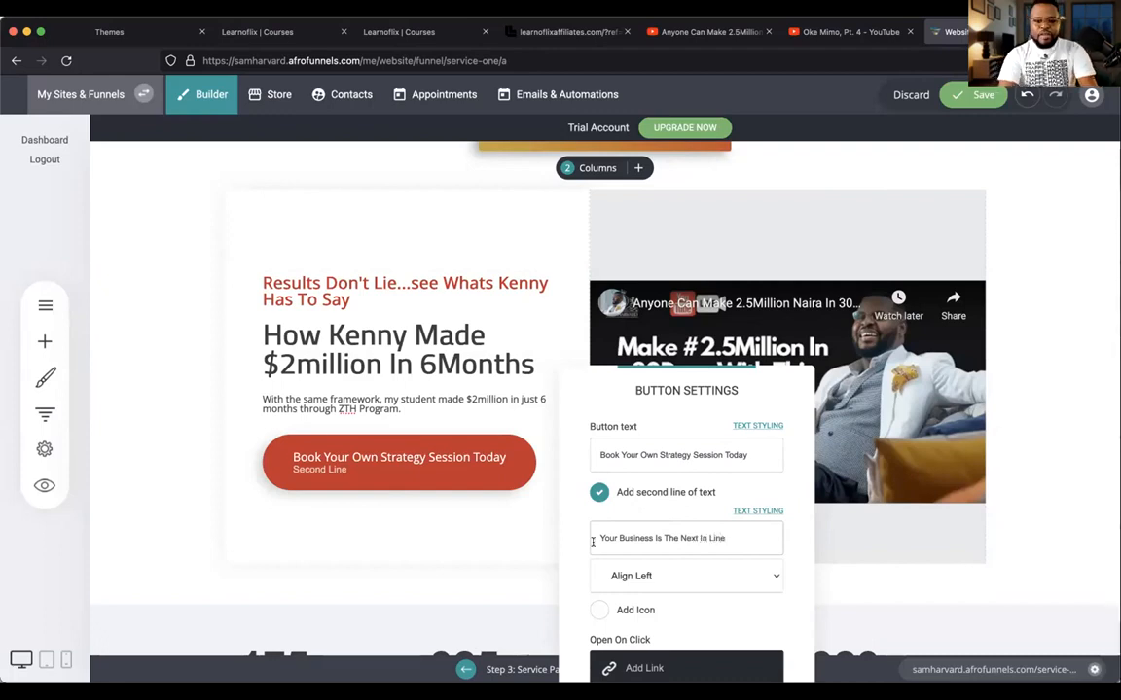
left_click(667, 578)
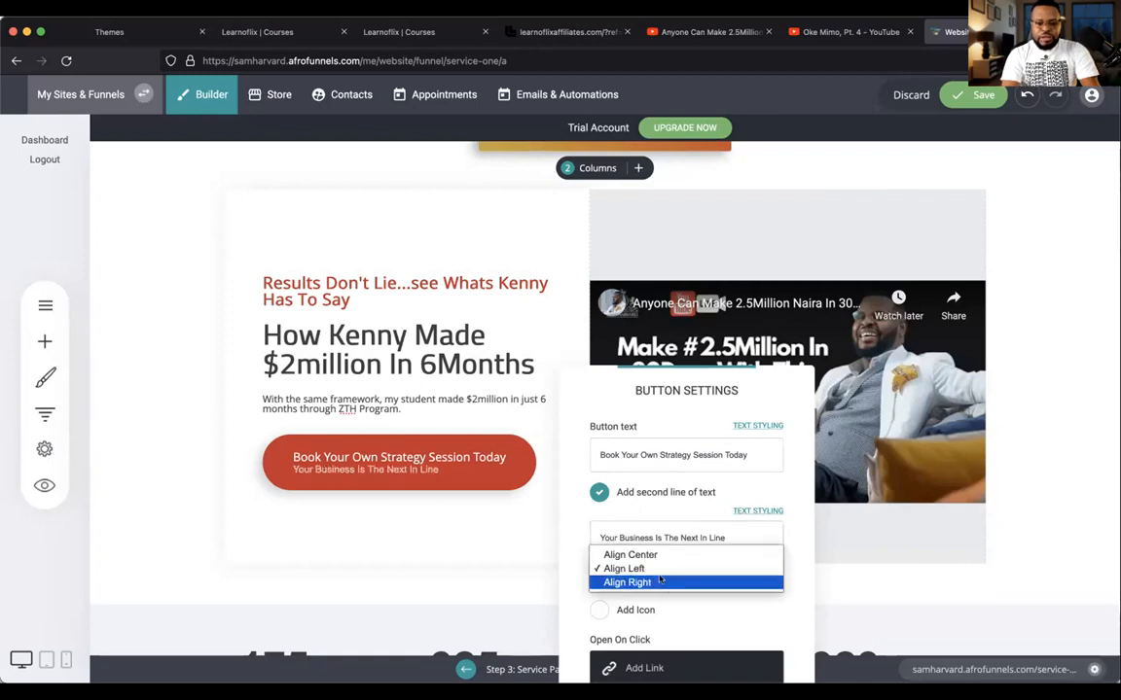
left_click(654, 555)
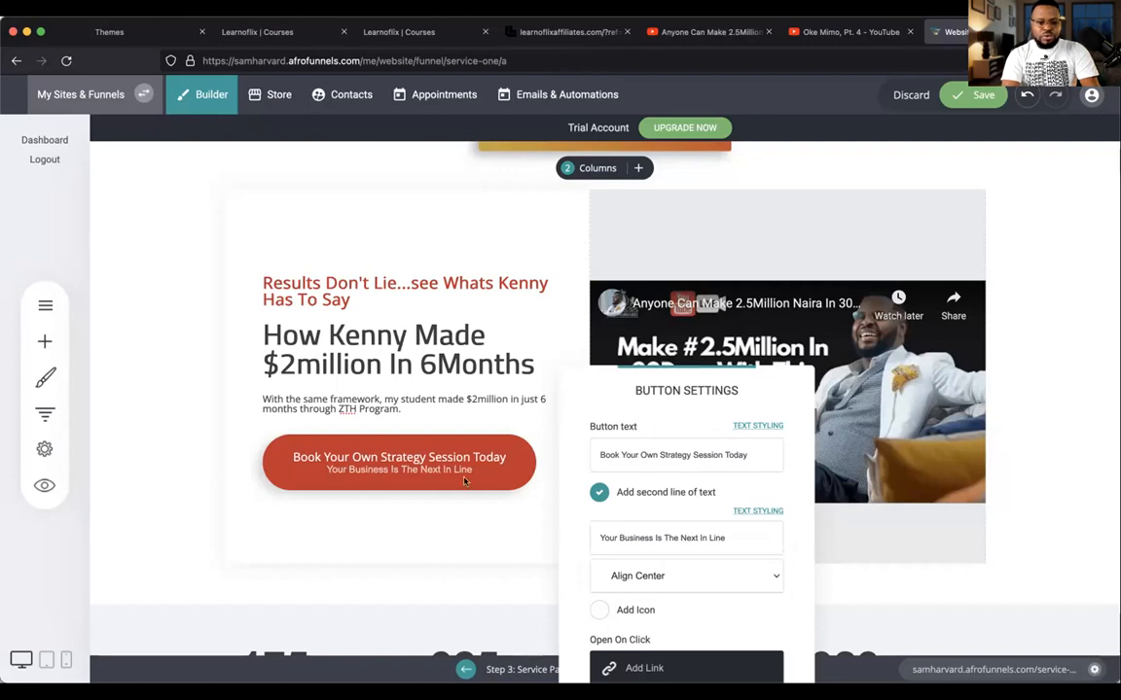
left_click(416, 428)
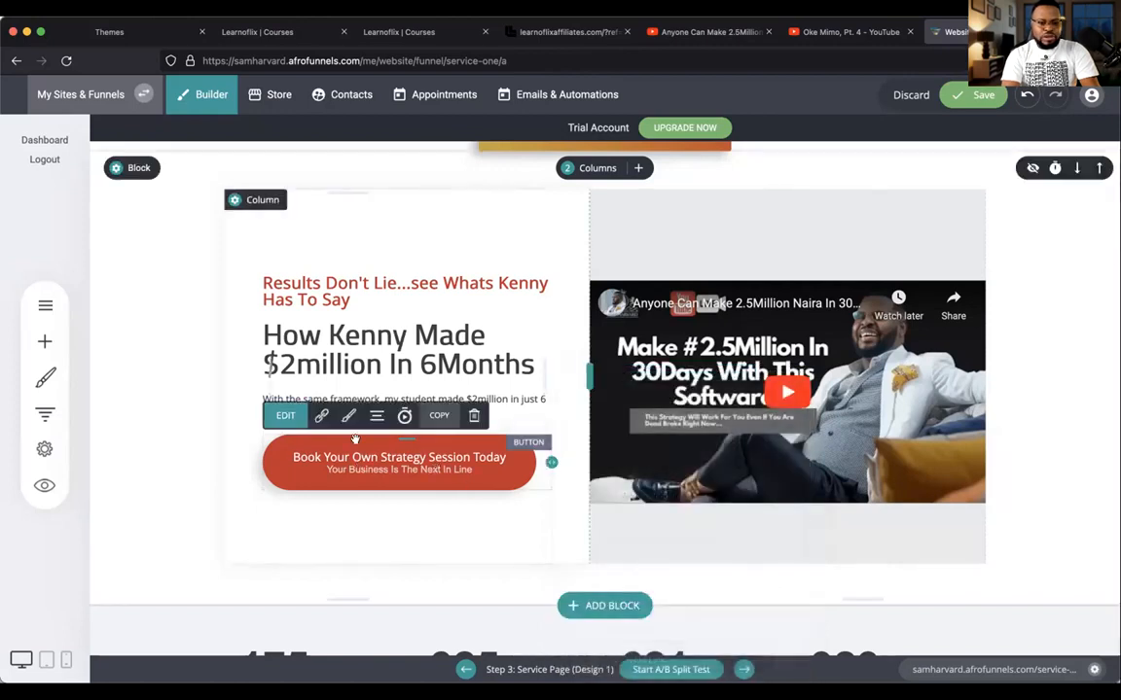
- Lower the button's border radius to about 7px for nearly square corners
left_click(348, 416)
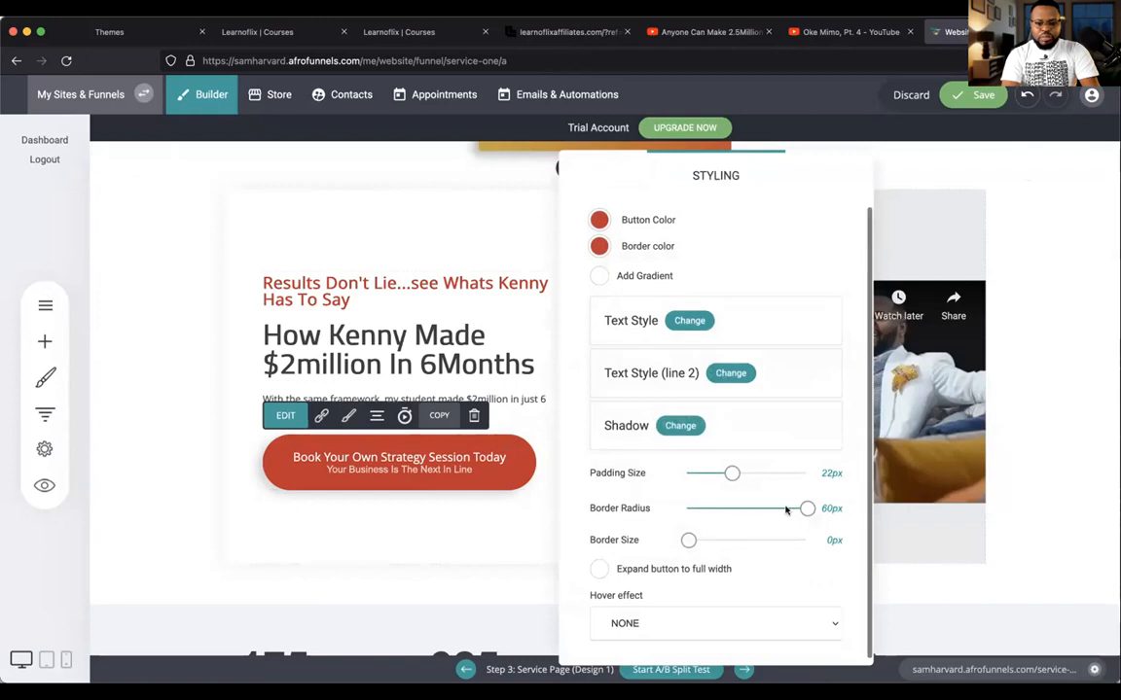
left_click_drag(807, 510, 701, 511)
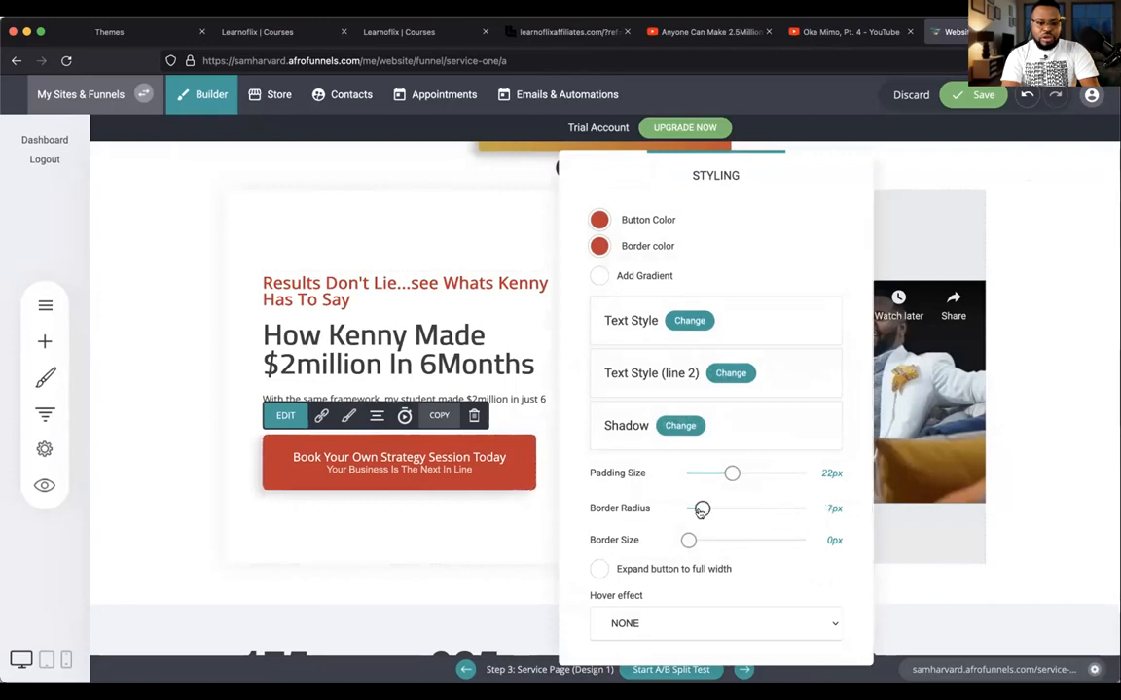
left_click(467, 519)
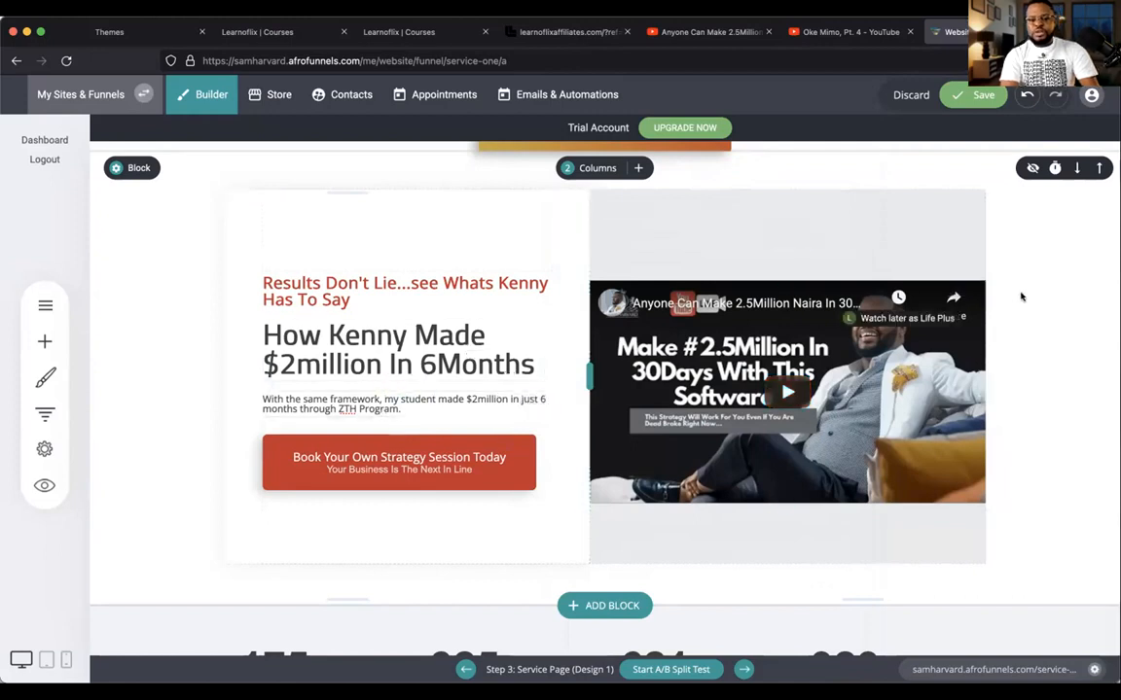
- Resize the testimonial columns to 48% text and 52% video
scroll(900, 367, "down", 2)
scroll(901, 368, "down", 3)
scroll(958, 321, "up", 8)
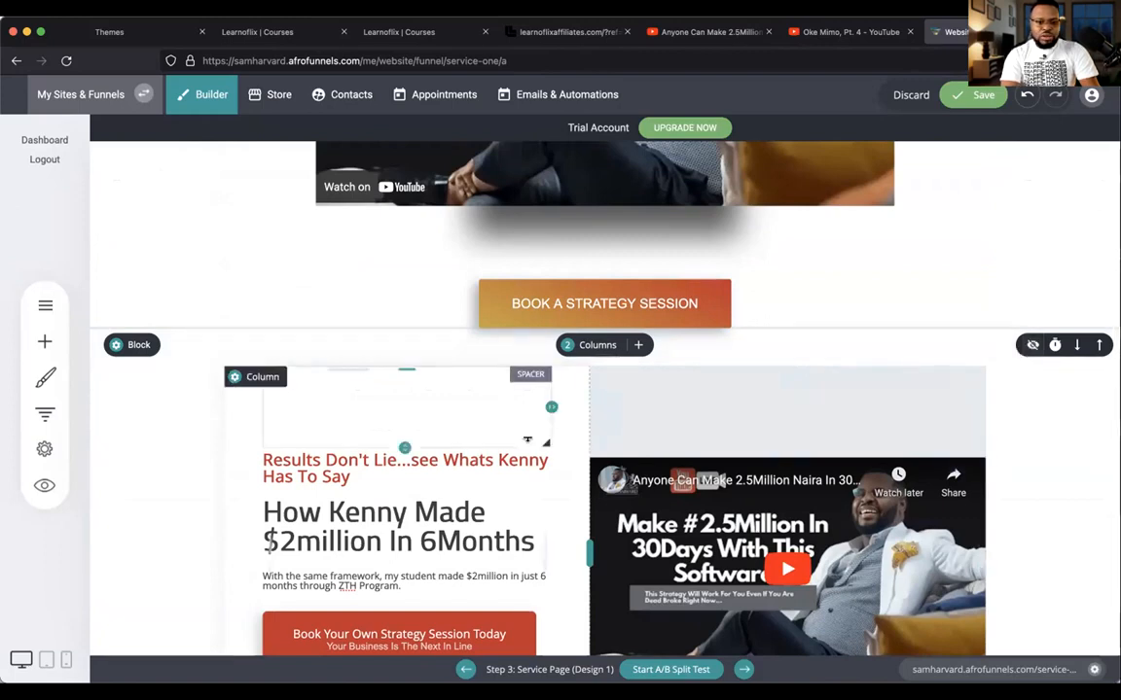
scroll(527, 440, "down", 4)
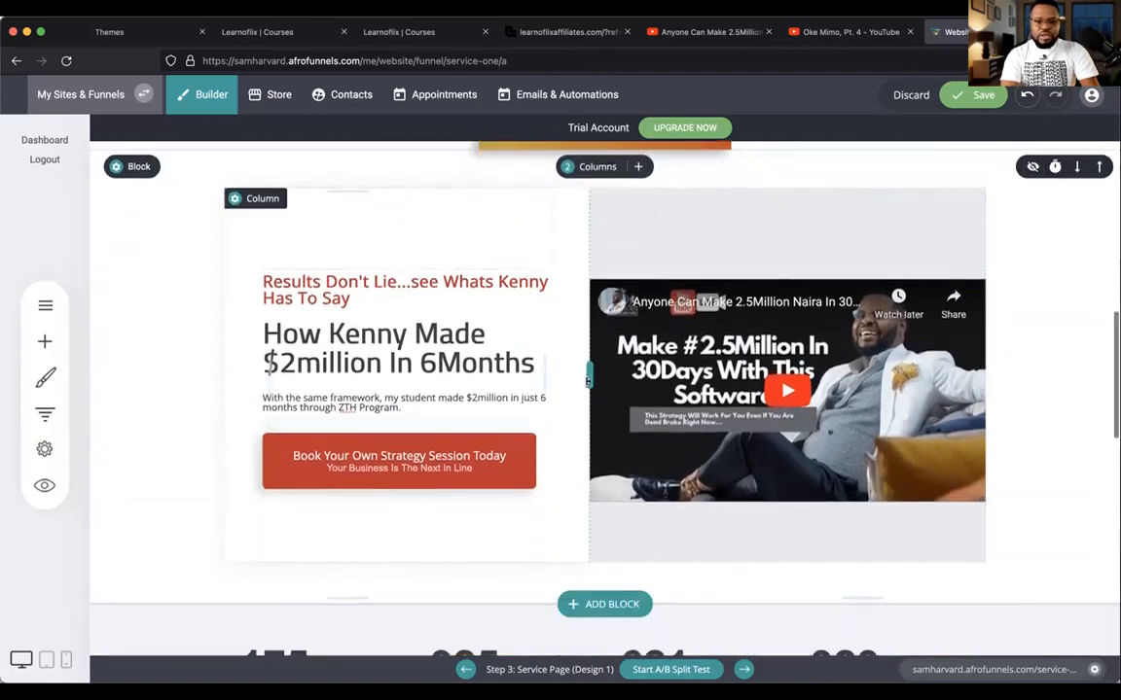
mouse_move(587, 379)
left_mouse_down()
mouse_move(650, 380)
mouse_move(586, 380)
left_mouse_up()
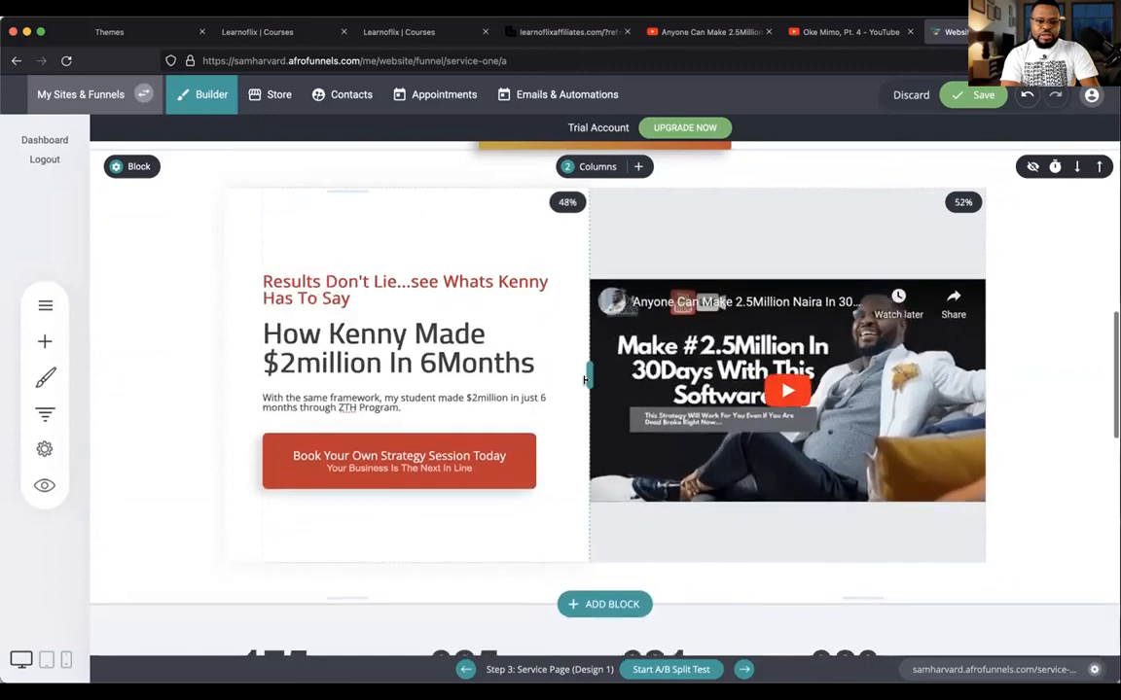
- Delete the 175/325/621/923 stats block and the Book An Appointment block
scroll(579, 418, "down", 6)
scroll(579, 462, "down", 6)
scroll(389, 389, "up", 5)
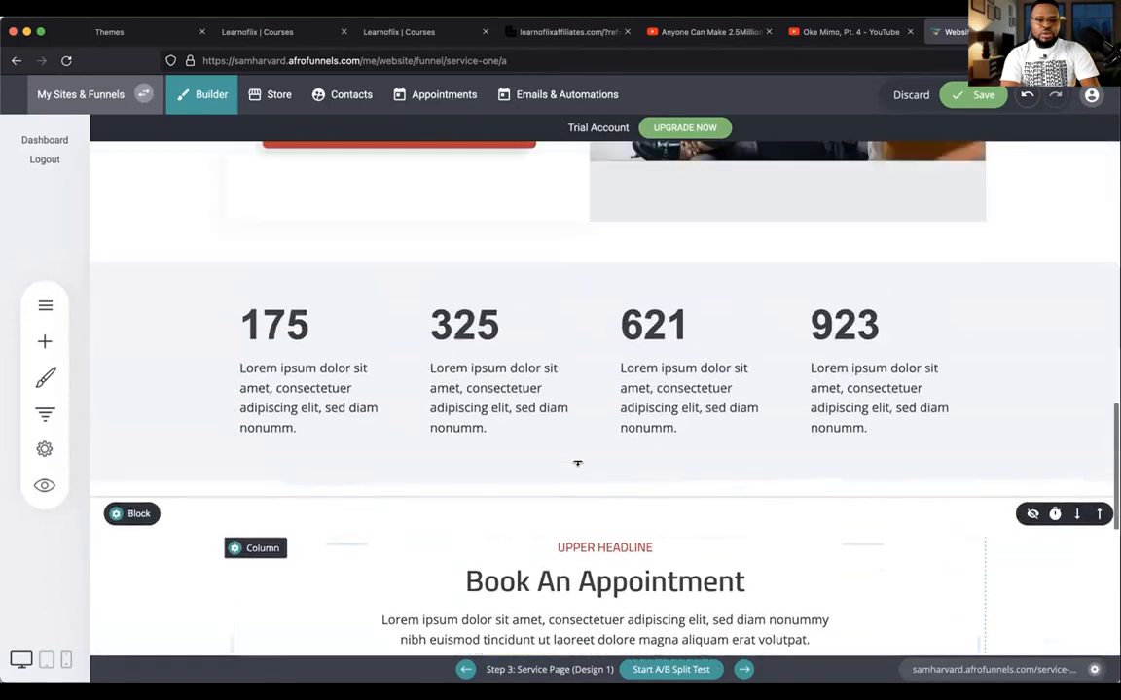
left_click(242, 285)
left_click(606, 369)
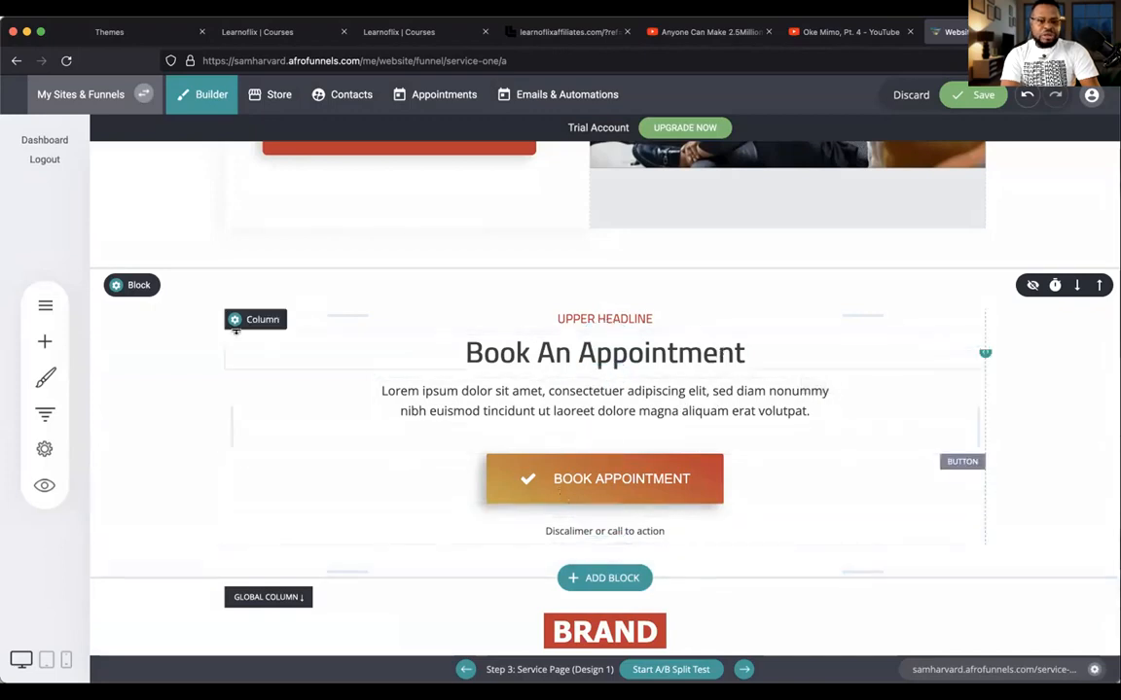
left_click(242, 285)
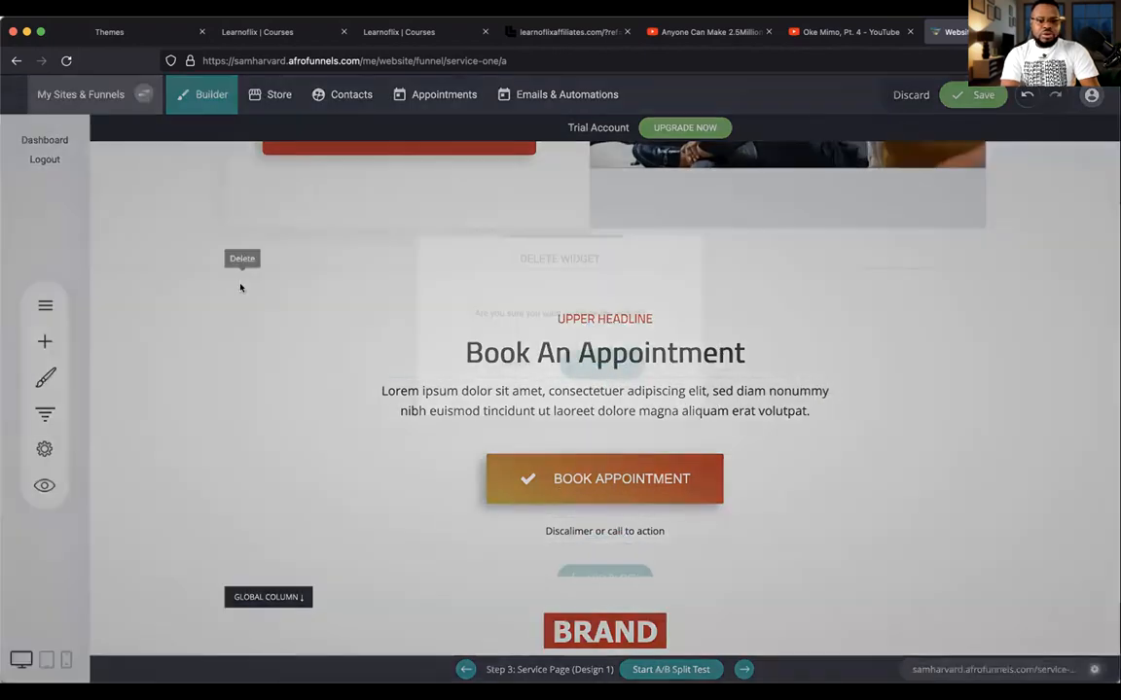
left_click(595, 369)
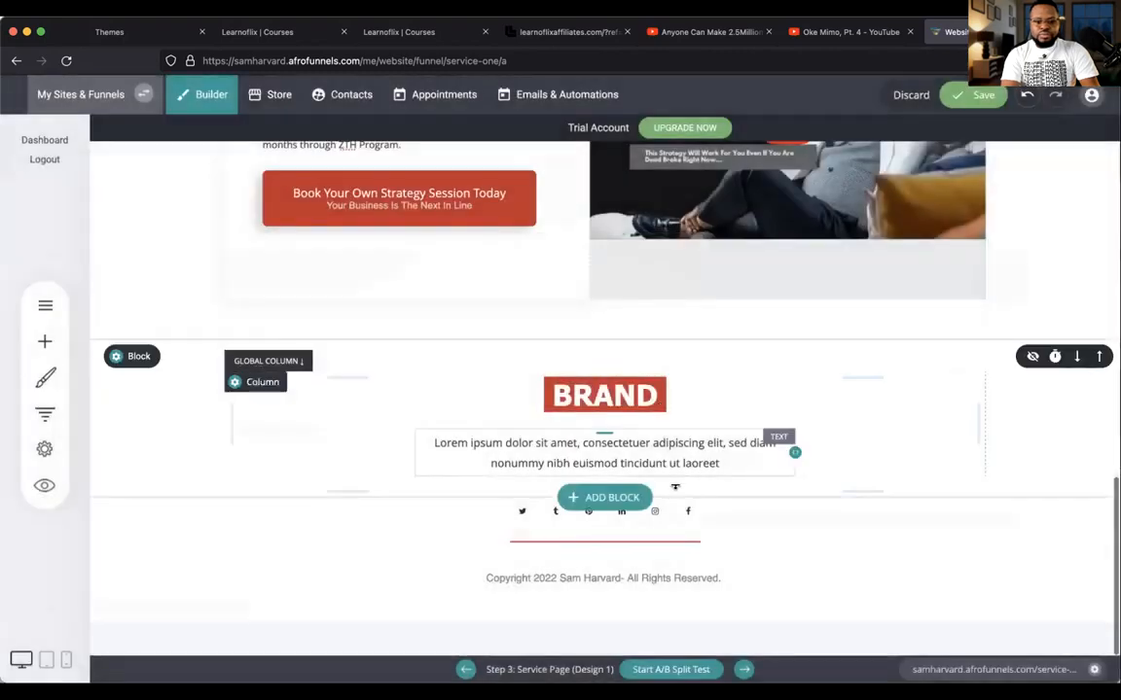
- Delete the BRAND logo element from the footer
left_click(598, 392)
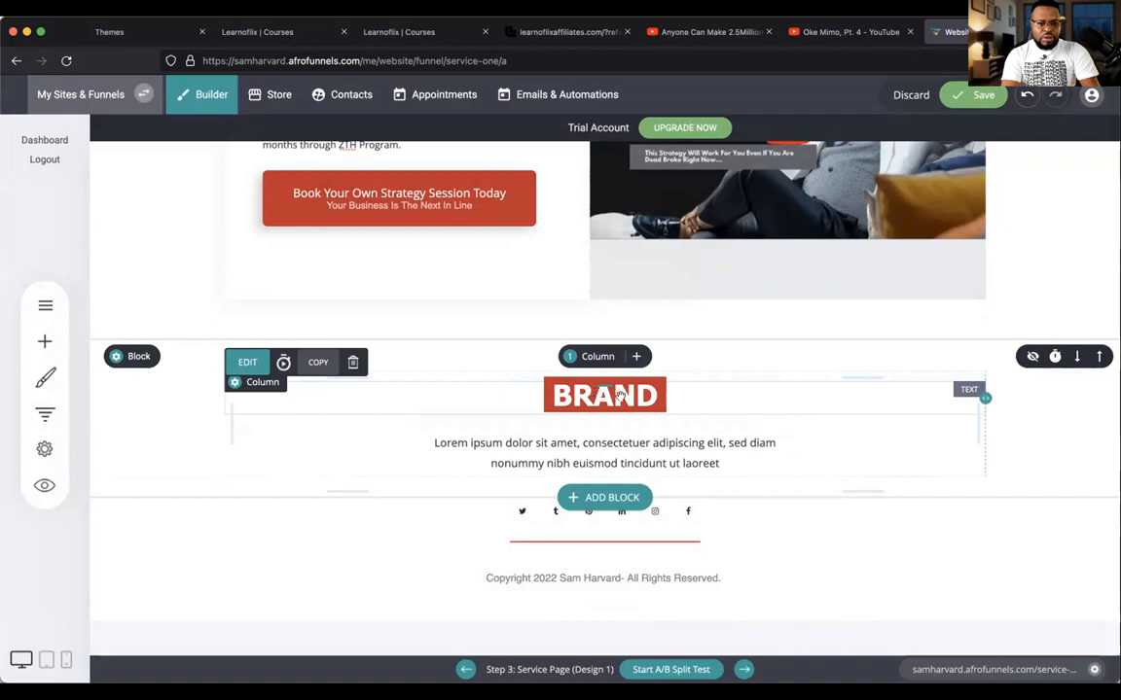
left_click(637, 392)
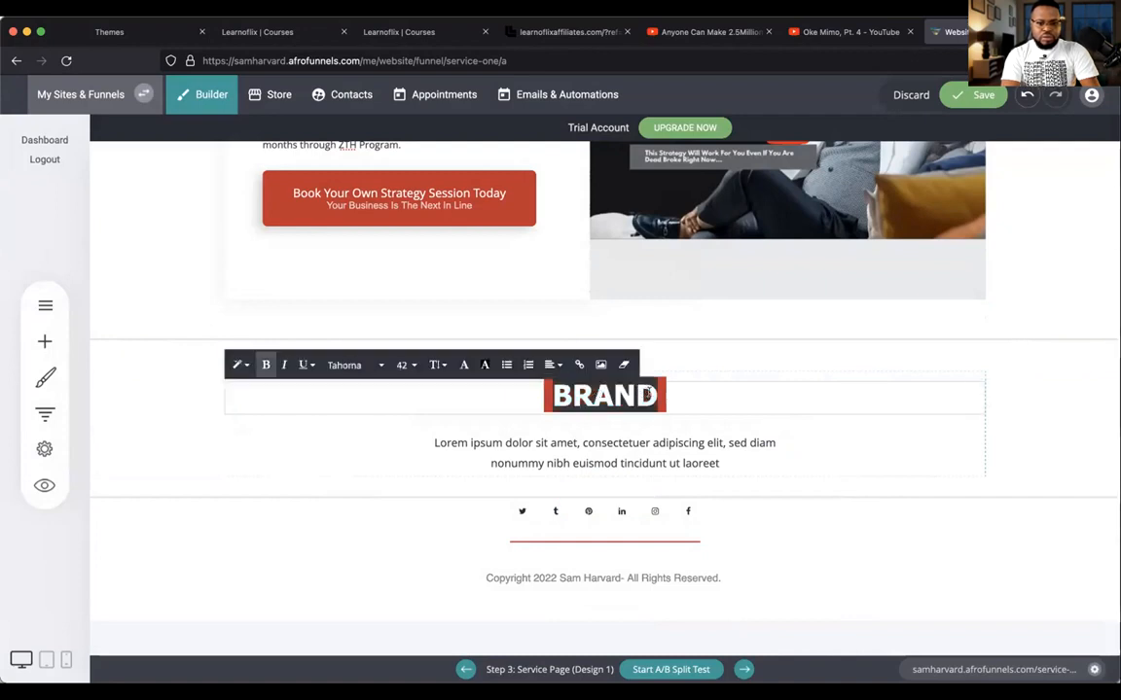
left_click(448, 404)
left_click(403, 454)
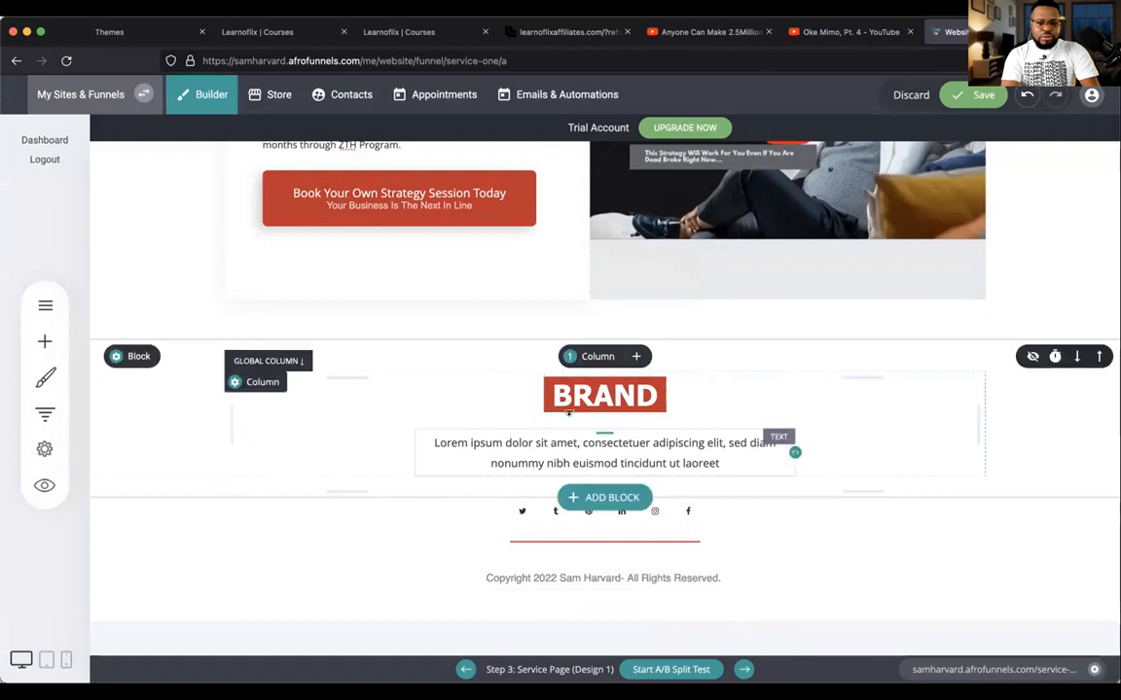
left_click(713, 446)
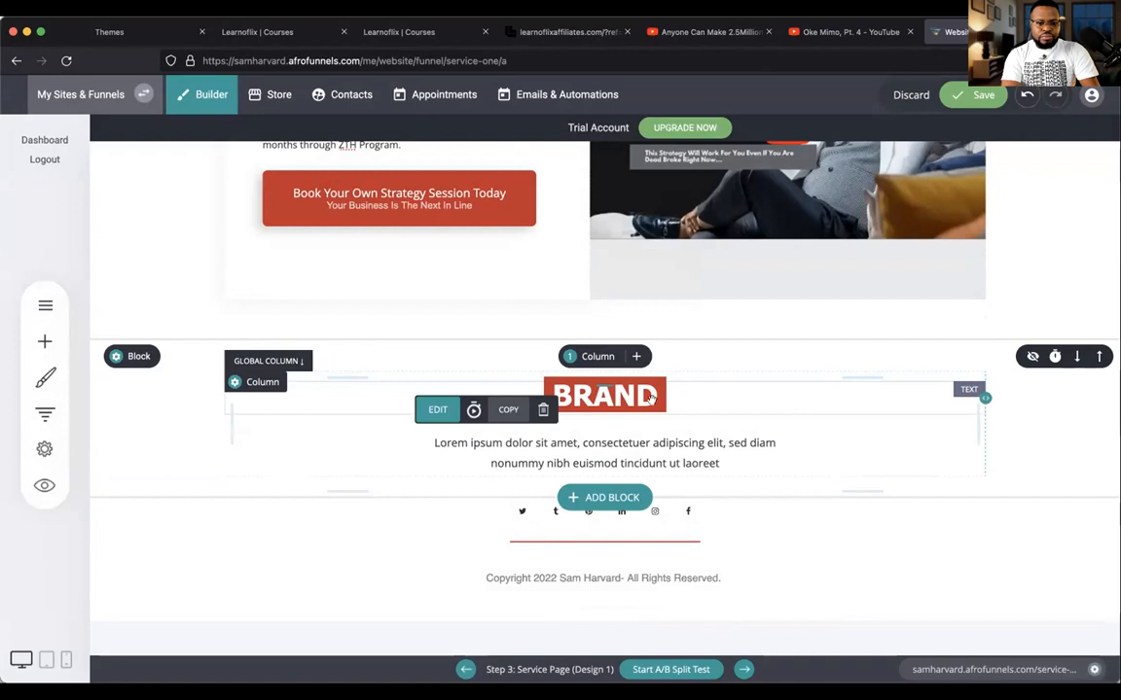
left_click(461, 392)
left_click(352, 361)
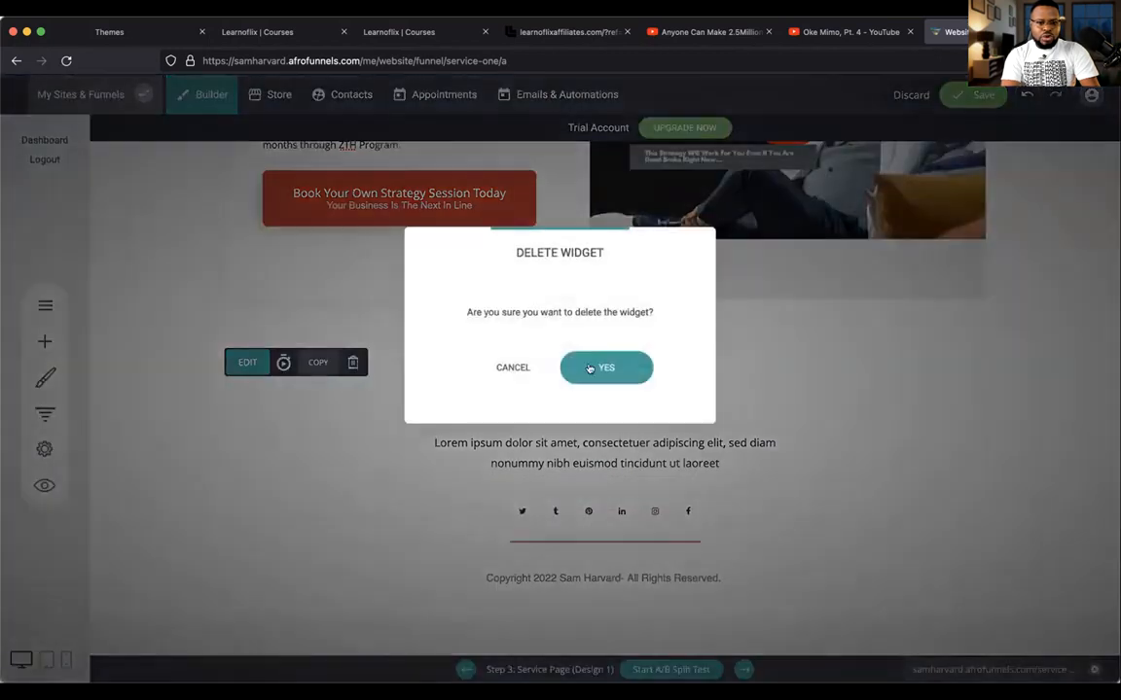
left_click(606, 369)
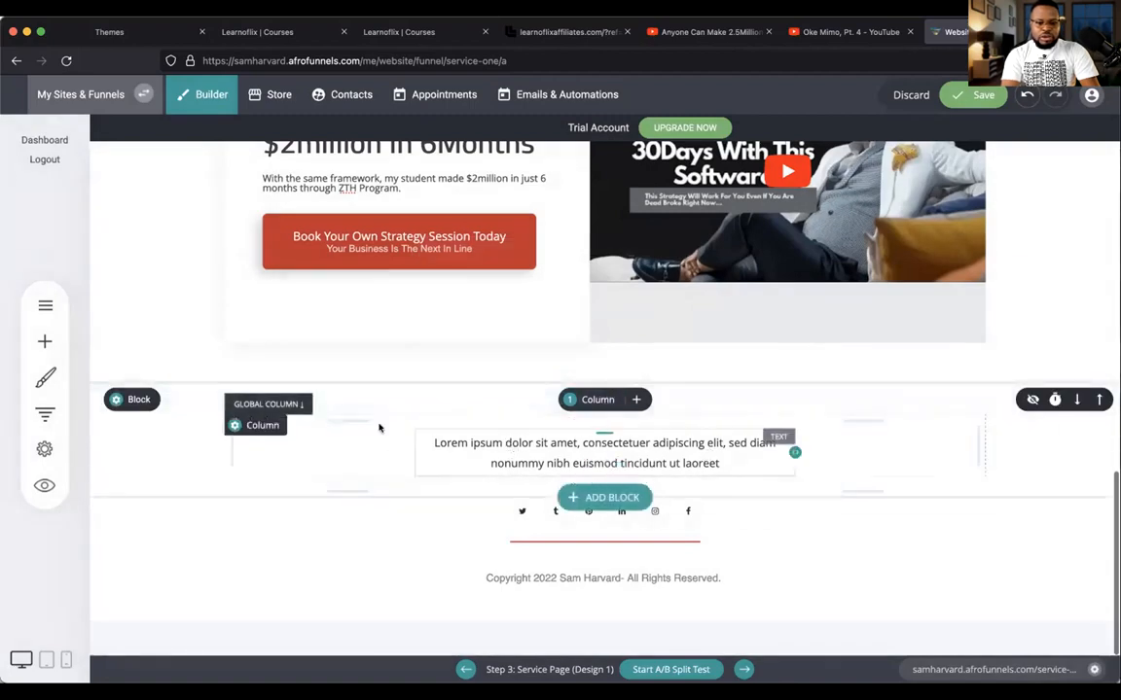
- Delete the Lorem ipsum placeholder text above the footer
mouse_move(136, 405)
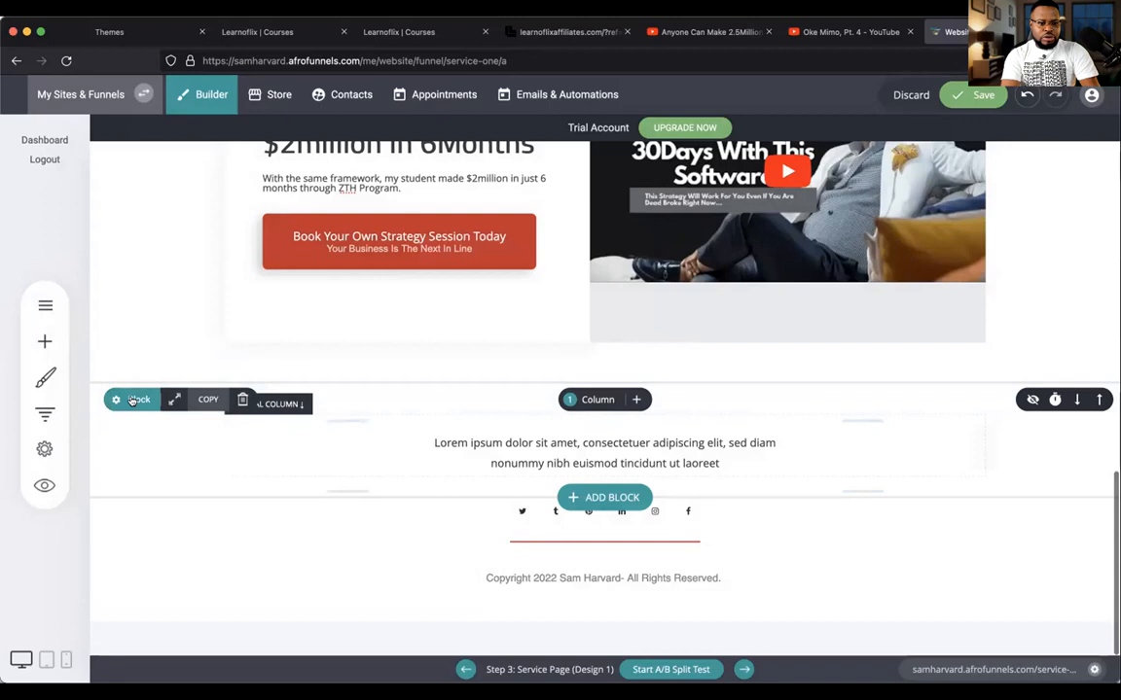
left_click(242, 399)
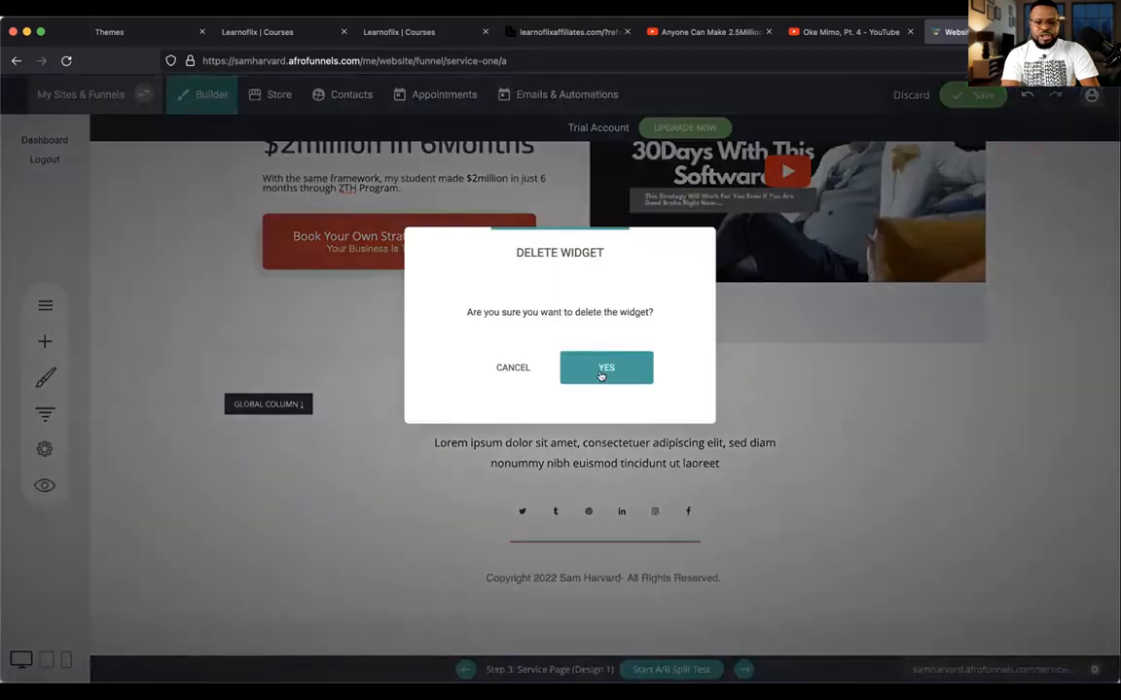
left_click(604, 368)
scroll(689, 367, "up", 2)
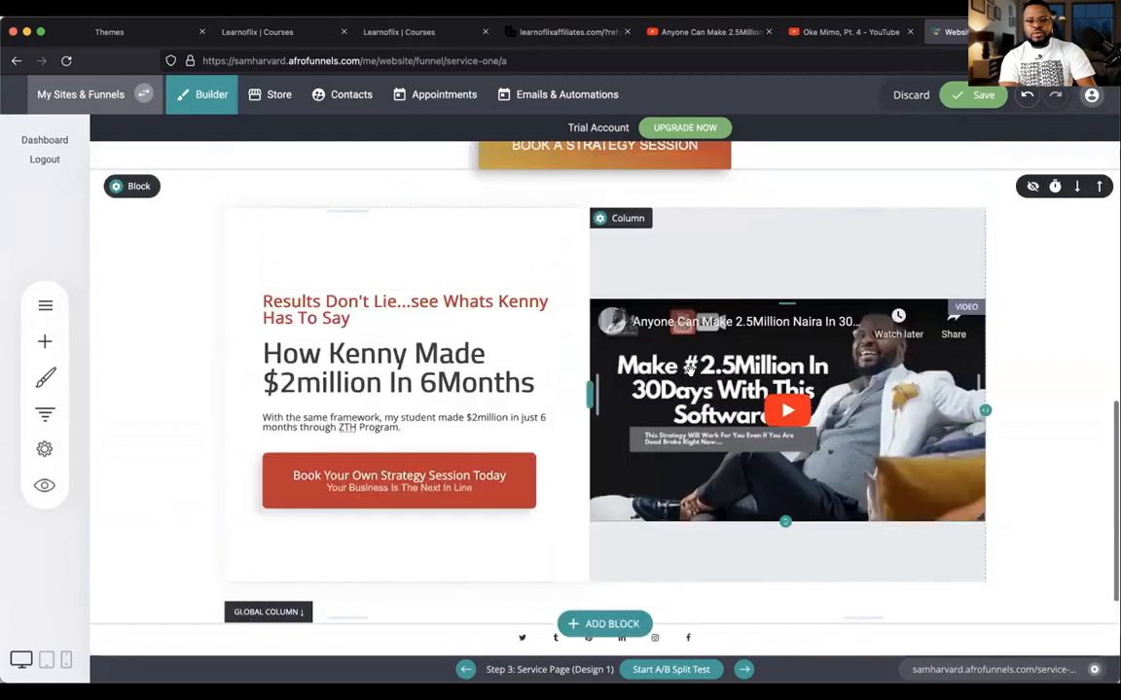
scroll(688, 368, "up", 10)
- Save the page, review the Kenny section's element delay setting, then save again
left_click(964, 102)
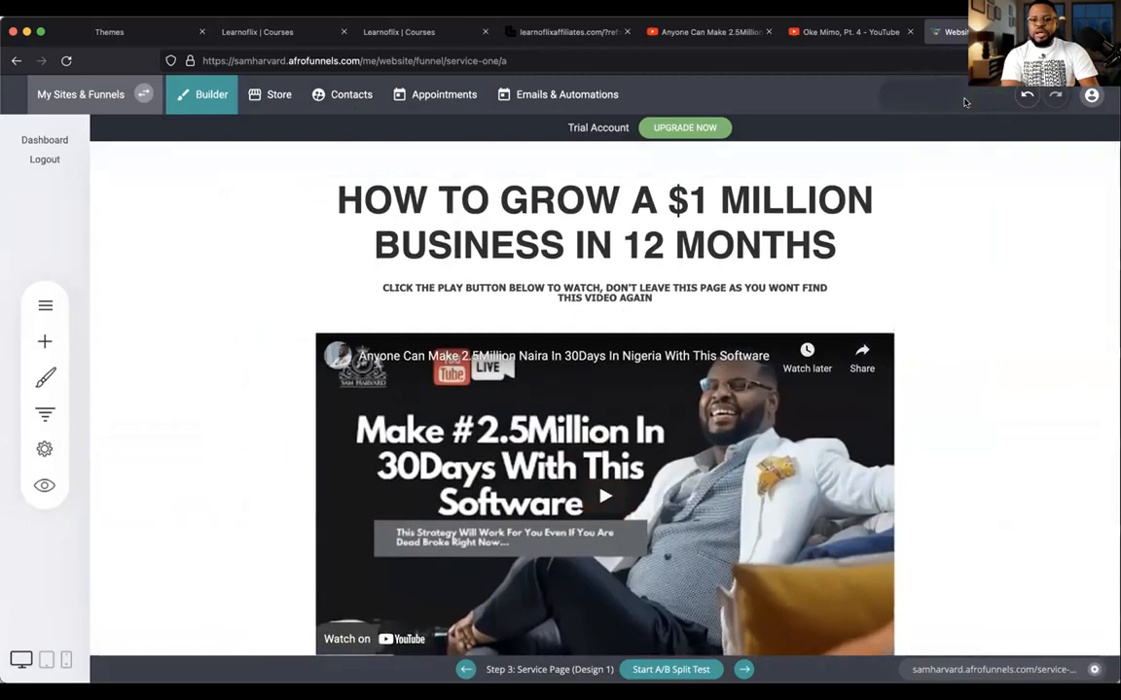
scroll(747, 376, "down", 3)
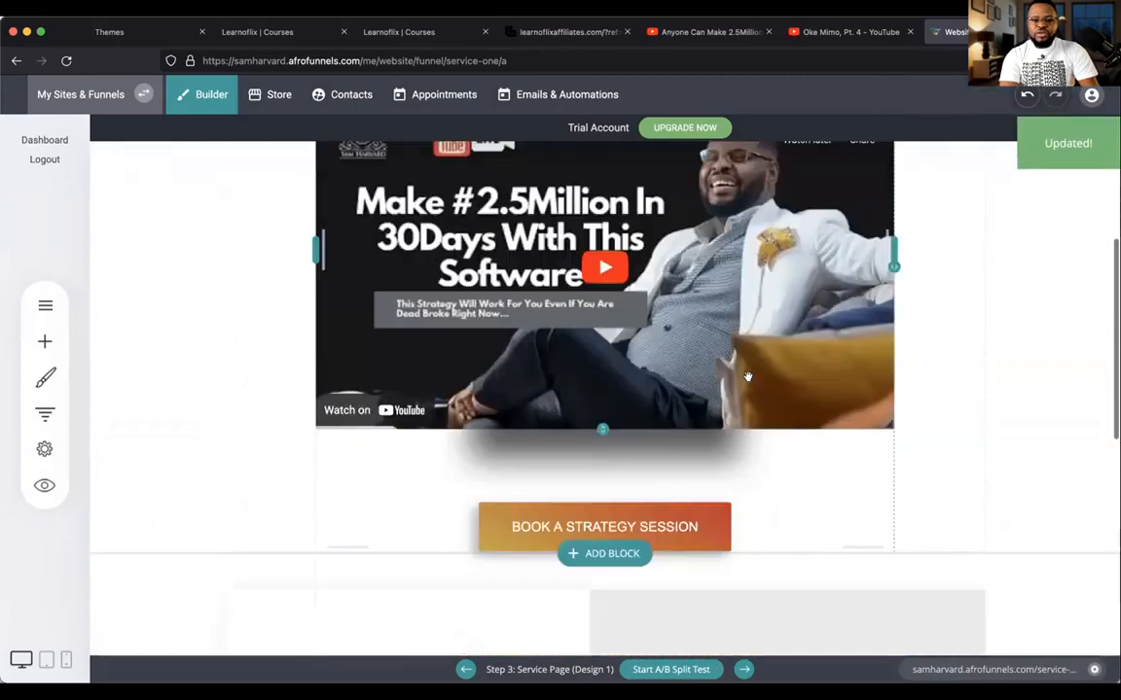
scroll(747, 377, "down", 4)
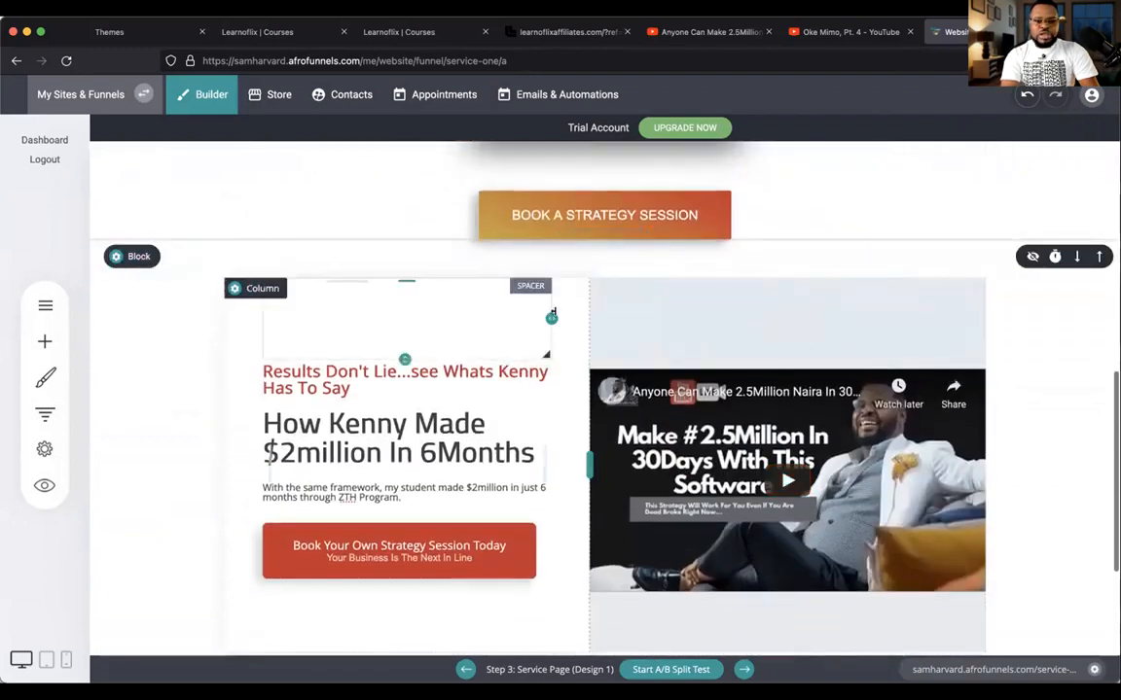
left_click(1053, 256)
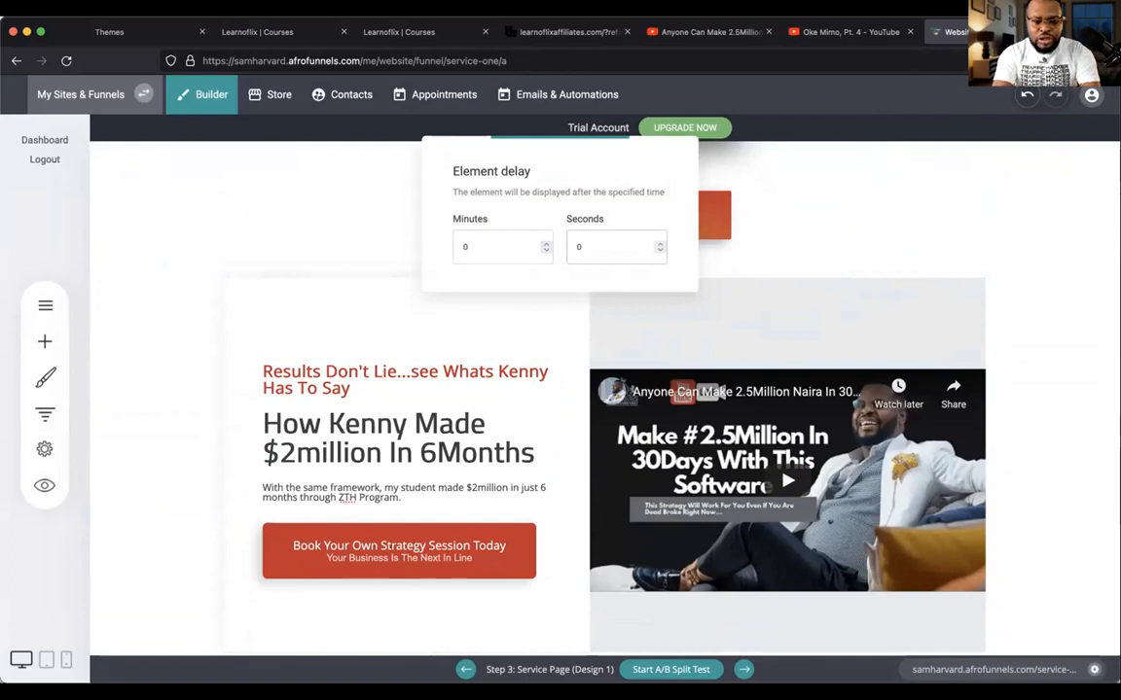
left_click(833, 244)
scroll(797, 291, "down", 3)
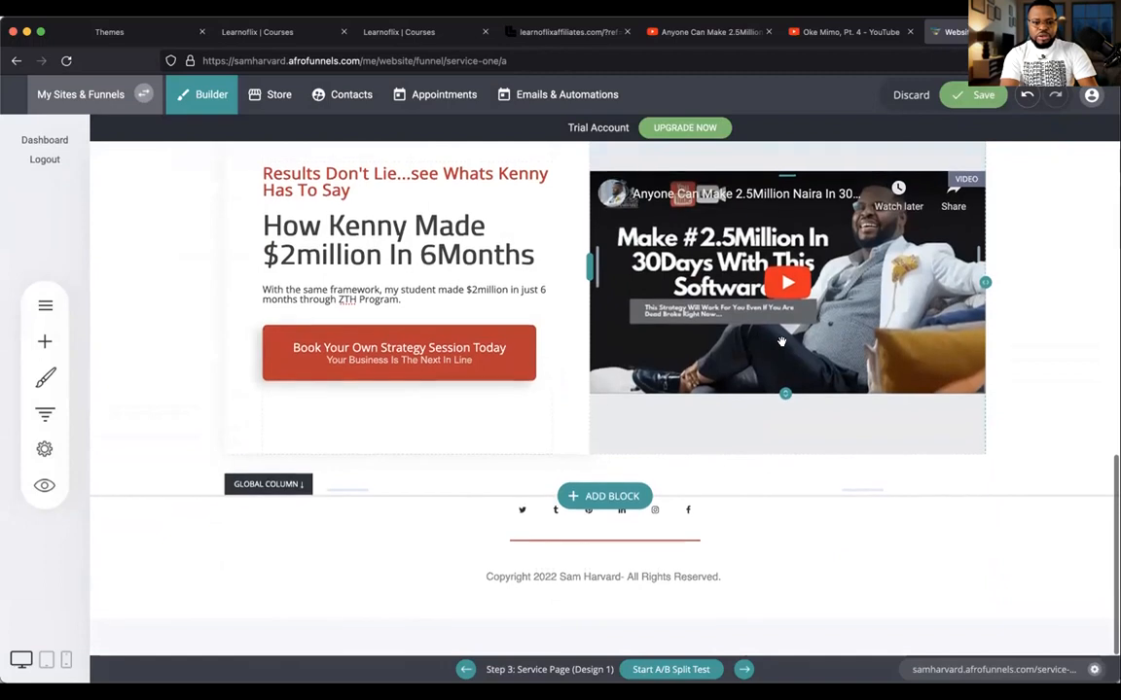
left_click(976, 94)
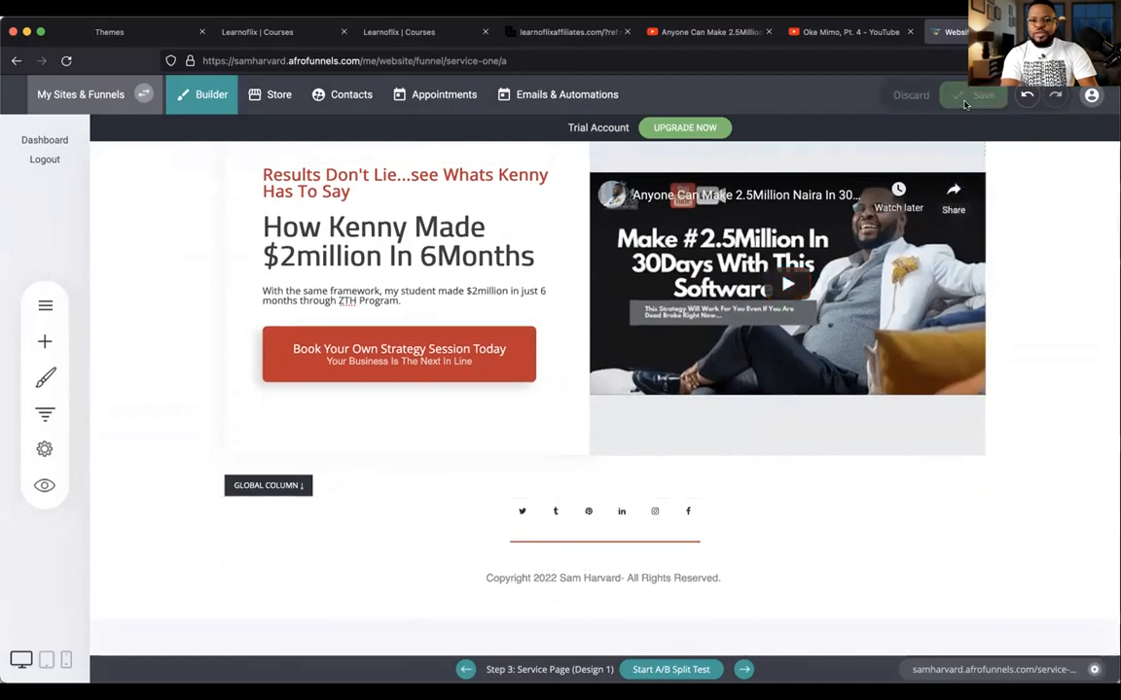
- Preview the page on desktop and play the headline video
left_click(44, 485)
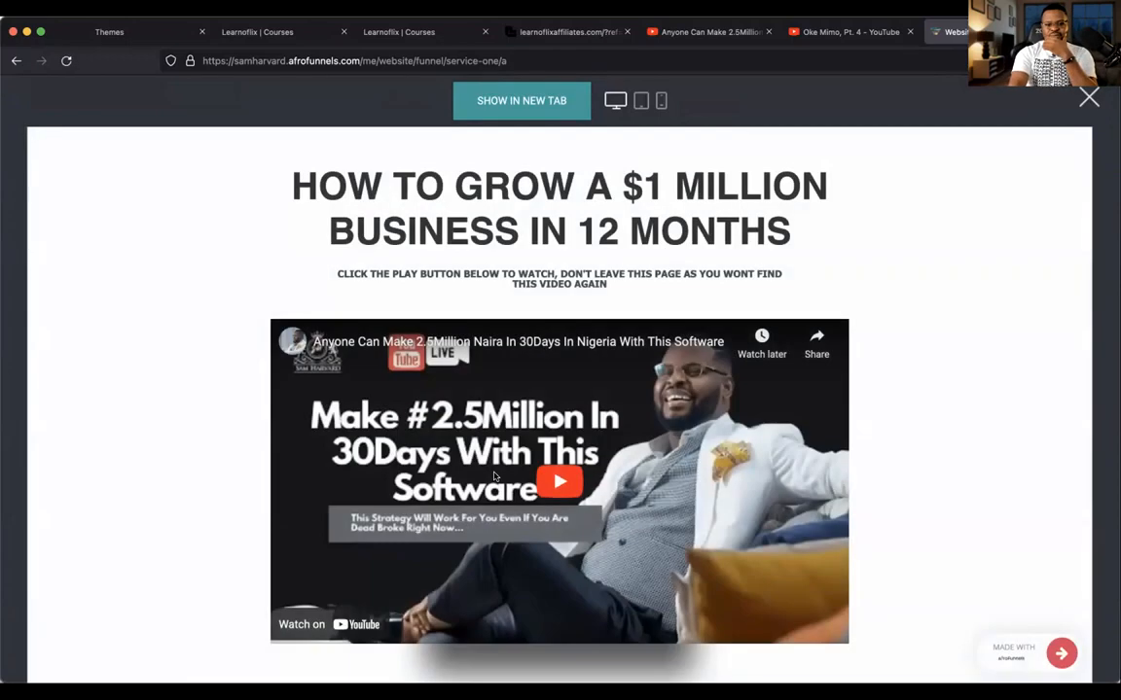
scroll(495, 477, "down", 3)
scroll(494, 477, "up", 3)
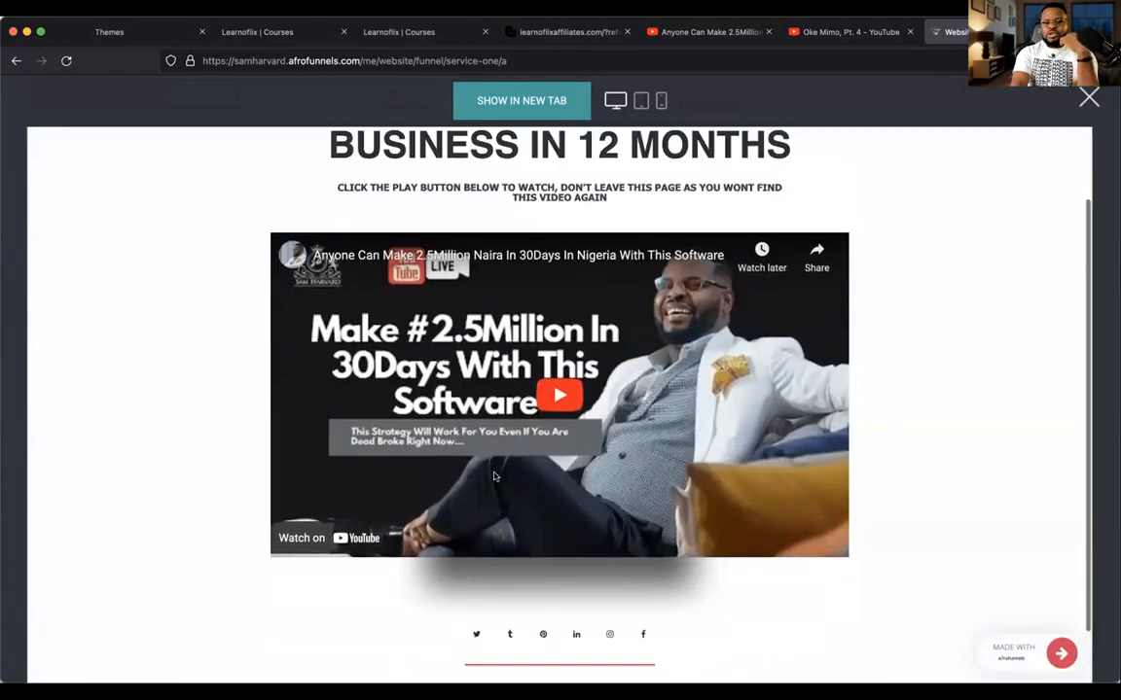
scroll(494, 477, "down", 3)
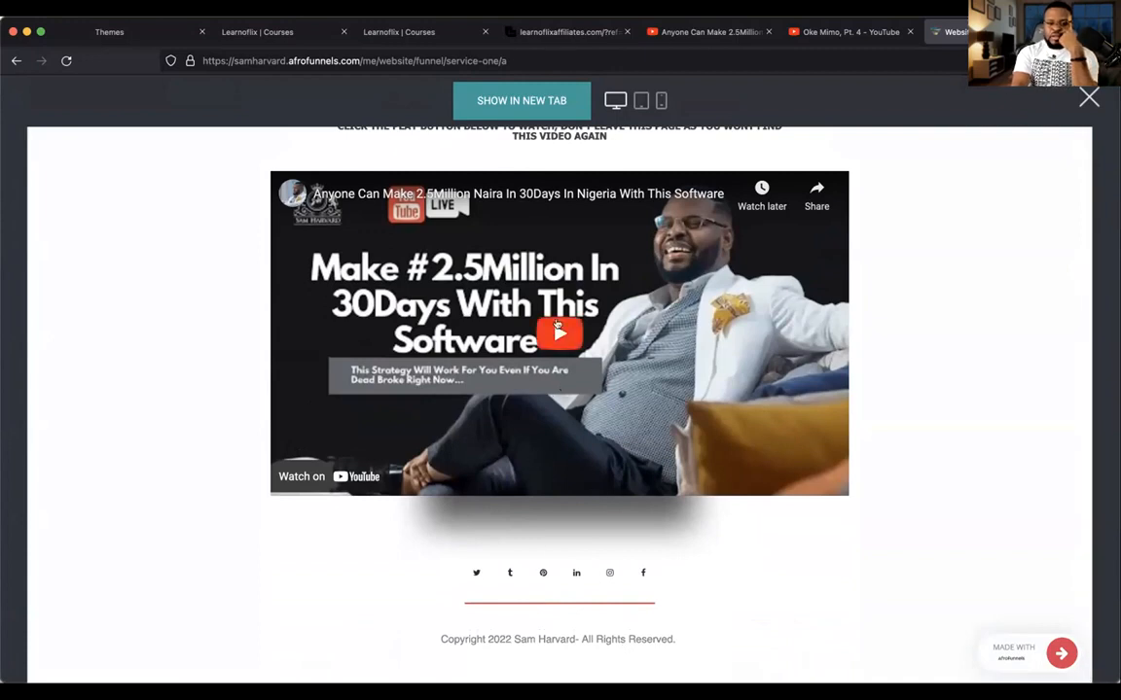
left_click(559, 387)
scroll(776, 364, "up", 3)
scroll(776, 364, "down", 1)
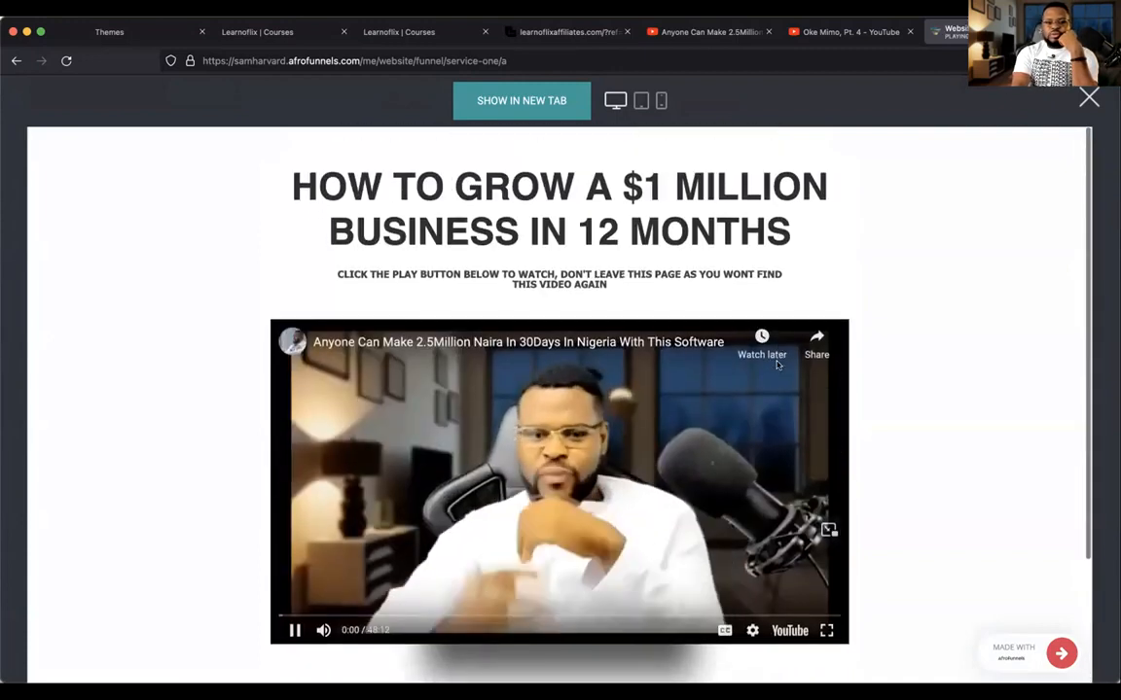
scroll(685, 291, "down", 12)
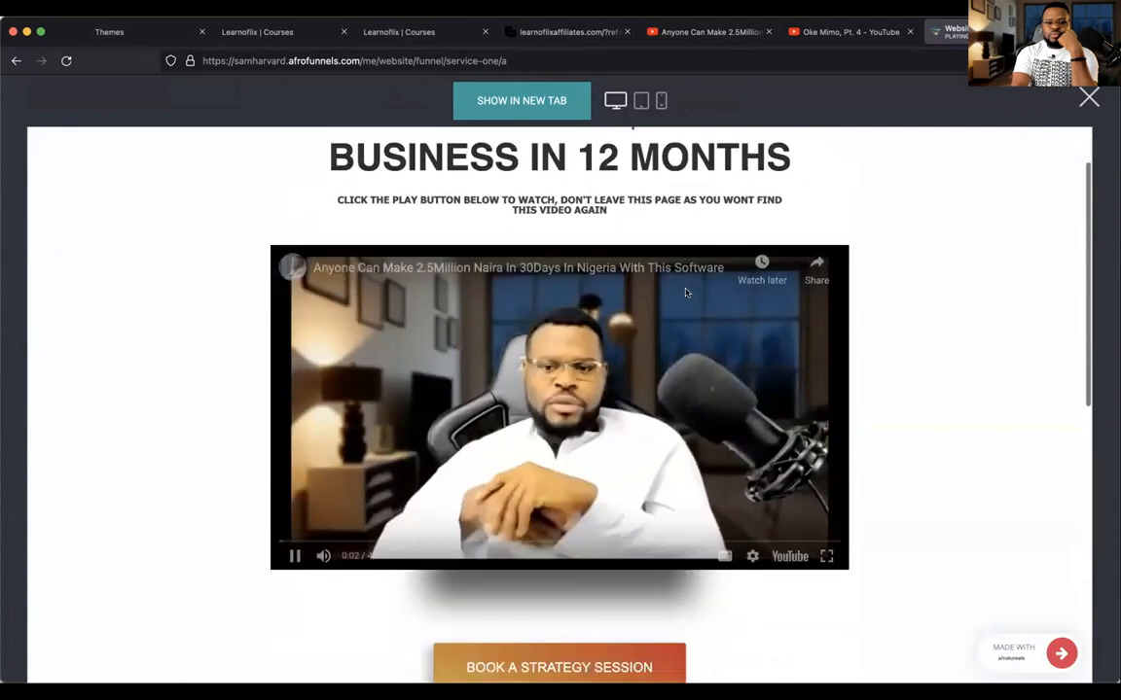
scroll(685, 292, "up", 1)
scroll(685, 292, "down", 2)
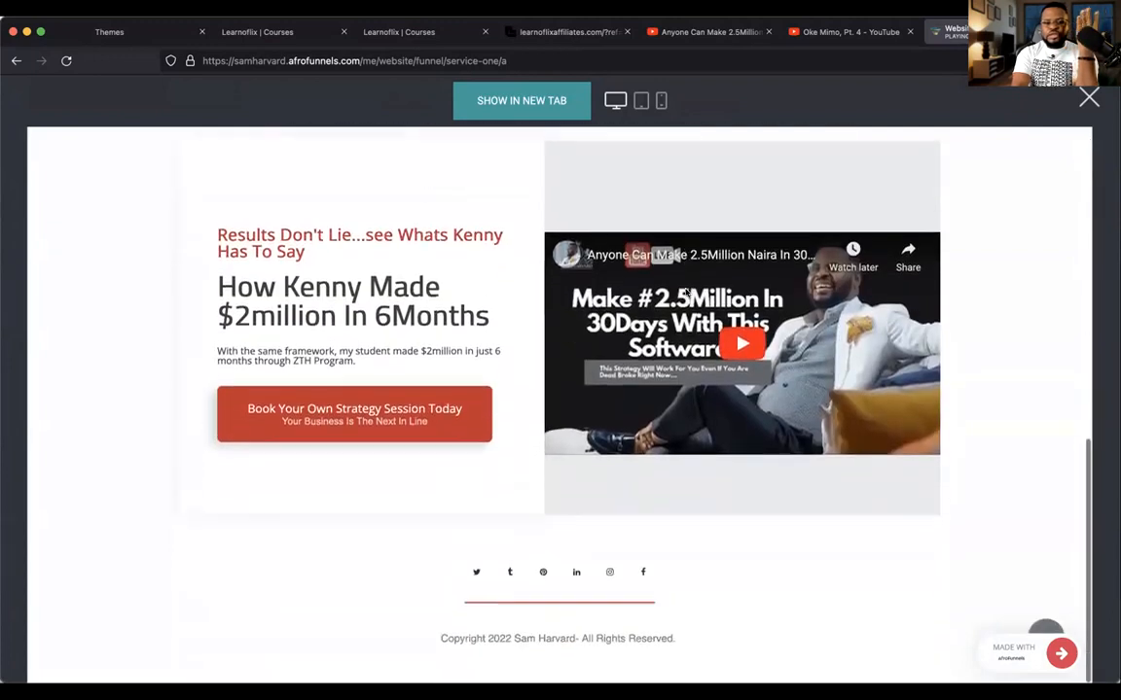
scroll(685, 291, "up", 6)
scroll(685, 292, "down", 5)
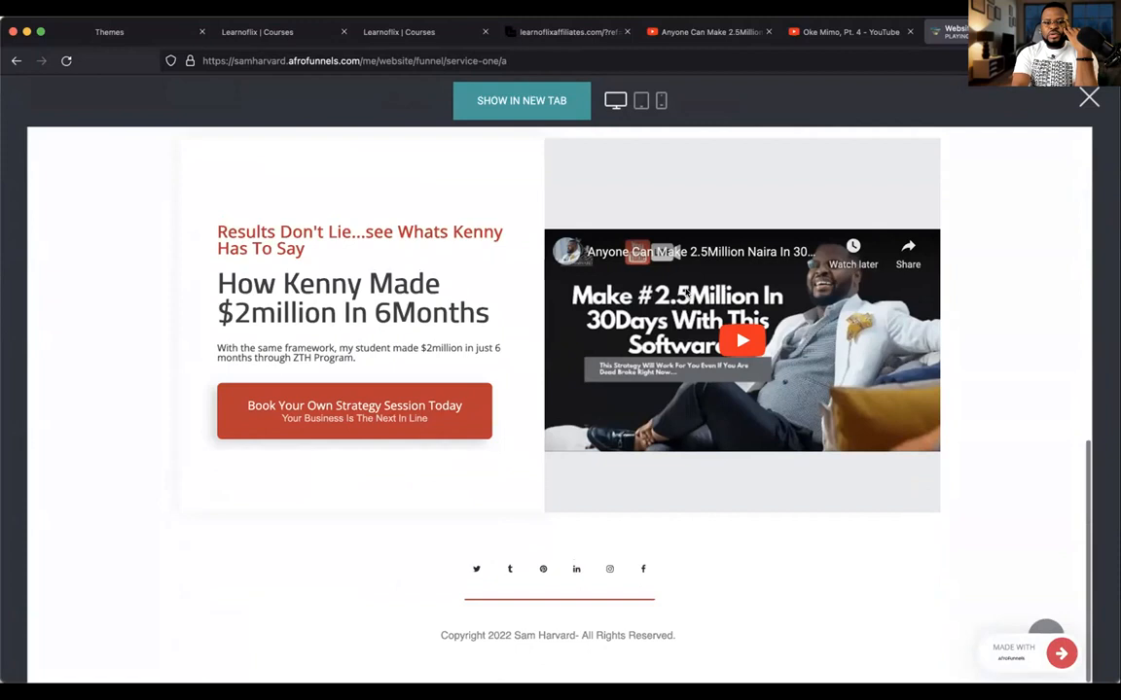
scroll(685, 292, "up", 8)
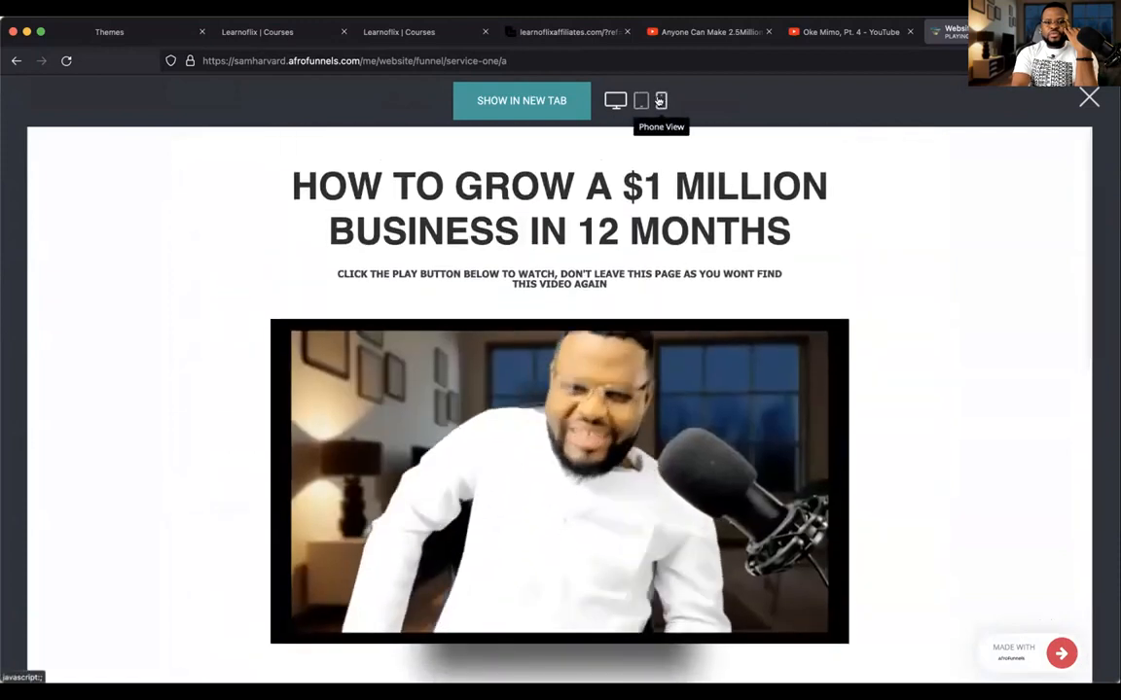
- Check the page in Phone View, then close the preview
left_click(661, 100)
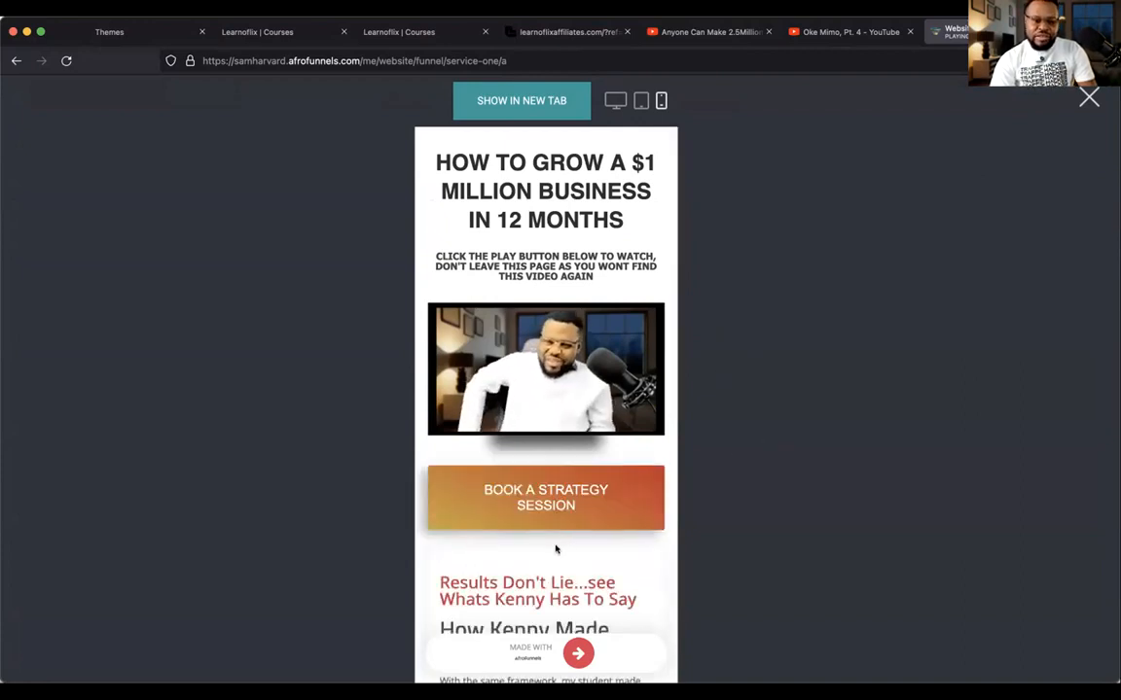
scroll(555, 550, "down", 5)
scroll(556, 549, "up", 3)
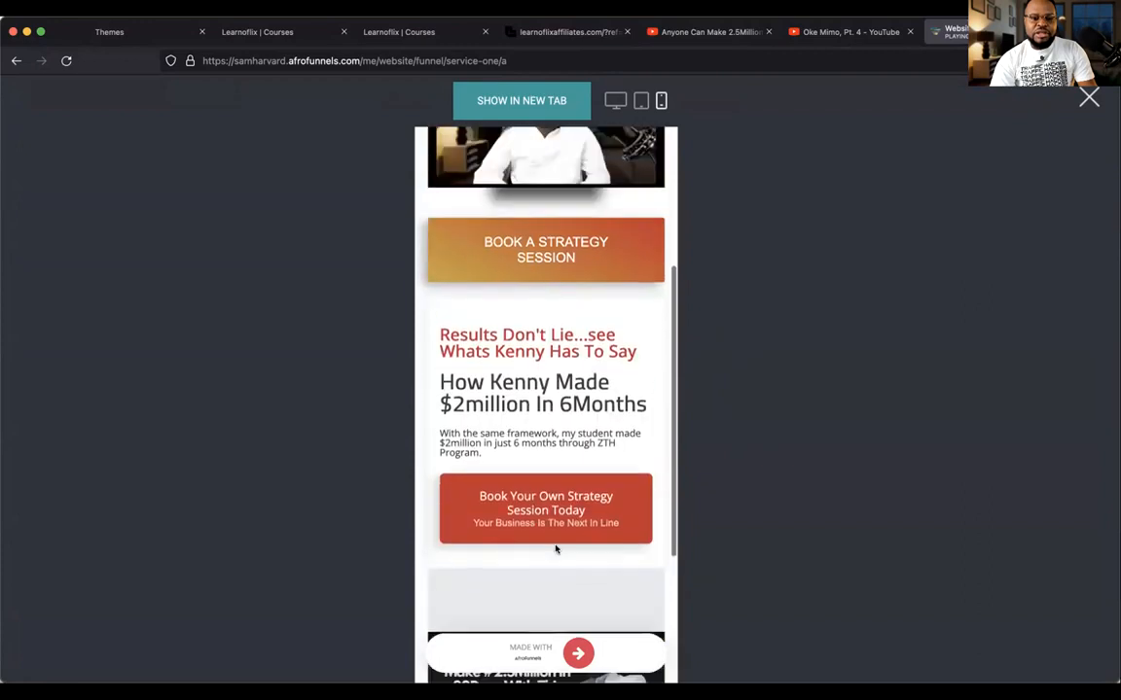
scroll(556, 550, "up", 5)
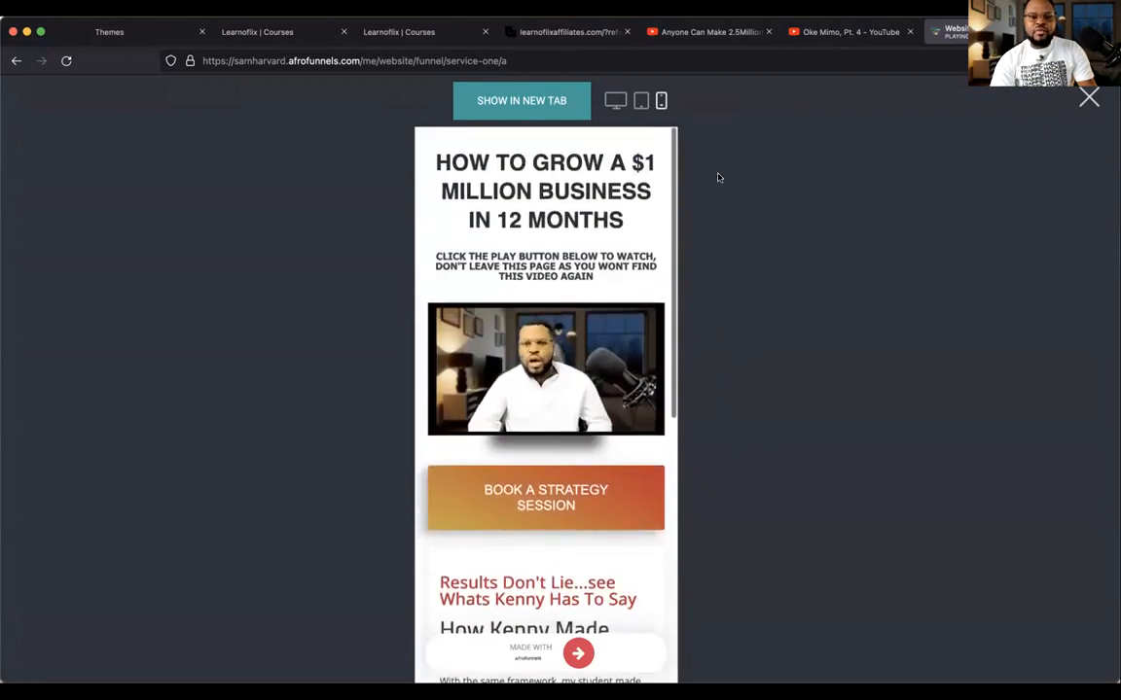
left_click(1089, 100)
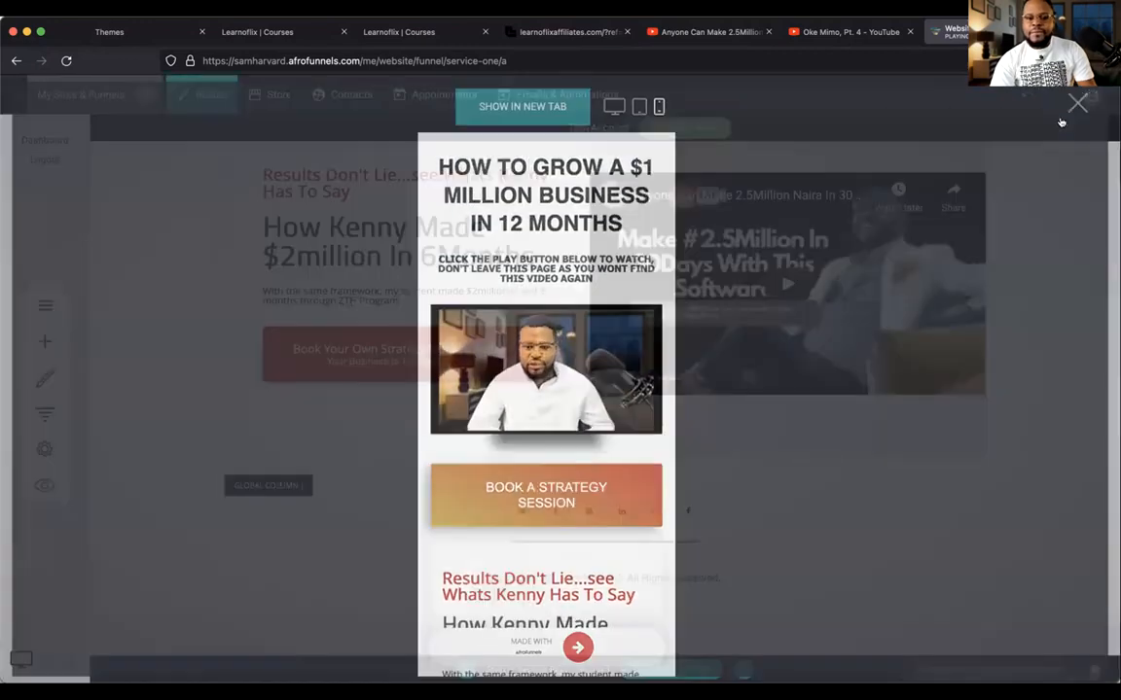
- Switch the page builder to its mobile layout
scroll(630, 370, "up", 5)
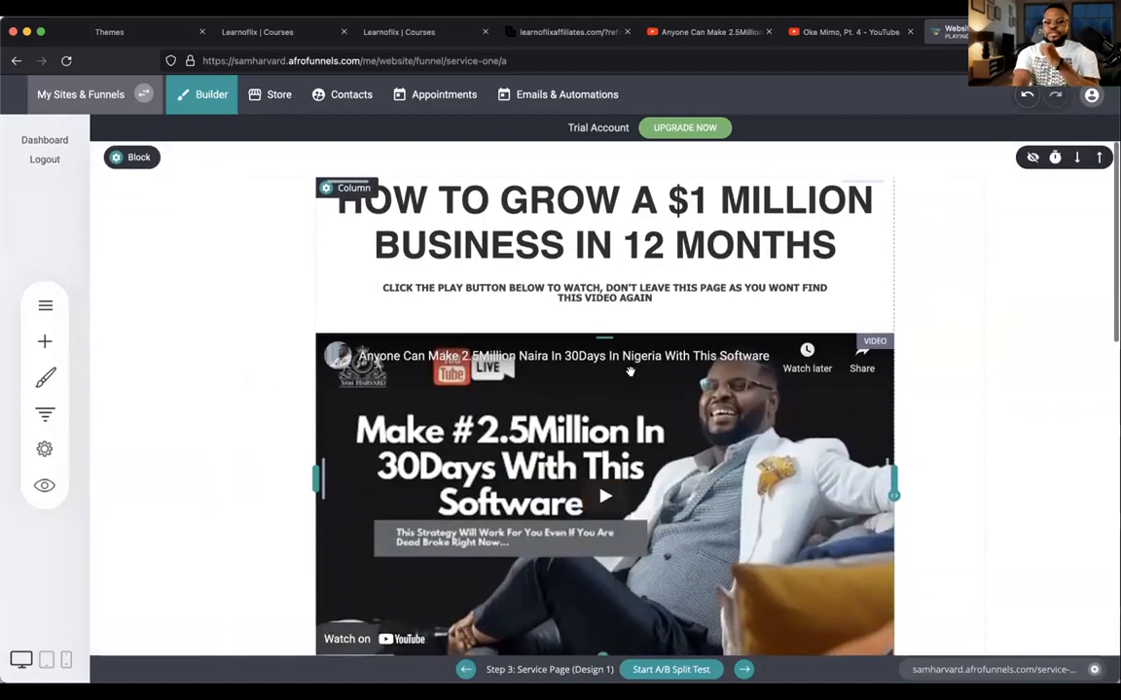
scroll(619, 350, "down", 1)
scroll(618, 345, "down", 10)
scroll(618, 345, "up", 5)
scroll(617, 345, "up", 5)
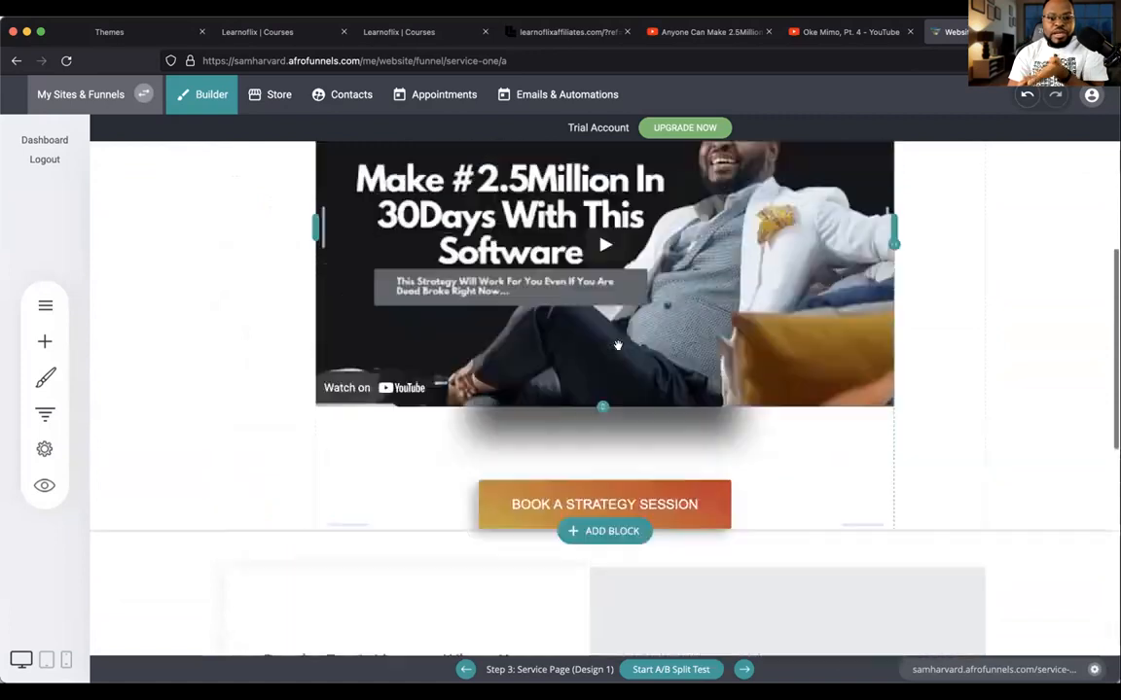
left_click(66, 661)
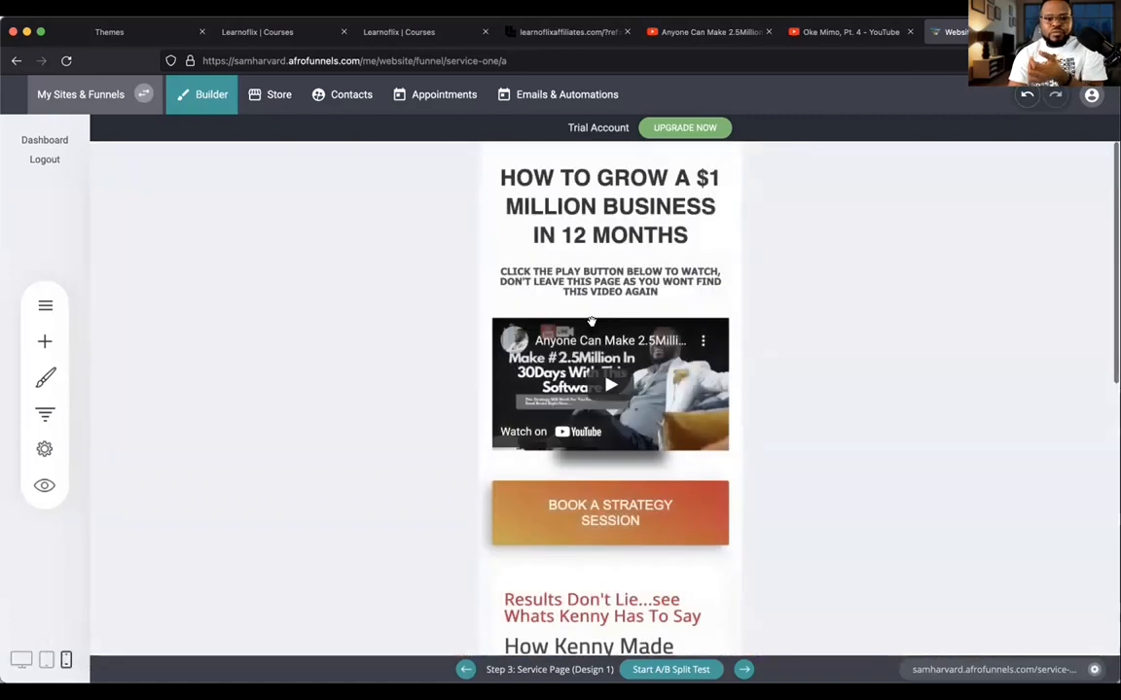
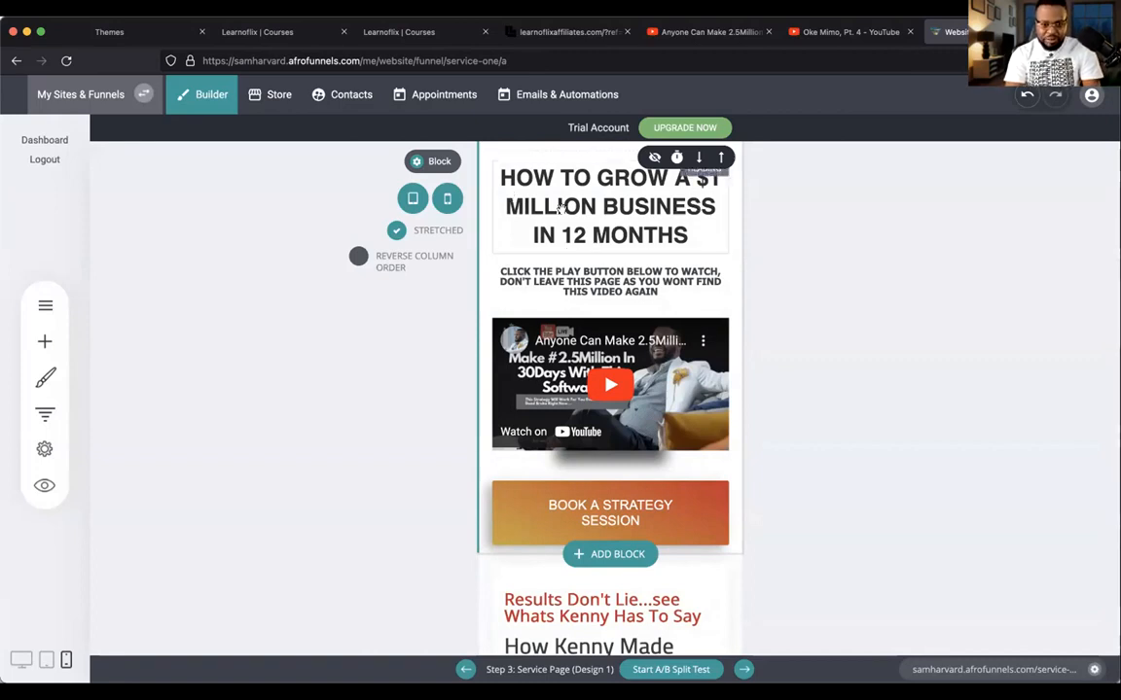
- Reduce the global Heading 1 font size from 43px to about 35px and save the global styles
left_click(601, 216)
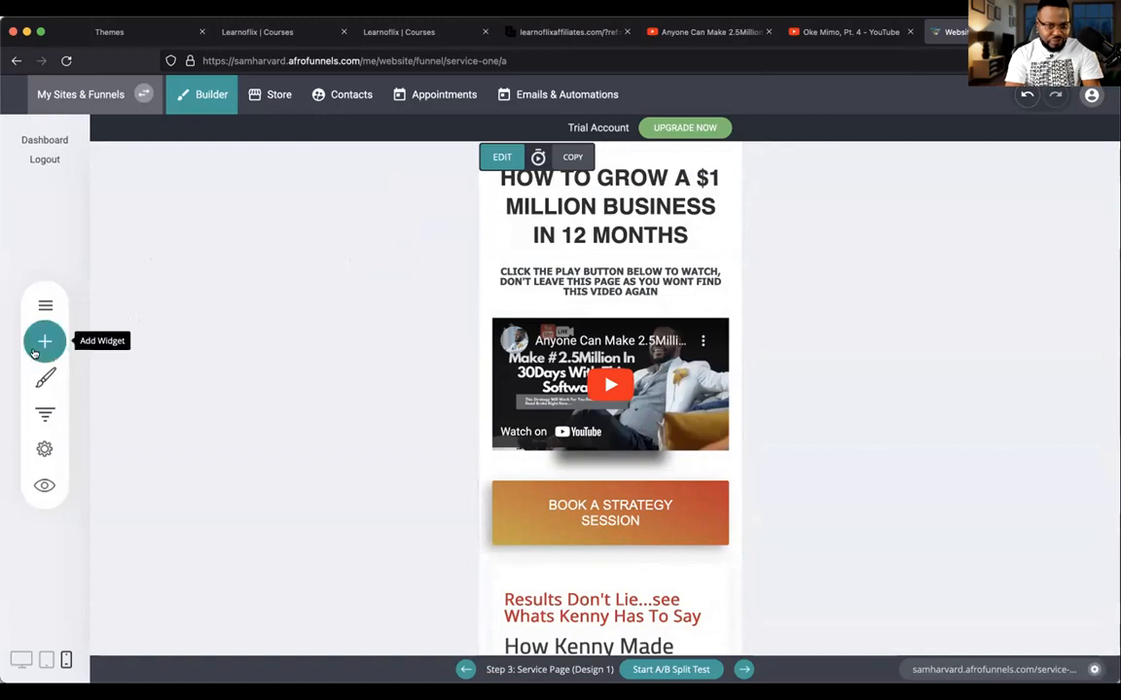
left_click(44, 380)
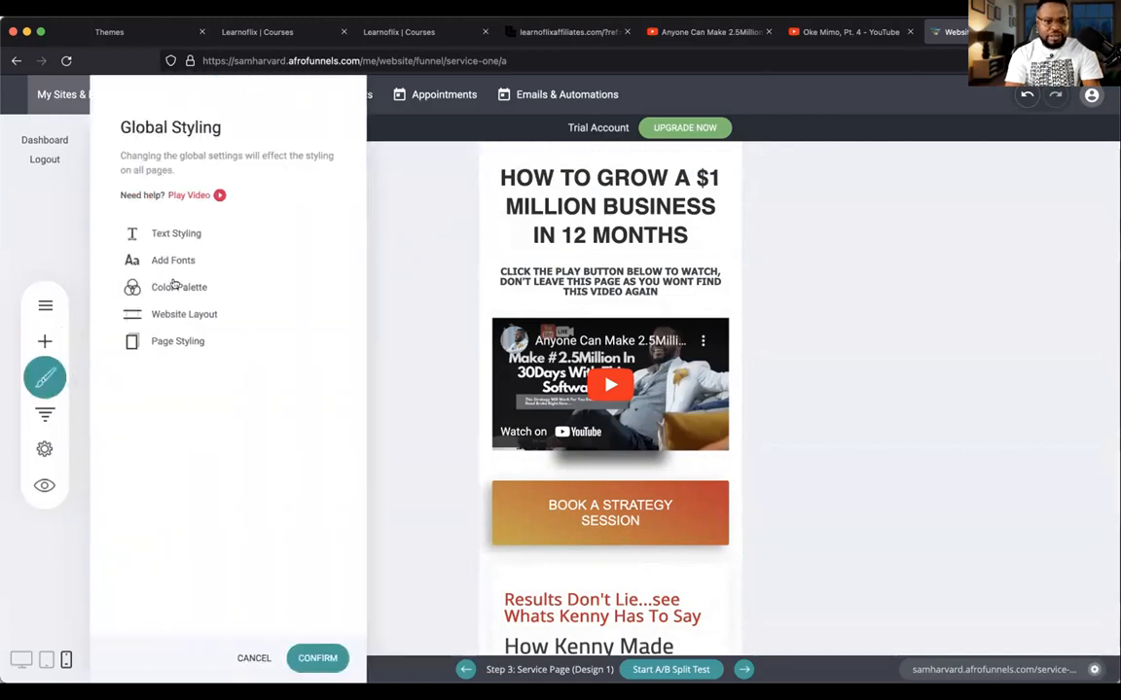
left_click(185, 239)
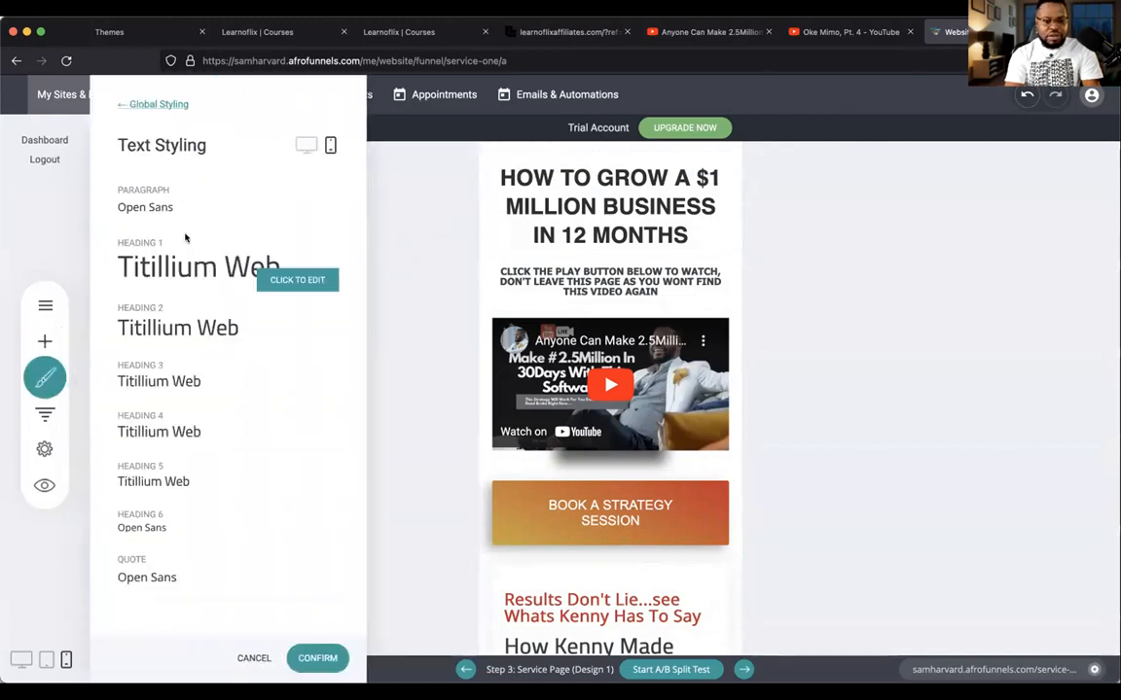
left_click(305, 279)
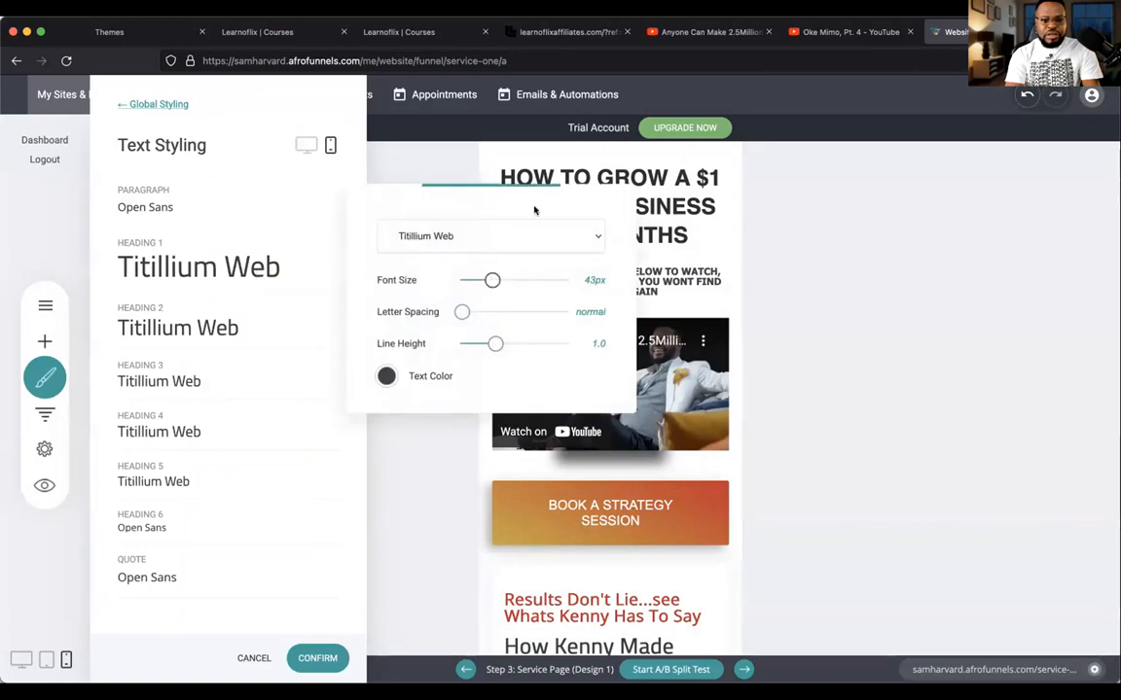
left_click_drag(545, 204, 409, 210)
left_click_drag(357, 284, 345, 286)
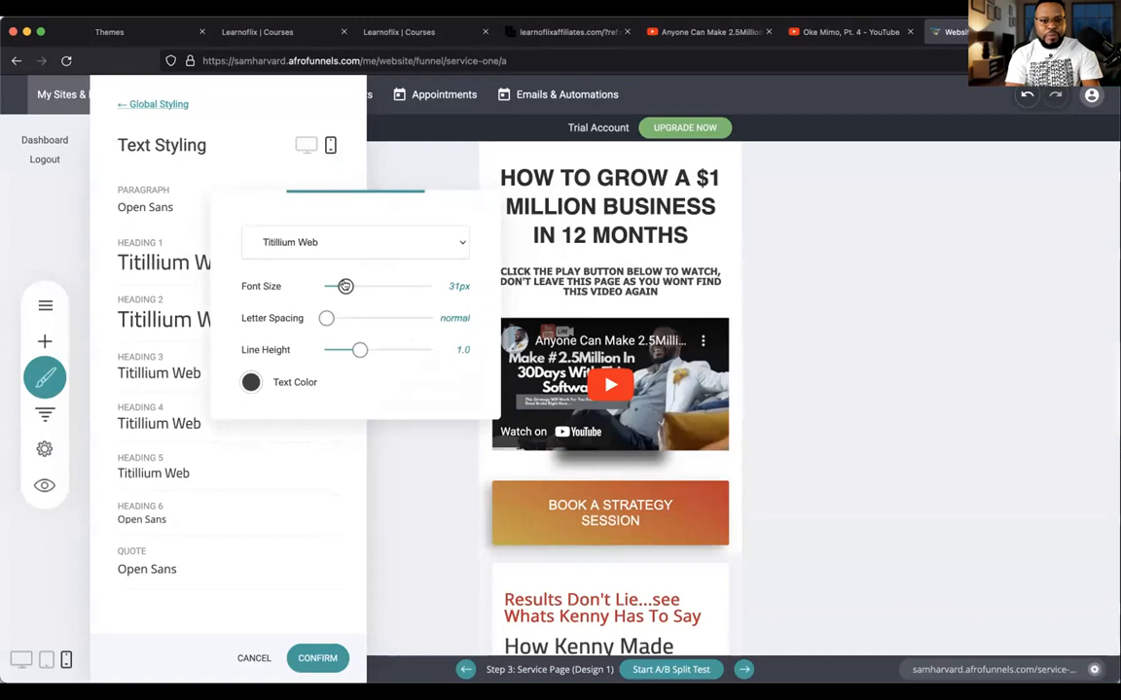
mouse_move(345, 286)
left_mouse_down()
mouse_move(336, 286)
mouse_move(348, 286)
left_mouse_up()
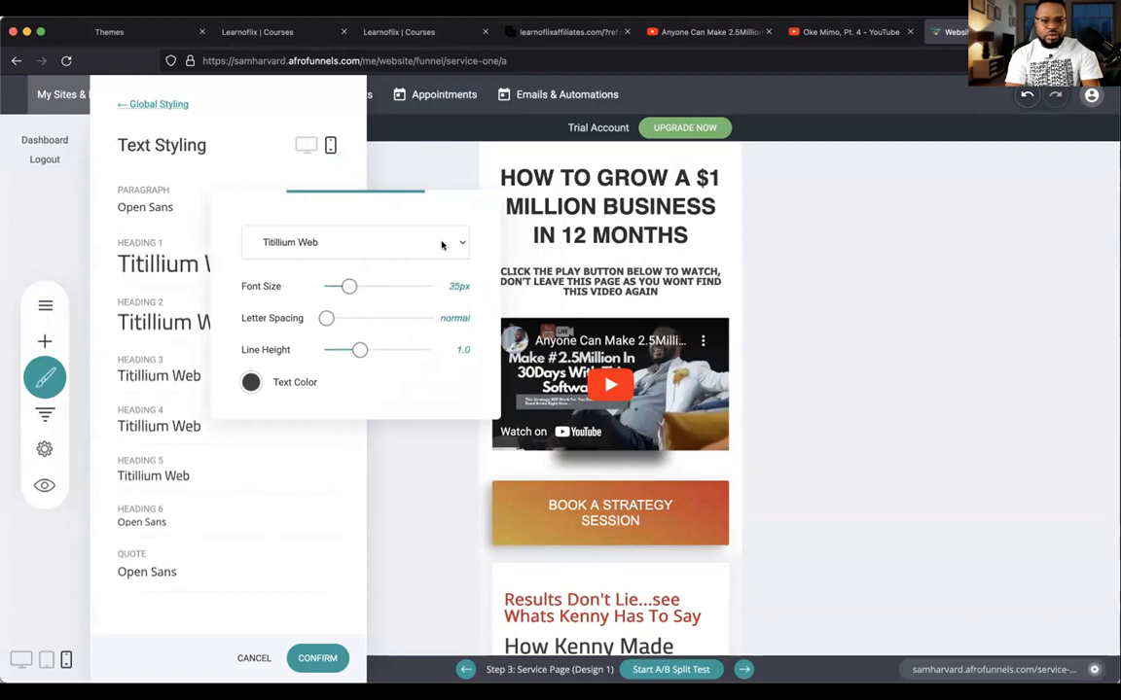
left_click(414, 162)
left_click(605, 212)
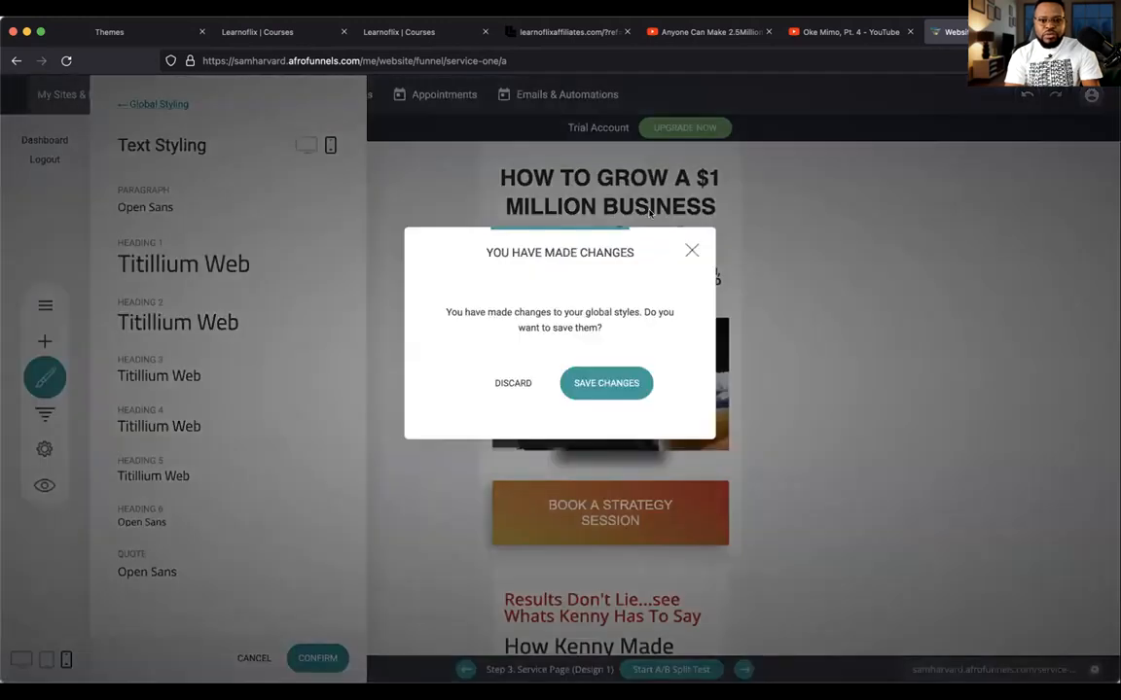
left_click(605, 382)
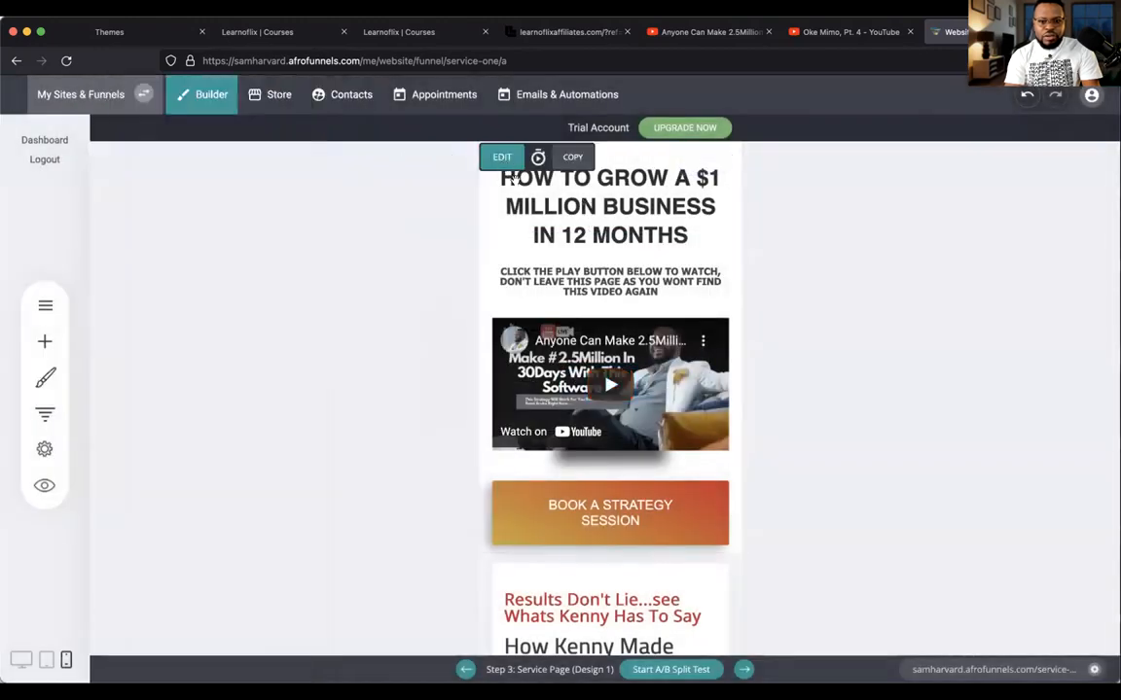
- Set the main heading 'HOW TO GROW A $1 MILLION BUSINESS IN 12 MONTHS' to size 32 with 1.0 line height
left_click(542, 201)
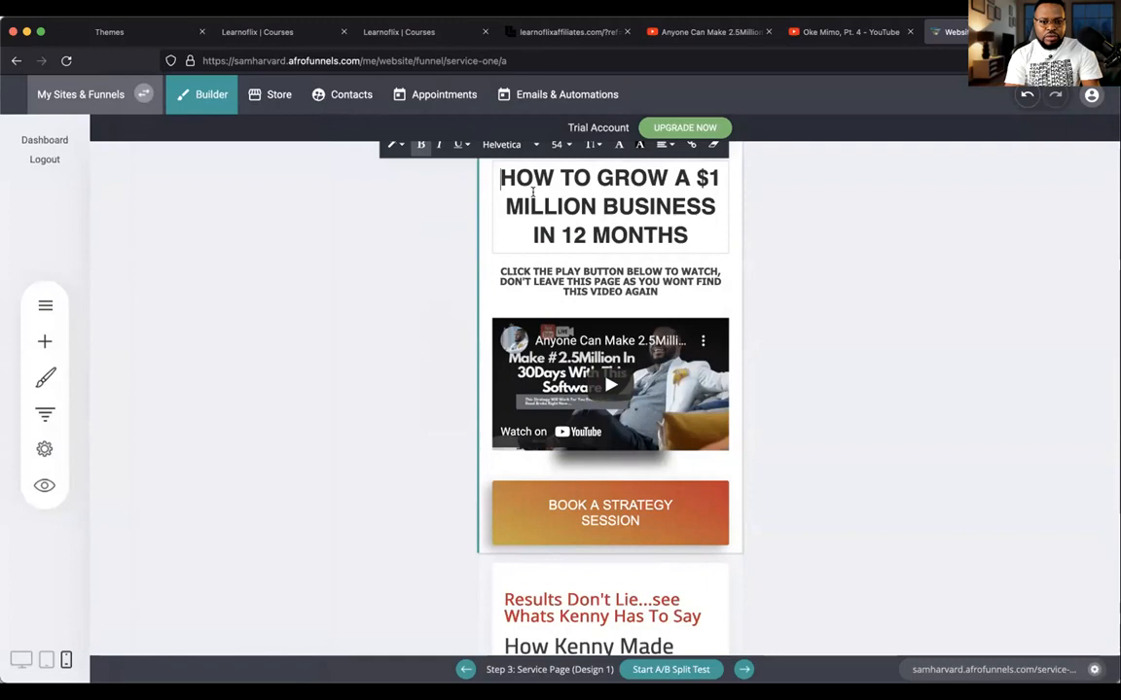
left_click(608, 205)
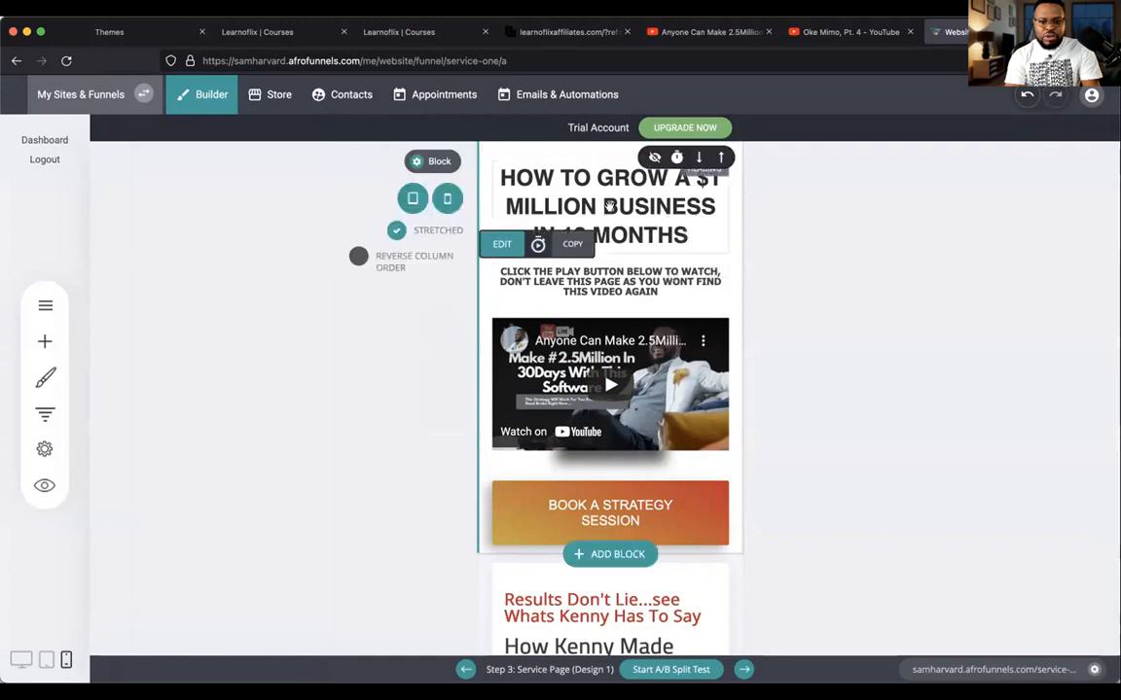
left_click(501, 159)
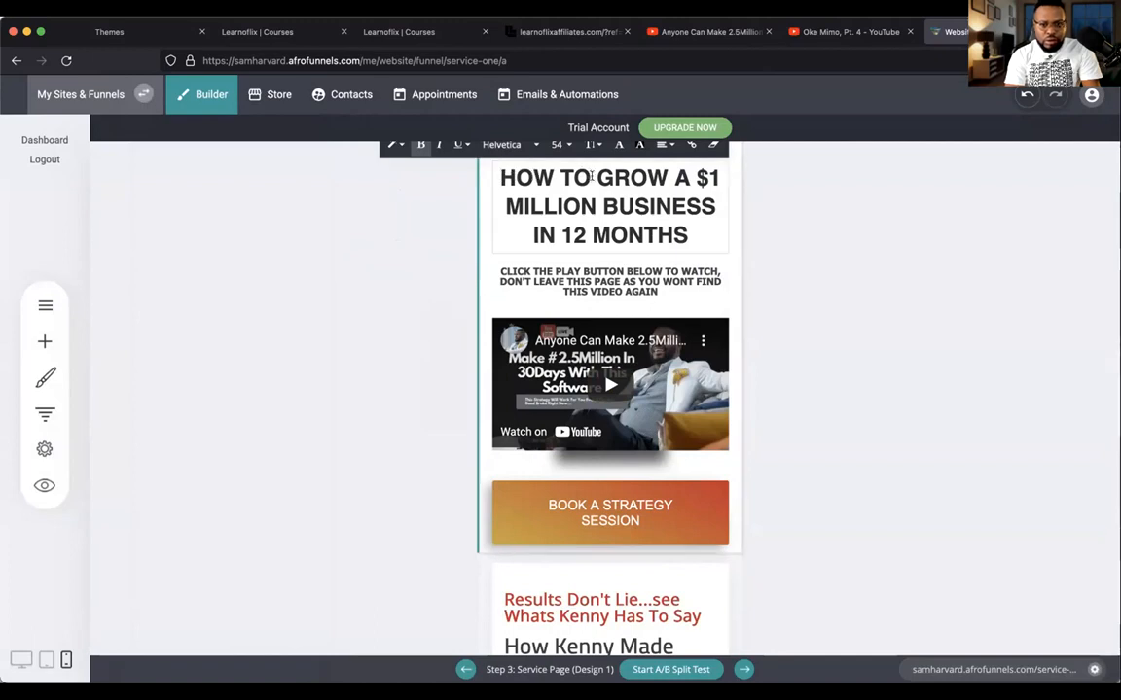
left_click_drag(686, 230, 501, 177)
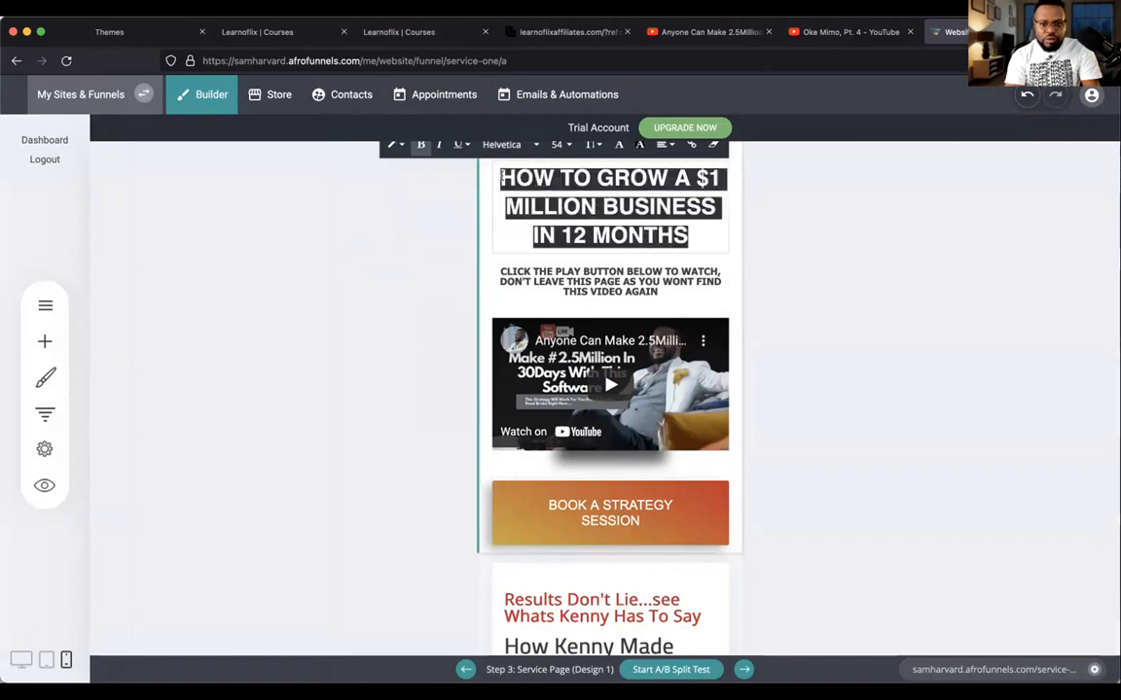
left_click(567, 146)
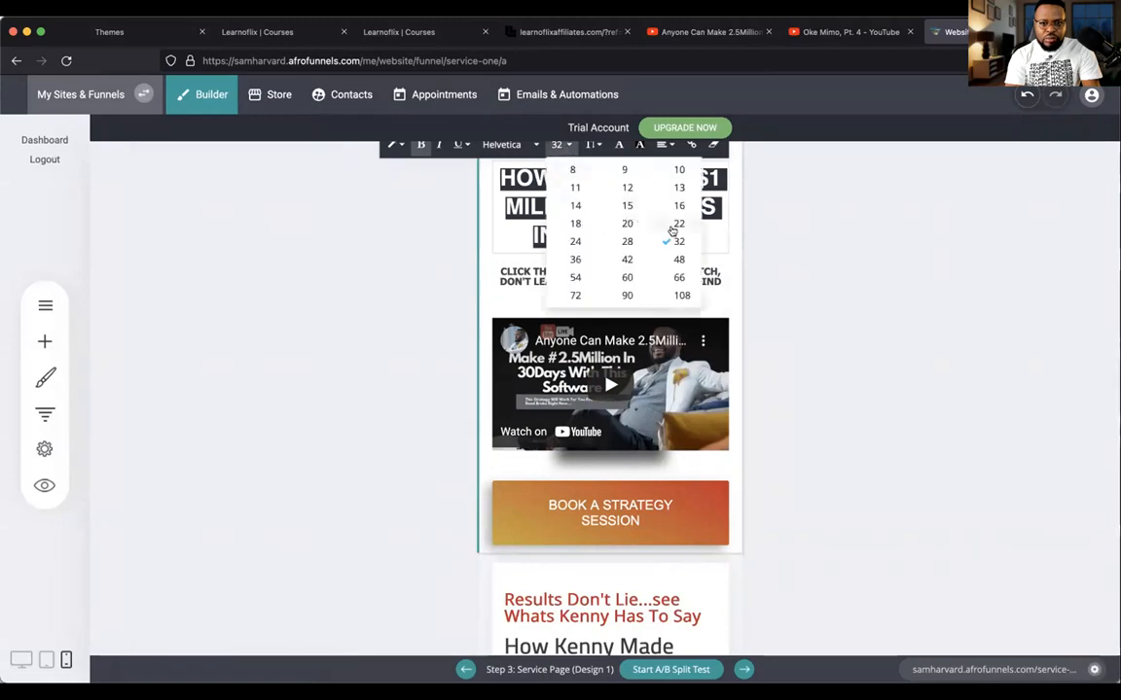
left_click(575, 259)
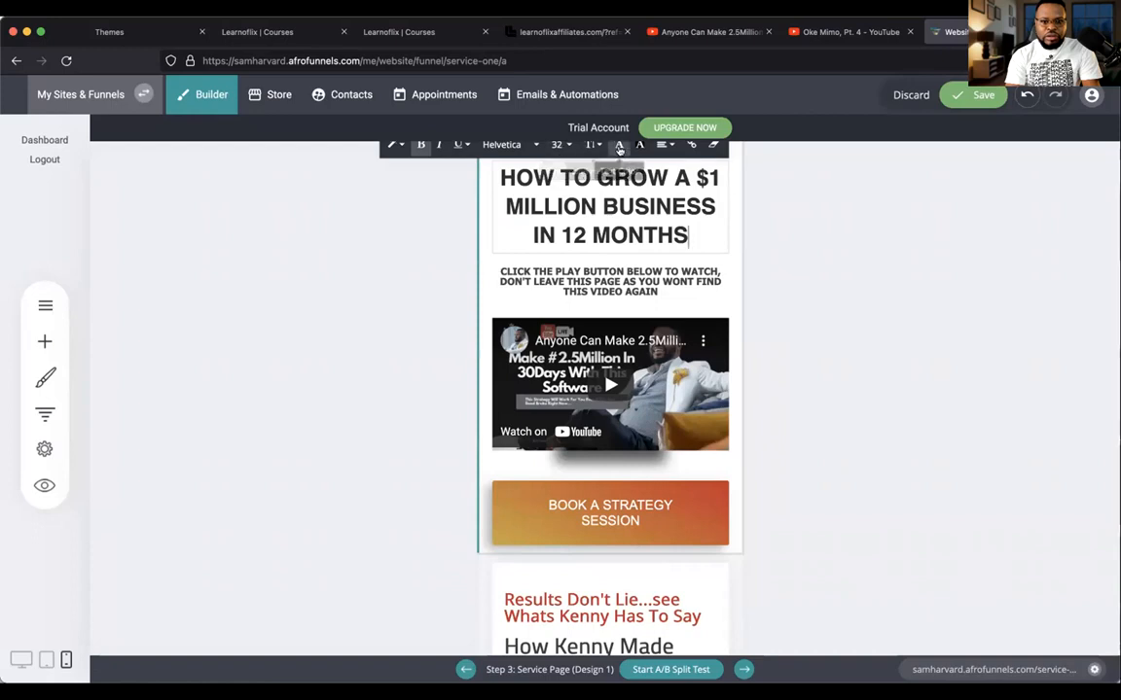
left_click(595, 145)
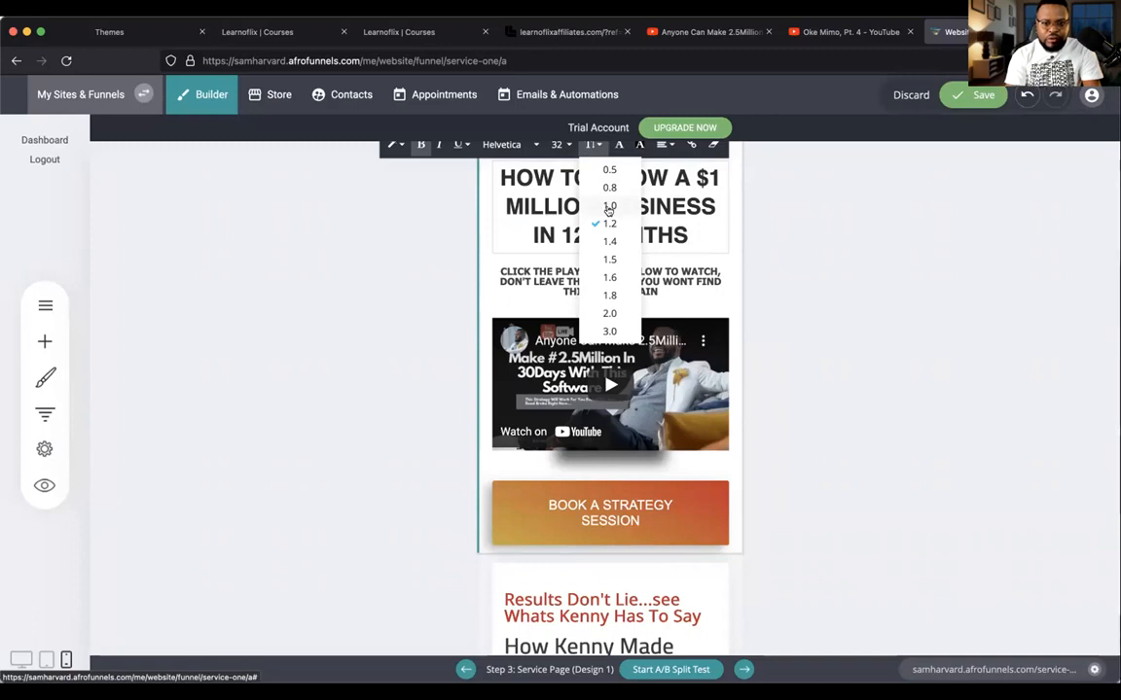
left_click(609, 206)
left_click(684, 240)
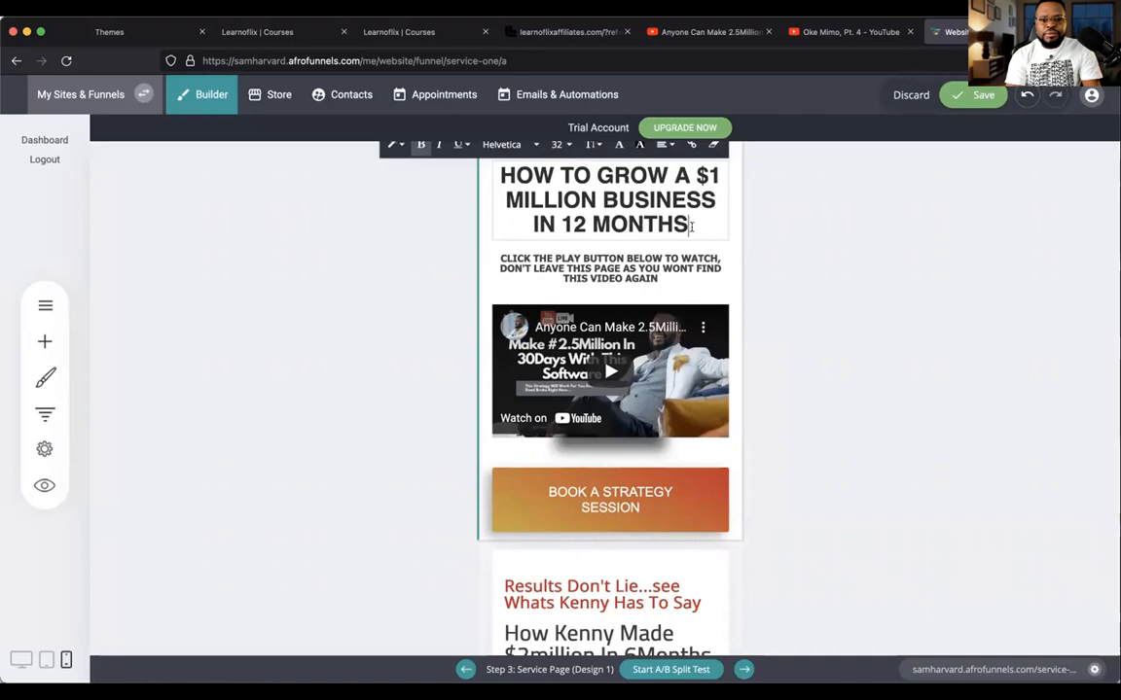
left_click(630, 266)
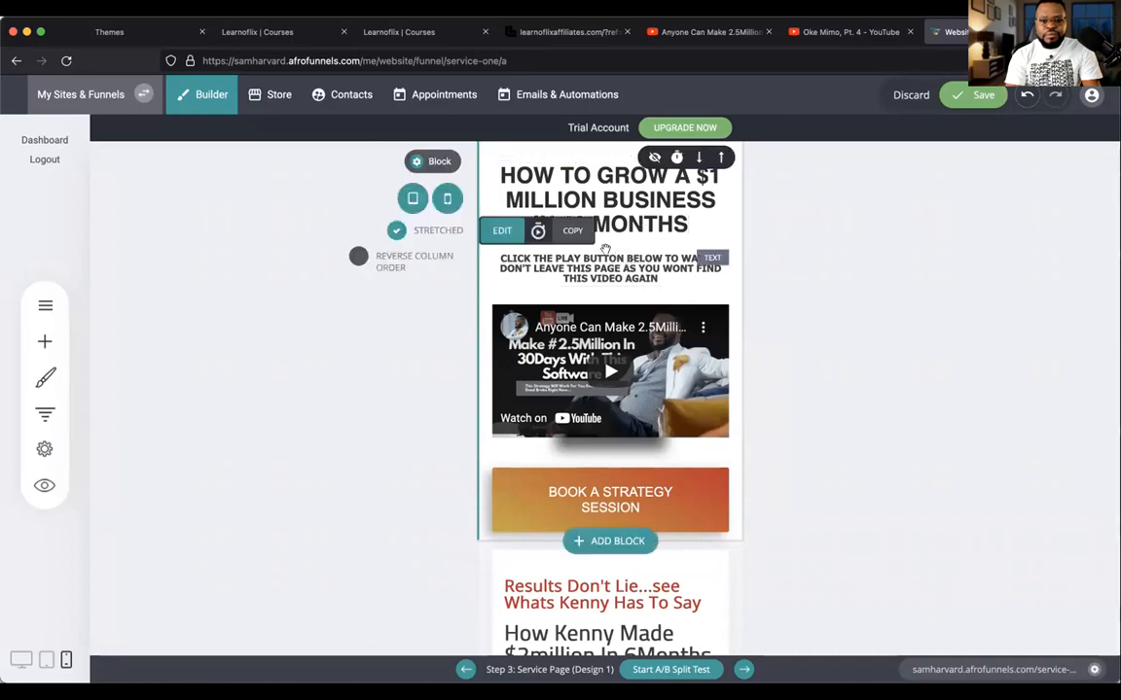
- Review the subtitle's line spacing options, leaving them unchanged
left_click(500, 231)
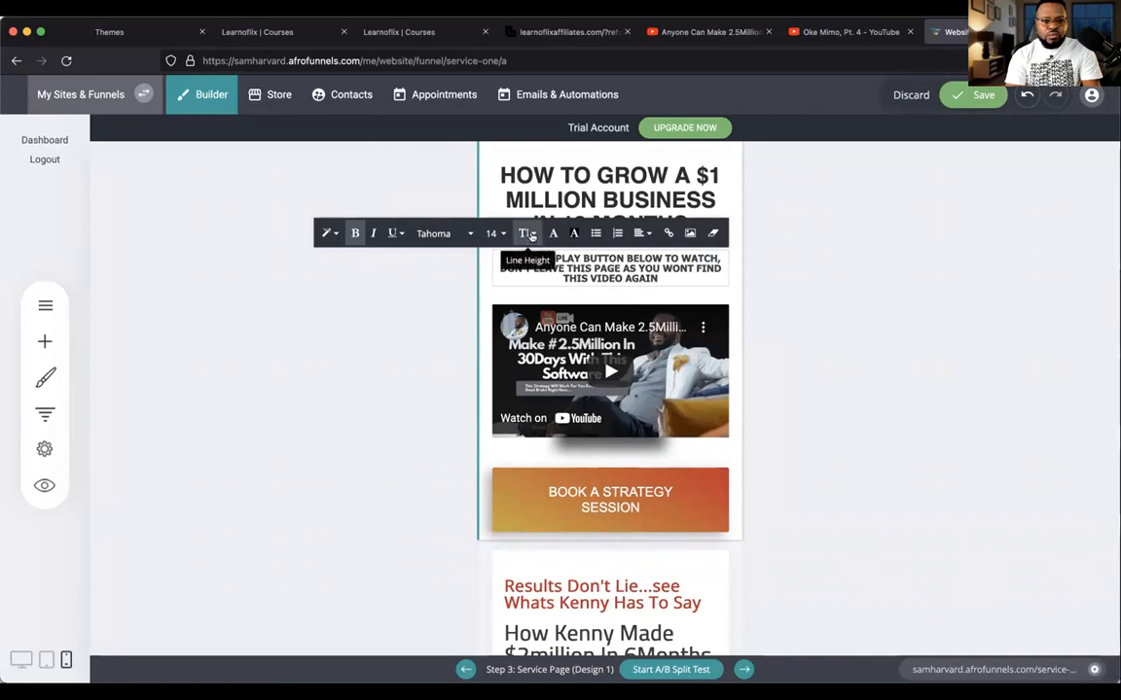
left_click(530, 234)
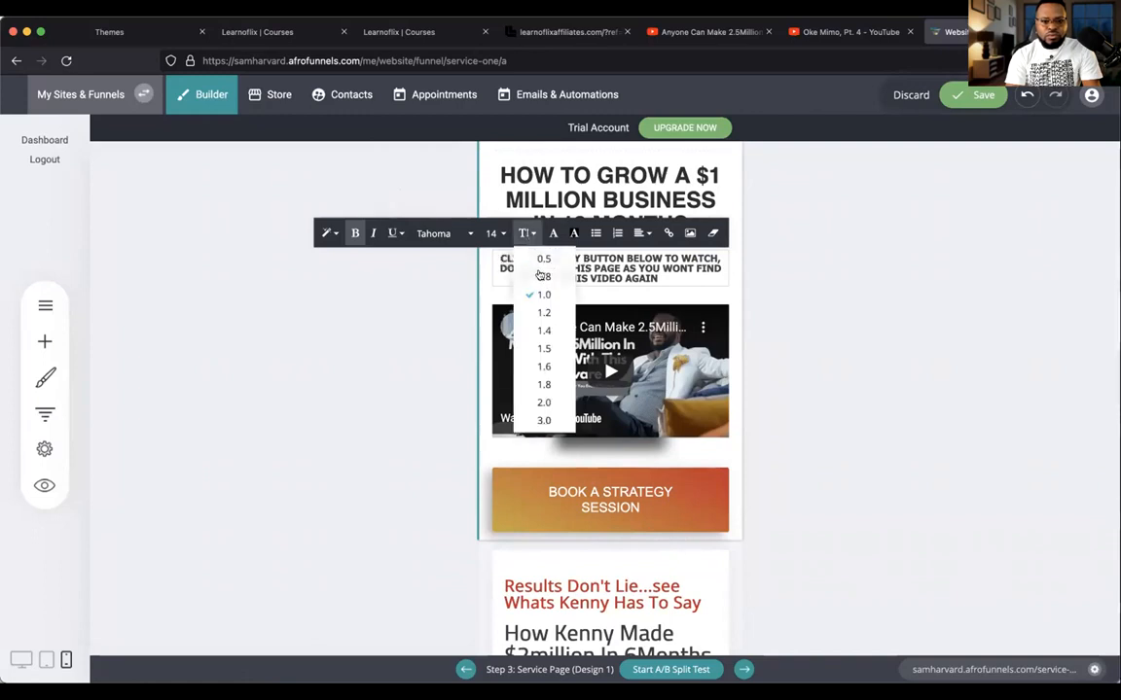
left_click(486, 201)
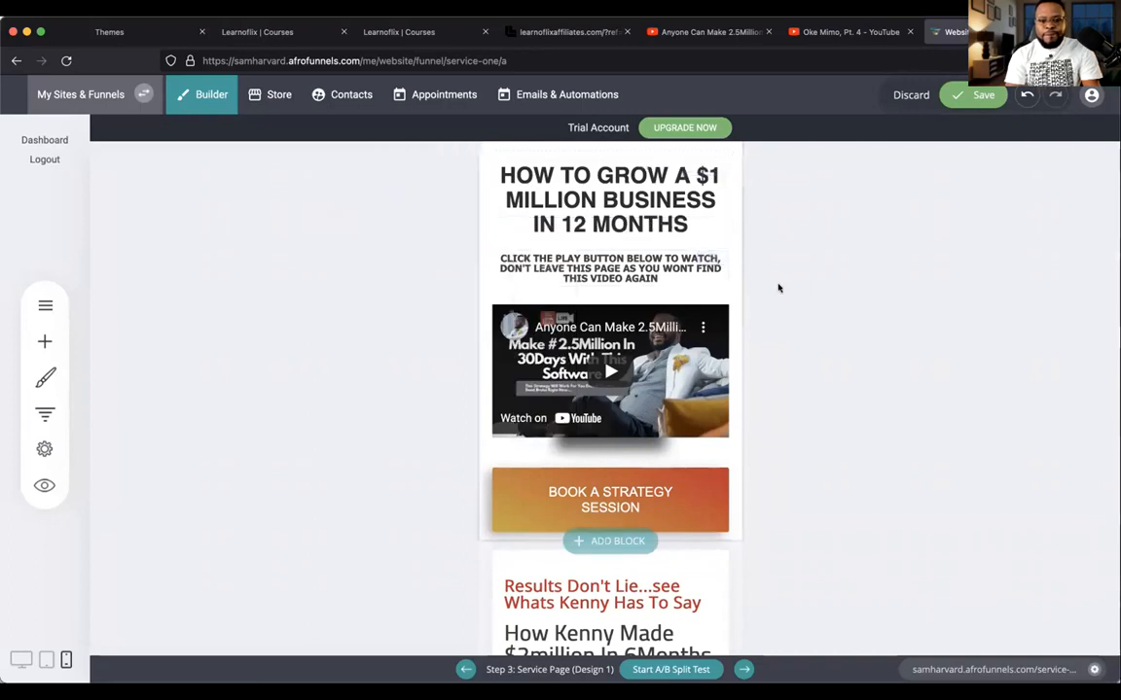
scroll(655, 407, "down", 5)
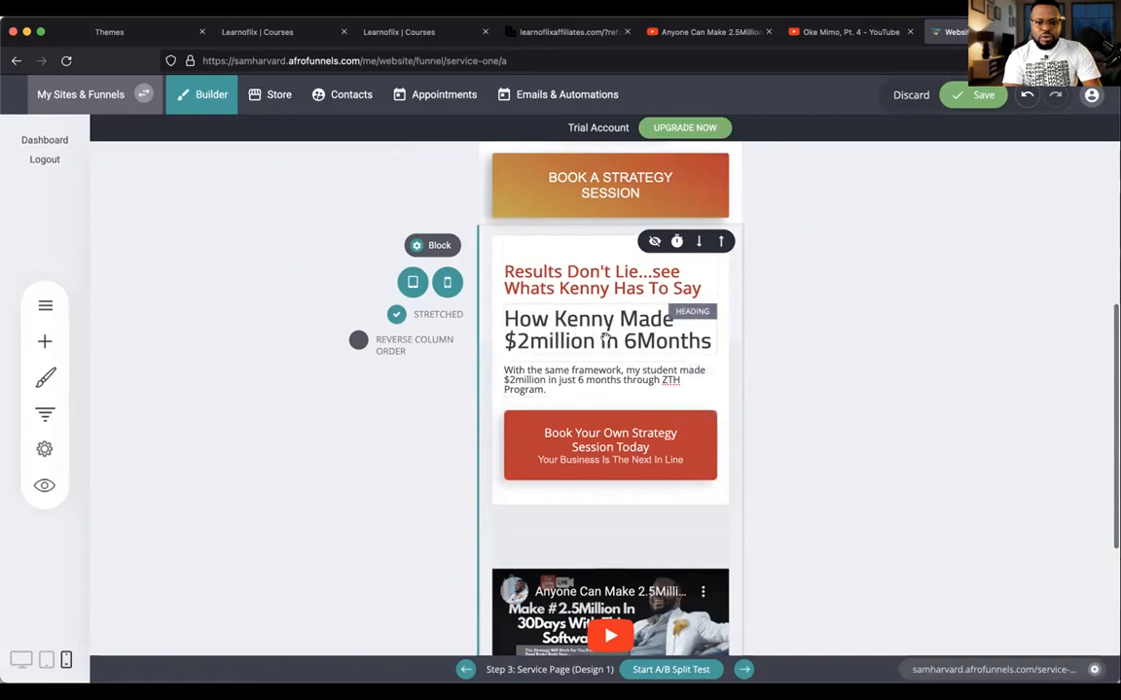
- Set the 'How Kenny Made' heading text to size 32
left_click(602, 336)
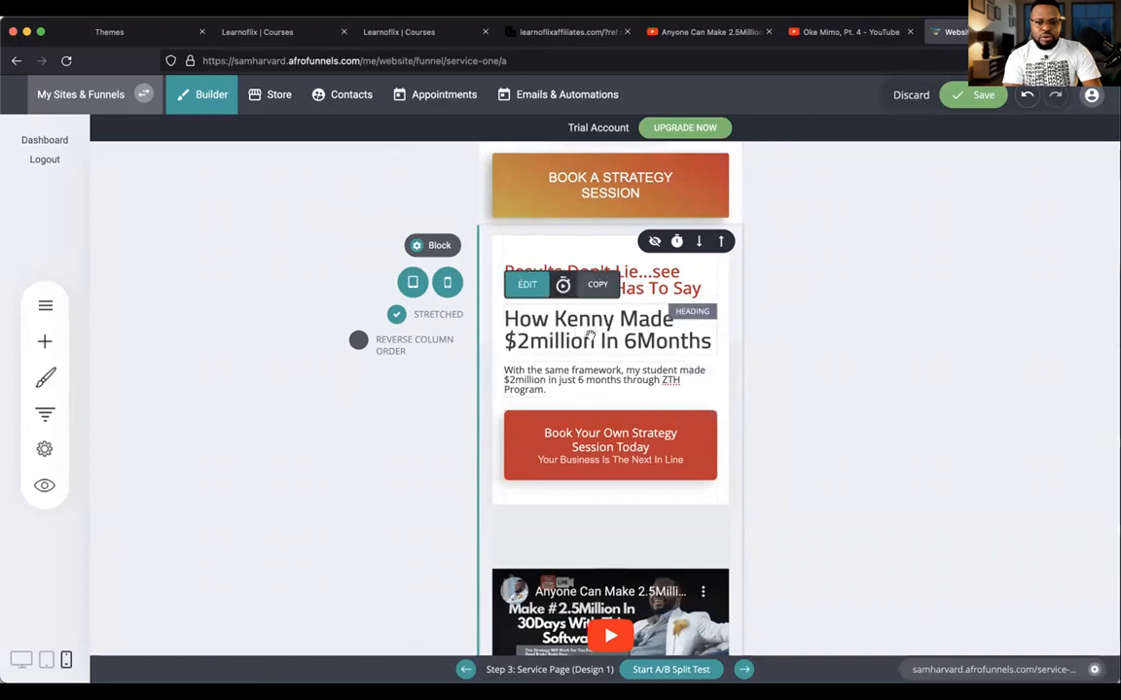
left_click(526, 284)
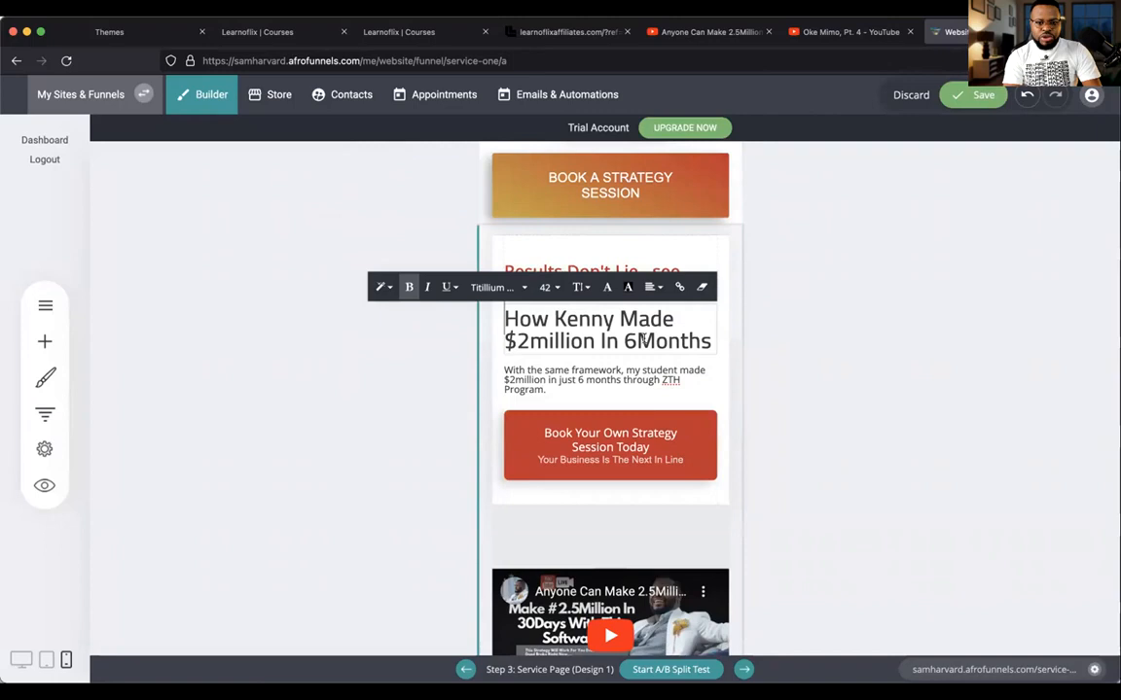
left_click(547, 287)
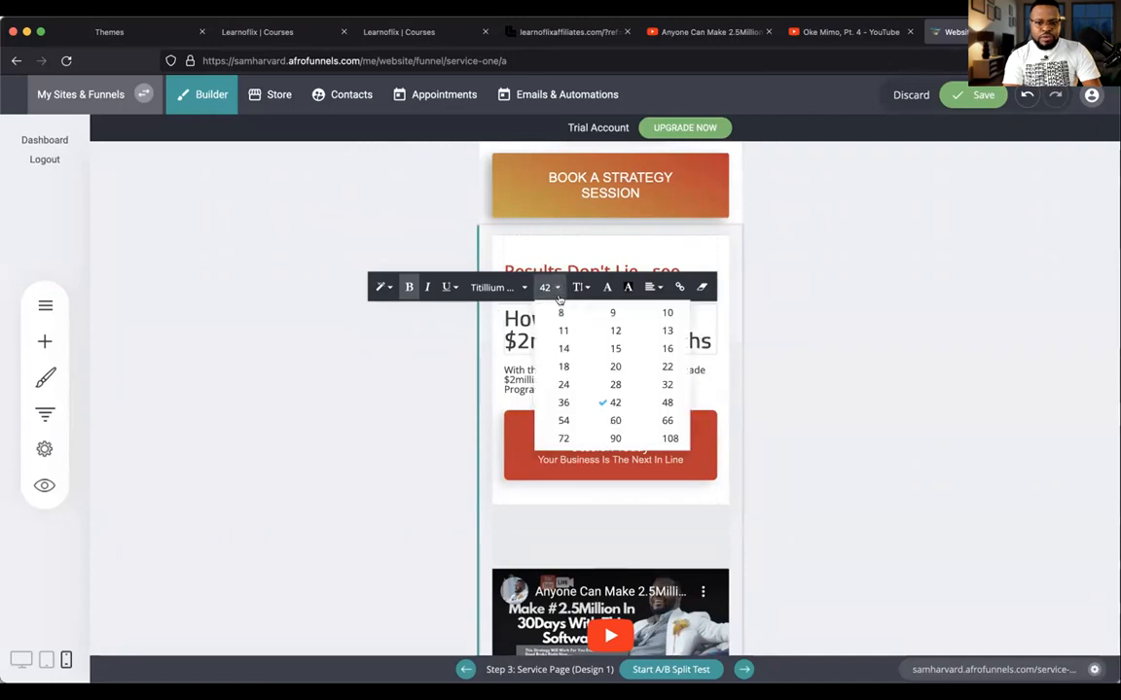
left_click(666, 385)
left_click_drag(711, 342, 452, 272)
left_click(549, 288)
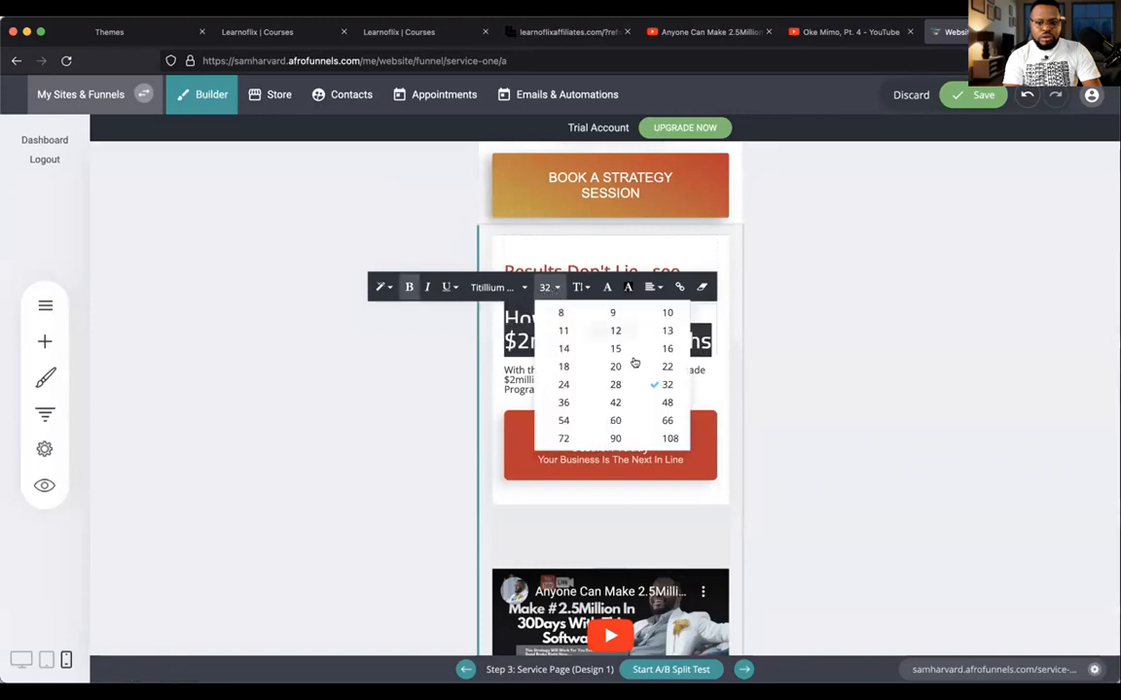
left_click(664, 385)
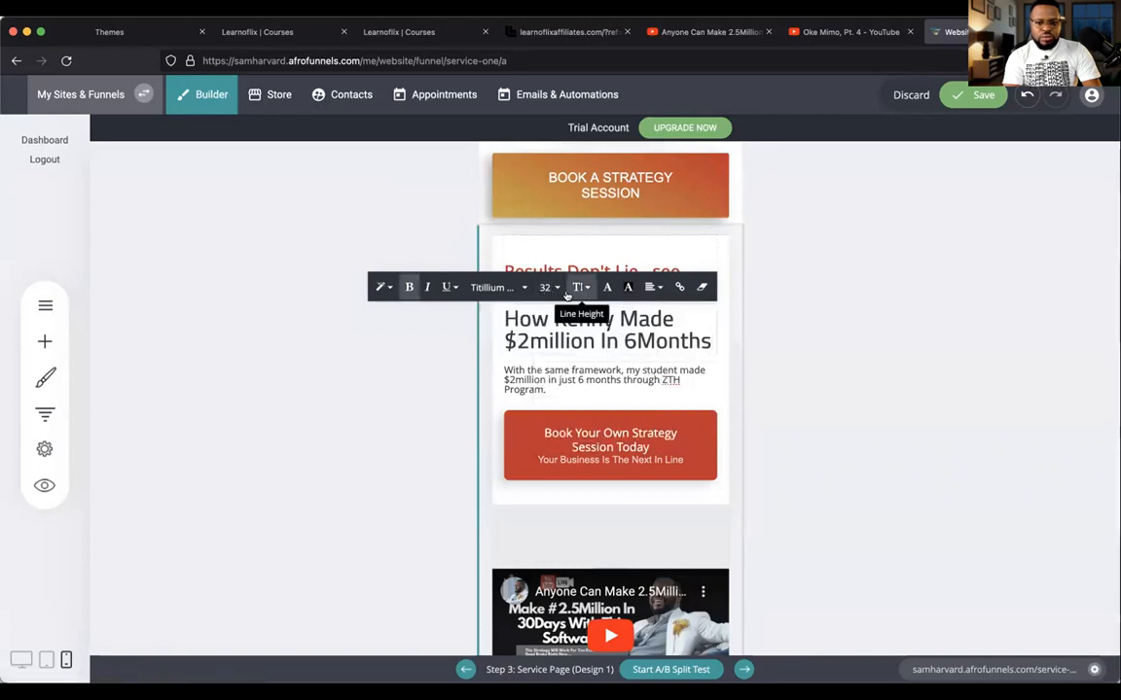
left_click_drag(711, 343, 472, 275)
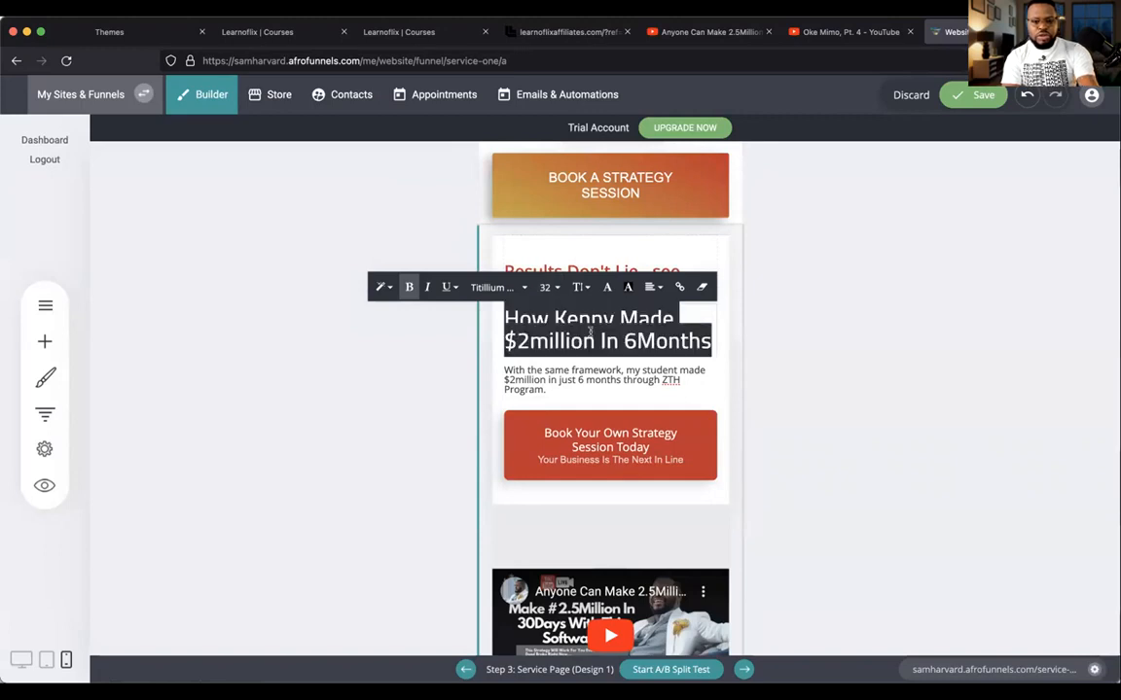
left_click(552, 288)
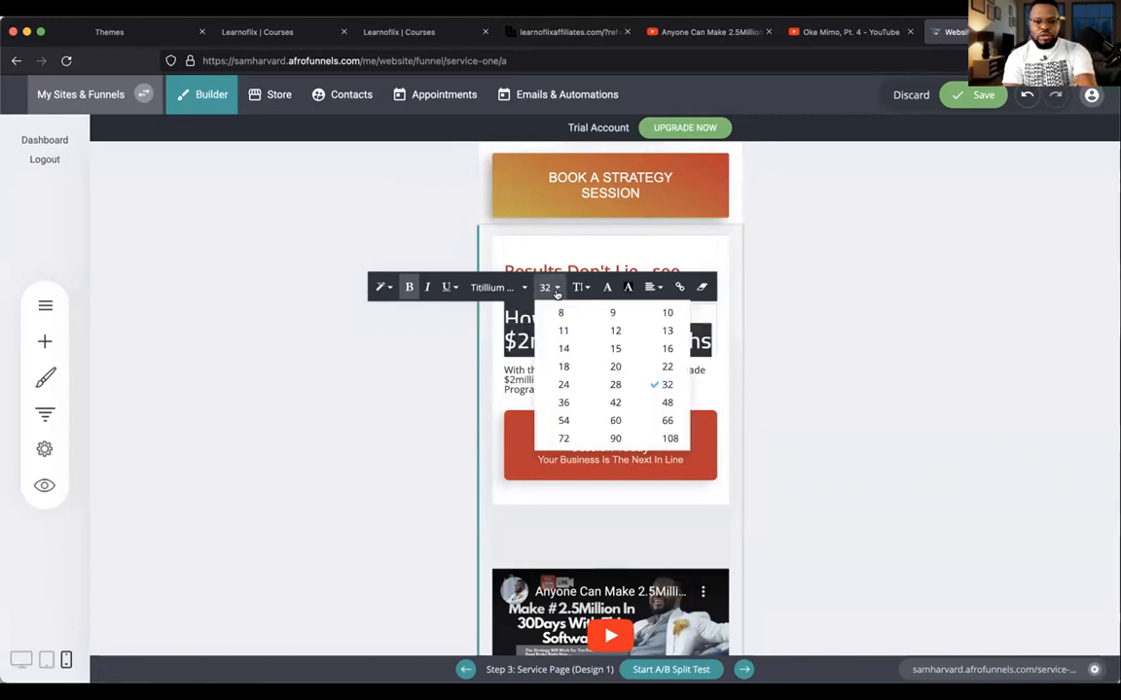
left_click(564, 385)
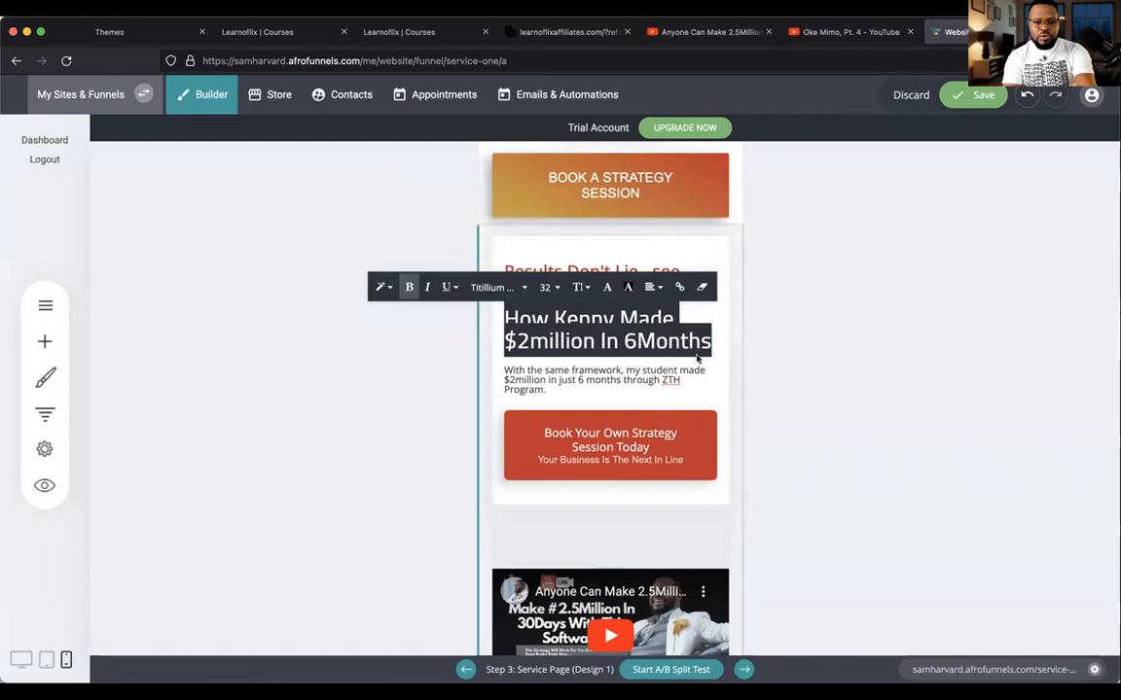
- Give the 'How Kenny Made' heading the Open Sans font at size 32, centre-aligned
left_click(524, 289)
left_click(514, 330)
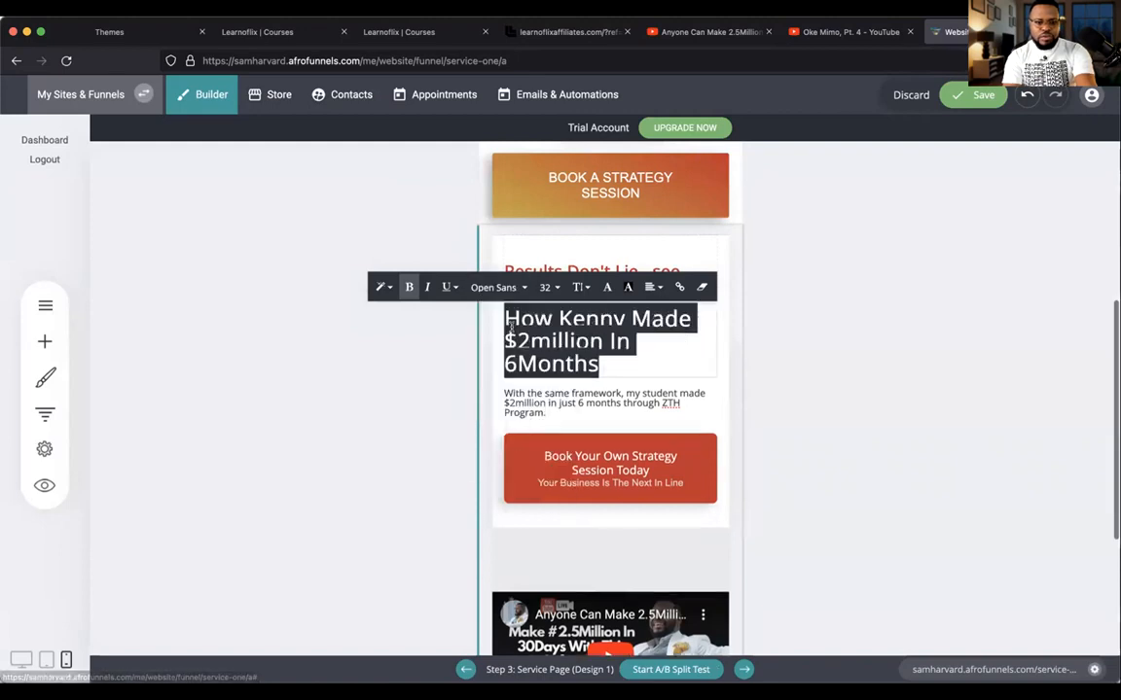
left_click(552, 288)
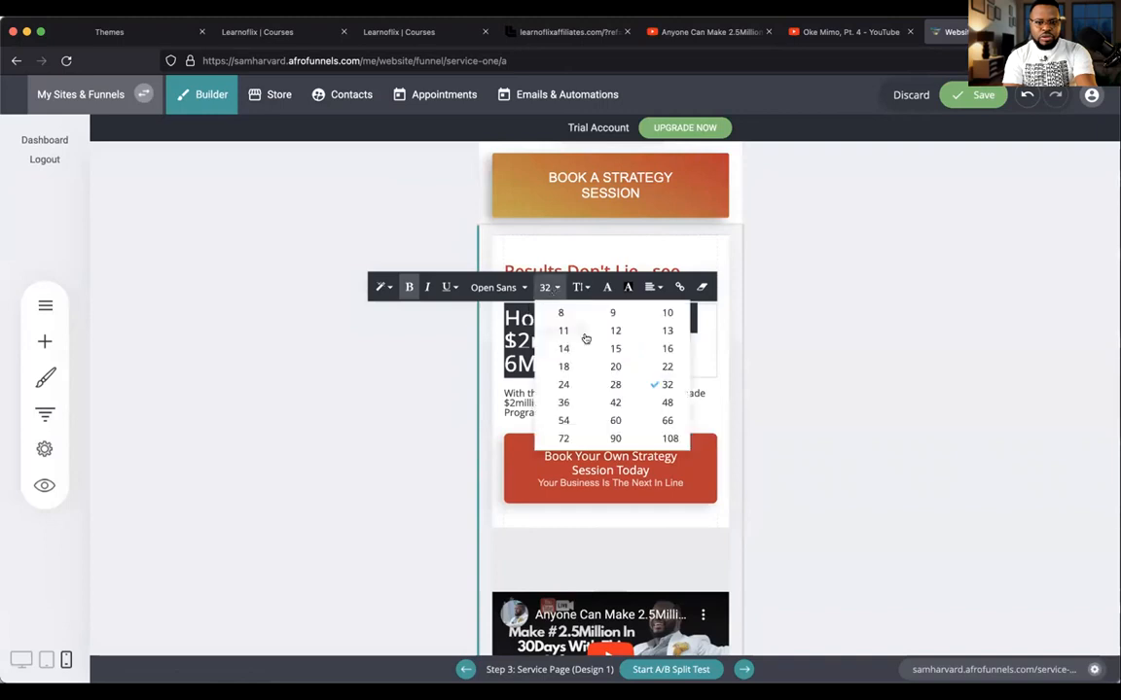
left_click(573, 386)
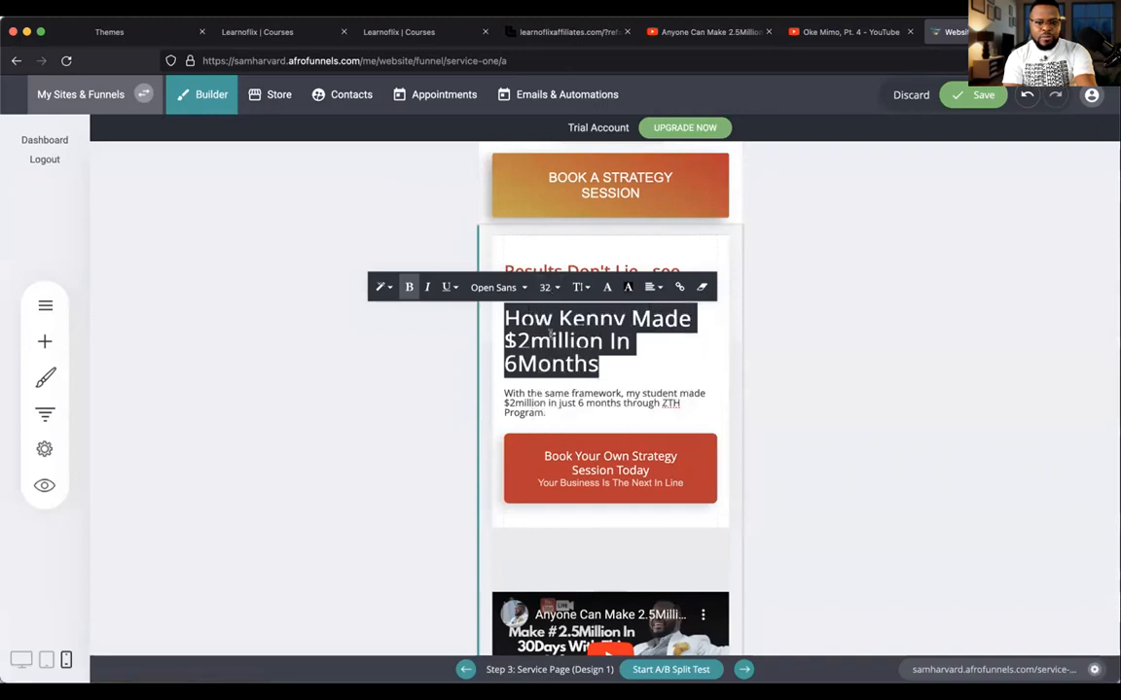
left_click(654, 288)
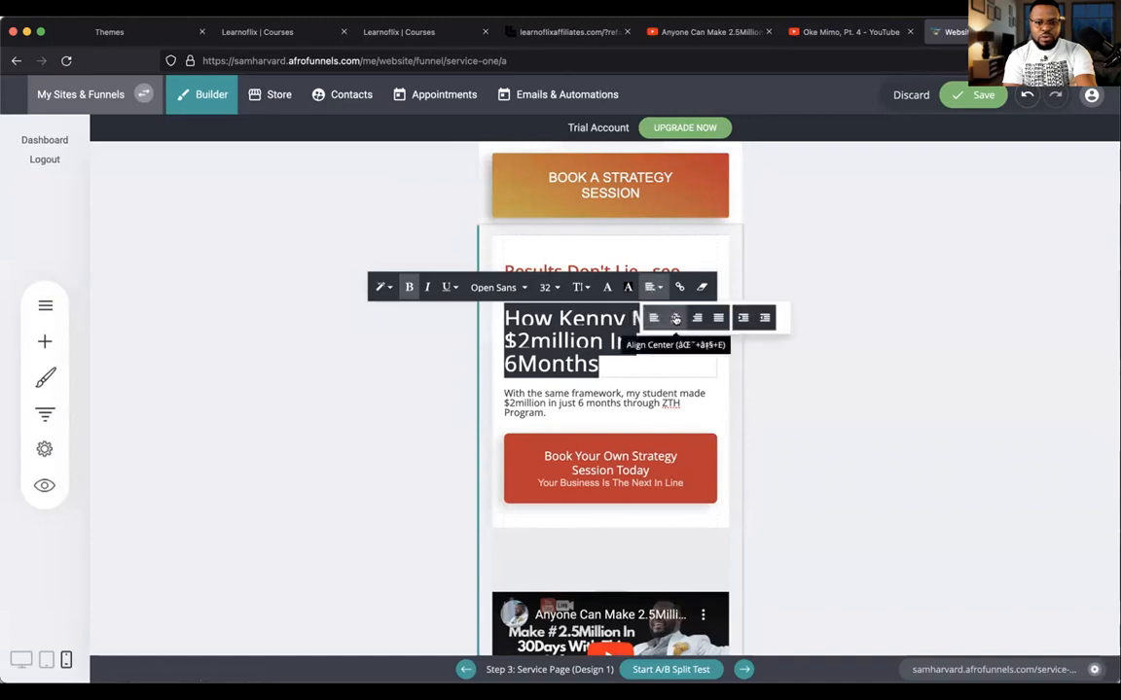
left_click(670, 318)
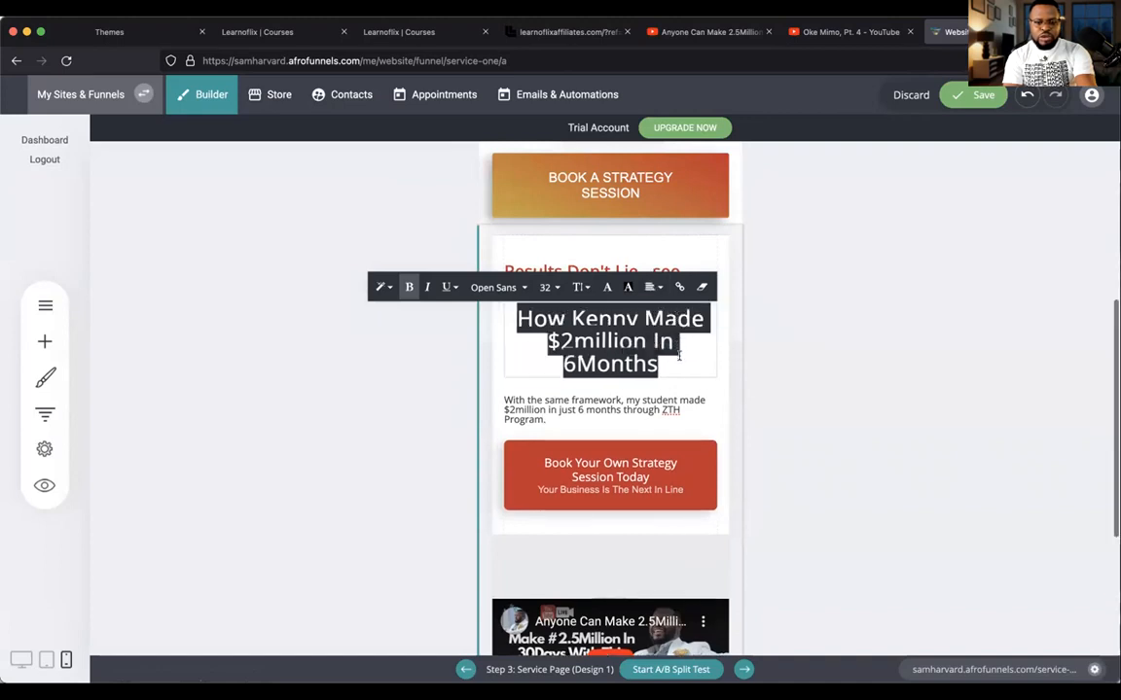
left_click(658, 361)
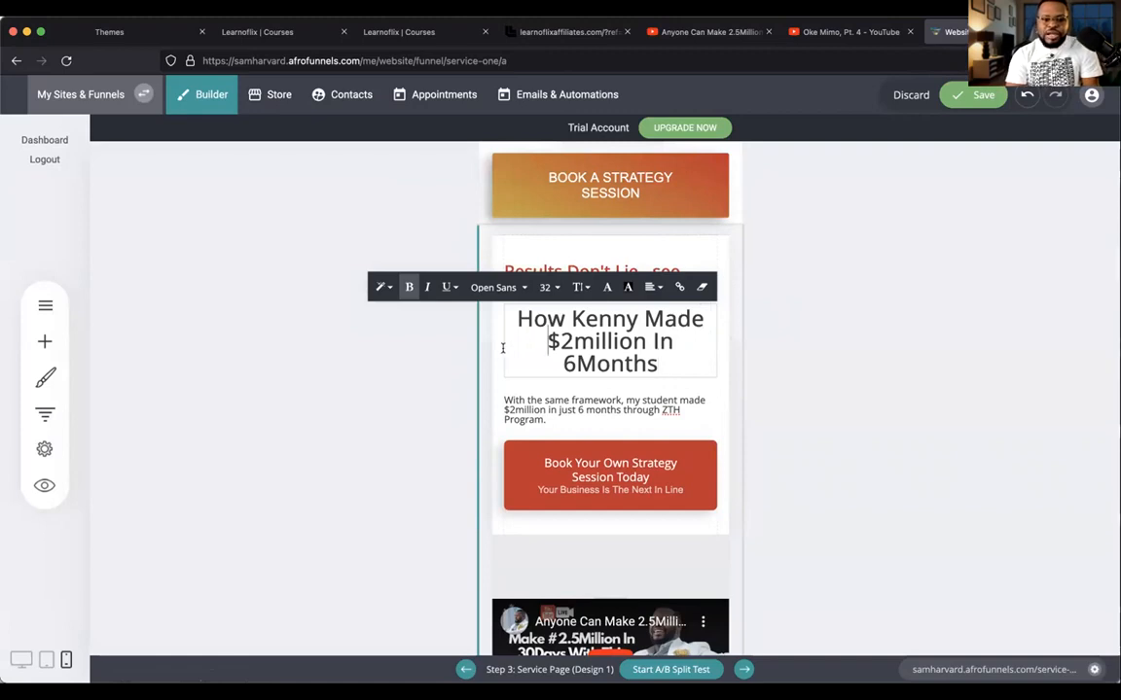
left_click(627, 464)
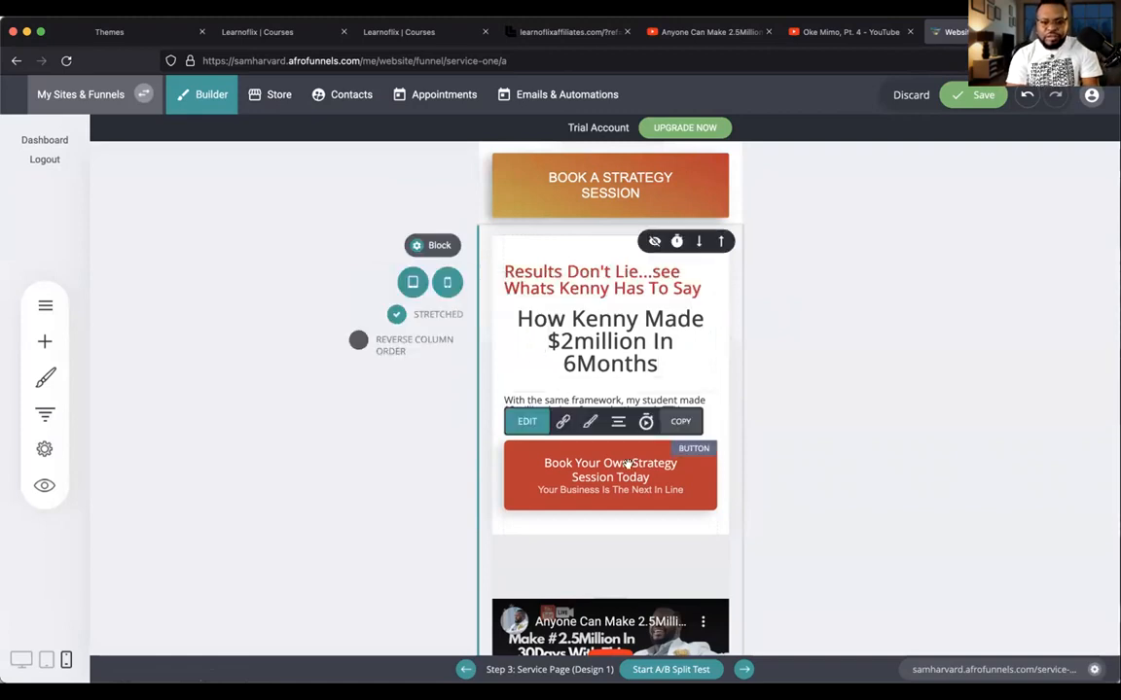
- Set the 'Results Don't Lie' heading to size 20 and centre it
left_click(569, 275)
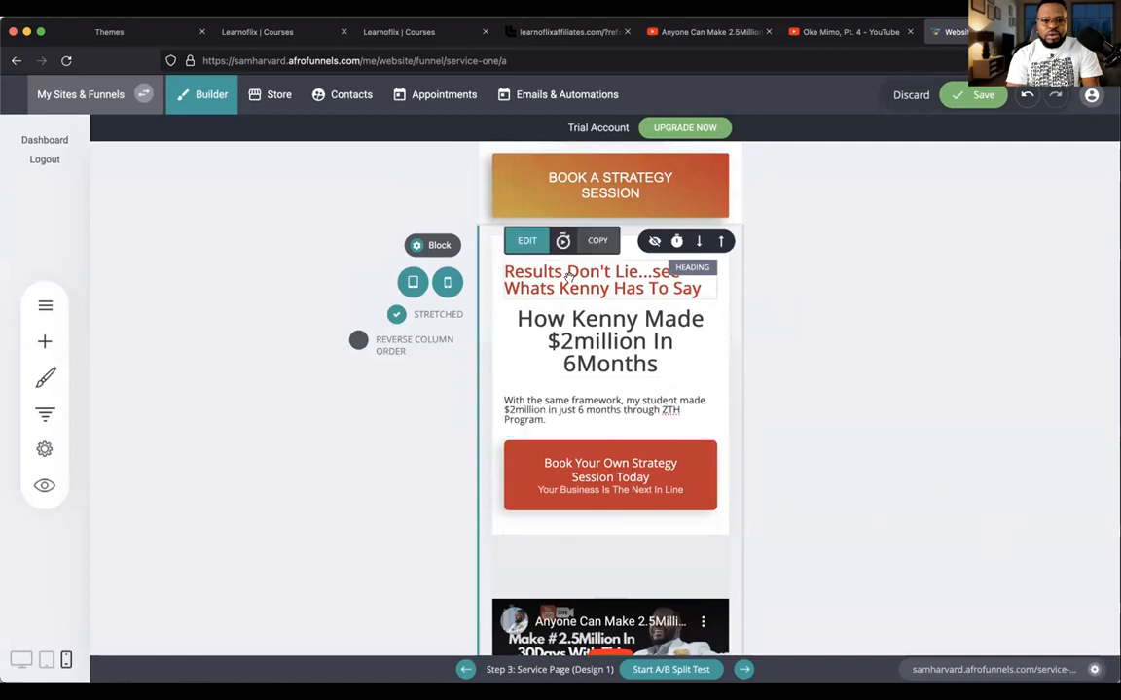
left_click(525, 241)
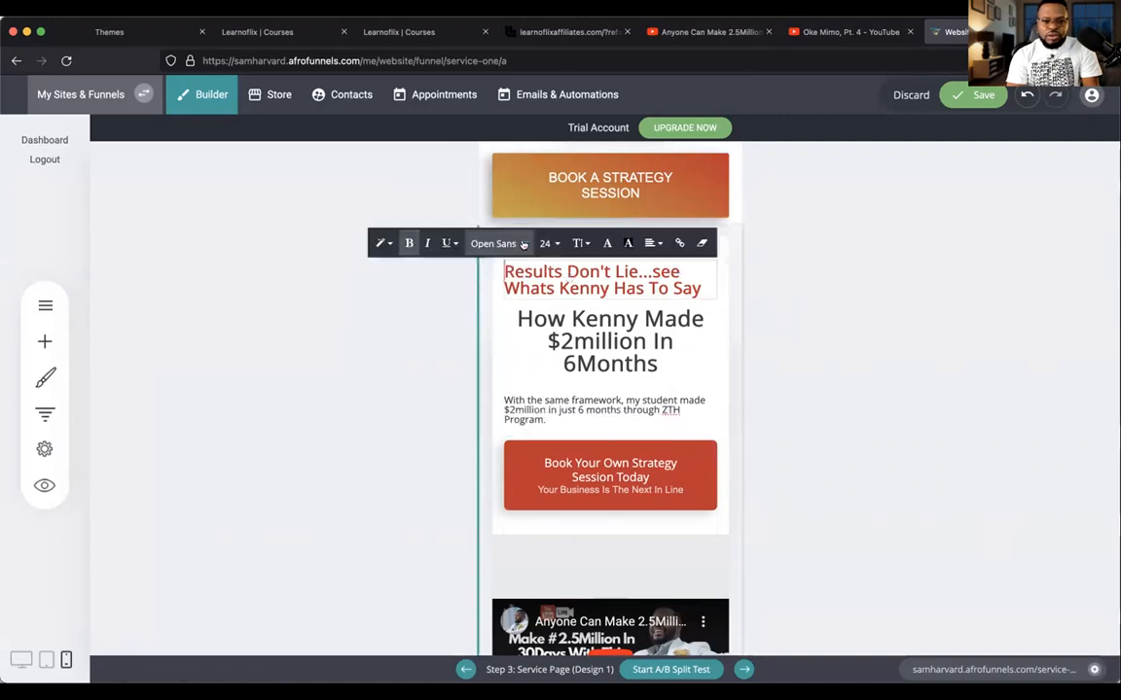
triple_click(597, 282)
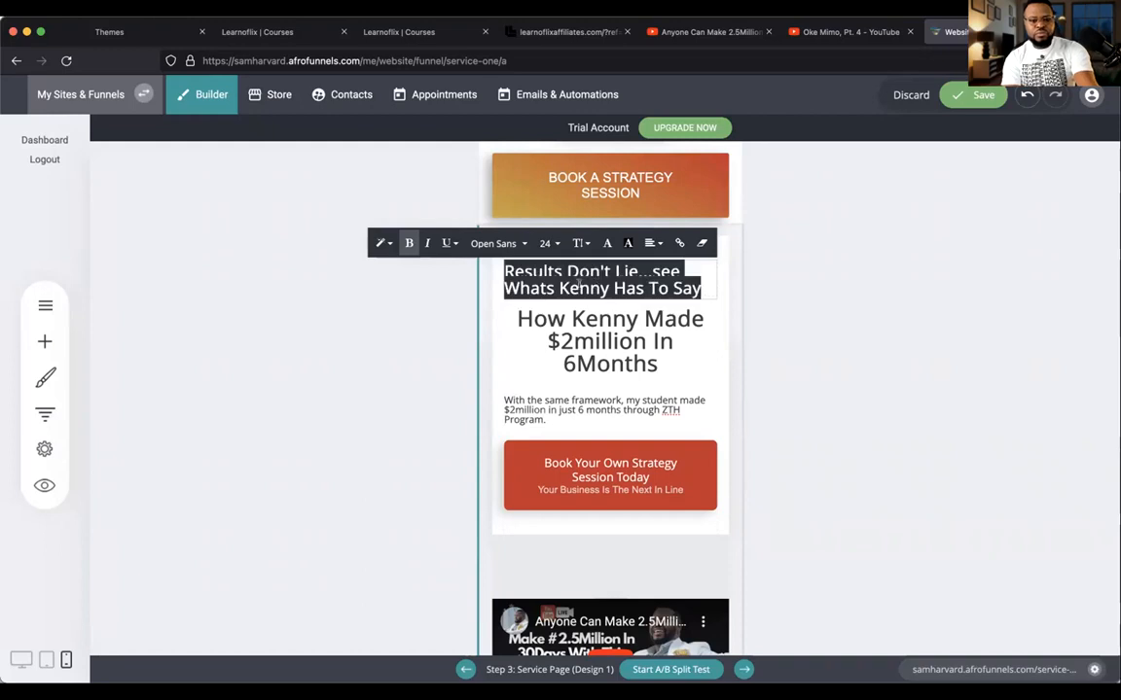
left_click(523, 245)
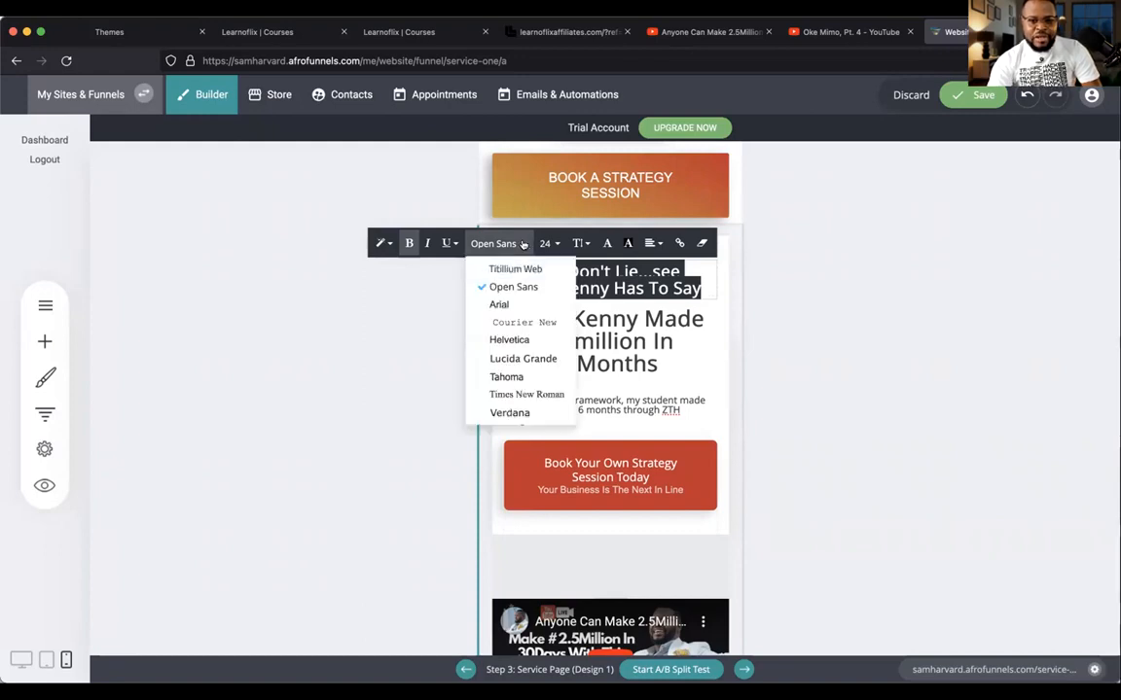
left_click(553, 243)
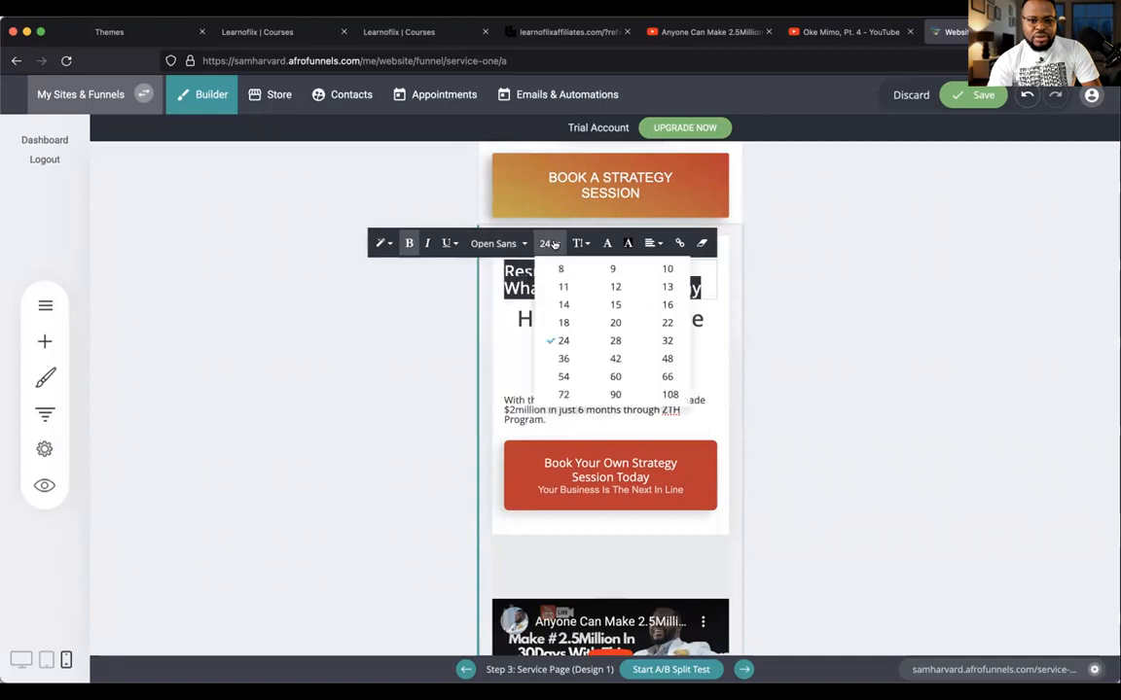
left_click(614, 322)
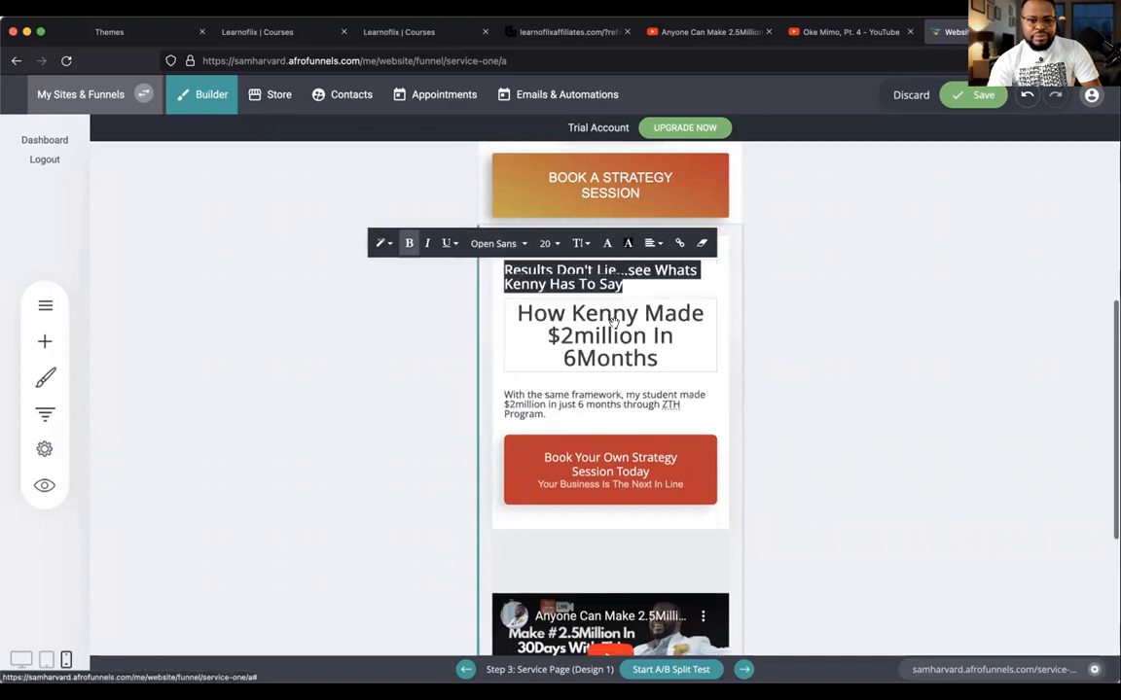
left_click(649, 243)
left_click(676, 271)
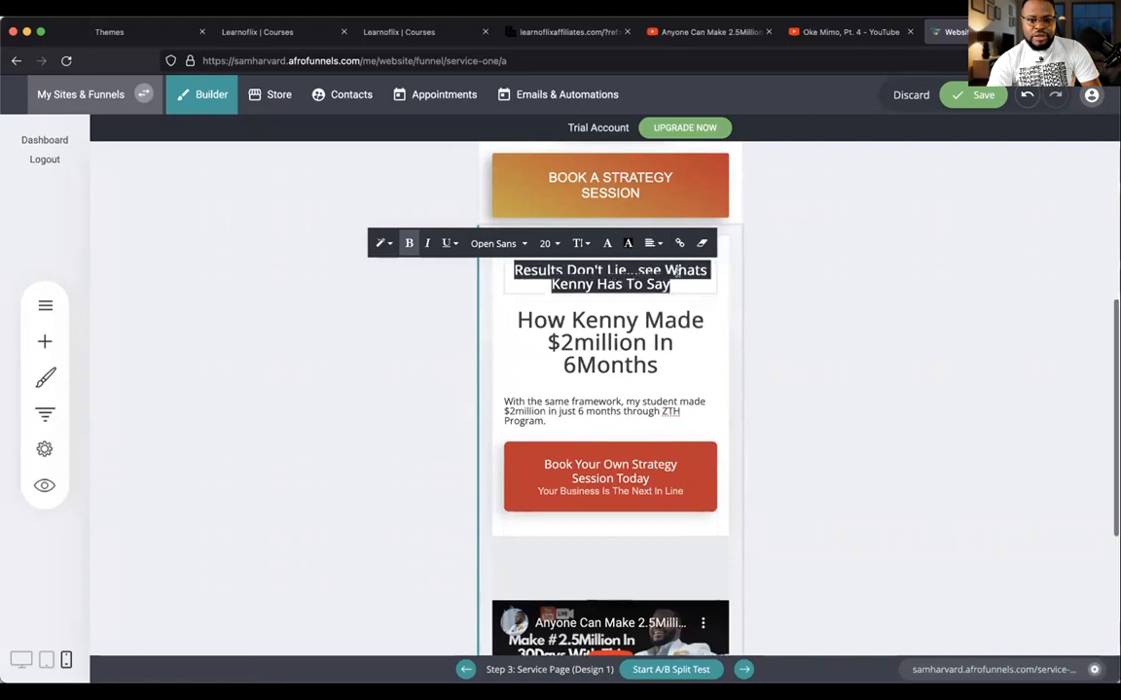
left_click(683, 358)
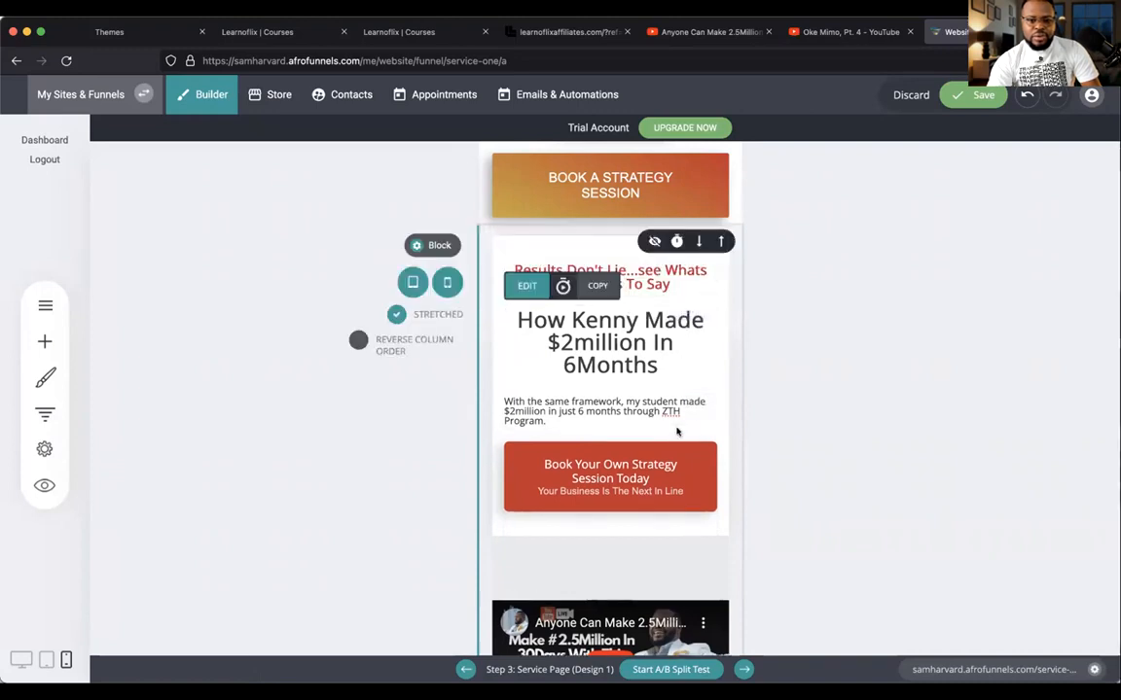
- Centre the paragraph under the Kenny heading, then bring up the booking button's settings
left_click(528, 377)
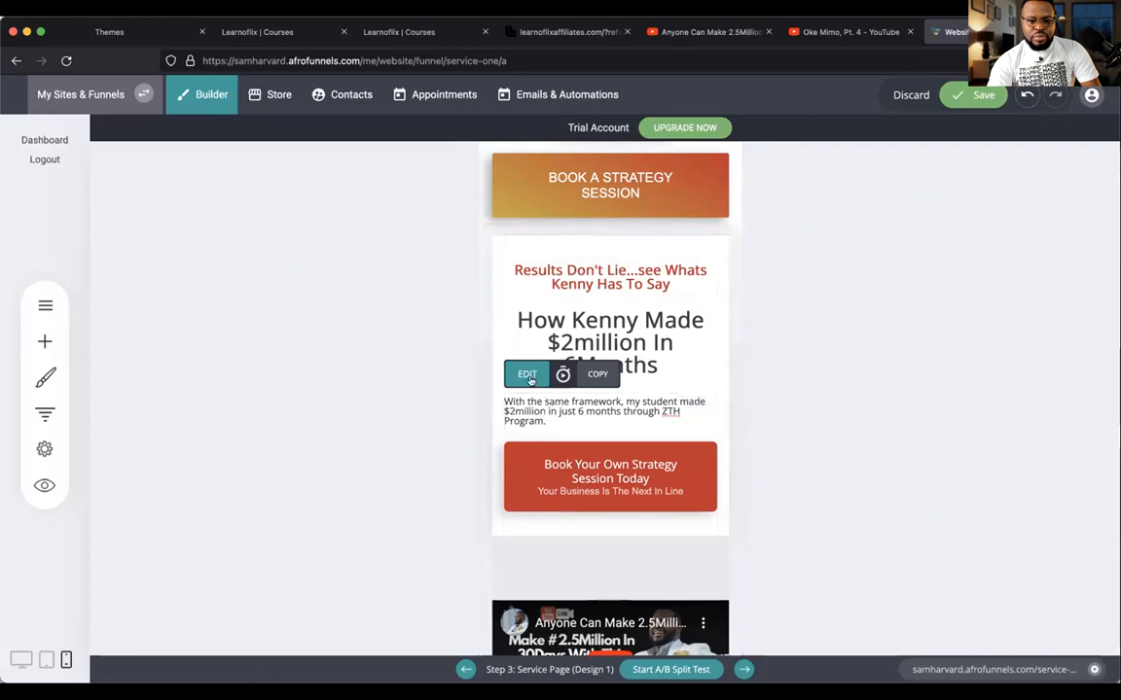
left_click(528, 377)
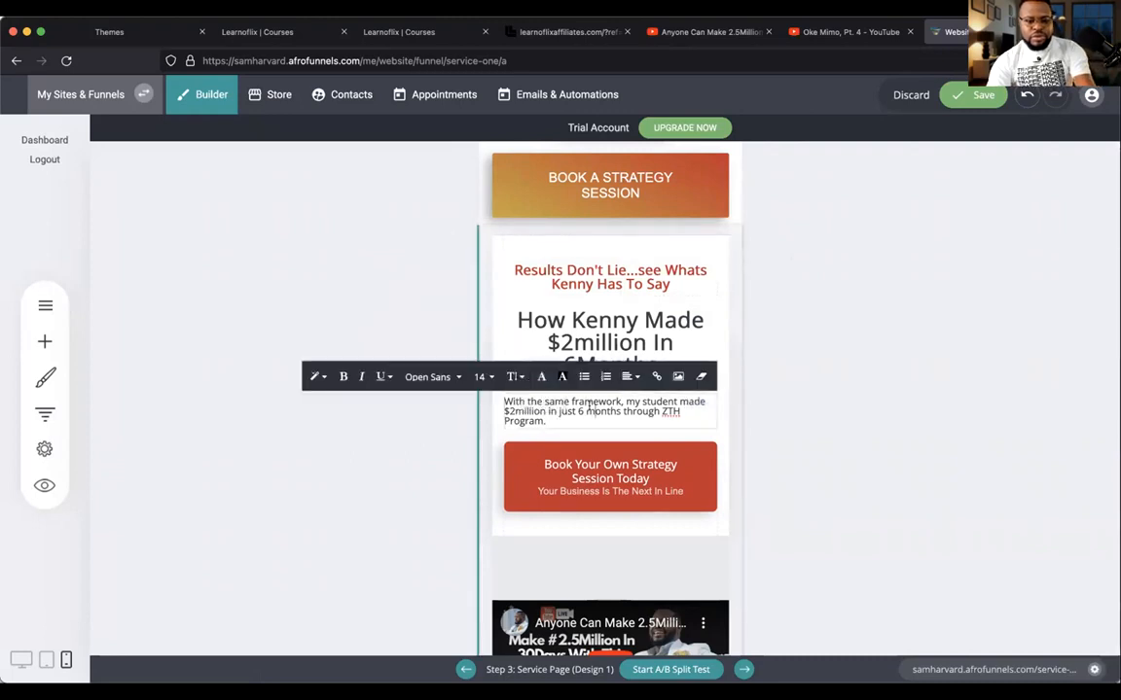
triple_click(588, 408)
left_click(631, 376)
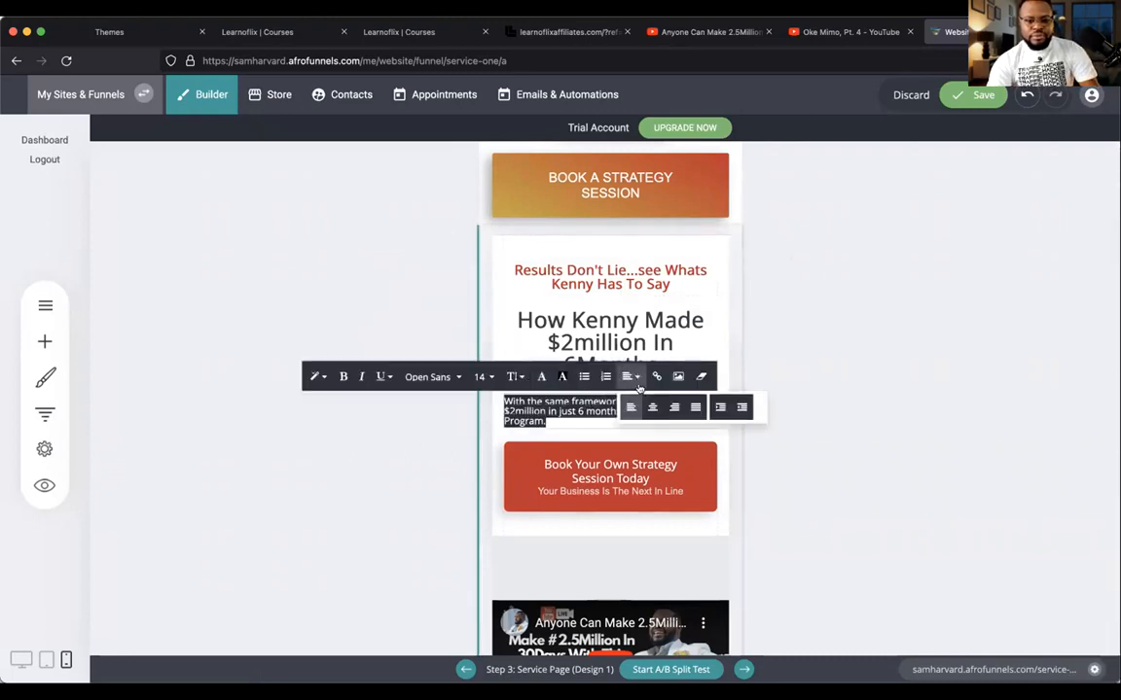
left_click(651, 405)
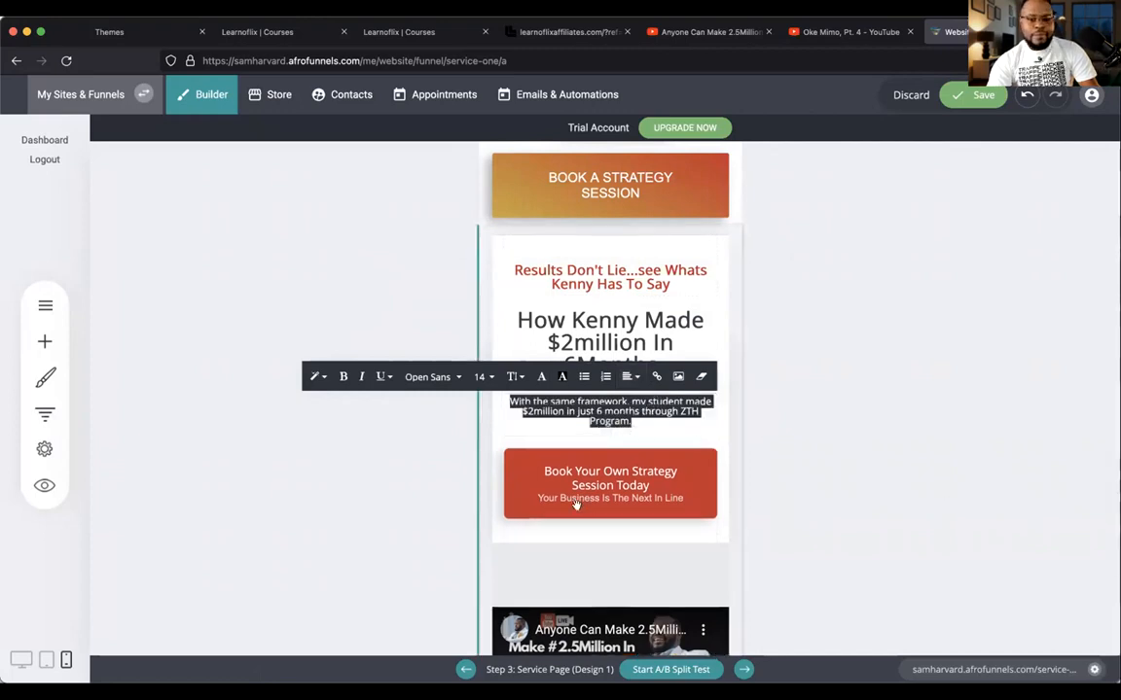
left_click(628, 475)
left_click(541, 435)
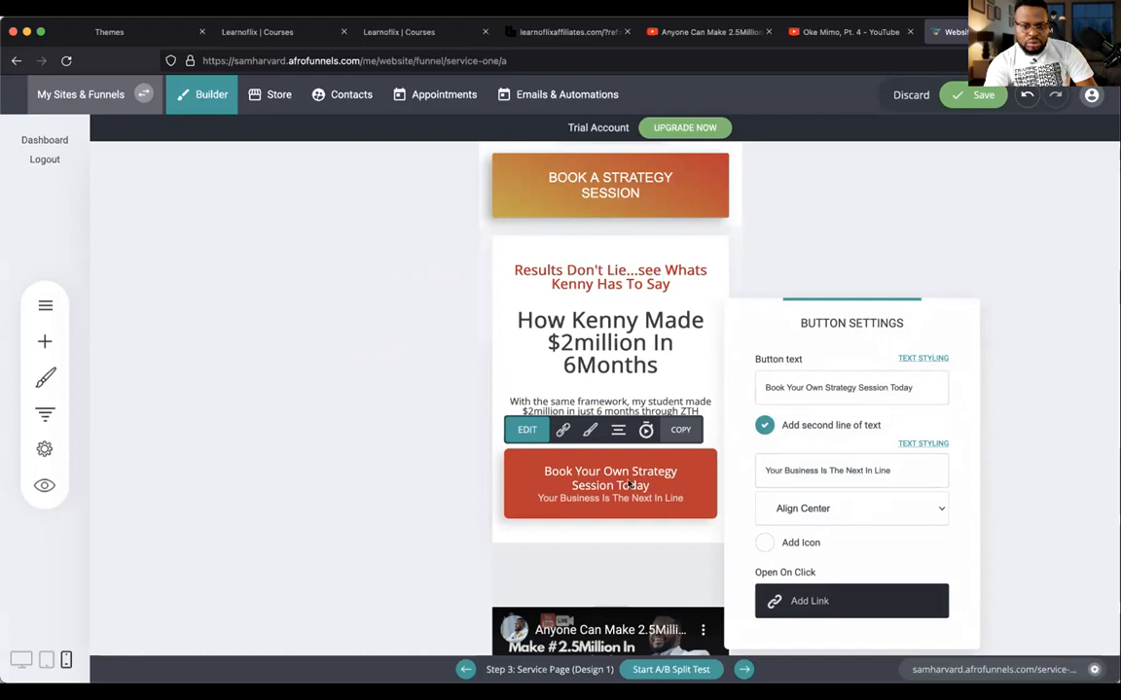
- Cut the 'Book Your Own Strategy Session Today' button's padding from 22px to 10px
left_click(587, 434)
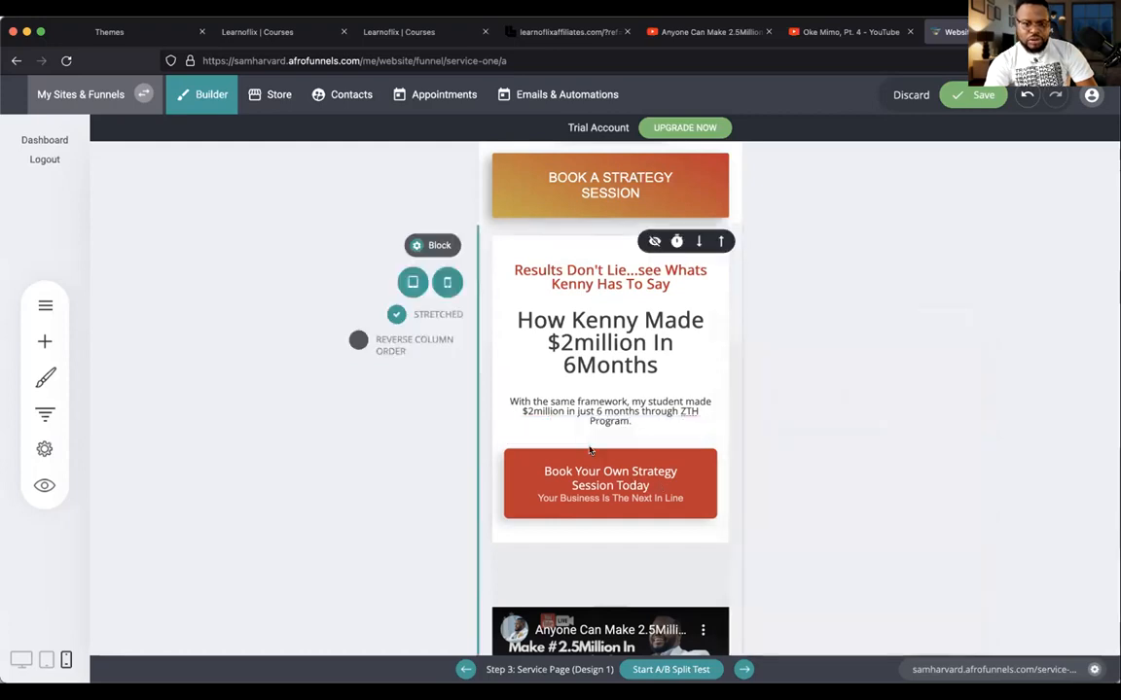
left_click(592, 480)
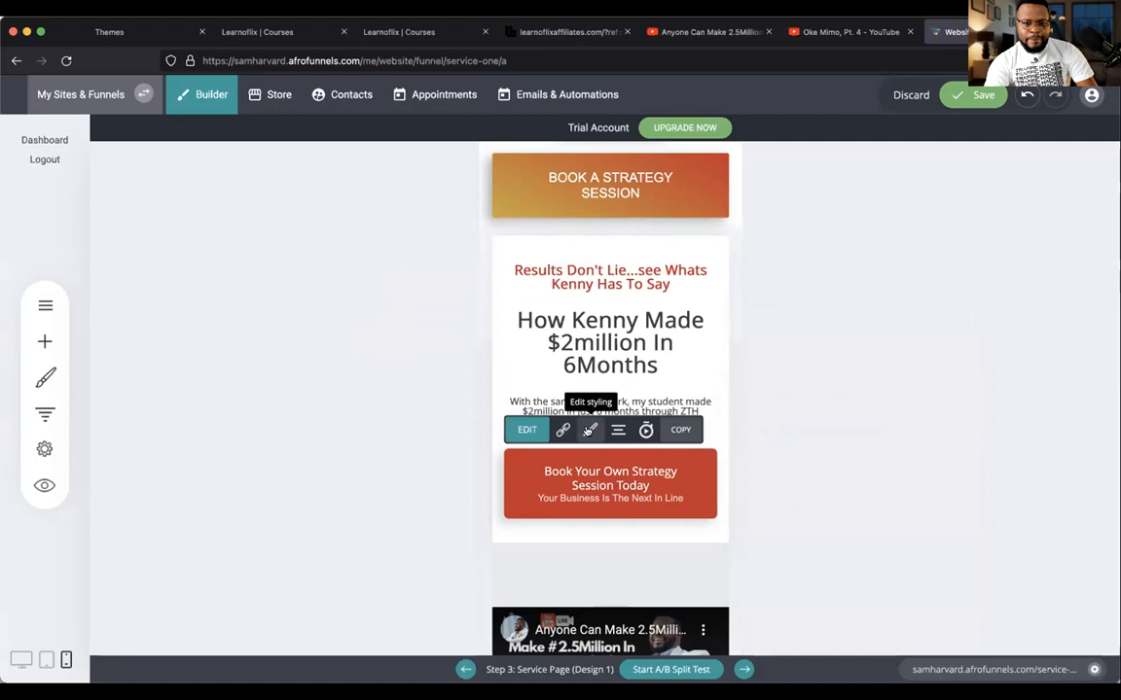
left_click(590, 429)
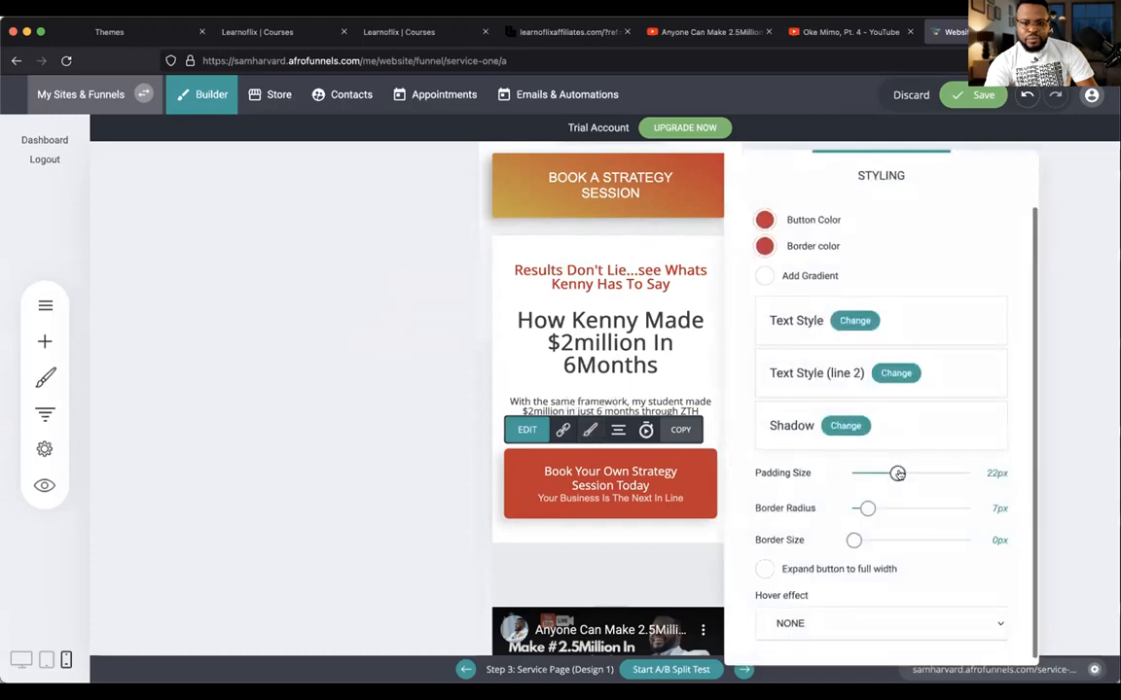
left_click_drag(896, 473, 872, 473)
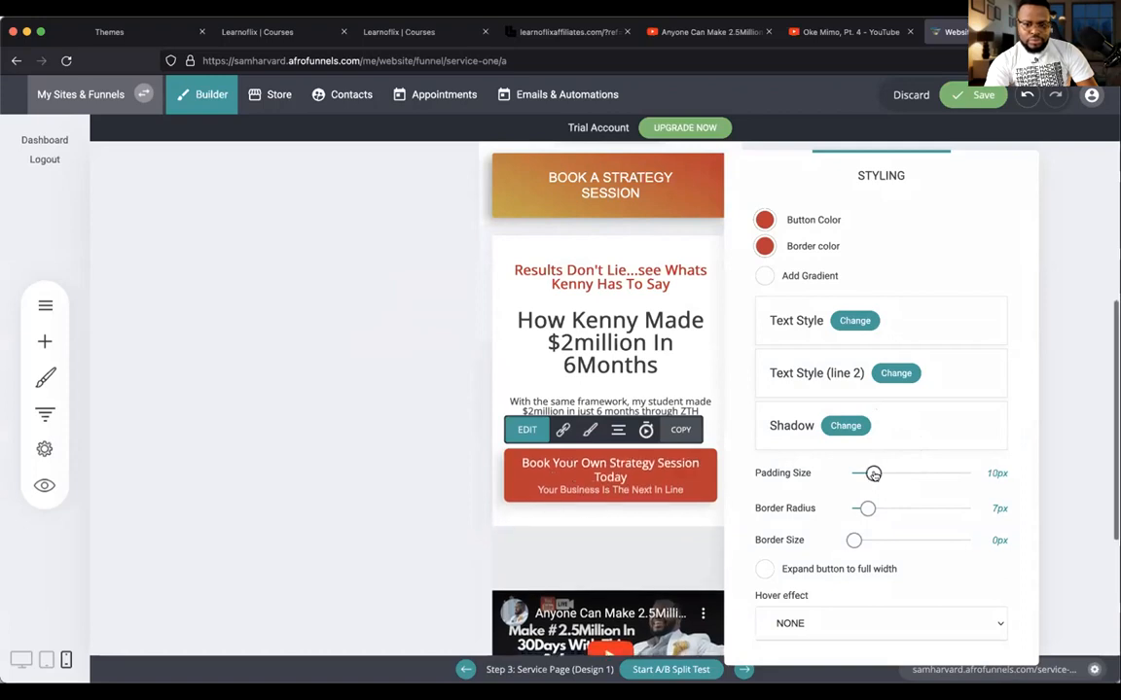
left_click(626, 525)
scroll(613, 437, "down", 3)
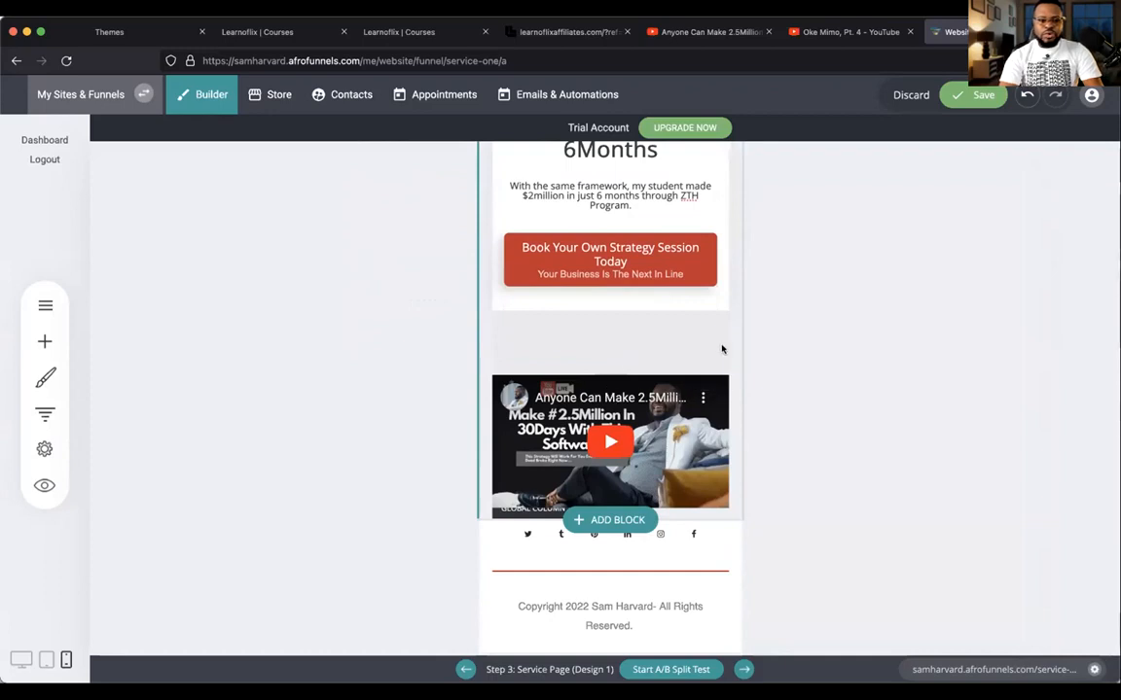
scroll(565, 312, "up", 5)
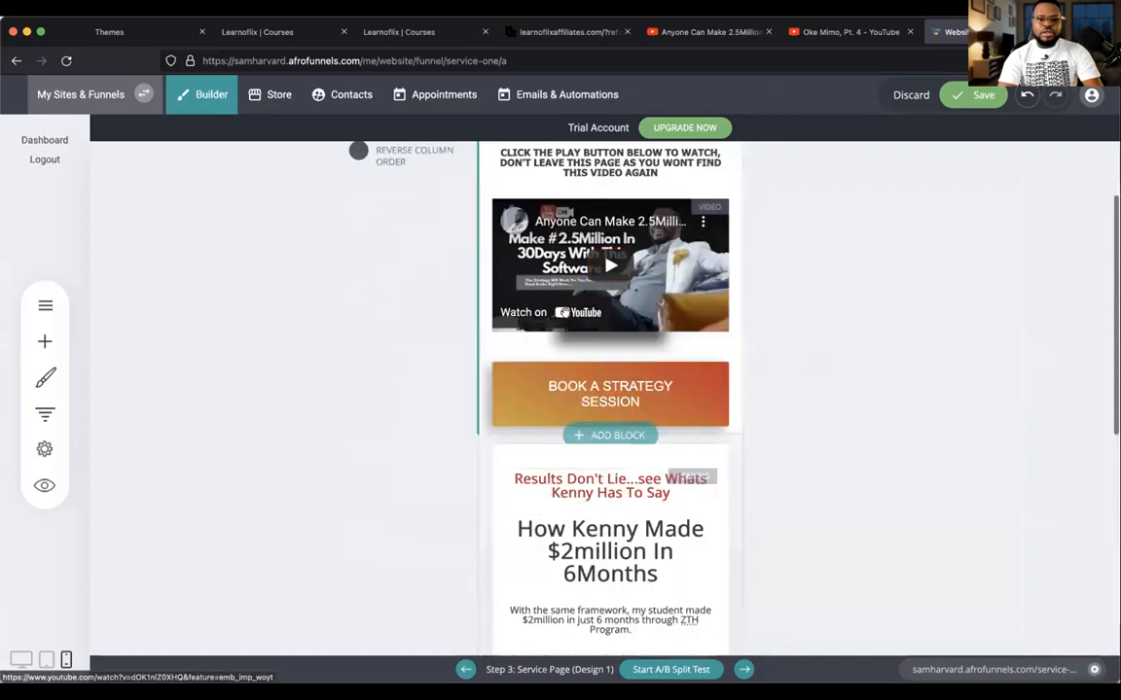
scroll(564, 313, "down", 3)
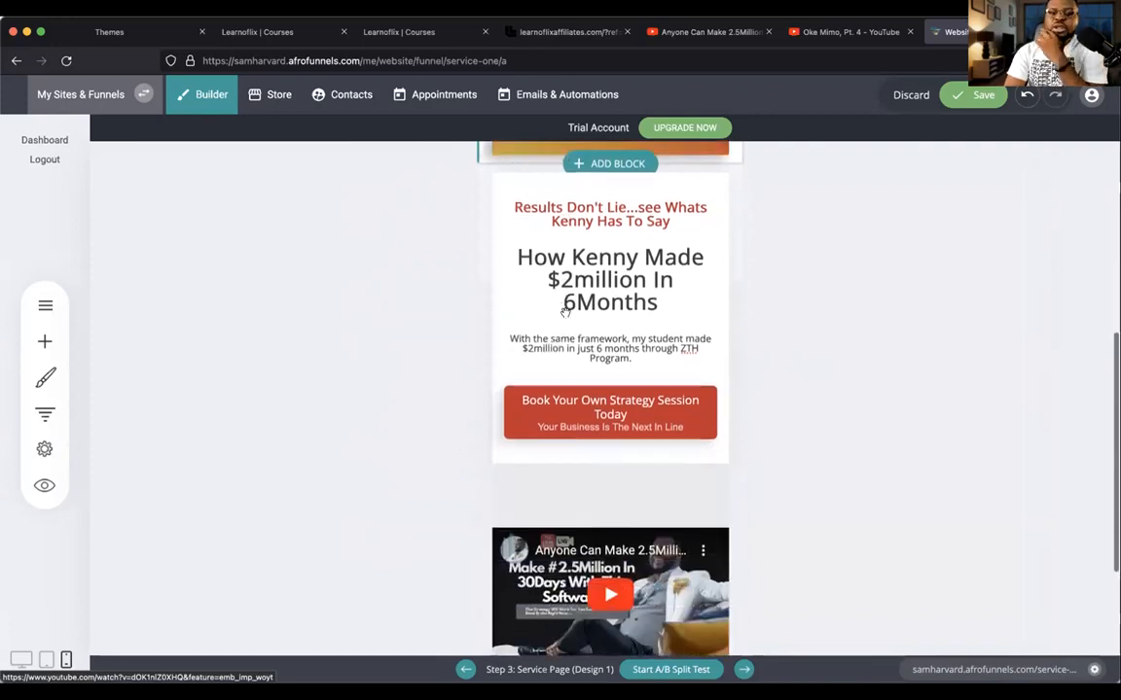
- Save the page and check the Kenny testimonial section in desktop and then phone layout
left_click(980, 94)
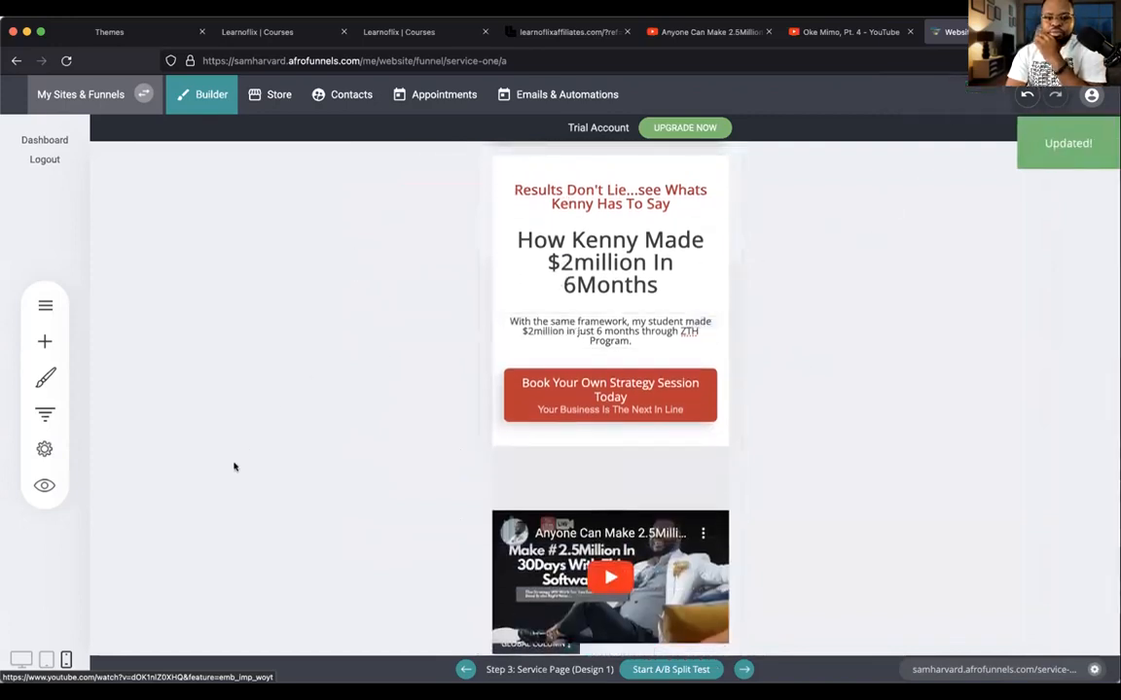
left_click(20, 659)
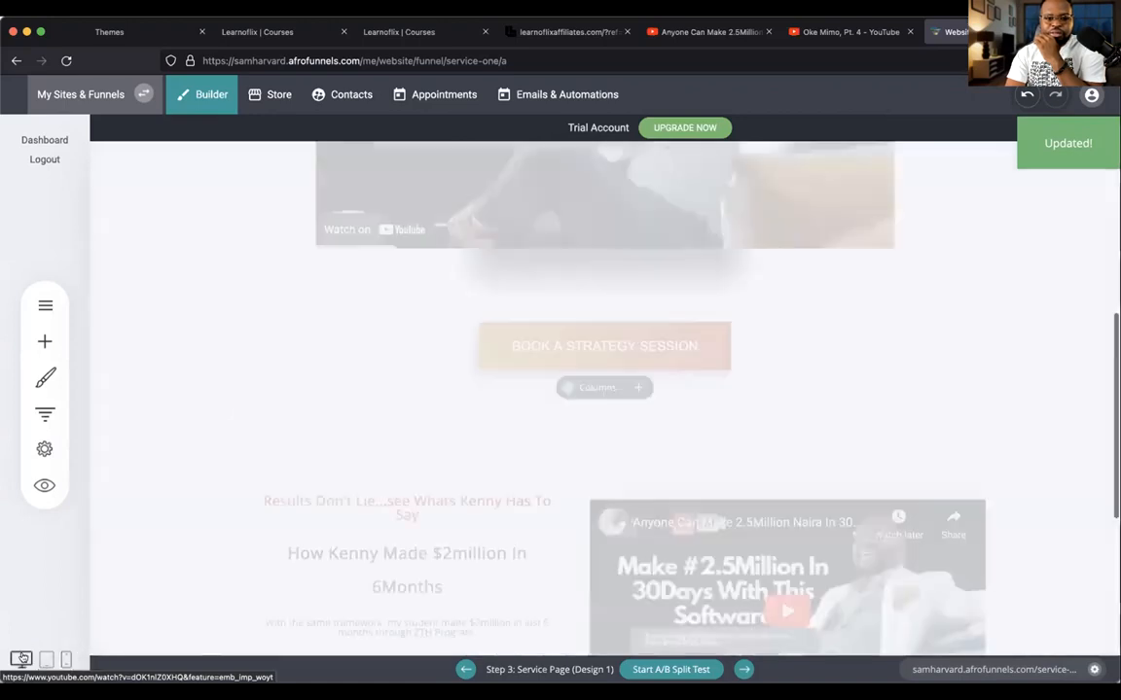
scroll(499, 499, "down", 5)
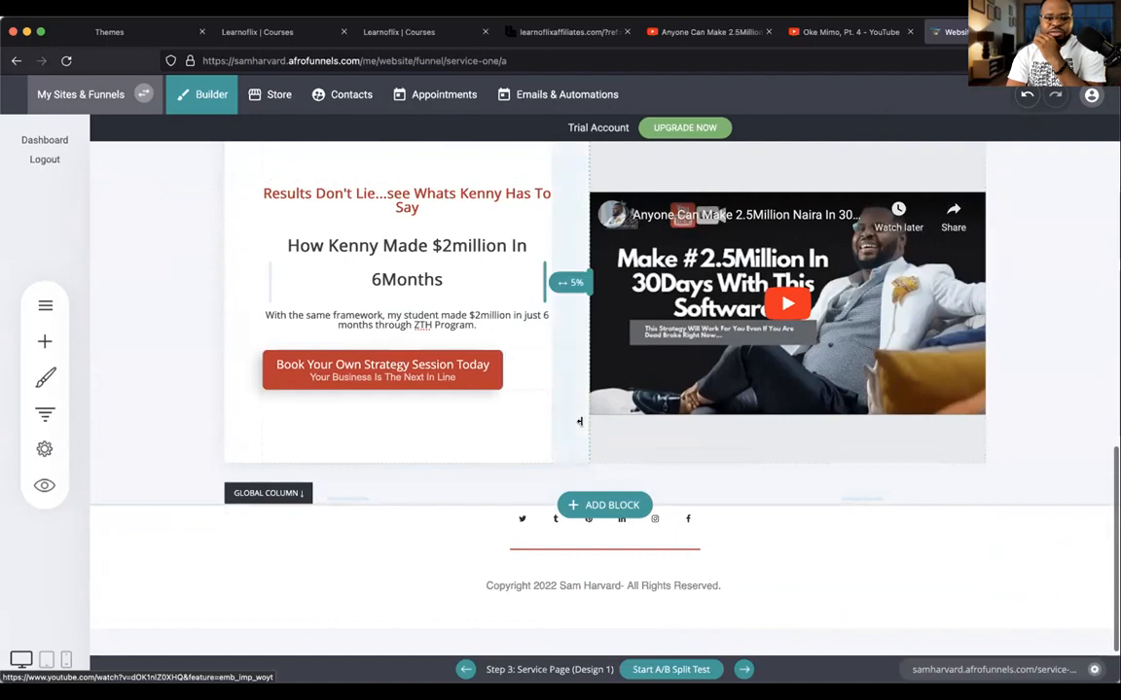
scroll(416, 412, "up", 2)
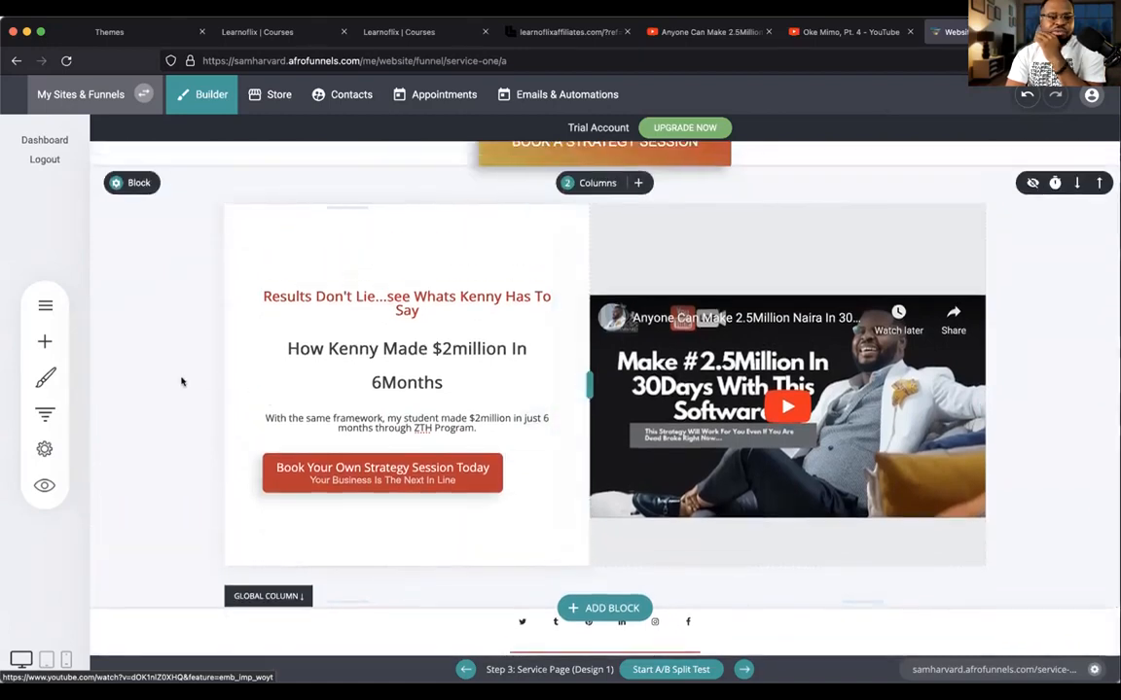
left_click(67, 660)
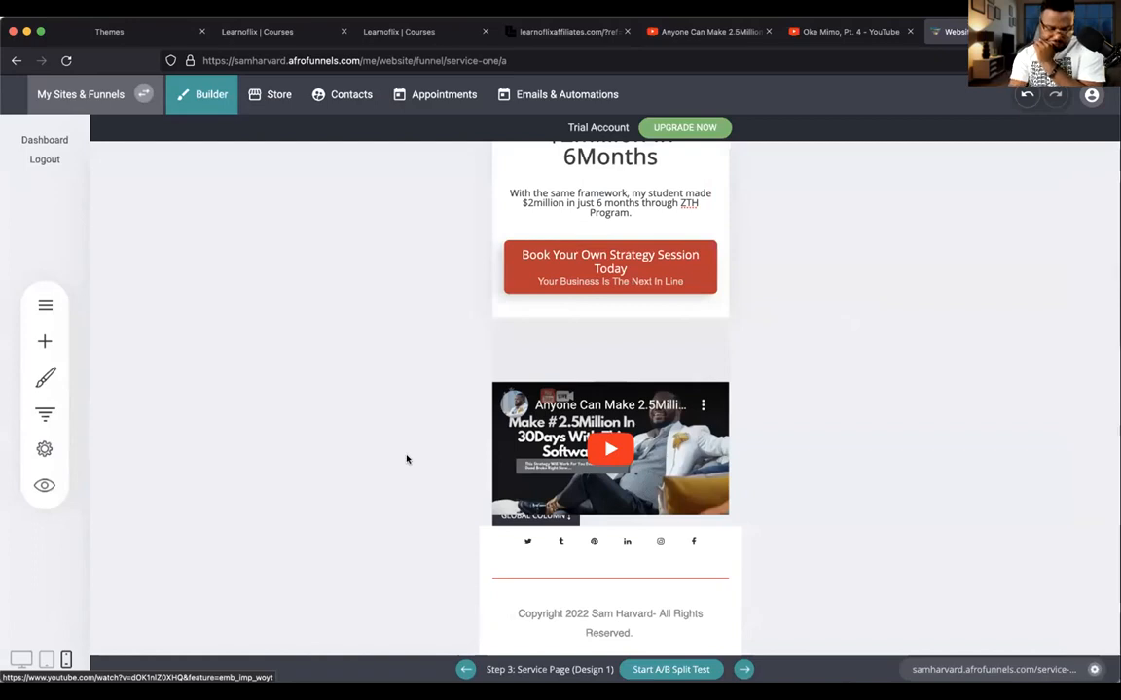
scroll(574, 292, "up", 3)
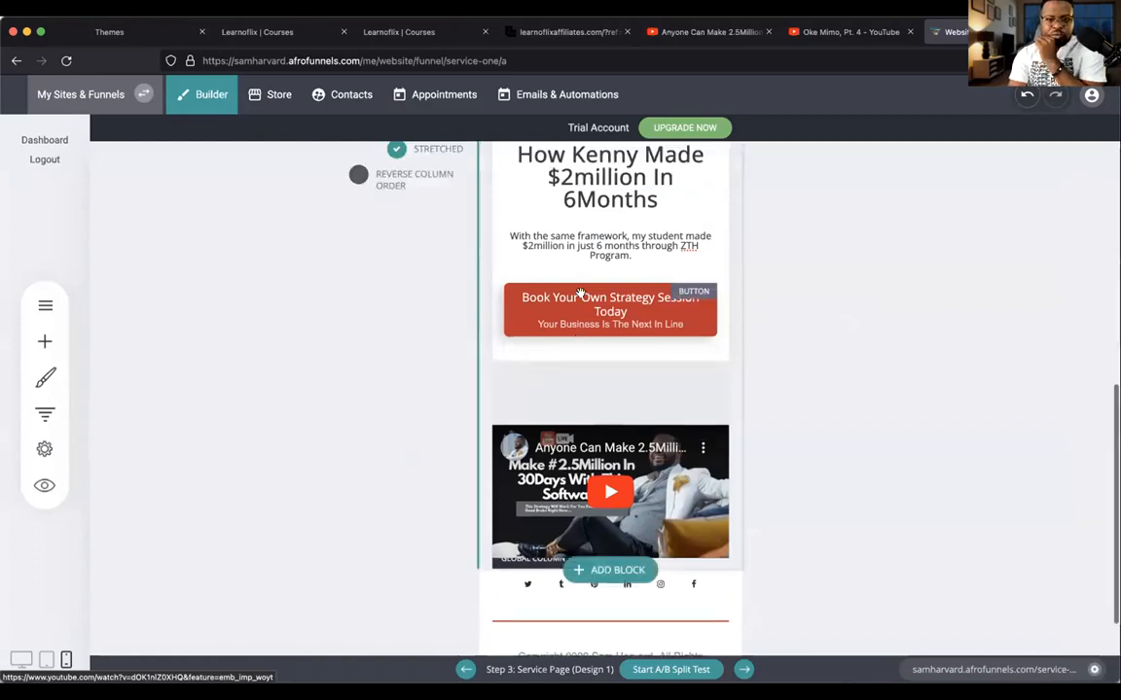
scroll(578, 292, "up", 1)
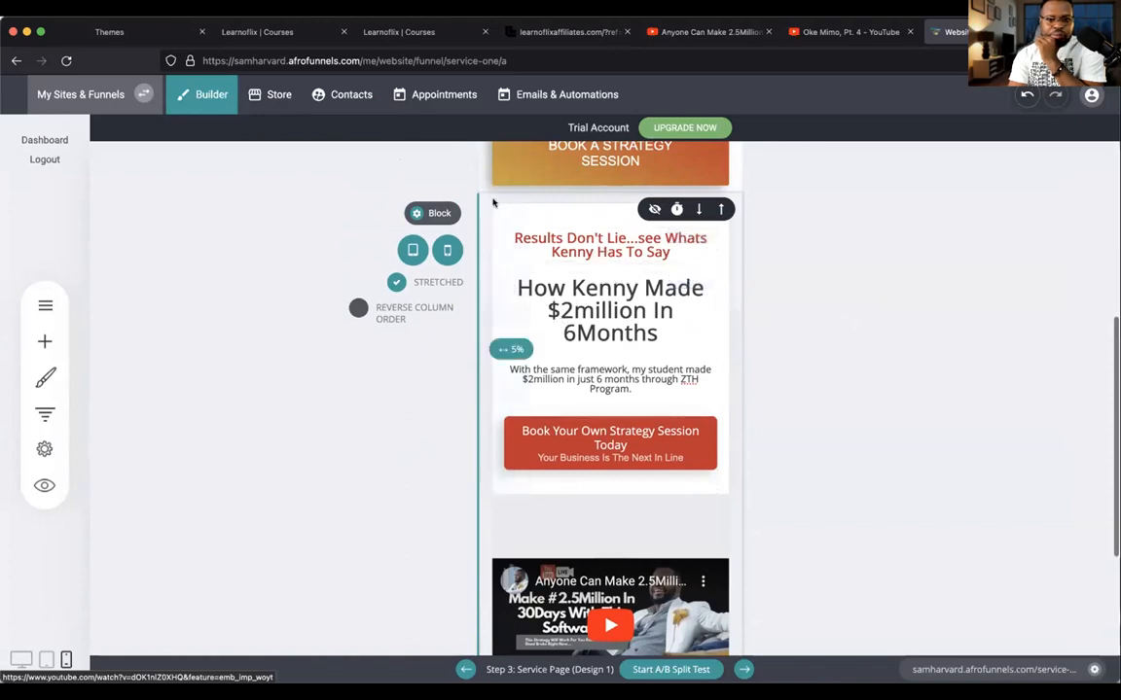
- Copy the Kenny testimonial block, hide the original on phones and tablets, and place the copy above the footer
mouse_move(430, 216)
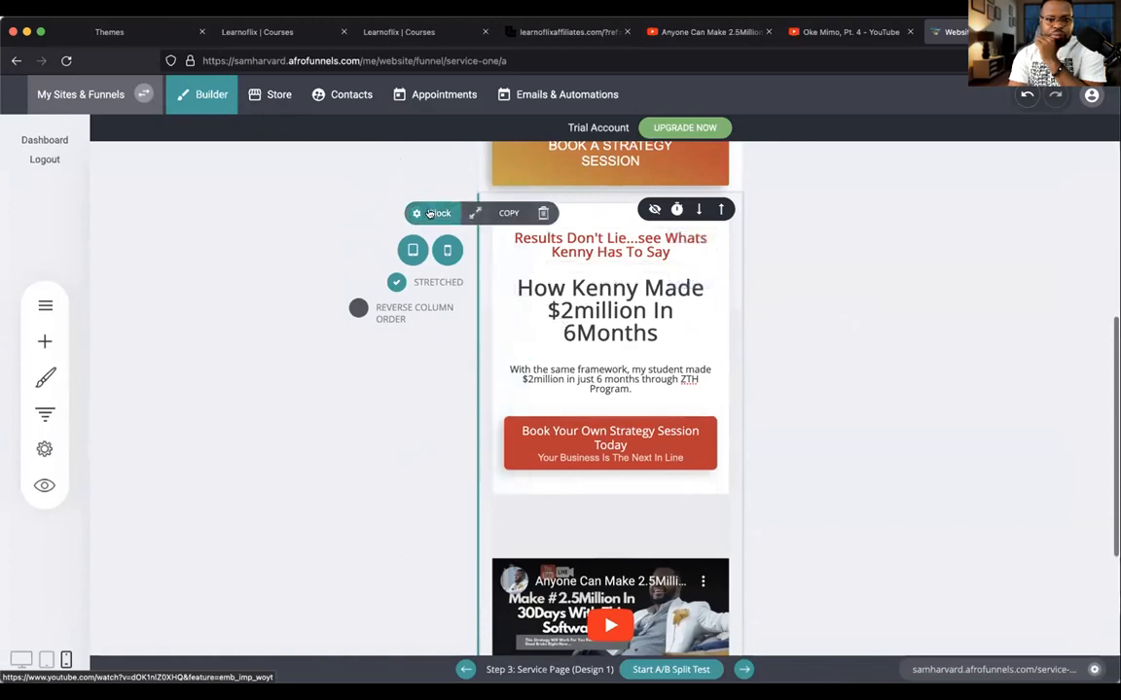
left_click(506, 214)
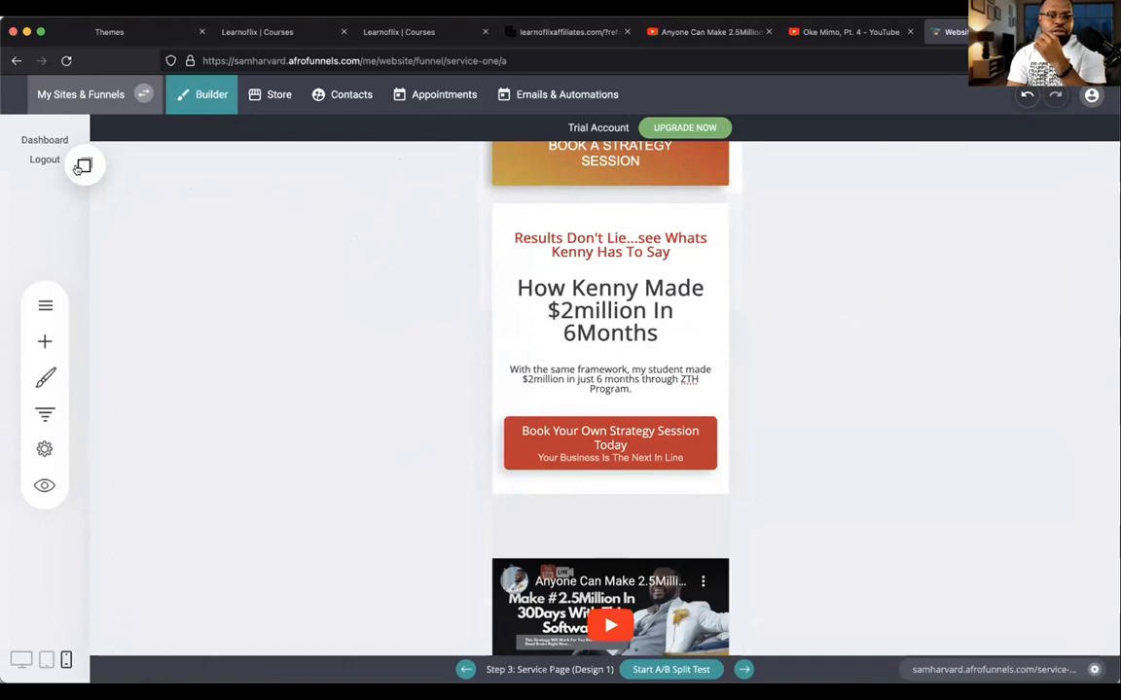
mouse_move(681, 314)
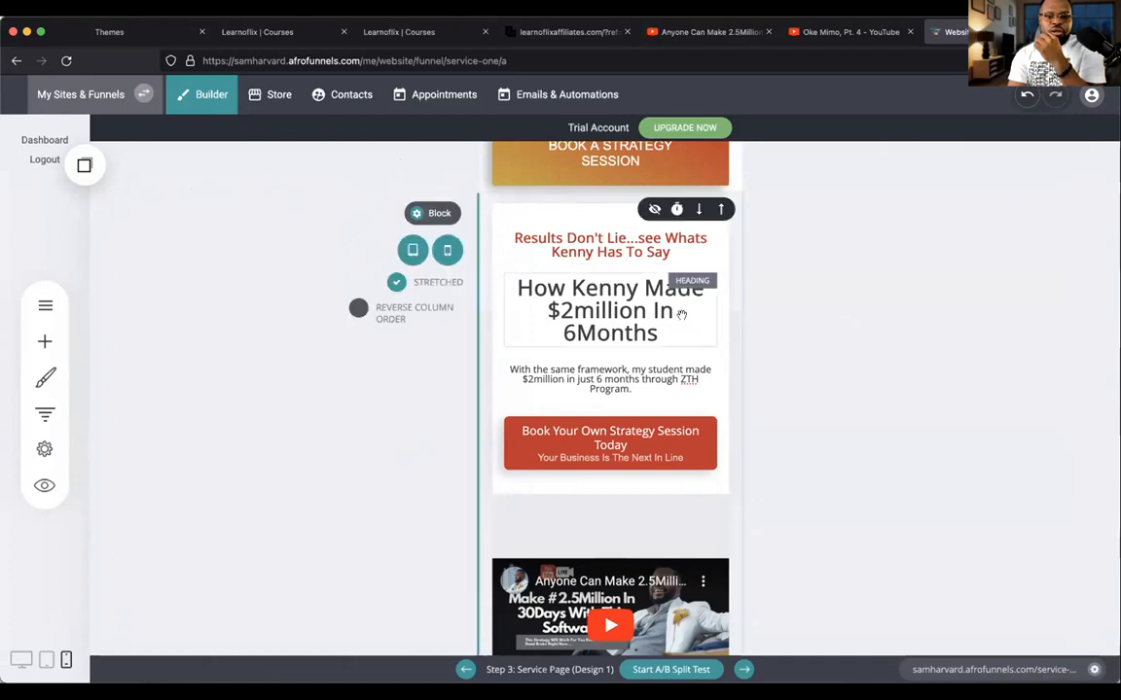
left_click(447, 251)
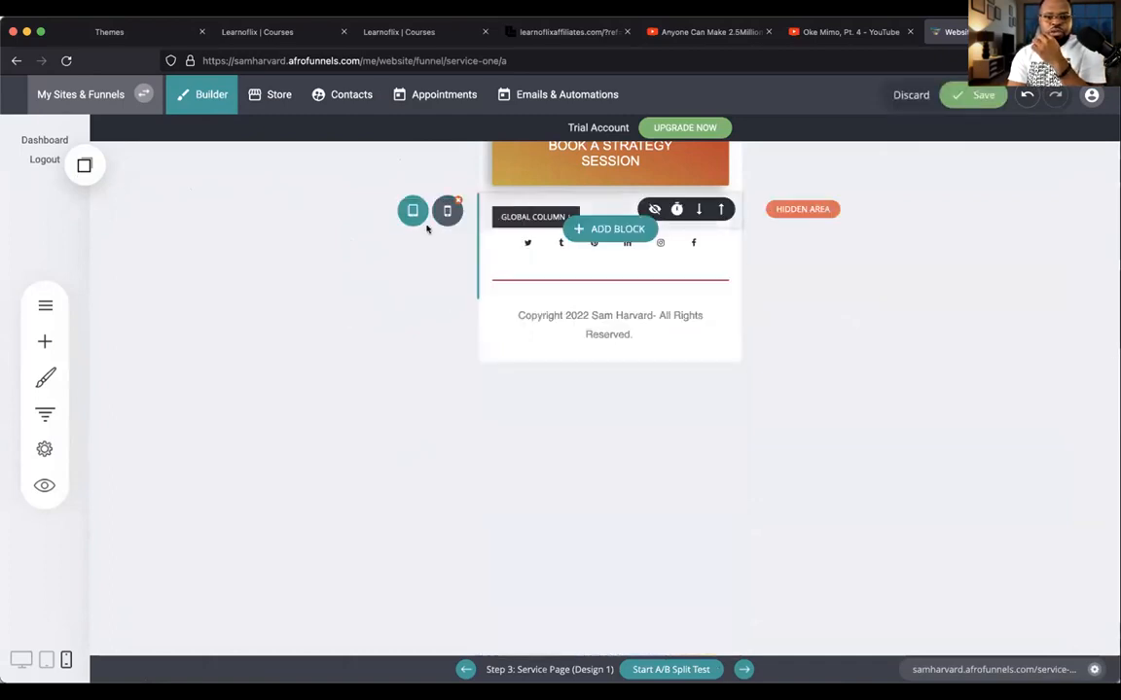
left_click(412, 211)
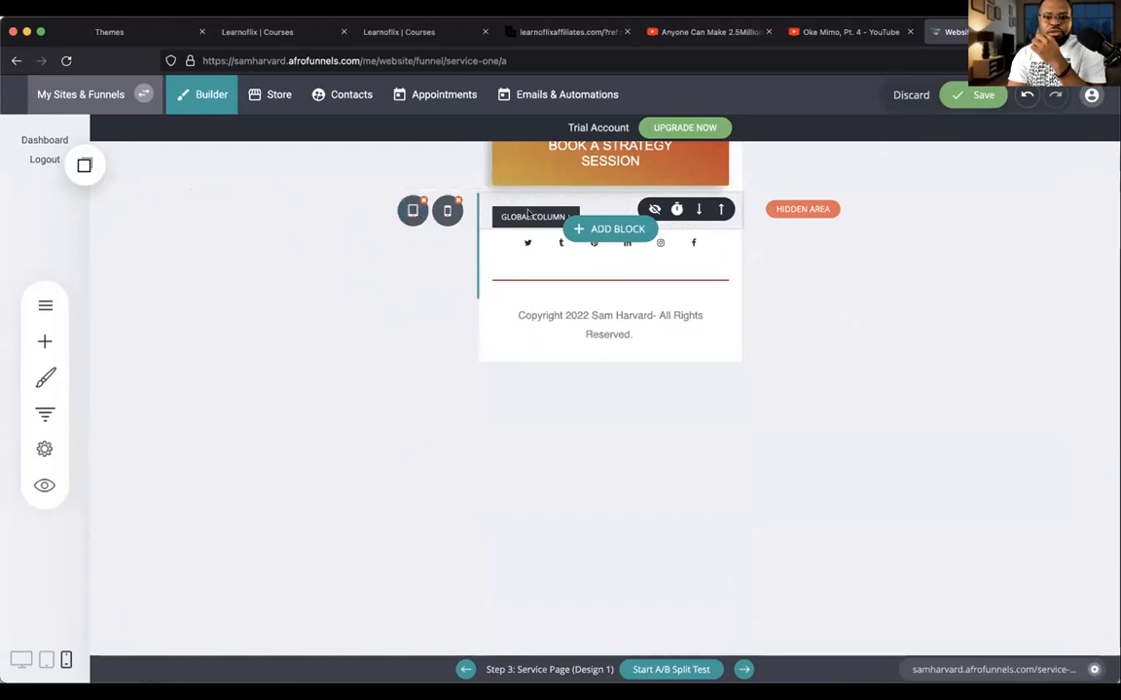
left_click(84, 167)
left_click_drag(122, 301, 545, 225)
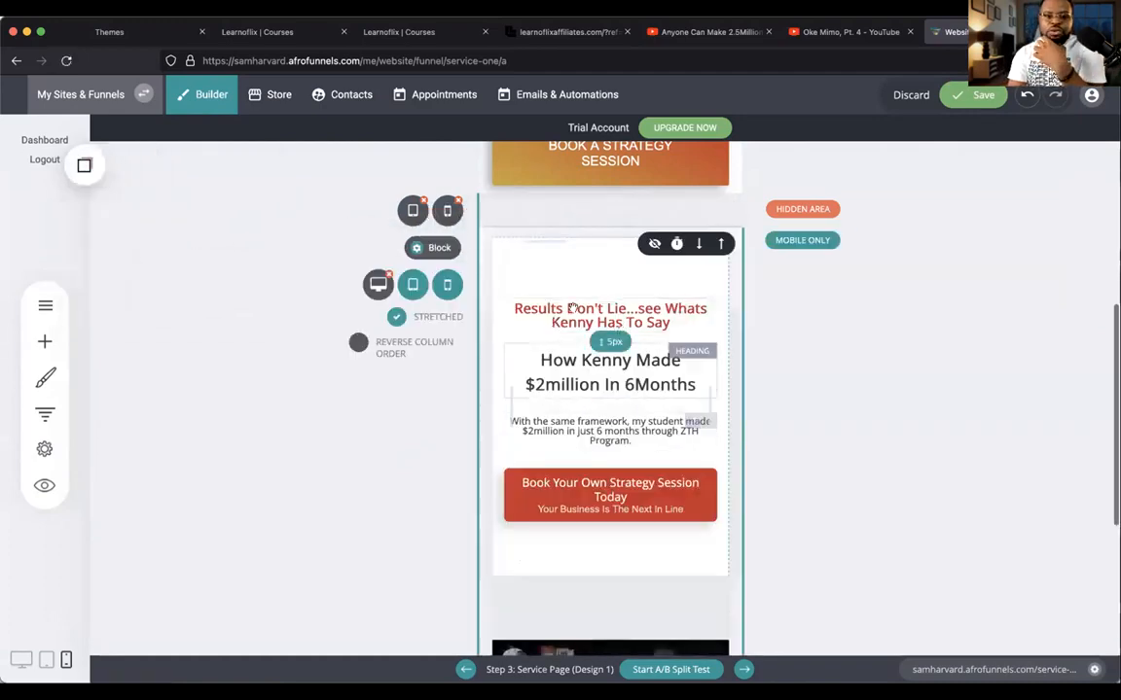
- Shrink the spacer above the video in the mobile-only copy to about 30px and save the page
scroll(604, 457, "down", 3)
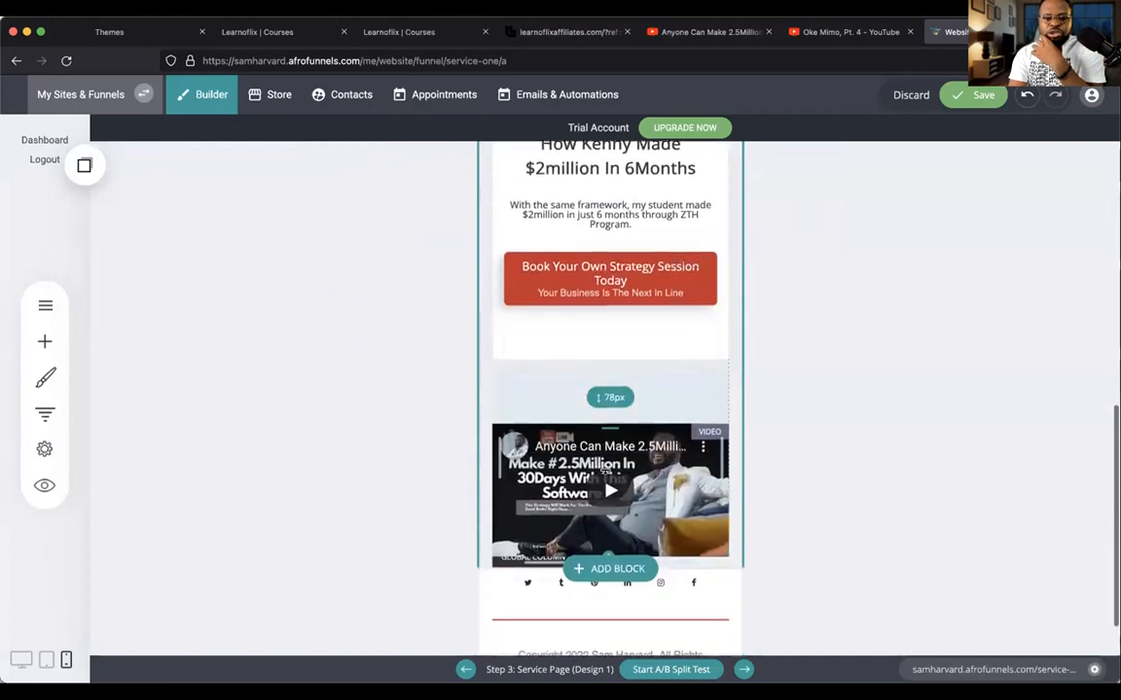
scroll(543, 395, "up", 5)
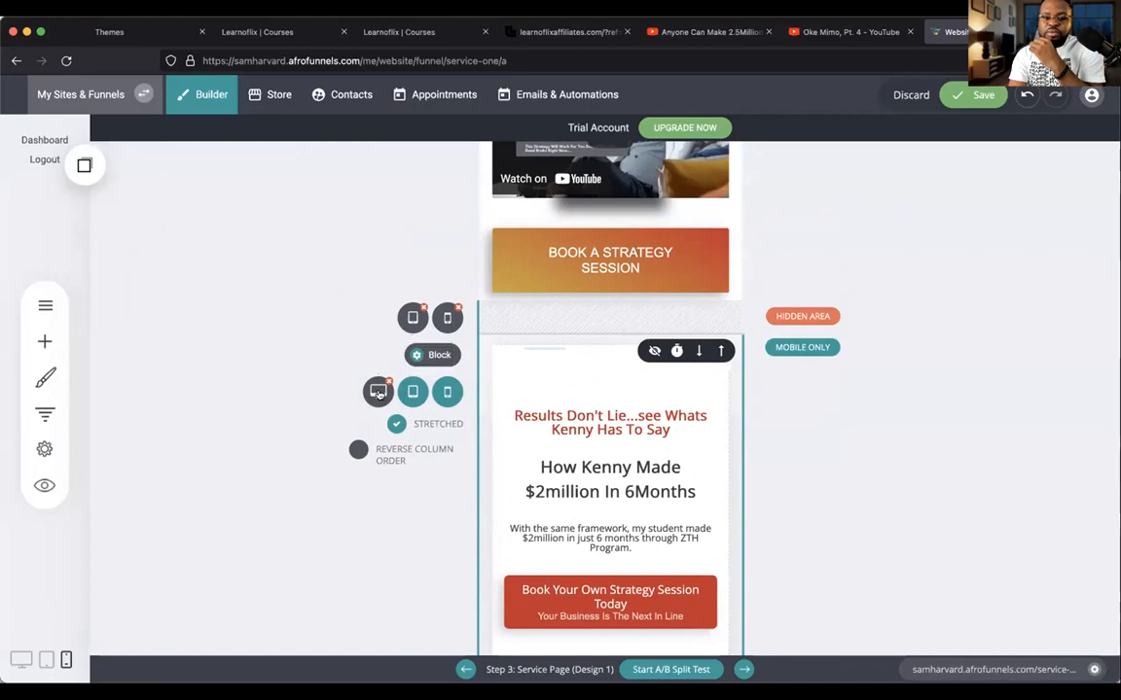
scroll(575, 382, "down", 7)
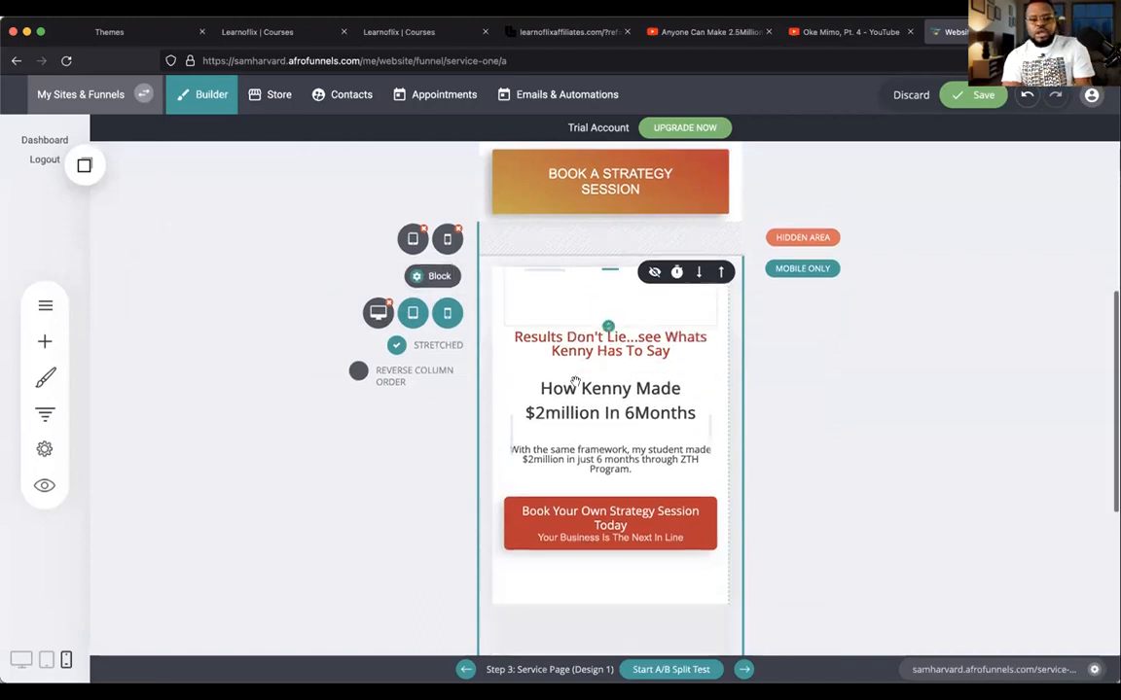
left_click_drag(604, 394, 604, 341)
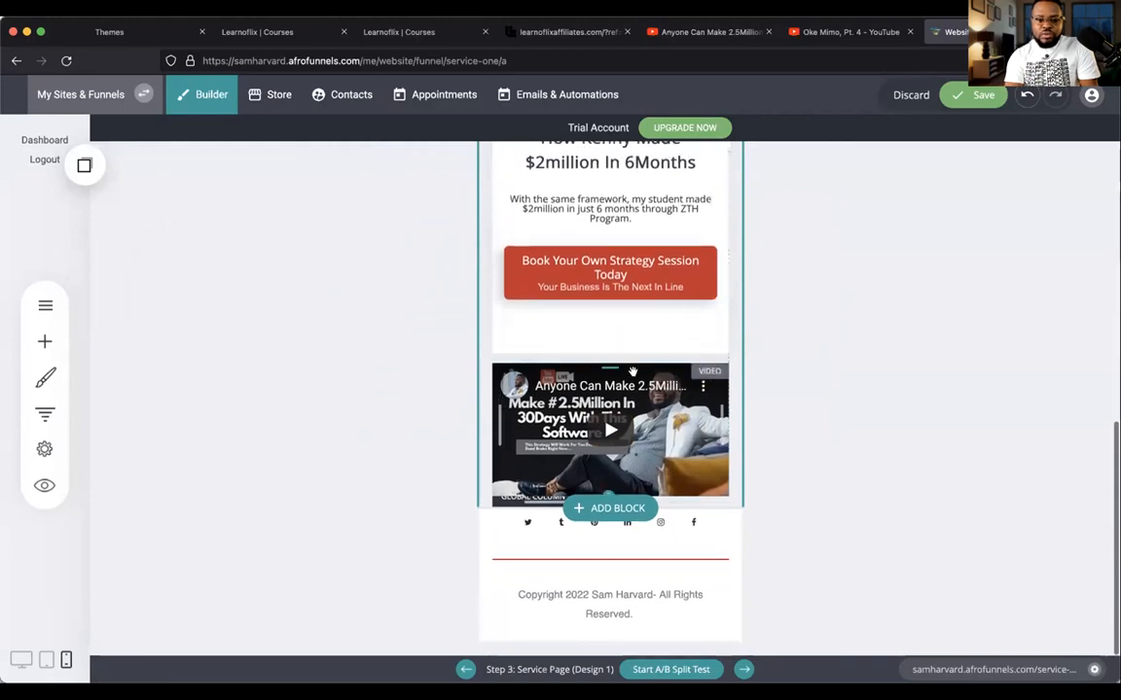
left_click_drag(607, 352, 606, 316)
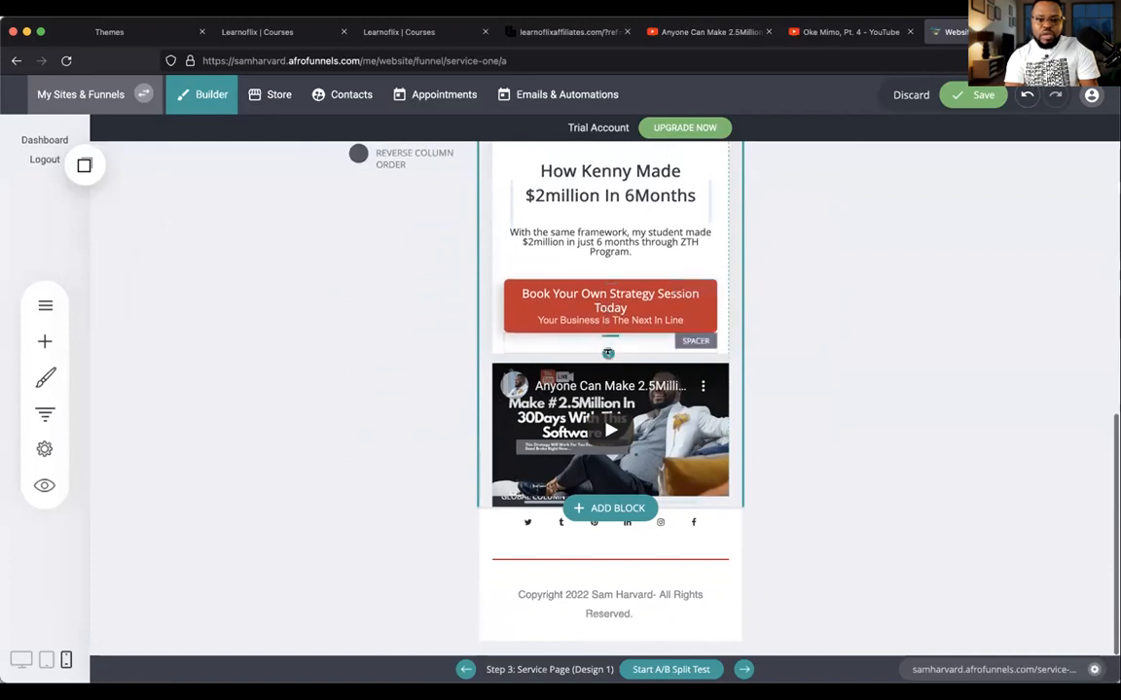
scroll(613, 251, "up", 5)
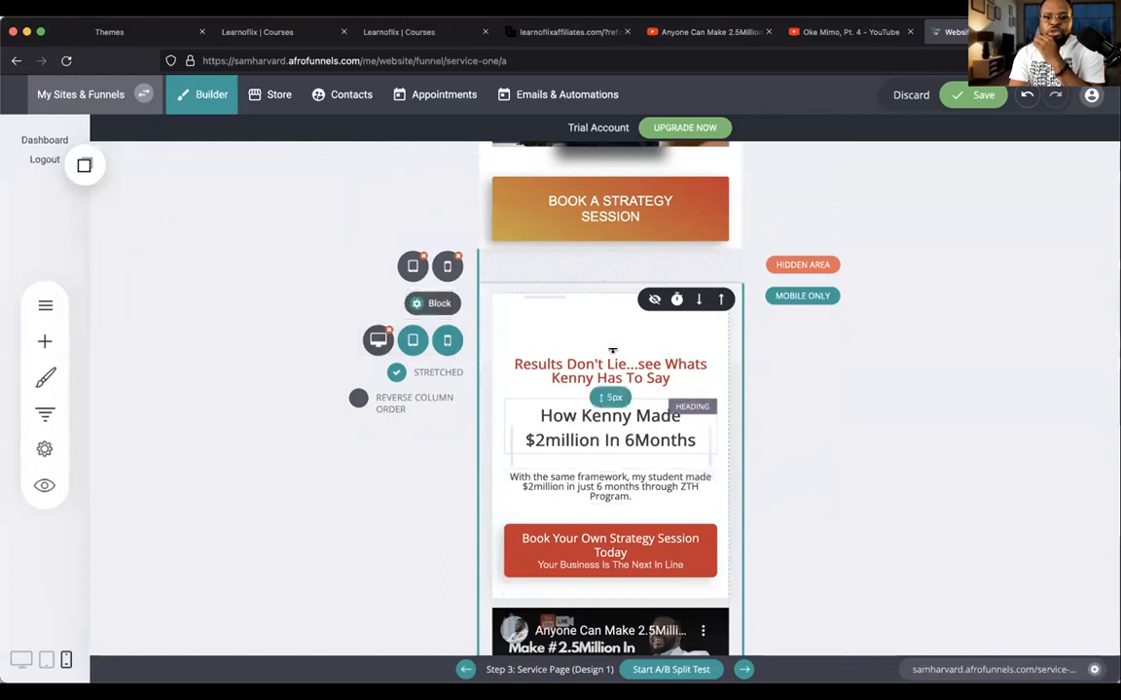
scroll(651, 452, "down", 3)
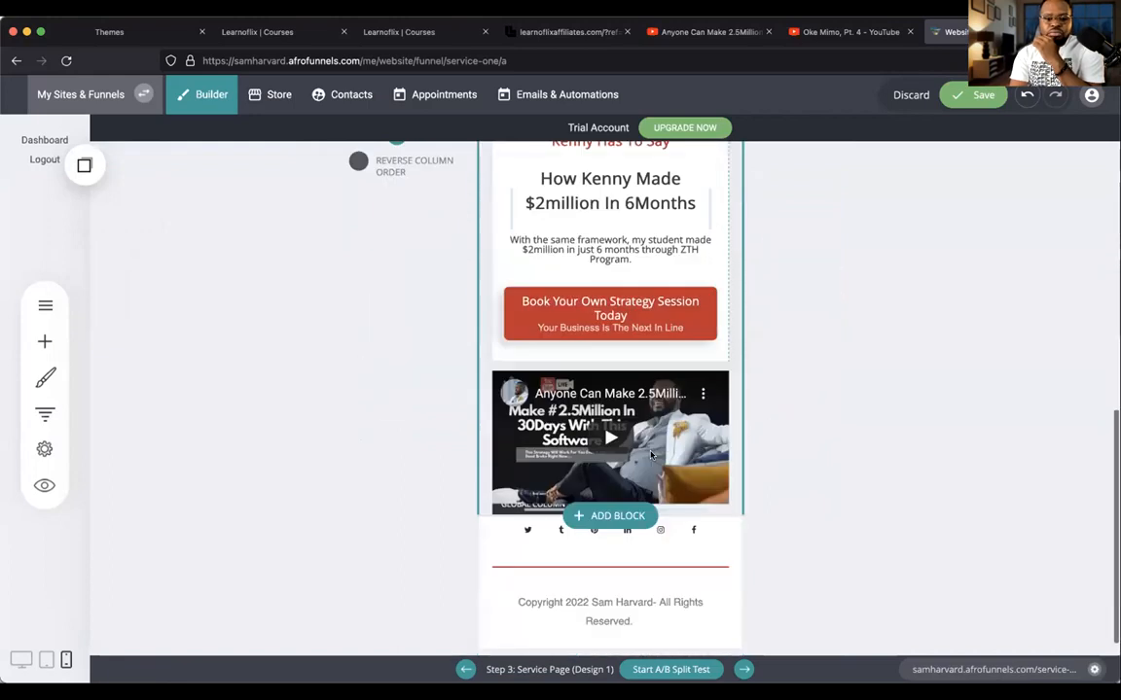
left_click(972, 94)
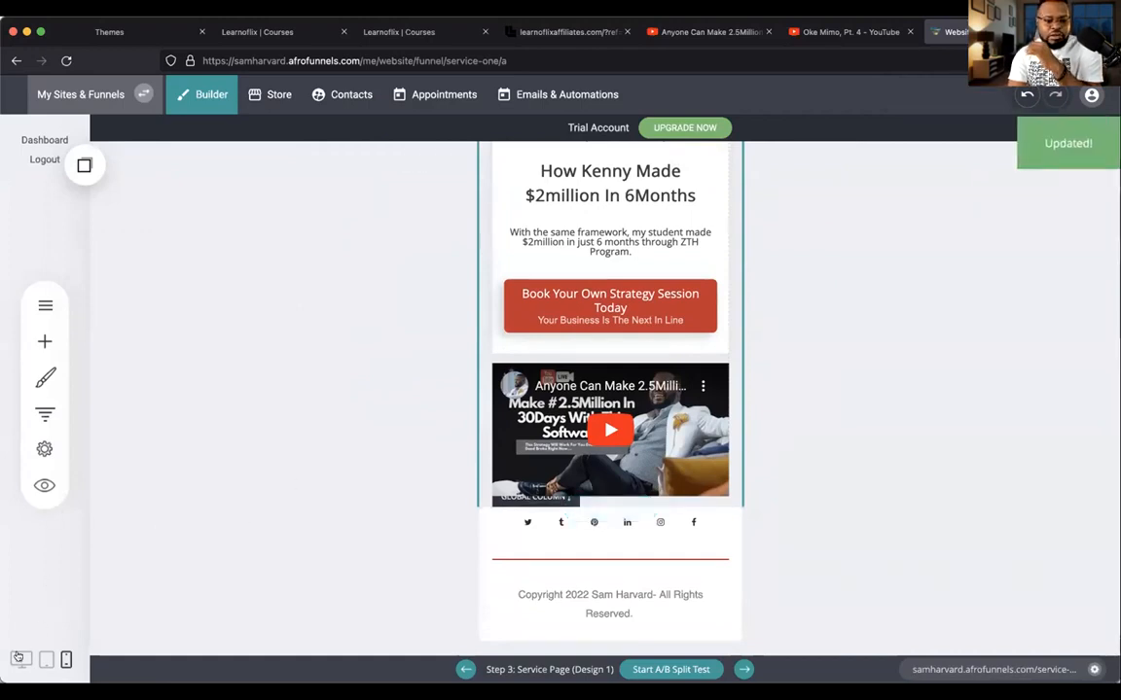
- On desktop, tighten the space above 'Results Don't Lie', left-align it, and replace its trailing dots with a comma
left_click(18, 659)
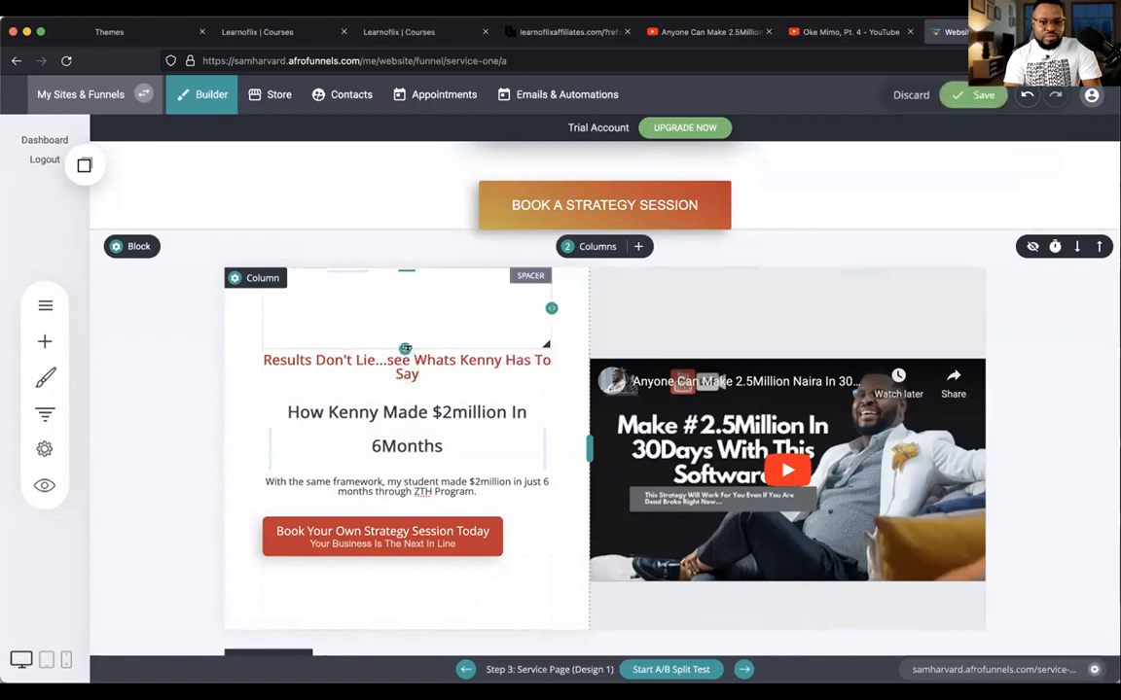
left_click_drag(405, 348, 404, 279)
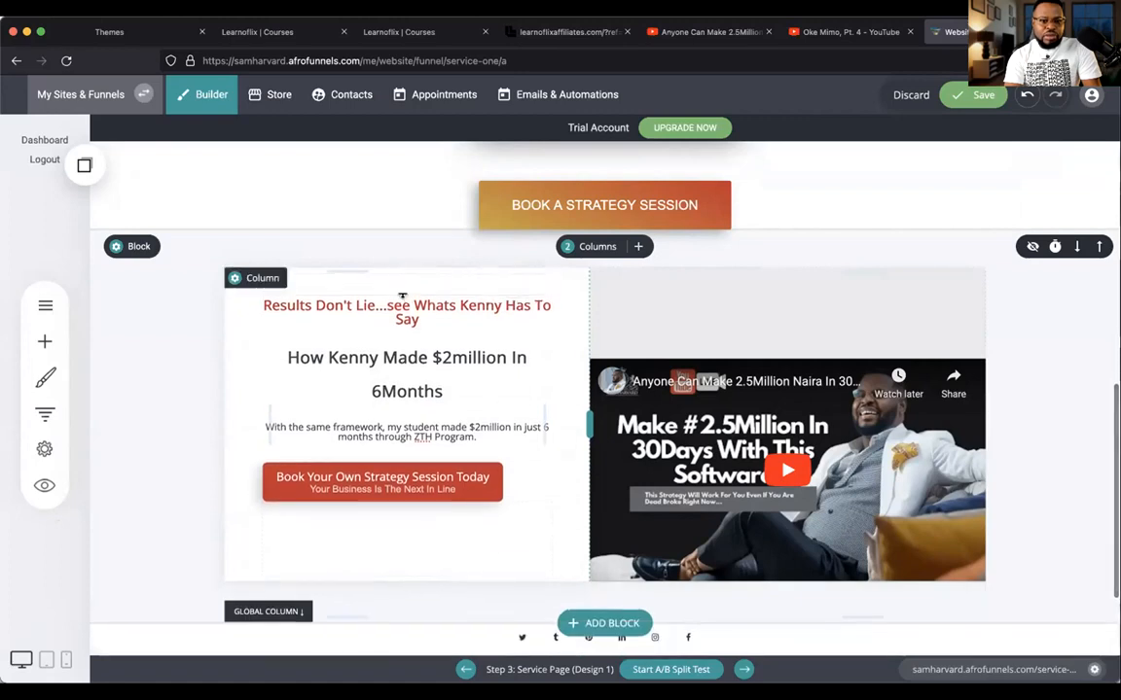
left_click(397, 316)
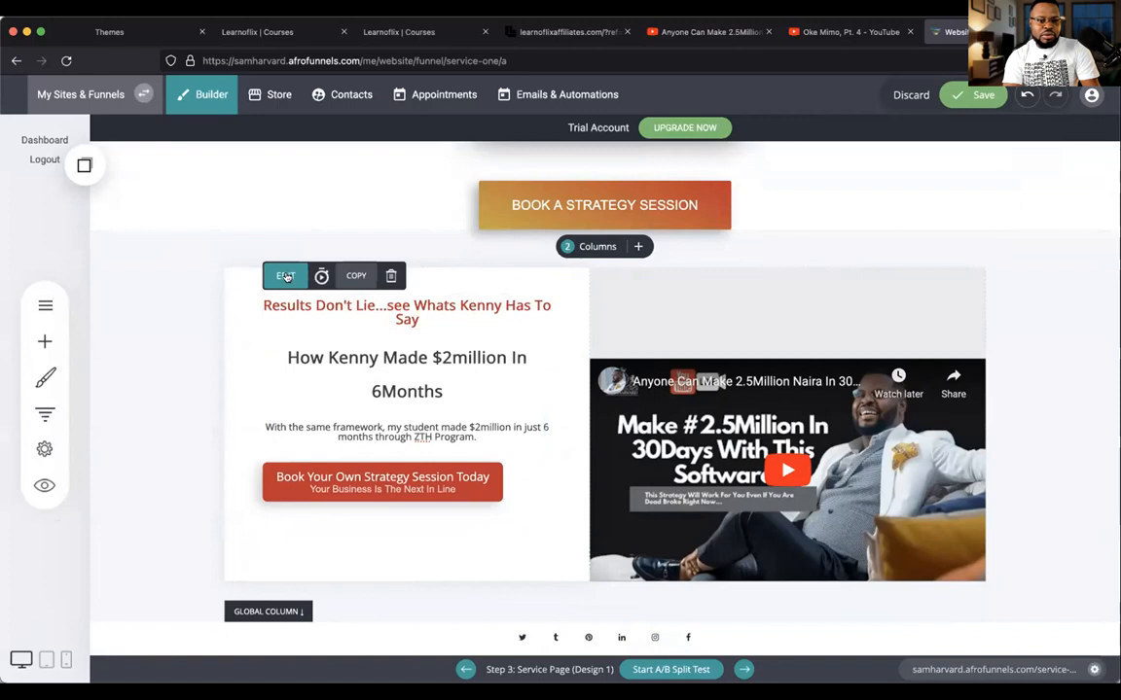
left_click(286, 277)
left_click_drag(439, 317, 259, 307)
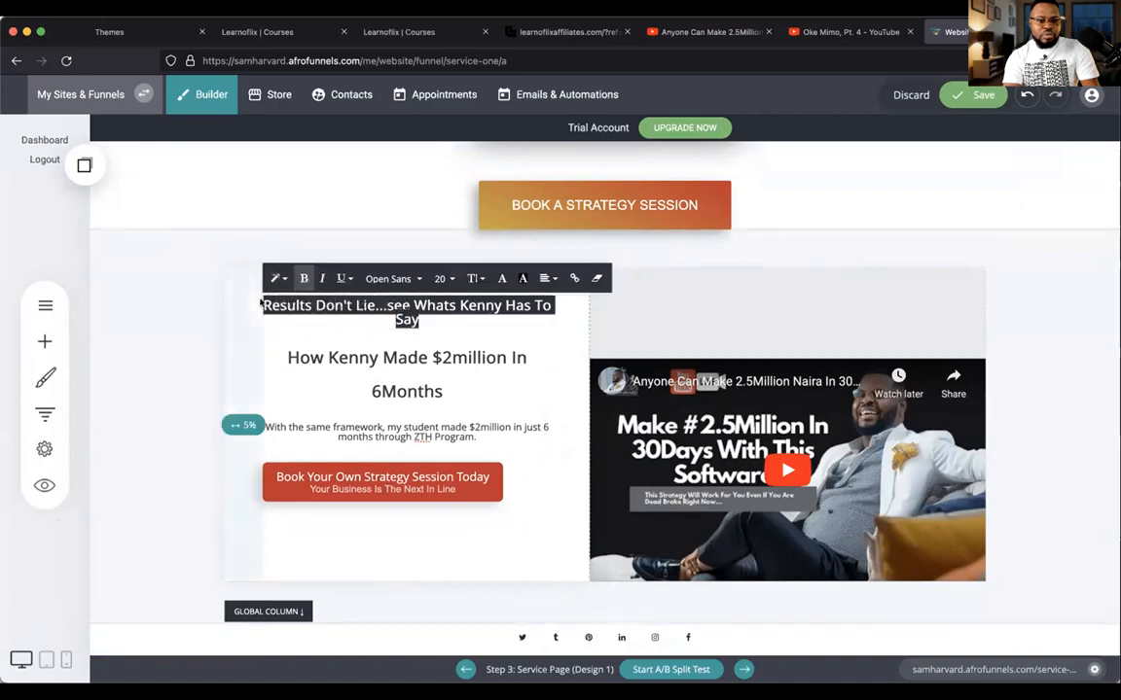
left_click(545, 280)
left_click(541, 307)
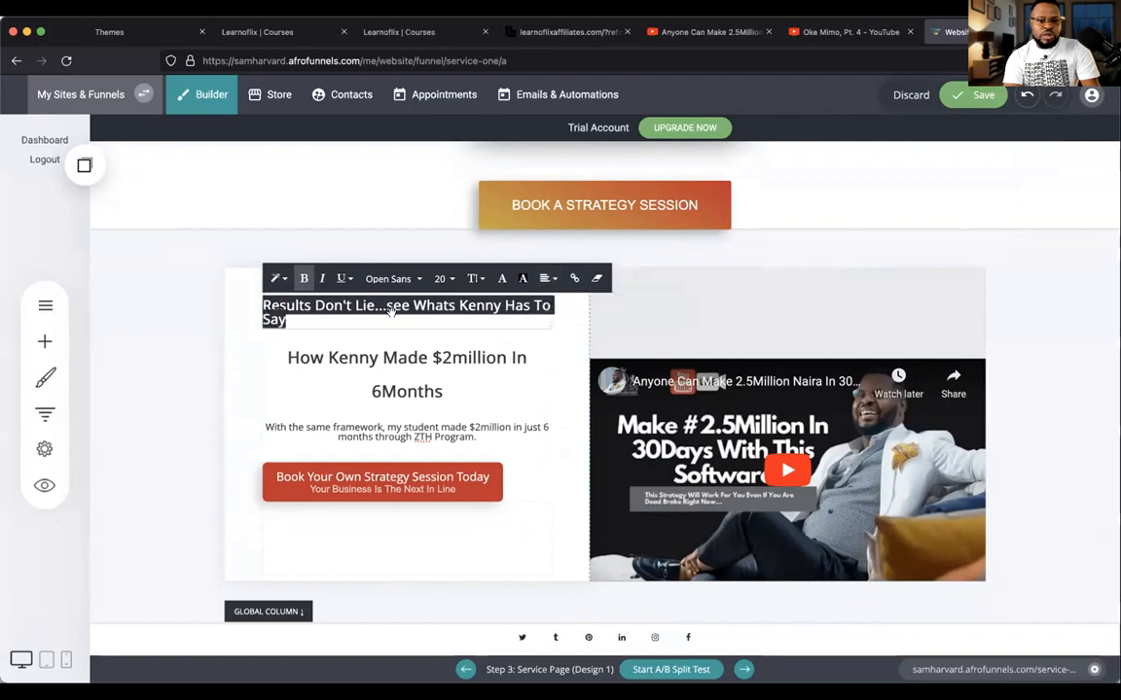
left_click(294, 318)
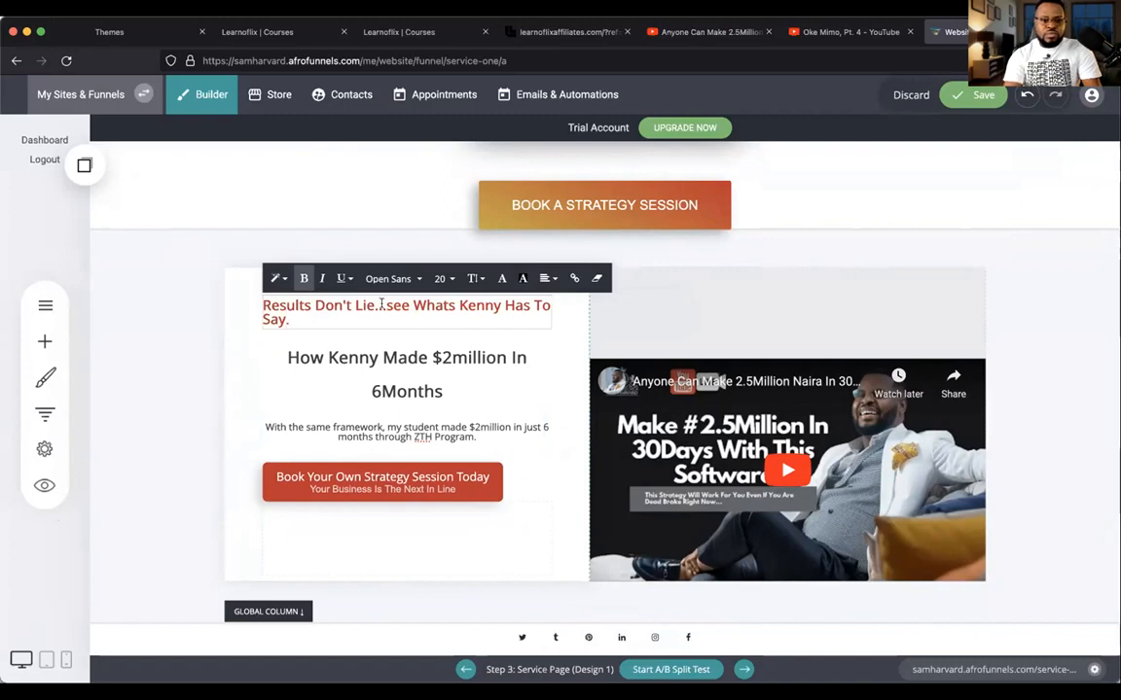
key("BackSpace")
key("BackSpace")
key("BackSpace")
type(",")
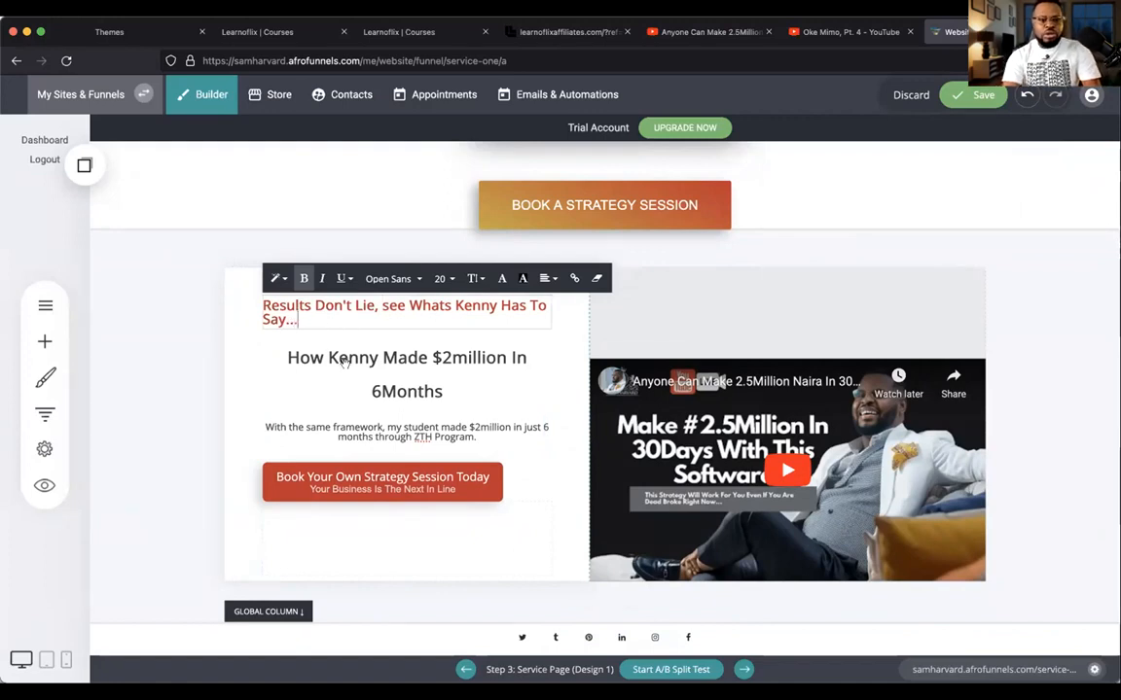
left_click(413, 377)
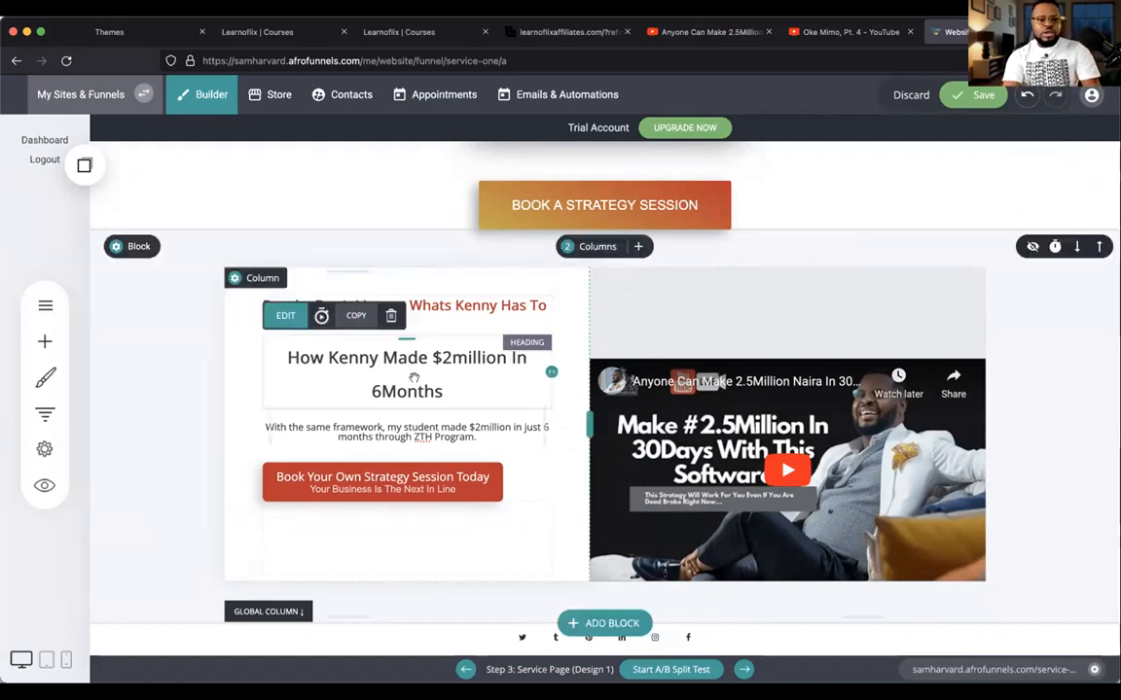
- Set the 'How Kenny Made $2million In 6Months' heading to size 48, line height 1.0, left-aligned
left_click(290, 320)
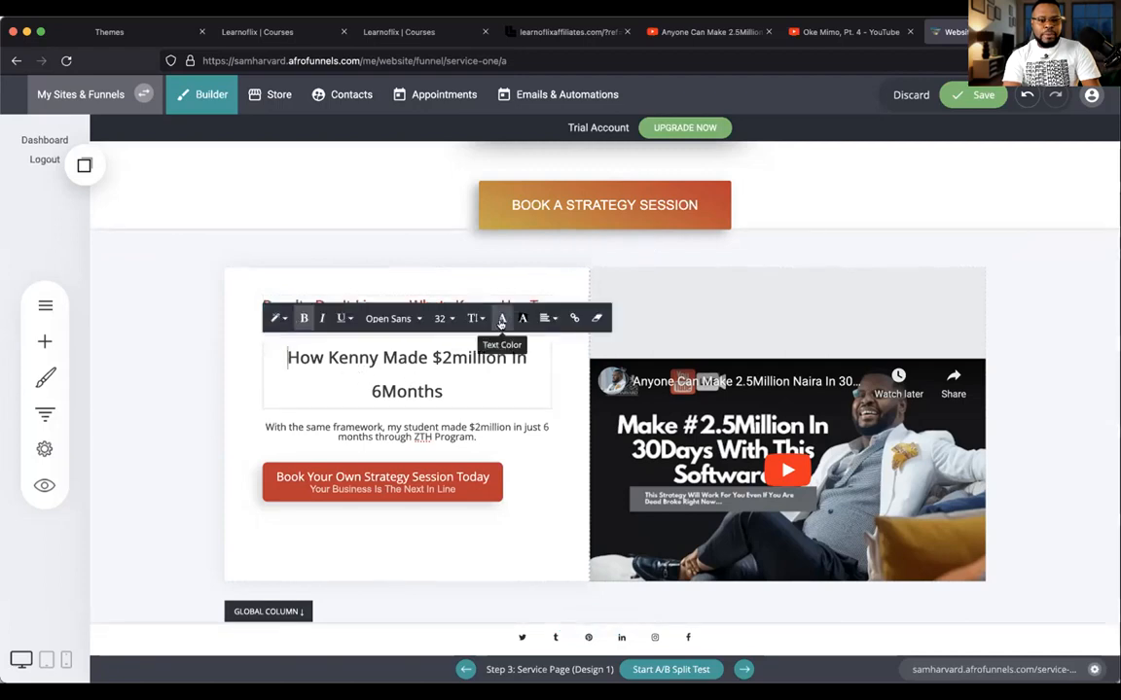
left_click(477, 318)
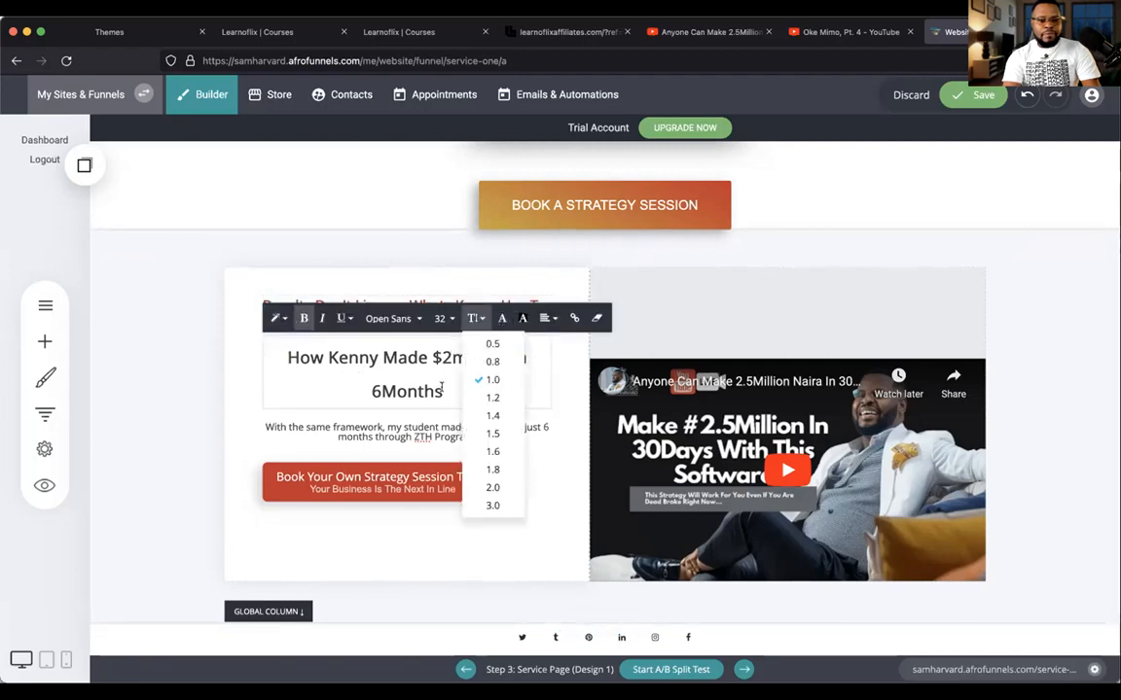
left_click_drag(442, 389, 308, 346)
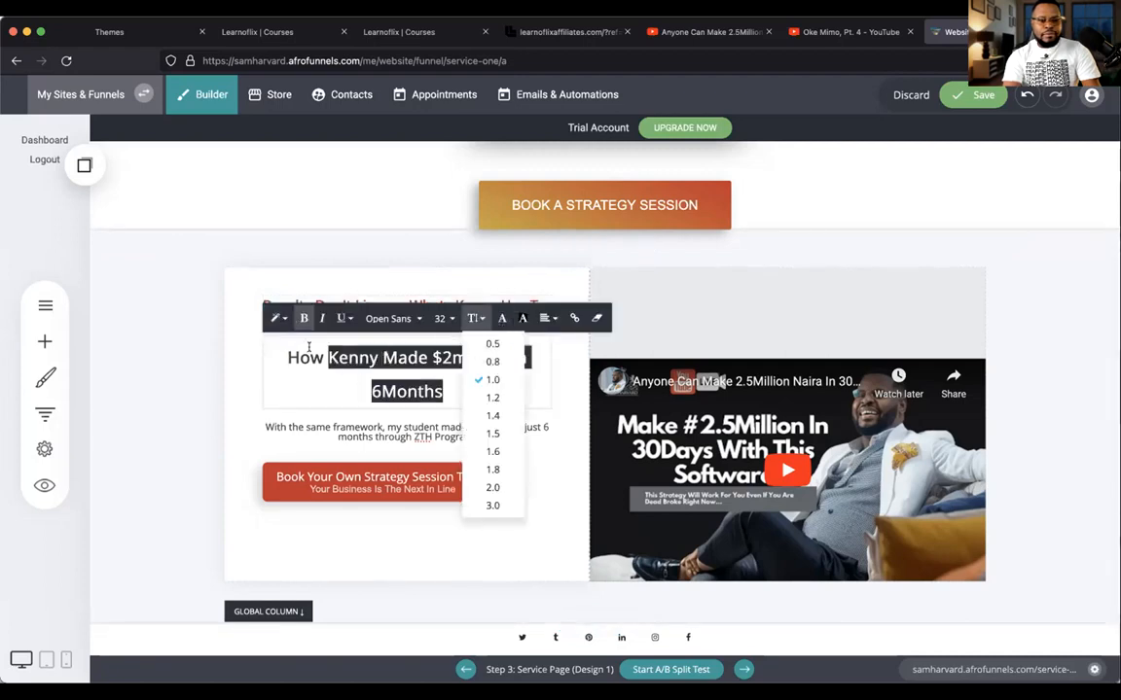
left_click(475, 318)
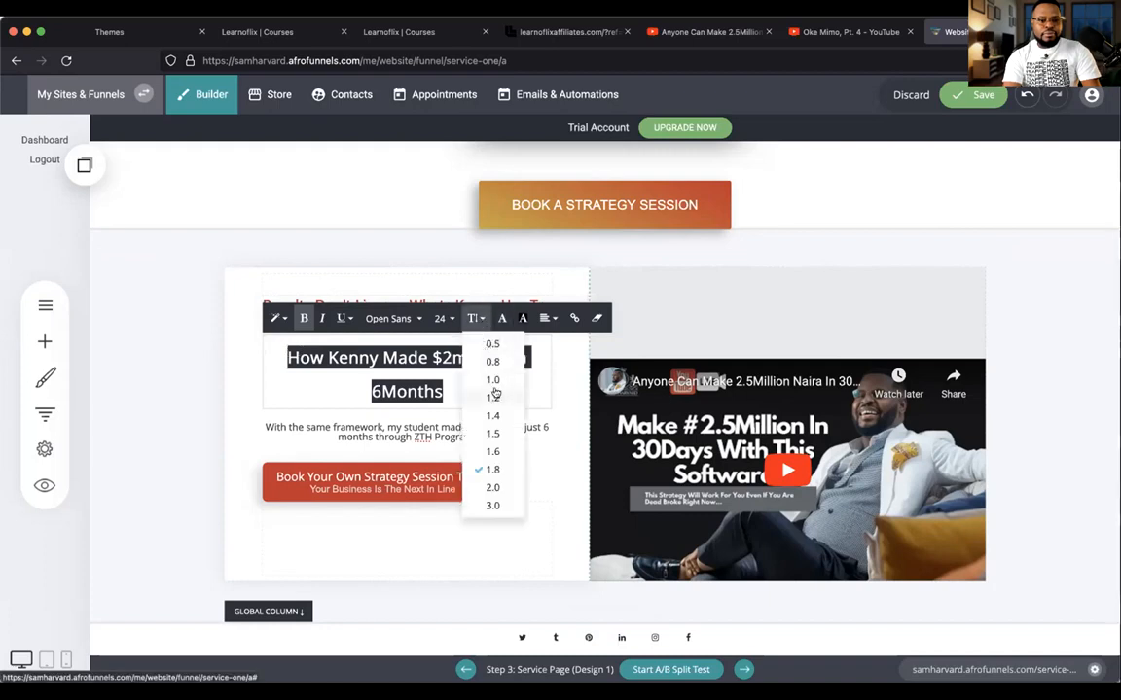
left_click(493, 379)
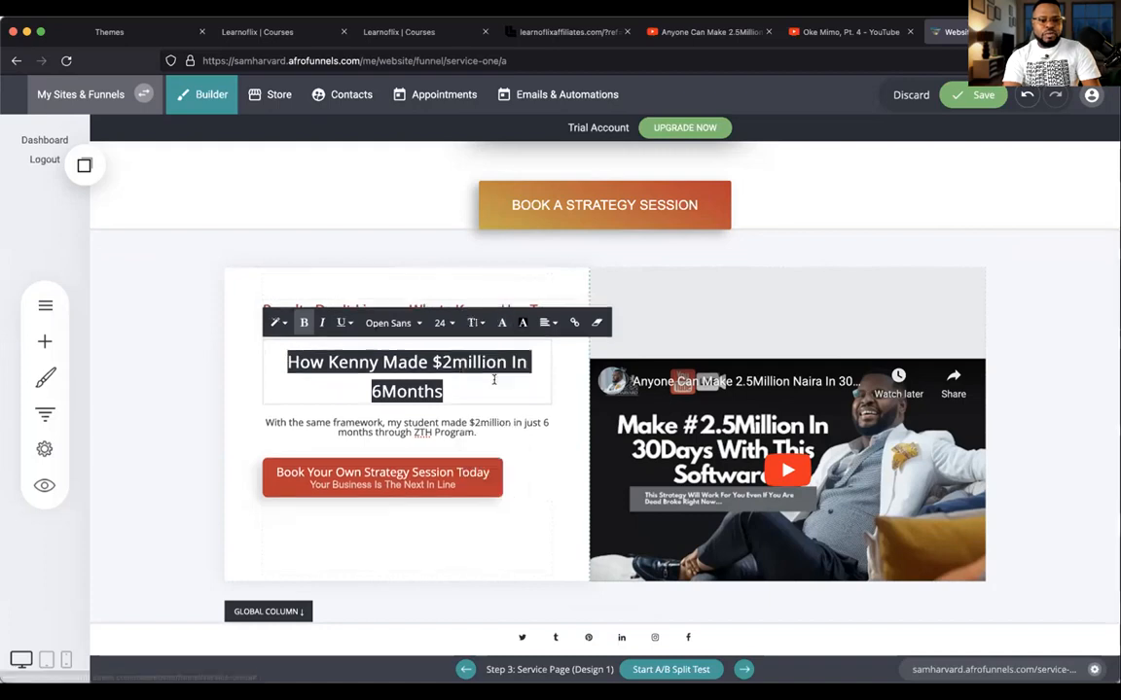
left_click(446, 323)
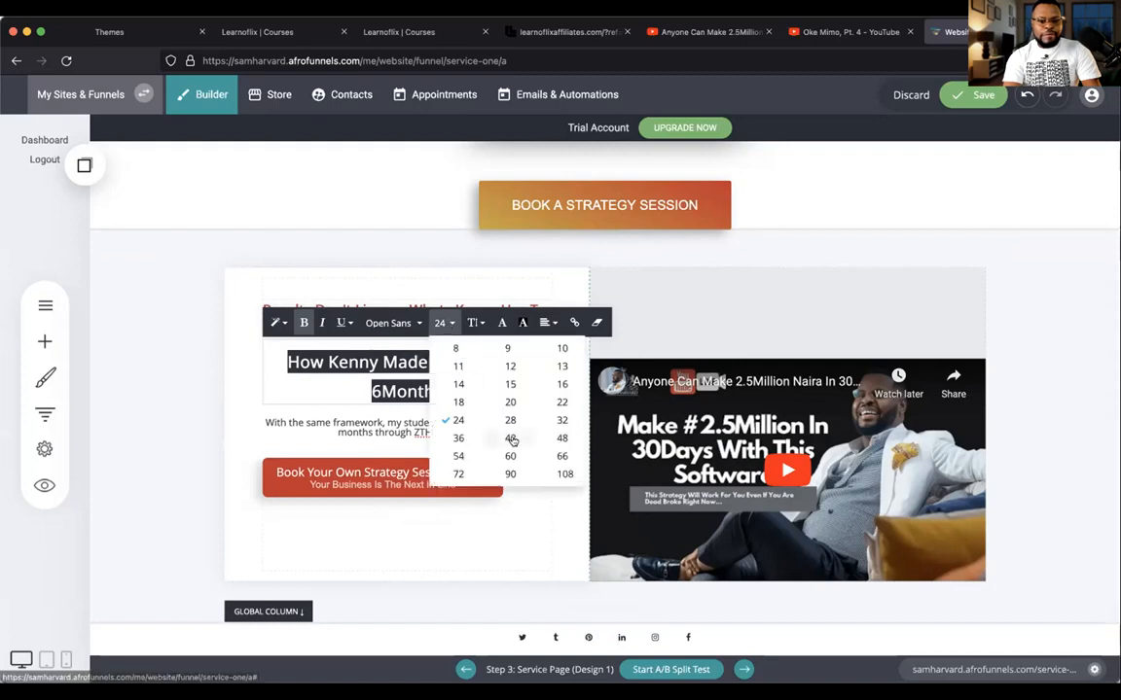
left_click(561, 437)
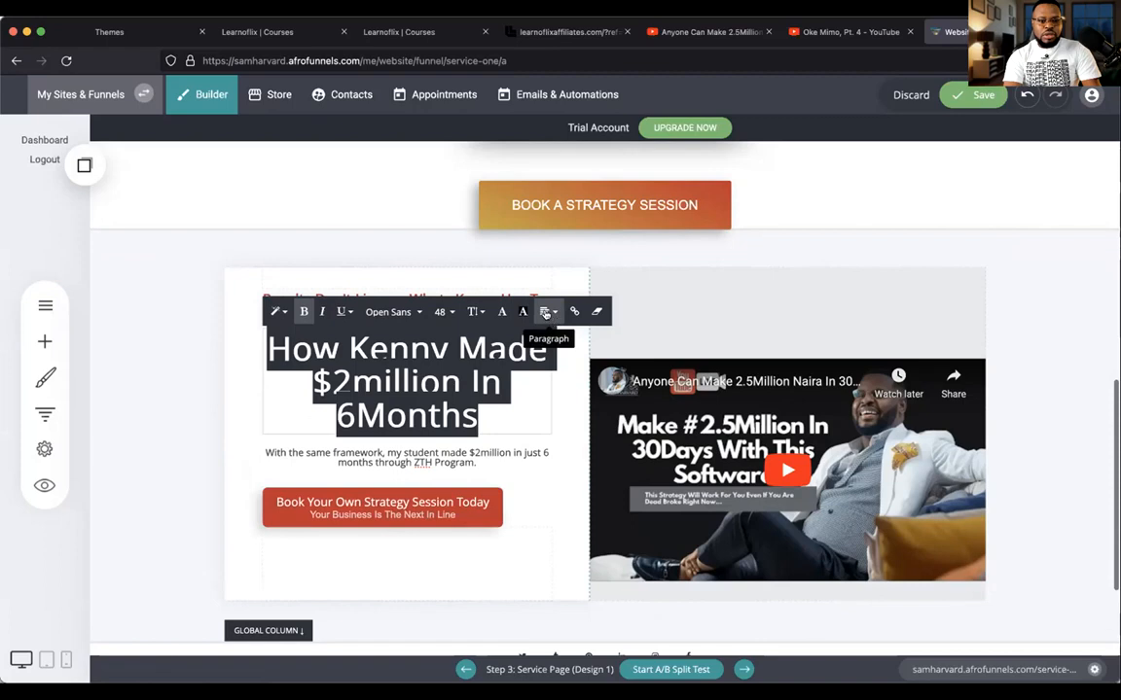
left_click(545, 313)
left_click(547, 338)
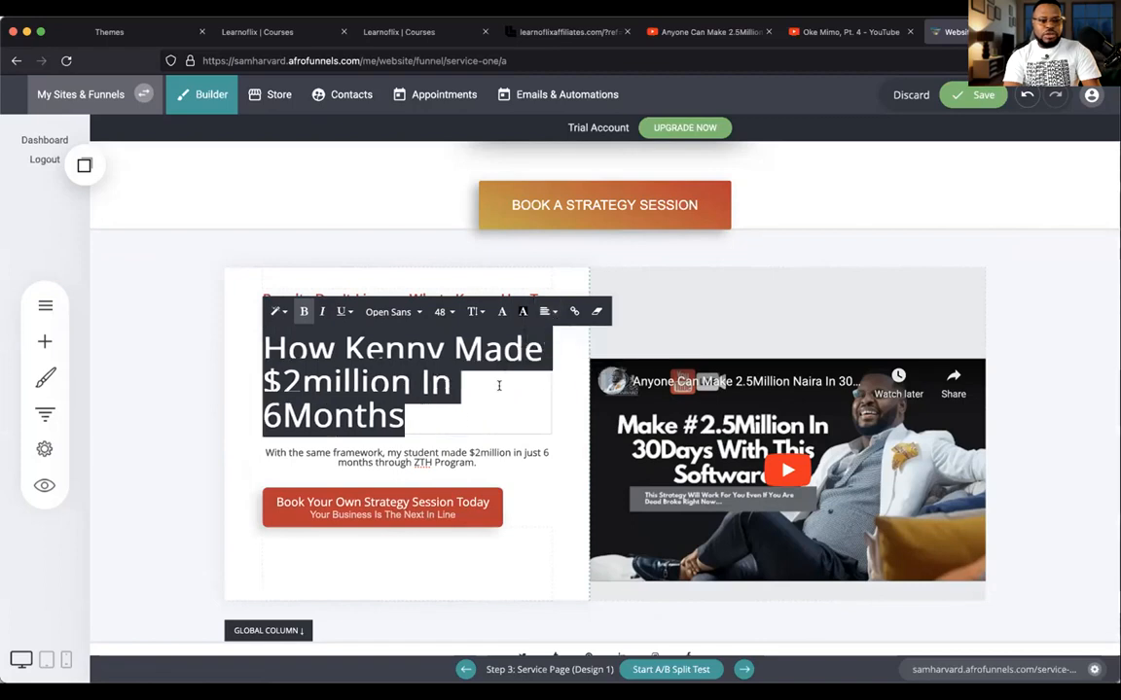
left_click(465, 434)
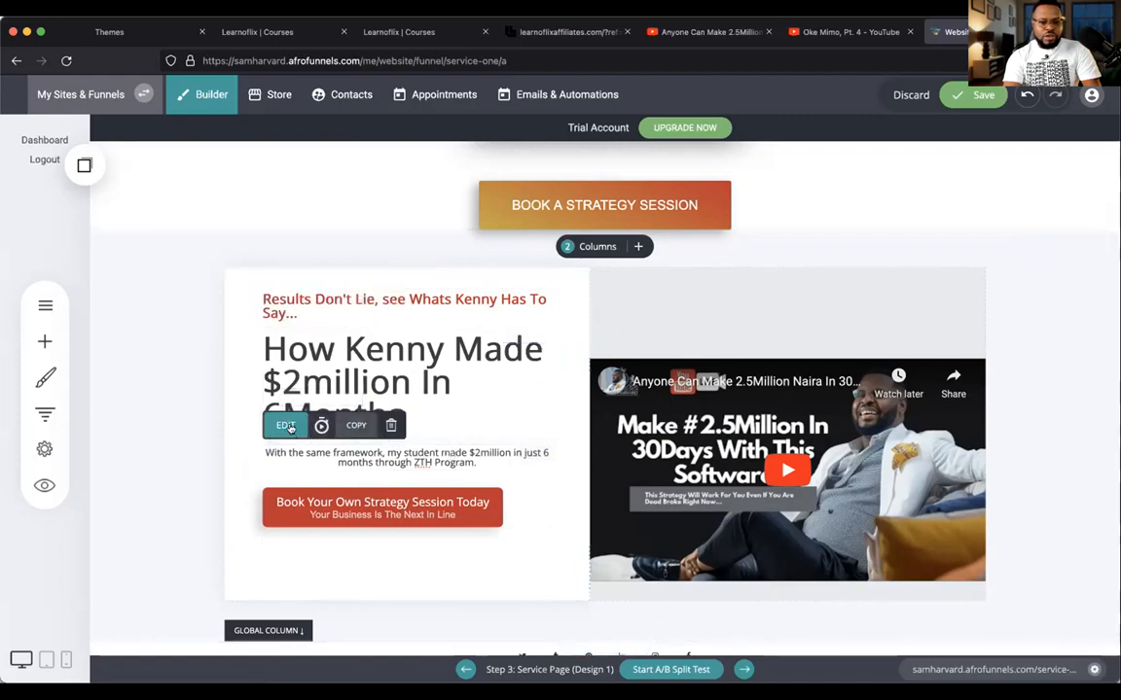
- Set the paragraph under the Kenny heading to size 18 and centre the booking button
left_click(285, 426)
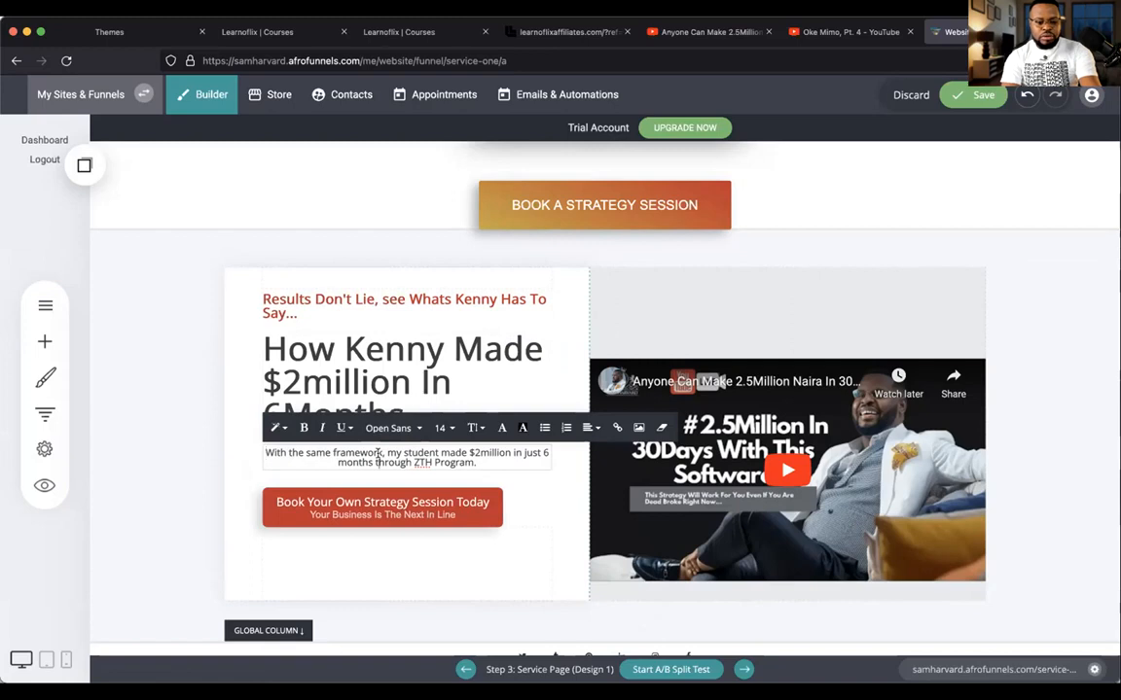
triple_click(377, 457)
left_click(453, 429)
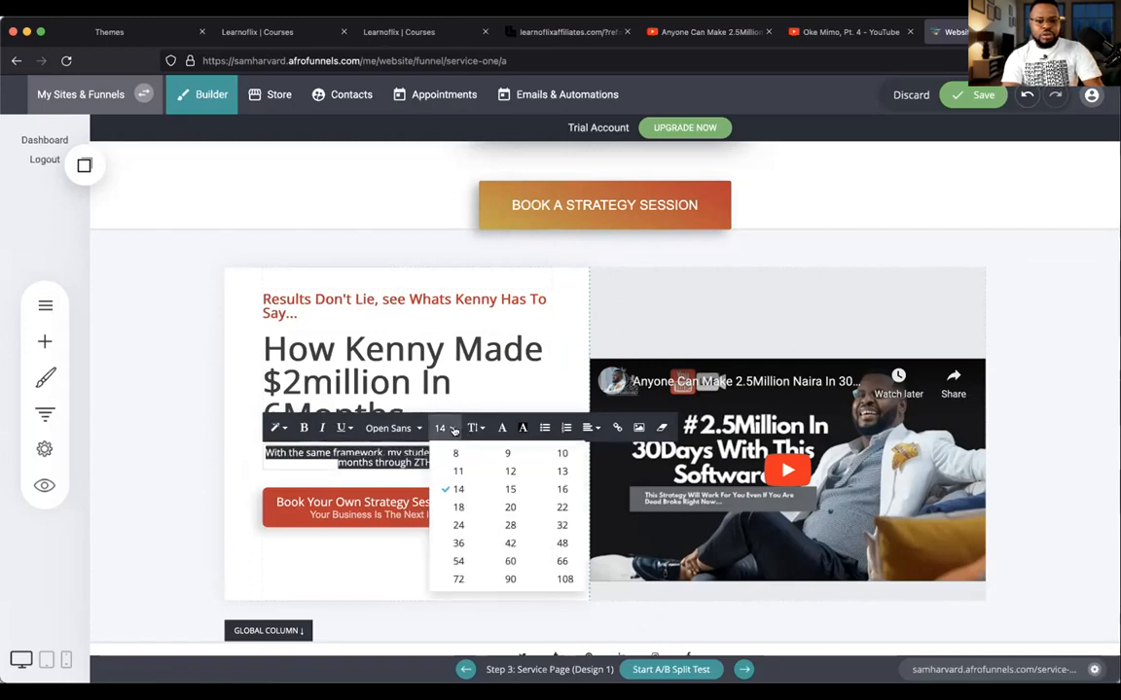
left_click(458, 507)
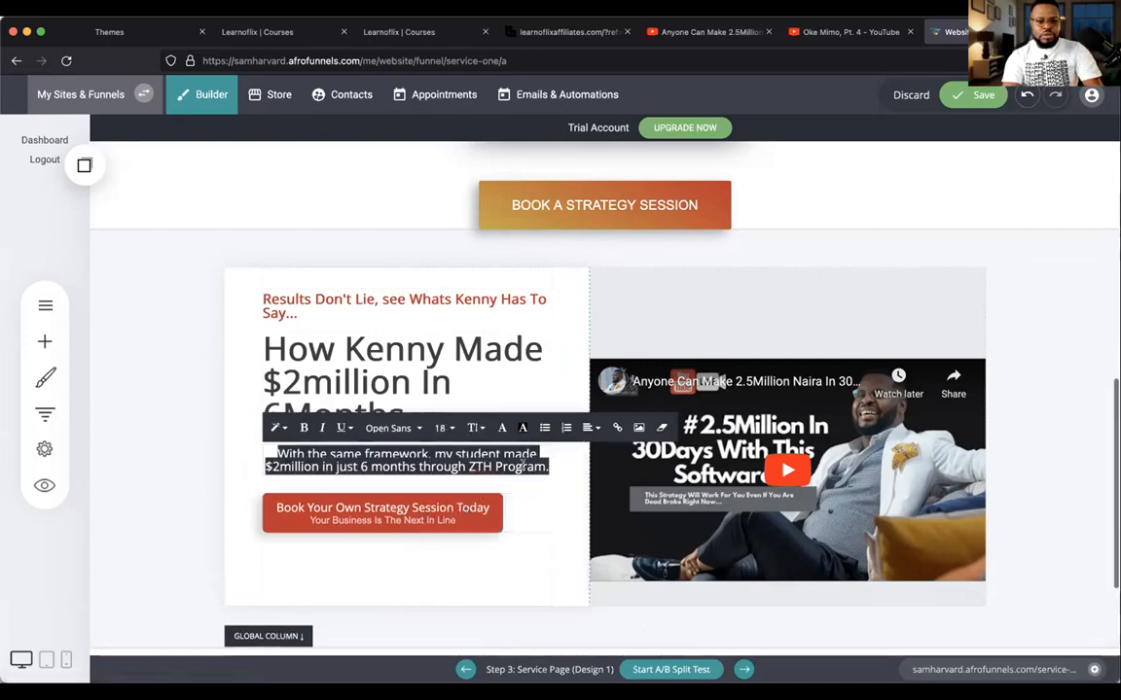
left_click(519, 489)
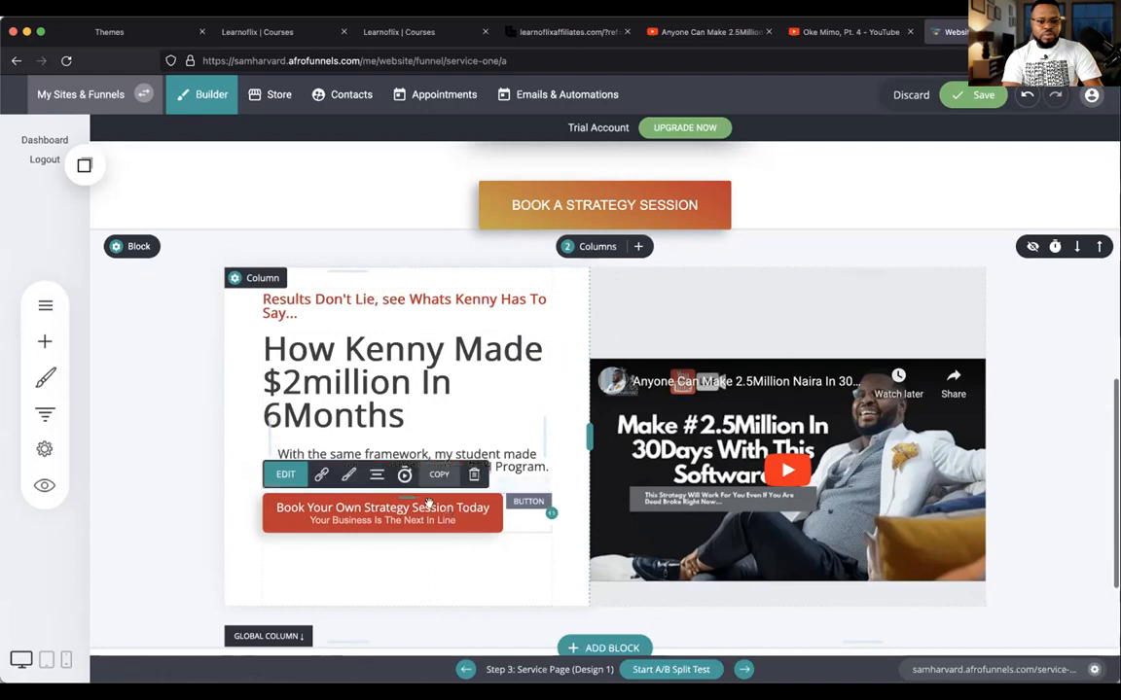
left_click(376, 476)
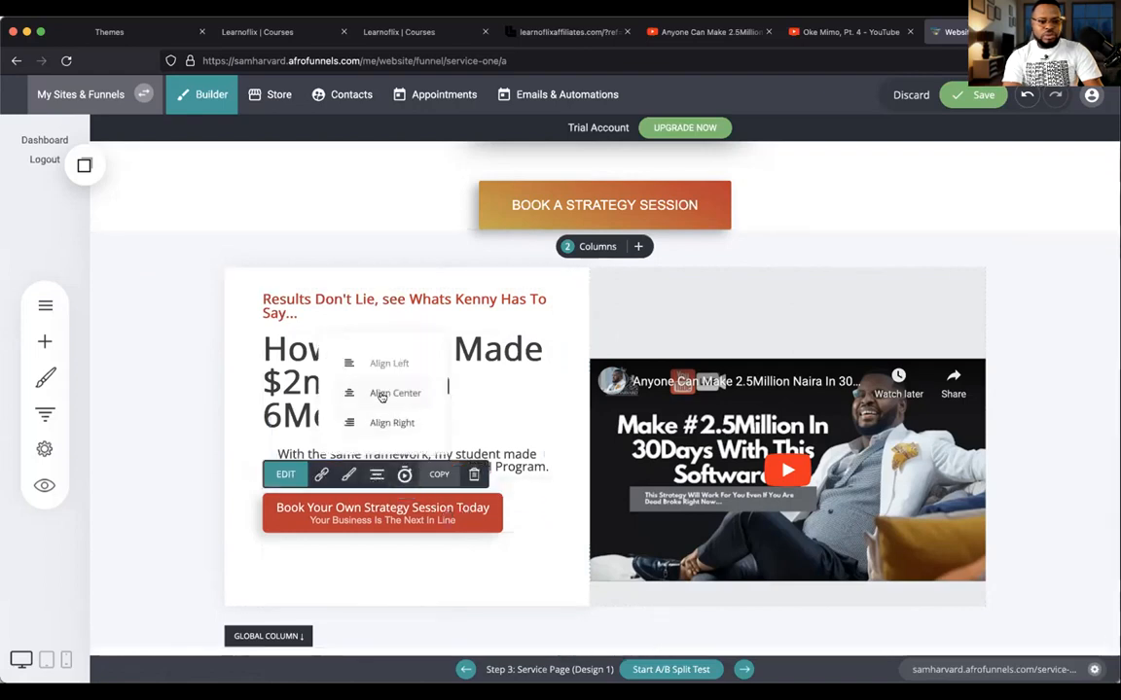
left_click(381, 395)
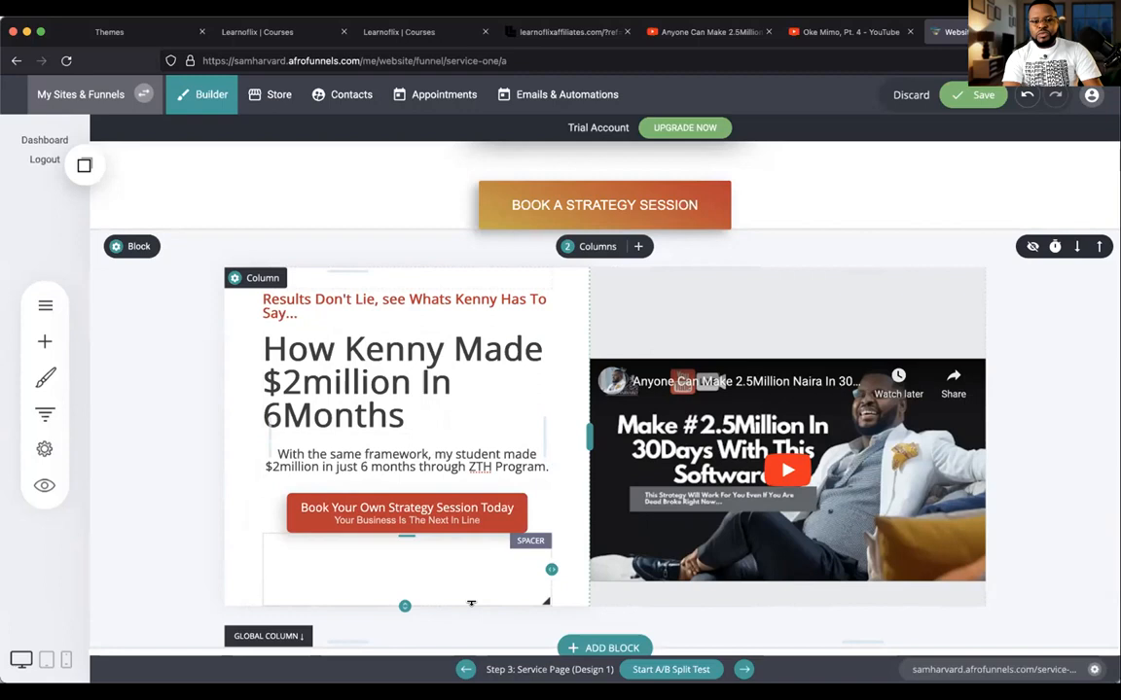
- Move the video up, cut the spacer under the button to 25px, and adjust the section's top spacing
left_click_drag(787, 363, 788, 331)
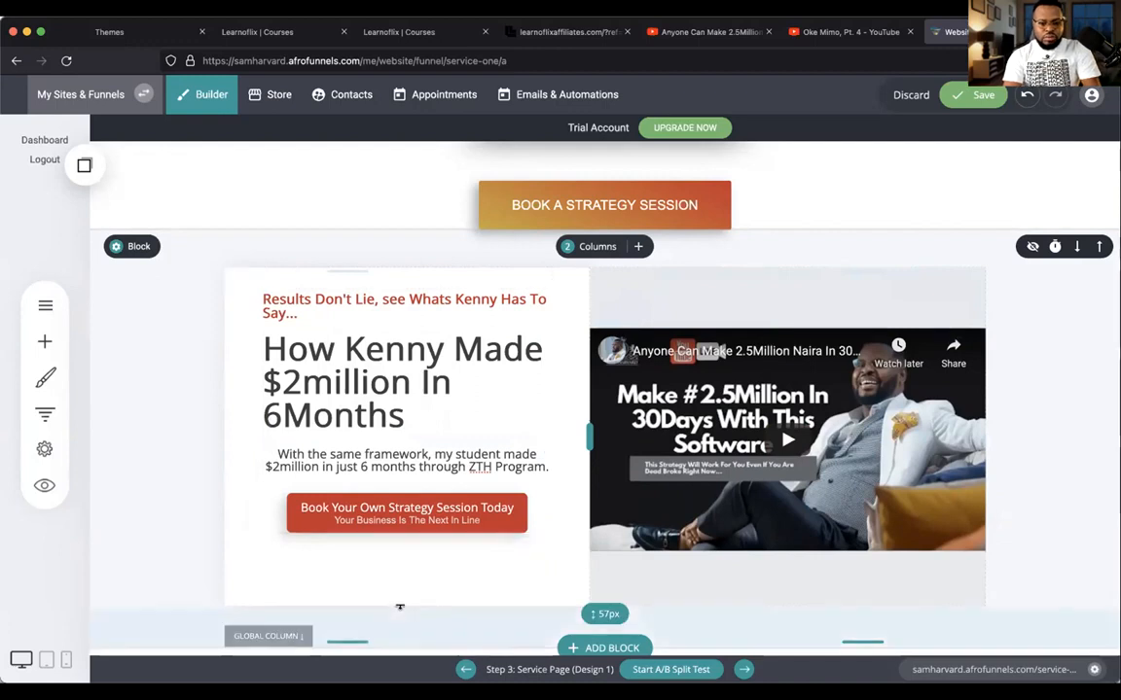
left_click_drag(403, 604, 405, 547)
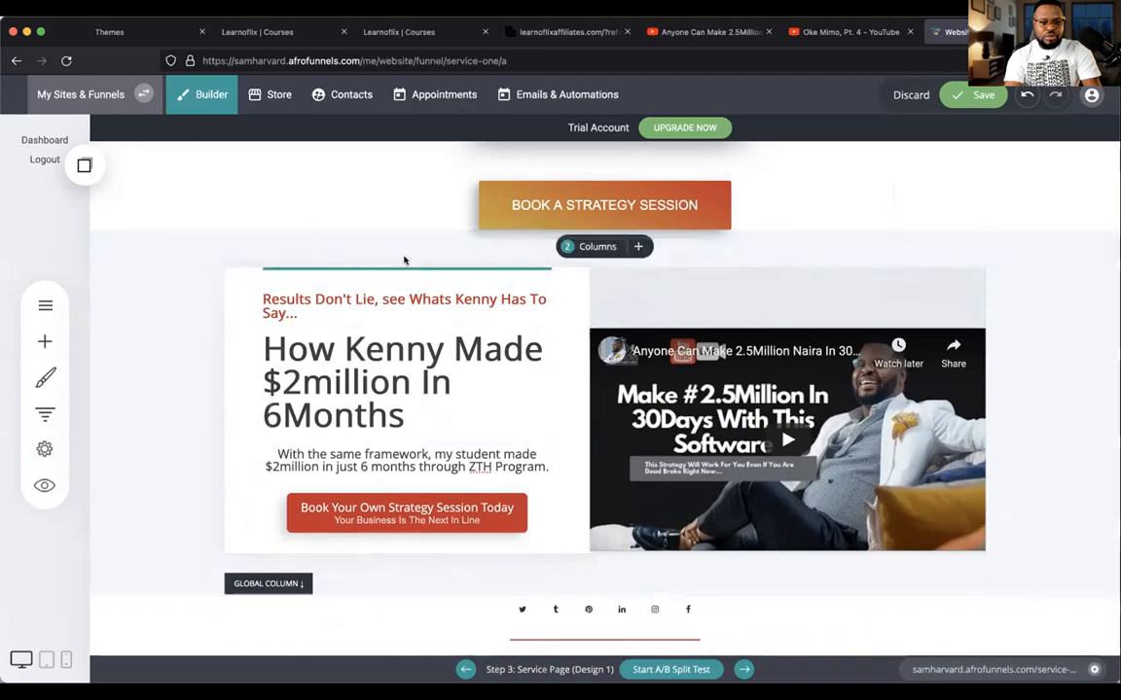
left_click_drag(404, 272, 400, 269)
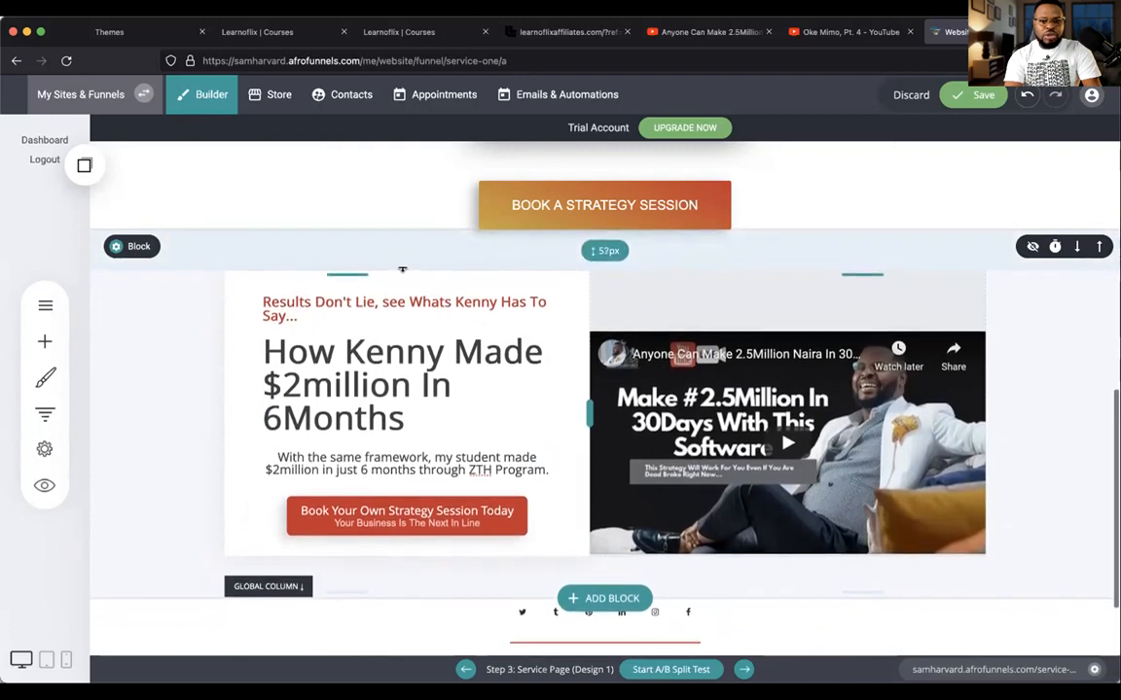
scroll(739, 392, "up", 10)
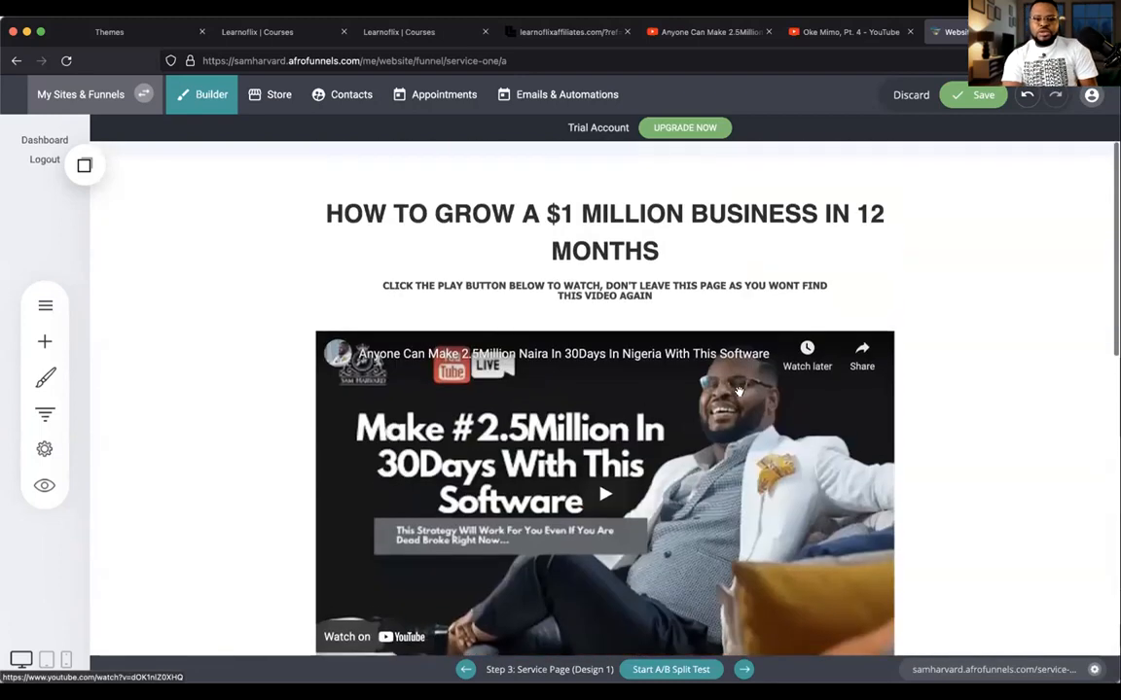
- Save the service page, then review the Kenny section in desktop preview, playing and pausing its video
left_click(976, 95)
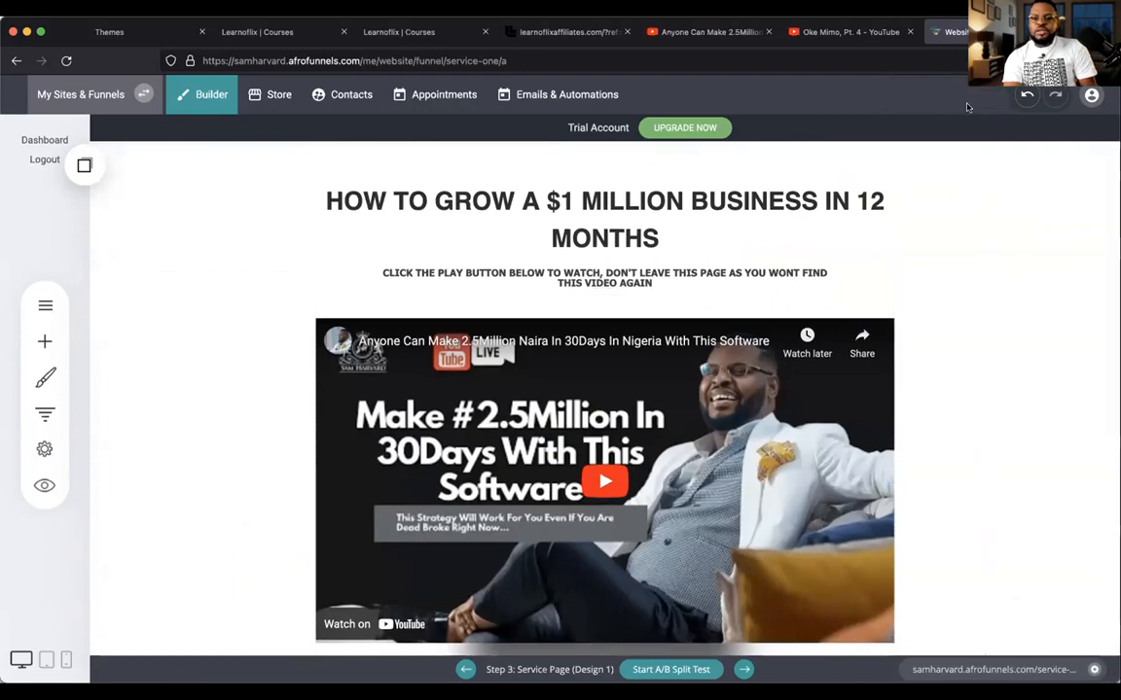
left_click(44, 487)
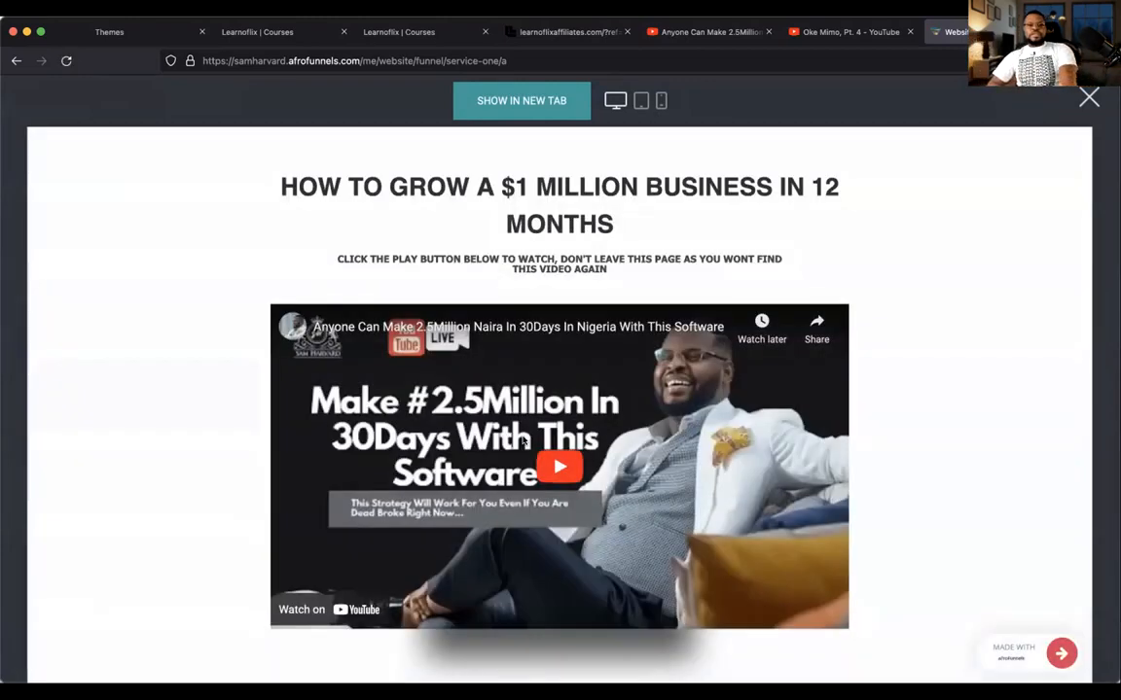
left_click(561, 466)
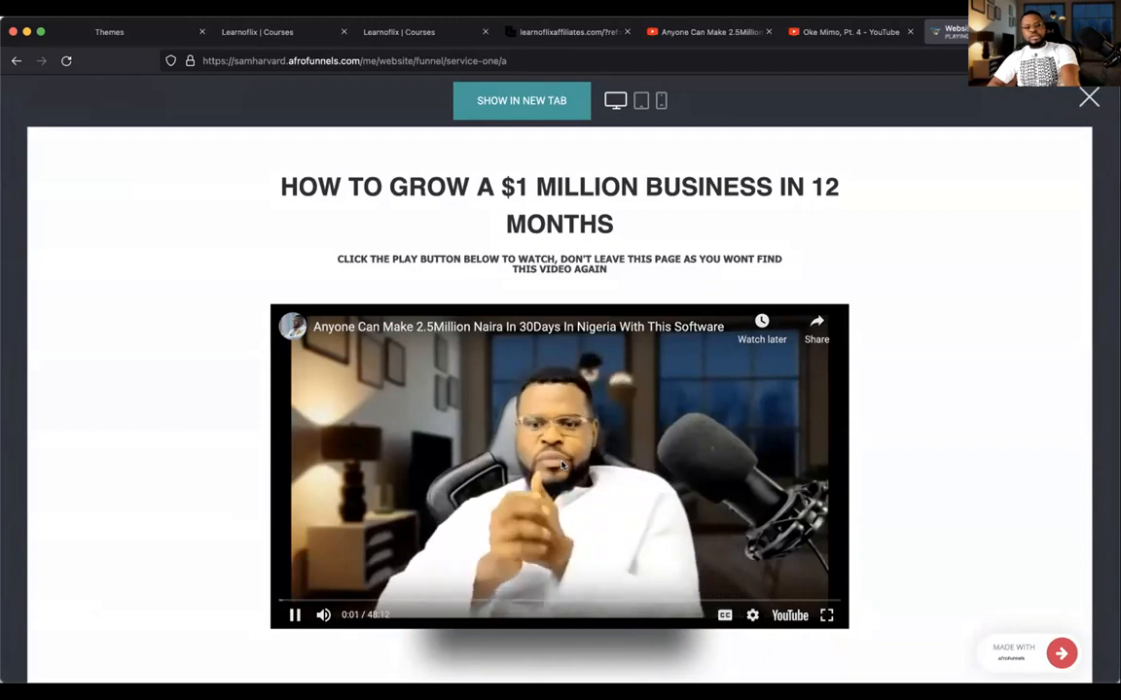
scroll(561, 466, "down", 3)
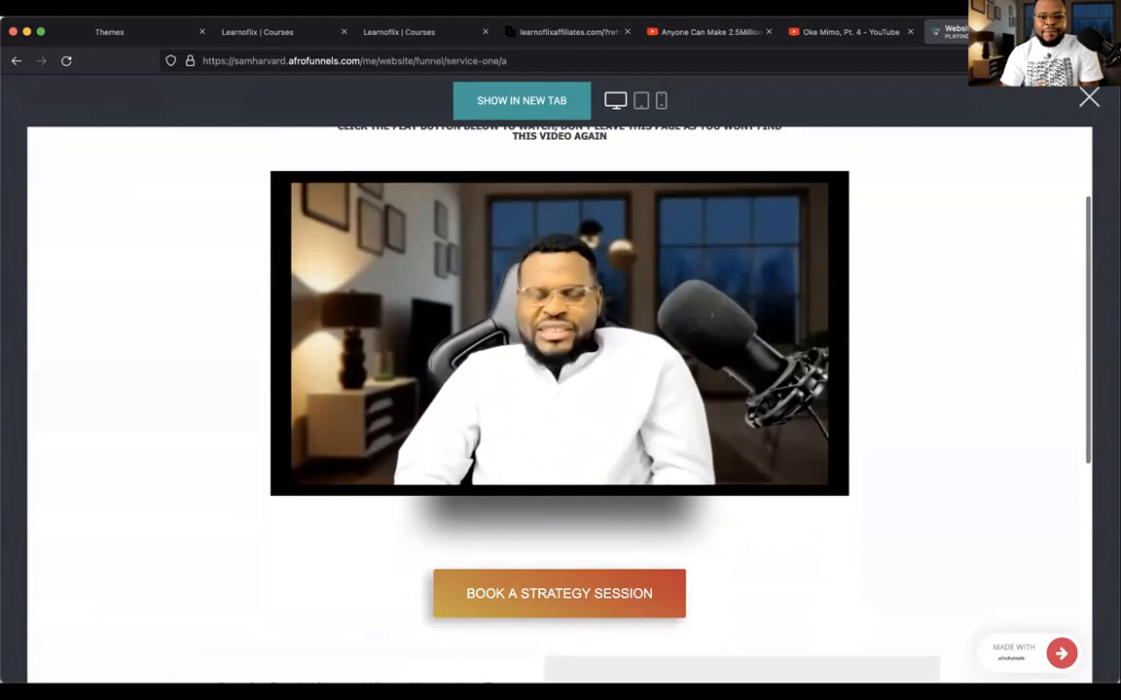
scroll(560, 389, "down", 5)
scroll(661, 367, "down", 3)
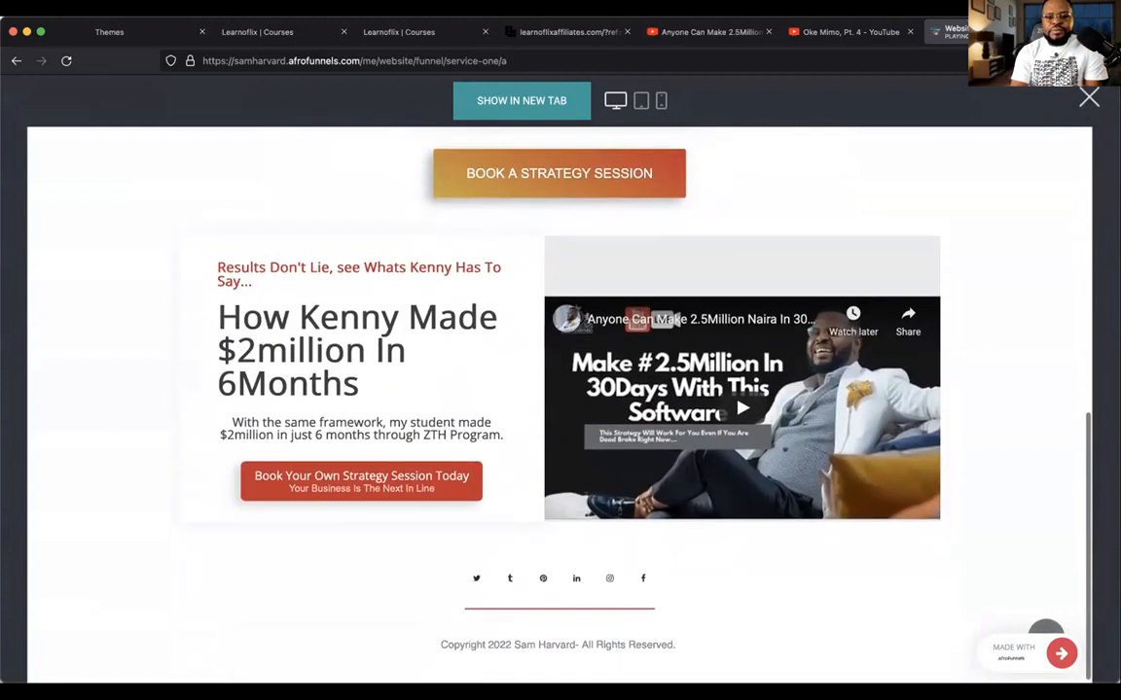
scroll(661, 354, "up", 10)
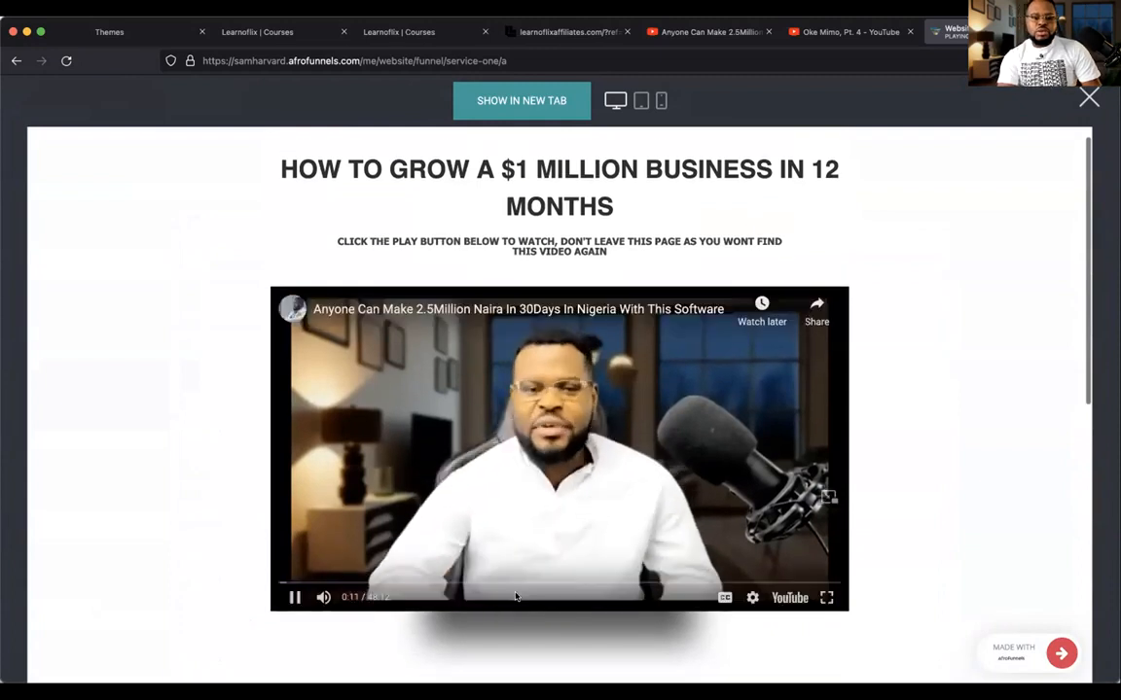
left_click(294, 597)
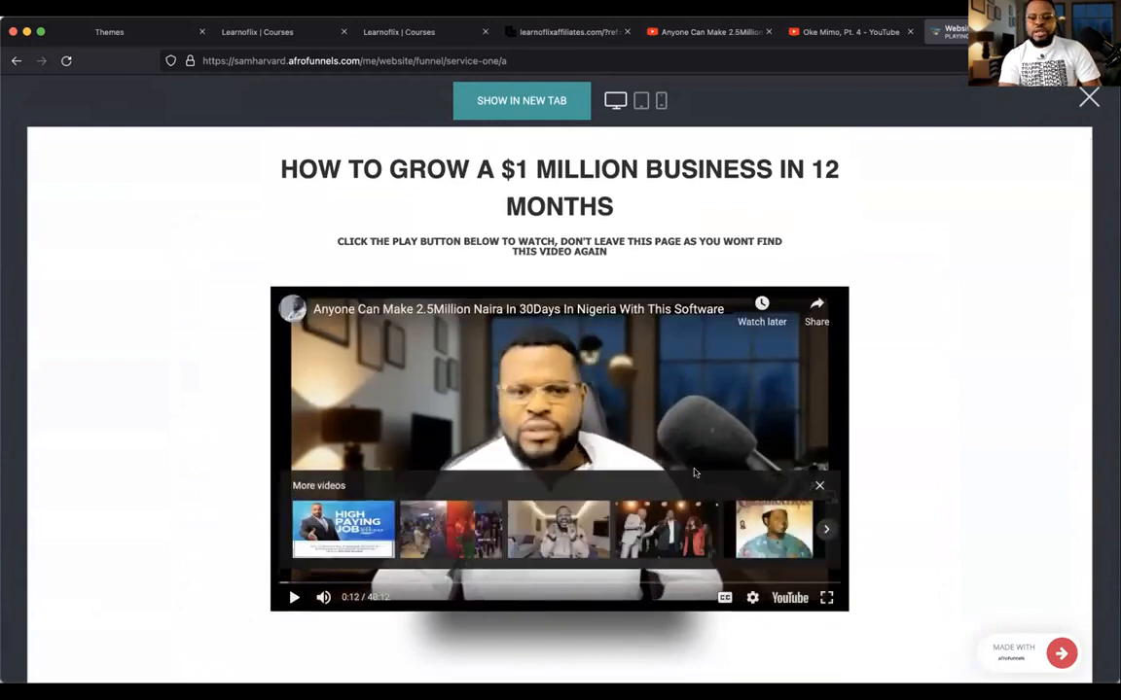
scroll(455, 368, "down", 8)
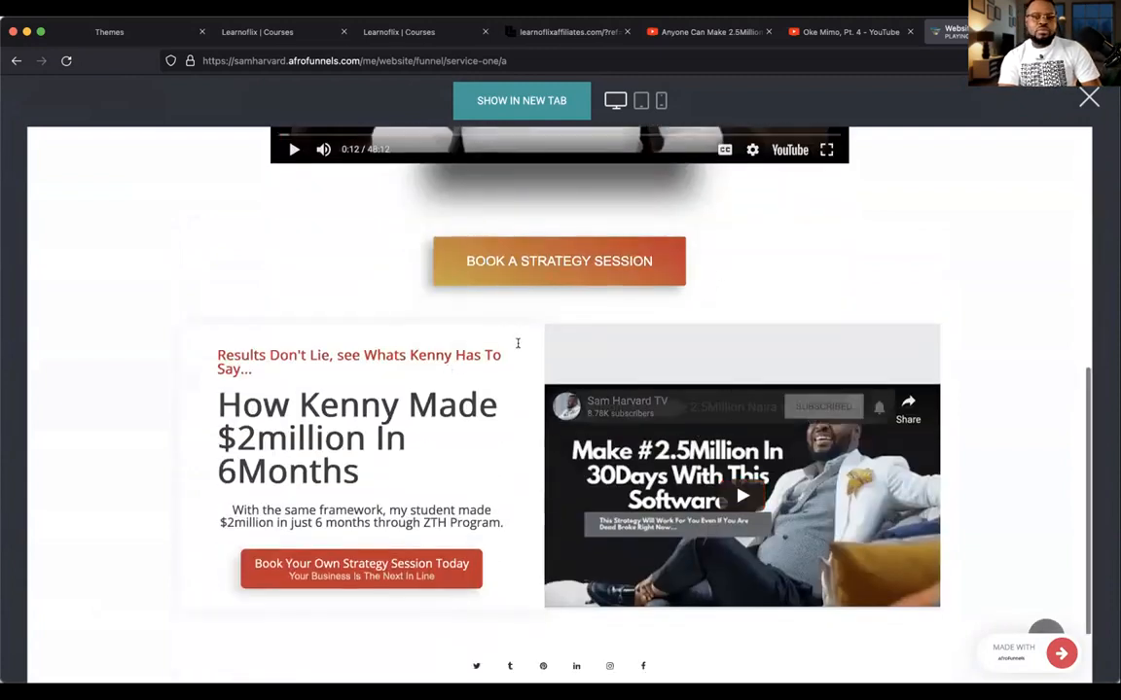
left_click(1086, 97)
scroll(555, 423, "down", 8)
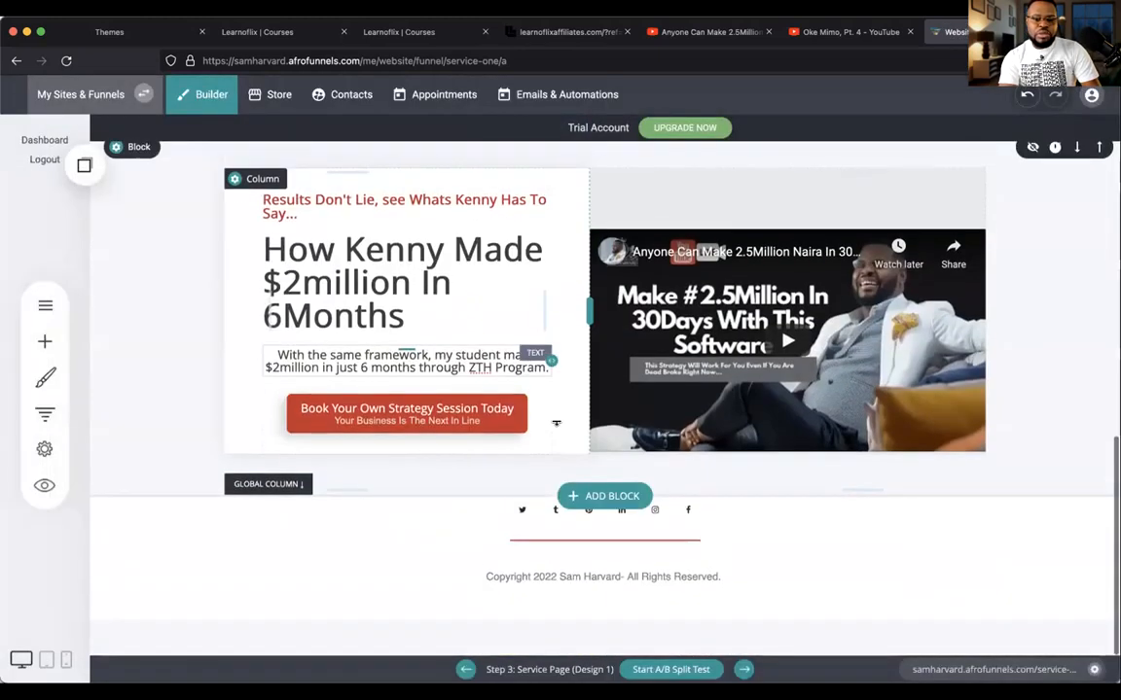
- Insert the three-column Meet The Team block from the Team & Testimonials library below the Kenny section
left_click(598, 497)
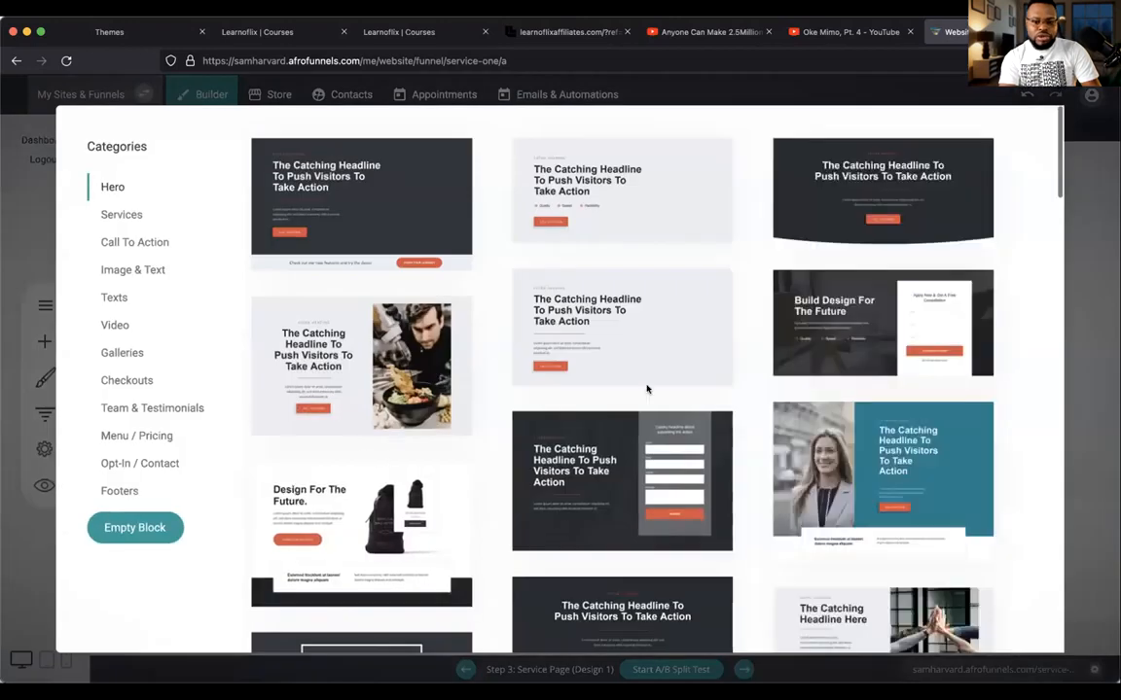
left_click(114, 296)
left_click(119, 270)
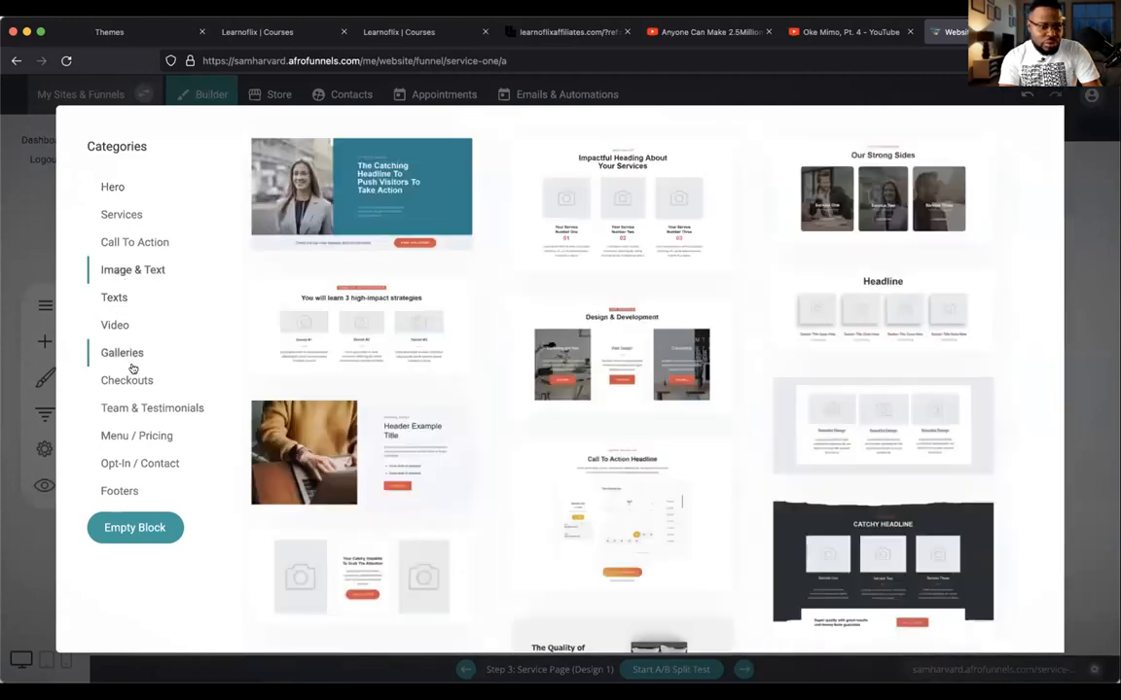
left_click(144, 414)
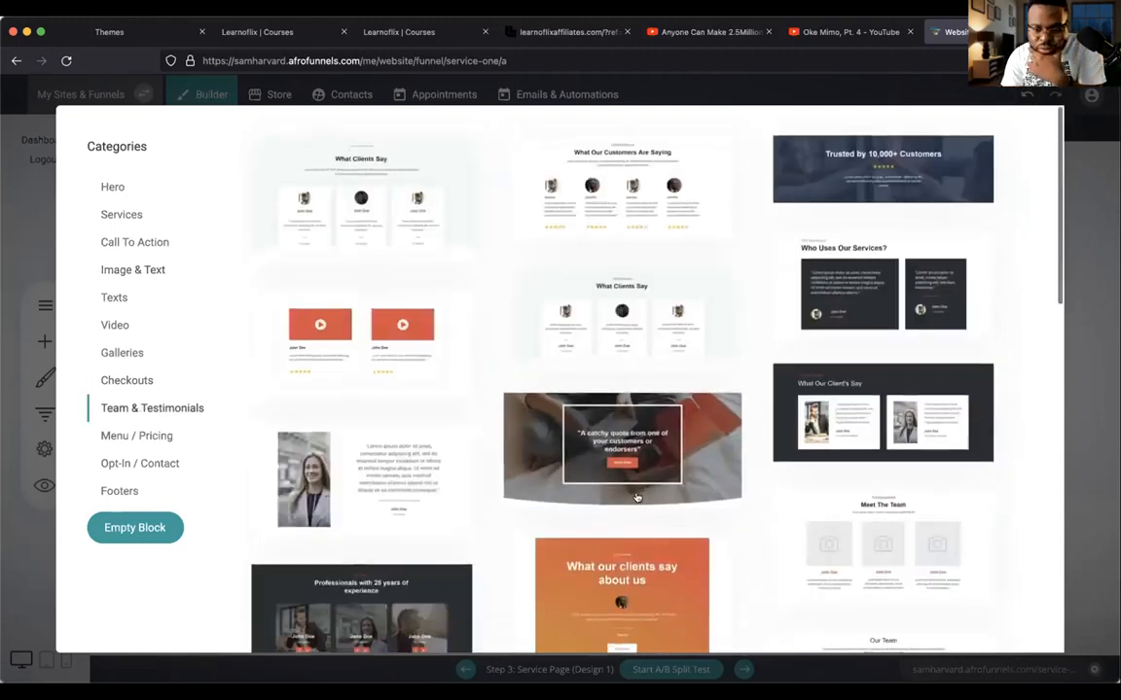
scroll(627, 491, "down", 8)
scroll(636, 498, "down", 7)
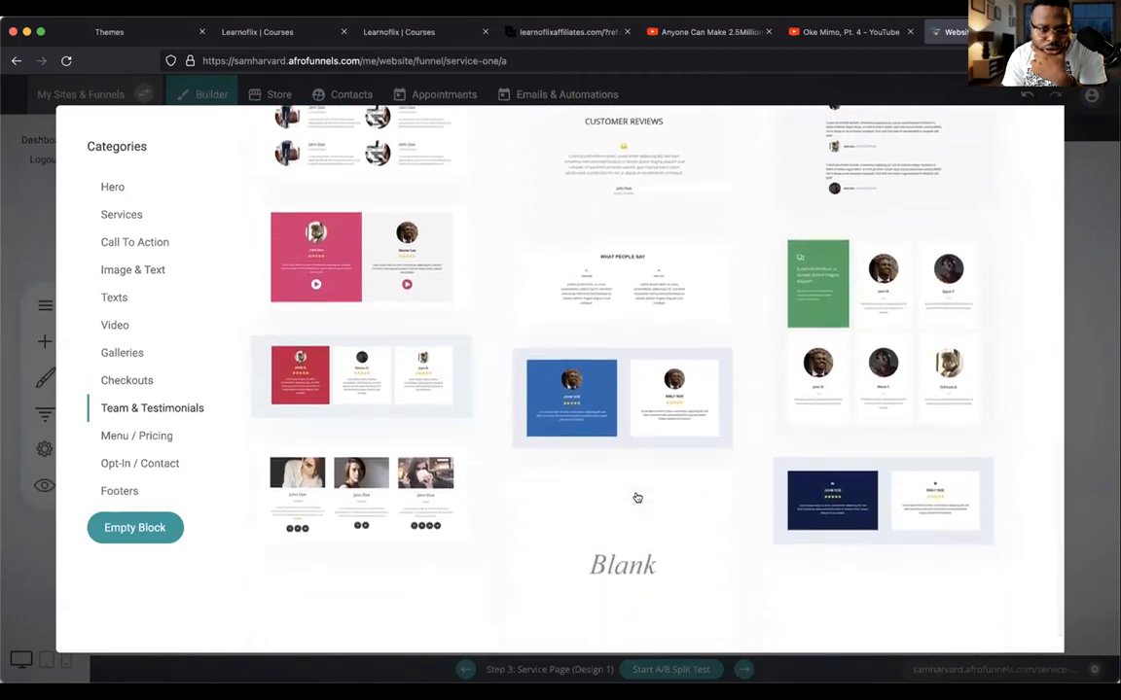
scroll(636, 498, "down", 1)
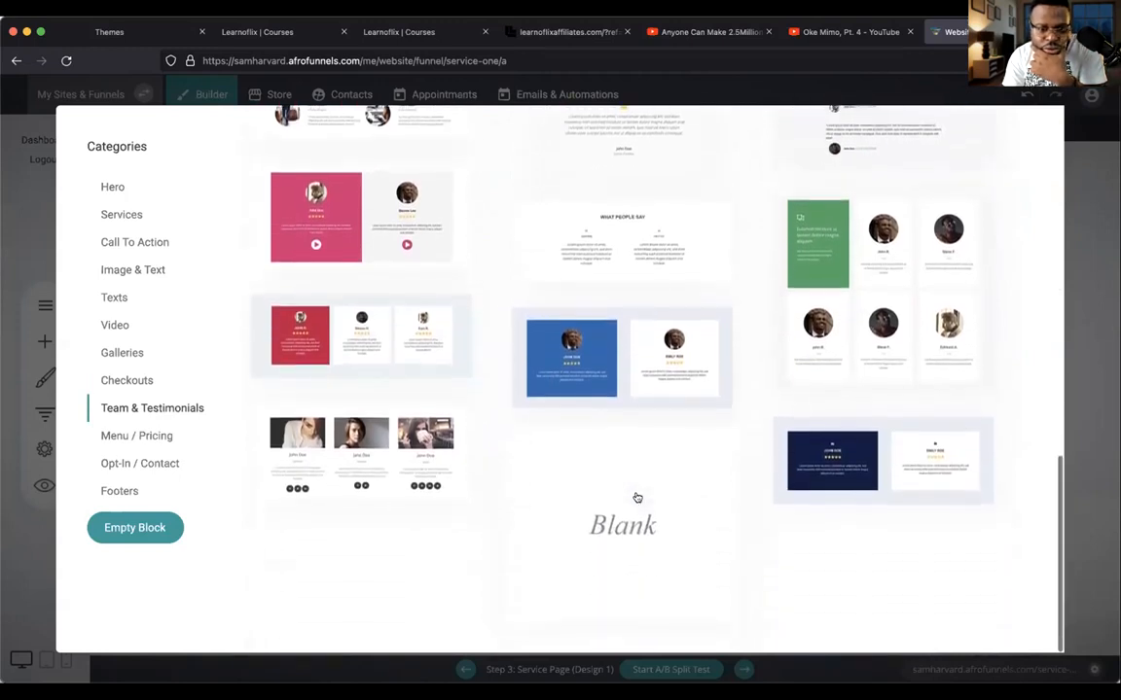
scroll(636, 498, "up", 3)
scroll(637, 498, "up", 4)
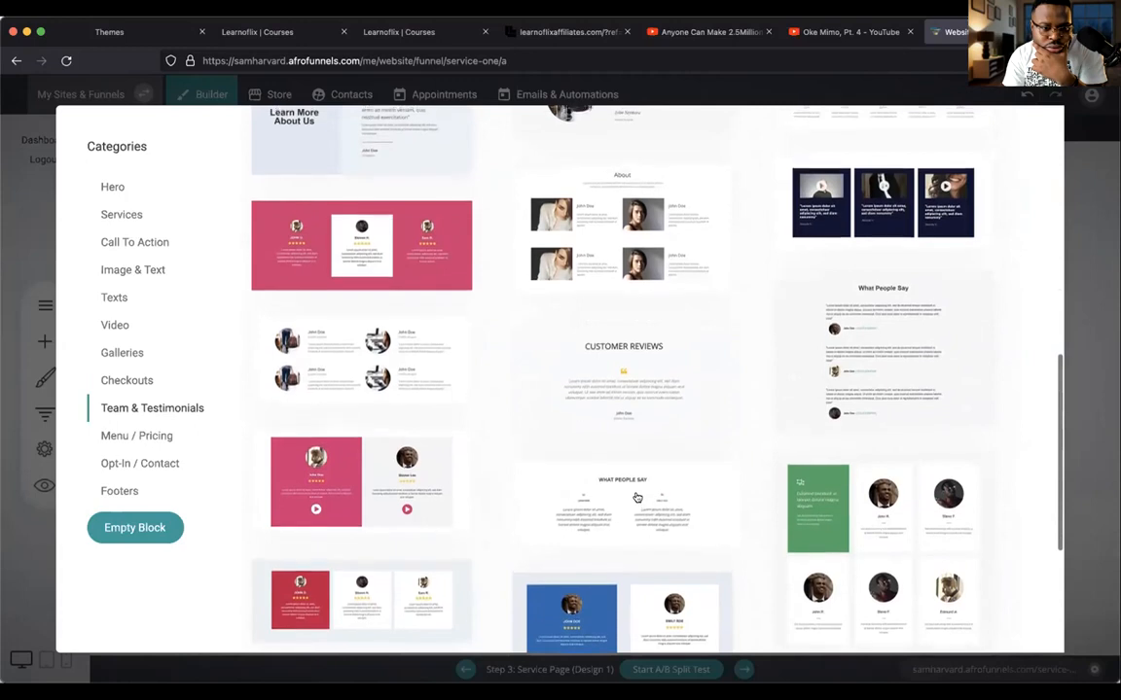
scroll(636, 498, "up", 8)
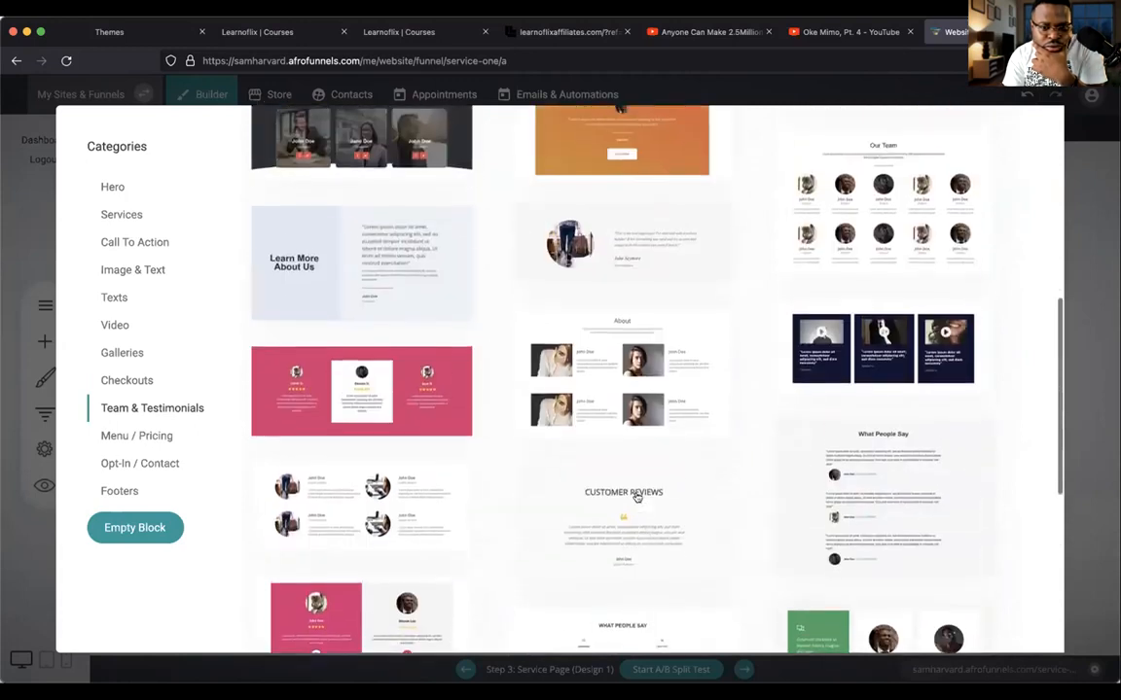
scroll(636, 498, "up", 1)
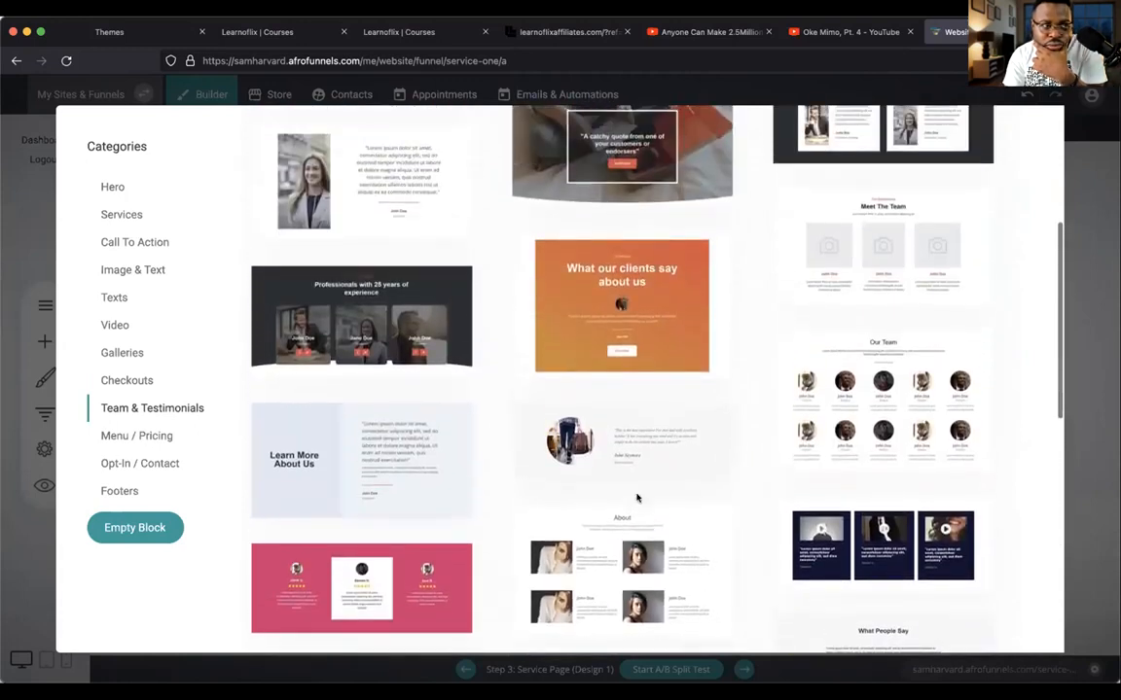
scroll(637, 498, "down", 15)
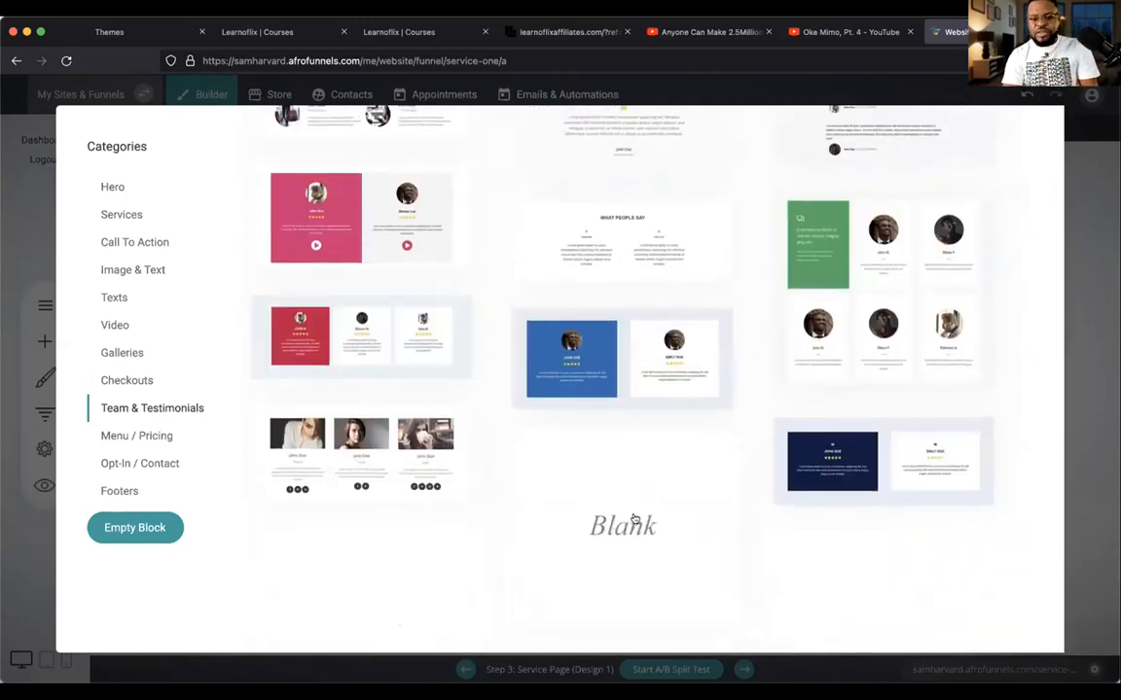
left_click(633, 519)
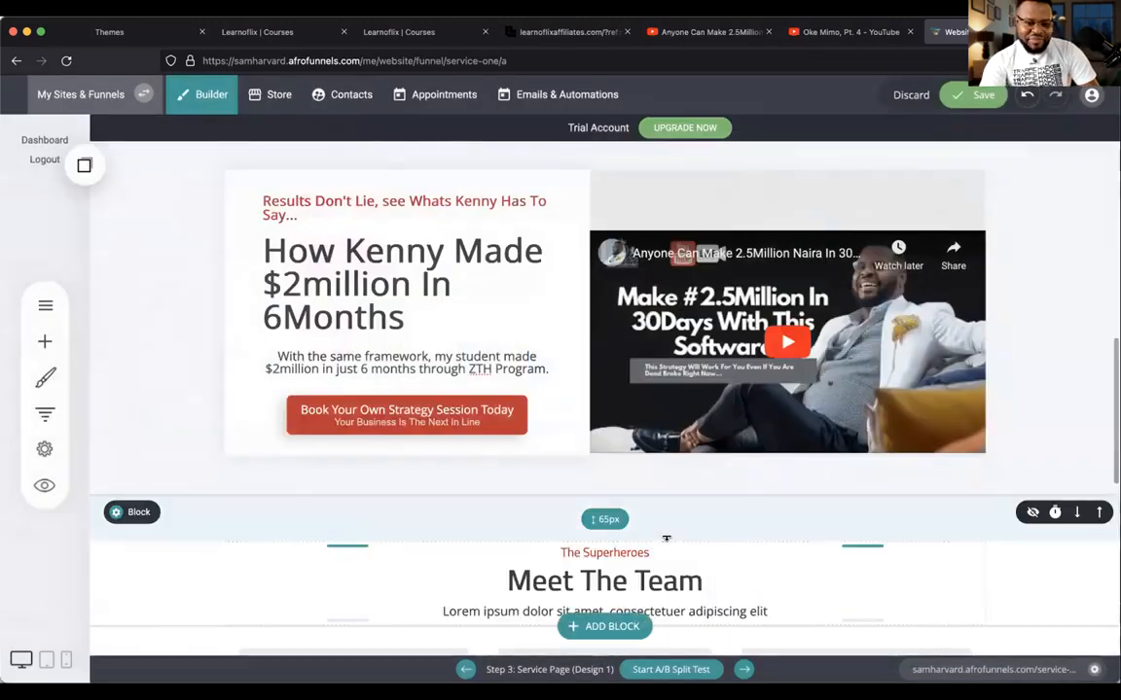
- Delete the first team card's placeholder photo, confirming with YES, and bring up the Add Widget list
scroll(667, 538, "down", 4)
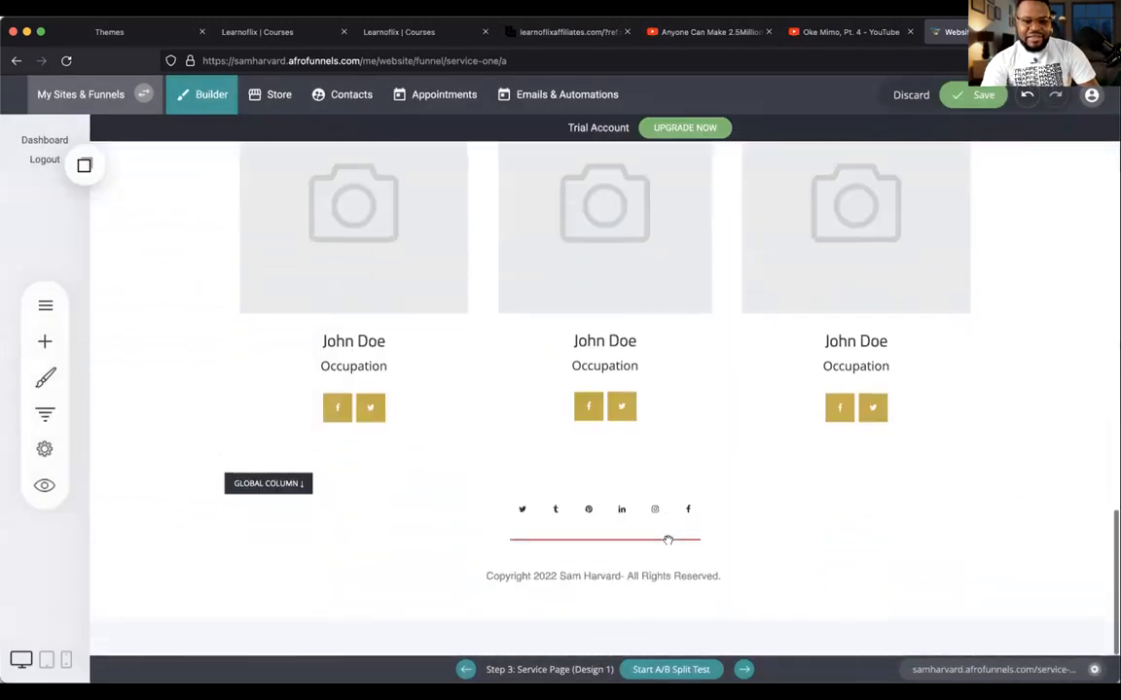
scroll(667, 538, "up", 2)
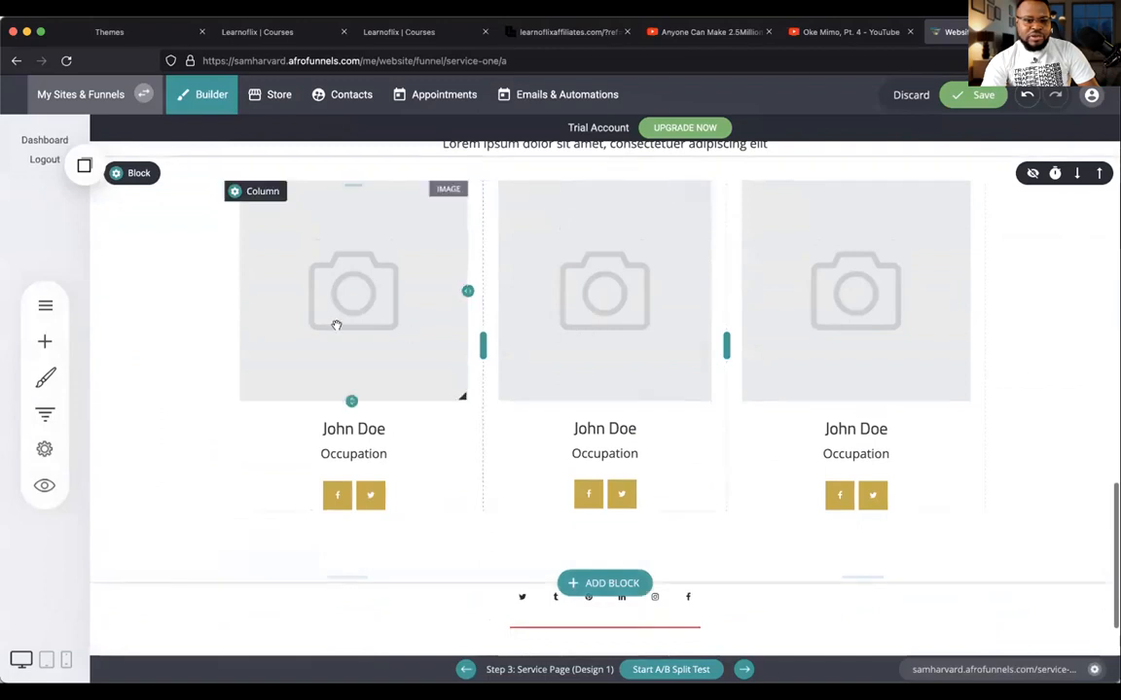
left_click(344, 249)
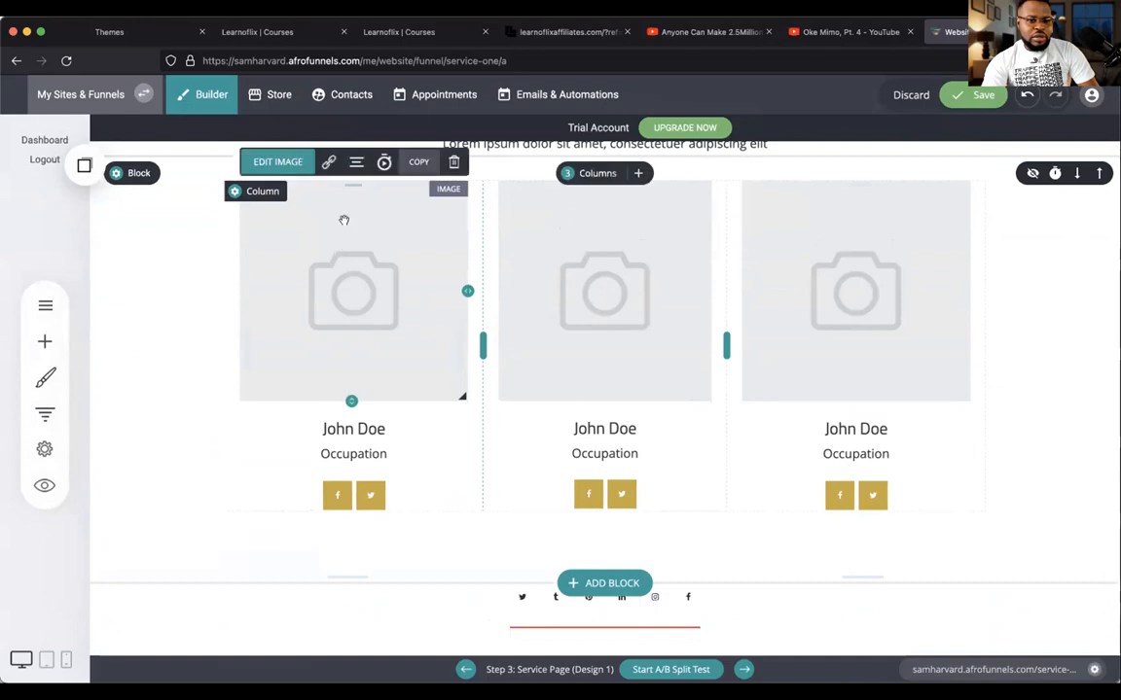
left_click(454, 162)
left_click(603, 368)
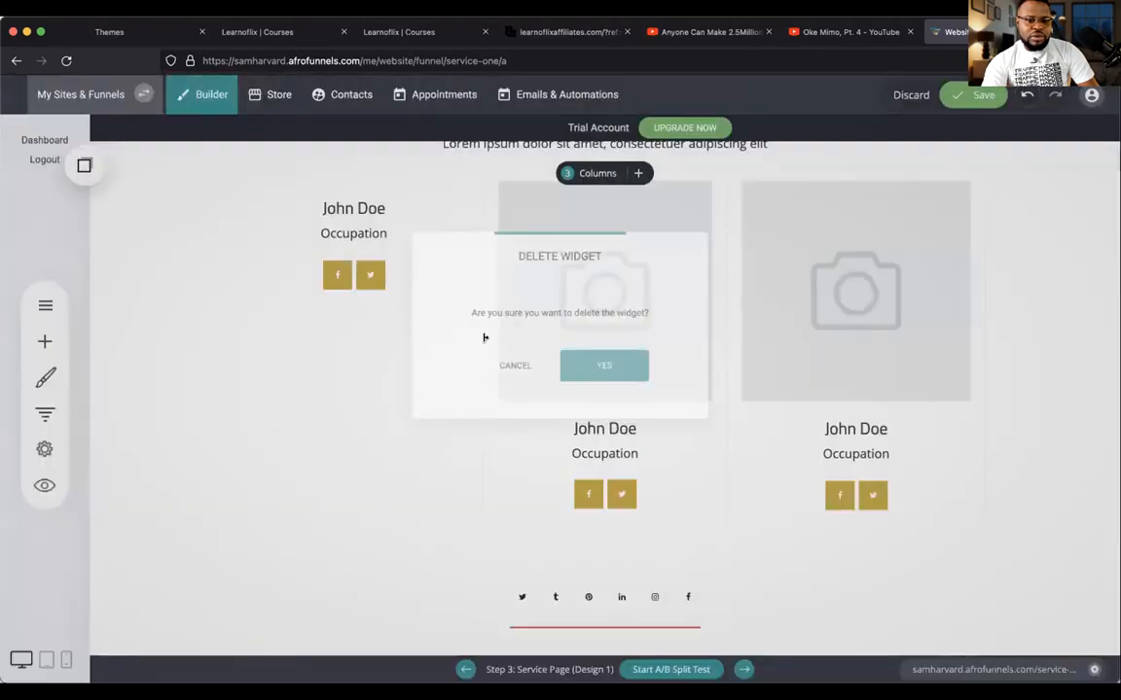
left_click(43, 343)
- Drop a Video widget into the first card and paste the YouTube testimonial link as its source
scroll(190, 457, "down", 1)
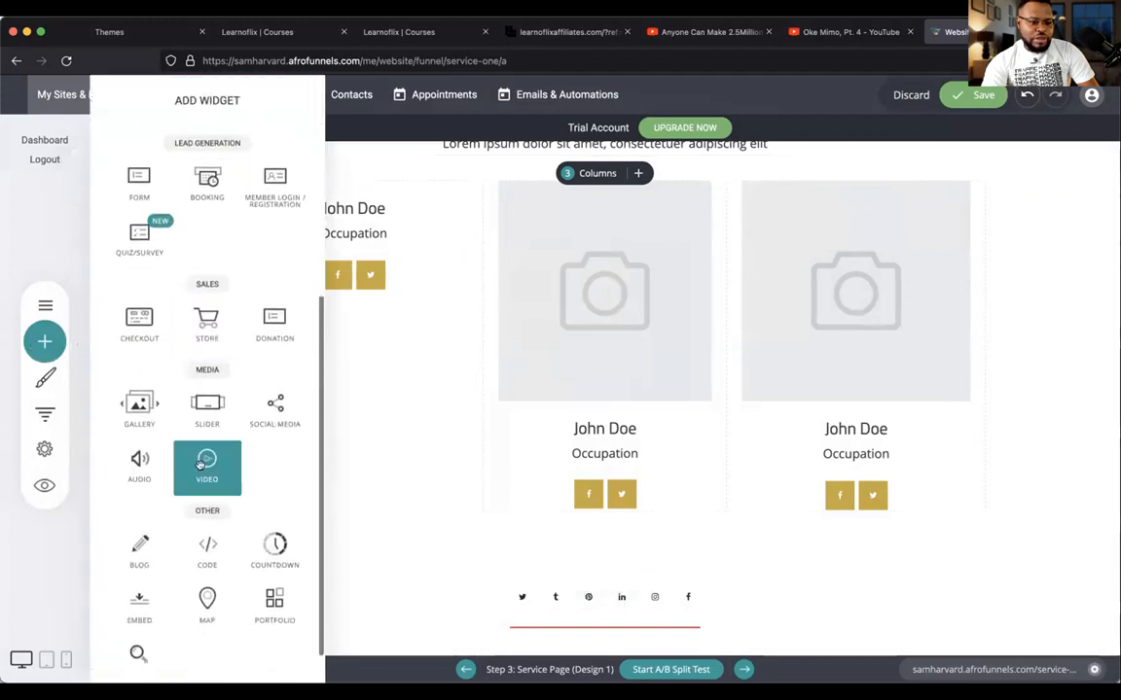
left_click_drag(202, 463, 353, 191)
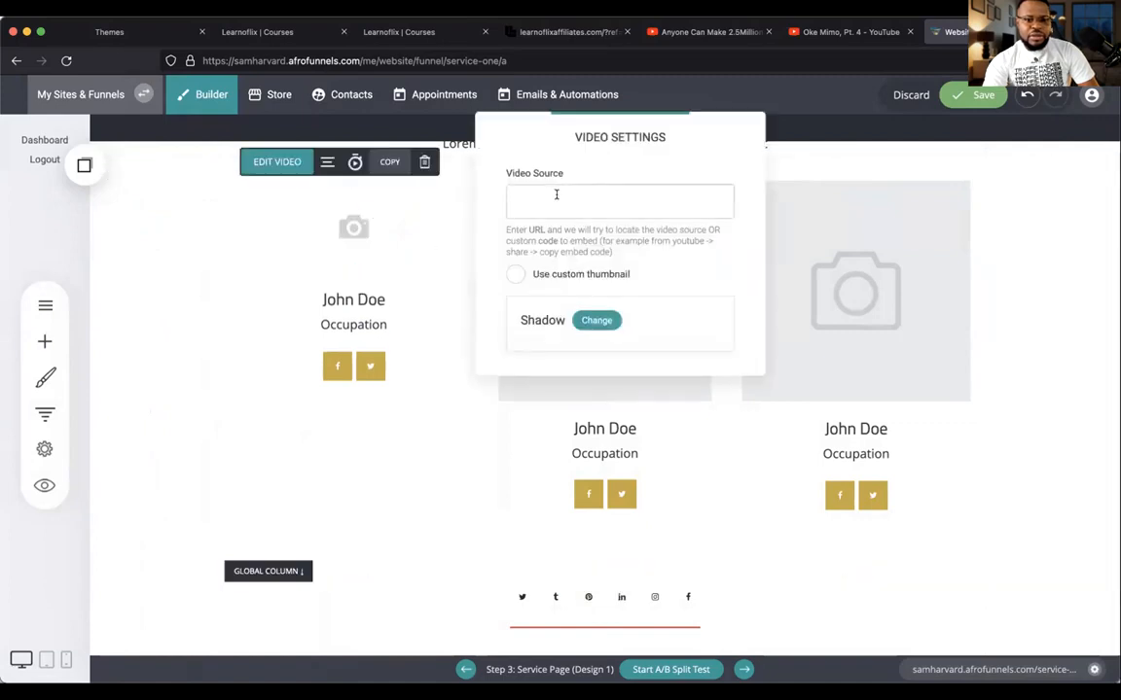
type("https://youtu.be/dOK1nlZ0XHQ")
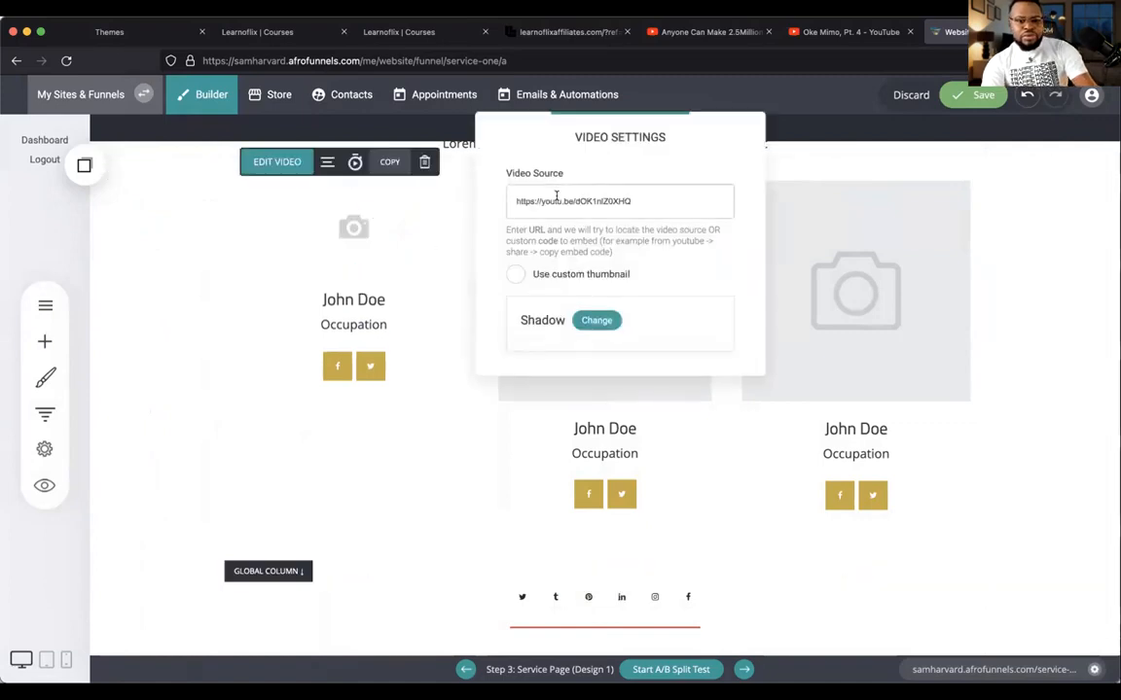
left_click(785, 310)
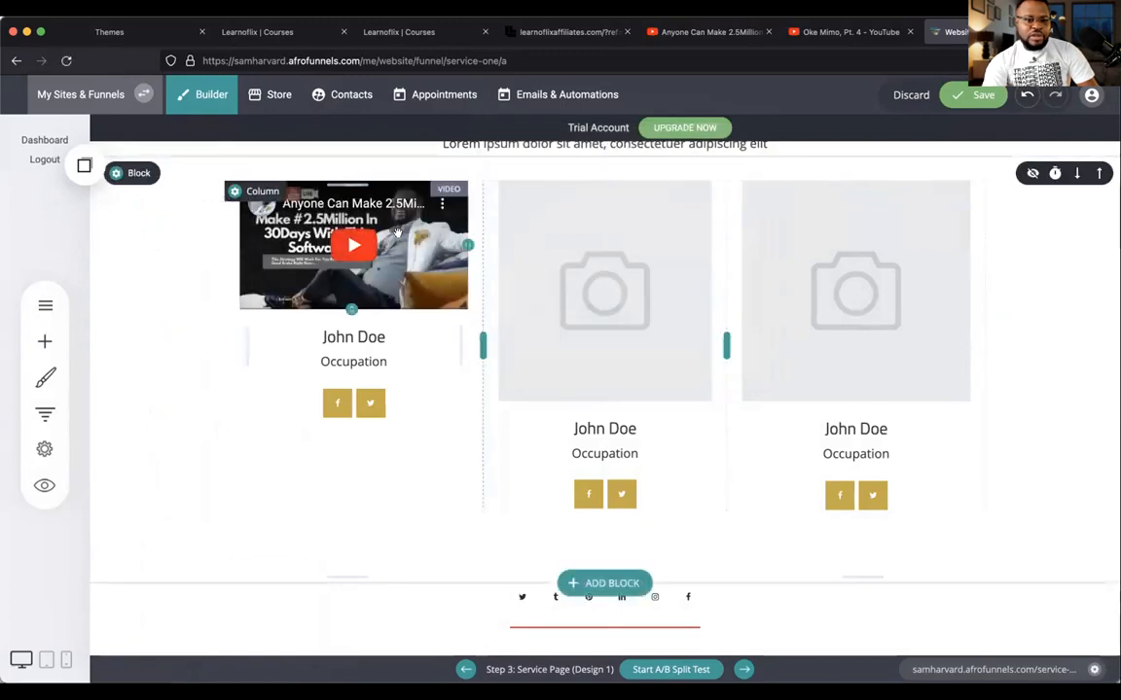
left_click(610, 247)
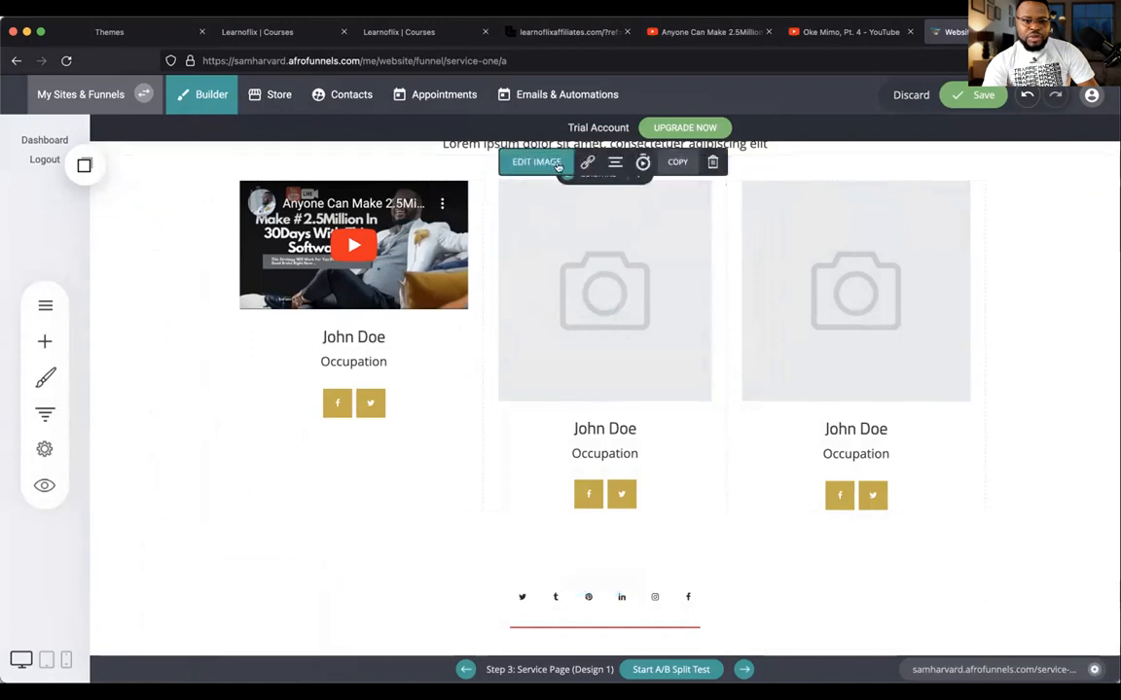
- Delete the middle card's photo and place a copy of the first card's video there
left_click(713, 163)
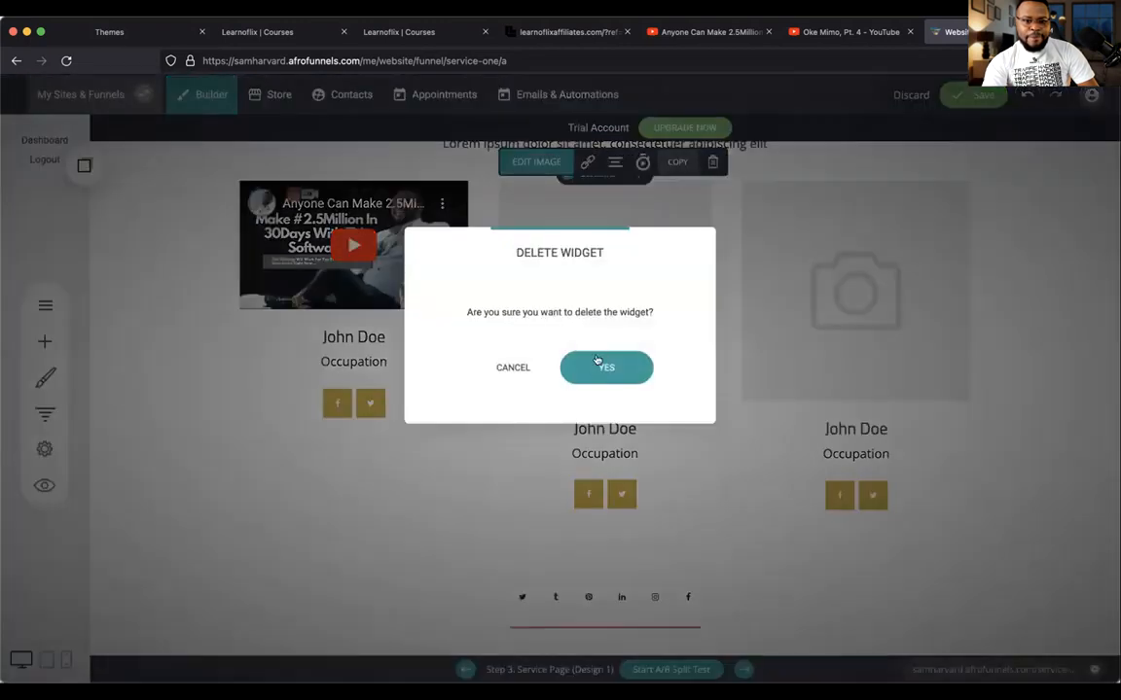
left_click(604, 368)
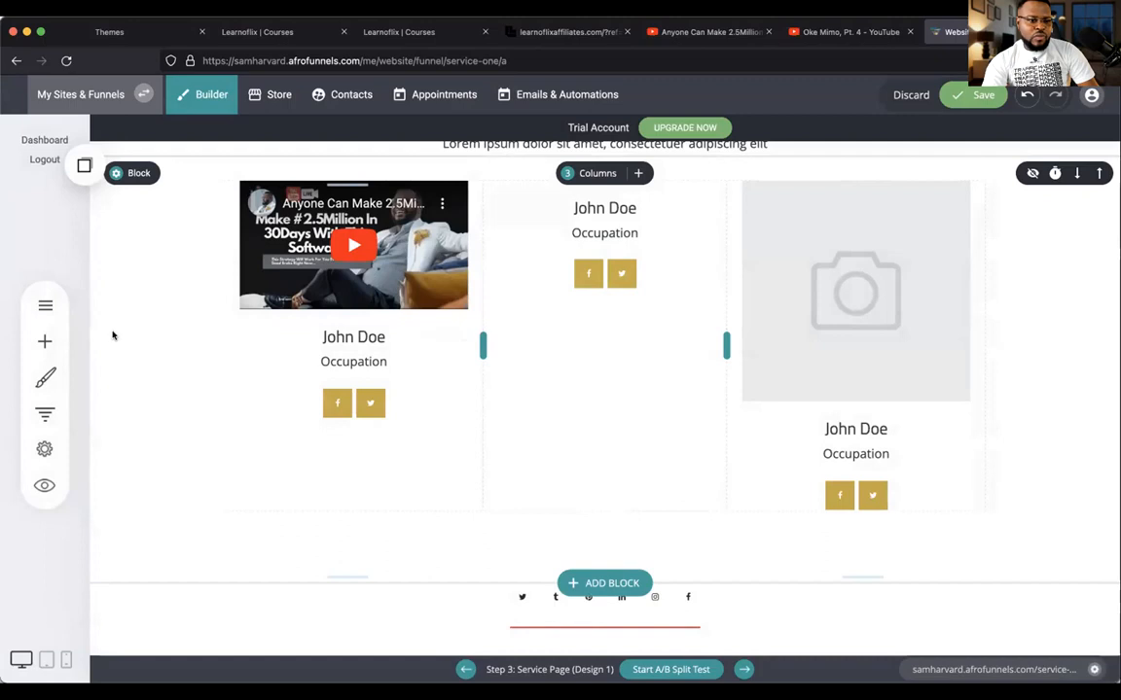
left_click(39, 342)
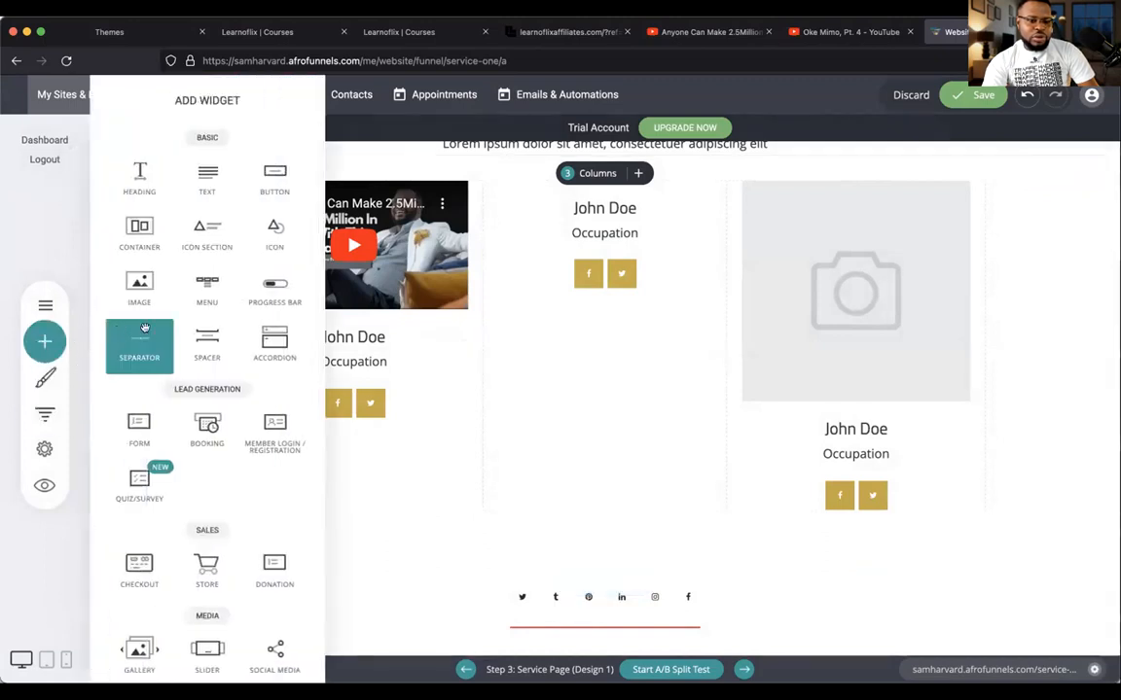
left_click(404, 255)
left_click(276, 239)
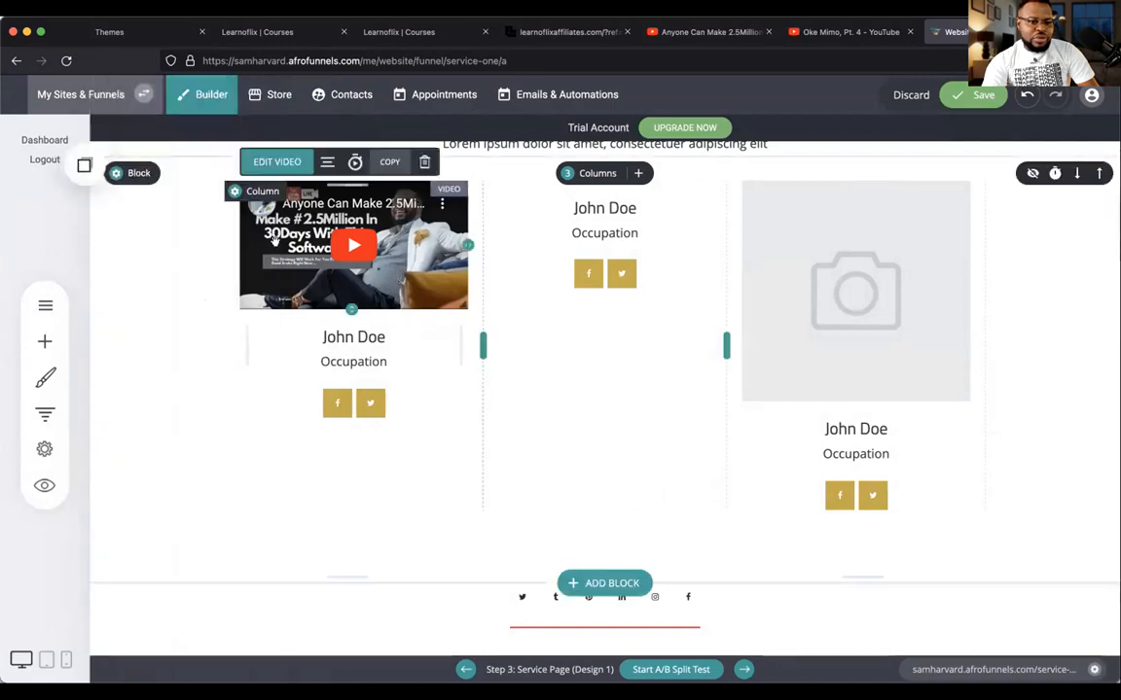
left_click(386, 165)
left_click(85, 166)
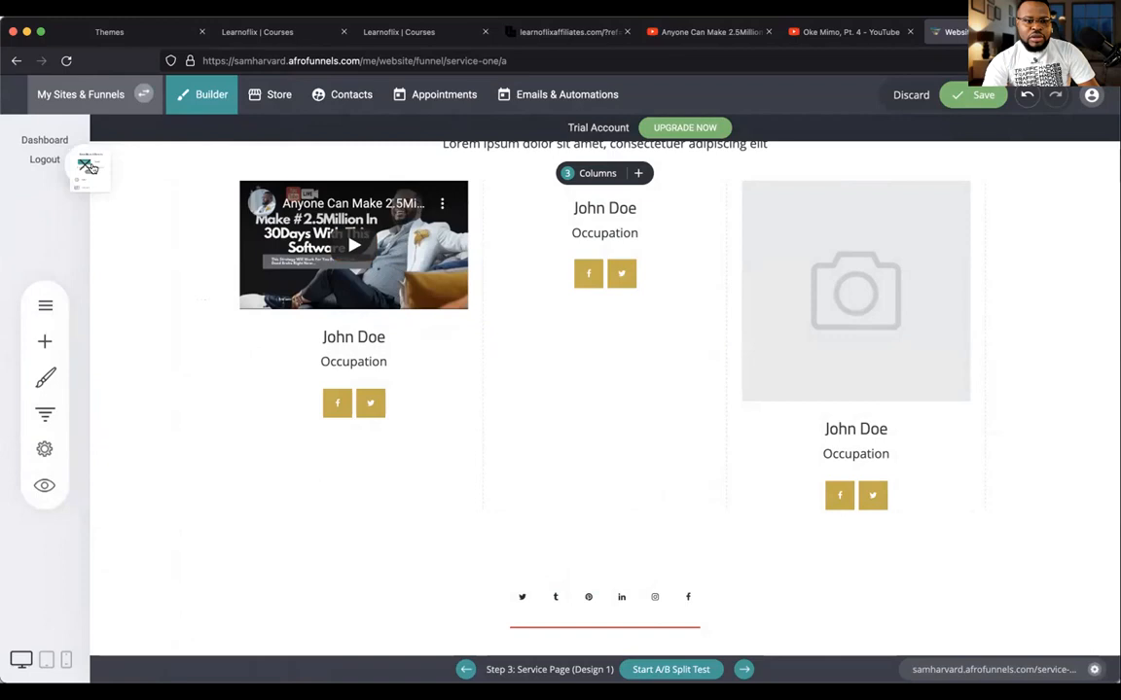
left_click_drag(135, 305, 588, 192)
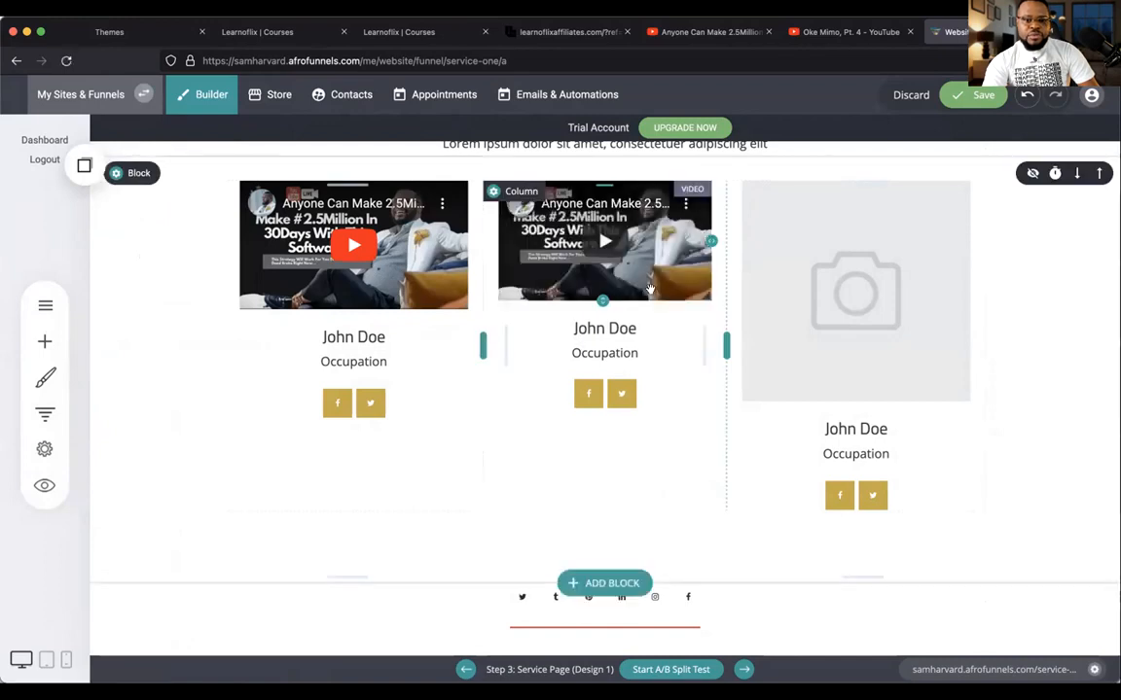
- Replace the right card's photo with the copied video and raise a column's top padding to 55px
left_click(815, 306)
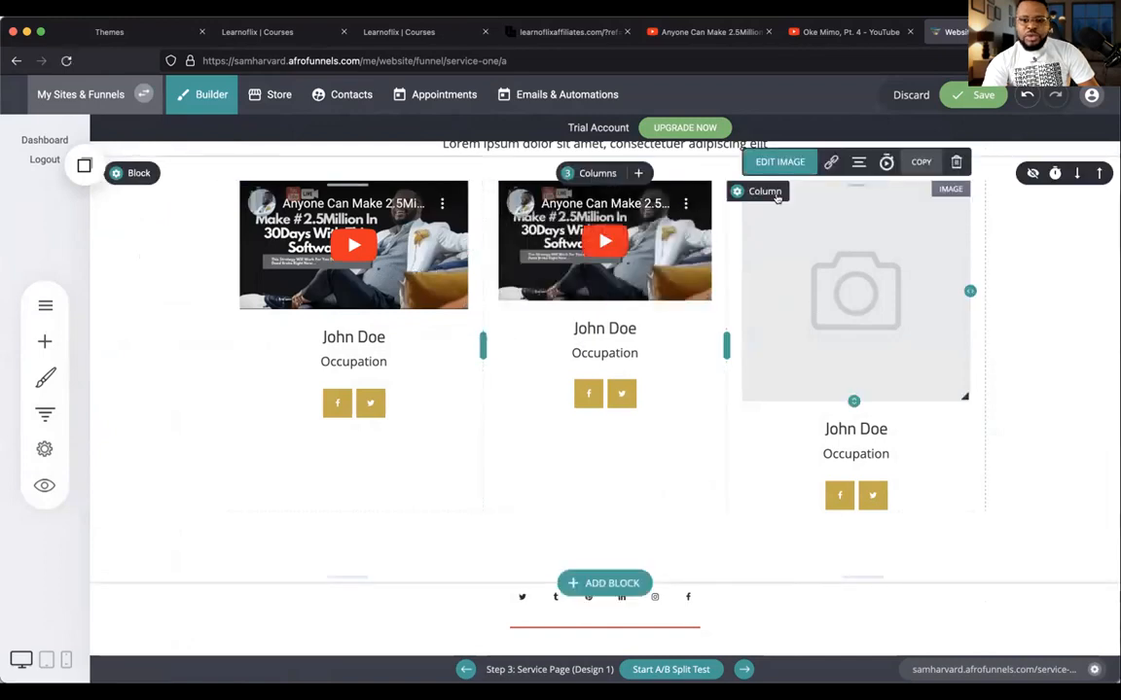
left_click(959, 162)
left_click(622, 373)
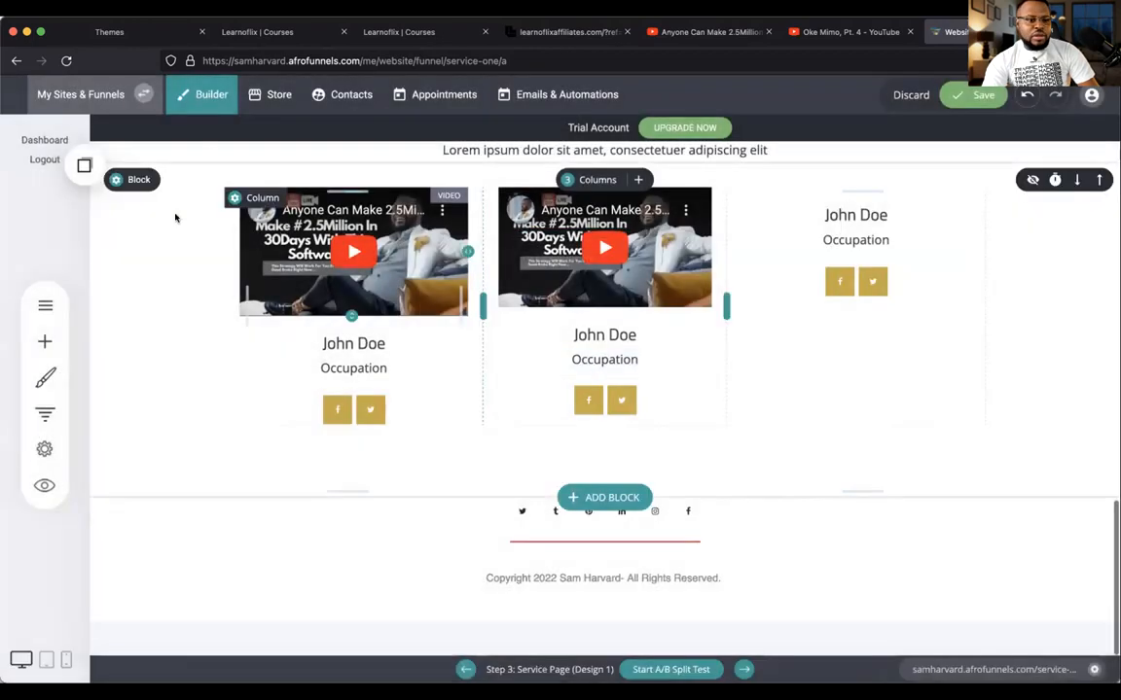
left_click(83, 165)
left_click_drag(137, 299, 858, 197)
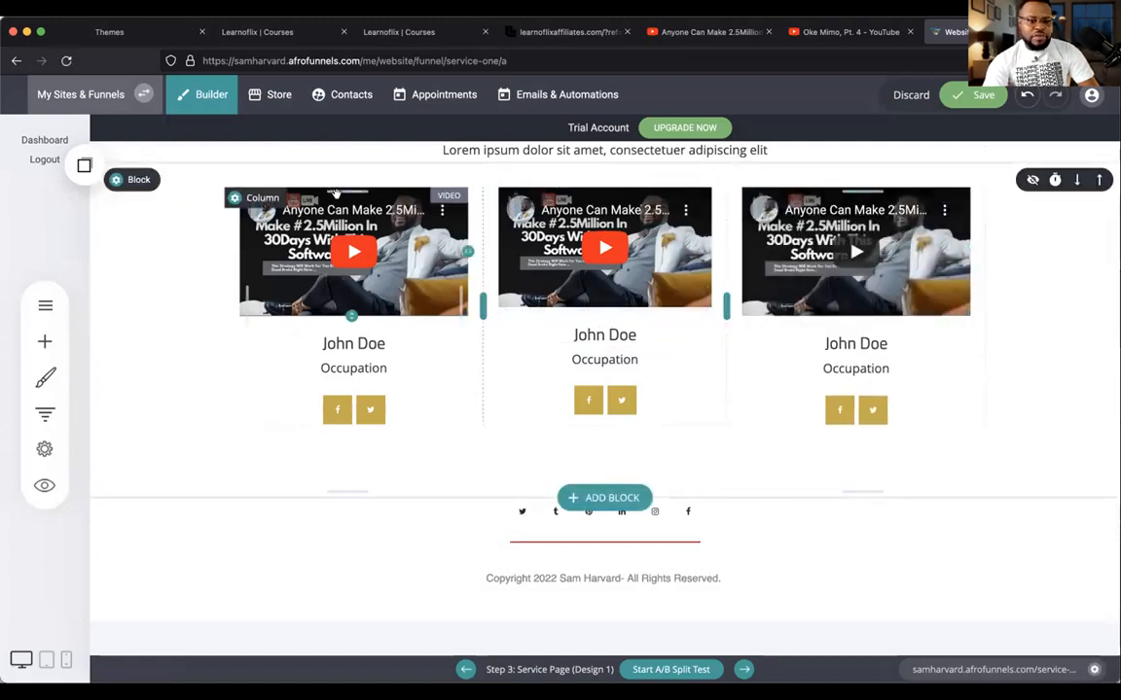
left_click_drag(345, 190, 343, 196)
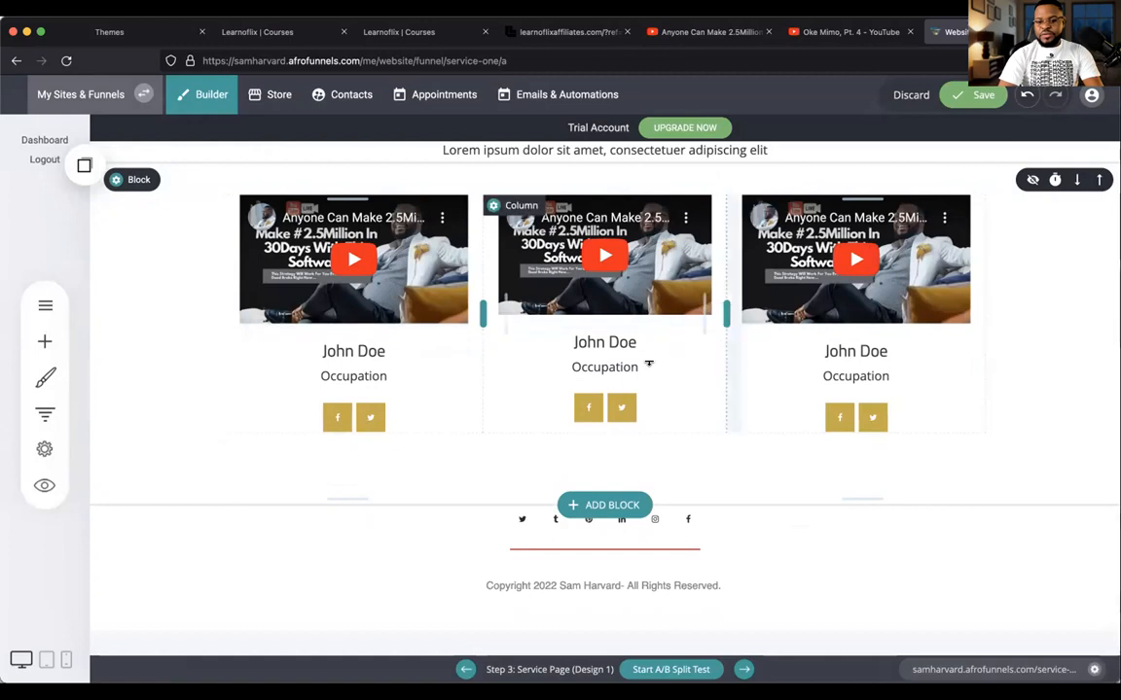
- Overwrite the first card's John Doe heading with the client's first name
left_click(338, 351)
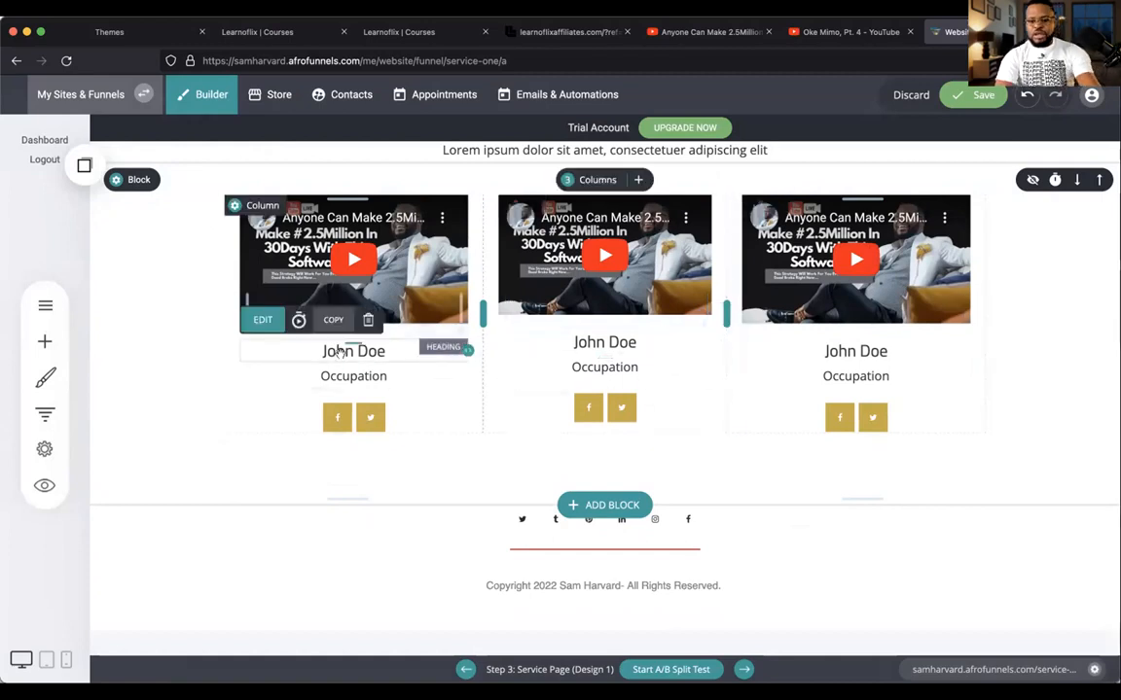
left_click(338, 352)
triple_click(338, 352)
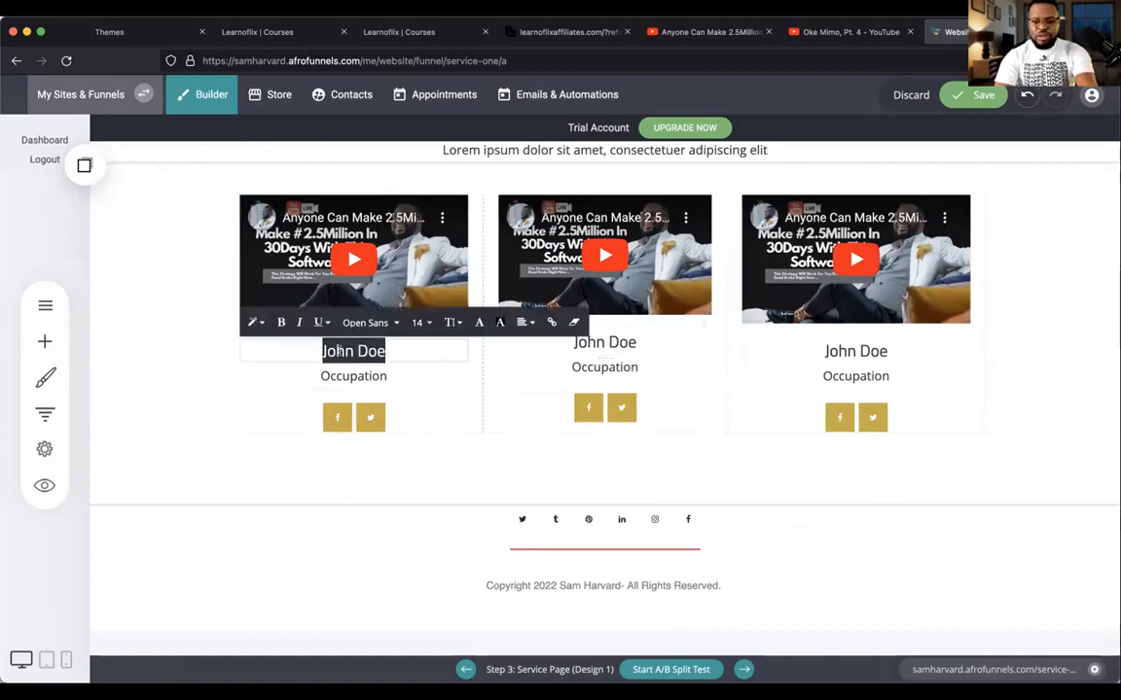
type("Oyindamol")
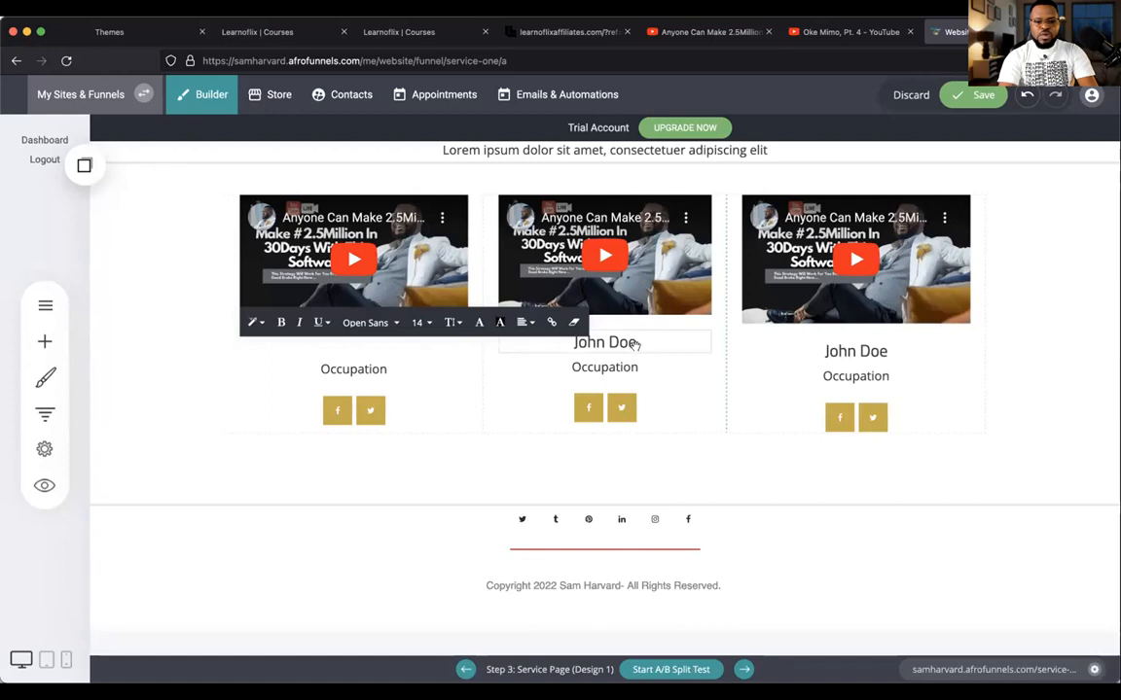
- Add a copied name heading above Occupation in the first card and type the client's name into it
left_click(605, 344)
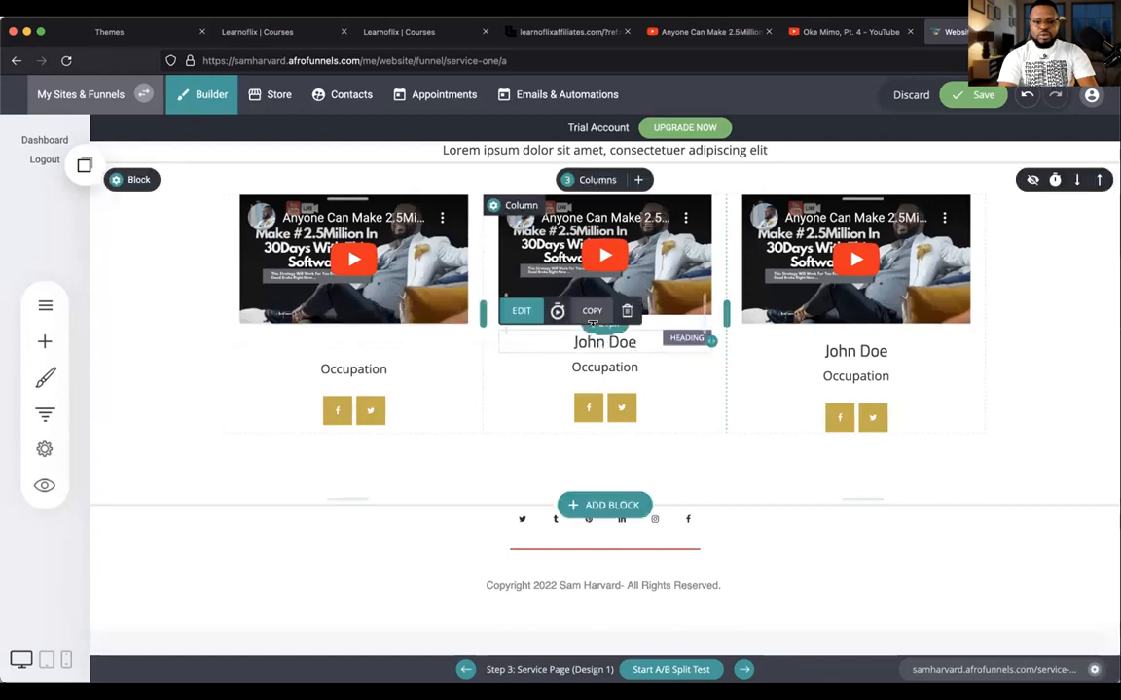
left_click(84, 165)
left_click_drag(153, 303, 343, 358)
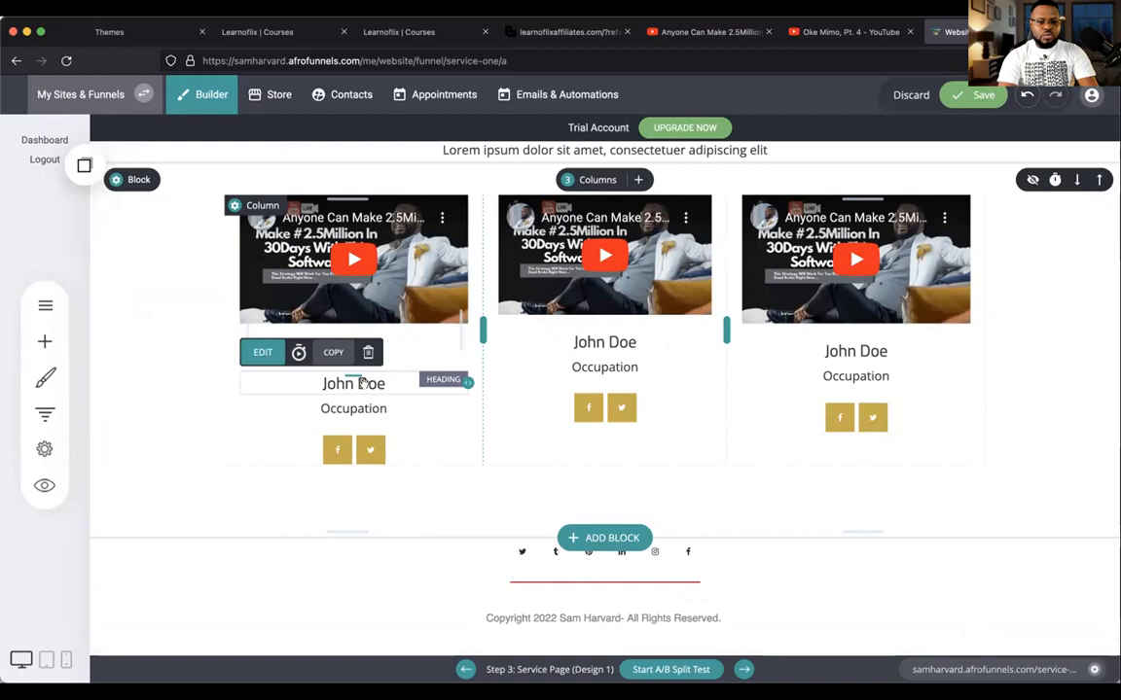
left_click(360, 383)
left_click(357, 384)
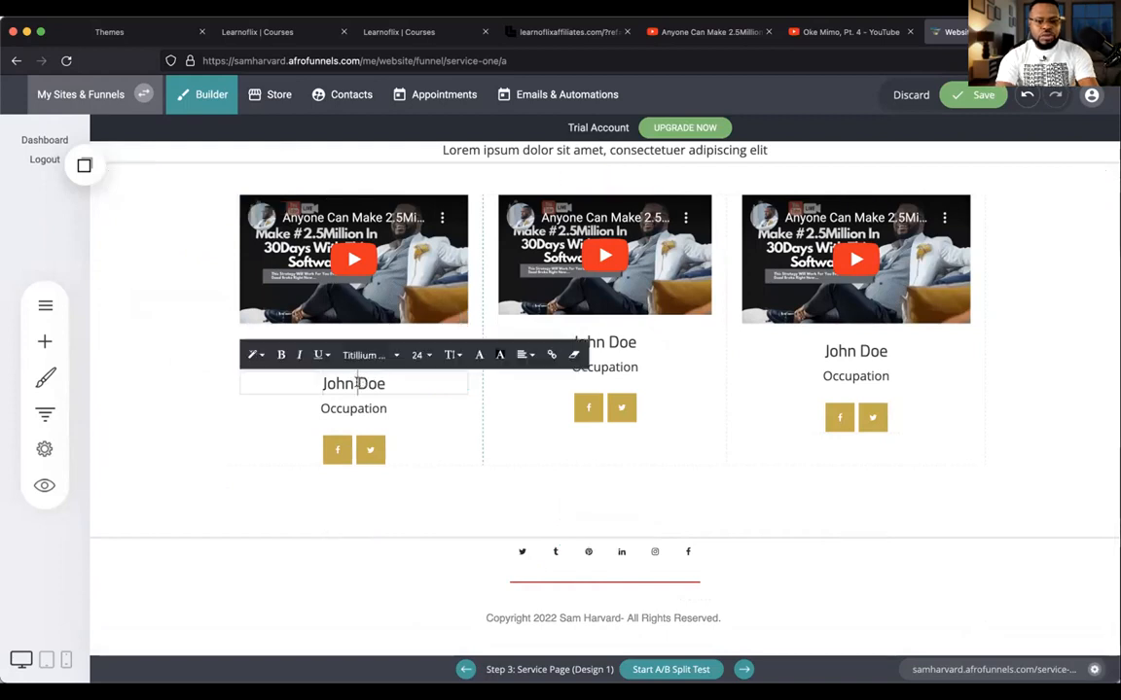
type("Oyin")
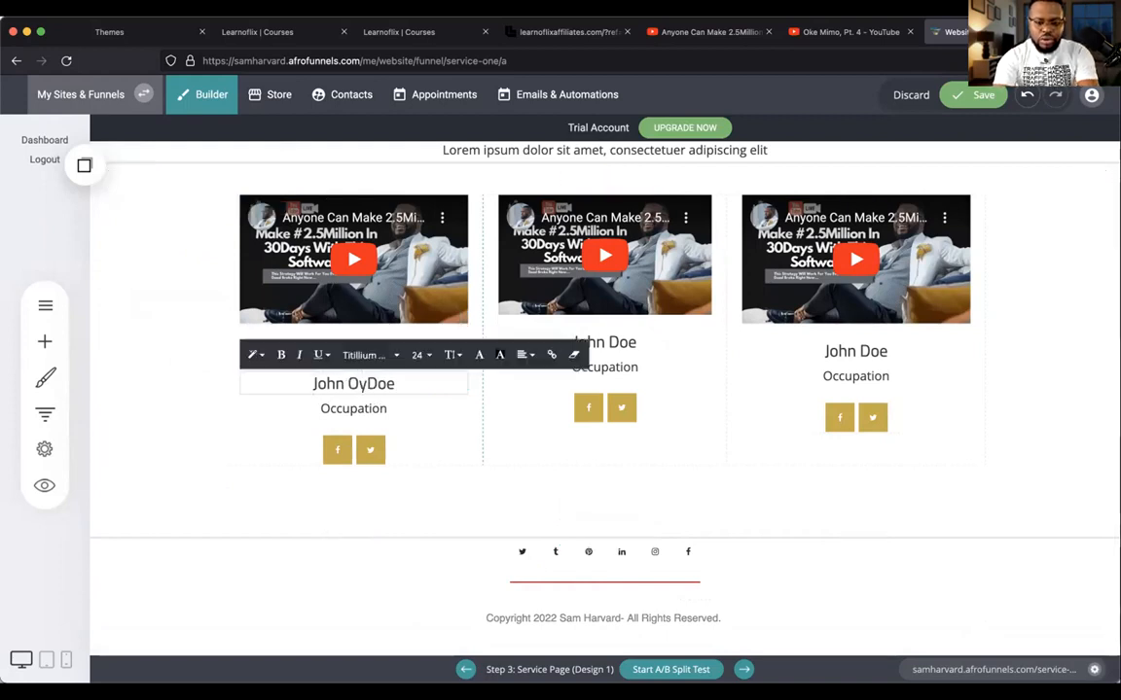
type("damola")
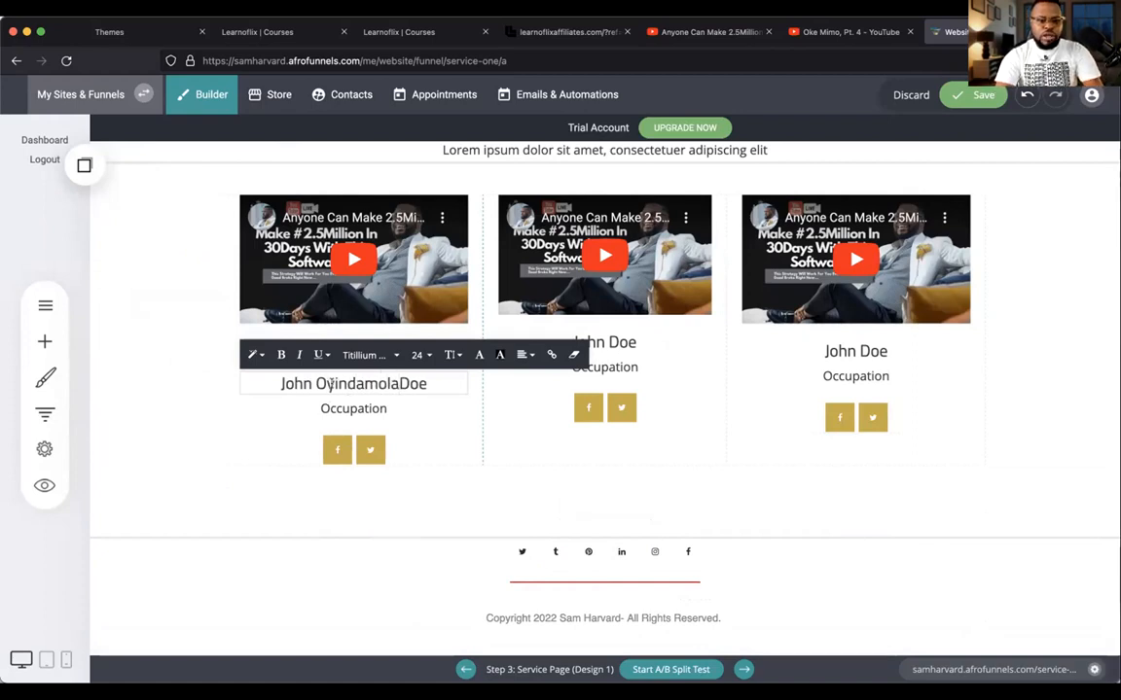
- Remove 'John' and 'Doe' from the first card's name and append 'LAP'
double_click(305, 384)
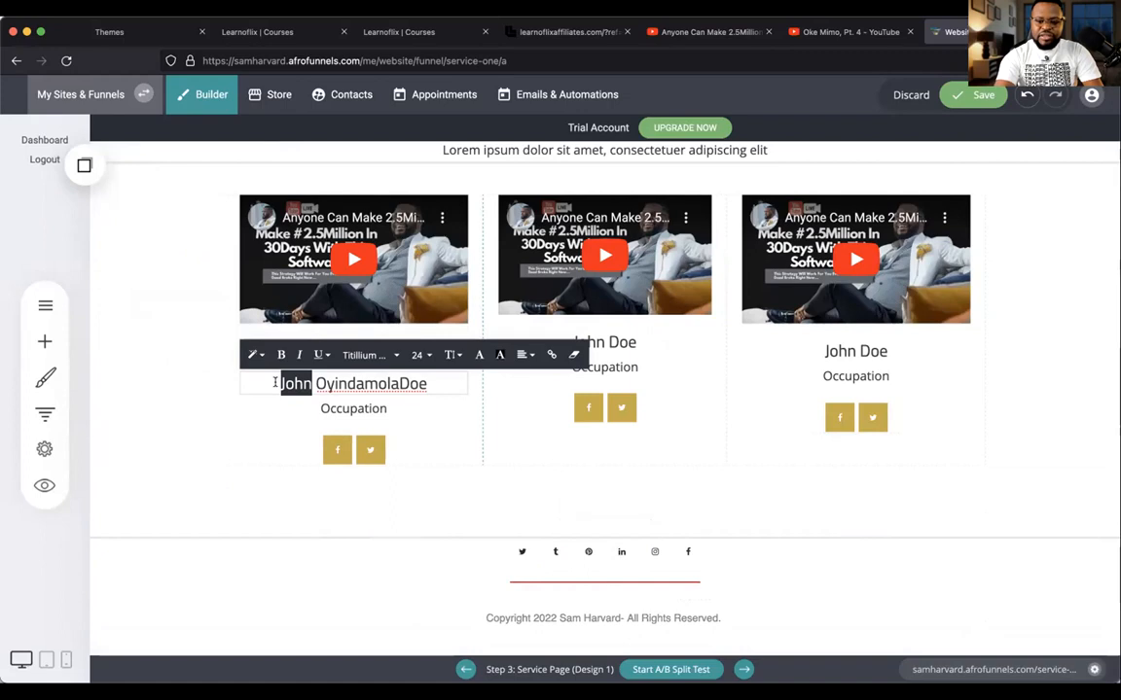
key("BackSpace")
left_click_drag(413, 384, 383, 384)
key("BackSpace")
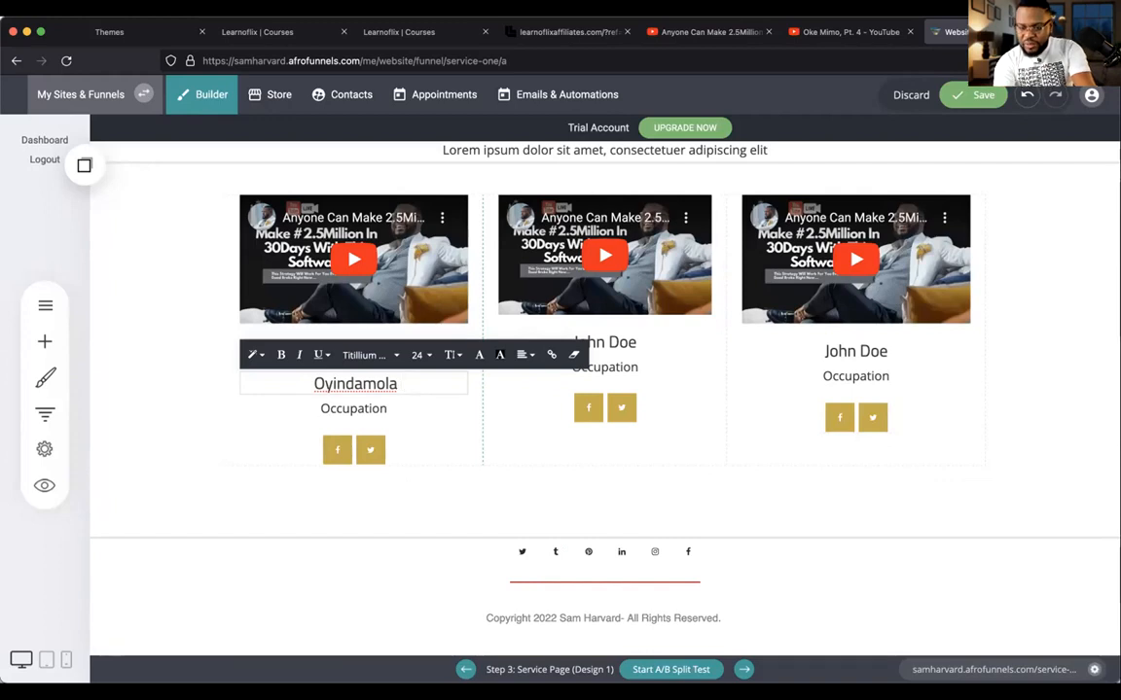
type("LAP")
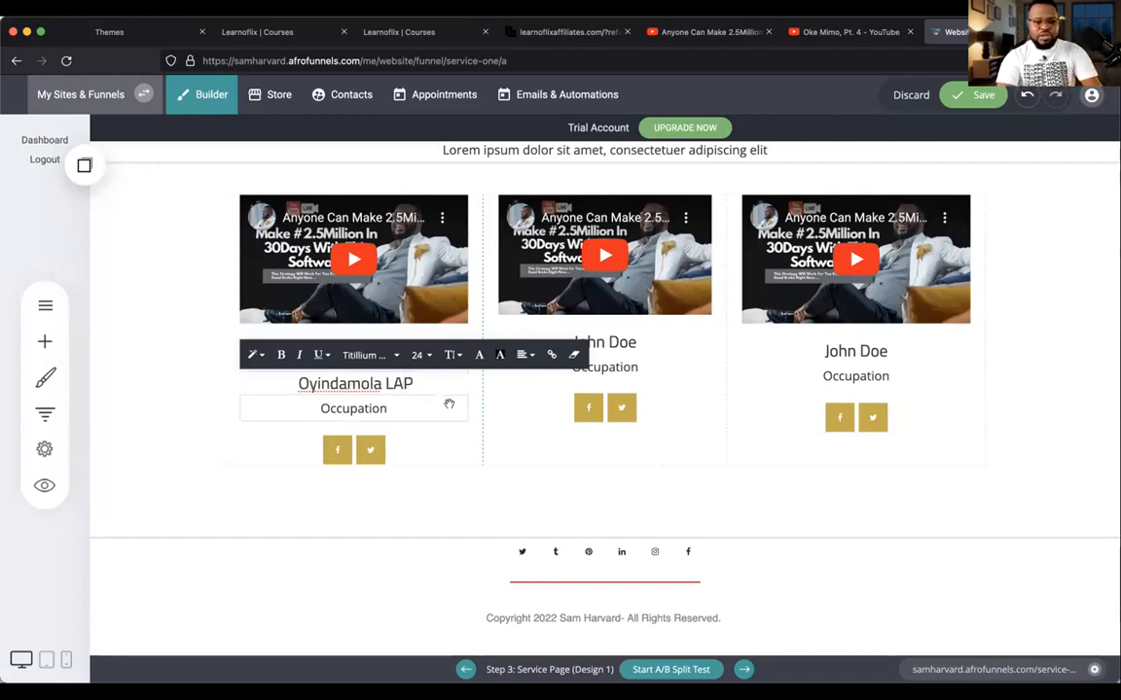
- Replace the first card's Occupation line with the '$1million From Affiliate Marketing In 10 Months Using This Special Framework' story
left_click(384, 409)
left_click(383, 409)
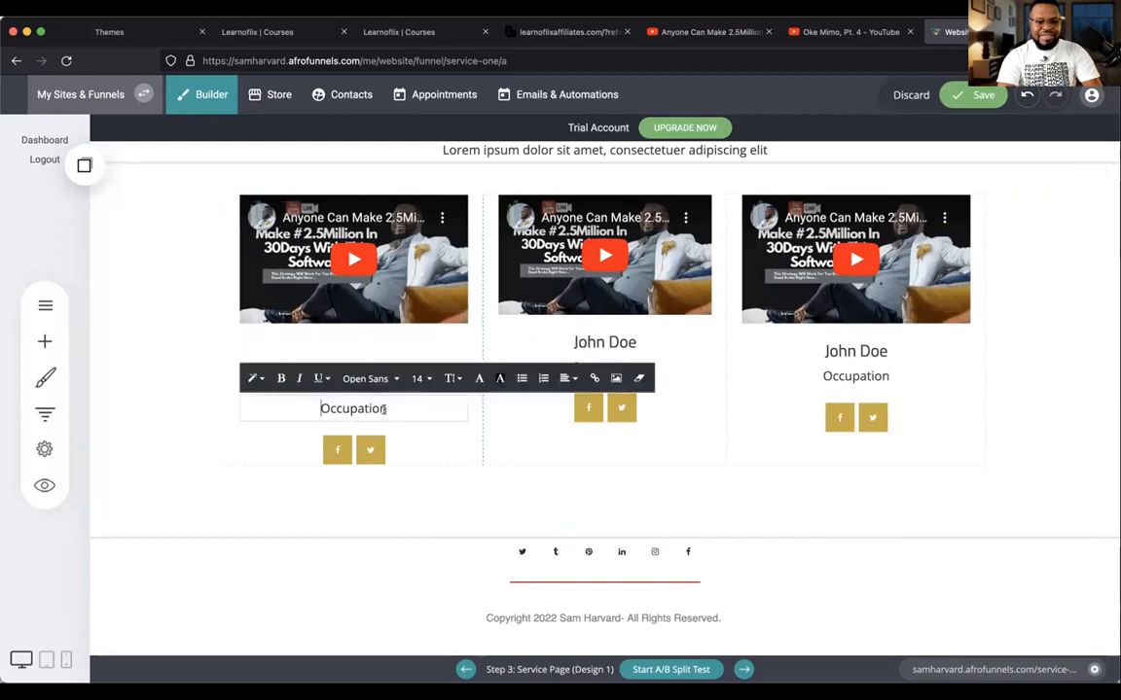
left_click(328, 408)
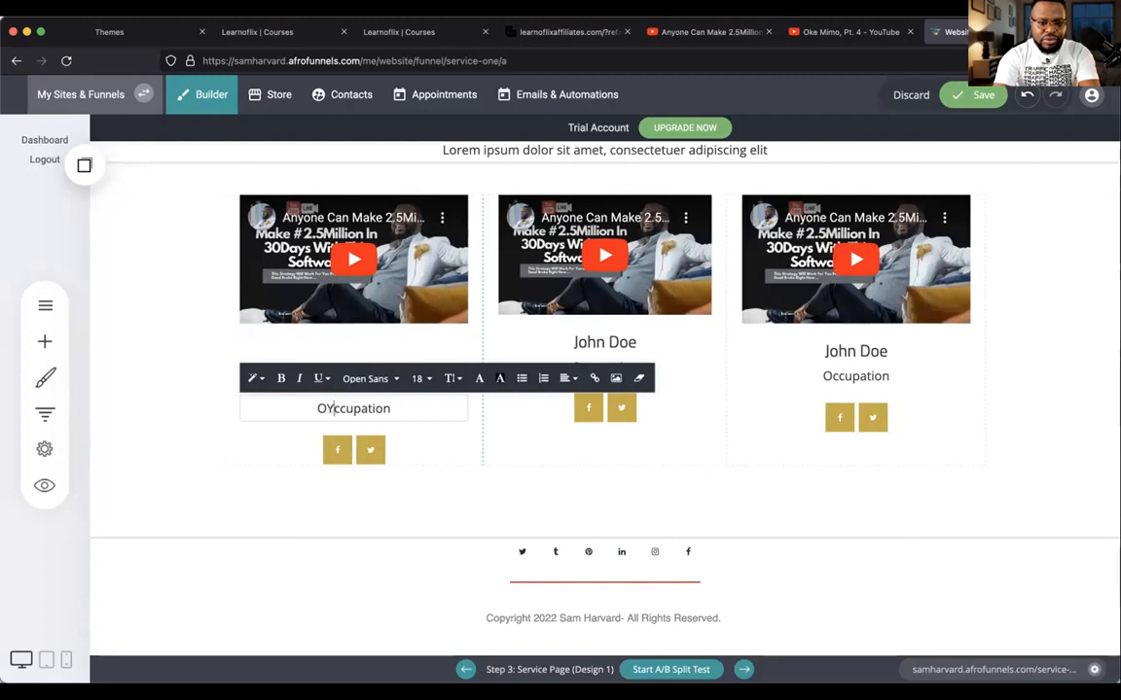
type("yin made ")
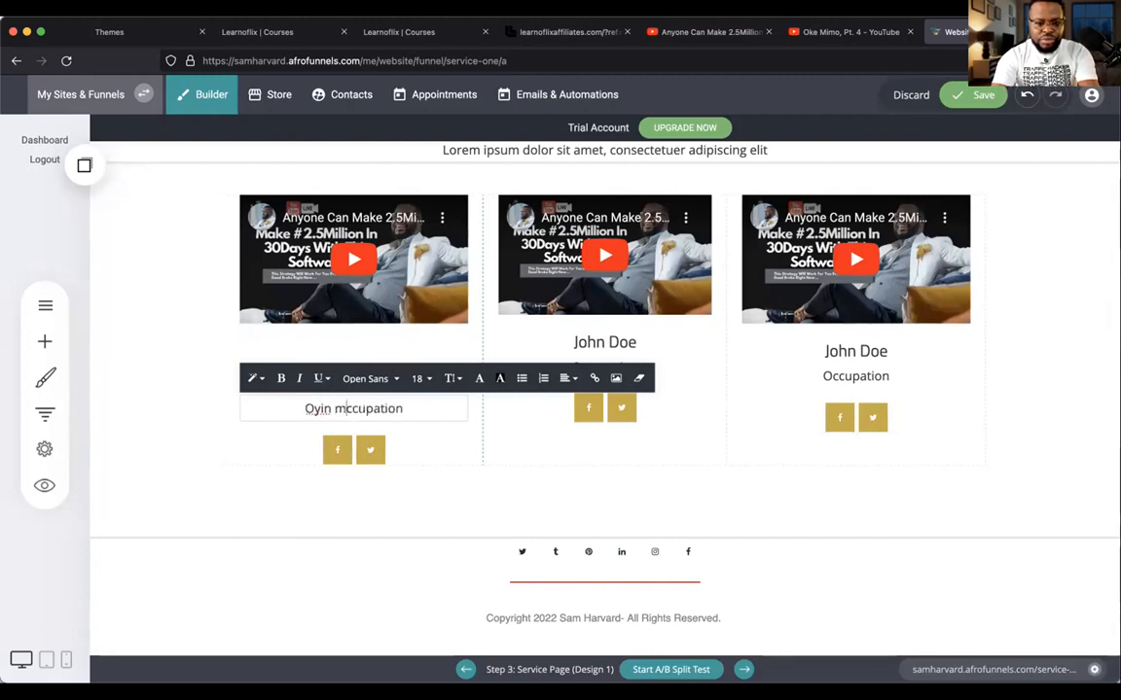
type("1")
key("BackSpace")
type("$1million O")
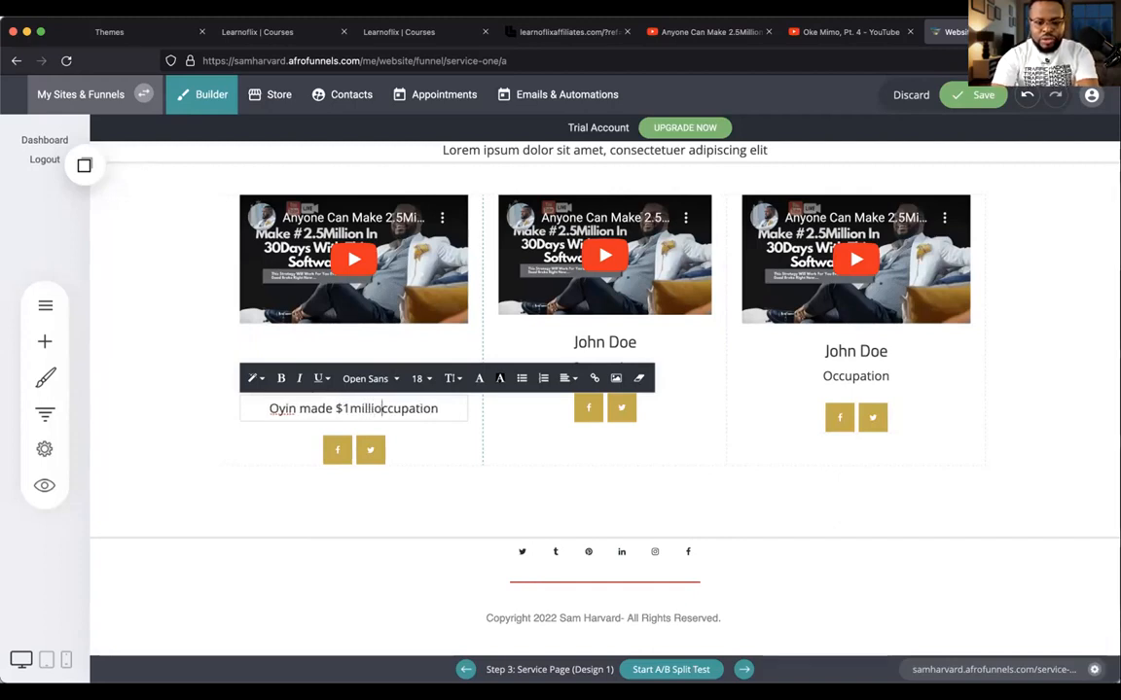
type("ollar ")
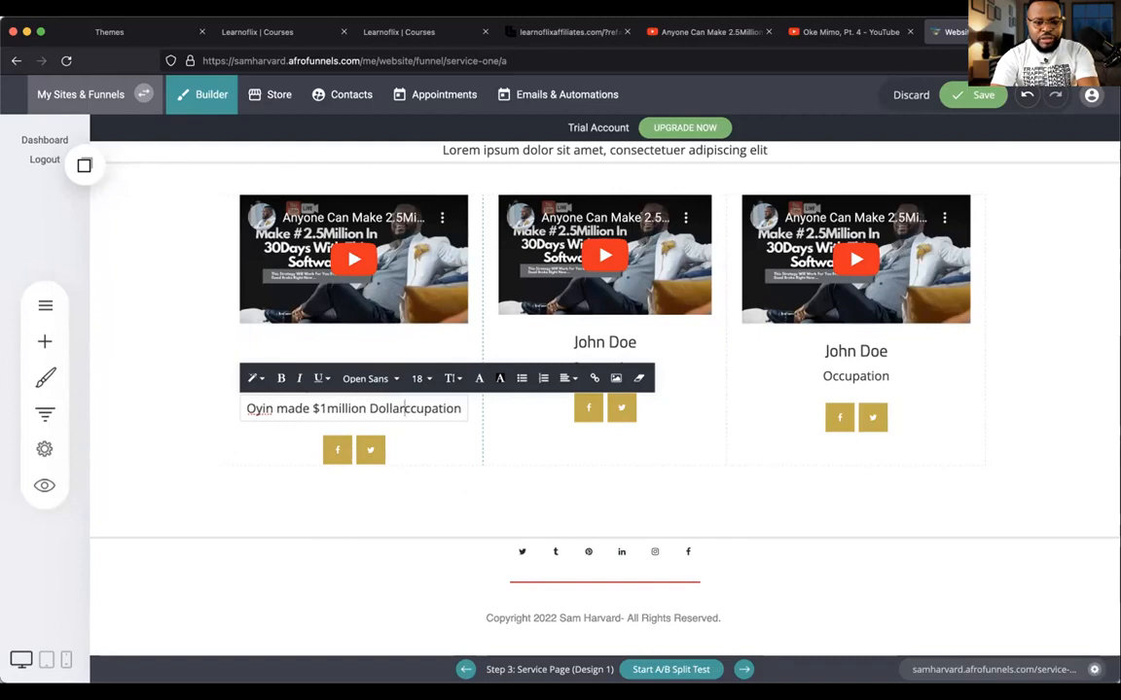
type("From A")
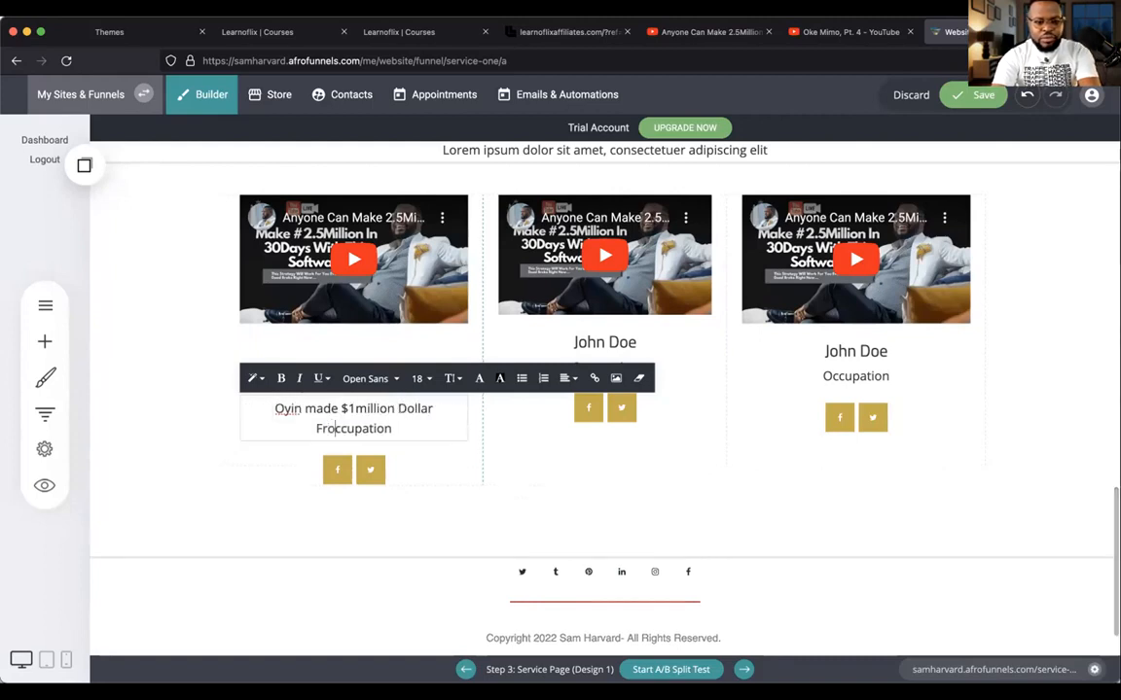
type("ffiliate M")
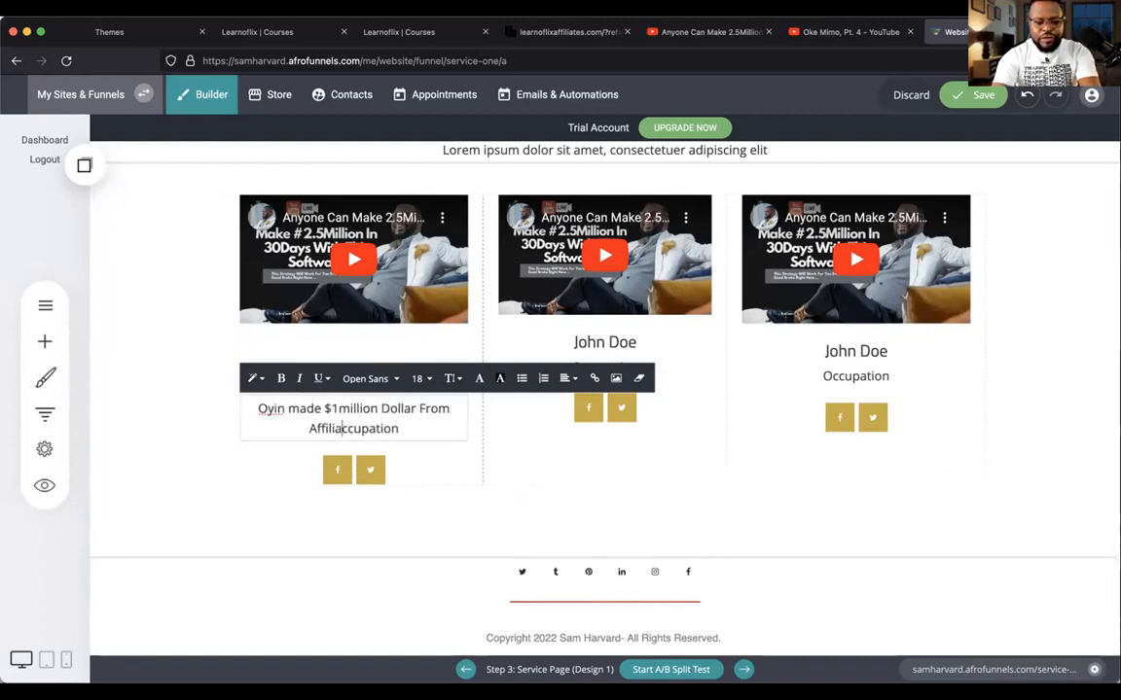
type("Arketing ")
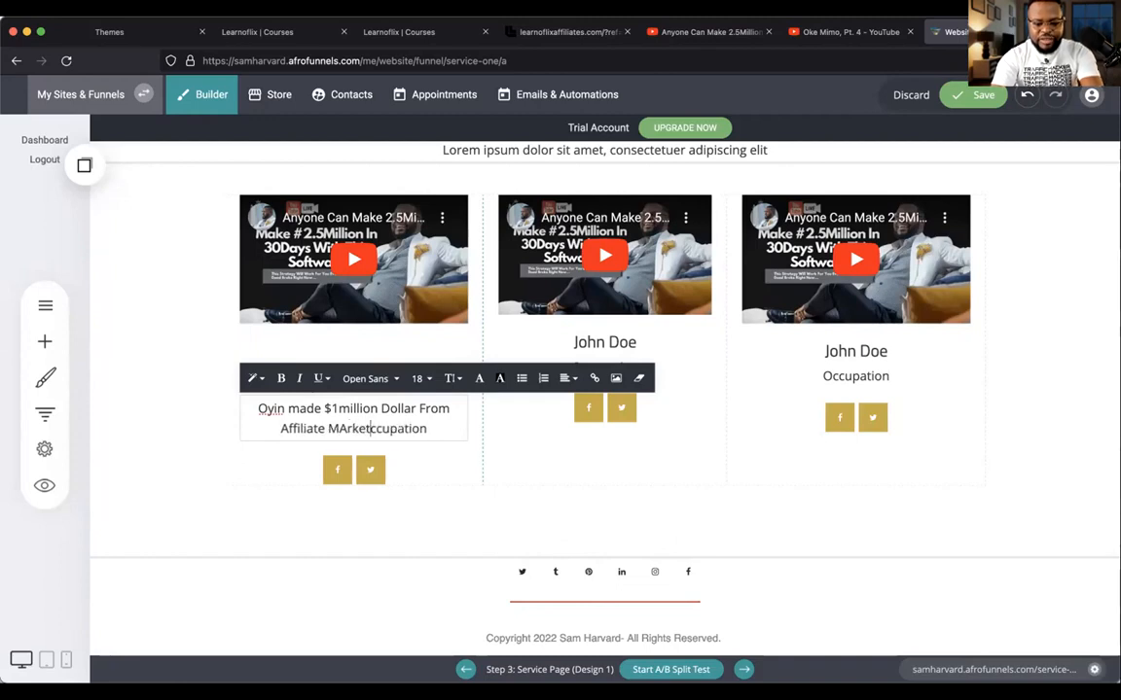
type("In ")
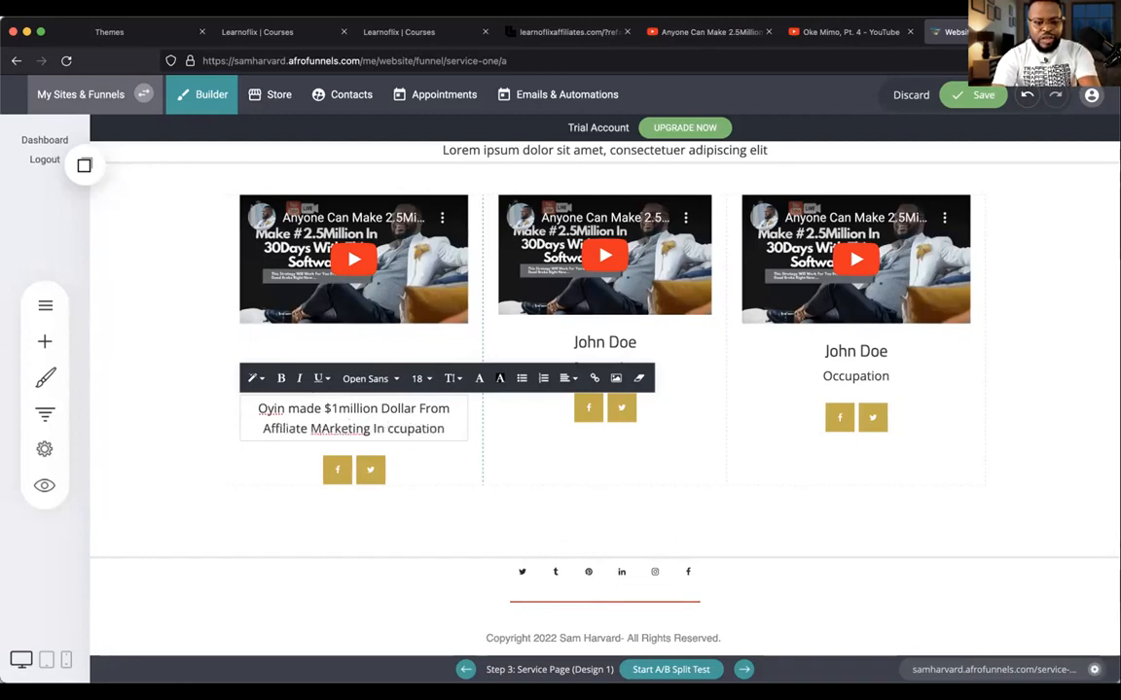
type("10")
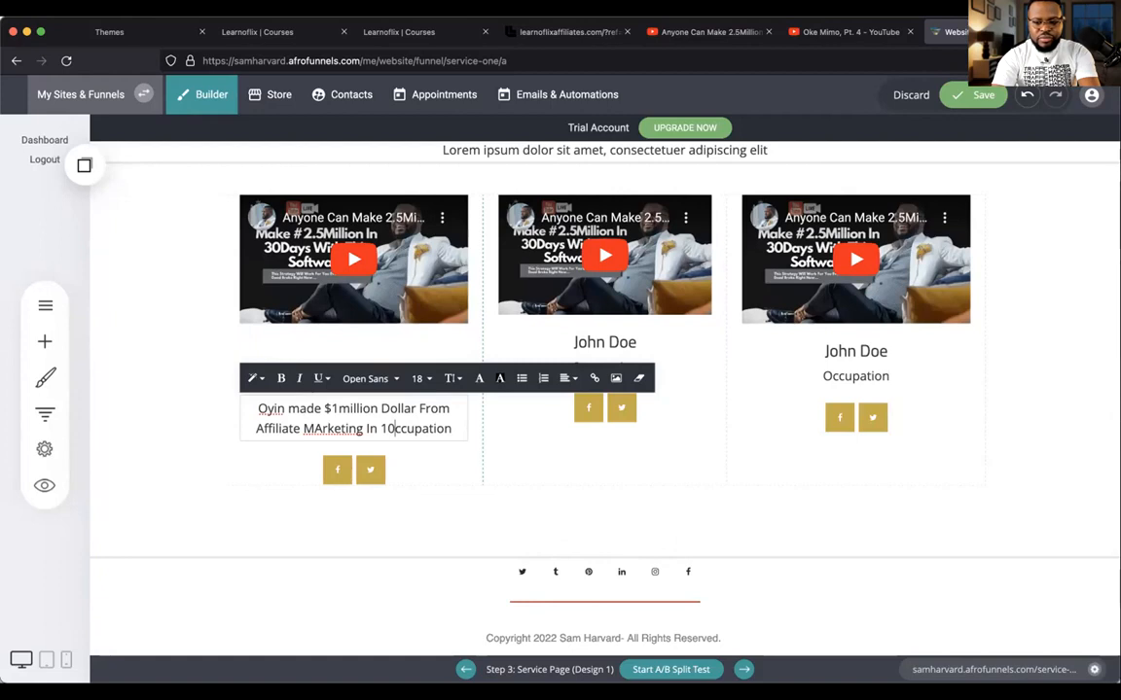
type(" Months")
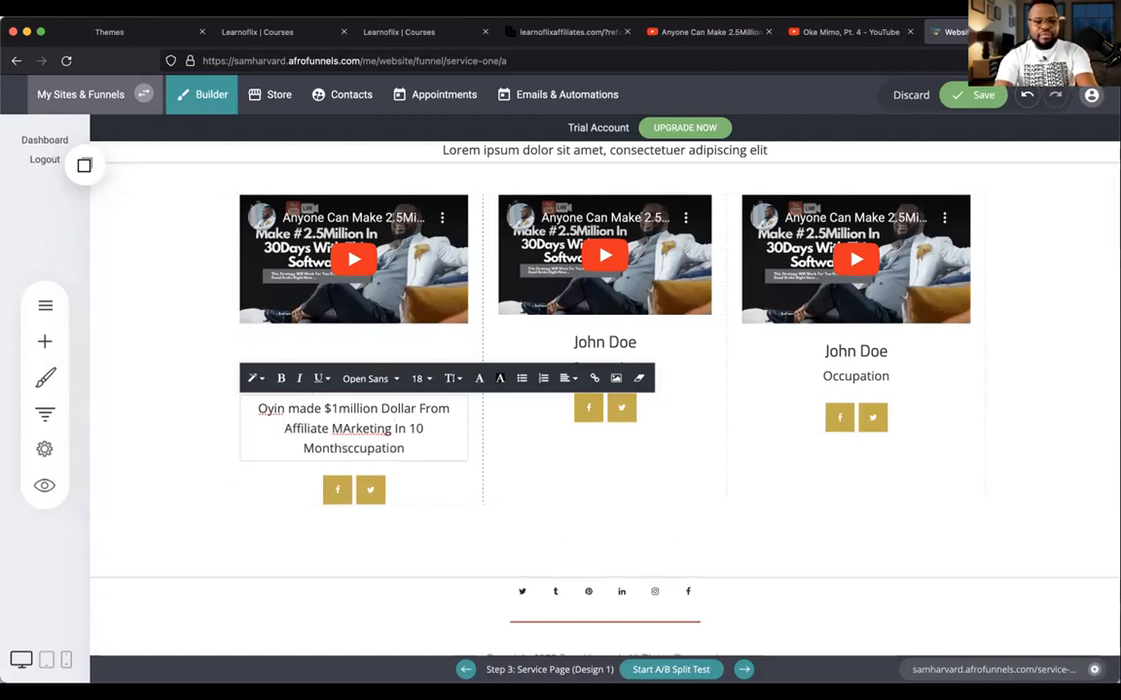
type(" Using ")
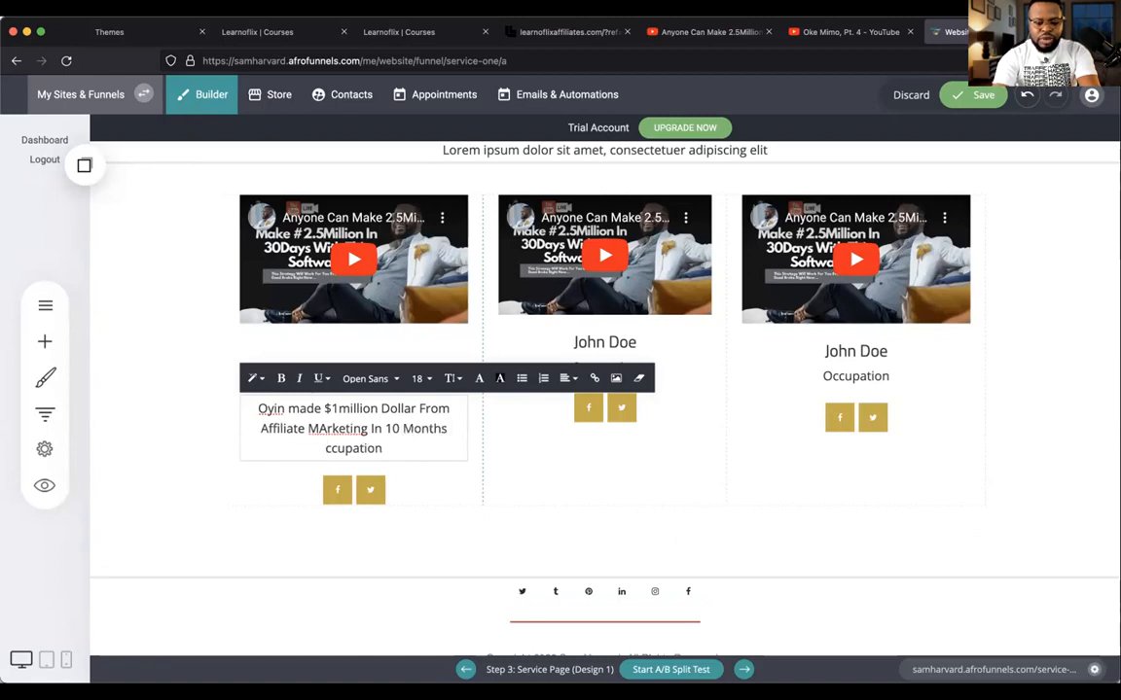
type("Th")
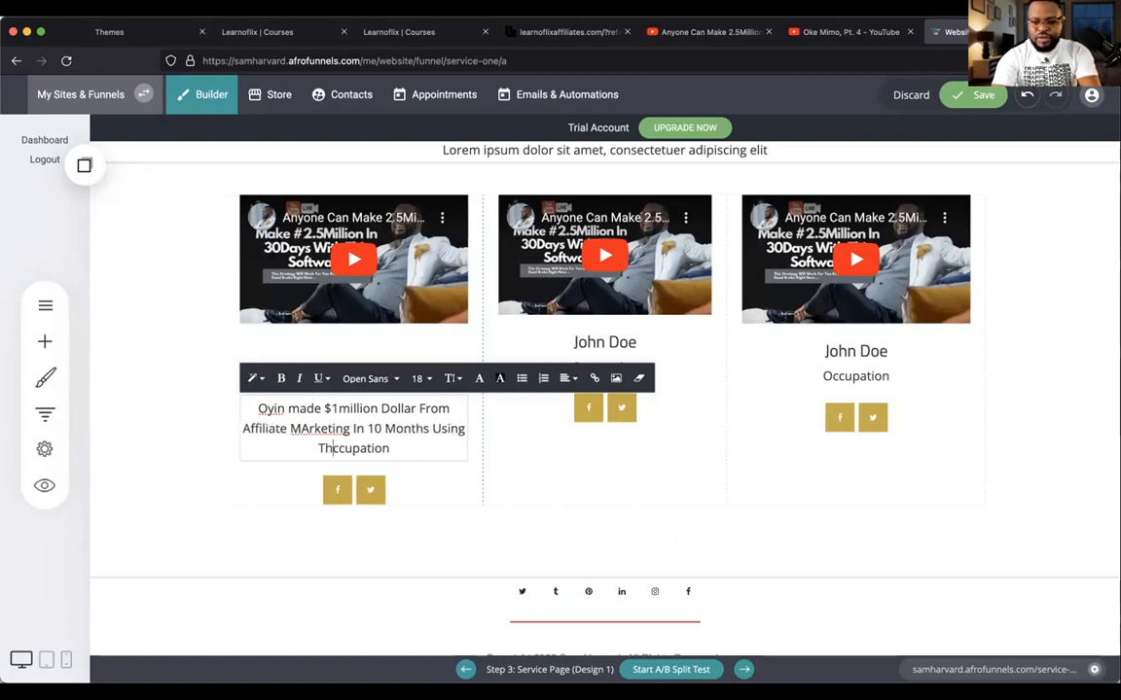
type("is Special ")
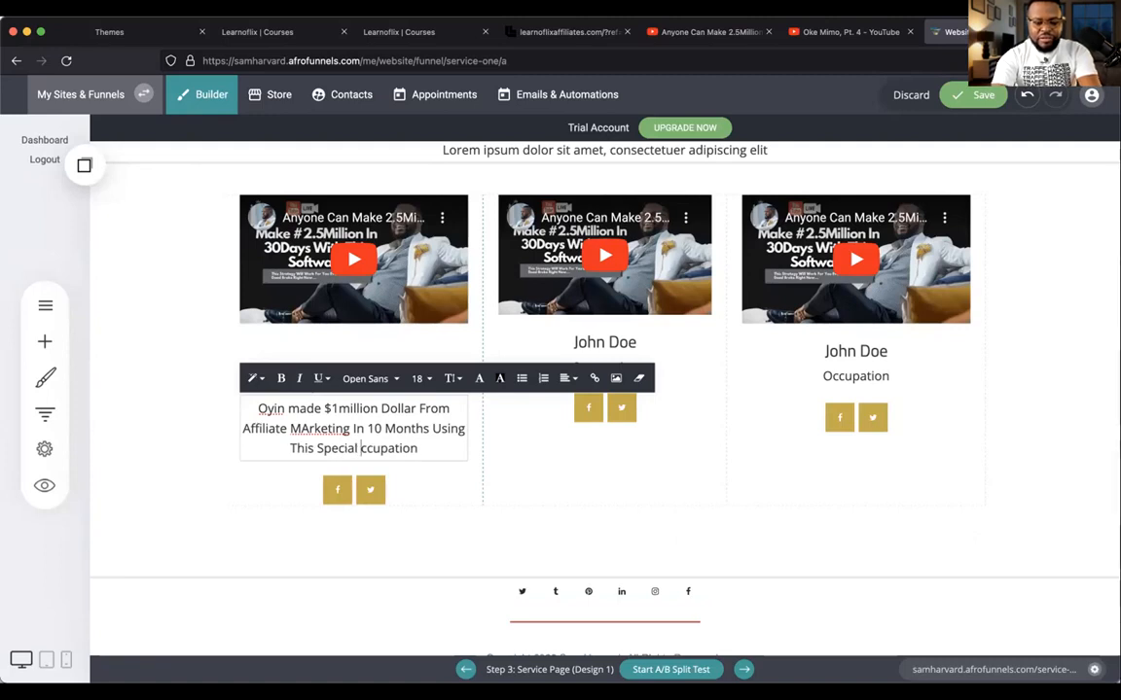
type("Framework")
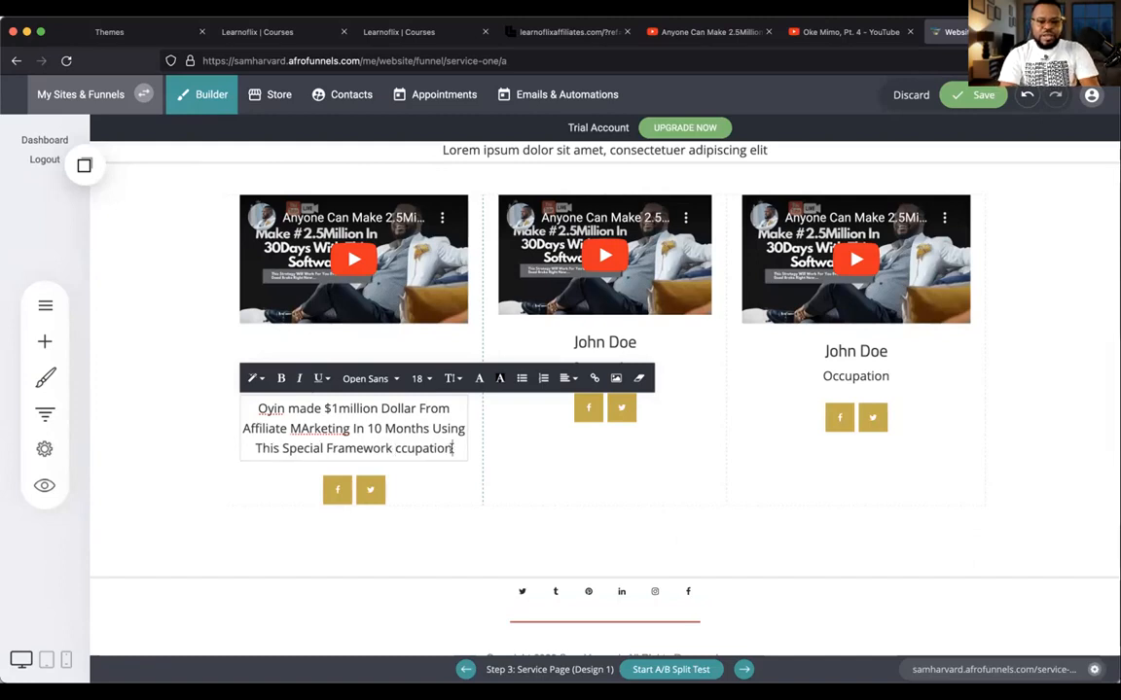
left_click_drag(453, 448, 398, 448)
key("BackSpace")
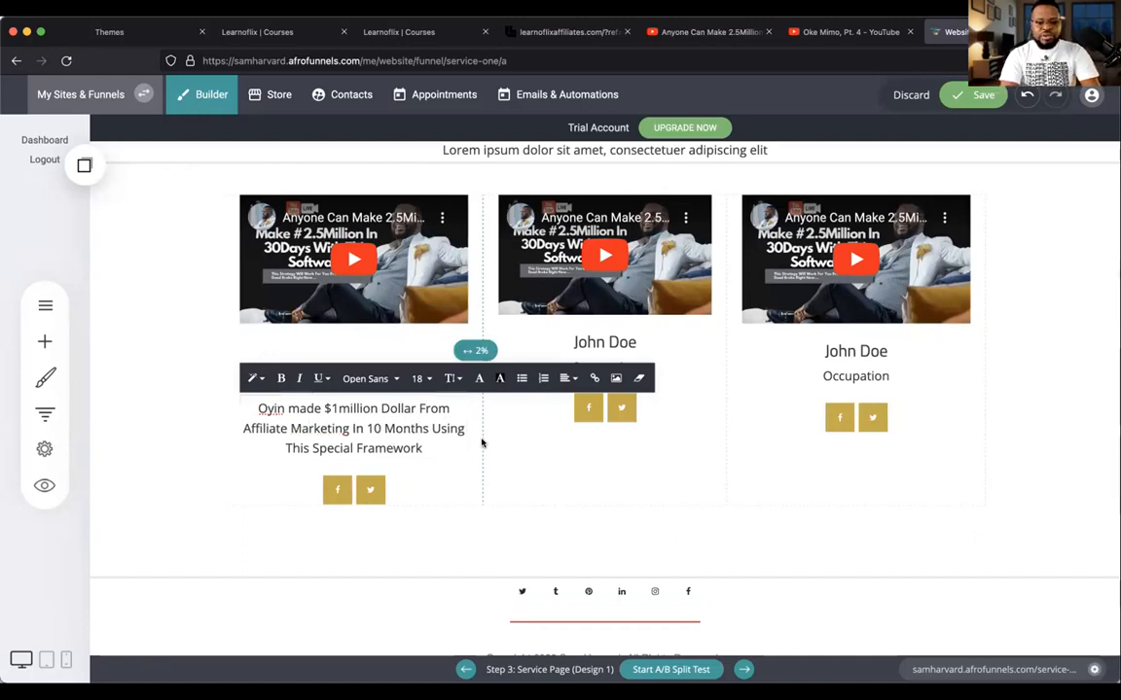
left_click(525, 445)
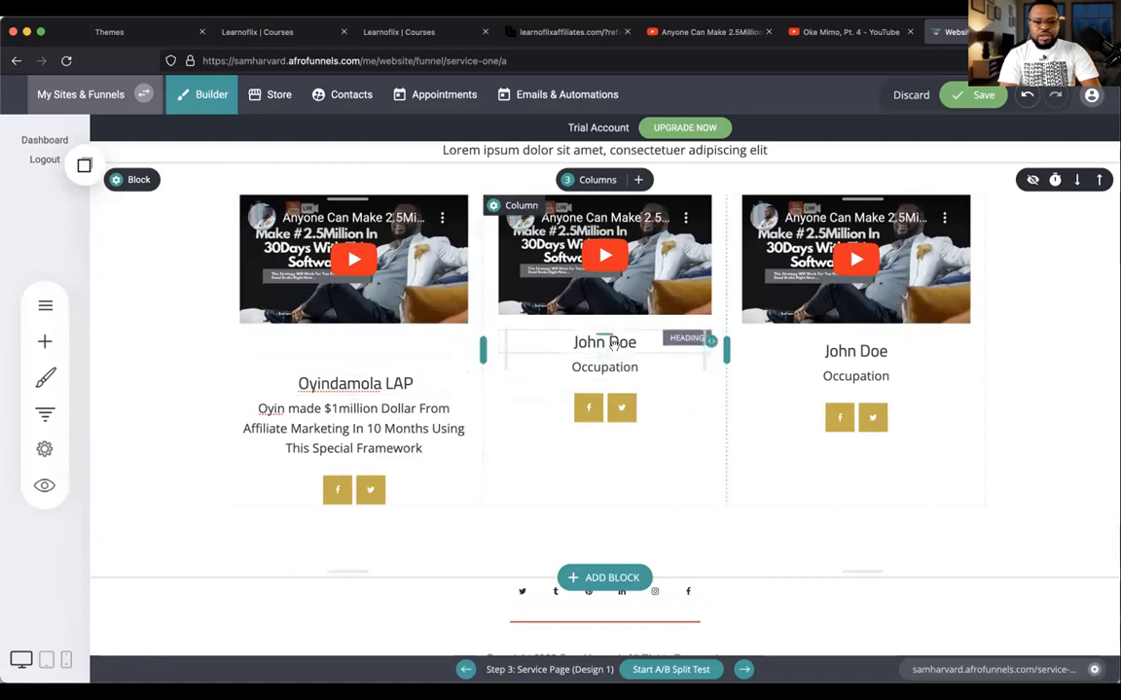
- Change the middle card's John Doe heading to the second client's full name
left_click(611, 345)
left_click(609, 343)
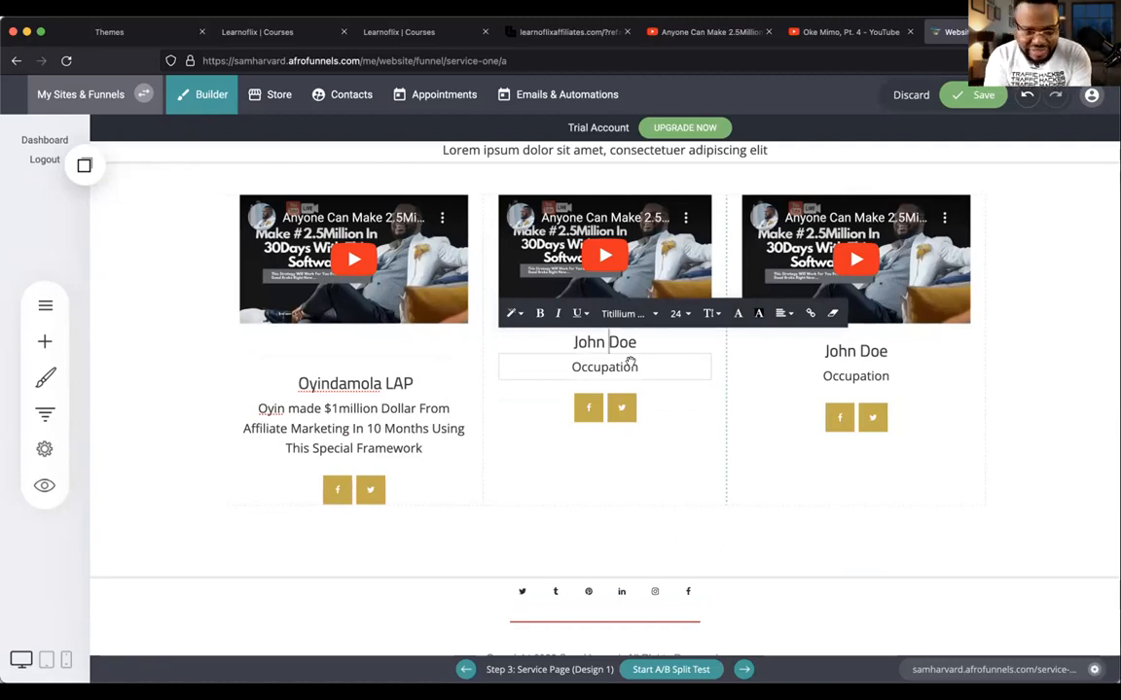
key("BackSpace")
key("BackSpace")
key("BackSpace")
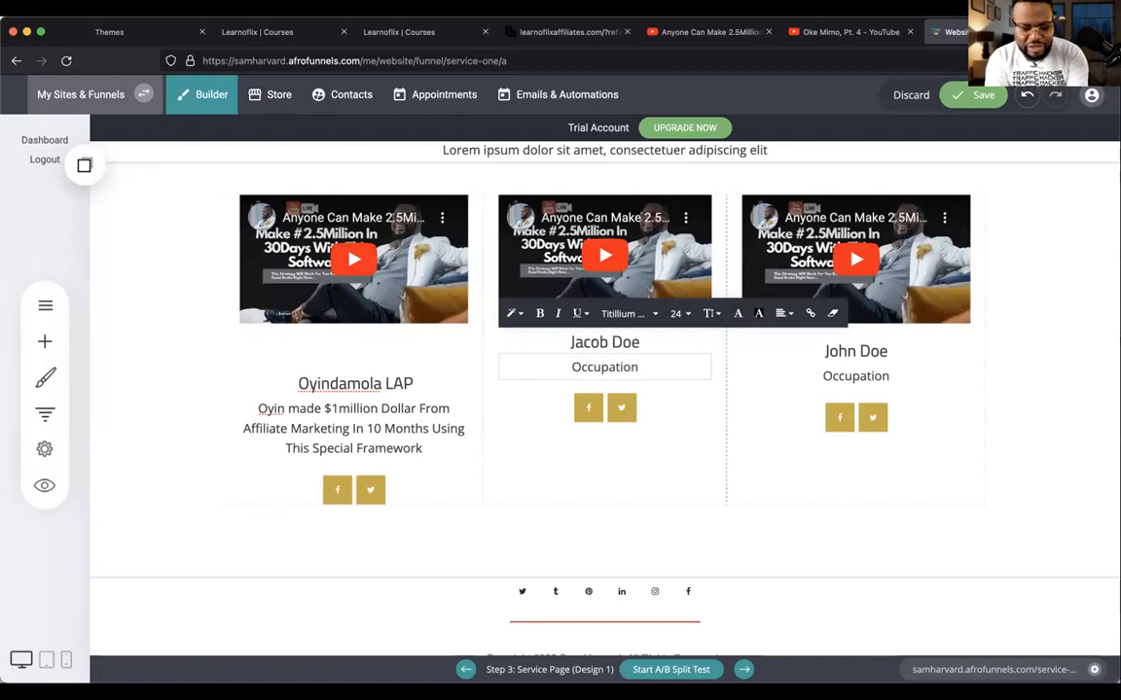
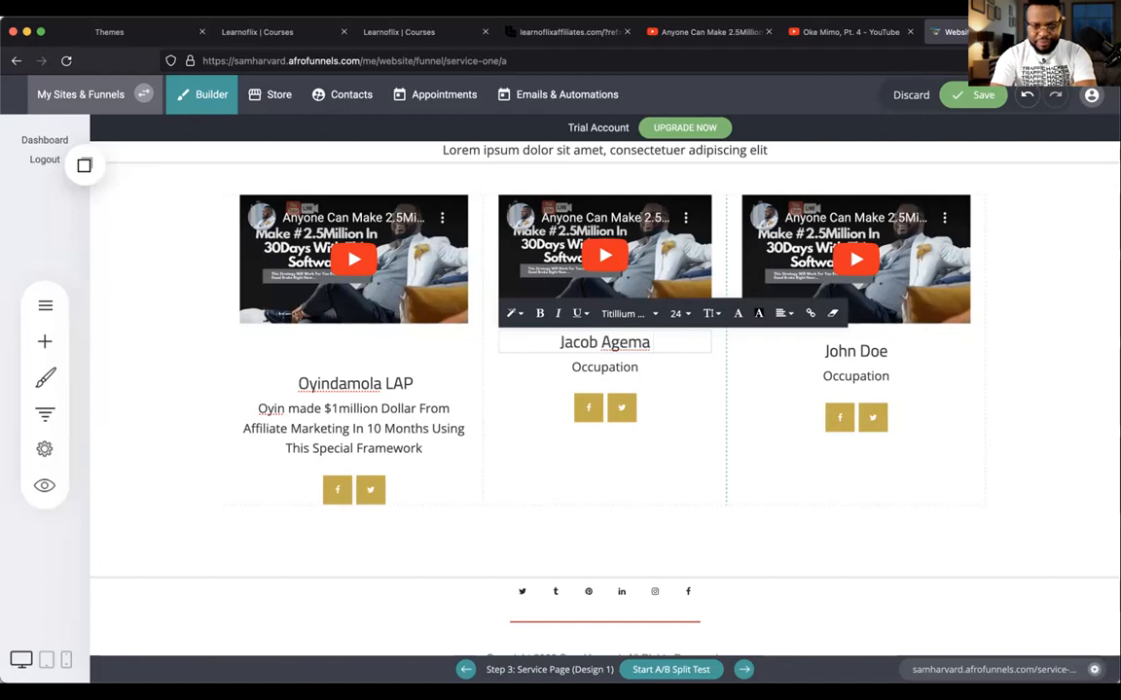
- Delete the middle card's Occupation placeholder word and edit the text element under the name
left_click(604, 368)
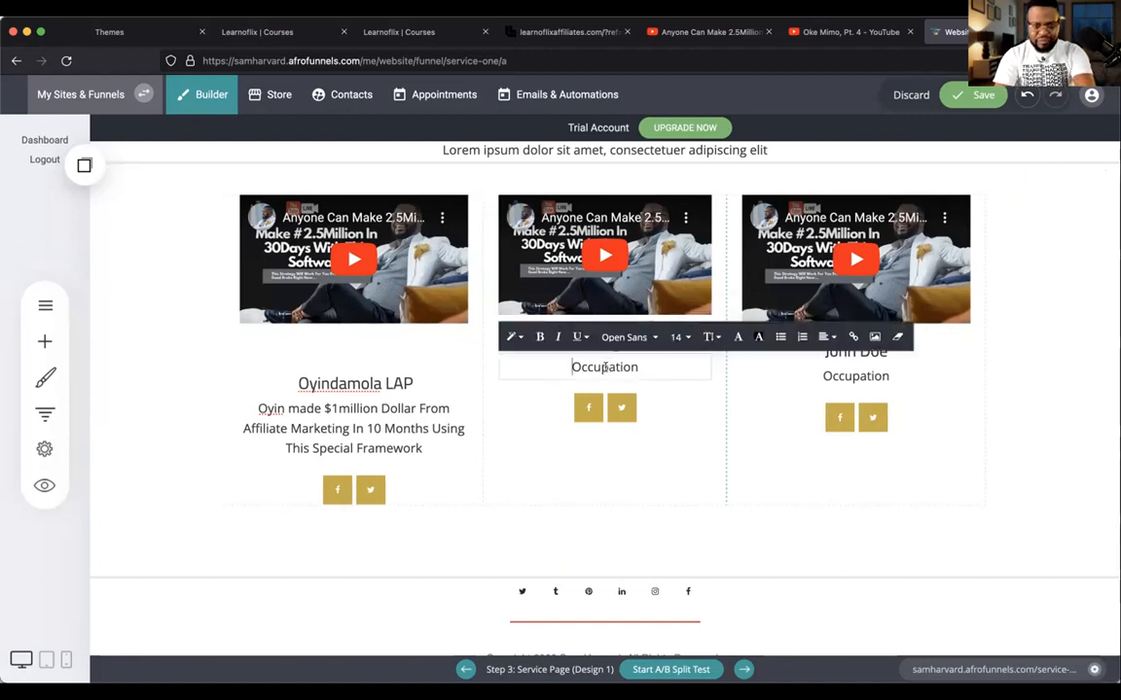
double_click(604, 368)
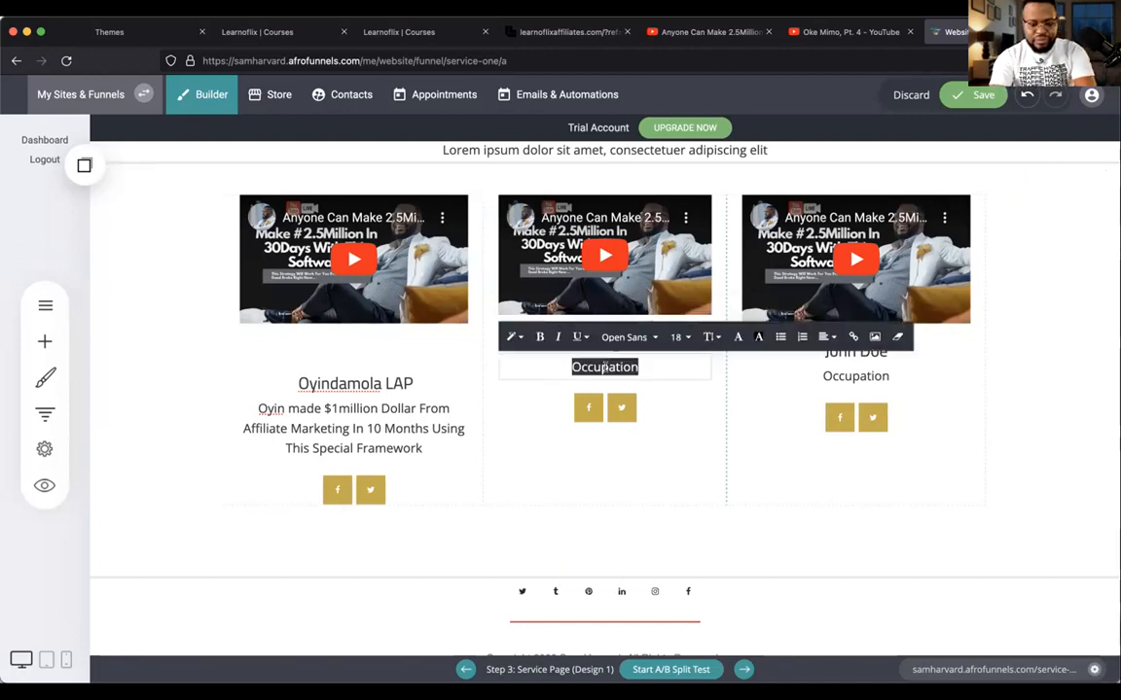
key("BackSpace")
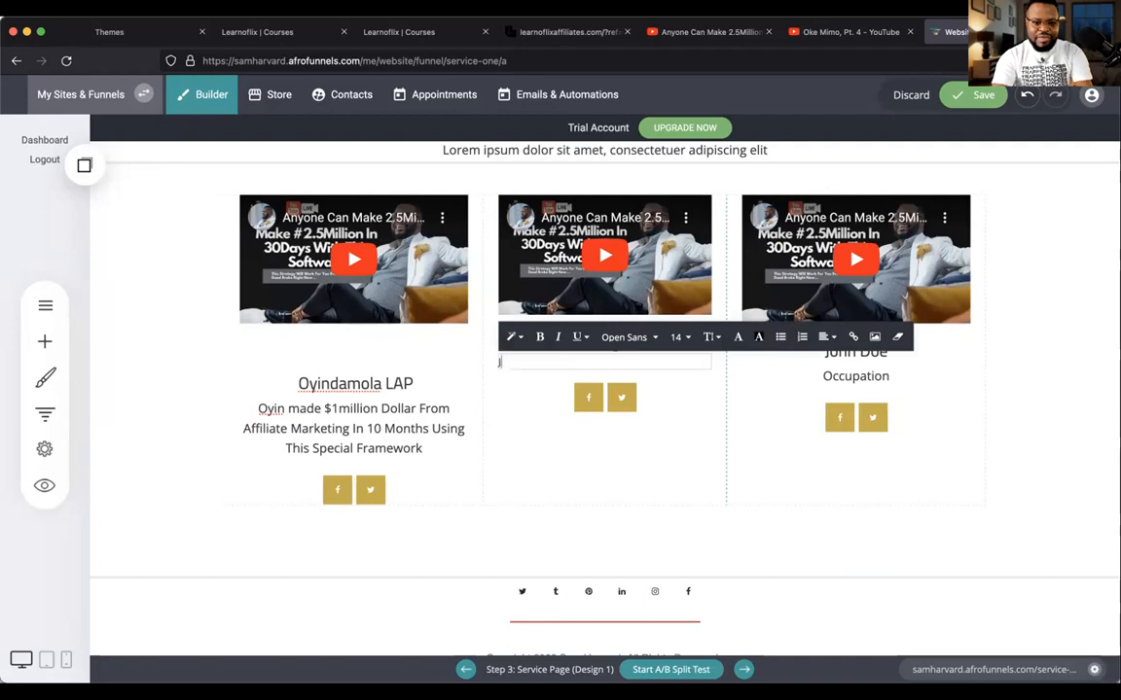
left_click(655, 433)
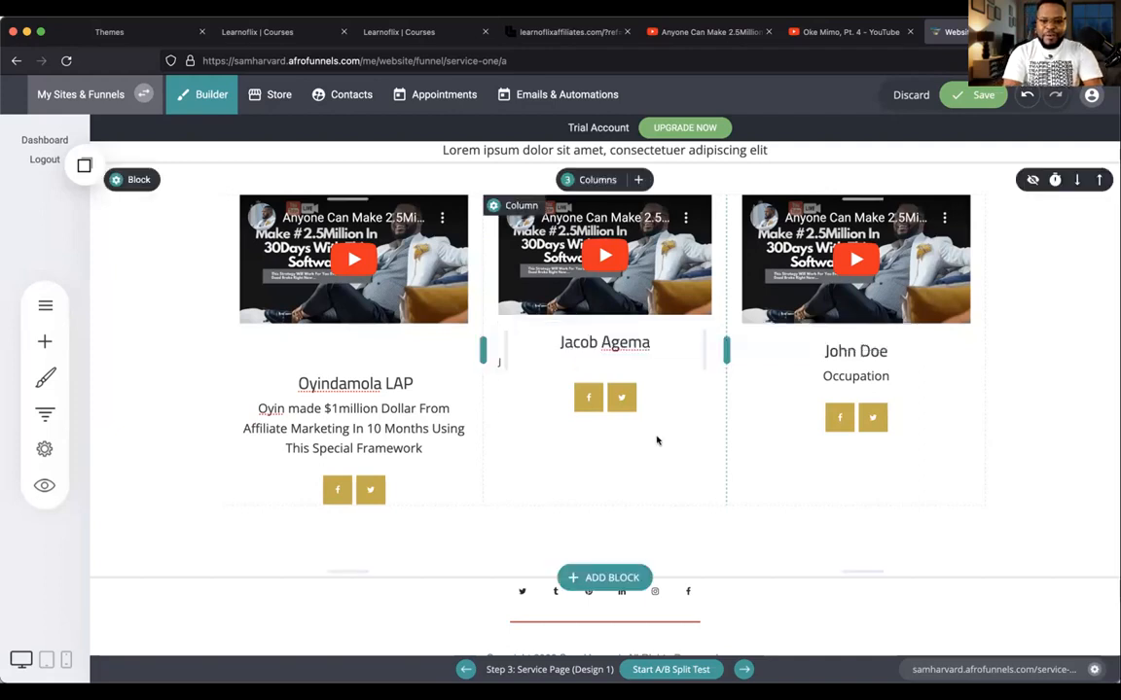
left_click(505, 364)
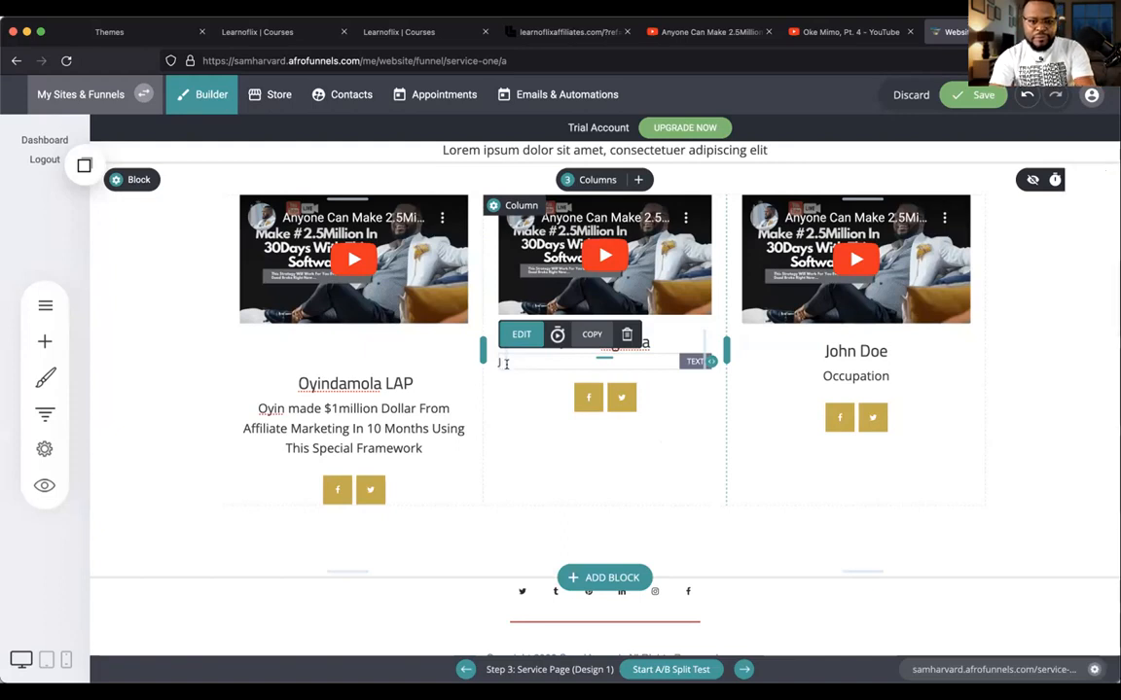
left_click(505, 364)
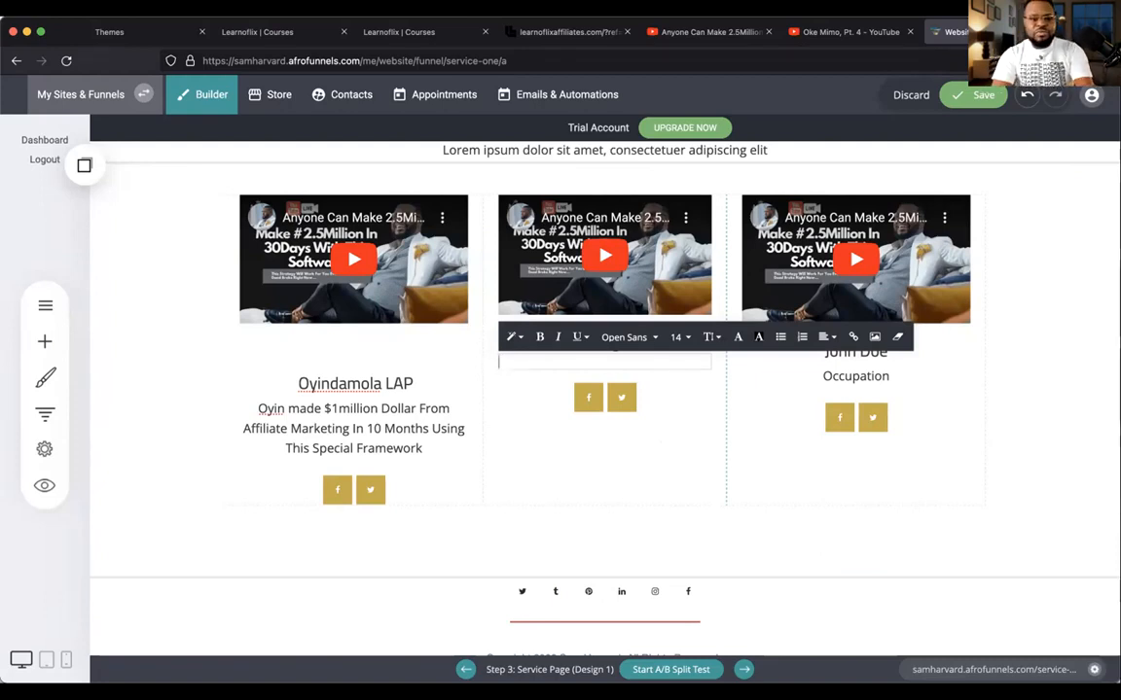
left_click(1026, 95)
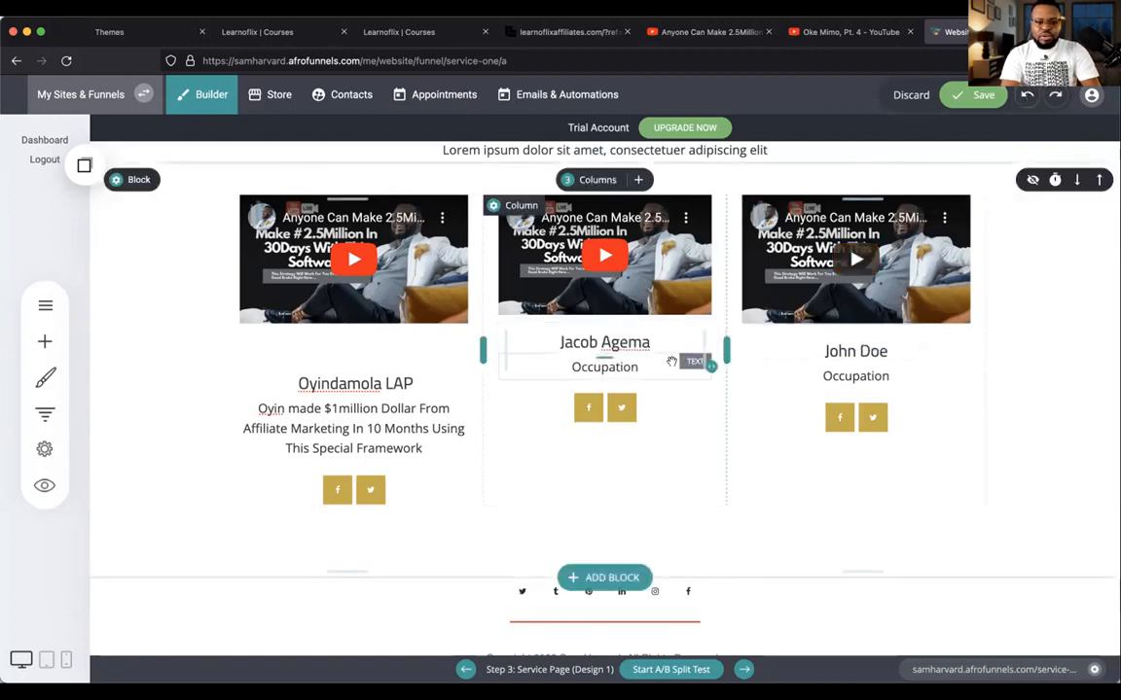
- Write the middle card's bio: an Online Business Coach whose business has done over $400k monthly
left_click(630, 371)
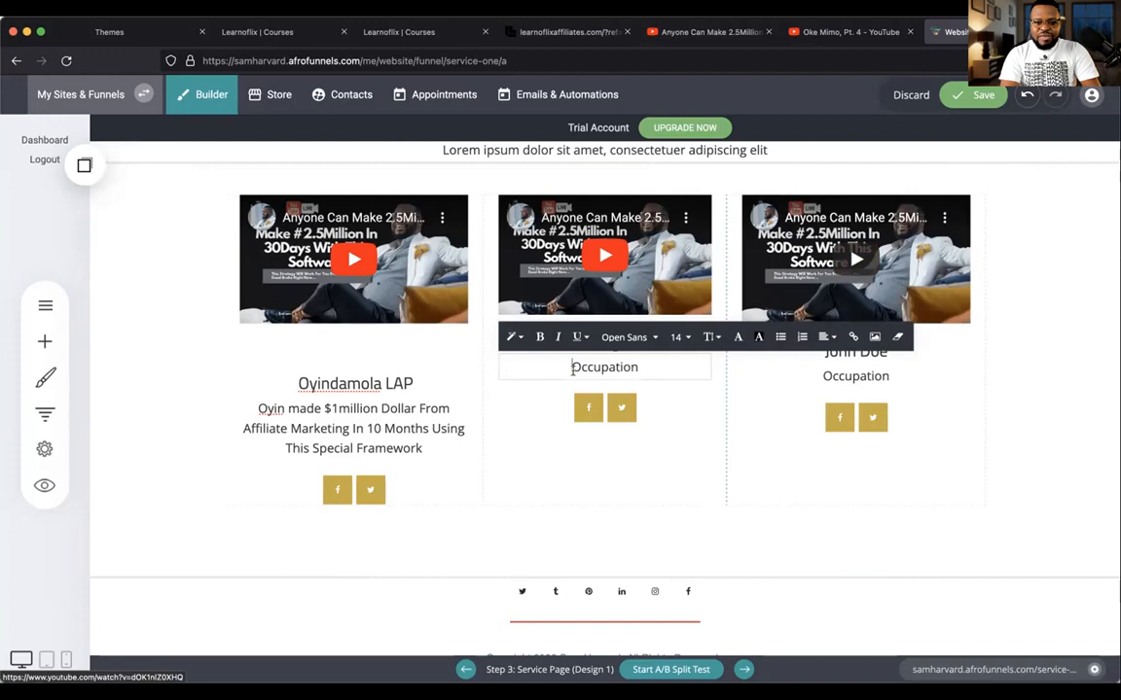
type("Jacob")
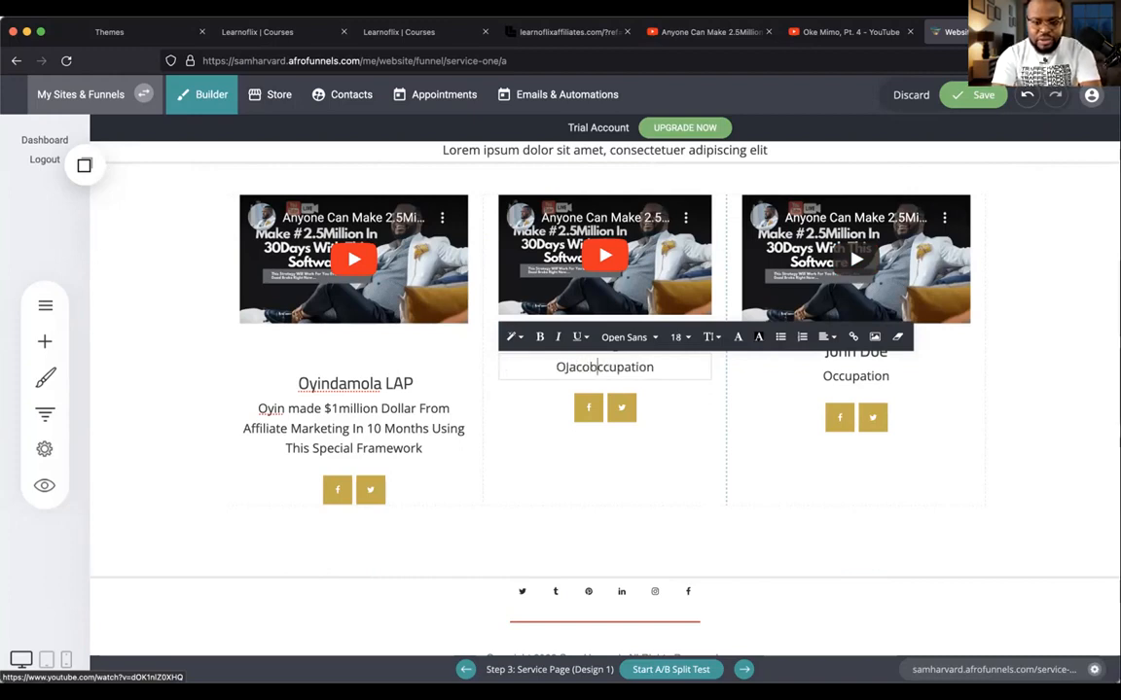
key("Left")
key("Left")
key("BackSpace")
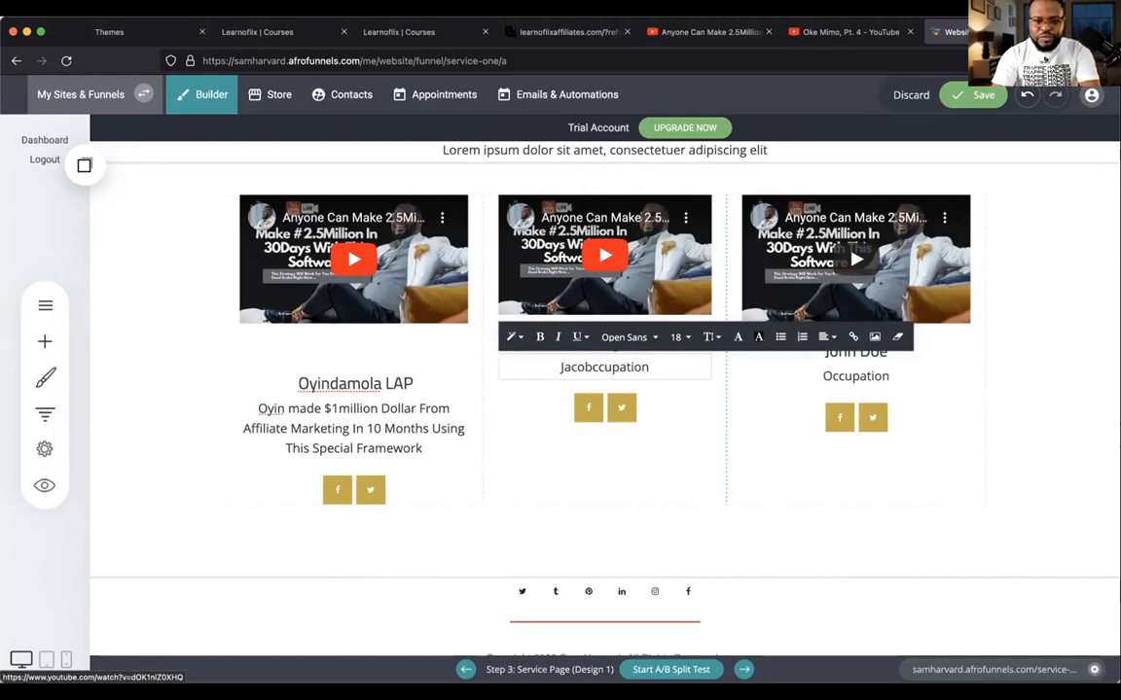
type("Is a")
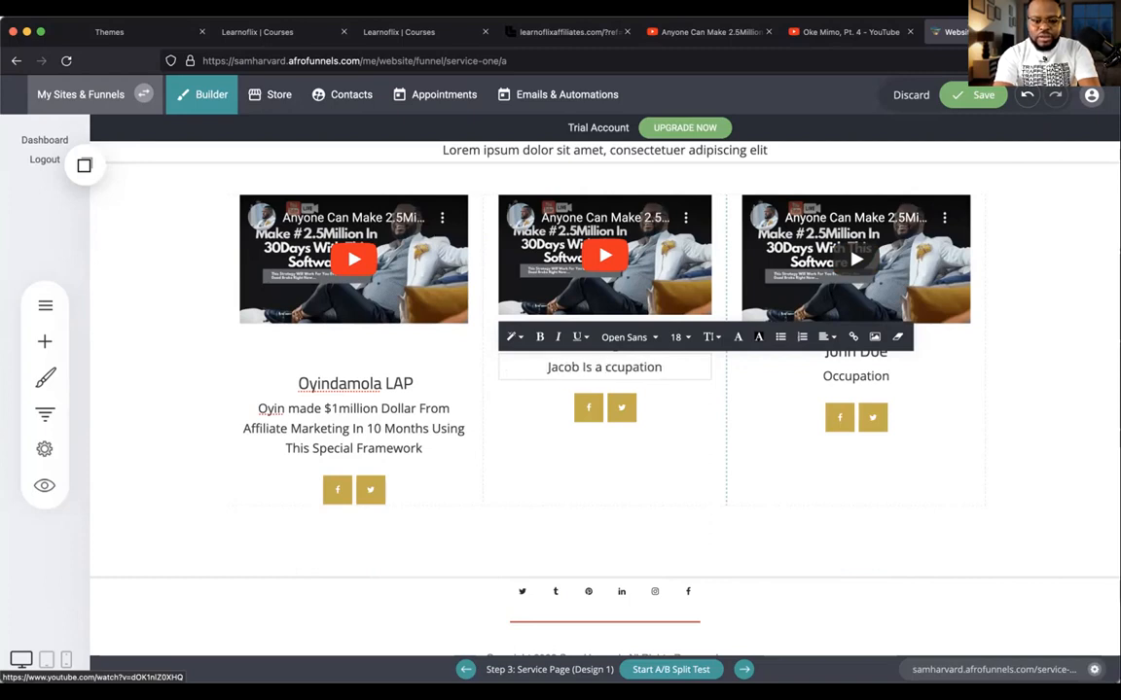
key("BackSpace")
key("BackSpace")
type("An ")
type("Online ")
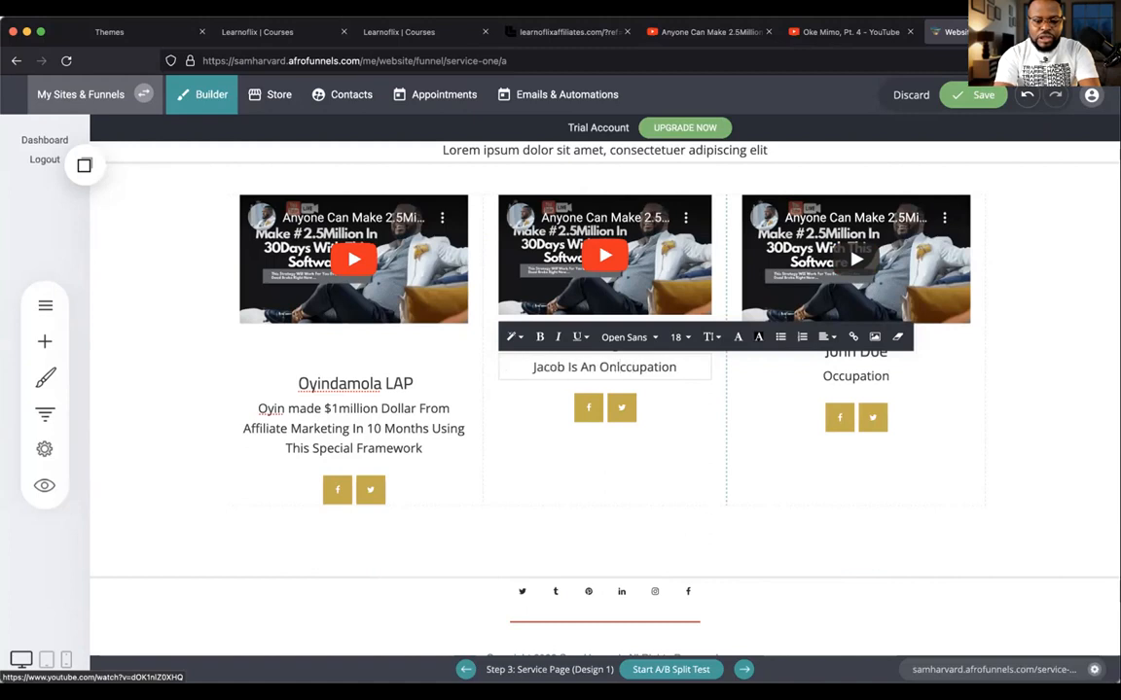
type("Business ")
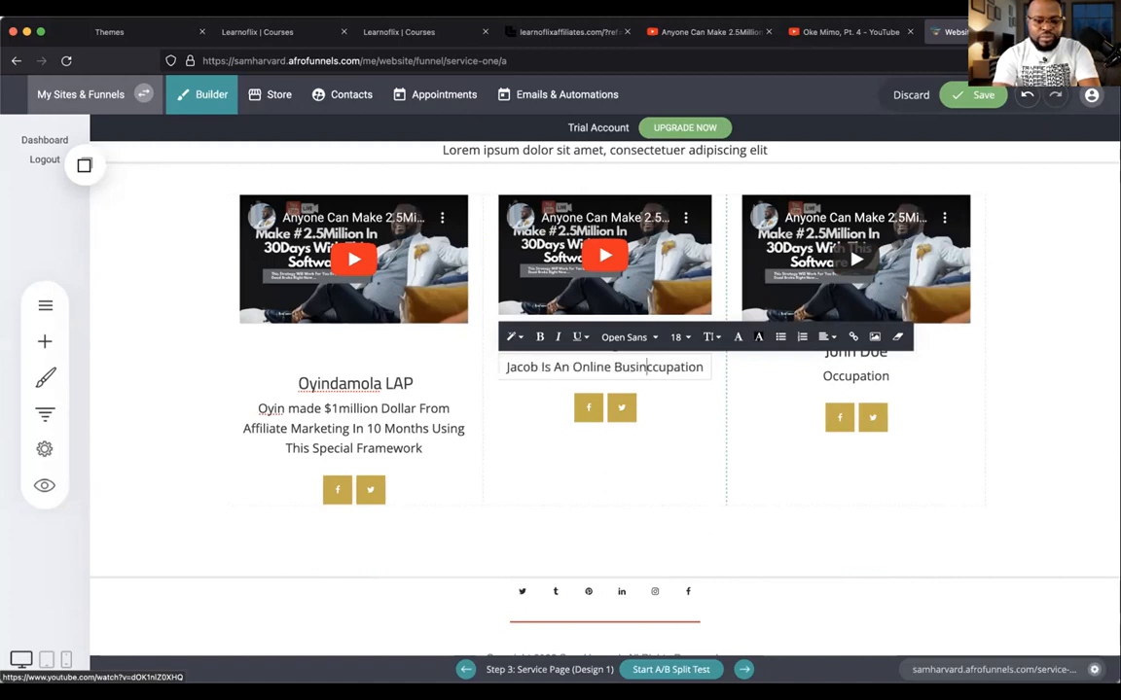
type("Coach")
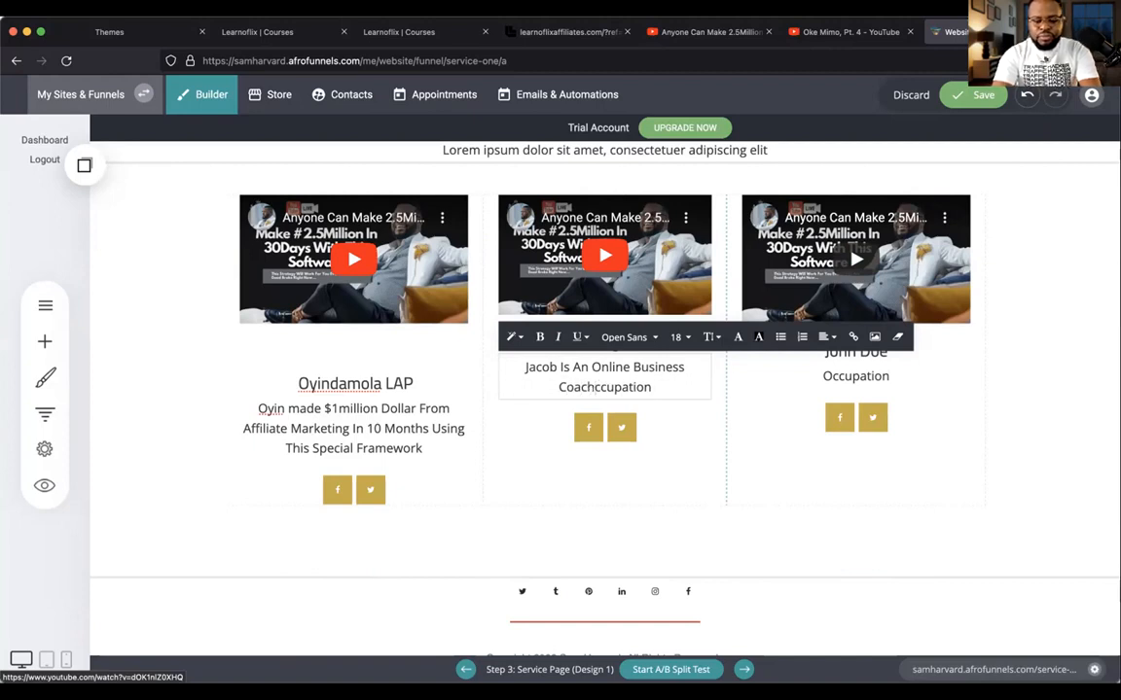
type(", His Coaching Business Ha")
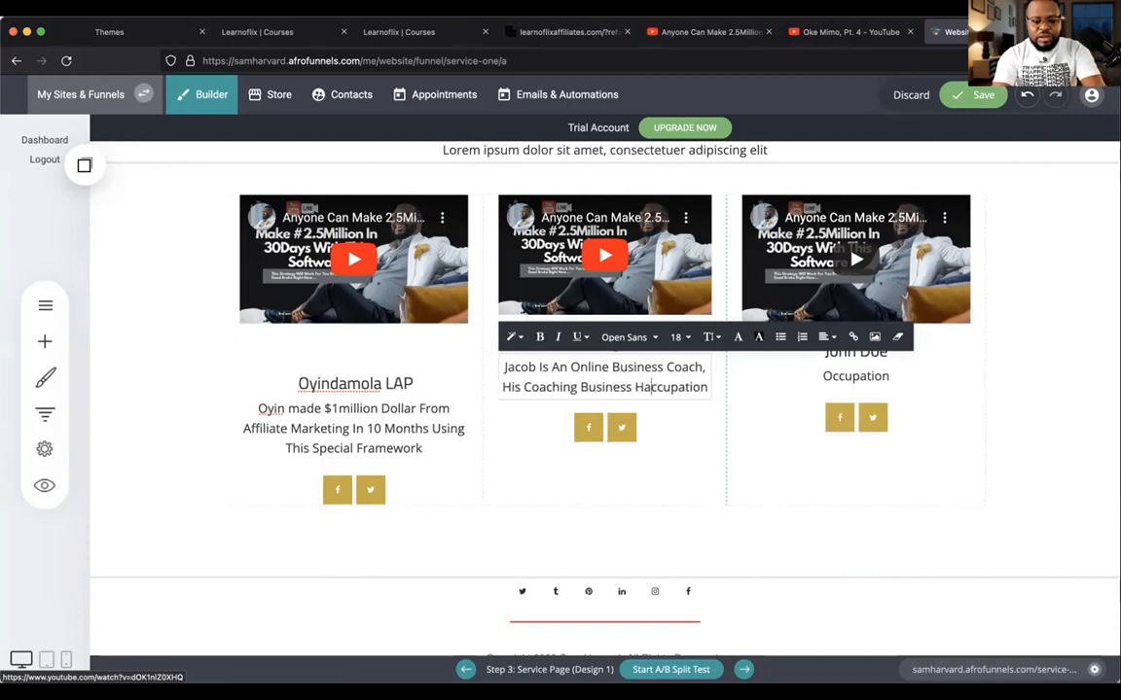
type("s ")
type("Done Ove")
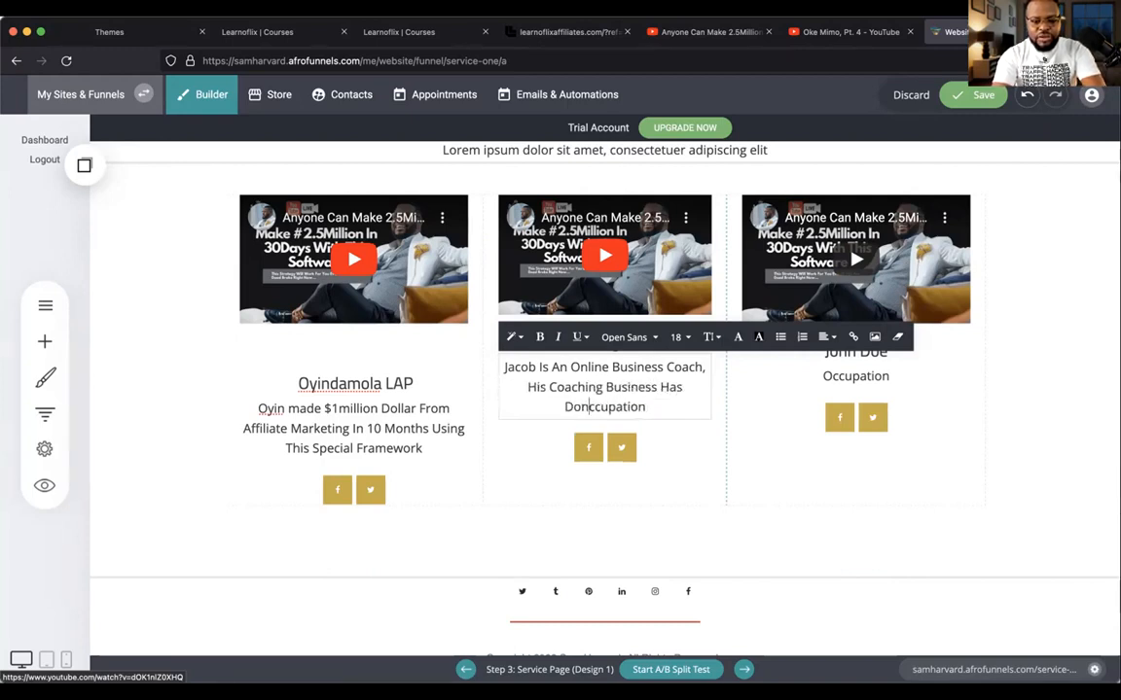
type("r ")
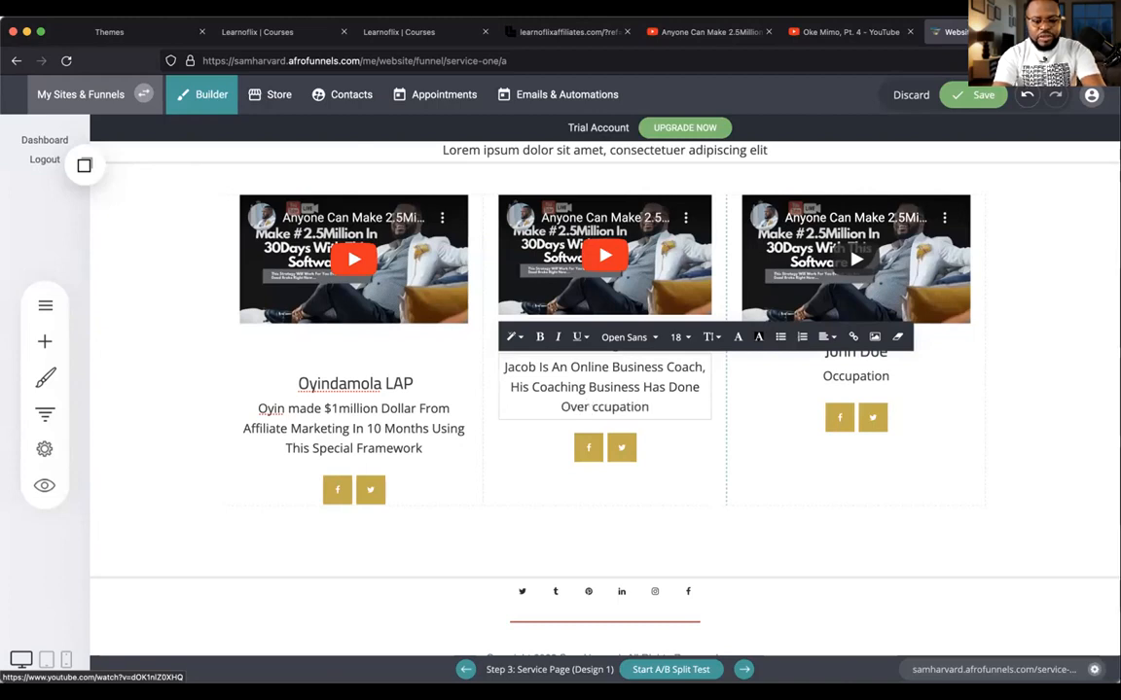
type("4")
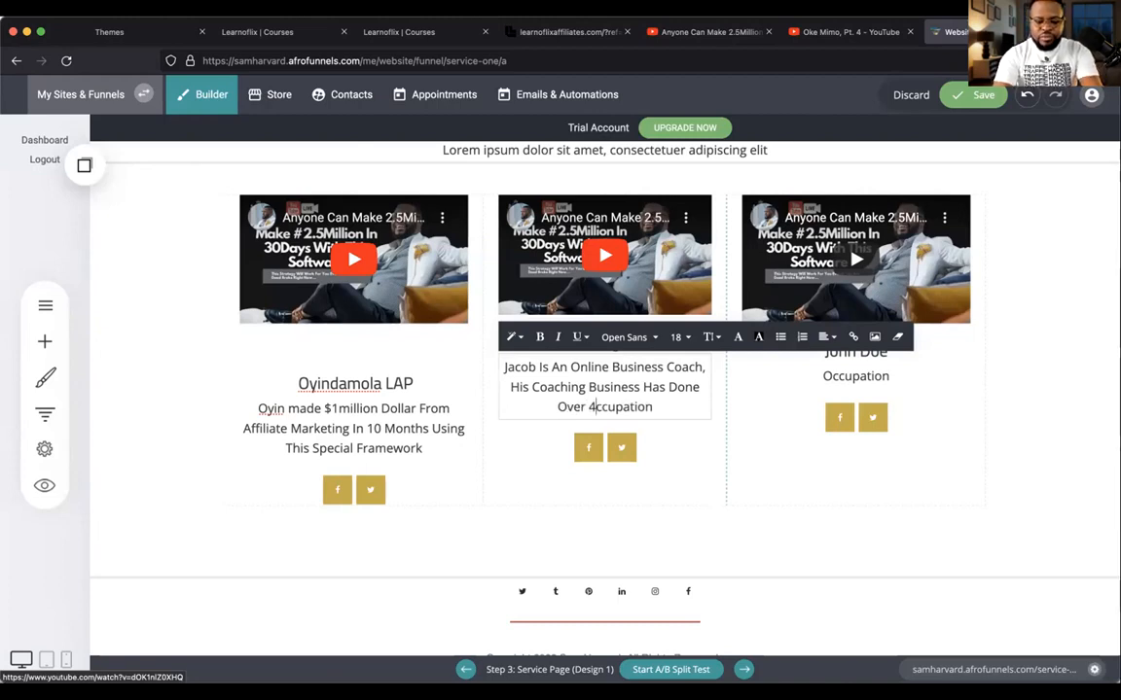
type("$")
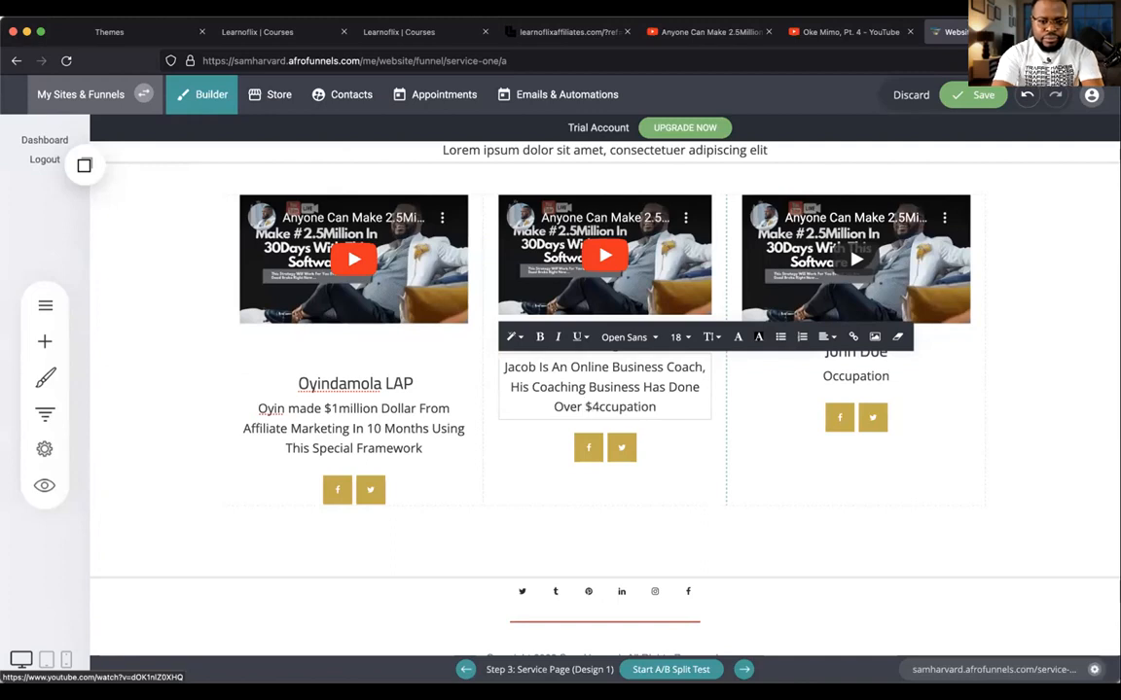
type("00")
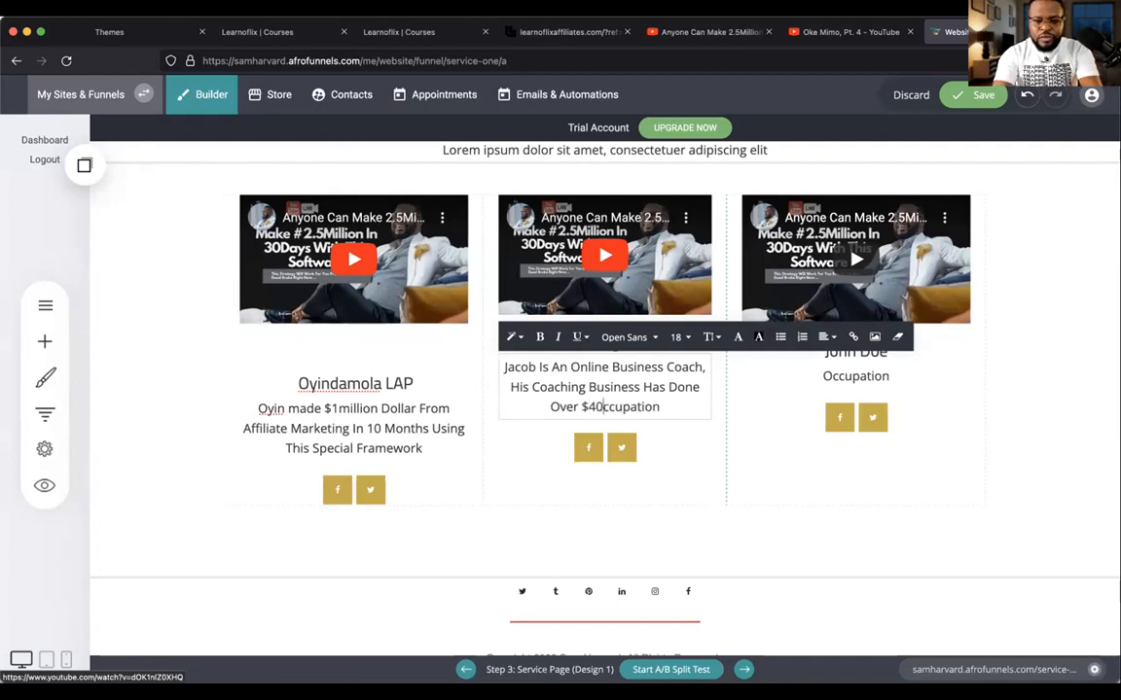
type("k Month")
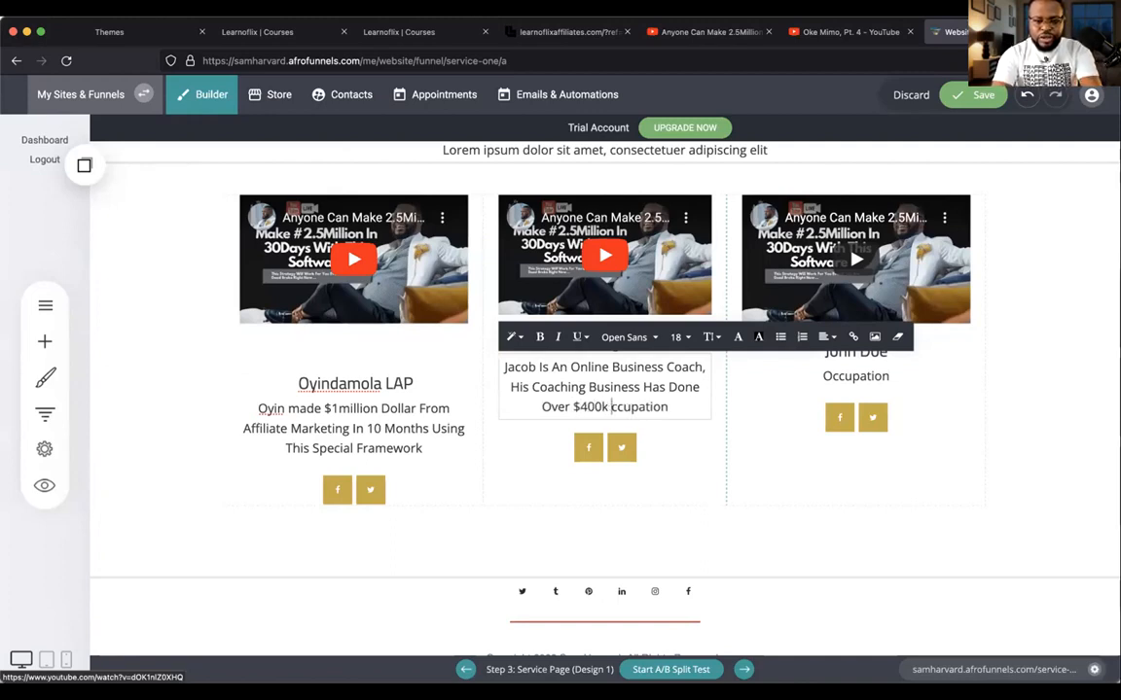
type("ly FOr ")
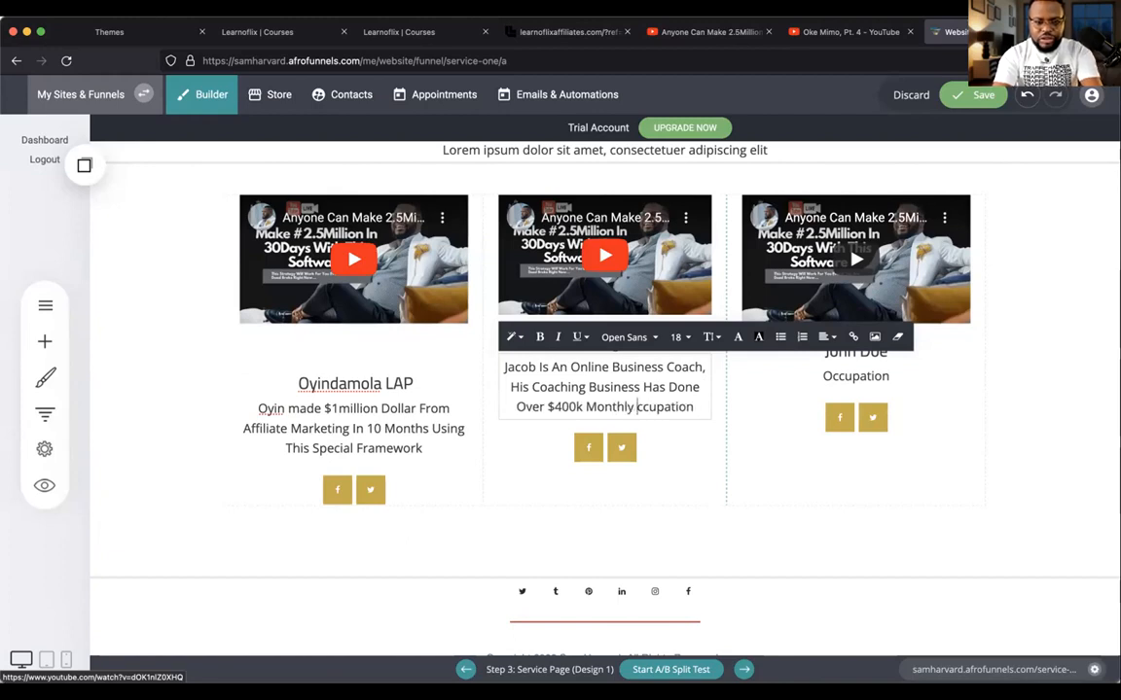
type("The ")
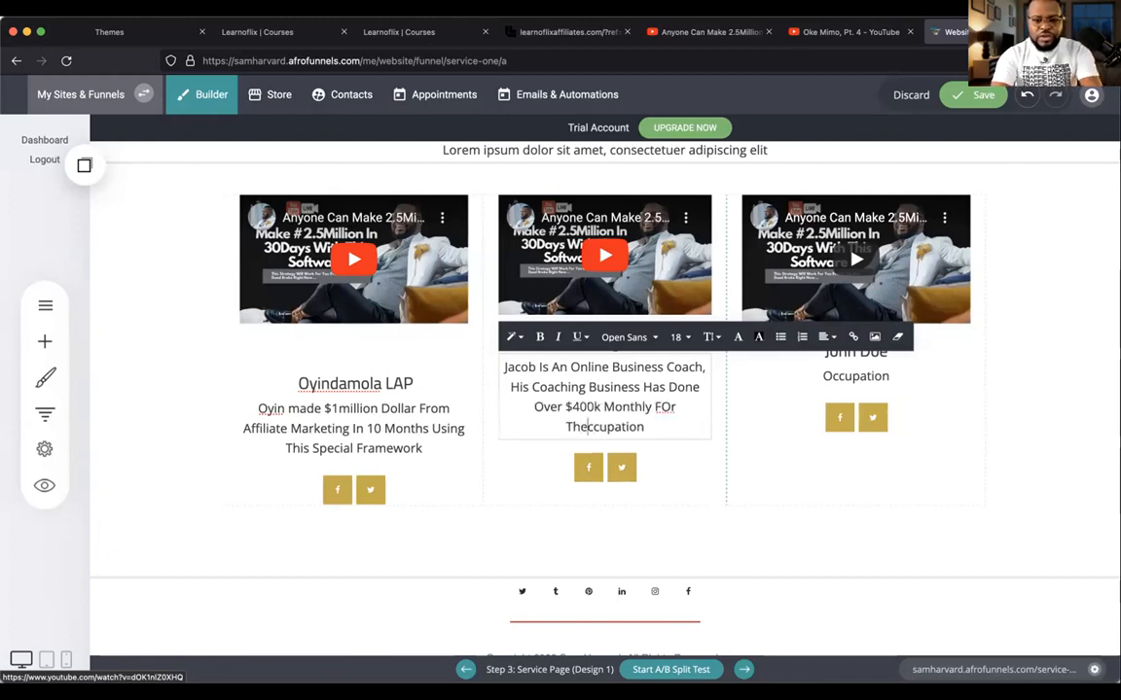
type("Last ")
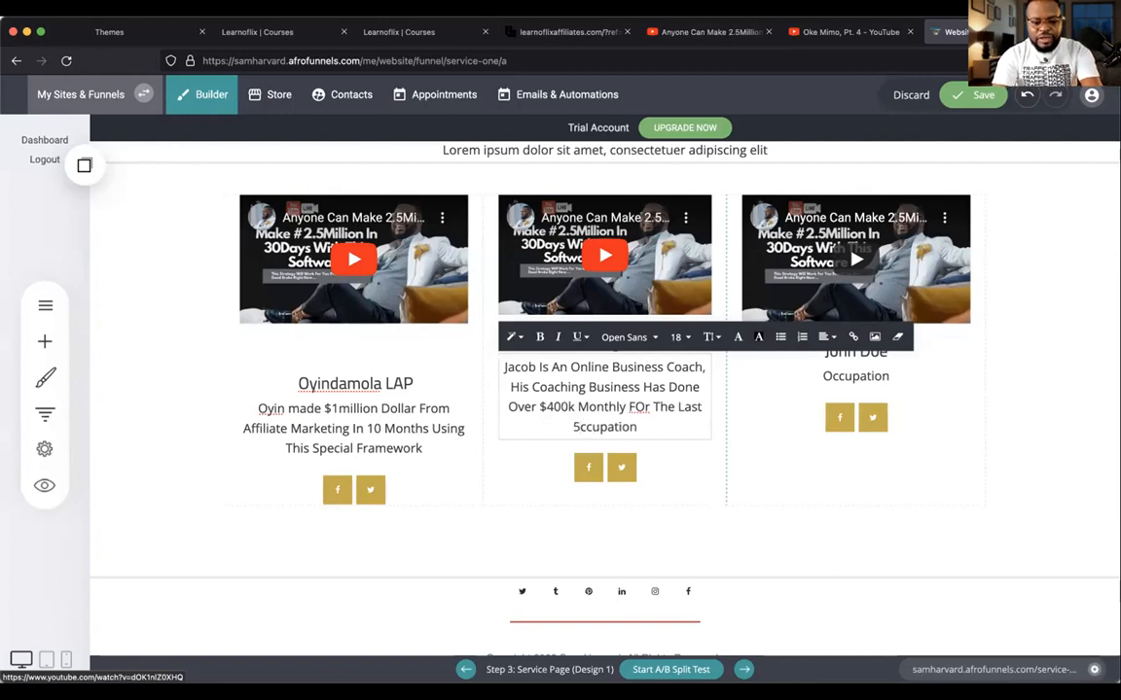
type("5 Months")
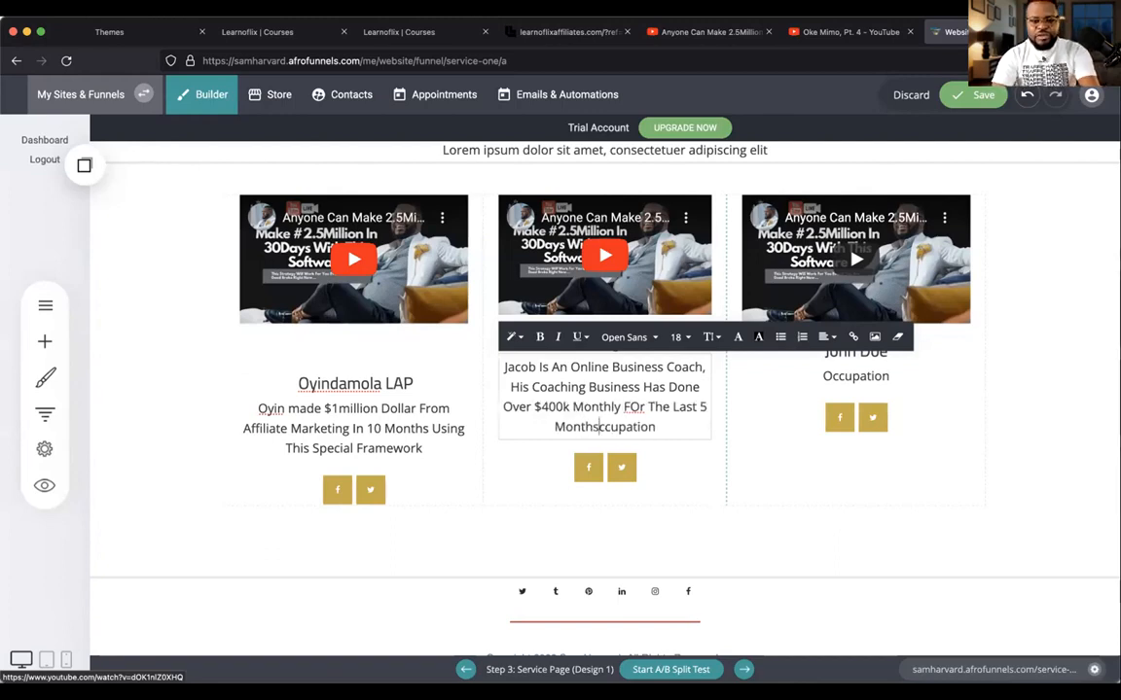
- Fix the 'FOr' and 'Months' typos in the middle bio and delete the leftover 'ccupation' text
left_click(637, 407)
key("BackSpace")
type("o")
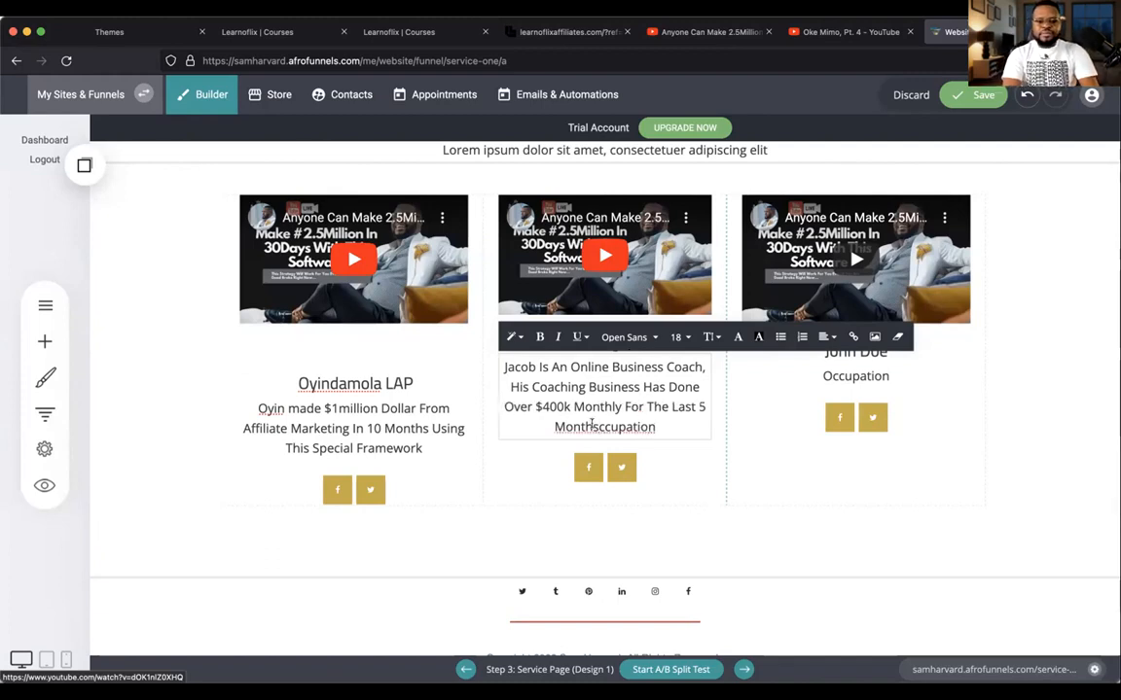
left_click(594, 426)
key("BackSpace")
type("s")
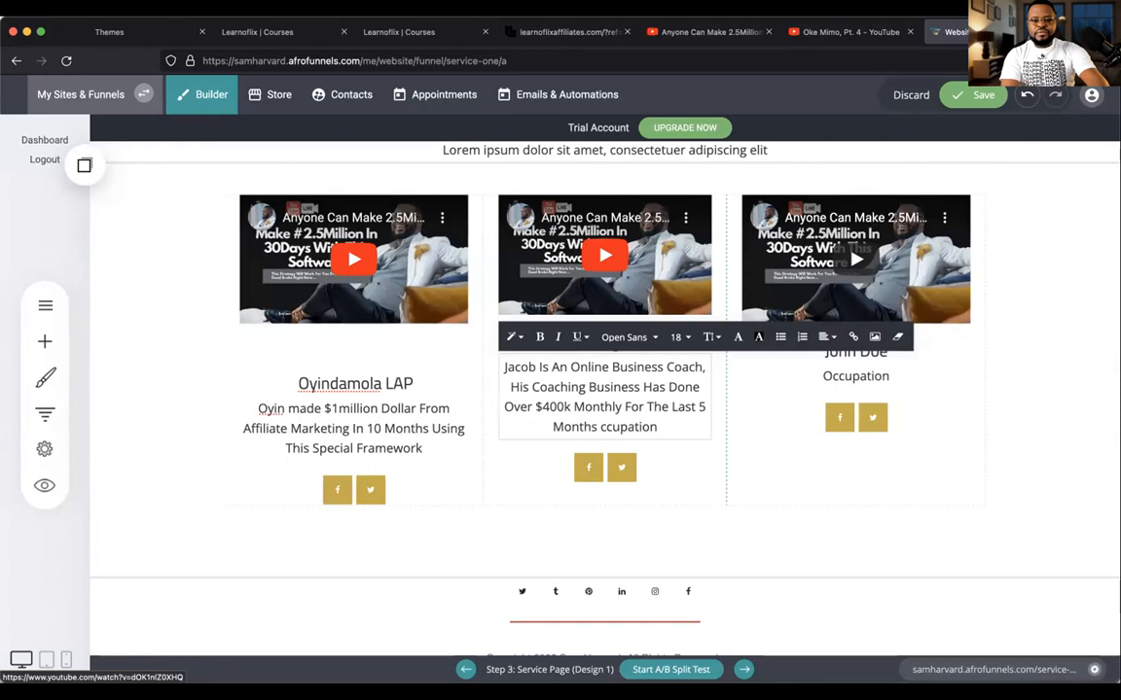
left_click_drag(660, 429, 595, 428)
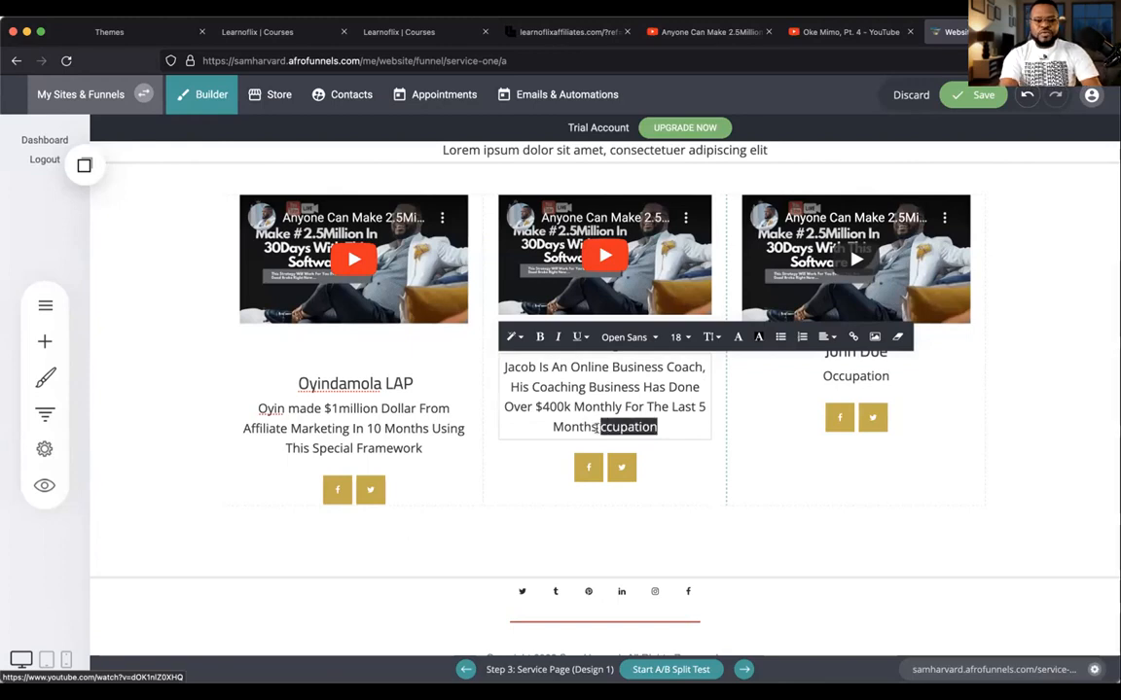
key("BackSpace")
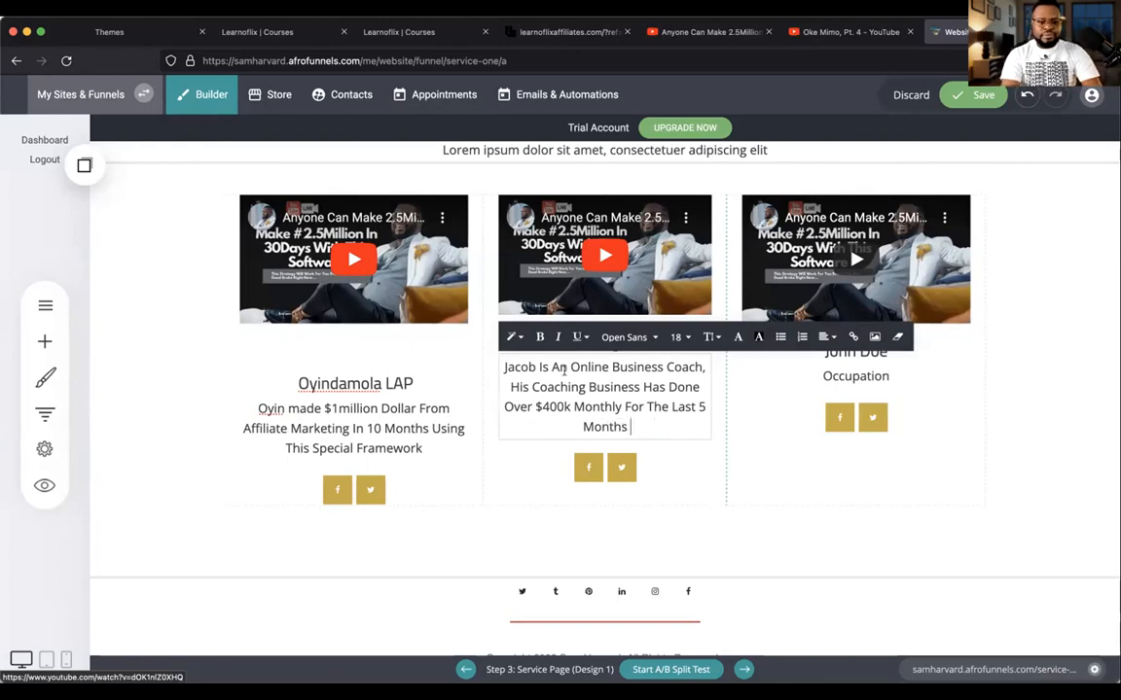
left_click(393, 361)
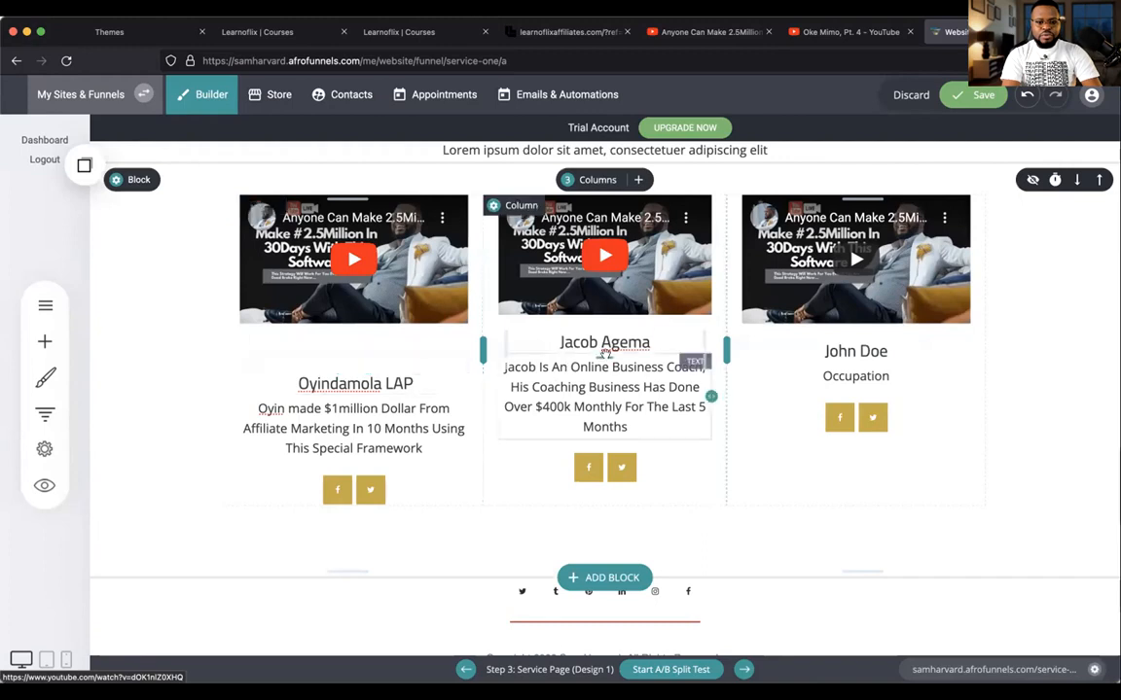
- Reduce the left testimonial column's top padding from 23px to about 7px and save the page
left_click_drag(345, 355, 354, 323)
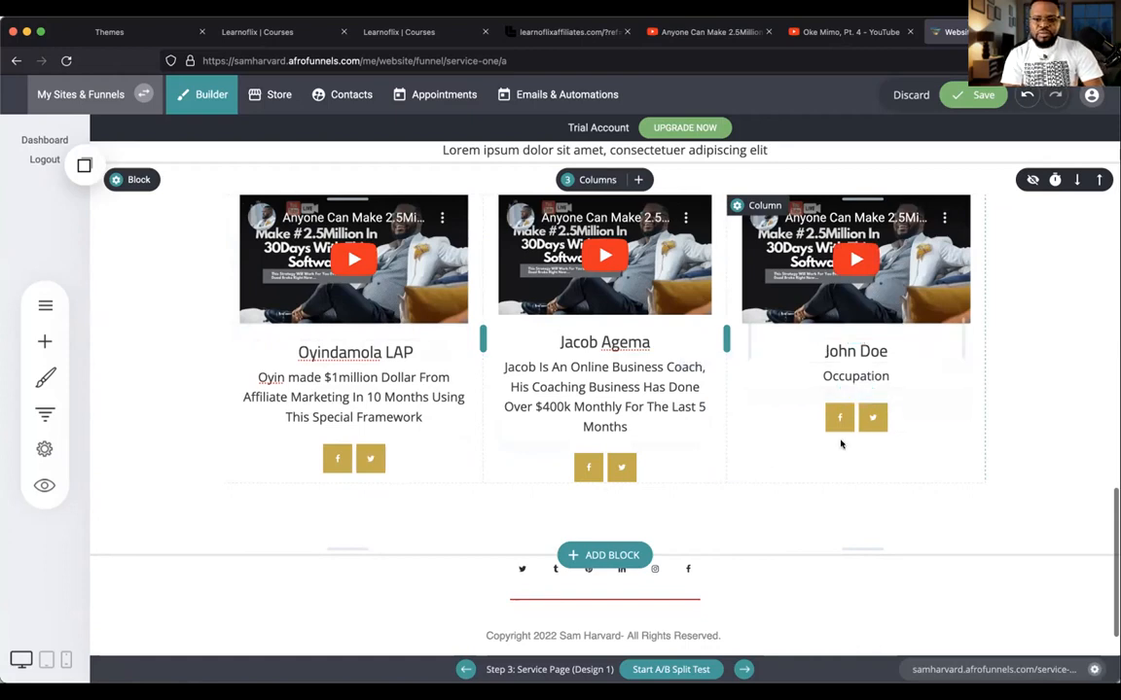
scroll(779, 448, "up", 5)
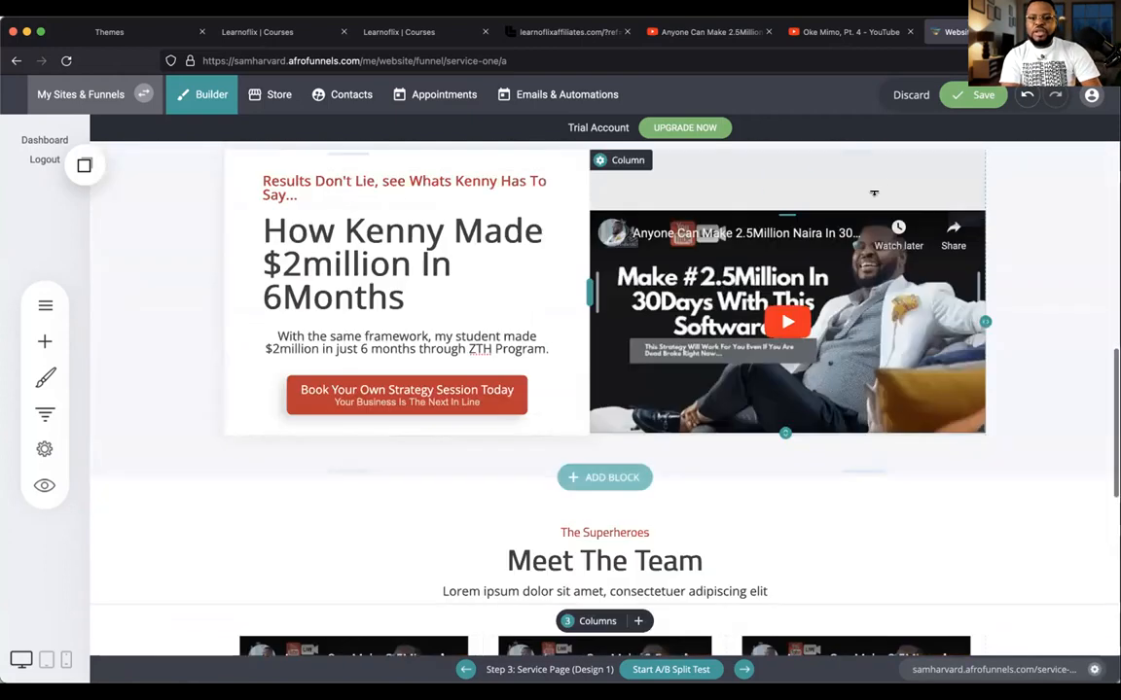
left_click(959, 102)
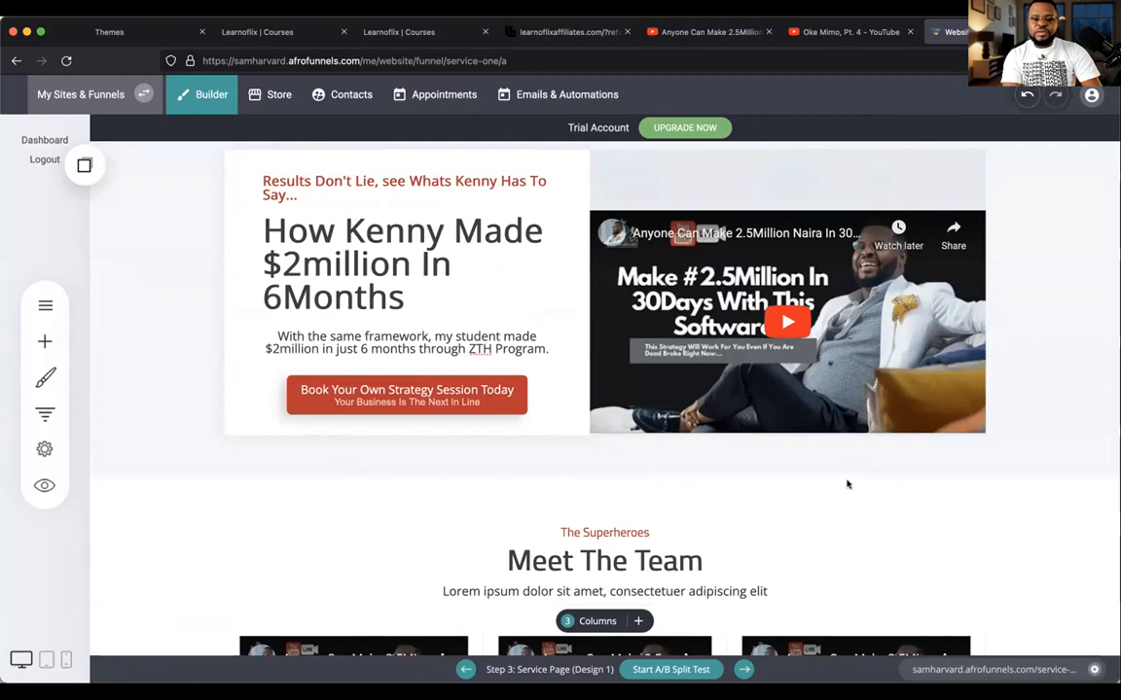
scroll(846, 483, "down", 3)
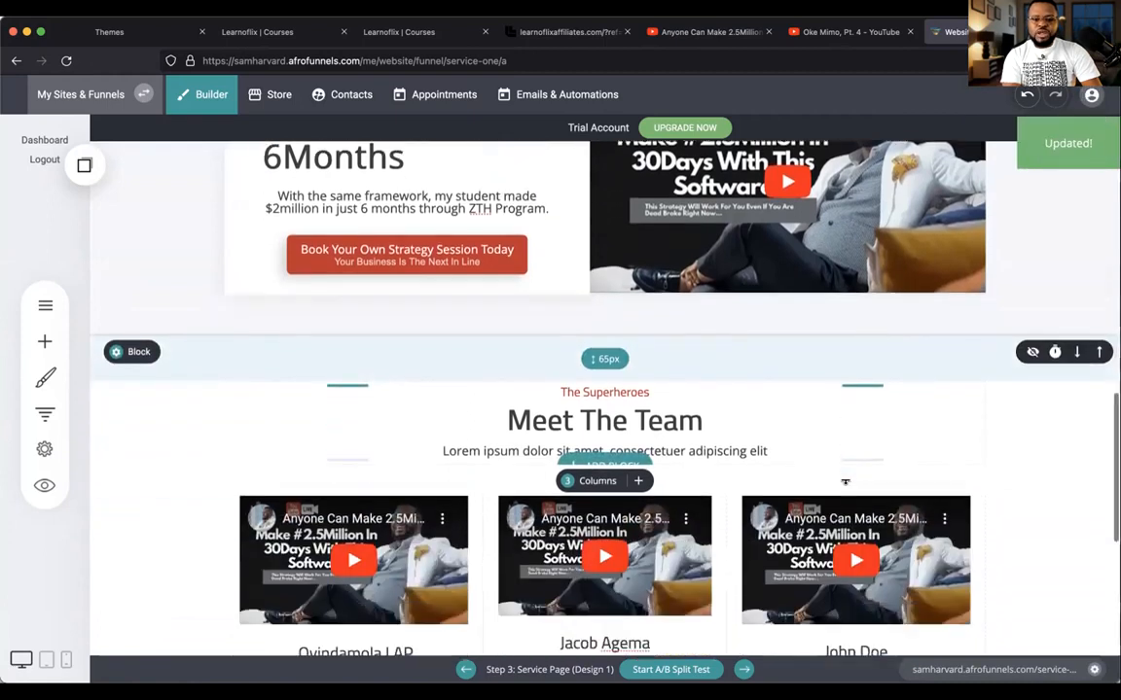
scroll(844, 481, "down", 1)
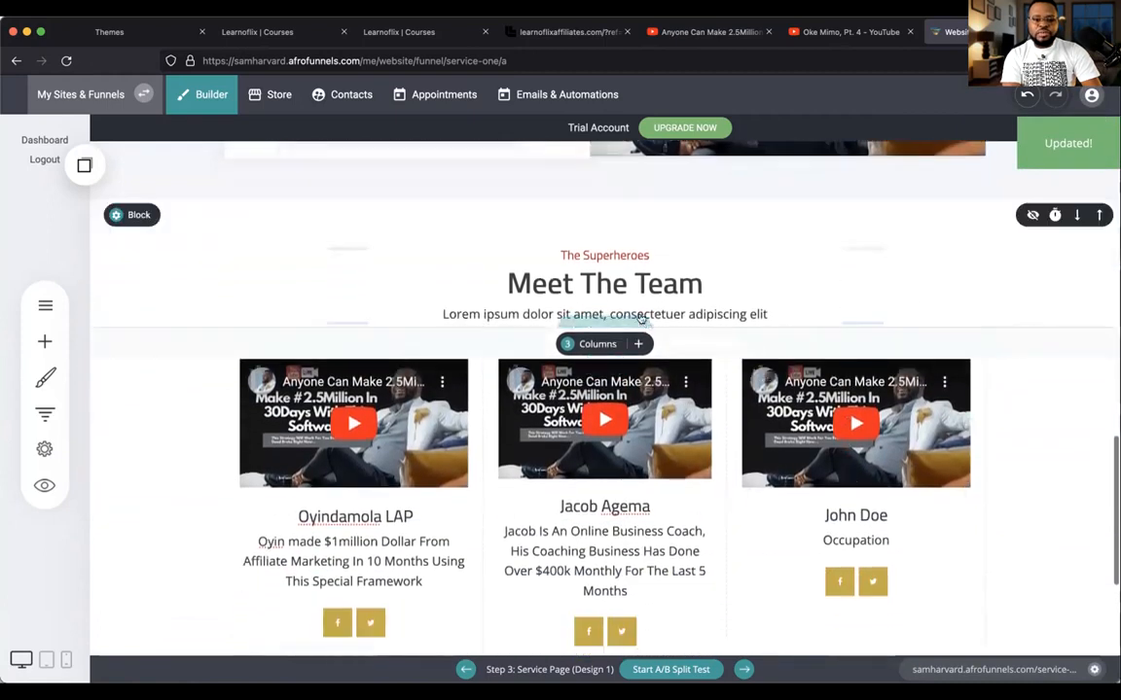
- Replace 'The Team' in the heading with 'HEAR WHAT OTHERS ARE SAYING ABOUT THIS STRATEGY'
left_click(697, 285)
left_click(702, 284)
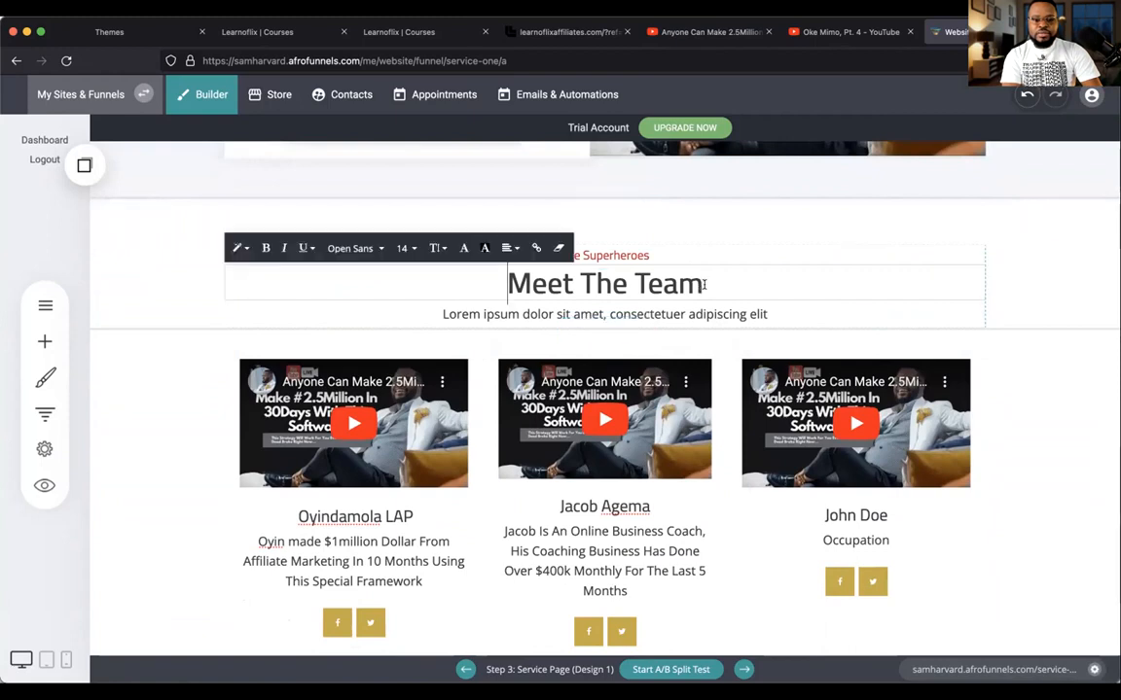
left_click_drag(703, 284, 578, 283)
type("h")
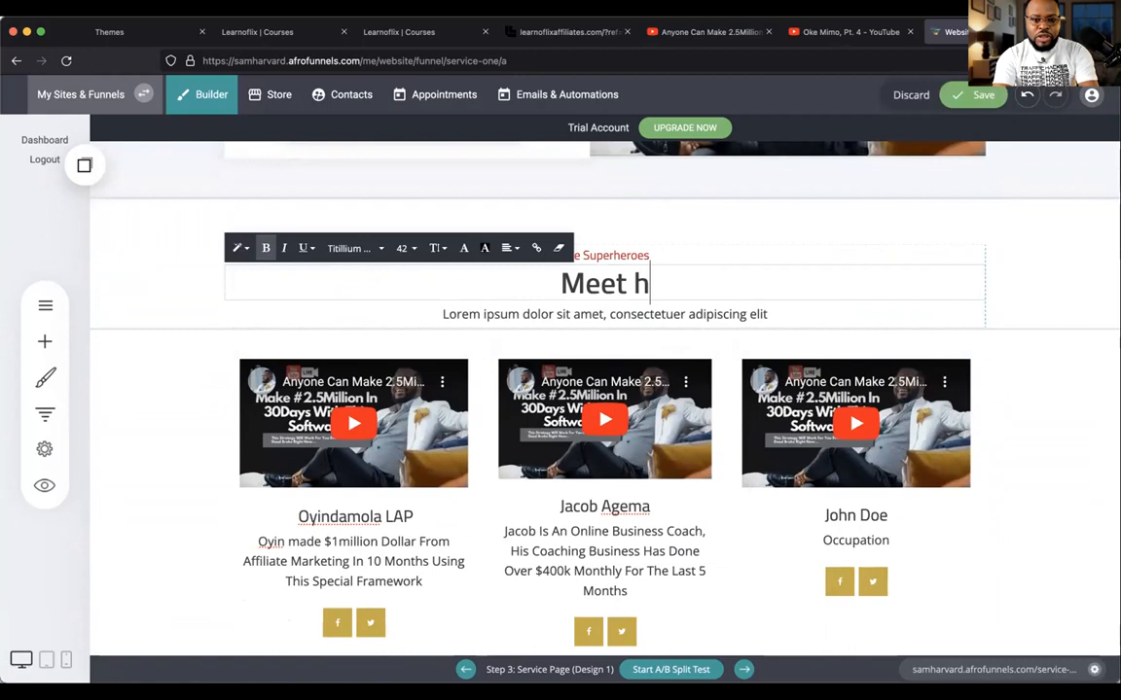
key("BackSpace")
type("He")
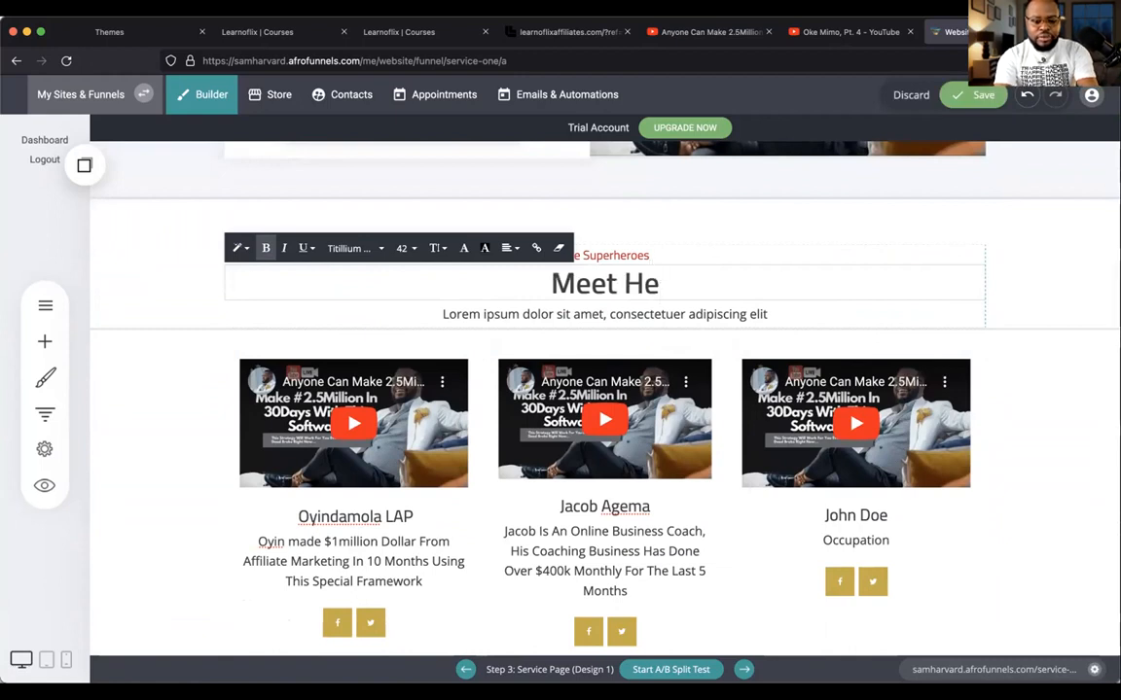
key("BackSpace")
type("EAR")
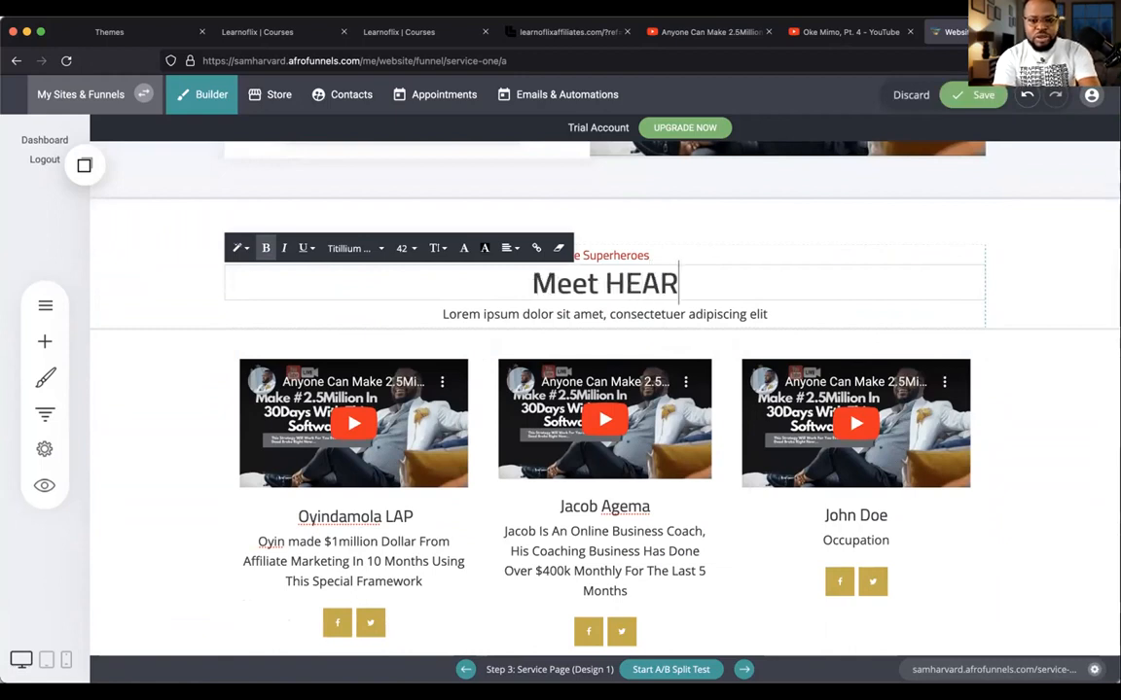
type(" WHAT O")
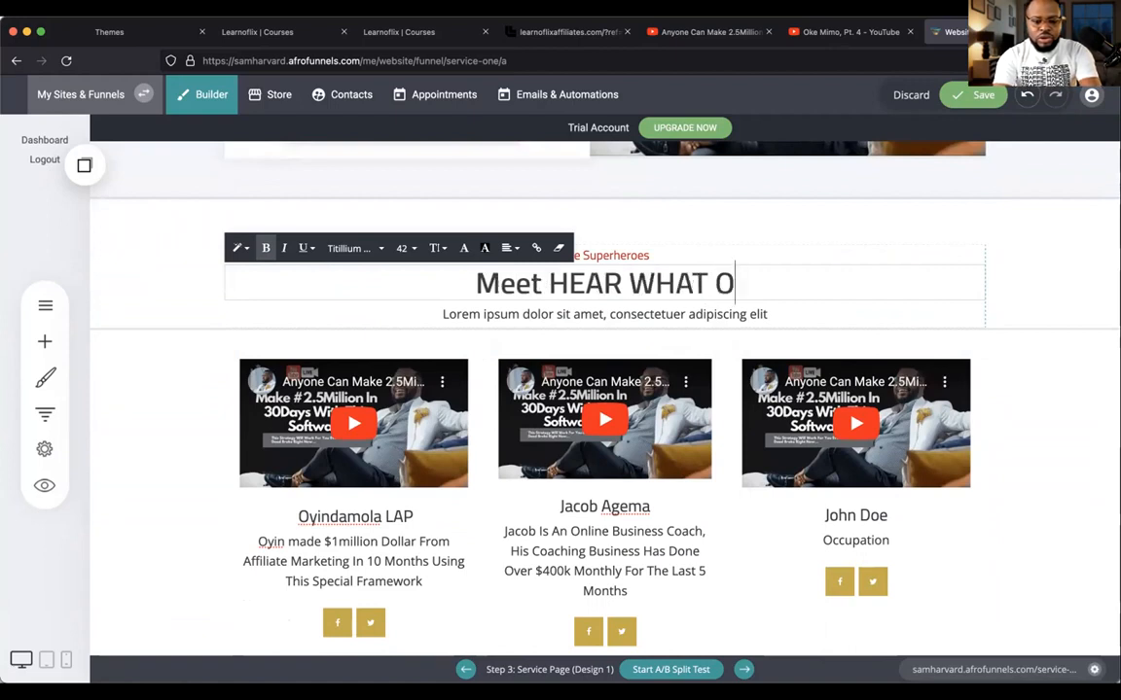
type("THERS ARE")
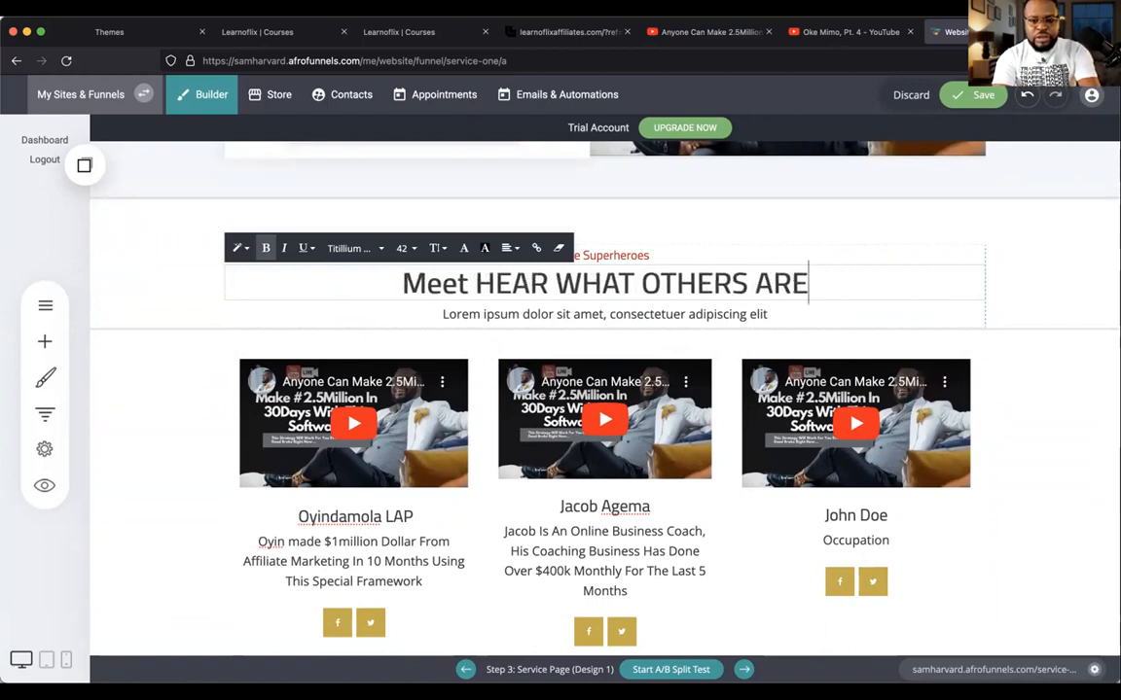
type(" SAYING")
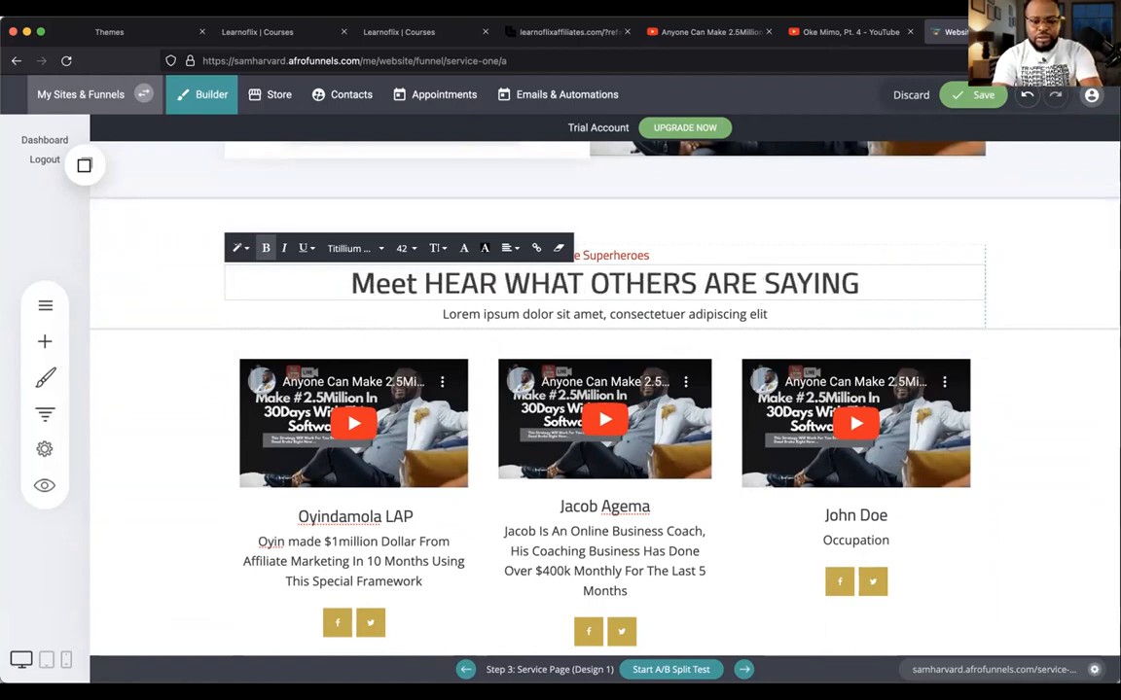
type(" ABOUT THIS ")
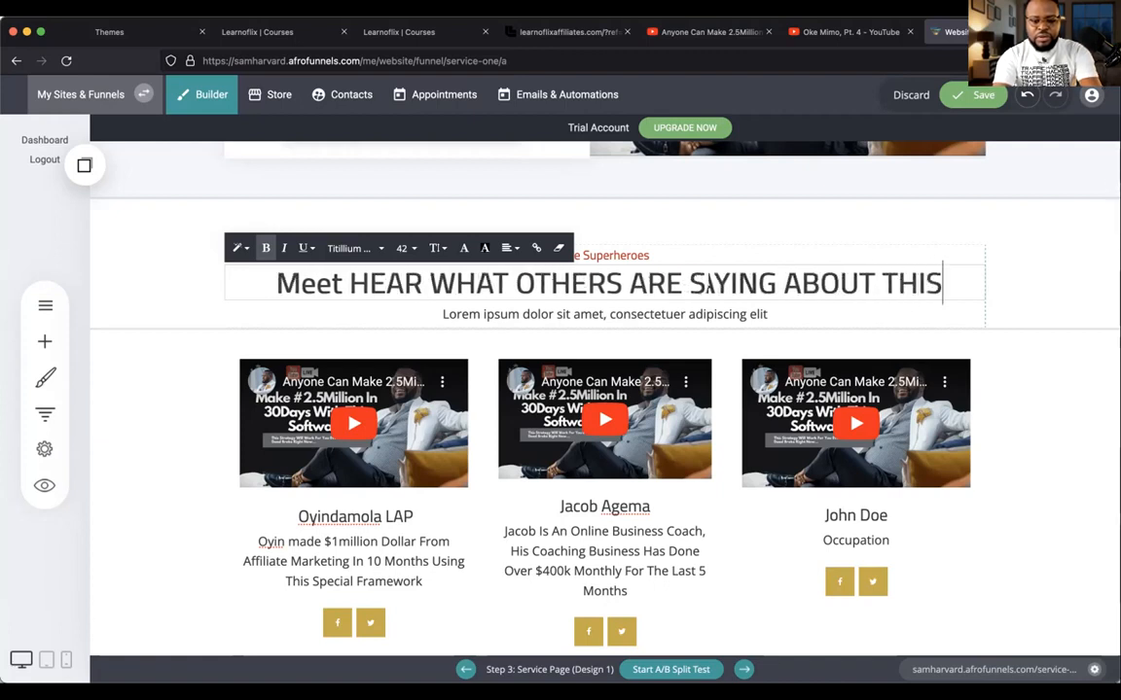
type("STRAT")
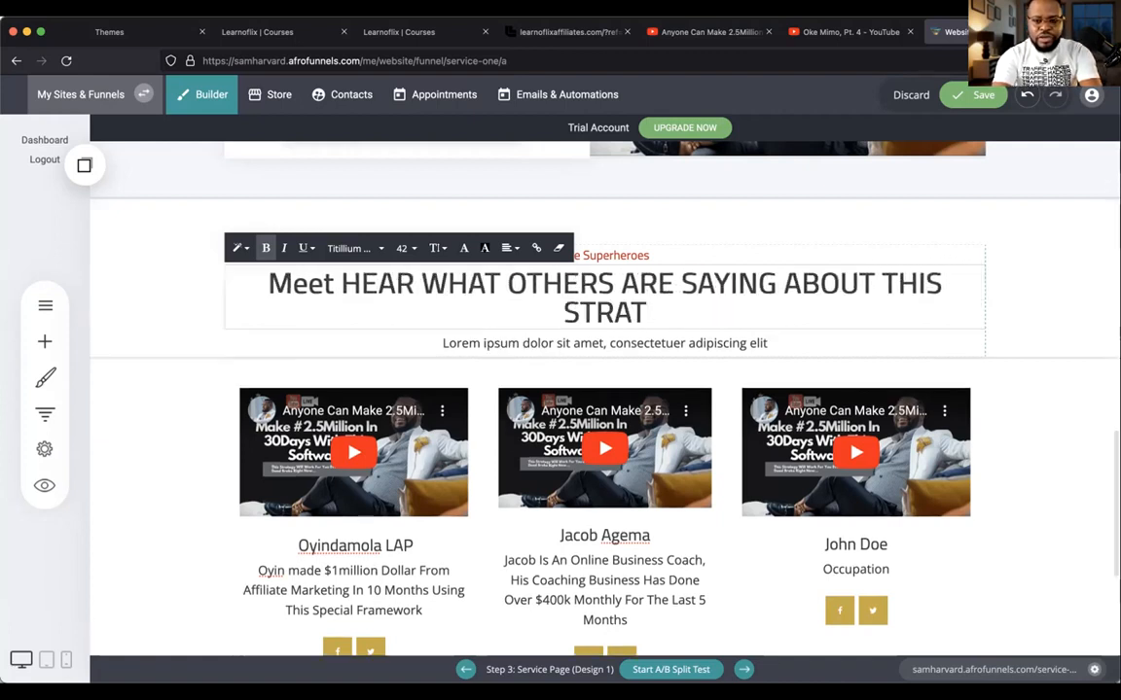
type("EGY")
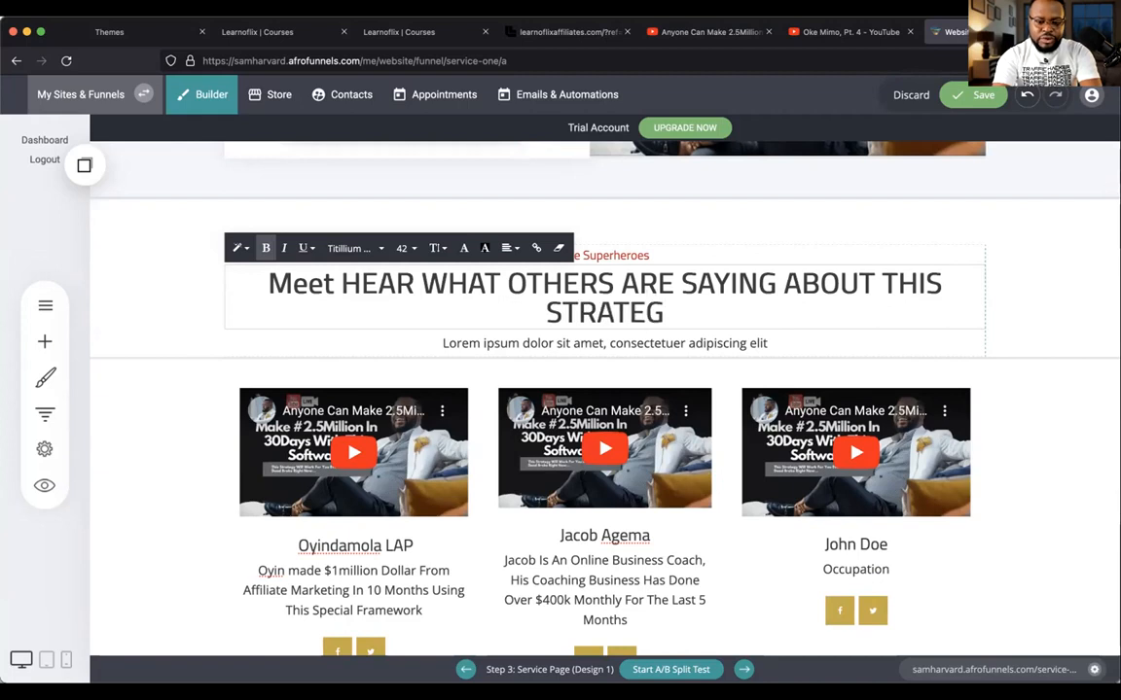
- Rewrite the red subheading 'The Superheroes' as 'Testimonials From Past Students'
left_click(659, 255)
left_click(660, 254)
left_click_drag(659, 255, 585, 254)
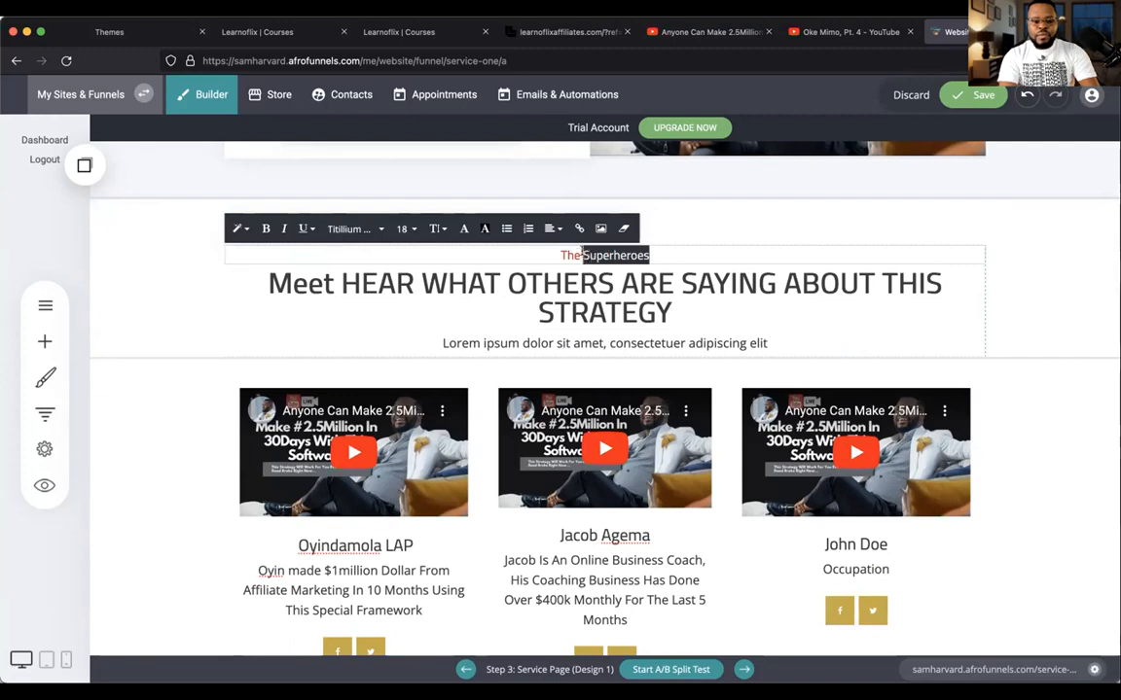
type("HE")
key("BackSpace")
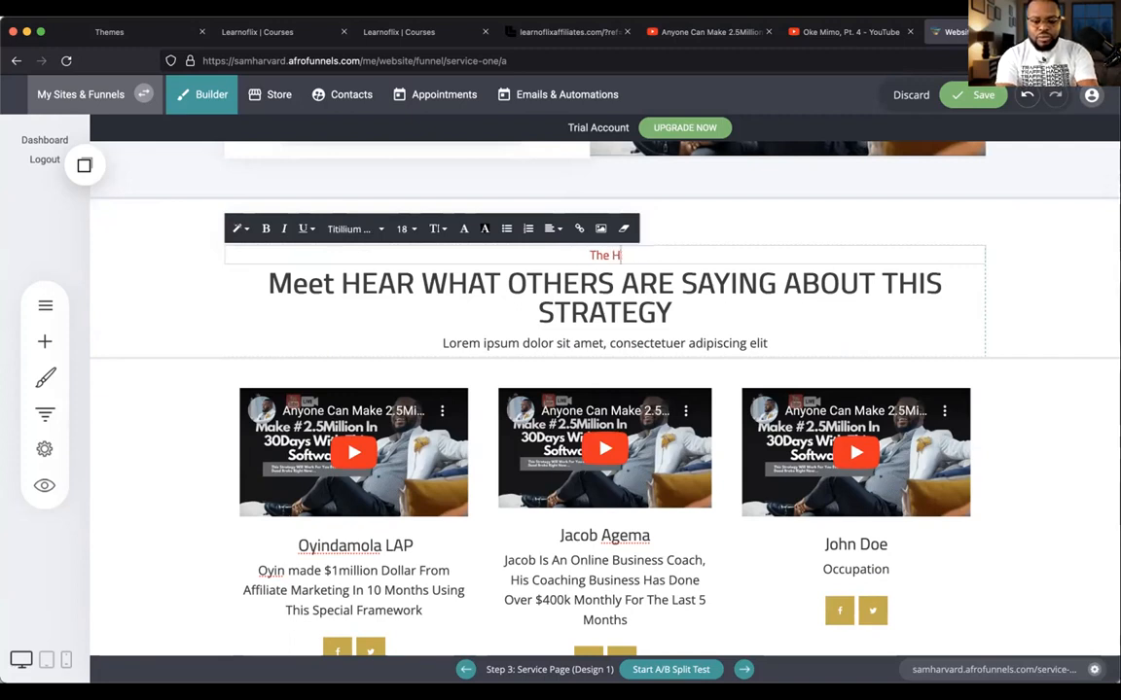
type("eroe")
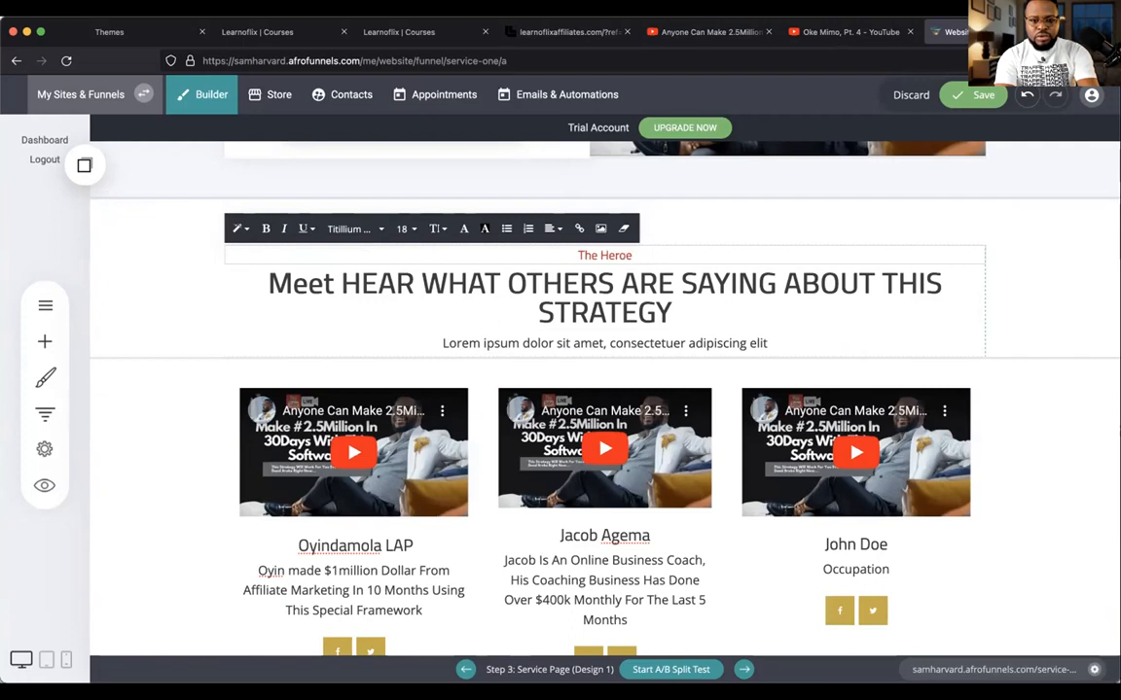
key("BackSpace")
key("BackSpace")
key("BackSpace")
key("BackSpace")
key("BackSpace")
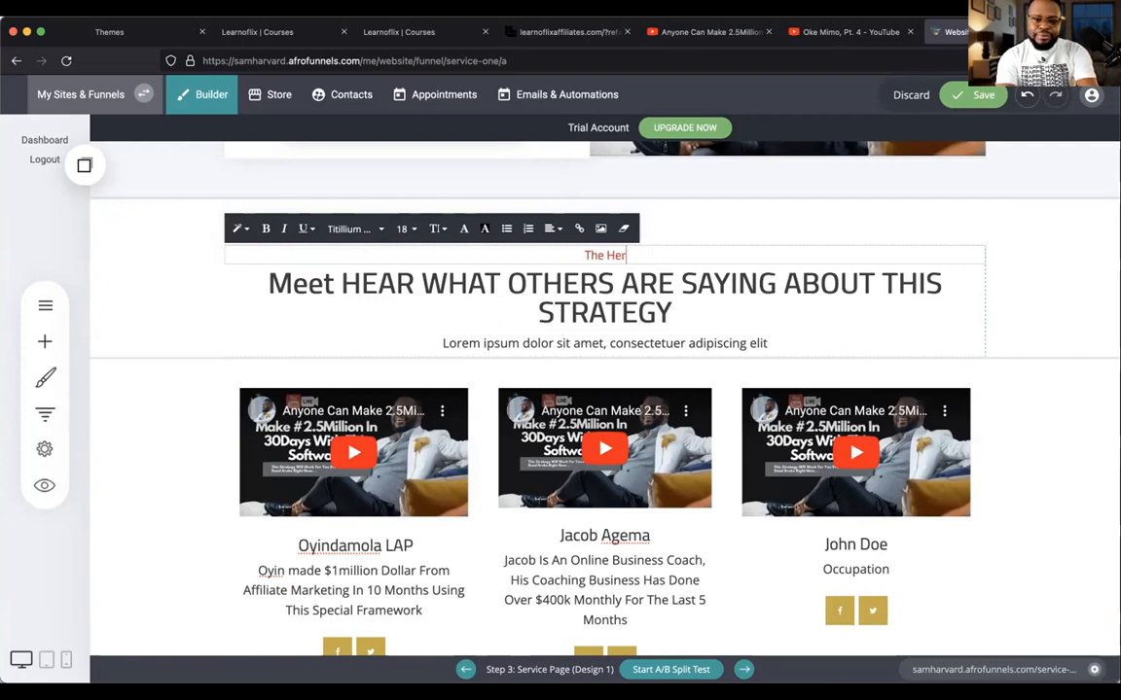
type("estimon")
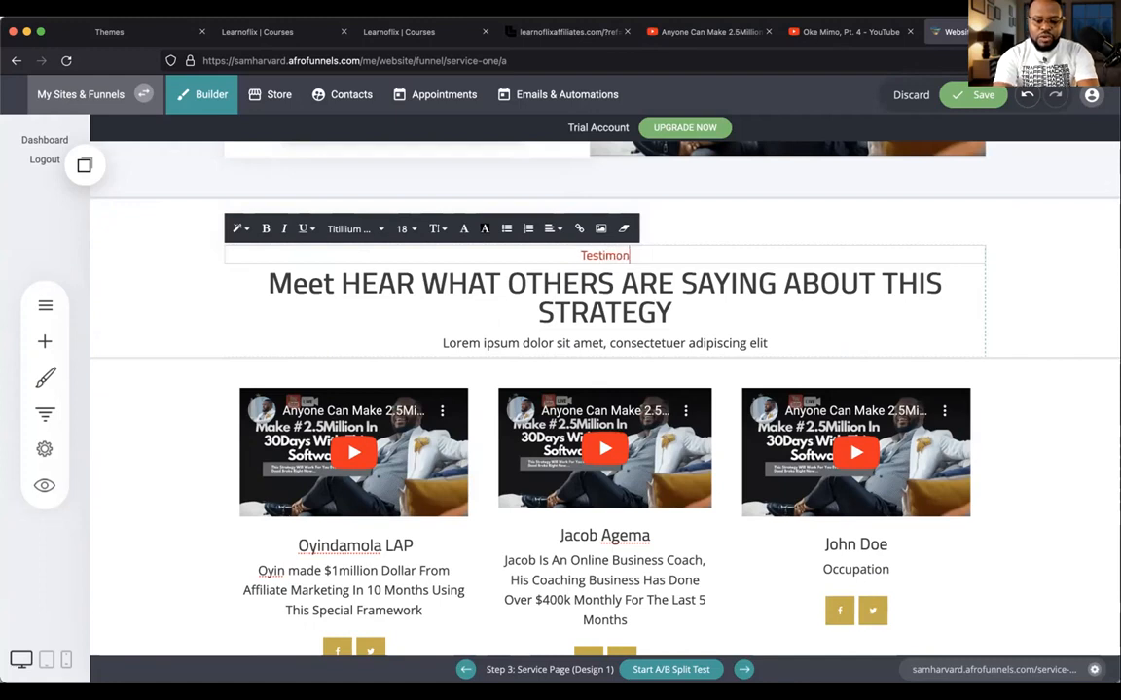
type("ails")
key("BackSpace")
key("BackSpace")
key("BackSpace")
key("BackSpace")
type("ials")
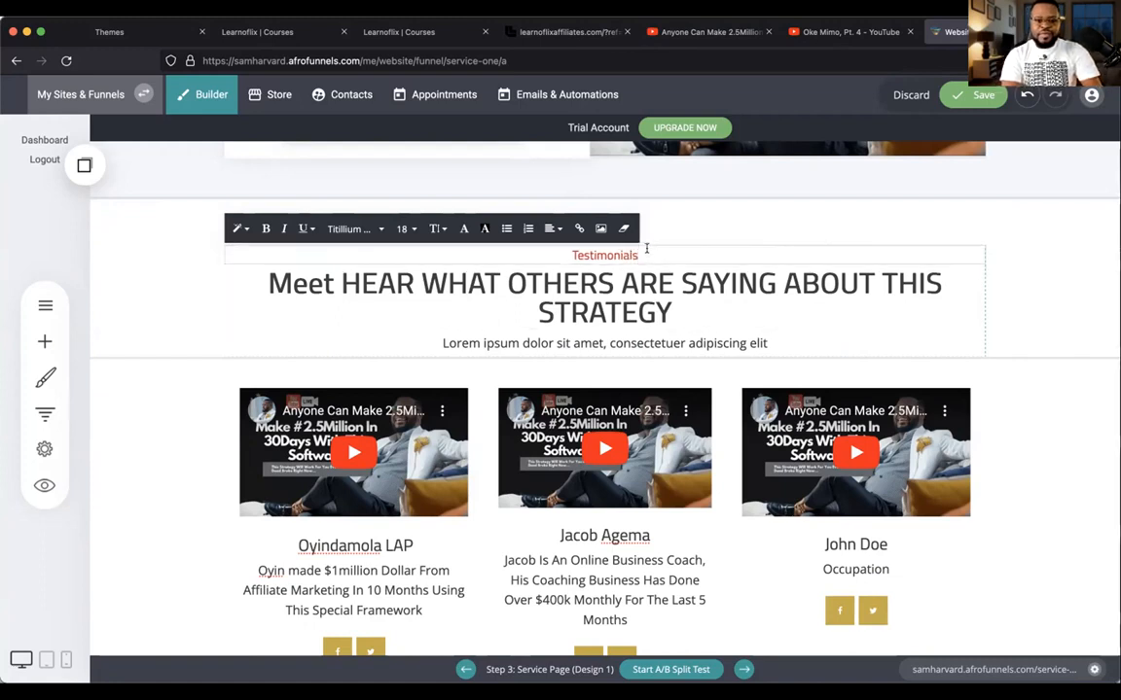
type(" From")
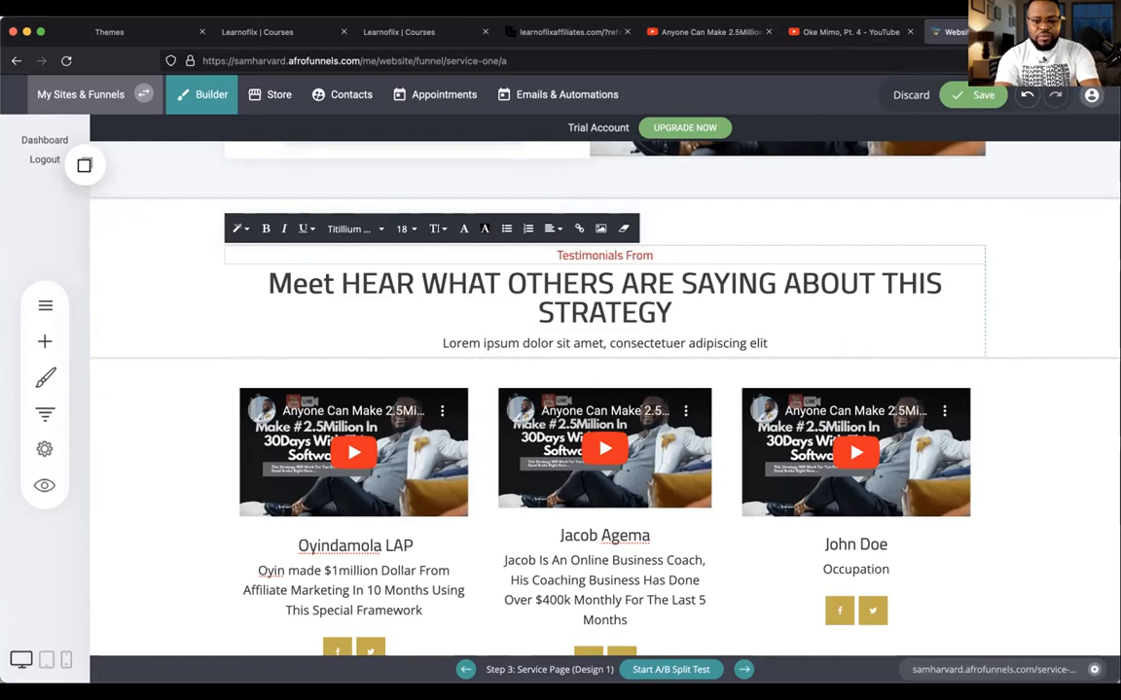
type(" Past Students")
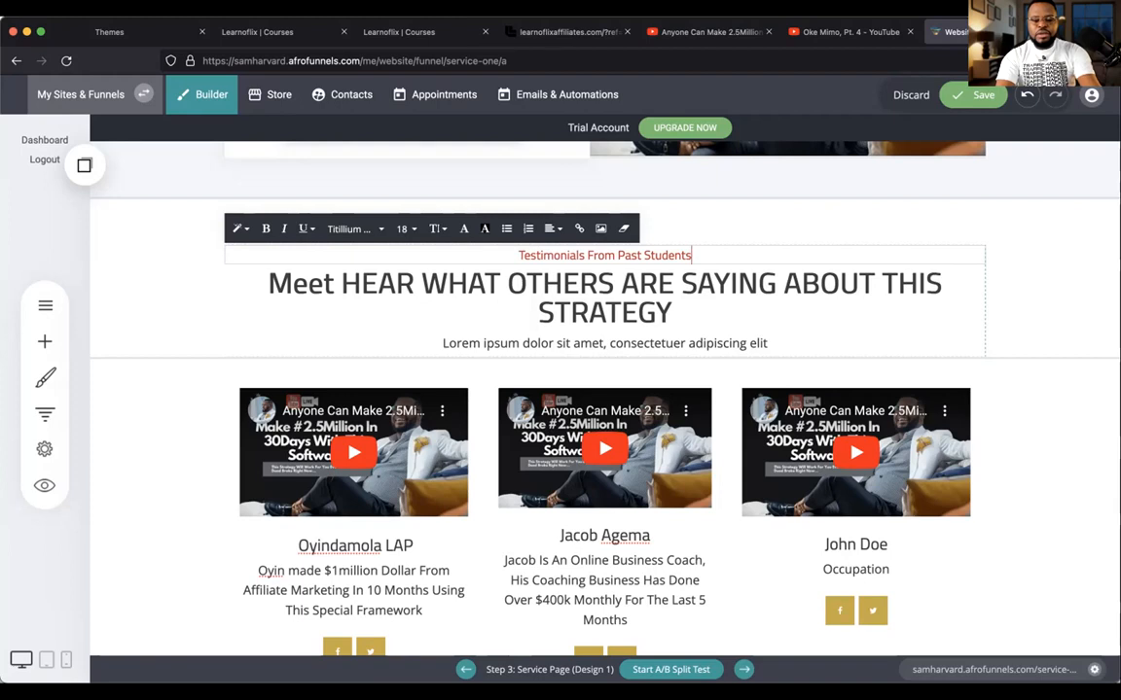
- Prefix the subheading with 'Typical Case Studies -'
left_click(516, 254)
type("Typical Cast")
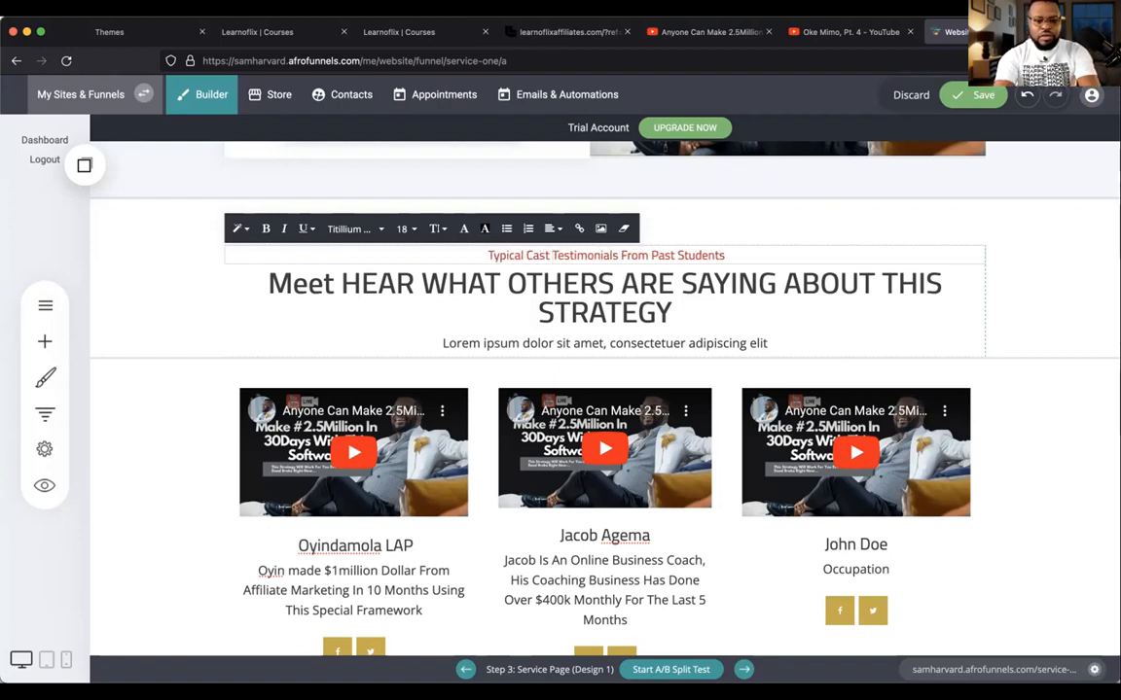
key("BackSpace")
key("BackSpace")
type("e Stu")
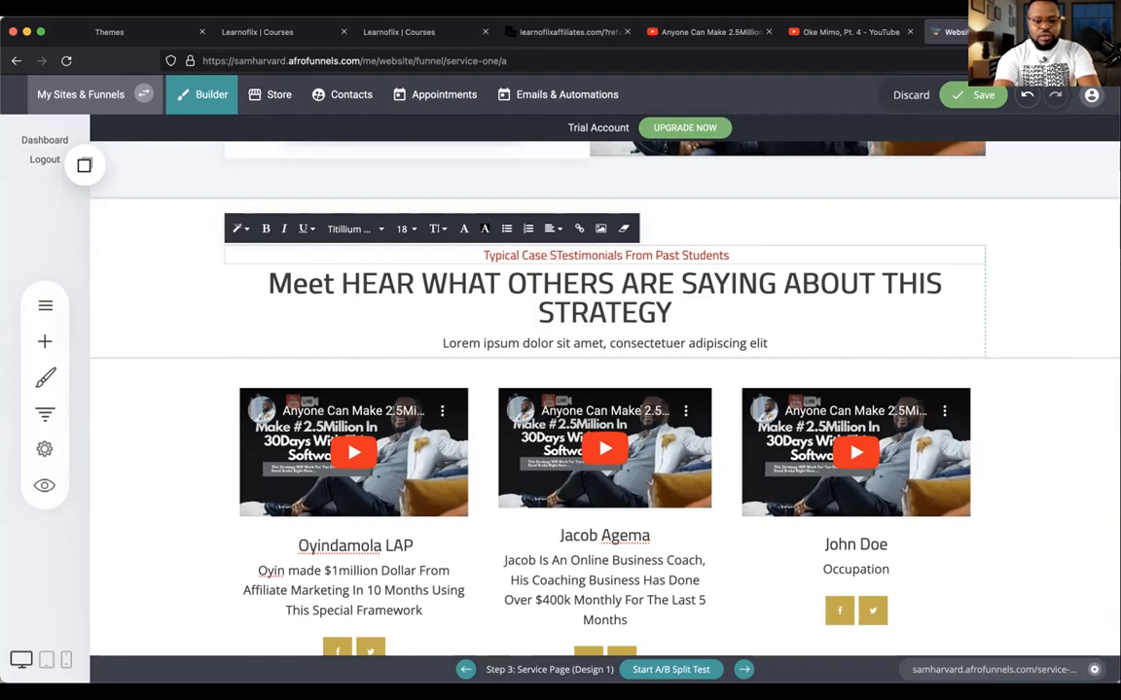
type("dies")
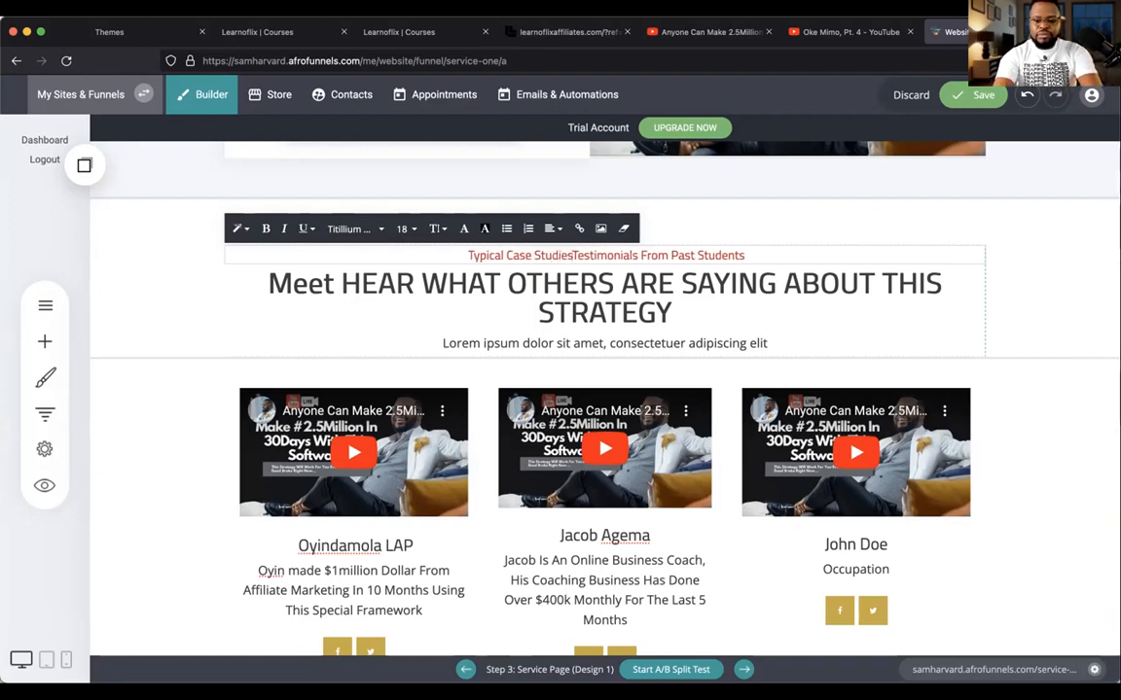
type(" -")
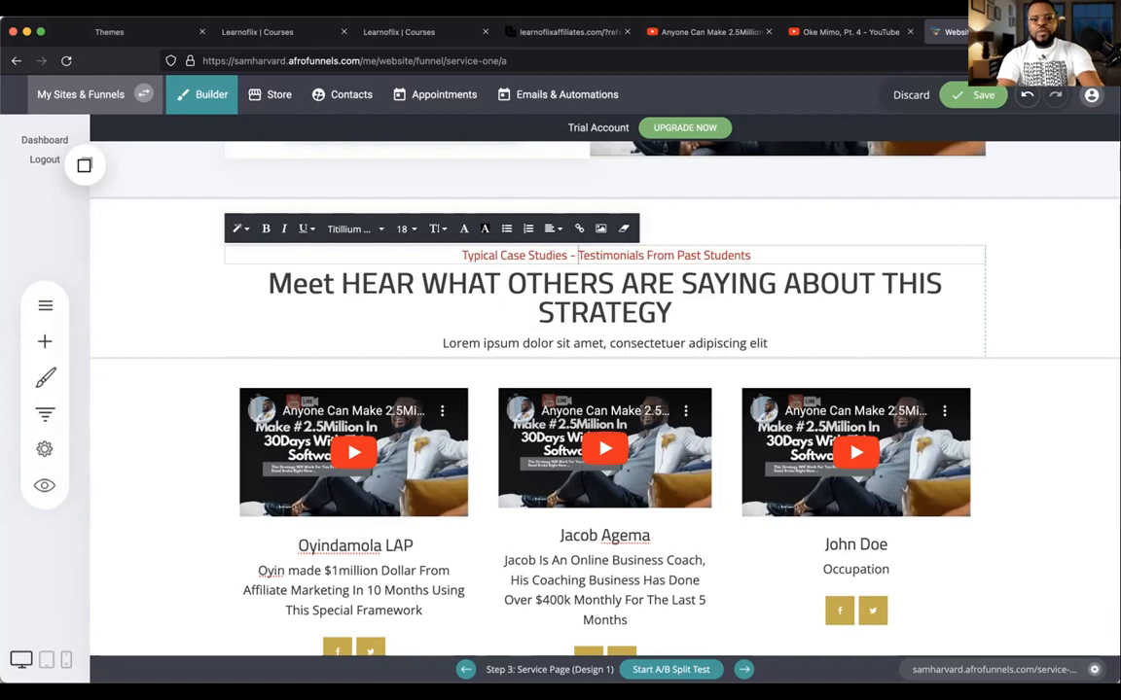
- Delete the Lorem ipsum paragraph under the heading
left_click(675, 308)
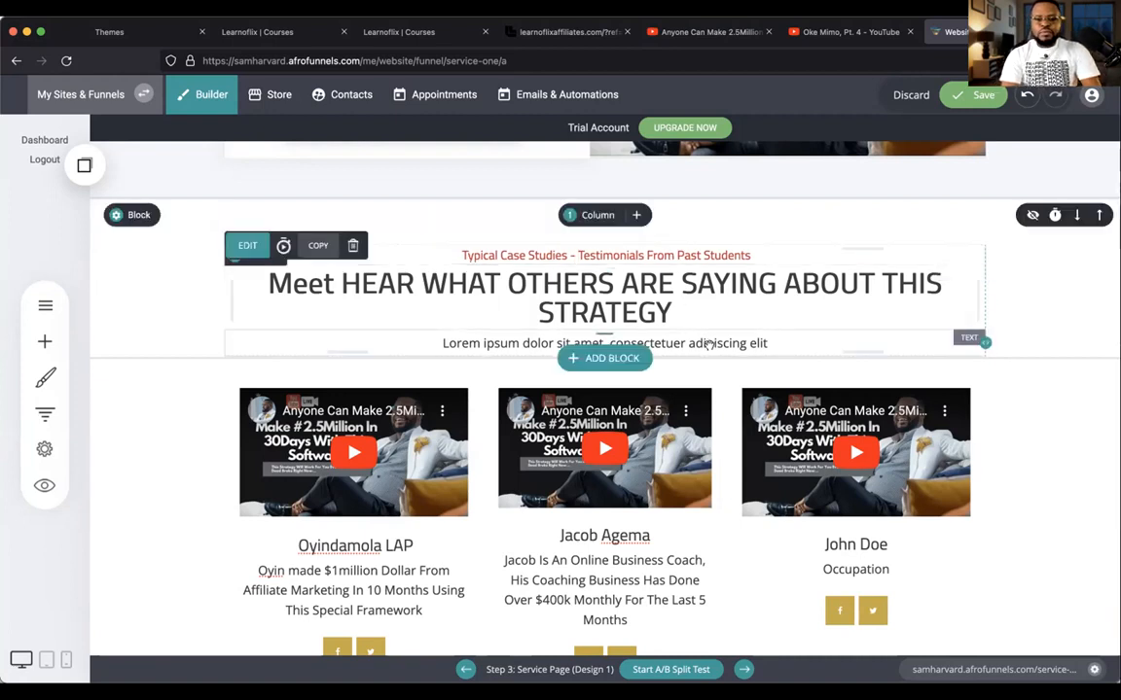
left_click(354, 311)
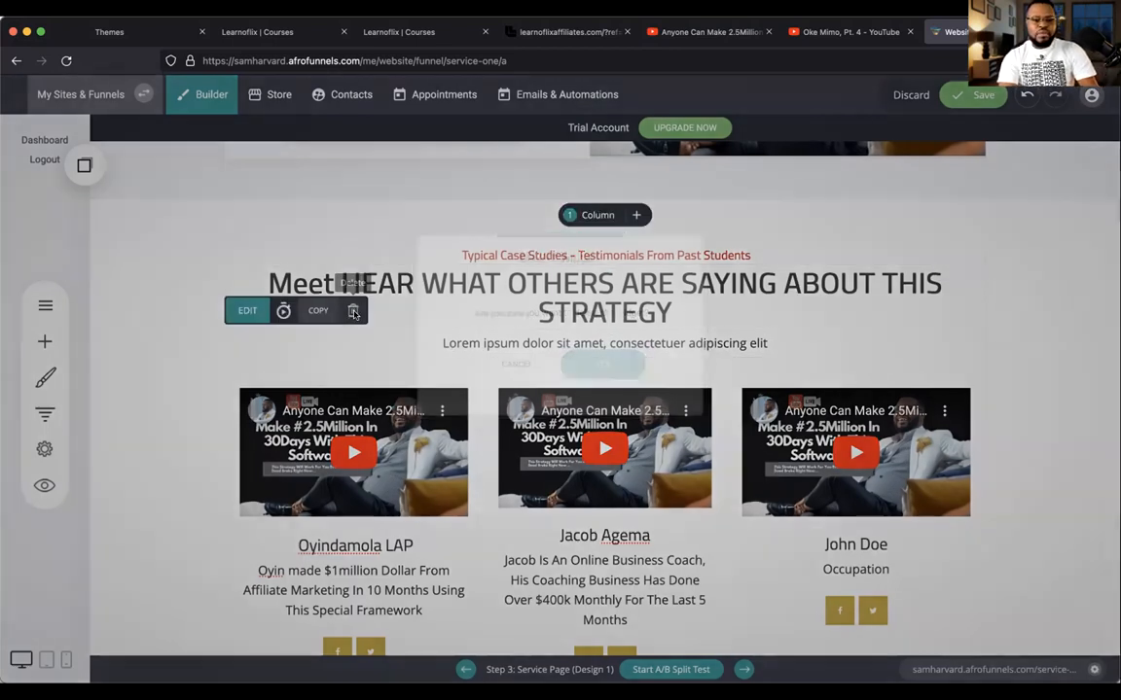
left_click(603, 365)
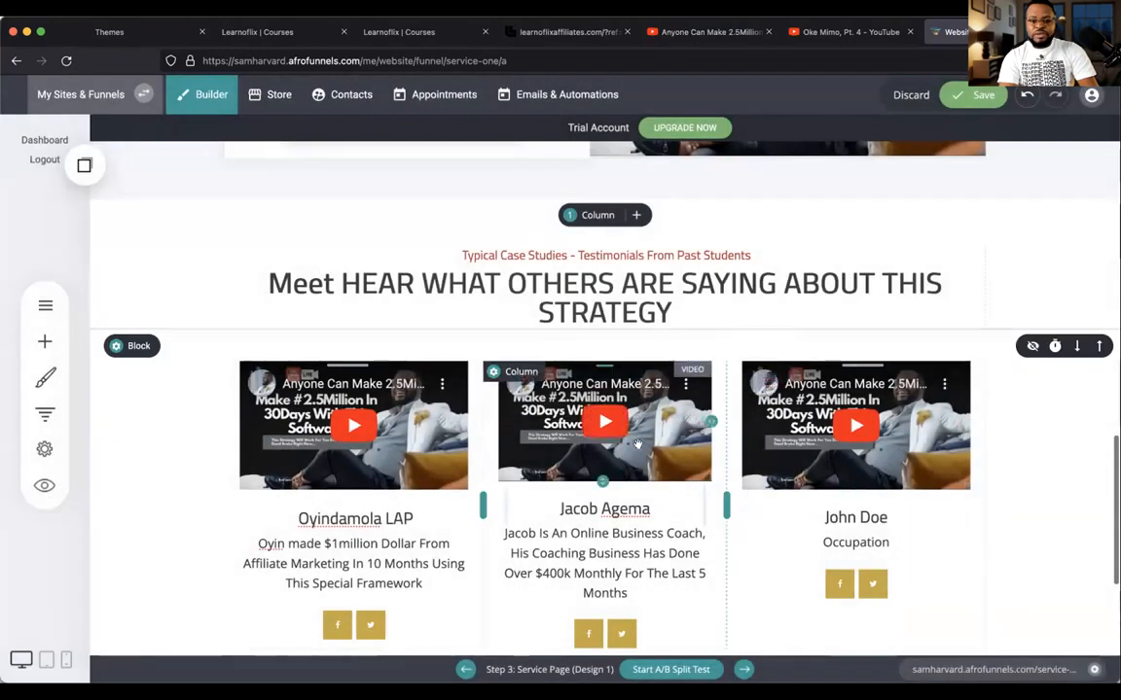
scroll(638, 445, "down", 2)
scroll(638, 445, "up", 3)
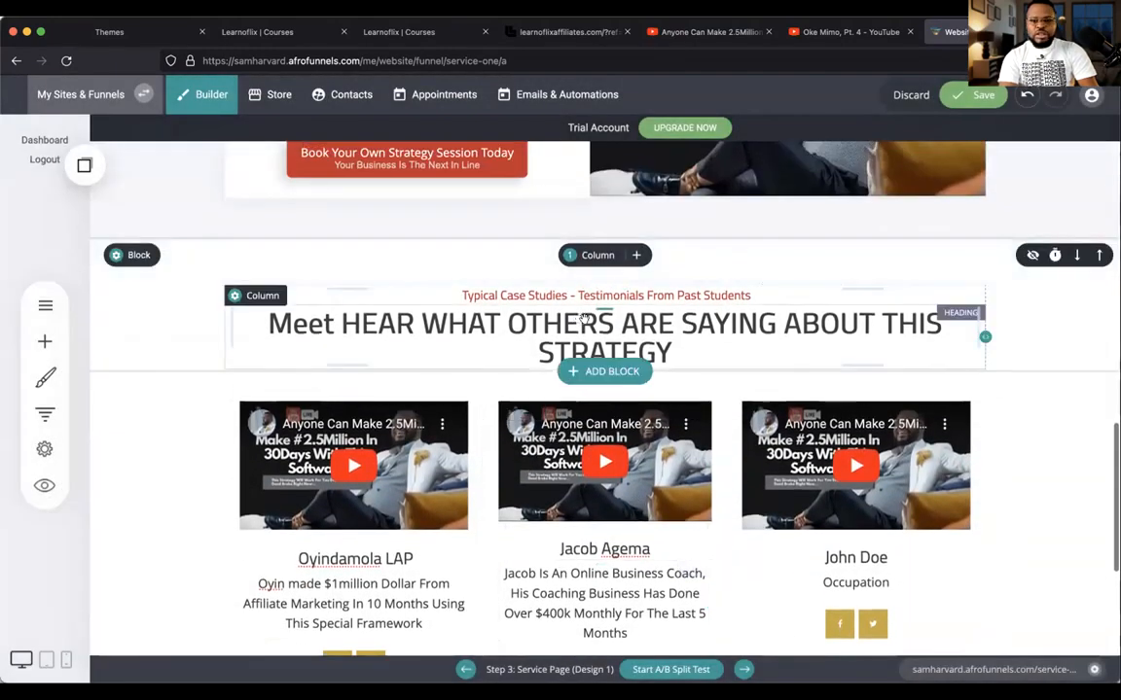
- Set the section's display delay to 10 seconds, save, and open the website preview
left_click(1053, 256)
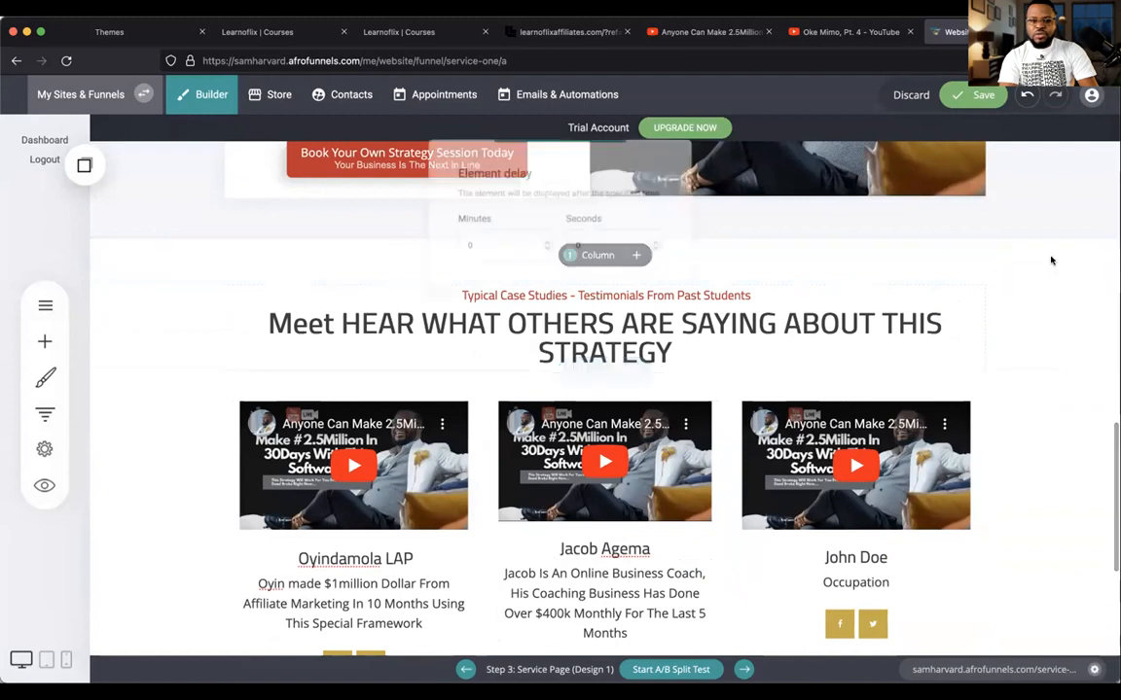
left_click(573, 246)
type("1")
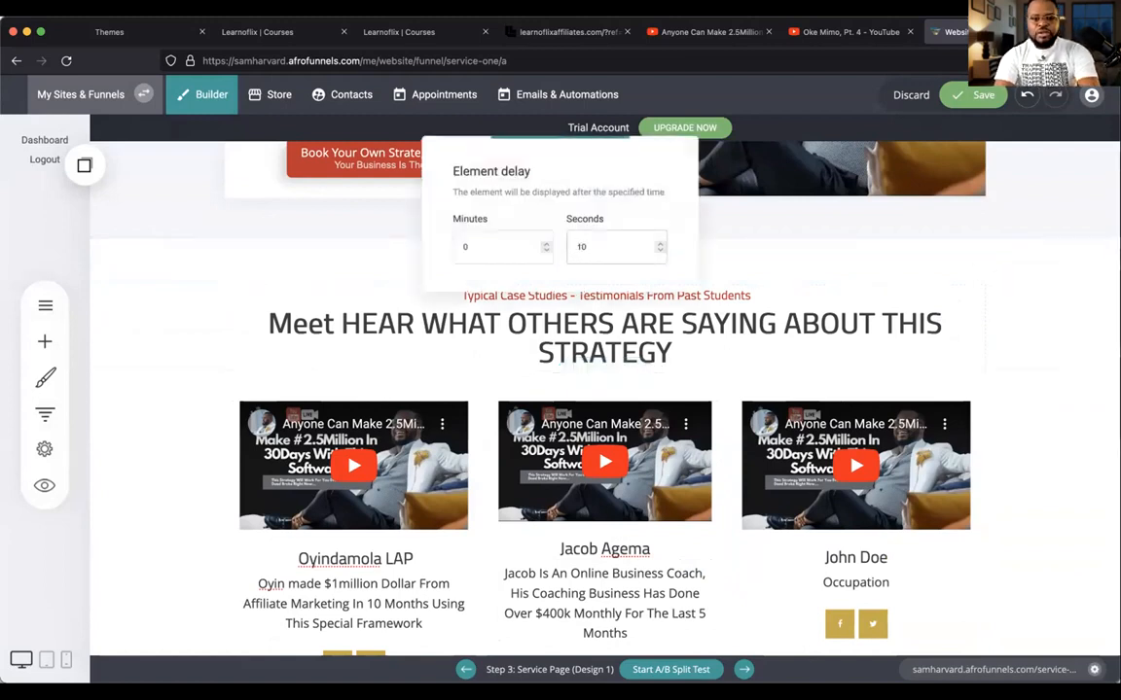
left_click(845, 270)
scroll(725, 474, "down", 3)
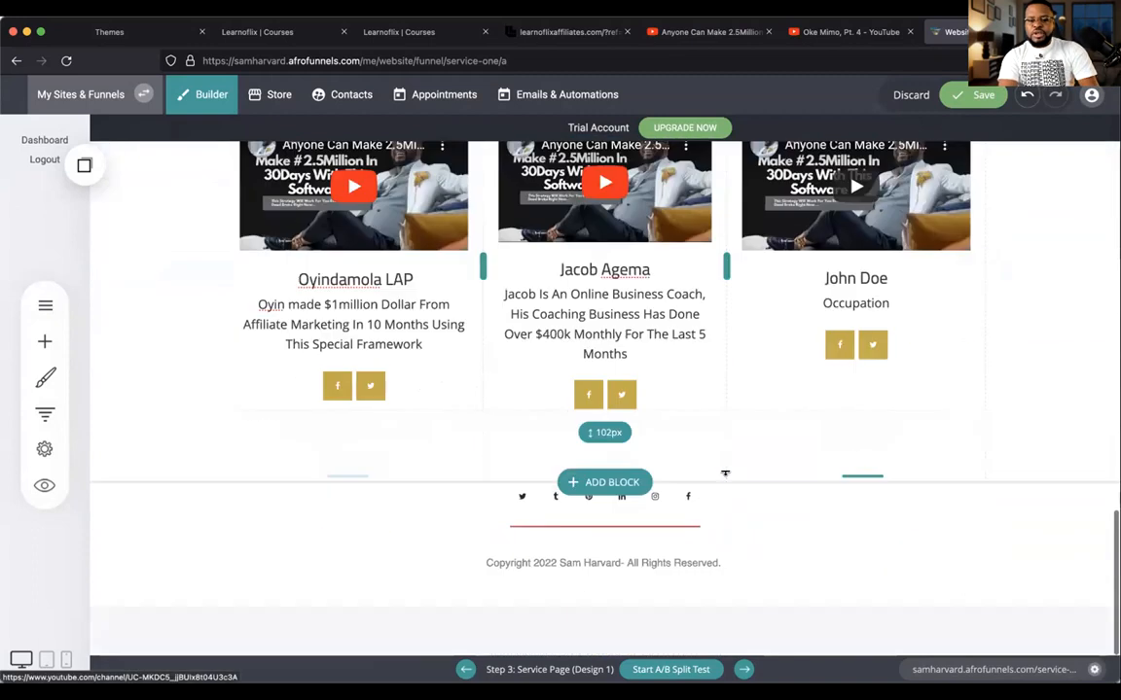
left_click(974, 97)
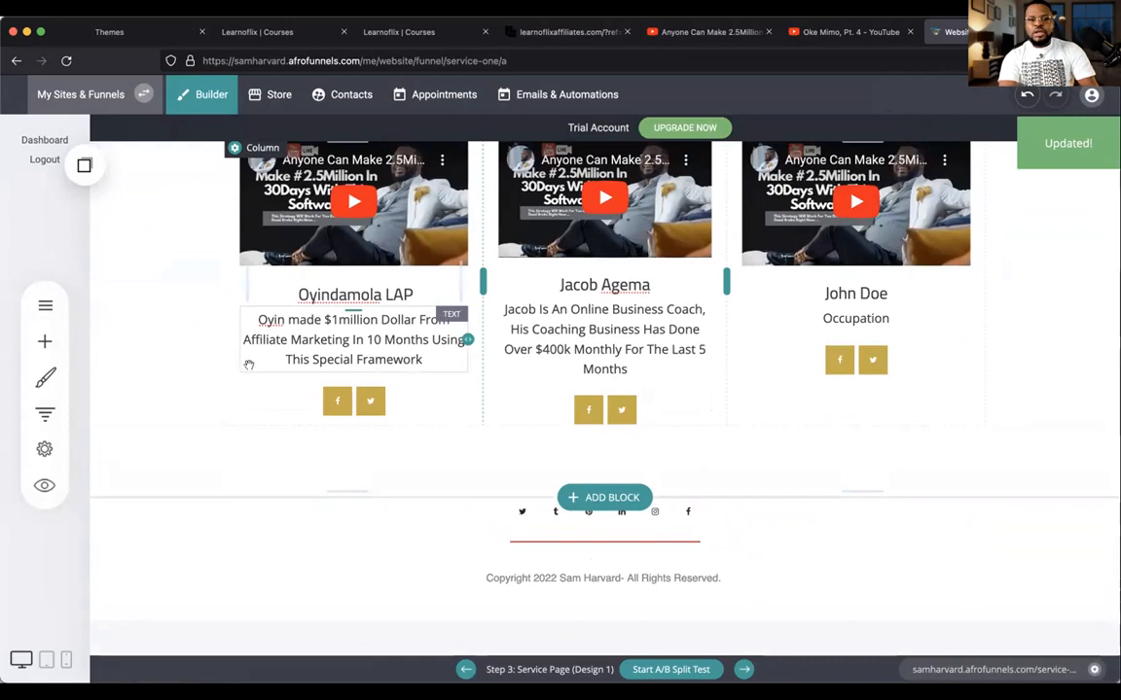
left_click(43, 487)
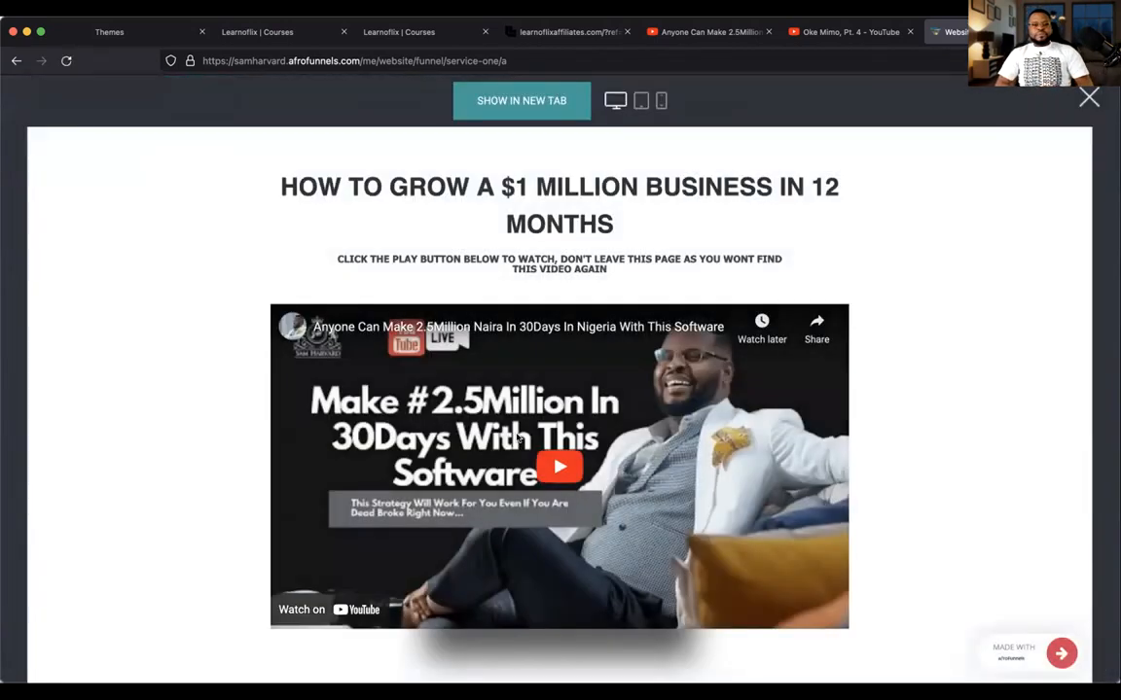
- Scroll through the desktop preview to review the three testimonial videos
scroll(518, 438, "down", 5)
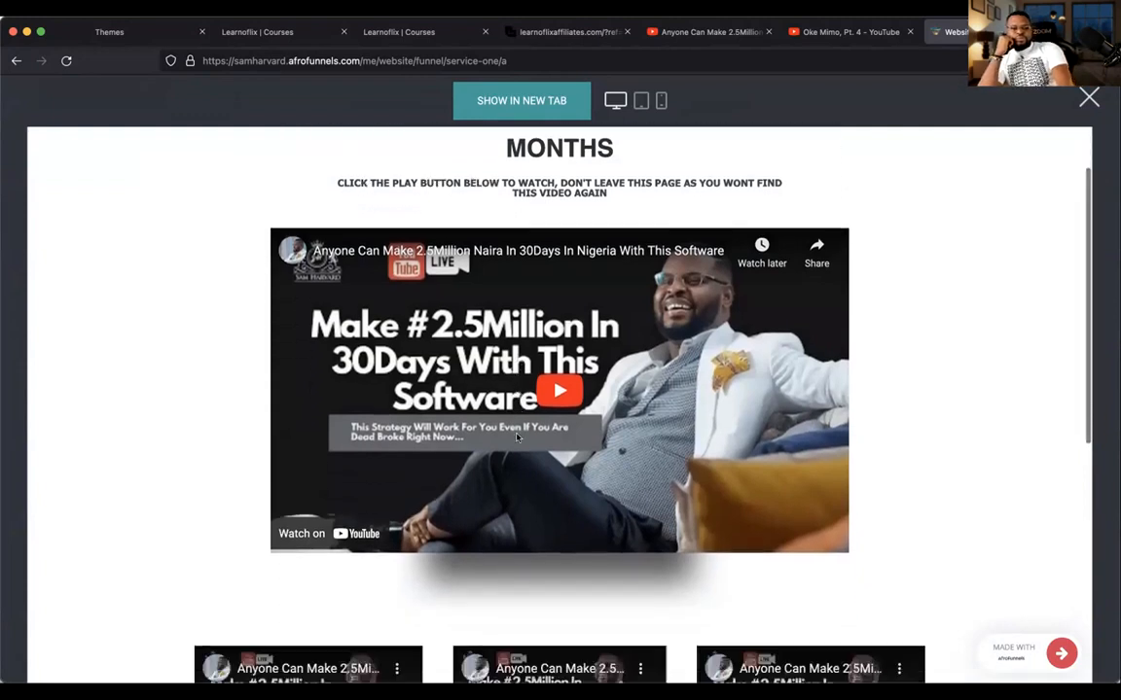
scroll(517, 435, "down", 2)
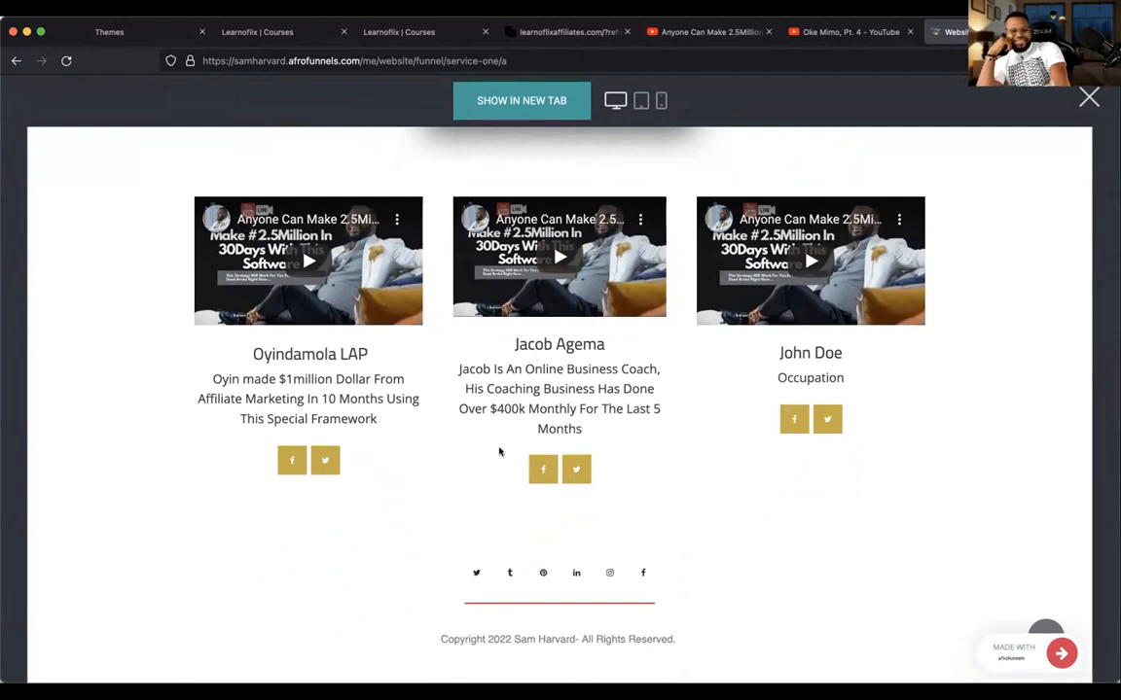
scroll(499, 452, "up", 8)
scroll(499, 451, "down", 5)
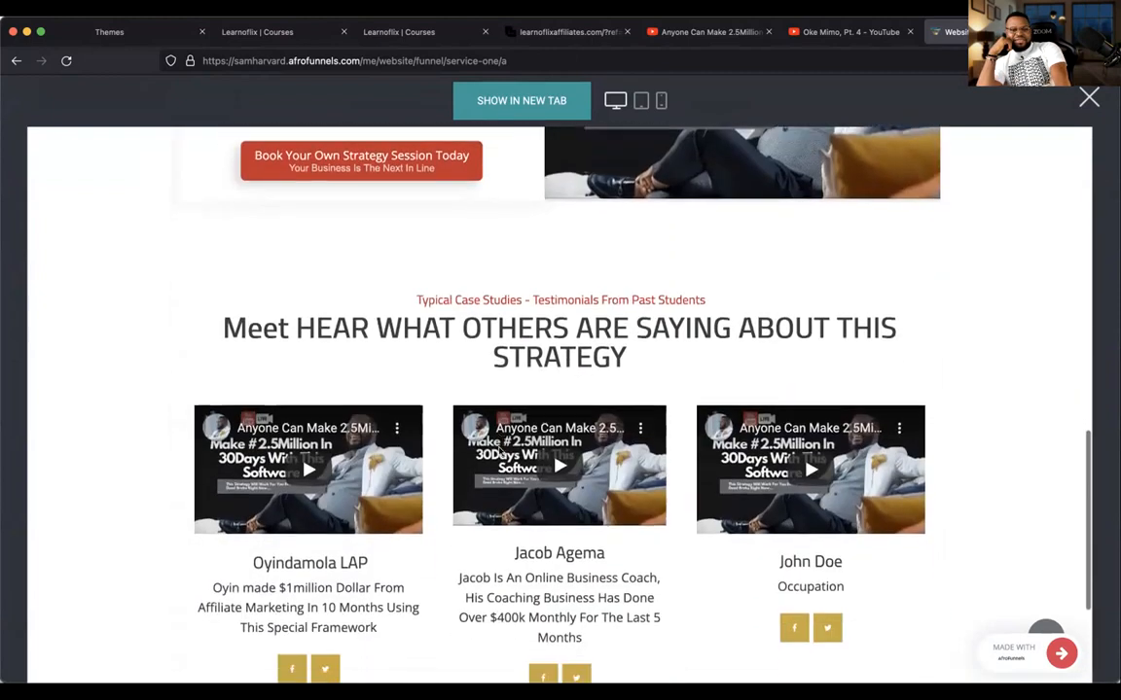
scroll(499, 450, "down", 3)
scroll(499, 450, "up", 8)
scroll(499, 450, "down", 5)
scroll(499, 451, "up", 10)
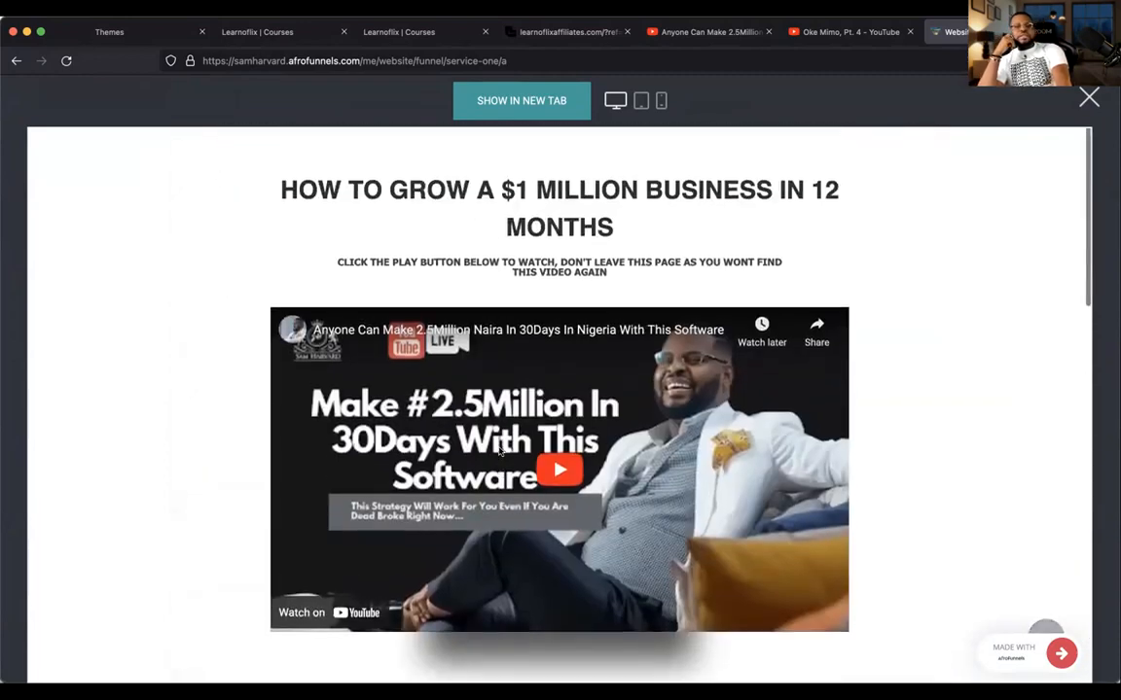
scroll(498, 450, "down", 10)
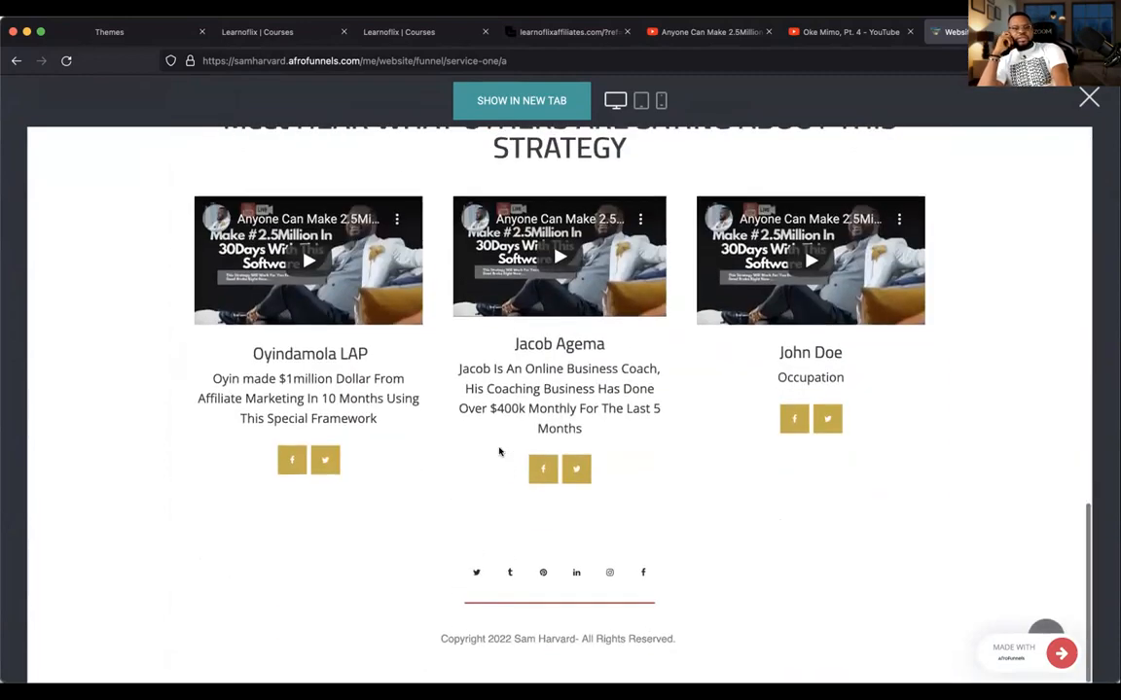
scroll(499, 450, "up", 10)
scroll(499, 451, "down", 4)
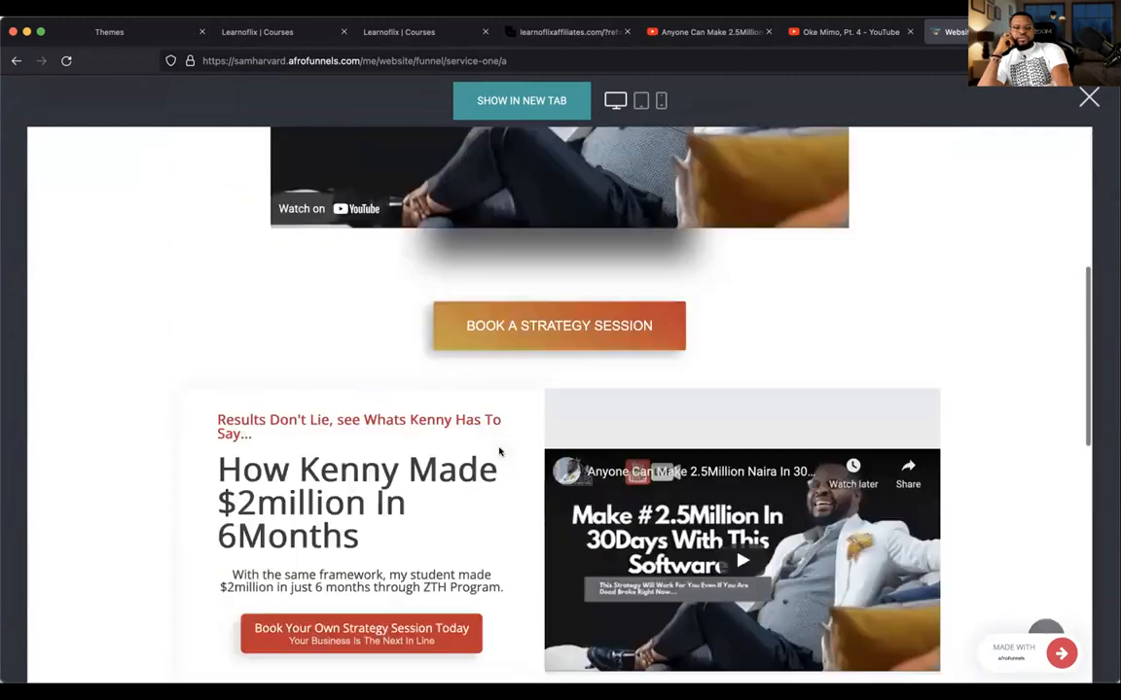
scroll(499, 450, "down", 5)
scroll(499, 449, "down", 2)
scroll(499, 448, "up", 10)
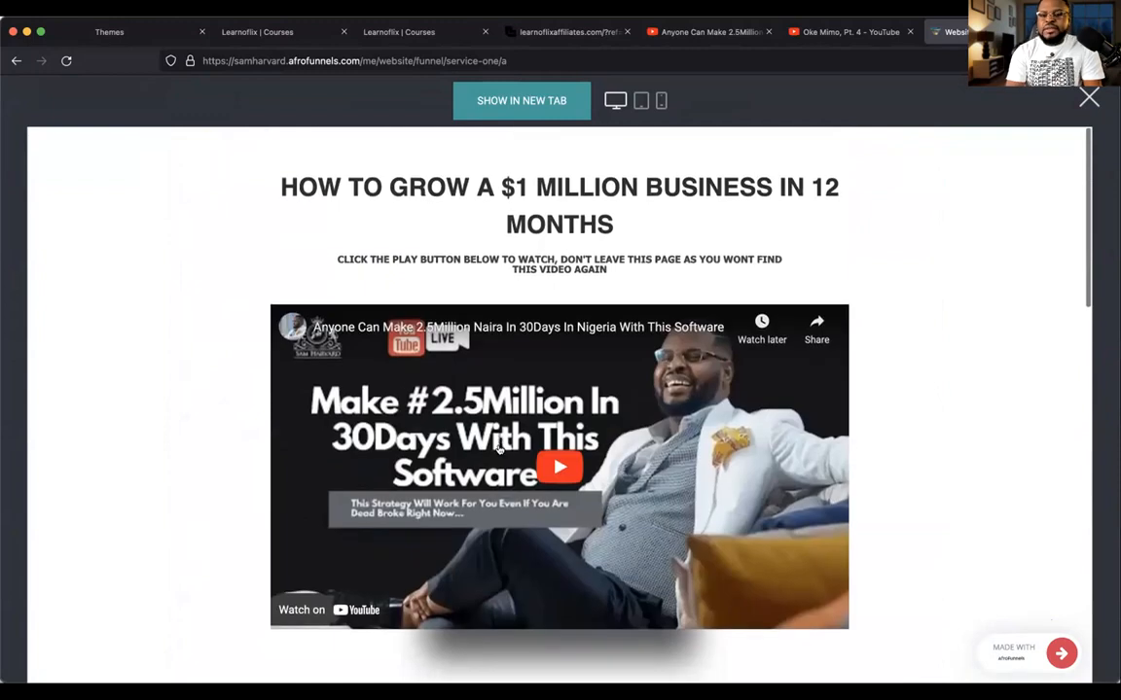
- Check the page in phone view, then close the preview to return to editing
left_click(659, 101)
scroll(600, 420, "down", 3)
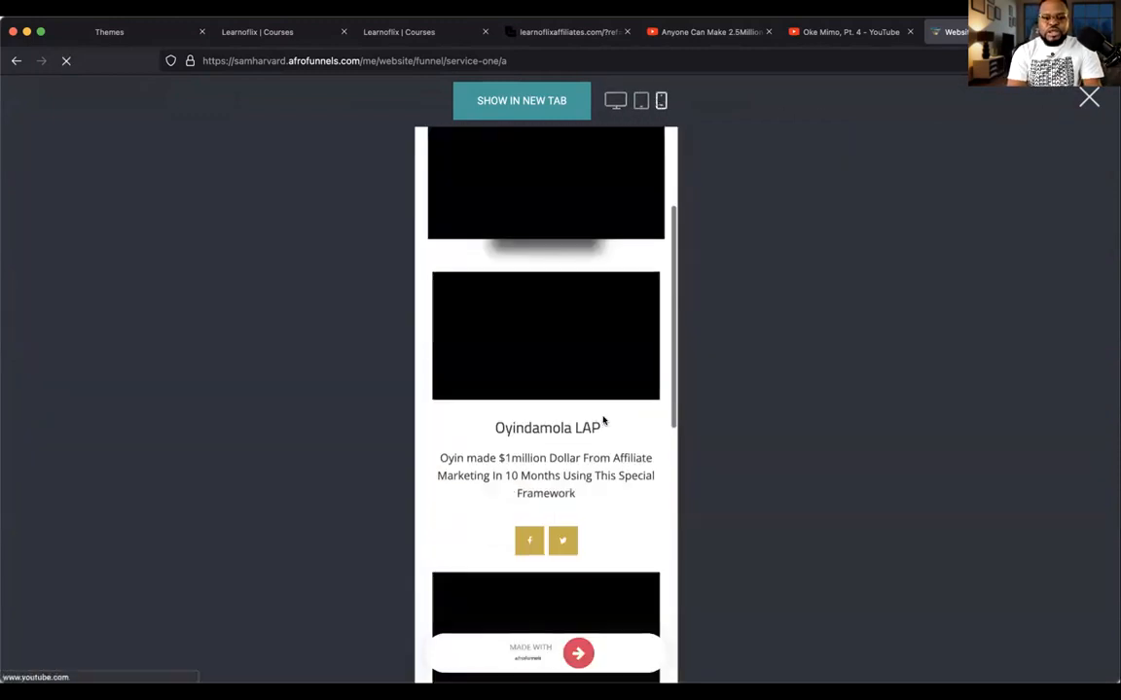
scroll(603, 420, "up", 5)
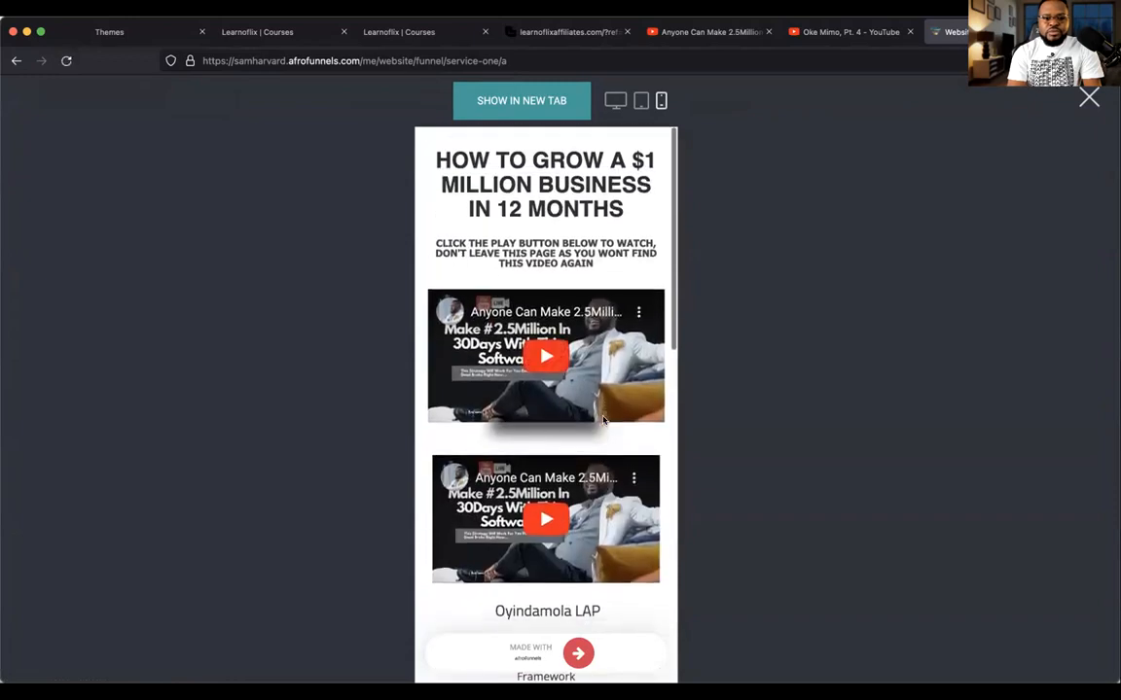
scroll(603, 420, "down", 4)
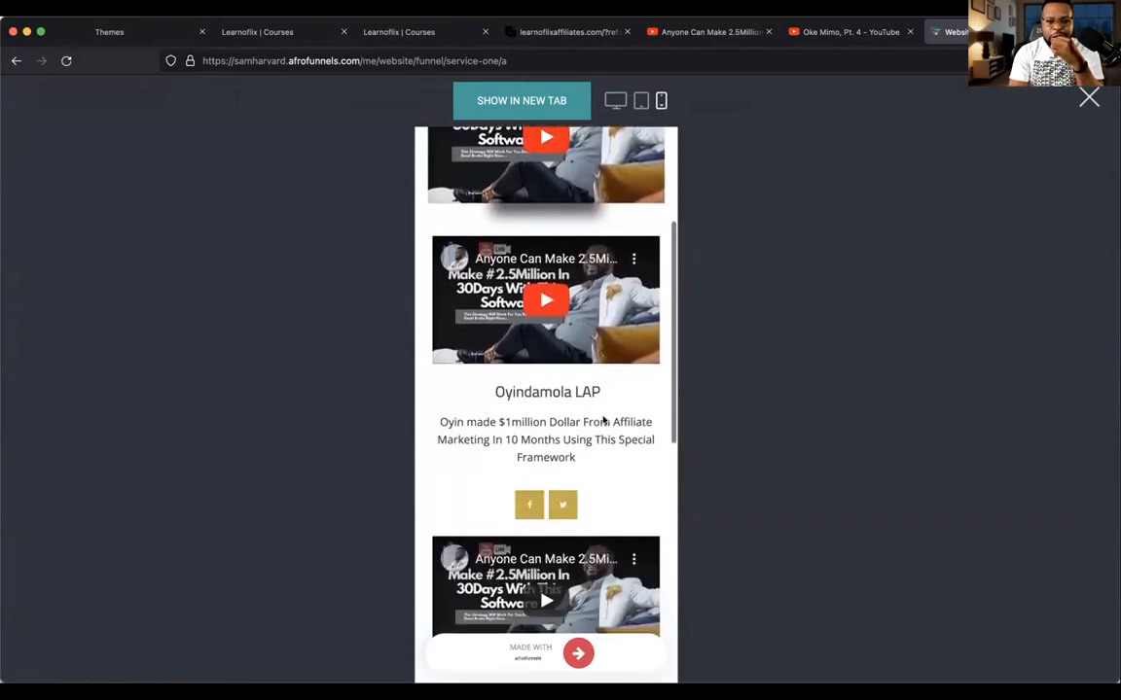
scroll(603, 420, "down", 5)
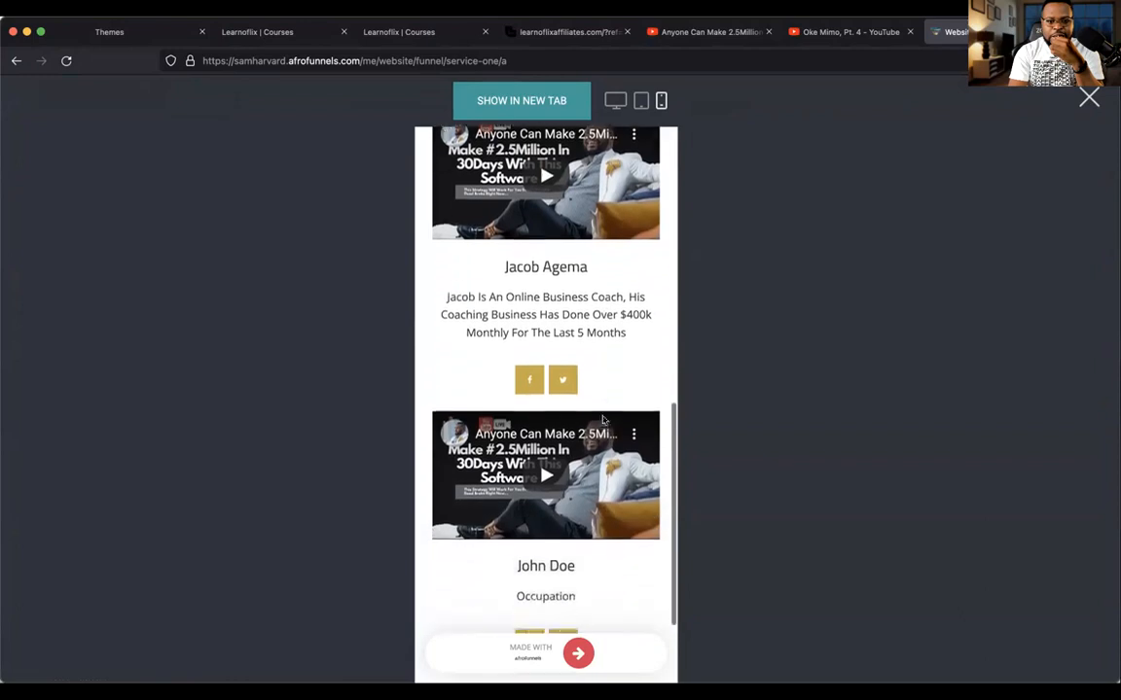
scroll(604, 421, "down", 2)
scroll(603, 420, "up", 5)
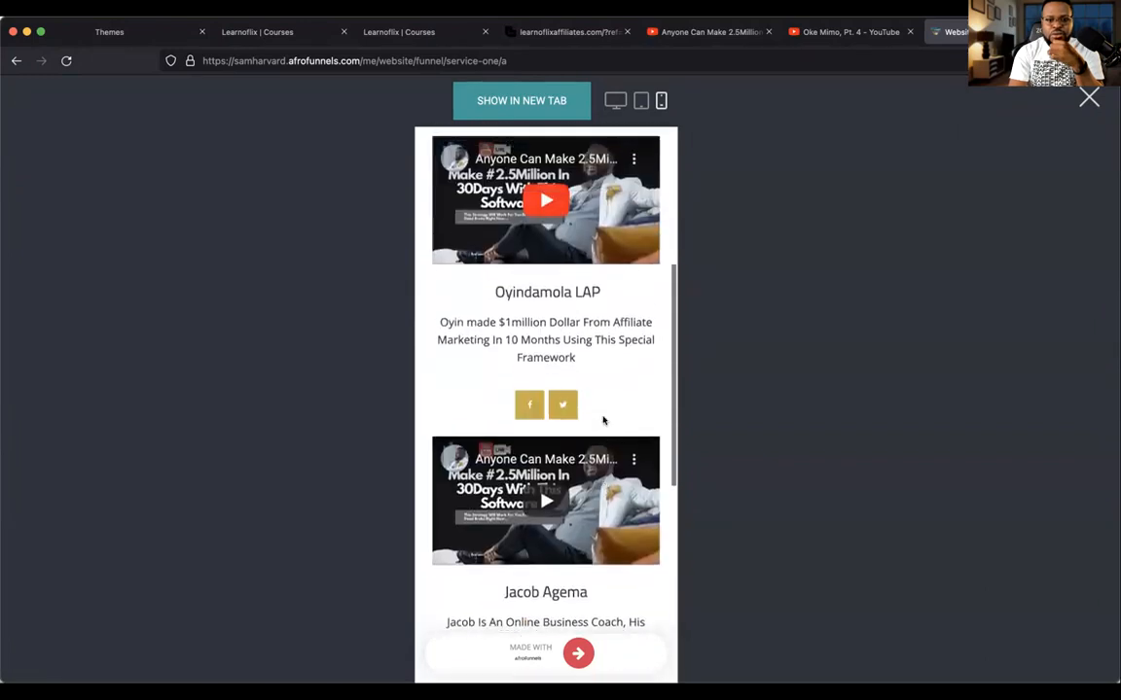
scroll(603, 421, "up", 8)
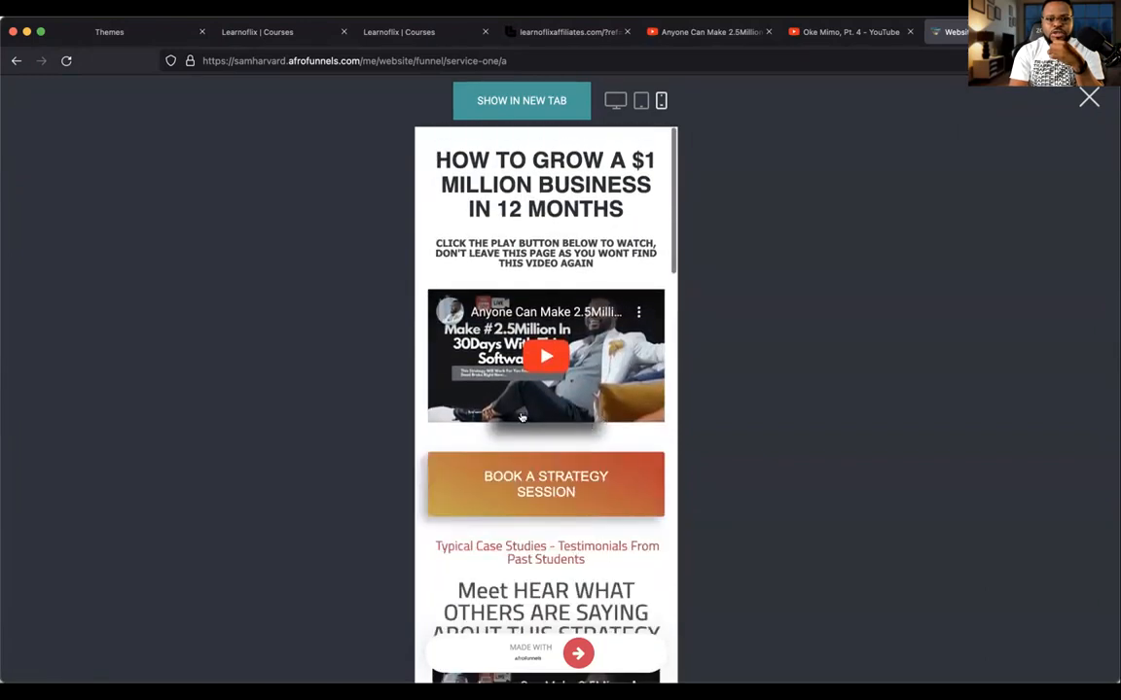
scroll(556, 455, "down", 10)
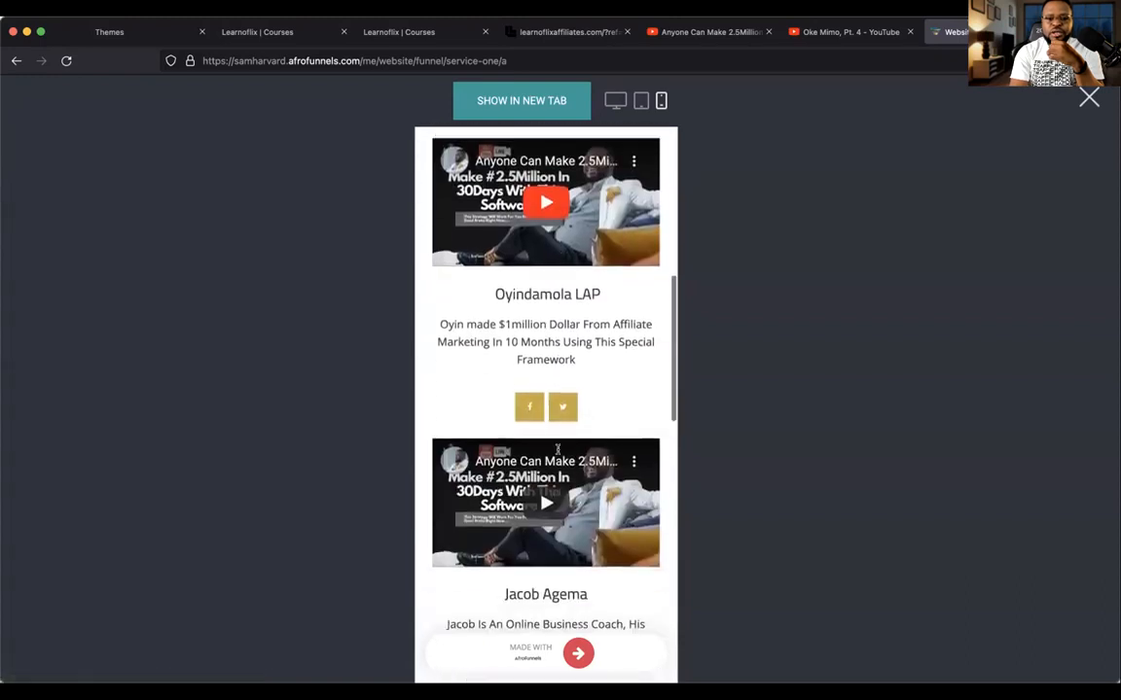
scroll(557, 447, "down", 4)
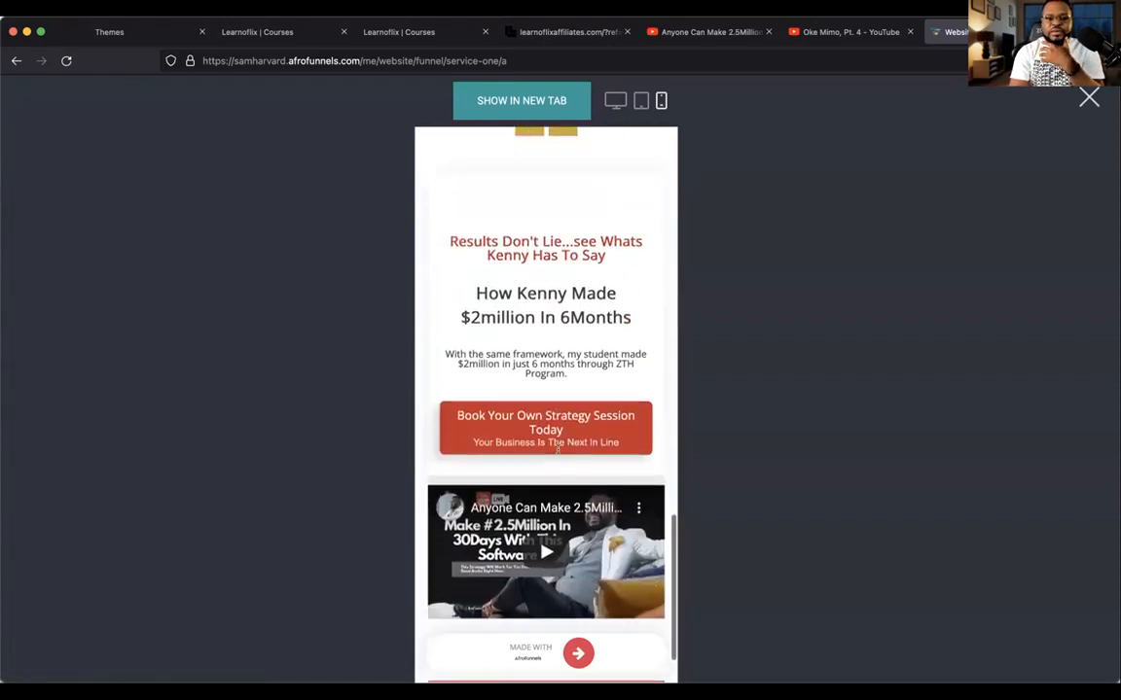
scroll(557, 447, "up", 10)
scroll(558, 449, "up", 2)
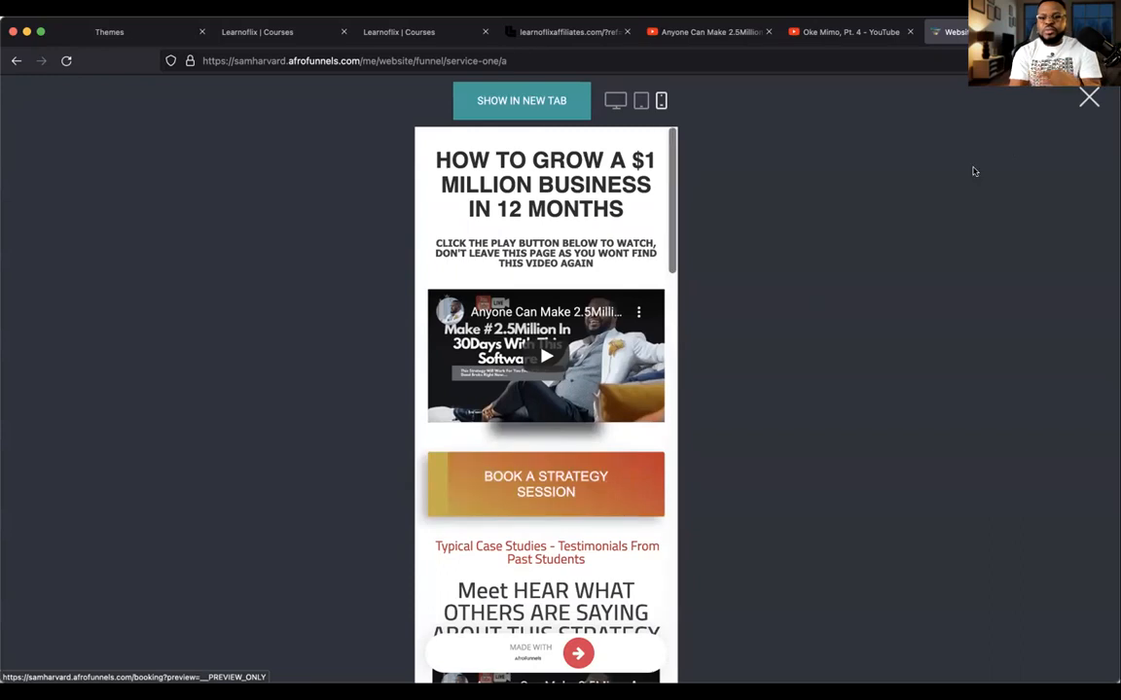
left_click(1087, 101)
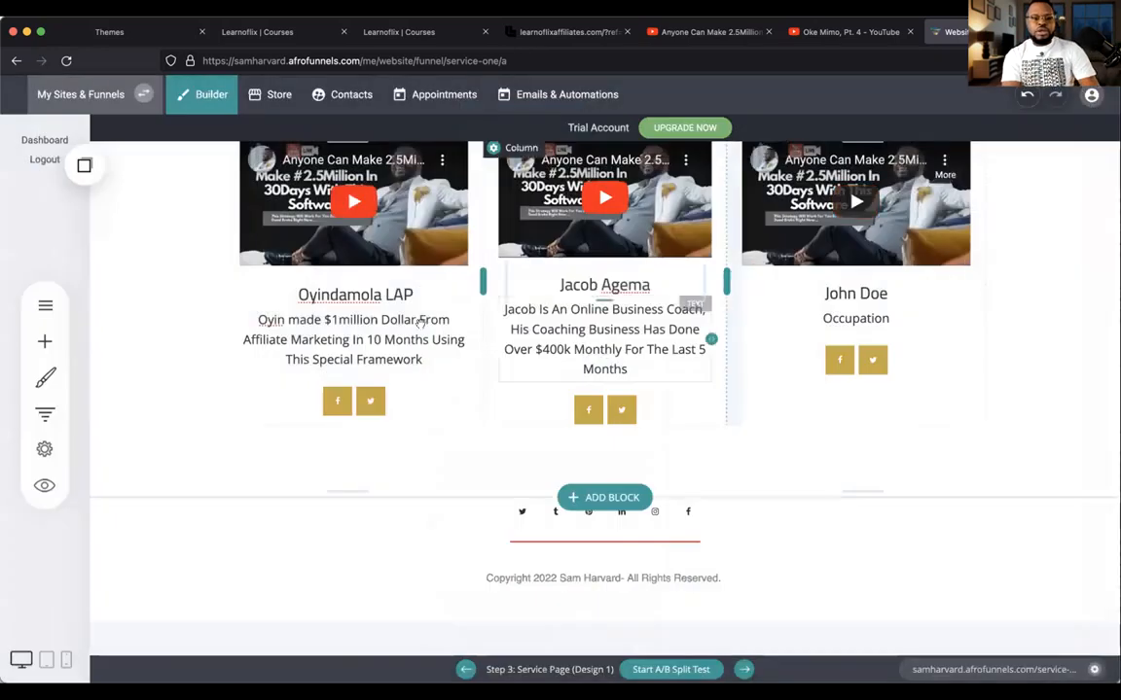
- Preview the Landing funnel step and open its Register For The Masterclass form
scroll(739, 292, "up", 10)
scroll(603, 214, "up", 2)
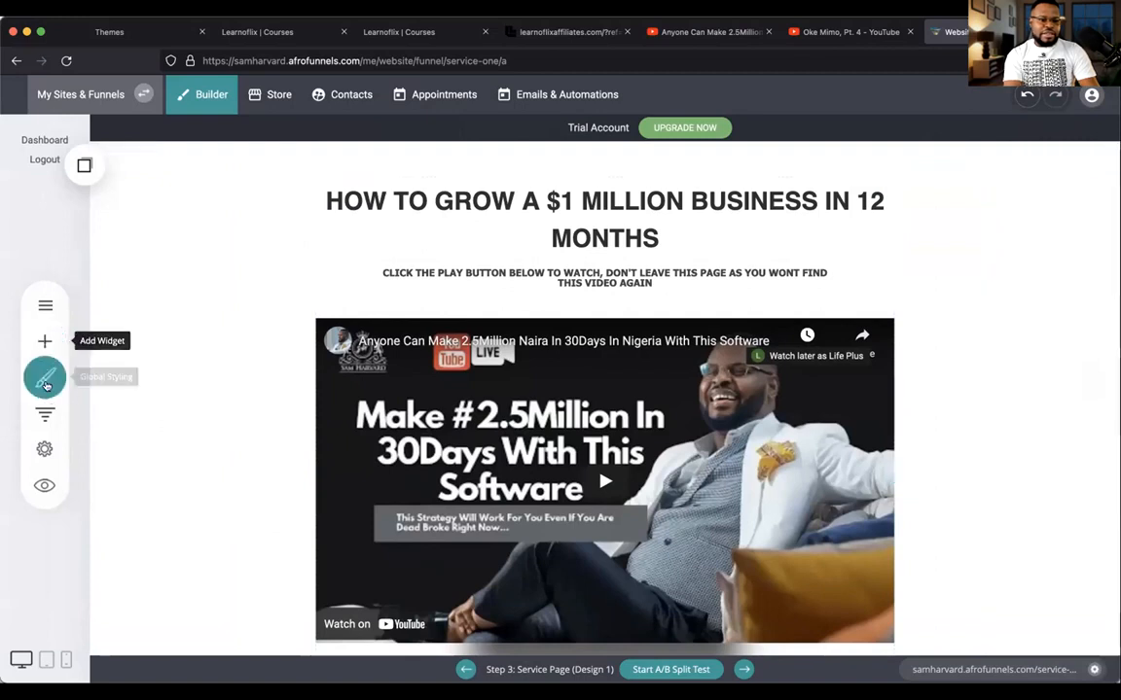
left_click(44, 413)
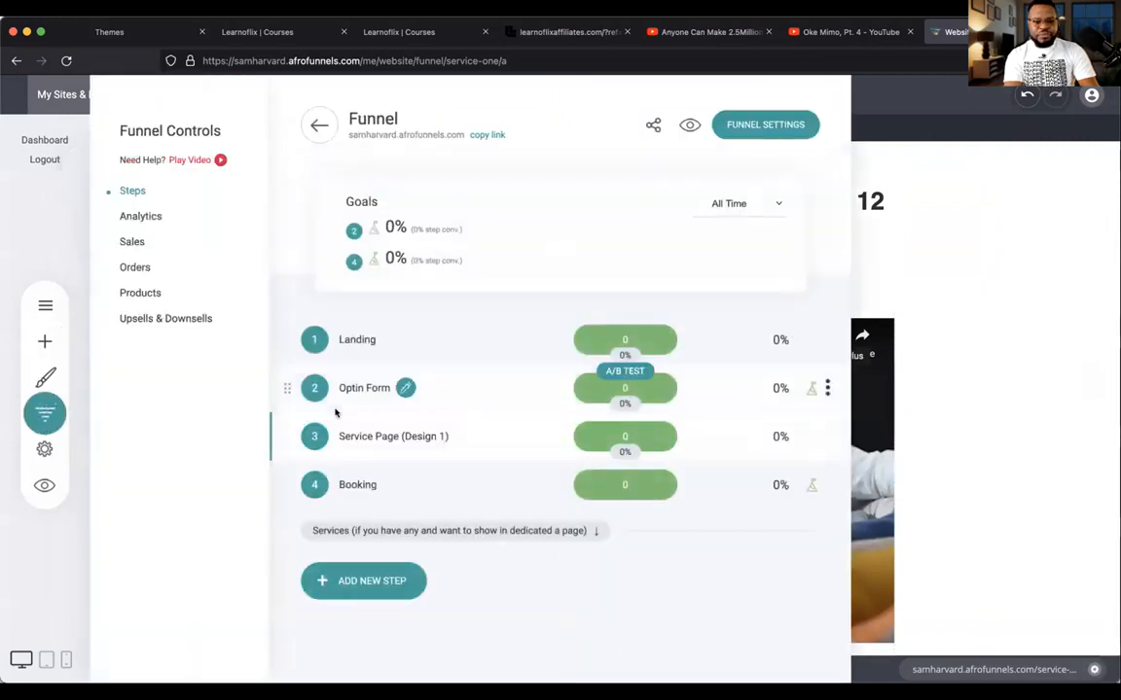
left_click(356, 343)
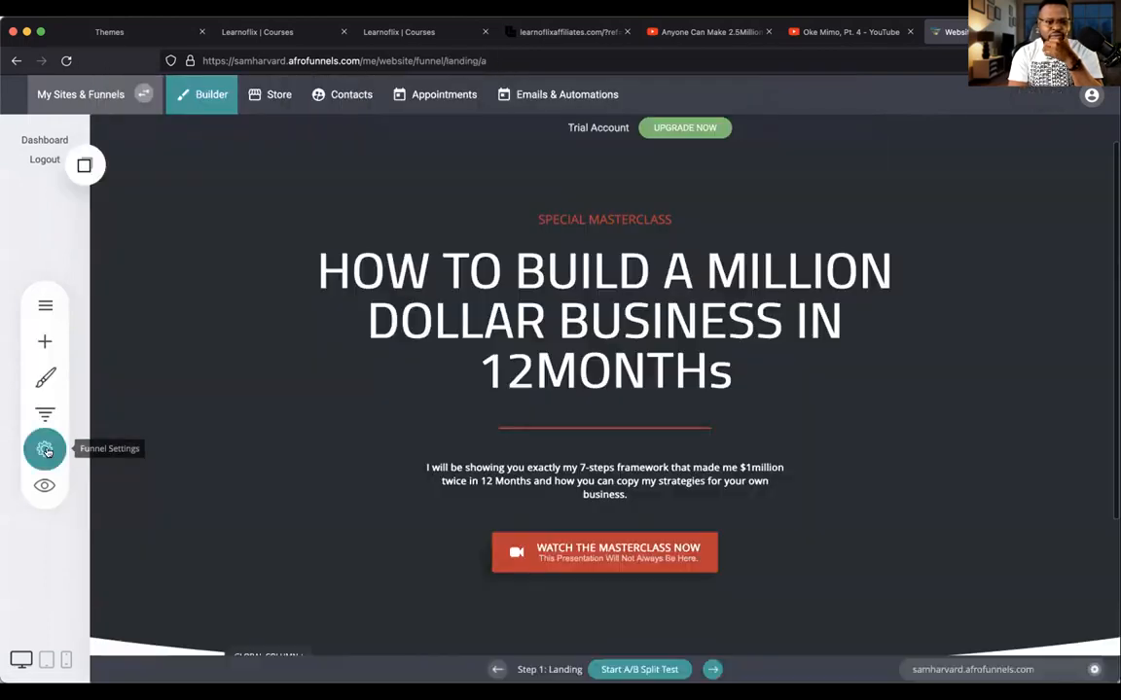
left_click(46, 484)
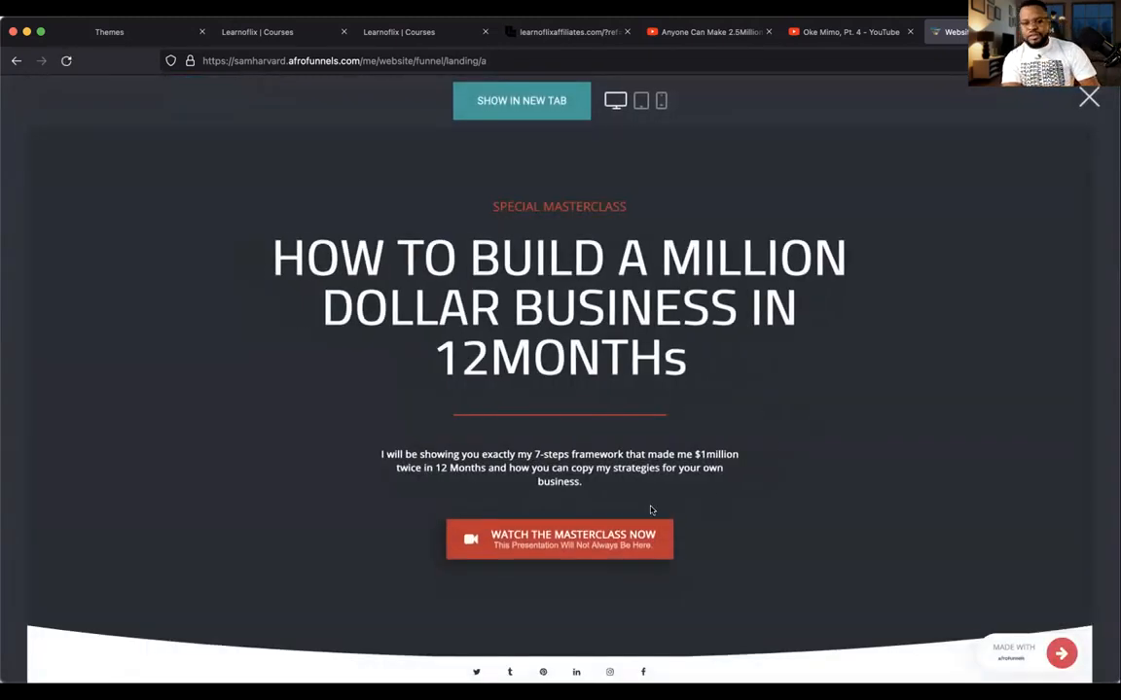
left_click(555, 547)
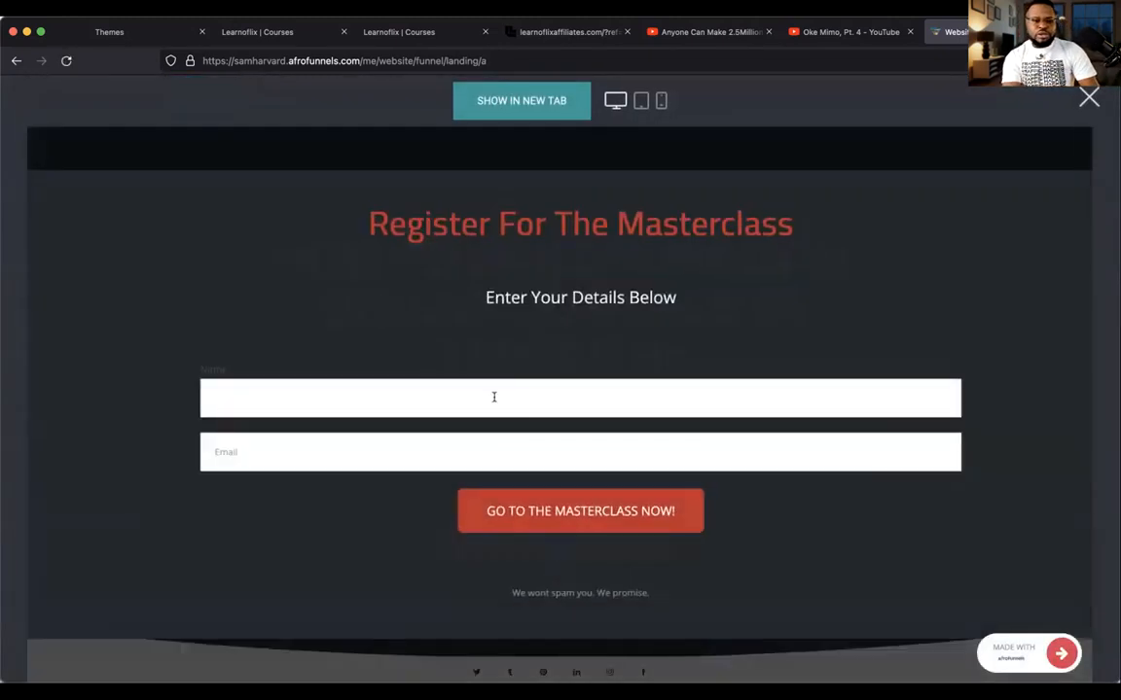
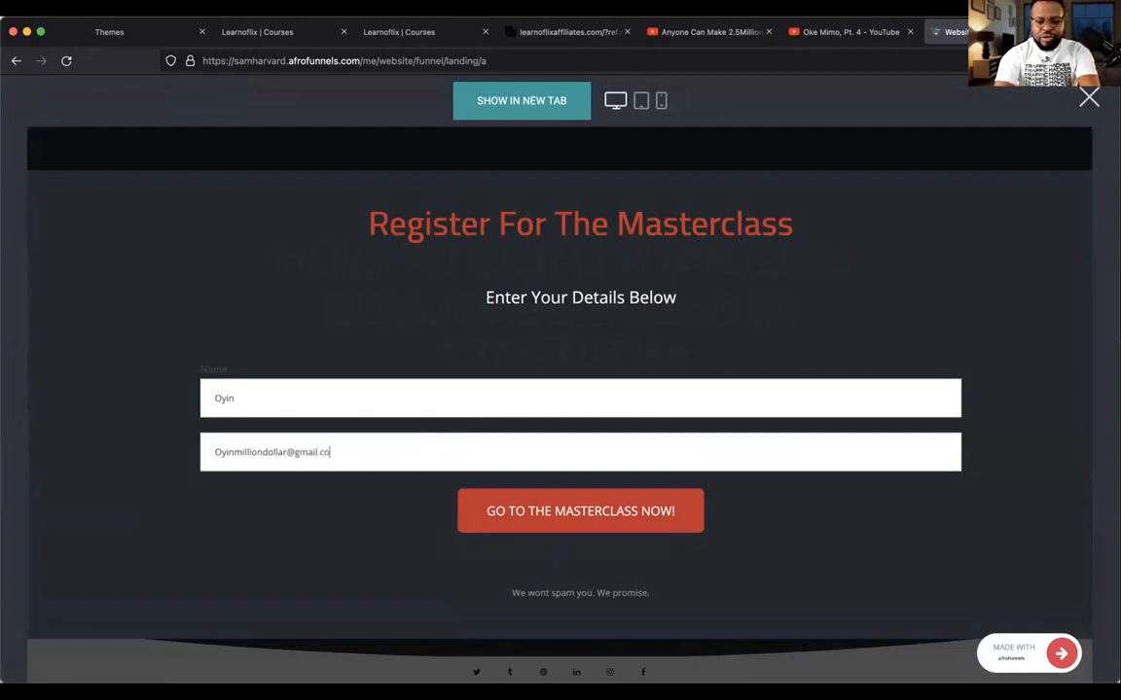
- Submit the masterclass registration form in the preview and scroll through the page that follows
left_click(559, 506)
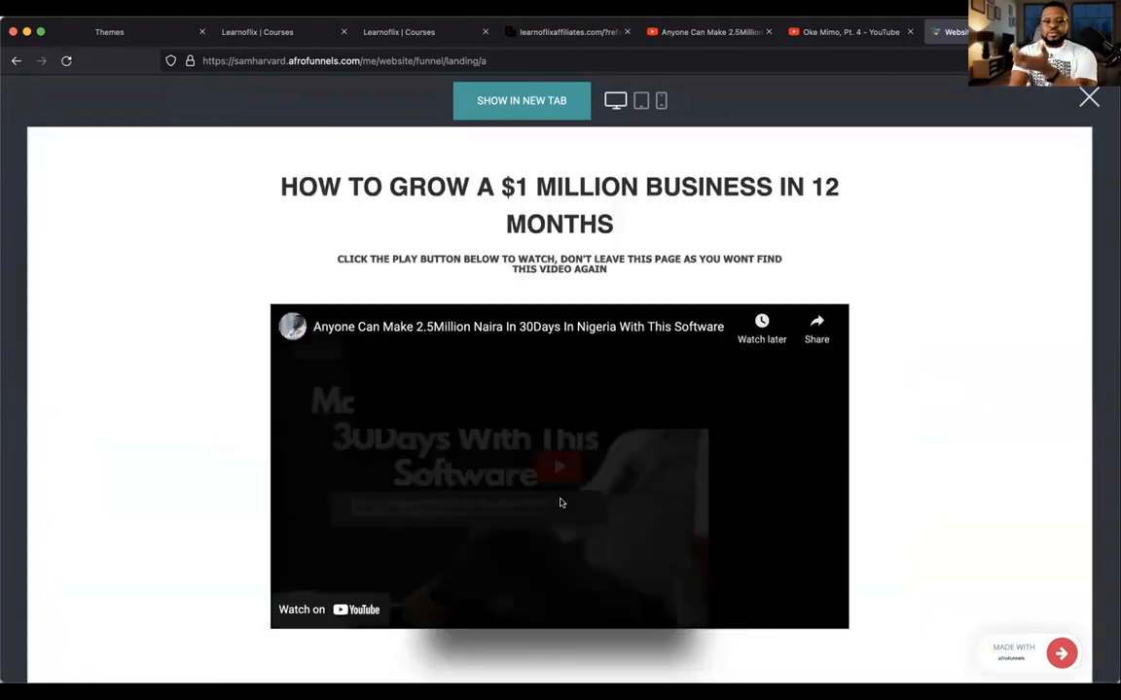
scroll(560, 503, "down", 5)
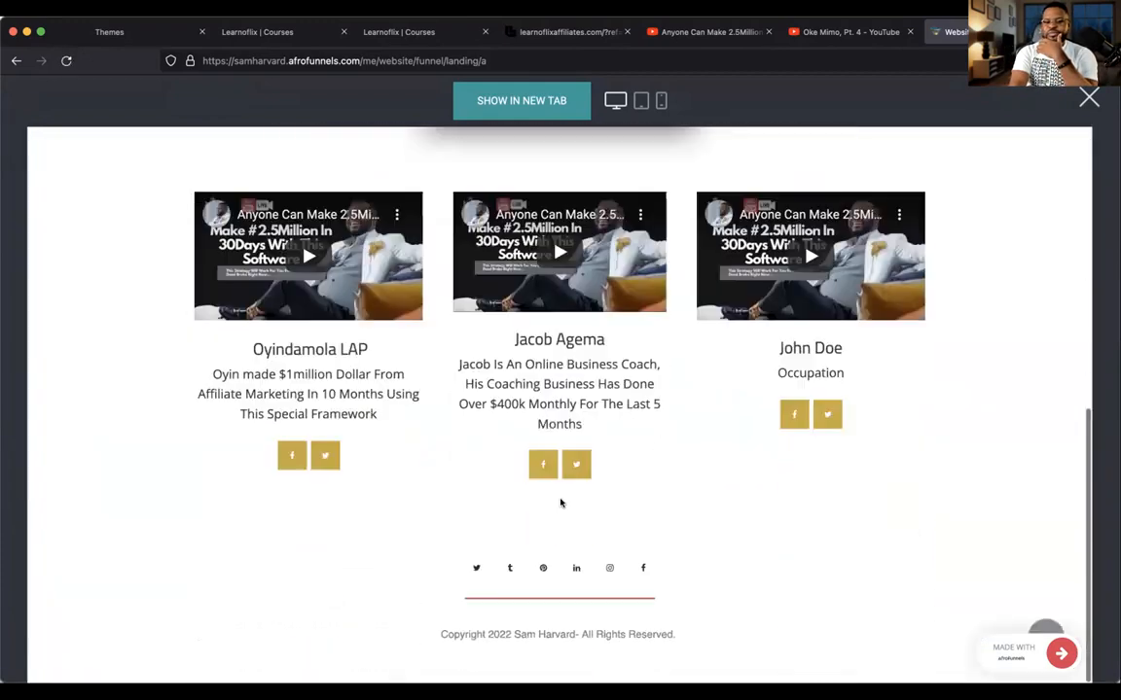
scroll(561, 503, "up", 3)
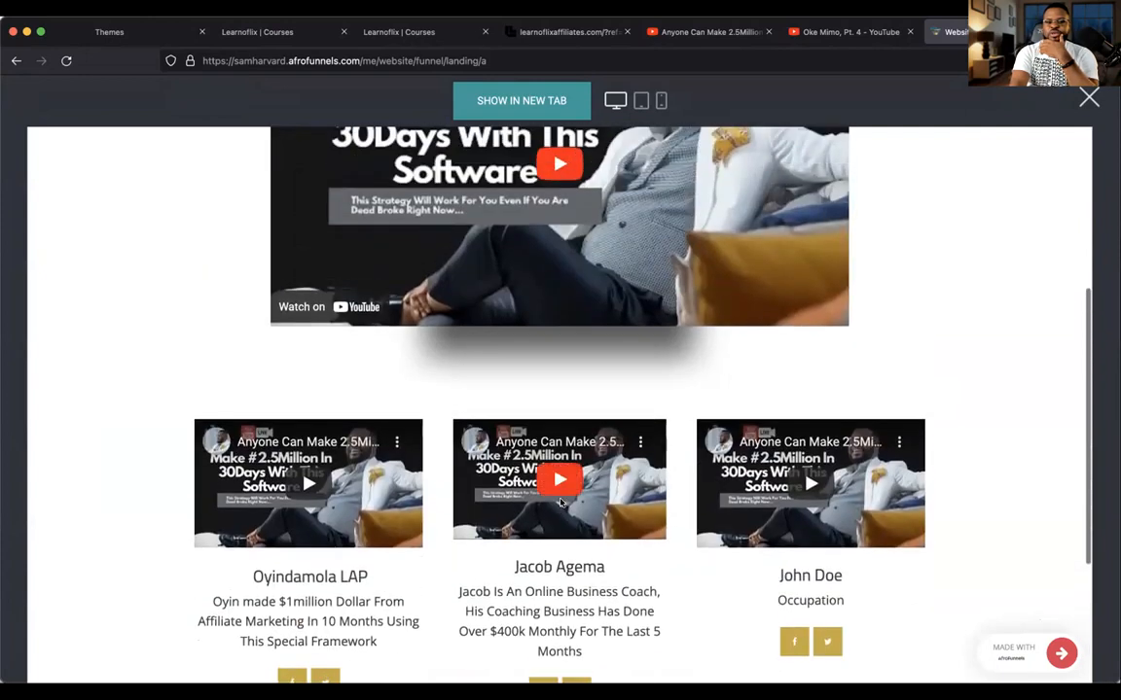
scroll(560, 503, "up", 1)
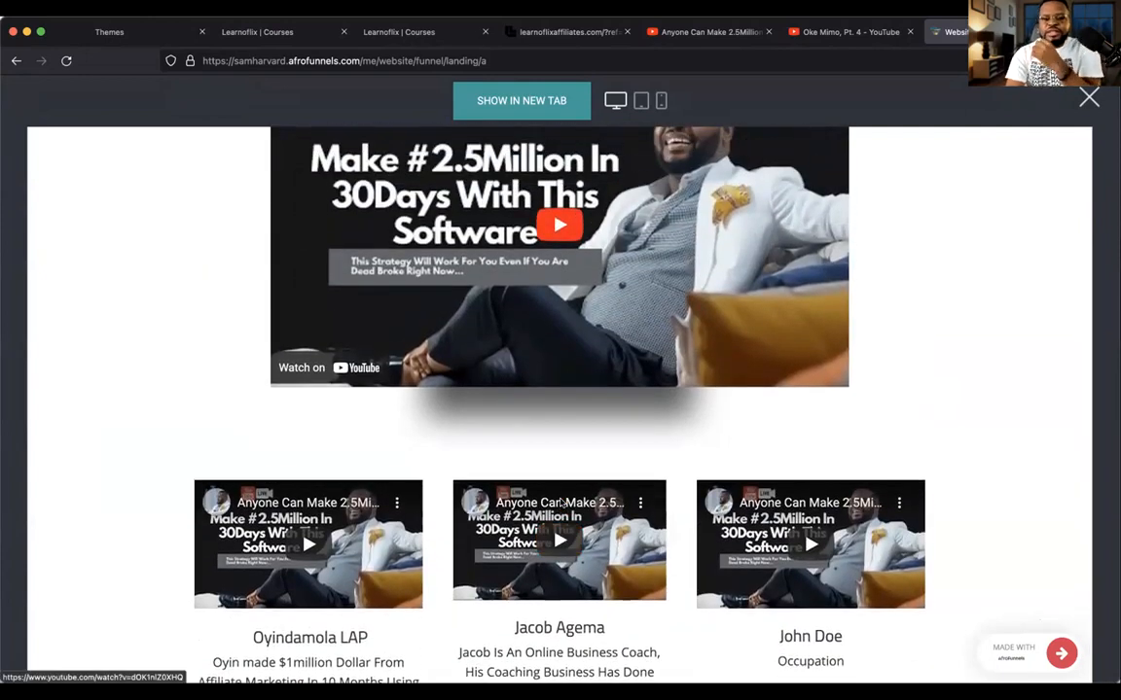
scroll(562, 503, "up", 1)
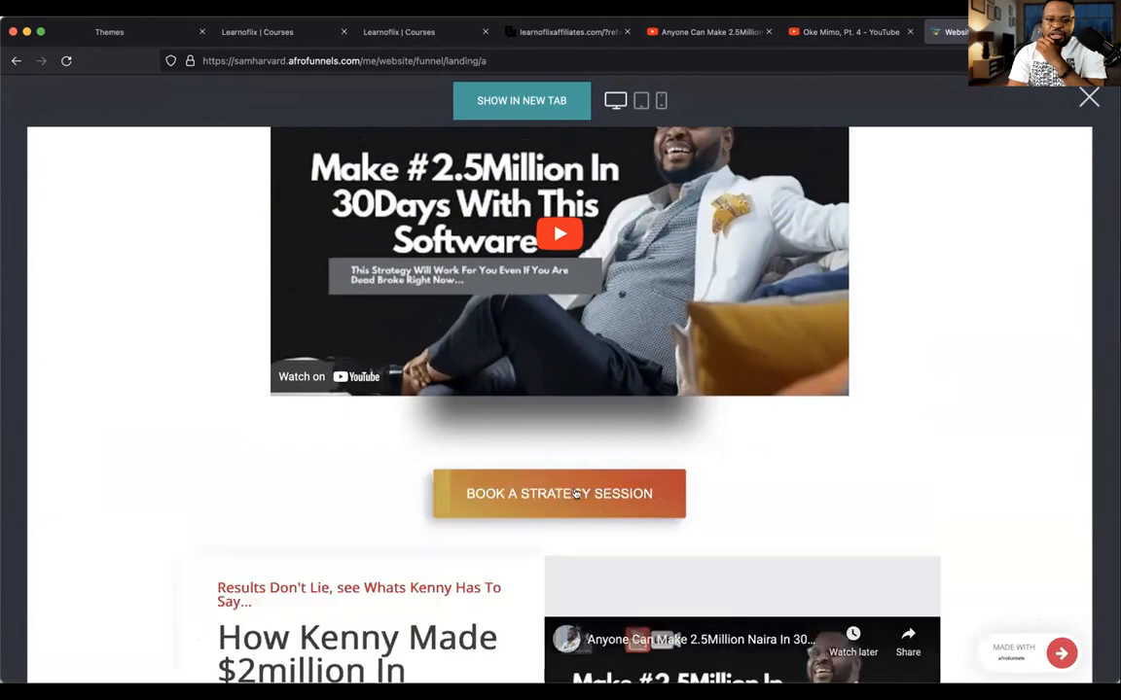
- Go to the strategy session booking page, check its Test Event calendar, then close the preview
left_click(567, 499)
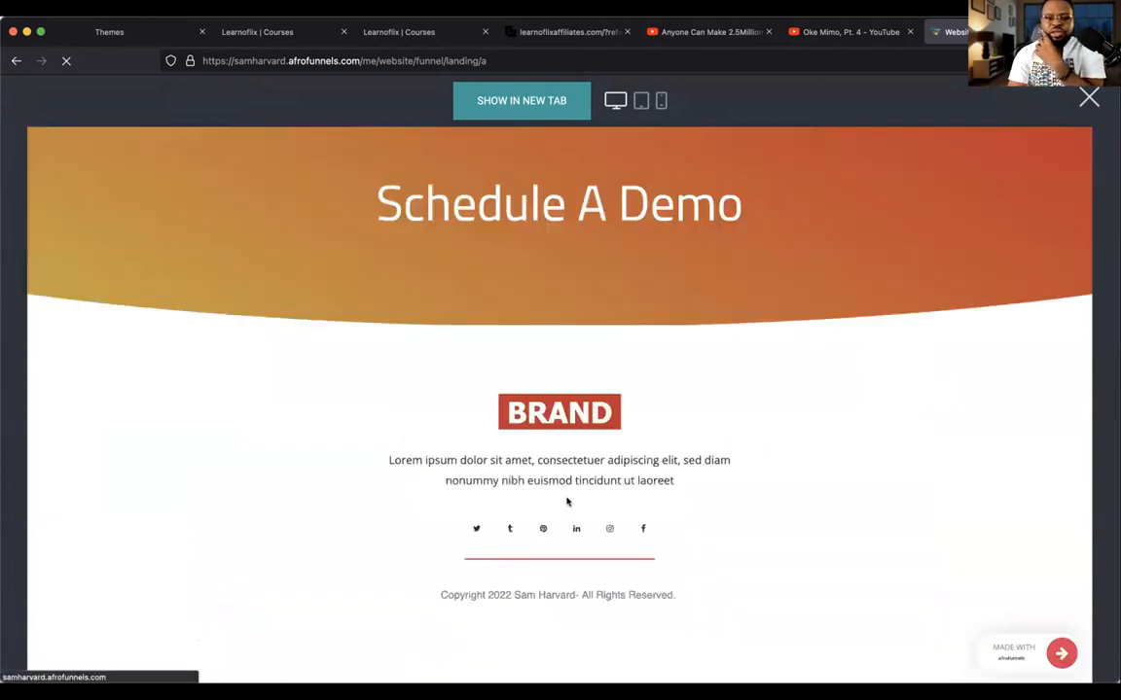
scroll(567, 502, "down", 5)
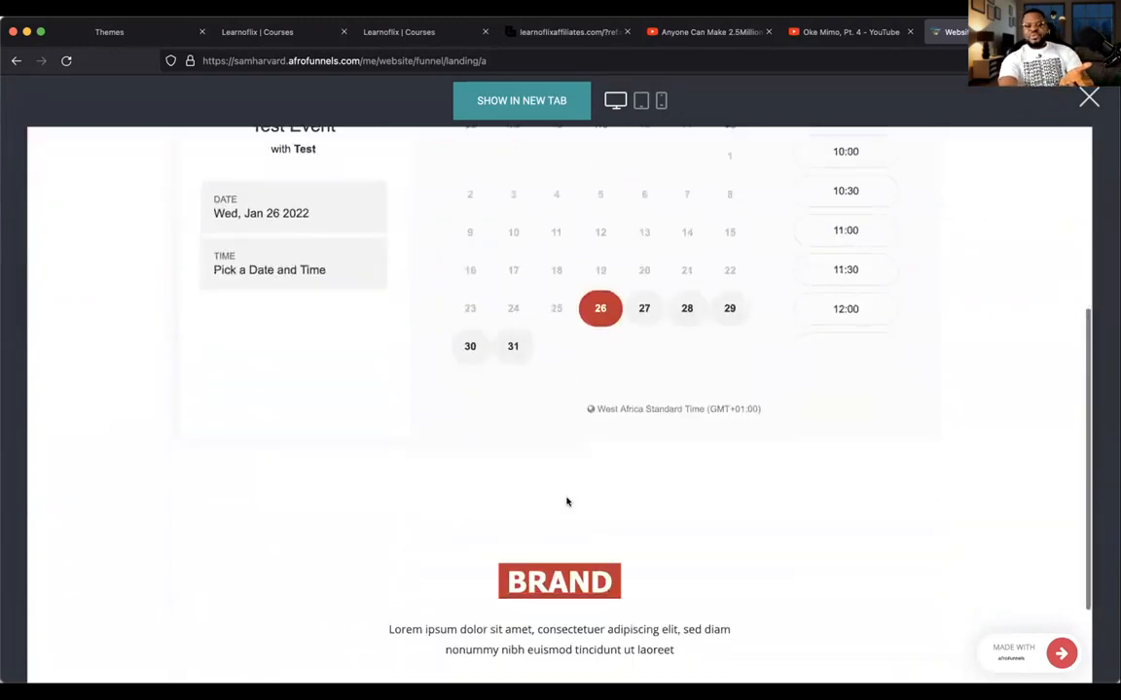
scroll(567, 501, "up", 5)
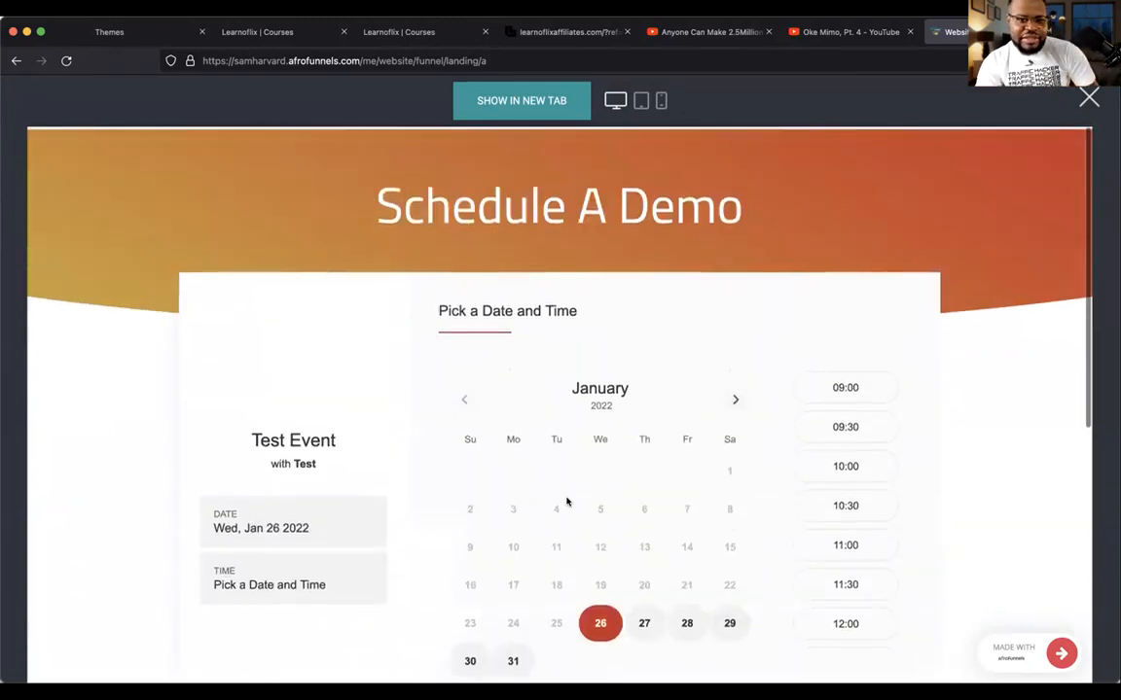
left_click(1087, 99)
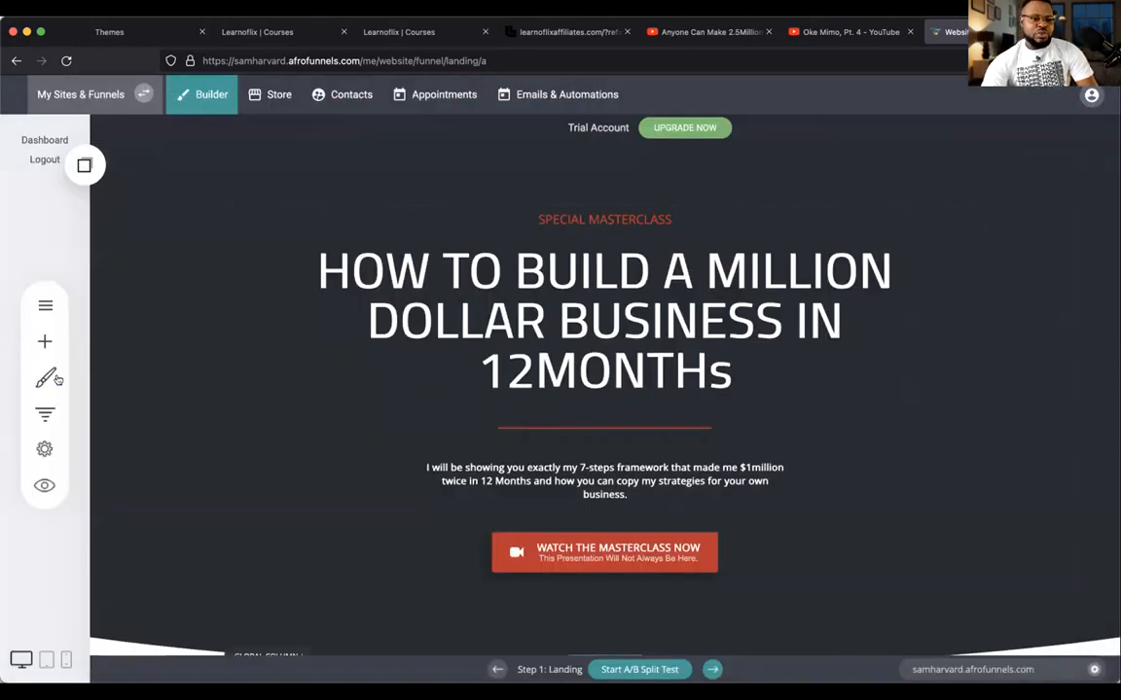
- Open the Booking funnel step's page in the editor from Funnel Controls
left_click(45, 414)
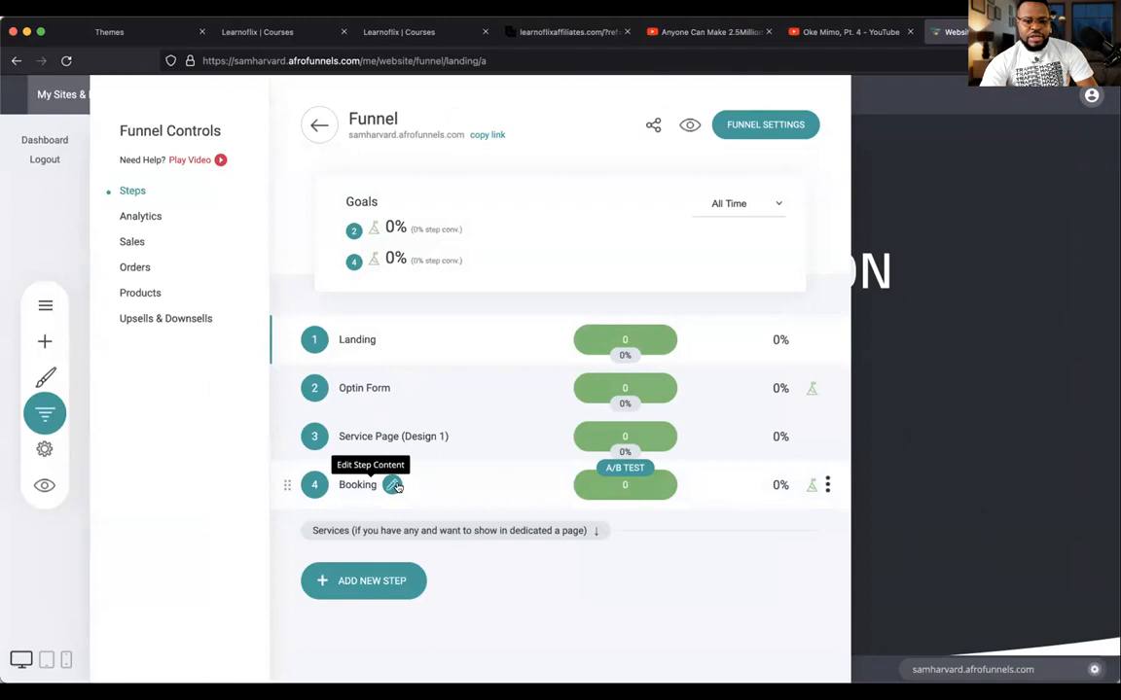
left_click(390, 486)
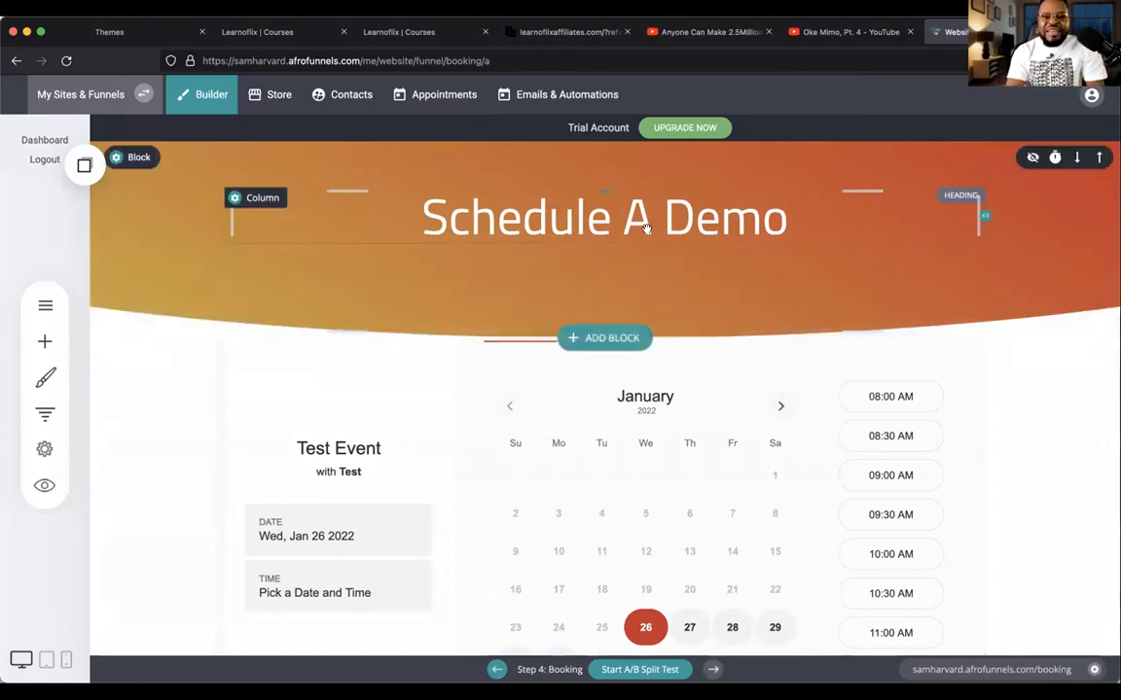
left_click(793, 218)
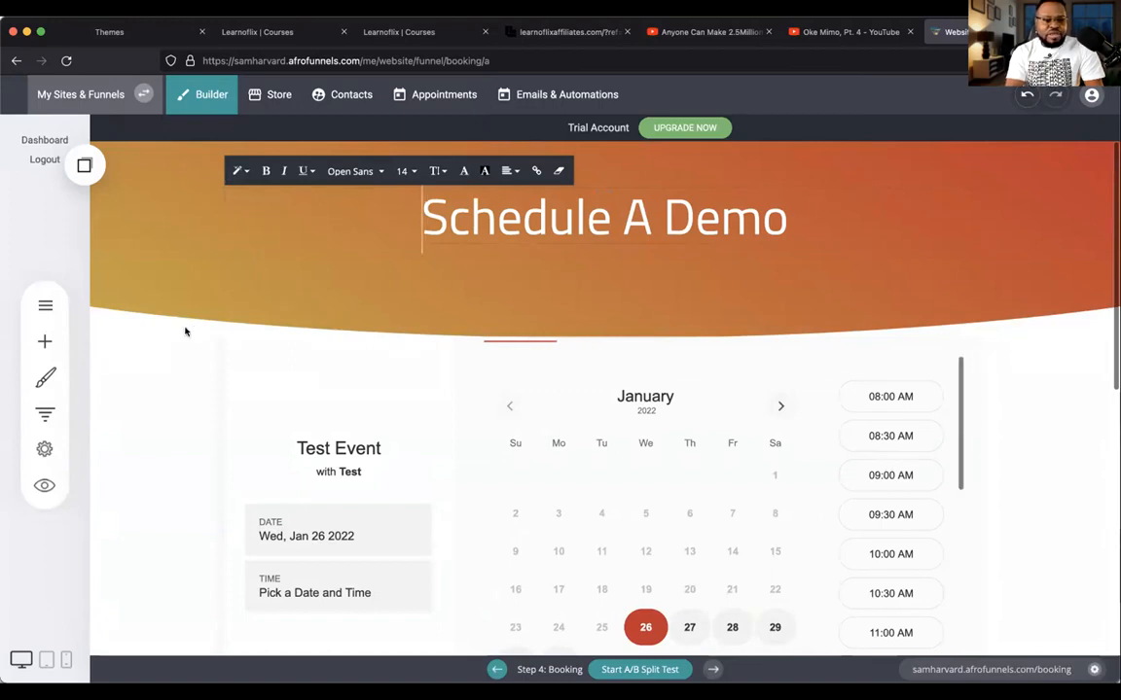
left_click(144, 379)
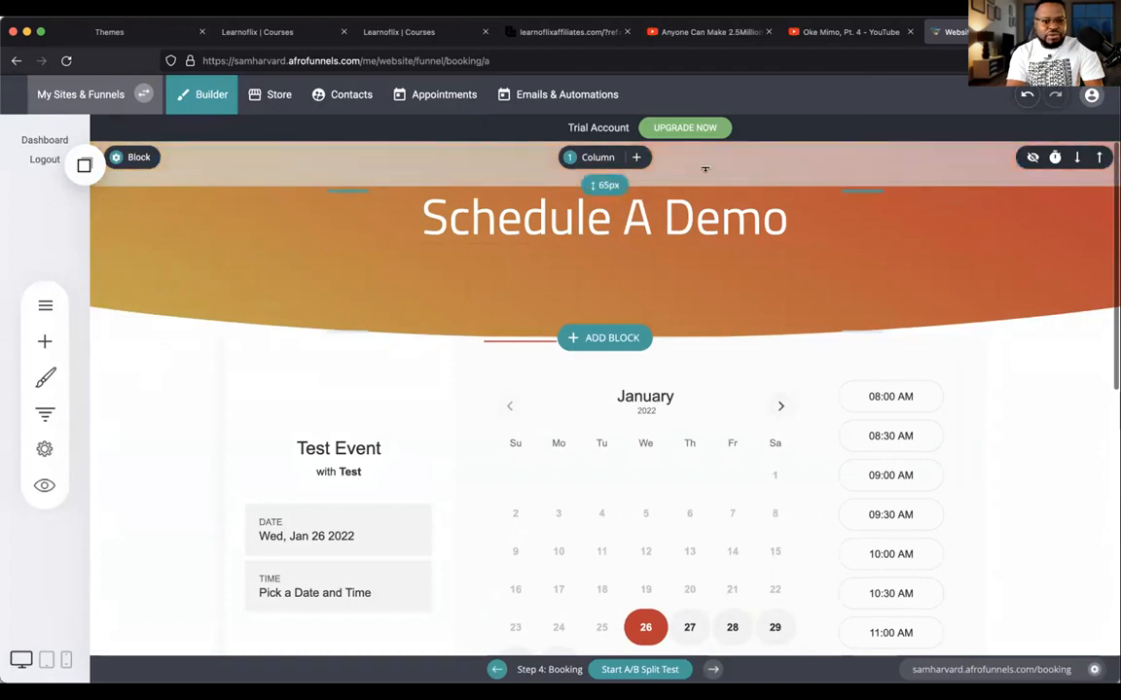
- Rewrite the heading from 'Schedule A Demo' to 'Schedule A Strategy Session'
left_click(784, 225)
left_click(784, 226)
left_click(784, 225)
key("BackSpace")
key("BackSpace")
key("BackSpace")
key("BackSpace")
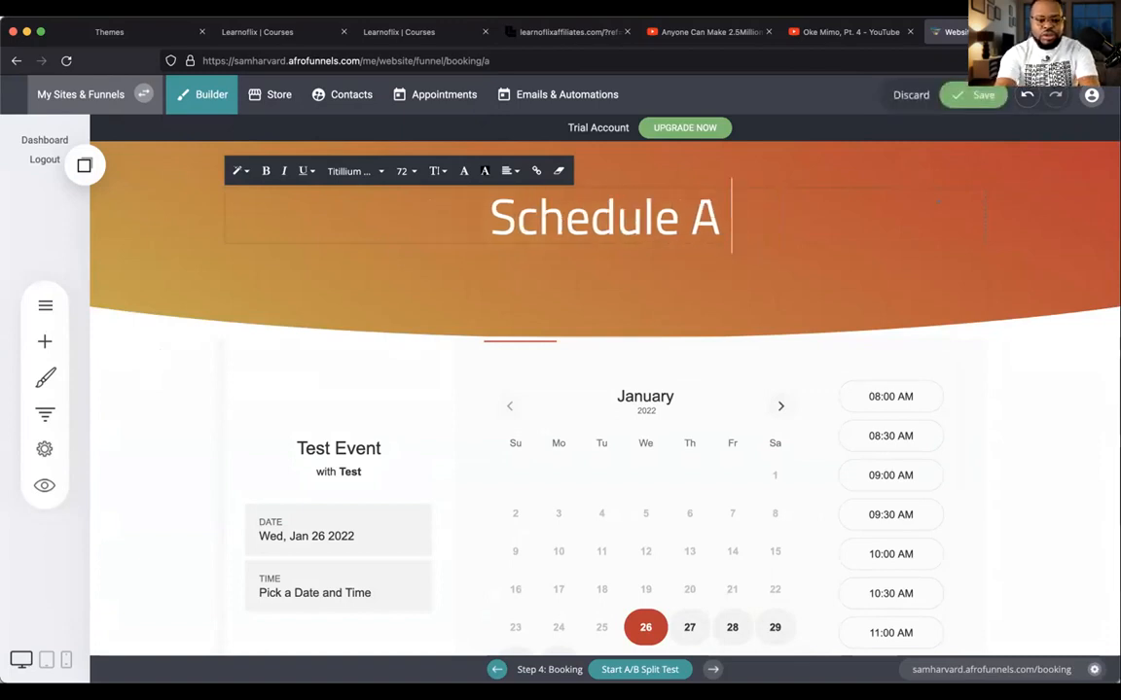
type("Strat")
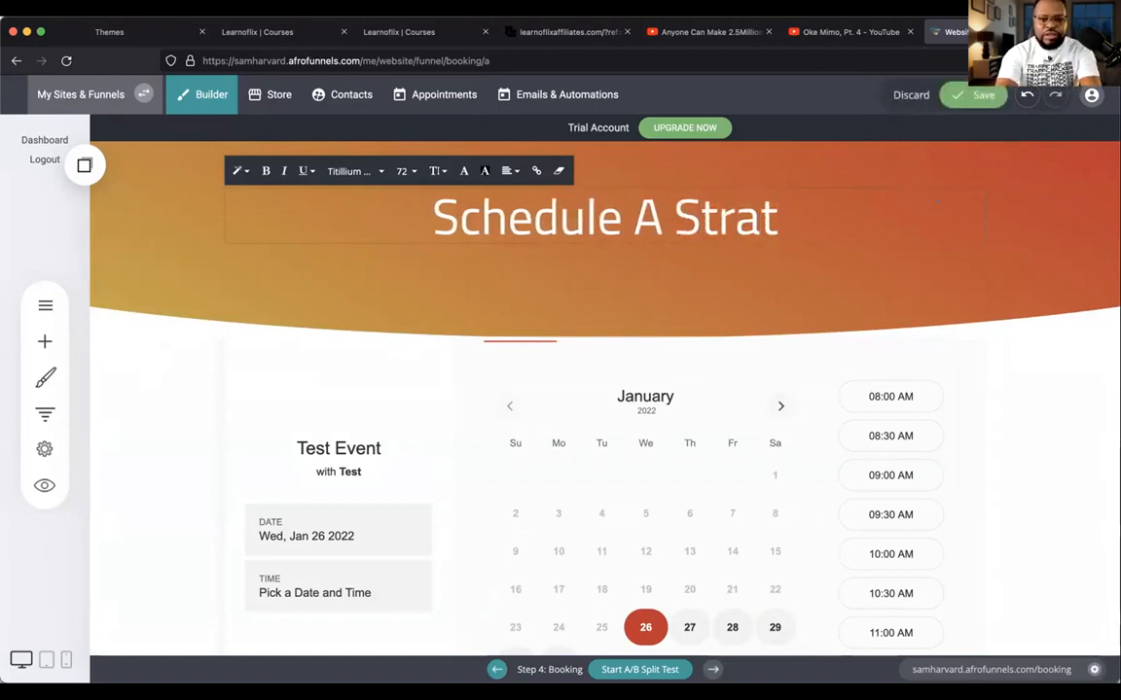
type("egy Session")
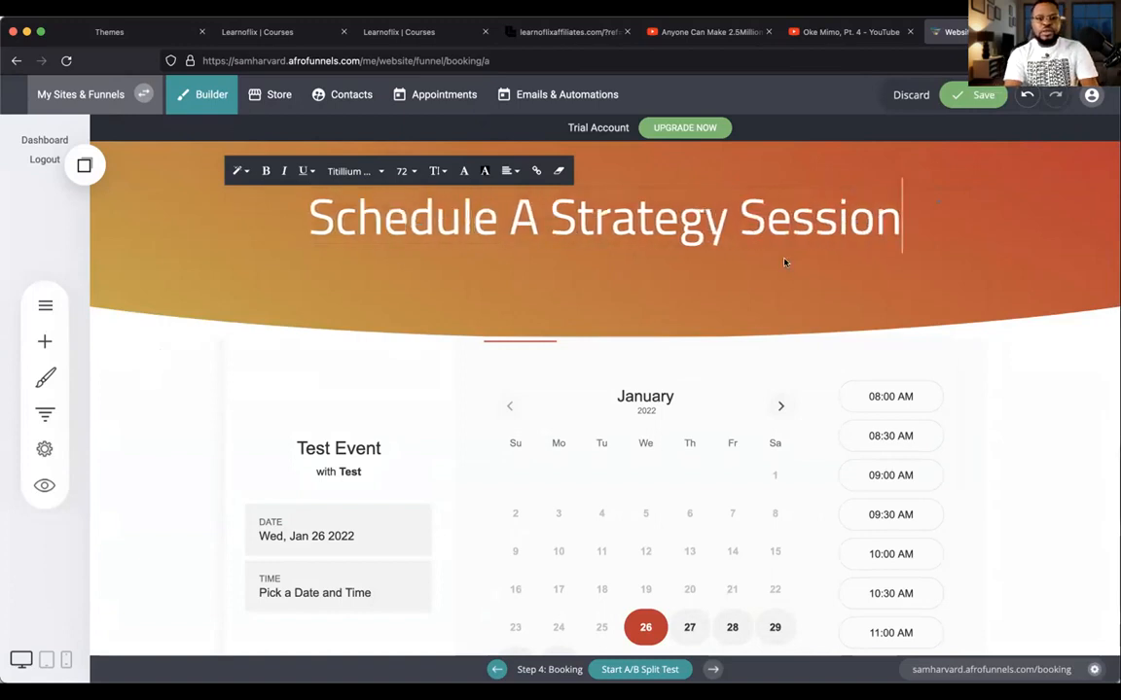
scroll(570, 438, "down", 3)
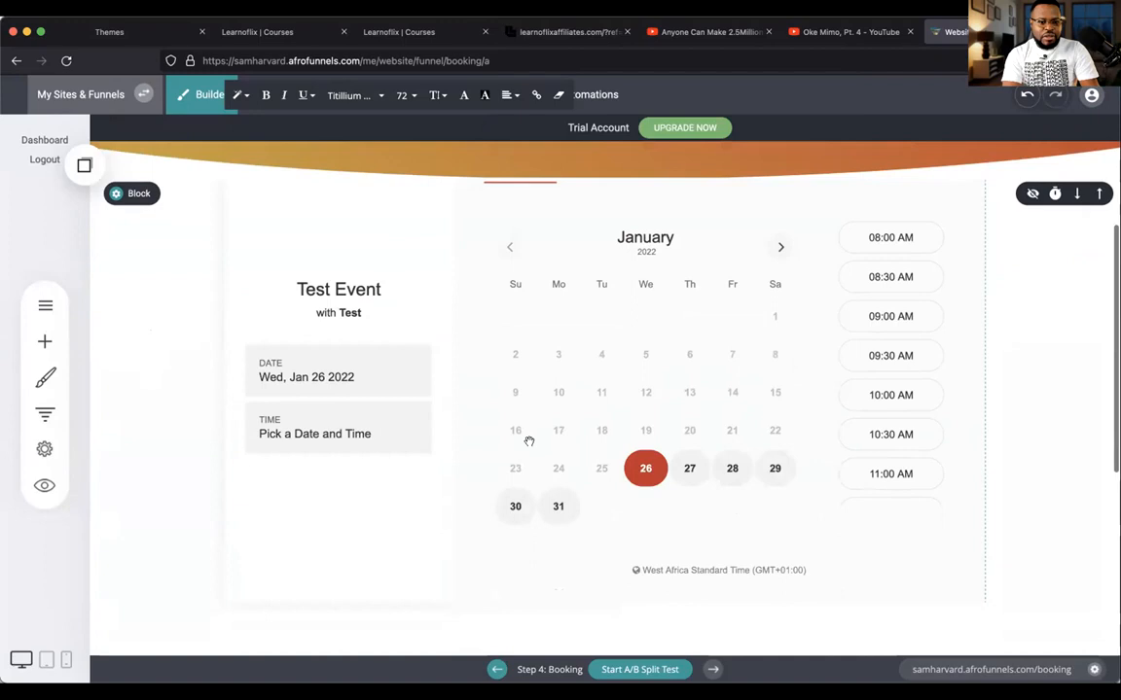
- Open the booking widget's settings and keep Test Event as its booking event
left_click(343, 288)
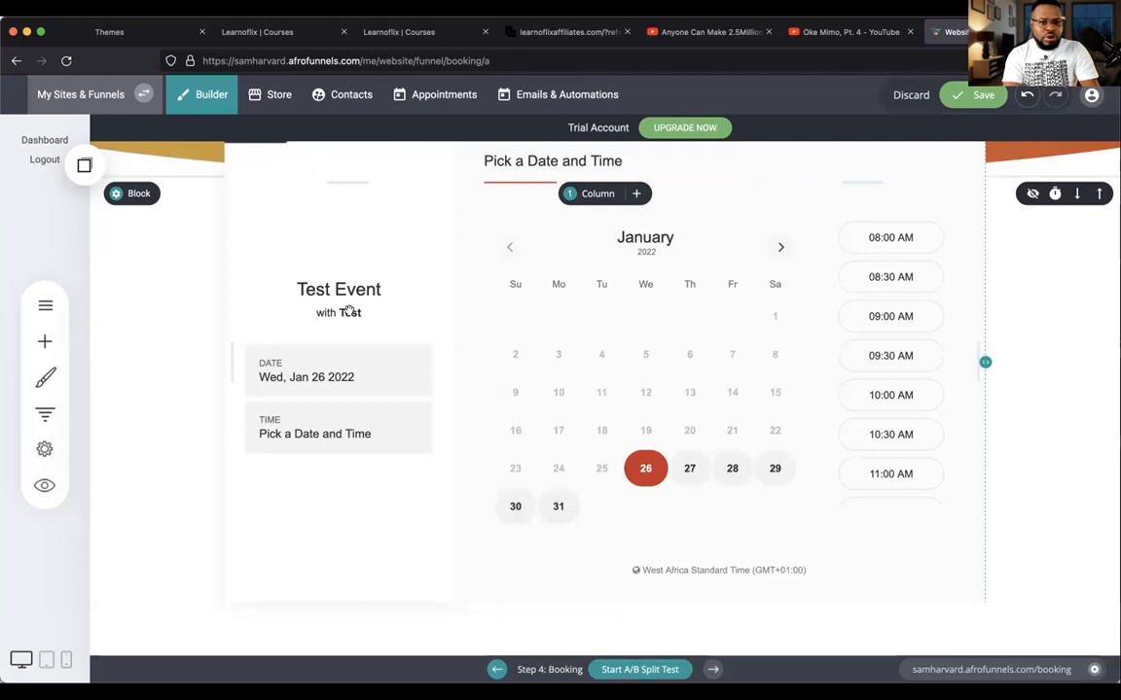
scroll(483, 336, "up", 1)
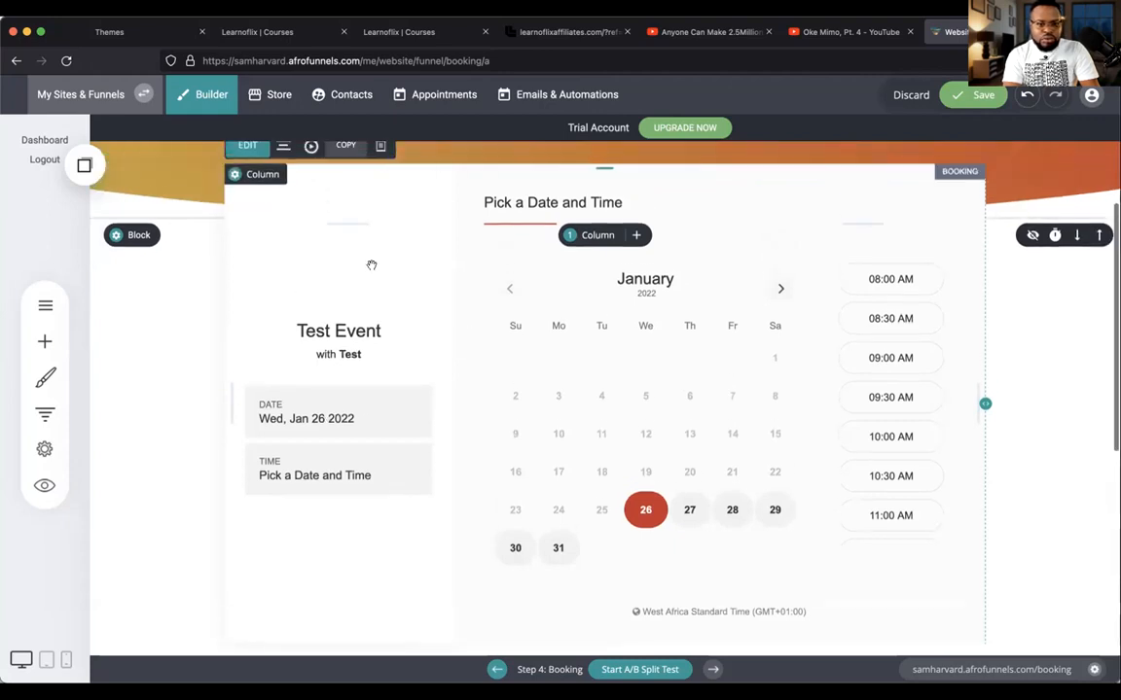
left_click(246, 148)
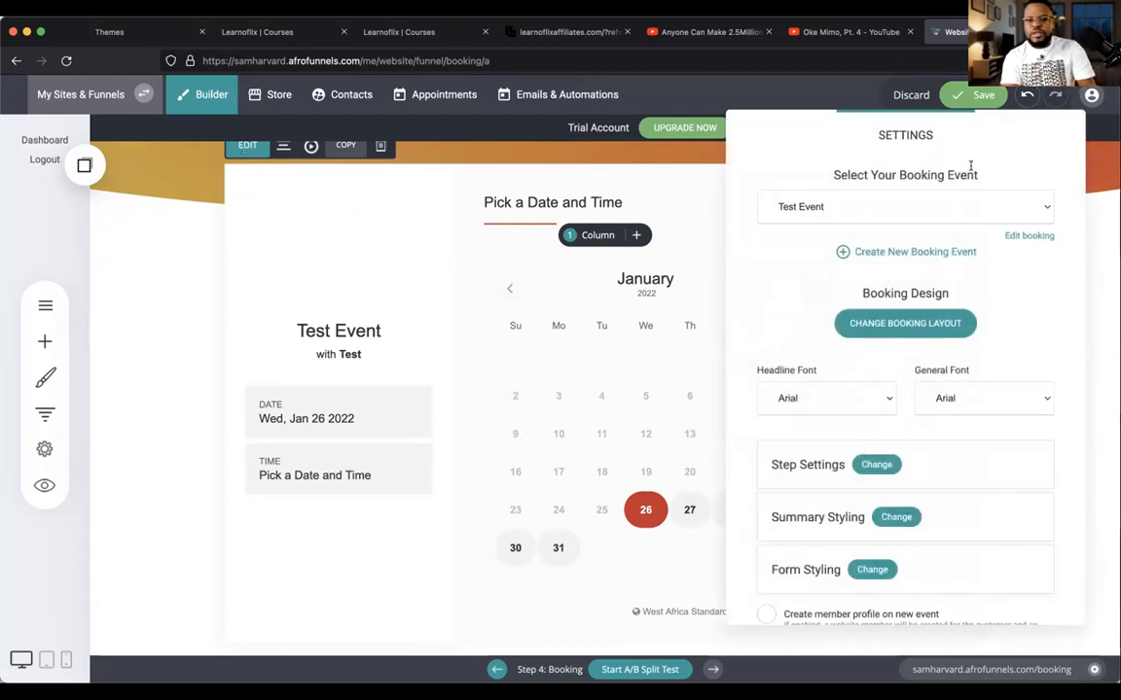
left_click_drag(1030, 127, 661, 139)
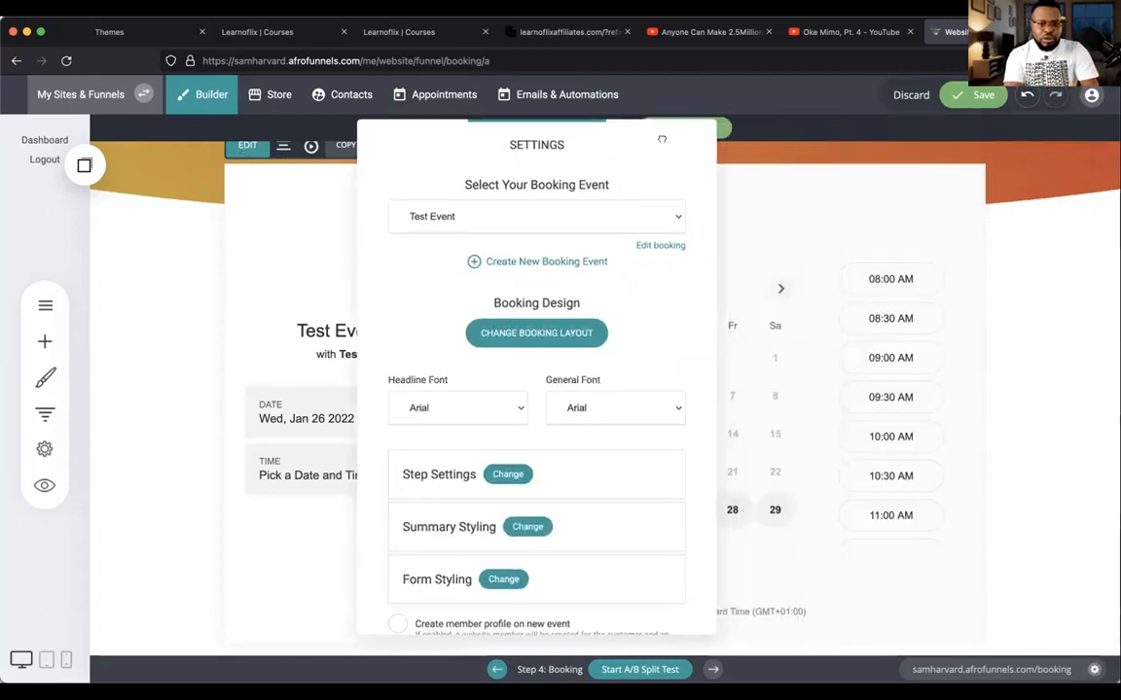
left_click(675, 223)
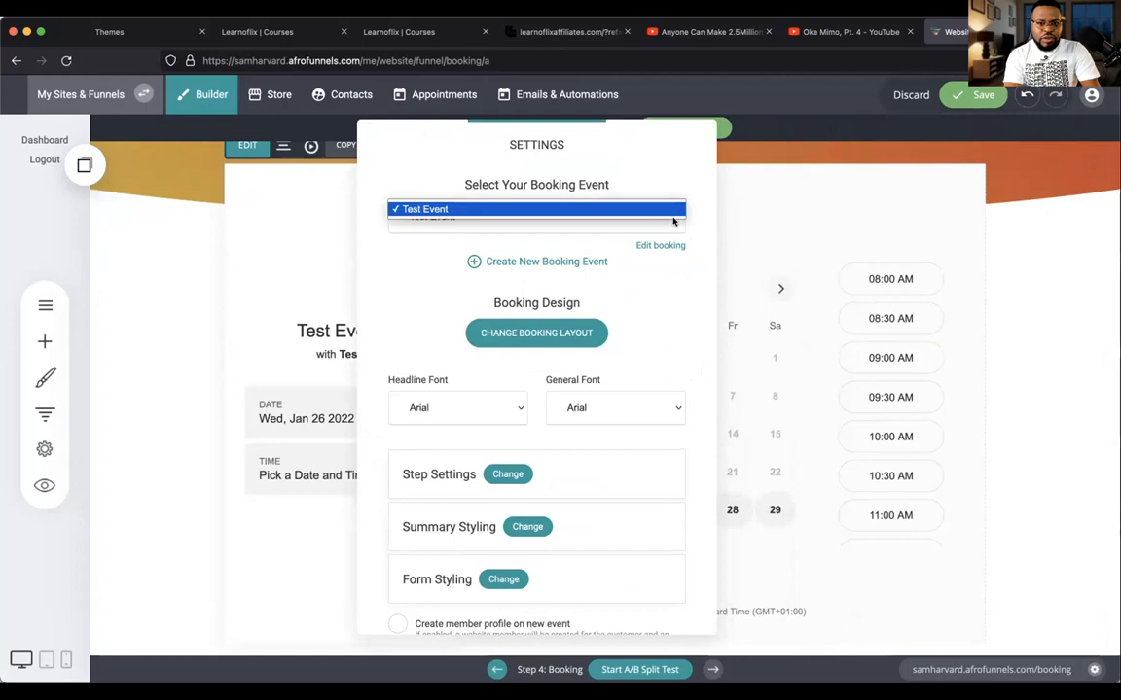
left_click(616, 210)
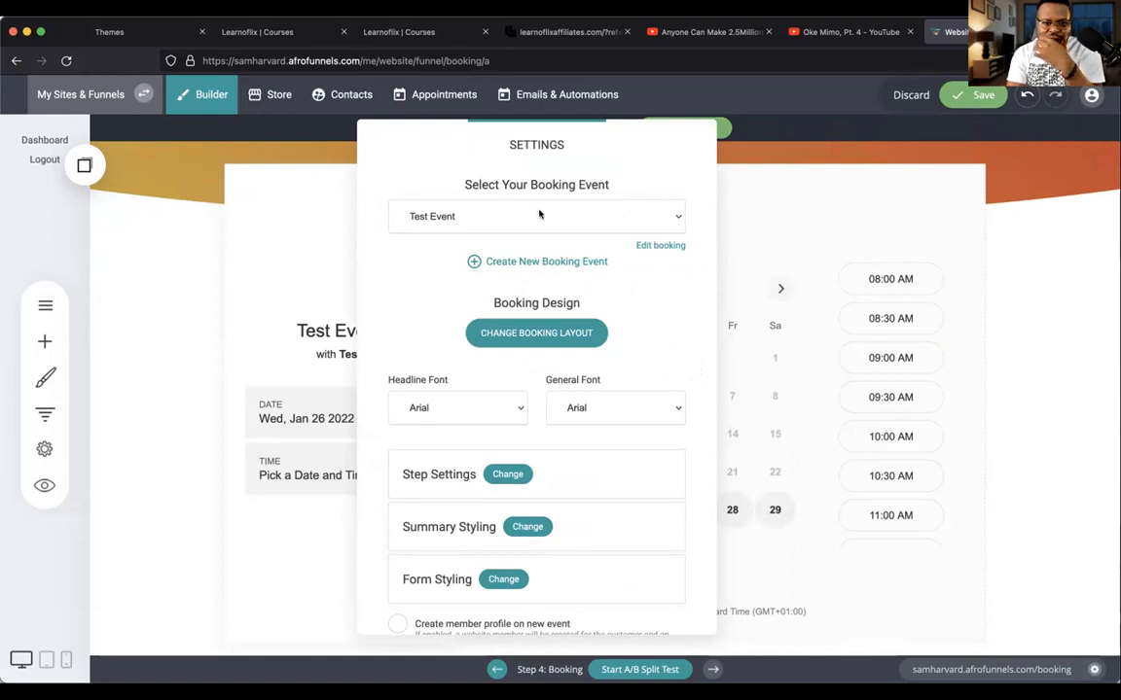
- Stay on the page and save the booking page, then start creating a new booking event
left_click(519, 262)
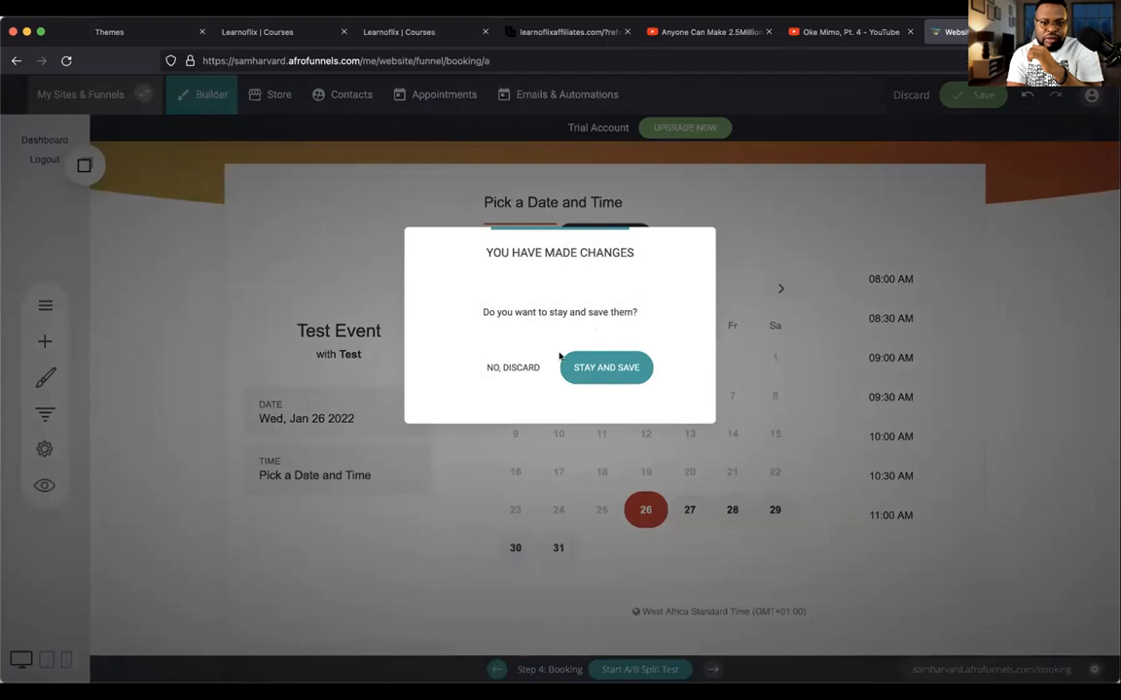
left_click(588, 366)
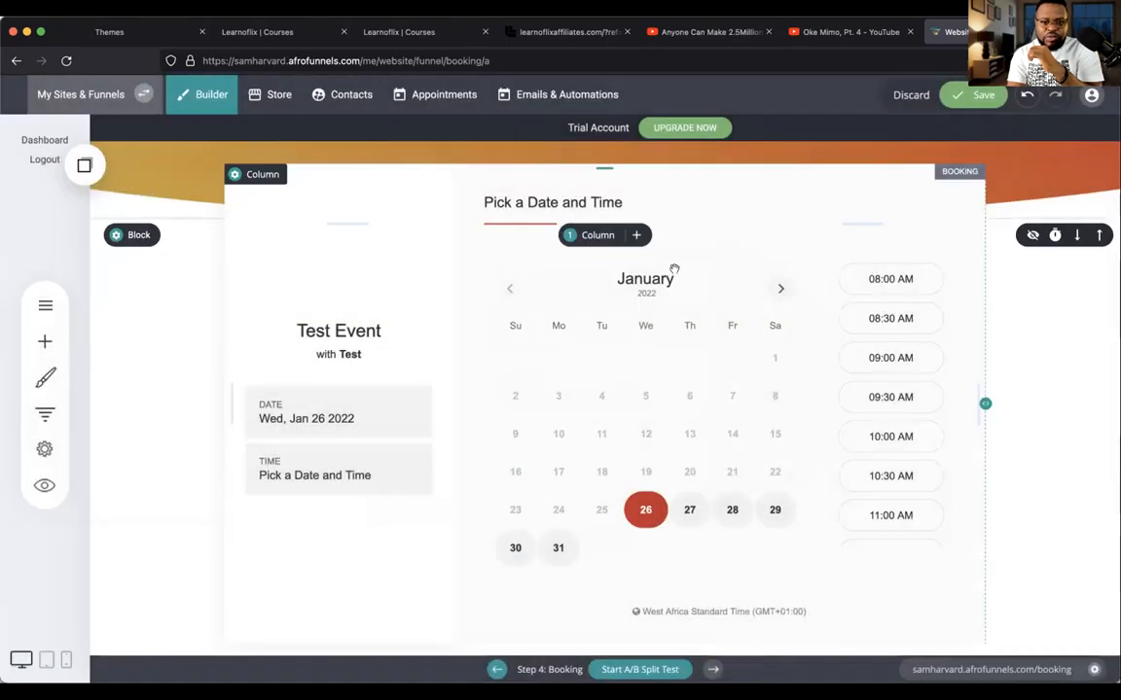
left_click(976, 95)
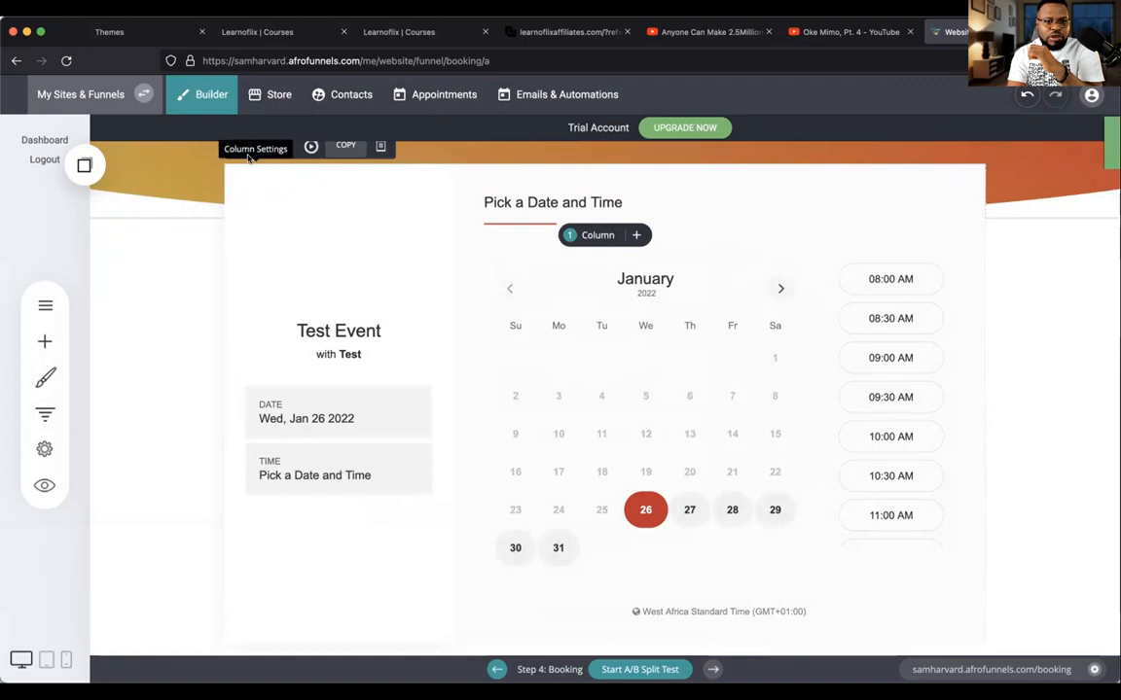
left_click(248, 146)
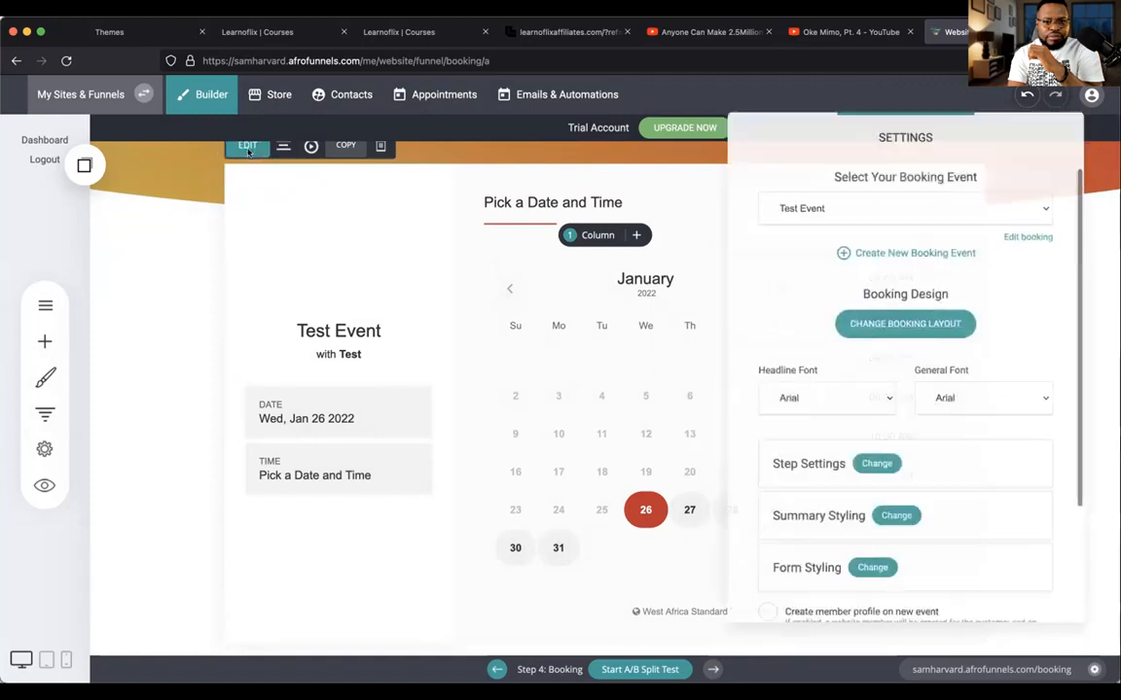
left_click(910, 252)
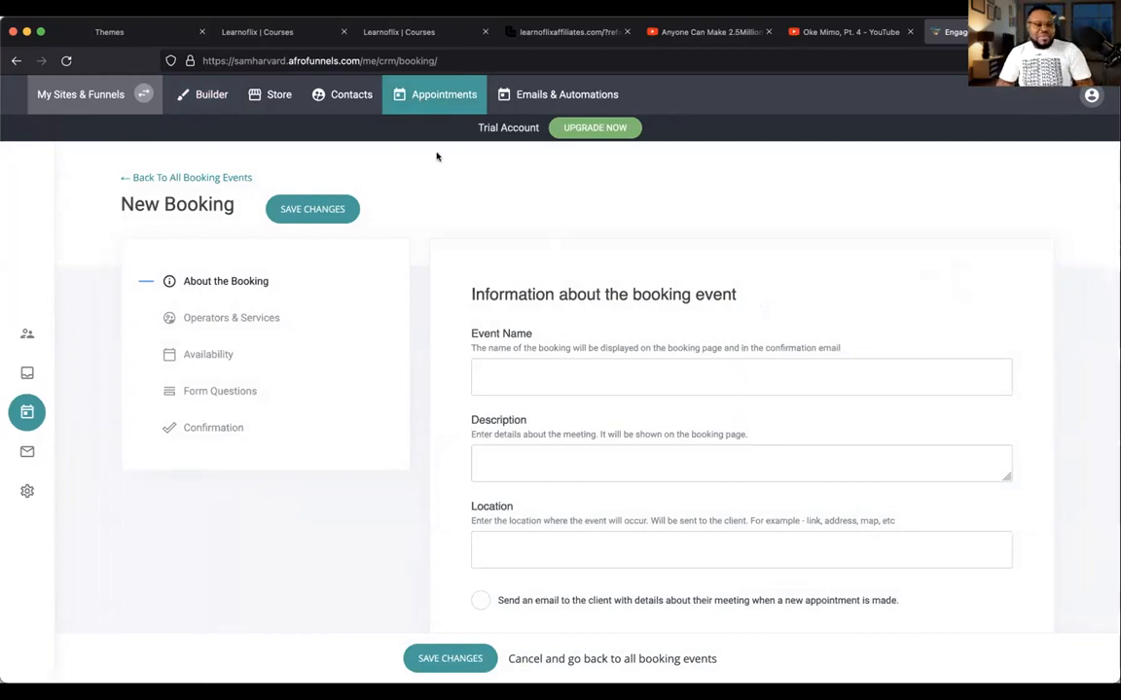
- Enter the 30-minute description about the business explosion framework reaching a million dollars in 12 months, fixing 'explossion'
left_click(515, 378)
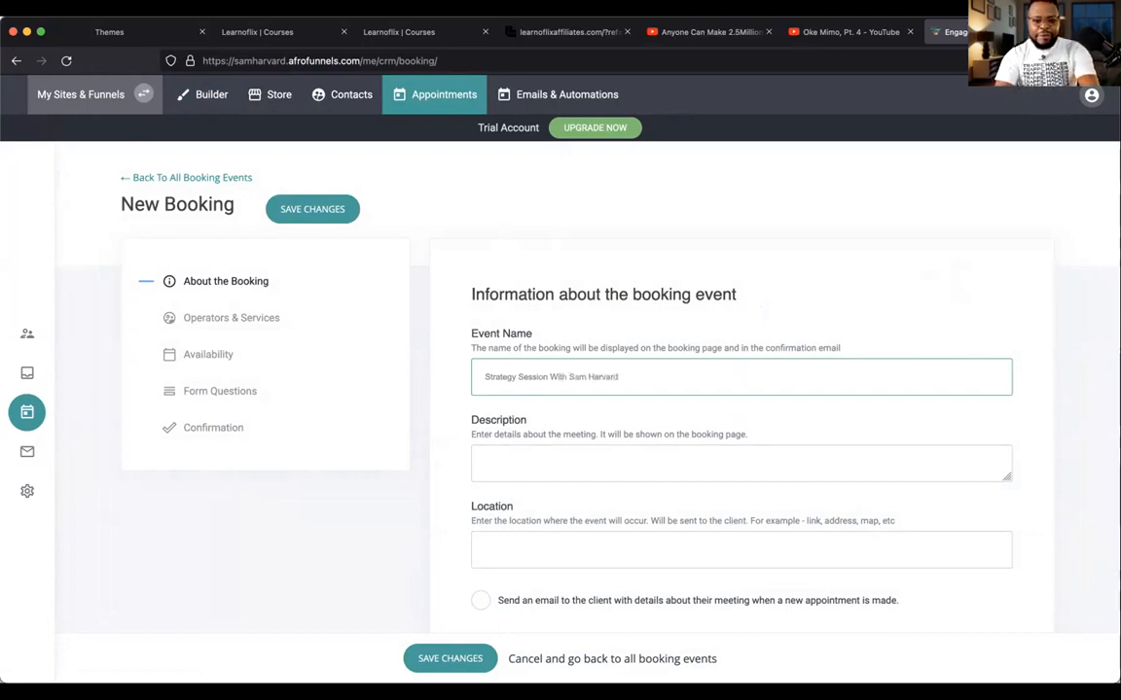
left_click(504, 467)
type("Ha")
key("BackSpace")
key("BackSpace")
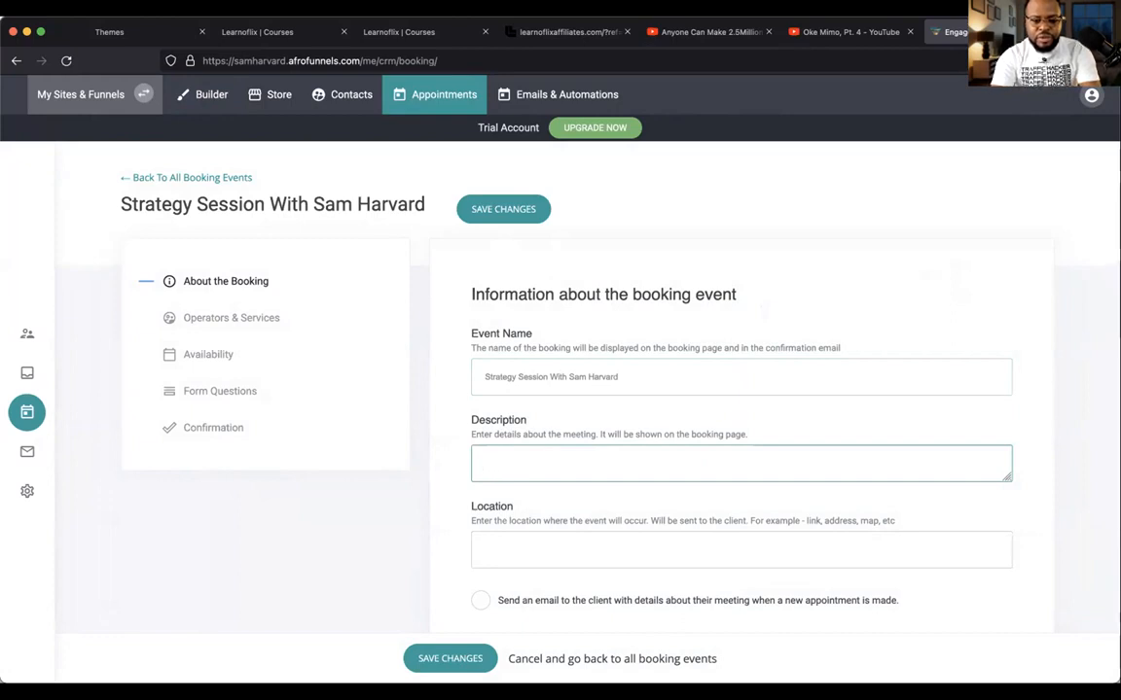
type("I will")
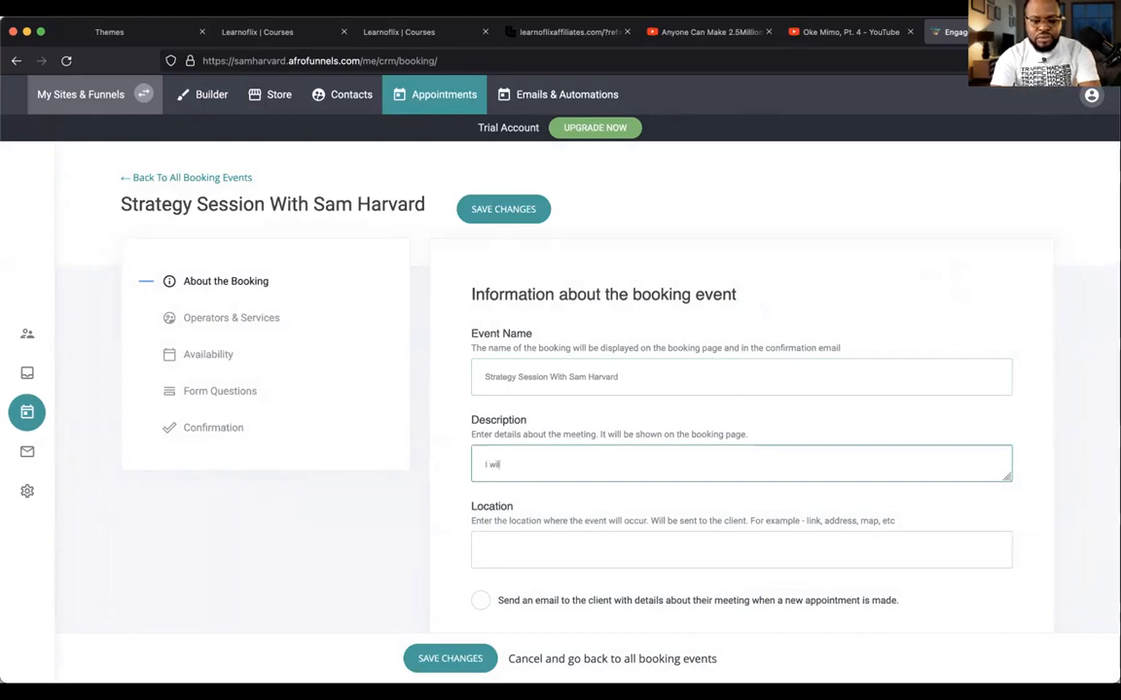
type(" Listen to")
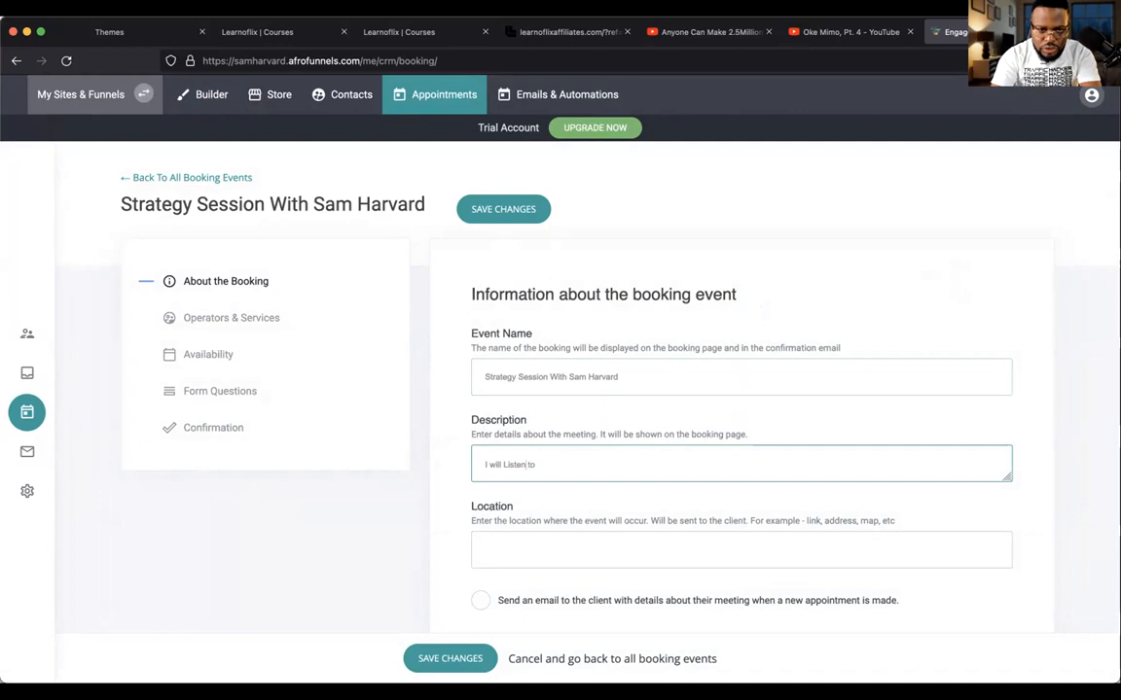
key("BackSpace")
type("l")
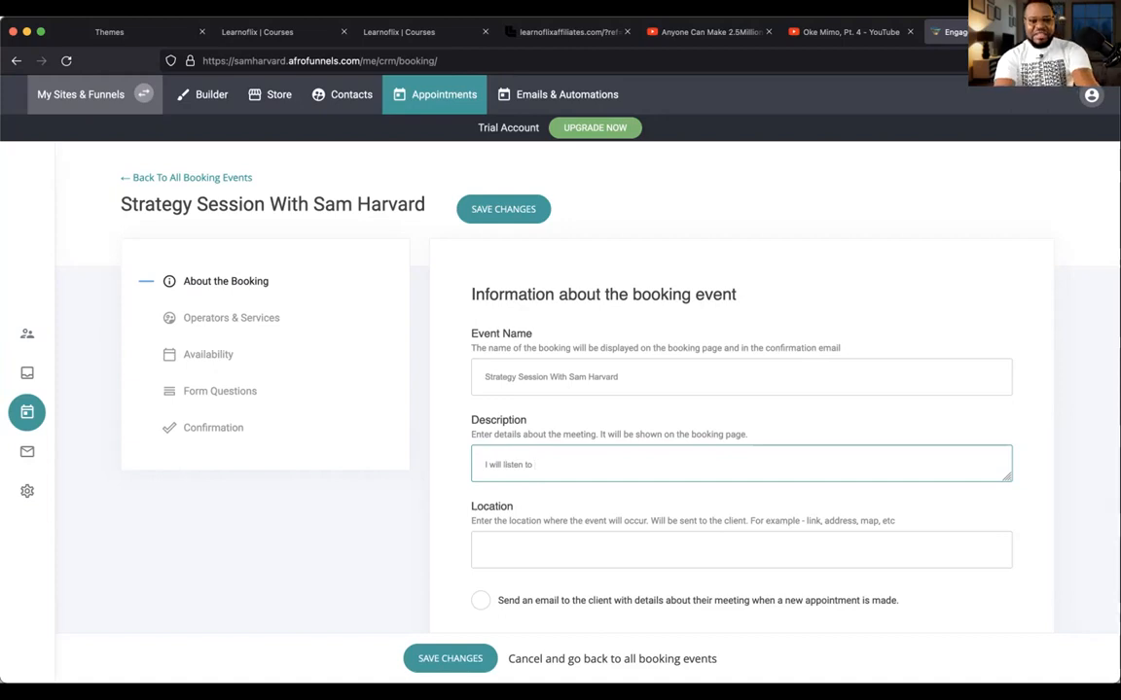
type("yo")
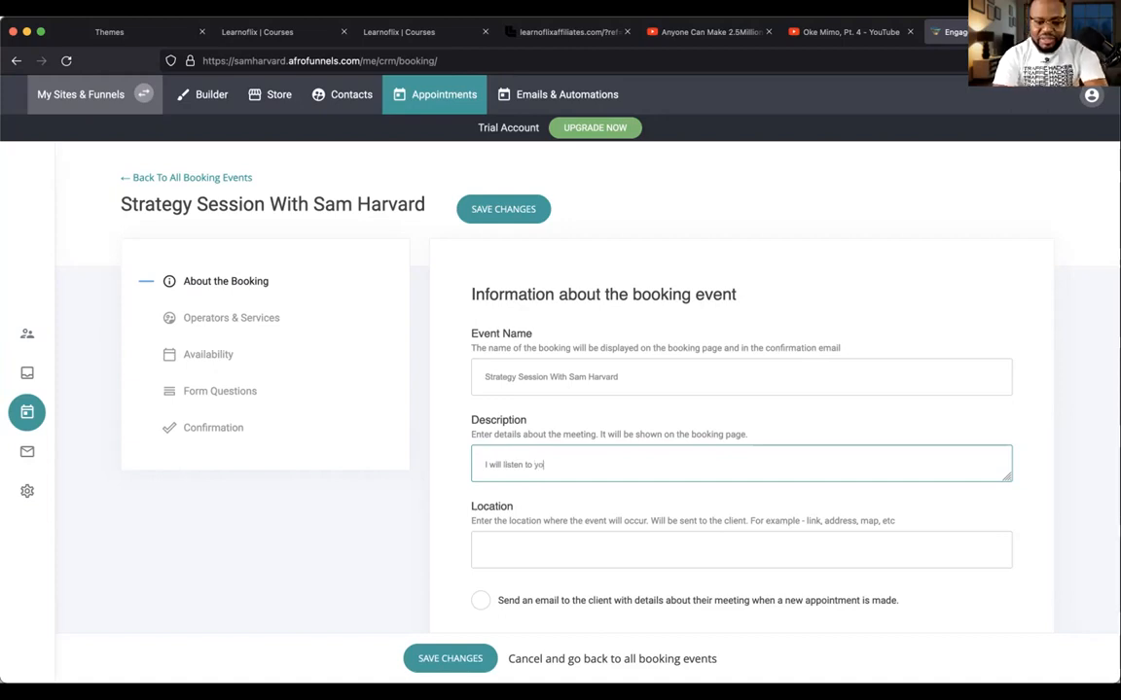
type("ur business for ")
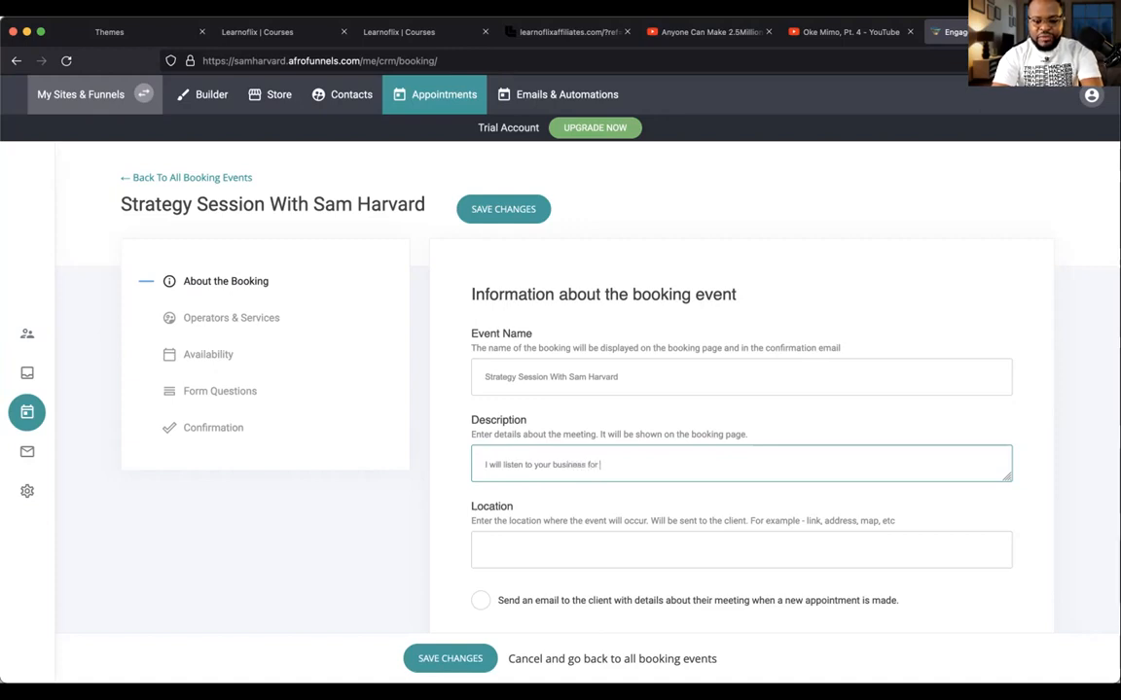
type("30mins and show you ex")
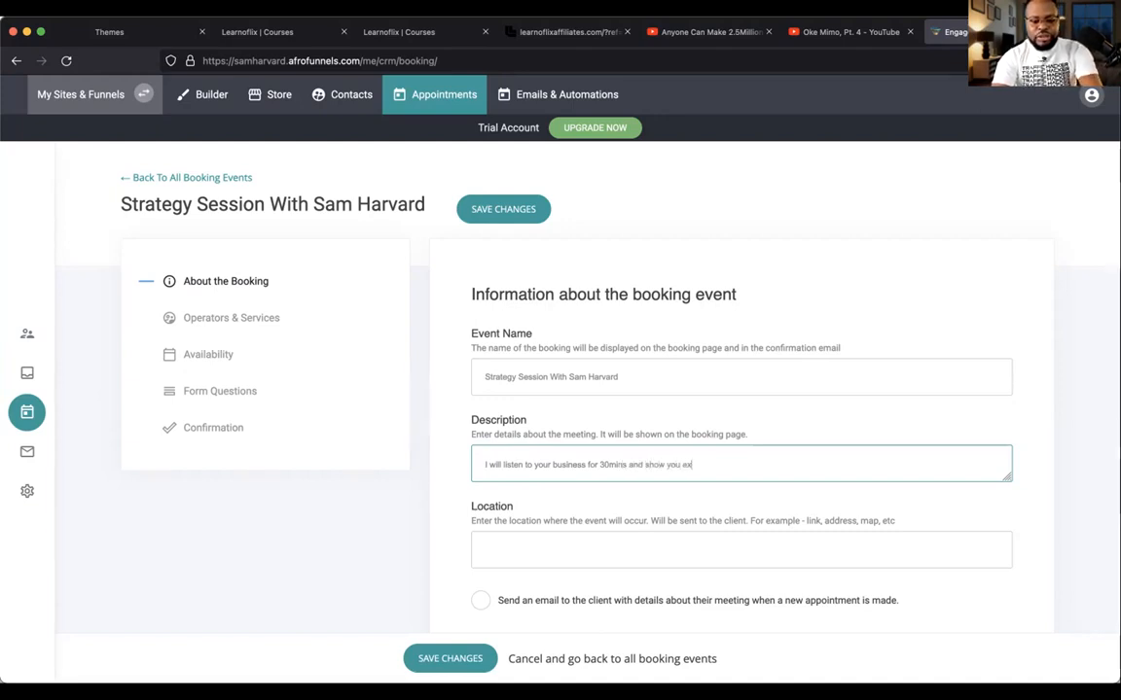
type("actly how m")
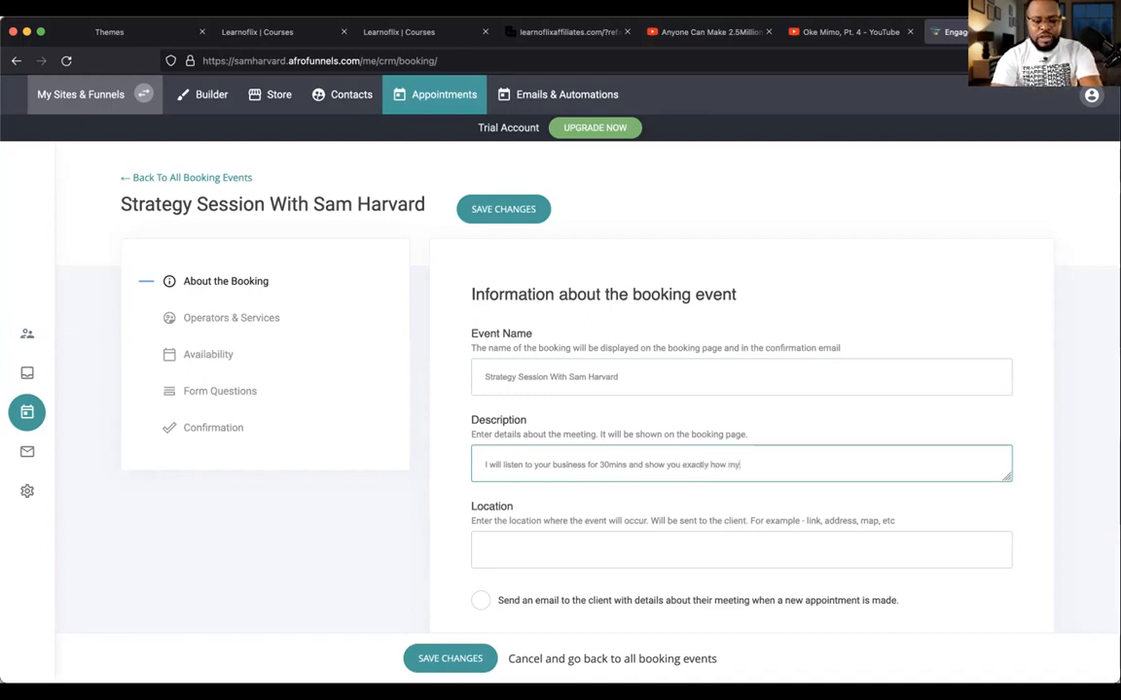
type("y business expl")
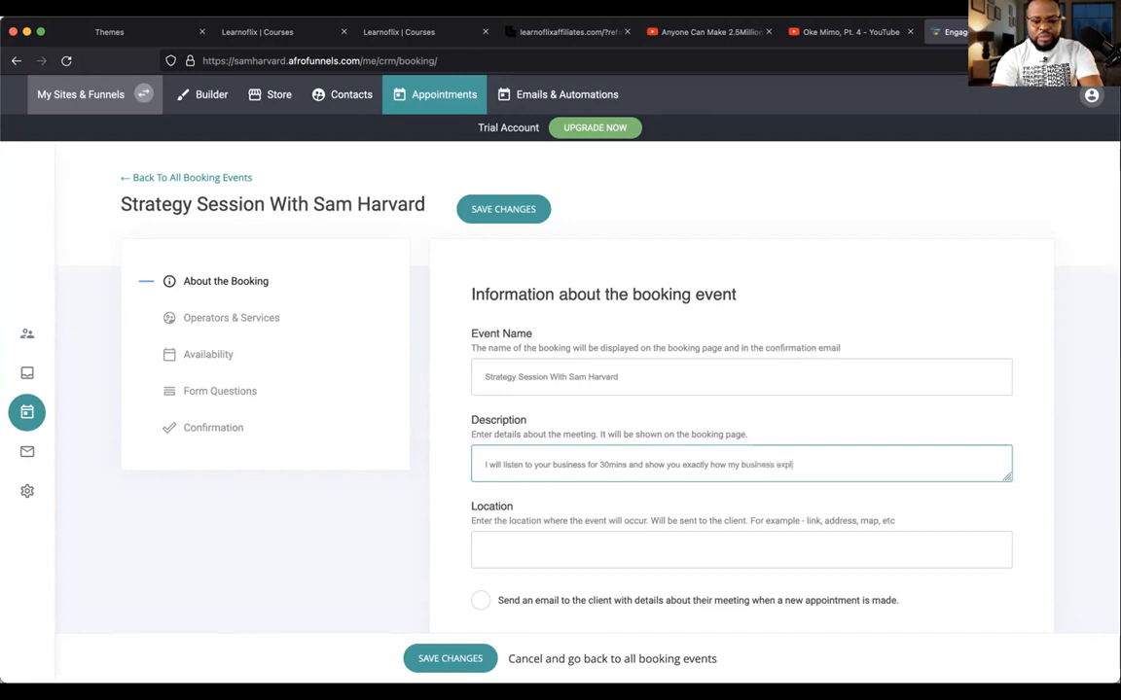
type("ossion frame")
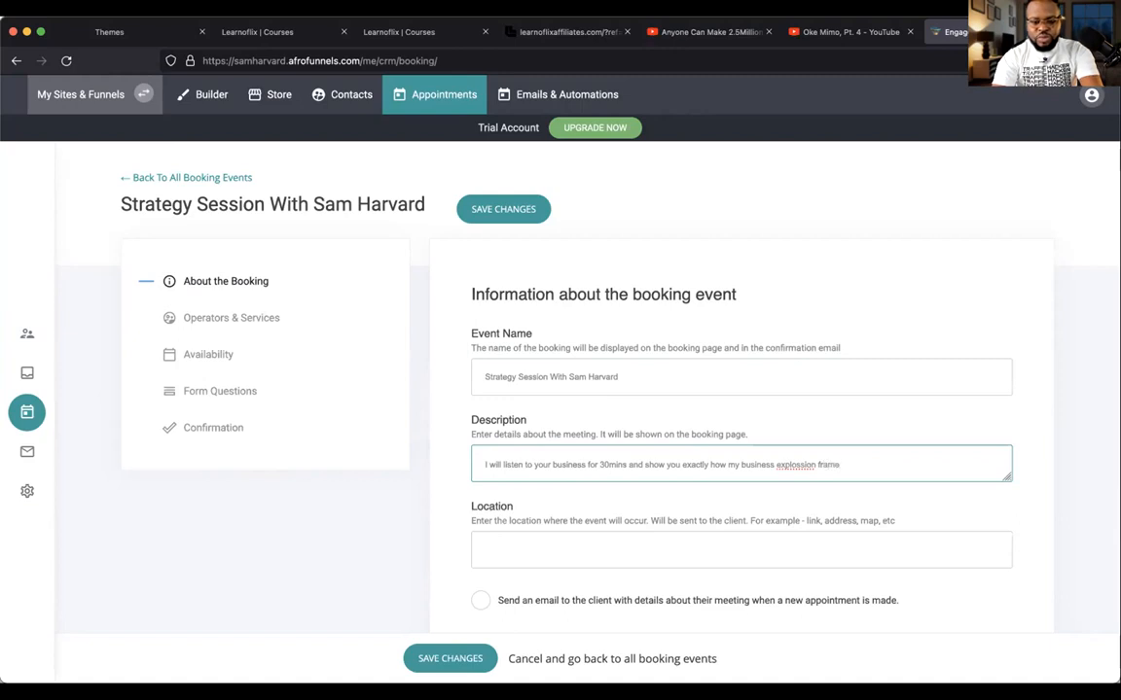
type("work")
type(" will")
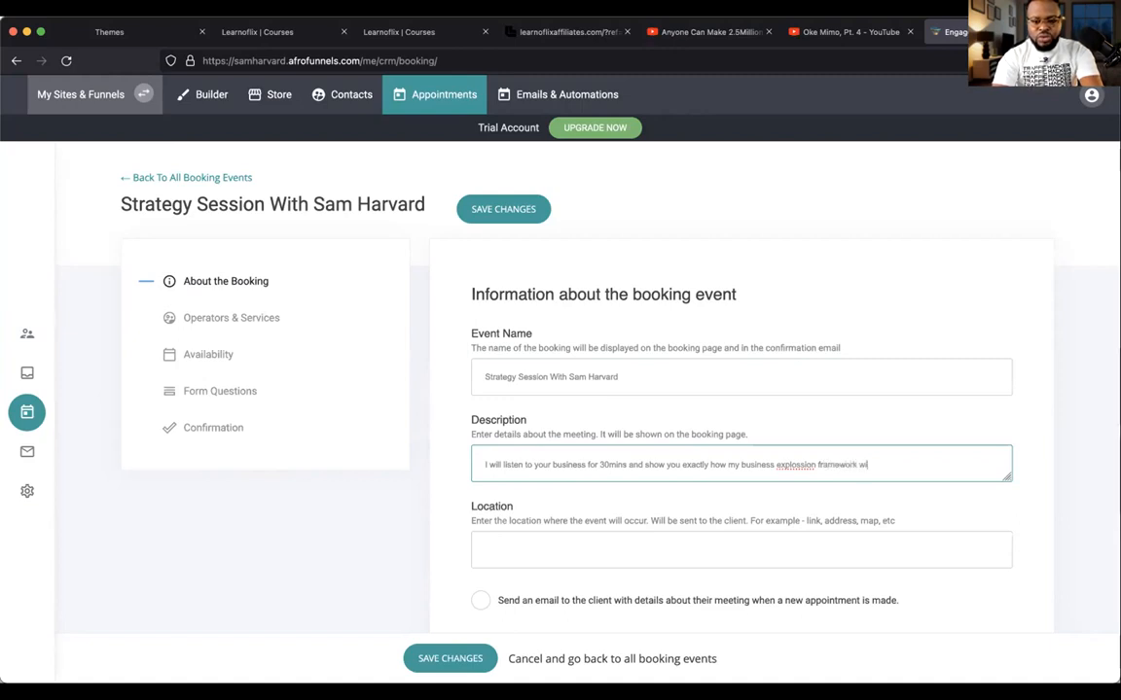
type(" hel")
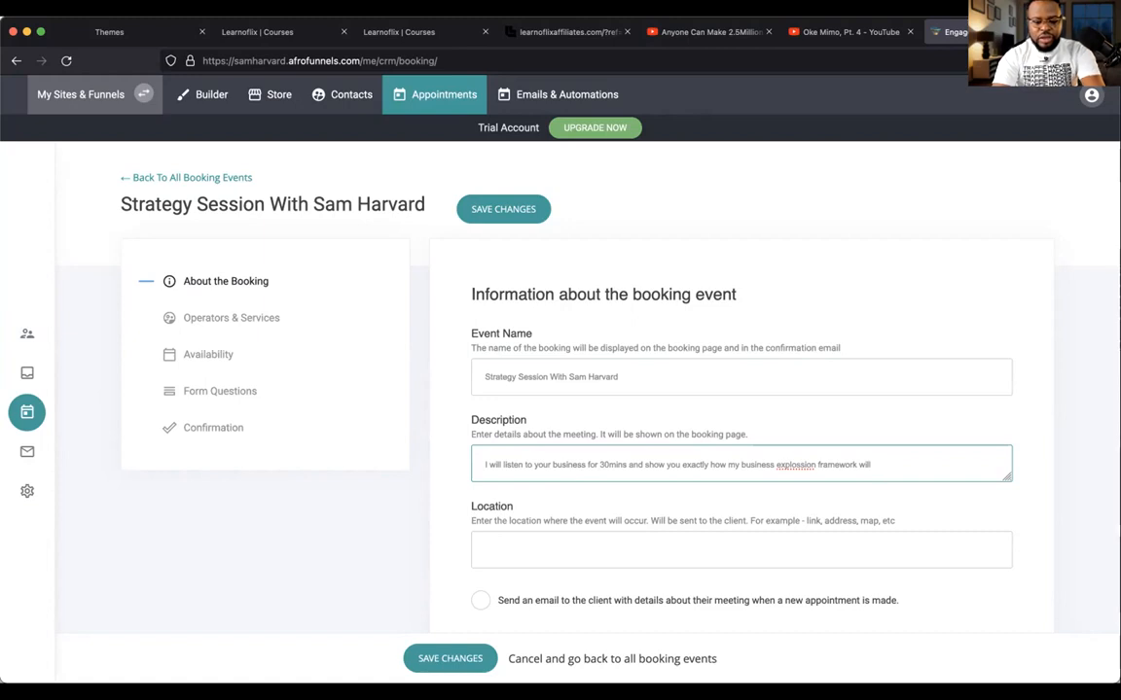
type("p you scale to")
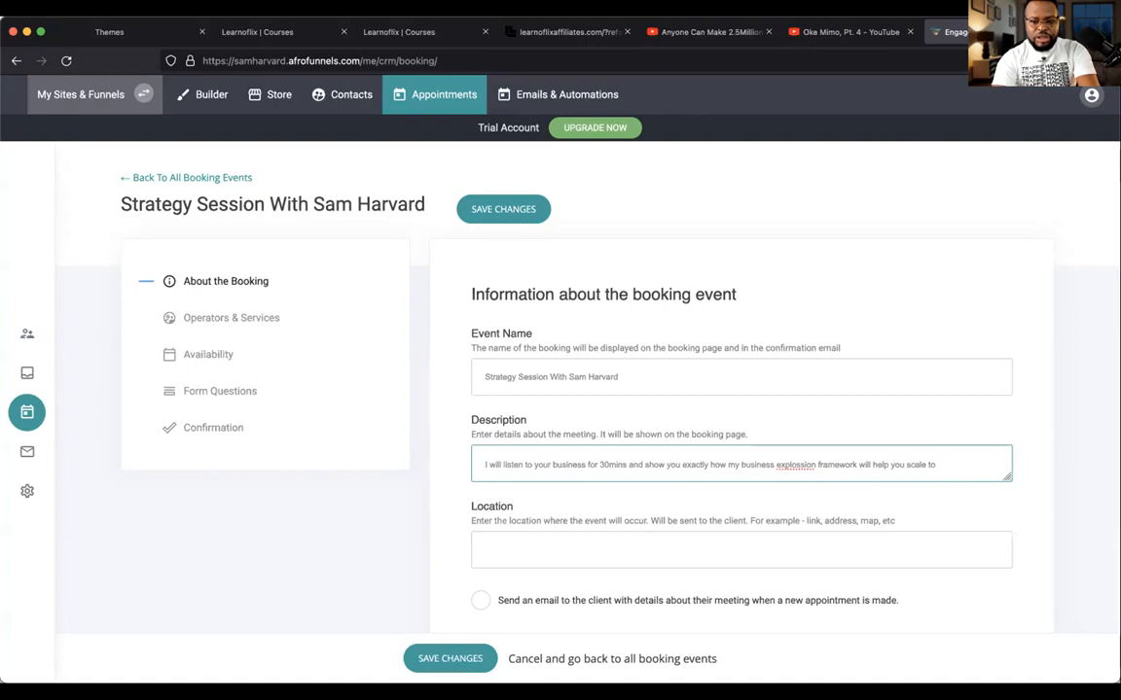
type("a")
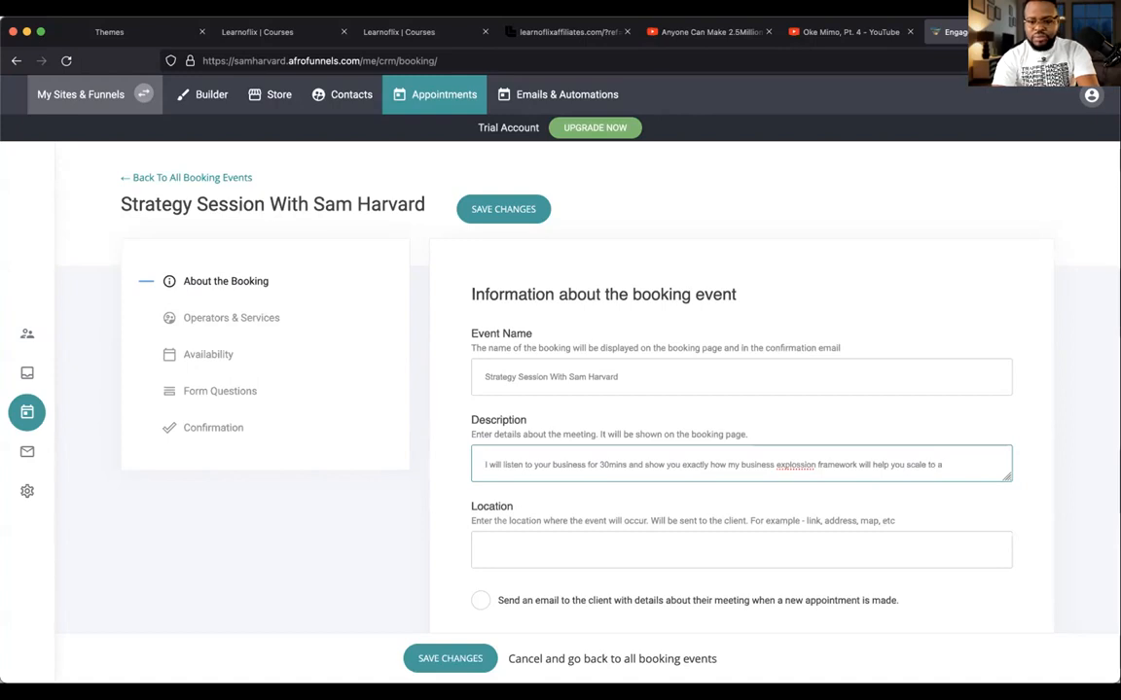
type(" million doll")
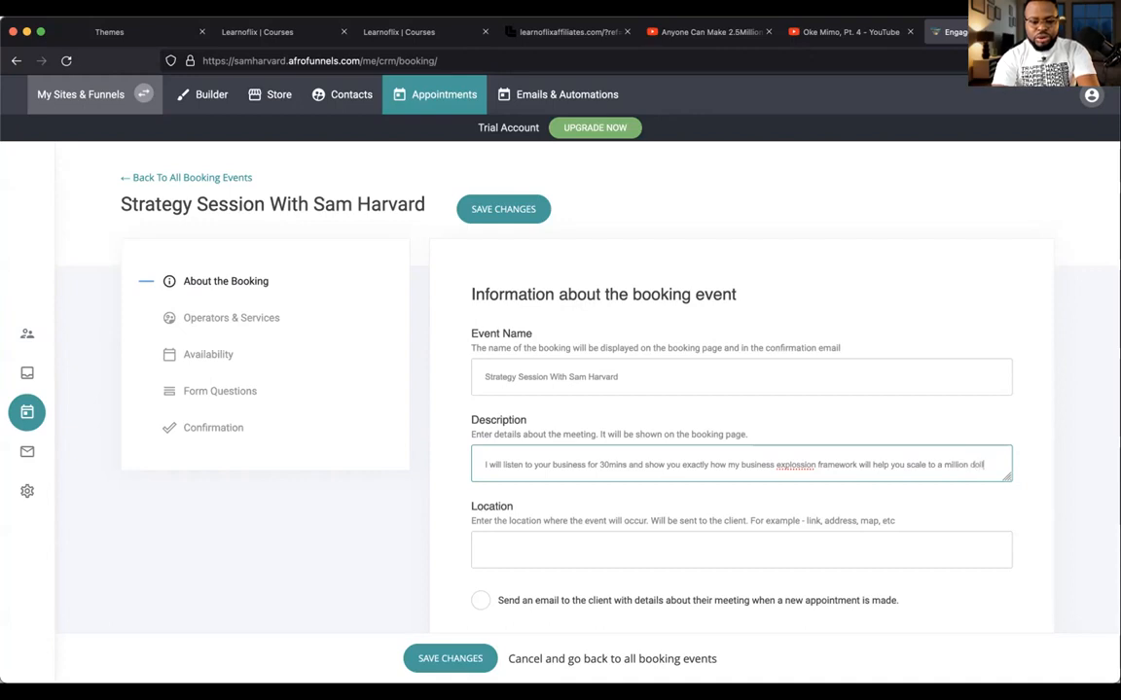
type("ar with")
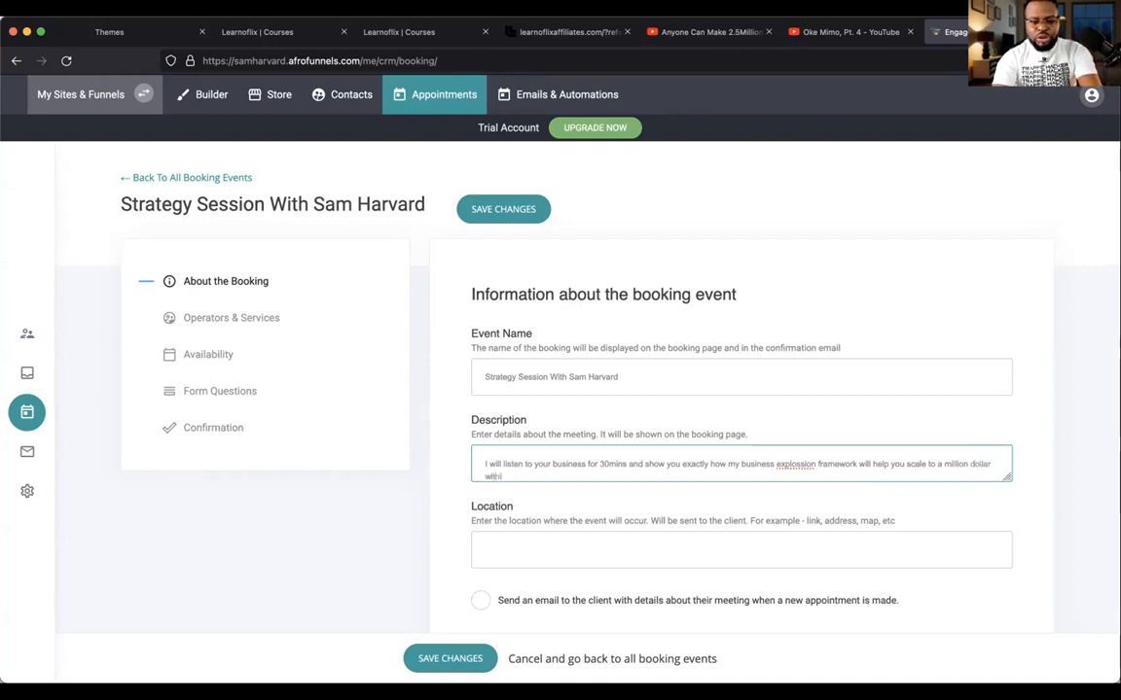
type("in 12 months.")
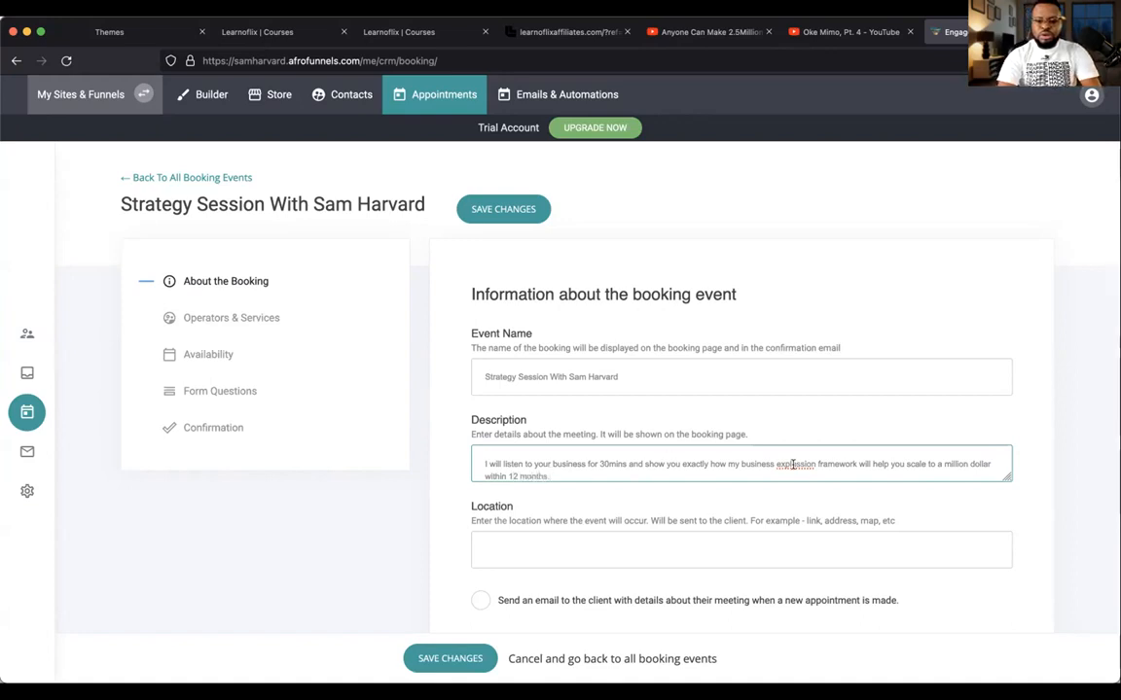
right_click(792, 465)
left_click(842, 456)
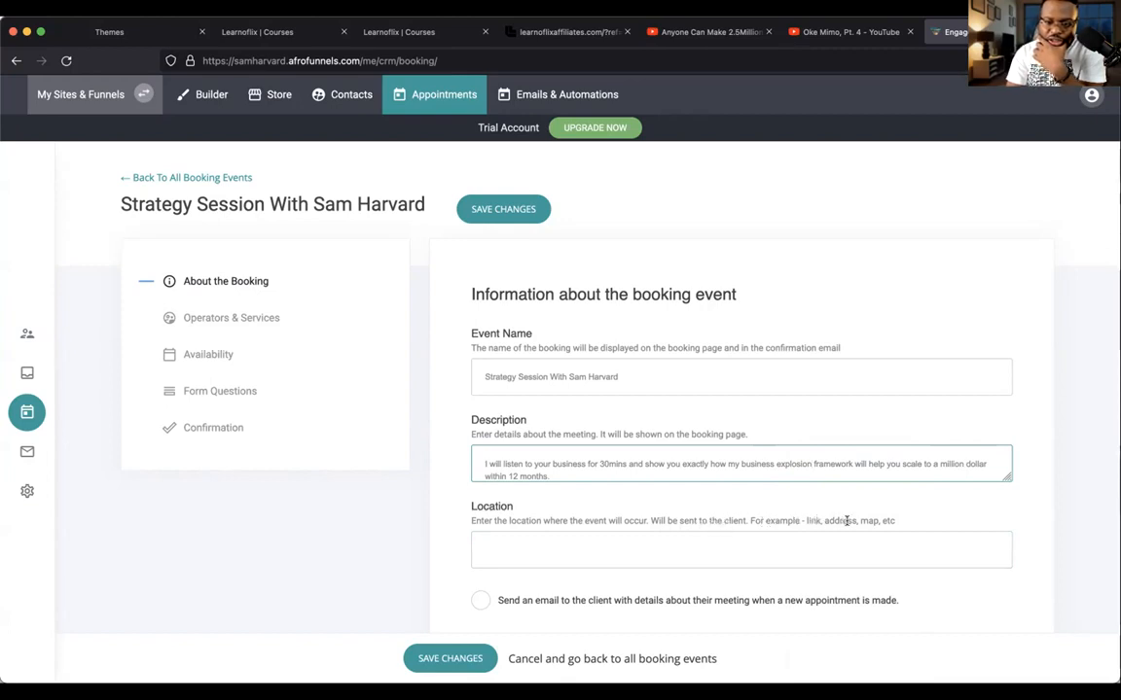
- Turn on emailing clients their meeting details when they book
left_click(895, 541)
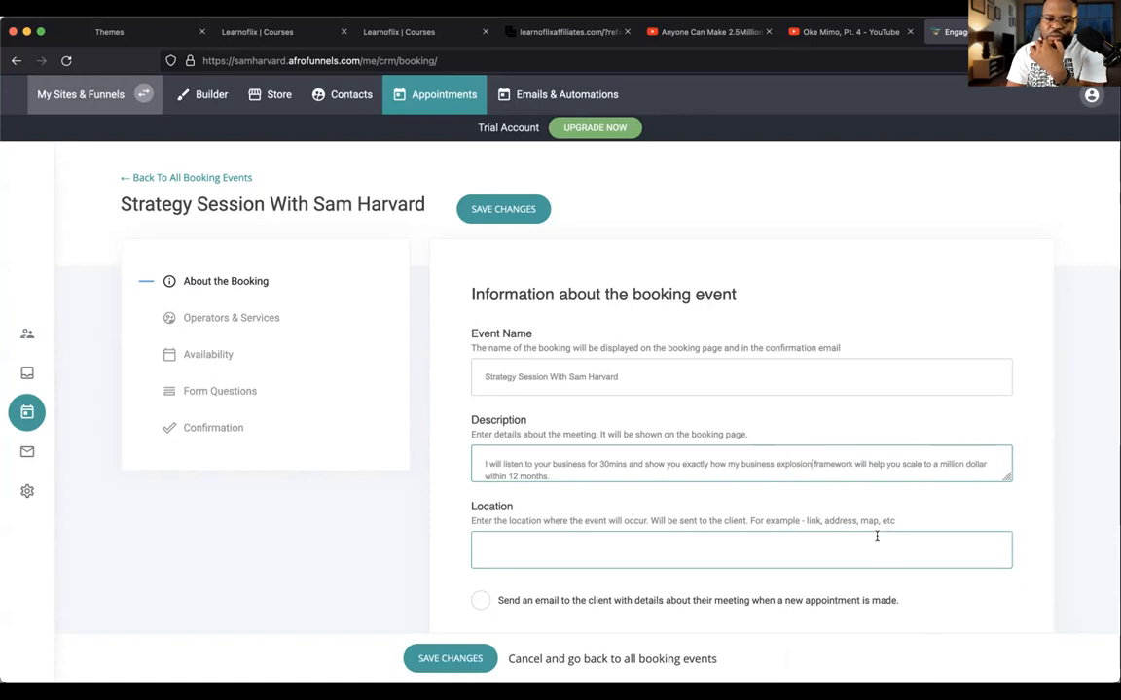
scroll(829, 536, "down", 3)
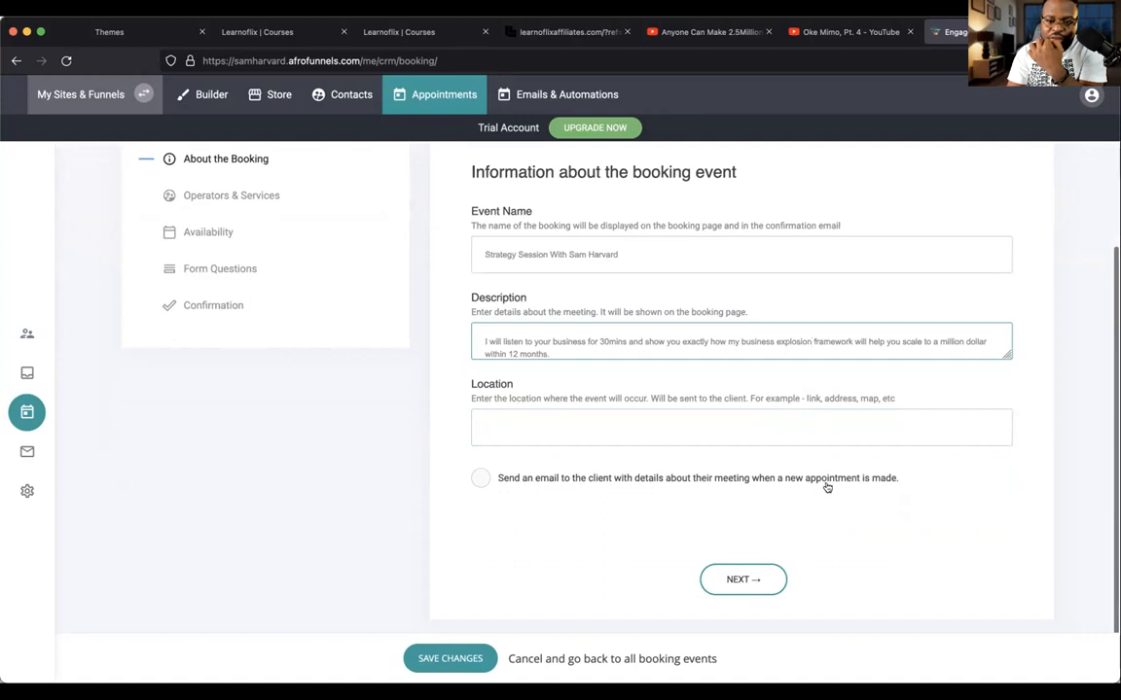
left_click(478, 480)
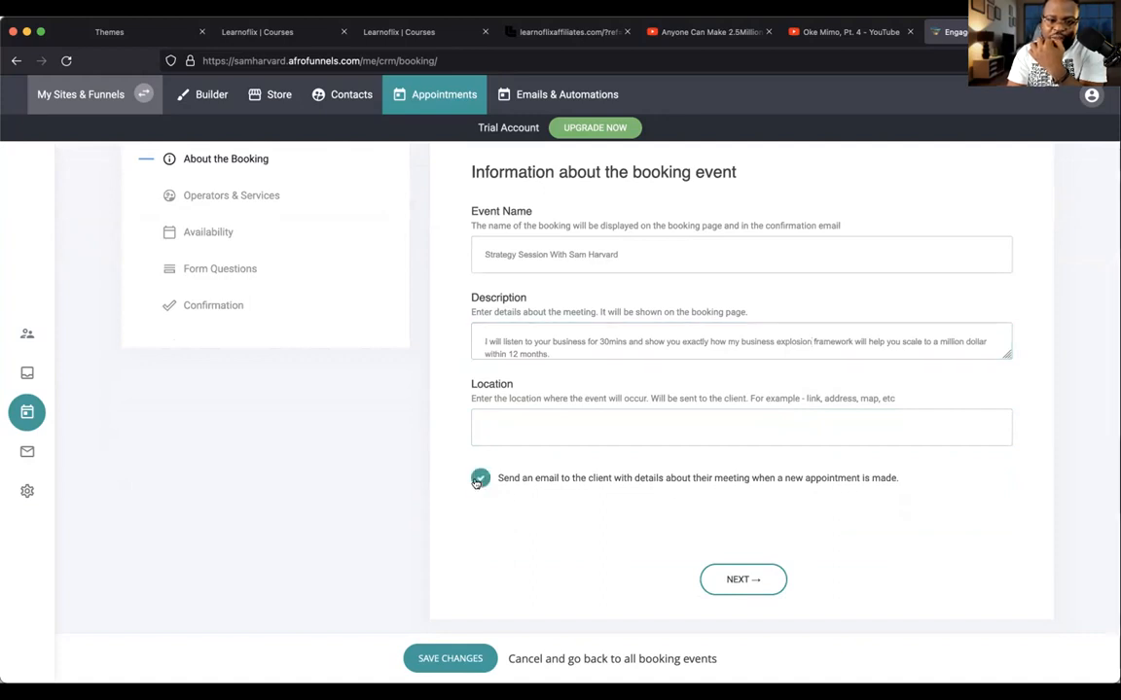
- Paste a Zoom meeting link, copied from another app, into the Location field
left_click(880, 416)
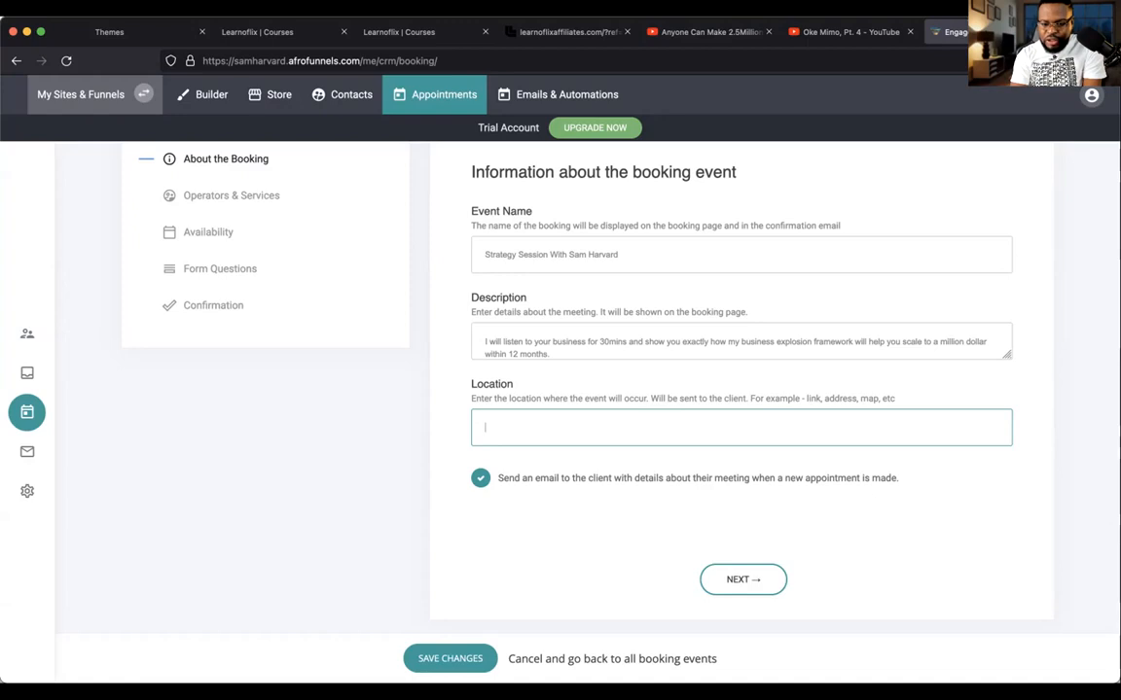
key("super+Tab")
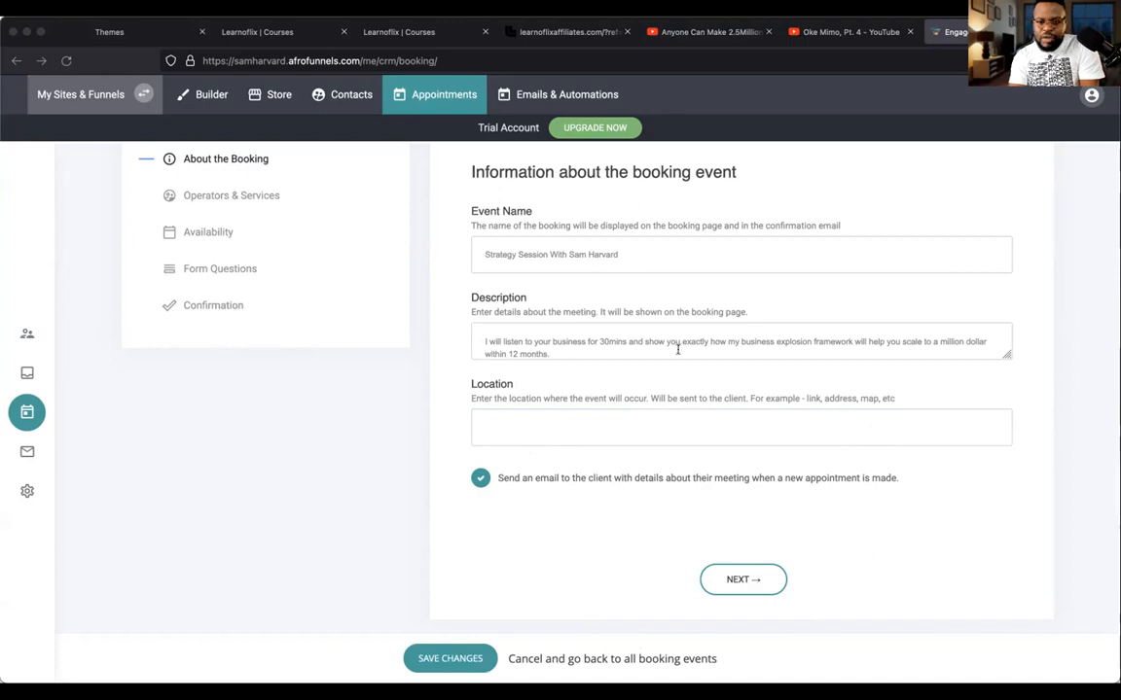
left_click(96, 420)
key("super+v")
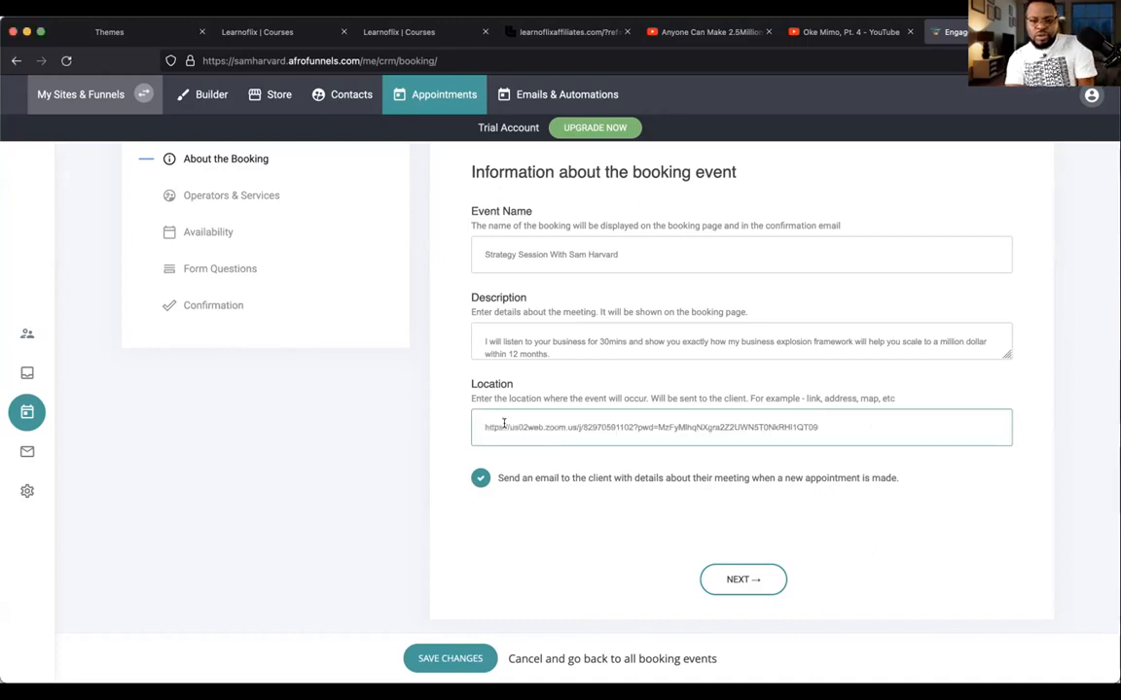
- Look at the Operators panel, close it without adding anyone, and continue to Availability
left_click(753, 580)
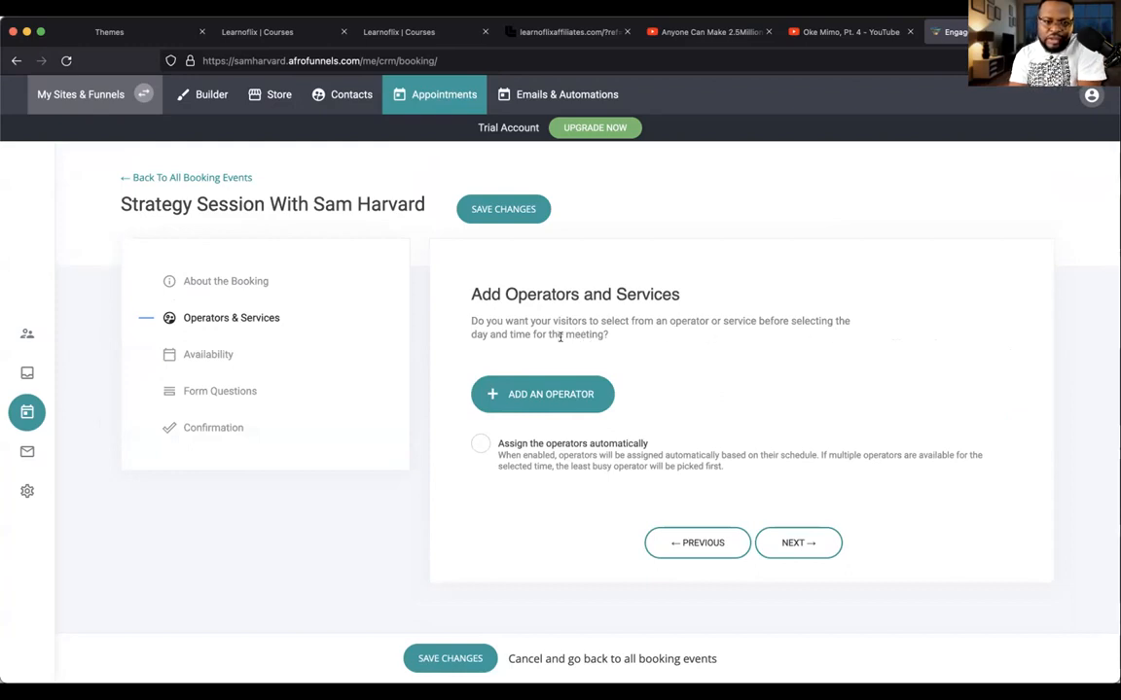
left_click(520, 396)
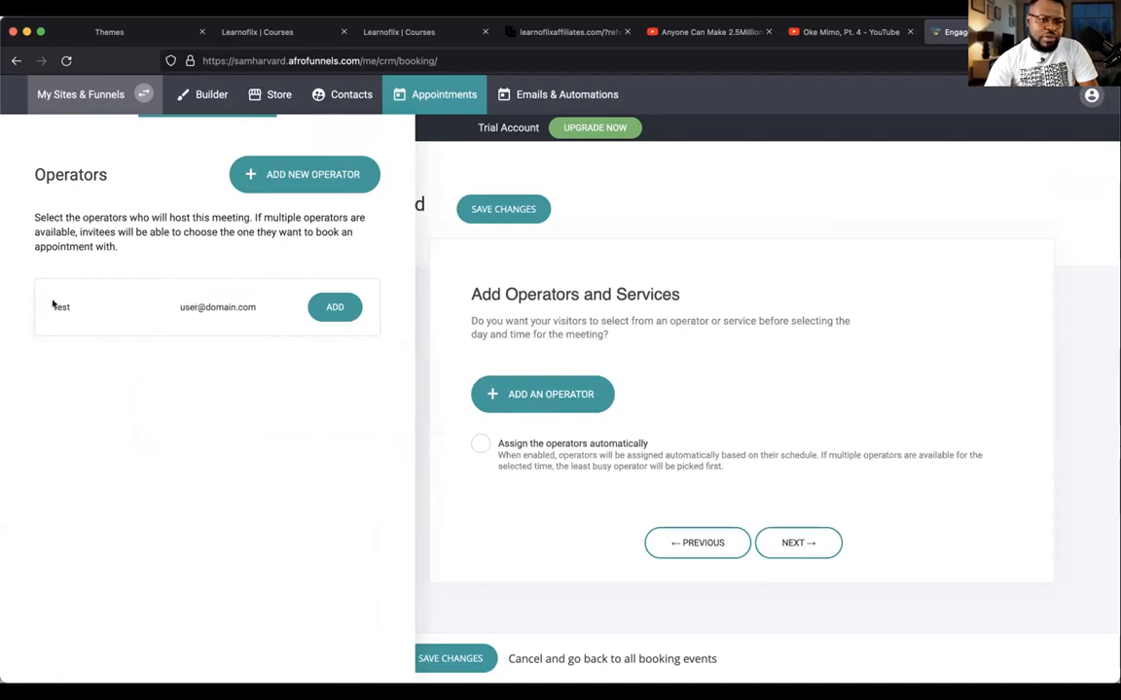
left_click(774, 240)
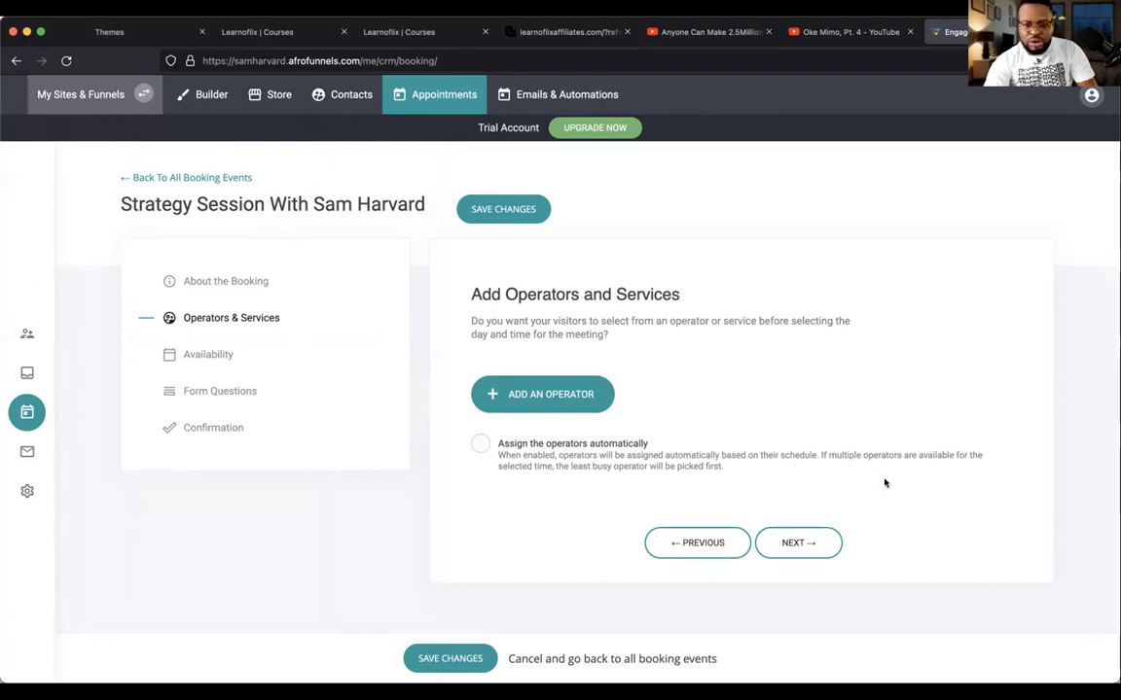
left_click(811, 541)
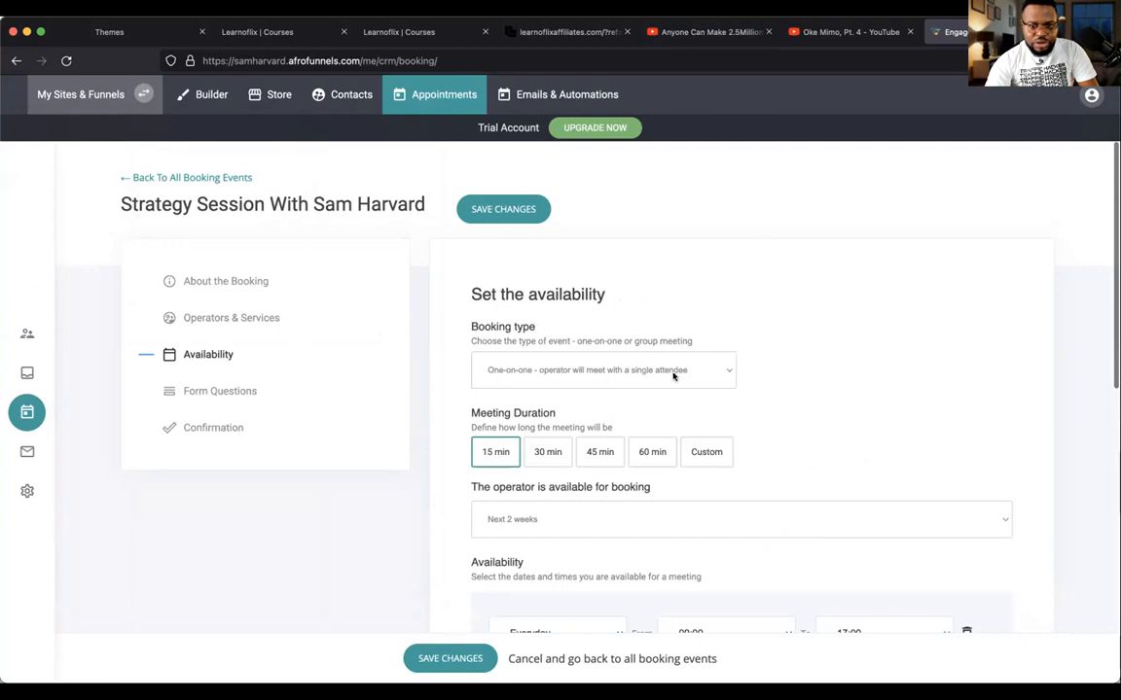
- Make the session a group booking for up to 10 attendees
left_click(713, 372)
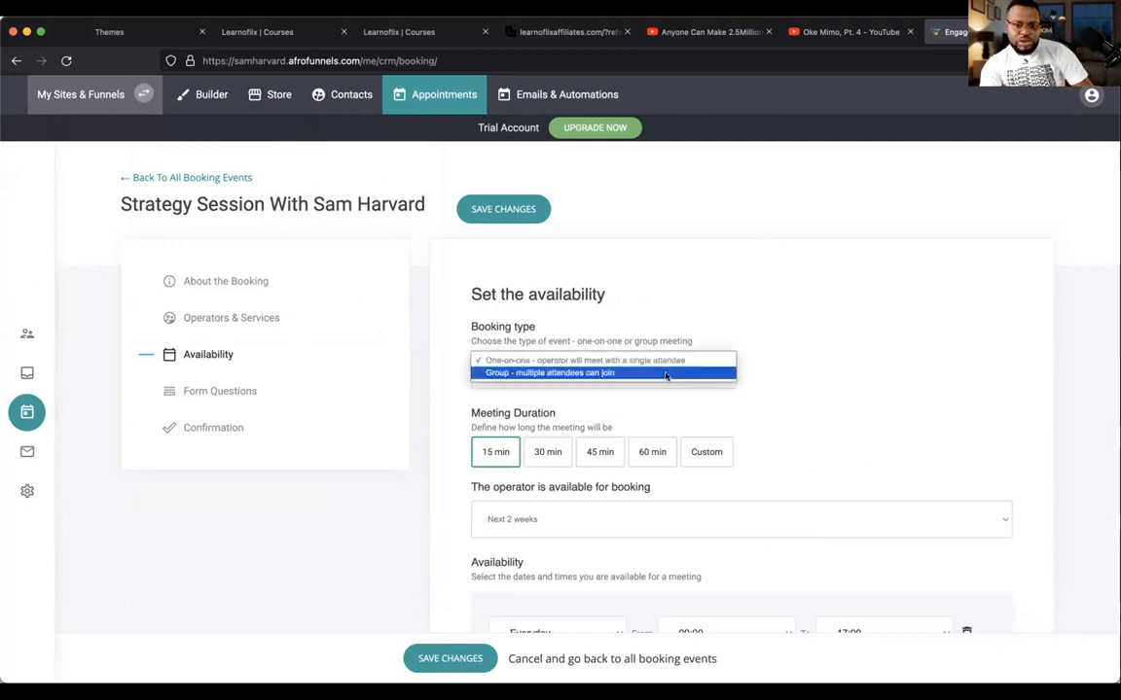
left_click(665, 373)
left_click(785, 360)
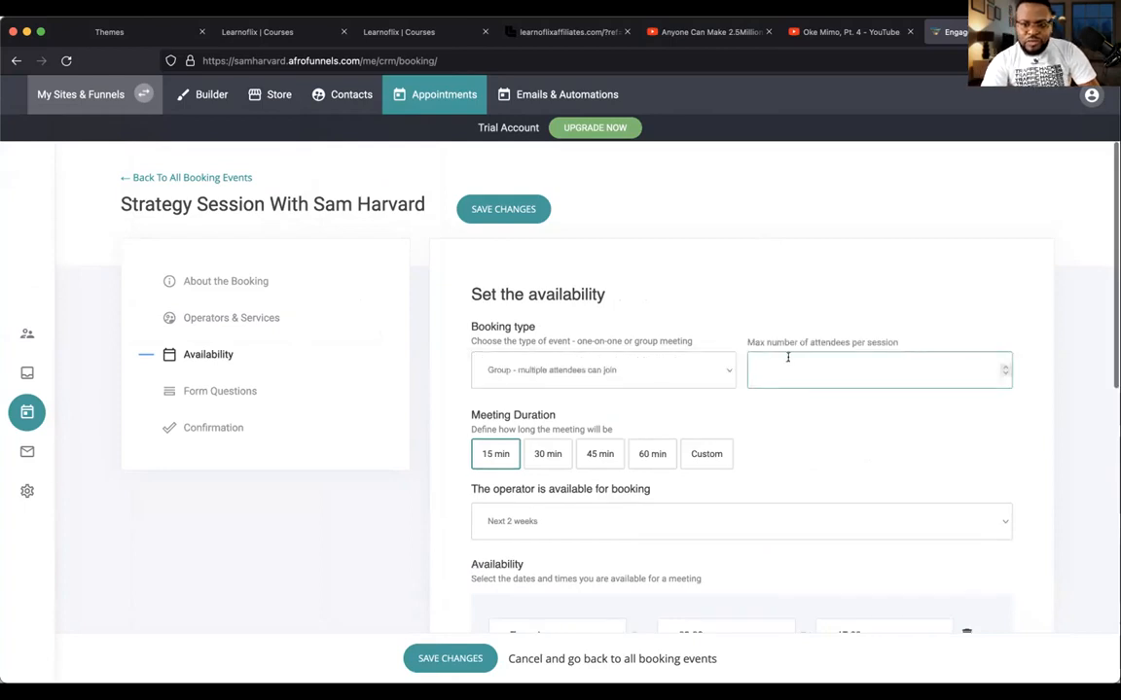
type("10")
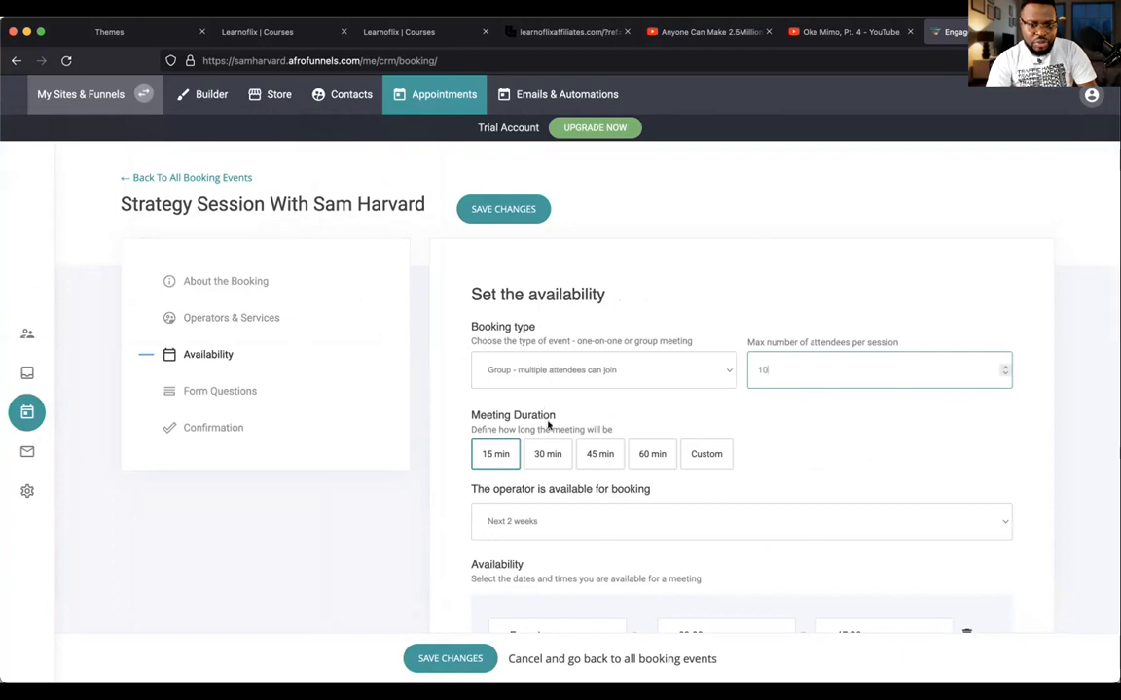
- Set 60-minute meetings and make the operator bookable only for Today
left_click(496, 454)
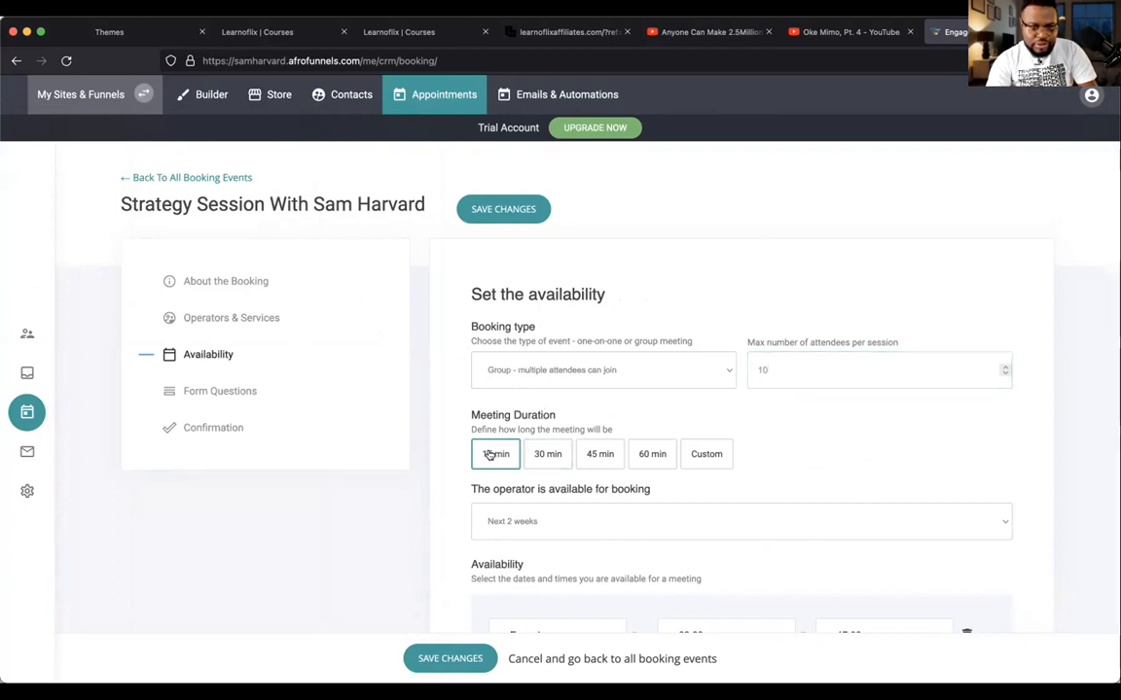
left_click(548, 454)
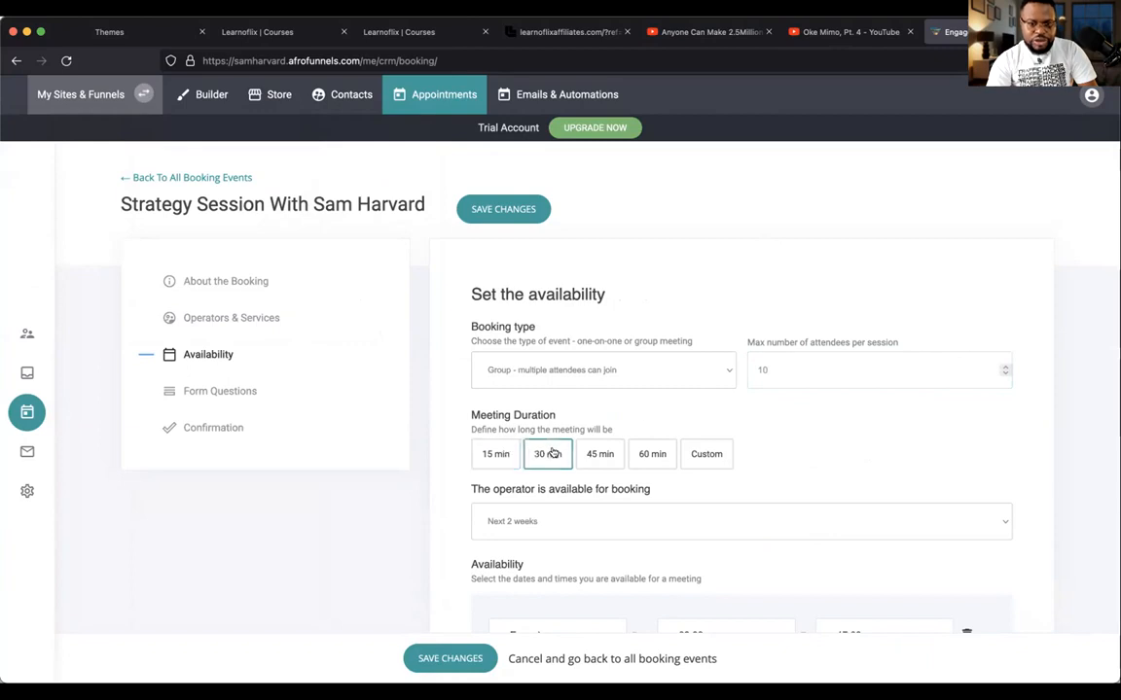
scroll(800, 465, "down", 2)
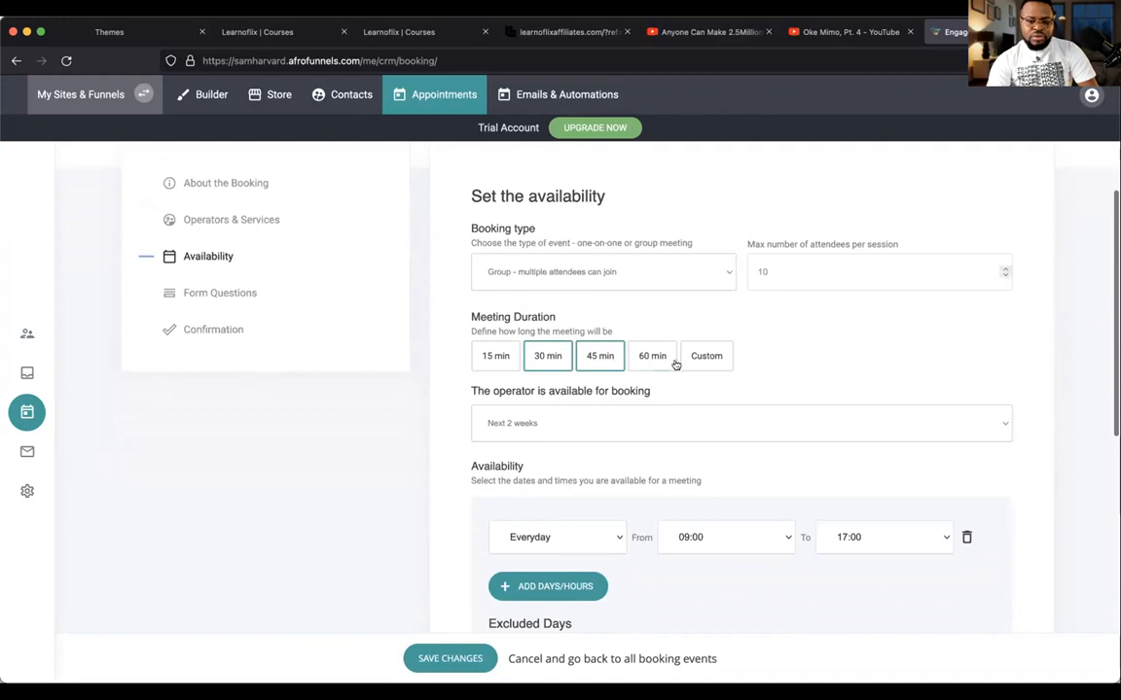
left_click(638, 363)
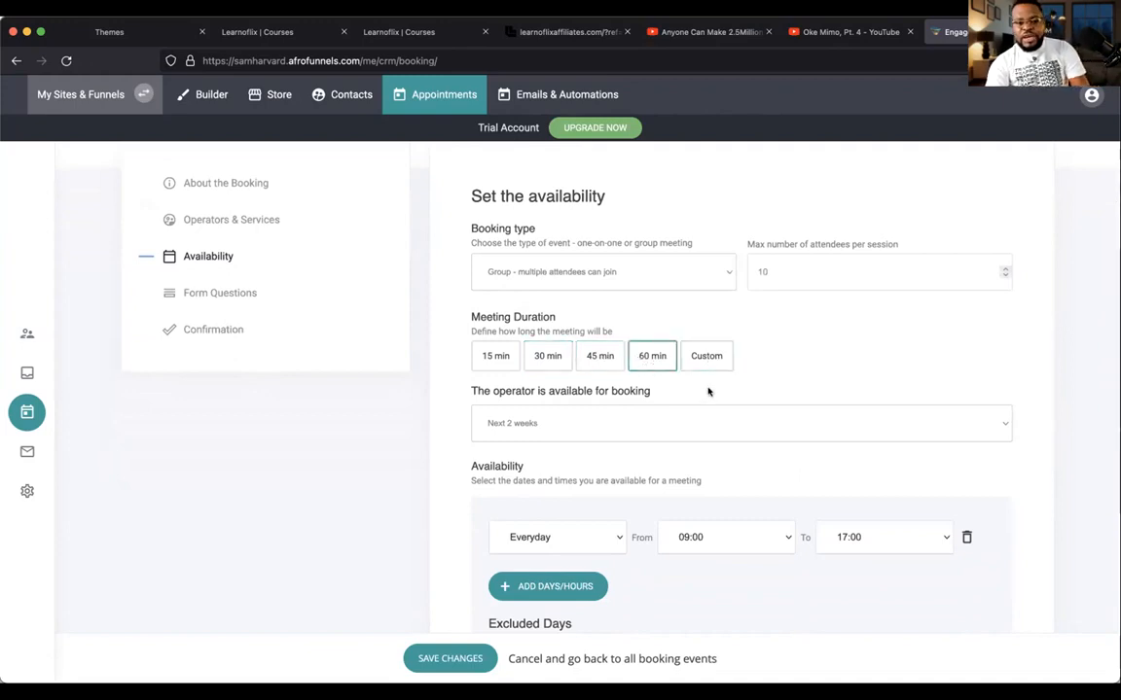
left_click(700, 437)
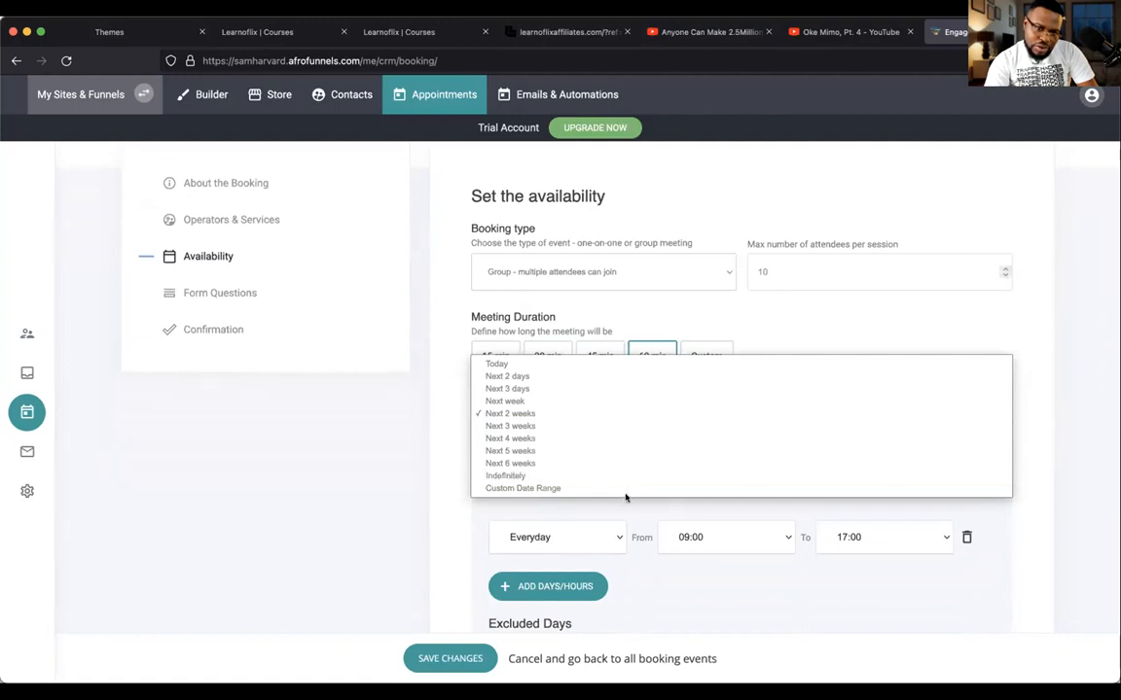
left_click(594, 363)
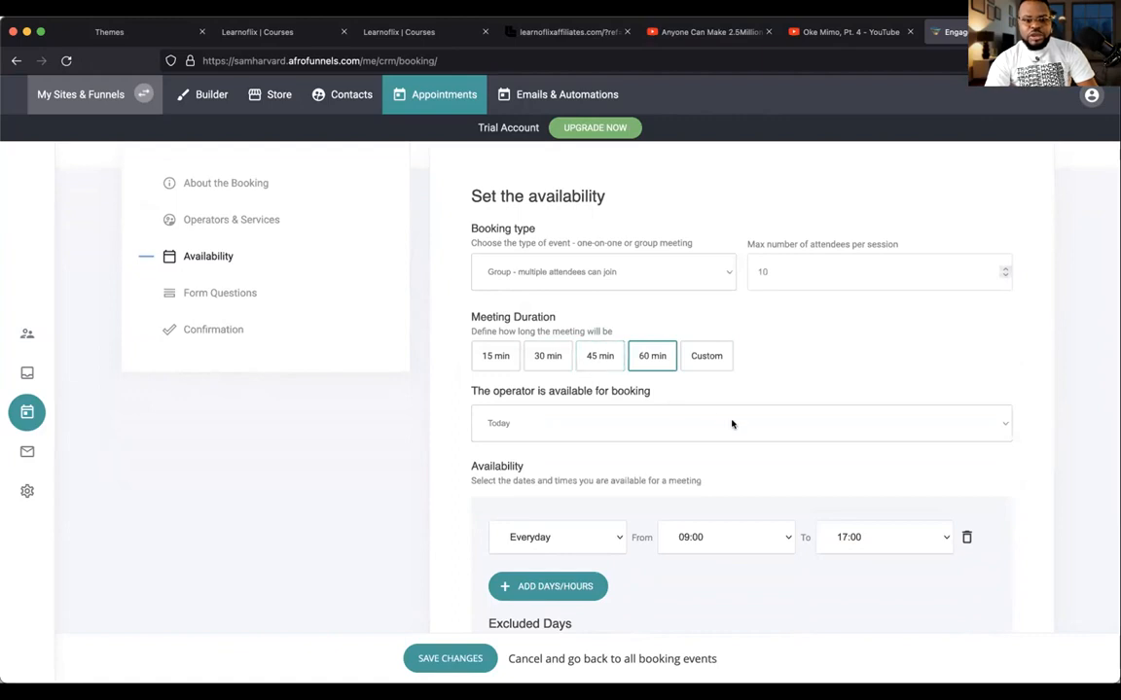
scroll(779, 426, "down", 2)
scroll(780, 426, "down", 1)
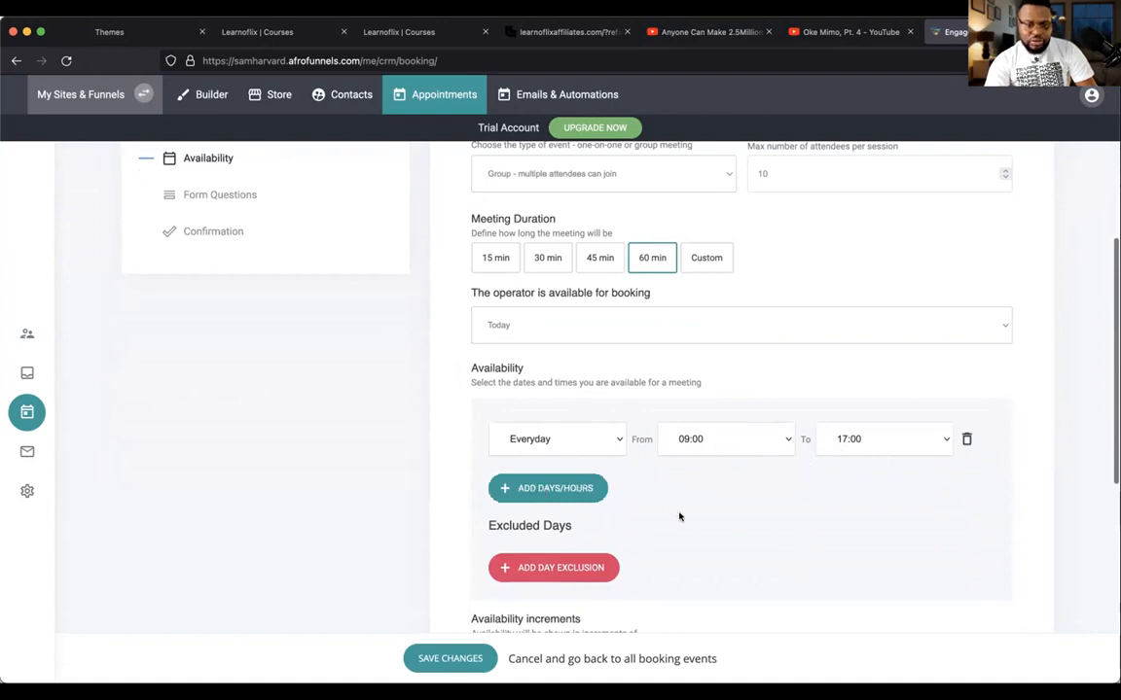
- Add a Day Exclusion running from 14 February 2022 to 15 February 2022
scroll(680, 516, "down", 3)
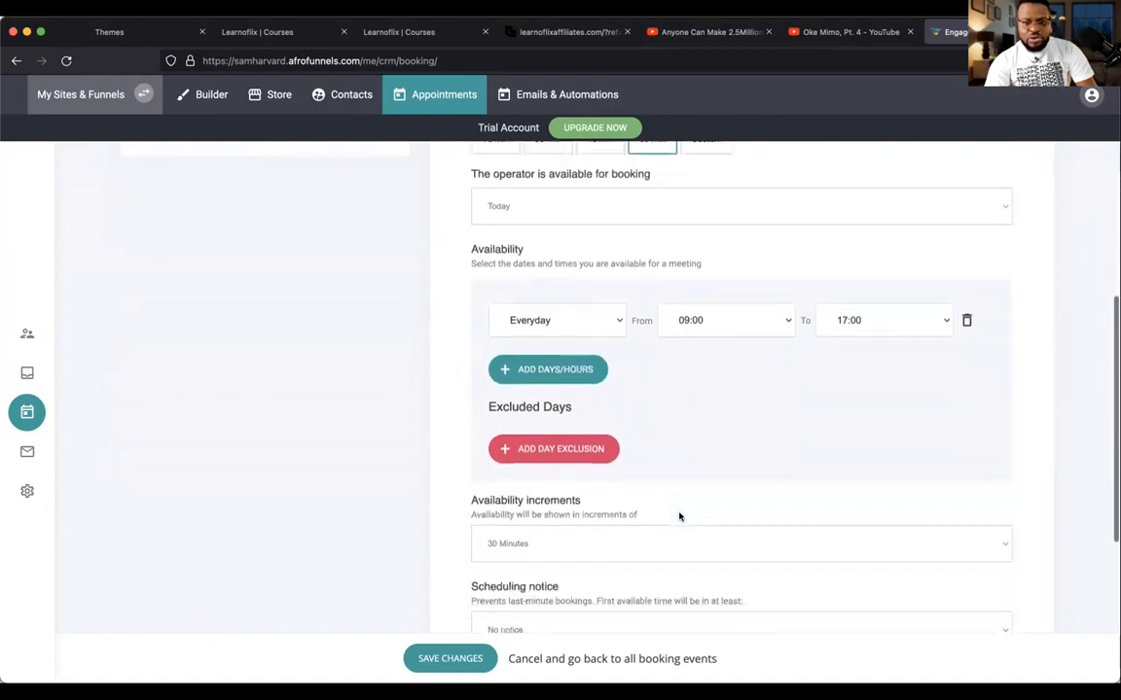
left_click(521, 439)
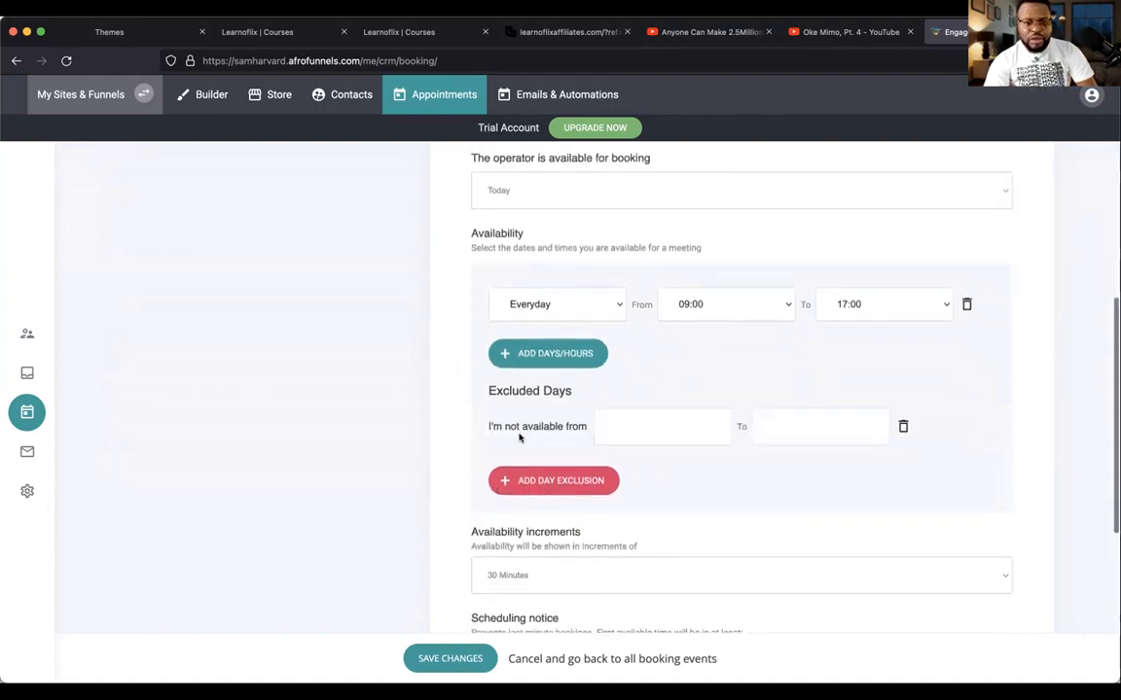
left_click(643, 426)
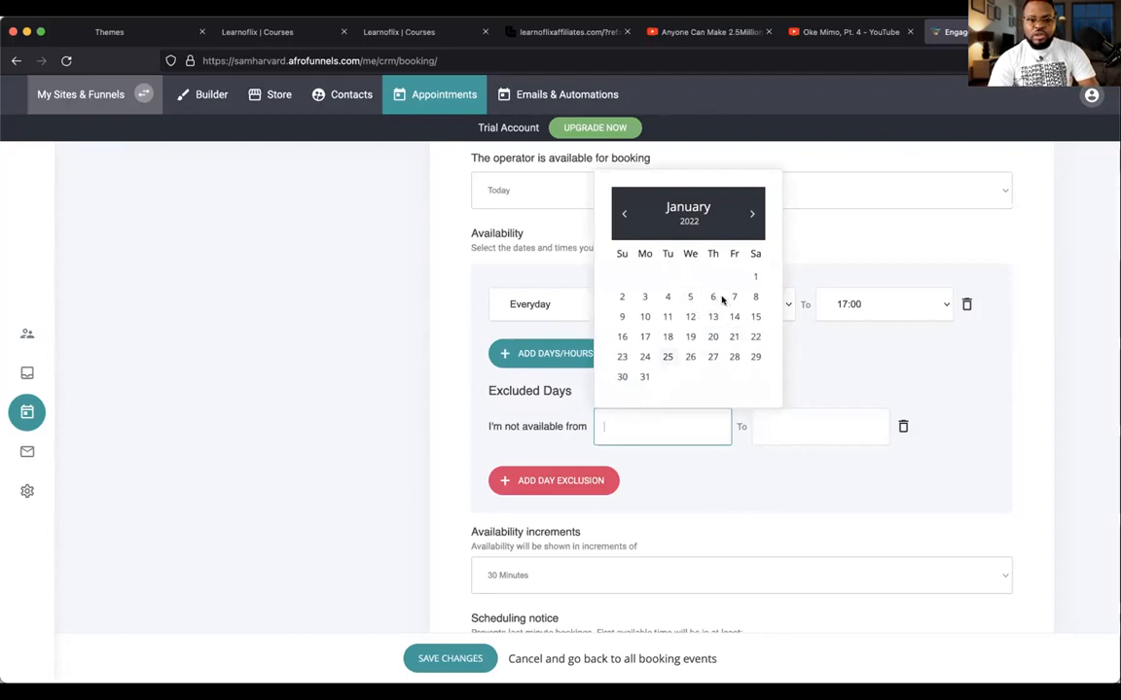
left_click(752, 213)
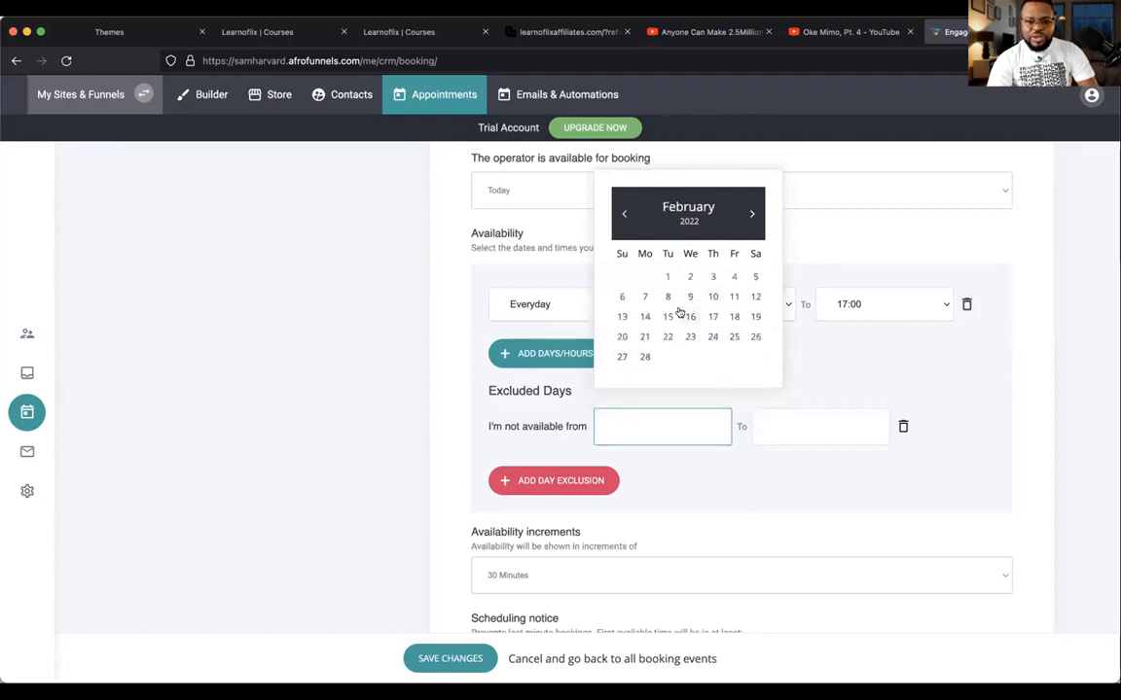
left_click(645, 317)
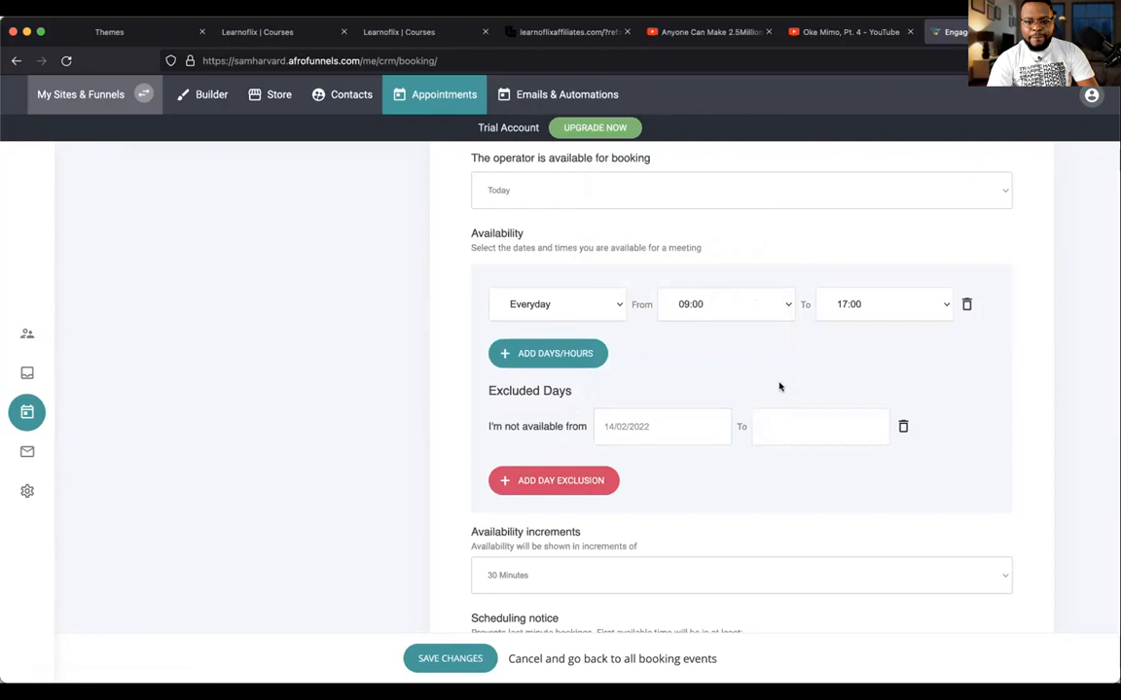
left_click(797, 437)
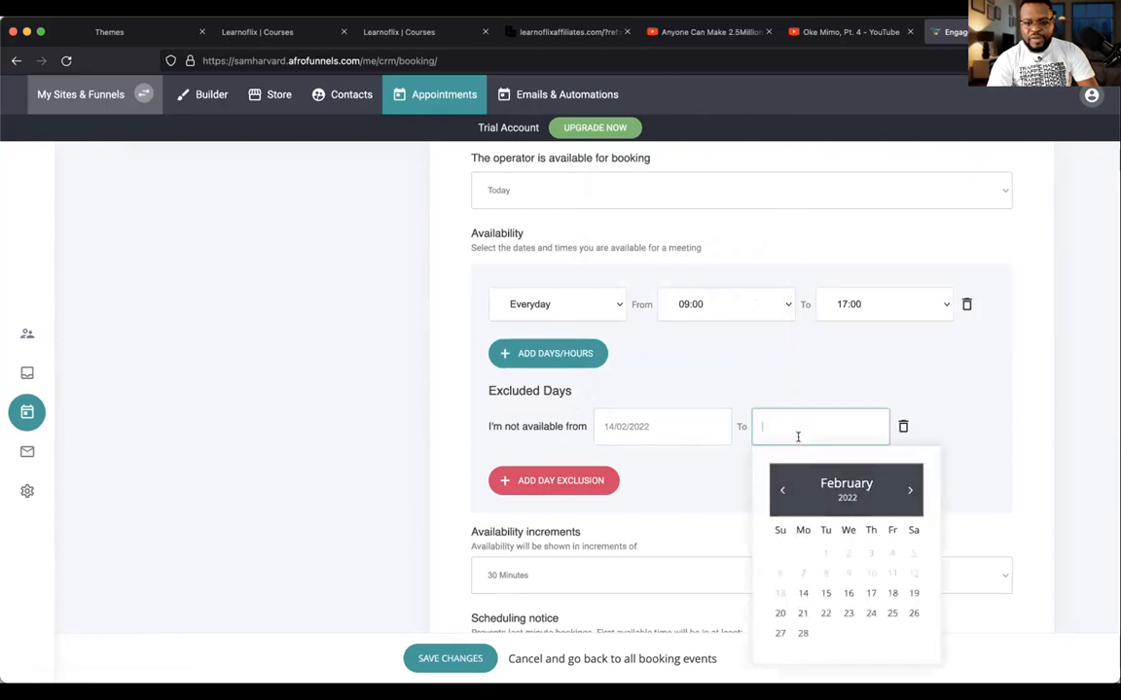
left_click(822, 595)
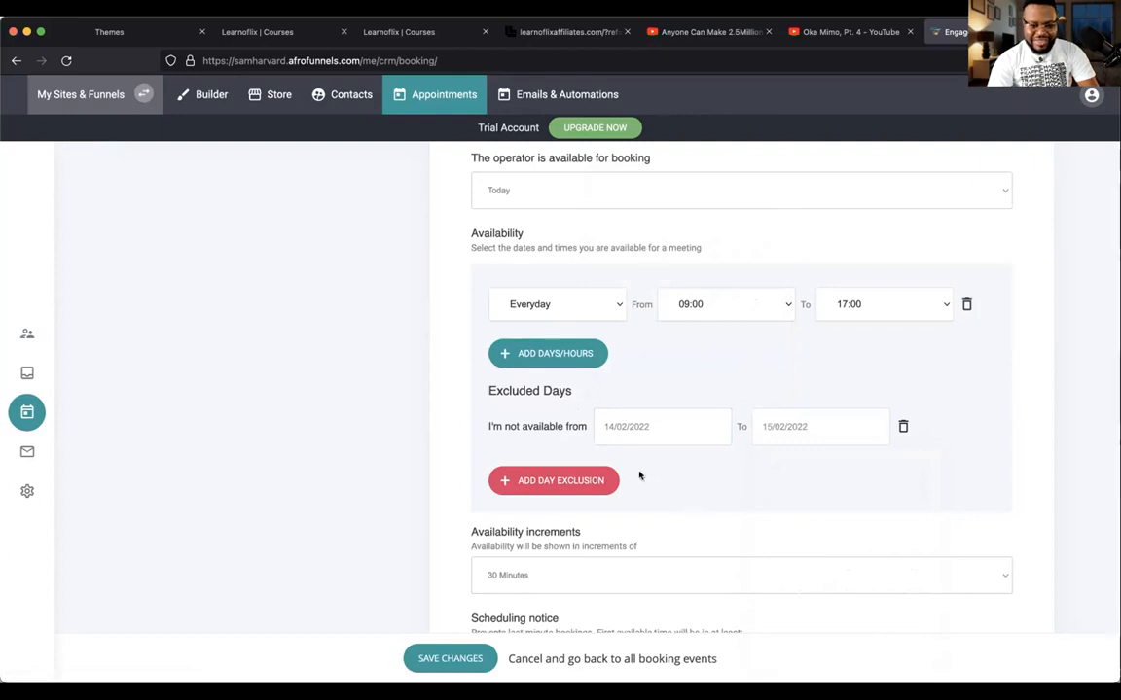
scroll(710, 487, "down", 4)
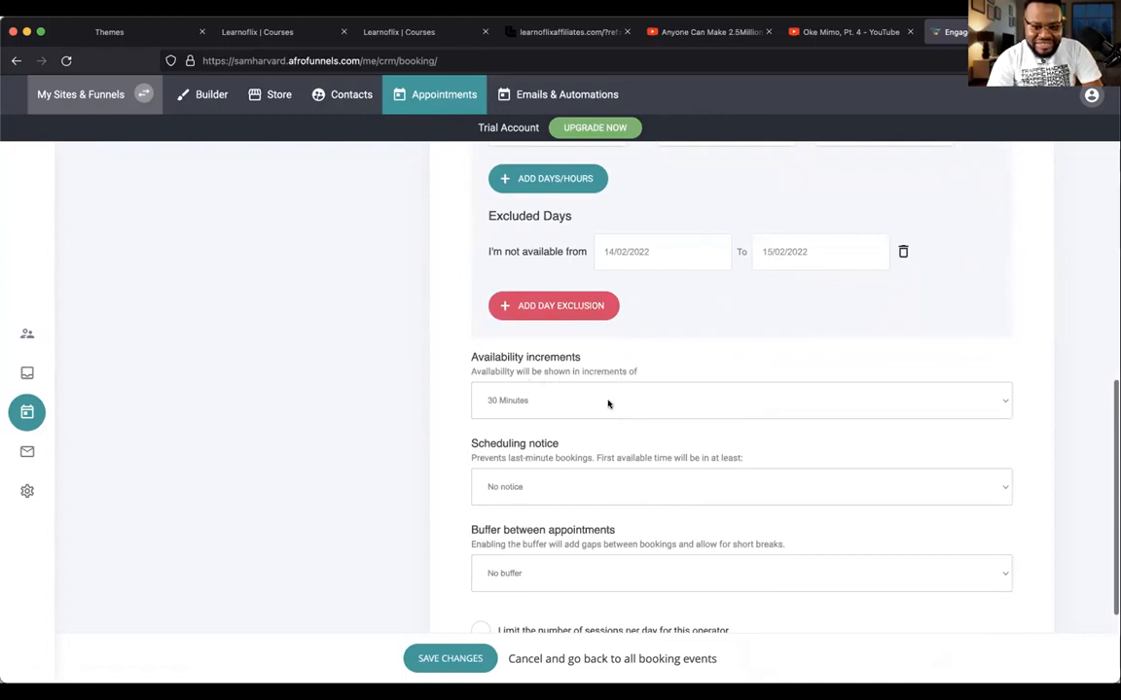
- Set availability increments to 90 Minutes and scheduling notice to 30 Minutes
left_click(1005, 404)
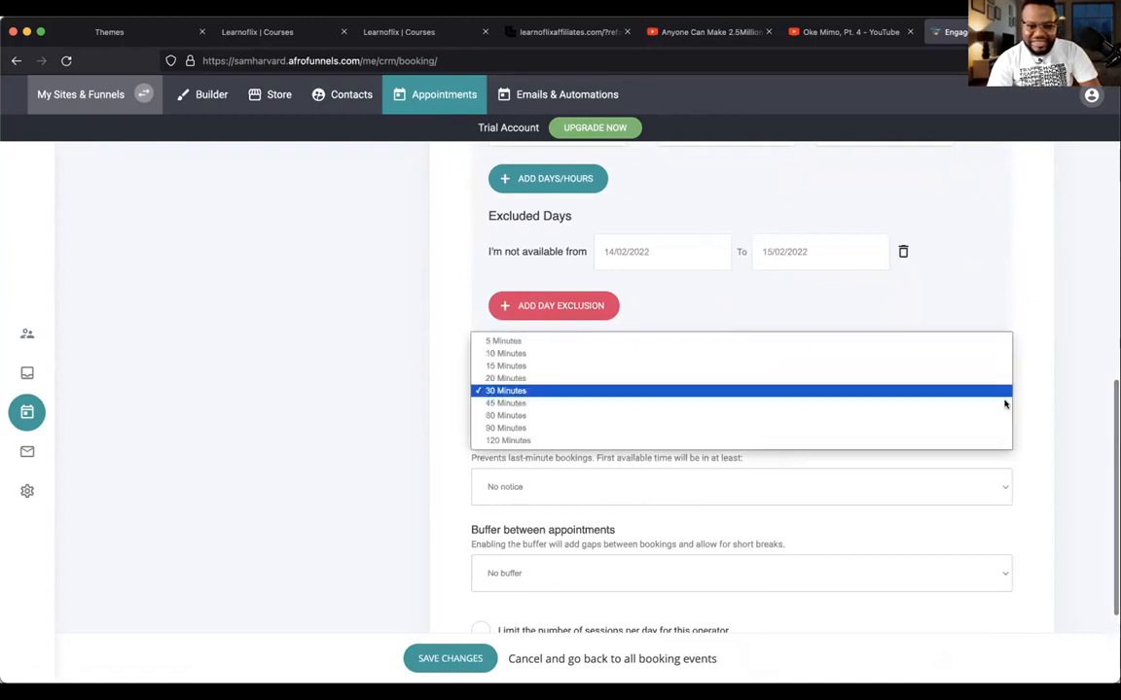
left_click(559, 416)
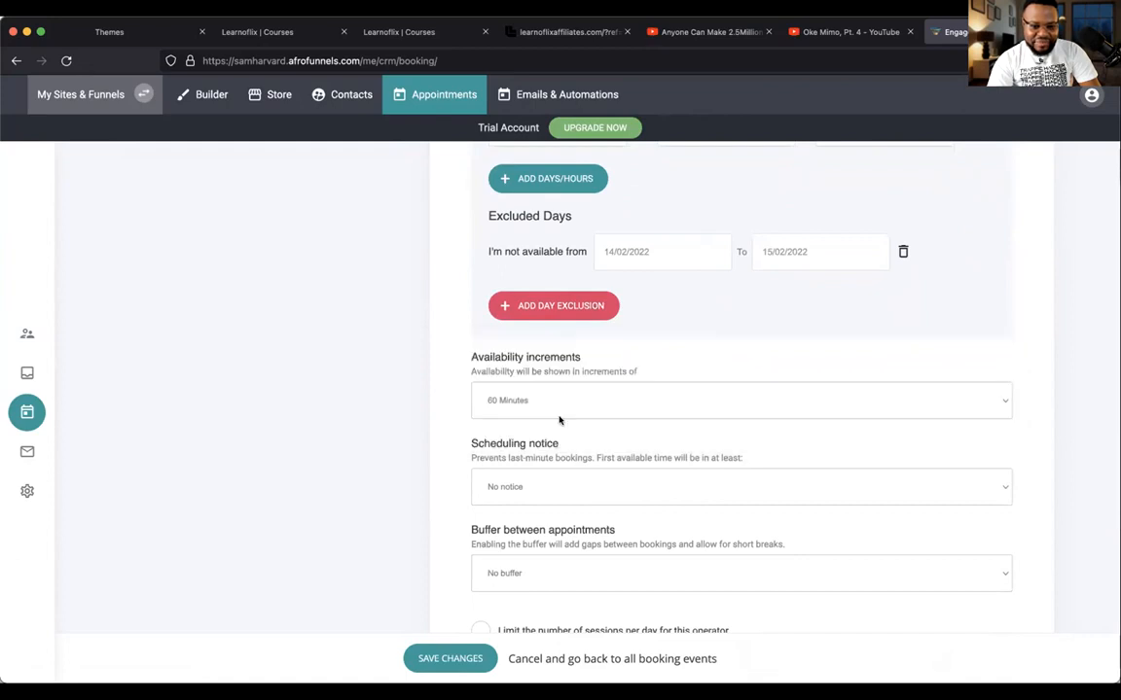
left_click(1000, 404)
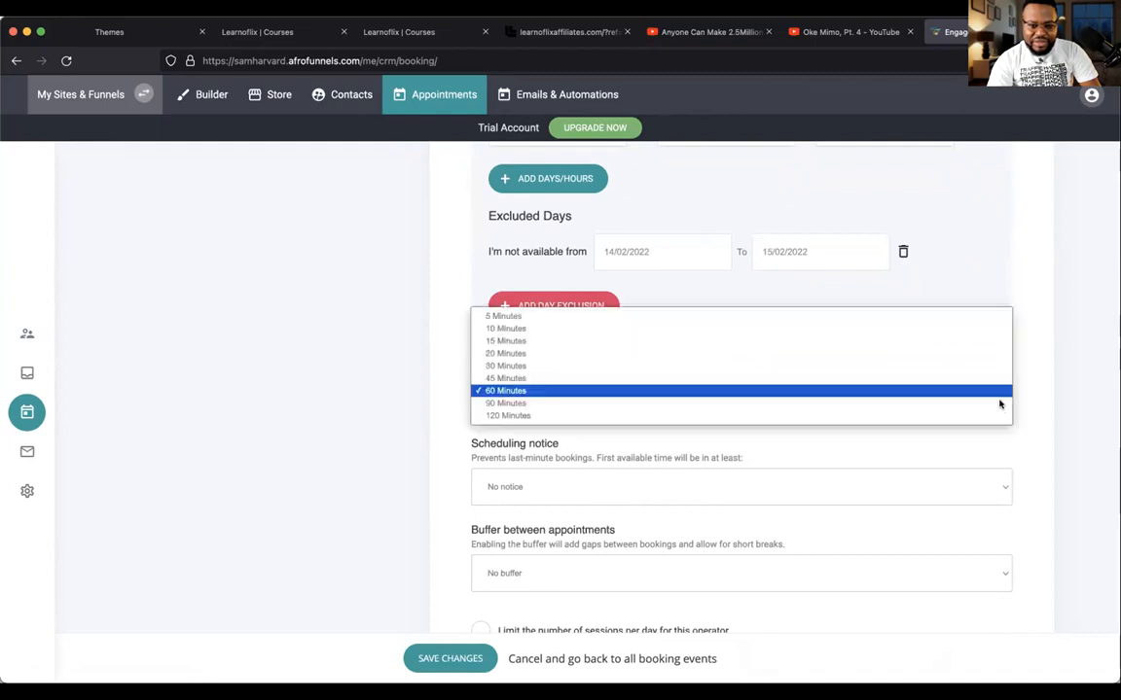
left_click(735, 402)
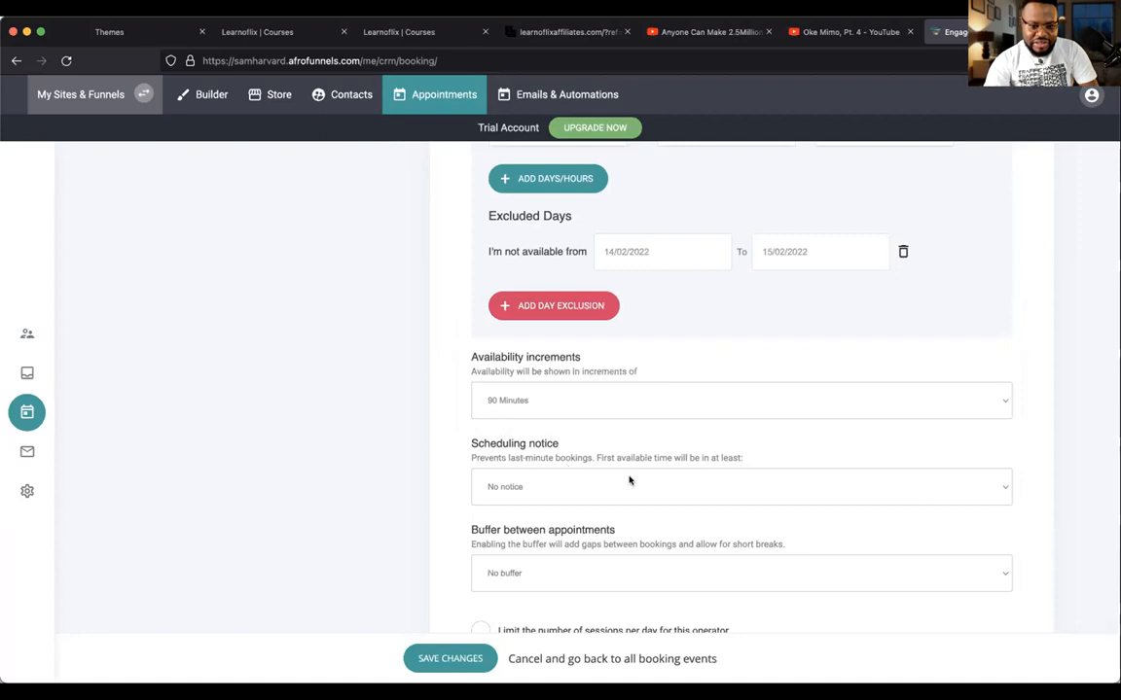
left_click(788, 477)
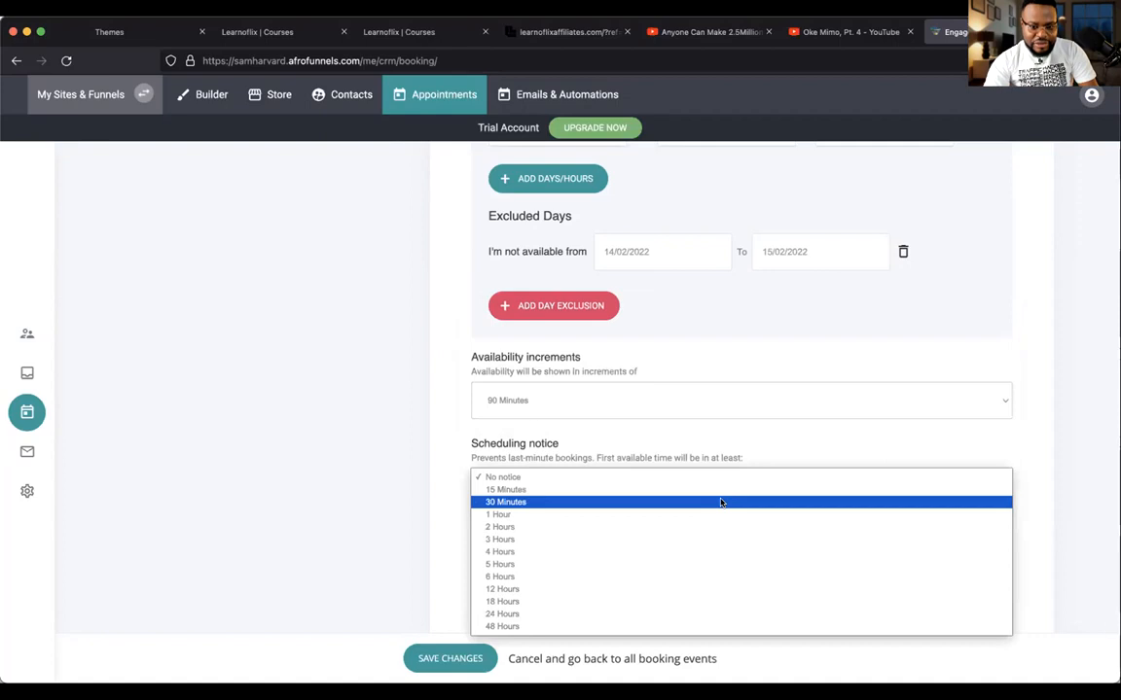
left_click(720, 502)
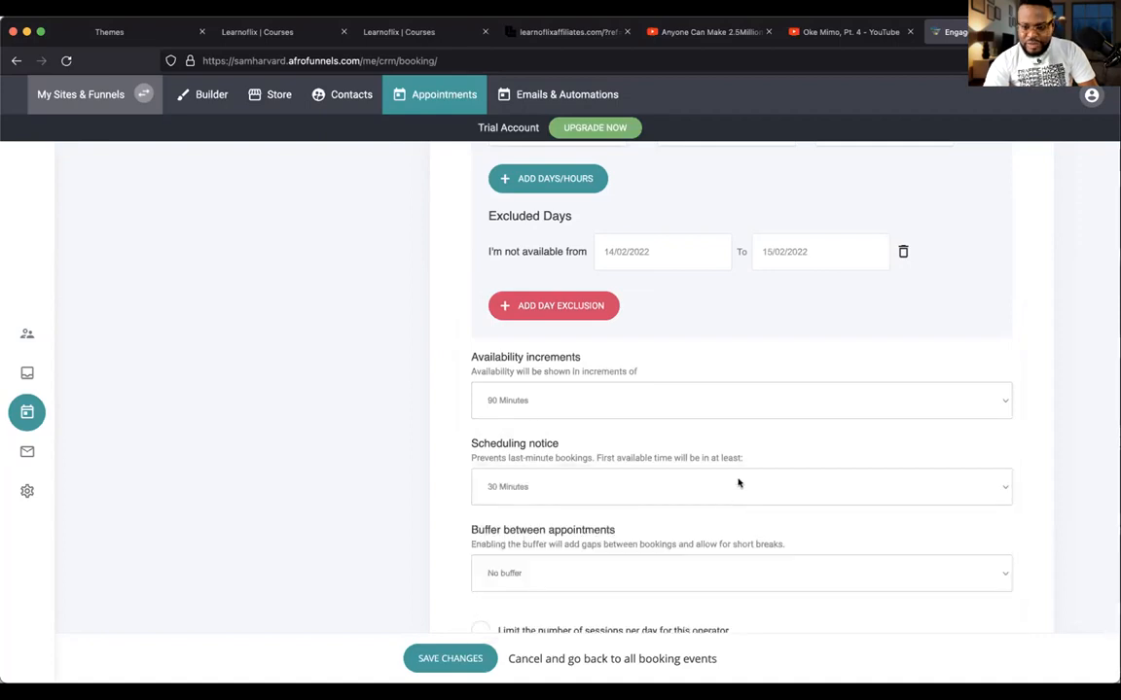
left_click(738, 482)
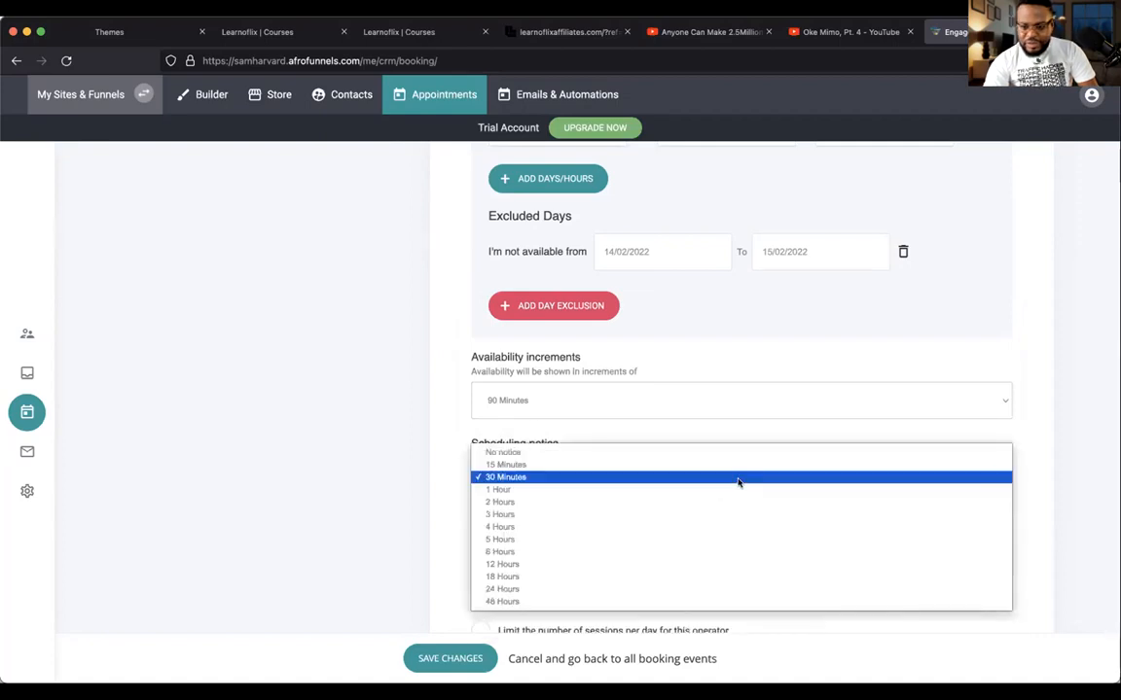
left_click(685, 476)
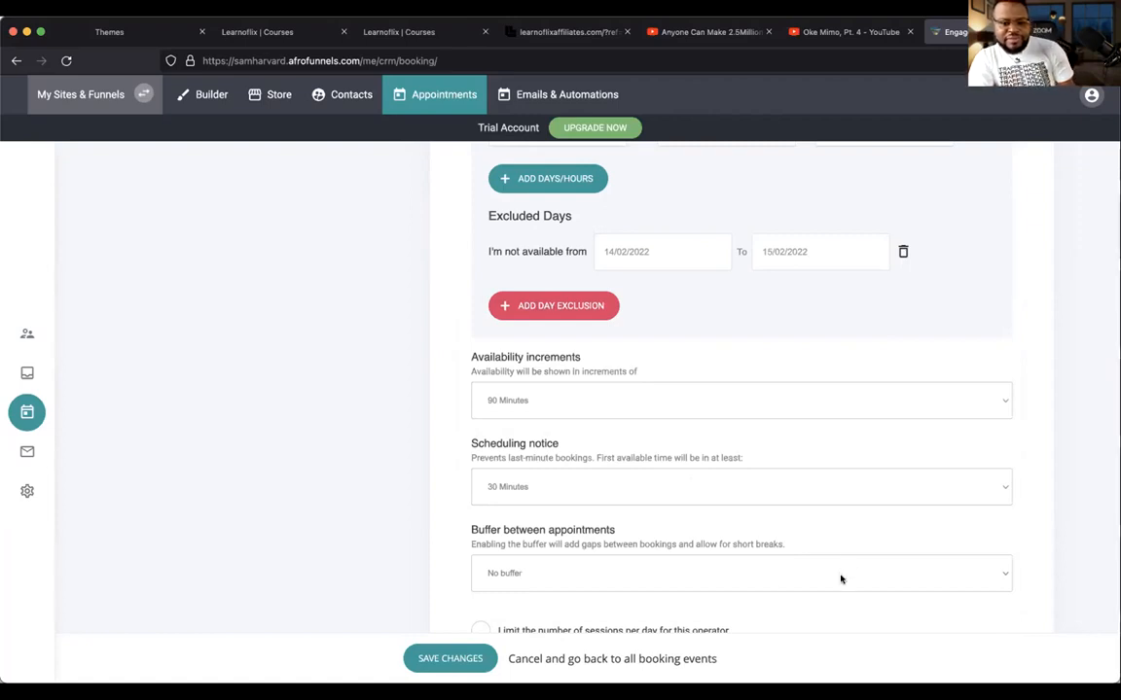
- Add a 5-minute buffer, limit sessions to 5 per day, and continue to Form Questions
scroll(841, 579, "down", 3)
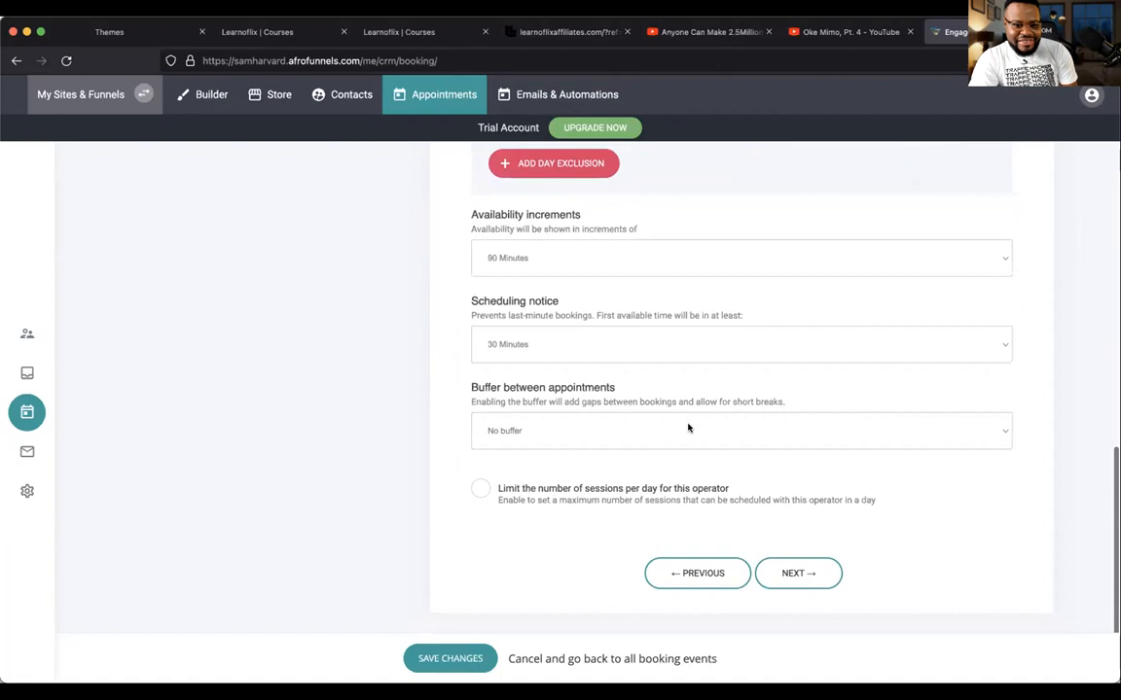
left_click(783, 436)
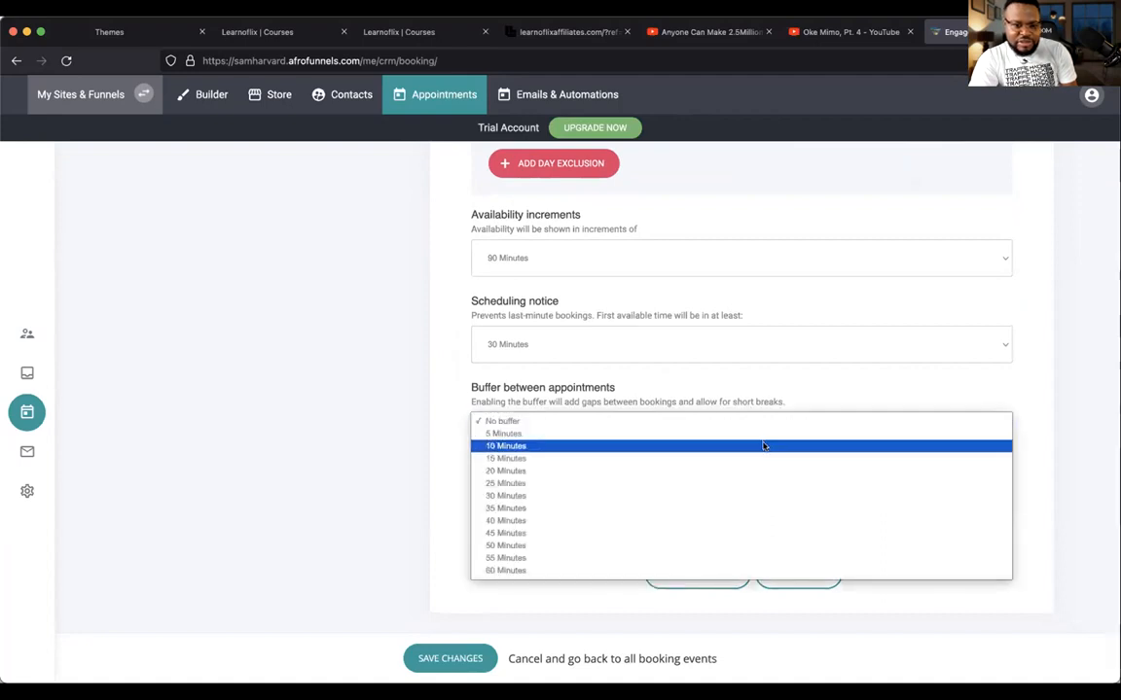
left_click(745, 434)
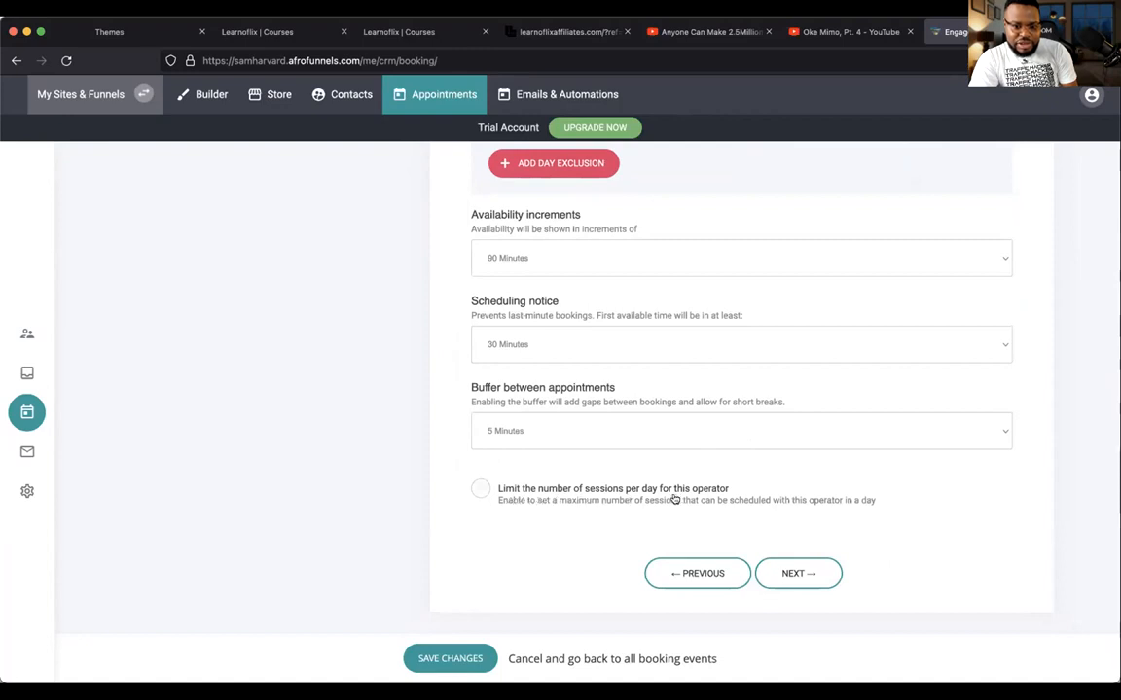
left_click(480, 492)
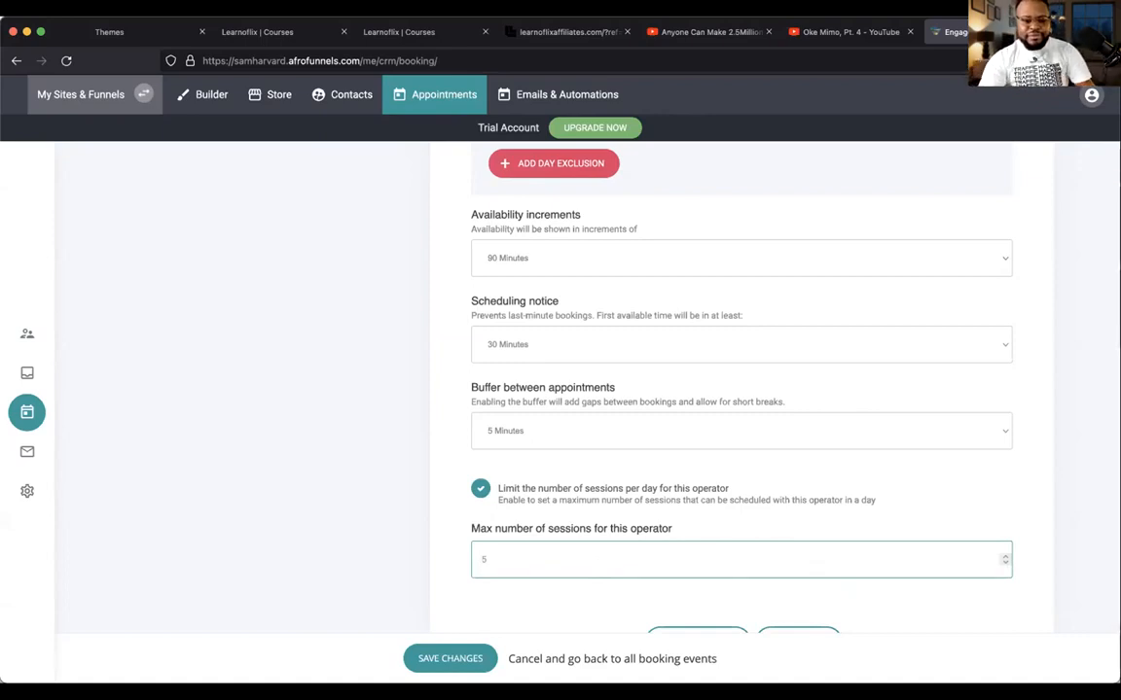
scroll(681, 438, "down", 2)
left_click(797, 573)
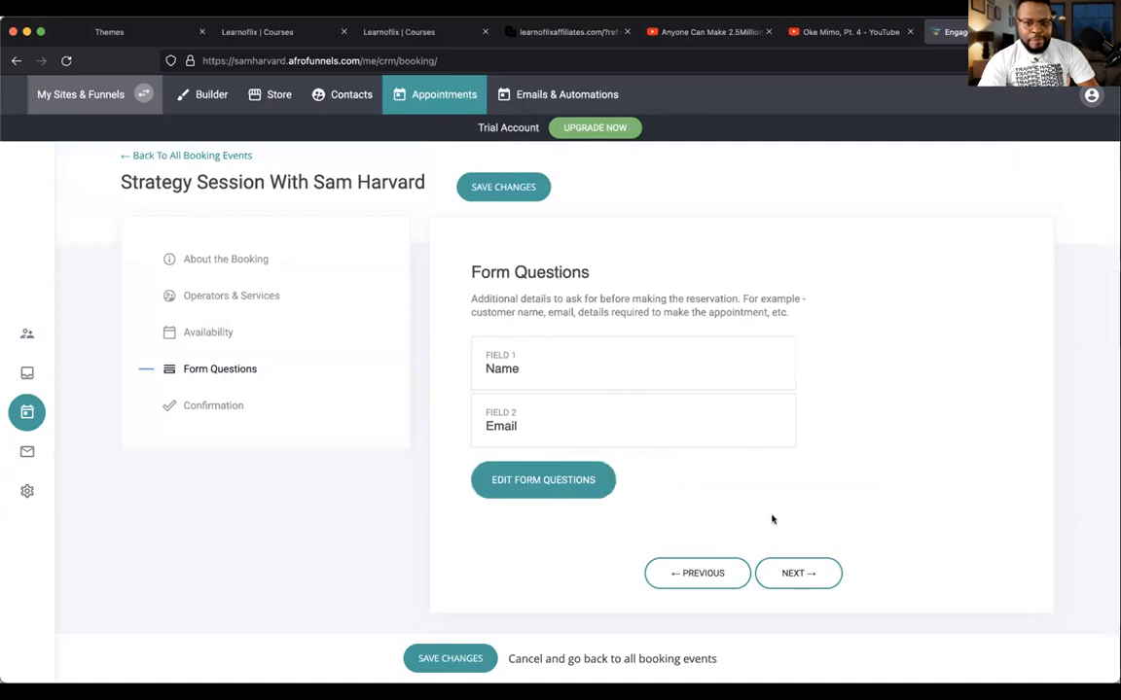
- Open the form question editor and add Address and Phone fields to the booking form
left_click(534, 480)
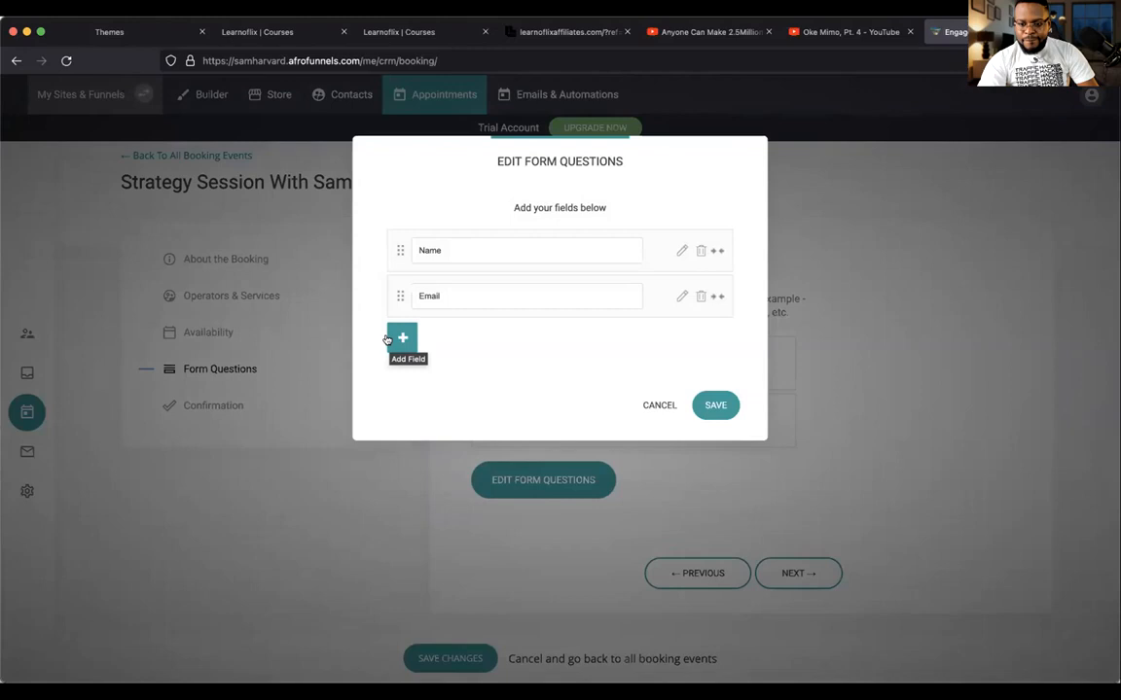
left_click(389, 339)
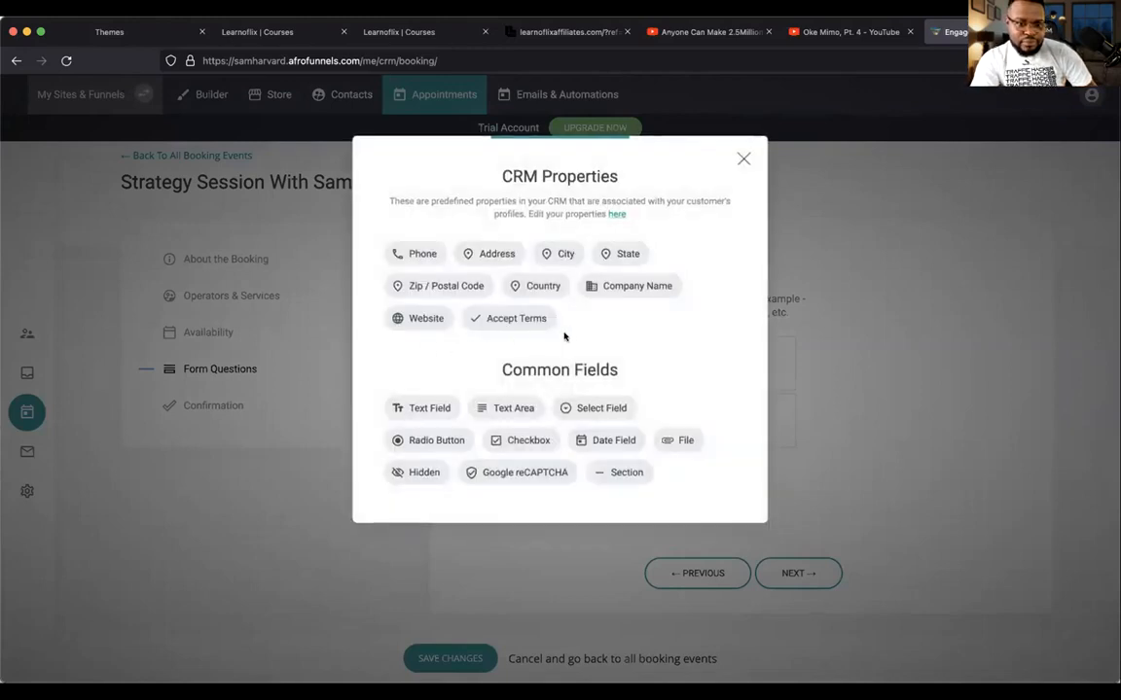
left_click(493, 255)
left_click(401, 382)
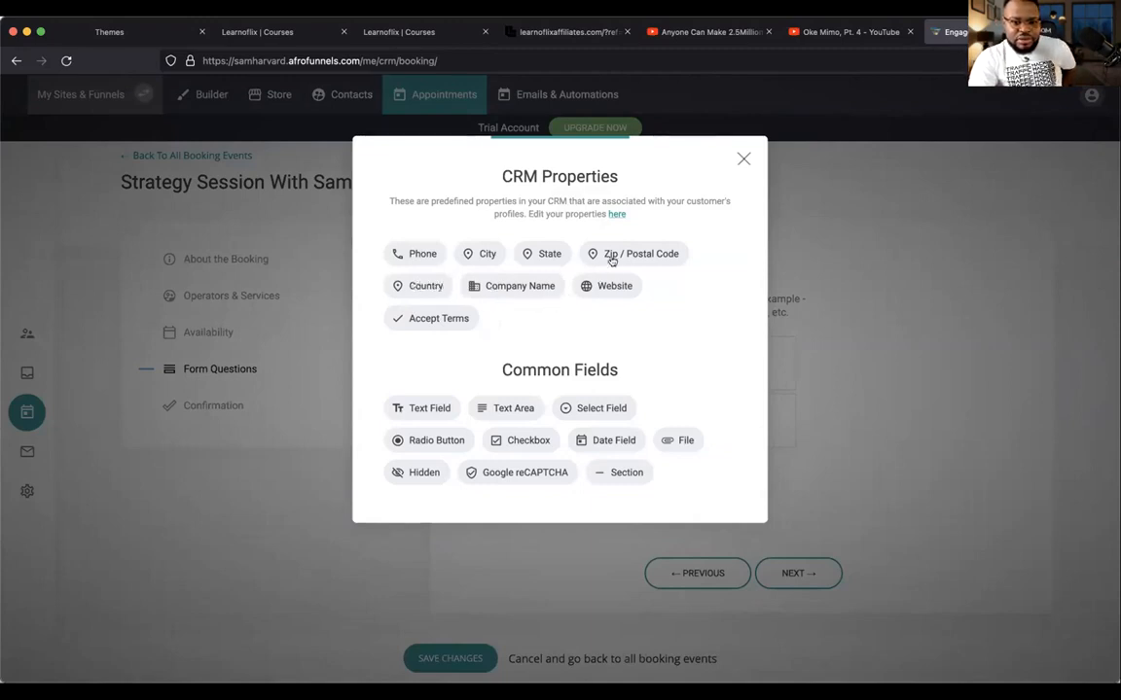
left_click(400, 252)
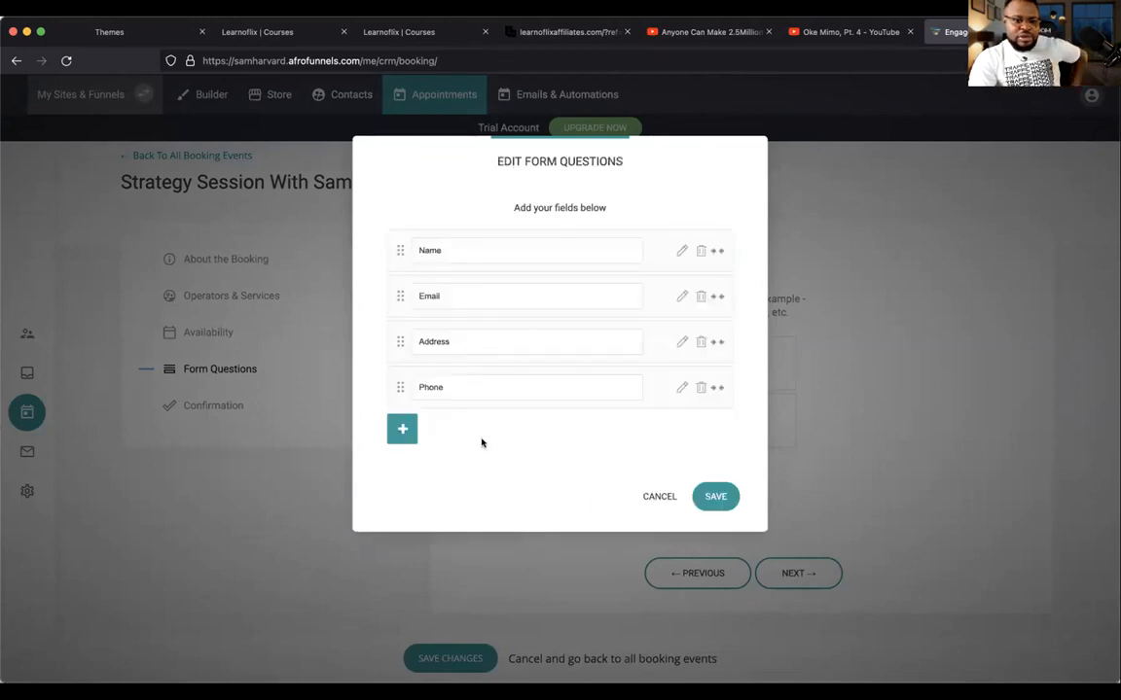
left_click(403, 429)
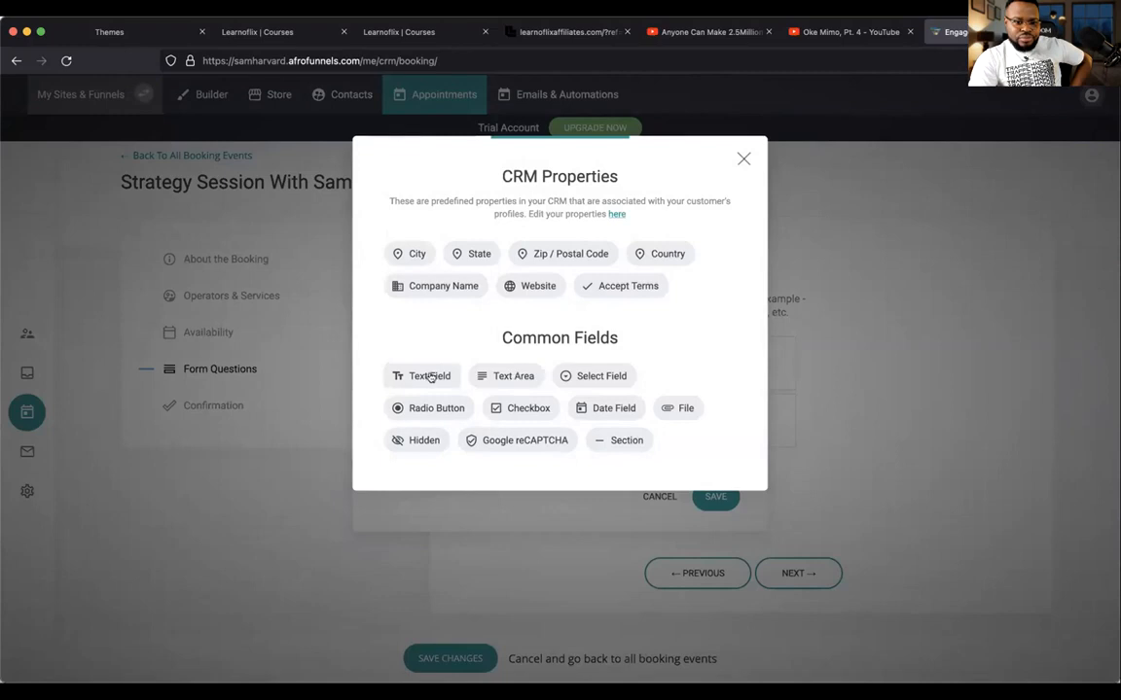
- Add a trial Select field and look at its CRM property mapping, discarding its settings
left_click(587, 377)
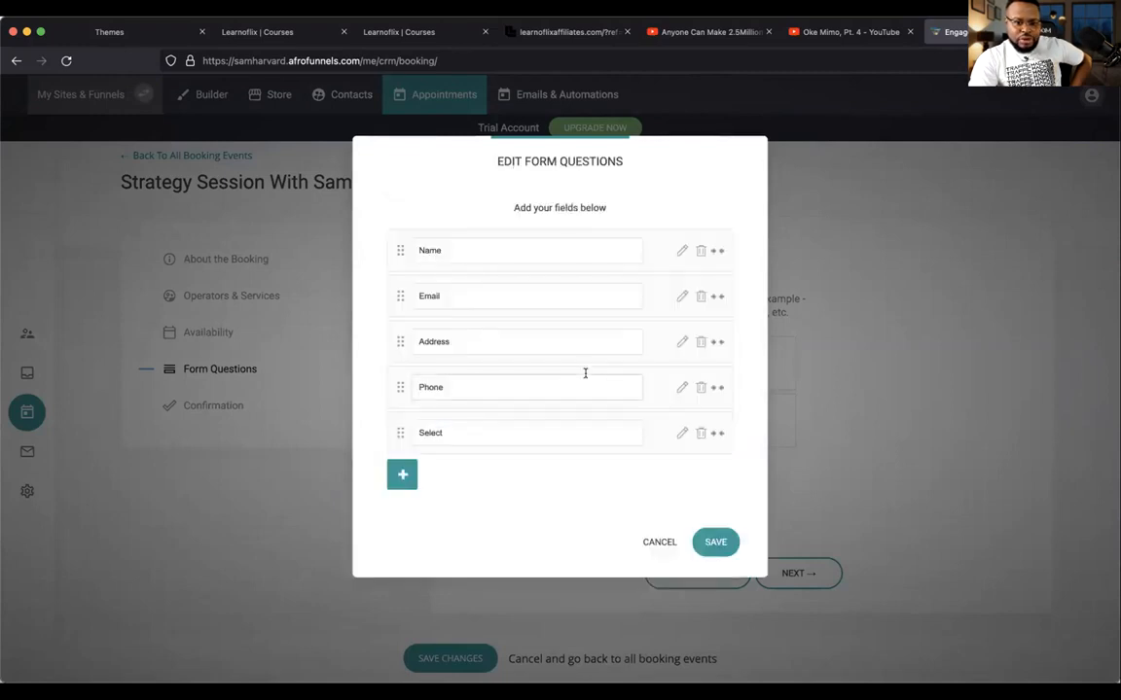
left_click(680, 434)
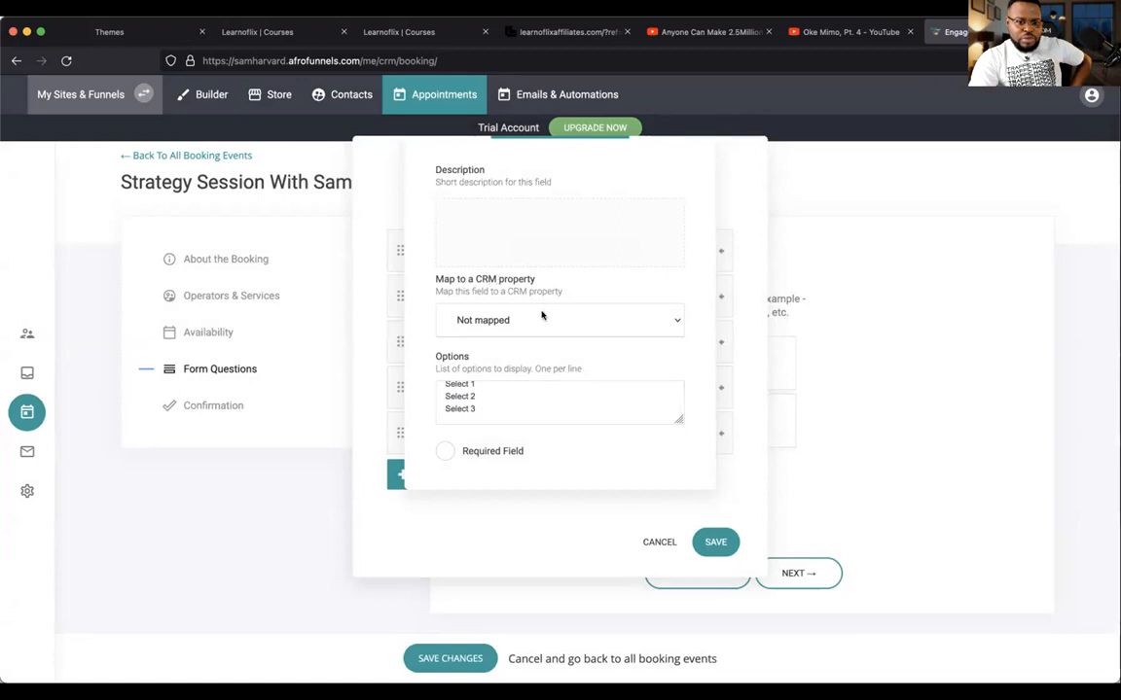
left_click(590, 319)
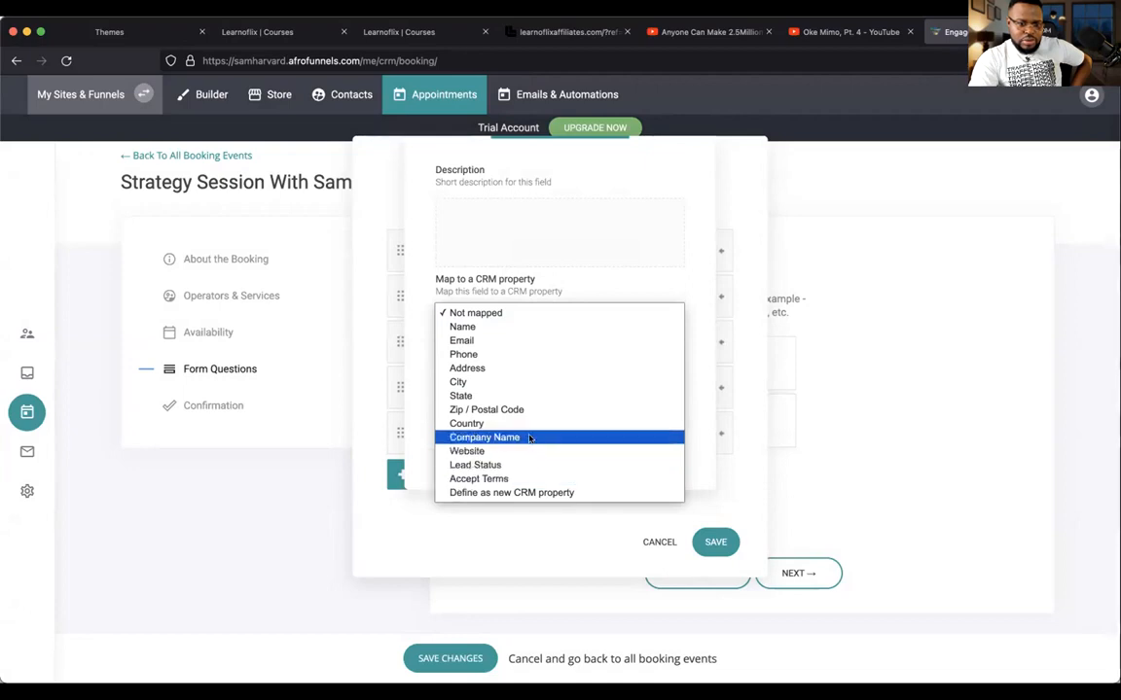
key("Escape")
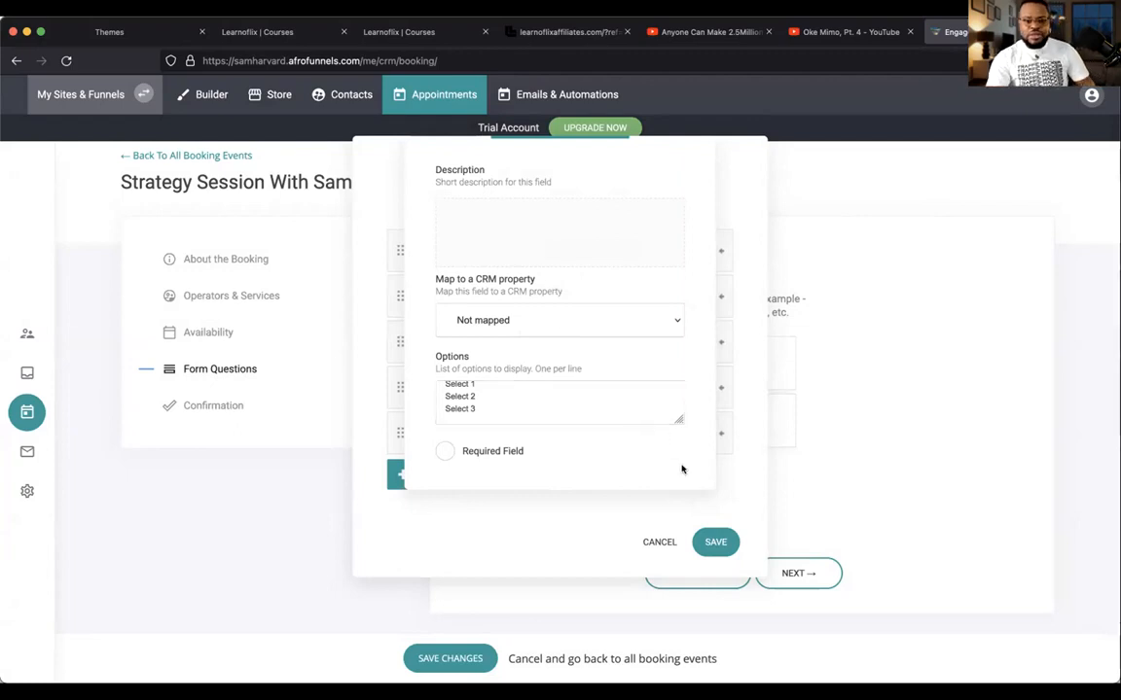
left_click(661, 542)
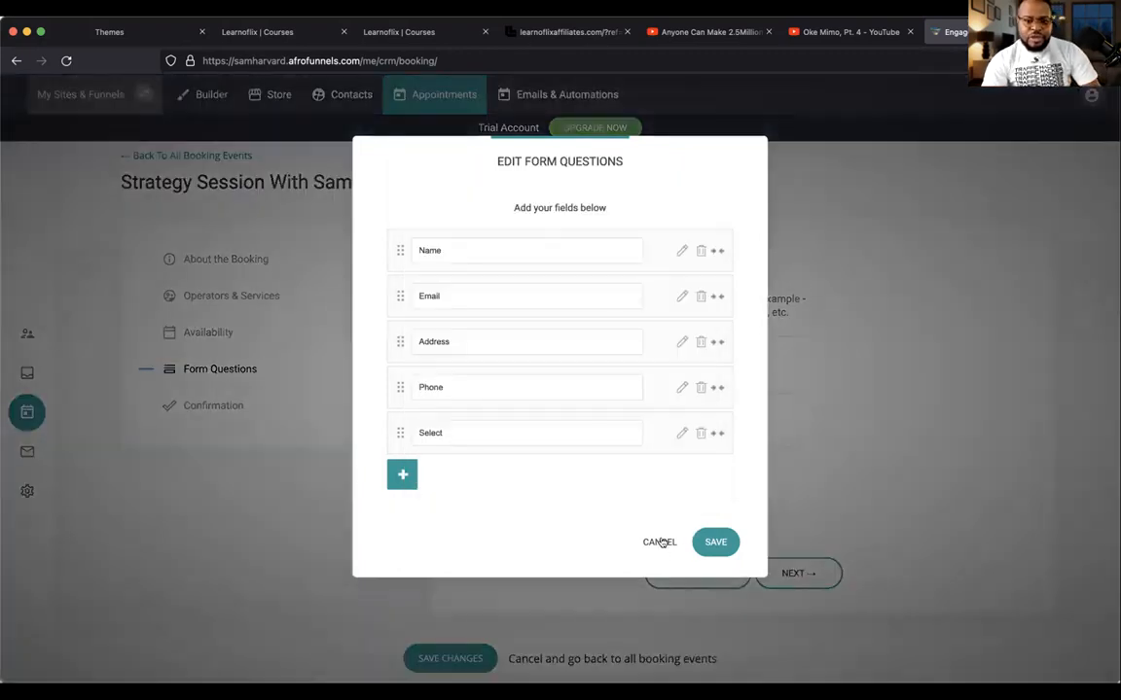
- Delete the Select field and save the form with Name, Email, Address and Phone
left_click(699, 433)
left_click(619, 344)
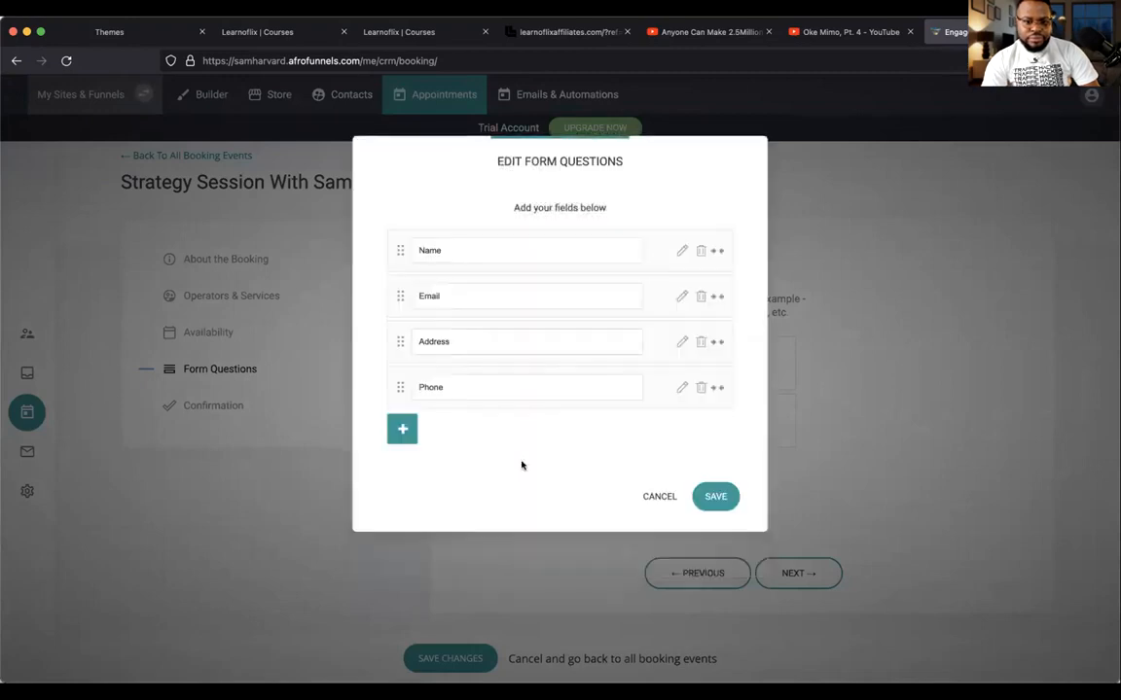
left_click(716, 497)
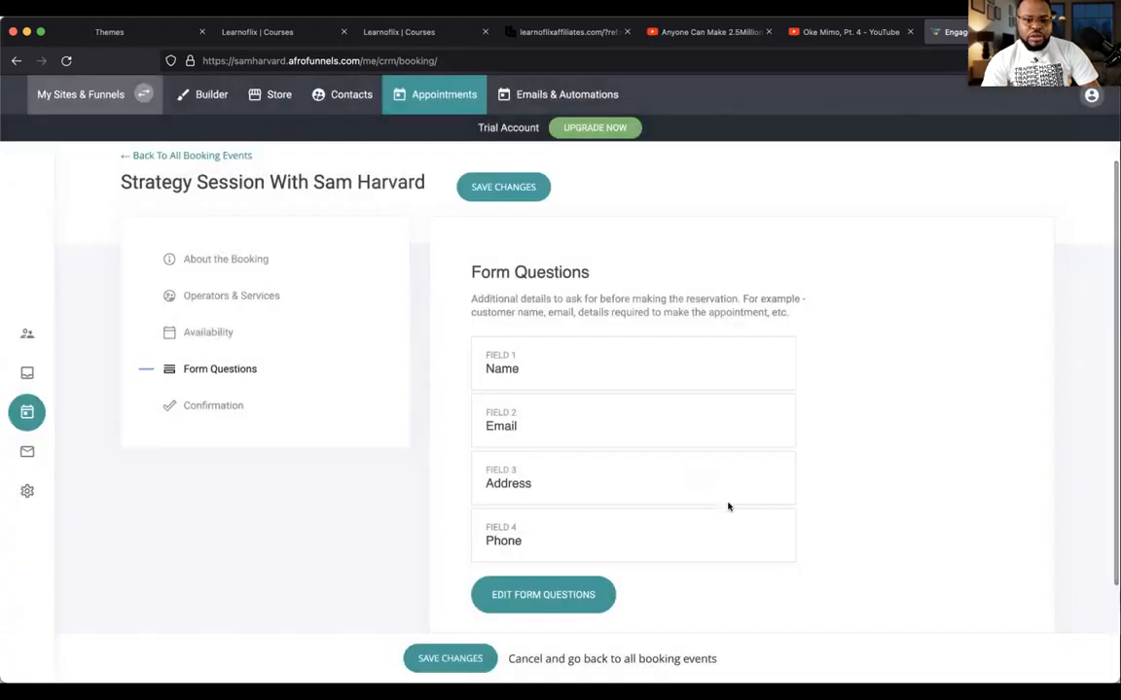
- Advance to the Confirmation step and choose the Custom Page option
scroll(787, 568, "down", 2)
left_click(793, 572)
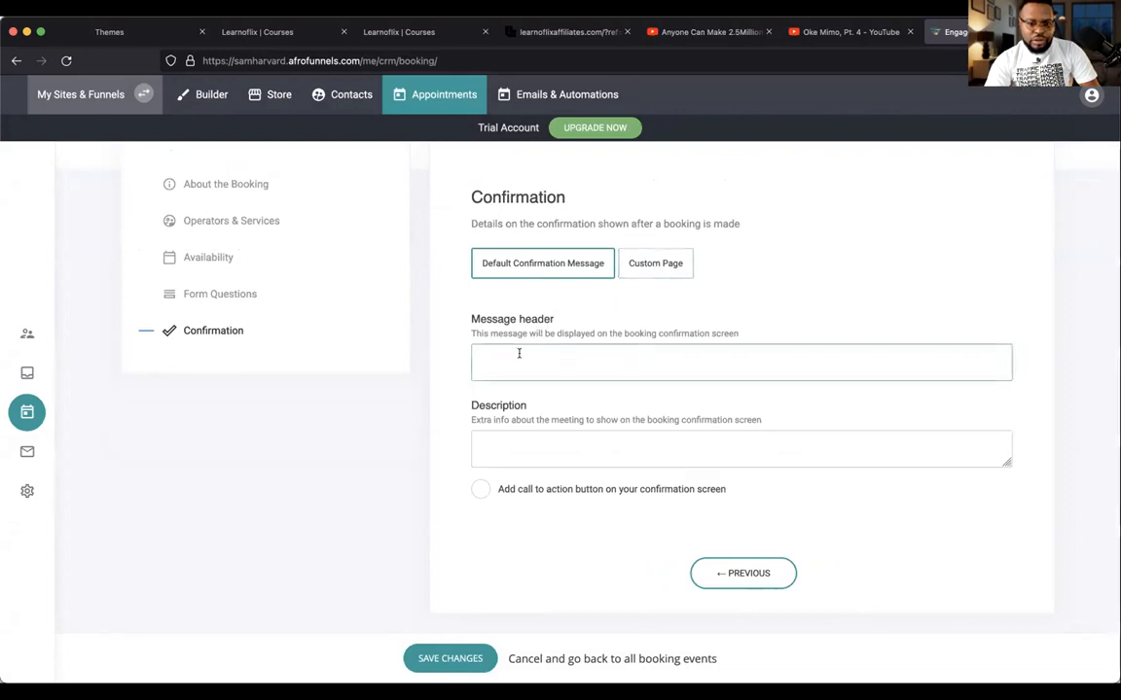
left_click(658, 265)
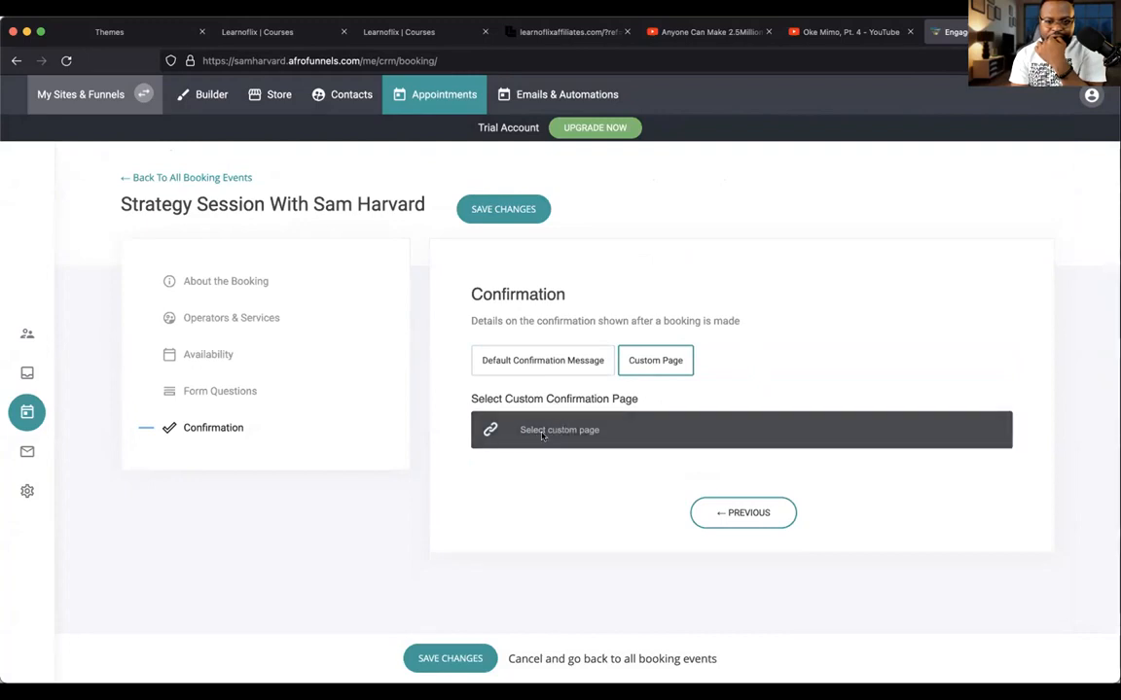
- Set the custom confirmation page's link type to External Link
left_click(545, 433)
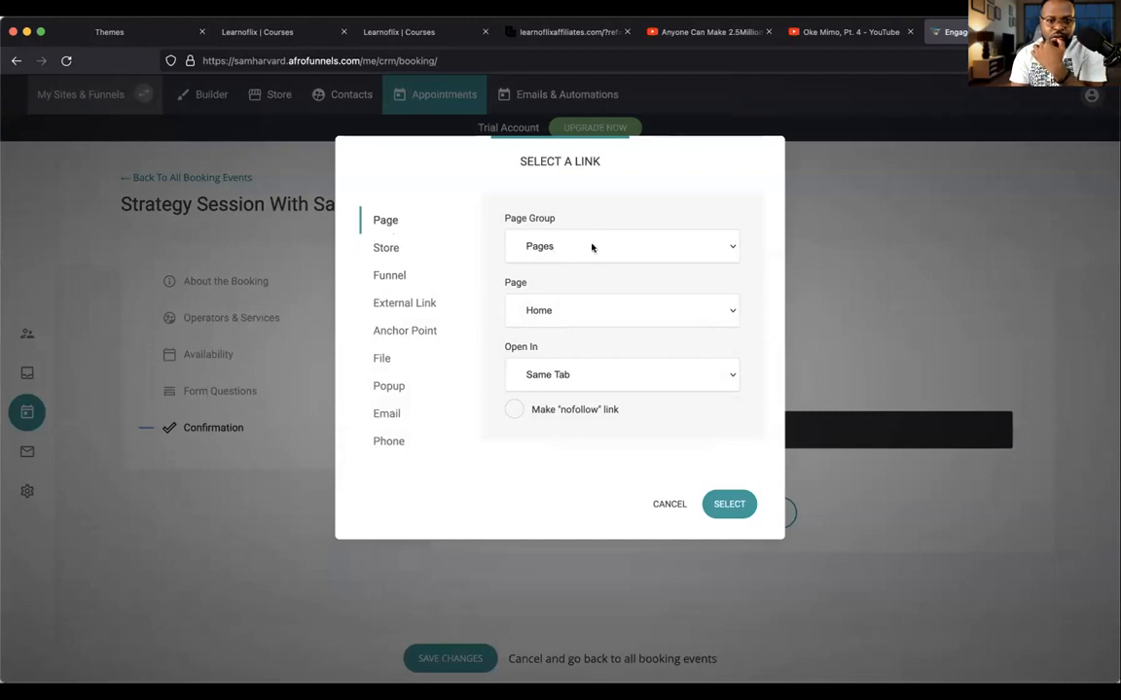
left_click(670, 246)
left_click(658, 312)
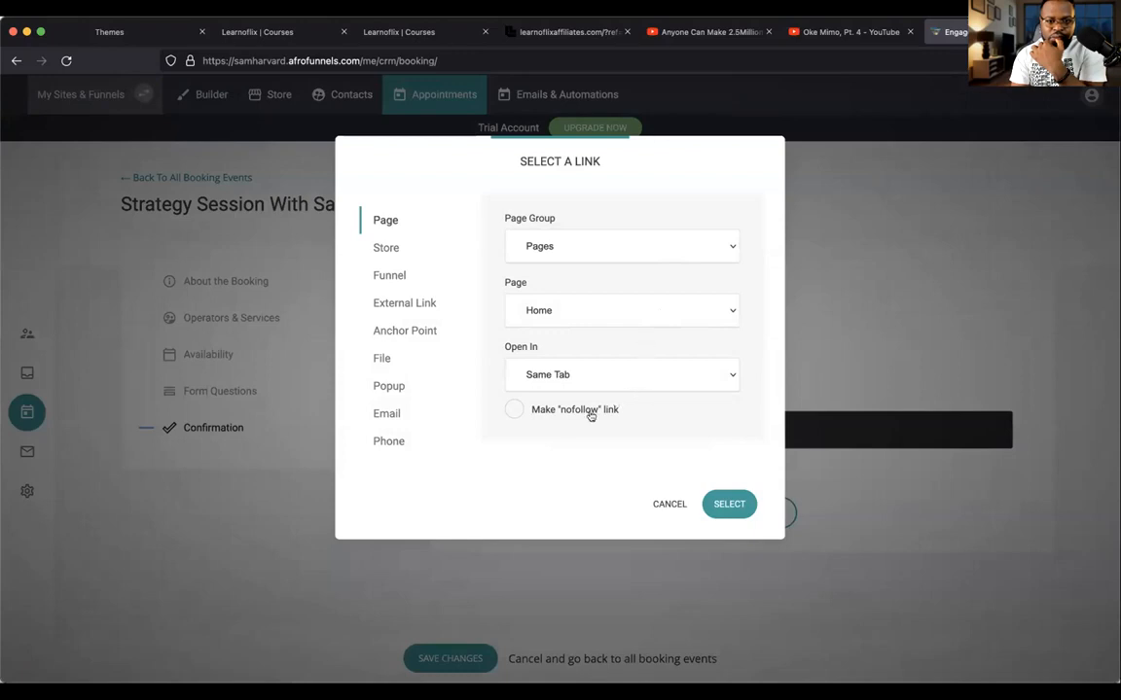
left_click(387, 249)
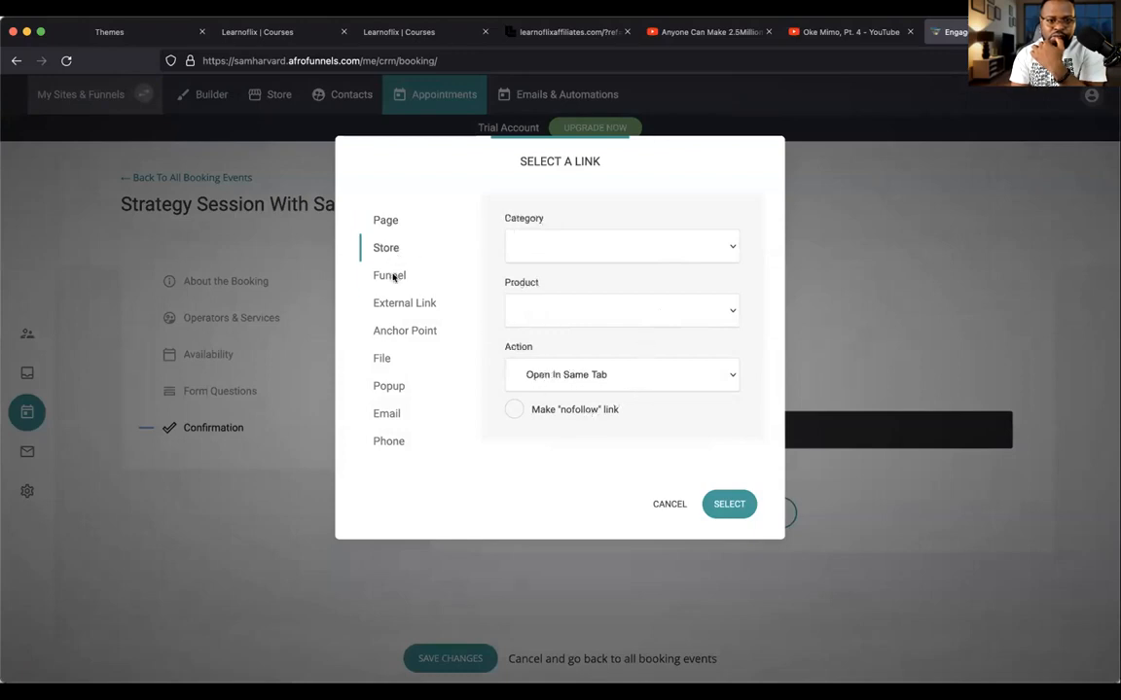
left_click(398, 303)
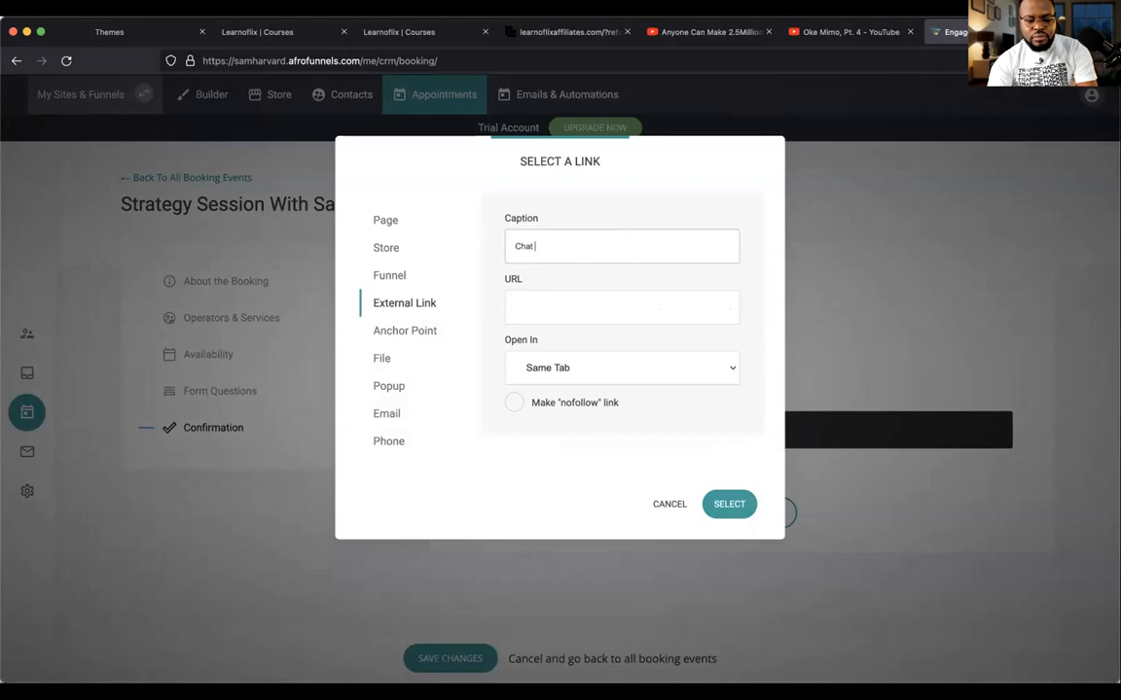
- Caption the link 'Join My WhatsApp List', paste the bit.ly chat URL and confirm it
key("BackSpace")
key("BackSpace")
key("BackSpace")
key("BackSpace")
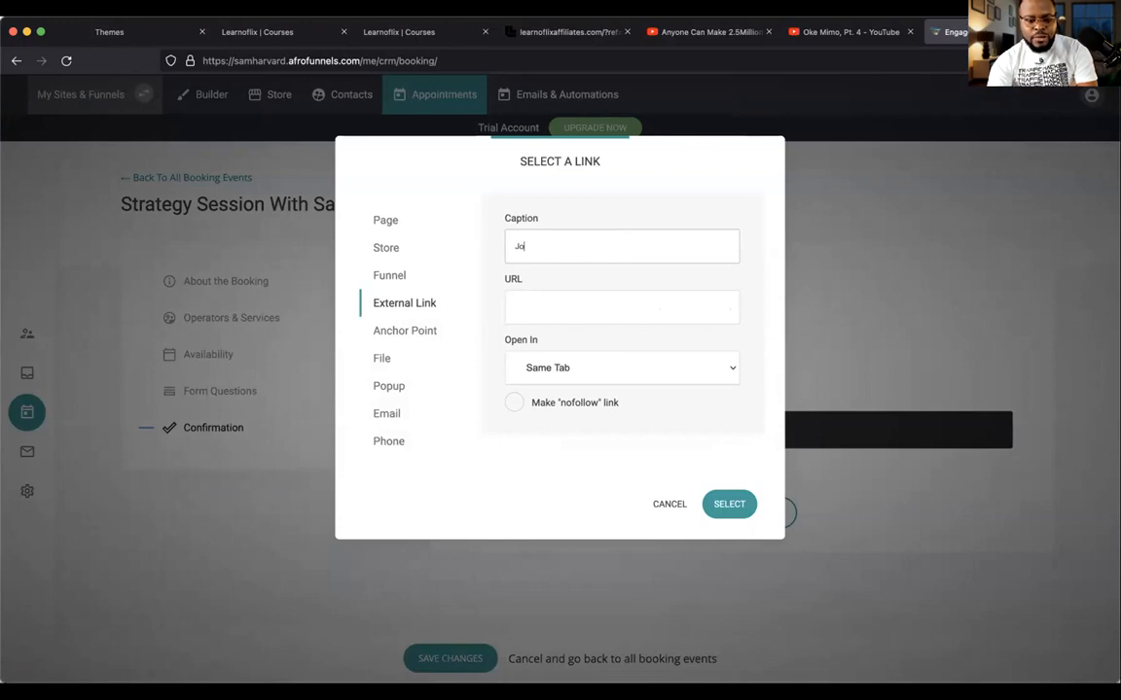
type("Join My WhatsApp List")
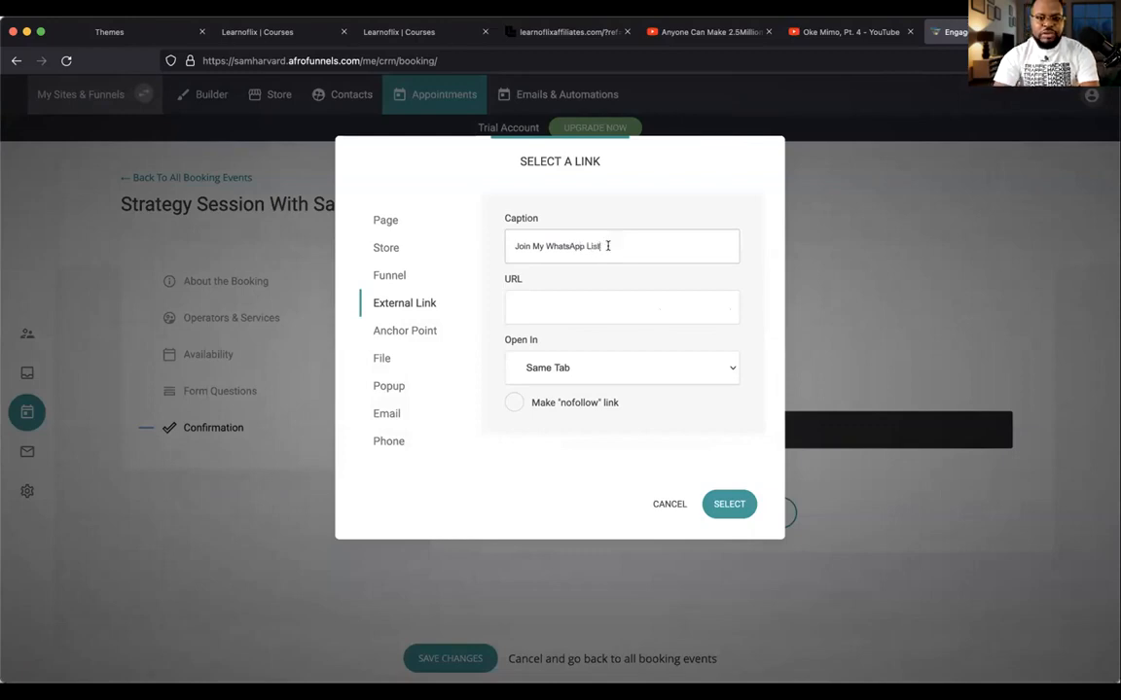
left_click(602, 303)
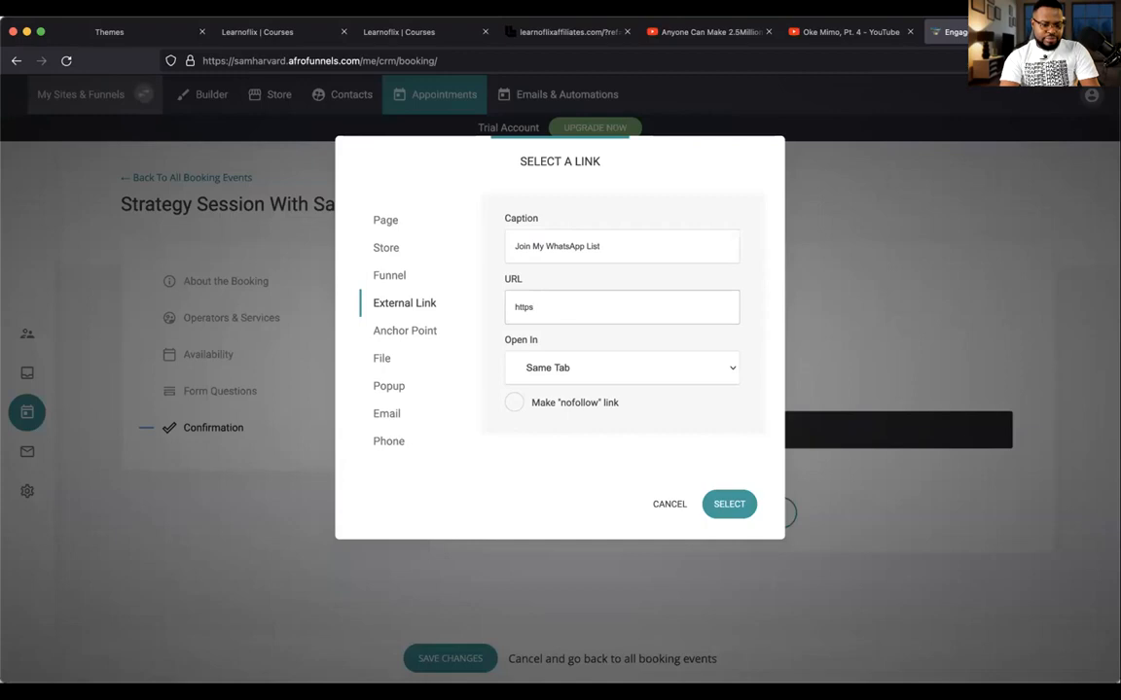
key("super+Tab")
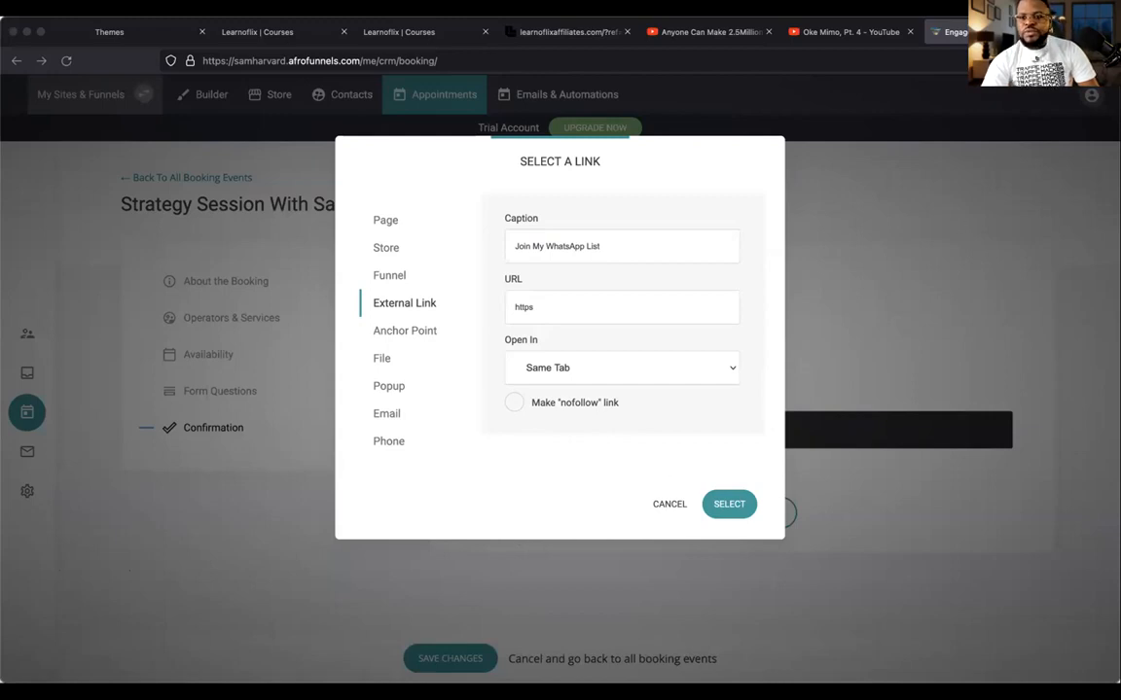
left_click(641, 296)
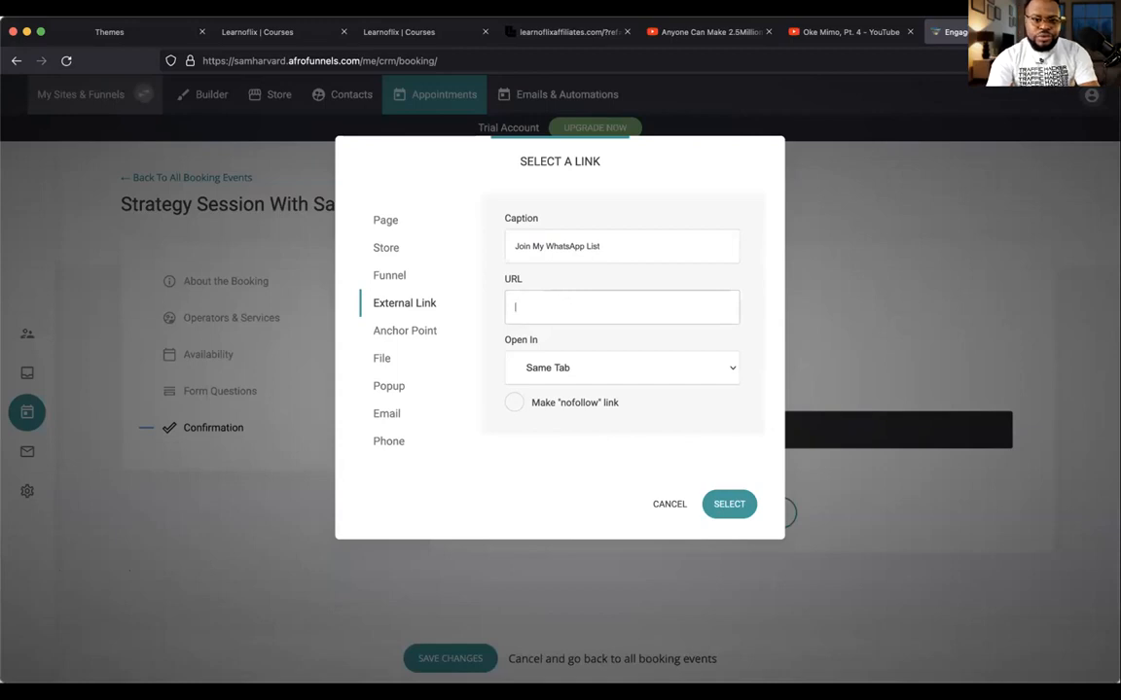
type("https://bit.ly/ChatSamHarvard")
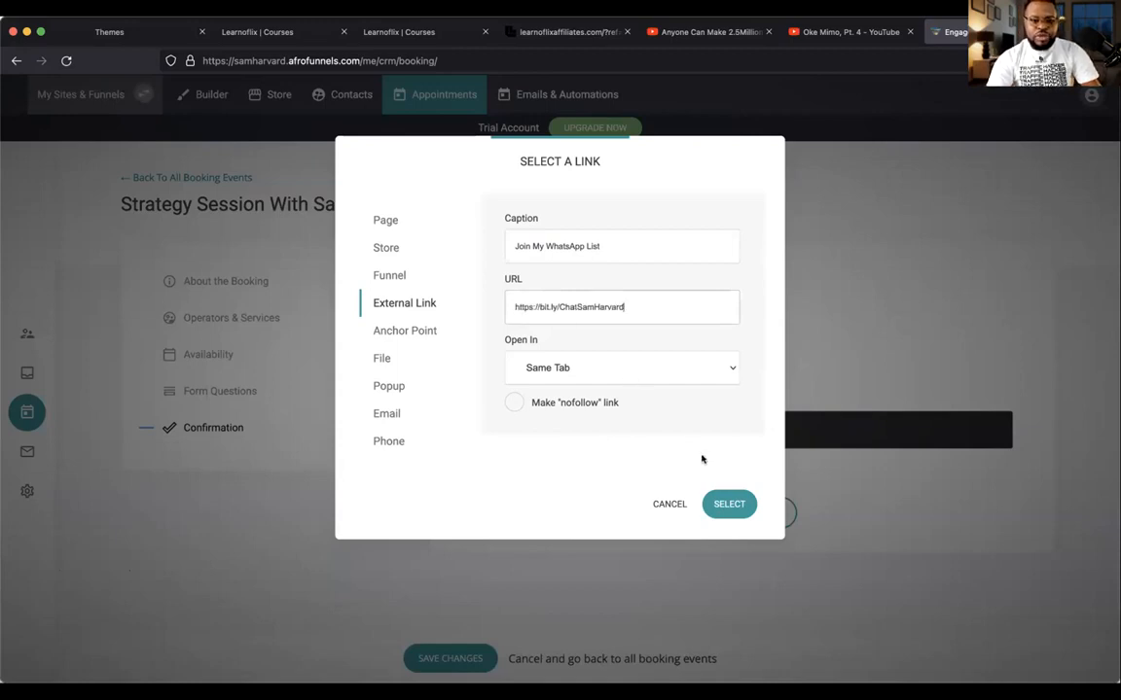
left_click(727, 504)
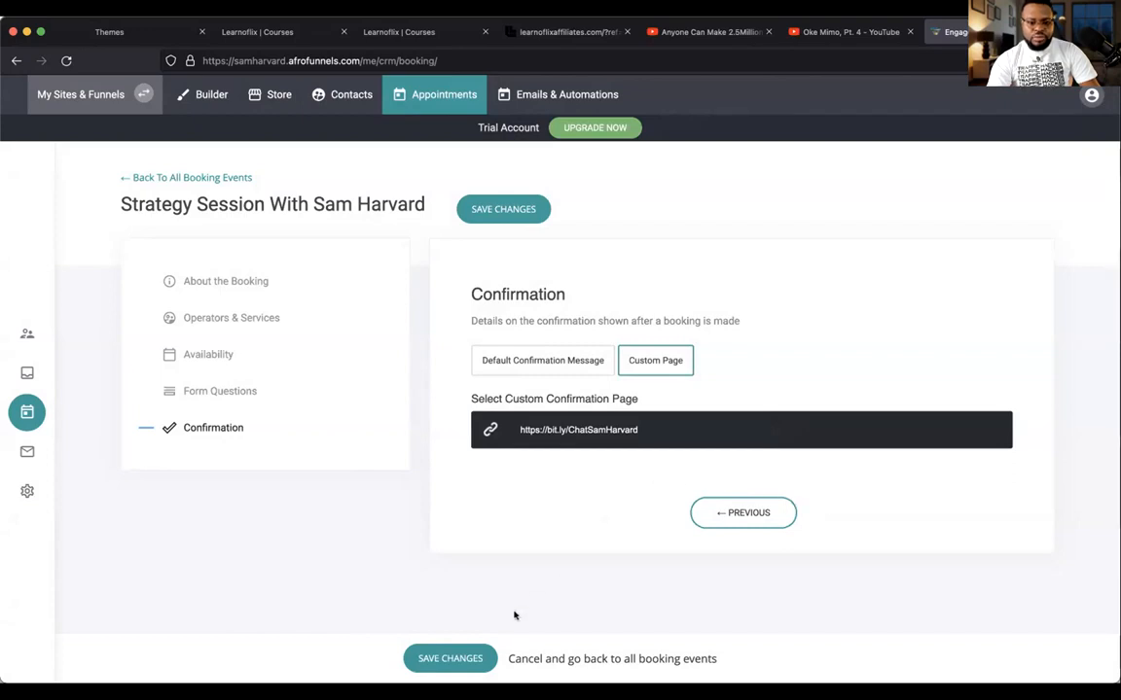
- Attempt to save, dismiss the missing-operator alert, and bring up the operators to assign
left_click(450, 661)
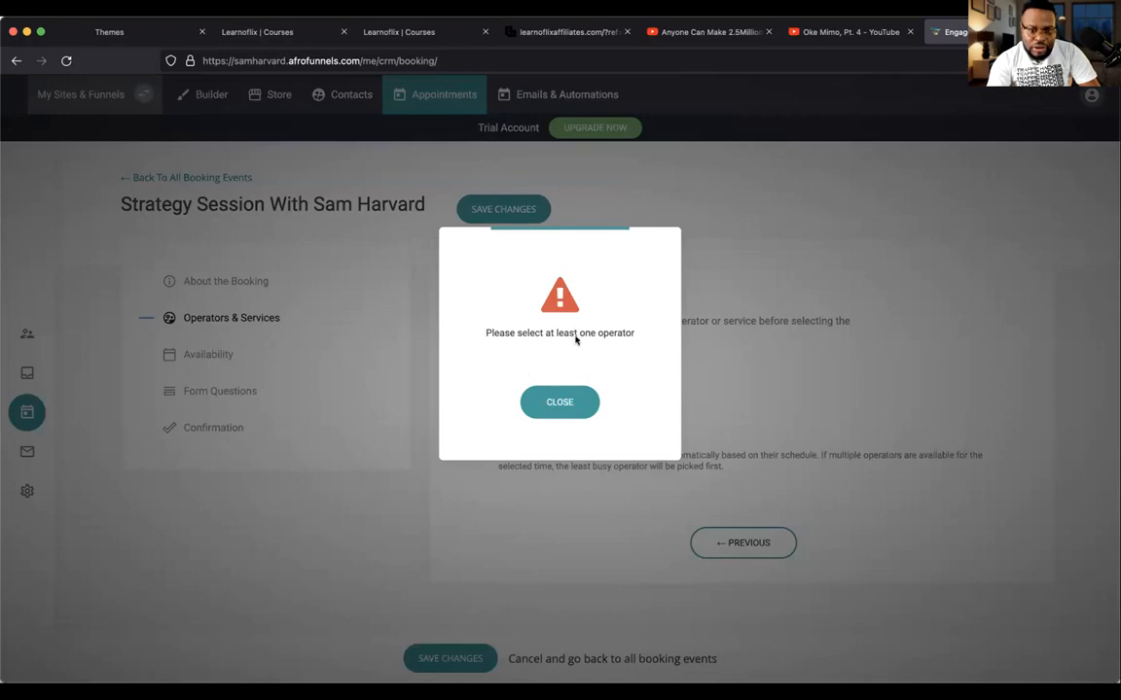
left_click(569, 400)
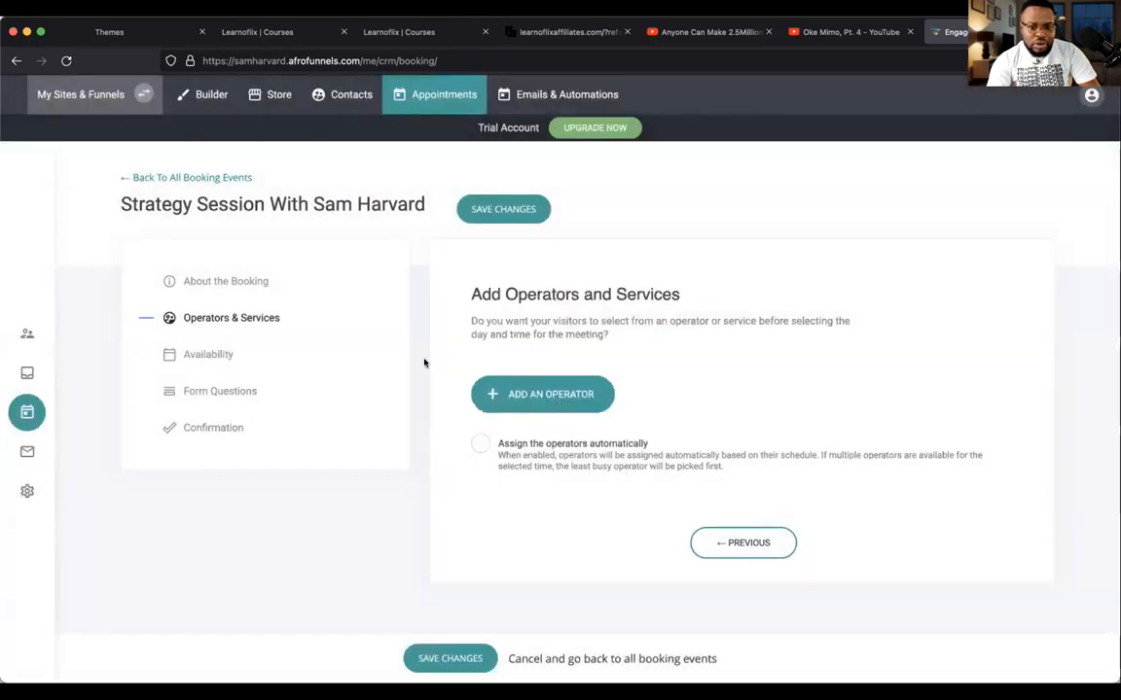
left_click(508, 394)
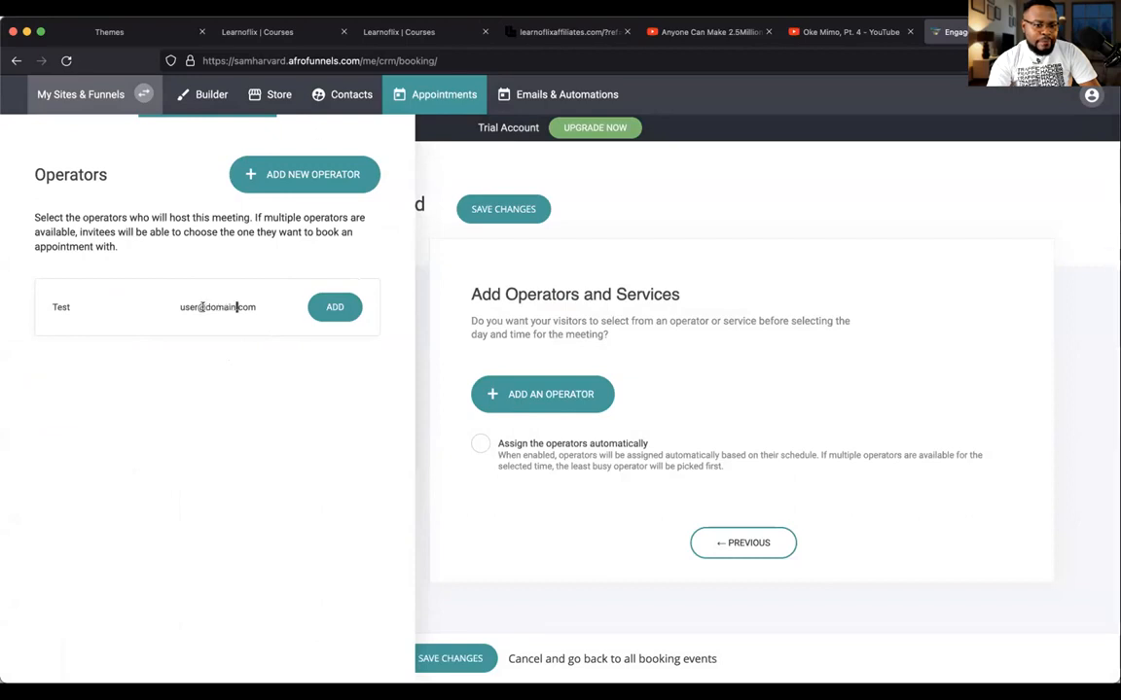
- Create a new operator with their name, suggested e-mail and description 'Lead Coach'
left_click_drag(258, 310, 170, 310)
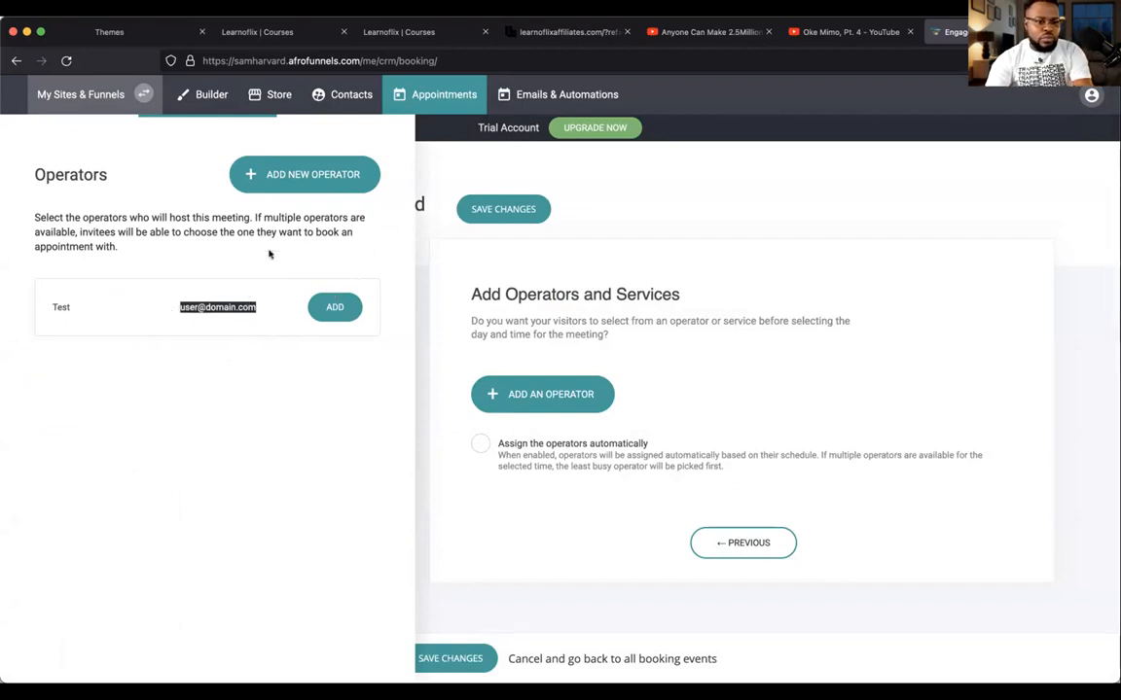
left_click(220, 168)
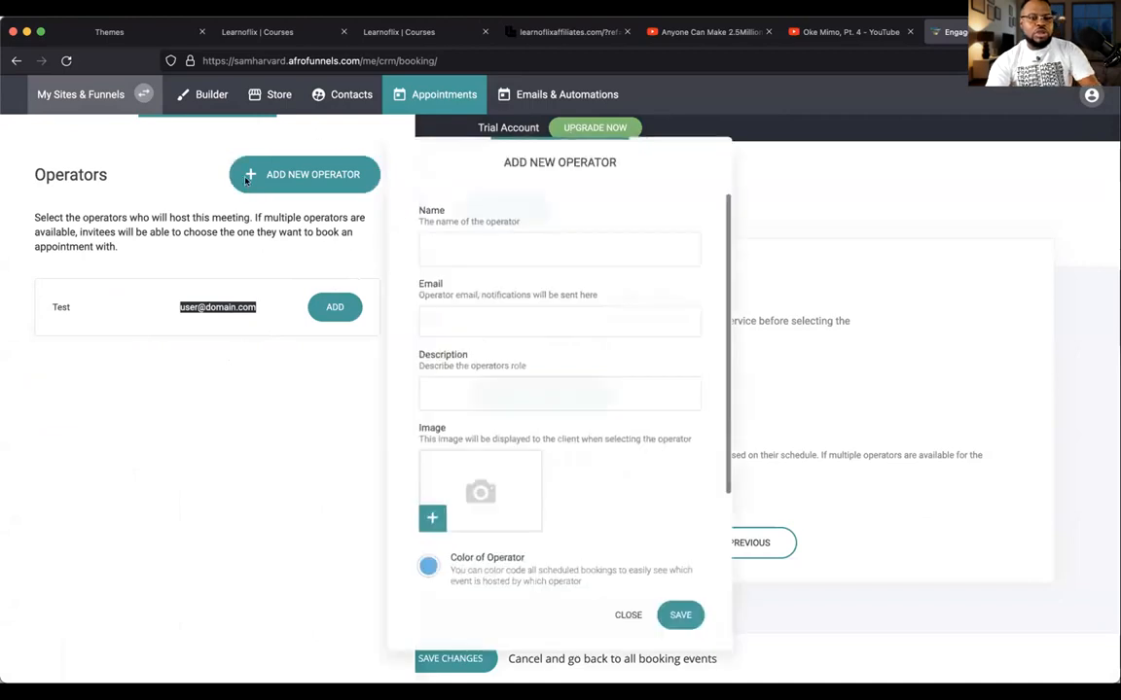
left_click(470, 236)
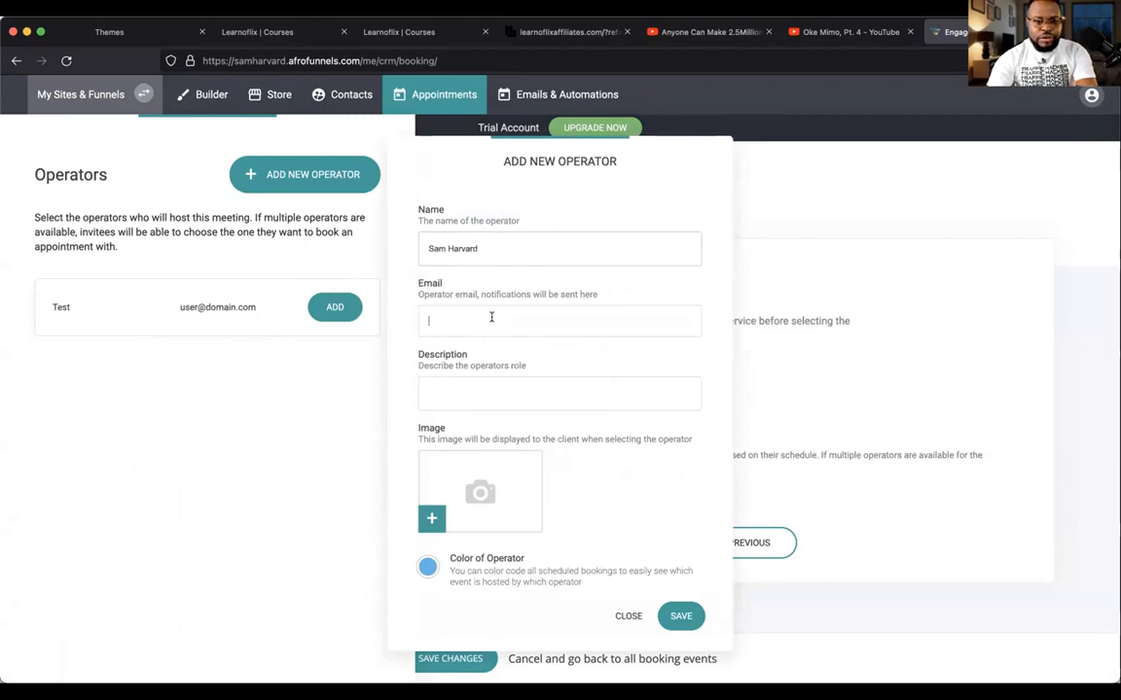
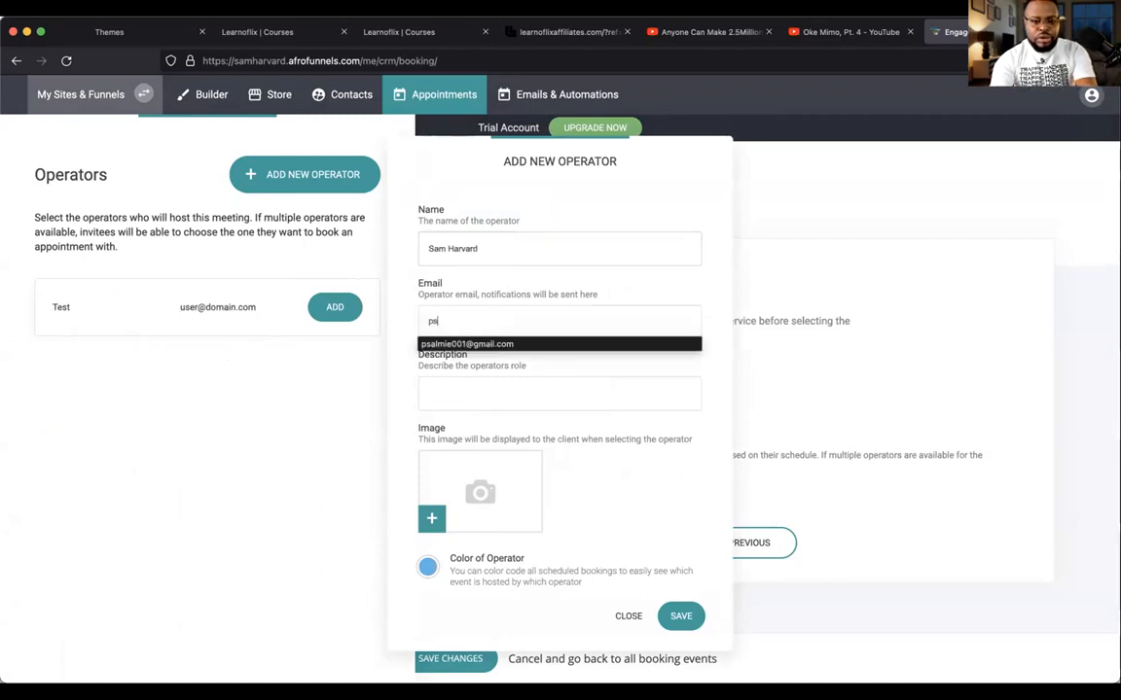
left_click(486, 343)
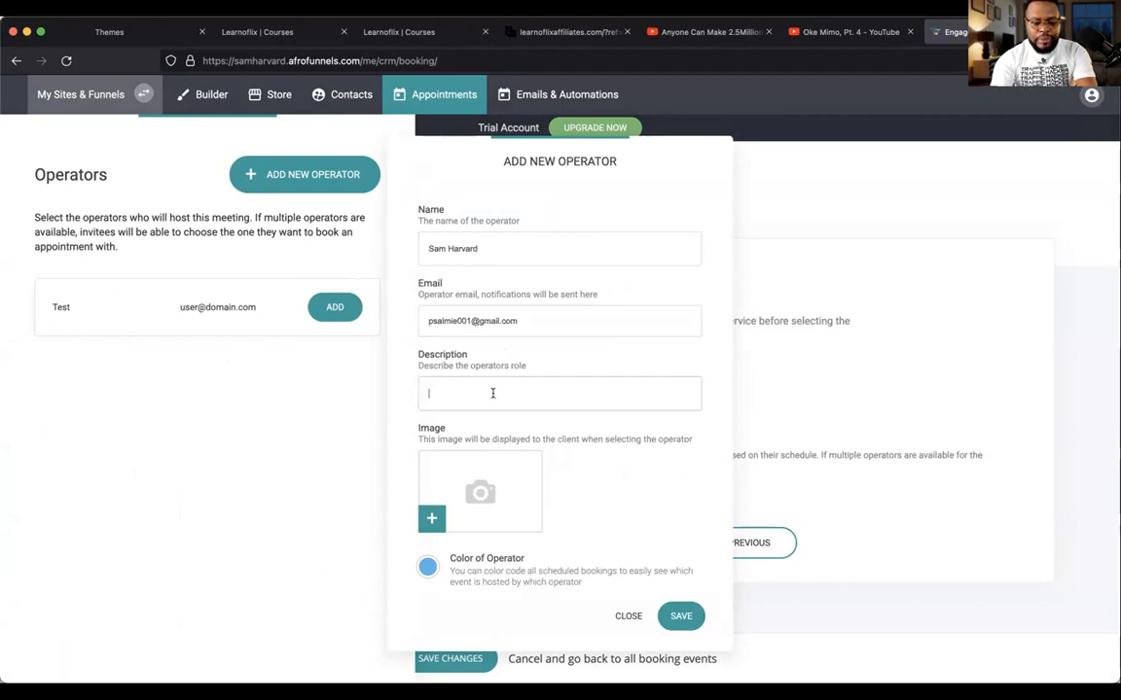
type("Lead ")
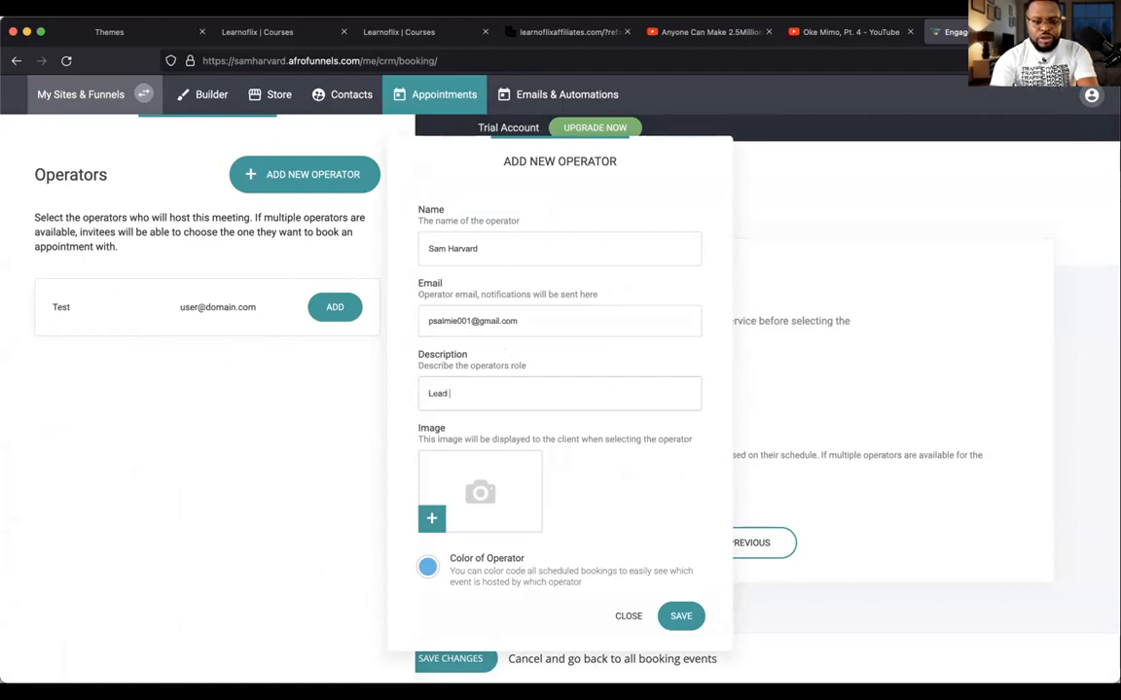
type("Coach")
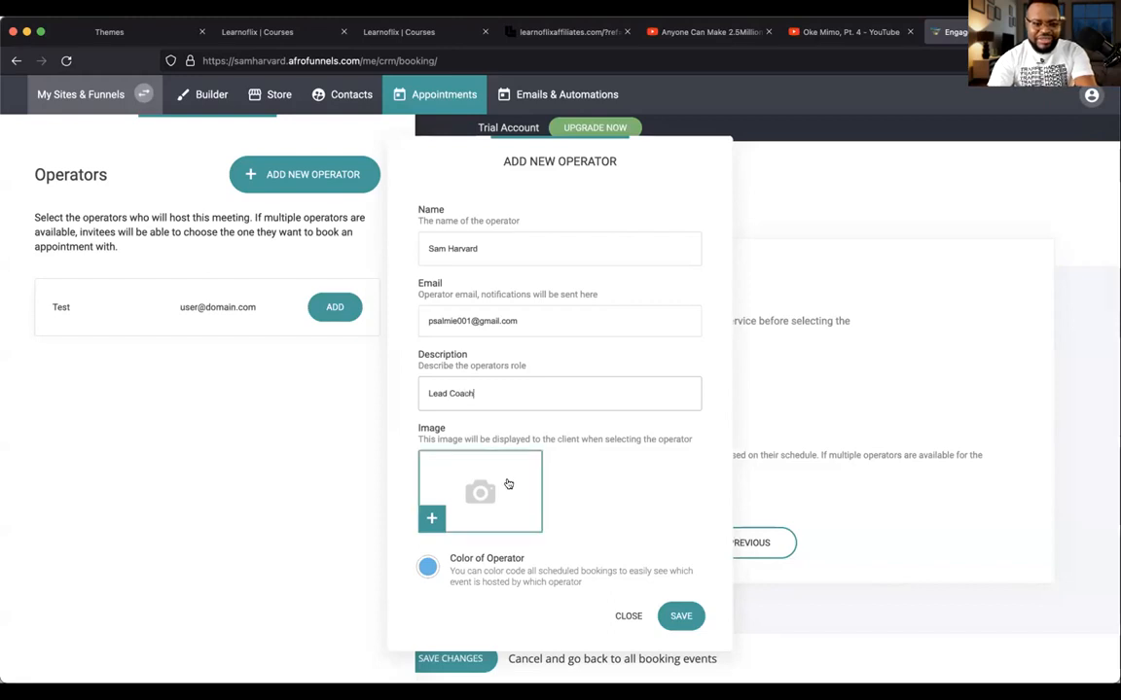
- Start an image upload to the Images folder and browse to the Downloads folder
left_click(431, 521)
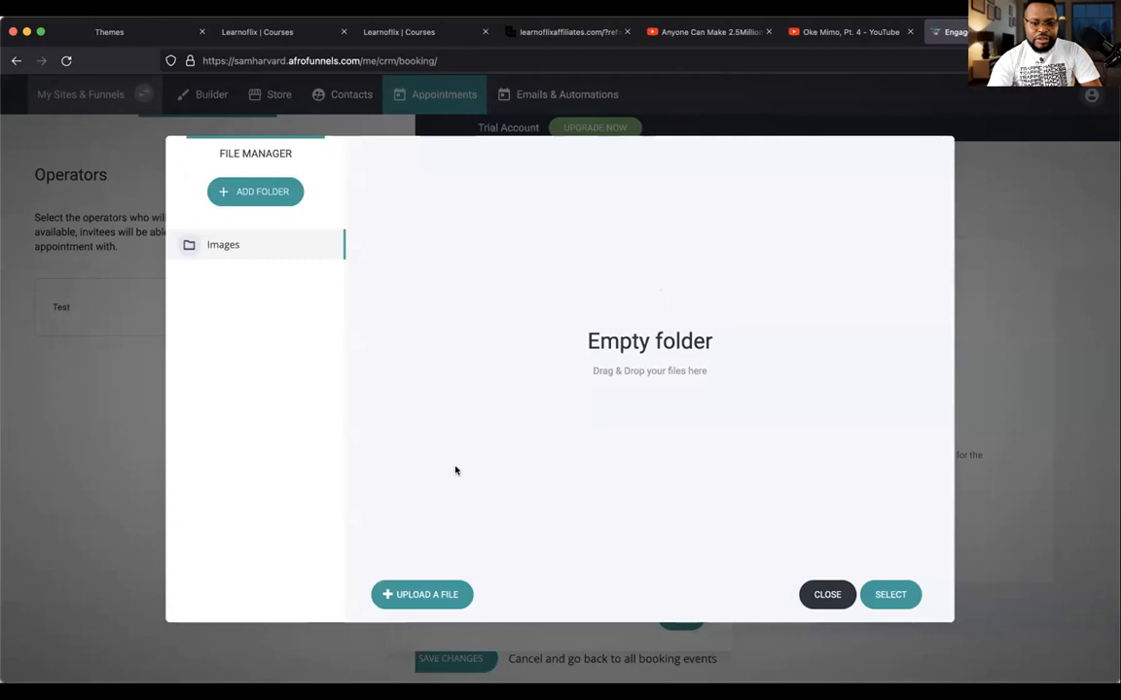
left_click(406, 593)
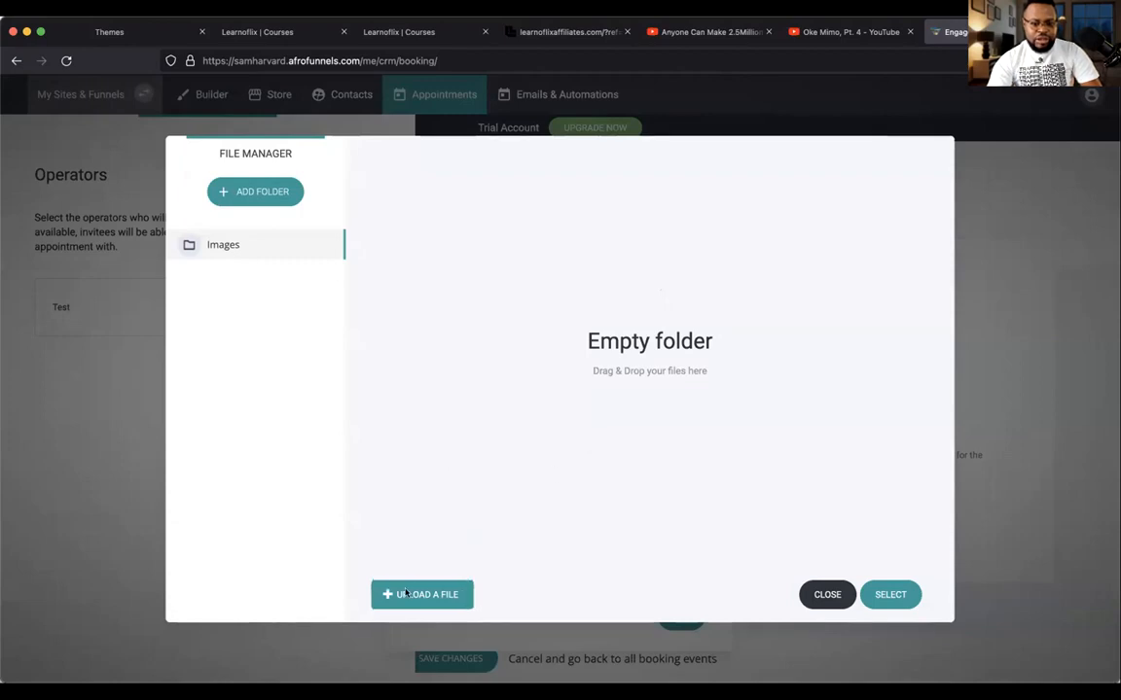
left_click(393, 589)
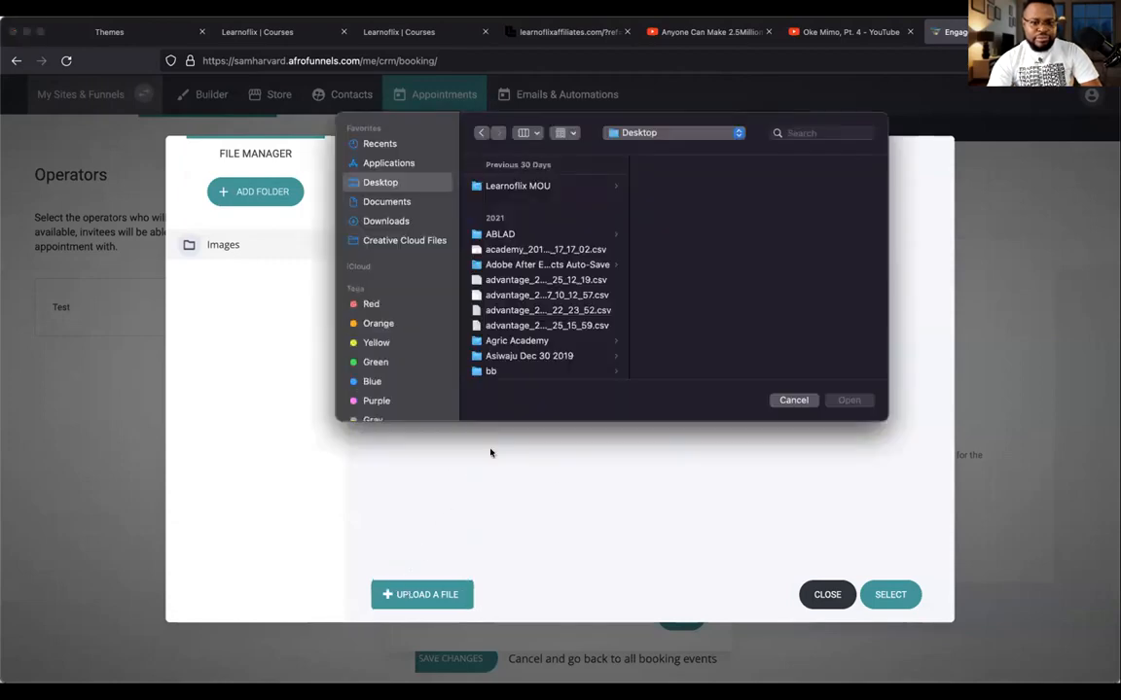
scroll(533, 261, "down", 1)
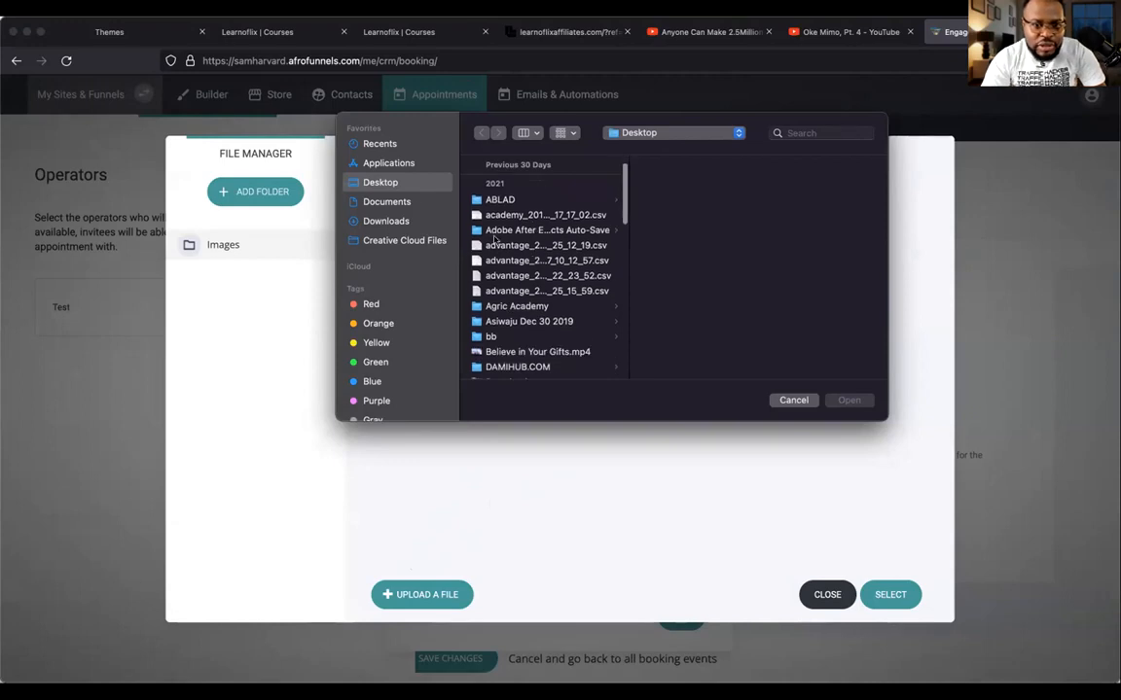
left_click(385, 221)
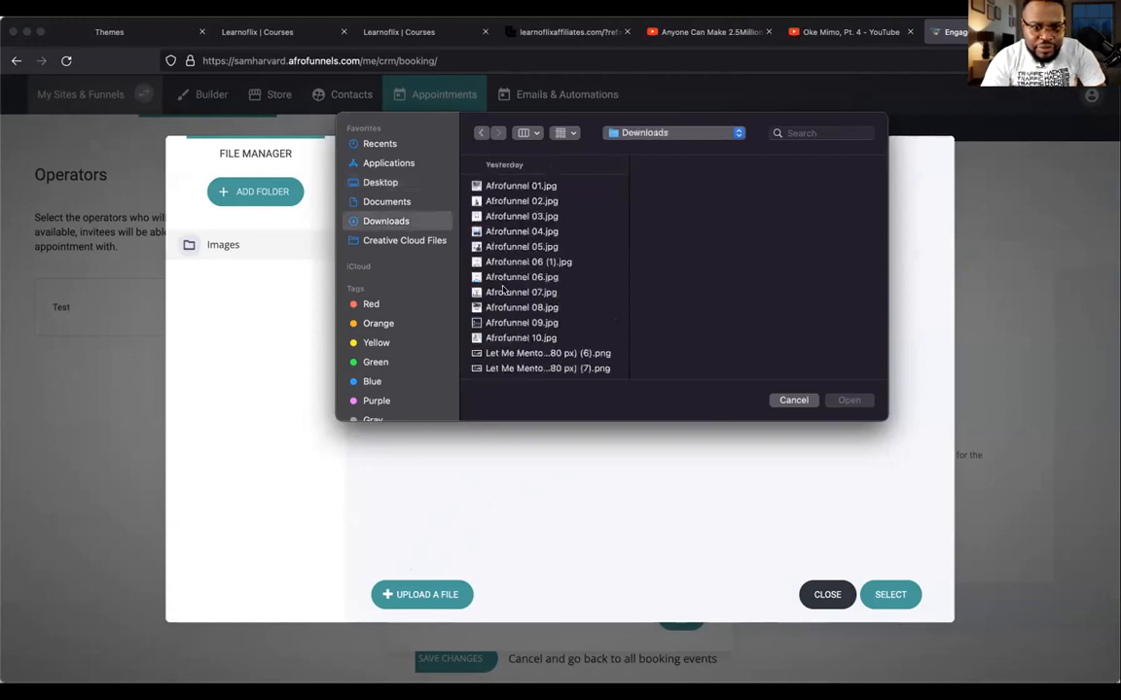
scroll(504, 325, "down", 10)
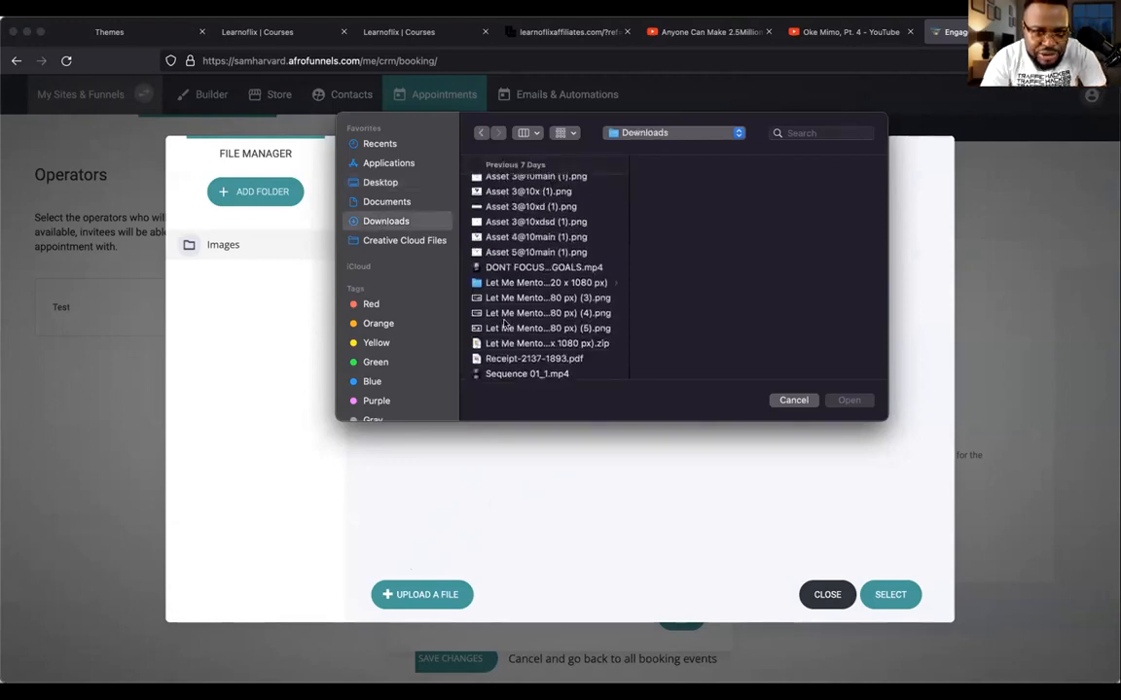
scroll(505, 325, "down", 6)
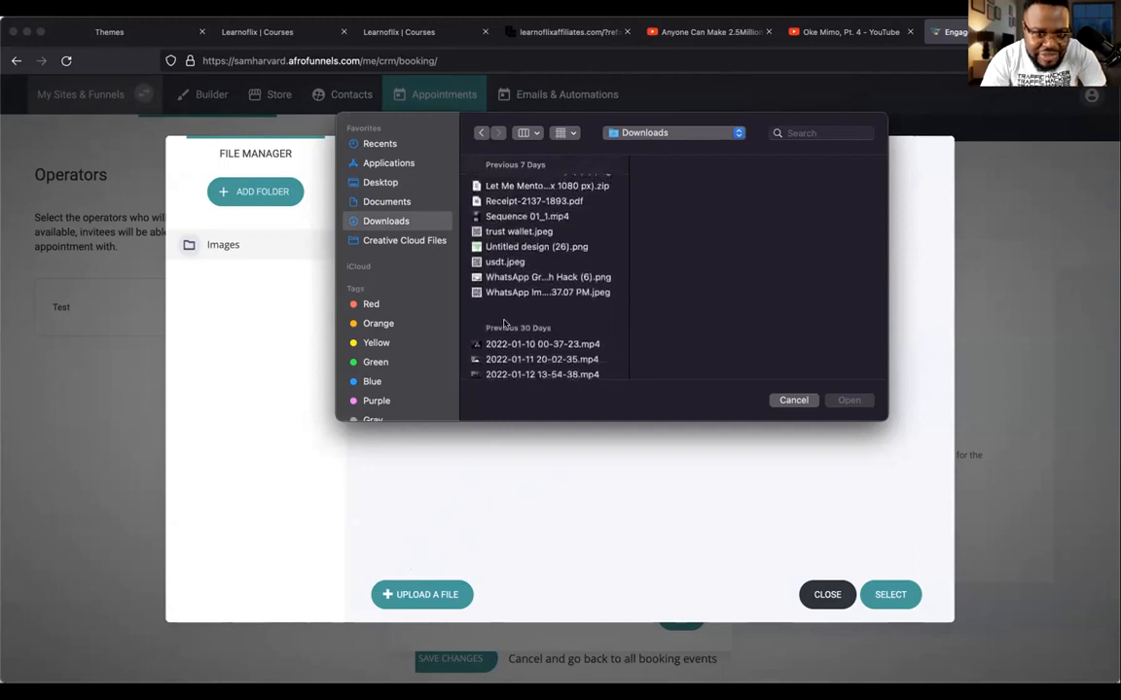
scroll(505, 325, "down", 4)
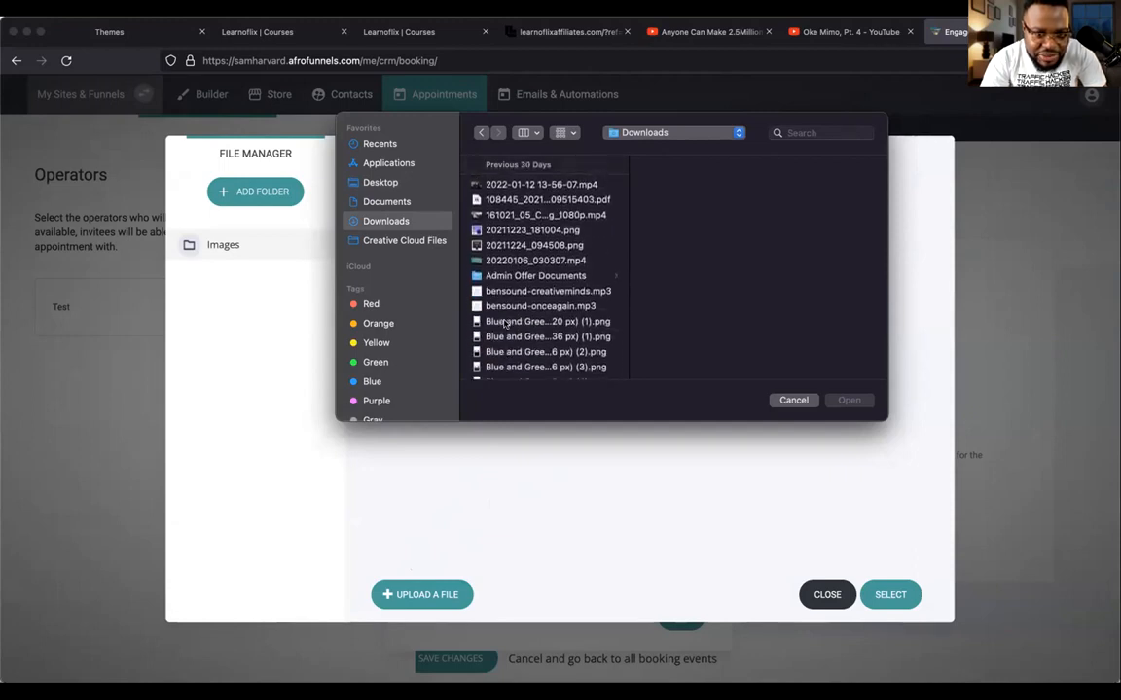
scroll(505, 325, "down", 10)
scroll(505, 324, "down", 12)
scroll(505, 325, "down", 10)
scroll(505, 325, "down", 10)
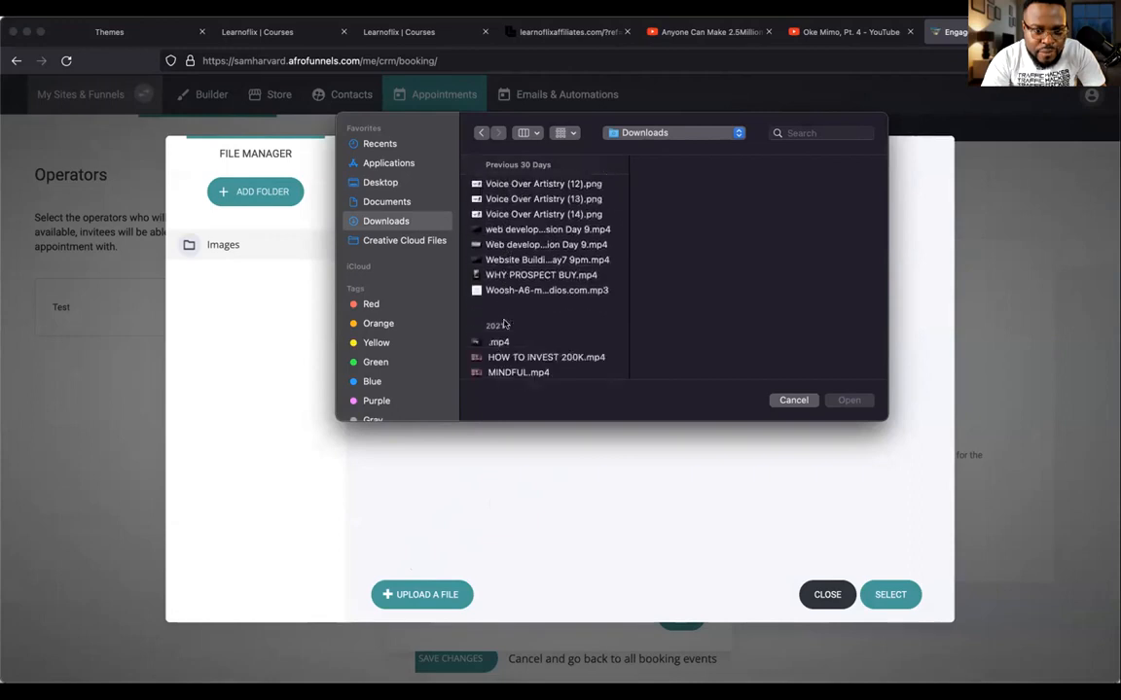
scroll(504, 324, "down", 10)
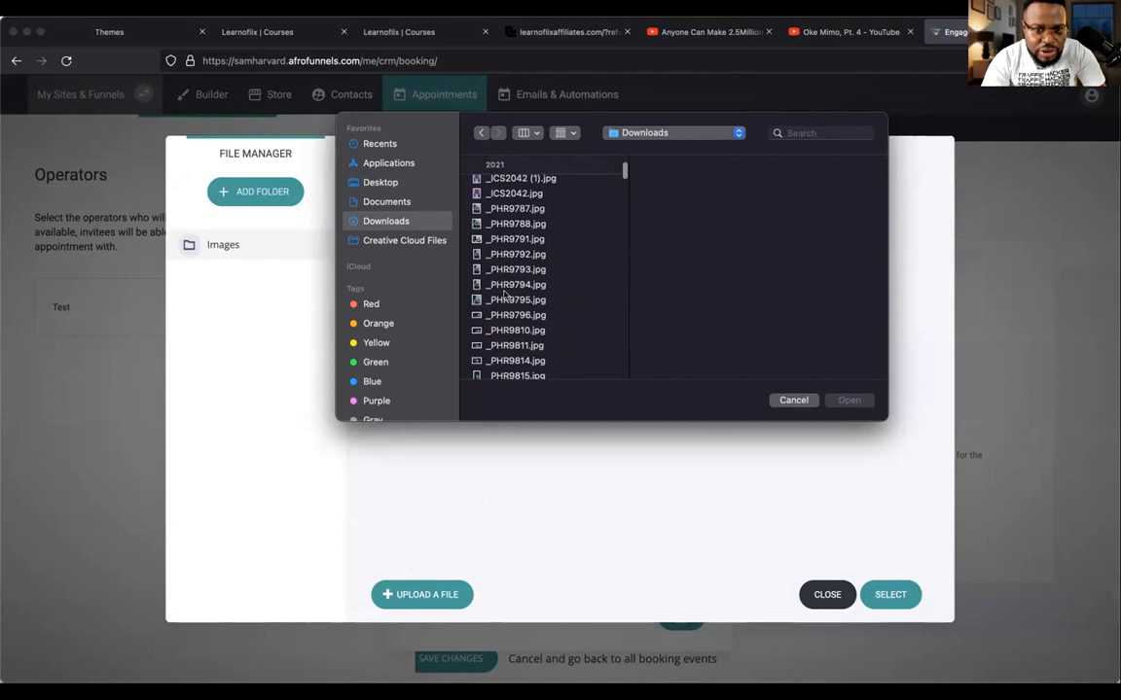
- Compare the _PHR photos and upload _PHR9795.jpg
left_click(500, 301)
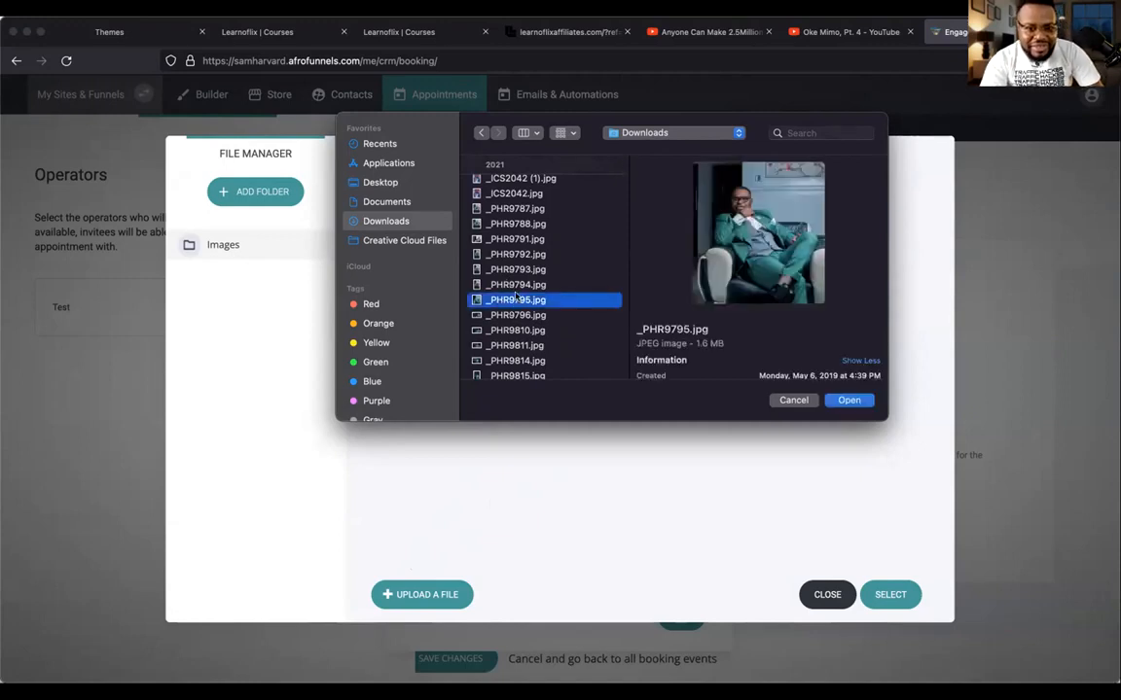
left_click(503, 270)
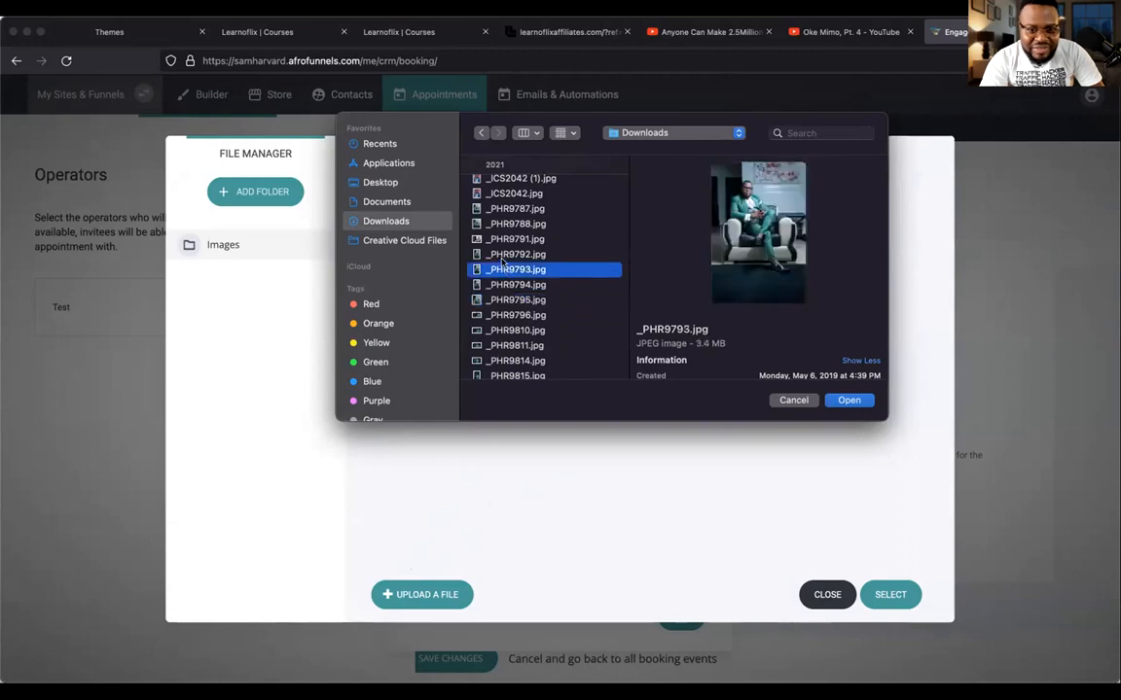
left_click(501, 255)
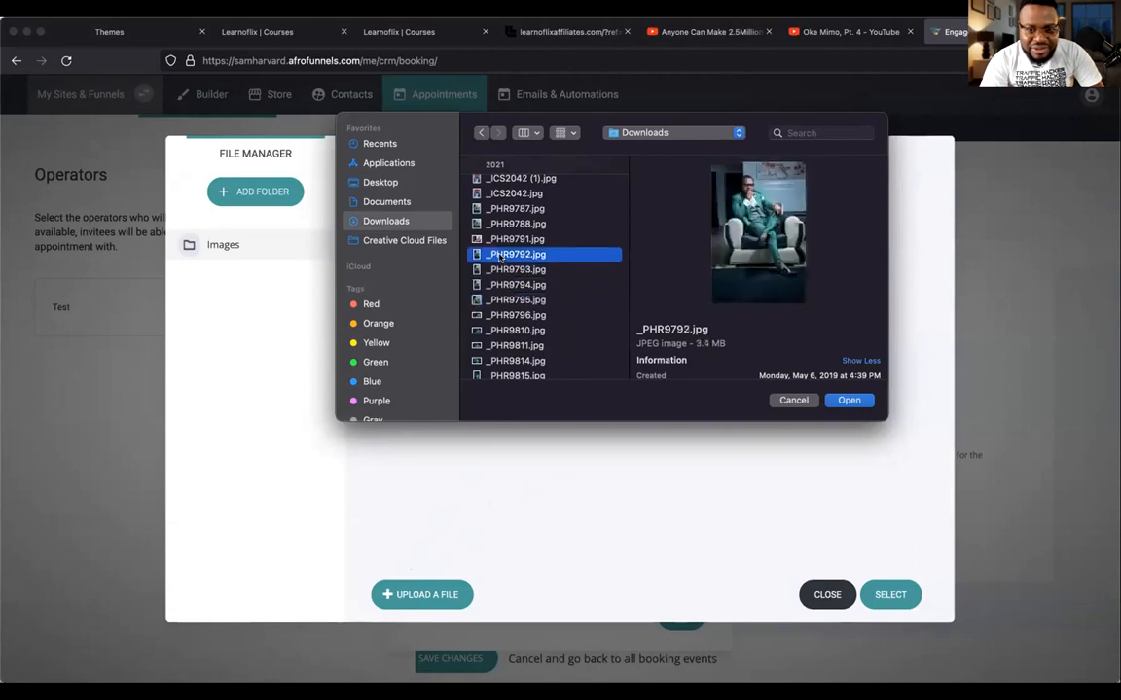
left_click(499, 331)
left_click(501, 346)
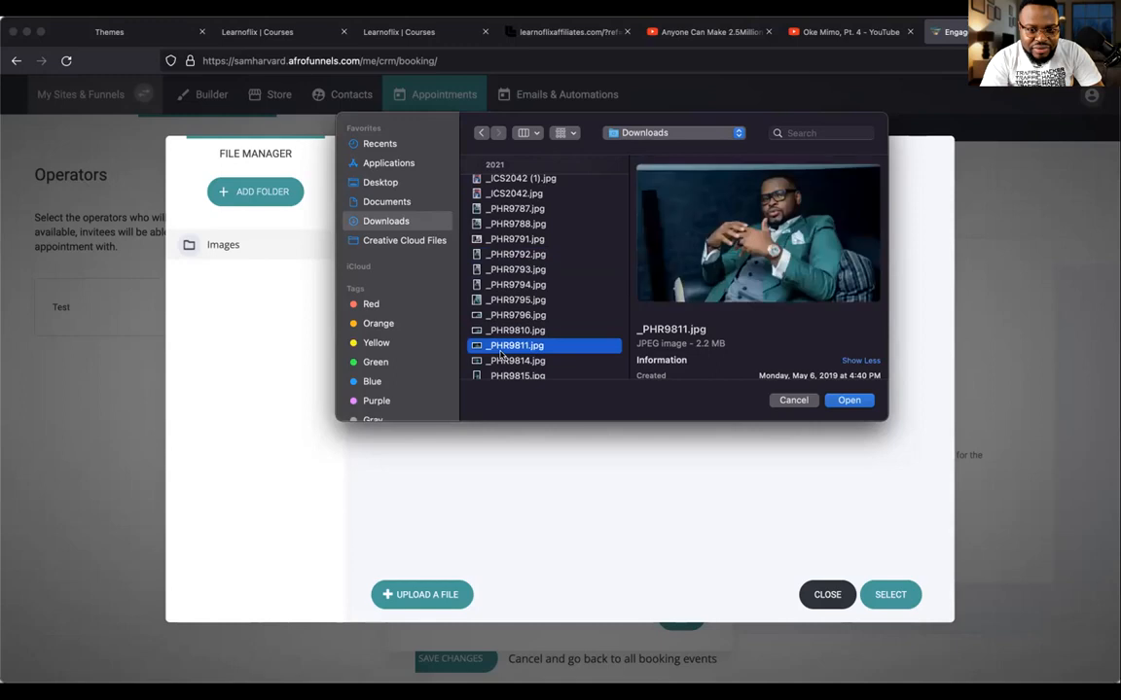
left_click(497, 284)
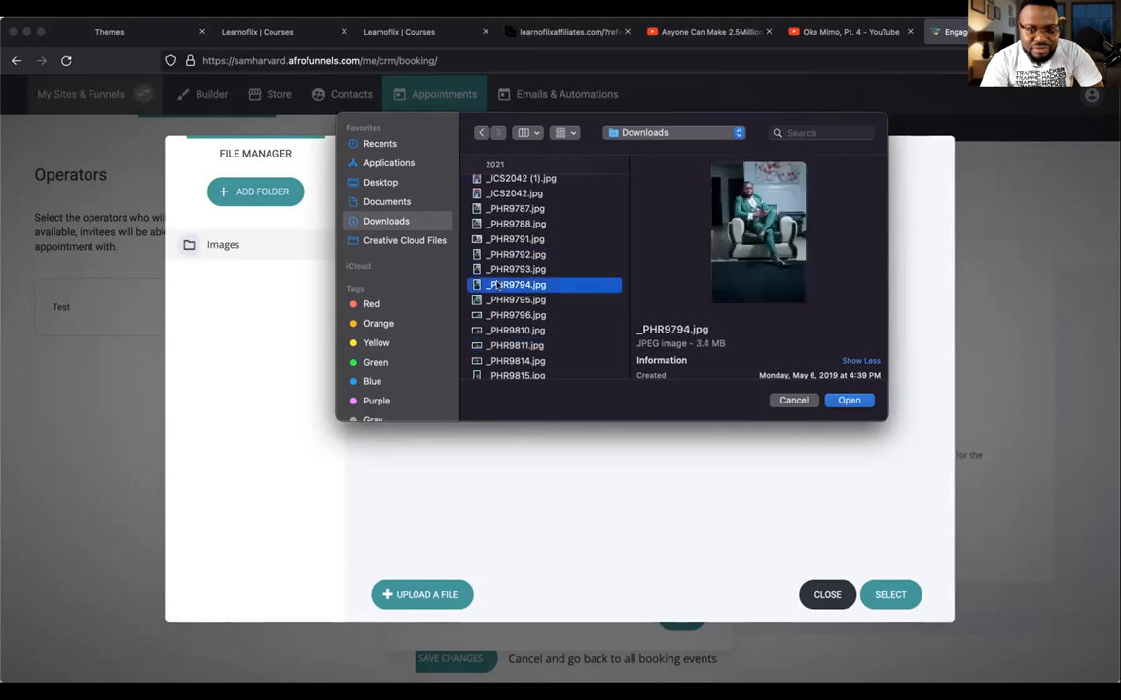
left_click(499, 302)
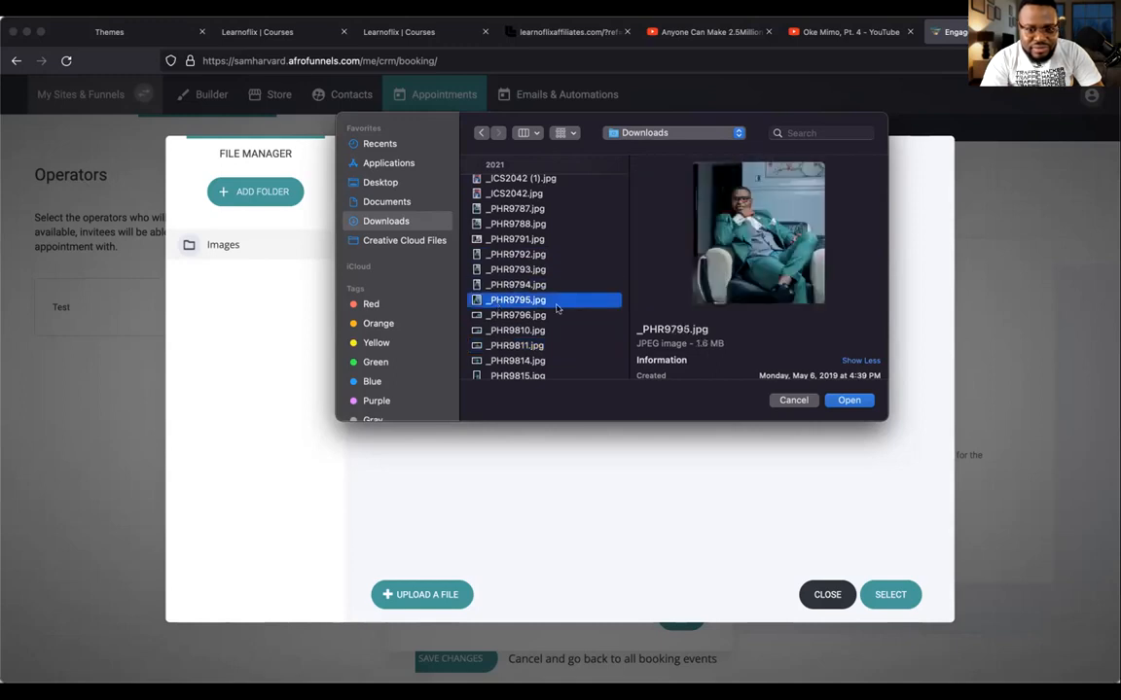
left_click(847, 401)
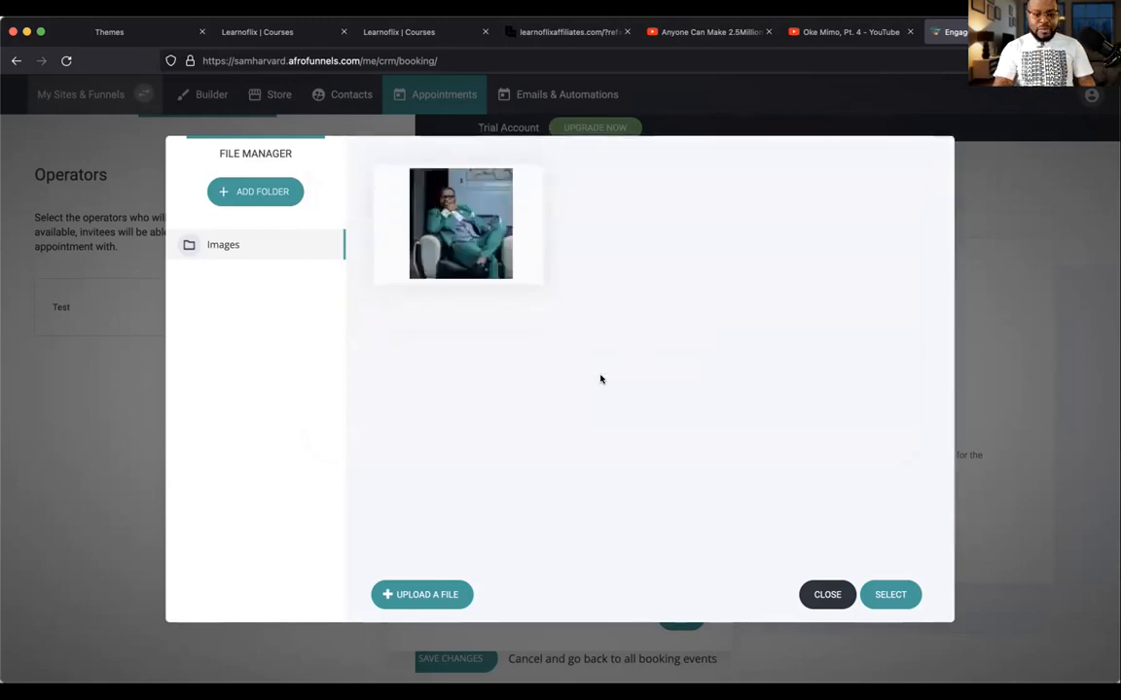
- Give the new operator the uploaded photo and a teal colour, then save them
mouse_move(533, 234)
left_click(526, 180)
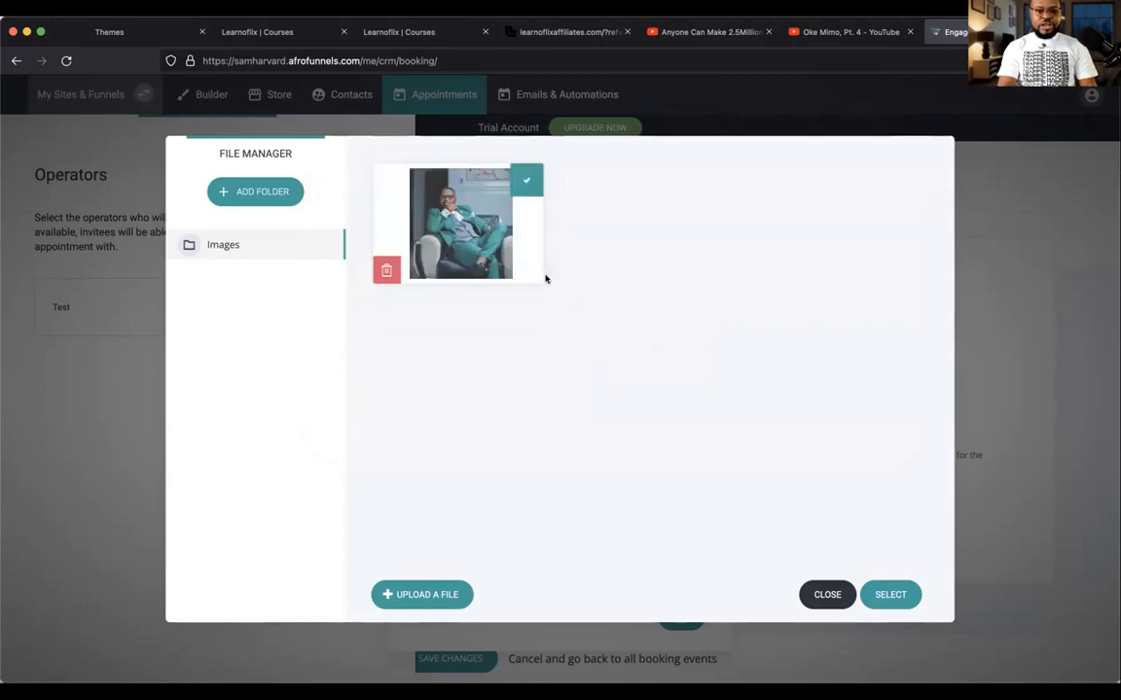
left_click(890, 594)
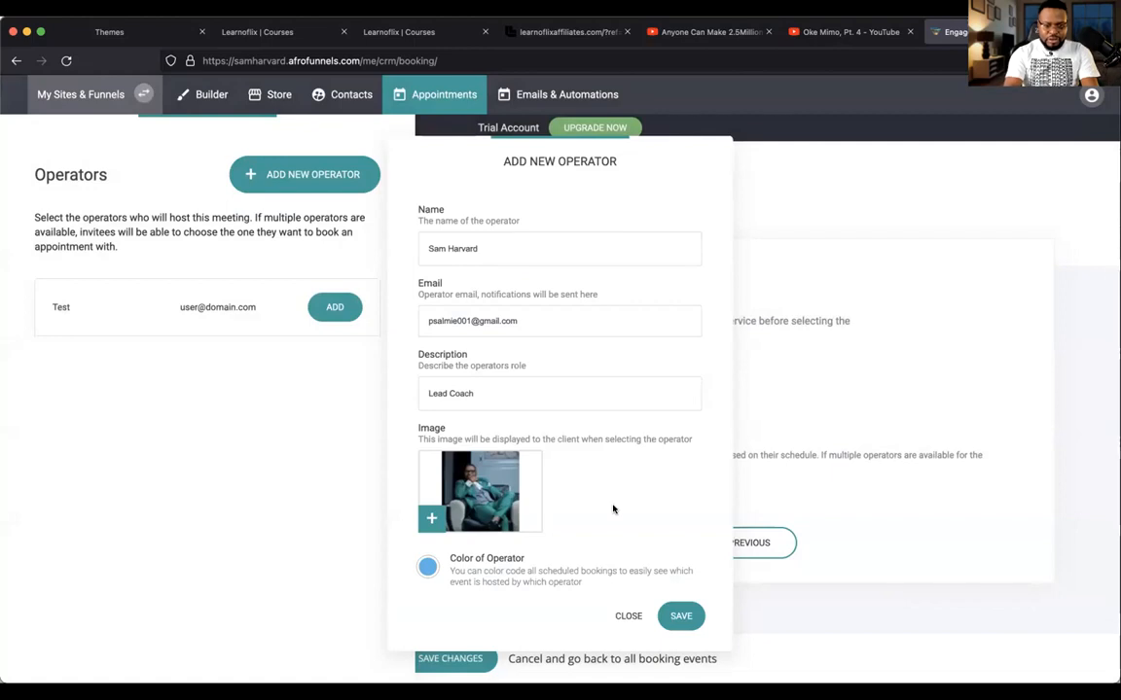
left_click(427, 567)
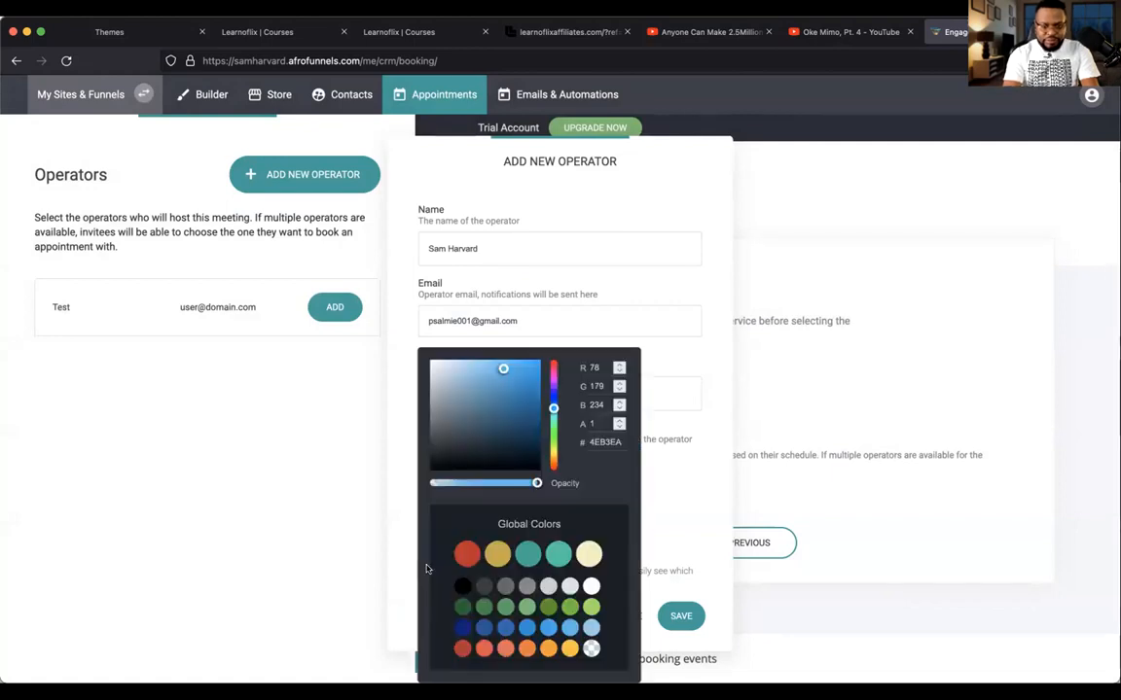
left_click(526, 556)
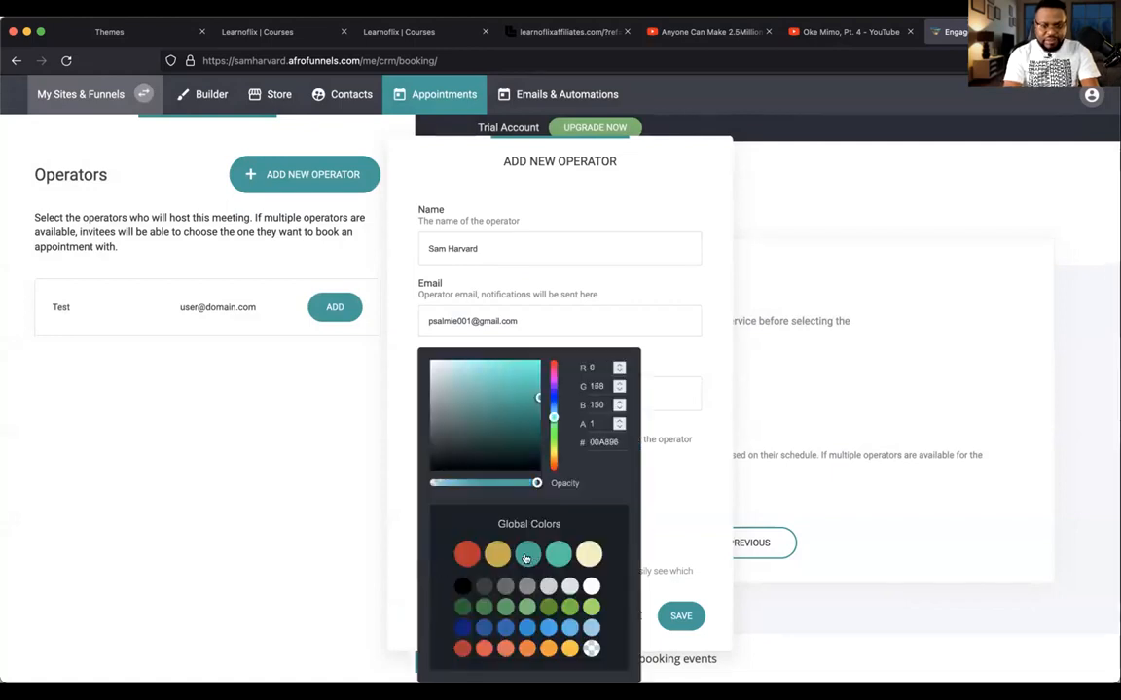
left_click(658, 500)
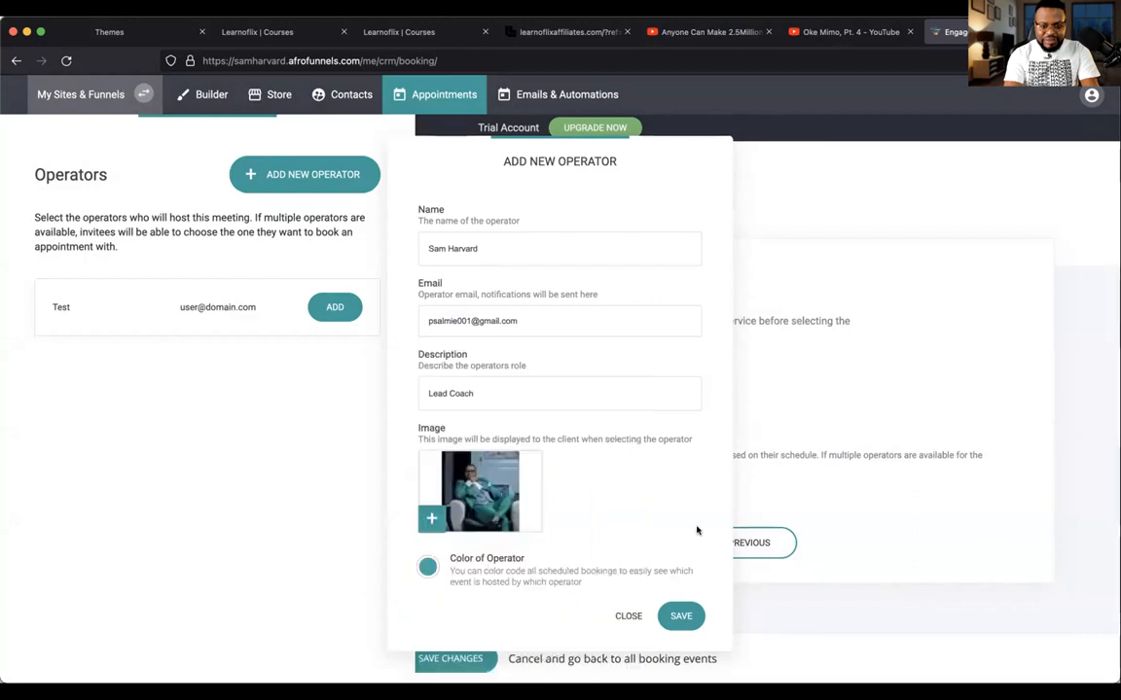
left_click(697, 622)
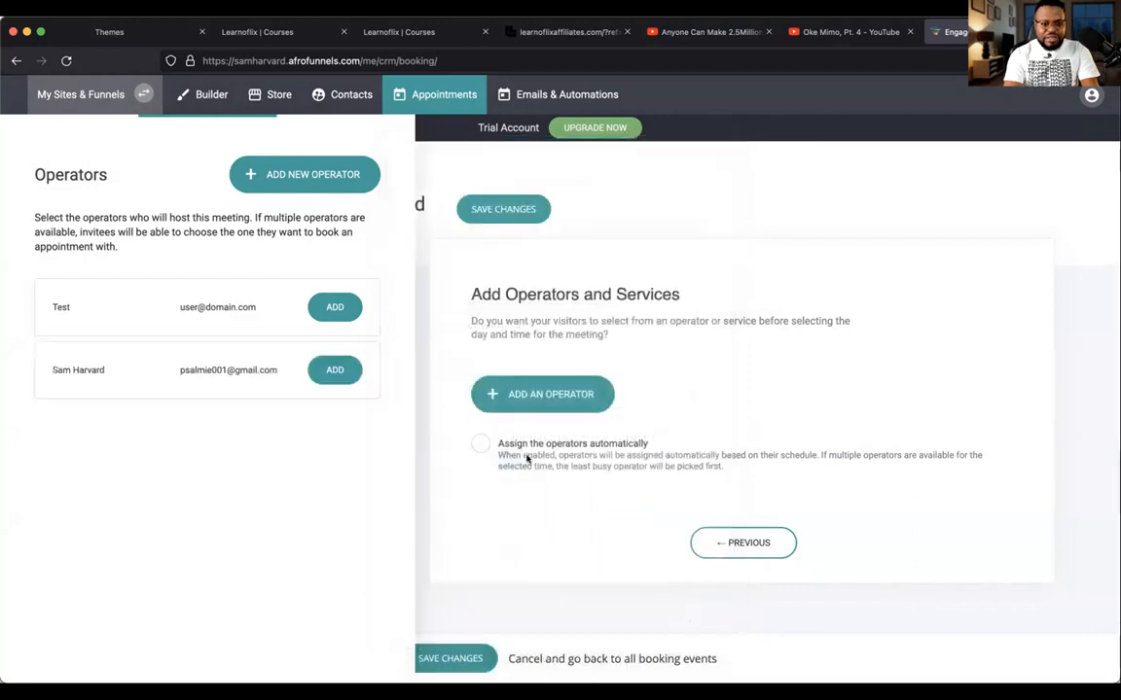
- Add the new operator to the strategy session booking and save the event
left_click(321, 368)
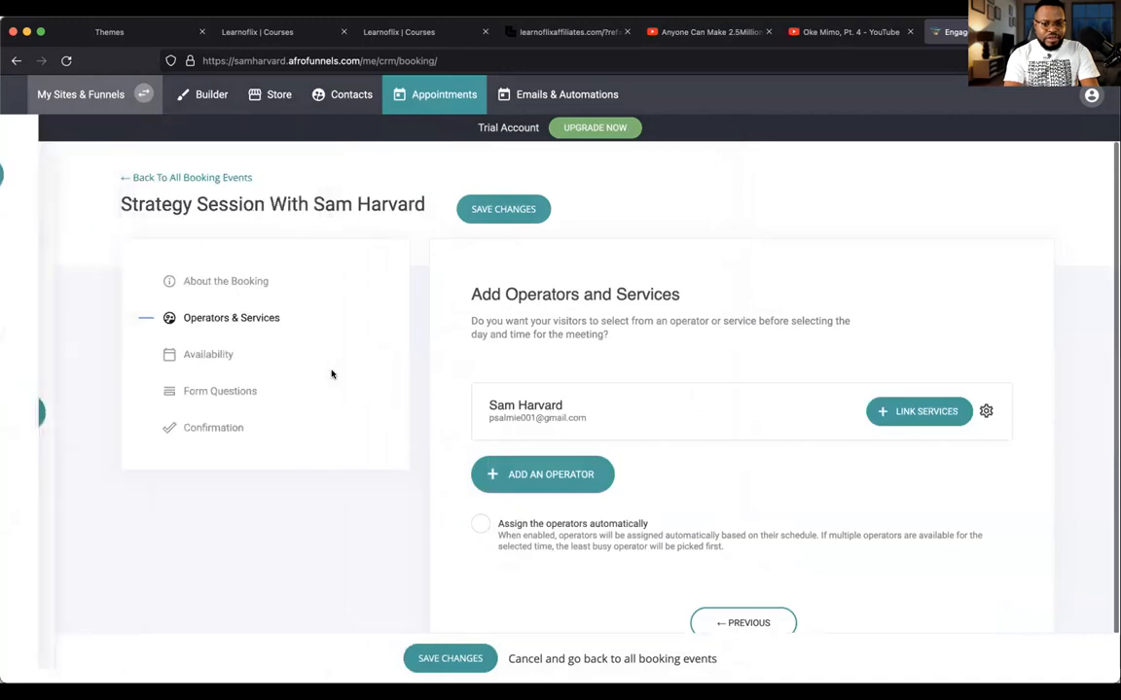
scroll(780, 513, "down", 1)
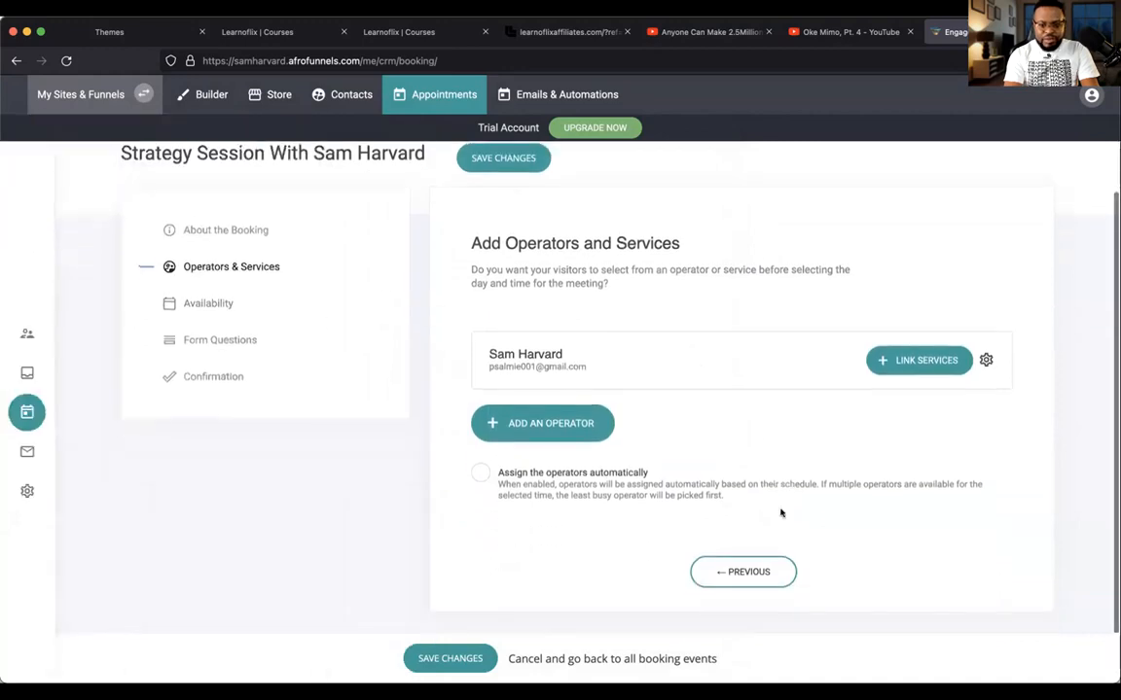
left_click(442, 657)
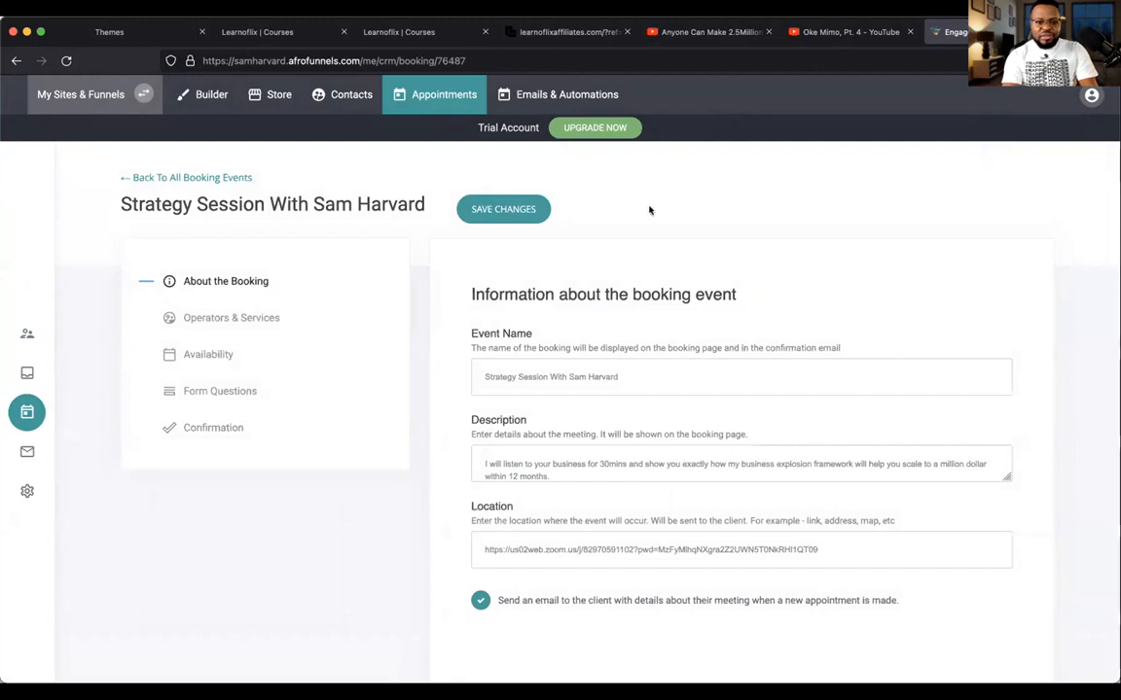
- Switch the Booking step page's widget from Test Event to the strategy session event
left_click(204, 96)
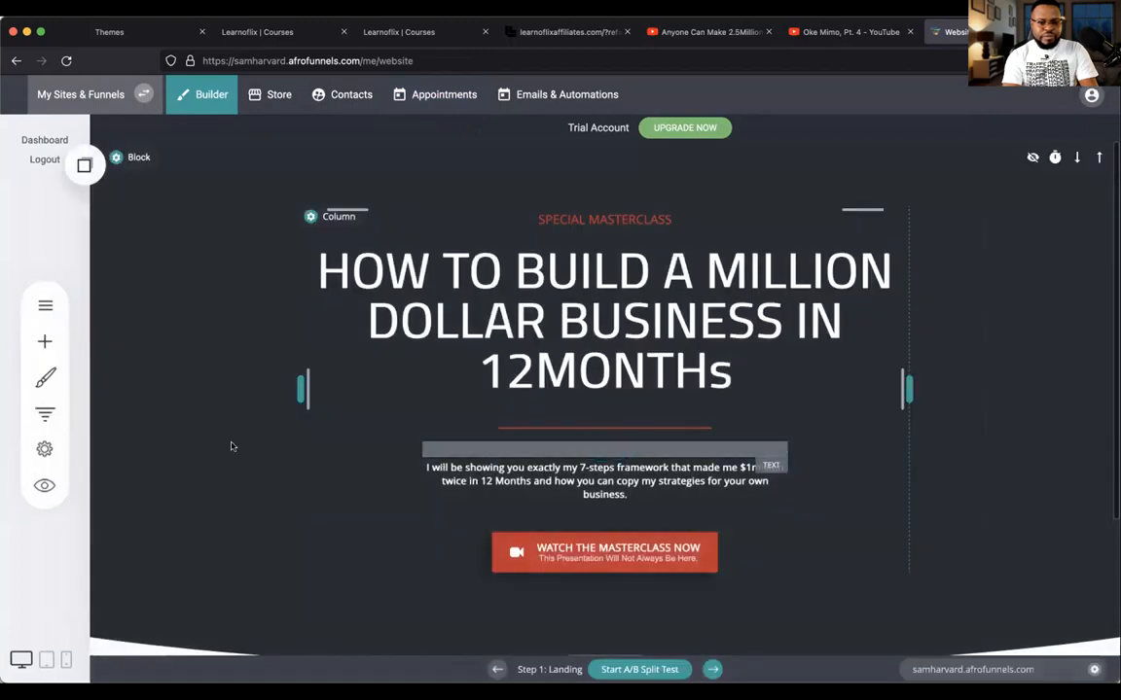
left_click(45, 413)
mouse_move(353, 486)
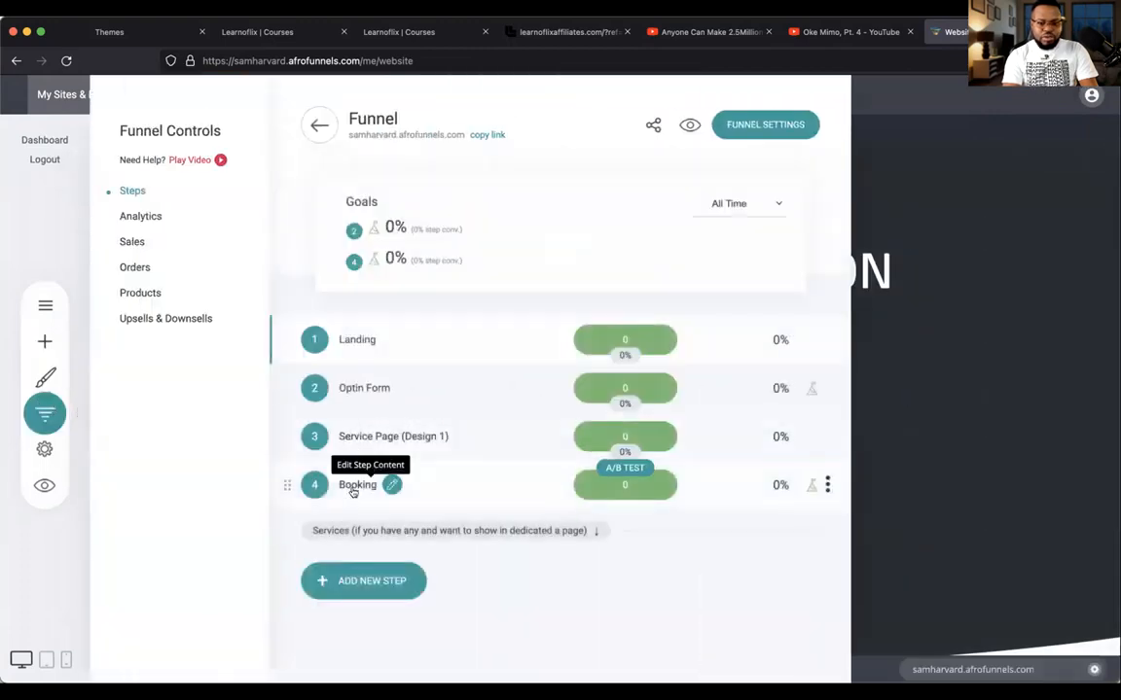
left_click(390, 485)
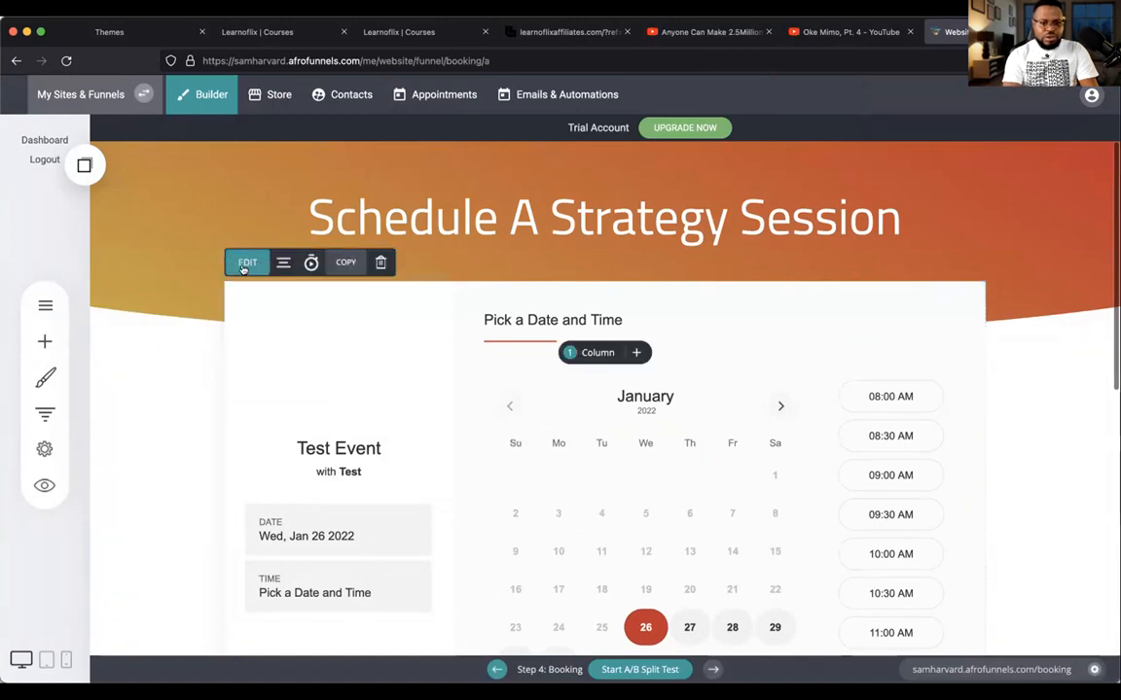
left_click(245, 264)
left_click(880, 247)
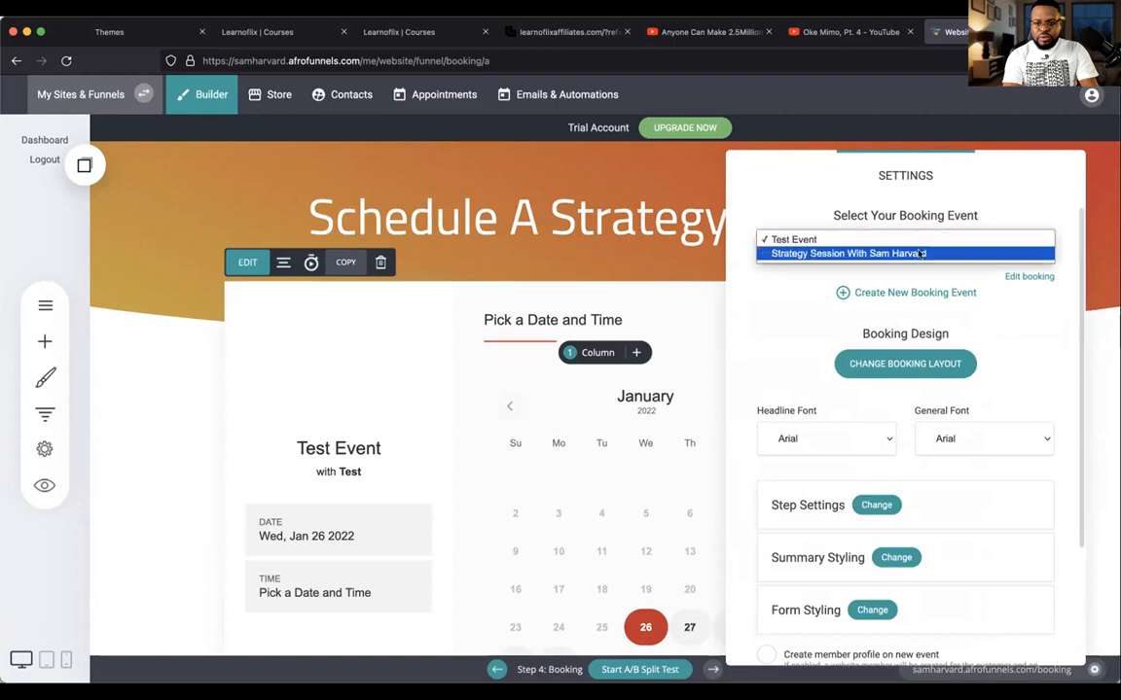
left_click(913, 253)
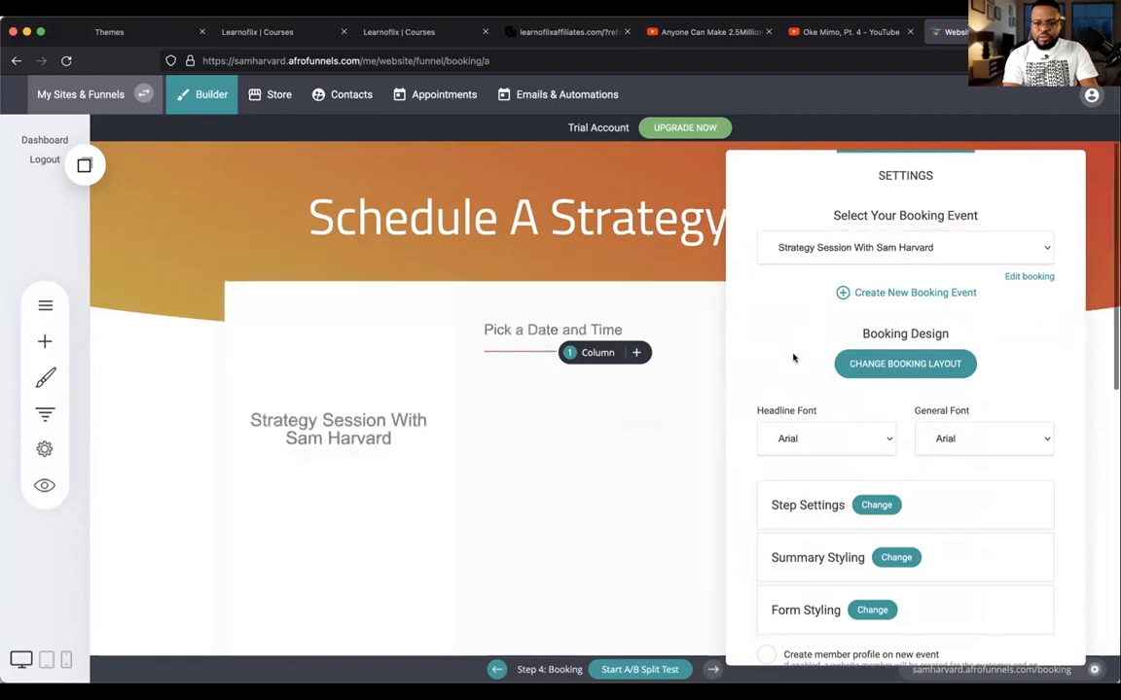
left_click(378, 343)
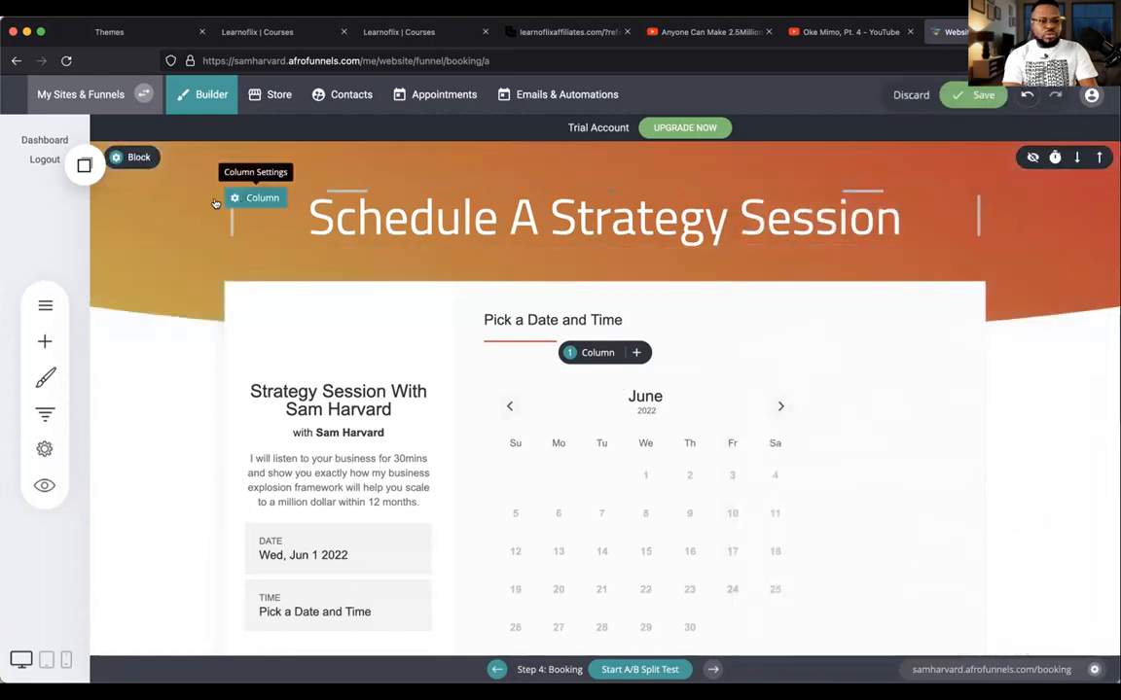
- Shrink the top padding above 'Schedule A Strategy Session' and delete the BRAND footer block
mouse_move(141, 158)
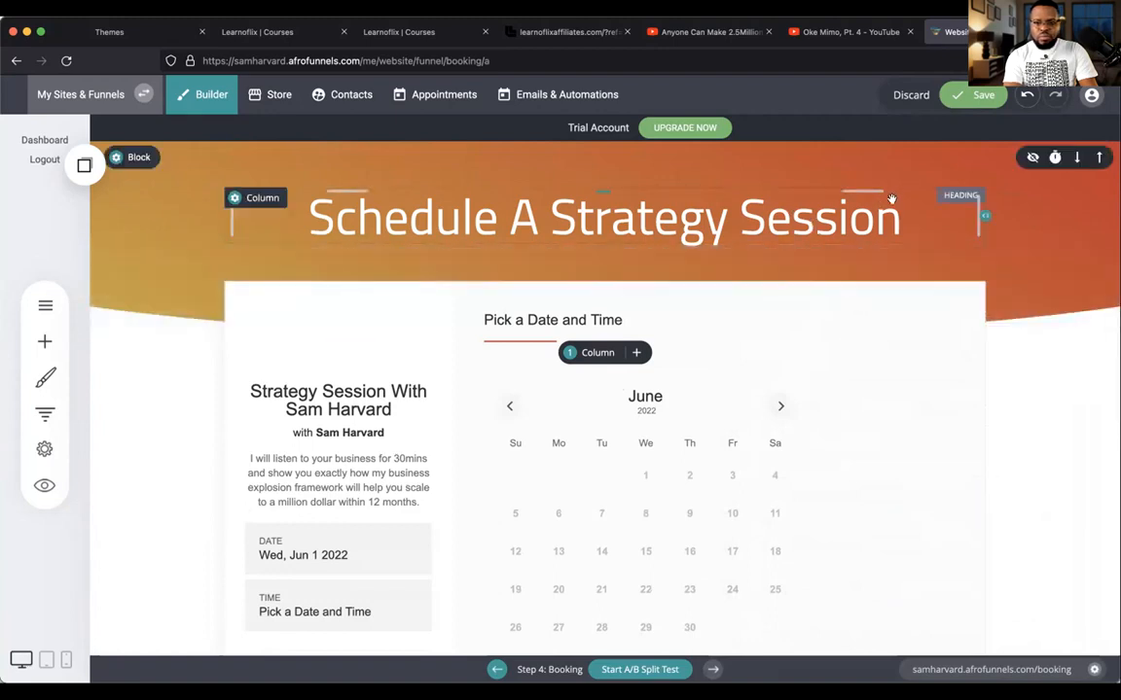
left_click_drag(878, 164, 880, 159)
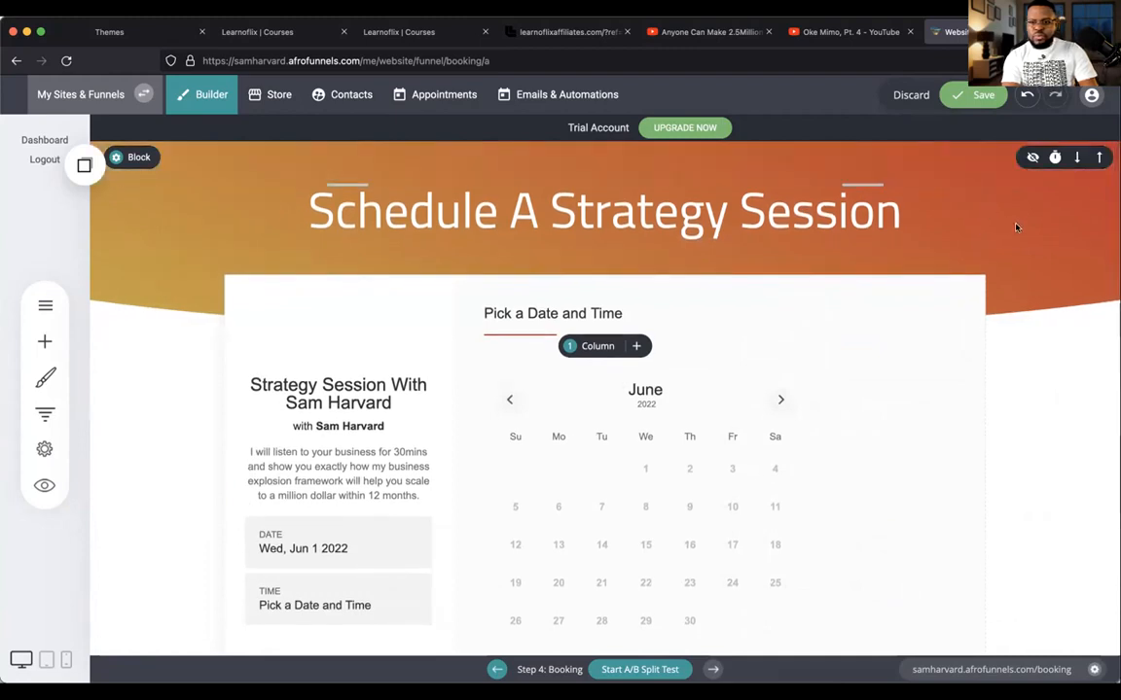
scroll(577, 336, "down", 3)
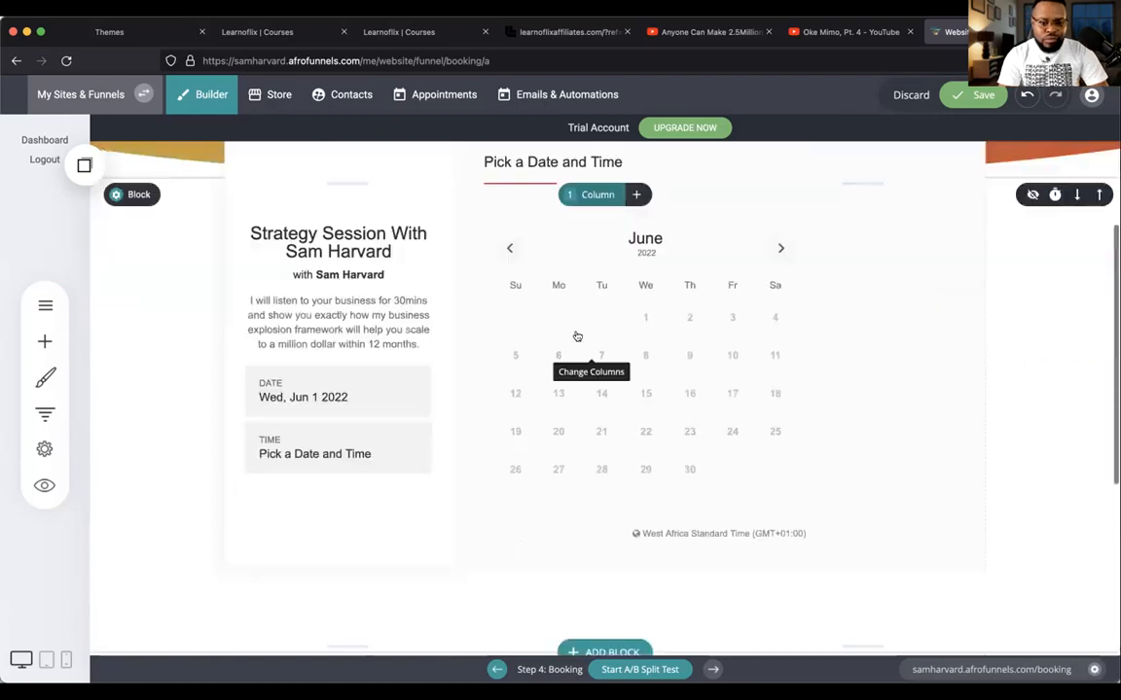
scroll(576, 336, "down", 6)
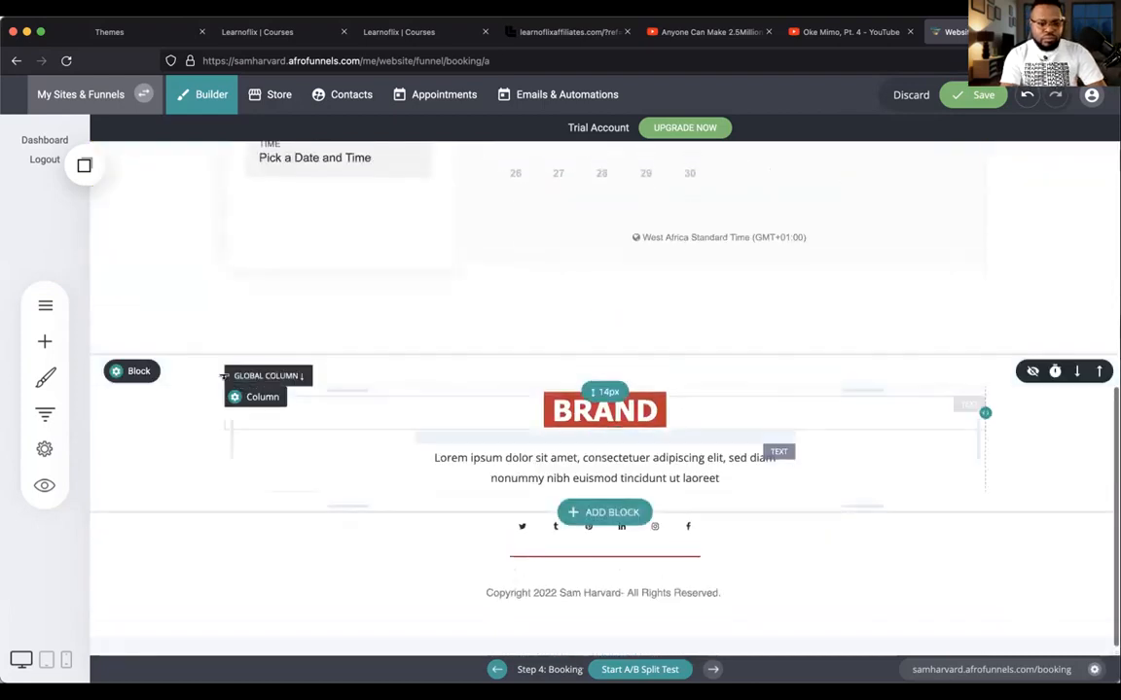
mouse_move(146, 370)
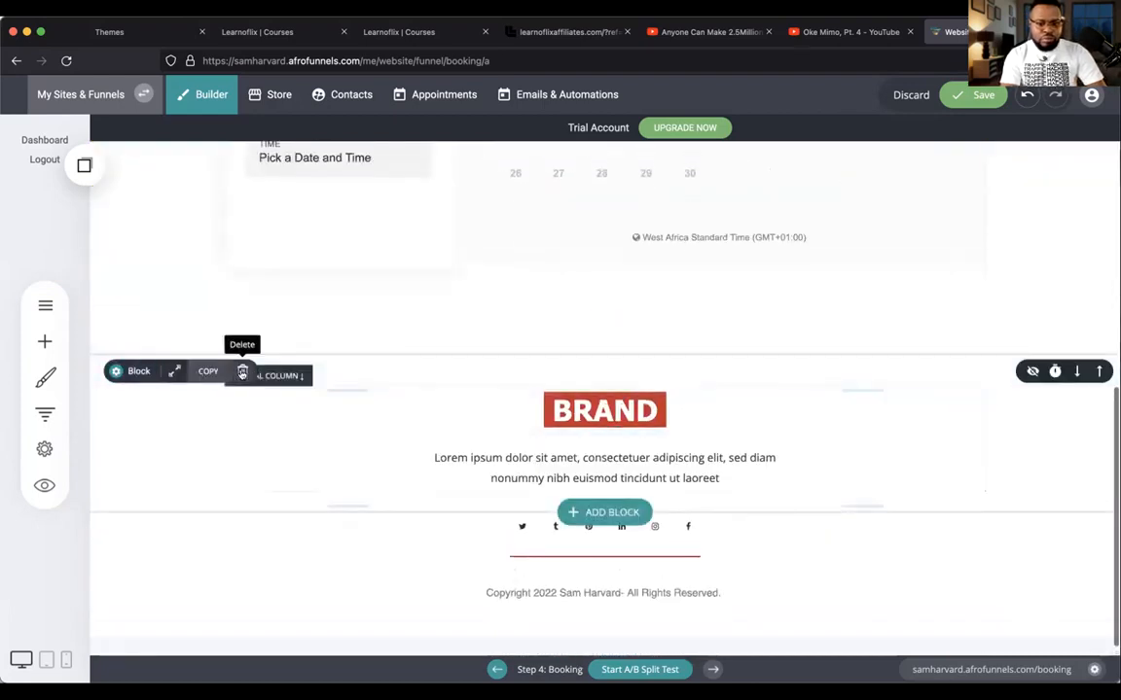
left_click(242, 372)
left_click(592, 365)
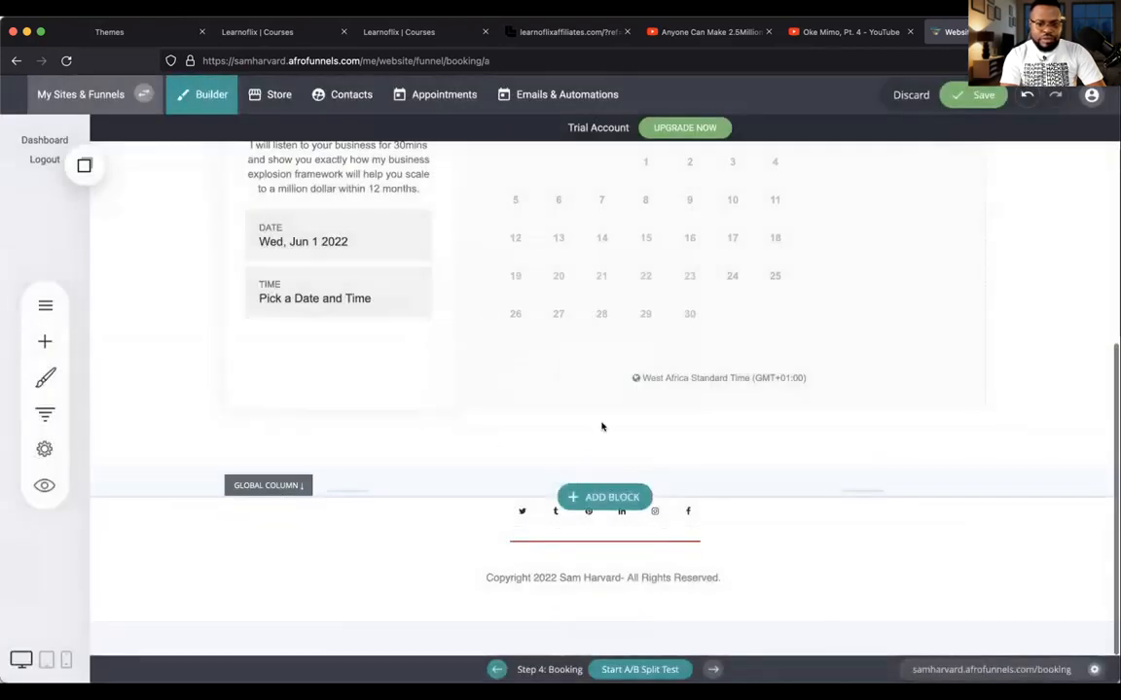
scroll(601, 426, "up", 5)
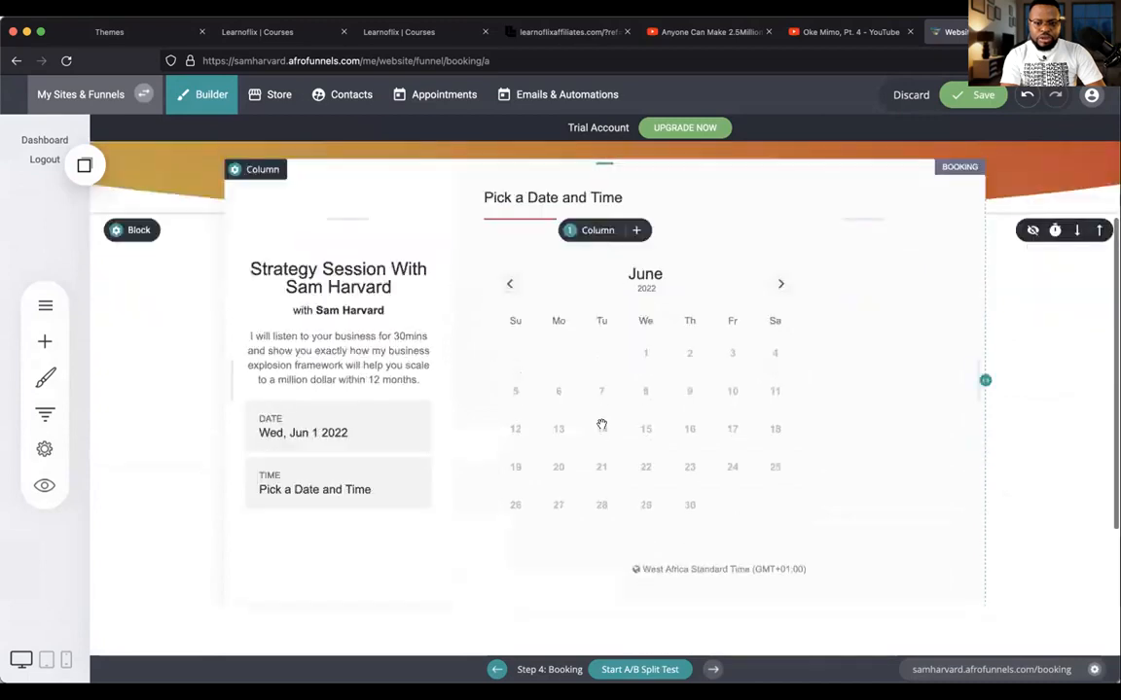
scroll(601, 426, "down", 2)
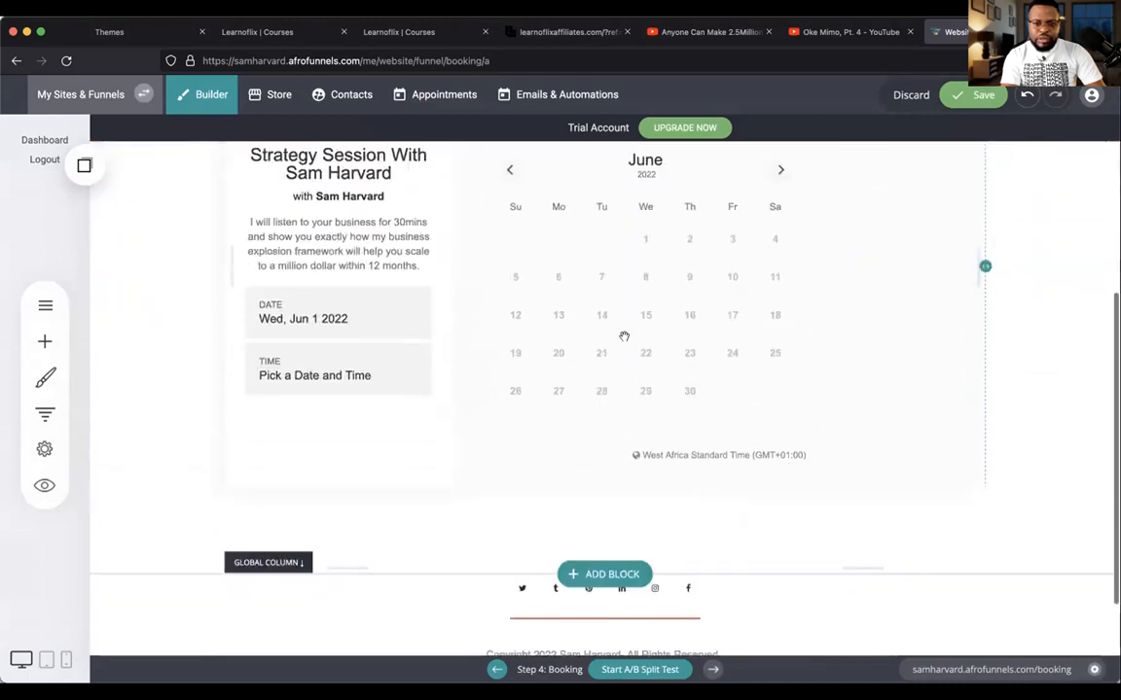
scroll(610, 254, "up", 3)
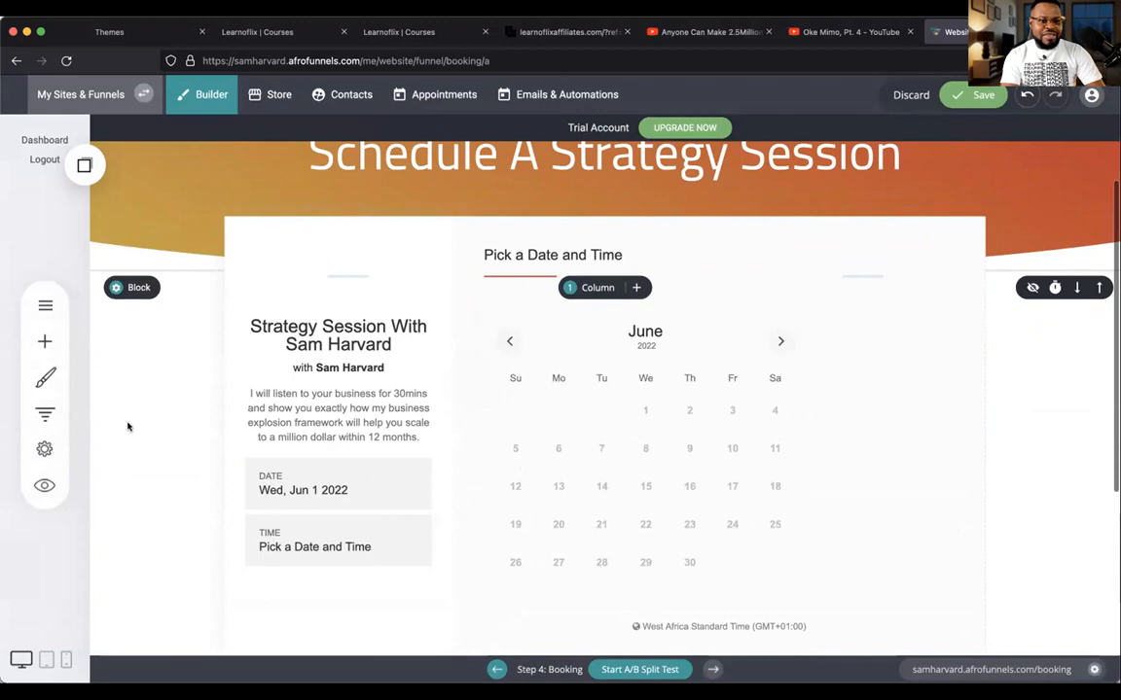
- Save the booking page, preview it, and step the calendar back to January 2022
left_click(981, 94)
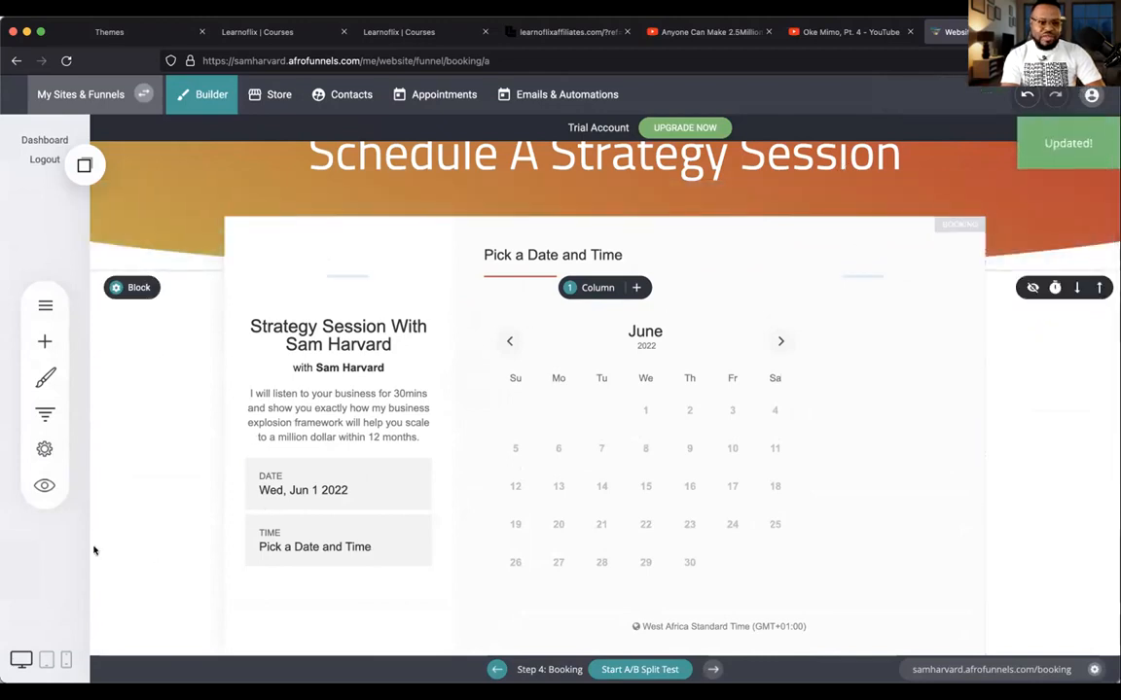
left_click(45, 486)
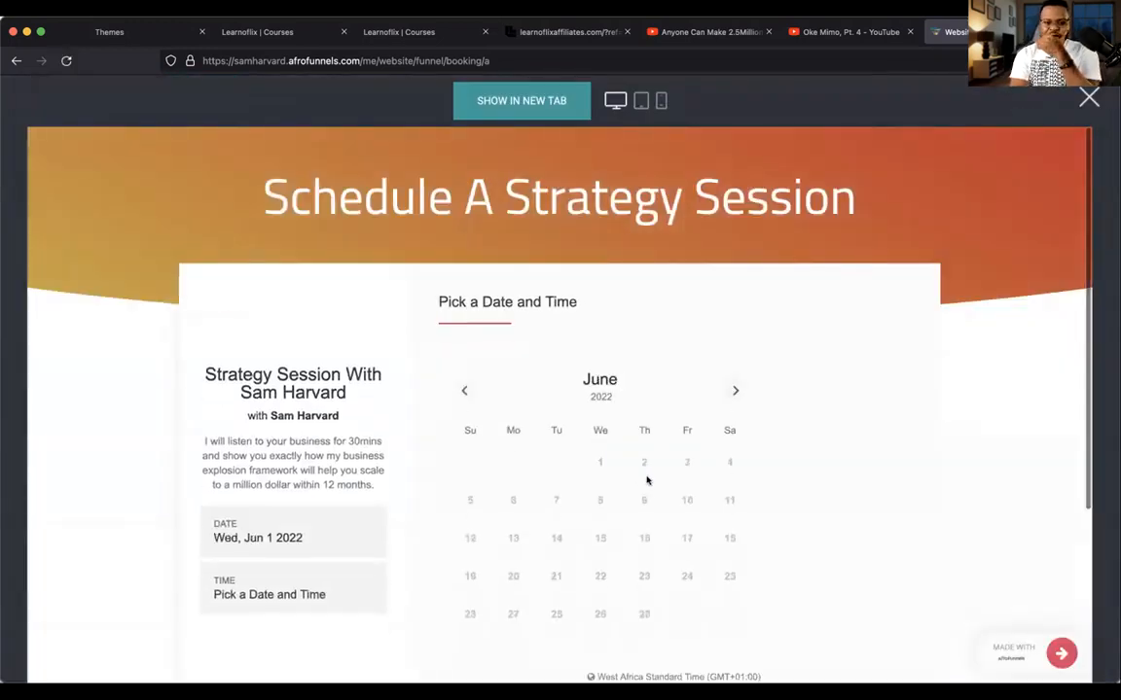
left_click(465, 391)
left_click(465, 391)
left_click(465, 391)
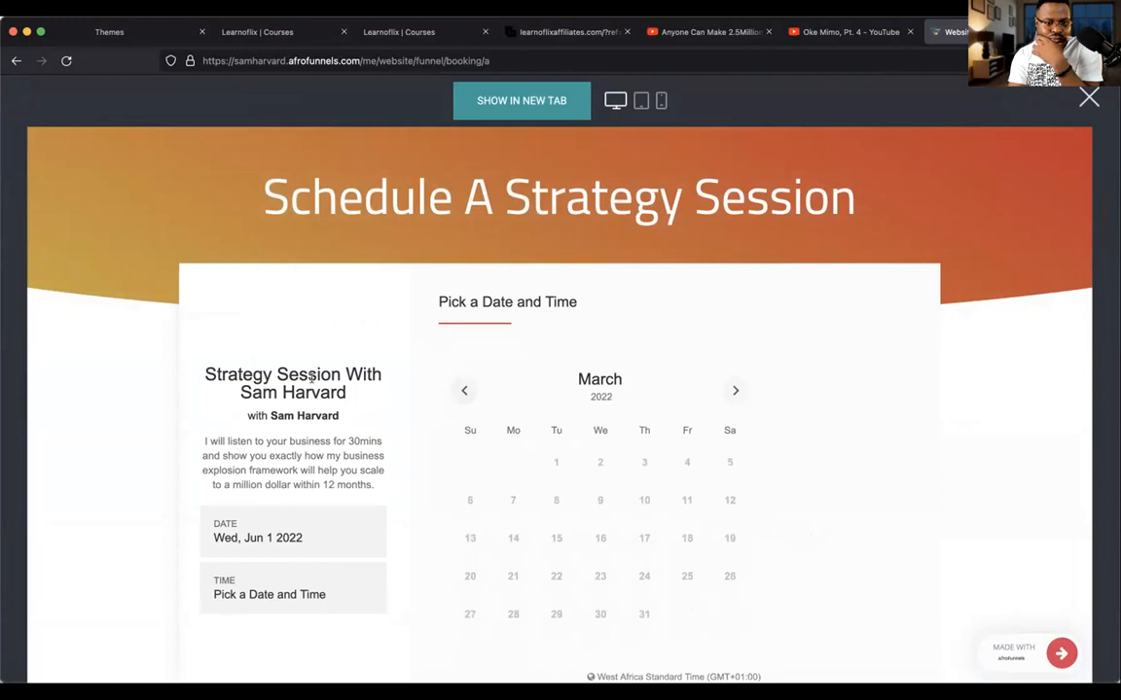
left_click(466, 391)
left_click(466, 391)
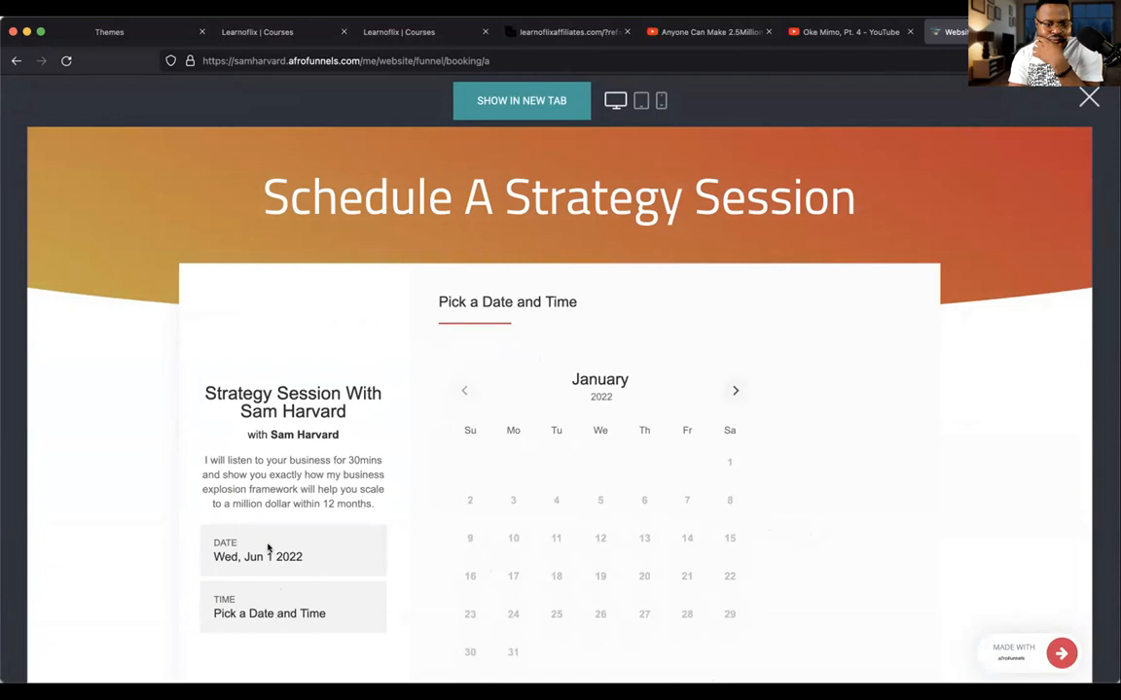
scroll(503, 538, "down", 5)
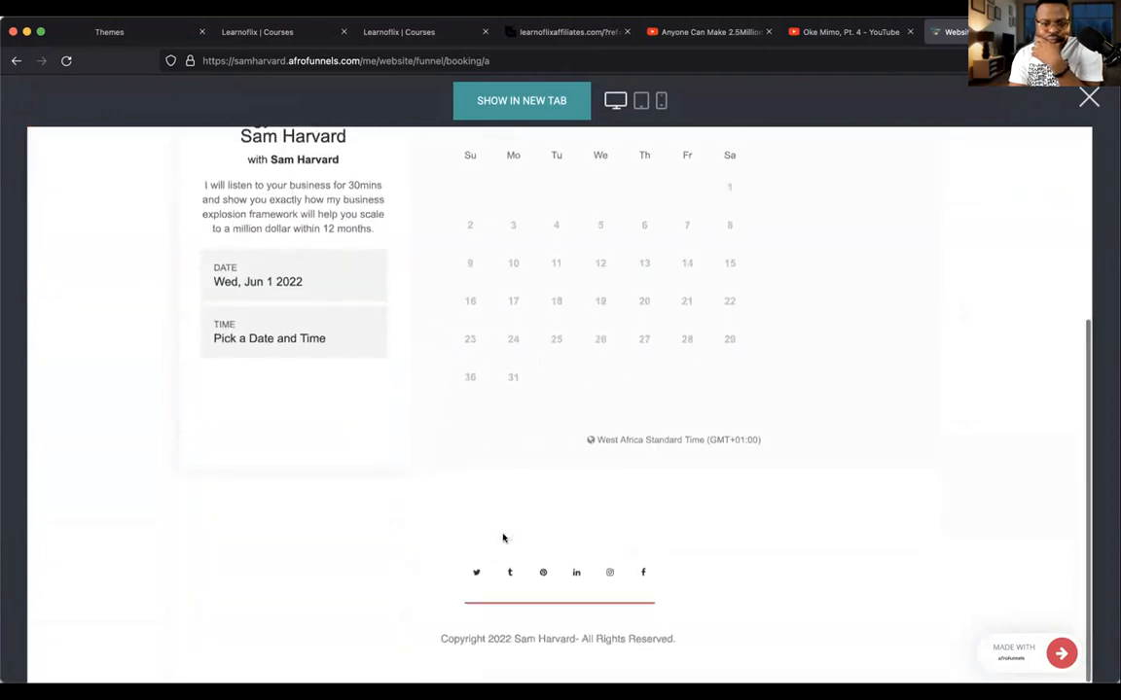
scroll(538, 461, "up", 4)
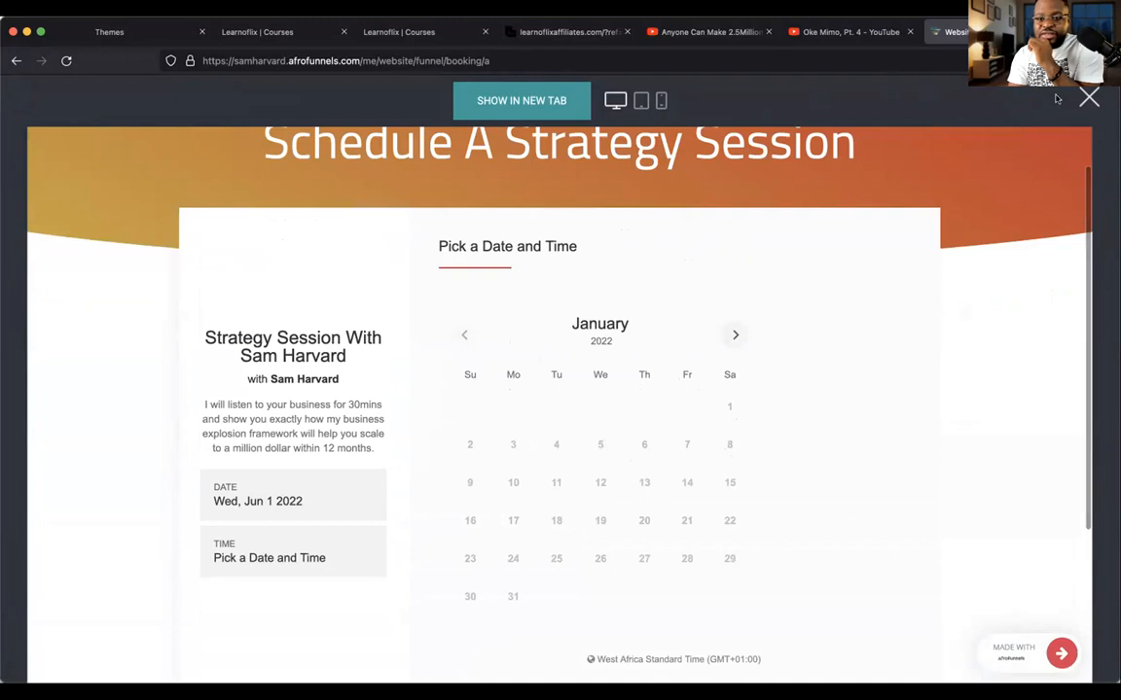
- Close the preview and open the booking widget's strategy session event for editing
left_click(1089, 97)
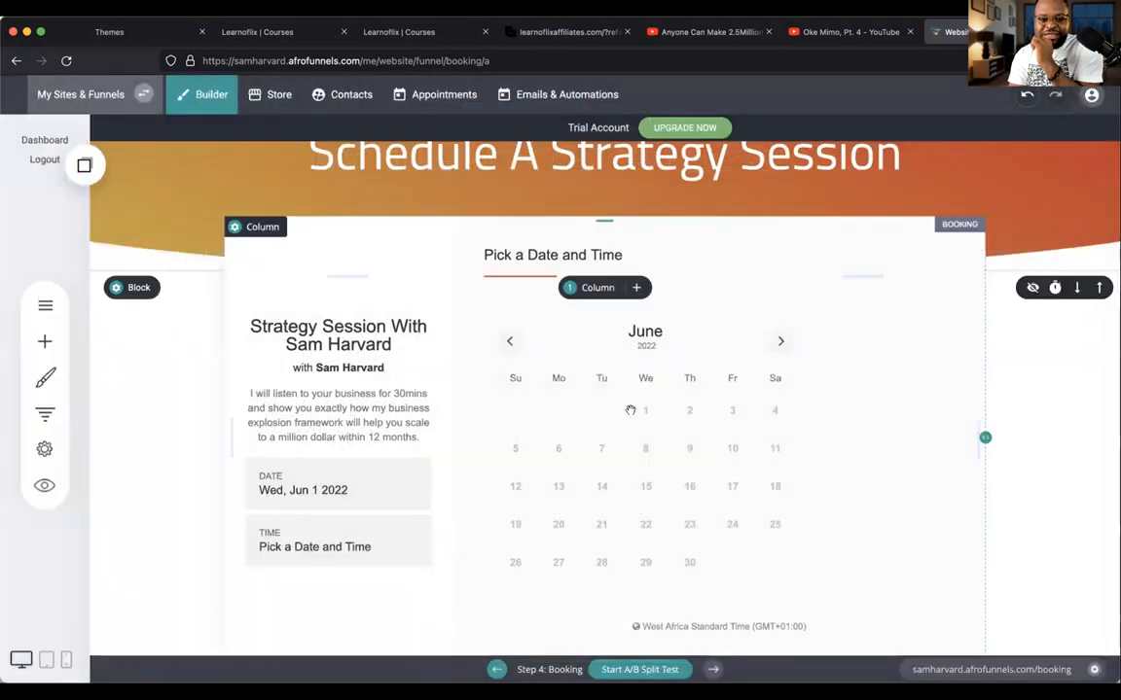
left_click(359, 280)
left_click(248, 199)
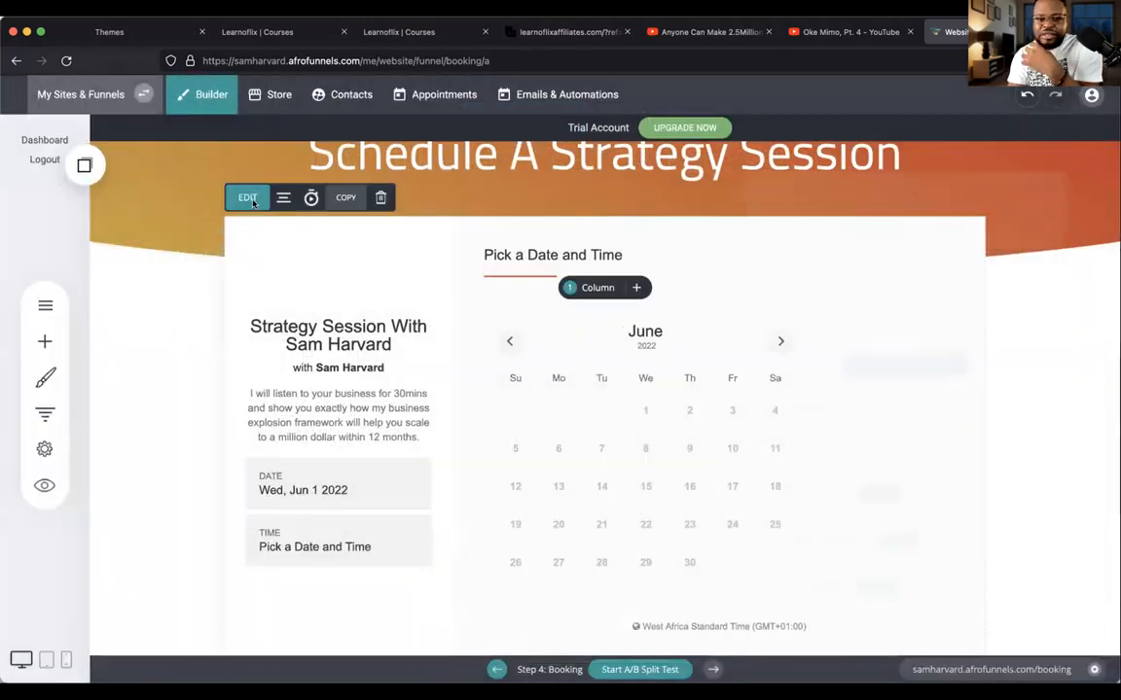
scroll(841, 395, "down", 3)
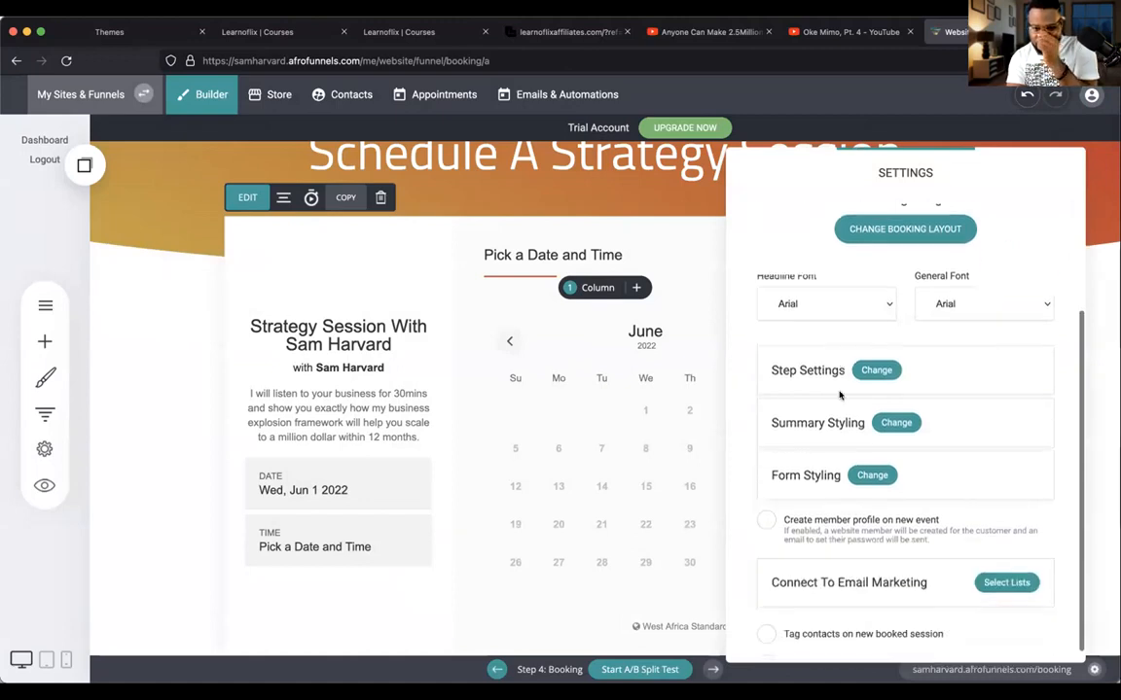
scroll(841, 395, "up", 2)
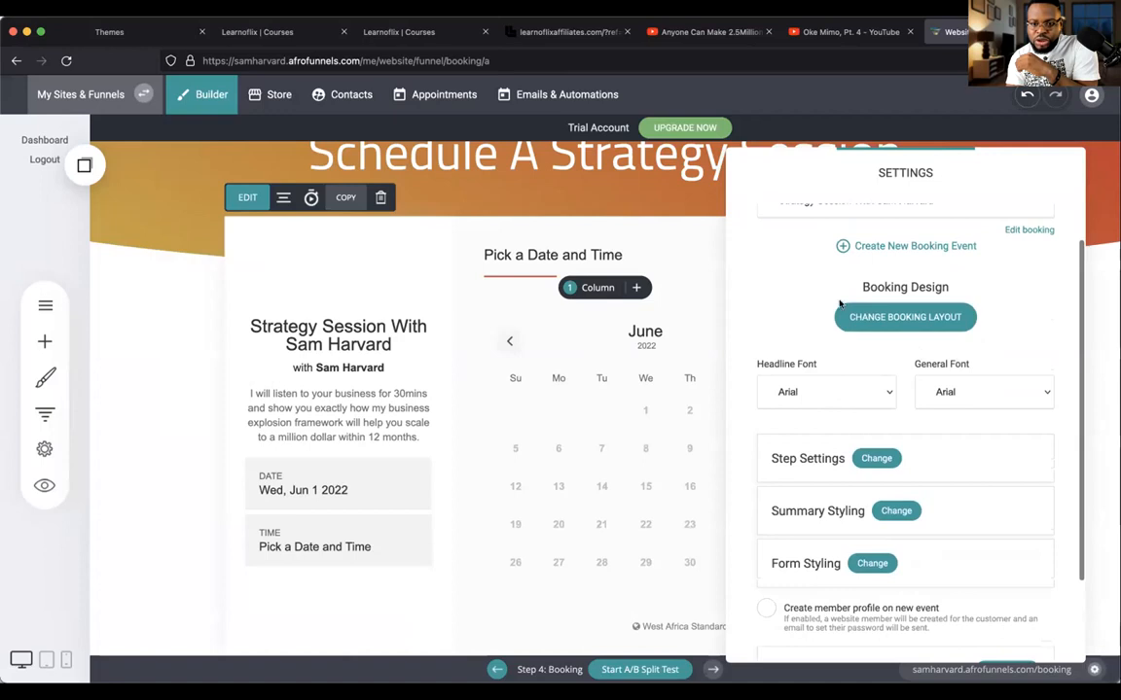
scroll(837, 297, "up", 1)
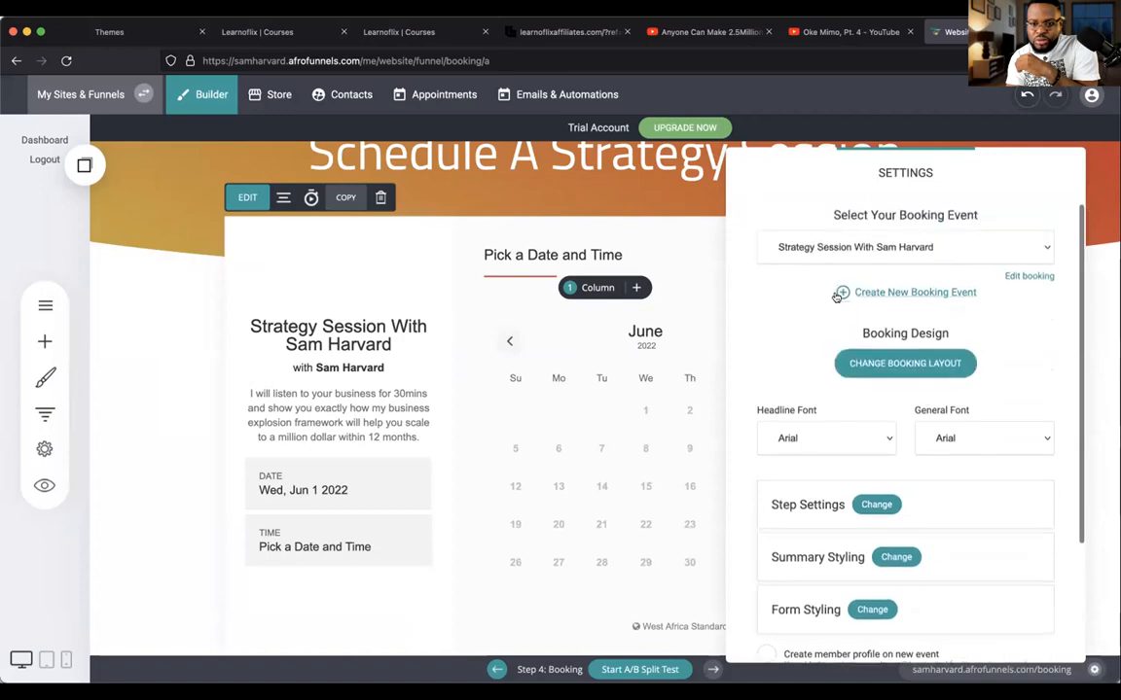
left_click(1015, 275)
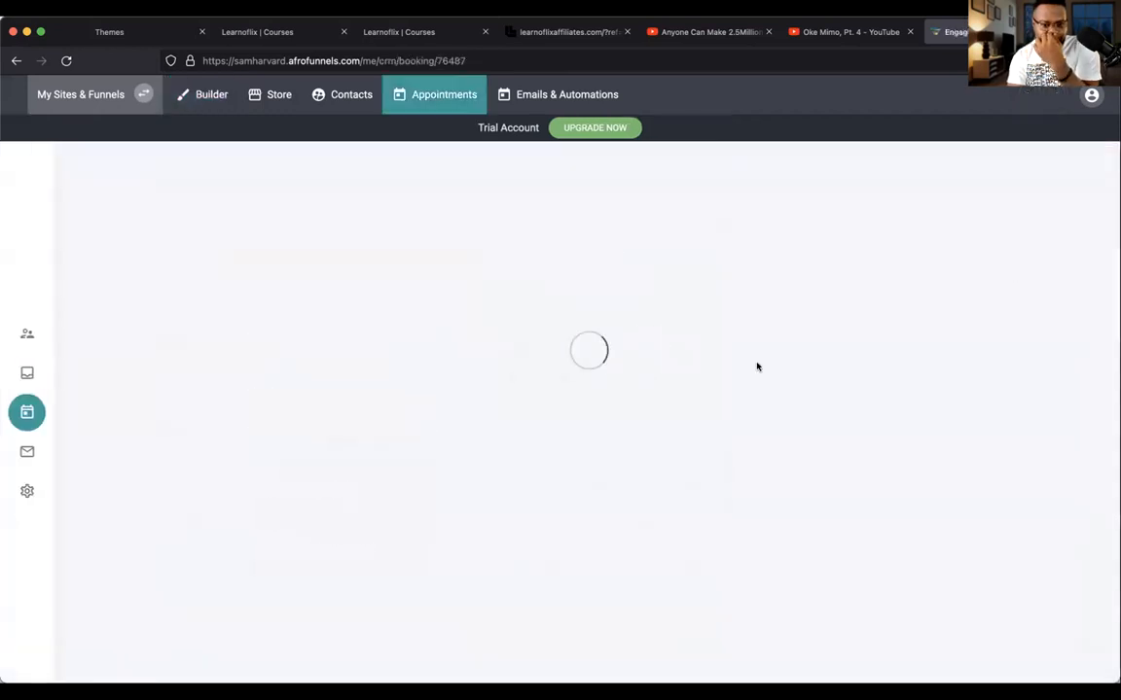
- Set 'The operator is available for booking' to Indefinitely, save, and return to the Builder
left_click(555, 456)
scroll(559, 454, "down", 1)
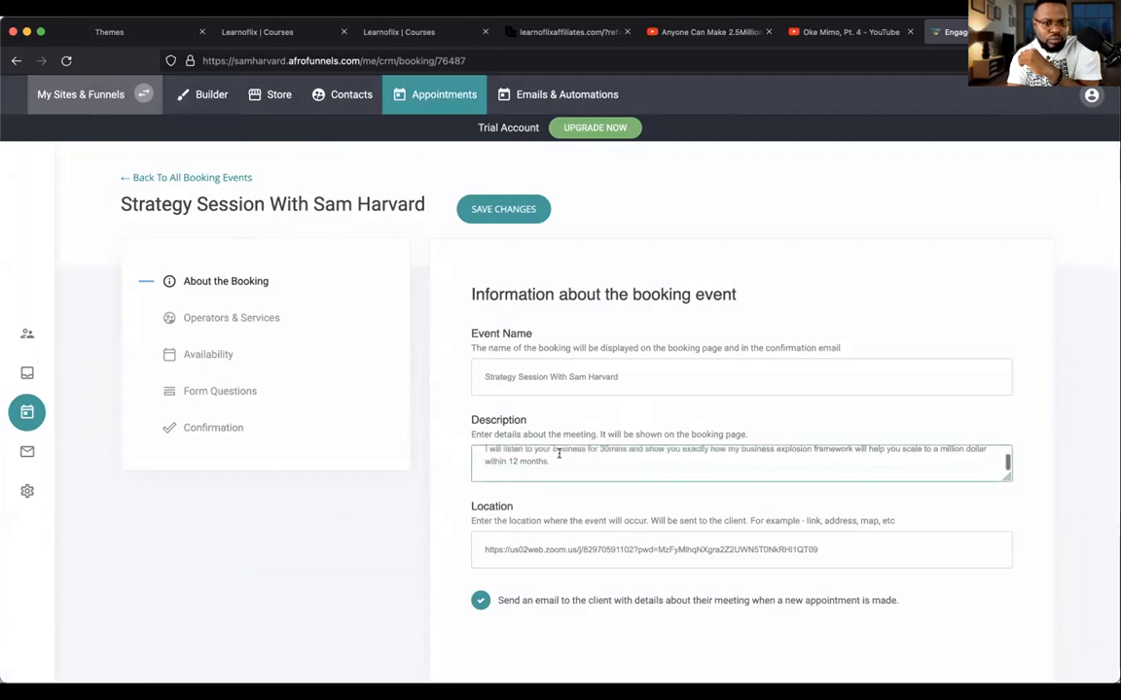
left_click(222, 356)
scroll(740, 415, "down", 3)
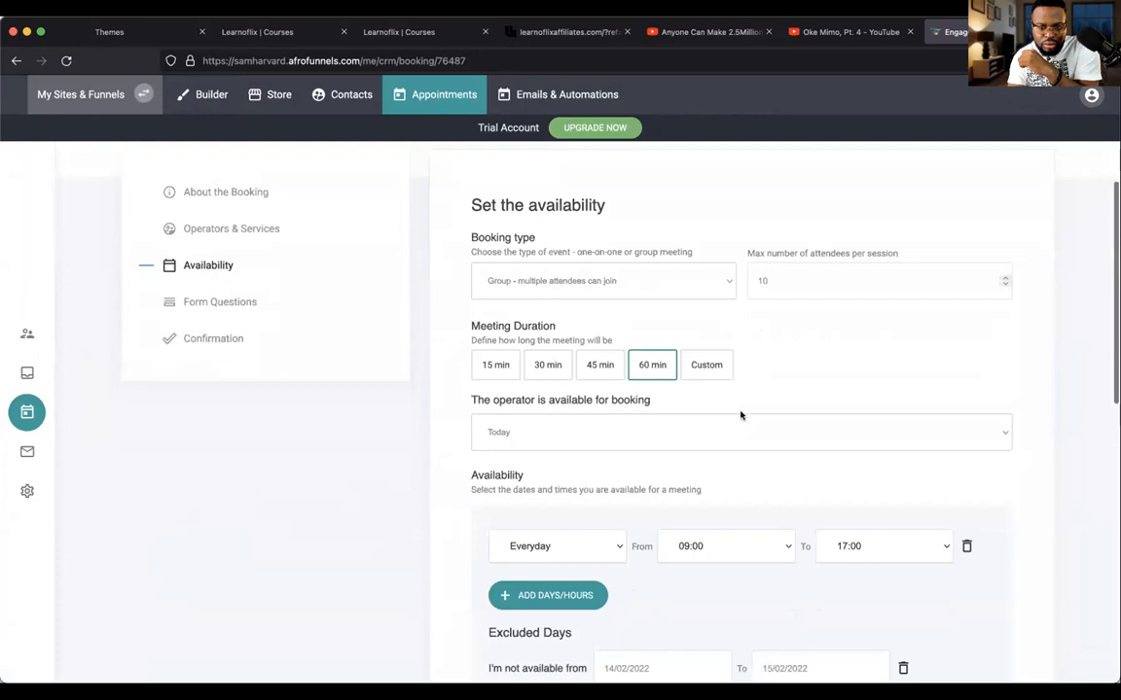
scroll(740, 415, "down", 1)
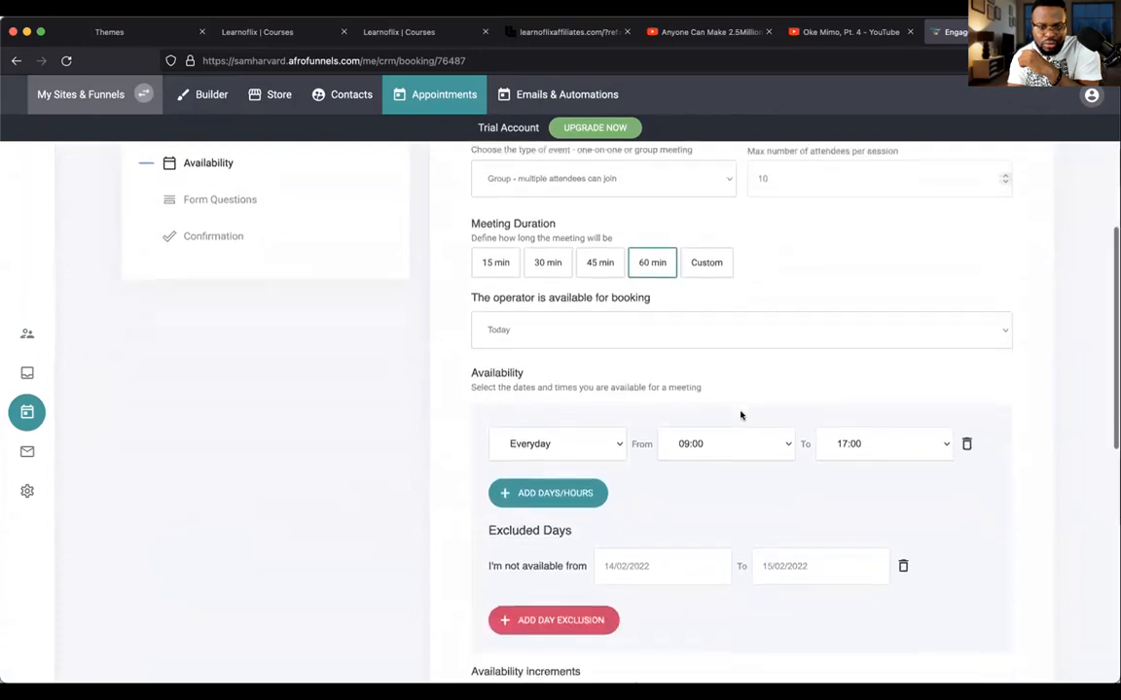
scroll(741, 415, "up", 2)
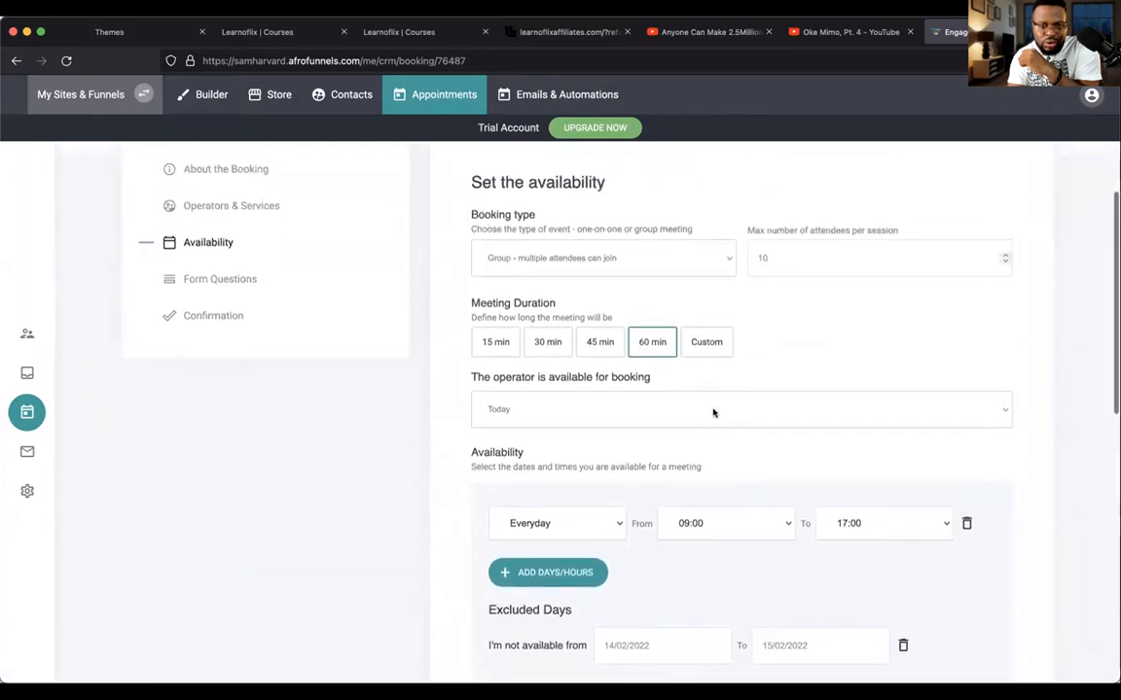
left_click(587, 412)
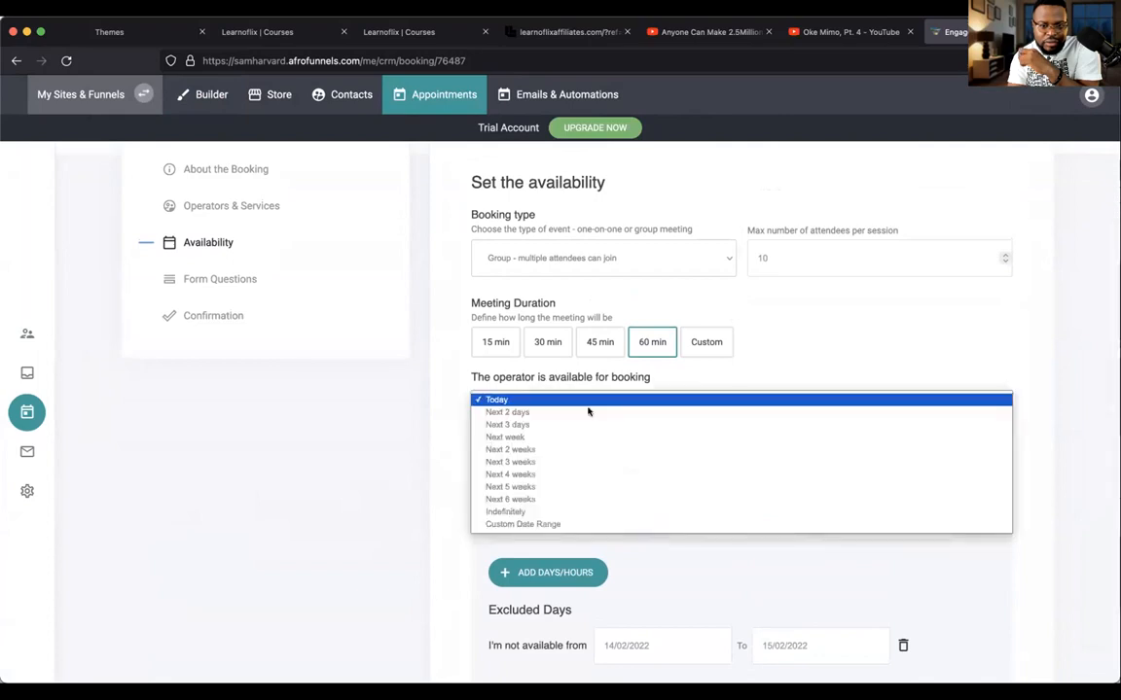
left_click(577, 512)
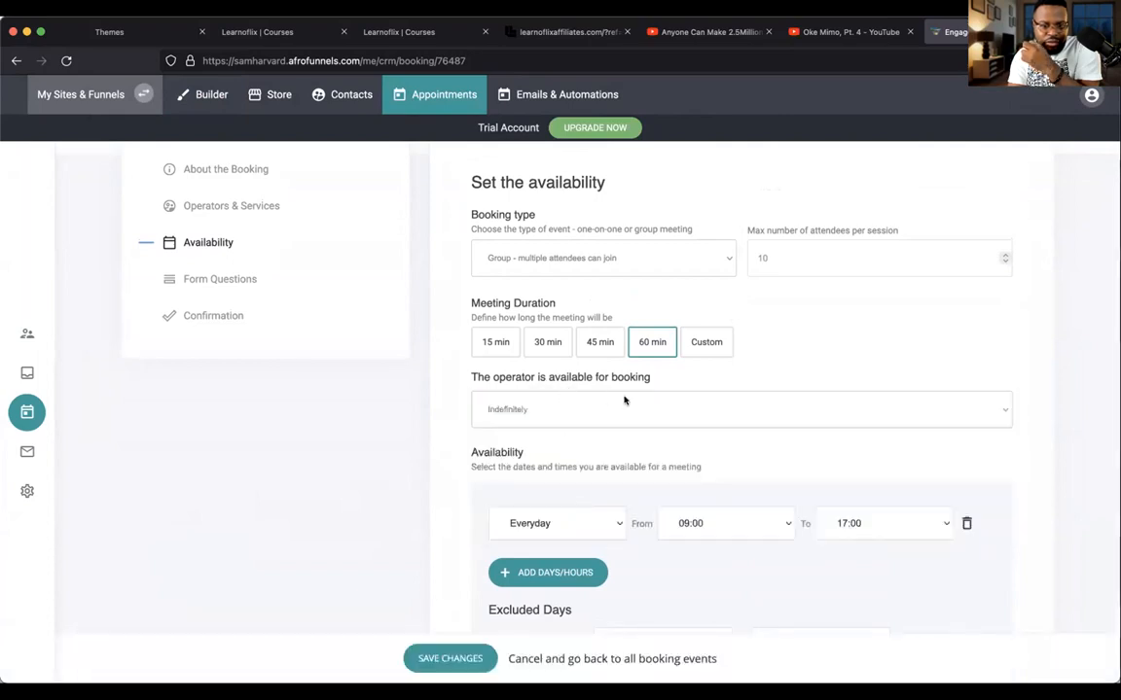
scroll(773, 386, "down", 3)
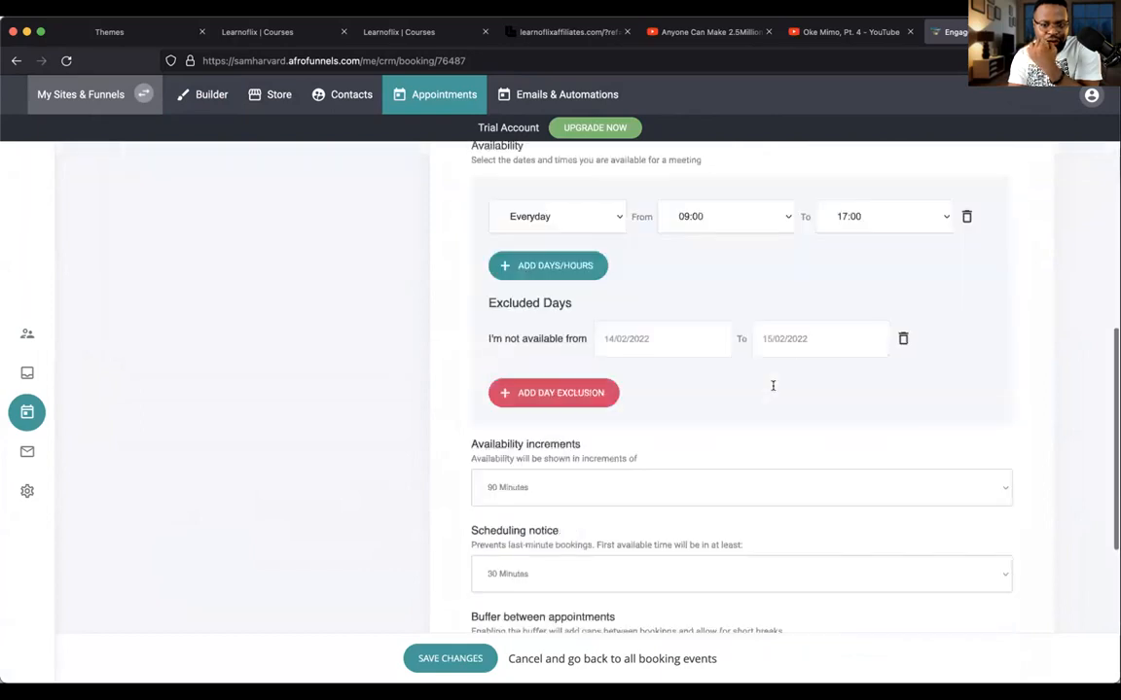
scroll(773, 386, "down", 1)
left_click(433, 659)
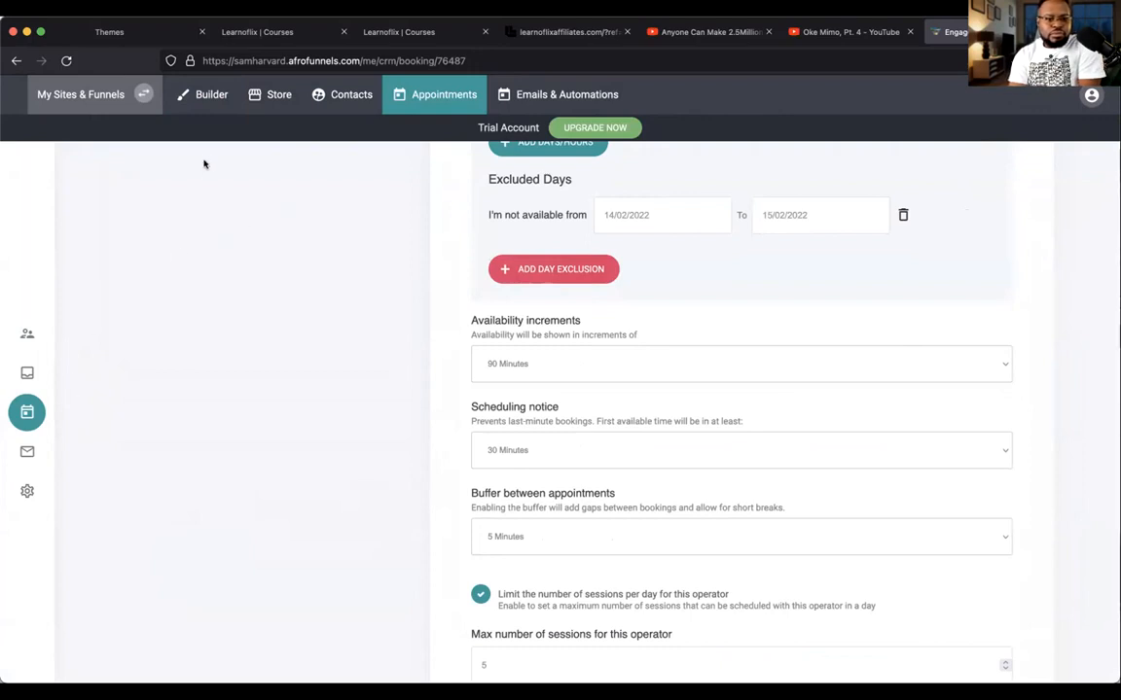
left_click(197, 98)
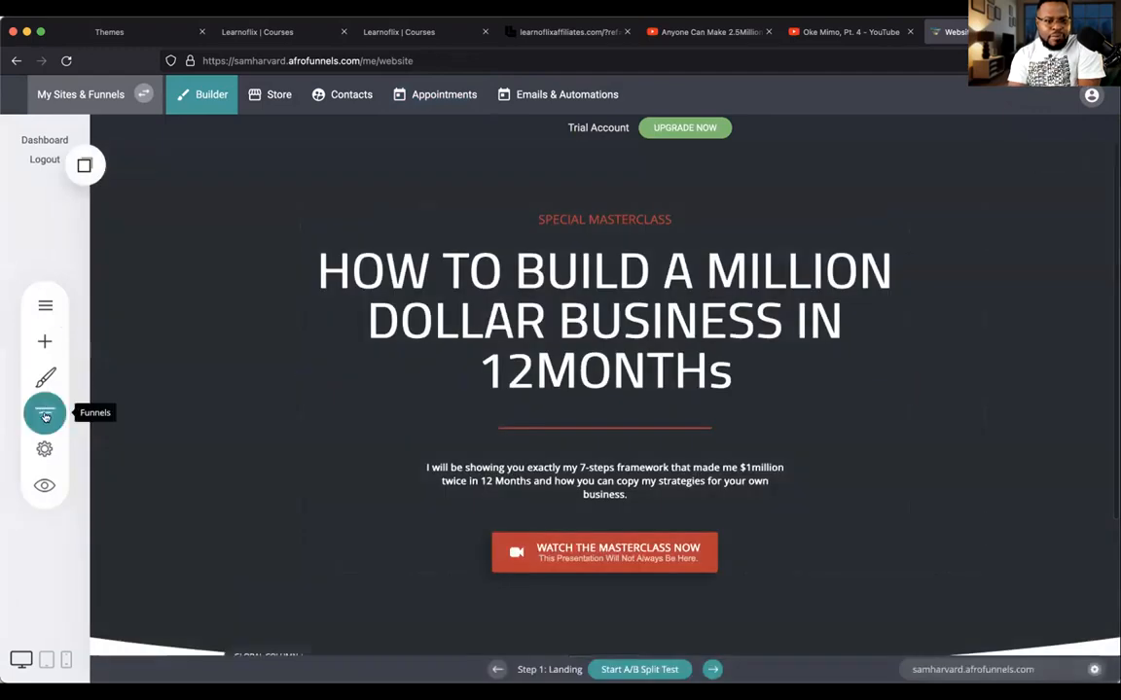
- Edit the content of funnel step 4, Booking, from the Steps list
left_click(45, 414)
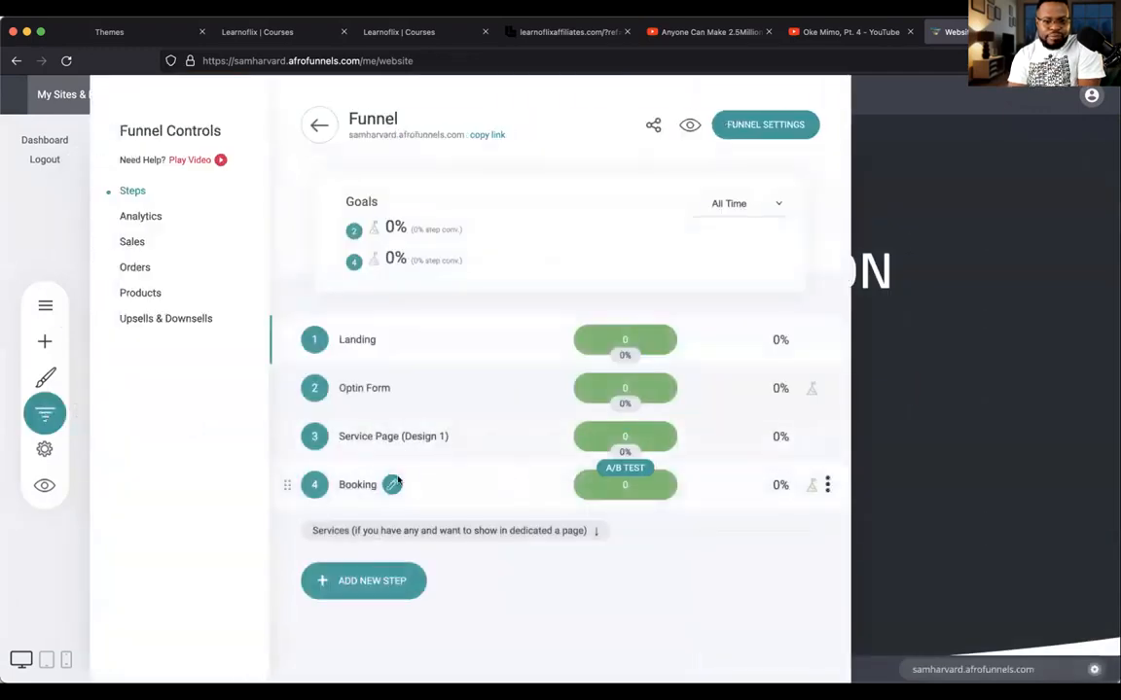
left_click(392, 483)
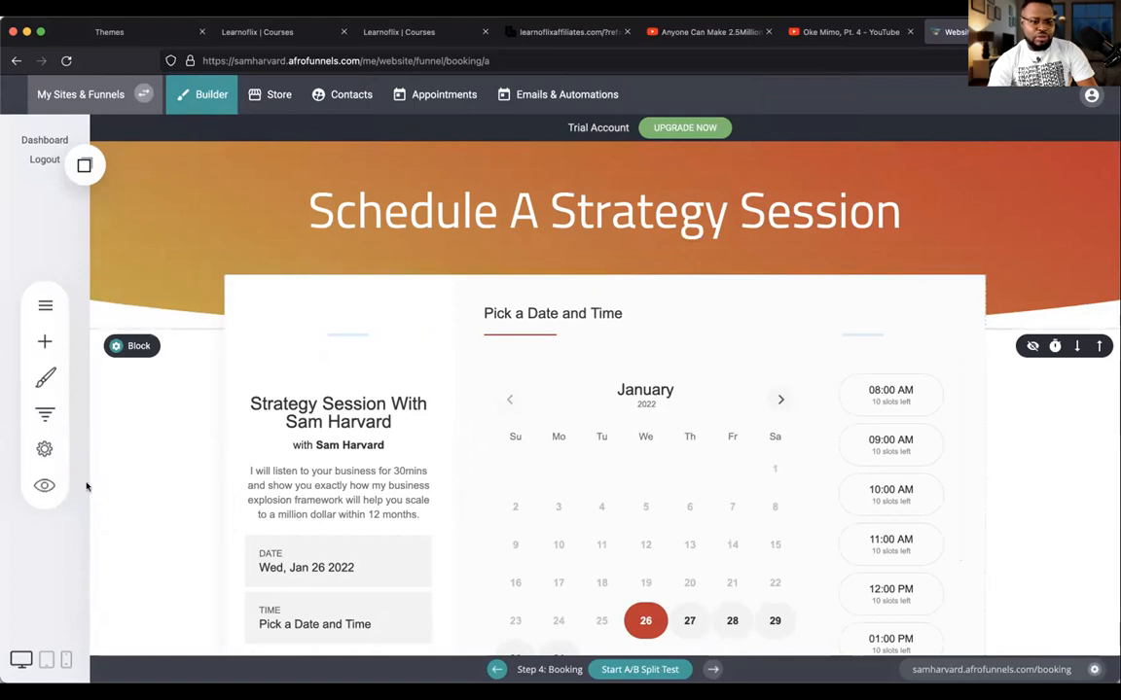
left_click(39, 488)
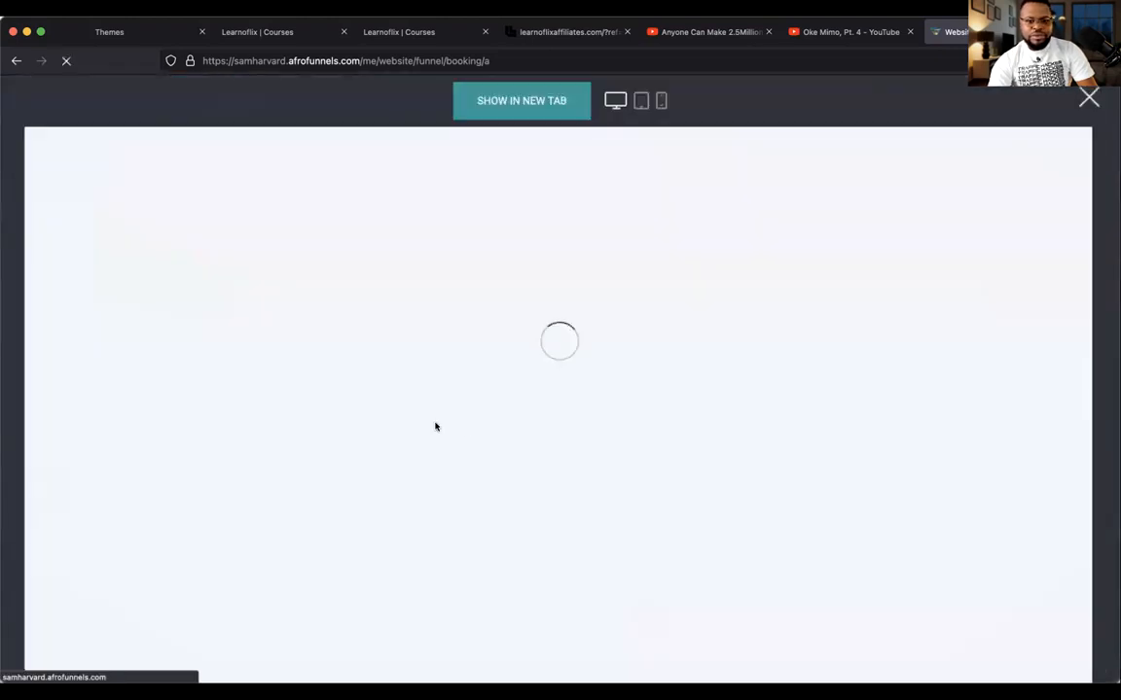
scroll(679, 447, "down", 3)
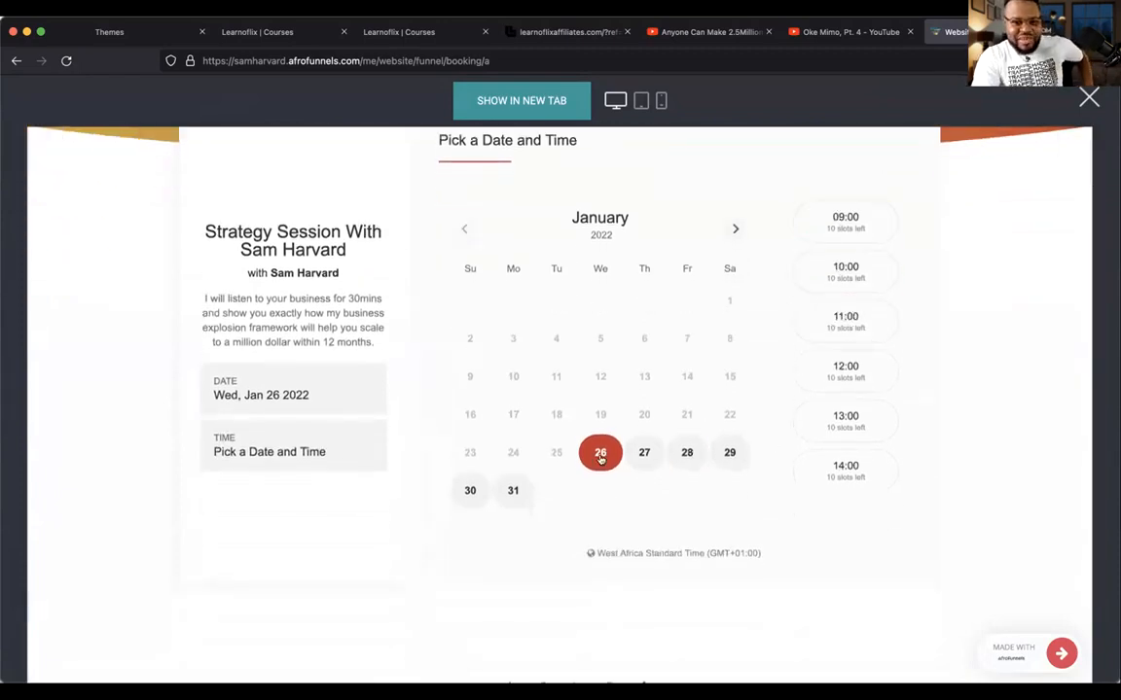
left_click(851, 277)
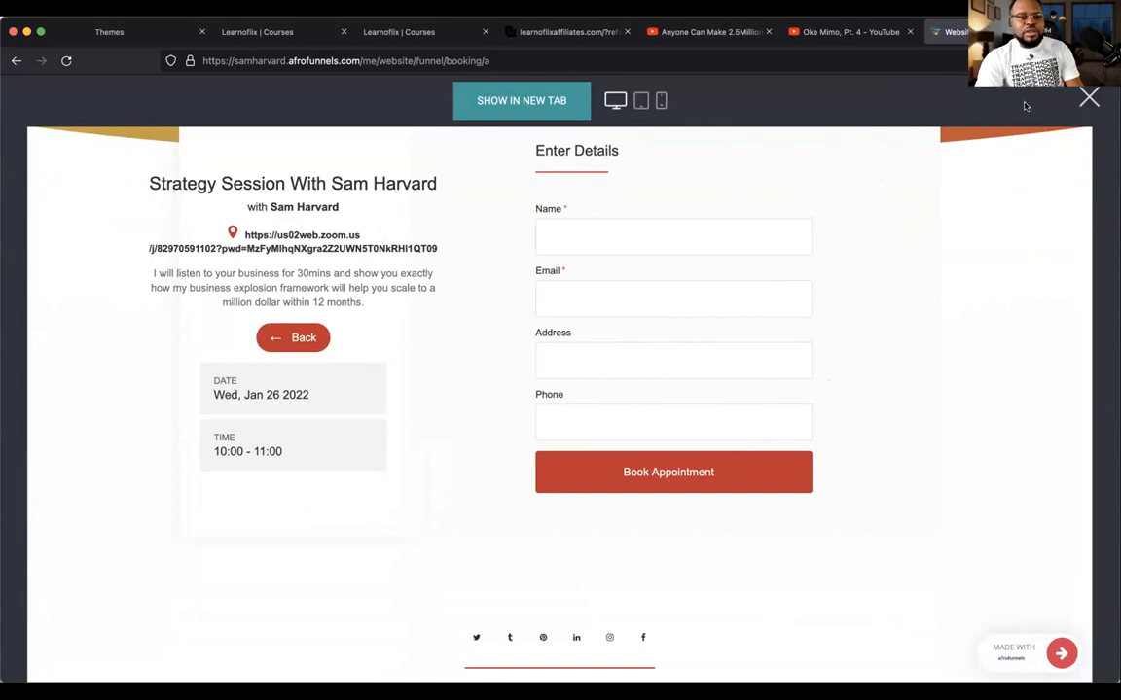
left_click(1088, 97)
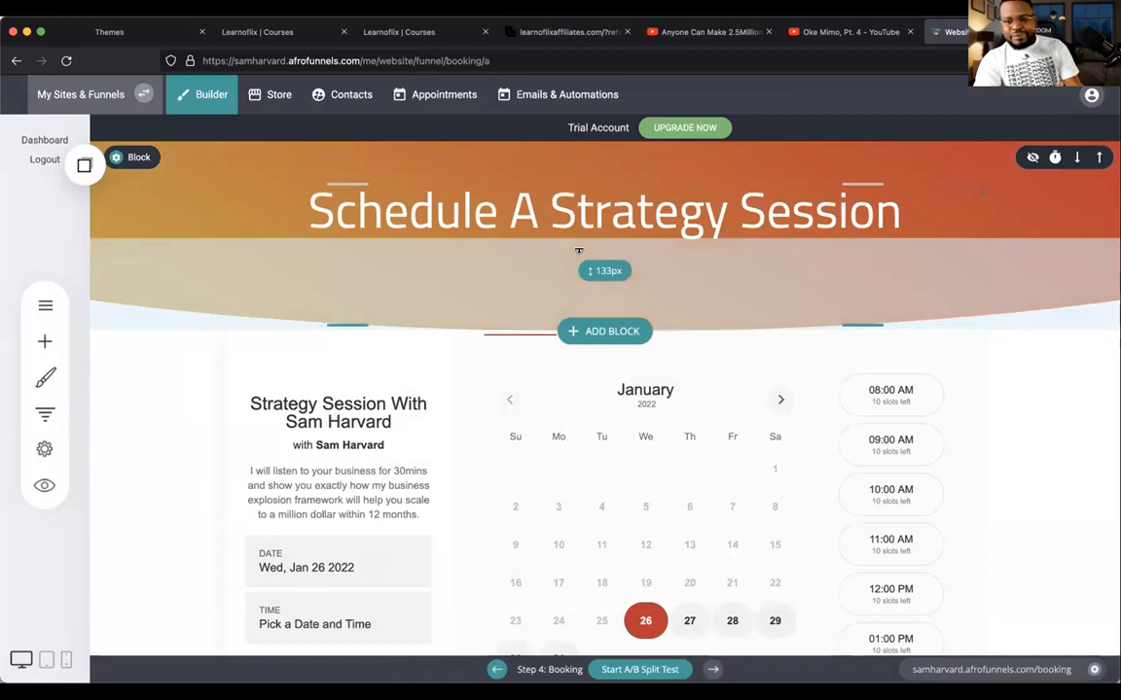
scroll(353, 306, "down", 5)
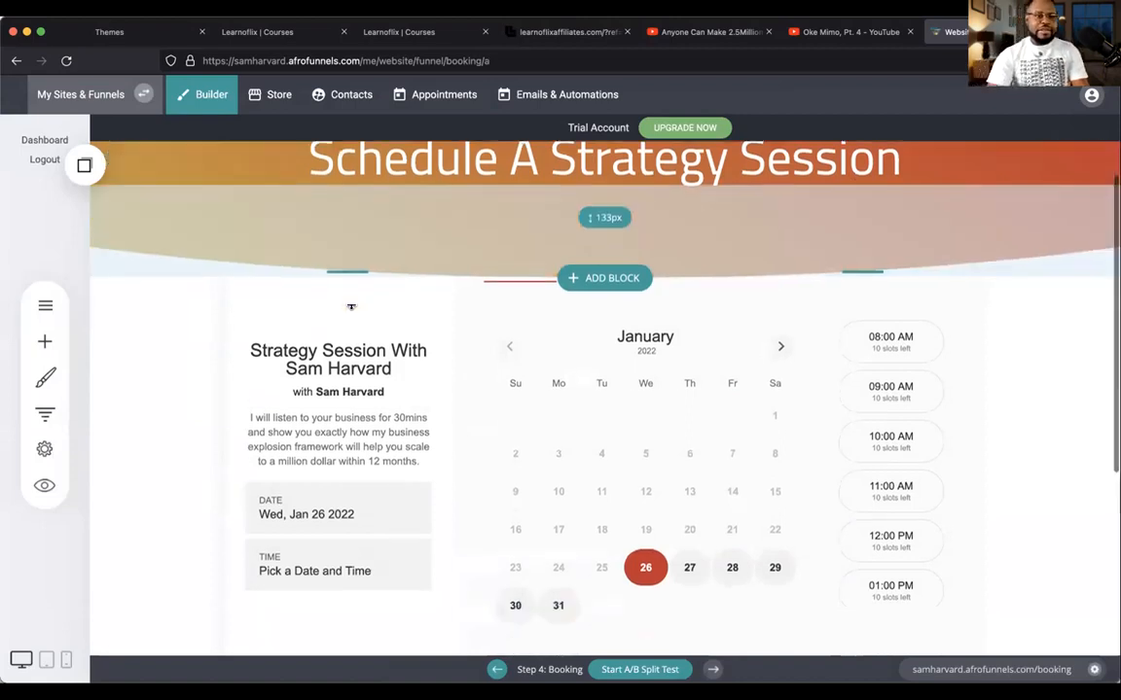
scroll(353, 303, "up", 5)
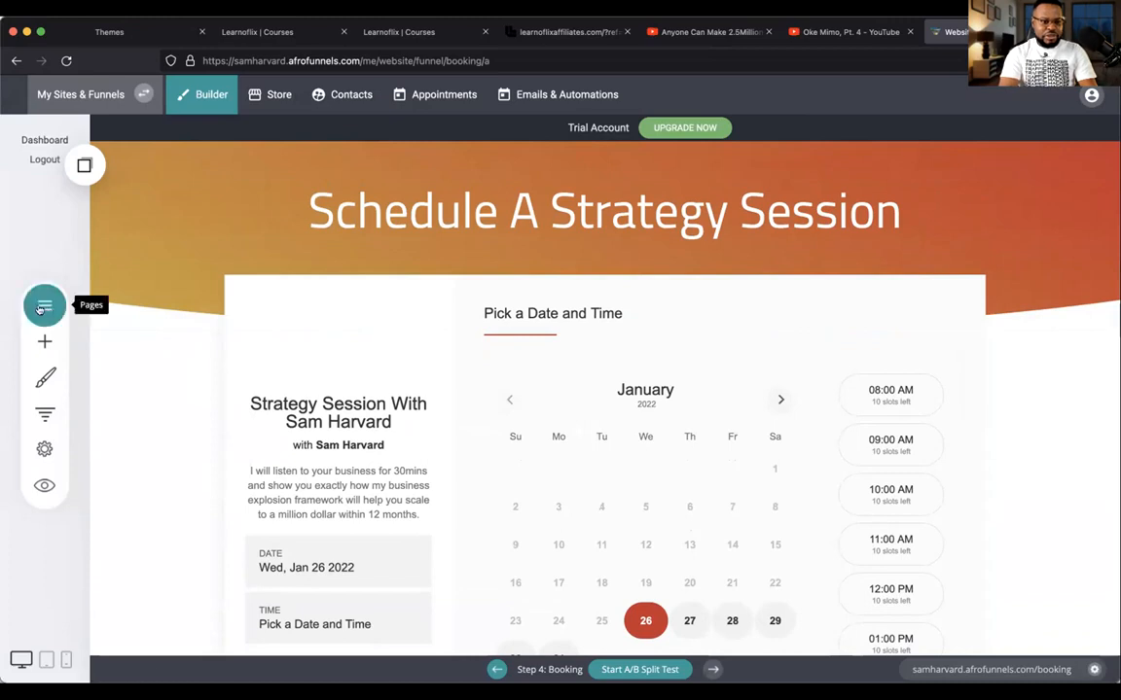
left_click(46, 450)
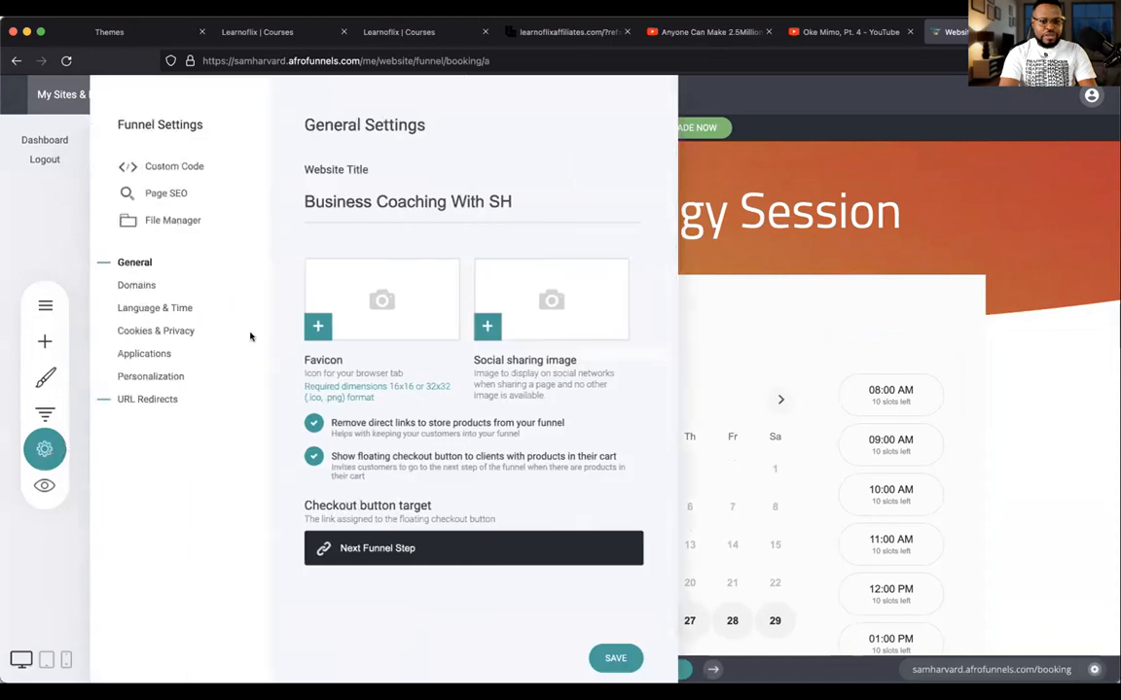
left_click(475, 188)
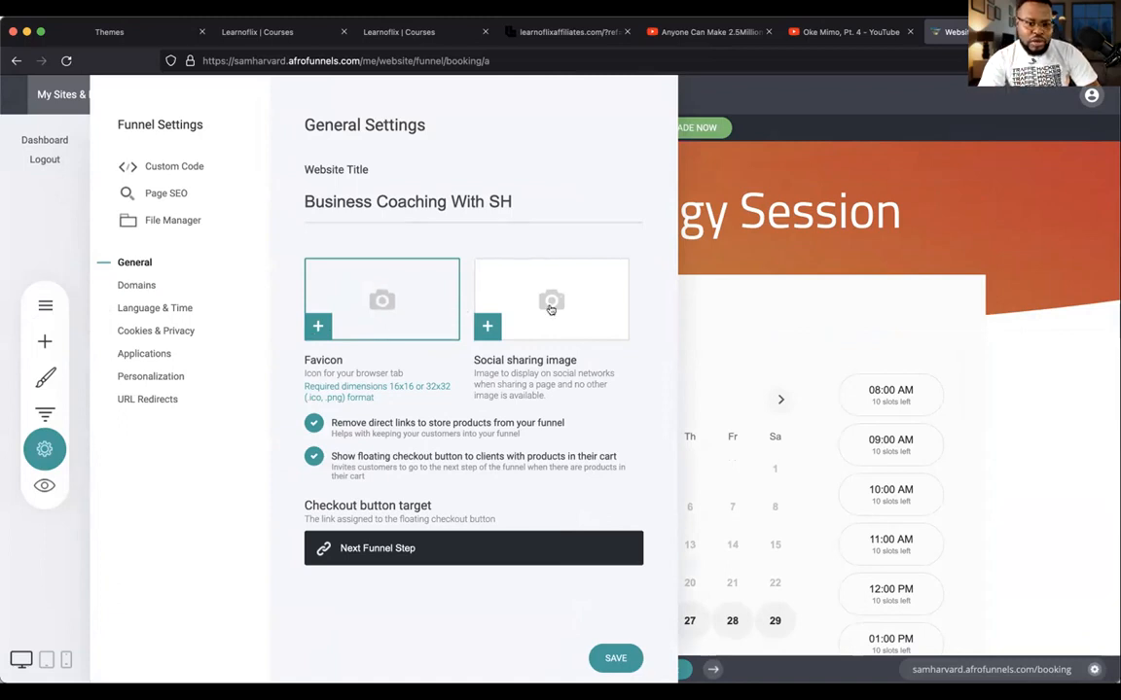
left_click(144, 287)
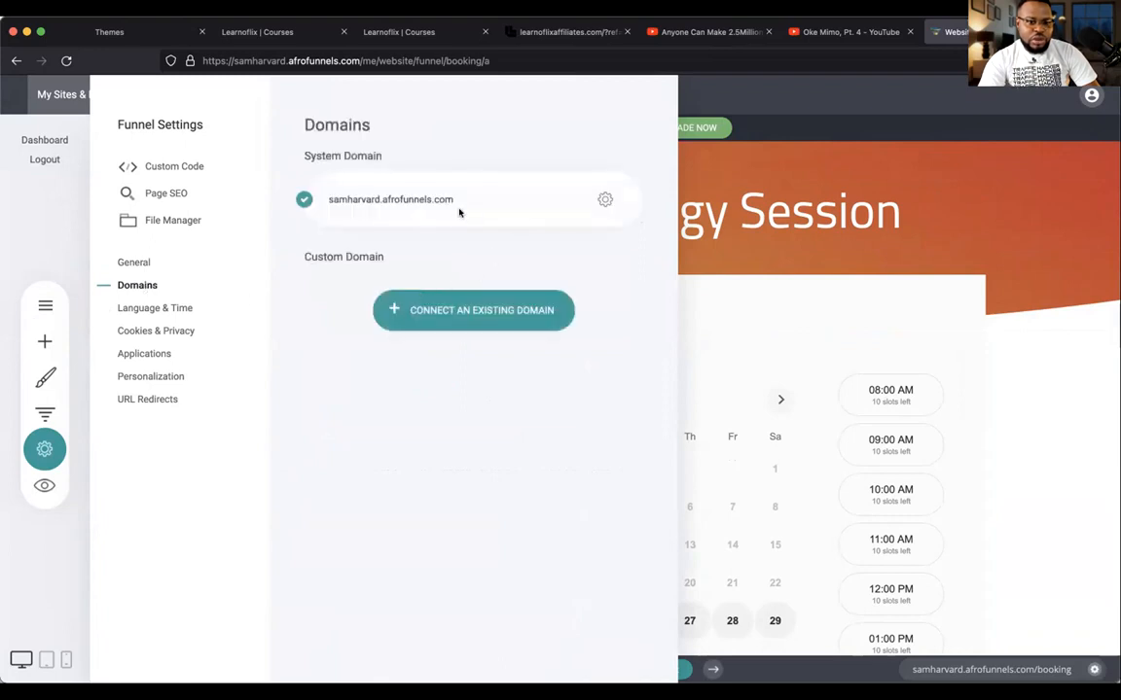
left_click_drag(327, 199, 453, 199)
left_click(452, 200)
triple_click(449, 199)
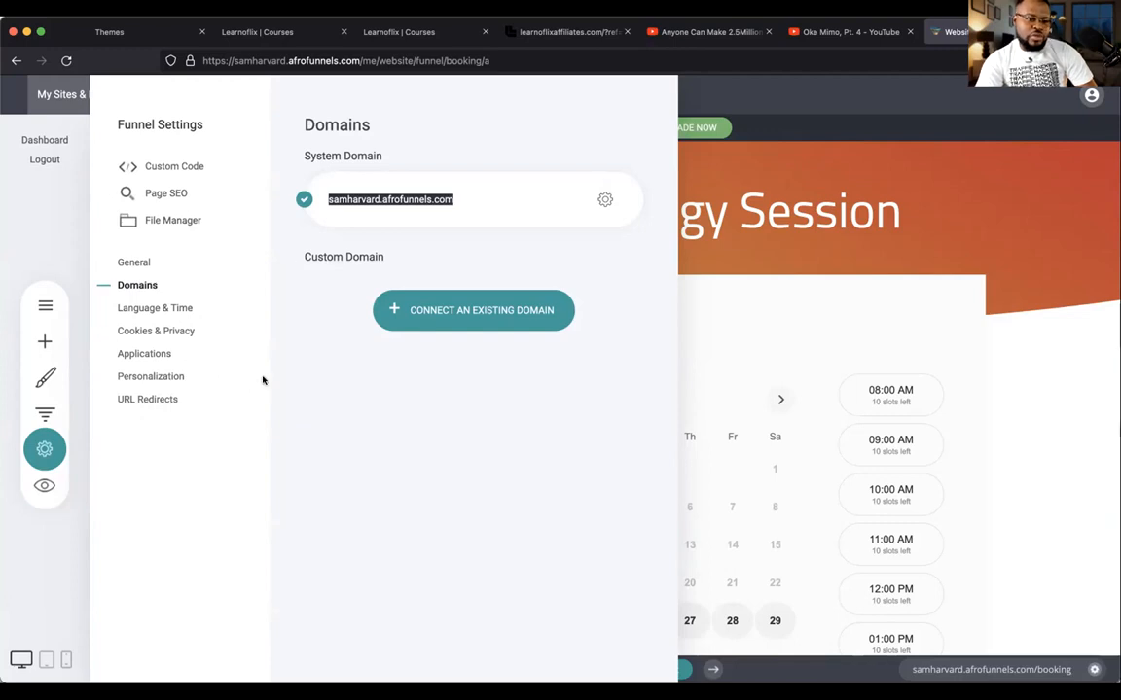
left_click(45, 308)
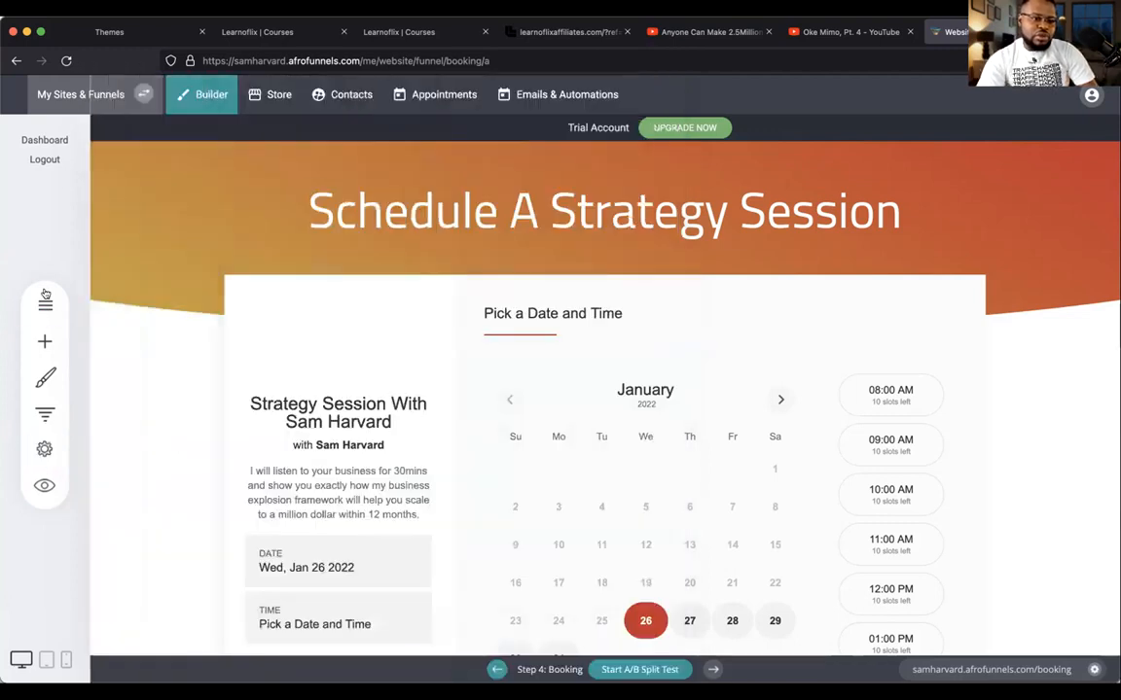
- Go to the project Dashboard via My Sites & Funnels to view Website Analytics
left_click(70, 97)
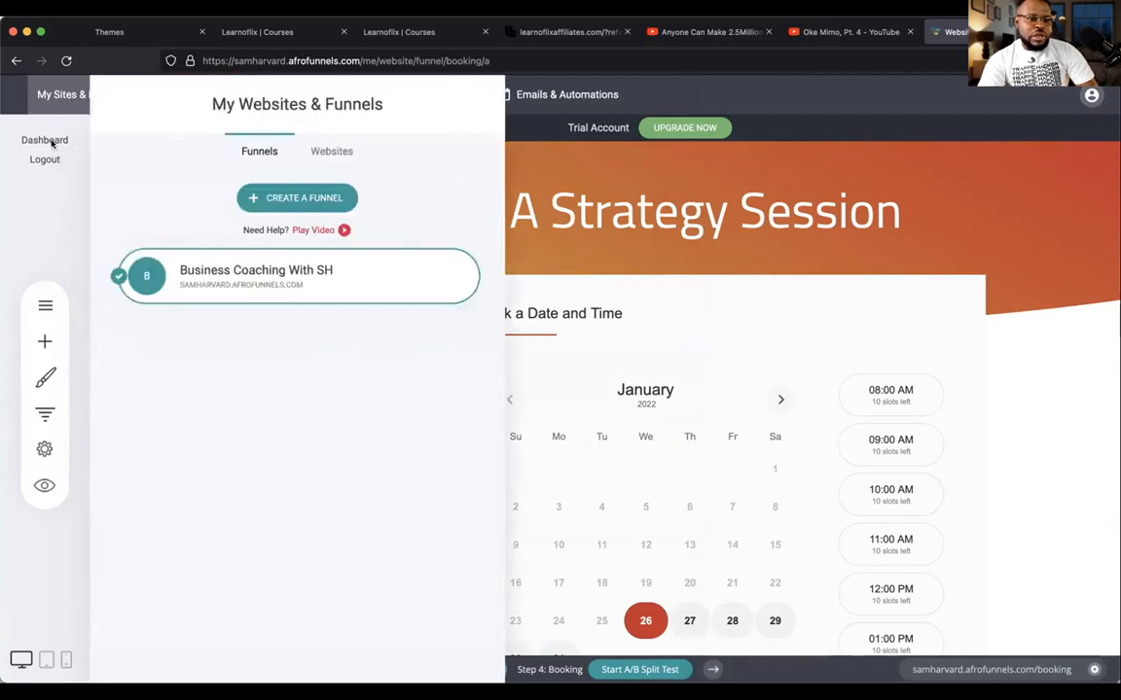
left_click(51, 142)
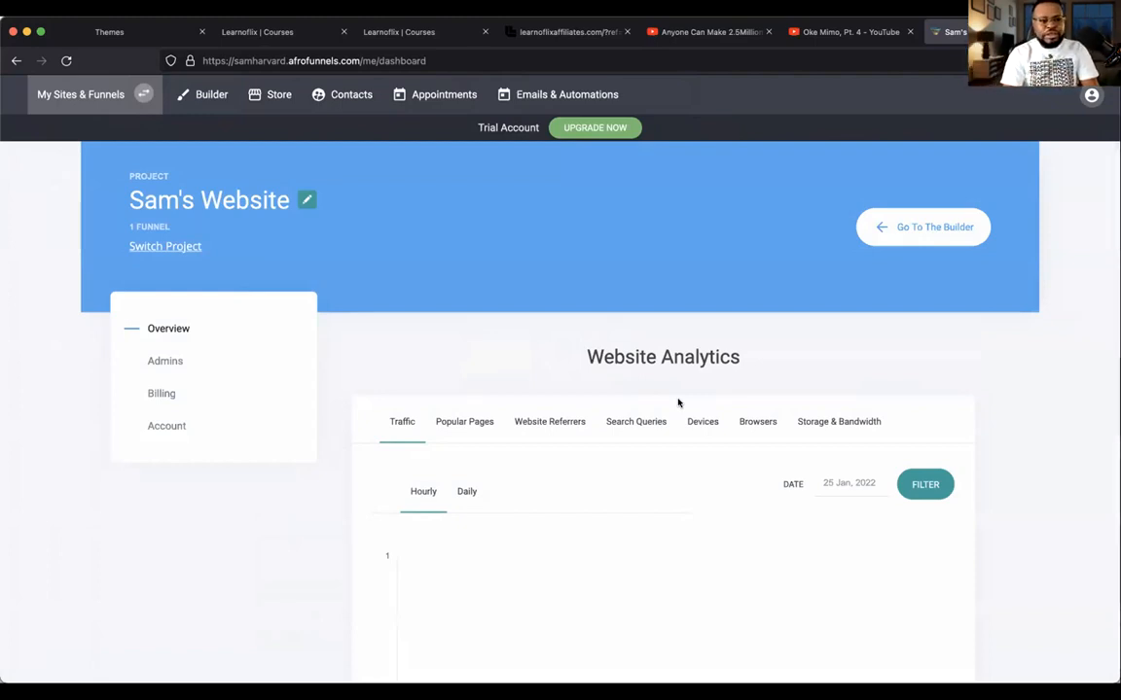
scroll(678, 402, "down", 5)
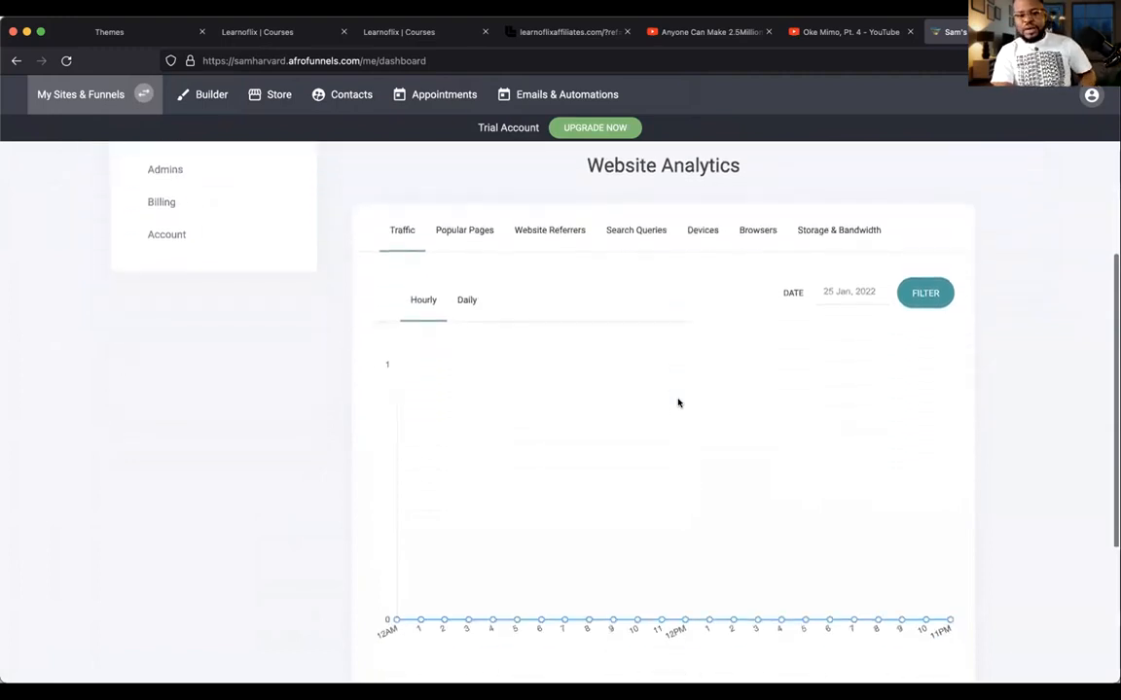
scroll(678, 403, "up", 5)
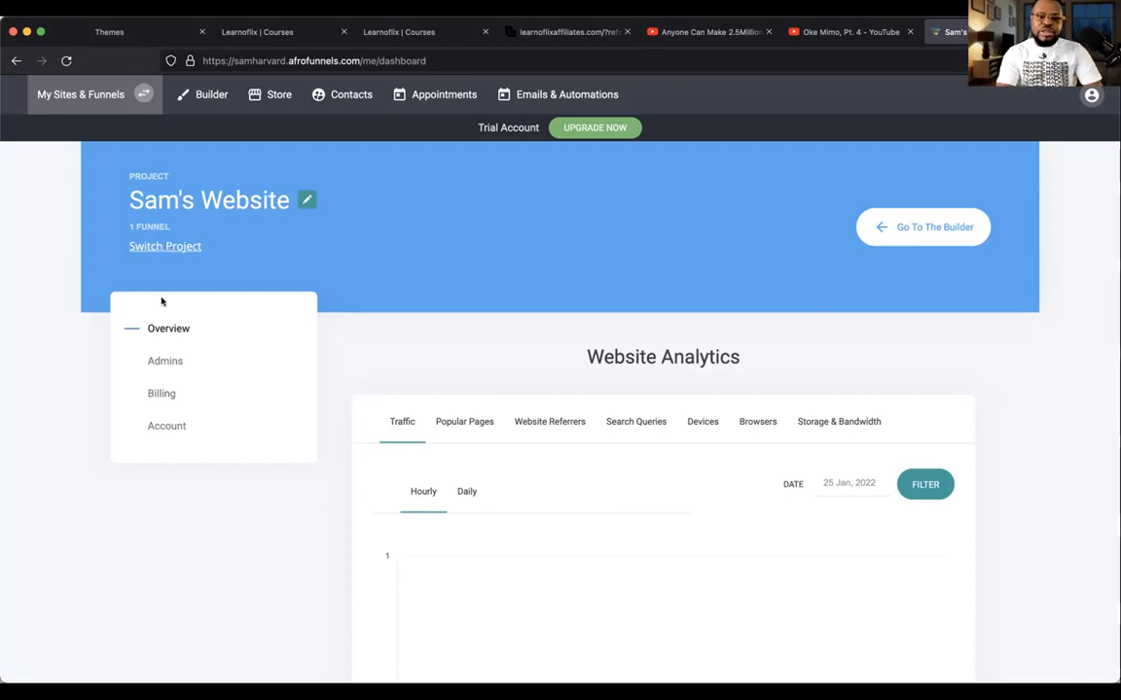
- Start a new admin invite and assign it to the Business Coaching With SH funnel
left_click(166, 363)
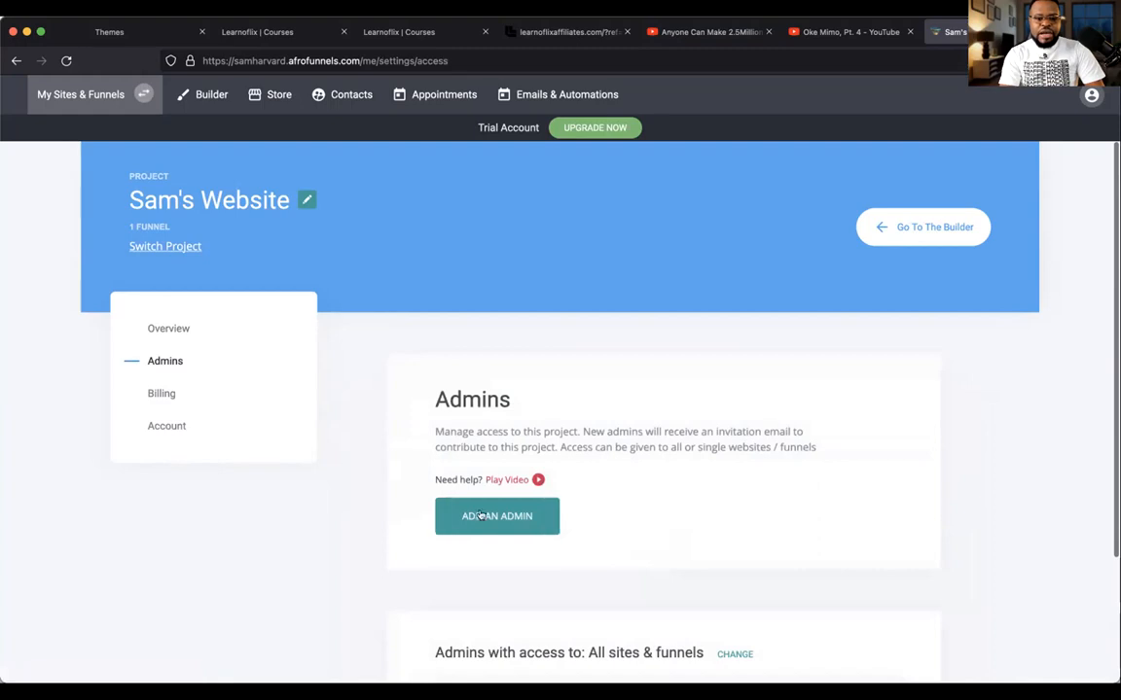
left_click(484, 516)
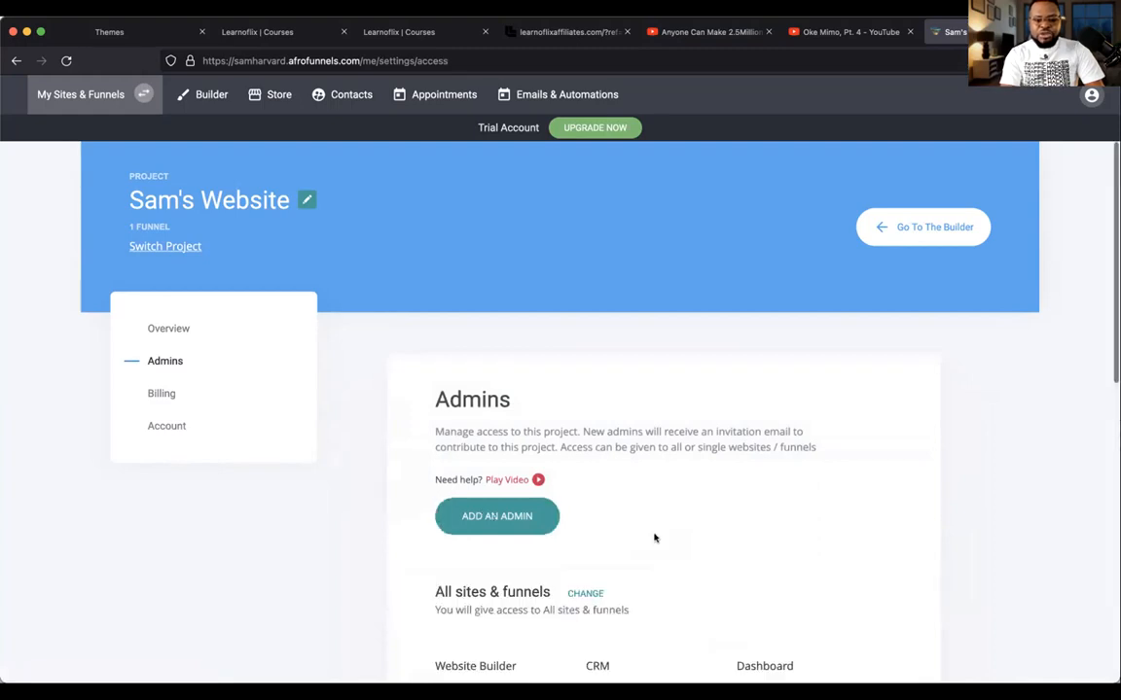
scroll(654, 537, "down", 3)
scroll(654, 538, "down", 3)
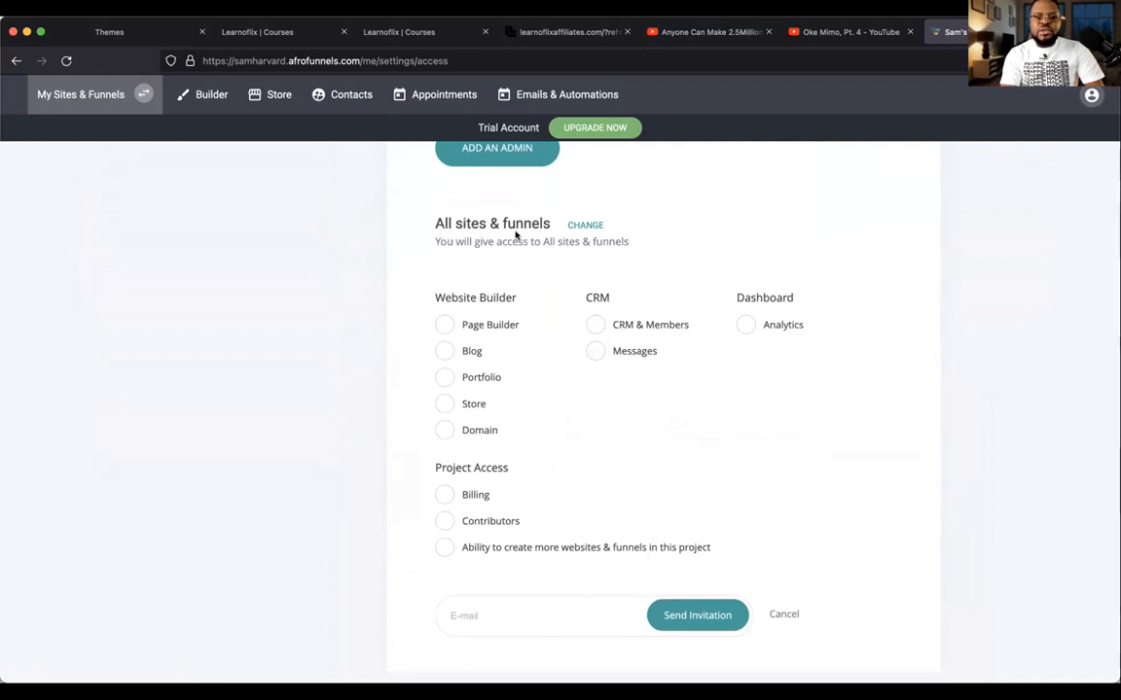
left_click(589, 224)
left_click(568, 395)
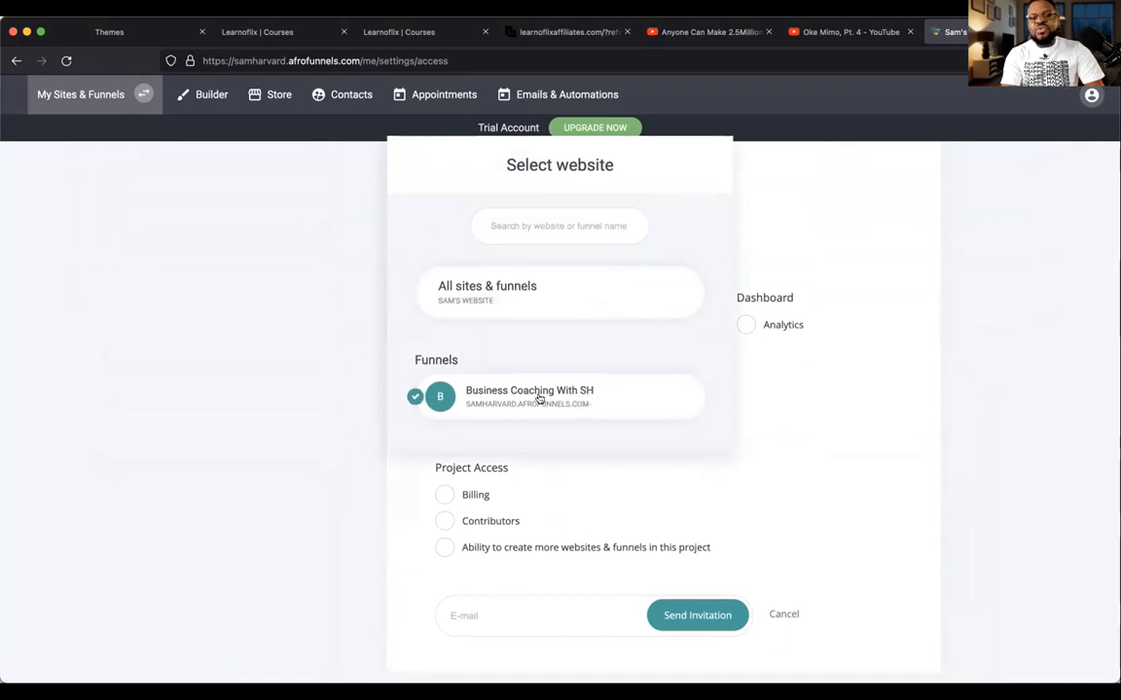
left_click(573, 397)
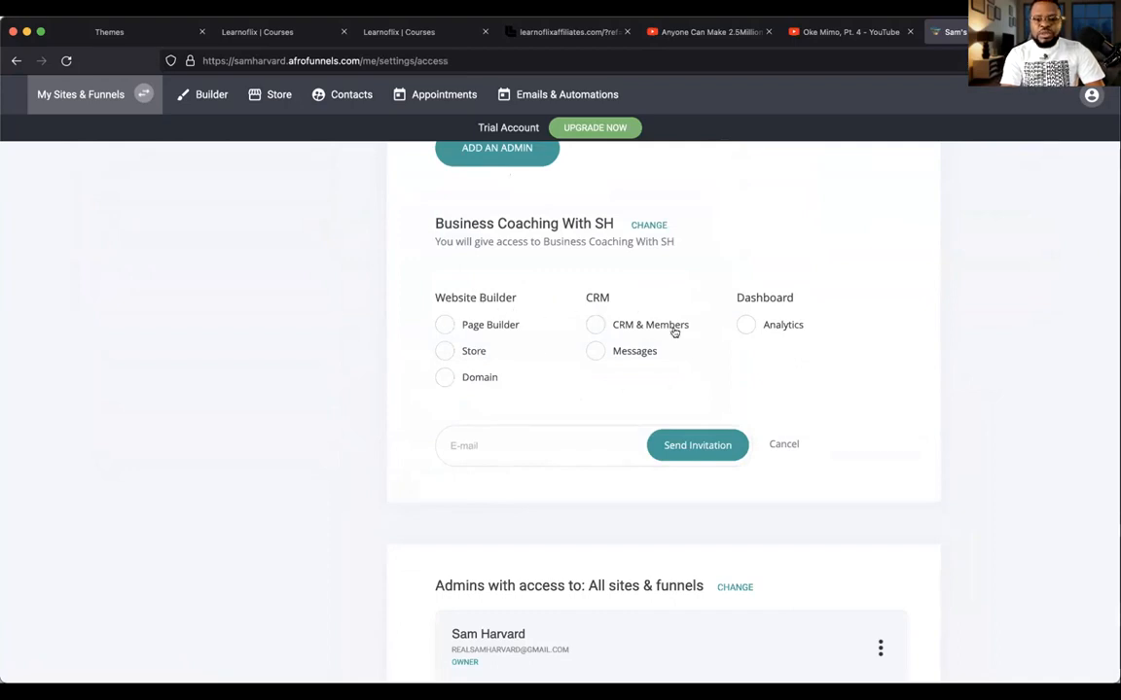
- Grant the Analytics, Page Builder, Domain, CRM & Members and Messages permissions
left_click(745, 326)
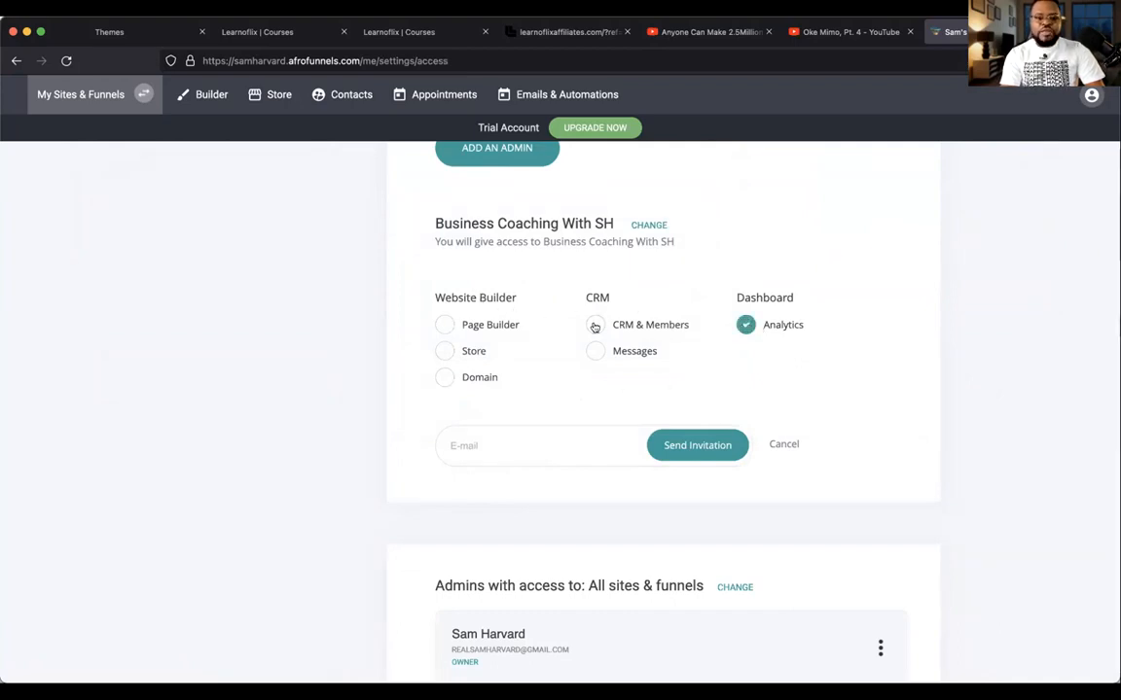
left_click(451, 326)
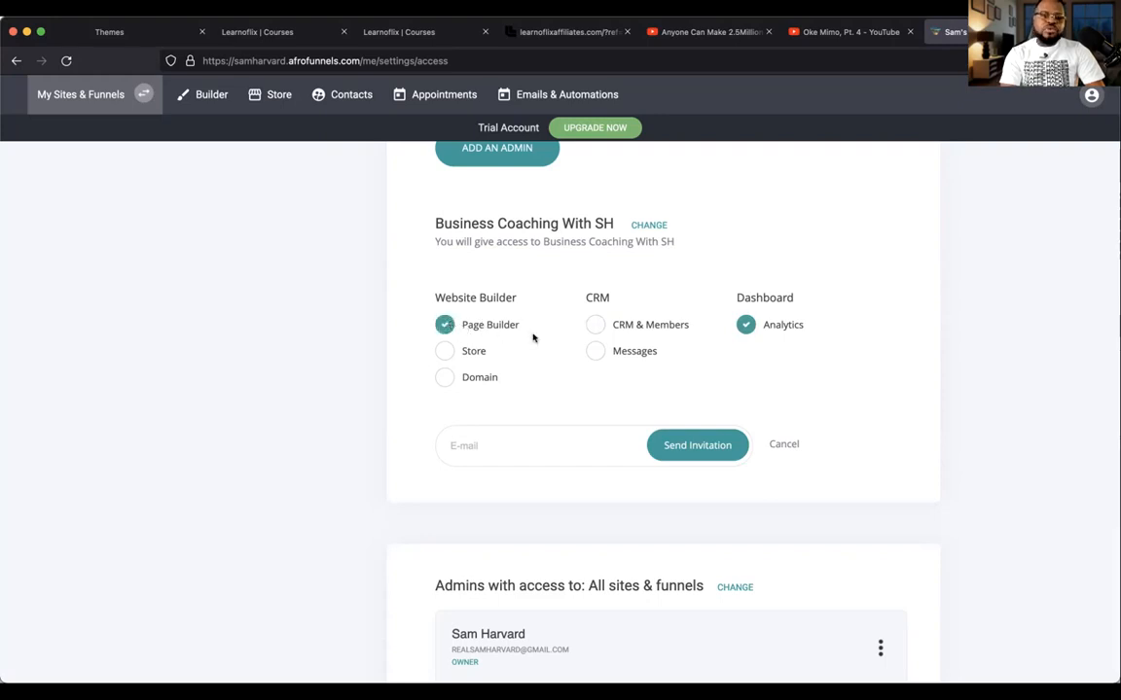
left_click(442, 378)
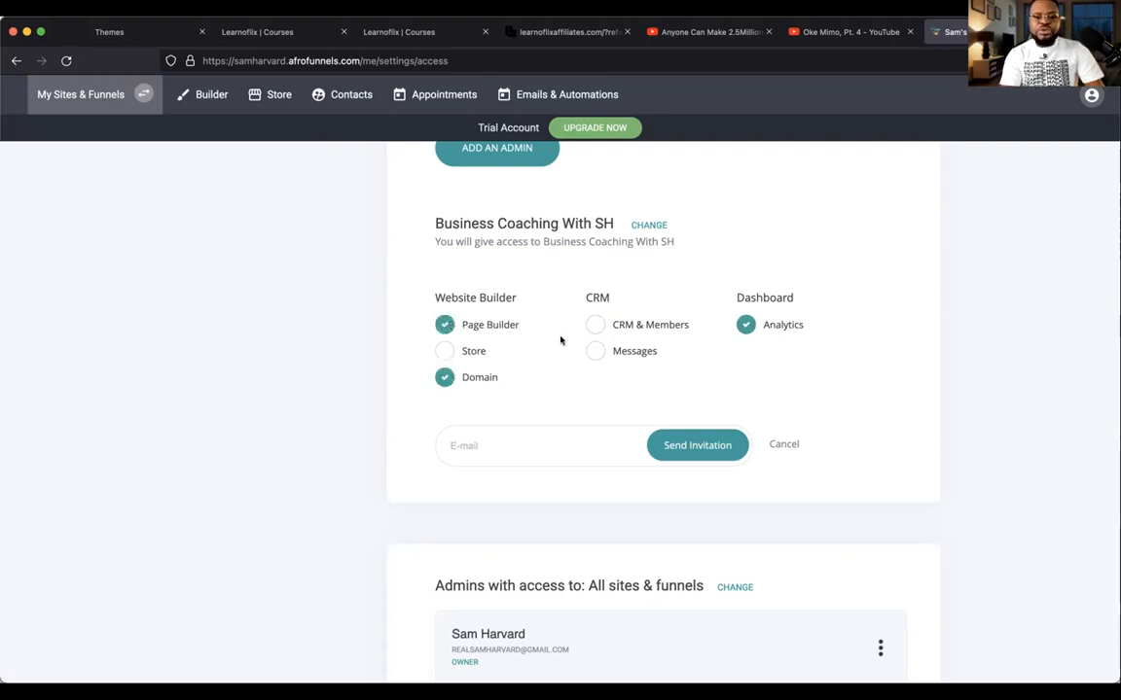
left_click(595, 326)
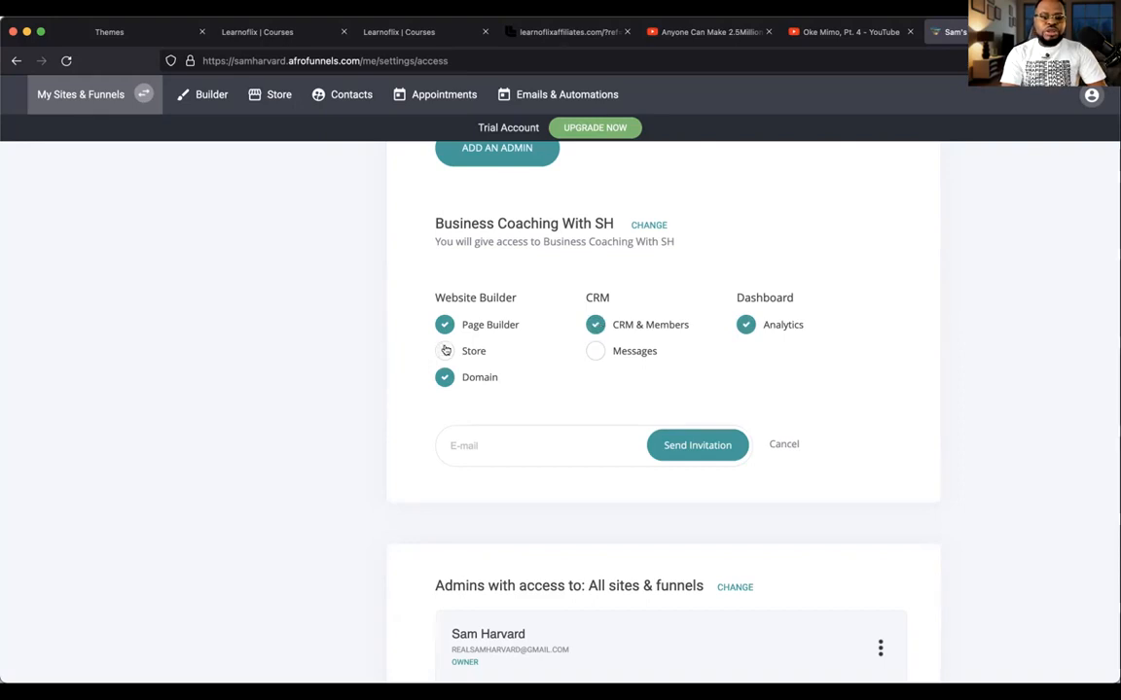
left_click(595, 354)
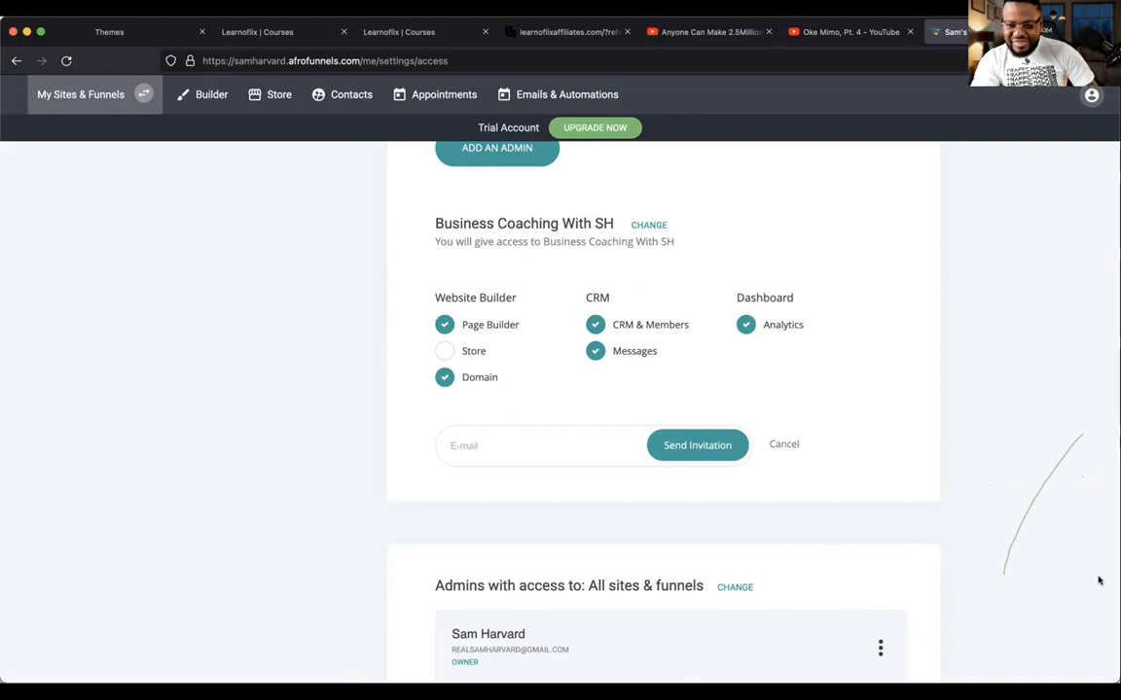
- Paste the new admin's e-mail, send the invitation and confirm with YES
left_click(501, 444)
key("super+v")
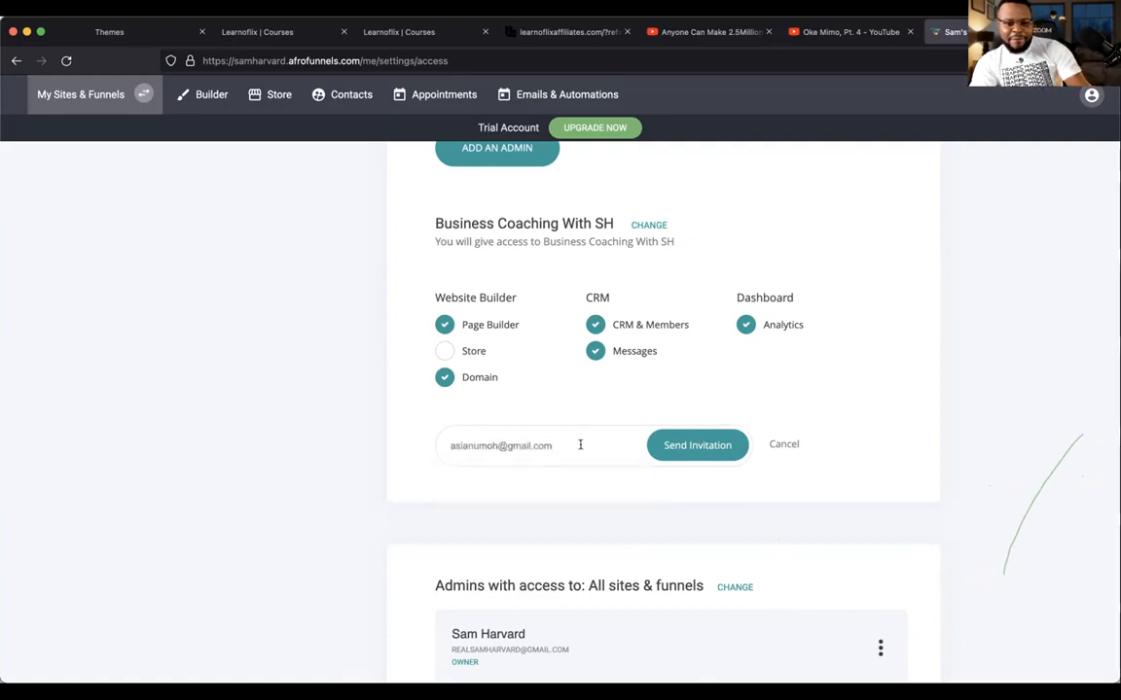
left_click(685, 447)
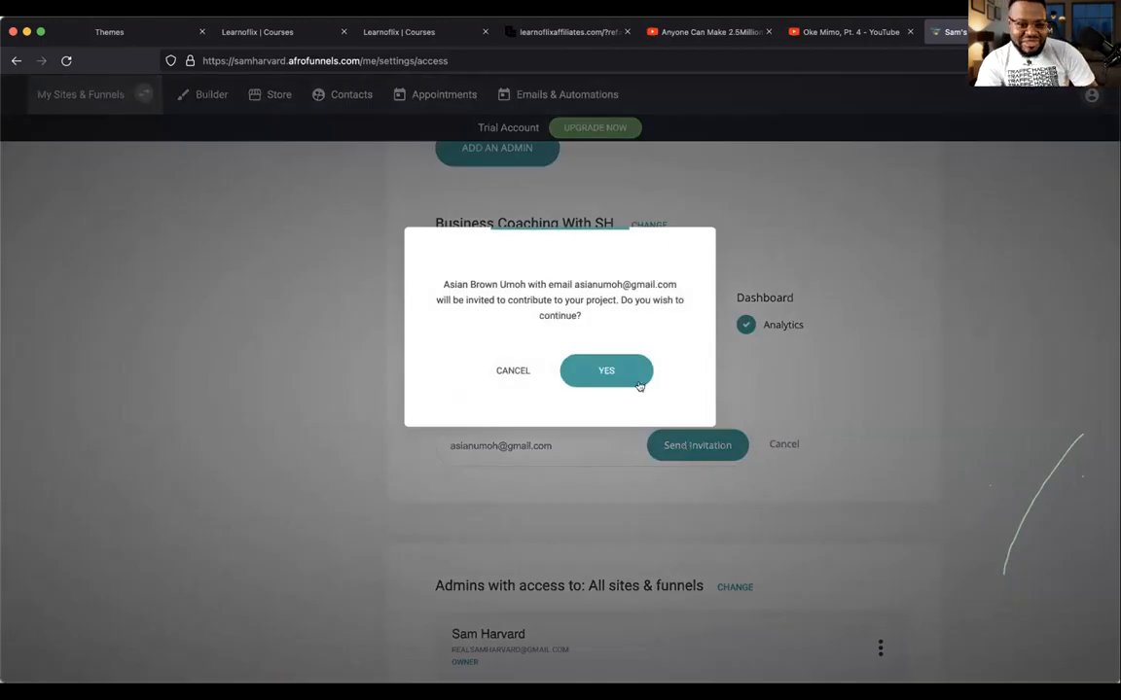
left_click(610, 370)
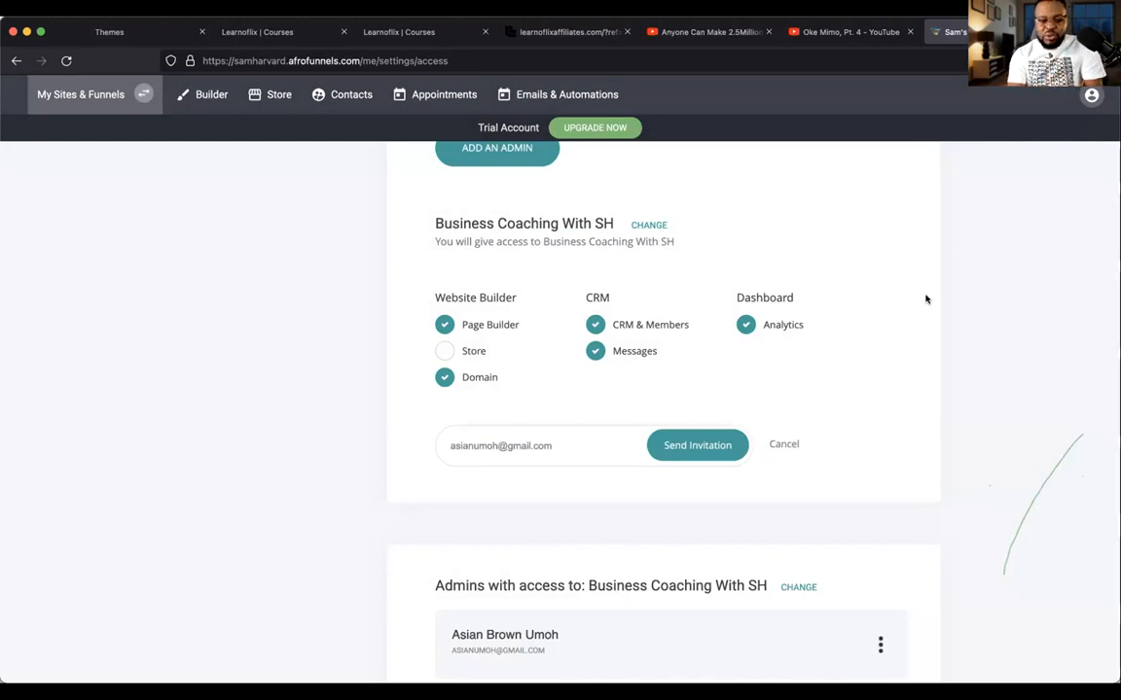
scroll(744, 509, "down", 2)
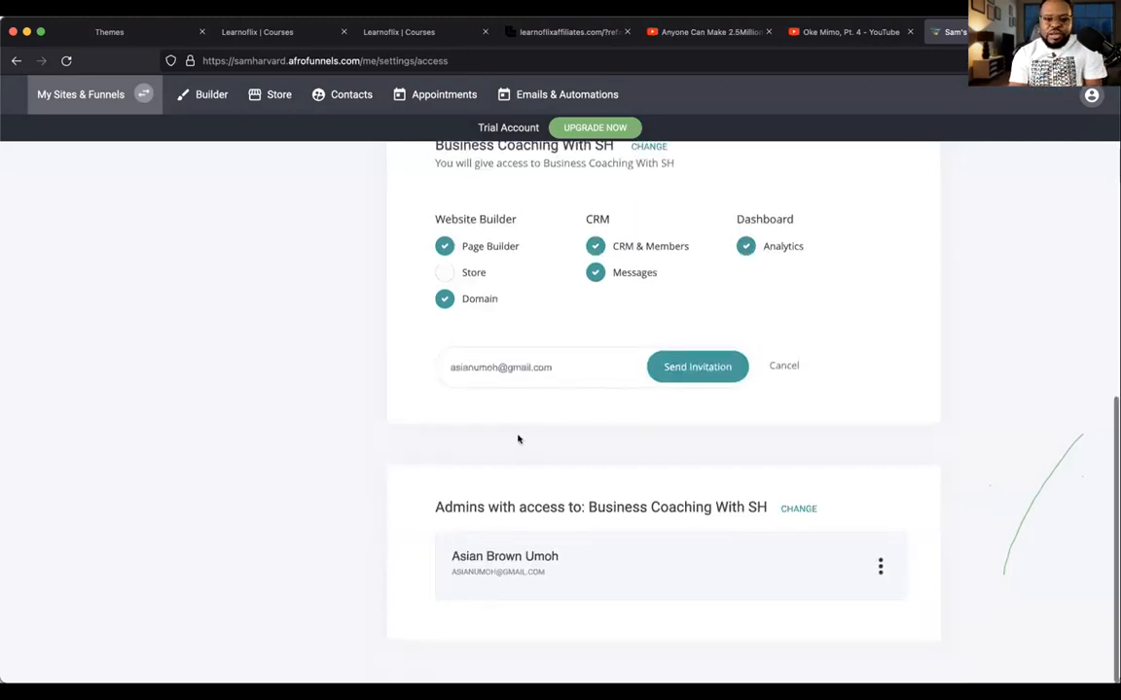
scroll(517, 434, "up", 10)
scroll(517, 435, "down", 1)
left_click(158, 394)
scroll(485, 478, "down", 1)
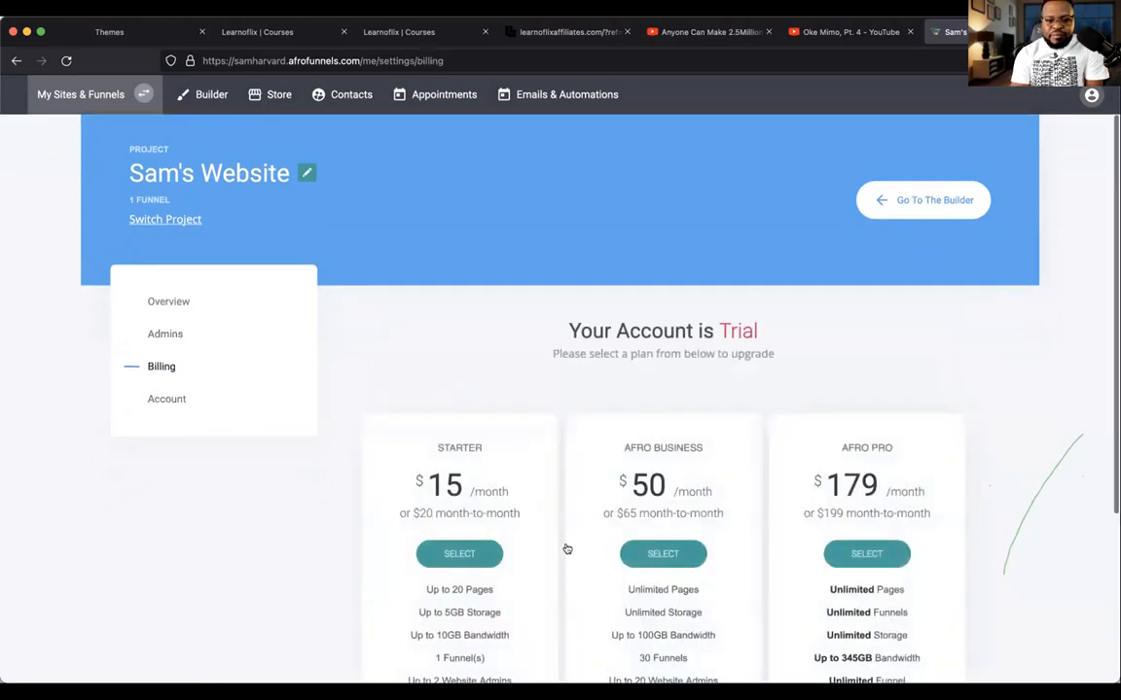
scroll(567, 550, "down", 4)
scroll(575, 564, "down", 1)
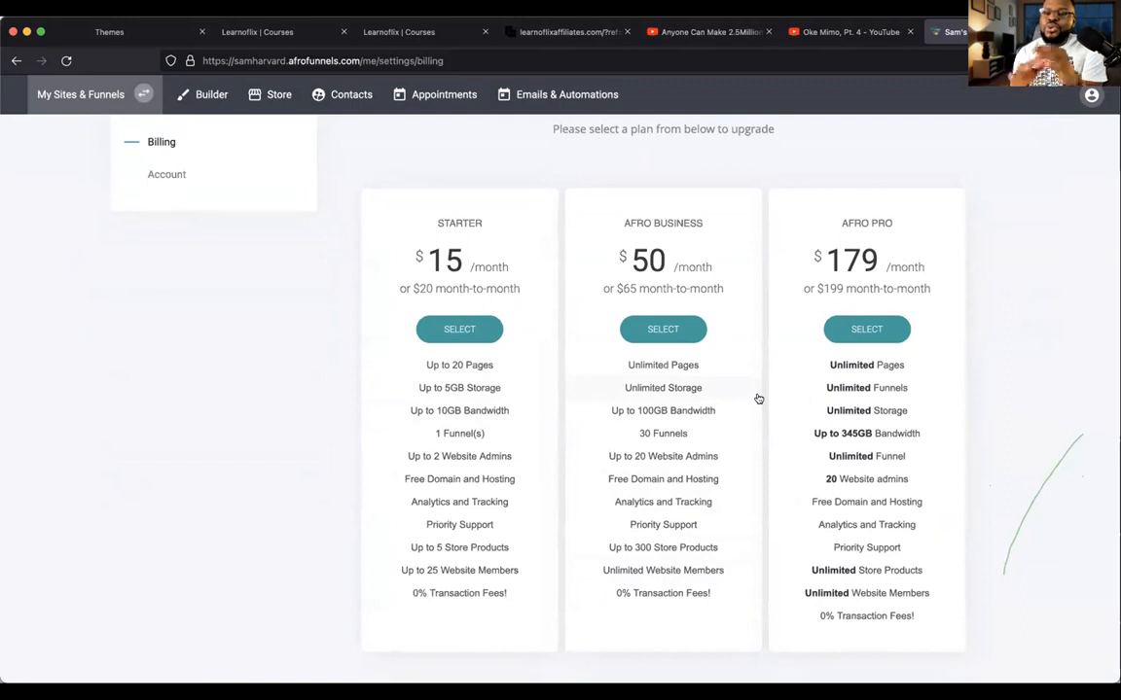
scroll(582, 273, "up", 1)
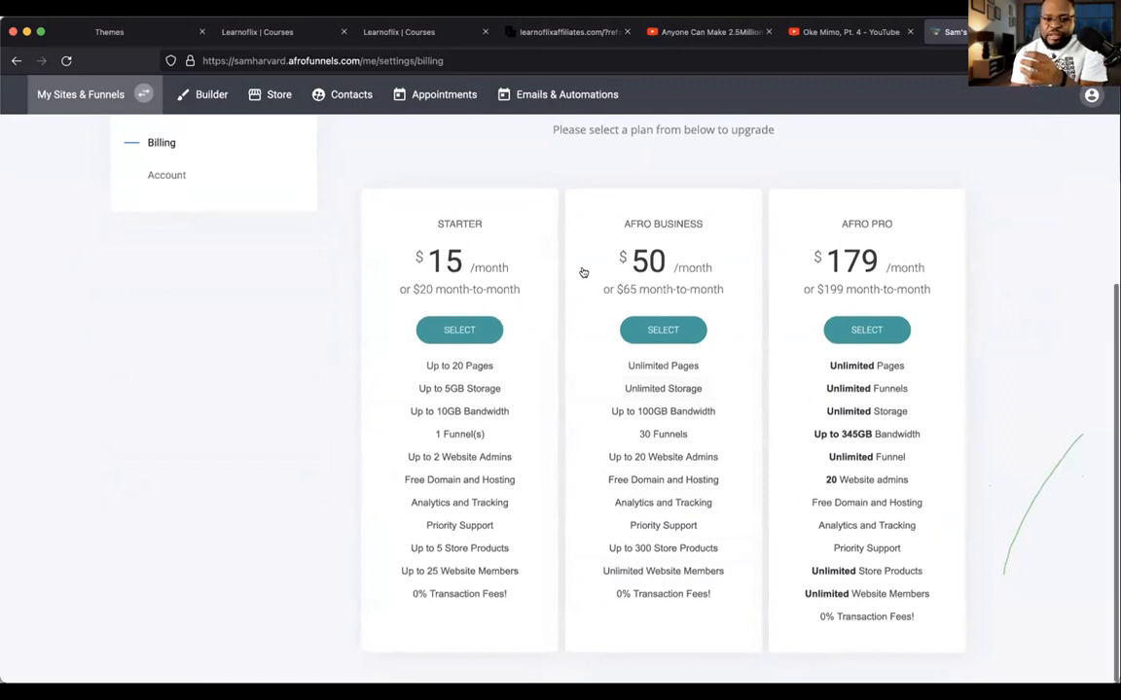
scroll(583, 273, "up", 5)
scroll(622, 302, "down", 4)
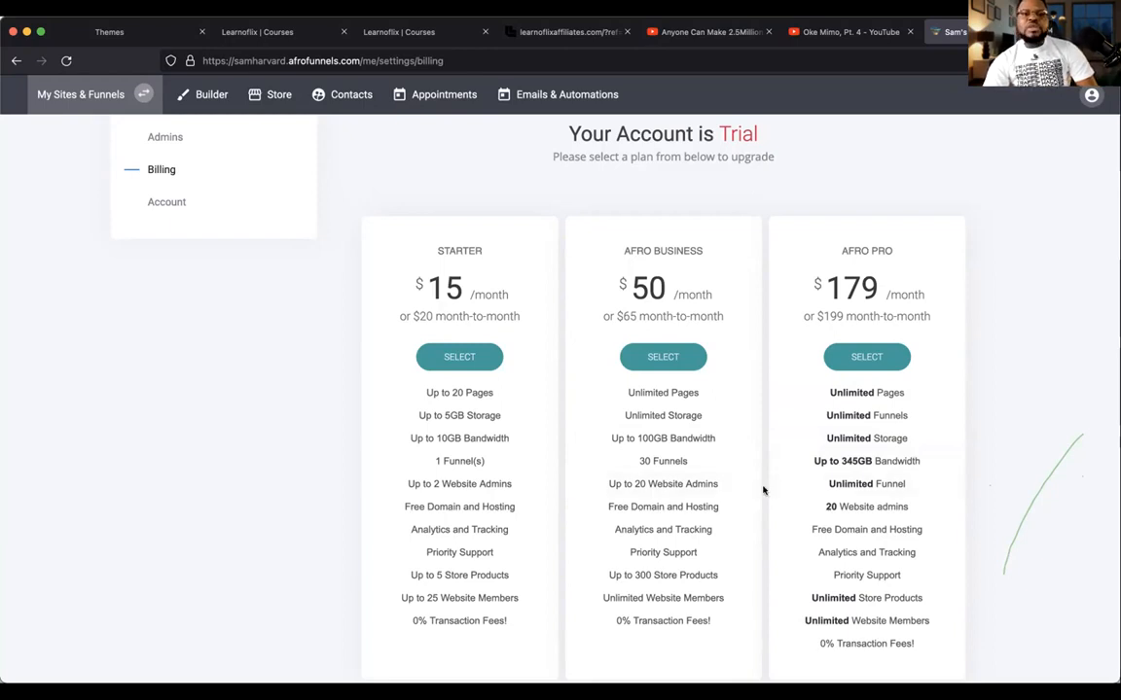
scroll(763, 489, "up", 4)
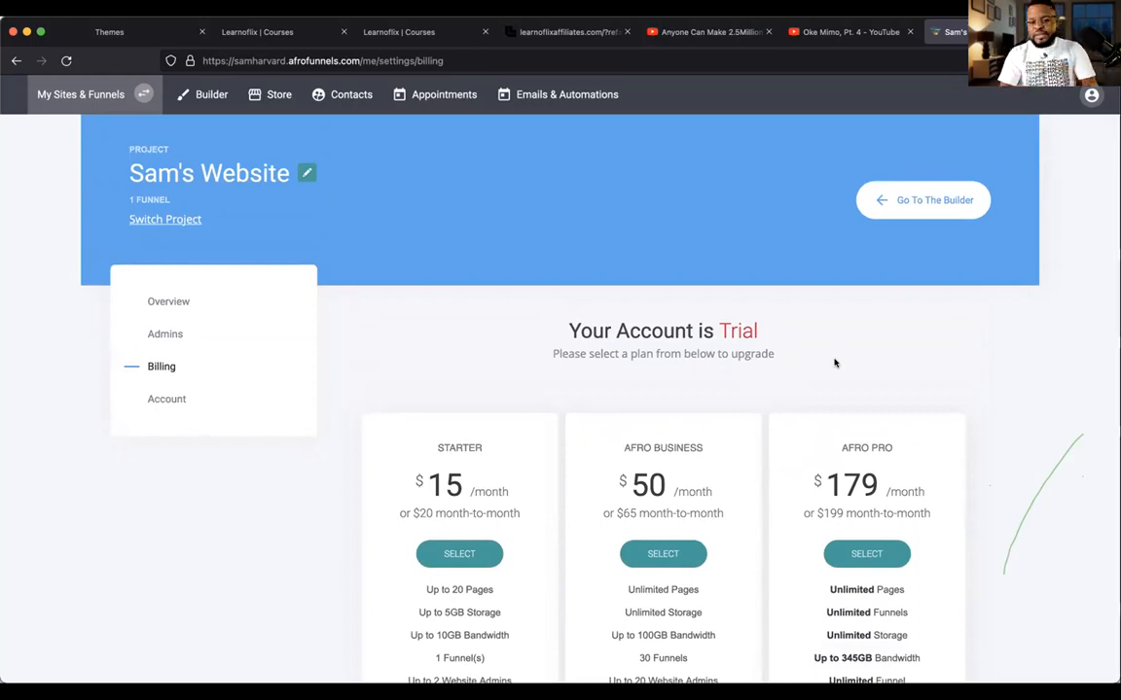
scroll(833, 362, "down", 5)
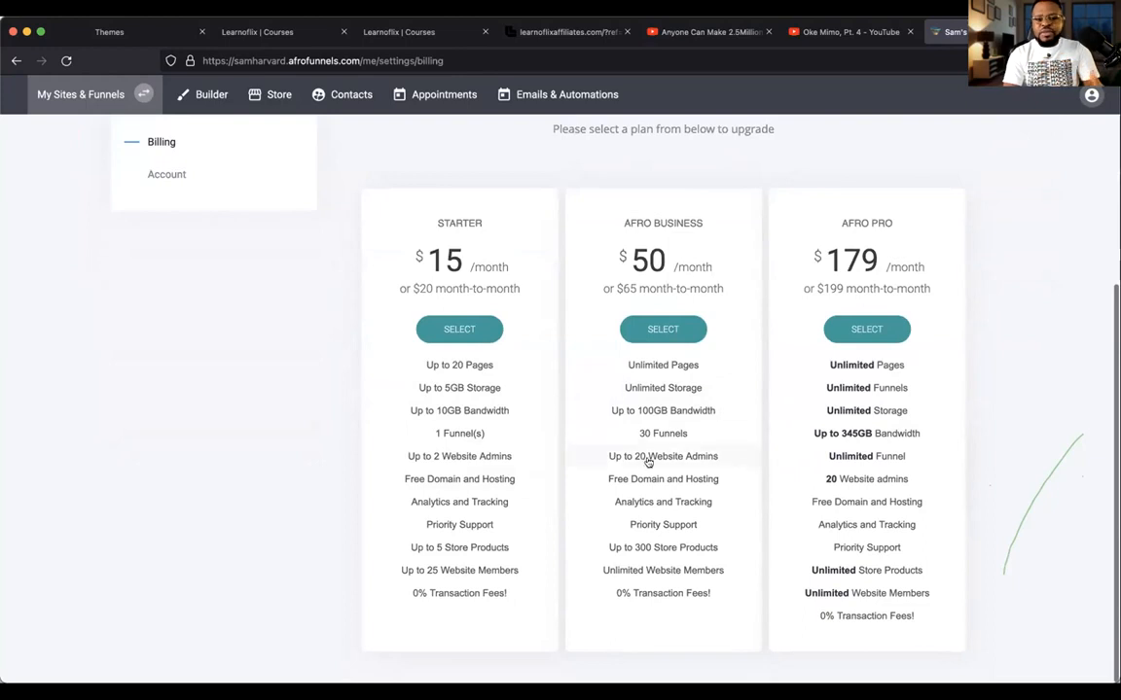
scroll(645, 463, "up", 4)
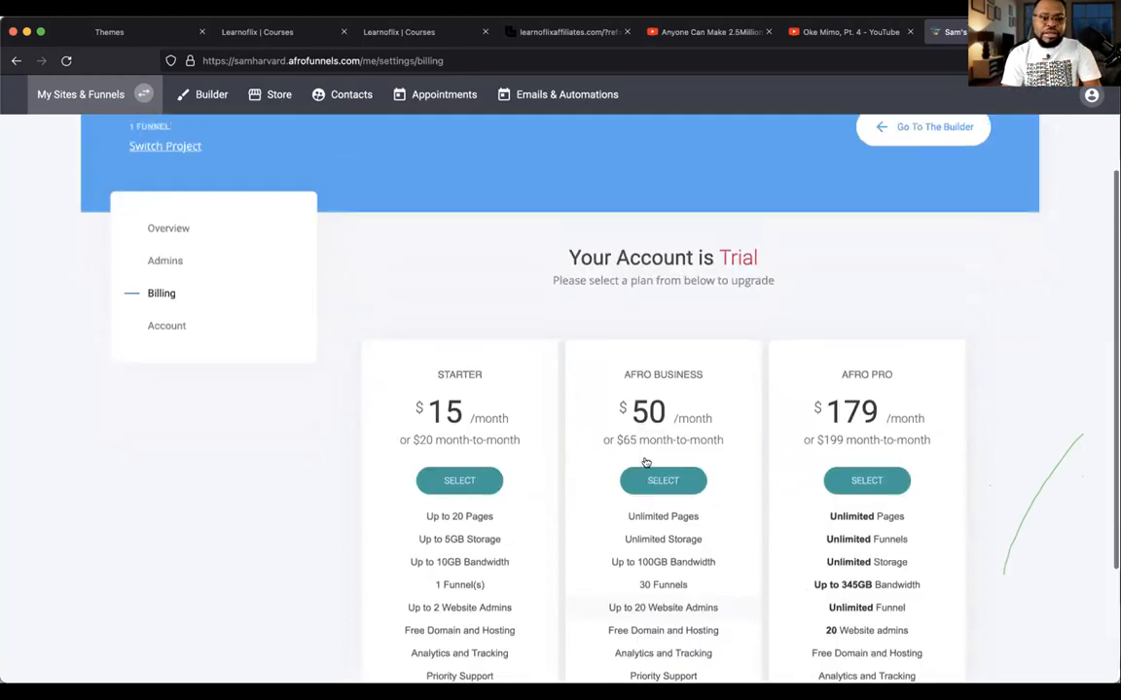
- Open Account Settings, go to Overview, and bring up the Switch Project list
left_click(173, 370)
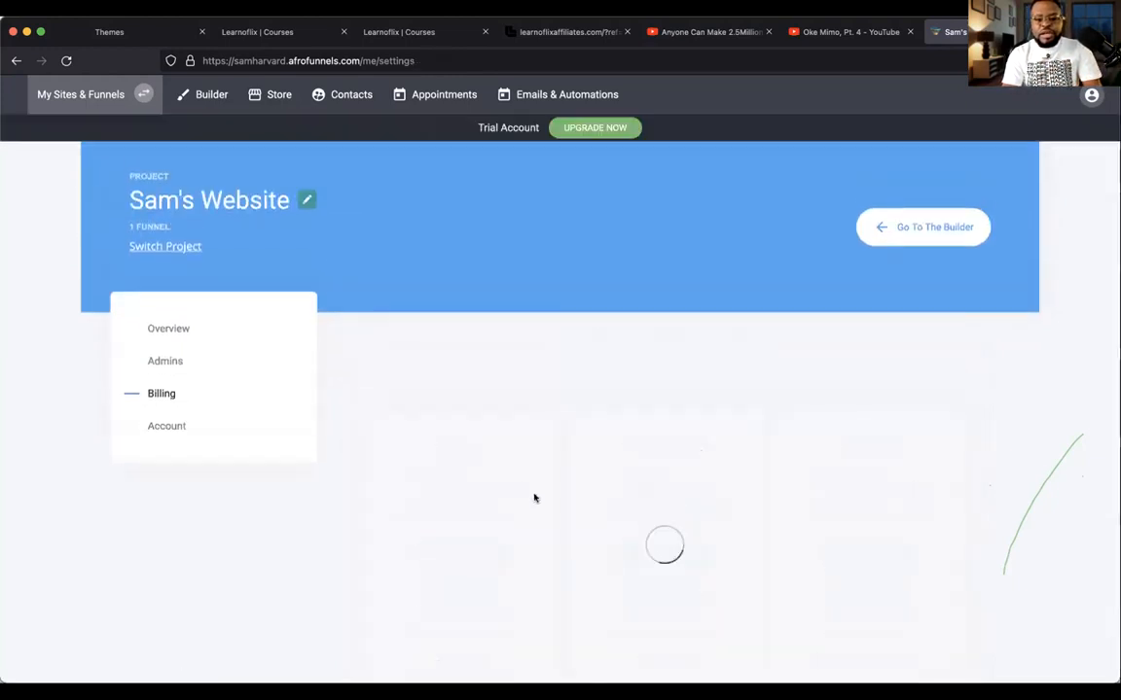
scroll(612, 545, "down", 5)
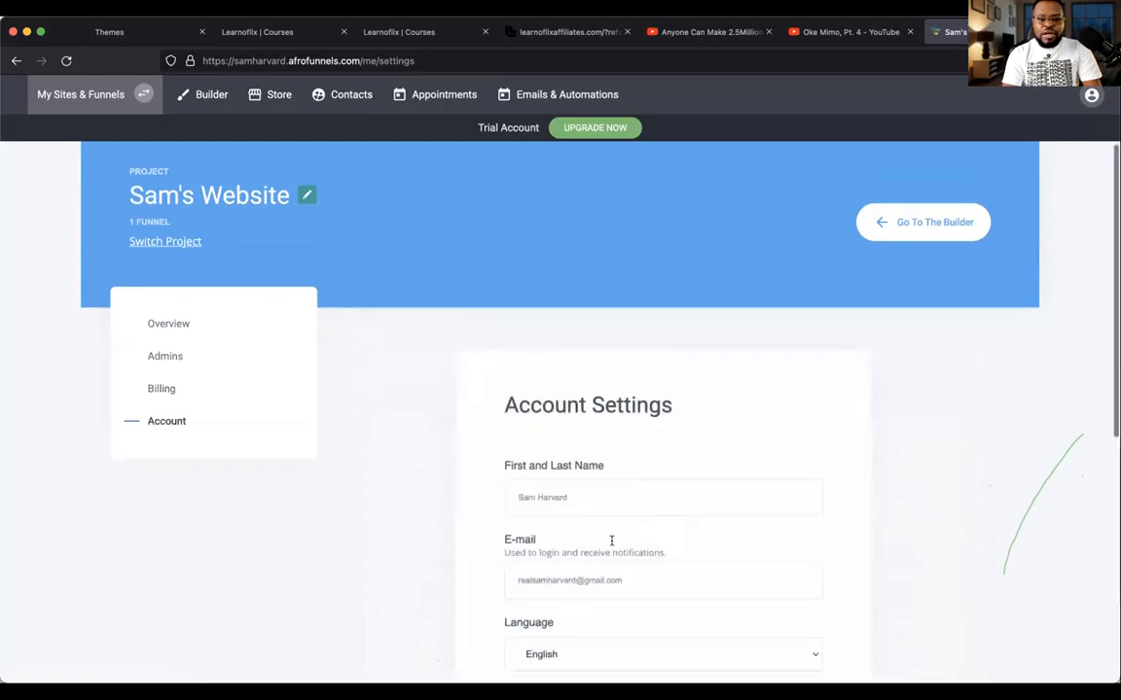
scroll(612, 546, "up", 9)
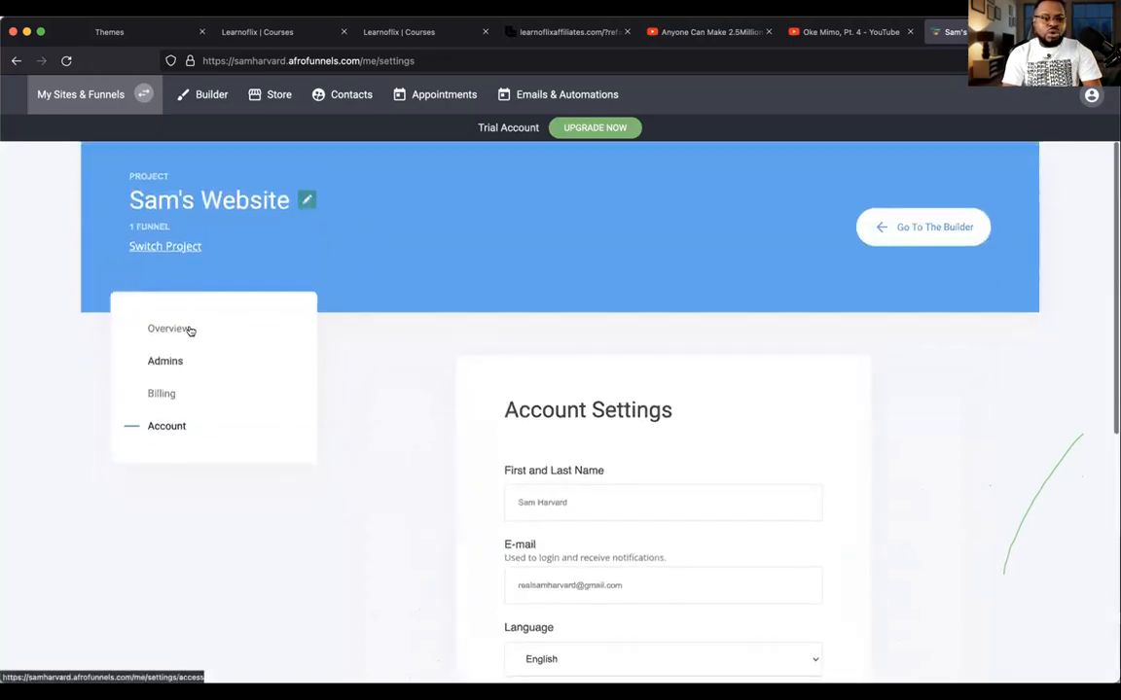
left_click(169, 329)
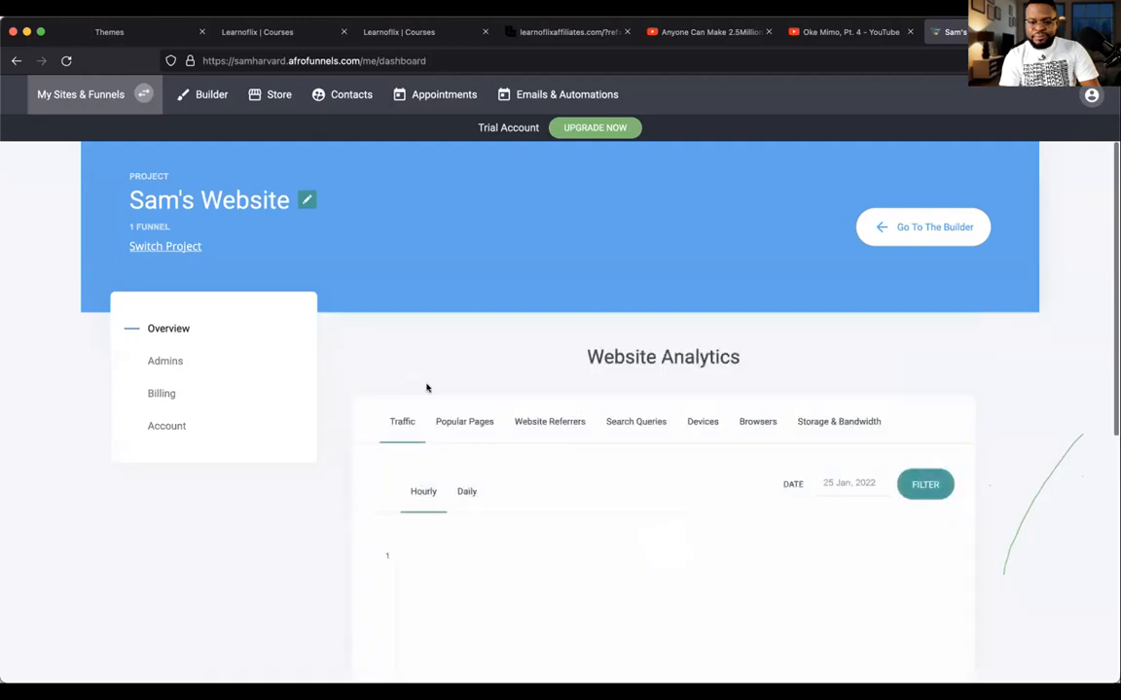
left_click(165, 249)
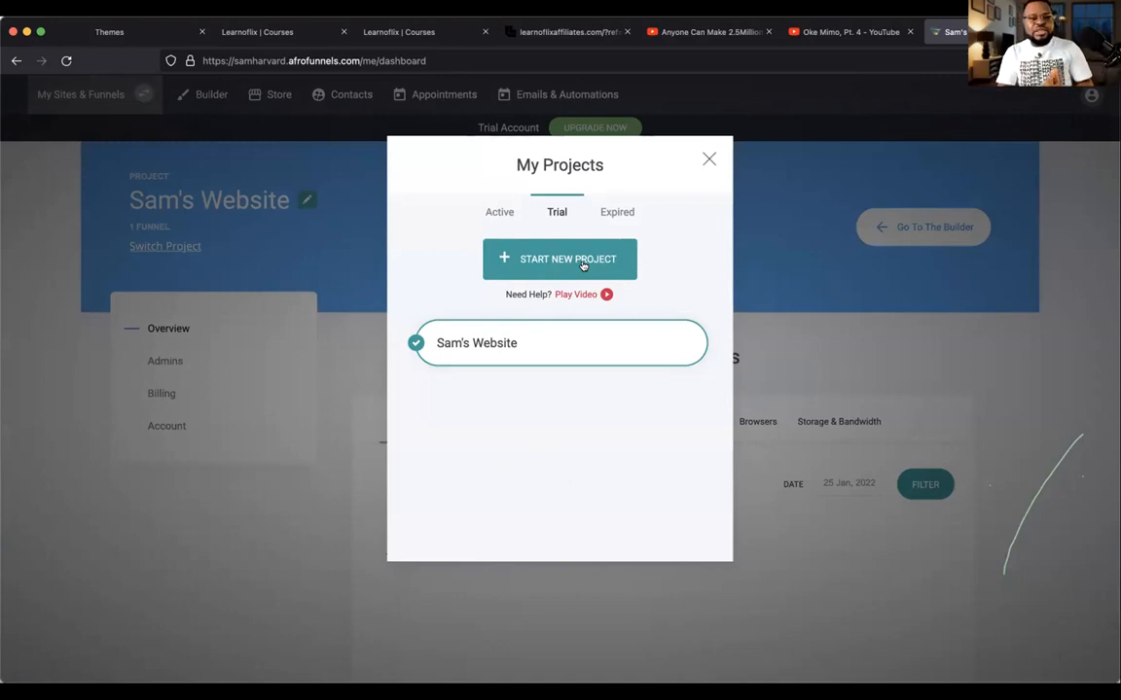
- Close My Projects and create a new website from the Websites tab, confirming with Yes
left_click(709, 161)
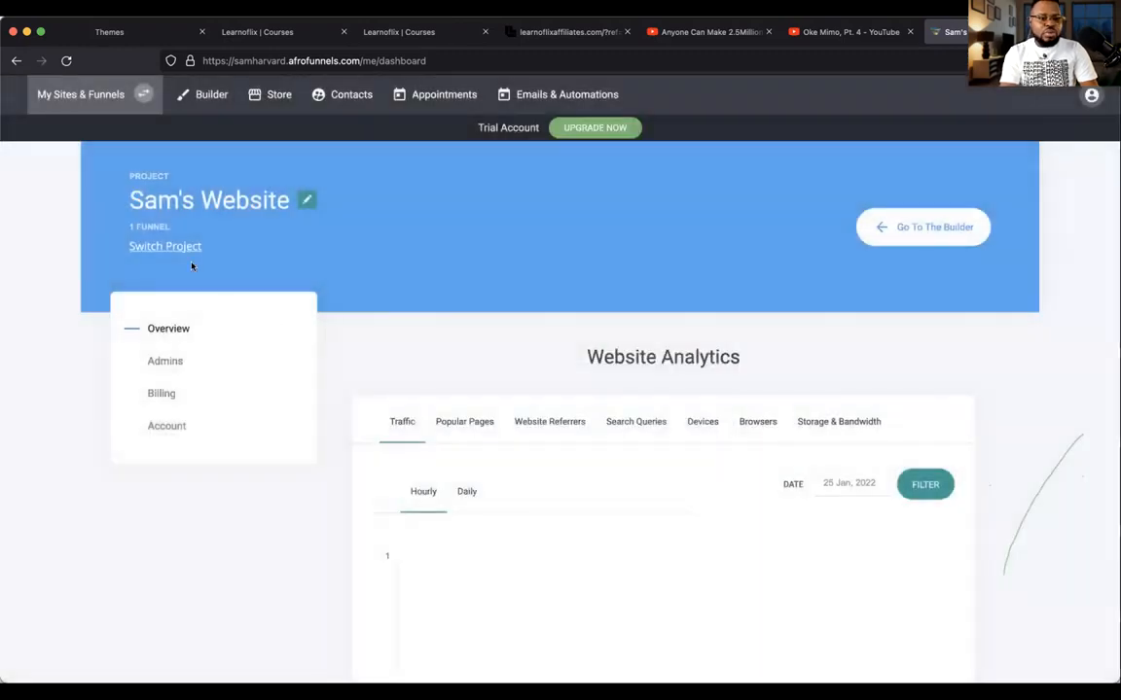
left_click(83, 94)
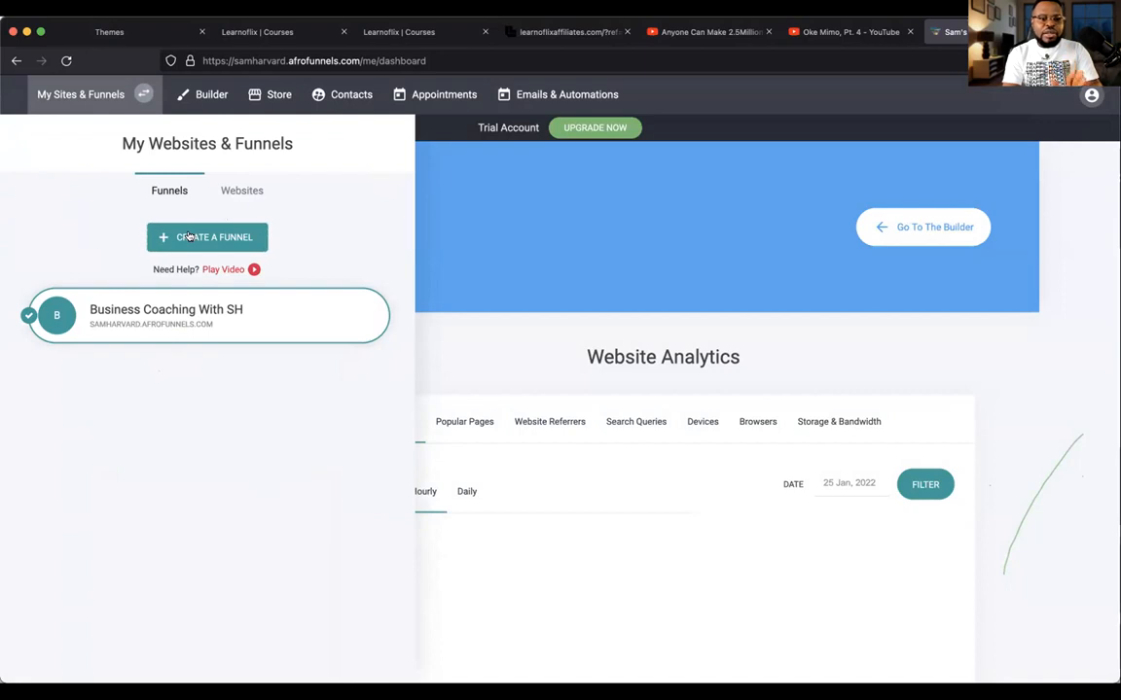
left_click(234, 190)
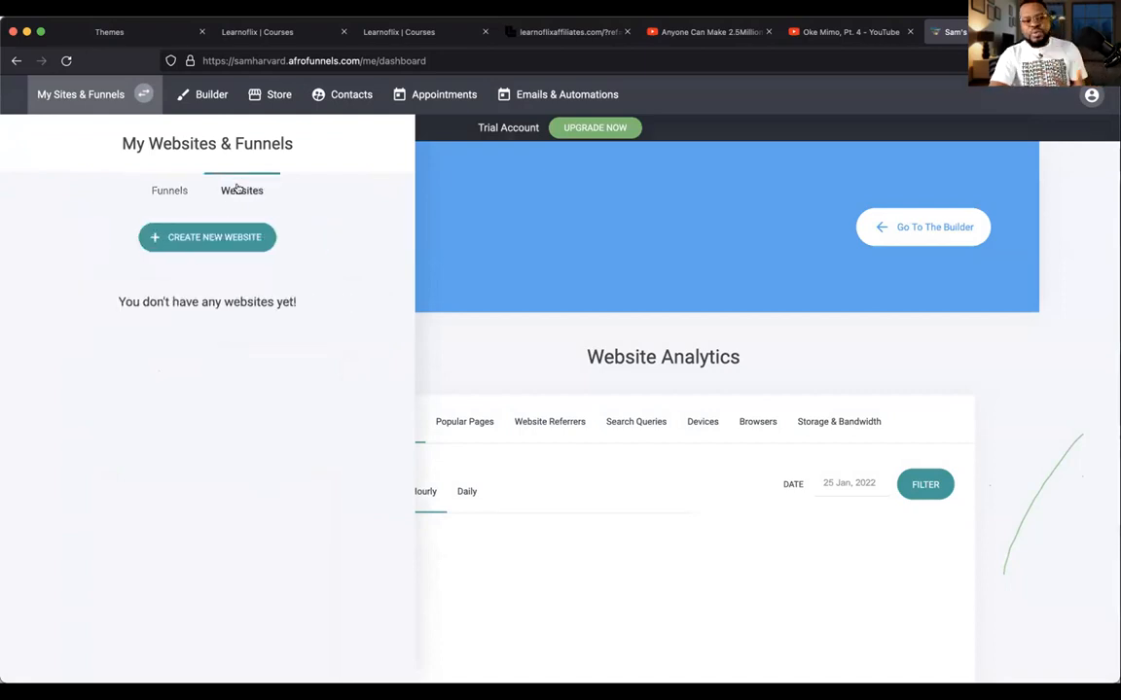
left_click(201, 245)
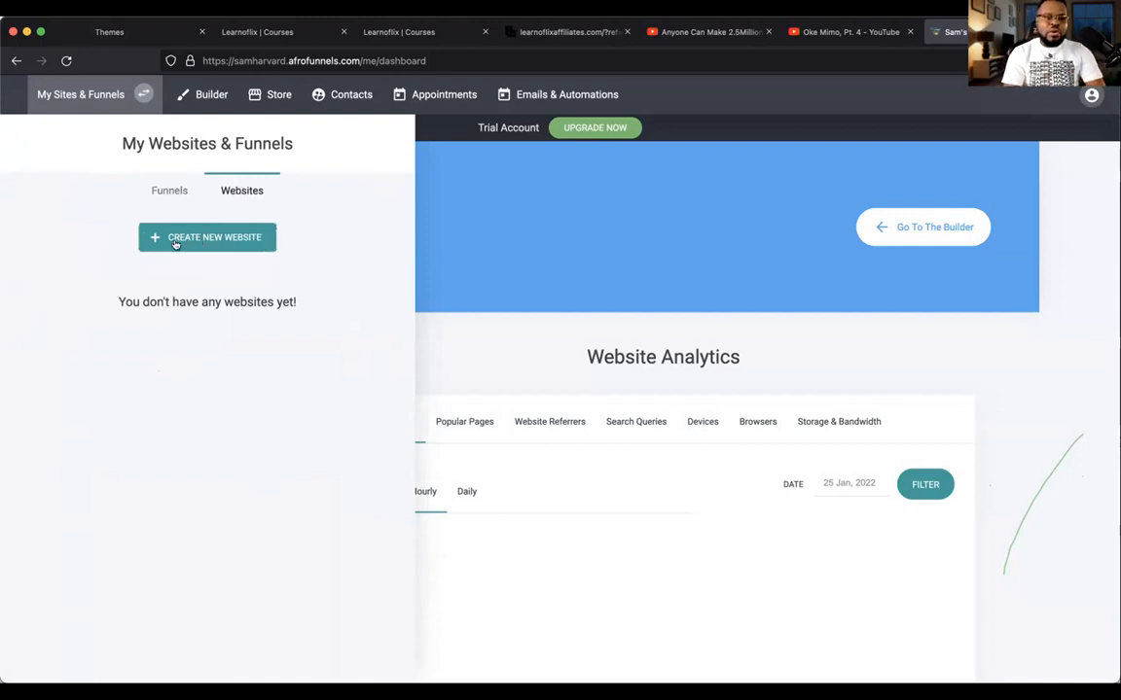
left_click(198, 243)
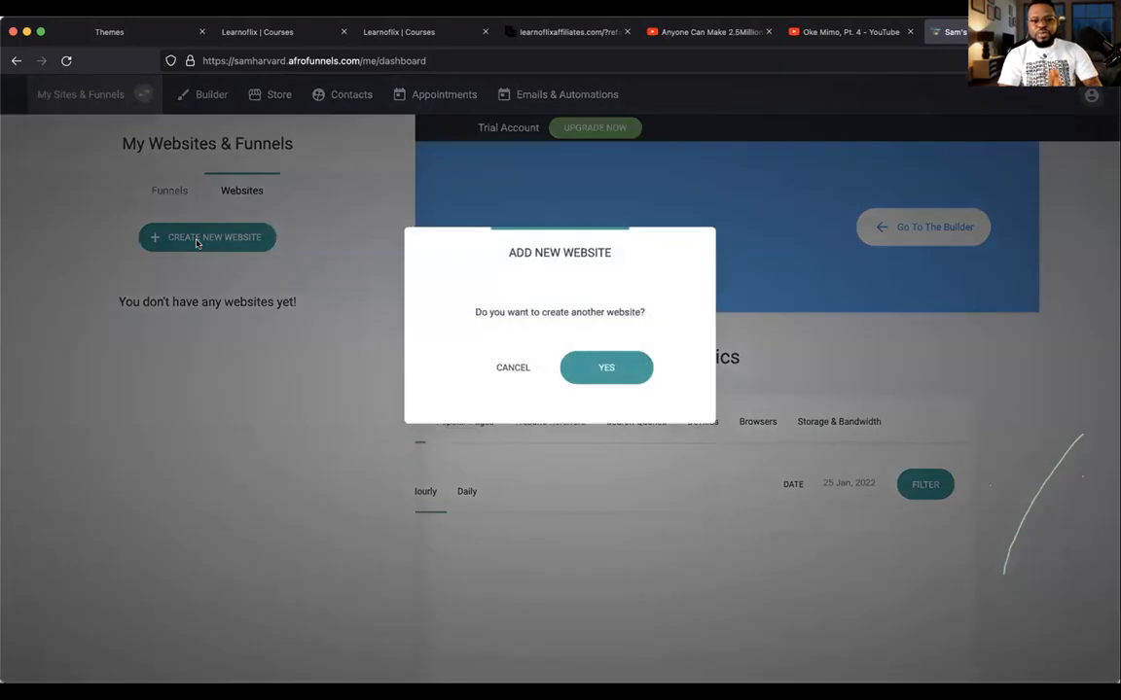
left_click(606, 368)
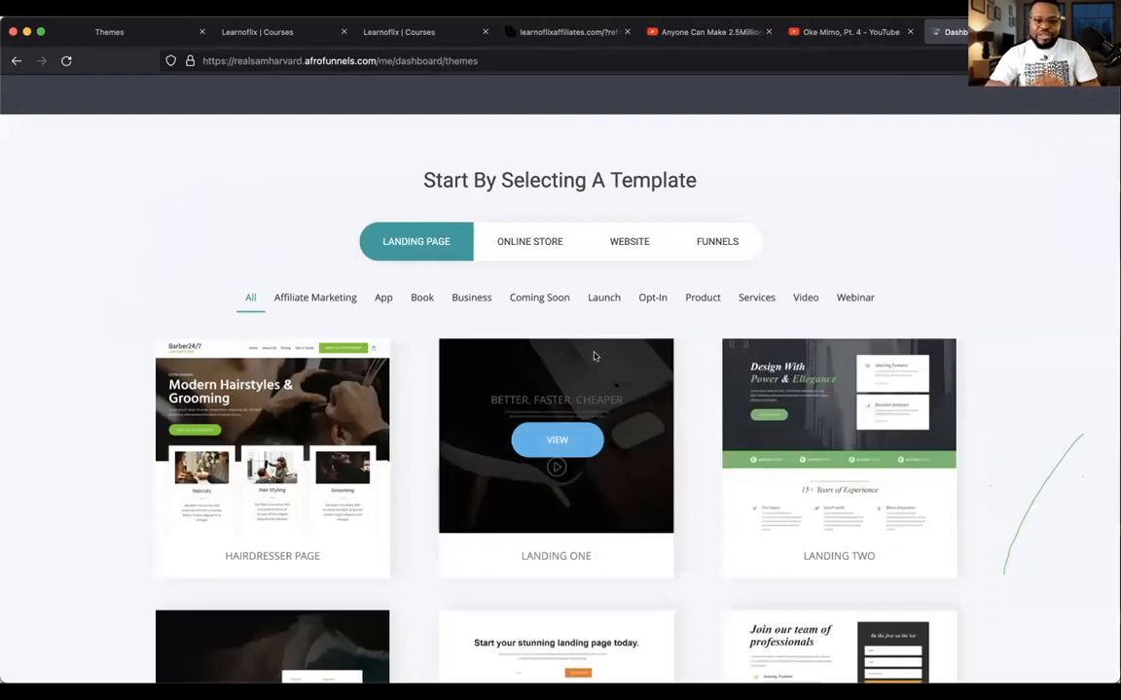
scroll(595, 356, "down", 3)
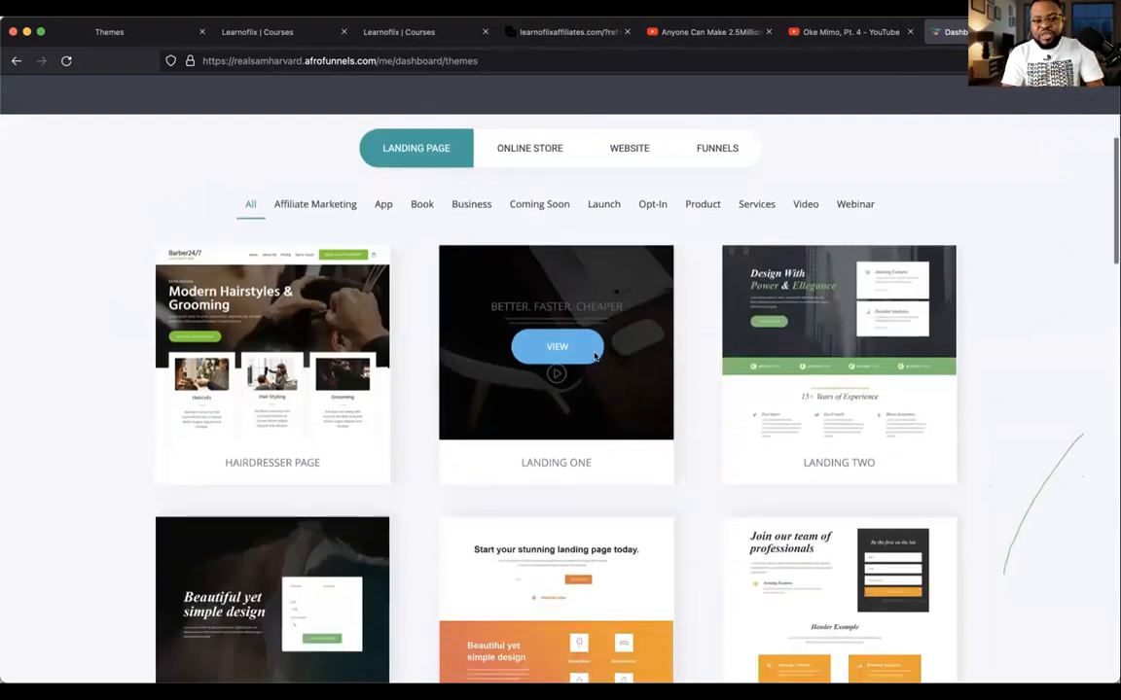
scroll(595, 356, "up", 3)
scroll(594, 356, "up", 1)
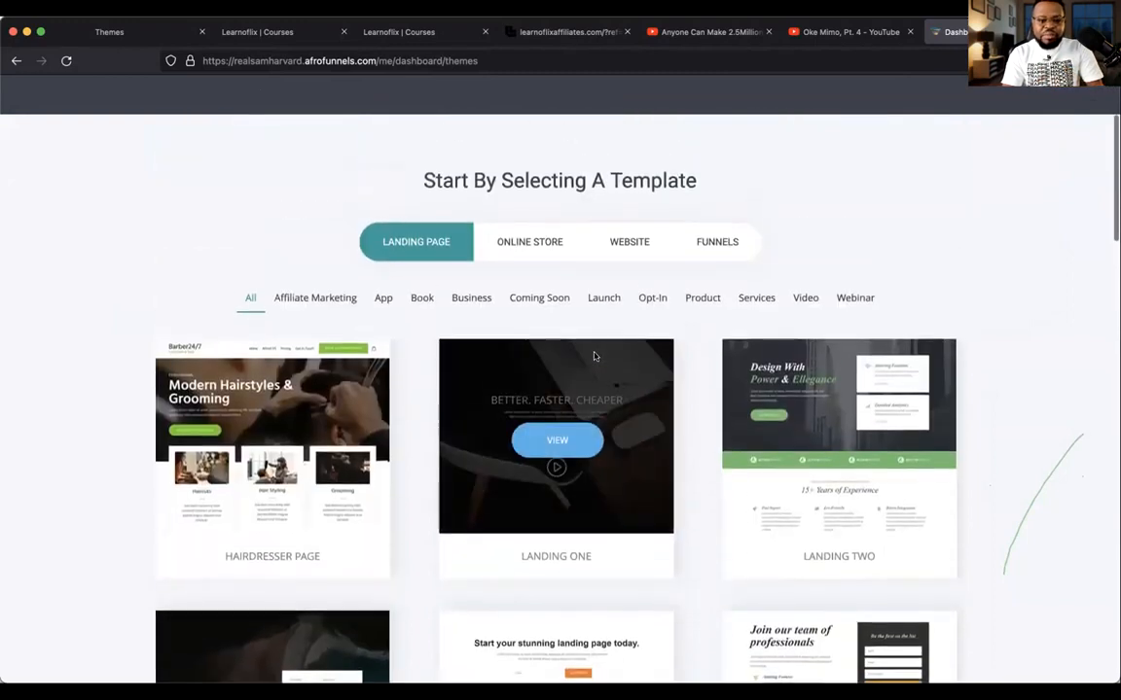
scroll(595, 356, "down", 3)
scroll(594, 356, "down", 9)
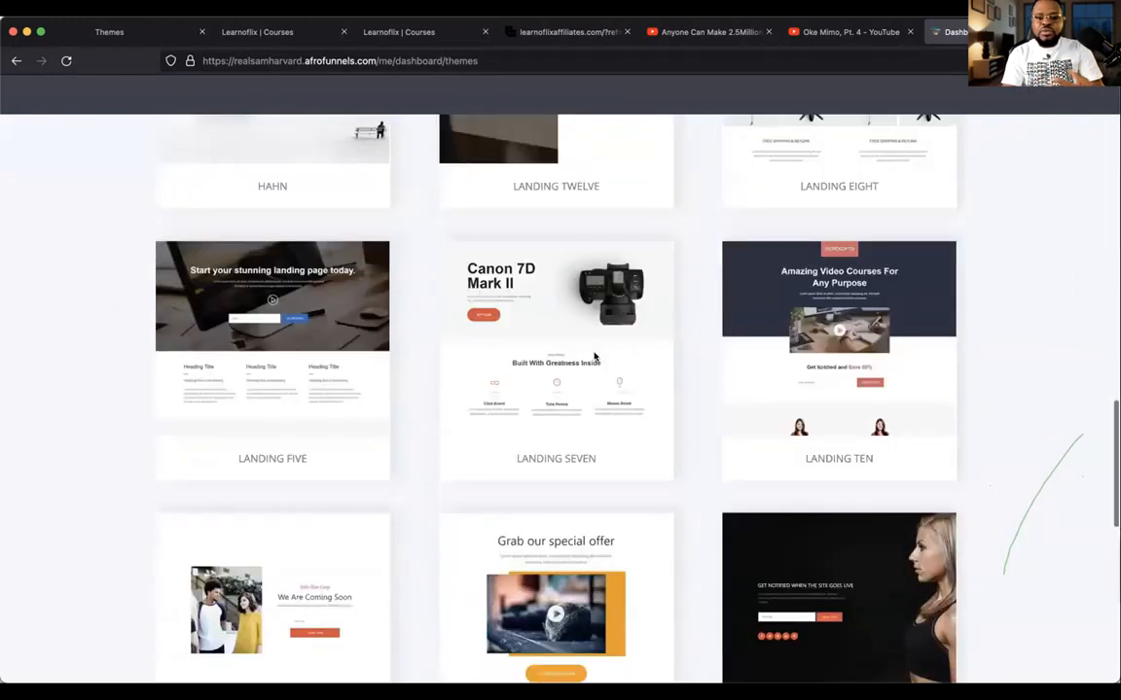
scroll(595, 356, "up", 4)
scroll(595, 356, "down", 2)
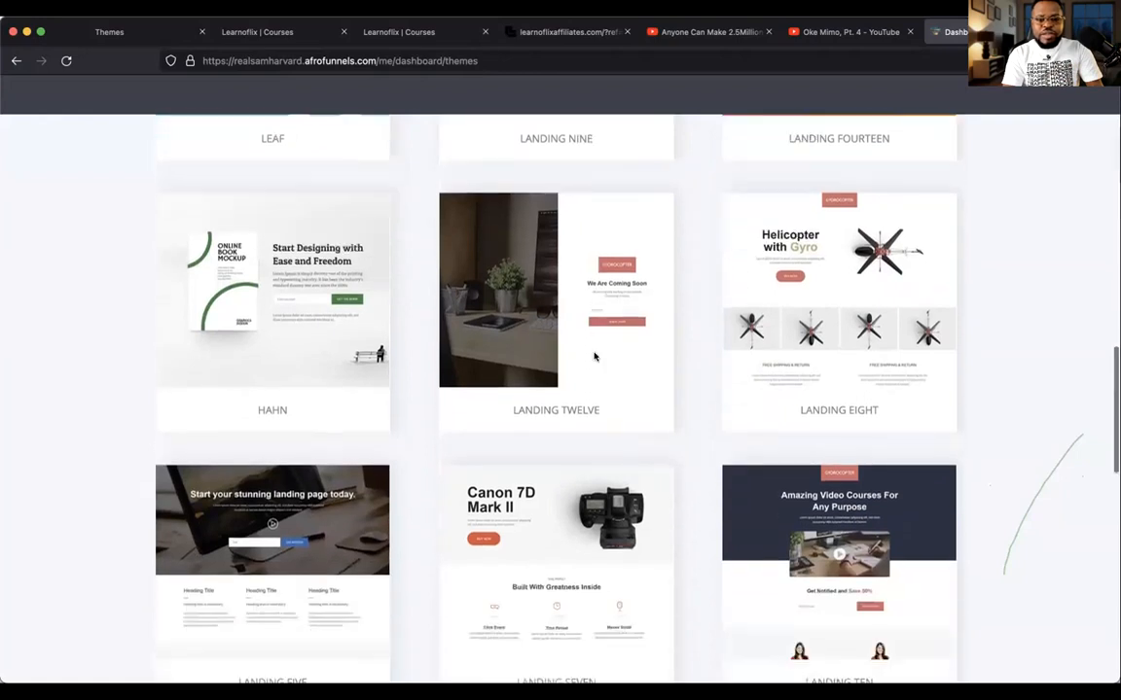
mouse_move(285, 257)
scroll(285, 257, "up", 10)
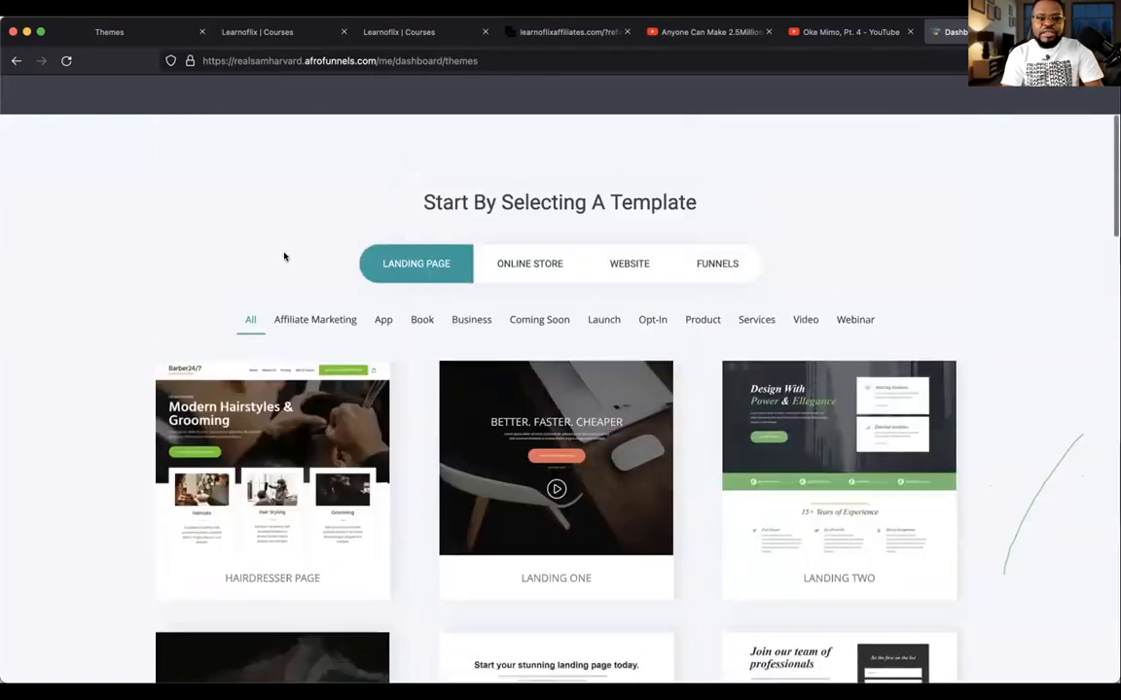
scroll(284, 257, "down", 6)
scroll(286, 277, "down", 2)
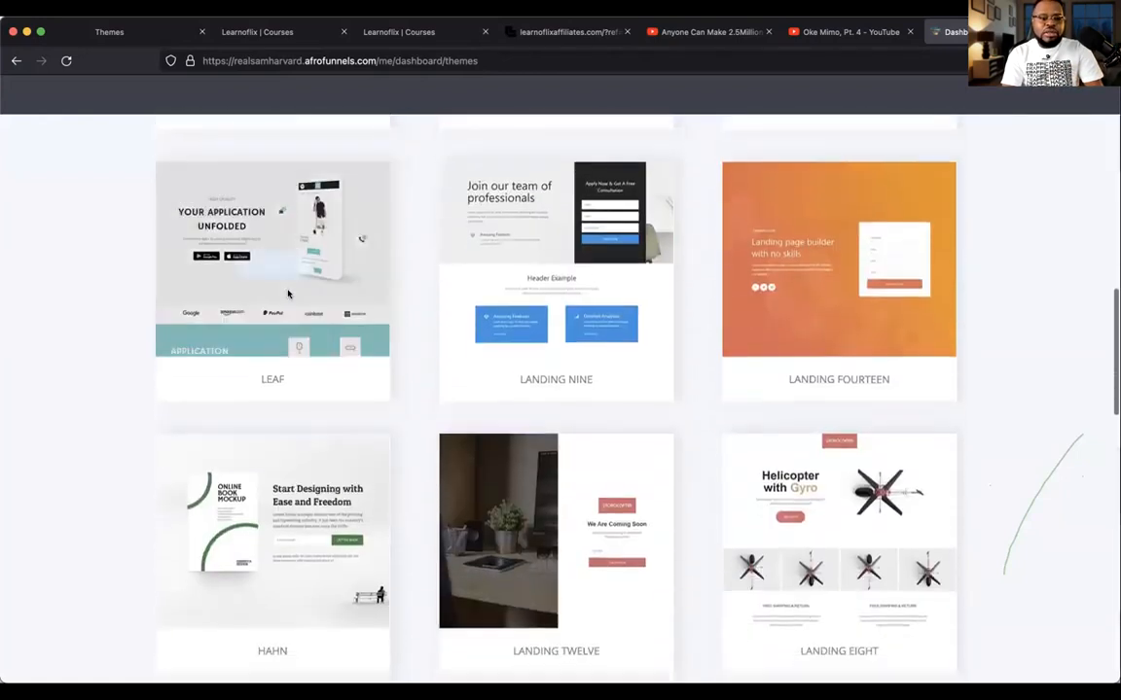
scroll(292, 313, "up", 2)
scroll(292, 314, "down", 5)
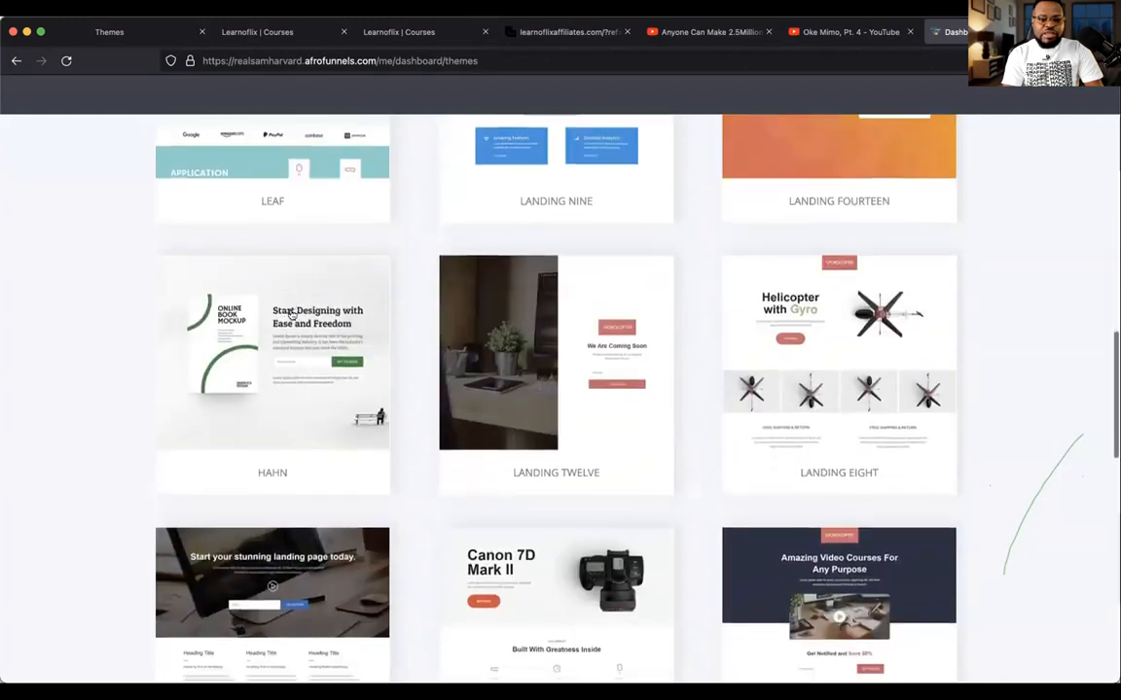
scroll(292, 314, "up", 2)
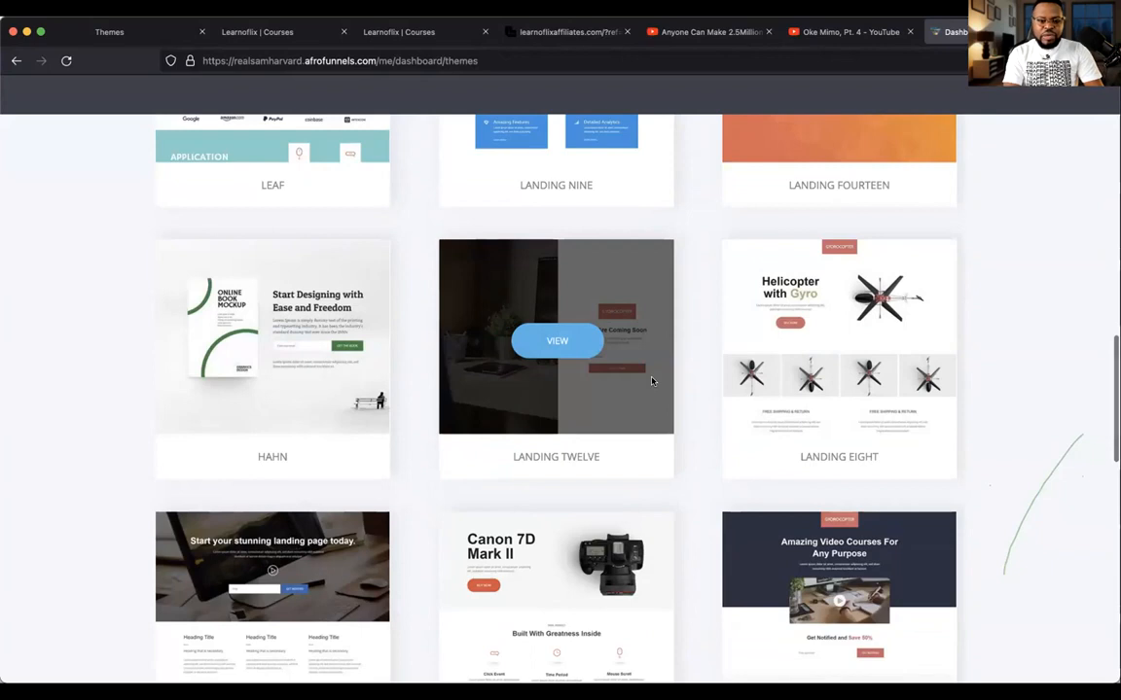
scroll(652, 381, "up", 5)
scroll(652, 382, "down", 3)
scroll(652, 381, "down", 15)
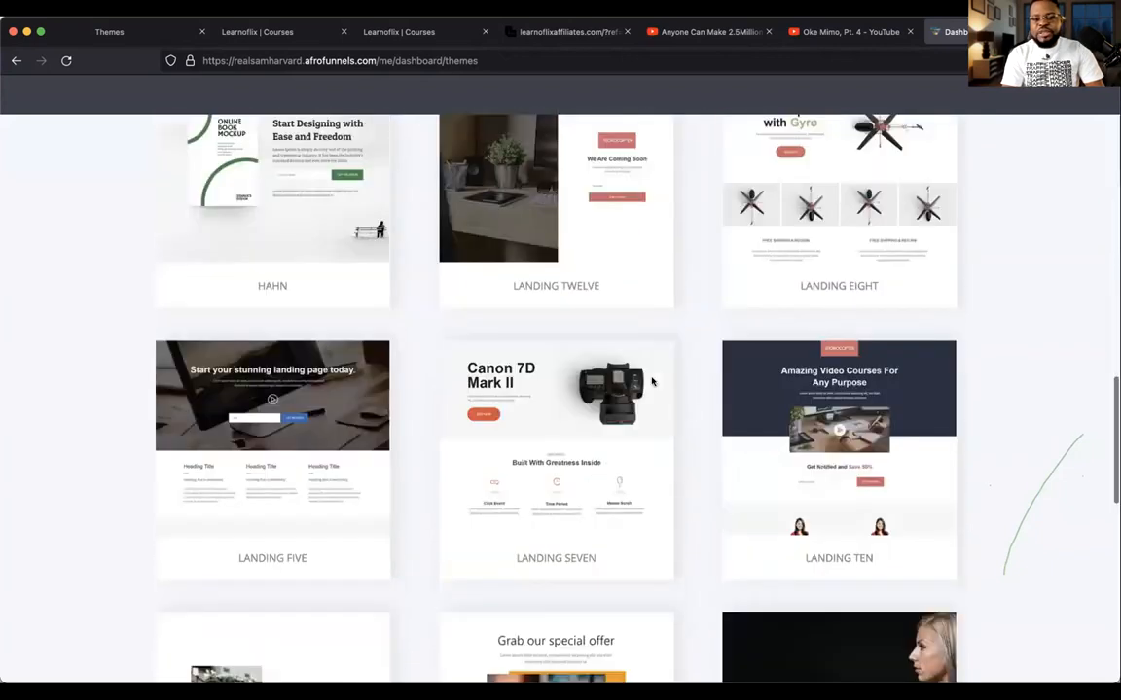
scroll(652, 381, "up", 20)
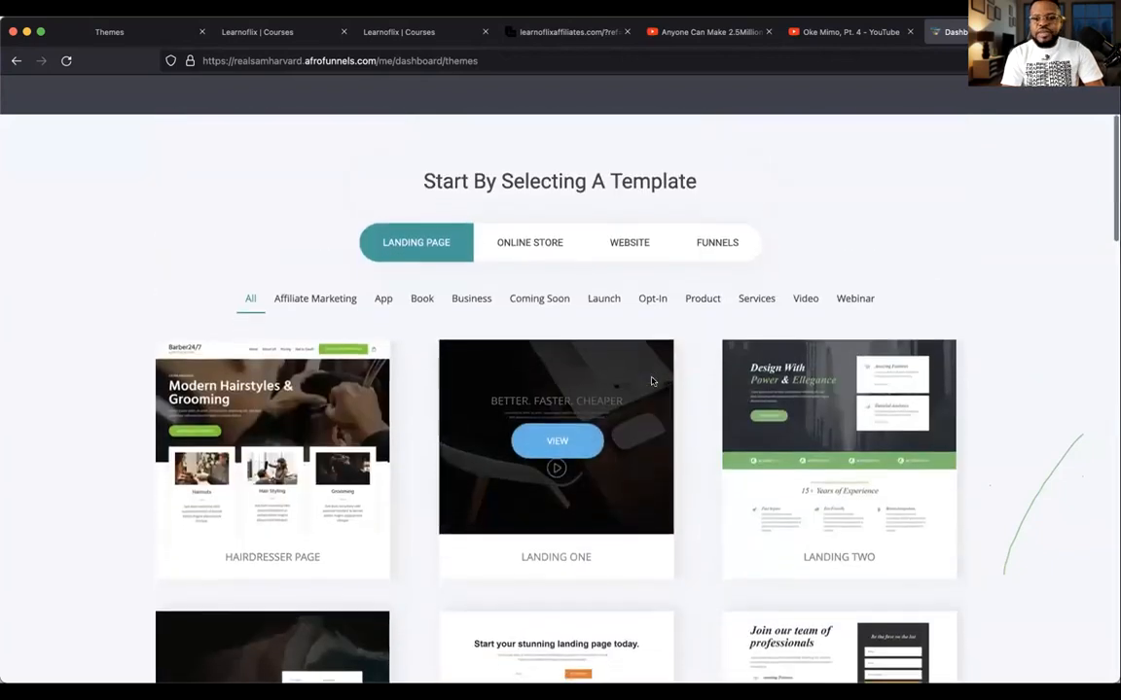
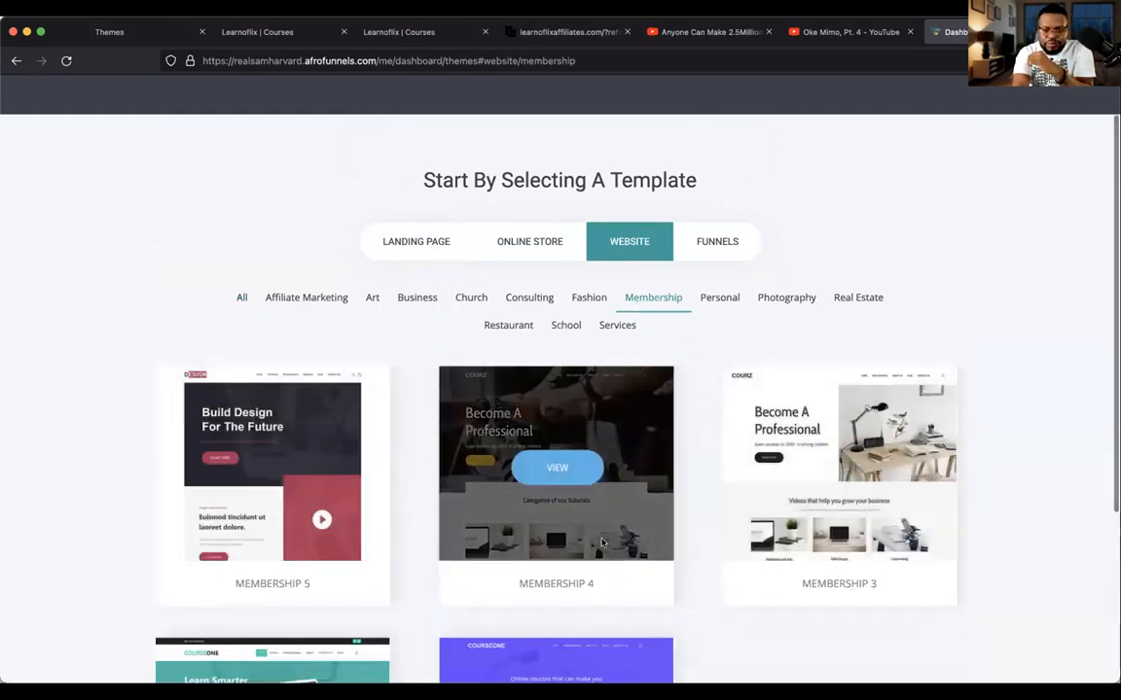
- Scroll the Membership template gallery down toward Membership 1 and 2
scroll(601, 543, "down", 5)
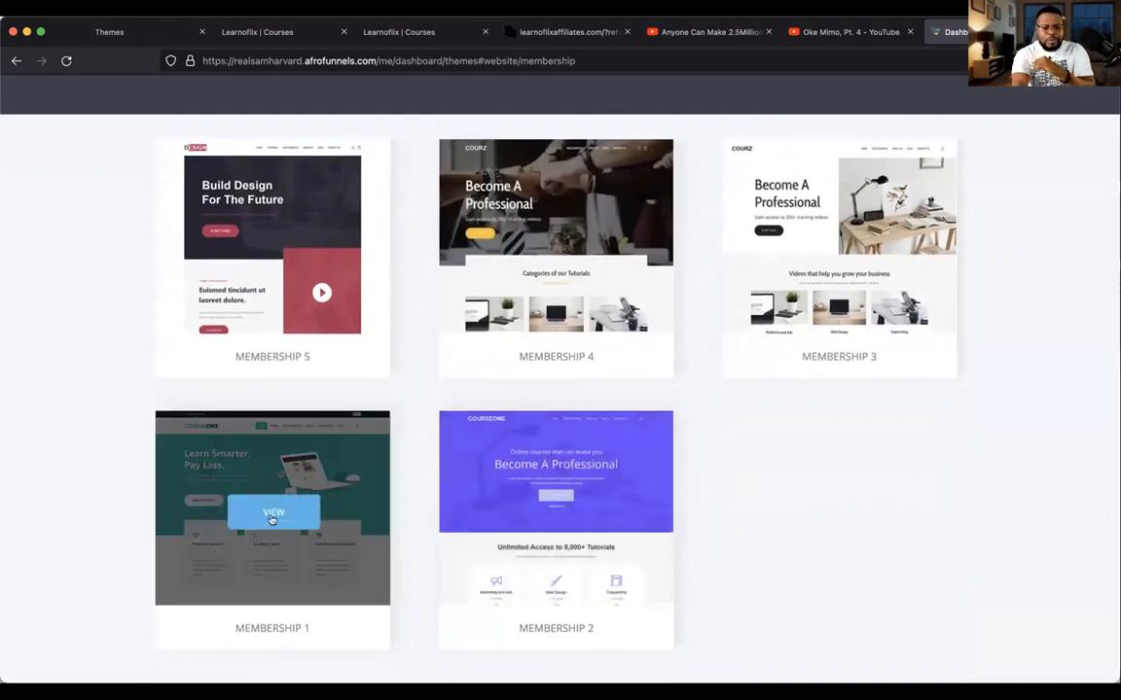
- Preview the Membership 1 CourseOne template and scroll through its sections
left_click(272, 517)
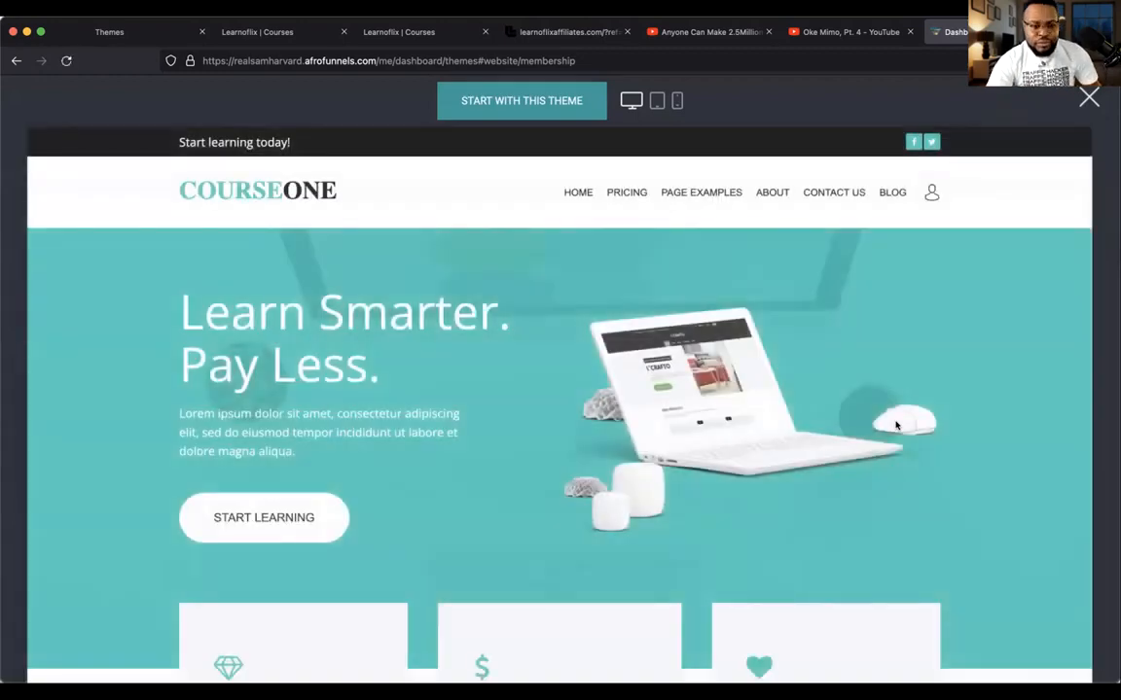
scroll(896, 425, "down", 10)
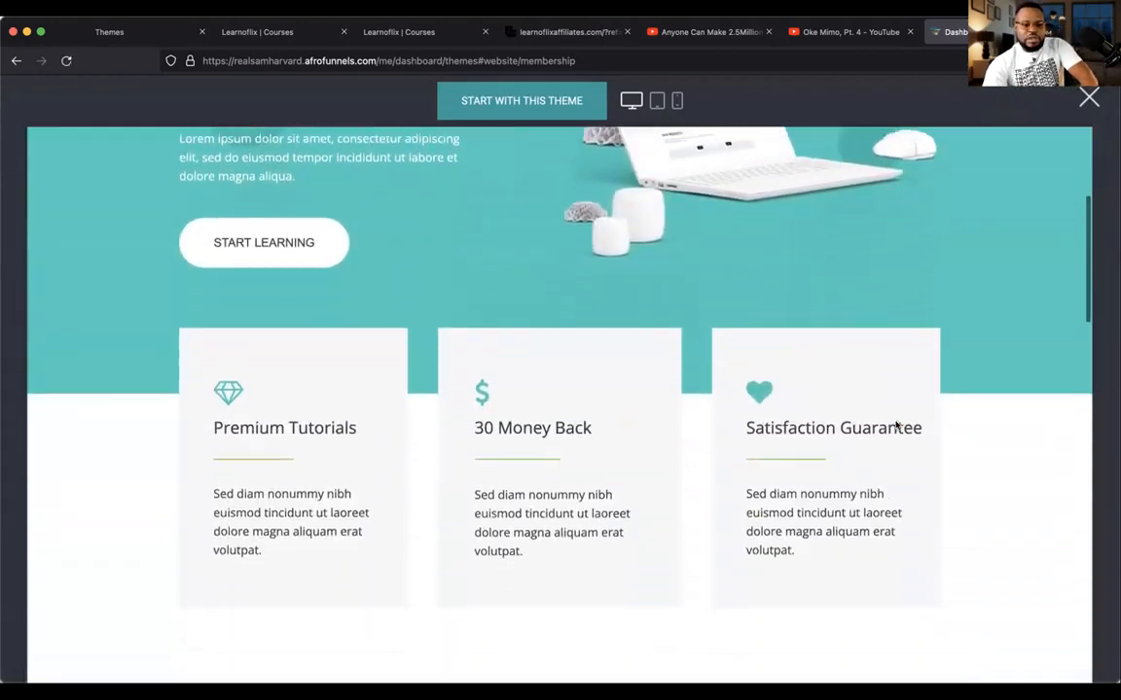
scroll(896, 425, "down", 5)
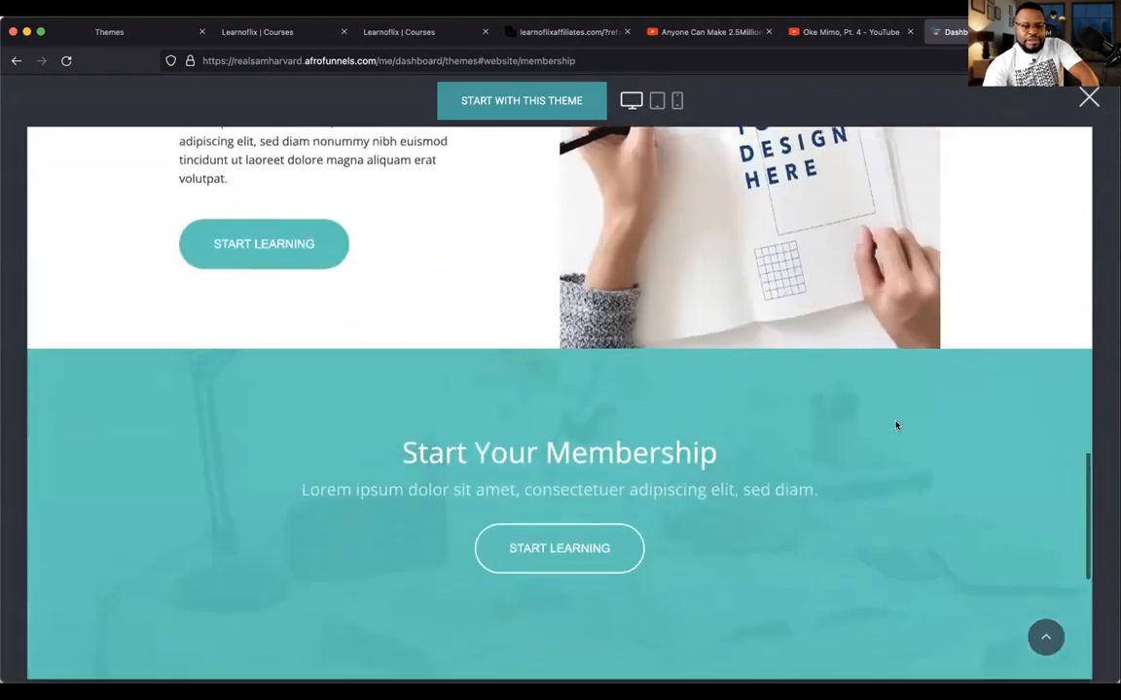
scroll(896, 425, "up", 15)
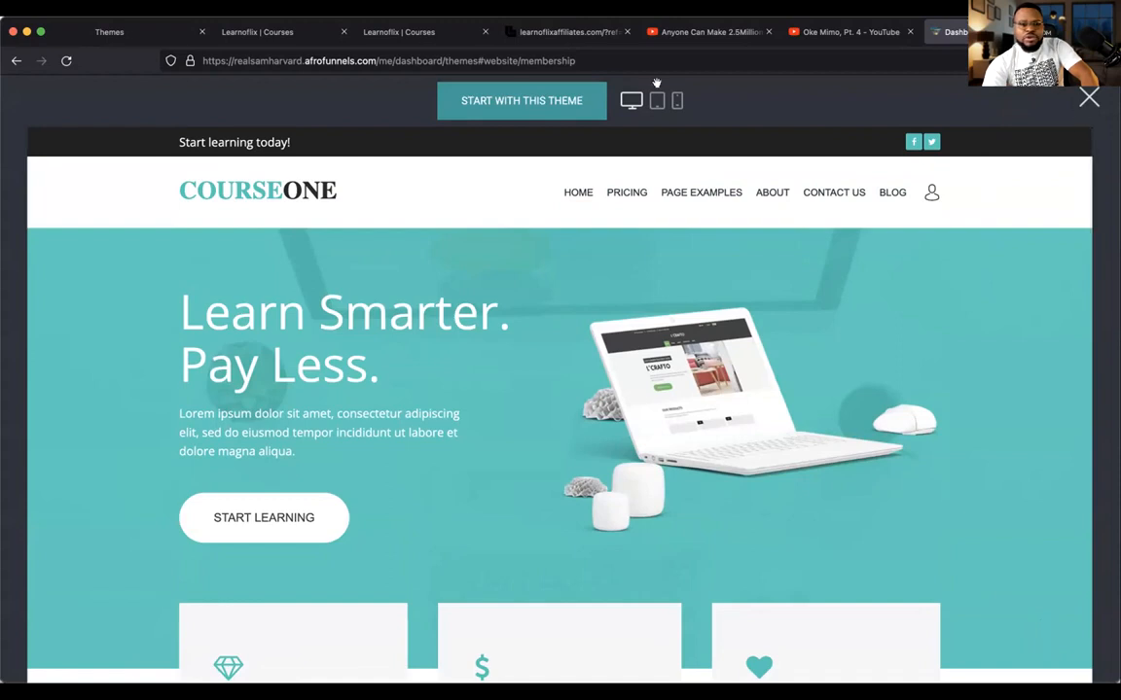
- Start a website from the CourseOne theme, titled with the owner's business academy name
left_click(505, 102)
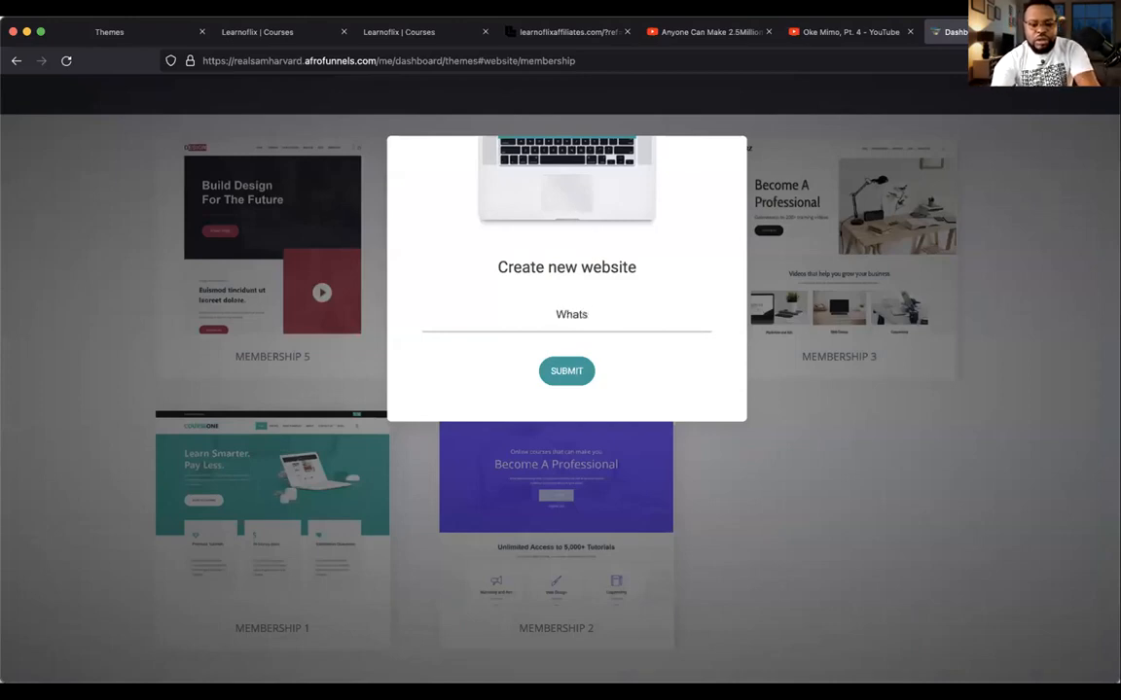
type("WhatsApp Mark")
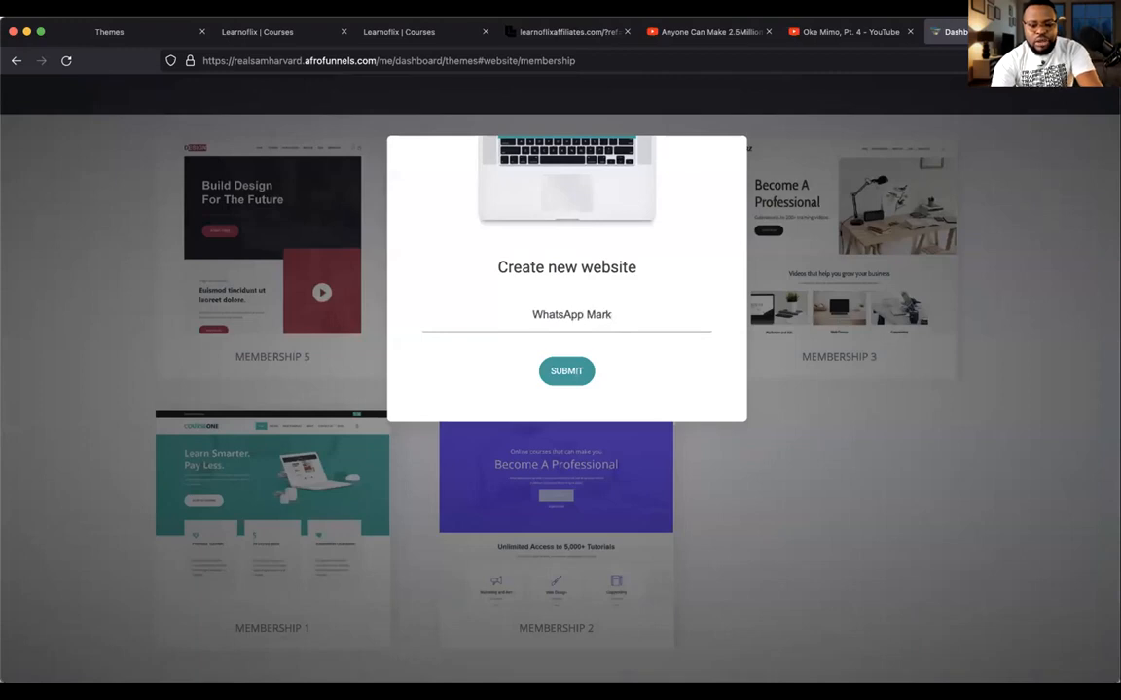
type("eting A")
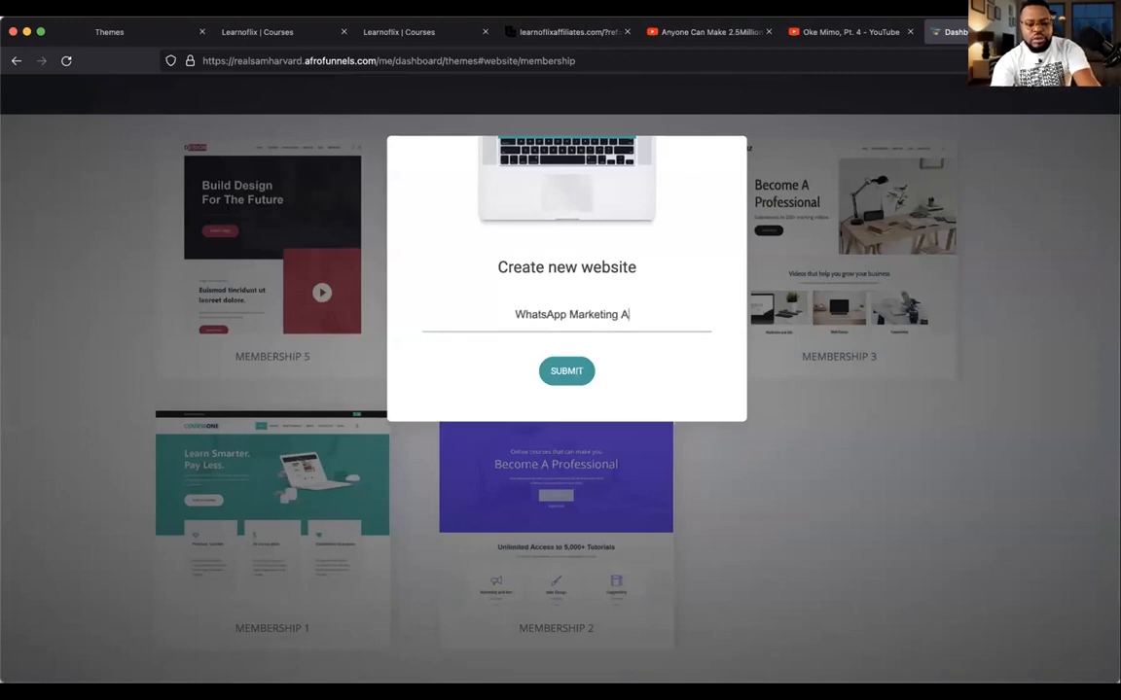
type("cademy")
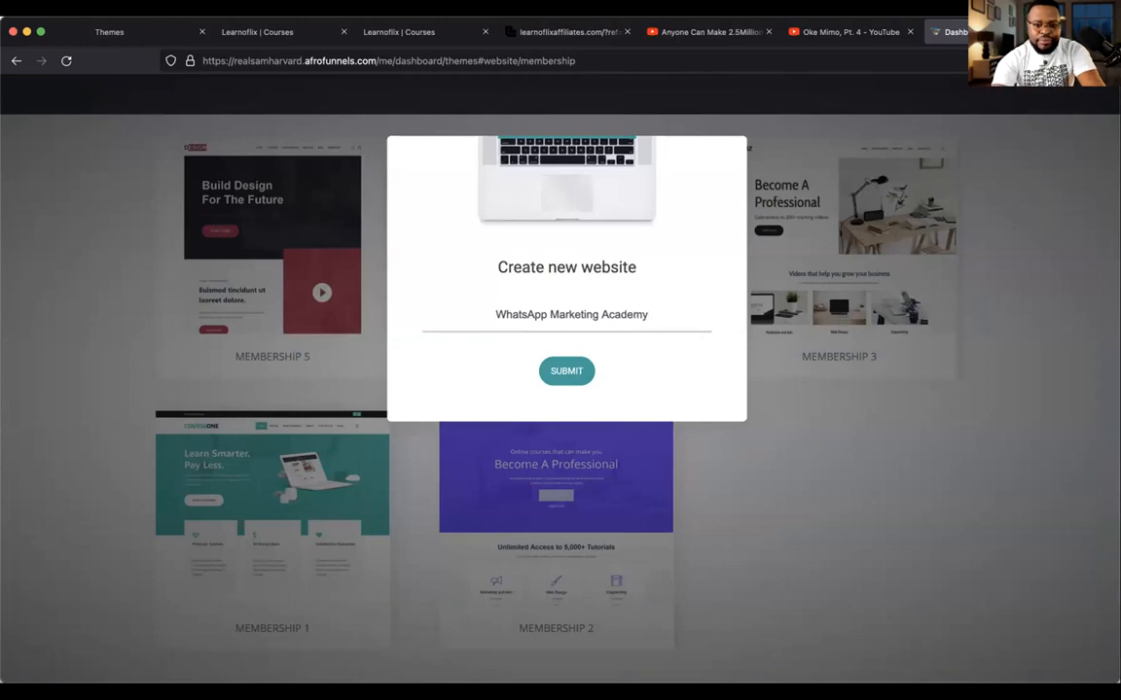
left_click_drag(650, 316, 493, 312)
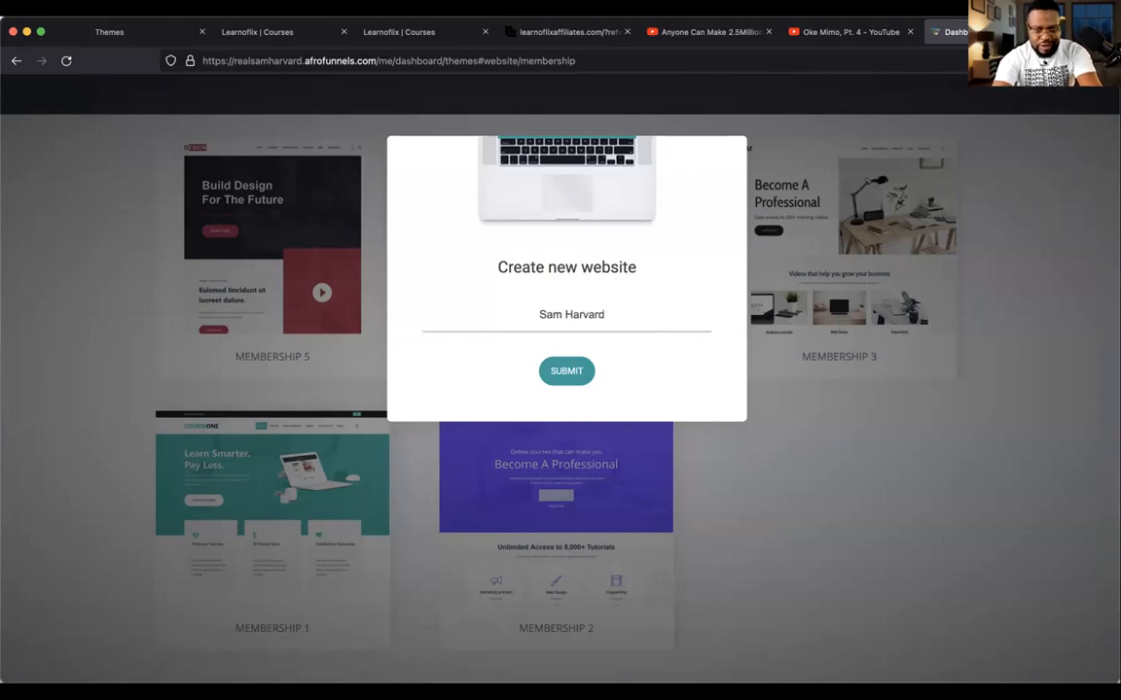
type(" Business Academy")
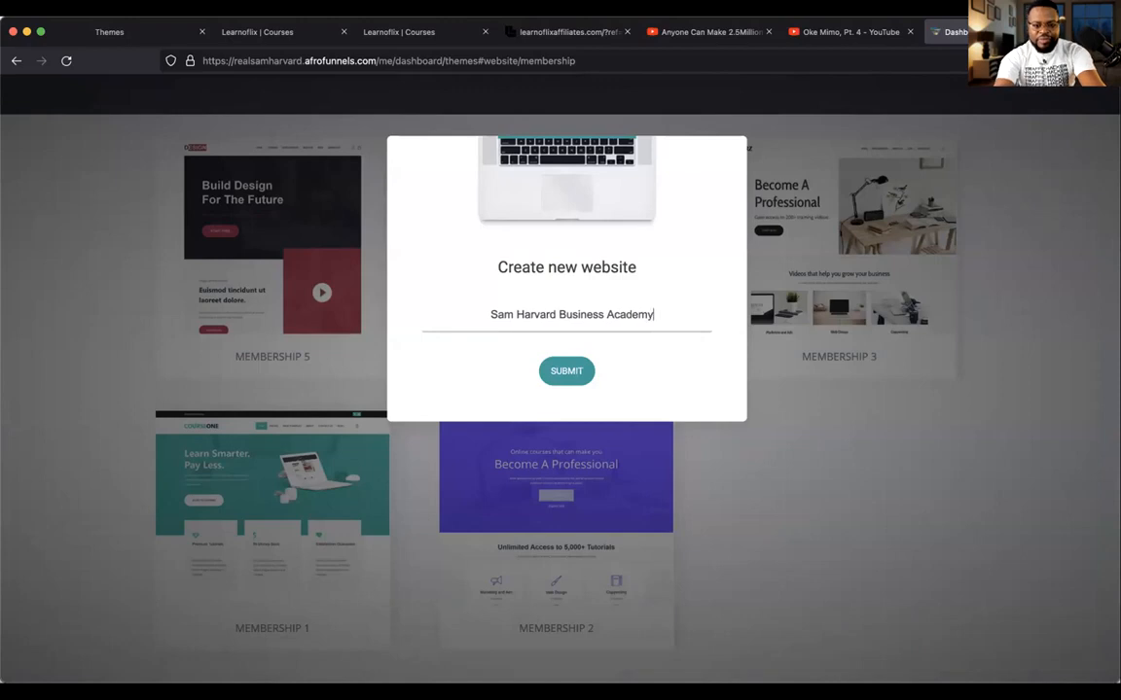
left_click(566, 370)
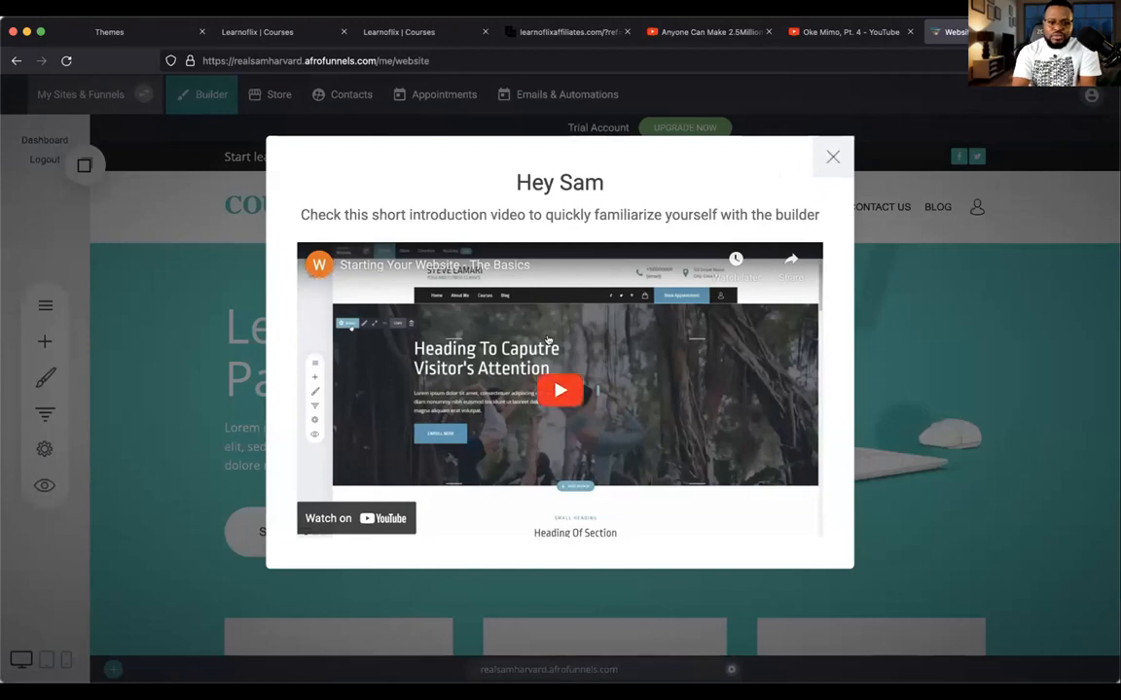
- Close the intro video, check the Pages and Popups lists, then close the panel
left_click(833, 159)
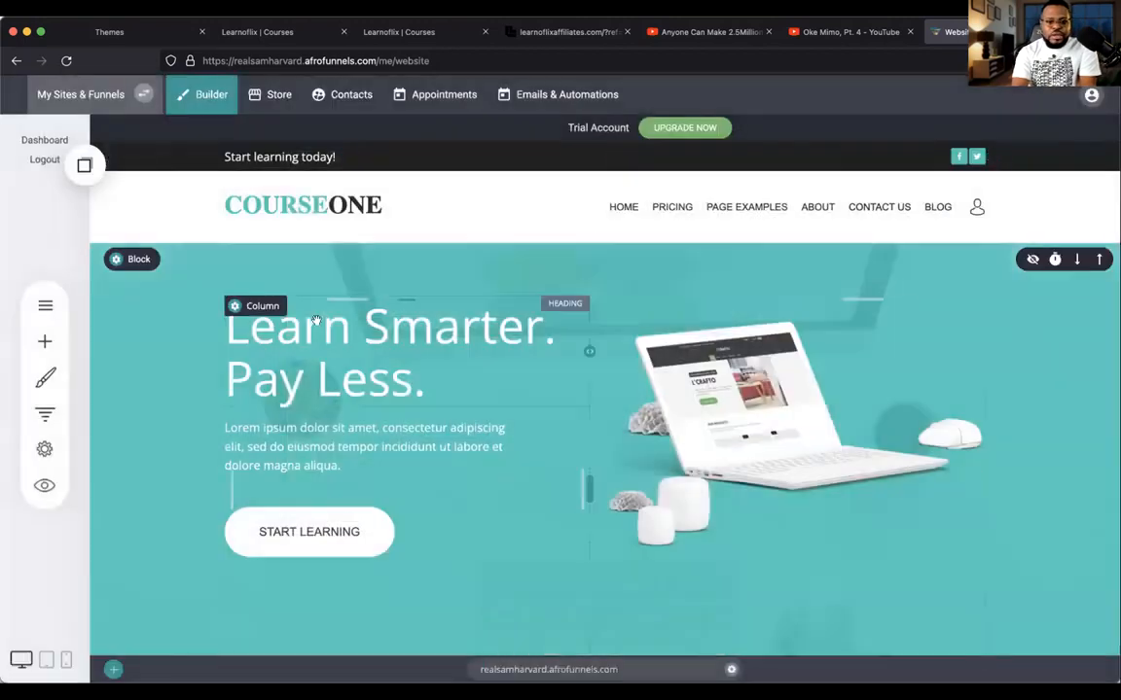
left_click(44, 304)
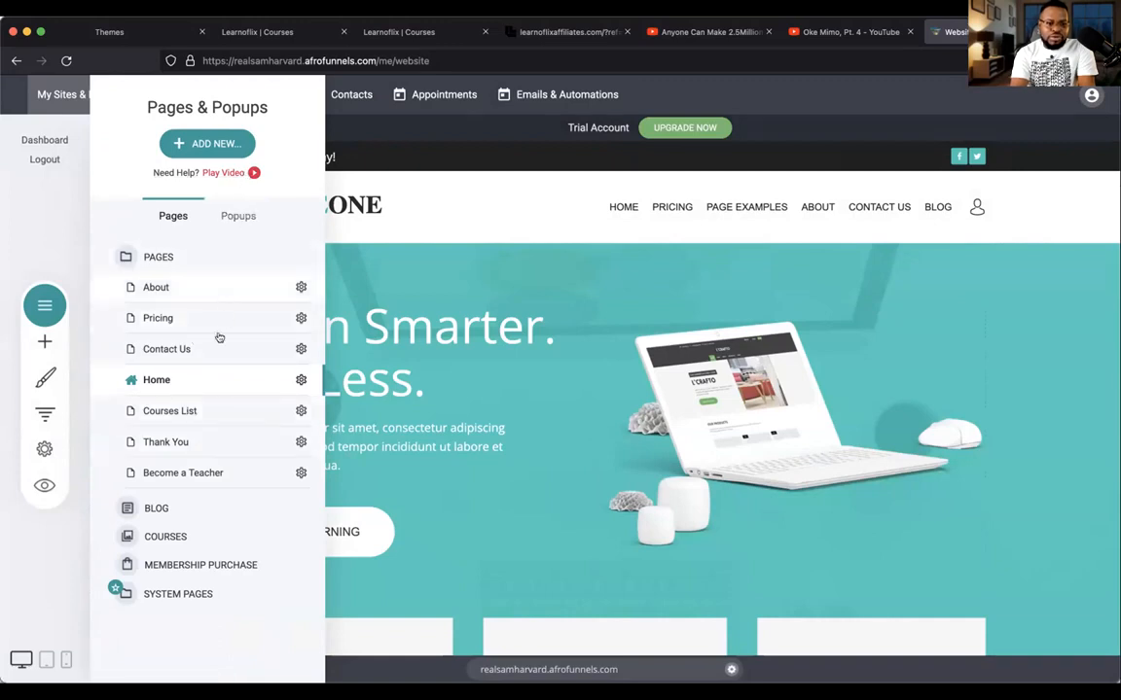
left_click(250, 215)
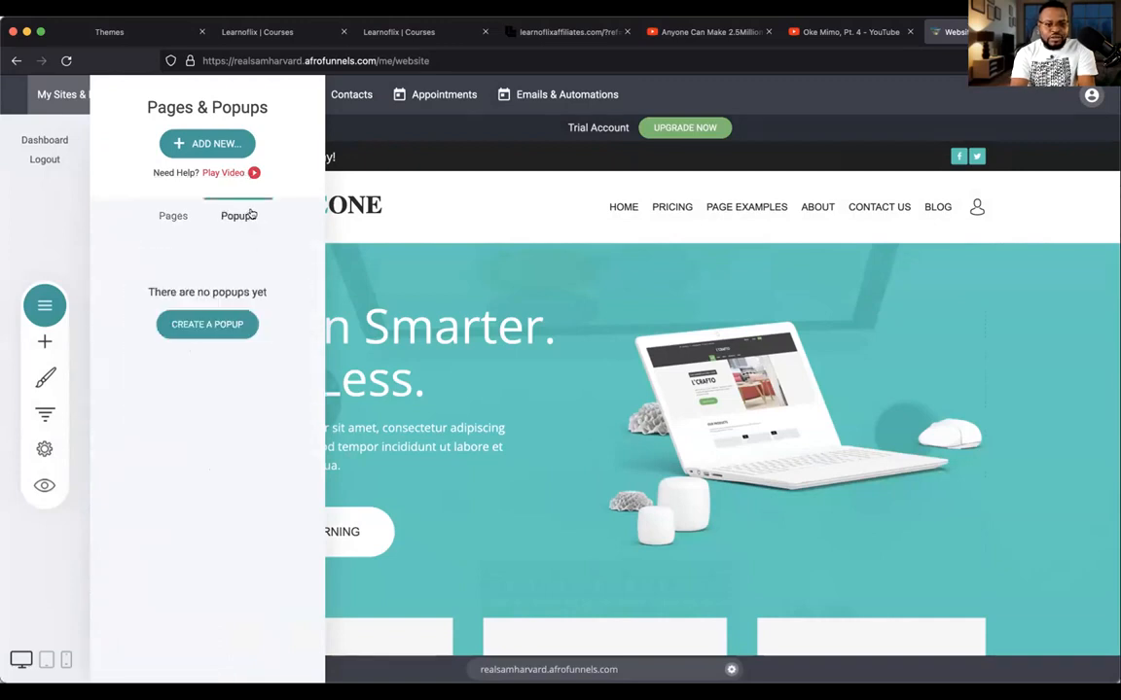
left_click(170, 216)
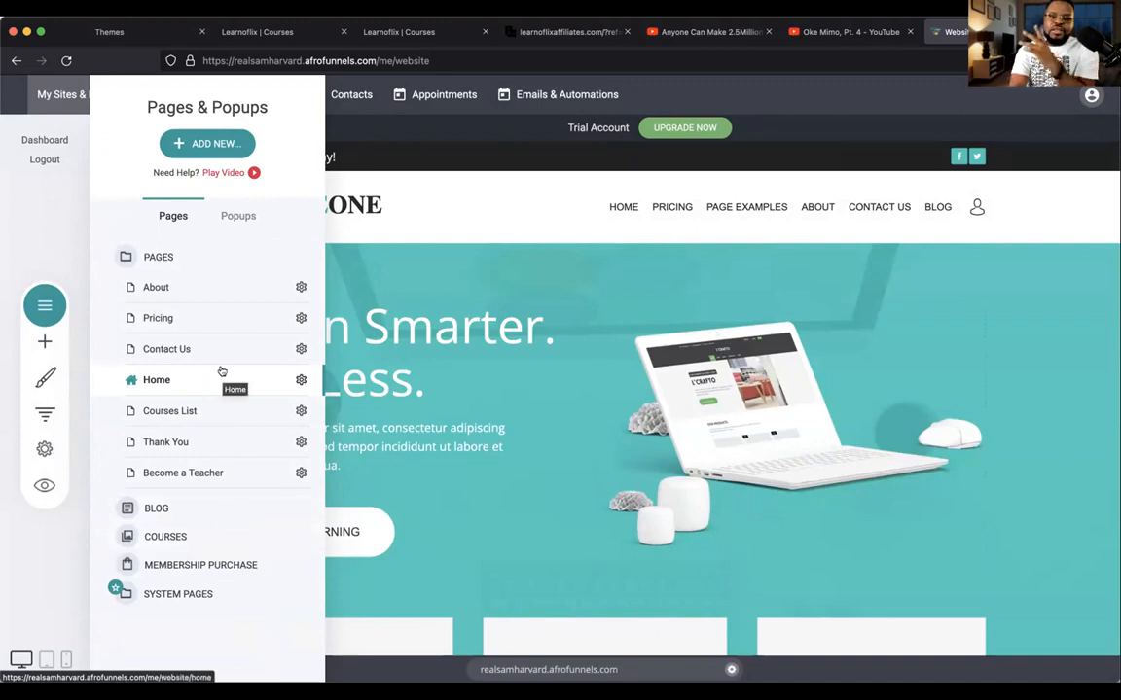
left_click(492, 276)
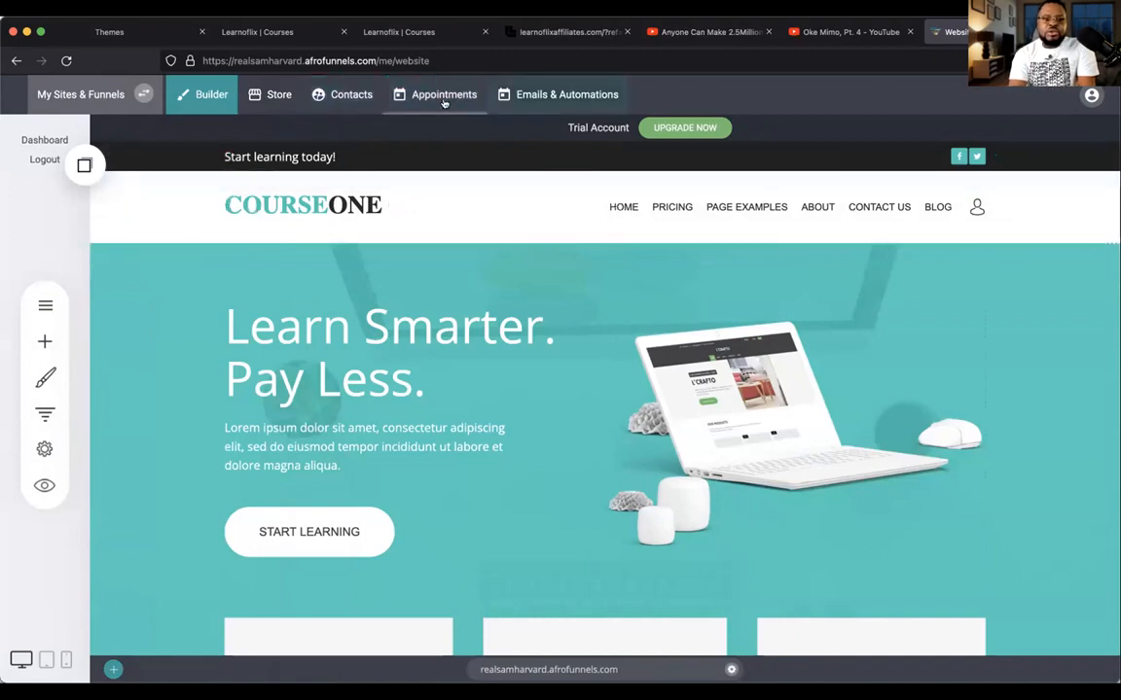
- Select the Business Coaching With SH funnel in My Sites & Funnels and reopen Contacts
left_click(353, 100)
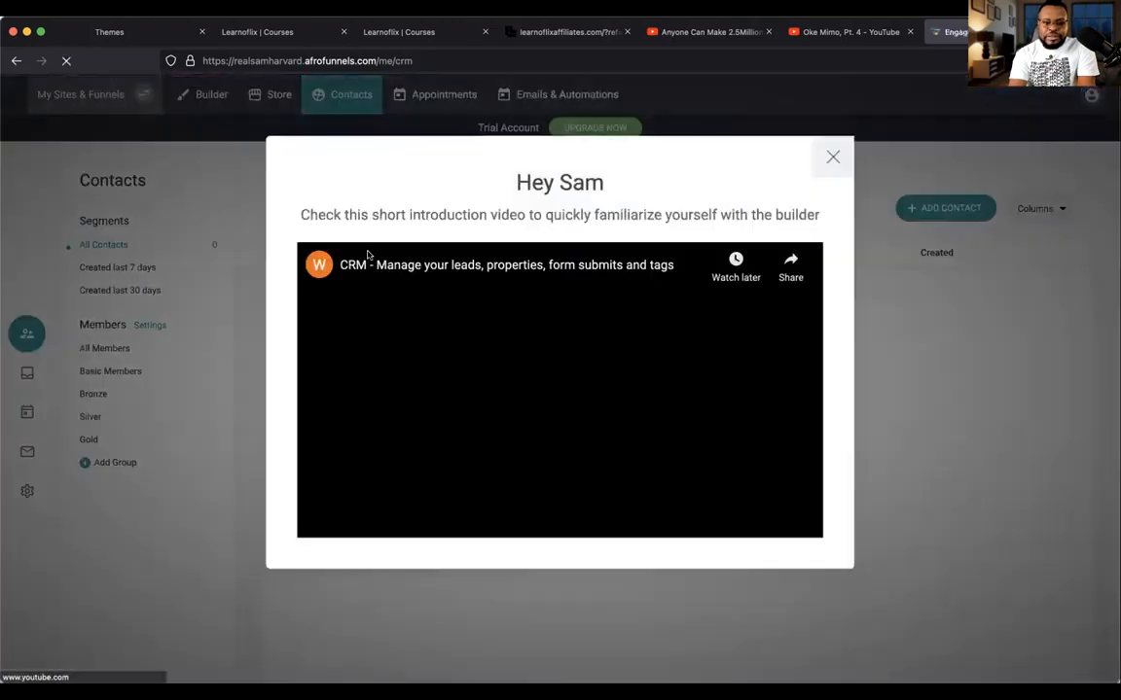
left_click(832, 156)
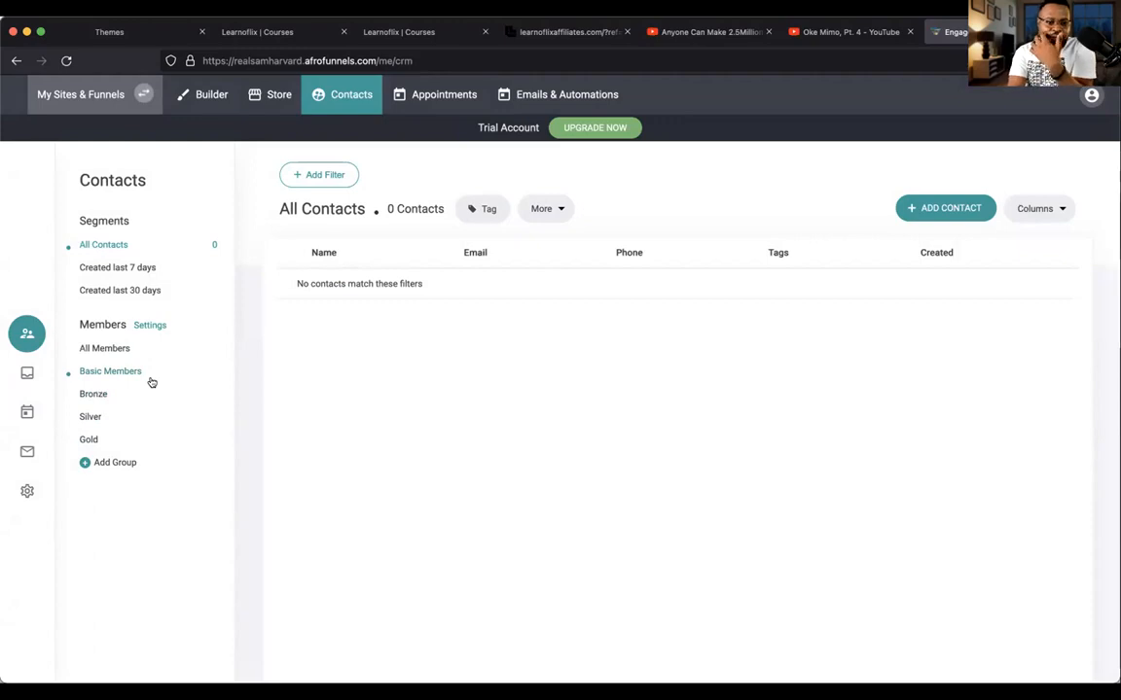
left_click(78, 92)
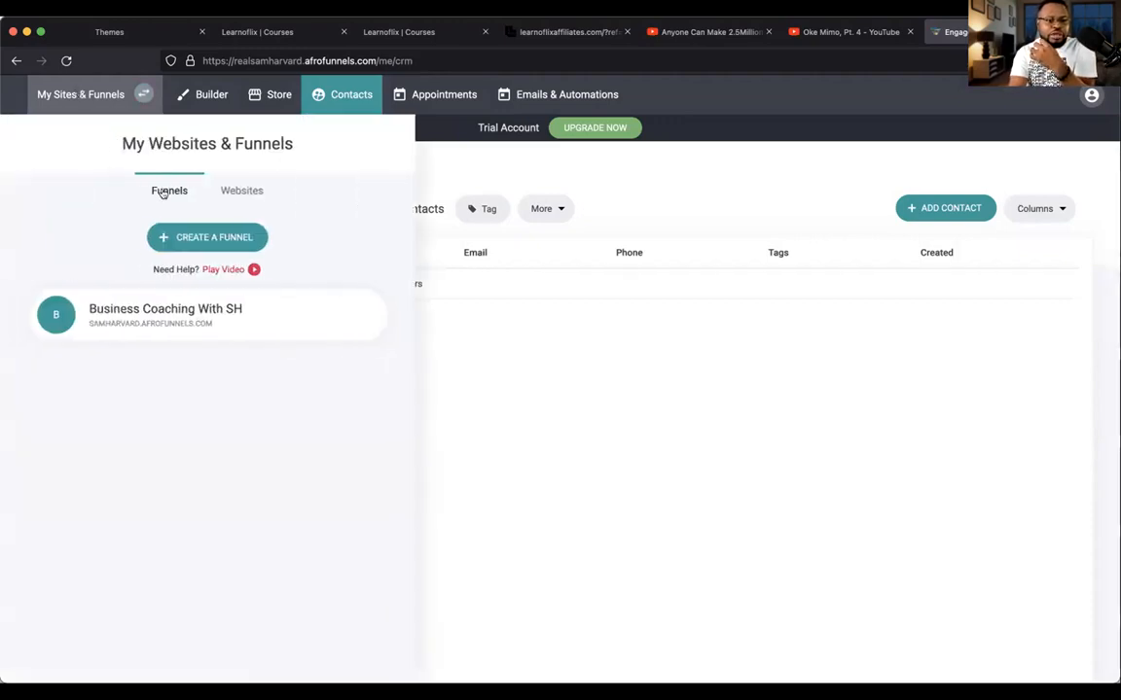
left_click(177, 315)
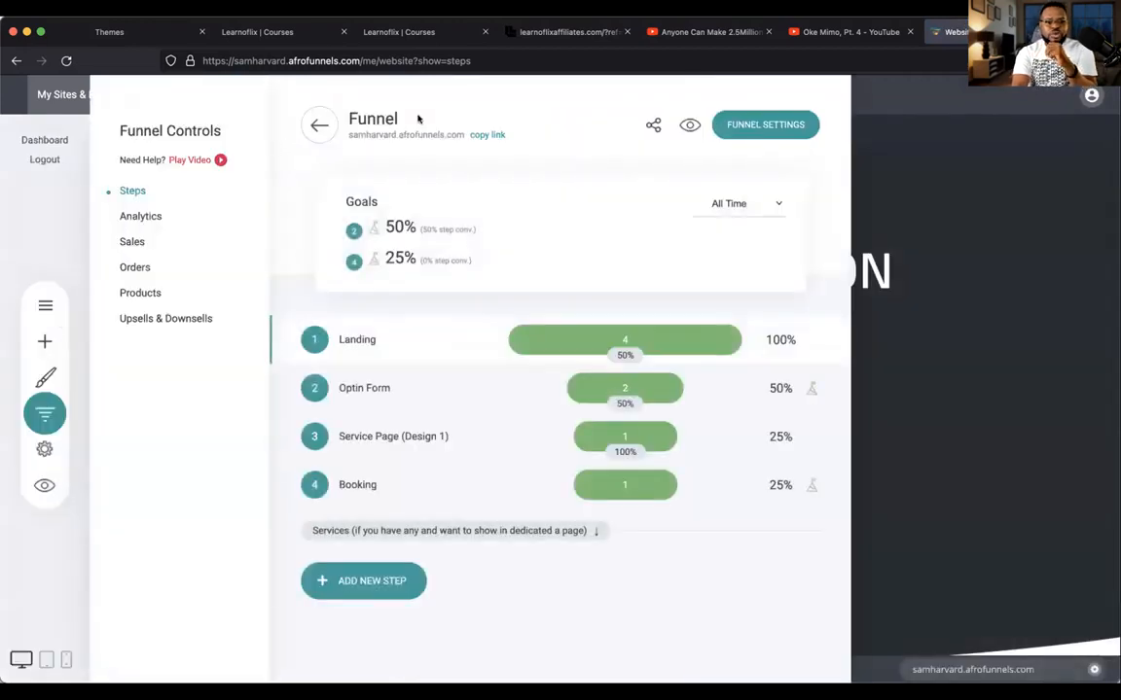
left_click(318, 125)
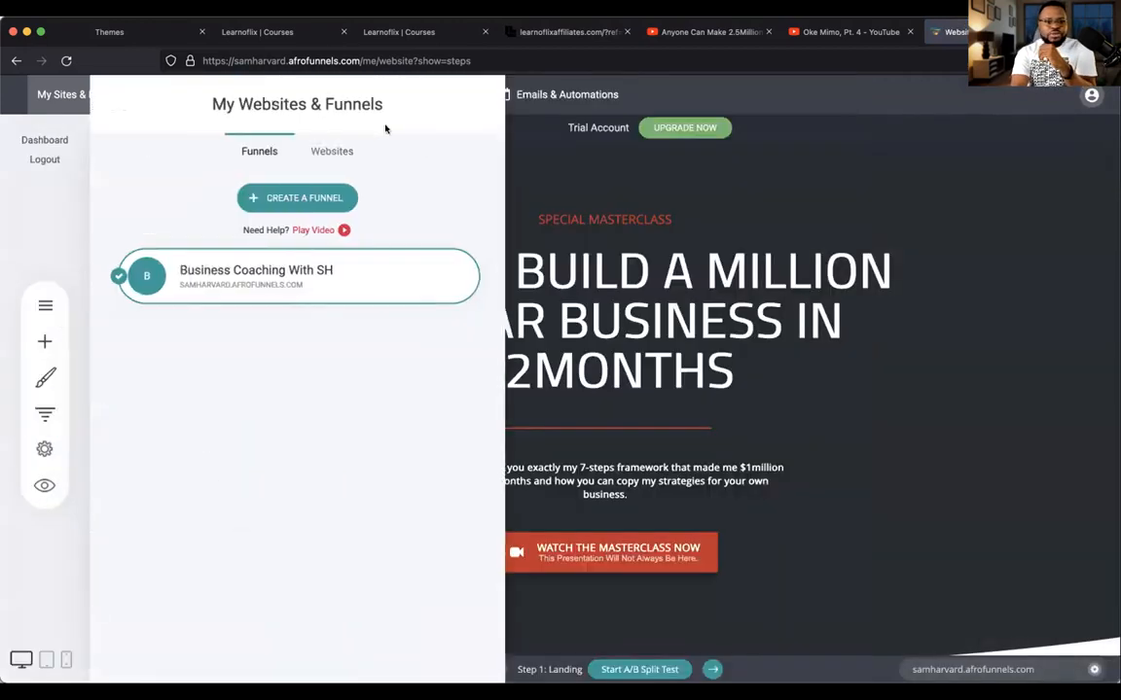
left_click(530, 171)
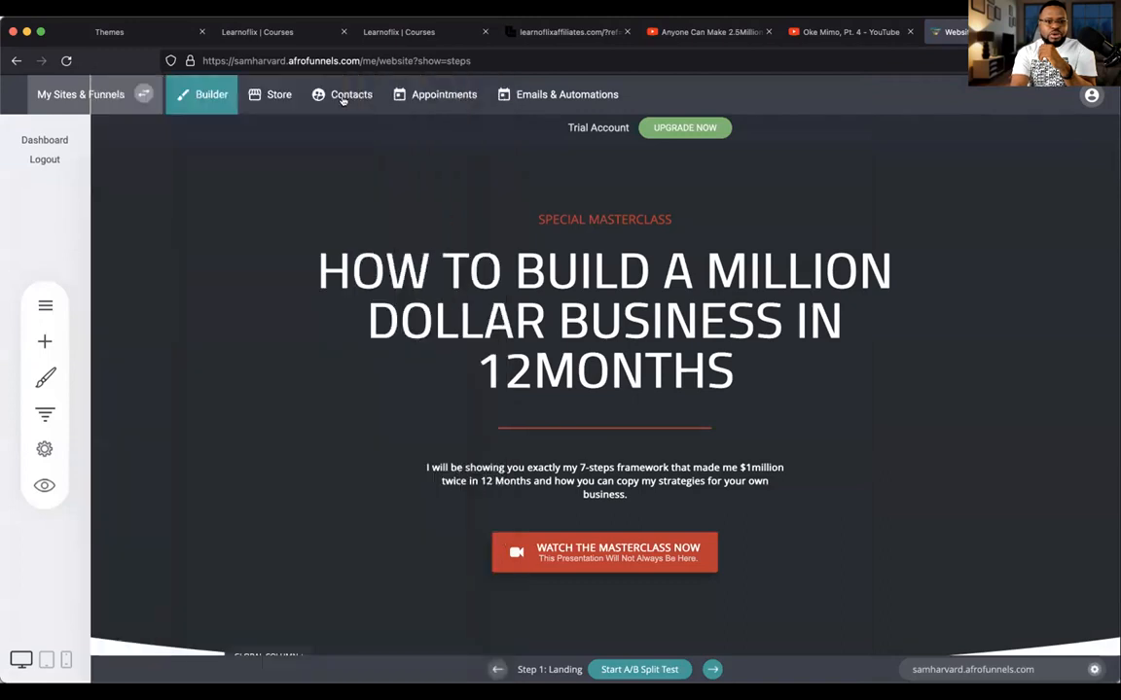
left_click(335, 94)
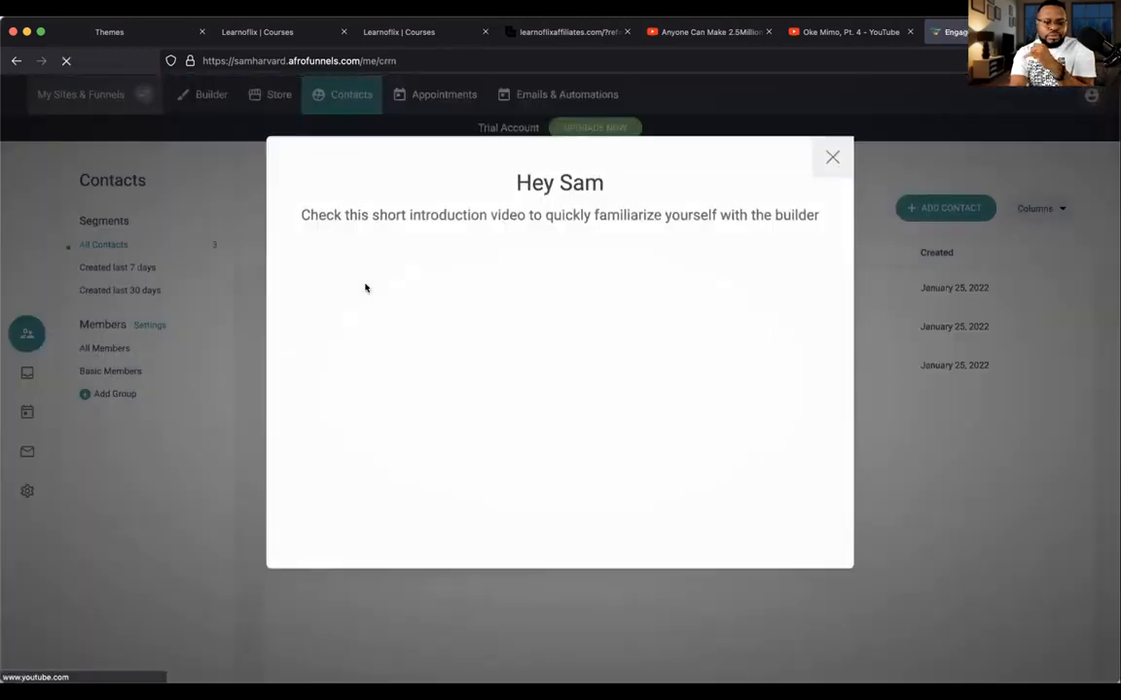
- Dismiss the Contacts intro video and go to Emails & Automations
left_click(831, 159)
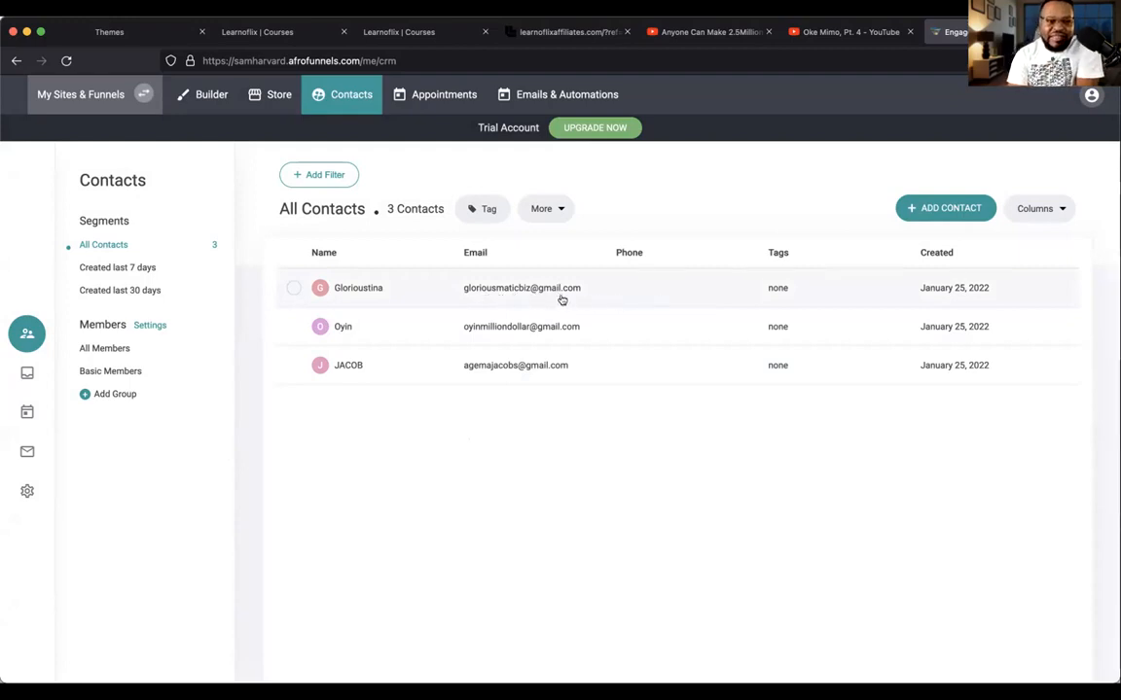
left_click(535, 97)
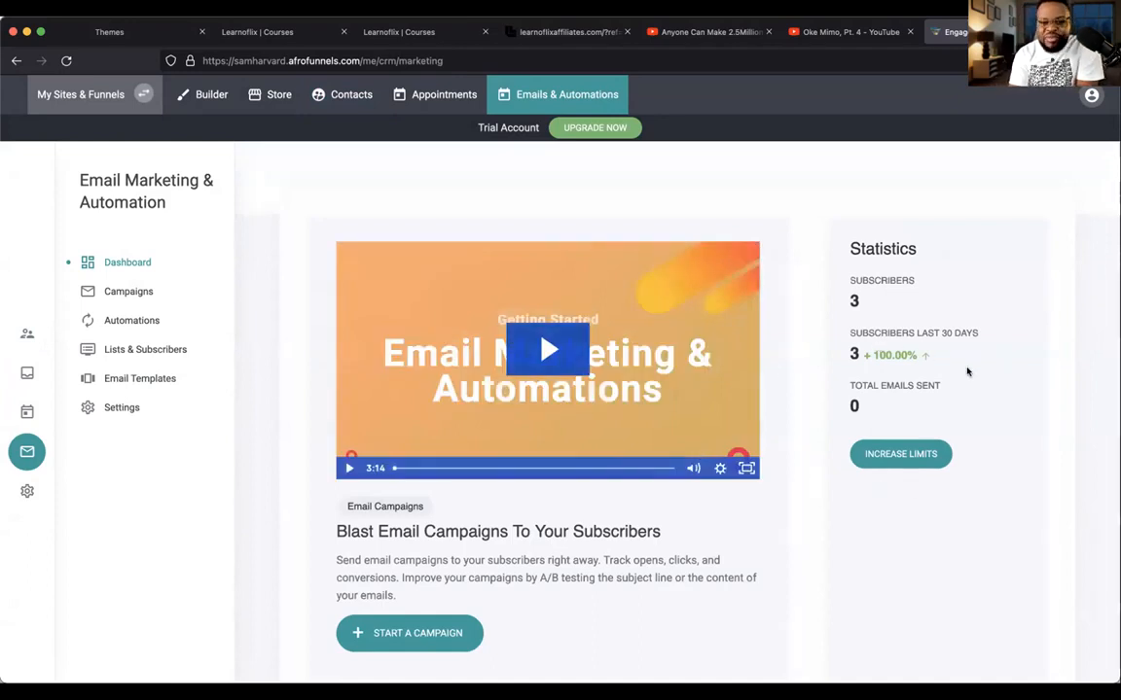
- View the subscriber list, then return and scroll through the 3-subscriber dashboard statistics
left_click(128, 353)
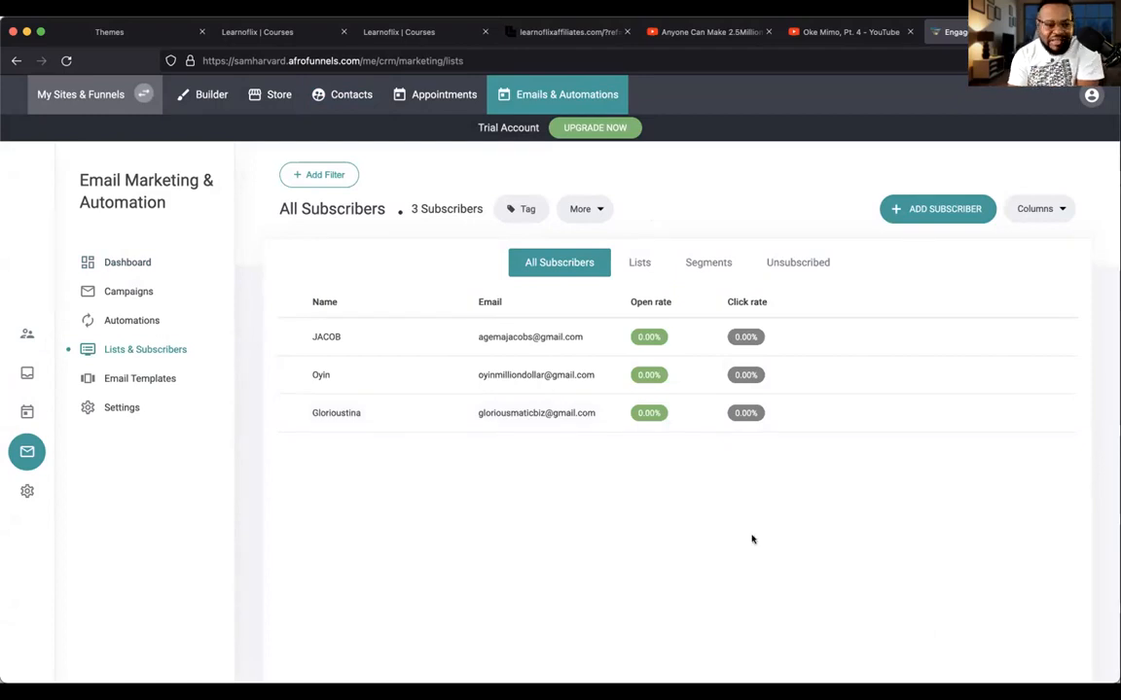
left_click(134, 263)
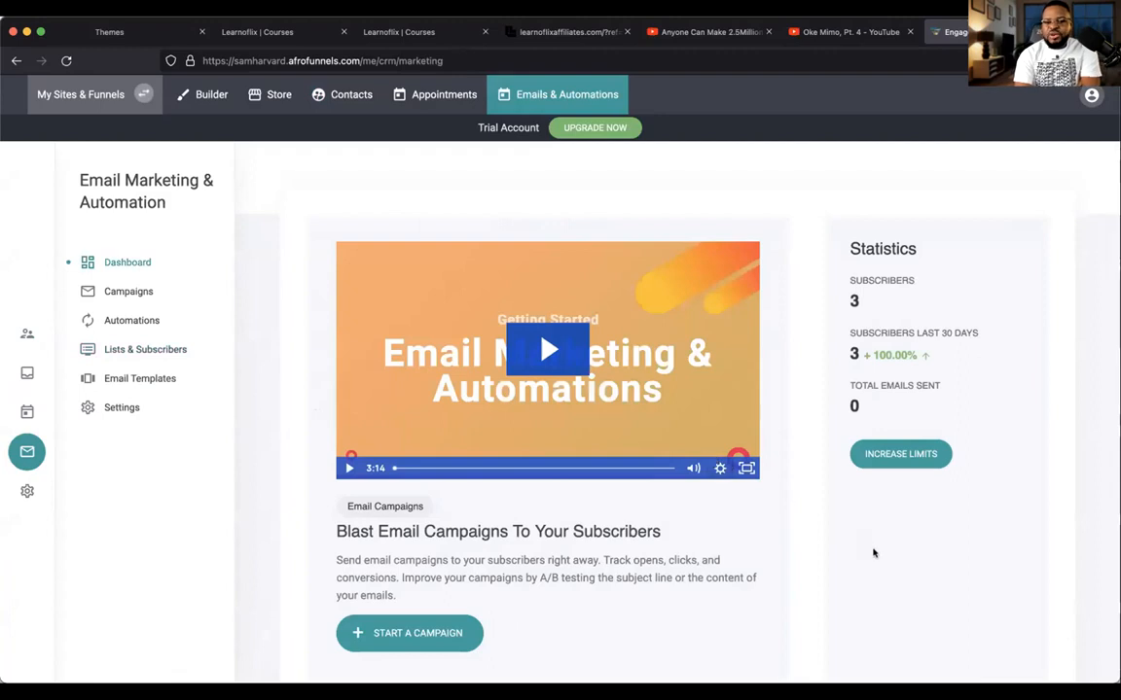
scroll(674, 569, "down", 4)
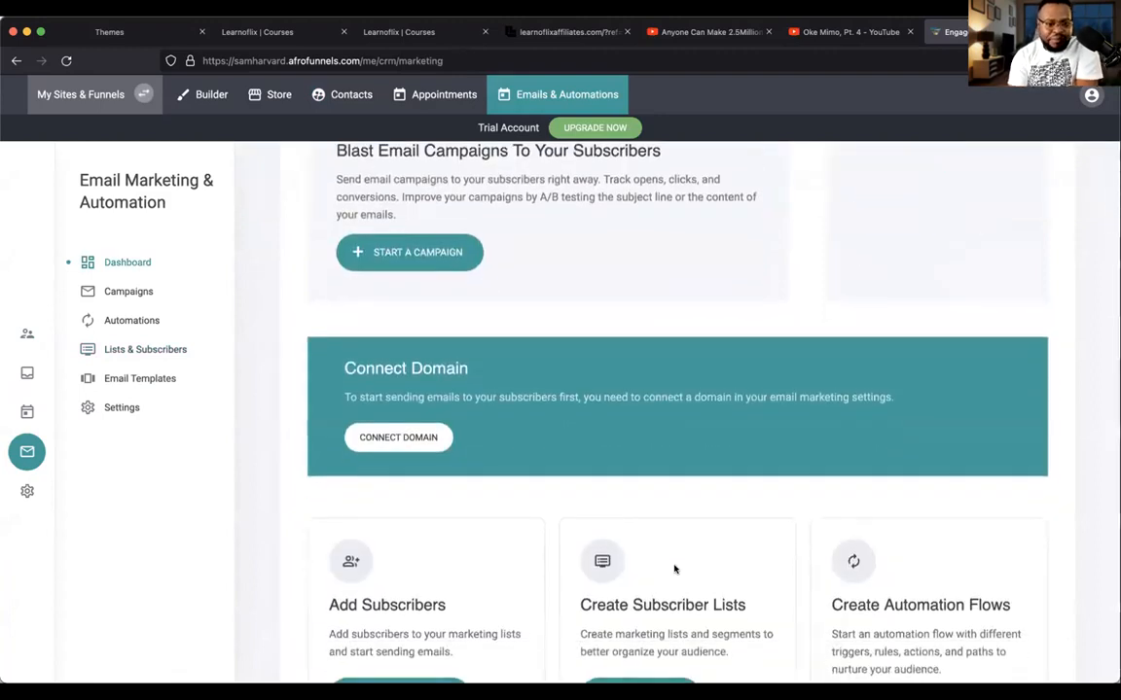
scroll(674, 569, "down", 1)
scroll(674, 569, "up", 5)
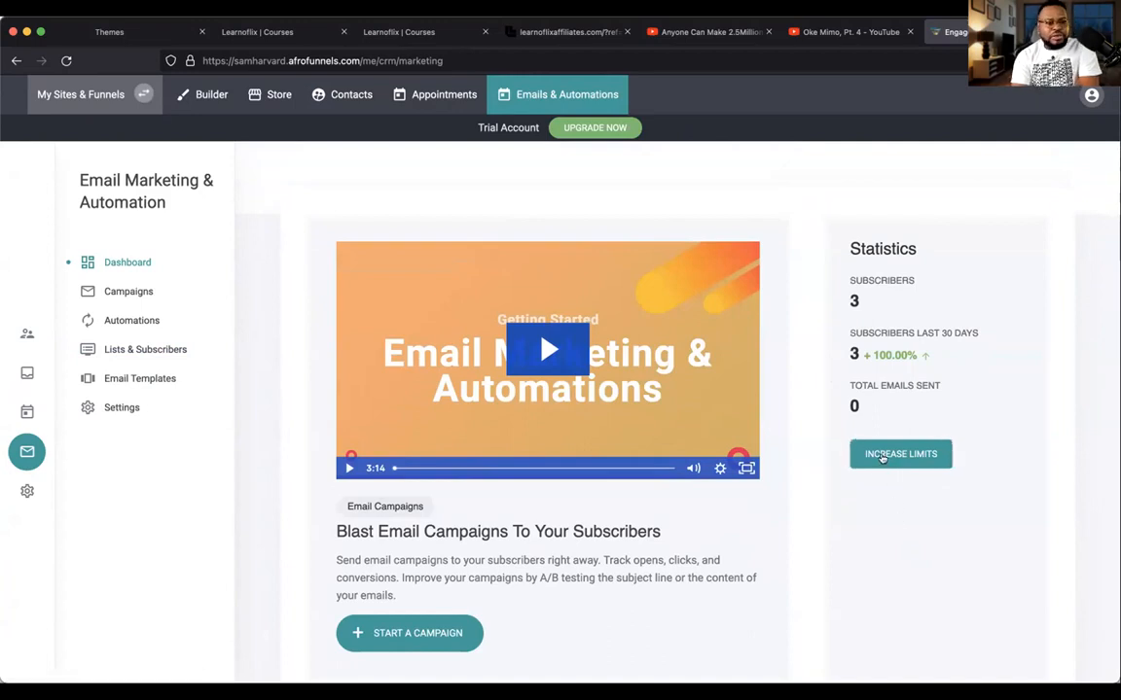
left_click(881, 455)
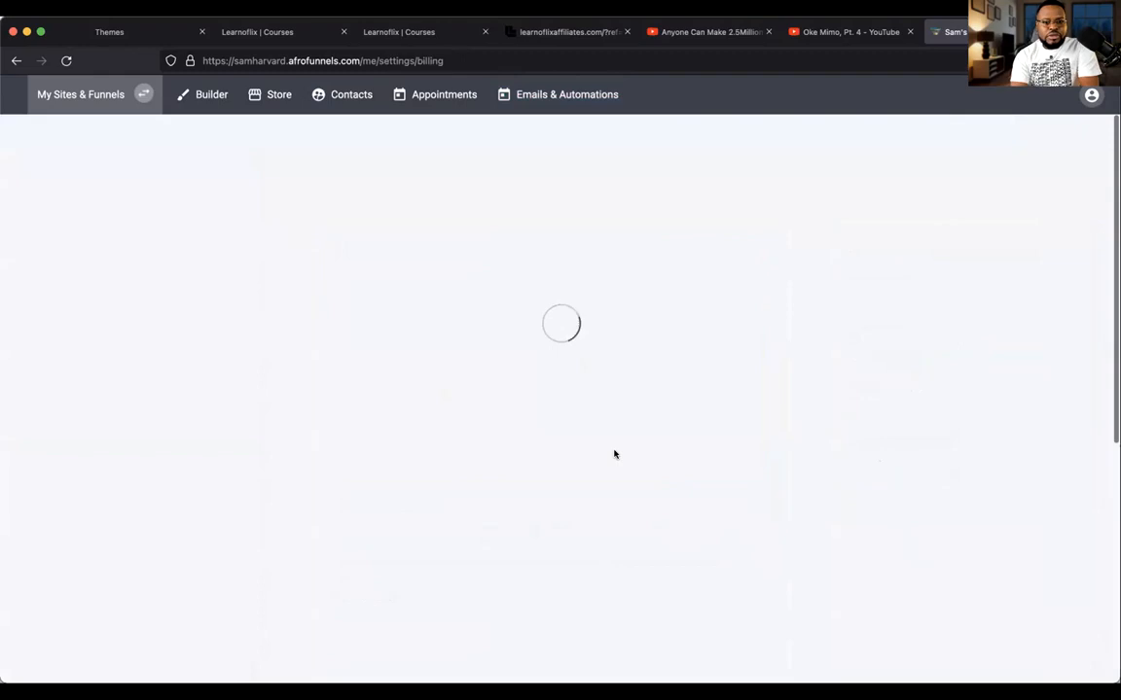
scroll(613, 454, "down", 5)
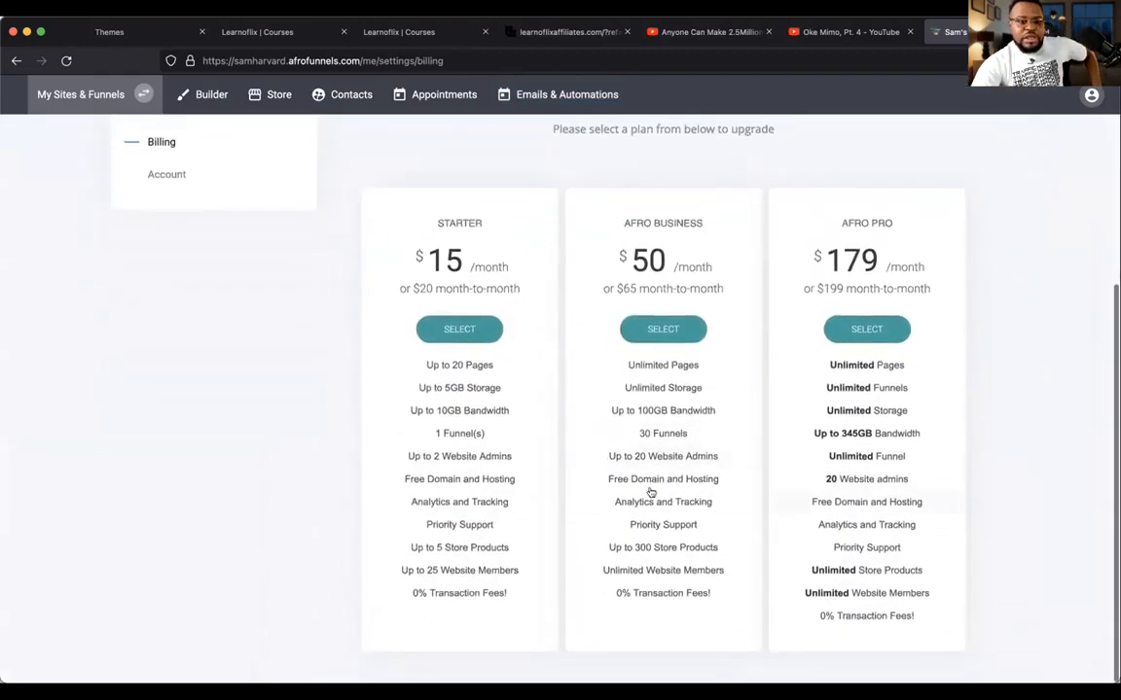
scroll(719, 457, "up", 5)
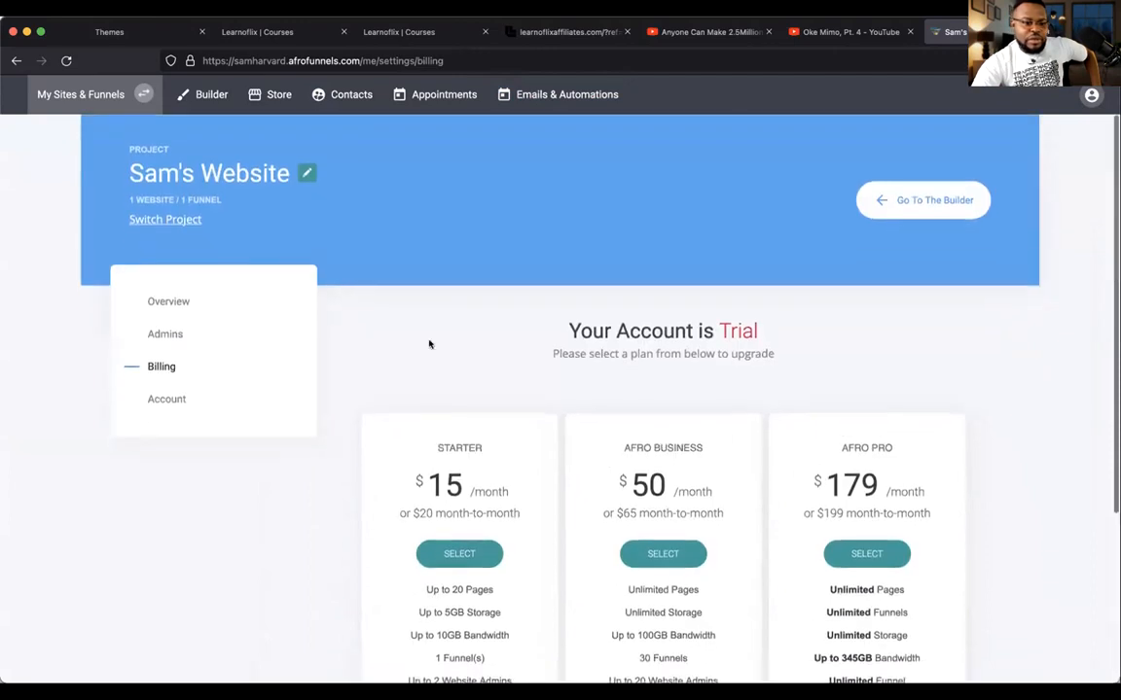
left_click(16, 62)
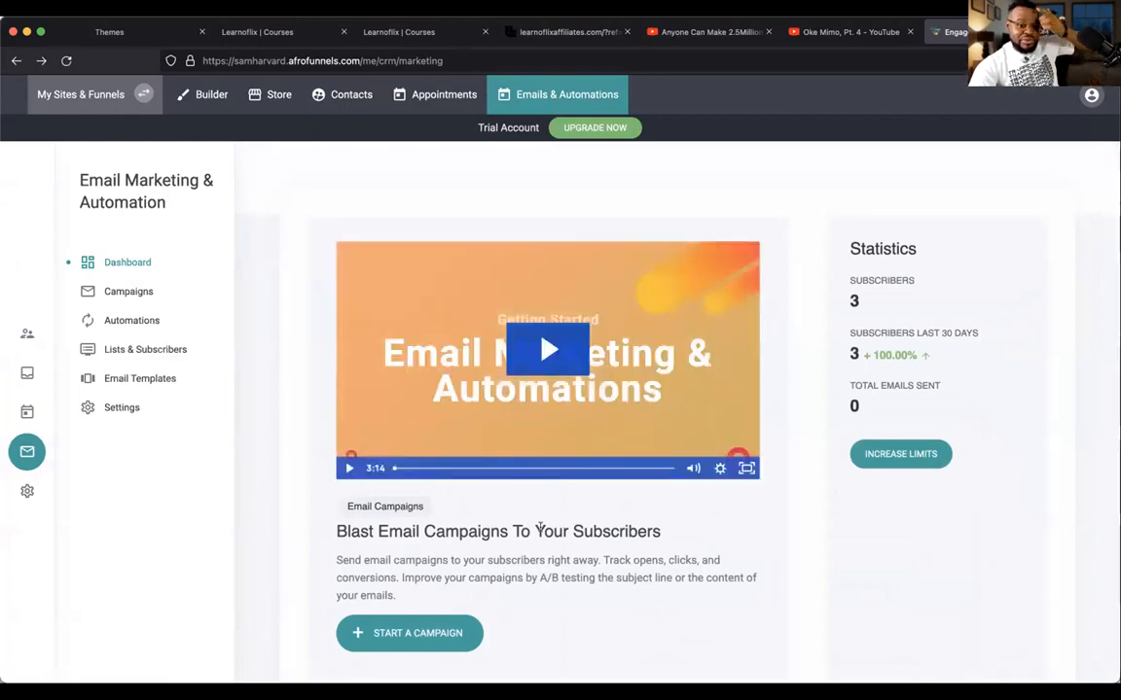
- Scroll down the email dashboard and choose Start an Automation
scroll(545, 408, "down", 5)
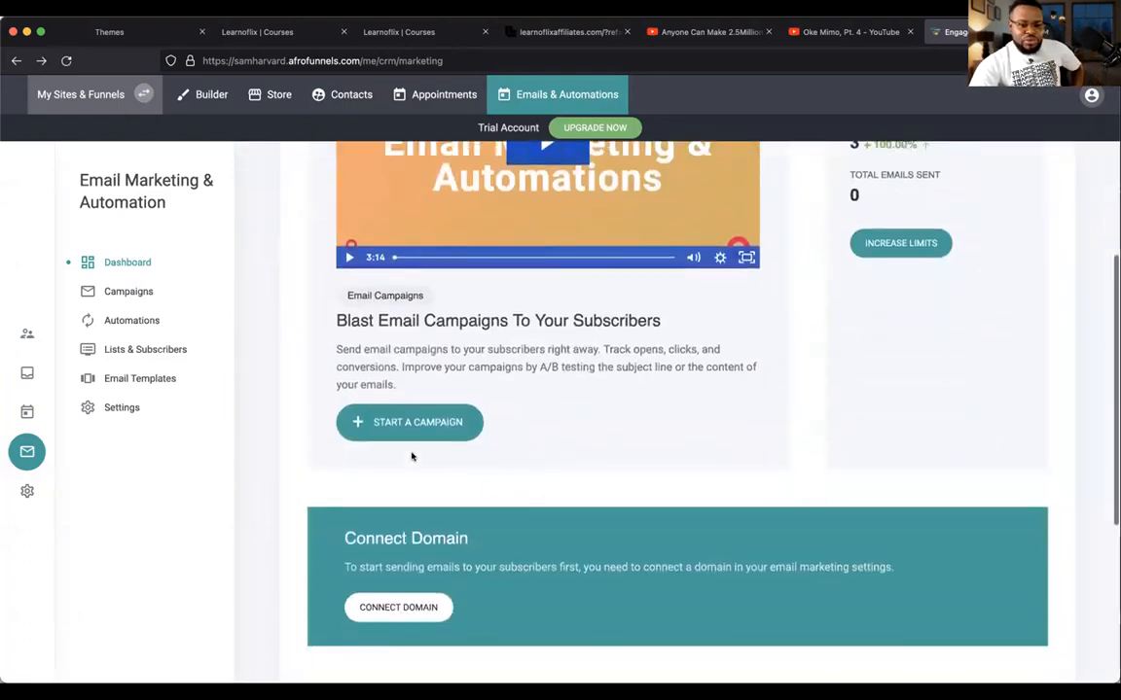
scroll(420, 622, "down", 3)
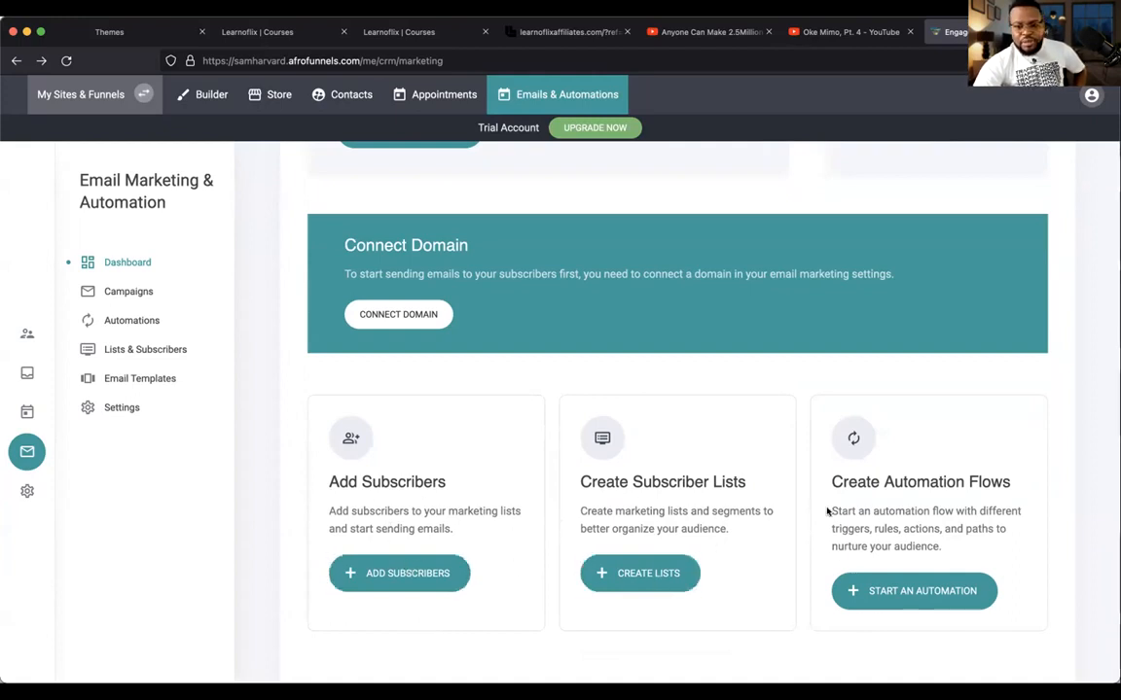
left_click(894, 593)
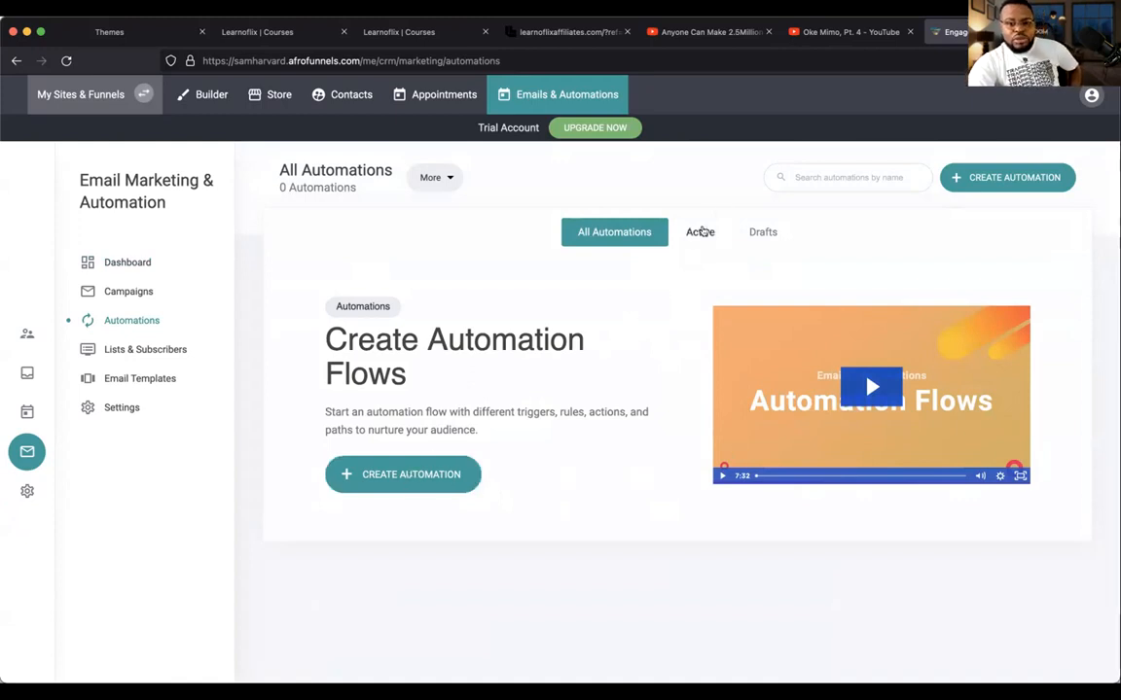
- Under Drafts, create an automation named 'Masterclass 30days Leads' and submit it
left_click(777, 235)
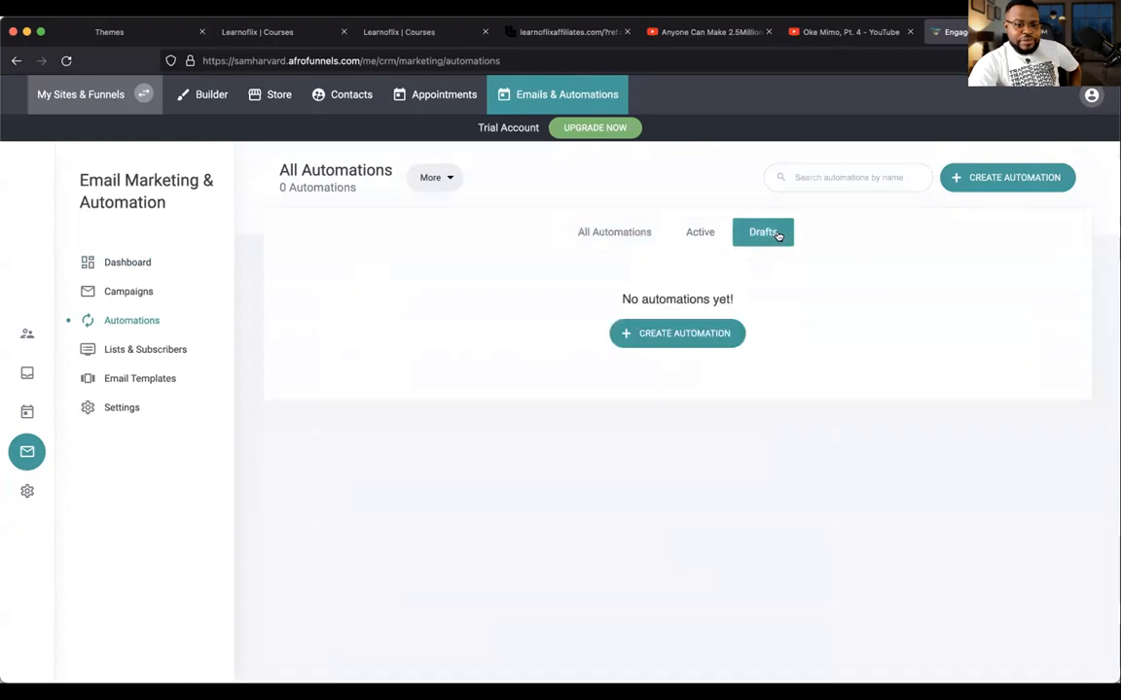
left_click(645, 333)
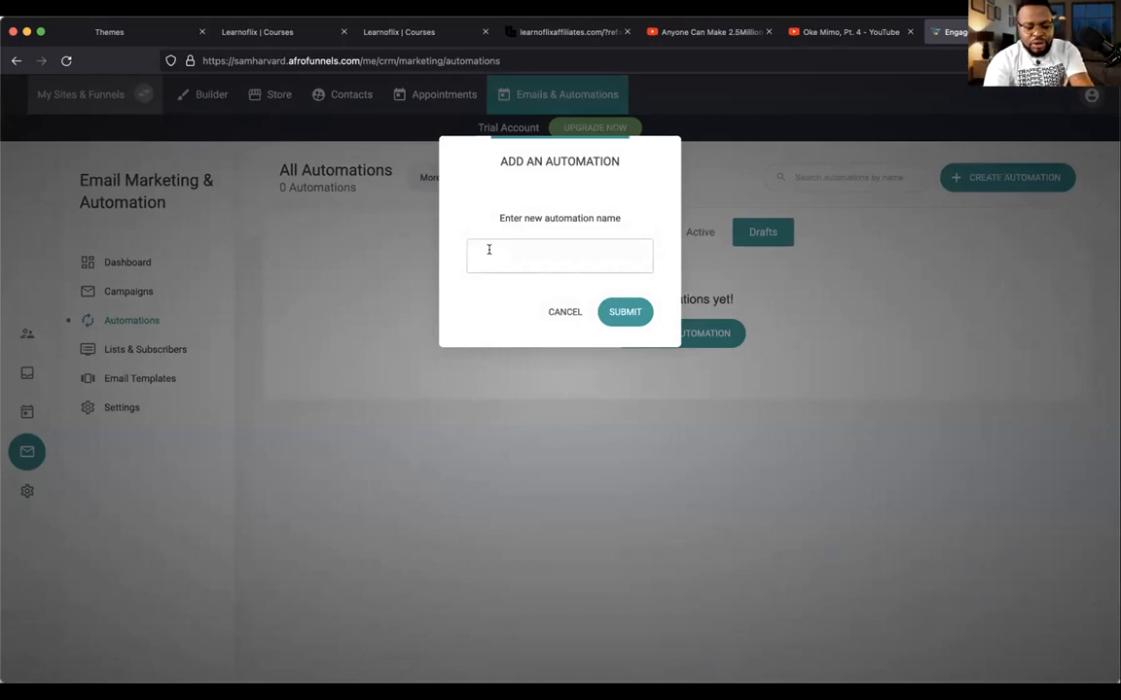
type("Maste")
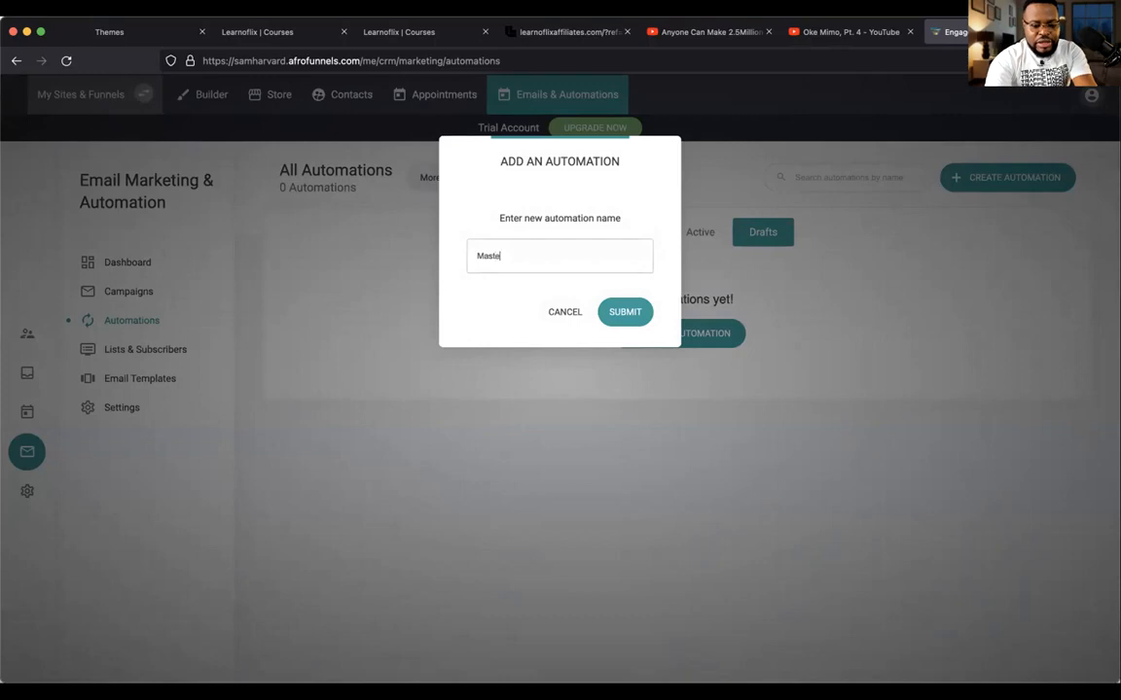
type("rclass")
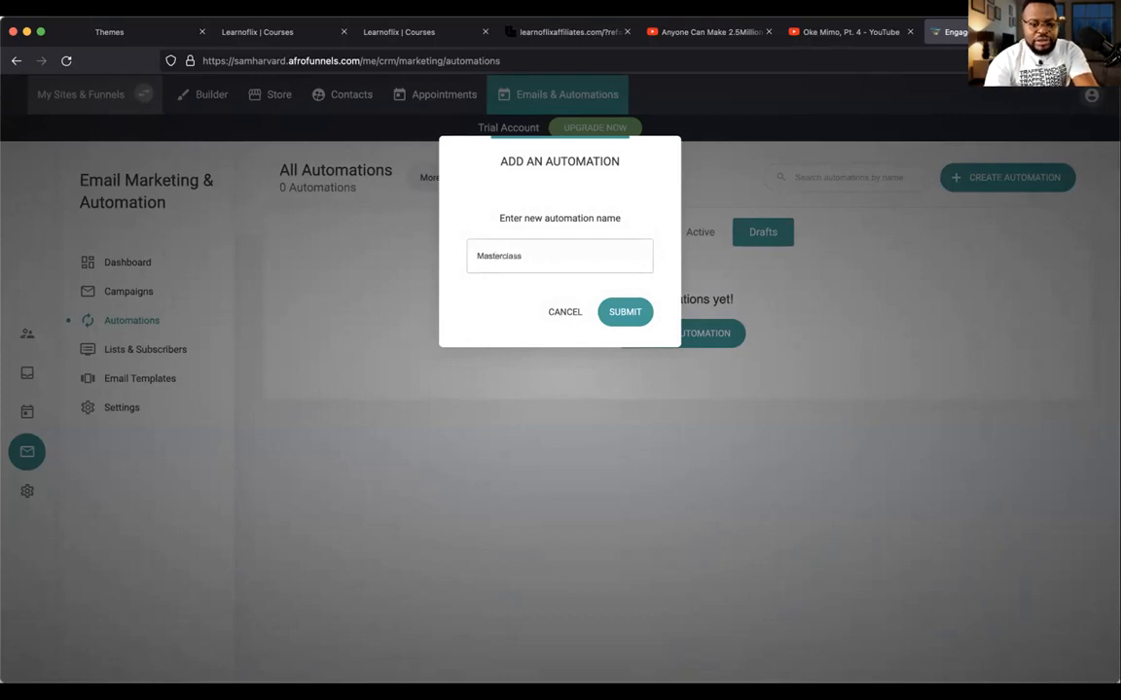
type(" 30days Leads")
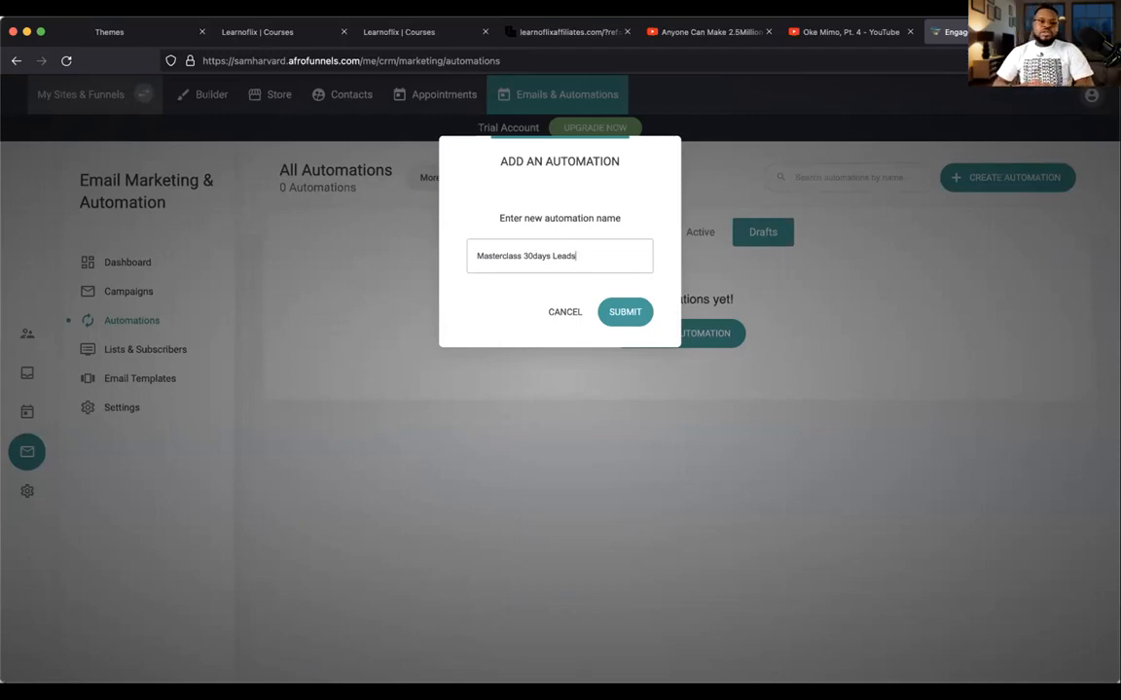
left_click(624, 311)
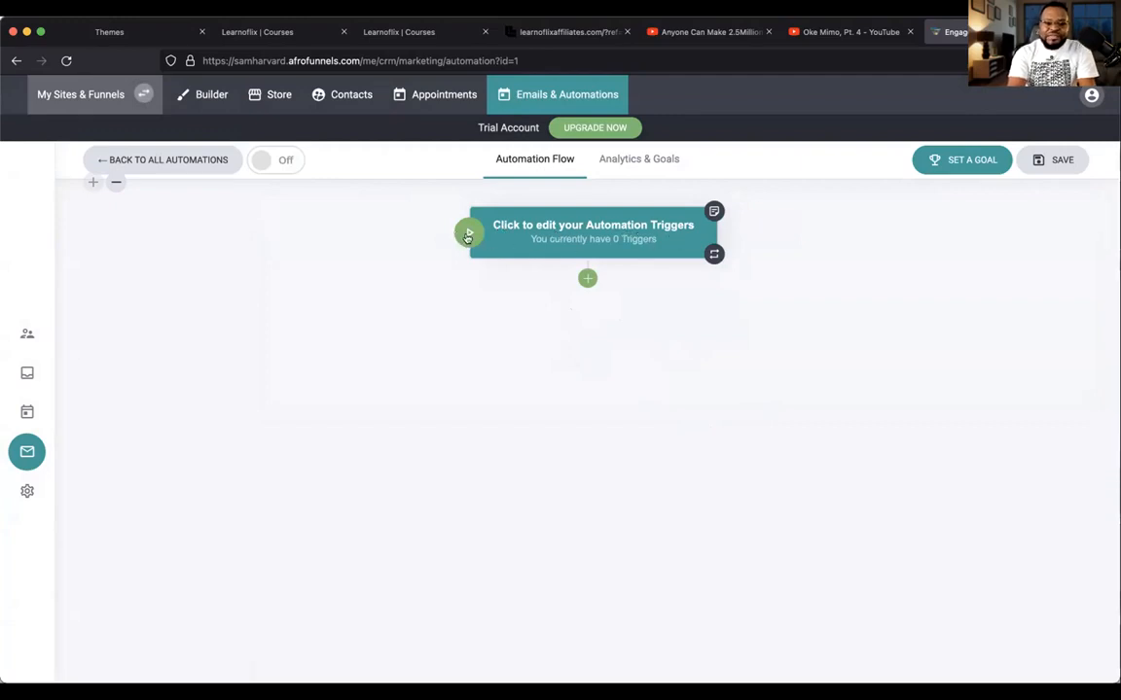
- Open the Choose Trigger list offering 'Added to a list', 'Tag is added' and 'Property is changed'
left_click(468, 235)
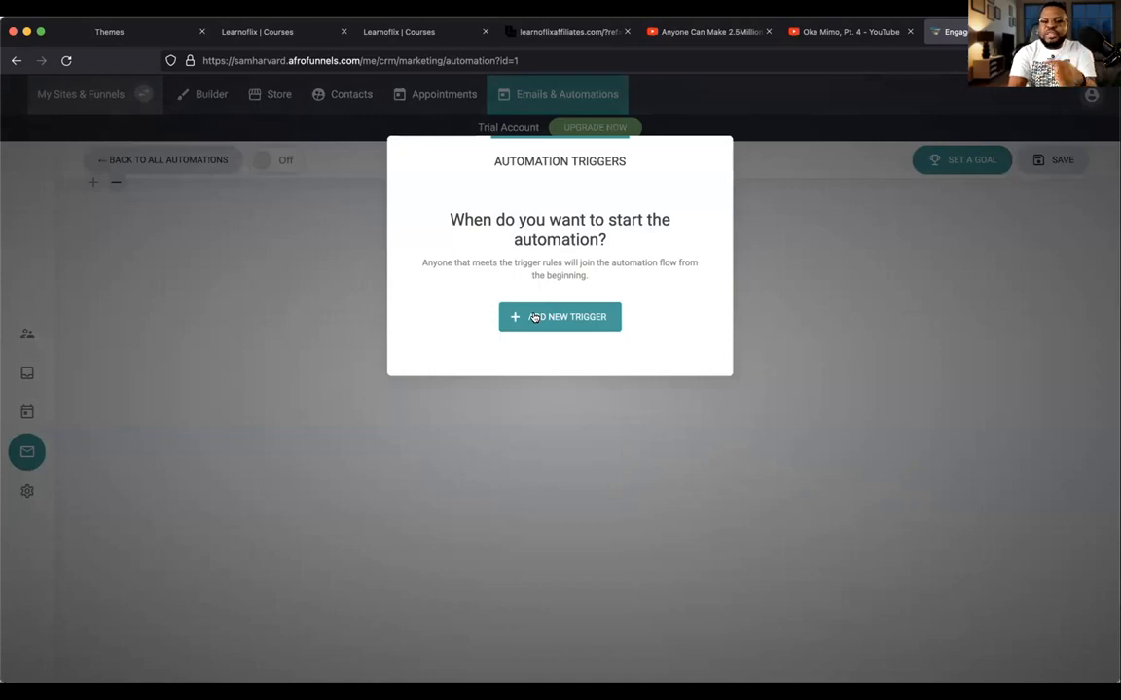
left_click(533, 317)
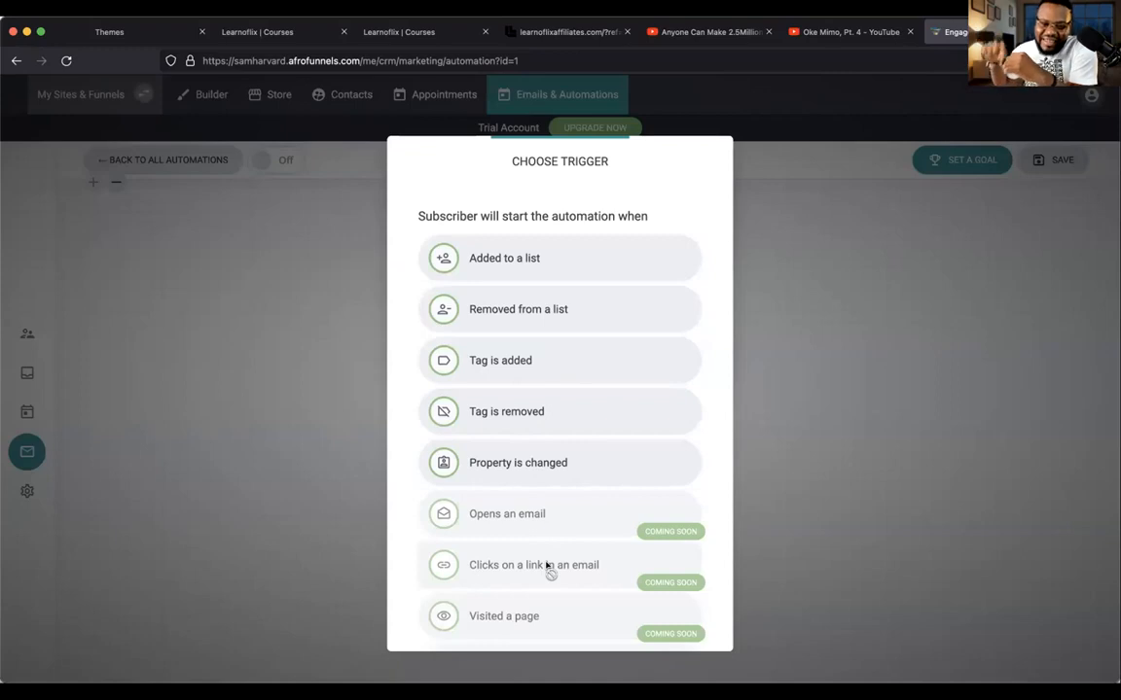
scroll(547, 565, "down", 3)
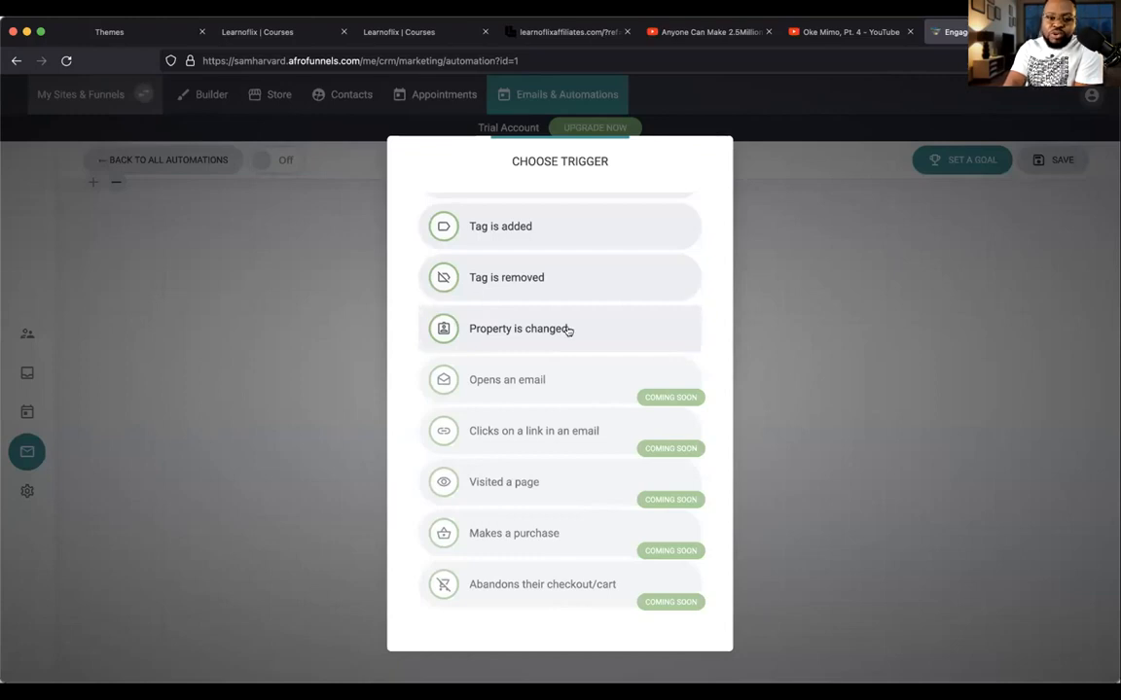
scroll(568, 328, "up", 3)
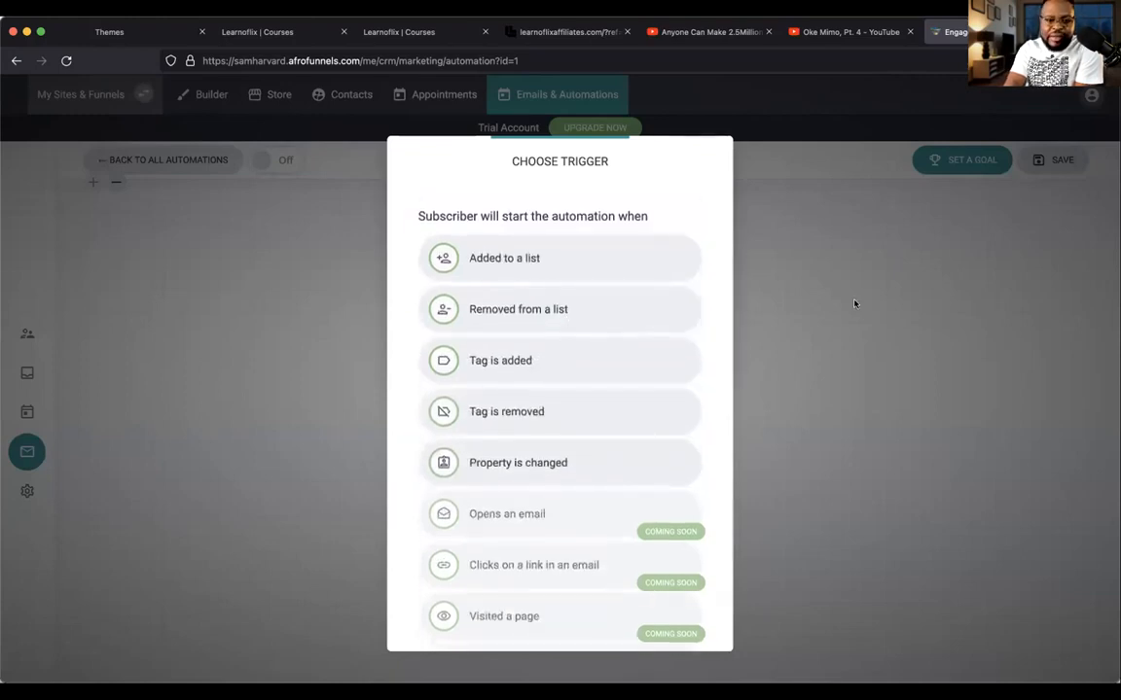
left_click(854, 303)
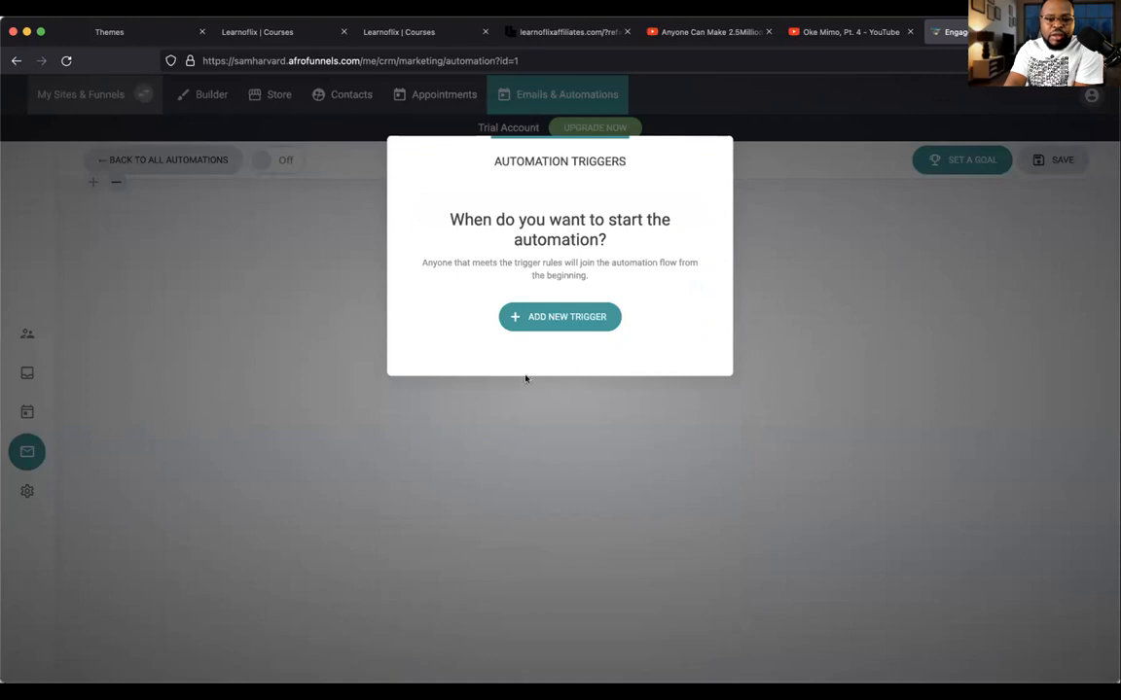
left_click(530, 319)
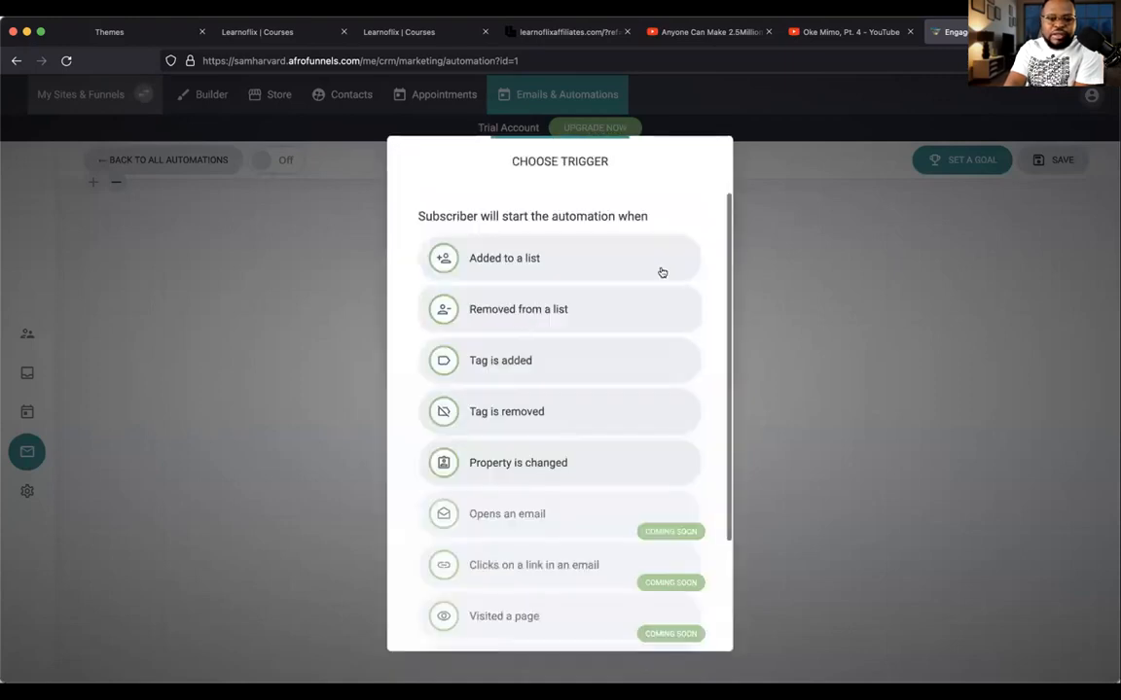
- Set the trigger to 'Added to a list' with MASTERCLASS LIST selected, then close the trigger dialogs
left_click(489, 257)
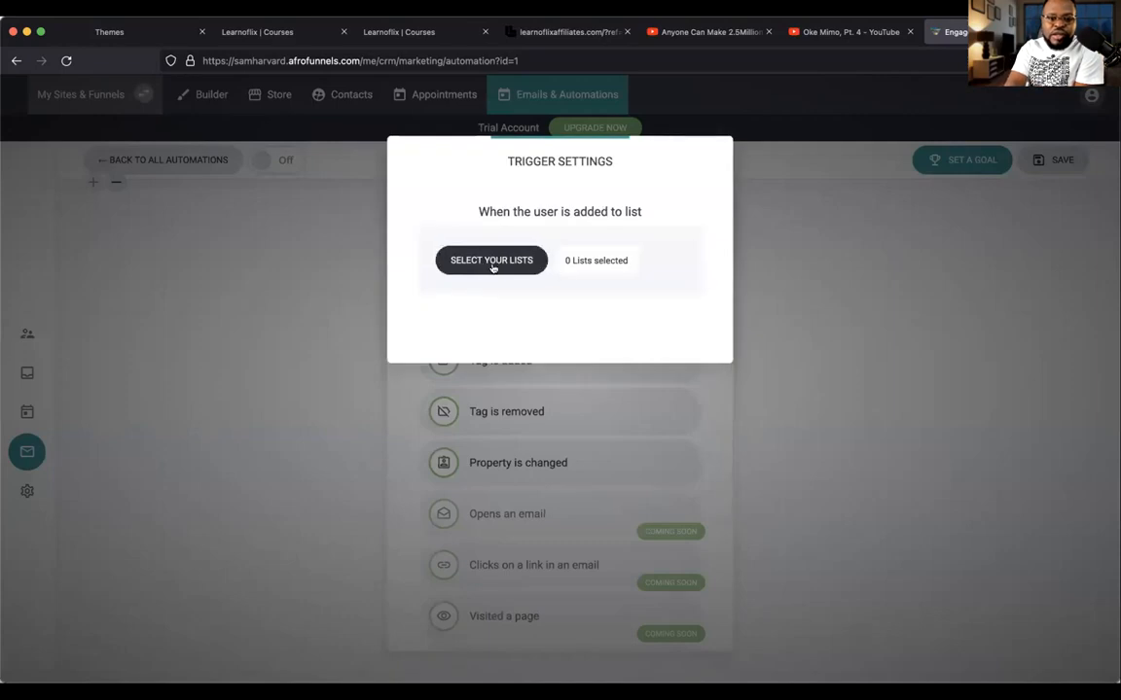
left_click(475, 260)
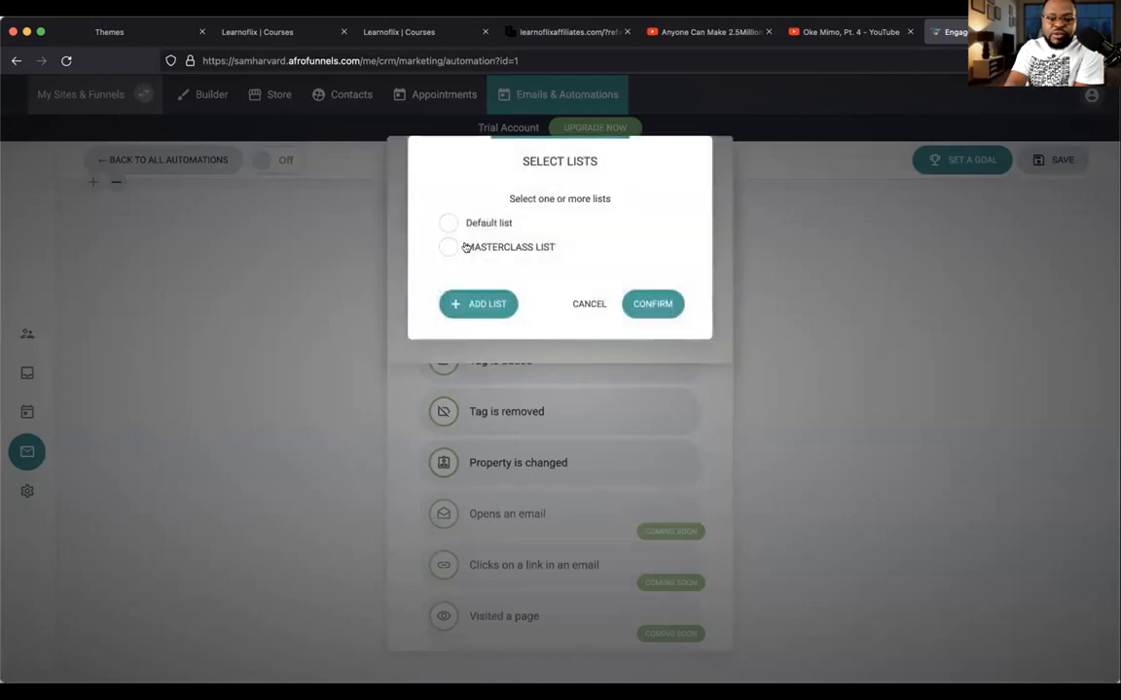
left_click(448, 247)
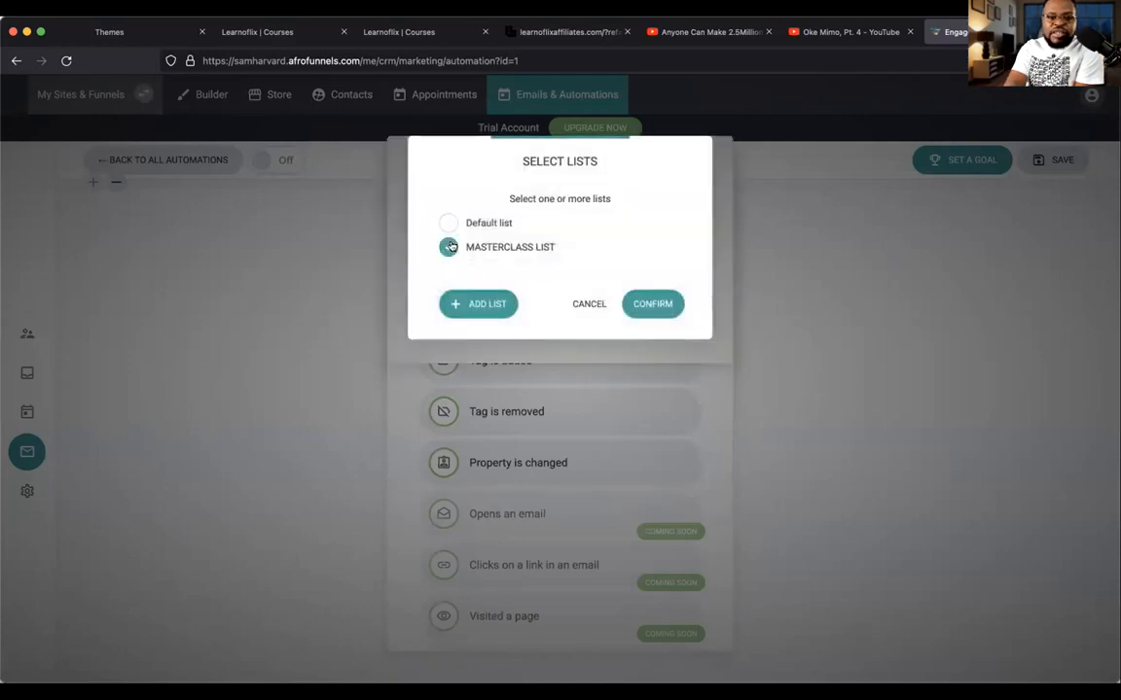
left_click(655, 304)
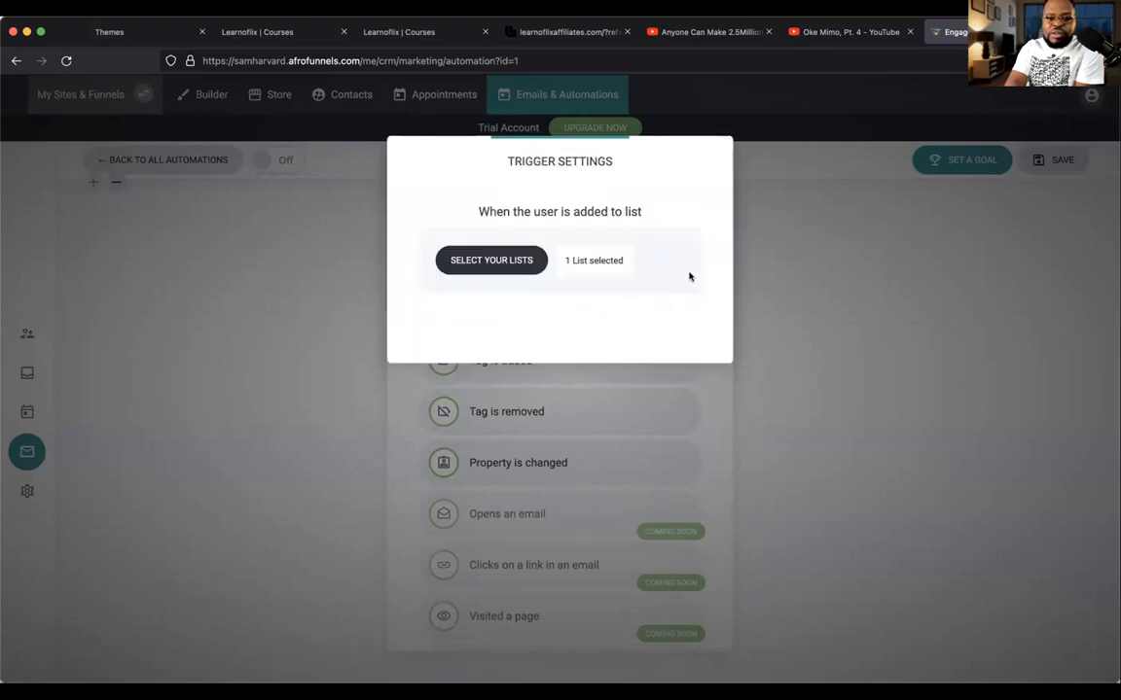
left_click(761, 248)
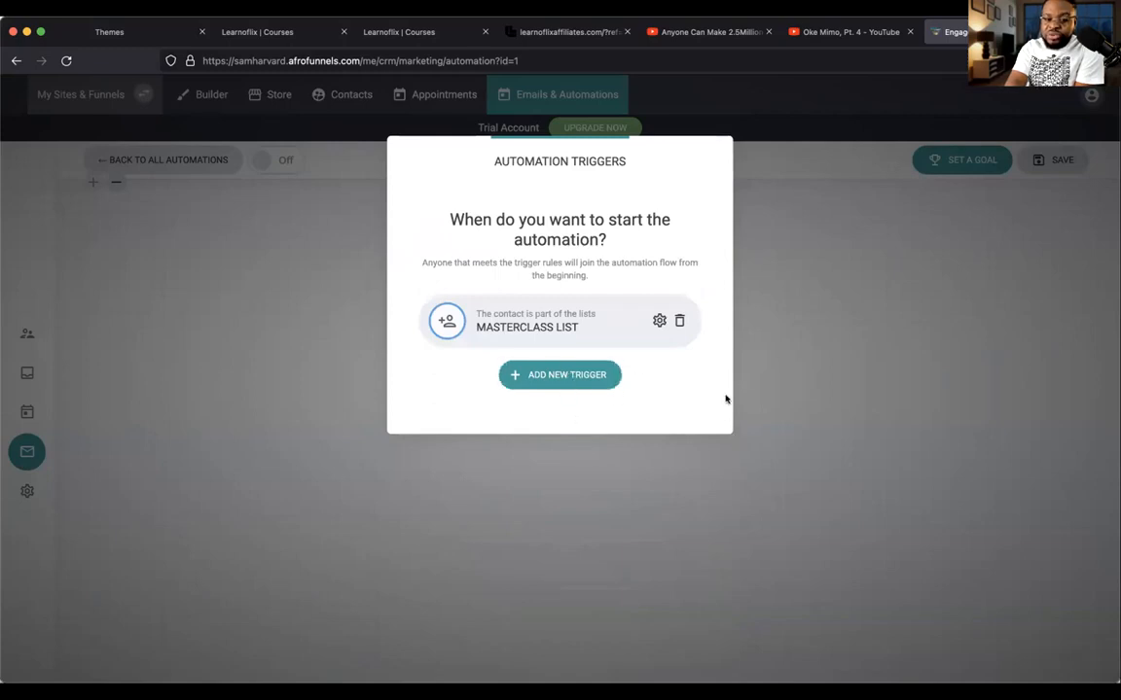
left_click(796, 346)
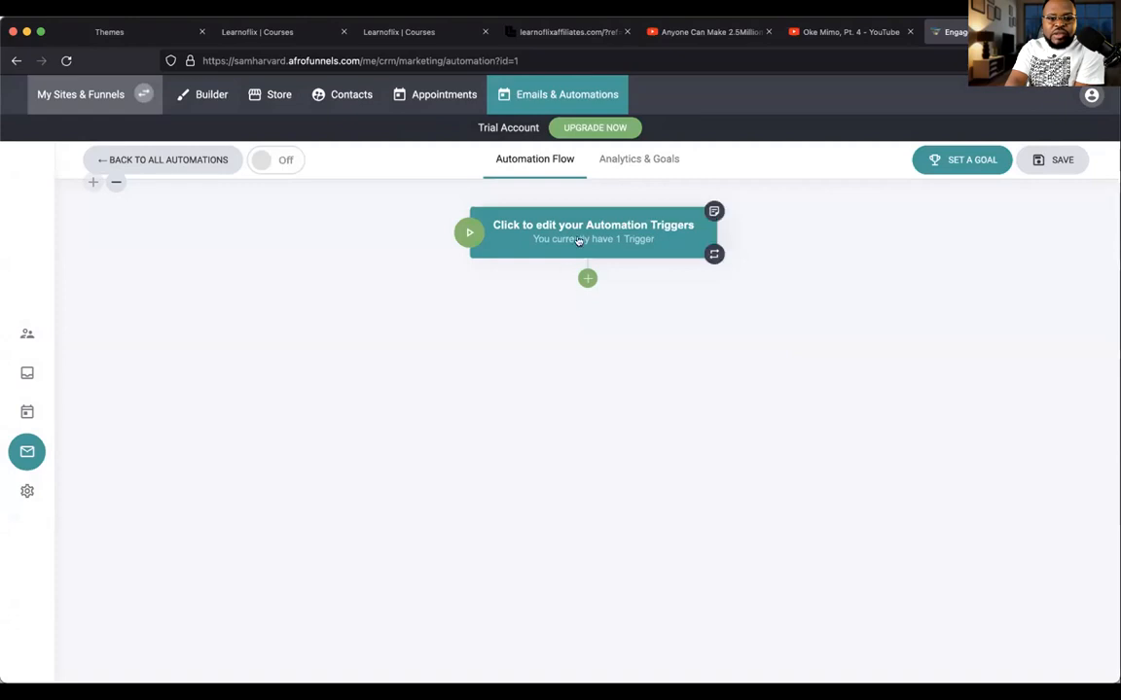
- Choose Send Email from the Add Automation Step list under the trigger, then dismiss its settings
left_click(586, 281)
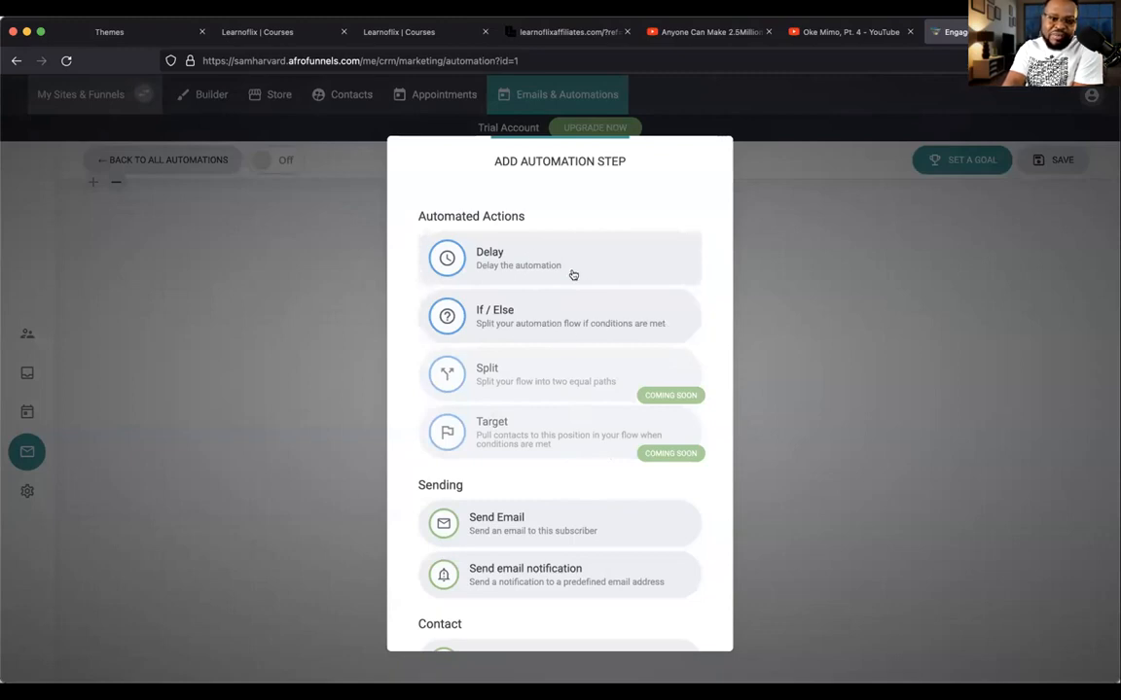
scroll(557, 470, "down", 3)
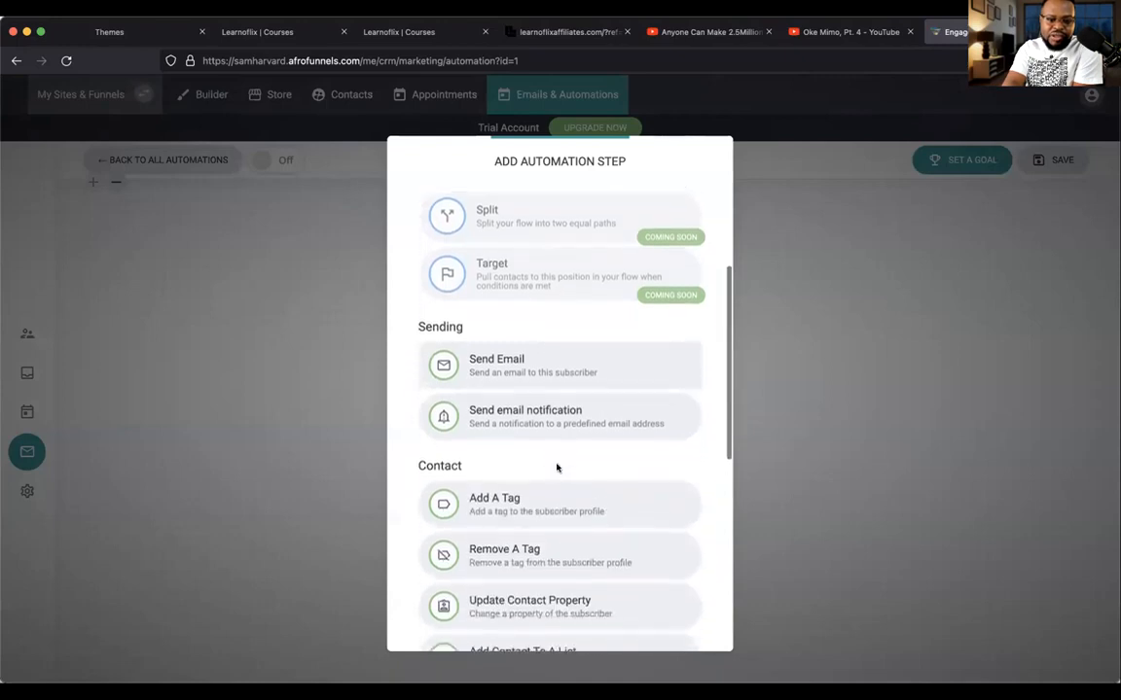
scroll(540, 499, "down", 1)
scroll(541, 501, "down", 3)
scroll(541, 530, "down", 5)
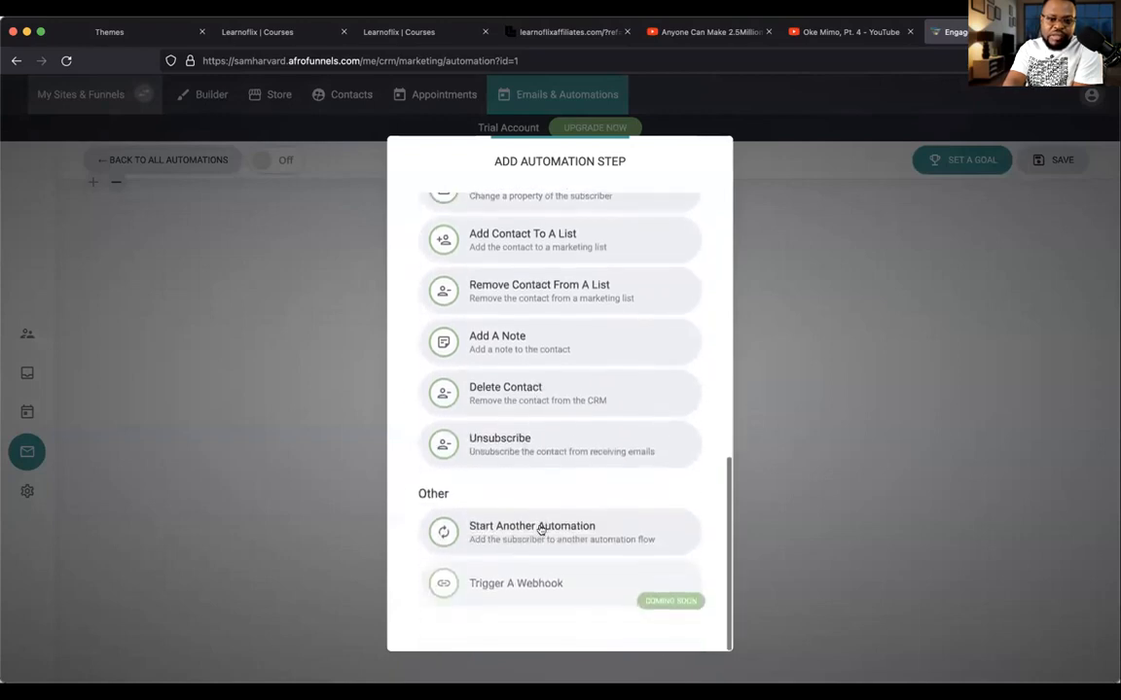
scroll(541, 530, "up", 9)
scroll(540, 530, "up", 1)
left_click(509, 450)
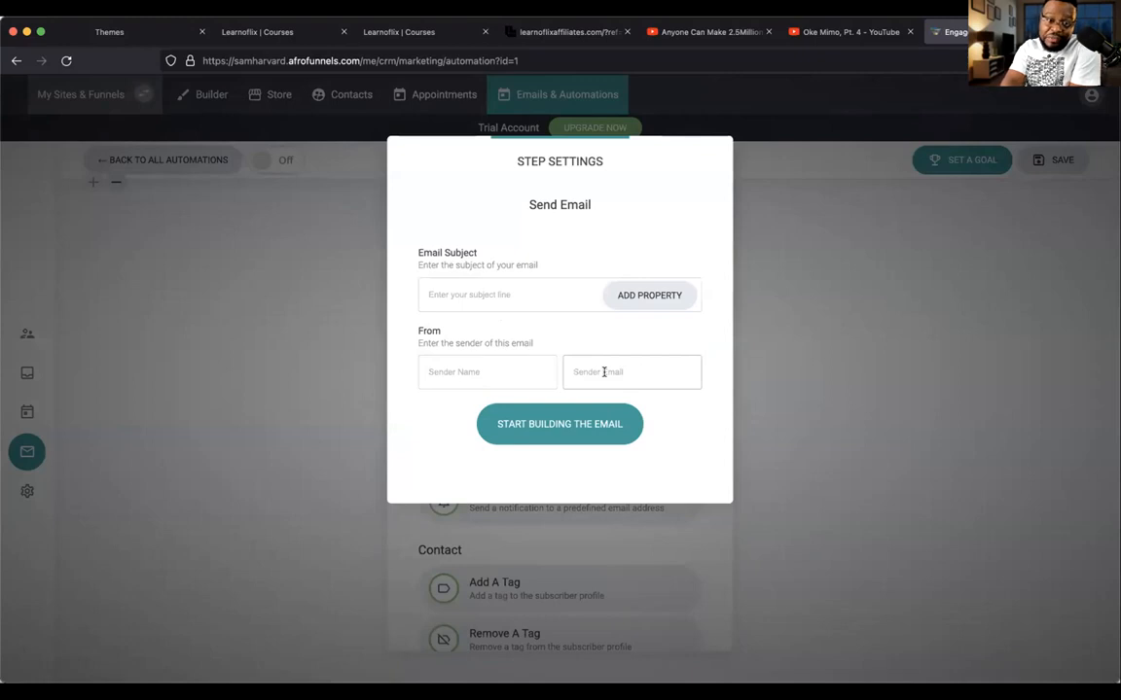
left_click(772, 381)
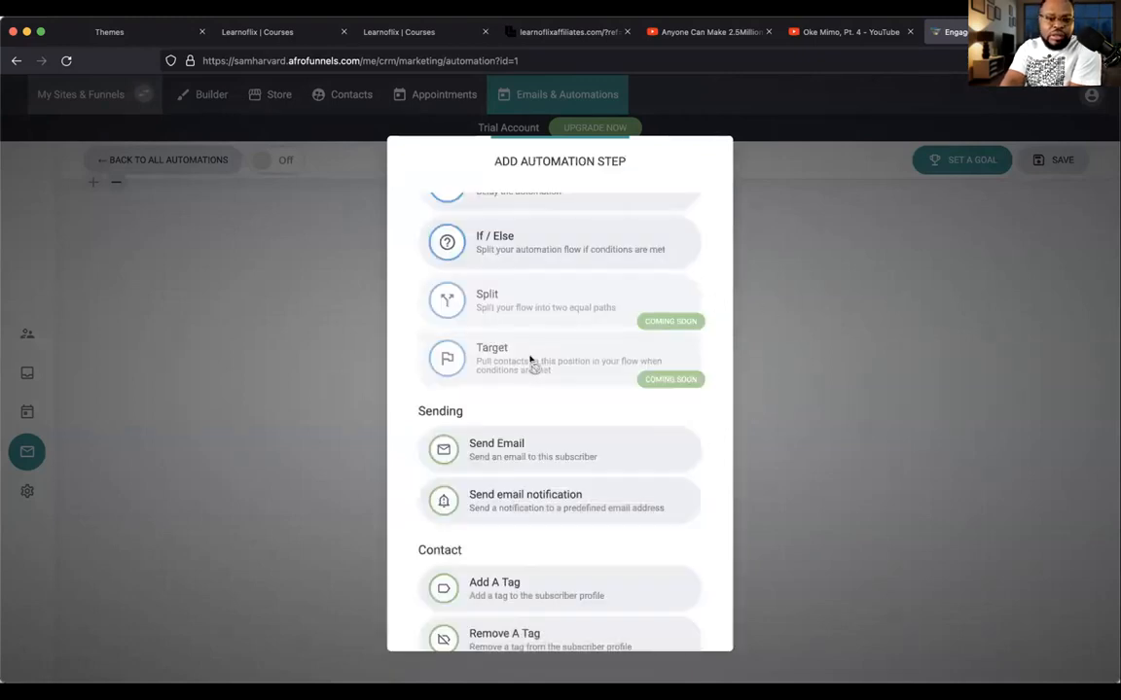
- Add a Send Email step with subject 'Welcome To My Masterclass' followed by the {name} property
left_click(443, 453)
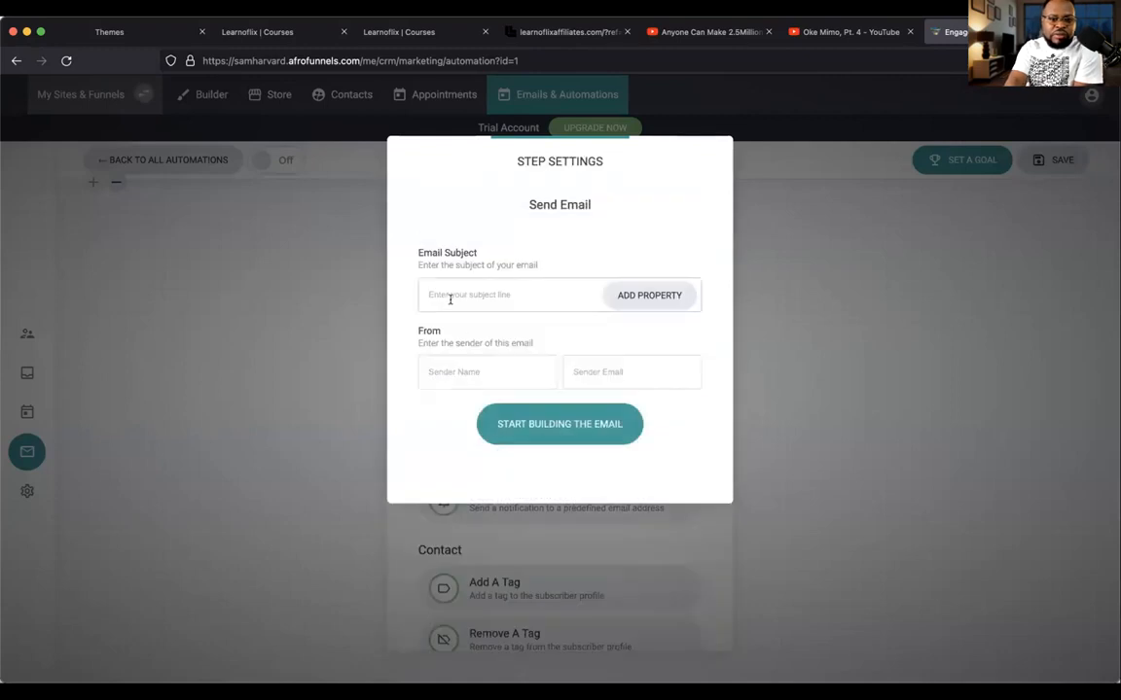
type("Welcome To My Masterclass")
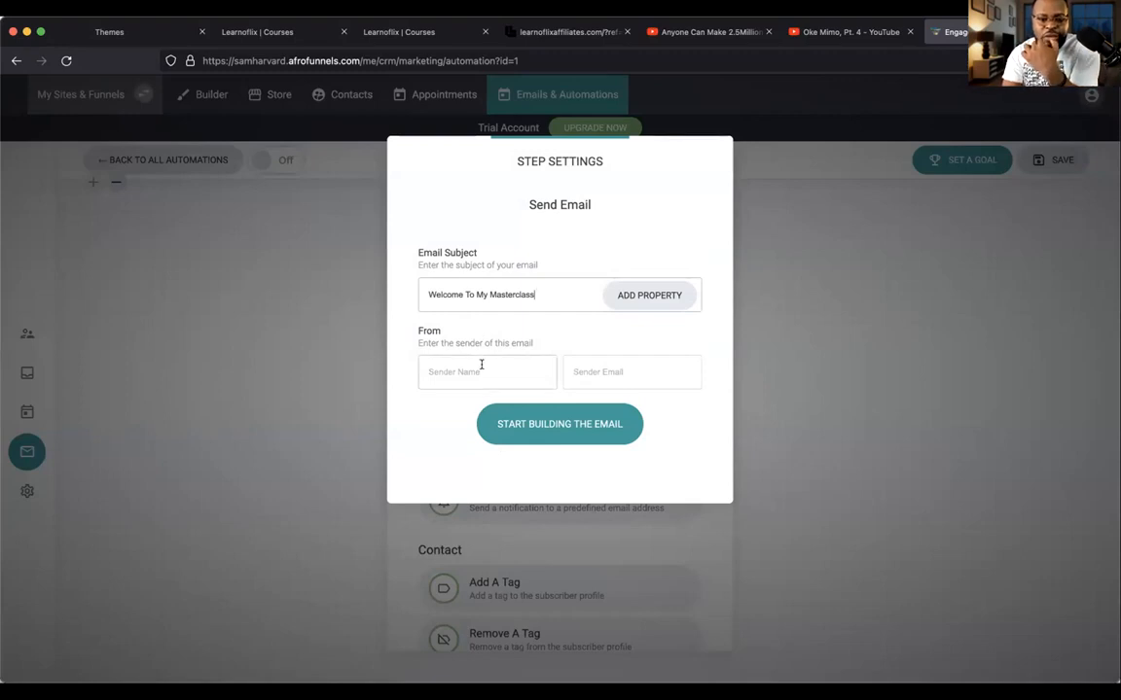
left_click(641, 295)
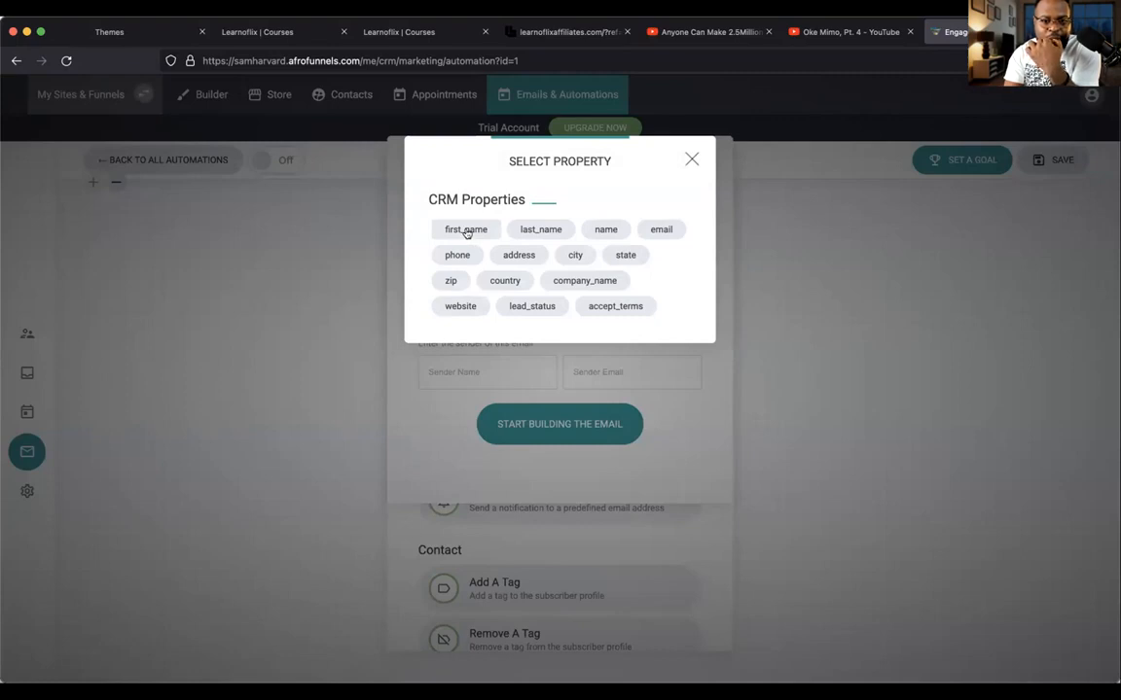
left_click(605, 231)
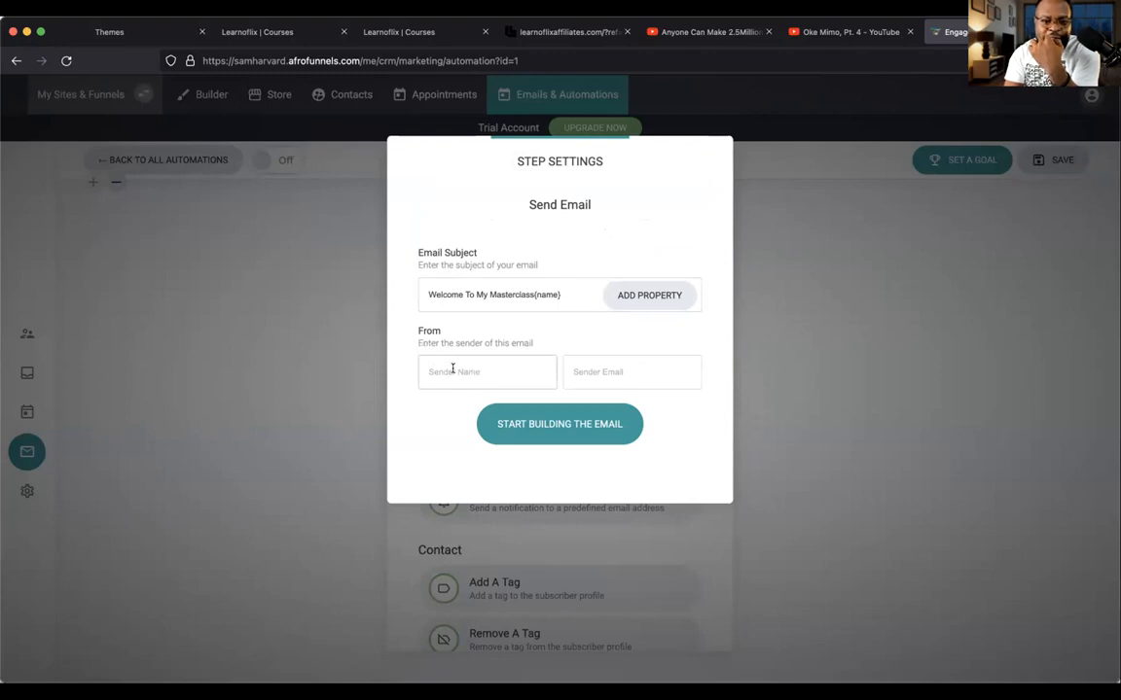
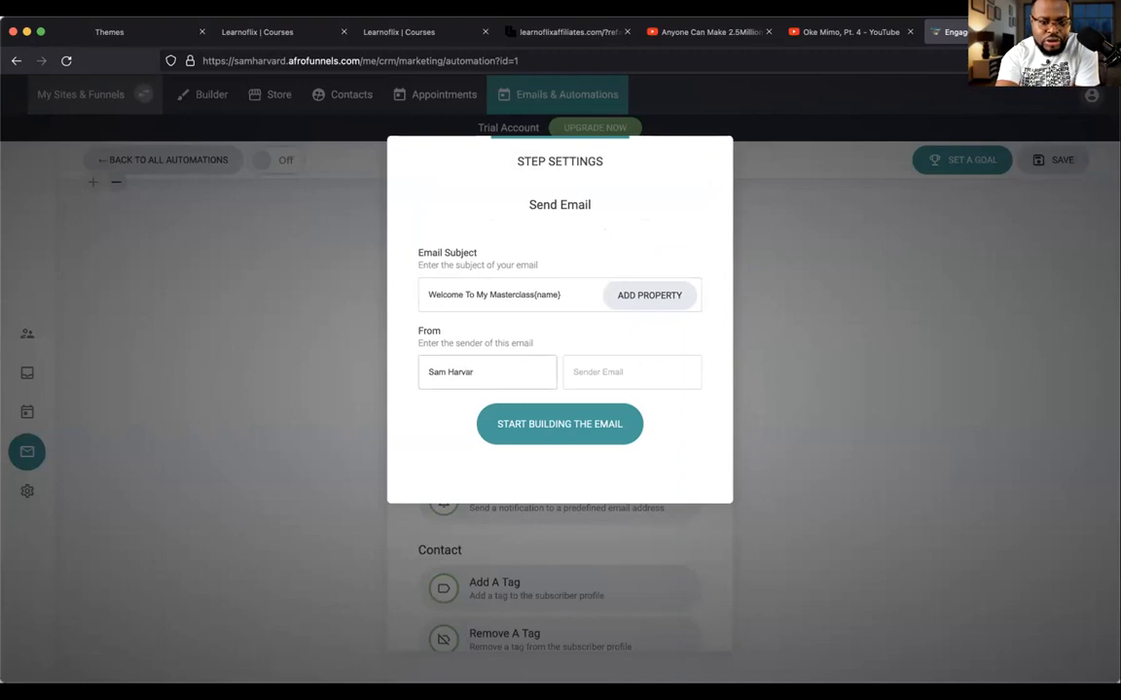
- Fill in the sender's full name and Gmail address, then continue to building the email
left_click(588, 372)
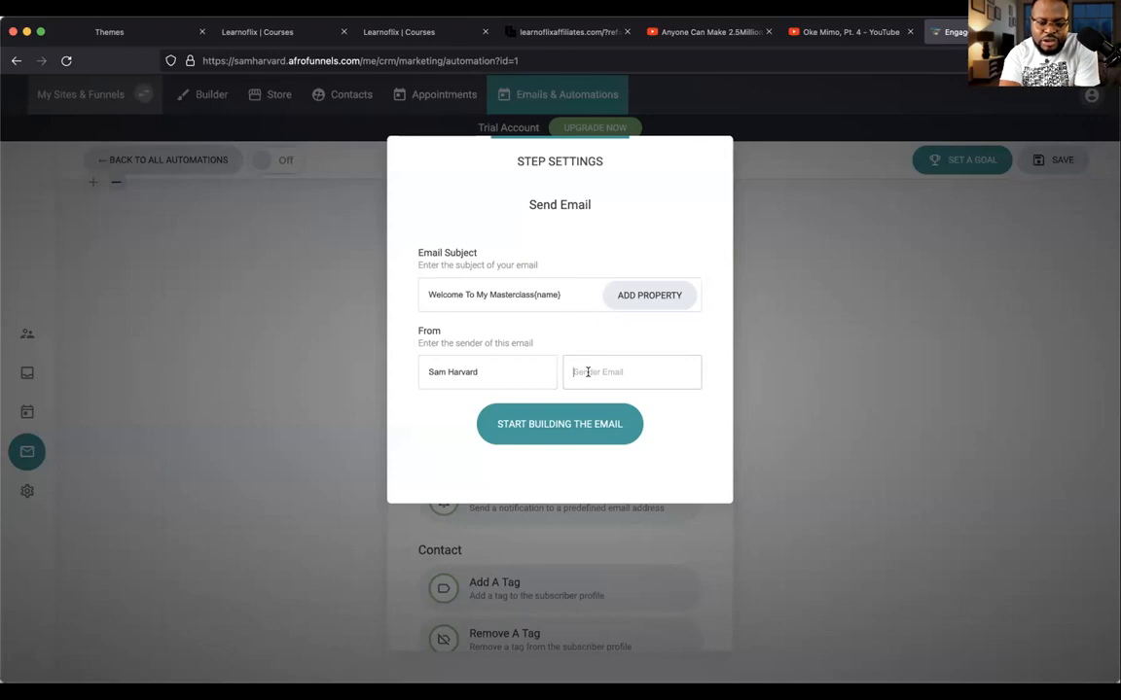
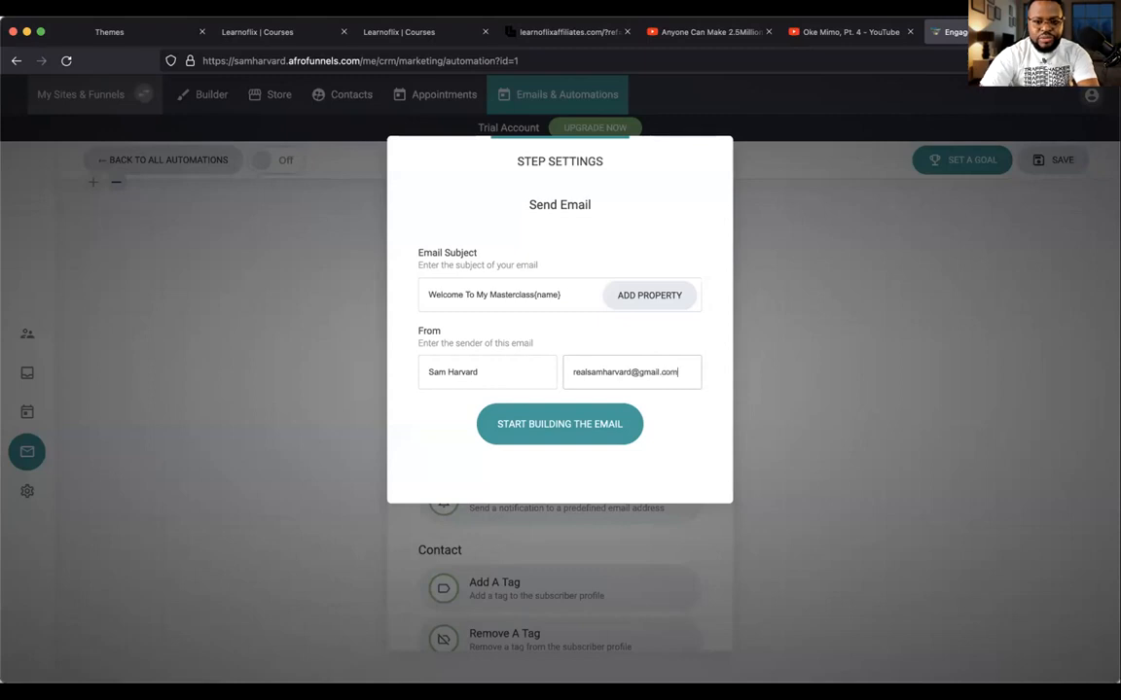
left_click(569, 427)
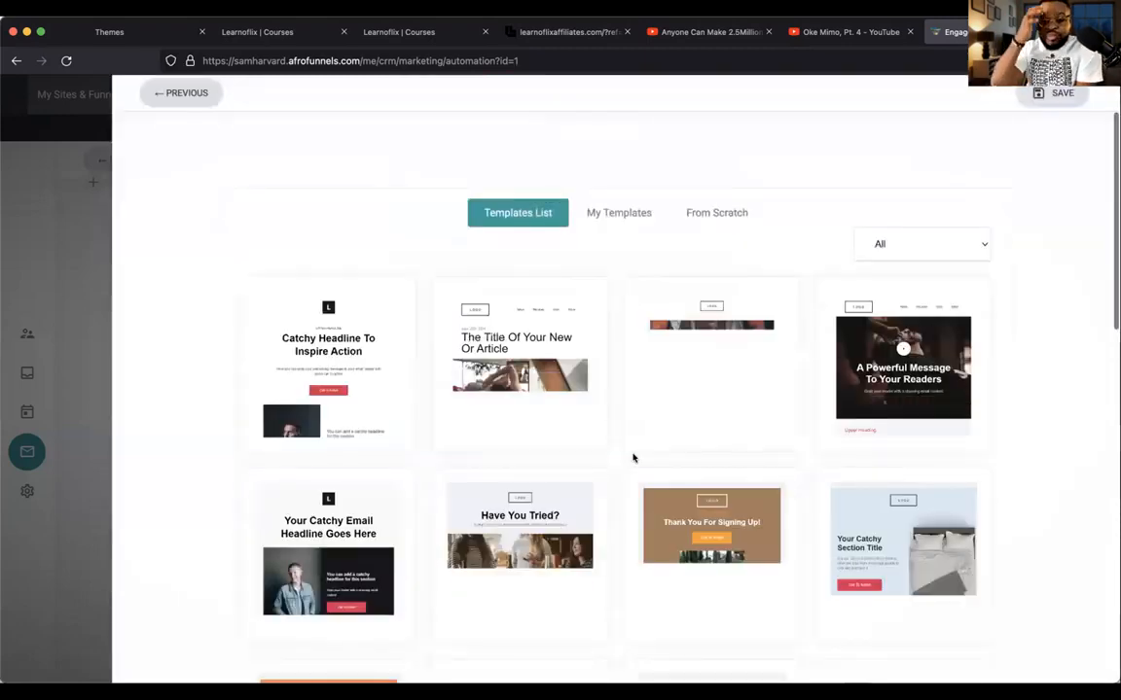
- Check the template lists, then start the email from scratch as a Text Email
scroll(632, 457, "down", 5)
scroll(632, 458, "down", 15)
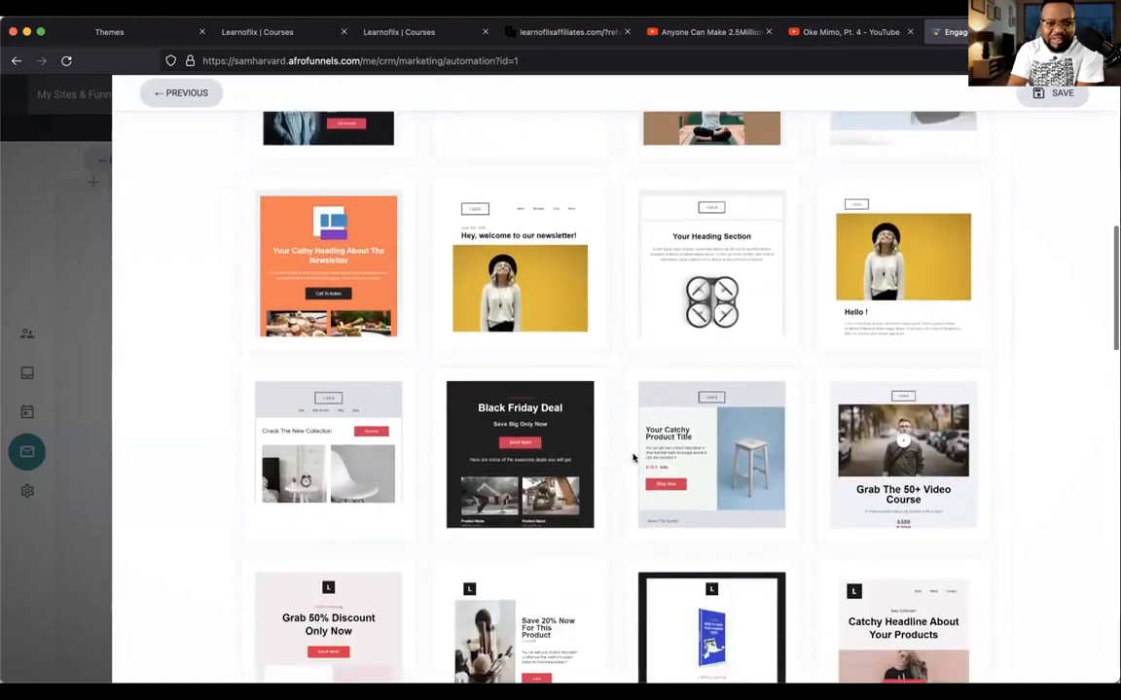
scroll(632, 457, "up", 20)
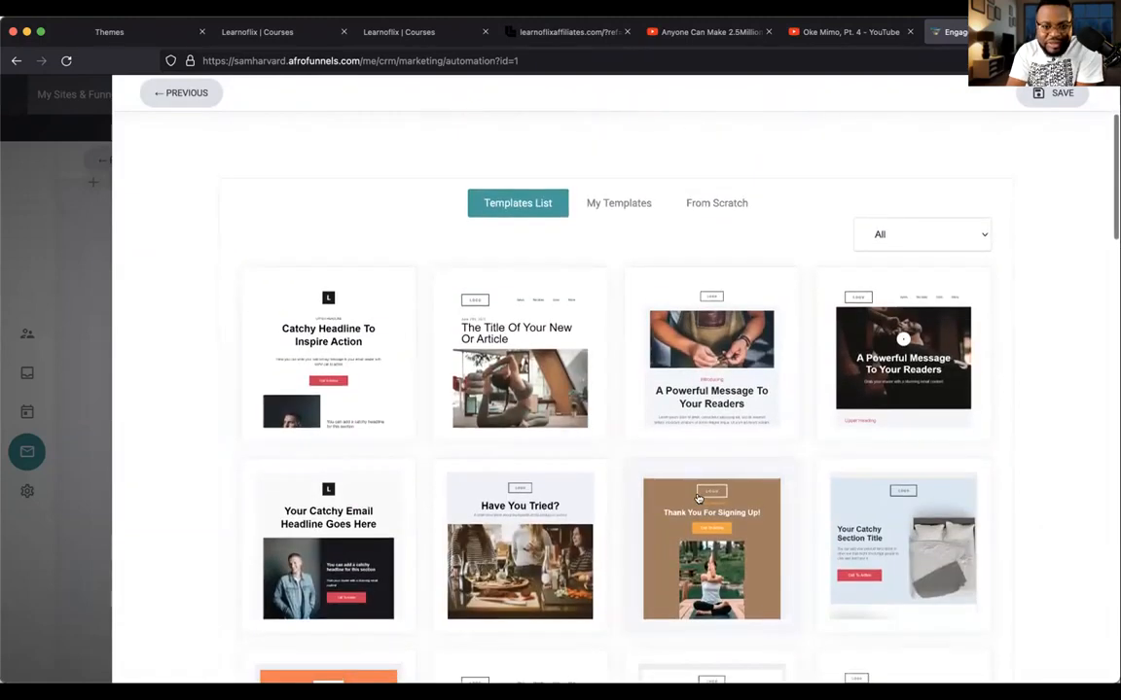
left_click(608, 215)
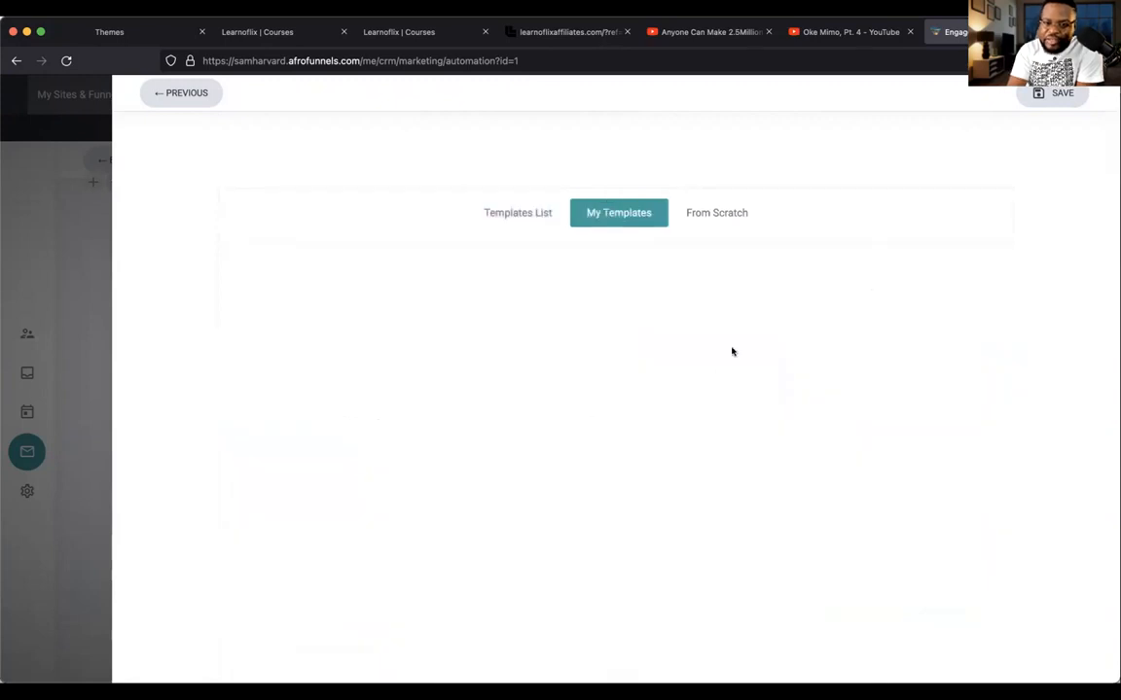
left_click(508, 214)
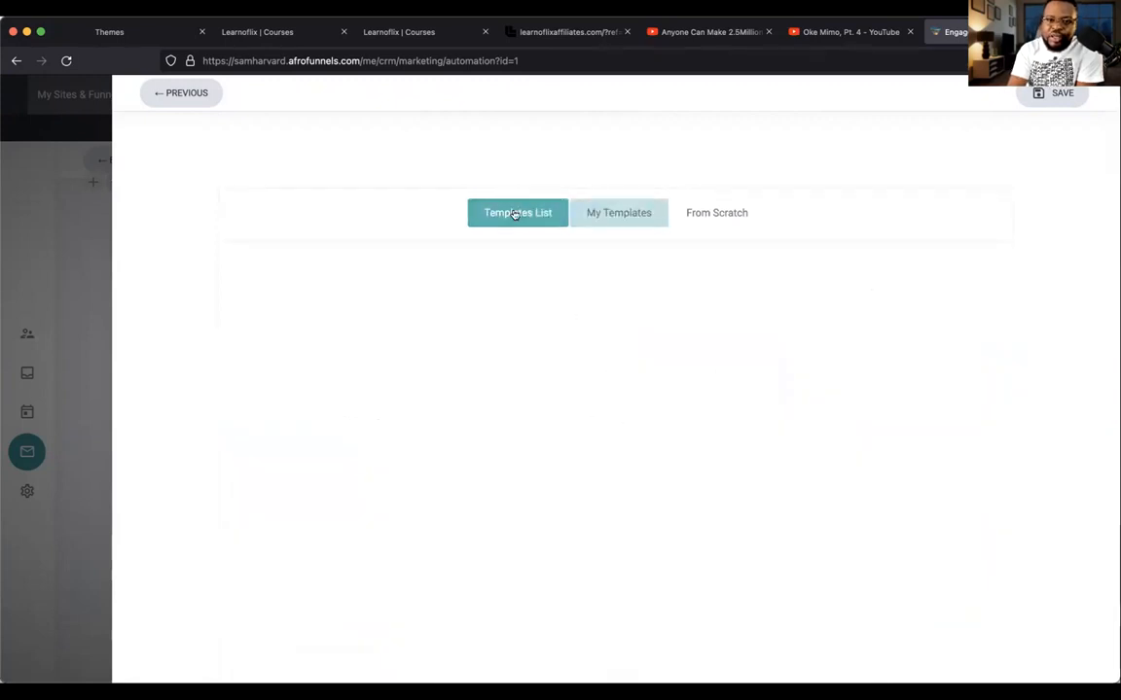
left_click(713, 216)
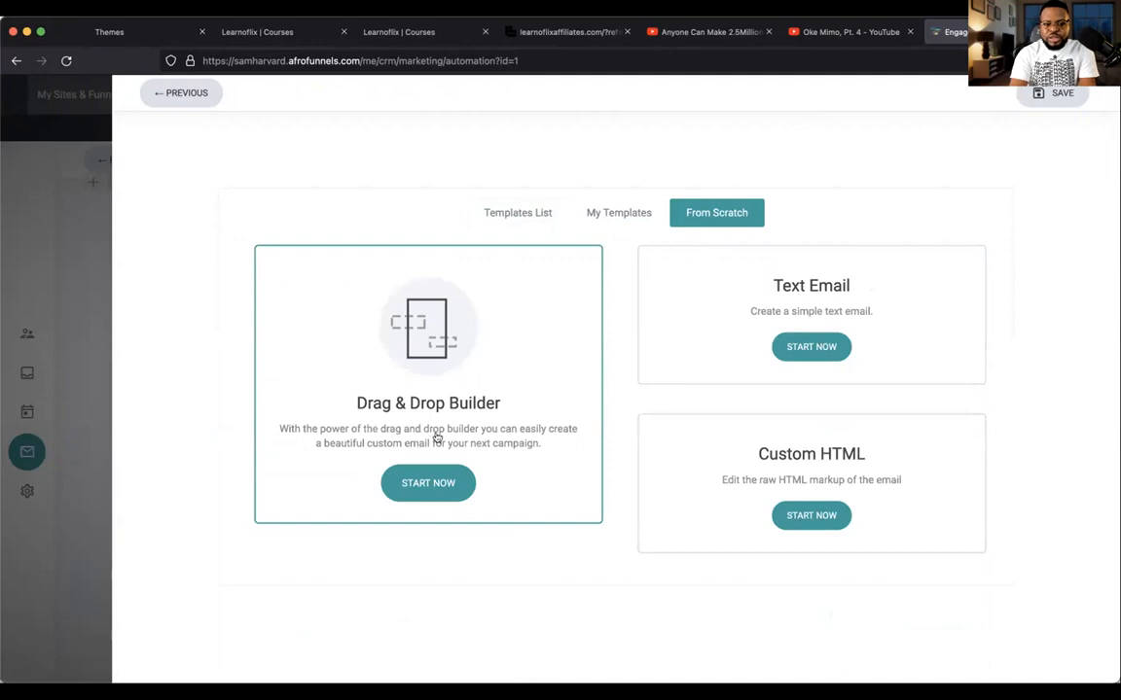
left_click(795, 351)
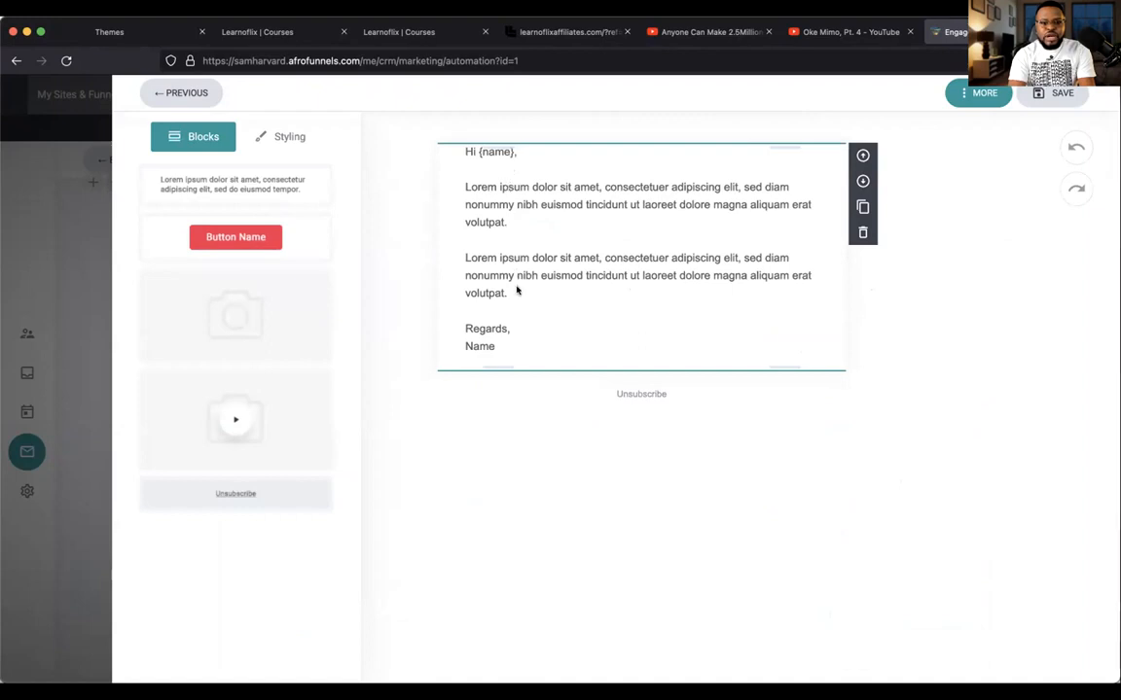
- Replace both Lorem ipsum paragraphs with 'Thanks for subscribing to my email list, i will finish your life with emails now. hahahahah.'
left_click_drag(510, 293, 461, 187)
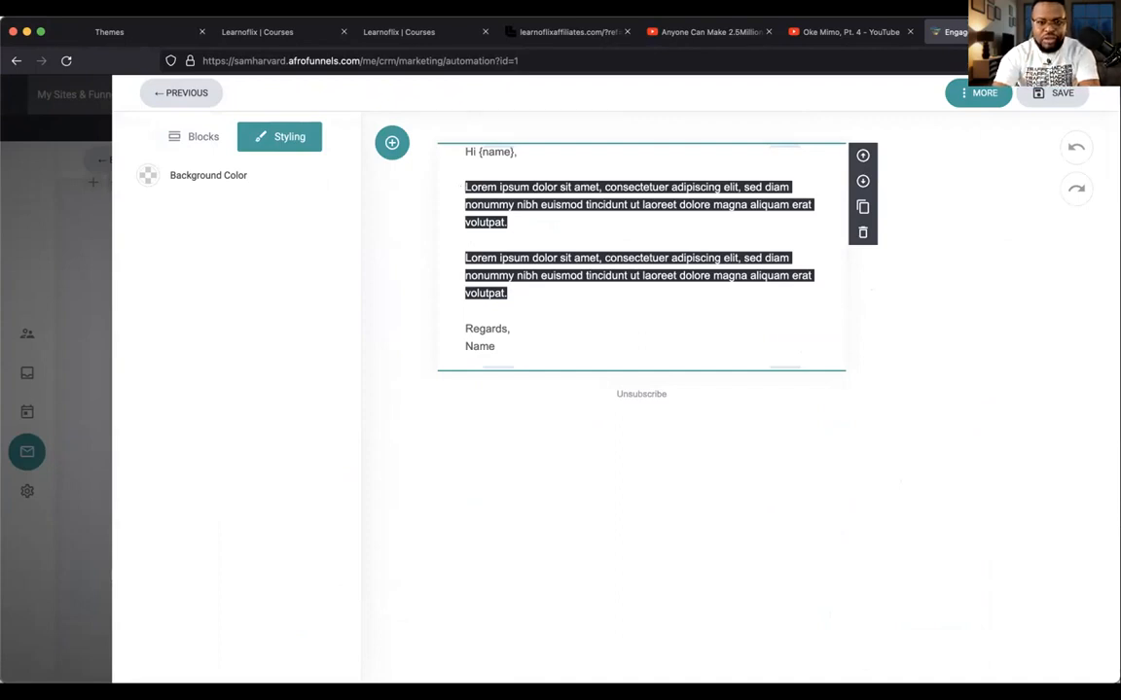
left_click(477, 185)
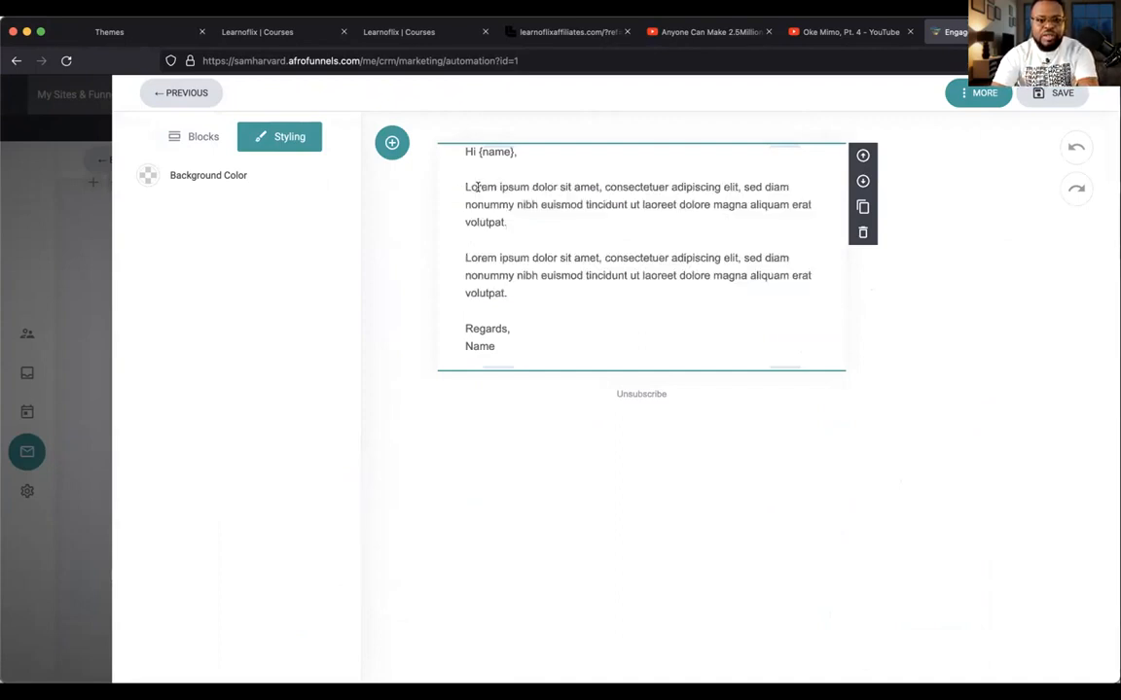
key("super+a")
left_click(477, 187)
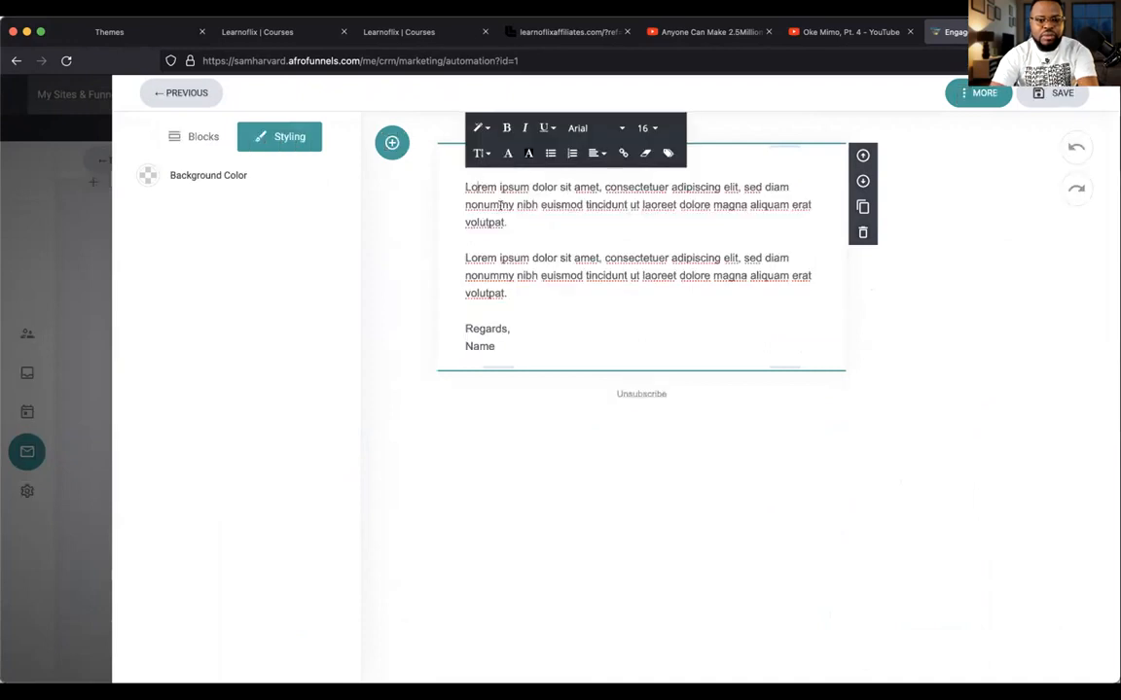
left_click_drag(512, 289, 458, 183)
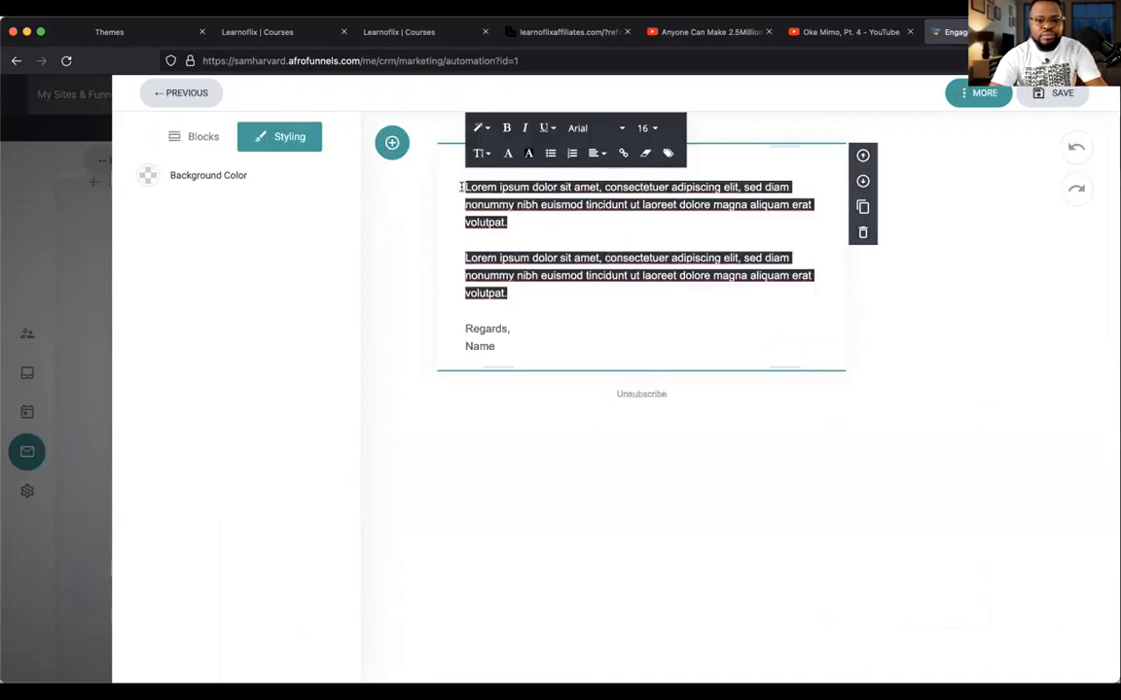
key("BackSpace")
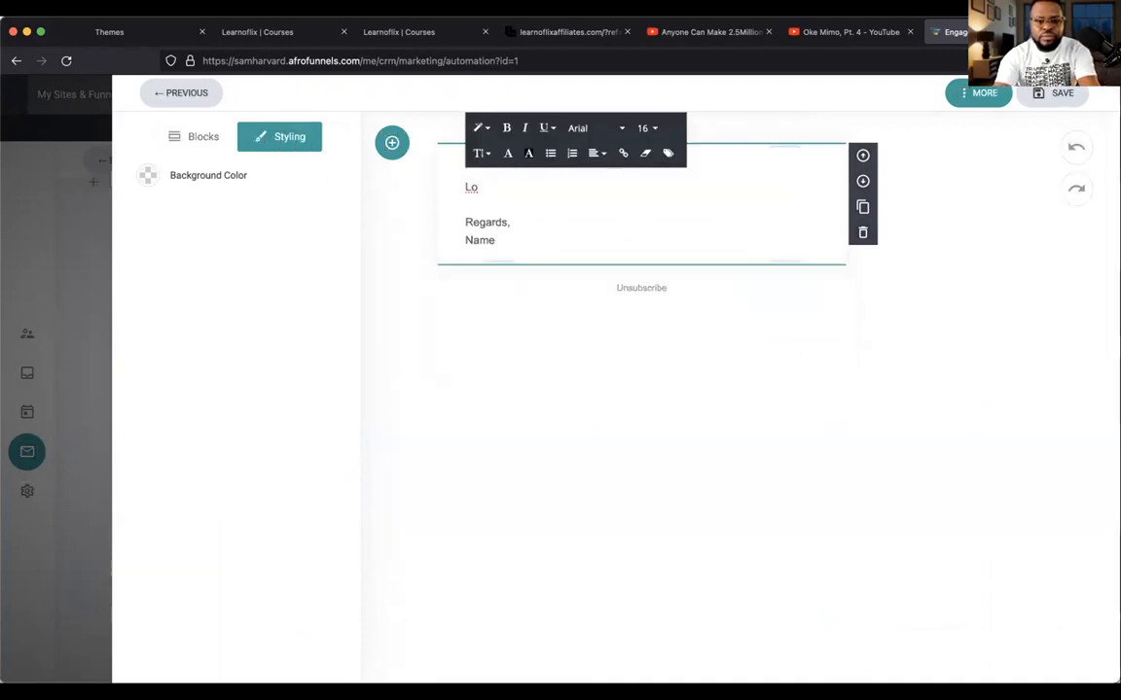
key("BackSpace")
type("Thanks for subscri")
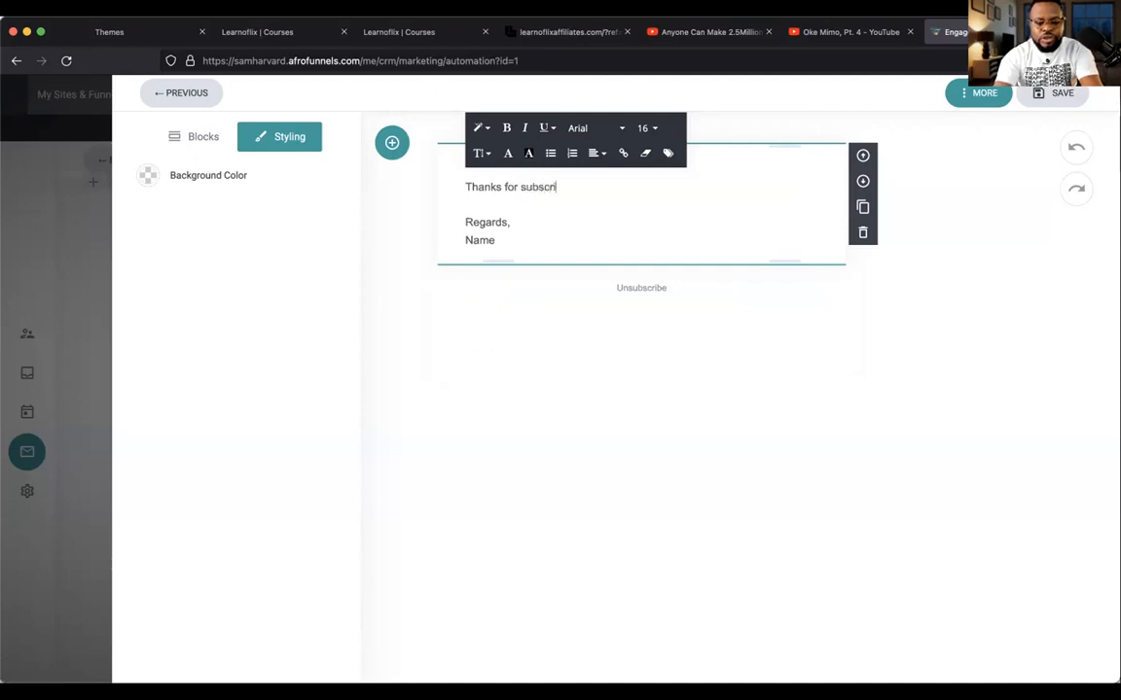
type("bing to my email list, i will finish you")
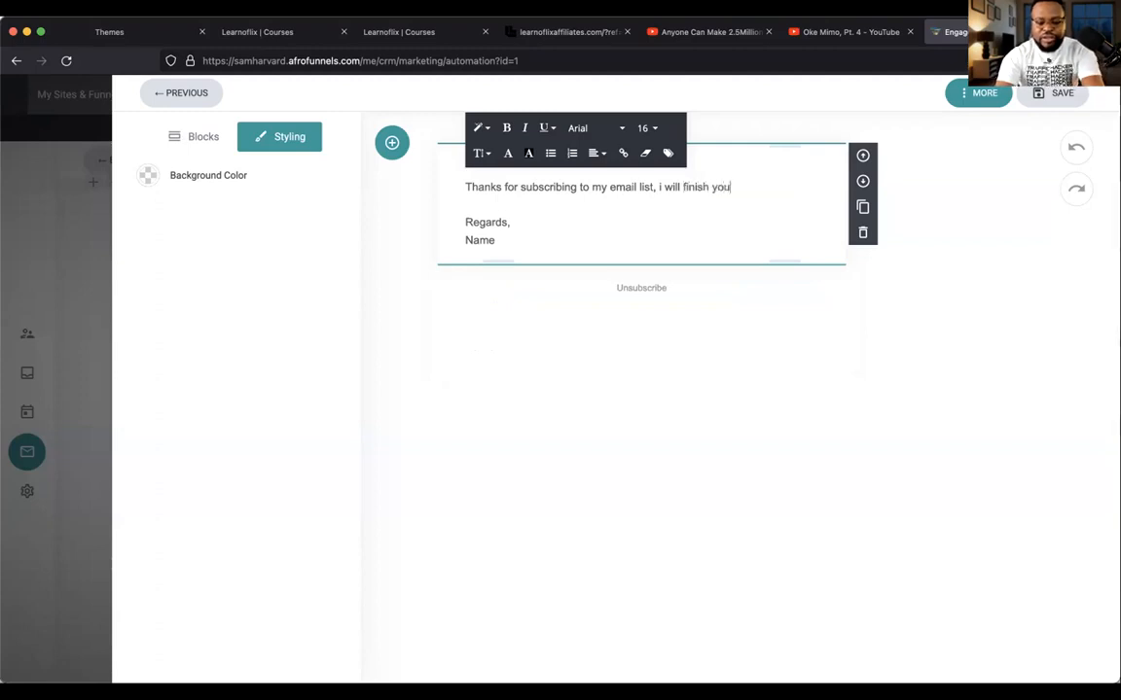
type("r life wit")
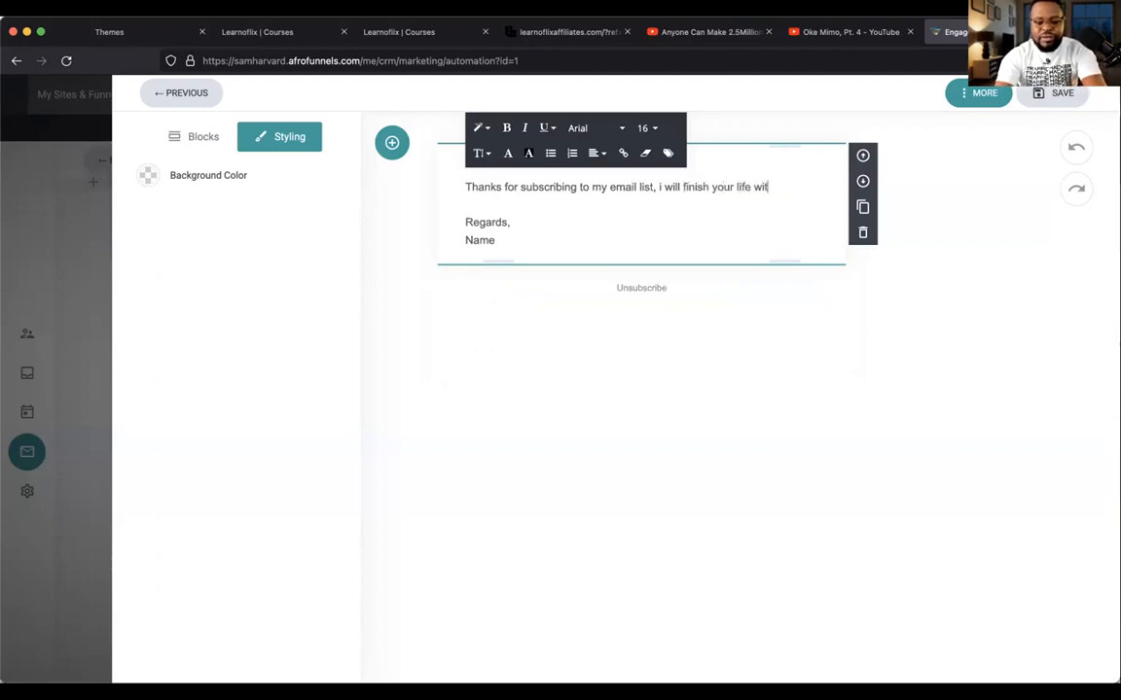
type("h emails")
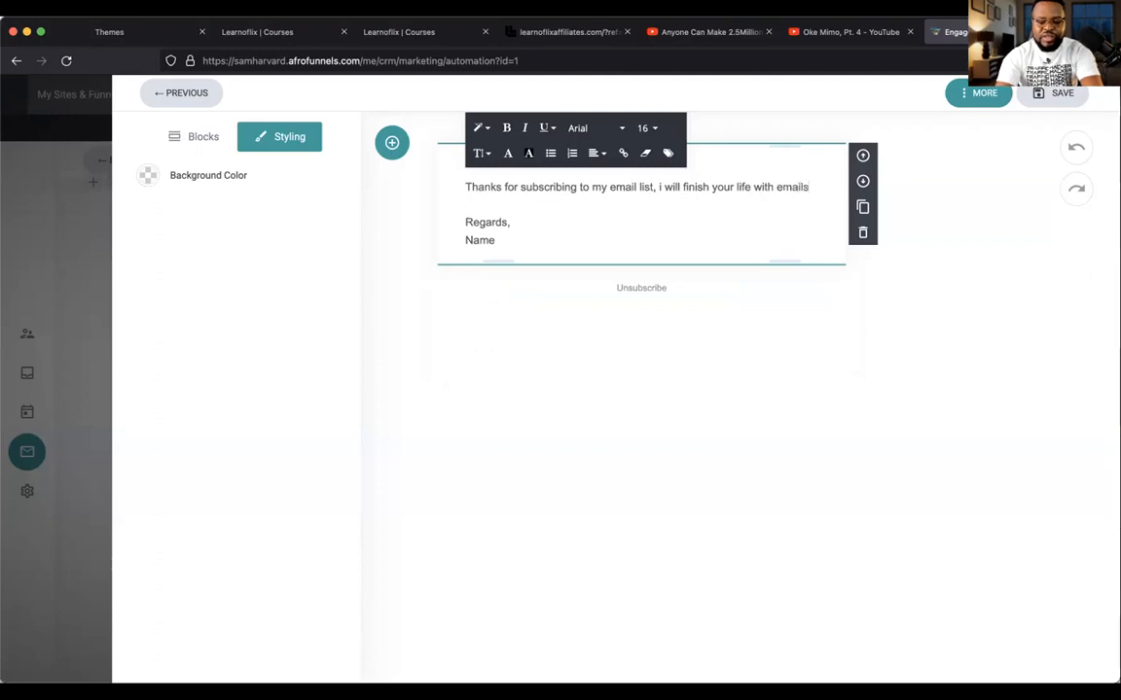
type(" now. h")
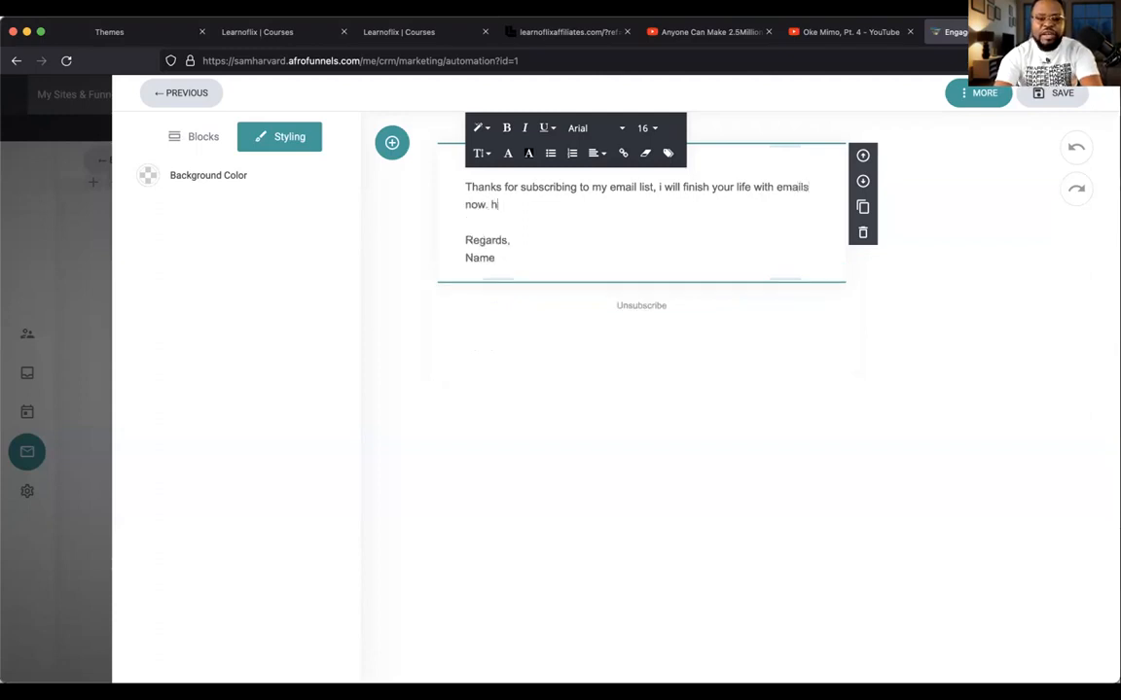
type("ahahahah.")
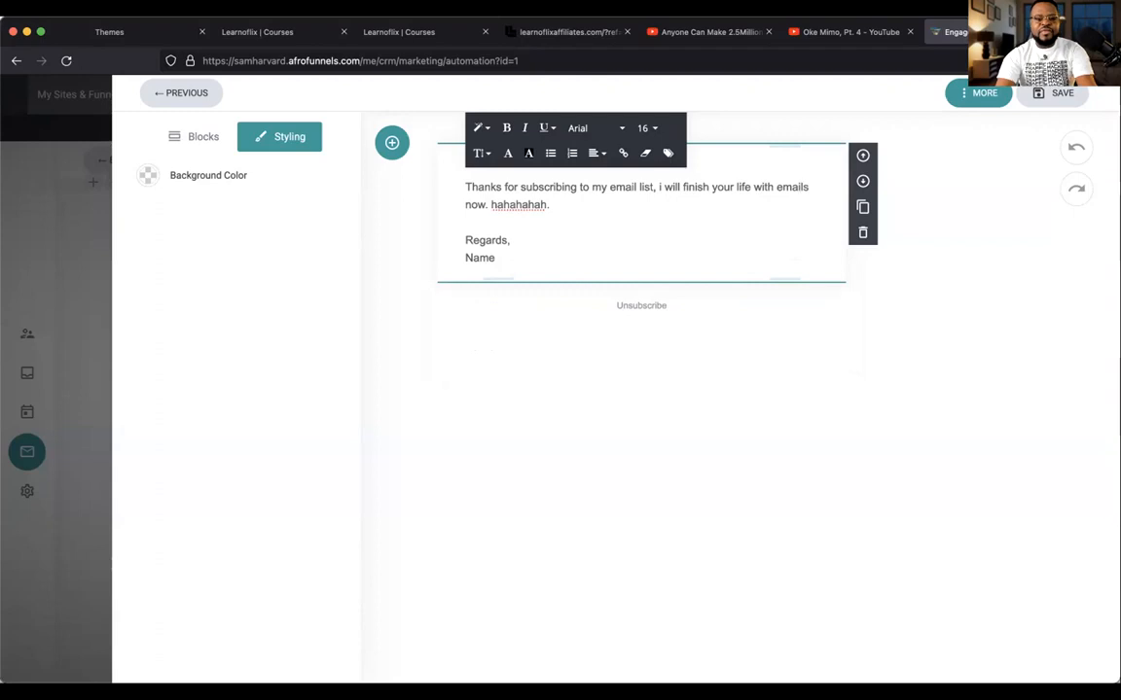
- Replace the Name placeholder with the sender's full name, on its own line below 'Regards,'
left_click_drag(499, 257, 462, 259)
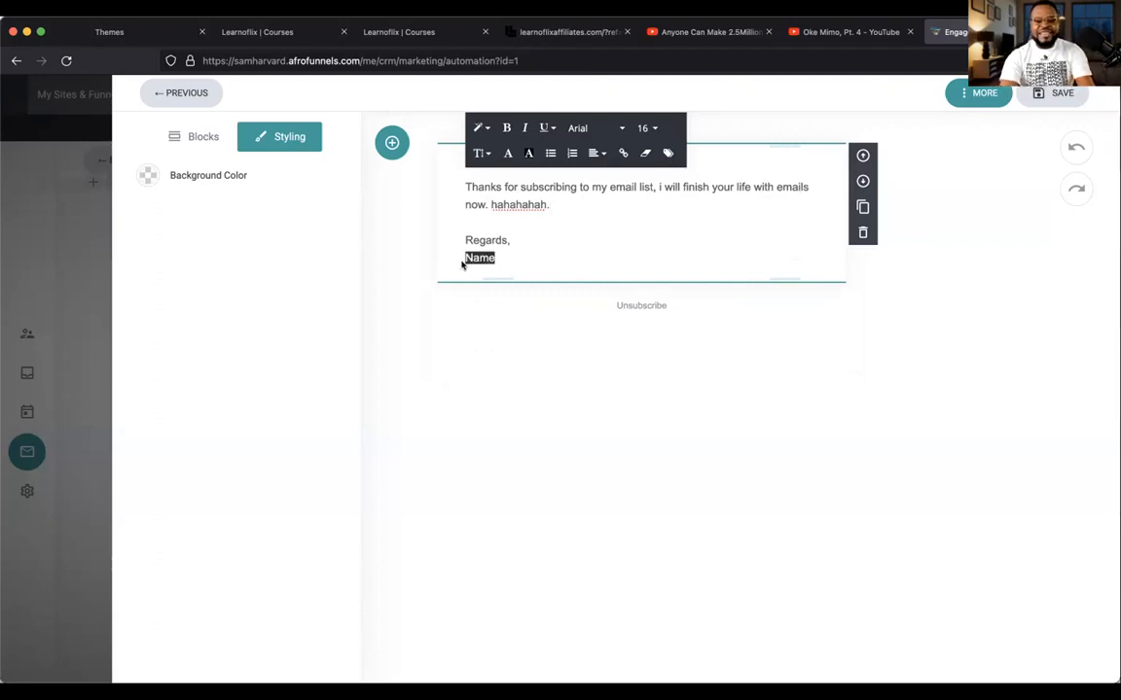
key("BackSpace")
key("BackSpace")
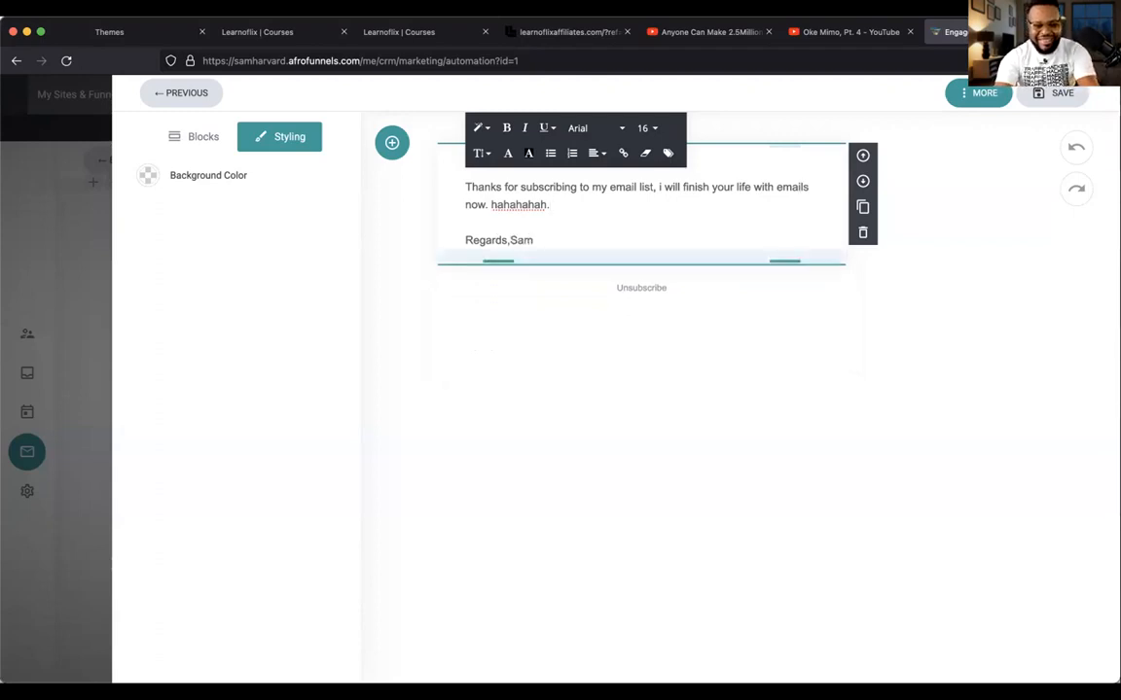
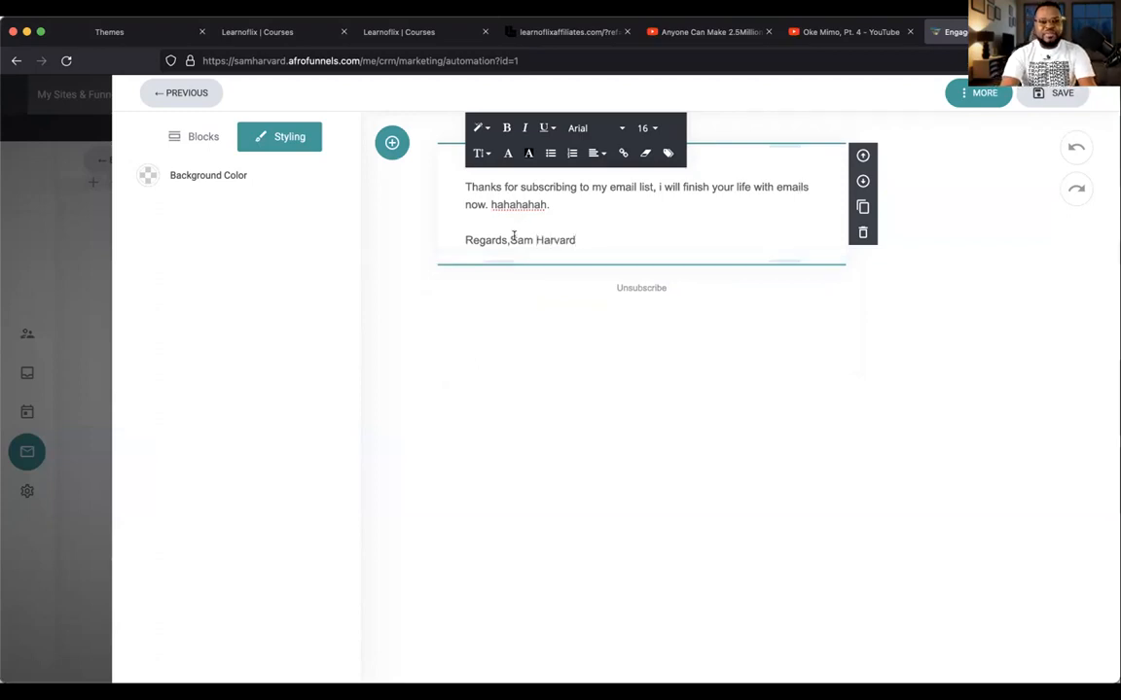
left_click(515, 239)
key("Return")
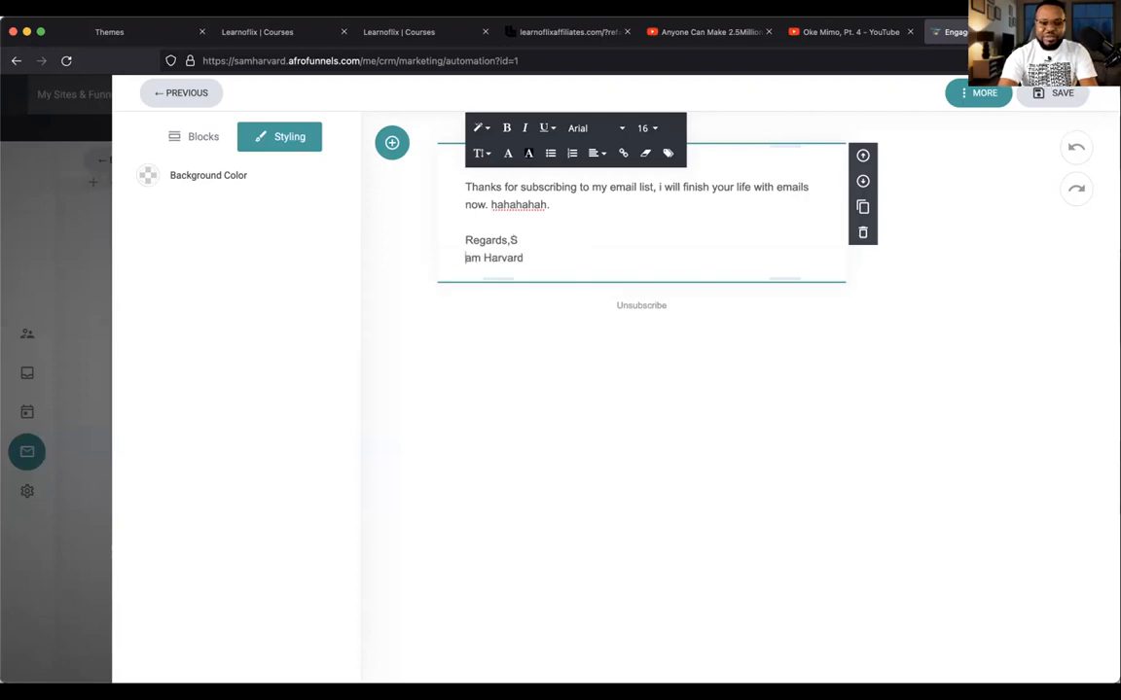
key("BackSpace")
left_click(508, 239)
key("Return")
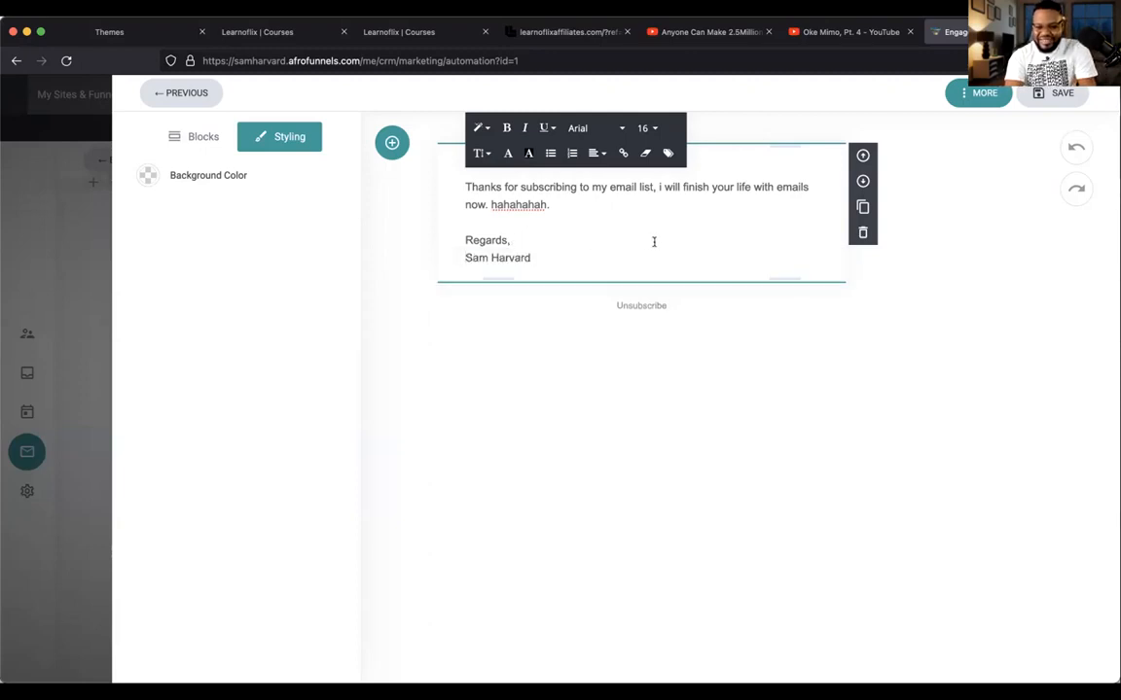
left_click(749, 362)
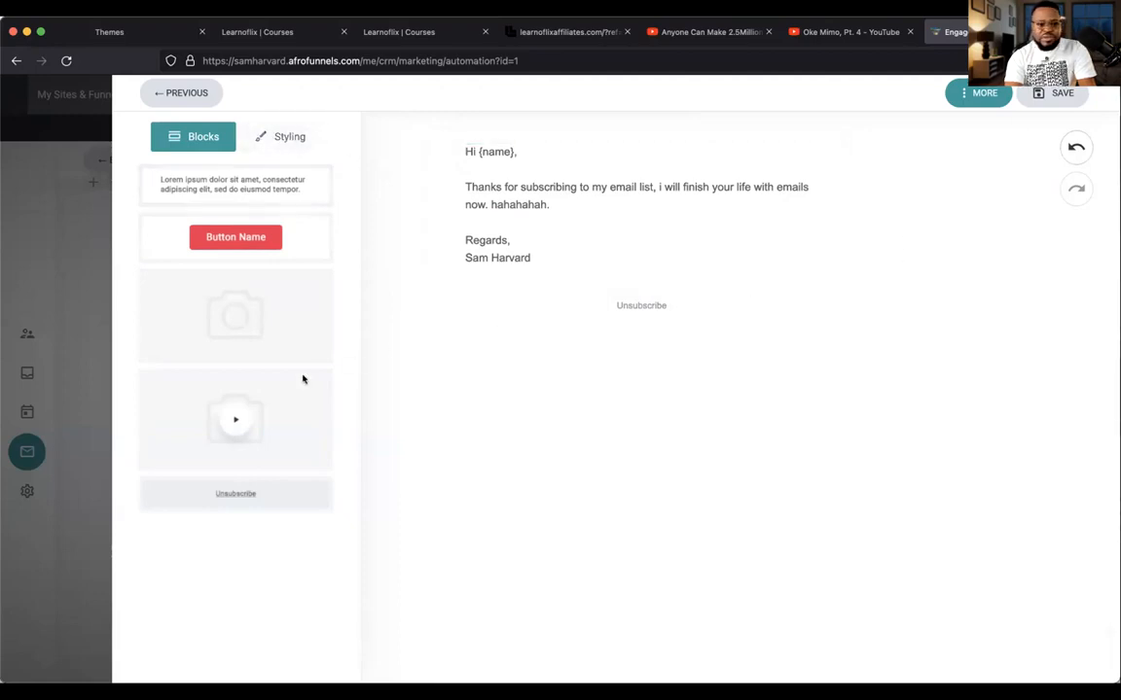
- Save the email and fill in Brand Details with the company name and company address
left_click(1041, 94)
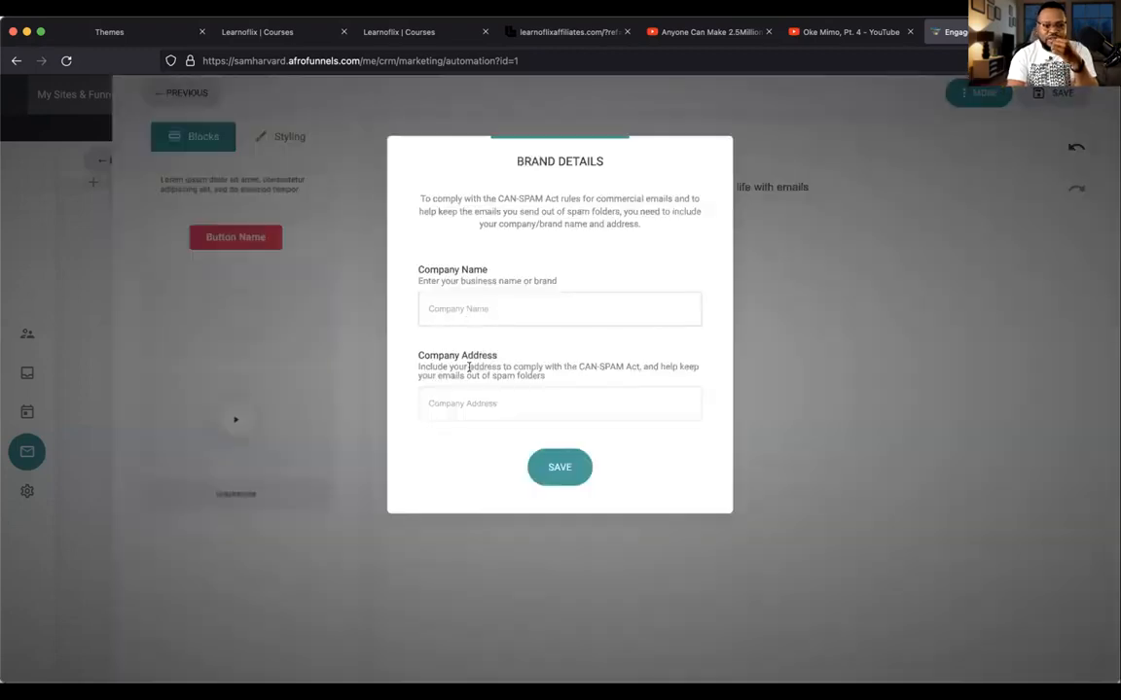
left_click(439, 308)
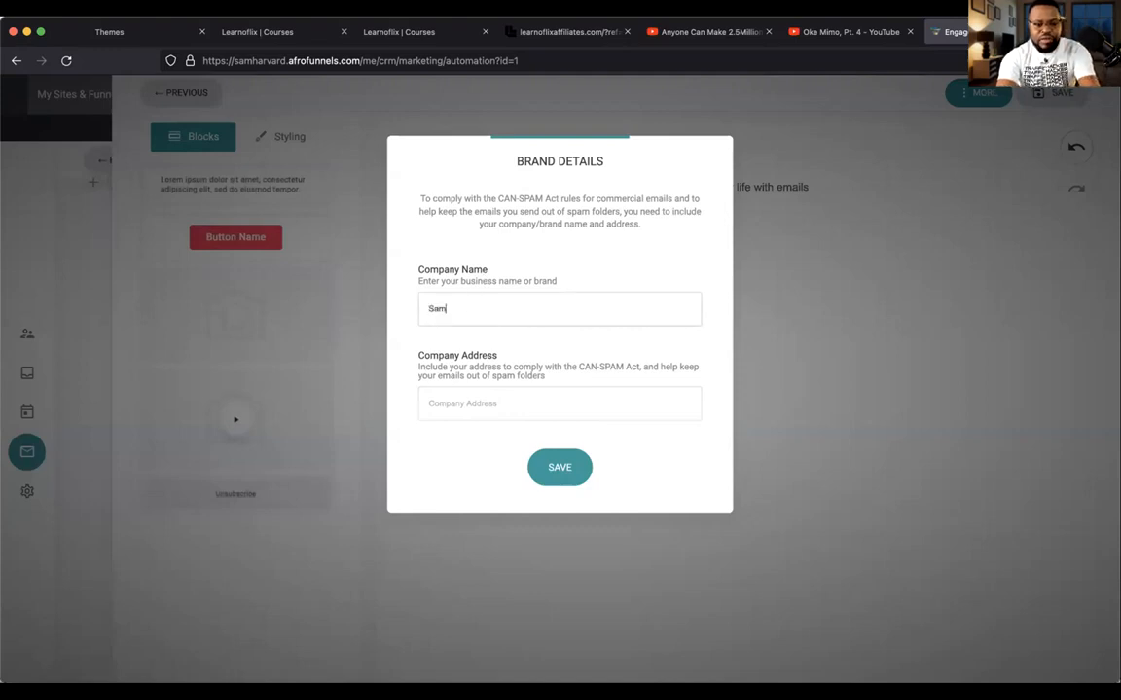
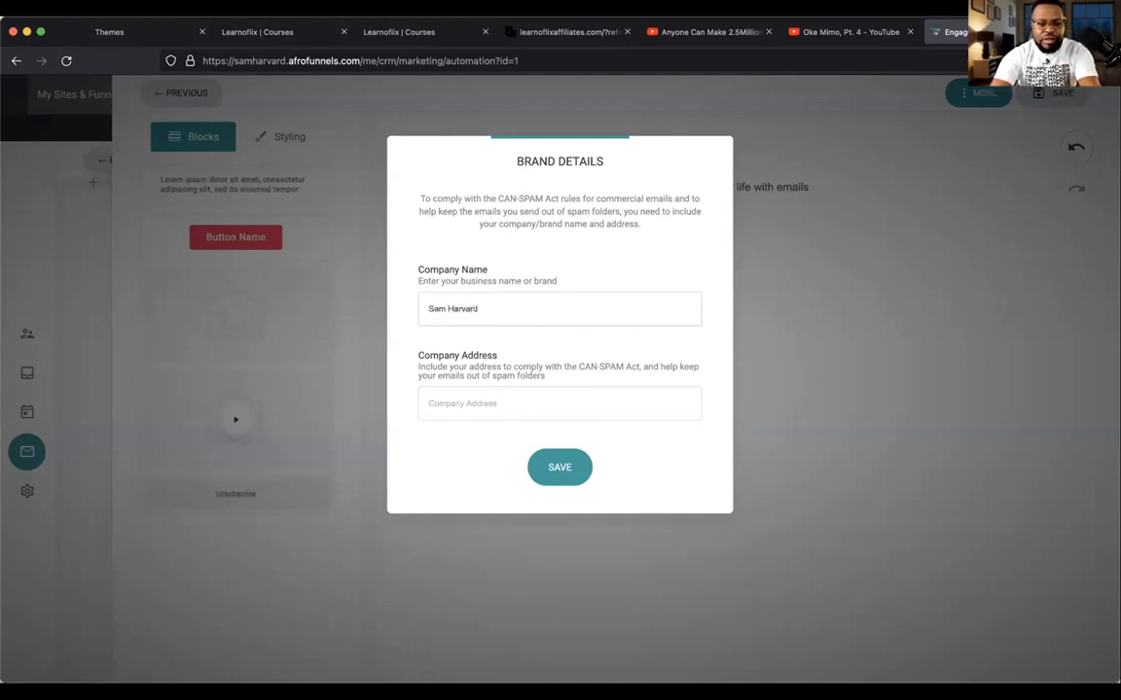
left_click(461, 403)
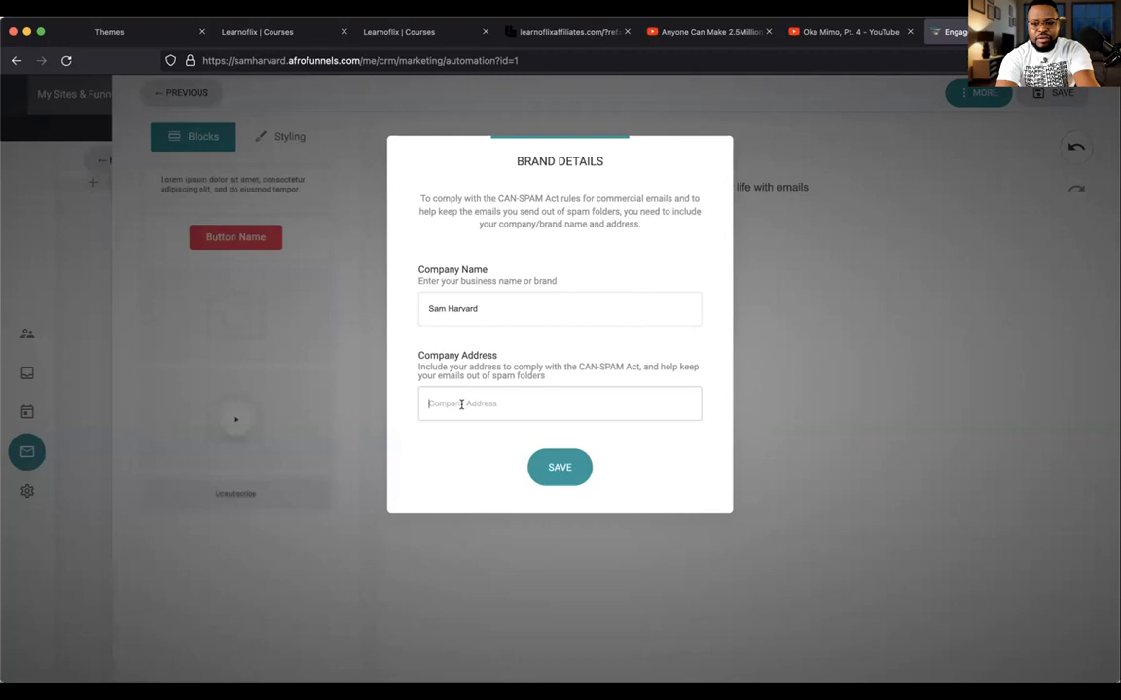
type("Jum")
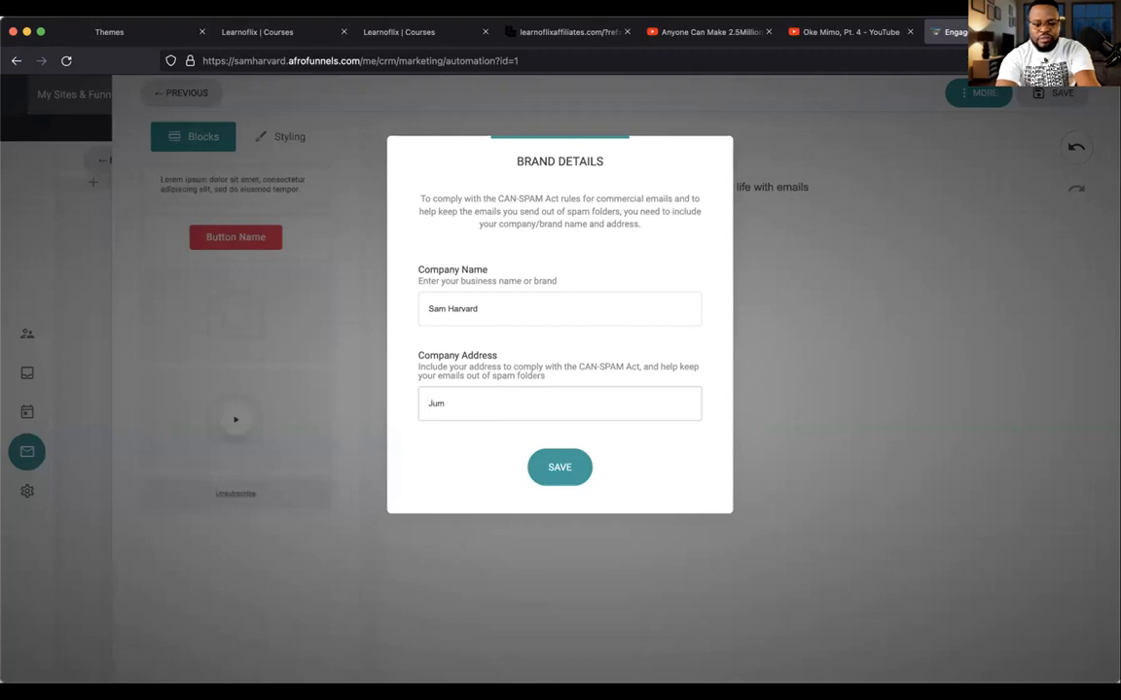
type("eira Vi")
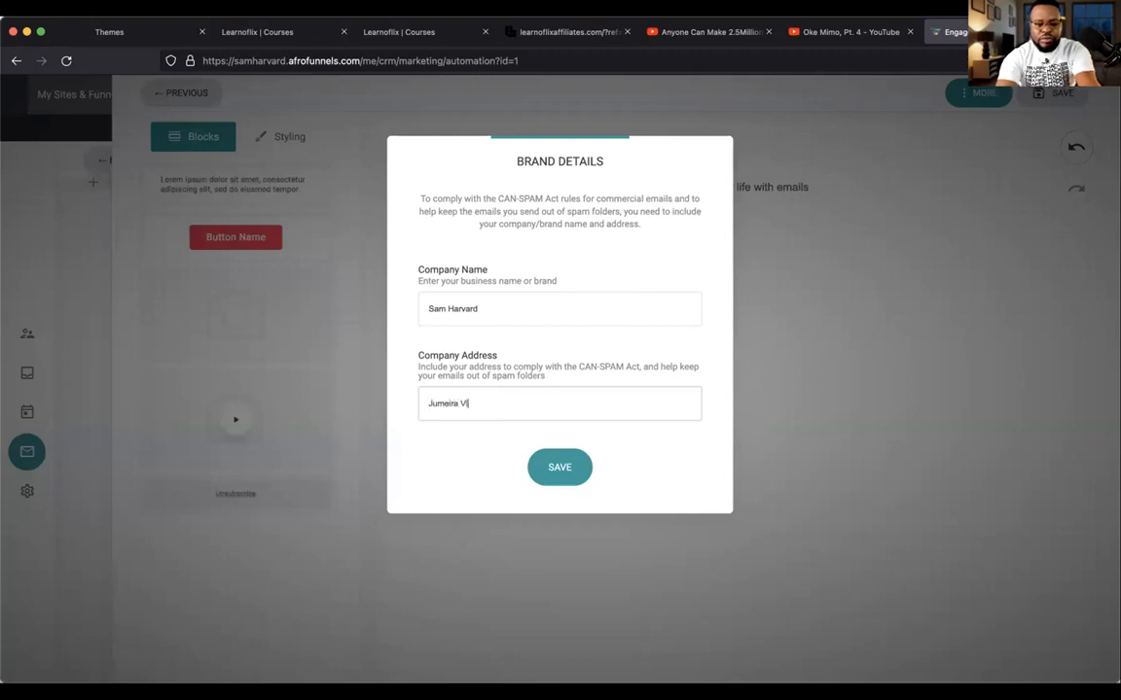
type("llage Ci")
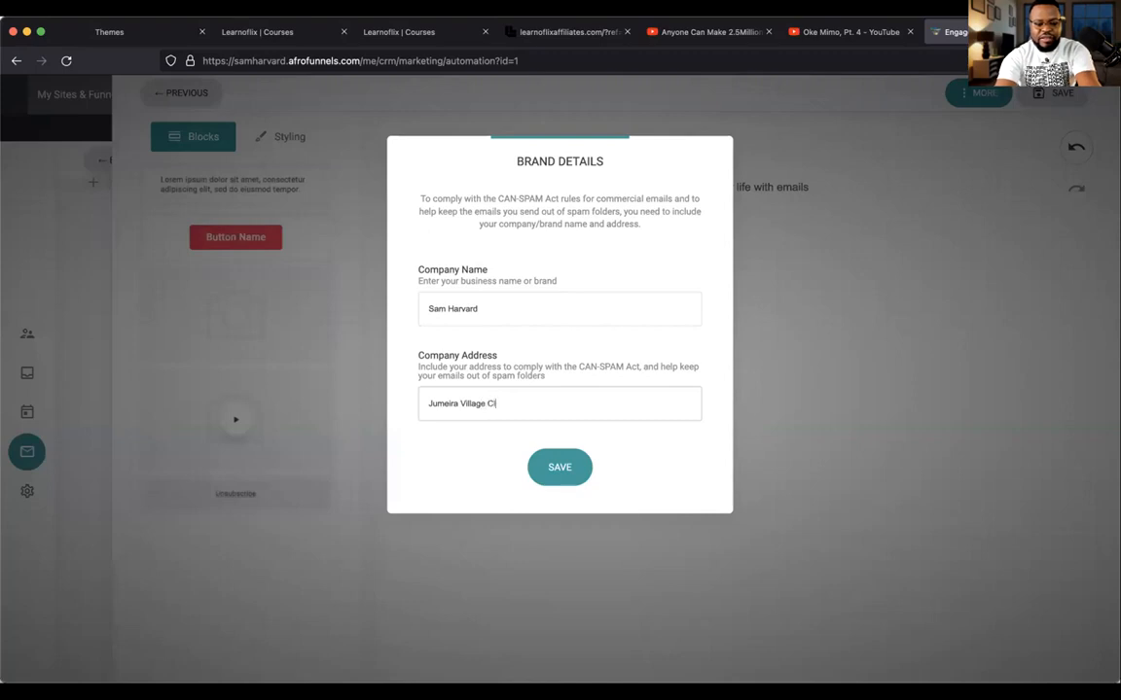
type("rcle, D")
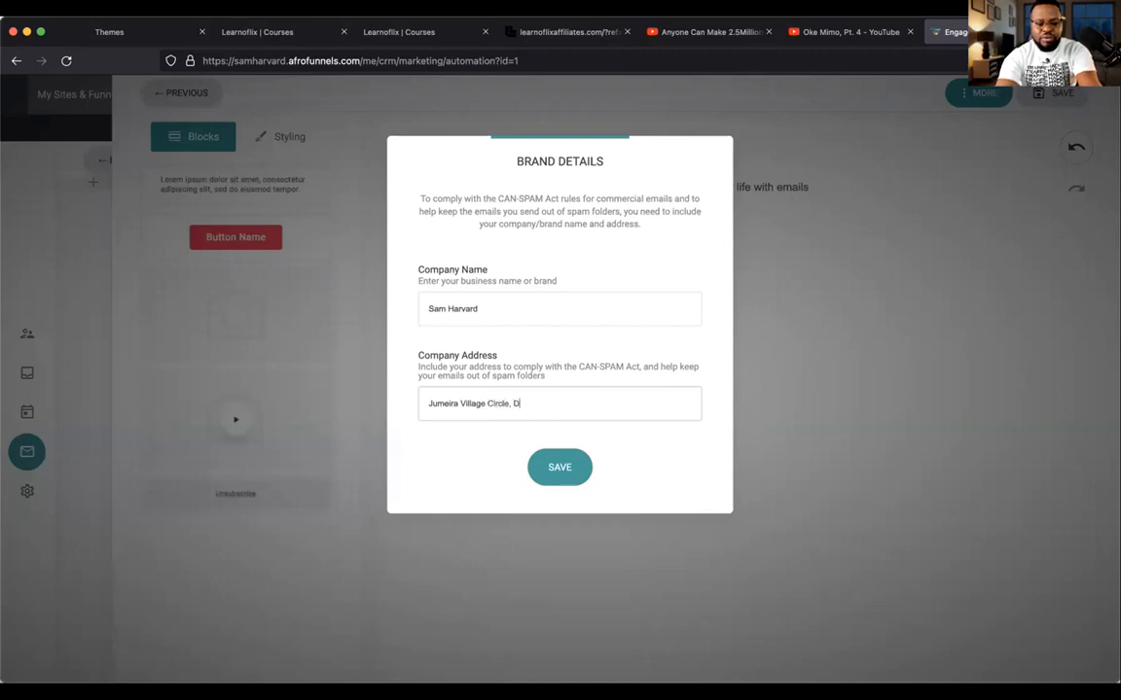
type("ubai. UAE")
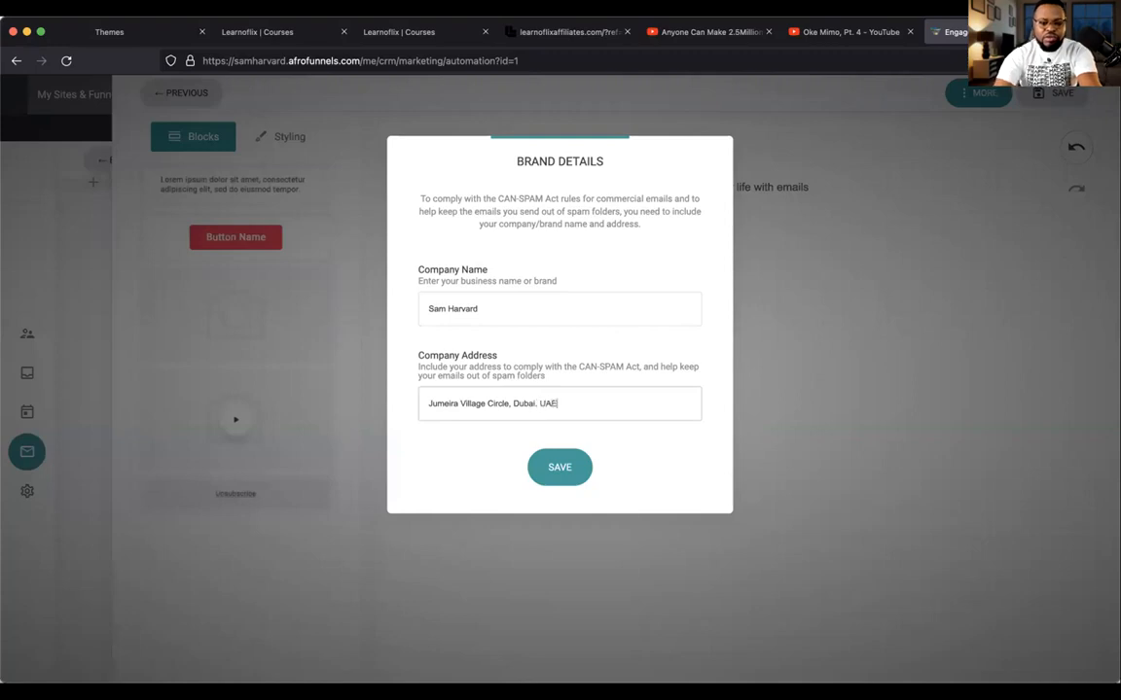
left_click(557, 466)
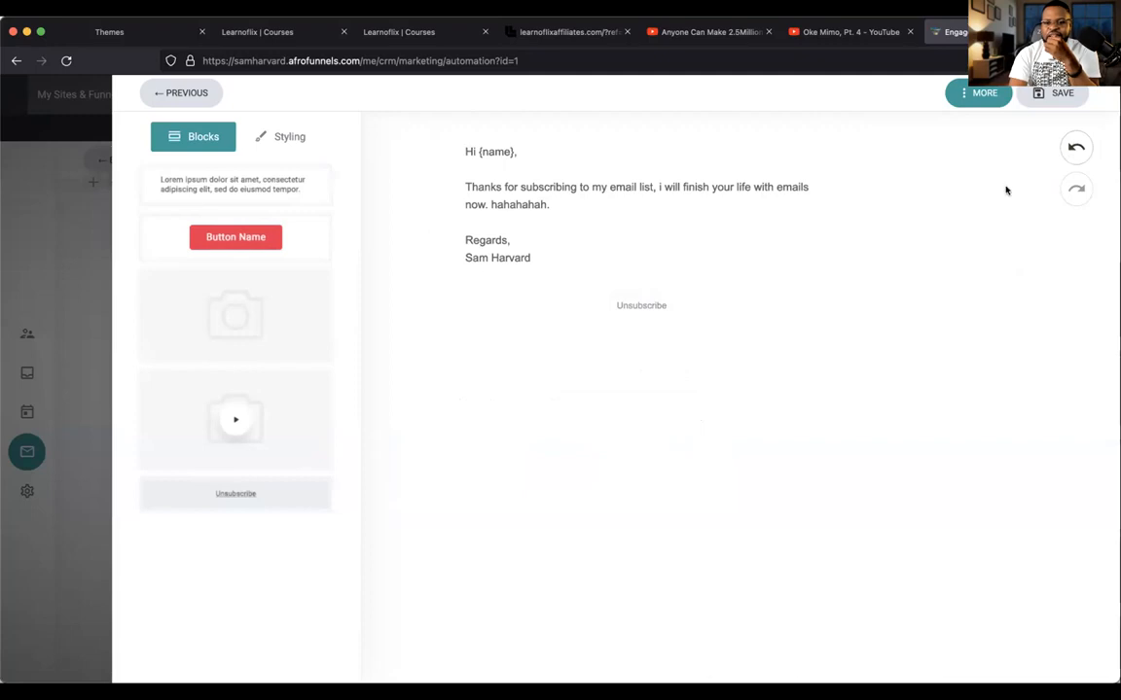
- Save the email and send a test copy to a pasted recipient address
left_click(1052, 93)
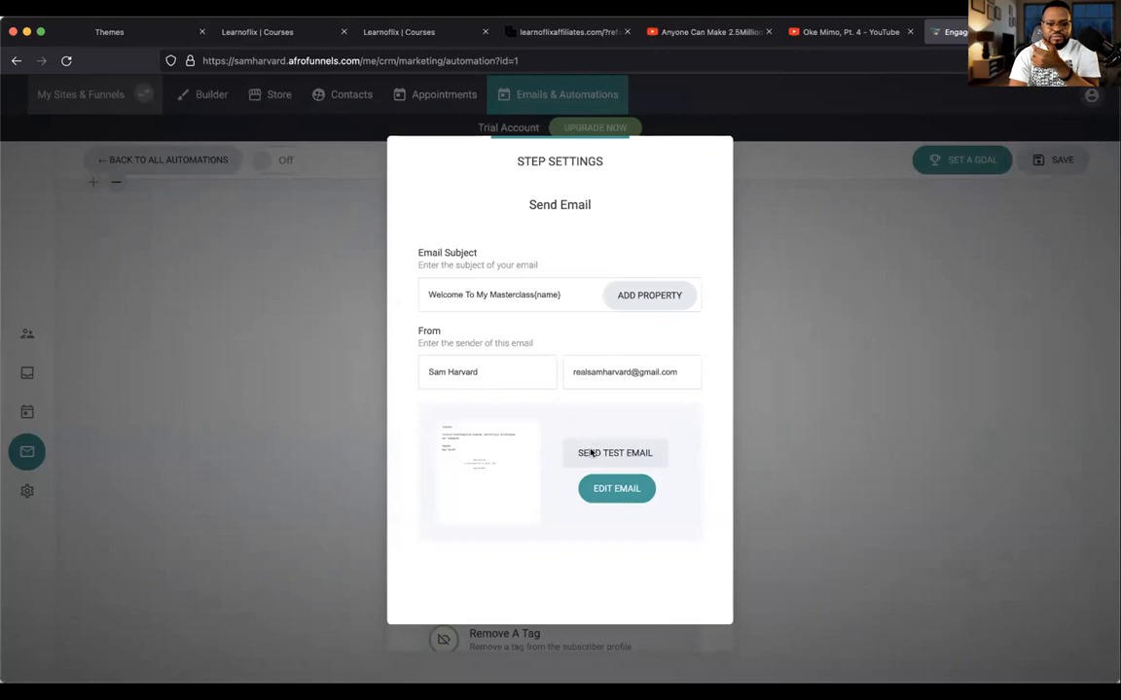
left_click(590, 454)
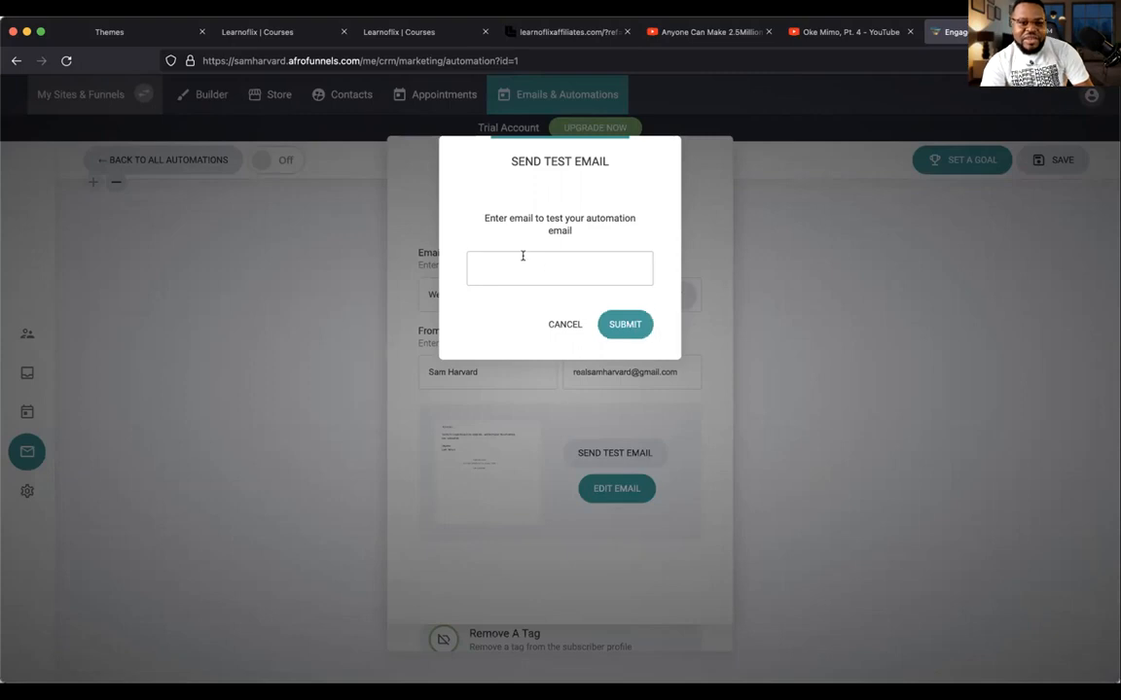
key("super+v")
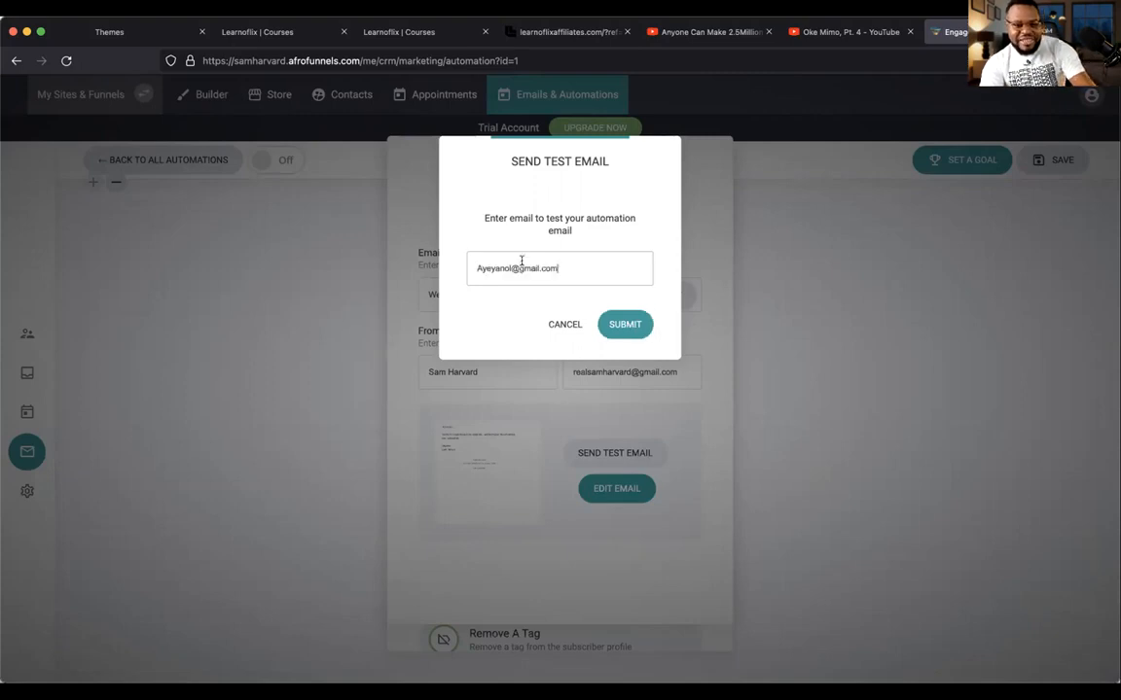
left_click(623, 324)
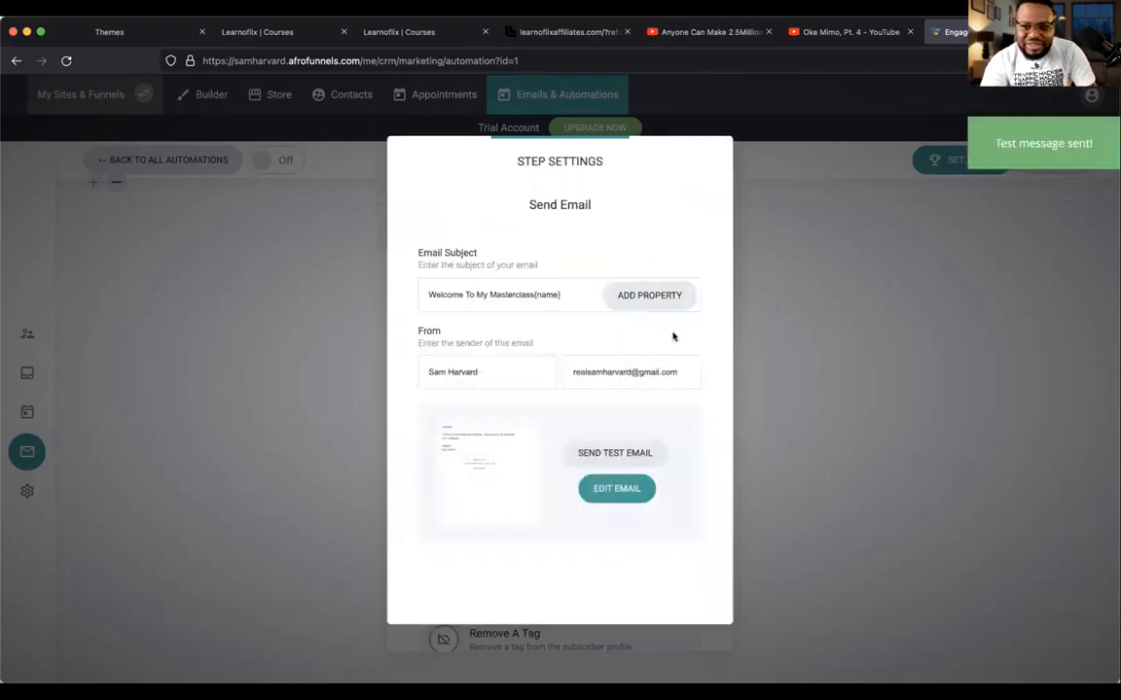
- Send the second and third test emails to the same pasted recipient address
left_click(615, 452)
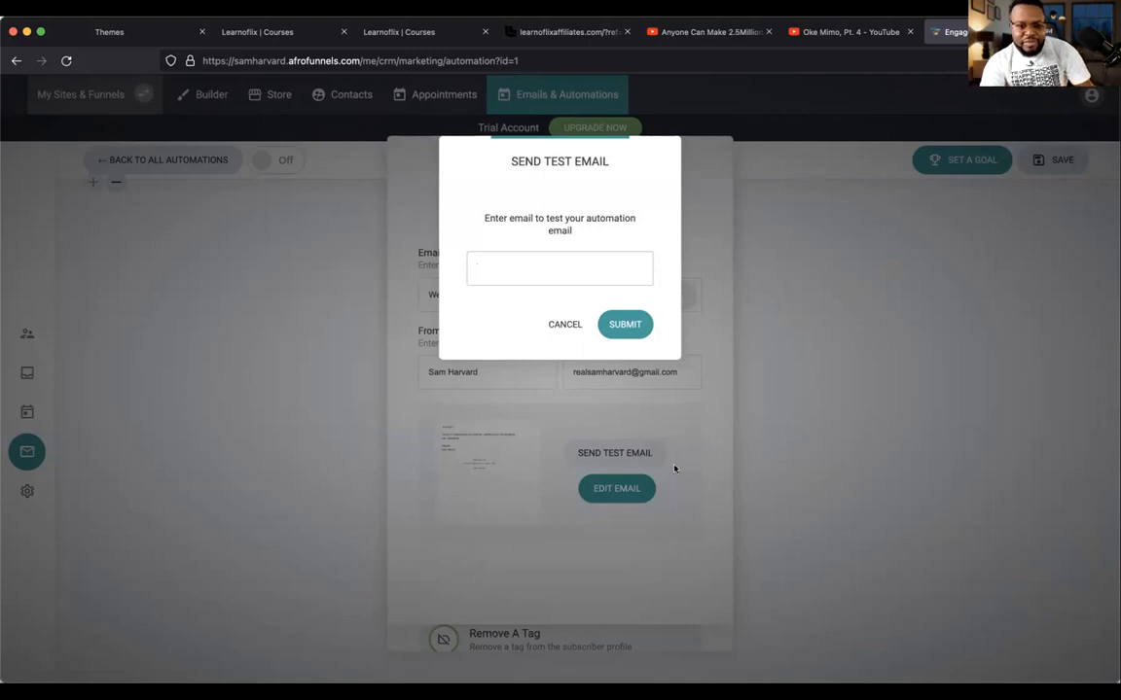
key("super+v")
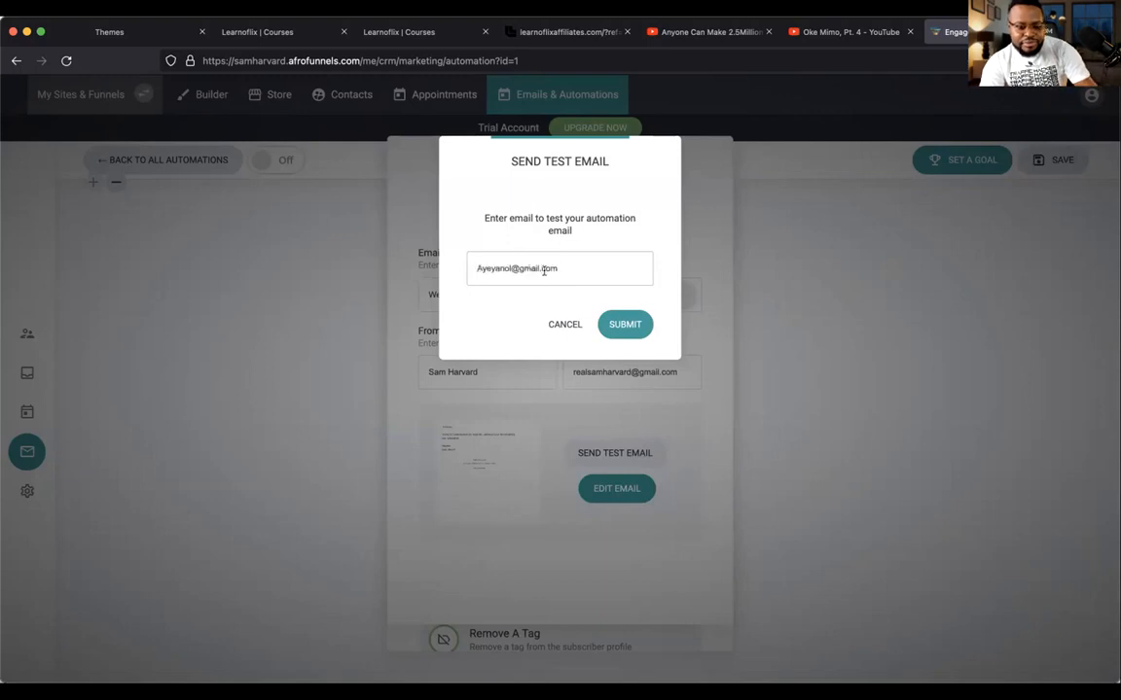
left_click(622, 323)
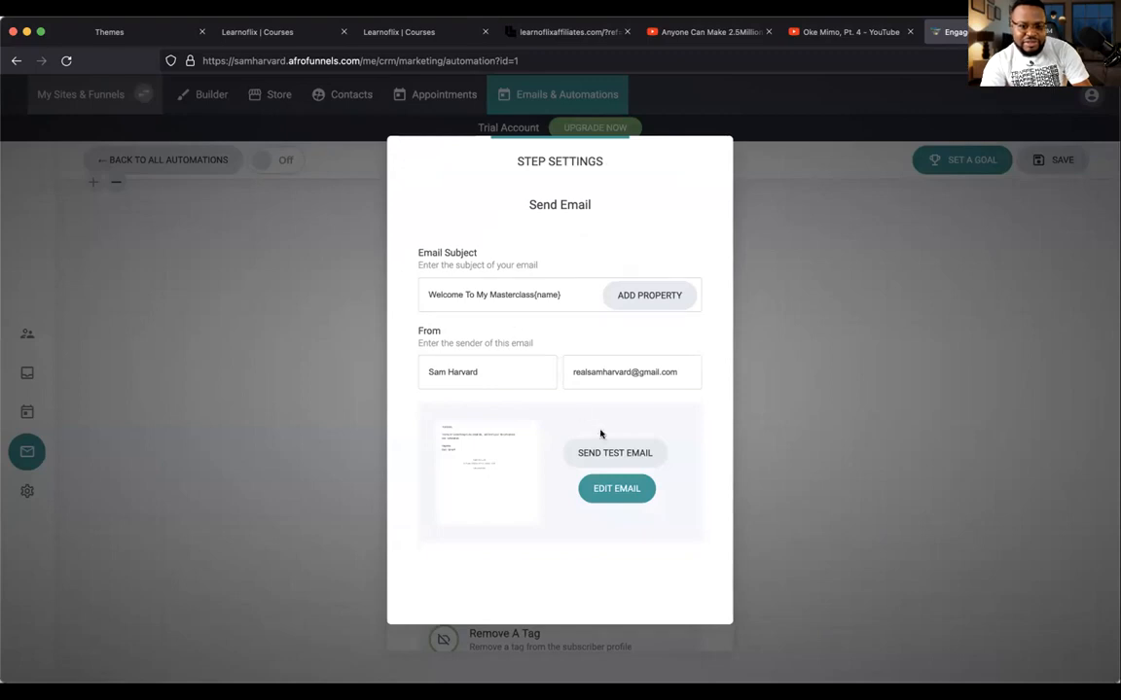
left_click(621, 453)
left_click(526, 265)
key("super+v")
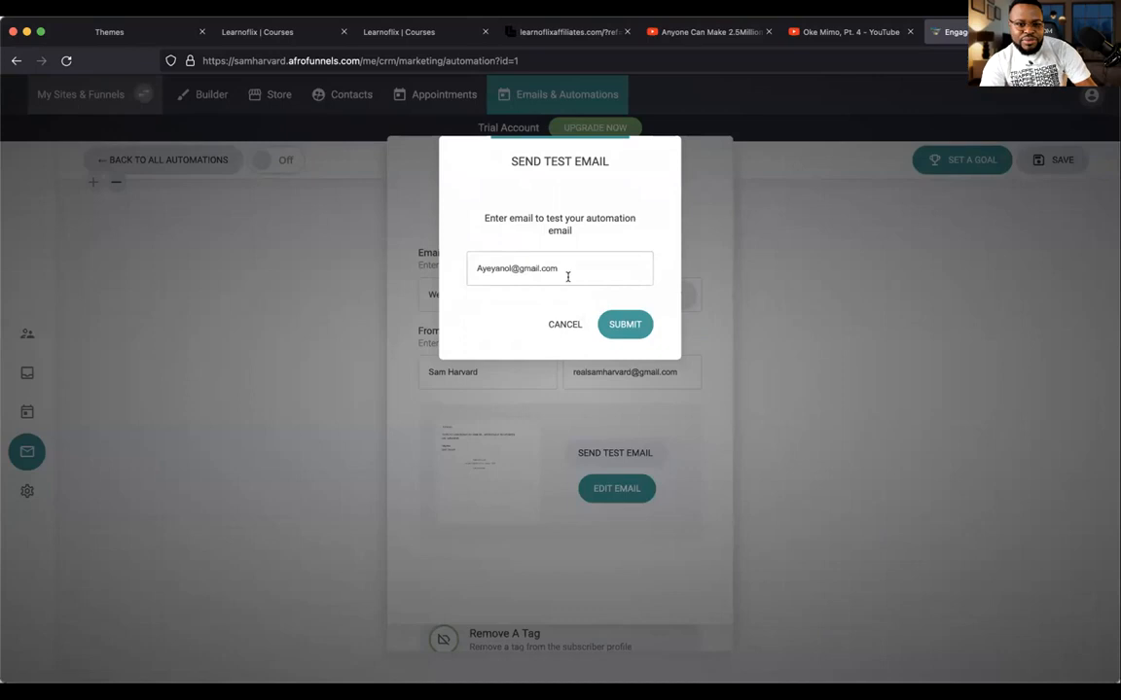
left_click(624, 324)
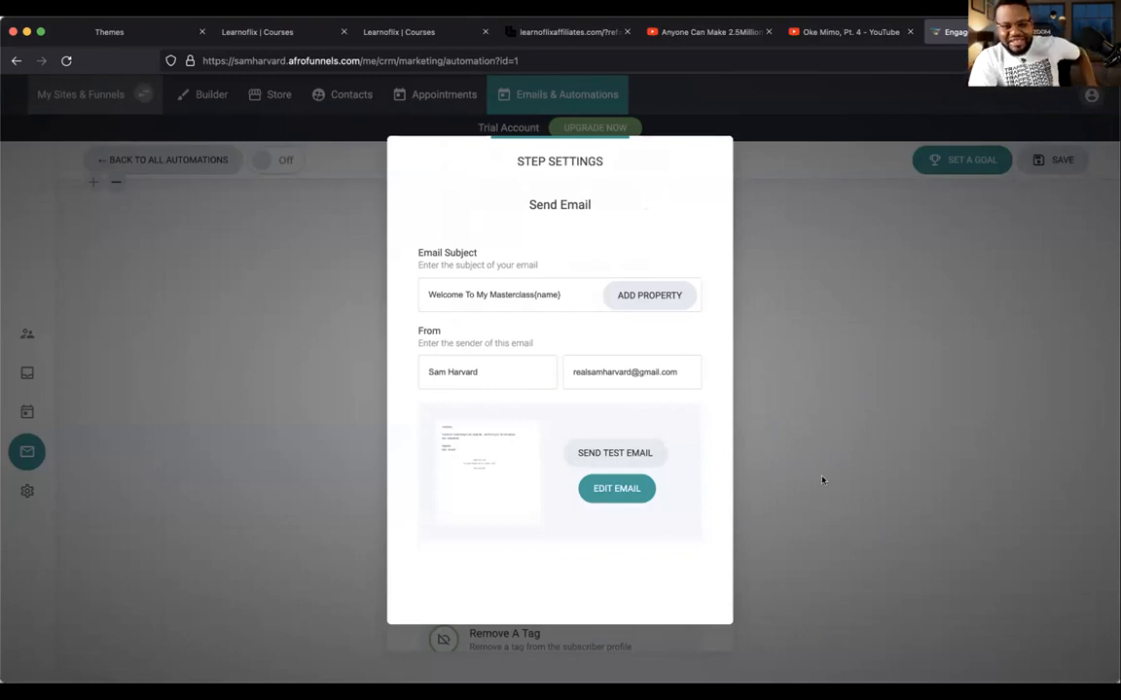
- Send a test of the welcome email to a newly typed Gmail recipient address
left_click(593, 454)
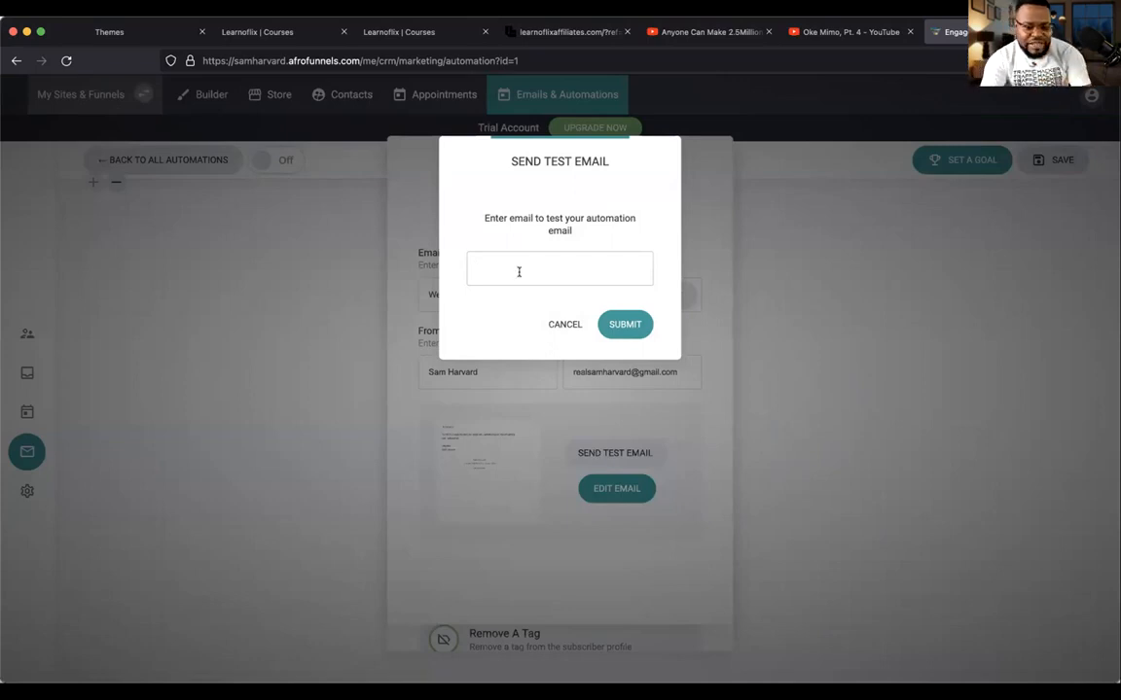
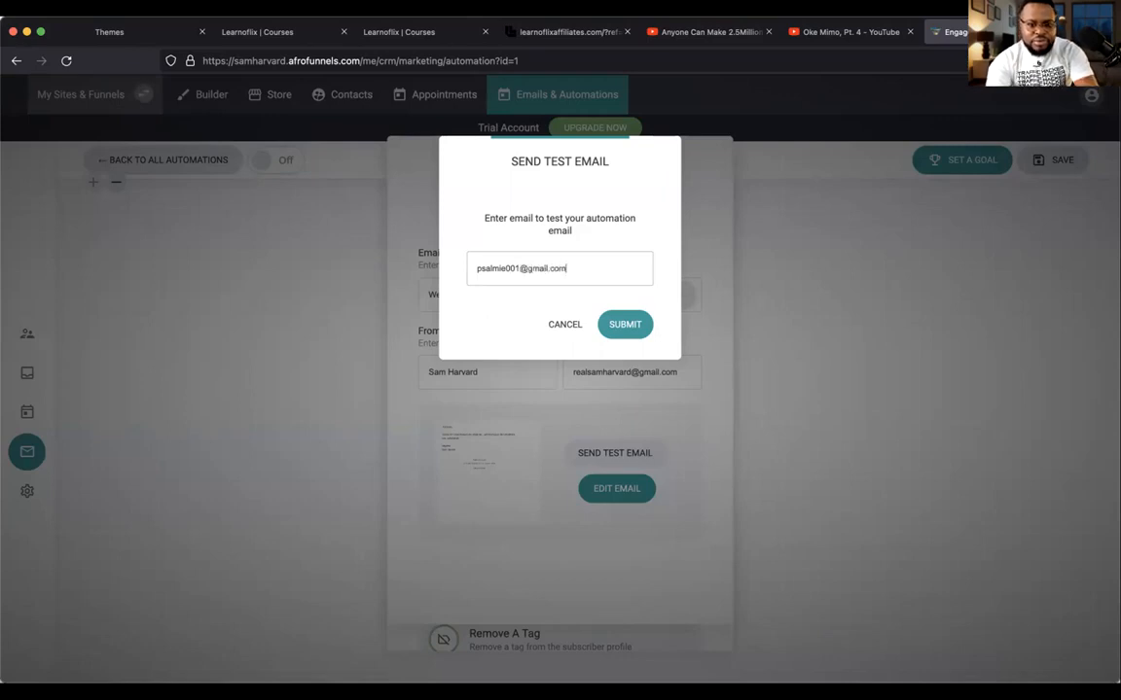
left_click(622, 325)
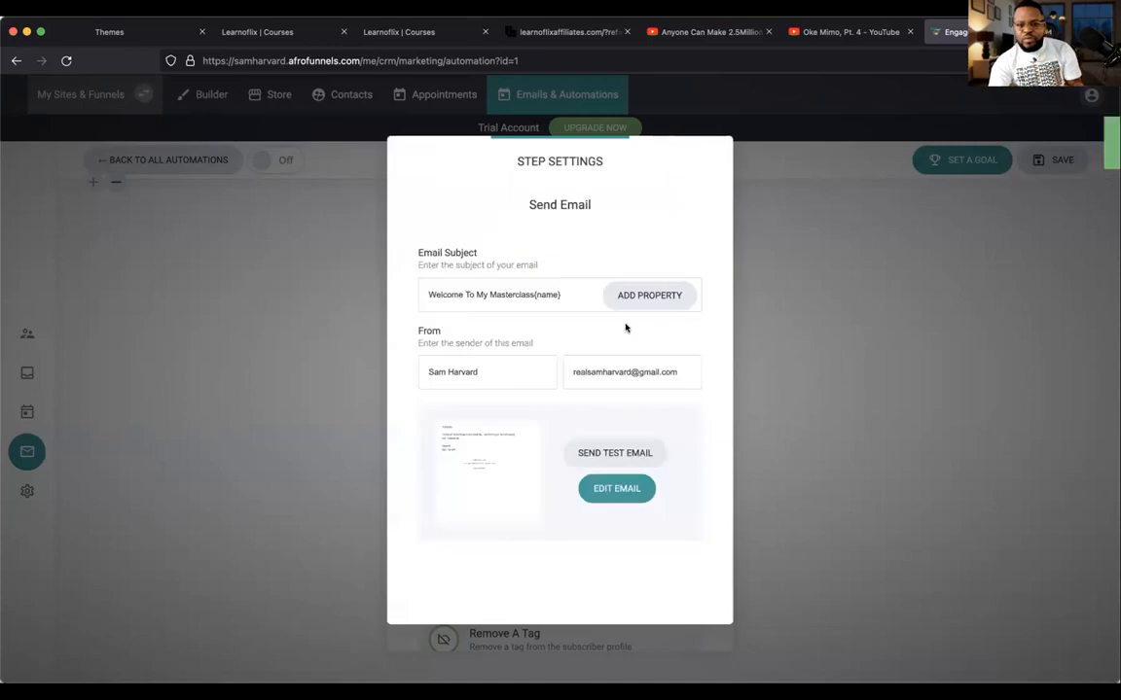
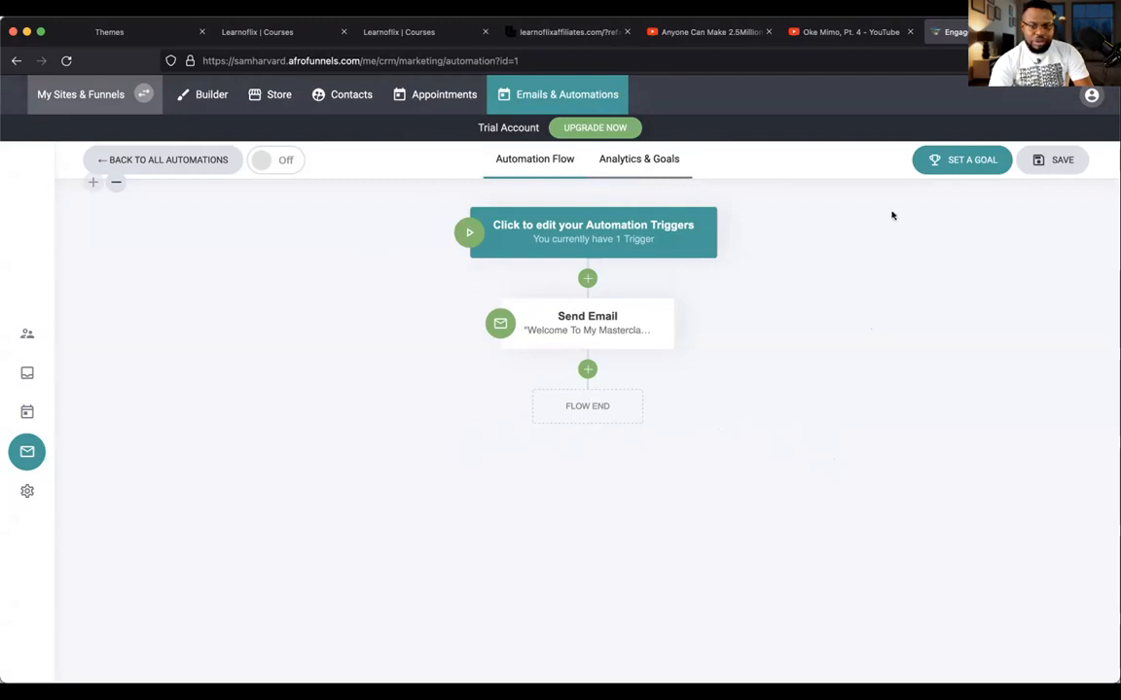
- Look at the automation's goal options and close them without adding a goal
left_click(958, 162)
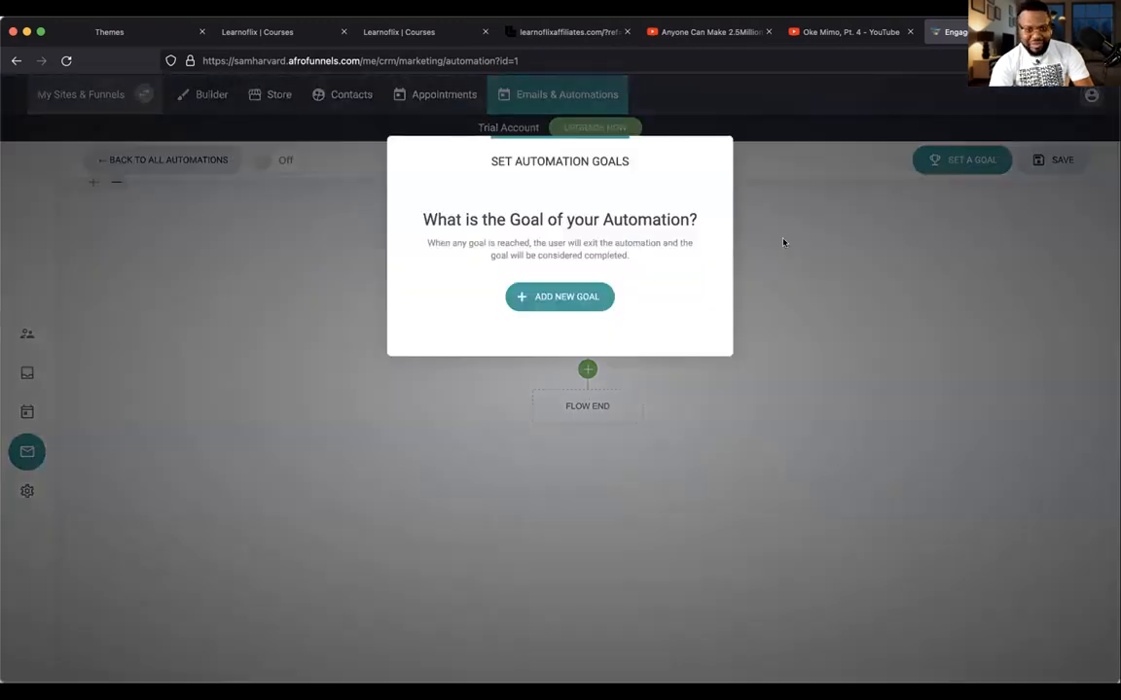
left_click(518, 295)
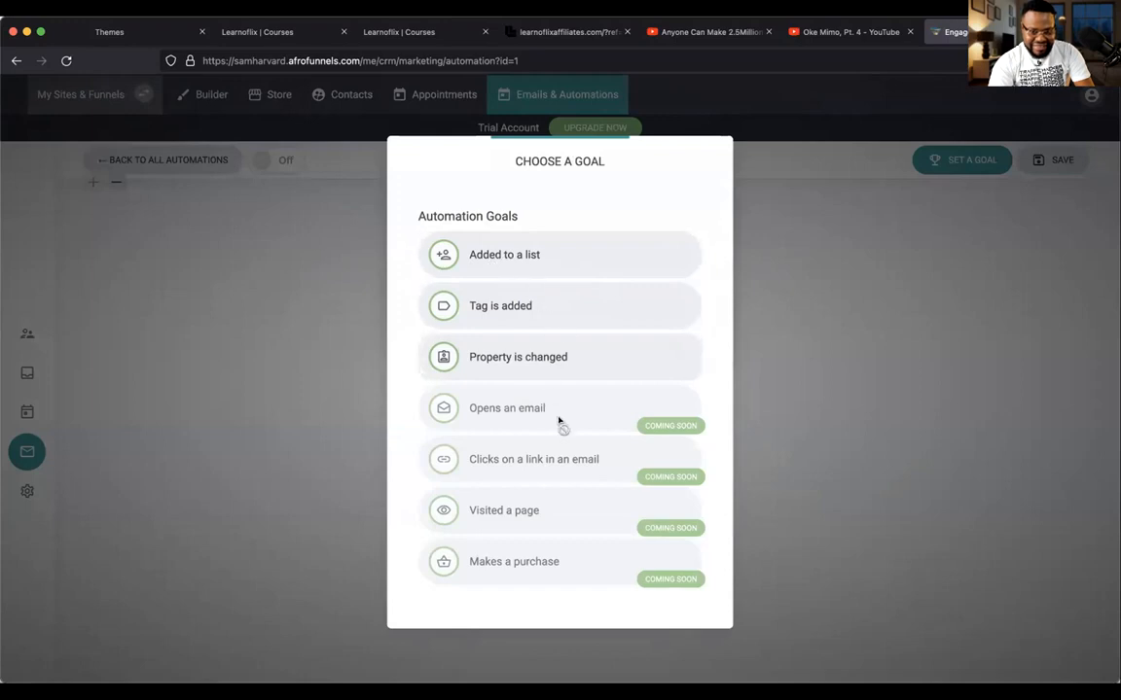
left_click(827, 247)
left_click(870, 267)
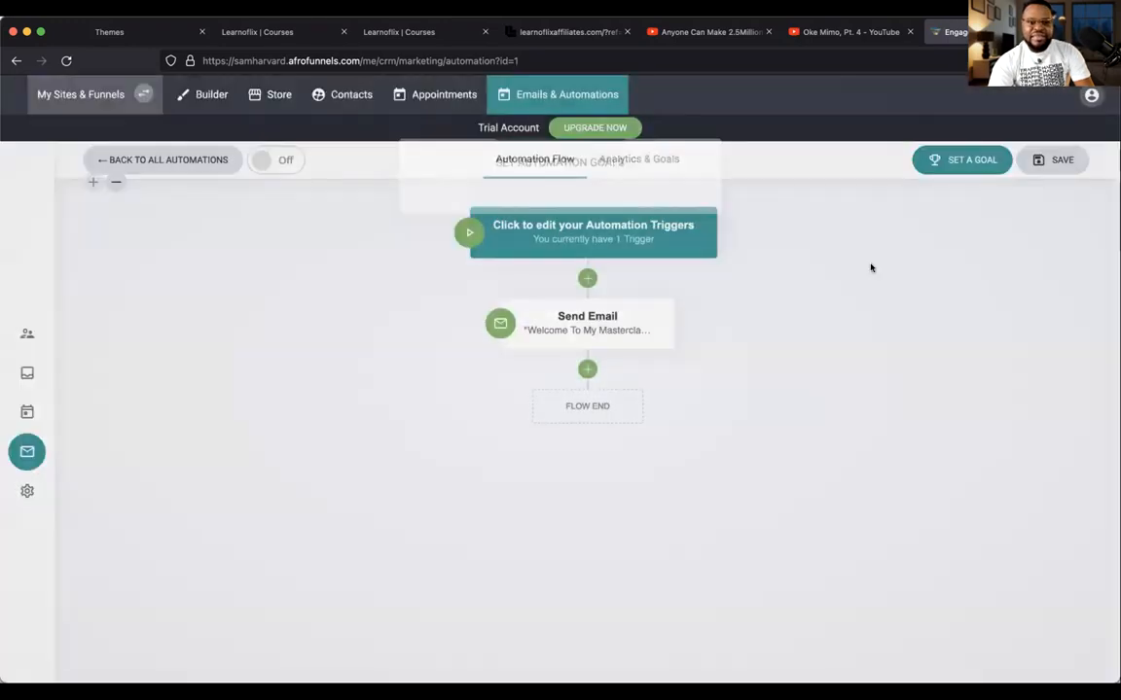
- Keep the welcome-email automation changes, save it, and move to the Store section
left_click(418, 97)
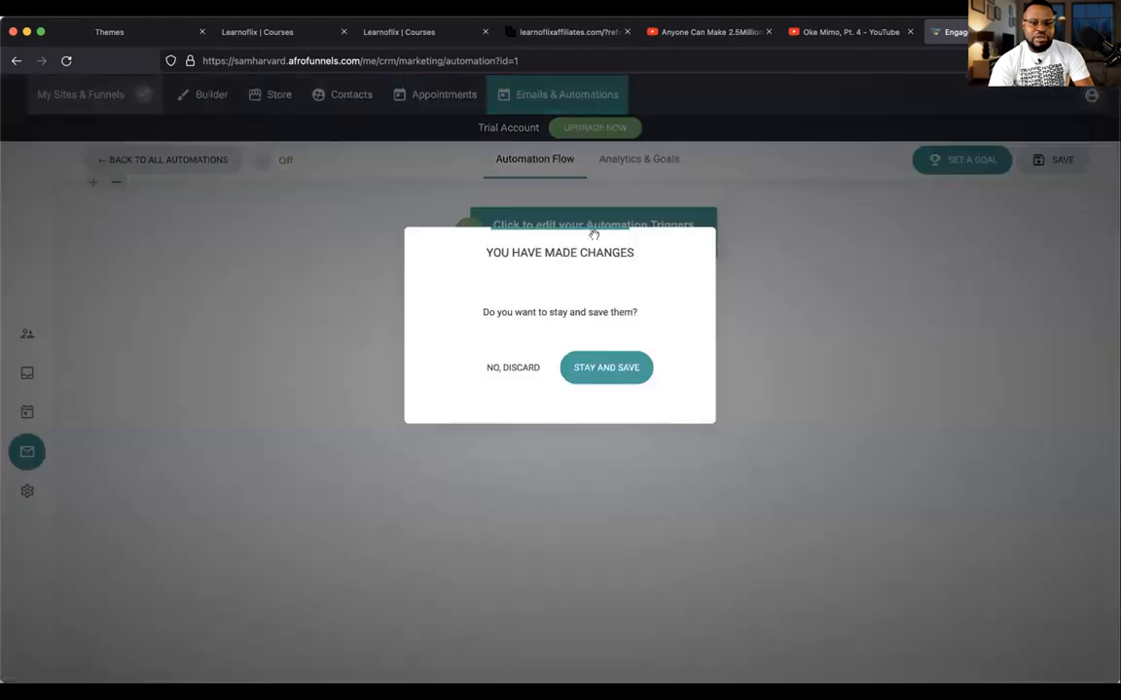
left_click(598, 374)
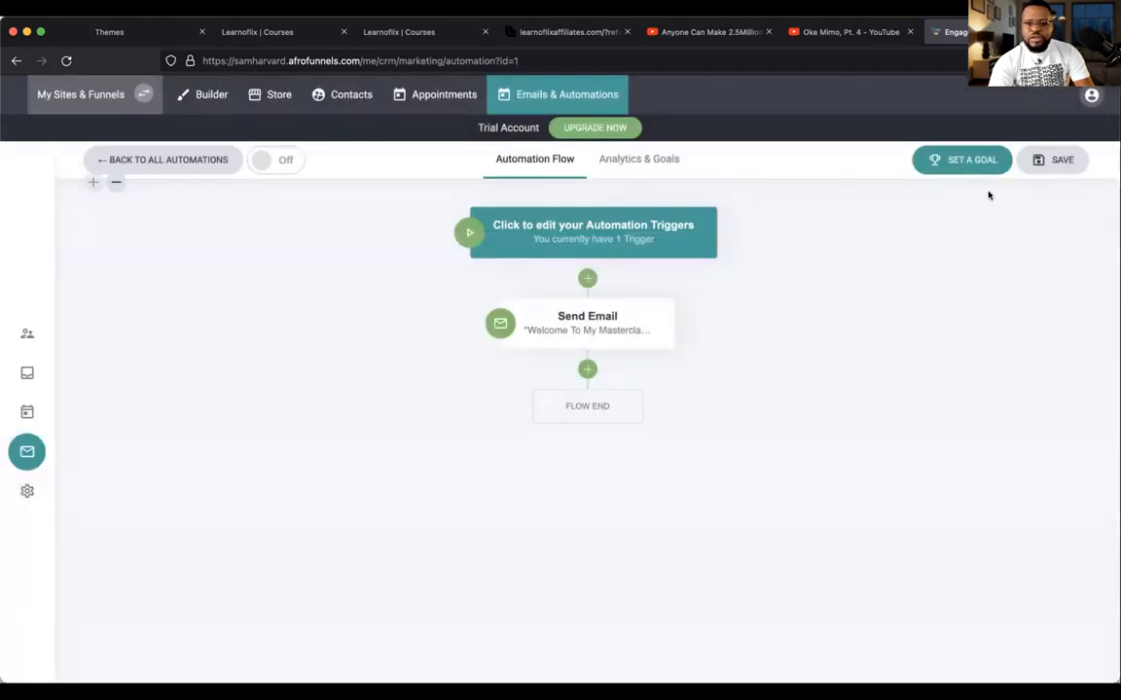
left_click(1058, 160)
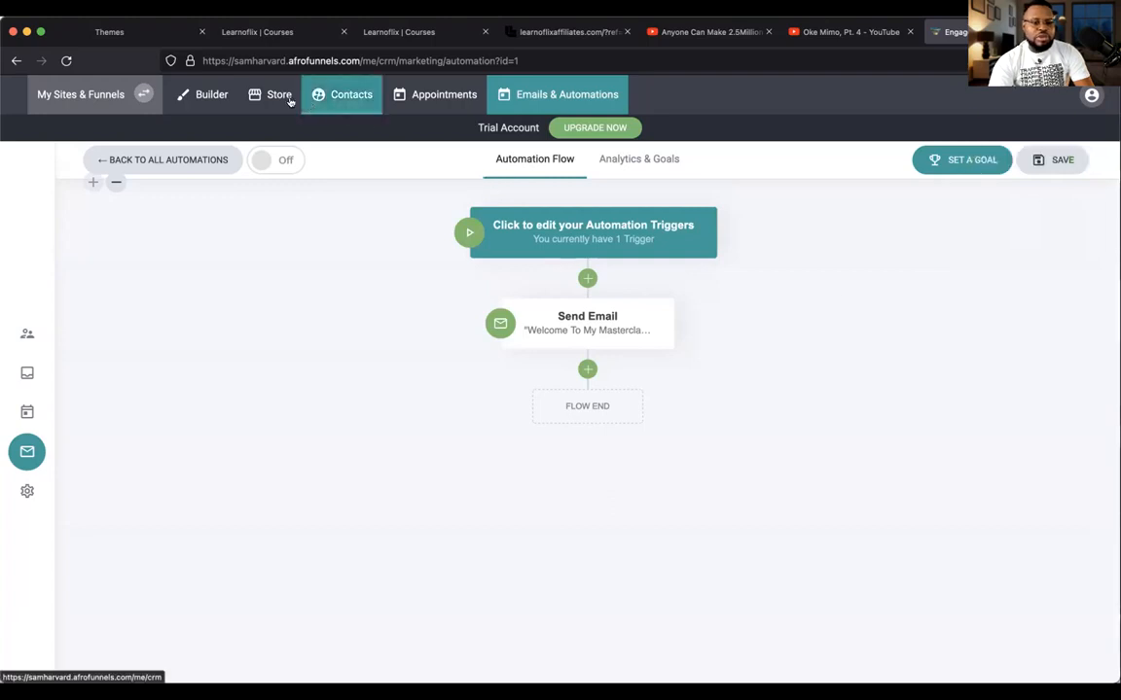
left_click(258, 95)
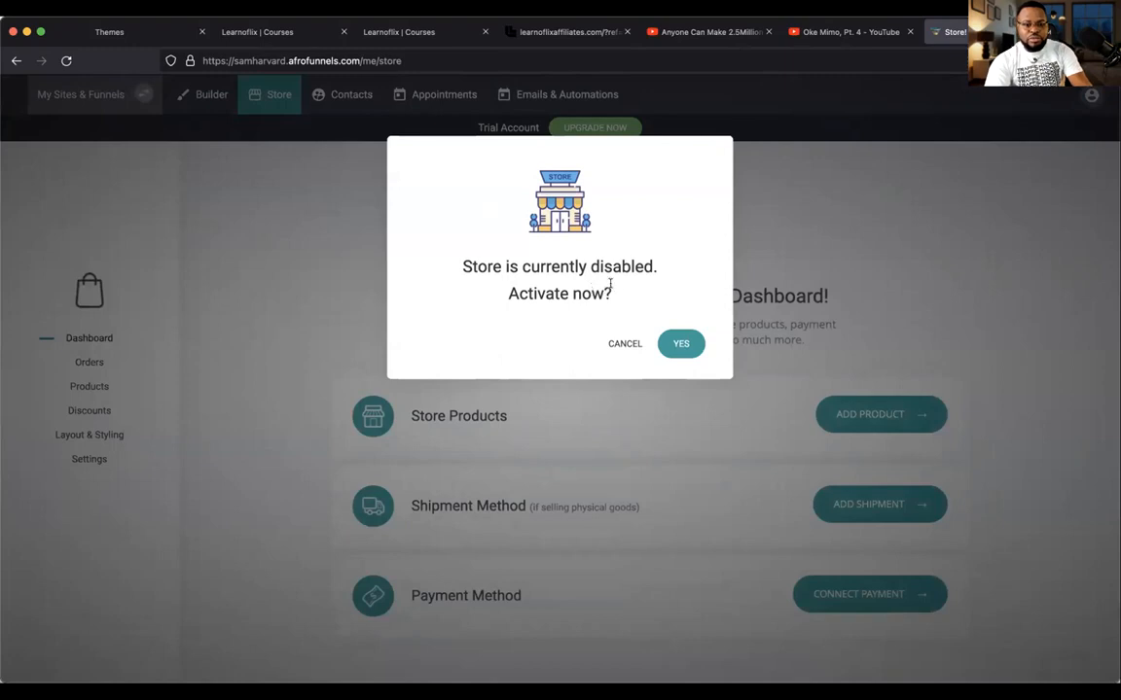
- Activate the online store and browse payment providers such as 2Checkout, PayPal and Paystack
left_click(681, 344)
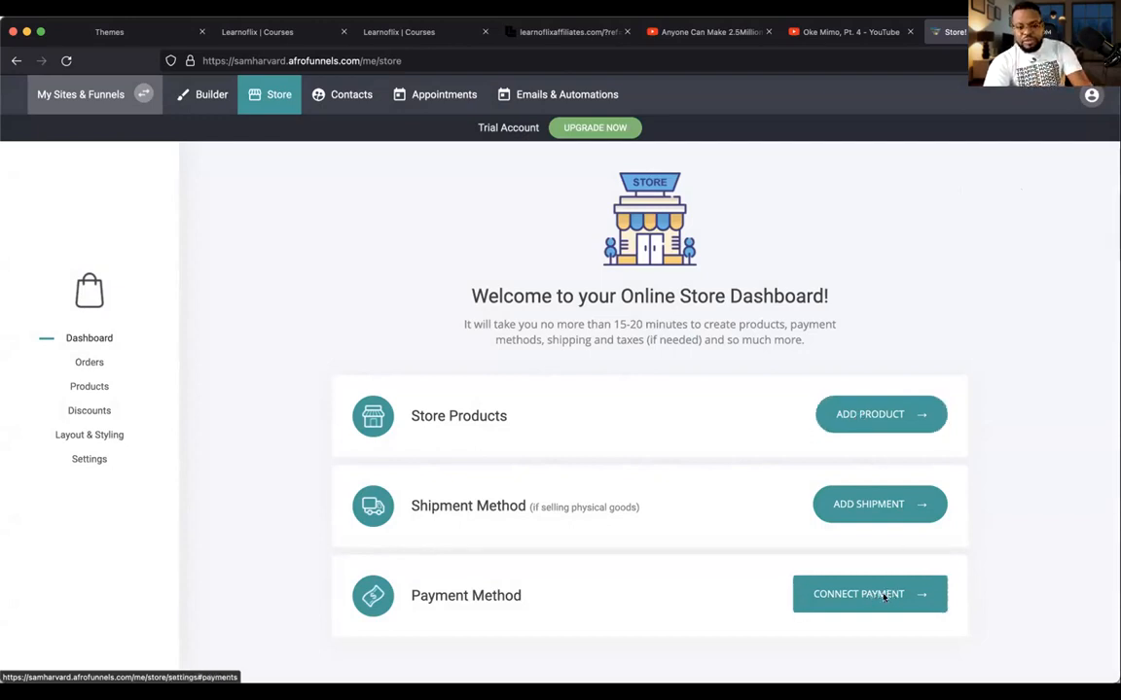
left_click(820, 594)
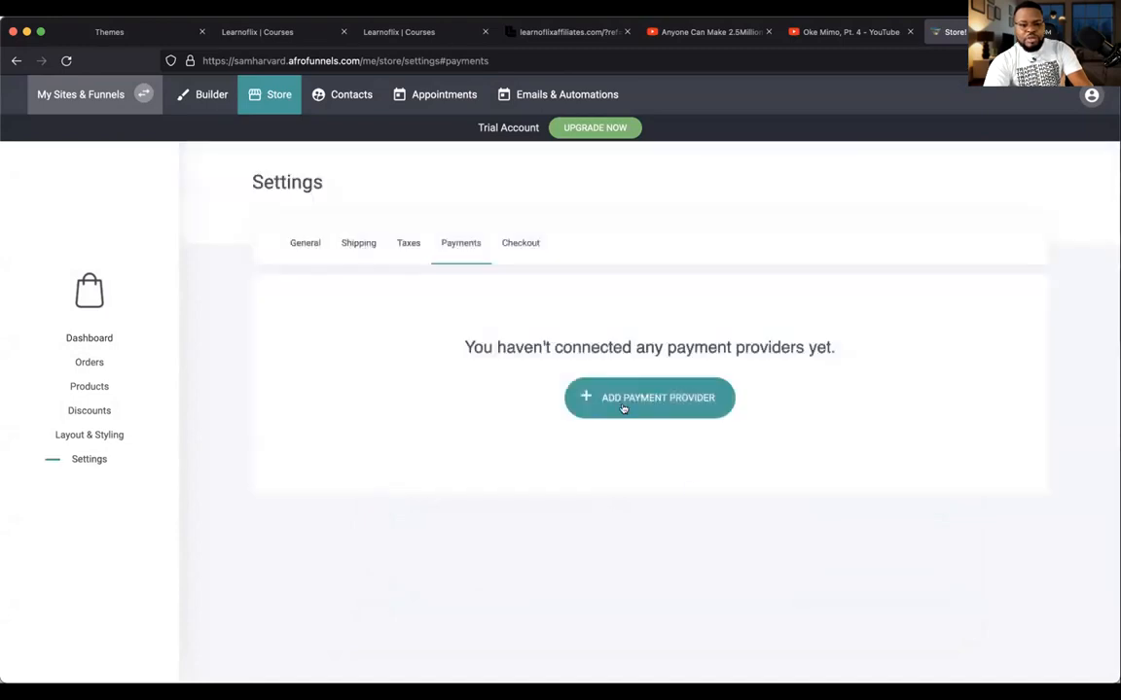
left_click(620, 398)
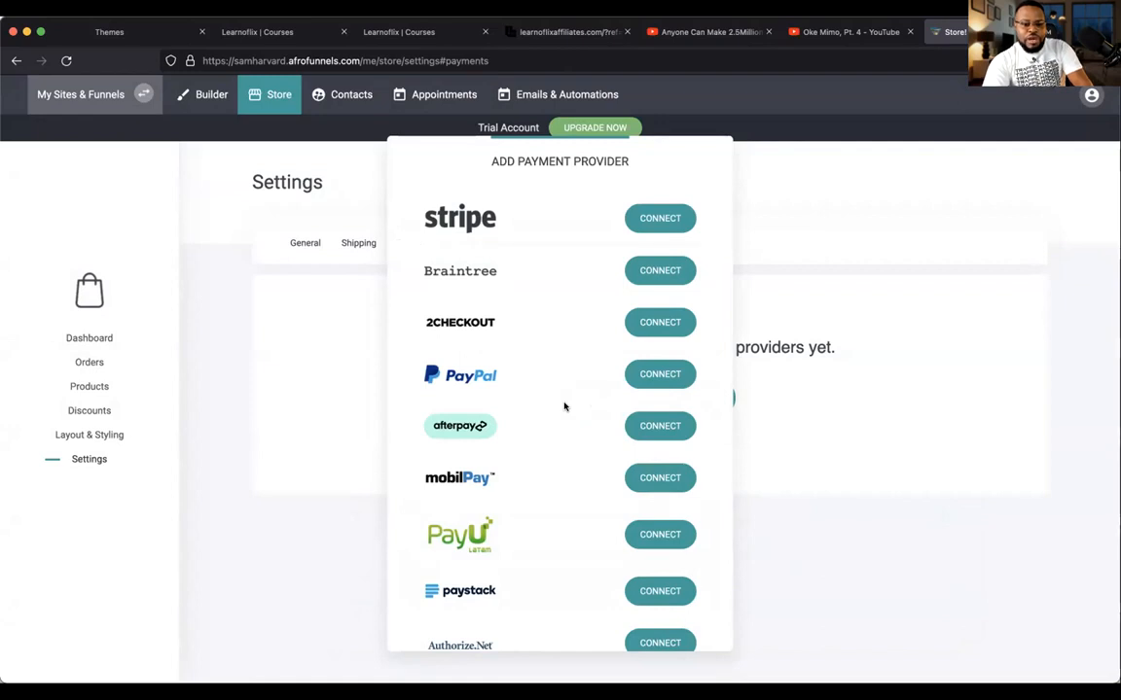
scroll(564, 407, "down", 5)
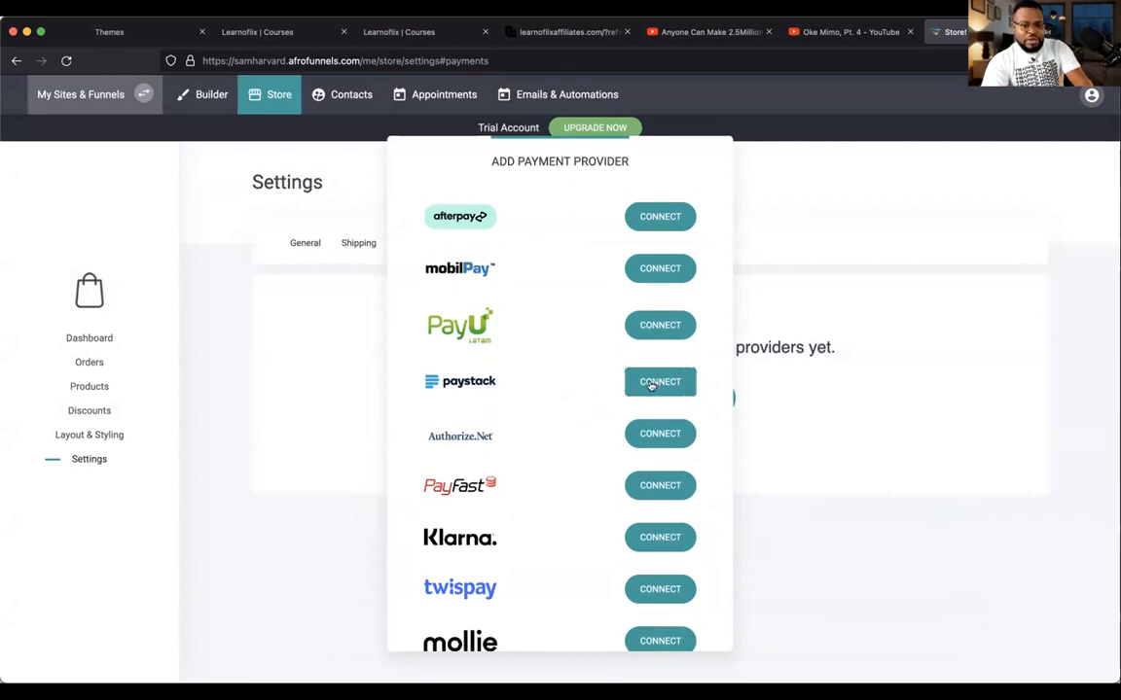
scroll(575, 415, "down", 5)
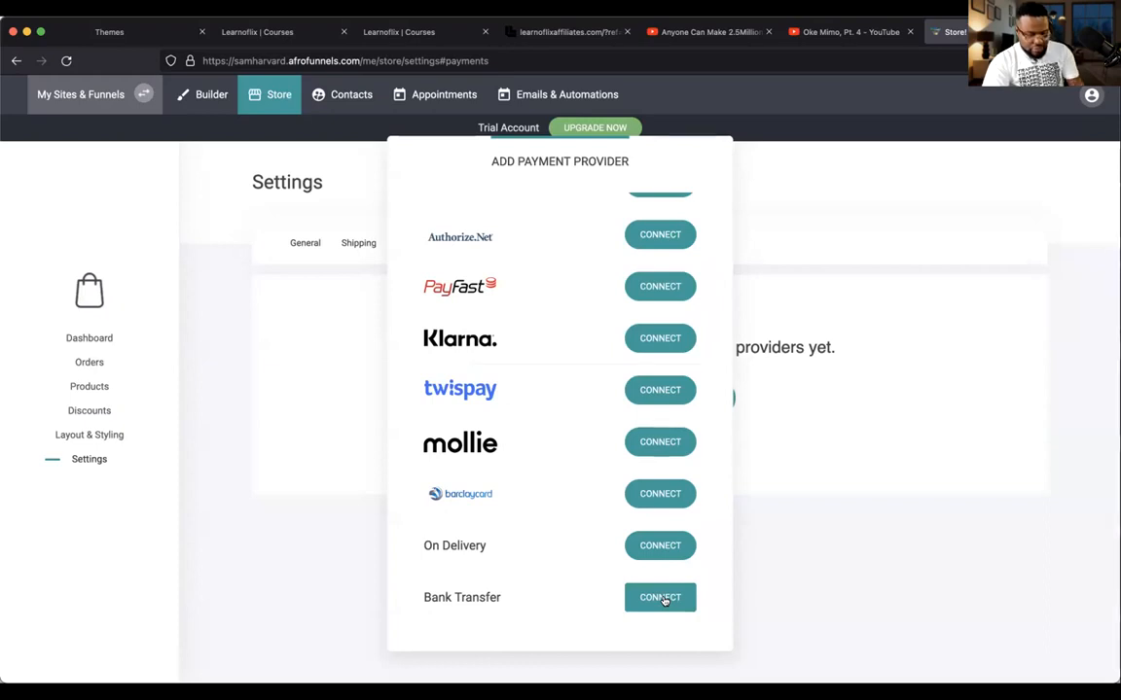
scroll(569, 524, "up", 1)
scroll(569, 525, "up", 5)
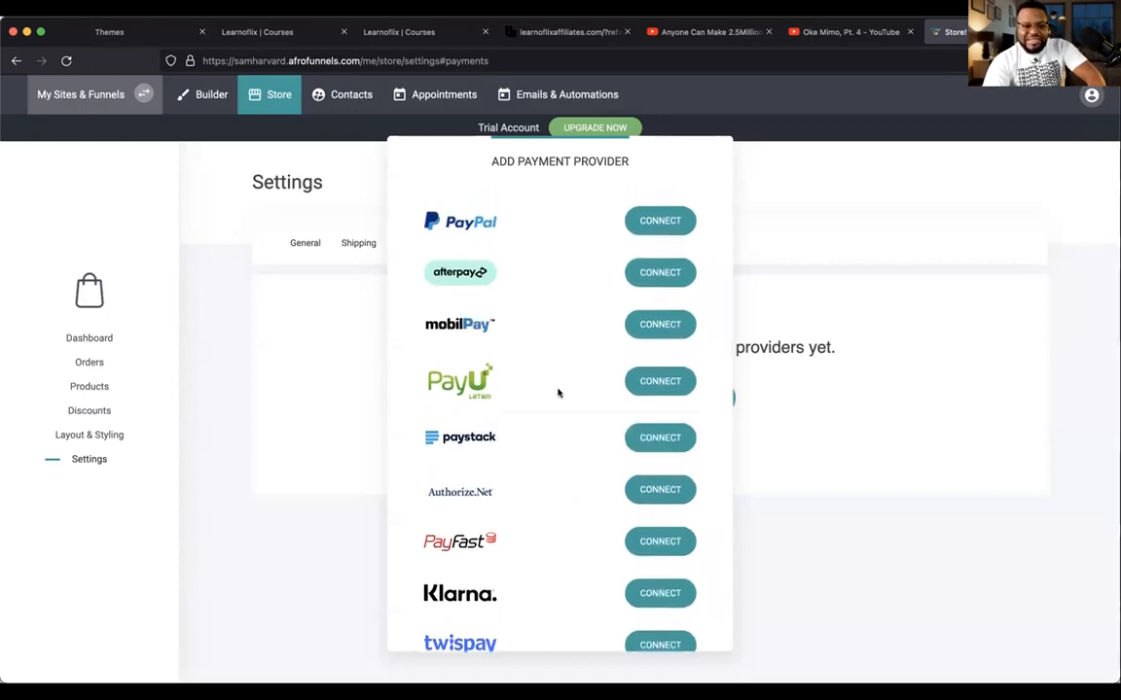
scroll(558, 393, "up", 3)
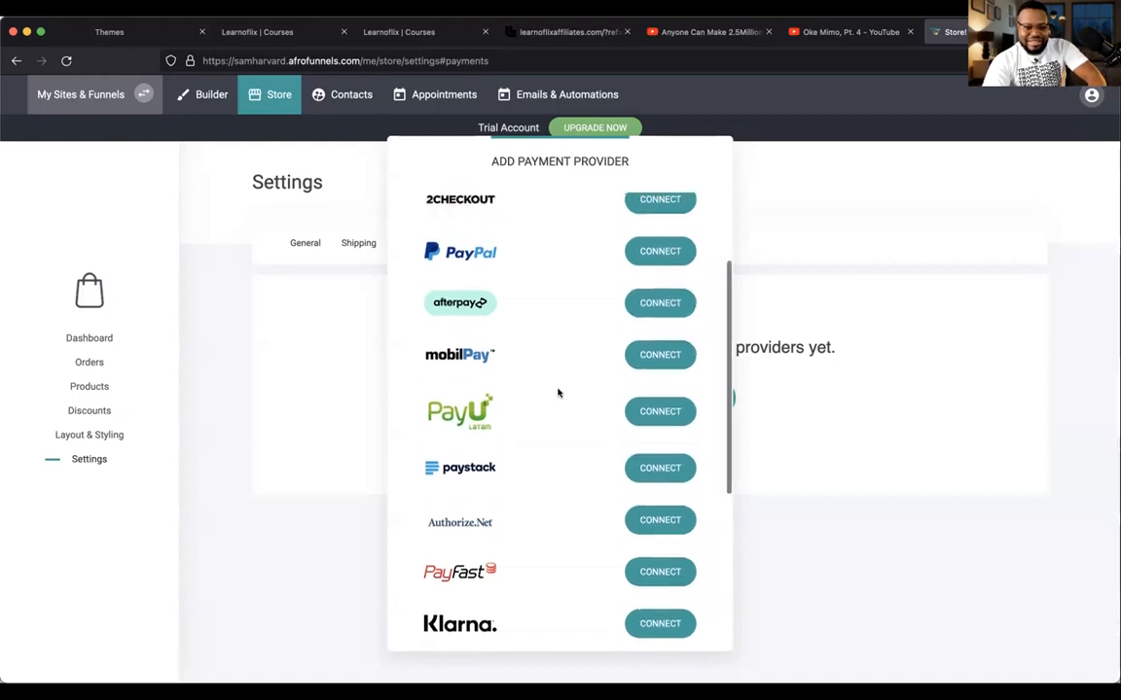
scroll(558, 393, "down", 3)
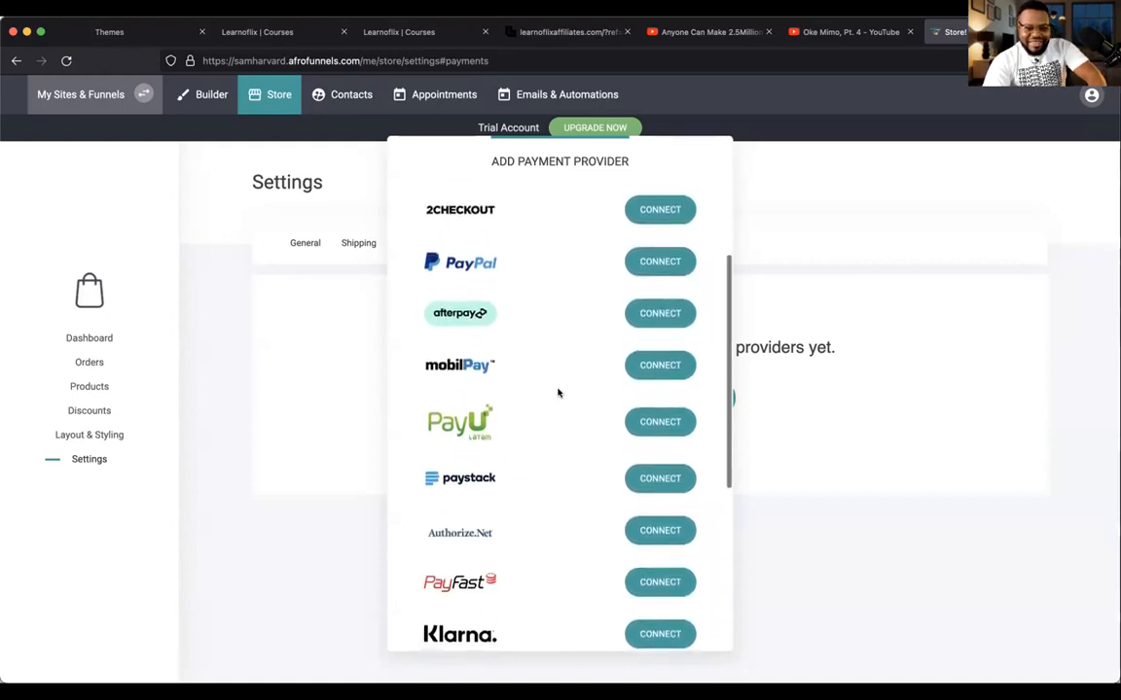
- Connect Paystack and Stripe as the store's payment providers
left_click(652, 477)
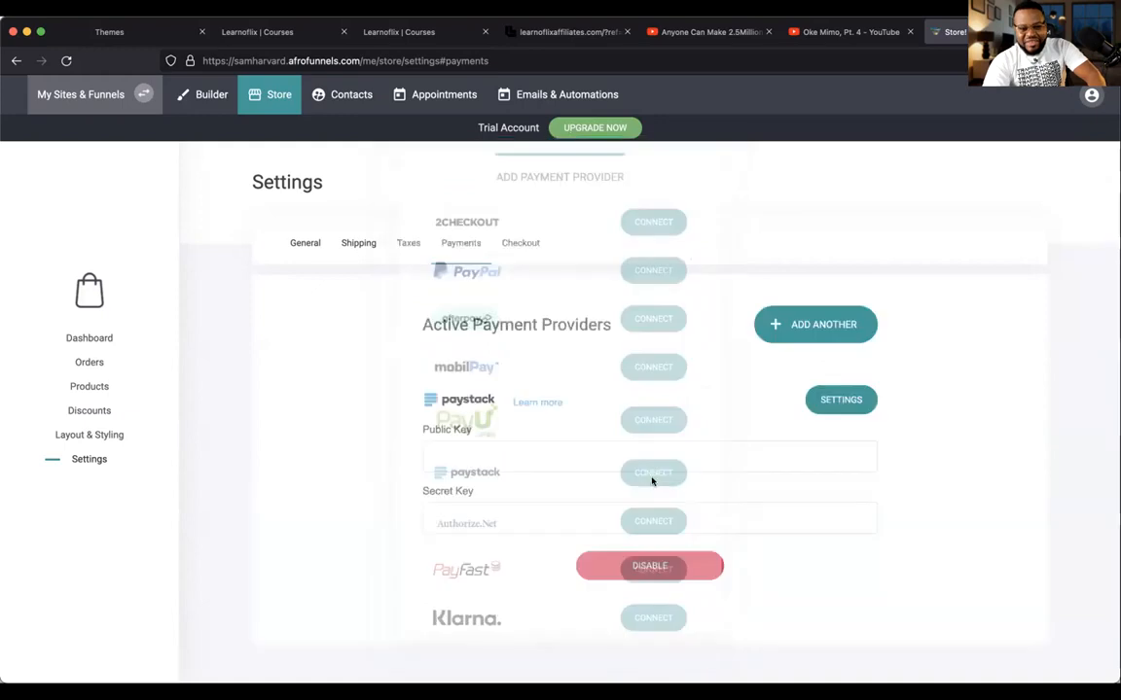
left_click(513, 524)
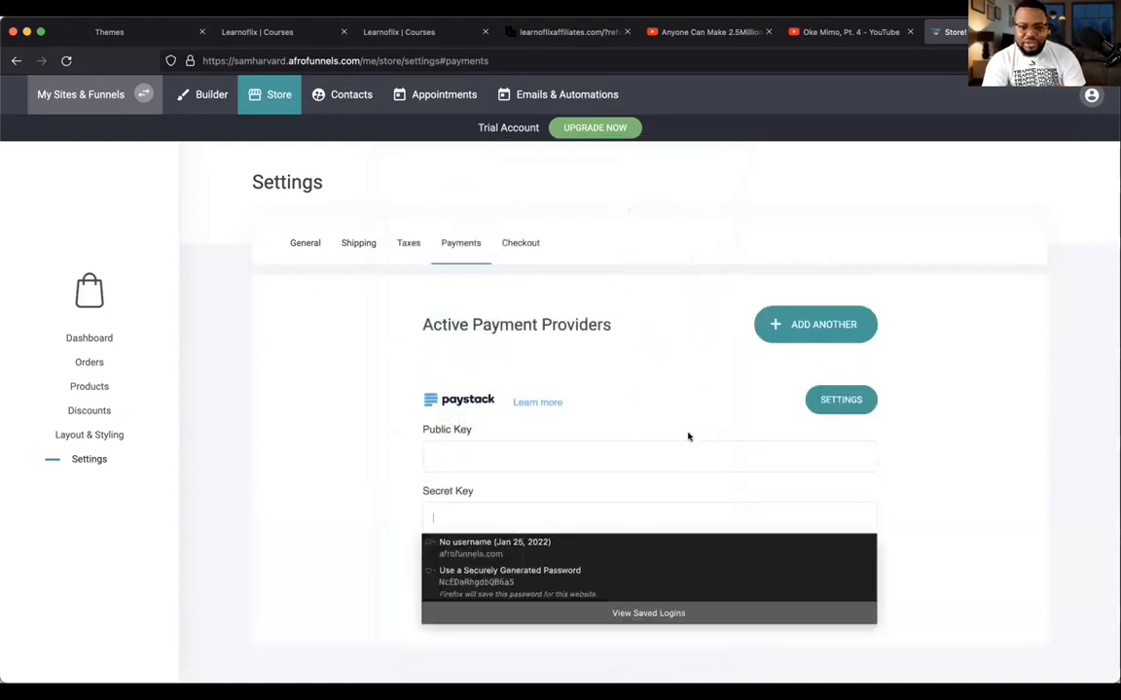
left_click(775, 327)
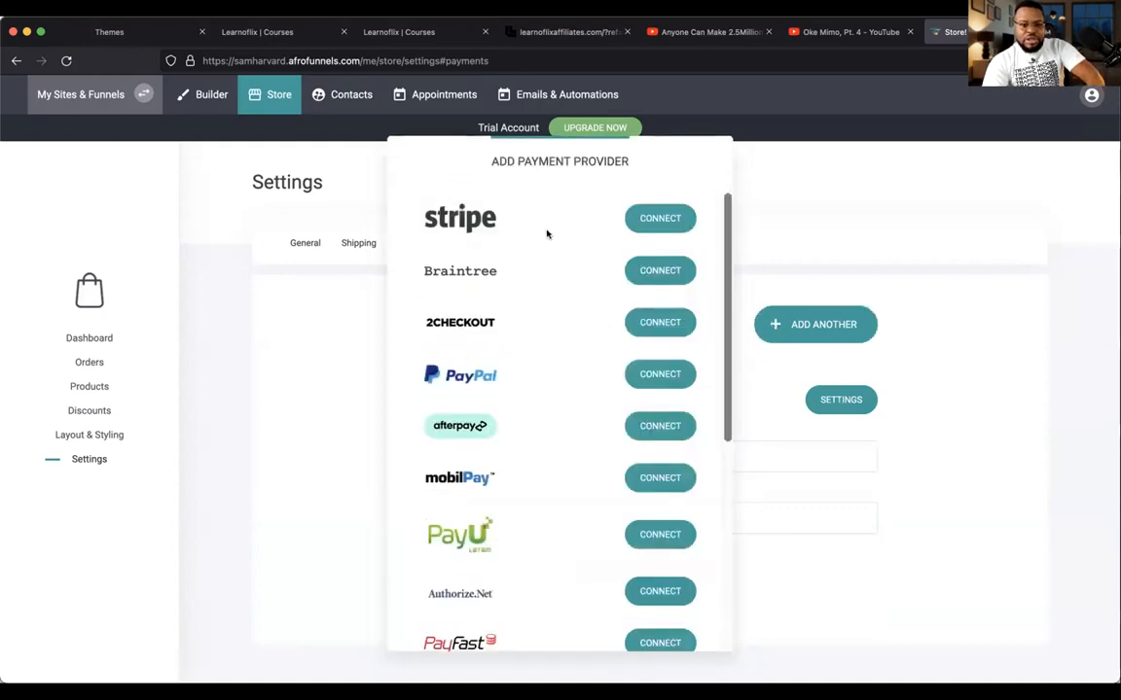
left_click(651, 220)
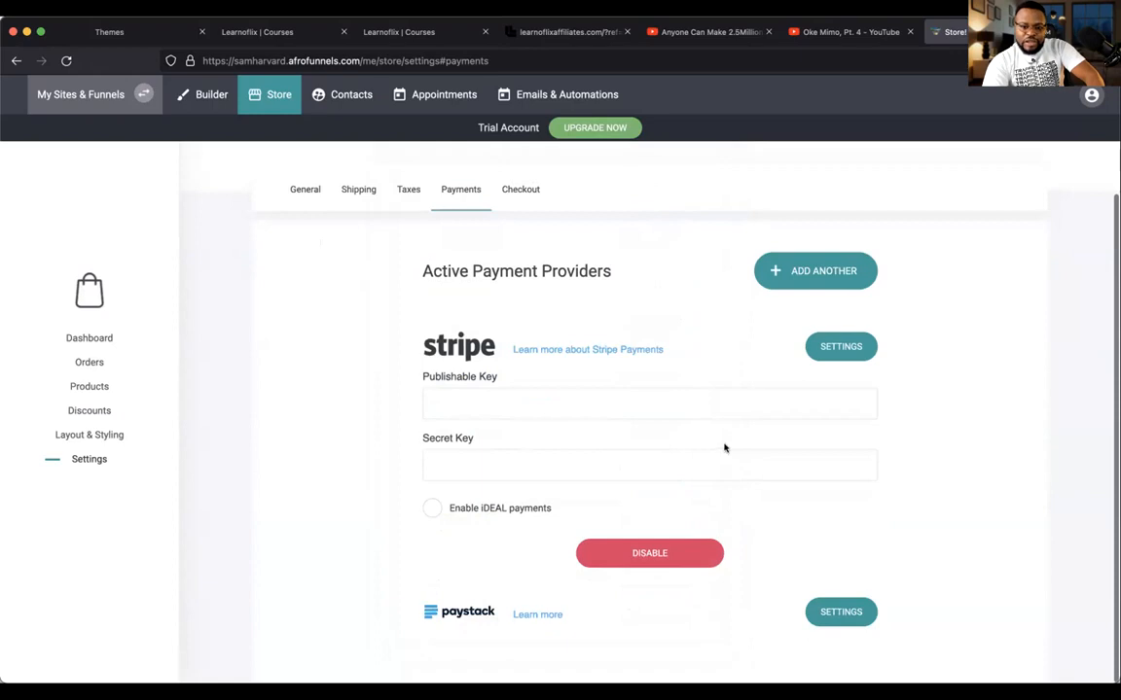
- Add Bank Transfer as a third payment option, then close the provider list
left_click(768, 271)
scroll(547, 522, "down", 5)
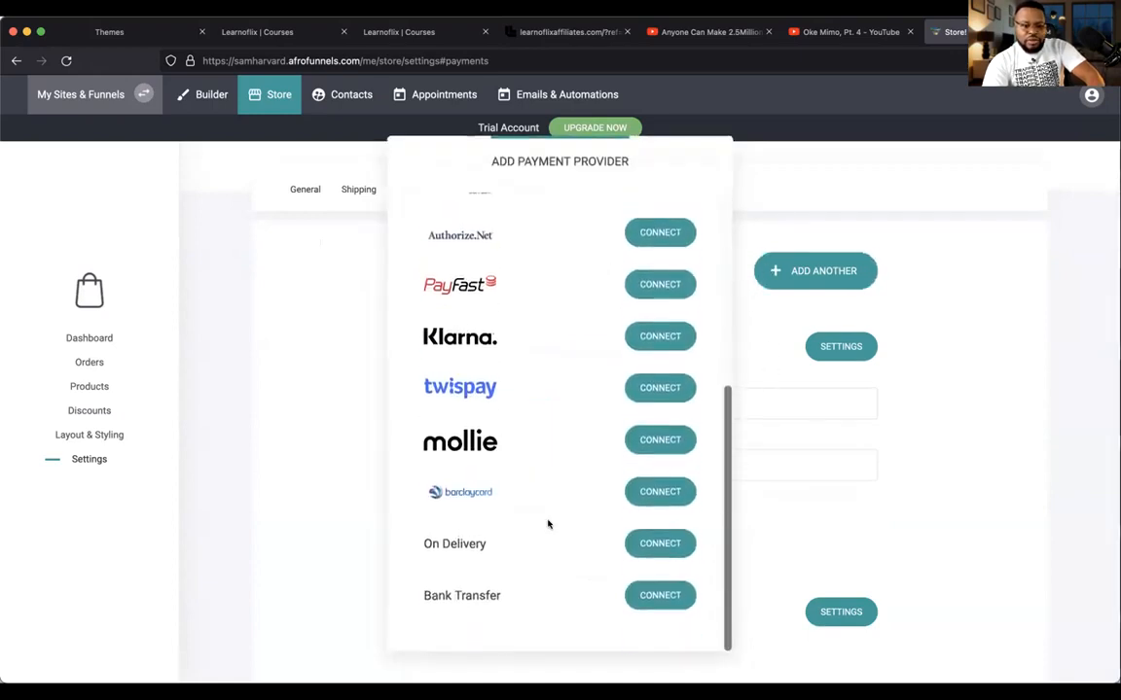
left_click(642, 600)
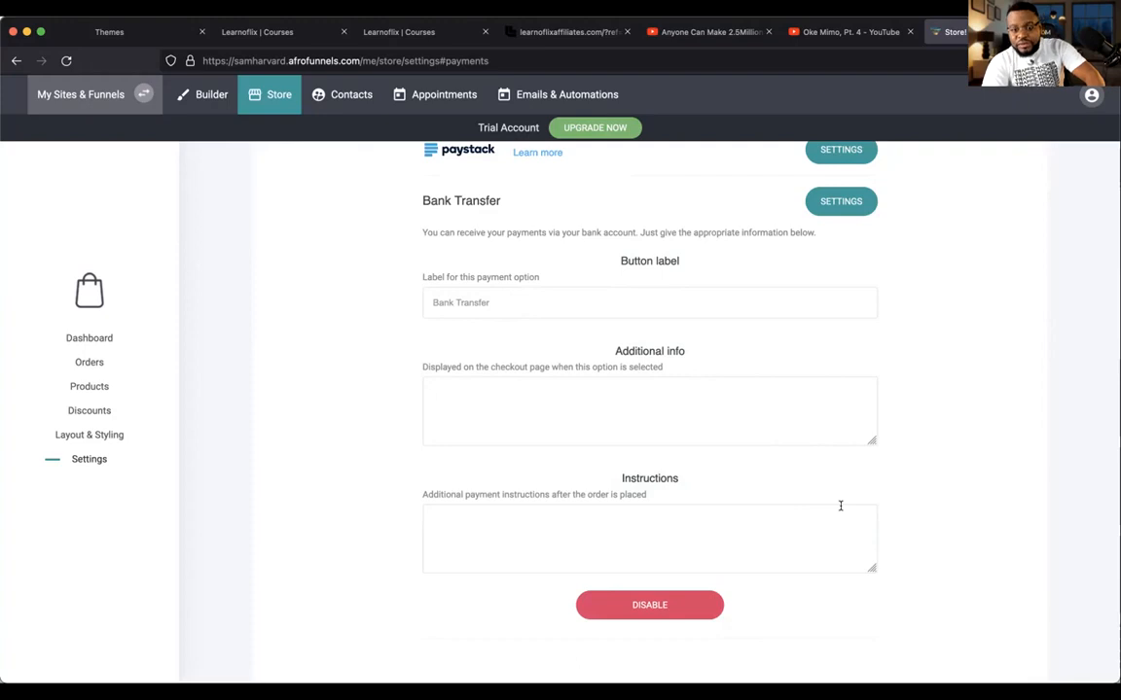
scroll(748, 292, "up", 3)
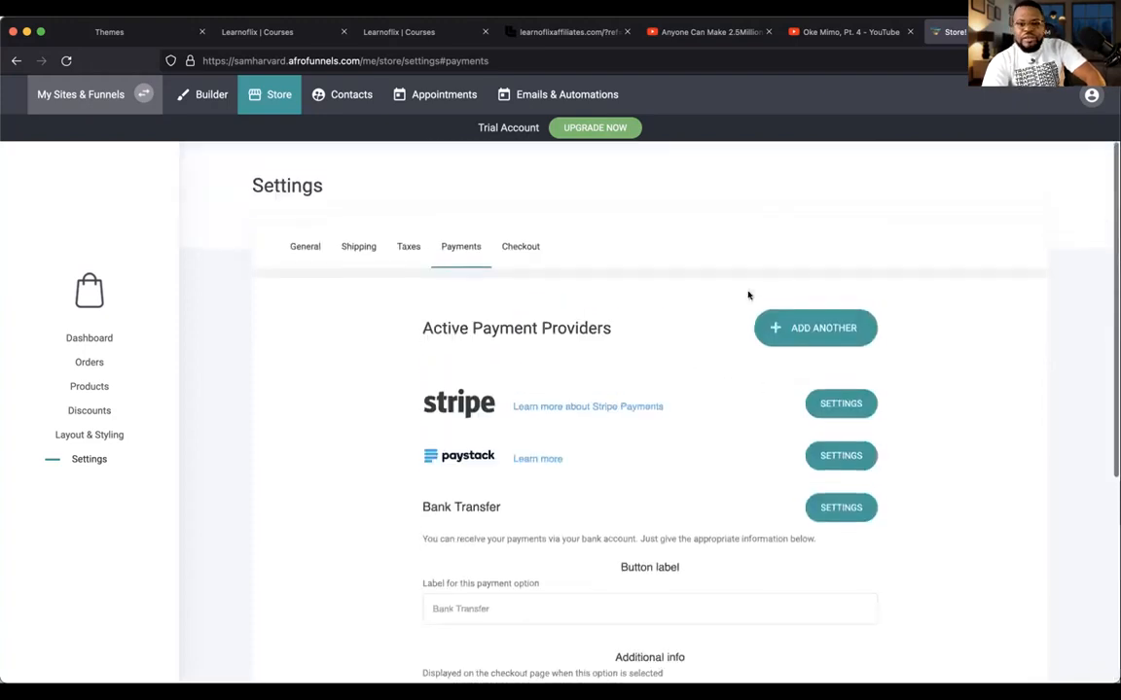
left_click(788, 327)
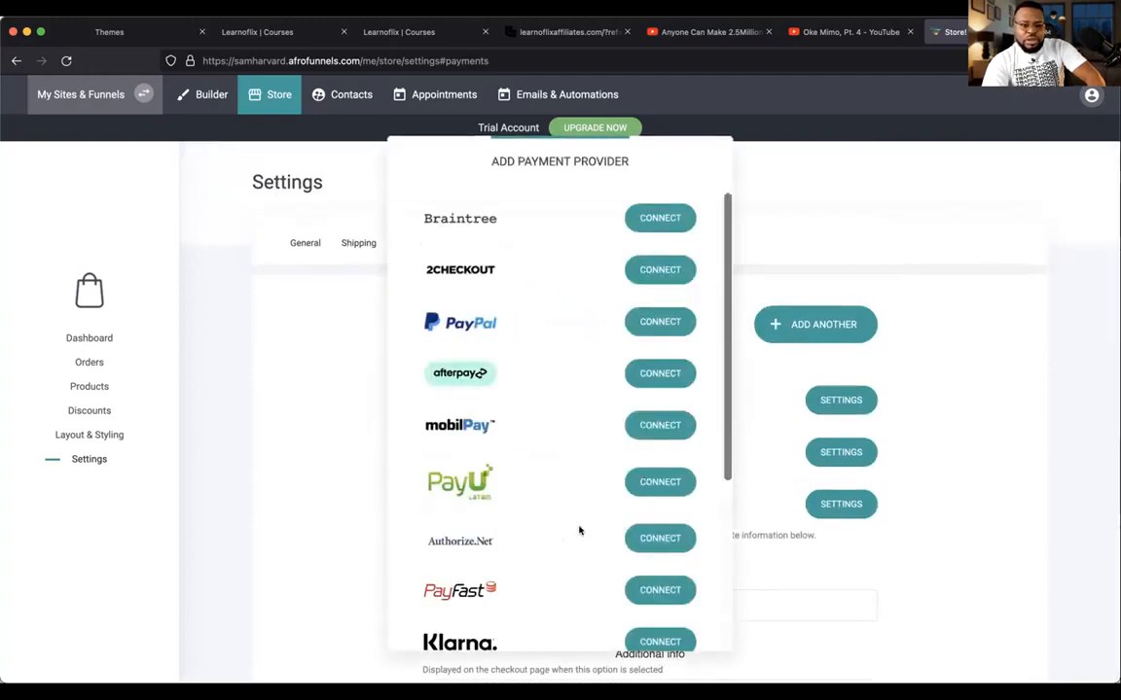
scroll(568, 535, "down", 5)
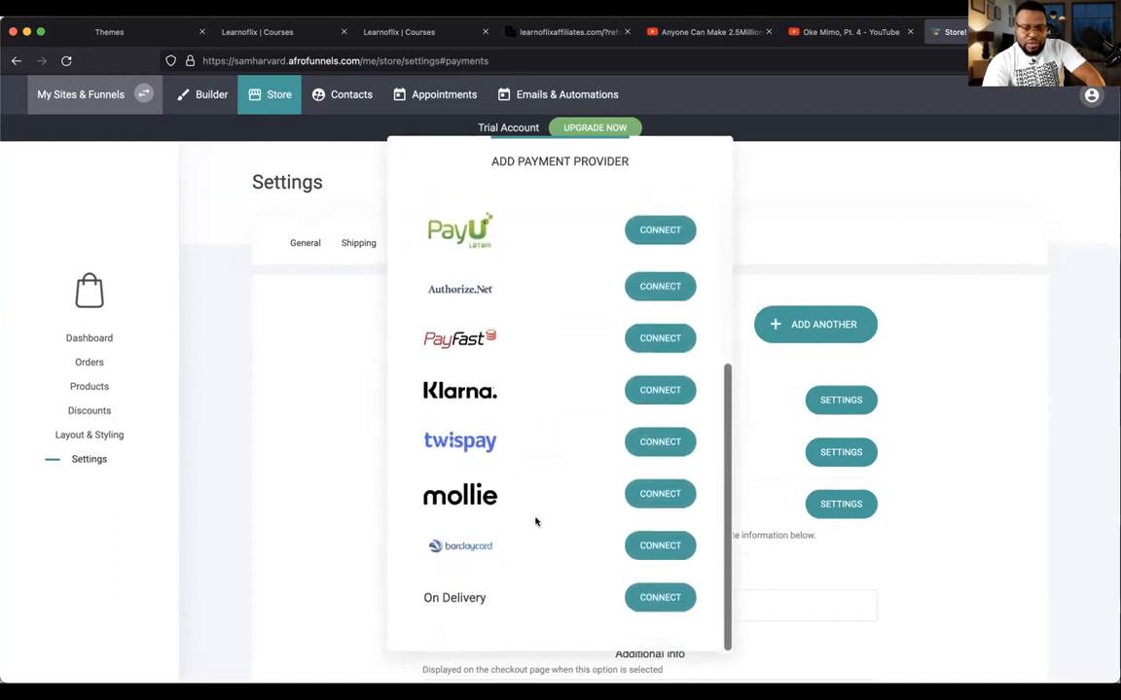
scroll(535, 522, "up", 10)
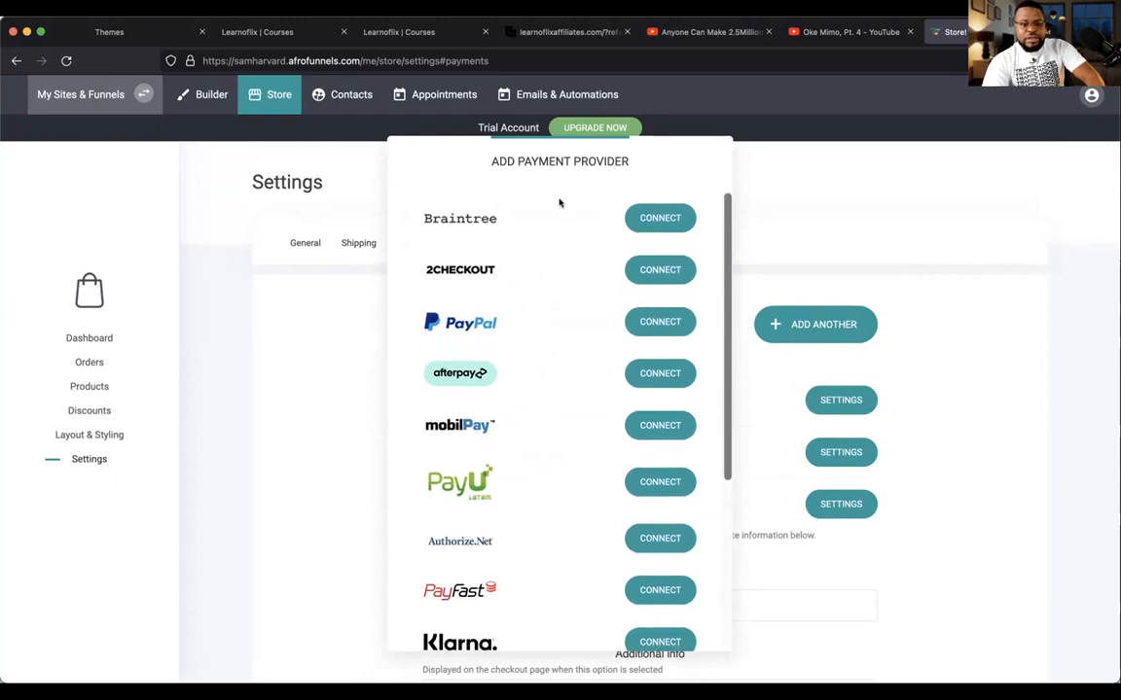
left_click(781, 195)
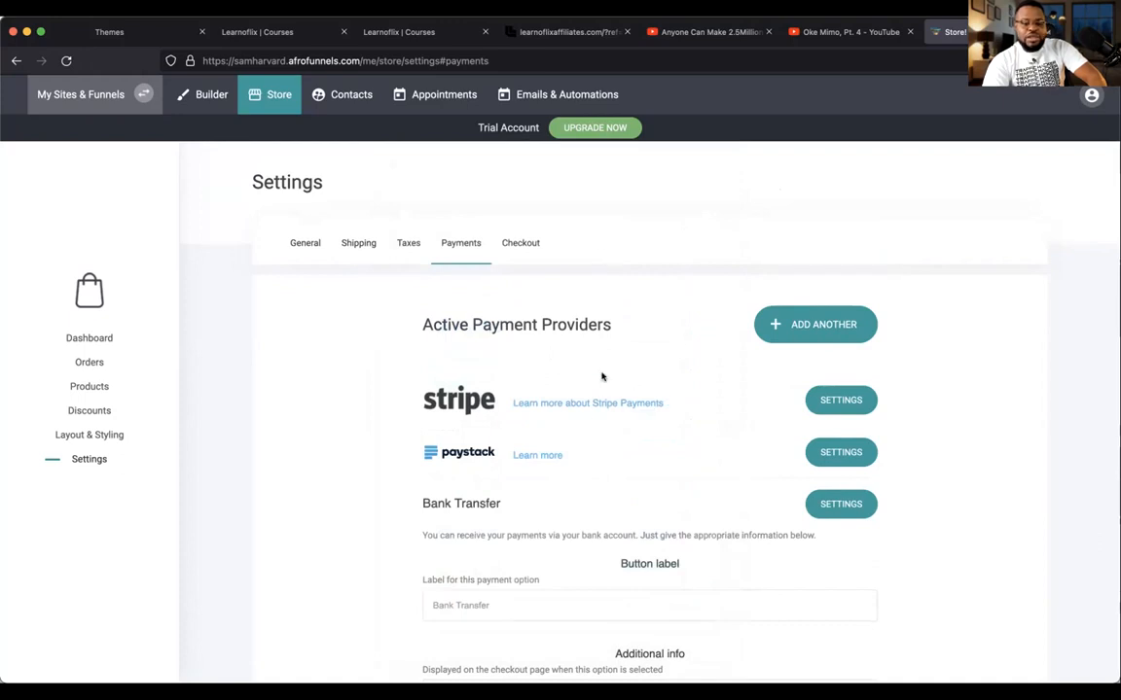
- Review the store's Checkout, Shipping and Taxes settings, ending on General settings
left_click(515, 243)
scroll(505, 410, "down", 1)
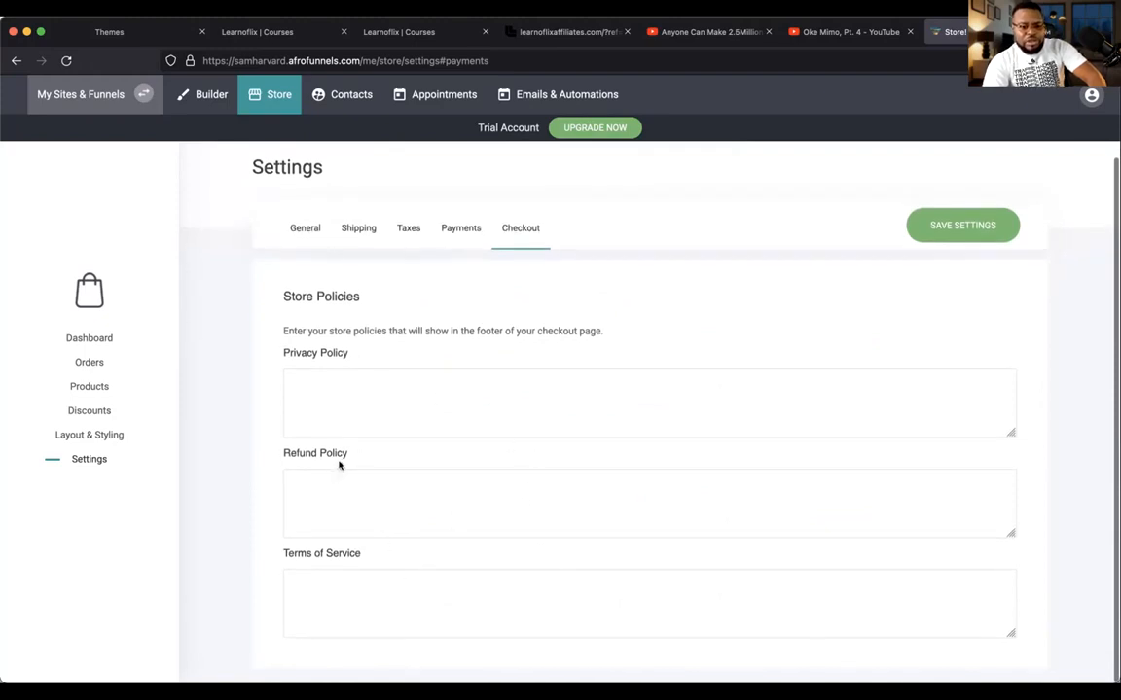
left_click(359, 230)
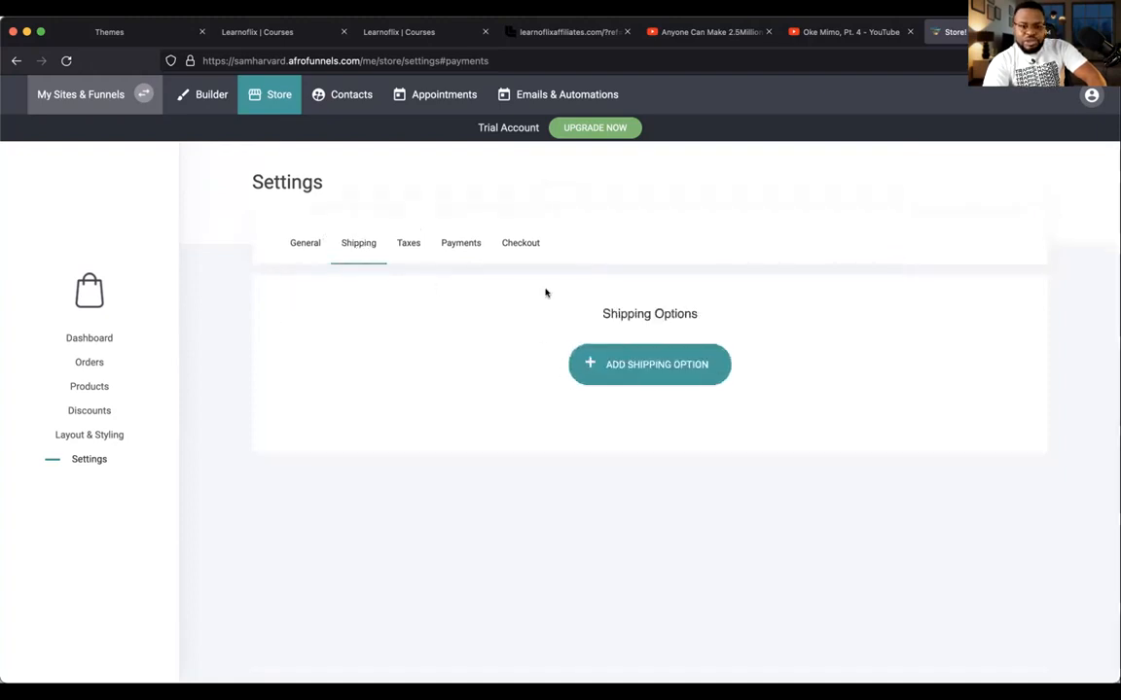
left_click(407, 244)
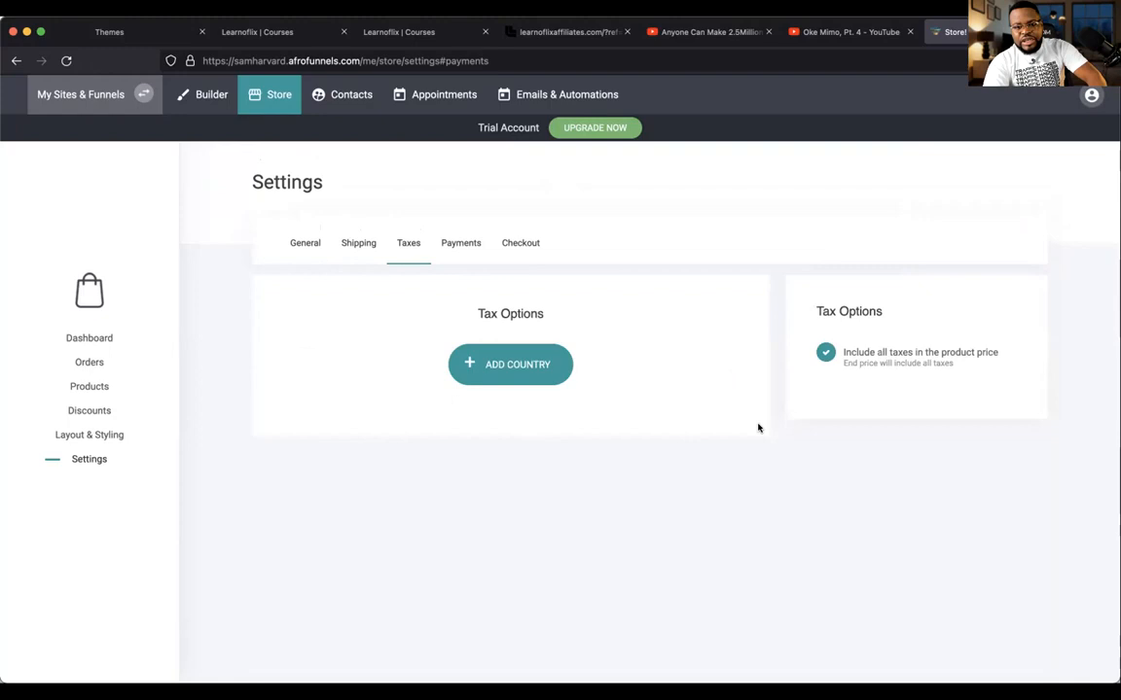
left_click(301, 249)
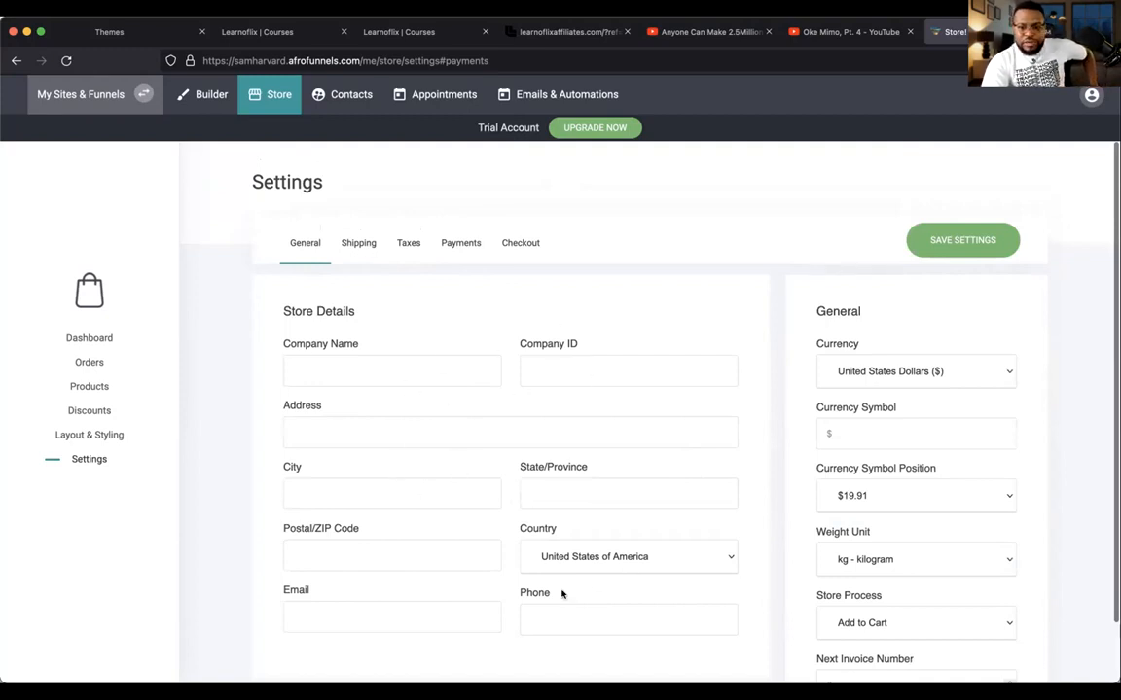
- Set the store currency to Nigerian Naira, keeping the $19.91 symbol position
left_click(973, 371)
scroll(973, 522, "down", 10)
scroll(973, 522, "down", 10)
scroll(973, 522, "up", 5)
scroll(973, 523, "up", 3)
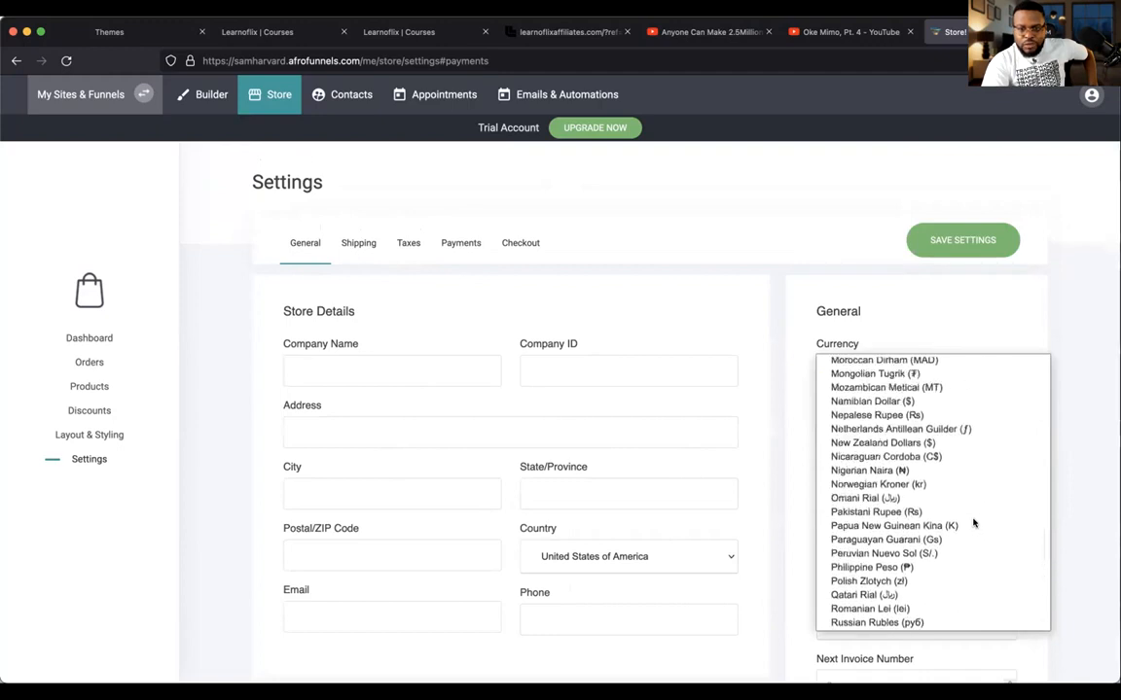
left_click(884, 471)
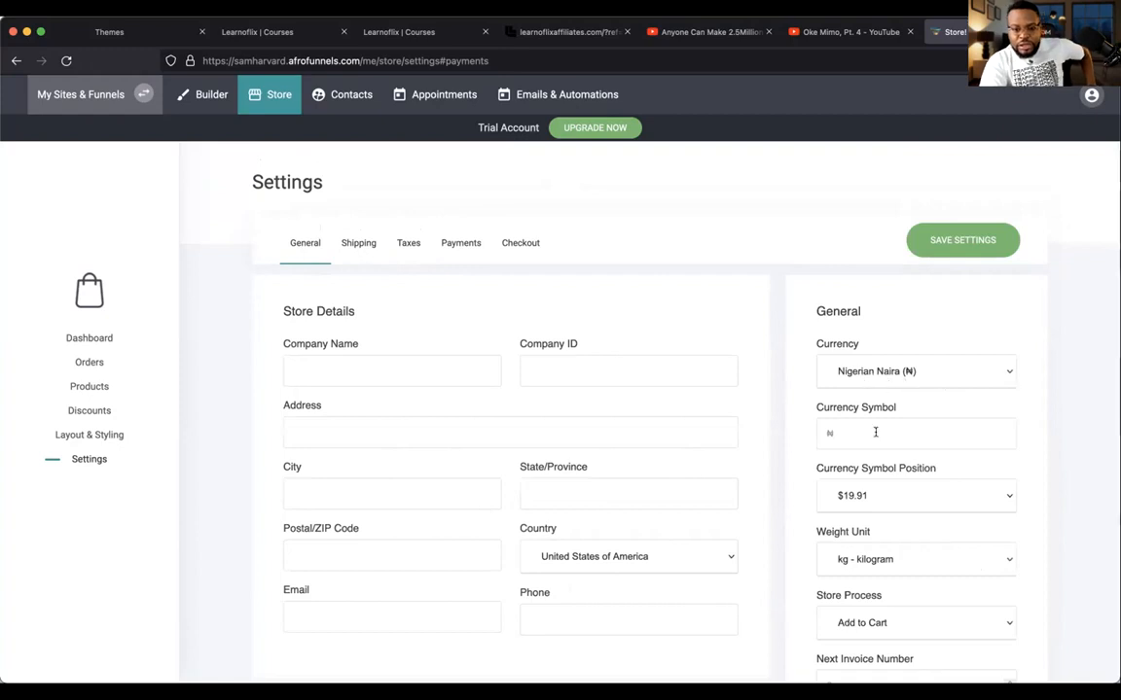
left_click(991, 496)
left_click(992, 496)
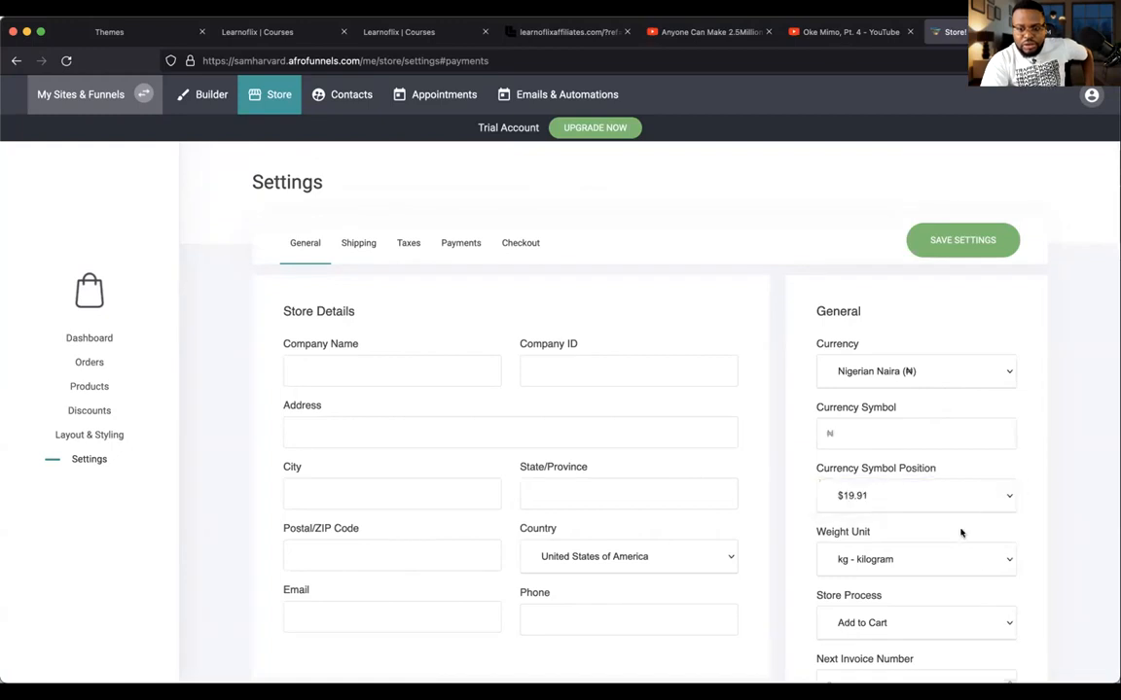
scroll(939, 587, "down", 2)
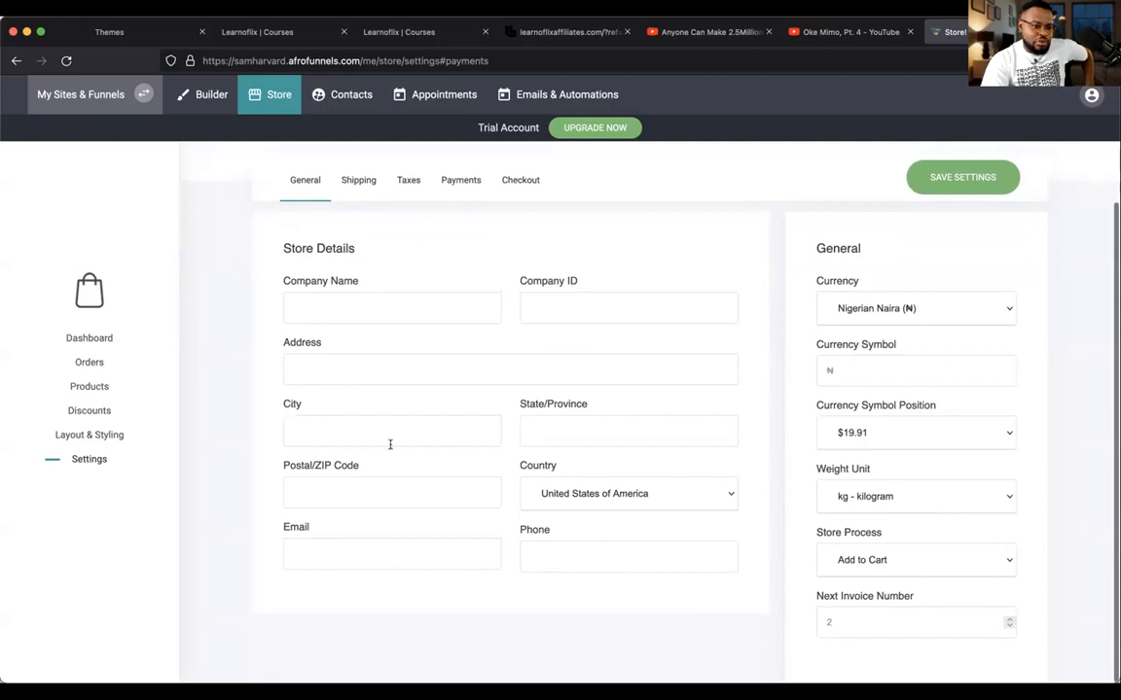
- Save the store settings, then check the store's Orders and Products pages
left_click(94, 340)
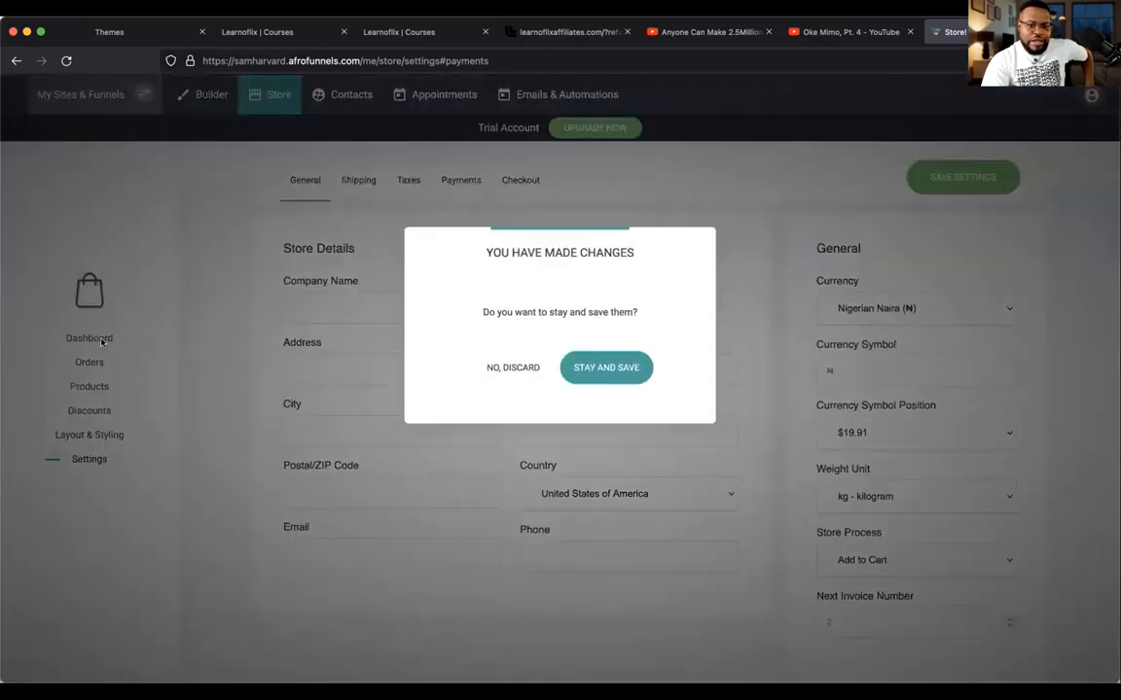
left_click(586, 382)
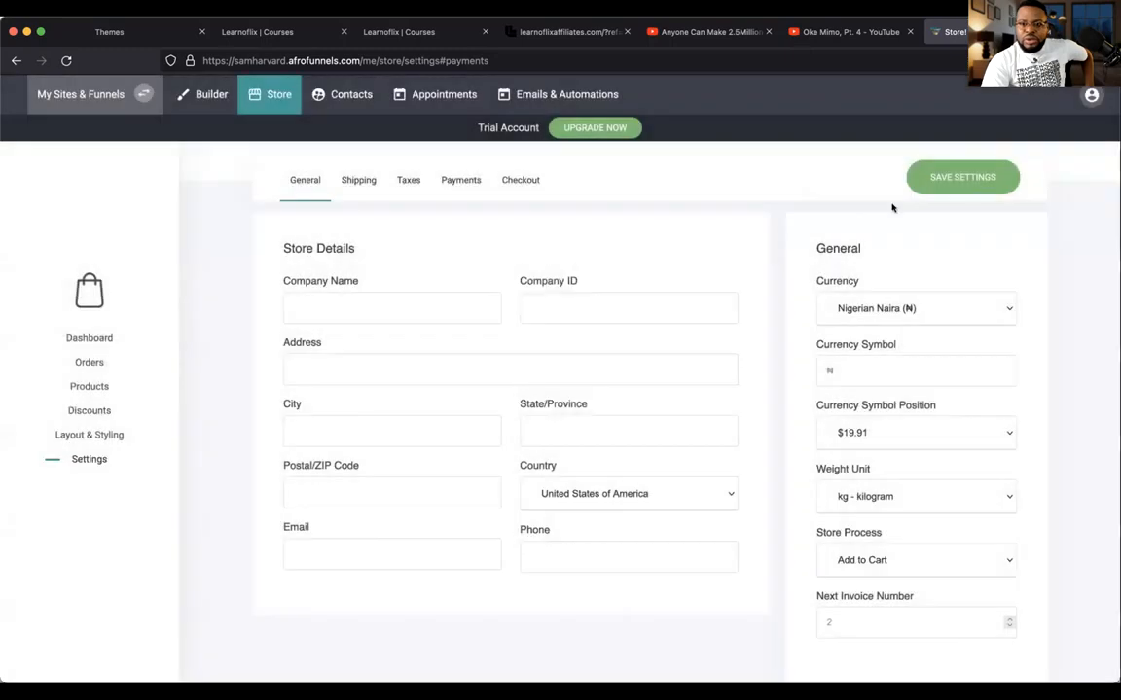
left_click(942, 173)
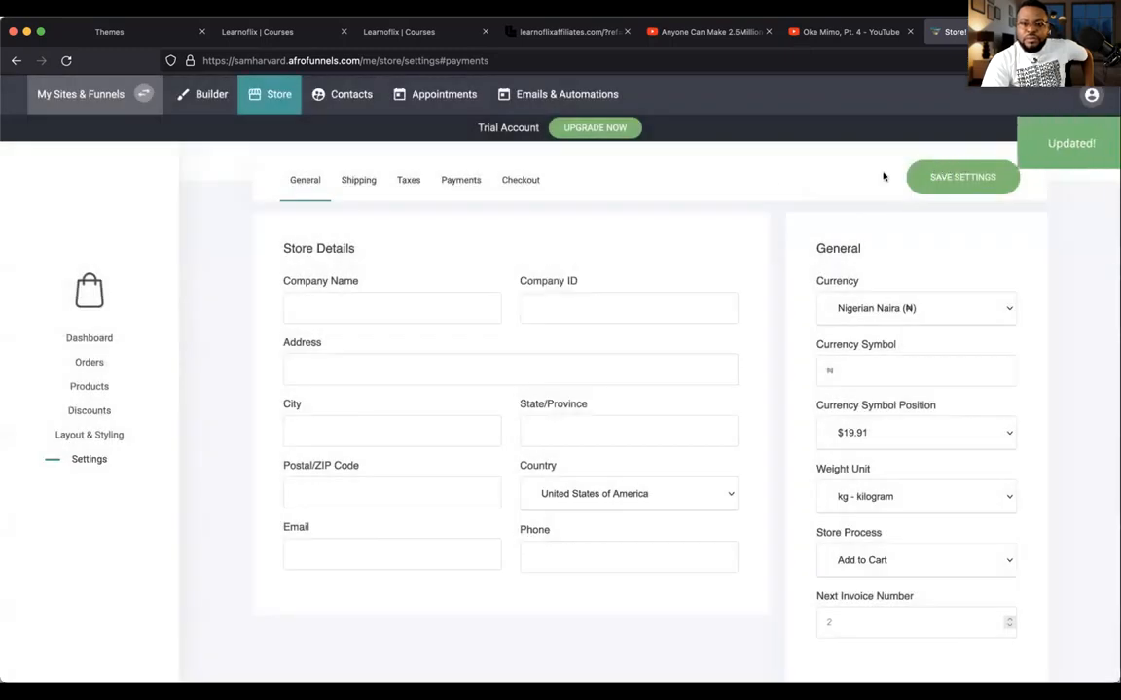
left_click(91, 339)
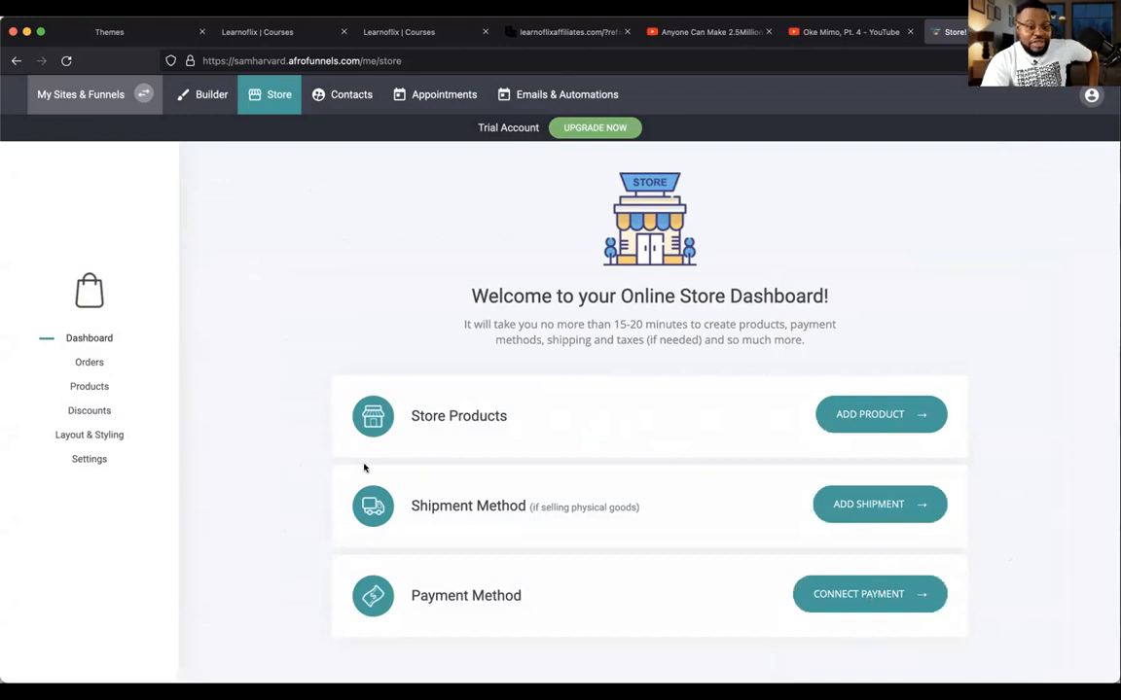
left_click(90, 363)
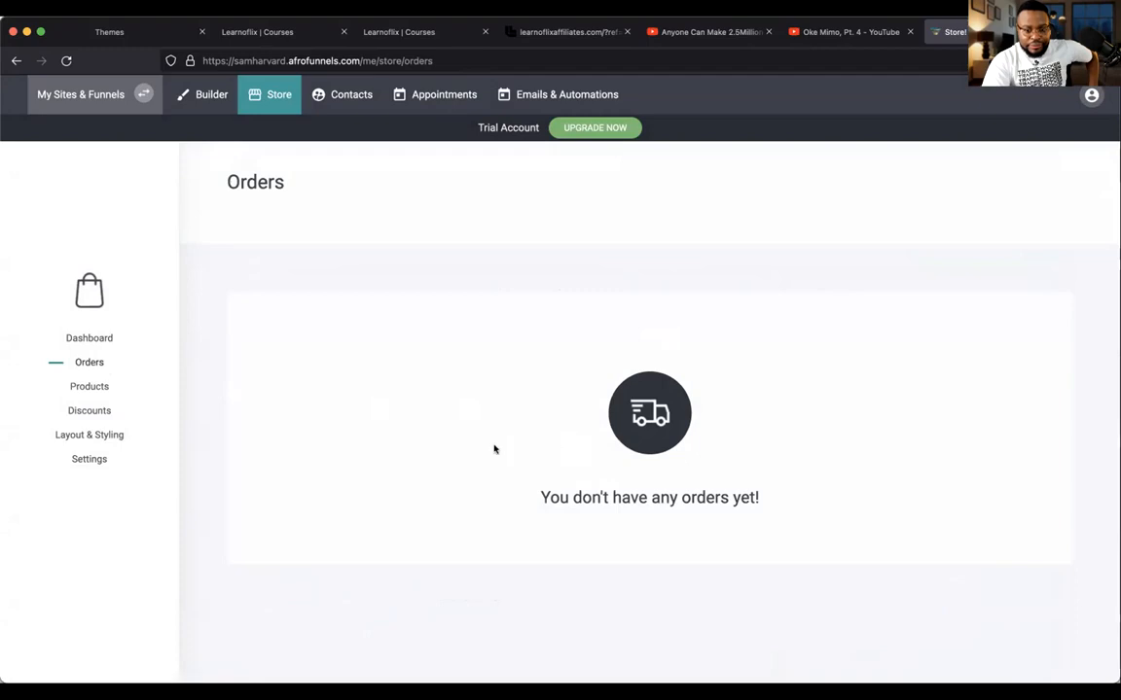
left_click(98, 391)
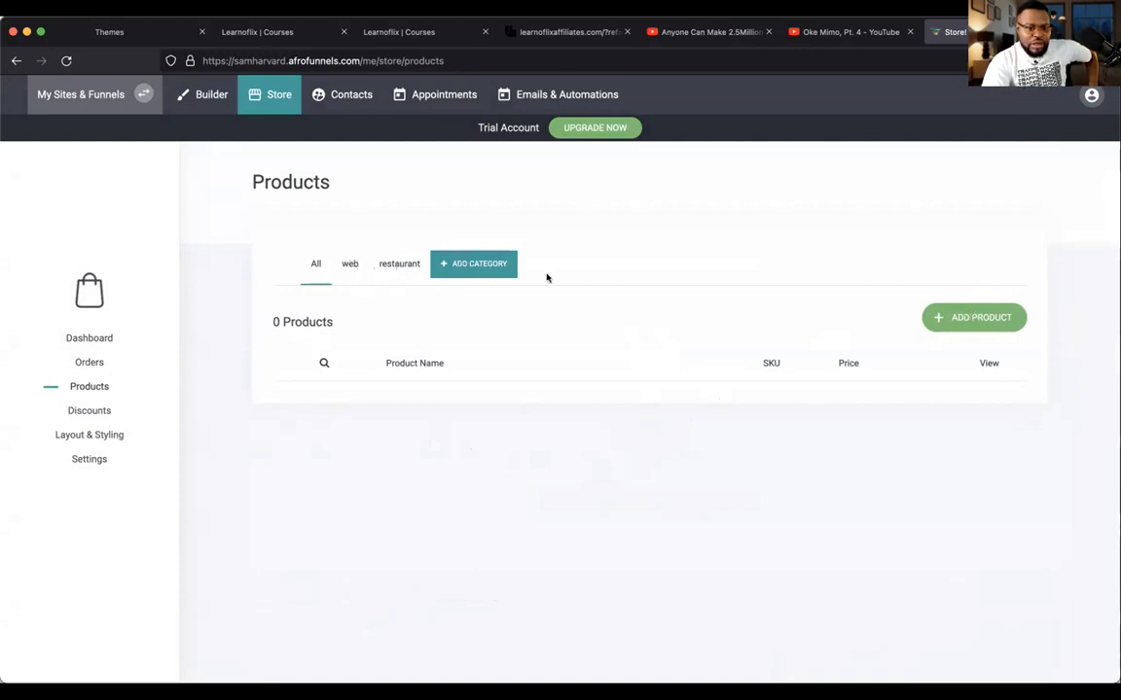
- On the Discounts page, try the Flat, Percent and Free Shipping discount types, then cancel
left_click(84, 412)
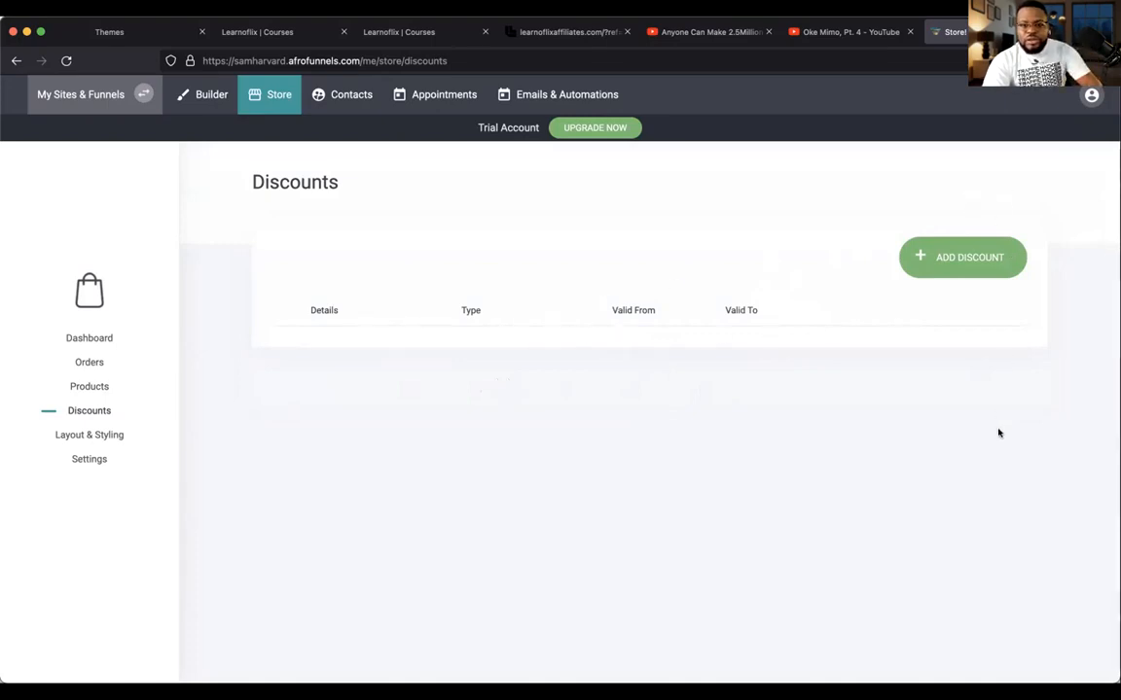
left_click(954, 258)
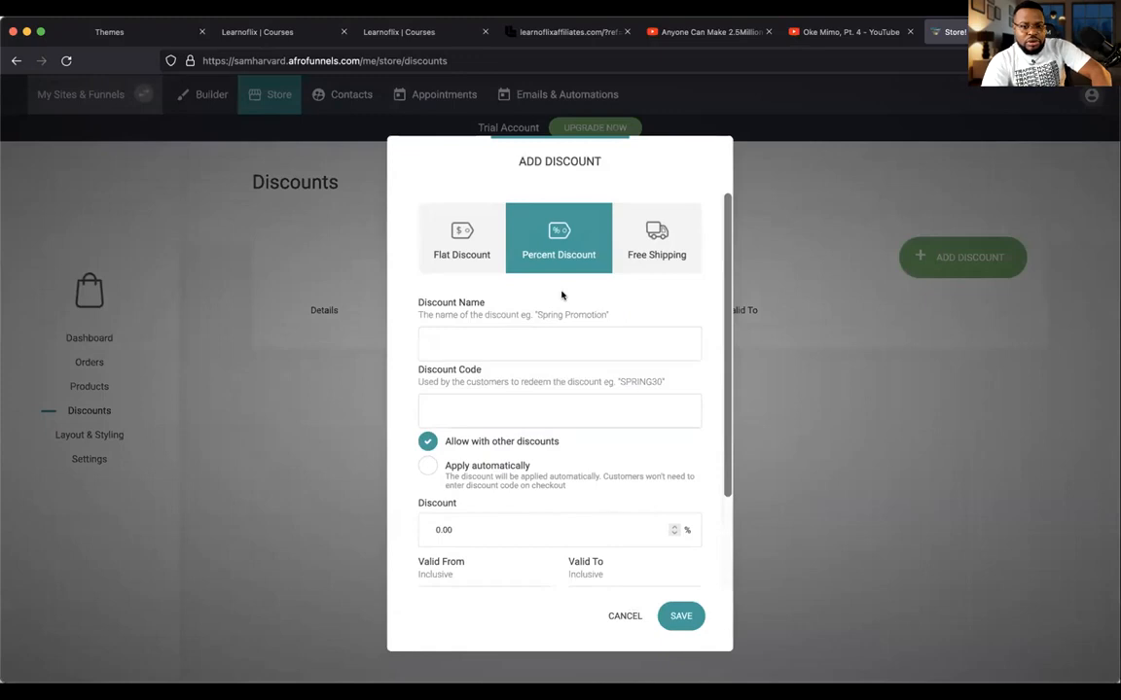
left_click(464, 236)
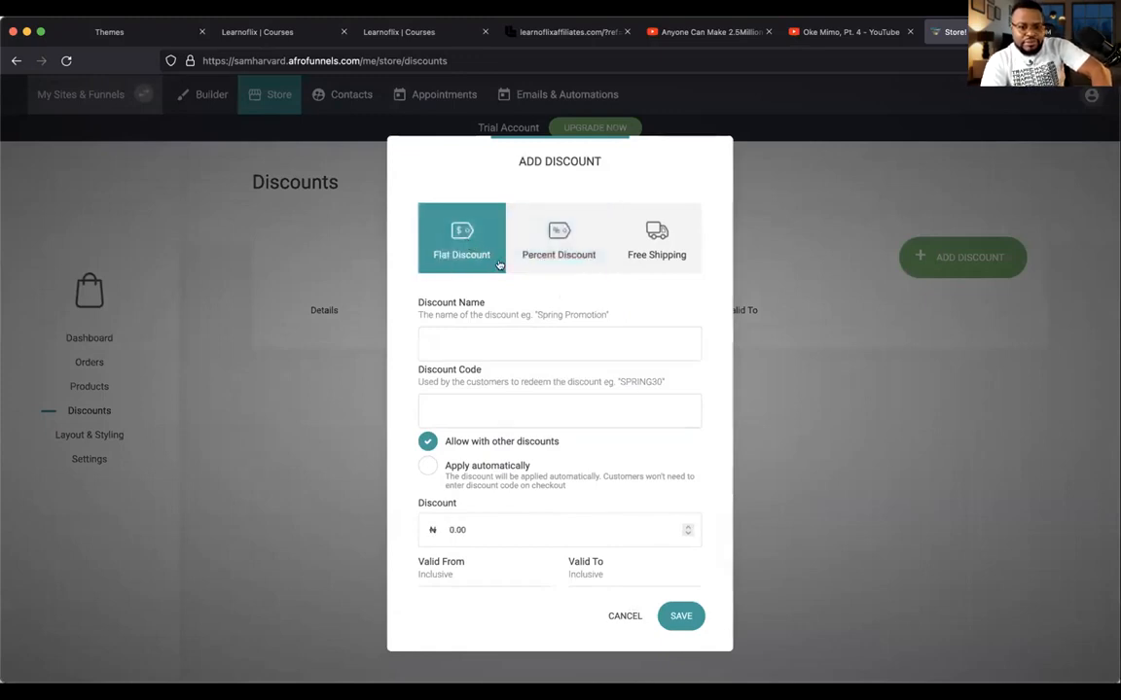
left_click(665, 246)
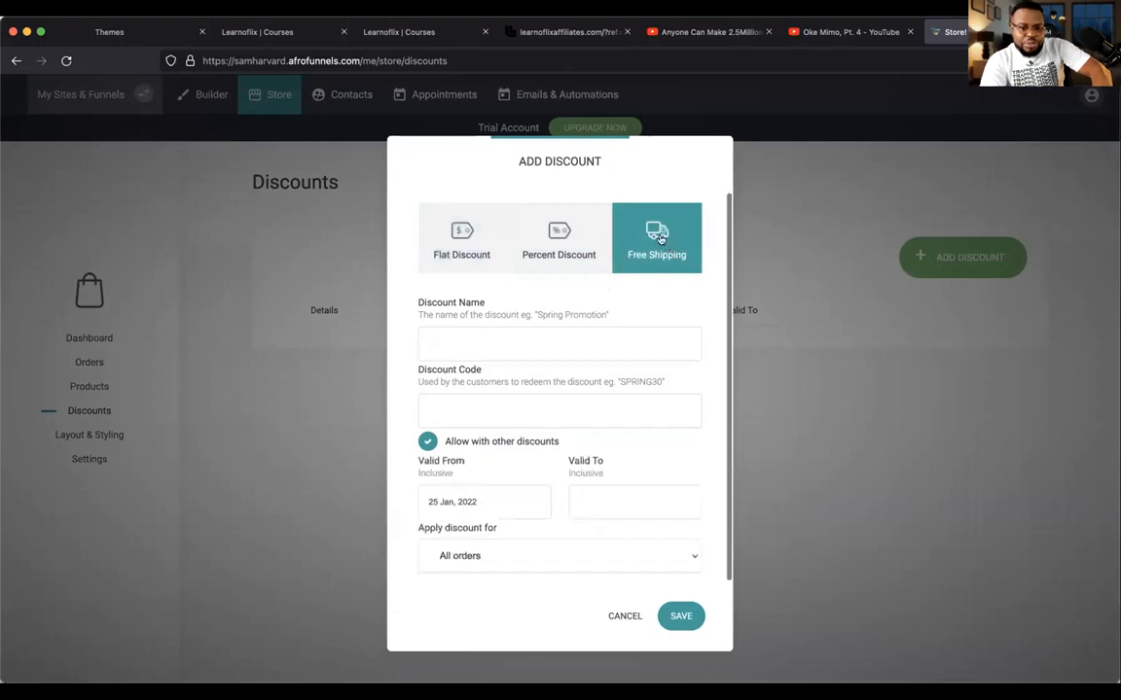
left_click(574, 241)
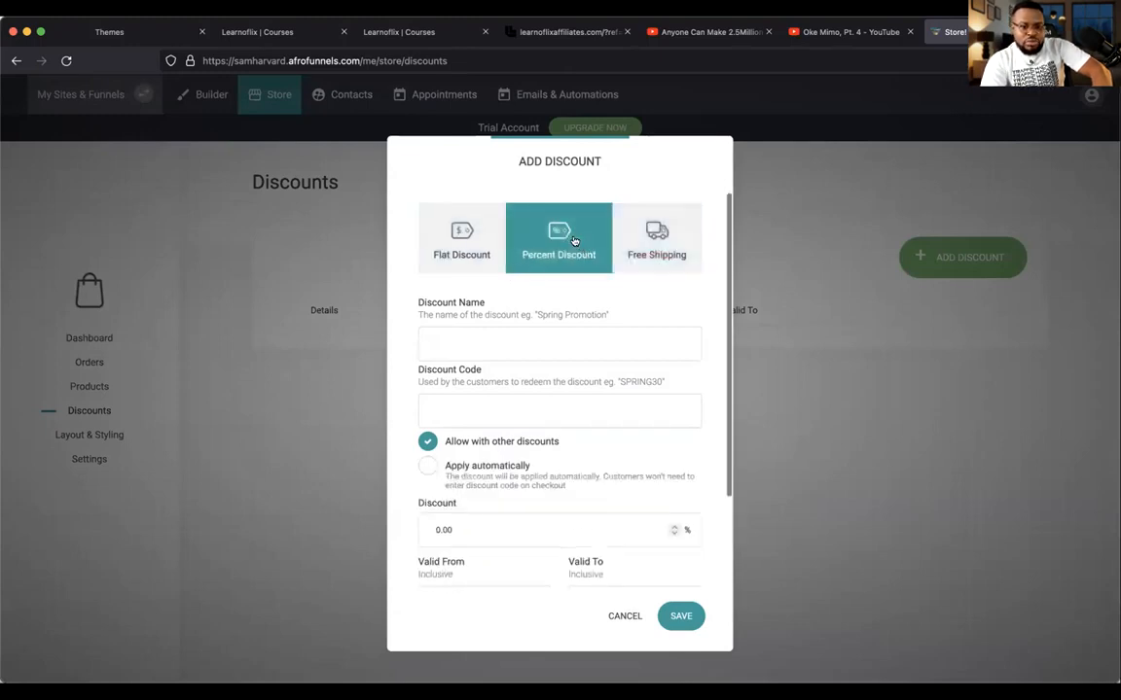
left_click(459, 235)
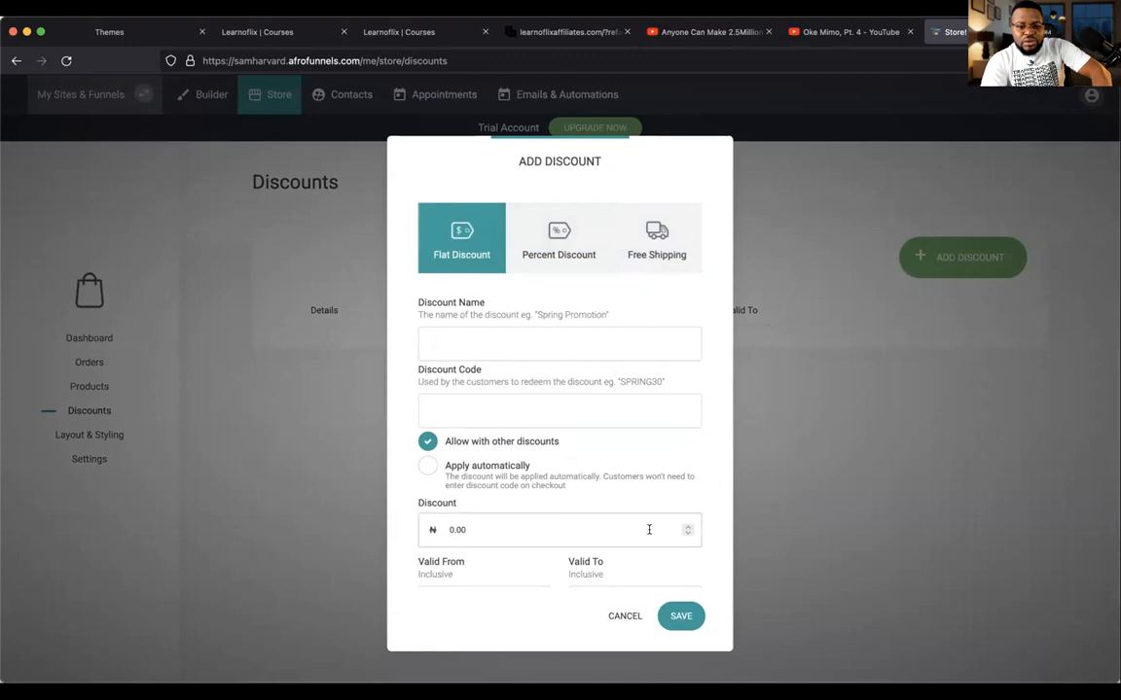
left_click(622, 616)
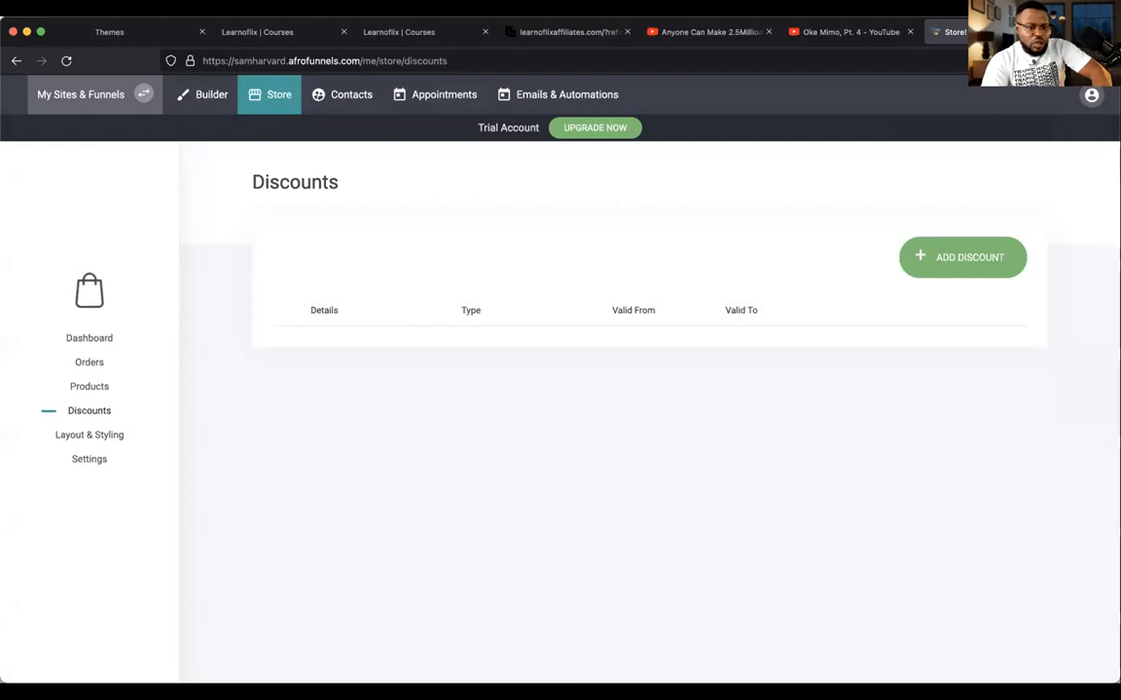
- Open the Business Coaching With SH funnel from My Sites & Funnels and view its settings
left_click(68, 94)
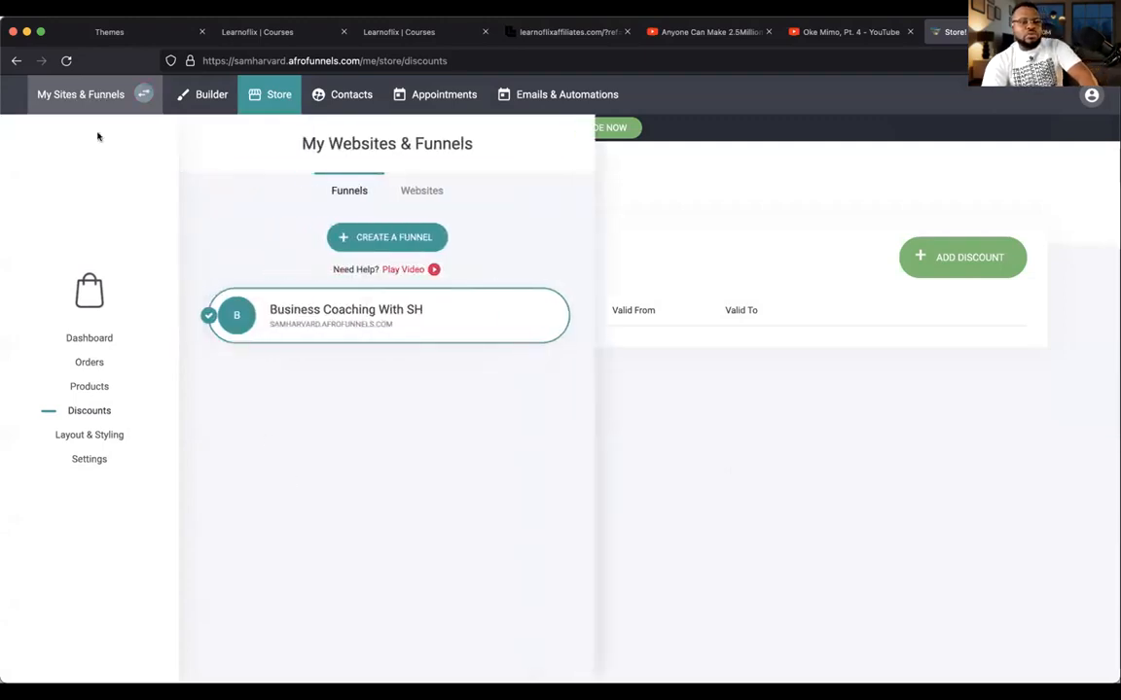
left_click(336, 318)
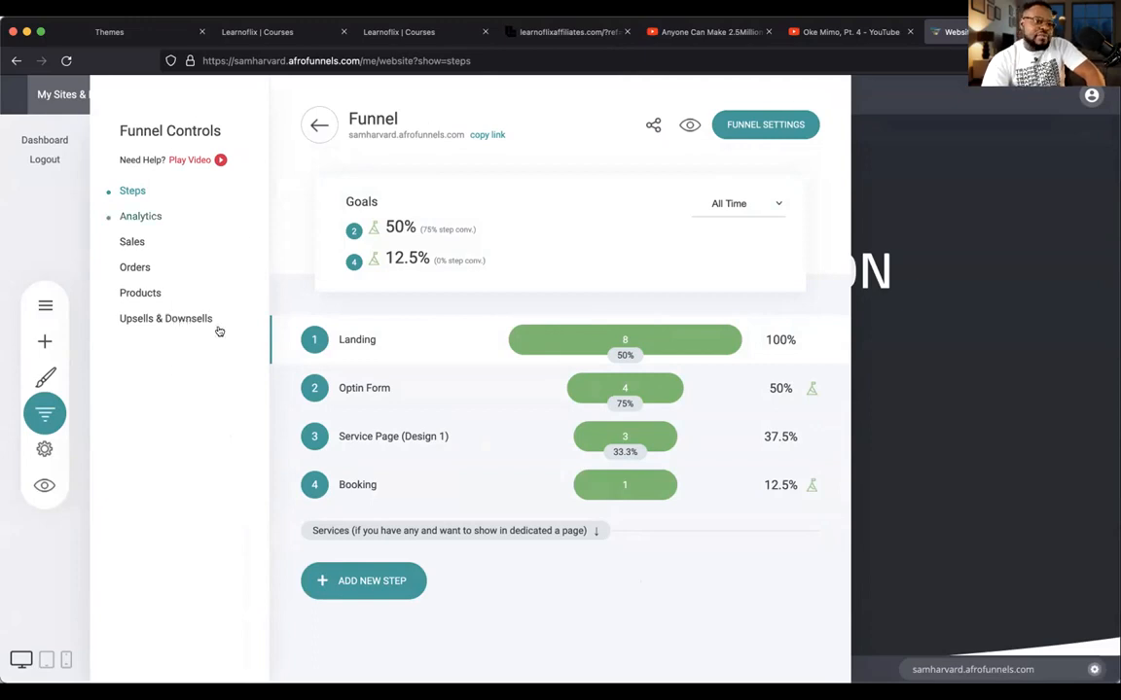
left_click(46, 450)
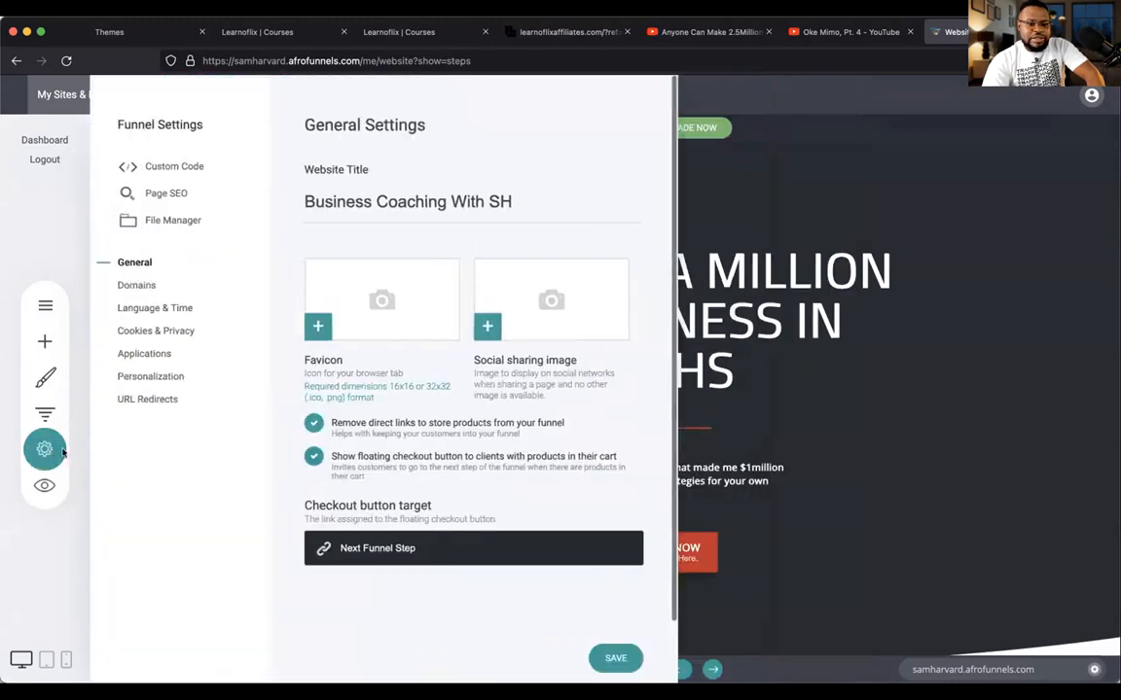
left_click(146, 285)
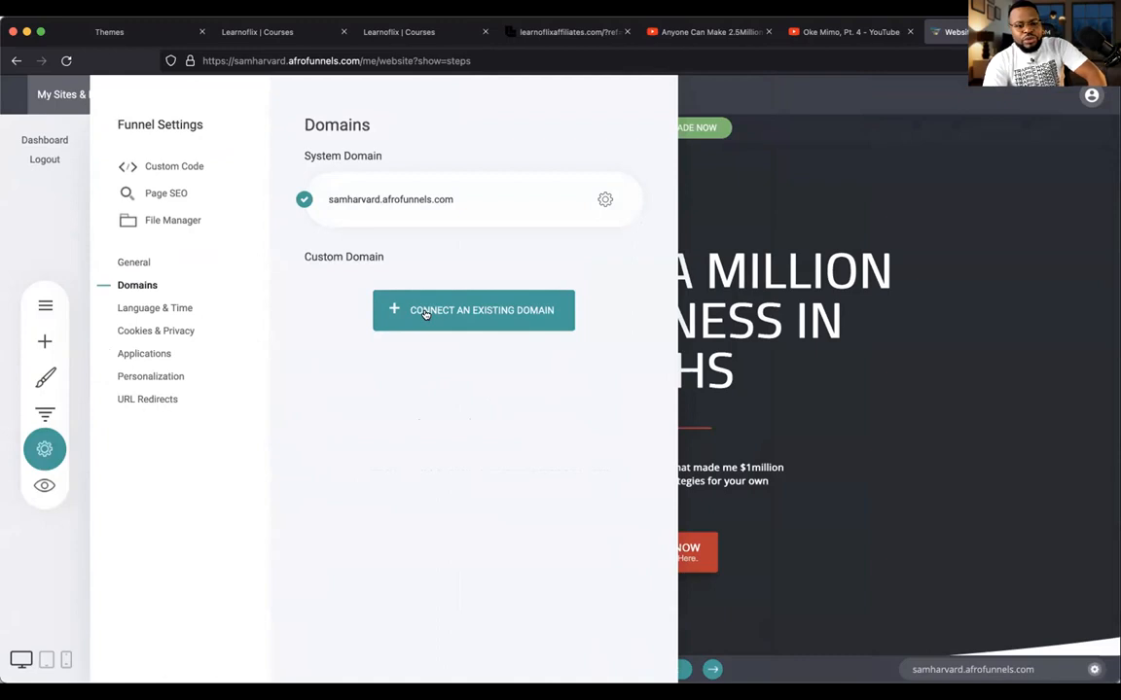
left_click(425, 313)
left_click(485, 346)
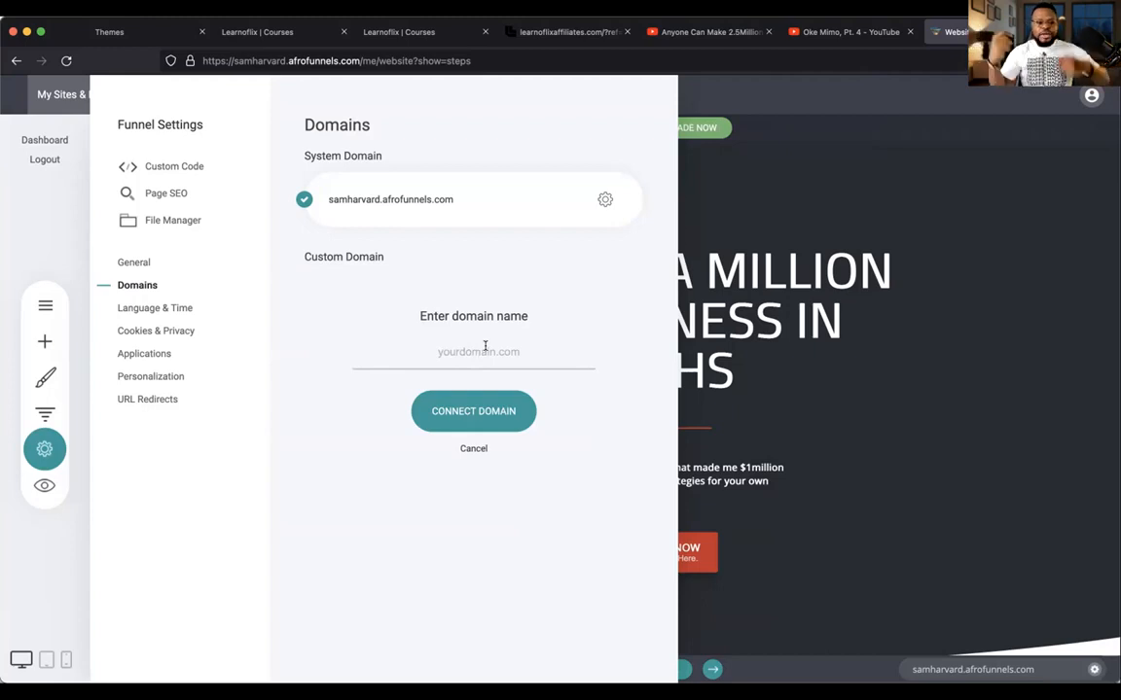
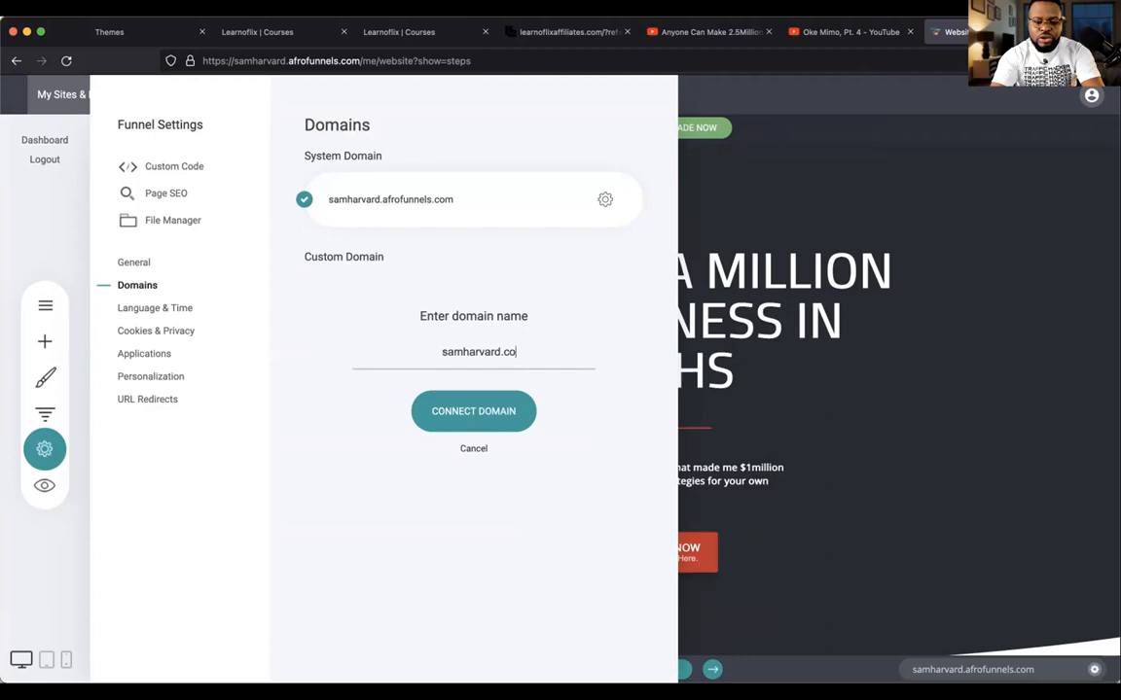
left_click(502, 420)
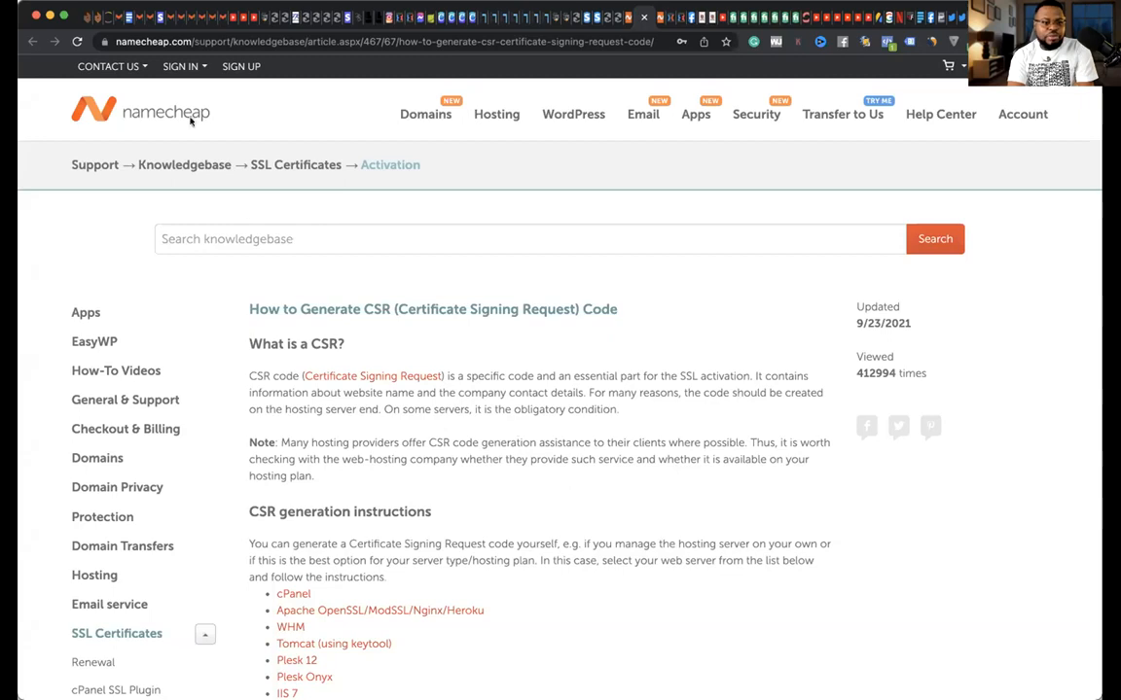
- Sign in to Namecheap, search the Domain List for 'samnar', then sign out
left_click(179, 66)
left_click(207, 194)
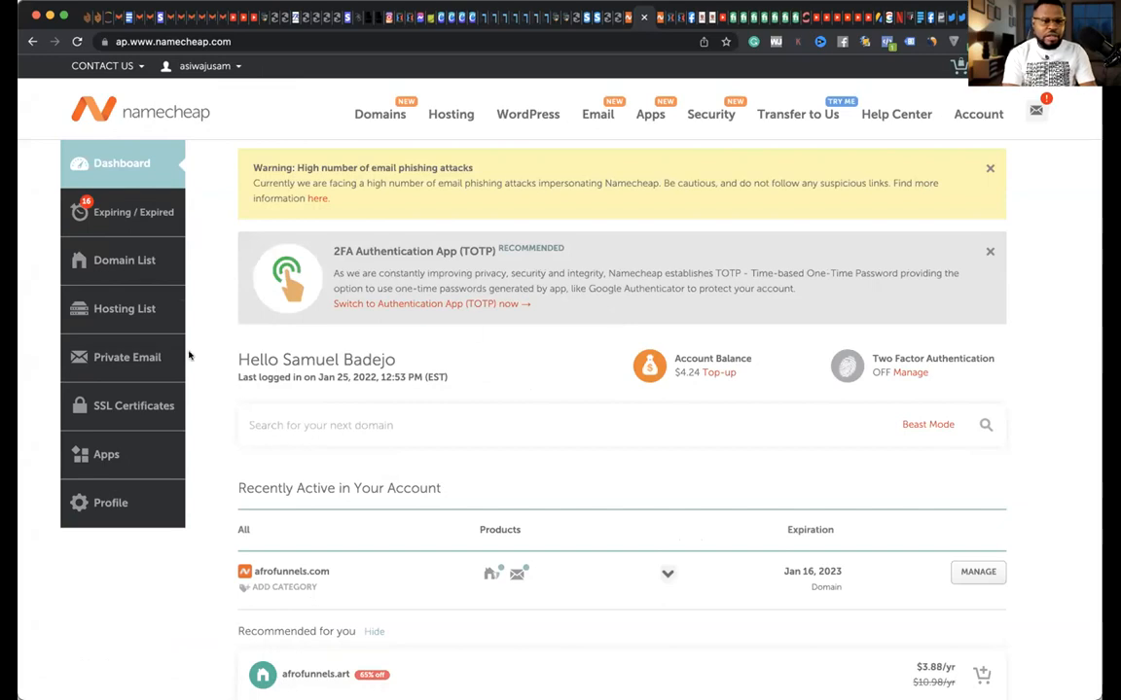
left_click(111, 262)
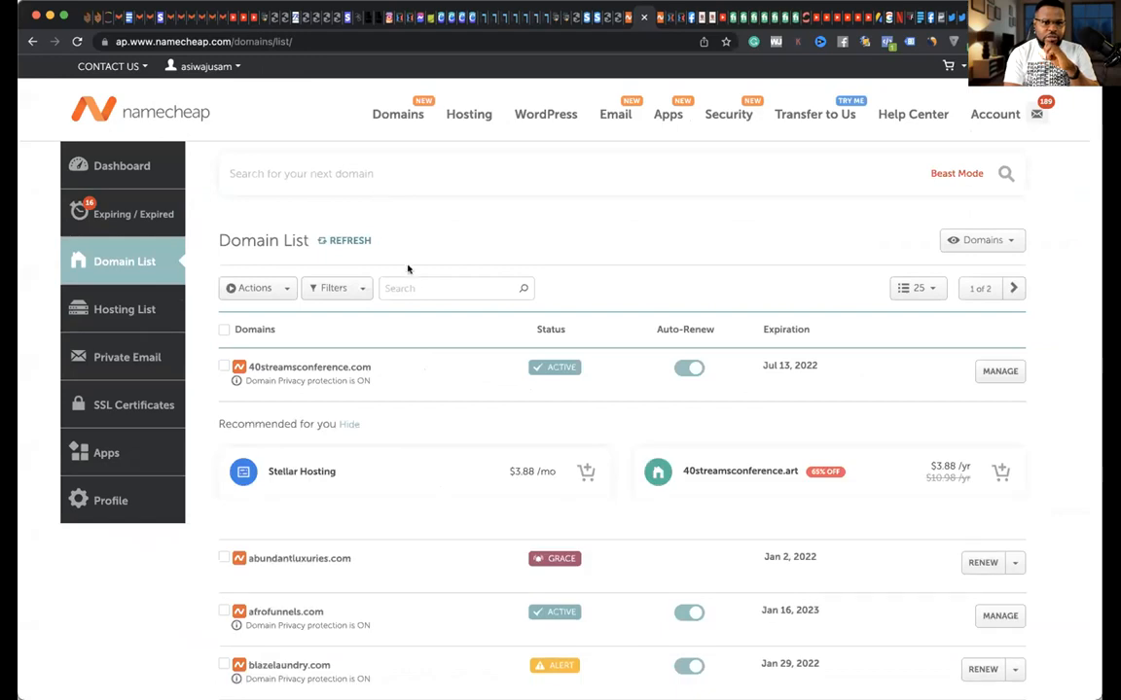
left_click(409, 286)
type("samnar")
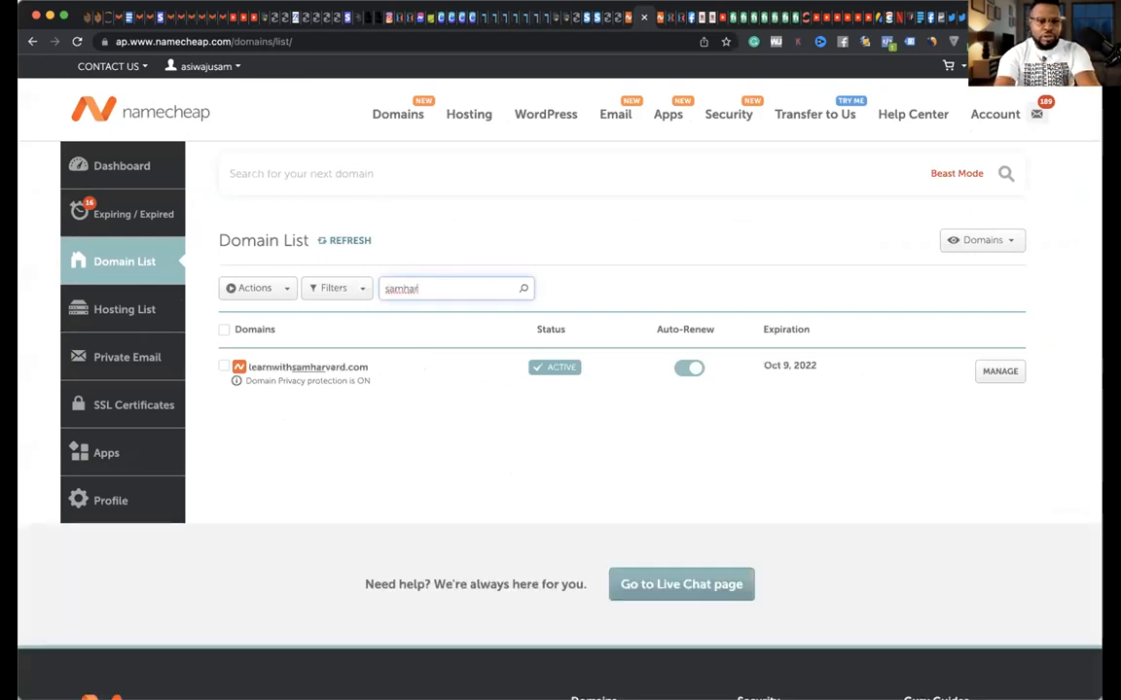
mouse_move(199, 69)
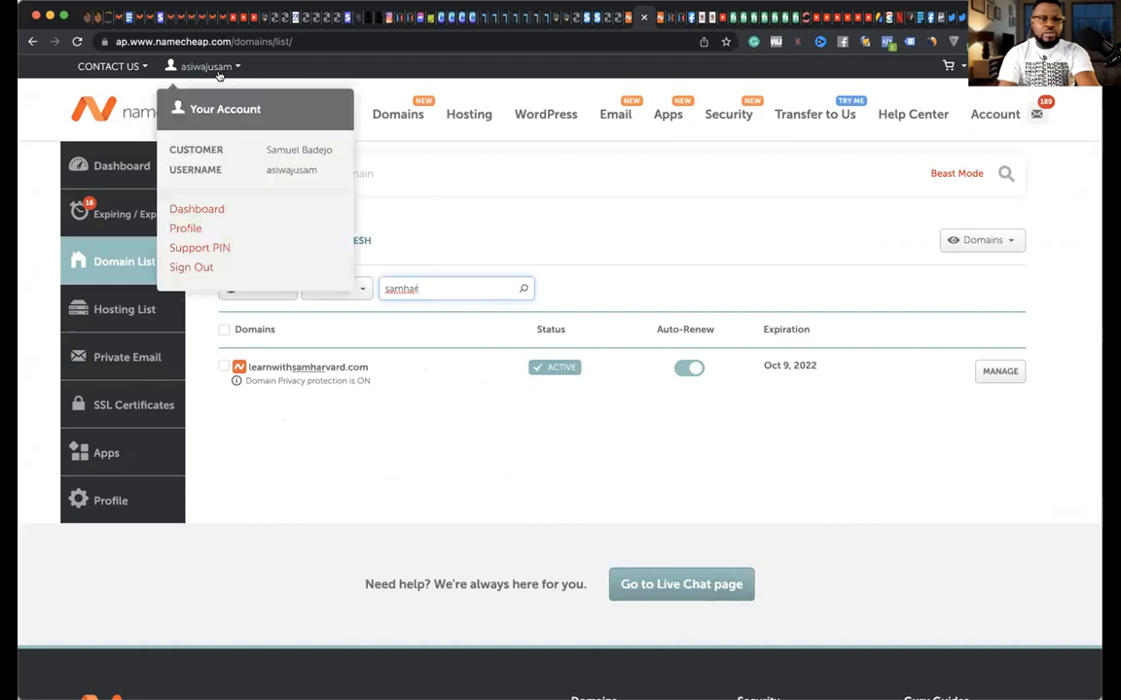
left_click(203, 270)
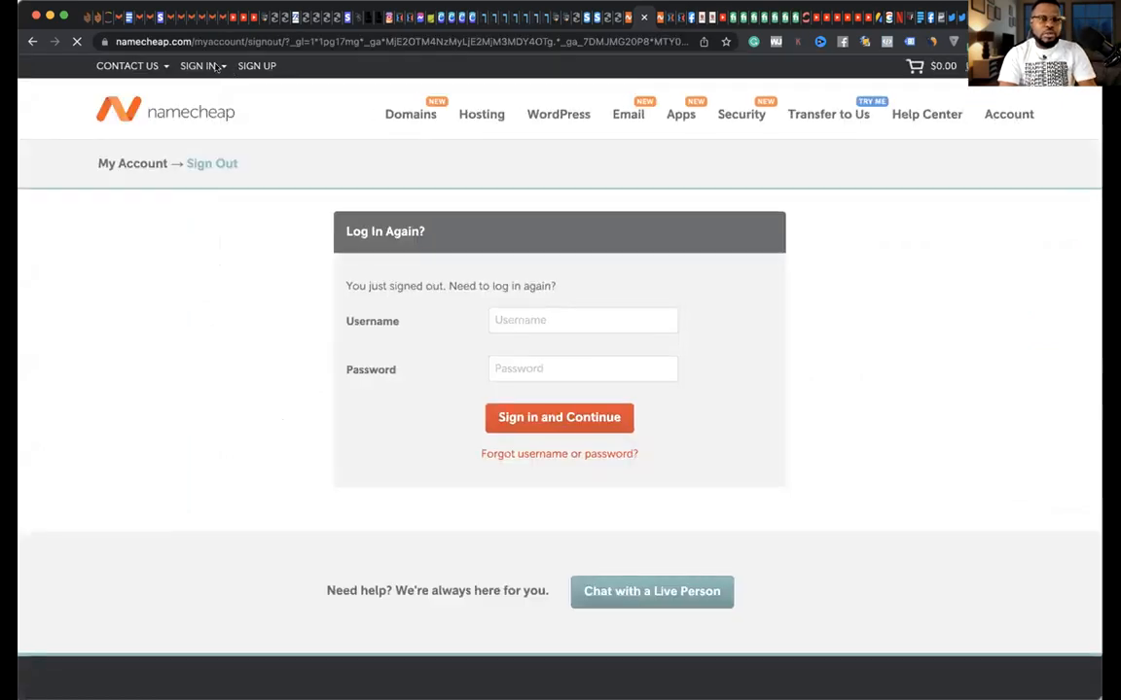
- Sign in with the other saved Namecheap account and submit the emailed device verification code
mouse_move(214, 67)
left_click(225, 114)
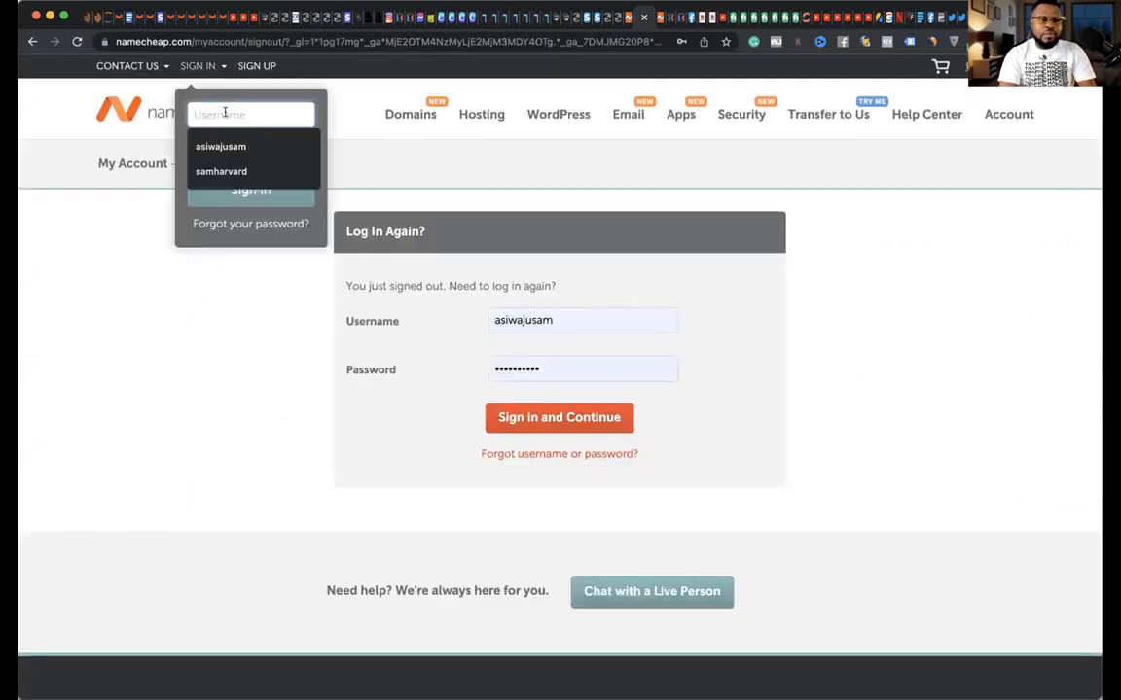
type("re")
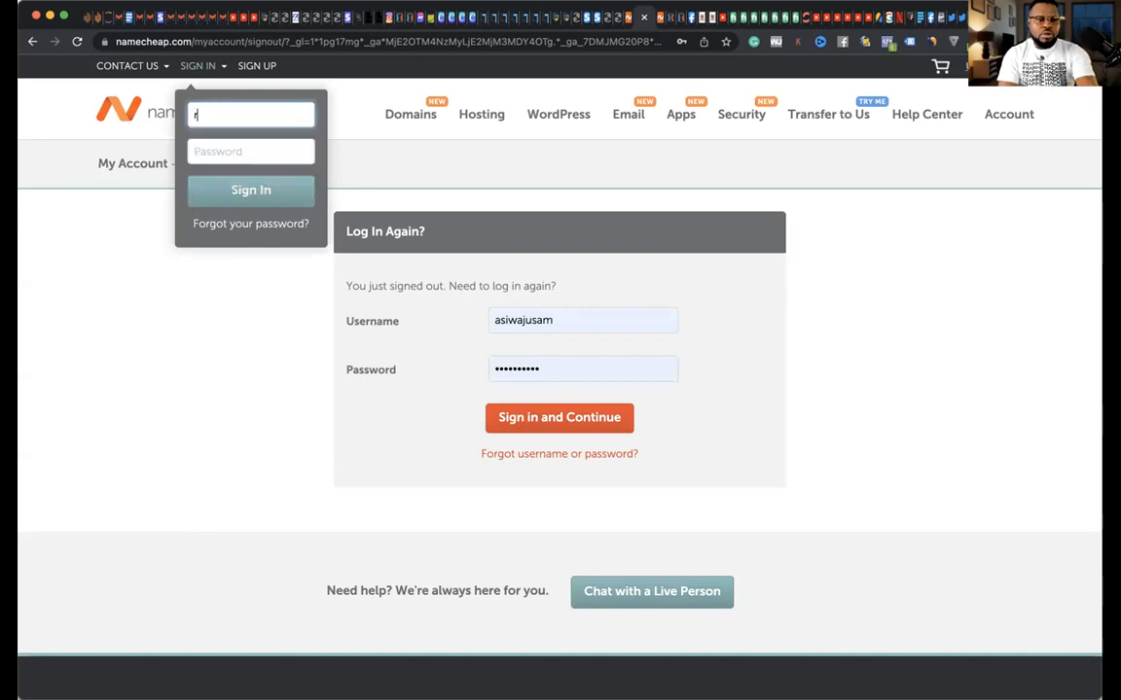
key("BackSpace")
key("BackSpace")
left_click(237, 109)
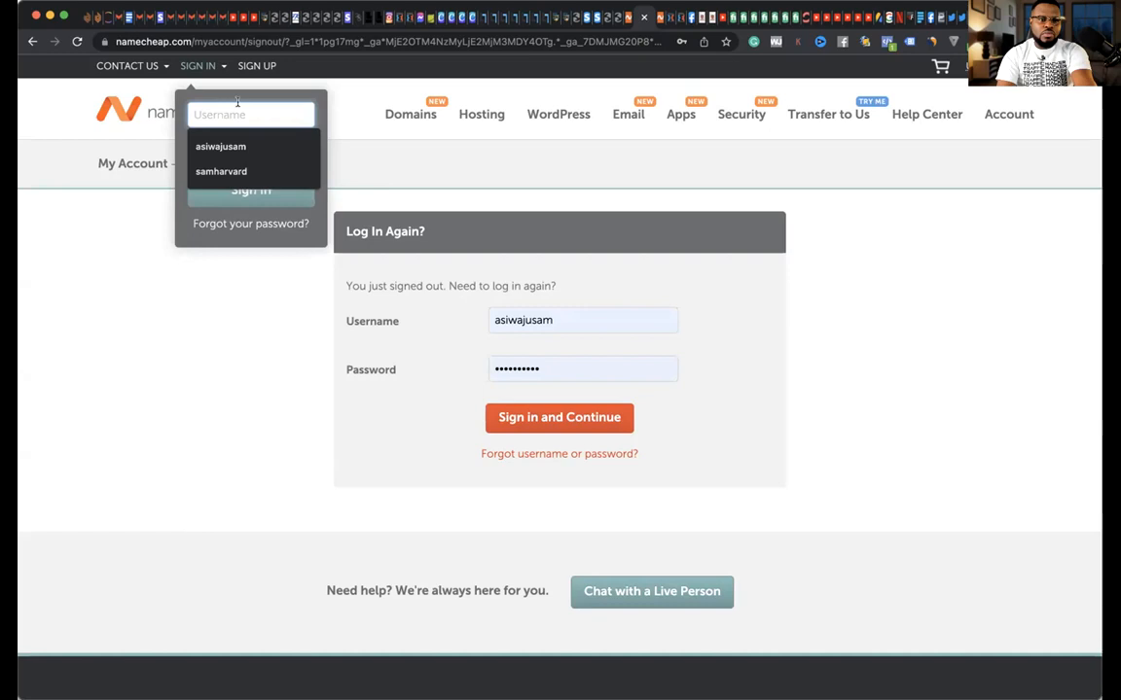
left_click(239, 176)
left_click(231, 154)
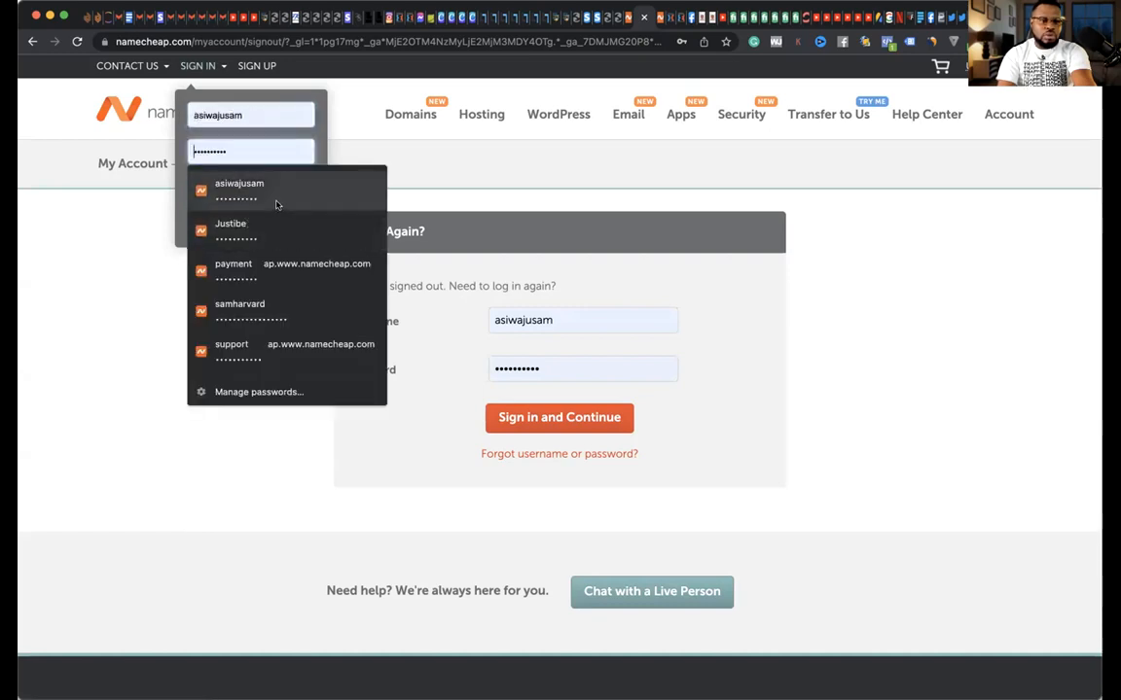
left_click(259, 314)
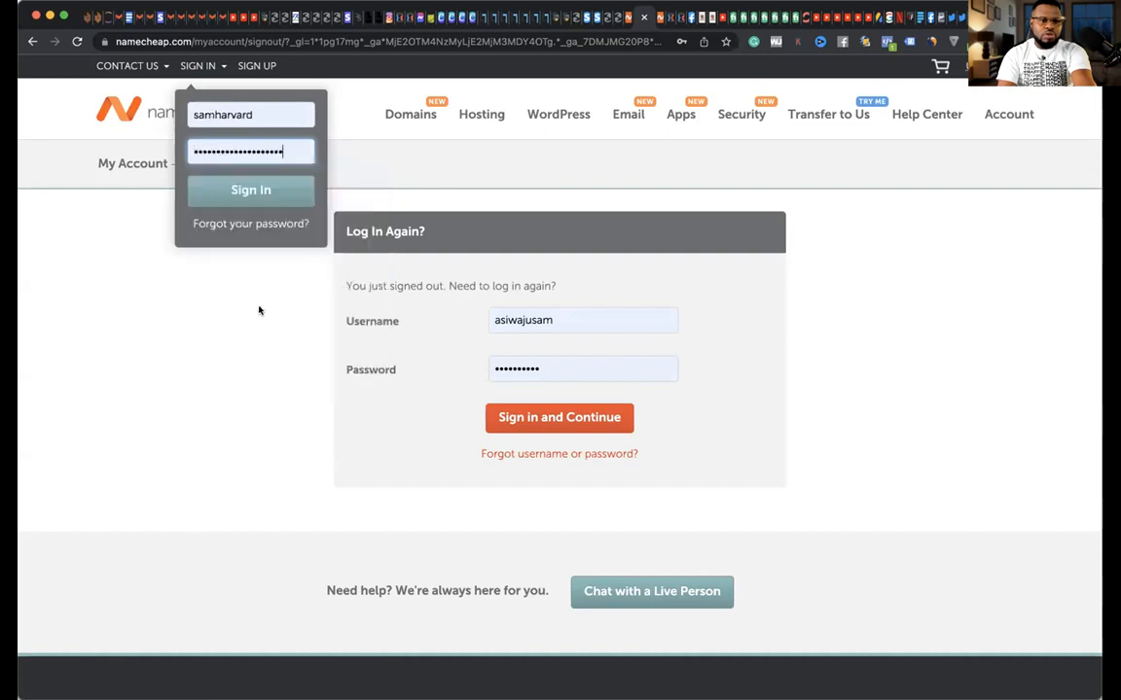
key("Return")
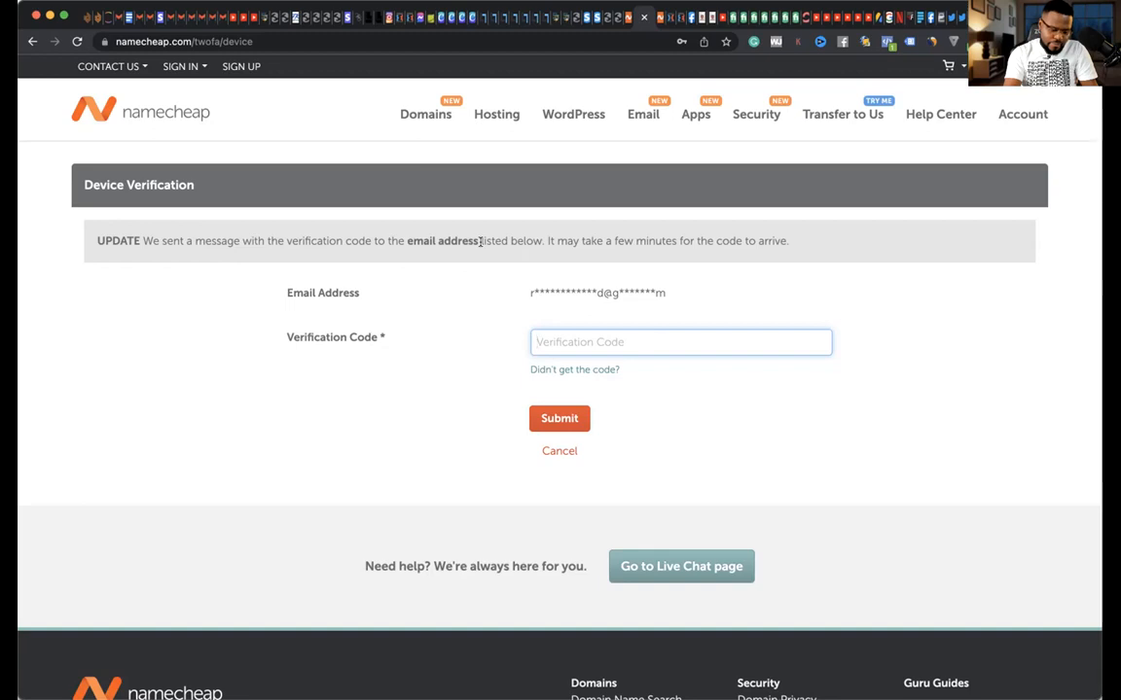
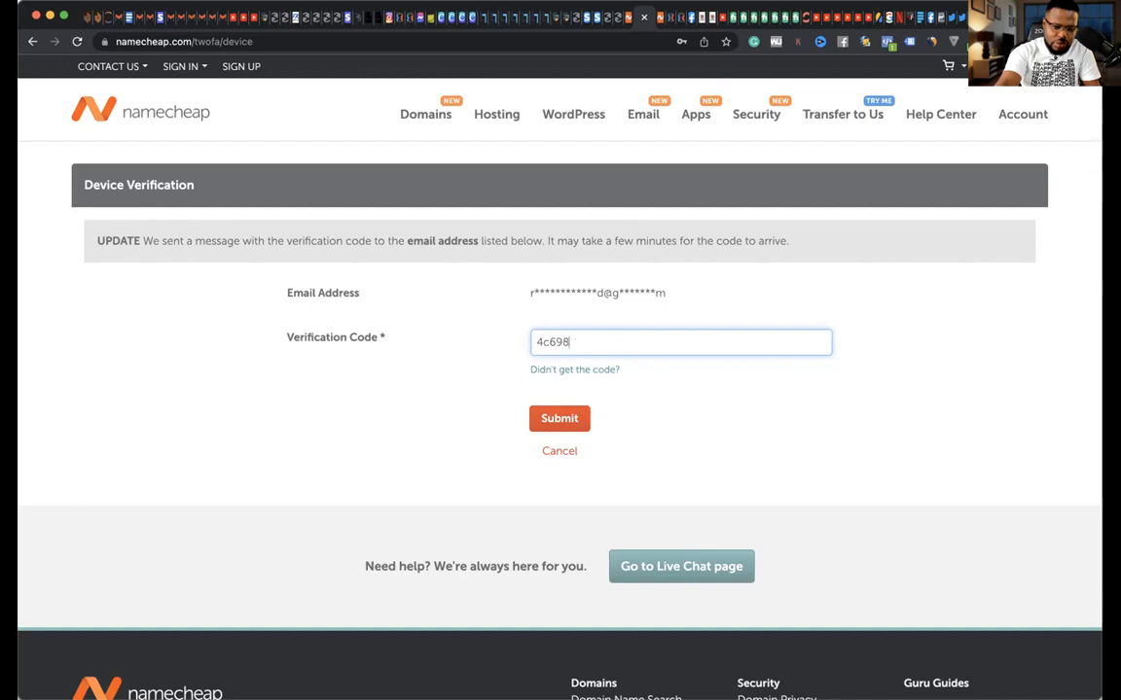
left_click(574, 419)
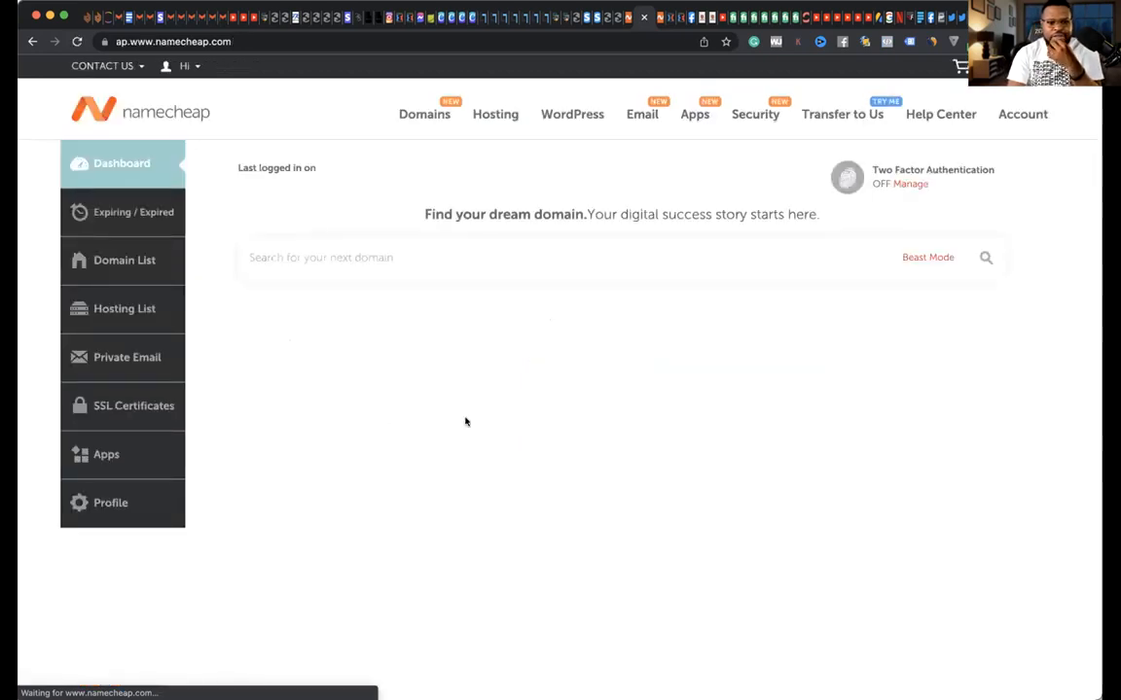
left_click(111, 255)
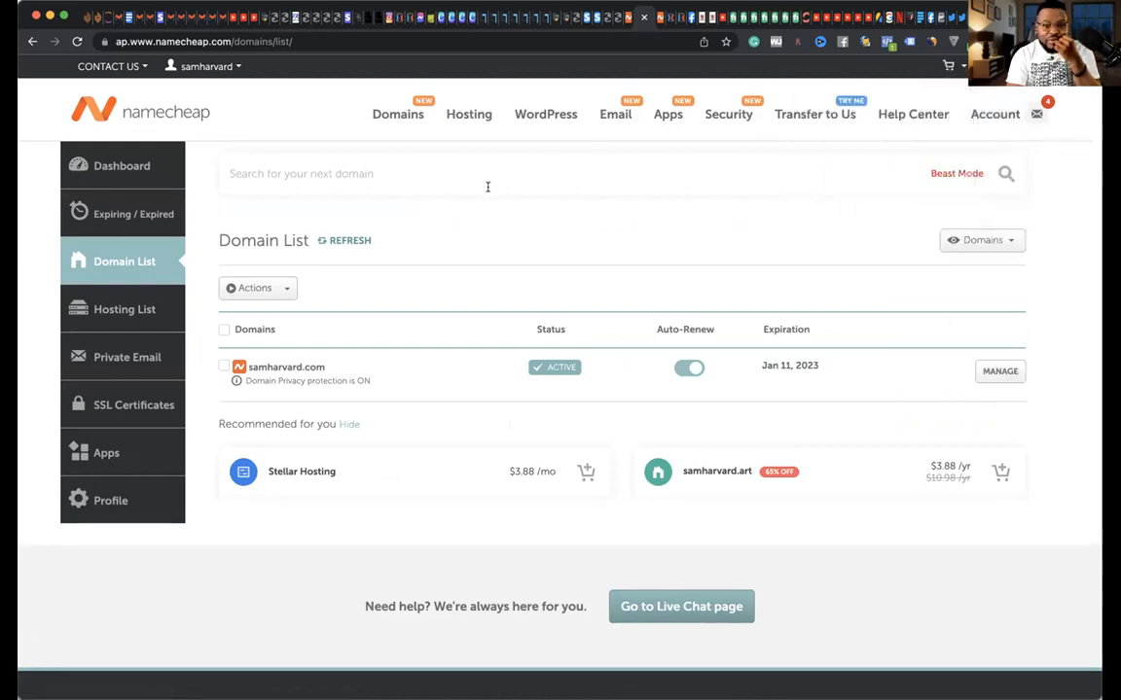
left_click(121, 165)
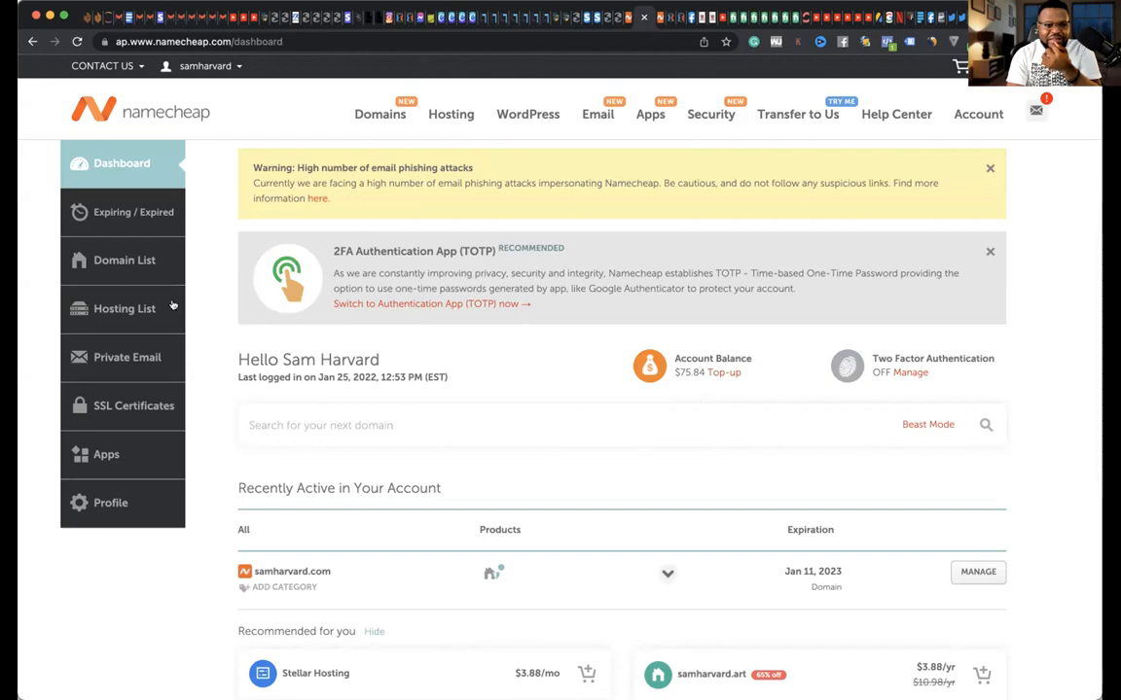
left_click(114, 269)
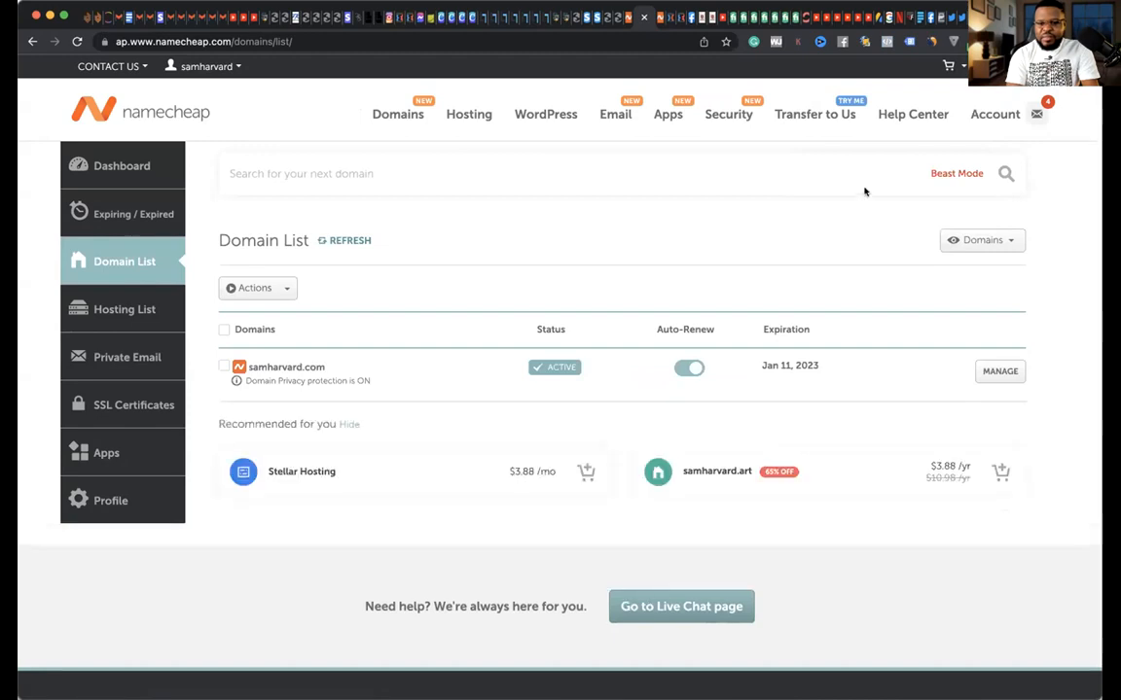
left_click(1003, 375)
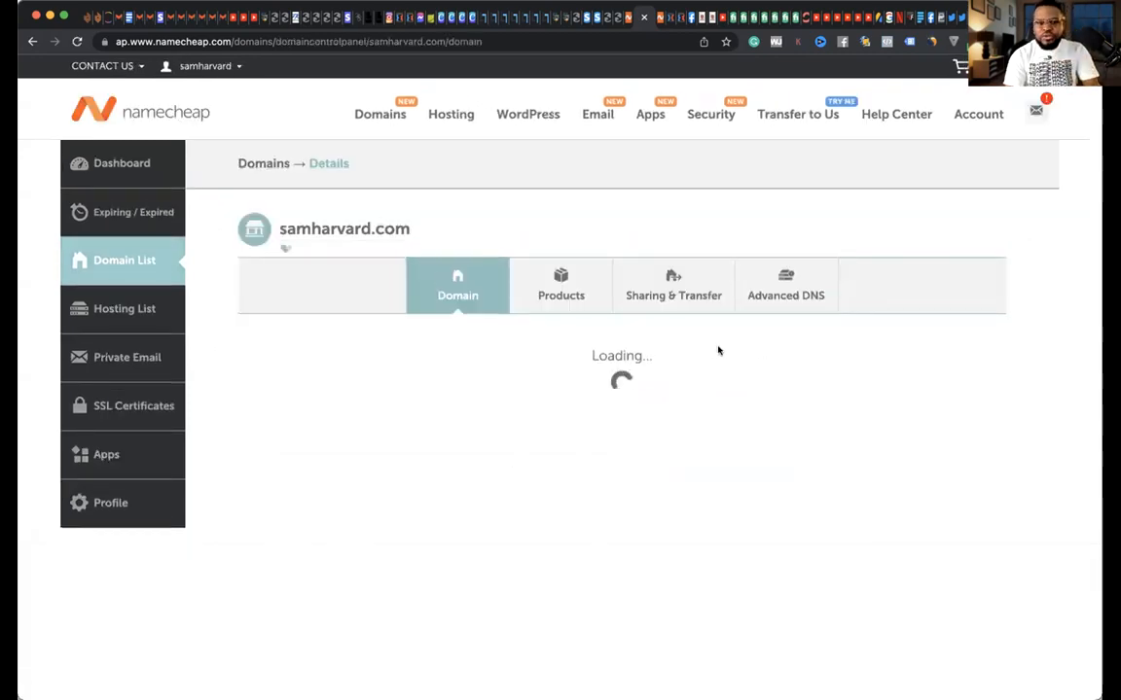
left_click(764, 301)
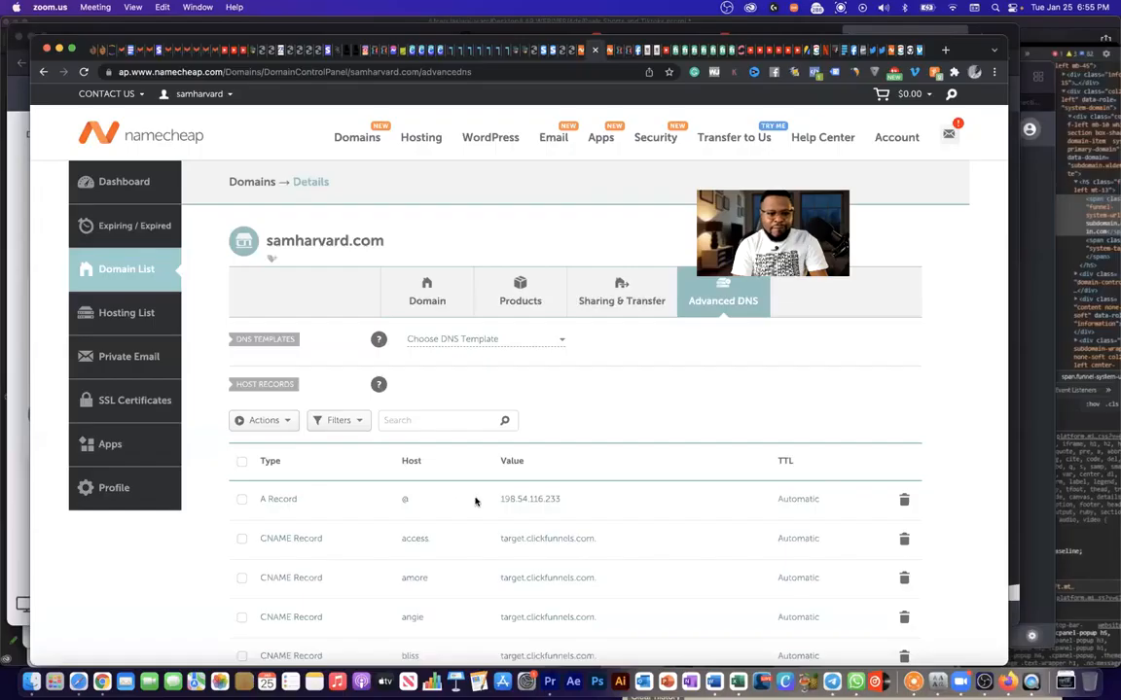
left_click(157, 570)
scroll(637, 530, "down", 3)
scroll(637, 531, "down", 3)
scroll(637, 530, "up", 5)
scroll(637, 530, "down", 2)
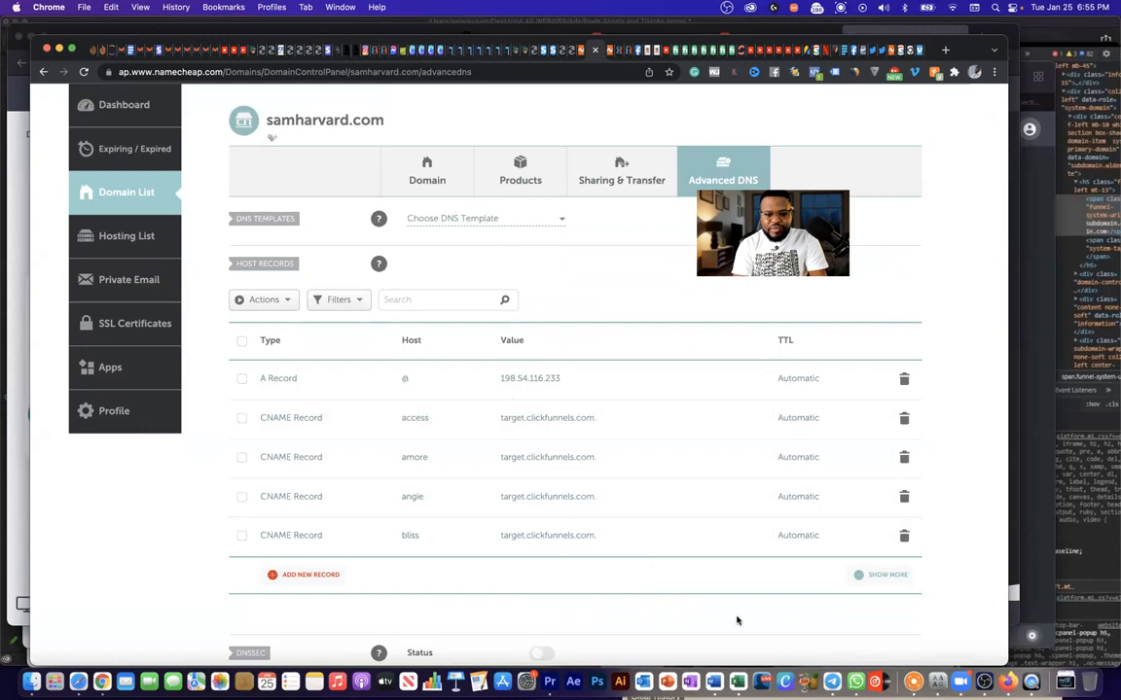
- Replace the @ A record value 198.54.116.233 with 34.202.63.170 copied from AfroFunnels
left_click(1006, 684)
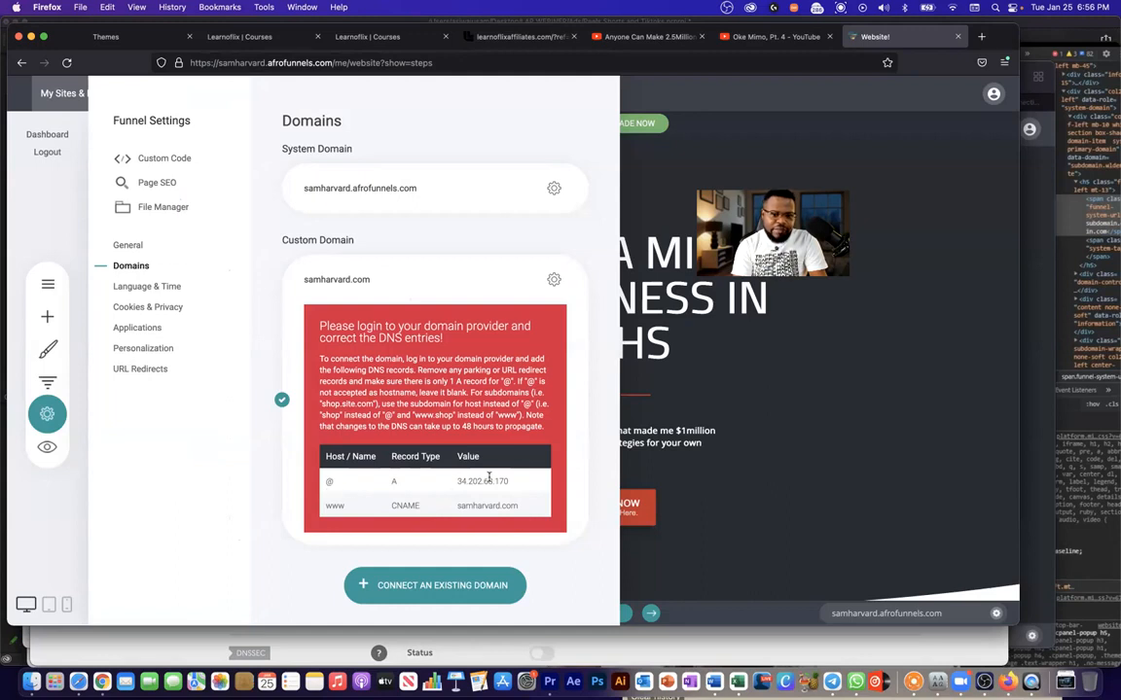
left_click_drag(509, 481, 453, 485)
key("super+c")
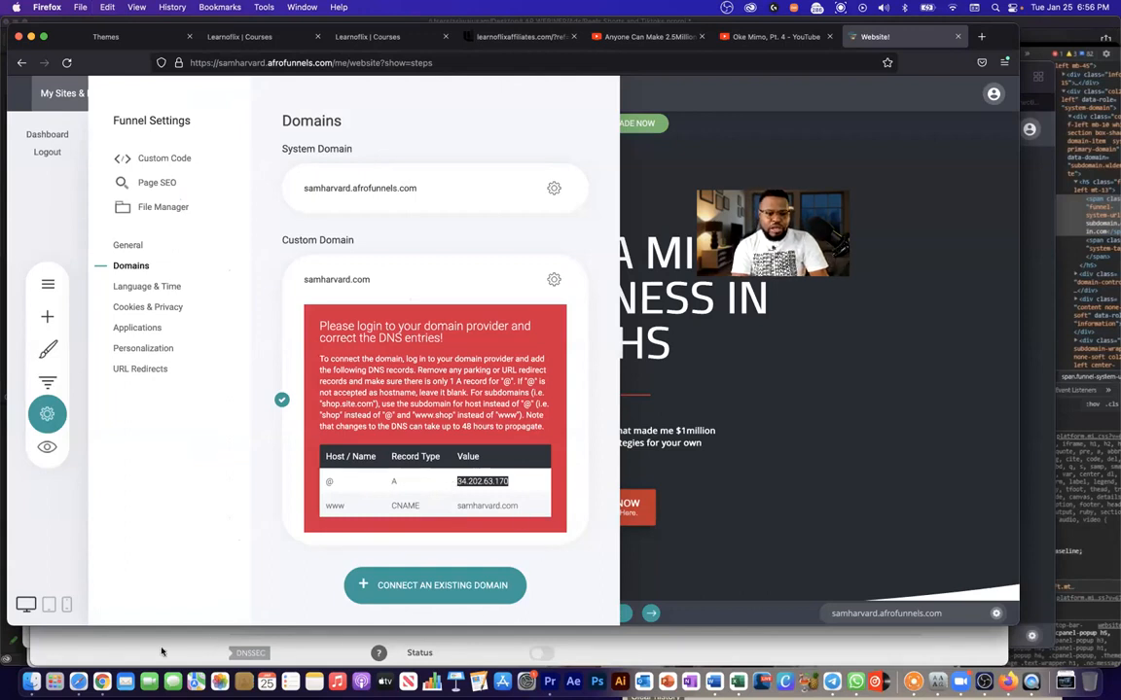
key("super+Tab")
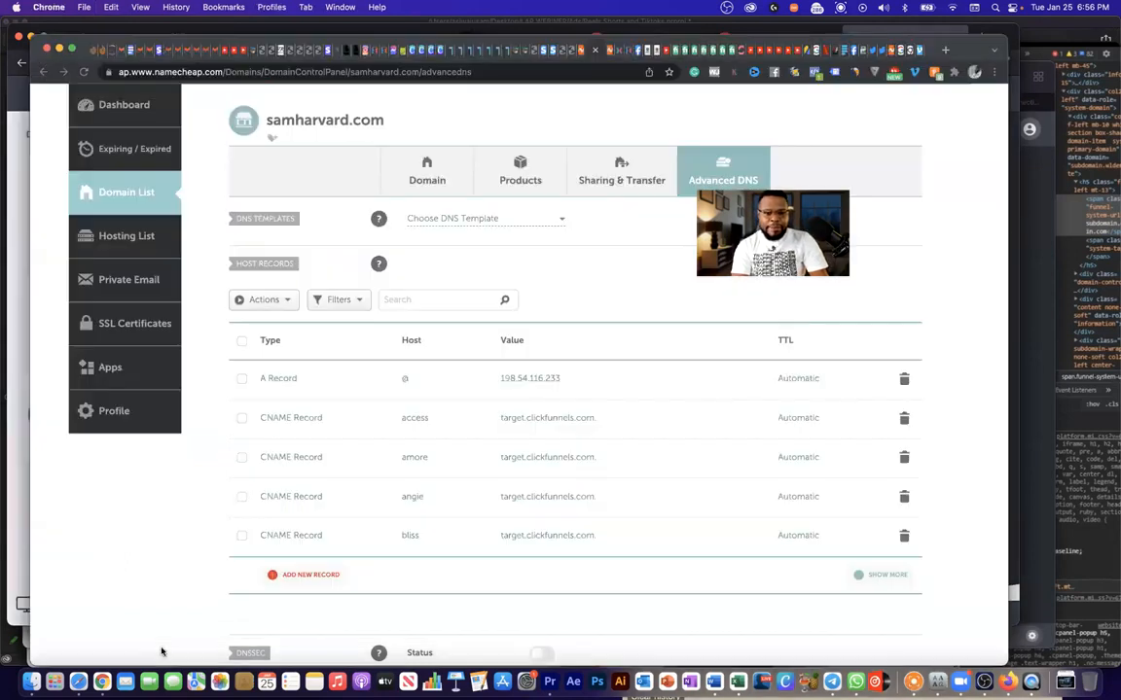
left_click(562, 380)
left_click_drag(564, 380, 499, 382)
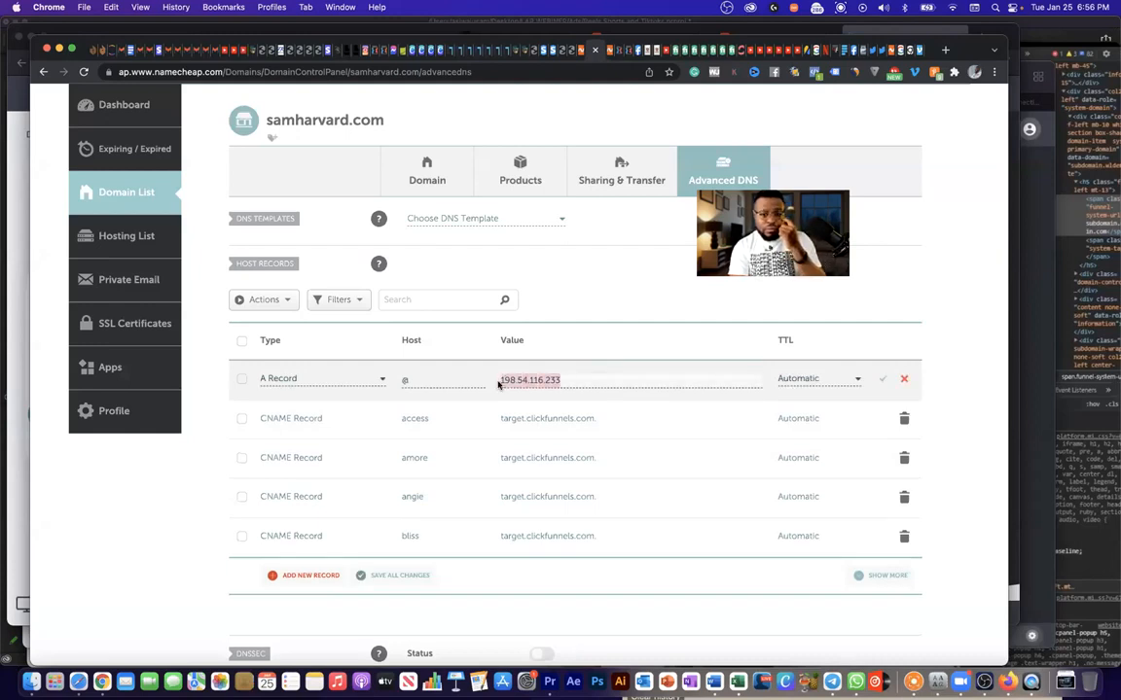
key("super+v")
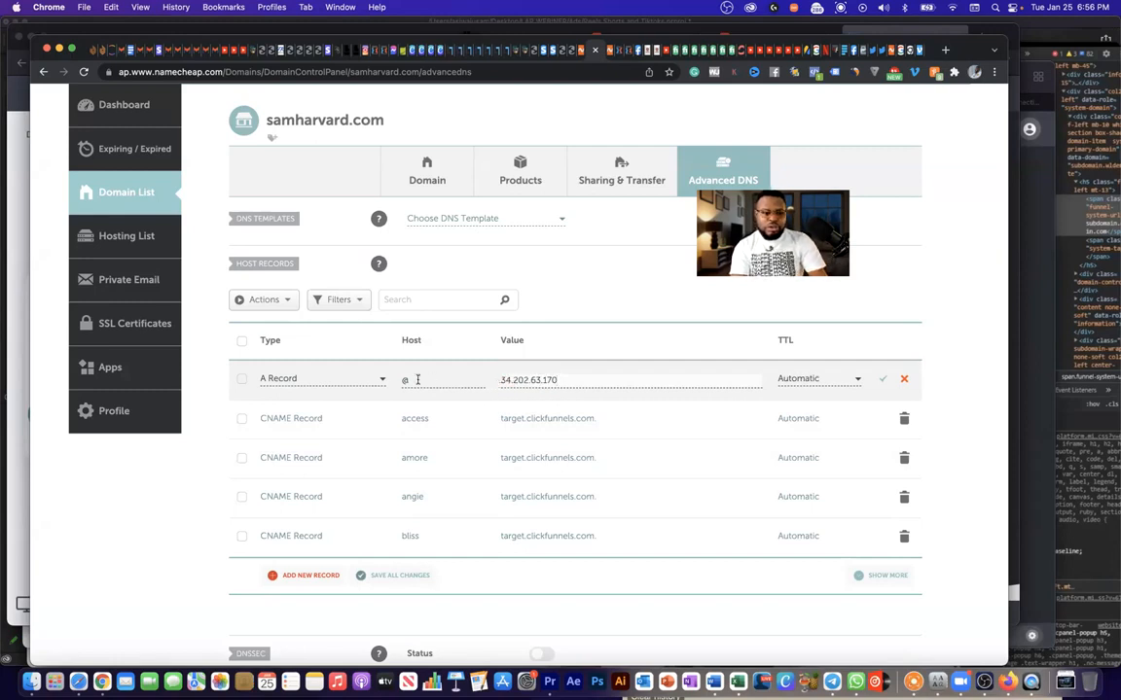
left_click(881, 379)
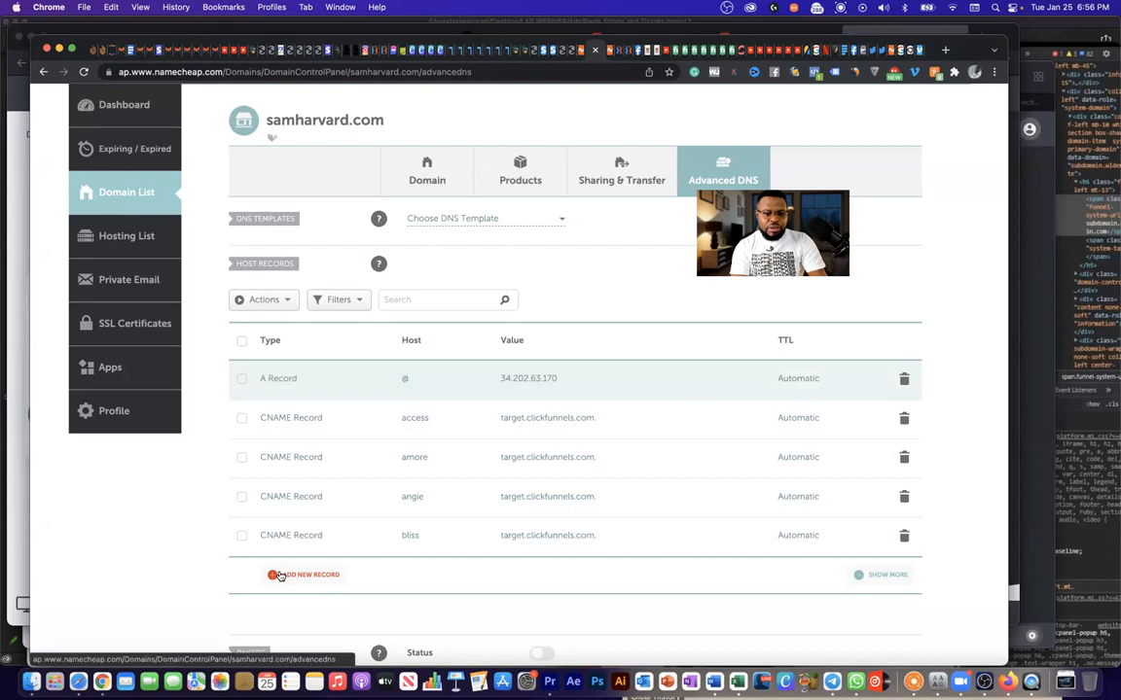
scroll(280, 576, "down", 4)
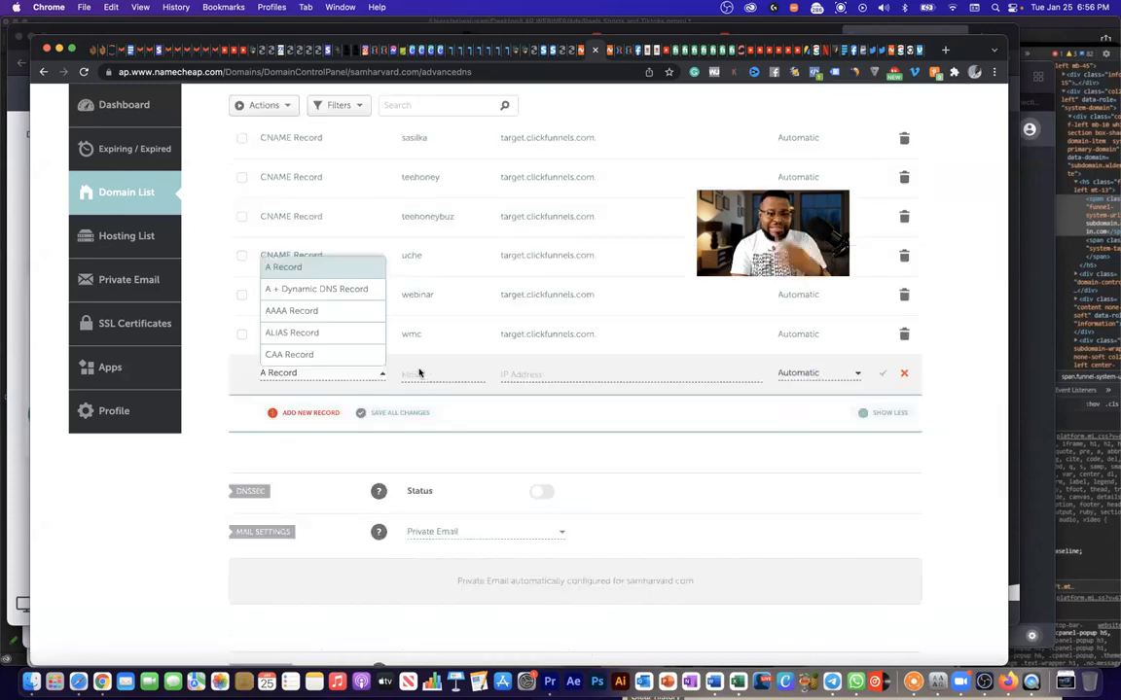
scroll(461, 326, "down", 2)
scroll(461, 326, "up", 2)
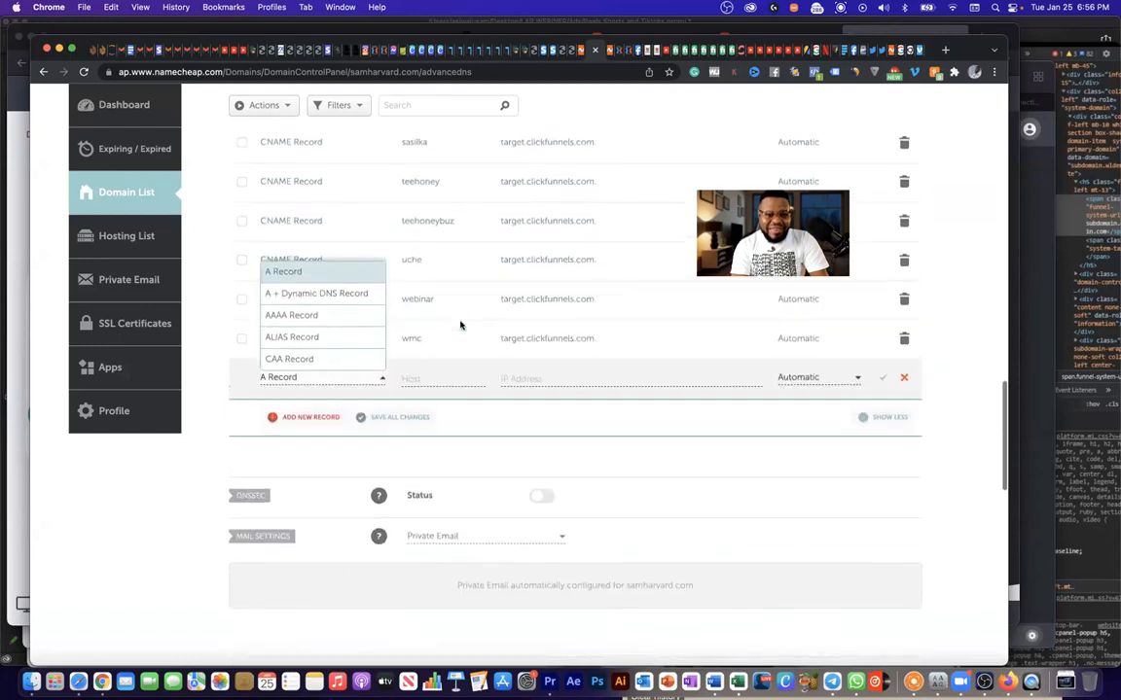
scroll(325, 348, "down", 3)
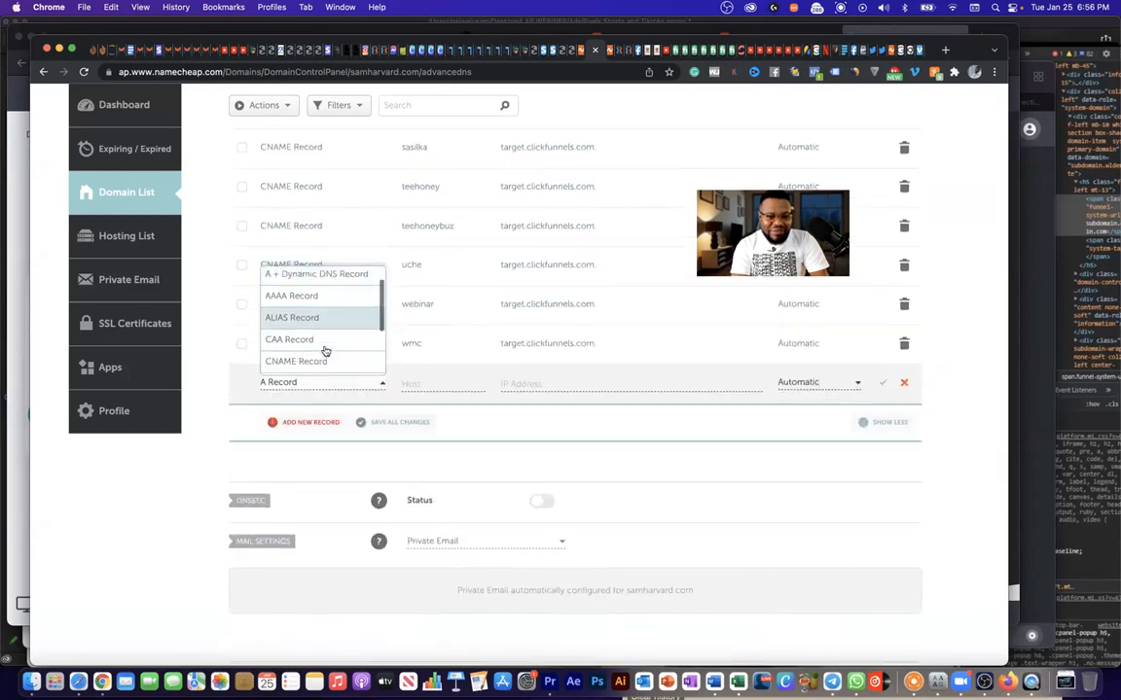
scroll(325, 348, "up", 2)
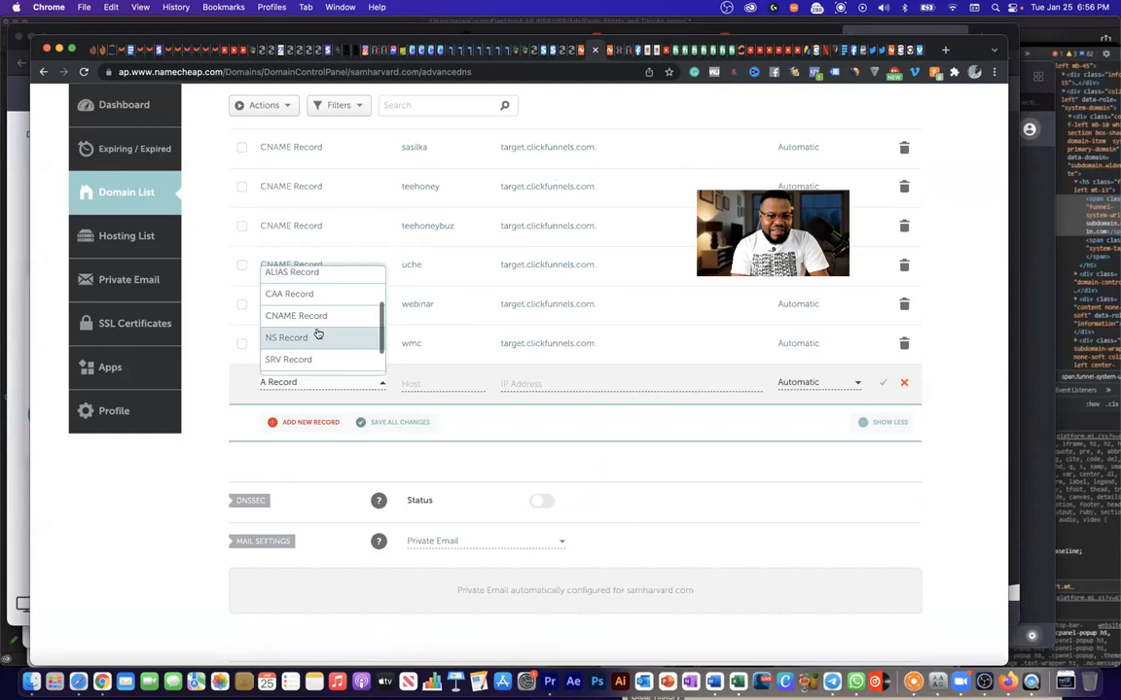
left_click(312, 319)
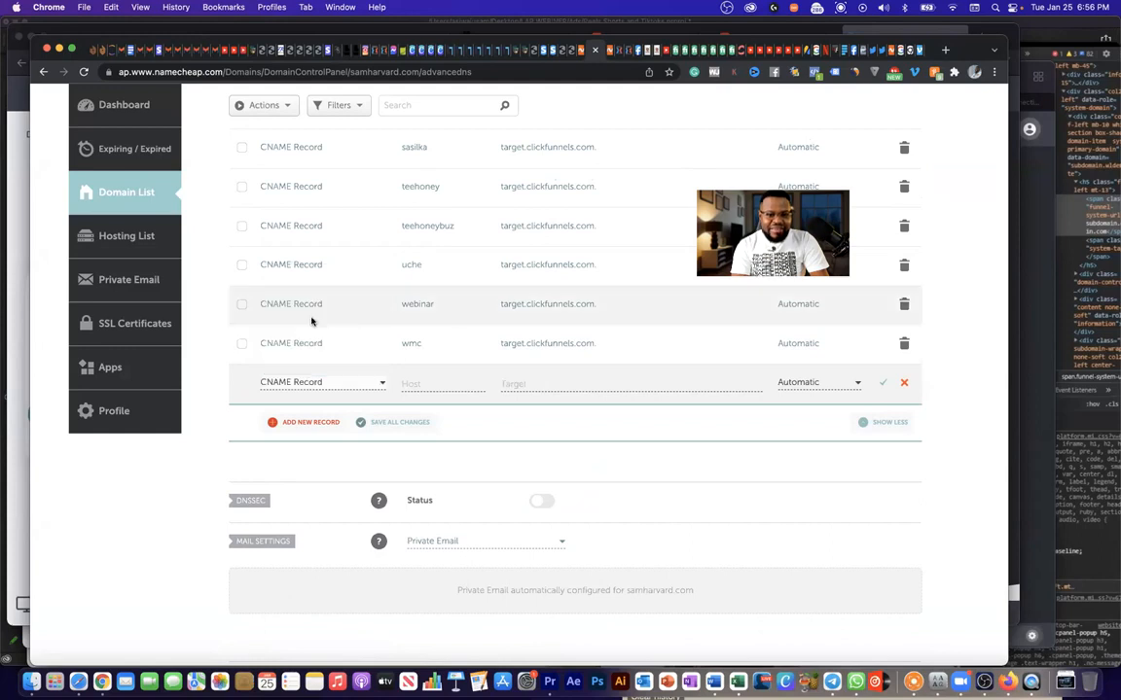
left_click(433, 382)
type("22")
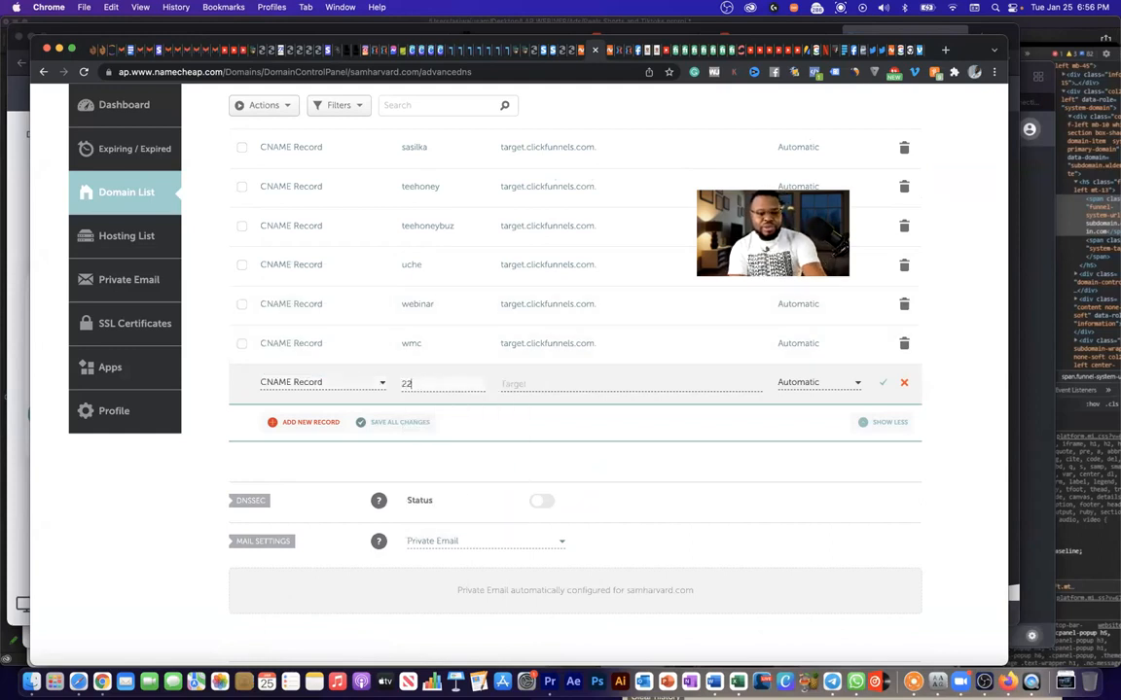
type("www")
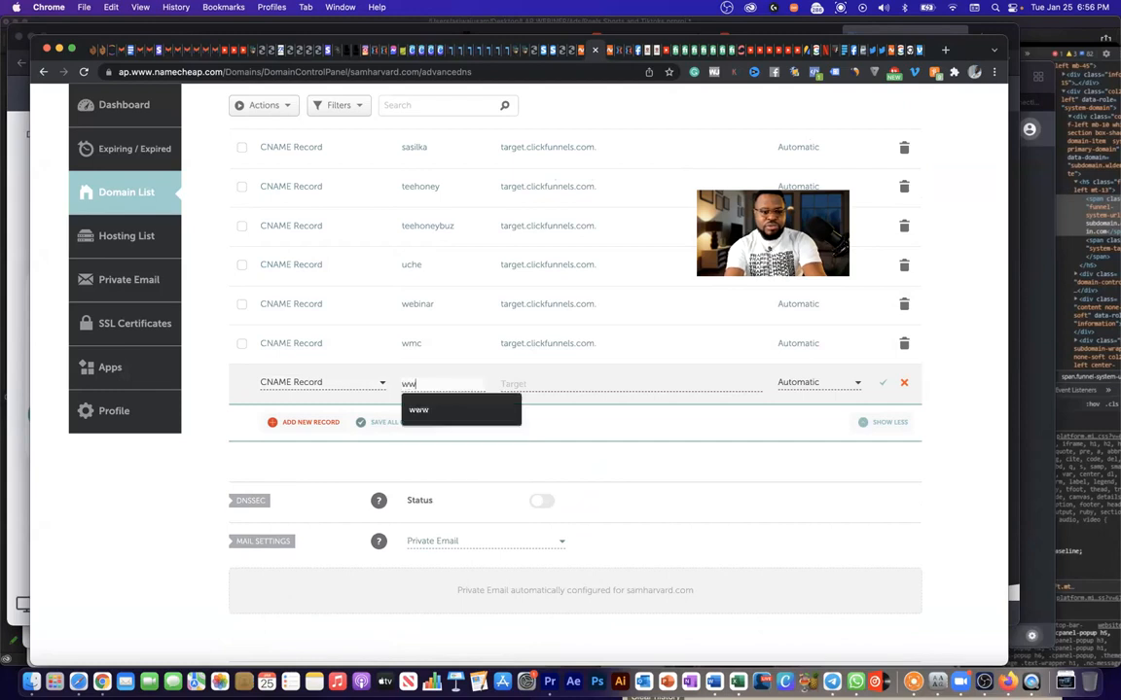
left_click(537, 384)
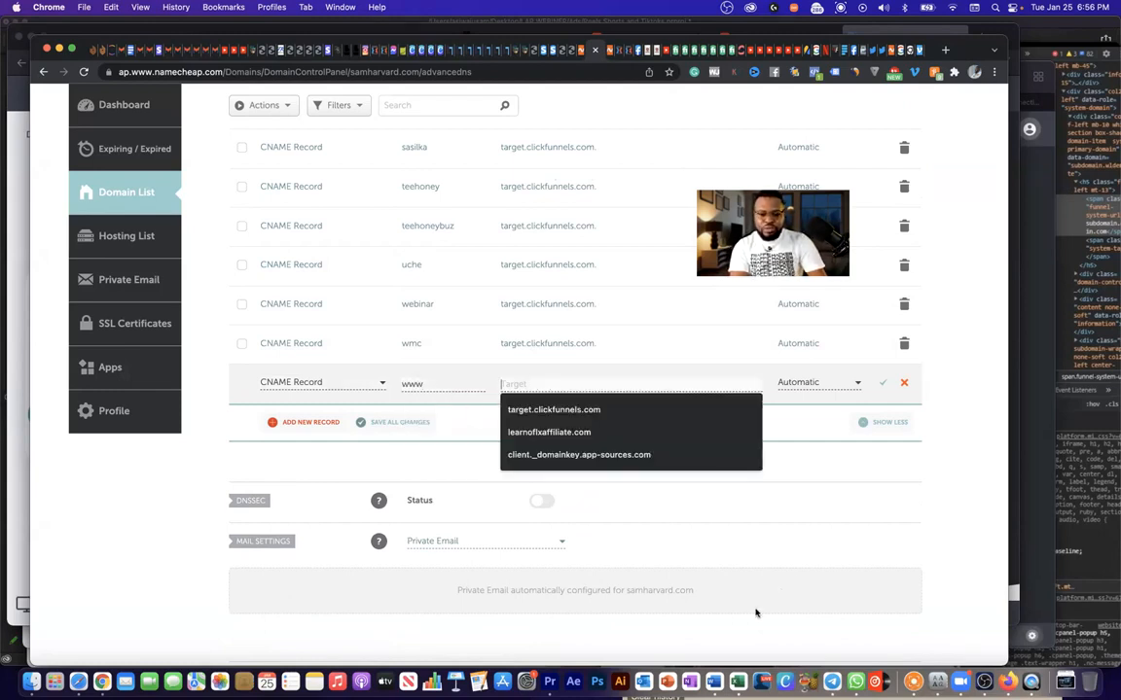
left_click(1007, 682)
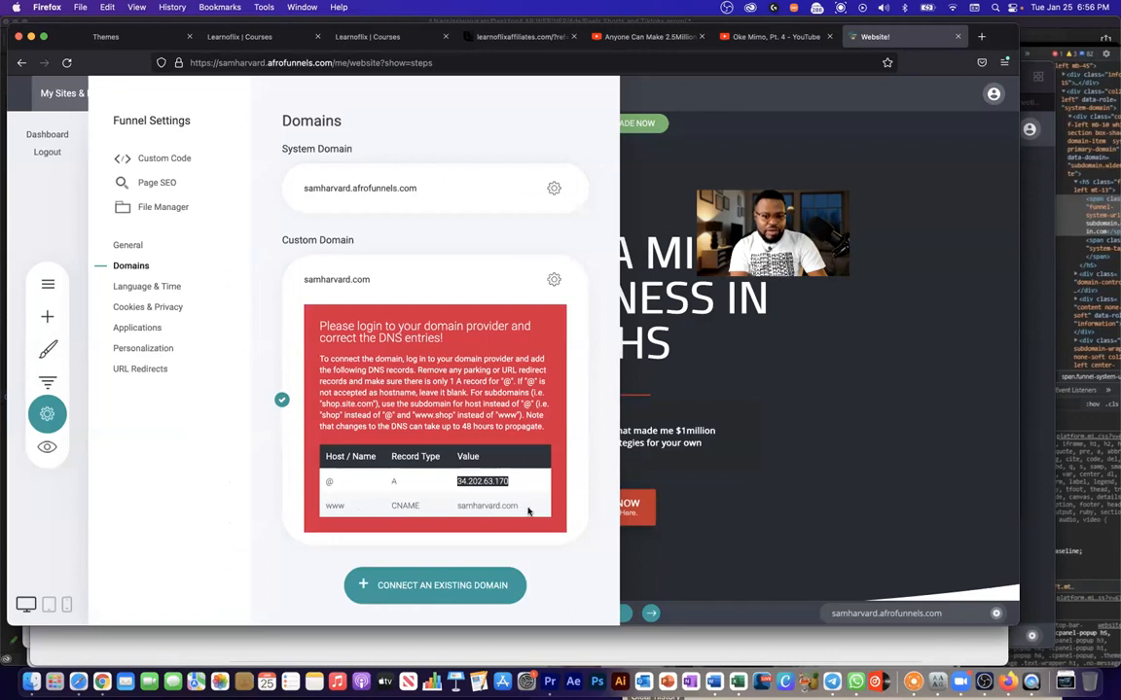
left_click(226, 658)
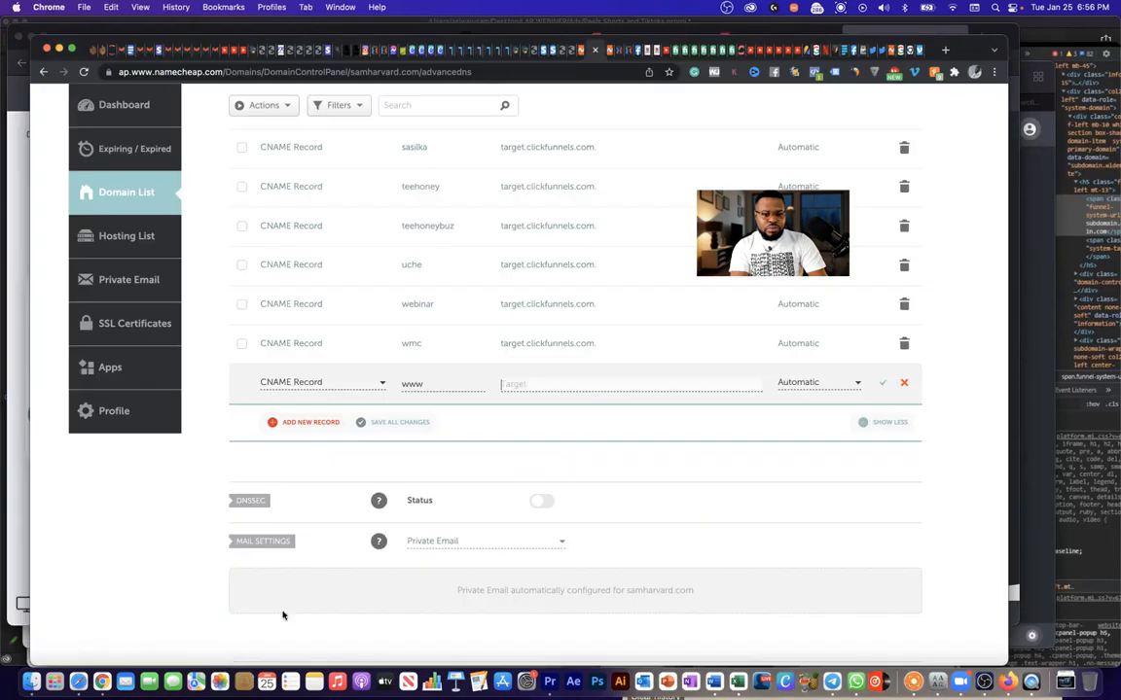
left_click(529, 387)
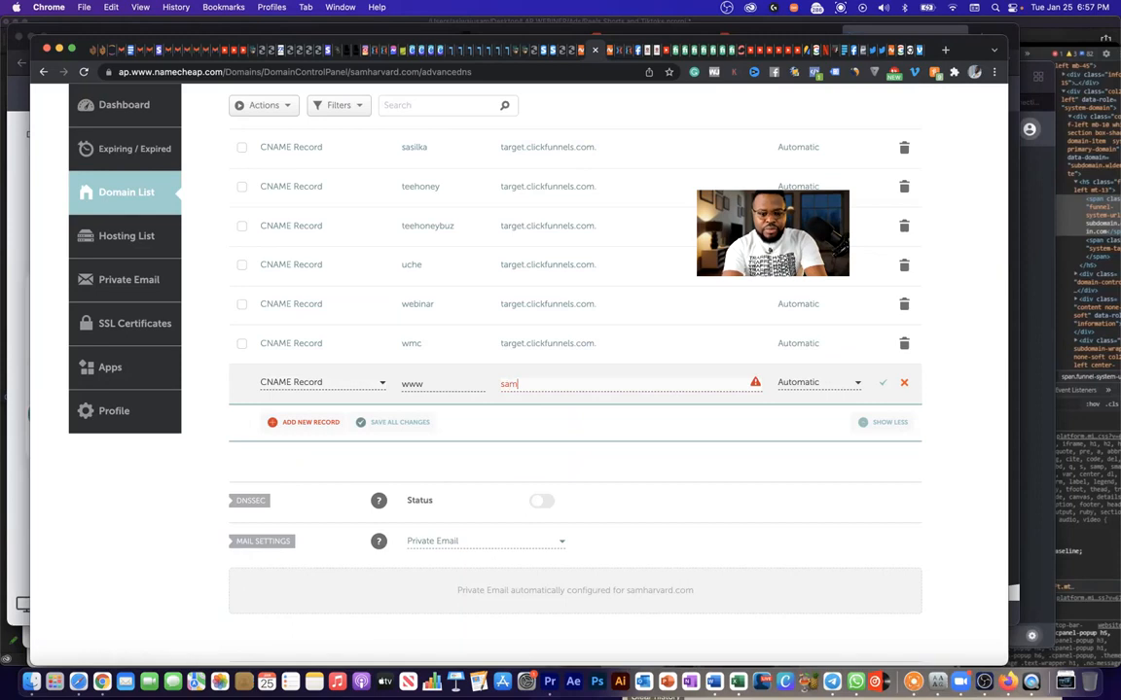
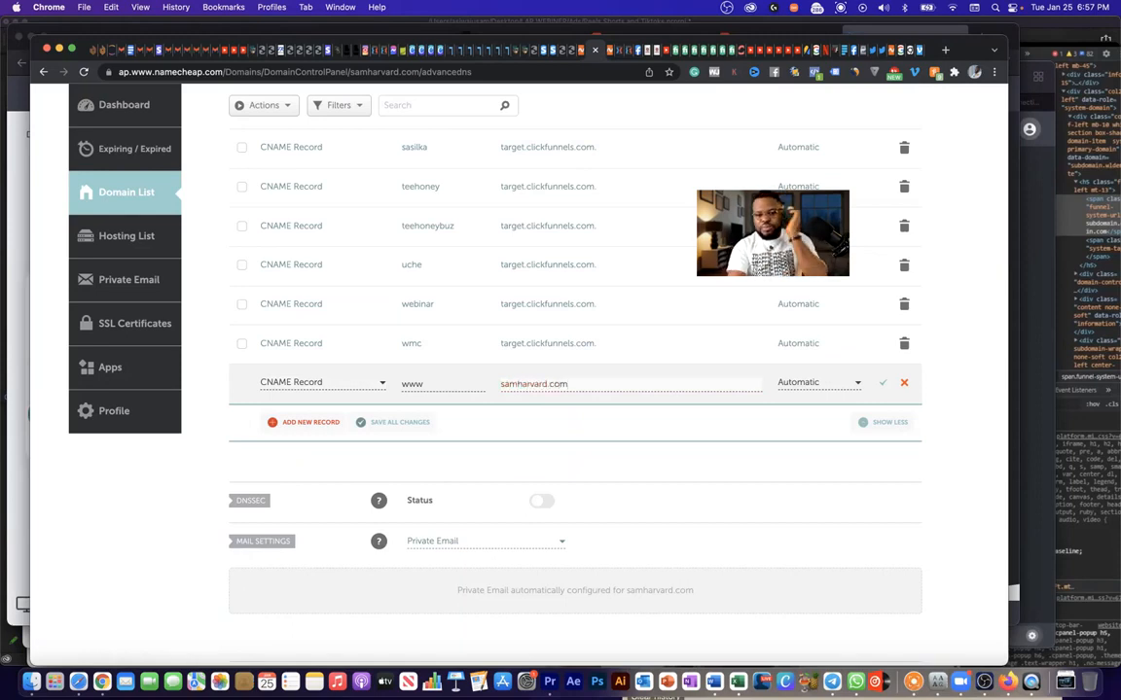
left_click(883, 387)
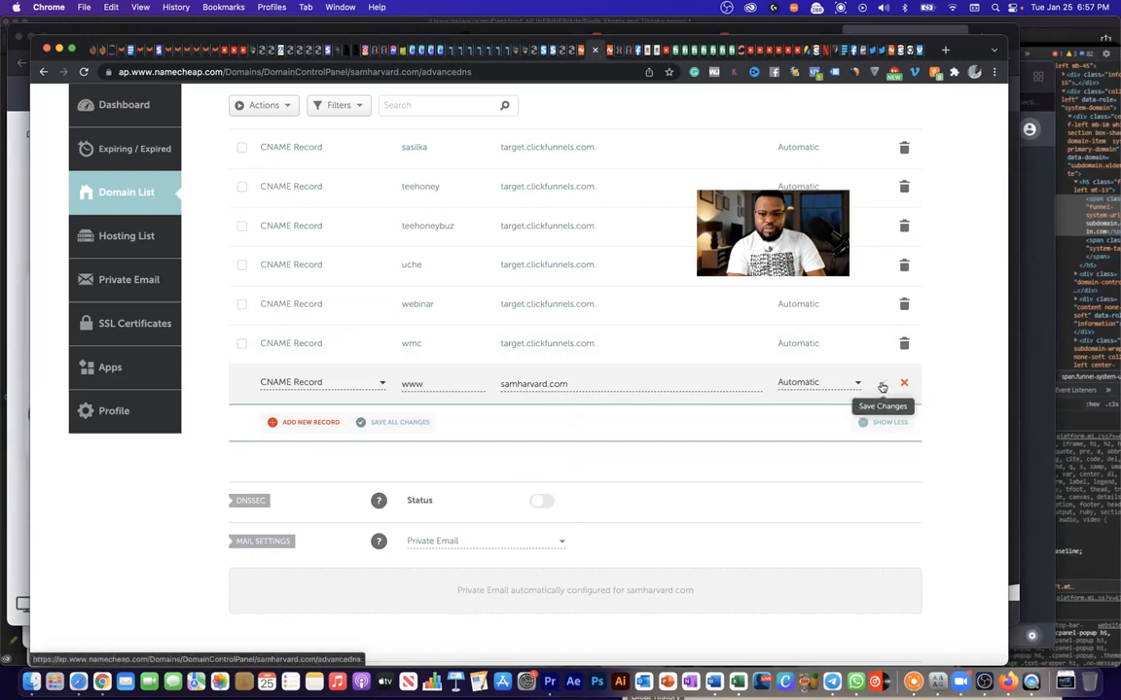
scroll(736, 369, "down", 2)
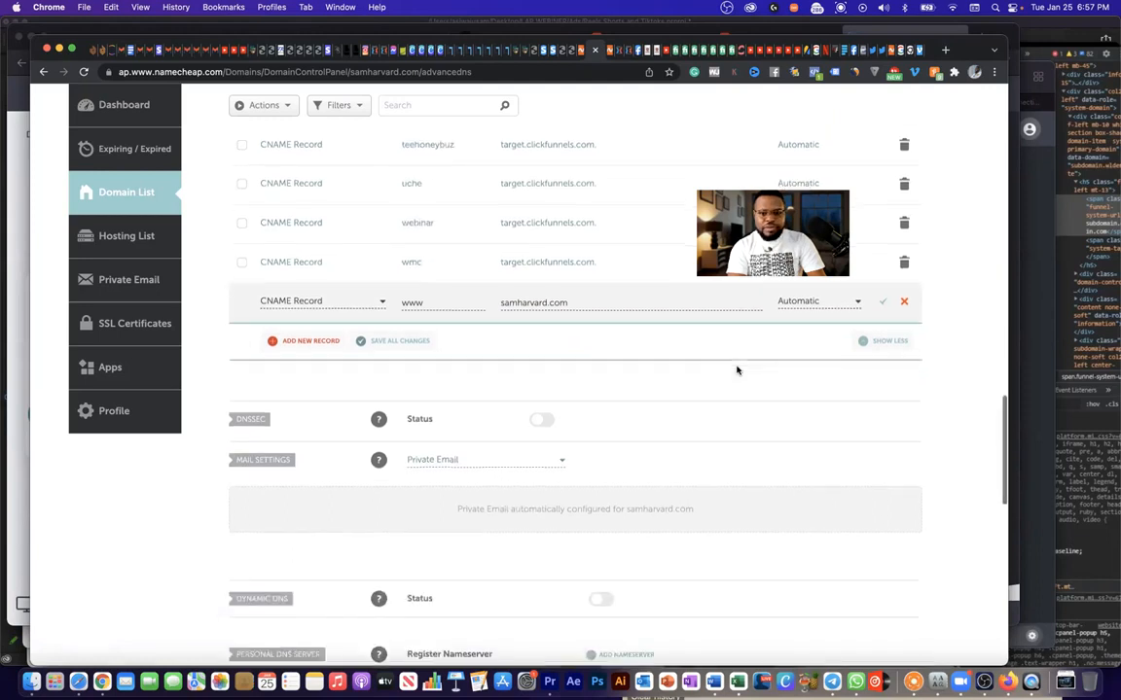
- Save the www CNAME record, review the host records, and bring up AfroFunnels' domain settings
scroll(737, 370, "up", 3)
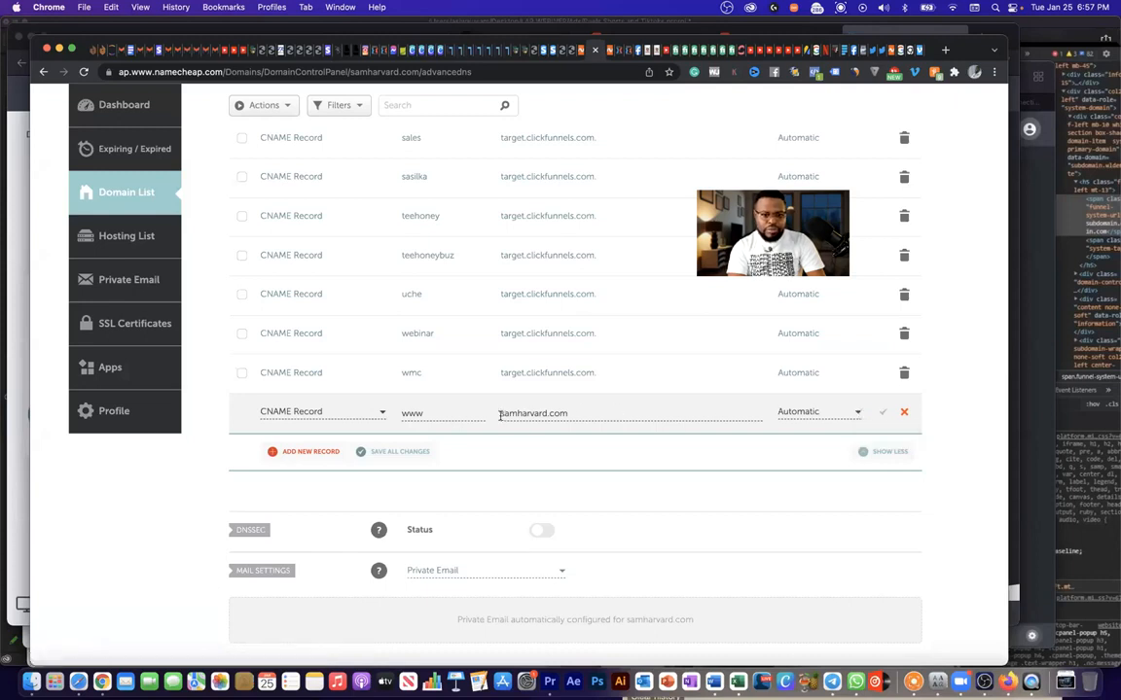
key("Return")
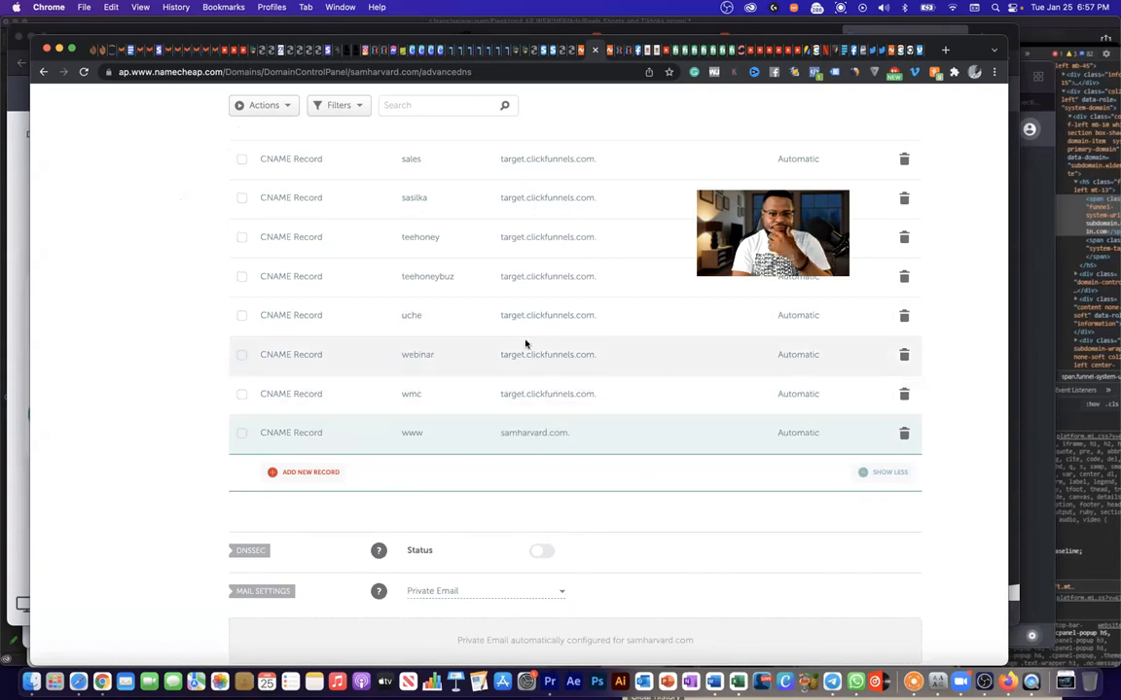
scroll(525, 342, "up", 5)
scroll(525, 342, "up", 10)
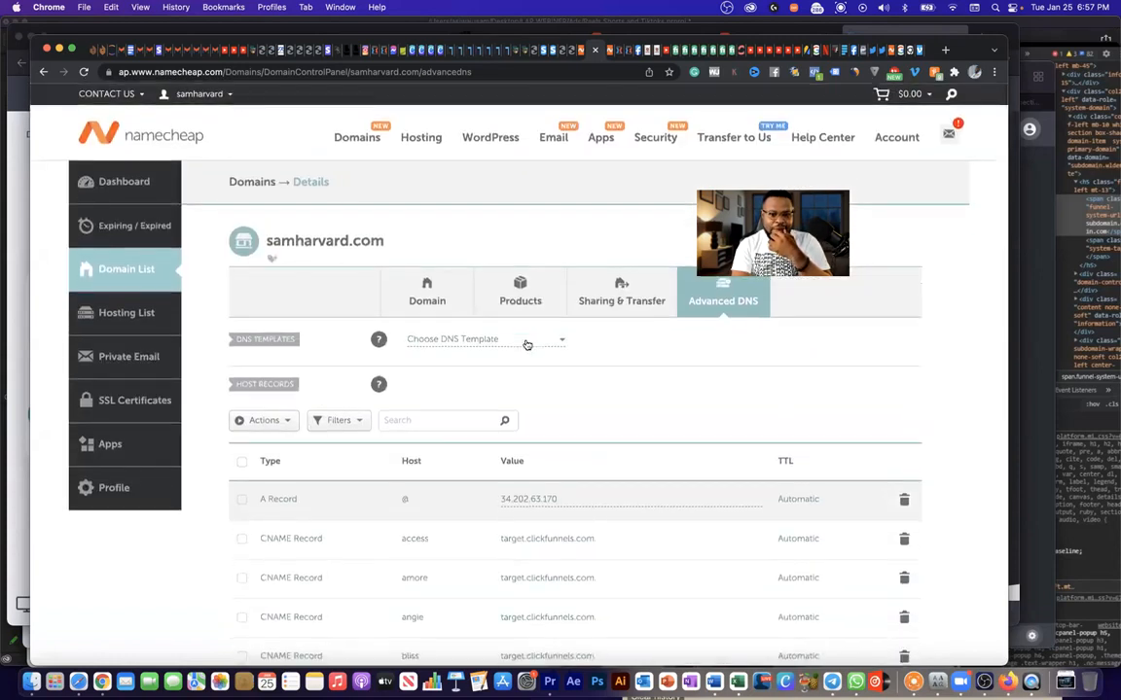
scroll(525, 343, "down", 10)
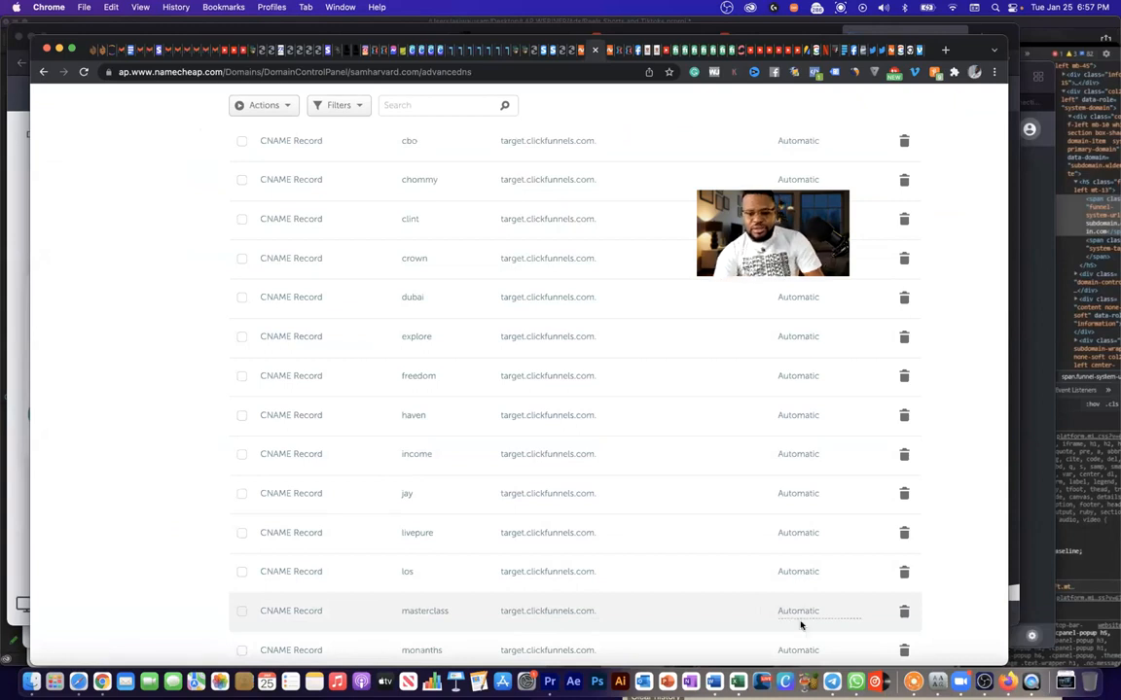
left_click(1006, 681)
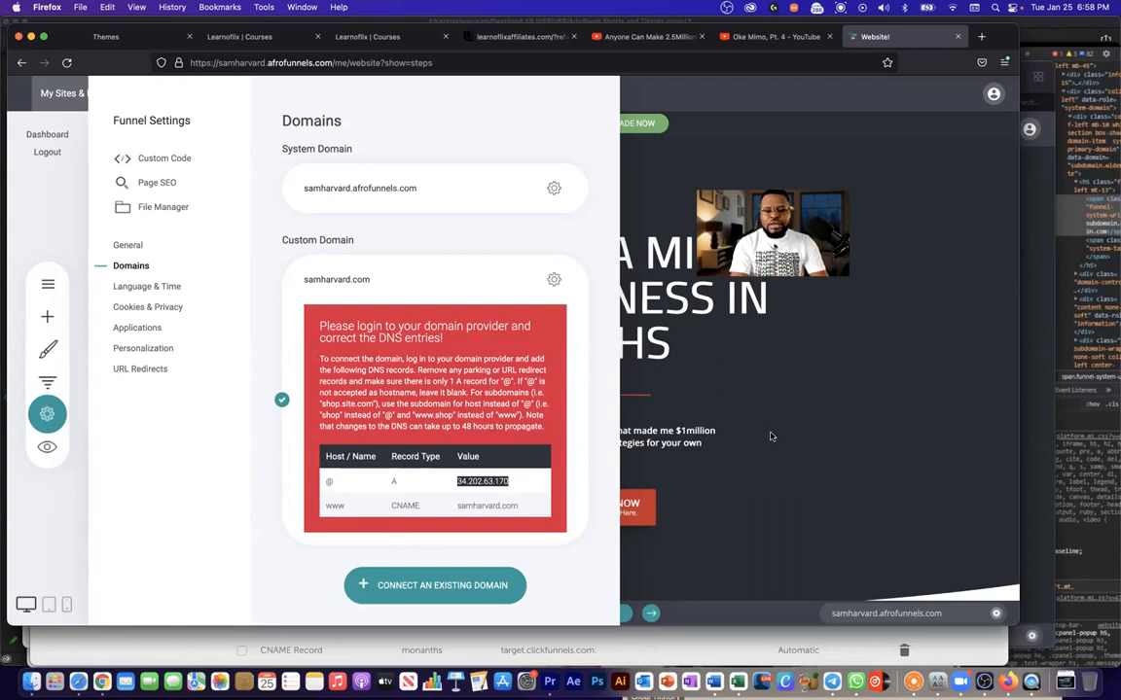
left_click(826, 463)
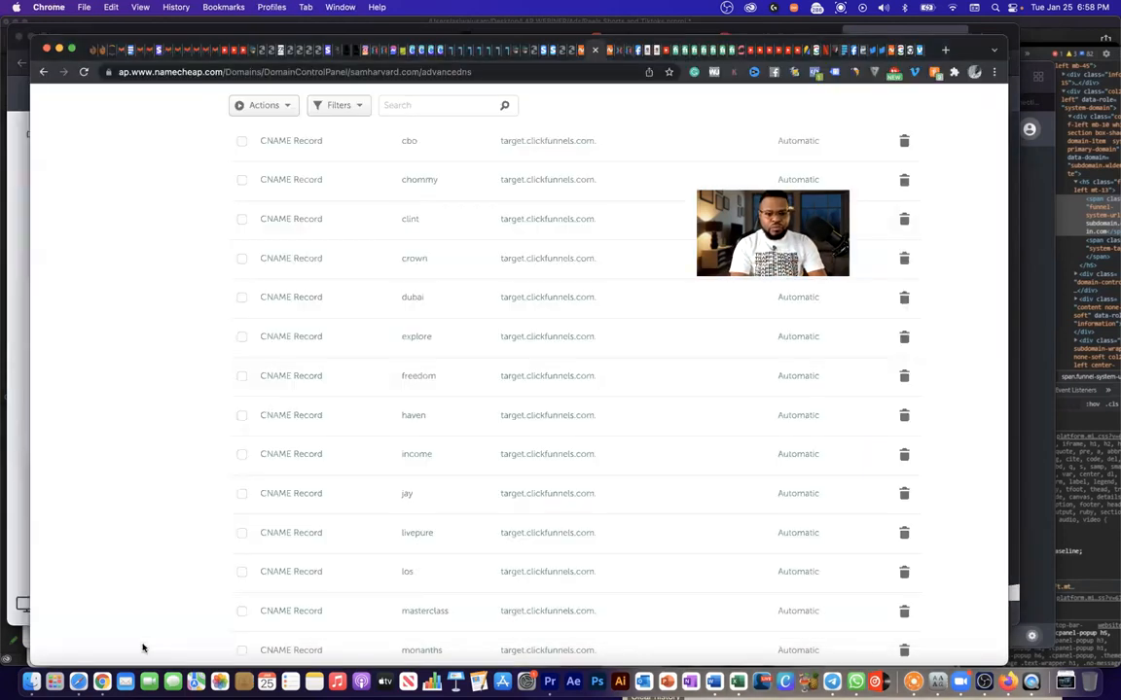
left_click(143, 645)
scroll(440, 505, "down", 15)
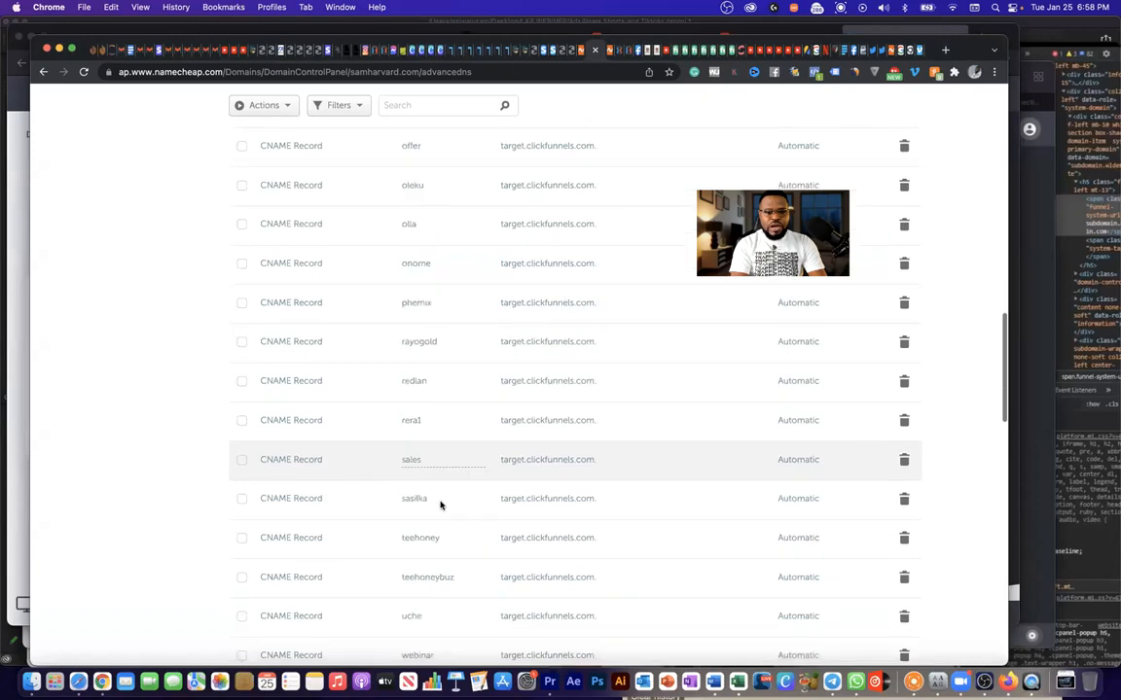
- Scroll through the host records and add a blank record row below the www CNAME
scroll(440, 505, "up", 5)
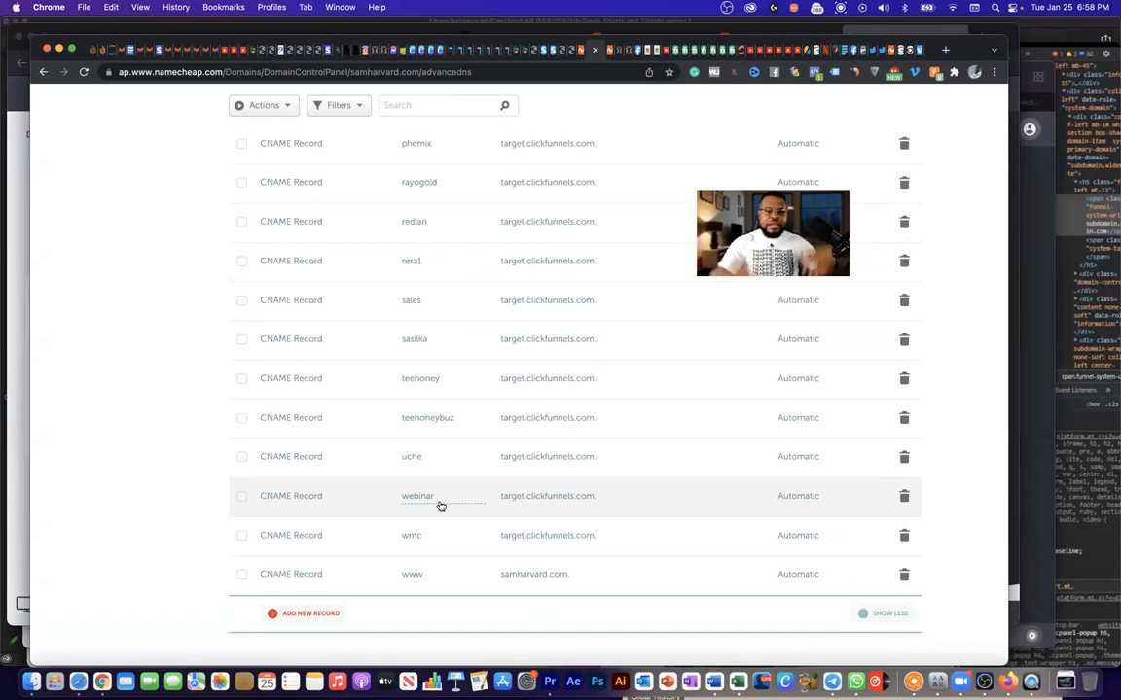
scroll(440, 506, "up", 3)
scroll(440, 506, "up", 10)
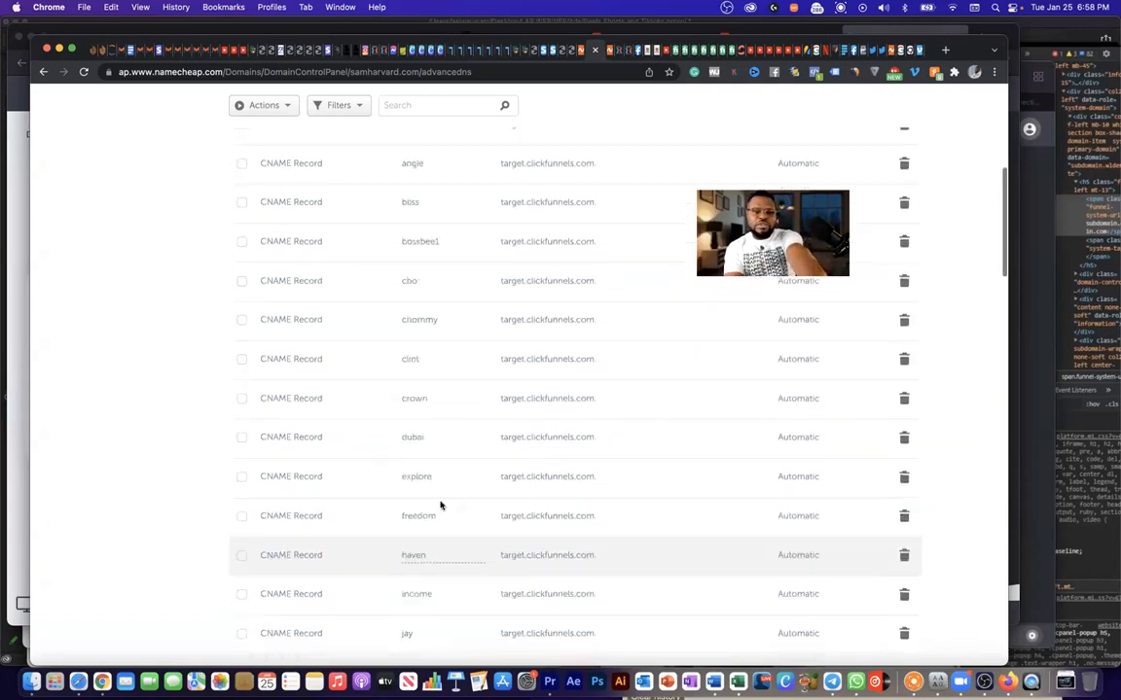
scroll(440, 506, "down", 20)
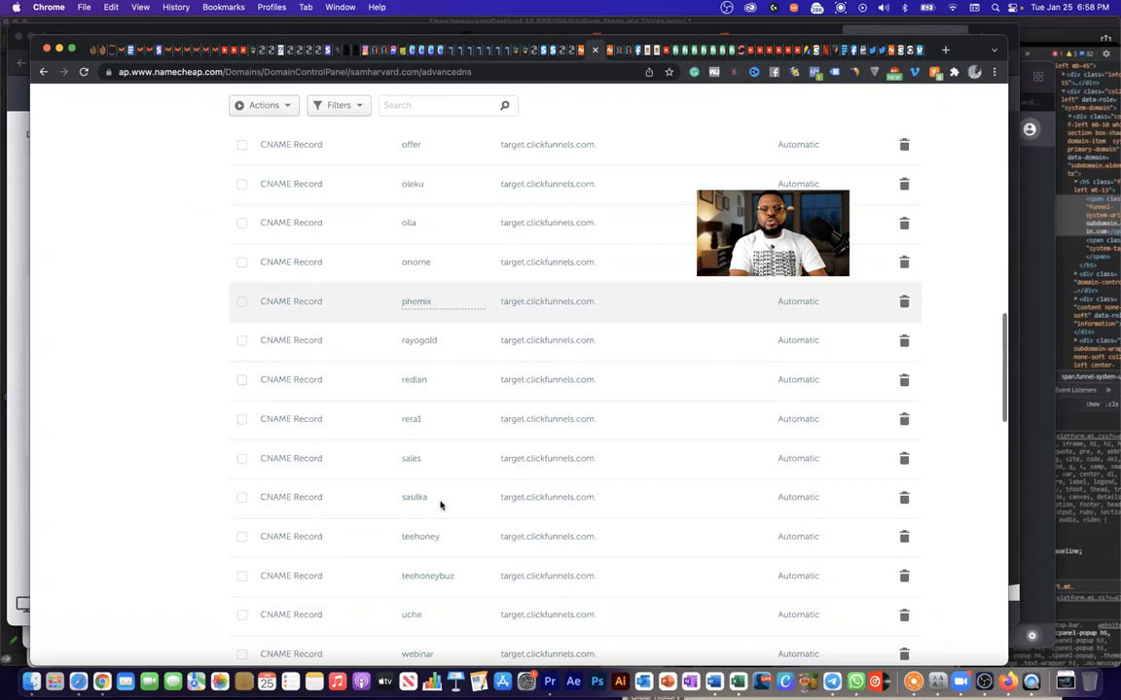
scroll(439, 506, "up", 10)
scroll(440, 506, "up", 8)
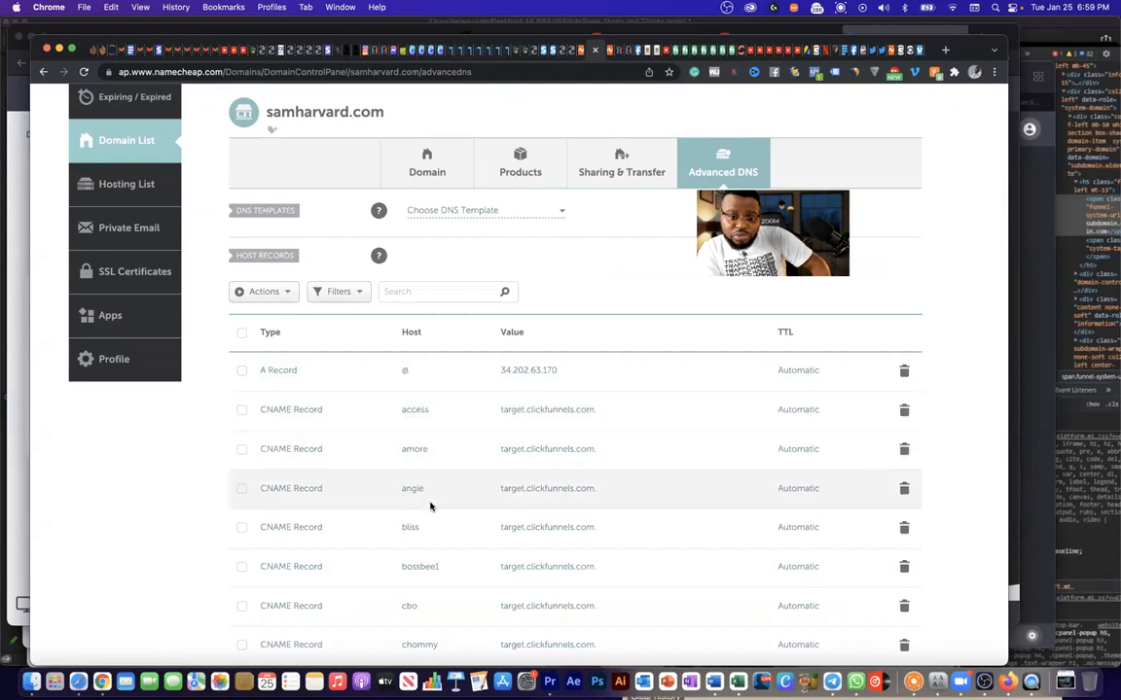
scroll(430, 508, "down", 1)
scroll(430, 508, "down", 20)
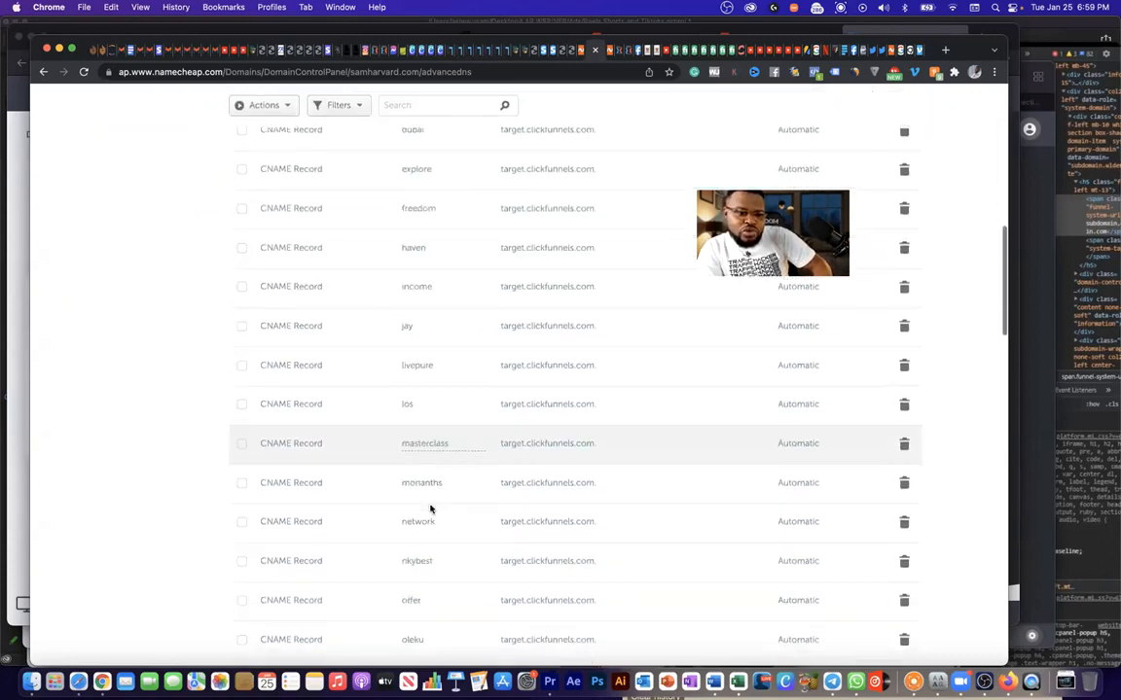
scroll(430, 508, "up", 1)
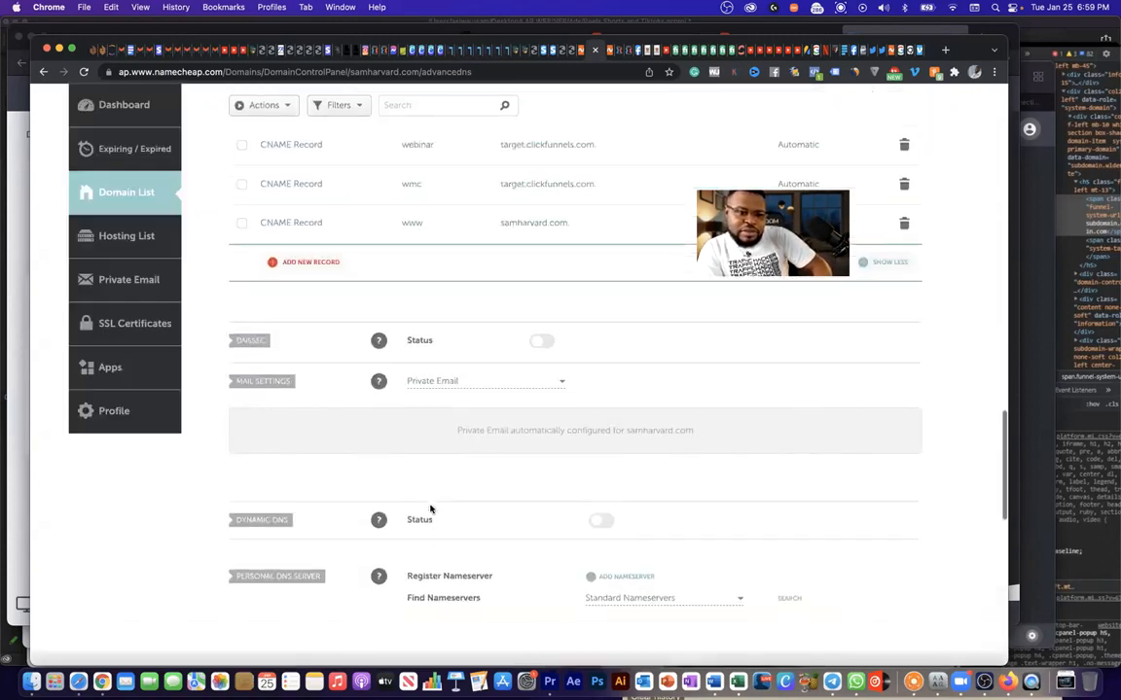
left_click(282, 264)
- Draft the new row as an A record, host membership, IP 34.202.63.170
left_click(292, 279)
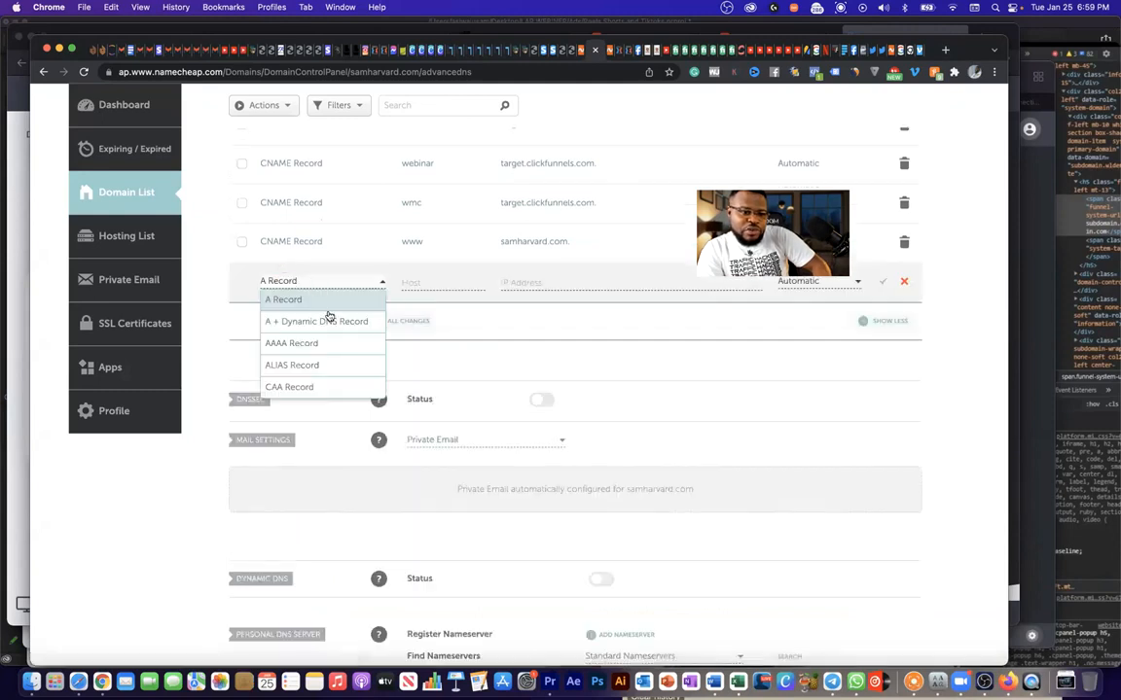
left_click(315, 307)
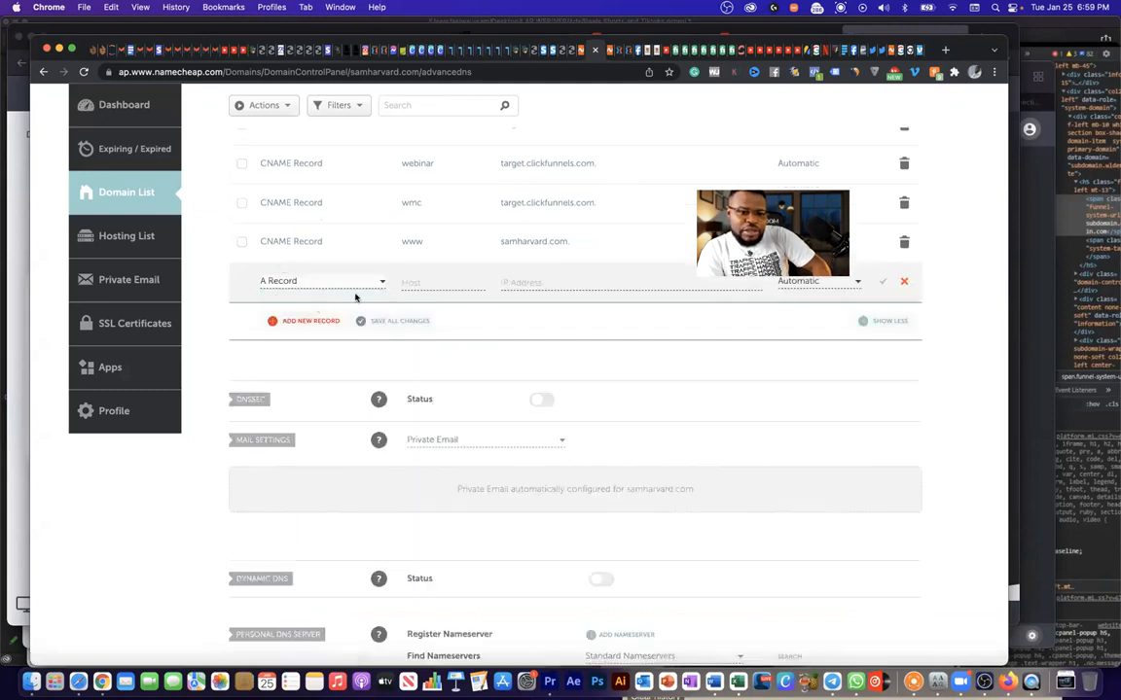
left_click(425, 282)
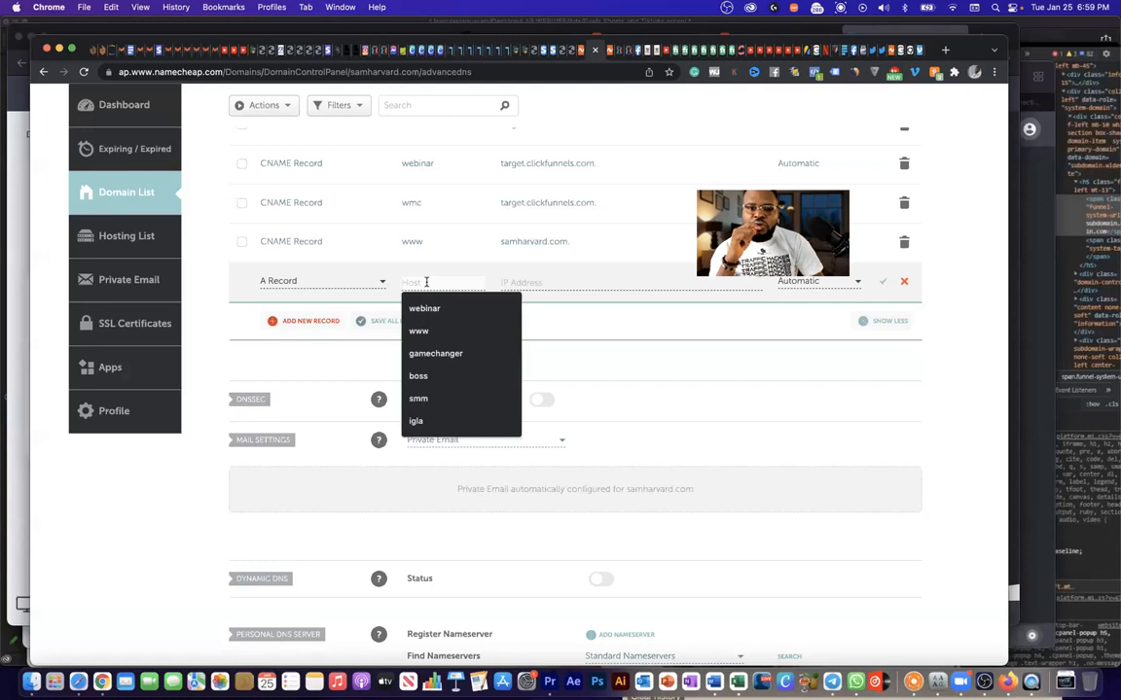
type("mem")
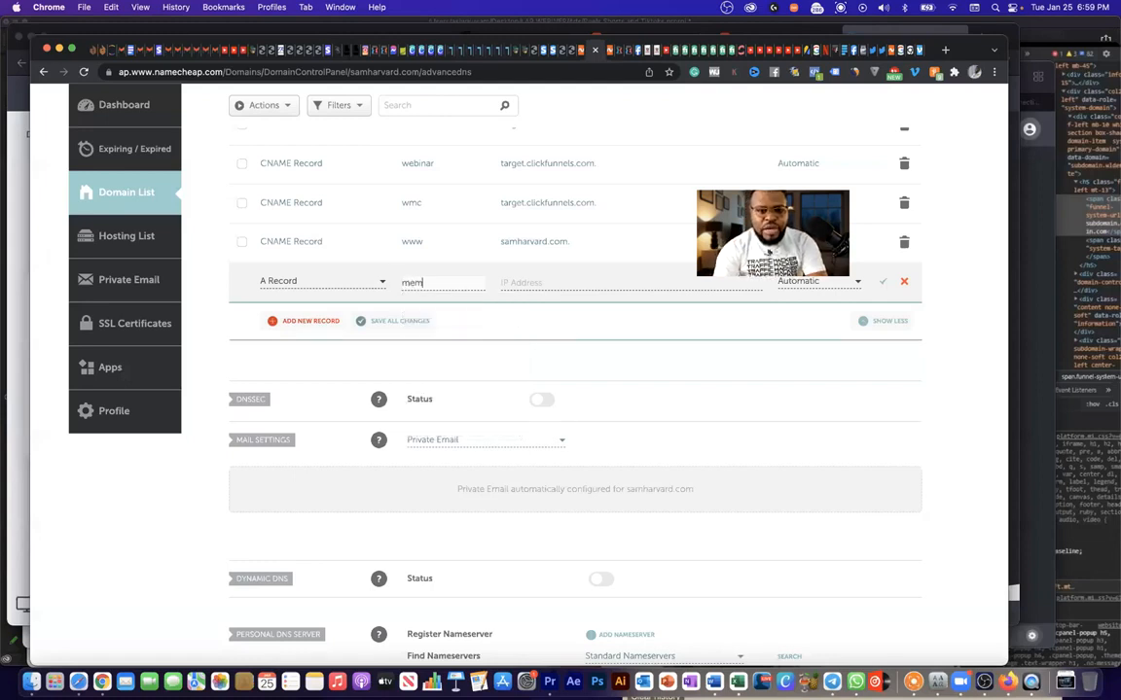
type("bership")
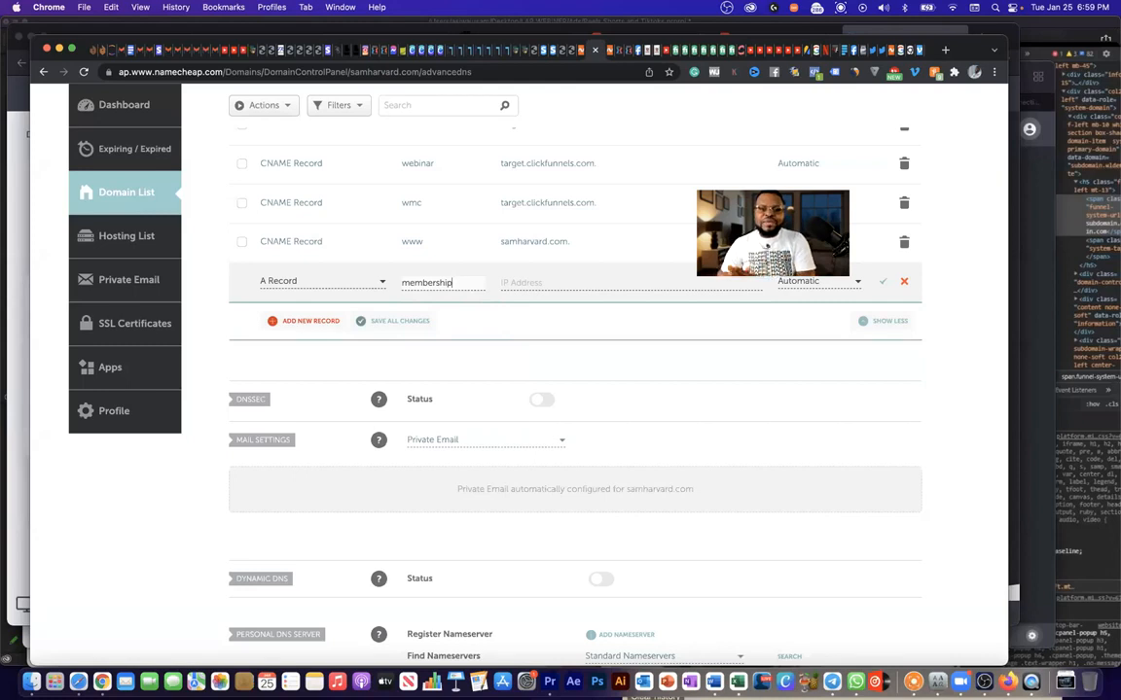
left_click(534, 281)
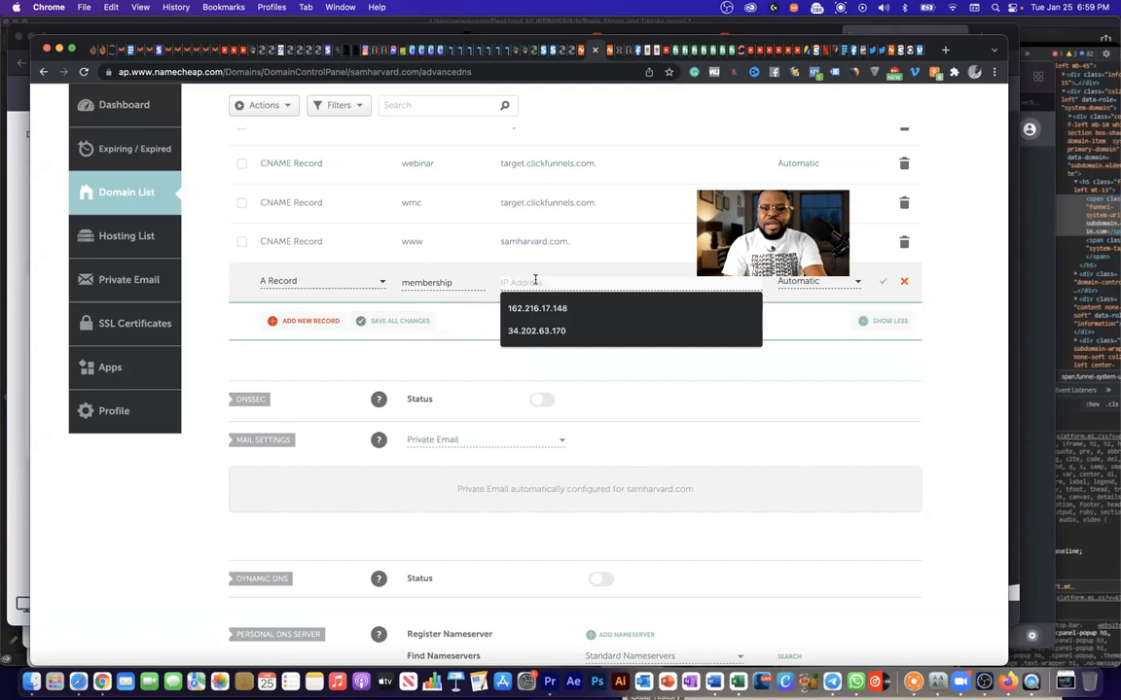
left_click(536, 331)
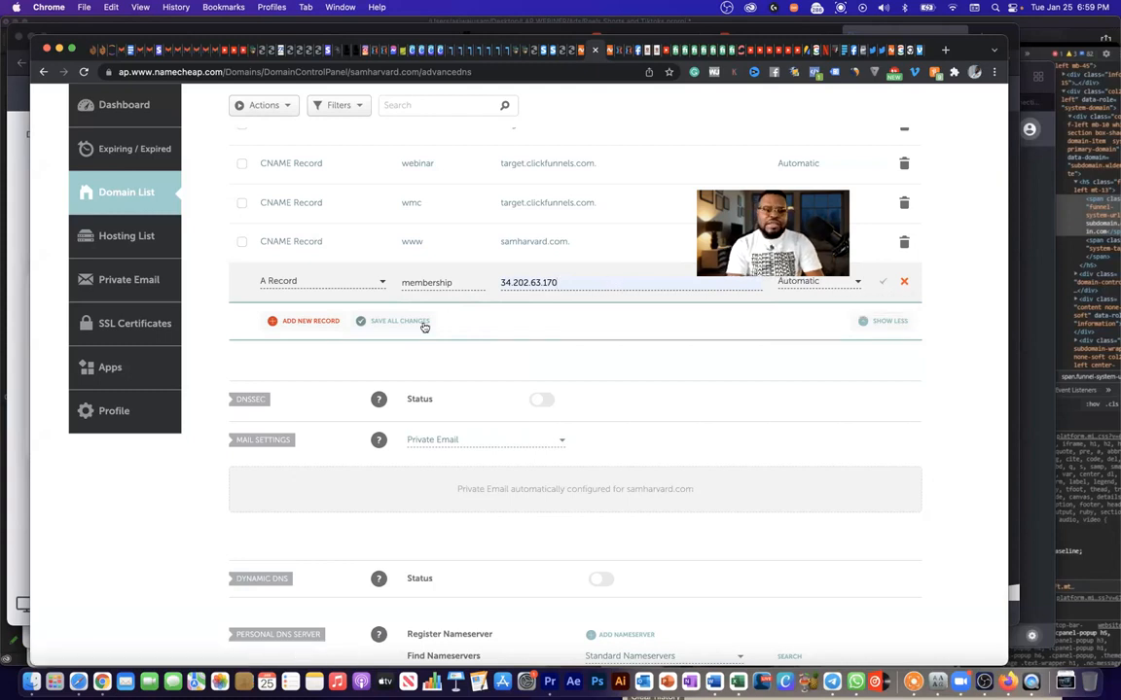
left_click(382, 282)
scroll(321, 375, "down", 2)
left_click(305, 359)
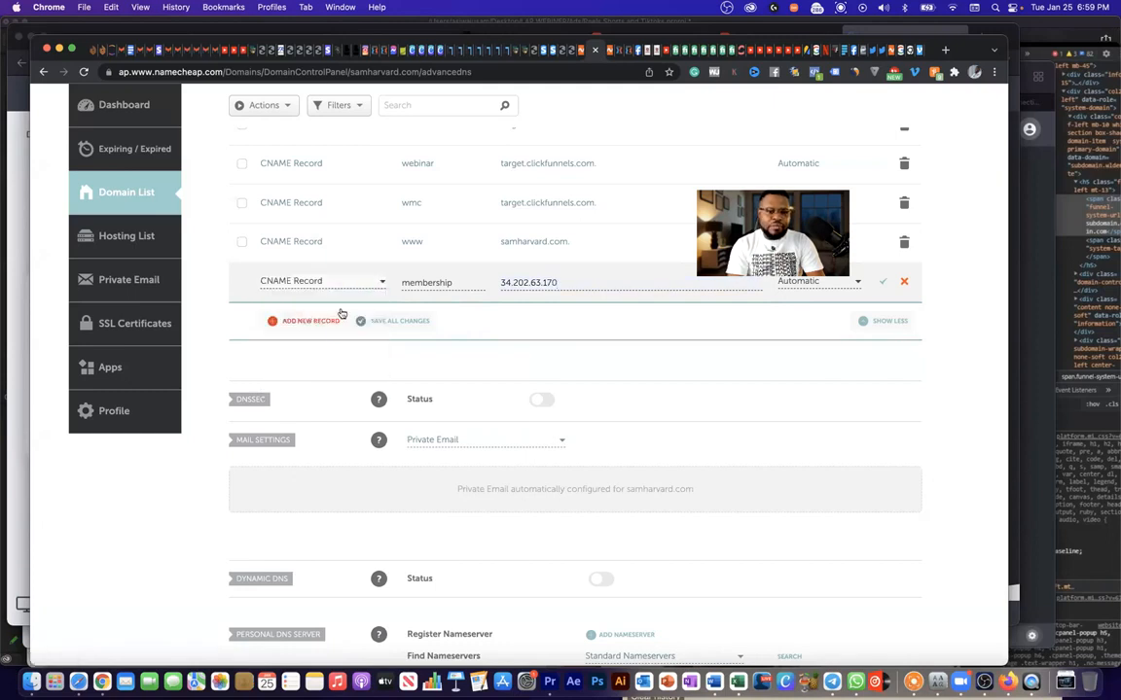
left_click_drag(460, 282, 400, 282)
key("BackSpace")
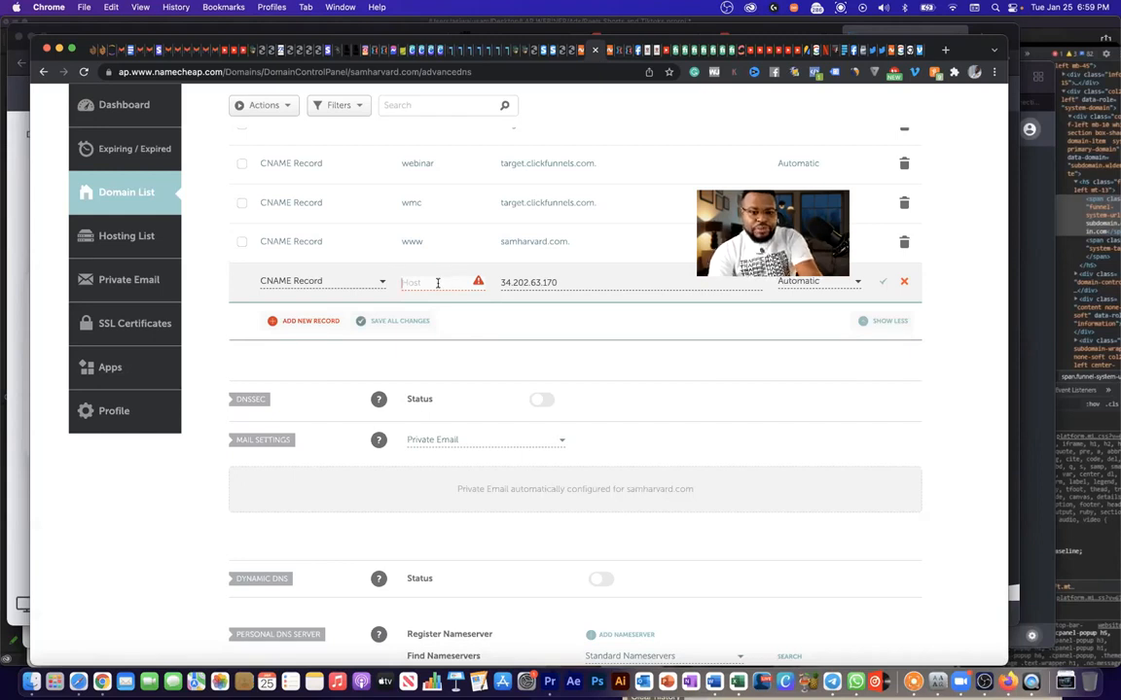
type("mem")
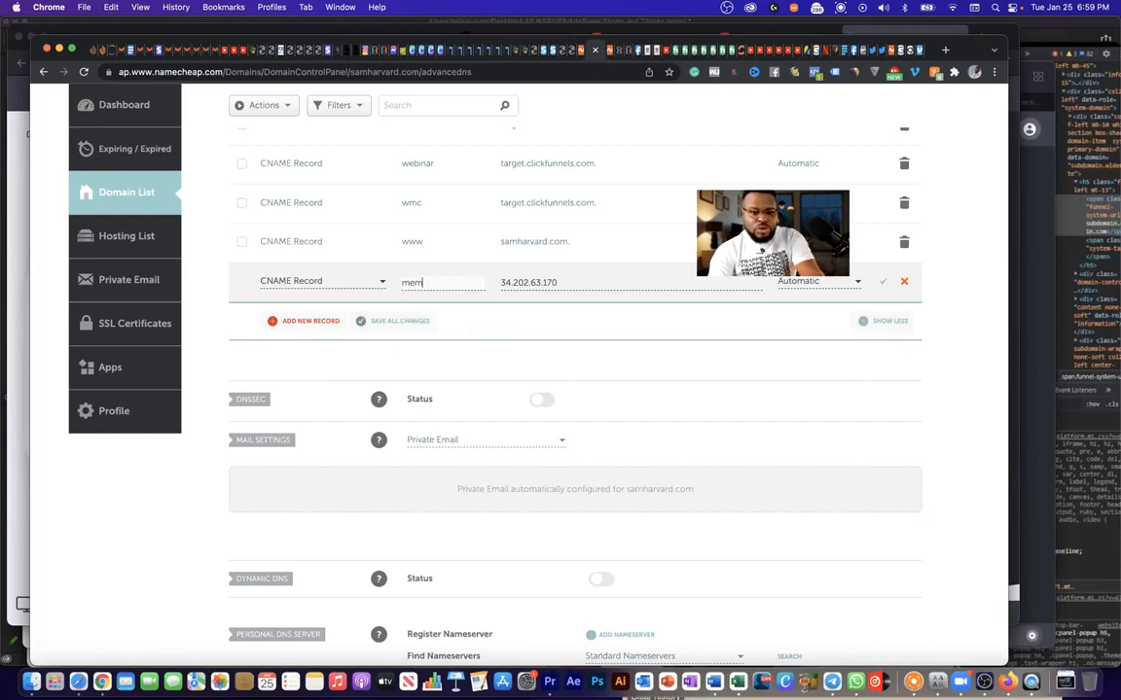
type("bership")
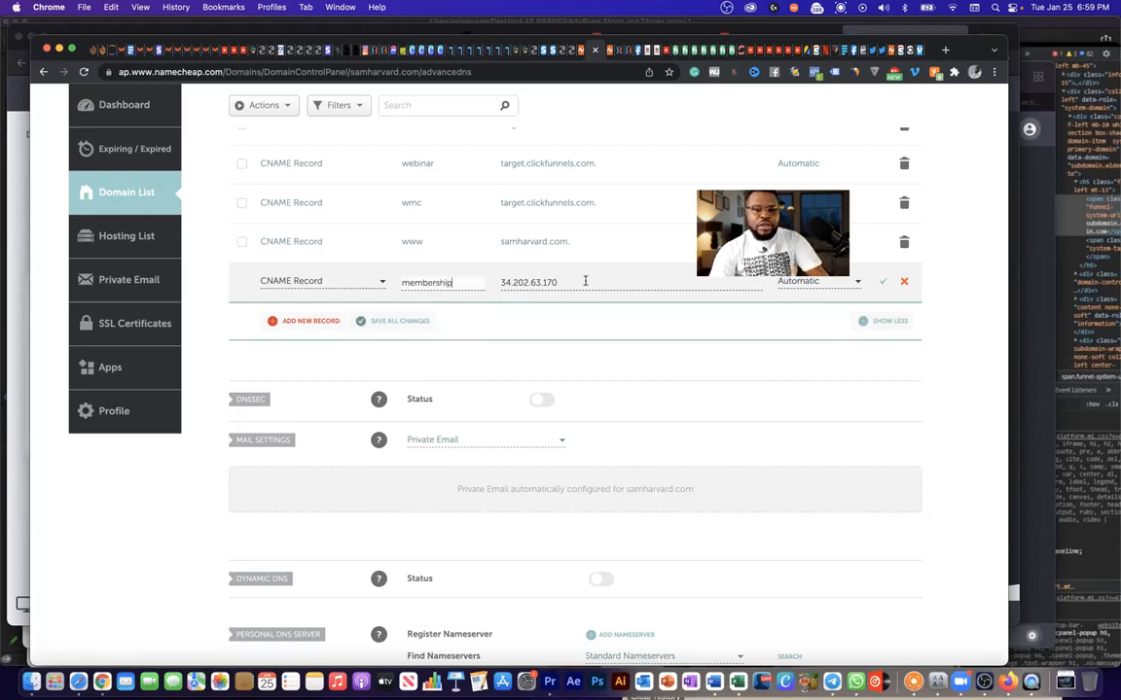
left_click_drag(587, 282, 509, 281)
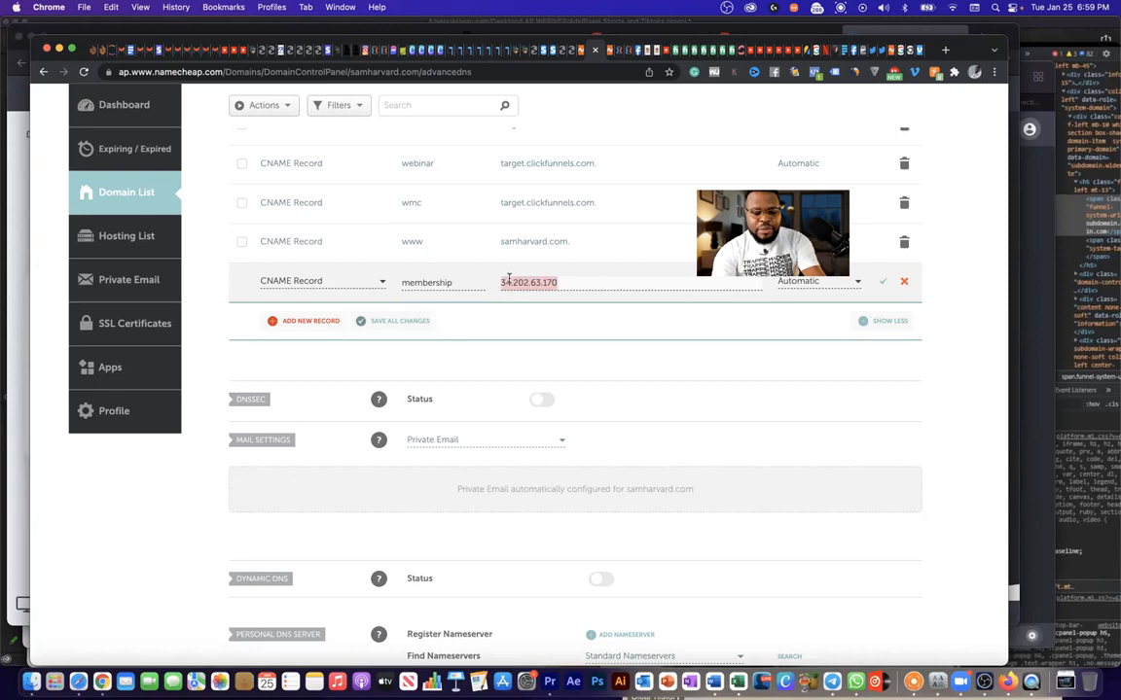
type("www")
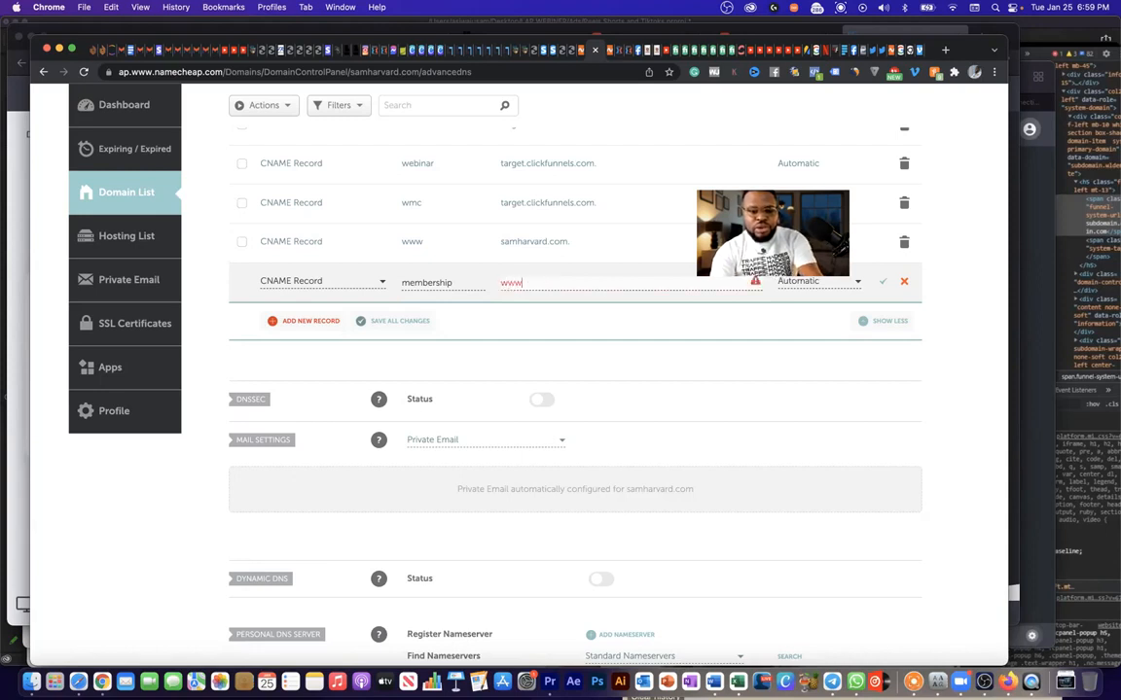
key("BackSpace")
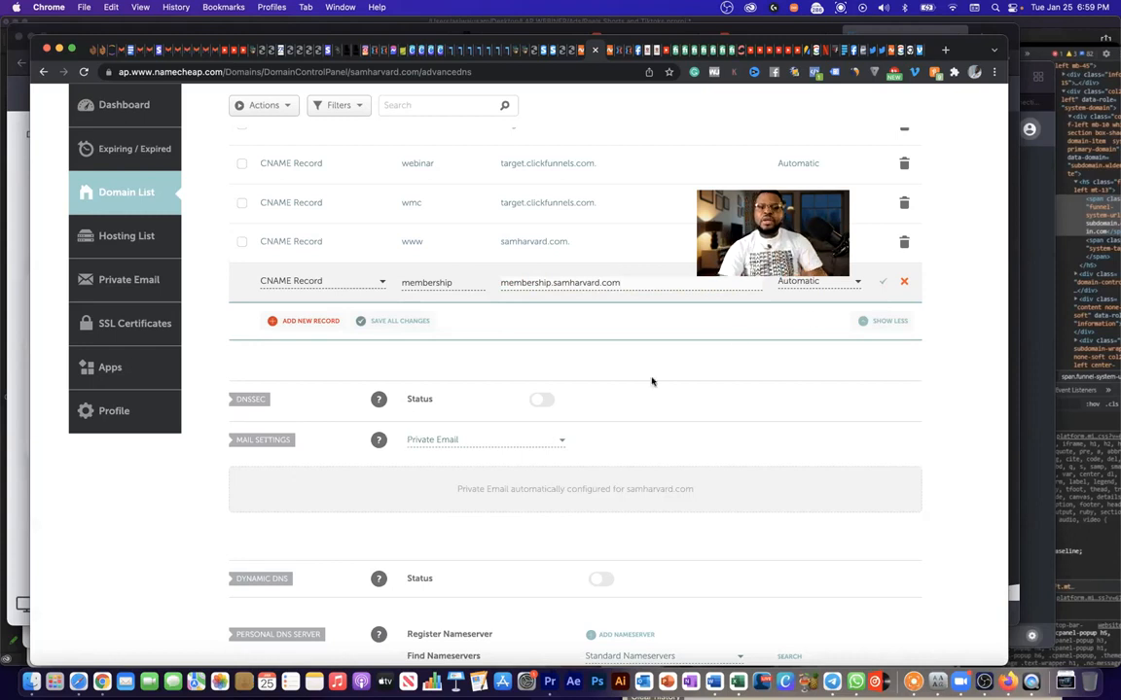
left_click(904, 281)
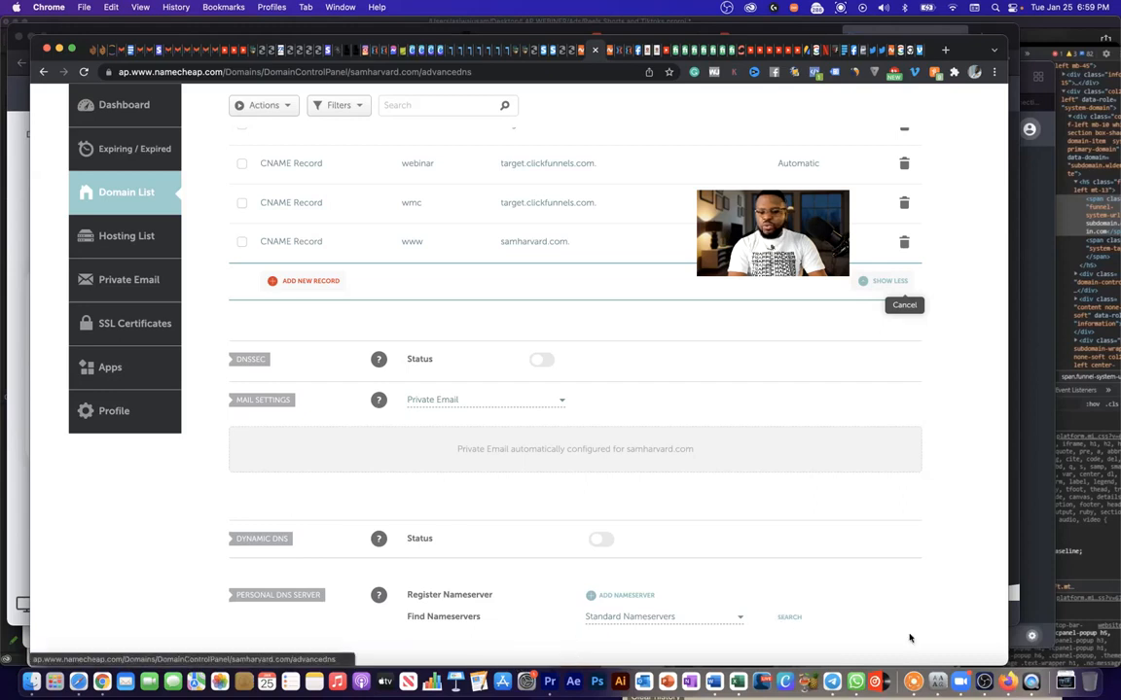
left_click(1007, 684)
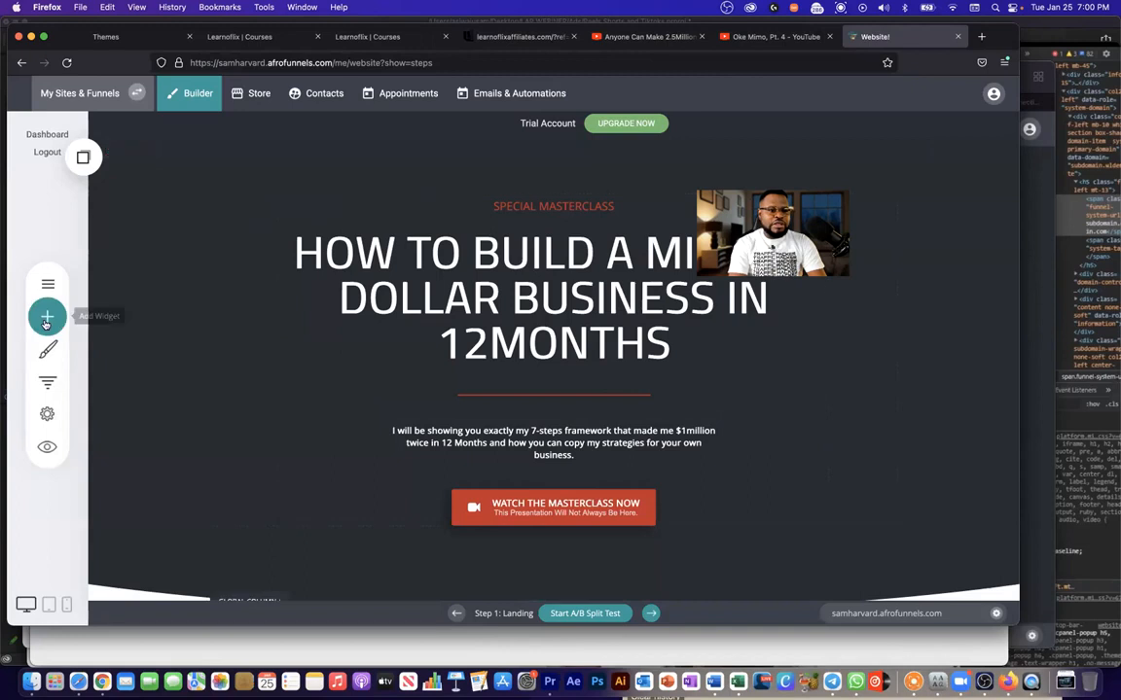
- Open the Sam's Website project dashboard and scroll through its Website Analytics
left_click(41, 135)
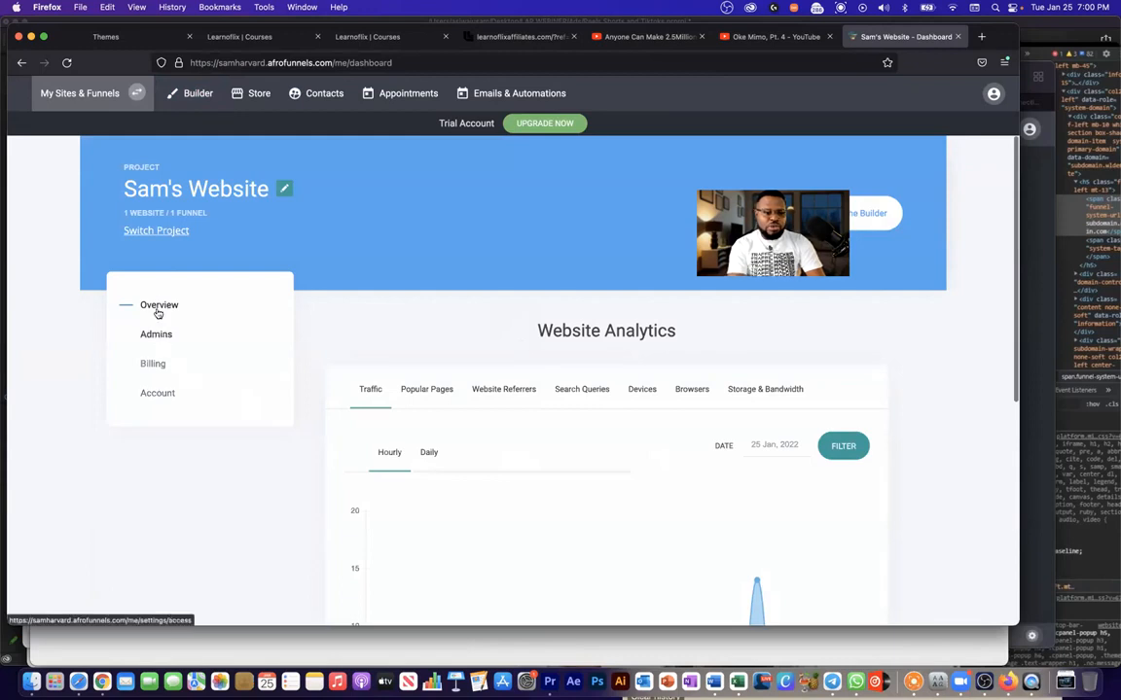
scroll(519, 517, "down", 2)
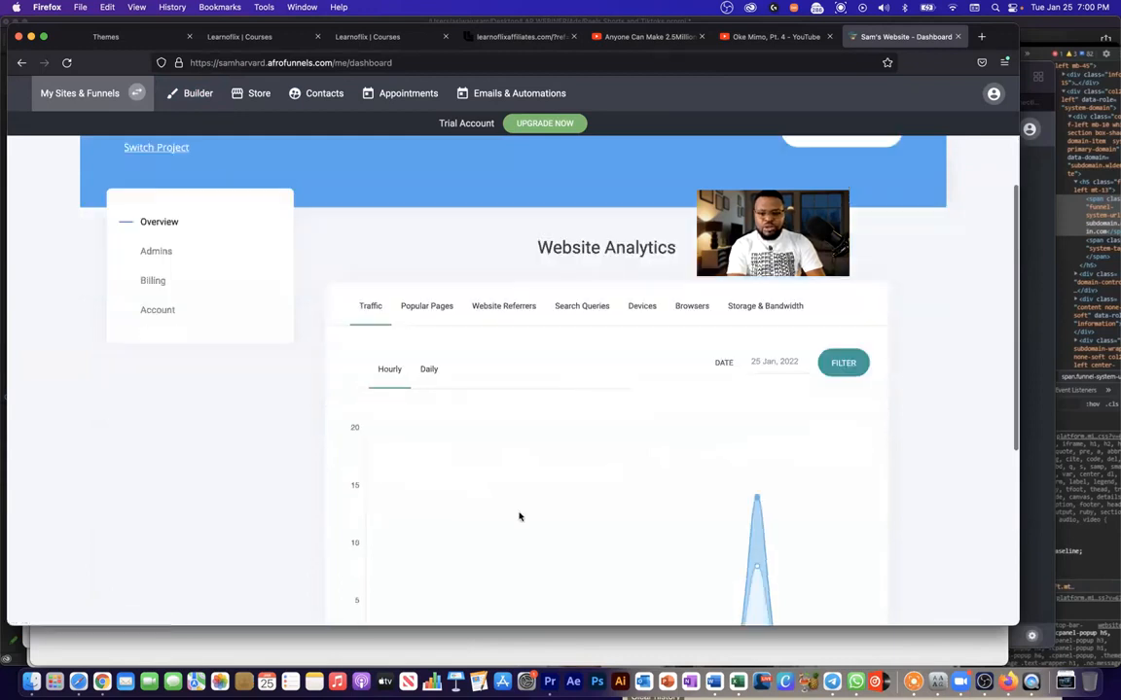
scroll(520, 516, "down", 4)
mouse_move(756, 409)
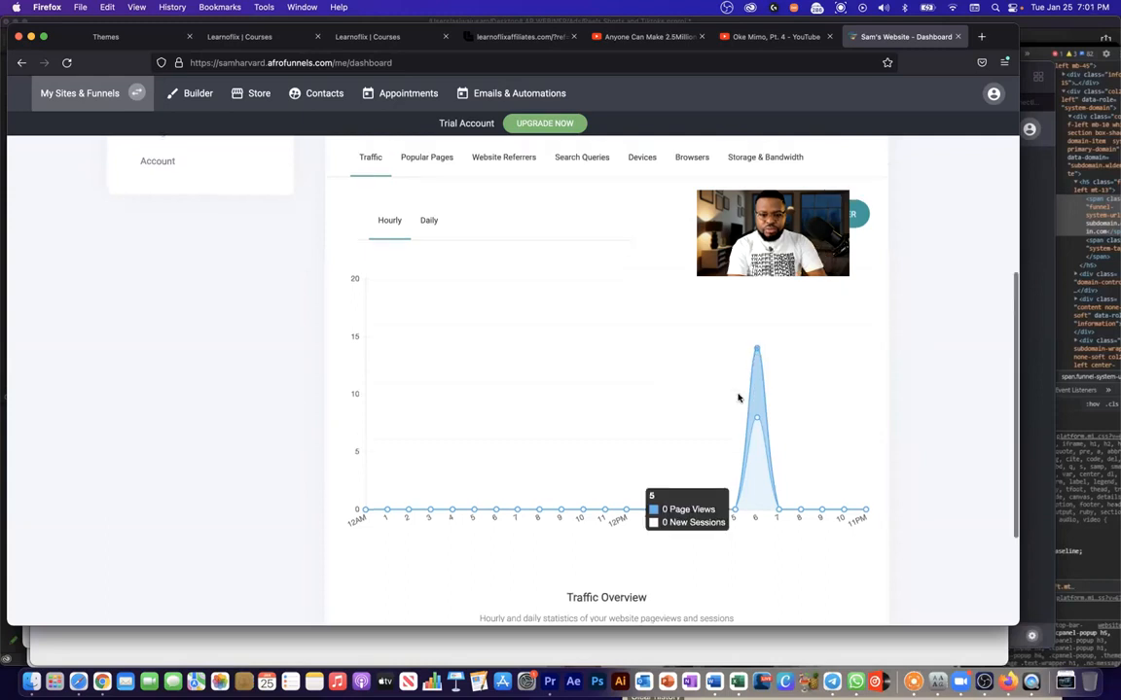
scroll(738, 397, "down", 4)
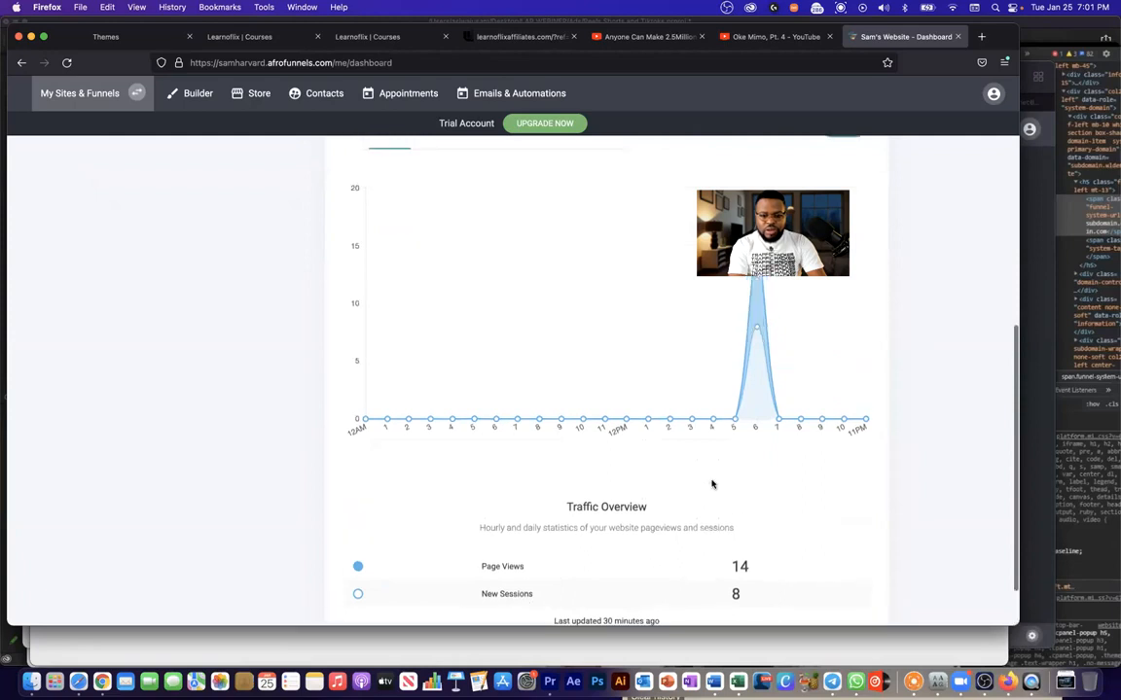
scroll(711, 483, "up", 10)
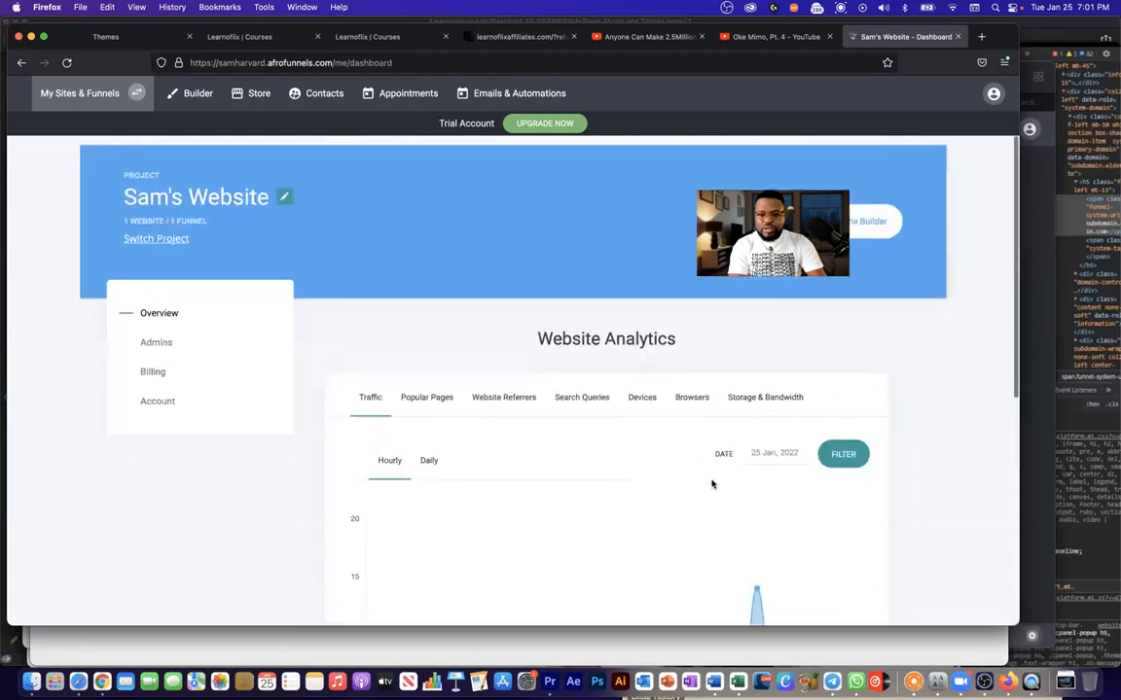
- View the Popular Pages, Website Referrers, Search Queries and Devices analytics tabs
left_click(424, 389)
scroll(613, 512, "down", 3)
scroll(583, 467, "up", 3)
left_click(506, 389)
left_click(595, 393)
left_click(654, 393)
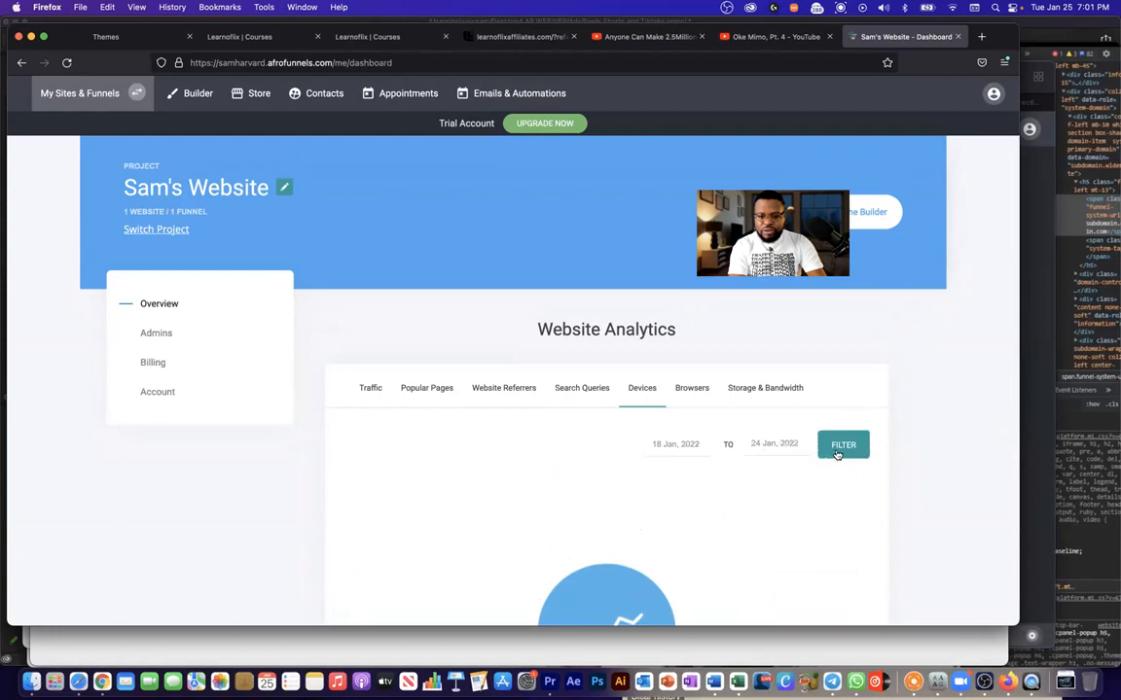
- Open Admins, try selecting Business Coaching With SH for access, then close the dialog unchanged
left_click(158, 336)
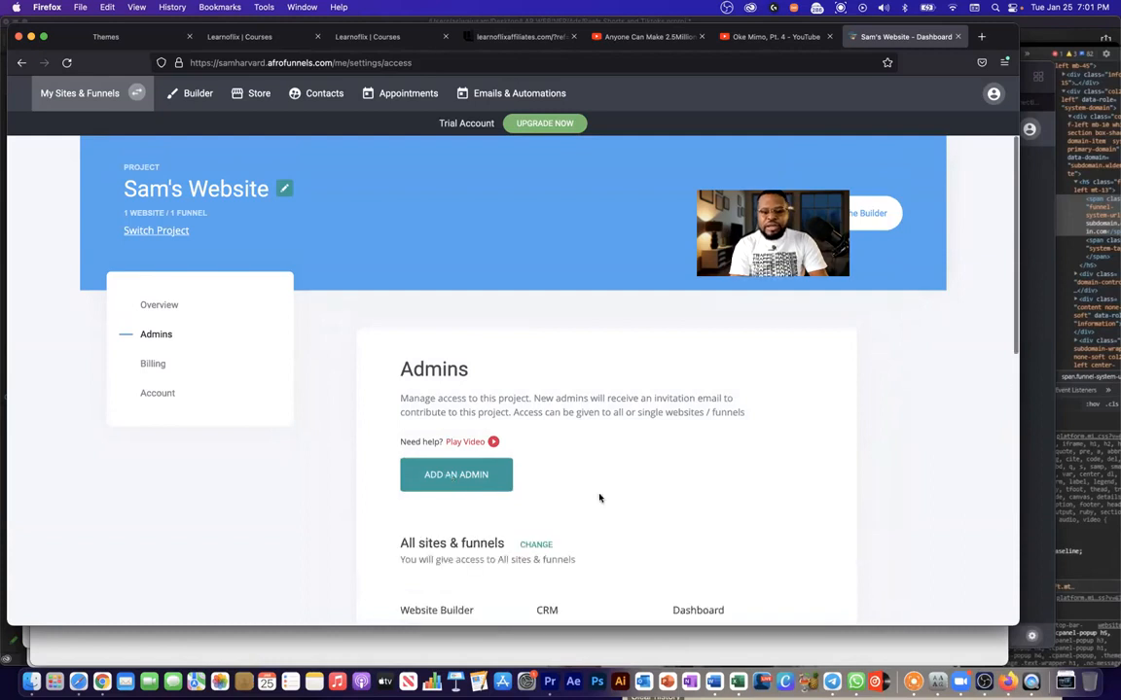
scroll(598, 498, "down", 5)
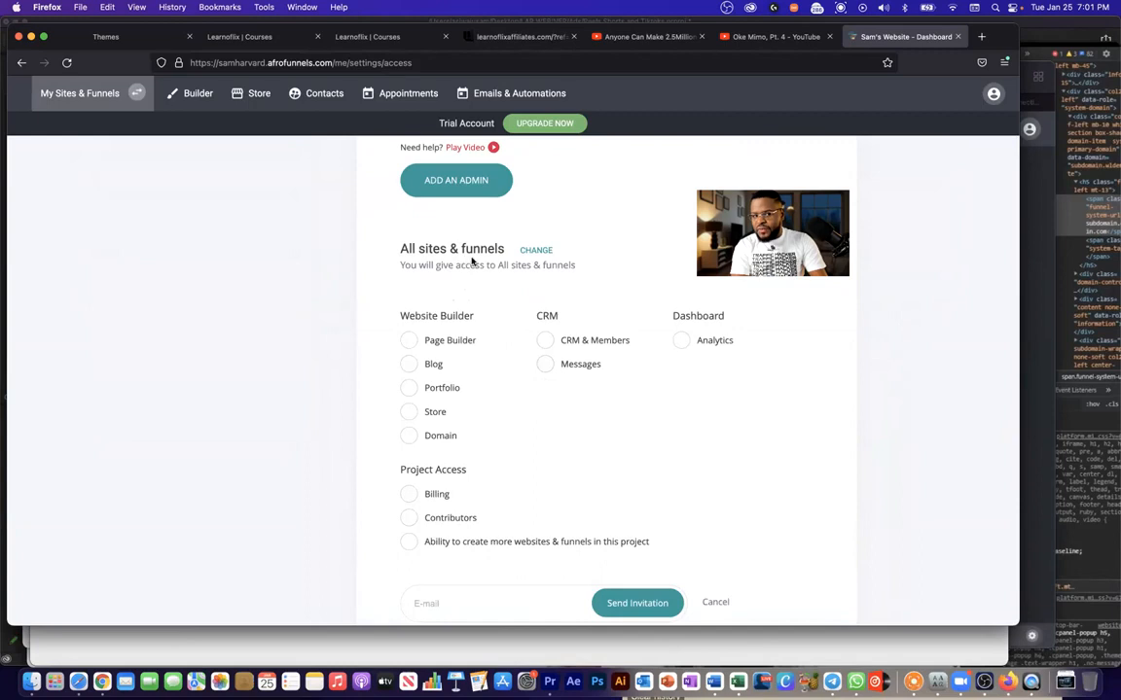
left_click(533, 252)
left_click(491, 429)
left_click(501, 355)
left_click(464, 434)
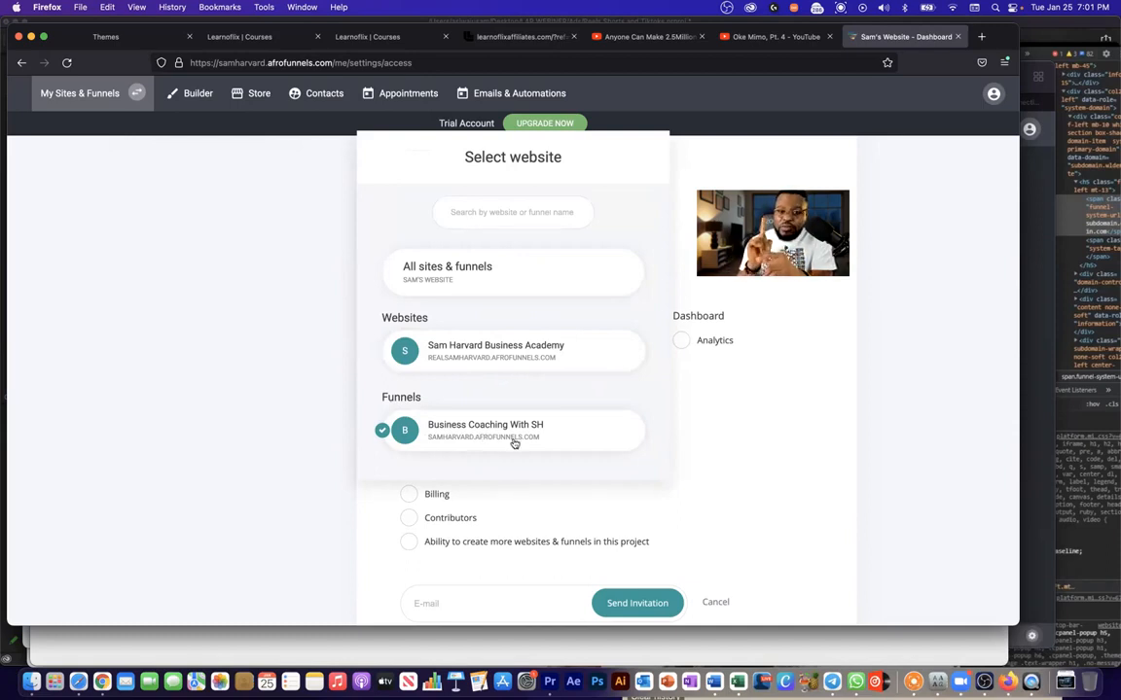
left_click(741, 443)
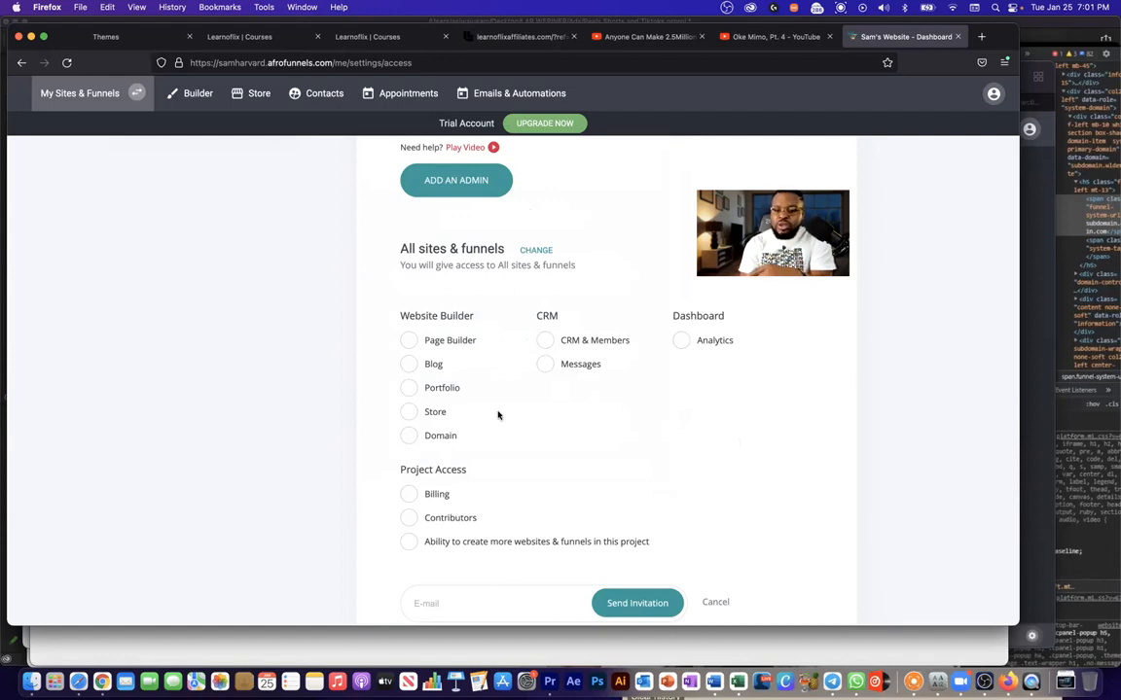
scroll(324, 379, "up", 5)
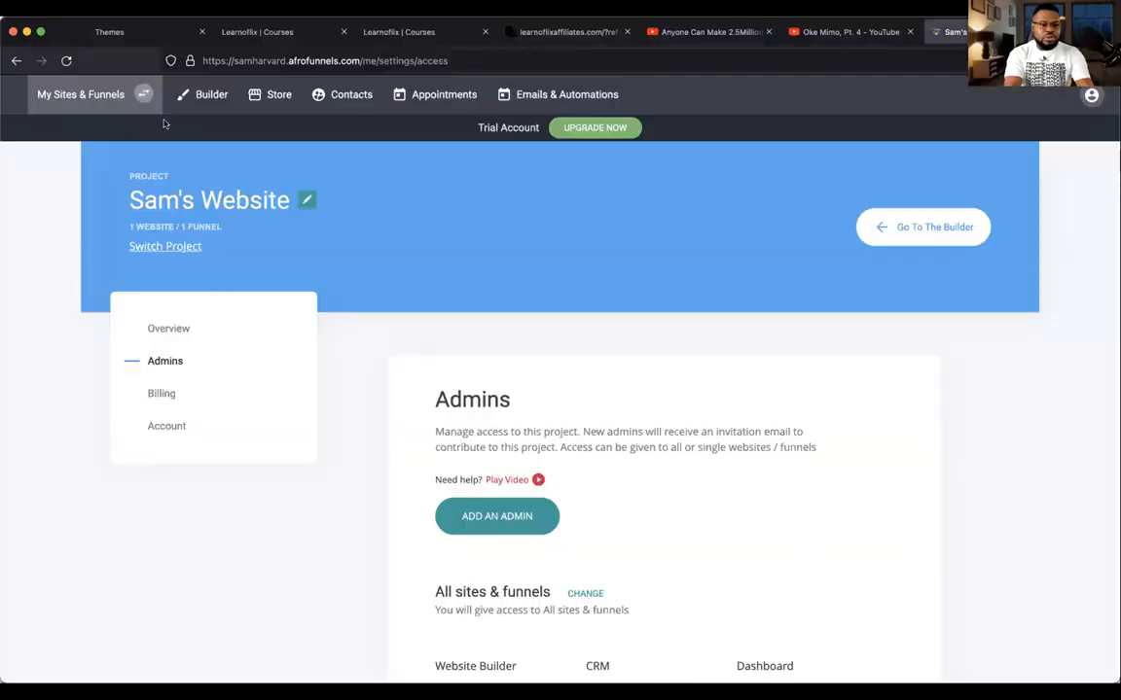
- Open Business Coaching With SH from My Sites & Funnels, then view and close its Funnel Settings
left_click(78, 93)
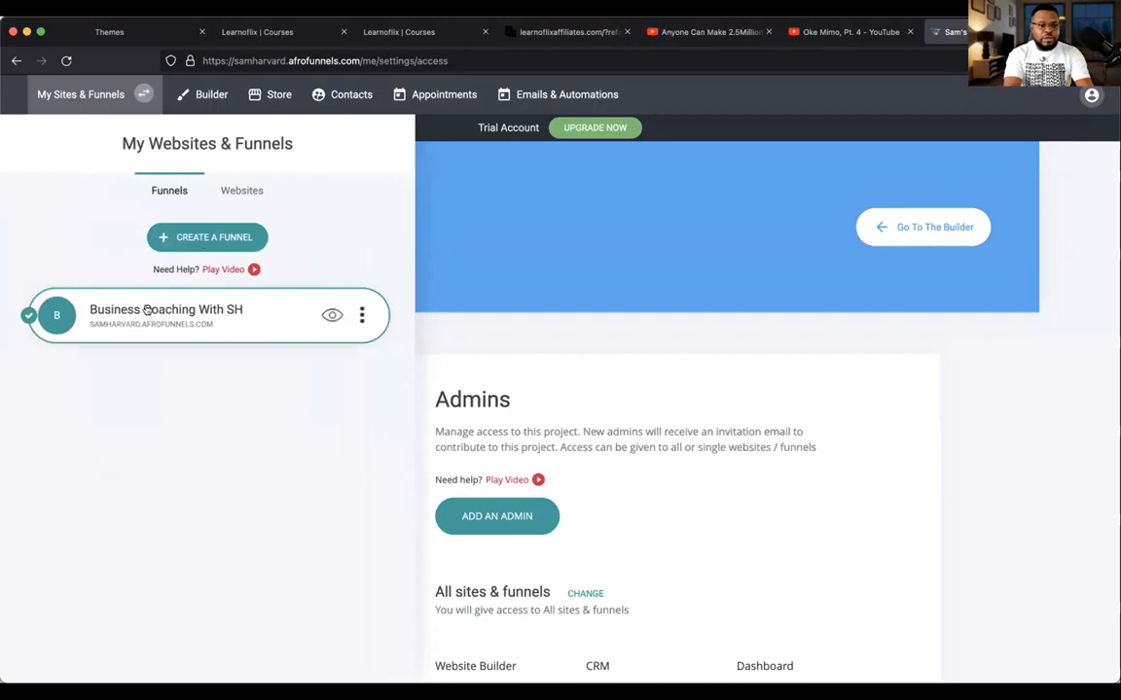
left_click(146, 309)
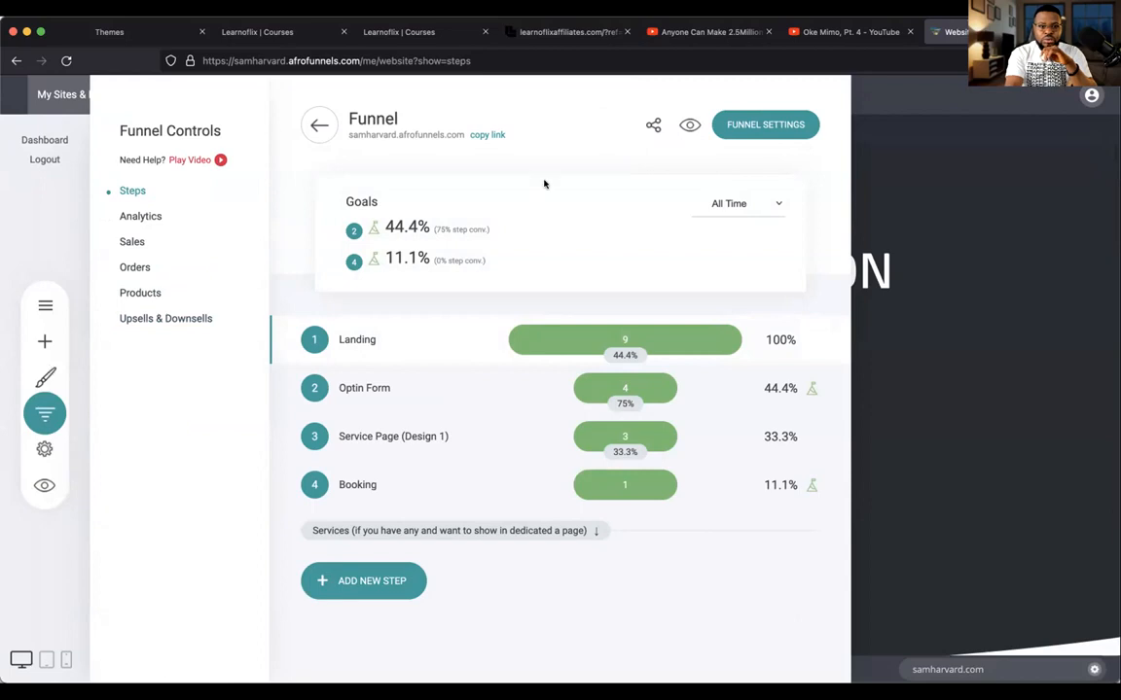
left_click(44, 450)
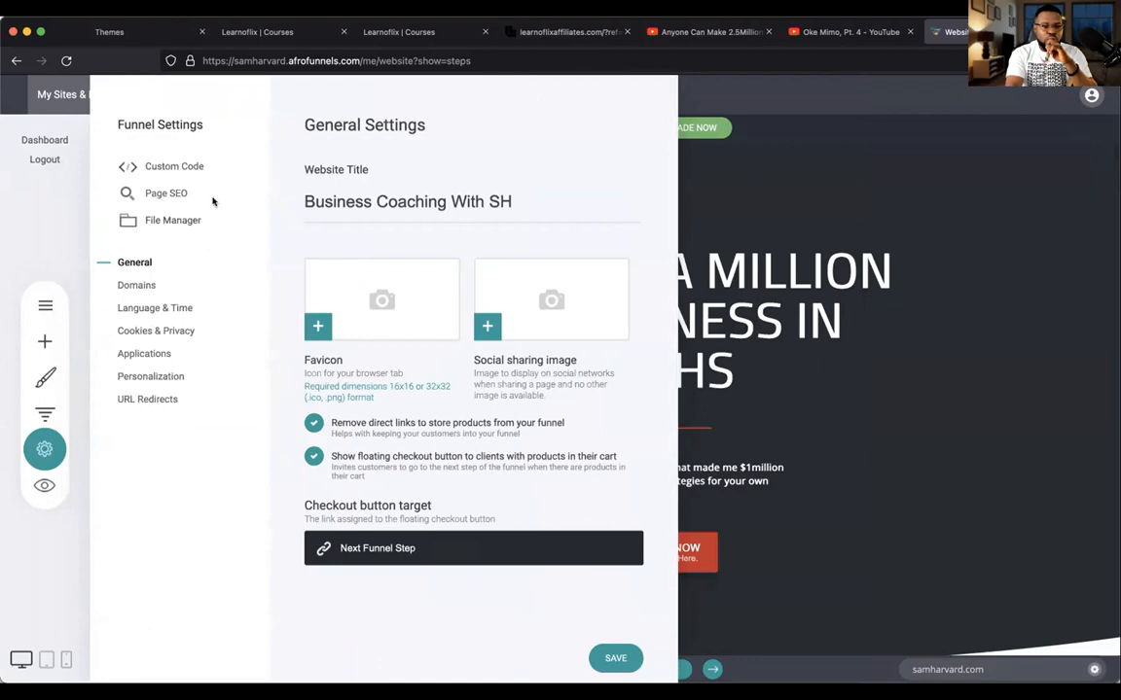
left_click(44, 308)
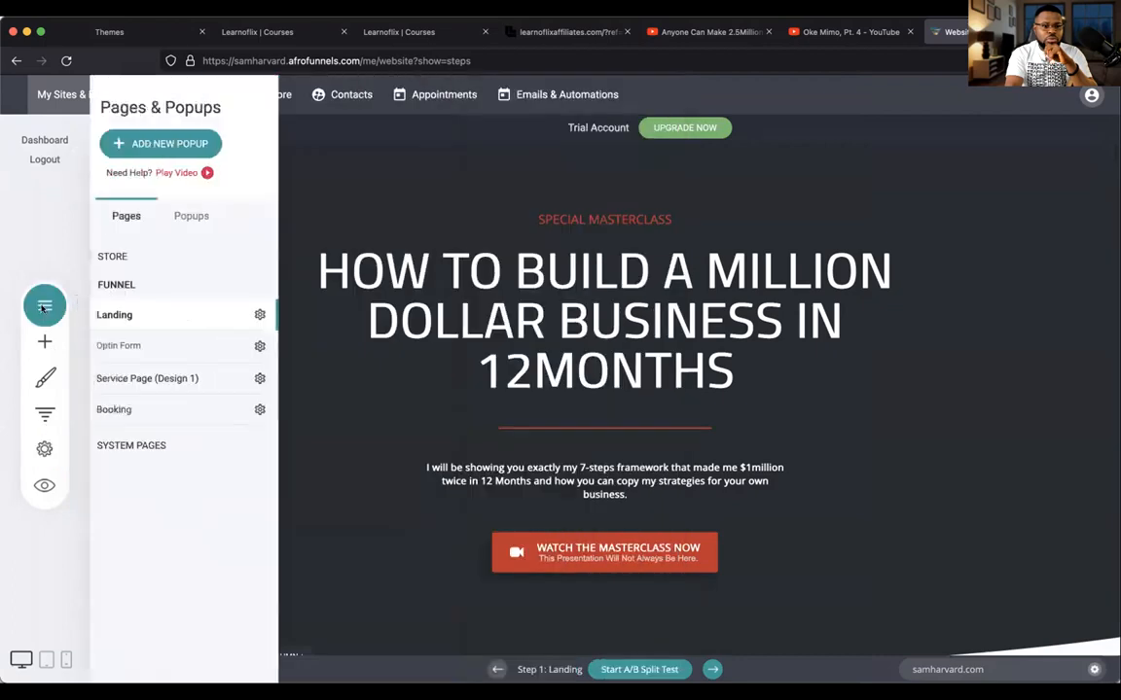
- Copy the Business Coaching With SH funnel's share link from its Share popup
left_click(58, 95)
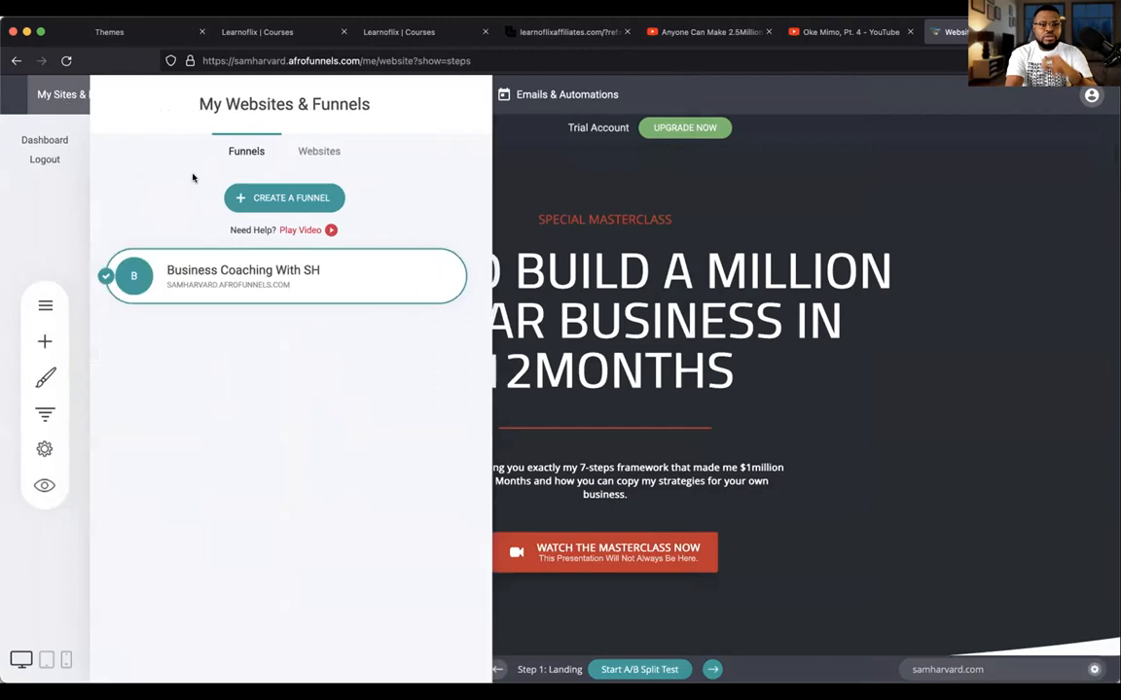
left_click(452, 275)
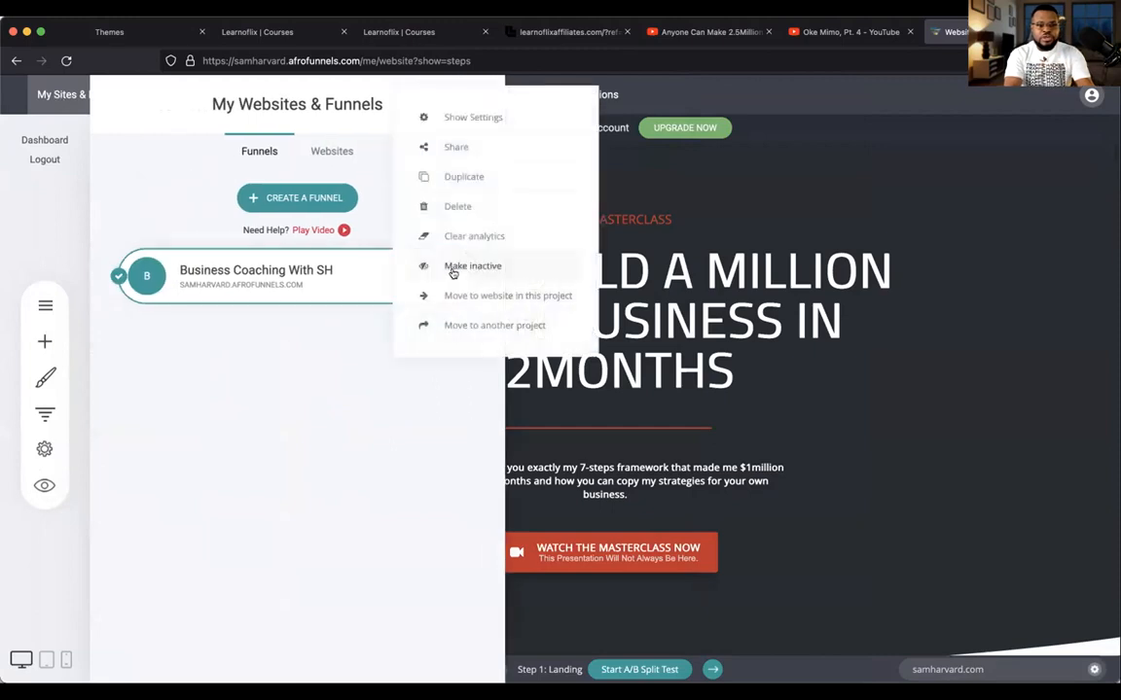
left_click(474, 150)
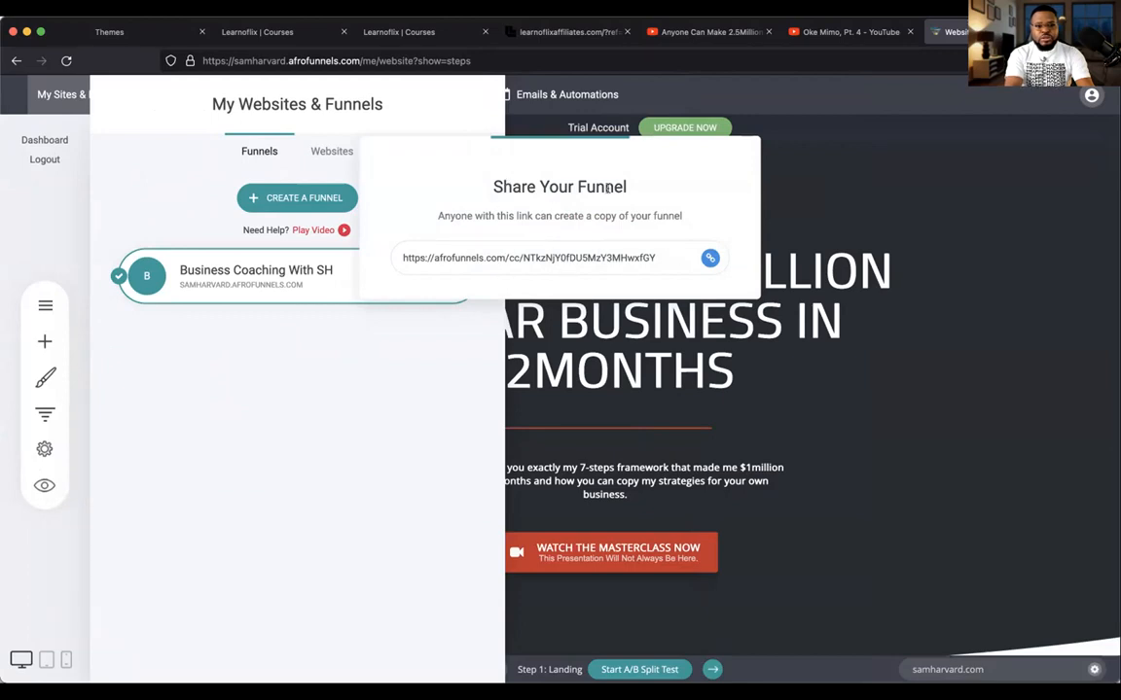
left_click(709, 261)
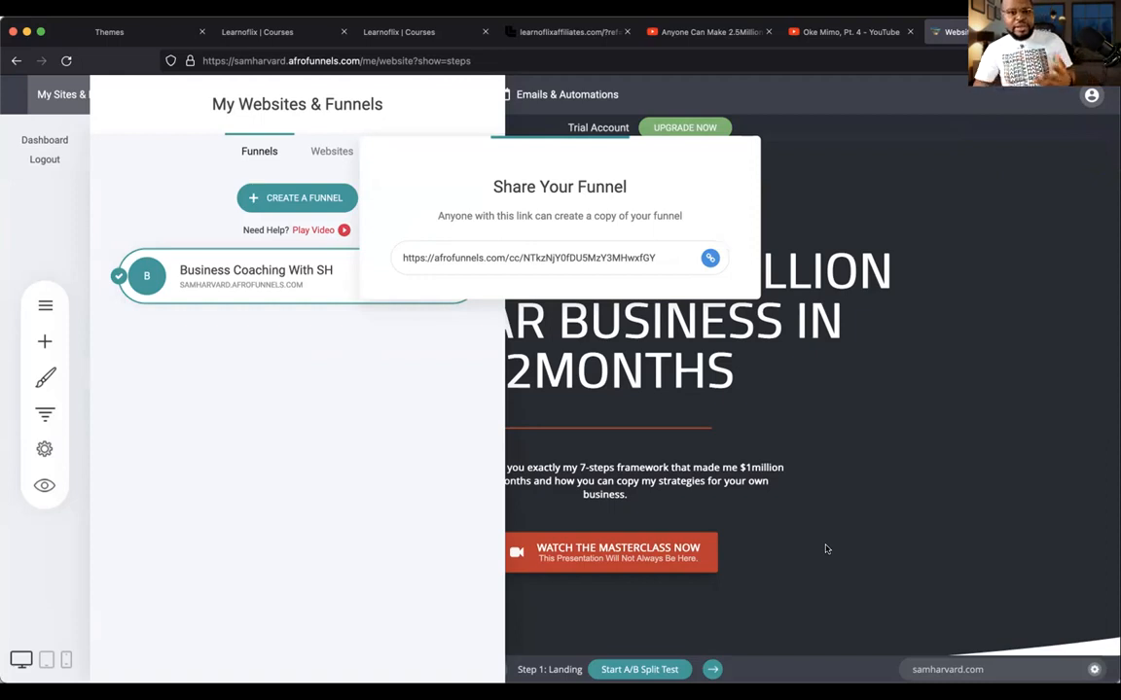
left_click(905, 437)
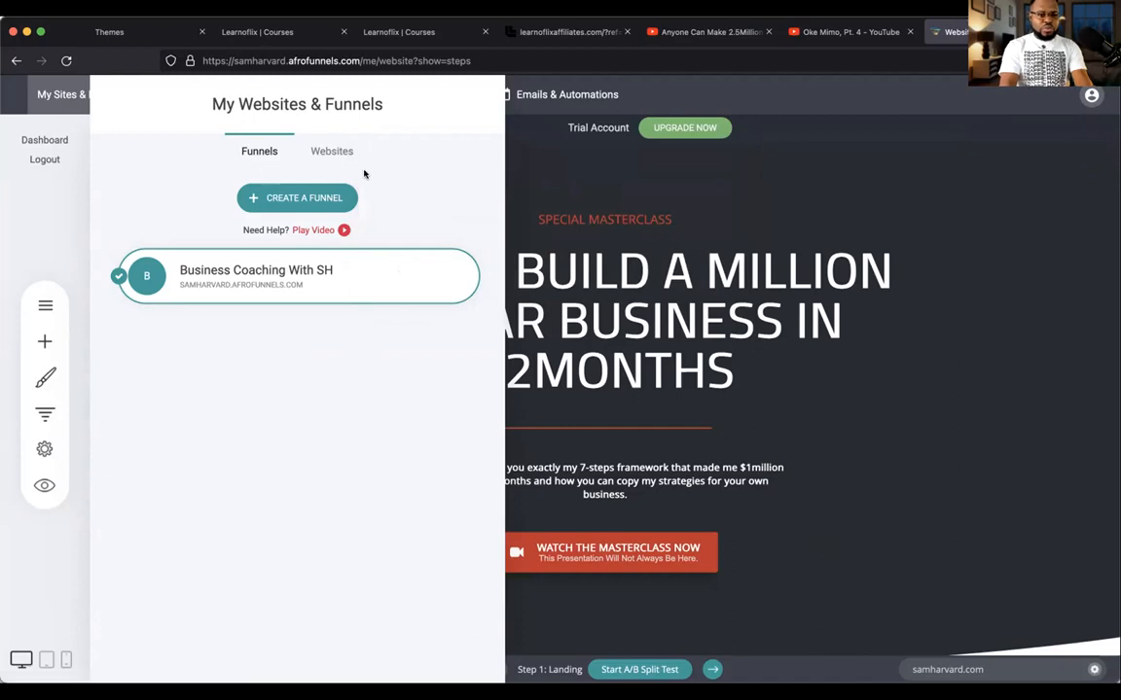
- Look at the funnel's settings, then close them
left_click(449, 275)
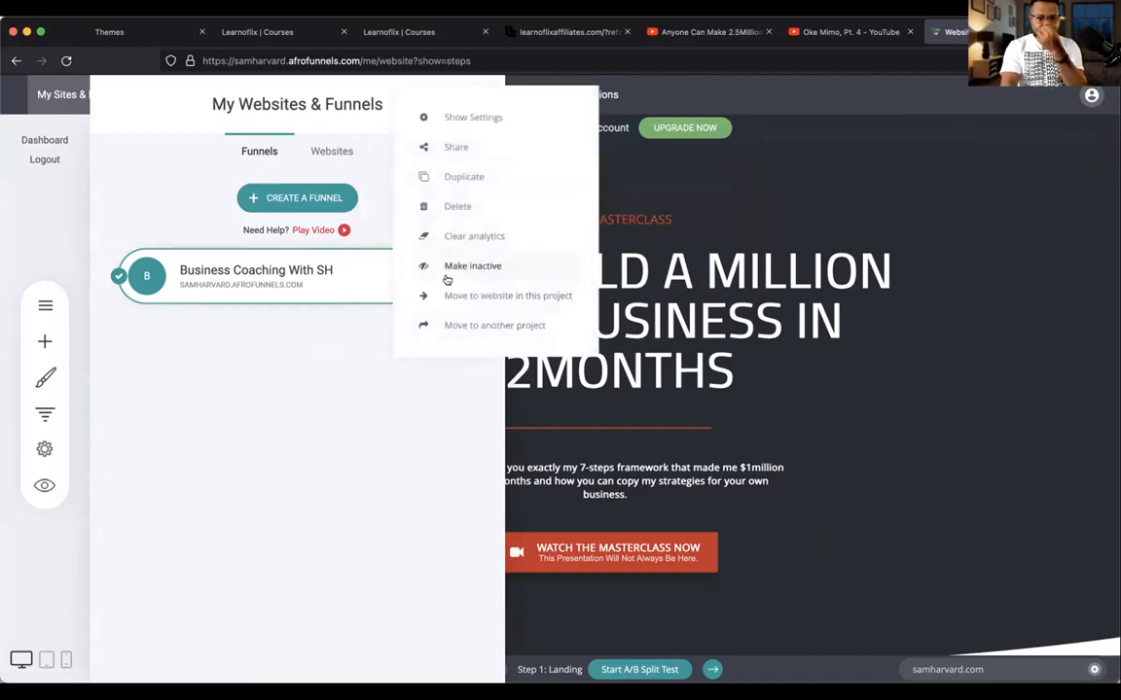
left_click(502, 119)
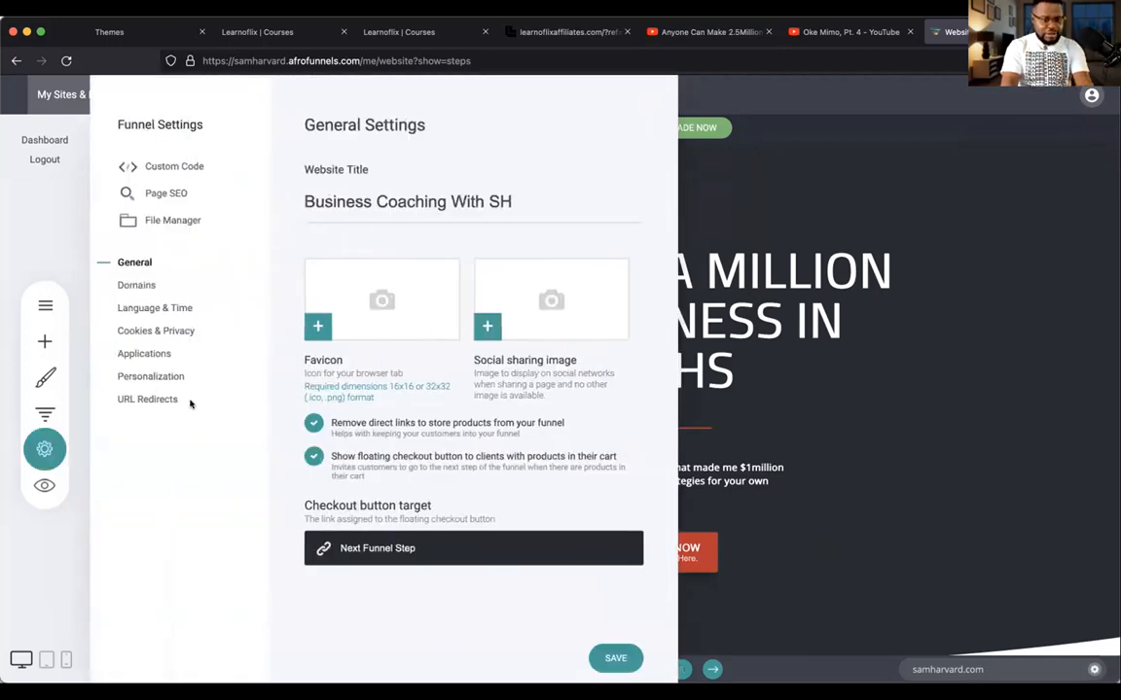
left_click(43, 240)
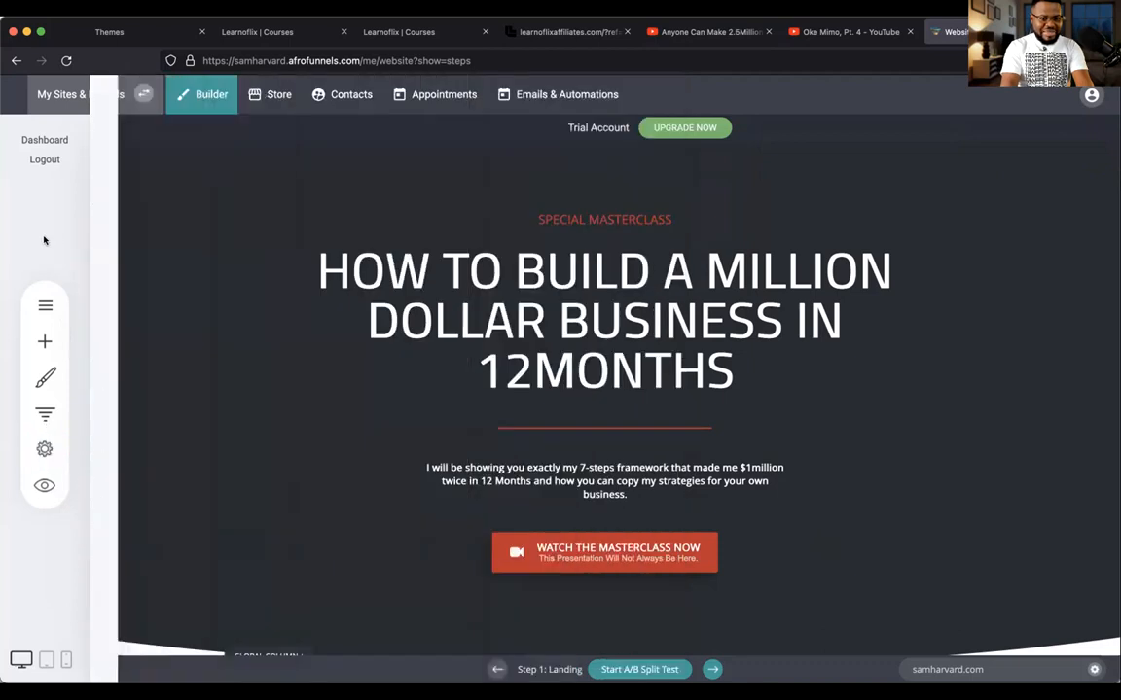
- Copy the funnel's share link to the clipboard again and close the popup
left_click(73, 95)
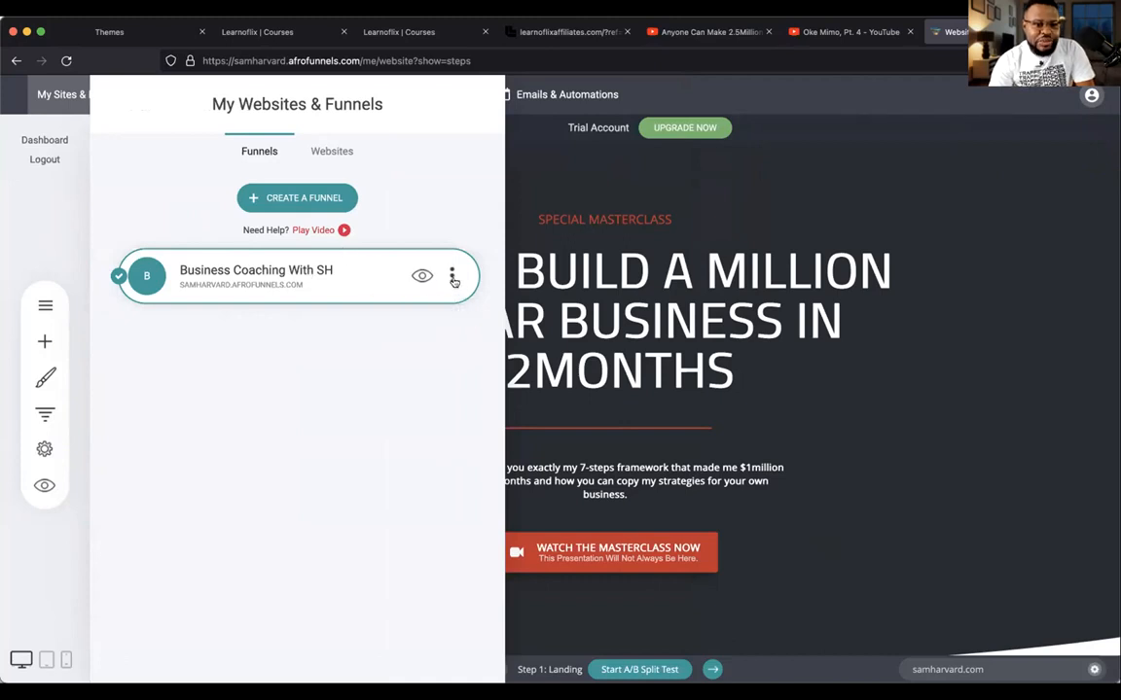
left_click(453, 279)
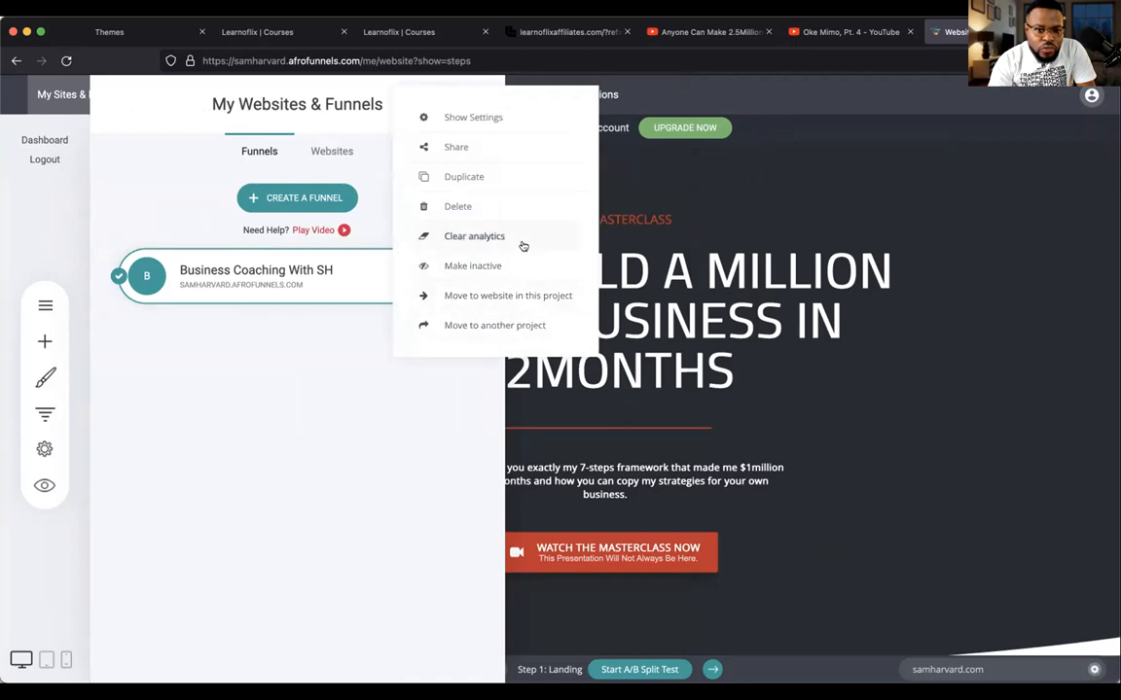
left_click(485, 148)
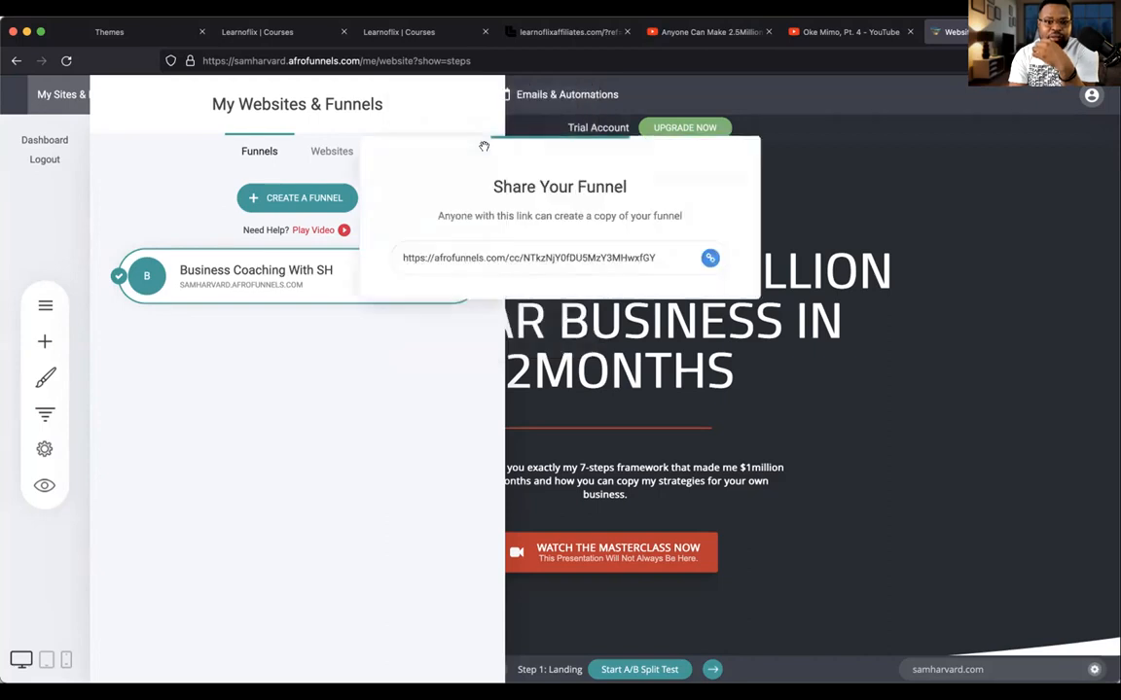
left_click(710, 258)
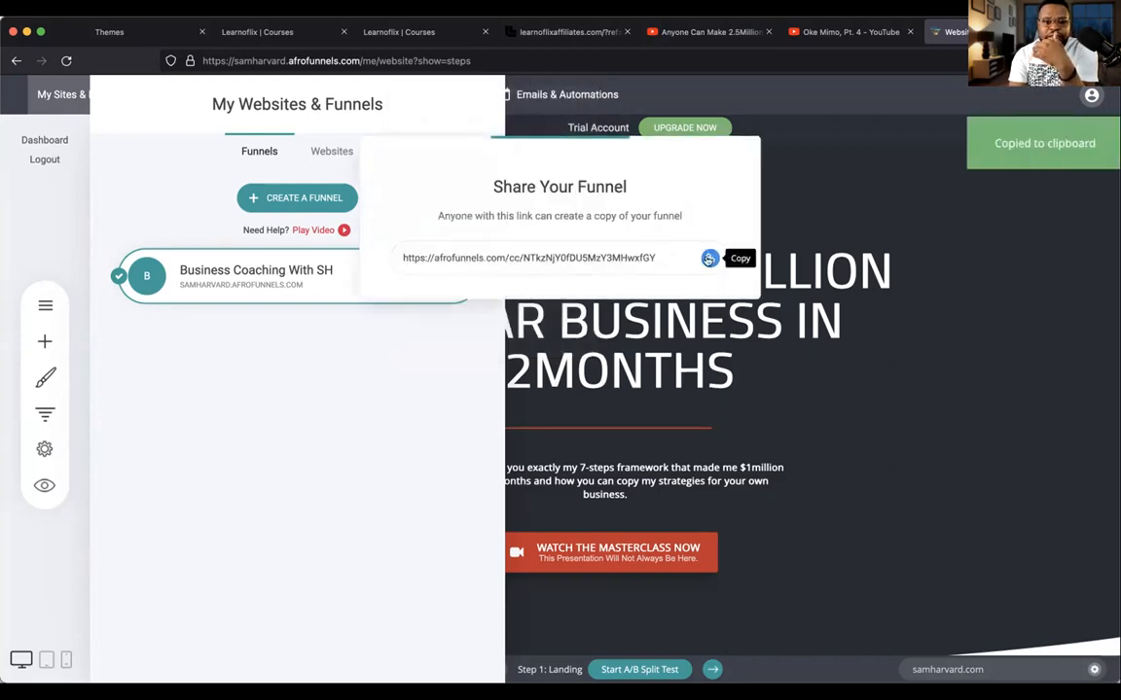
left_click(341, 402)
mouse_move(420, 279)
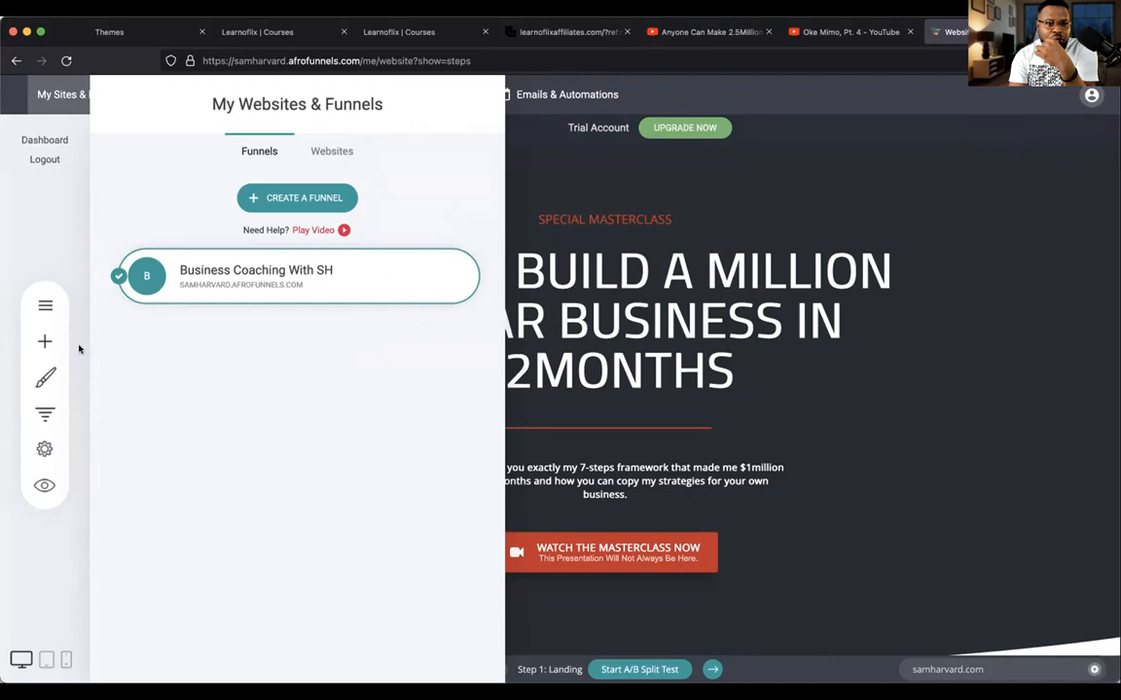
- Close the funnels list and scroll the 'HOW TO BUILD A MILLION DOLLAR BUSINESS IN 12MONTHS' page
left_click(44, 345)
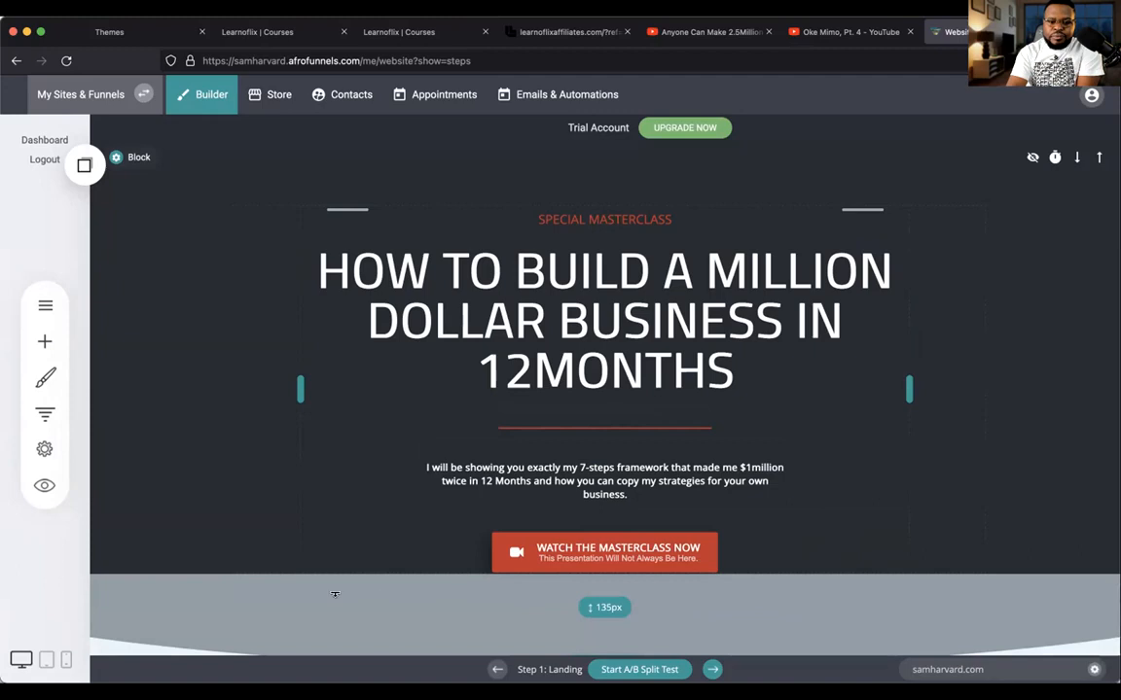
scroll(334, 594, "down", 3)
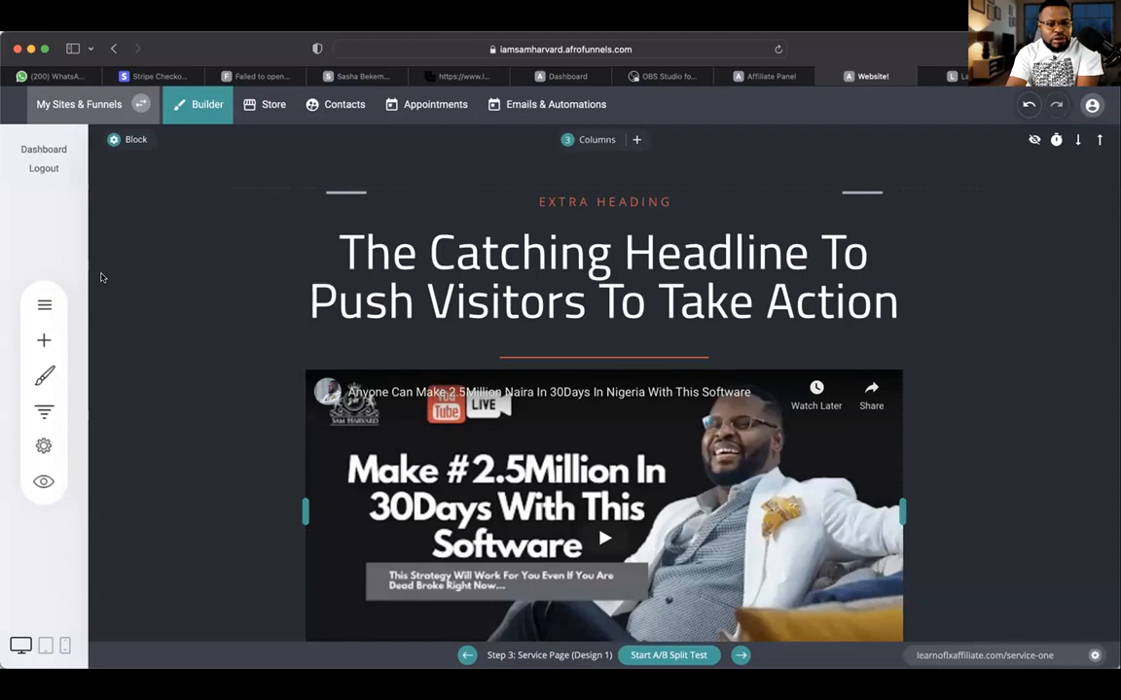
- Copy the first funnel's affiliate share link and close the share dialog
left_click(59, 97)
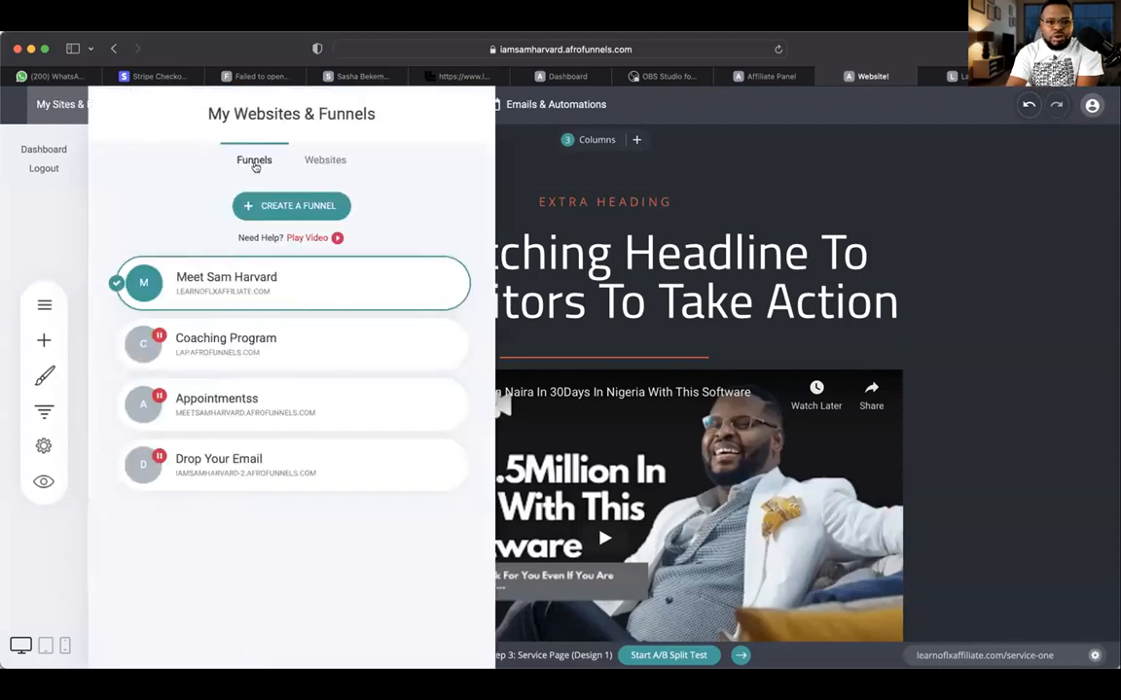
mouse_move(358, 273)
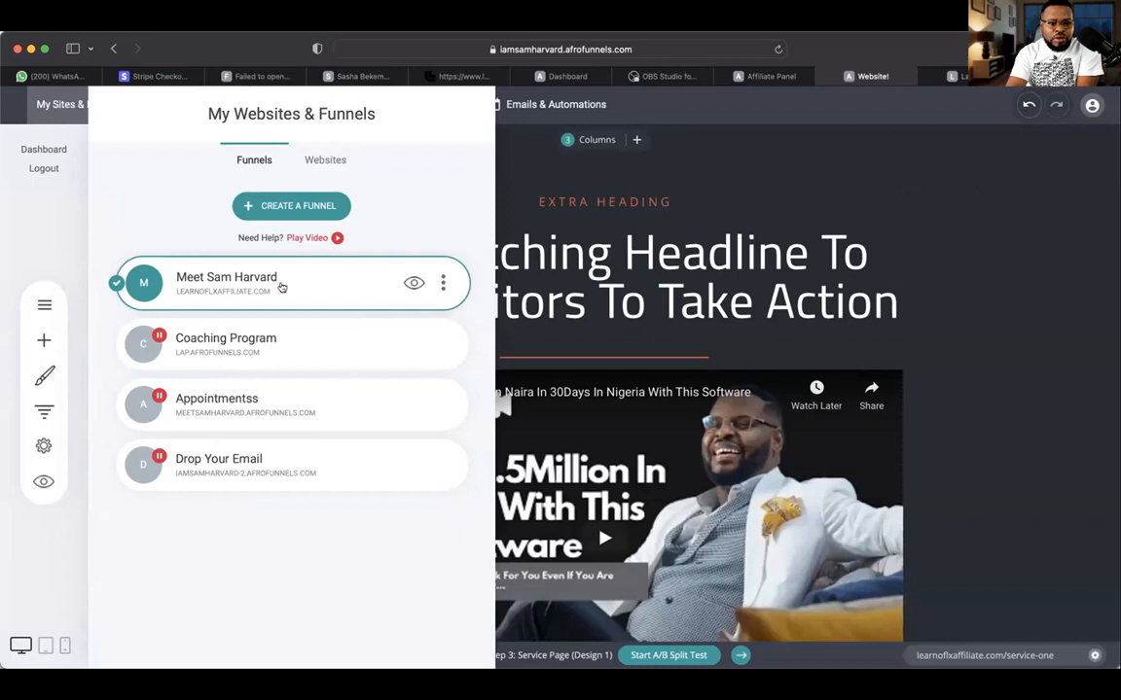
left_click(444, 284)
left_click(473, 160)
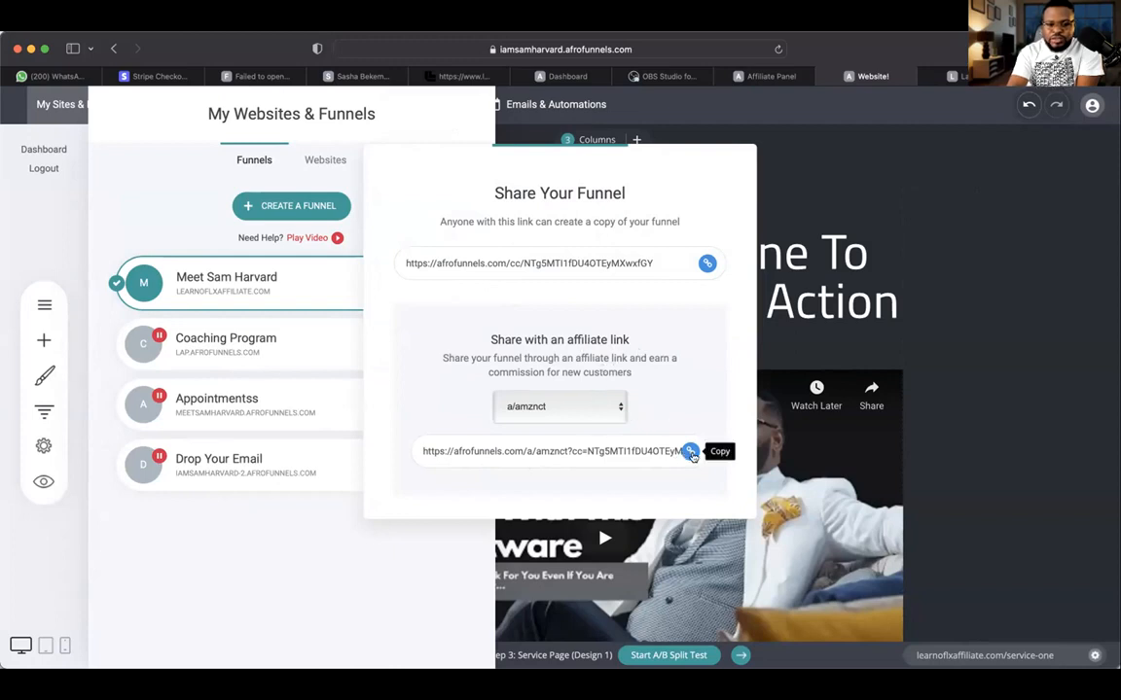
left_click(691, 453)
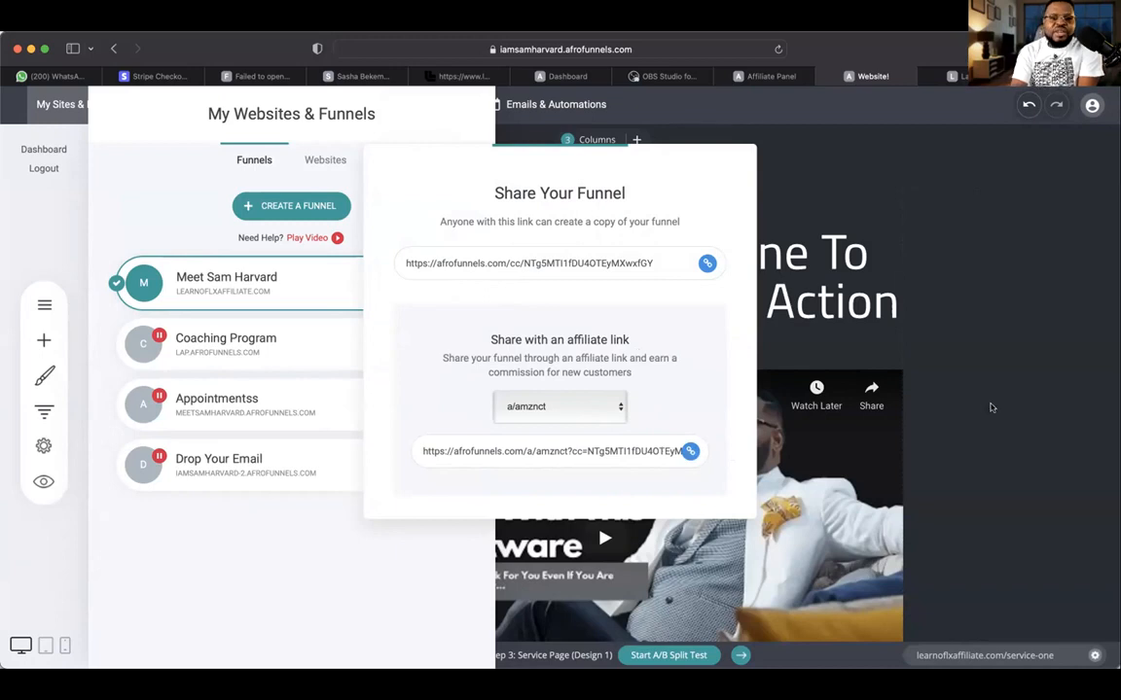
left_click(1001, 386)
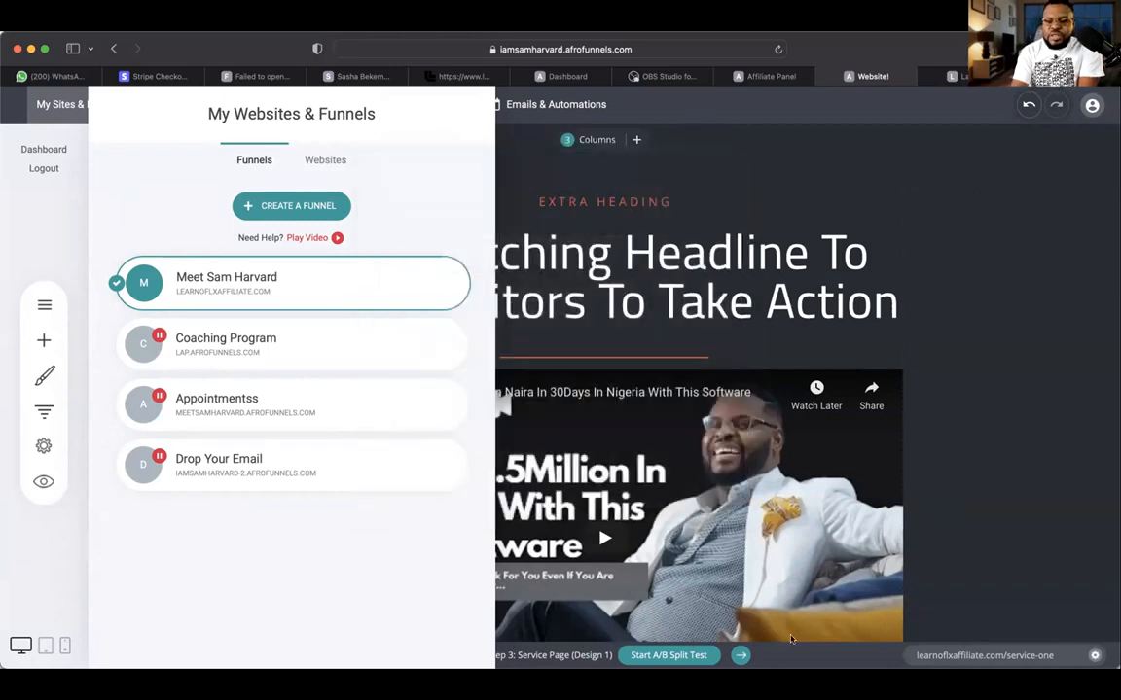